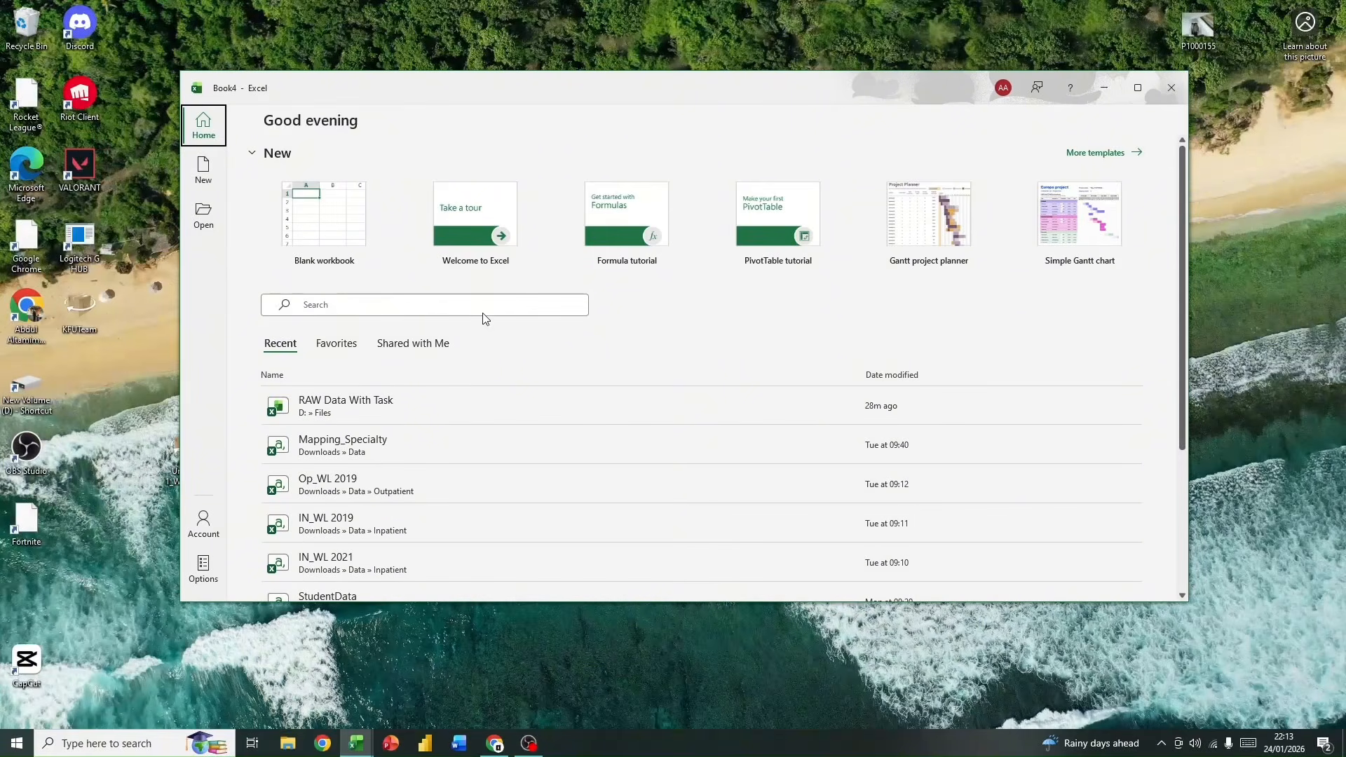
# Step: Create a blank workbook and maximize its window
pyautogui.moveTo(820, 94)
pyautogui.mouseDown()
pyautogui.moveTo(806, 133)
pyautogui.moveTo(803, 107)
pyautogui.moveTo(821, 106)
pyautogui.moveTo(811, 118)
pyautogui.mouseUp()
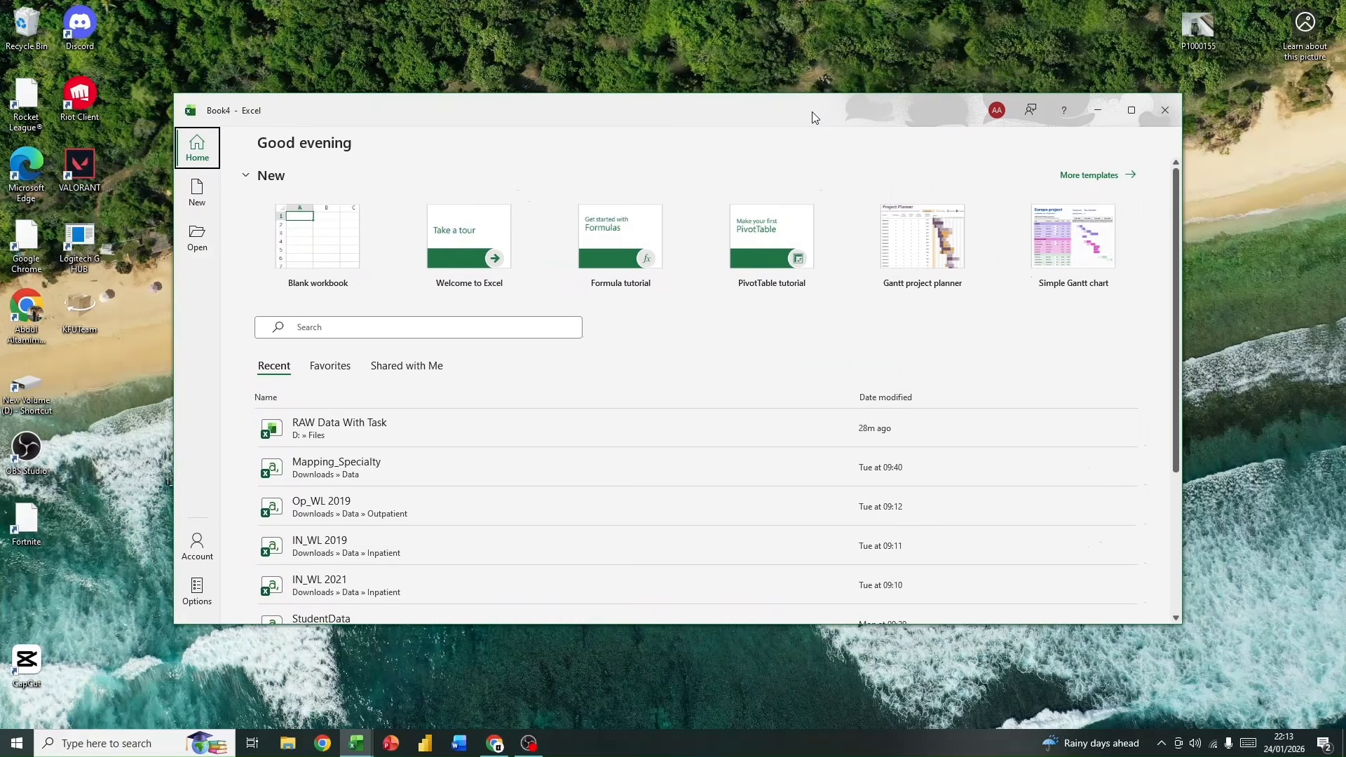
pyautogui.click(303, 249)
pyautogui.click(708, 352)
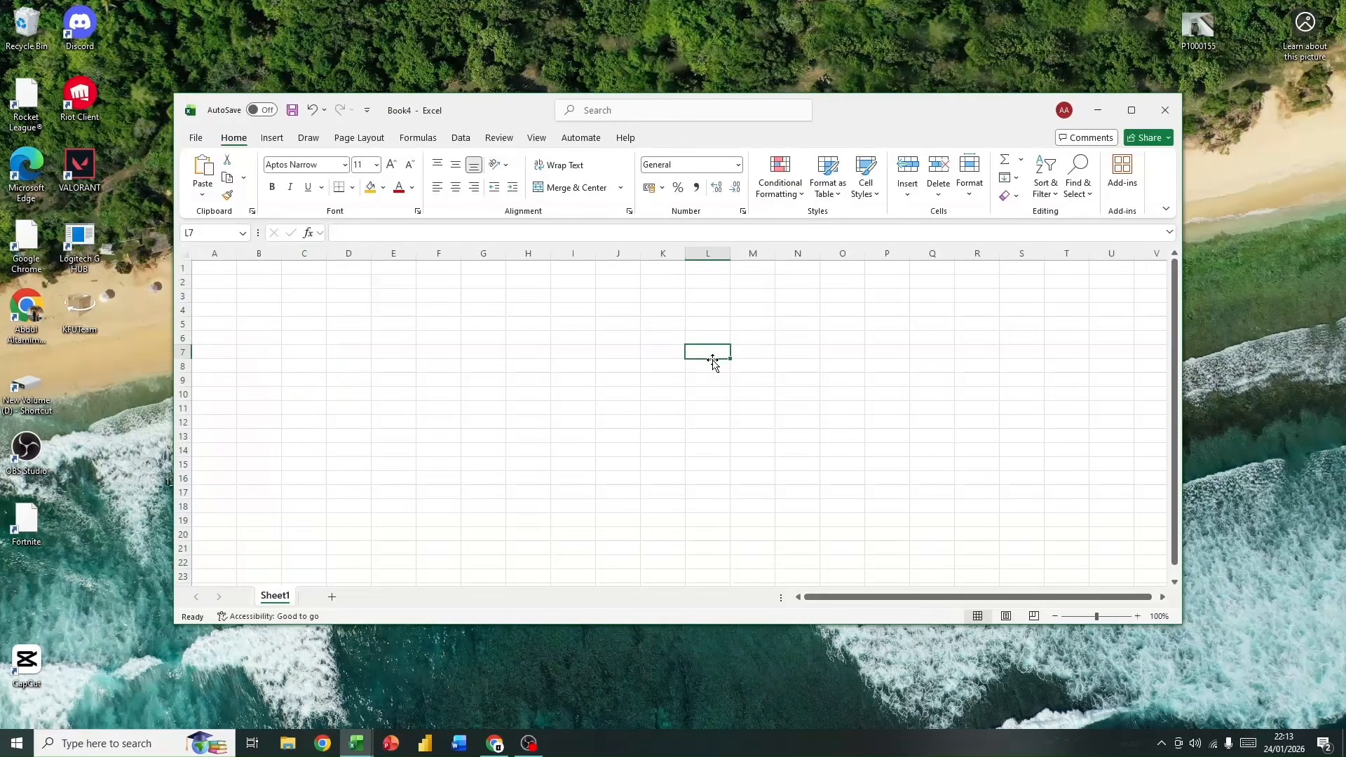
pyautogui.click(1130, 110)
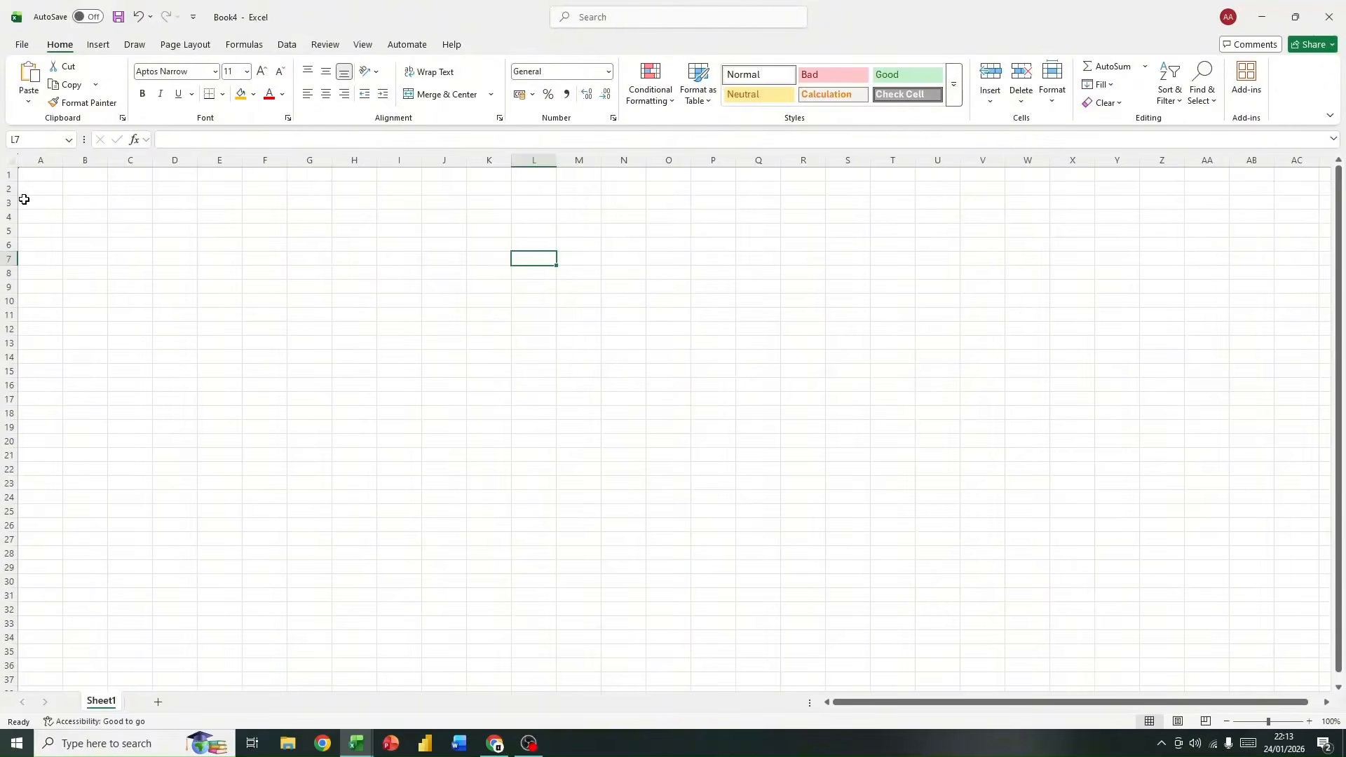
pyautogui.click(114, 214)
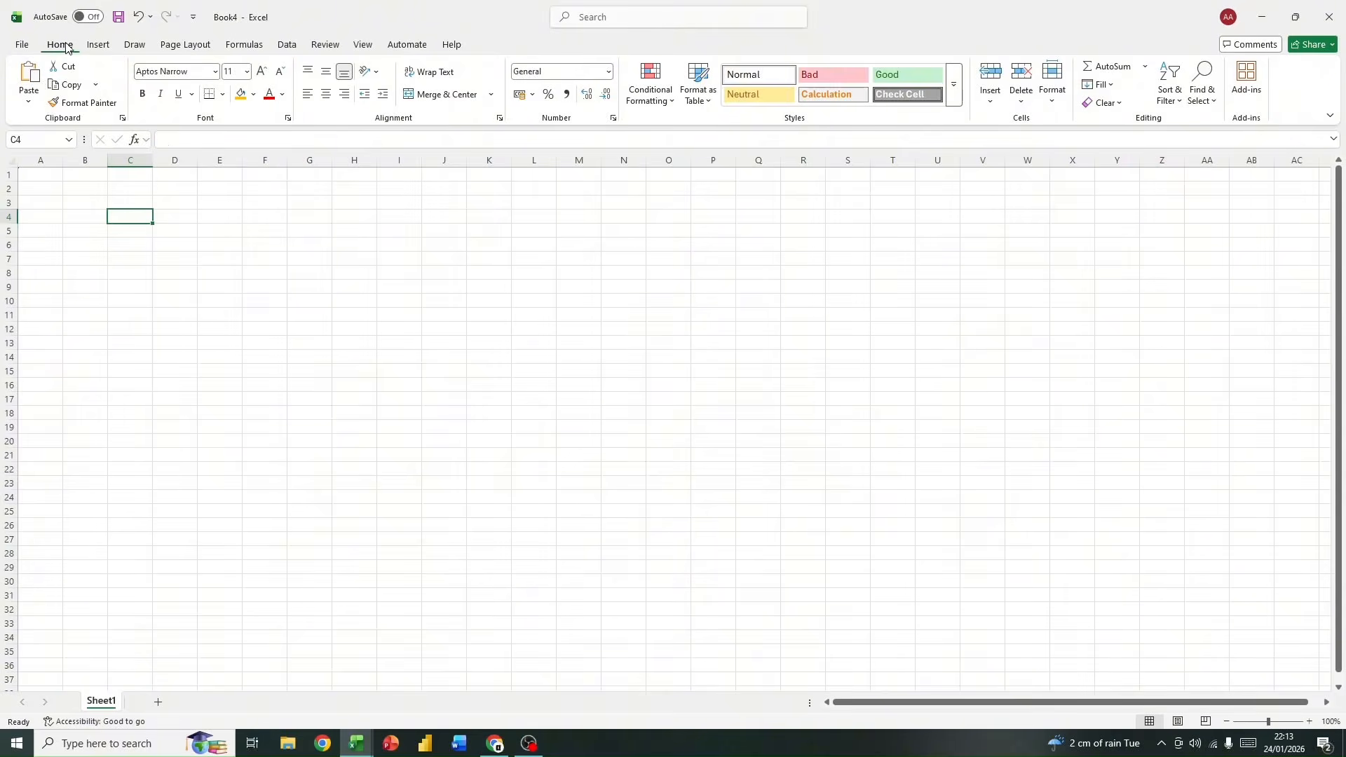
pyautogui.click(100, 45)
pyautogui.click(133, 45)
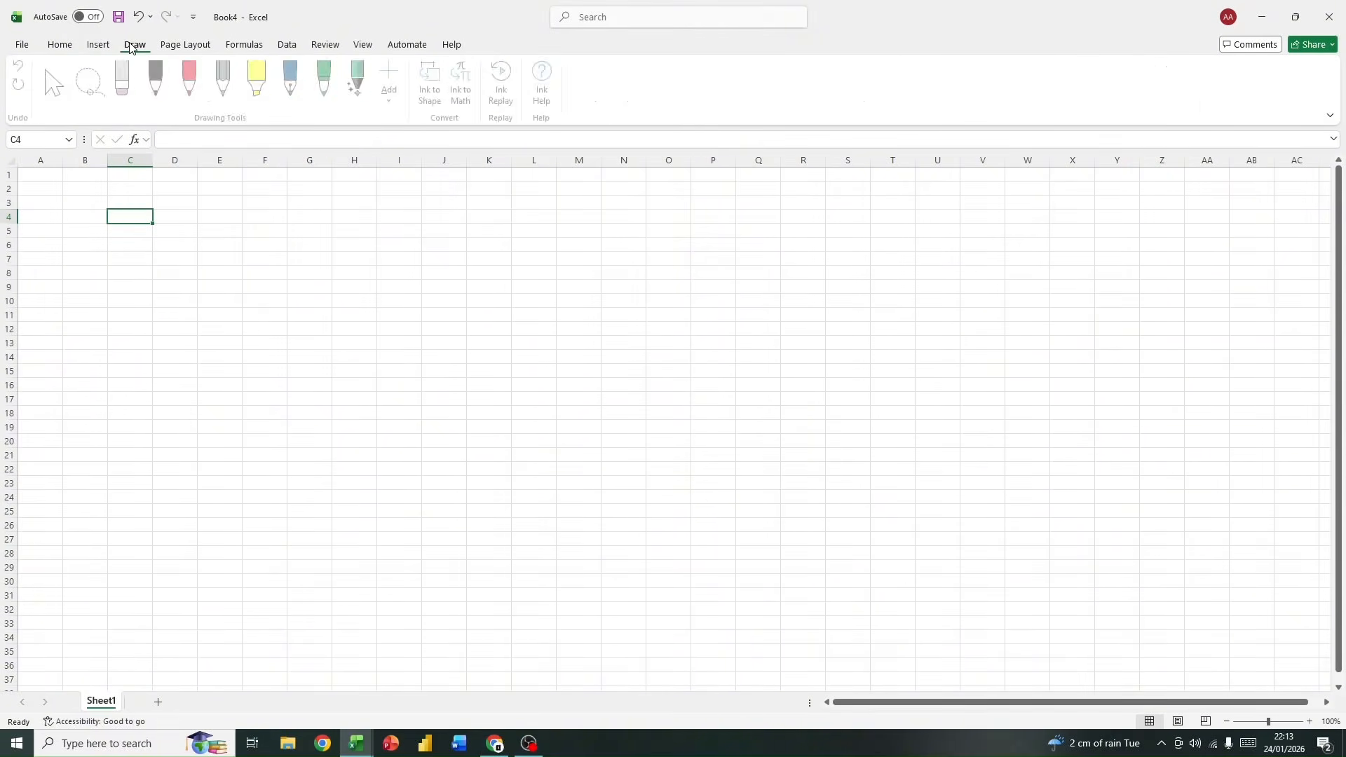
pyautogui.click(286, 44)
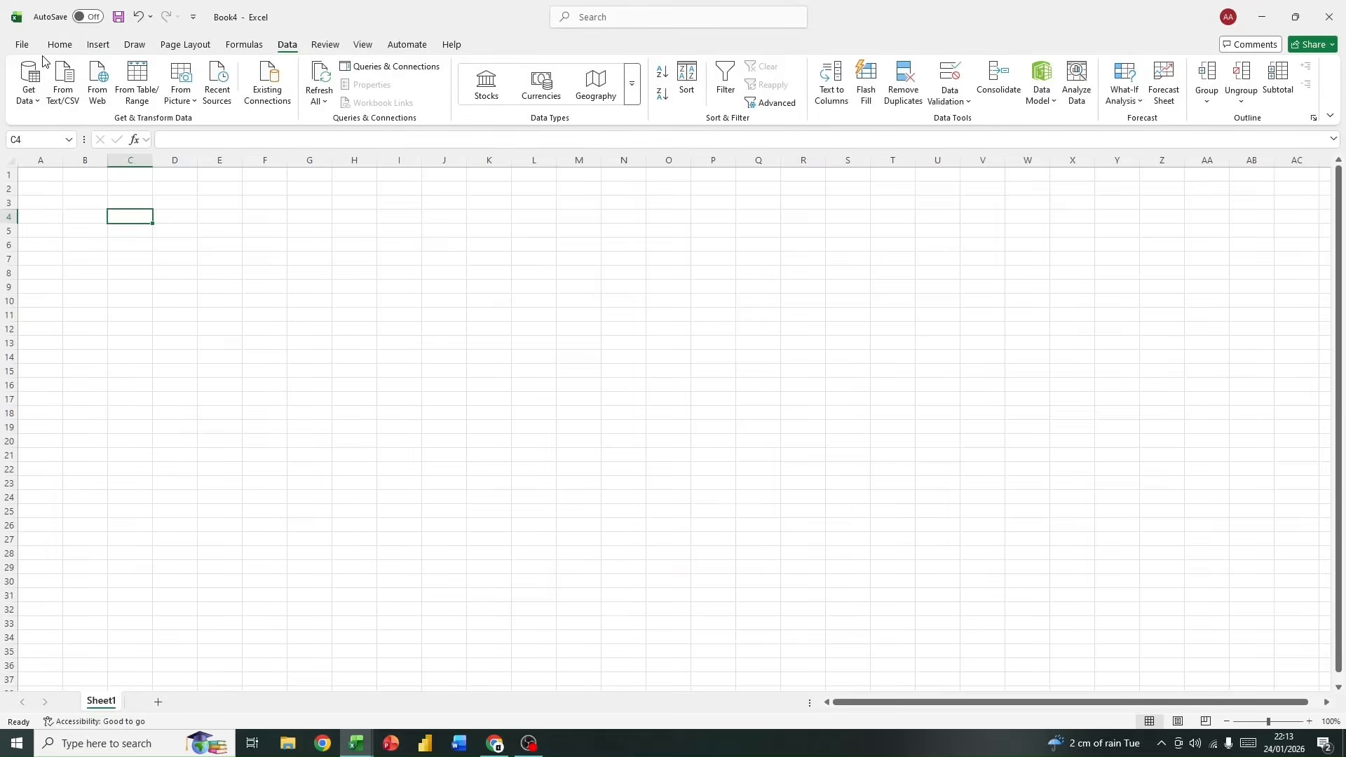
pyautogui.click(68, 46)
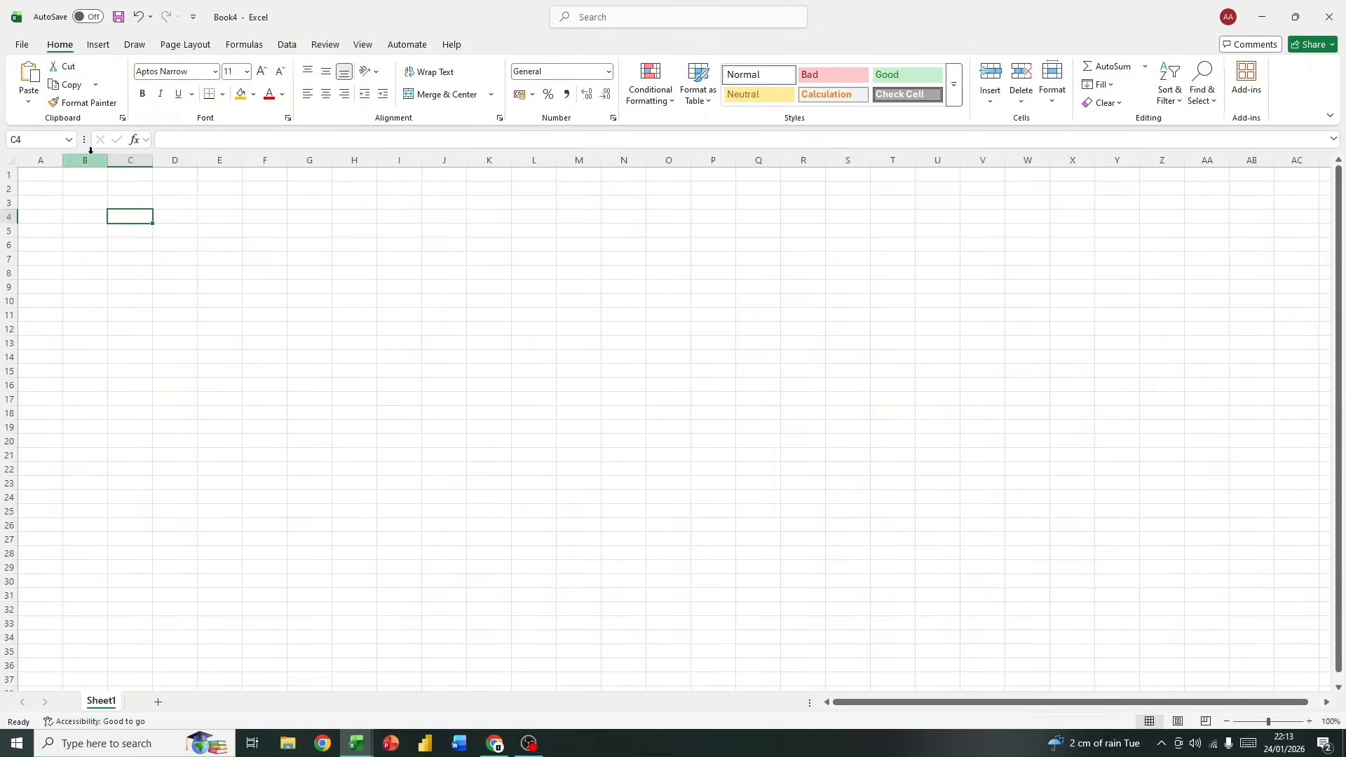
pyautogui.click(199, 139)
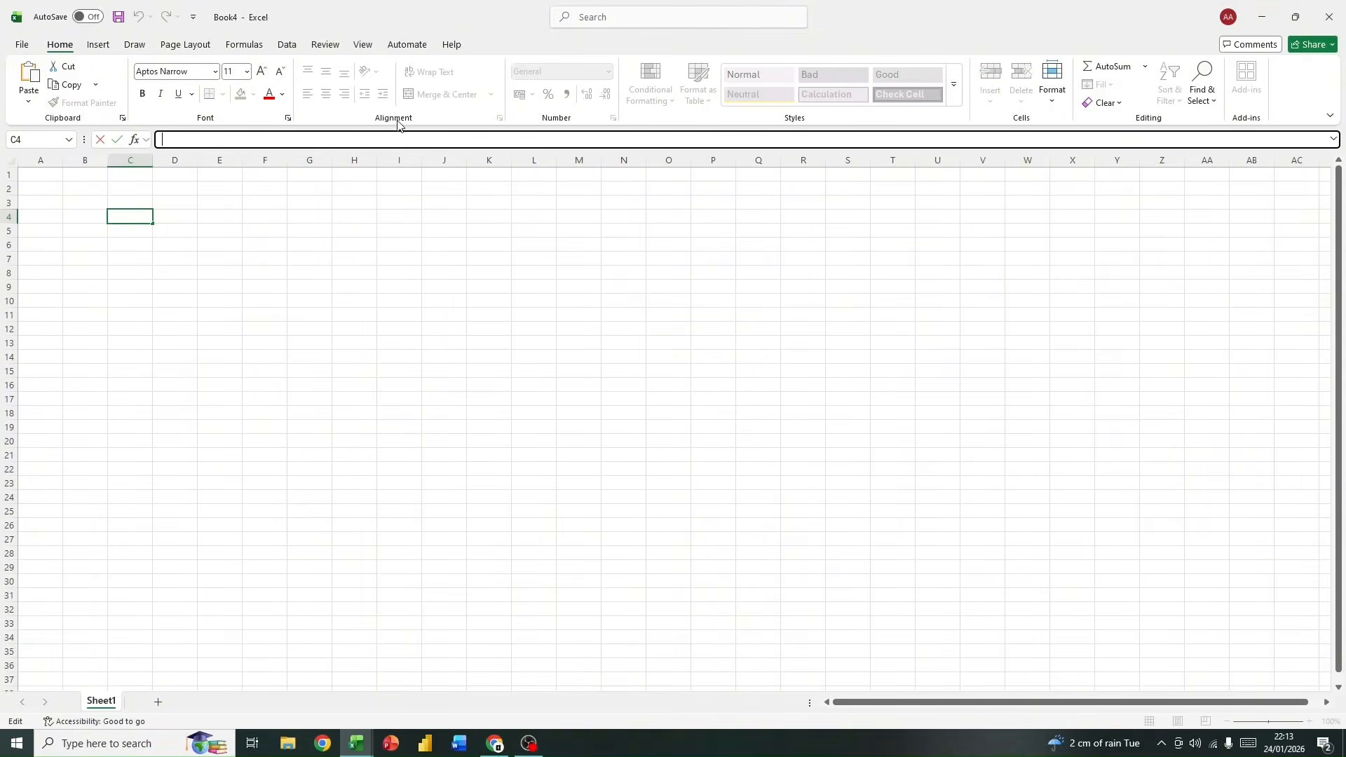
pyautogui.write('=')
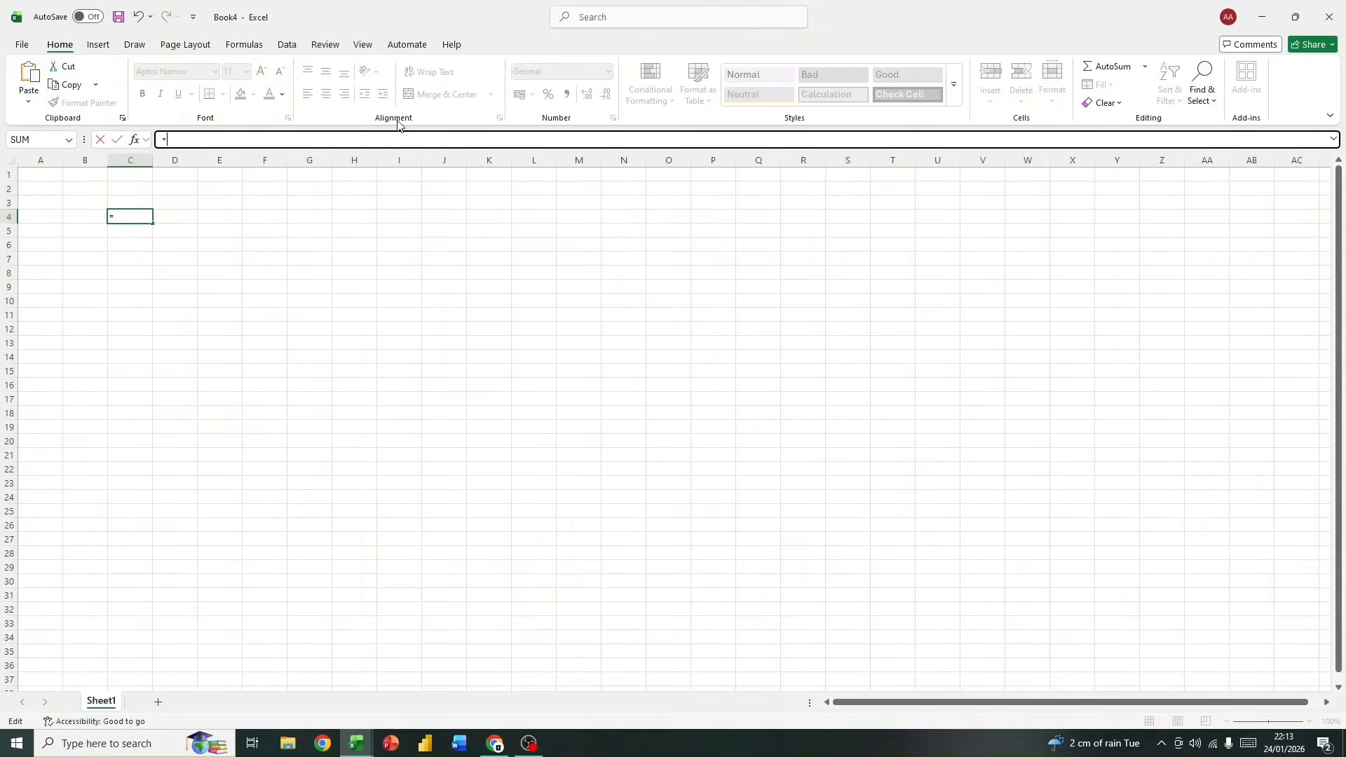
pyautogui.press('BackSpace')
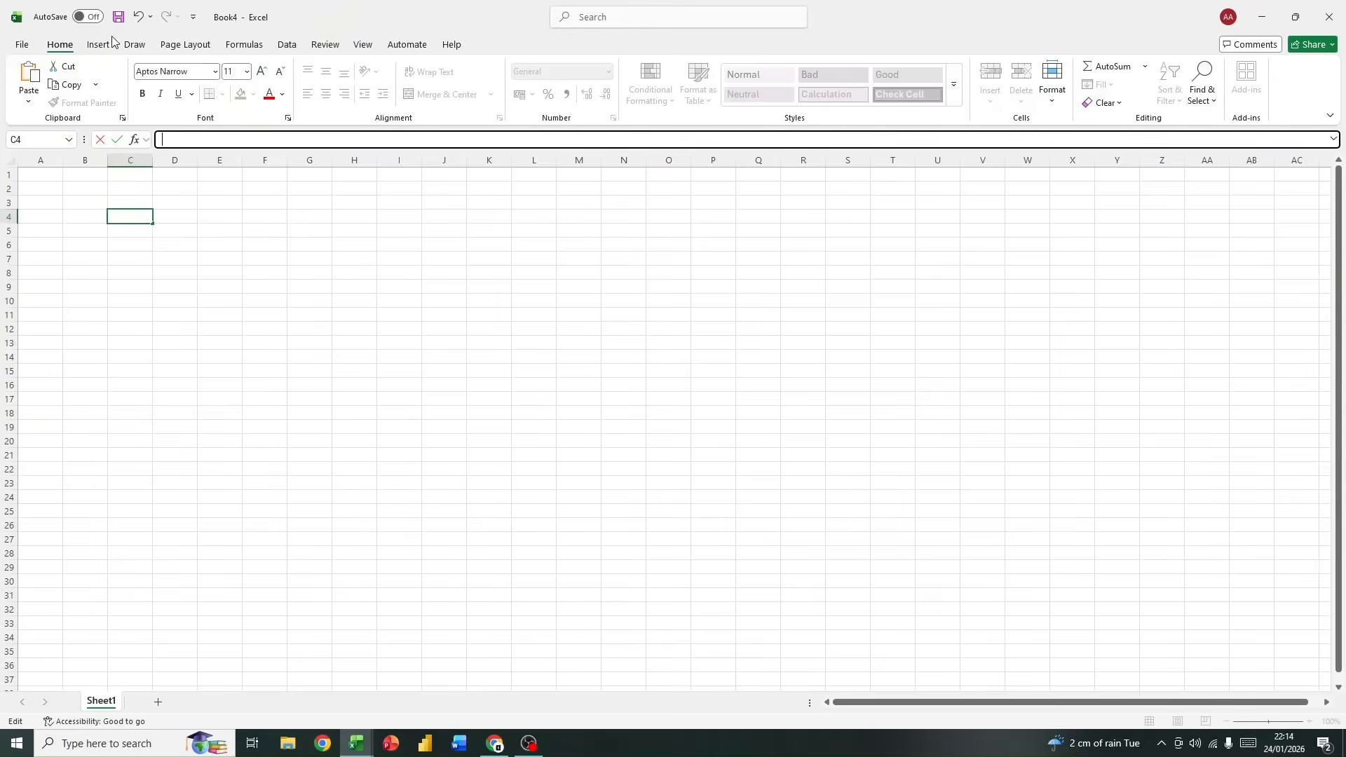
pyautogui.click(210, 191)
pyautogui.click(178, 144)
pyautogui.click(178, 214)
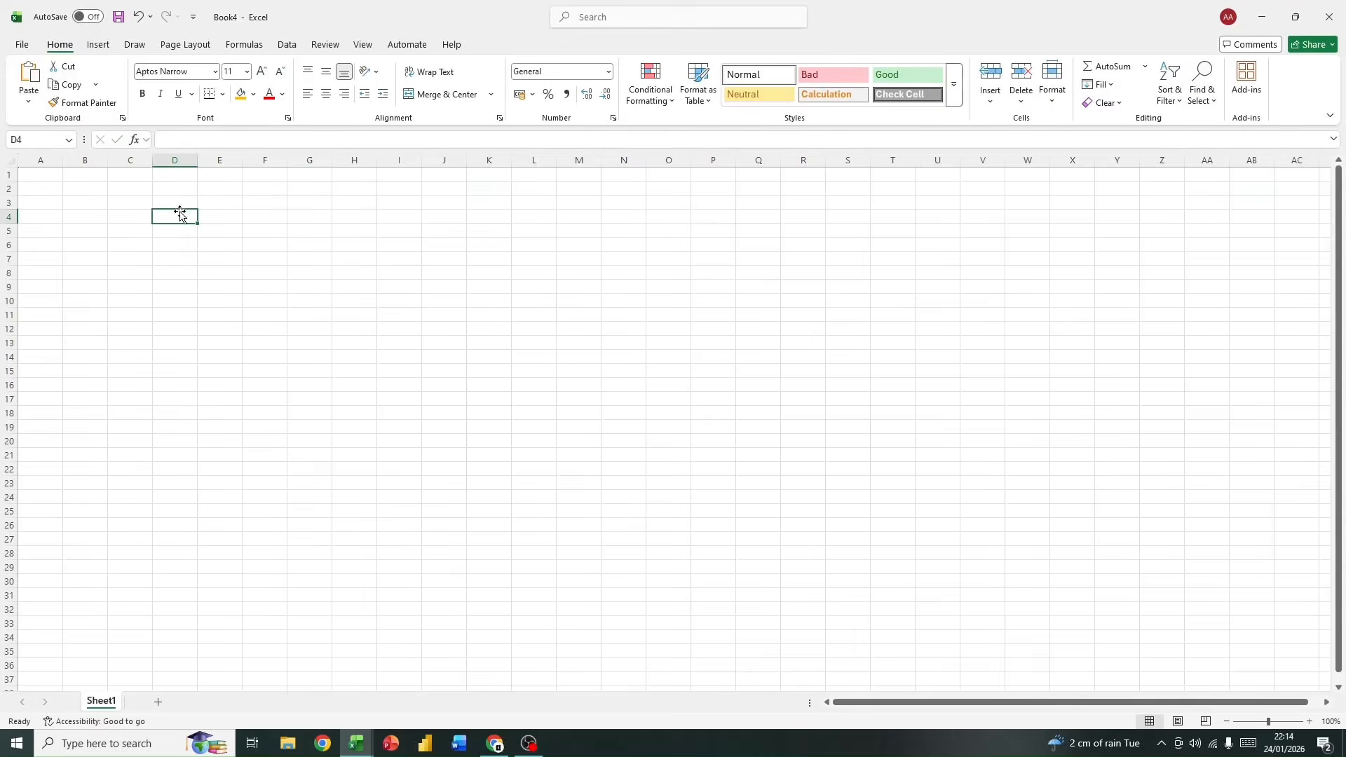
# Step: Demonstrate selection on the whole sheet, on entire columns such as A, and on entire rows such as 1 and 16
pyautogui.click(8, 161)
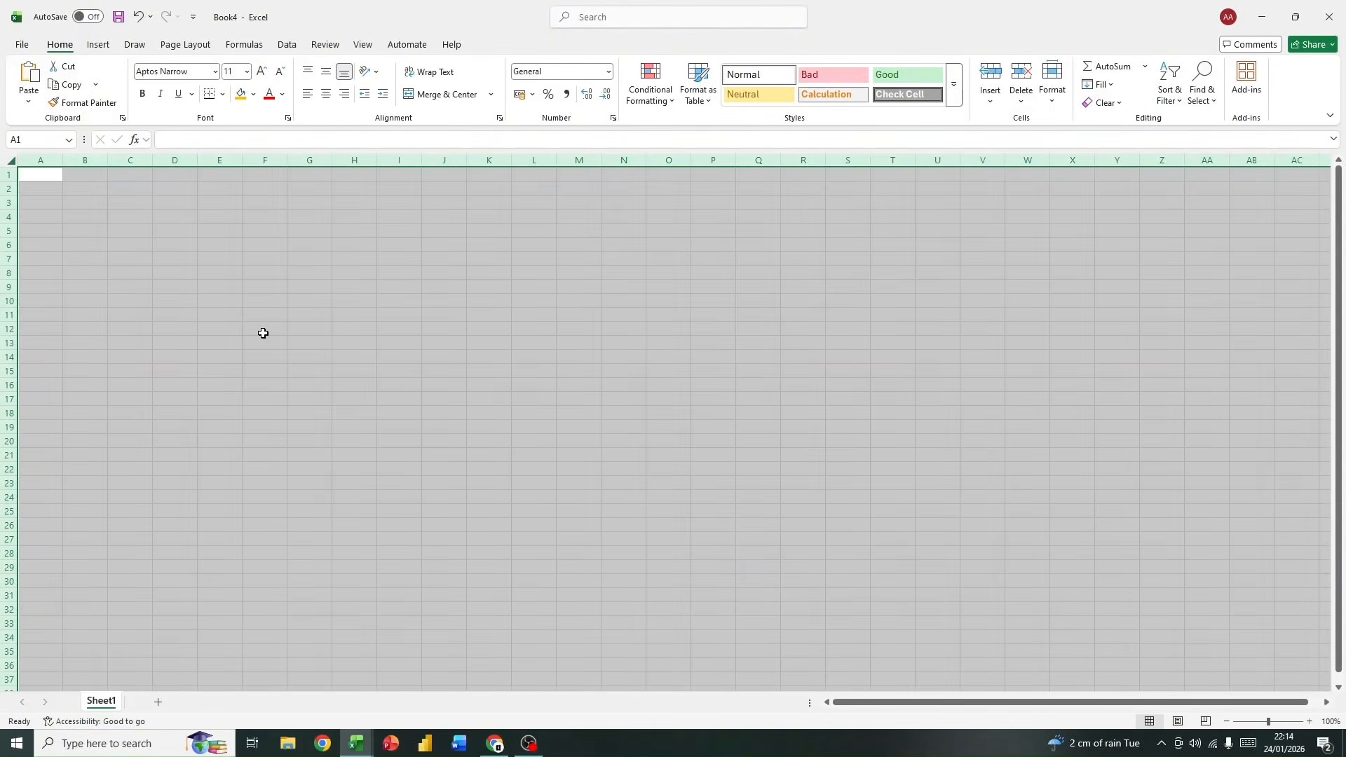
pyautogui.click(324, 352)
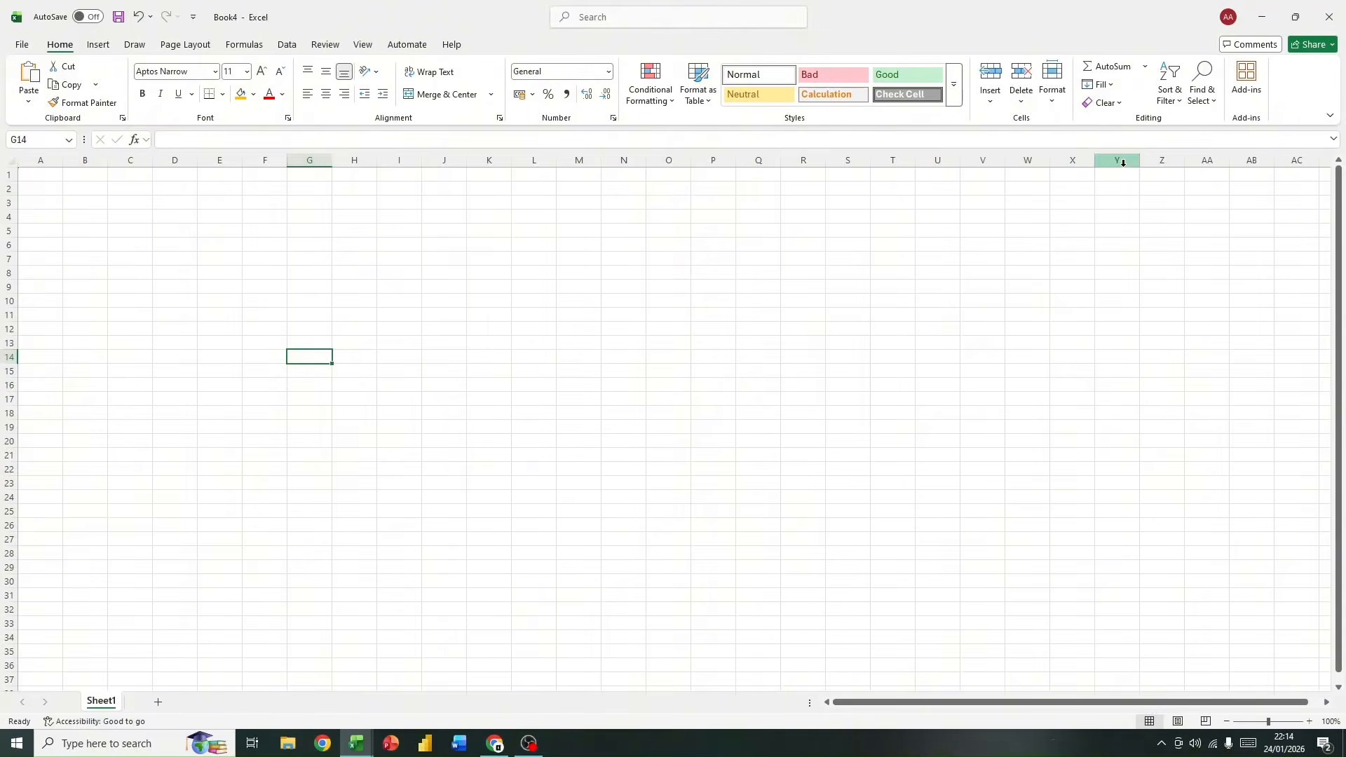
pyautogui.click(34, 161)
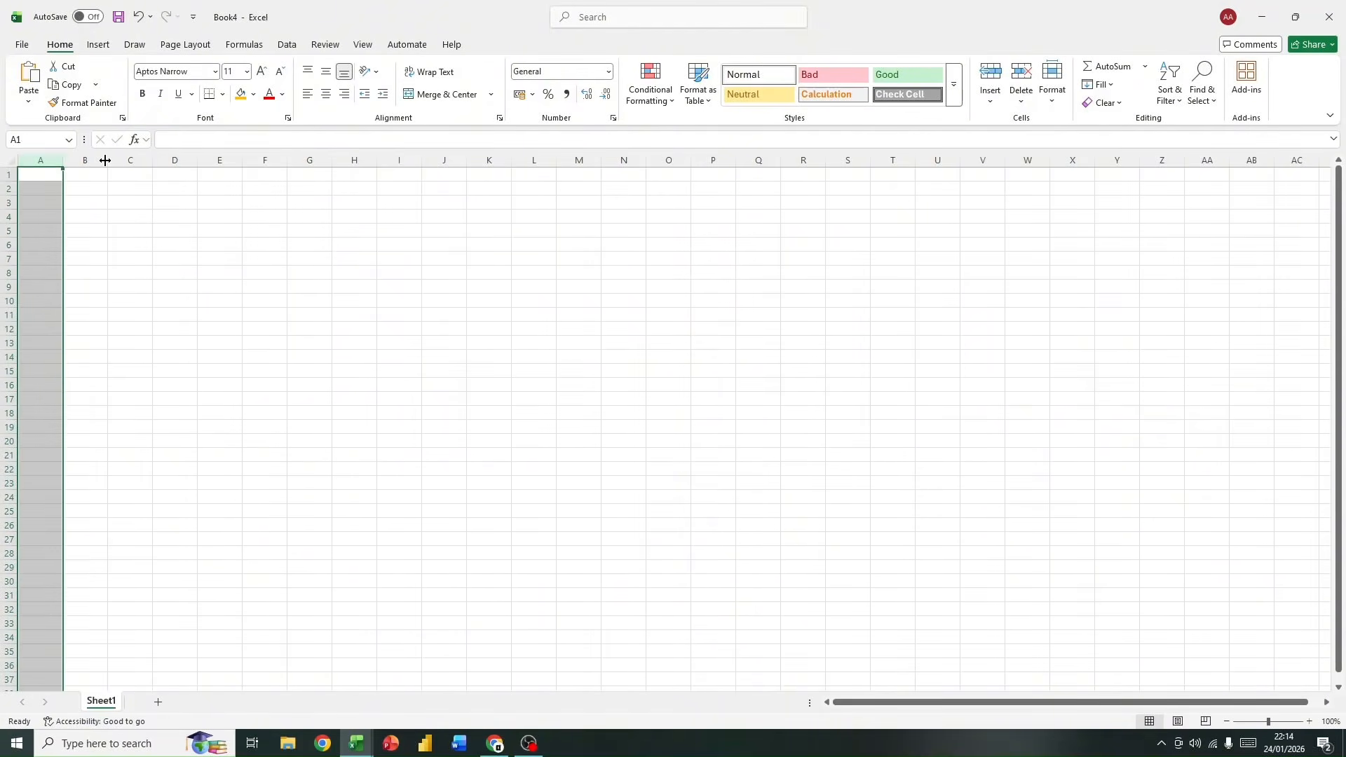
pyautogui.click(173, 159)
pyautogui.click(8, 175)
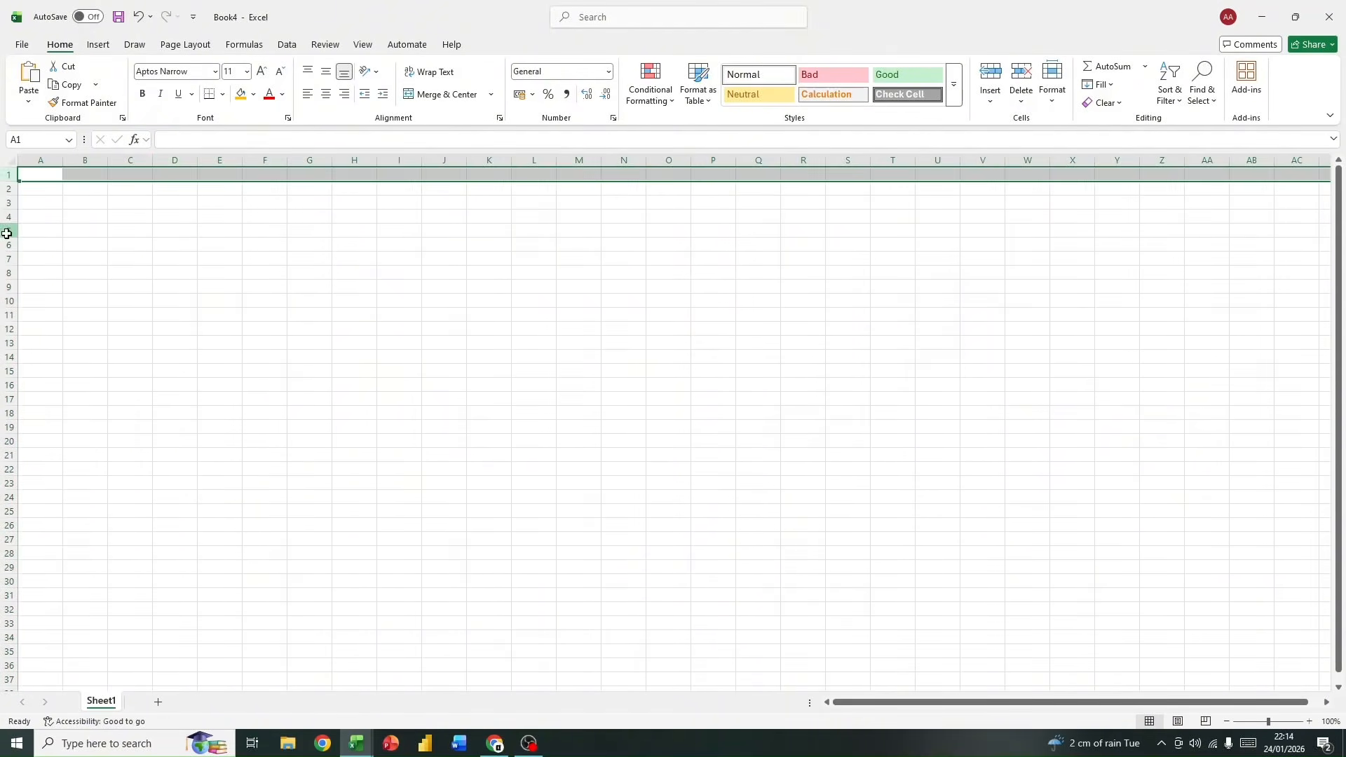
pyautogui.click(8, 230)
pyautogui.click(3, 302)
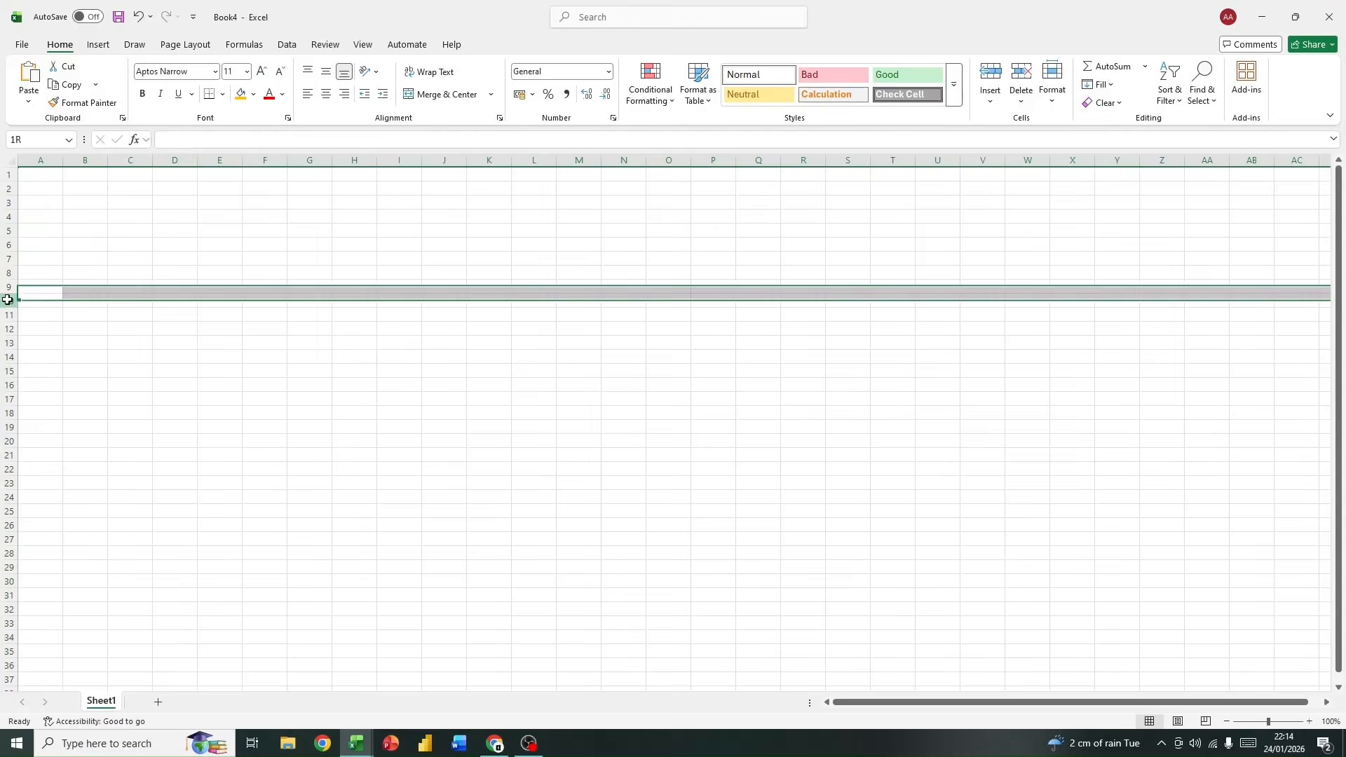
pyautogui.click(9, 385)
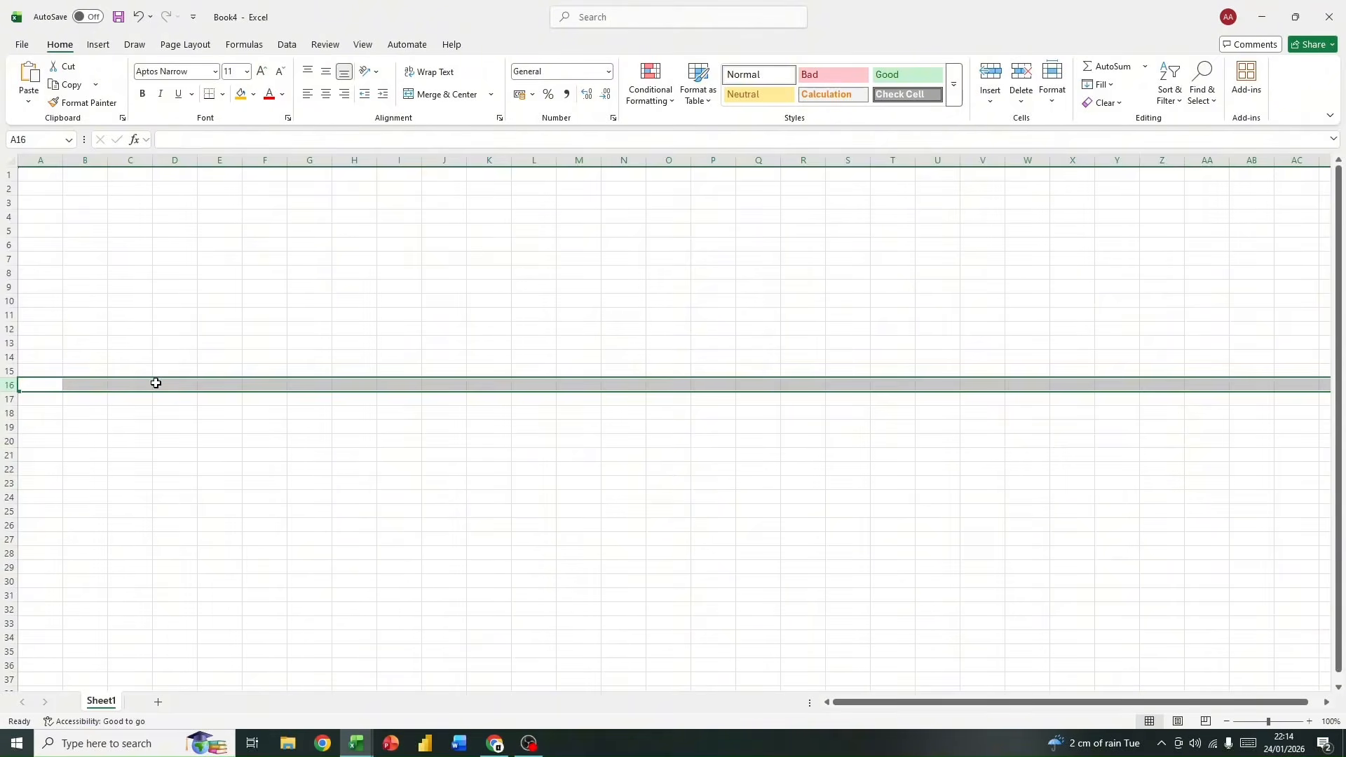
pyautogui.click(127, 341)
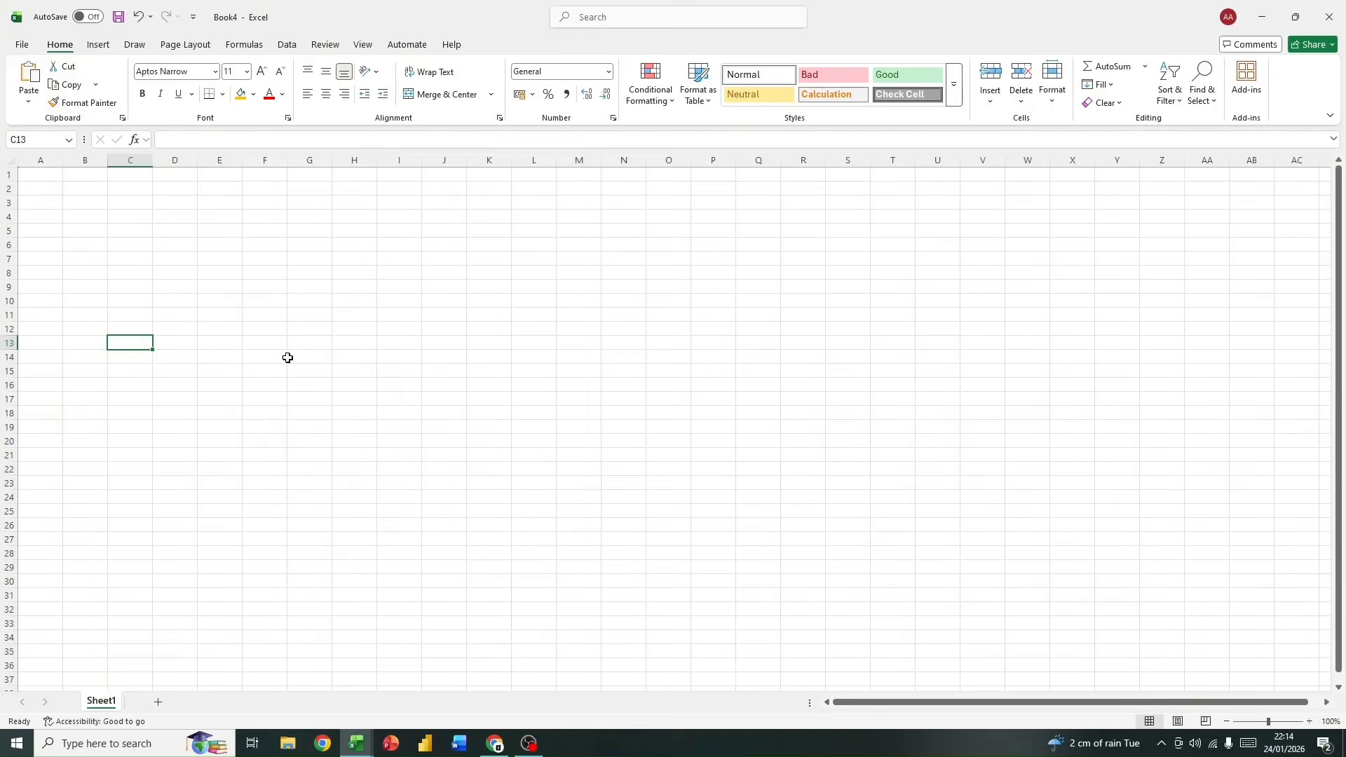
# Step: Enter the value 1 in each of cells A1, A2 and A3
pyautogui.click(33, 179)
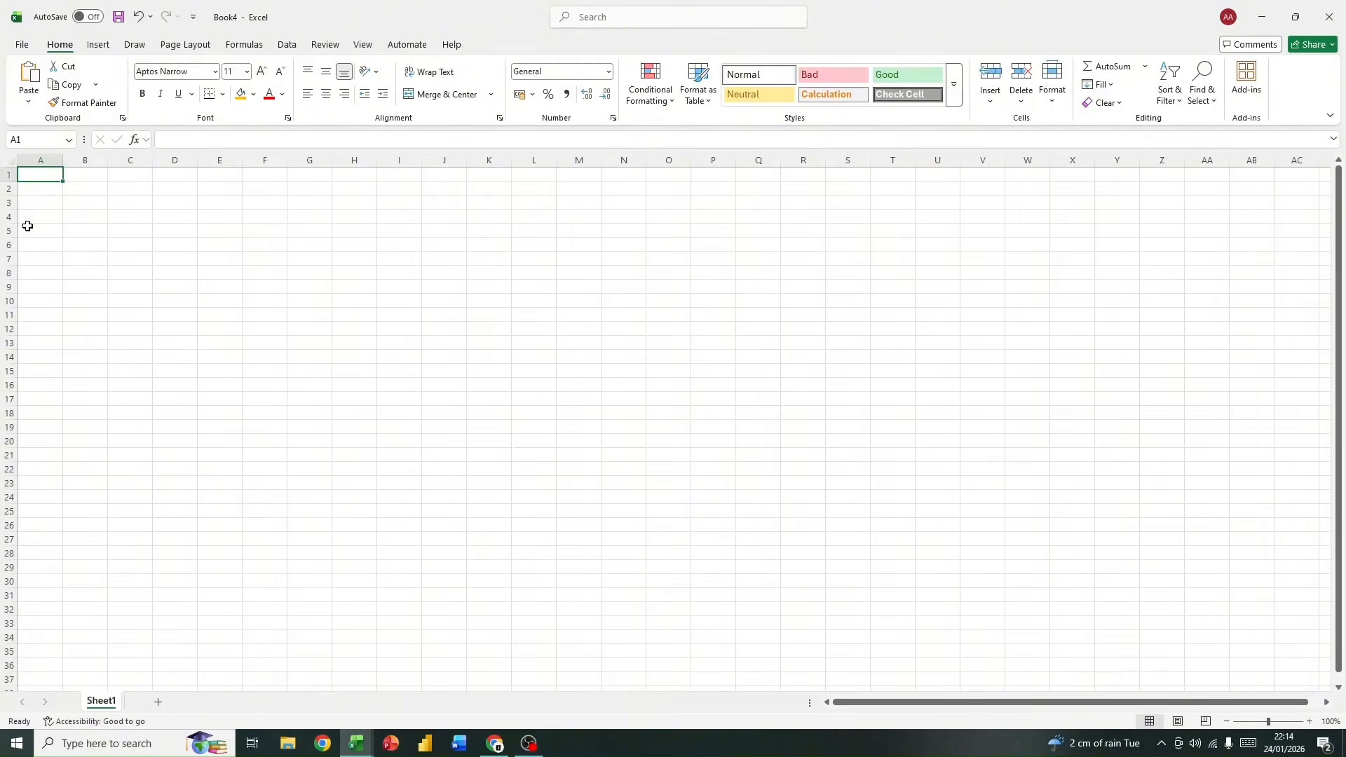
pyautogui.write('1')
pyautogui.press('Return')
pyautogui.write('1')
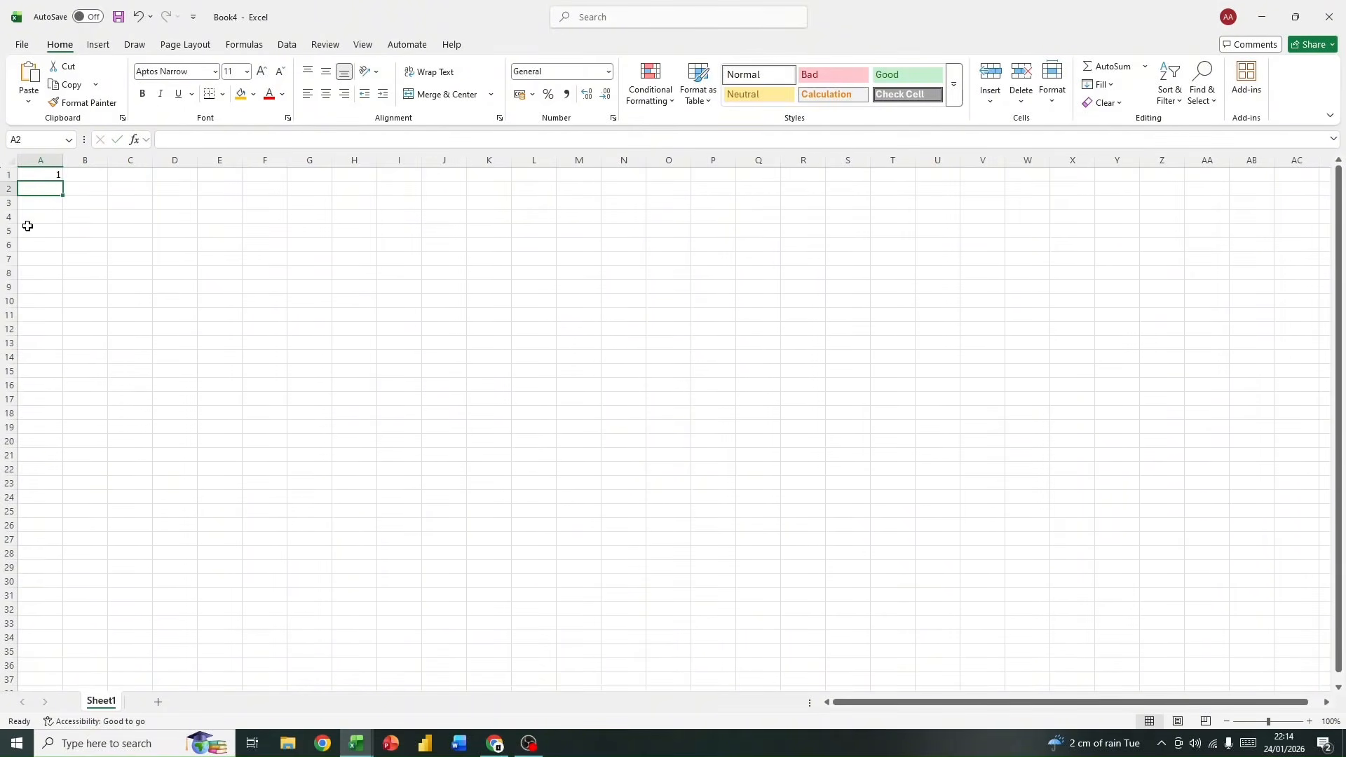
pyautogui.press('Return')
pyautogui.write('1')
pyautogui.press('Return')
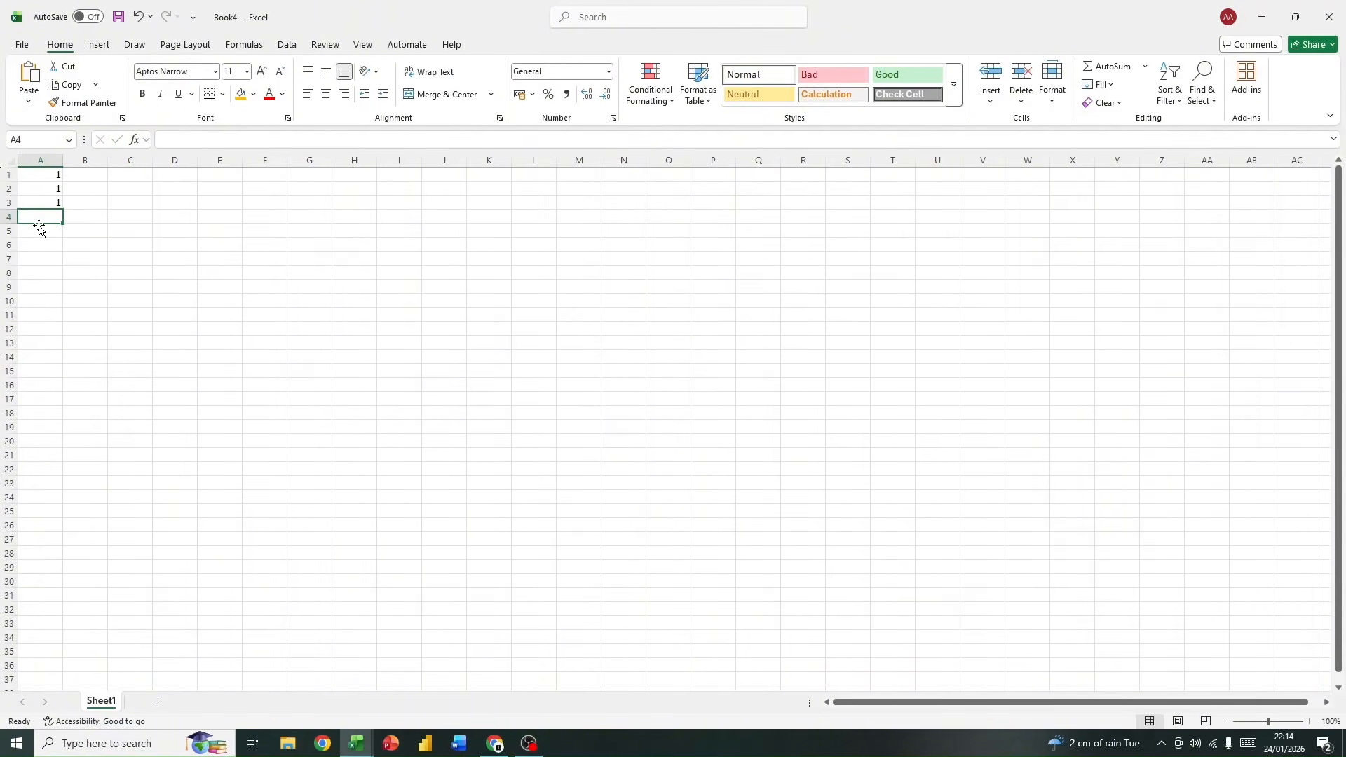
# Step: Select cells A1:A3 to examine their average, count and sum
pyautogui.moveTo(33, 174); pyautogui.dragTo(33, 207)
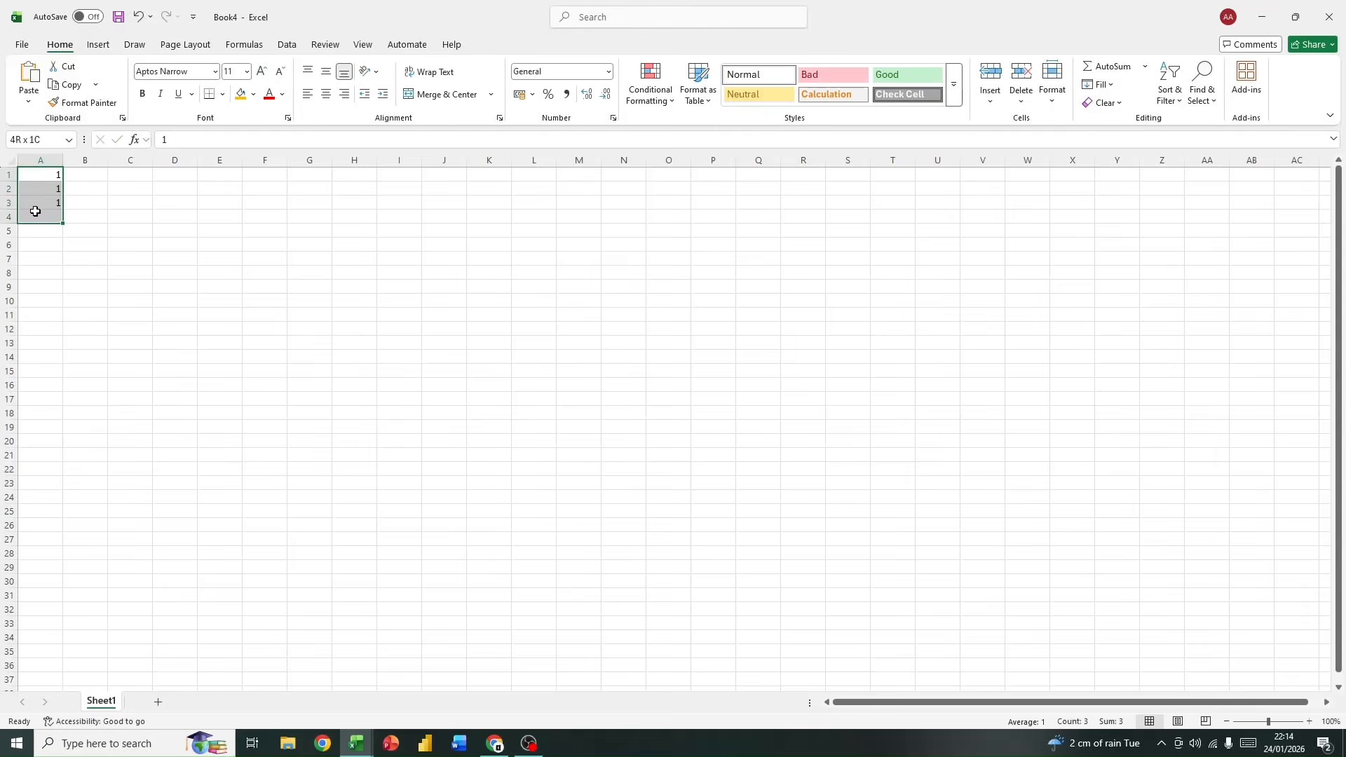
pyautogui.click(90, 176)
pyautogui.click(48, 175)
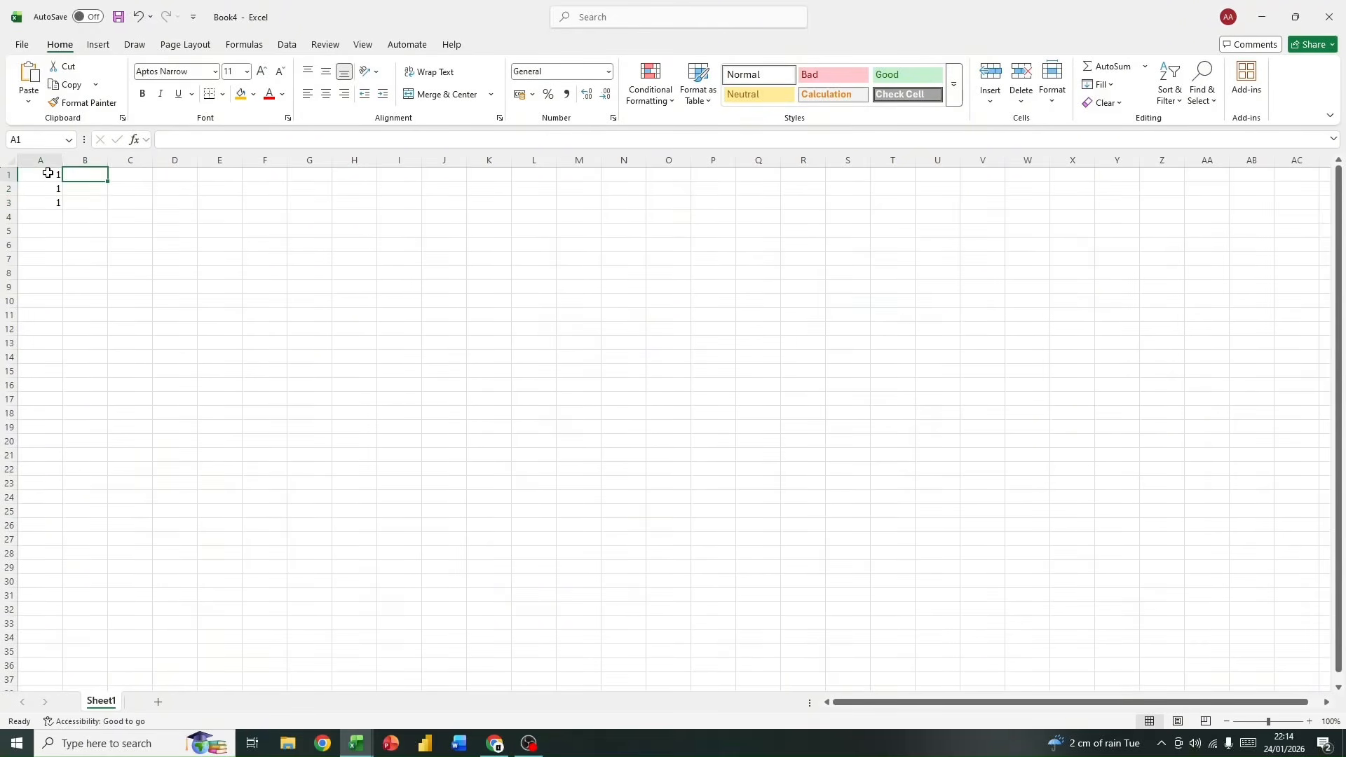
pyautogui.moveTo(48, 173); pyautogui.dragTo(45, 202)
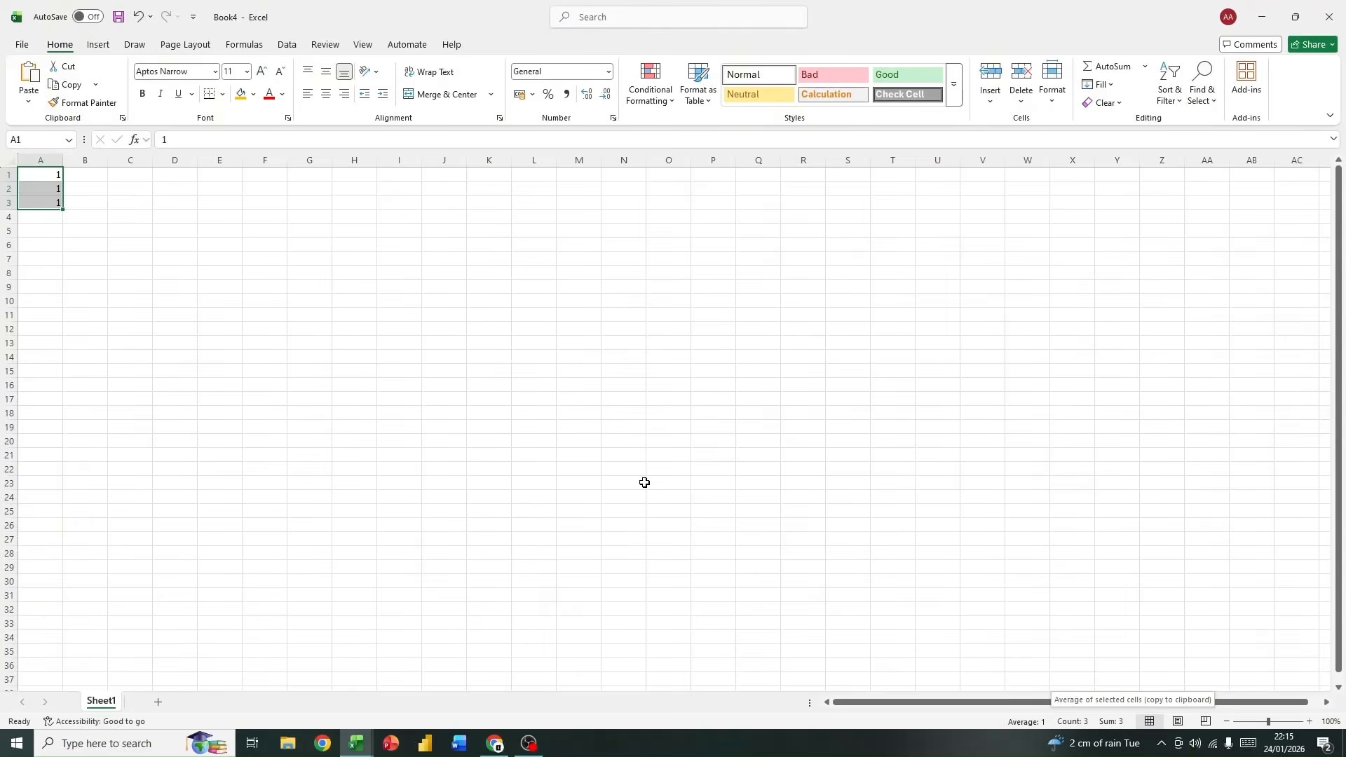
# Step: Set the value of cell A2 to 2
pyautogui.click(56, 188)
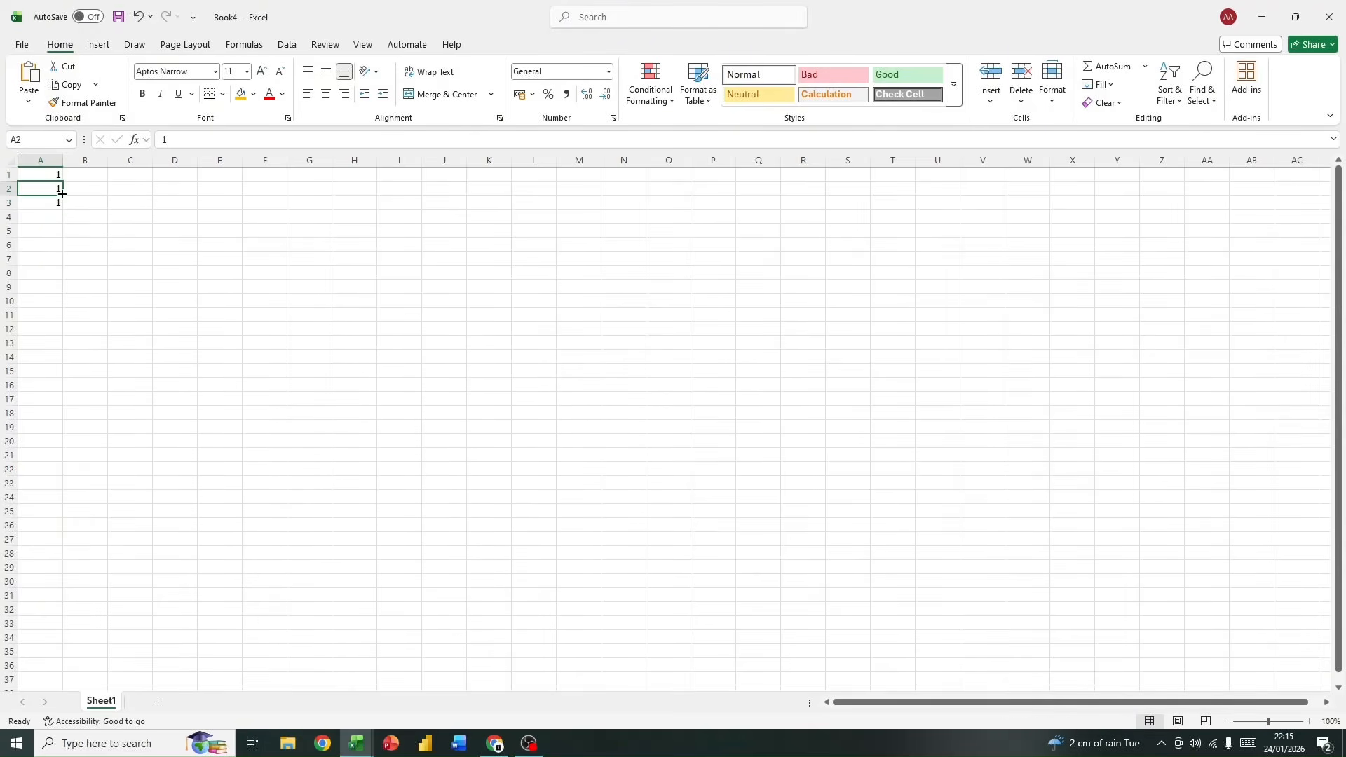
pyautogui.write('2')
pyautogui.click(100, 178)
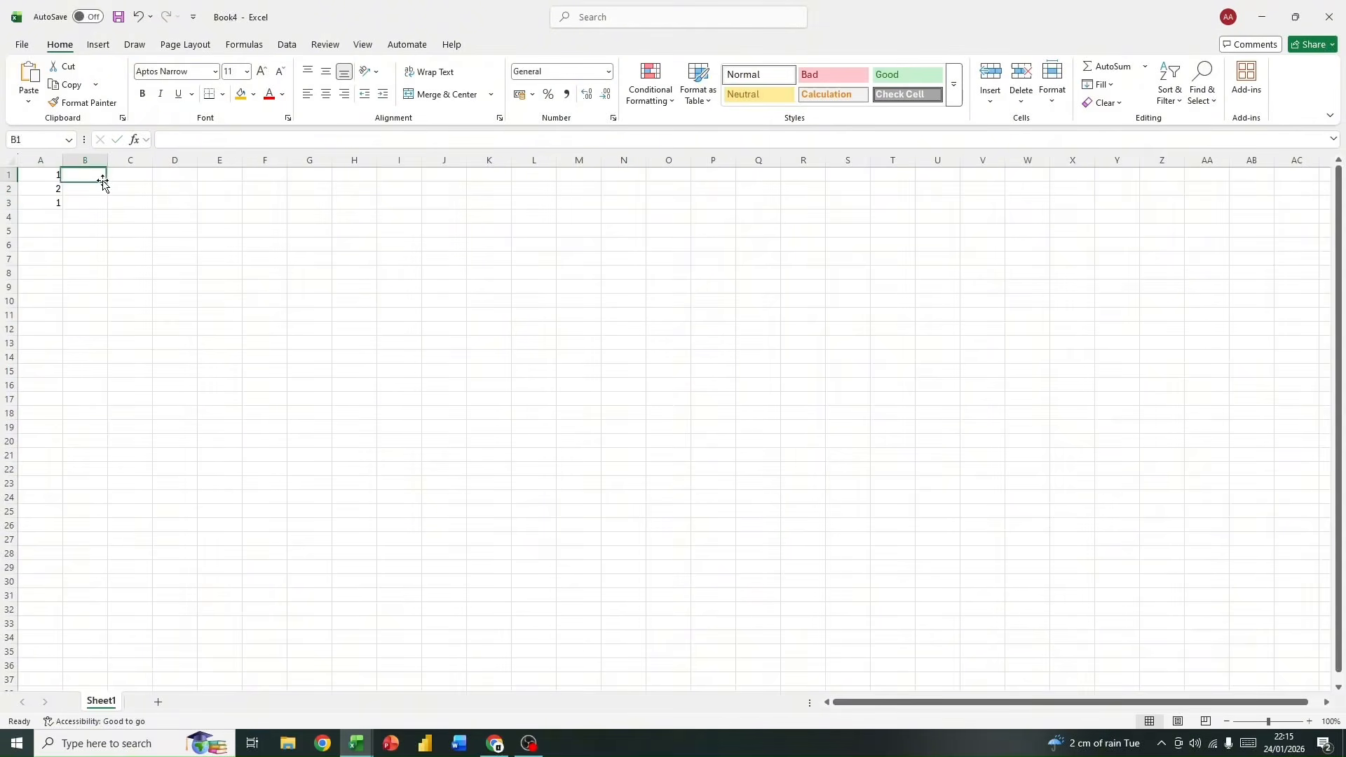
# Step: Check the sum of cells A1:A3 and clear their contents
pyautogui.moveTo(38, 174); pyautogui.dragTo(45, 202)
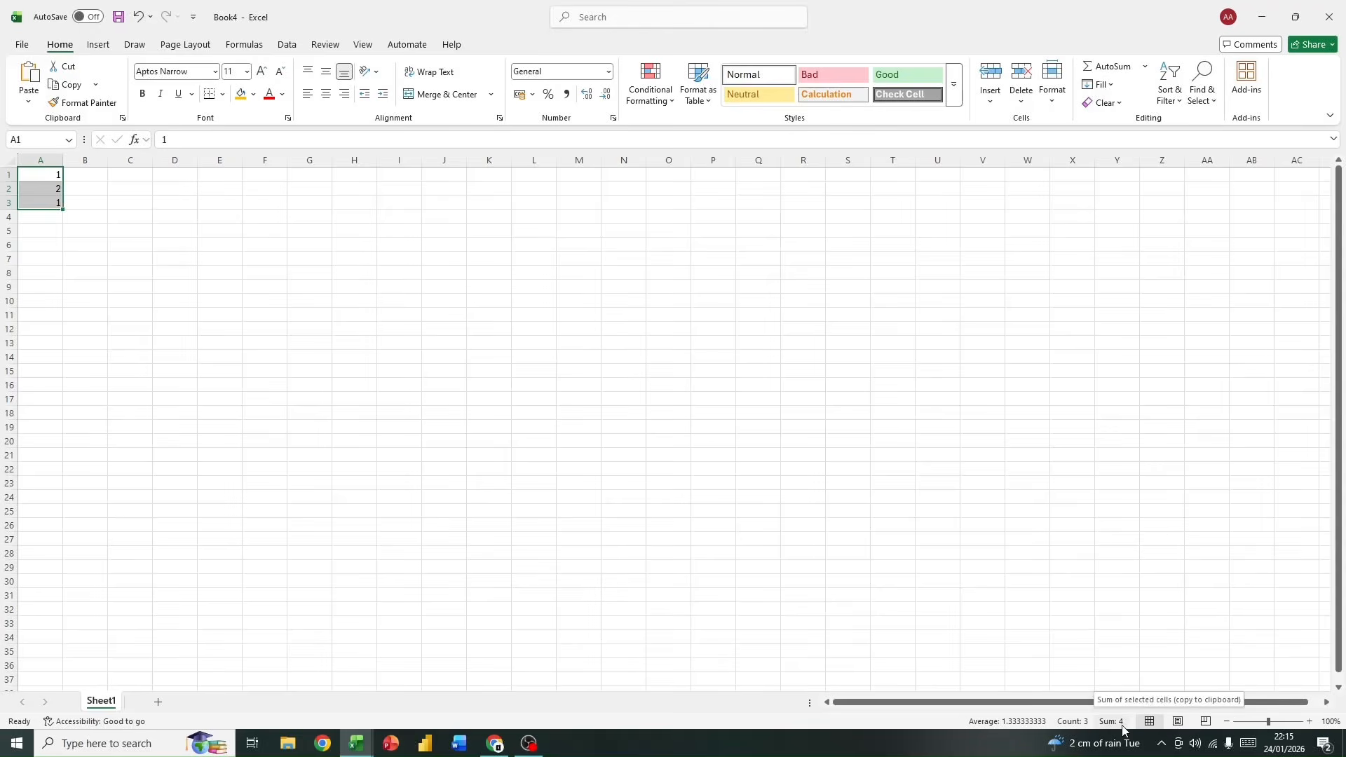
pyautogui.press('Delete')
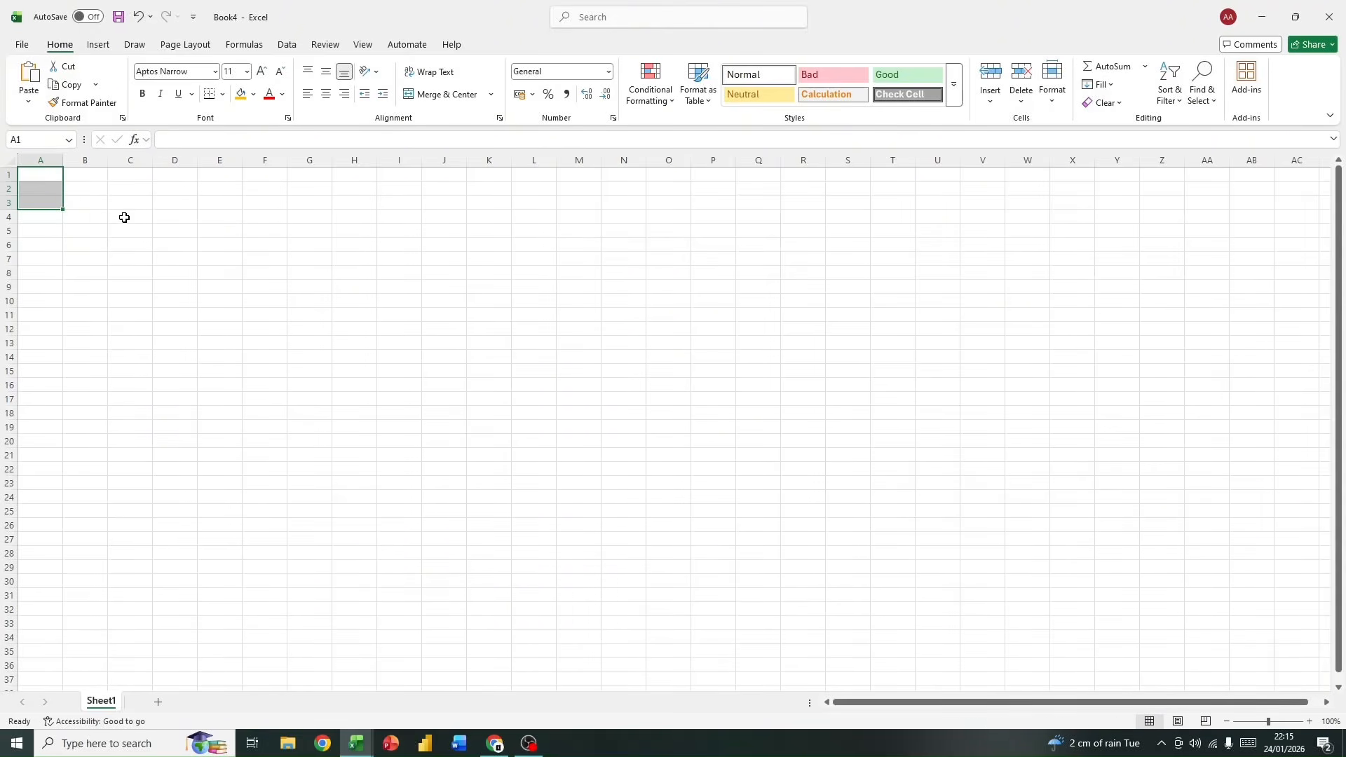
# Step: Rename the worksheet Sheet1 as data
pyautogui.doubleClick(100, 703)
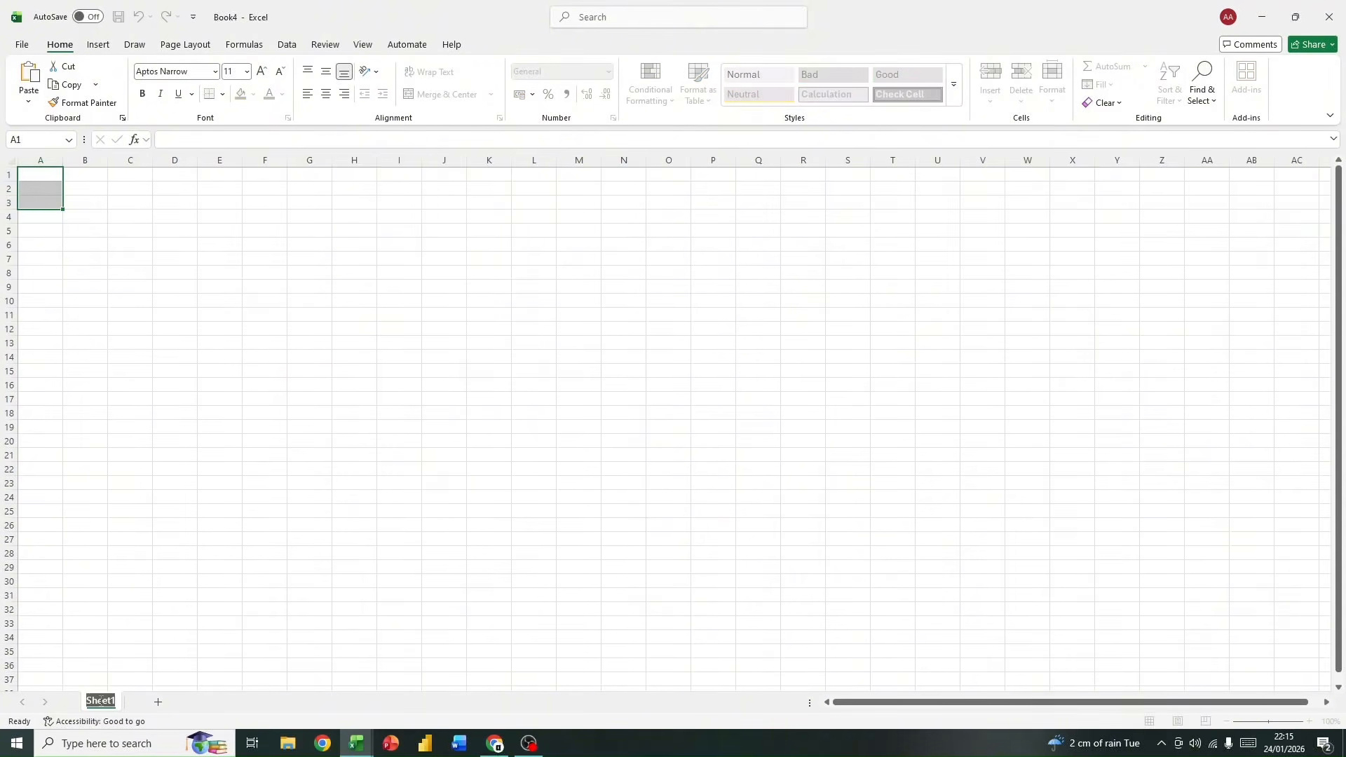
pyautogui.write('data')
pyautogui.press('Return')
pyautogui.click(144, 655)
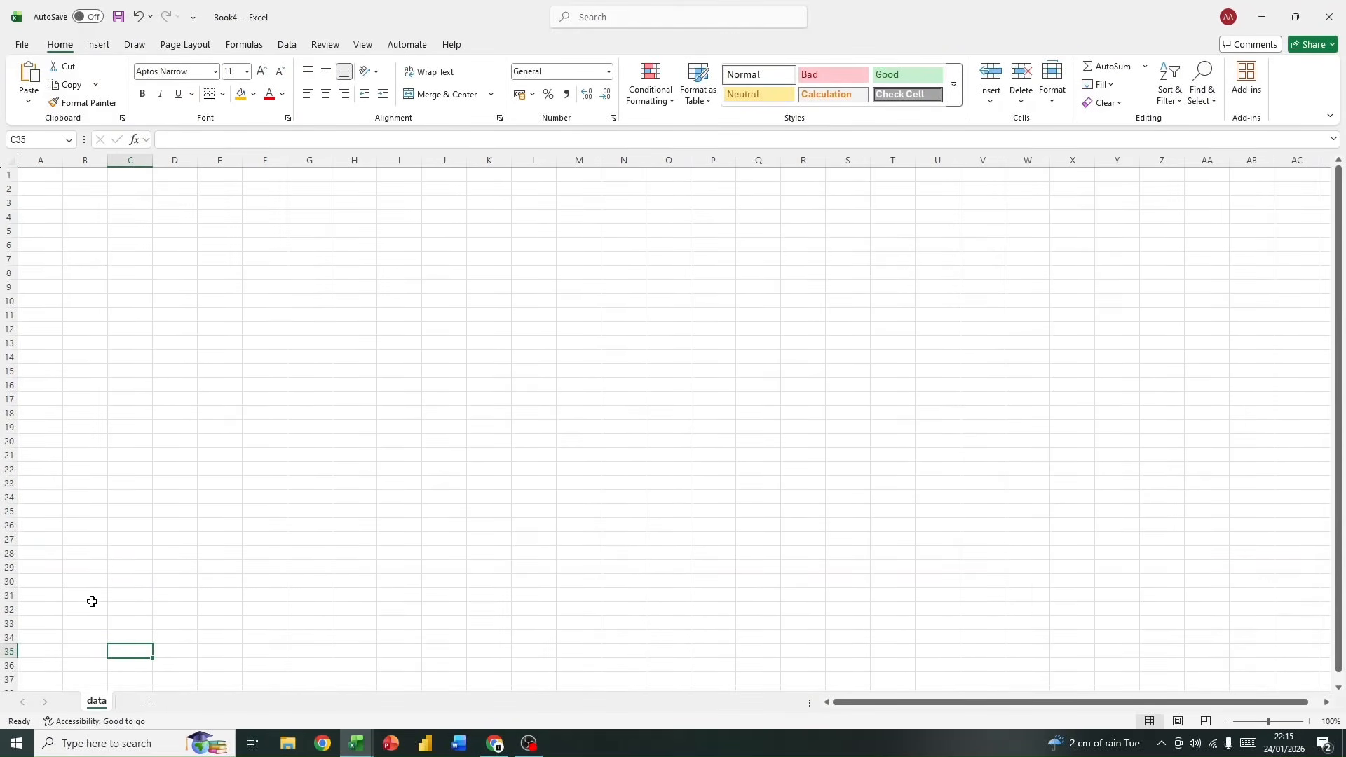
# Step: Add two new worksheets beside the data sheet and delete both of them
pyautogui.click(154, 705)
pyautogui.click(193, 705)
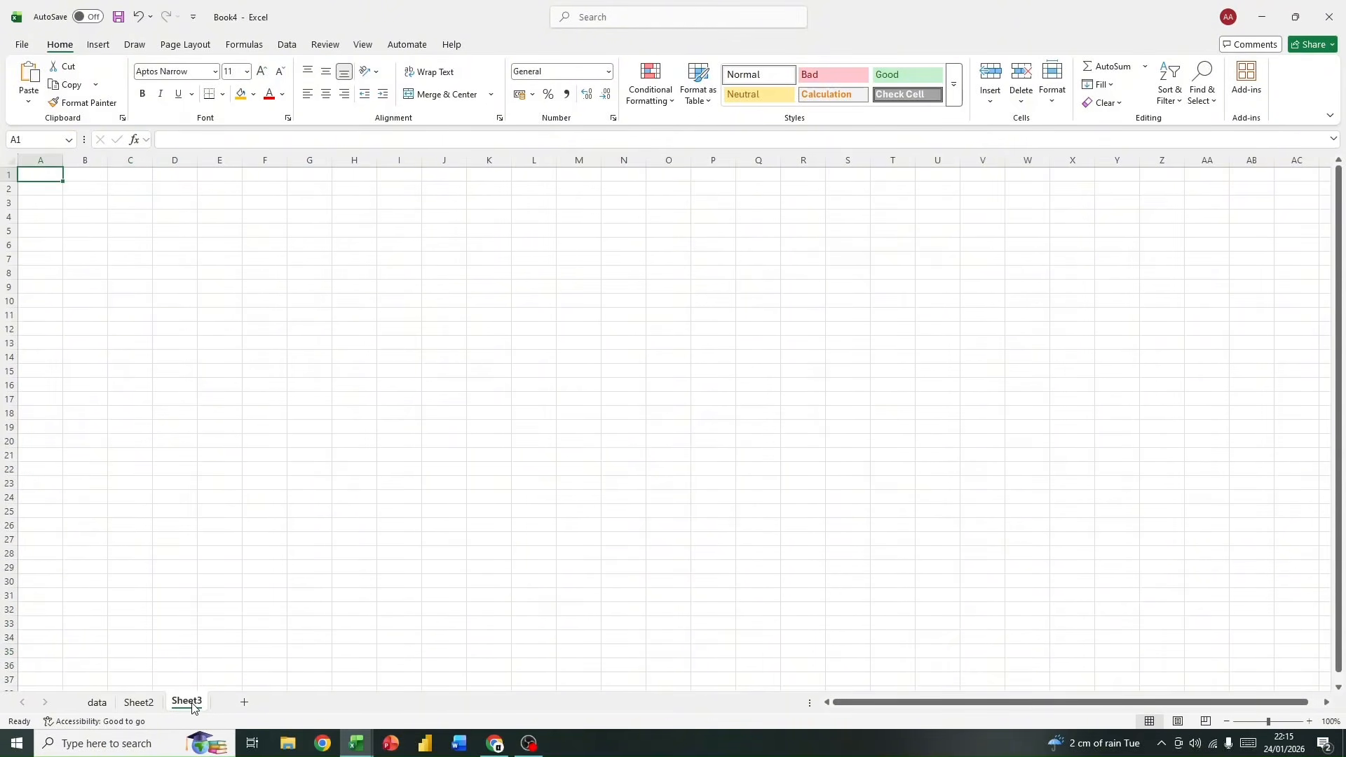
pyautogui.rightClick(195, 703)
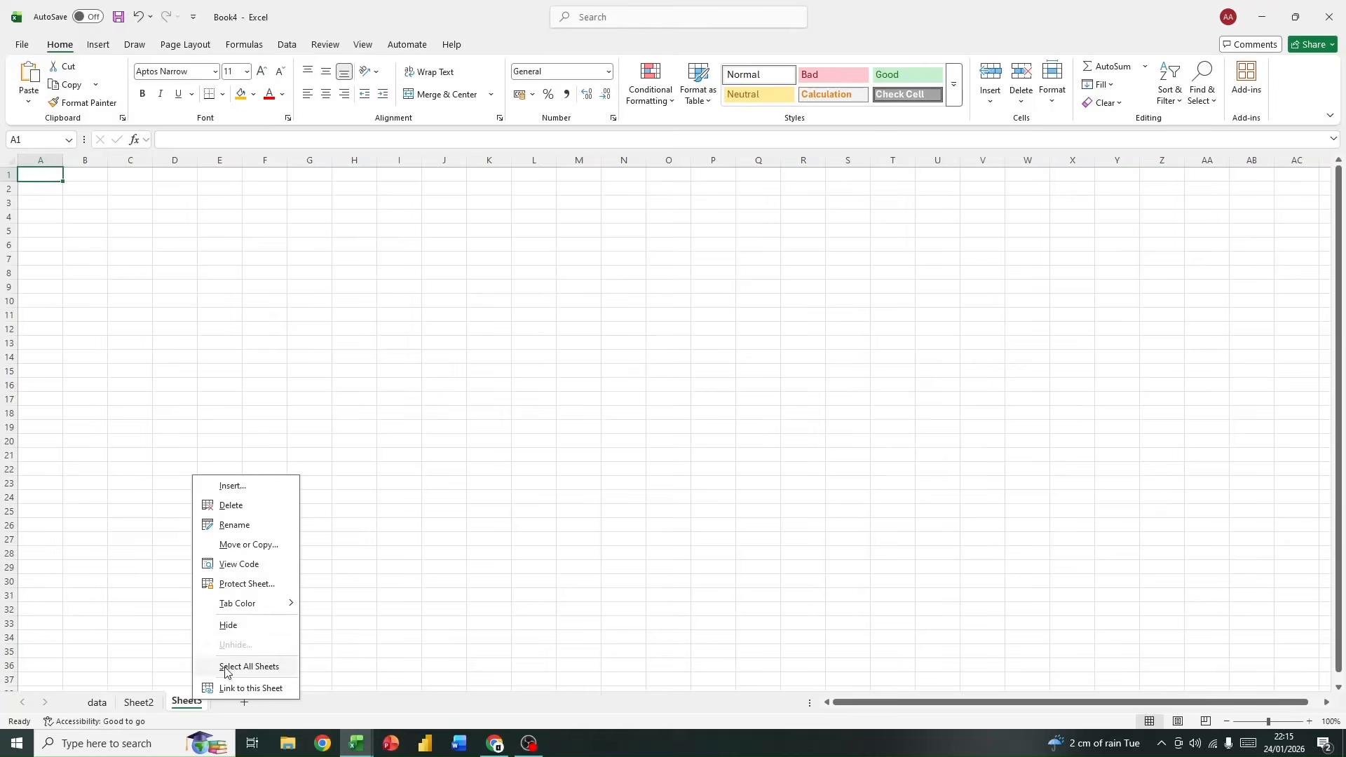
pyautogui.click(238, 506)
pyautogui.rightClick(138, 701)
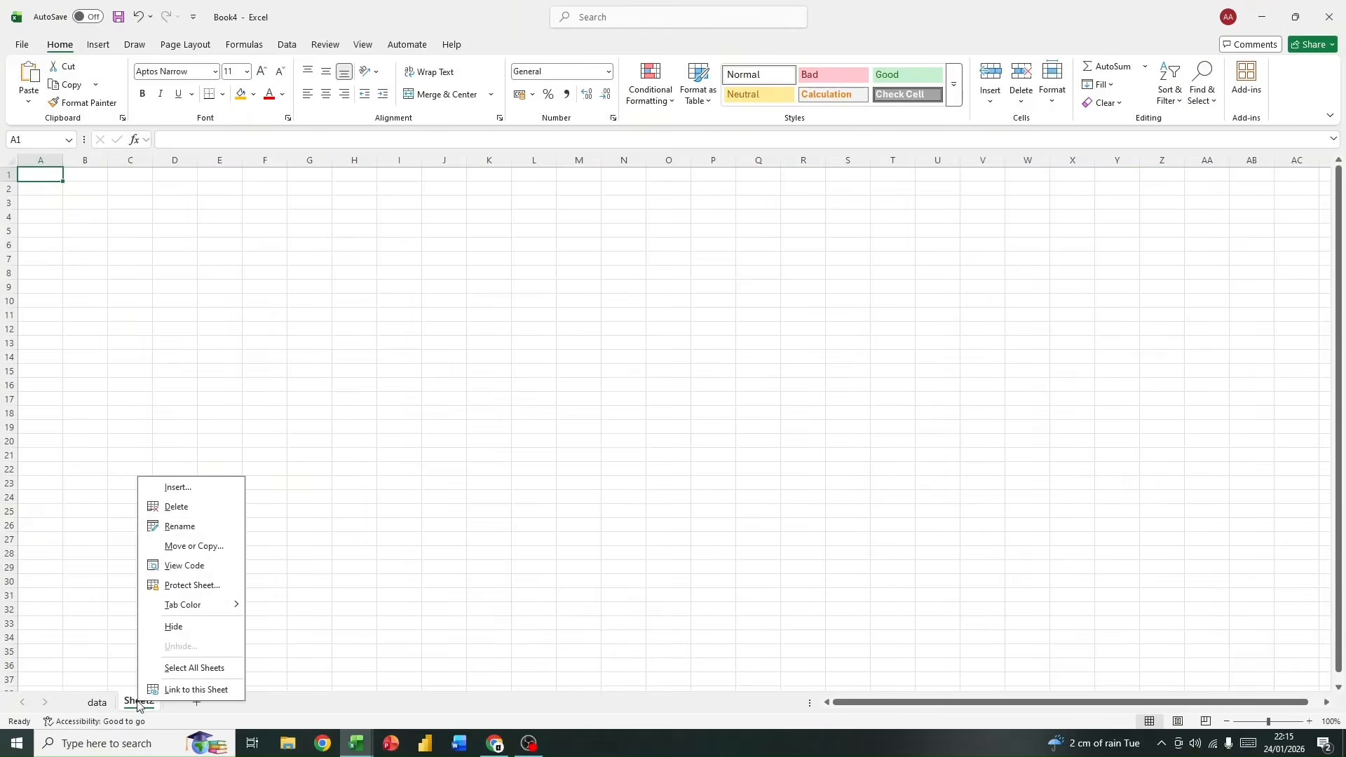
pyautogui.click(188, 510)
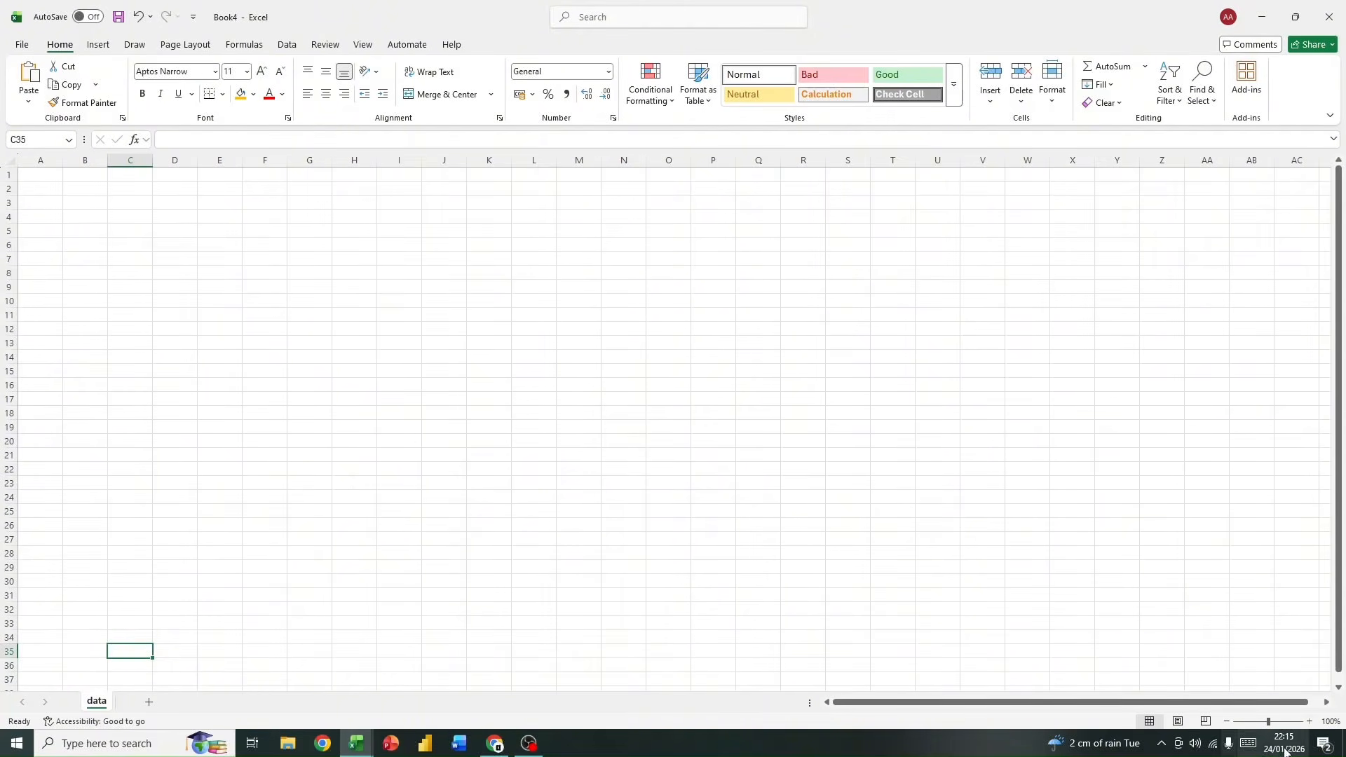
# Step: Zoom in on the data worksheet beyond 100%
pyautogui.click(1310, 722)
pyautogui.click(1309, 722)
pyautogui.click(1310, 721)
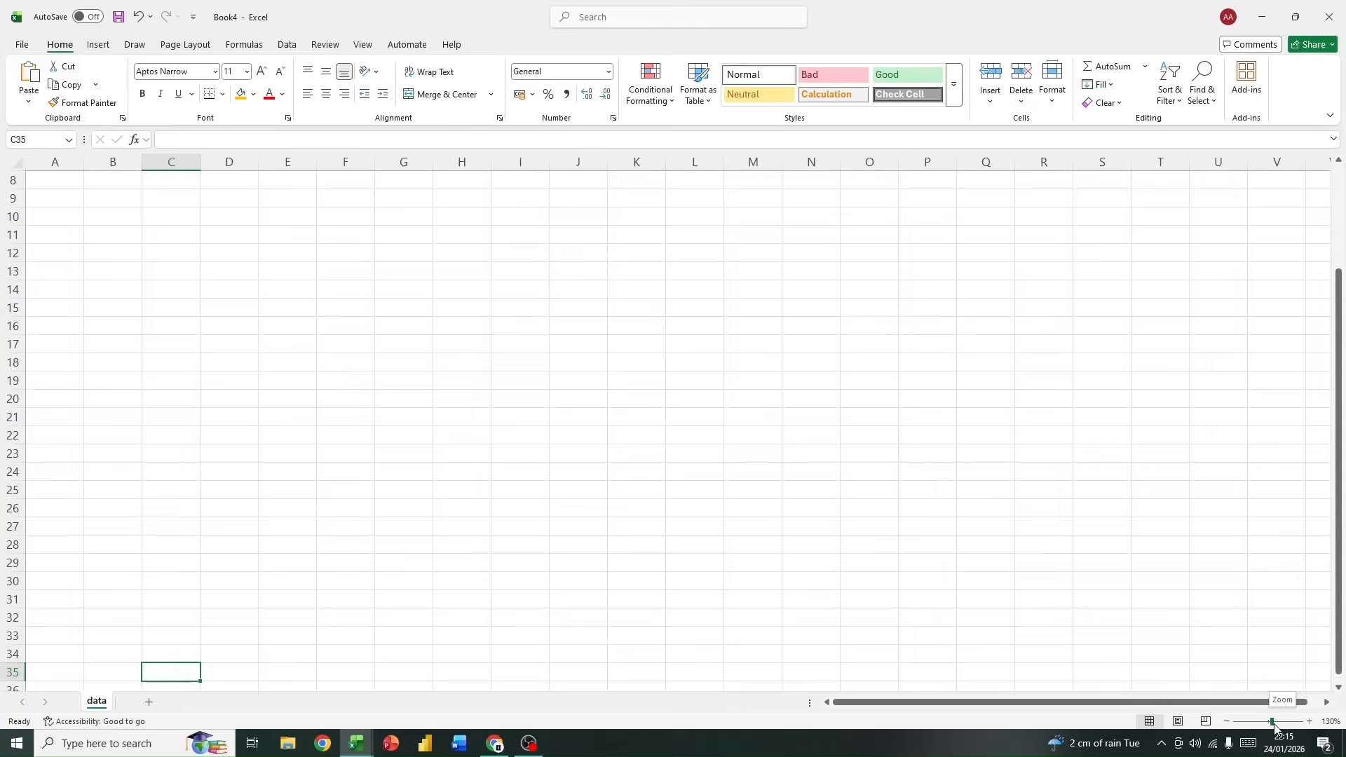
# Step: Zoom out on the data worksheet and set its magnification to 100%
pyautogui.moveTo(1271, 722); pyautogui.dragTo(1259, 727)
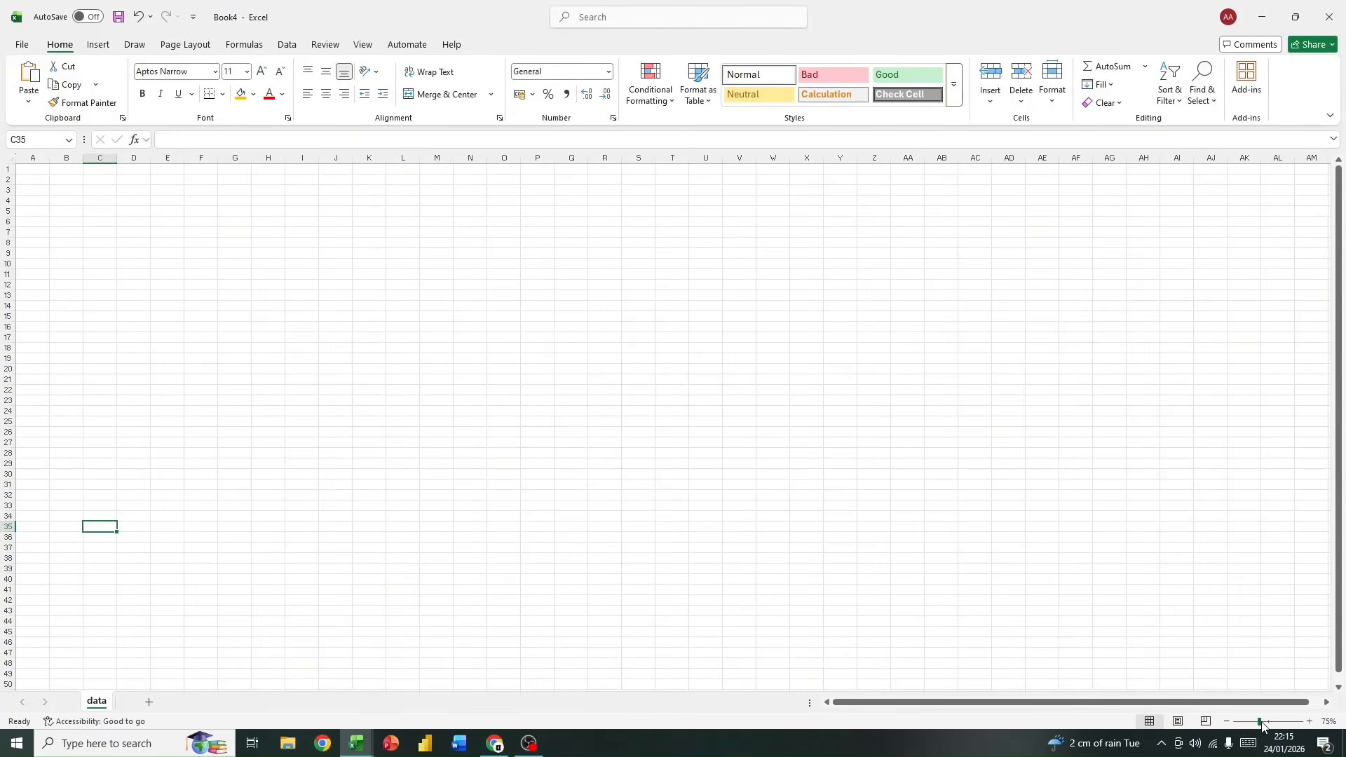
pyautogui.click(1265, 723)
pyautogui.click(1329, 722)
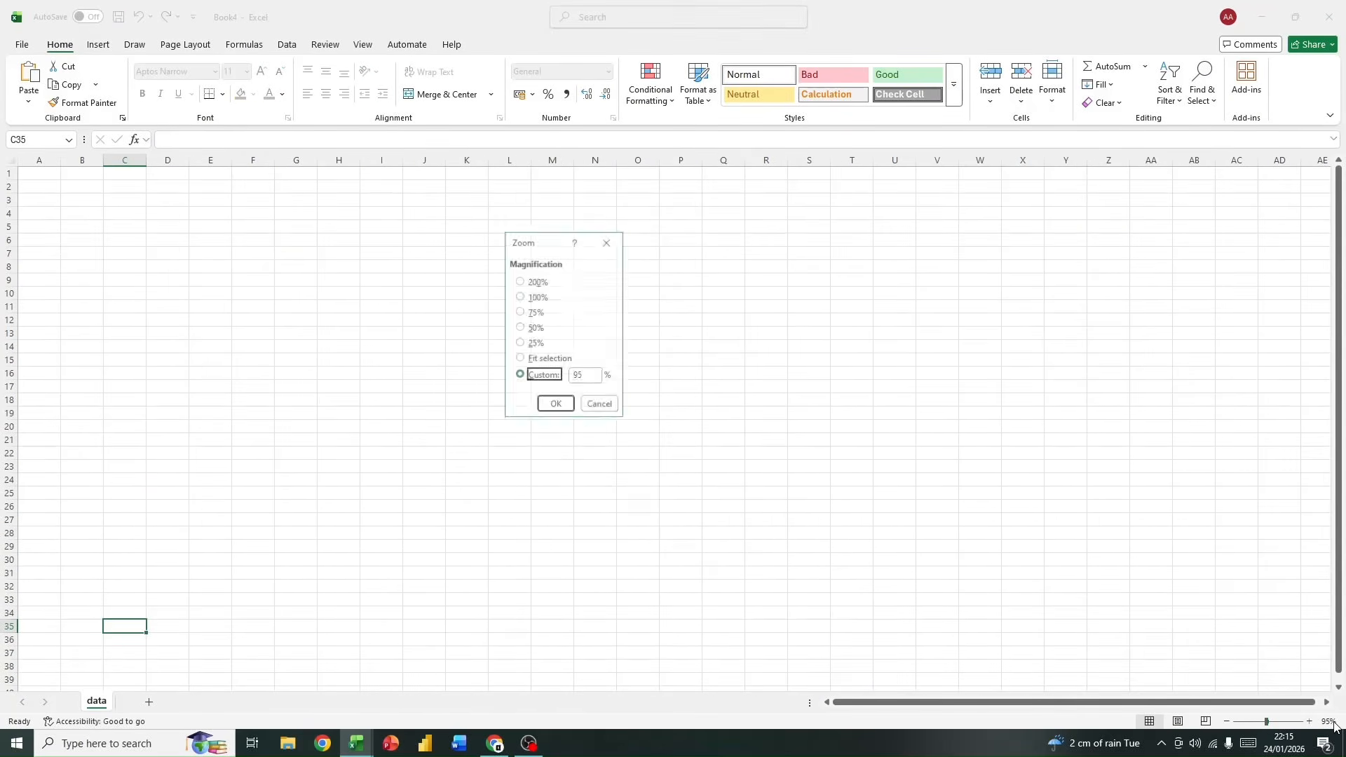
pyautogui.click(522, 297)
pyautogui.click(557, 405)
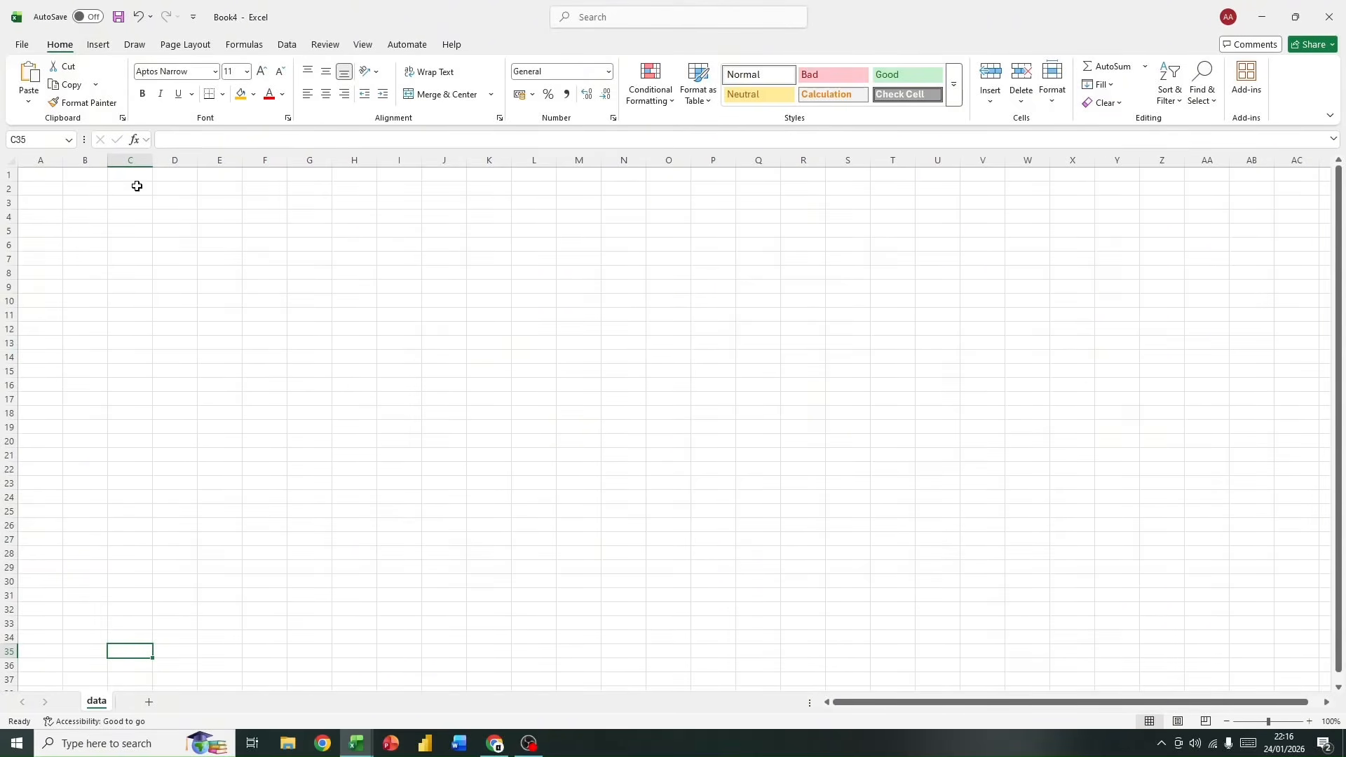
# Step: Save the workbook as Sales Tracker in the Files folder on drive D:
pyautogui.click(116, 17)
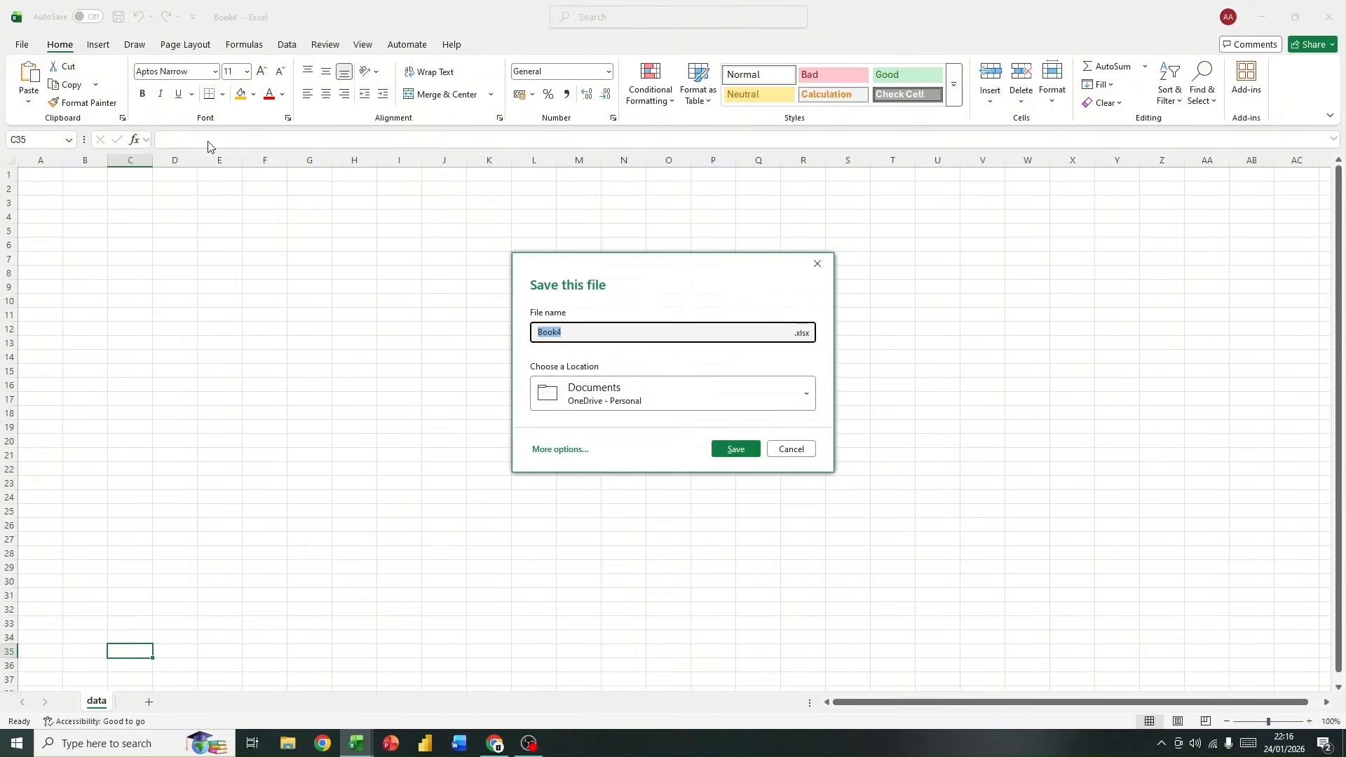
pyautogui.click(816, 263)
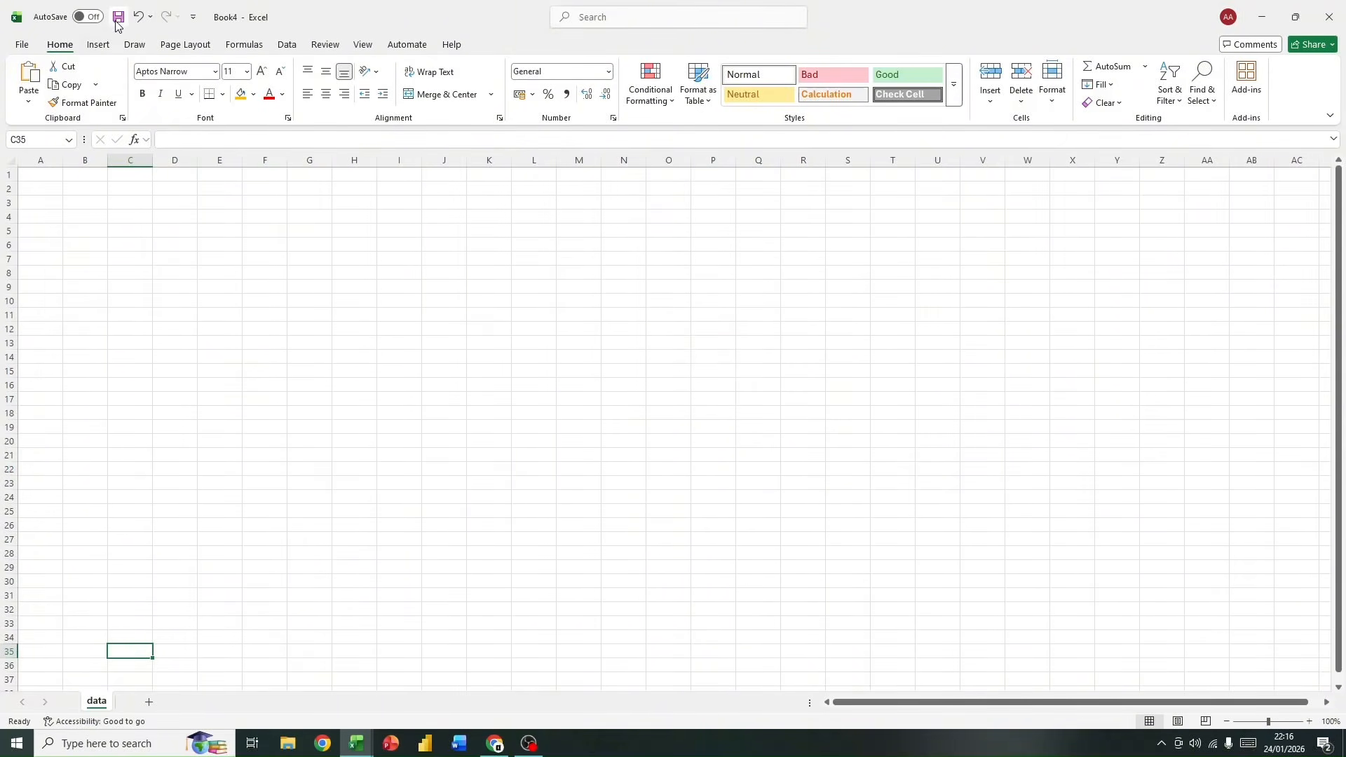
pyautogui.click(116, 18)
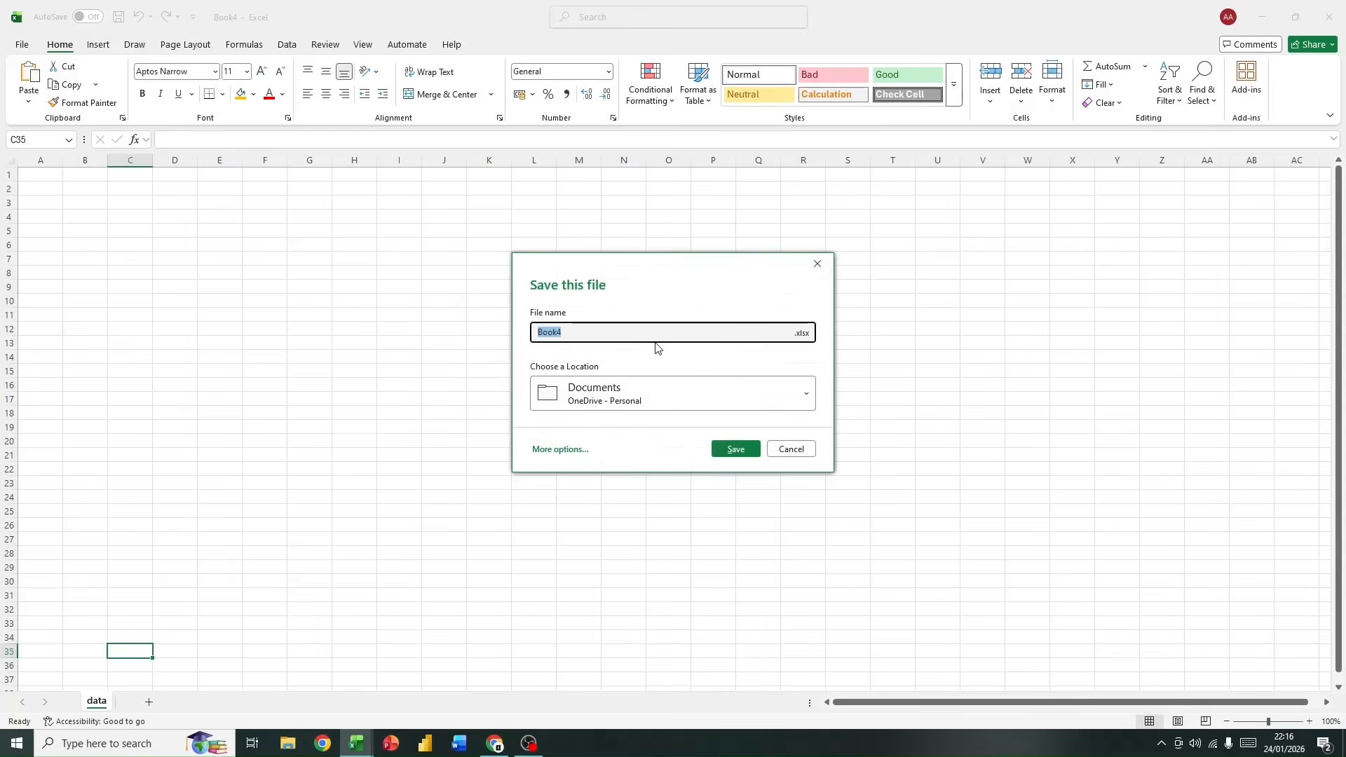
pyautogui.write('Sales Tracker')
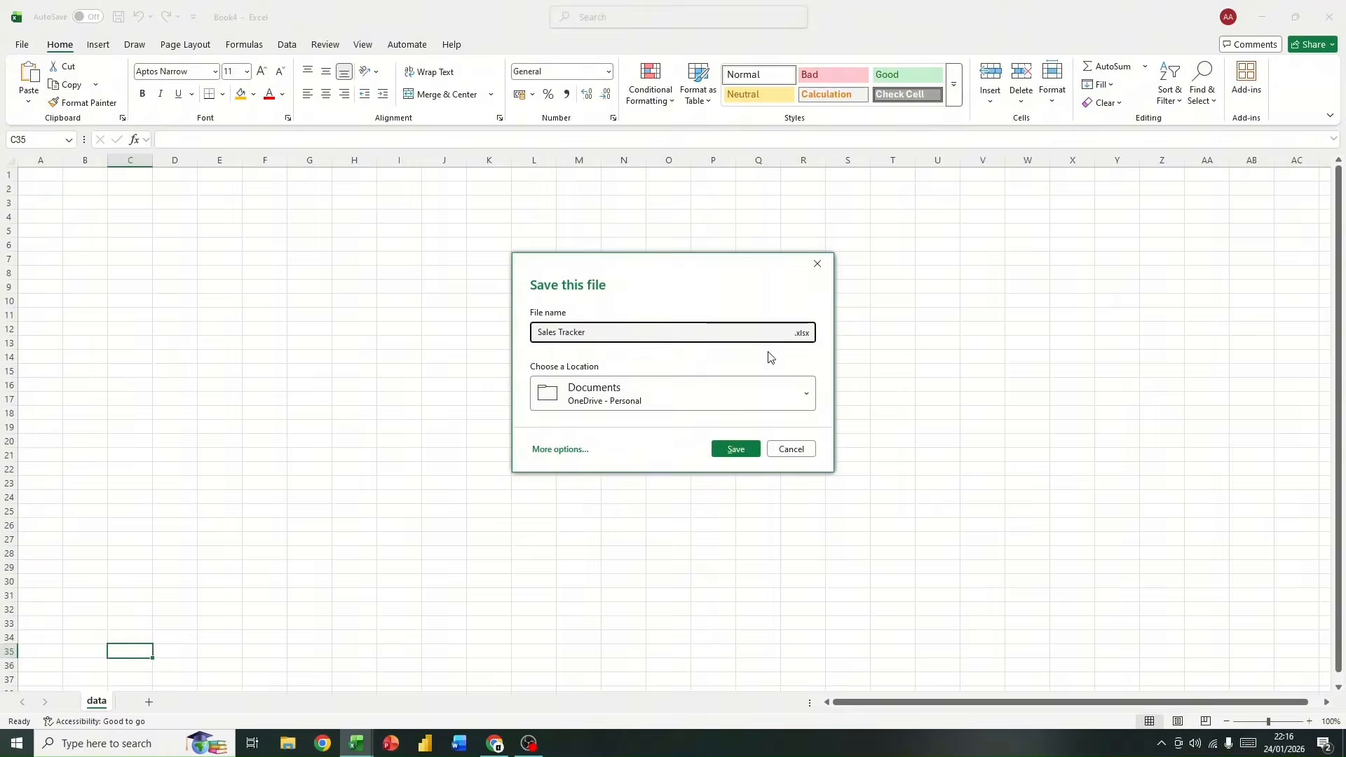
pyautogui.click(719, 393)
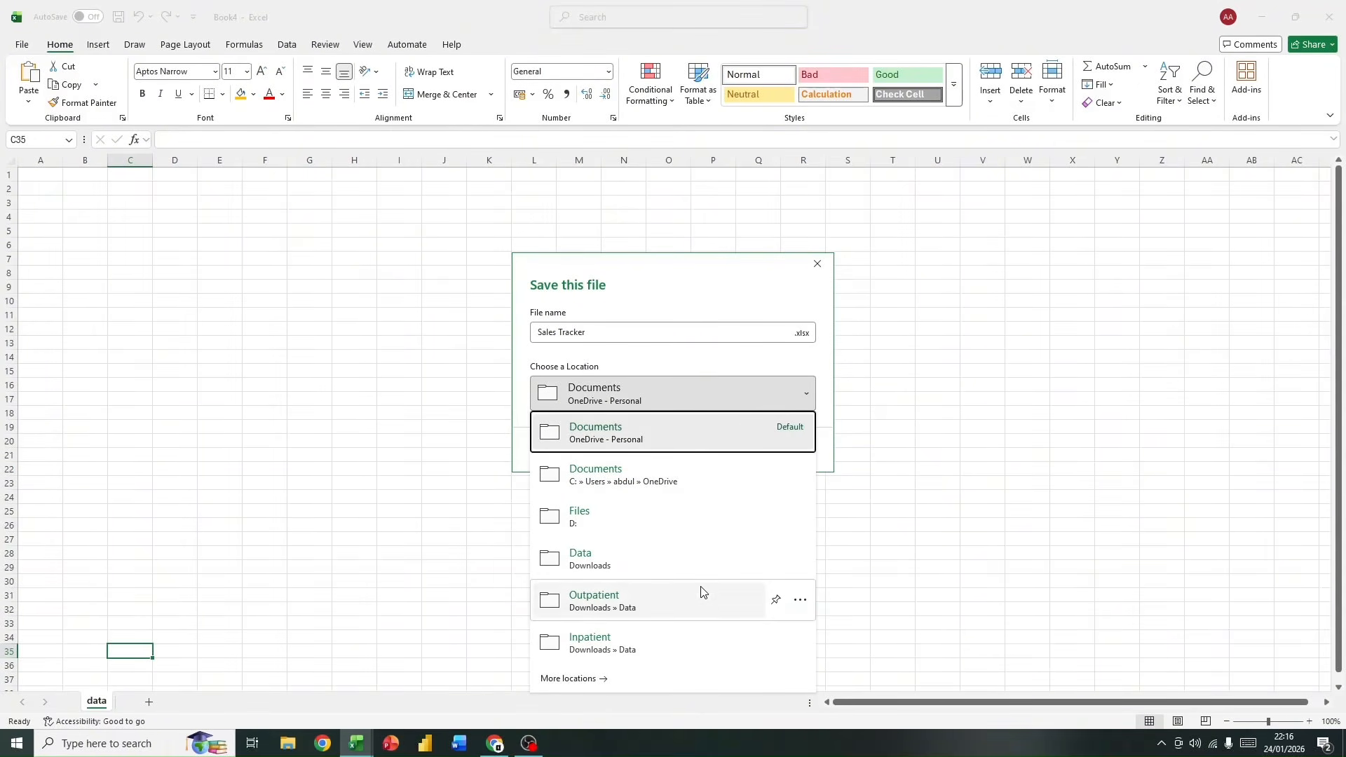
pyautogui.click(665, 517)
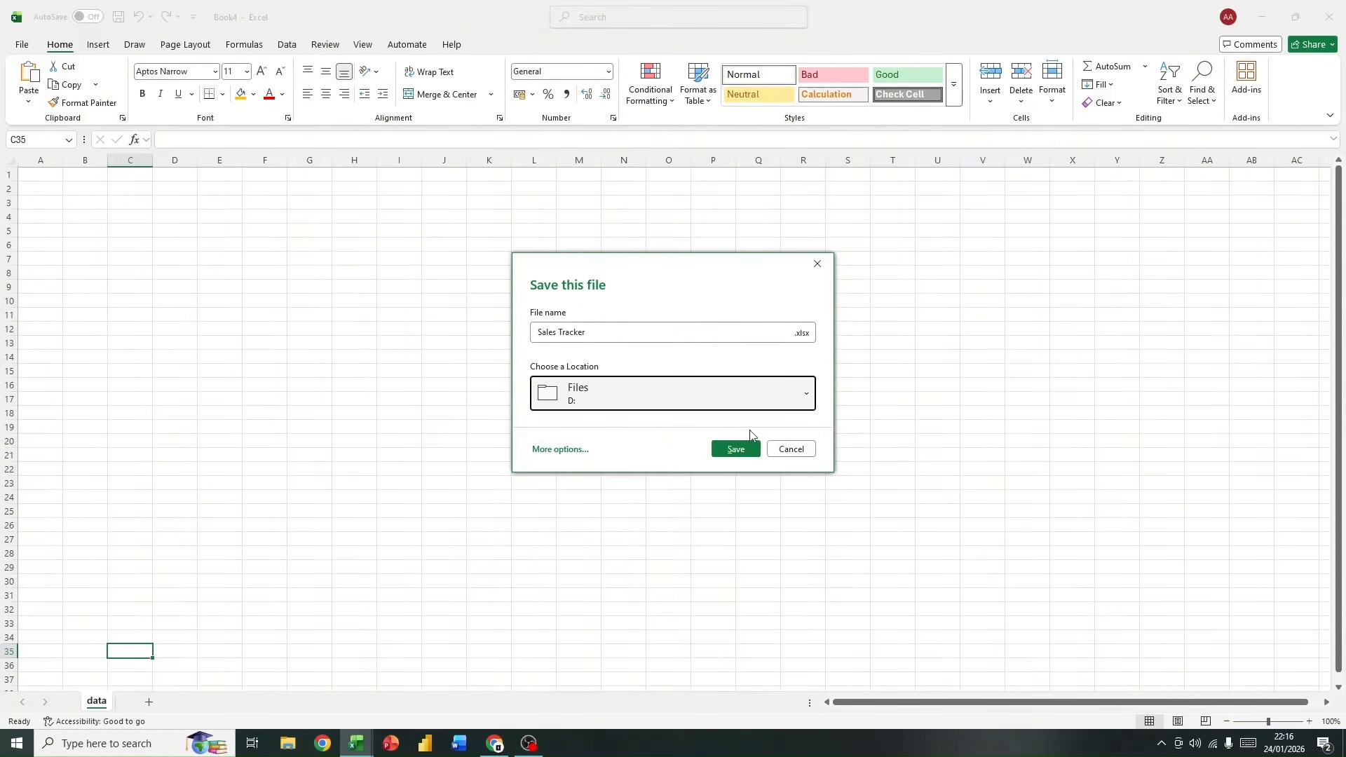
pyautogui.click(729, 457)
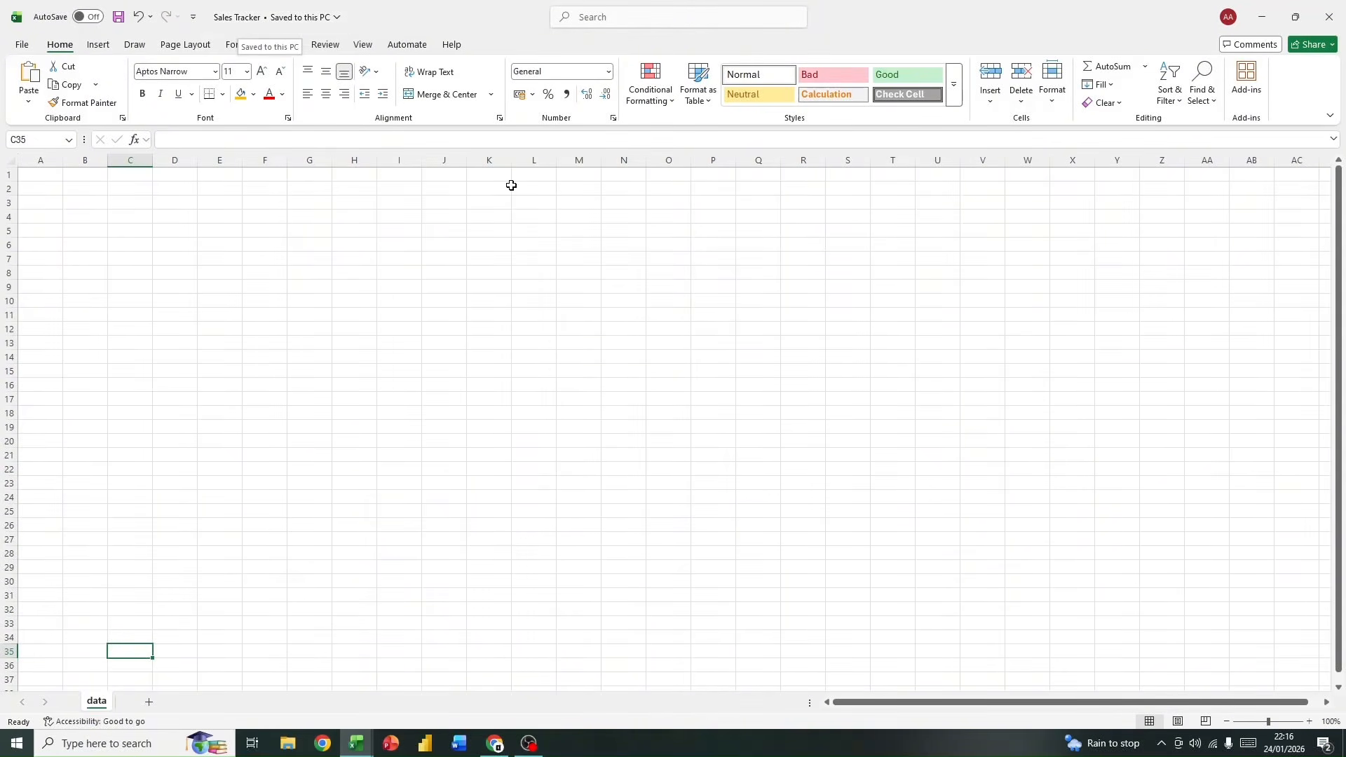
# Step: View the upload option required for turning on AutoSave and close it without uploading the workbook
pyautogui.click(88, 17)
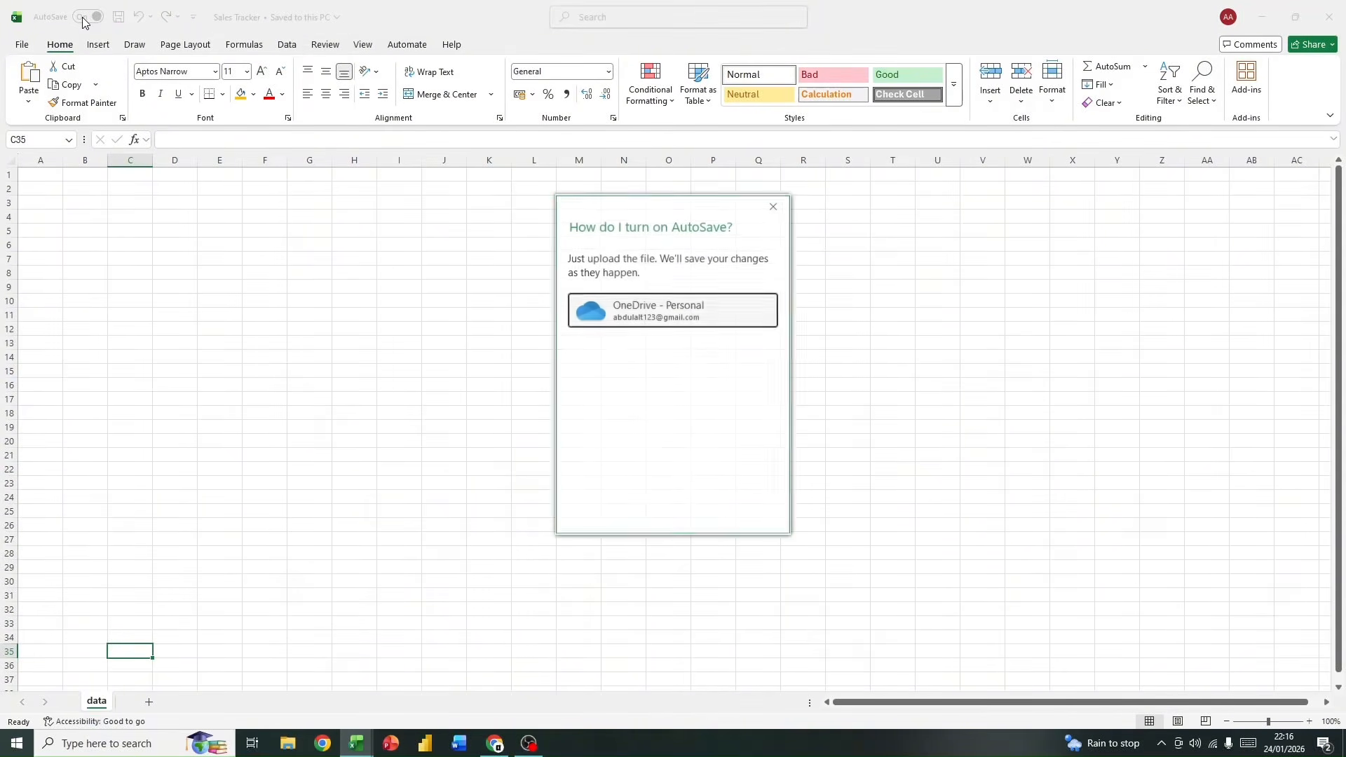
pyautogui.click(774, 204)
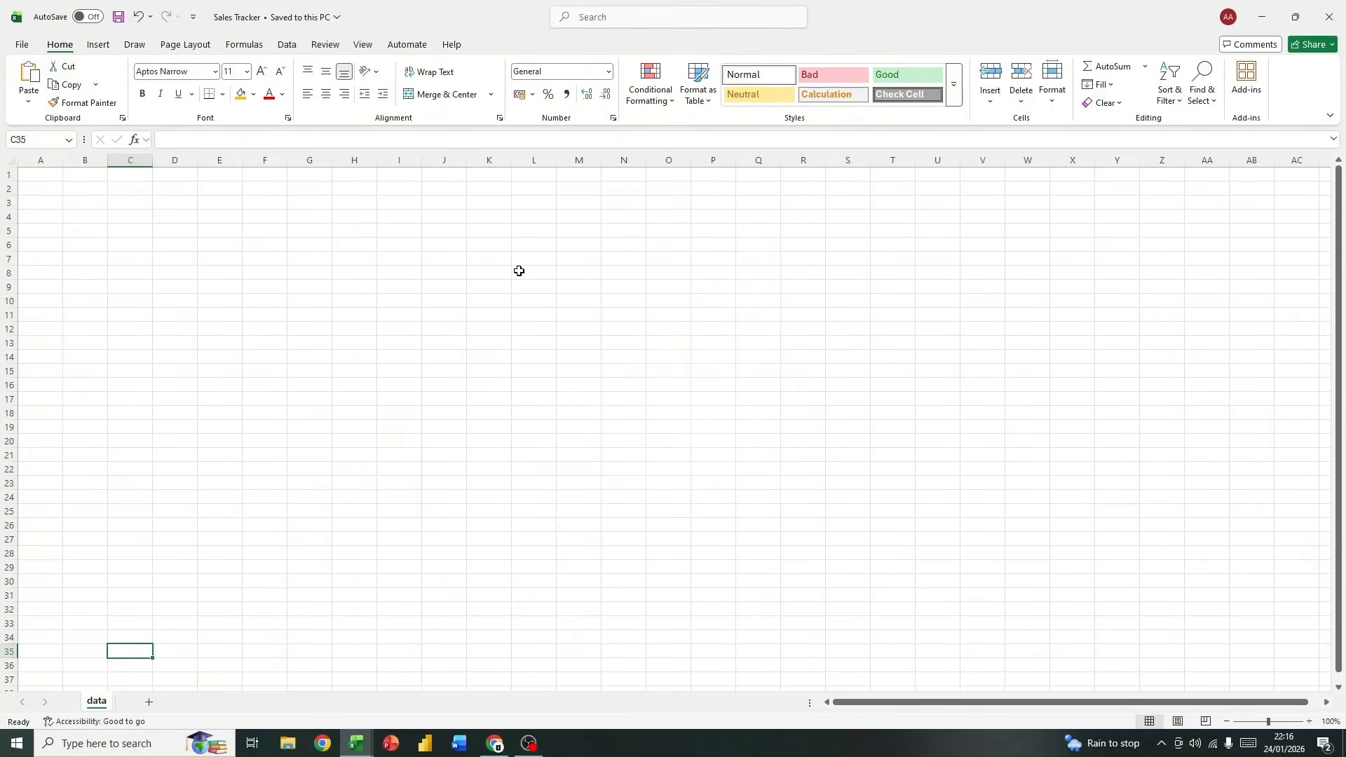
pyautogui.click(81, 17)
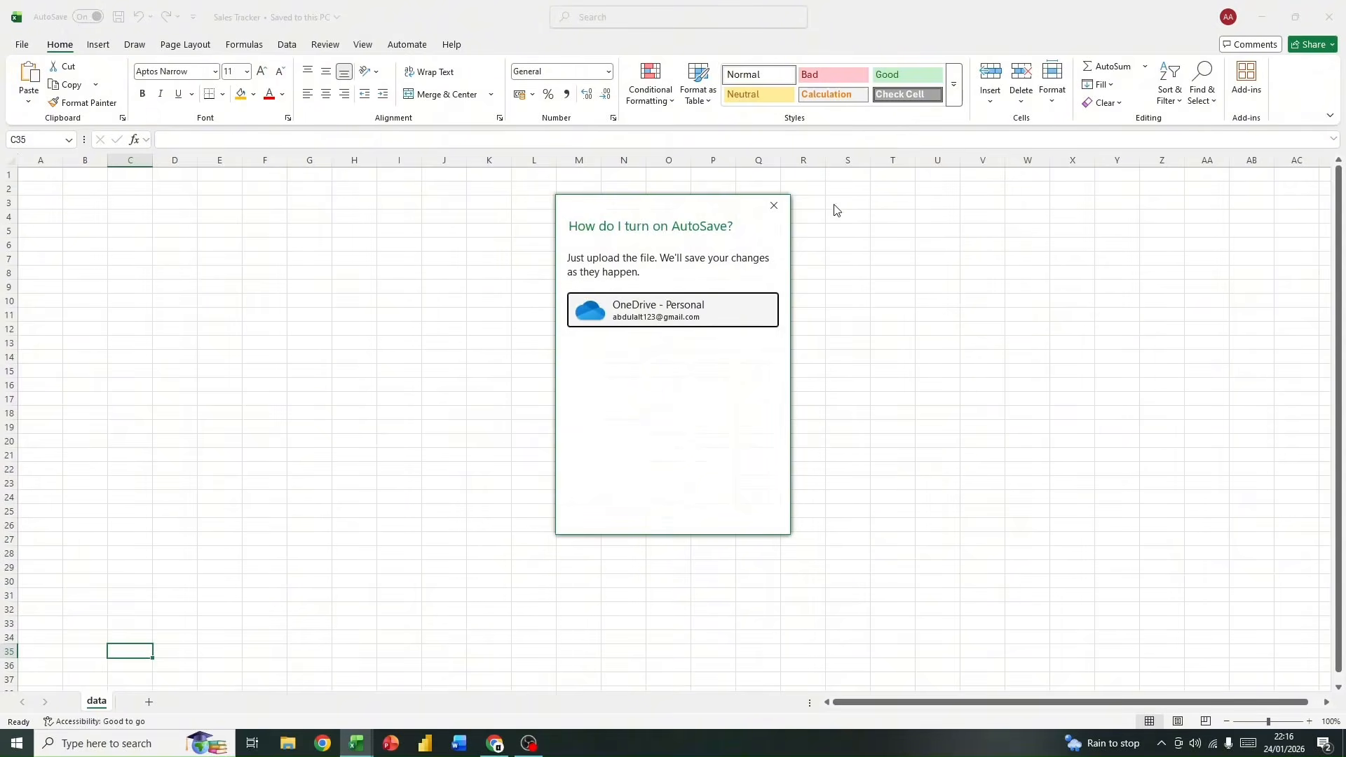
pyautogui.click(773, 204)
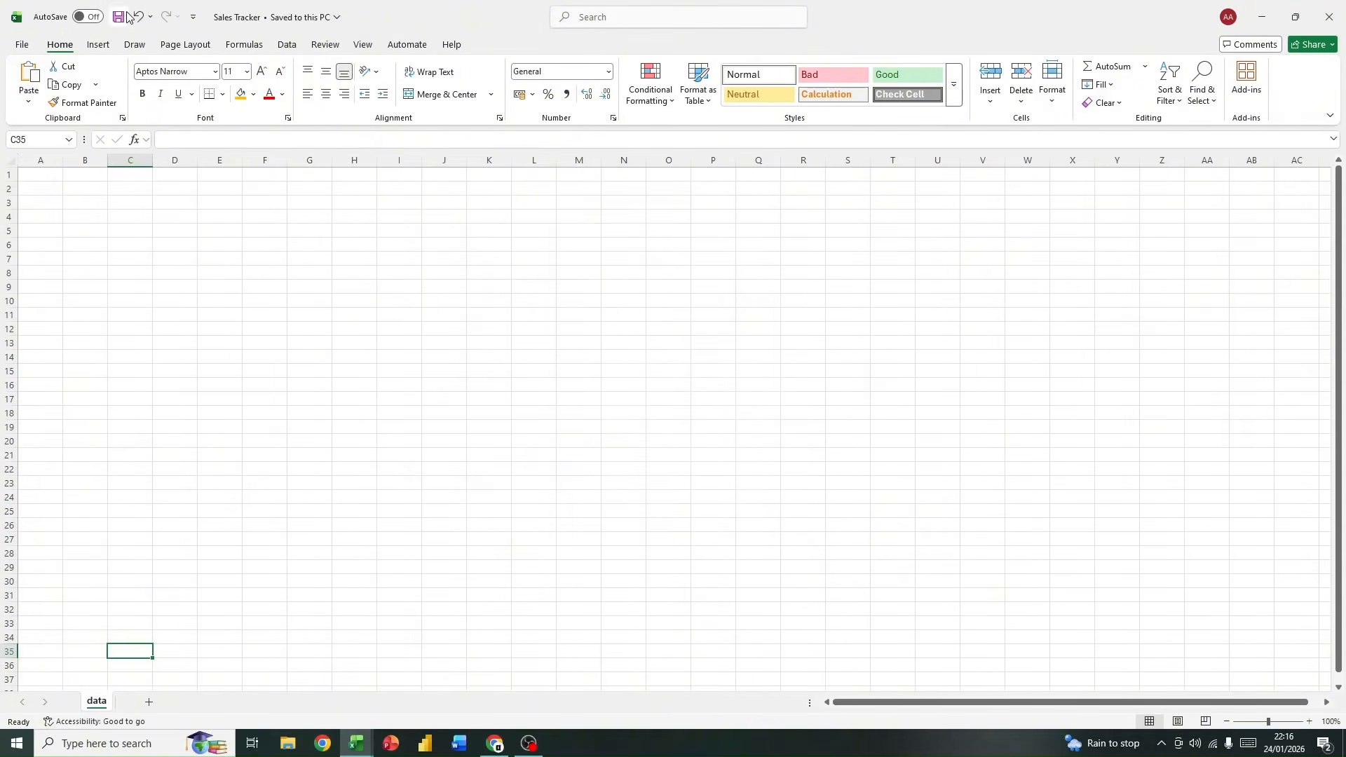
pyautogui.moveTo(243, 234); pyautogui.dragTo(243, 245)
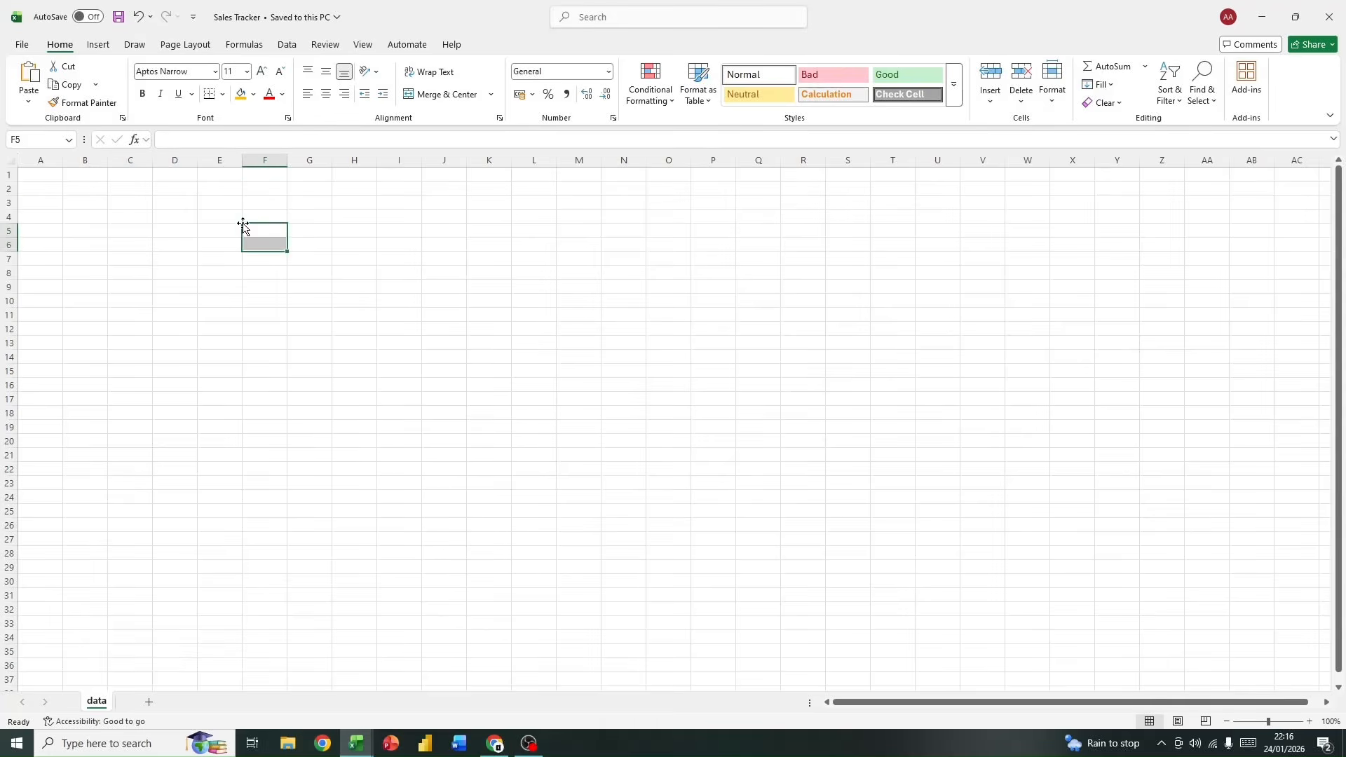
pyautogui.click(225, 191)
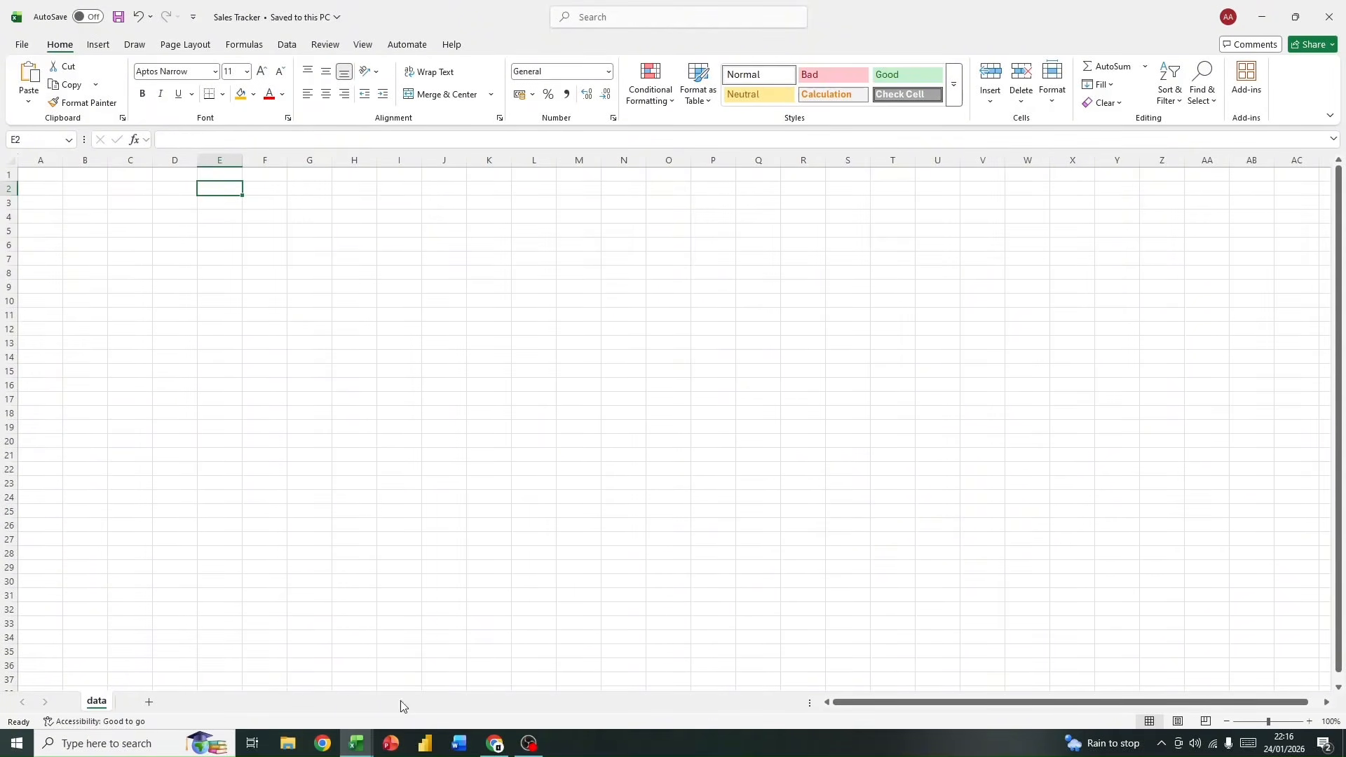
# Step: Read the company context on the Context sheet of the RAW Data With Task workbook and return to the Sales Tracker workbook
pyautogui.rightClick(360, 743)
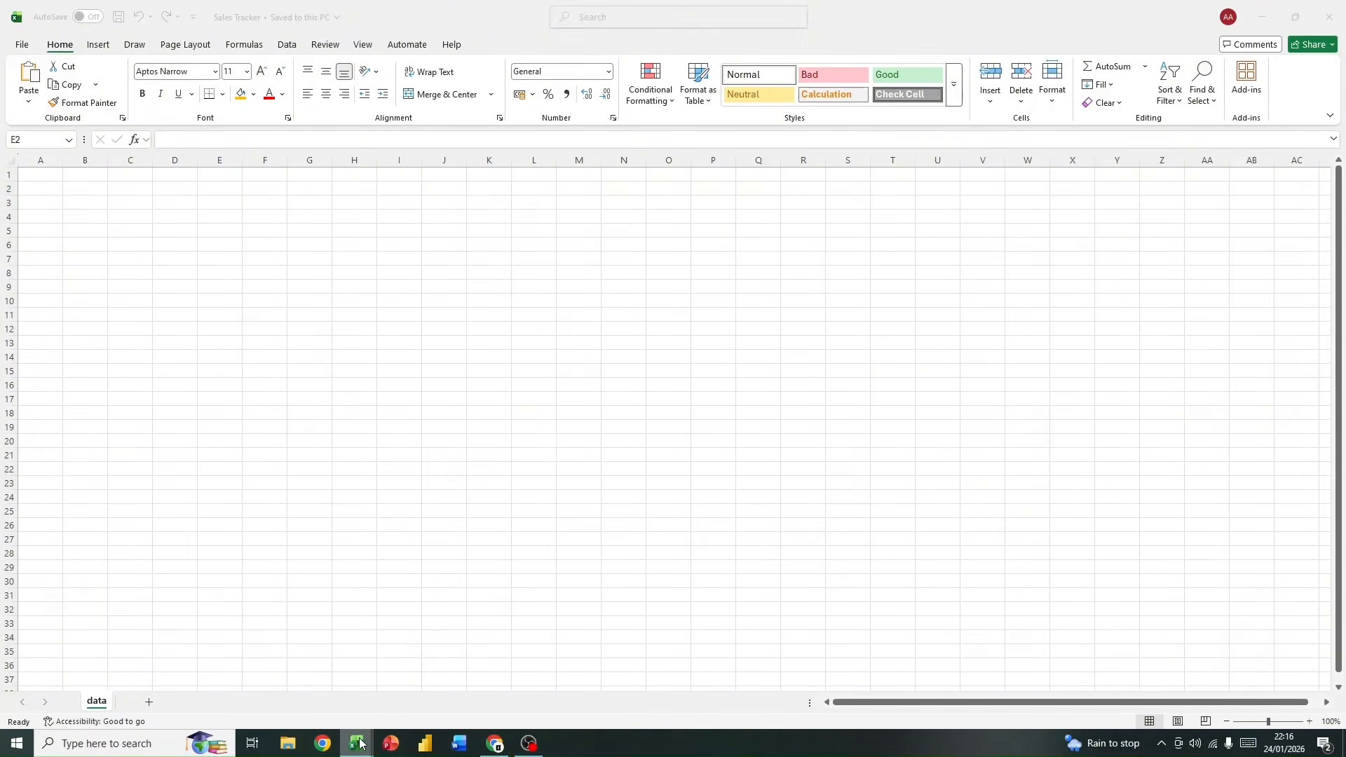
pyautogui.click(546, 652)
pyautogui.moveTo(357, 742)
pyautogui.click(297, 700)
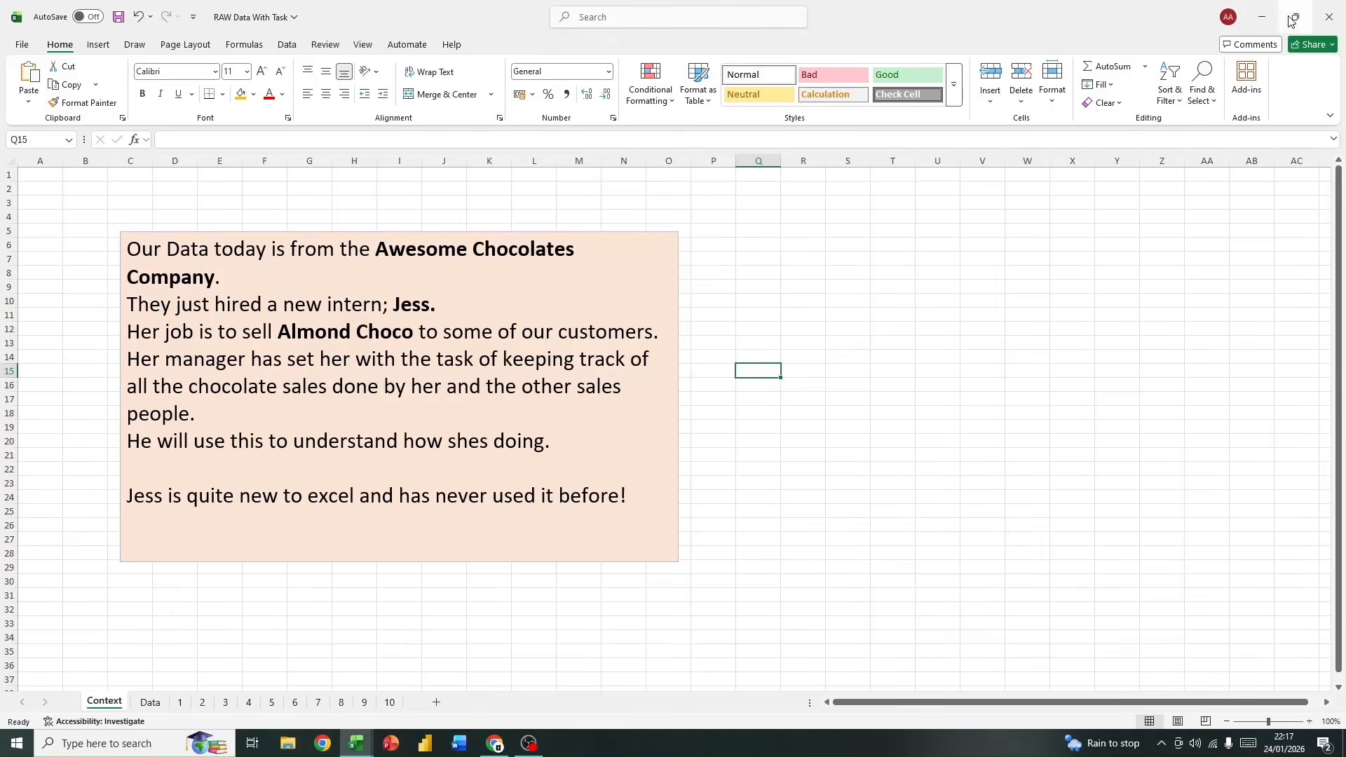
pyautogui.click(1262, 17)
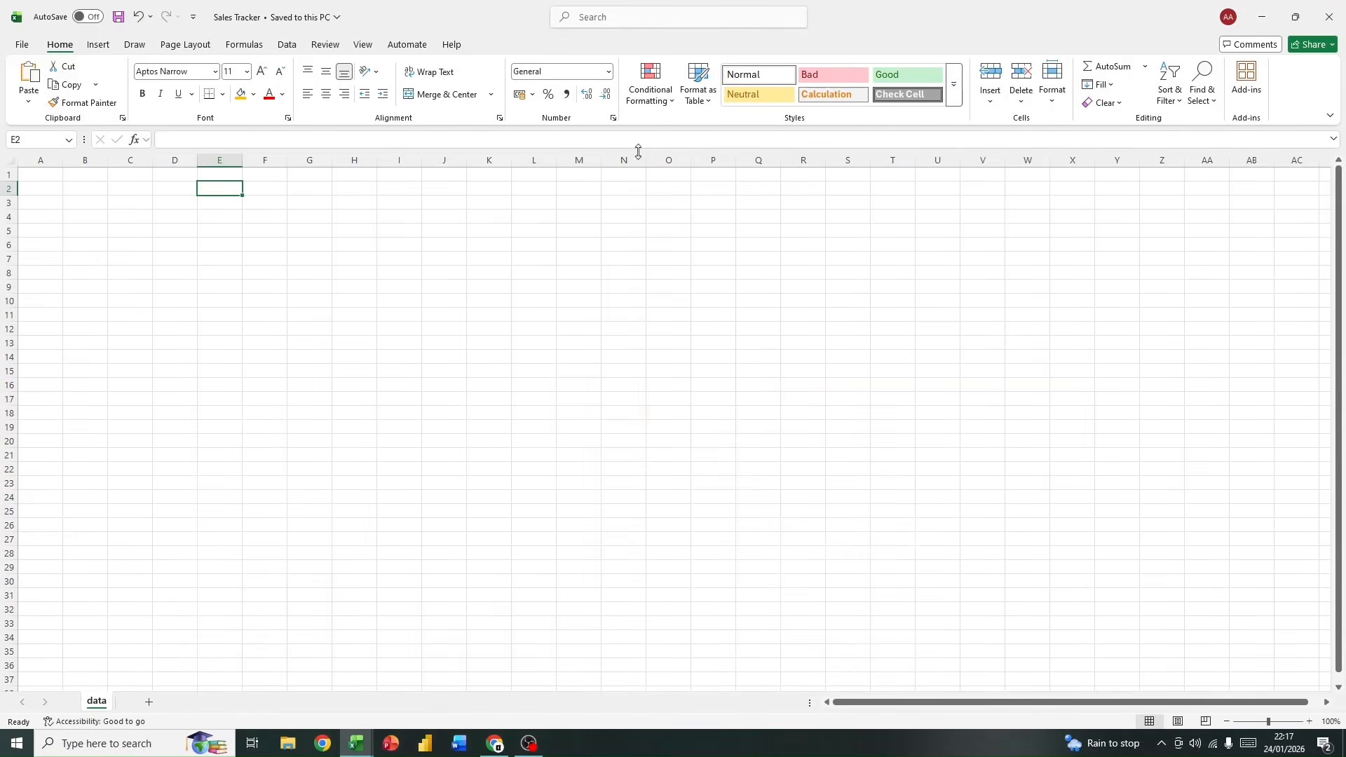
# Step: Enter a title in cell C1 made of the intern's first name in the possessive followed by "Sales Tracker"
pyautogui.click(130, 186)
pyautogui.click(142, 175)
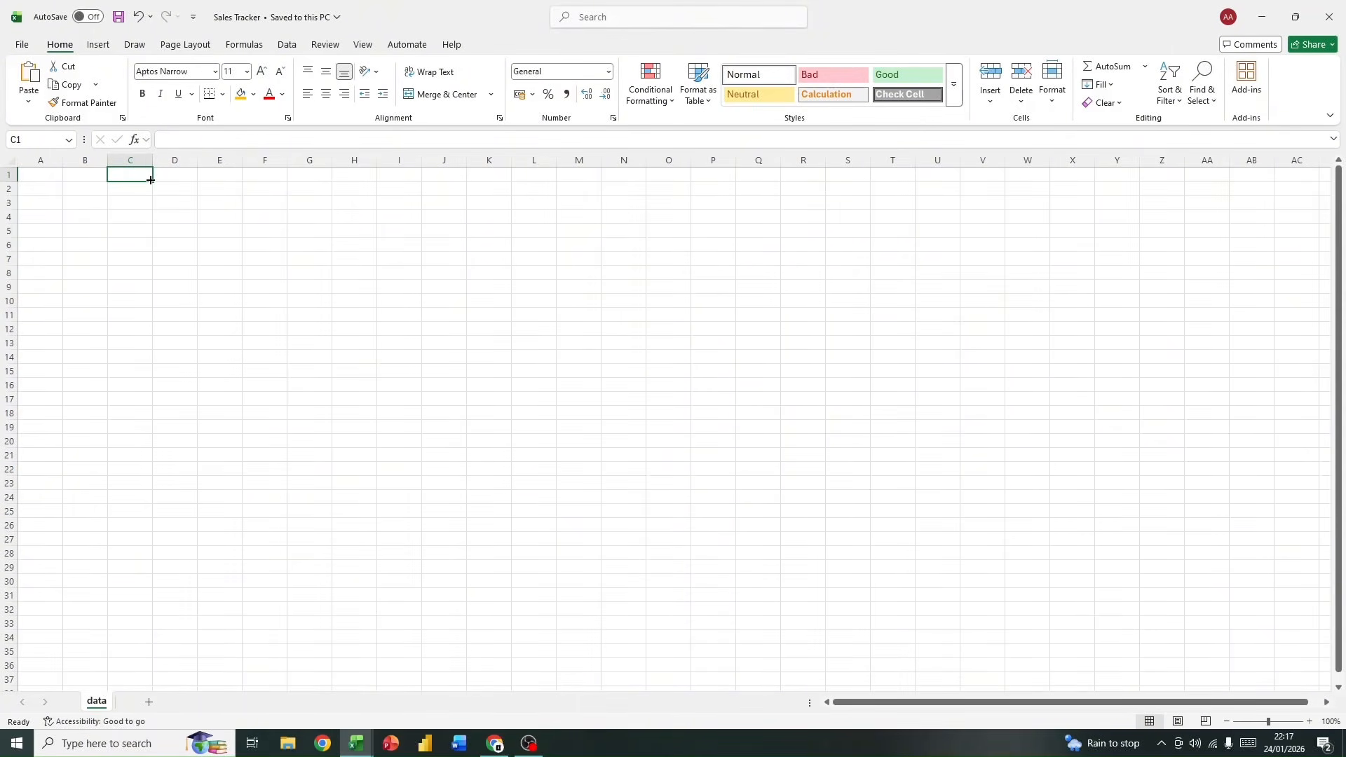
pyautogui.write("Jess' Sales T")
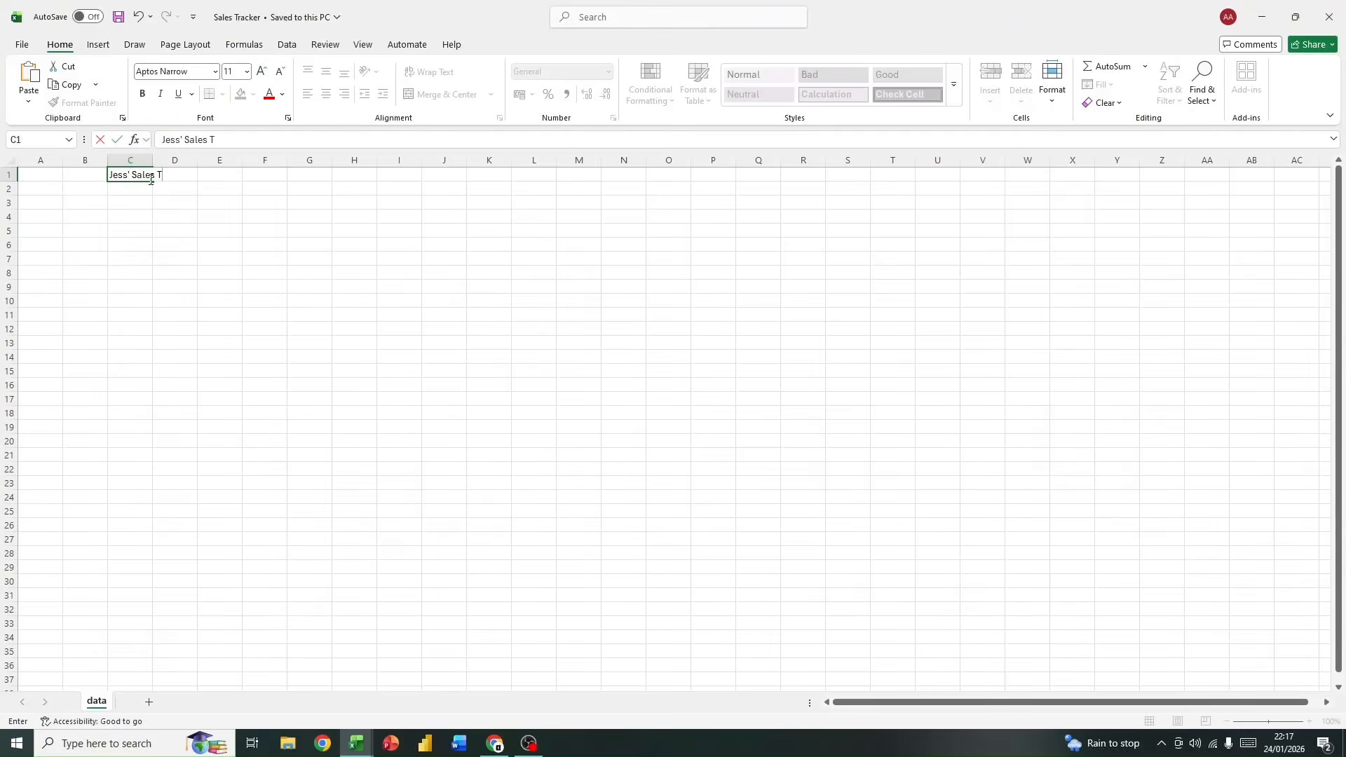
pyautogui.write('racker')
pyautogui.press('Return')
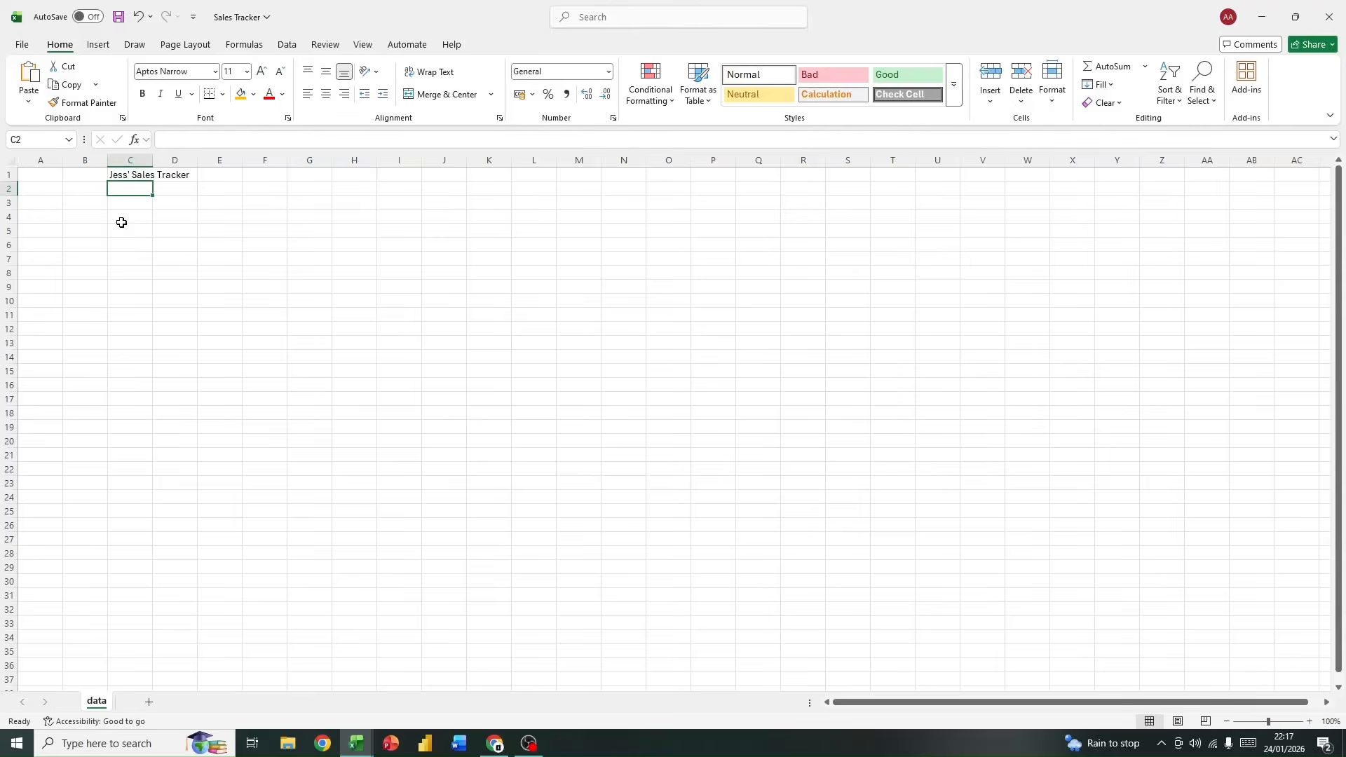
# Step: AutoFit column C to the width of the title text in cell C1
pyautogui.click(120, 174)
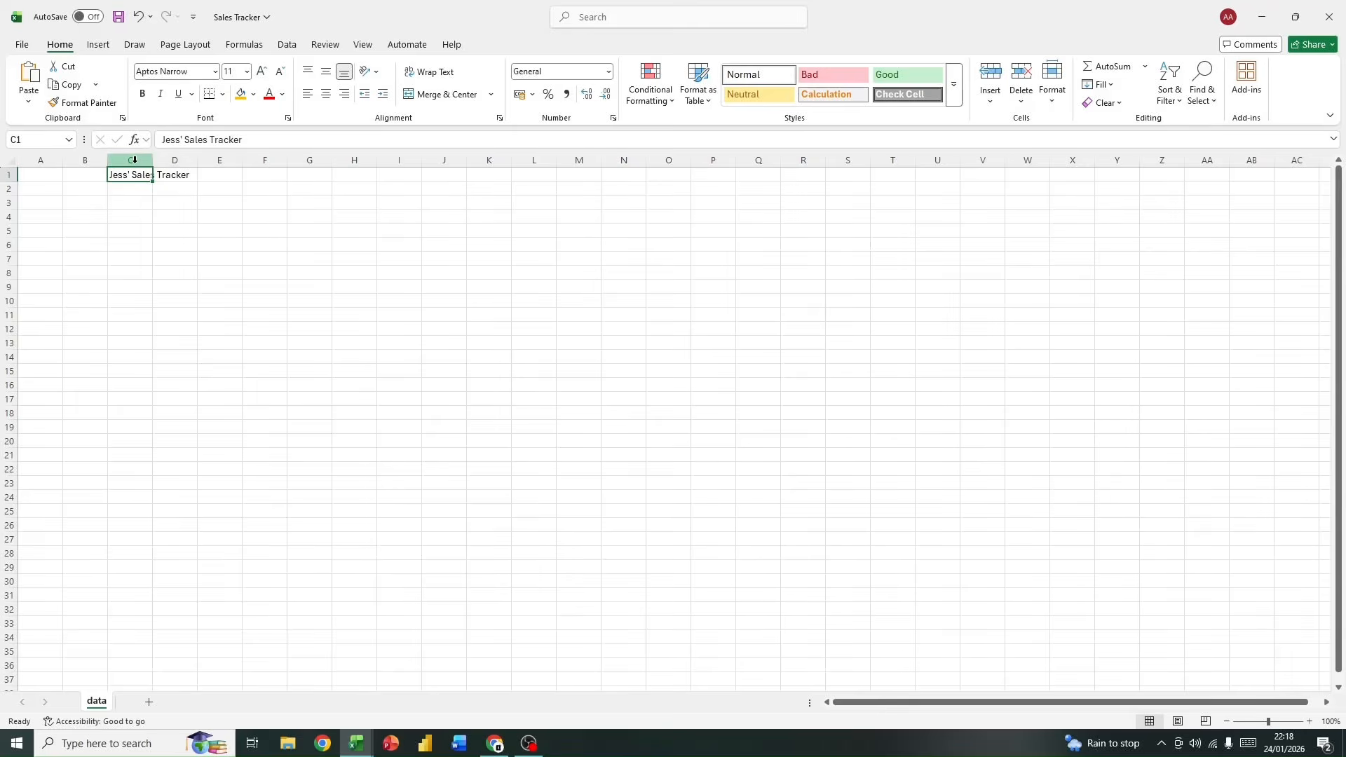
pyautogui.click(136, 160)
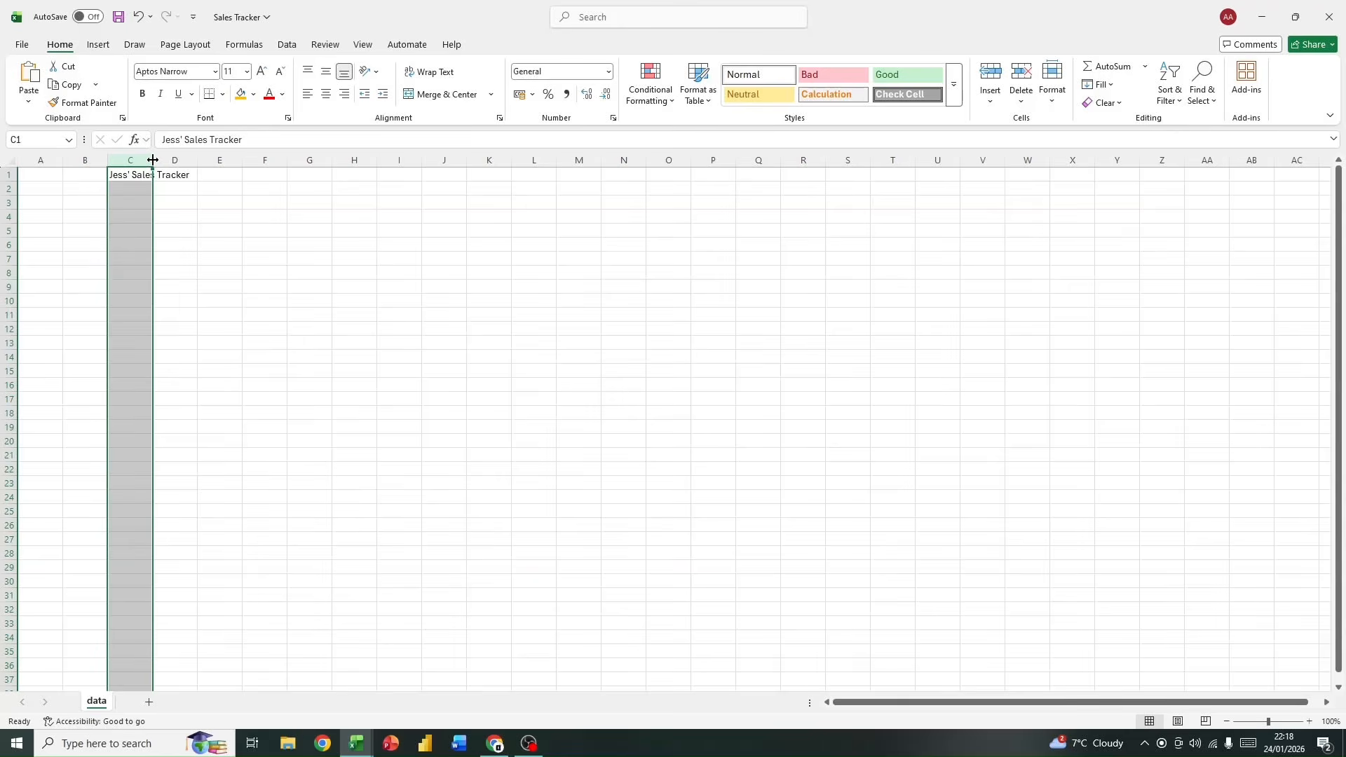
pyautogui.doubleClick(152, 160)
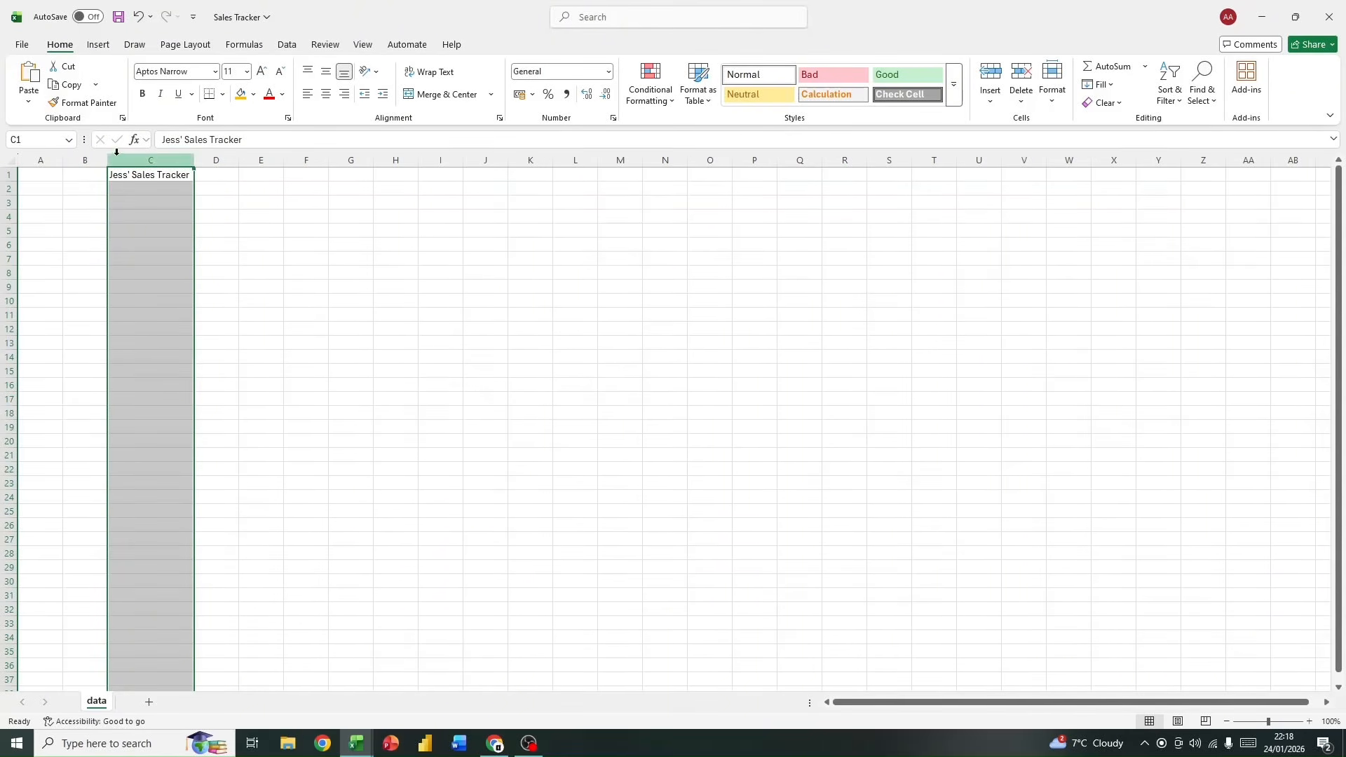
pyautogui.click(197, 186)
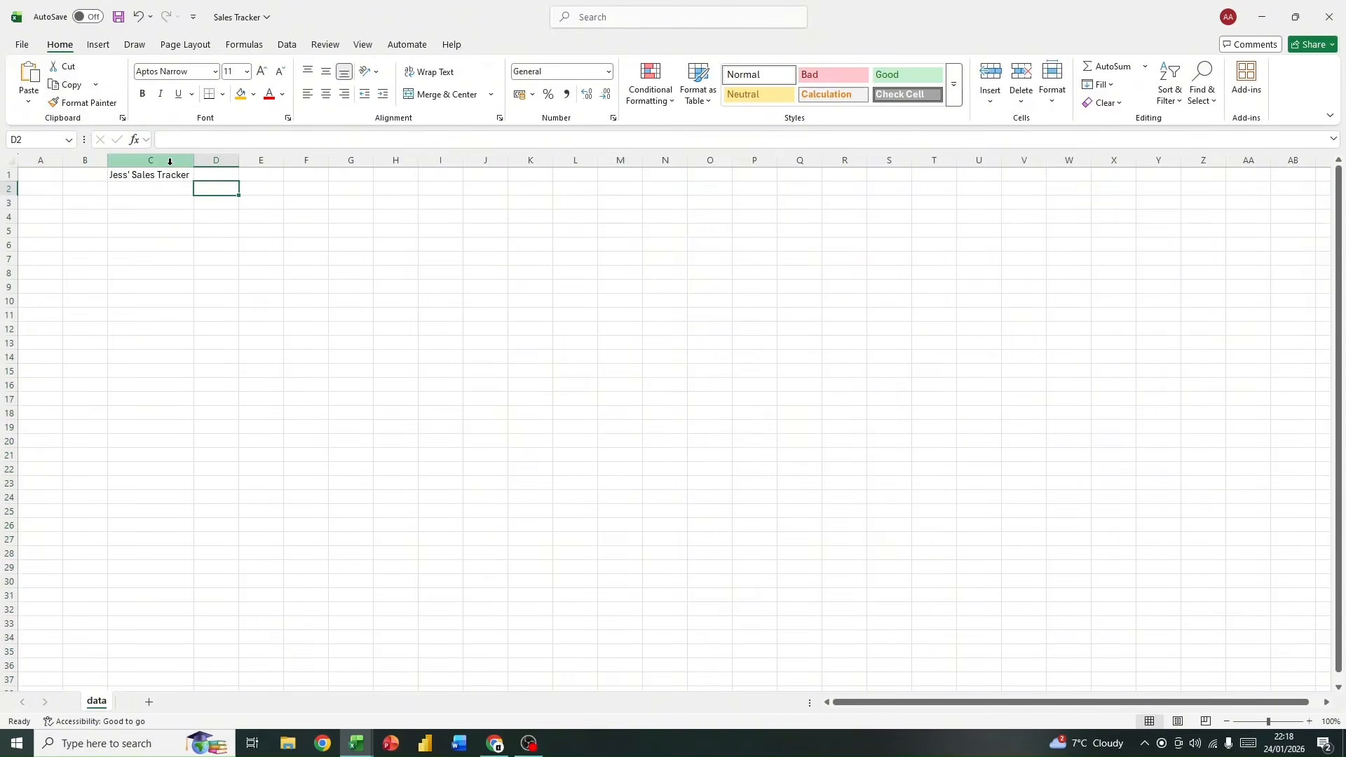
# Step: Widen column C well beyond its title and AutoFit it back to the text
pyautogui.click(170, 161)
pyautogui.moveTo(191, 164); pyautogui.dragTo(364, 172)
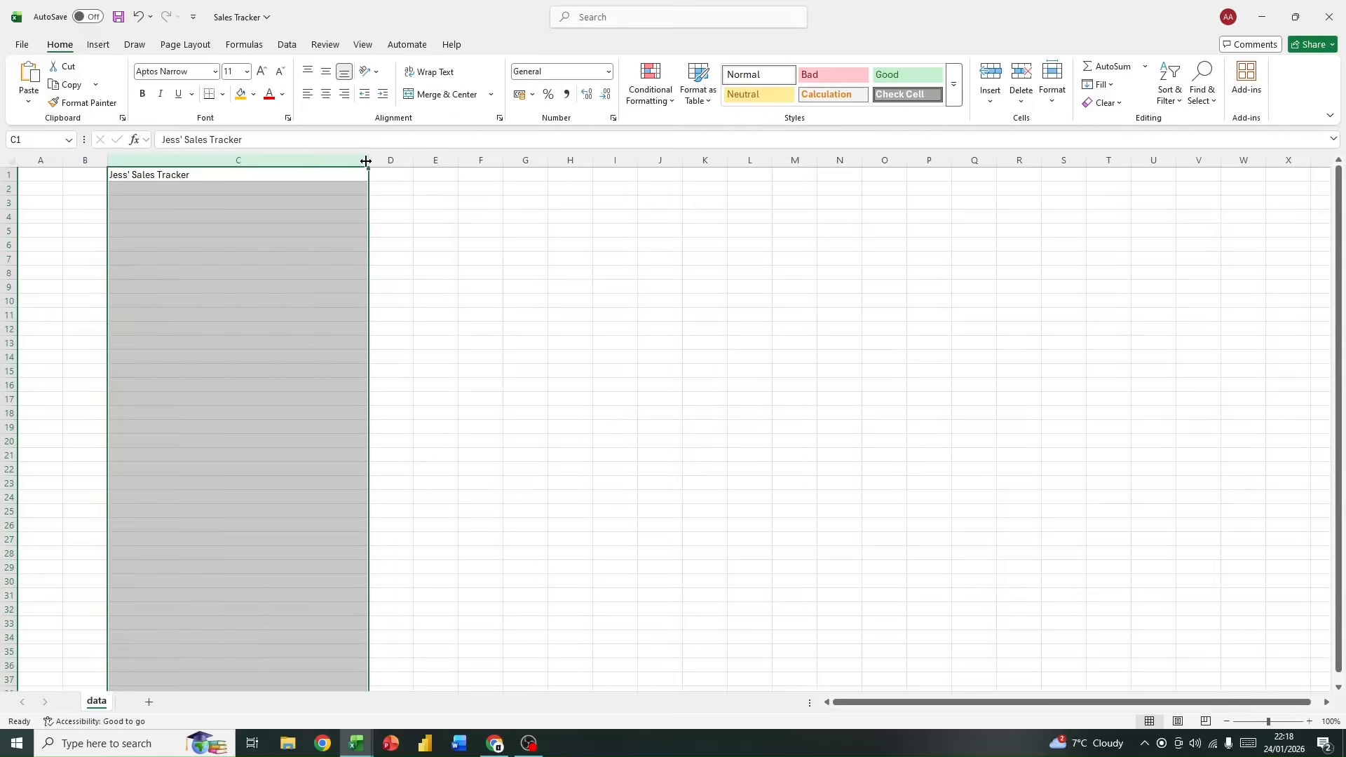
pyautogui.doubleClick(366, 161)
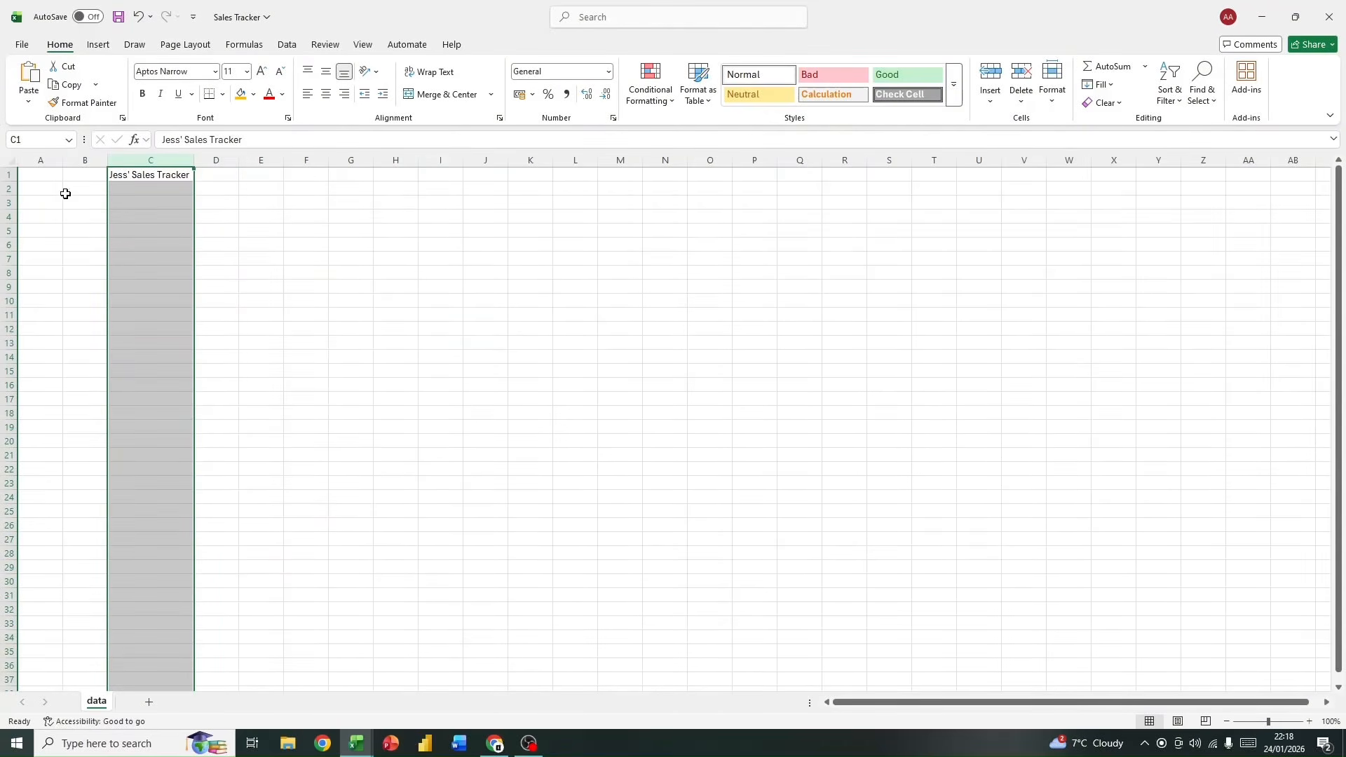
# Step: Try selecting the whole worksheet and increase the height of row 1 to about three standard rows
pyautogui.click(8, 160)
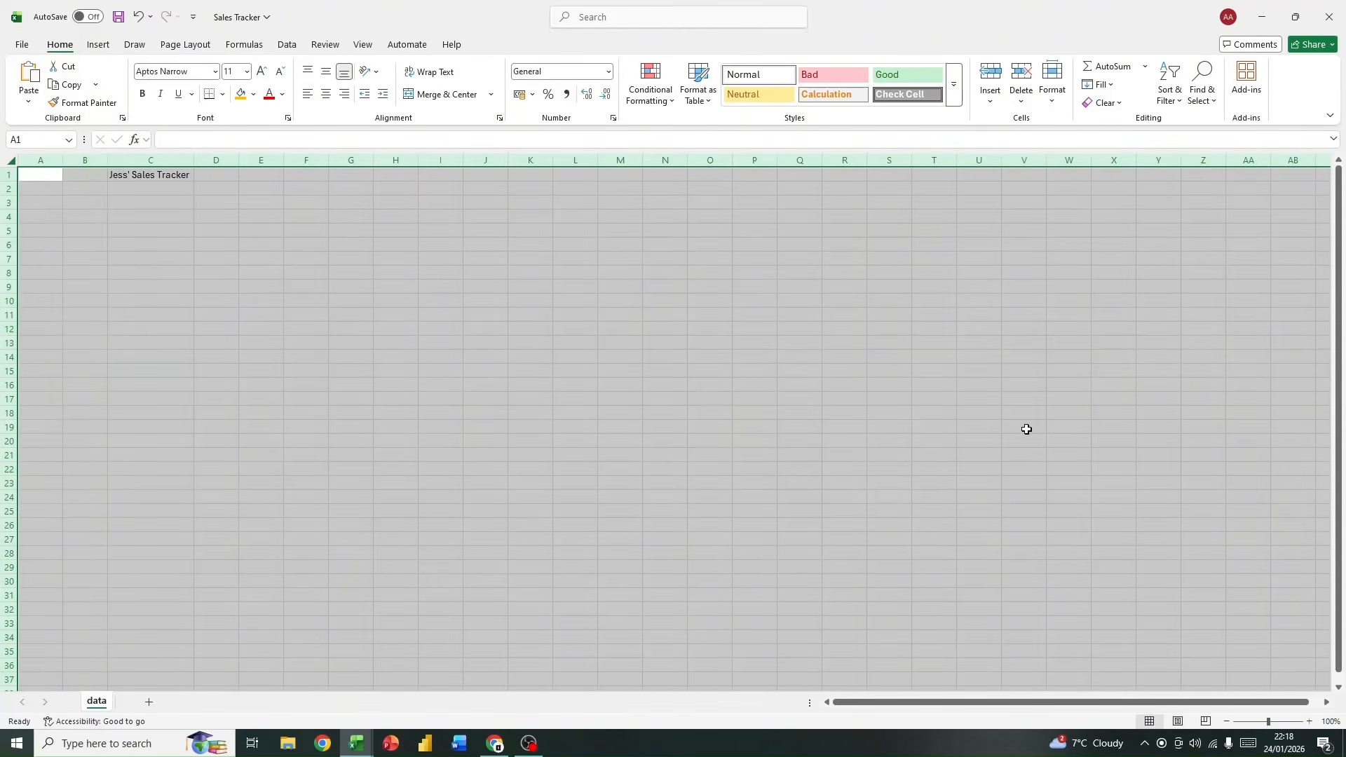
pyautogui.click(145, 284)
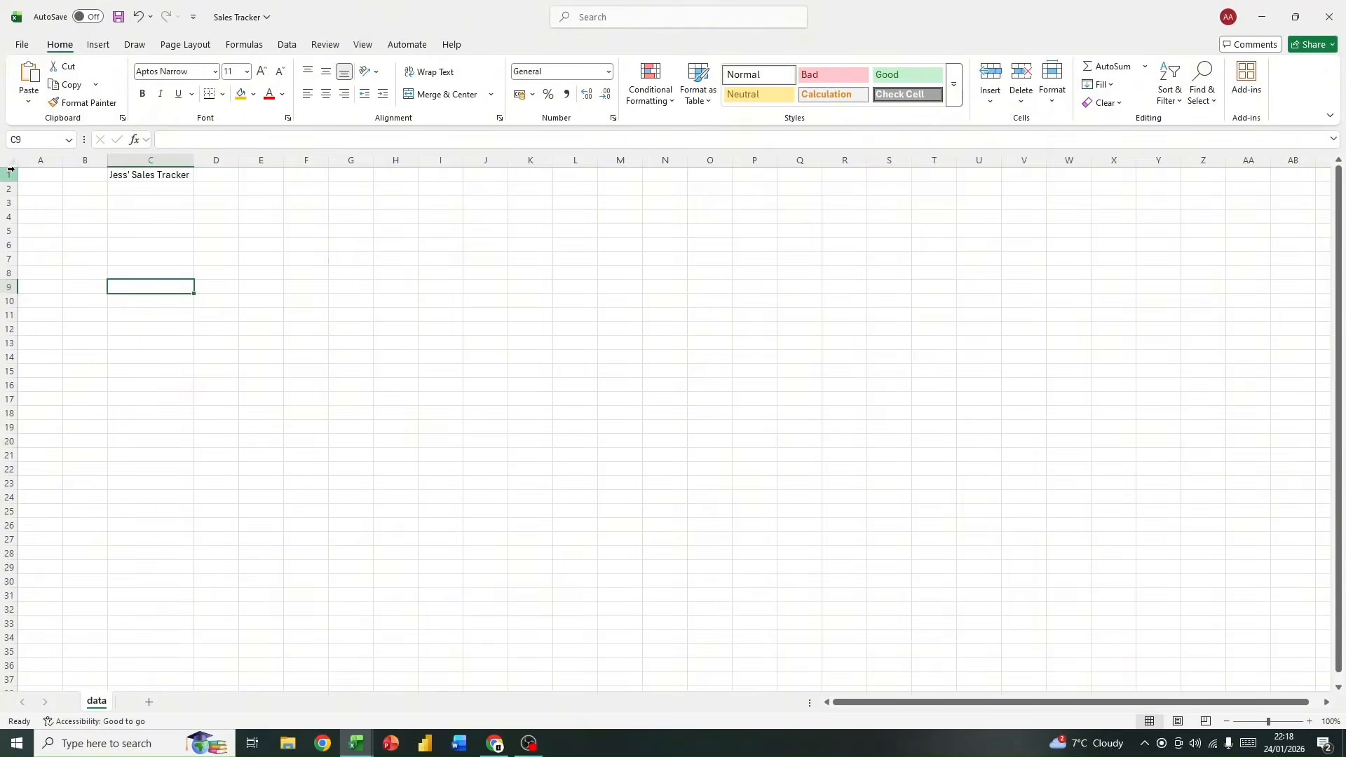
pyautogui.click(11, 174)
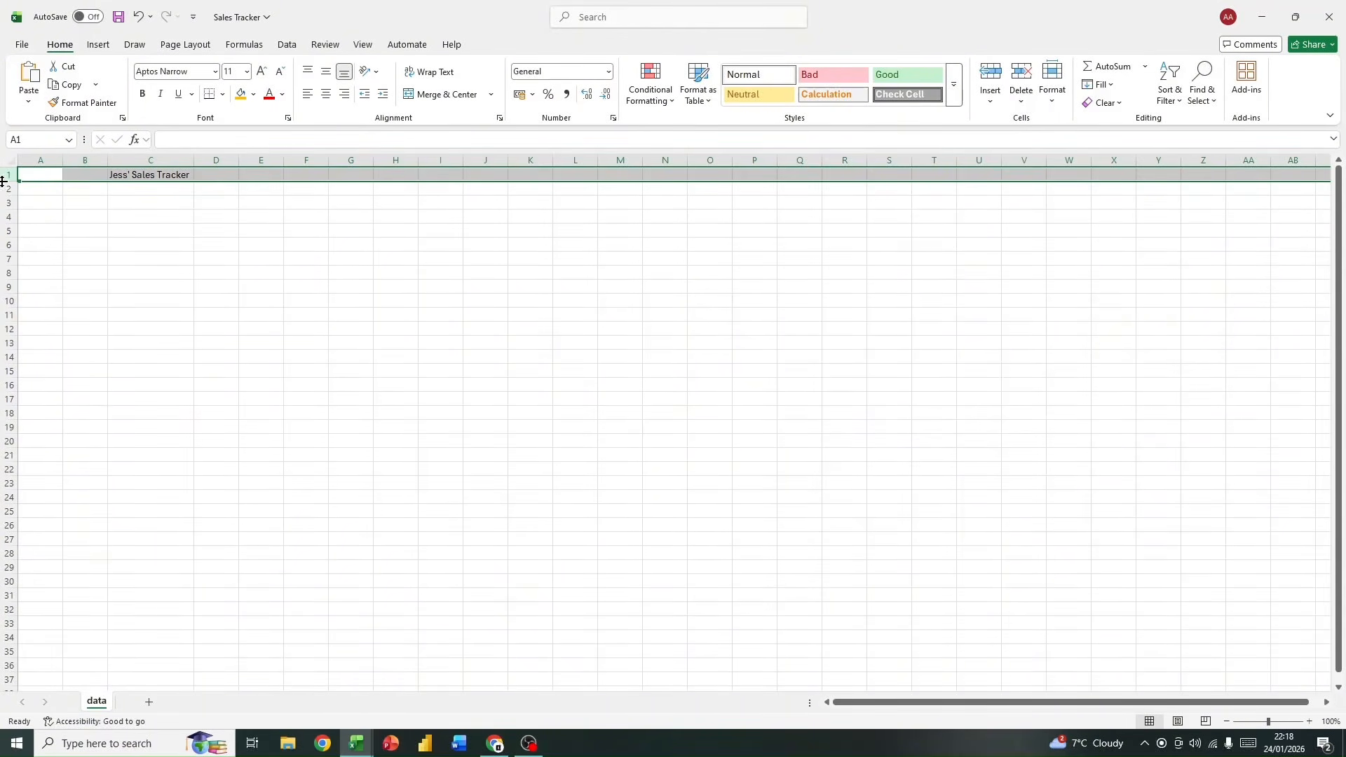
pyautogui.moveTo(7, 181); pyautogui.dragTo(9, 207)
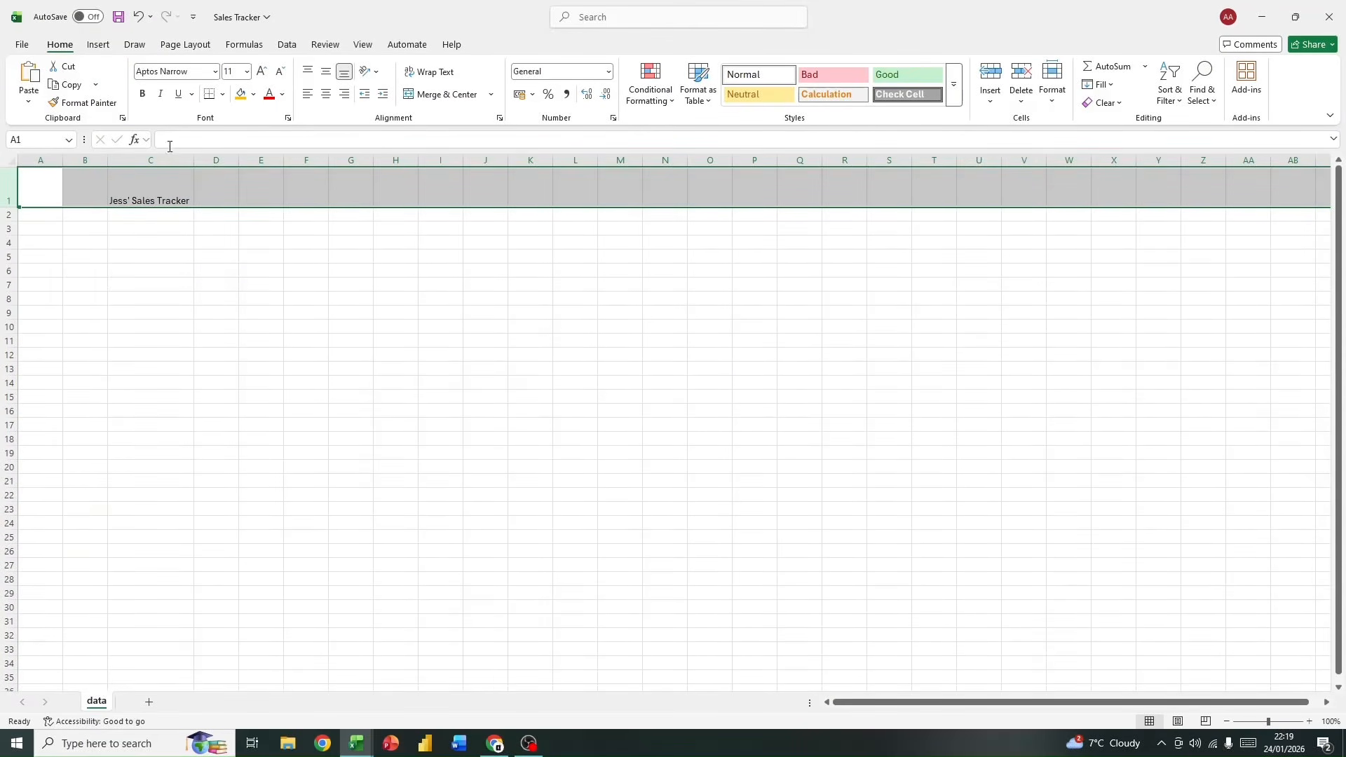
# Step: Make the whole title row, row 1, bold
pyautogui.click(150, 253)
pyautogui.click(147, 195)
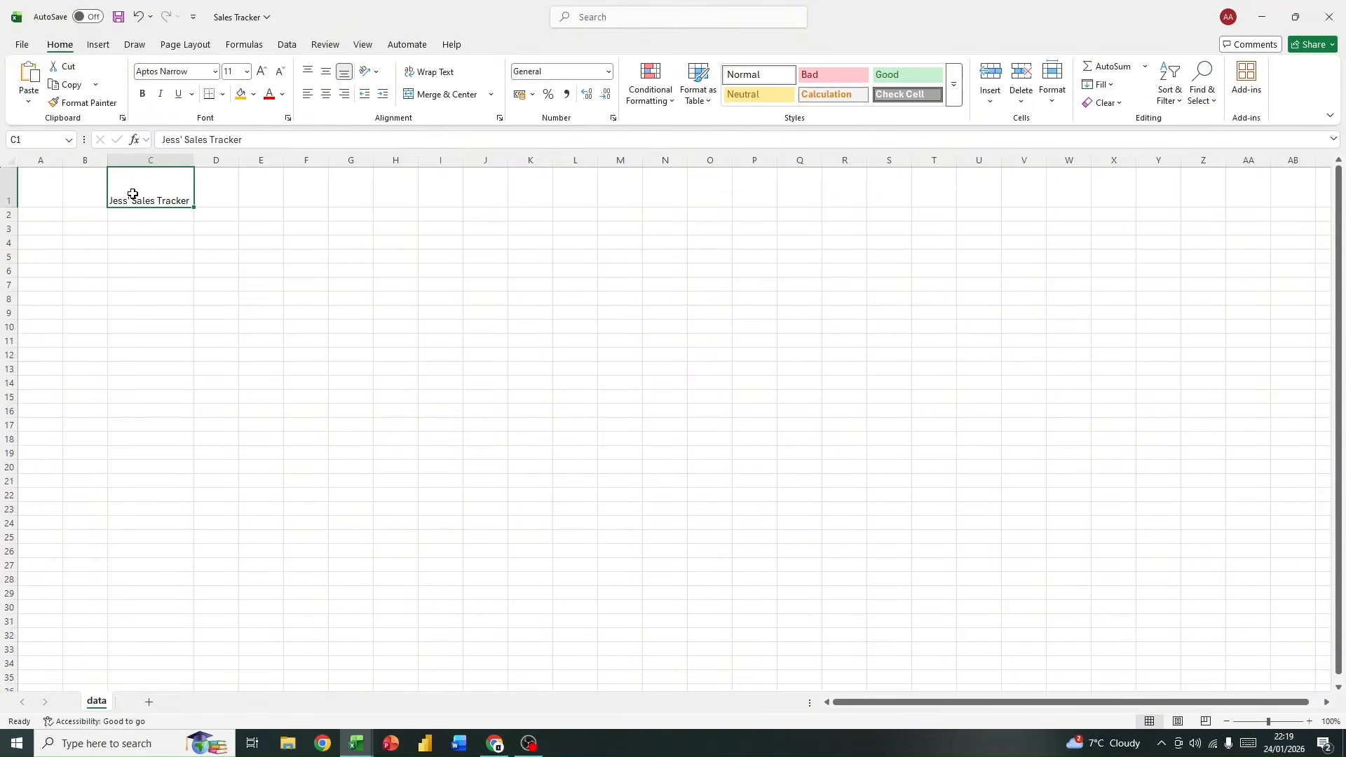
pyautogui.click(11, 190)
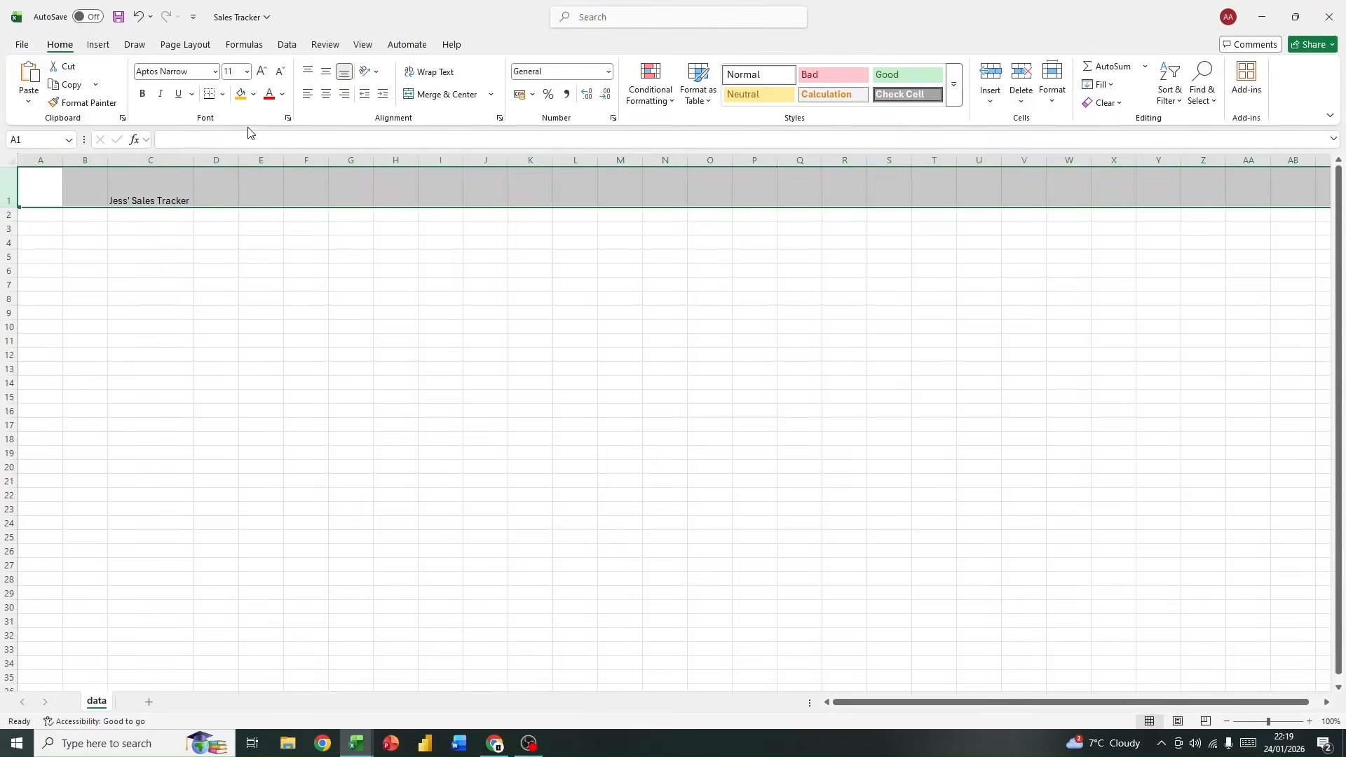
pyautogui.click(142, 94)
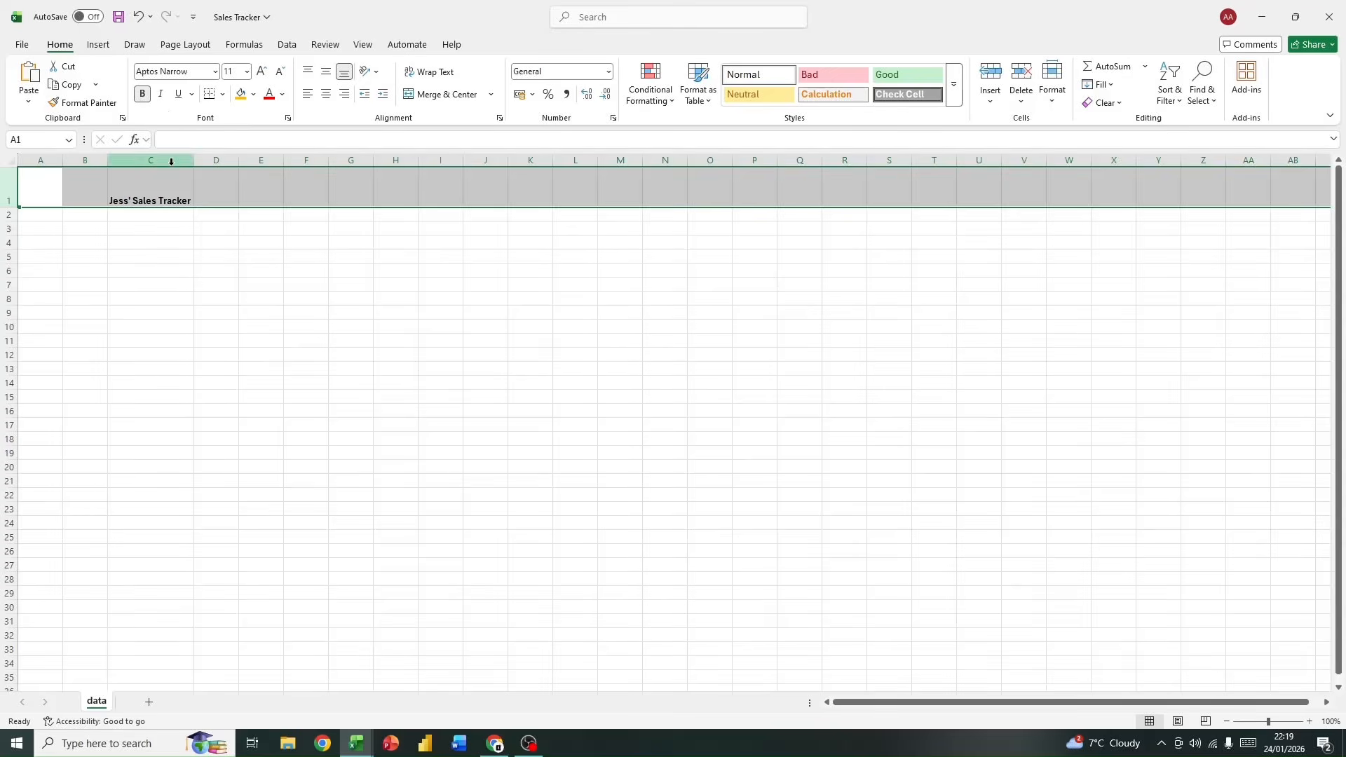
# Step: Merge and centre the title across cells A1 to F1
pyautogui.doubleClick(52, 174)
pyautogui.click(84, 198)
pyautogui.moveTo(46, 185); pyautogui.dragTo(295, 188)
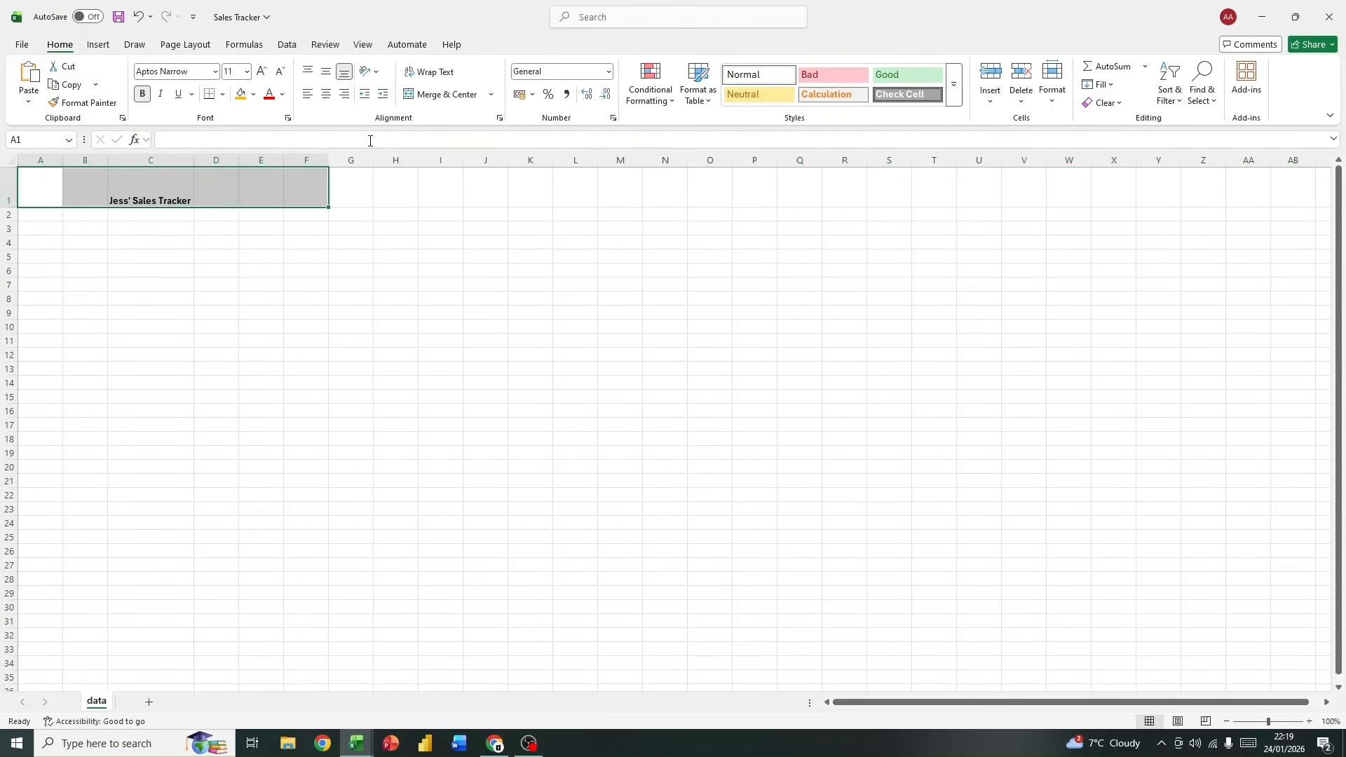
pyautogui.click(438, 96)
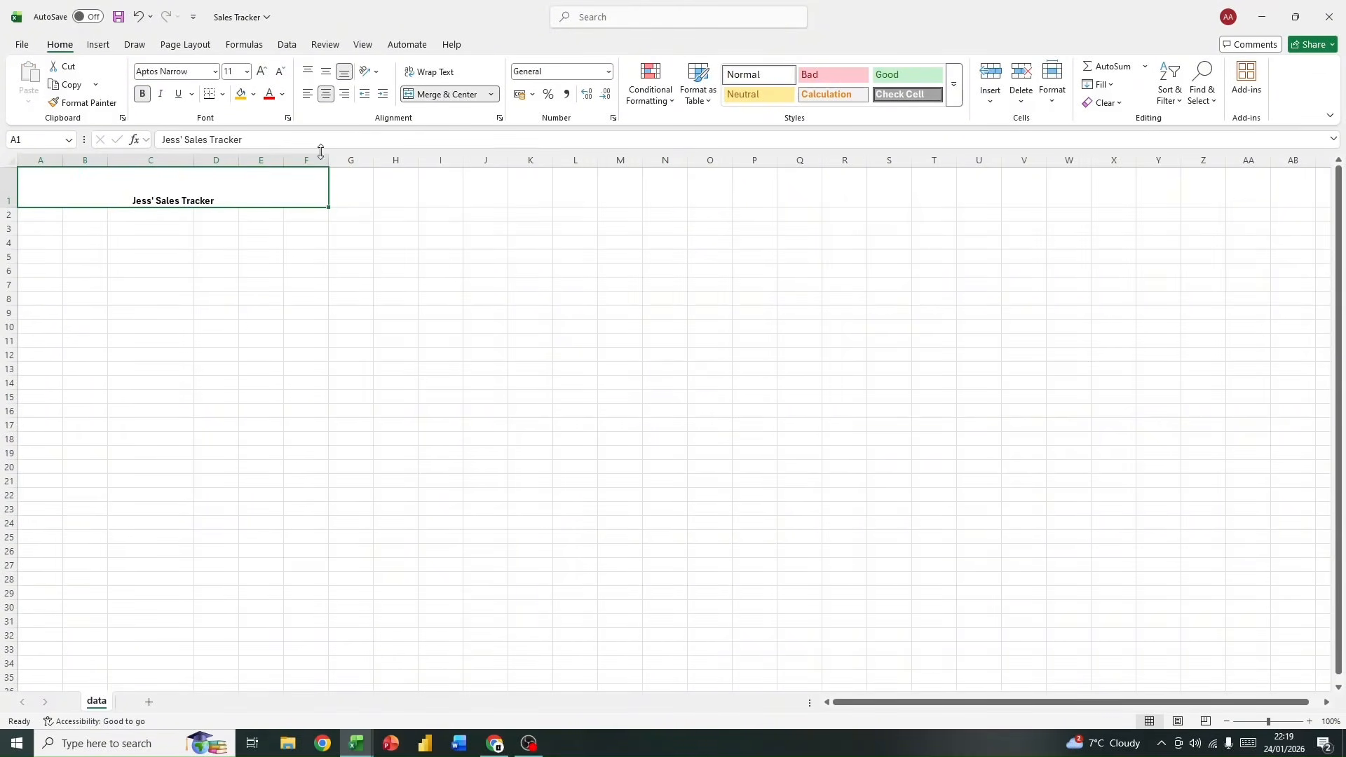
# Step: Try left alignment on the merged title, and centre it both horizontally and vertically in its cell
pyautogui.click(307, 96)
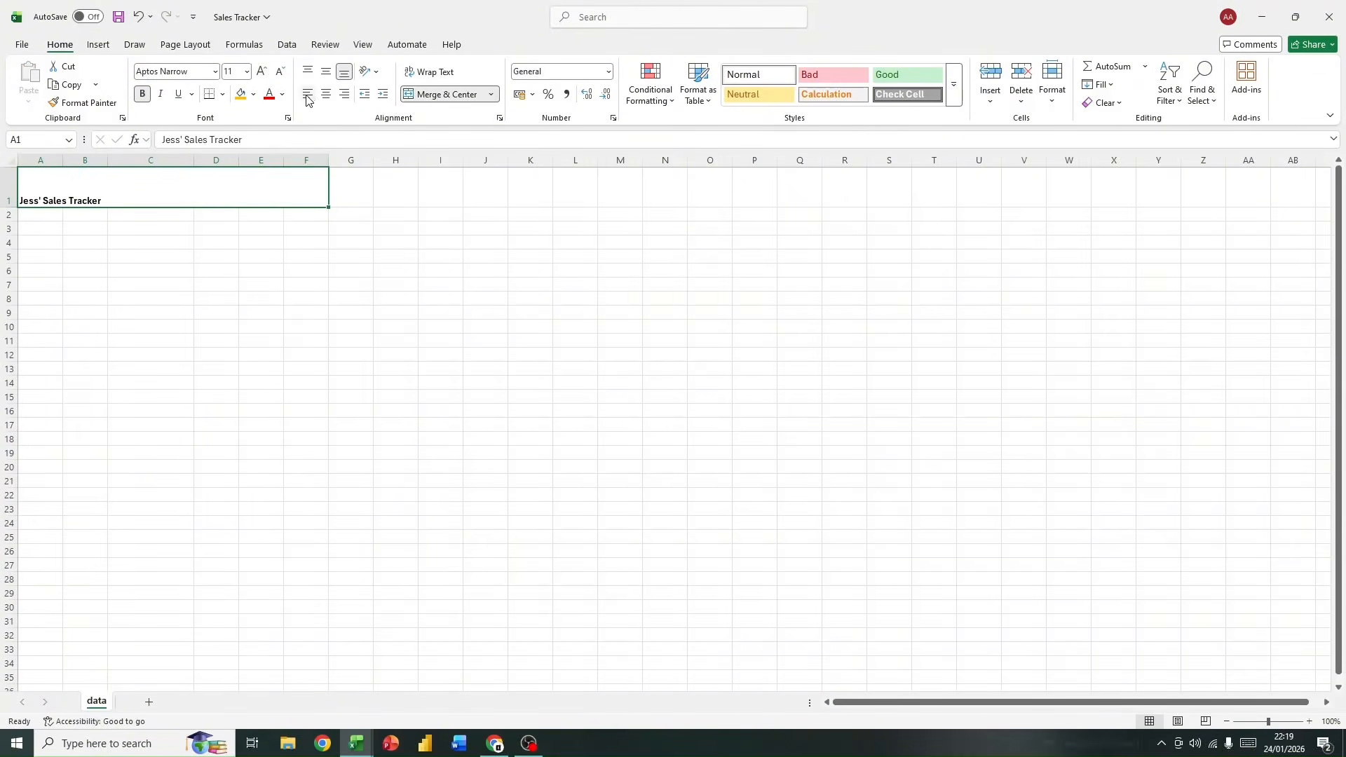
pyautogui.click(325, 94)
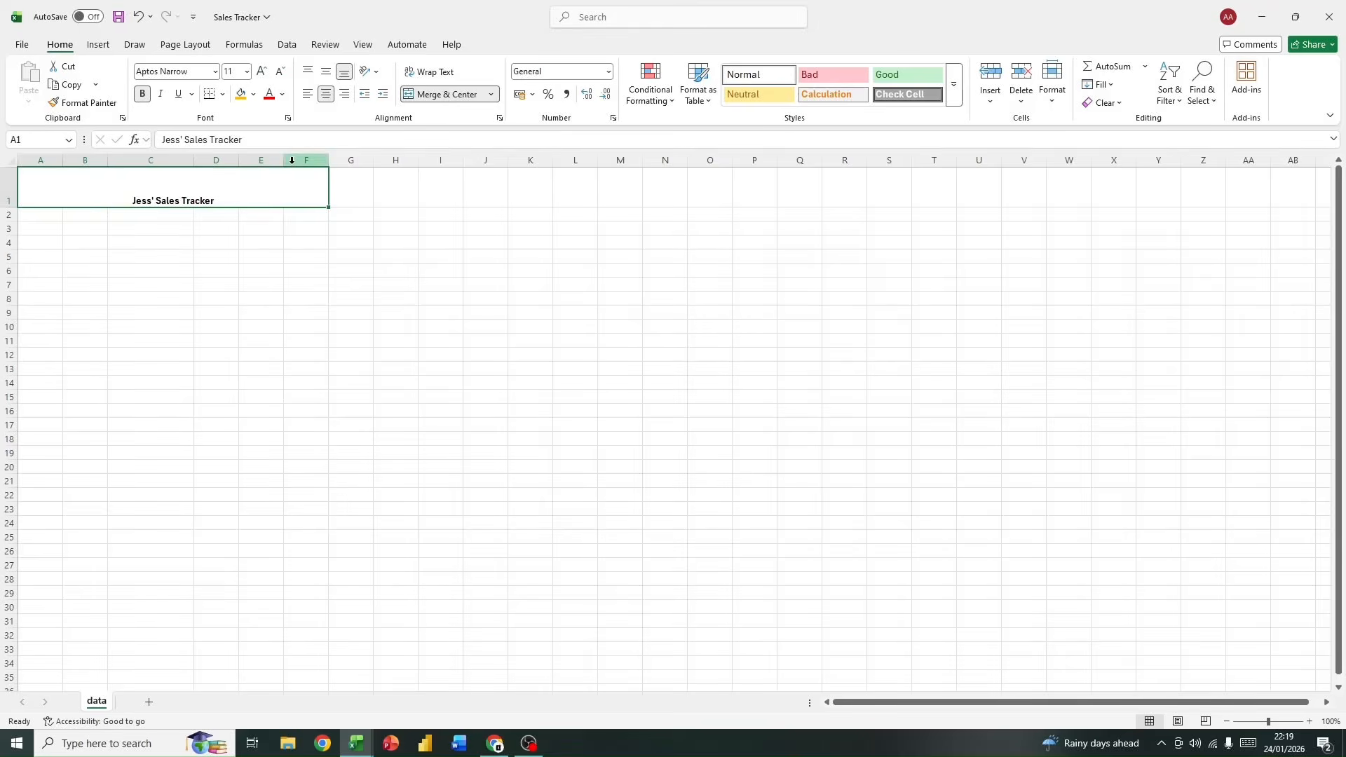
pyautogui.click(326, 71)
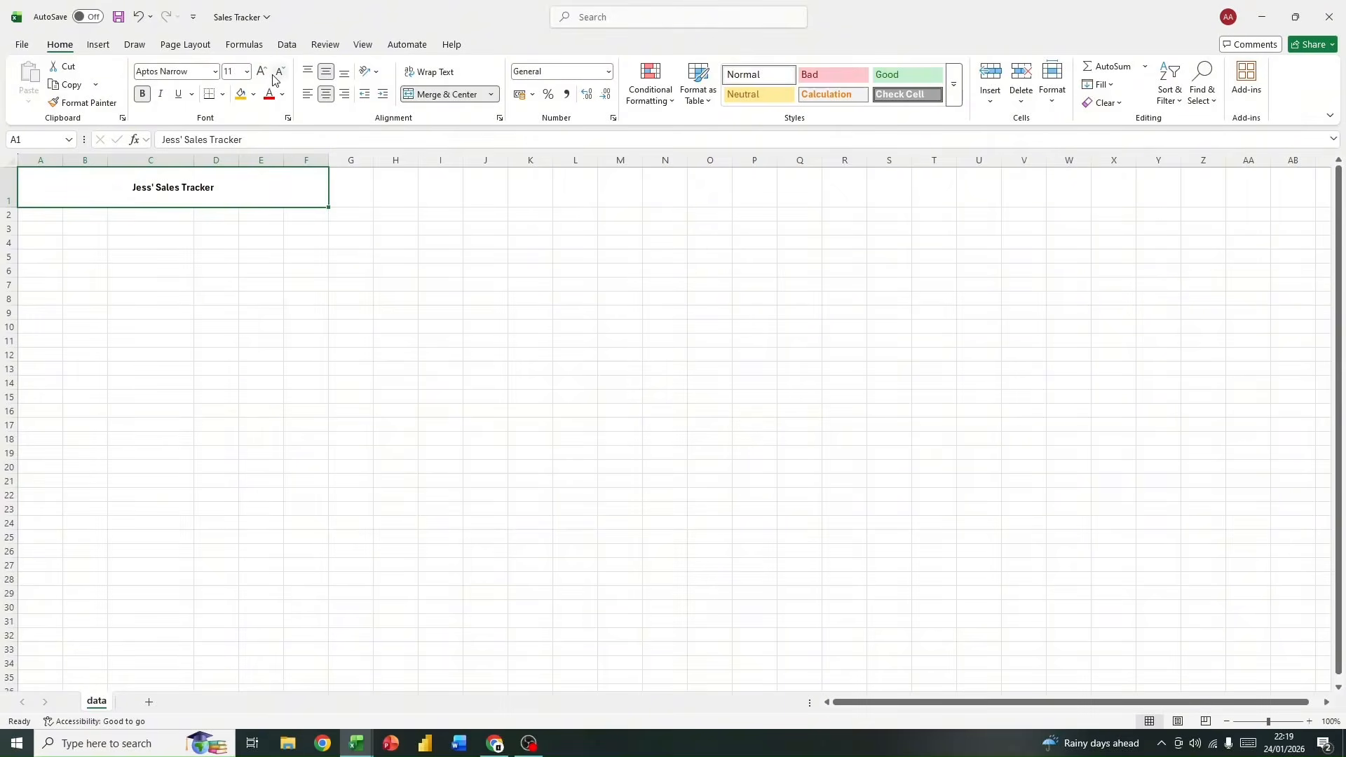
# Step: Fill the merged title cell with gold and enlarge its font to size 36
pyautogui.click(240, 95)
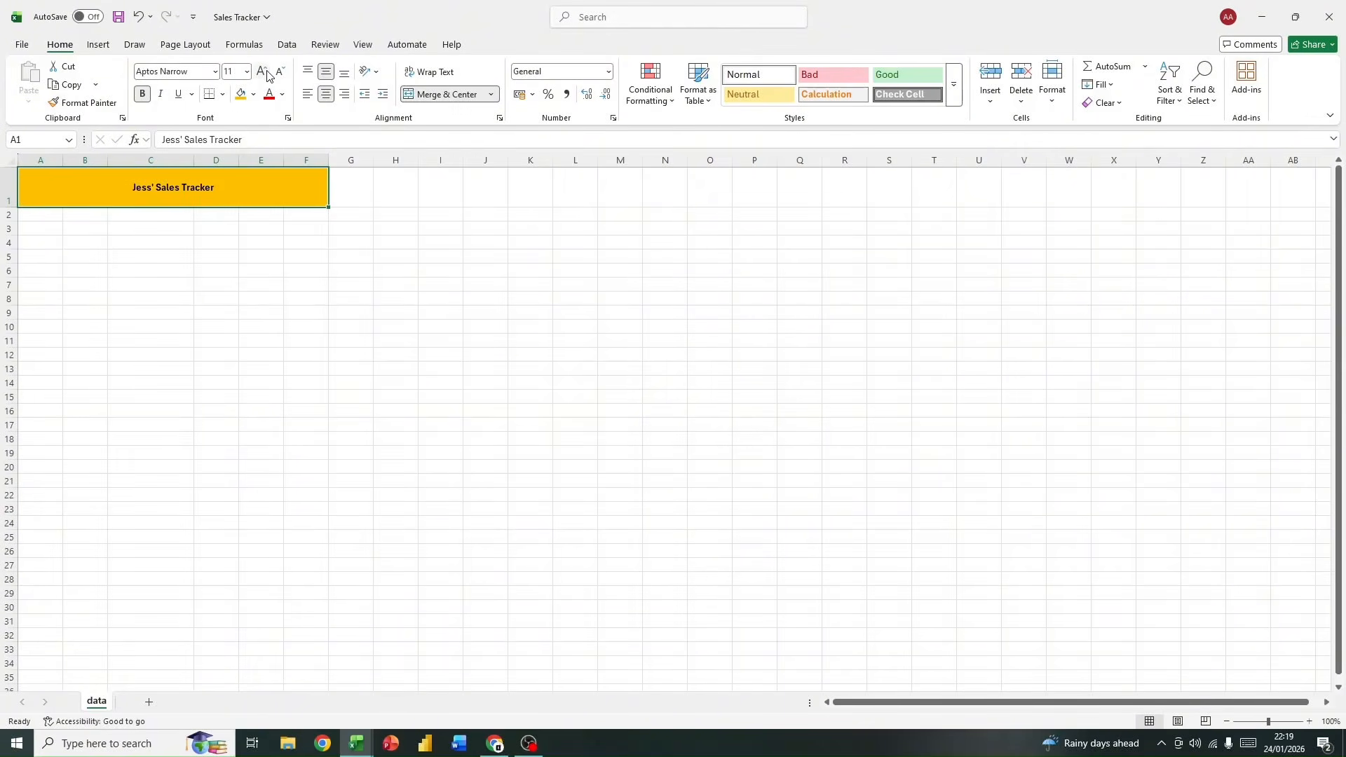
pyautogui.click(260, 72)
pyautogui.click(260, 72)
pyautogui.click(260, 72)
pyautogui.click(260, 72)
pyautogui.click(260, 72)
pyautogui.click(260, 72)
pyautogui.click(260, 73)
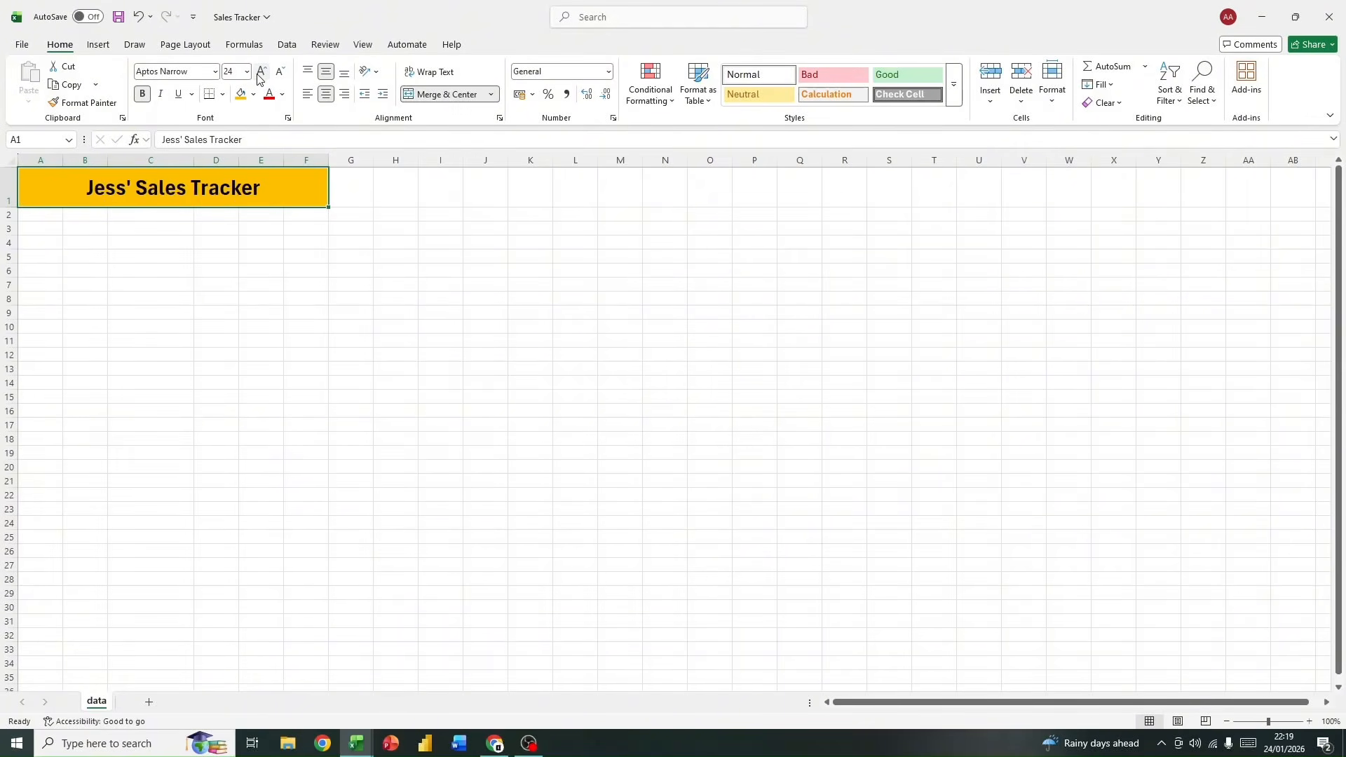
pyautogui.click(260, 72)
pyautogui.click(260, 72)
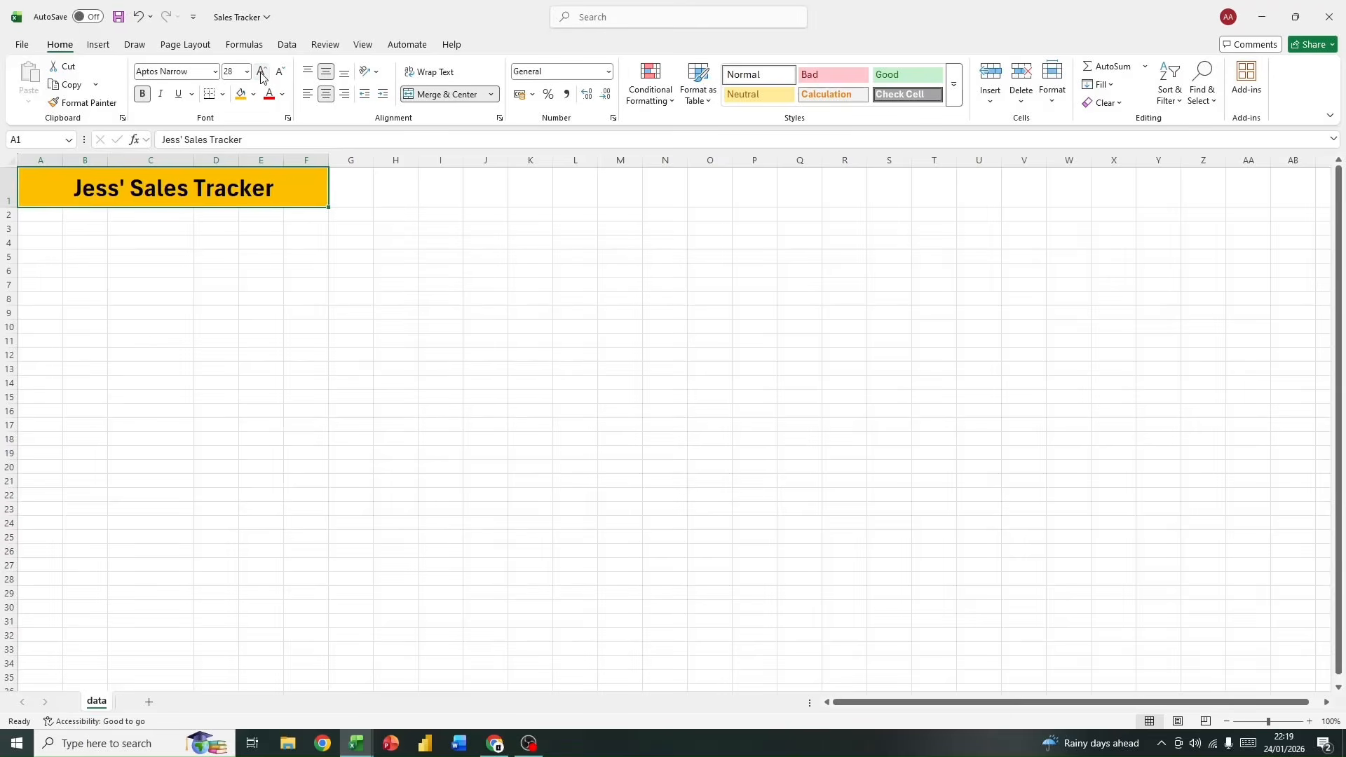
pyautogui.click(261, 73)
pyautogui.click(271, 314)
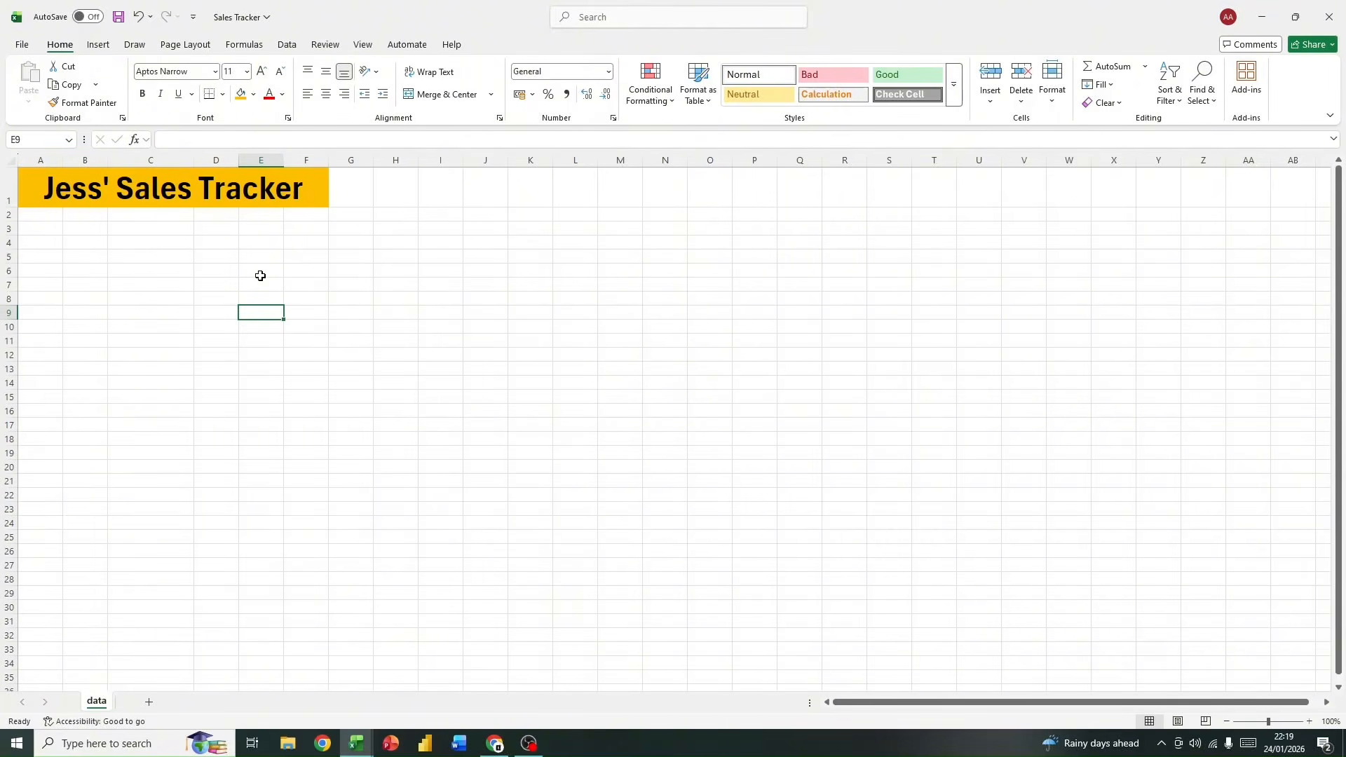
# Step: Enter the column headers Date, Name and Email in cells E6 to G6
pyautogui.click(273, 273)
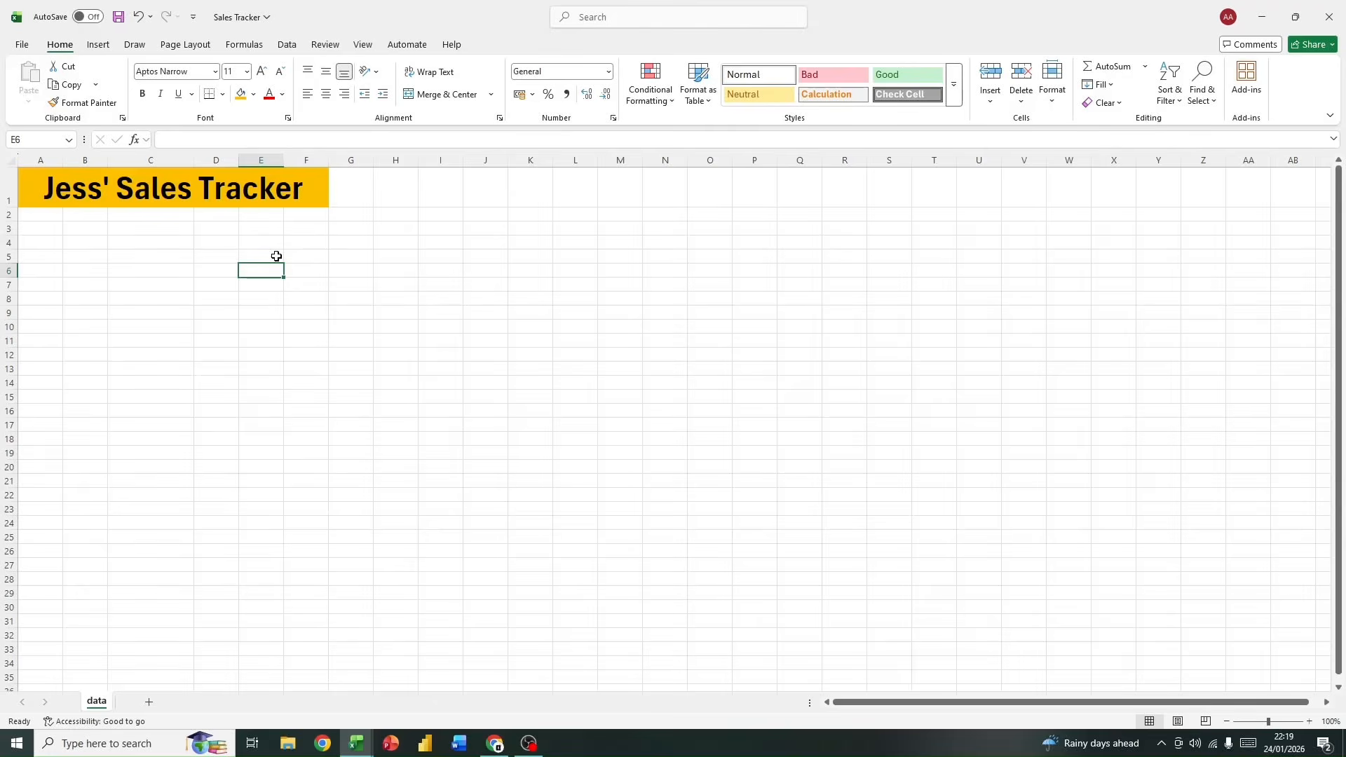
pyautogui.write('D')
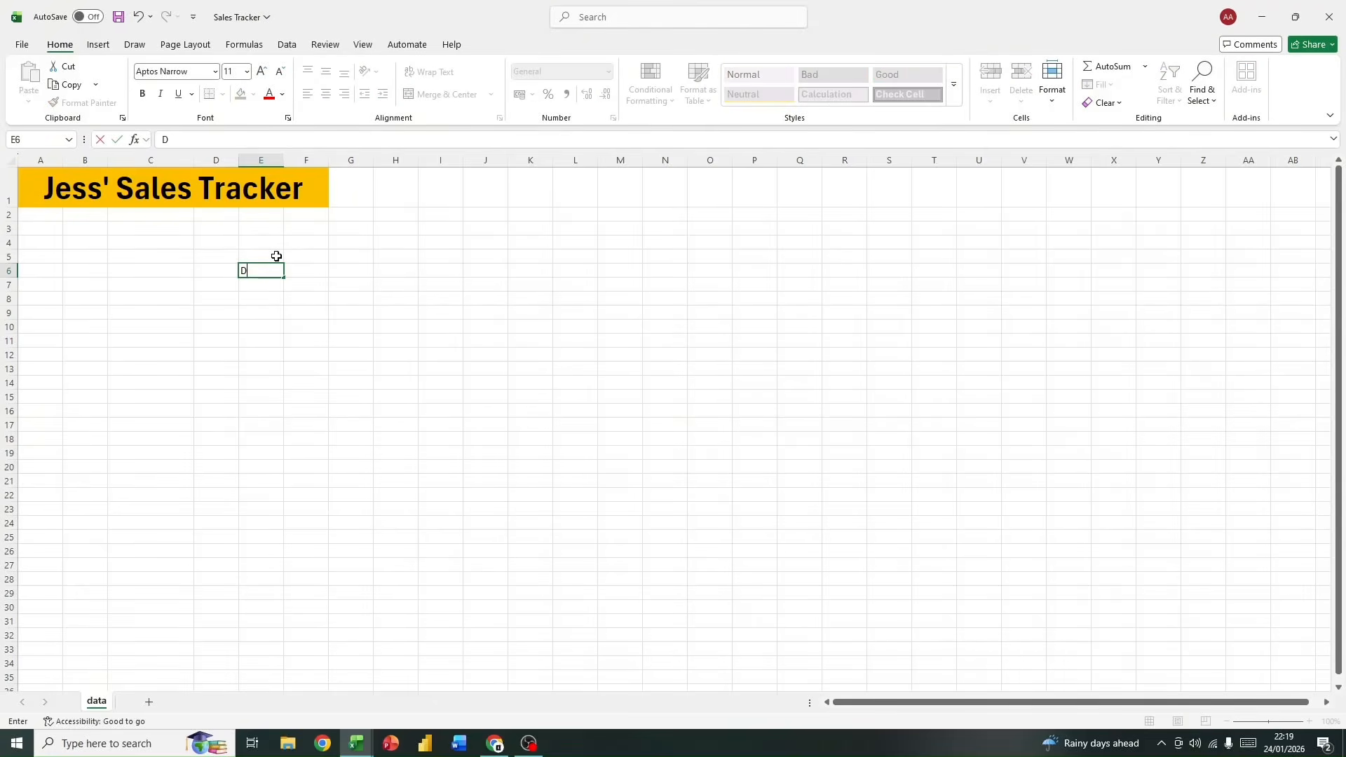
pyautogui.write('ate')
pyautogui.press('Tab')
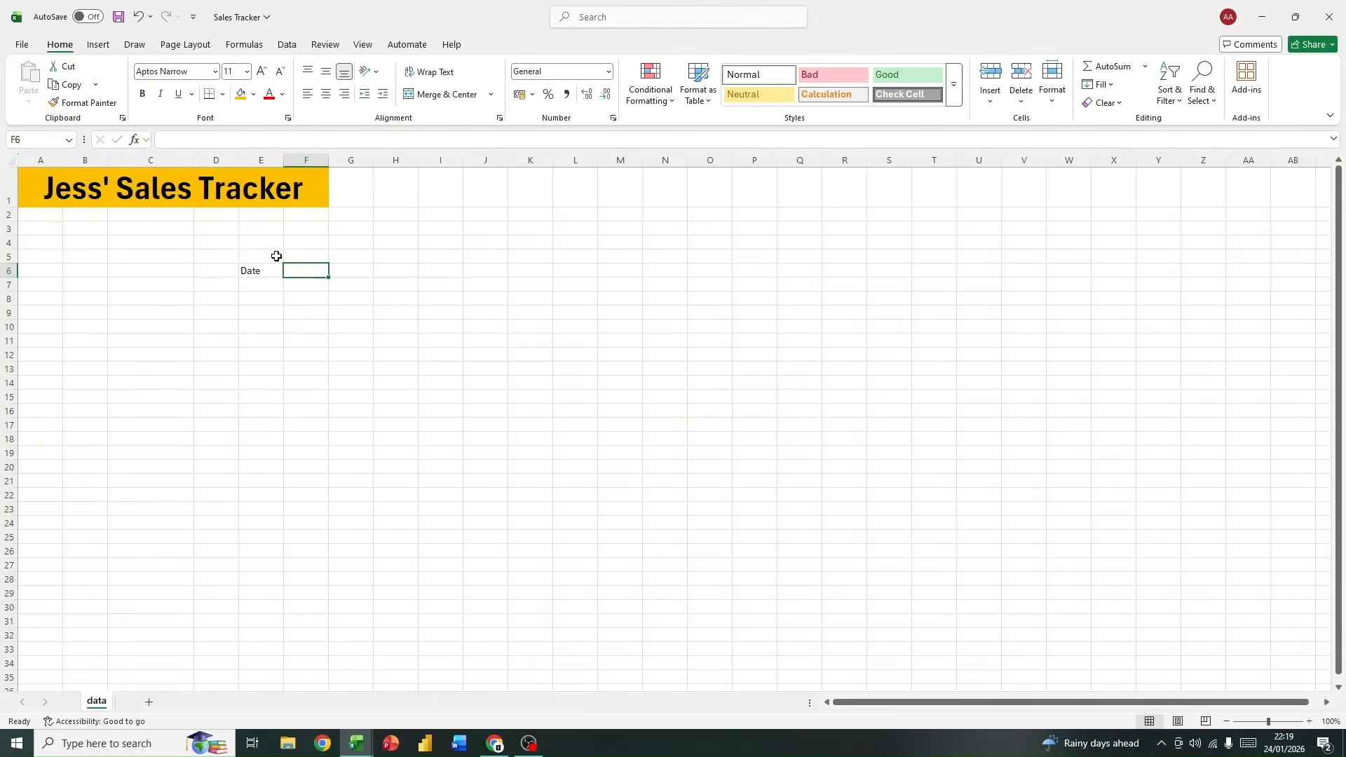
pyautogui.write('Name')
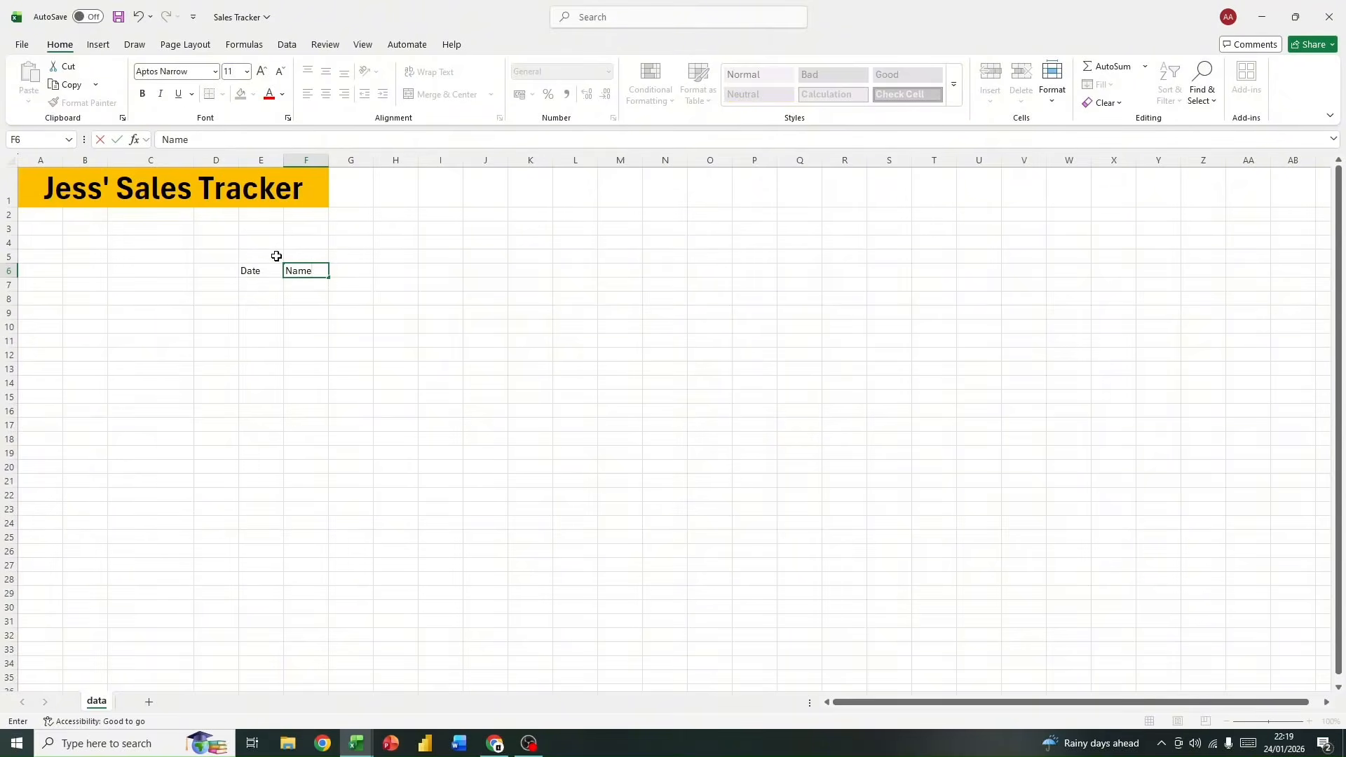
pyautogui.press('Tab')
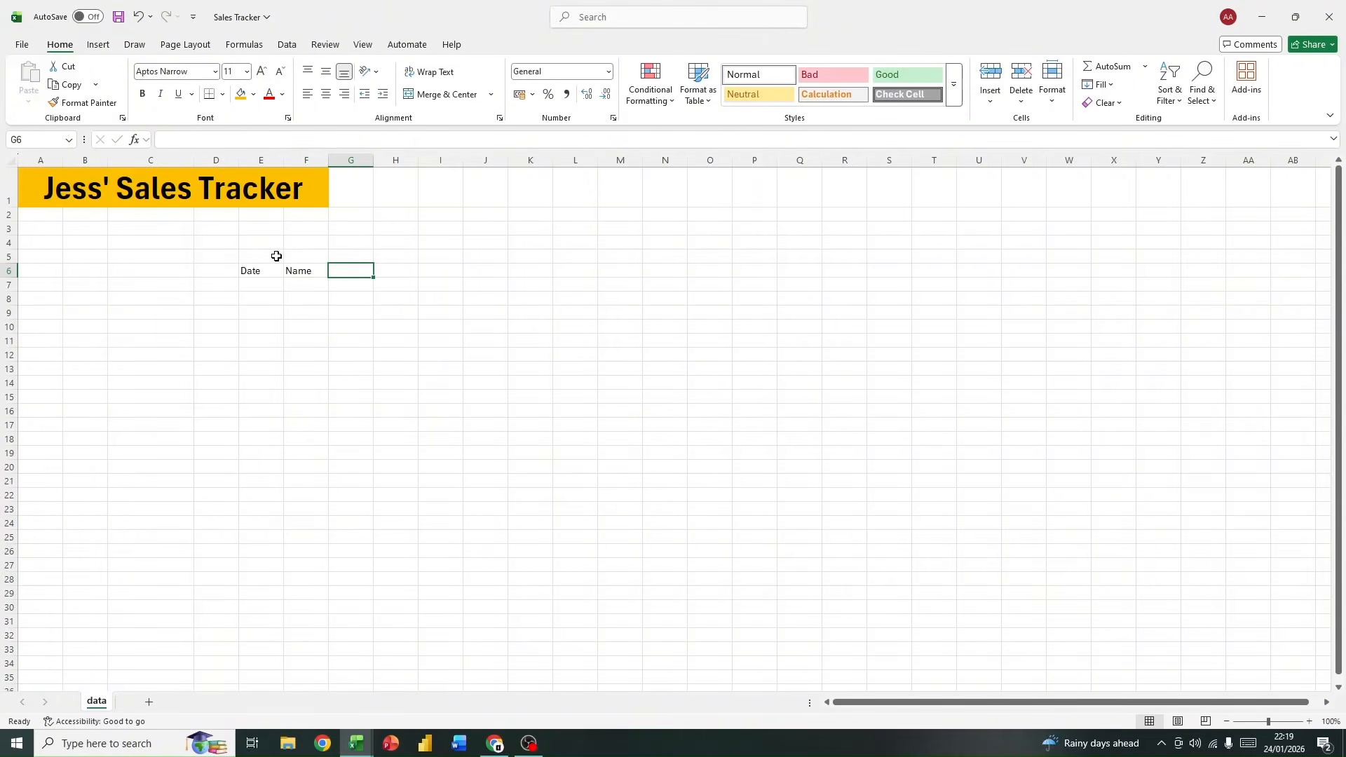
pyautogui.write('EW')
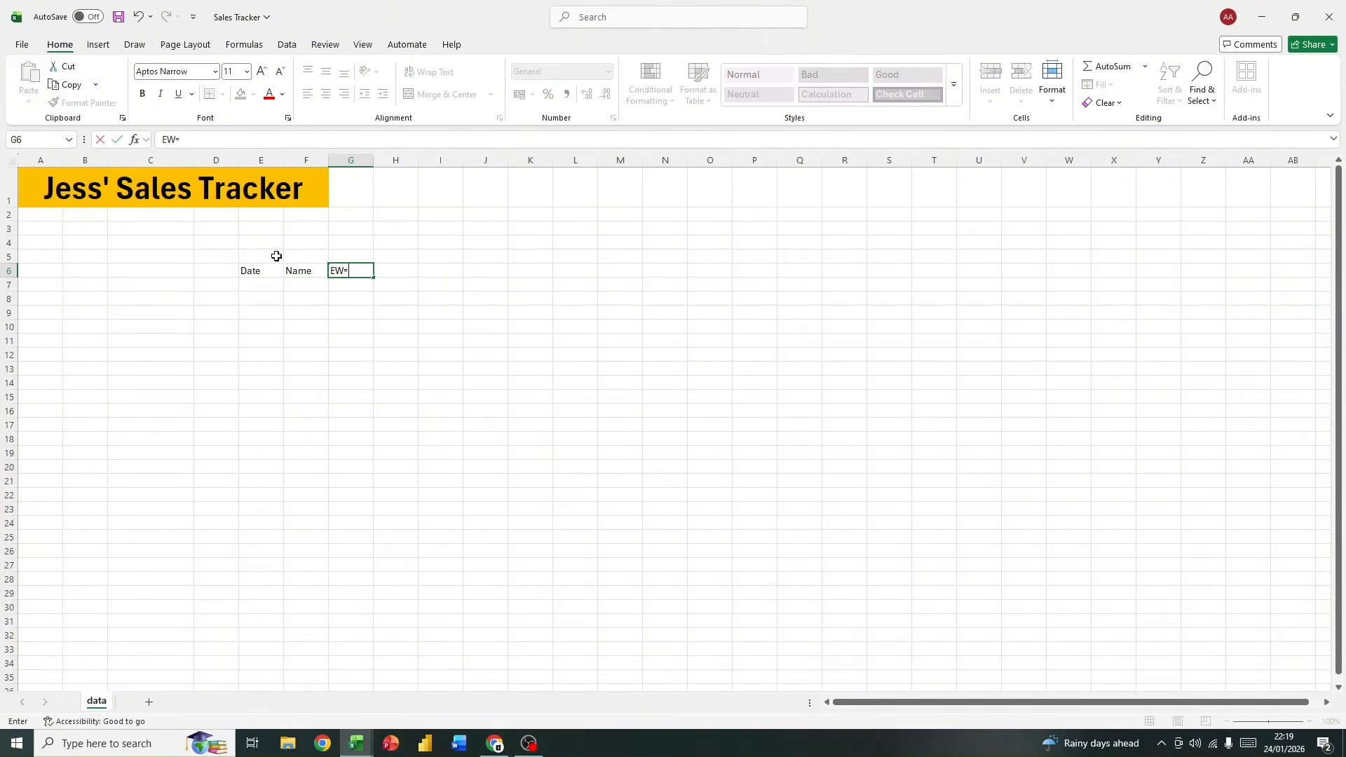
pyautogui.press('BackSpace')
pyautogui.write('mail')
pyautogui.press('Tab')
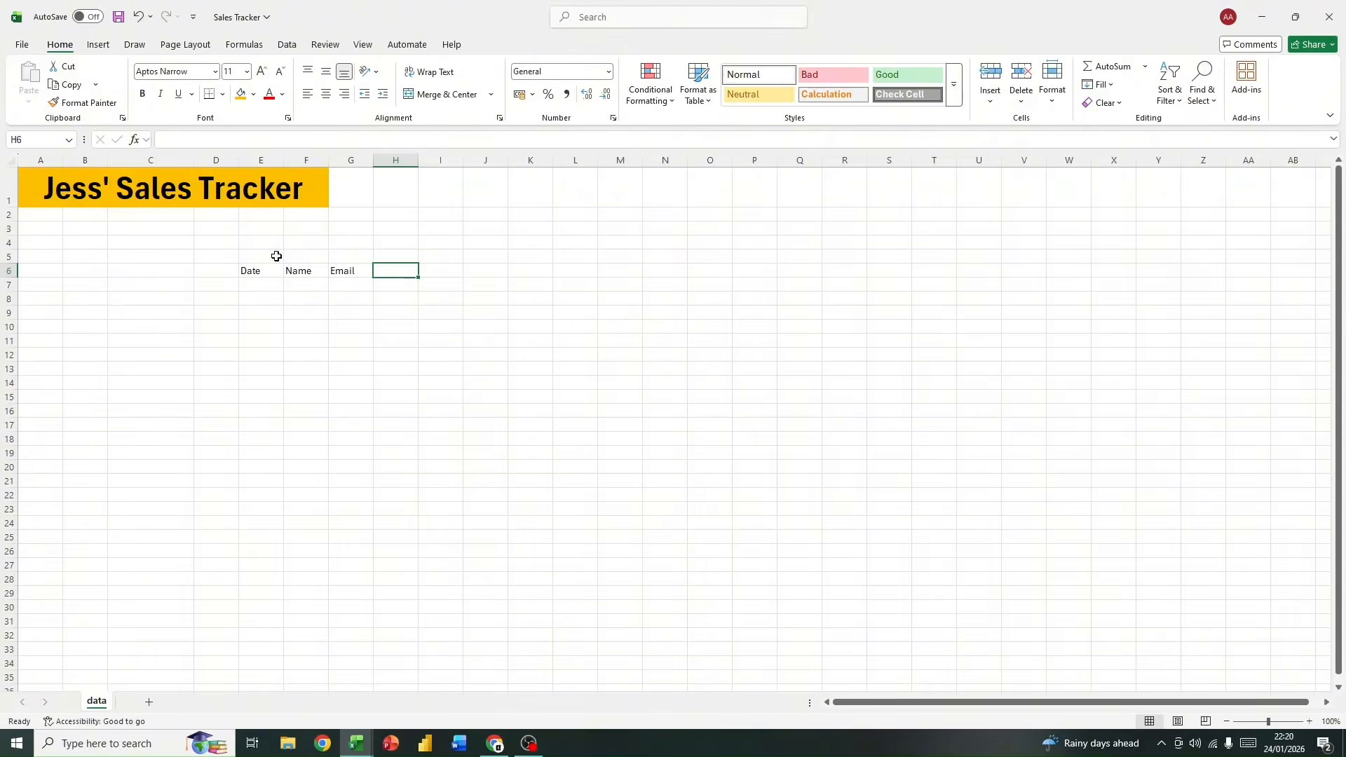
# Step: Enter the column headers Boes Sold, Amount and Payment Method in cells H6 to J6
pyautogui.write('Boes')
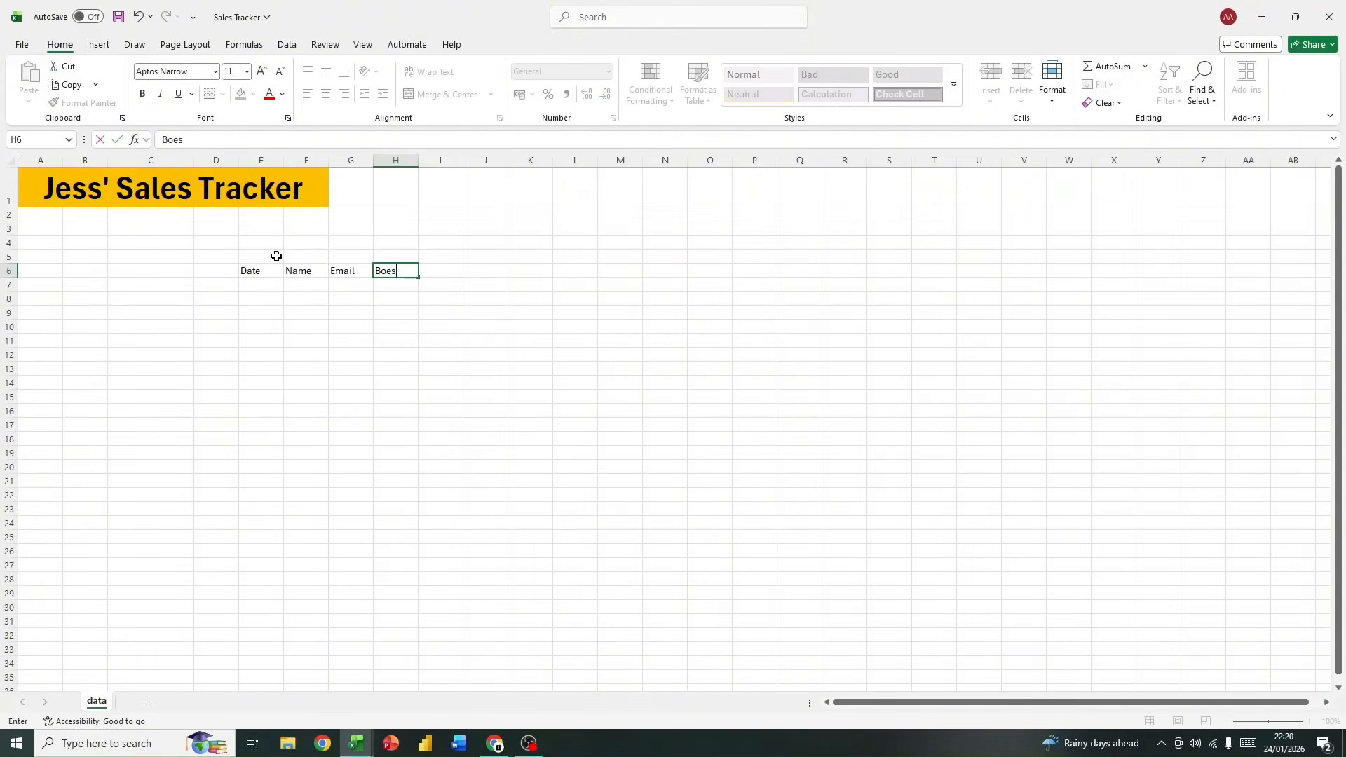
pyautogui.write(' Sold')
pyautogui.press('Tab')
pyautogui.write('Amo')
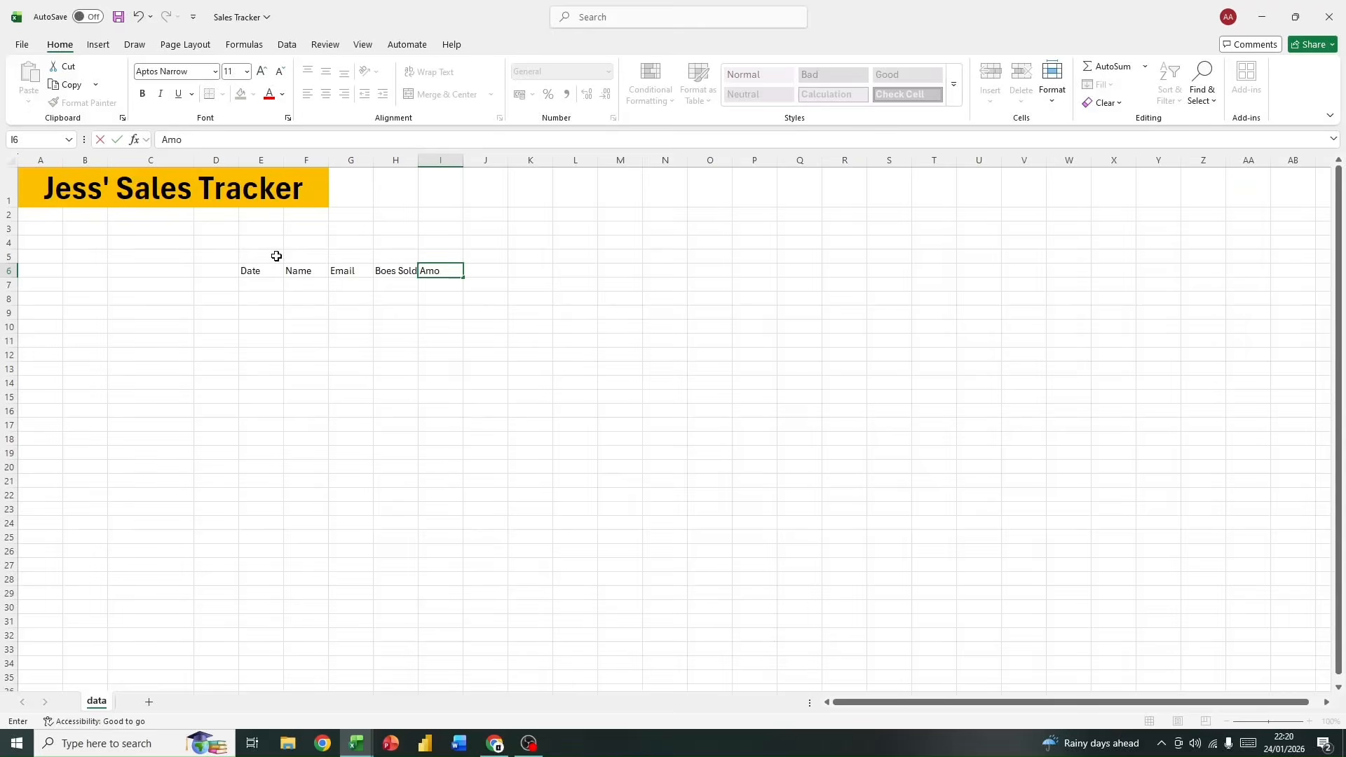
pyautogui.write('unt')
pyautogui.press('Tab')
pyautogui.write('Pa')
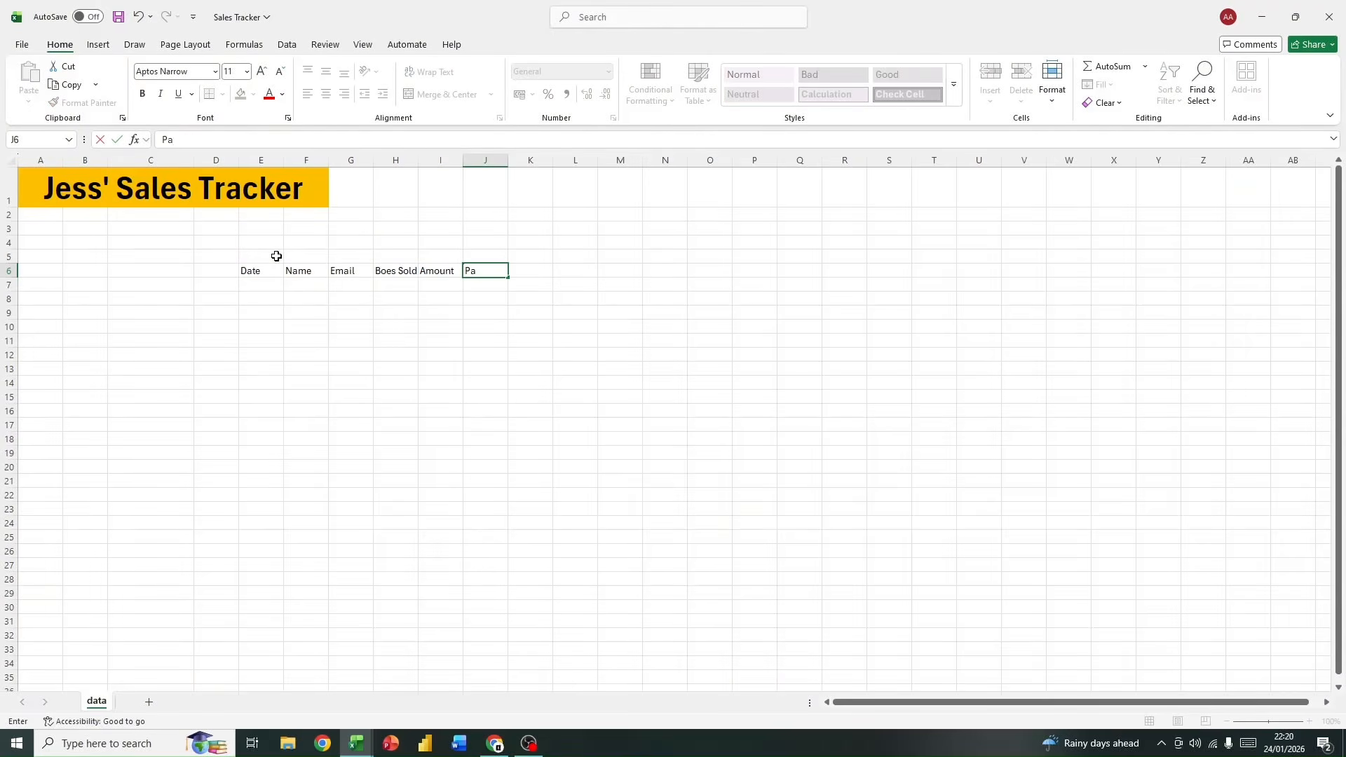
pyautogui.write('yment Method')
pyautogui.press('Tab')
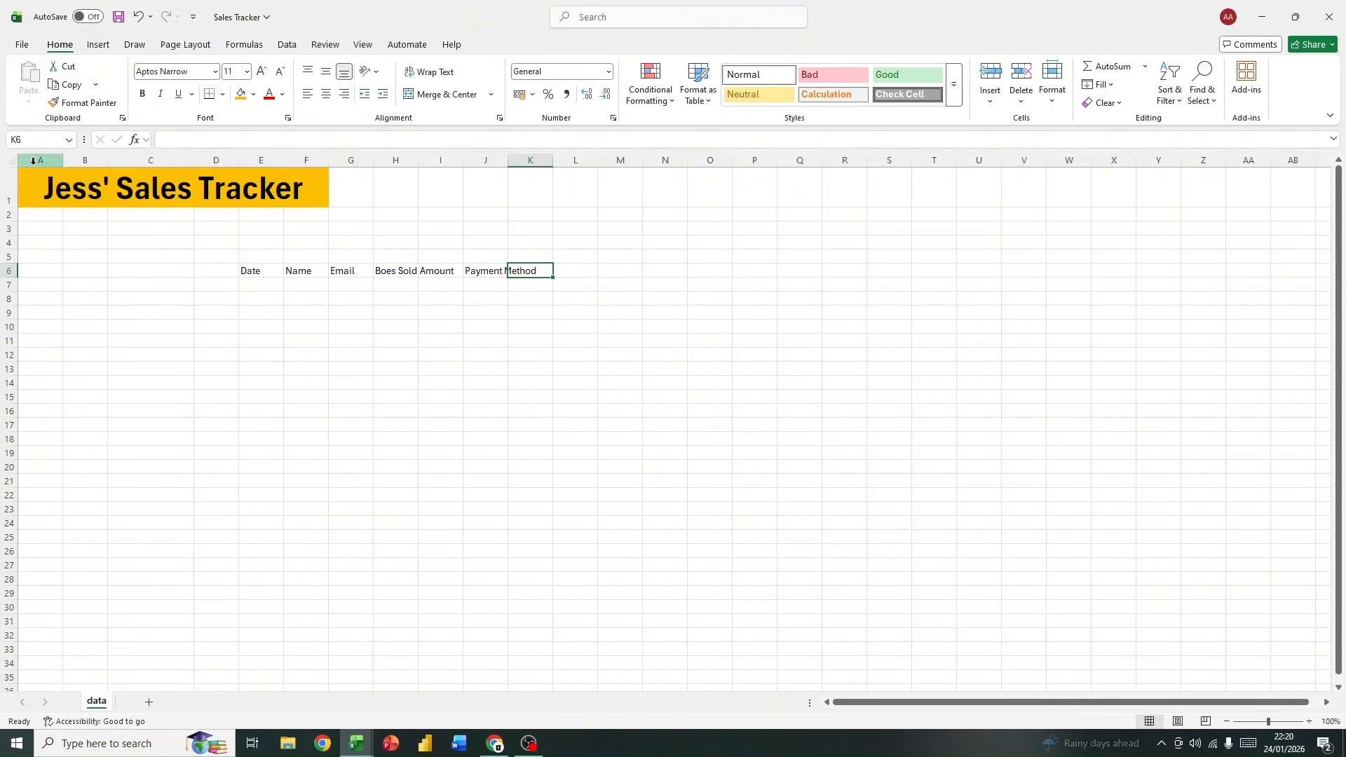
# Step: AutoFit all columns of the worksheet to their contents
pyautogui.click(11, 160)
pyautogui.doubleClick(194, 159)
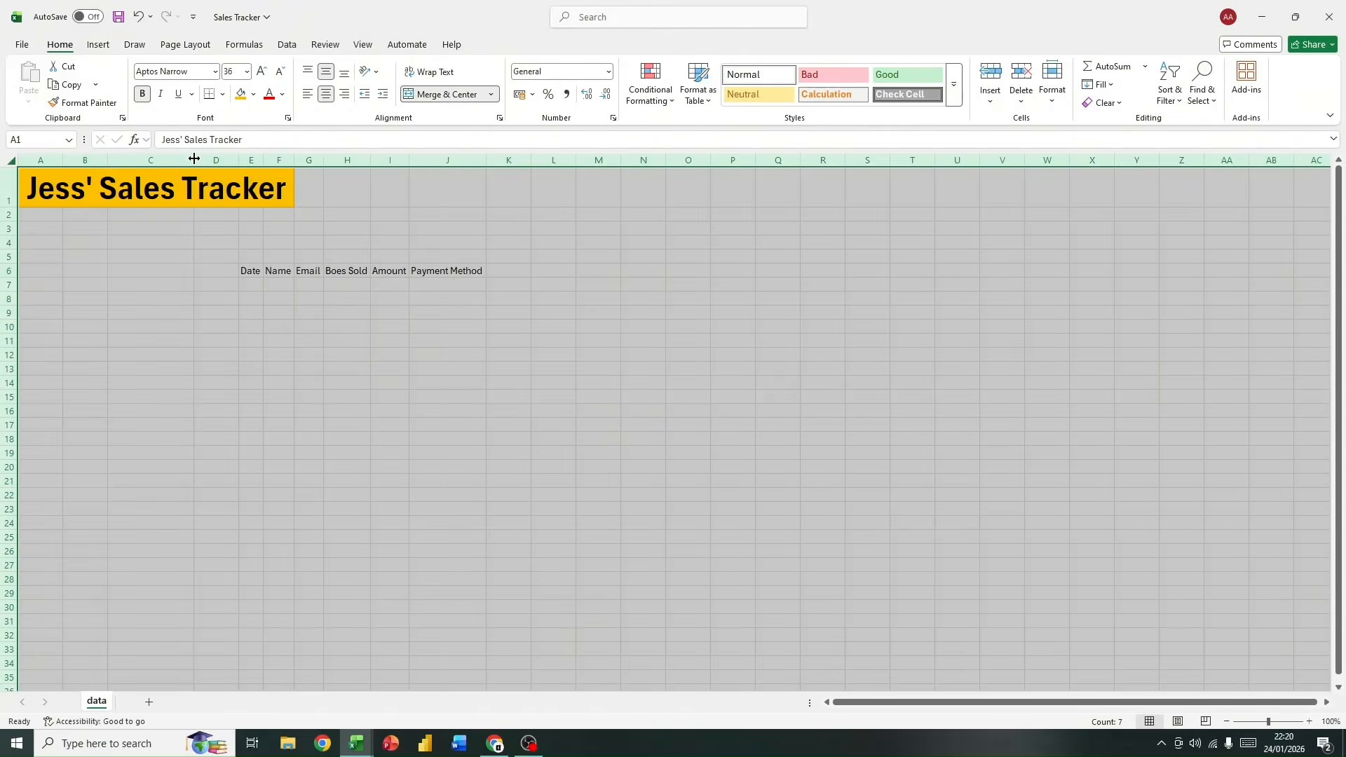
pyautogui.click(456, 423)
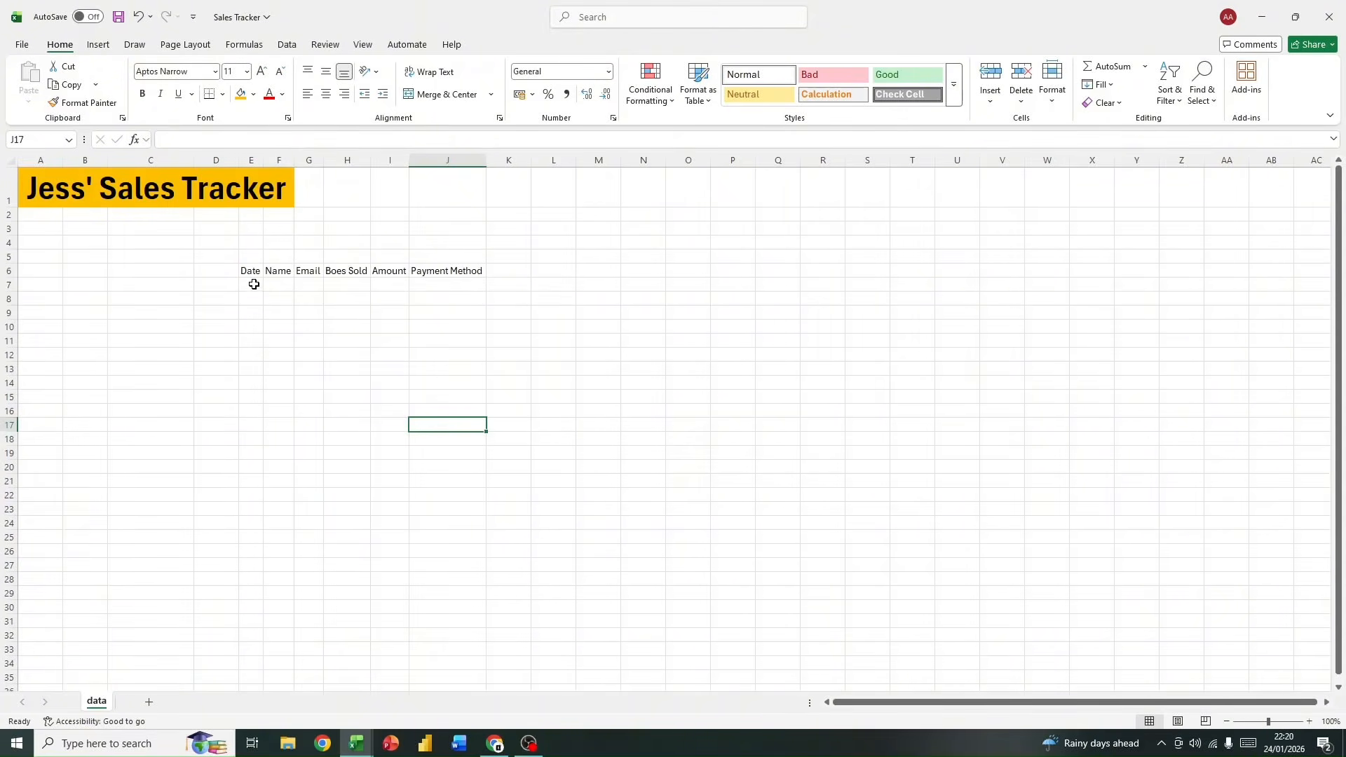
# Step: Widen the Date and Name columns, E and F, to make room for entries
pyautogui.moveTo(252, 284); pyautogui.dragTo(475, 286)
pyautogui.click(335, 312)
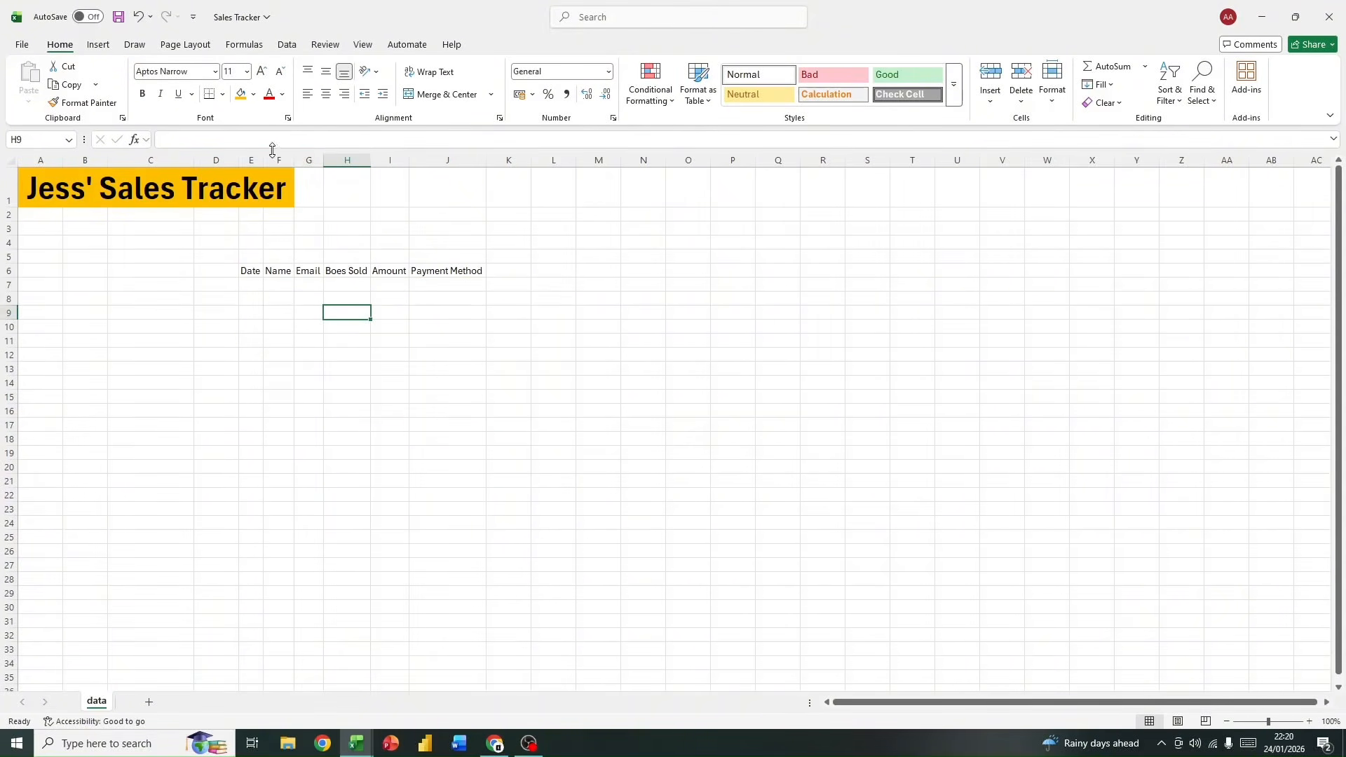
pyautogui.moveTo(265, 159); pyautogui.dragTo(350, 160)
# Step: Enter the date 25 august 2021 in cell E7 under the Date header
pyautogui.click(263, 282)
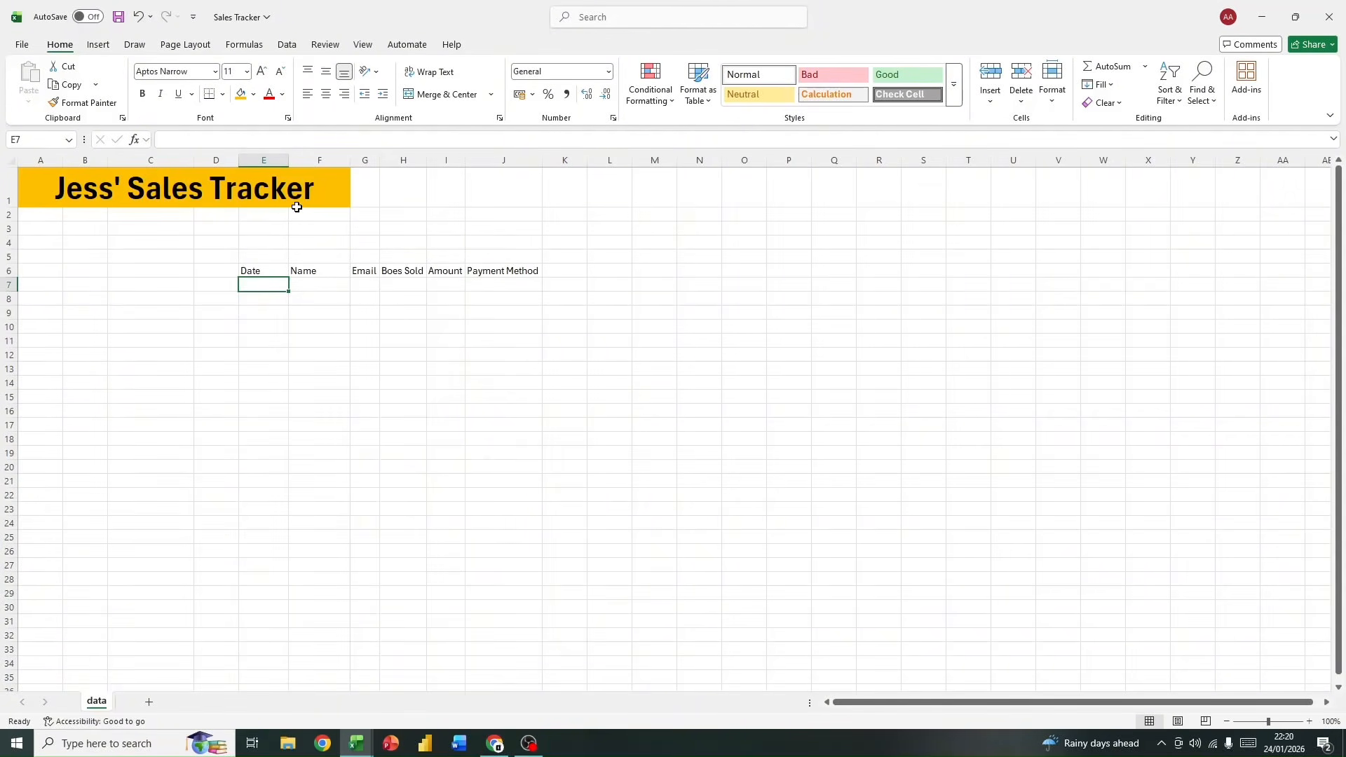
pyautogui.write('25 au')
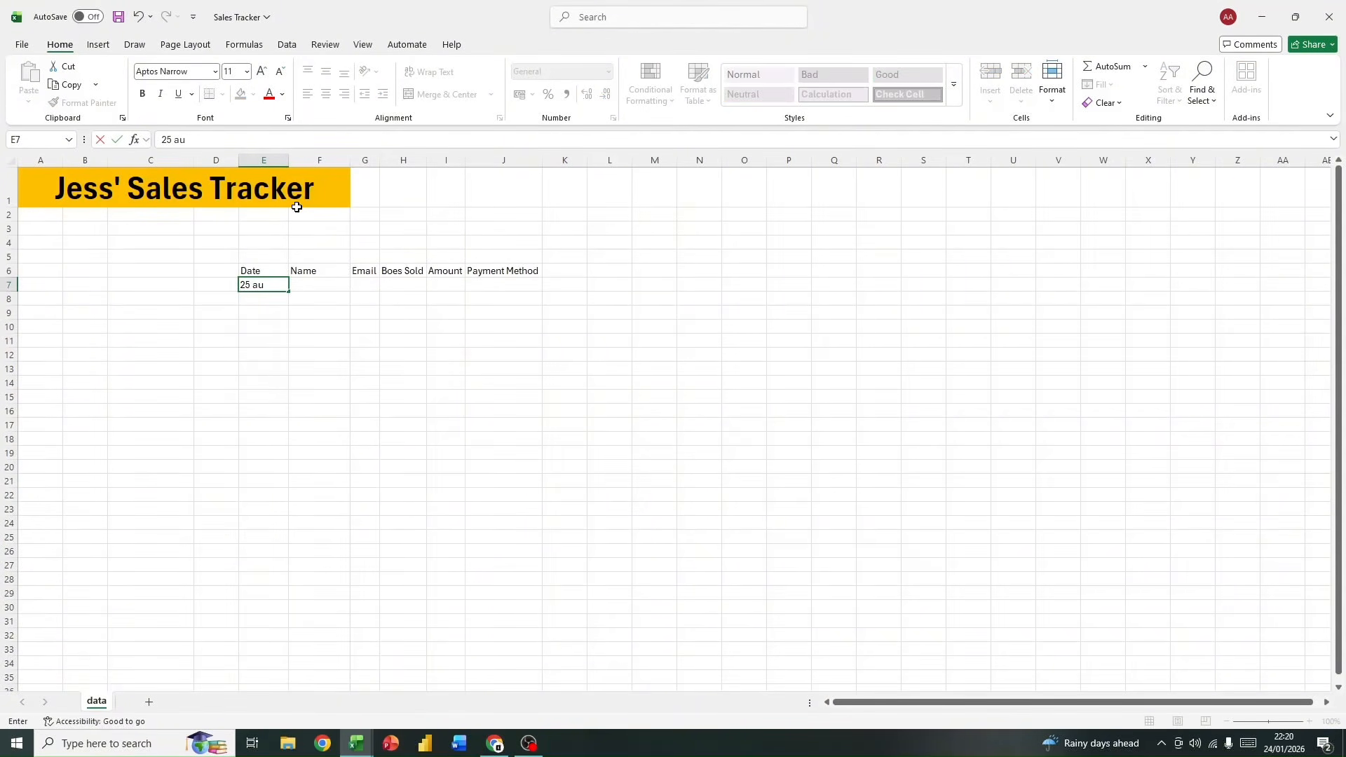
pyautogui.write('gust 2021')
pyautogui.press('Return')
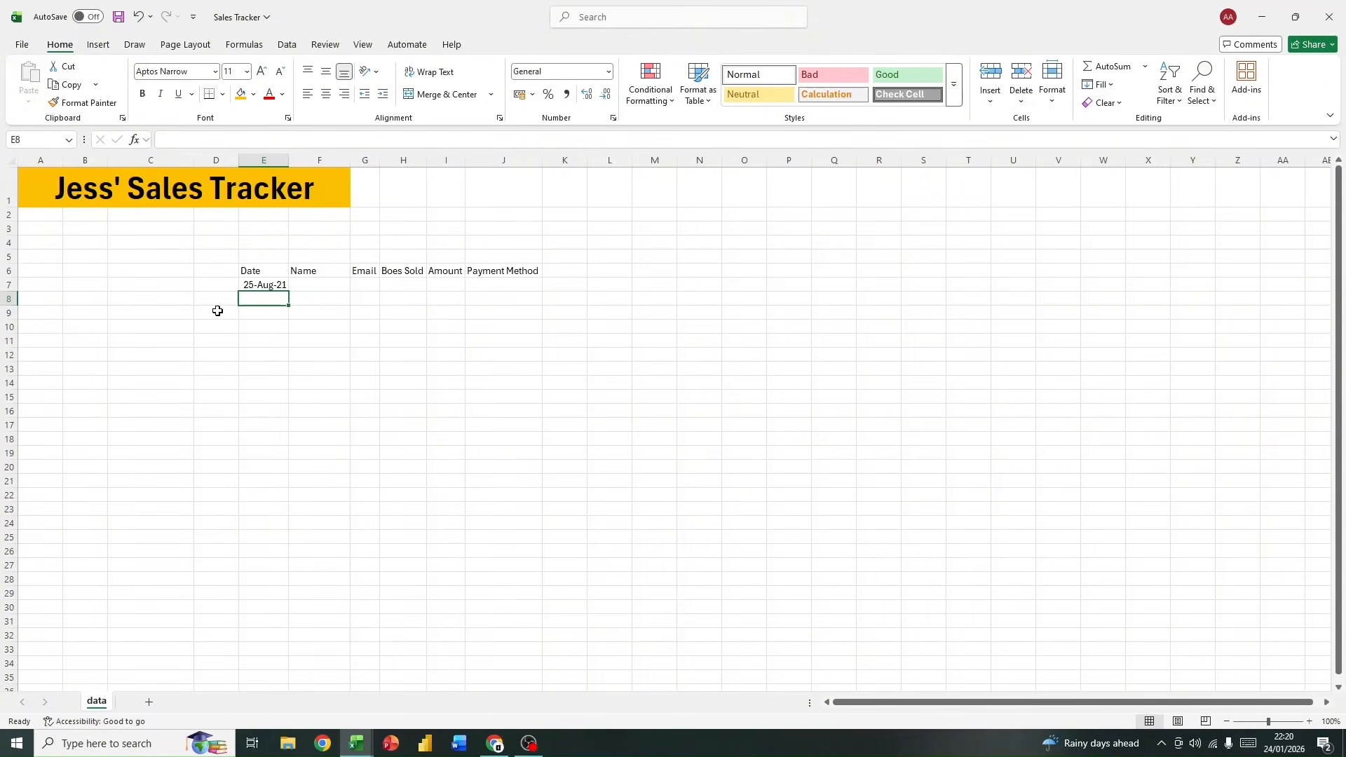
# Step: Inspect the stored value of the date in E7 and view the available number formats
pyautogui.click(267, 283)
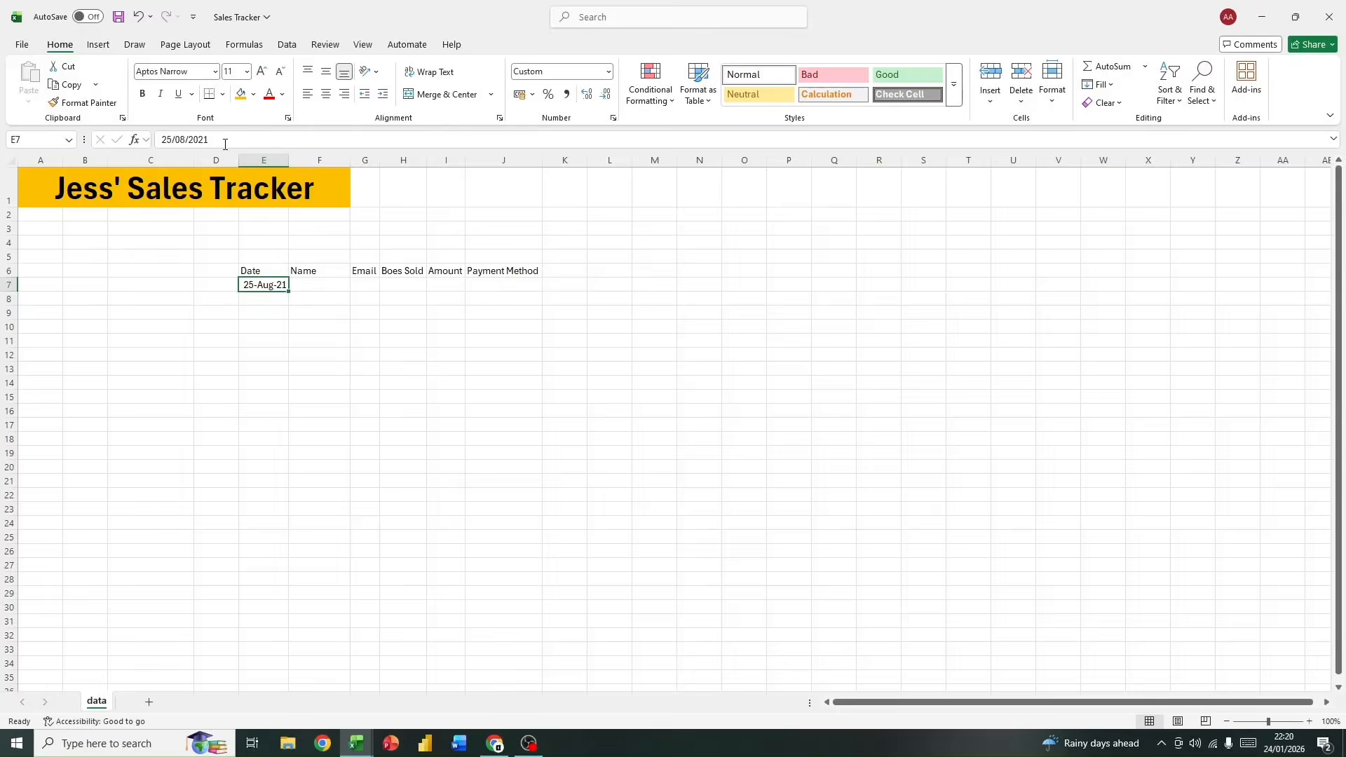
pyautogui.moveTo(220, 139); pyautogui.dragTo(159, 139)
pyautogui.click(343, 338)
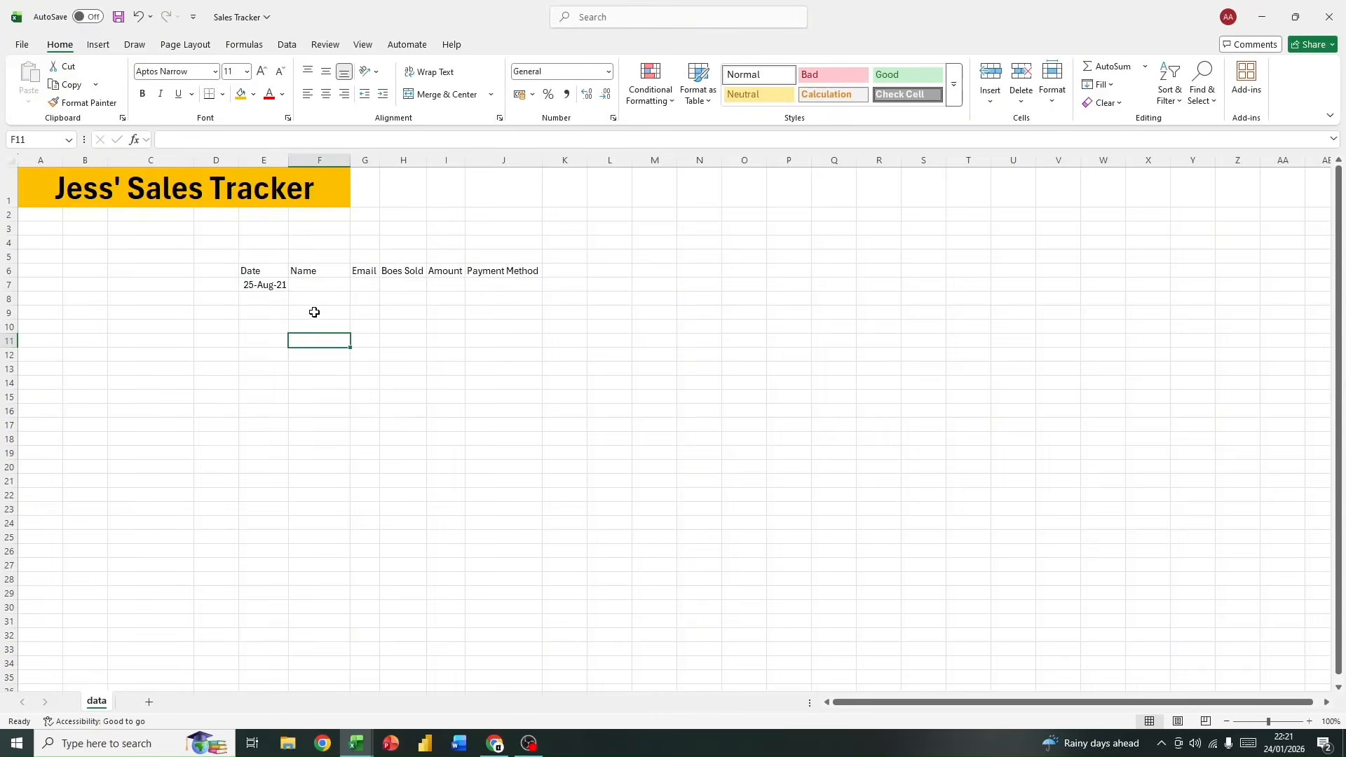
pyautogui.click(609, 72)
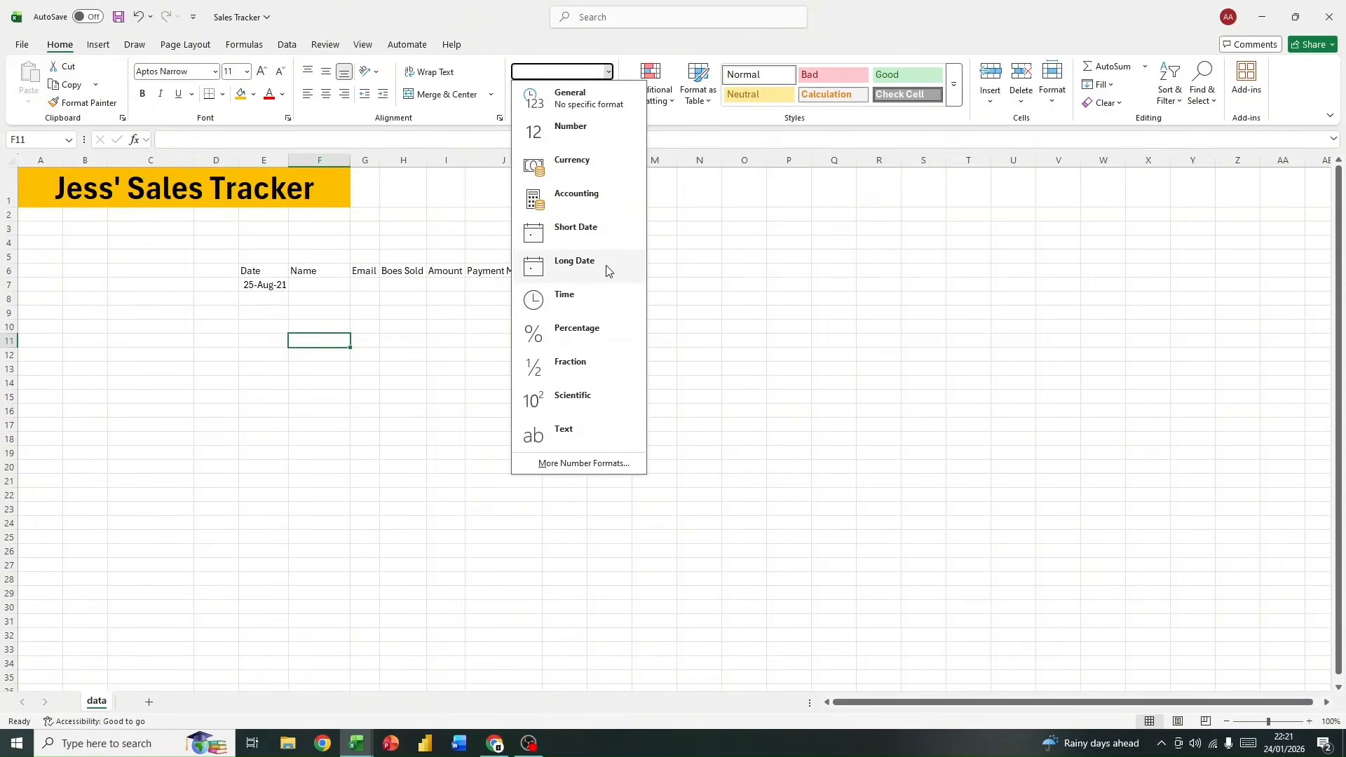
pyautogui.click(313, 308)
# Step: Enter the customer's full name in cell F7 under the Name header
pyautogui.click(316, 284)
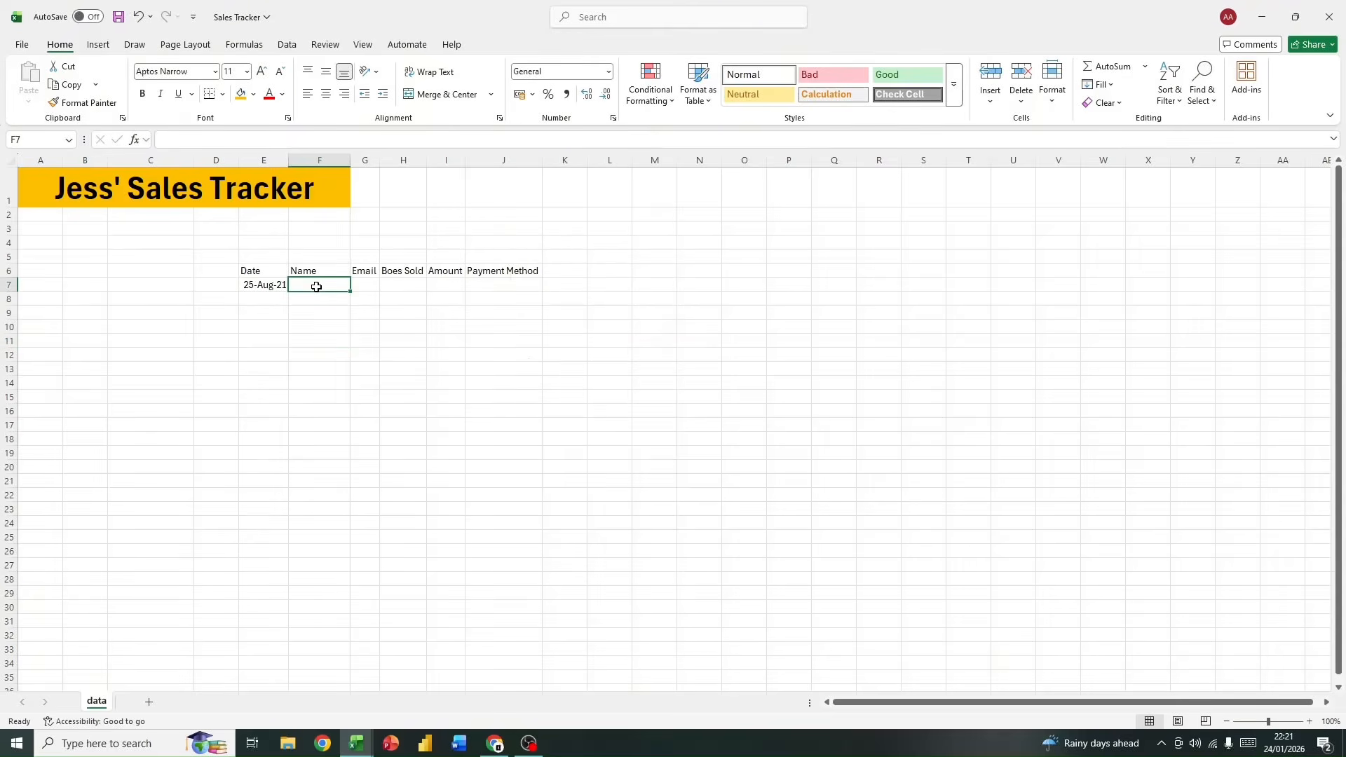
pyautogui.write('anne')
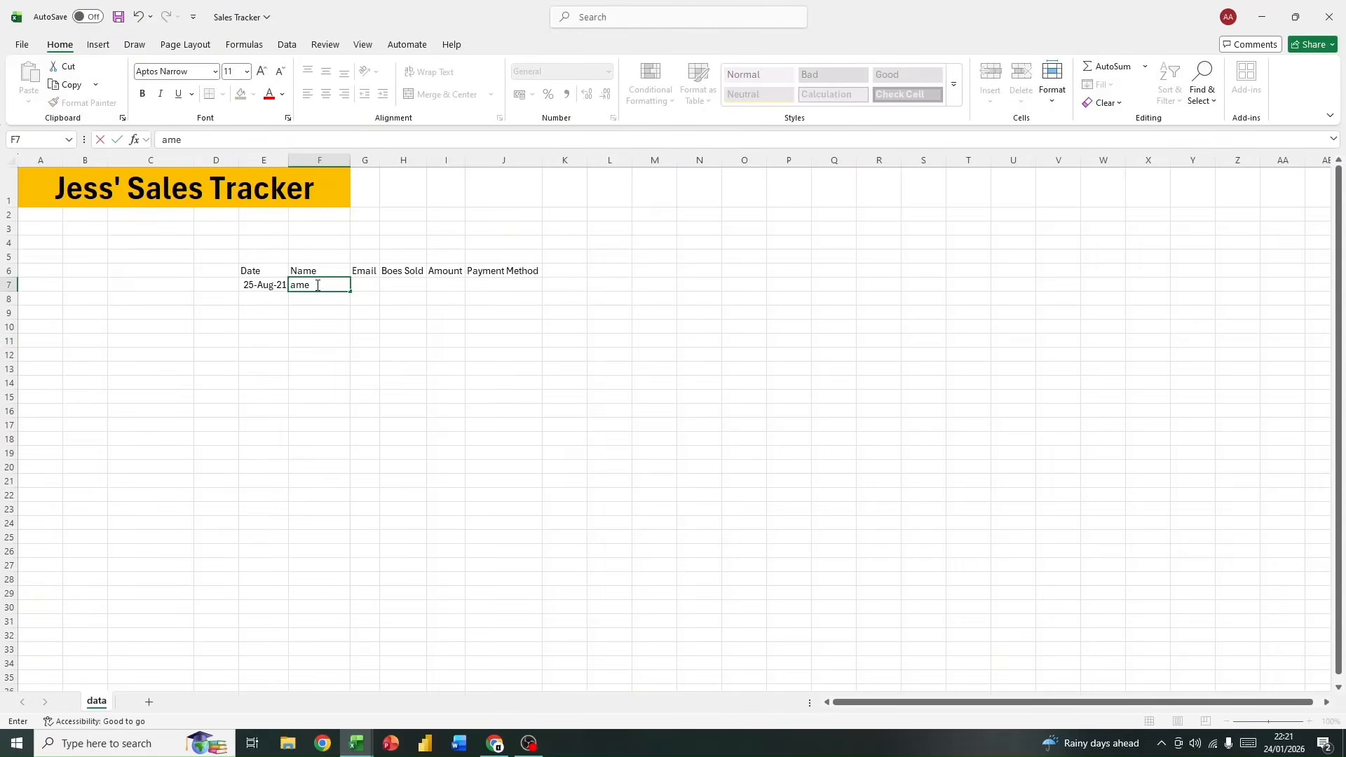
pyautogui.press('BackSpace')
pyautogui.press('BackSpace')
pyautogui.press('BackSpace')
pyautogui.press('BackSpace')
pyautogui.click(382, 323)
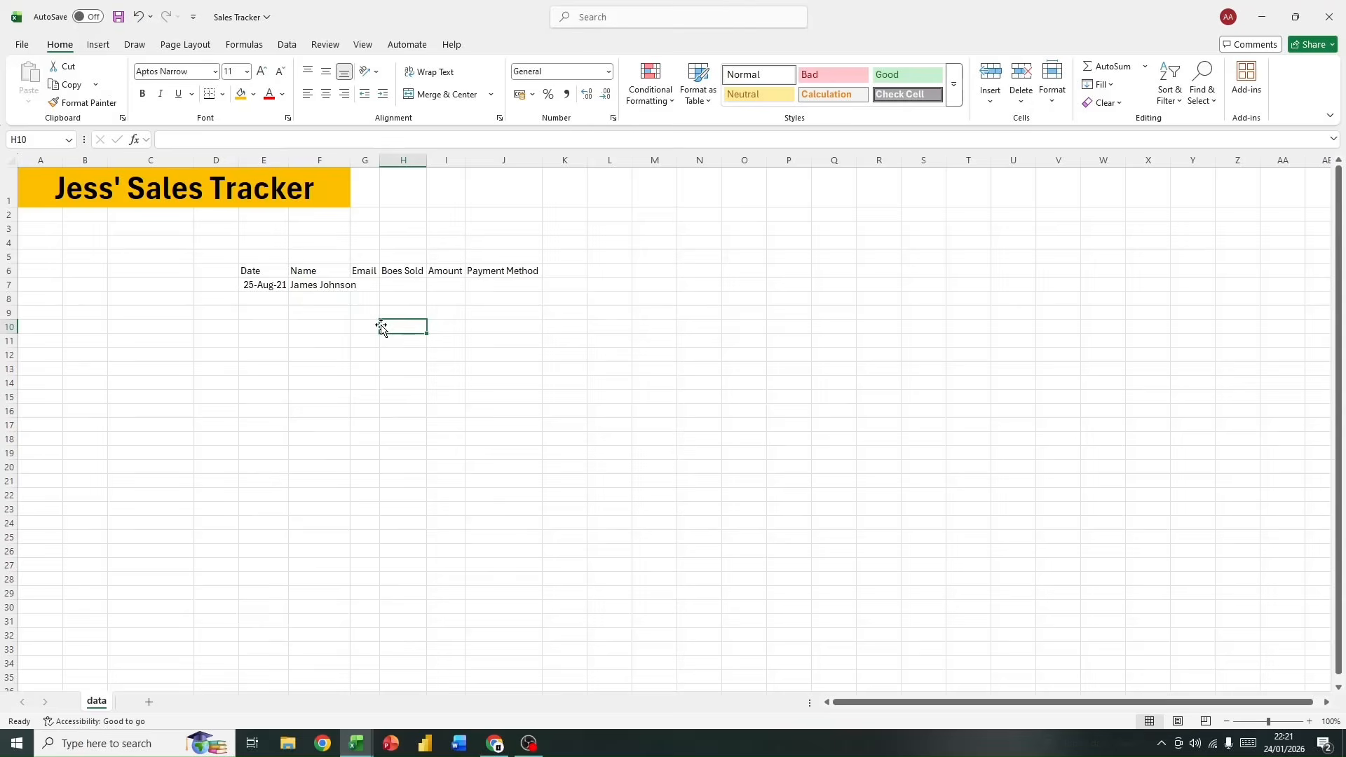
# Step: Enter the customer's e-mail address in cell G7 under the Email header
pyautogui.click(371, 284)
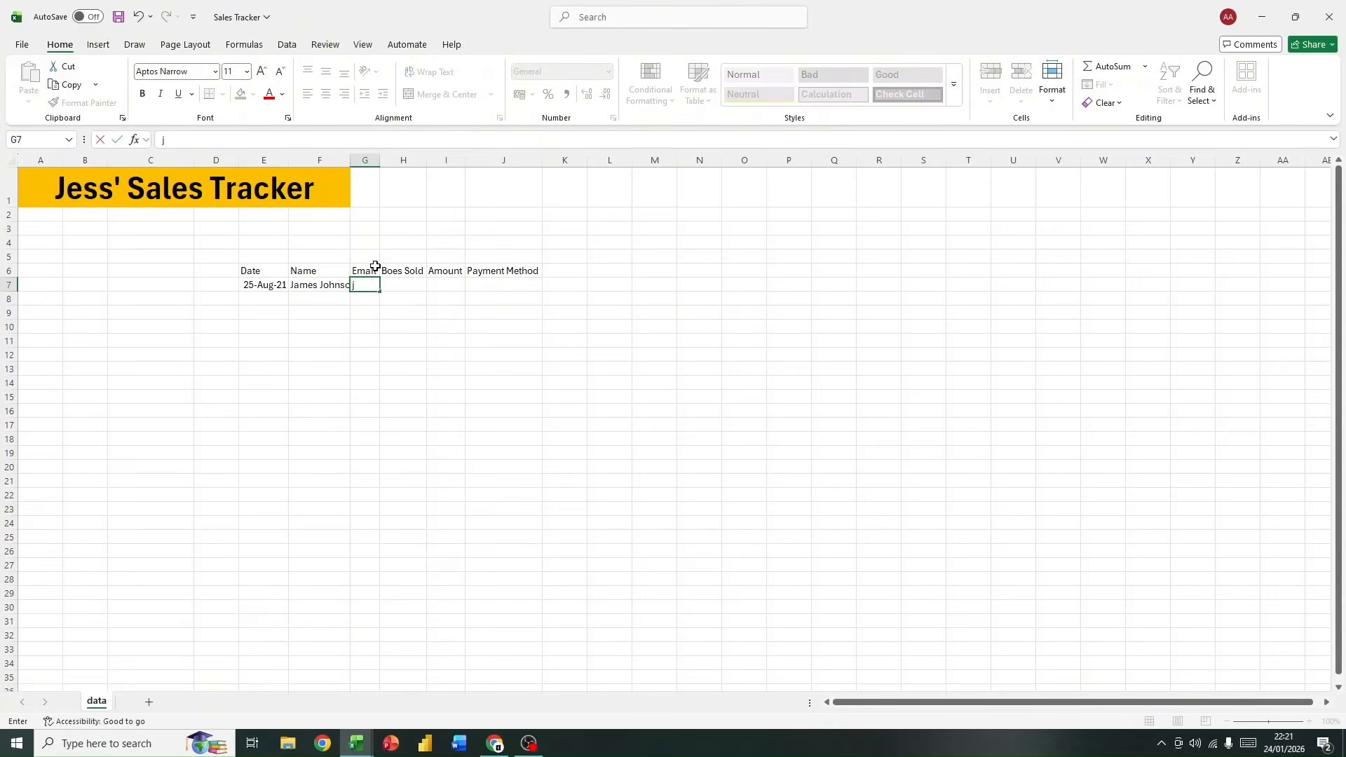
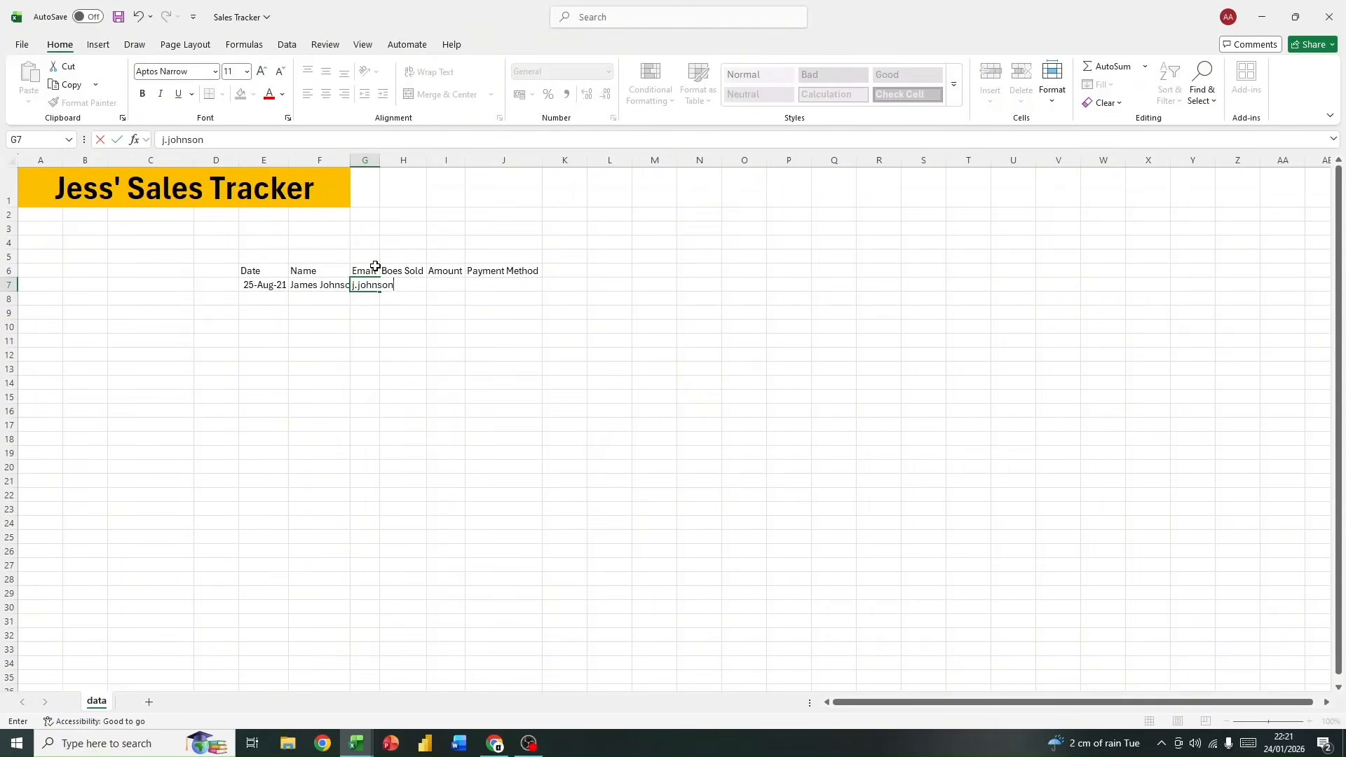
pyautogui.click(413, 324)
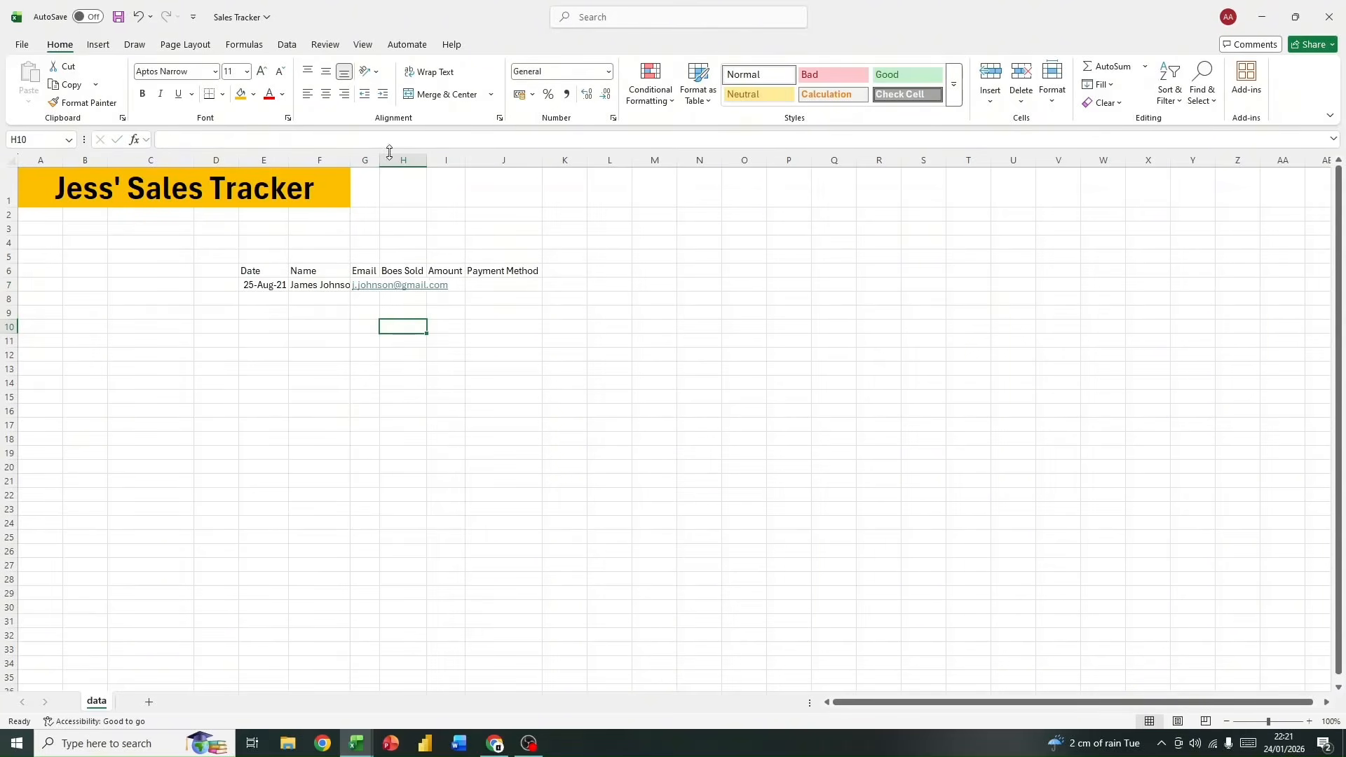
# Step: AutoFit the widths of columns E through K to their contents
pyautogui.moveTo(267, 159); pyautogui.dragTo(547, 162)
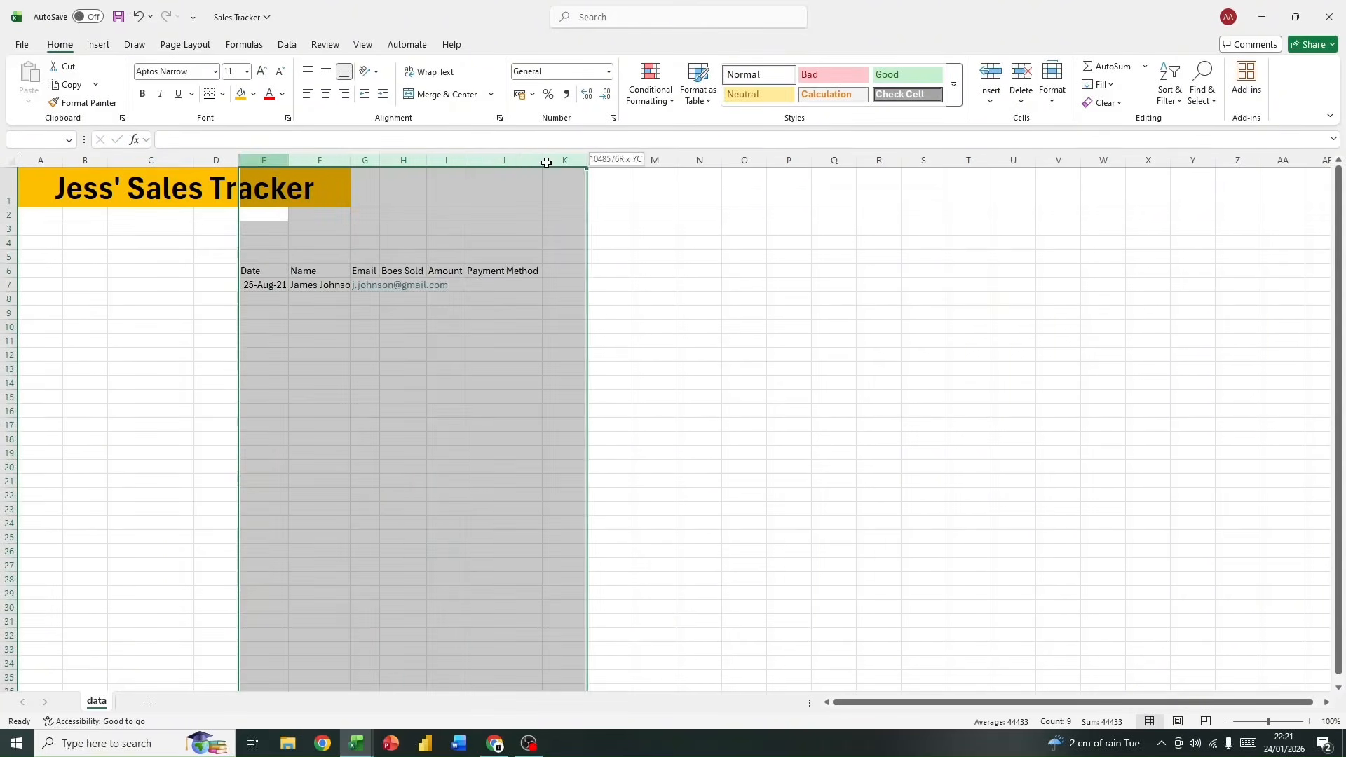
pyautogui.doubleClick(384, 164)
pyautogui.click(482, 284)
# Step: Correct the misspelled column header in cell H6 to Boxes Sold
pyautogui.click(478, 272)
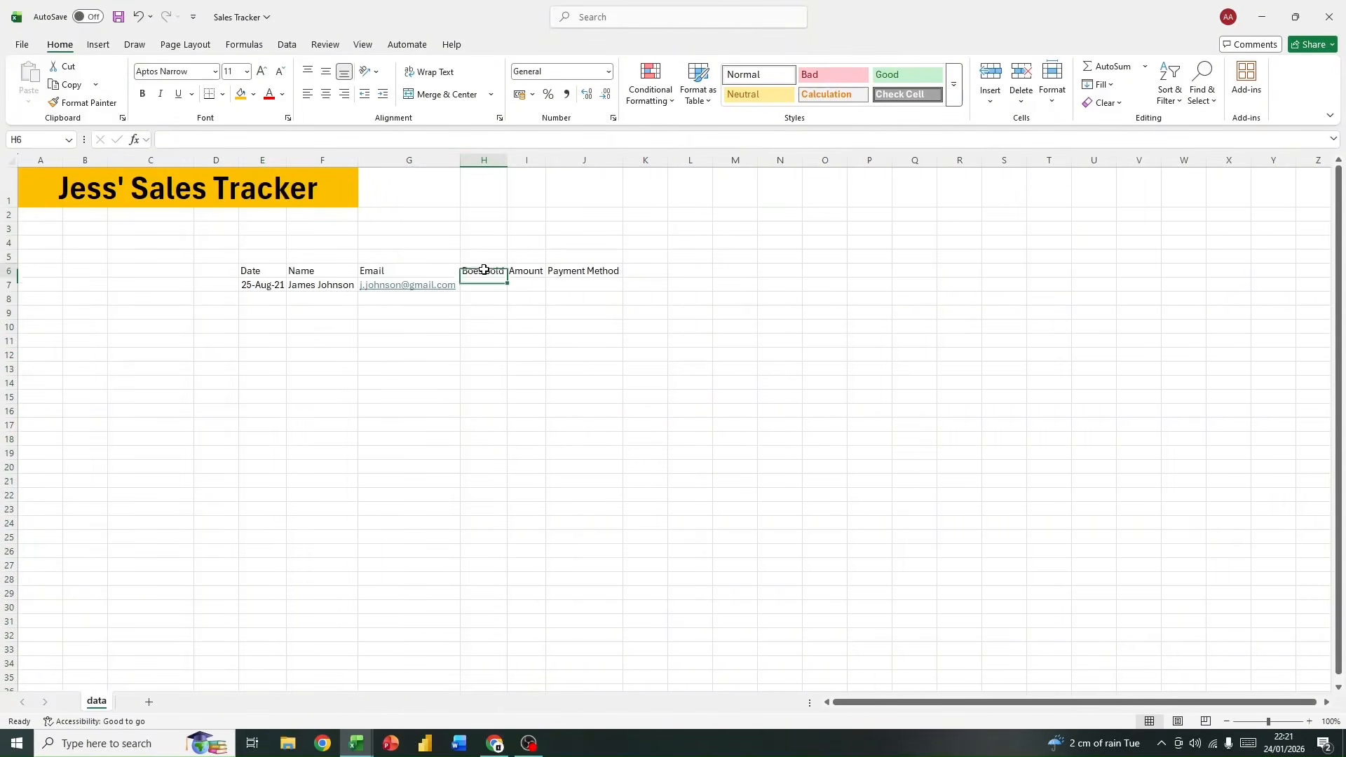
pyautogui.click(175, 140)
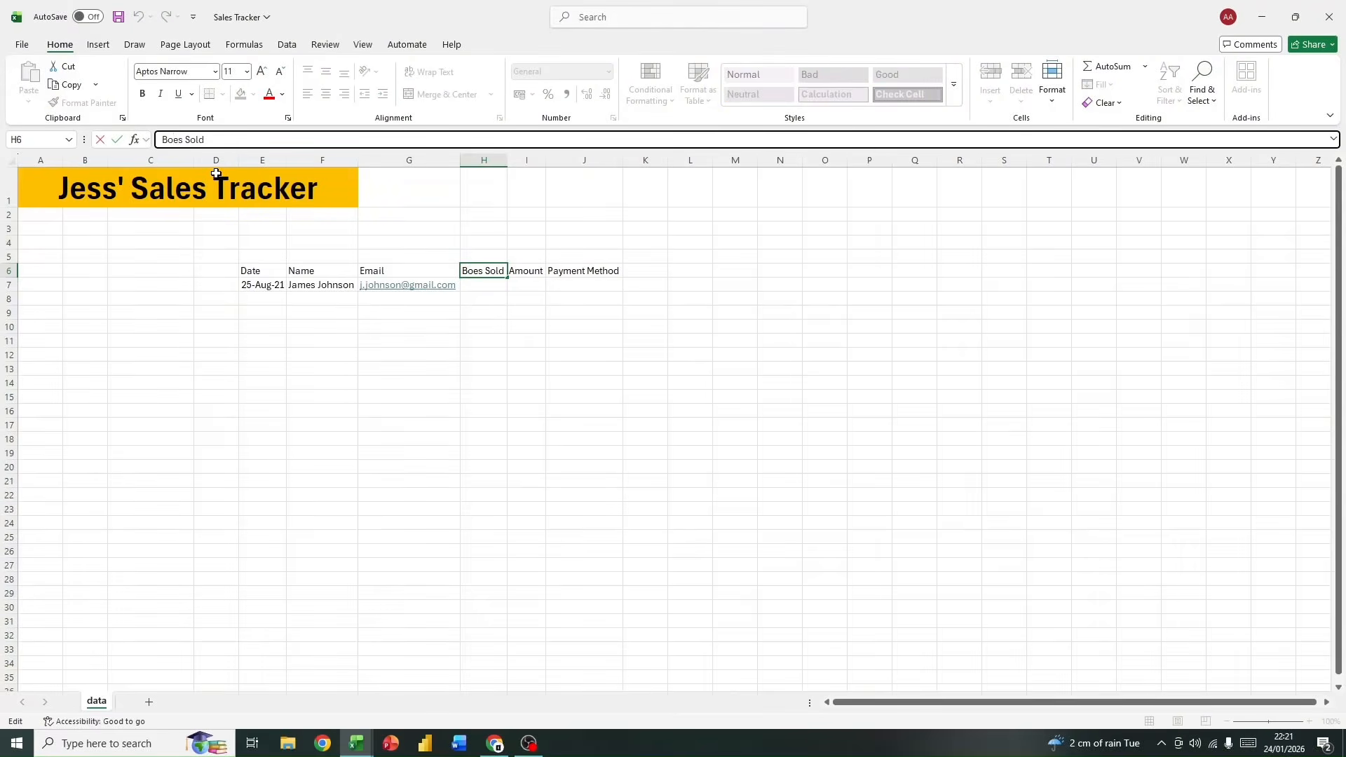
pyautogui.write('x')
pyautogui.press('Return')
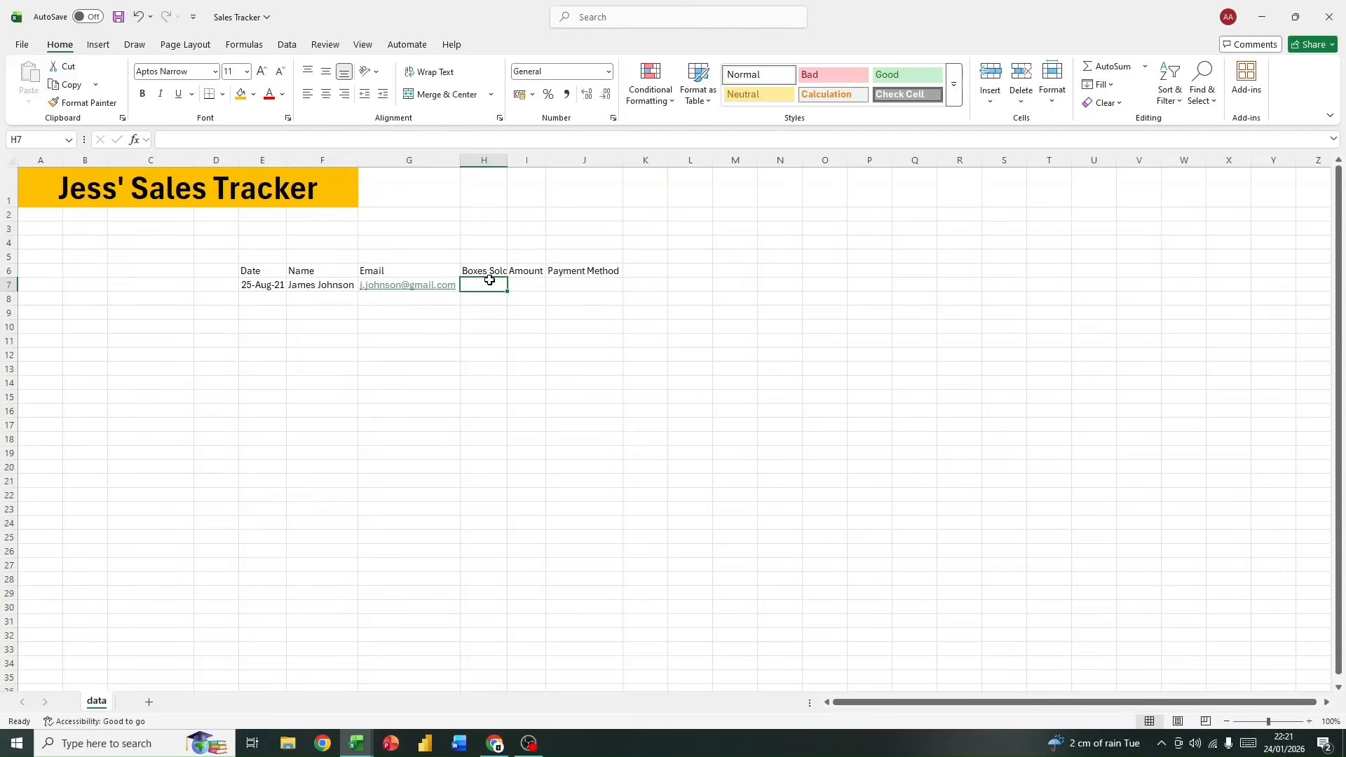
# Step: Complete the record in row 7 with 23 boxes sold, an amount of 900 and the payment method cash
pyautogui.write('23')
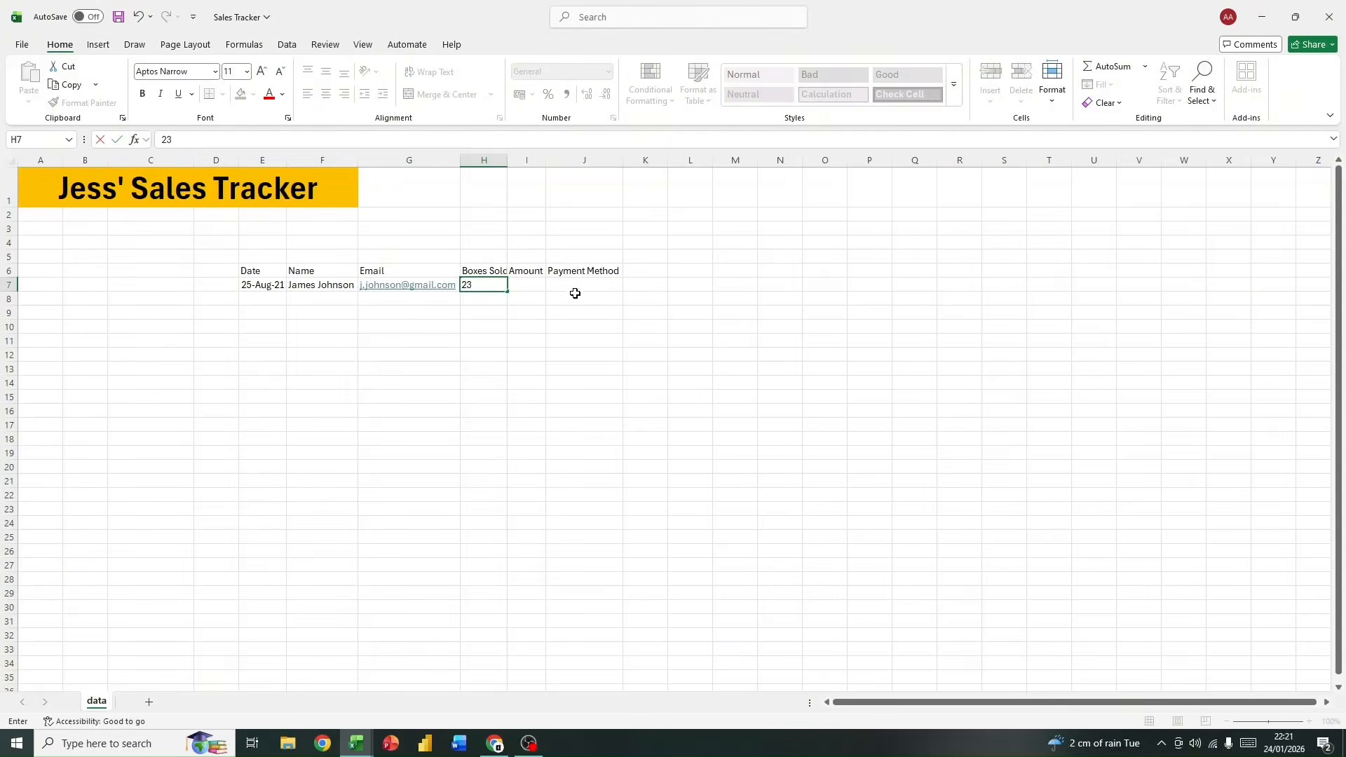
pyautogui.click(520, 285)
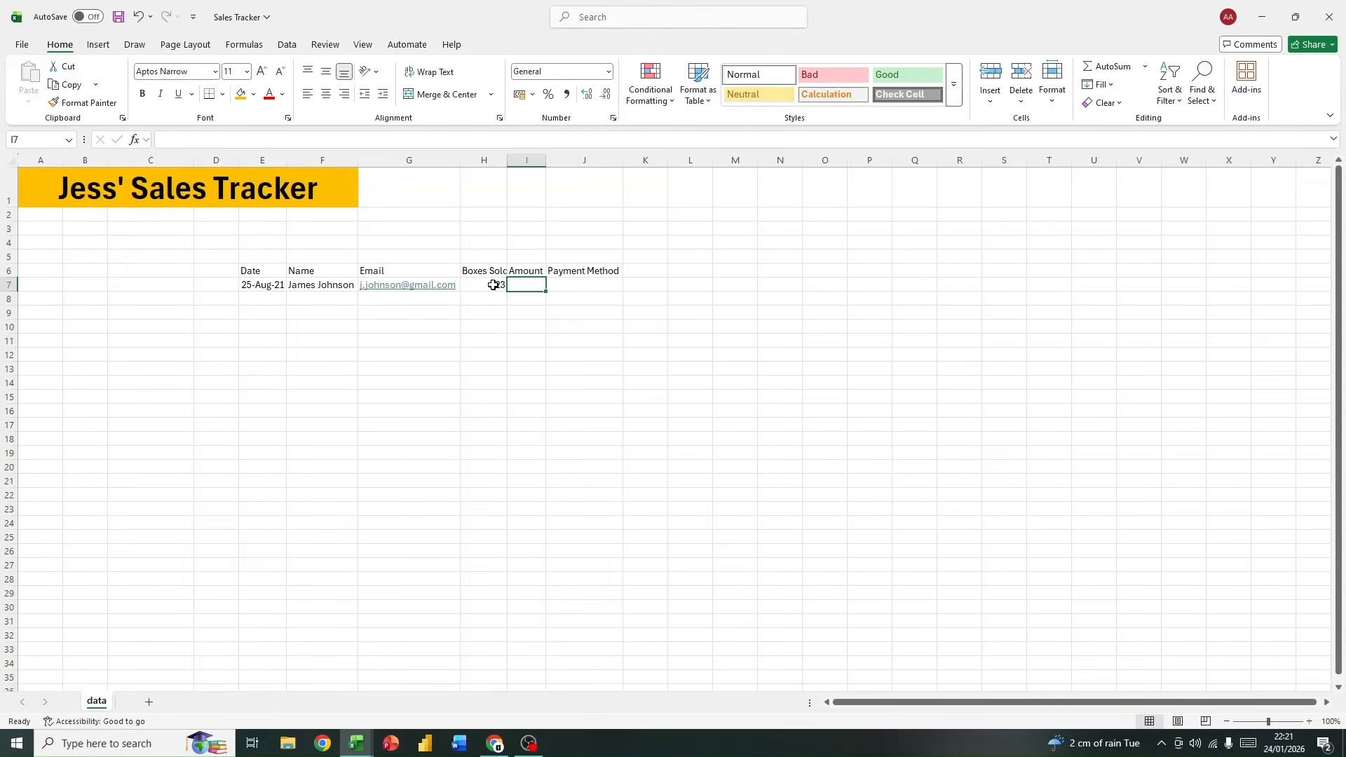
pyautogui.write('900')
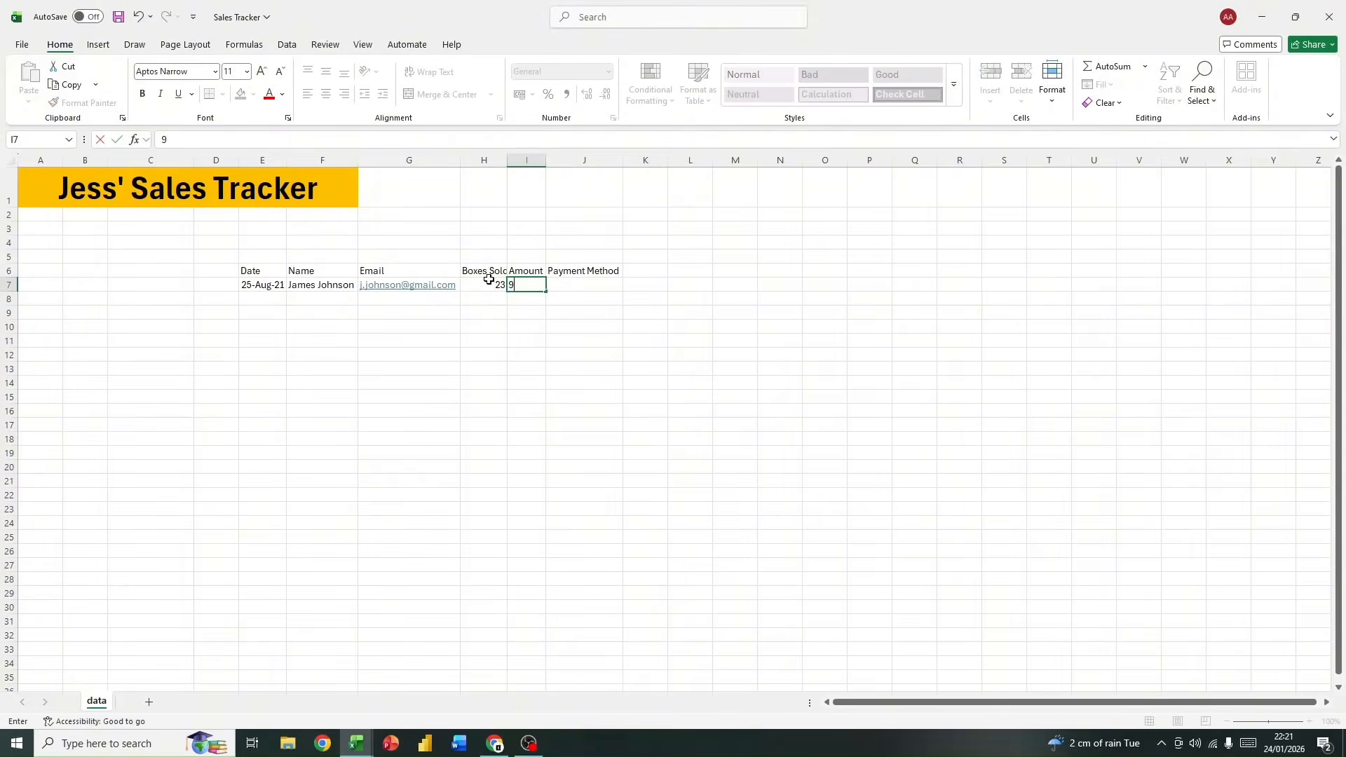
pyautogui.click(597, 288)
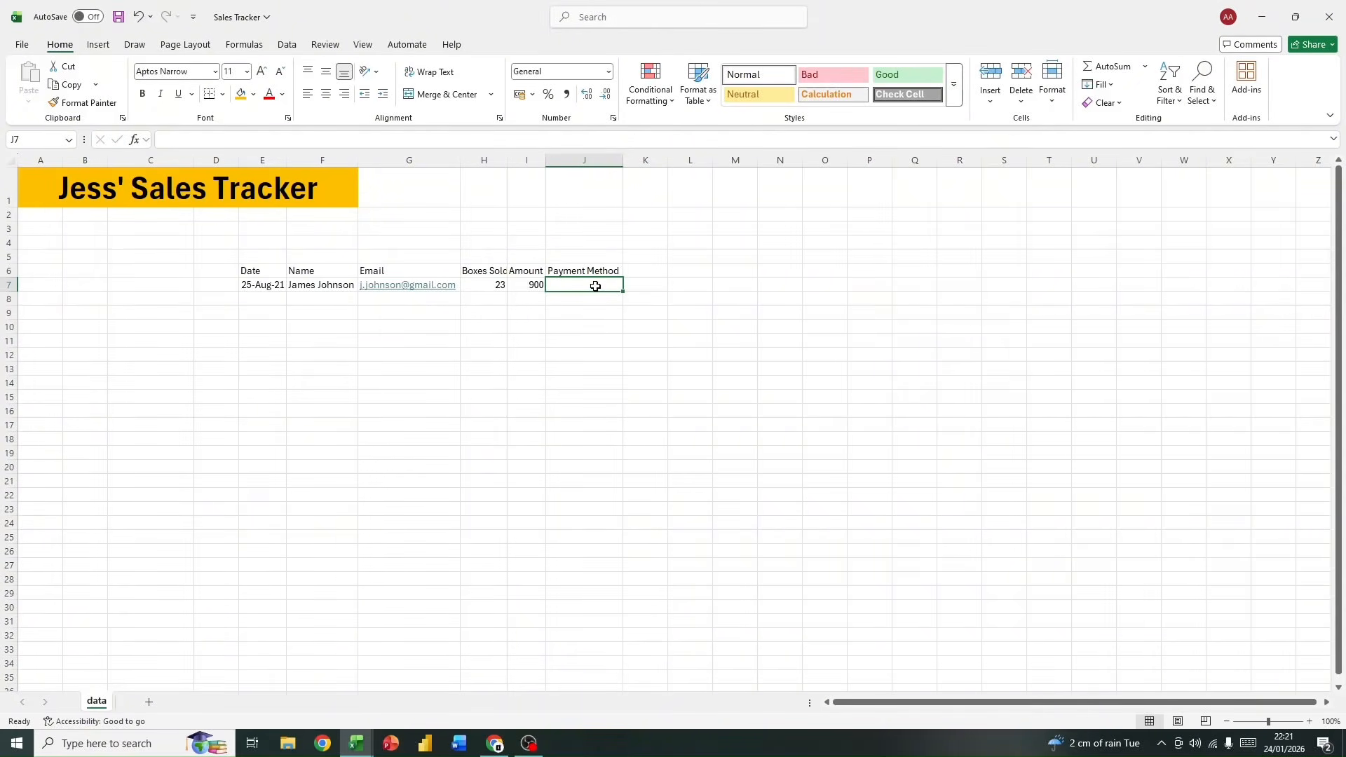
pyautogui.write('cash')
pyautogui.press('Return')
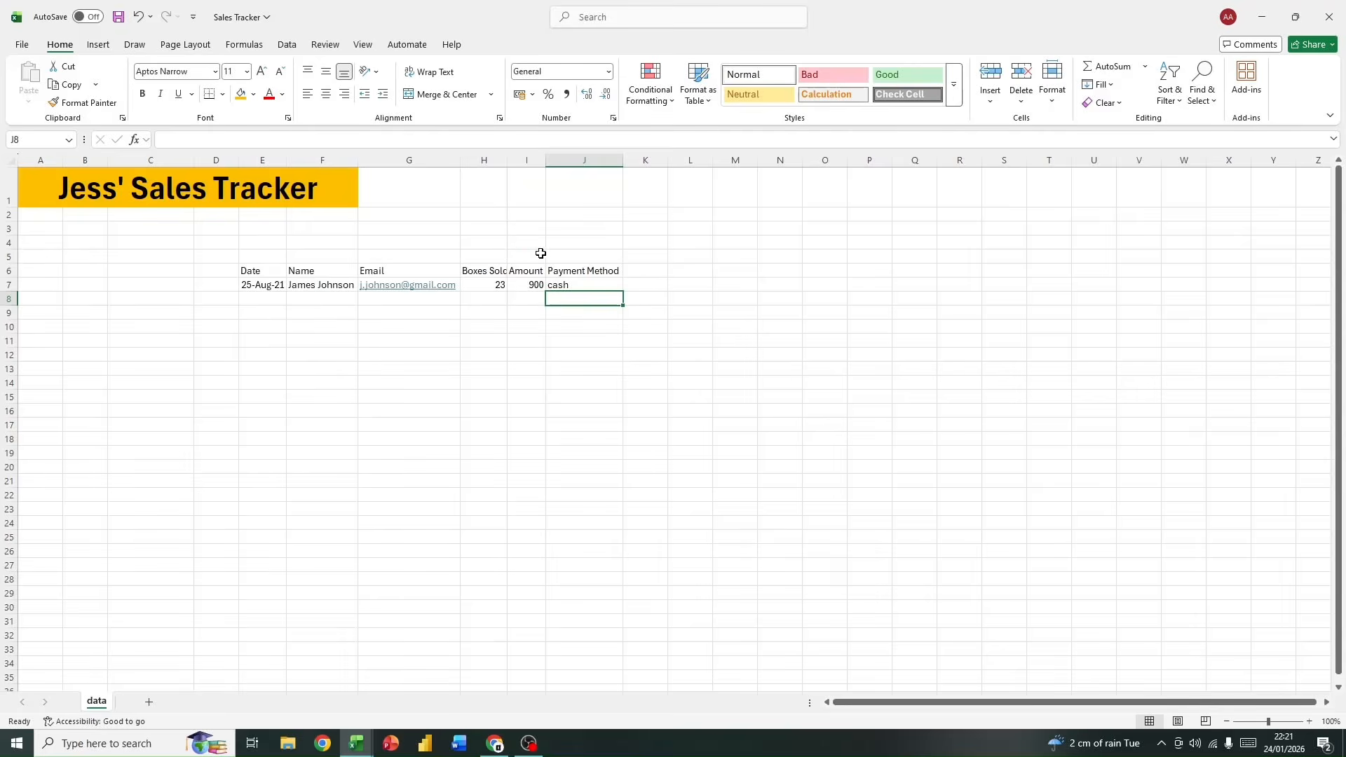
pyautogui.click(8, 284)
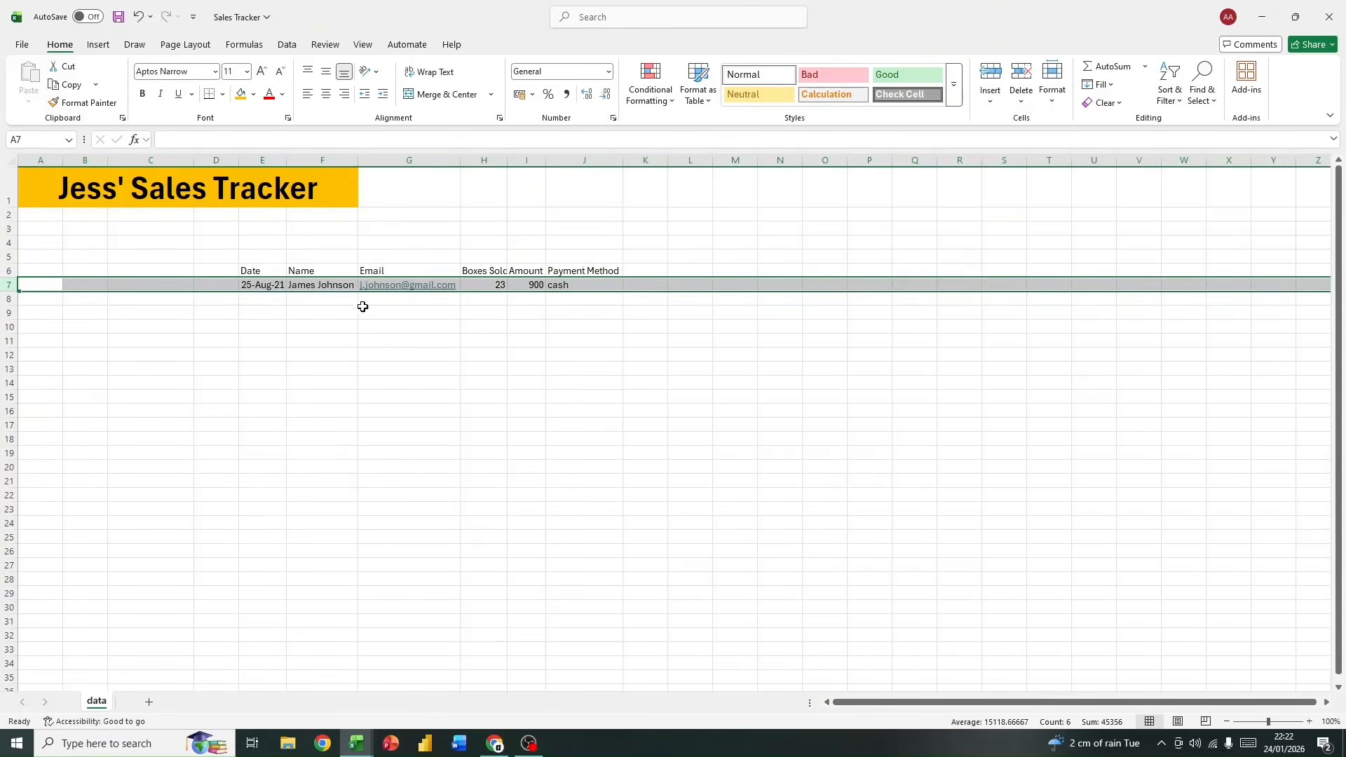
pyautogui.moveTo(244, 270); pyautogui.dragTo(613, 279)
pyautogui.click(598, 321)
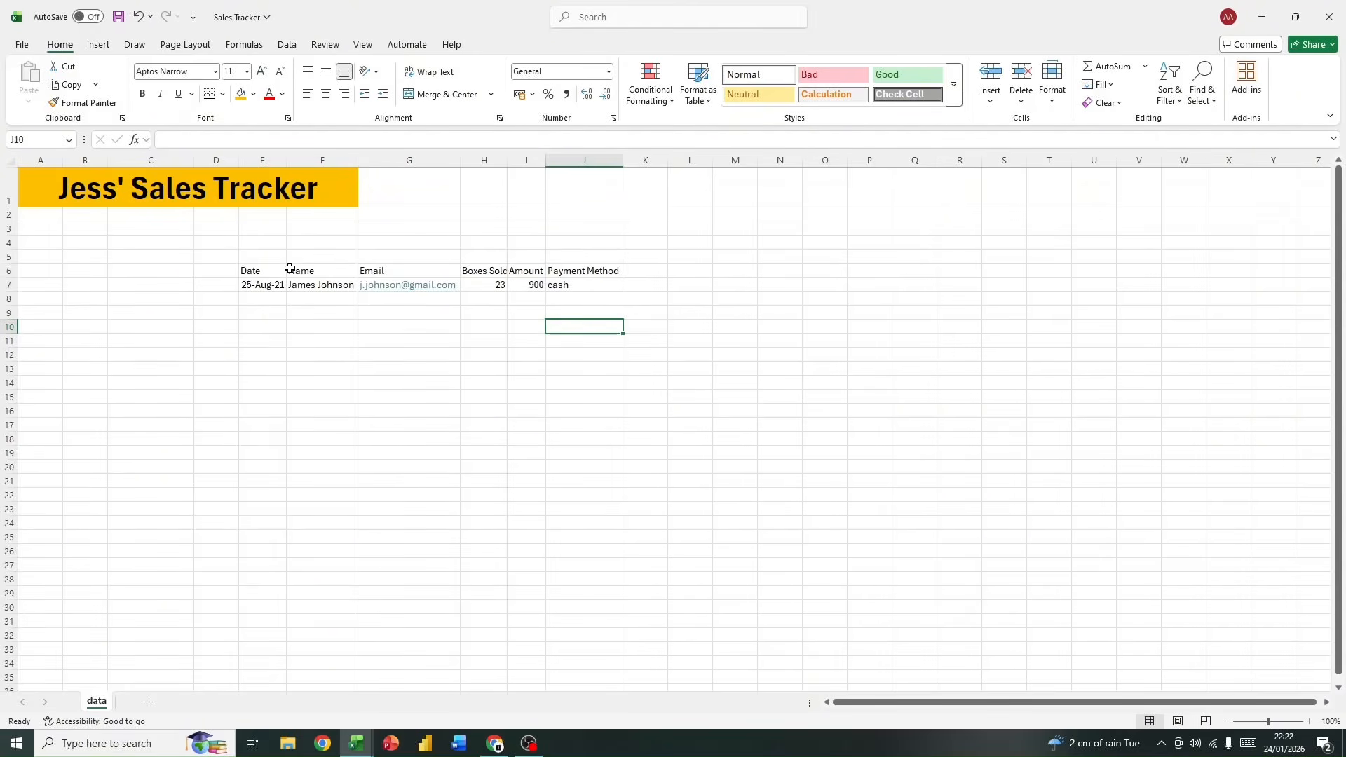
# Step: AutoFit columns E through J so that the headers and the completed record fit
pyautogui.moveTo(247, 159); pyautogui.dragTo(619, 160)
pyautogui.doubleClick(622, 160)
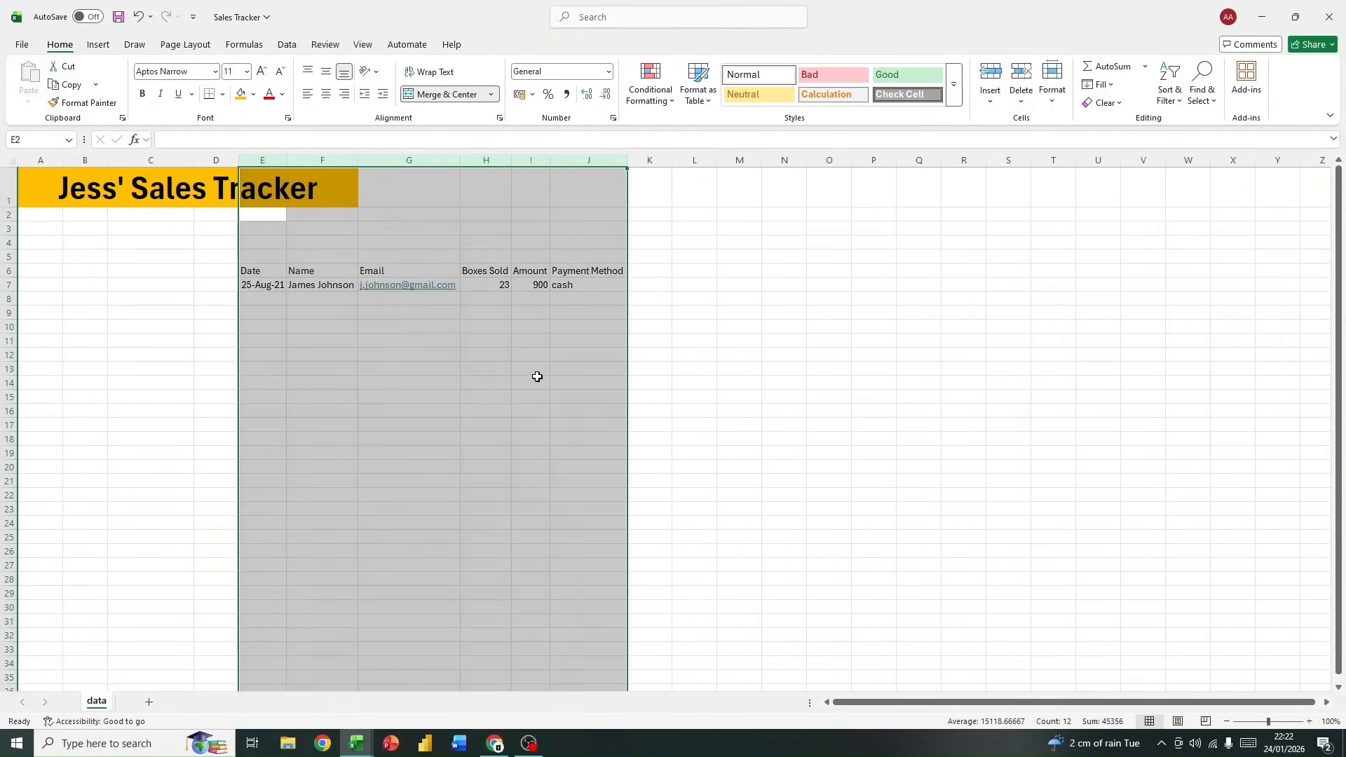
pyautogui.click(559, 384)
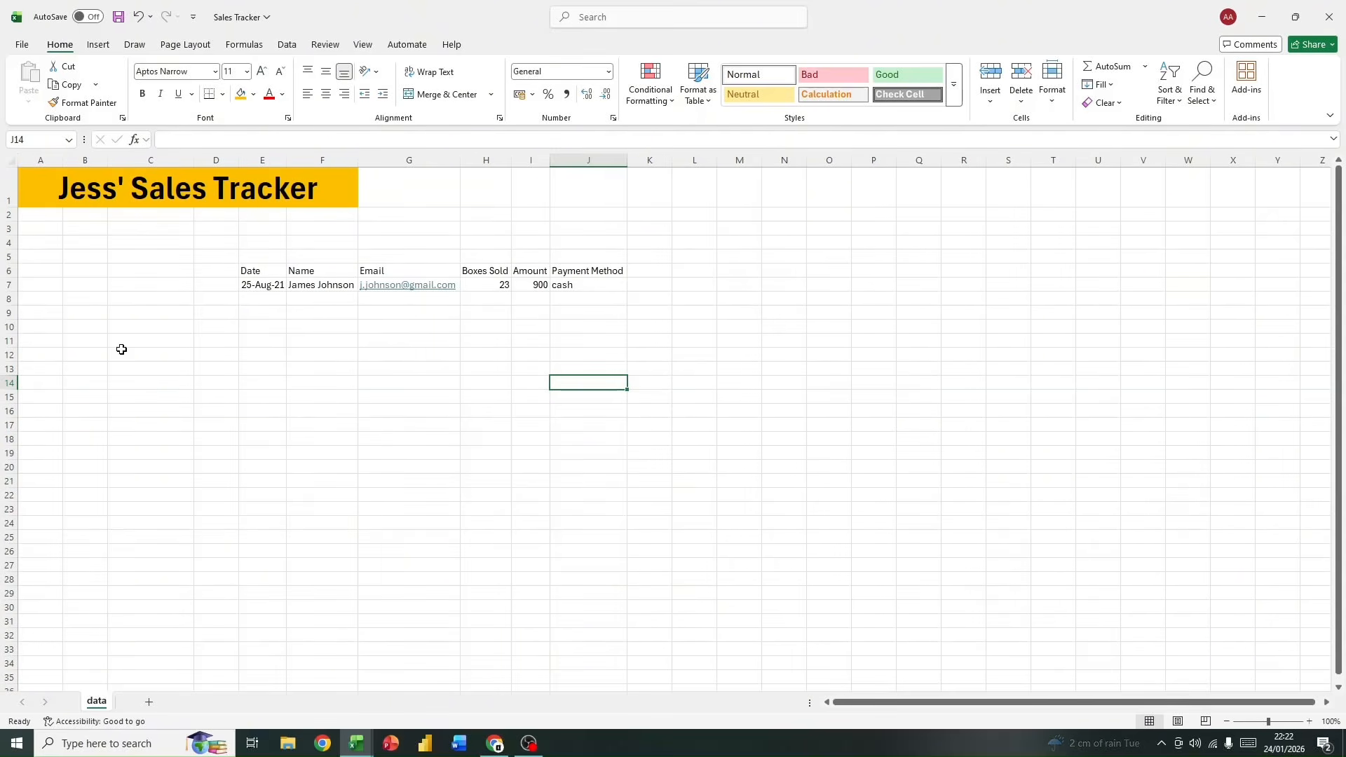
# Step: Fill the header cells E6:J6 with the standard yellow colour
pyautogui.moveTo(249, 272); pyautogui.dragTo(623, 358)
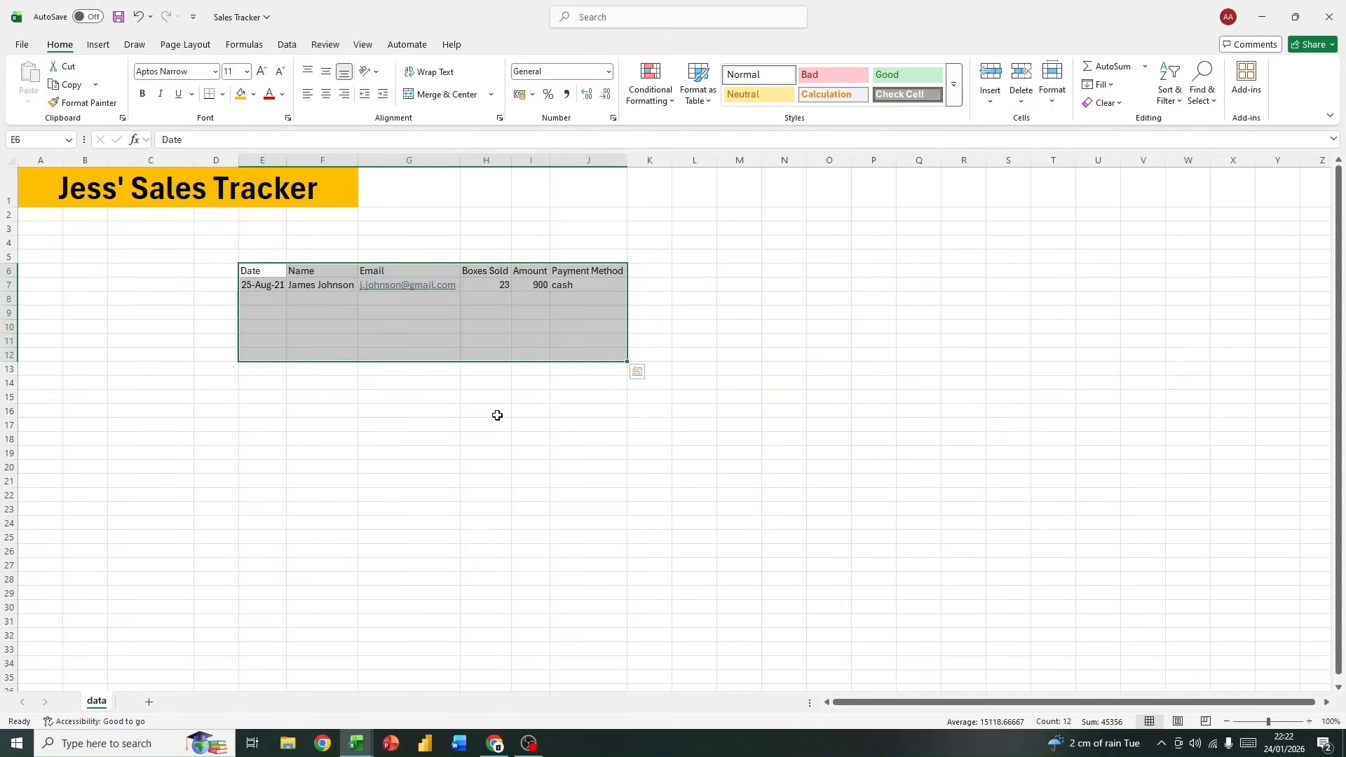
pyautogui.moveTo(245, 271); pyautogui.dragTo(612, 266)
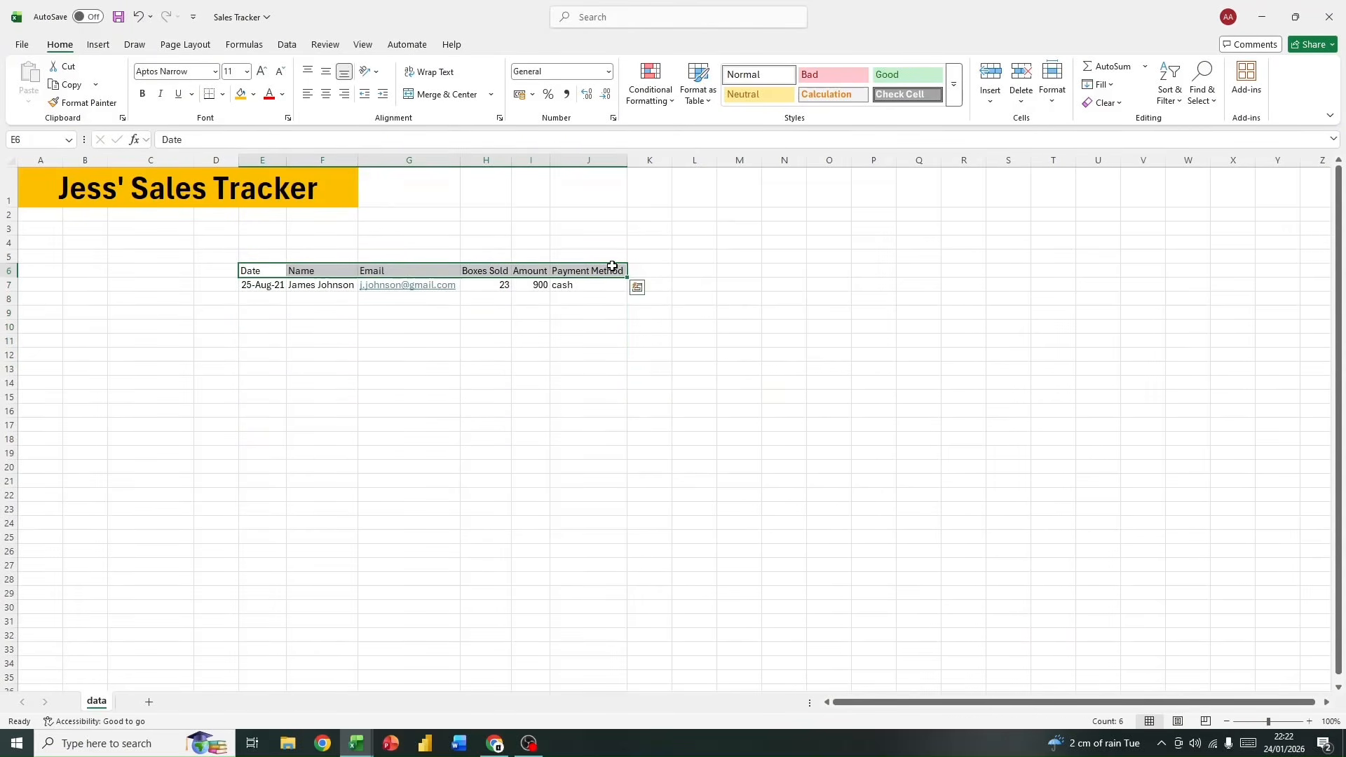
pyautogui.click(253, 94)
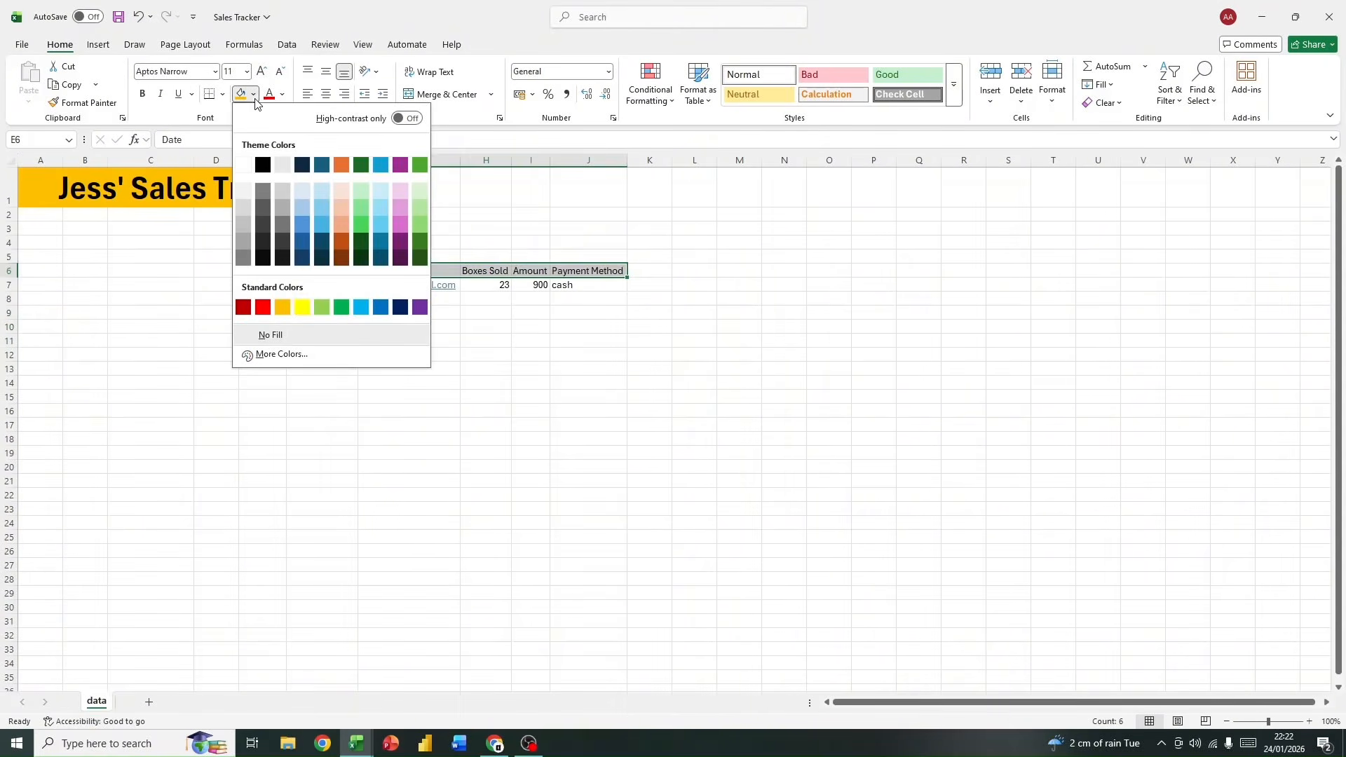
pyautogui.click(307, 308)
pyautogui.click(306, 323)
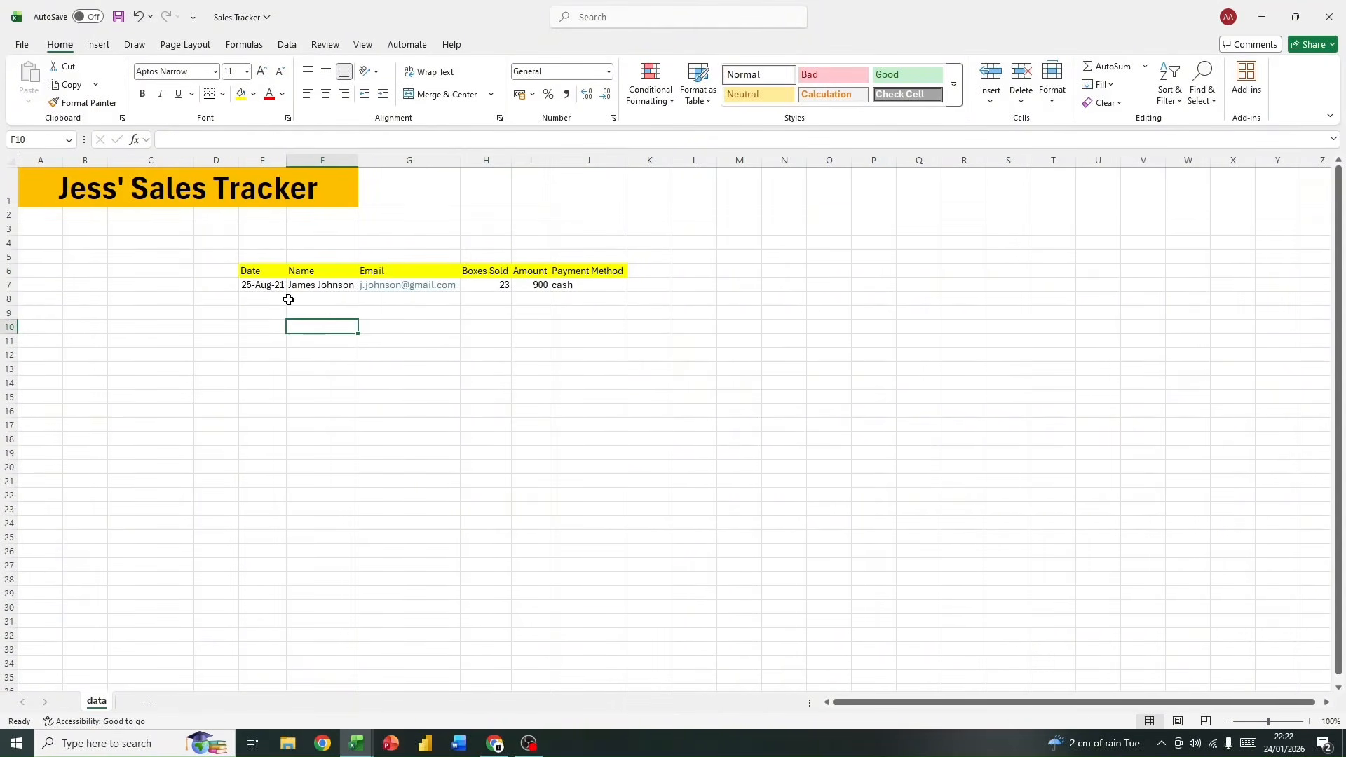
# Step: Make the header text in E6:J6 bold
pyautogui.moveTo(245, 271); pyautogui.dragTo(604, 270)
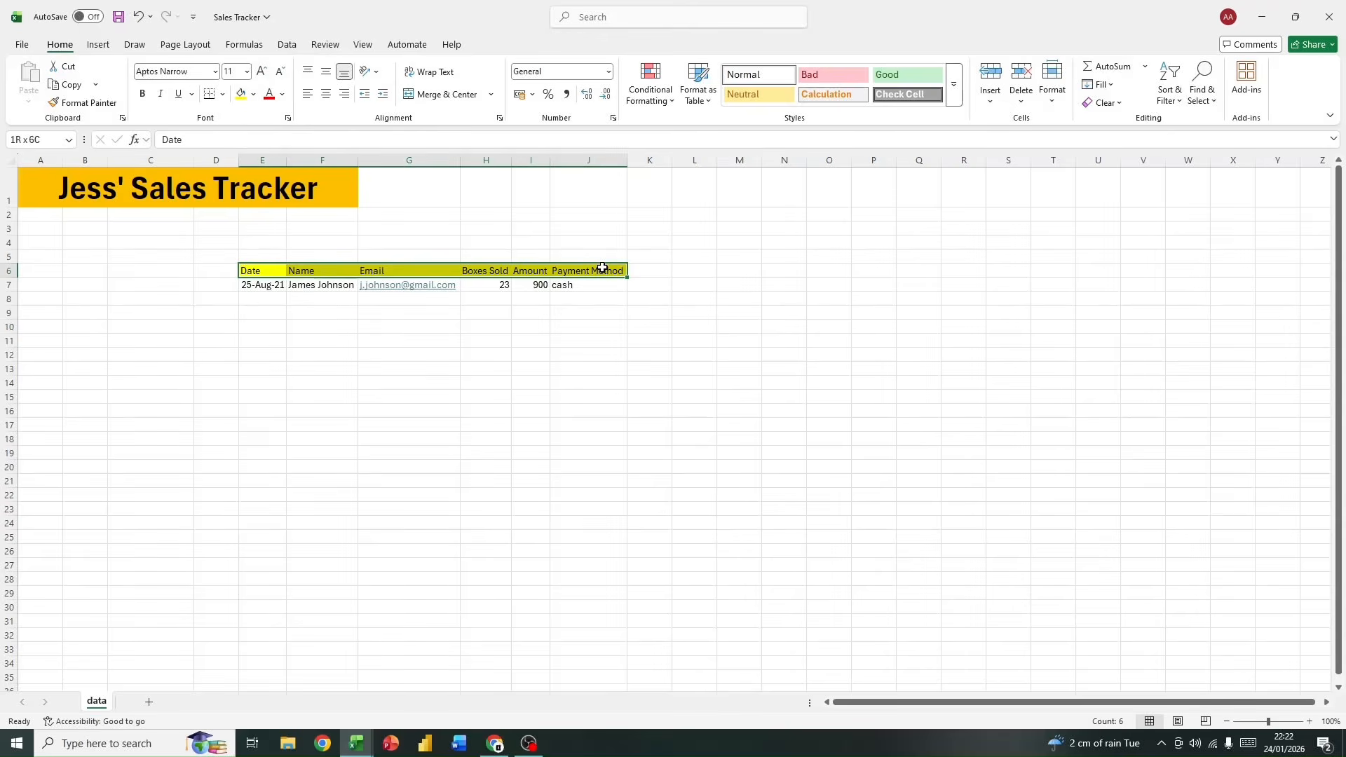
pyautogui.click(142, 93)
pyautogui.click(350, 338)
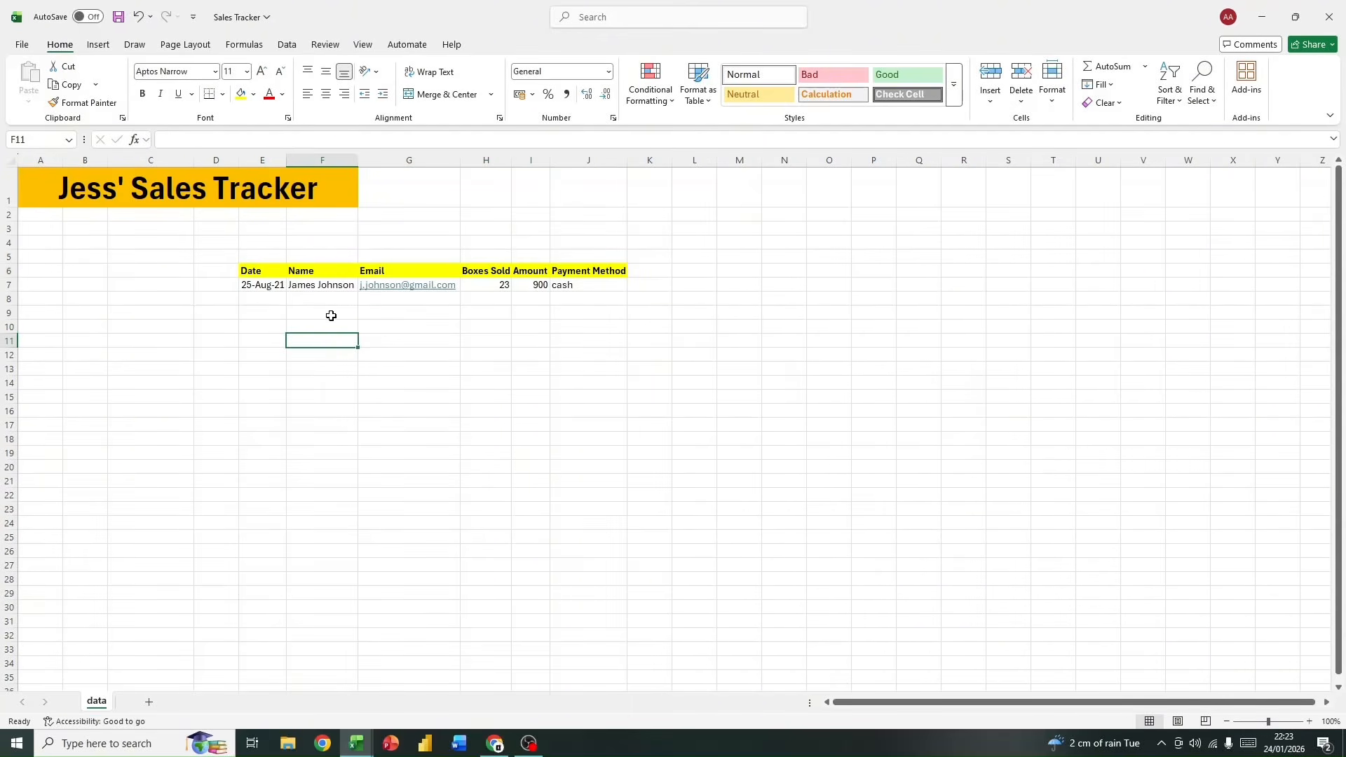
# Step: Copy the sales record in E7:J7 and paste it into rows 8 to 19 of the same columns
pyautogui.moveTo(584, 264); pyautogui.dragTo(577, 414)
pyautogui.click(351, 363)
pyautogui.moveTo(245, 285); pyautogui.dragTo(573, 284)
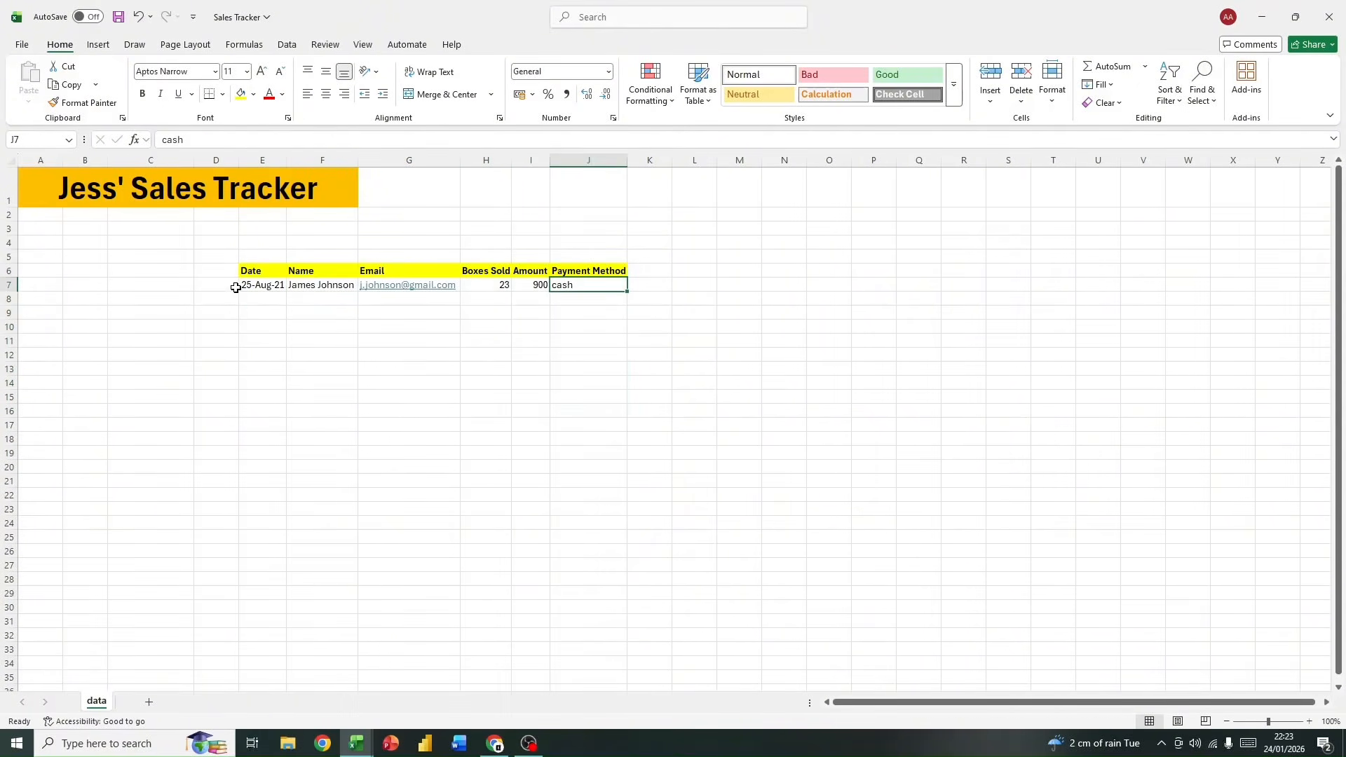
pyautogui.moveTo(236, 287); pyautogui.dragTo(592, 284)
pyautogui.hotkey('ctrl', 'c')
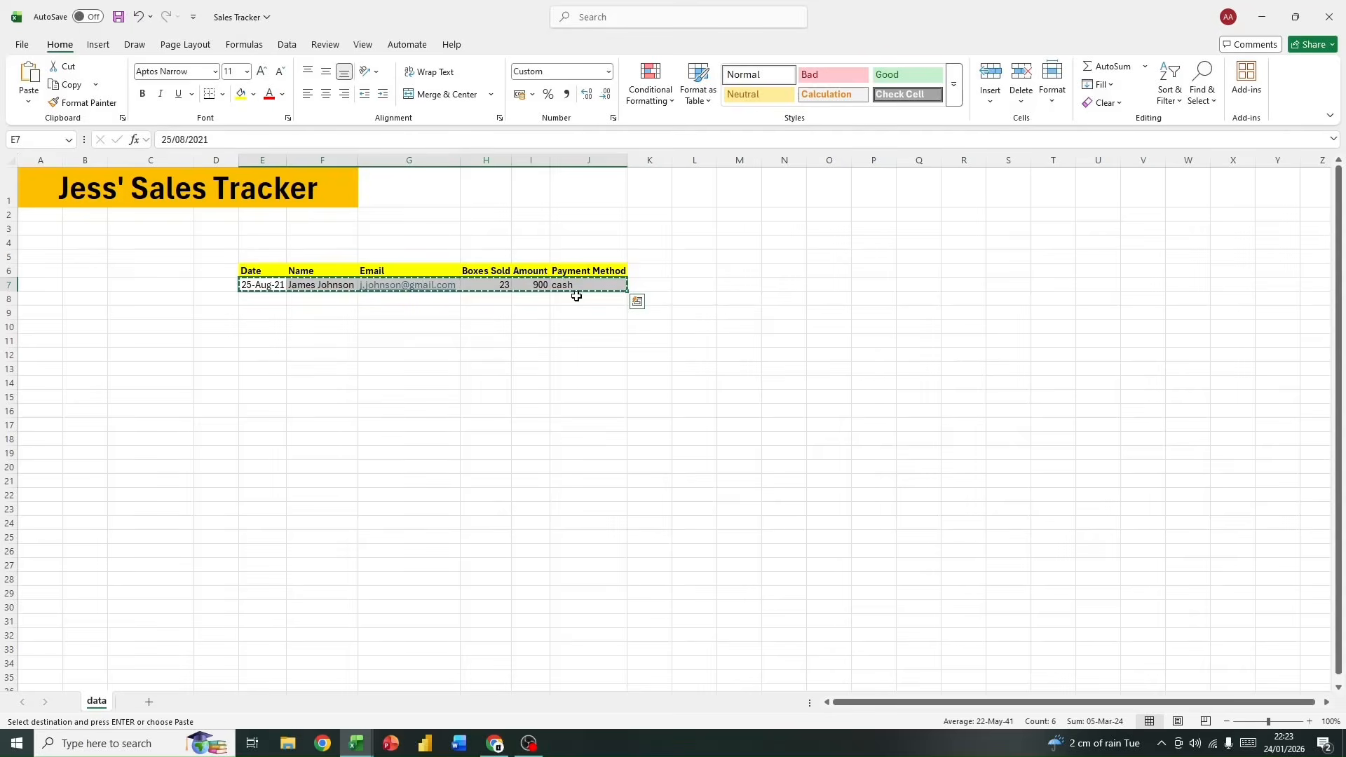
pyautogui.moveTo(264, 304); pyautogui.dragTo(613, 440)
pyautogui.hotkey('ctrl', 'v')
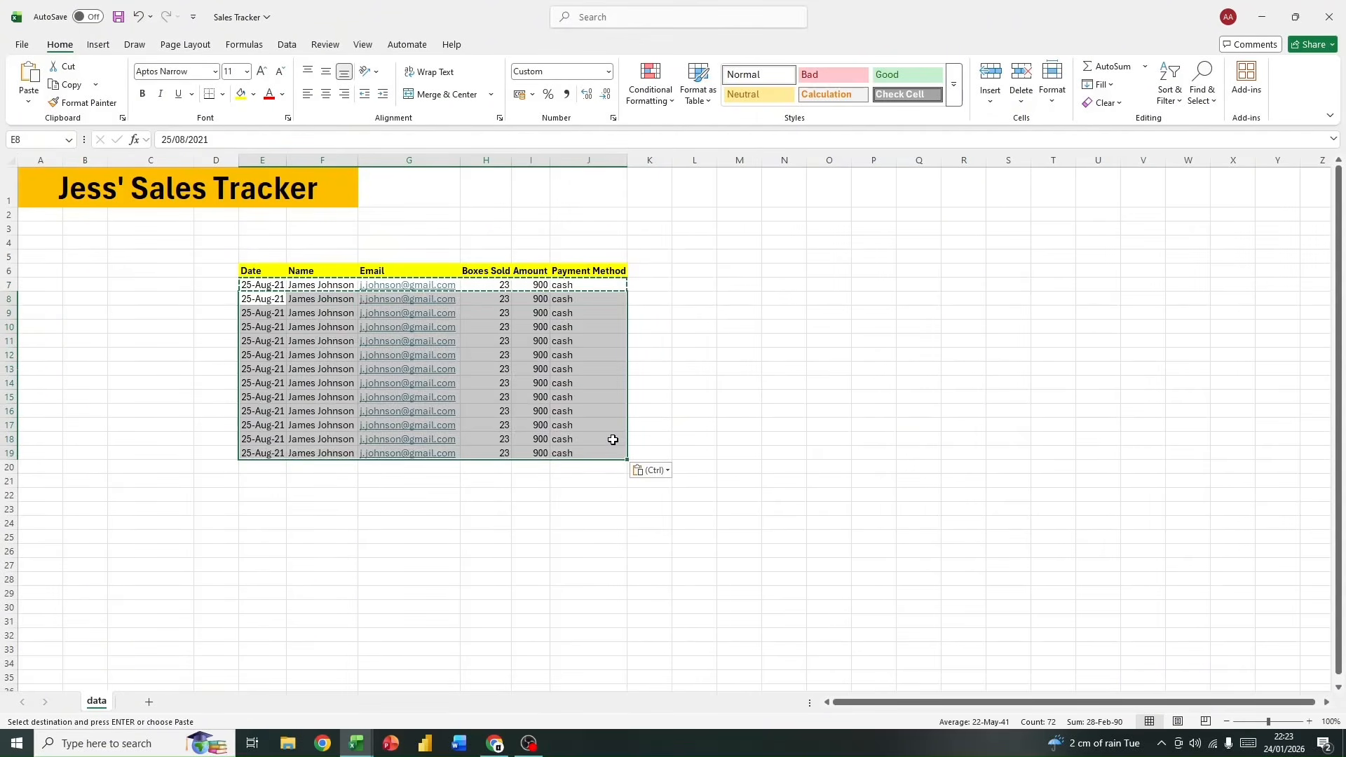
pyautogui.click(687, 438)
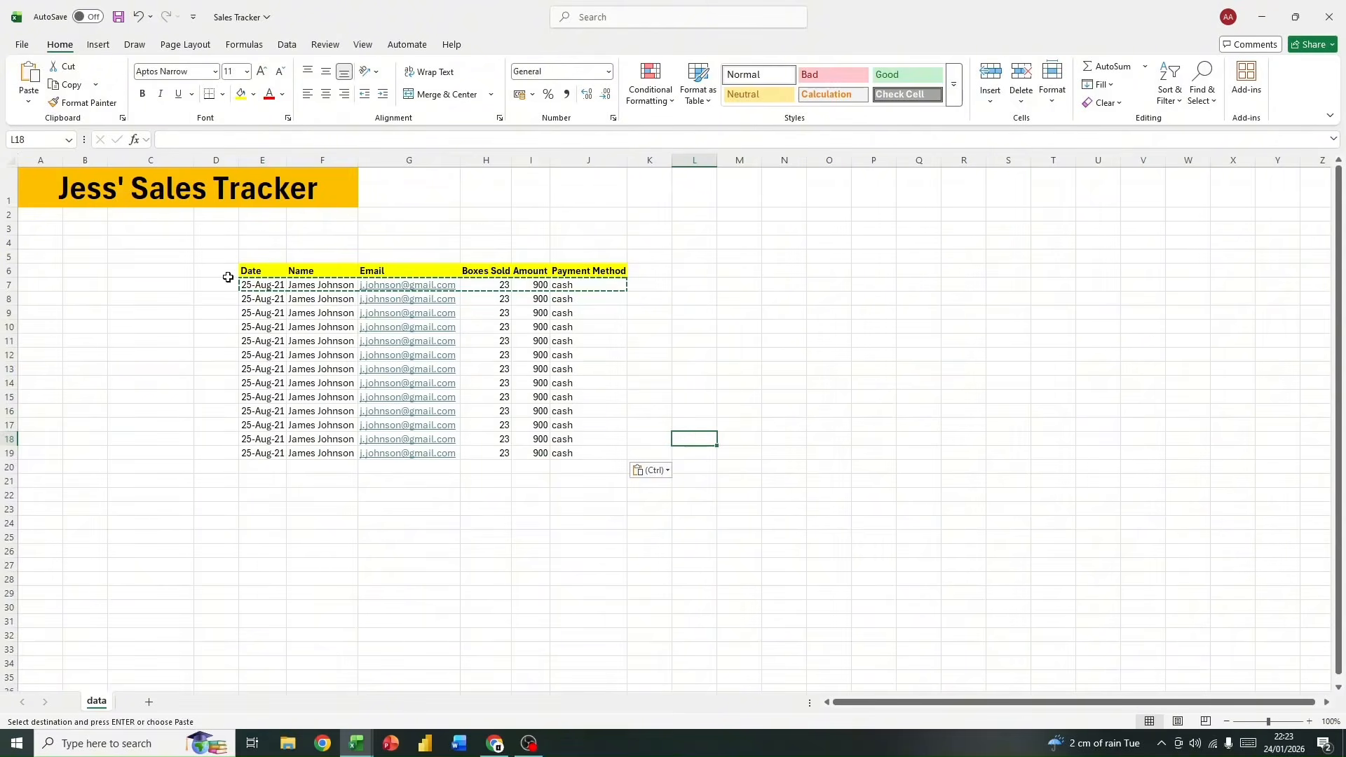
pyautogui.moveTo(270, 285); pyautogui.dragTo(576, 283)
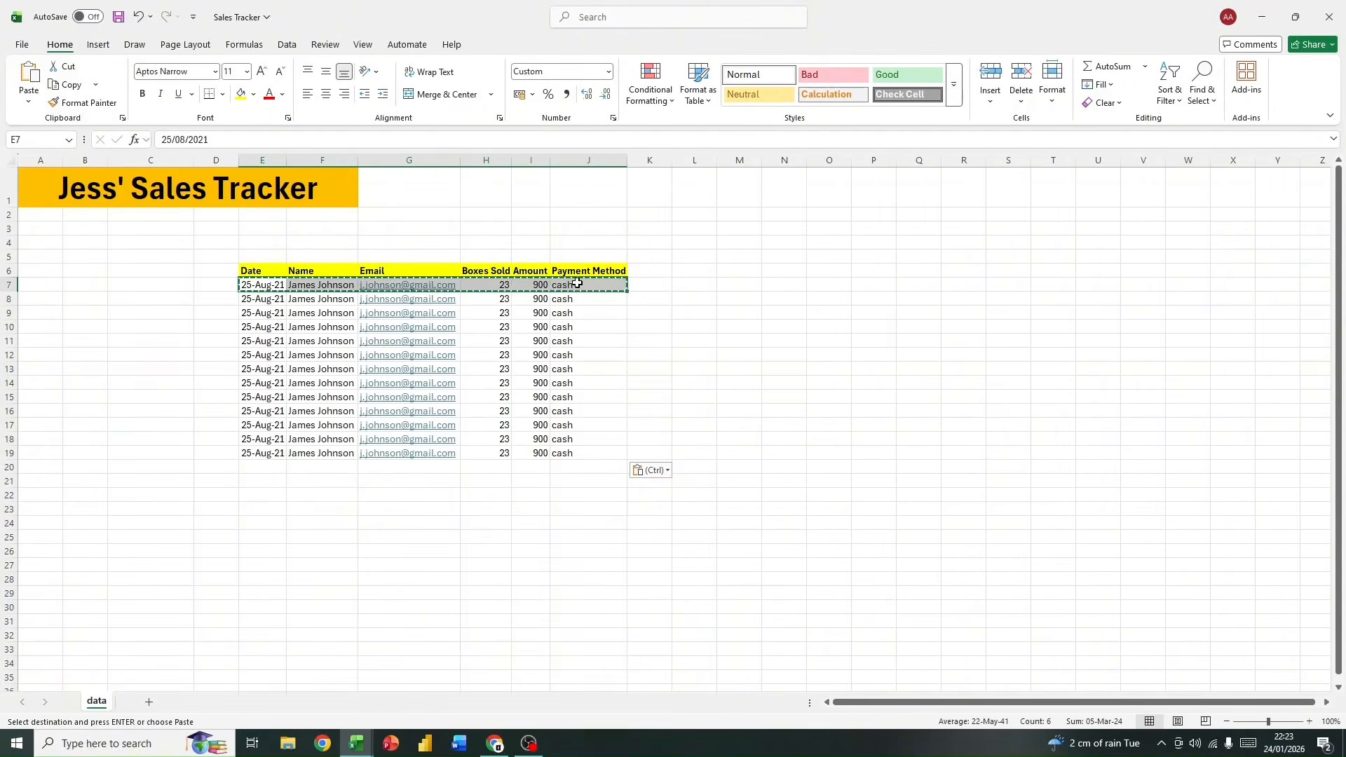
pyautogui.moveTo(261, 298); pyautogui.dragTo(595, 452)
pyautogui.click(595, 451)
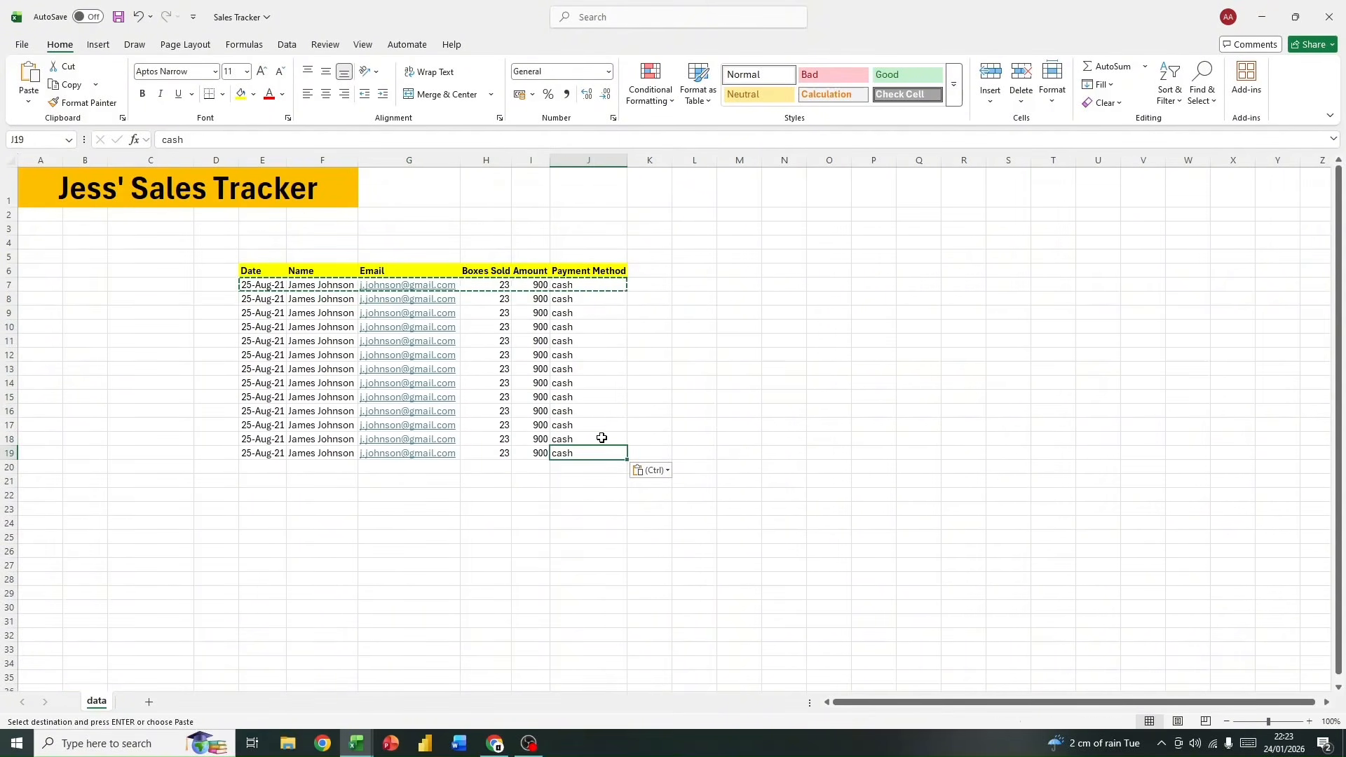
pyautogui.click(657, 398)
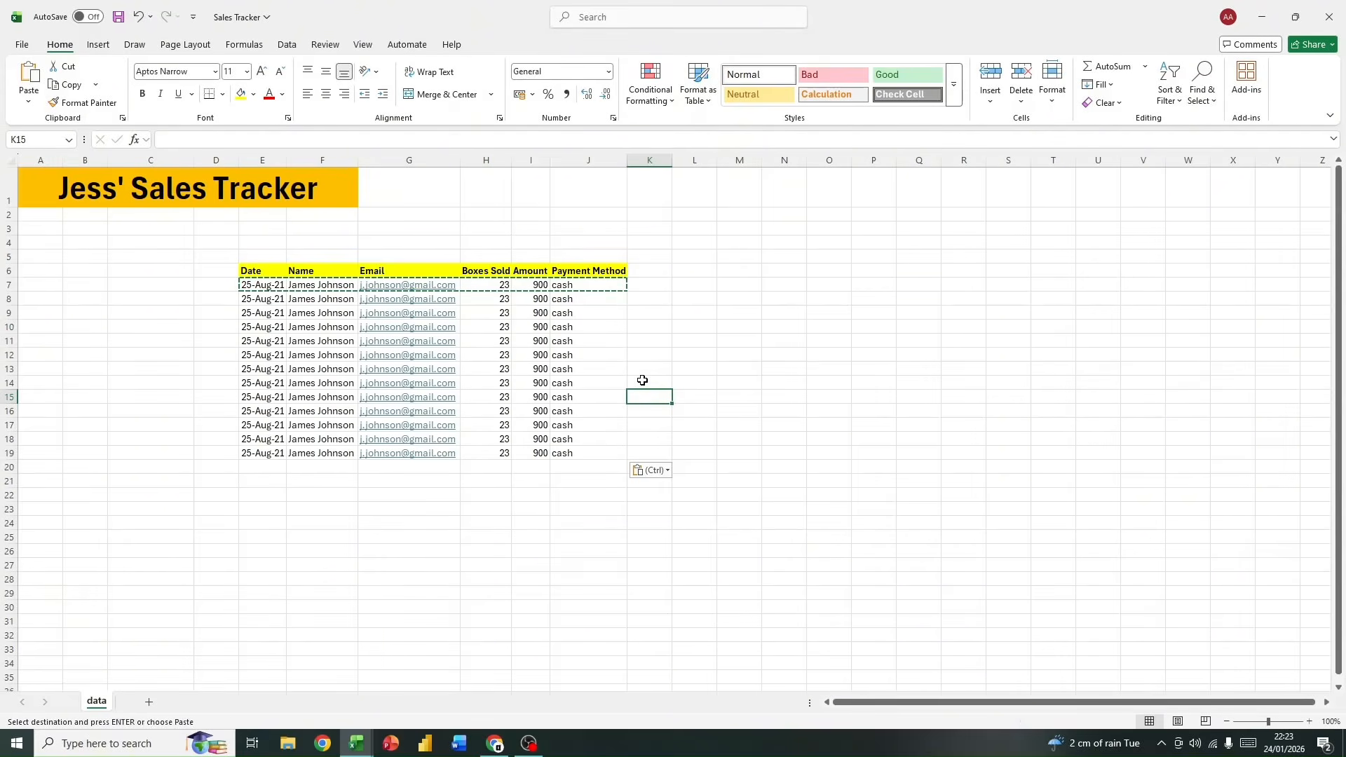
# Step: Clear all the records in E7:J19 and undo the deletion
pyautogui.press('ctrl')
pyautogui.click(264, 290)
pyautogui.moveTo(264, 286); pyautogui.dragTo(609, 447)
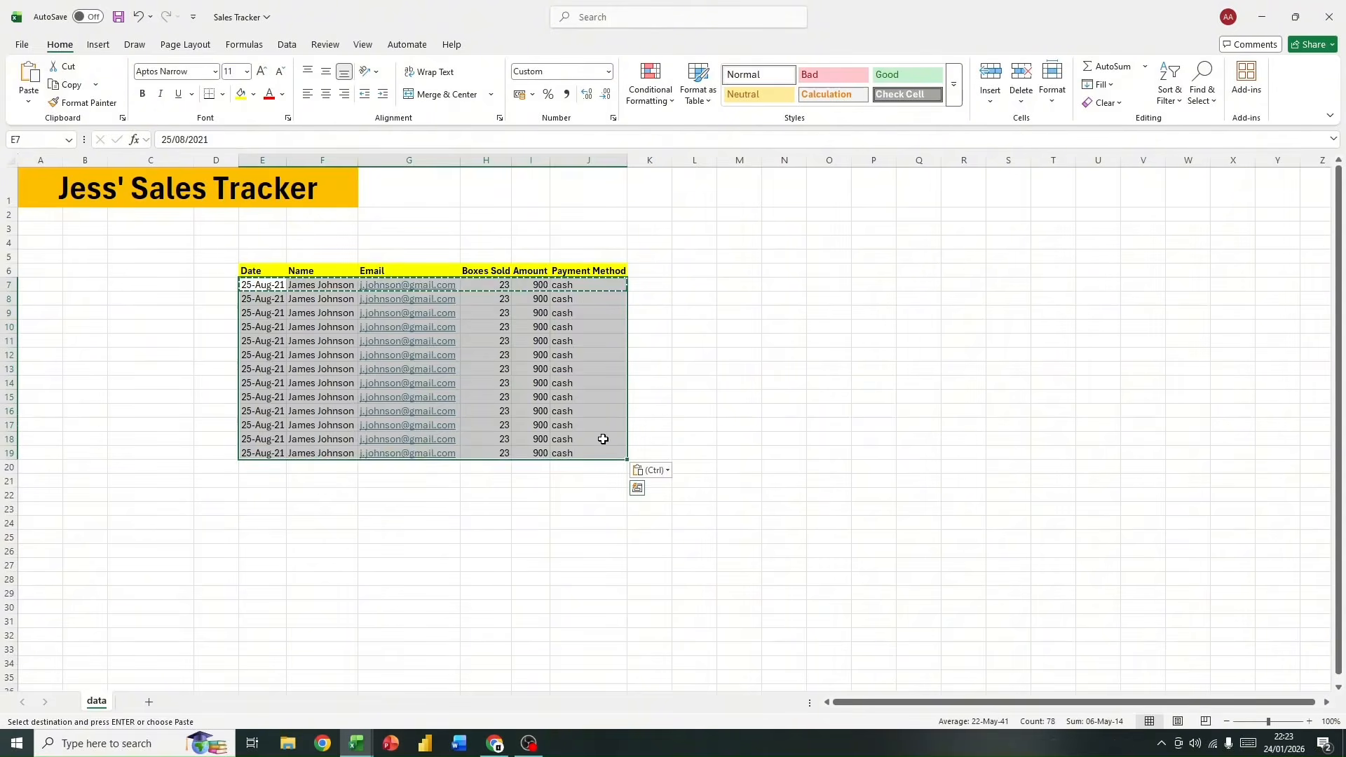
pyautogui.press('Delete')
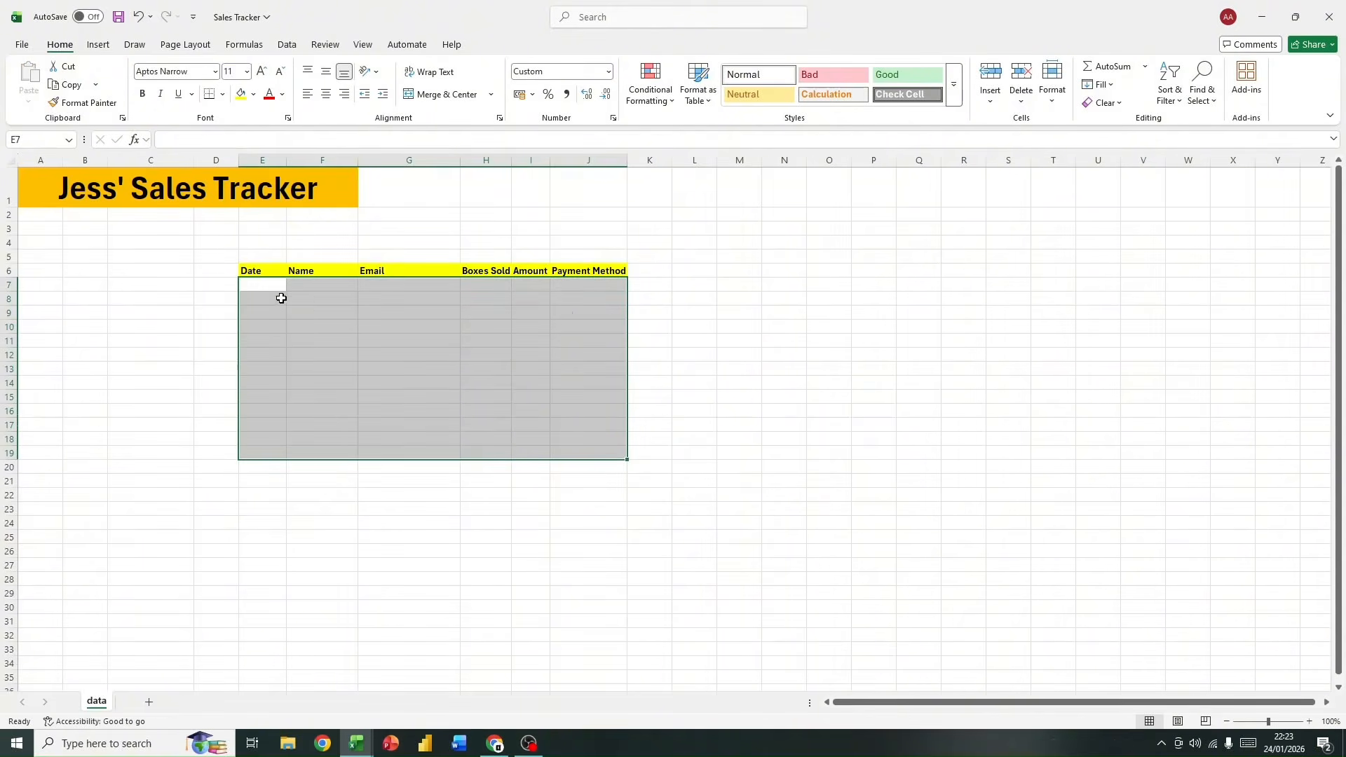
pyautogui.click(138, 16)
# Step: Delete the duplicated records in E8:J19
pyautogui.moveTo(251, 300); pyautogui.dragTo(622, 445)
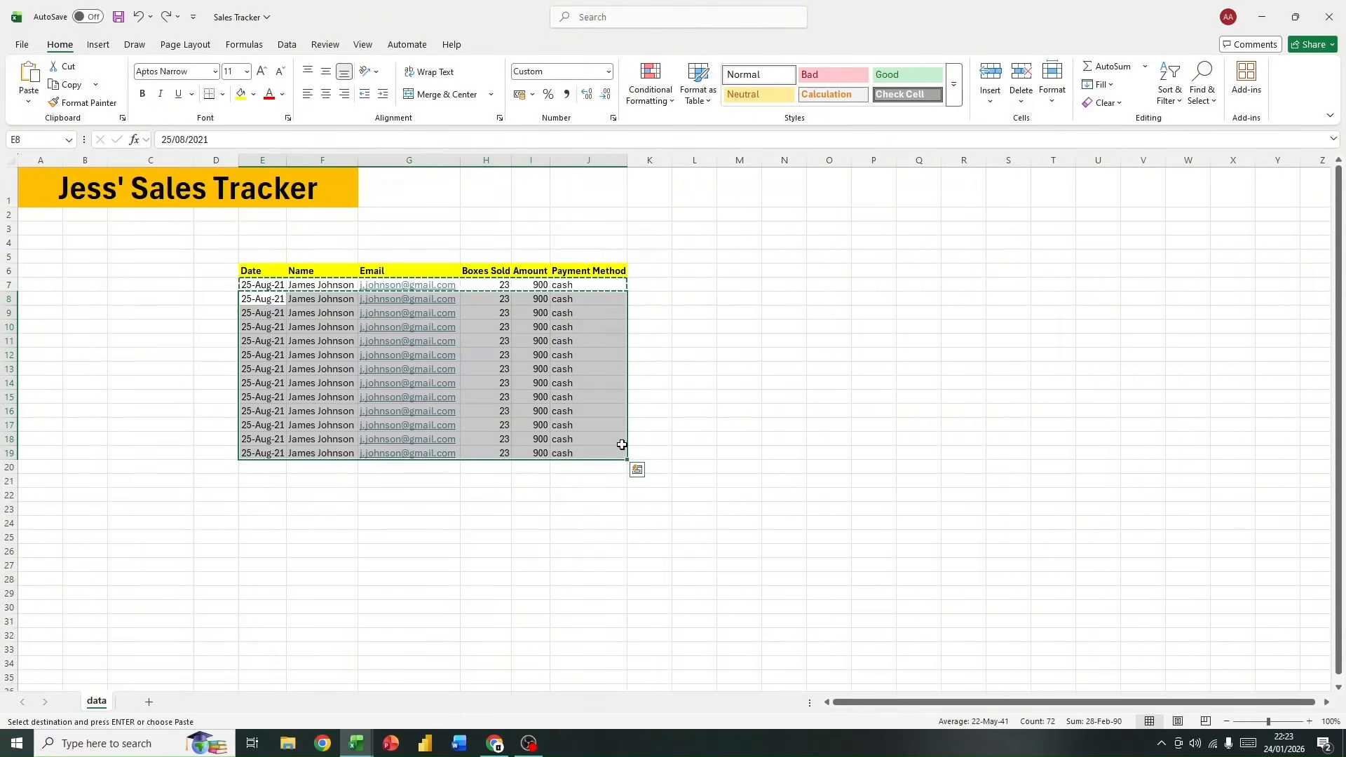
pyautogui.press('Delete')
pyautogui.click(209, 326)
# Step: Copy the record in E7:J7, paste it into E8:J24 and clear the copy selection
pyautogui.moveTo(258, 285); pyautogui.dragTo(573, 293)
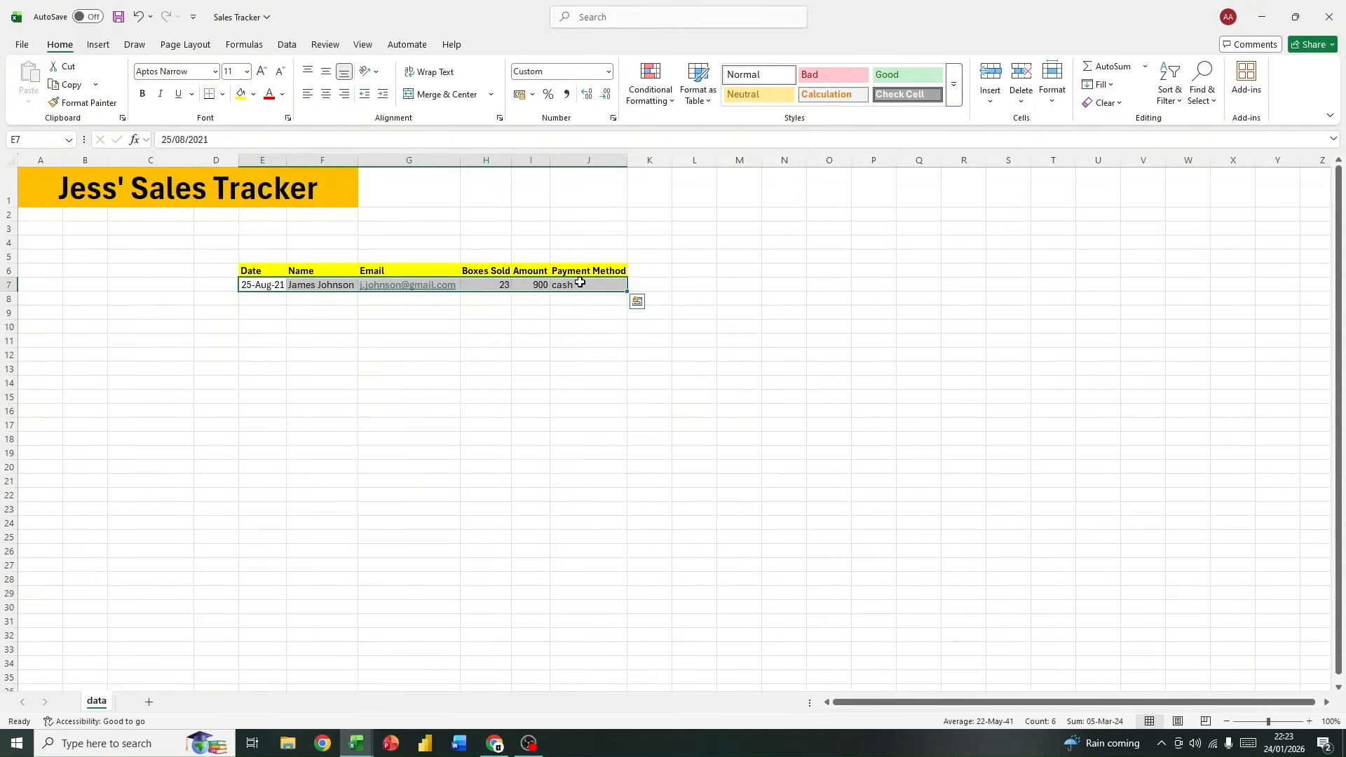
pyautogui.hotkey('ctrl', 'c')
pyautogui.moveTo(242, 301); pyautogui.dragTo(576, 520)
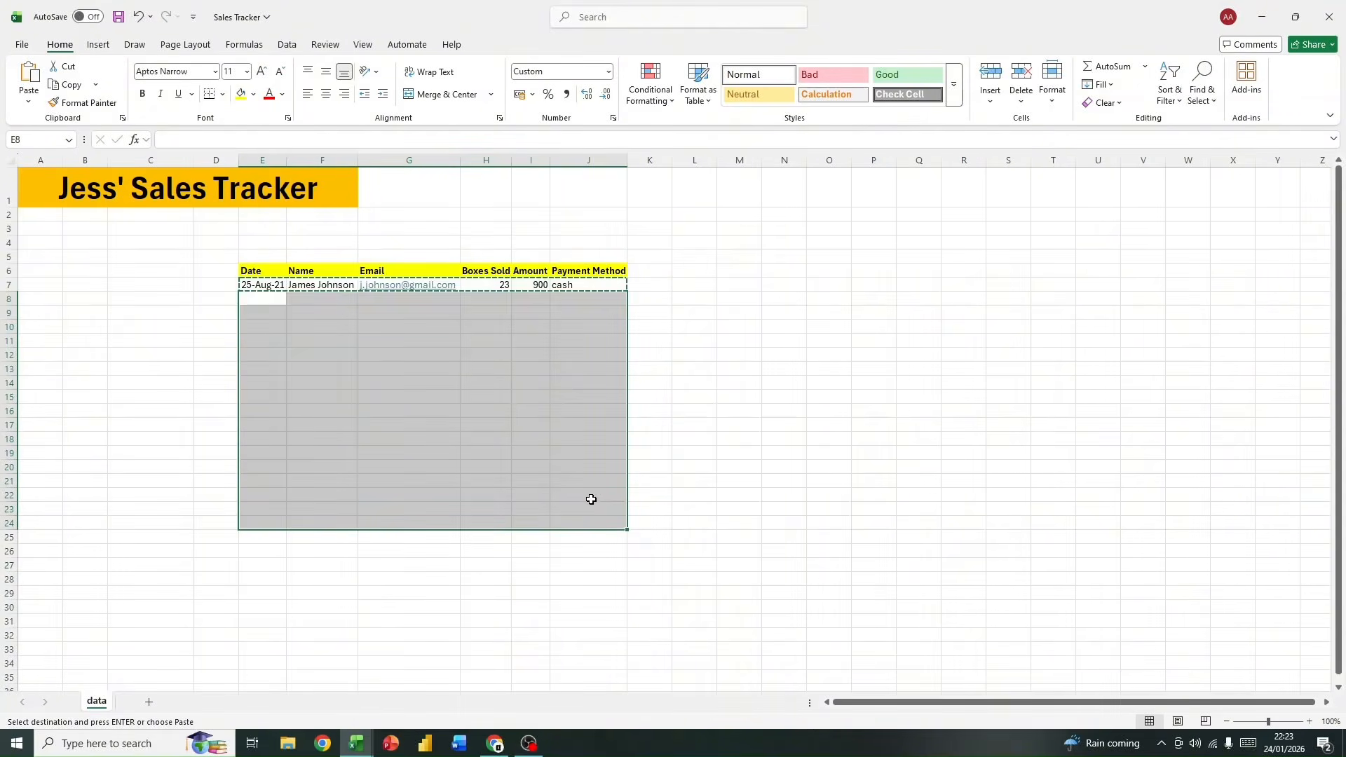
pyautogui.hotkey('ctrl', 'v')
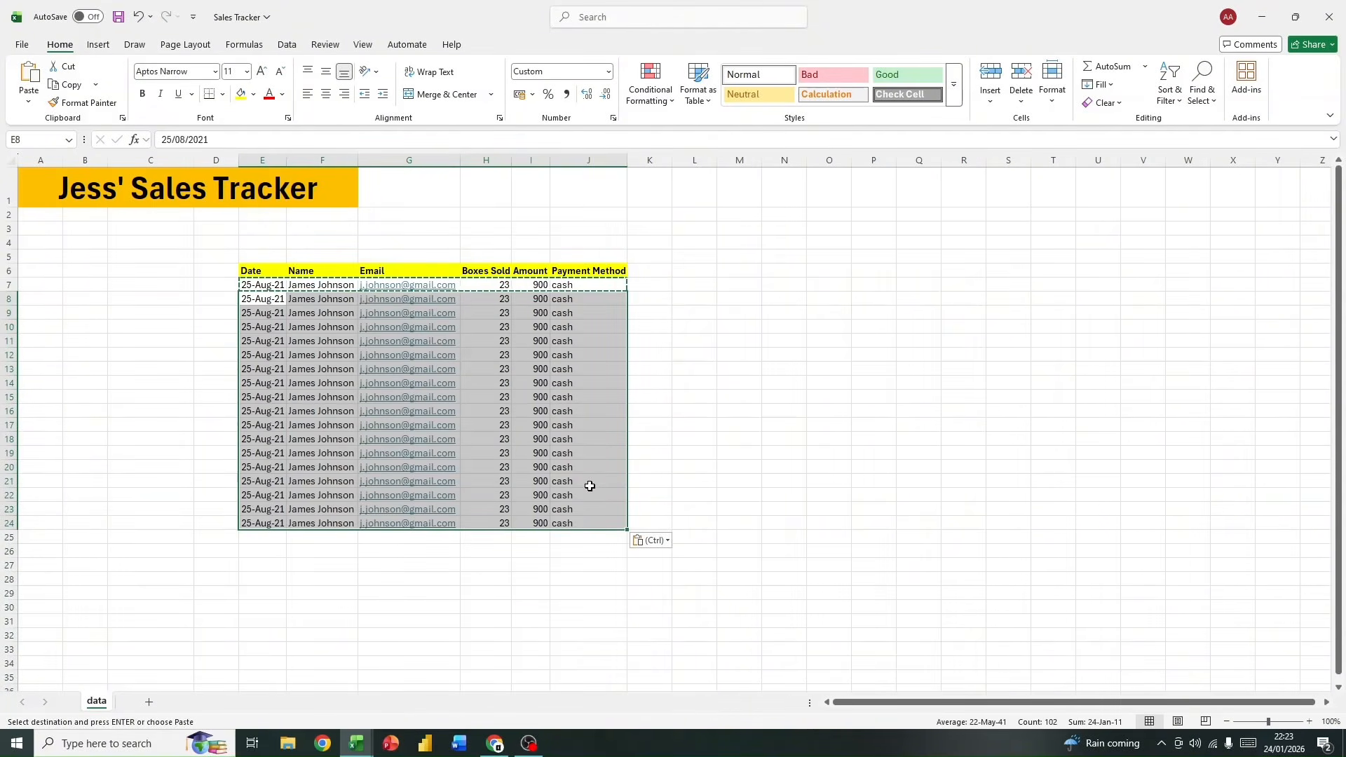
pyautogui.click(666, 541)
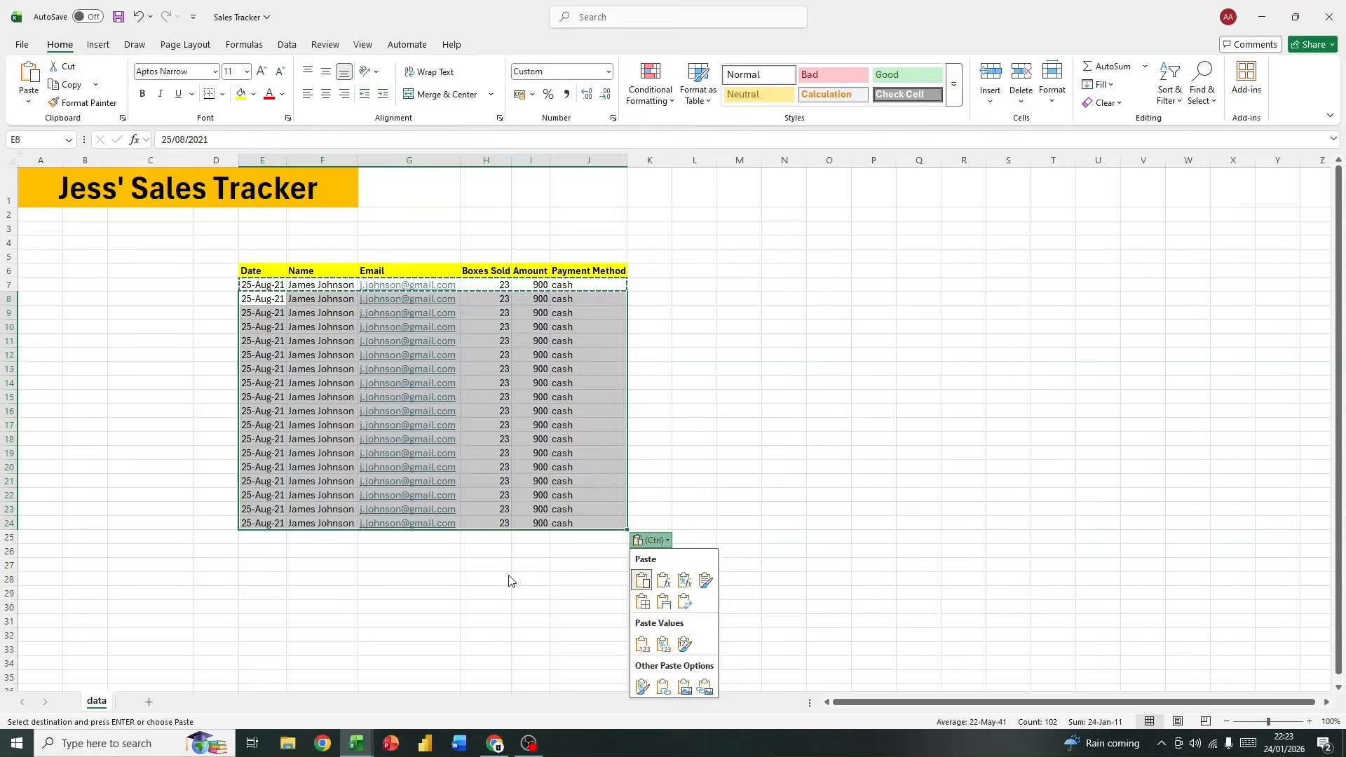
pyautogui.click(477, 561)
pyautogui.click(477, 563)
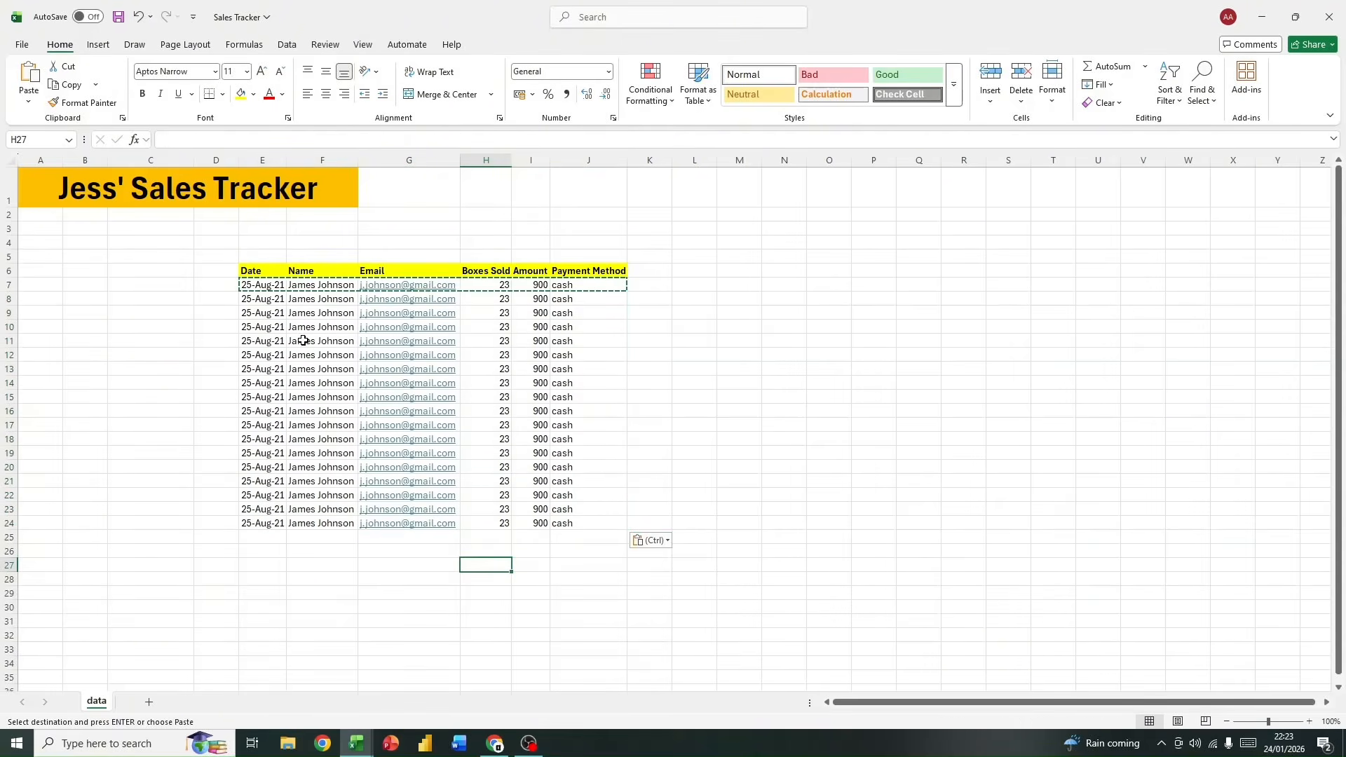
pyautogui.press('Escape')
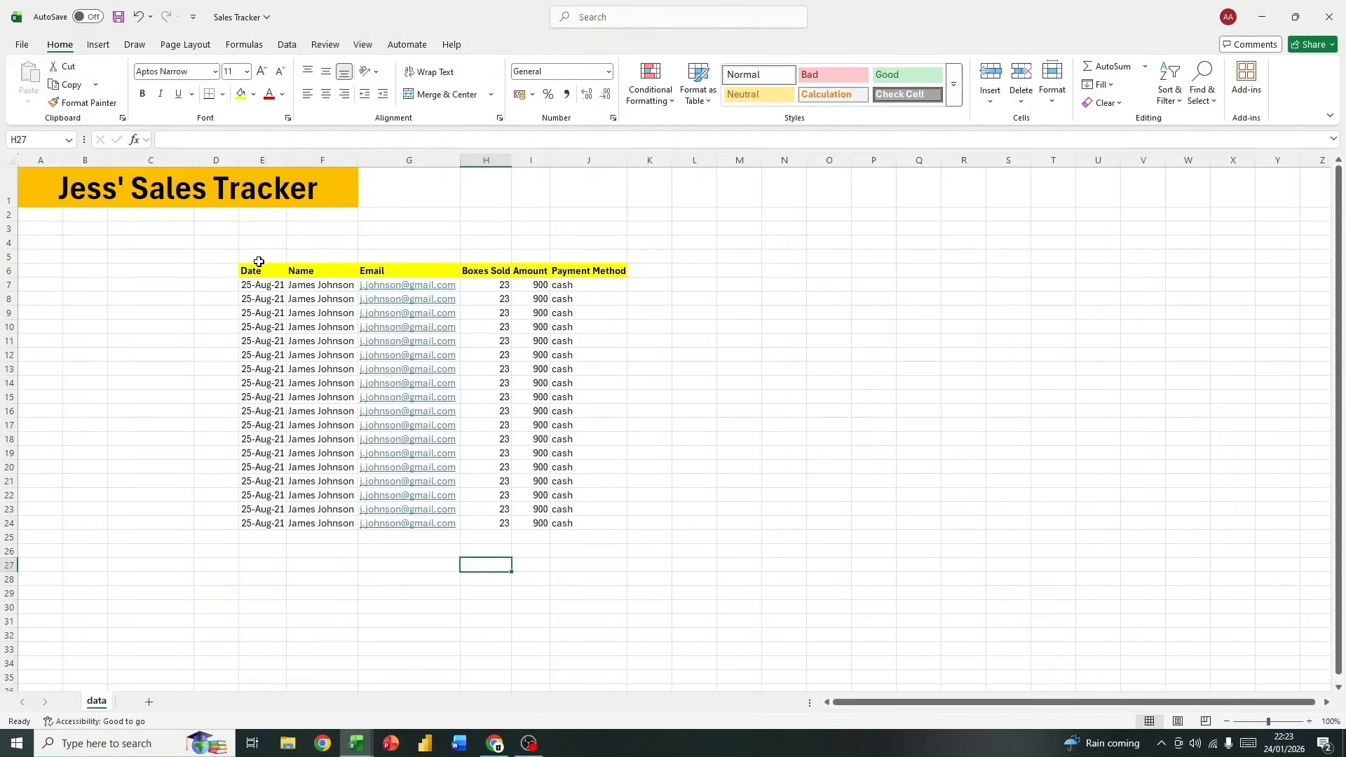
# Step: Convert the sales records in E6:J24 into a table that uses the first row as headers
pyautogui.moveTo(252, 270); pyautogui.dragTo(575, 520)
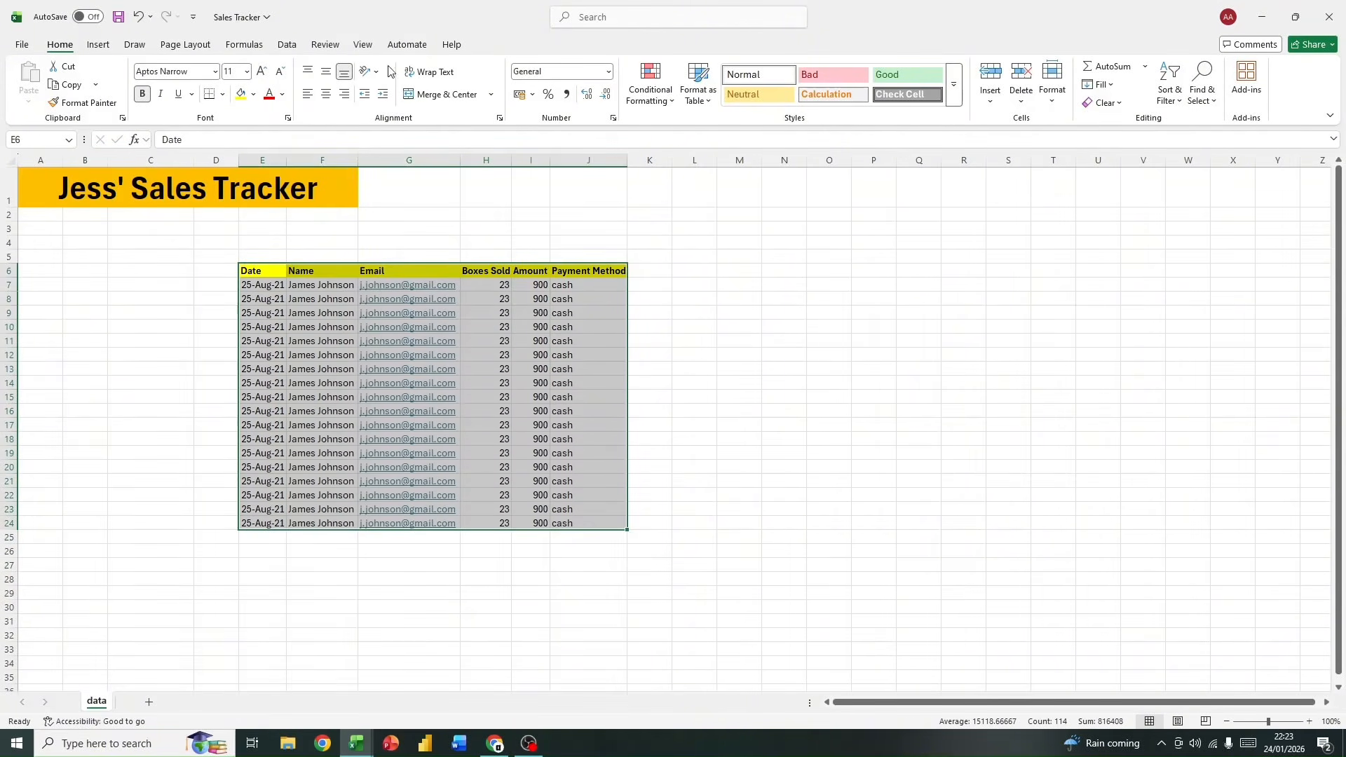
pyautogui.click(97, 44)
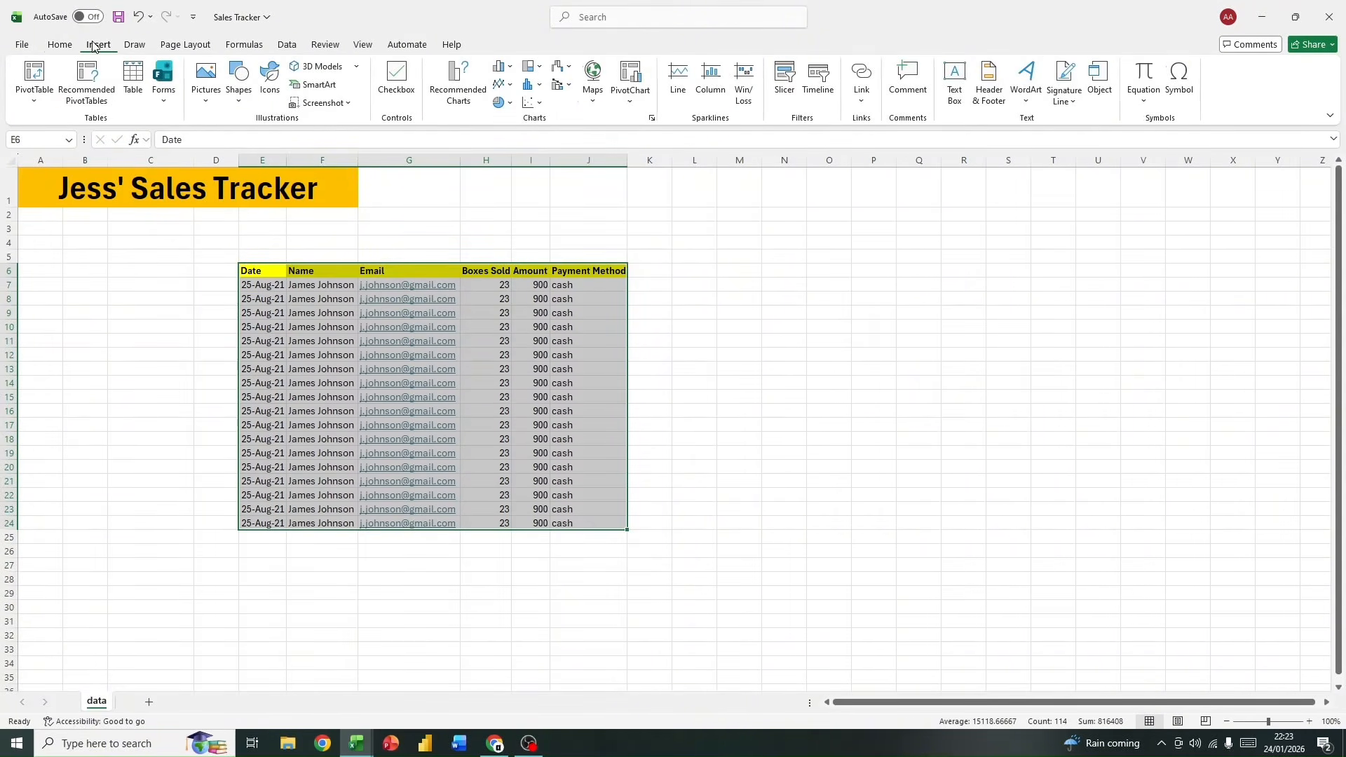
pyautogui.click(133, 78)
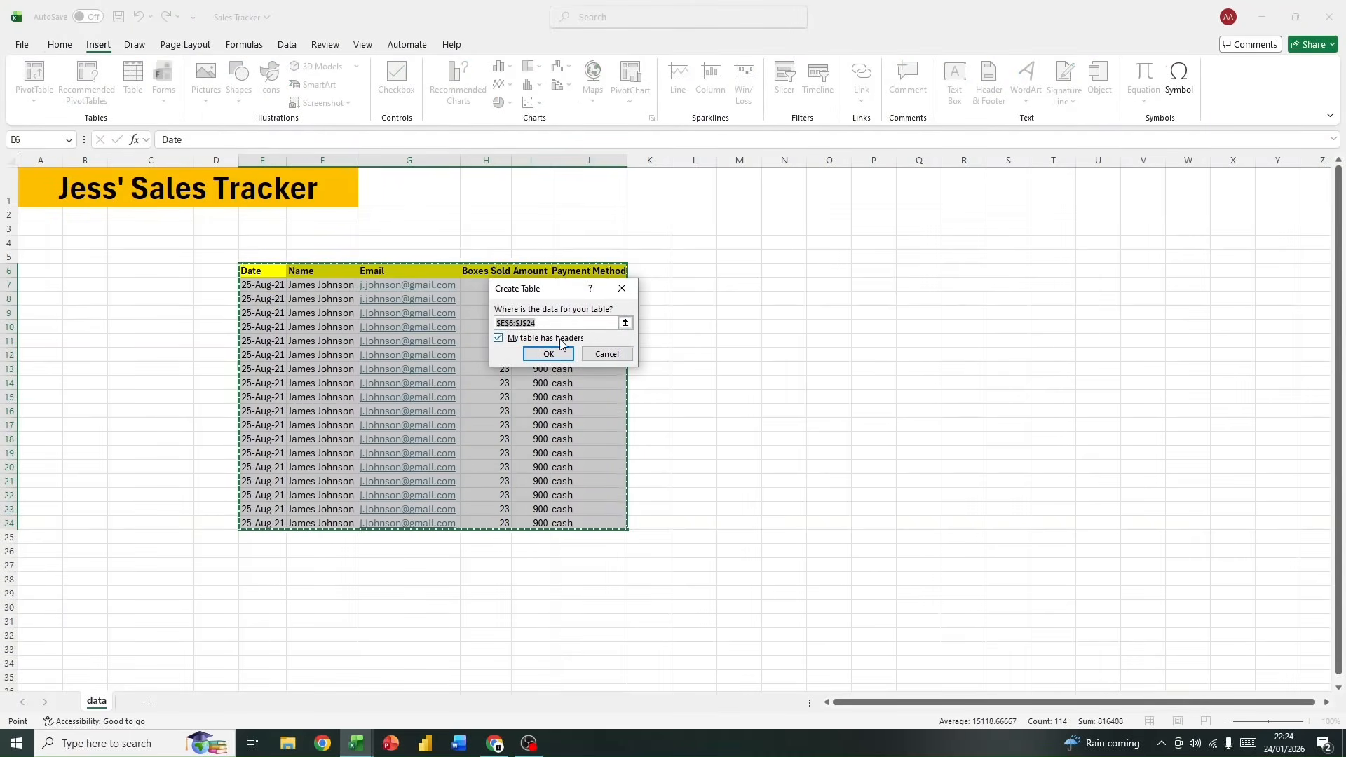
pyautogui.click(621, 288)
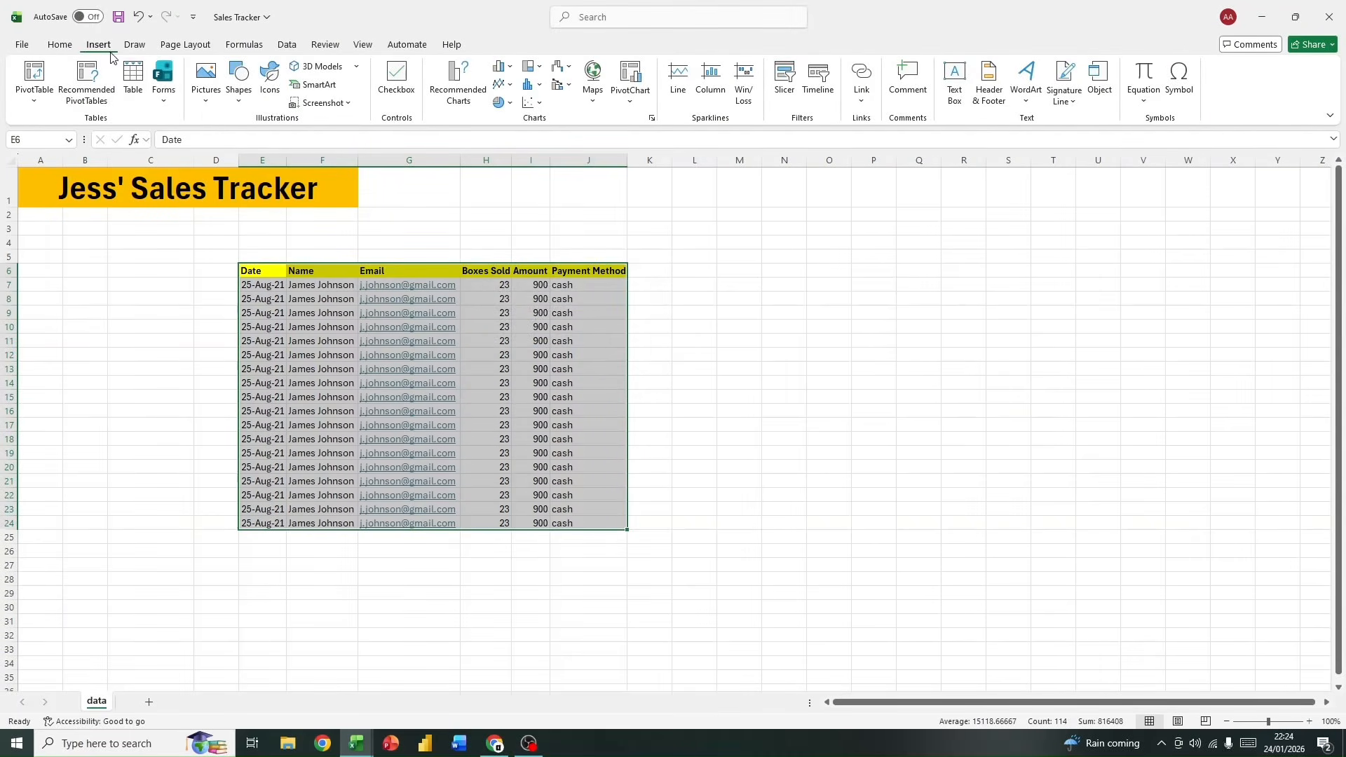
pyautogui.click(133, 78)
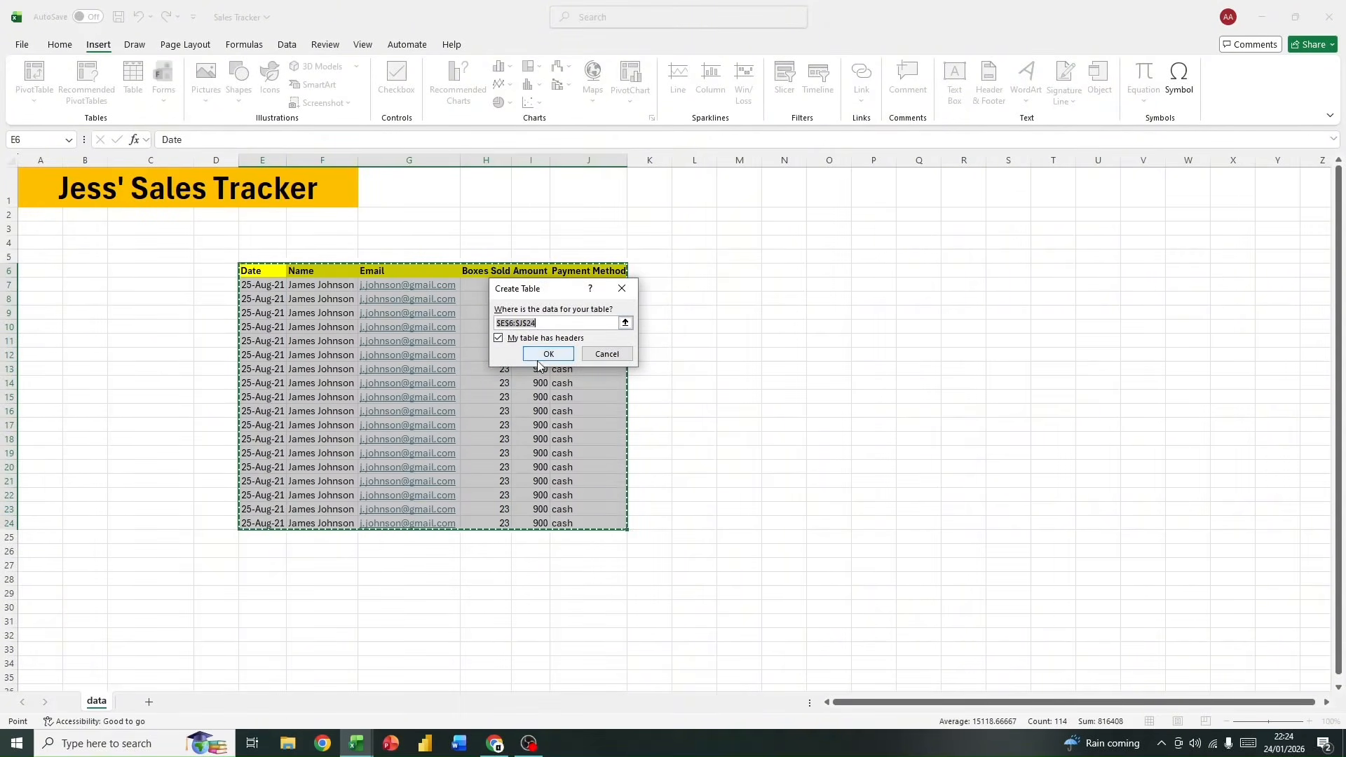
pyautogui.click(545, 355)
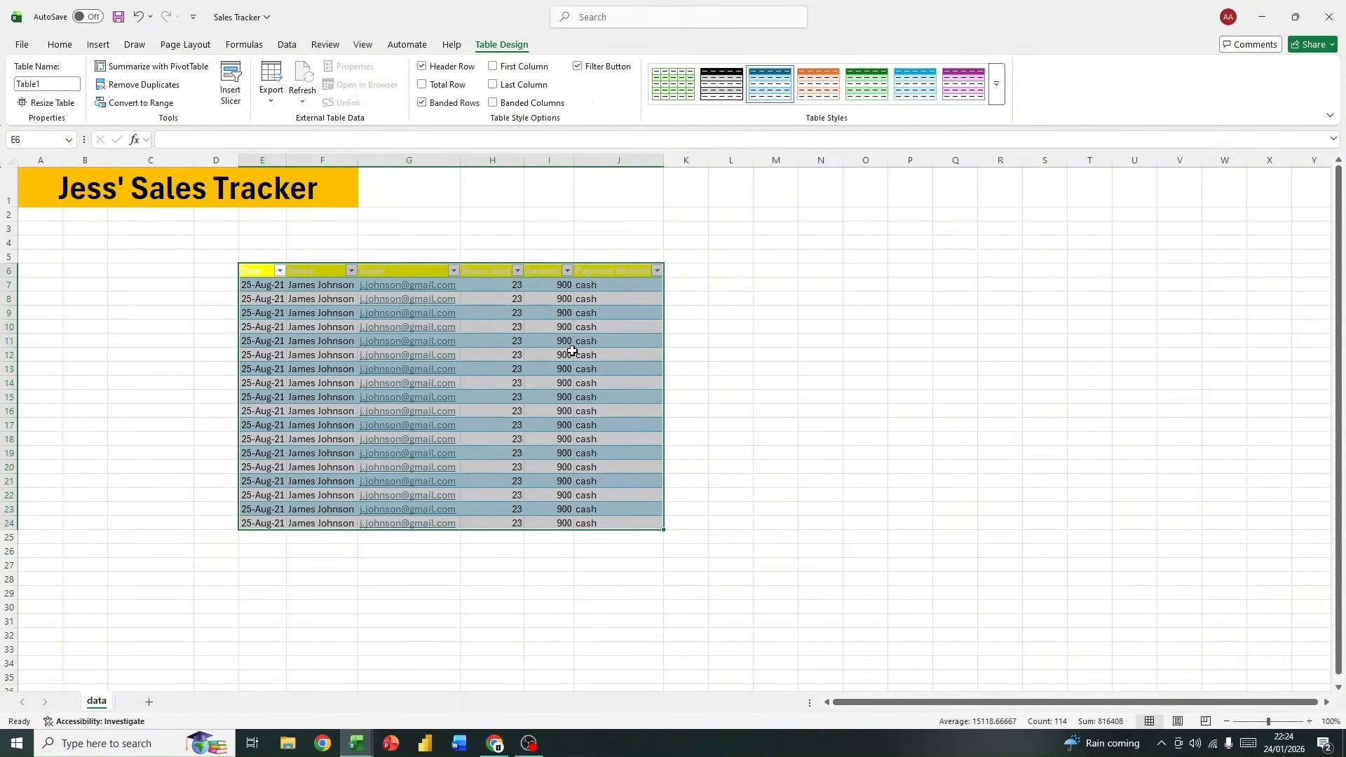
pyautogui.click(720, 472)
# Step: Rename the sales records table as data
pyautogui.click(251, 270)
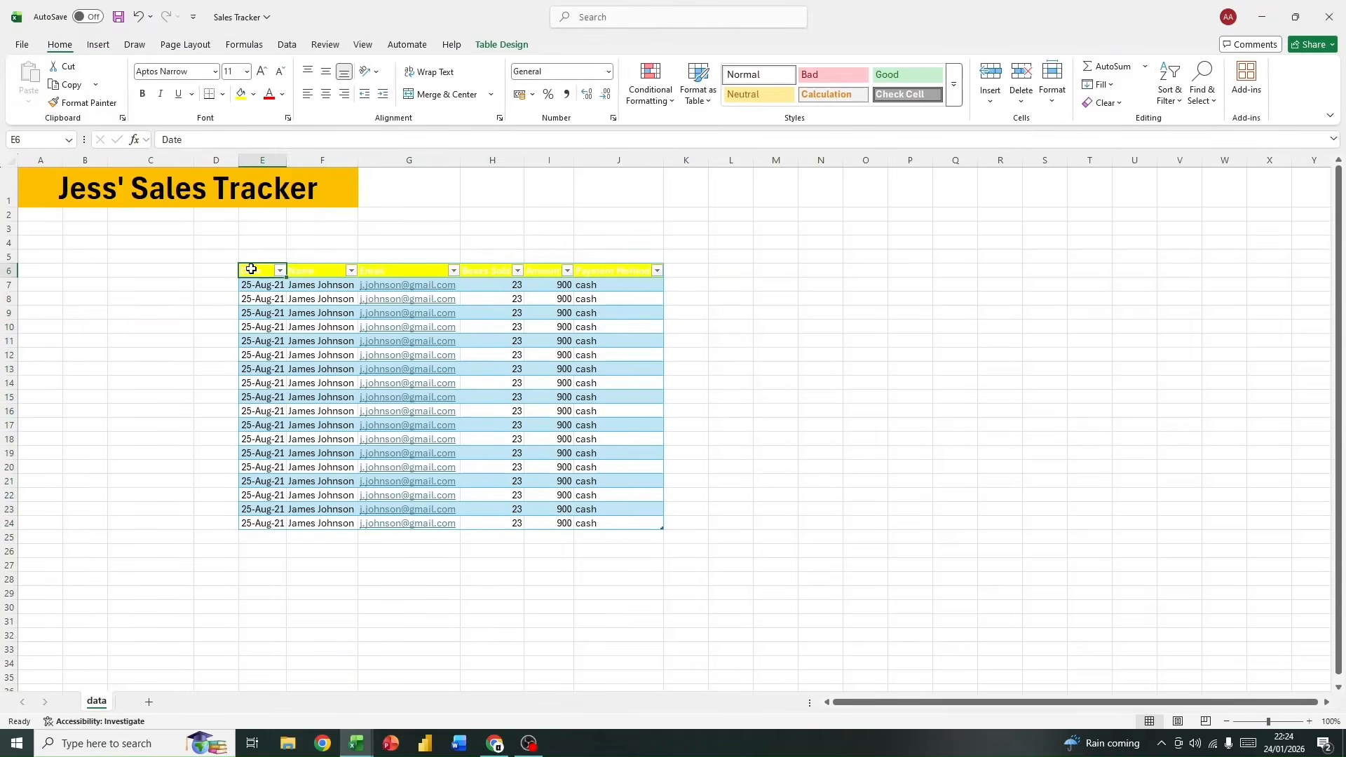
pyautogui.moveTo(251, 269); pyautogui.dragTo(627, 509)
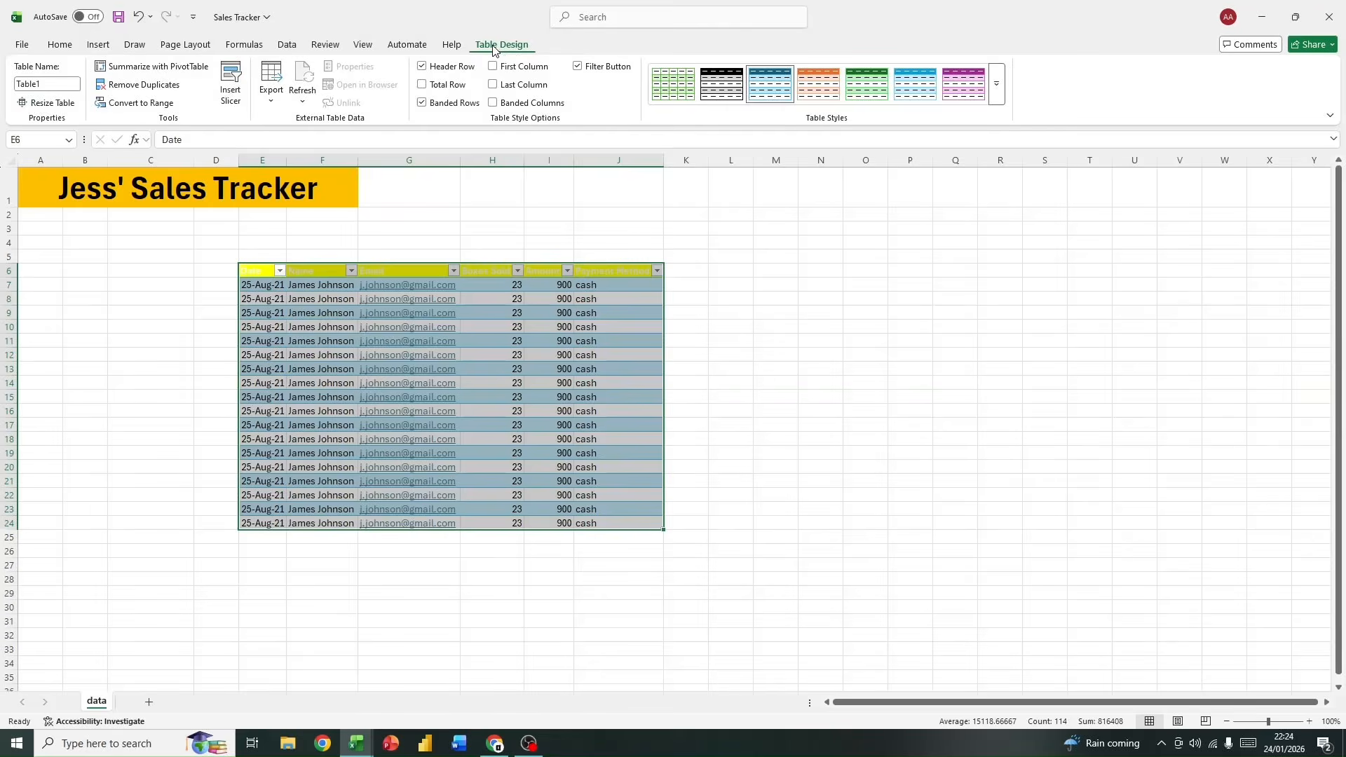
pyautogui.click(53, 83)
pyautogui.write('data')
pyautogui.click(211, 272)
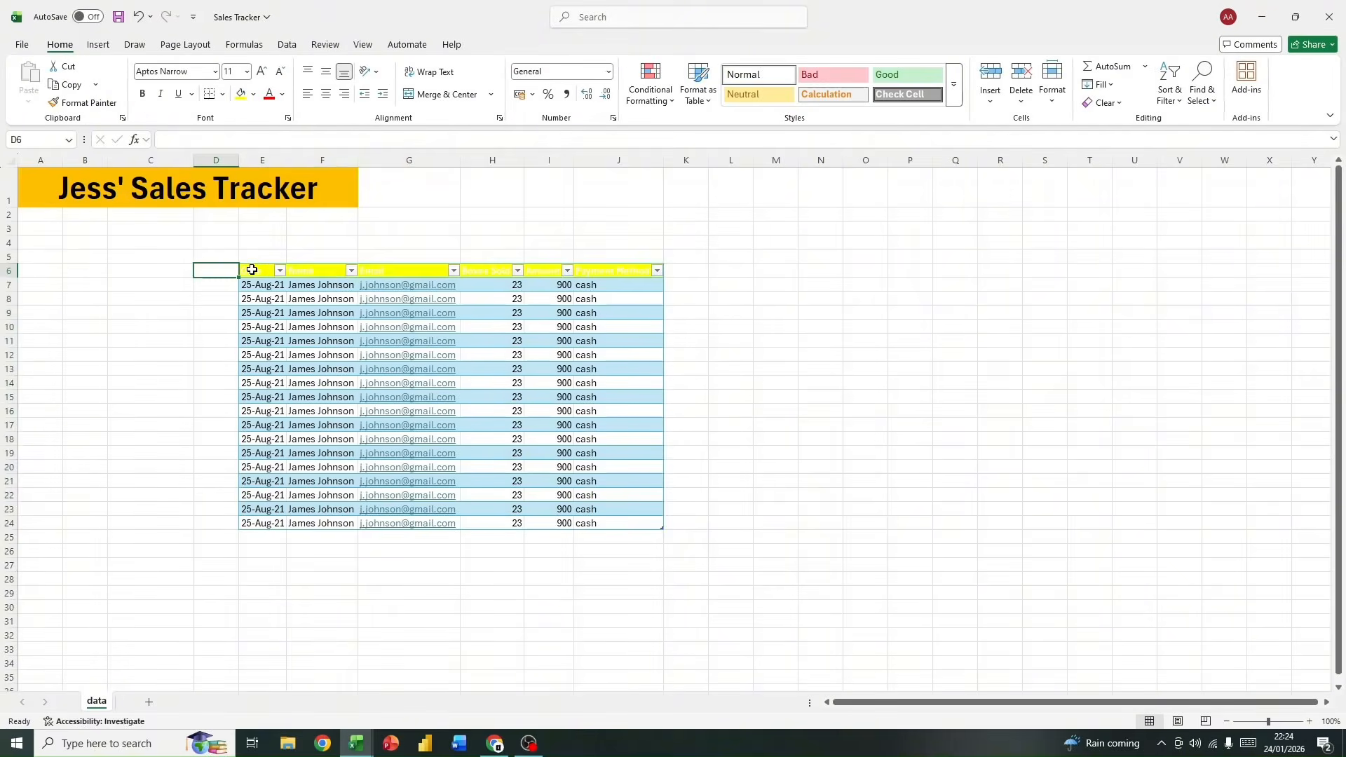
# Step: Apply the black banded style to the table and fill its header row E6:J6 with the standard light blue
pyautogui.moveTo(249, 271); pyautogui.dragTo(644, 525)
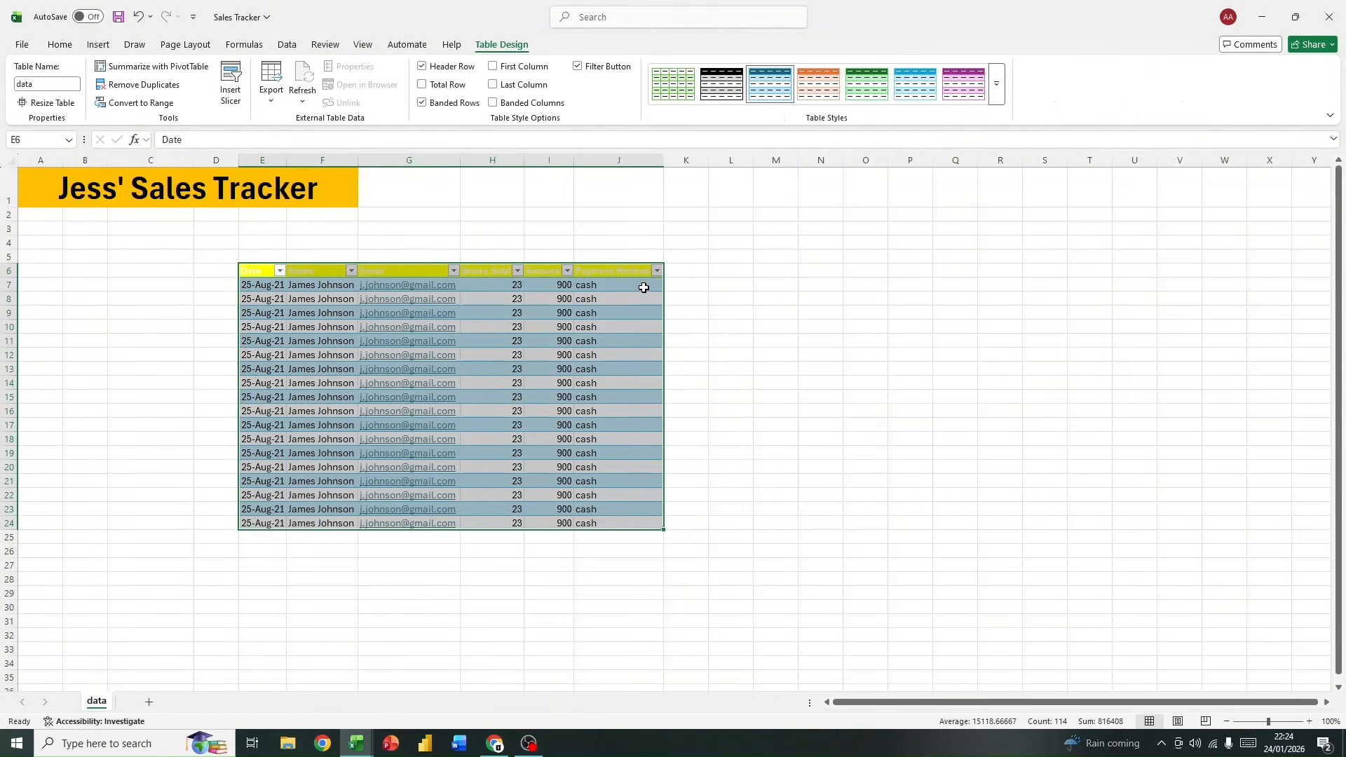
pyautogui.click(729, 96)
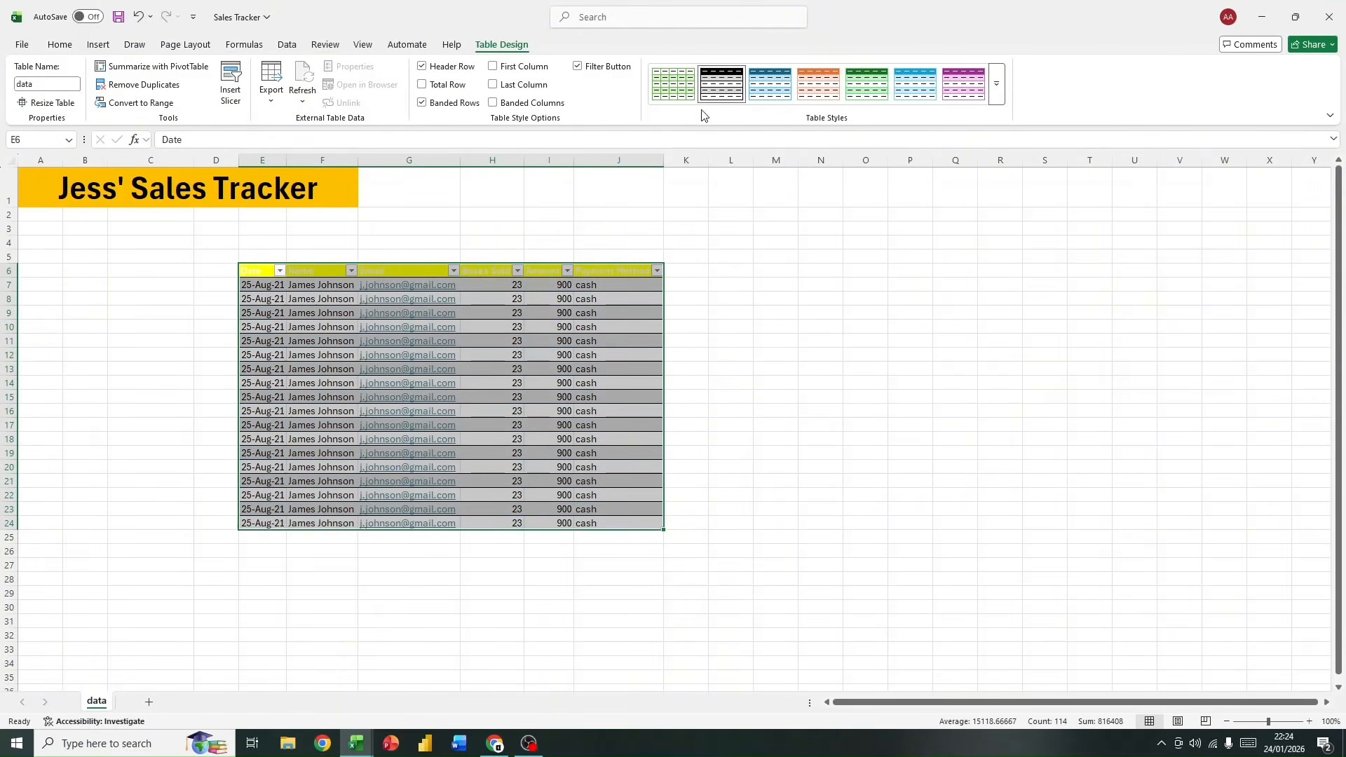
pyautogui.moveTo(254, 265); pyautogui.dragTo(631, 276)
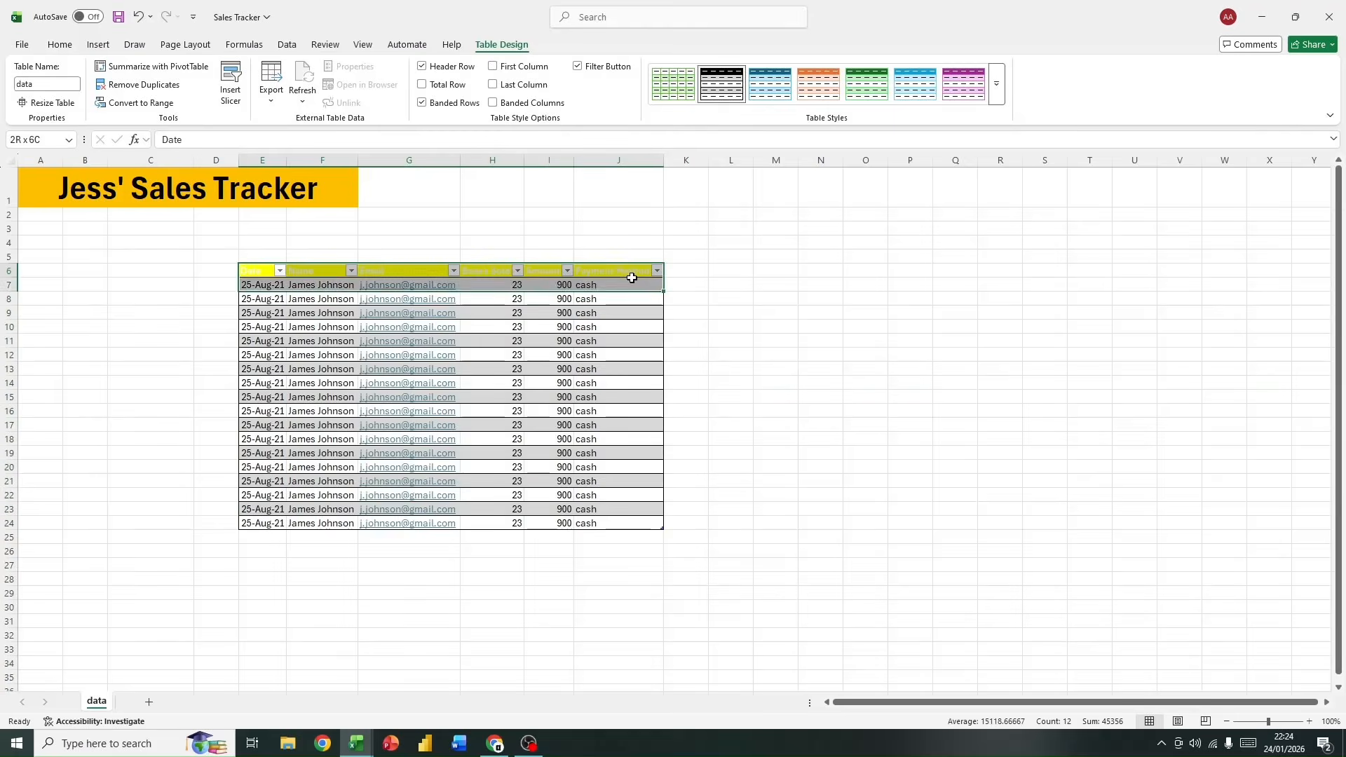
pyautogui.click(60, 45)
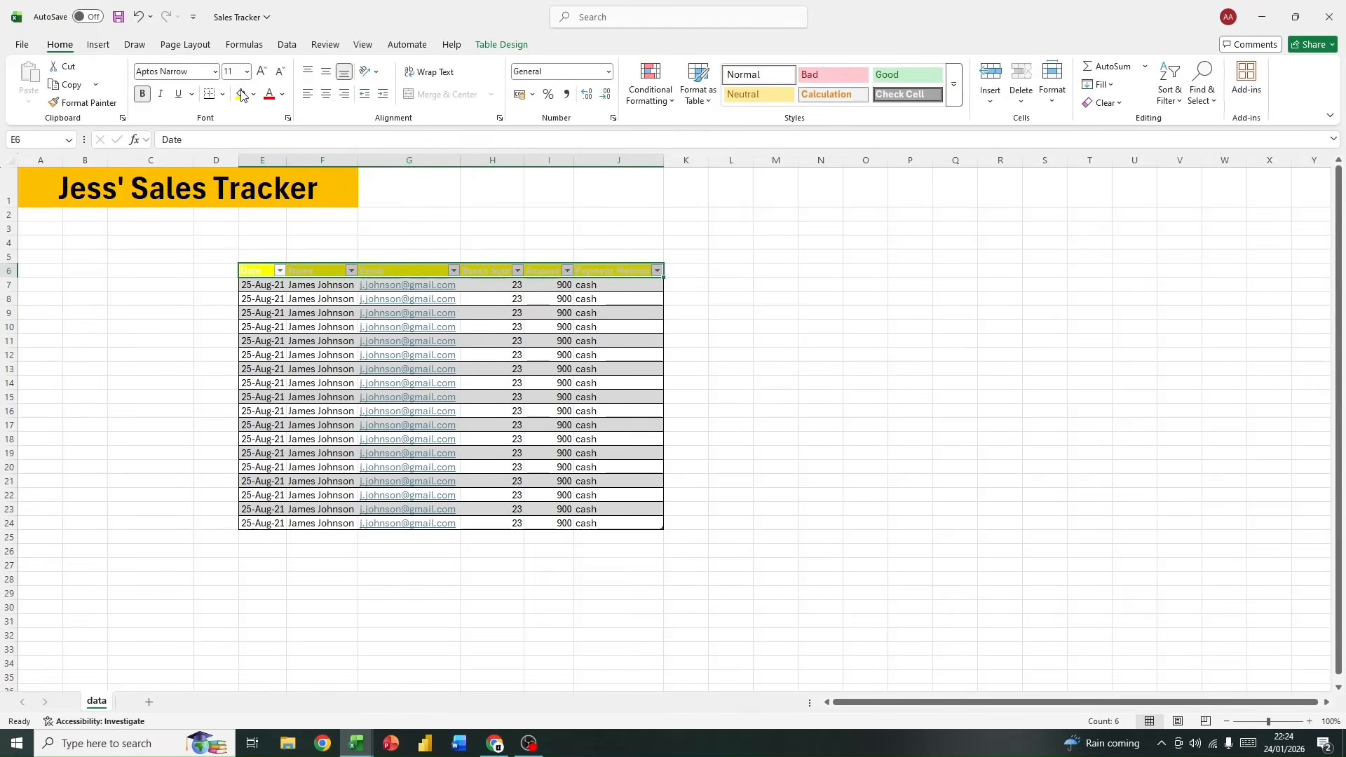
pyautogui.click(257, 96)
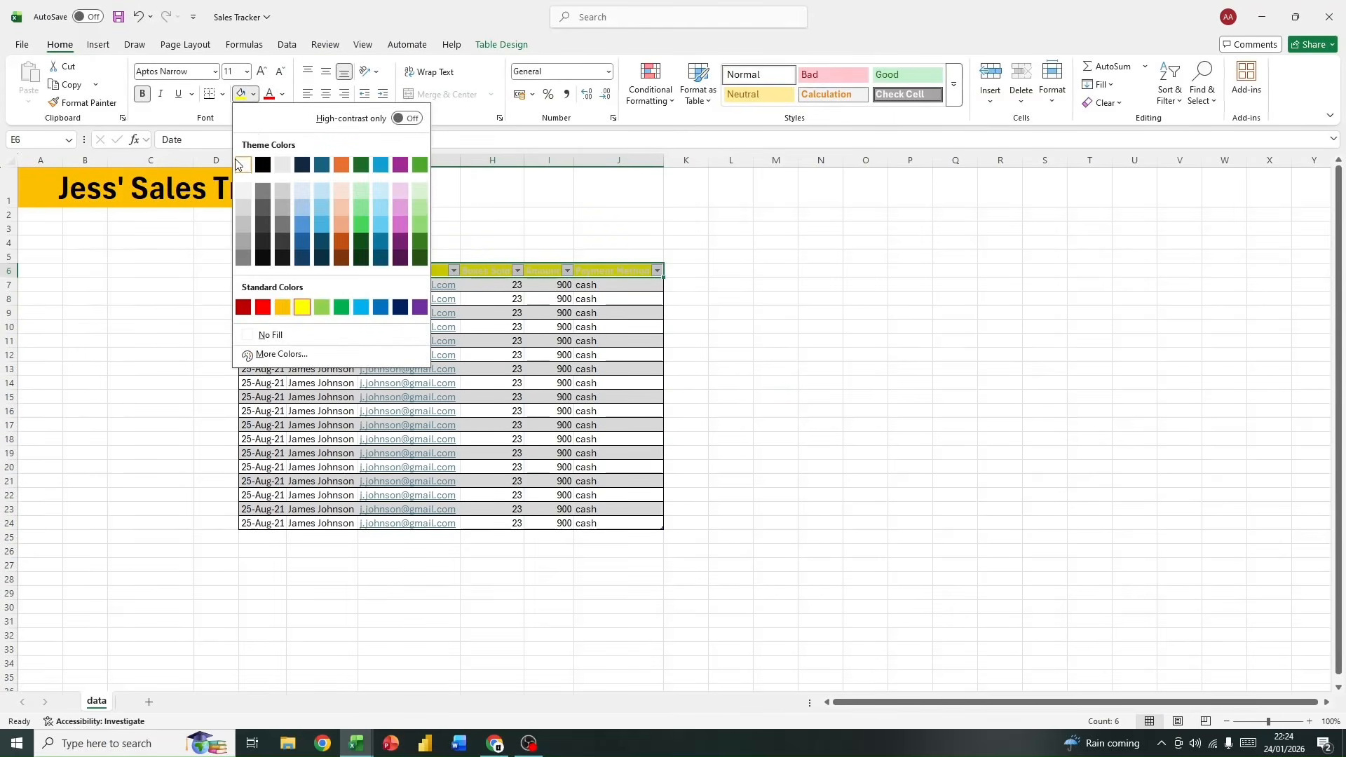
pyautogui.click(356, 310)
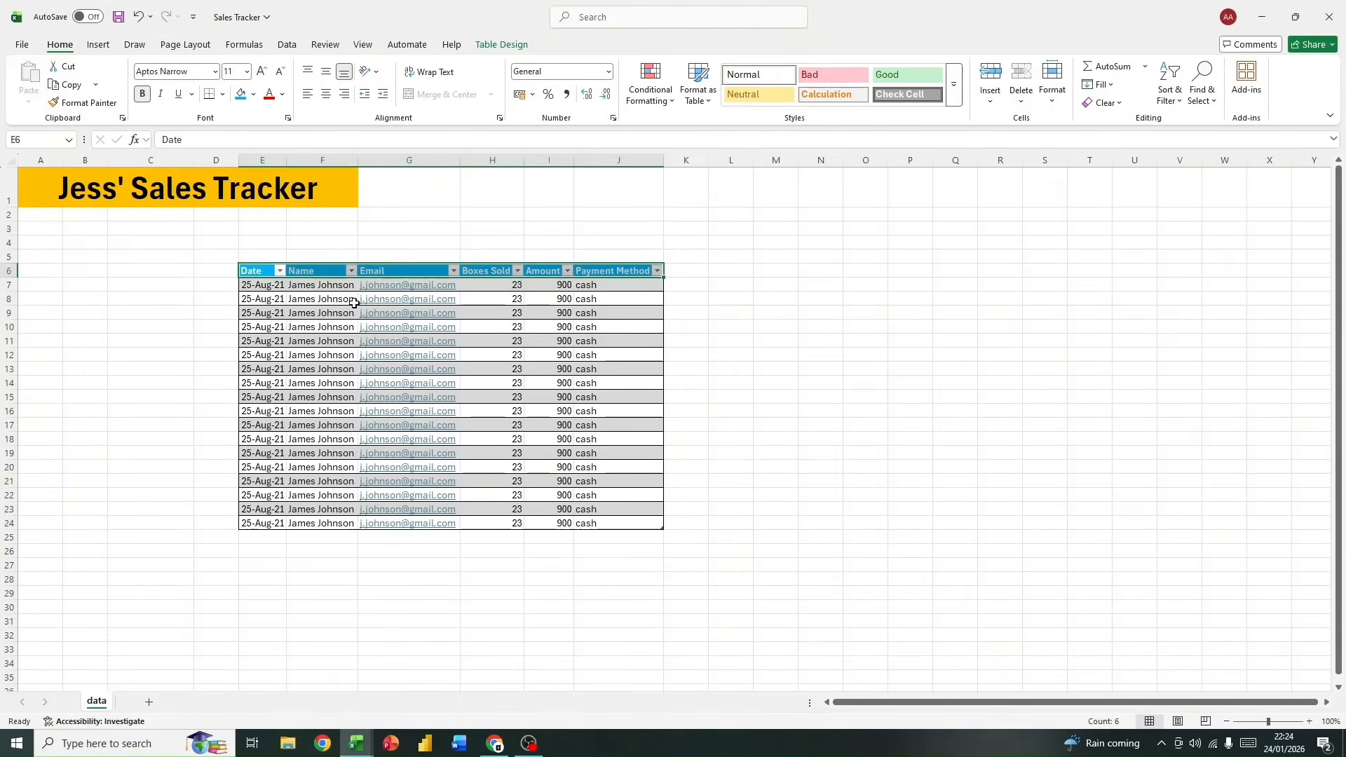
pyautogui.click(259, 271)
pyautogui.moveTo(260, 272); pyautogui.dragTo(610, 272)
pyautogui.click(594, 213)
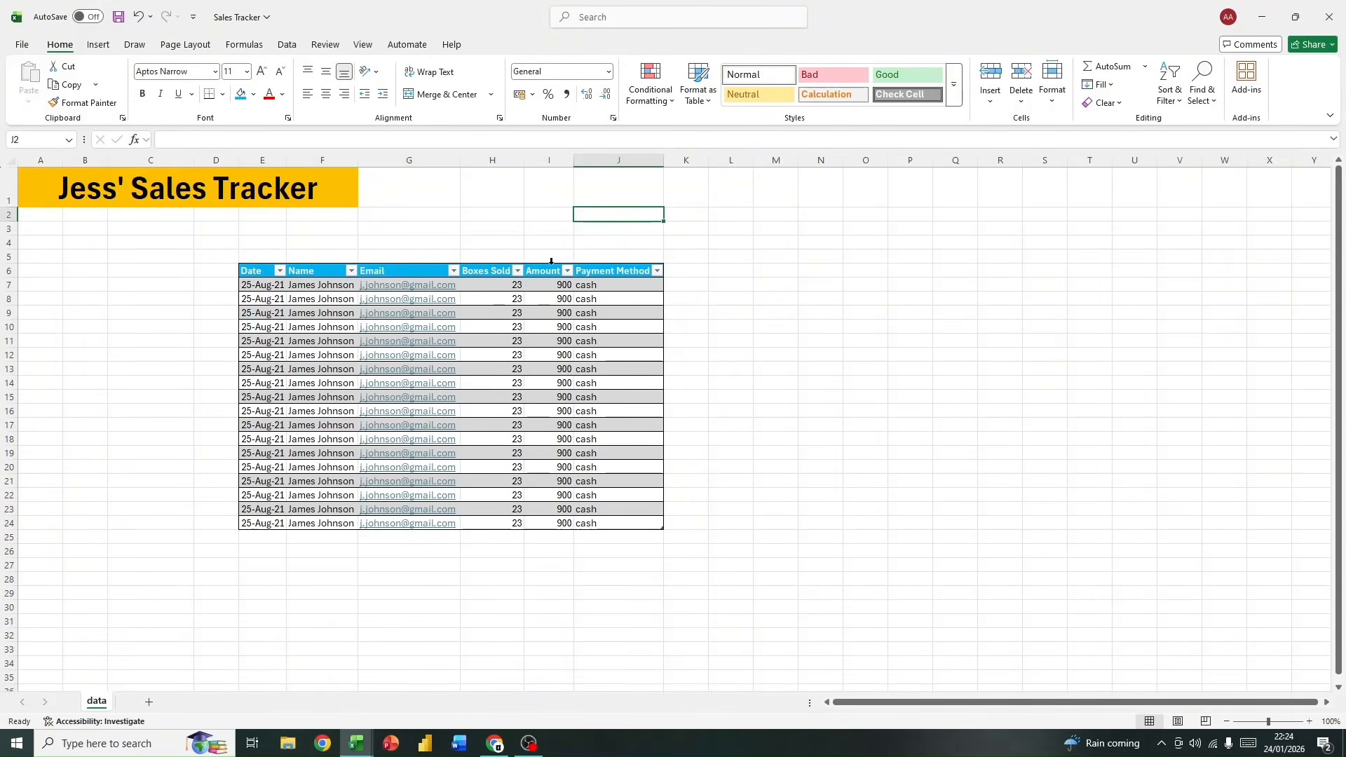
# Step: Try the purple banded style on the table and switch back to the black banded style
pyautogui.click(301, 320)
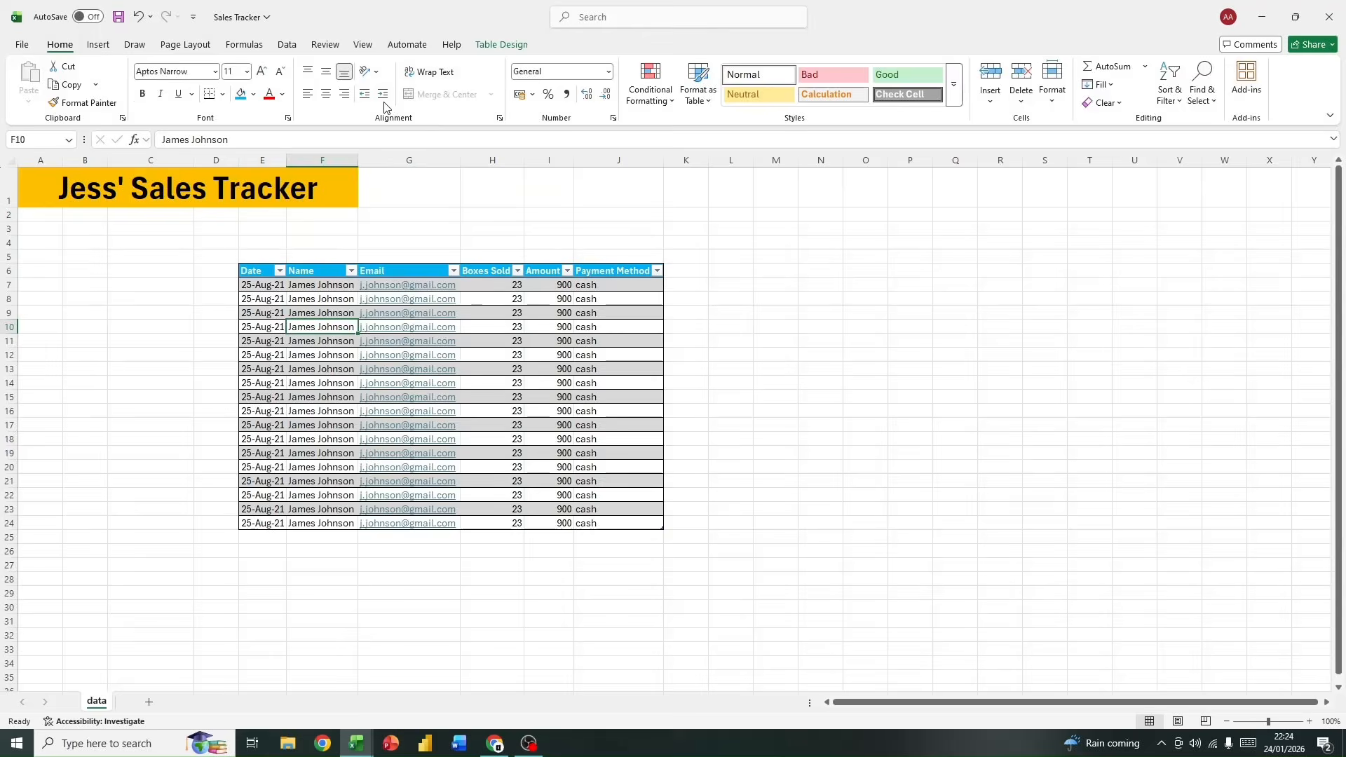
pyautogui.click(501, 44)
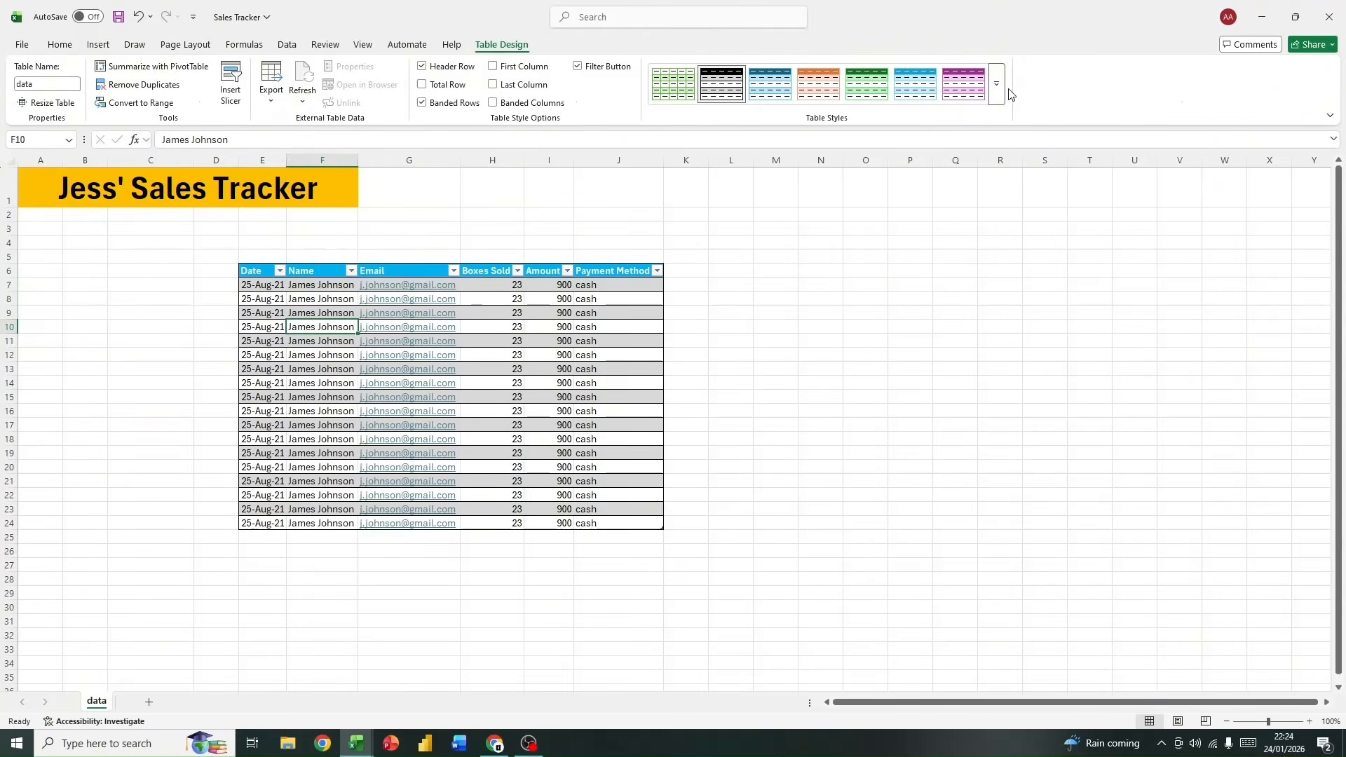
pyautogui.click(972, 86)
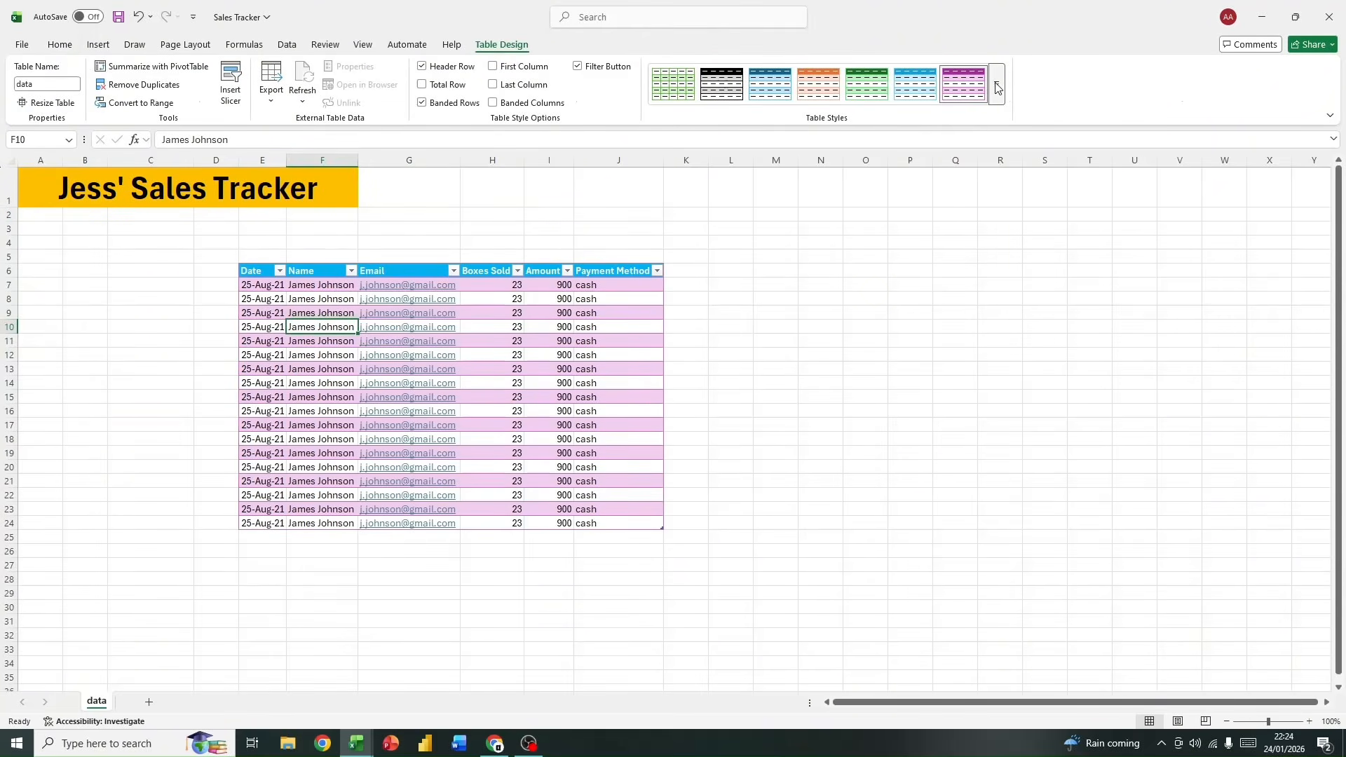
pyautogui.click(998, 89)
pyautogui.click(670, 287)
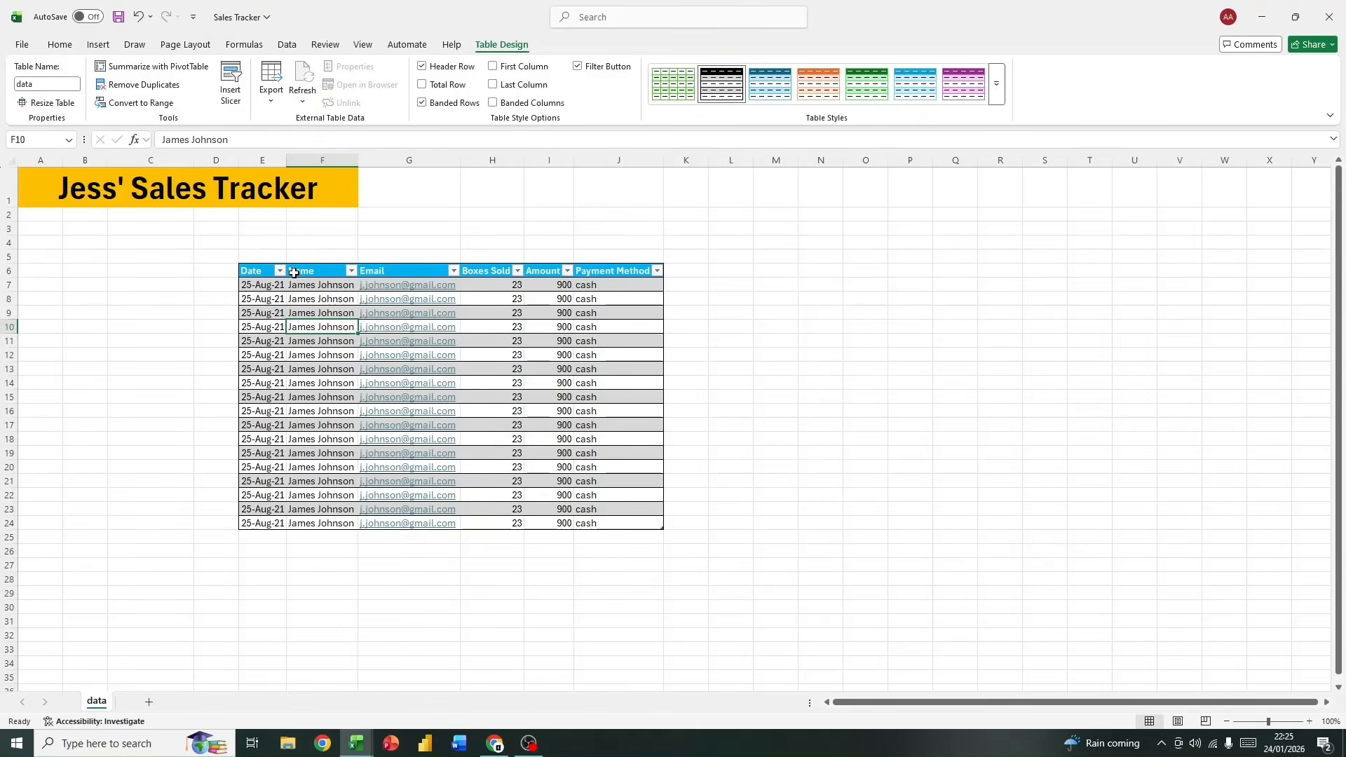
# Step: Undo the table's styling, renaming and creation, back to the plain range with yellow headers
pyautogui.click(260, 271)
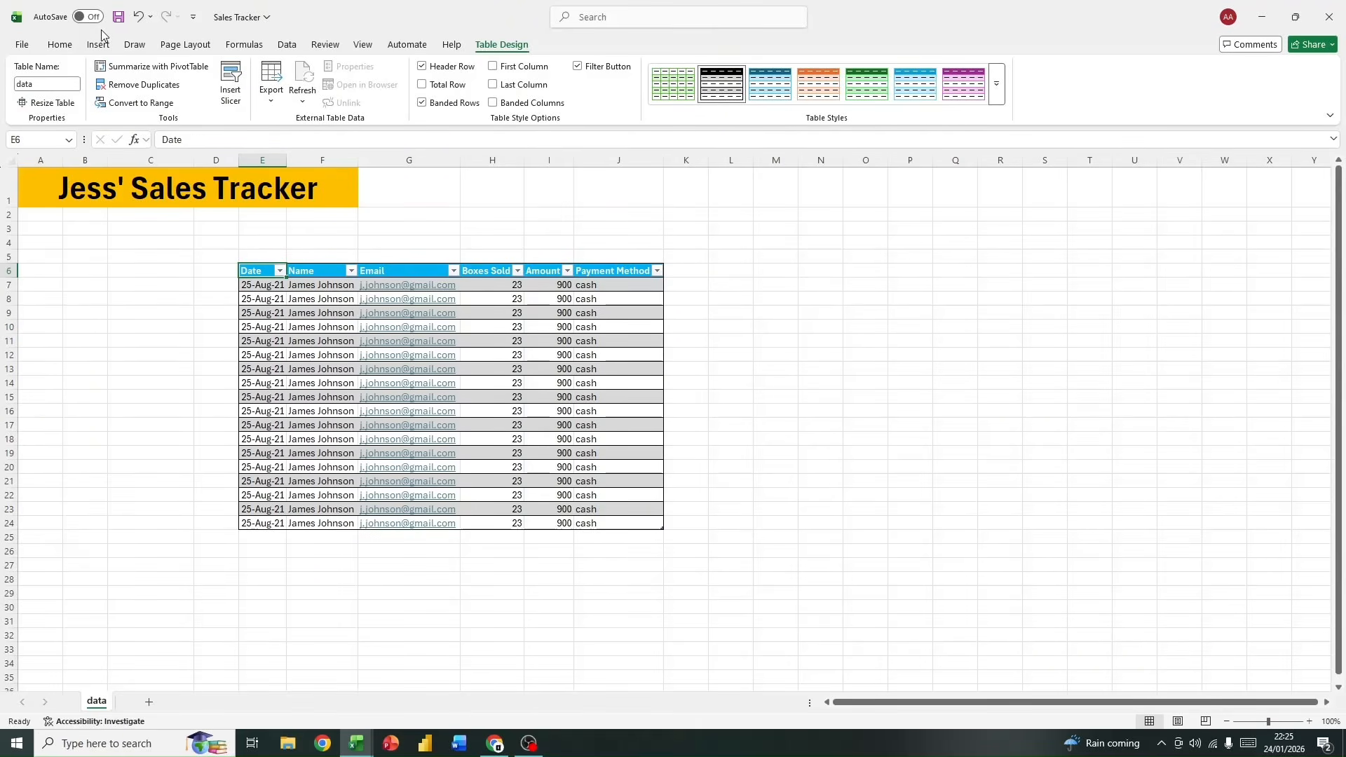
pyautogui.click(133, 24)
pyautogui.click(133, 24)
pyautogui.click(133, 23)
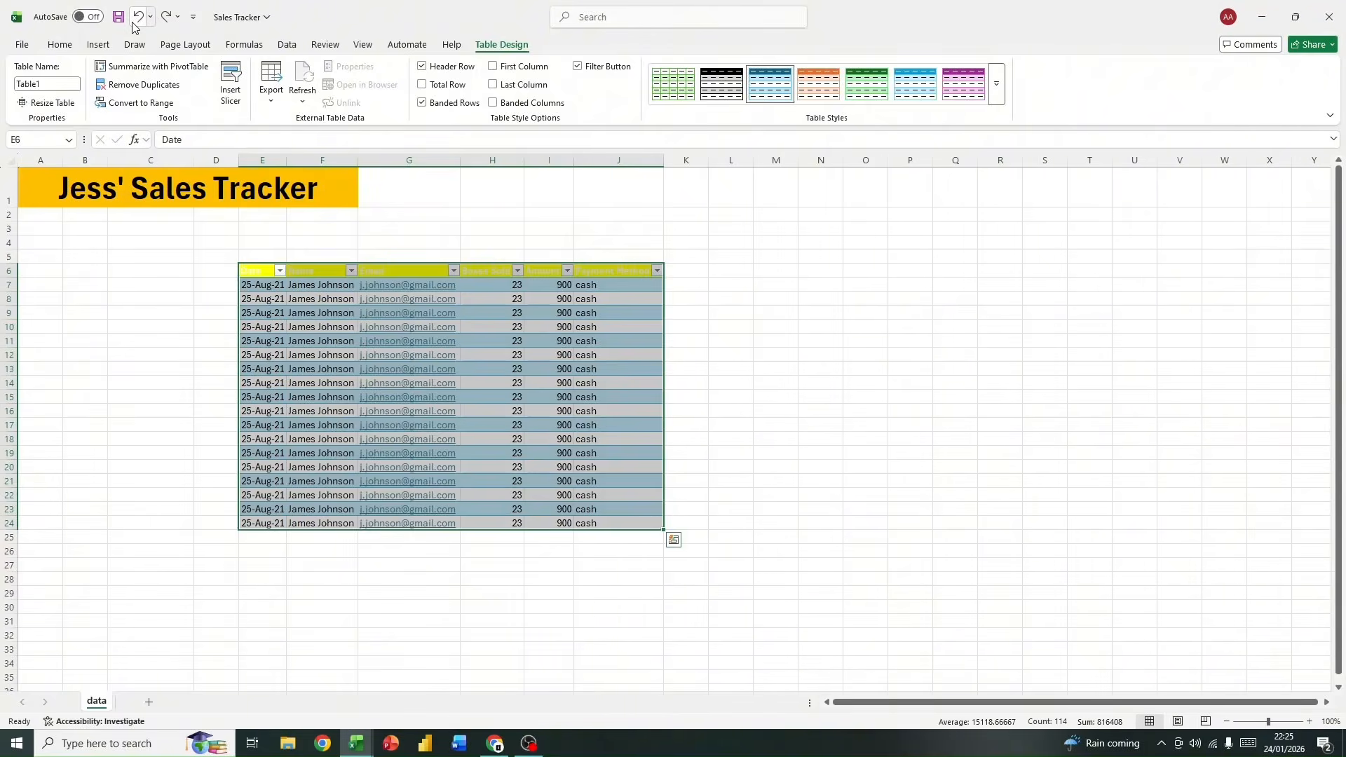
pyautogui.click(133, 24)
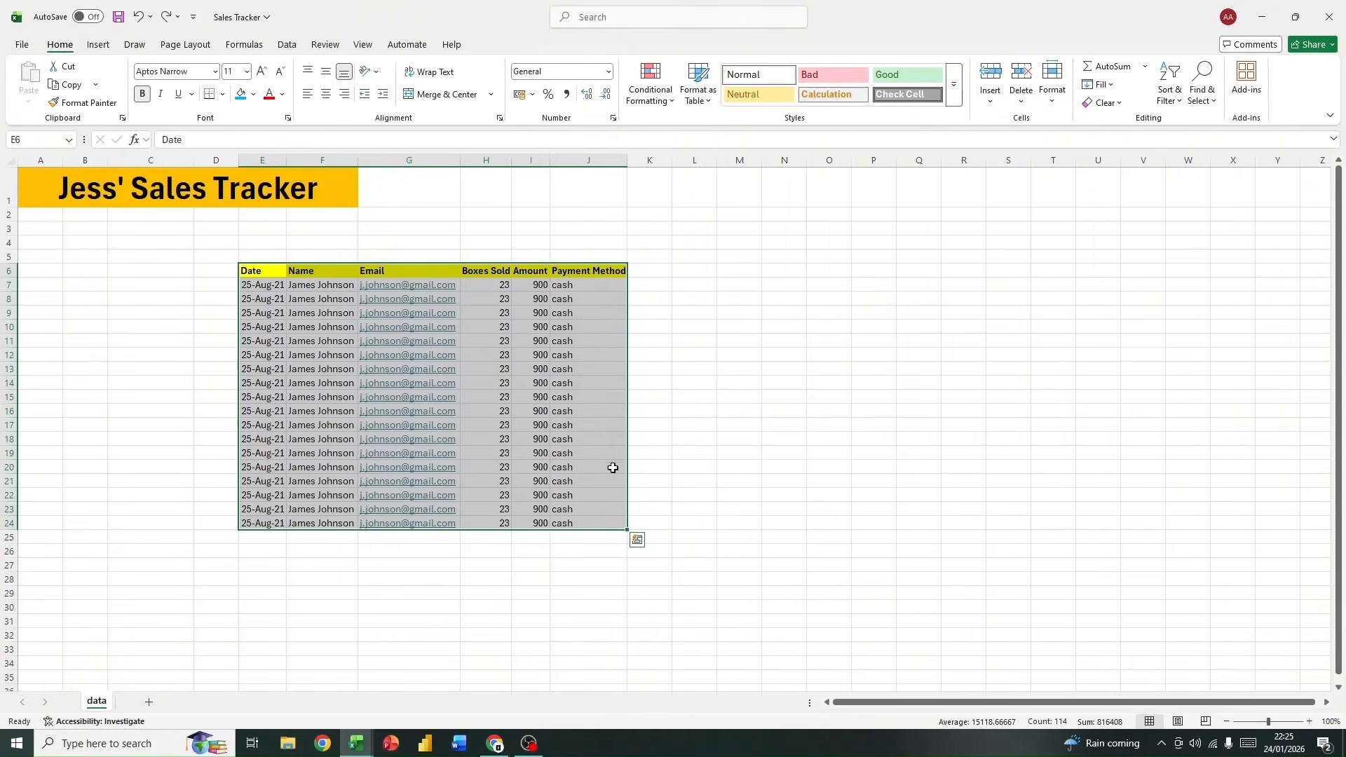
pyautogui.click(829, 480)
pyautogui.click(278, 276)
pyautogui.moveTo(278, 276); pyautogui.dragTo(612, 524)
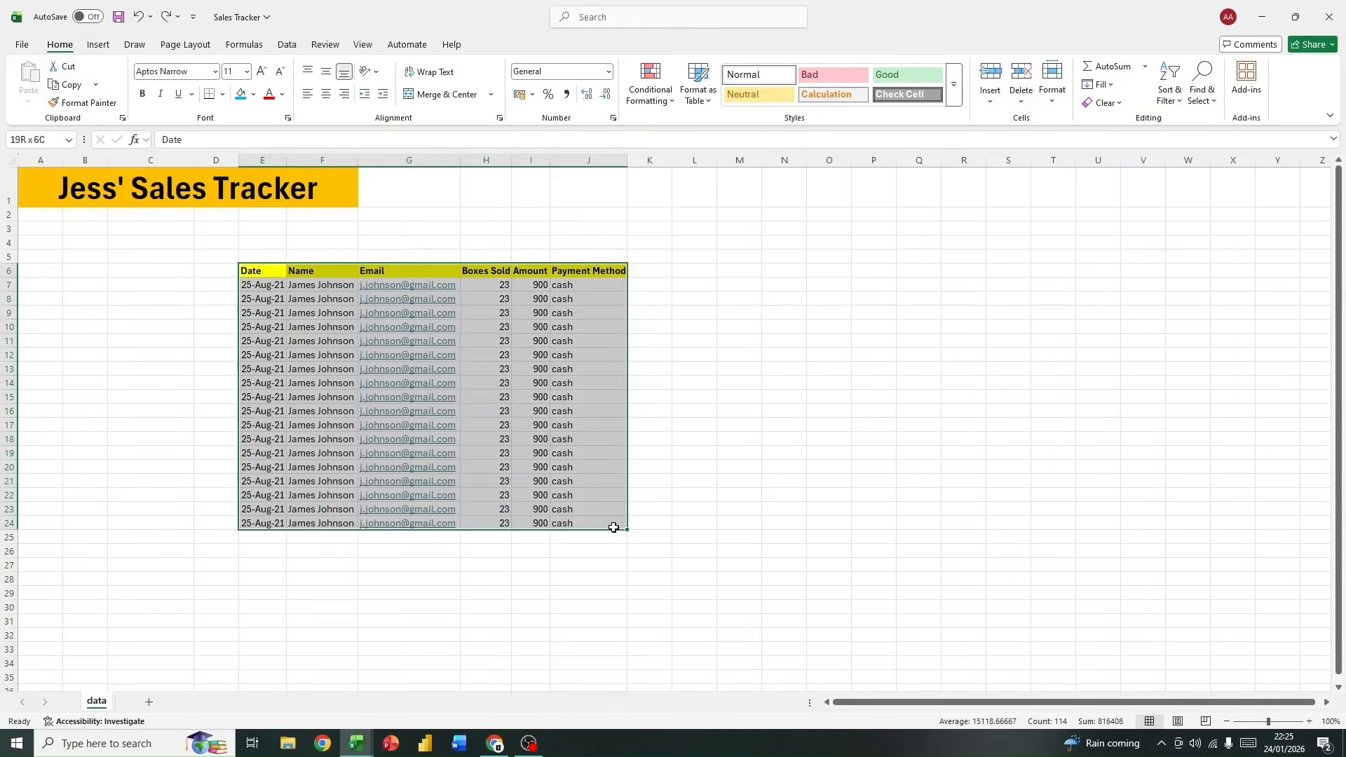
pyautogui.click(736, 523)
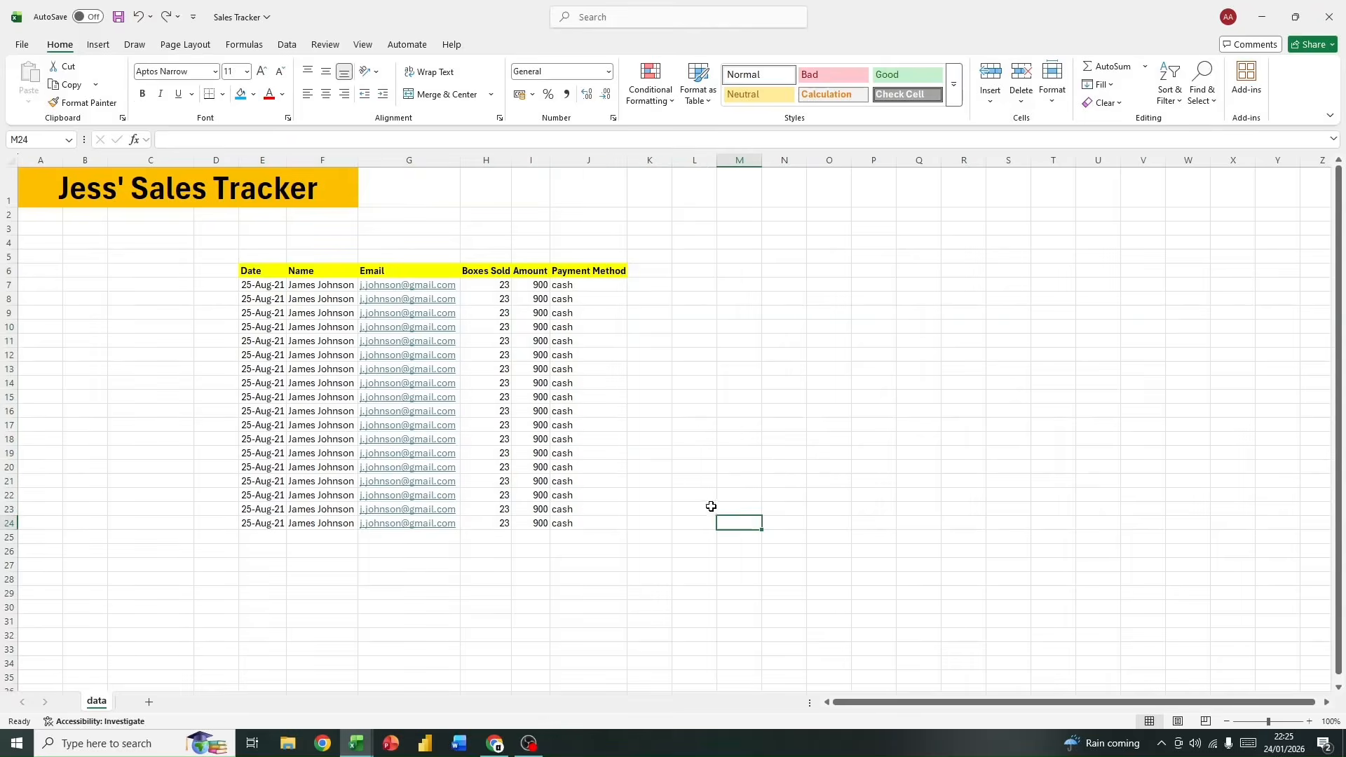
# Step: Create a table with headers from E6:J24 and apply the green banded style with gridlines to it
pyautogui.click(246, 272)
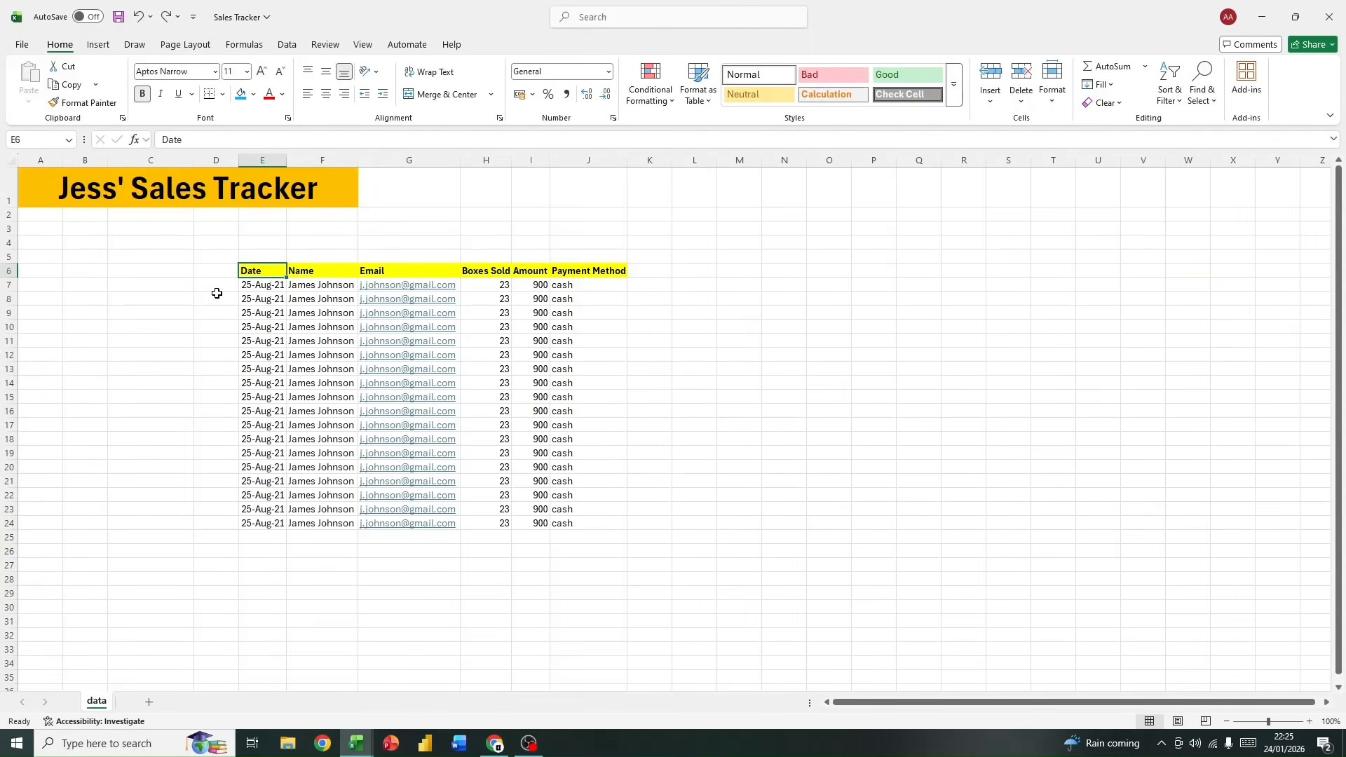
pyautogui.hotkey('ctrl', 't')
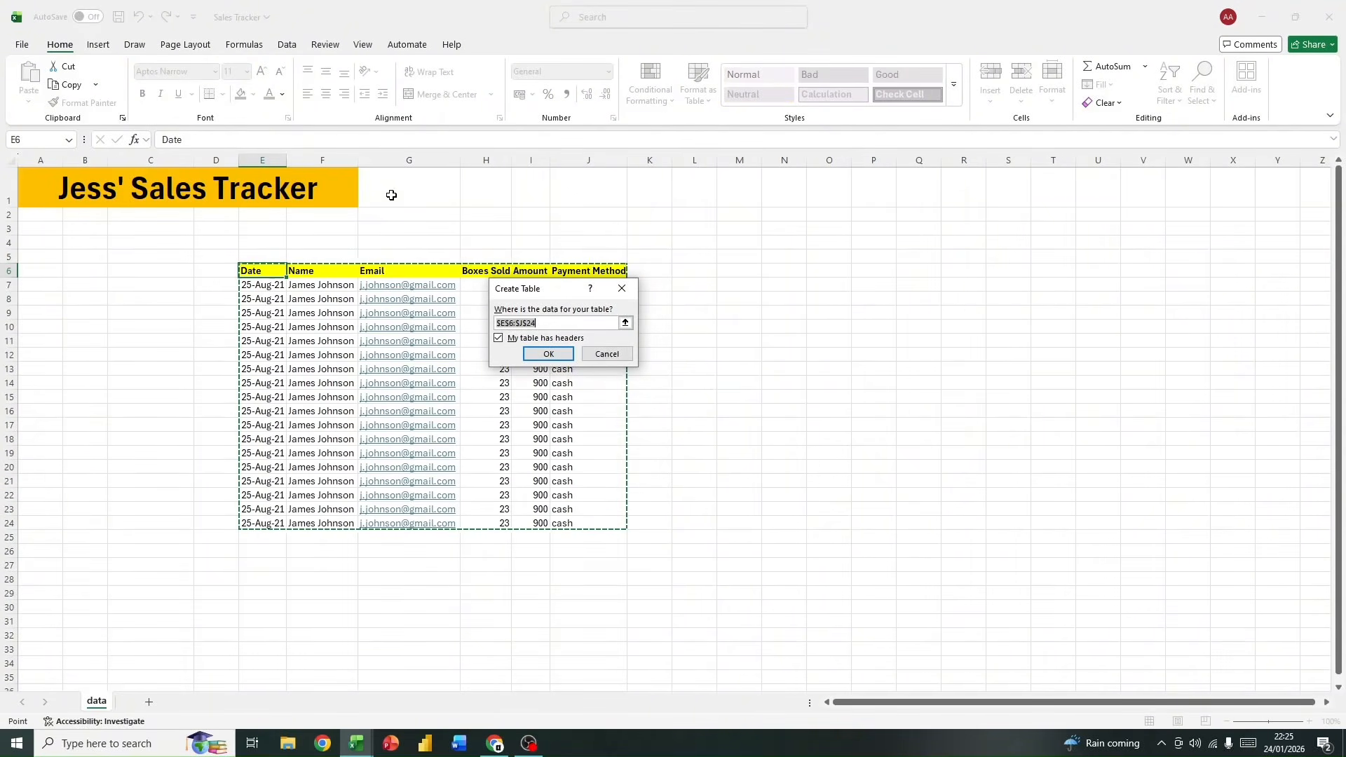
pyautogui.click(549, 356)
pyautogui.click(786, 410)
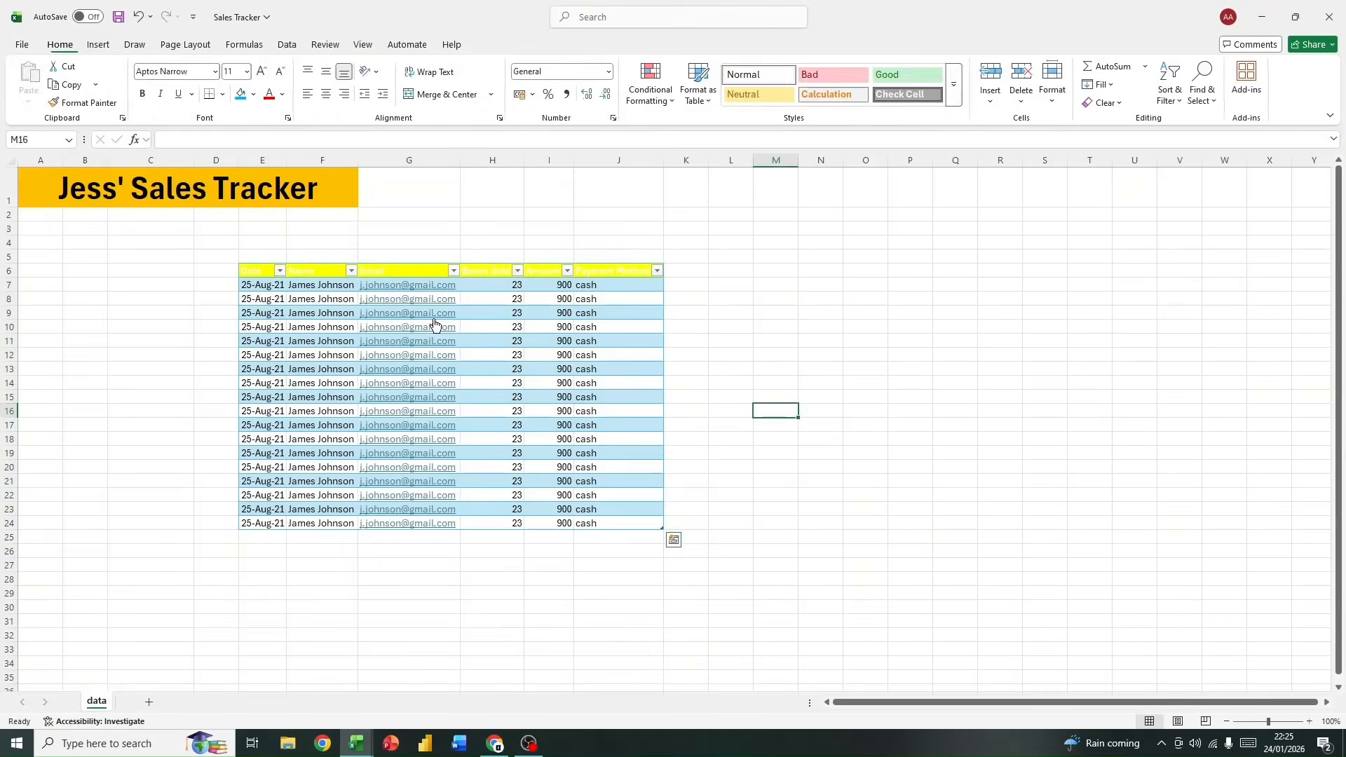
pyautogui.click(249, 271)
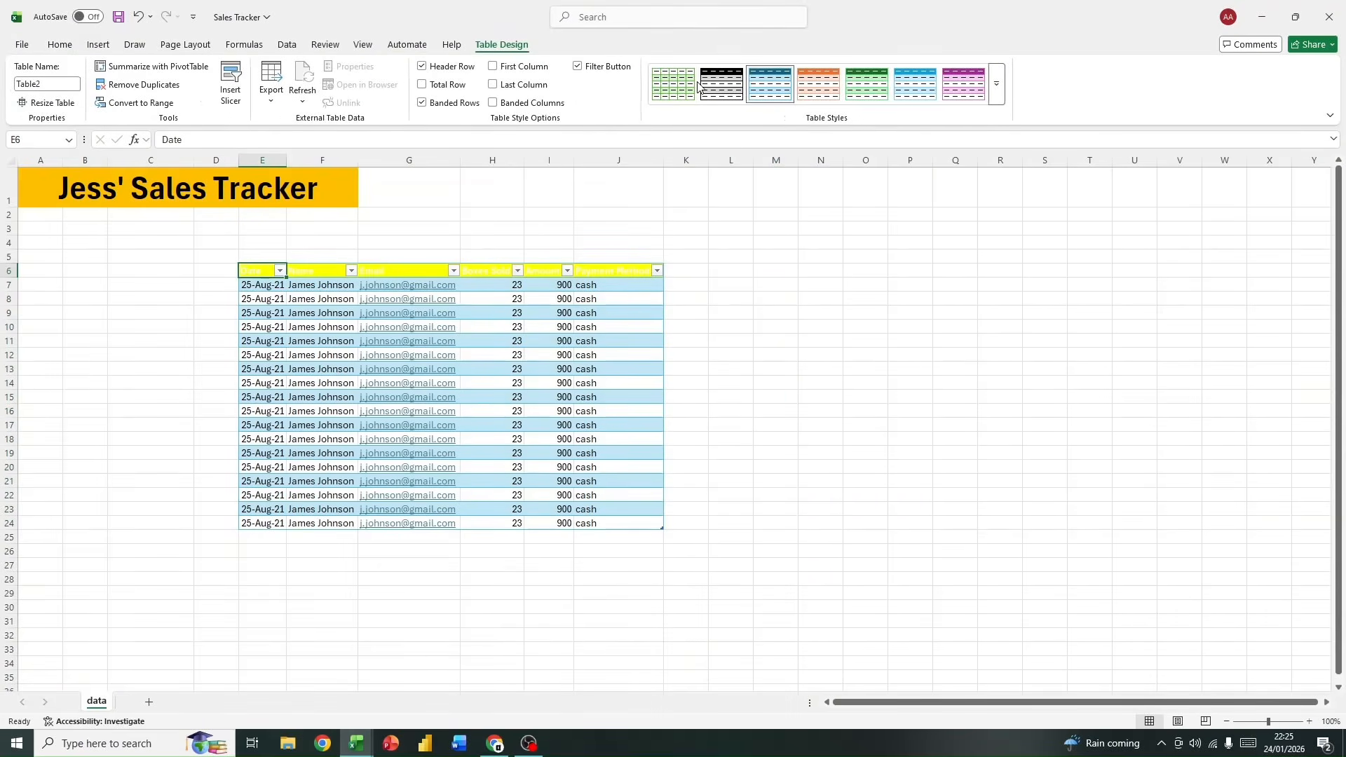
pyautogui.click(672, 84)
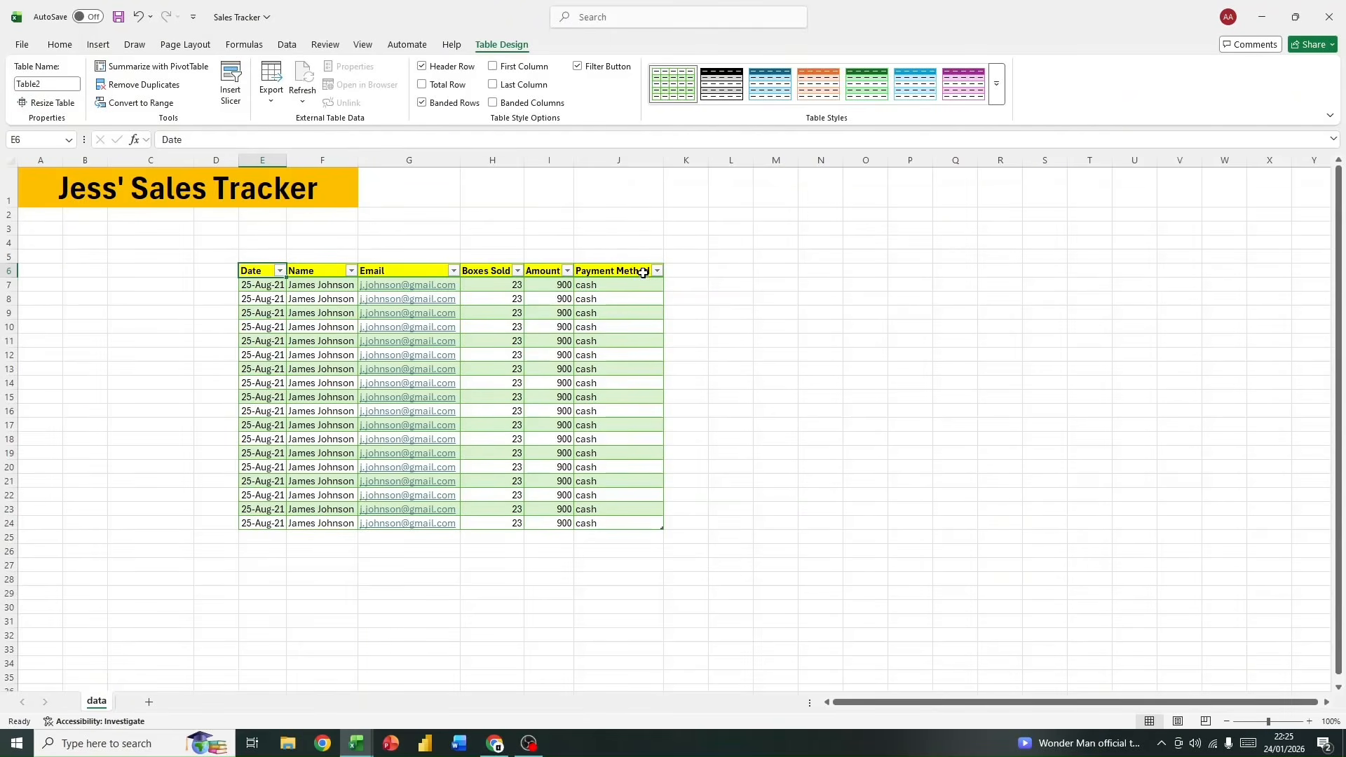
# Step: Format the Amount values in I7:I24 as Currency
pyautogui.moveTo(558, 287); pyautogui.dragTo(545, 524)
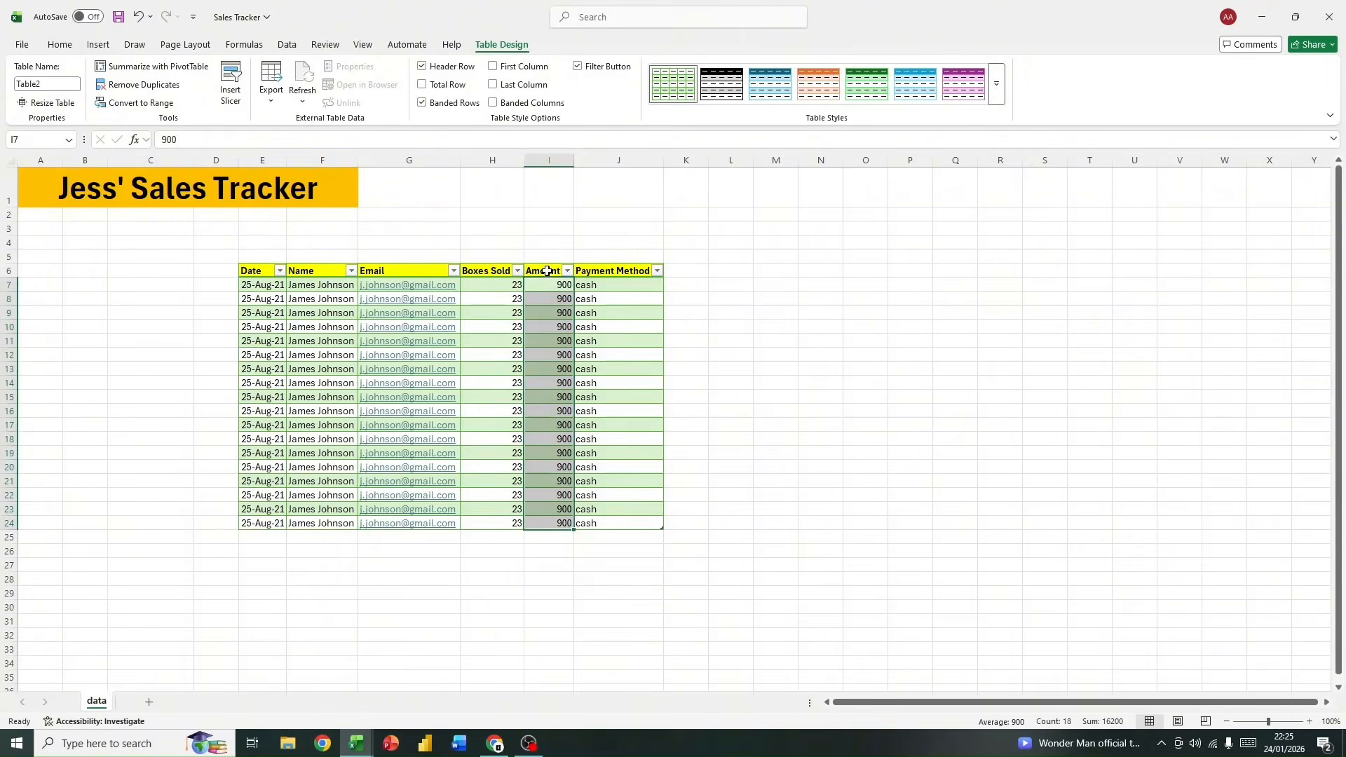
pyautogui.moveTo(558, 288); pyautogui.dragTo(565, 524)
pyautogui.click(60, 45)
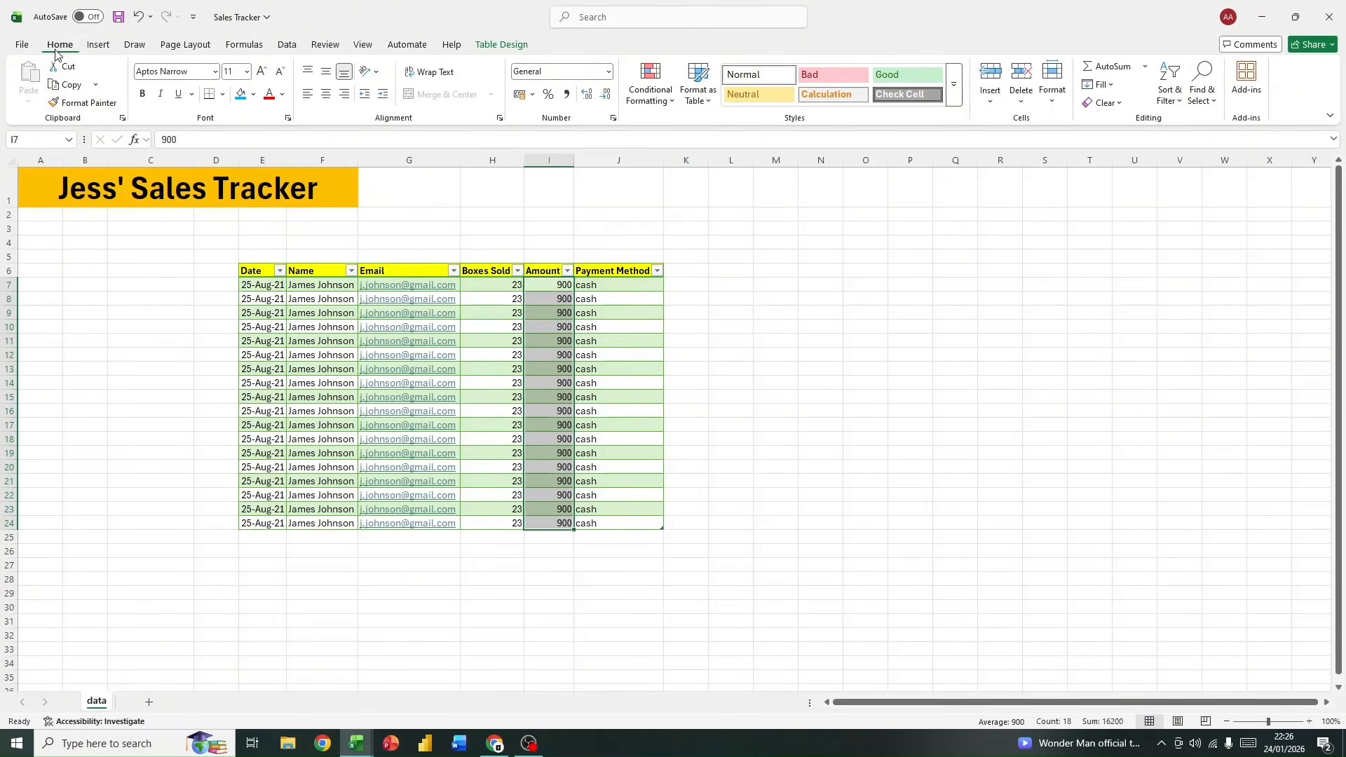
pyautogui.click(608, 72)
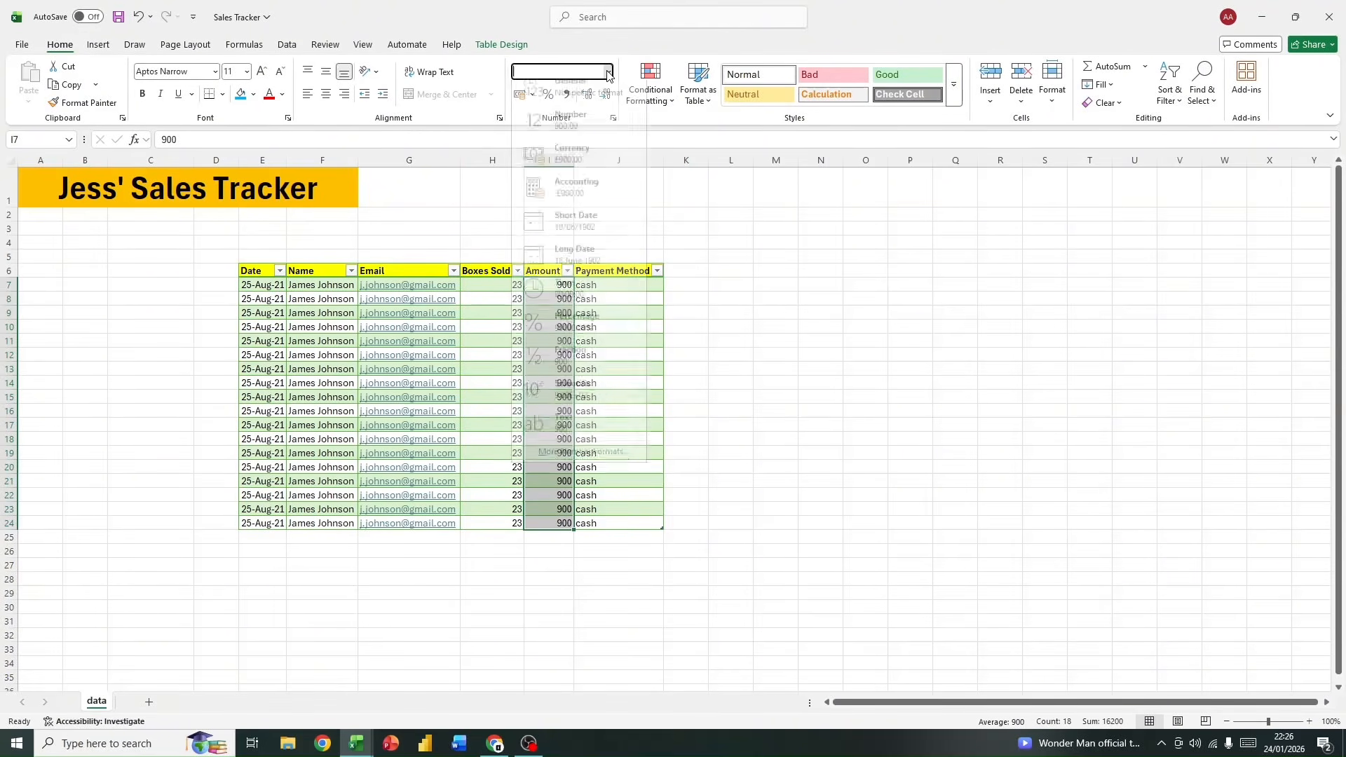
pyautogui.click(589, 165)
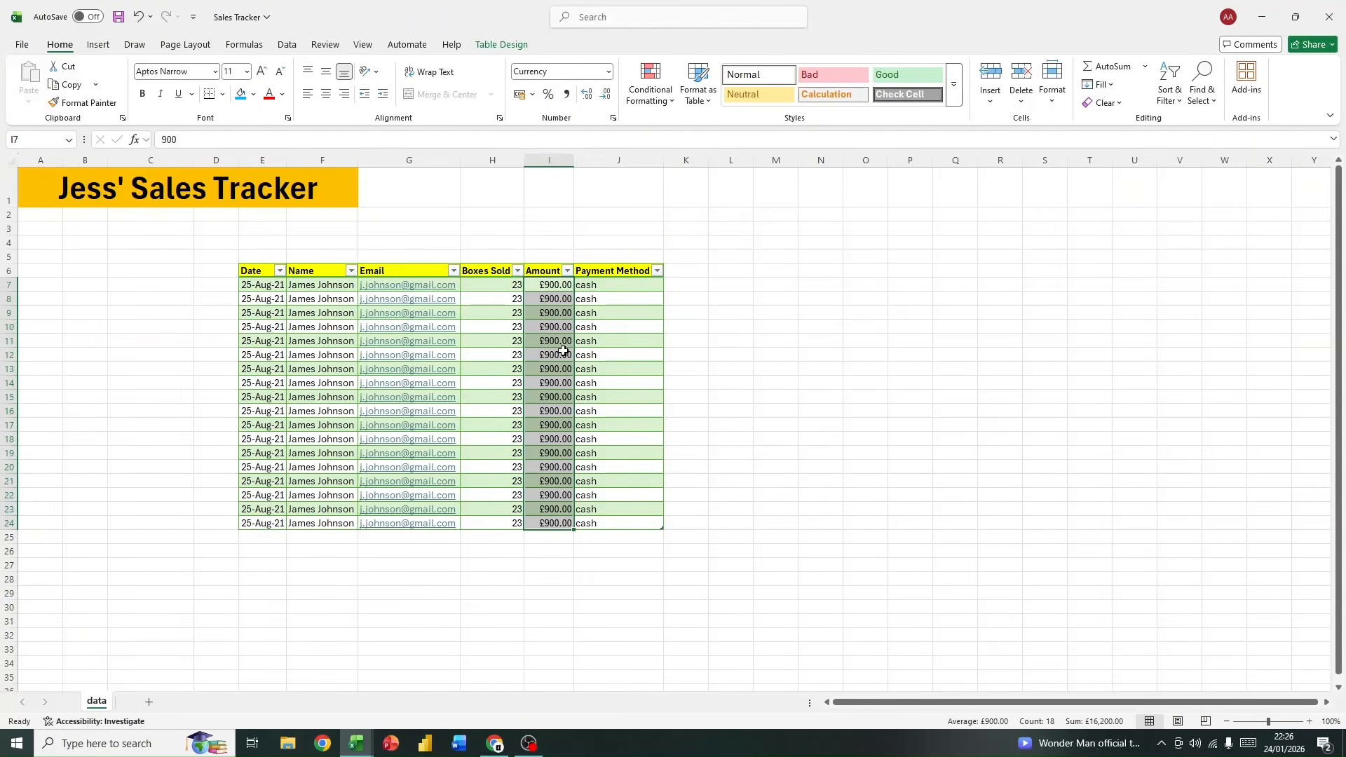
# Step: Try the Currency format on the Boxes Sold values in H7:H24 and undo it
pyautogui.moveTo(486, 288); pyautogui.dragTo(502, 523)
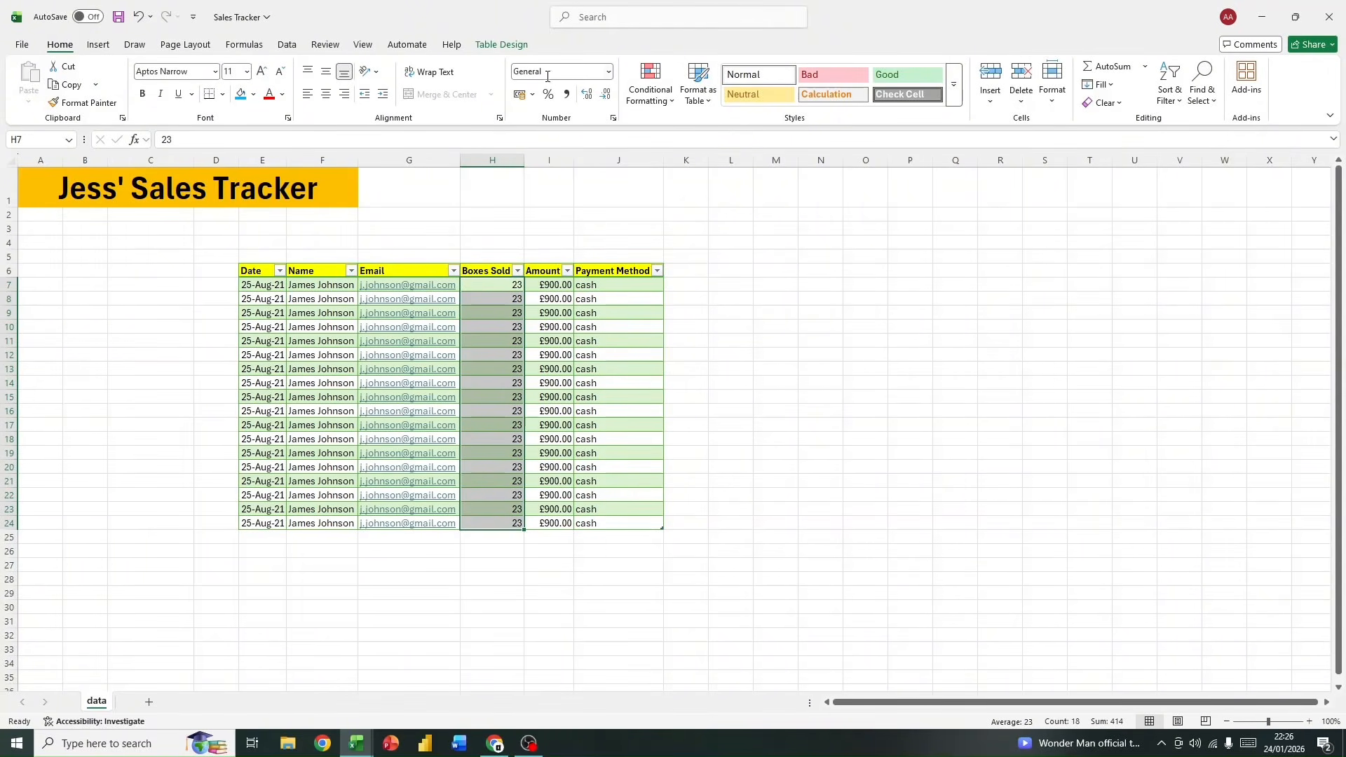
pyautogui.click(611, 75)
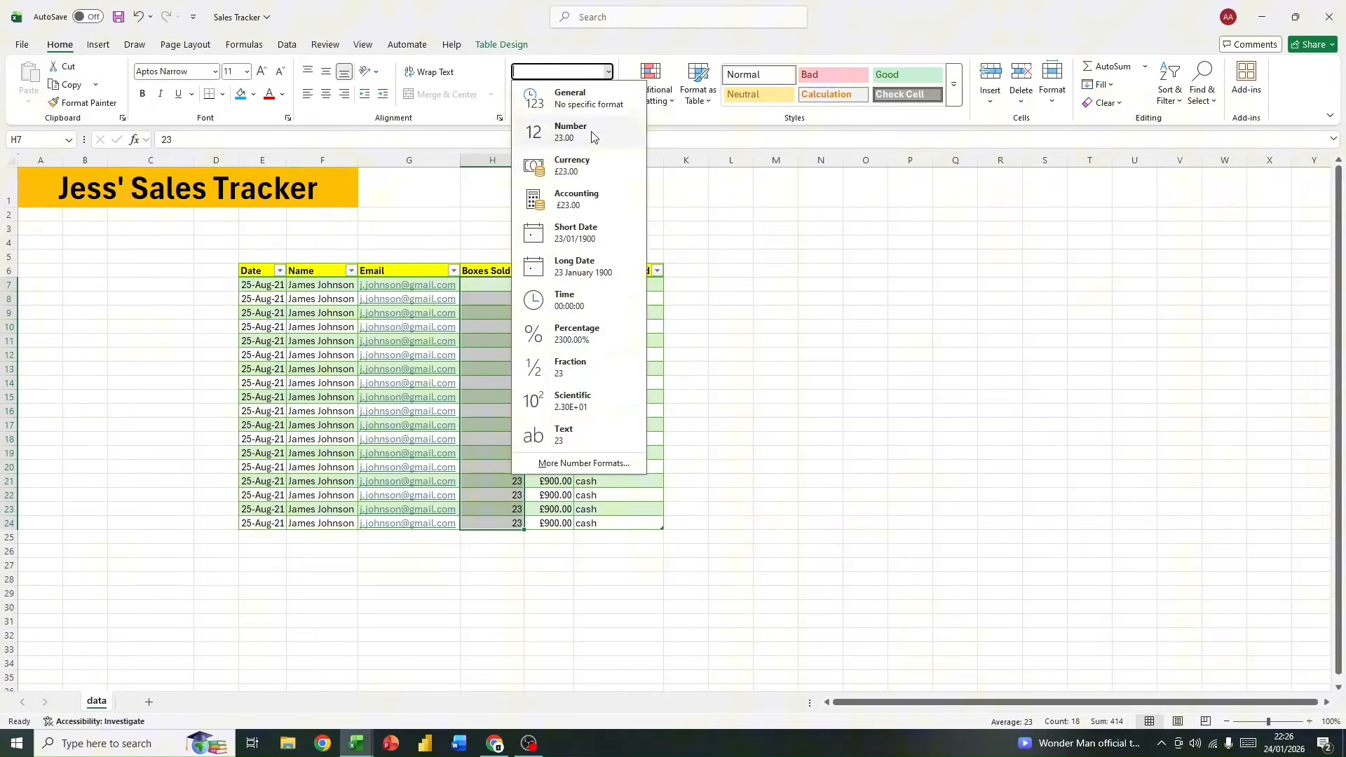
pyautogui.click(586, 170)
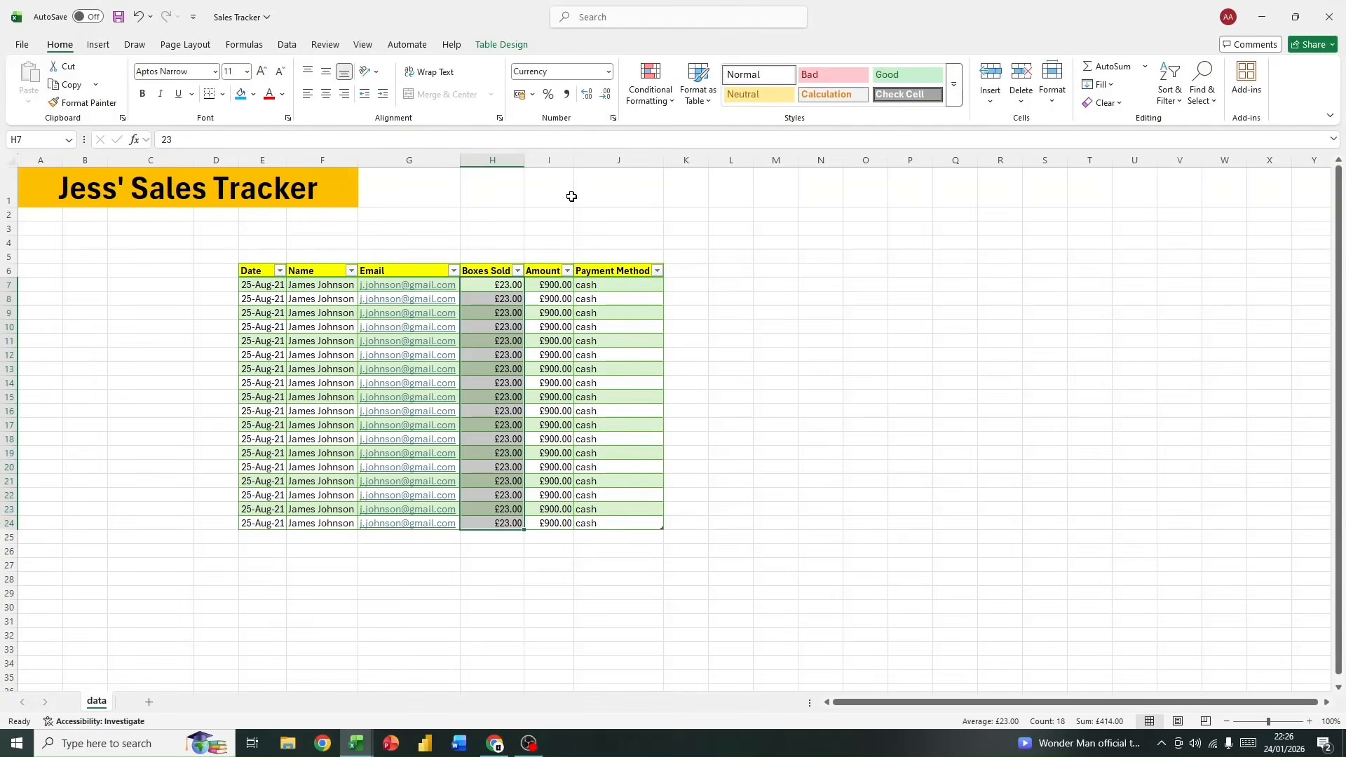
pyautogui.hotkey('ctrl', 'z')
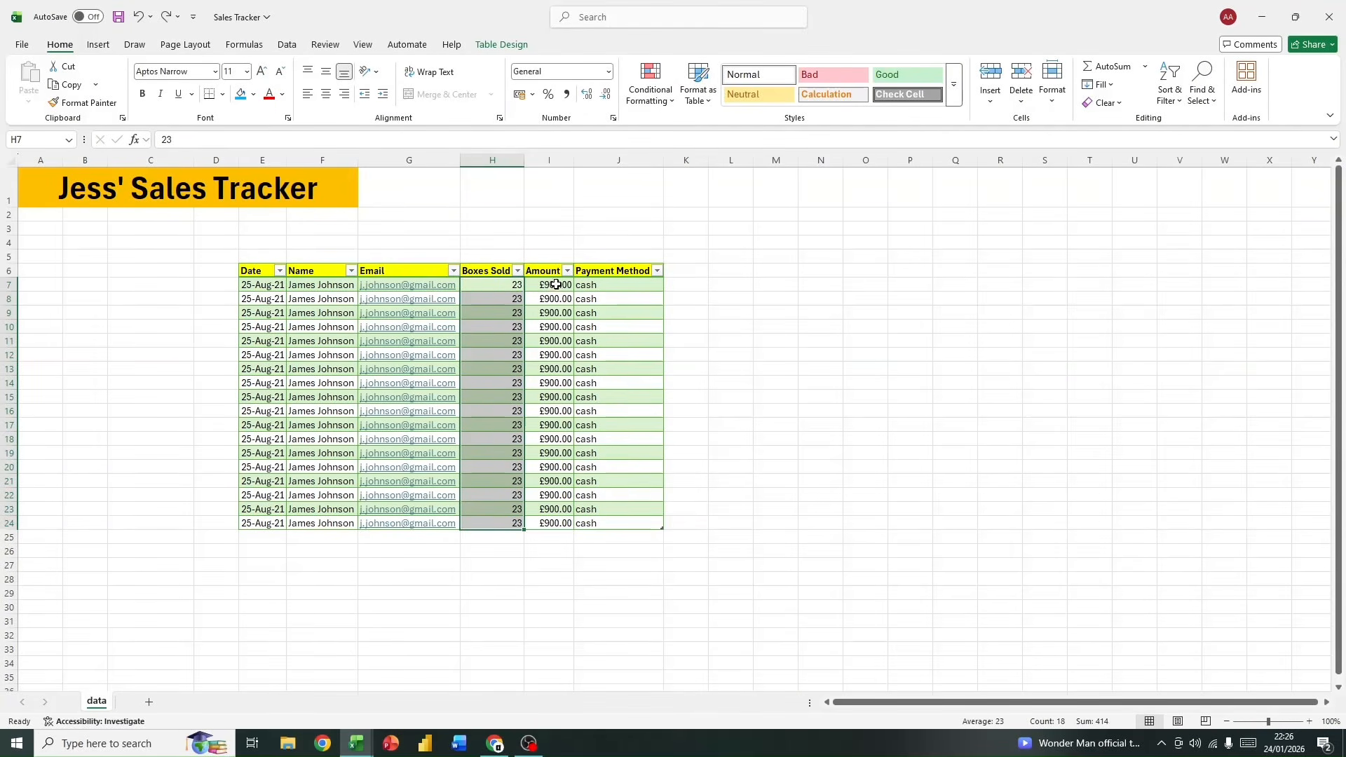
# Step: Adjust the decimal places of the Amount values in I7:I24, ending with whole pounds and no decimals
pyautogui.moveTo(553, 284); pyautogui.dragTo(551, 523)
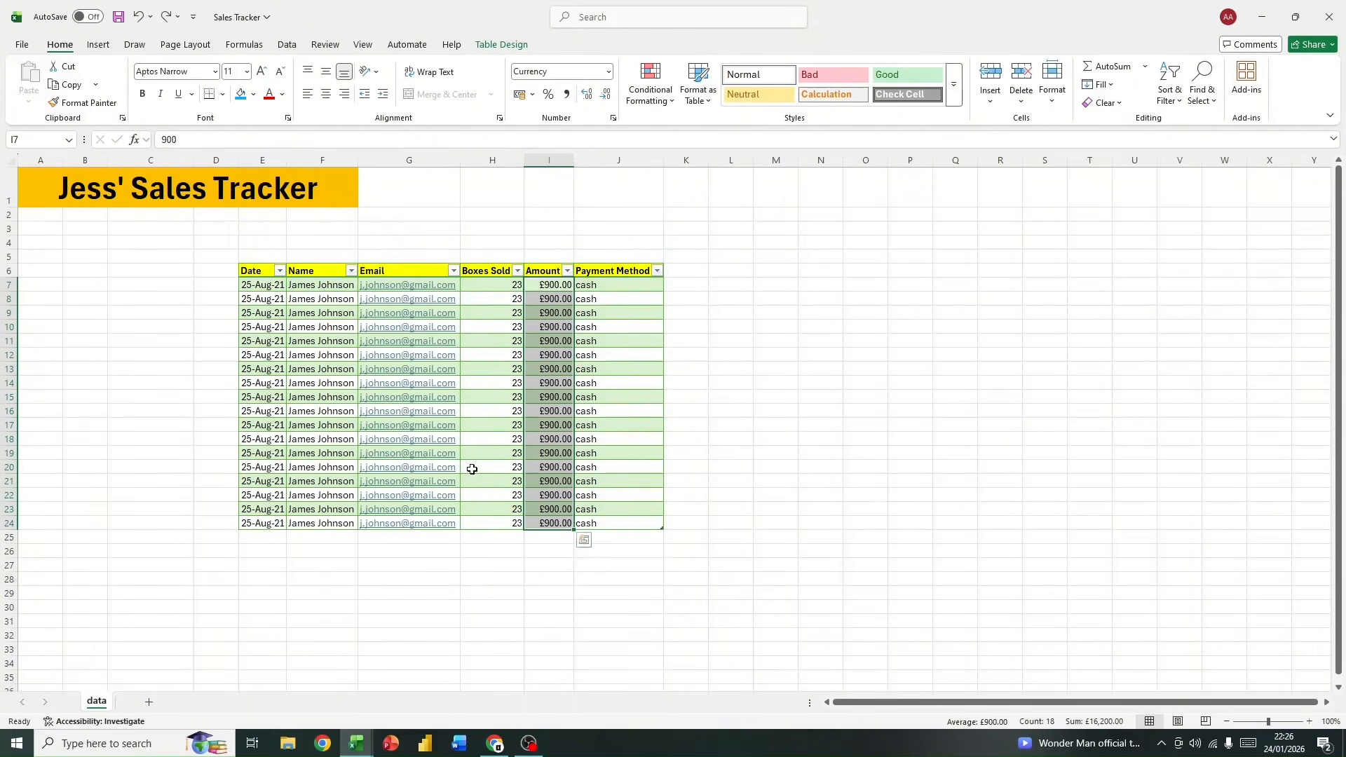
pyautogui.click(605, 98)
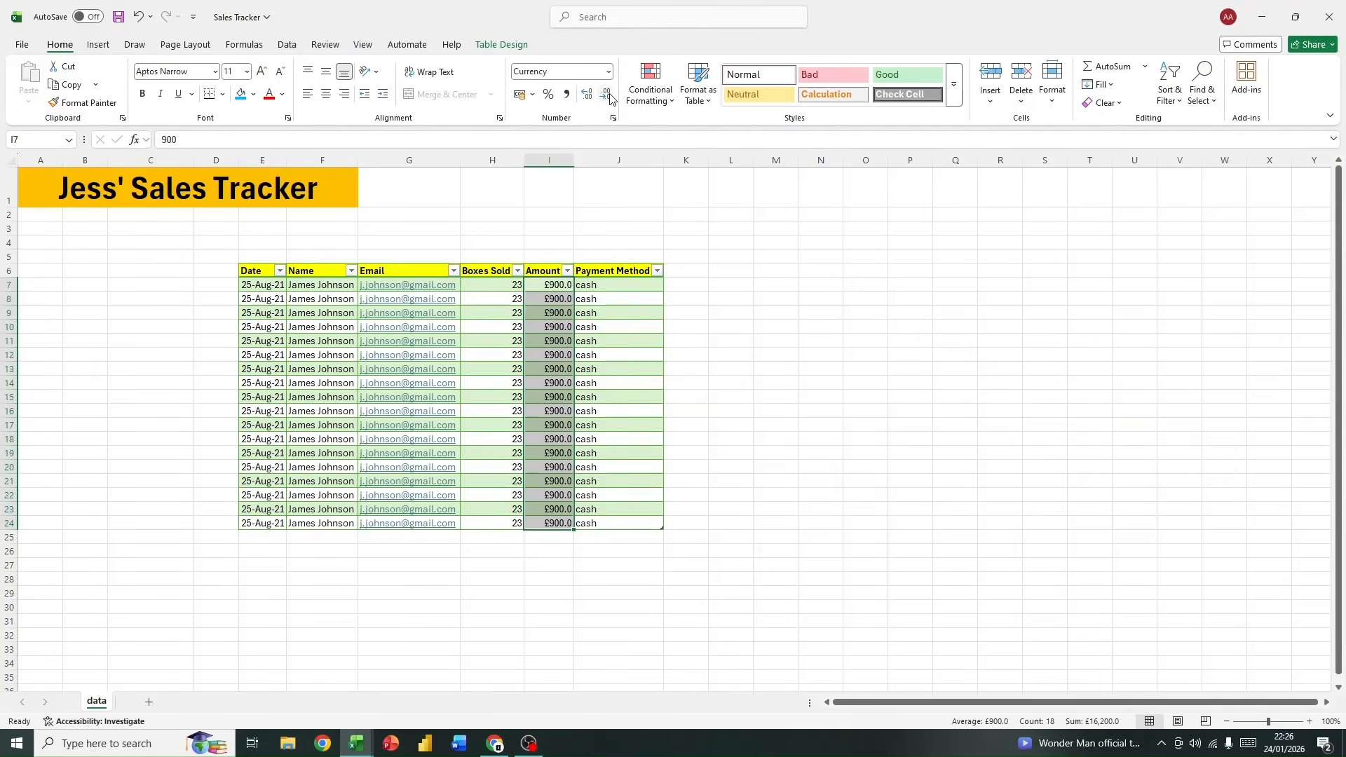
pyautogui.click(609, 97)
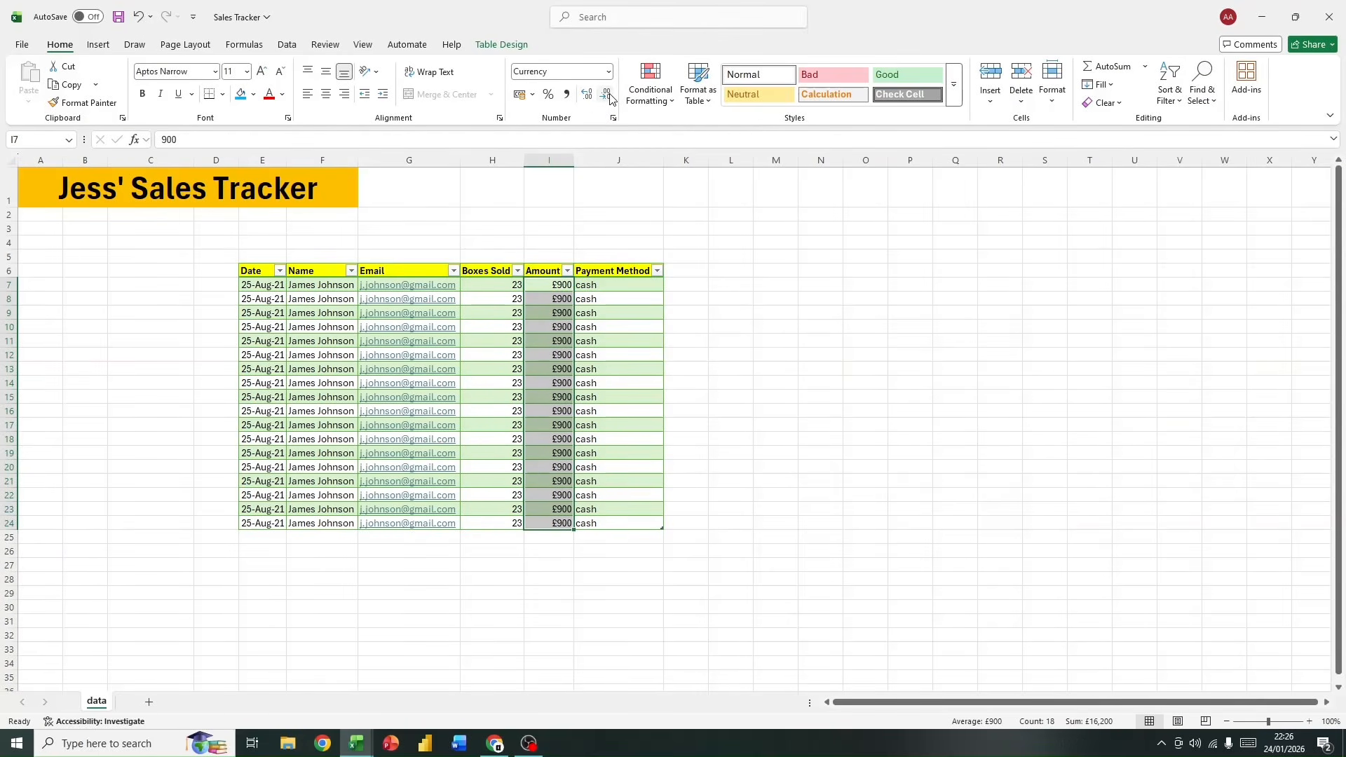
pyautogui.click(585, 97)
pyautogui.click(586, 96)
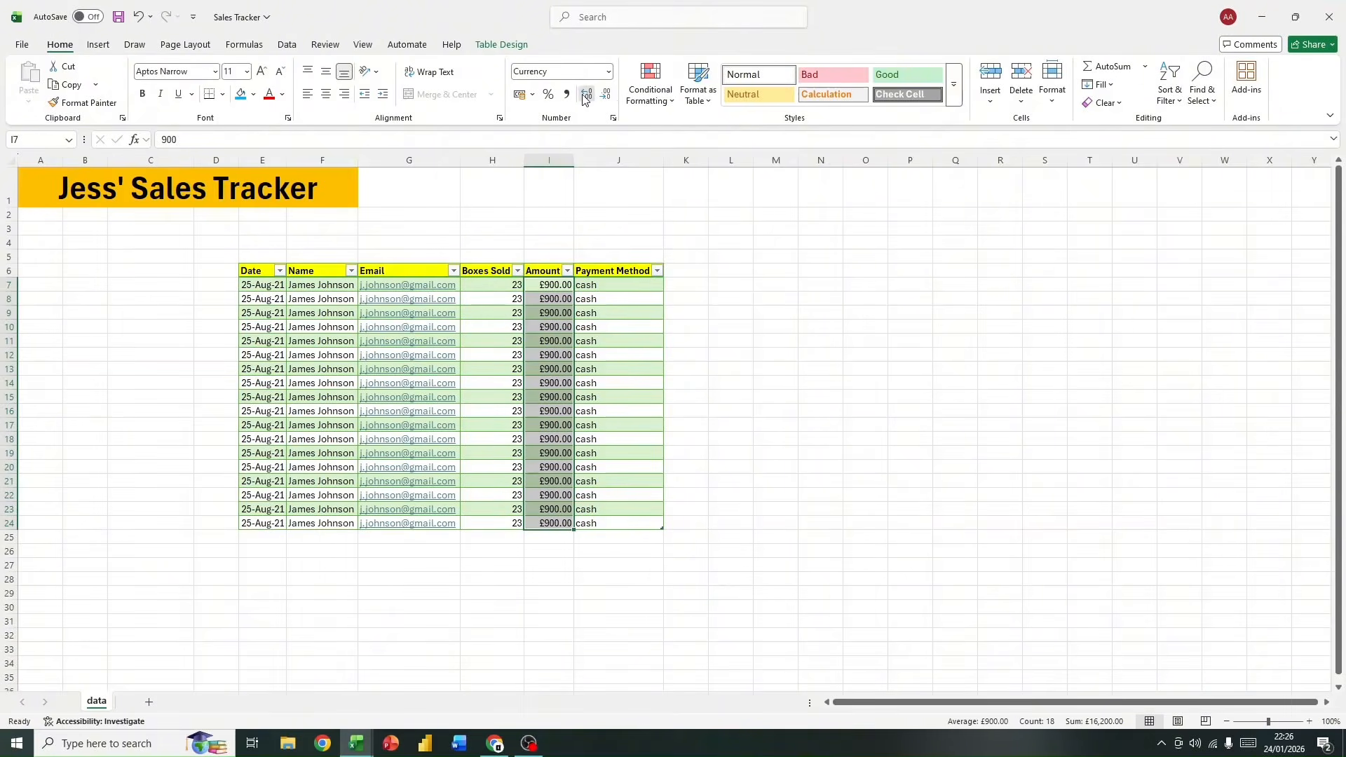
pyautogui.click(585, 97)
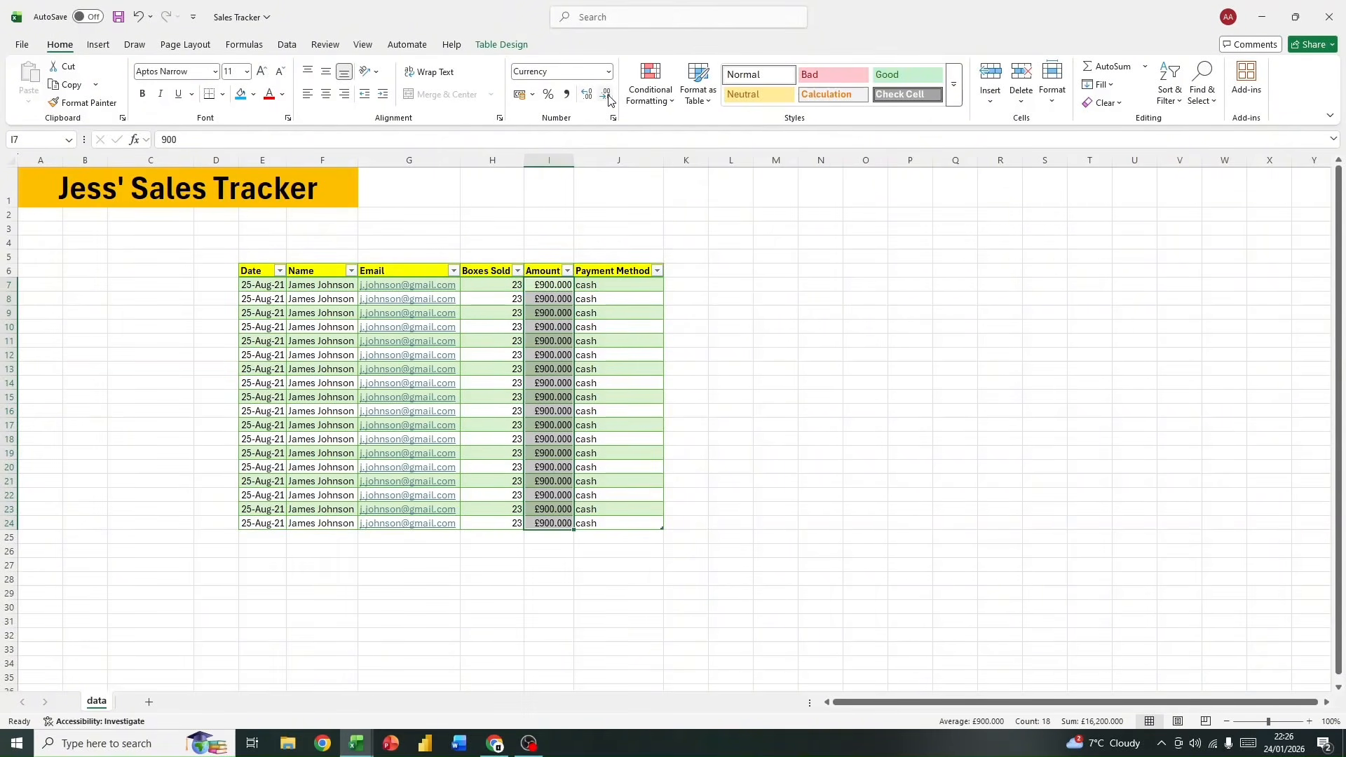
pyautogui.click(604, 98)
pyautogui.click(604, 98)
pyautogui.click(604, 97)
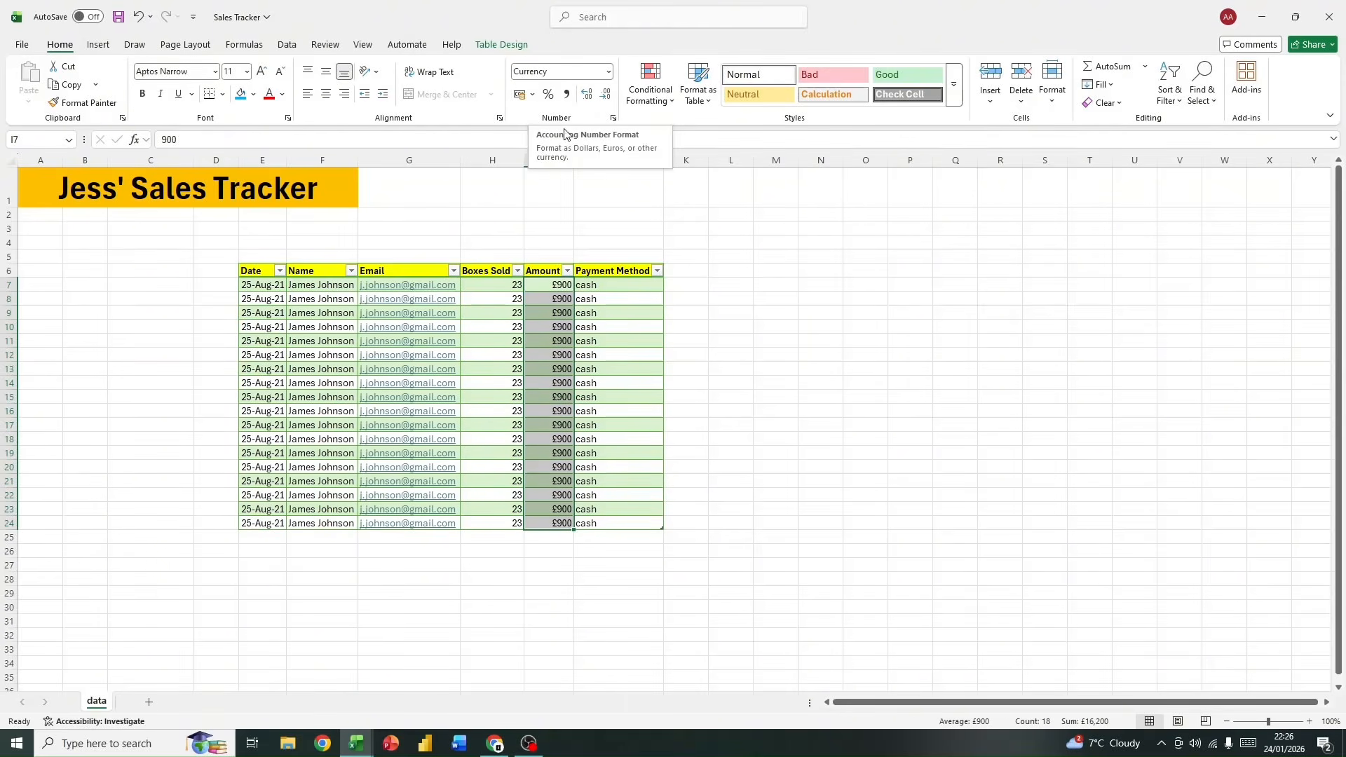
pyautogui.moveTo(714, 482); pyautogui.dragTo(713, 489)
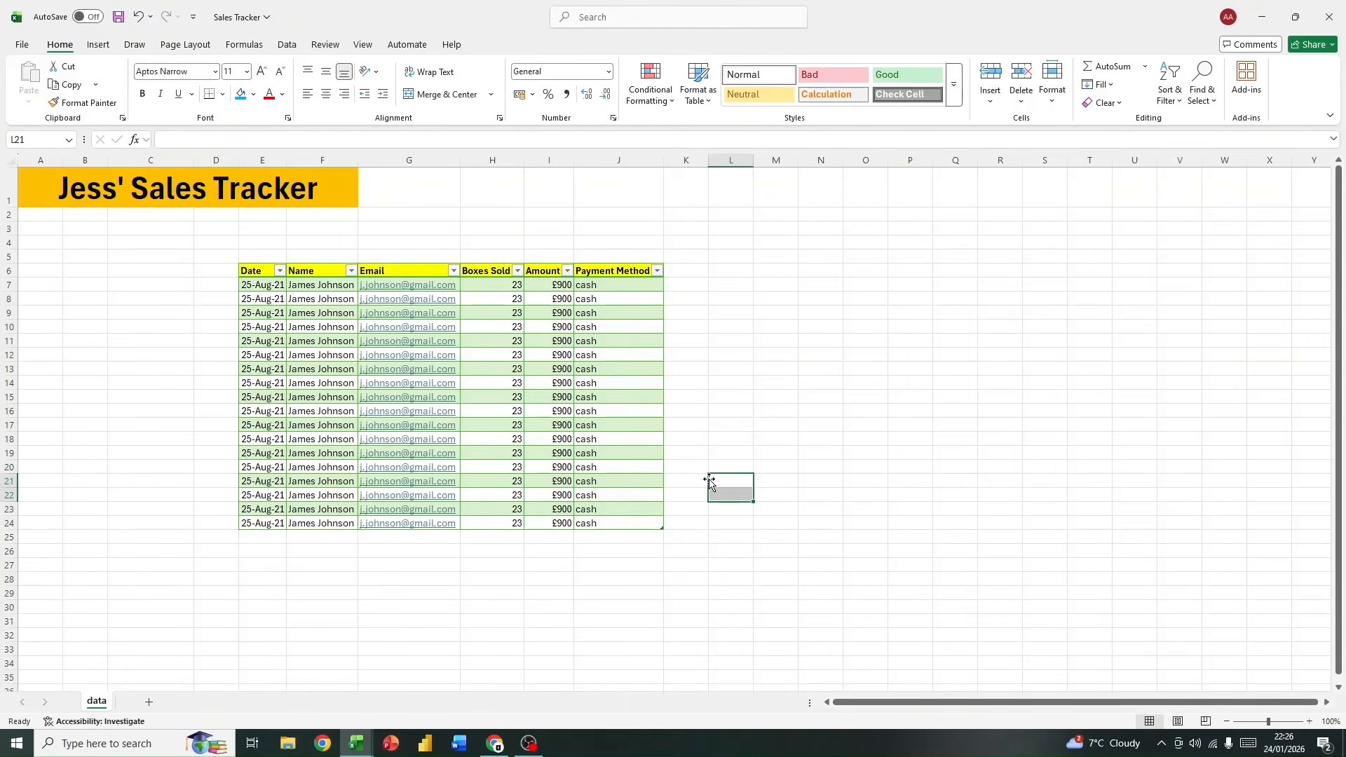
pyautogui.moveTo(251, 534); pyautogui.dragTo(628, 633)
pyautogui.scroll(-1, 626, 637)
pyautogui.scroll(1, 626, 634)
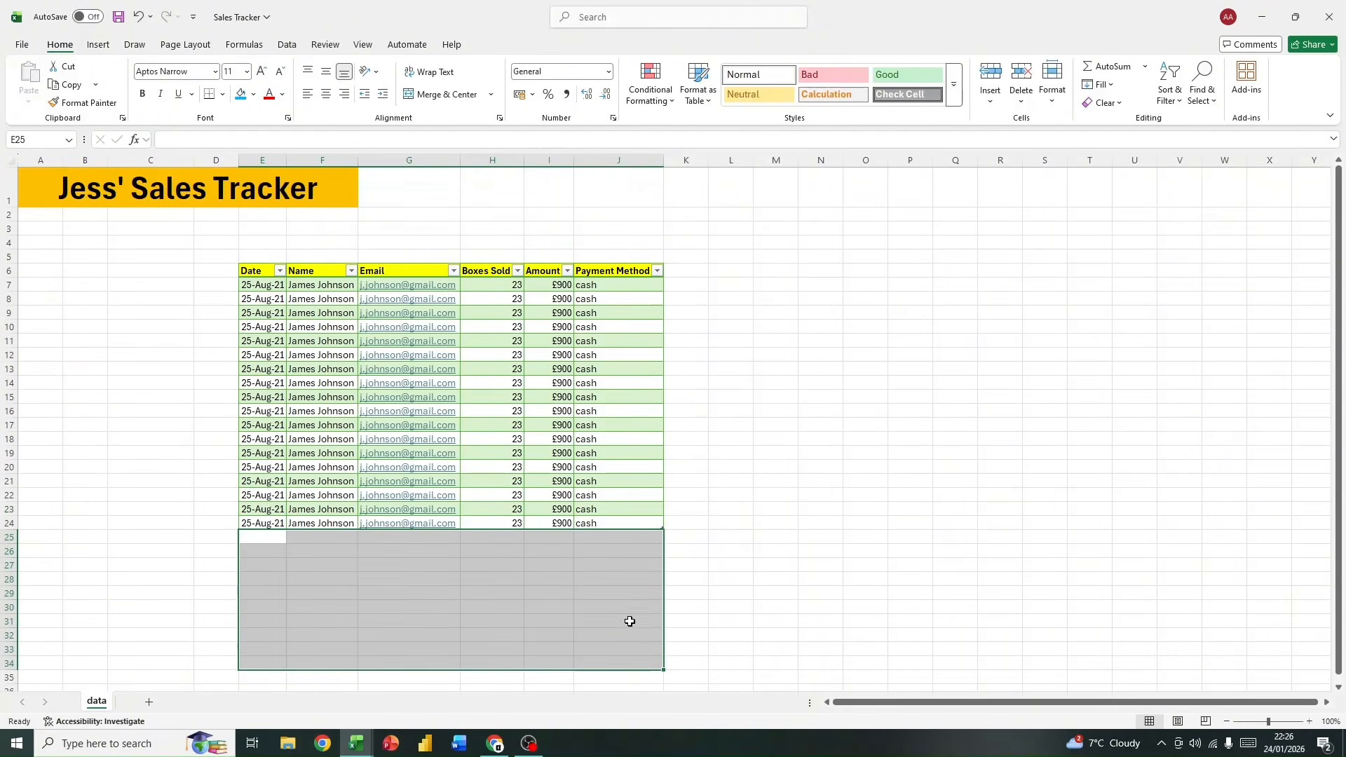
pyautogui.click(831, 482)
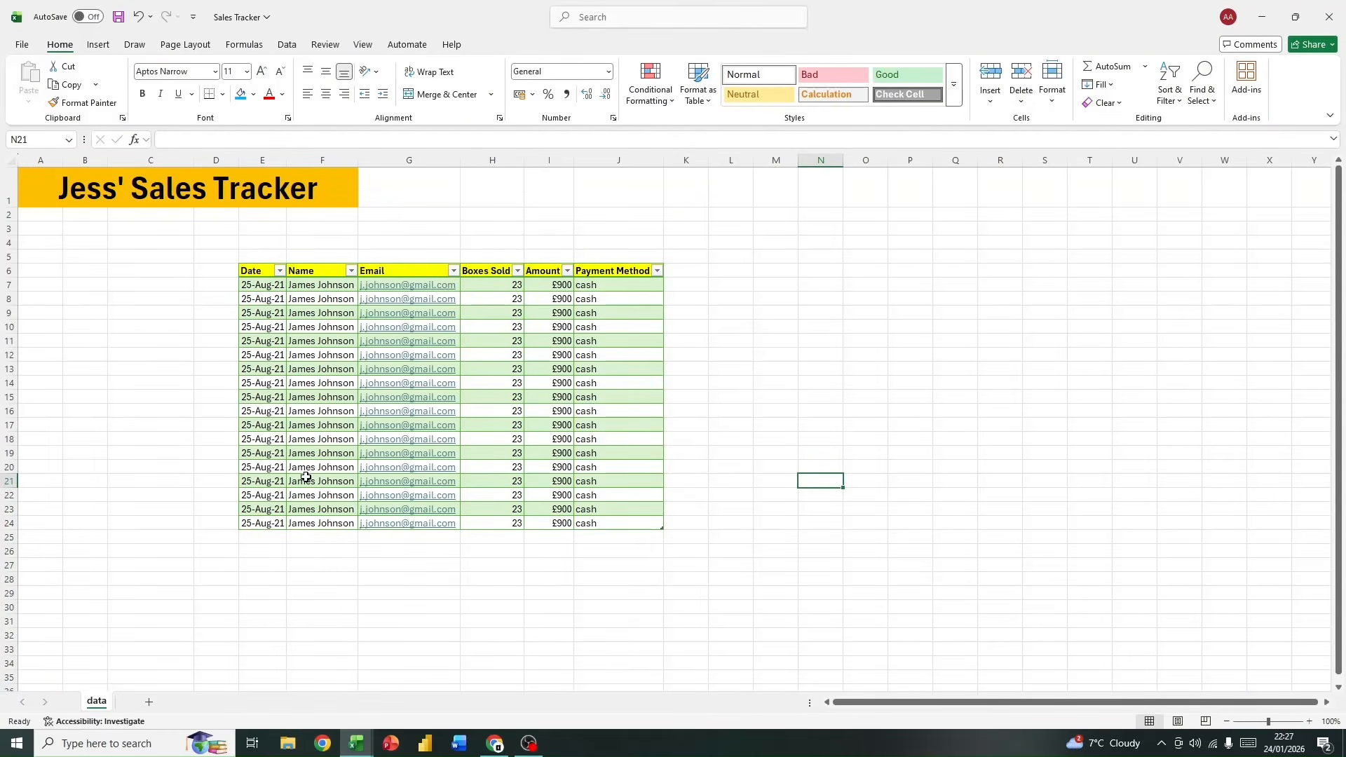
# Step: Examine the sort and filter options offered for the Date column of the table
pyautogui.moveTo(252, 271); pyautogui.dragTo(655, 271)
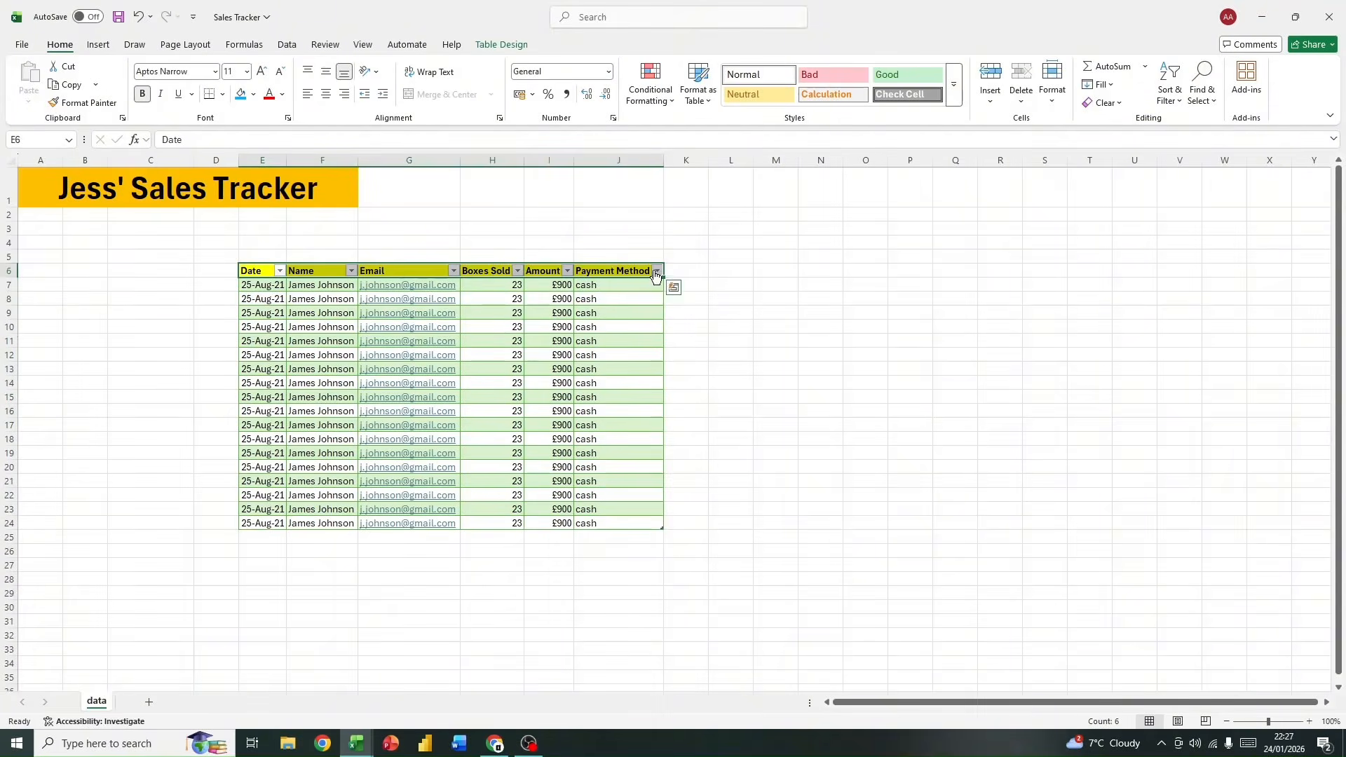
pyautogui.click(279, 271)
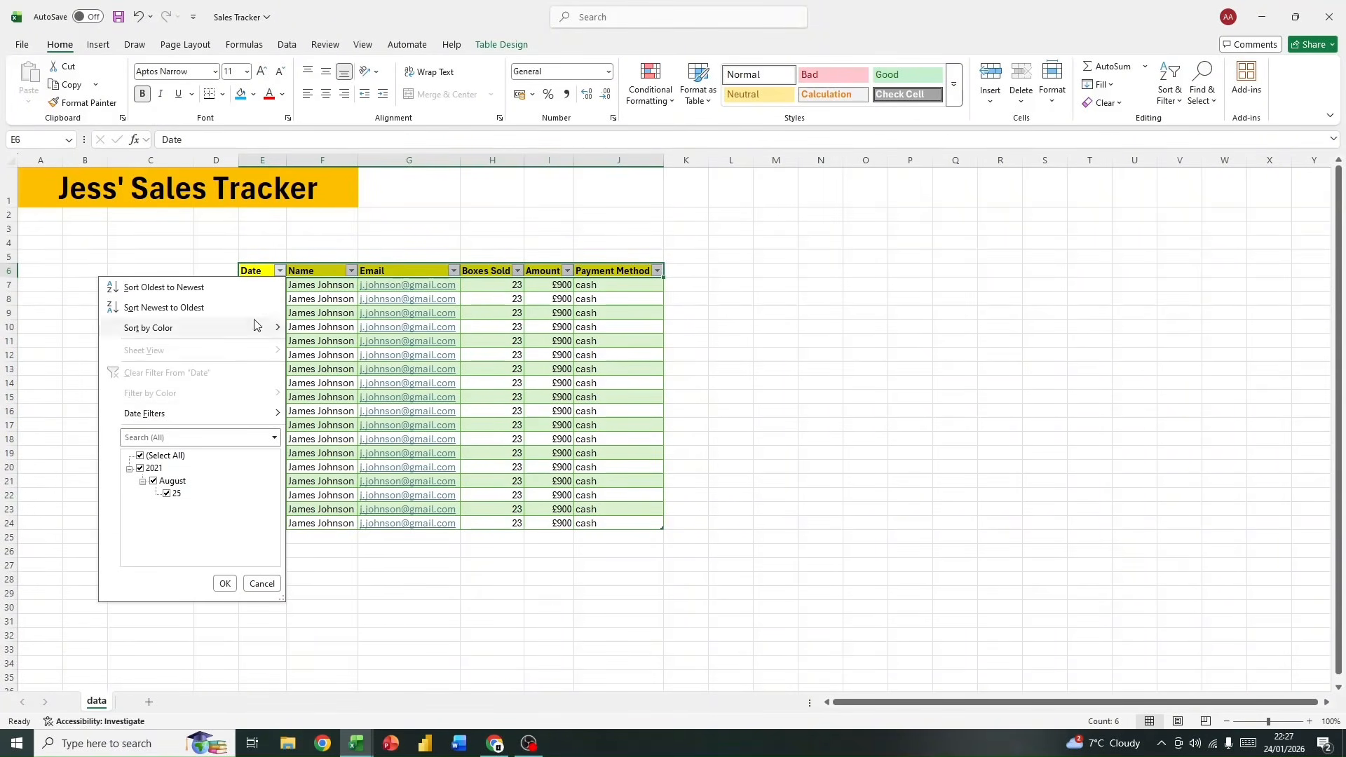
pyautogui.click(336, 590)
pyautogui.click(279, 271)
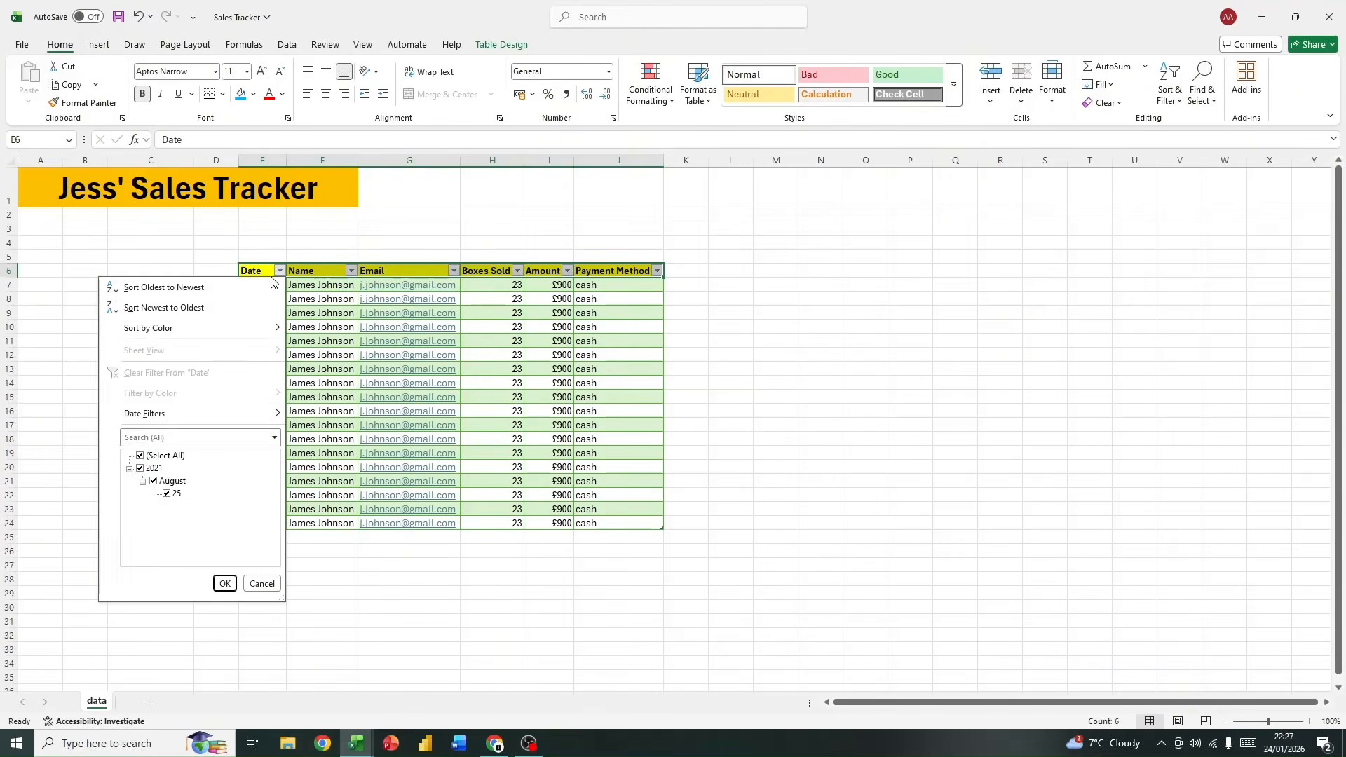
pyautogui.click(384, 577)
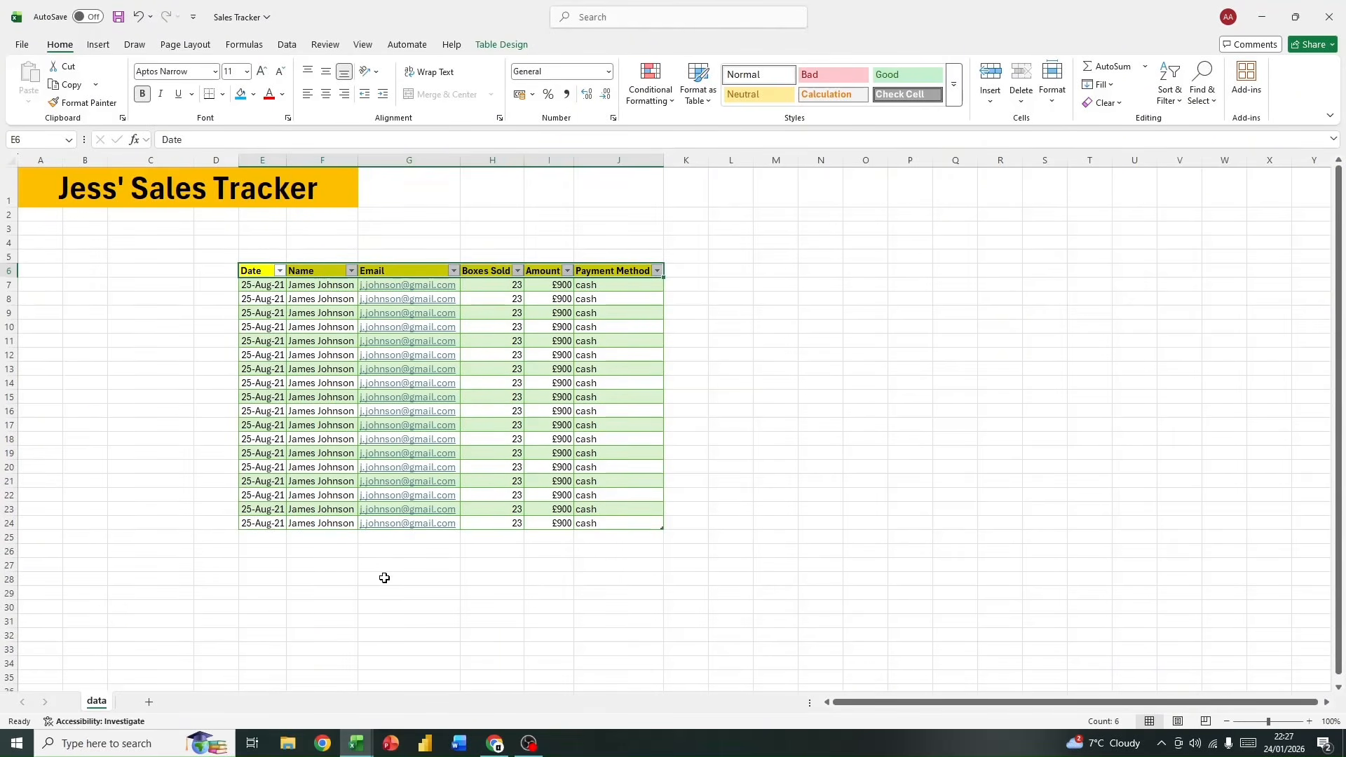
# Step: Turn filtering off for the table headers in E6:J6 and turn it back on
pyautogui.click(260, 287)
pyautogui.click(253, 263)
pyautogui.moveTo(251, 267); pyautogui.dragTo(637, 269)
pyautogui.click(1174, 102)
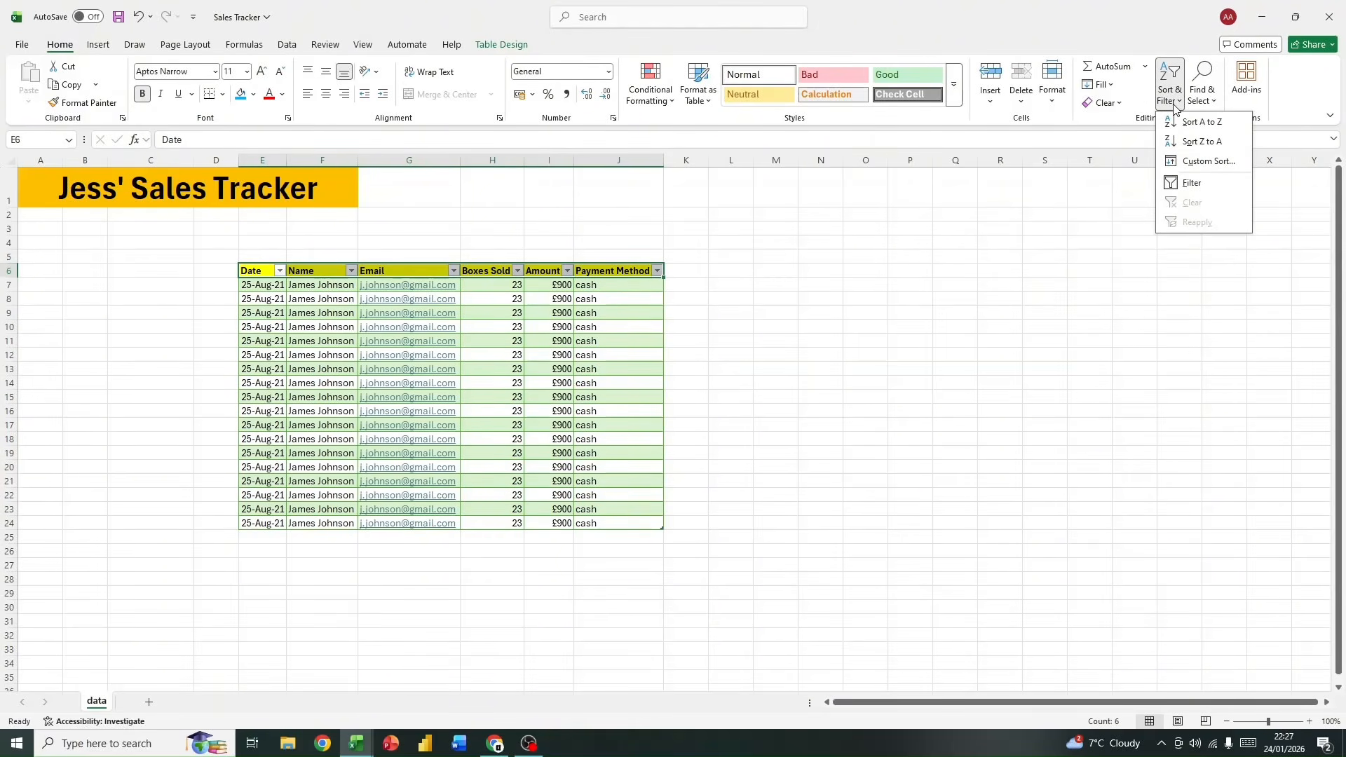
pyautogui.click(1192, 183)
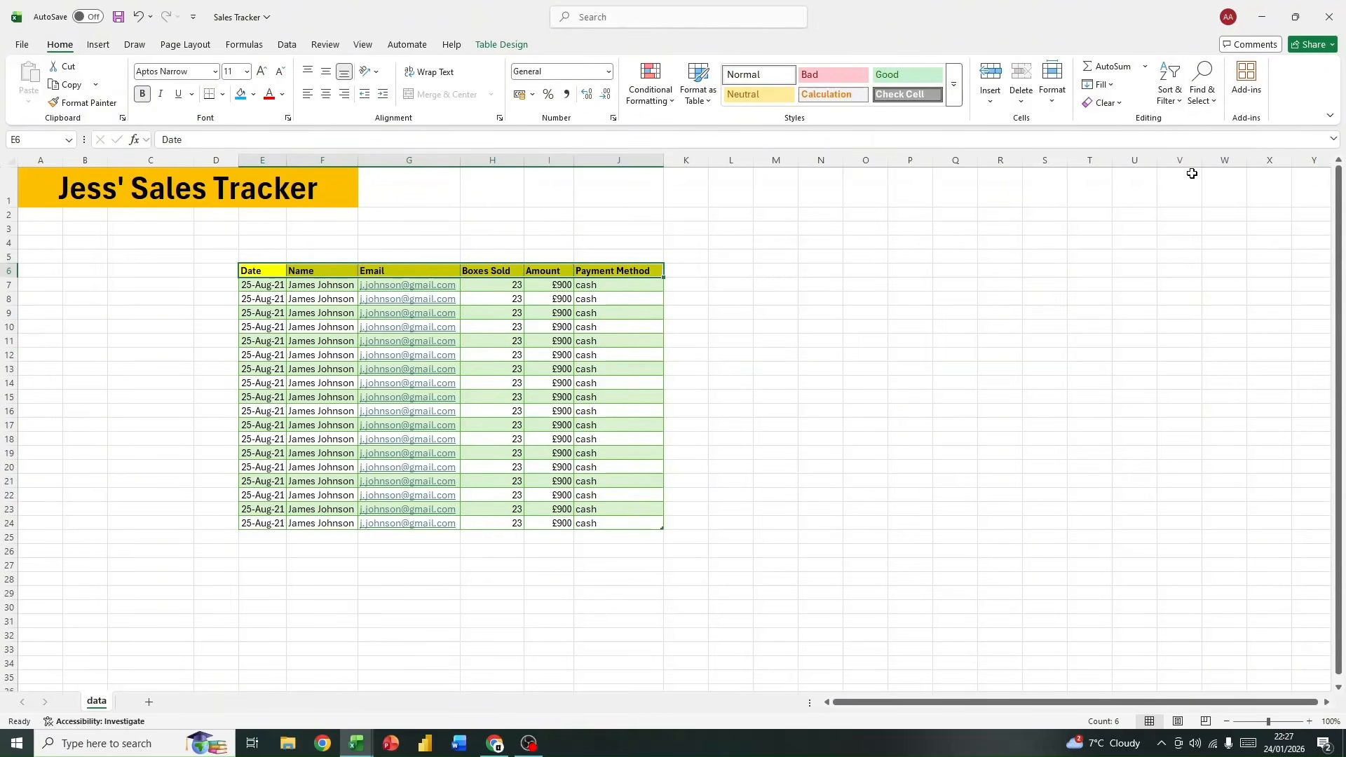
pyautogui.click(1160, 102)
pyautogui.click(1189, 183)
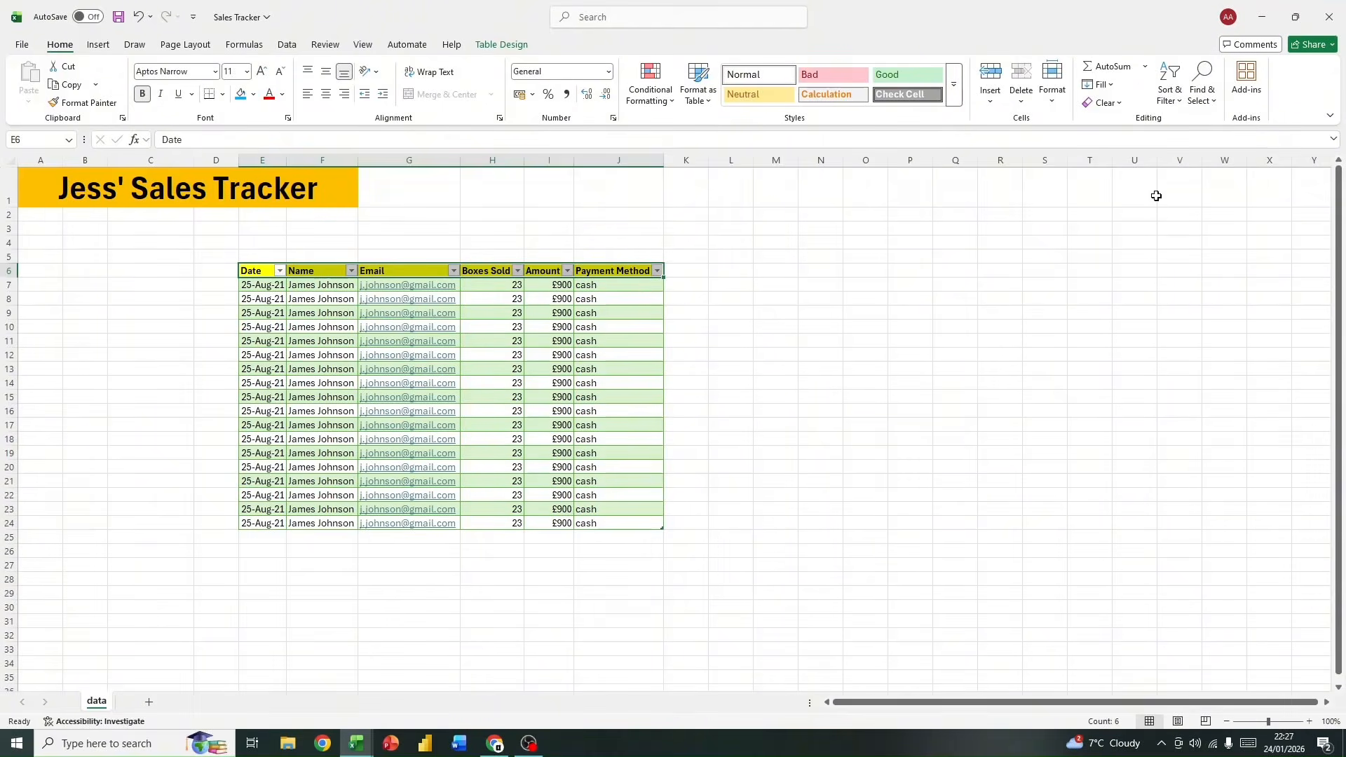
# Step: Sort the table by the Name column from A to Z
pyautogui.click(273, 313)
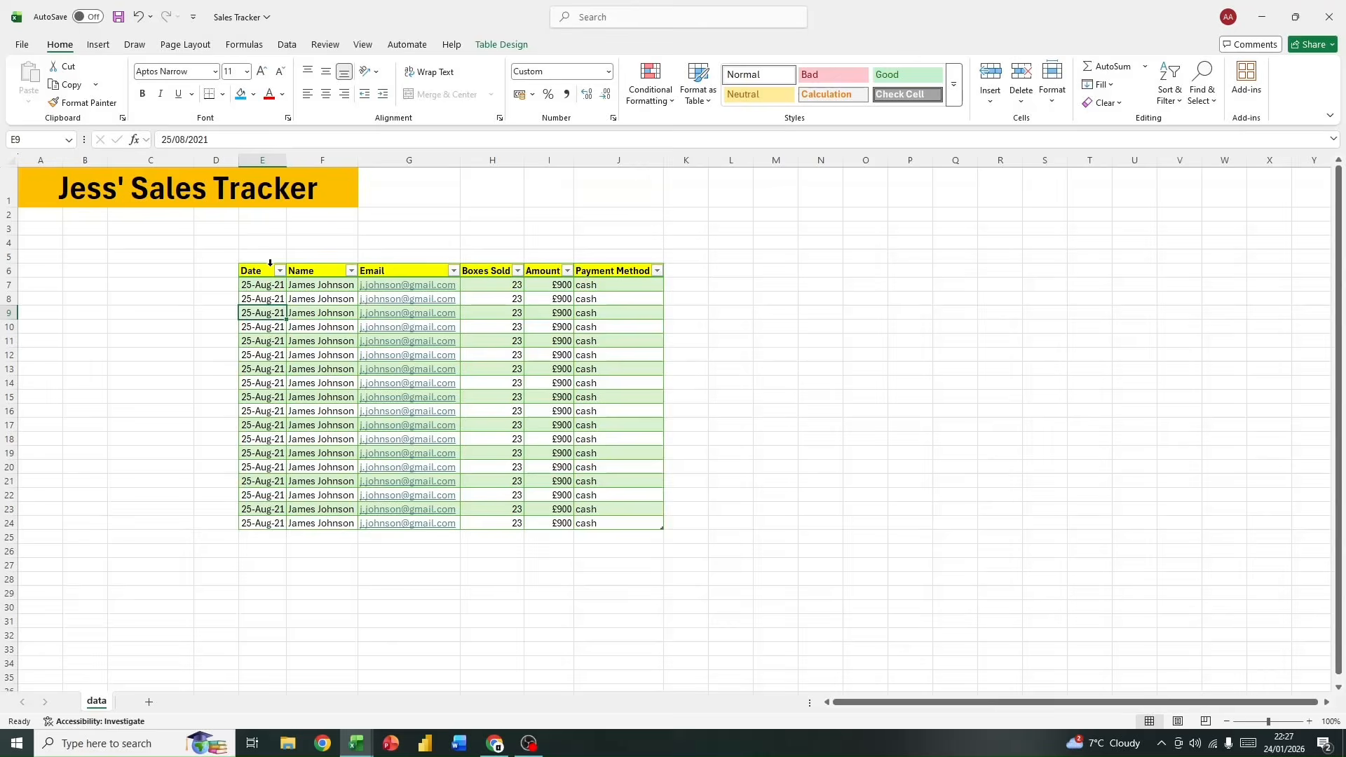
pyautogui.click(351, 271)
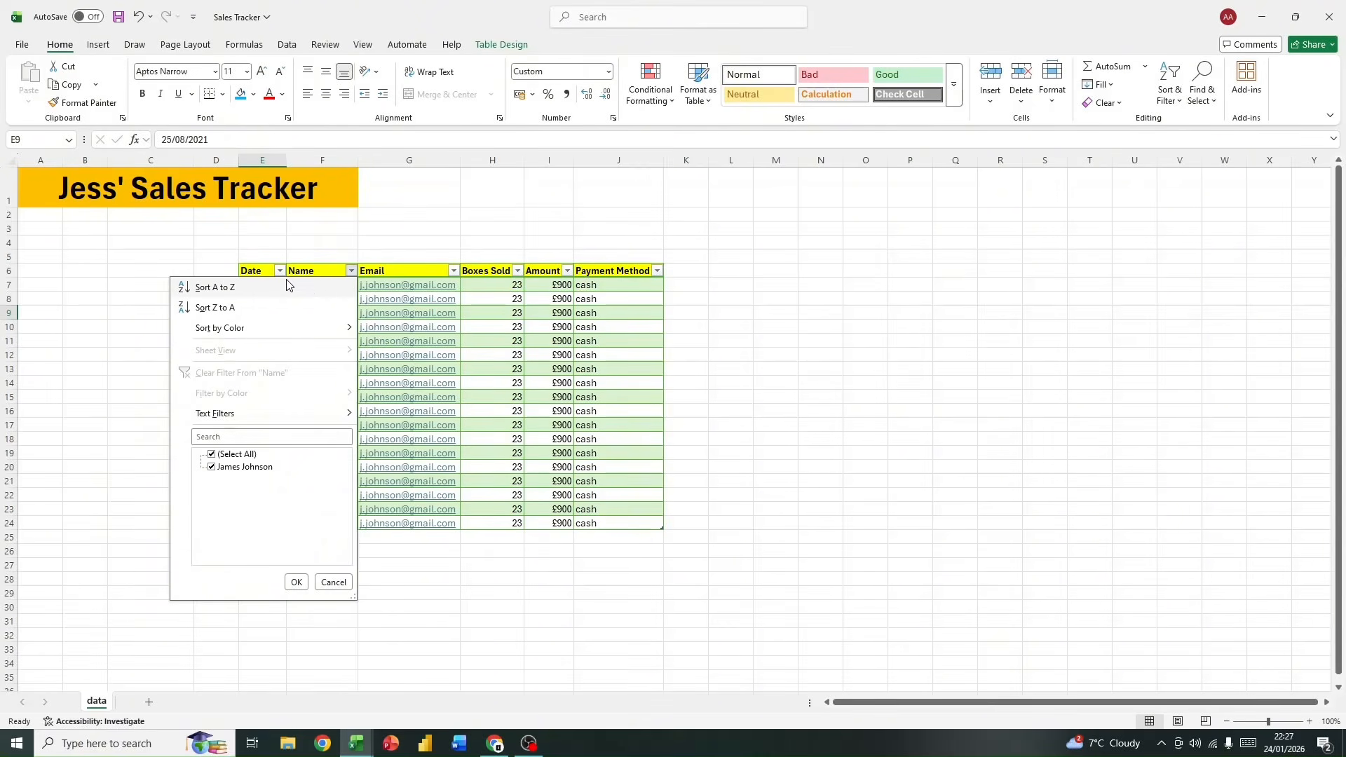
pyautogui.click(323, 291)
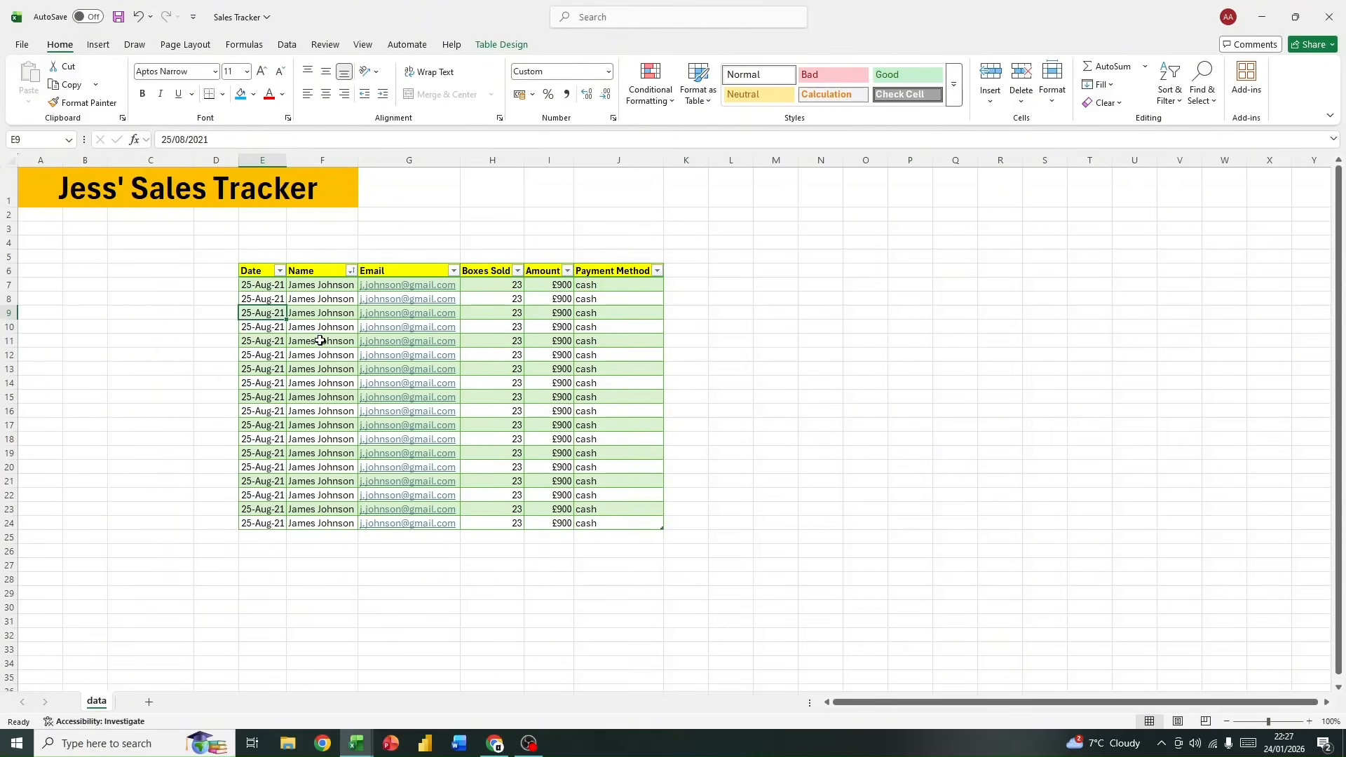
# Step: Replace the customer name in F11 with a different customer's name
pyautogui.moveTo(321, 341); pyautogui.dragTo(312, 520)
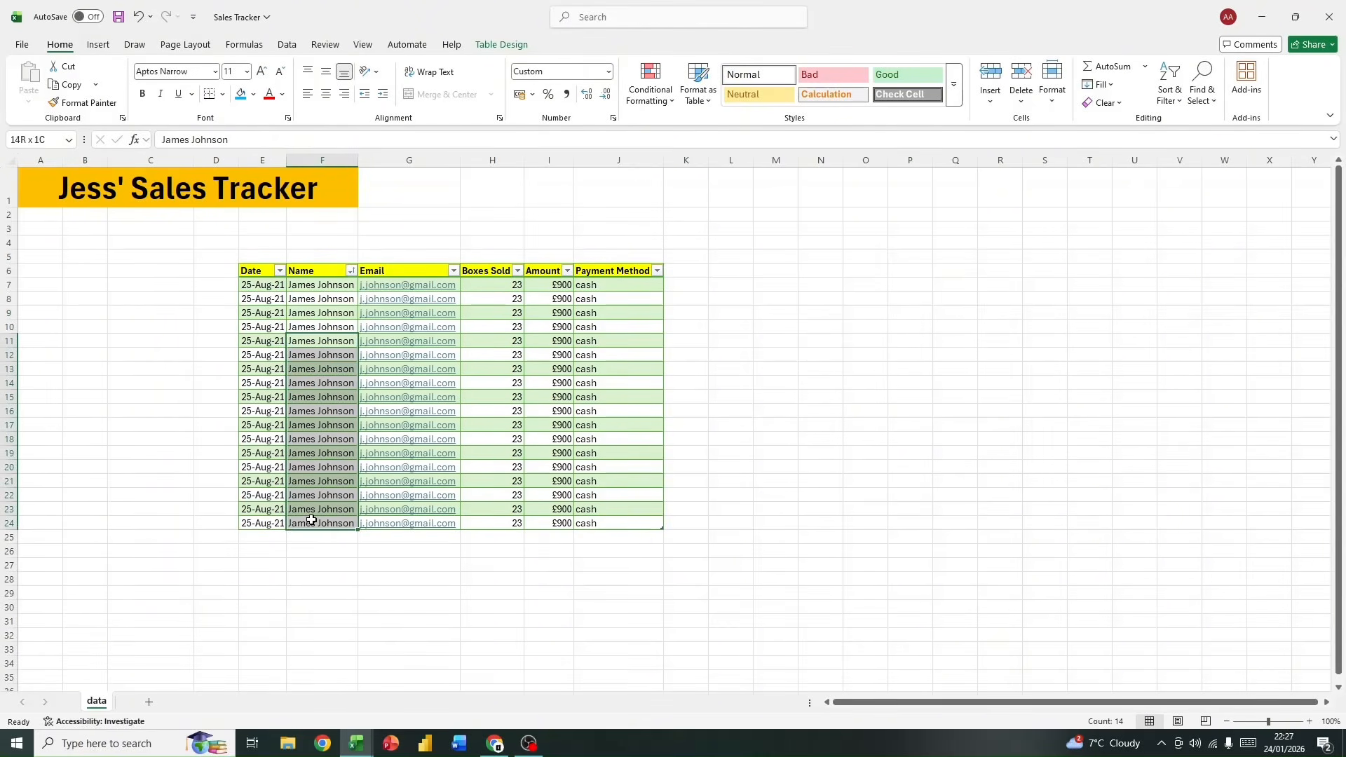
pyautogui.click(315, 344)
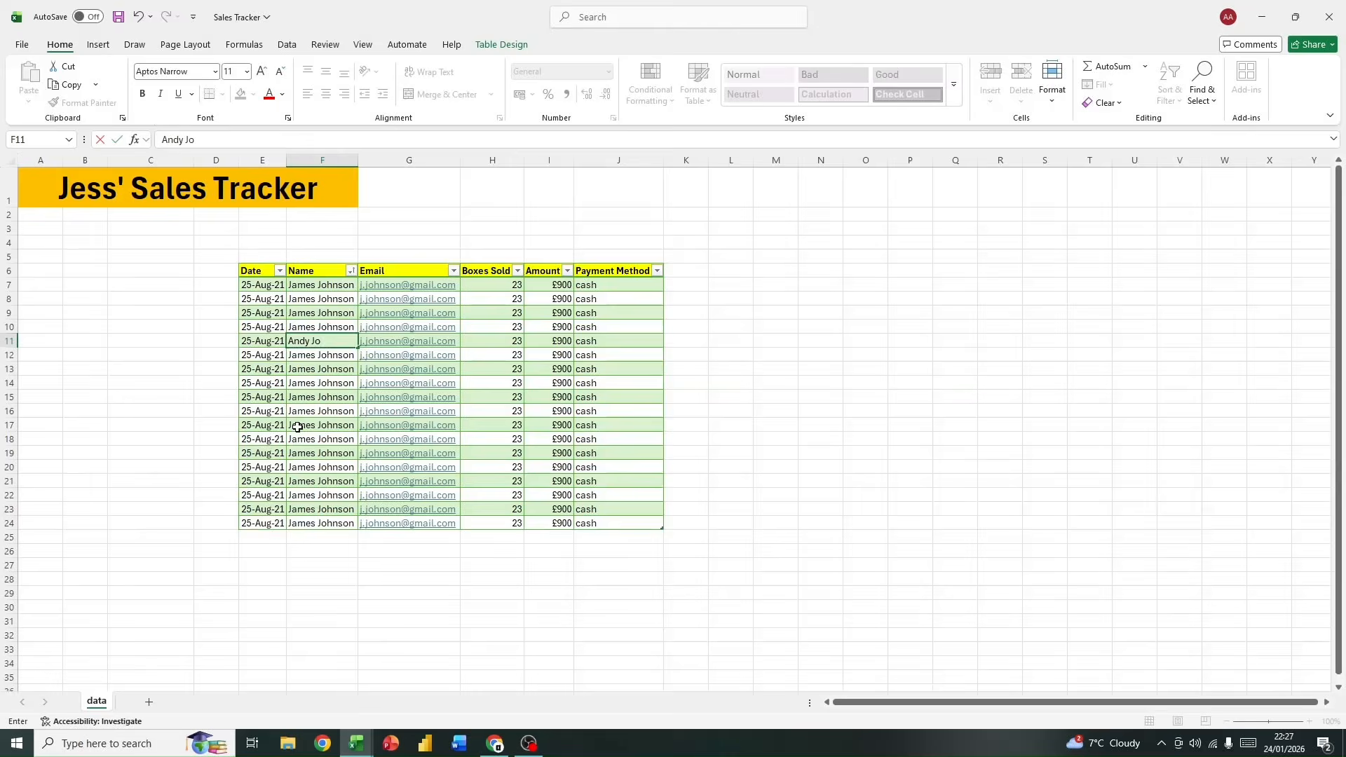
pyautogui.click(297, 427)
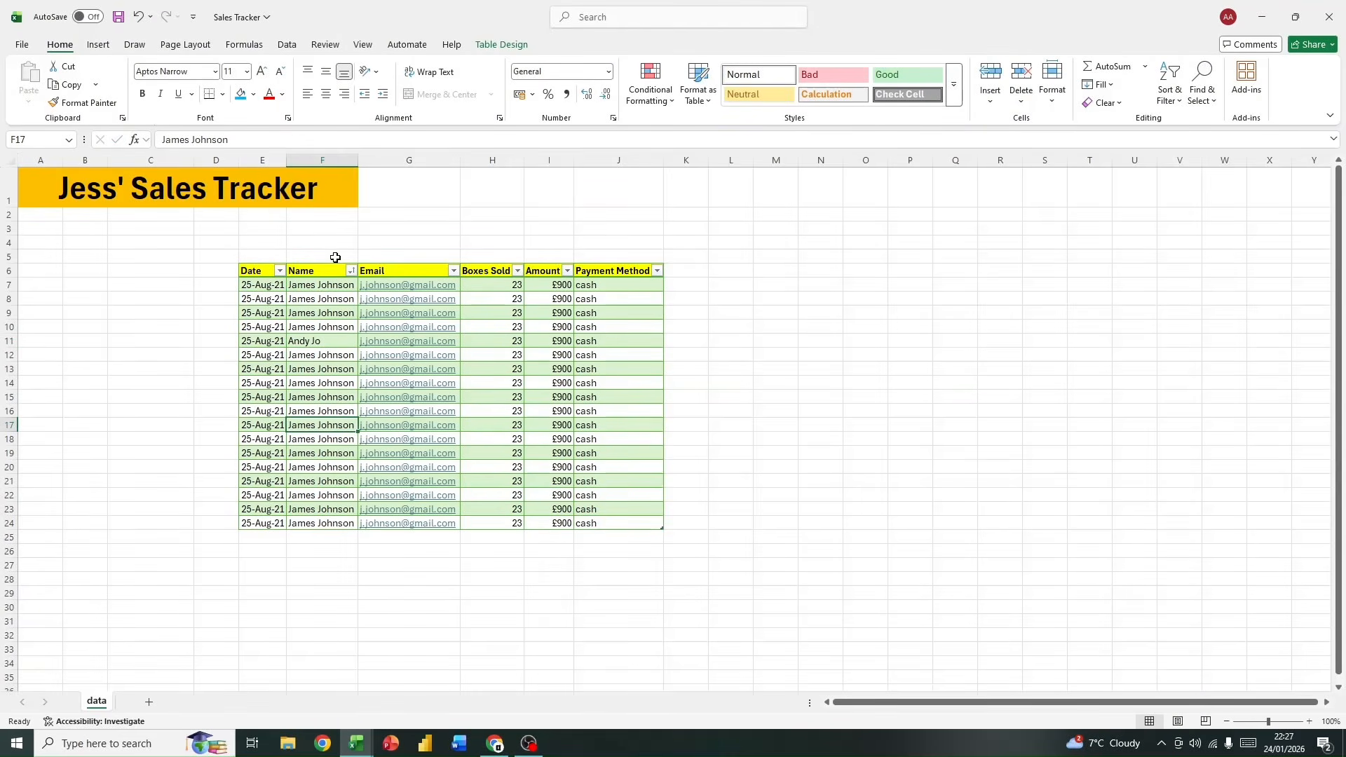
# Step: Reapply the A to Z sort on the Name column and select the first record, E7:J7
pyautogui.click(352, 271)
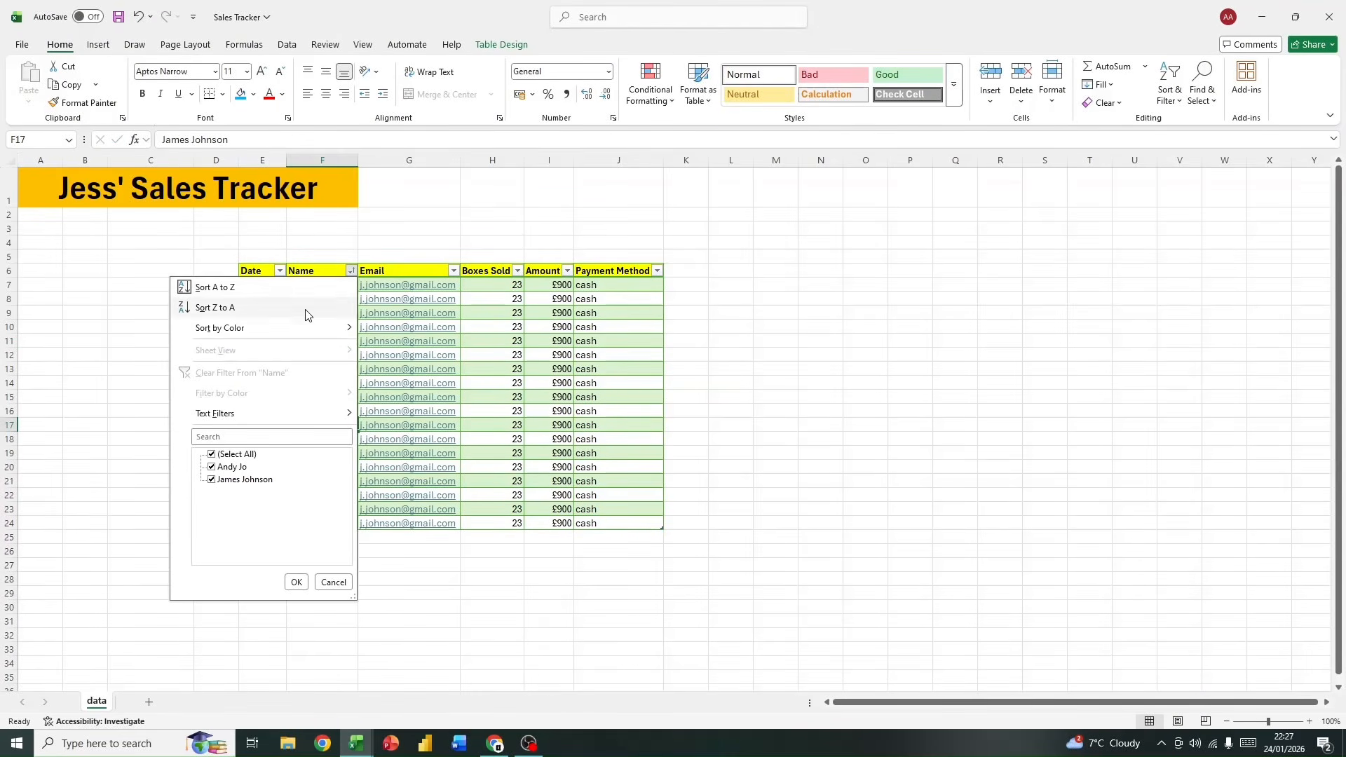
pyautogui.click(270, 284)
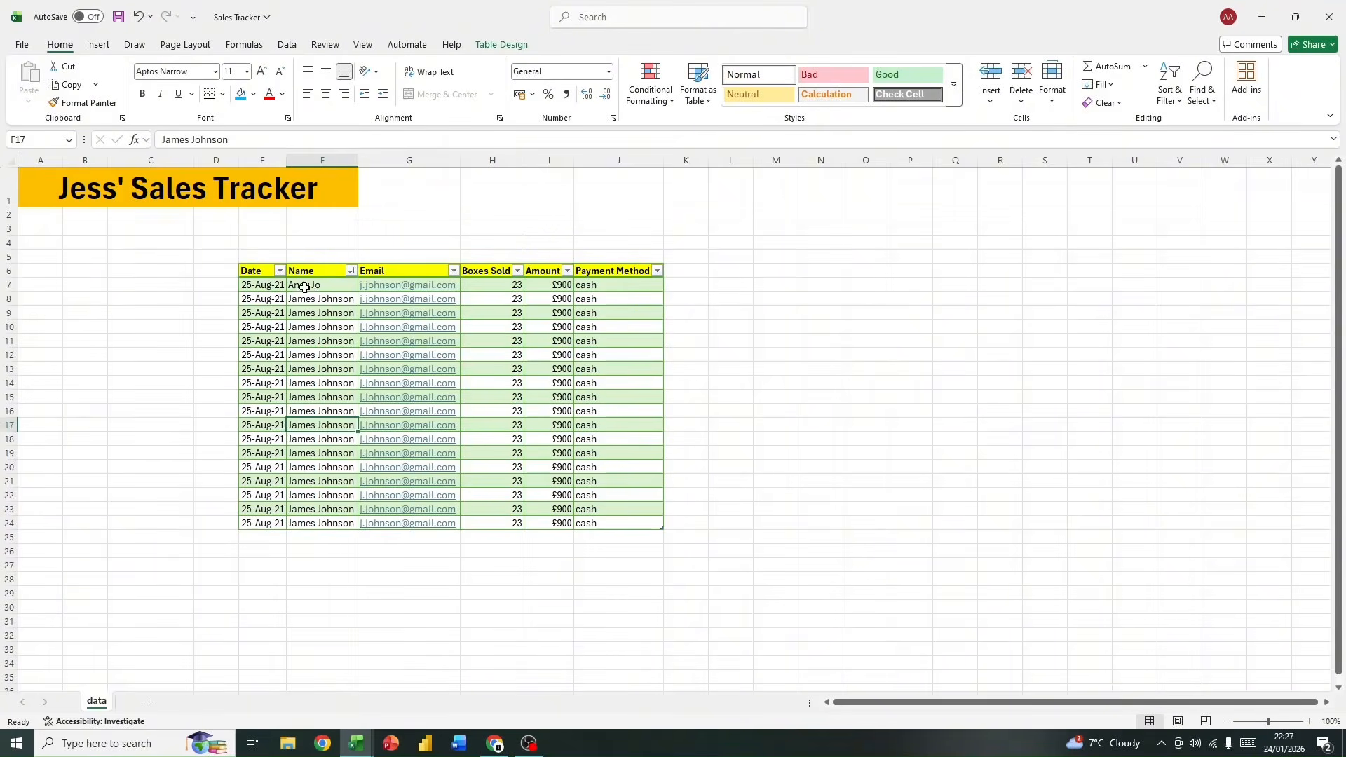
pyautogui.click(304, 284)
pyautogui.moveTo(347, 284); pyautogui.dragTo(407, 285)
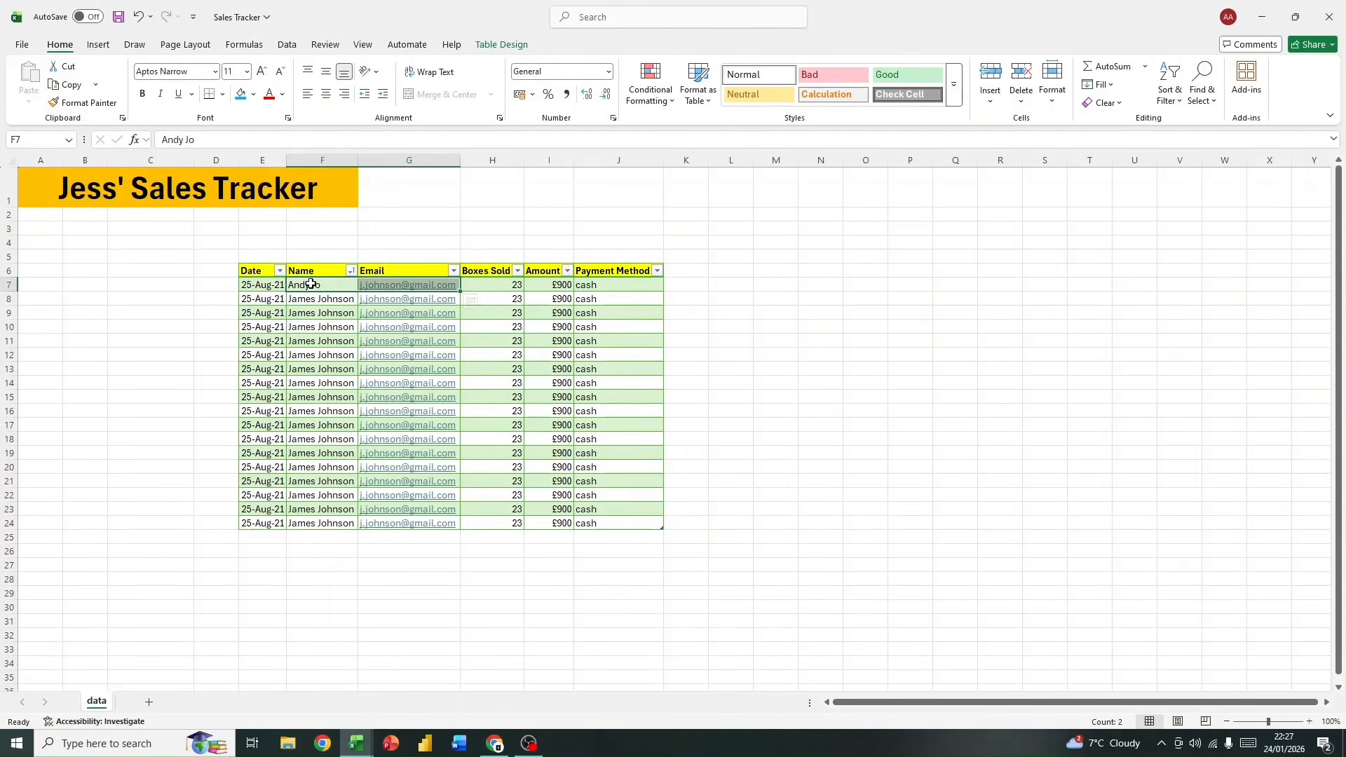
pyautogui.moveTo(259, 286); pyautogui.dragTo(592, 282)
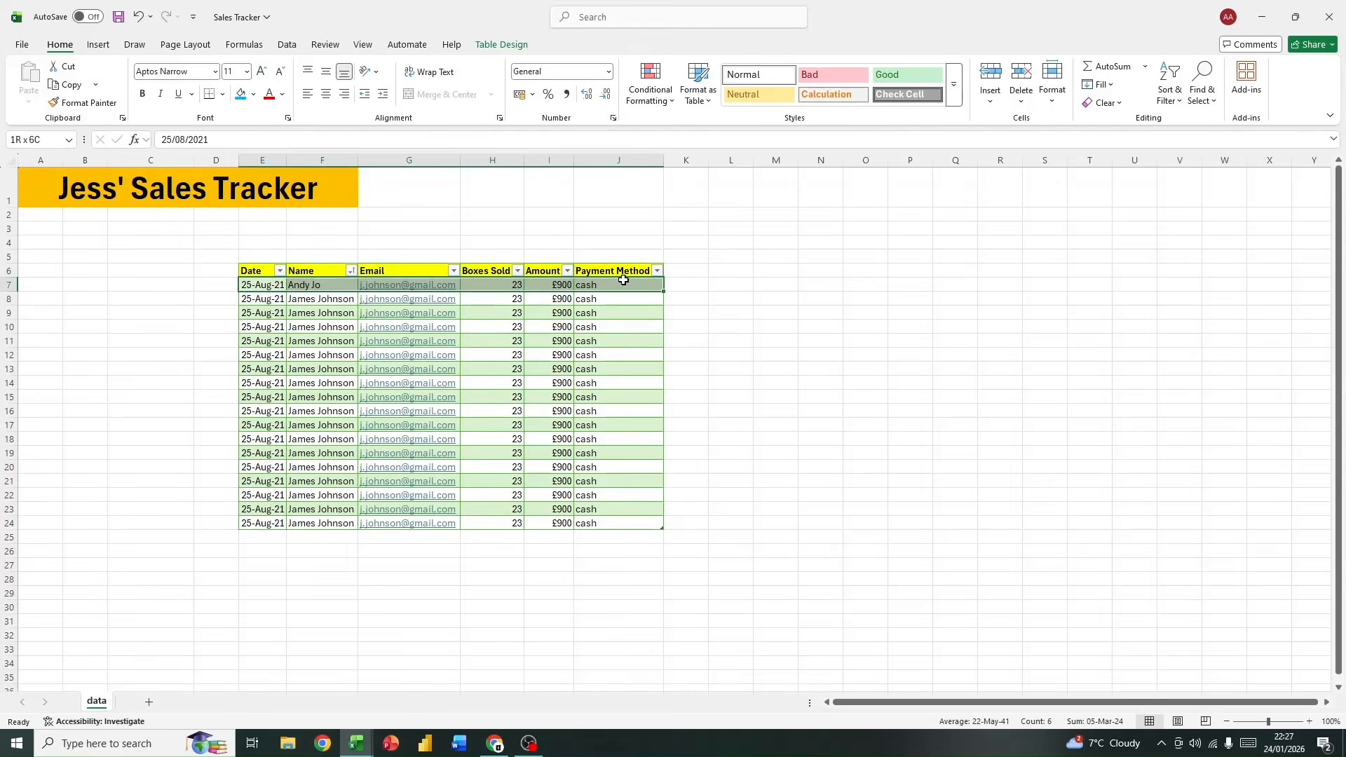
pyautogui.click(353, 270)
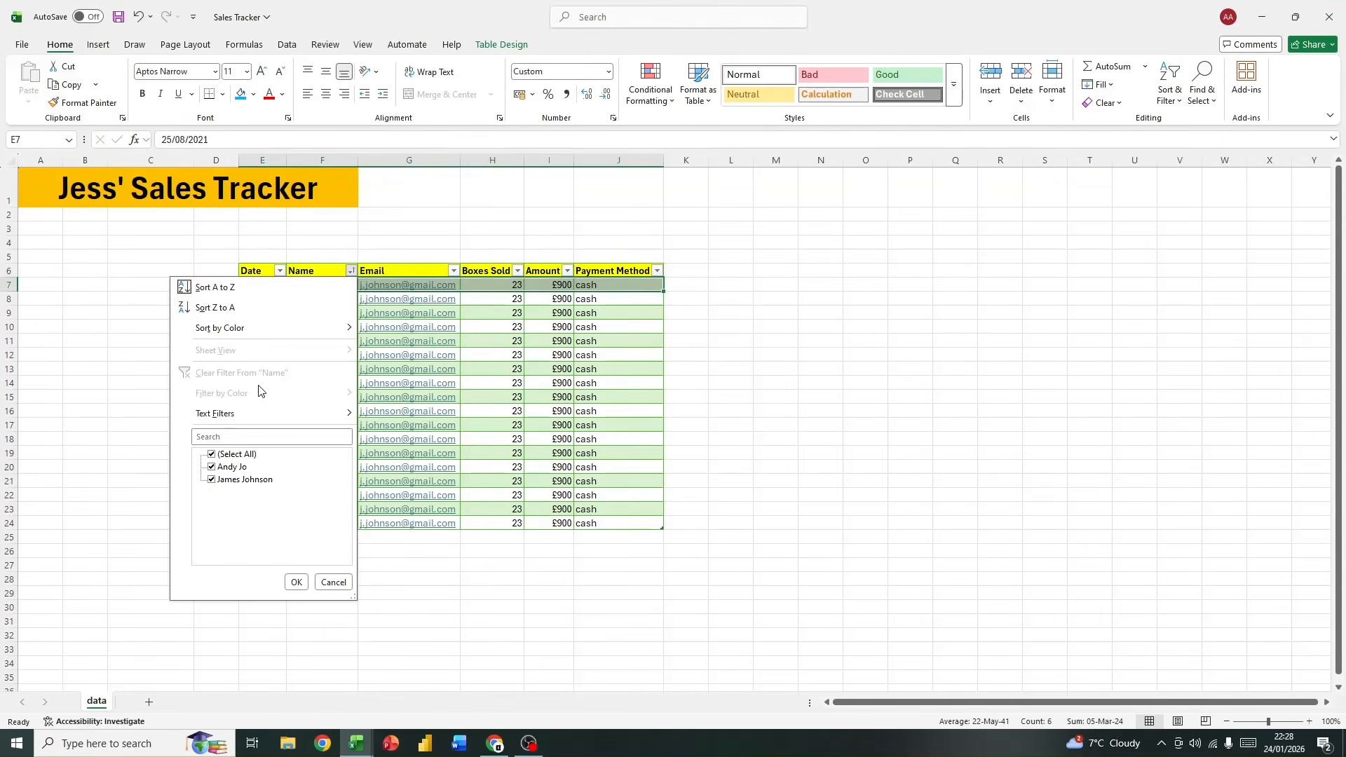
pyautogui.click(223, 288)
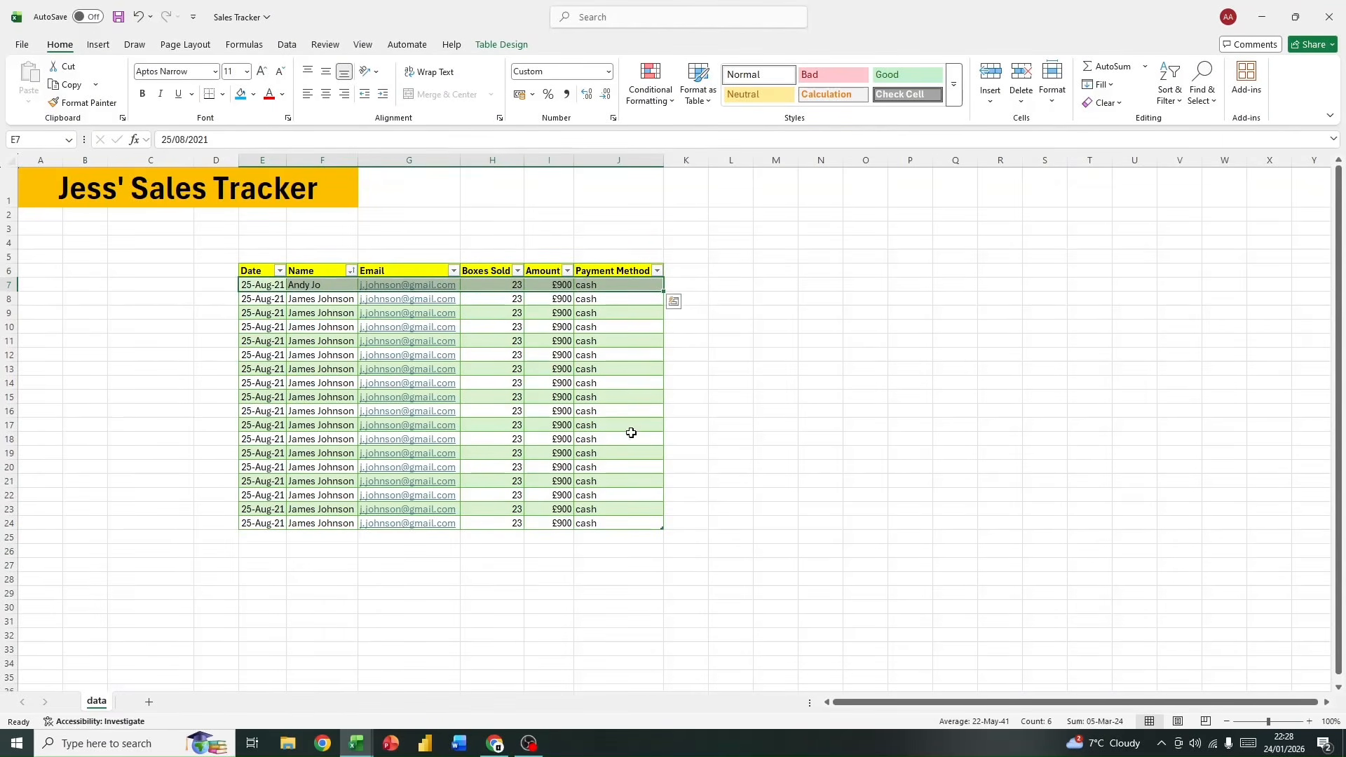
# Step: Review the sort and filter options of the Name, Email and Boxes Sold columns
pyautogui.click(351, 271)
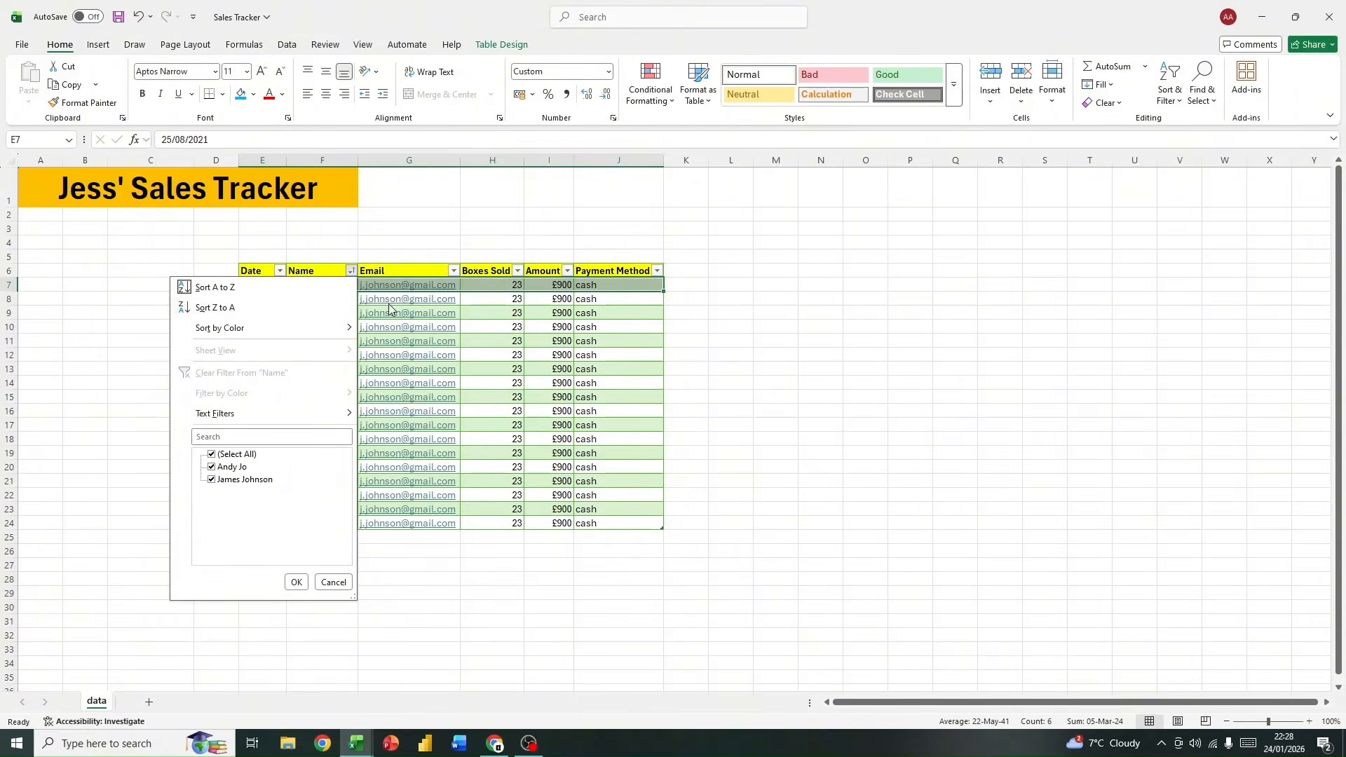
pyautogui.click(455, 272)
pyautogui.click(453, 271)
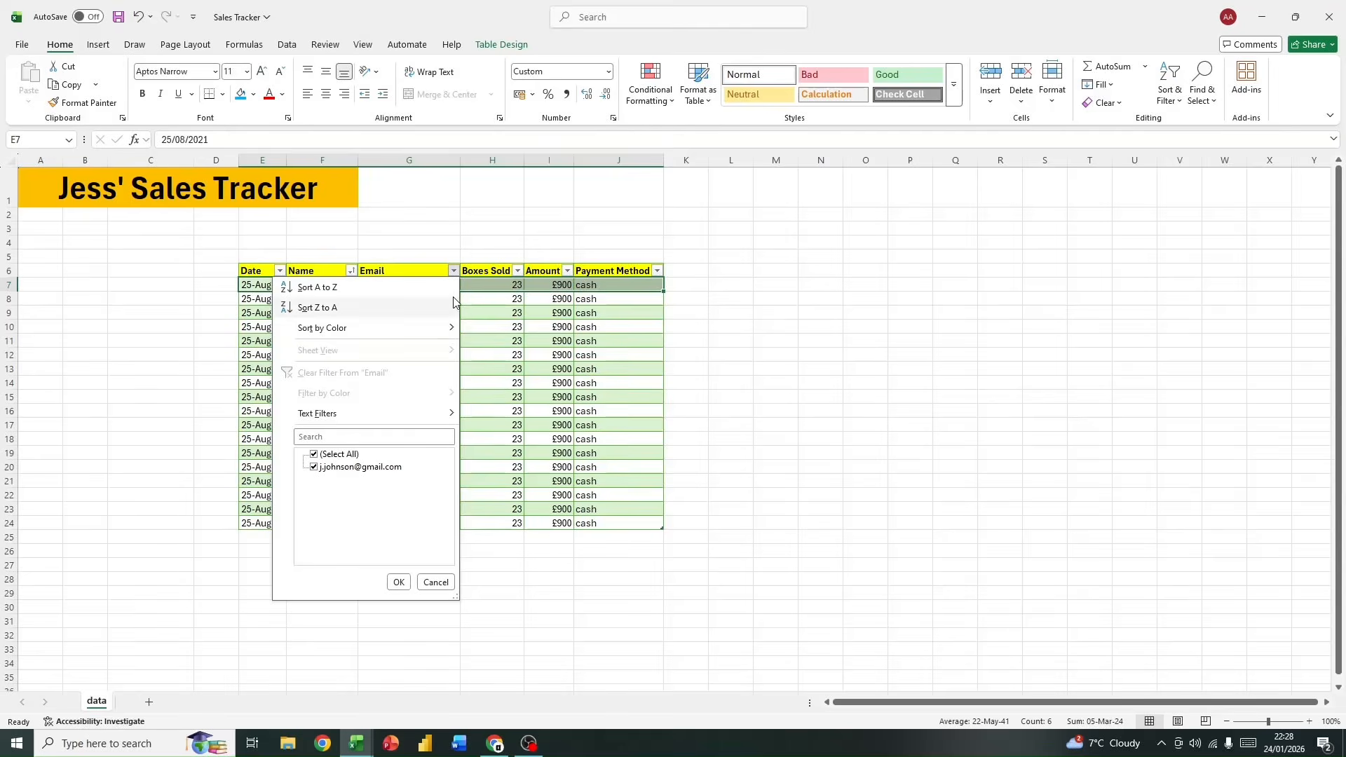
pyautogui.click(518, 271)
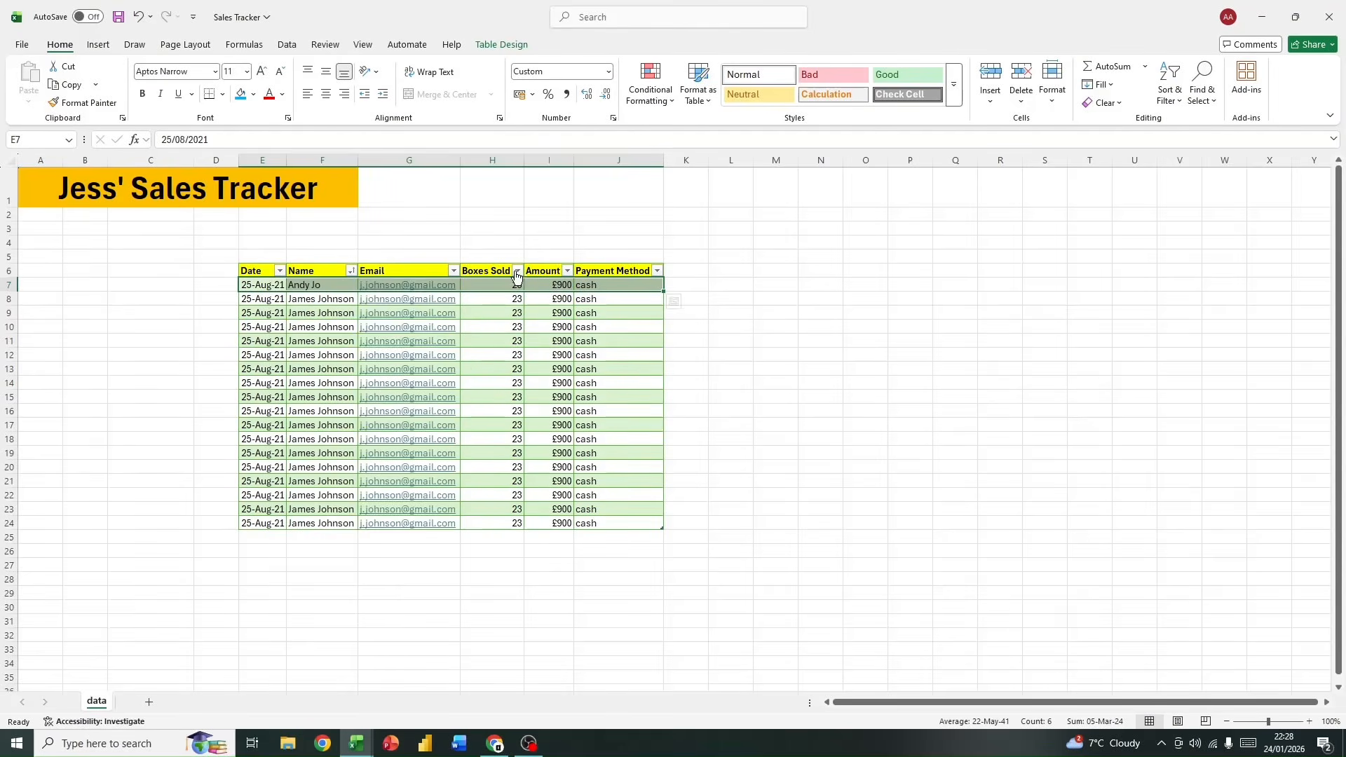
pyautogui.click(518, 271)
pyautogui.moveTo(522, 327)
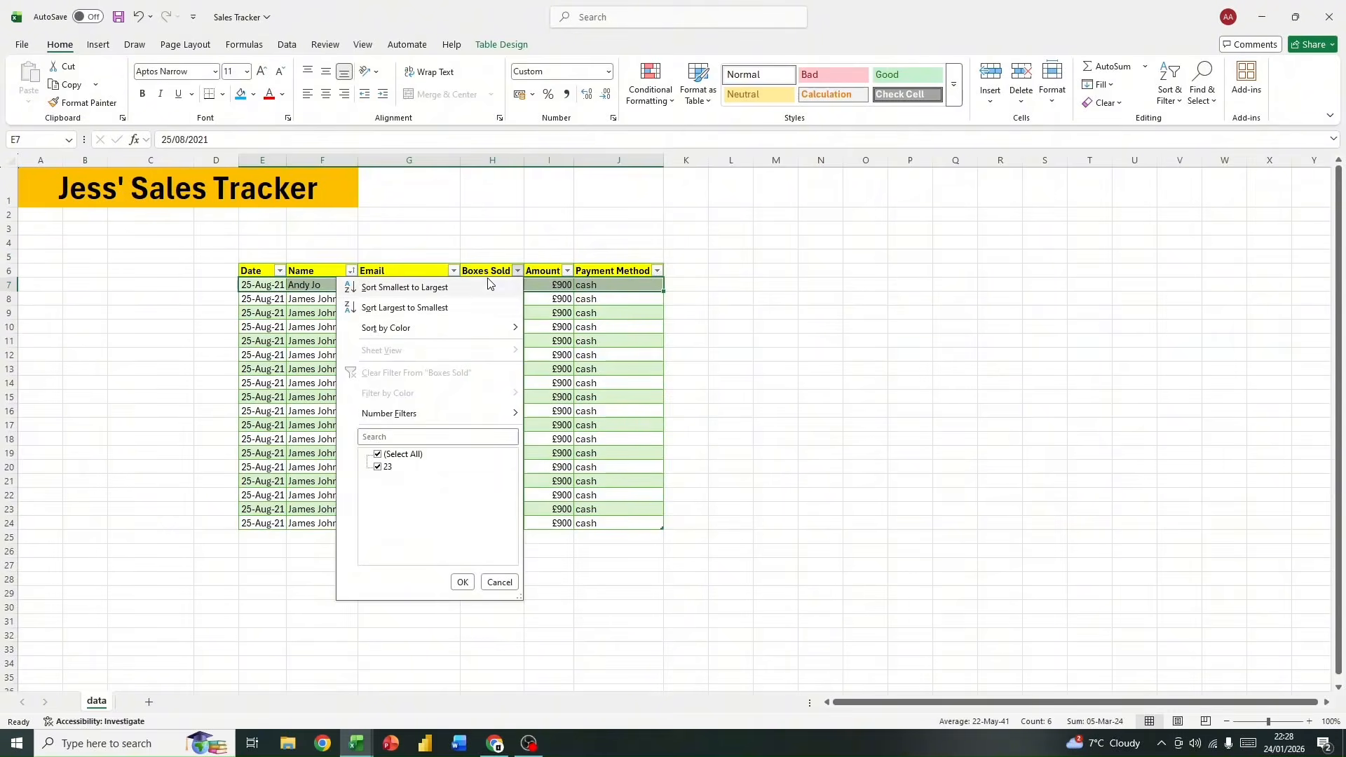
pyautogui.click(517, 270)
# Step: Sort the table by the Boxes Sold column from largest to smallest
pyautogui.moveTo(506, 286); pyautogui.dragTo(506, 523)
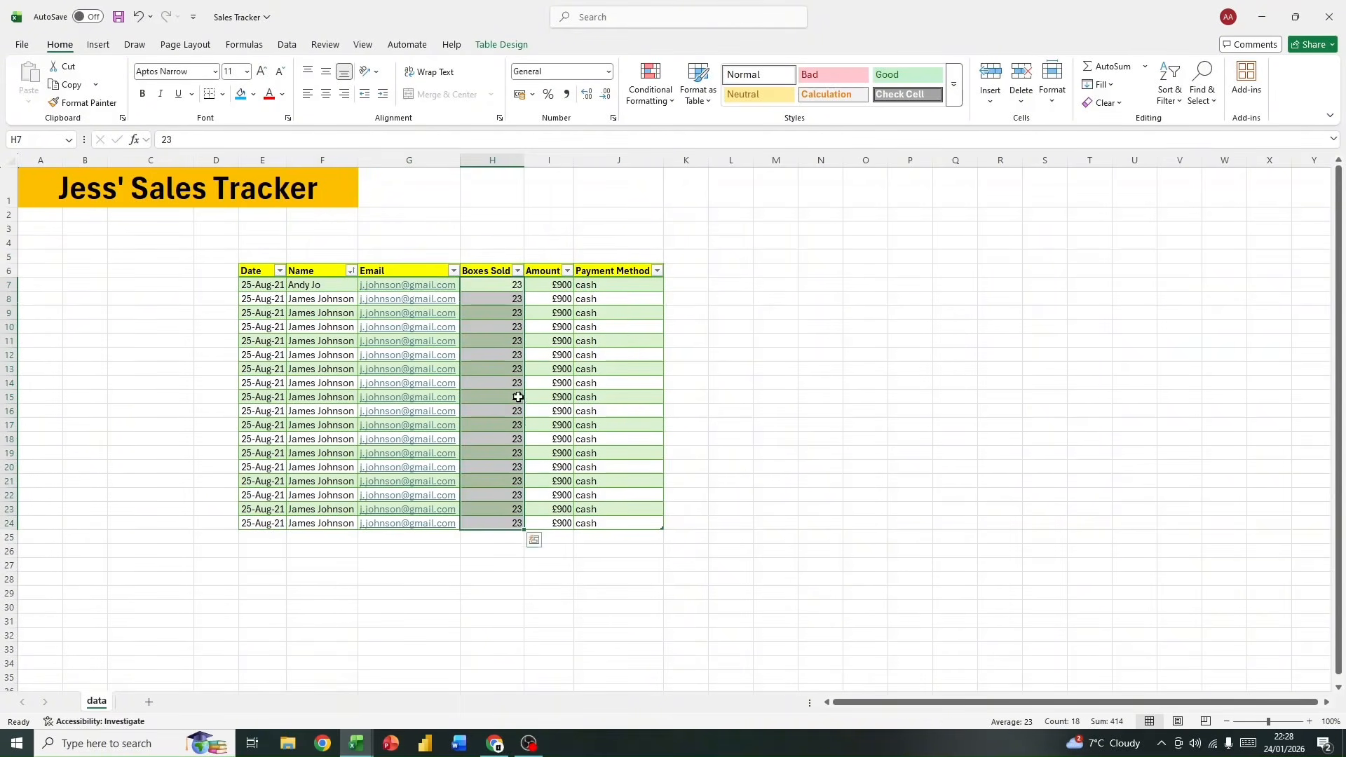
pyautogui.click(518, 271)
pyautogui.click(425, 307)
pyautogui.click(548, 307)
# Step: Change the Boxes Sold value in H11 to 43
pyautogui.click(497, 342)
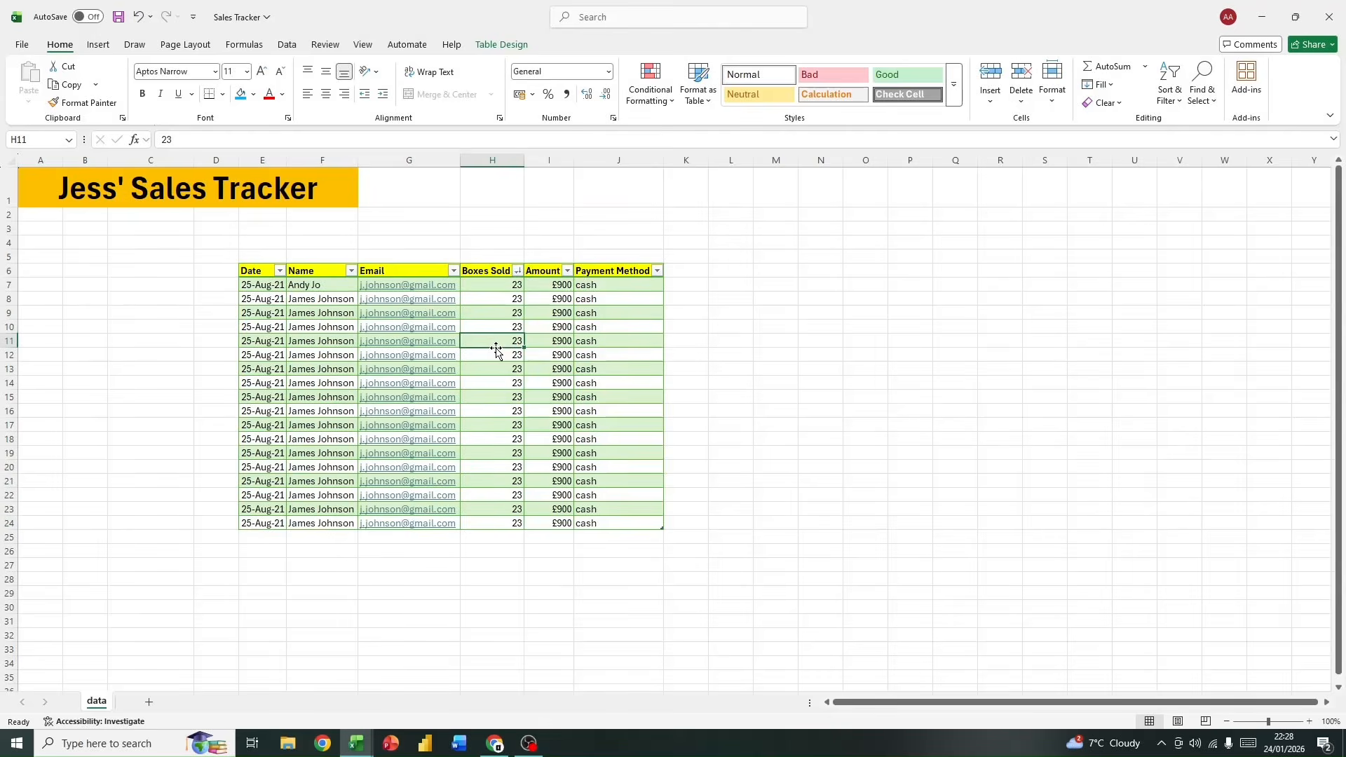
pyautogui.write('43')
pyautogui.click(520, 396)
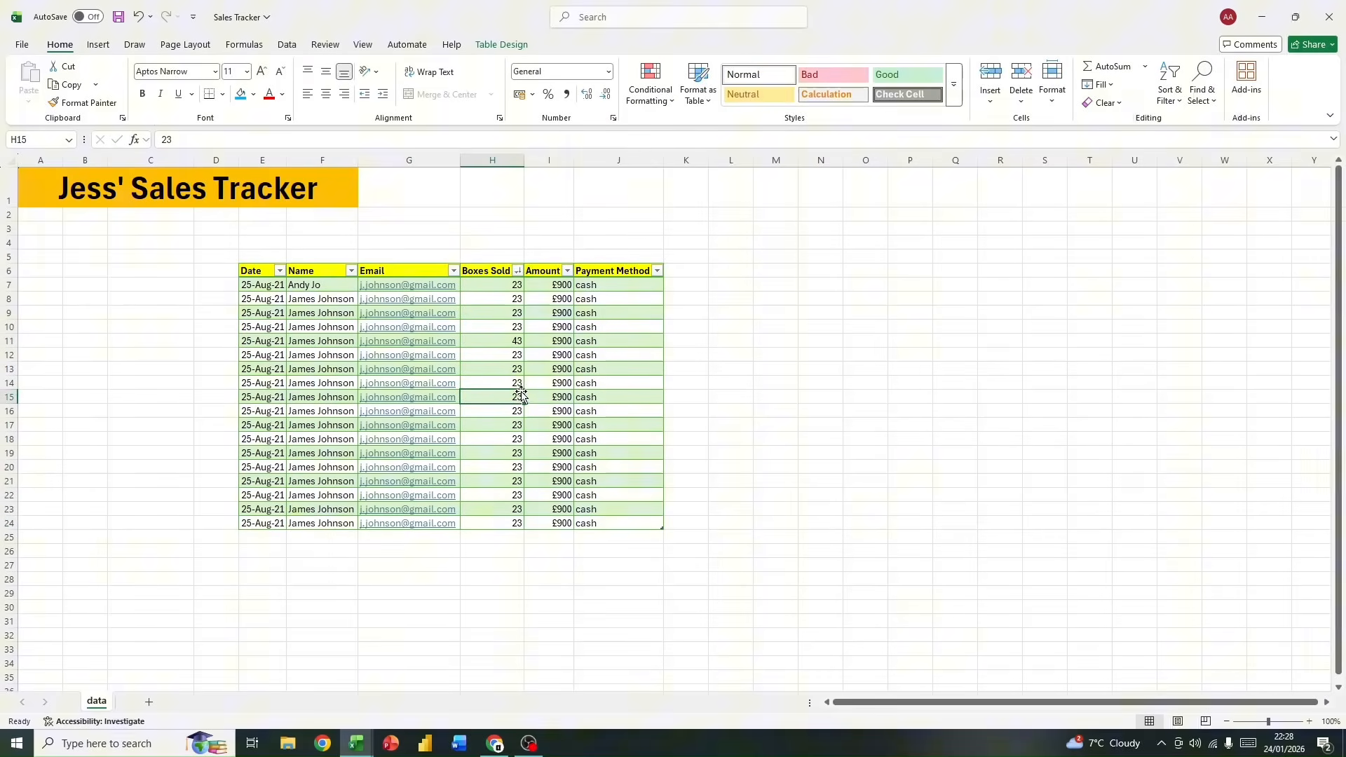
# Step: Reapply the largest to smallest sort on Boxes Sold and select H7:J7 in the first record
pyautogui.click(517, 276)
pyautogui.click(516, 275)
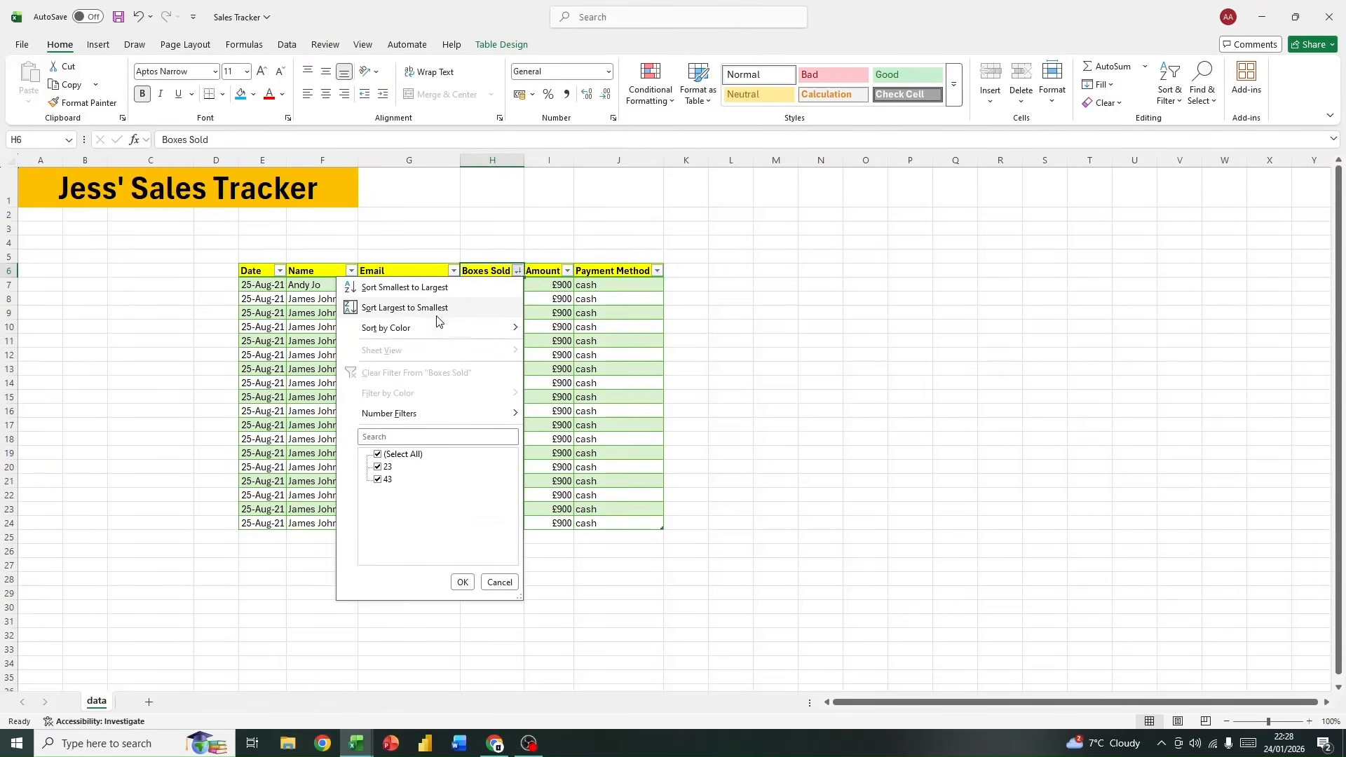
pyautogui.click(442, 308)
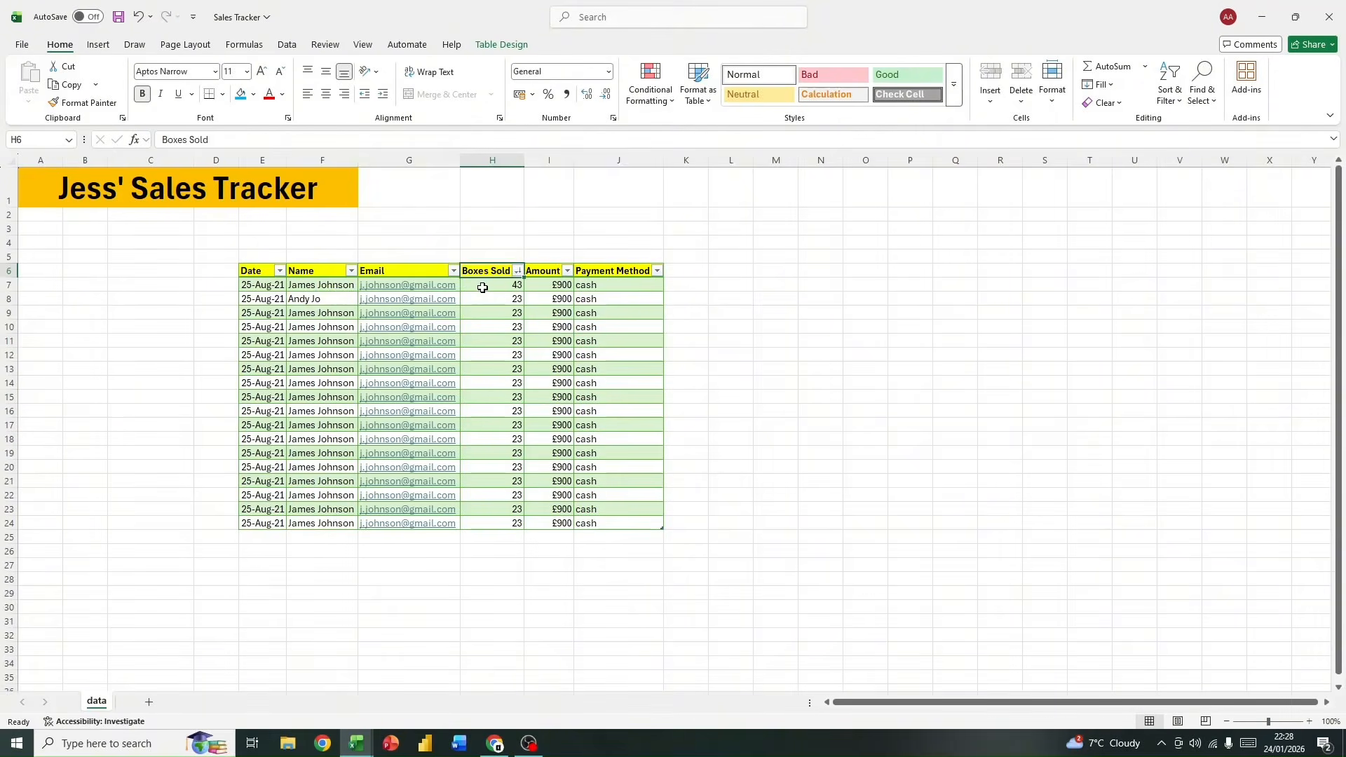
pyautogui.moveTo(482, 287); pyautogui.dragTo(621, 283)
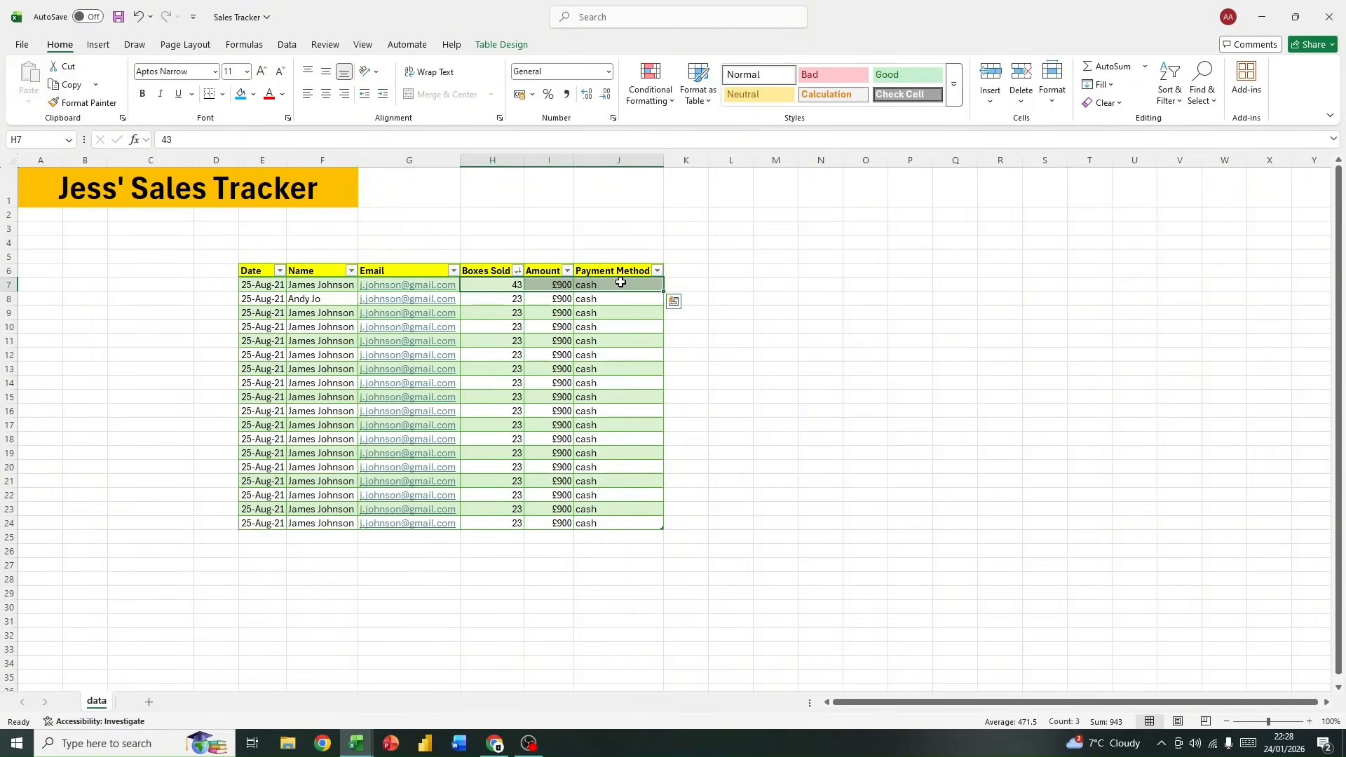
pyautogui.click(620, 283)
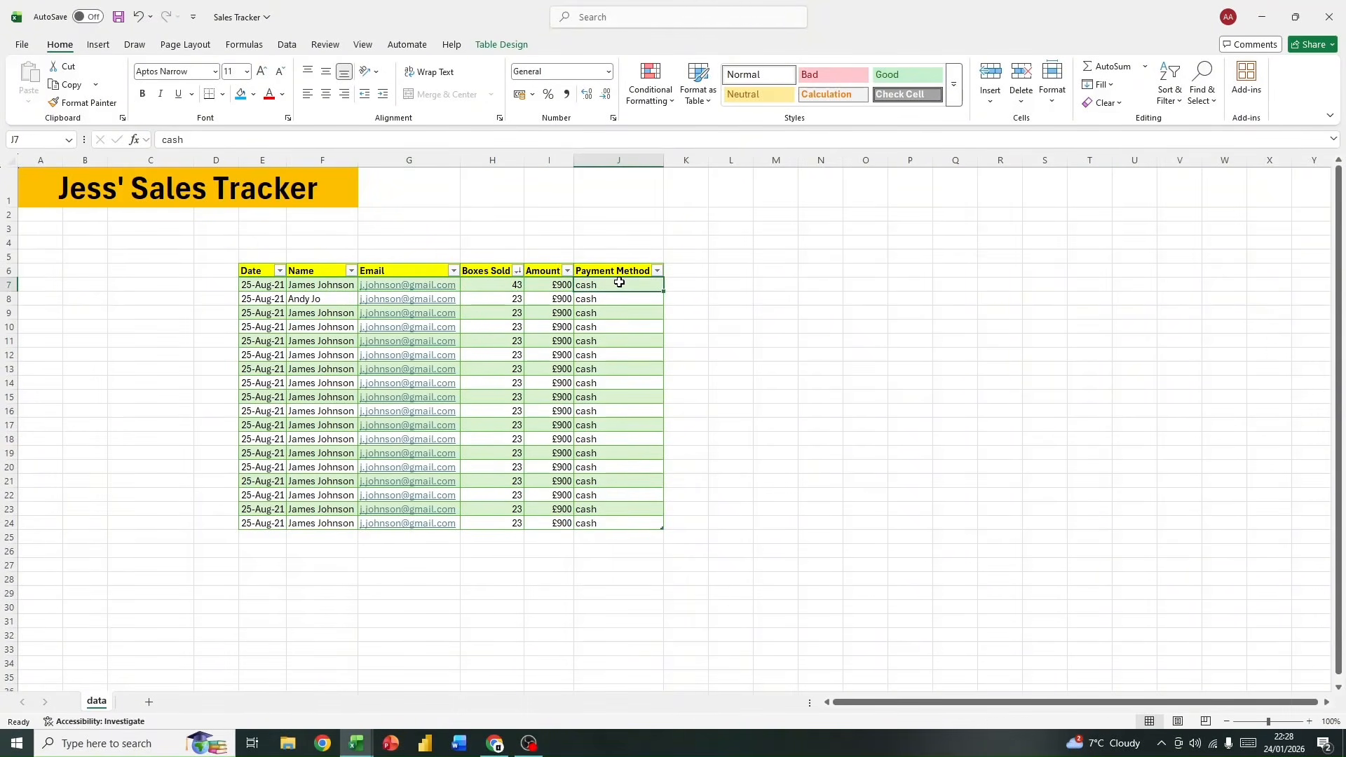
# Step: Examine the Payment Method column's values and its filter options without applying a filter
pyautogui.click(657, 271)
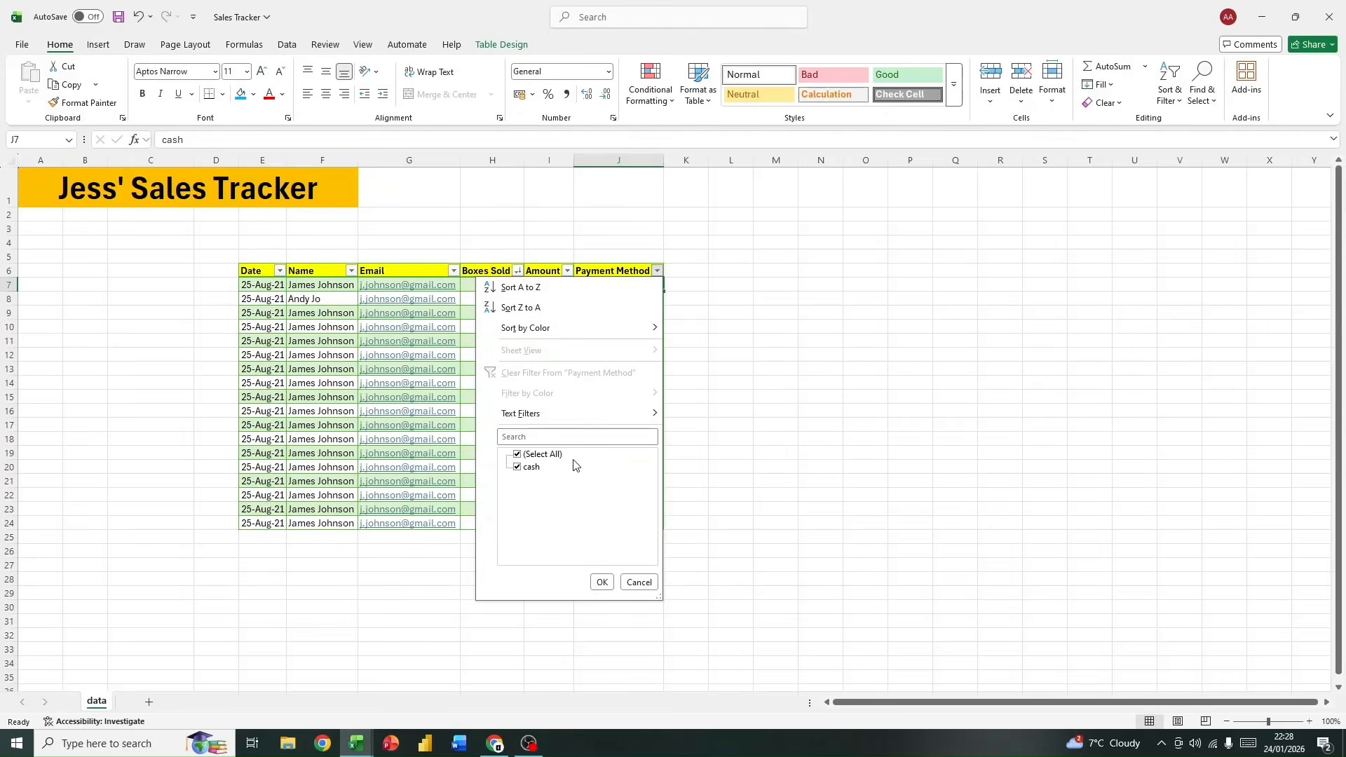
pyautogui.click(601, 582)
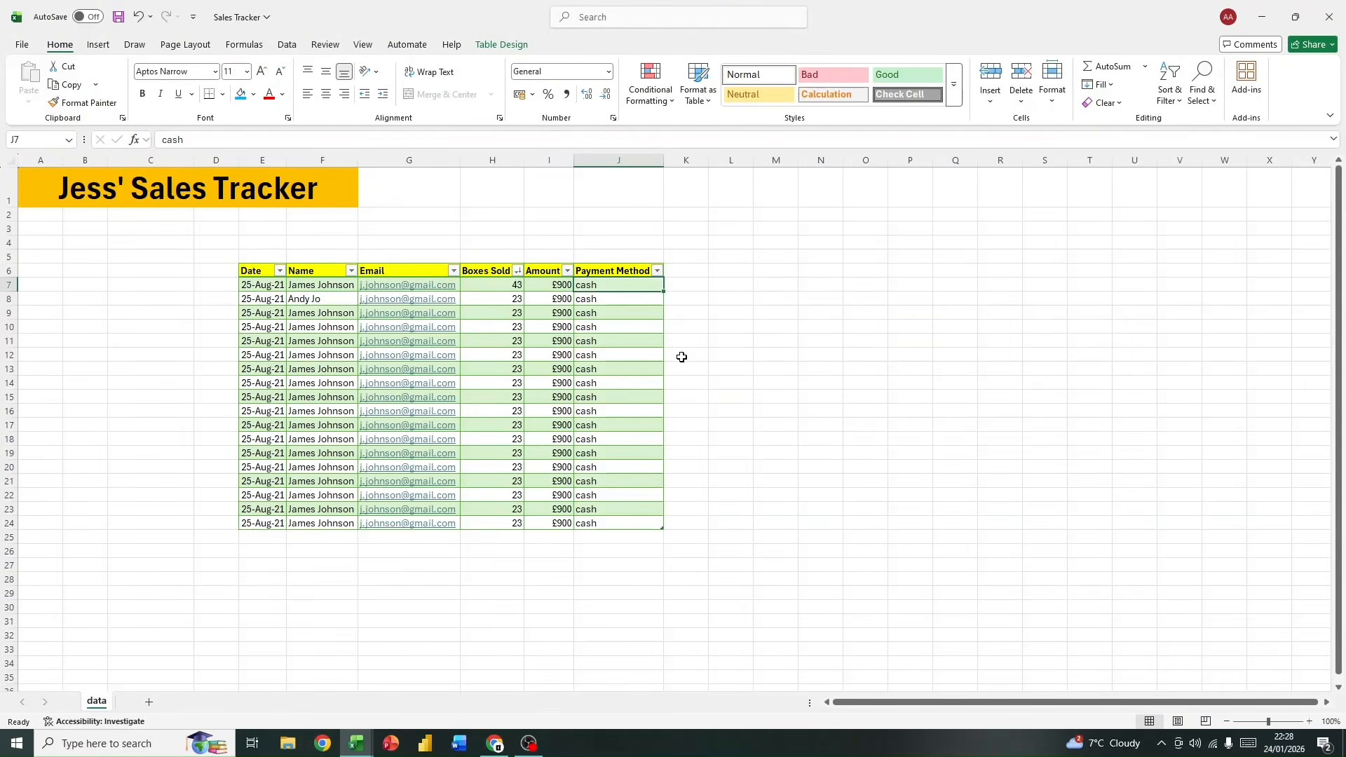
pyautogui.moveTo(616, 292); pyautogui.dragTo(649, 613)
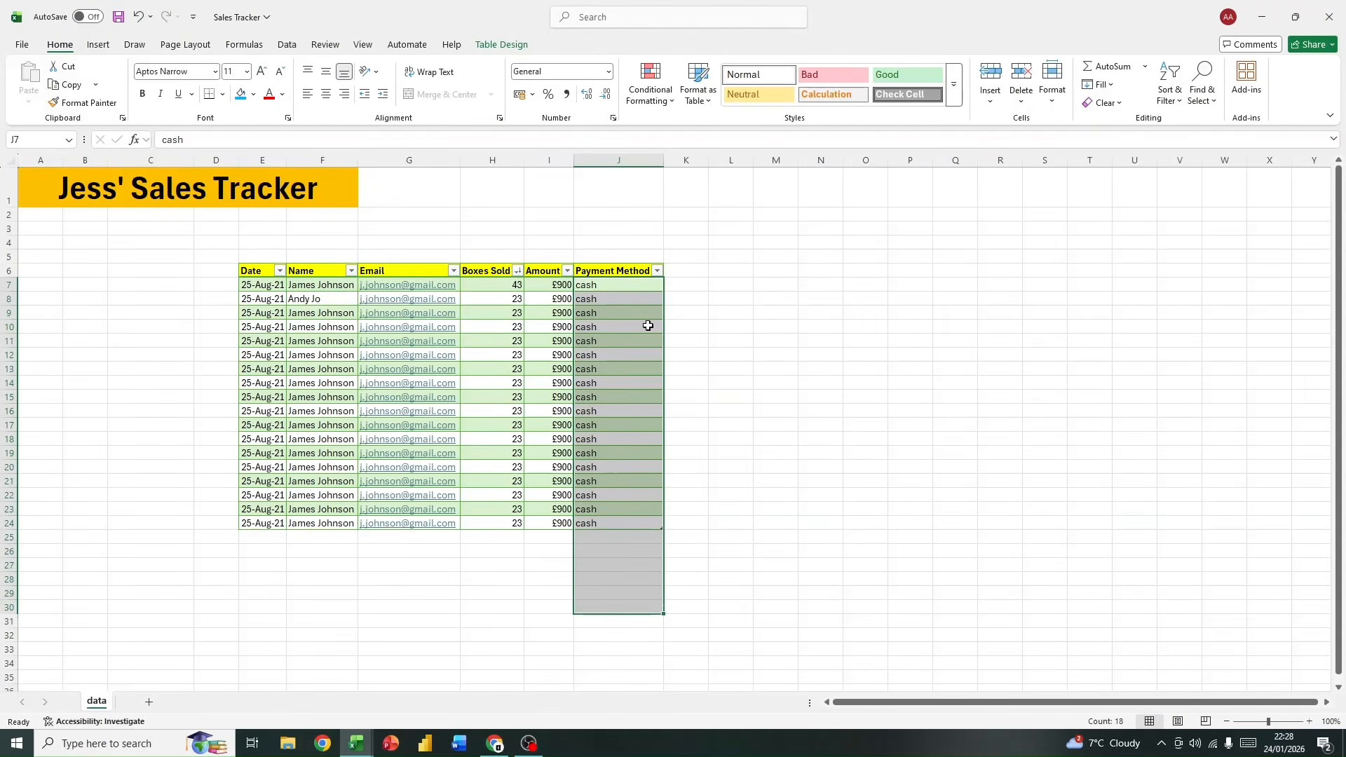
pyautogui.click(647, 287)
pyautogui.click(657, 270)
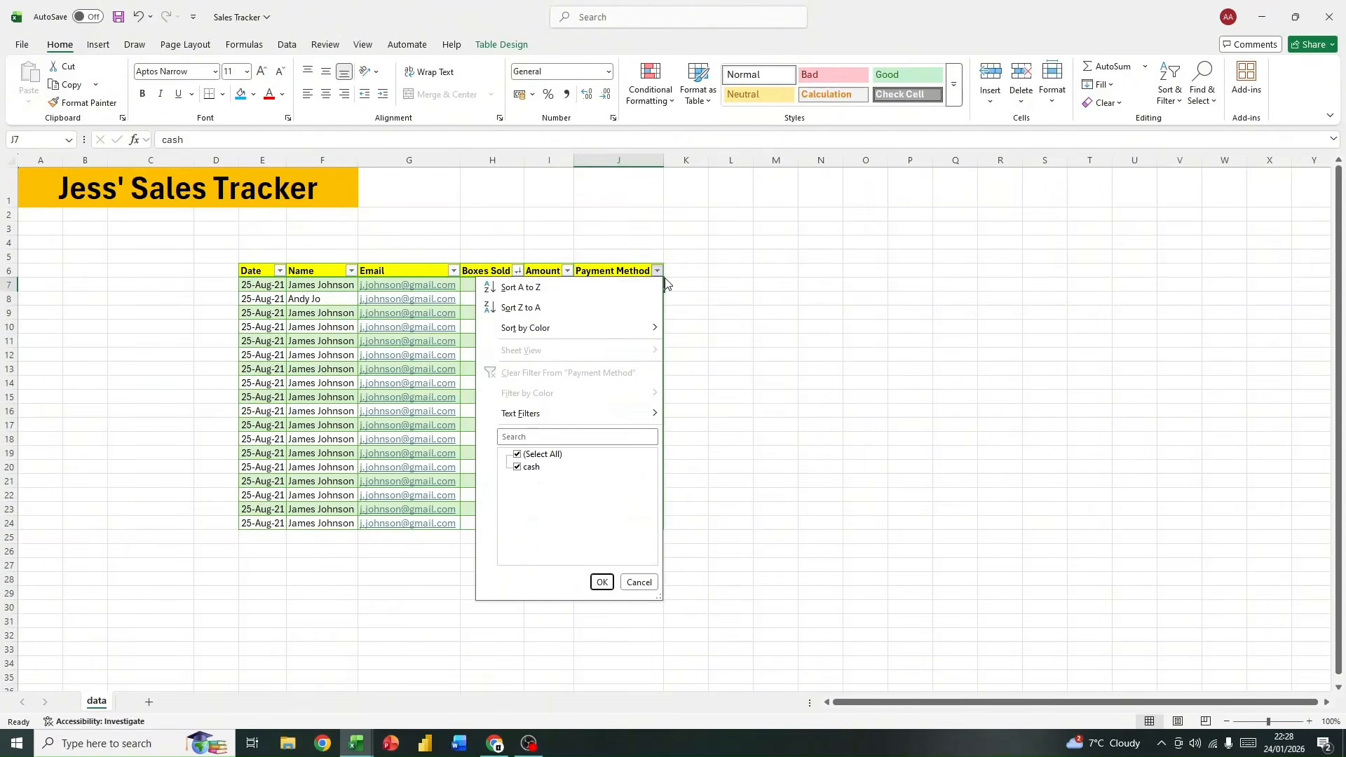
pyautogui.click(522, 472)
pyautogui.click(537, 475)
pyautogui.click(638, 582)
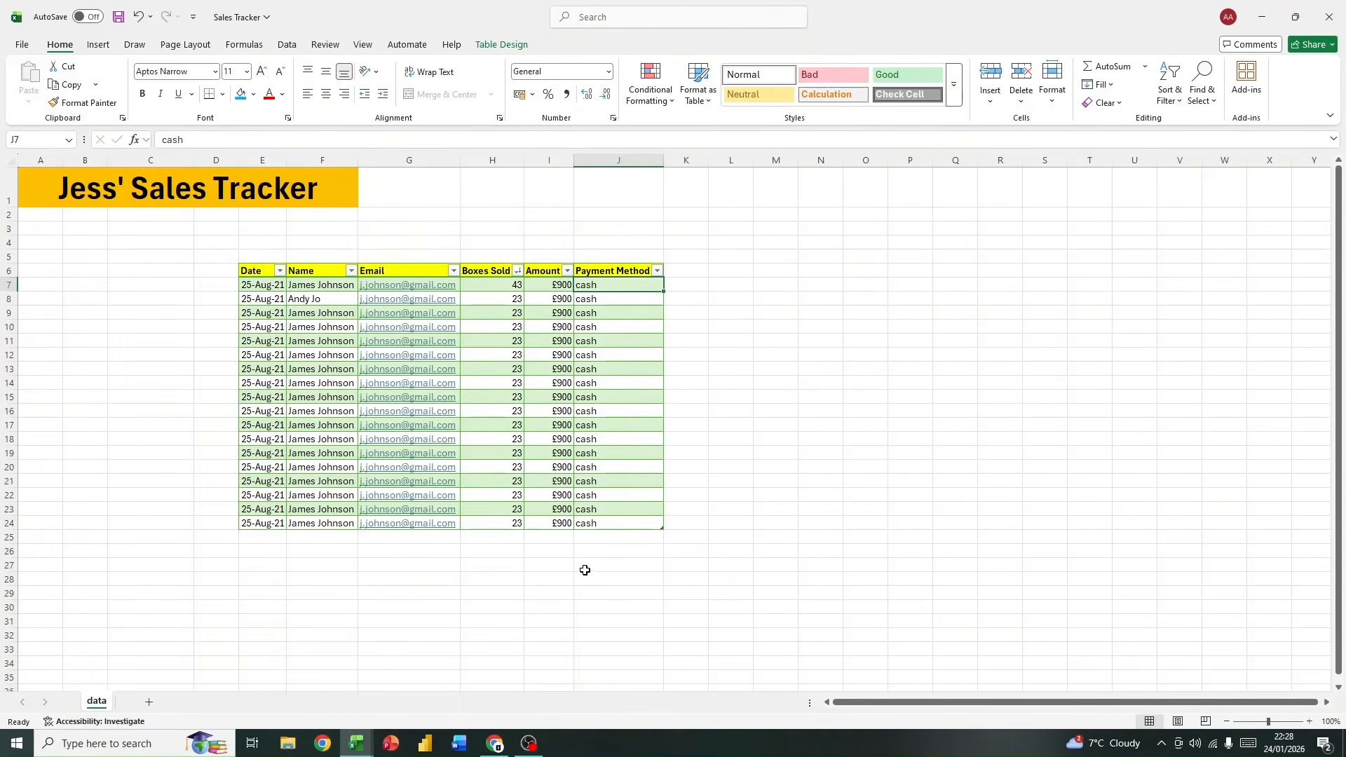
# Step: Enter the date 24 August 2021 in E25, directly below the table's last record
pyautogui.click(277, 537)
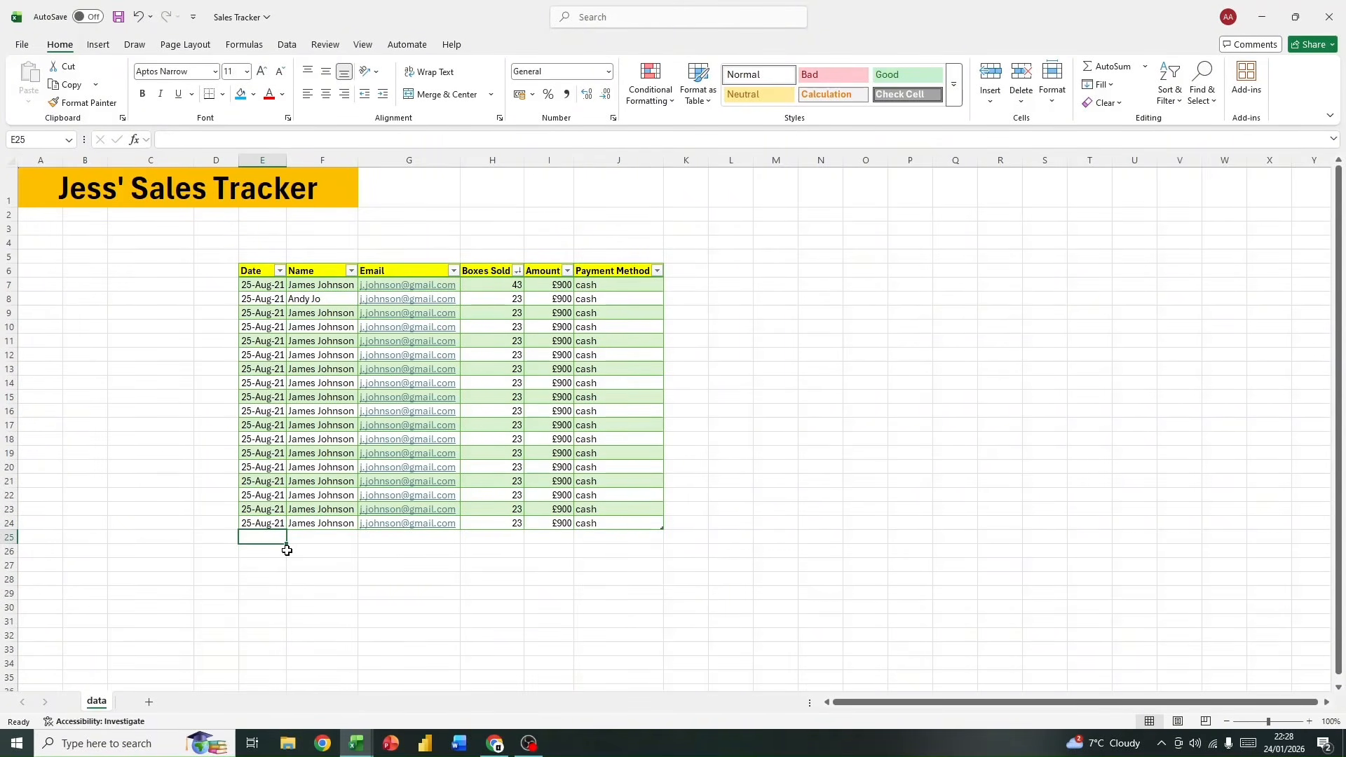
pyautogui.write('24 august 2021')
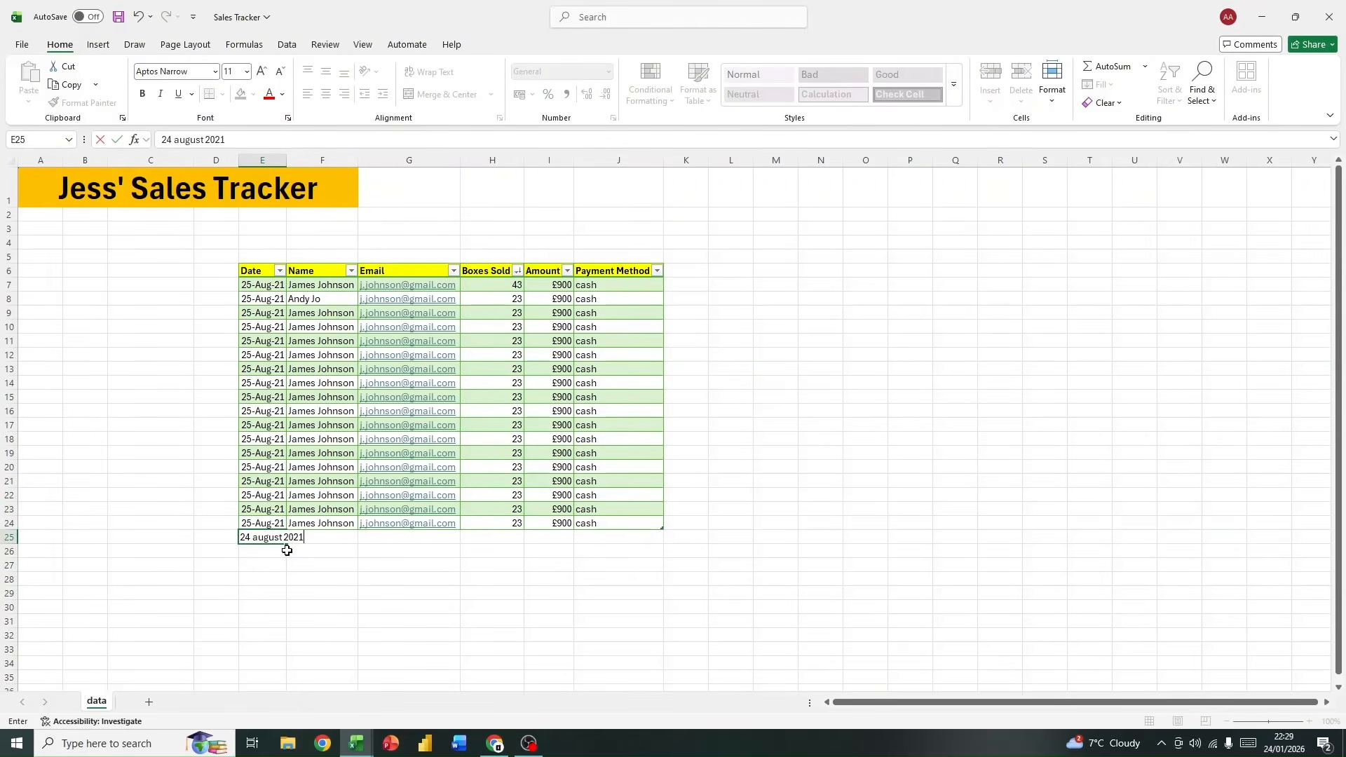
pyautogui.press('Return')
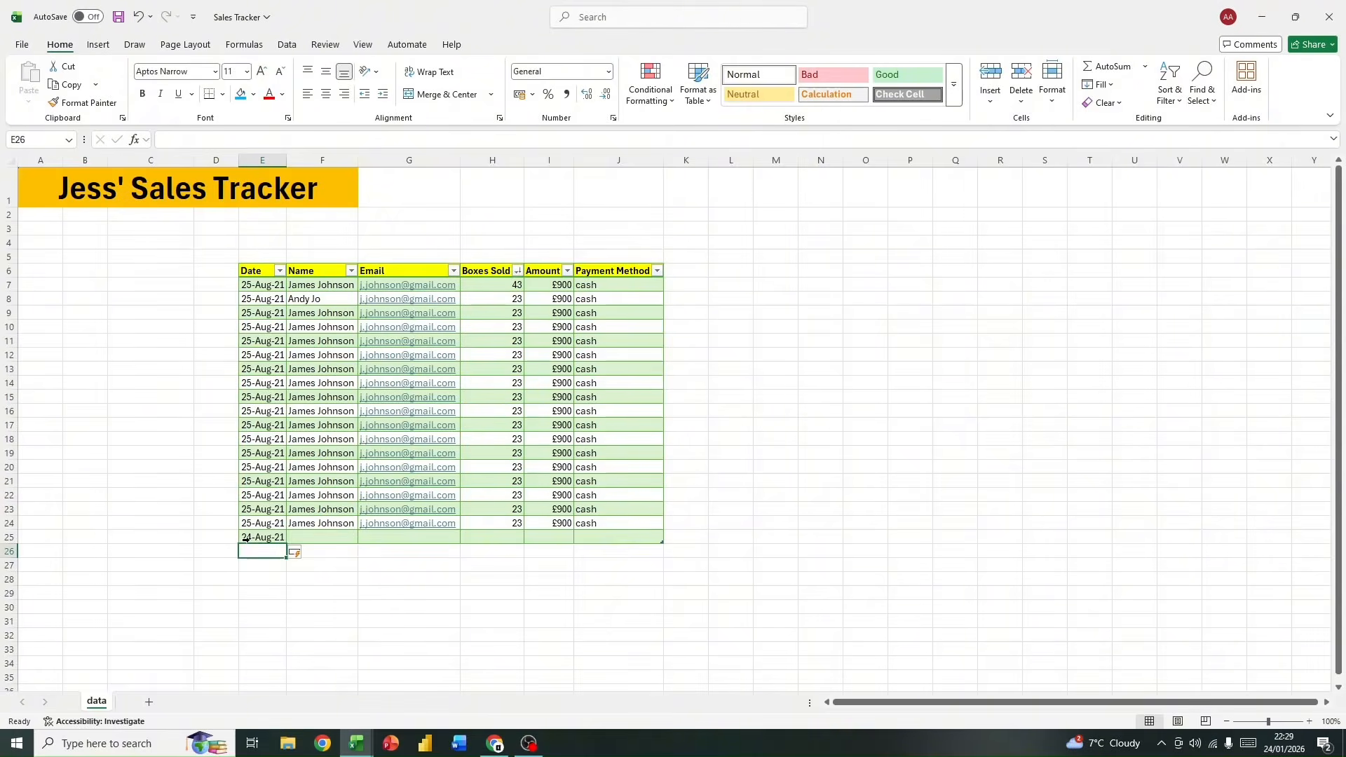
# Step: Examine the new table row E25:J25 and the empty cells beneath it
pyautogui.moveTo(242, 539)
pyautogui.mouseDown()
pyautogui.moveTo(289, 540)
pyautogui.moveTo(262, 538)
pyautogui.mouseUp()
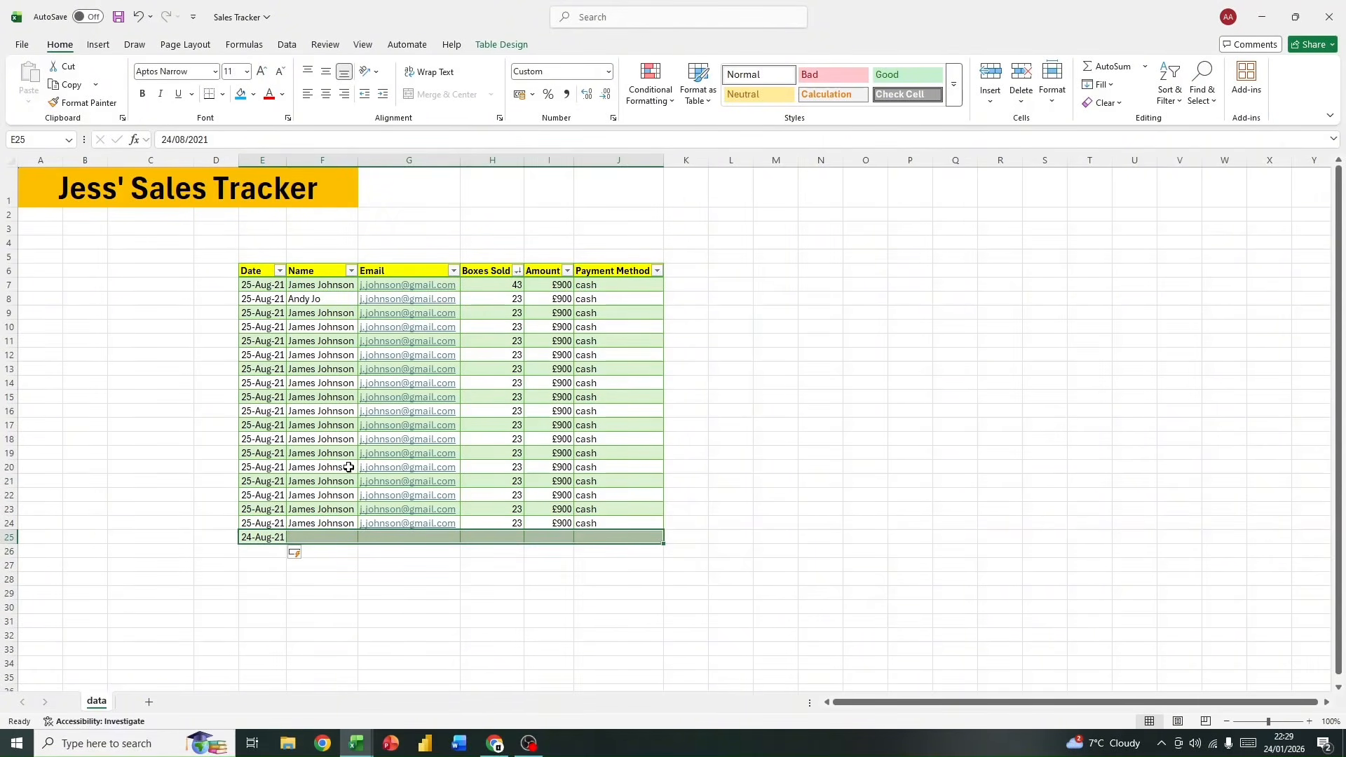
pyautogui.click(326, 559)
pyautogui.moveTo(326, 537); pyautogui.dragTo(649, 538)
pyautogui.click(410, 599)
pyautogui.click(326, 548)
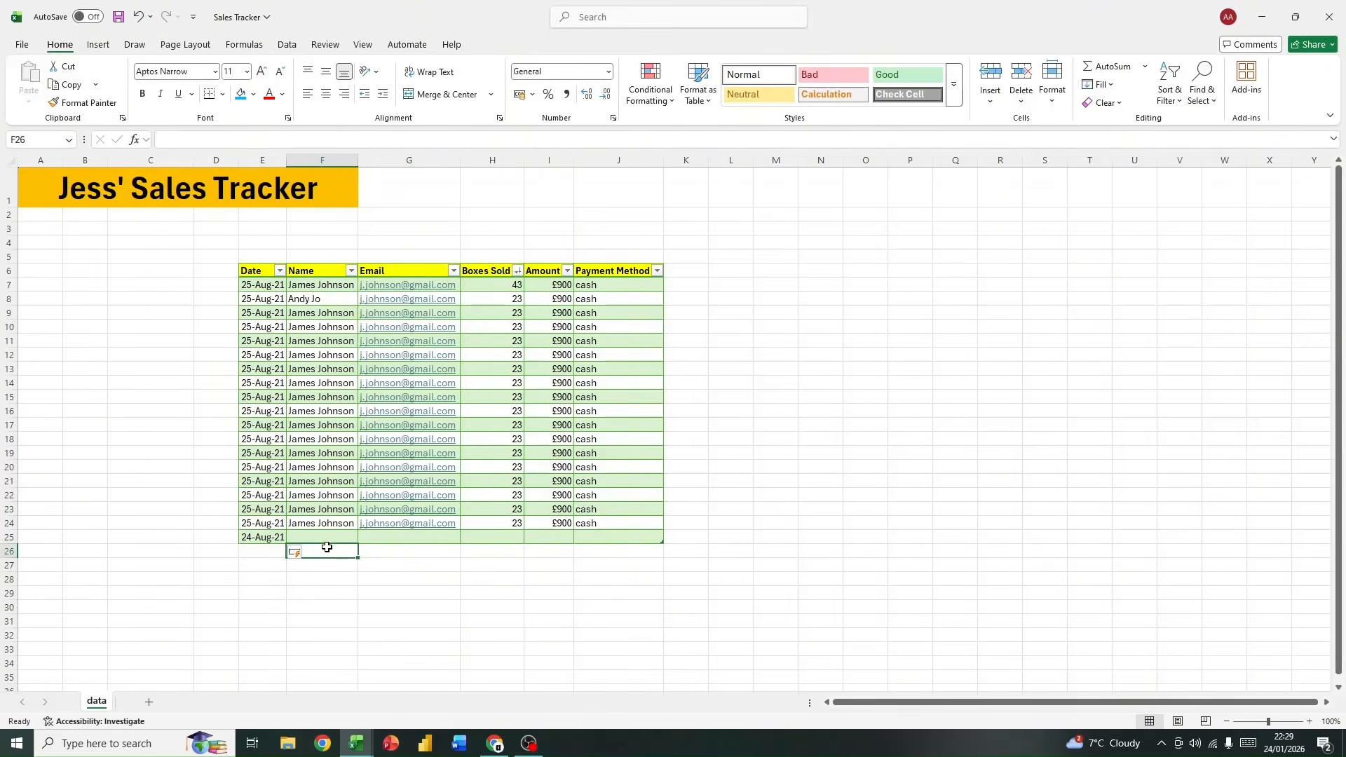
pyautogui.click(408, 548)
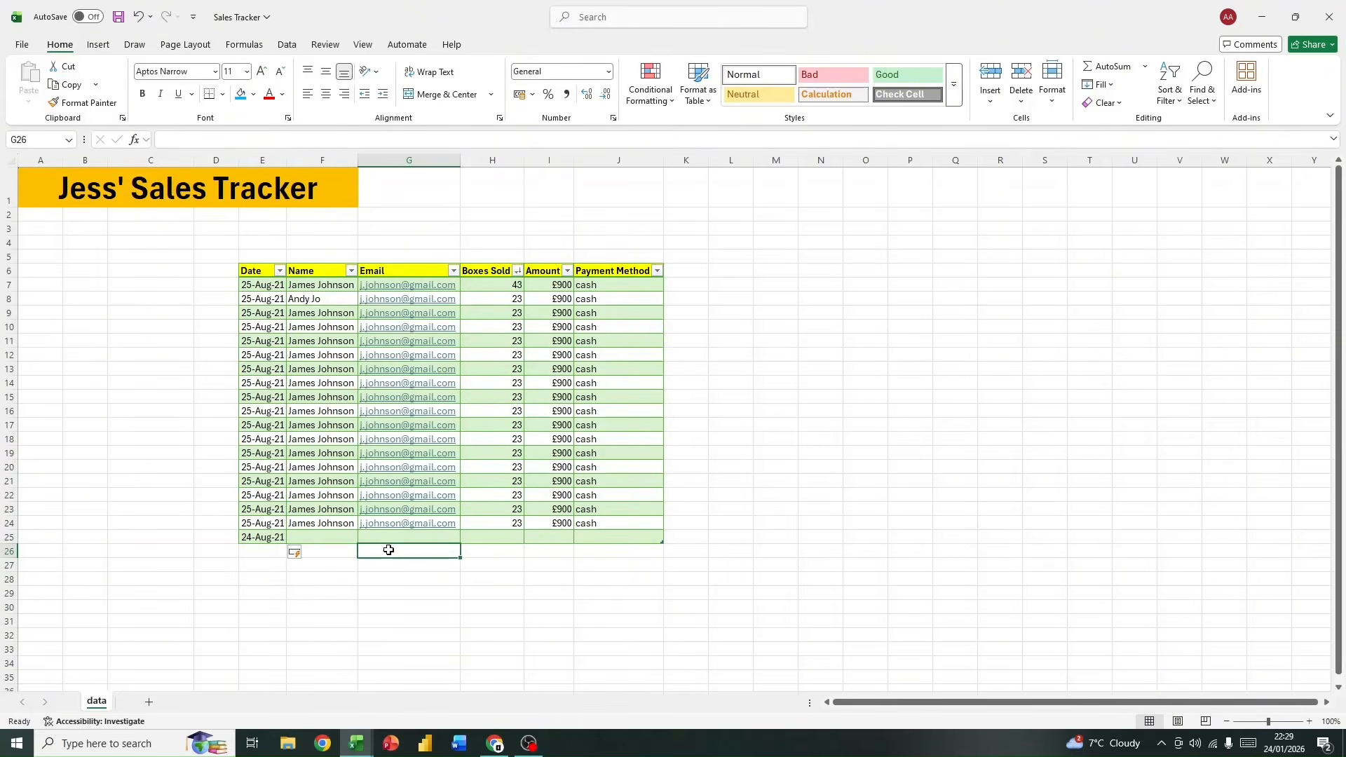
# Step: Fill the customer name from F24 down into F25, and clear F25 again
pyautogui.click(321, 536)
pyautogui.click(320, 524)
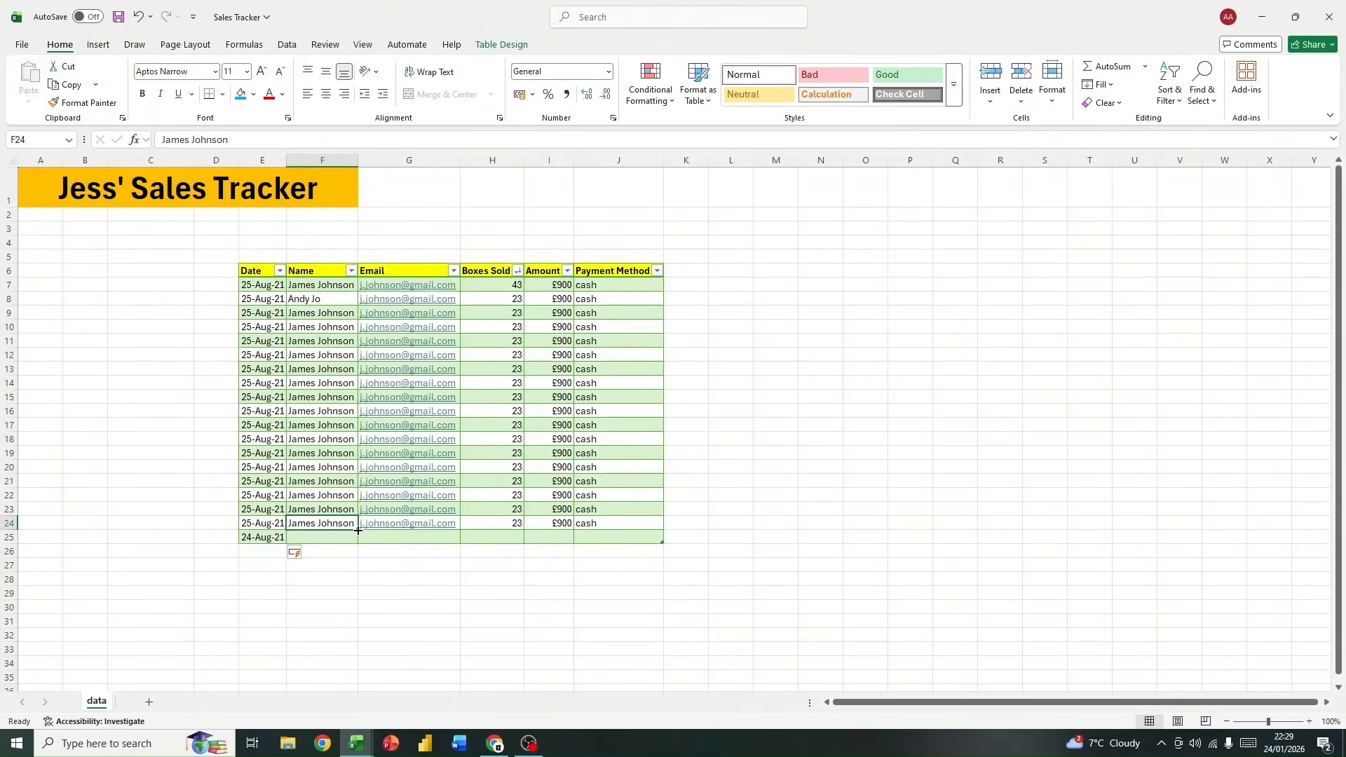
pyautogui.moveTo(358, 530); pyautogui.dragTo(358, 542)
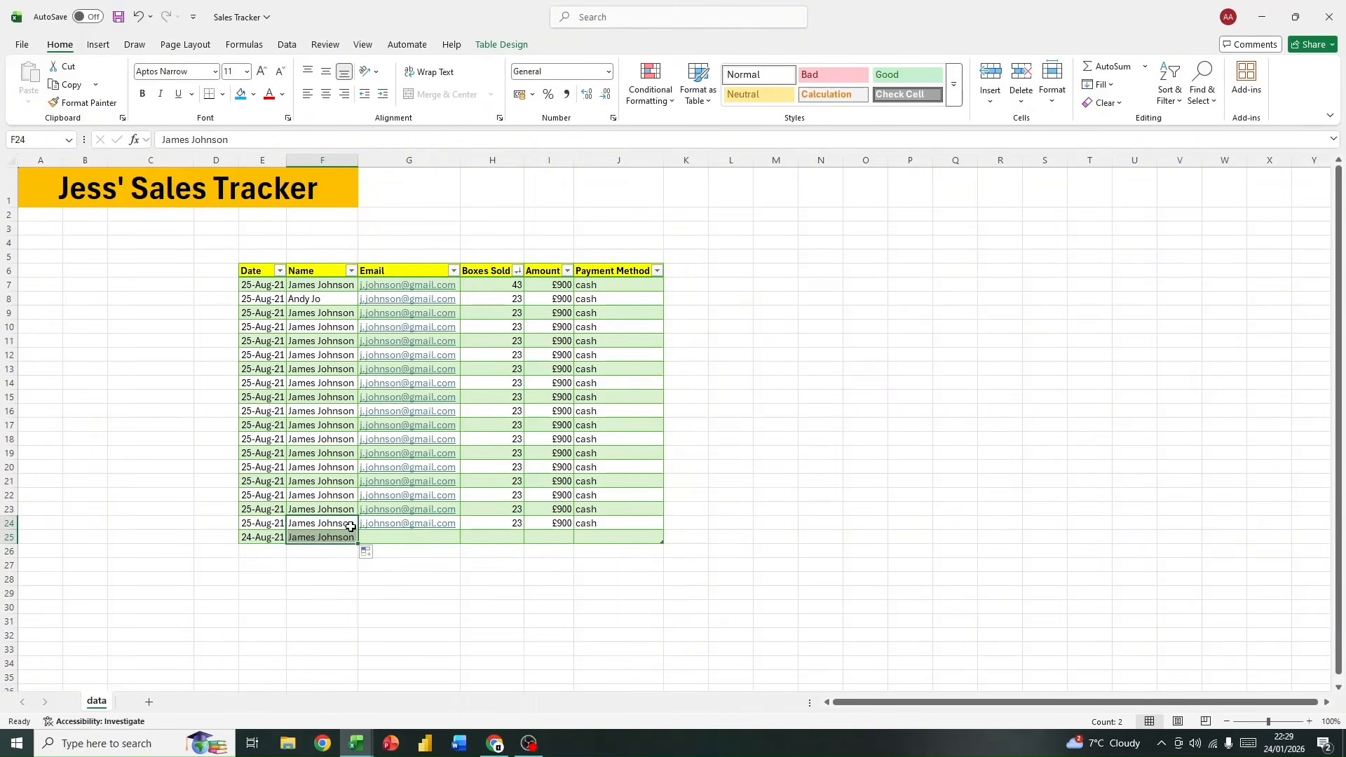
pyautogui.click(339, 538)
pyautogui.press('Delete')
# Step: Complete row 25 by filling the name, email, boxes sold, amount and payment method down from row 24
pyautogui.click(322, 523)
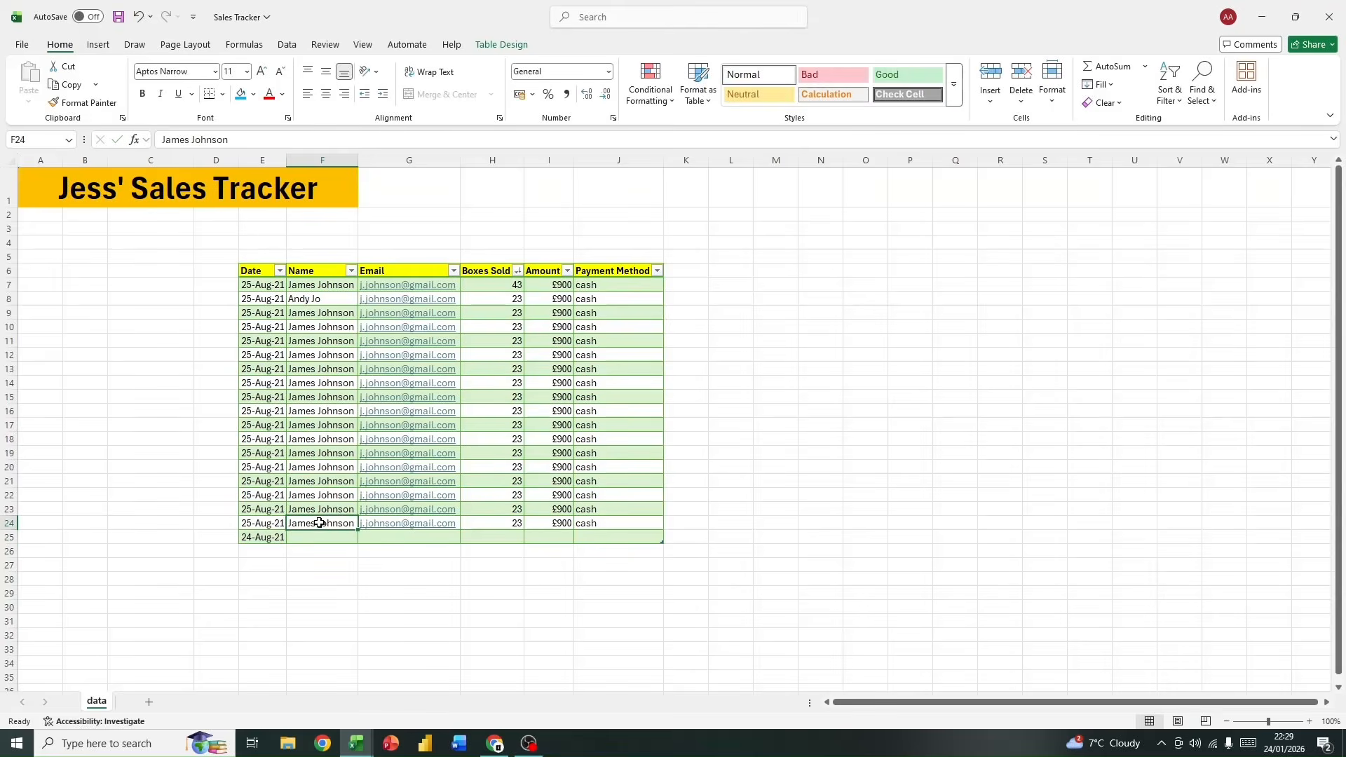
pyautogui.moveTo(356, 531); pyautogui.dragTo(359, 541)
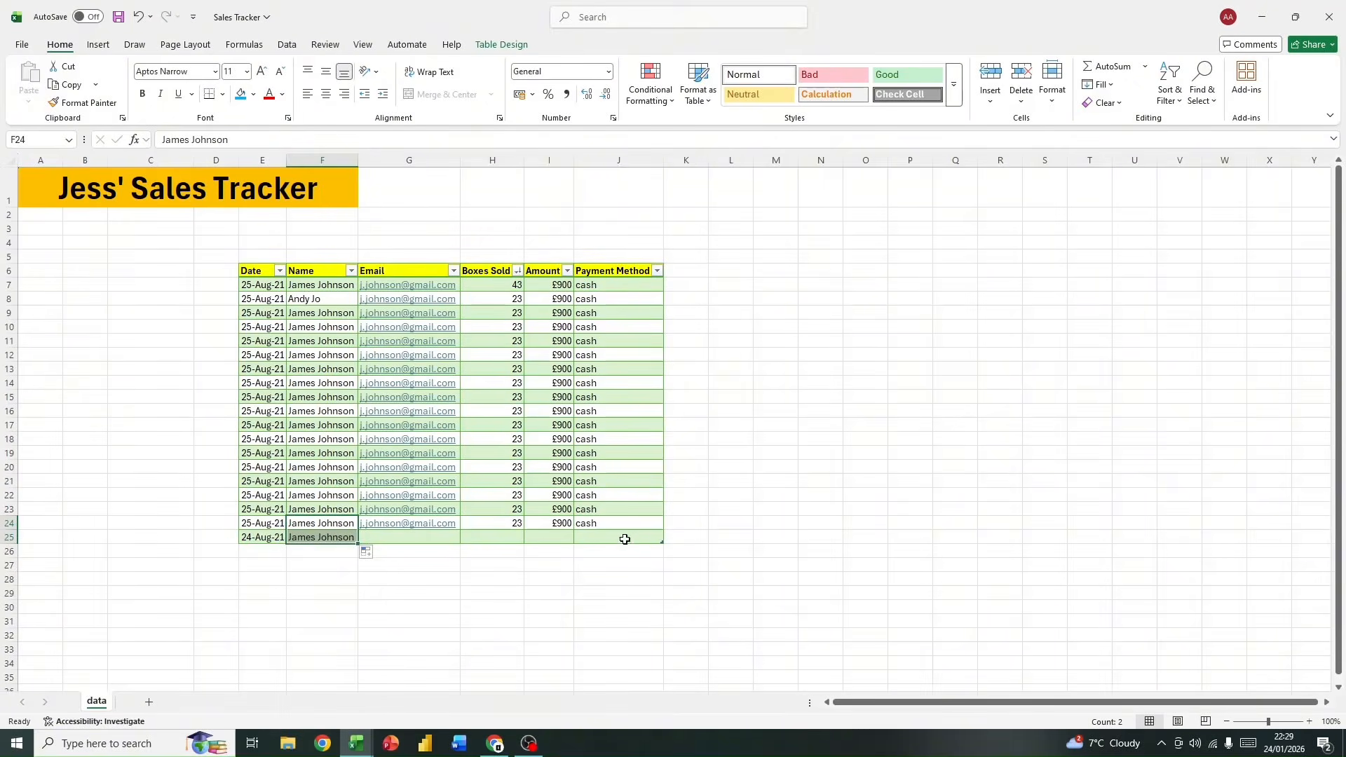
pyautogui.click(486, 526)
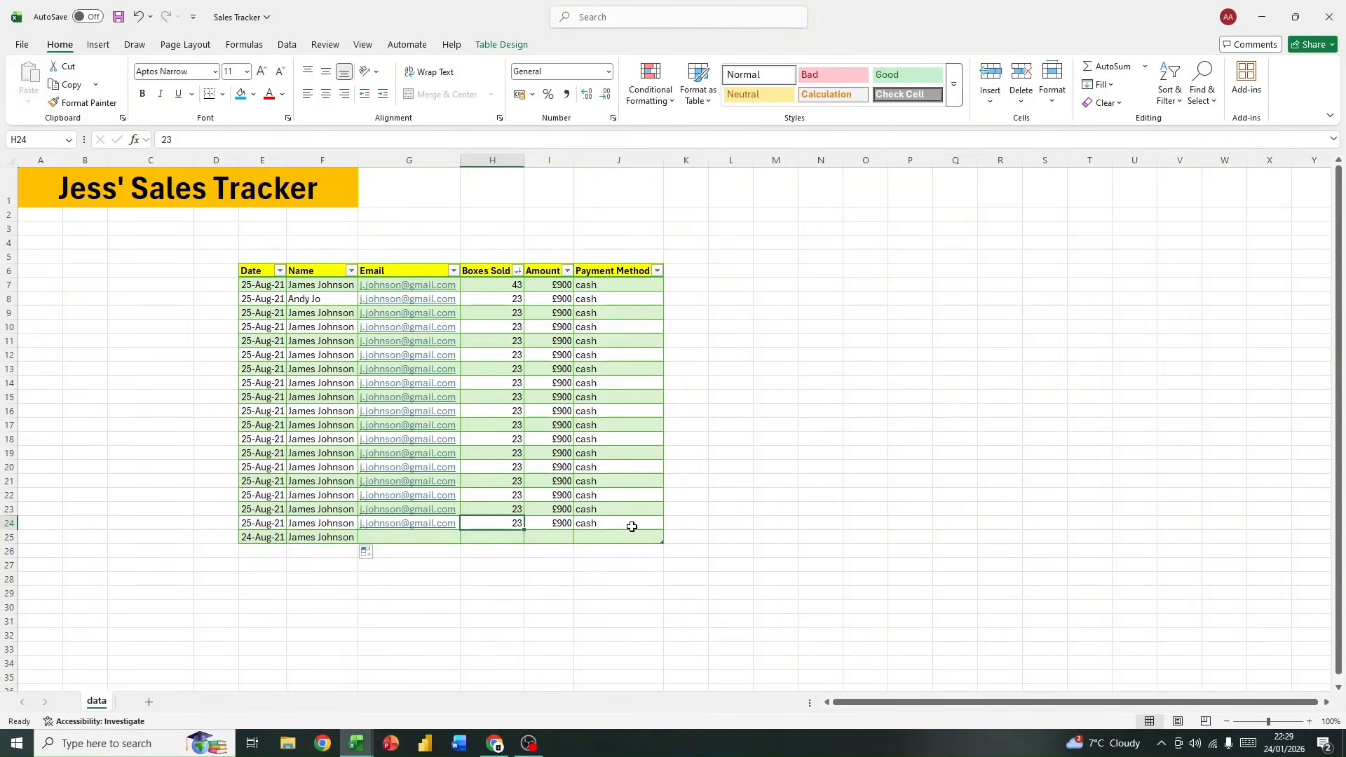
pyautogui.moveTo(631, 526); pyautogui.dragTo(435, 527)
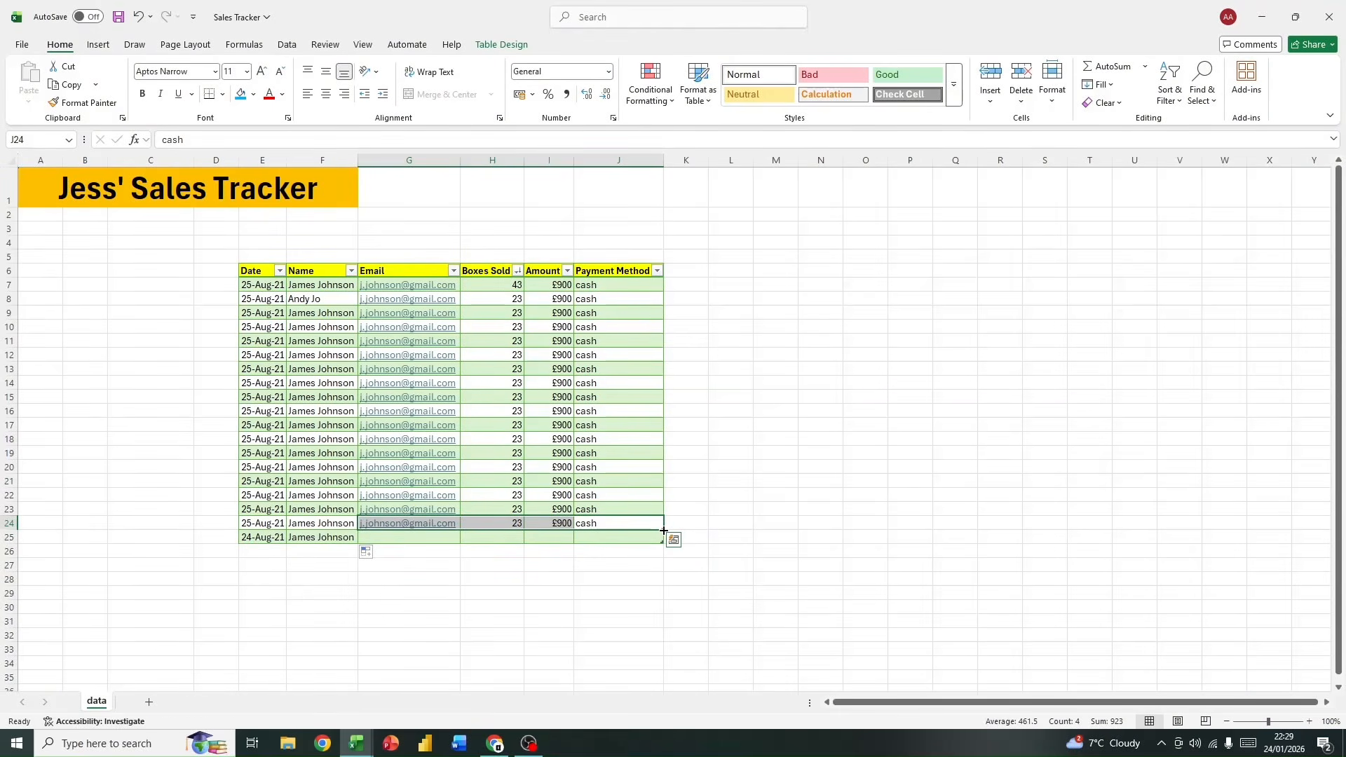
pyautogui.moveTo(664, 531); pyautogui.dragTo(659, 541)
pyautogui.click(460, 577)
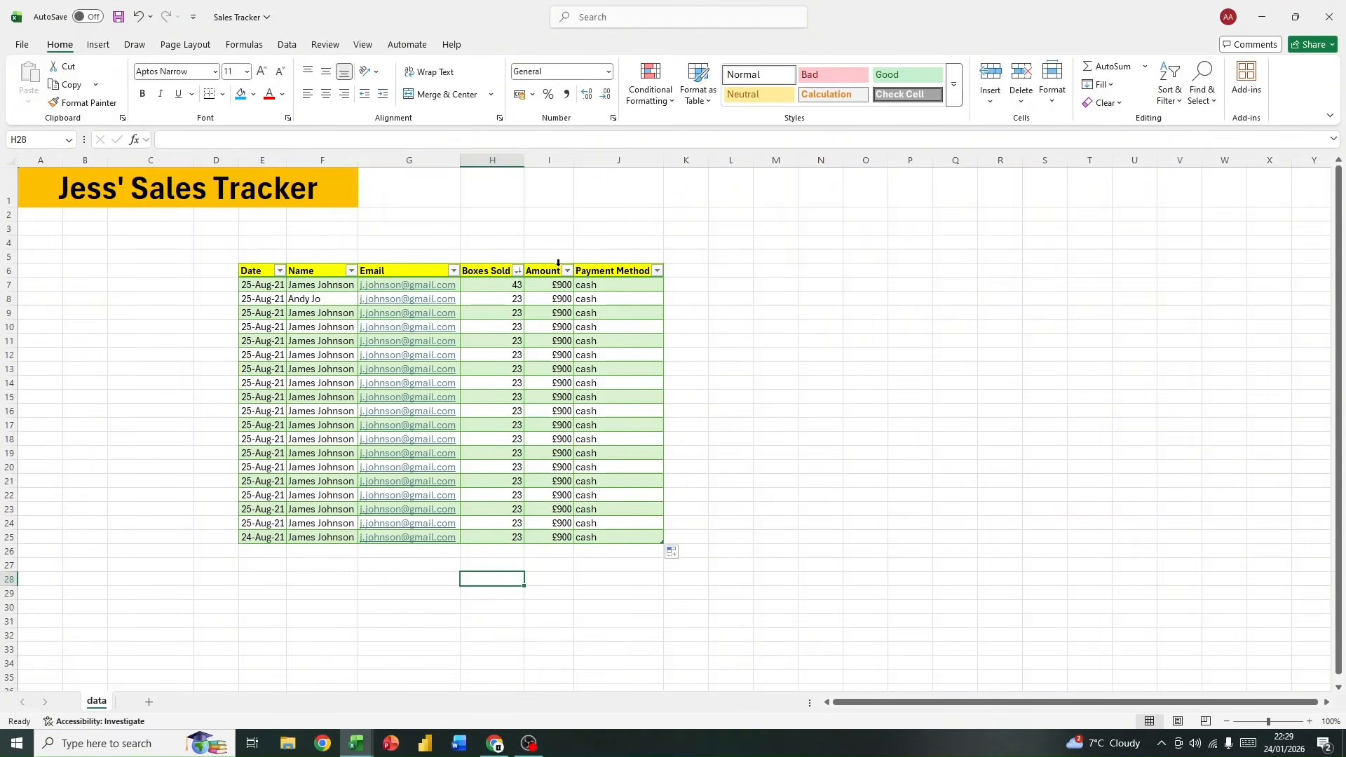
# Step: Check the total of the table's Amount values, both for the whole column and for I7:I25 alone
pyautogui.click(543, 159)
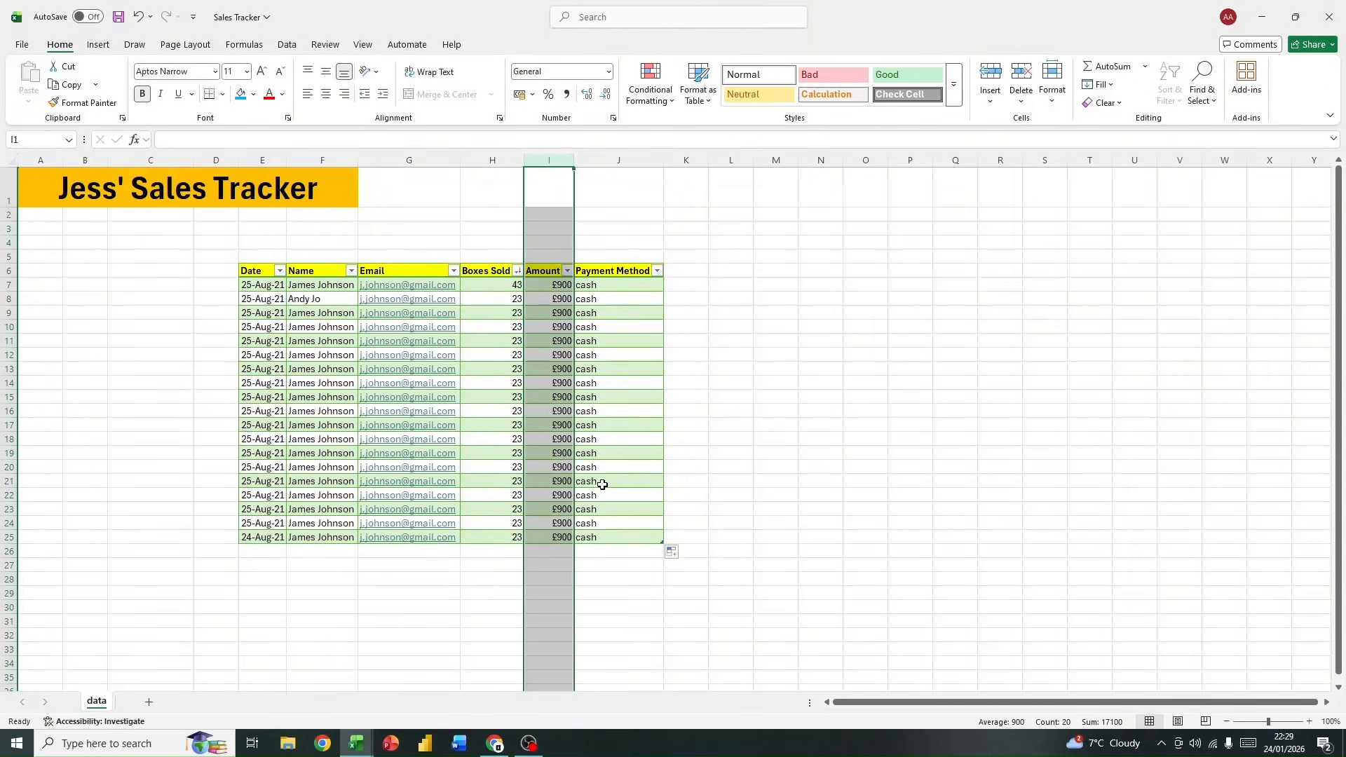
pyautogui.click(848, 509)
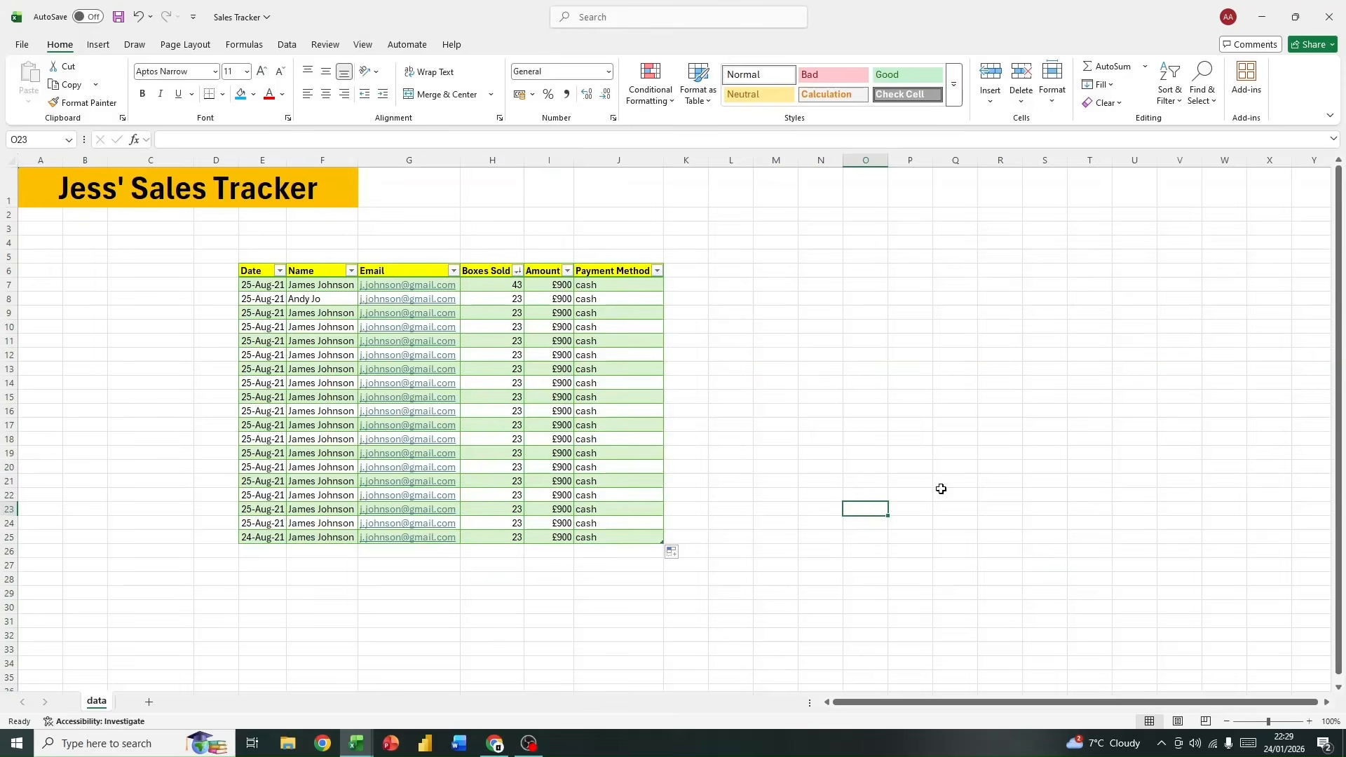
pyautogui.click(546, 287)
pyautogui.moveTo(546, 290); pyautogui.dragTo(546, 530)
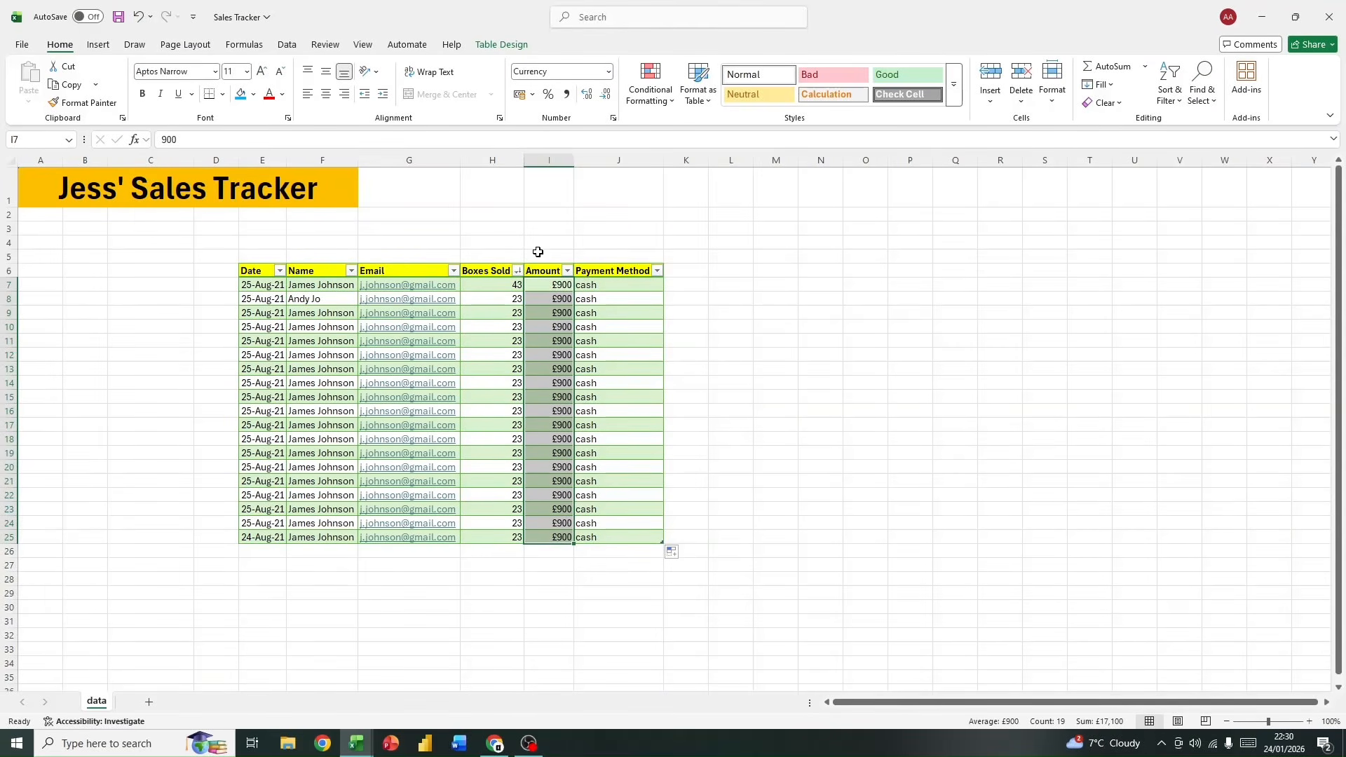
pyautogui.click(553, 159)
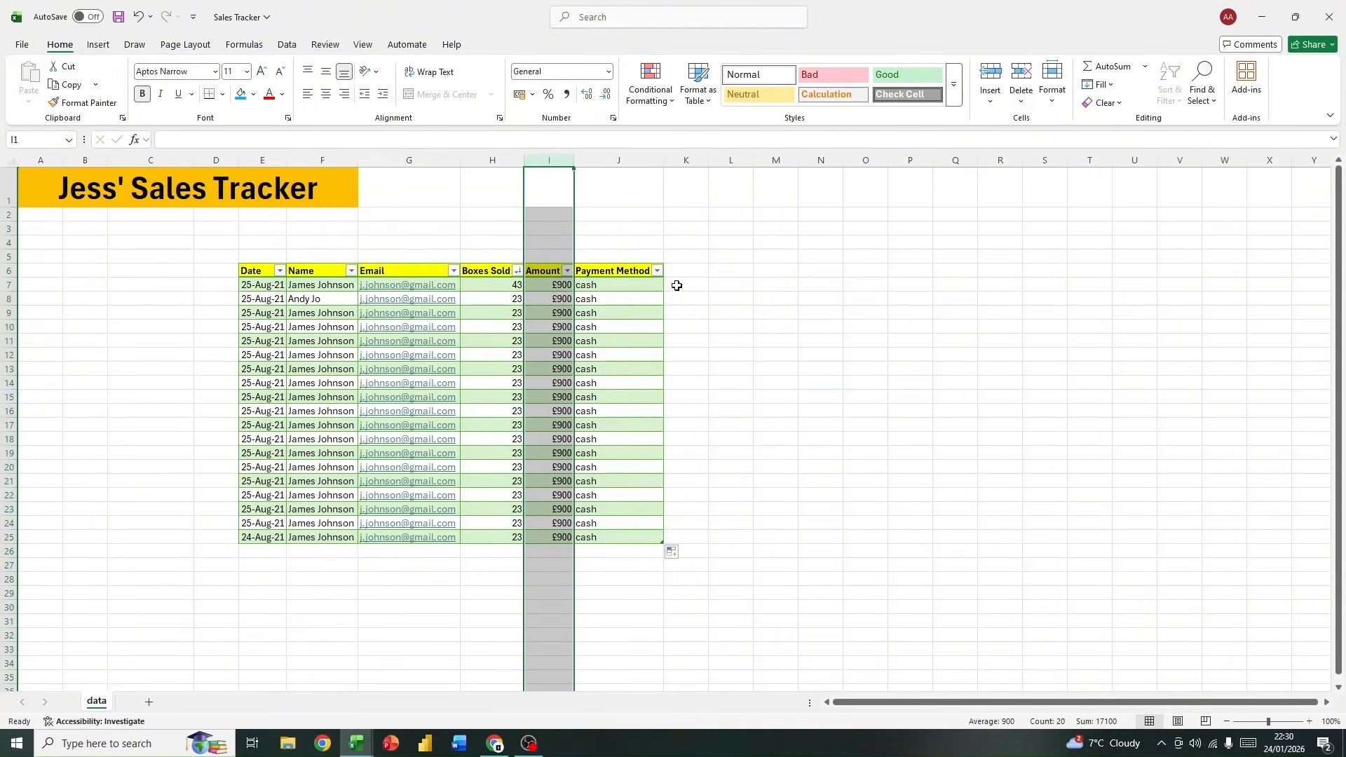
pyautogui.click(723, 370)
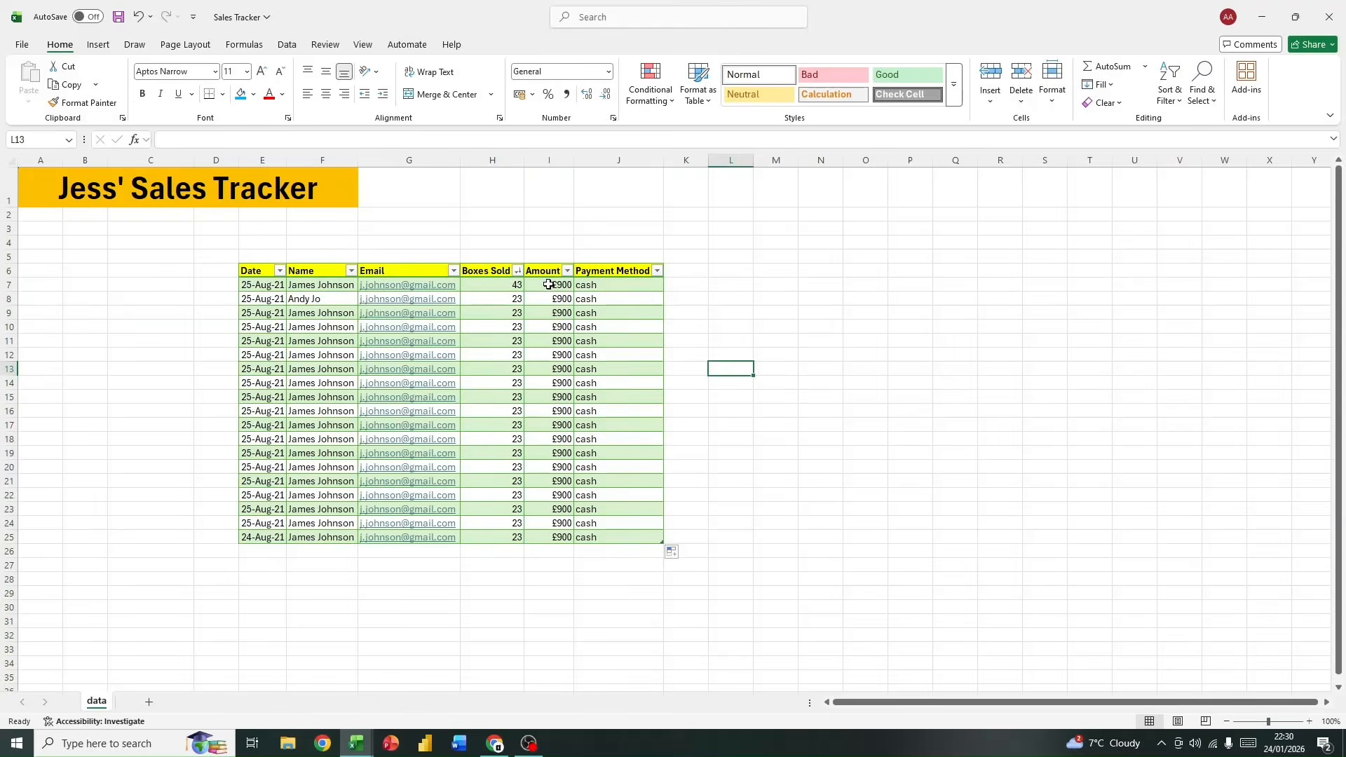
pyautogui.moveTo(552, 284); pyautogui.dragTo(560, 541)
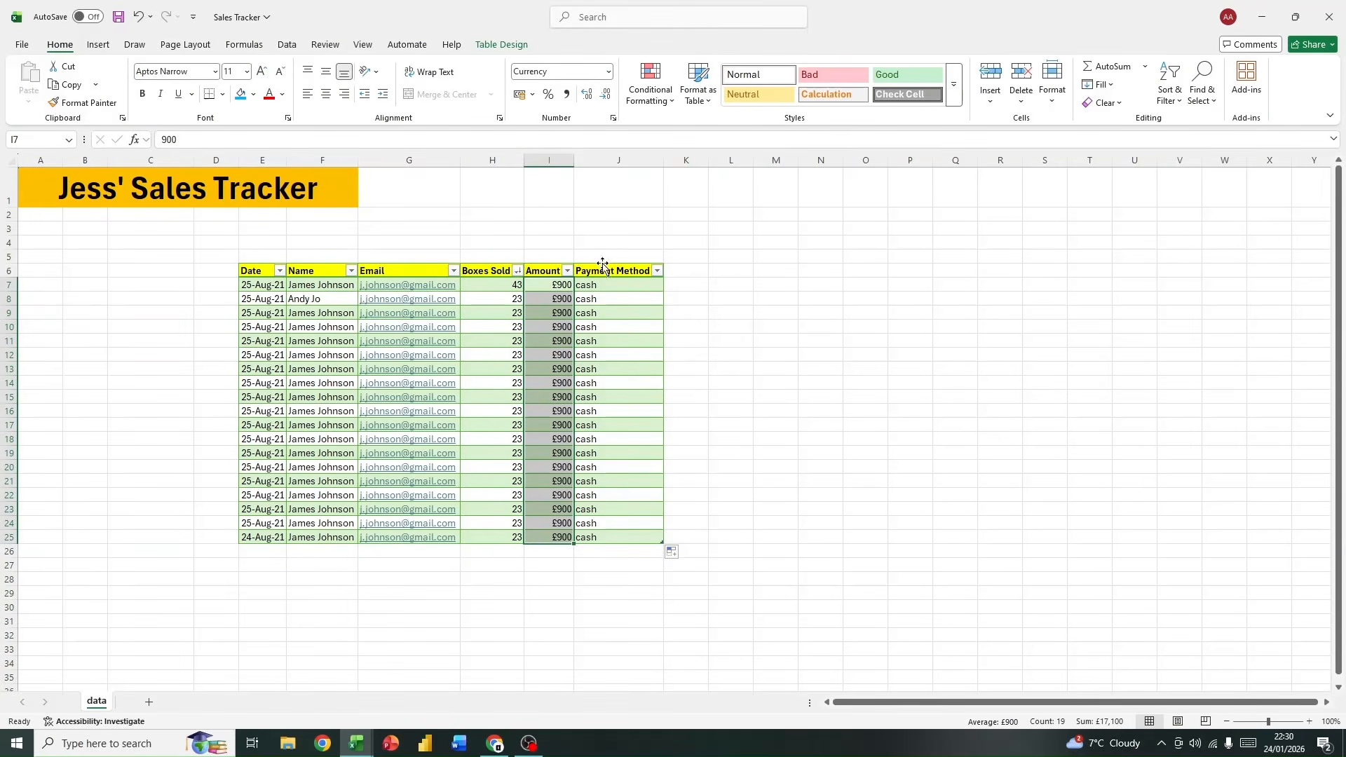
pyautogui.click(546, 157)
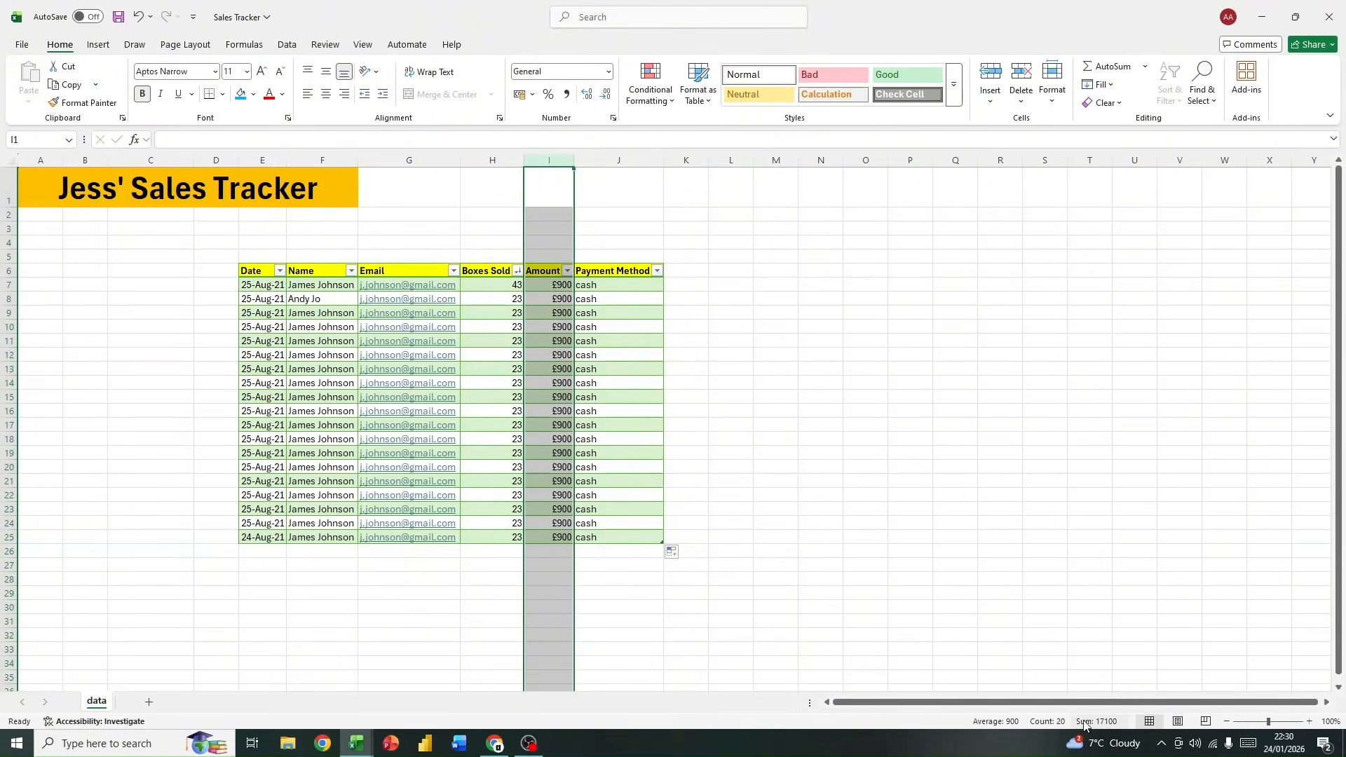
pyautogui.click(756, 452)
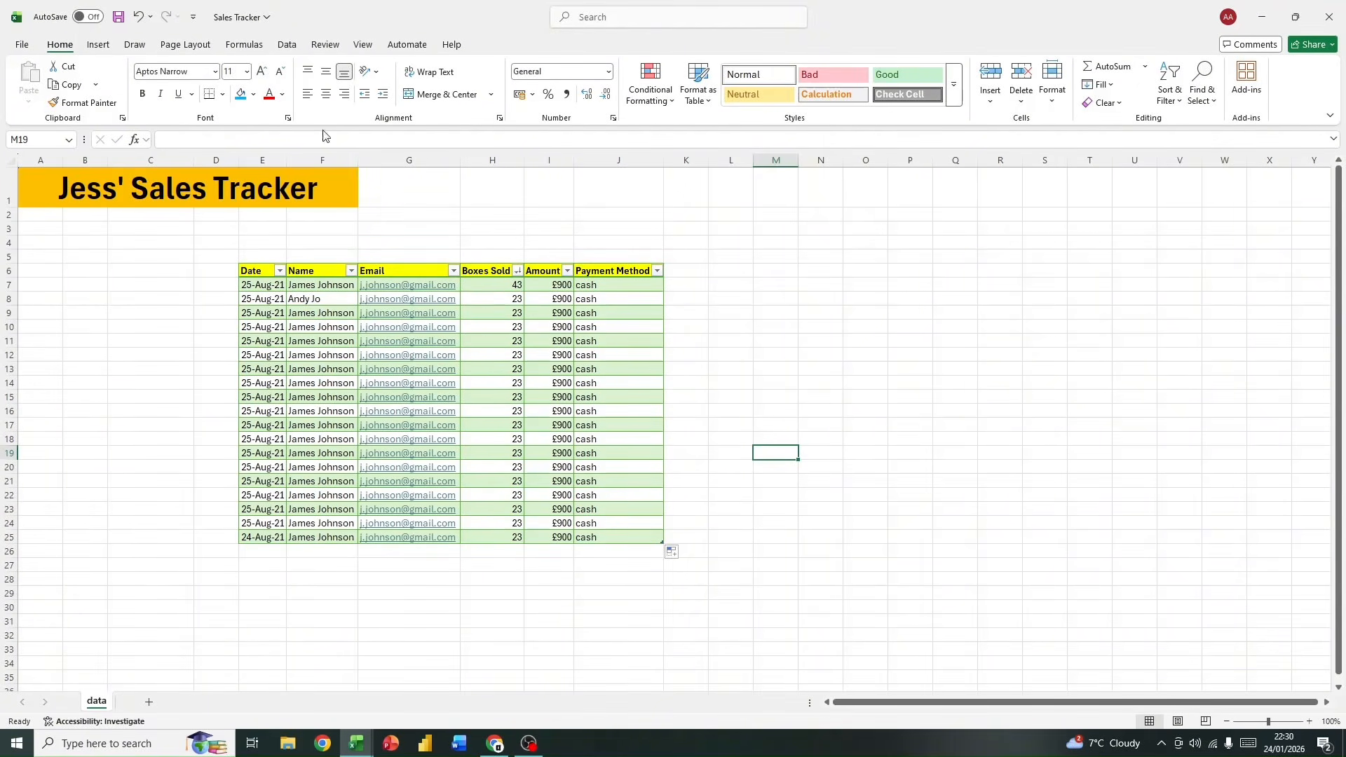
# Step: Add a new worksheet and name it Summary
pyautogui.click(147, 702)
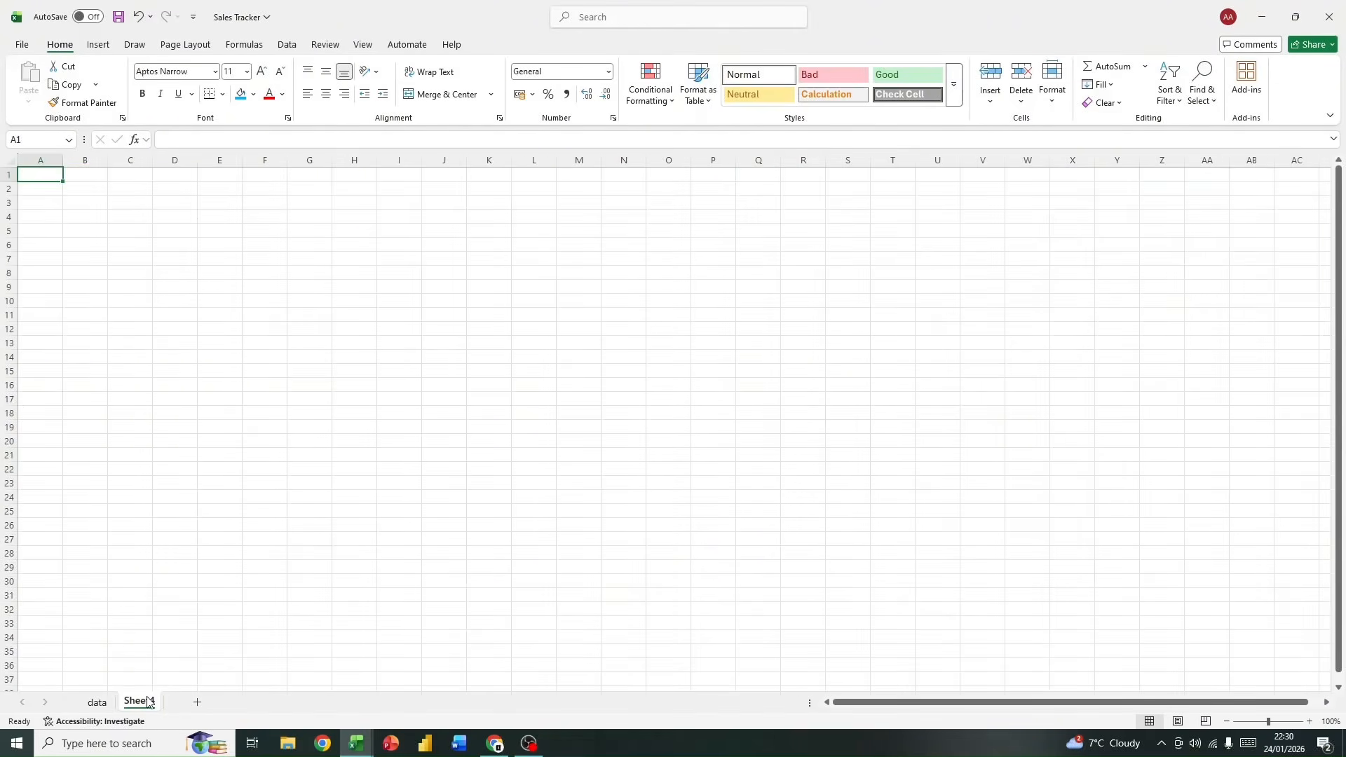
pyautogui.doubleClick(147, 700)
pyautogui.write('Summary')
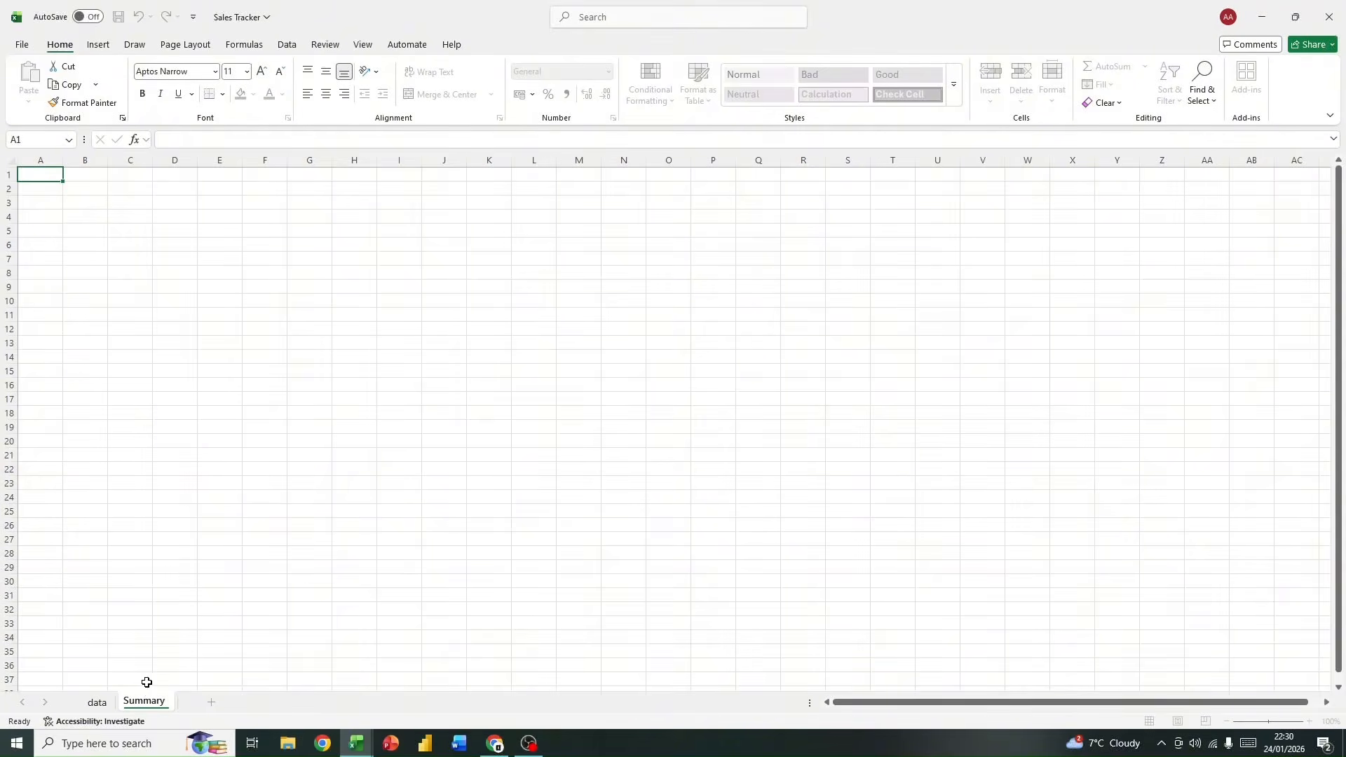
pyautogui.press('BackSpace')
pyautogui.press('Return')
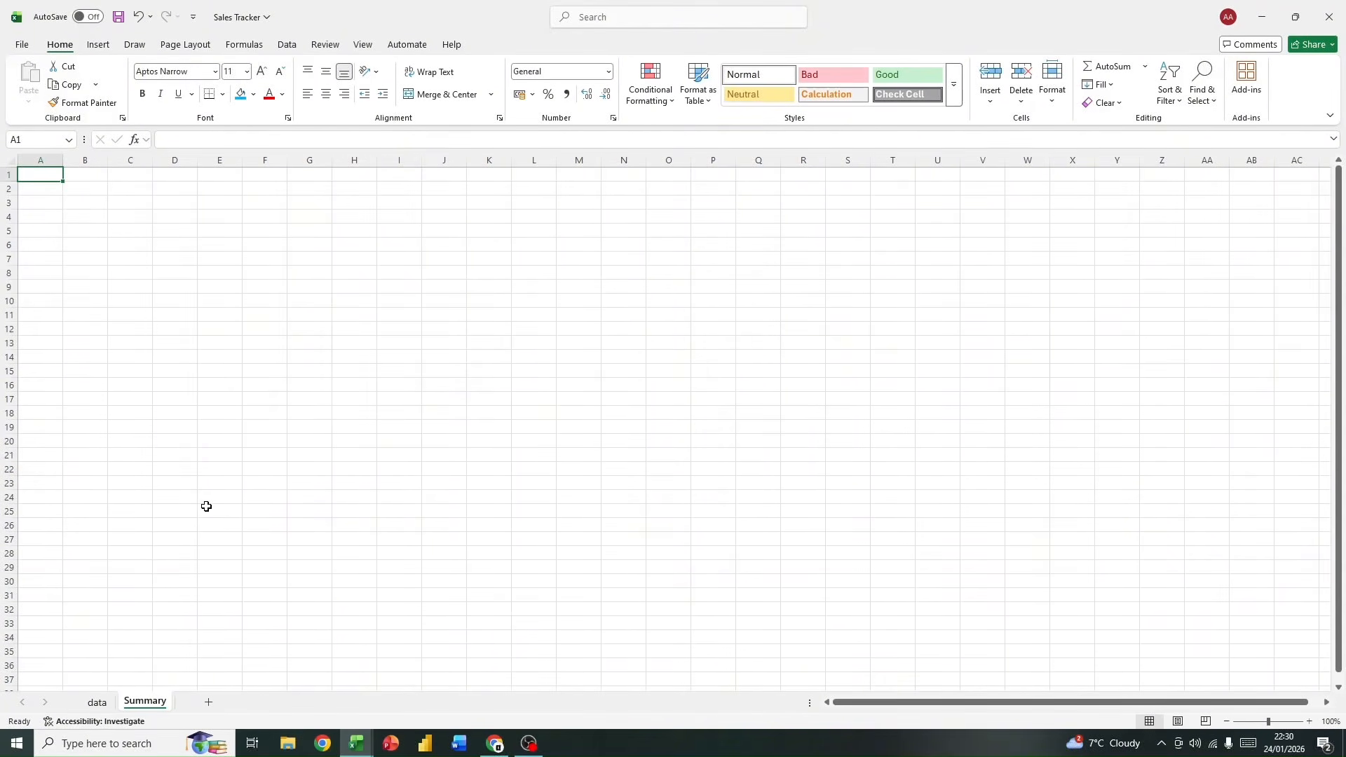
# Step: Rename the data worksheet as Sales Tracker
pyautogui.click(97, 702)
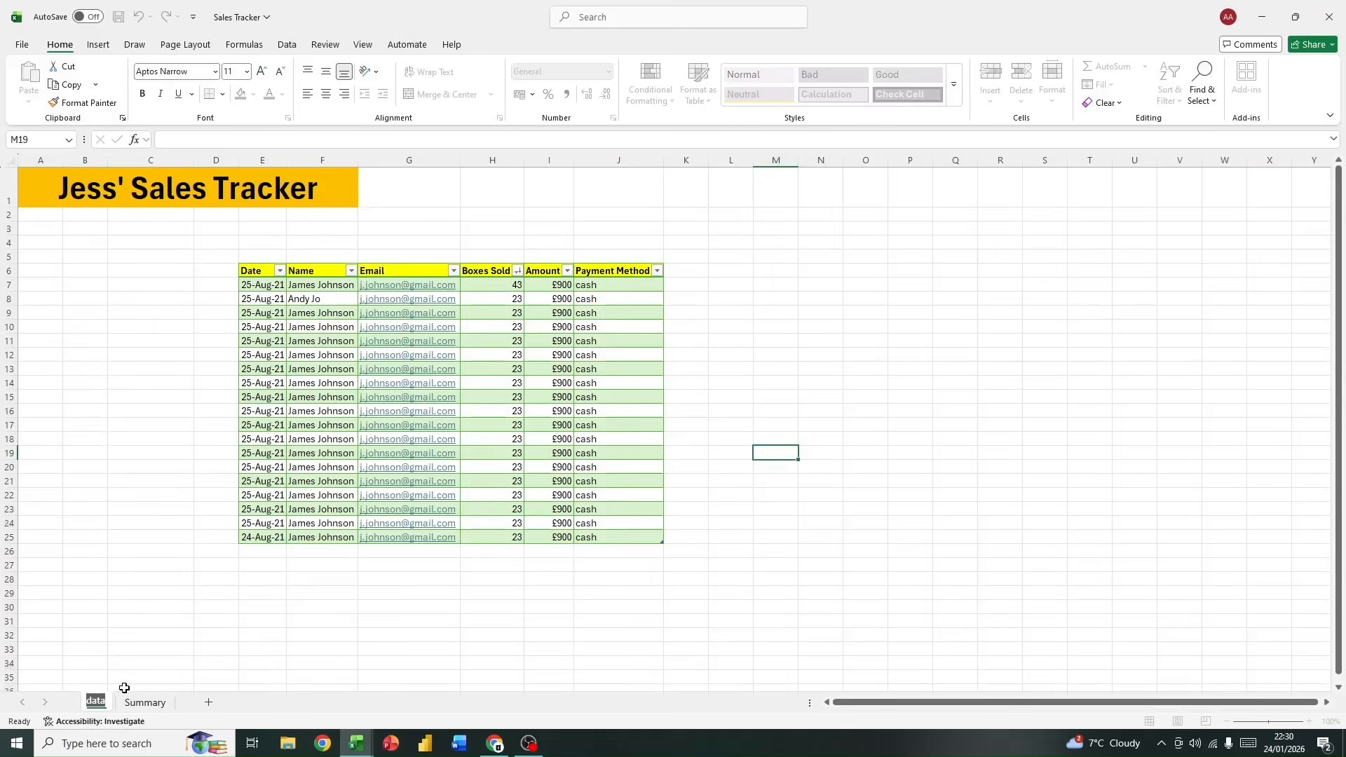
pyautogui.write('Sales Tracker')
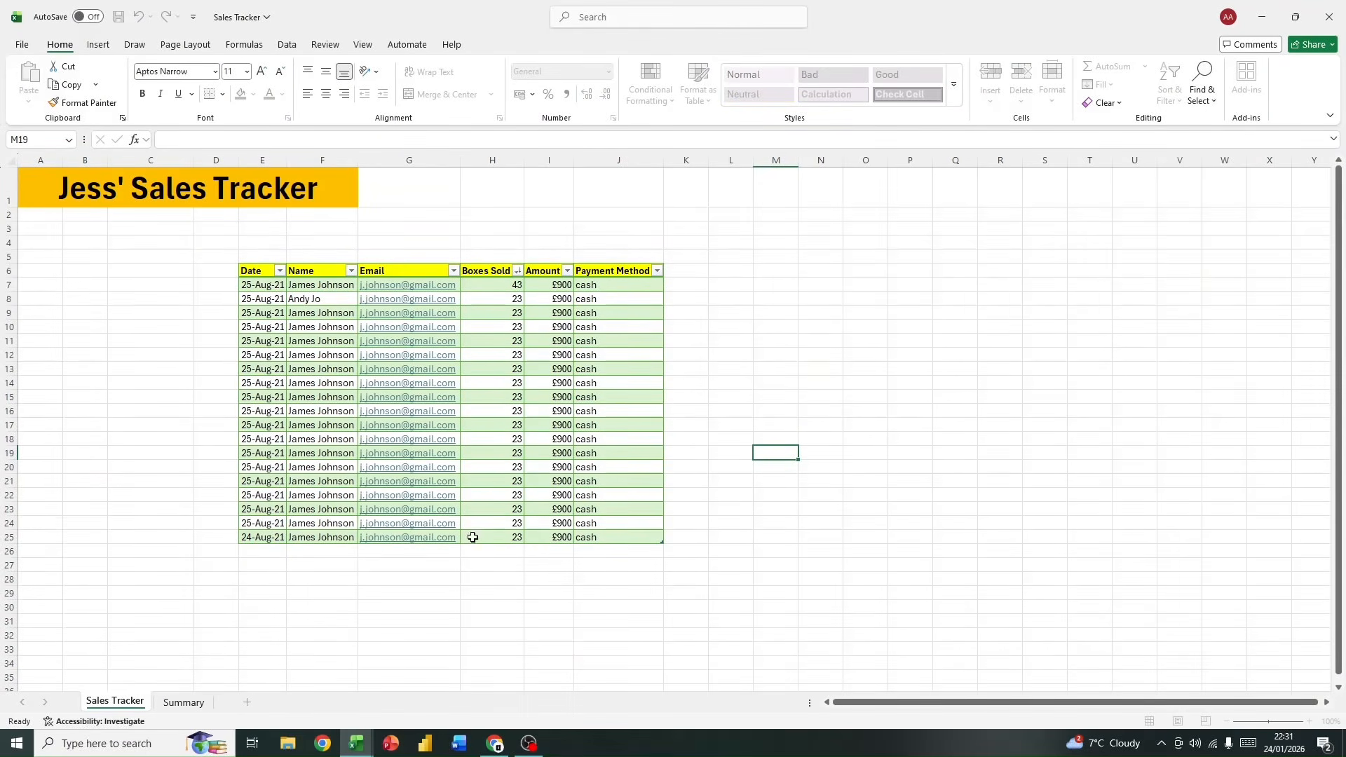
pyautogui.click(291, 623)
# Step: Copy the title row from row 1 of the Sales Tracker sheet to row 1 of the Summary sheet
pyautogui.click(186, 702)
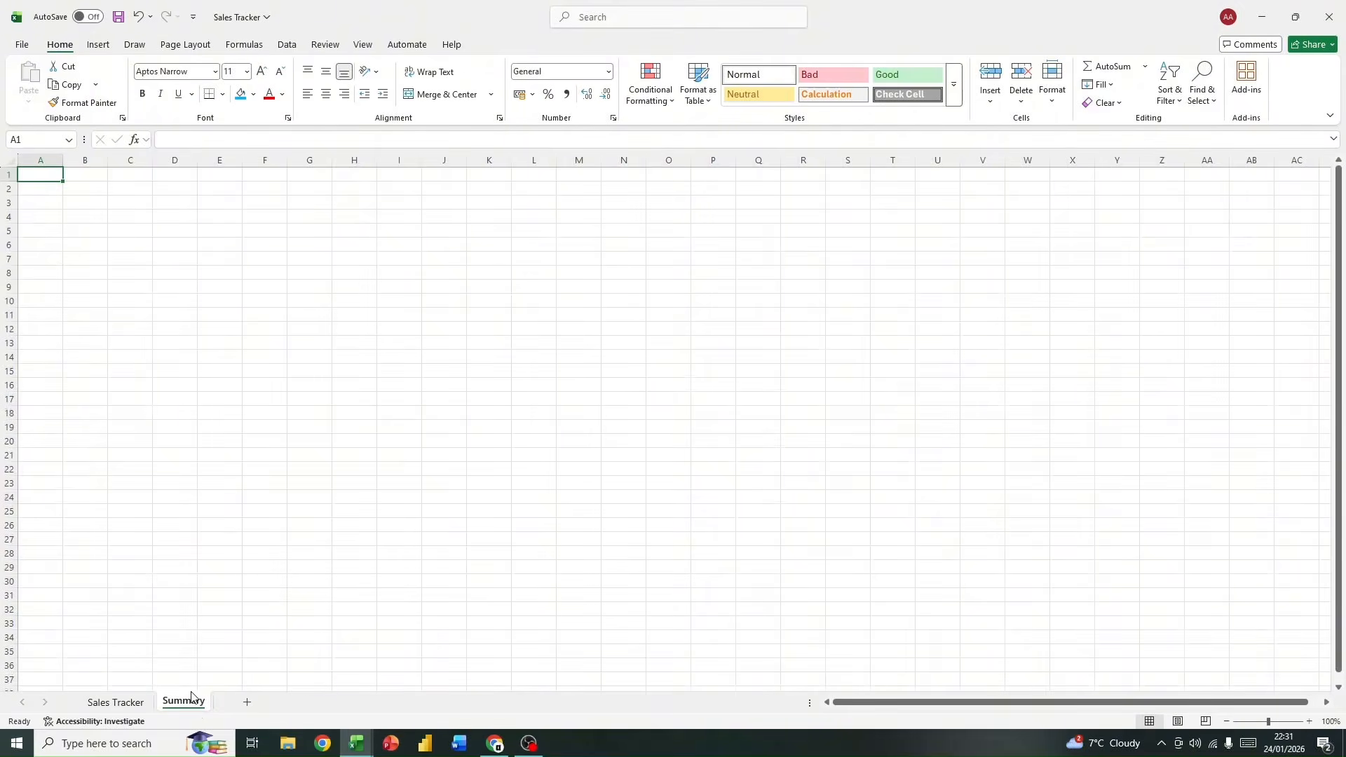
pyautogui.click(133, 702)
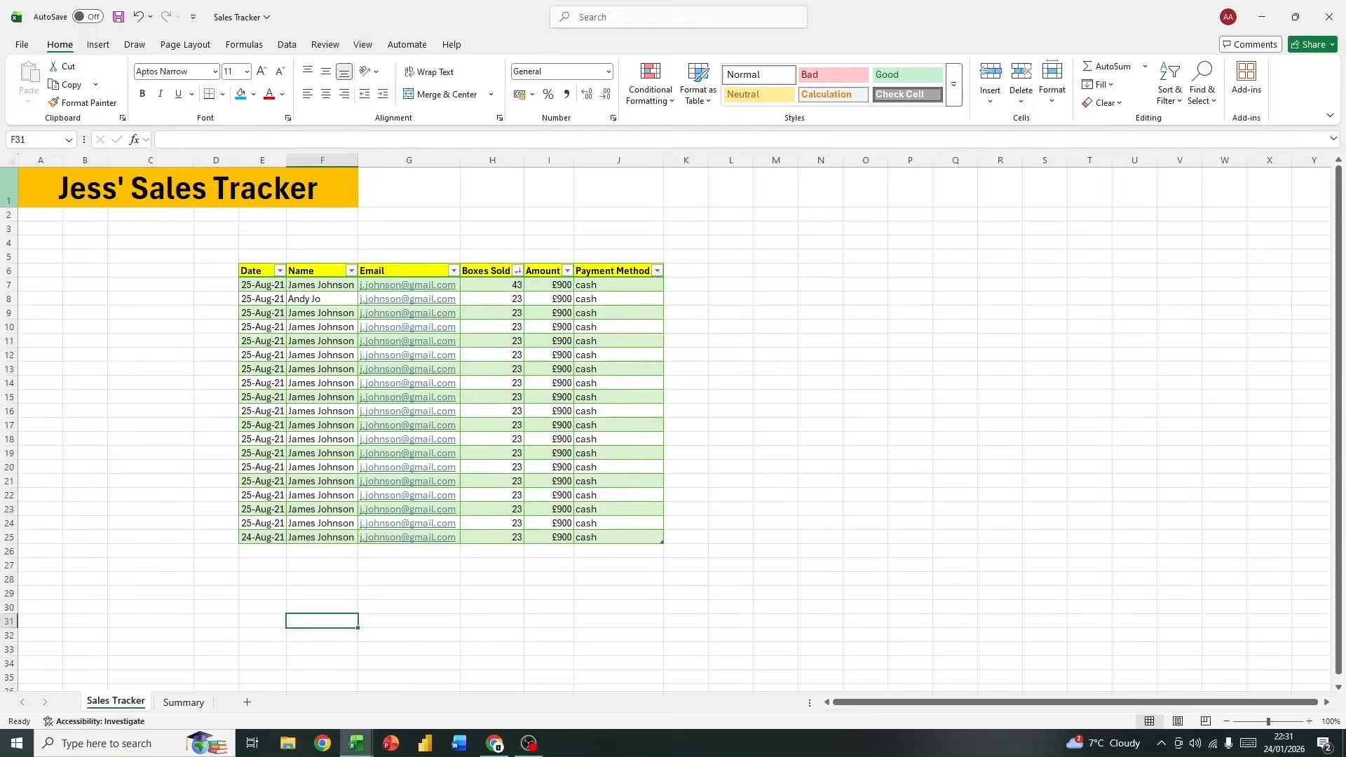
pyautogui.click(9, 188)
pyautogui.hotkey('ctrl', 'c')
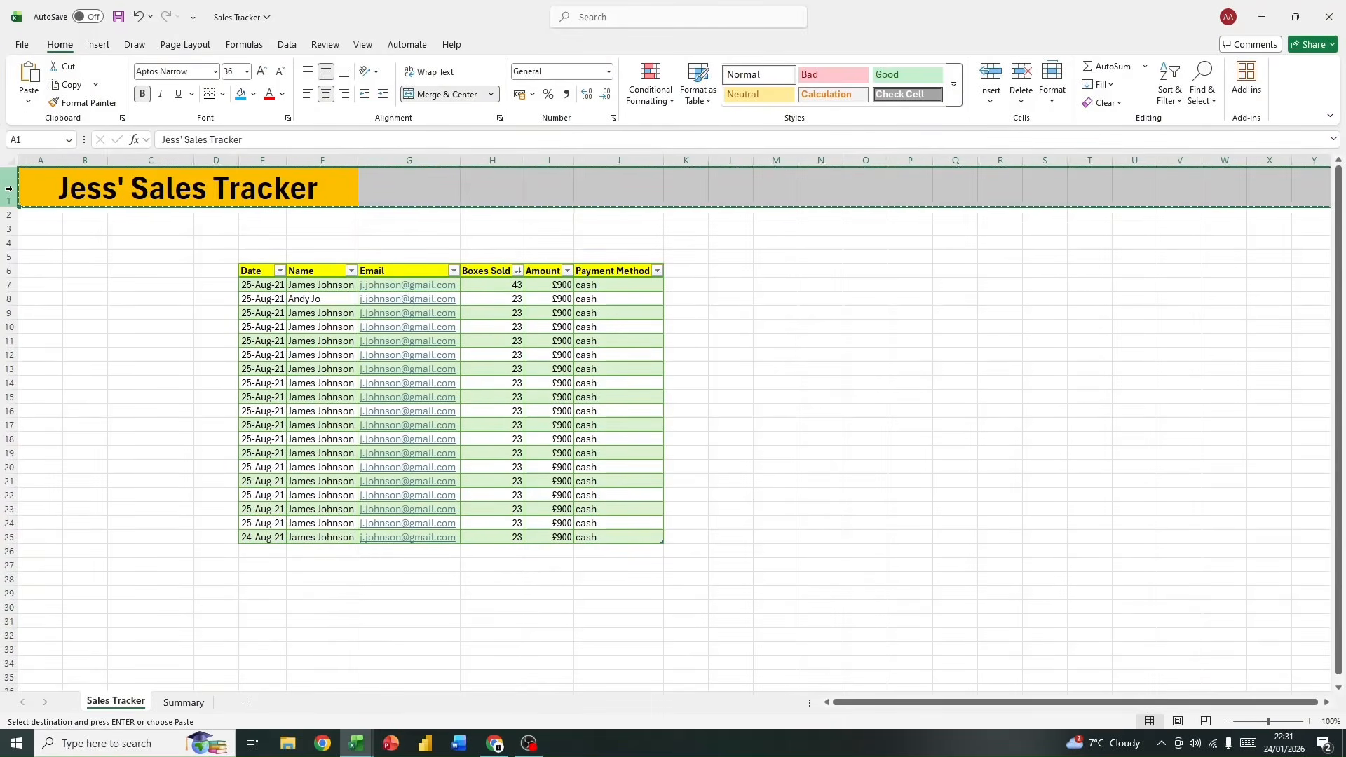
pyautogui.click(165, 703)
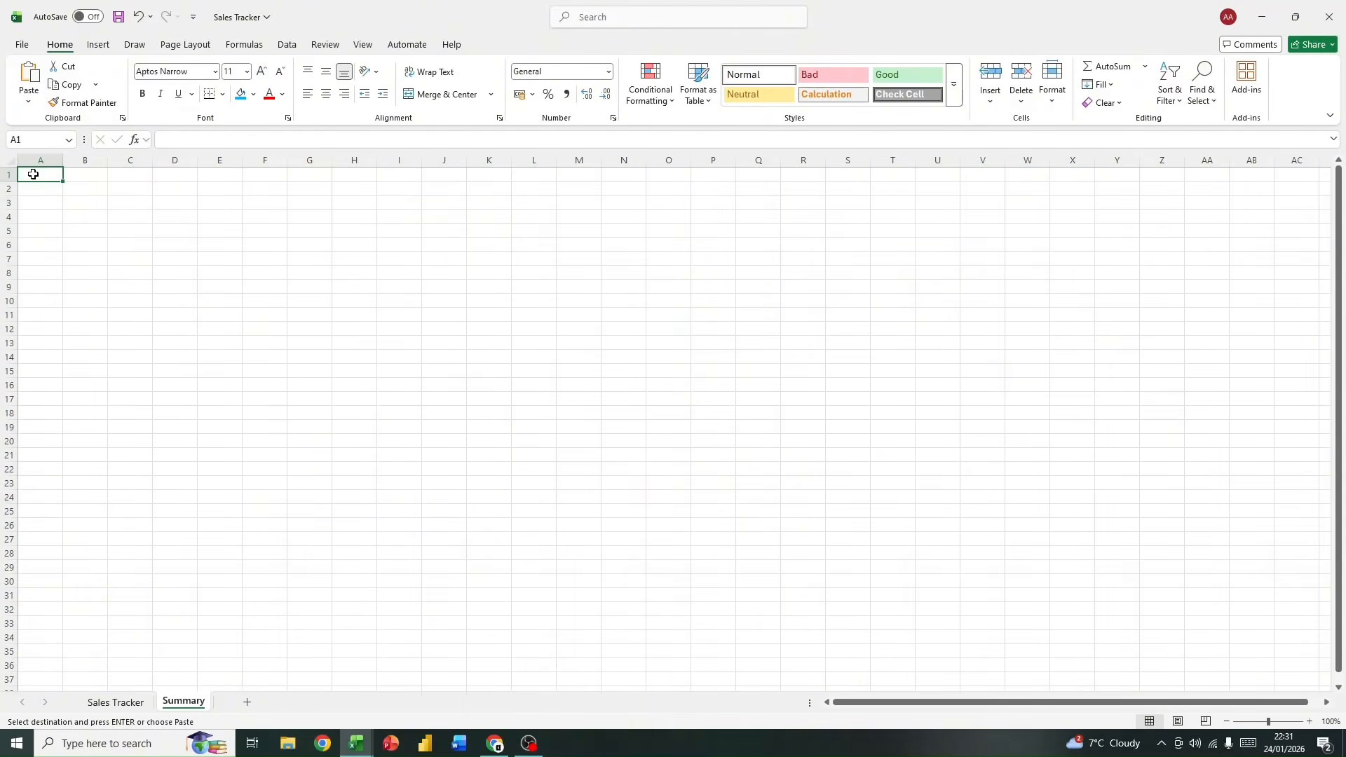
pyautogui.moveTo(35, 174); pyautogui.dragTo(359, 175)
pyautogui.click(151, 228)
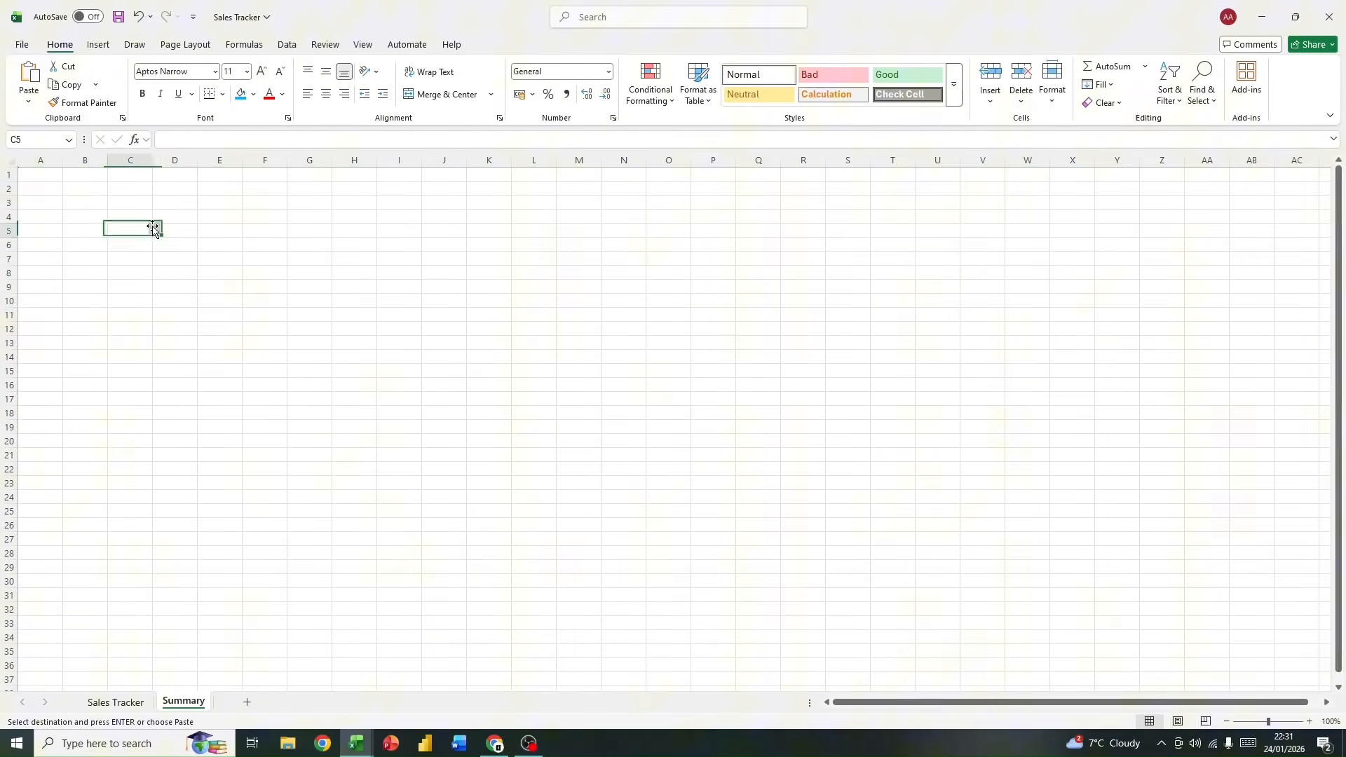
pyautogui.click(922, 395)
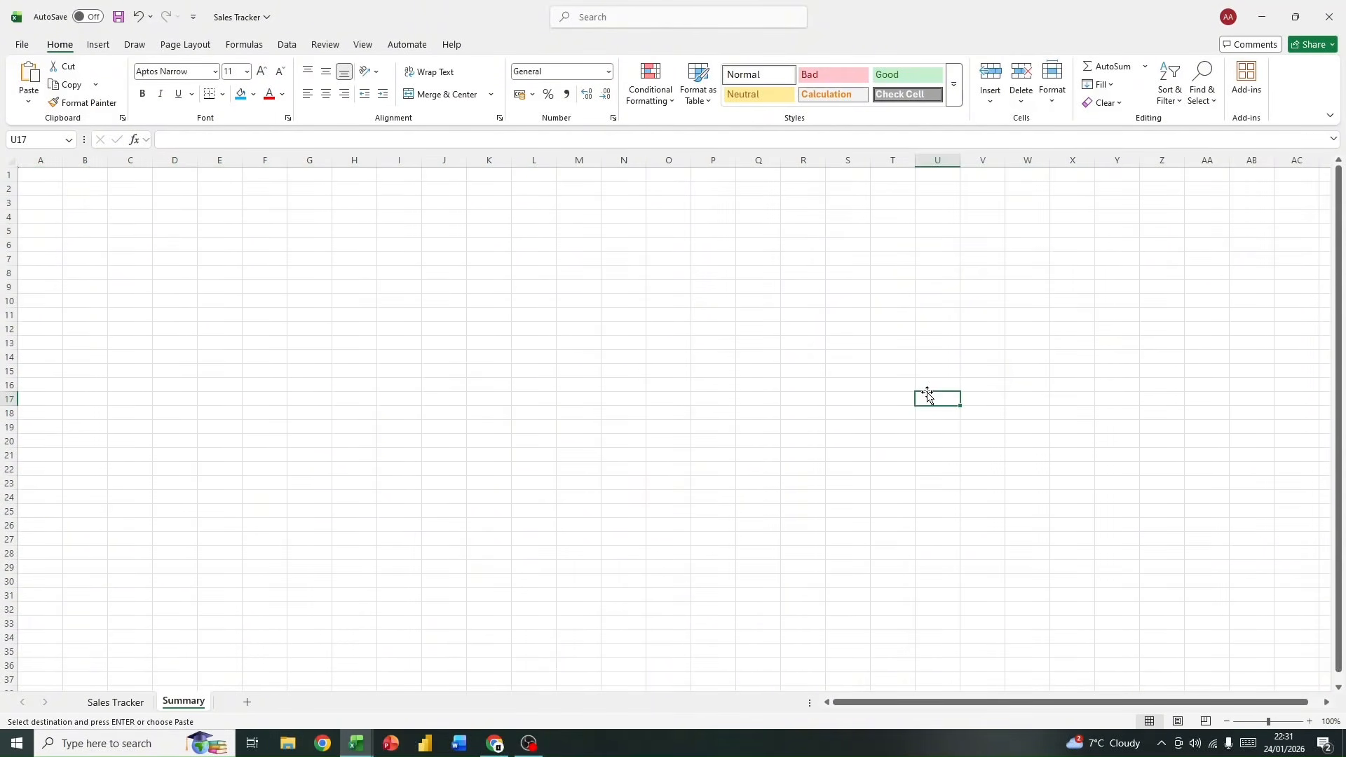
pyautogui.click(51, 173)
pyautogui.hotkey('ctrl', 'v')
pyautogui.click(400, 258)
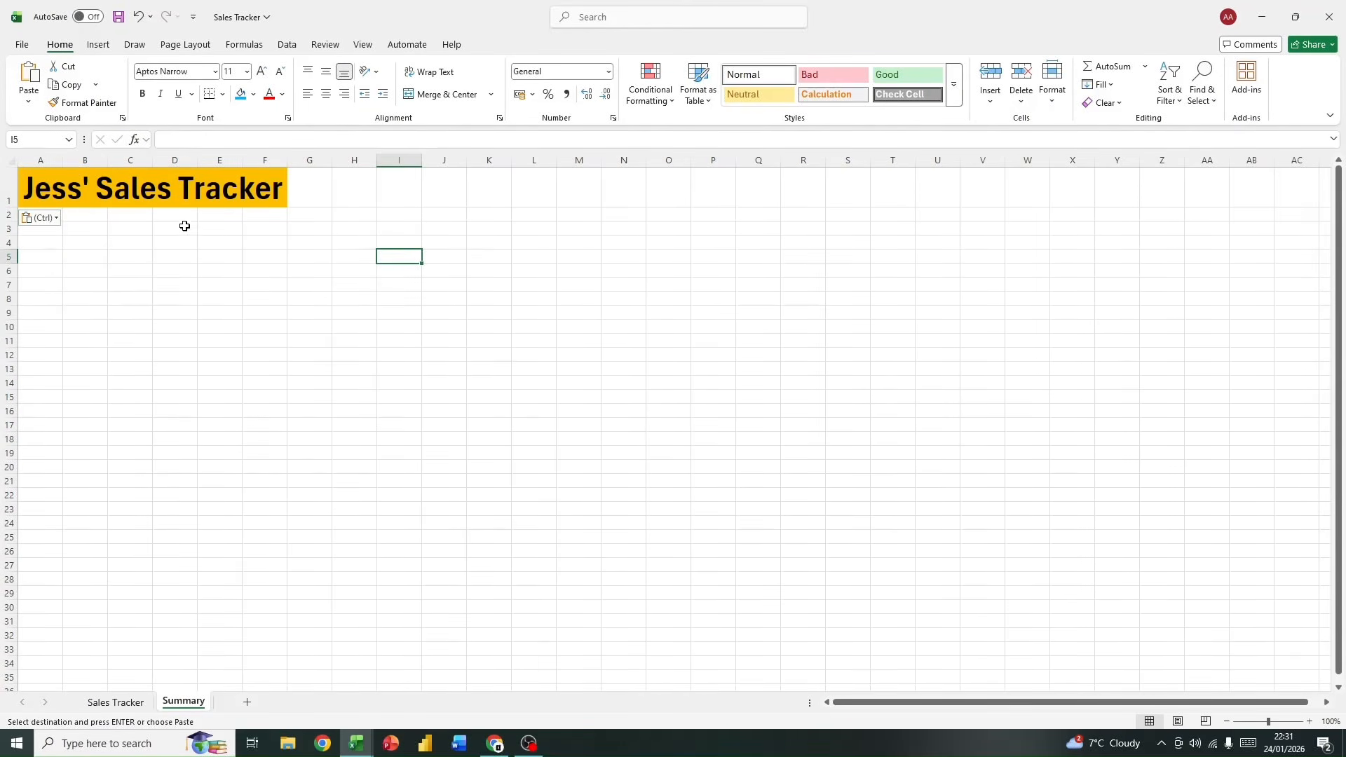
pyautogui.click(113, 701)
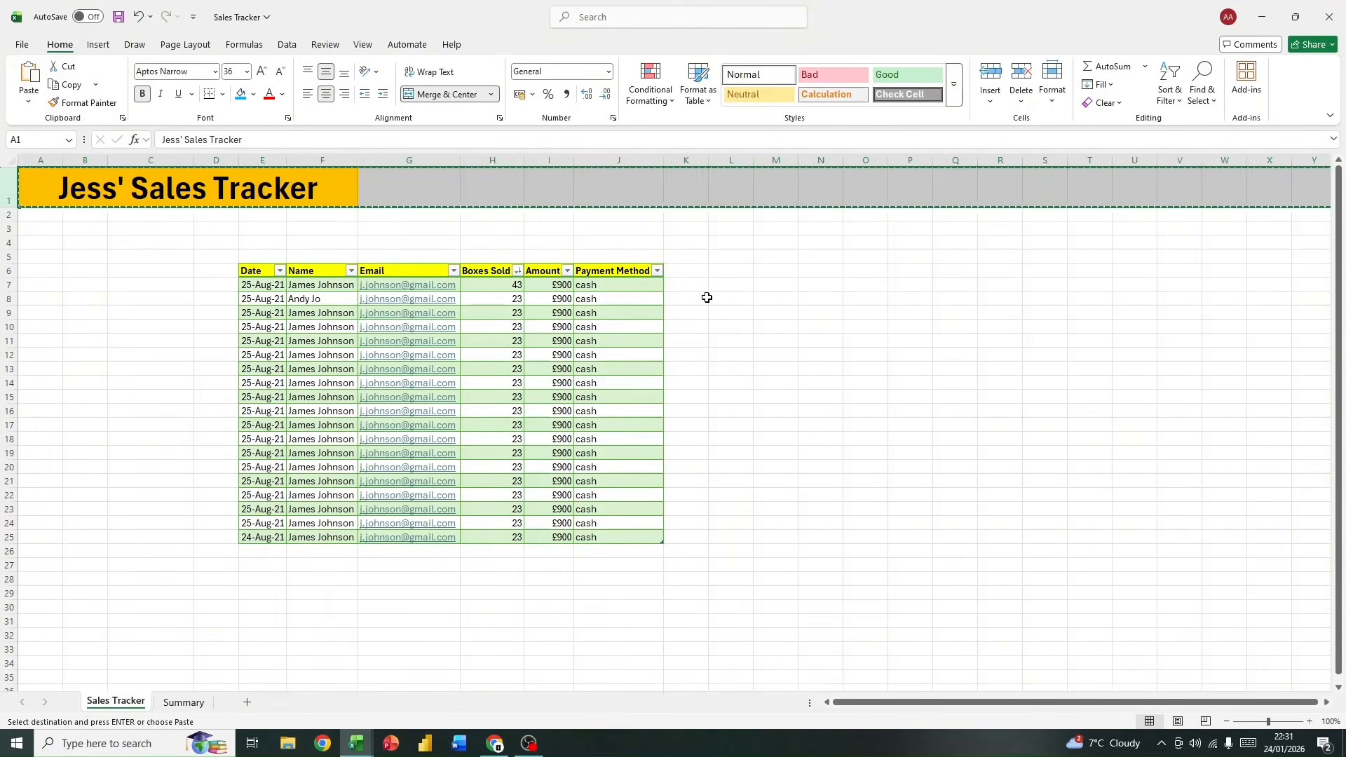
pyautogui.press('Escape')
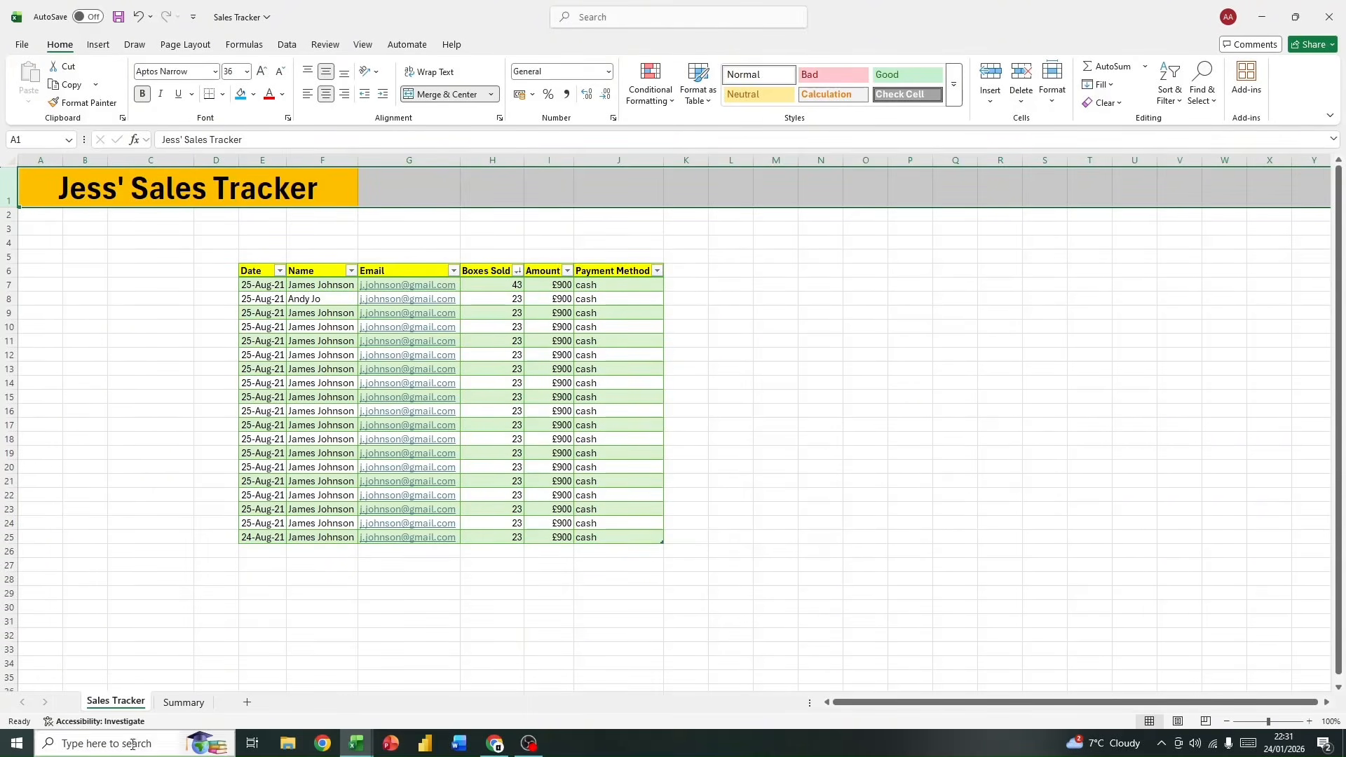
# Step: Enter the labels Total Boxes in C5 and Total Amount in C6 of the Summary sheet
pyautogui.click(184, 702)
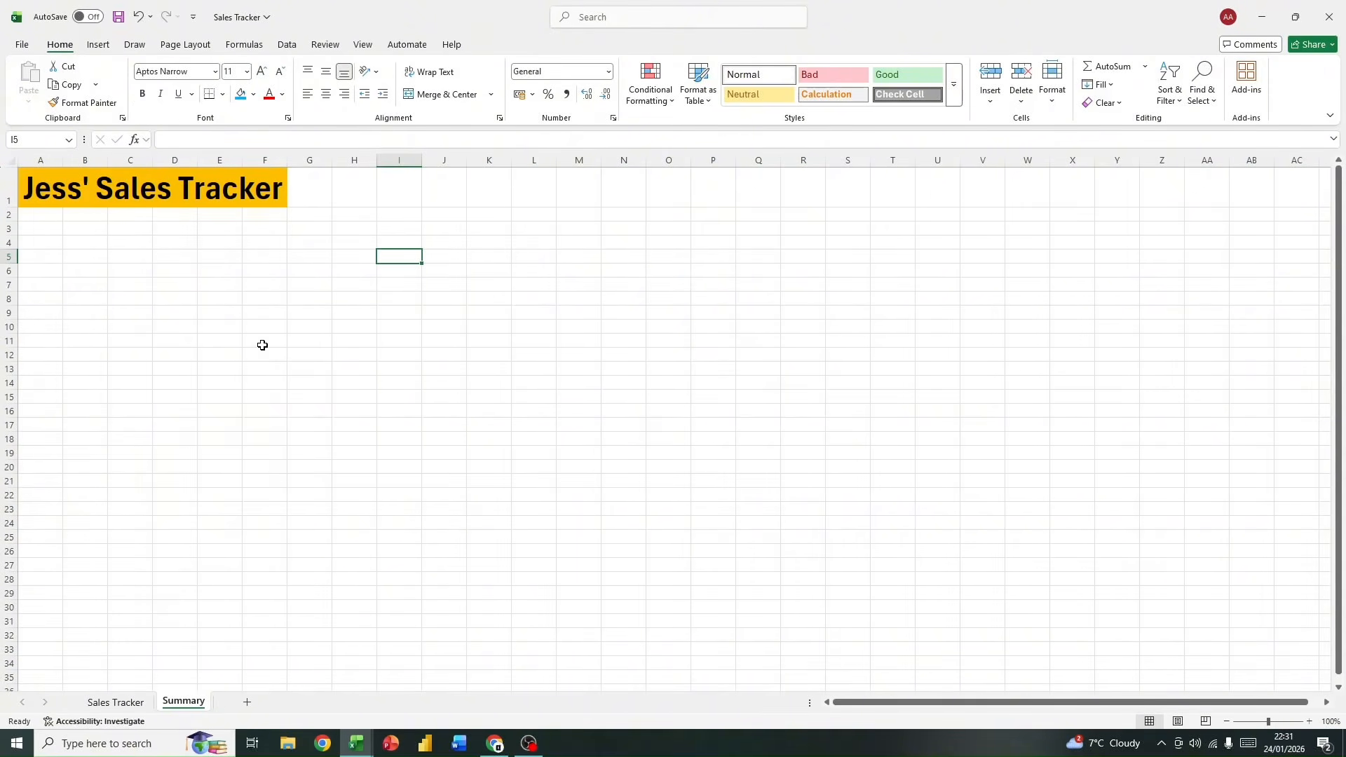
pyautogui.click(143, 256)
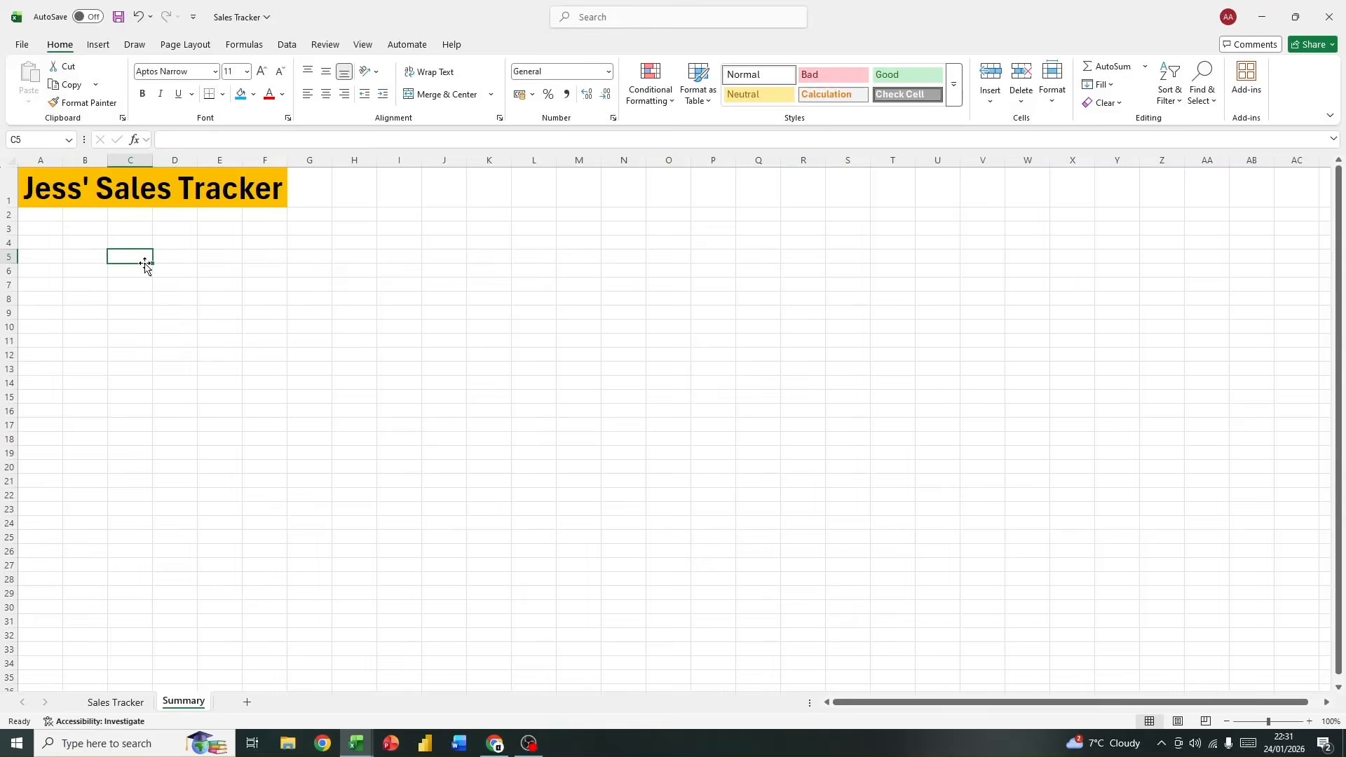
pyautogui.write('Total Boxes')
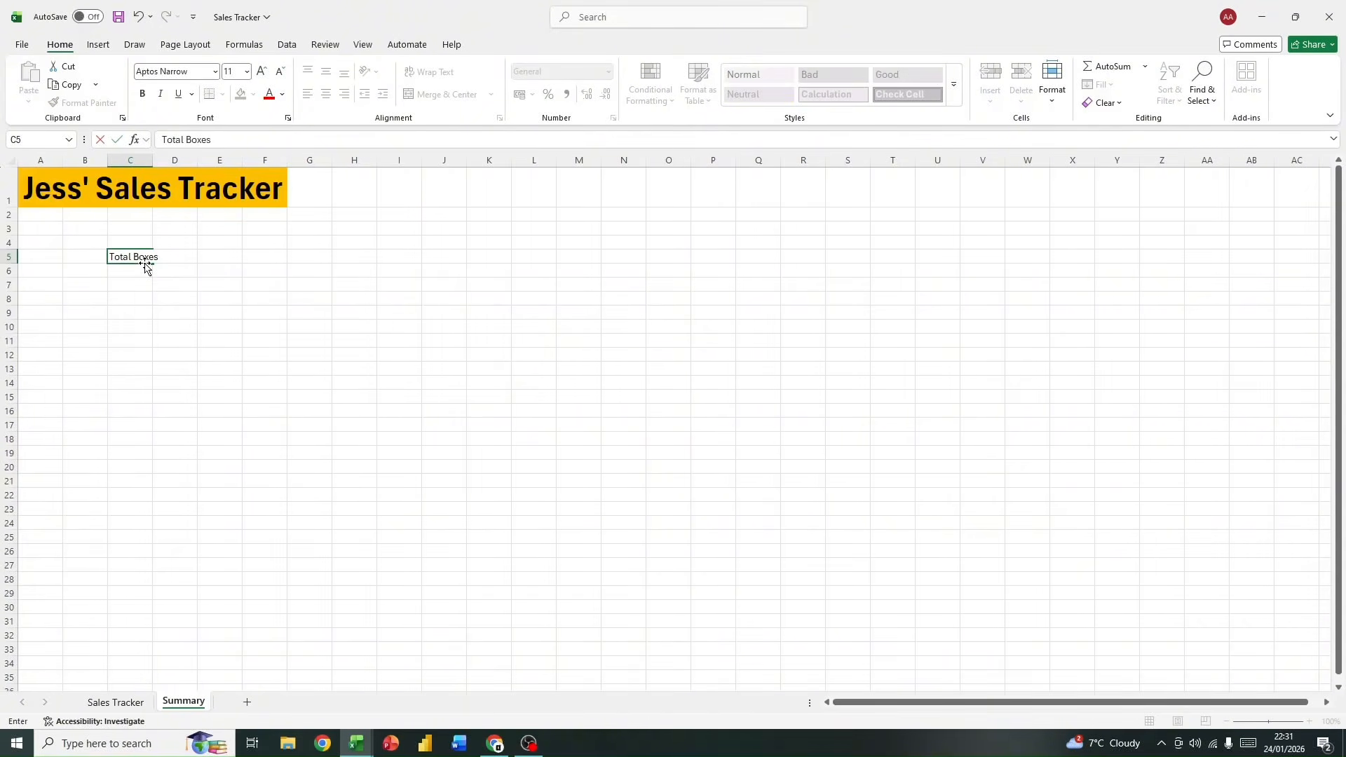
pyautogui.click(129, 271)
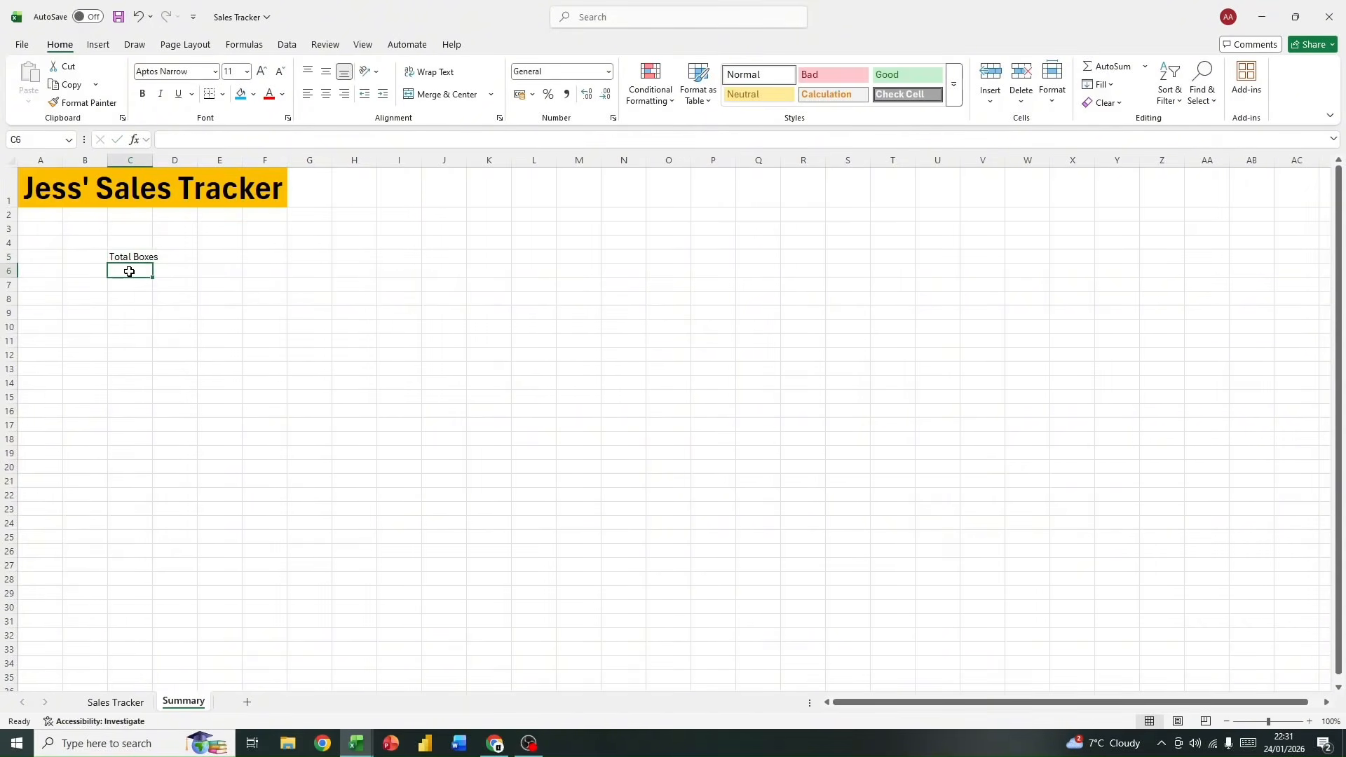
pyautogui.write('Tot')
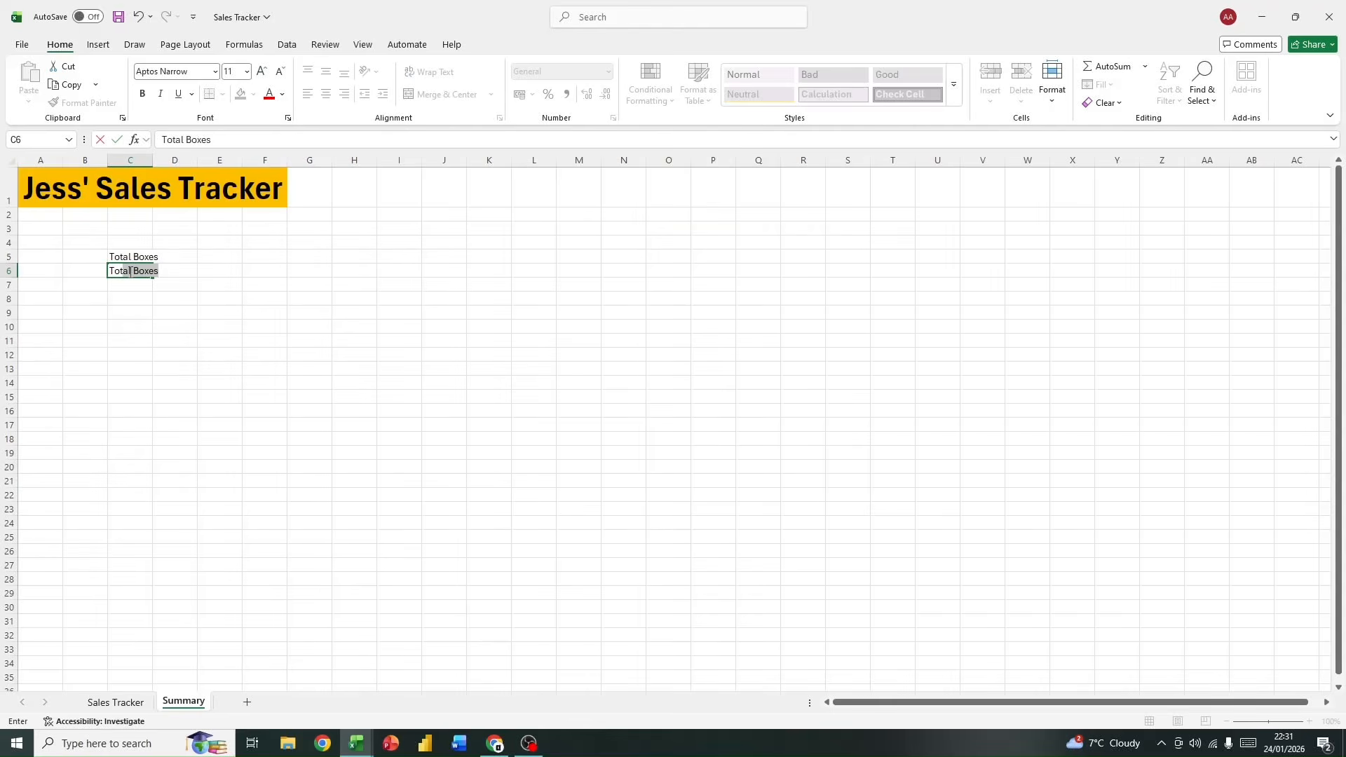
pyautogui.write('al Amount')
pyautogui.press('Return')
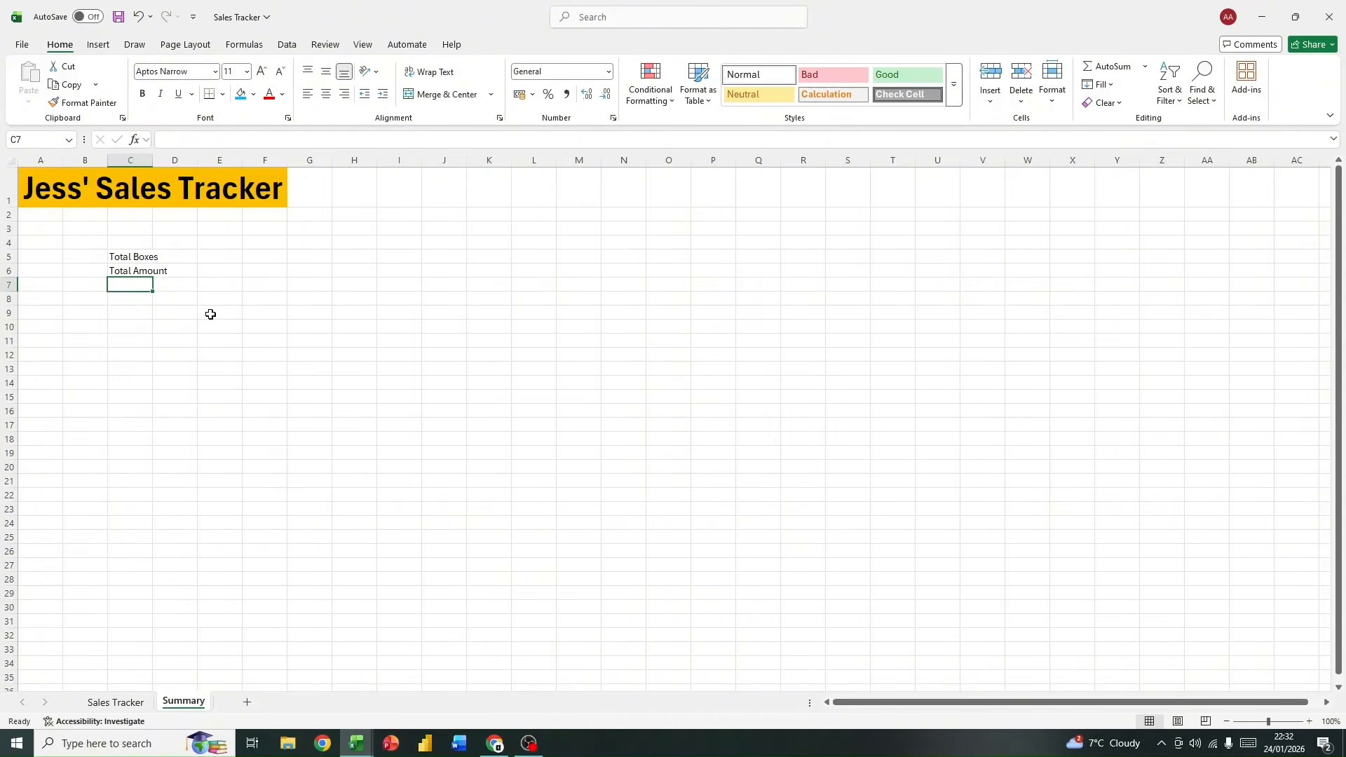
# Step: Enter the sample values 23 in F5 beside Total Boxes and 25 in F6 beside Total Amount
pyautogui.click(274, 257)
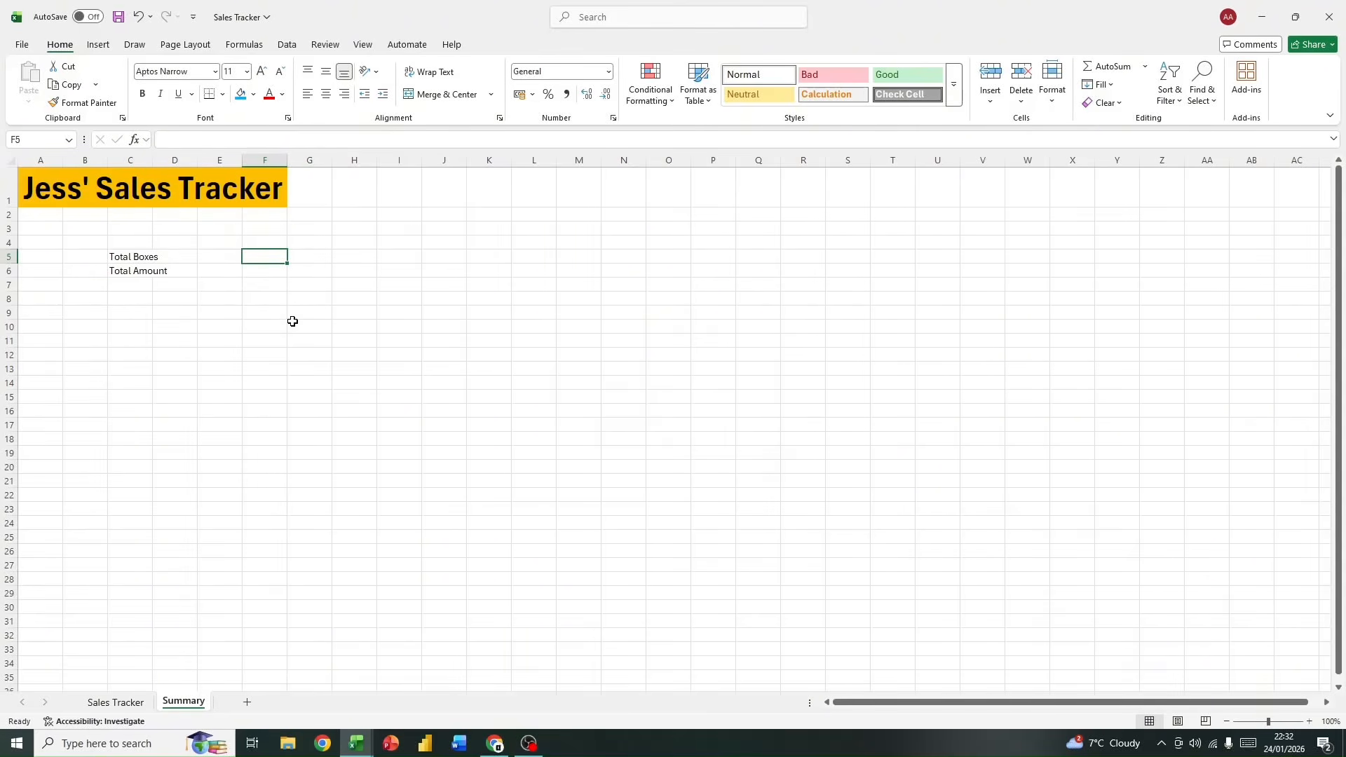
pyautogui.write('23')
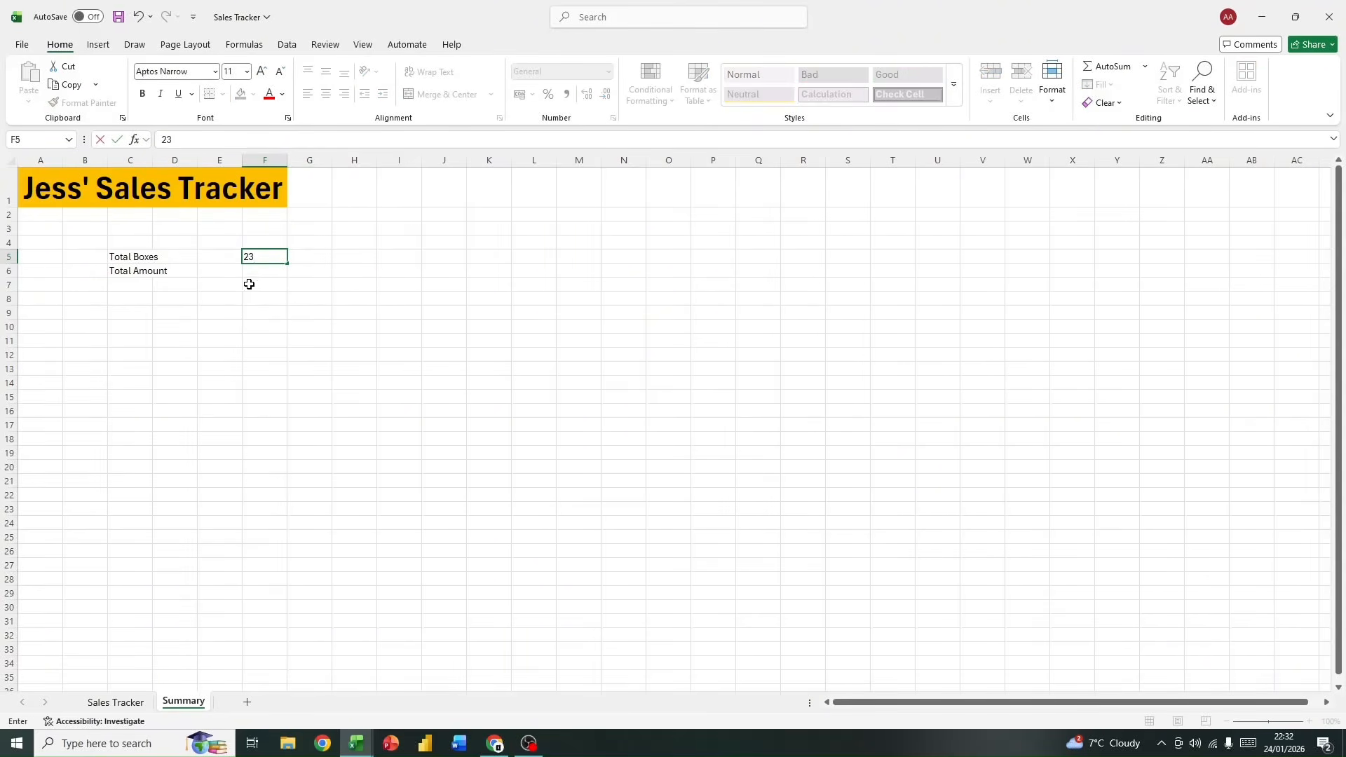
pyautogui.click(267, 269)
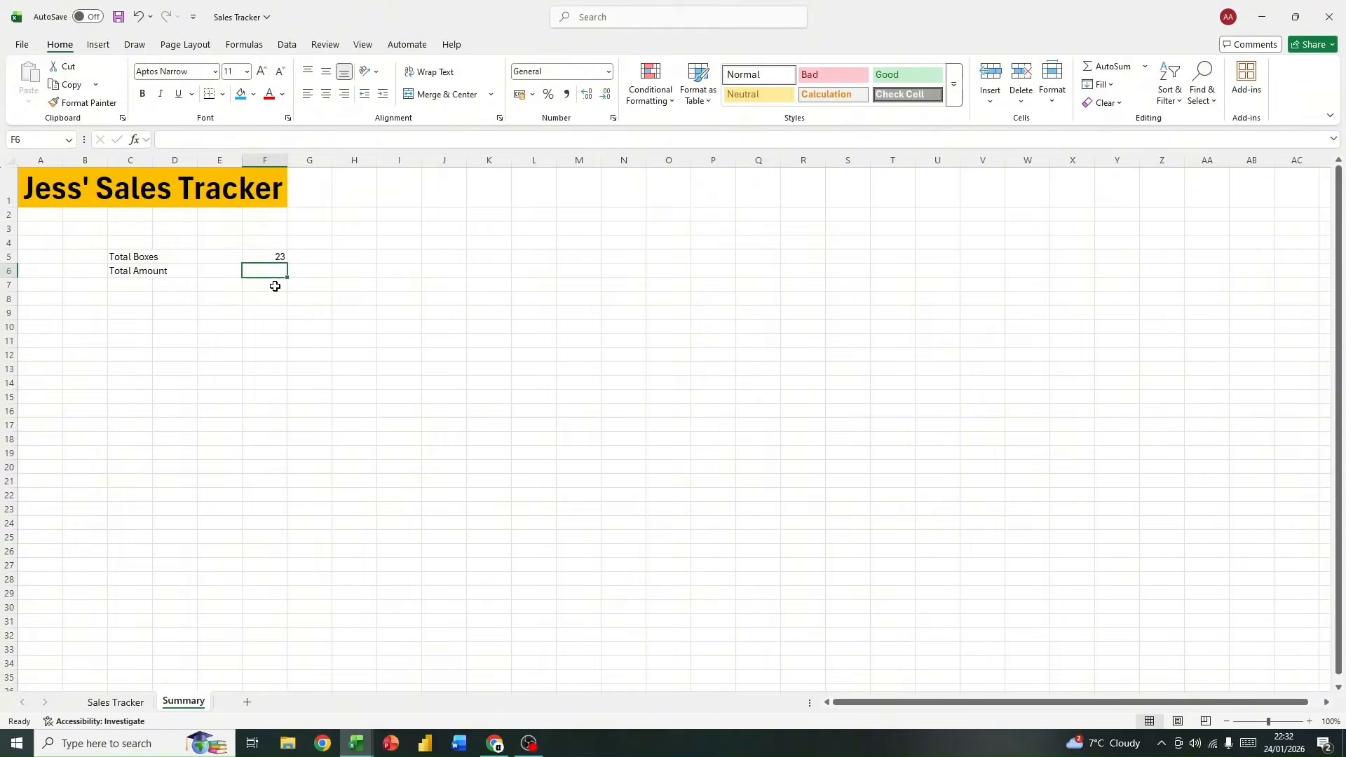
pyautogui.write('25')
pyautogui.click(275, 285)
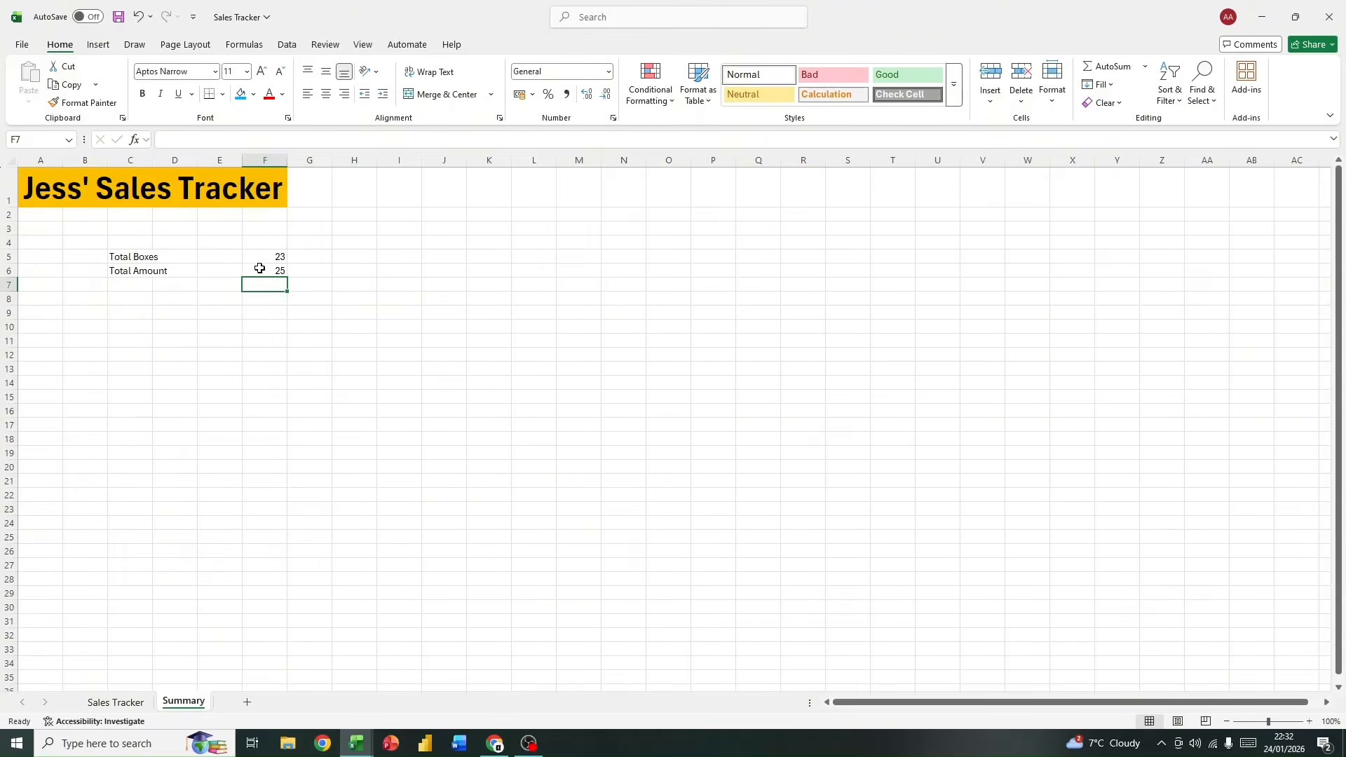
# Step: Enter the formula =SUM(F5:F6) in cell F7 of the Summary sheet
pyautogui.moveTo(261, 255); pyautogui.dragTo(271, 270)
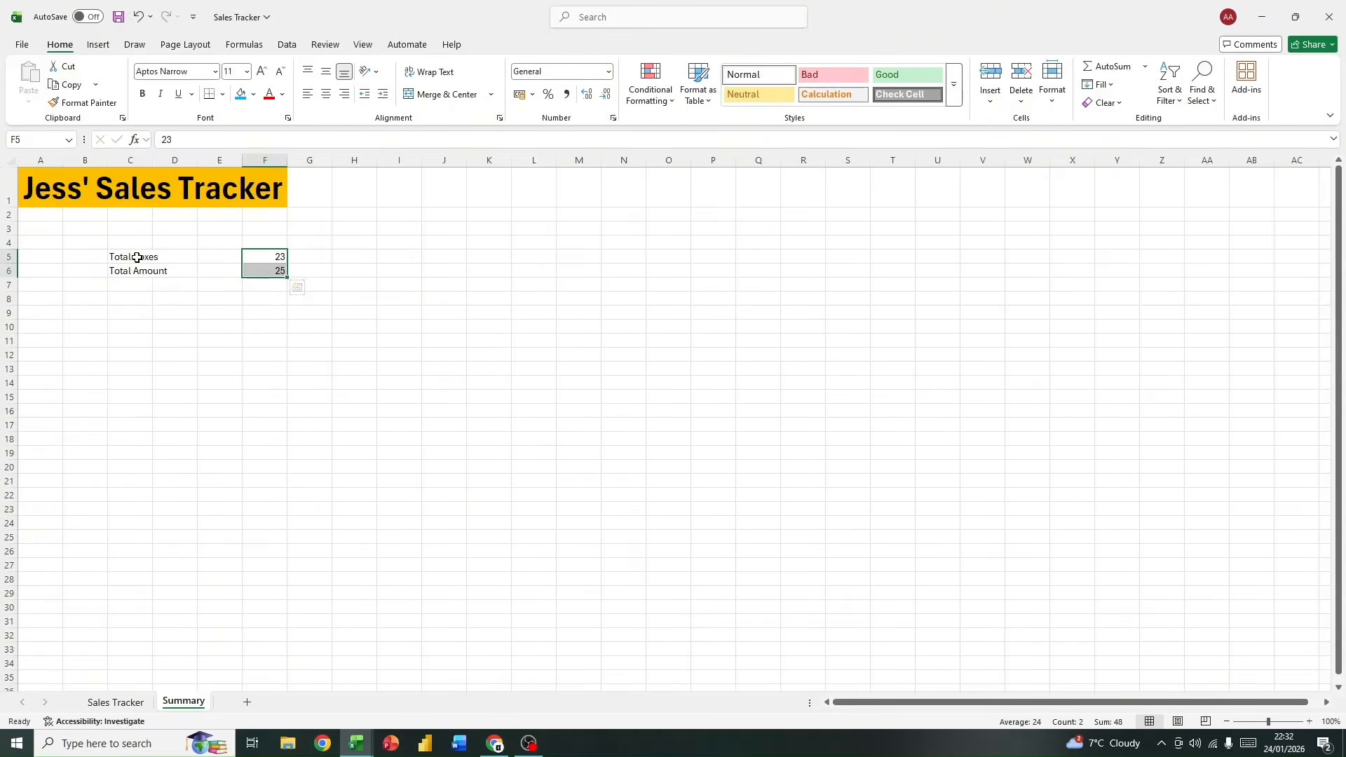
pyautogui.moveTo(138, 259); pyautogui.dragTo(270, 270)
pyautogui.click(265, 284)
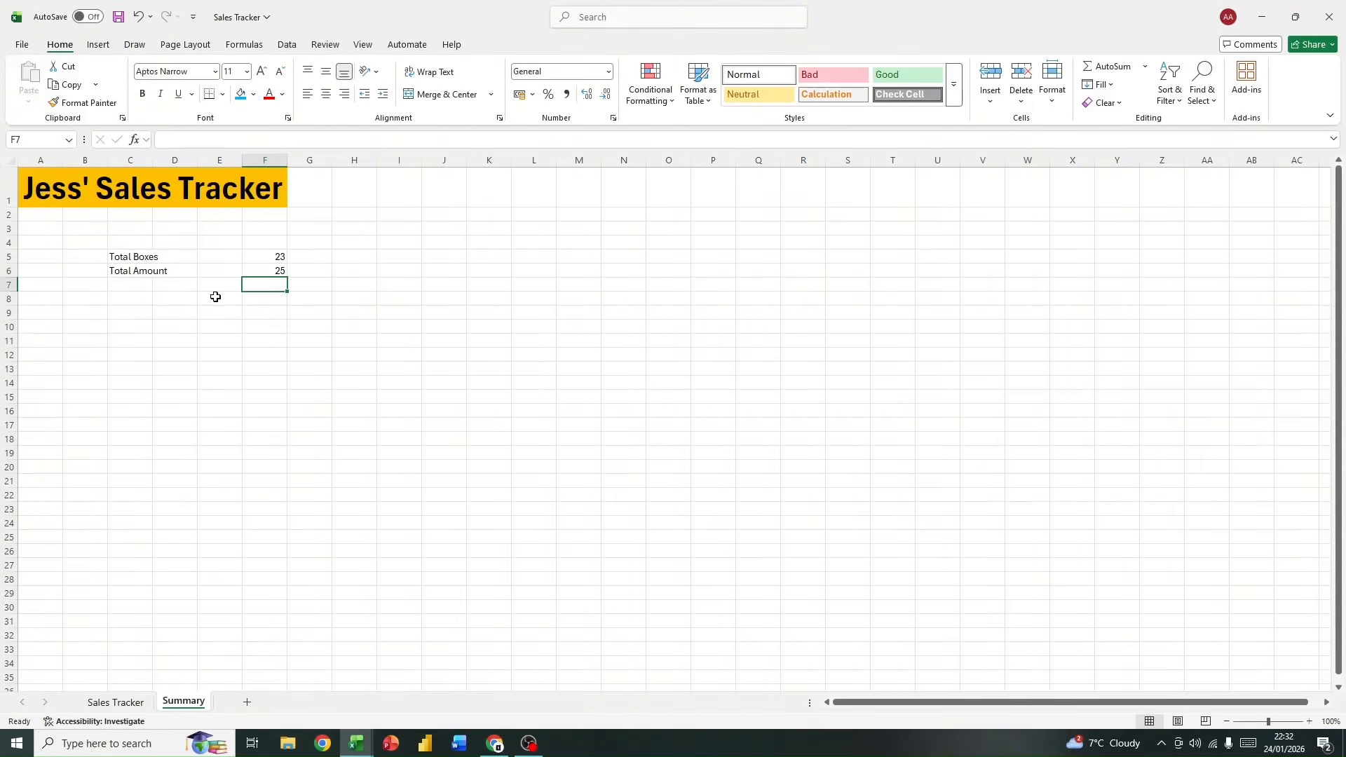
pyautogui.write('=')
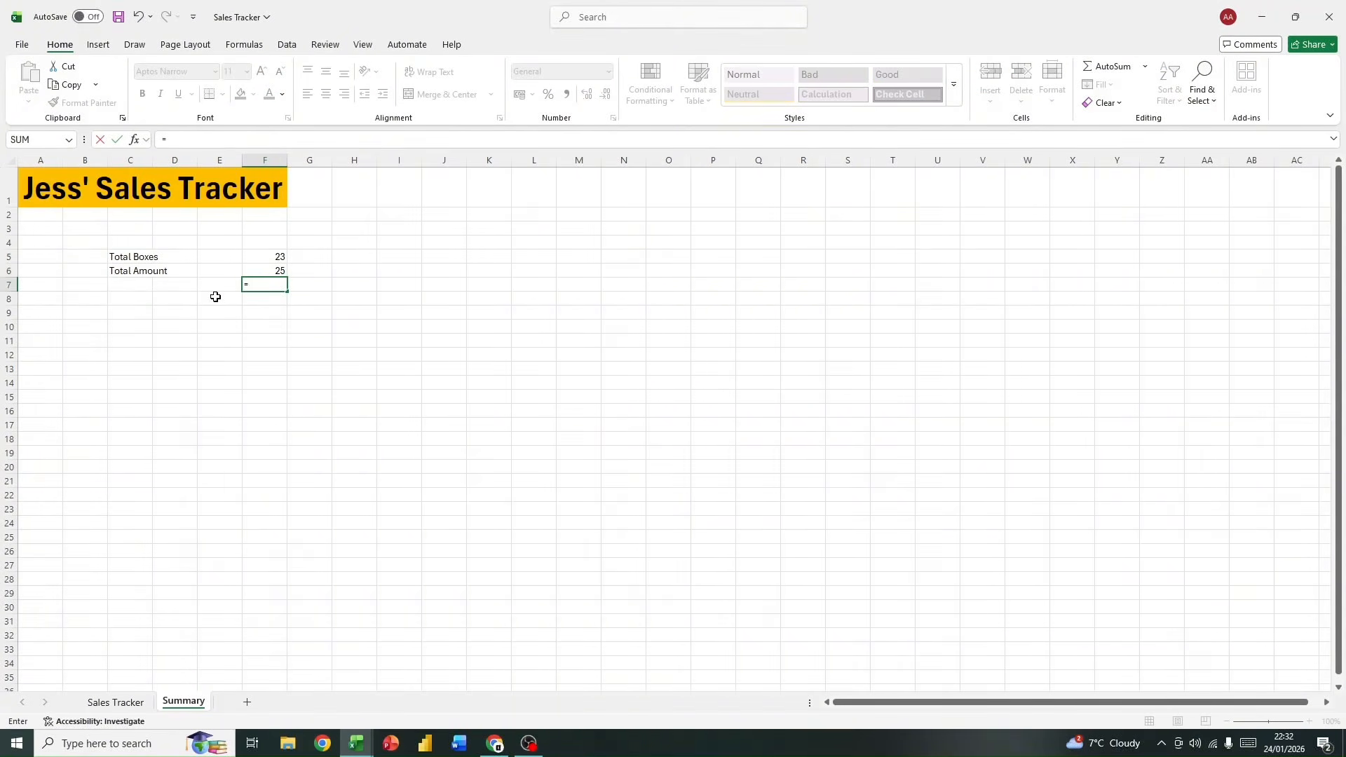
pyautogui.write('sum')
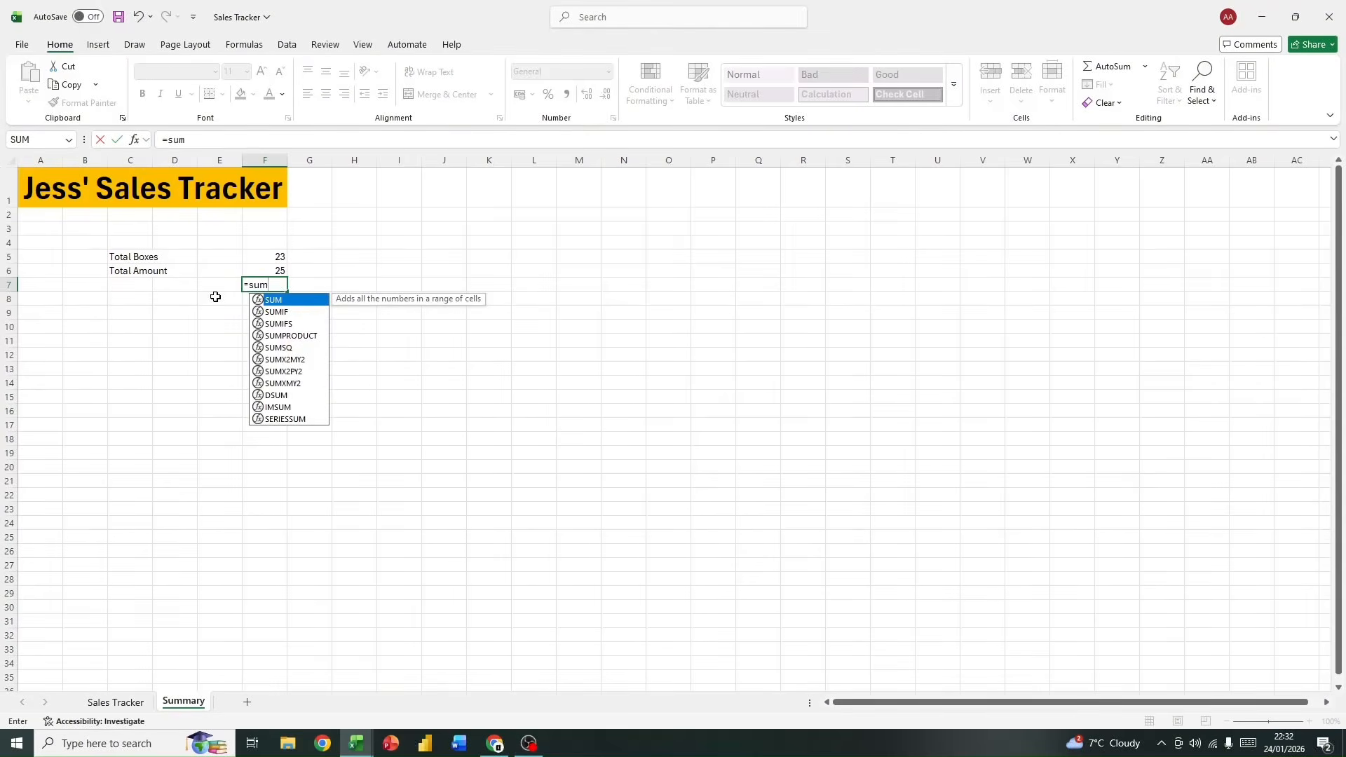
pyautogui.press('BackSpace')
pyautogui.press('BackSpace')
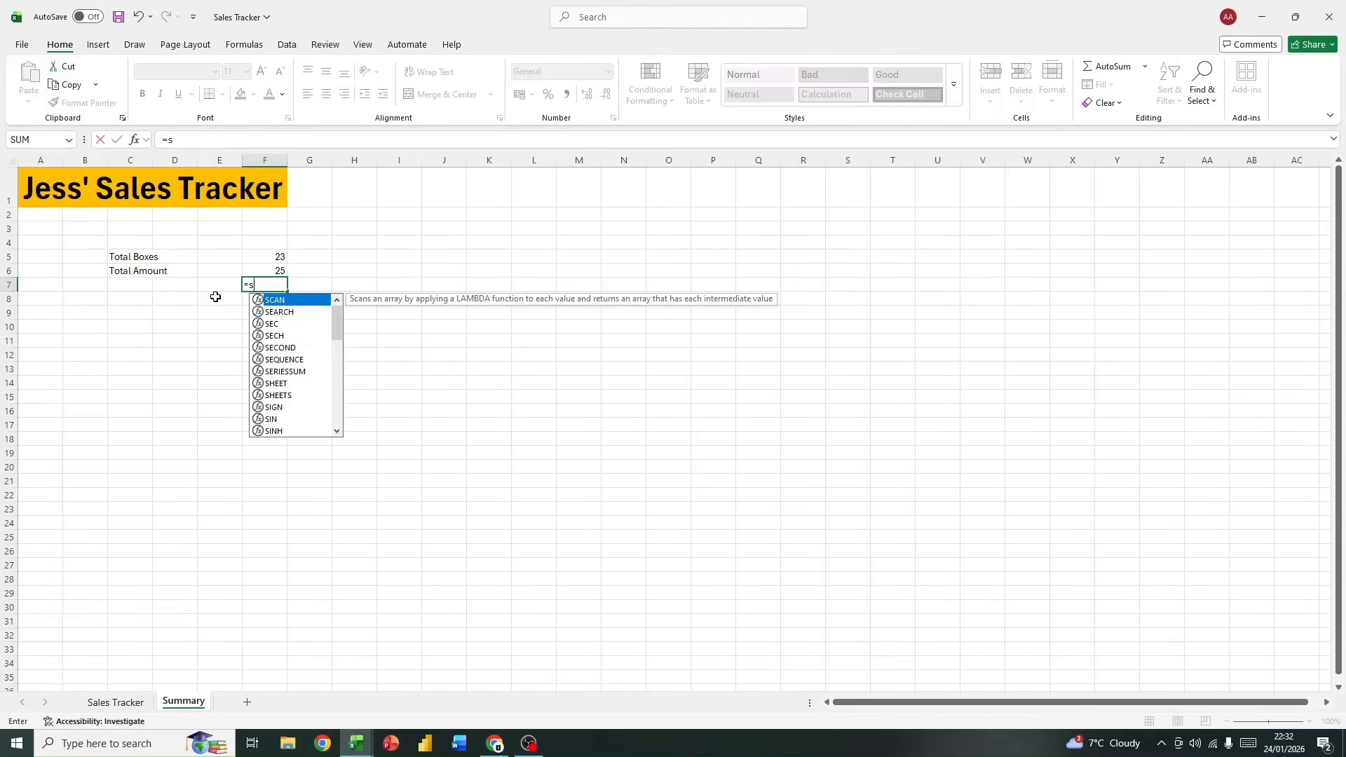
pyautogui.press('BackSpace')
pyautogui.write('sum')
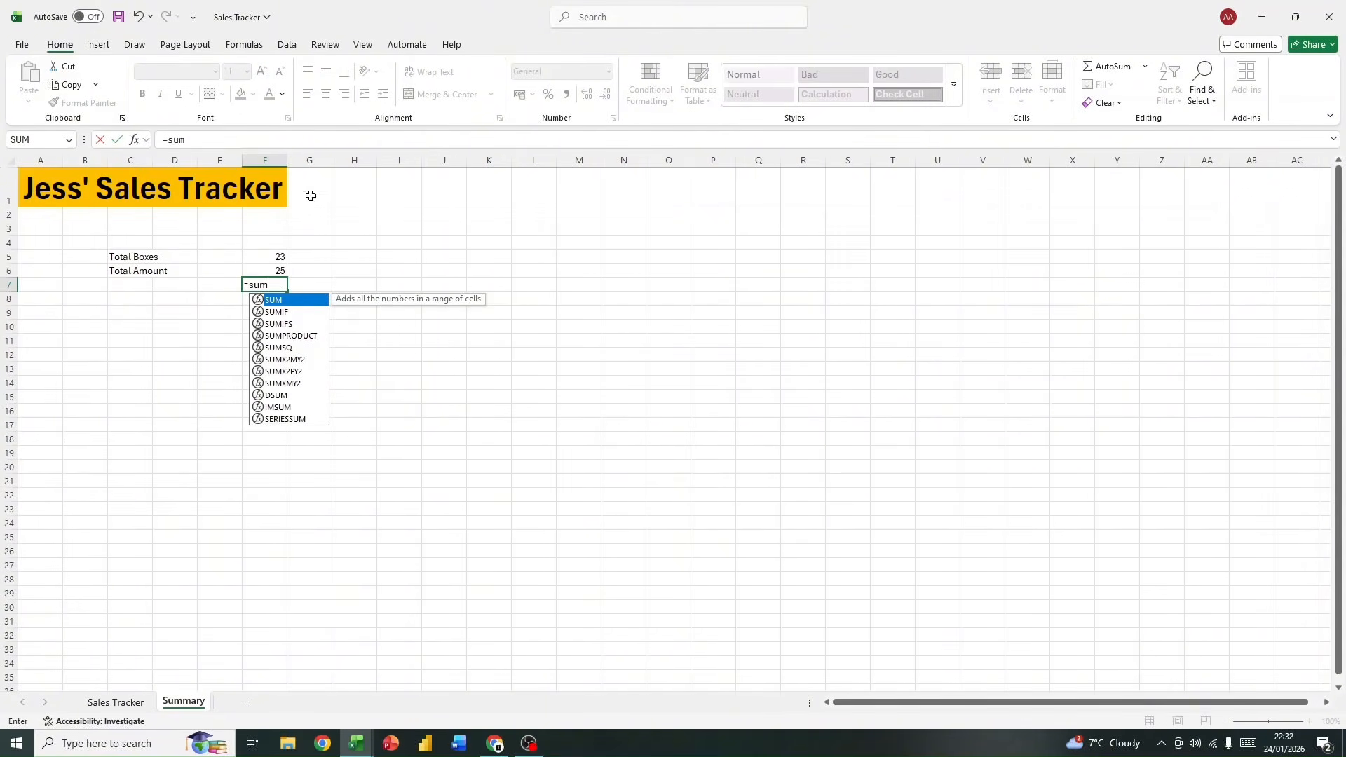
pyautogui.doubleClick(294, 302)
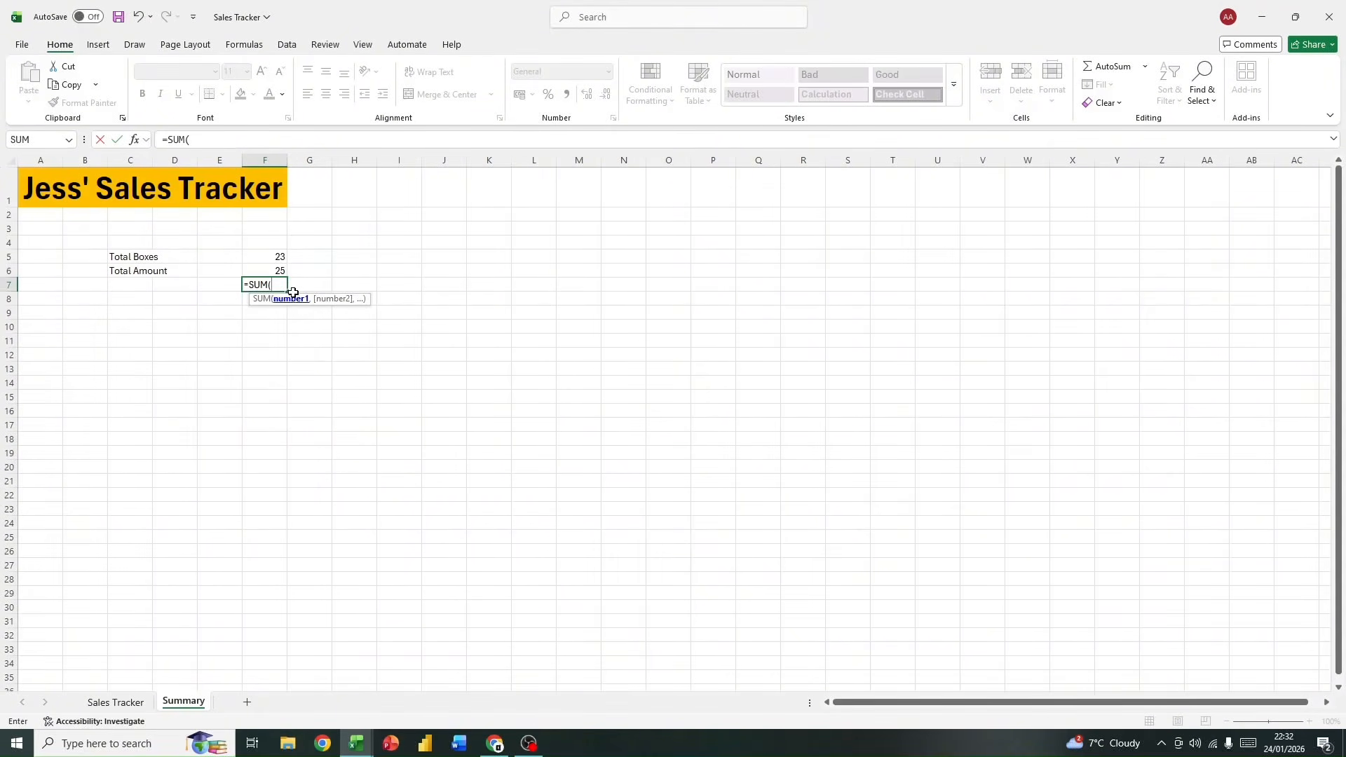
pyautogui.click(264, 259)
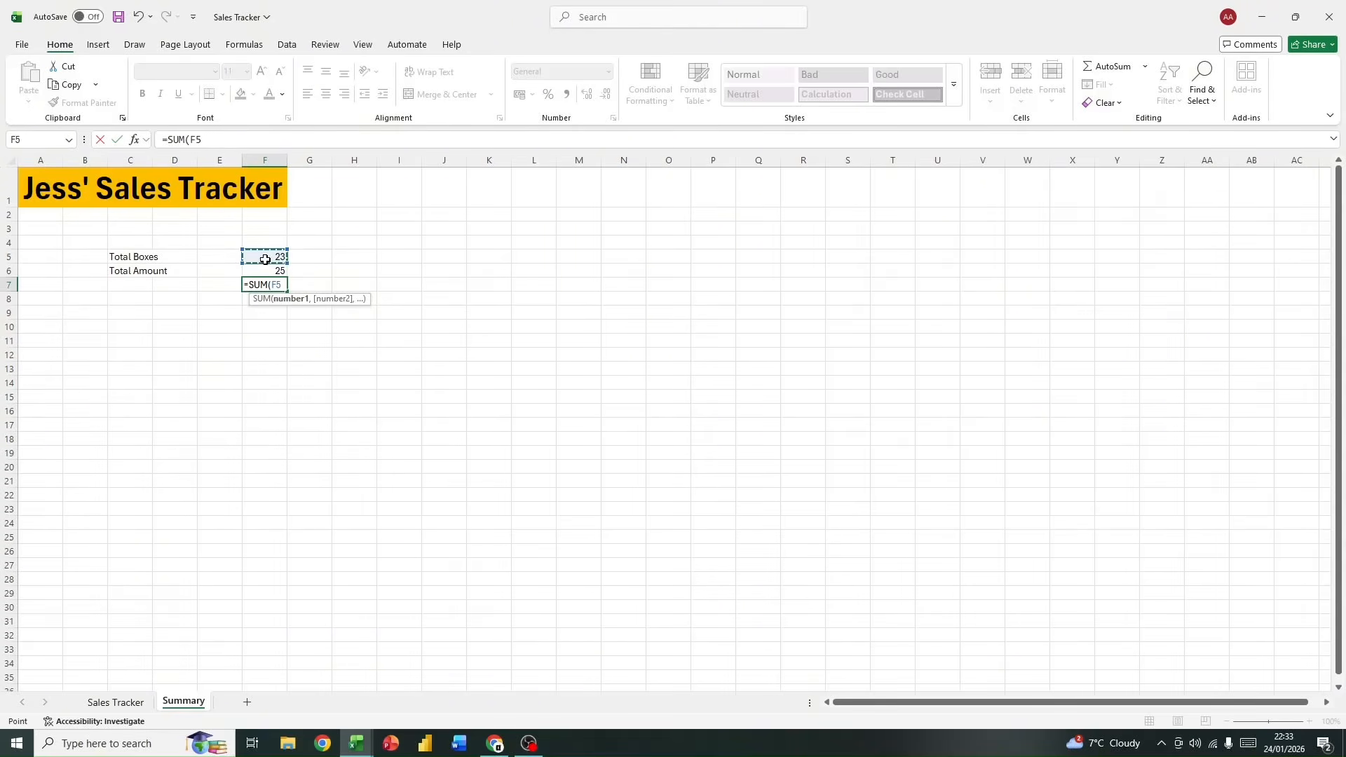
pyautogui.moveTo(265, 260); pyautogui.dragTo(264, 268)
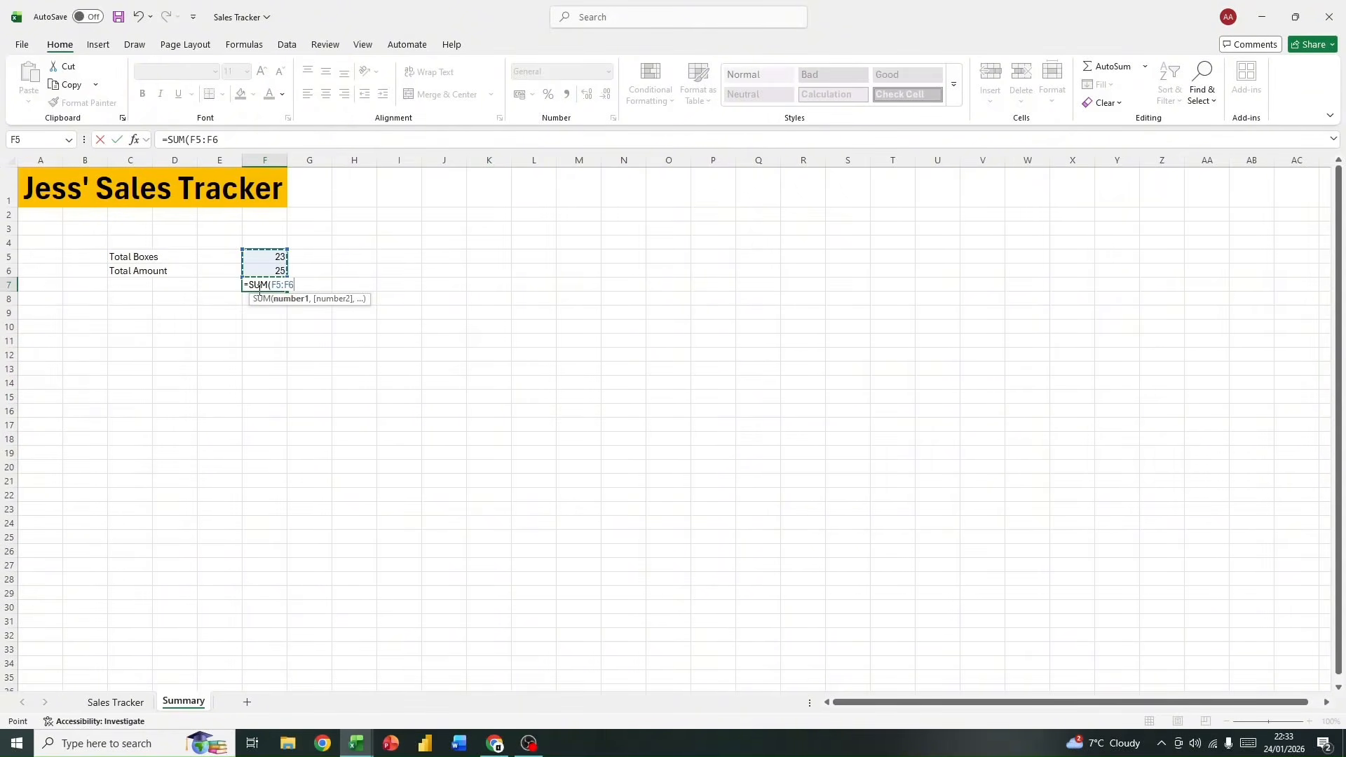
pyautogui.write(')')
pyautogui.press('Return')
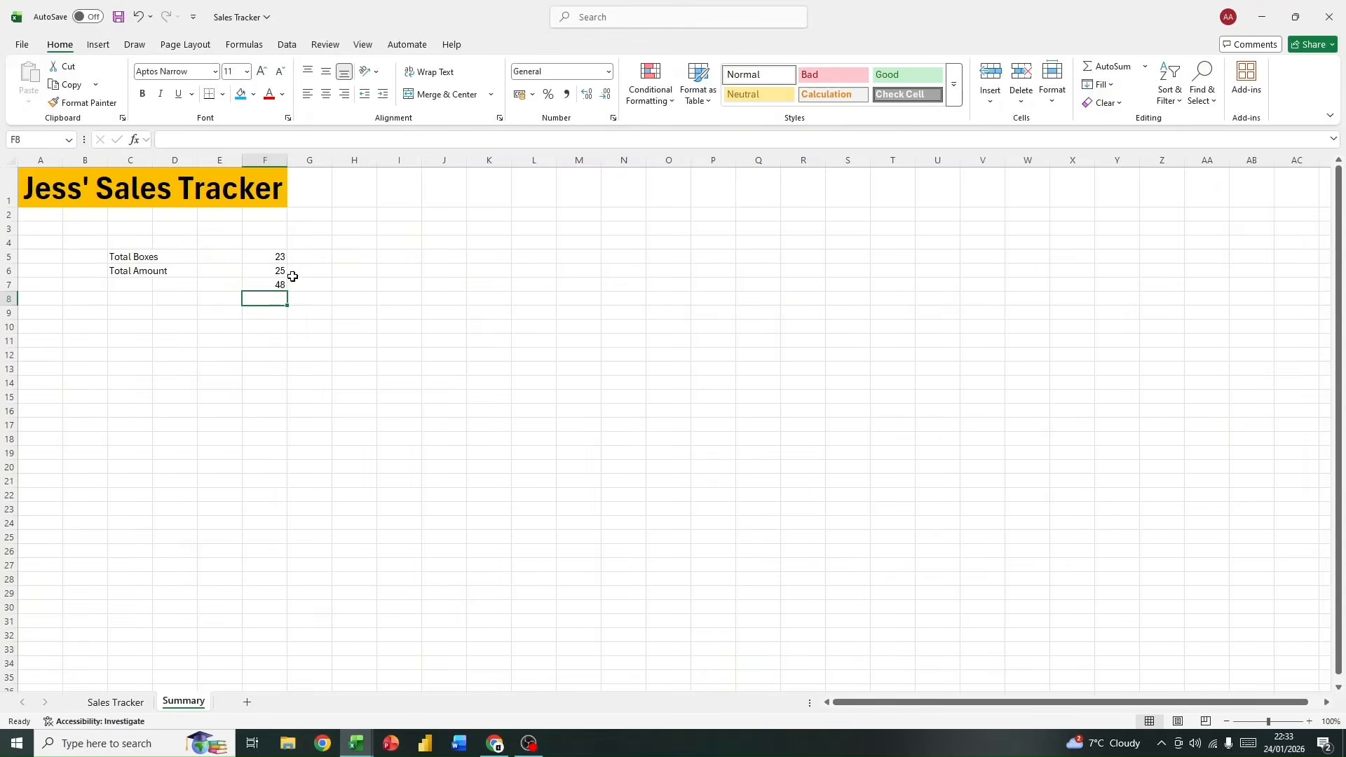
# Step: Inspect the formula behind the result in F7, leaving it unedited
pyautogui.click(277, 284)
pyautogui.click(240, 136)
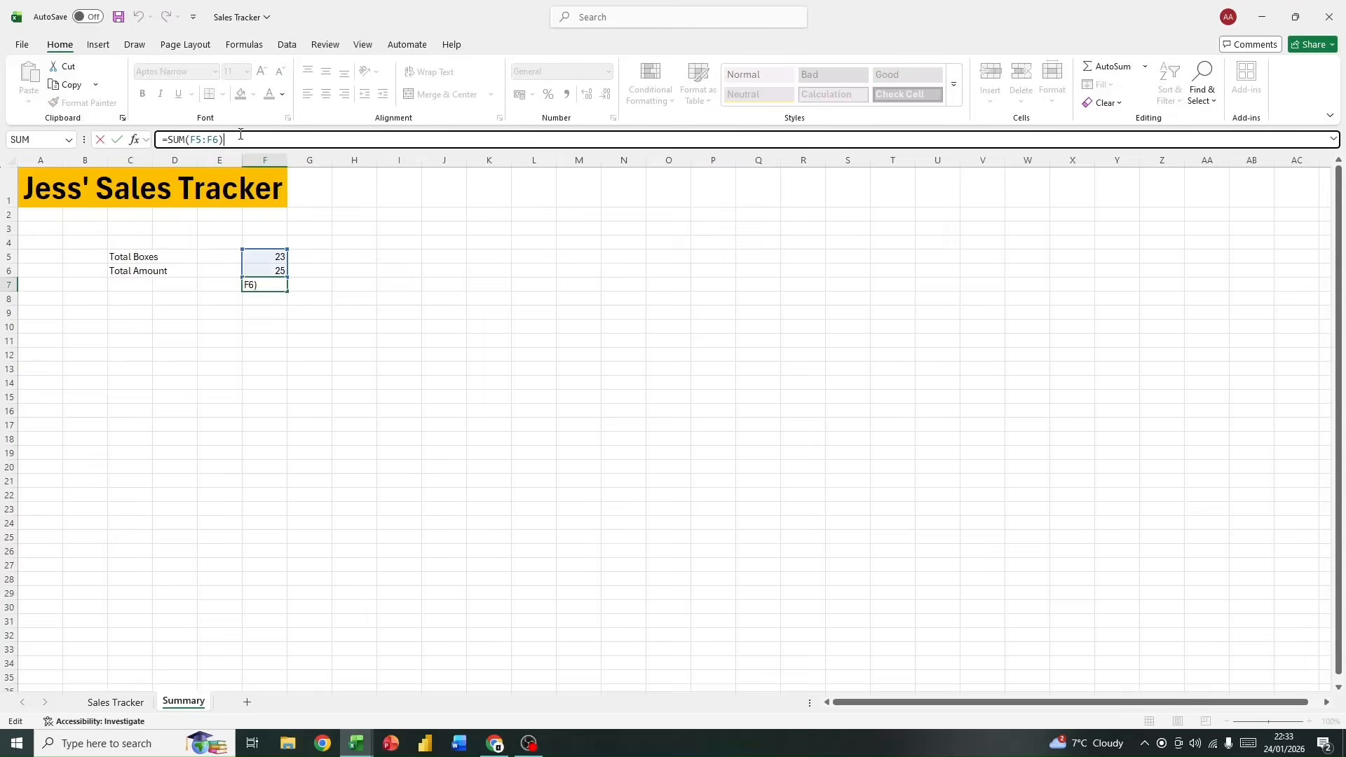
pyautogui.click(399, 465)
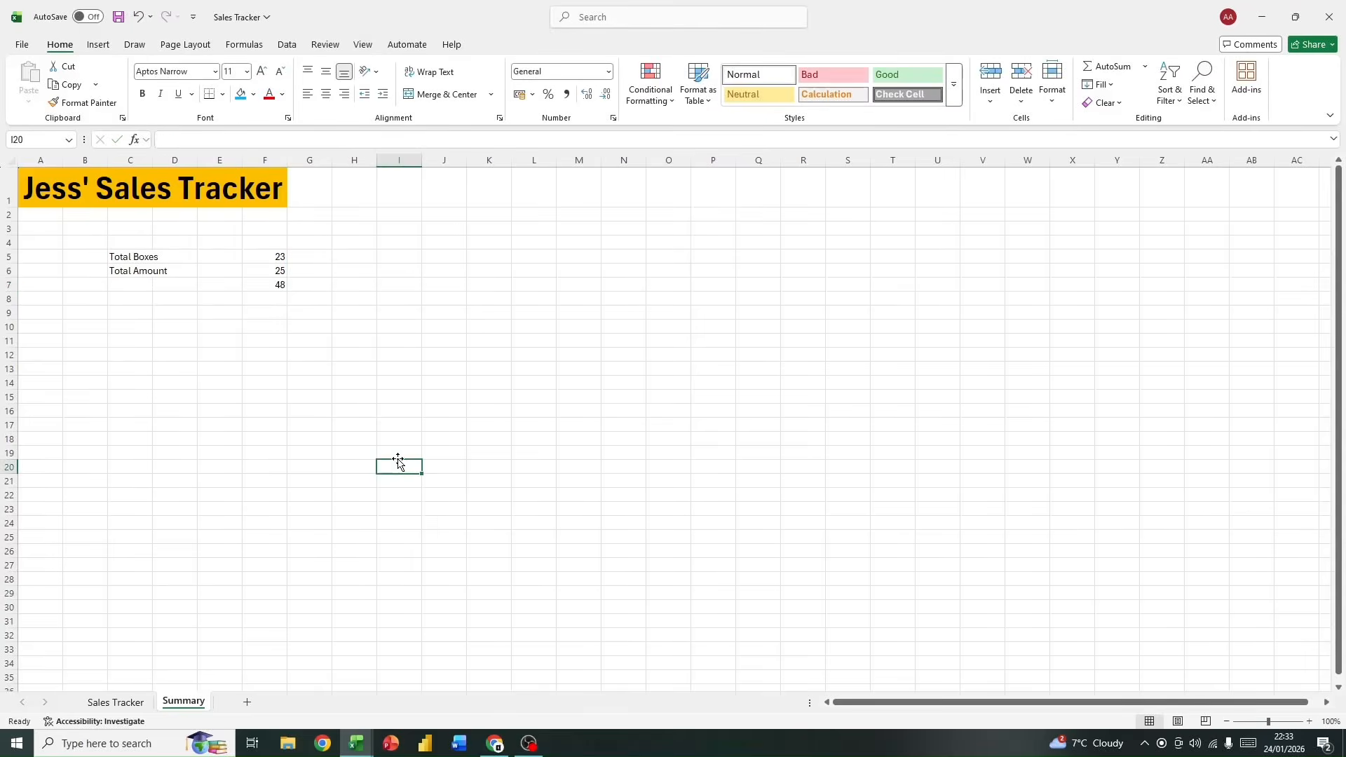
pyautogui.click(278, 284)
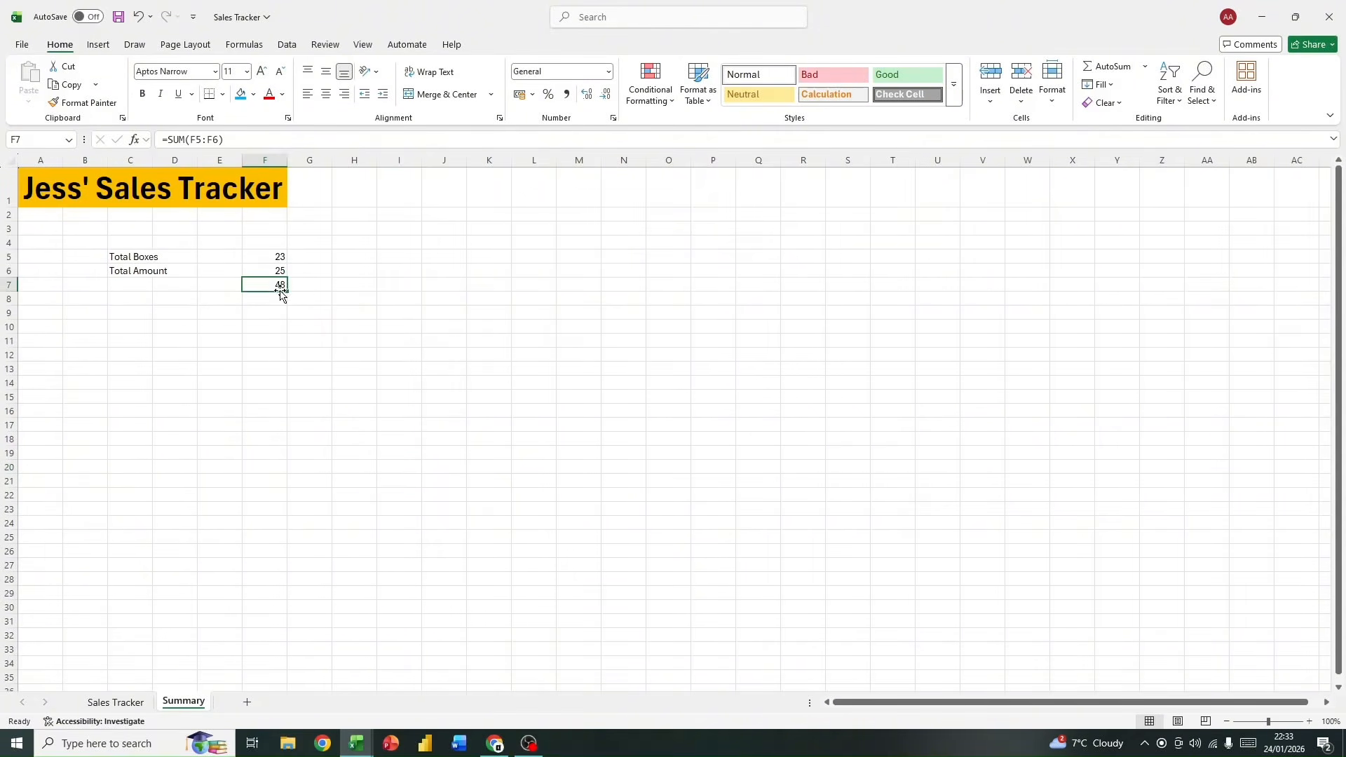
pyautogui.click(347, 302)
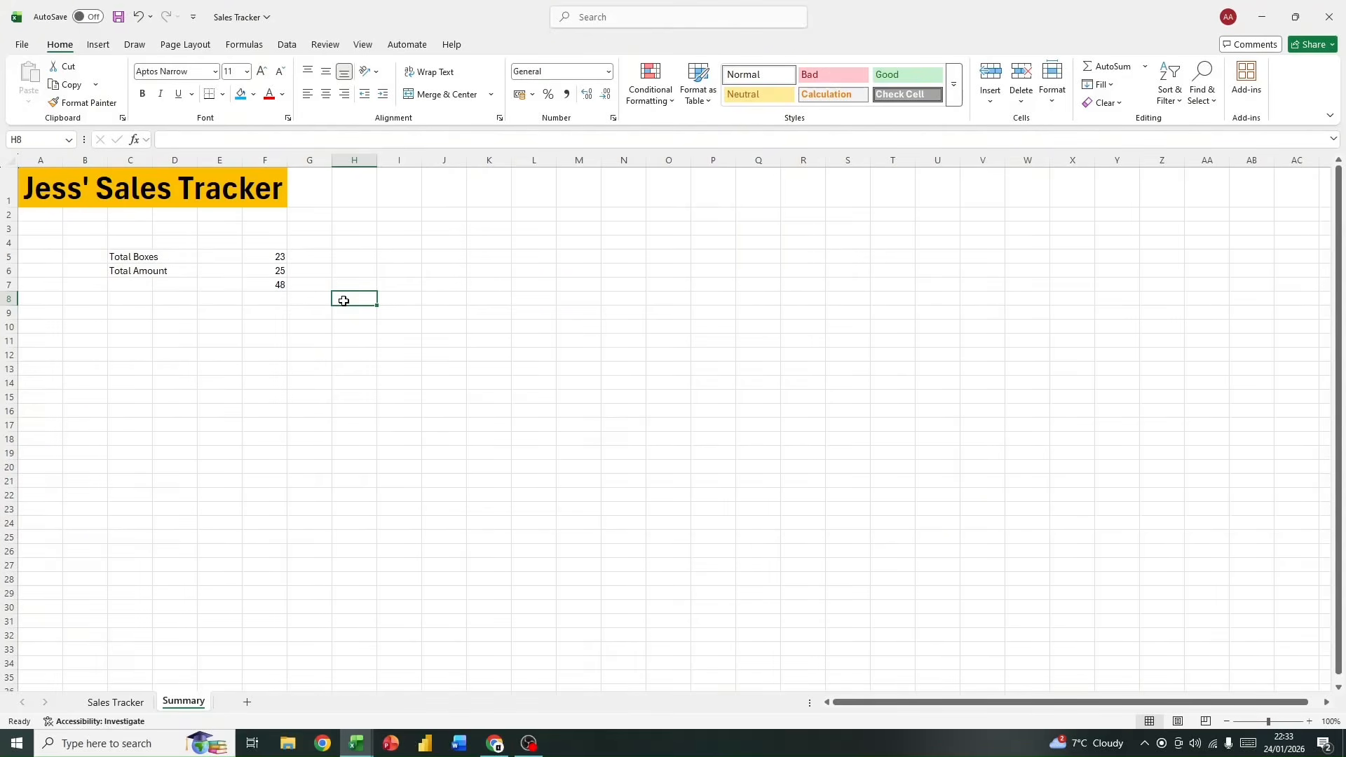
# Step: Set the Total Boxes value in F5 to 46
pyautogui.click(273, 272)
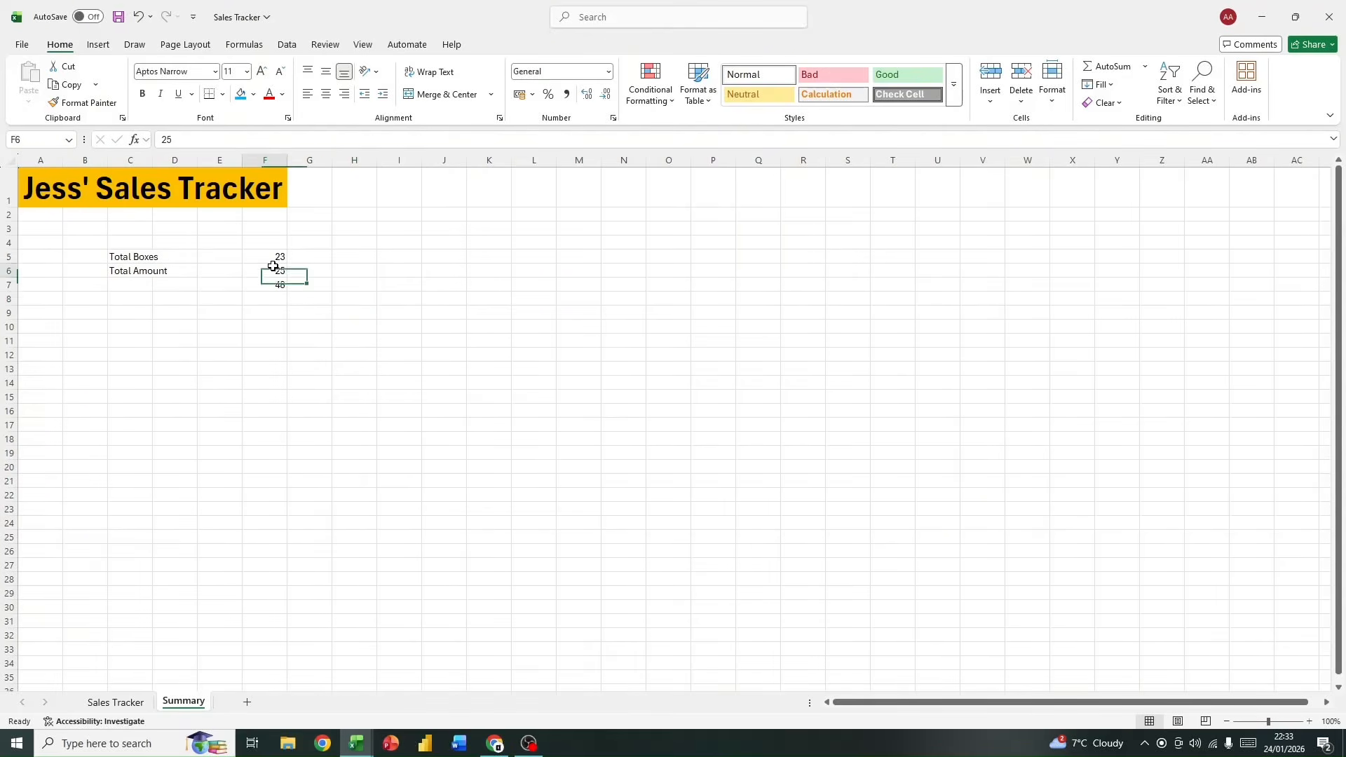
pyautogui.click(273, 257)
pyautogui.click(168, 140)
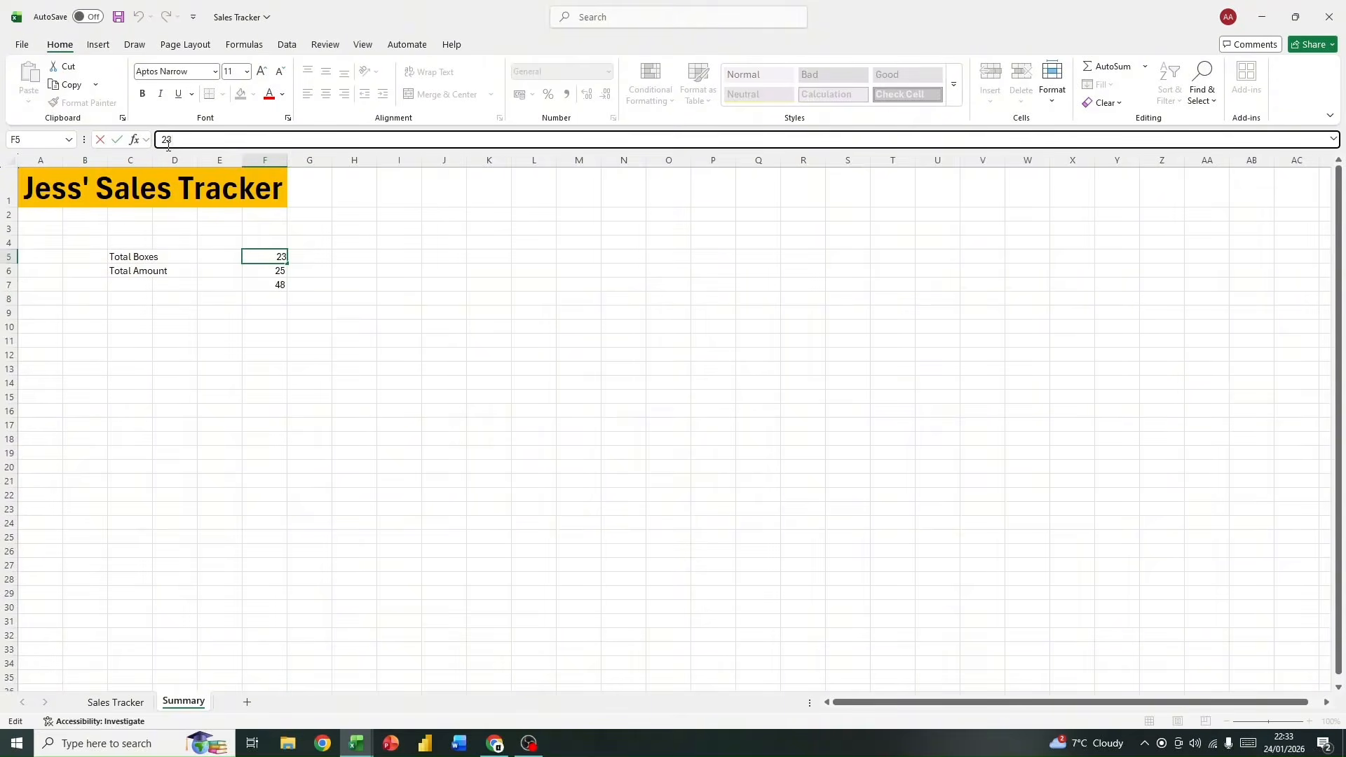
pyautogui.press('BackSpace')
pyautogui.write('465')
pyautogui.press('Return')
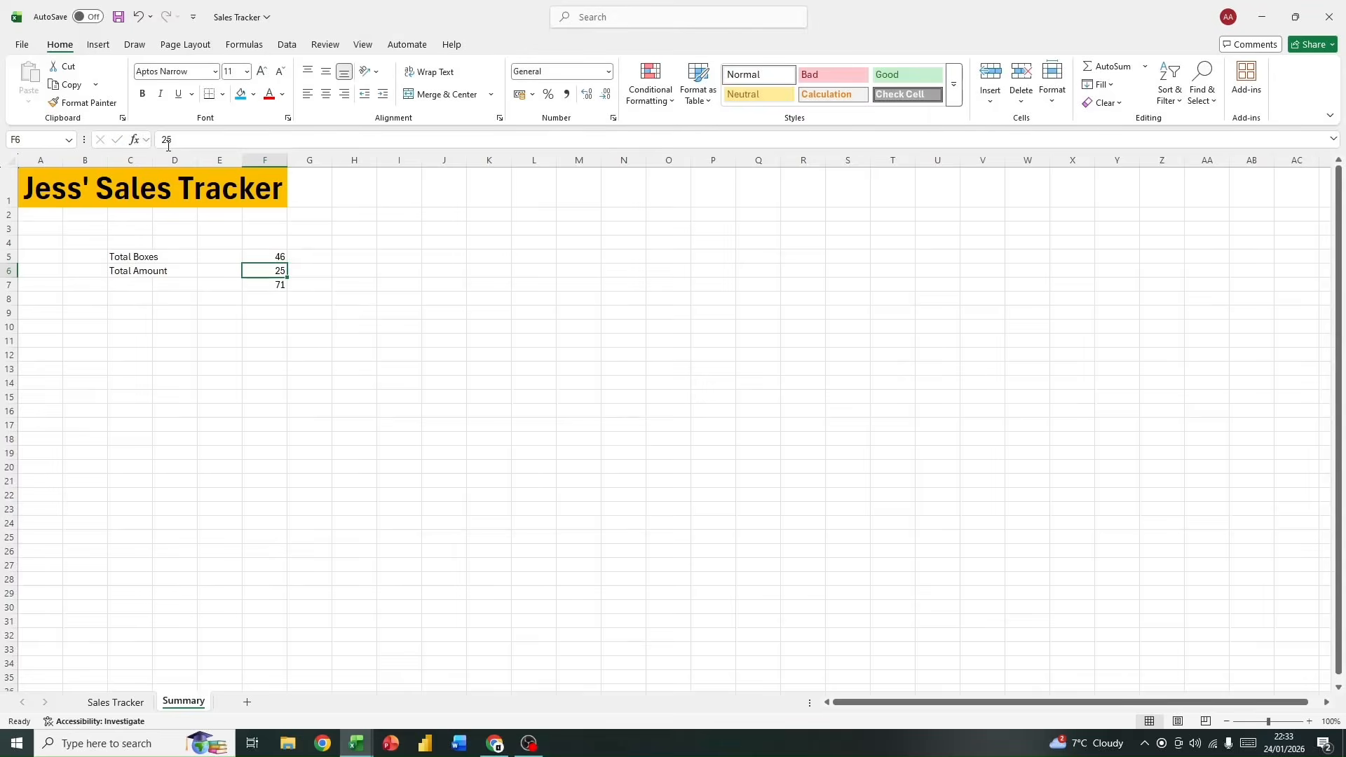
# Step: Compare the formula in F7 and its referenced range with the values in F5 and F6 and their status-bar sum
pyautogui.click(260, 285)
pyautogui.click(261, 138)
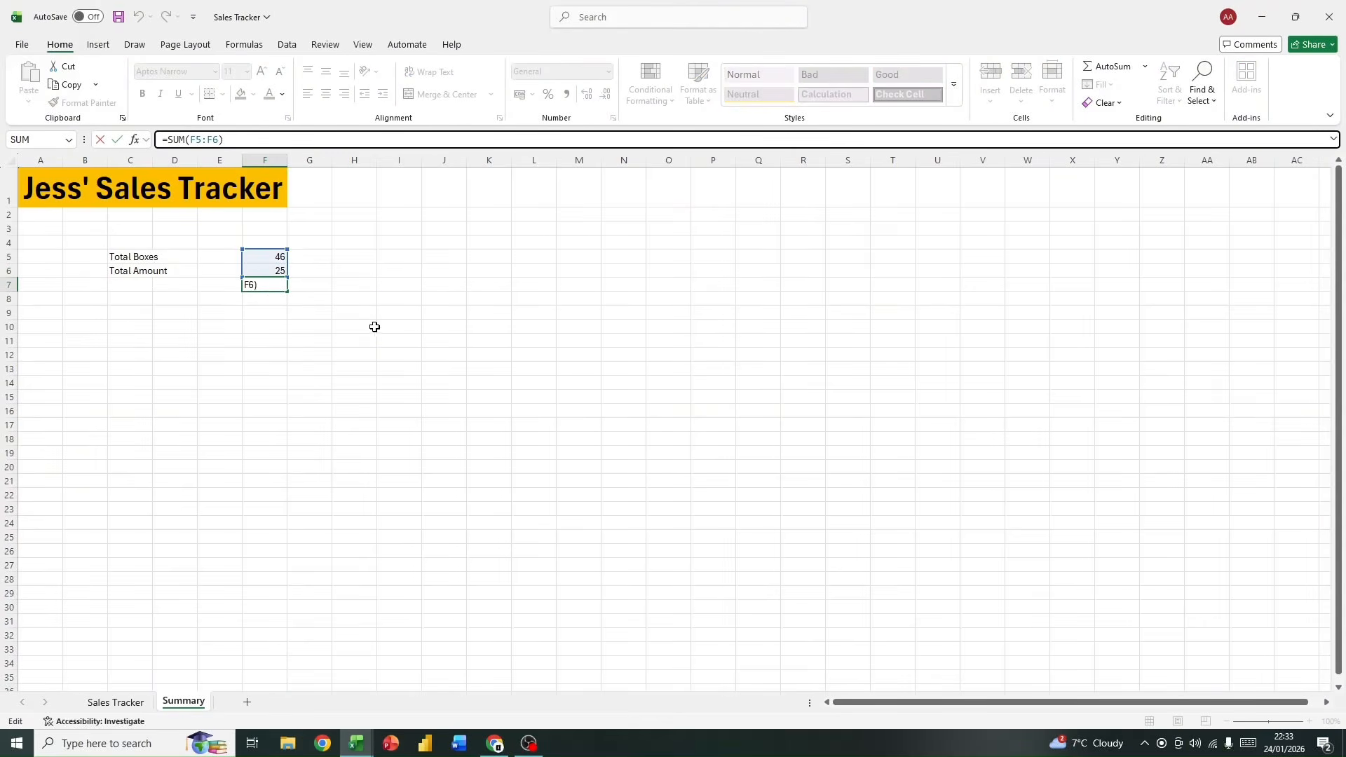
pyautogui.click(314, 312)
pyautogui.click(271, 282)
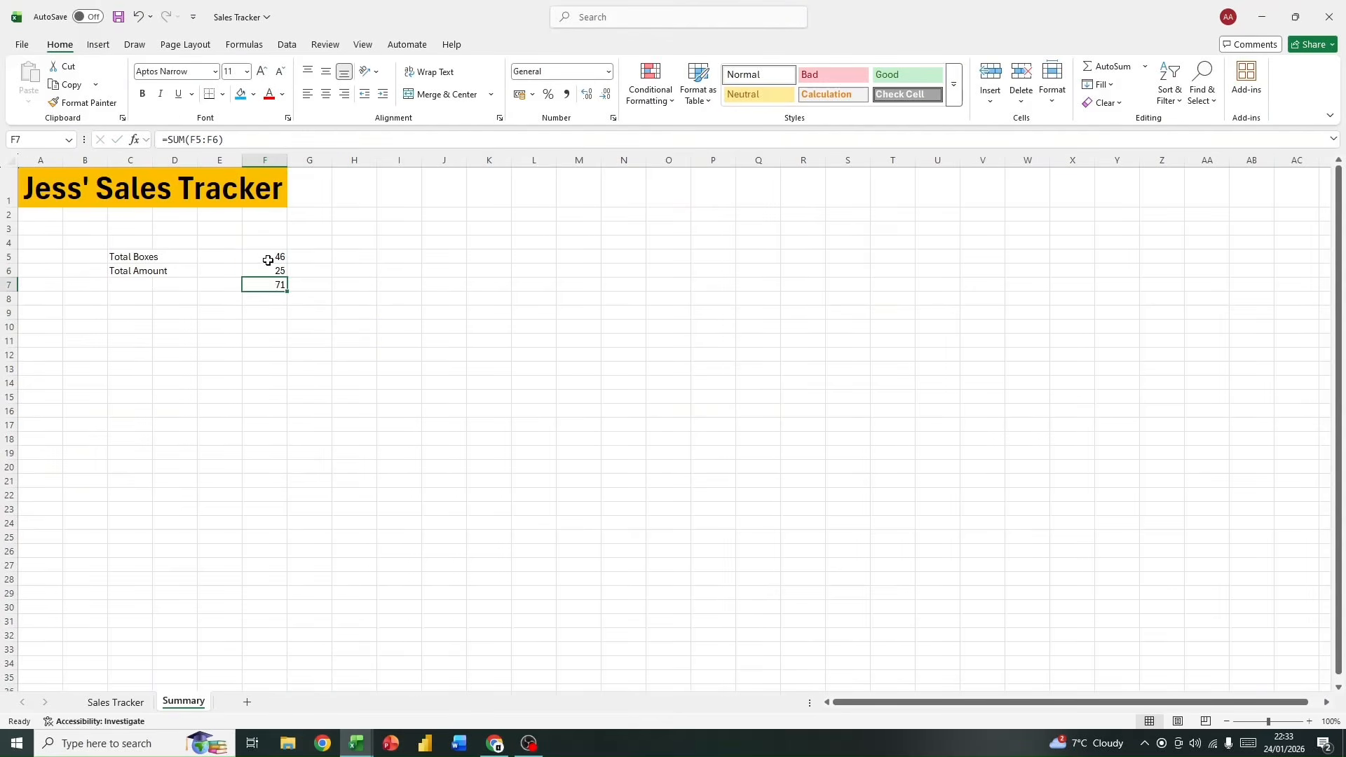
pyautogui.click(281, 138)
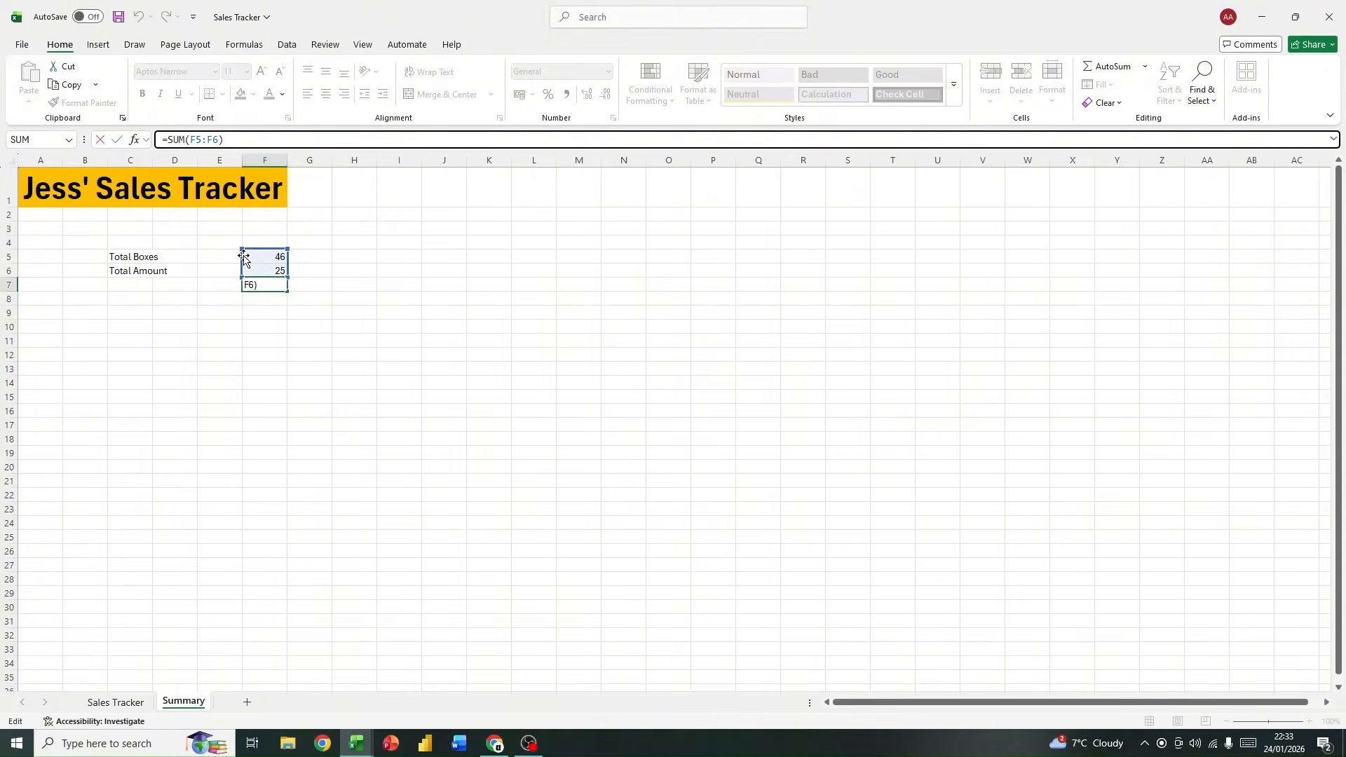
pyautogui.moveTo(242, 249)
pyautogui.mouseDown()
pyautogui.moveTo(241, 223)
pyautogui.moveTo(227, 272)
pyautogui.moveTo(238, 233)
pyautogui.moveTo(111, 233)
pyautogui.moveTo(241, 234)
pyautogui.moveTo(249, 249)
pyautogui.mouseUp()
pyautogui.click(324, 273)
pyautogui.click(262, 284)
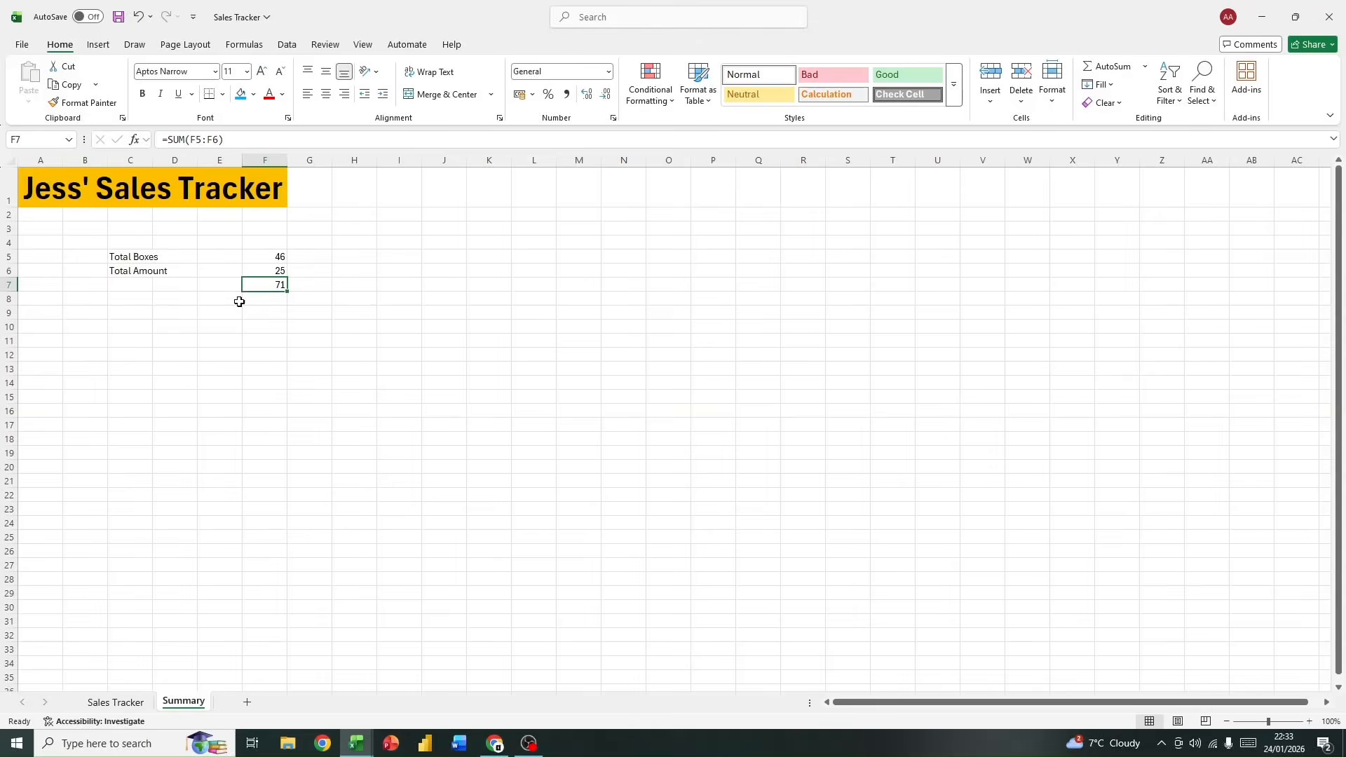
pyautogui.click(269, 257)
pyautogui.click(270, 282)
pyautogui.click(272, 258)
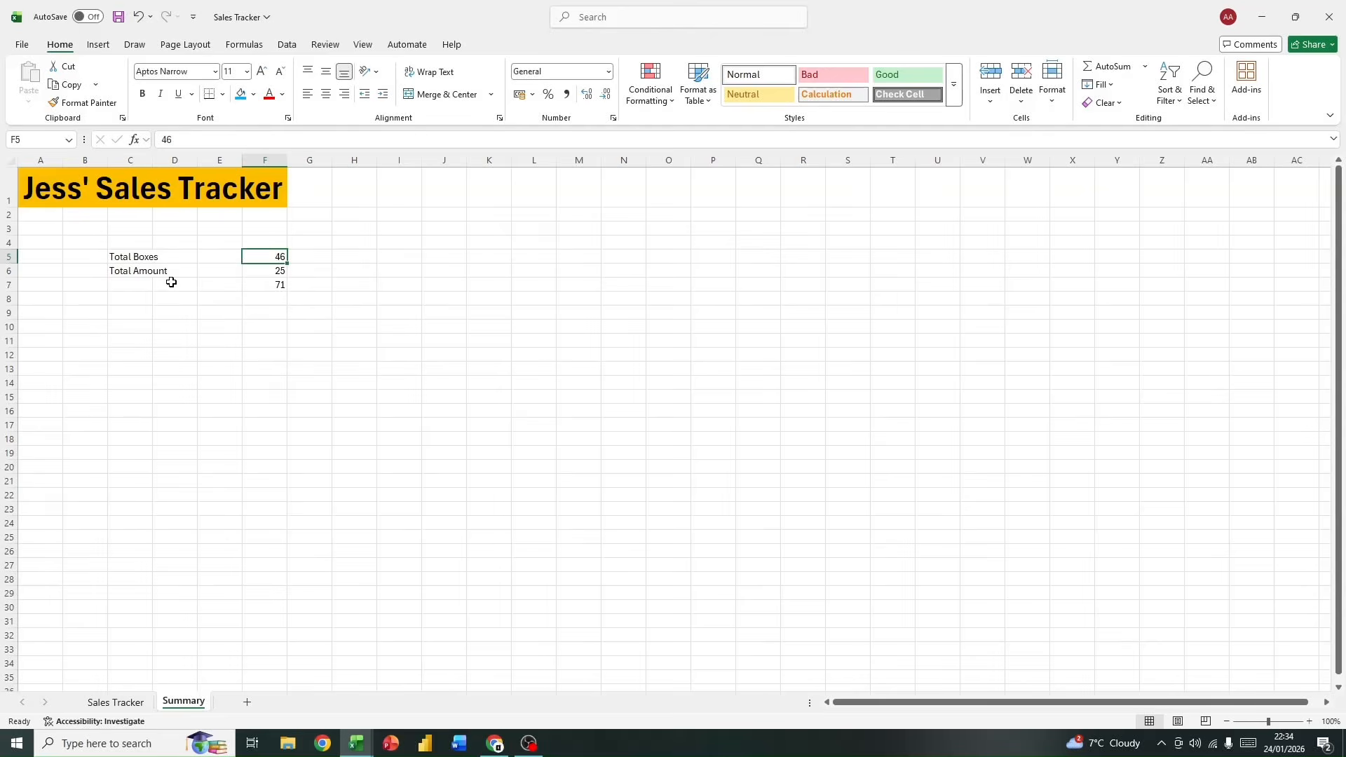
pyautogui.click(267, 285)
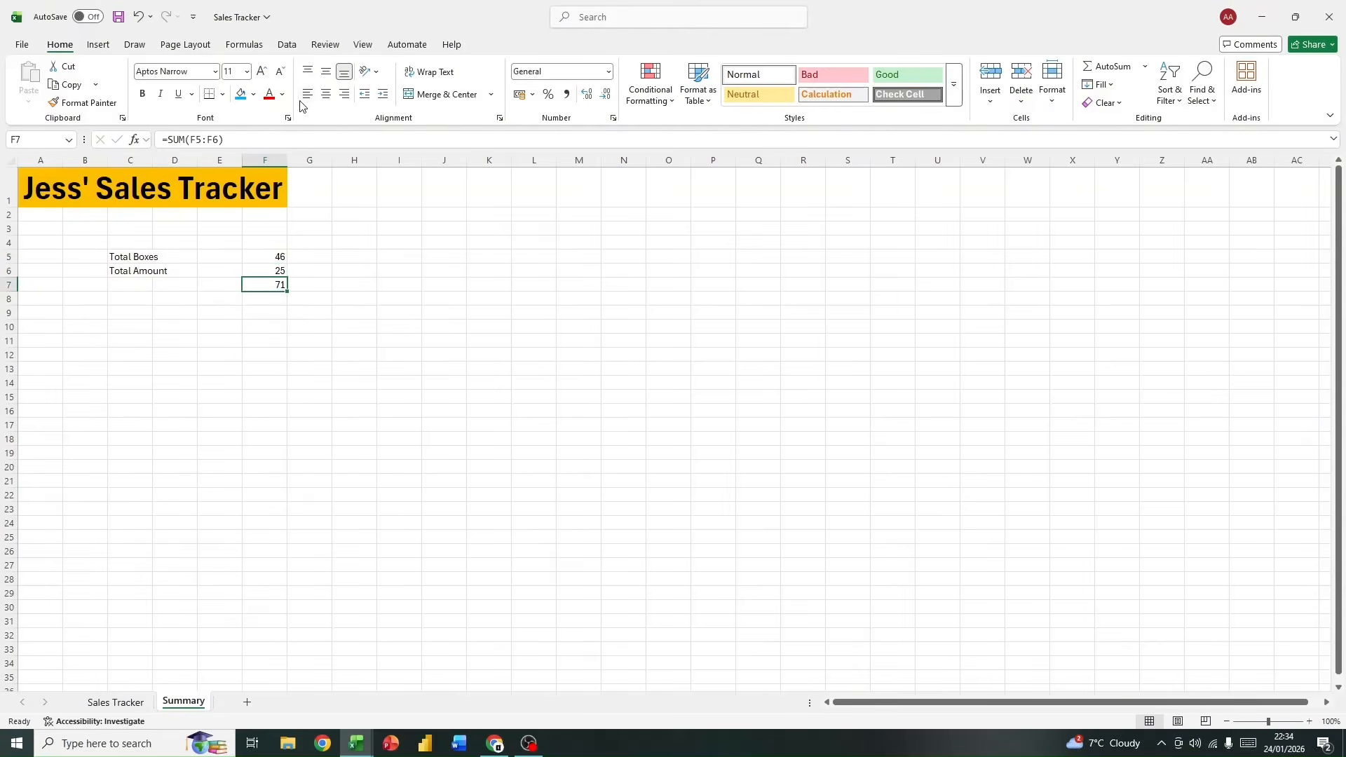
pyautogui.click(265, 137)
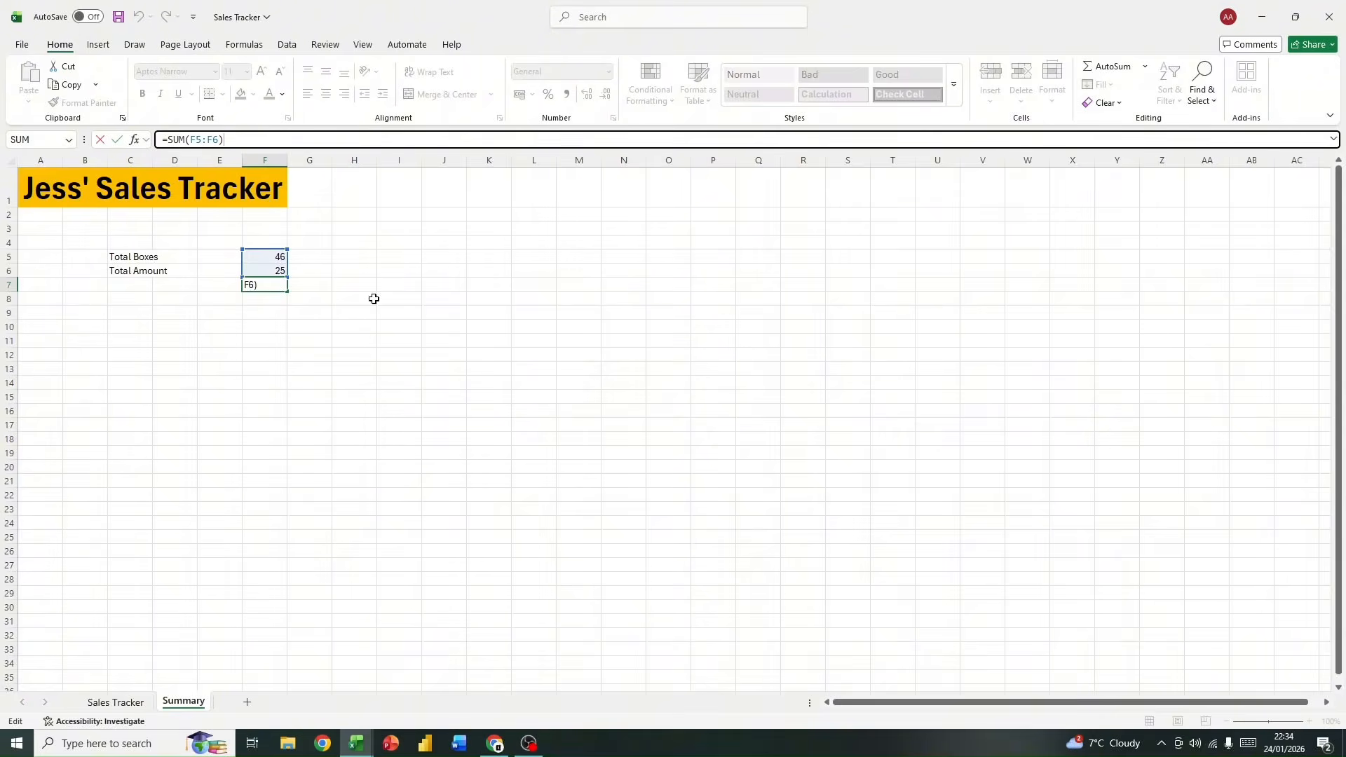
pyautogui.click(264, 311)
pyautogui.click(257, 287)
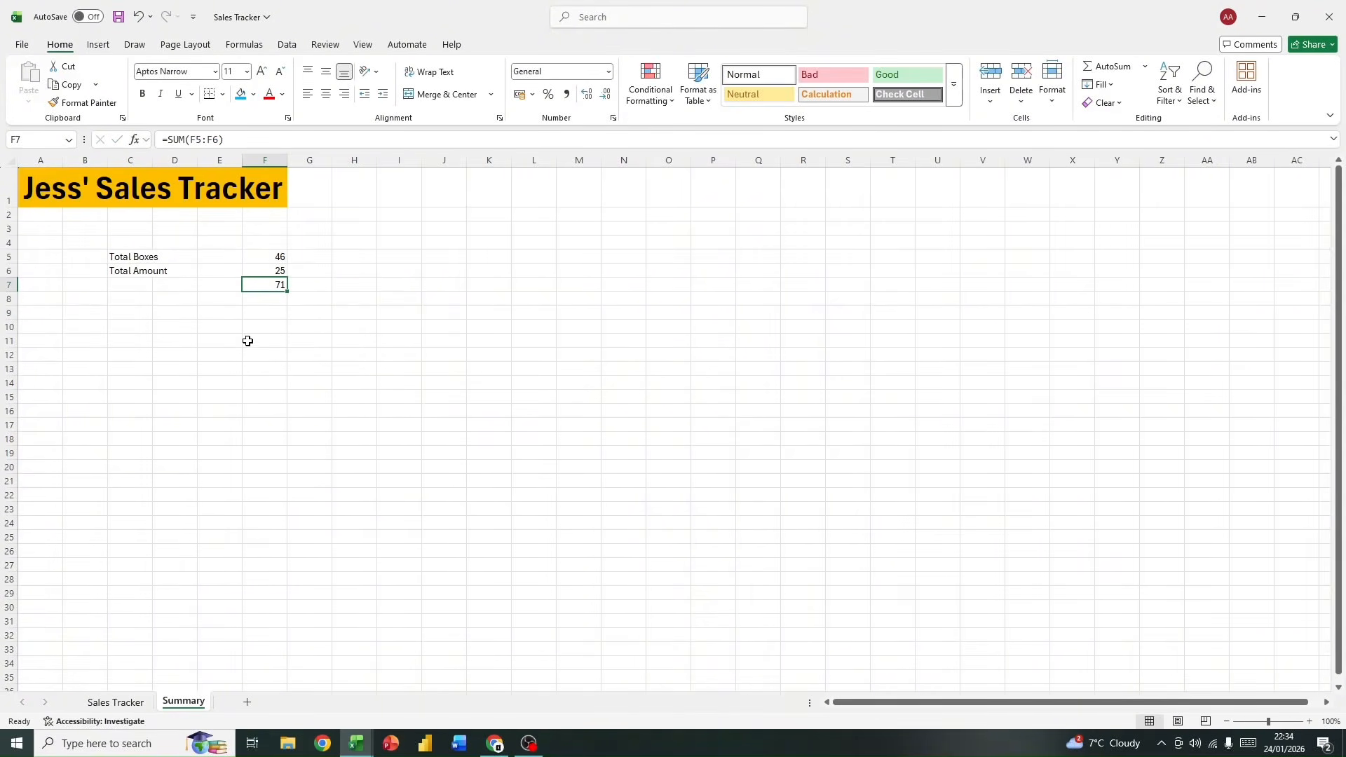
pyautogui.moveTo(258, 256); pyautogui.dragTo(256, 274)
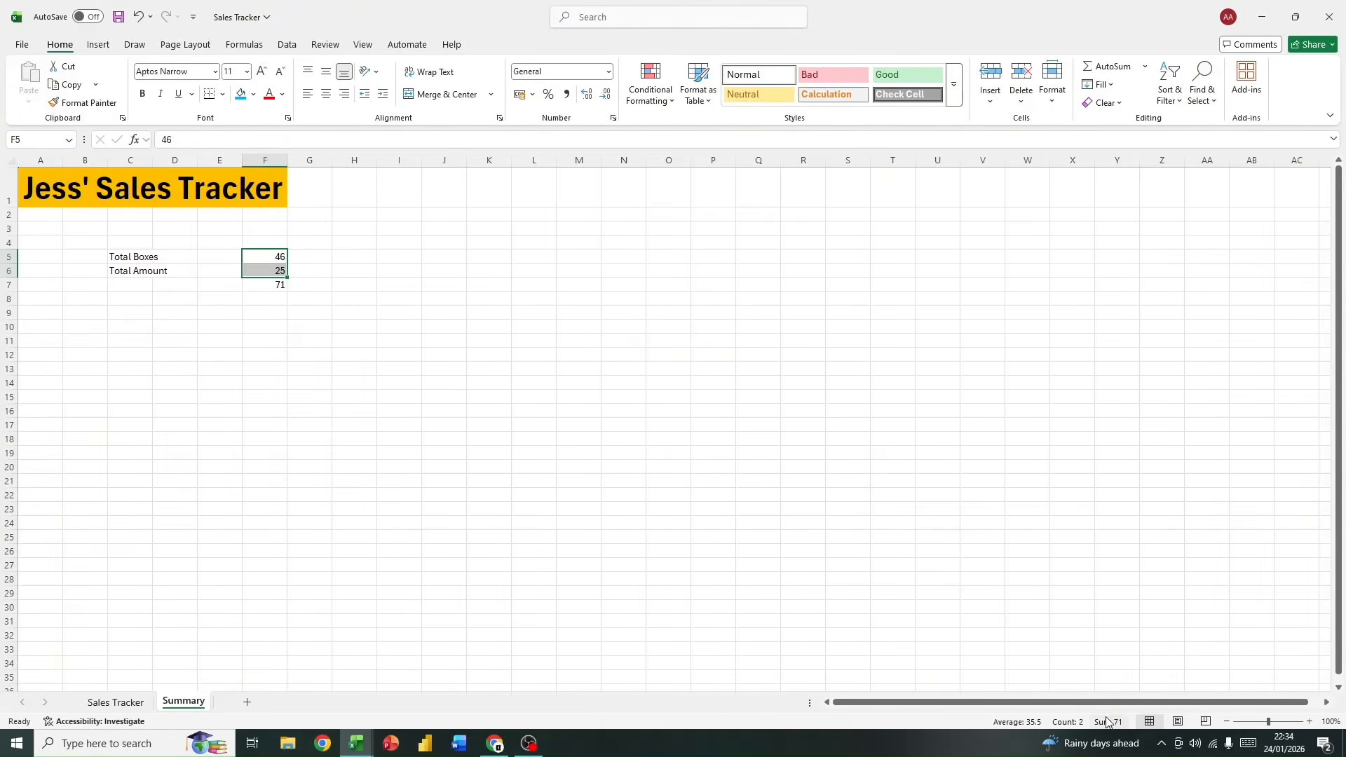
# Step: Enter the label Sum in C7, below Total Amount
pyautogui.click(137, 283)
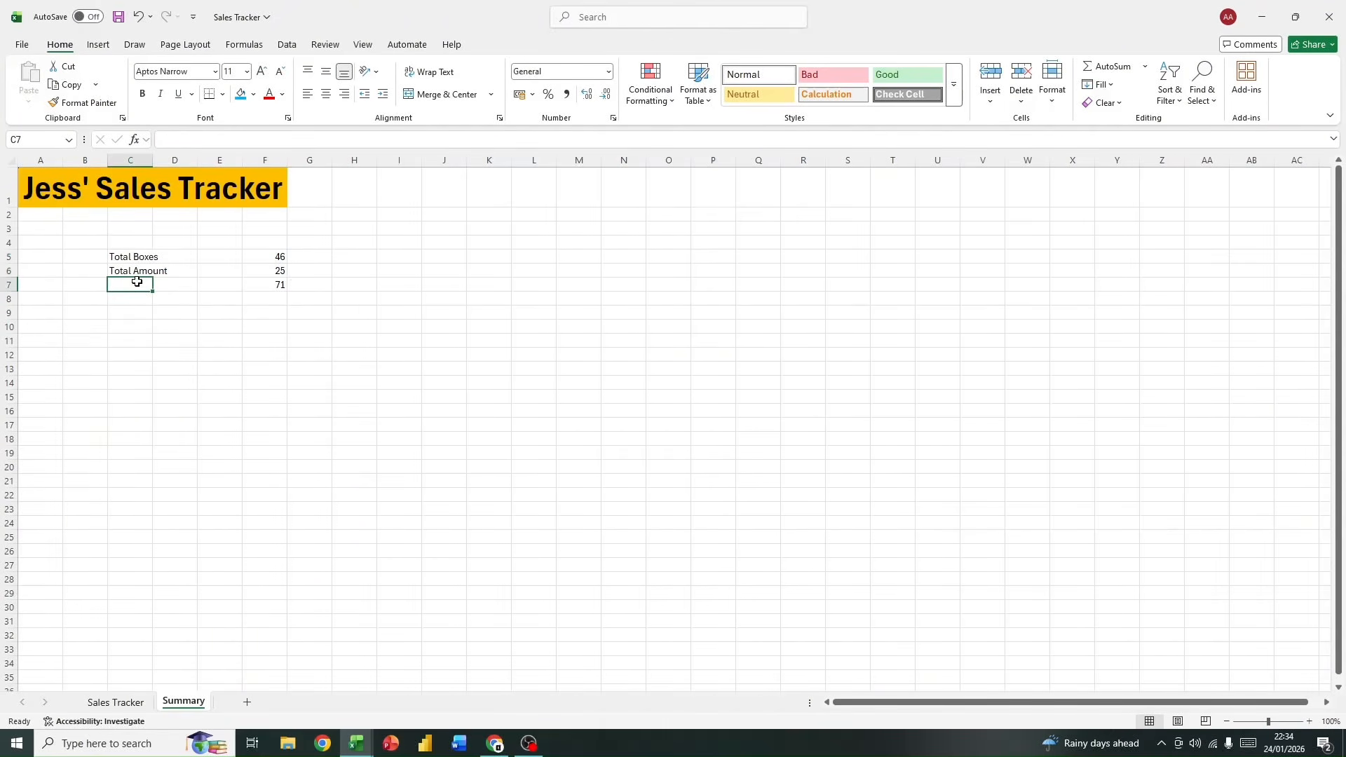
pyautogui.write('Sum')
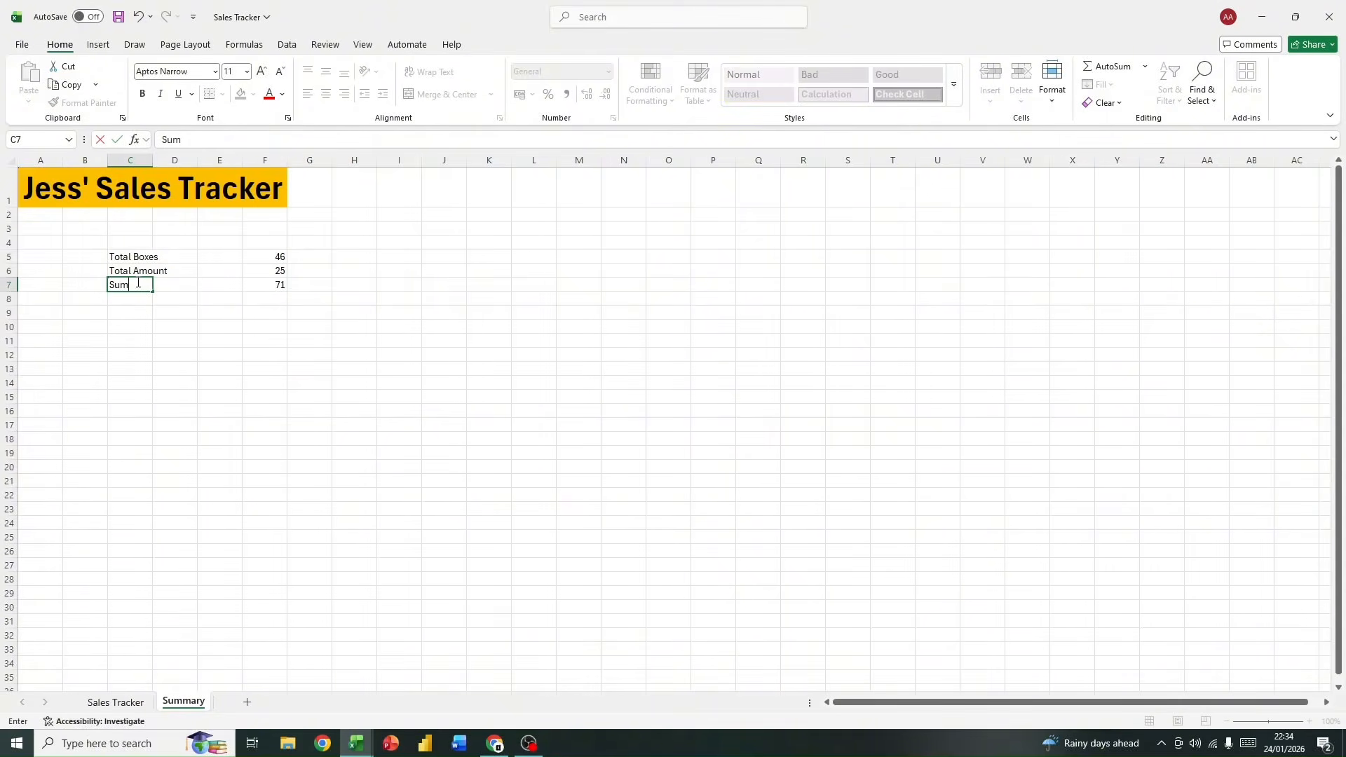
pyautogui.press('Return')
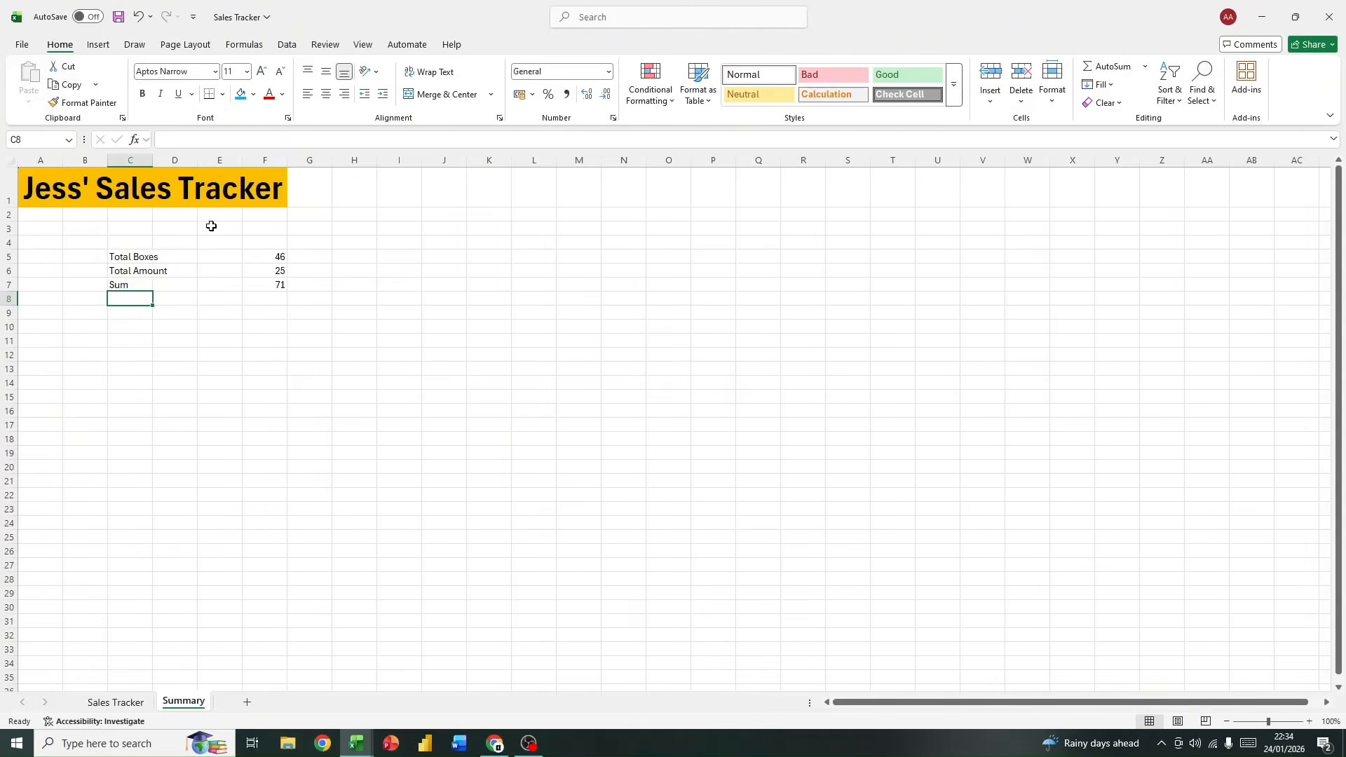
# Step: View the function library to examine the available formula categories
pyautogui.click(234, 46)
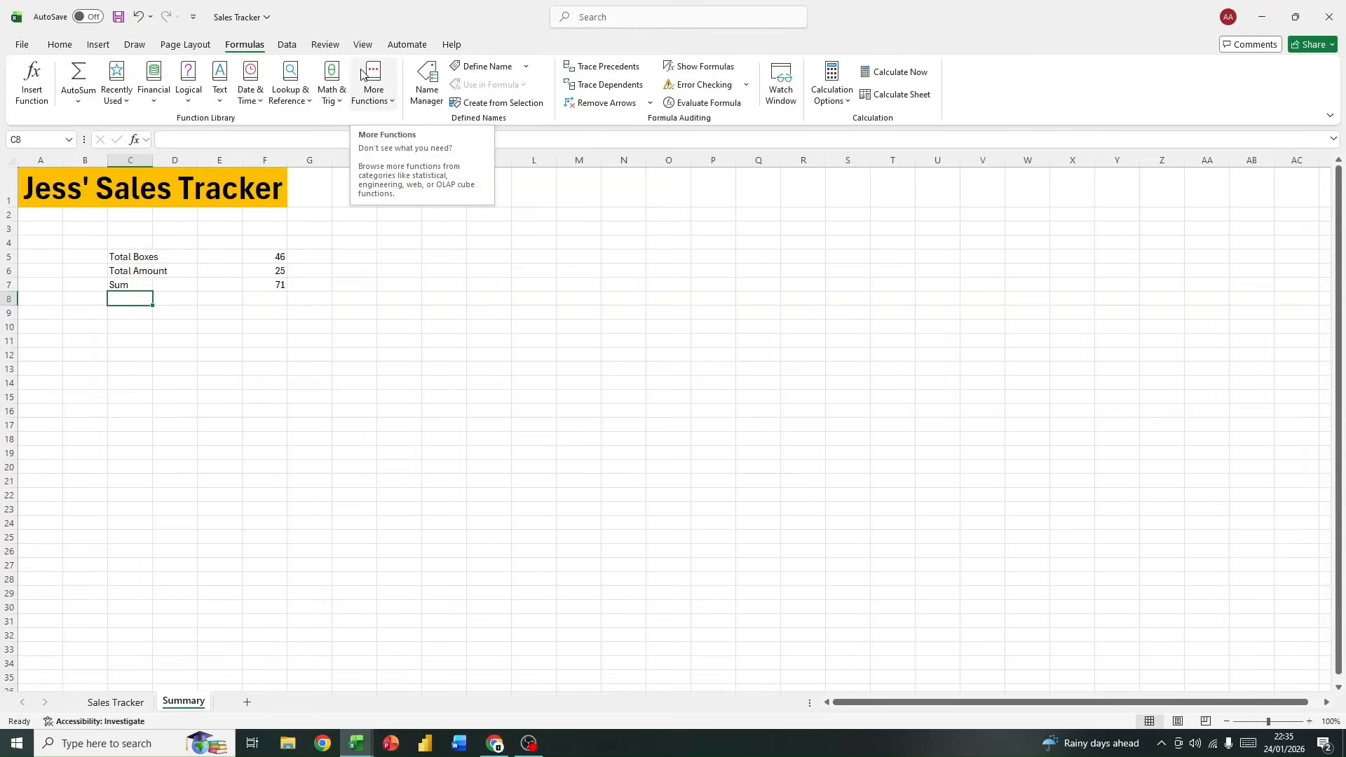
pyautogui.click(204, 339)
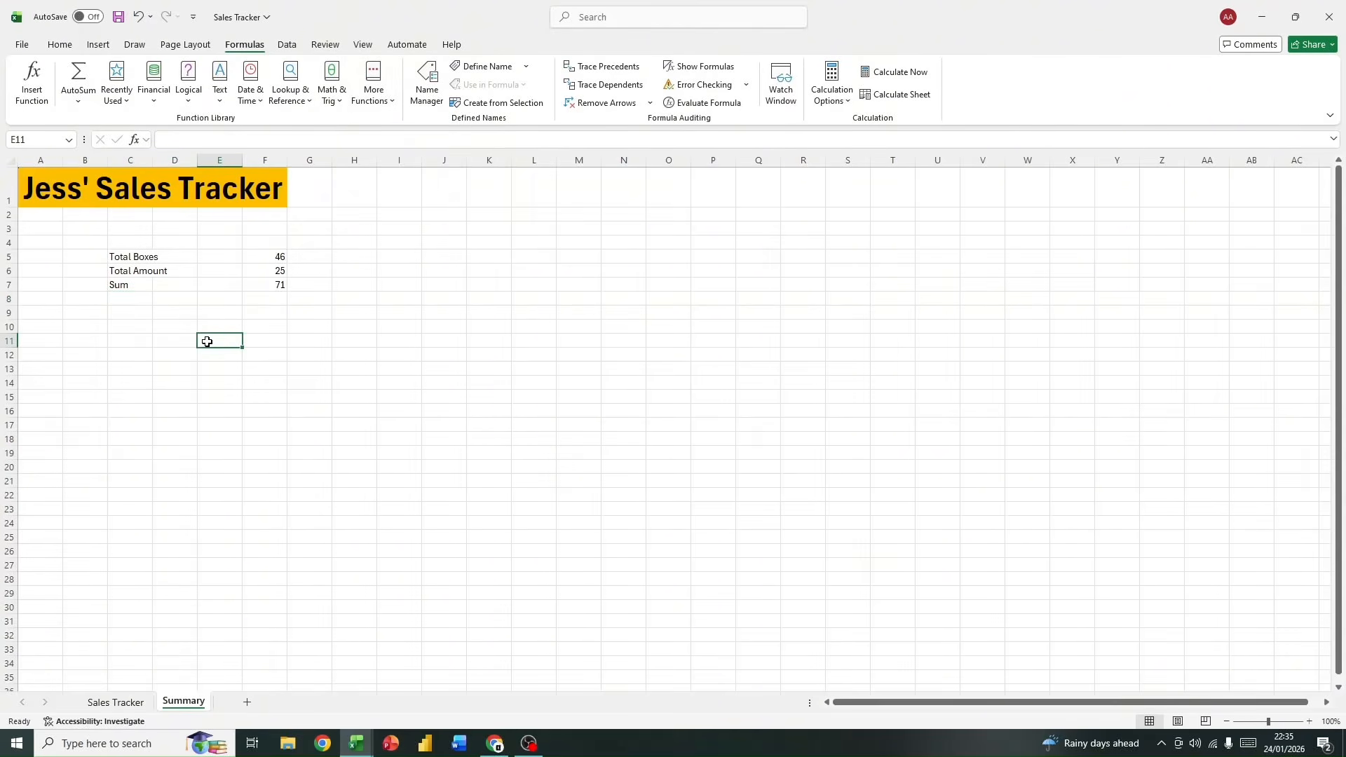
# Step: Rename the sales table on the Sales Tracker sheet to data
pyautogui.click(109, 703)
pyautogui.click(730, 312)
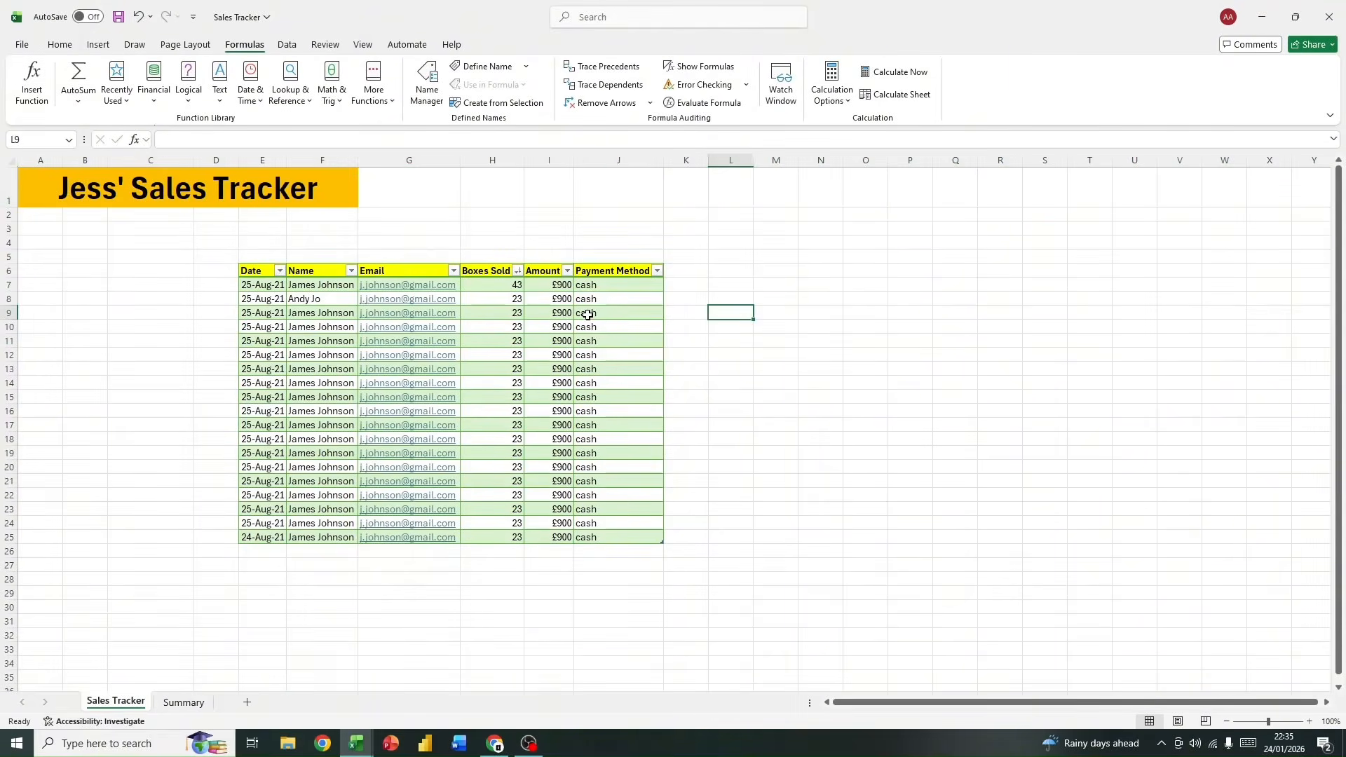
pyautogui.click(587, 314)
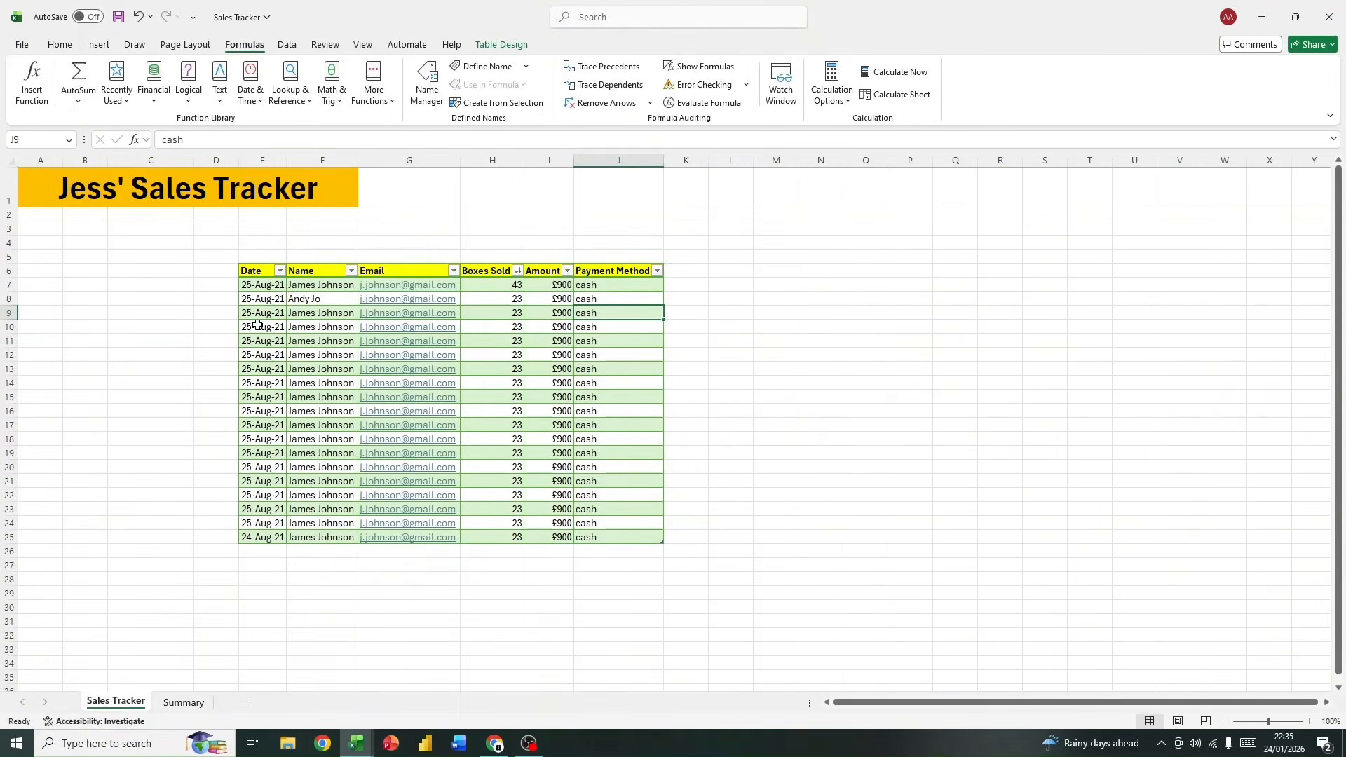
pyautogui.click(260, 275)
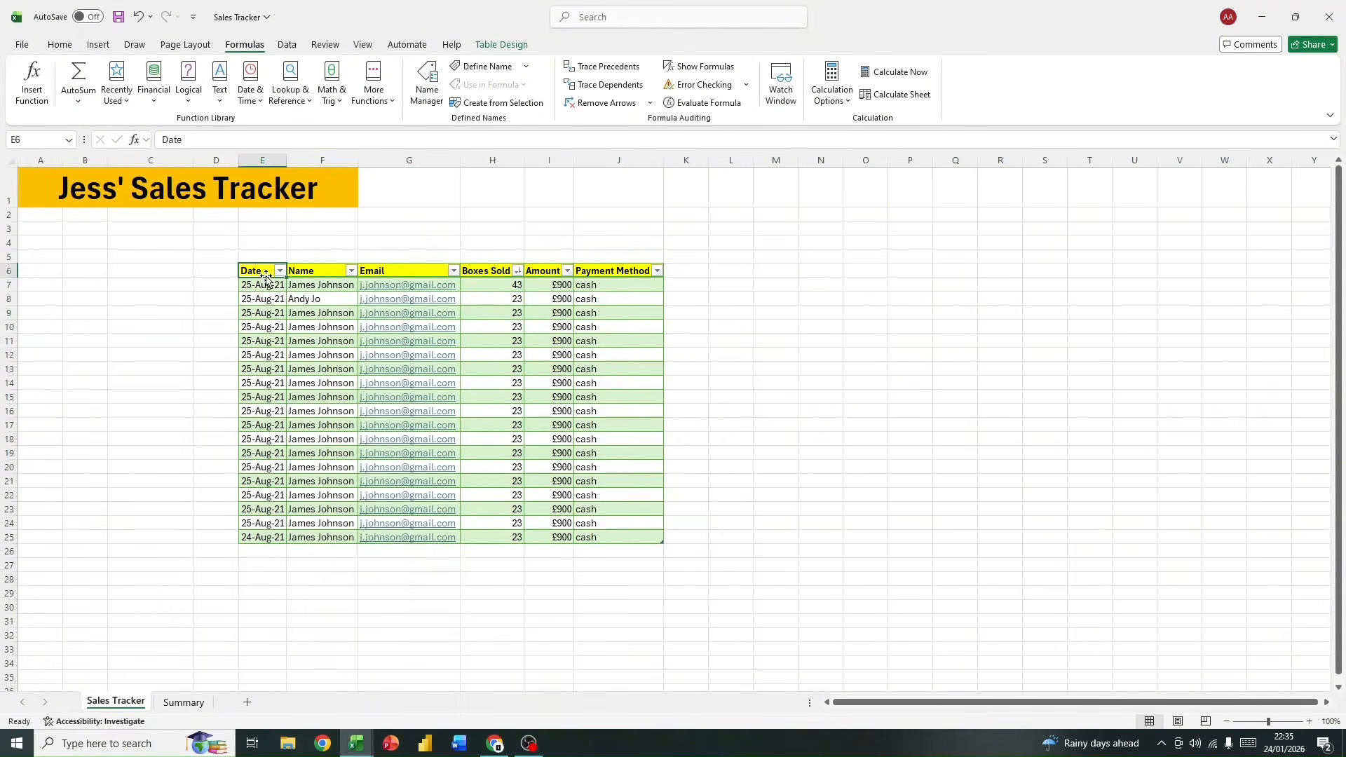
pyautogui.click(498, 45)
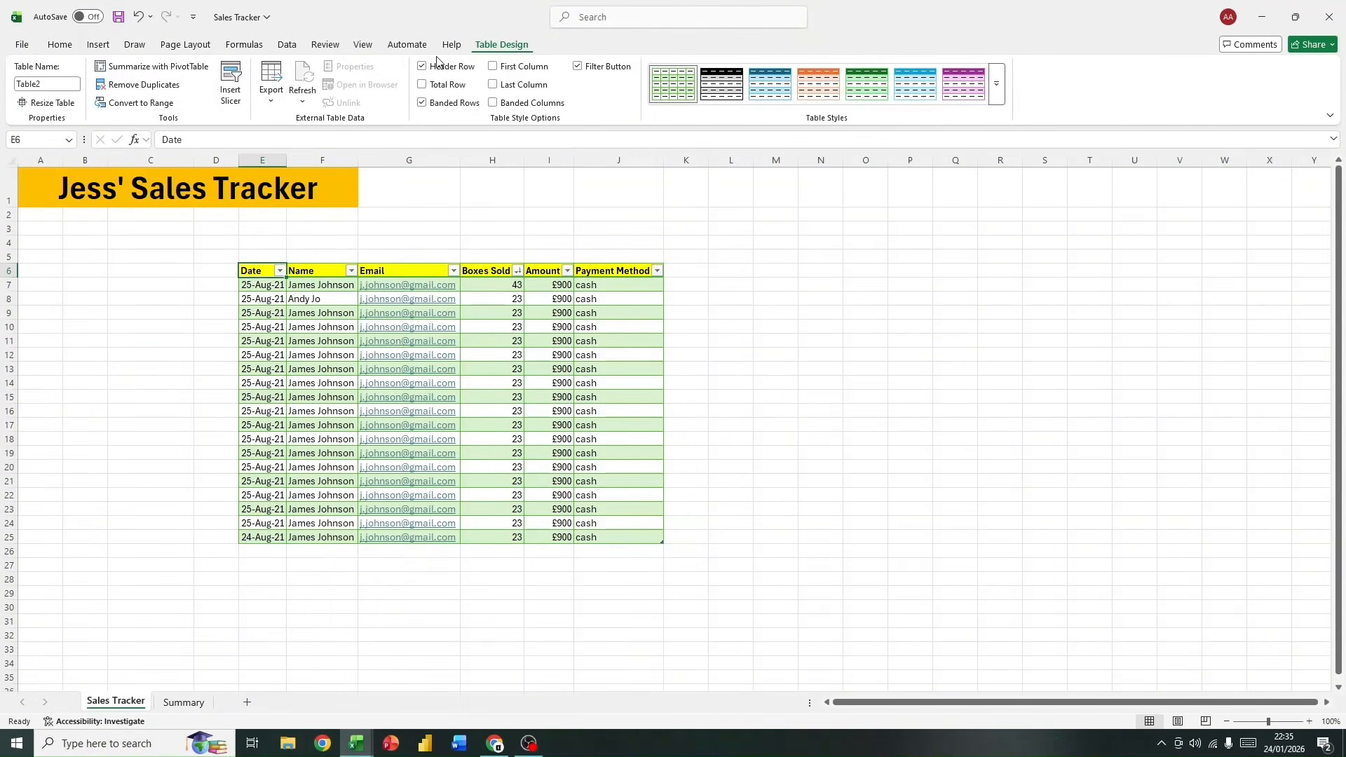
pyautogui.click(71, 82)
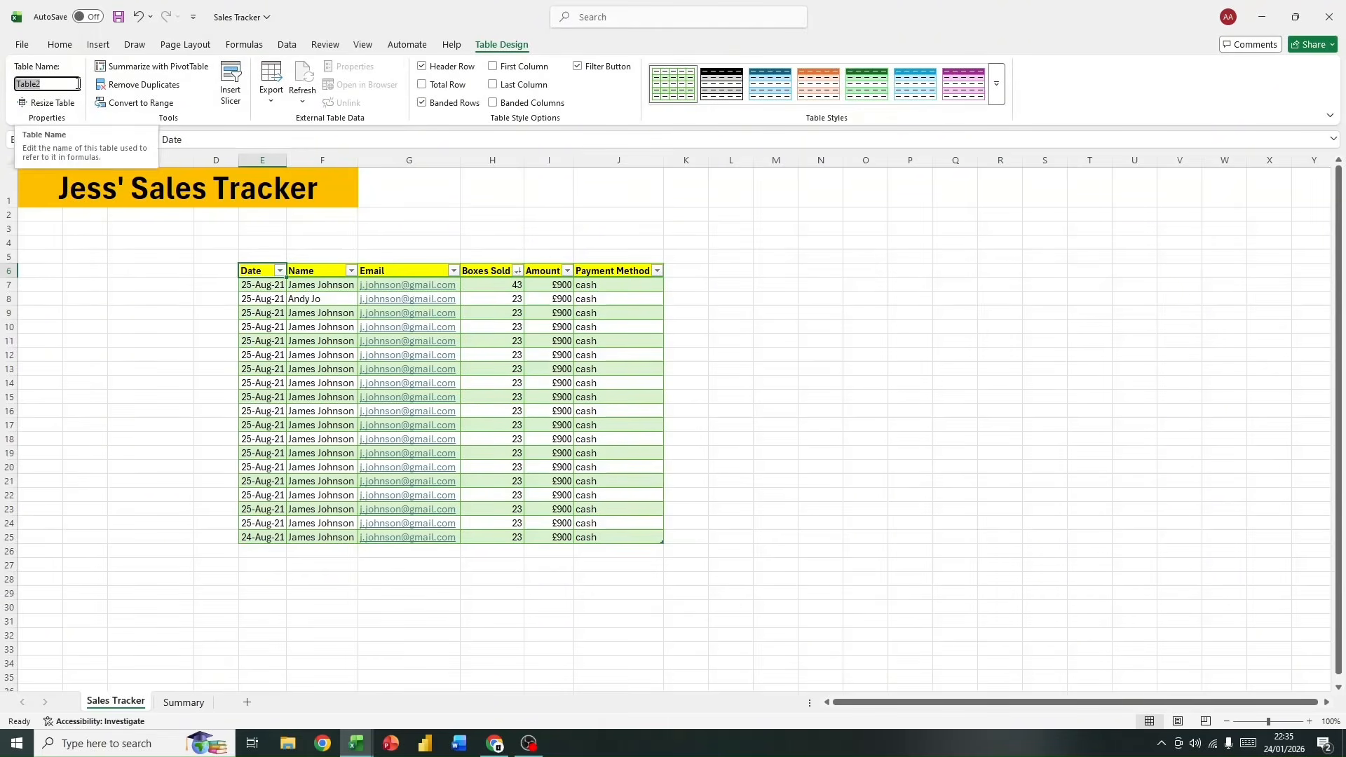
pyautogui.write('data')
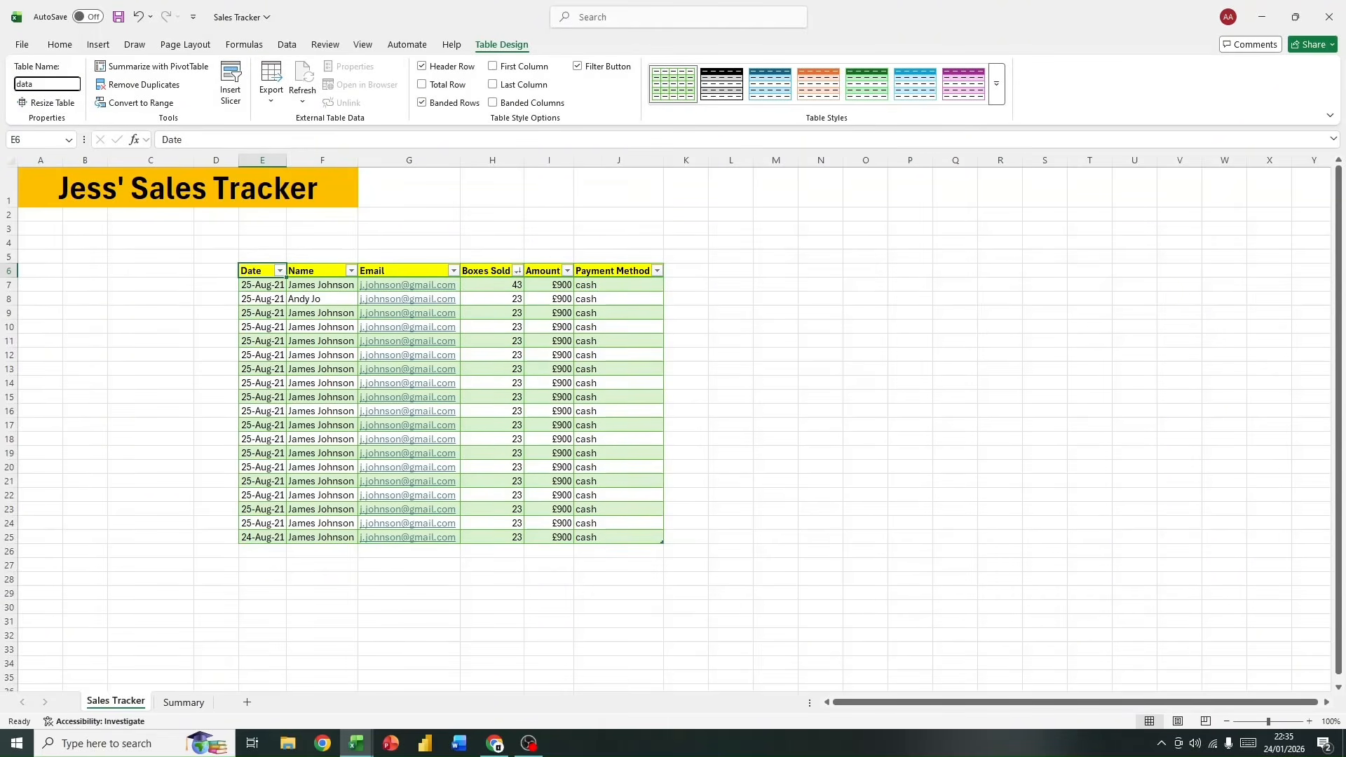
pyautogui.click(187, 367)
pyautogui.click(187, 701)
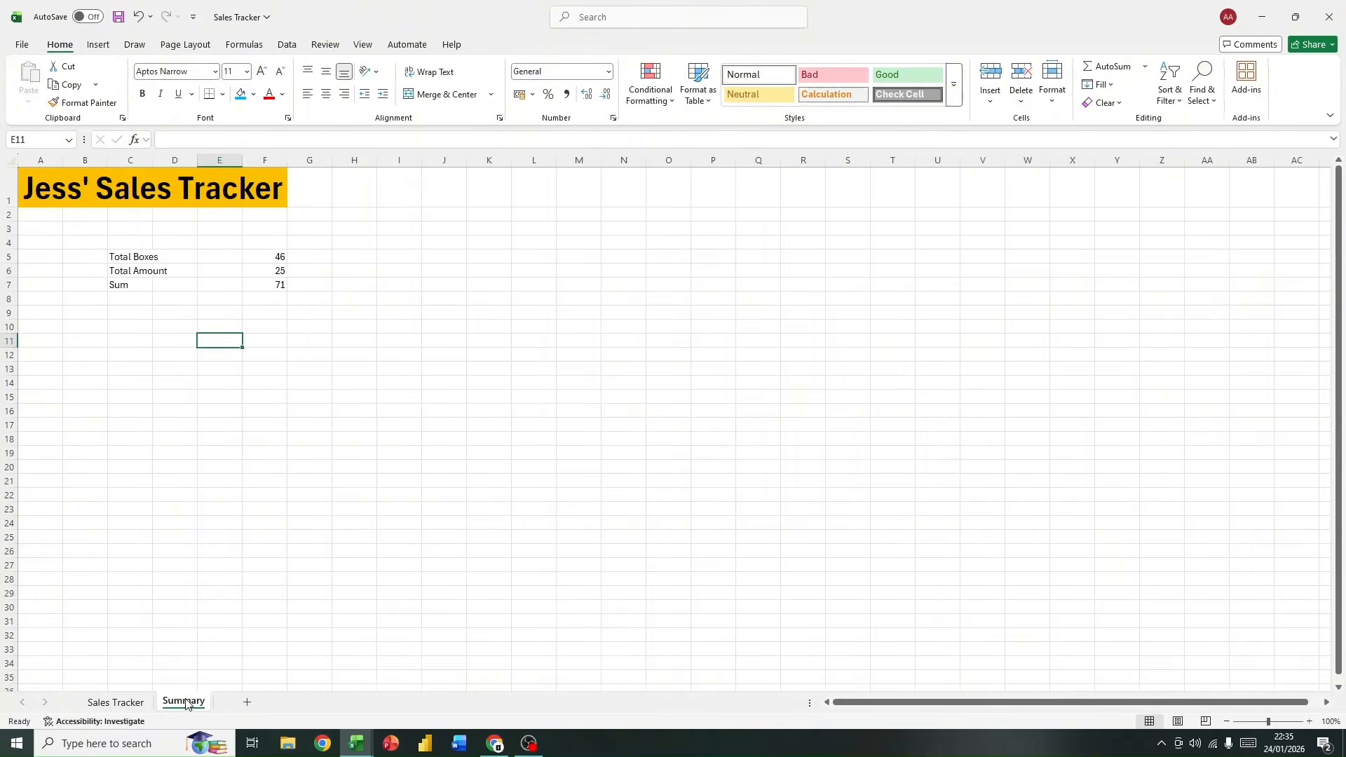
pyautogui.click(219, 258)
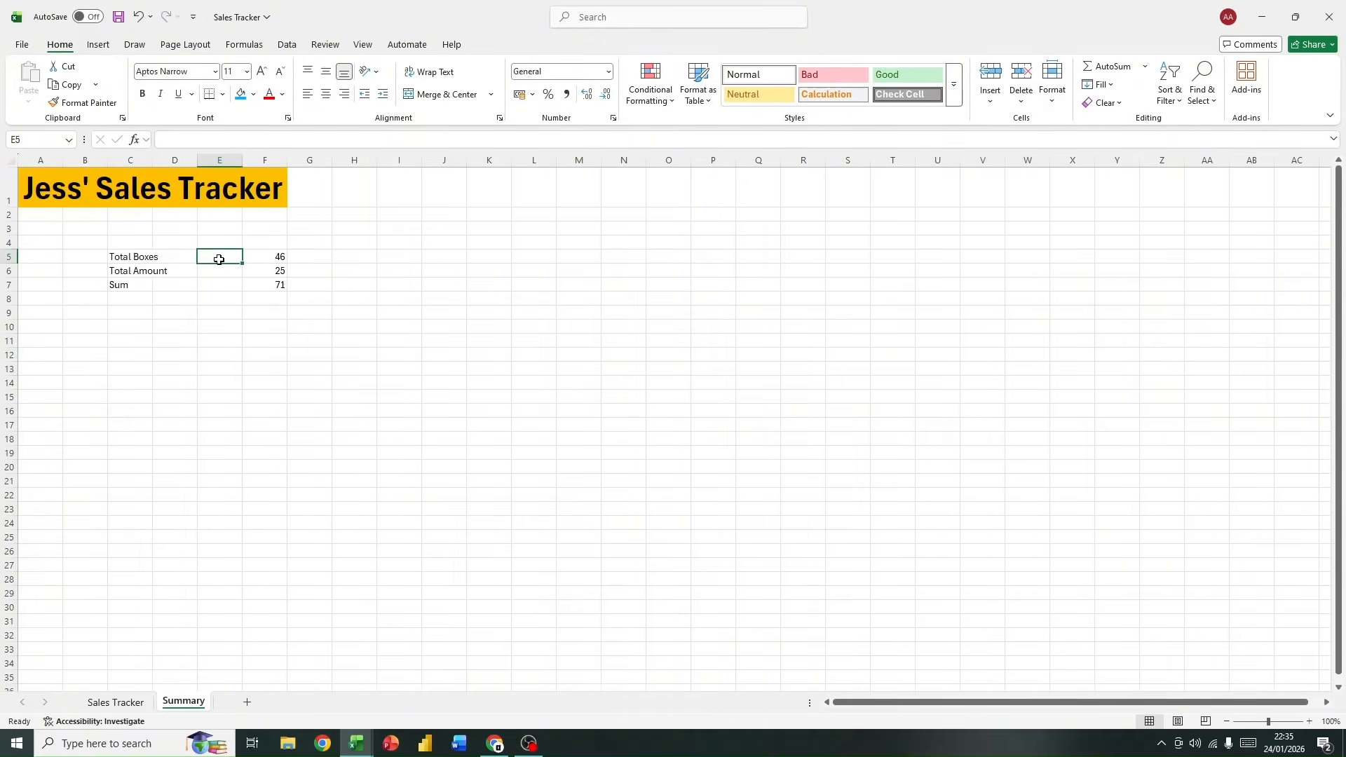
pyautogui.write('=')
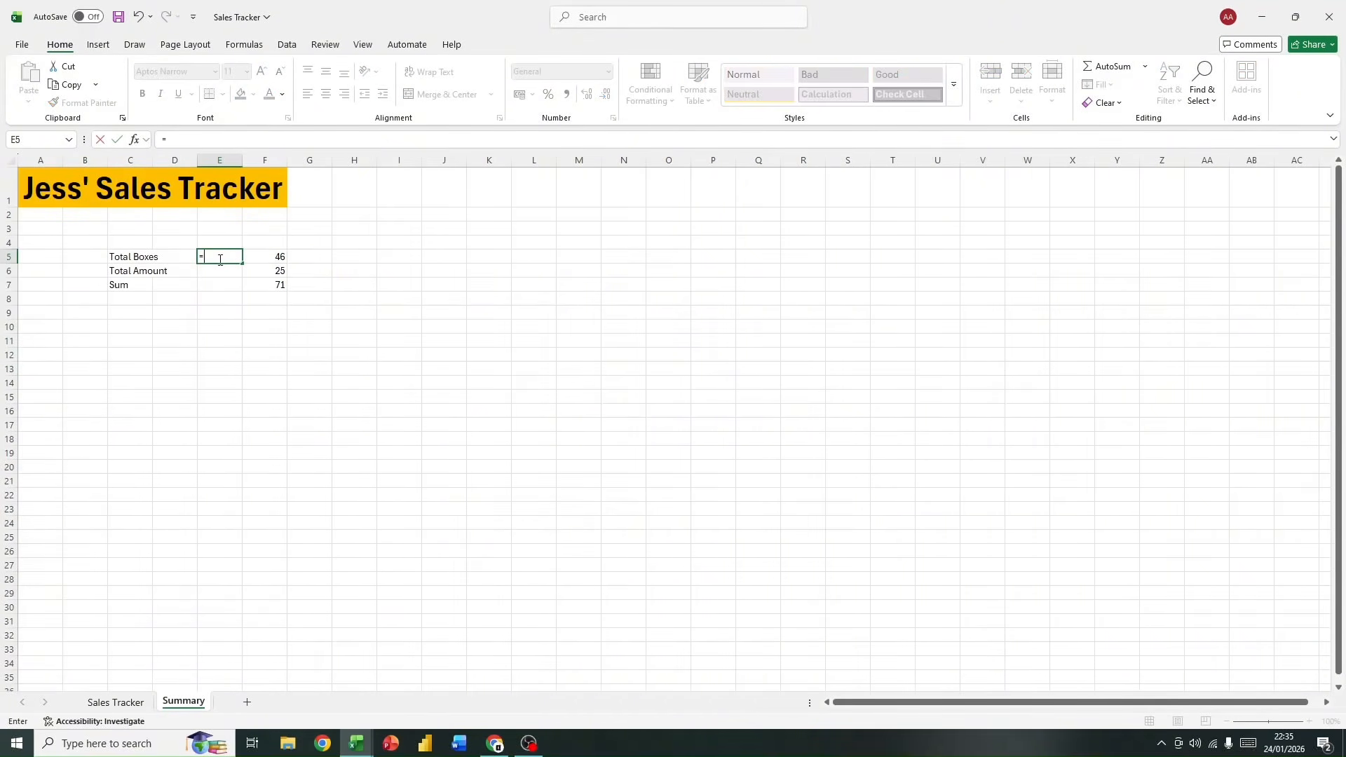
pyautogui.write('su')
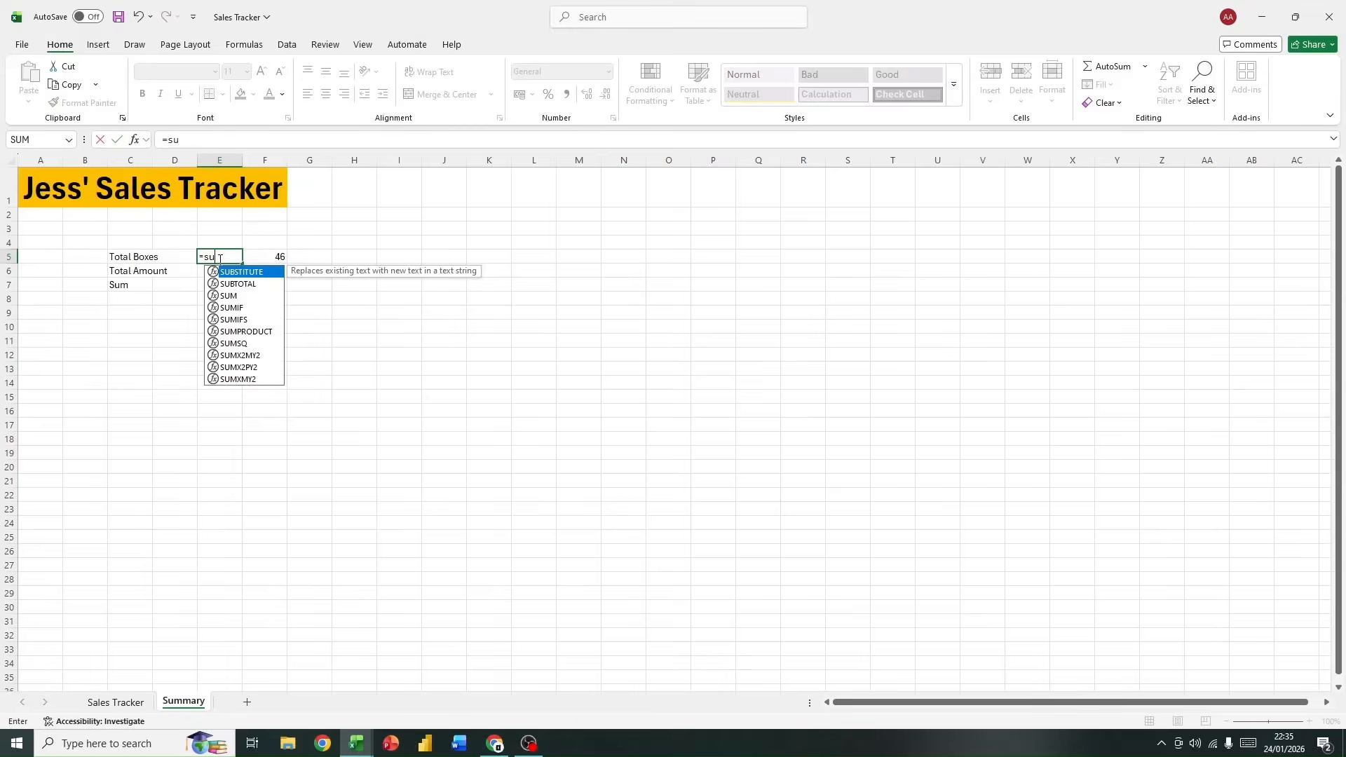
pyautogui.write('m')
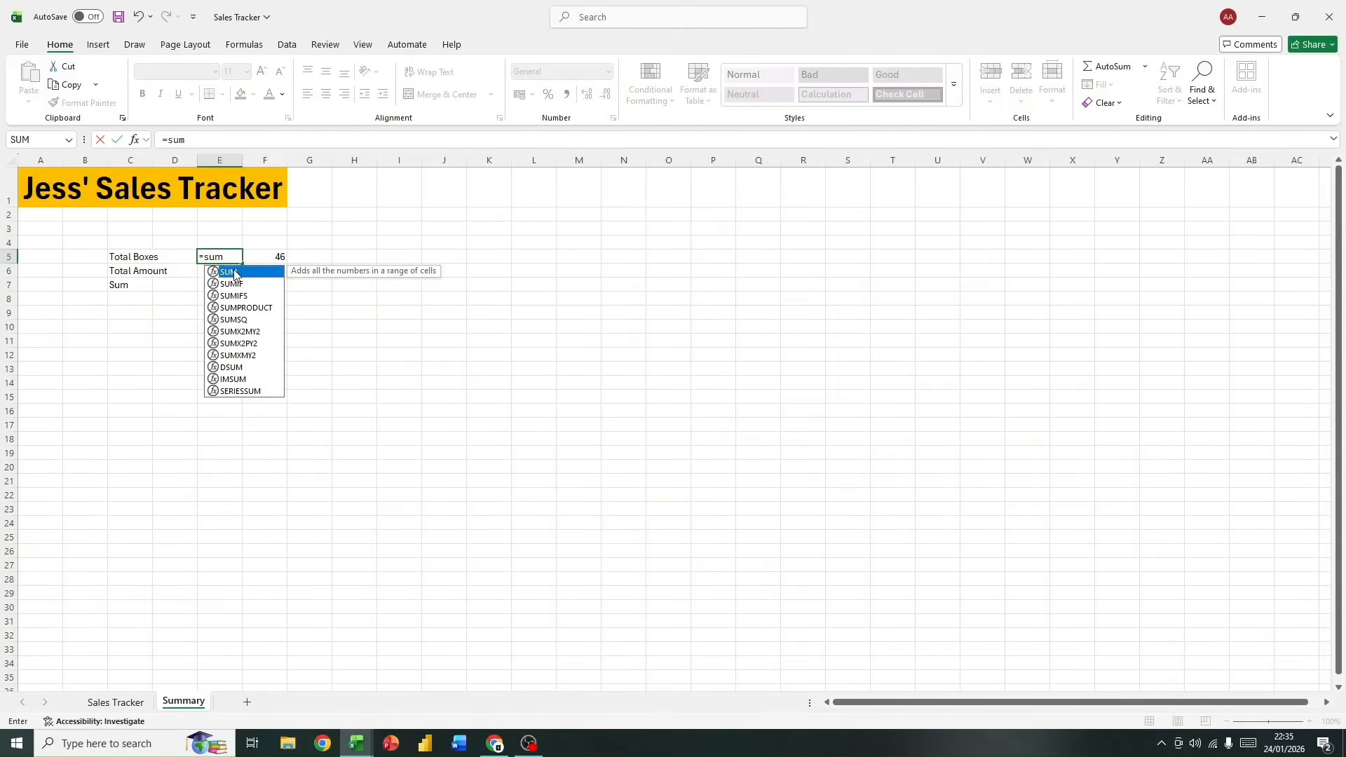
pyautogui.doubleClick(234, 272)
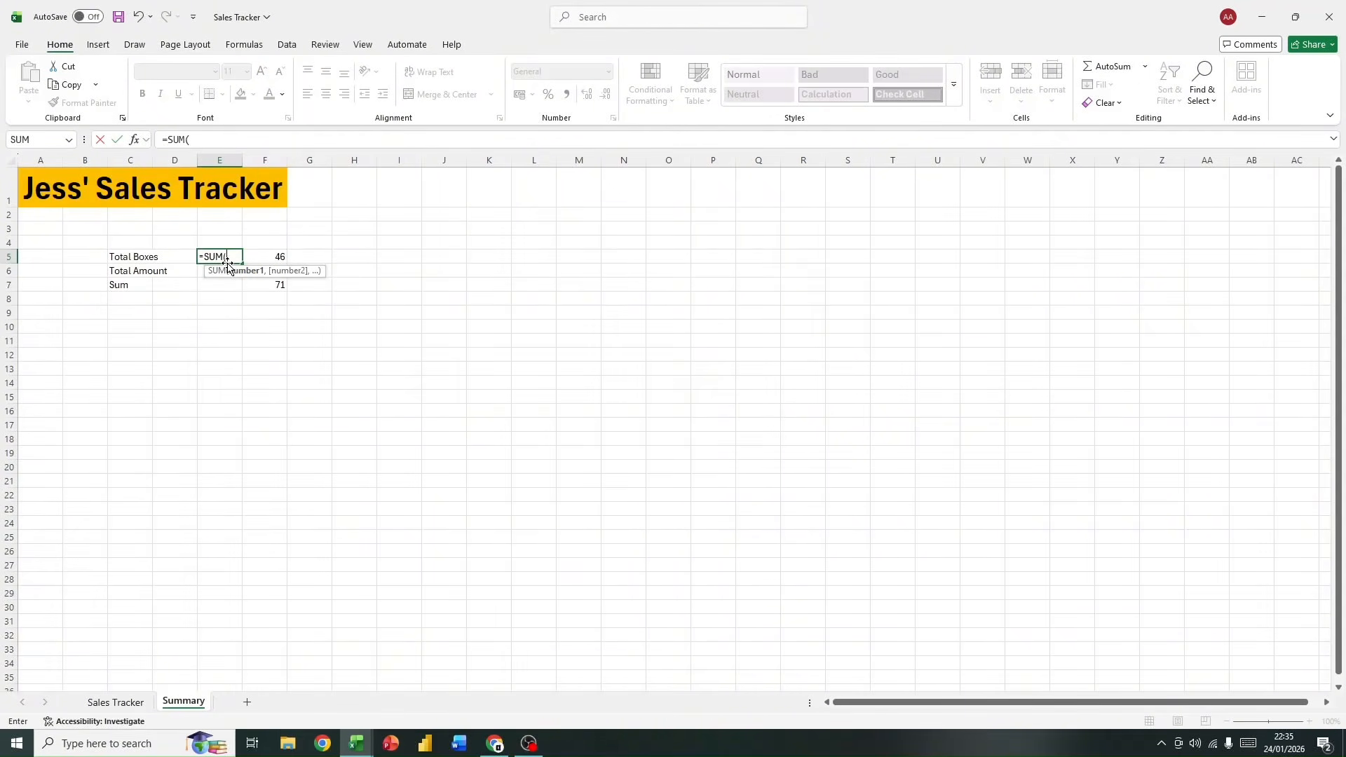
pyautogui.write('da')
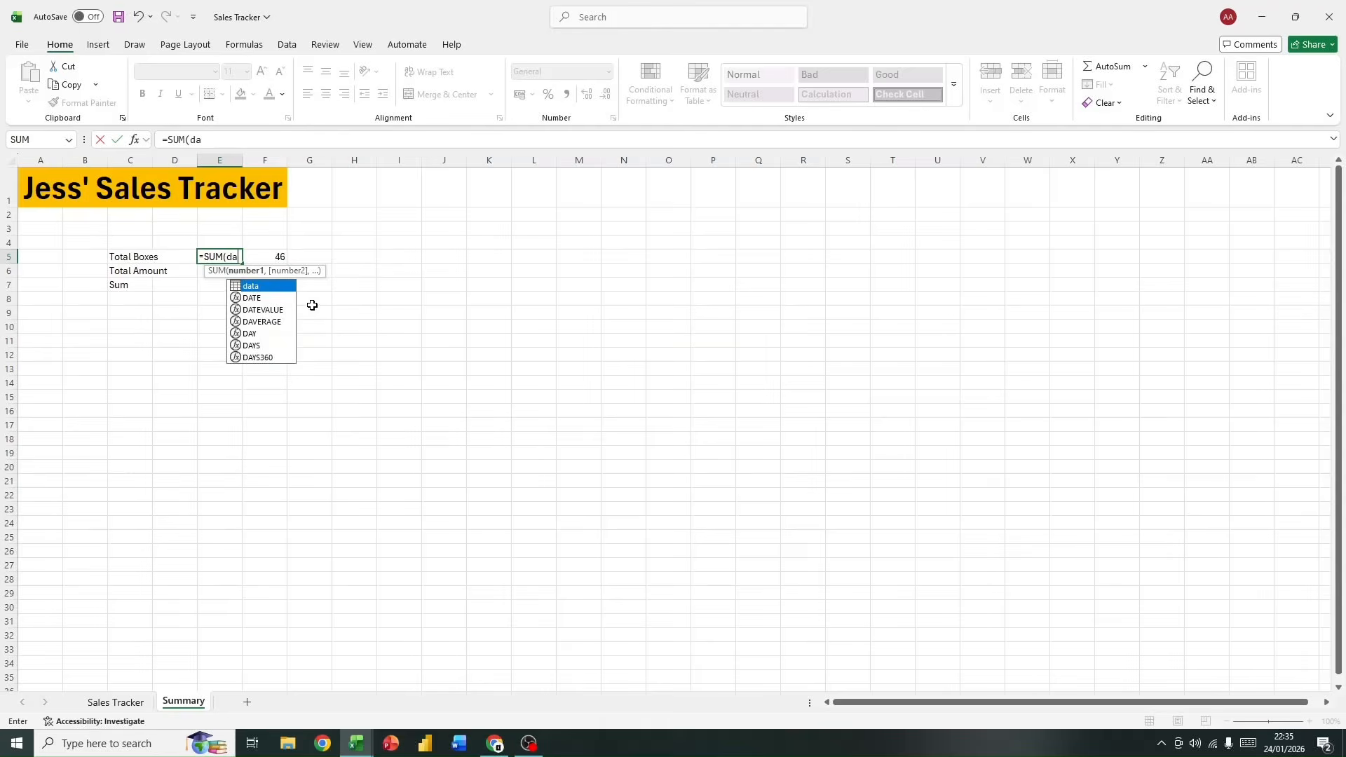
pyautogui.doubleClick(254, 287)
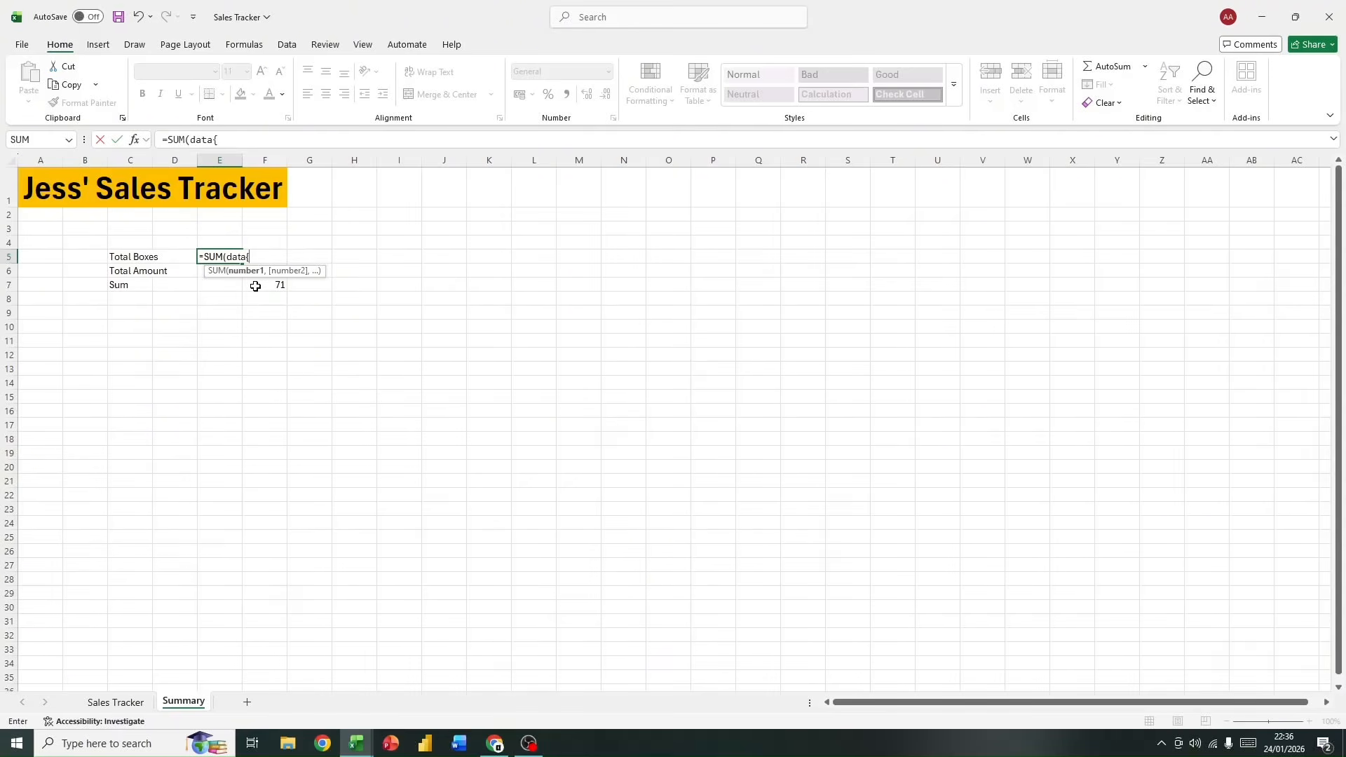
pyautogui.write('[')
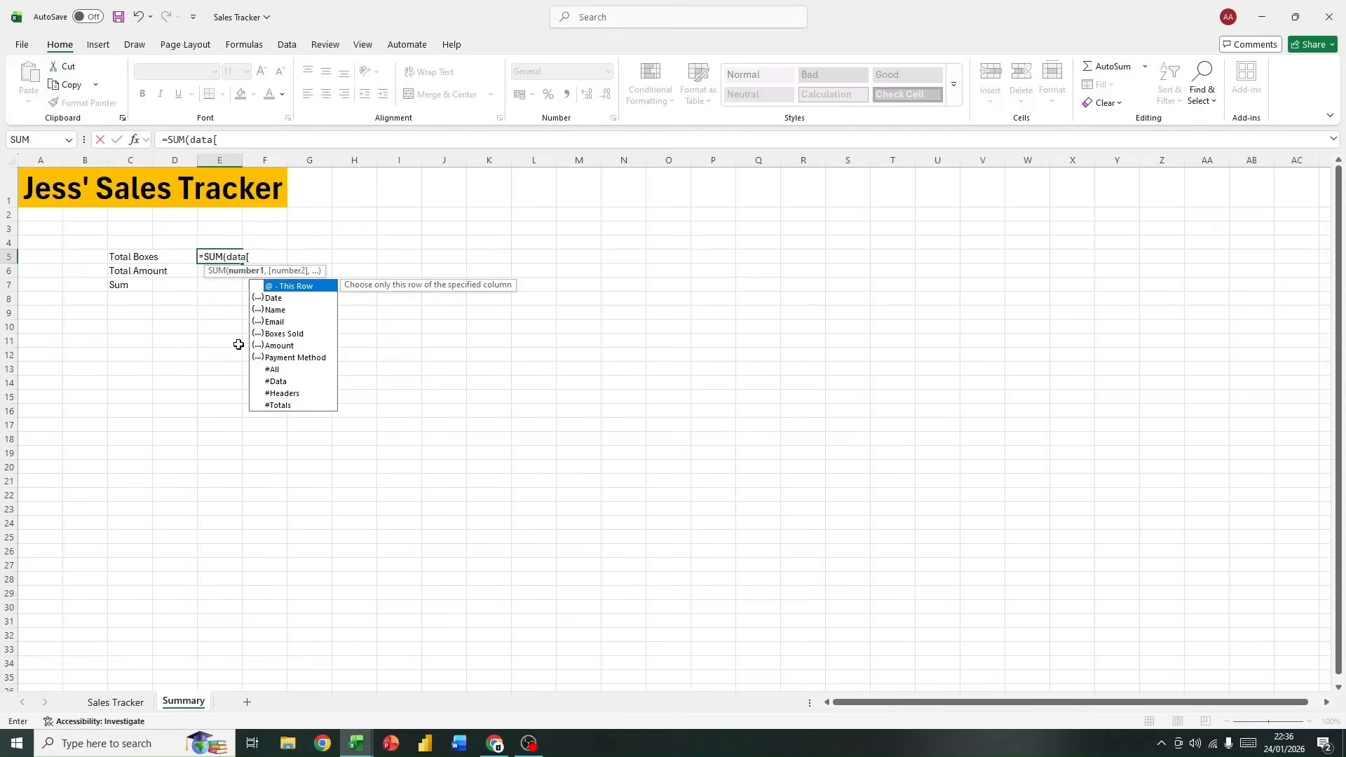
pyautogui.click(276, 336)
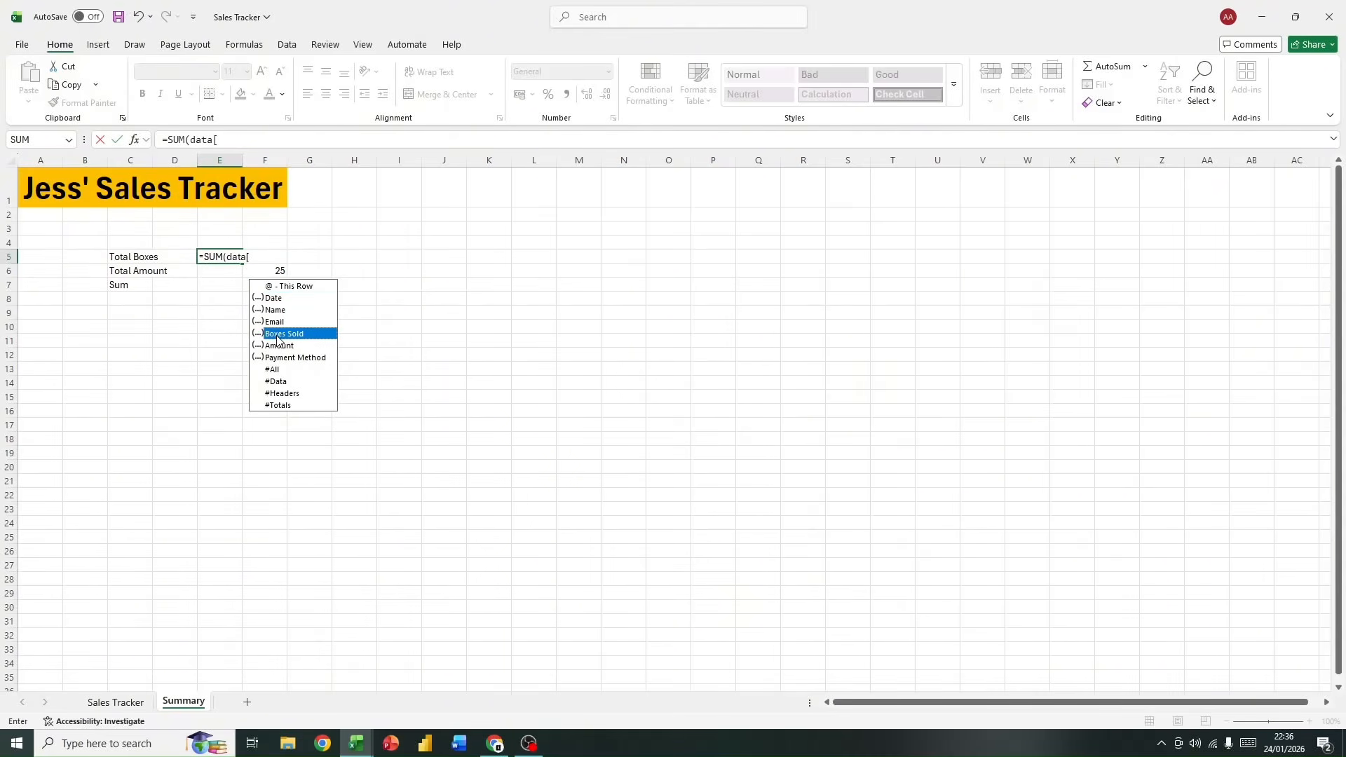
pyautogui.click(129, 702)
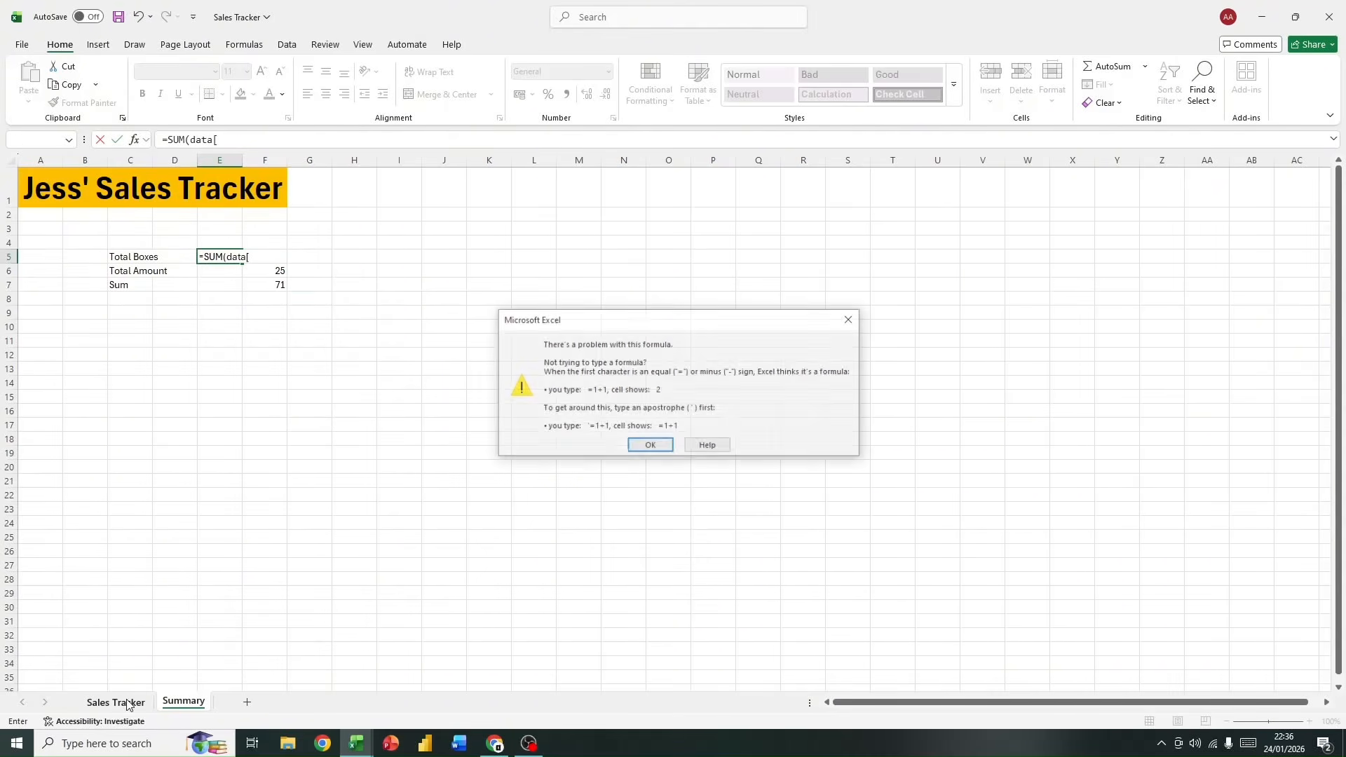
pyautogui.click(849, 319)
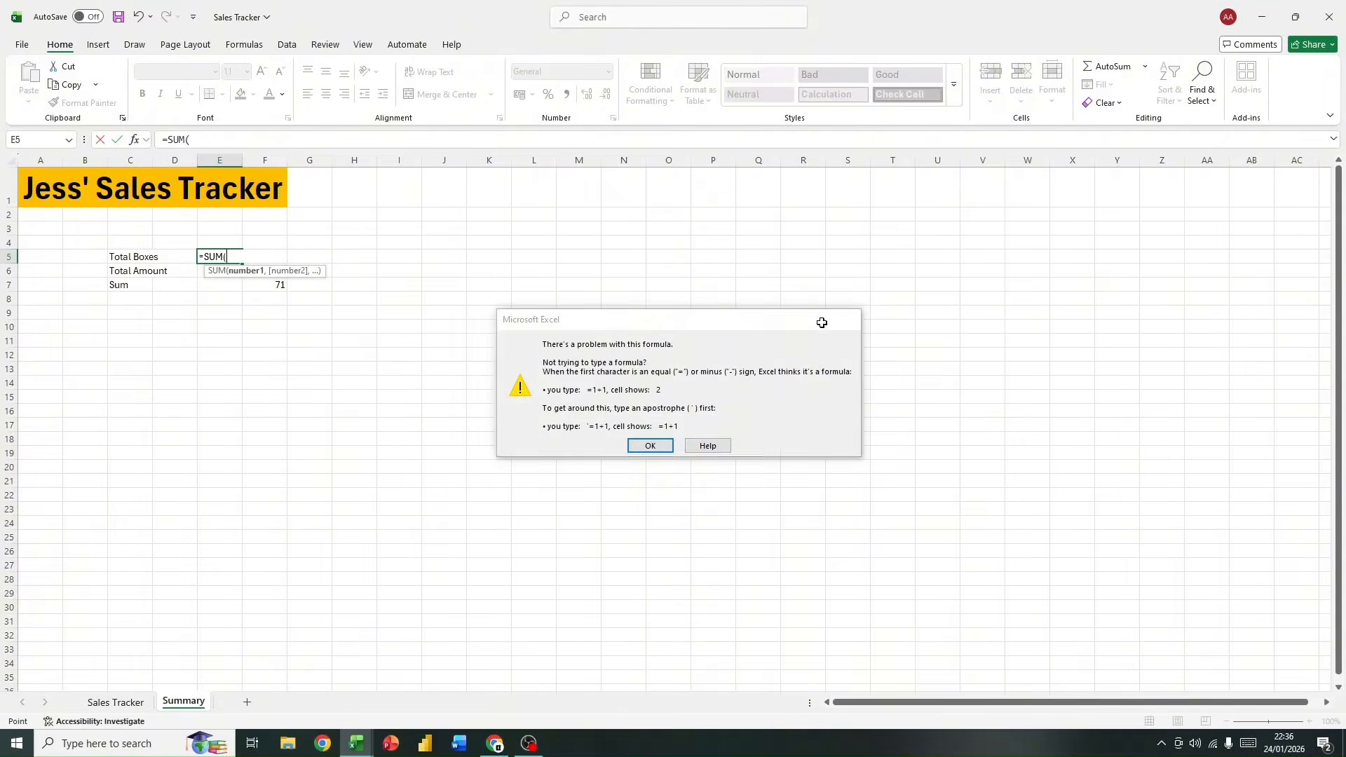
pyautogui.press('BackSpace')
pyautogui.press('BackSpace')
pyautogui.press('BackSpace')
pyautogui.press('BackSpace')
pyautogui.press('BackSpace')
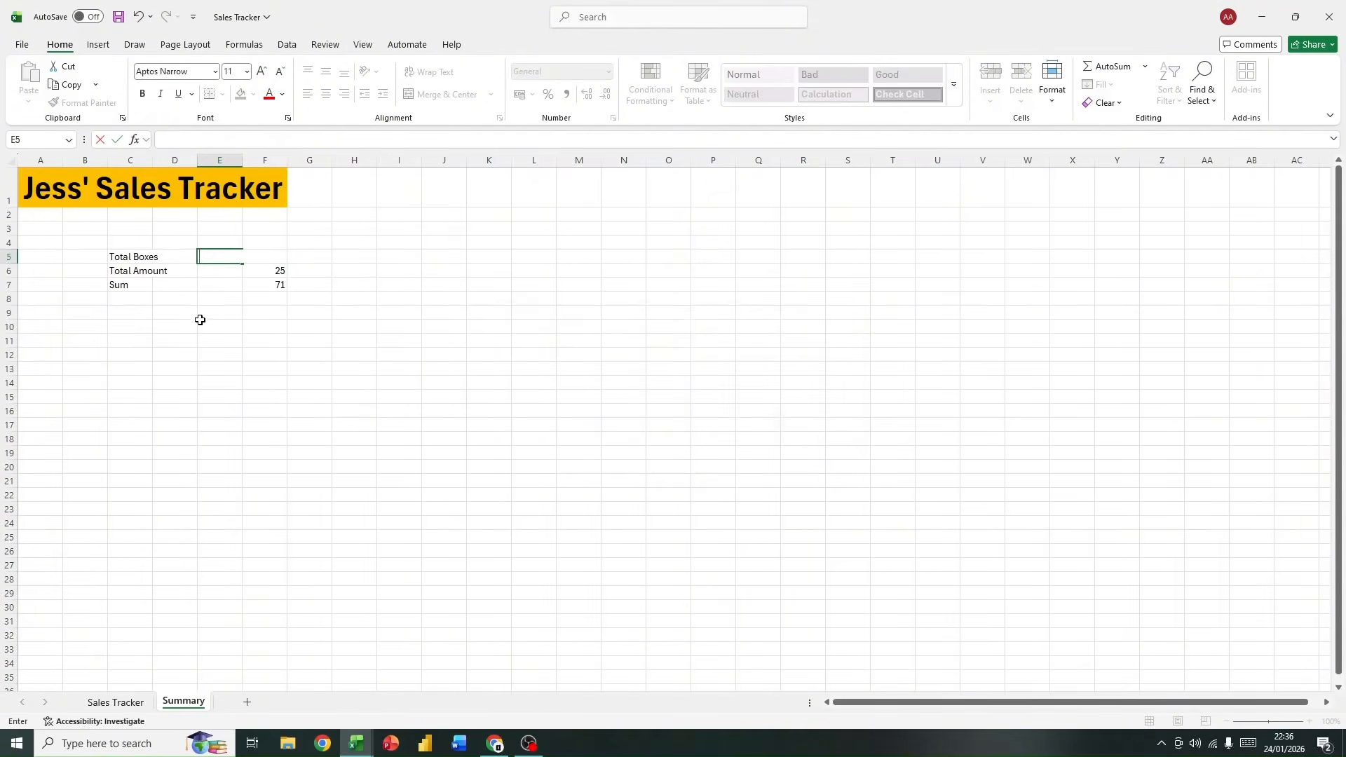
# Step: Select the Boxes Sold column of the sales table, including its header, to examine the values to total
pyautogui.click(120, 702)
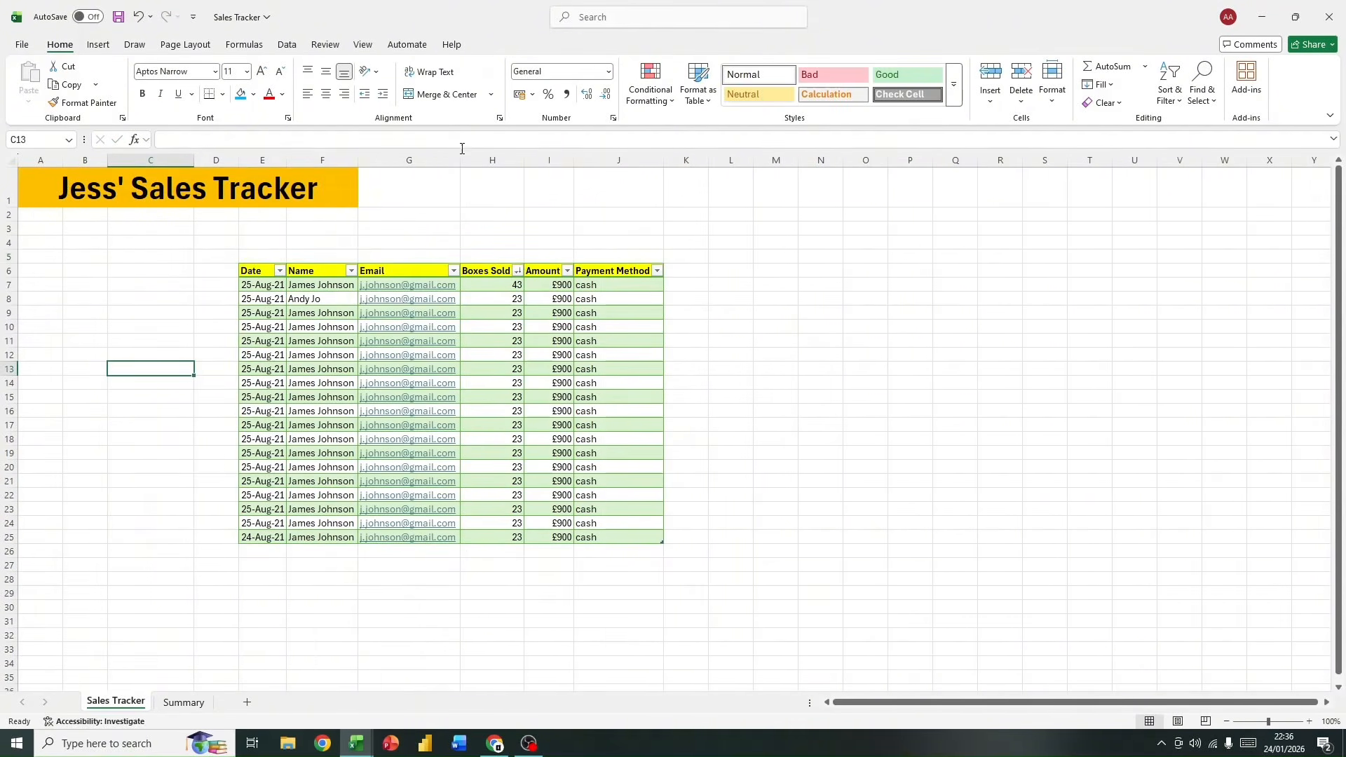
pyautogui.click(505, 160)
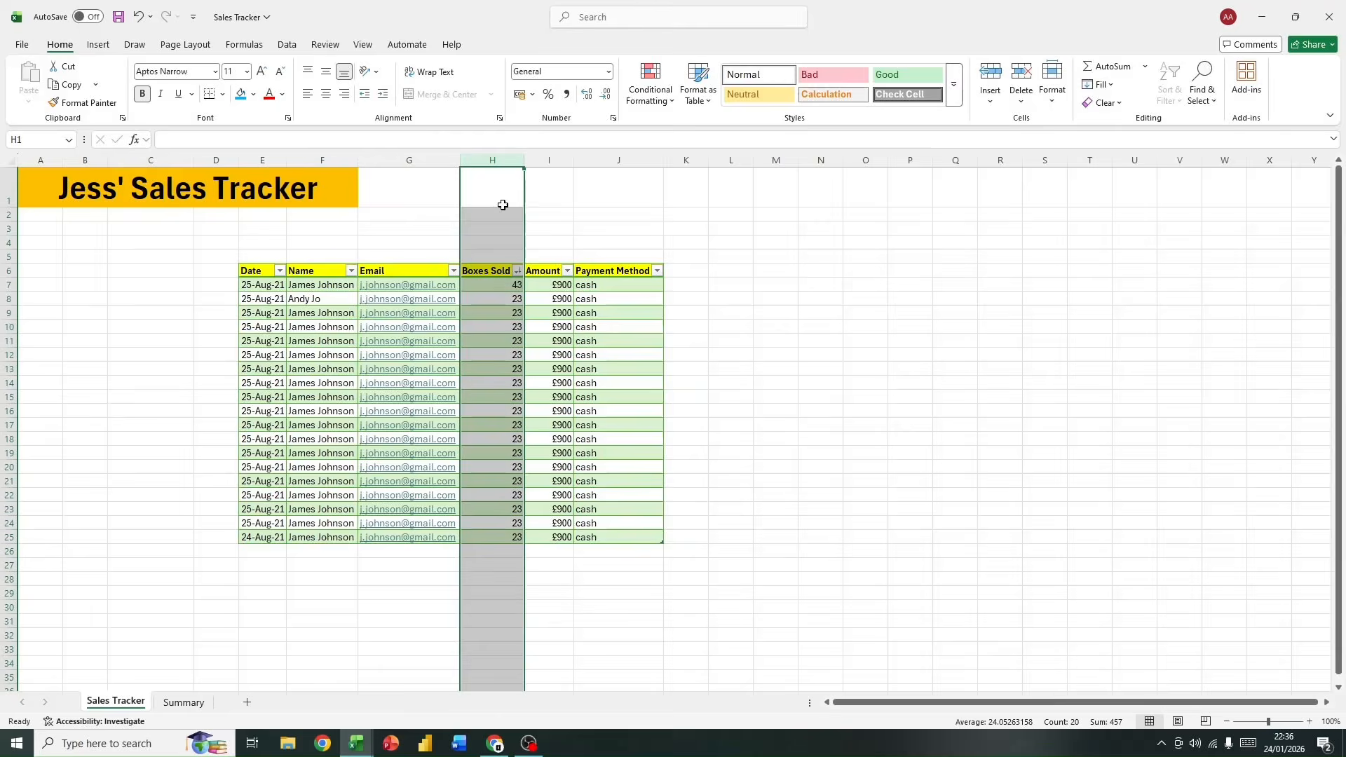
pyautogui.click(483, 269)
pyautogui.moveTo(483, 269); pyautogui.dragTo(458, 477)
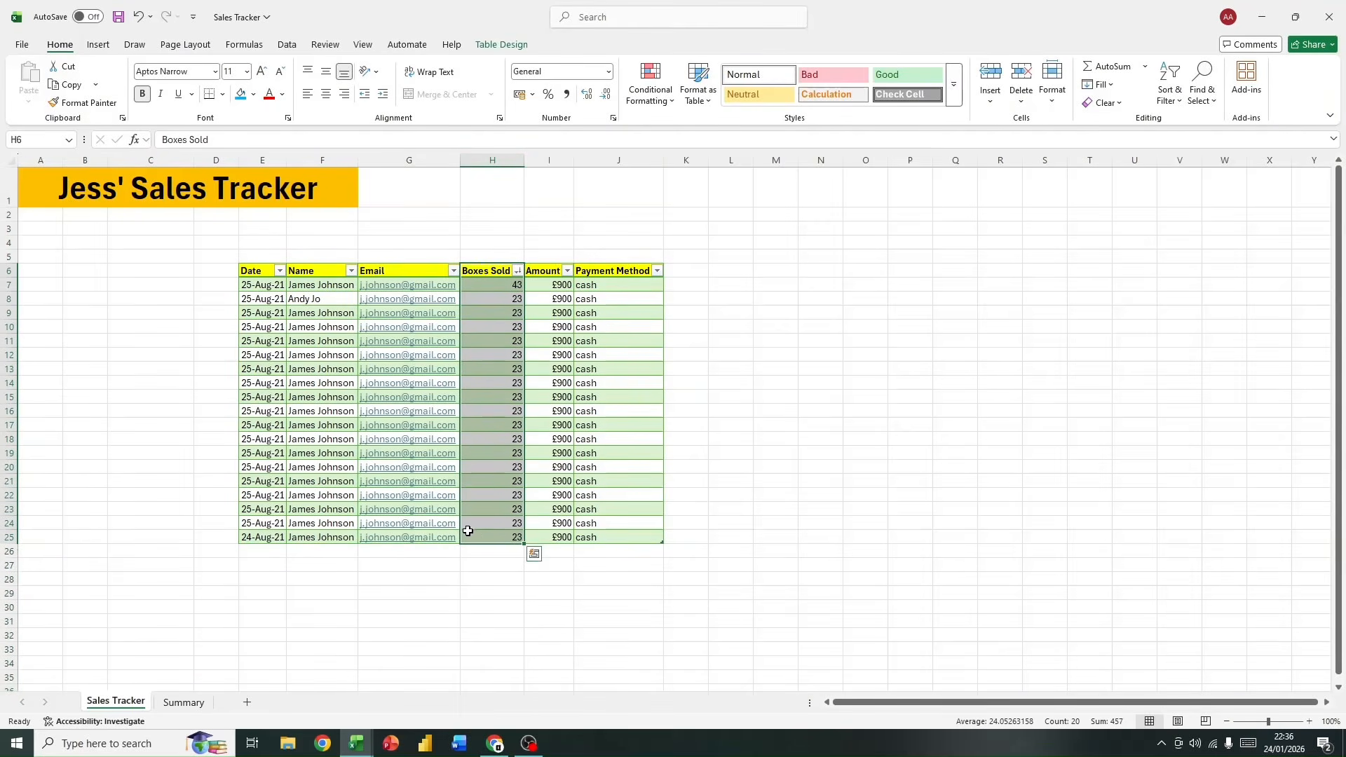
# Step: Total the boxes in Summary cell E5 with a SUM formula that references the Boxes Sold column of the data table
pyautogui.click(188, 701)
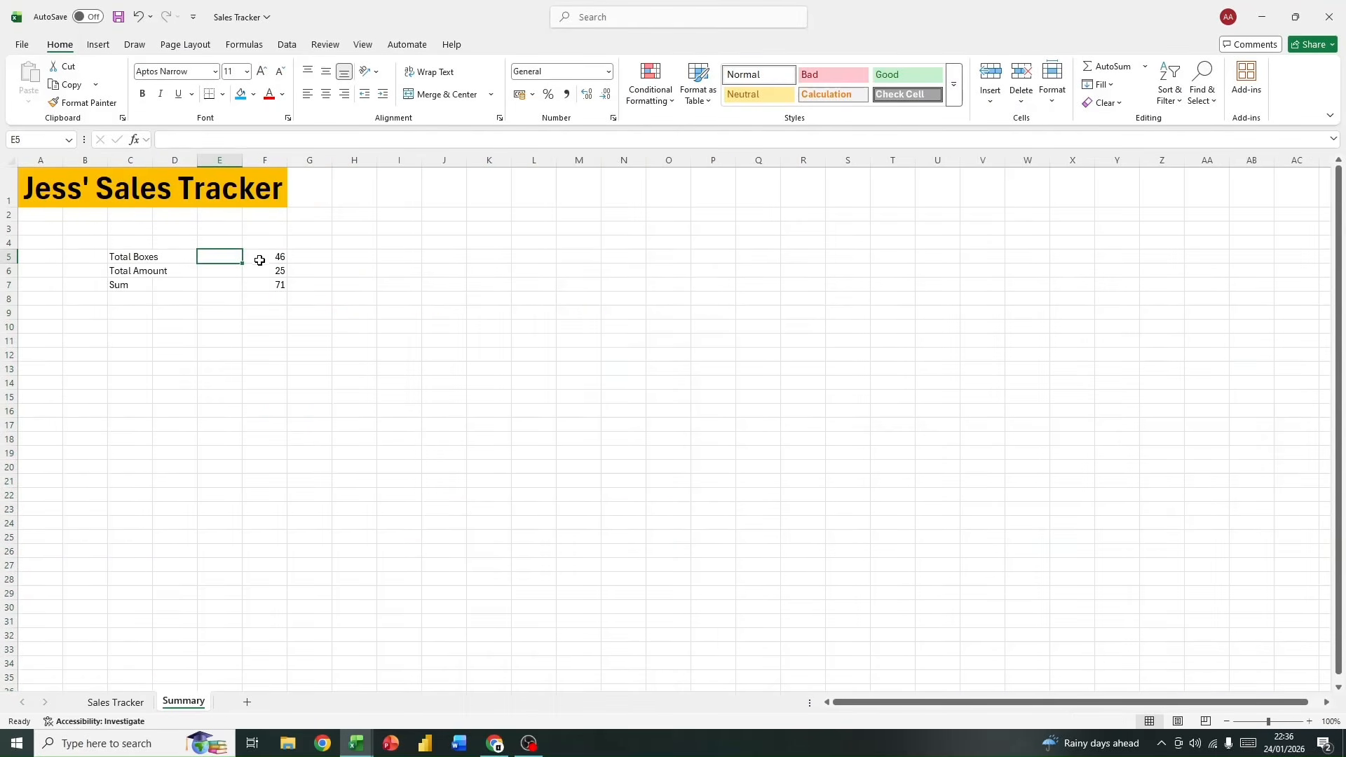
pyautogui.write('=sum')
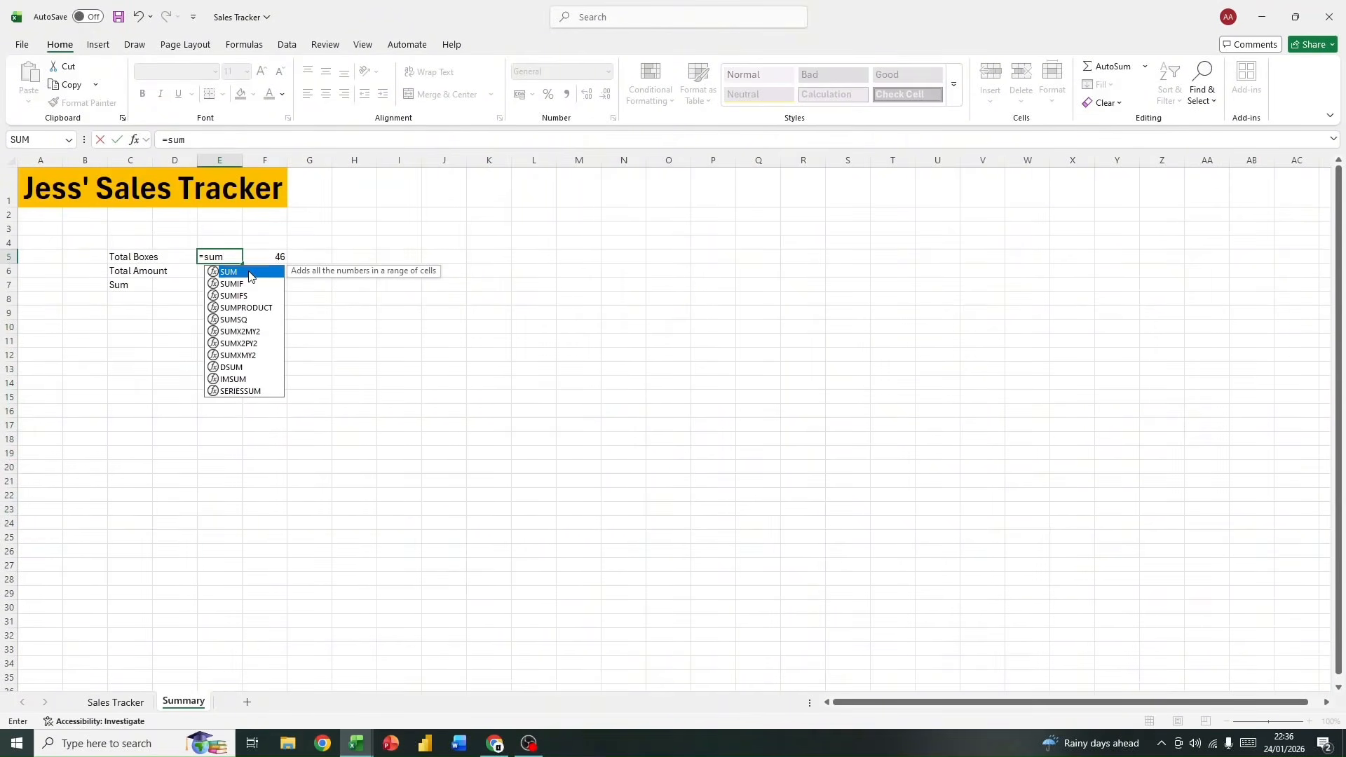
pyautogui.doubleClick(249, 272)
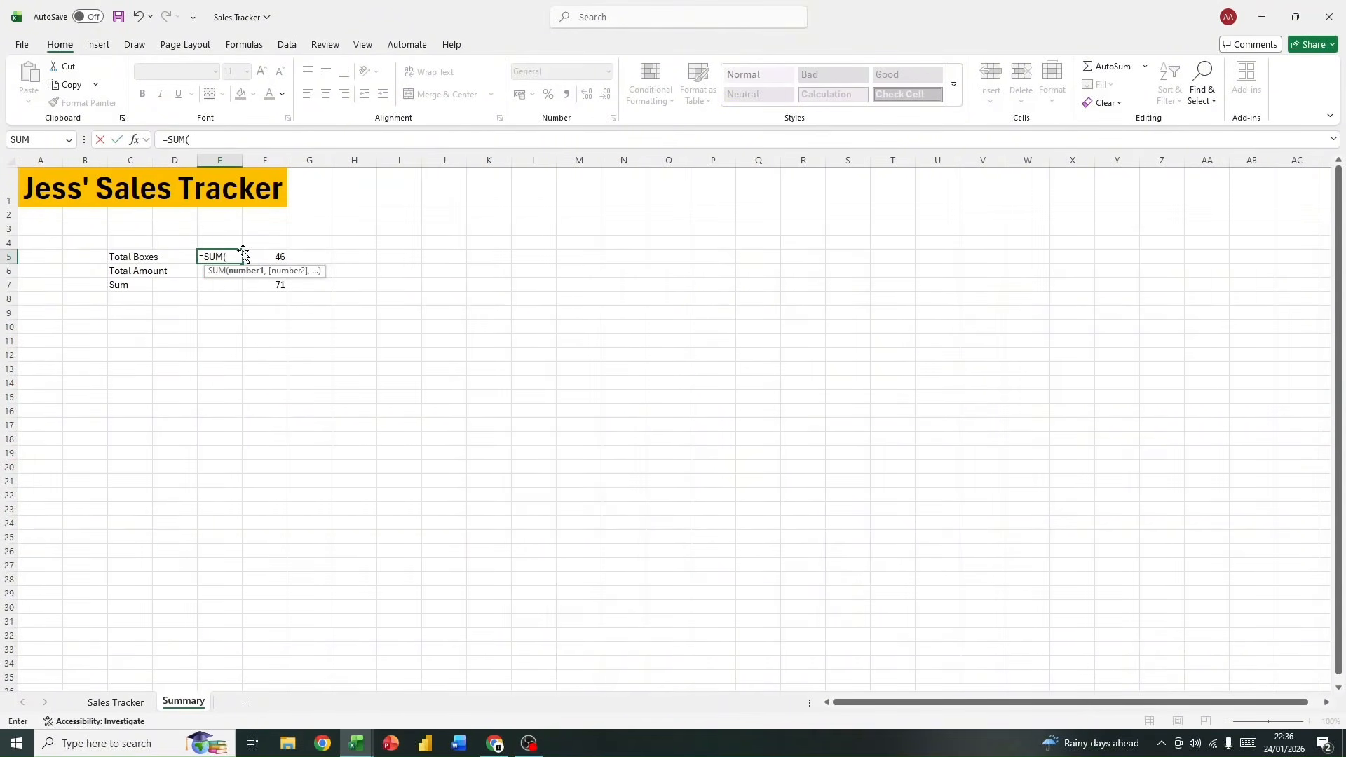
pyautogui.write('da')
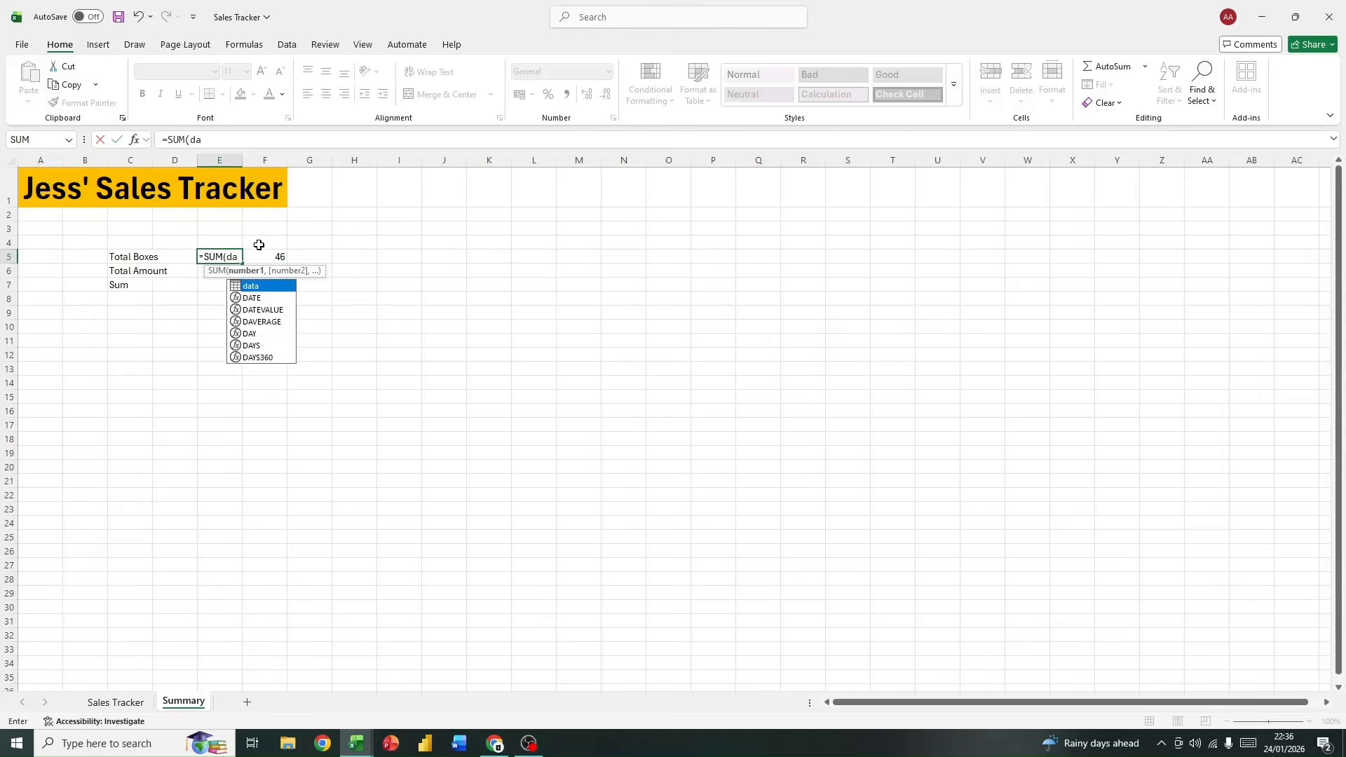
pyautogui.doubleClick(265, 286)
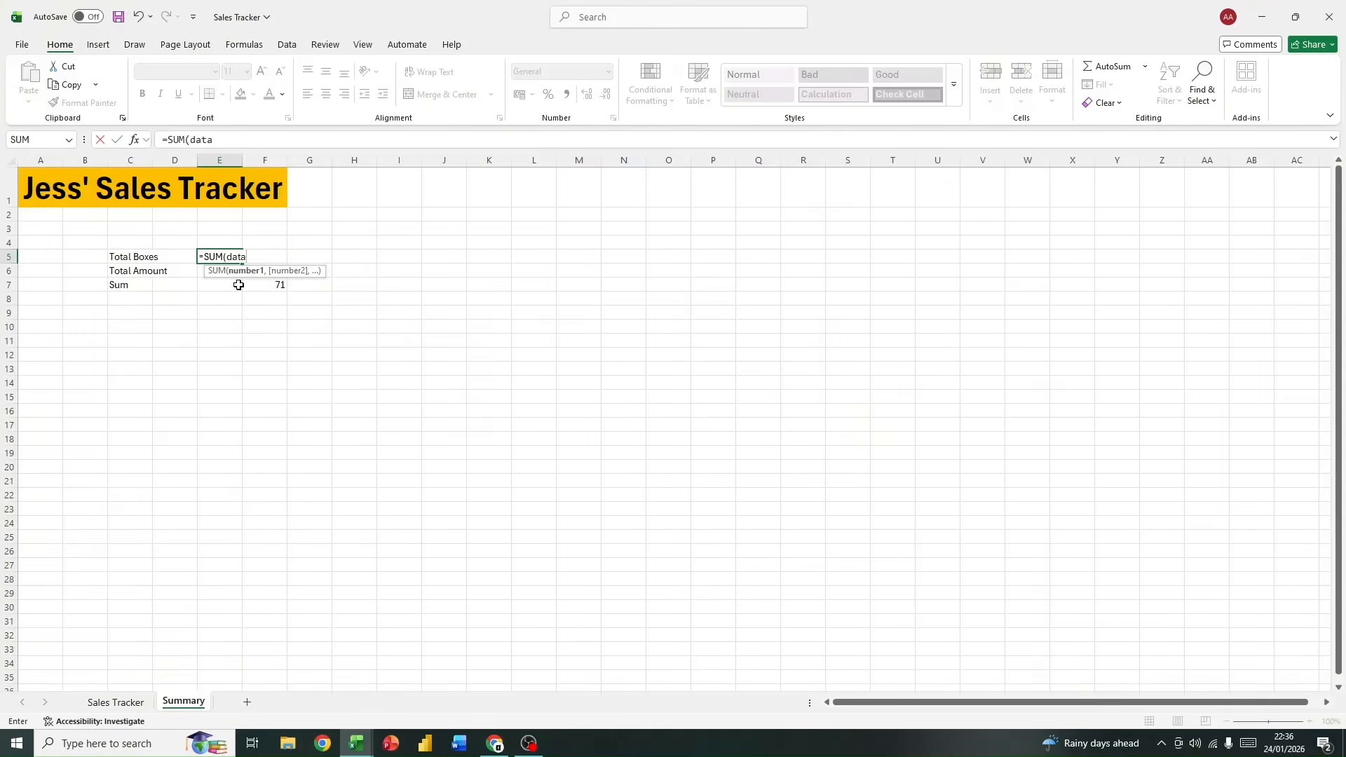
pyautogui.write('[')
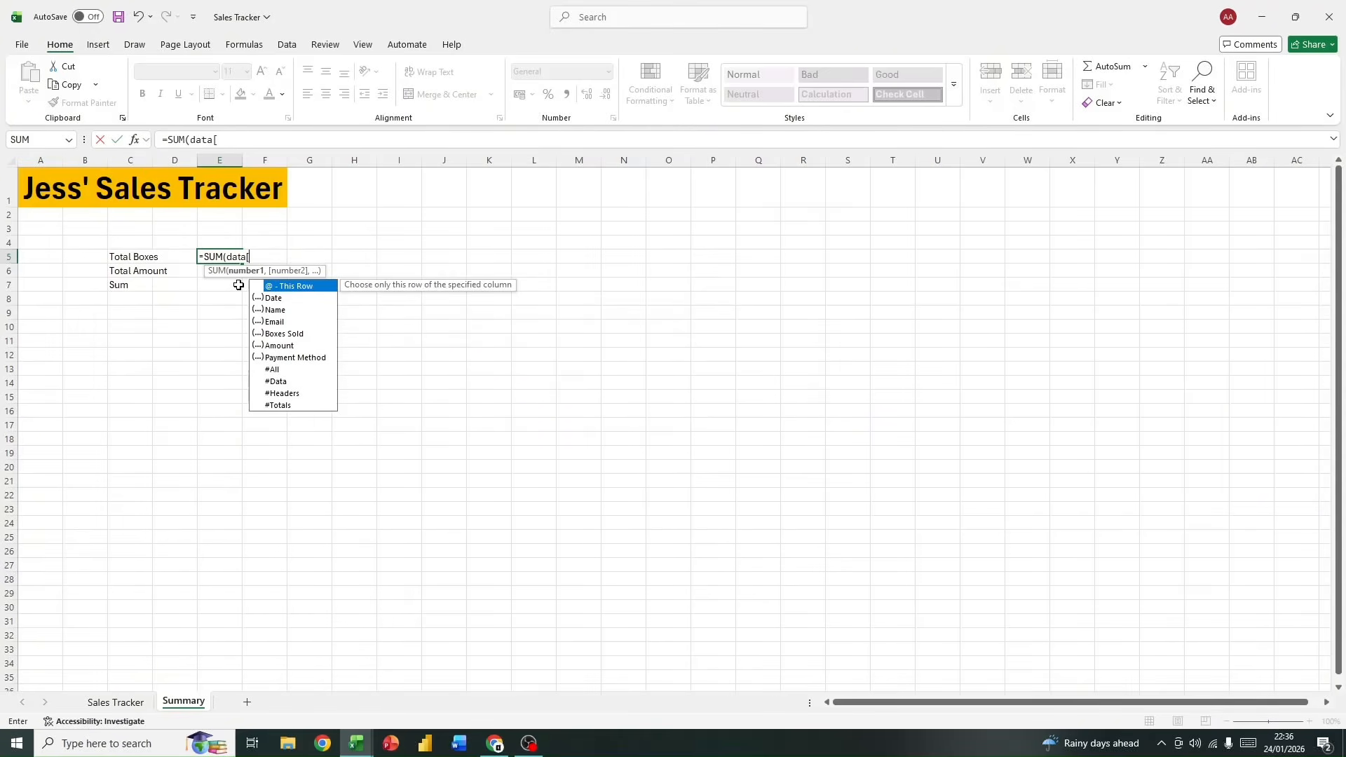
pyautogui.click(287, 334)
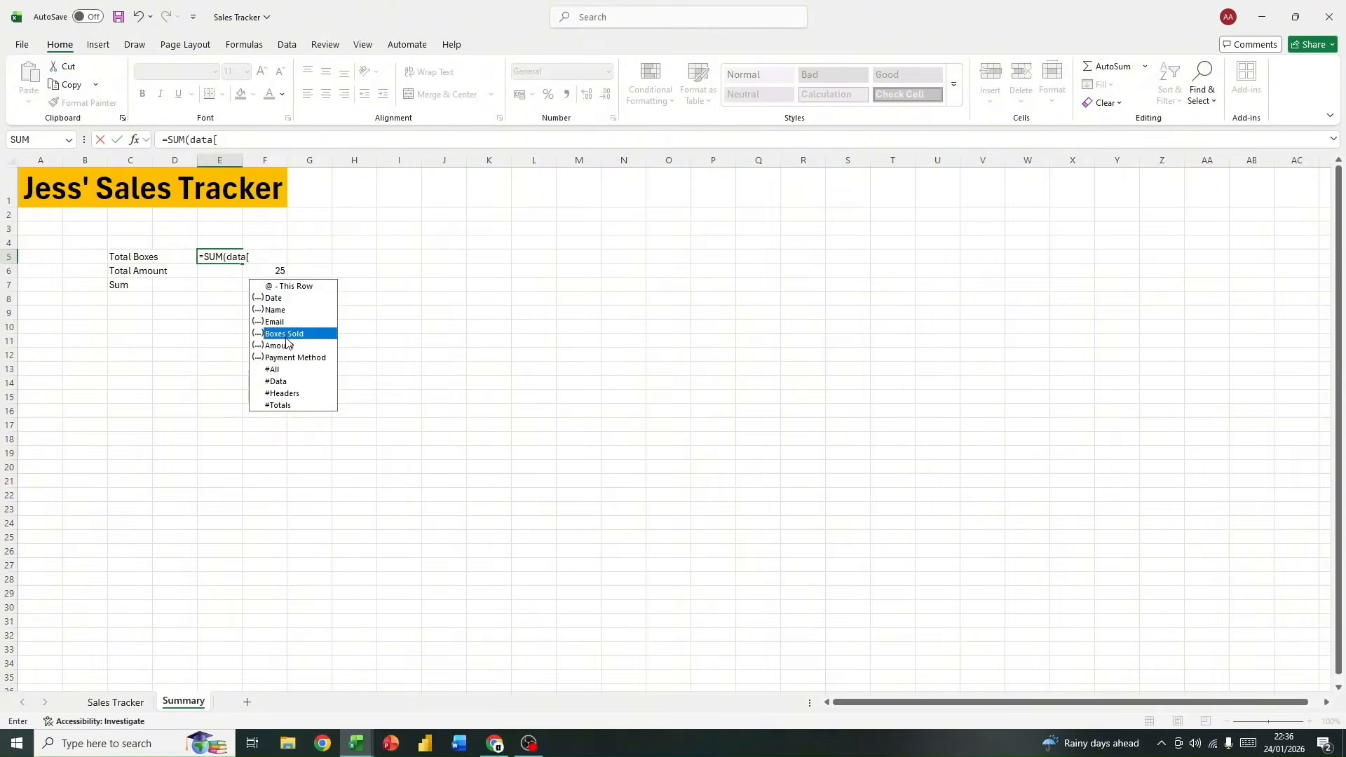
pyautogui.doubleClick(288, 336)
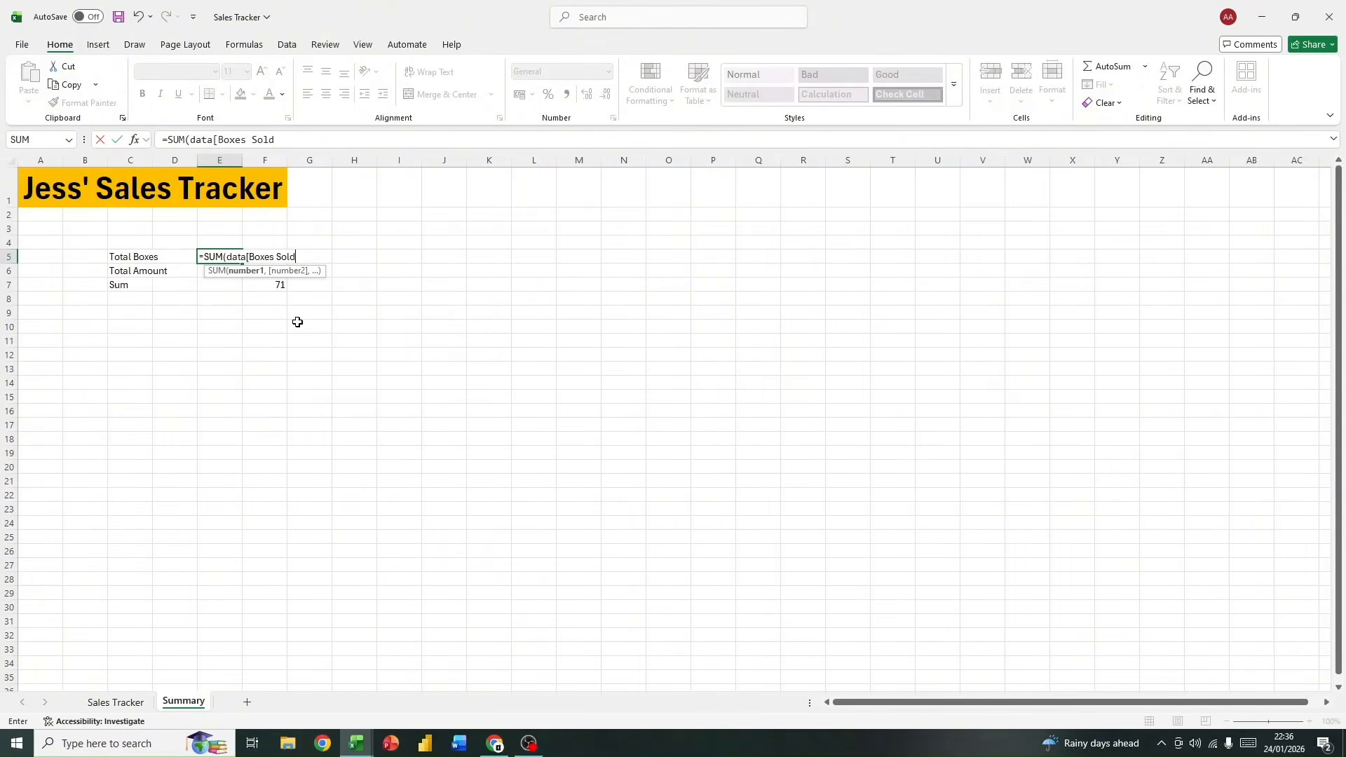
pyautogui.press('Return')
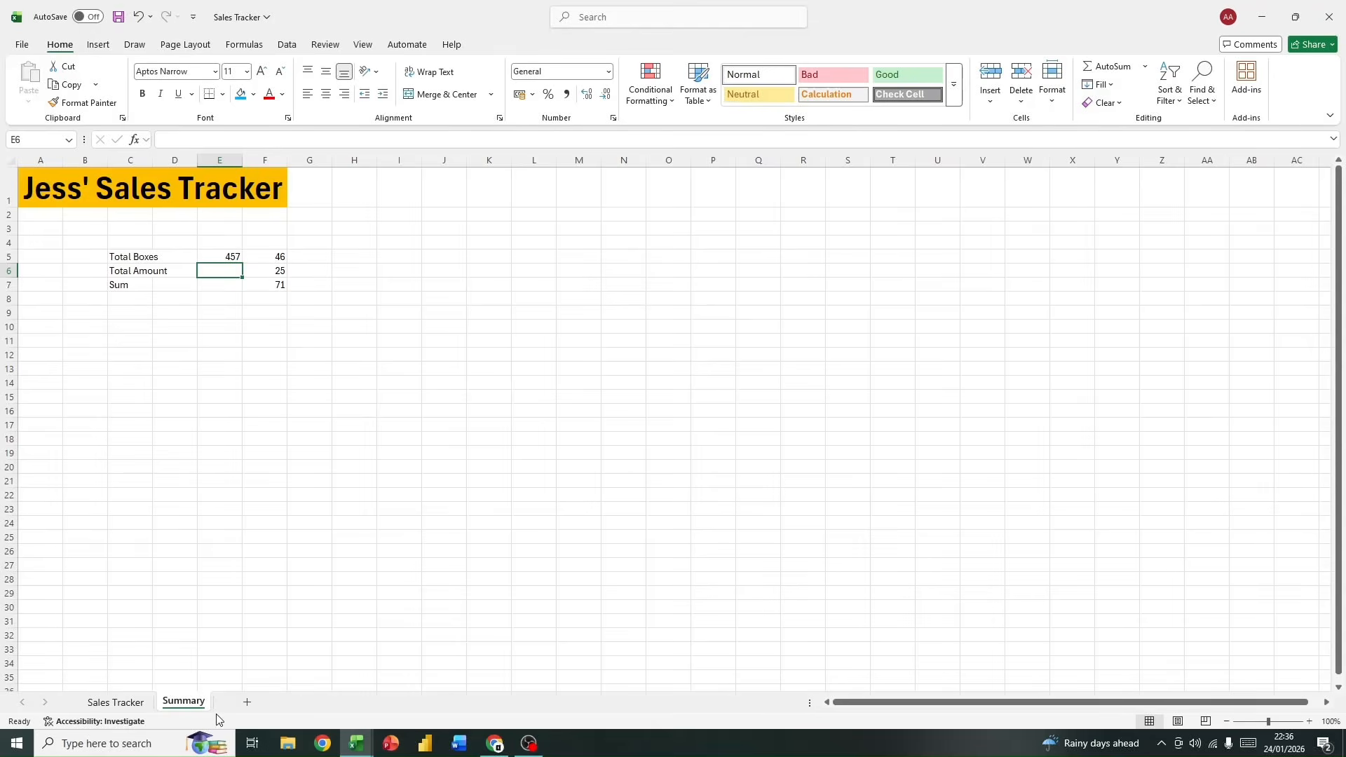
# Step: Compare the status-bar sum of the Boxes Sold values H7:H25 with the Total Boxes result on the Summary sheet
pyautogui.click(114, 702)
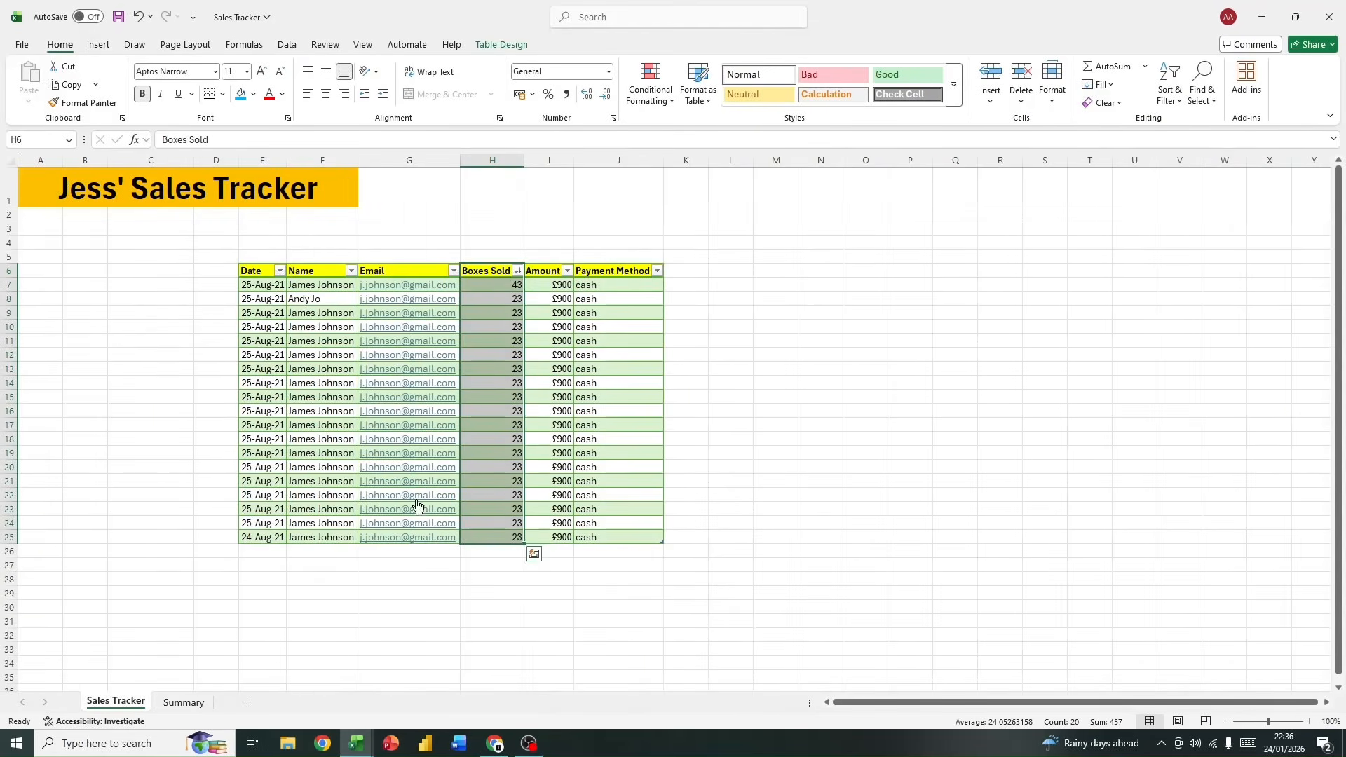
pyautogui.moveTo(489, 284); pyautogui.dragTo(522, 536)
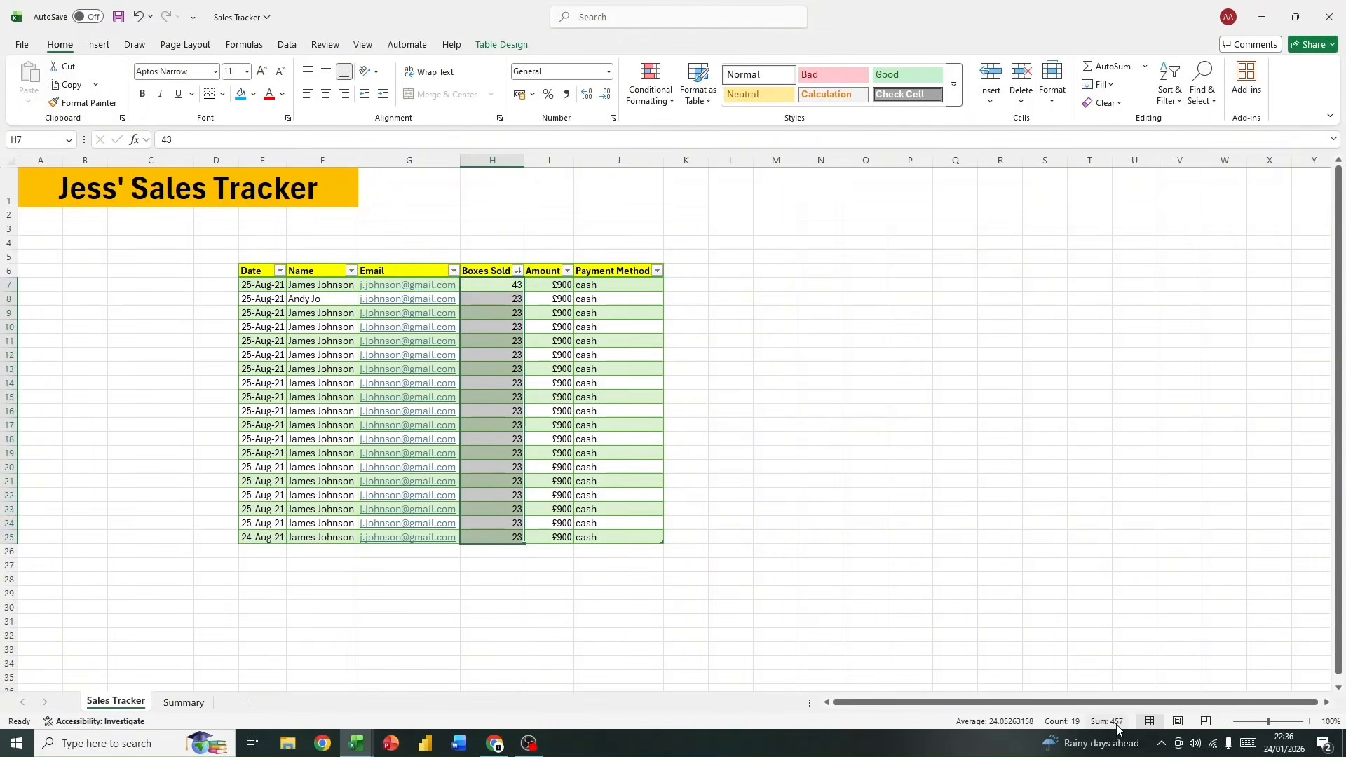
pyautogui.click(173, 703)
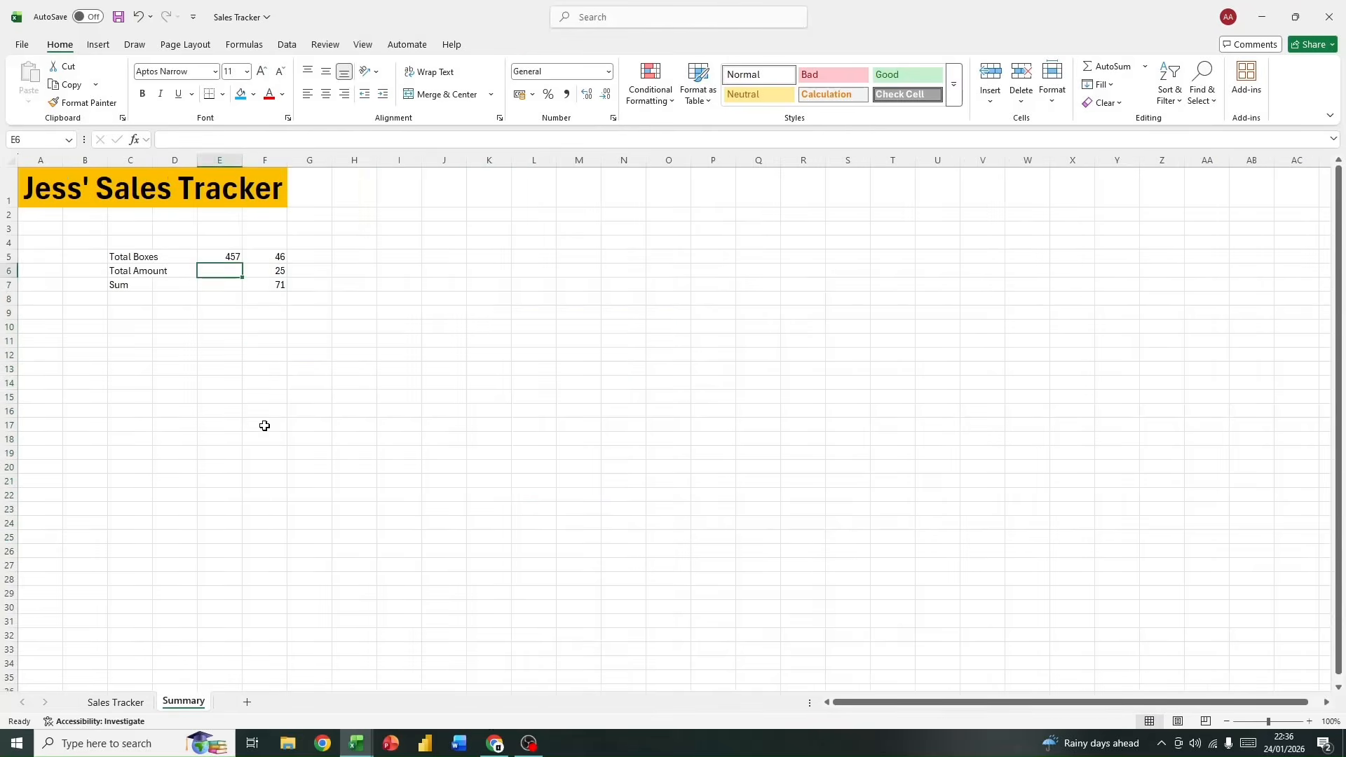
pyautogui.click(297, 379)
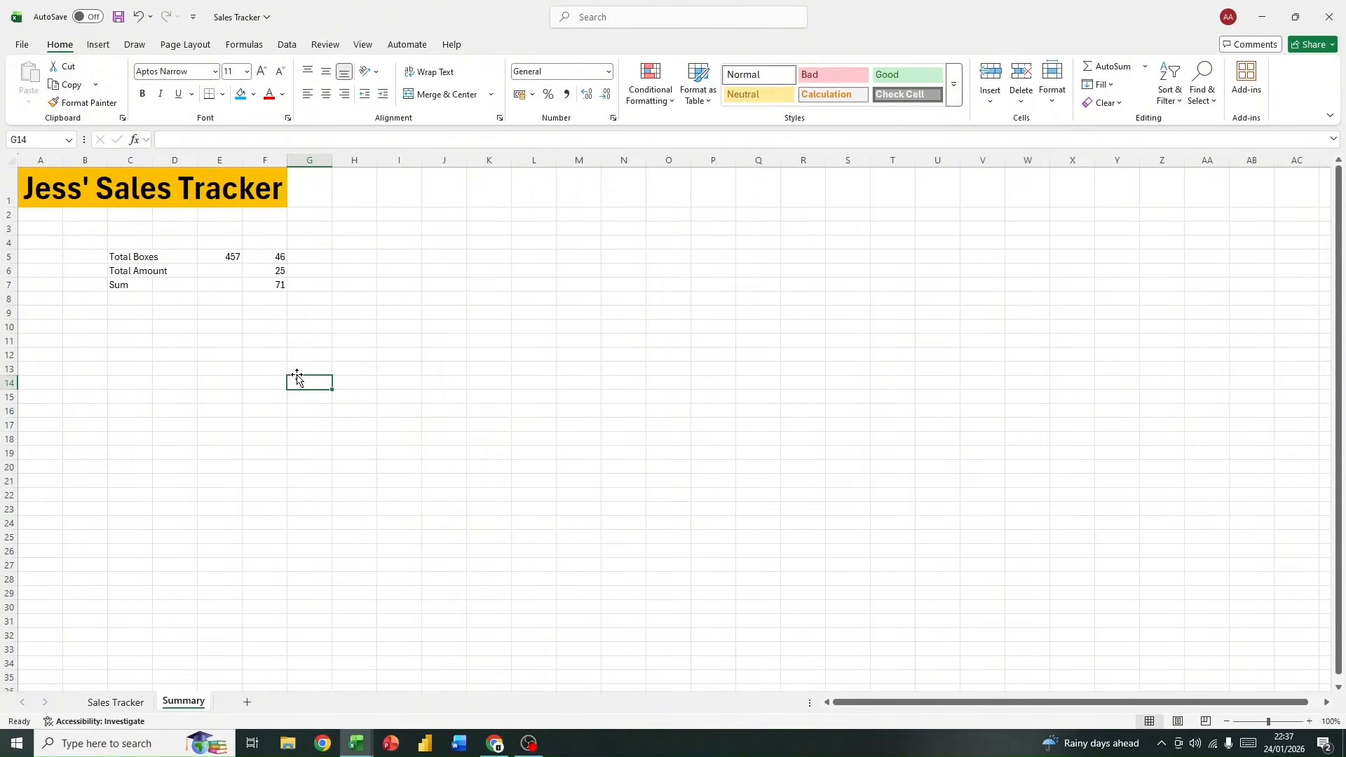
pyautogui.click(221, 274)
pyautogui.write('=')
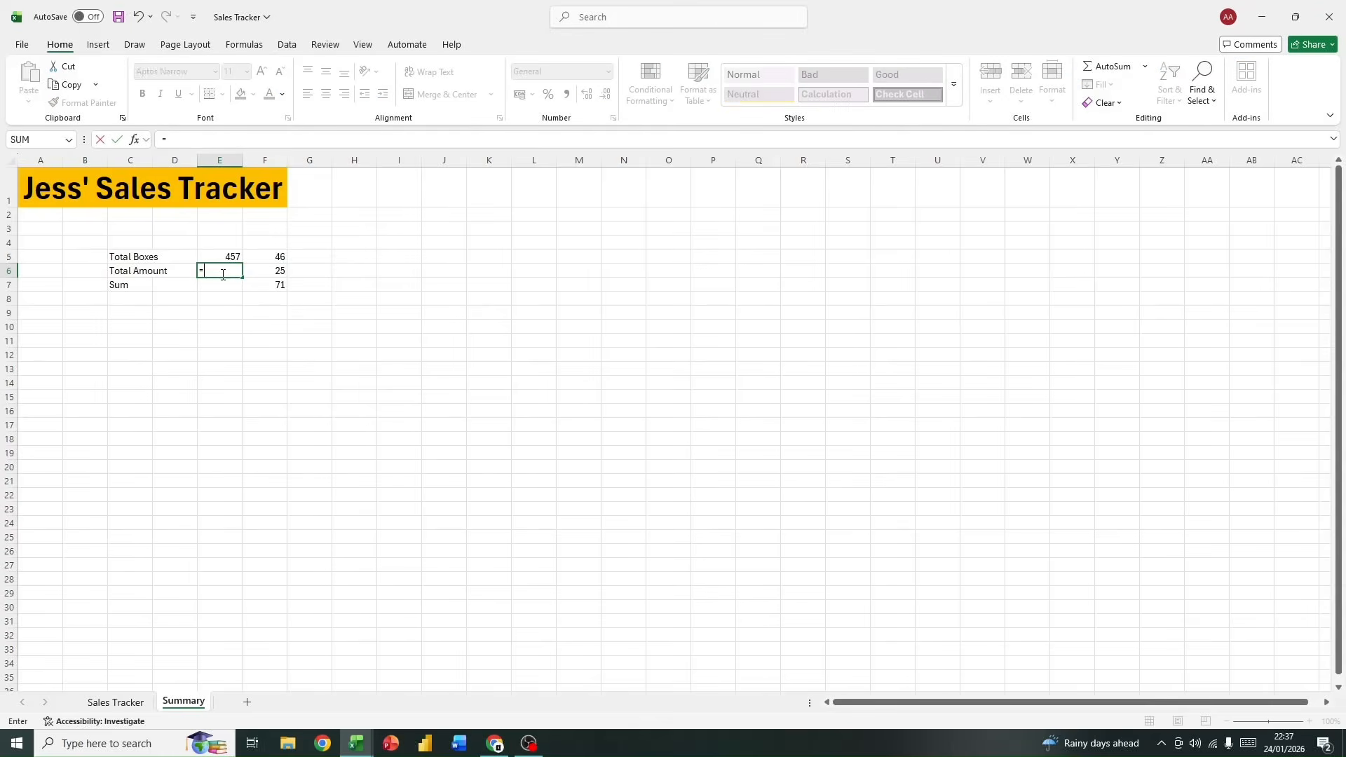
pyautogui.write('su')
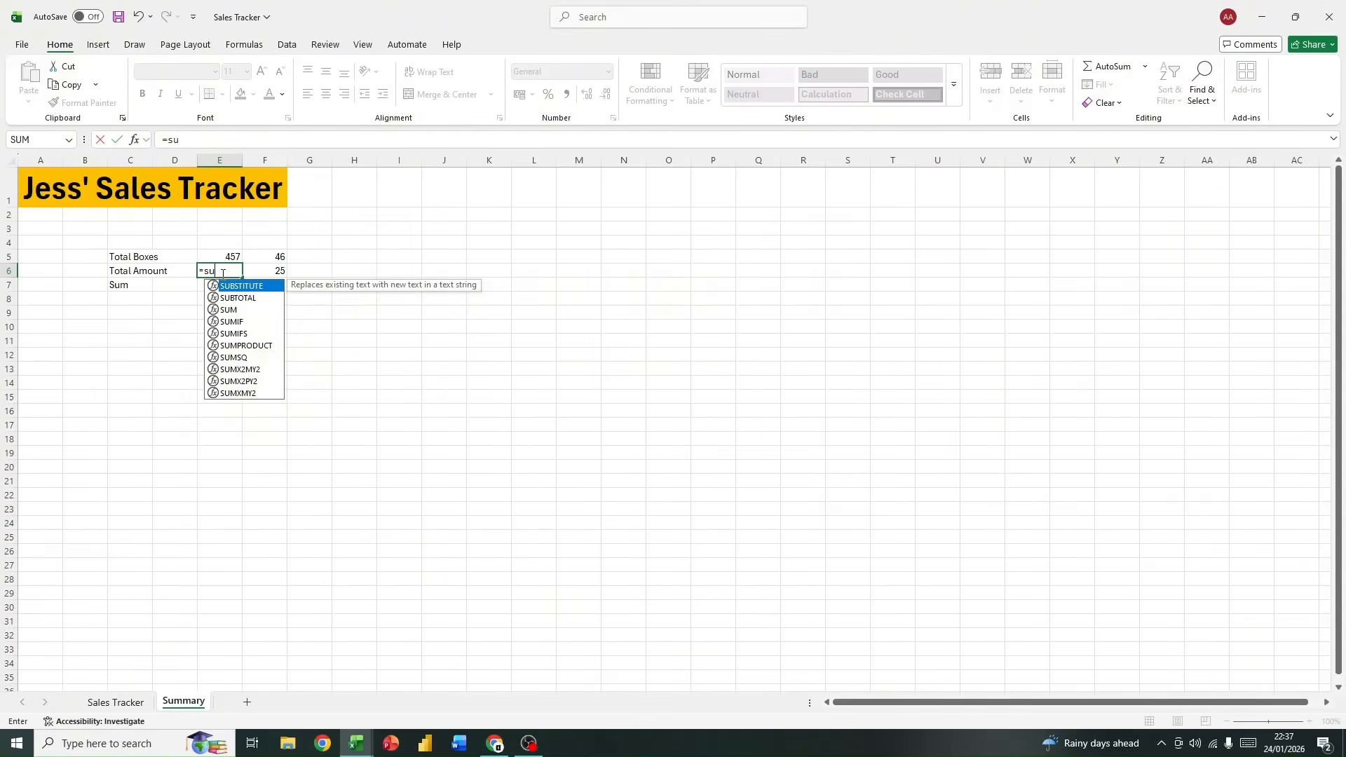
pyautogui.write('m')
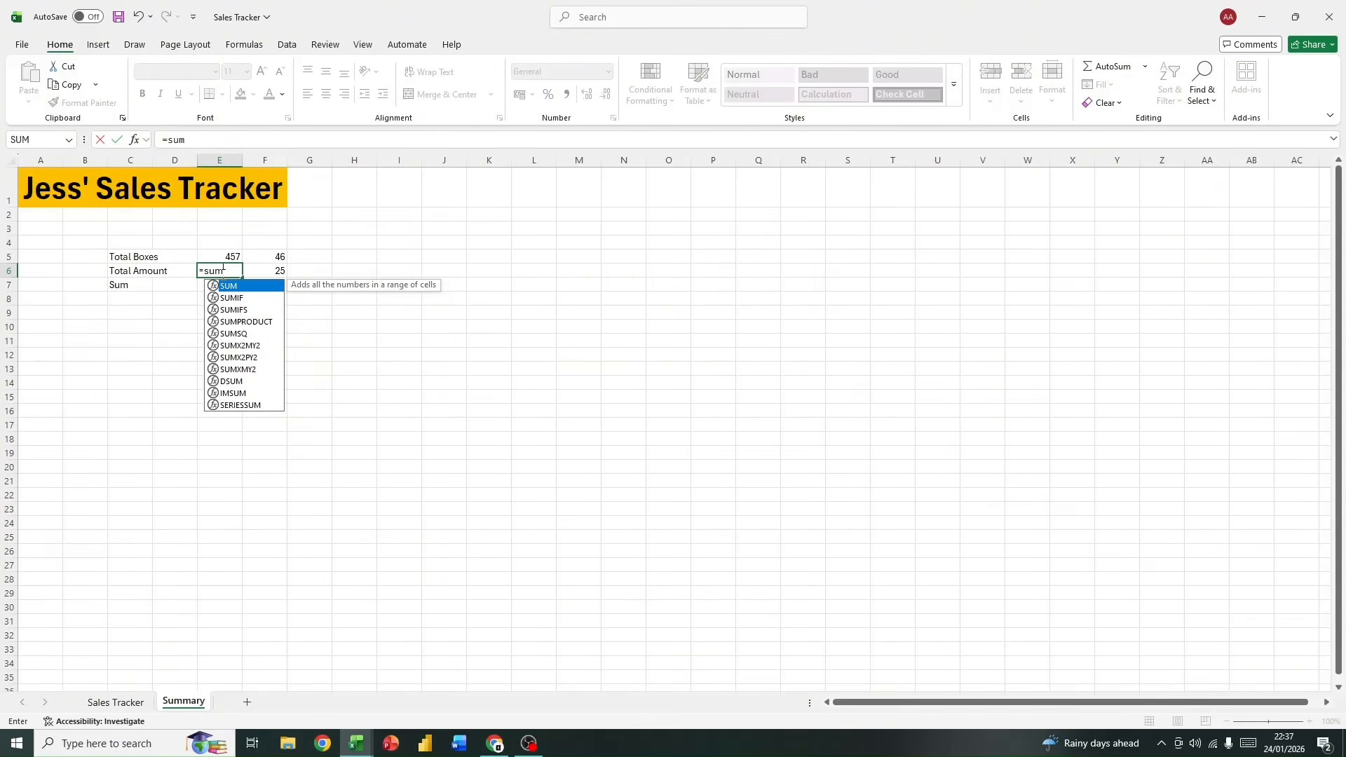
pyautogui.doubleClick(257, 287)
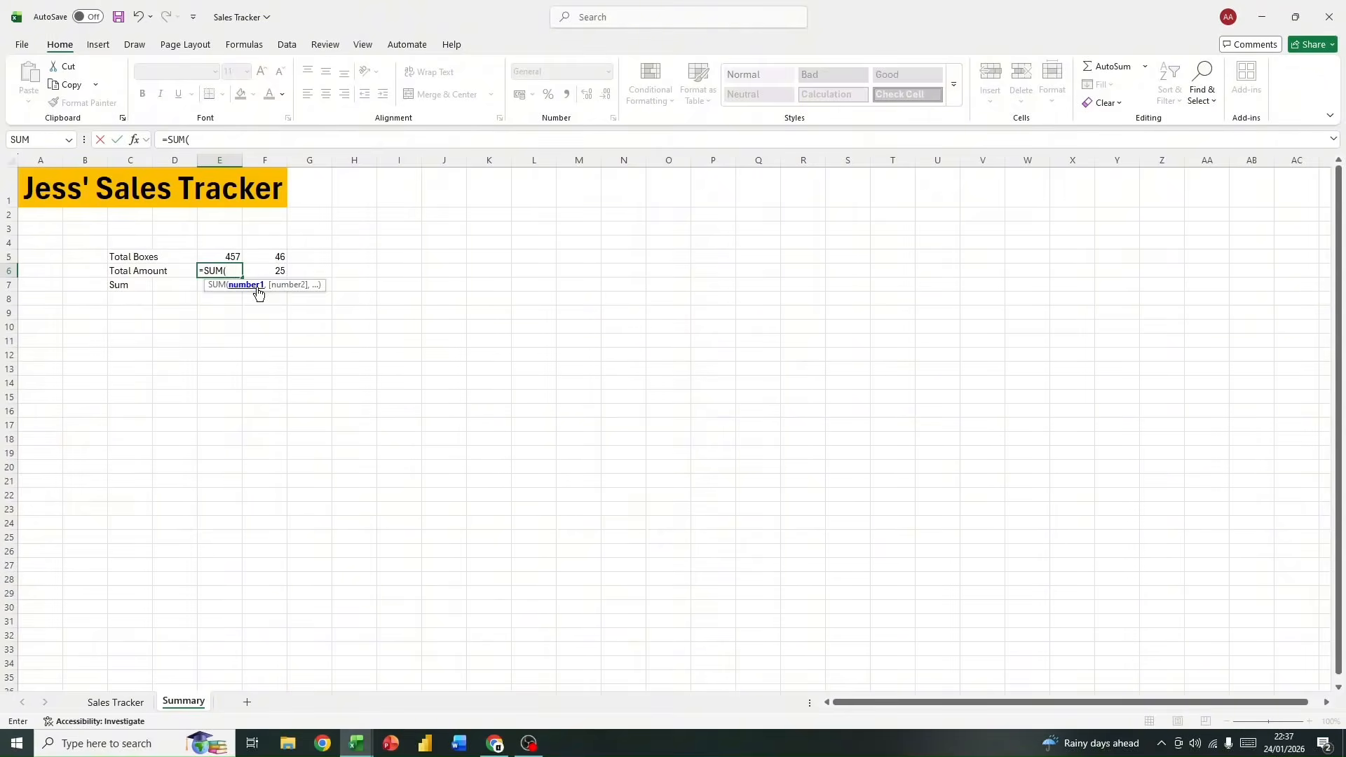
pyautogui.write('sales')
pyautogui.write('amo')
pyautogui.press('BackSpace')
pyautogui.press('BackSpace')
pyautogui.press('BackSpace')
pyautogui.press('BackSpace')
pyautogui.press('BackSpace')
pyautogui.press('BackSpace')
pyautogui.press('BackSpace')
pyautogui.press('BackSpace')
pyautogui.press('BackSpace')
pyautogui.press('BackSpace')
pyautogui.press('BackSpace')
pyautogui.press('BackSpace')
pyautogui.press('BackSpace')
pyautogui.press('BackSpace')
pyautogui.press('BackSpace')
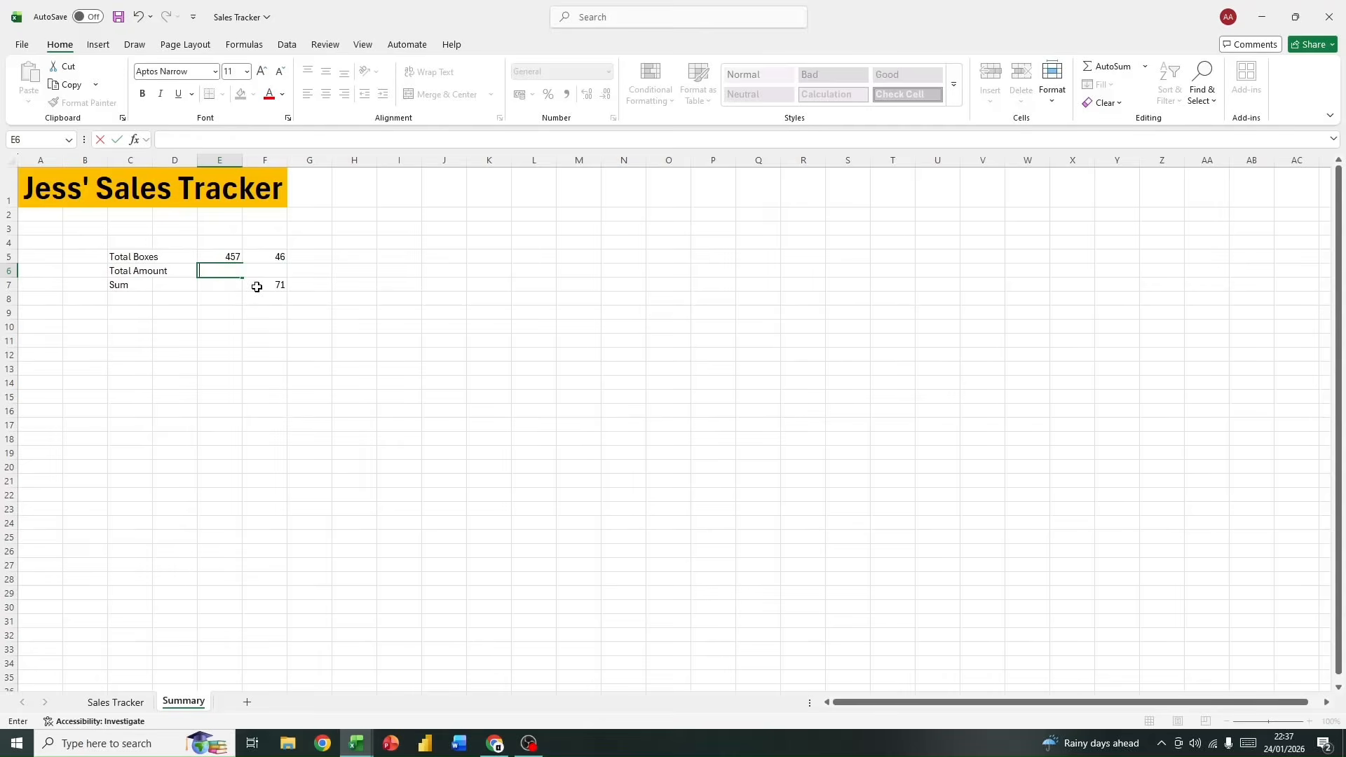
pyautogui.click(264, 312)
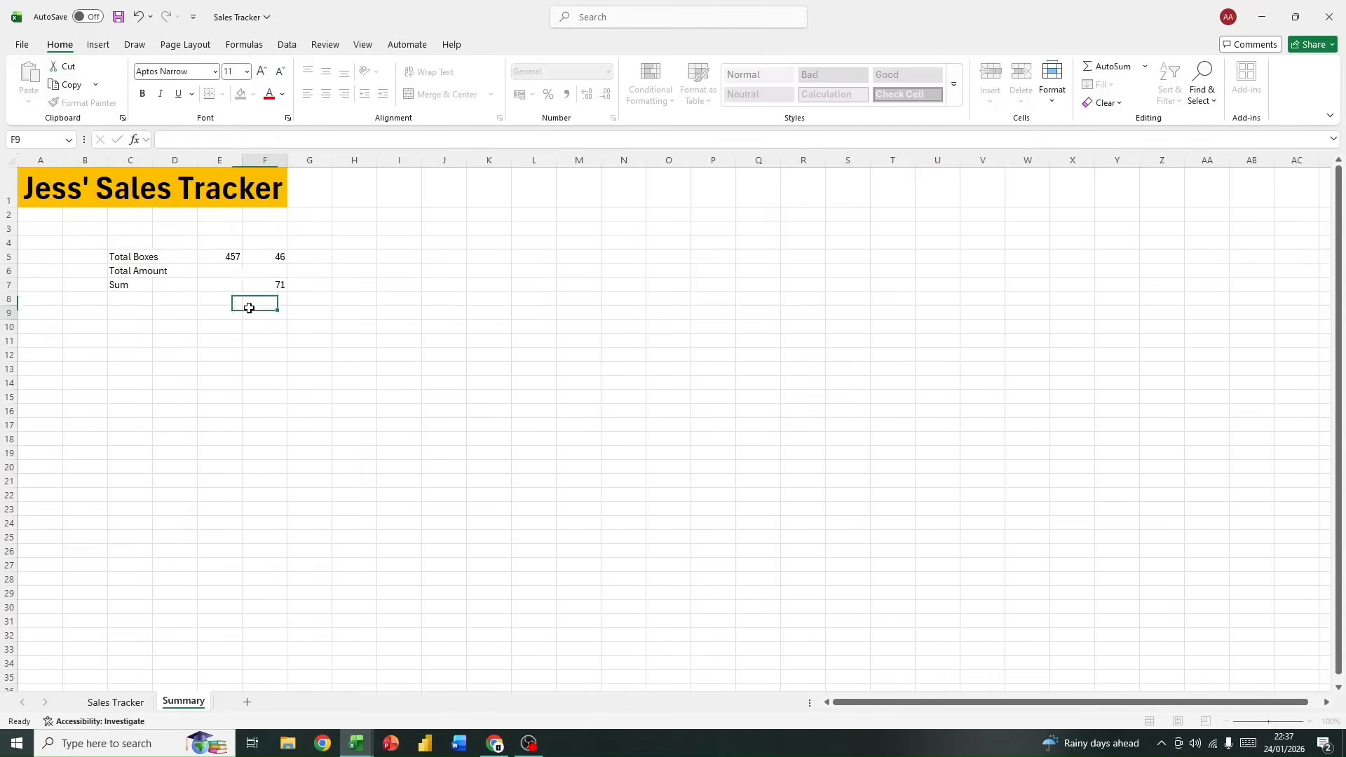
# Step: Check the Amount column on the Sales Tracker sheet and total it in Summary cell E6 with the formula =SUM(data[Amount])
pyautogui.click(122, 702)
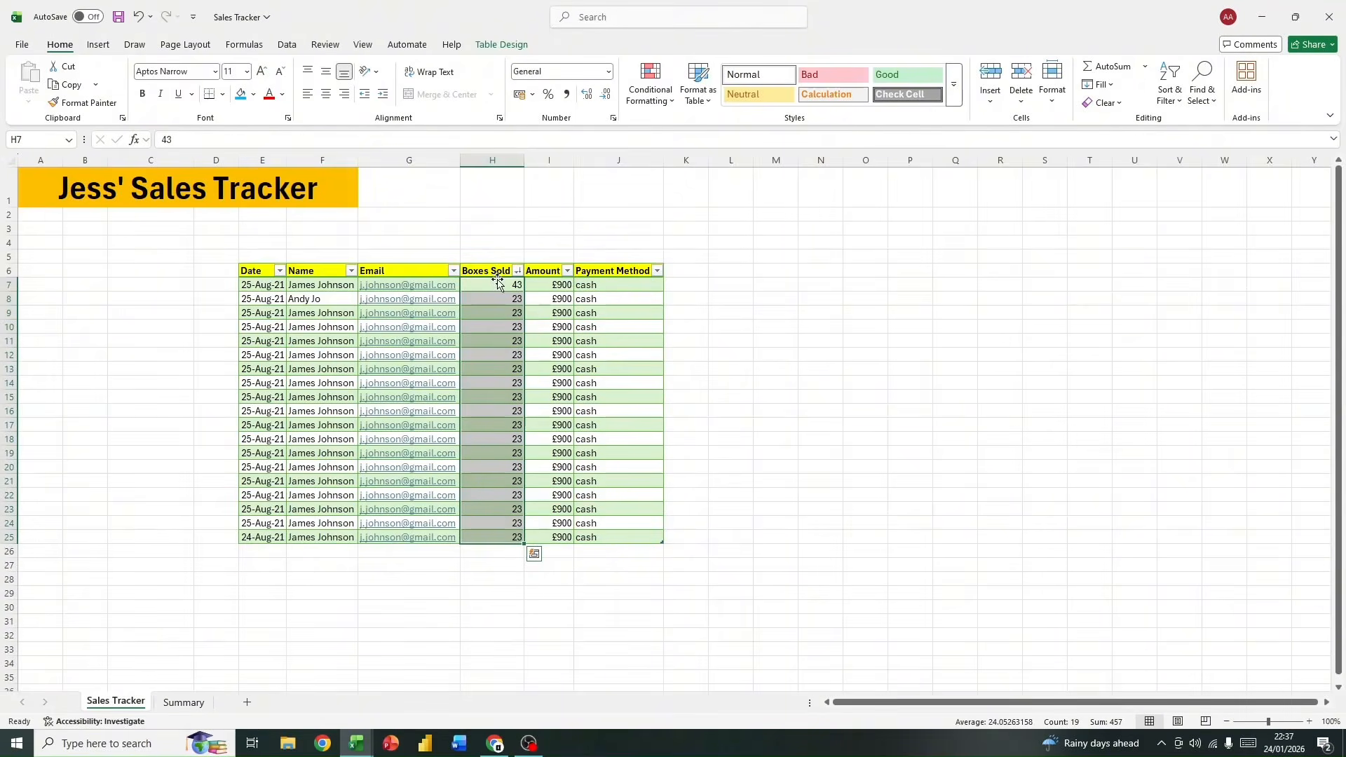
pyautogui.click(540, 272)
pyautogui.click(540, 267)
pyautogui.click(183, 702)
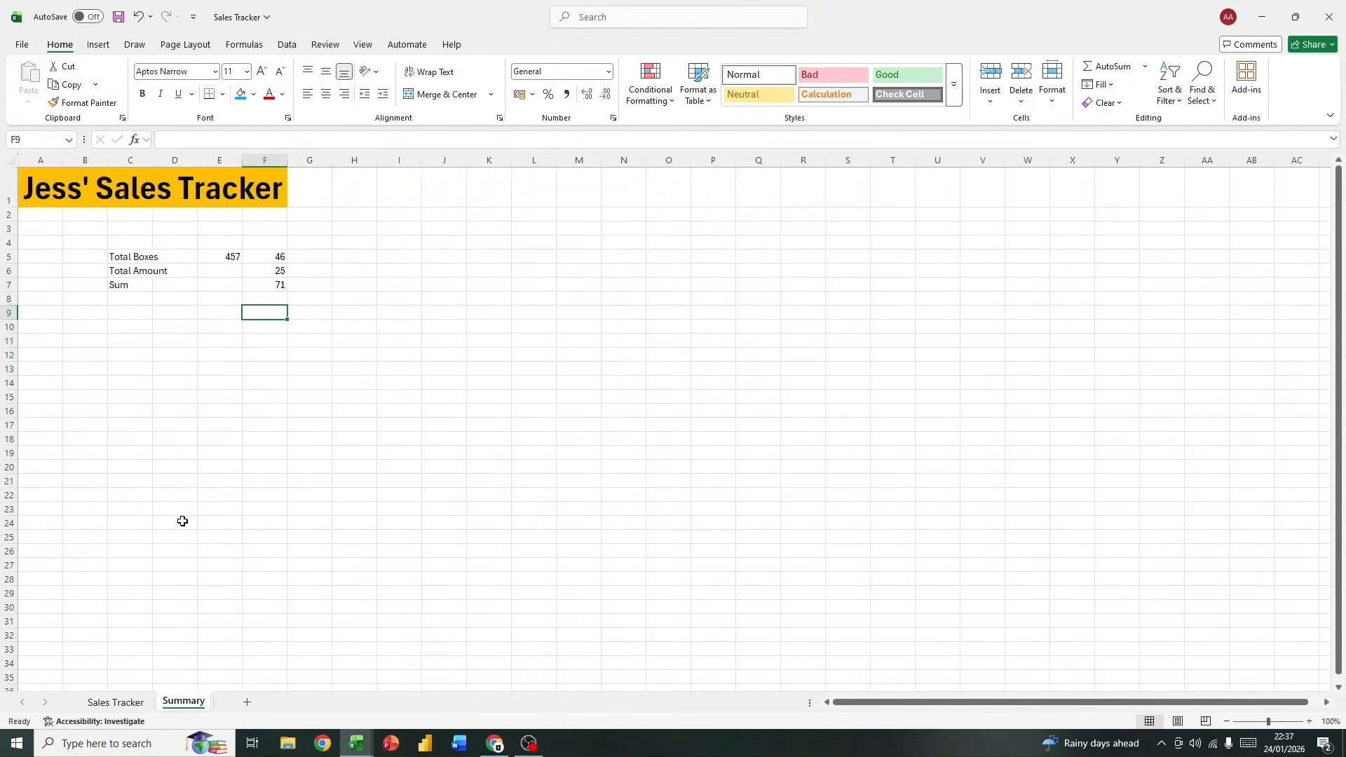
pyautogui.click(212, 276)
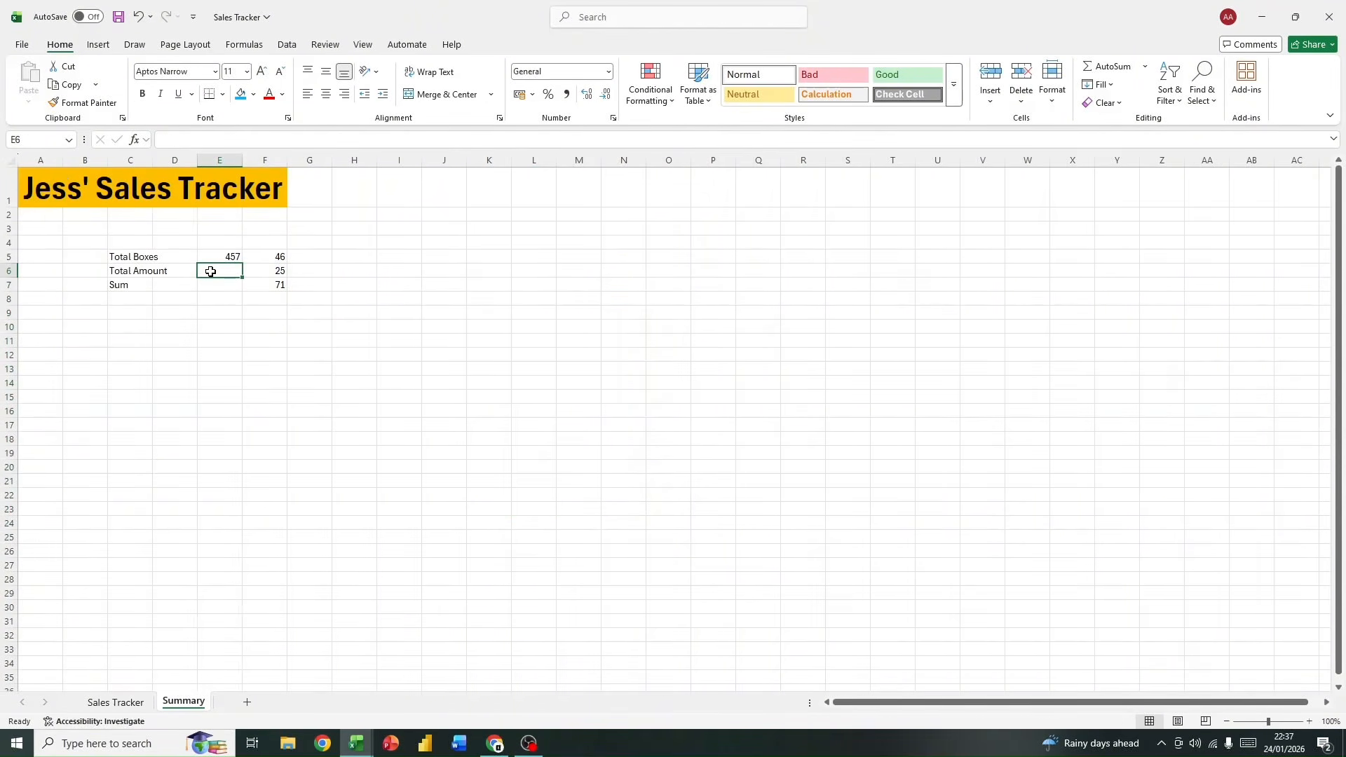
pyautogui.write('=sum')
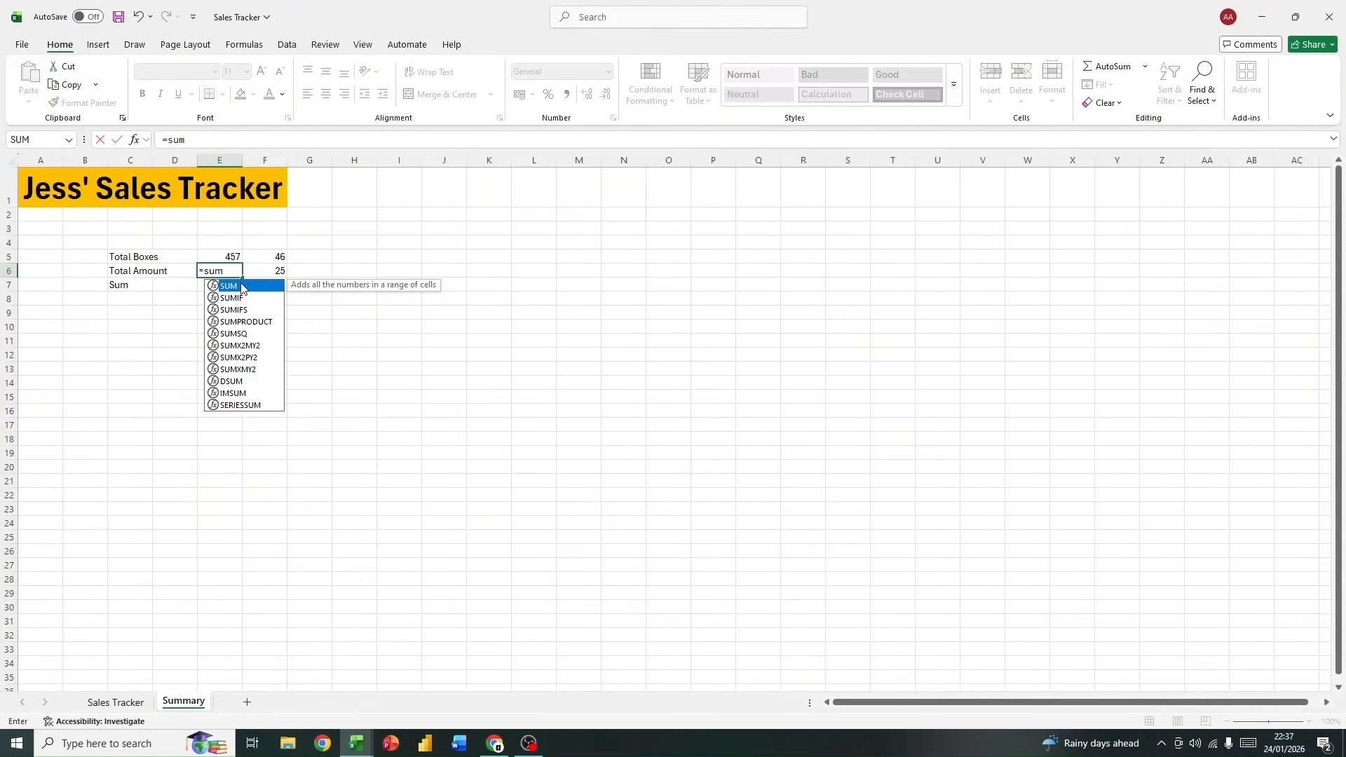
pyautogui.doubleClick(242, 287)
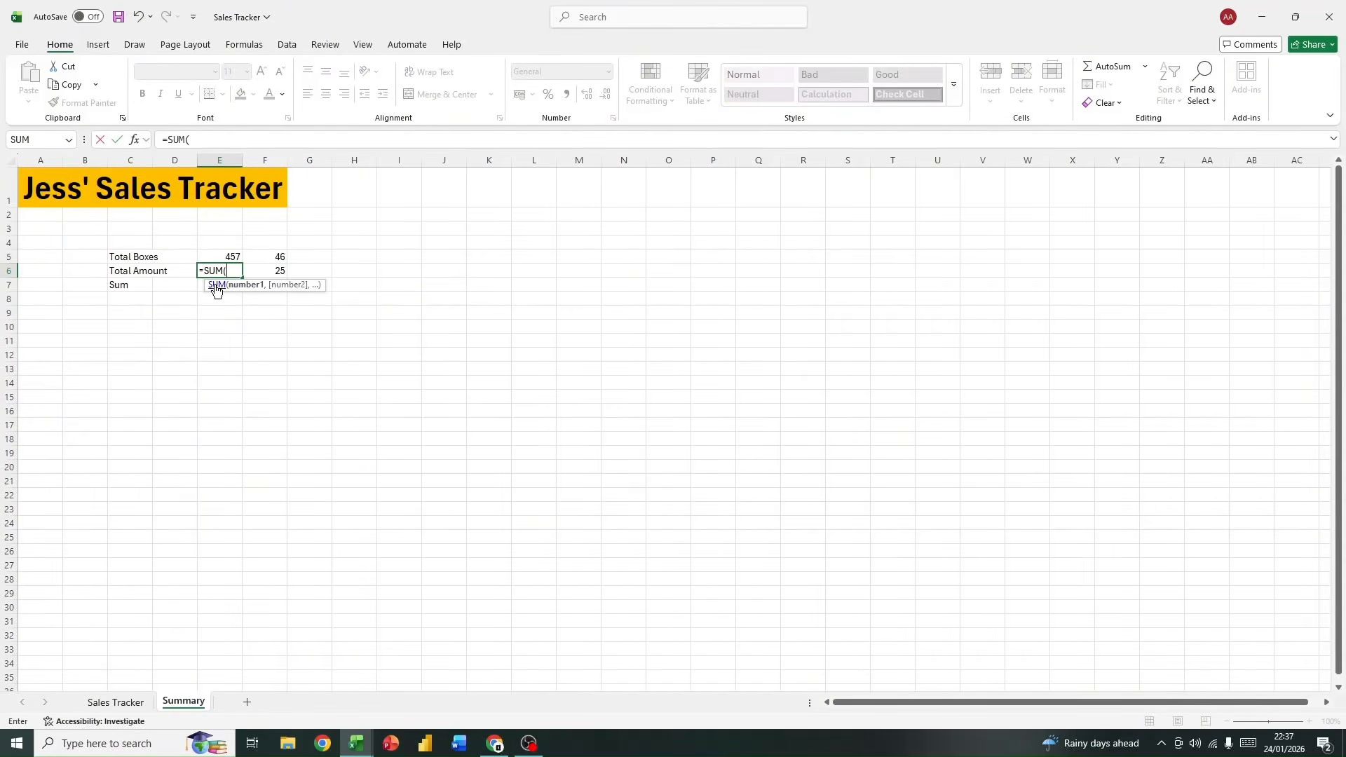
pyautogui.write('a')
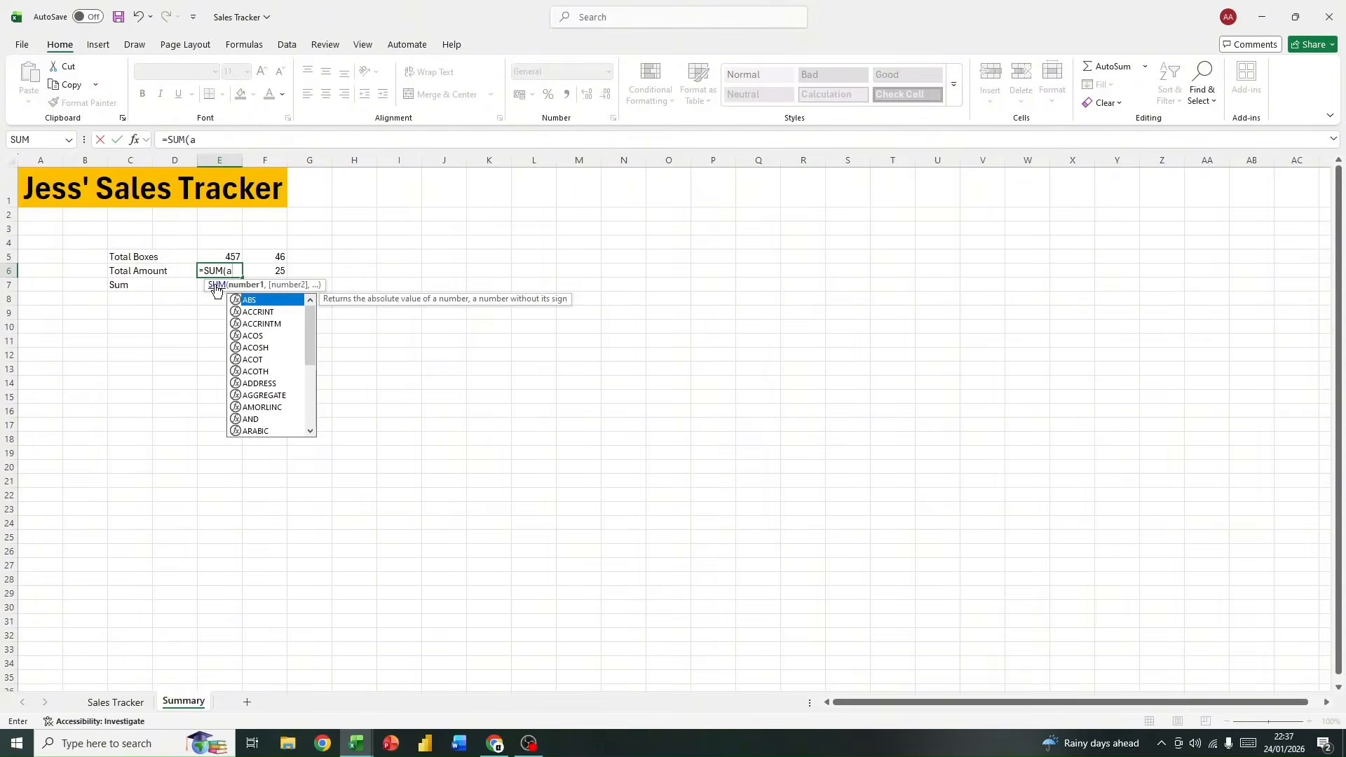
pyautogui.write('m')
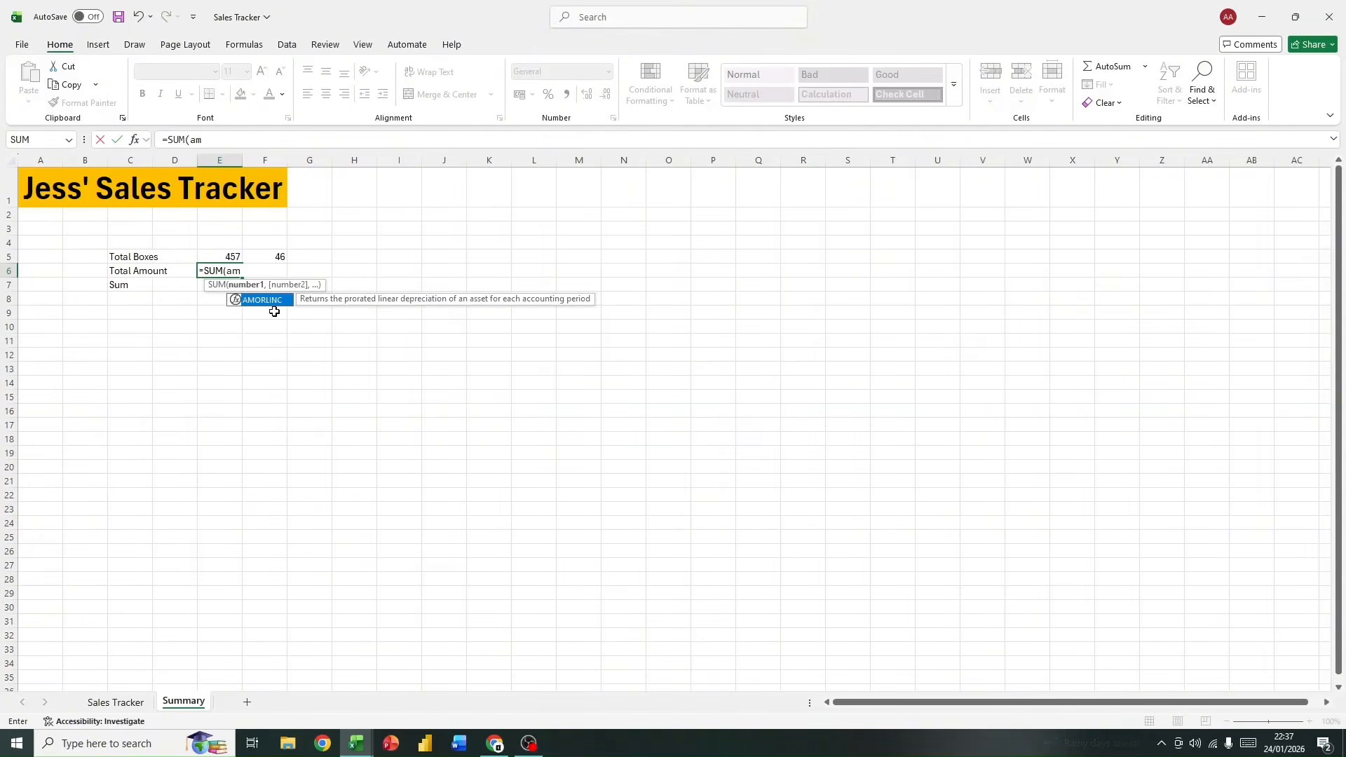
pyautogui.press('BackSpace')
pyautogui.write('m')
pyautogui.press('BackSpace')
pyautogui.press('BackSpace')
pyautogui.press('BackSpace')
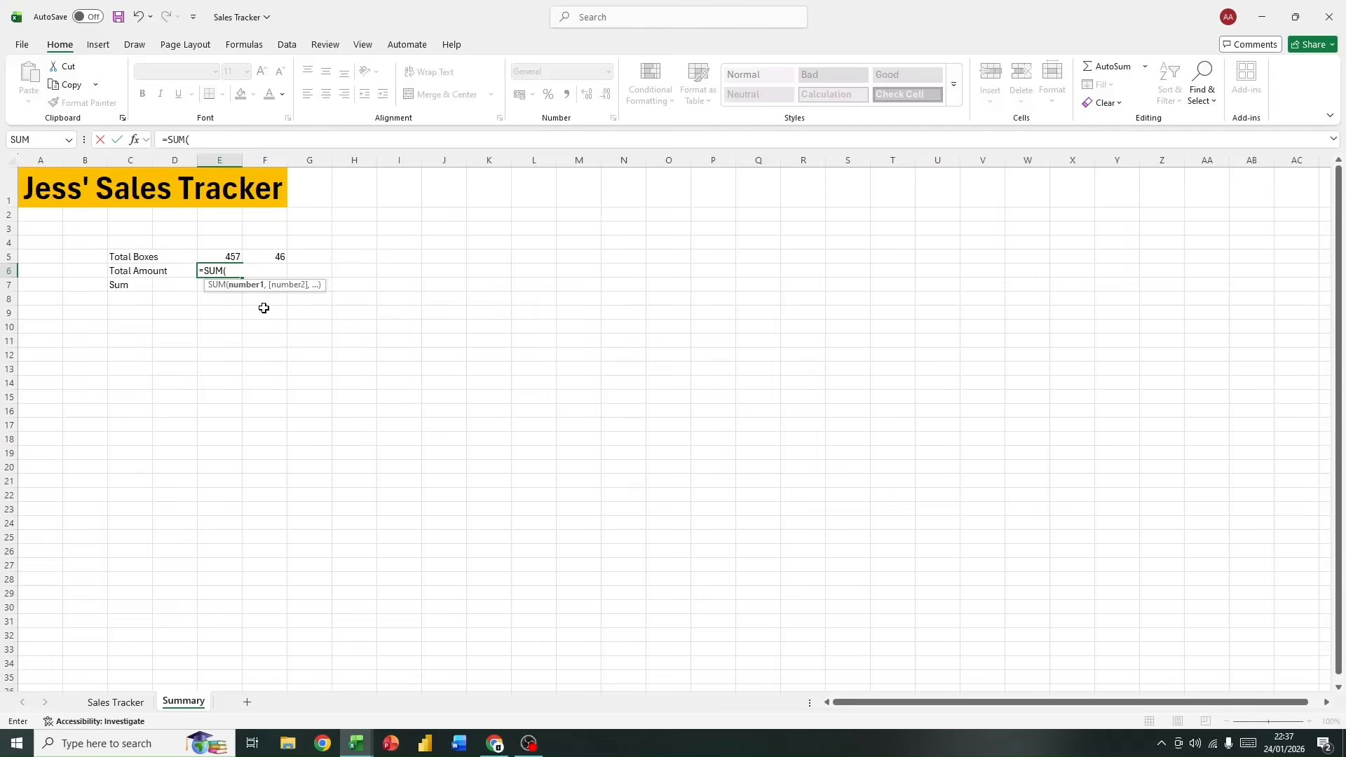
pyautogui.write('dat')
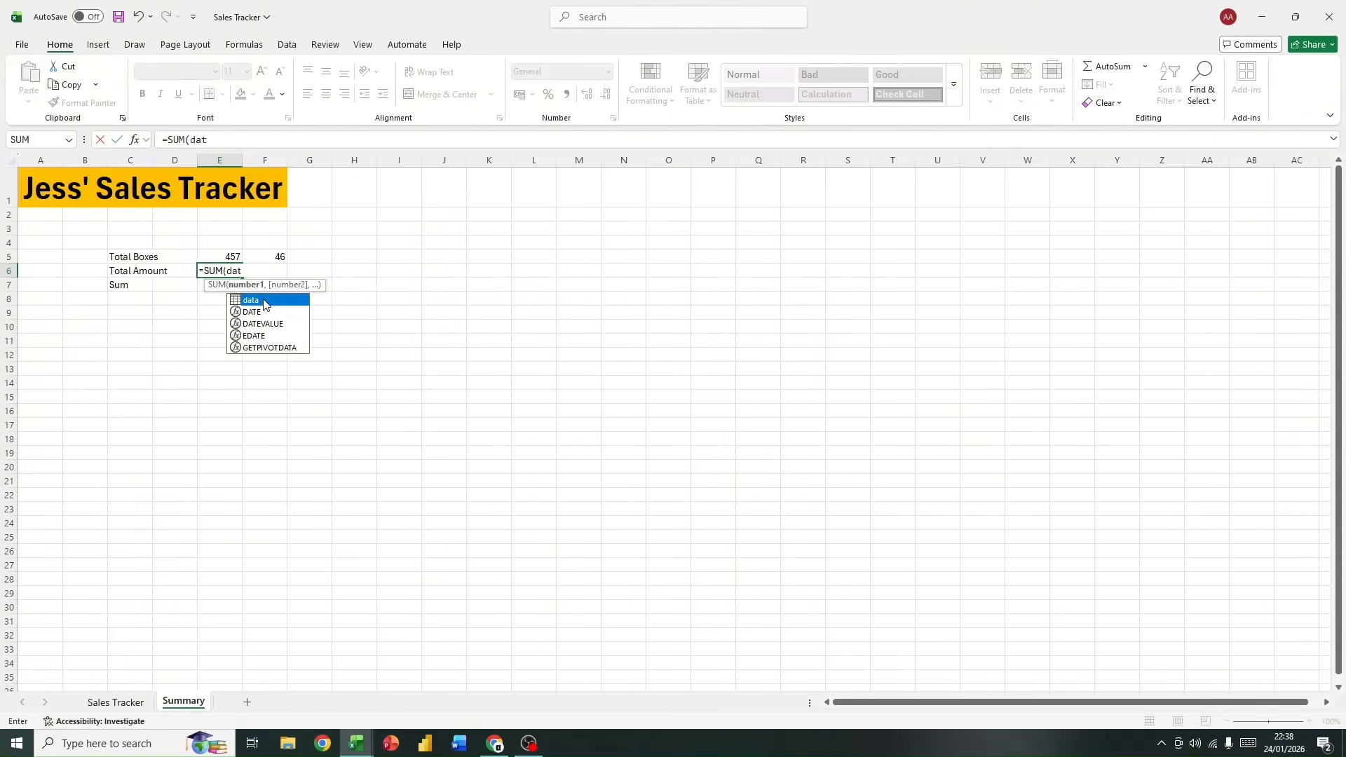
pyautogui.write('a[')
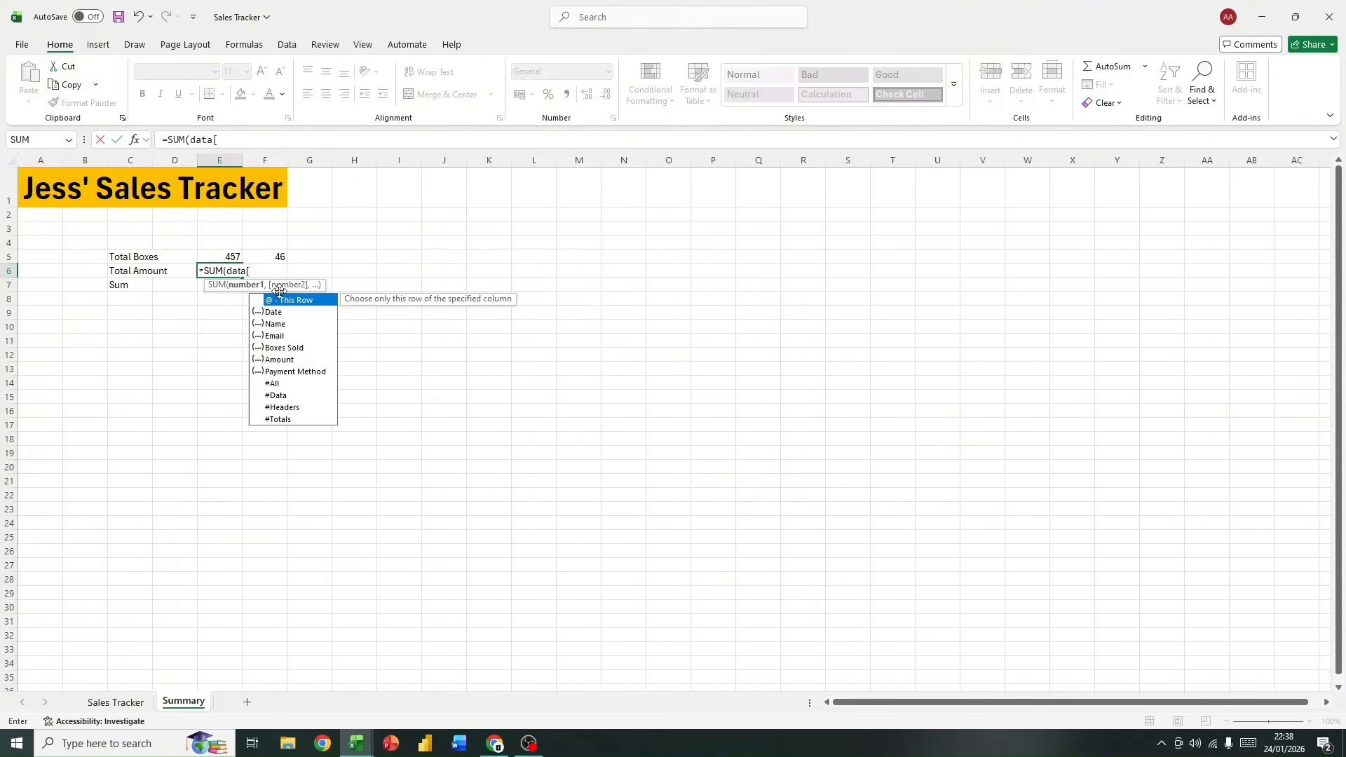
pyautogui.click(295, 361)
pyautogui.doubleClick(295, 360)
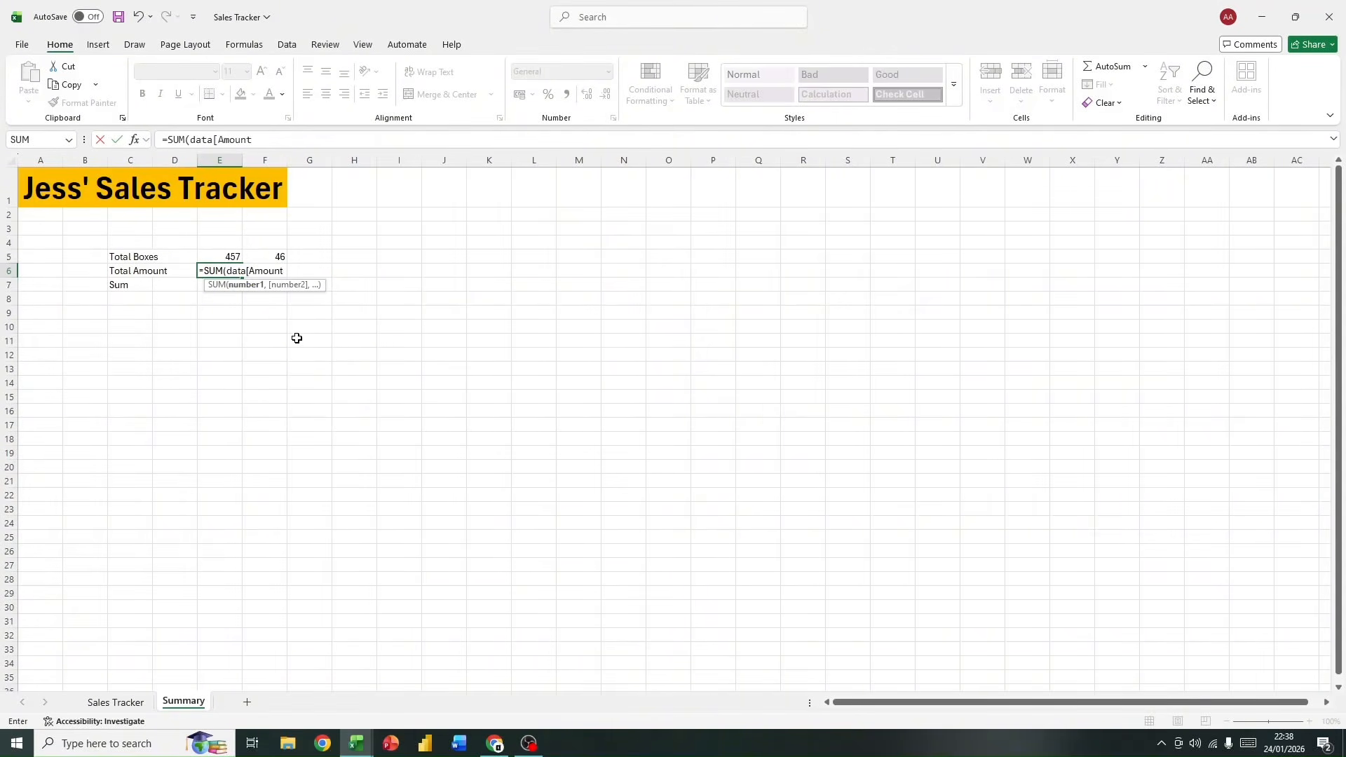
pyautogui.press('Return')
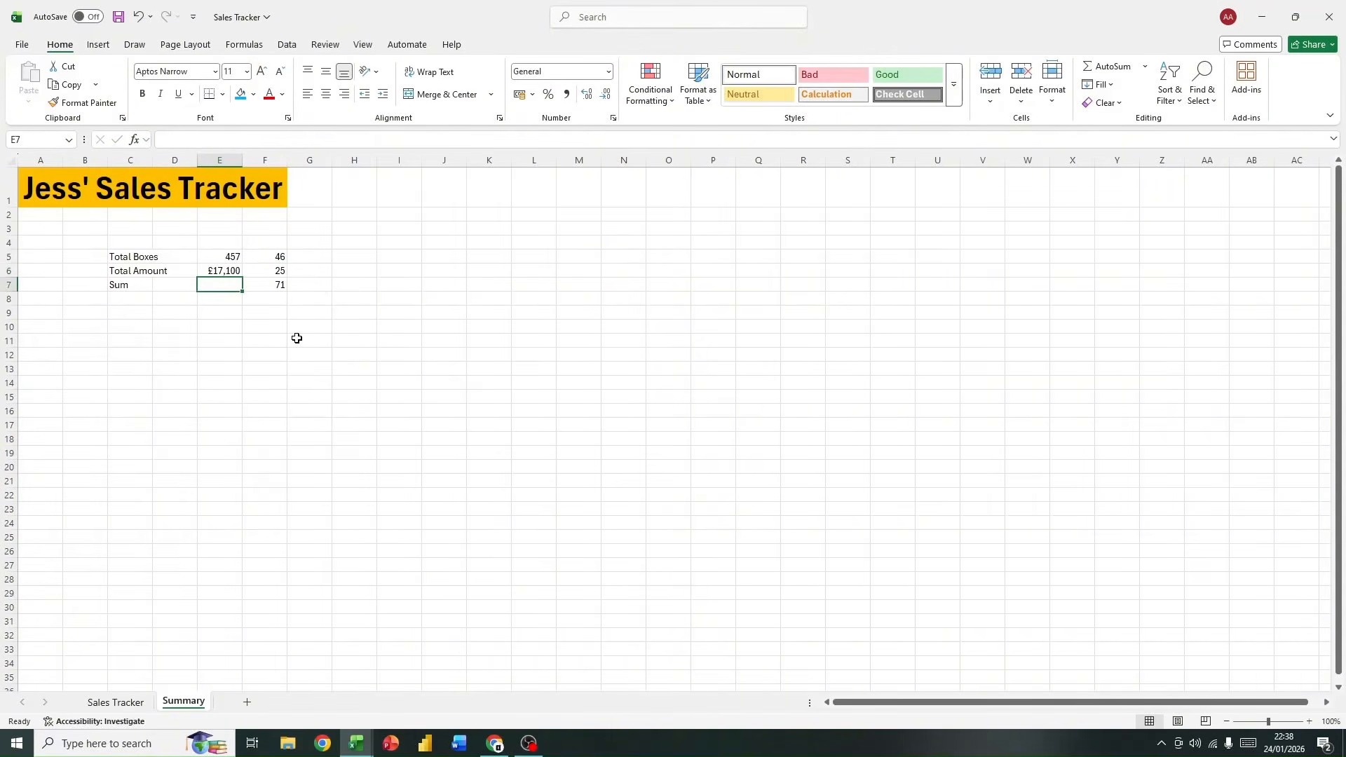
# Step: Examine the formula and the available number formats of the Total Amount cell E6
pyautogui.click(209, 269)
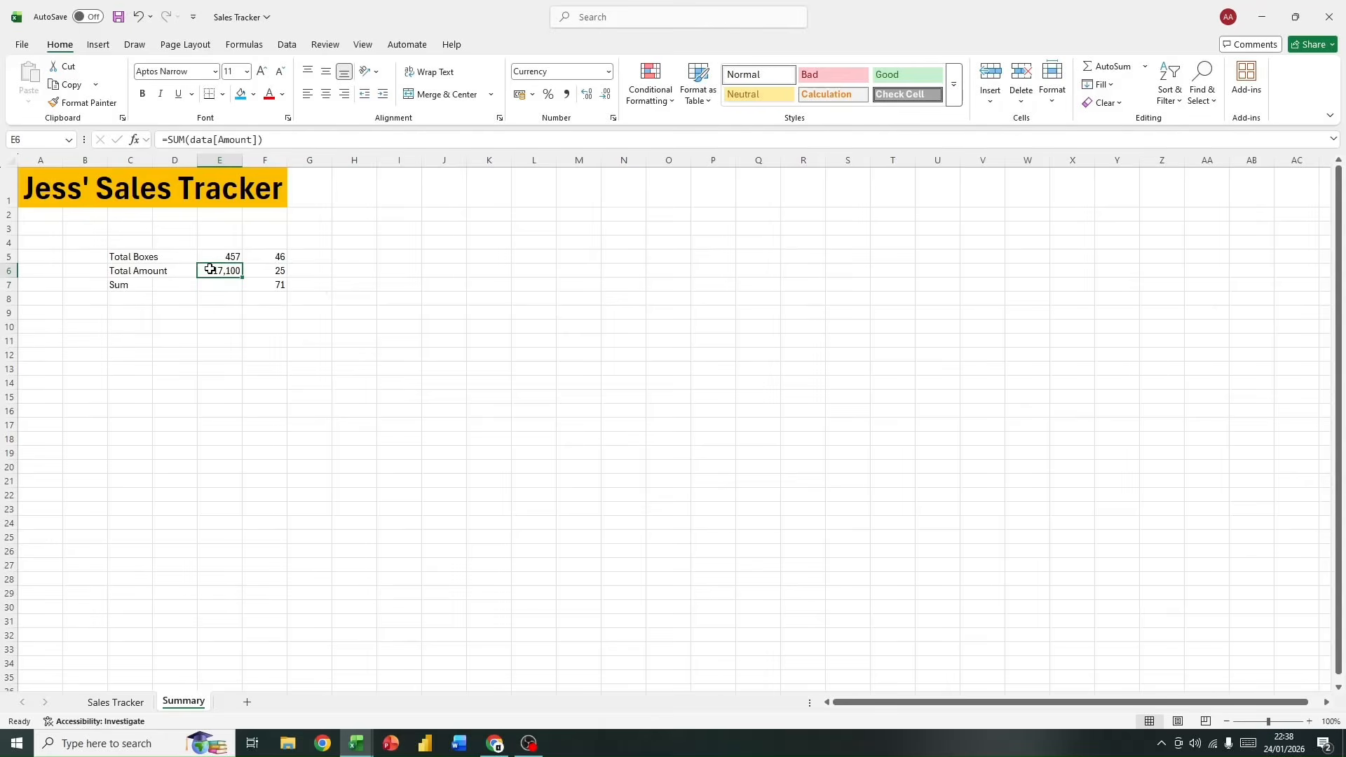
pyautogui.click(191, 314)
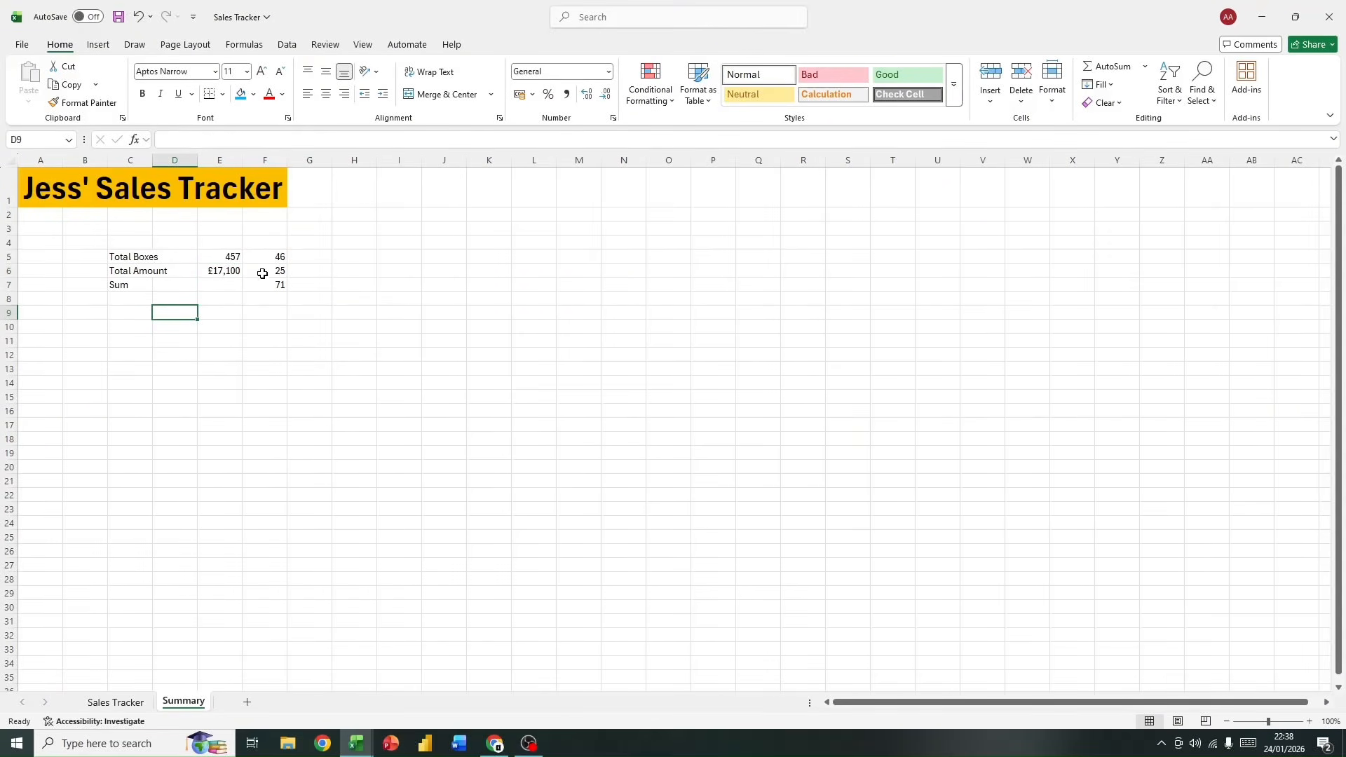
pyautogui.click(224, 271)
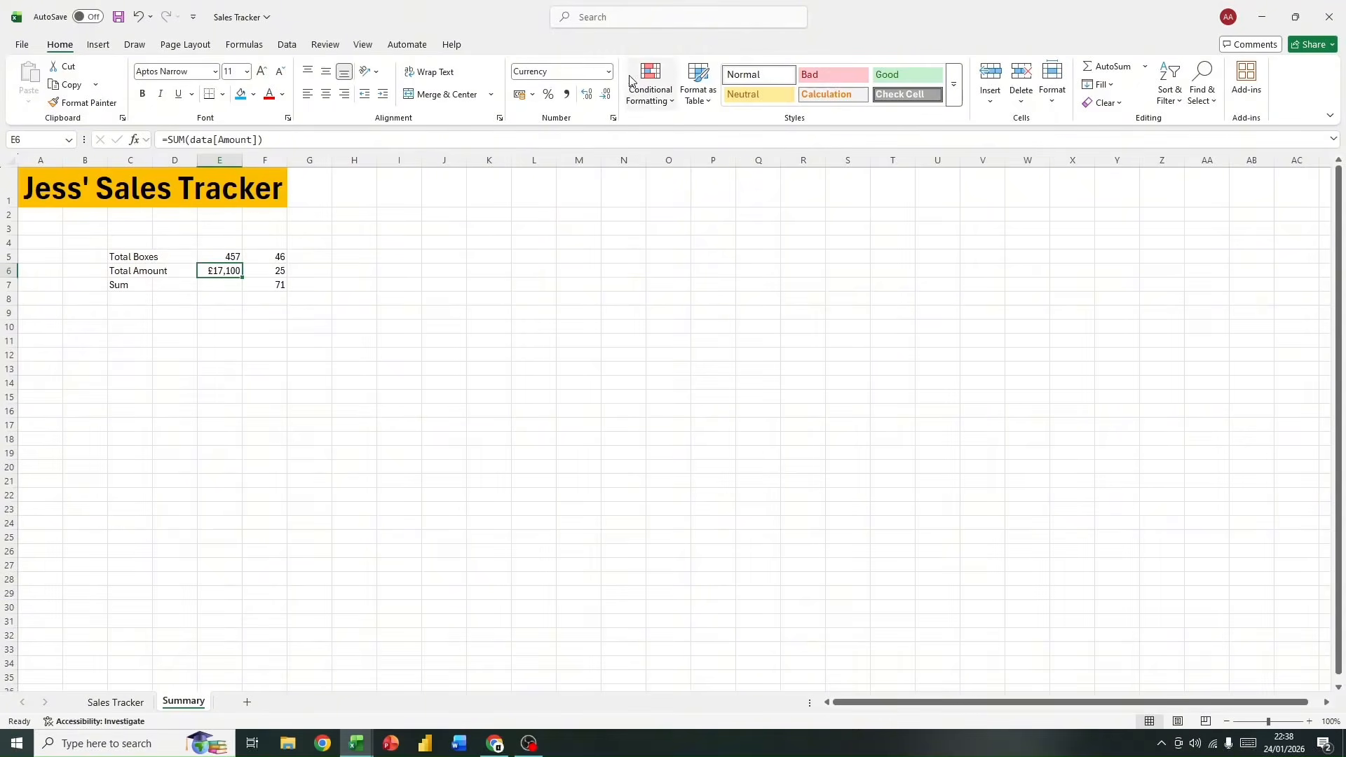
pyautogui.click(608, 72)
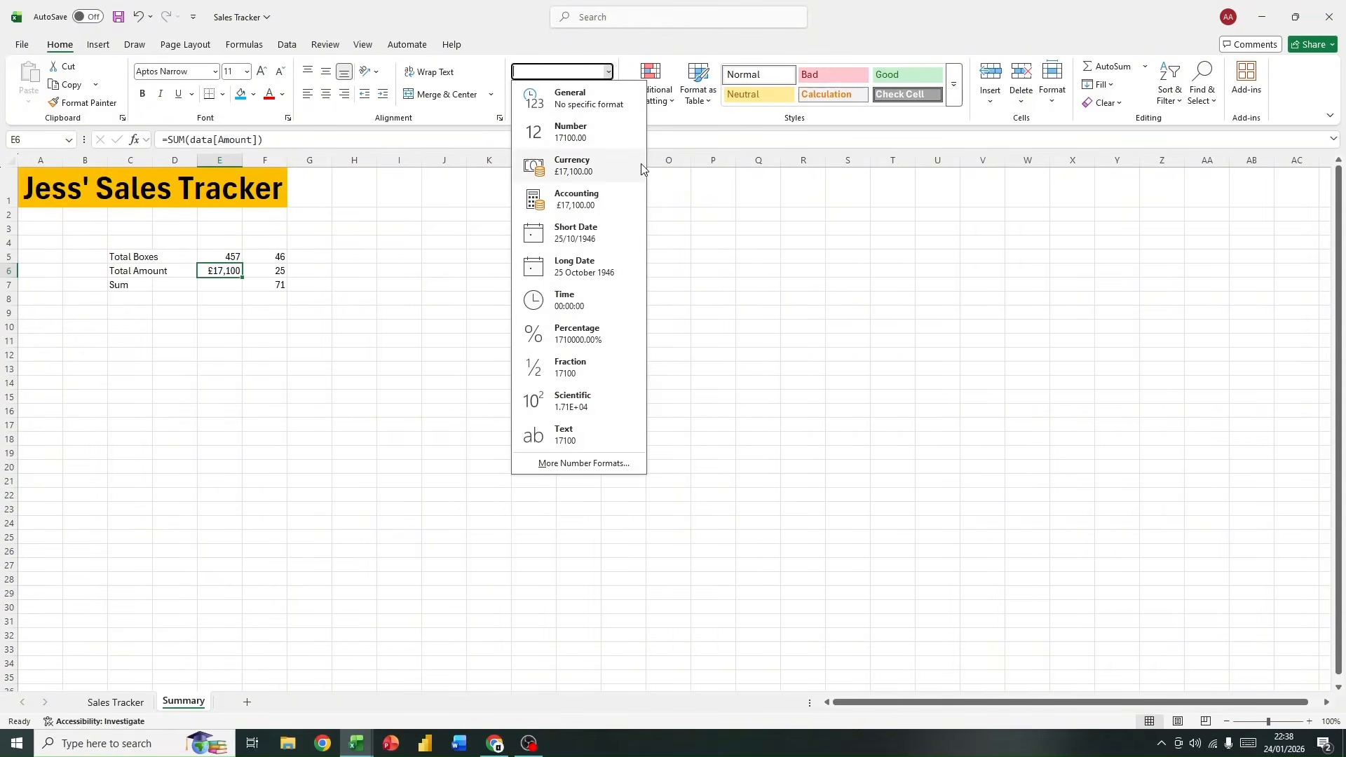
pyautogui.click(461, 183)
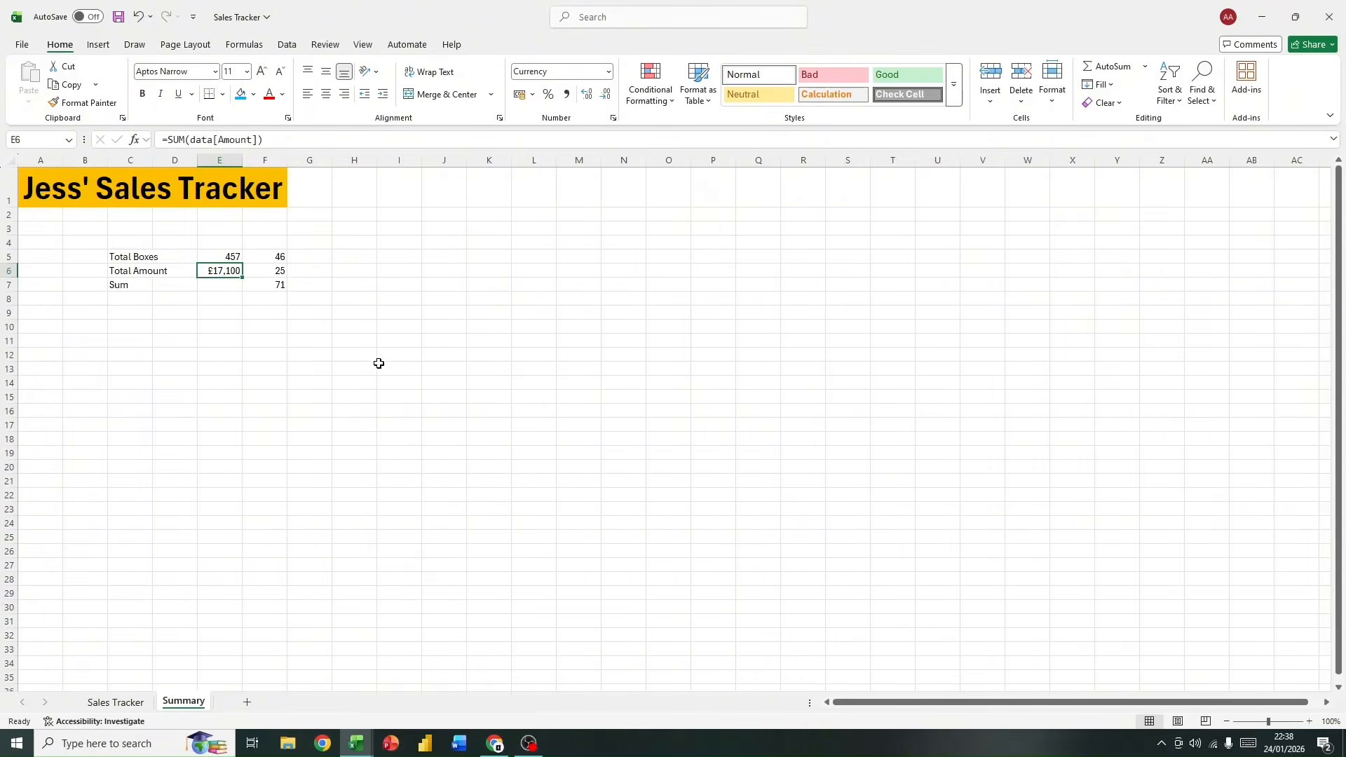
# Step: Fill the Sum result cell F7 with a medium blue from the theme colors
pyautogui.click(275, 285)
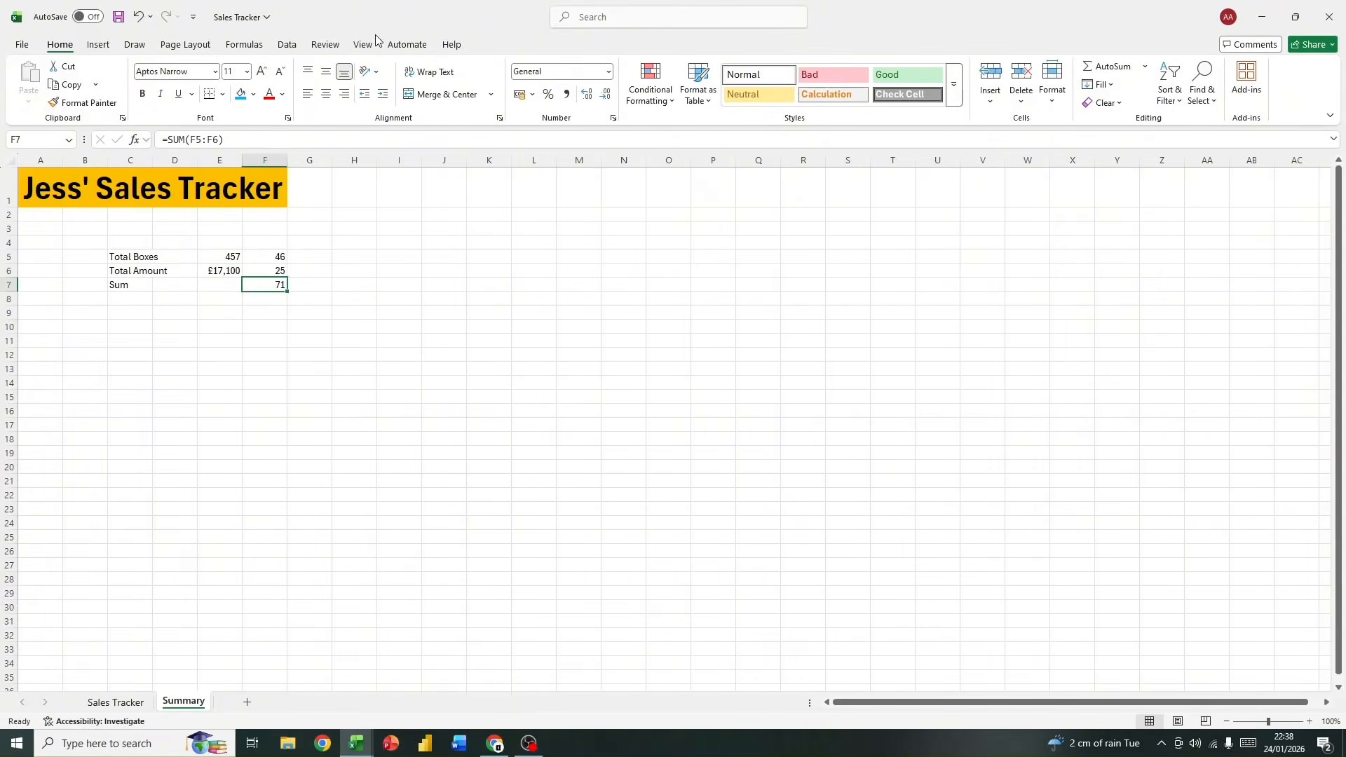
pyautogui.click(253, 94)
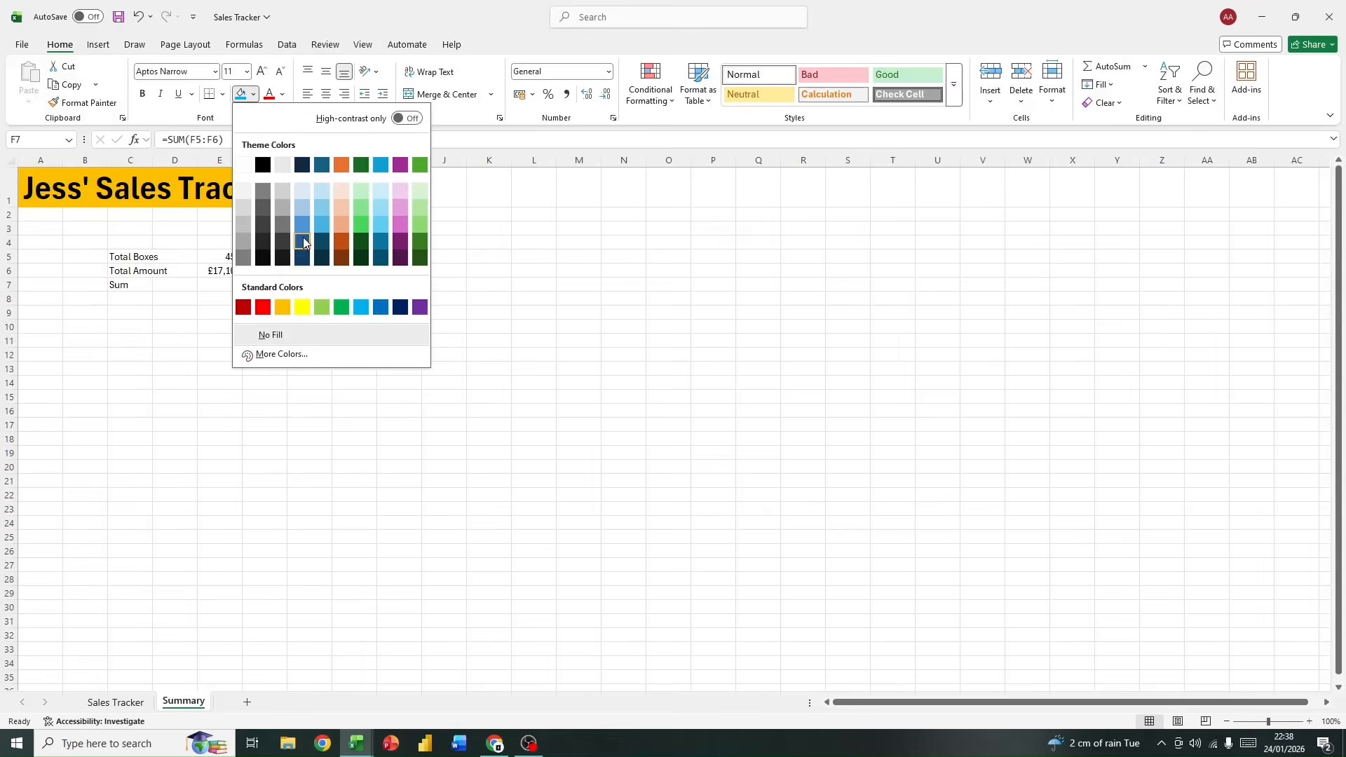
pyautogui.click(302, 222)
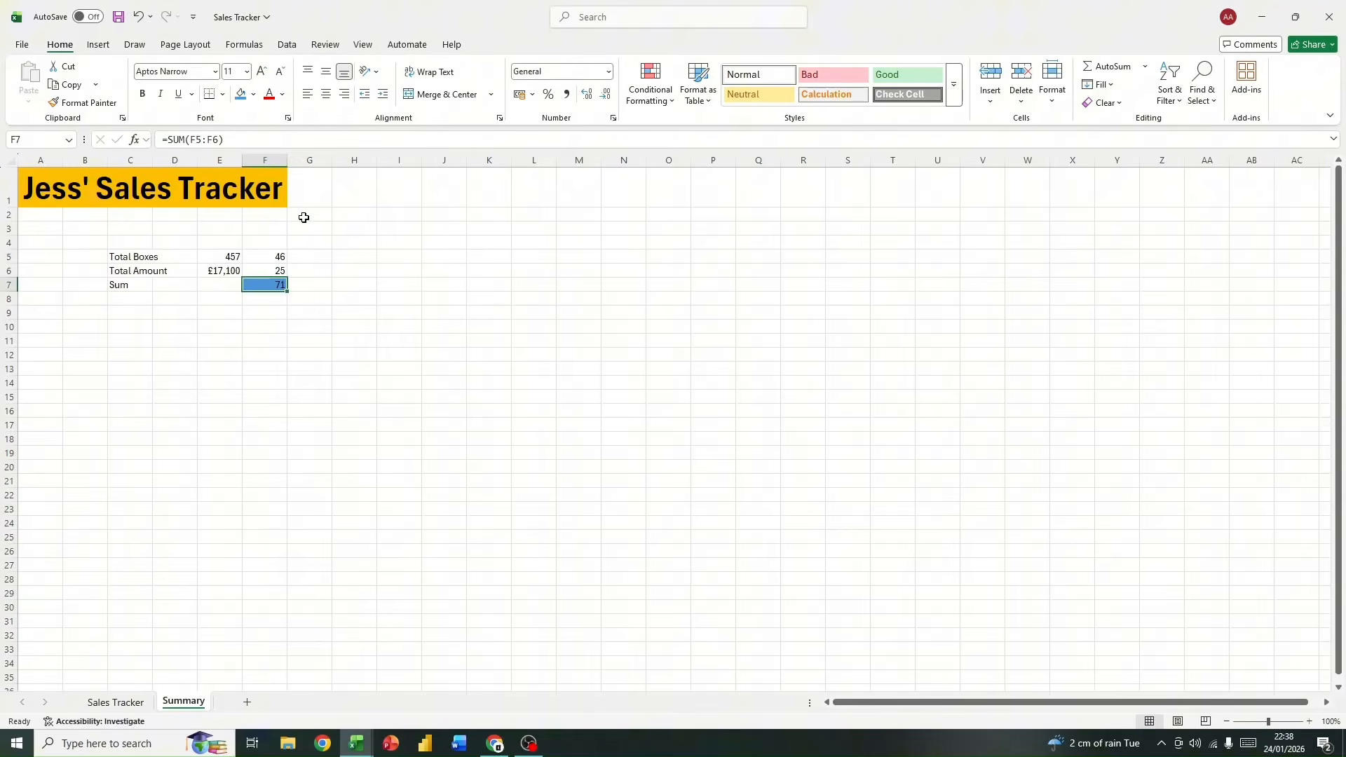
pyautogui.click(324, 342)
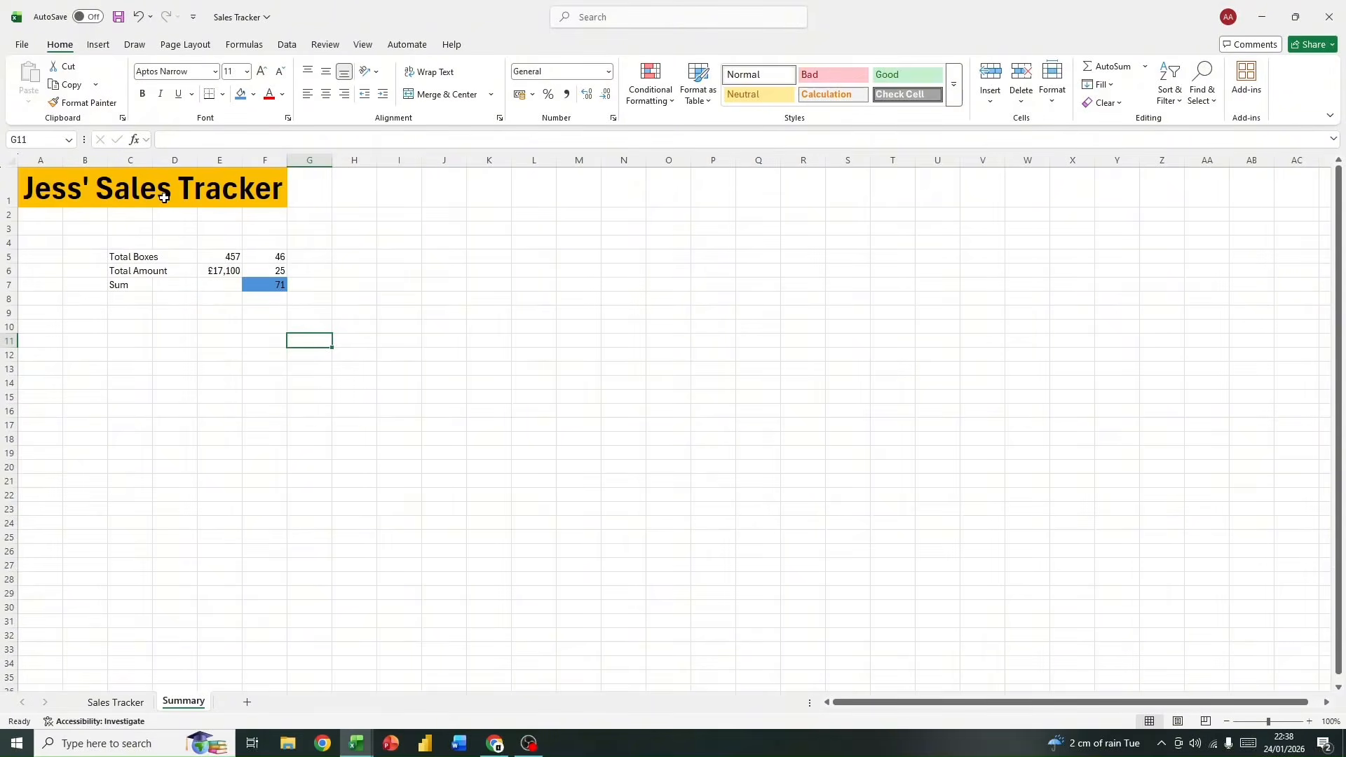
# Step: Delete the contents of cells F4:F8 on the Summary sheet
pyautogui.moveTo(276, 242); pyautogui.dragTo(268, 294)
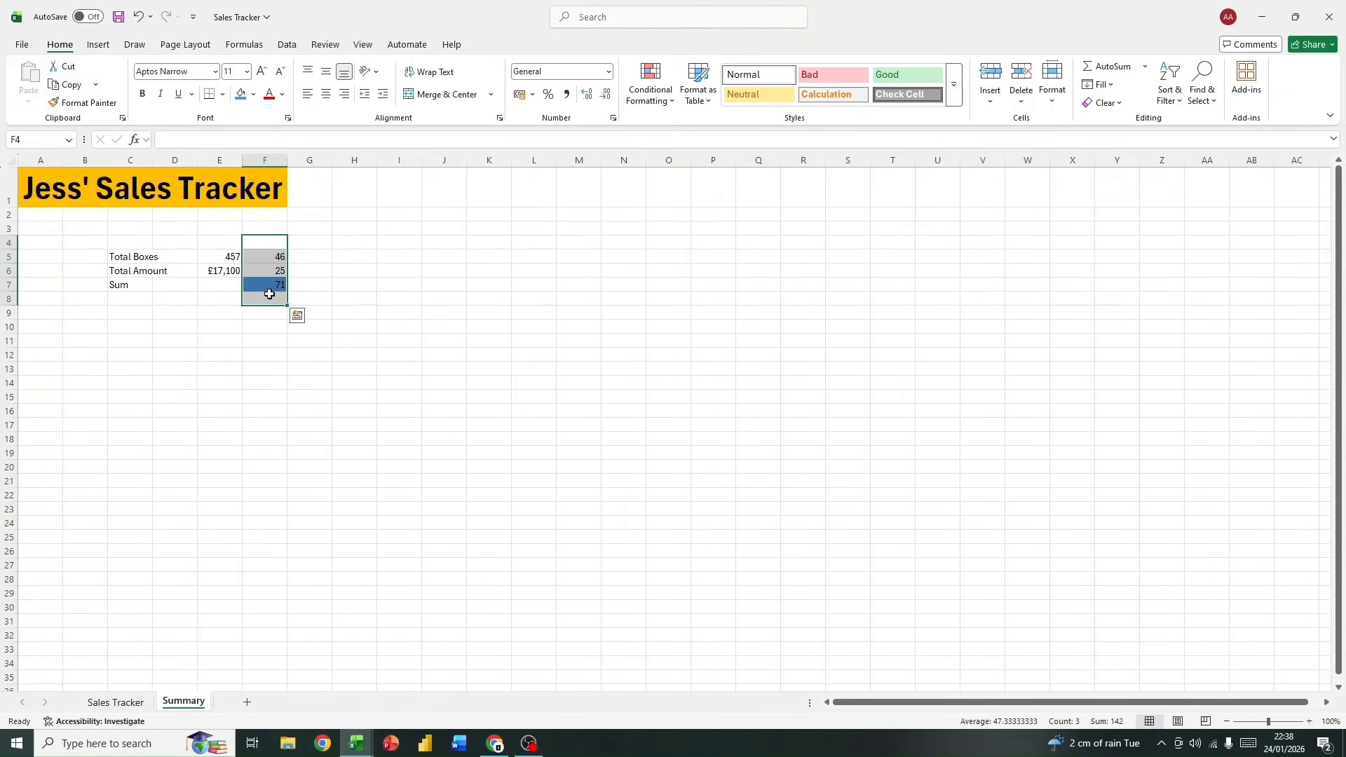
pyautogui.press('Delete')
pyautogui.click(301, 284)
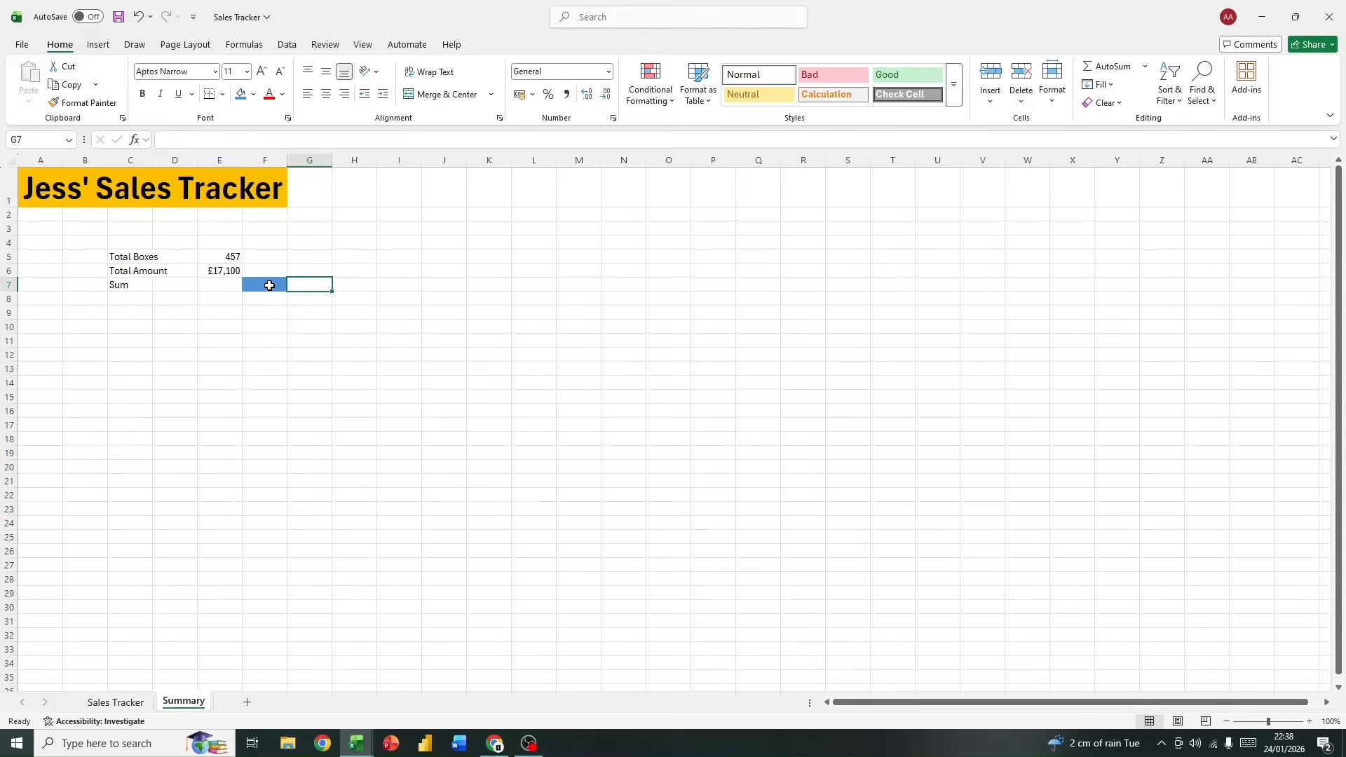
# Step: Remove the fill color from cell F7
pyautogui.click(269, 286)
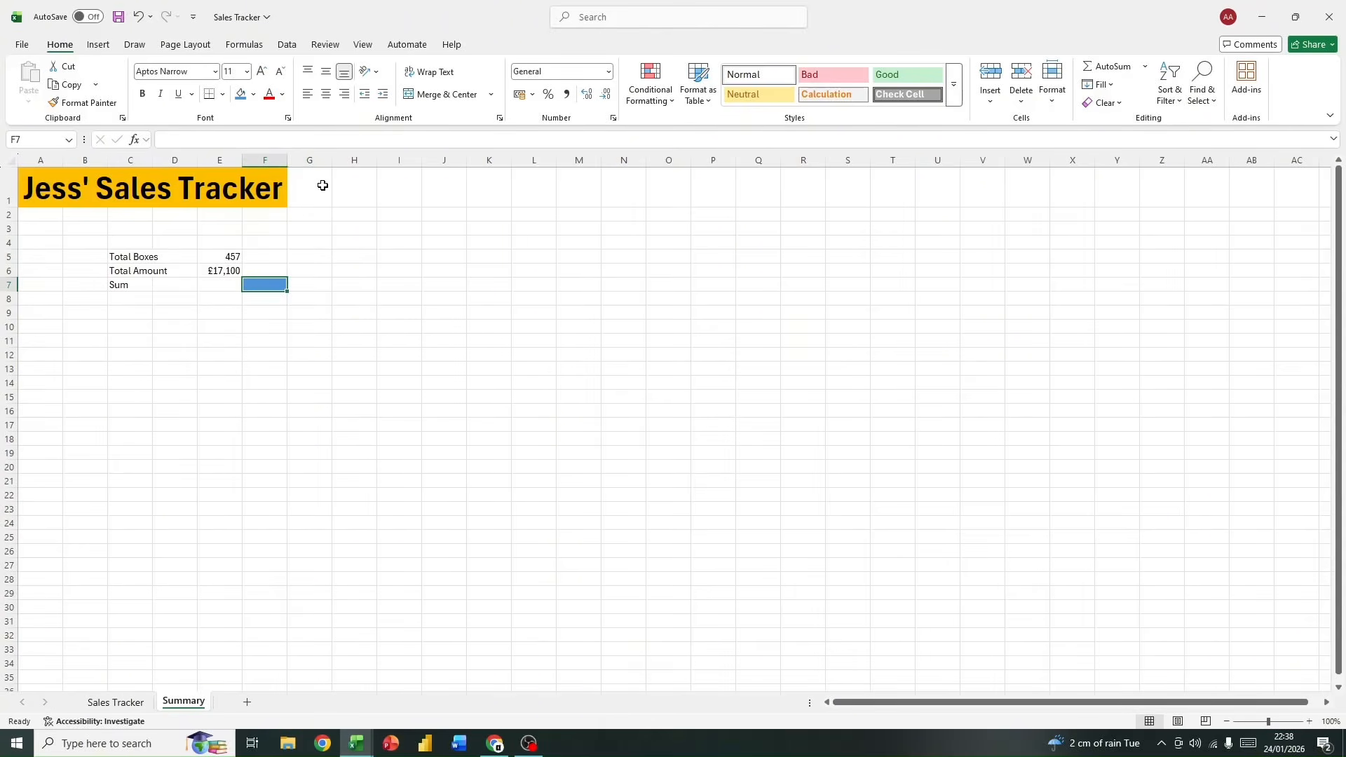
pyautogui.click(253, 94)
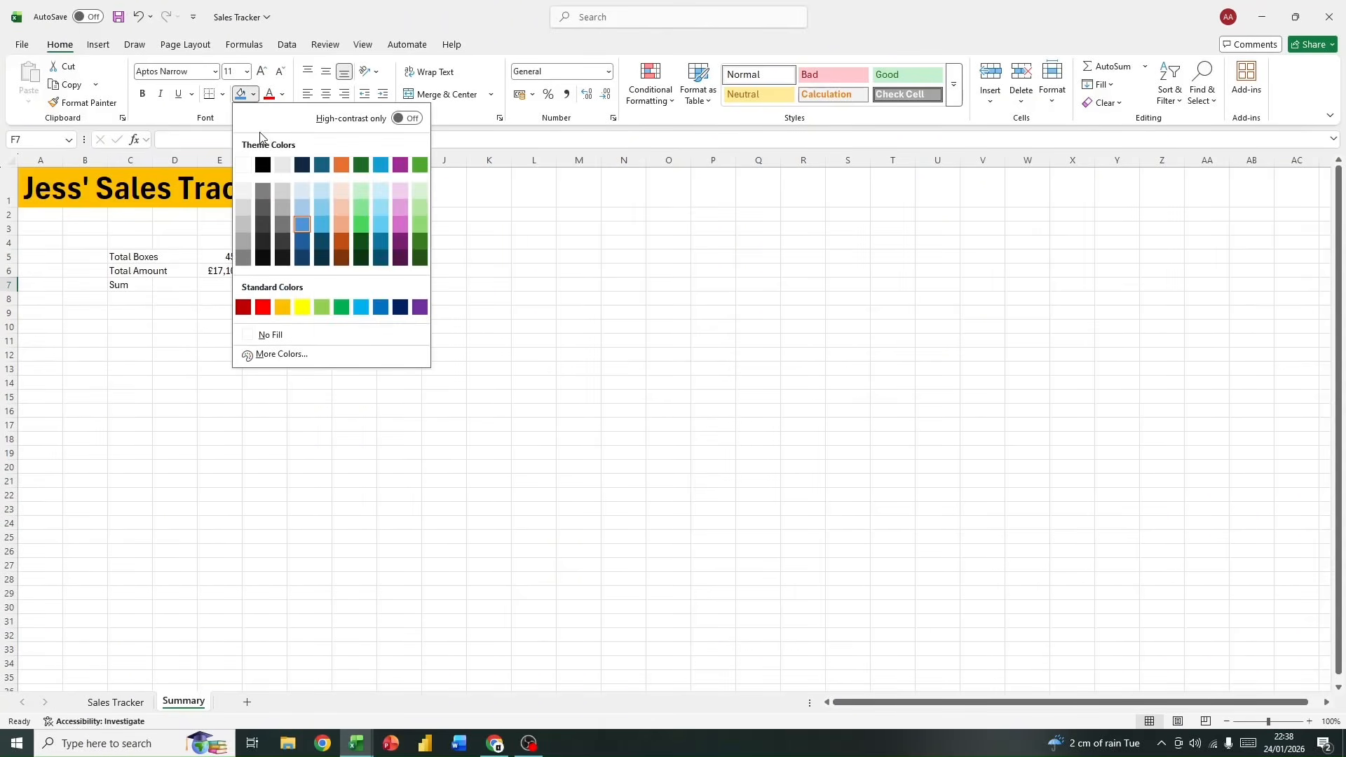
pyautogui.click(272, 335)
pyautogui.click(341, 343)
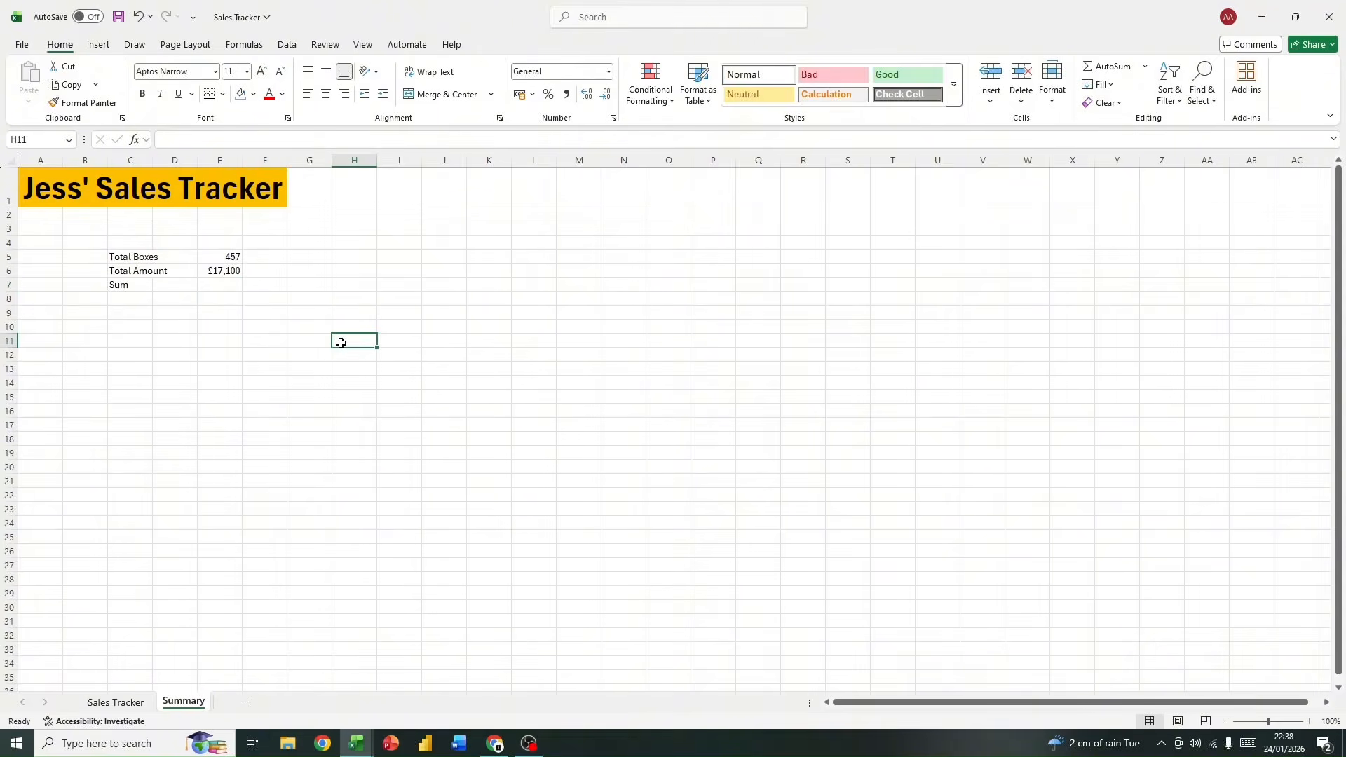
pyautogui.moveTo(256, 233); pyautogui.dragTo(354, 345)
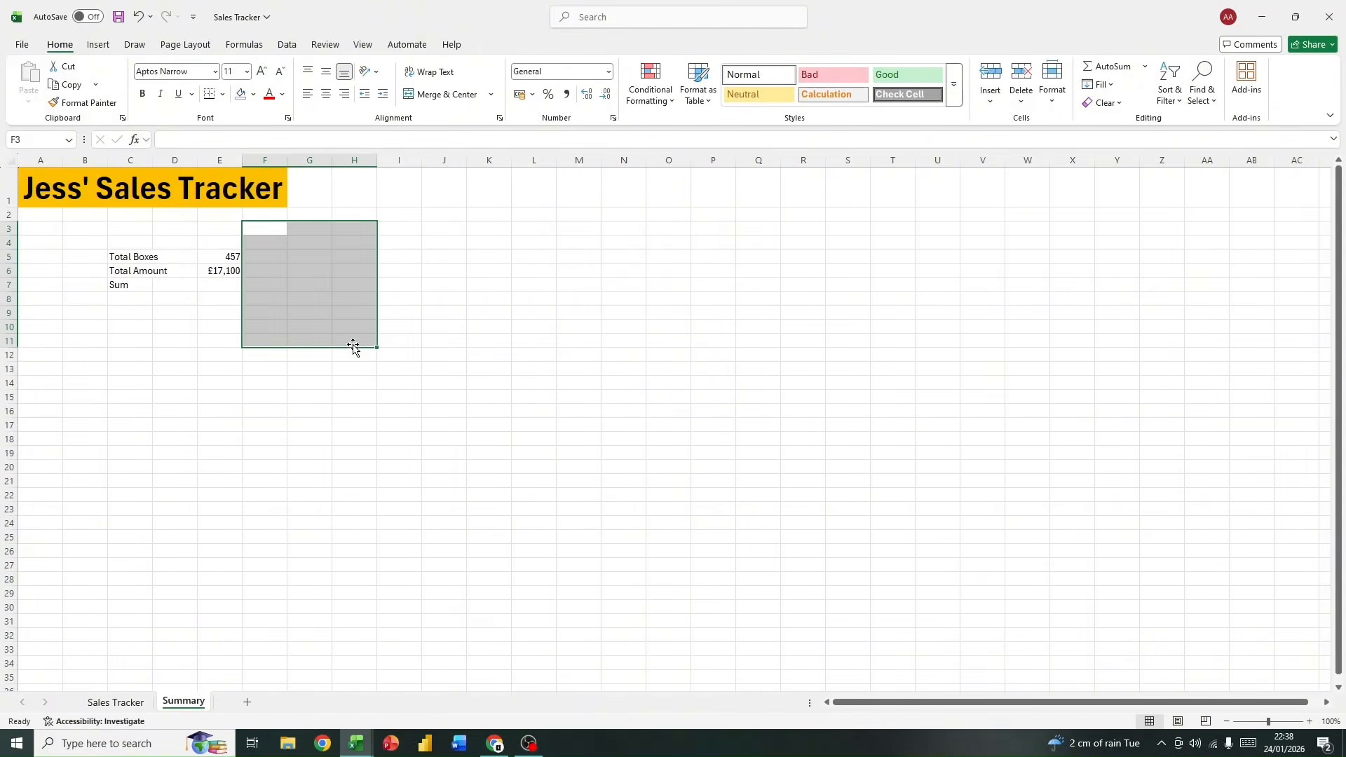
pyautogui.click(379, 260)
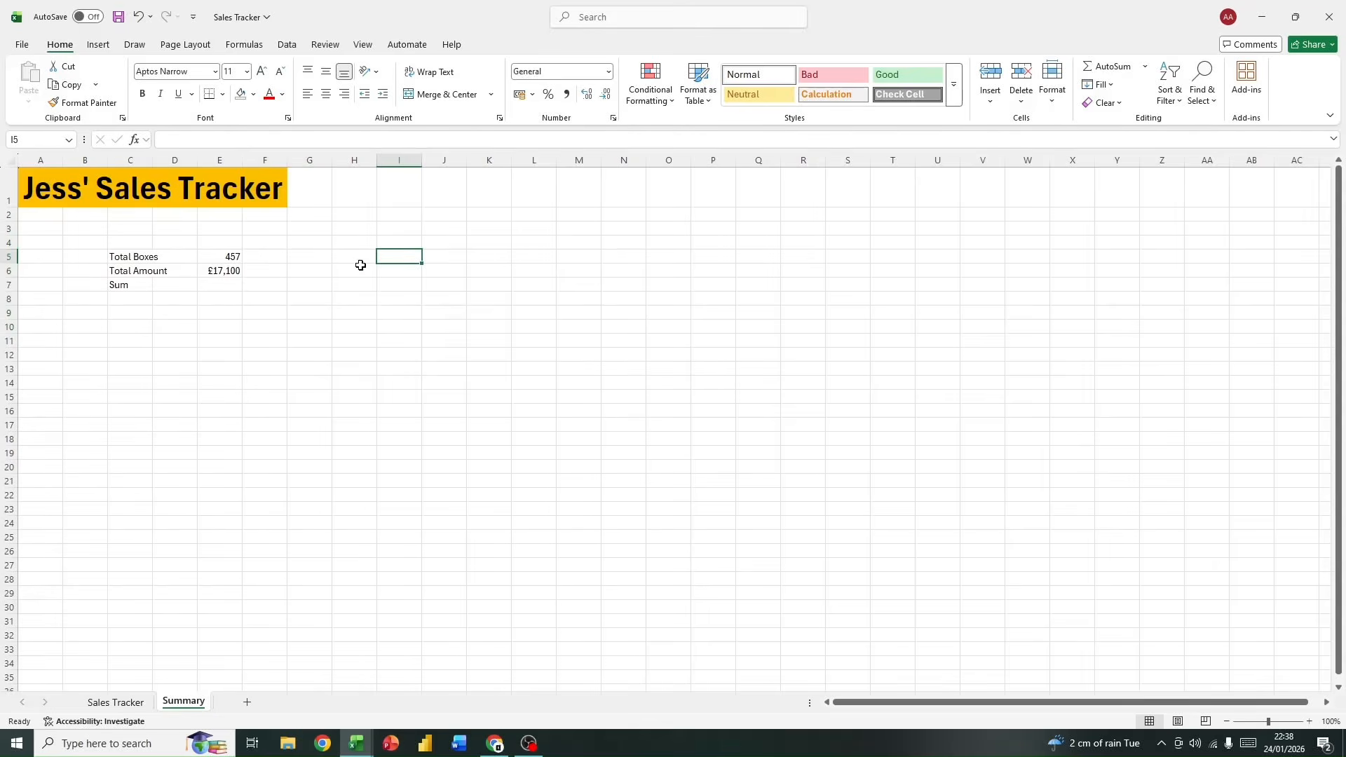
# Step: Enter the label "Average Boxes" in cell C9 of the Summary sheet
pyautogui.click(133, 324)
pyautogui.click(133, 315)
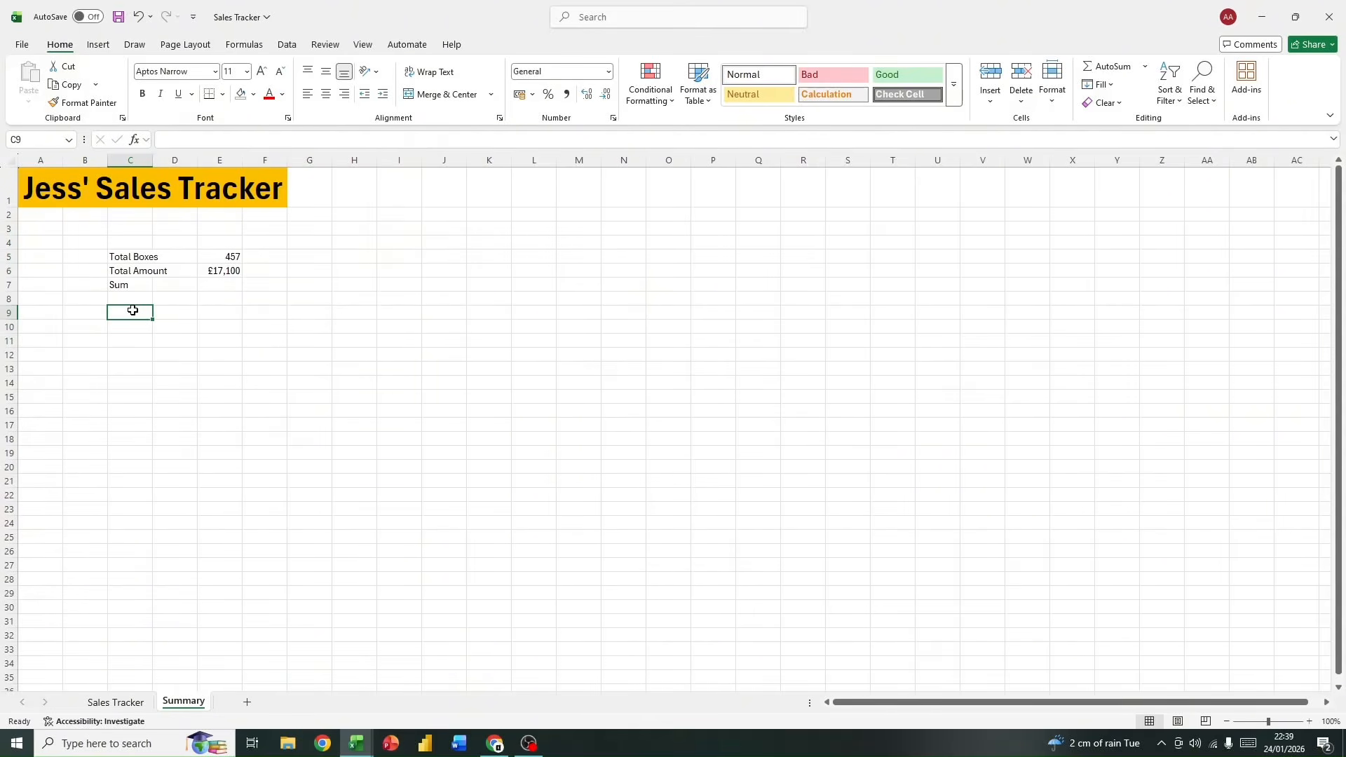
pyautogui.write('Av')
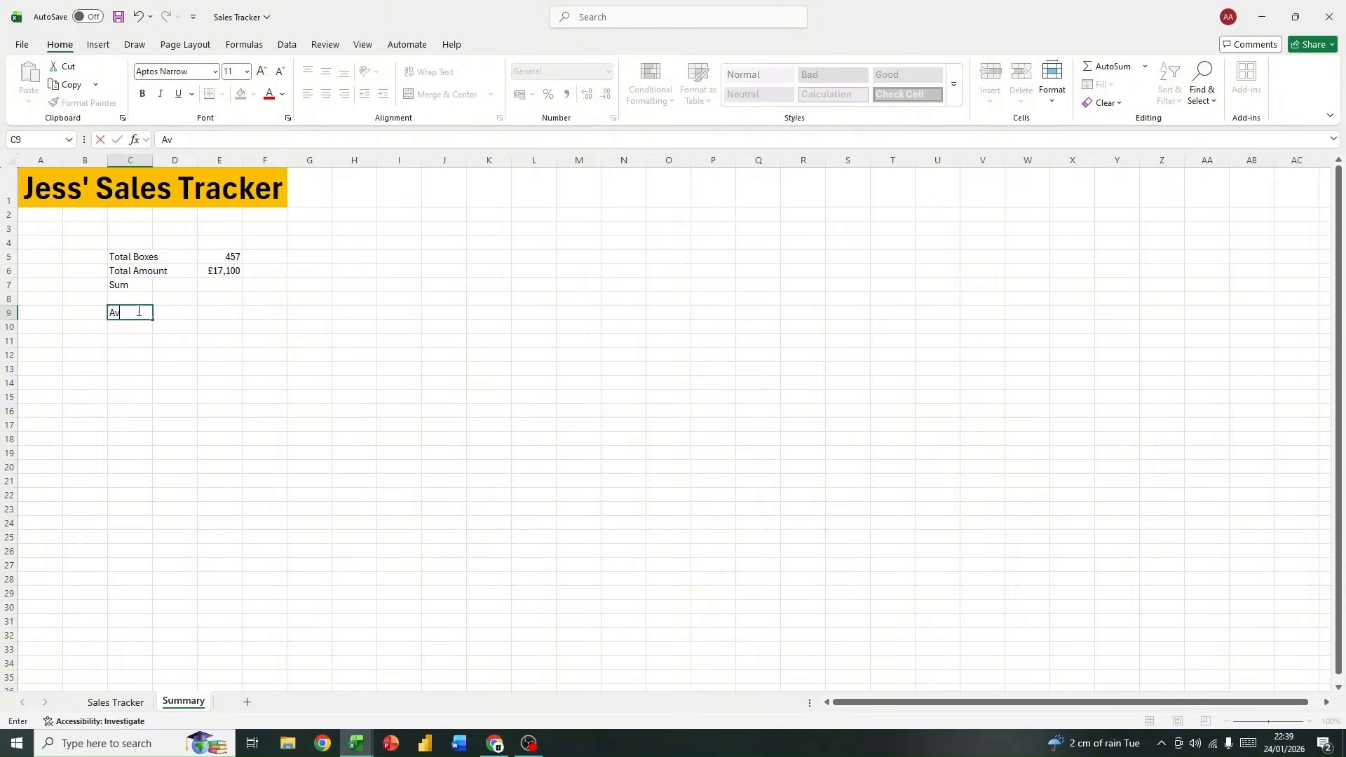
pyautogui.write('erage Boxes')
pyautogui.press('Return')
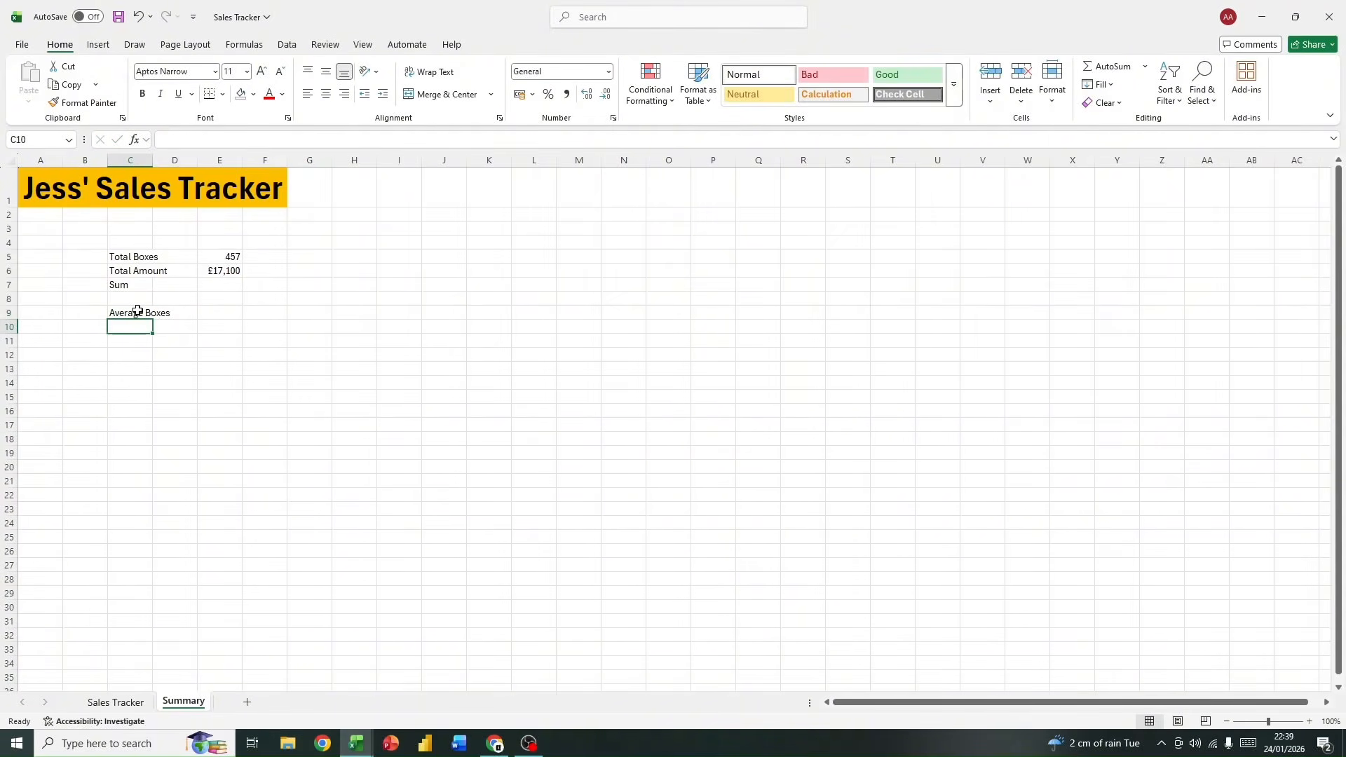
# Step: Enter the label "Average Amount" in cell C10 and autofit the width of column C
pyautogui.write('A')
pyautogui.write('v')
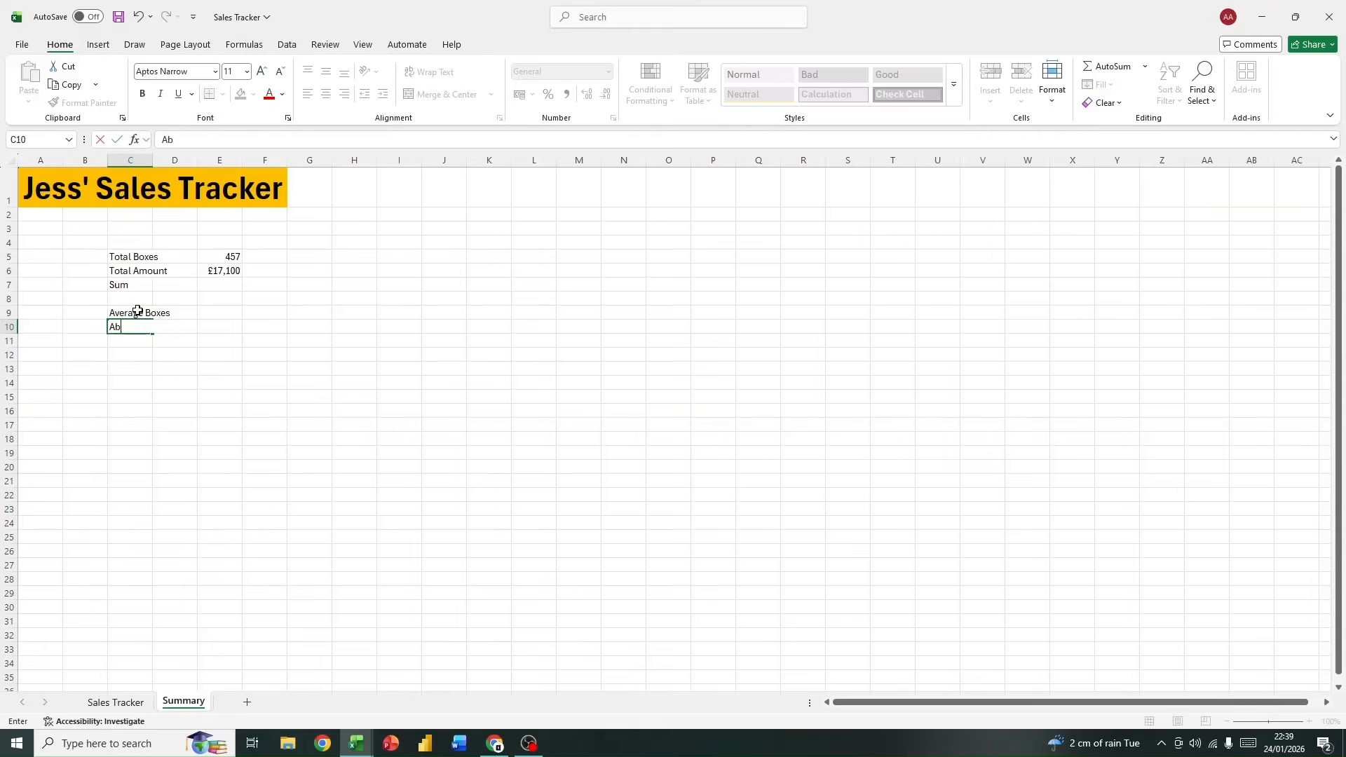
pyautogui.write('erag')
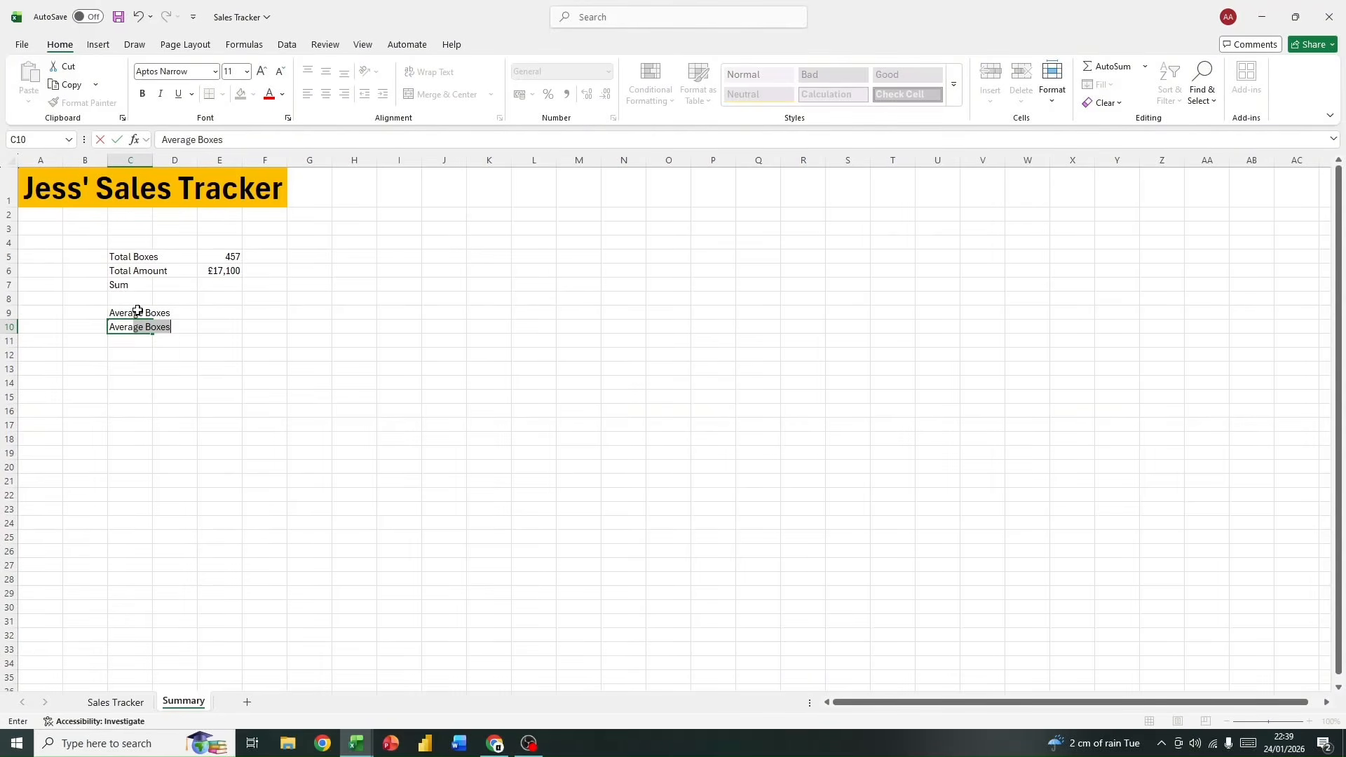
pyautogui.write('e Amount')
pyautogui.press('Return')
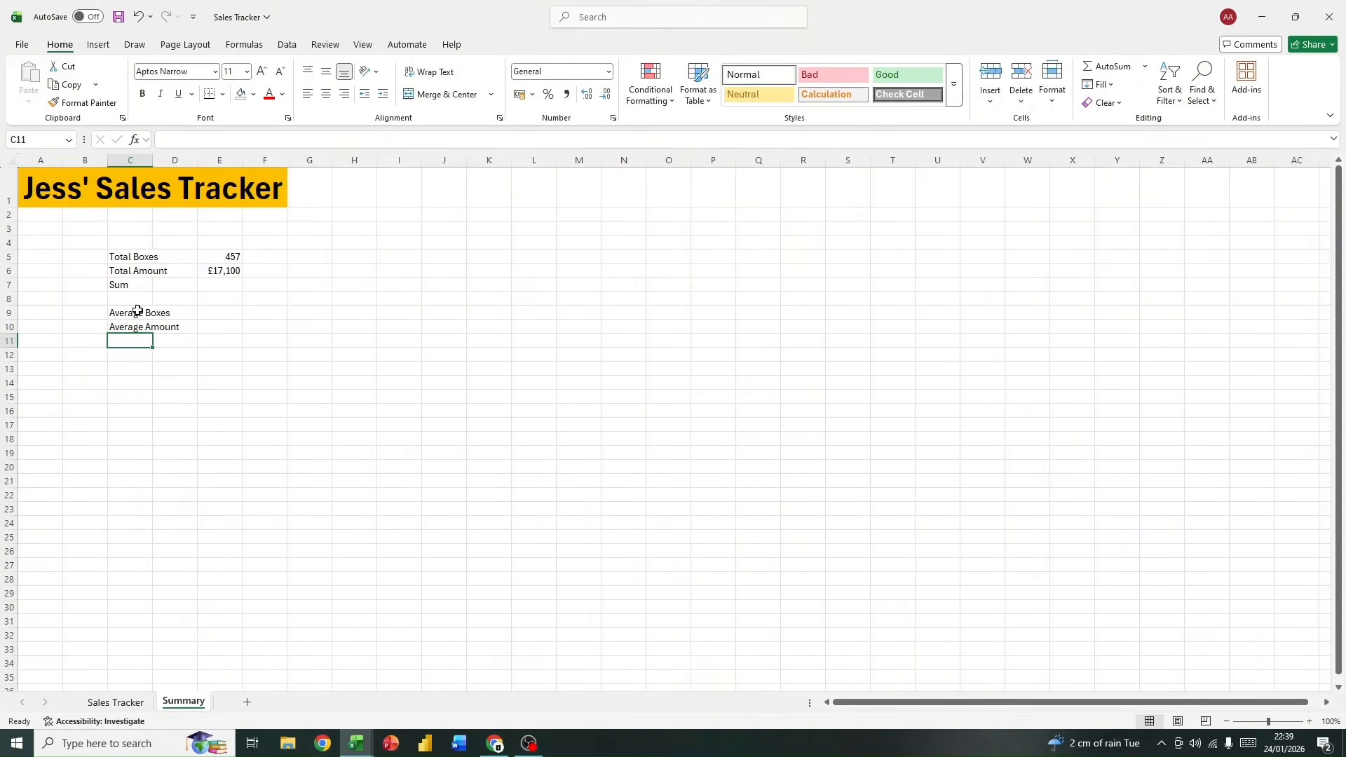
pyautogui.doubleClick(152, 161)
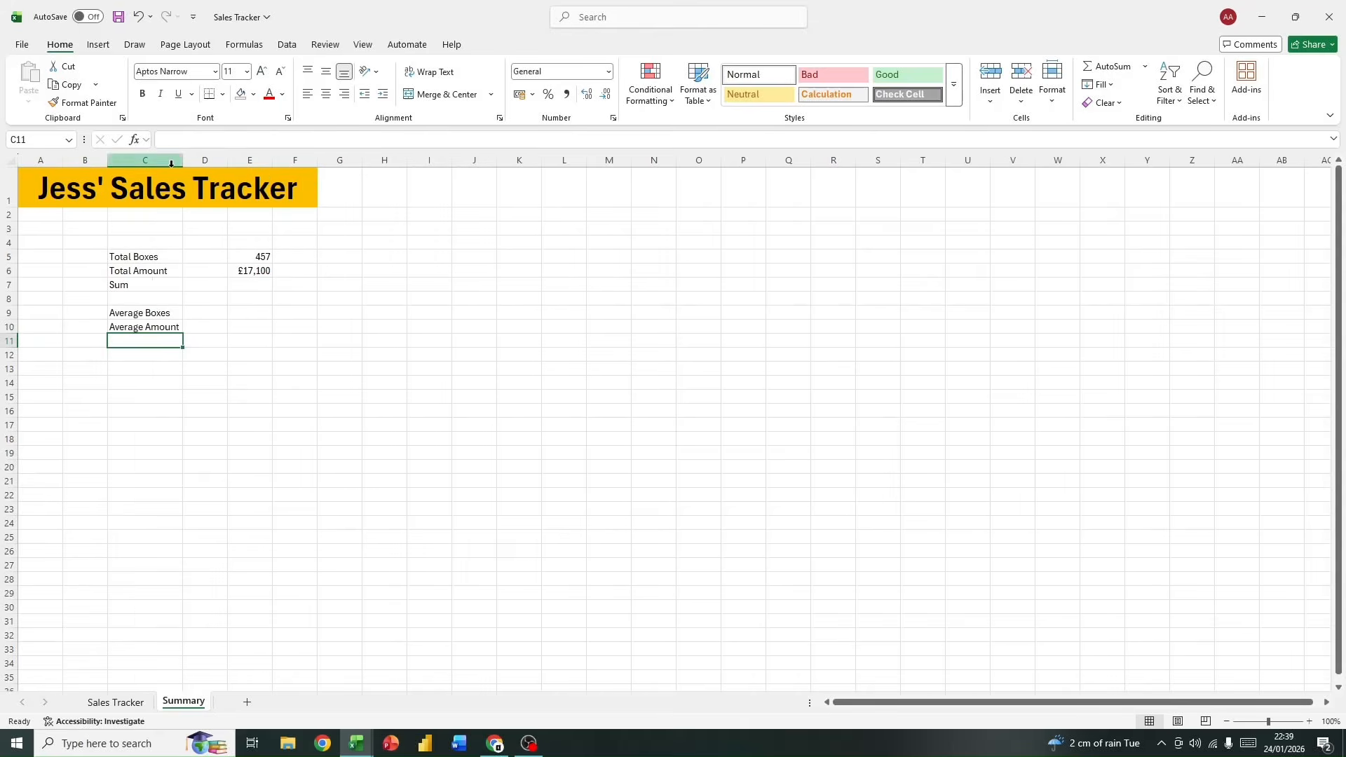
# Step: Calculate the average boxes in cell D9 with the formula =AVERAGE(data[Boxes Sold])
pyautogui.click(203, 311)
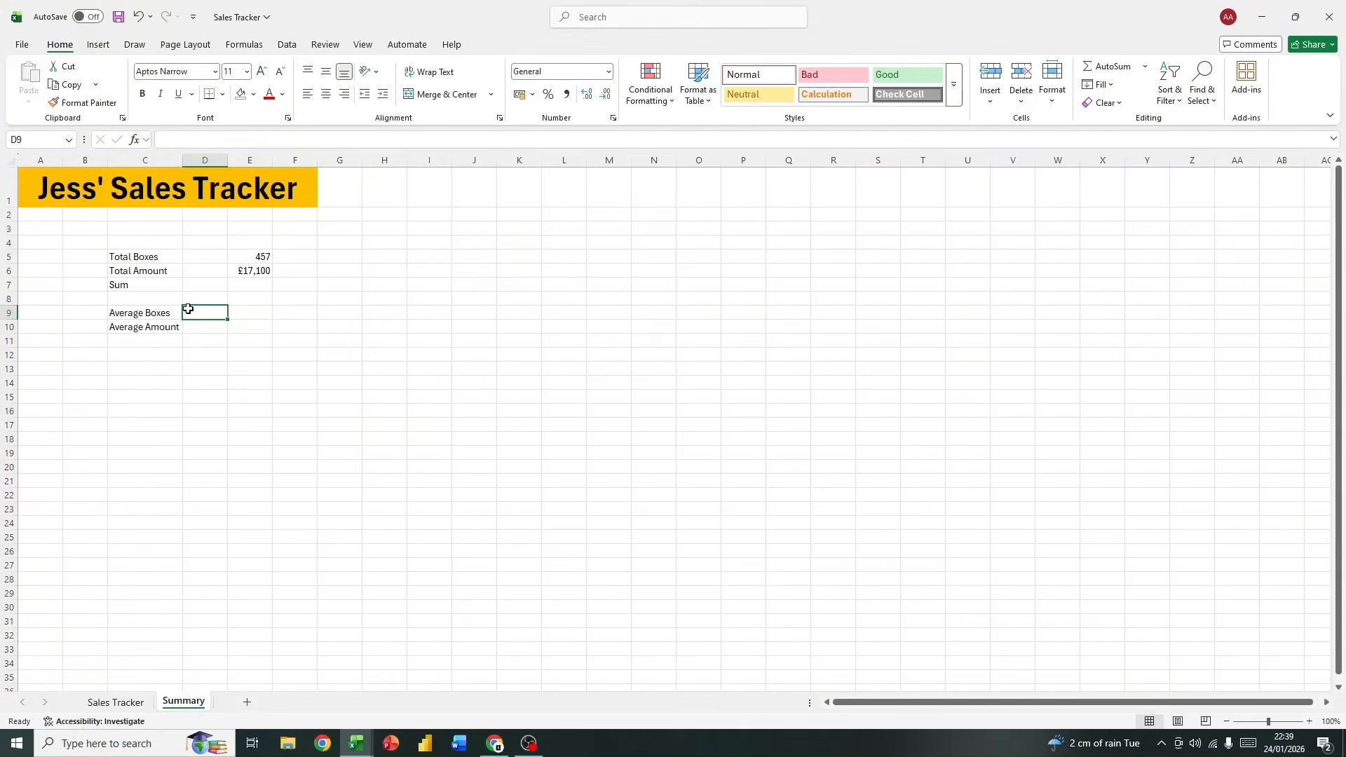
pyautogui.write('=')
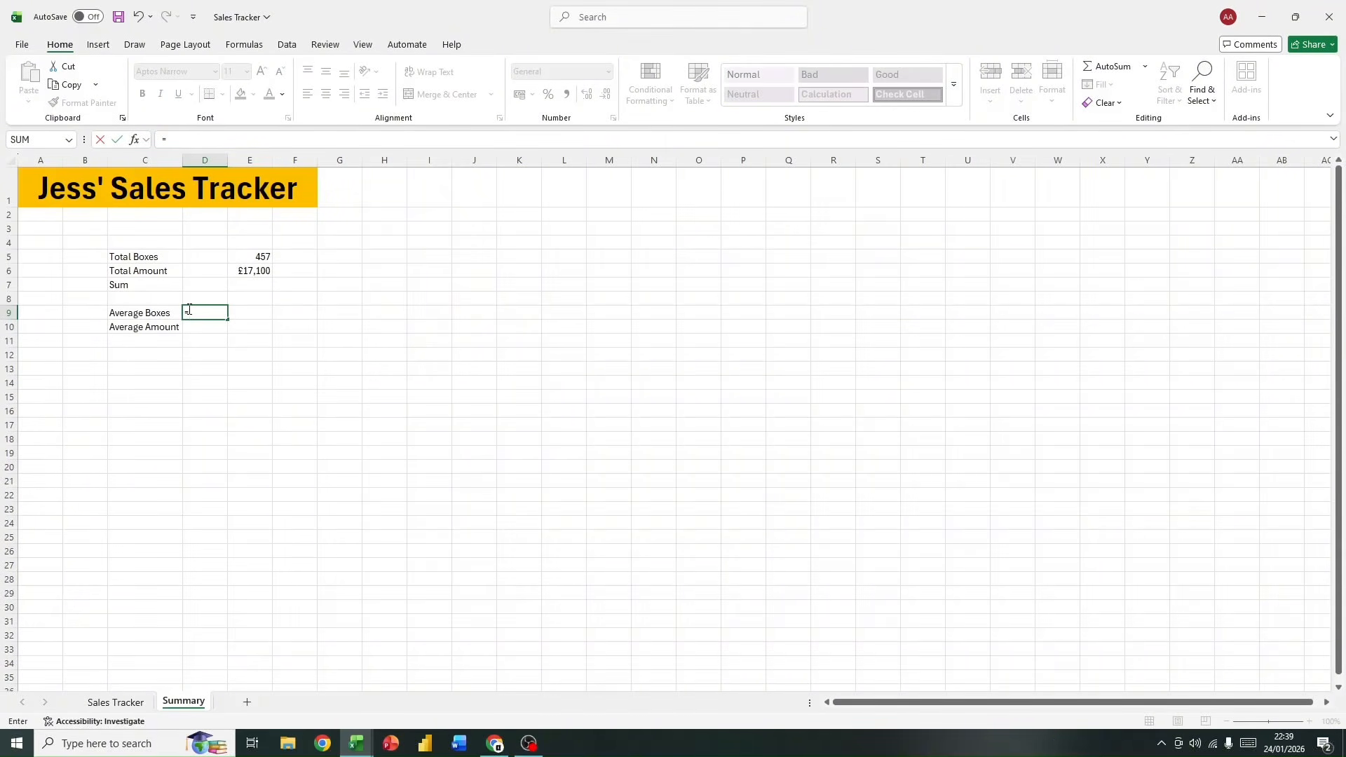
pyautogui.write('ave')
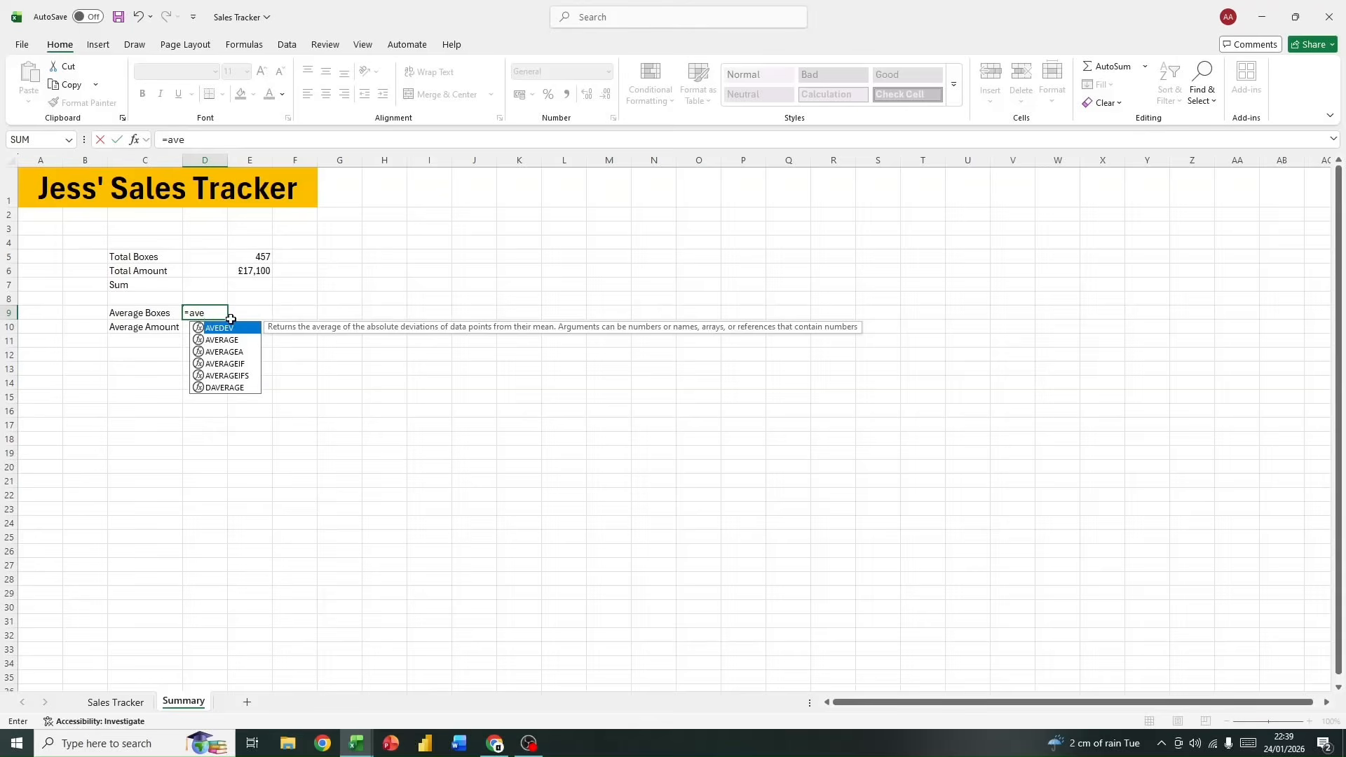
pyautogui.doubleClick(240, 339)
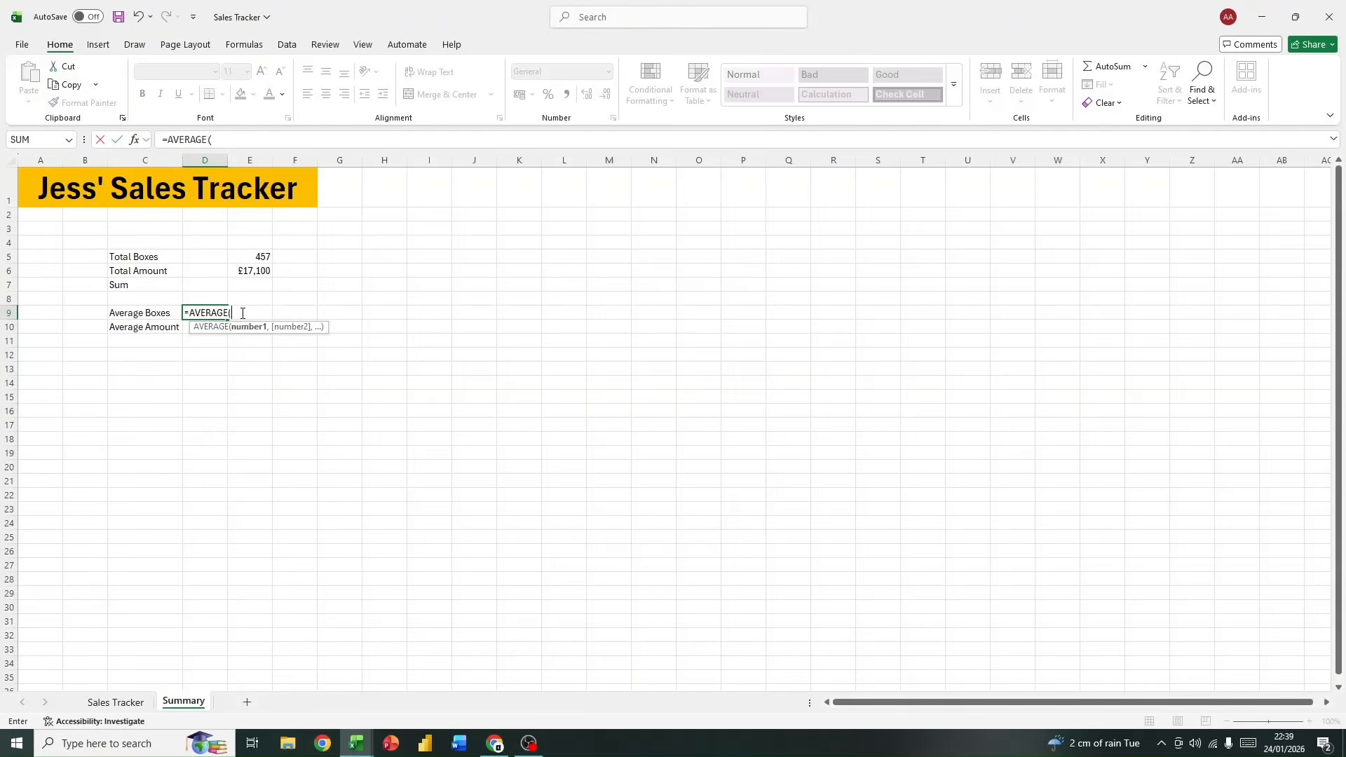
pyautogui.write('data')
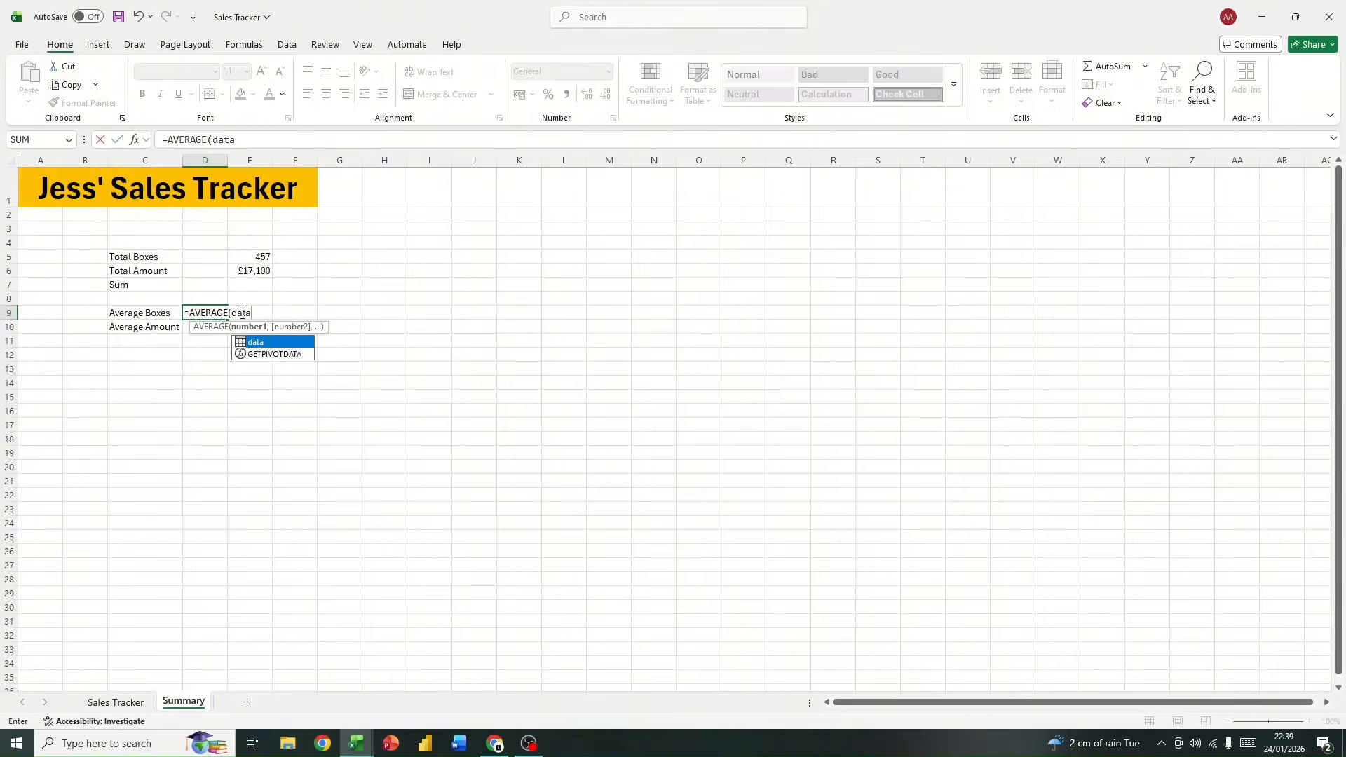
pyautogui.doubleClick(278, 341)
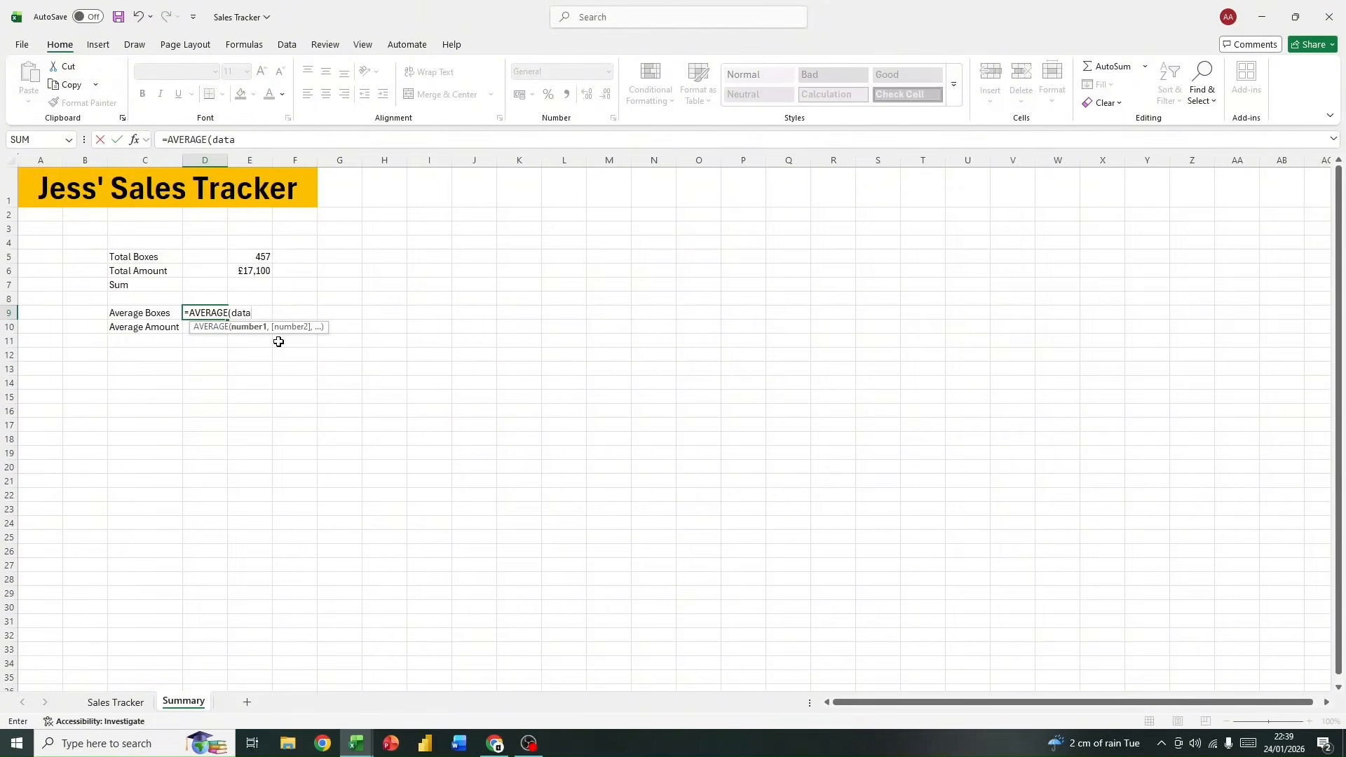
pyautogui.write('[')
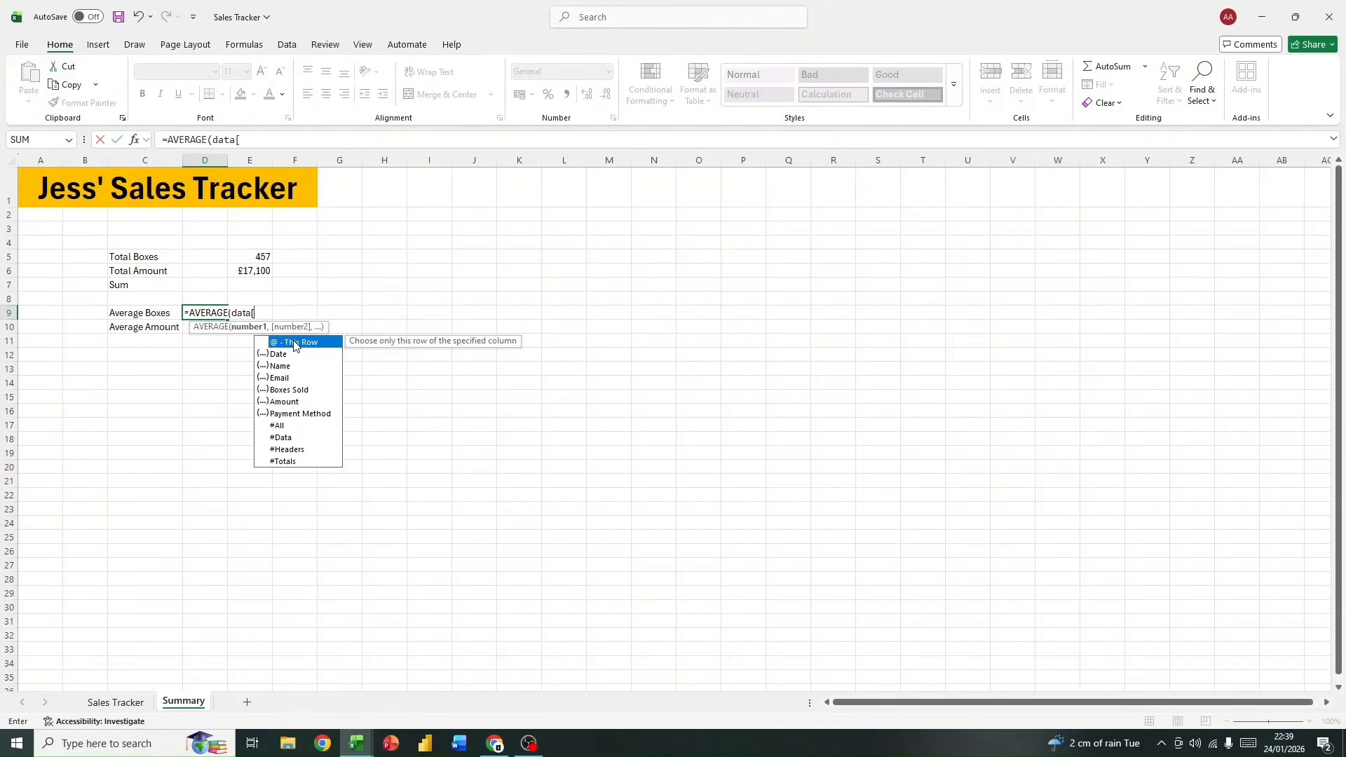
pyautogui.write('B')
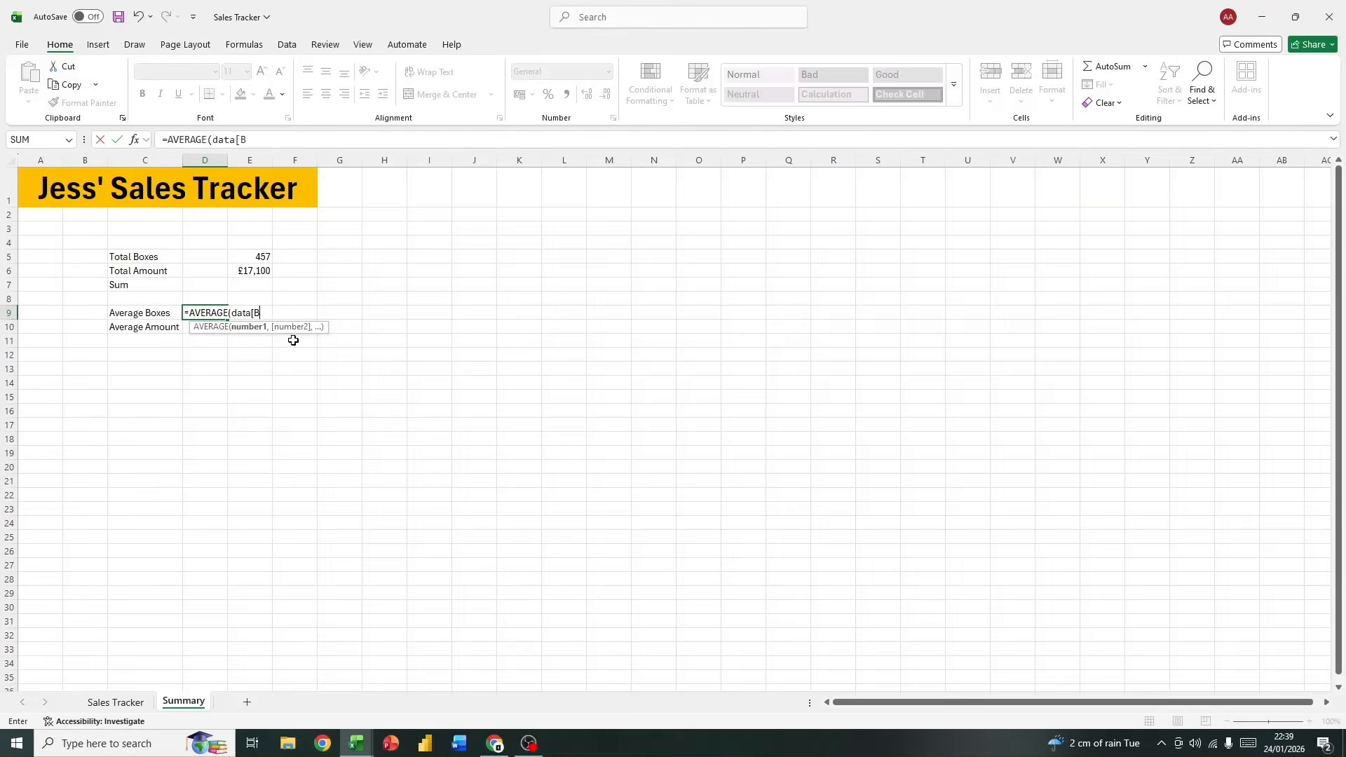
pyautogui.press('BackSpace')
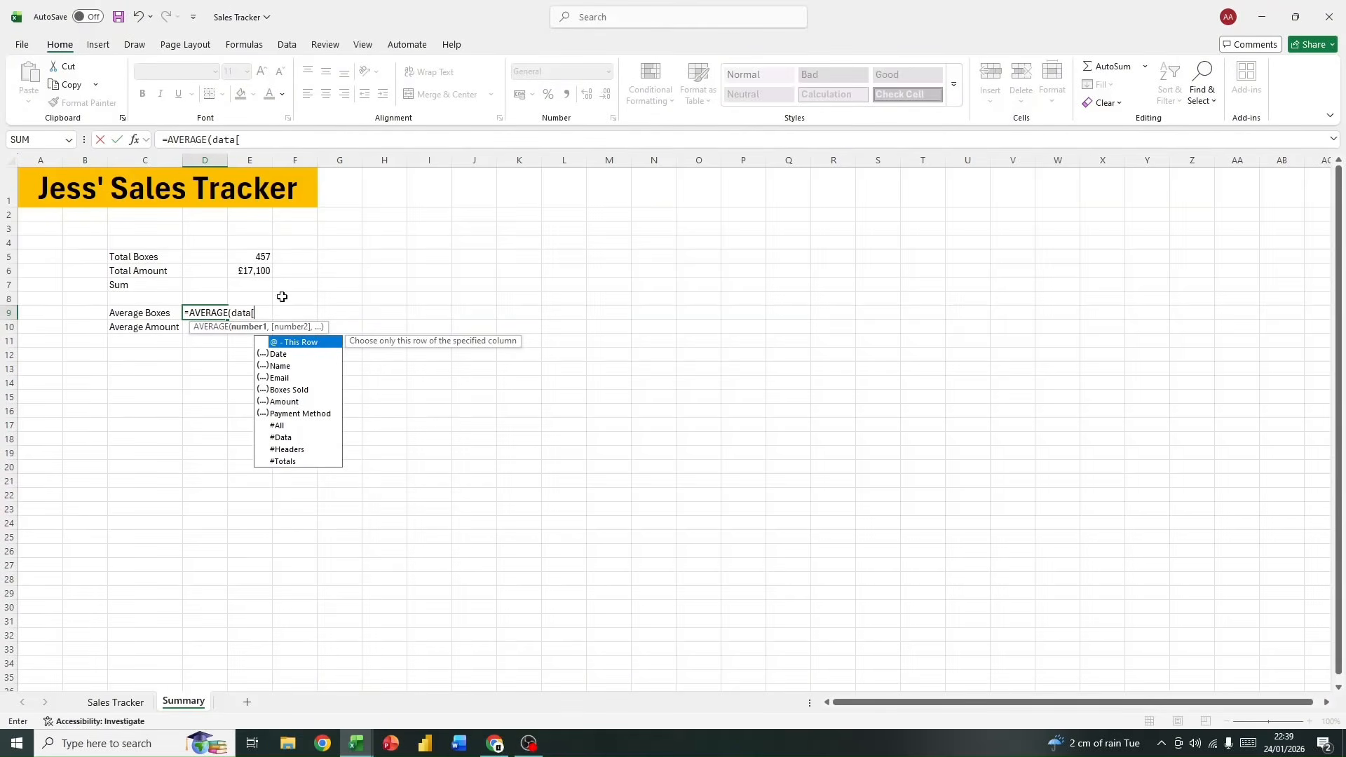
pyautogui.doubleClick(301, 390)
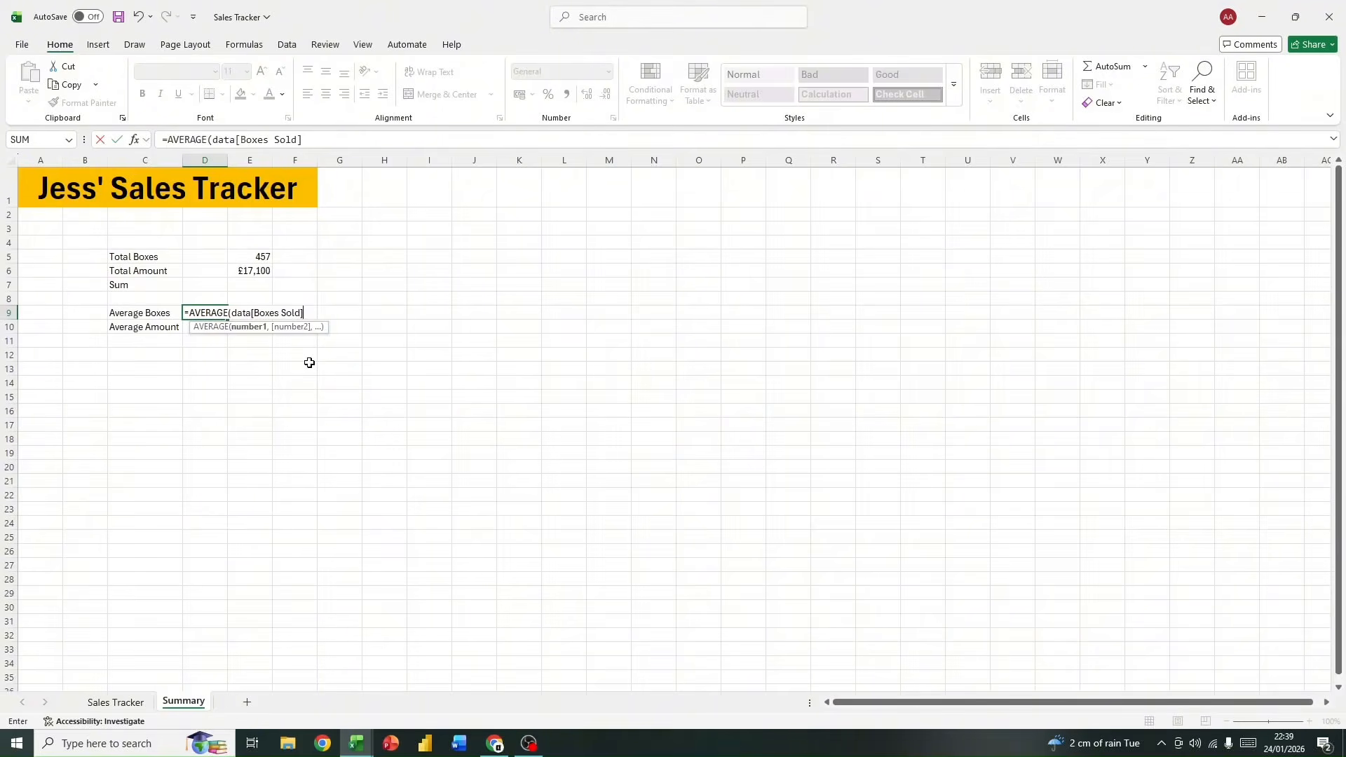
pyautogui.press('Return')
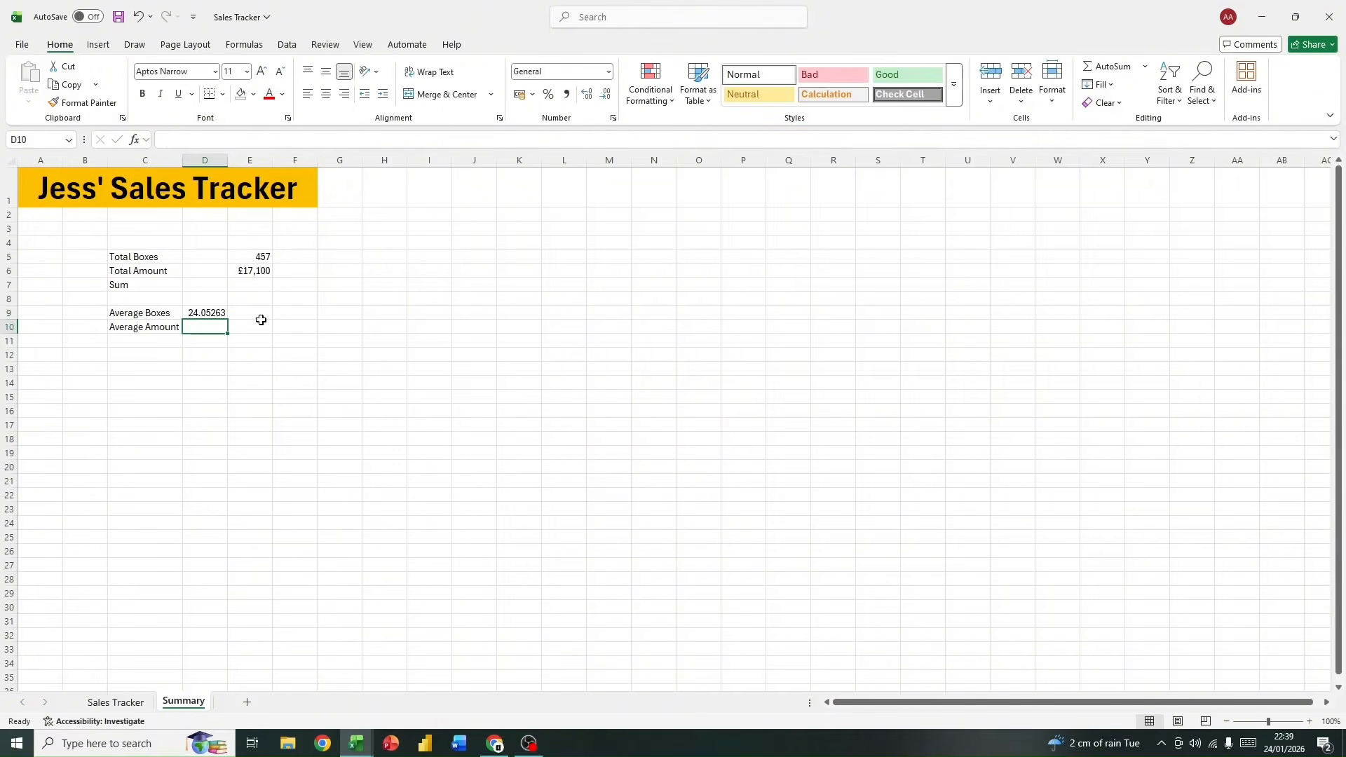
# Step: Reduce the Average Boxes value in D9 to two decimal places
pyautogui.click(217, 312)
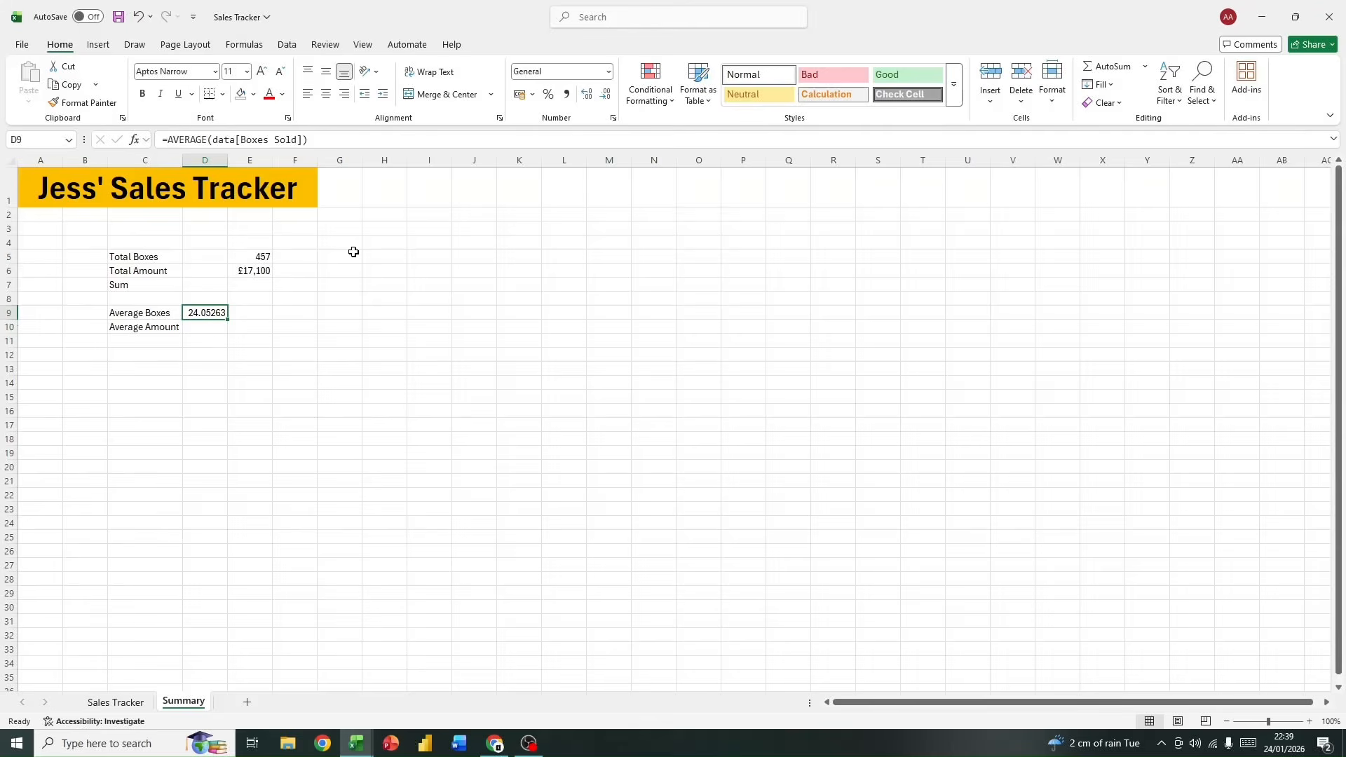
pyautogui.click(262, 336)
pyautogui.click(203, 312)
pyautogui.click(606, 98)
pyautogui.click(606, 98)
pyautogui.click(606, 98)
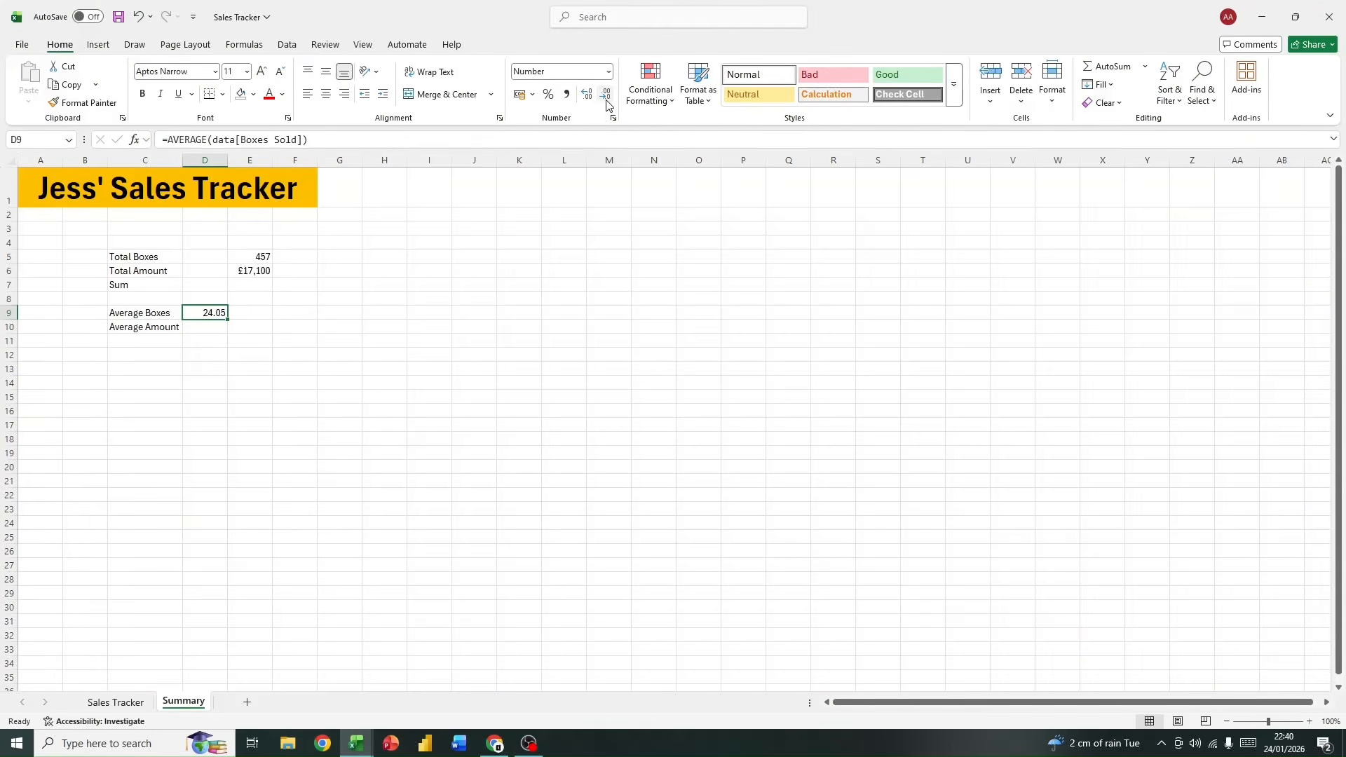
# Step: Calculate the average amount in cell D10 with the AVERAGE function on the Amount column of the data table
pyautogui.click(202, 325)
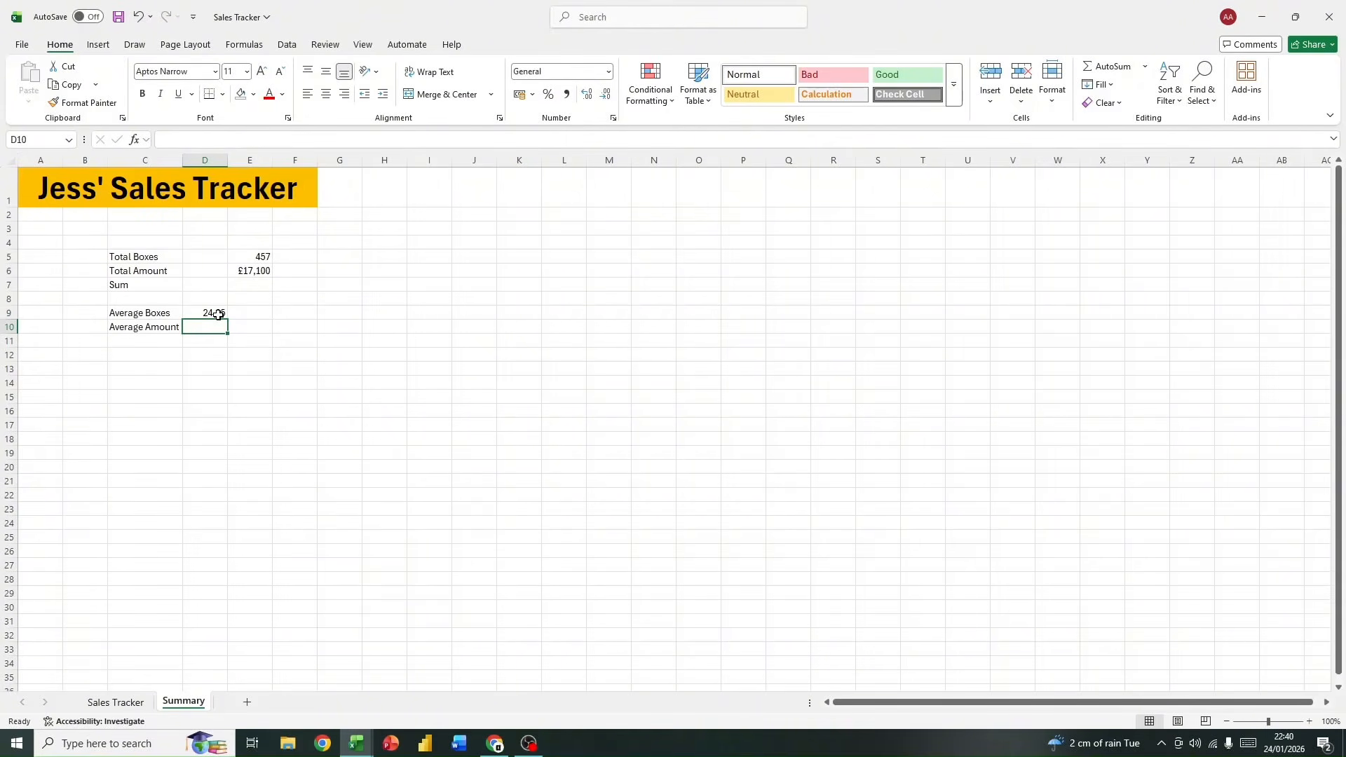
pyautogui.write('=av')
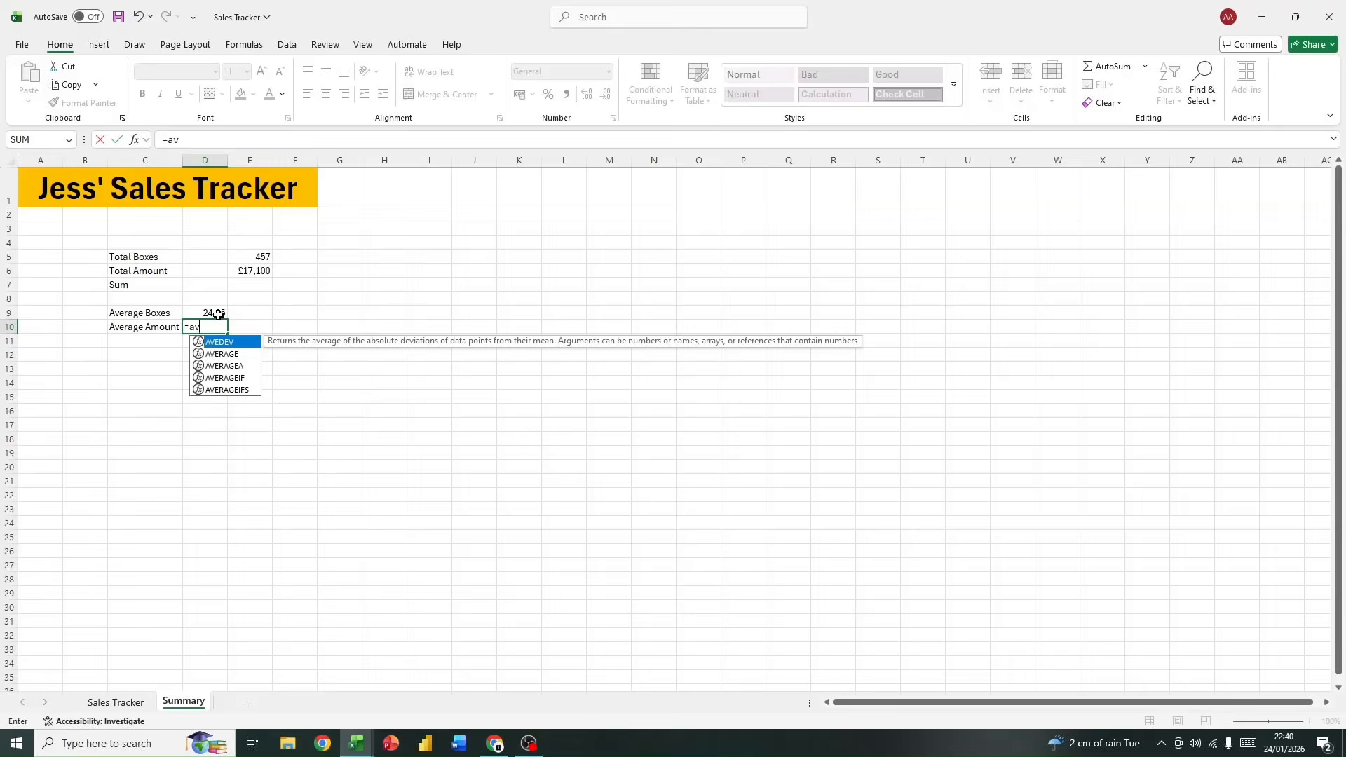
pyautogui.doubleClick(224, 353)
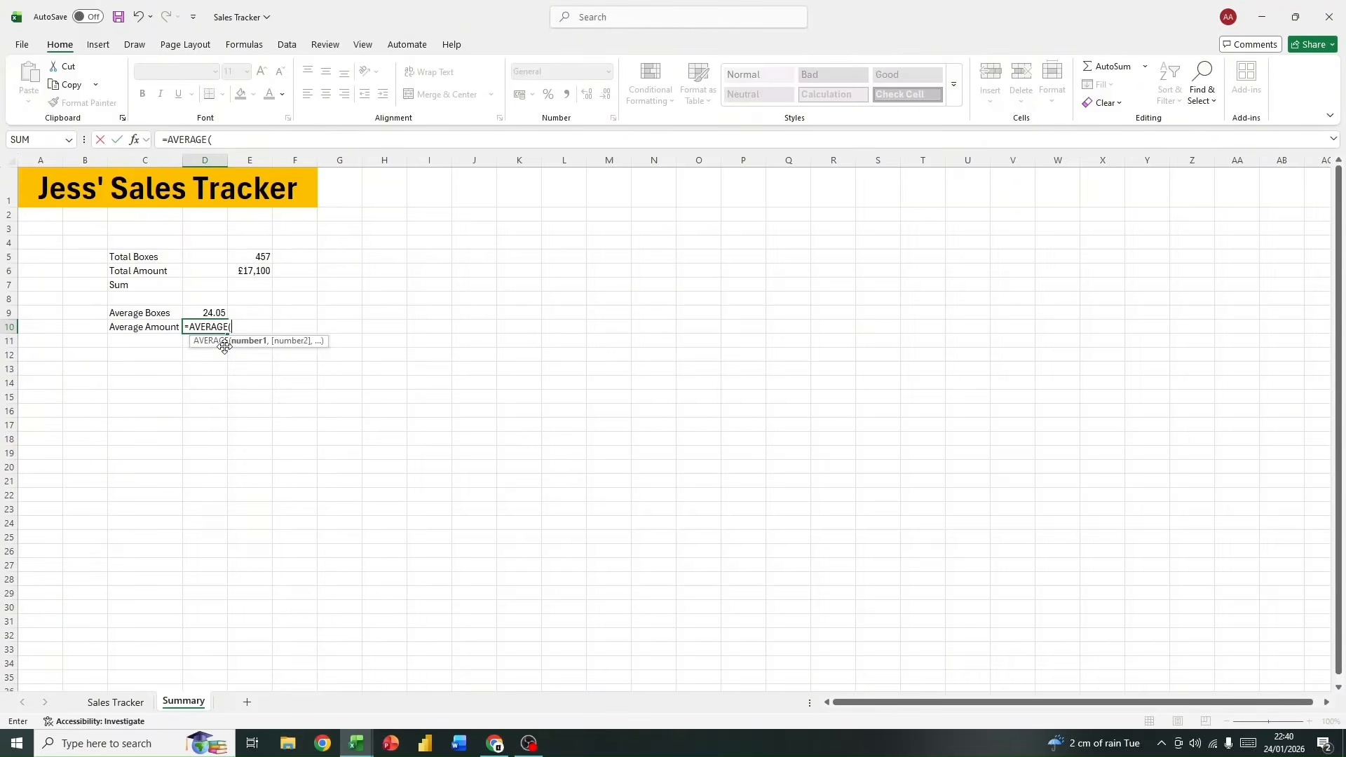
pyautogui.write('data')
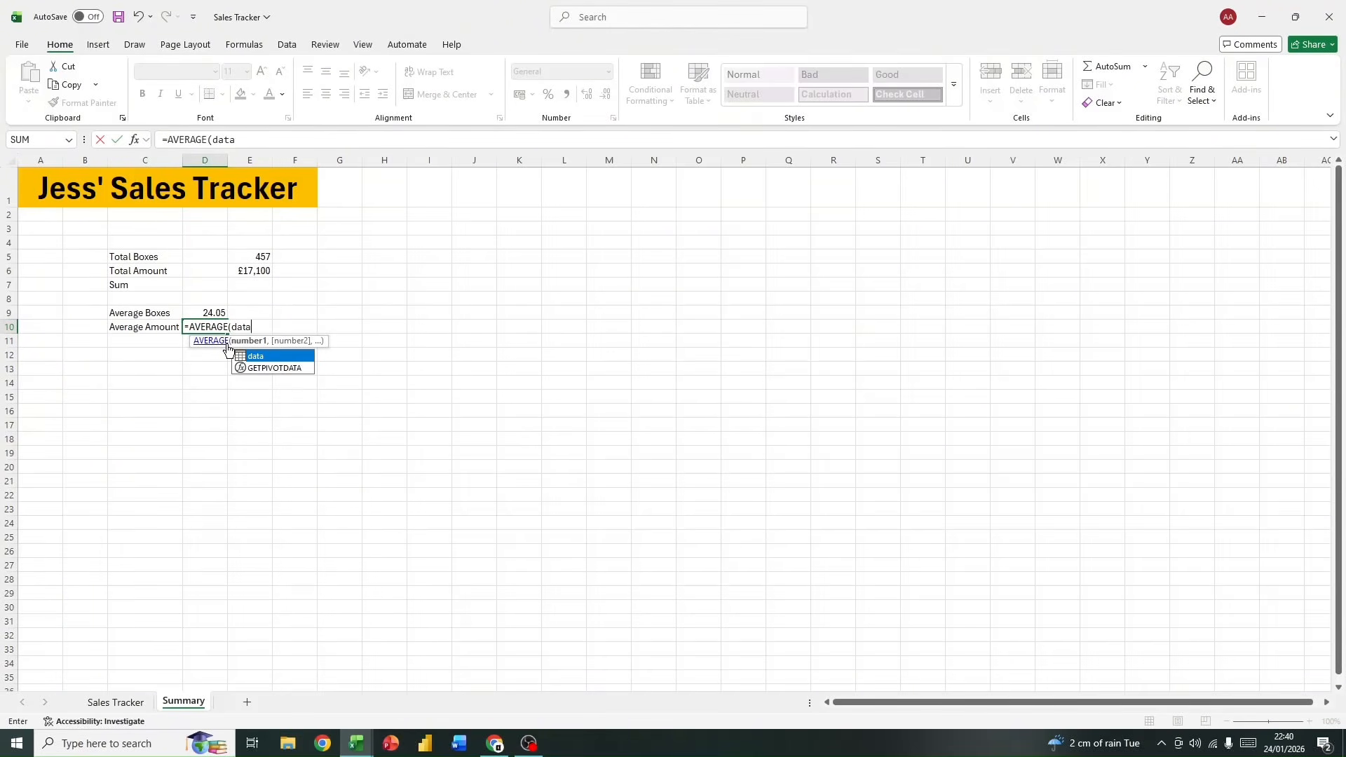
pyautogui.doubleClick(254, 356)
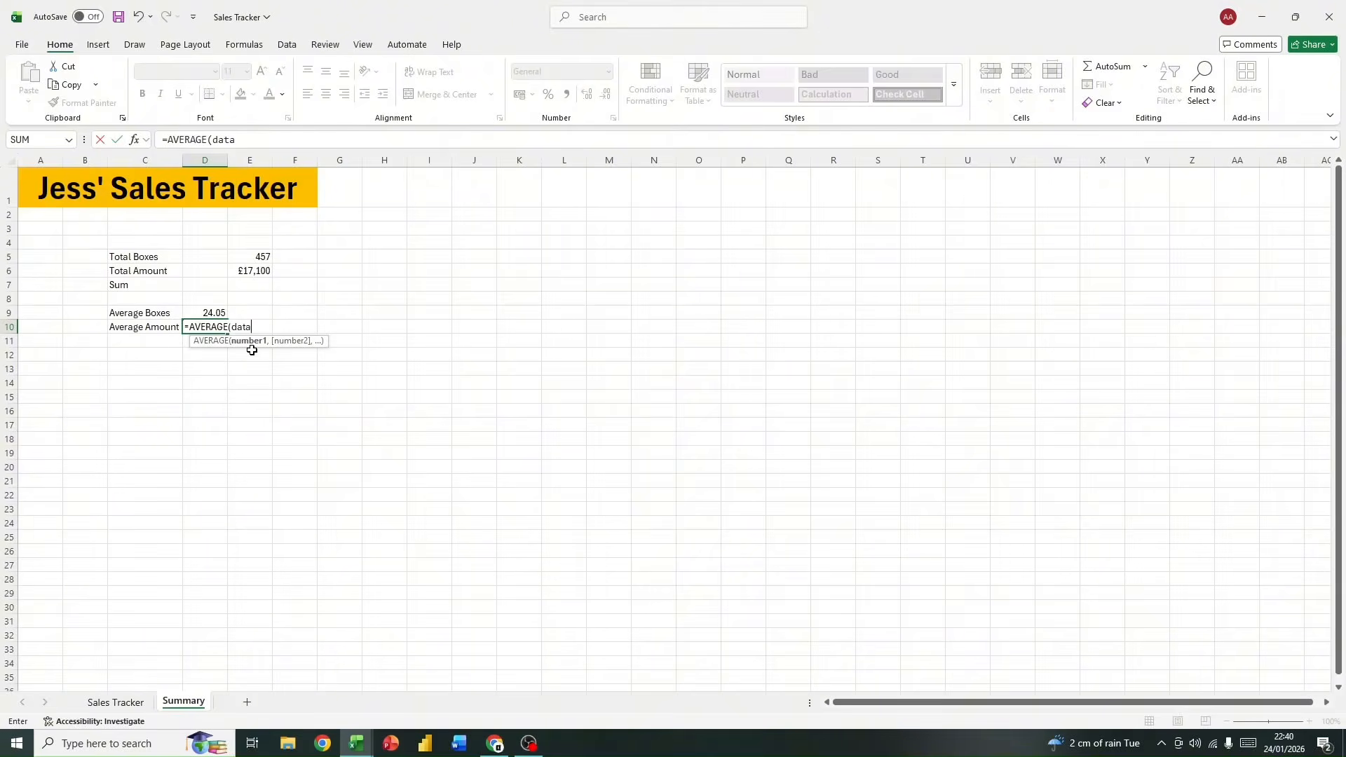
pyautogui.write('[')
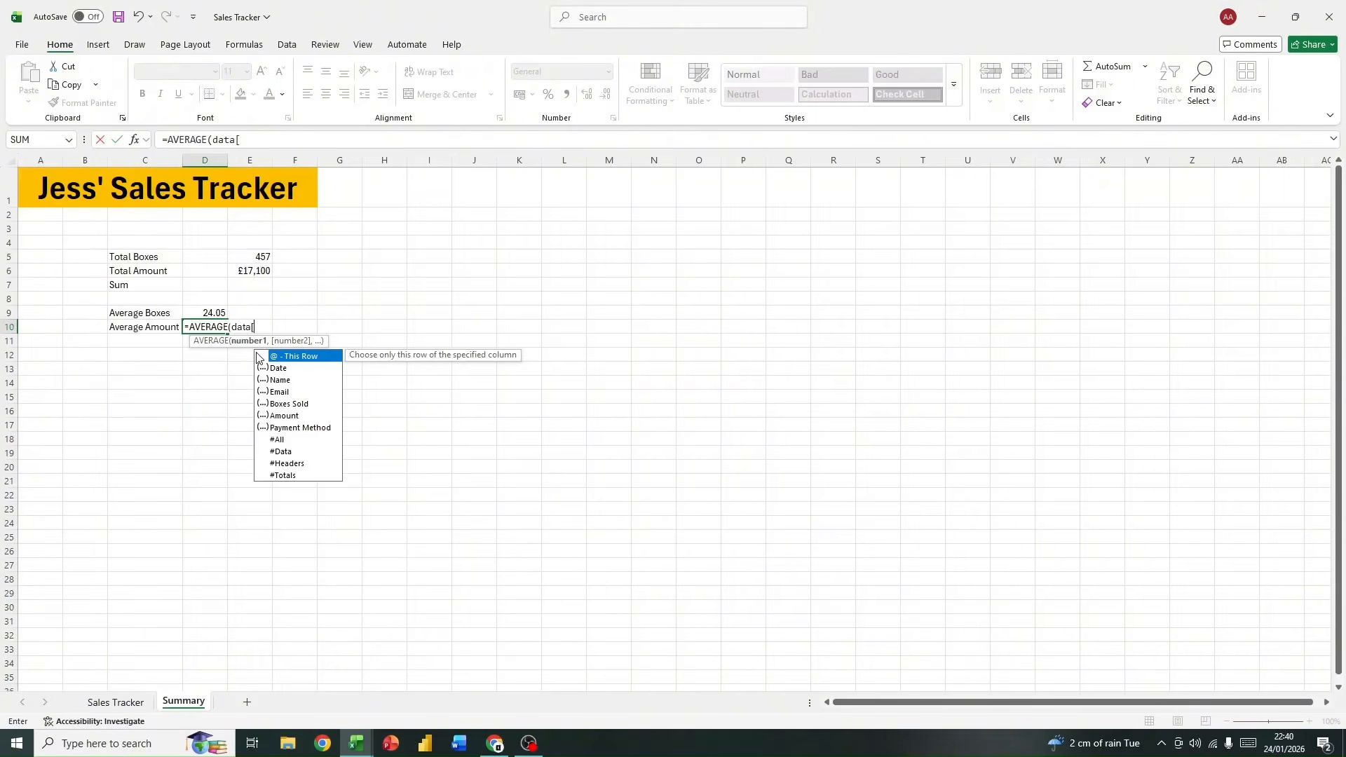
pyautogui.doubleClick(268, 416)
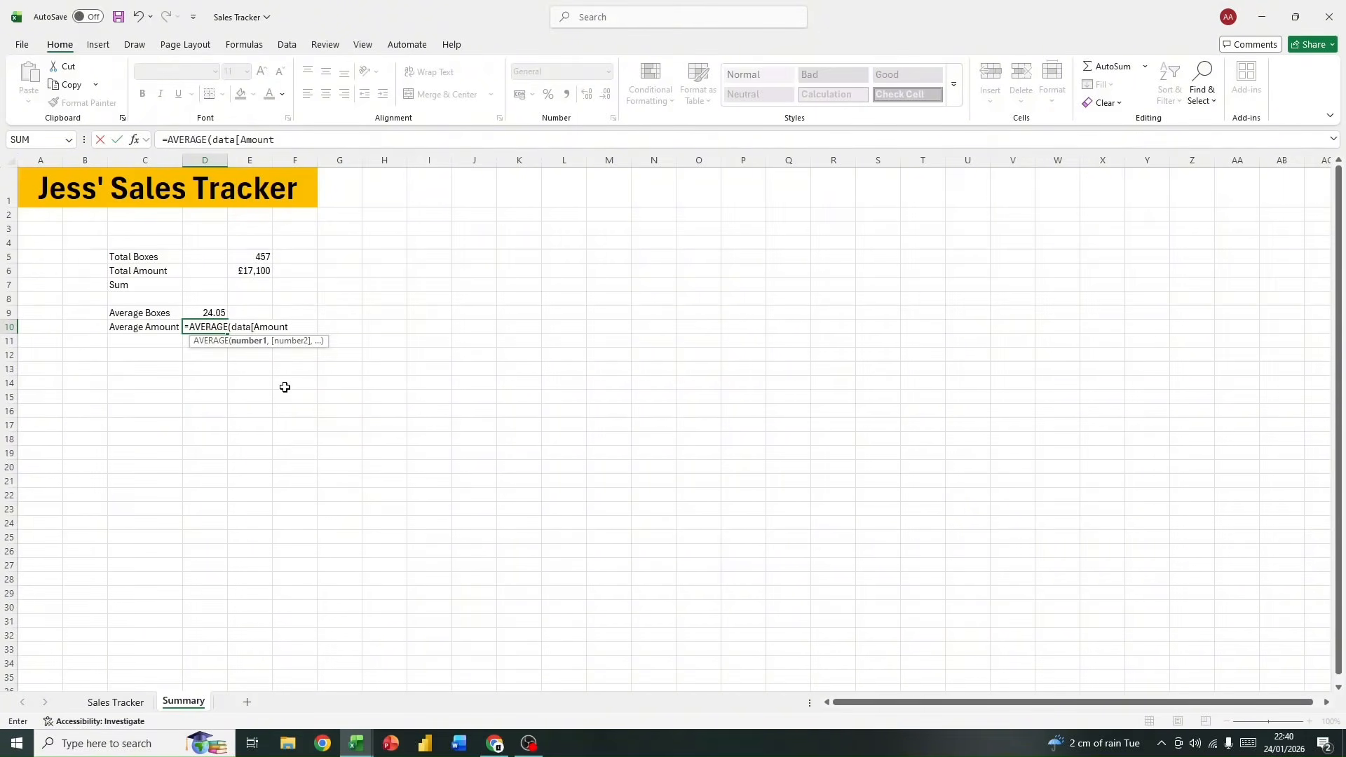
pyautogui.press('Return')
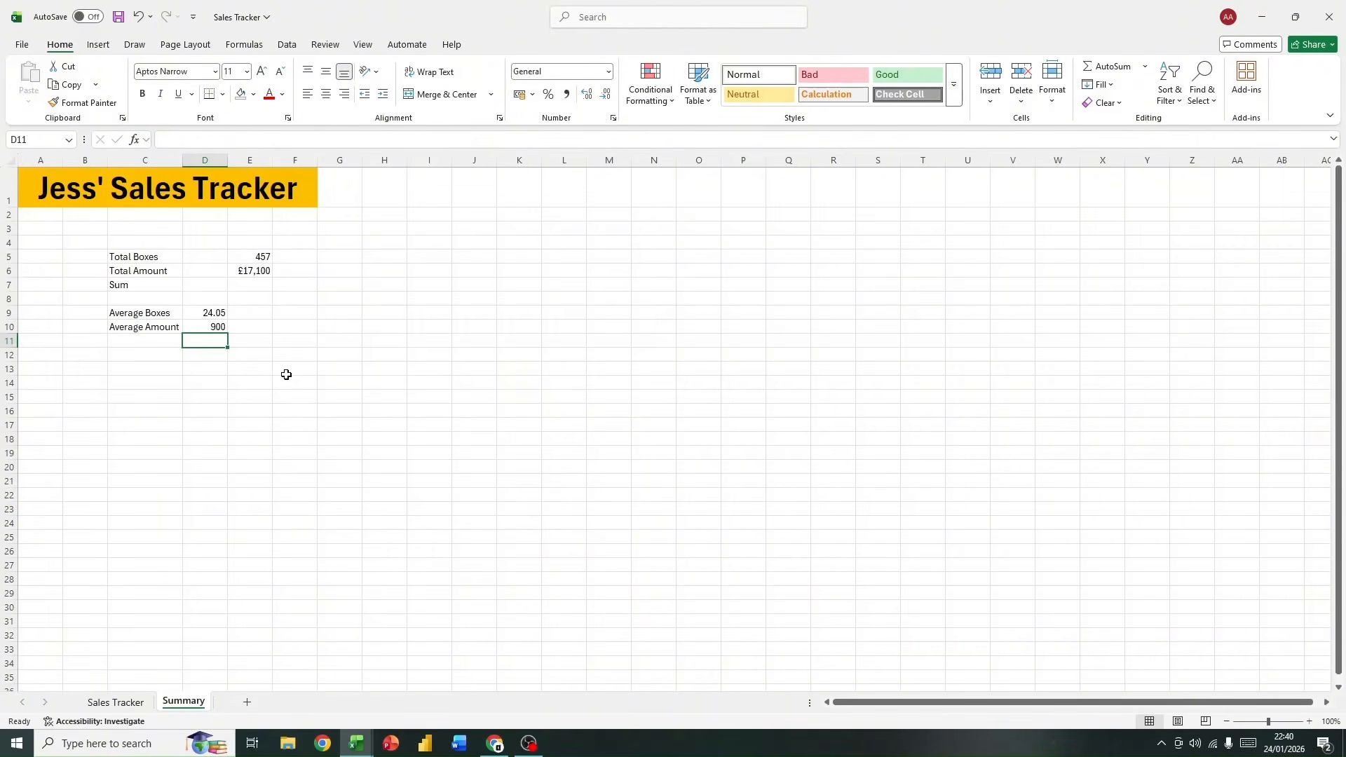
# Step: Select the Amount column of the Sales Tracker sheet's table including its header, cells I6:I25
pyautogui.click(385, 409)
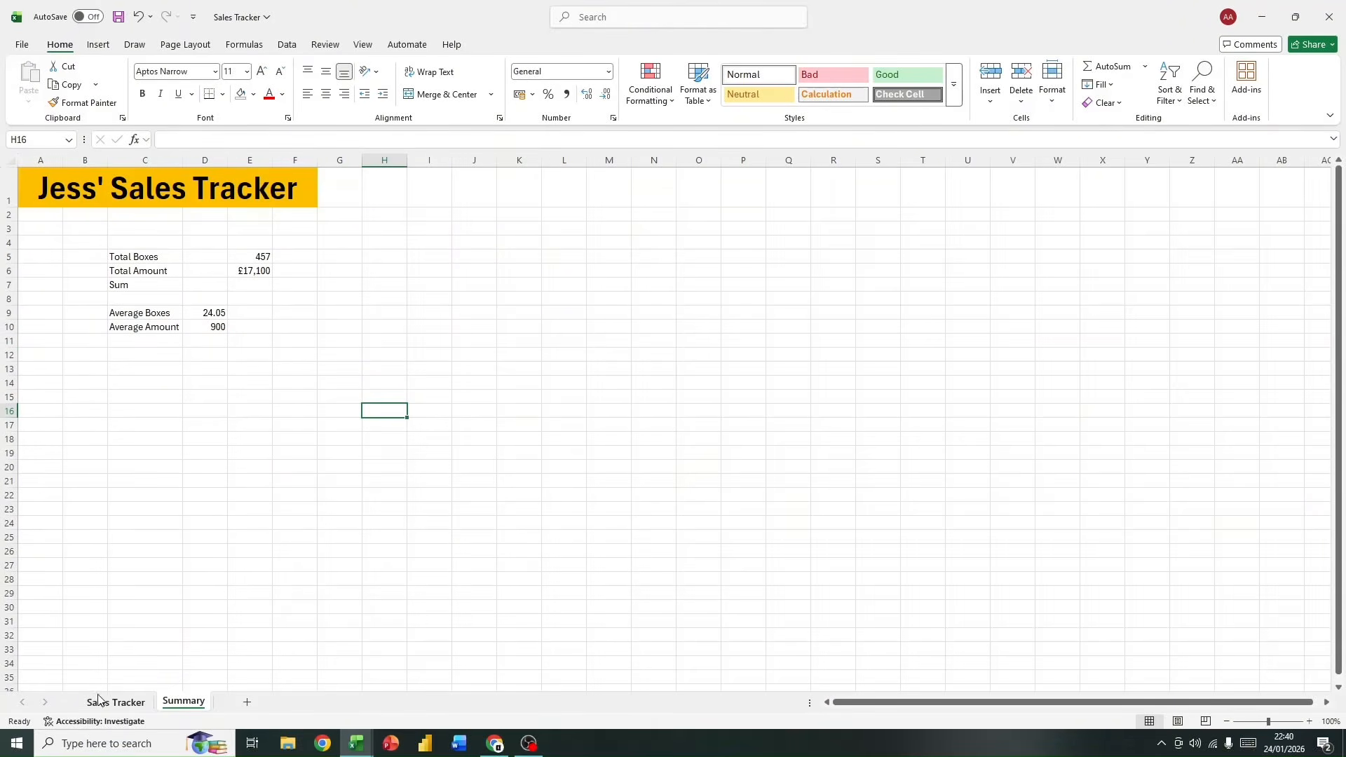
pyautogui.click(121, 702)
pyautogui.click(581, 632)
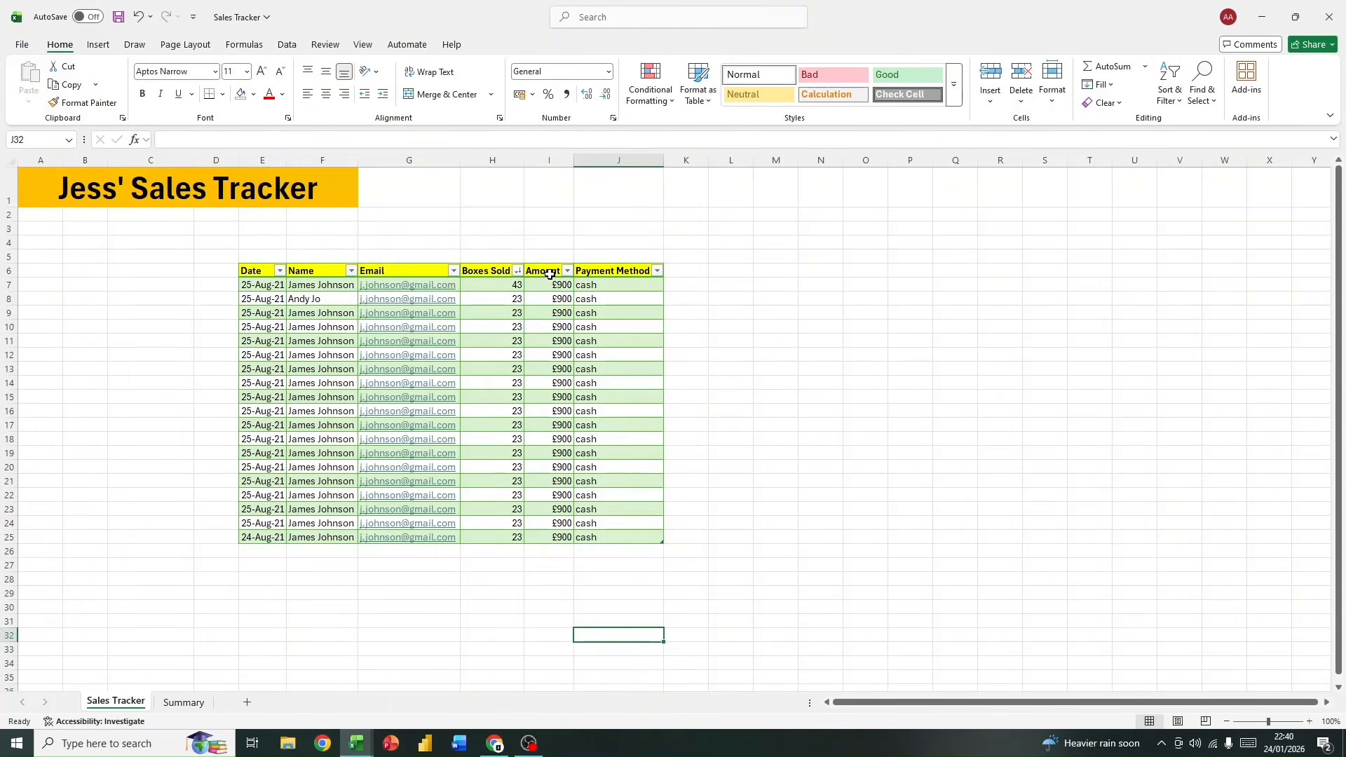
pyautogui.moveTo(549, 269); pyautogui.dragTo(550, 523)
pyautogui.moveTo(180, 265); pyautogui.dragTo(790, 564)
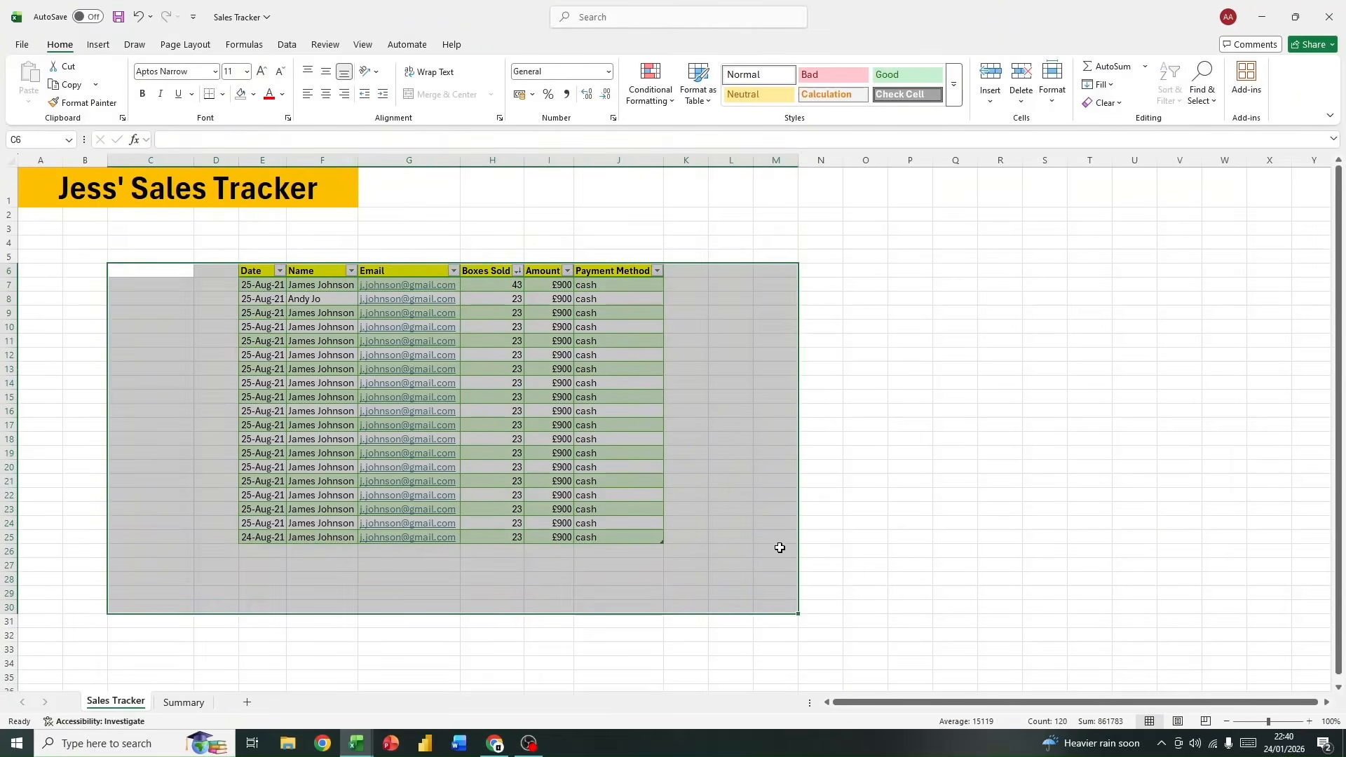
pyautogui.click(778, 546)
pyautogui.moveTo(541, 272); pyautogui.dragTo(541, 537)
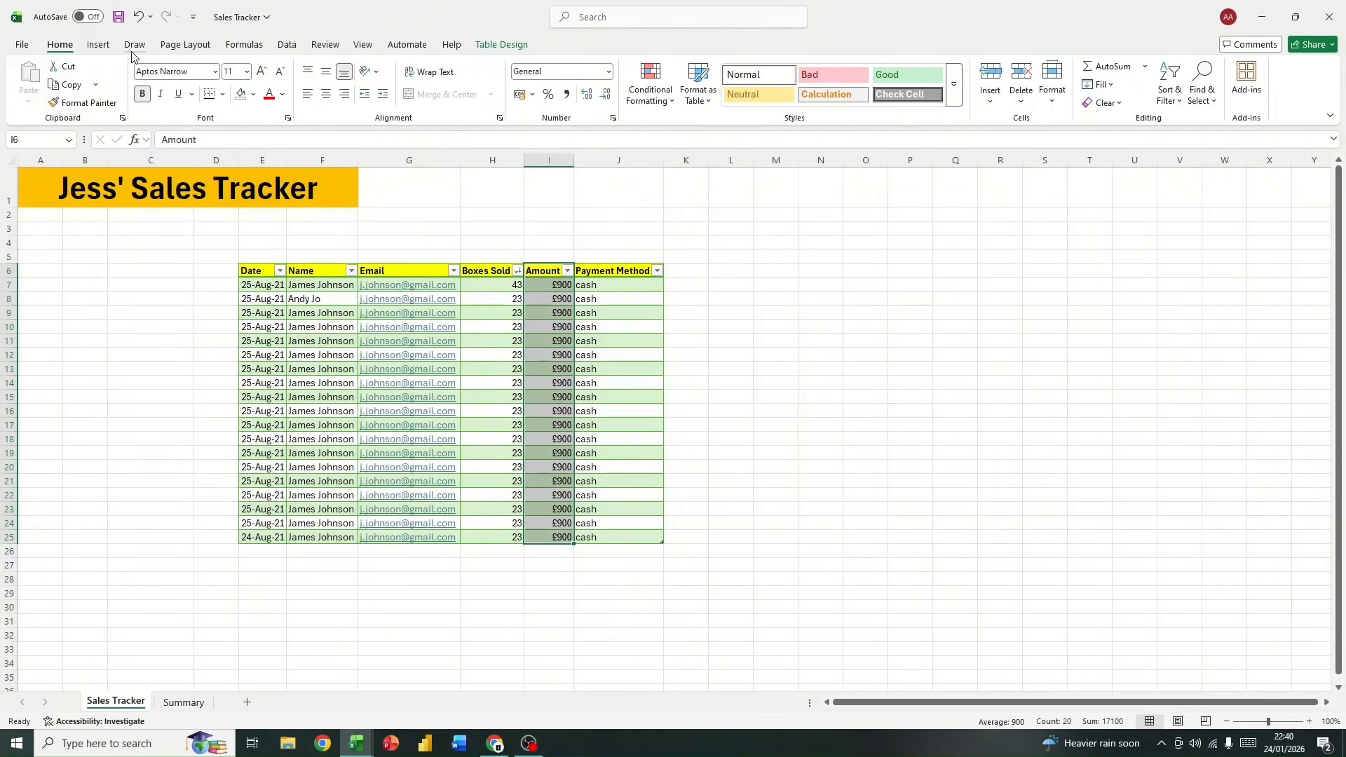
# Step: Examine the available chart types for the Amount data, including the column, bar, line, pie and scatter options
pyautogui.click(100, 47)
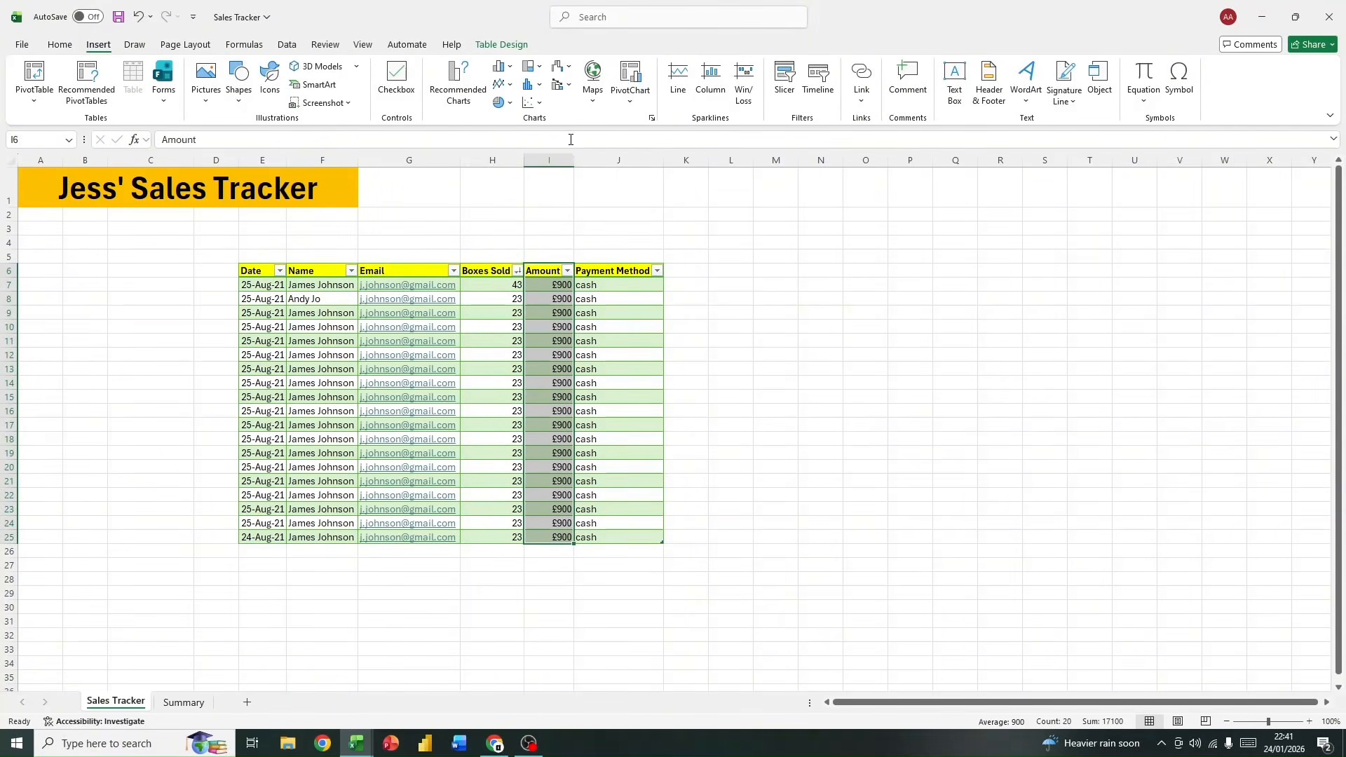
pyautogui.click(510, 69)
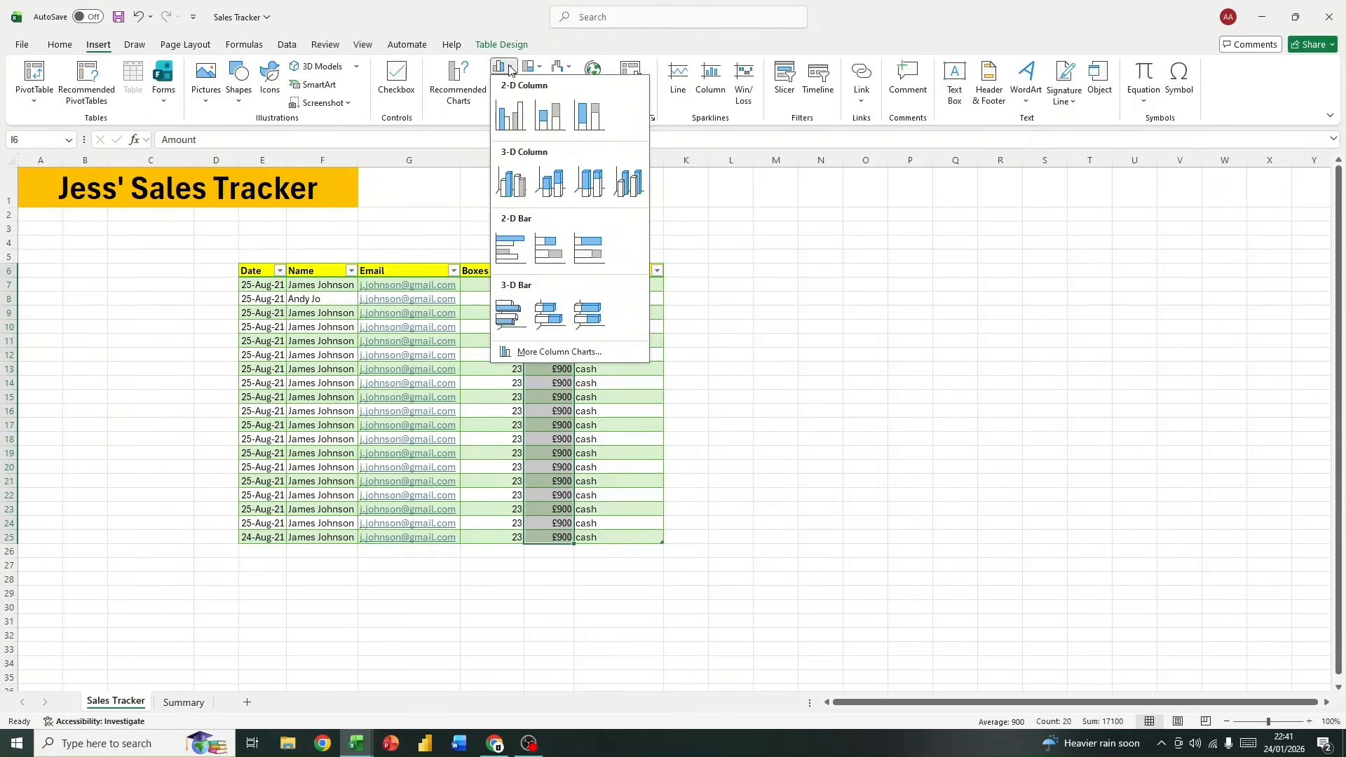
pyautogui.click(510, 69)
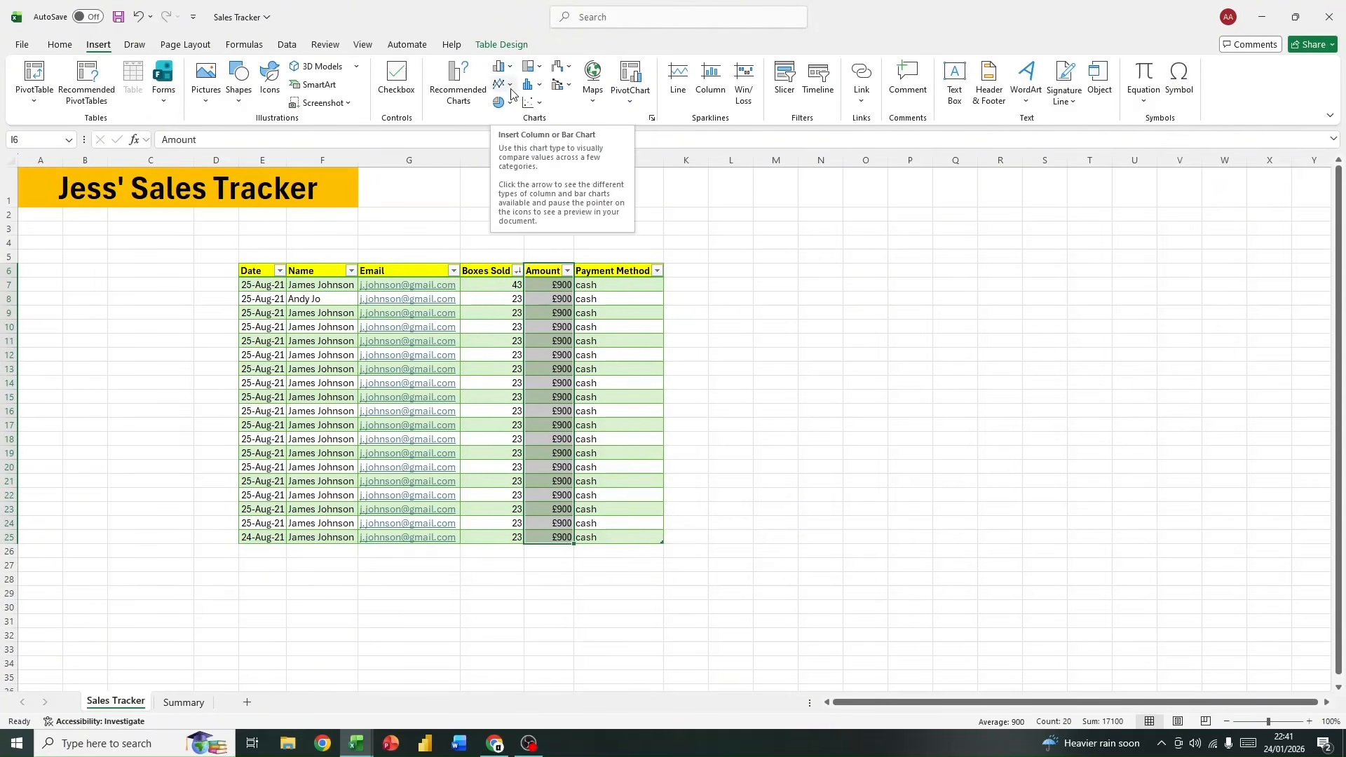
pyautogui.click(510, 84)
pyautogui.click(510, 84)
pyautogui.click(509, 102)
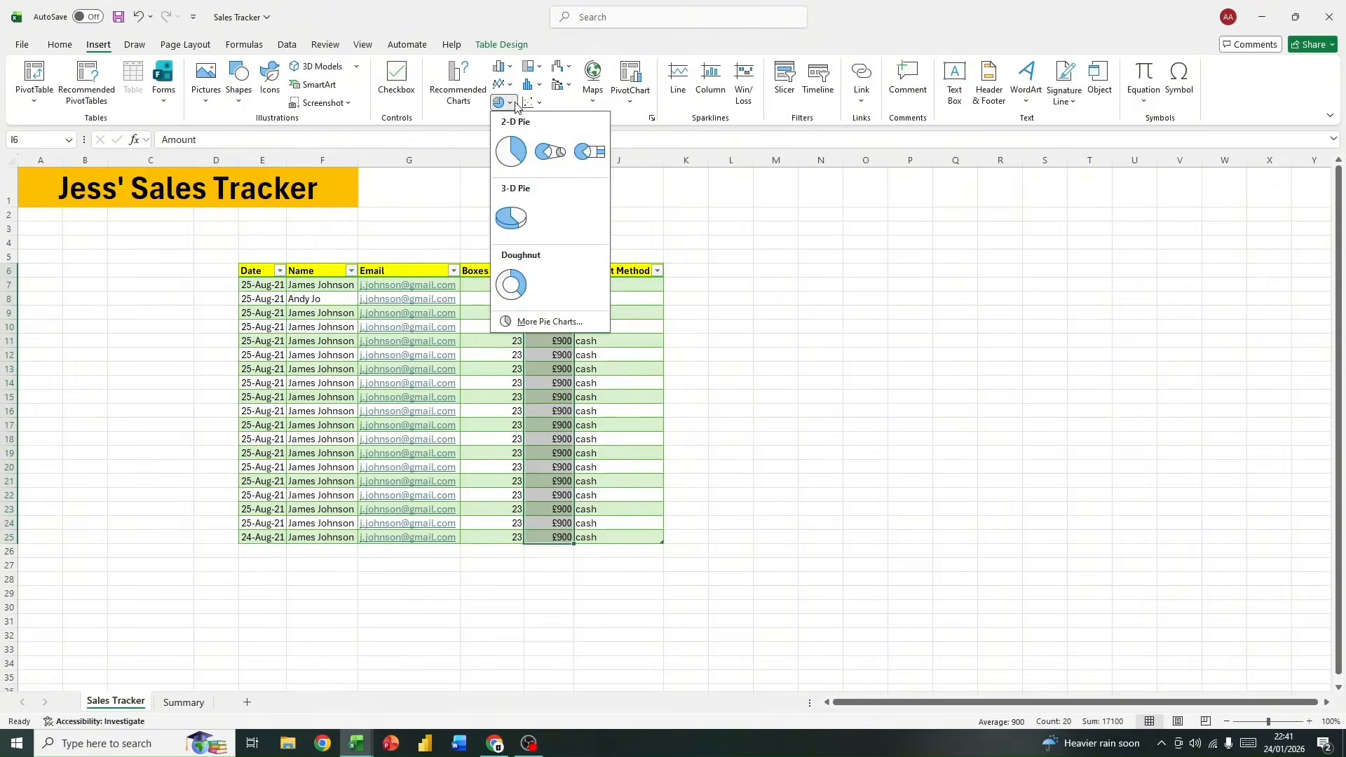
pyautogui.click(510, 102)
pyautogui.click(540, 104)
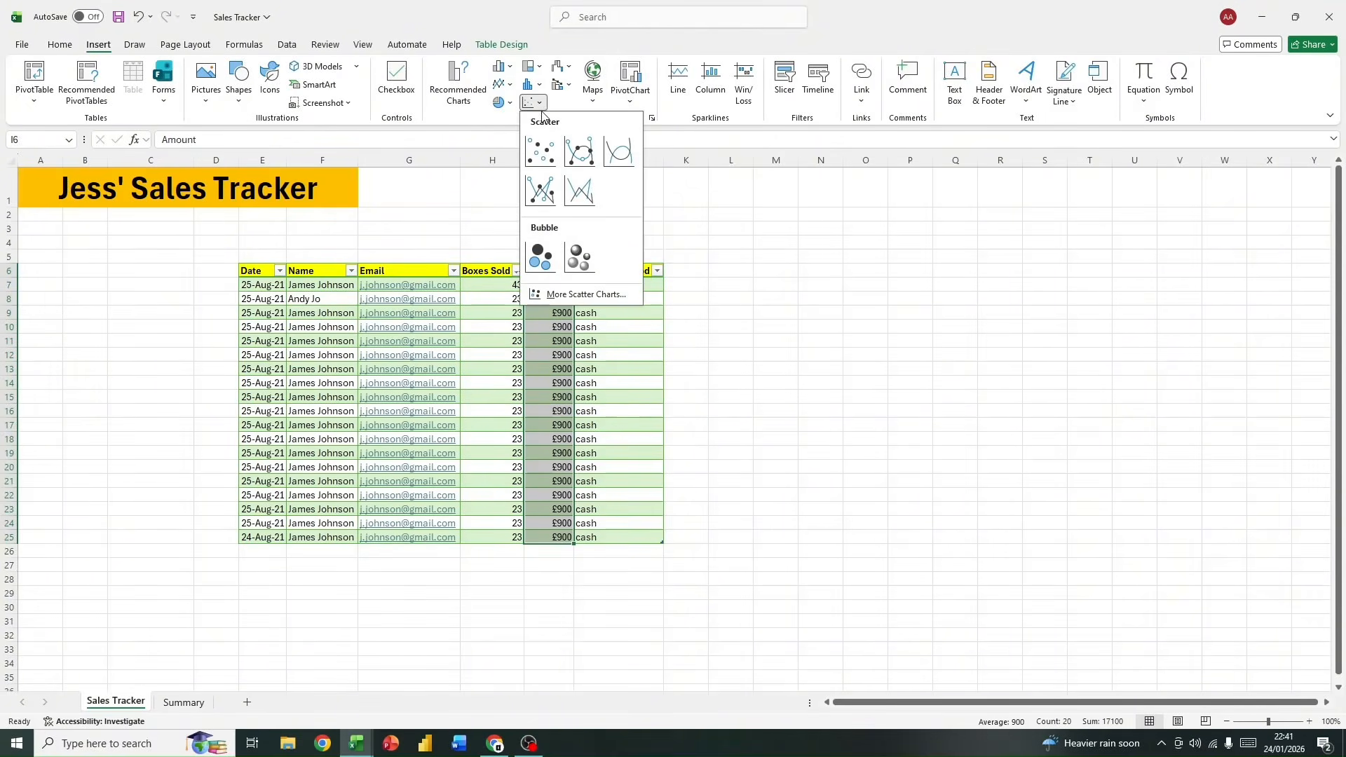
pyautogui.click(539, 104)
pyautogui.click(538, 84)
pyautogui.click(538, 84)
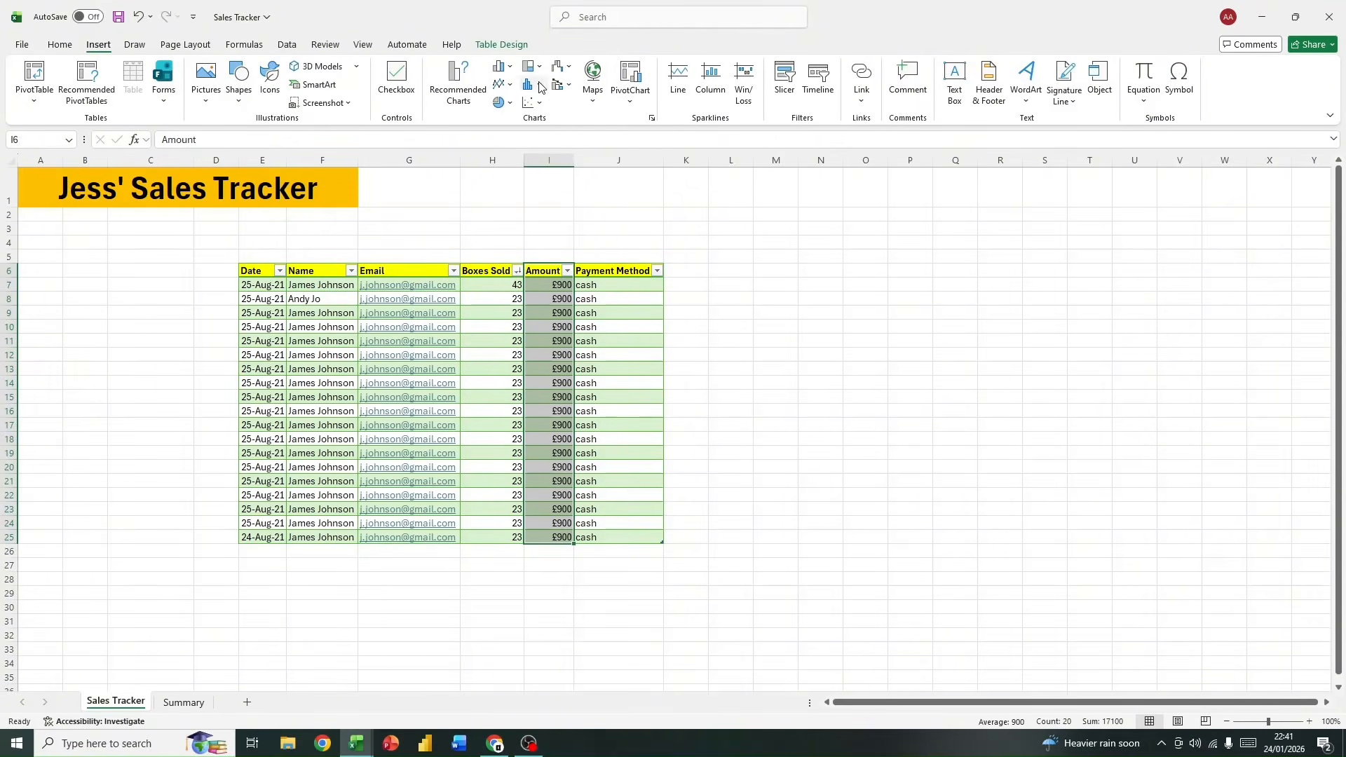
pyautogui.click(542, 68)
pyautogui.click(541, 68)
pyautogui.click(573, 74)
pyautogui.click(572, 73)
# Step: Insert a 2-D Clustered Bar chart of the Amount column, place it beside the sales table and enlarge it
pyautogui.click(500, 67)
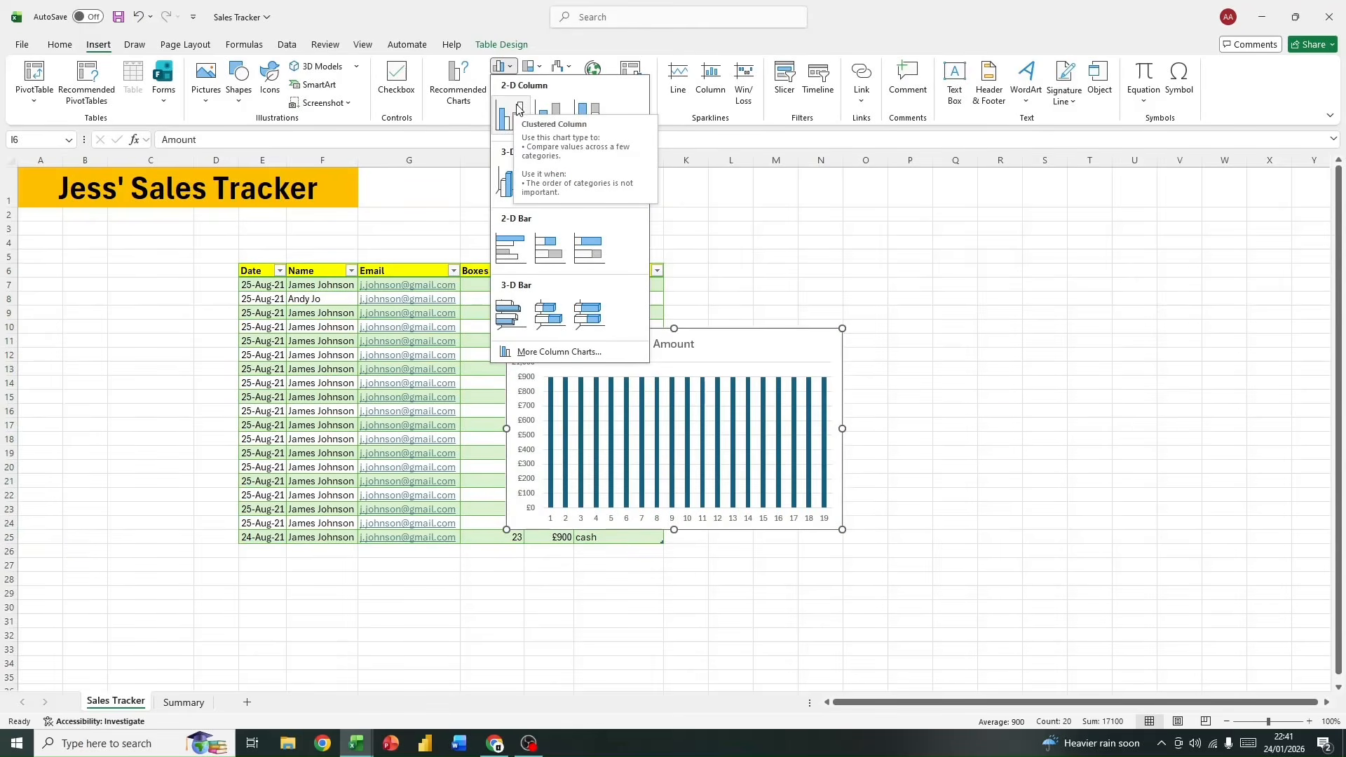
pyautogui.click(511, 252)
pyautogui.press('Escape')
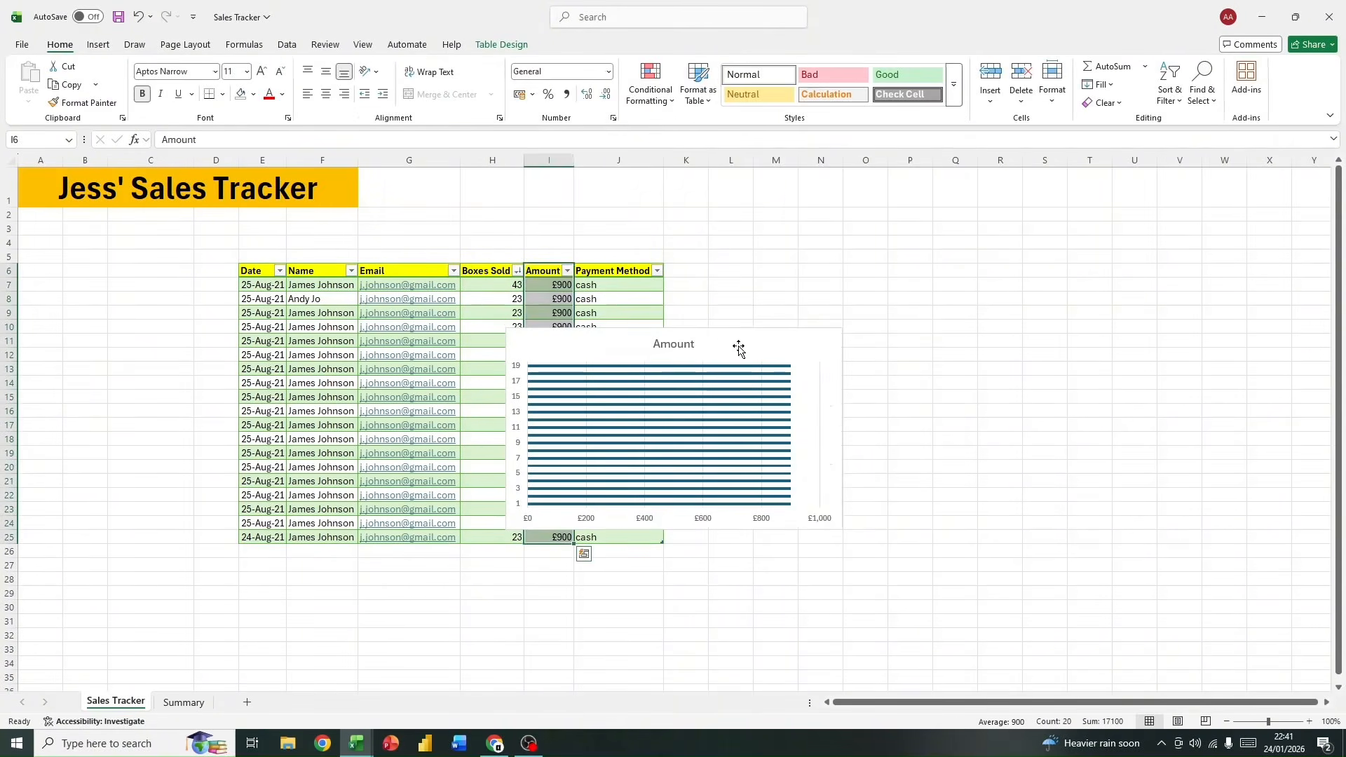
pyautogui.moveTo(737, 344); pyautogui.dragTo(940, 286)
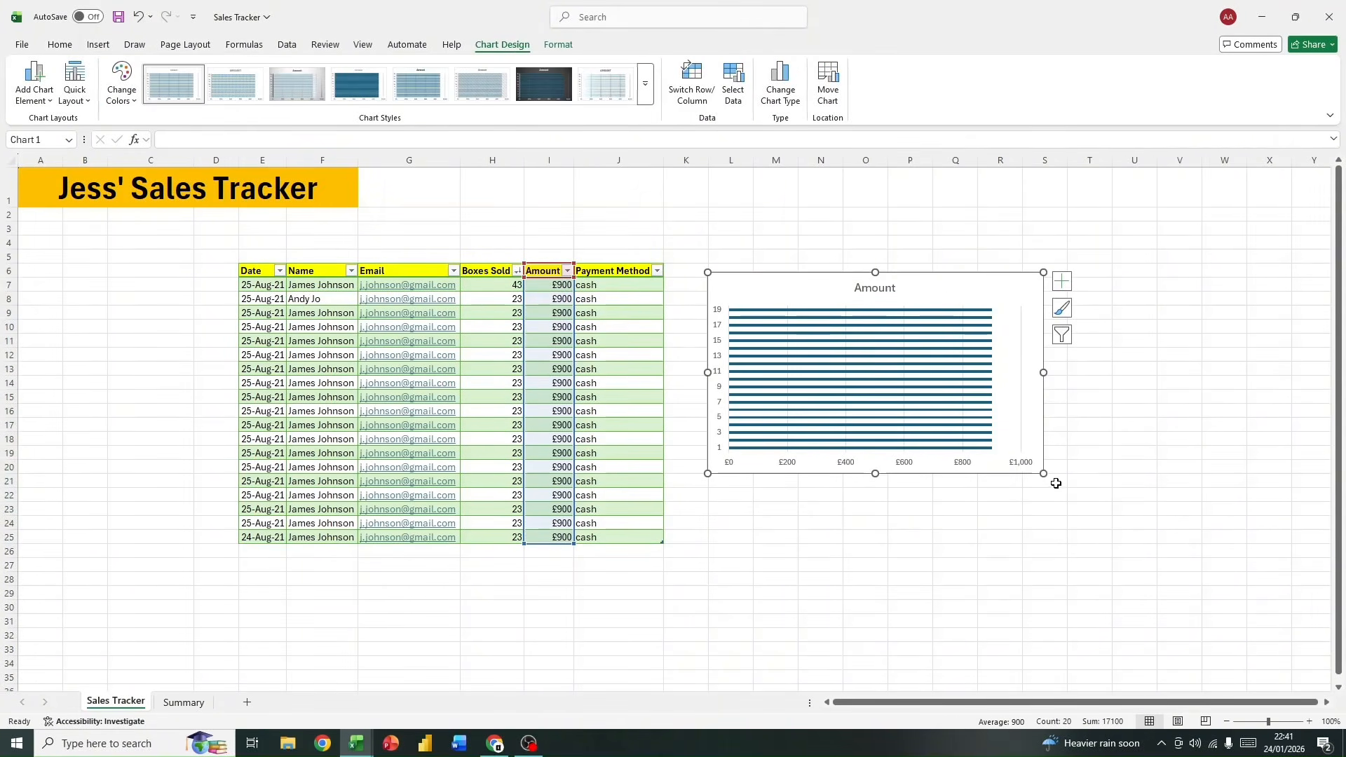
pyautogui.moveTo(1044, 473); pyautogui.dragTo(1072, 550)
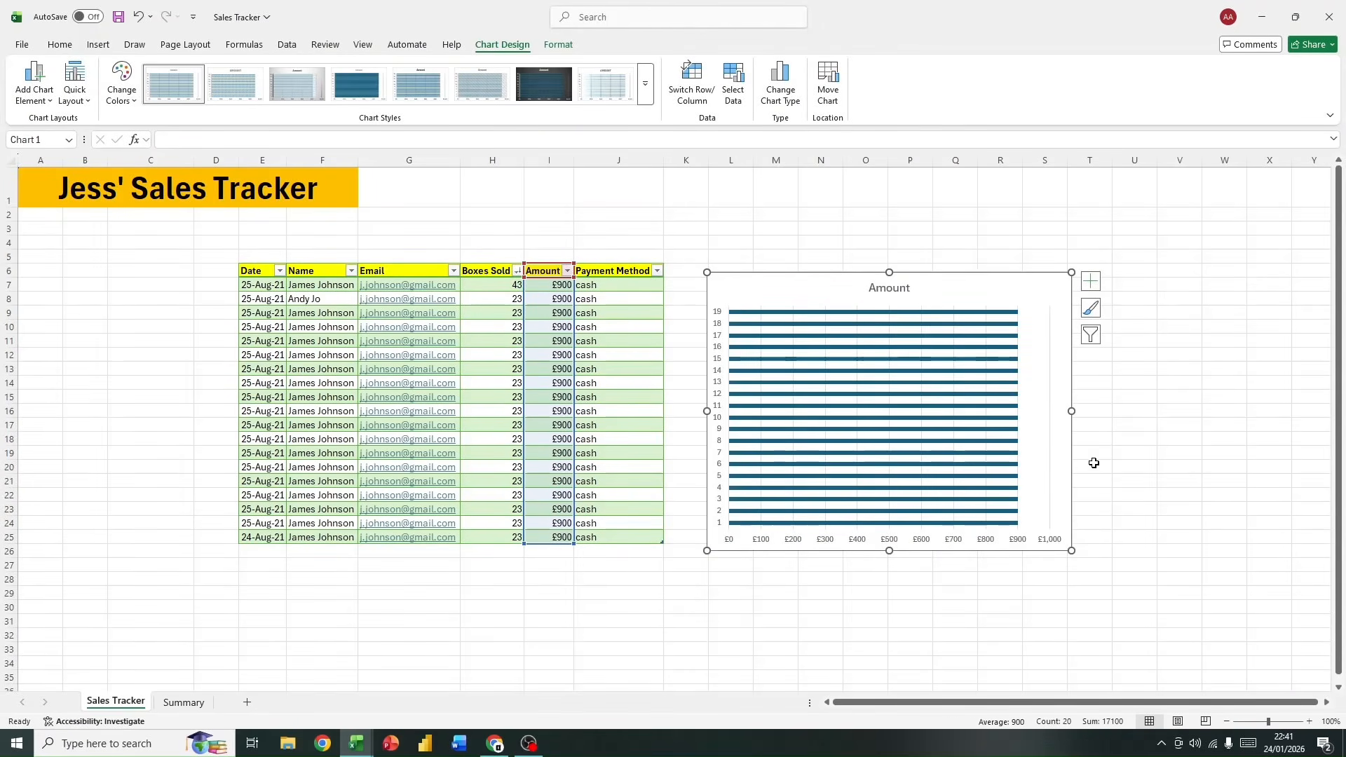
# Step: Change the sales amounts in the table to 300 in cell I12 and 495 in cell I15
pyautogui.click(559, 398)
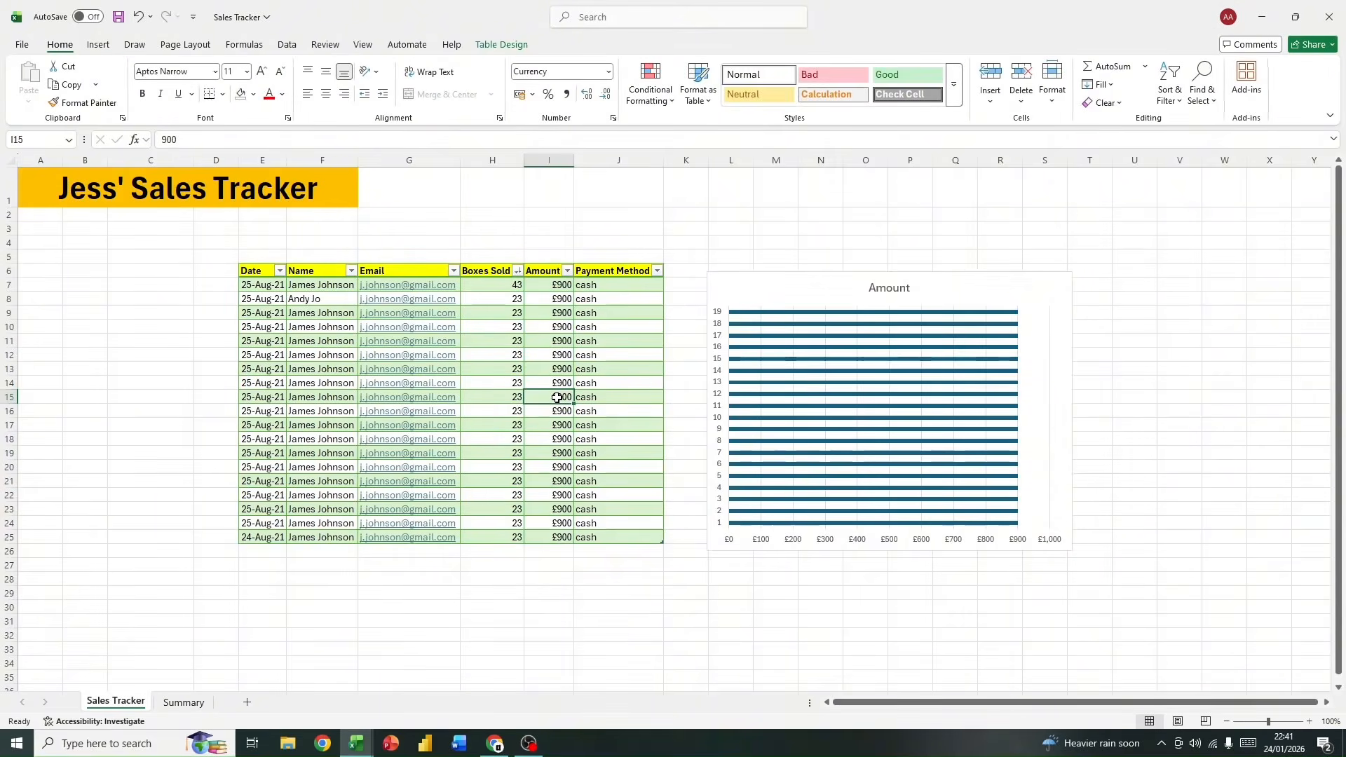
pyautogui.moveTo(565, 356); pyautogui.dragTo(529, 412)
pyautogui.write('30')
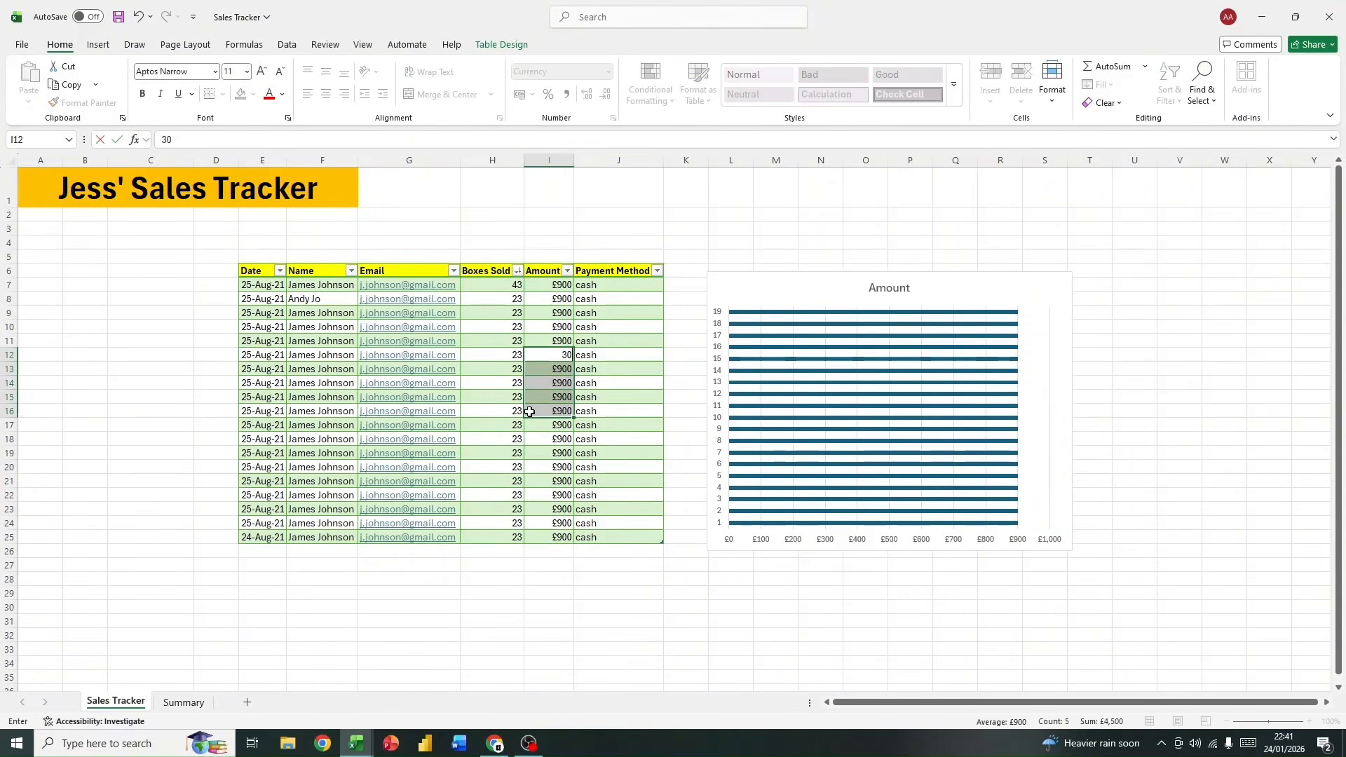
pyautogui.press('Return')
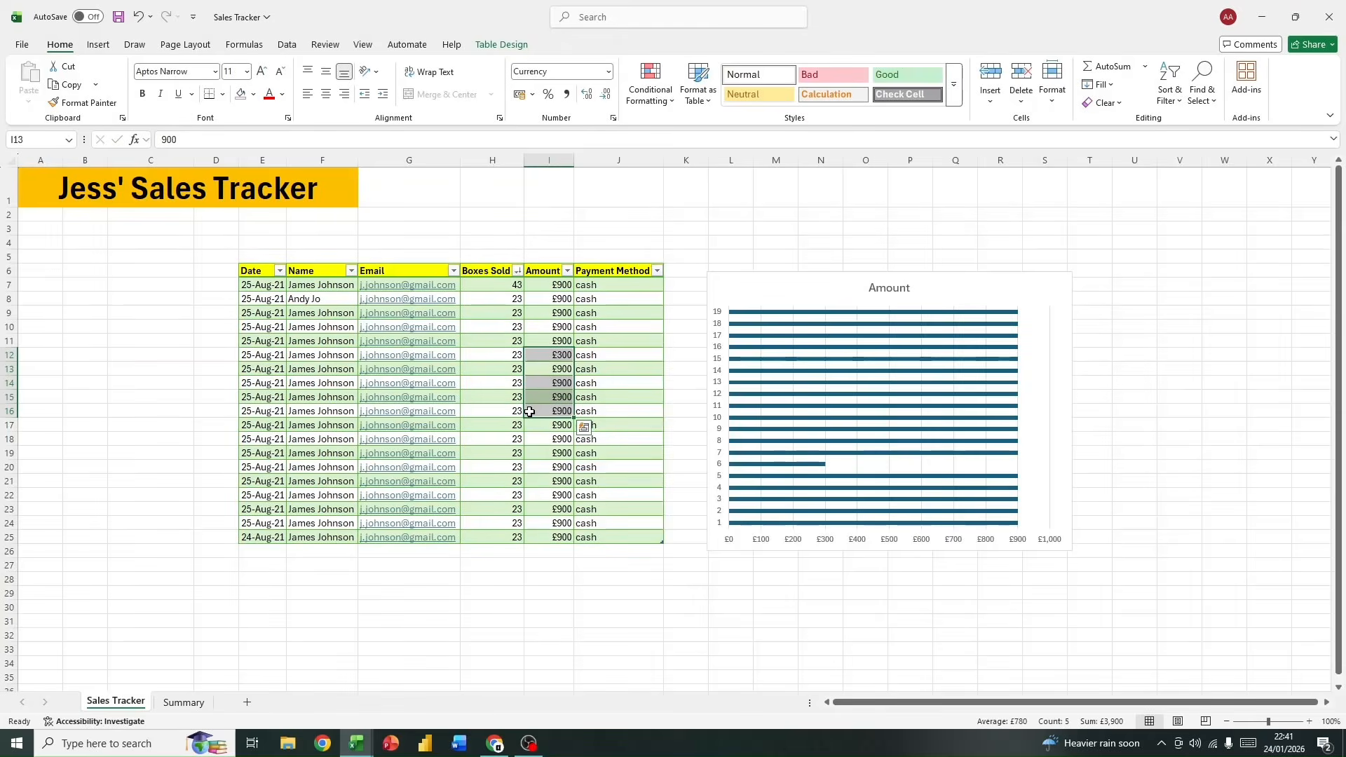
pyautogui.click(566, 400)
pyautogui.write('495')
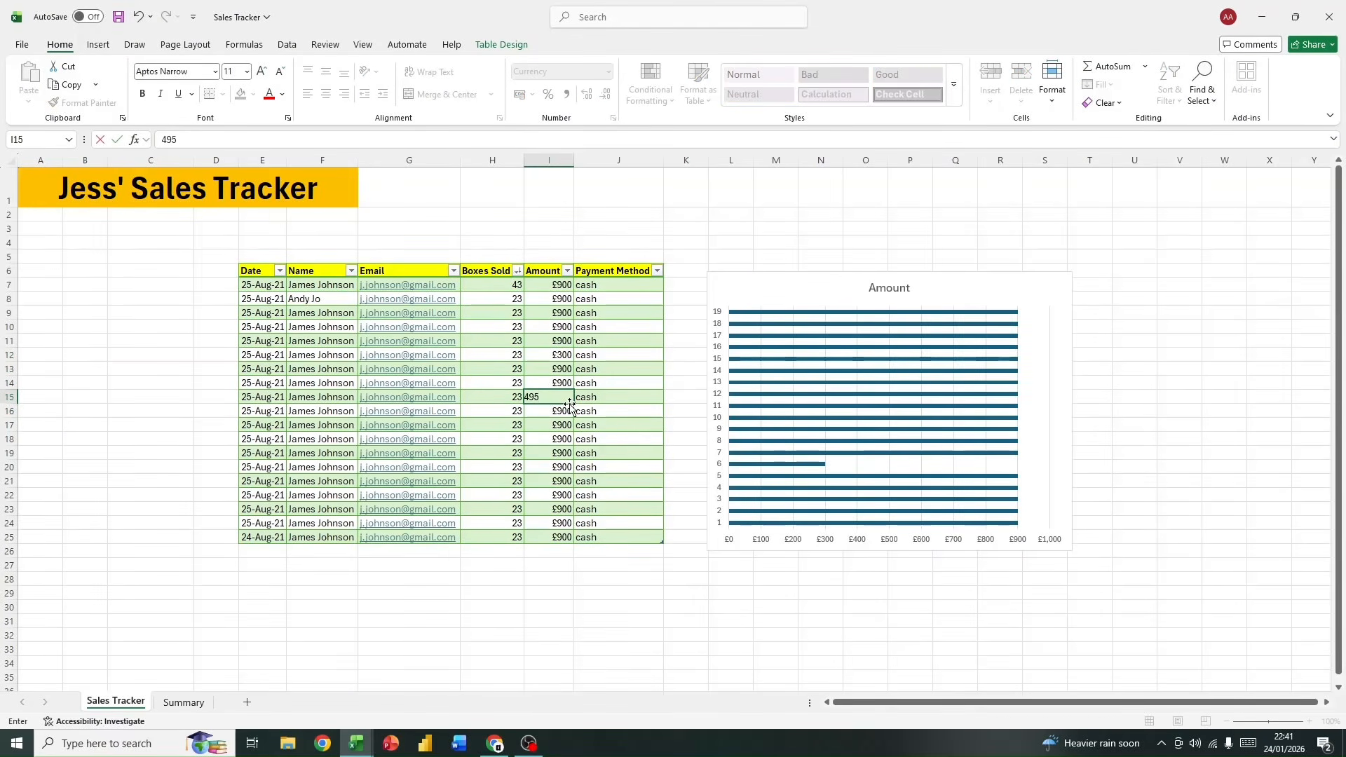
pyautogui.press('Return')
# Step: Enter 39385 as the amount in cell I16
pyautogui.write('jr')
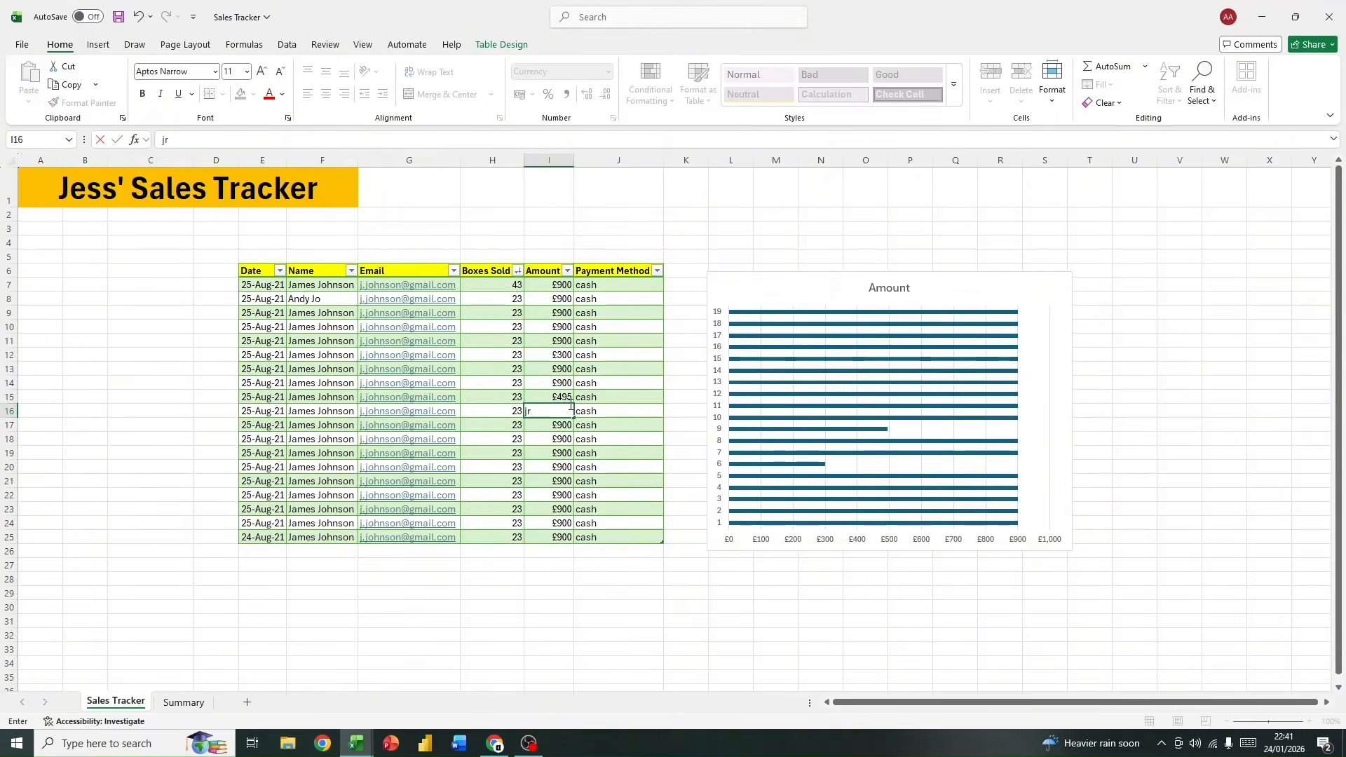
pyautogui.write('385')
pyautogui.press('Return')
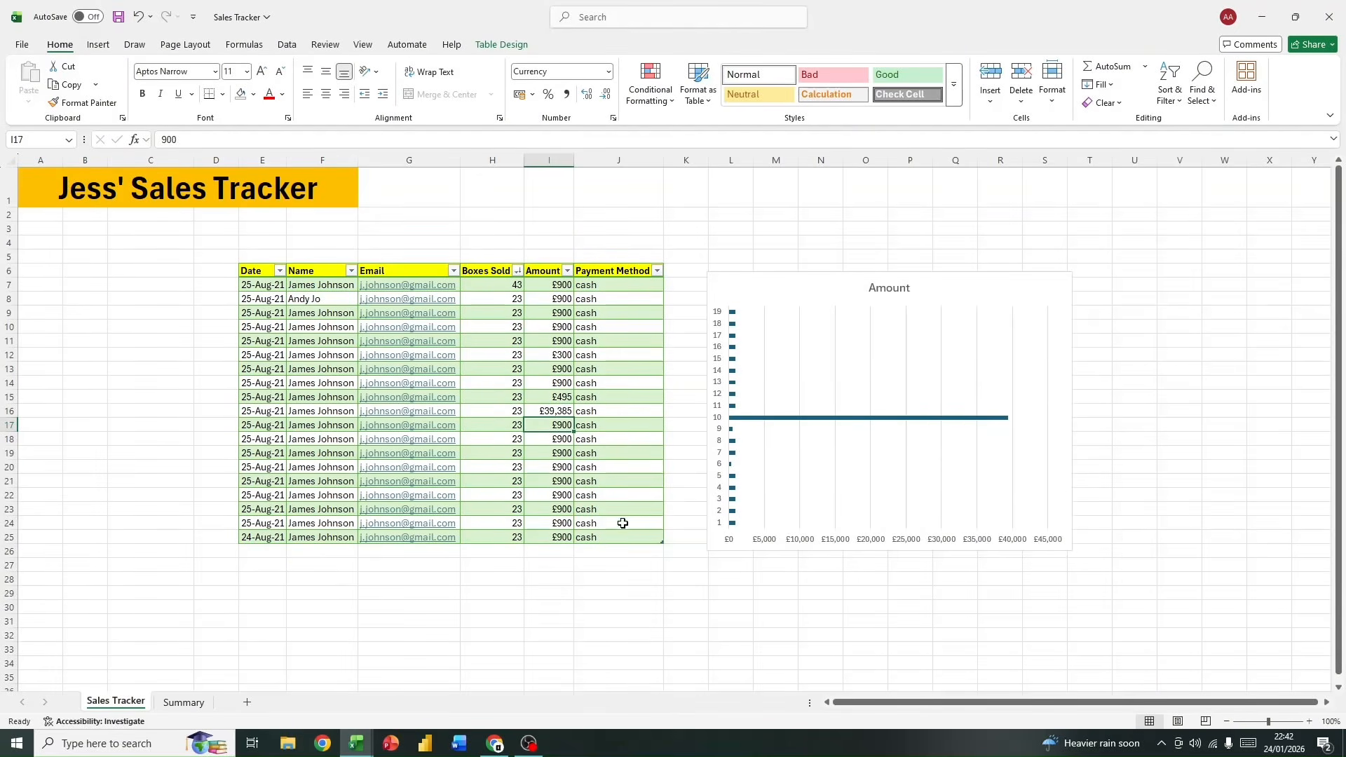
# Step: Replace the amount in cell I16 with 900 by filling it upward from cell I17
pyautogui.click(538, 413)
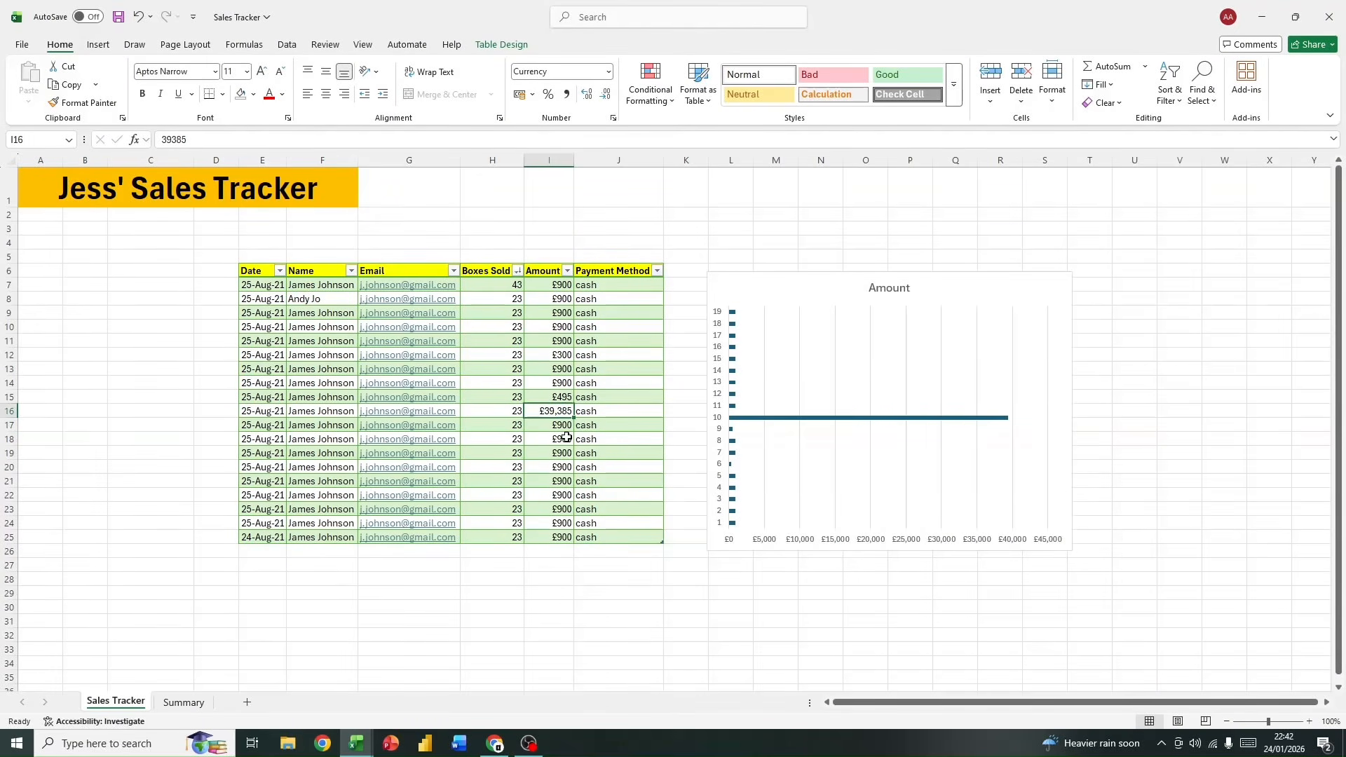
pyautogui.click(560, 424)
pyautogui.moveTo(572, 430); pyautogui.dragTo(565, 412)
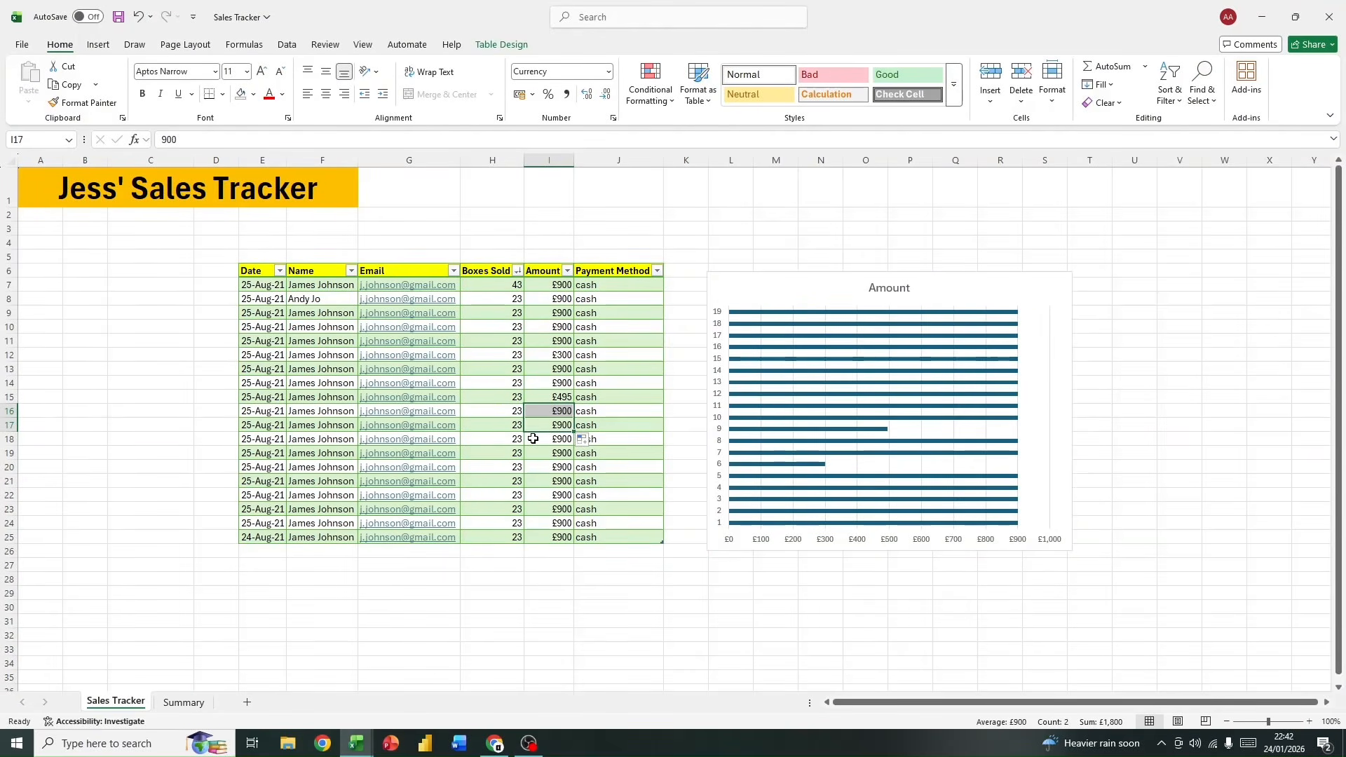
# Step: Shrink the Amount bar chart slightly so its lower edge lines up with the end of the sales table
pyautogui.click(986, 300)
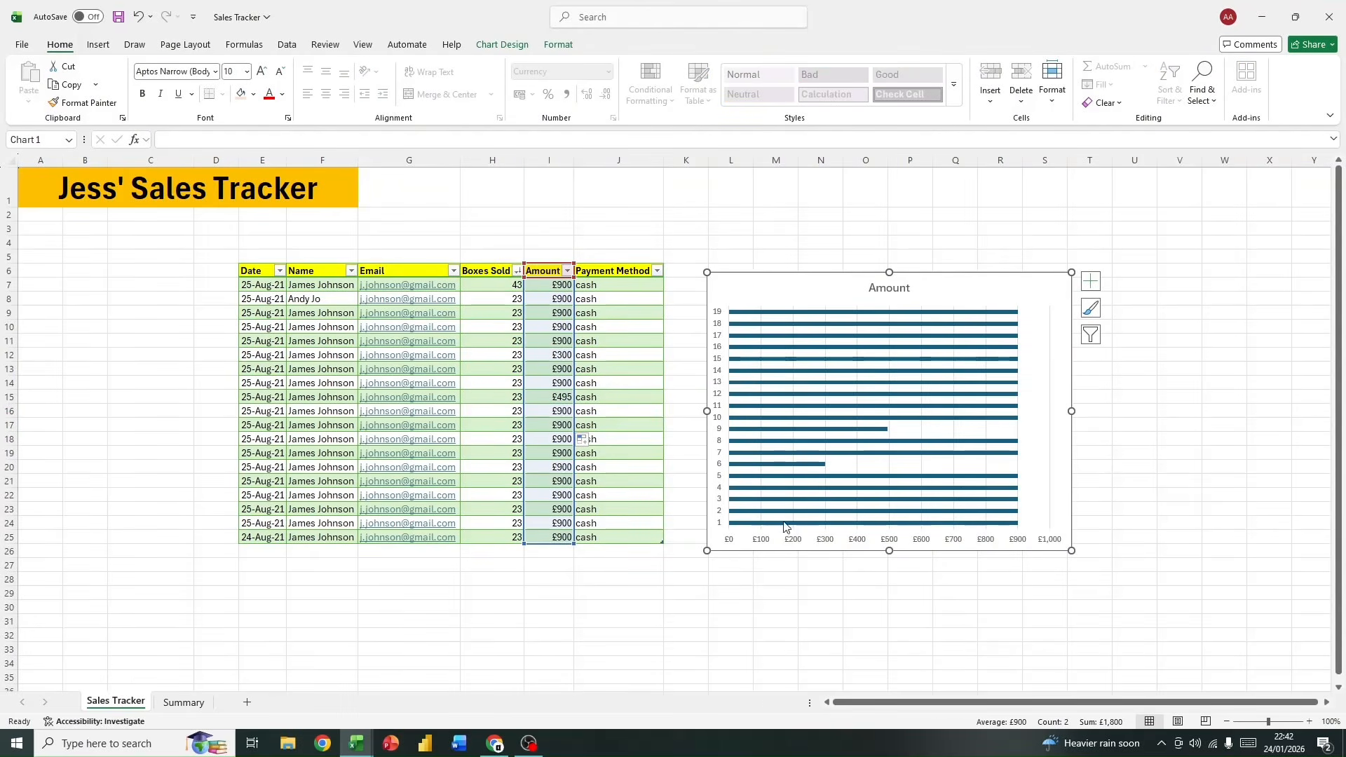
pyautogui.click(1088, 283)
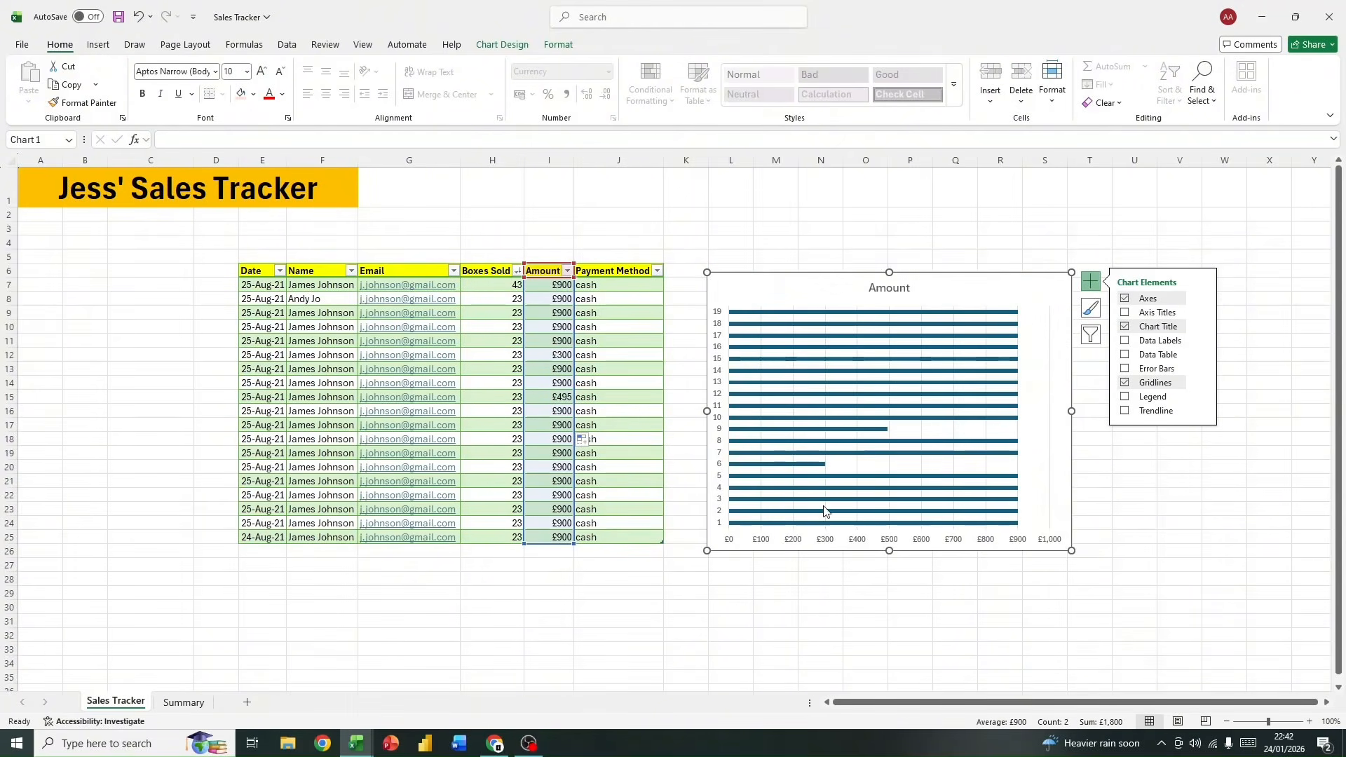
pyautogui.moveTo(707, 550); pyautogui.dragTo(710, 539)
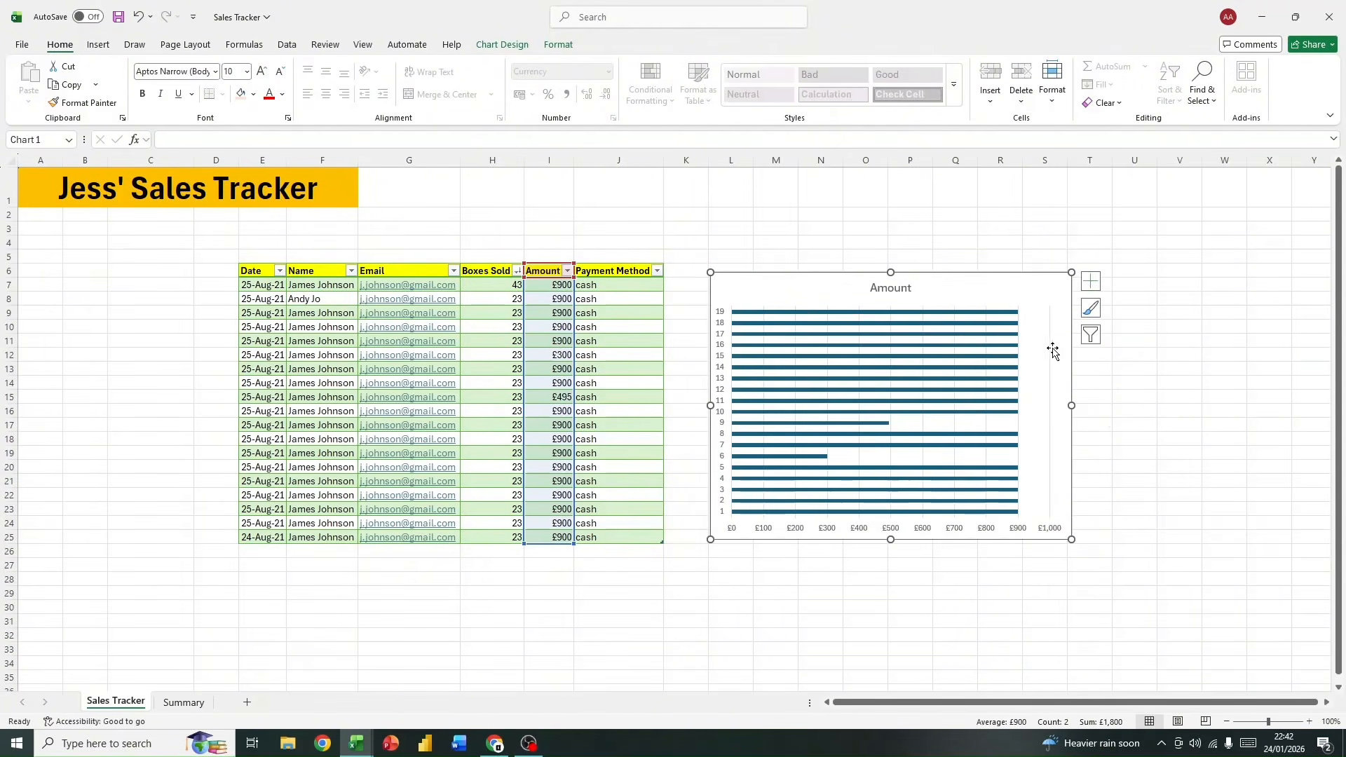
# Step: Try the Amount chart without its axes and with axis titles, restoring the original setting each time
pyautogui.click(1090, 282)
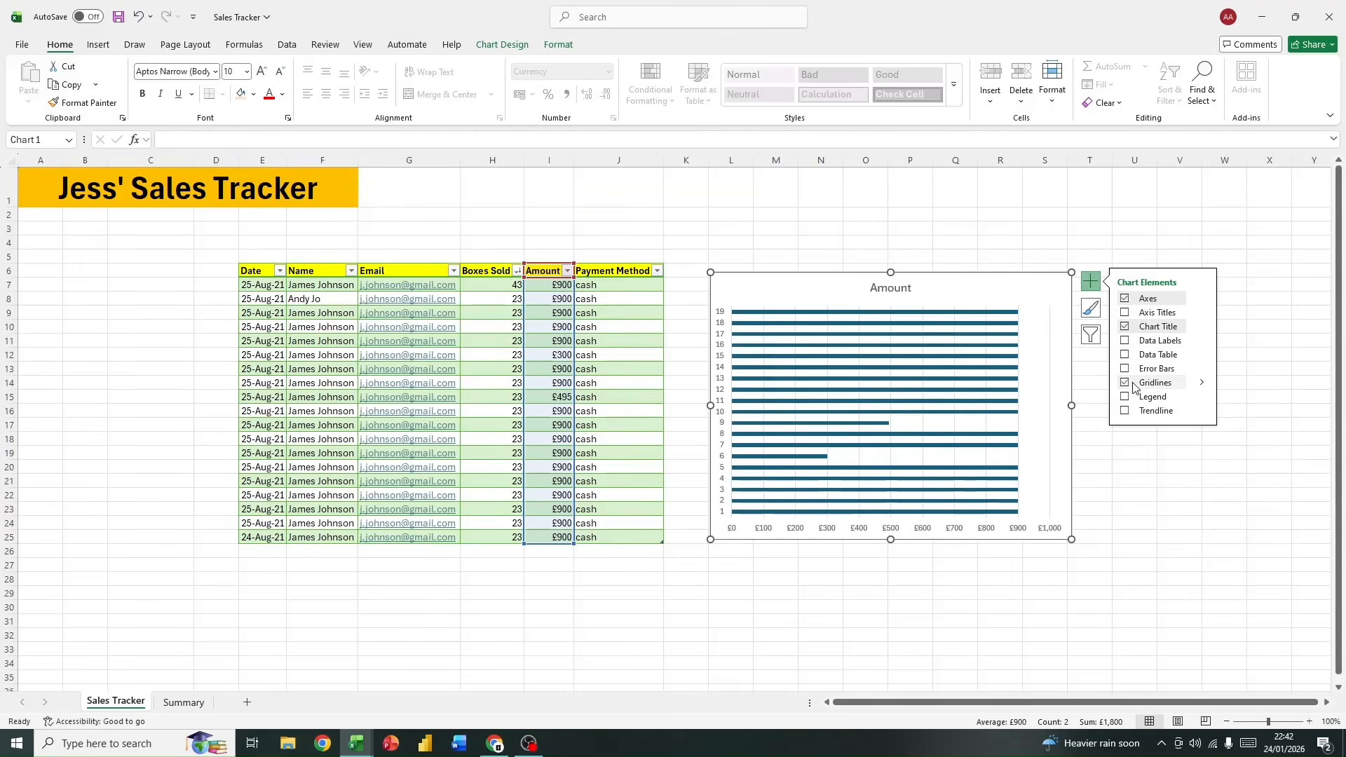
pyautogui.click(1124, 299)
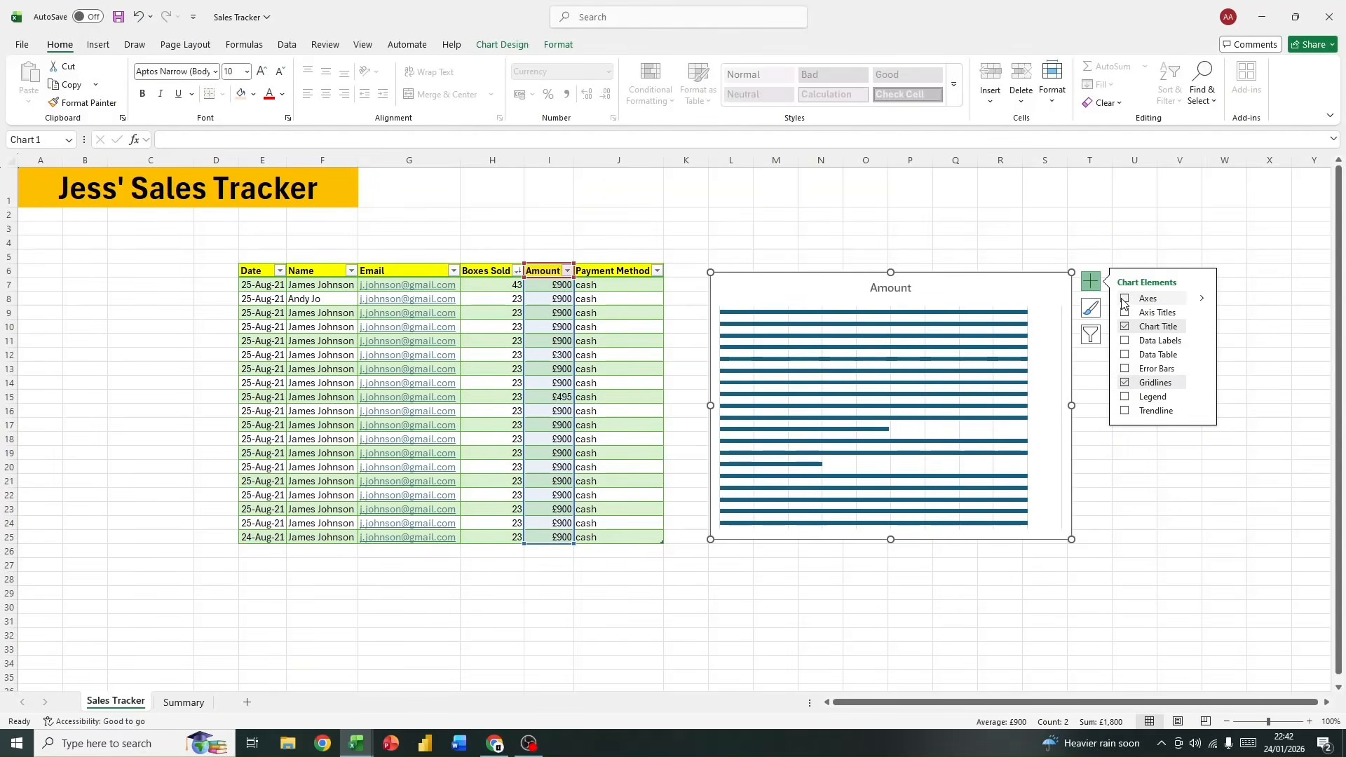
pyautogui.click(1124, 300)
pyautogui.click(1124, 313)
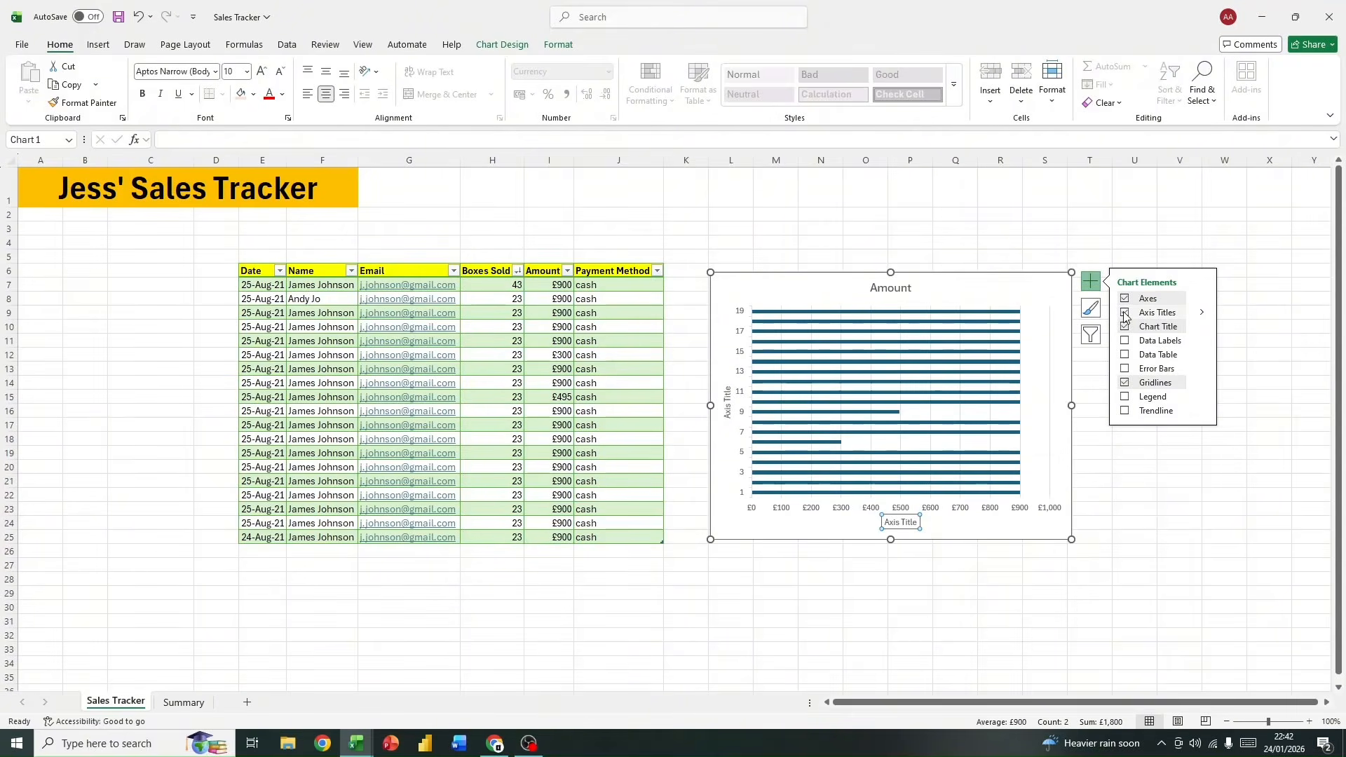
pyautogui.click(1124, 312)
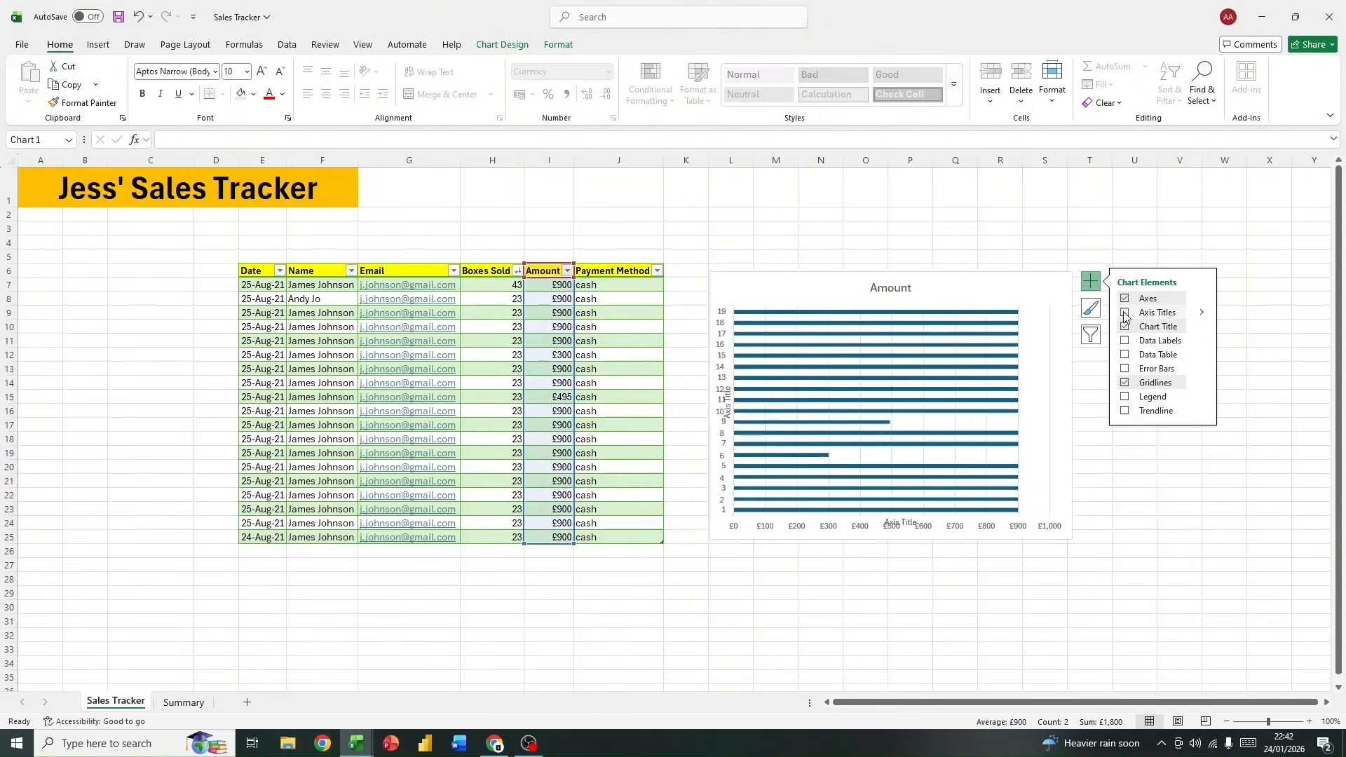
# Step: Try the data table, error bars, gridlines and legend options on the Amount chart, restoring each original setting
pyautogui.click(1125, 354)
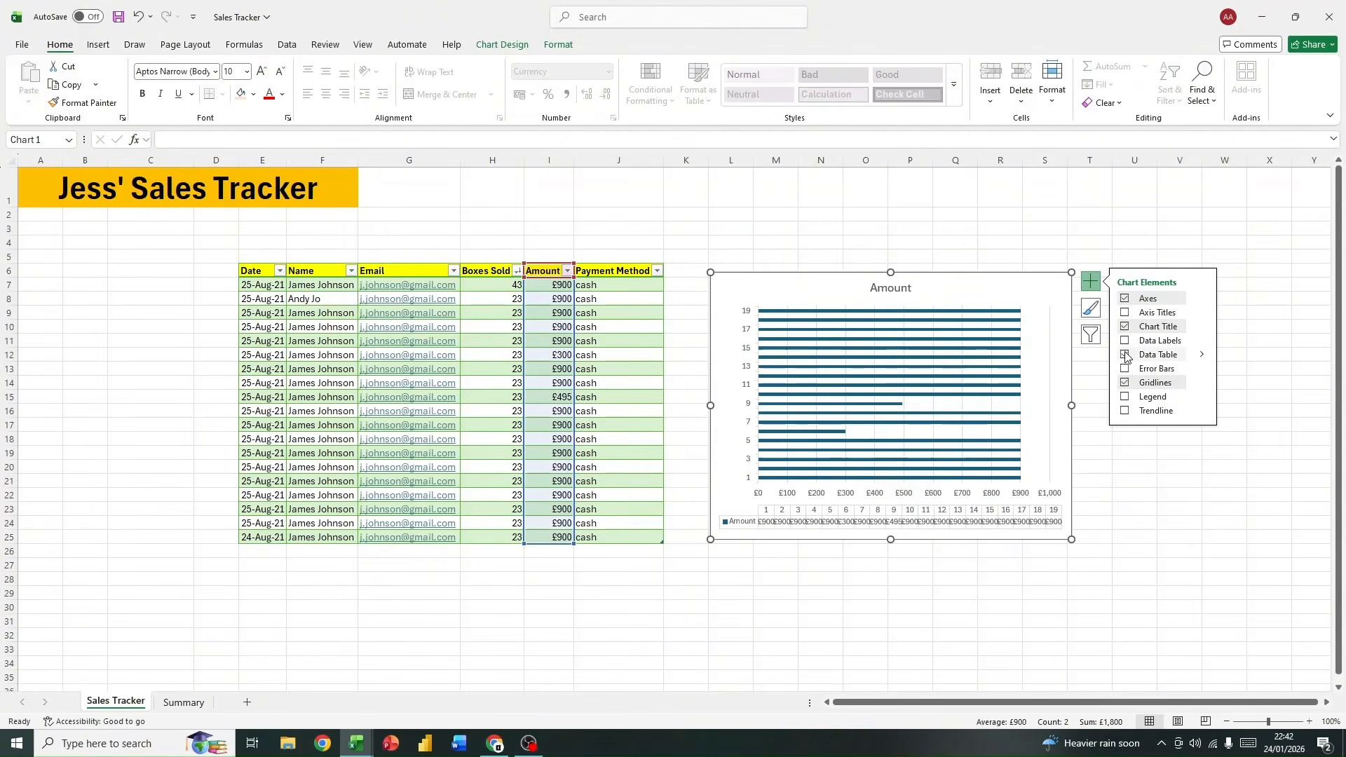
pyautogui.click(1124, 354)
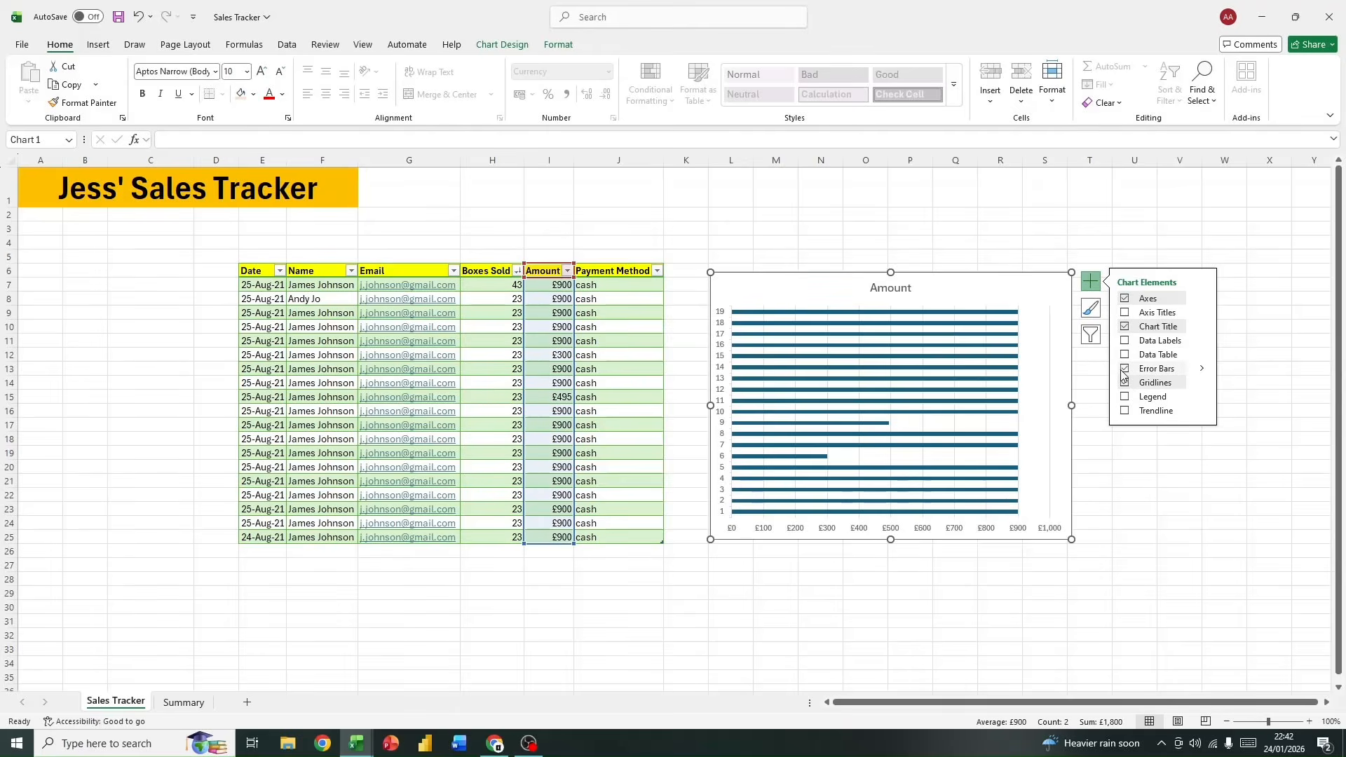
pyautogui.click(1124, 369)
pyautogui.click(1124, 382)
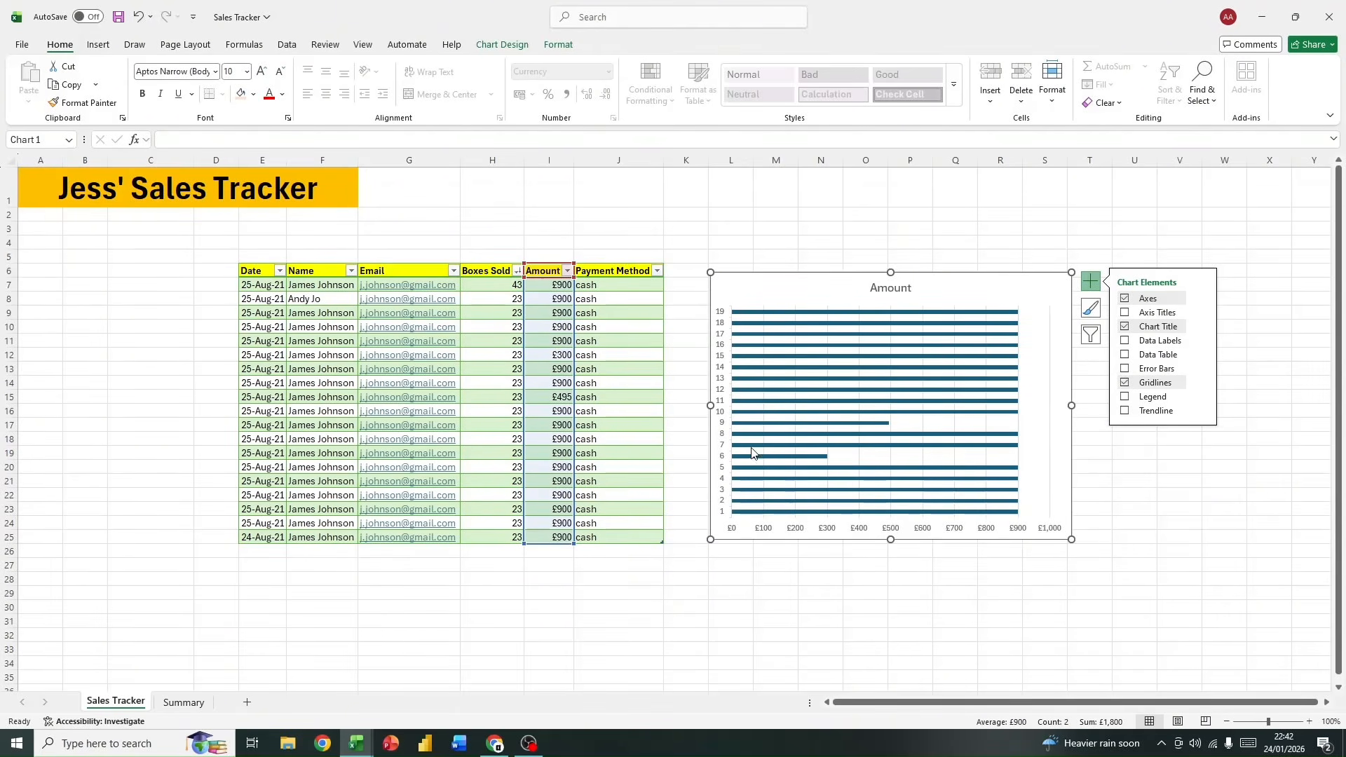
pyautogui.click(1126, 398)
pyautogui.click(1125, 397)
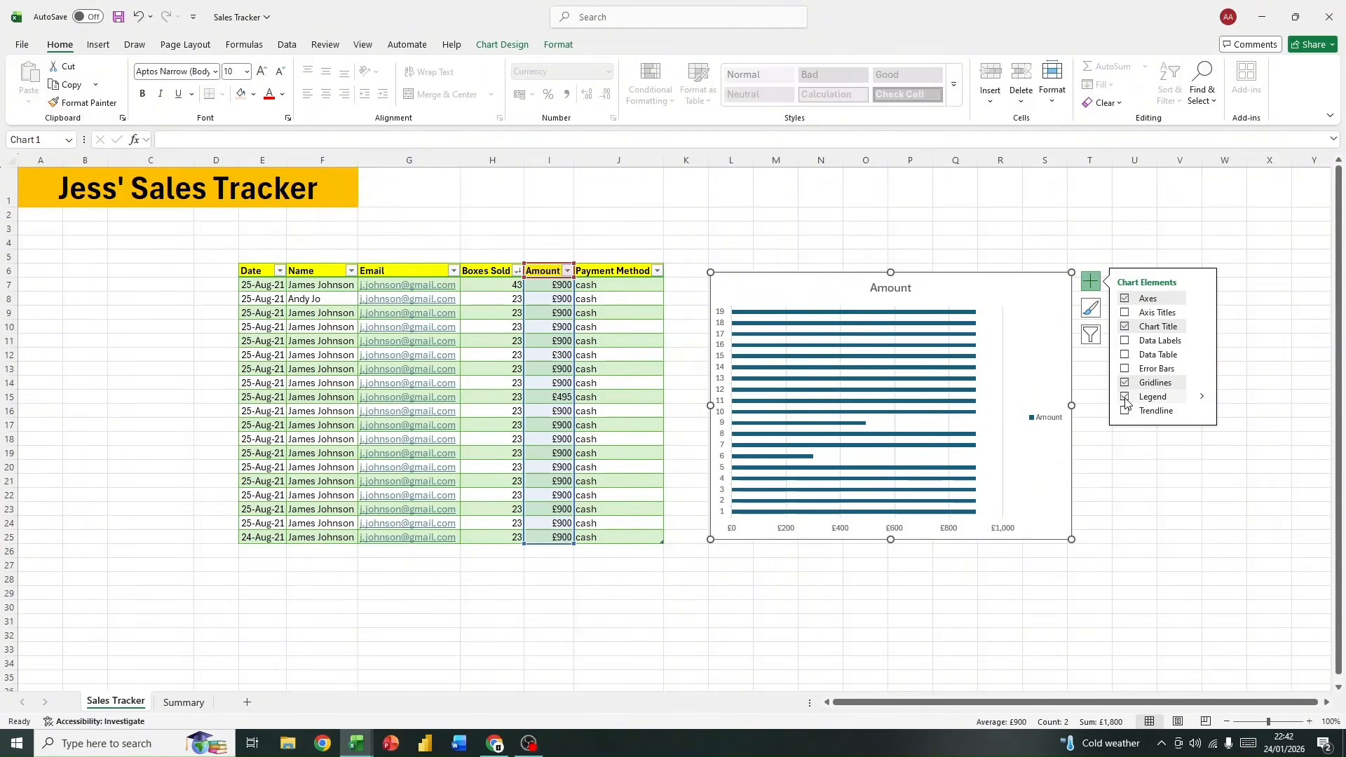
pyautogui.click(1125, 397)
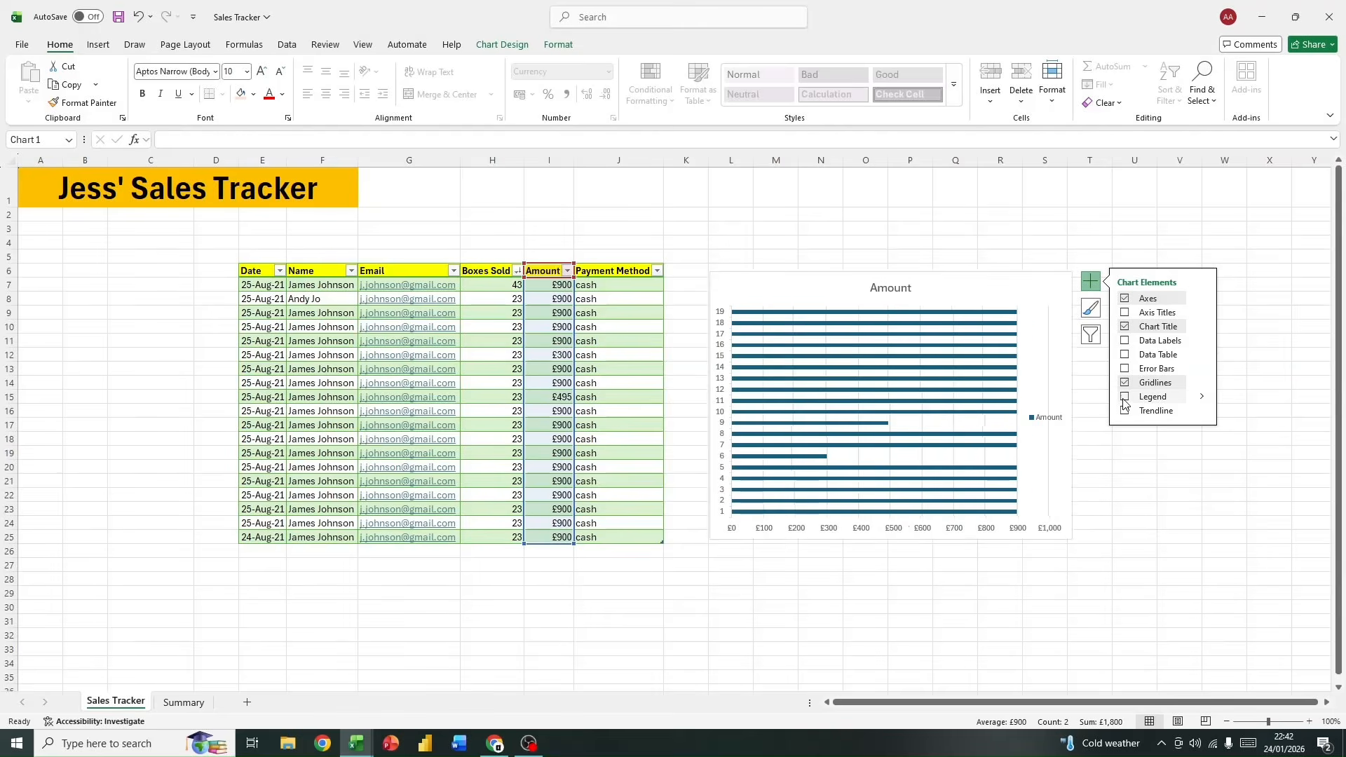
# Step: Try clearing all categories in the Amount chart's filter, and reselect all of them without applying a change
pyautogui.click(1089, 334)
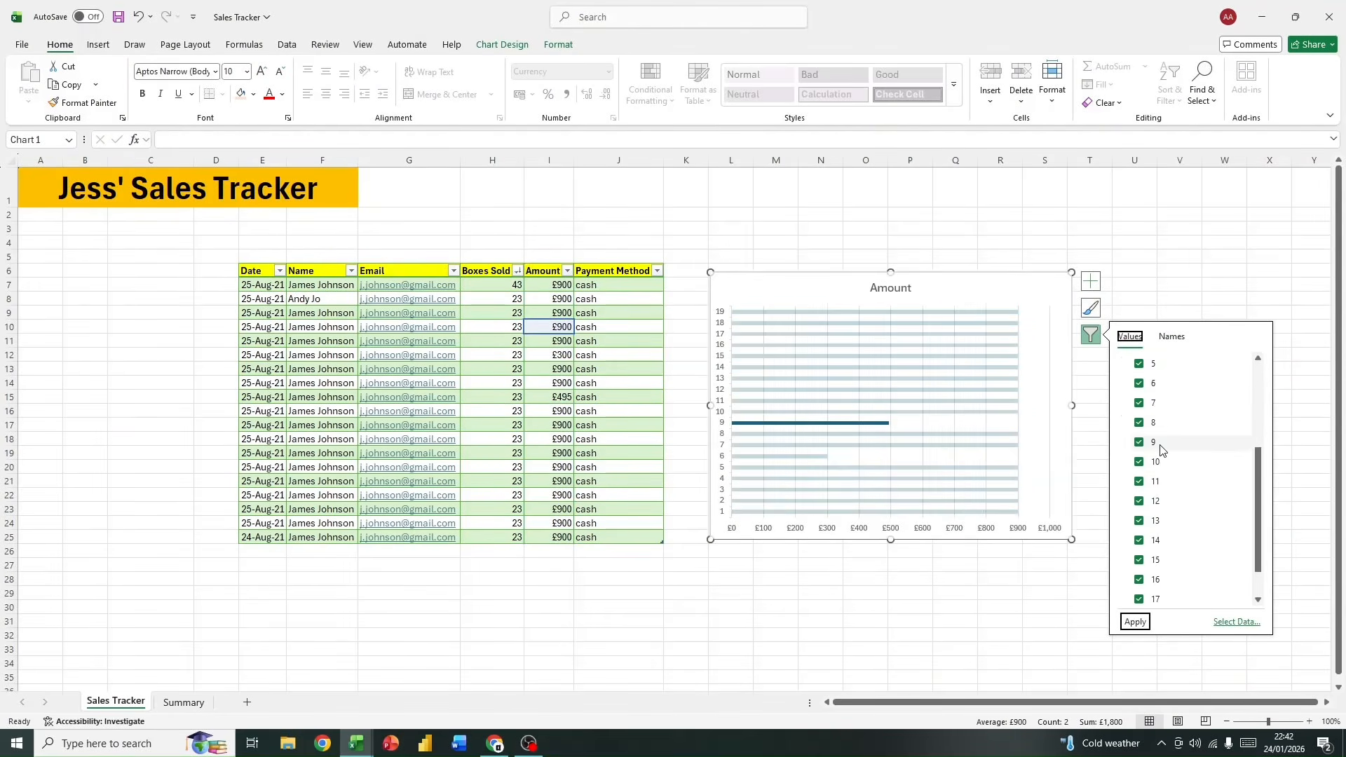
pyautogui.scroll(-3, 1140, 425)
pyautogui.scroll(3, 1141, 426)
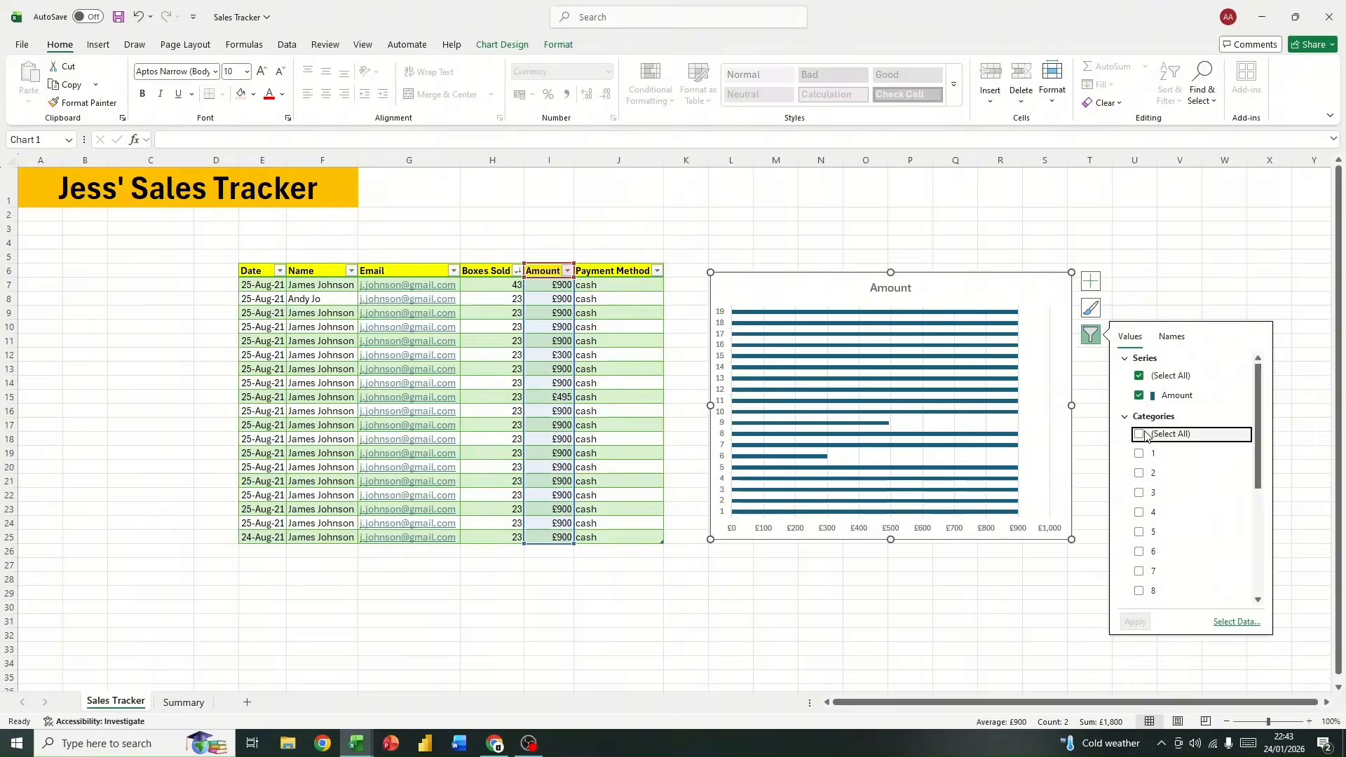
pyautogui.click(1139, 473)
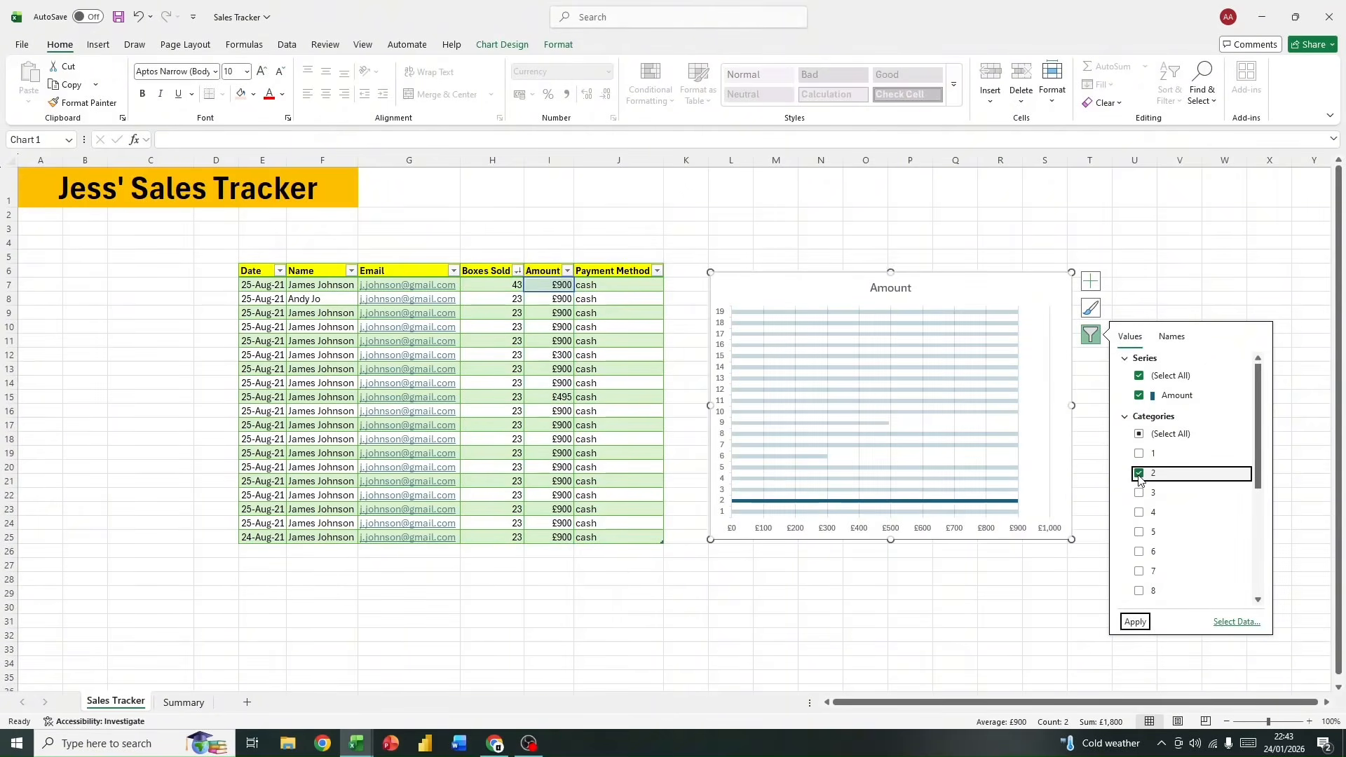
pyautogui.click(1139, 434)
pyautogui.scroll(-3, 1180, 527)
pyautogui.scroll(3, 1182, 531)
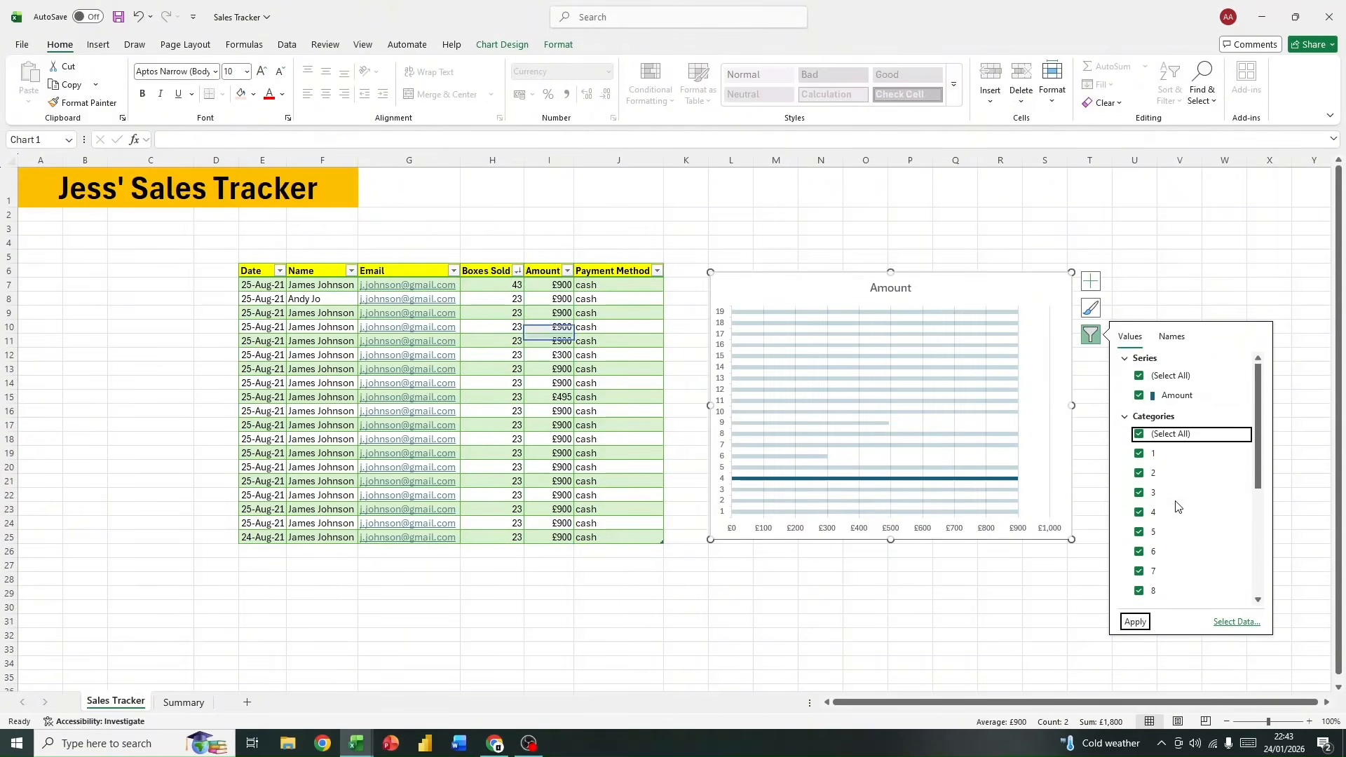
# Step: Look through the Amount chart's available styles and the options offered for its chart area and plot area
pyautogui.click(1090, 316)
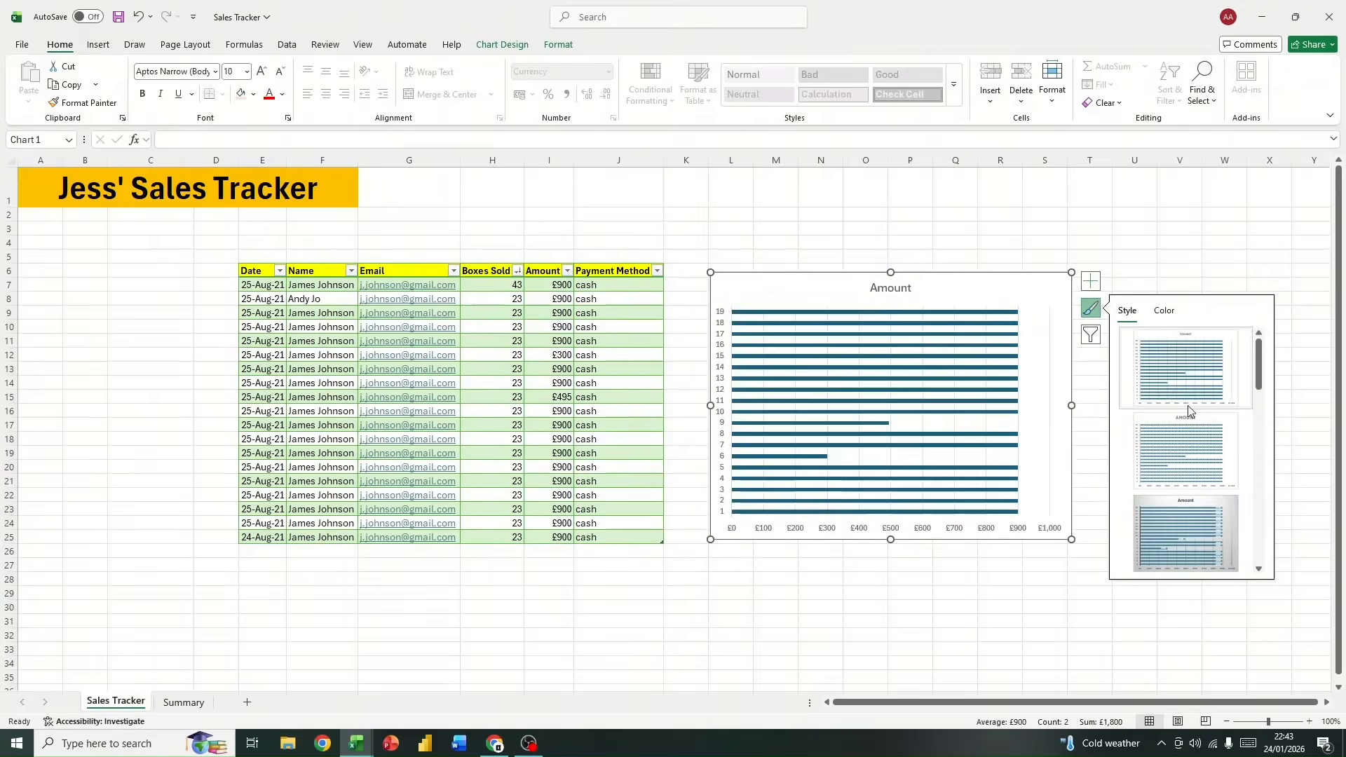
pyautogui.scroll(-5, 1180, 410)
pyautogui.scroll(5, 1179, 400)
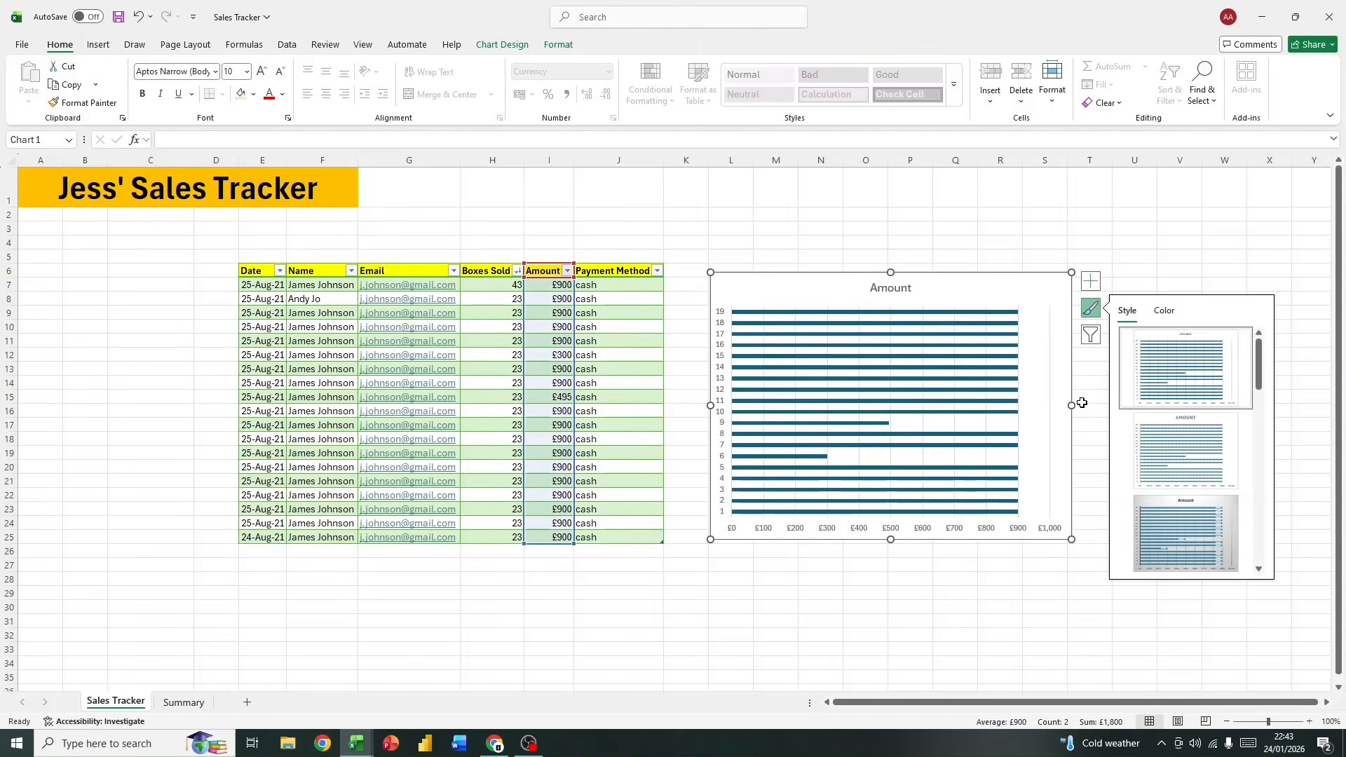
pyautogui.click(949, 209)
pyautogui.rightClick(1007, 286)
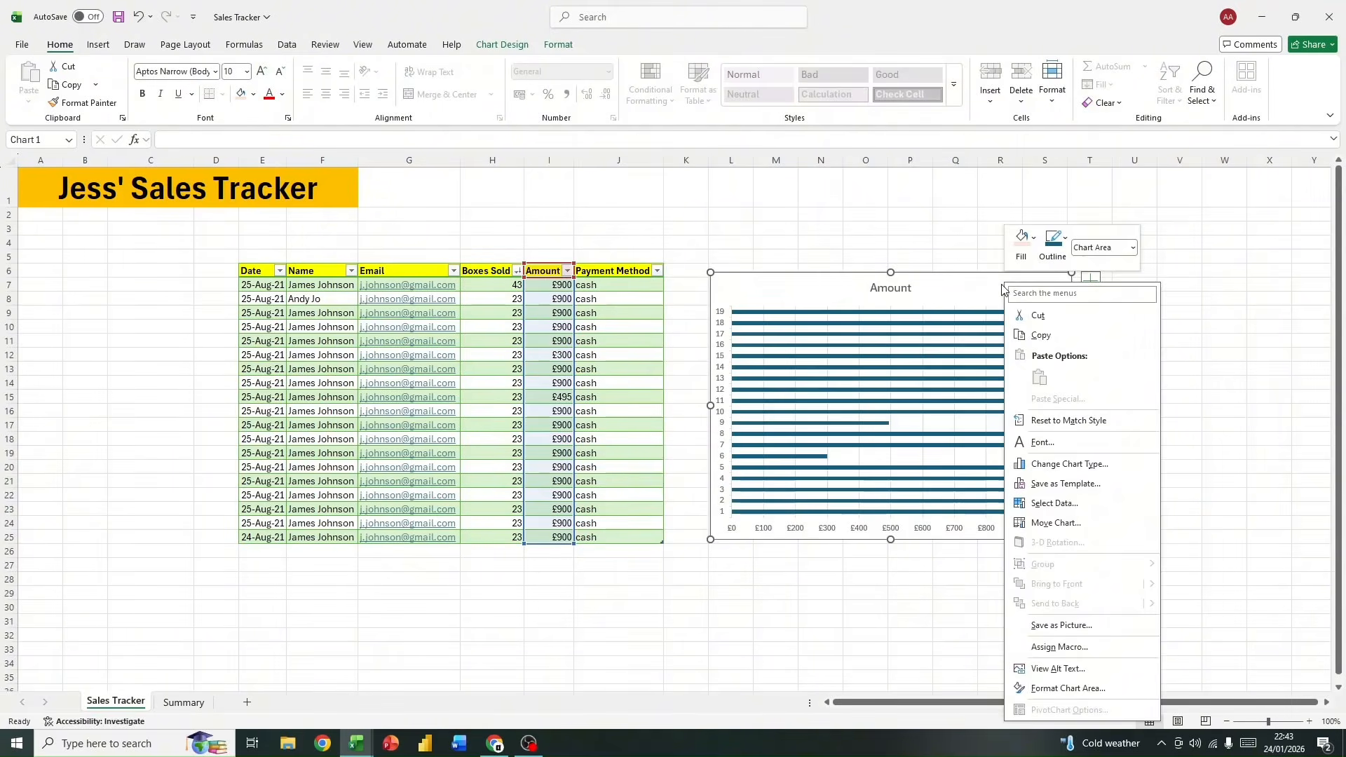
pyautogui.click(976, 291)
pyautogui.rightClick(1032, 351)
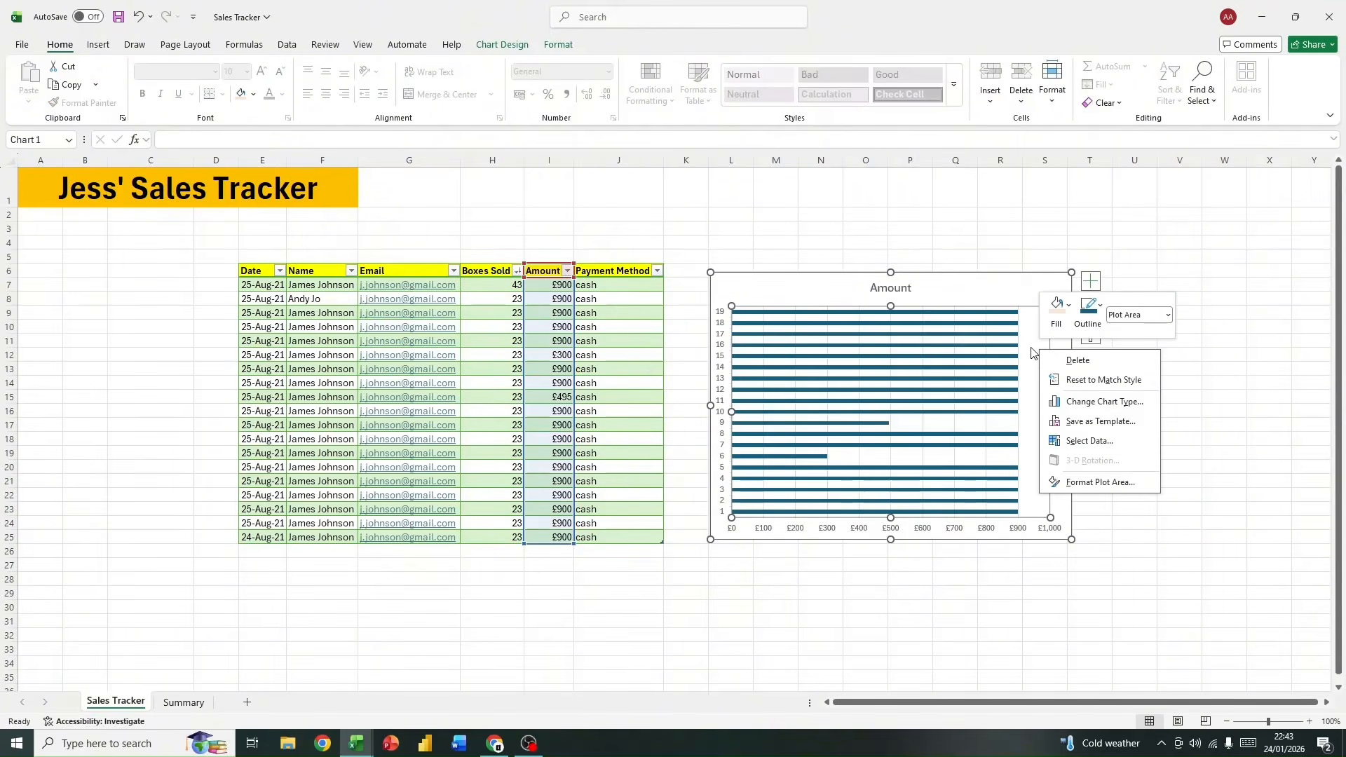
pyautogui.click(1016, 293)
pyautogui.rightClick(1016, 294)
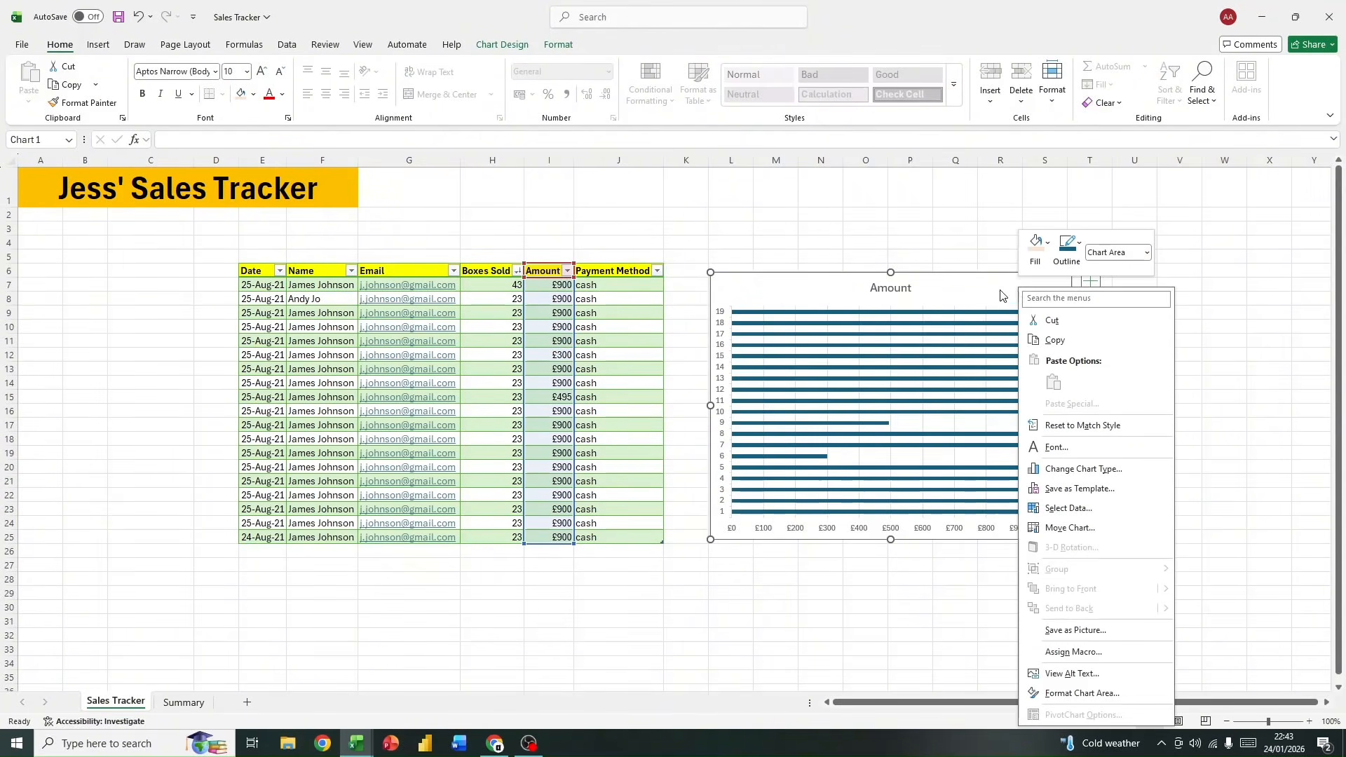
pyautogui.click(1003, 294)
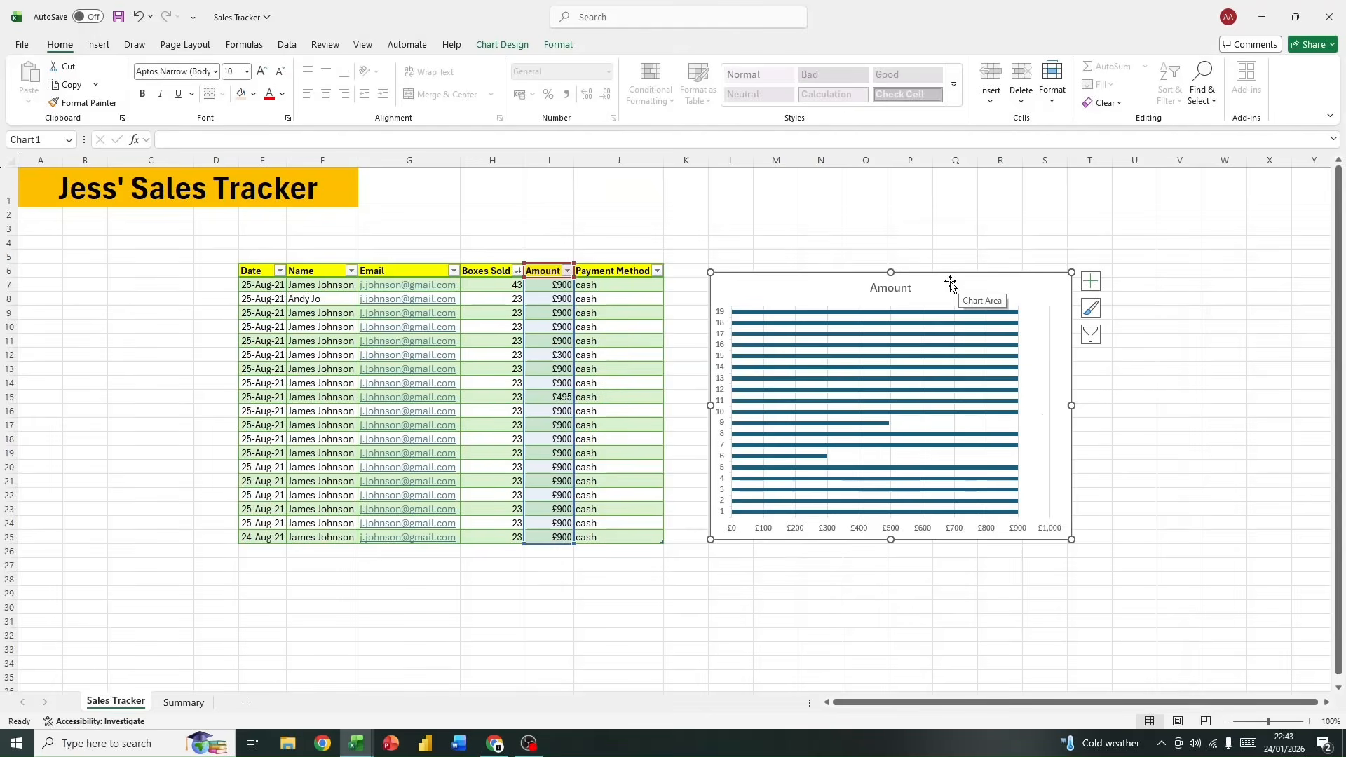
pyautogui.rightClick(952, 287)
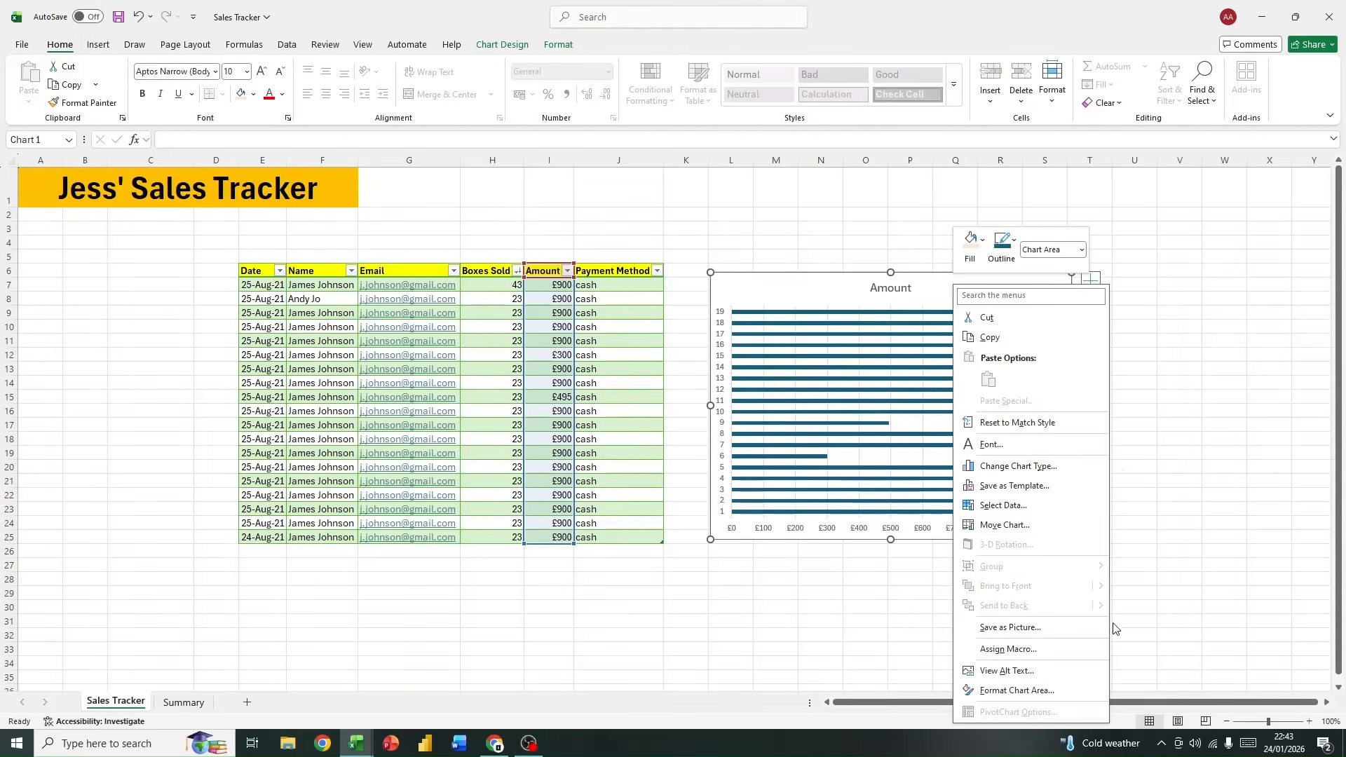
pyautogui.click(909, 300)
# Step: Open the Amount chart's data source and try editing its horizontal axis labels, without giving a range
pyautogui.rightClick(1038, 371)
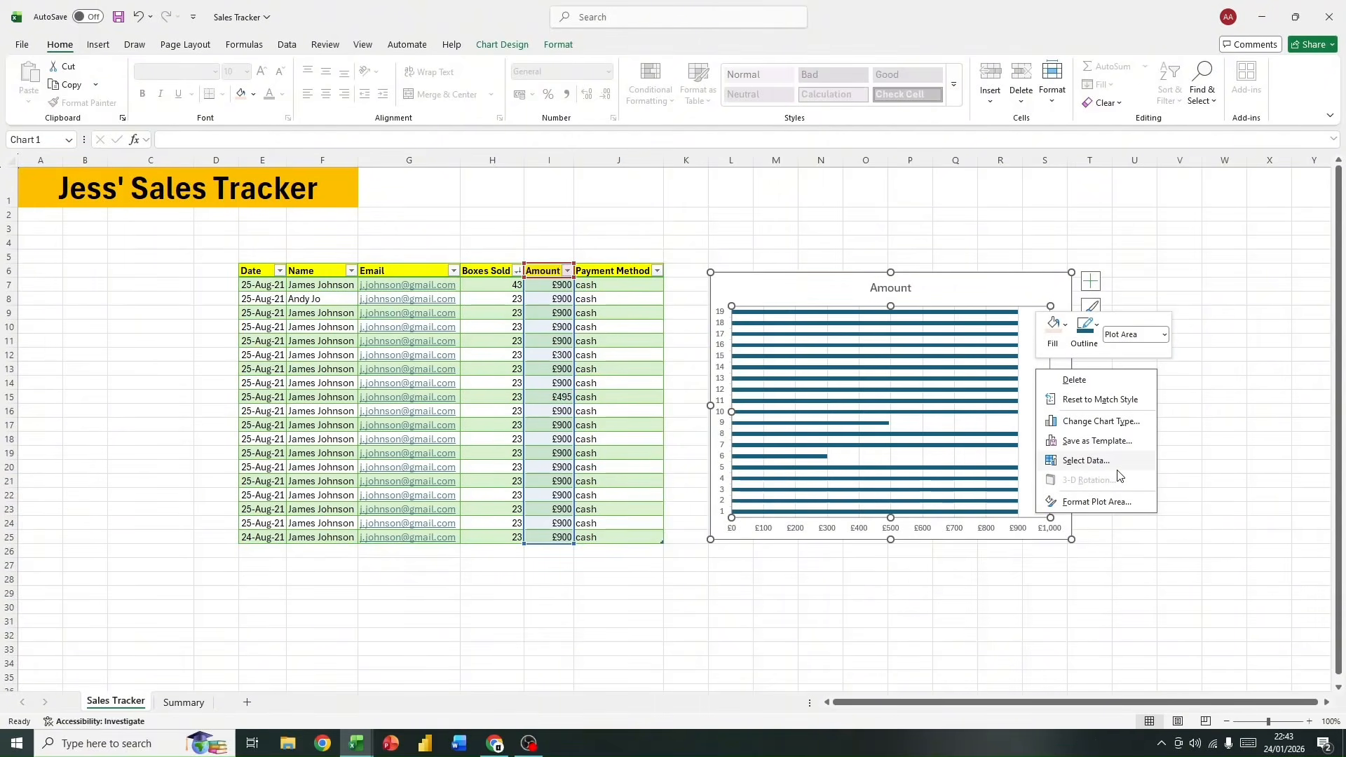
pyautogui.click(1094, 460)
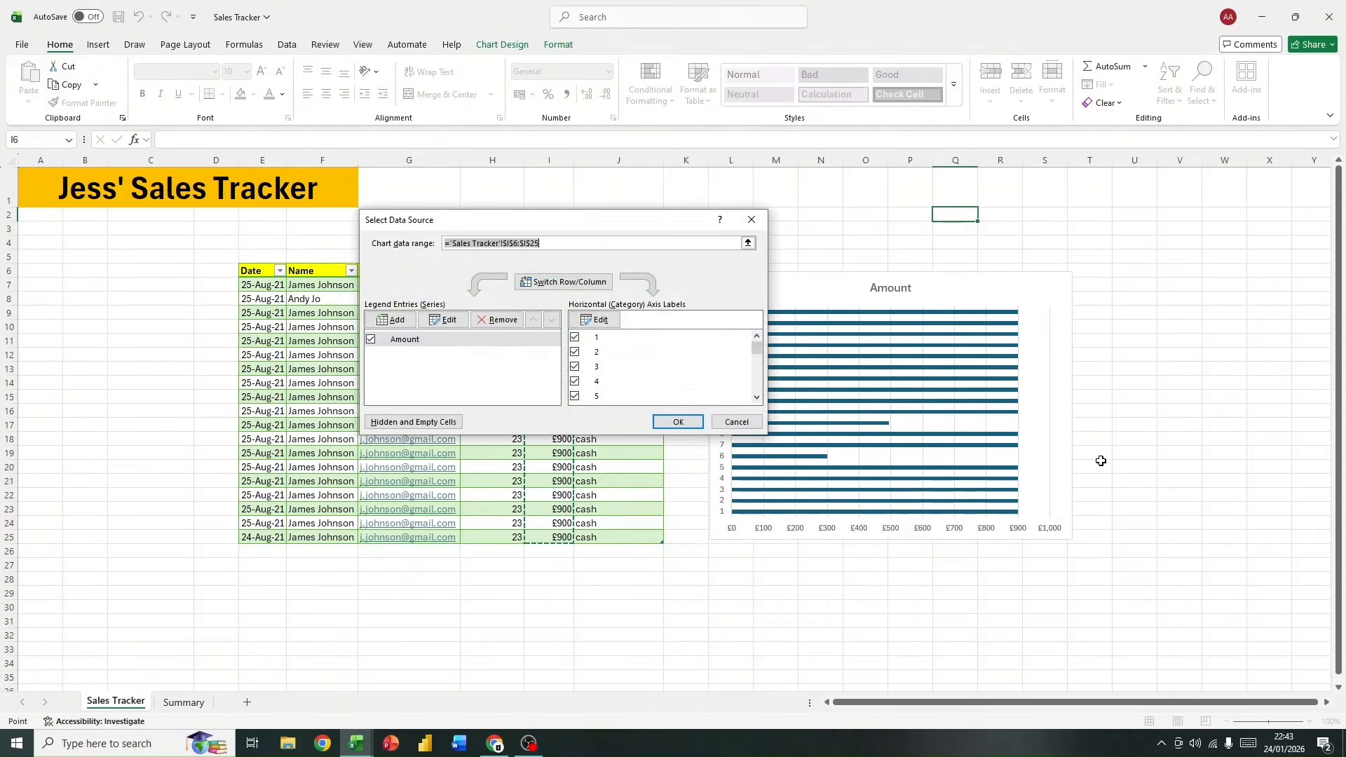
pyautogui.moveTo(530, 225); pyautogui.dragTo(922, 270)
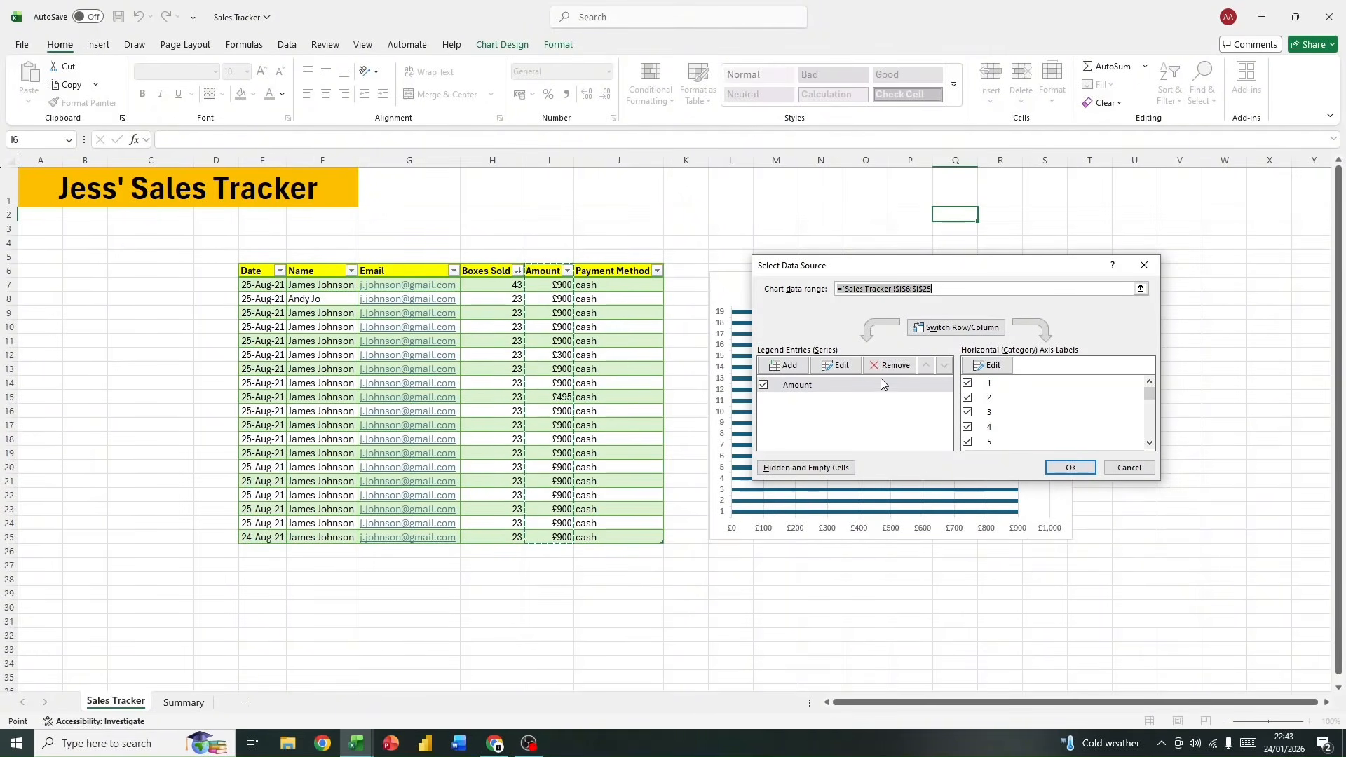
pyautogui.click(974, 370)
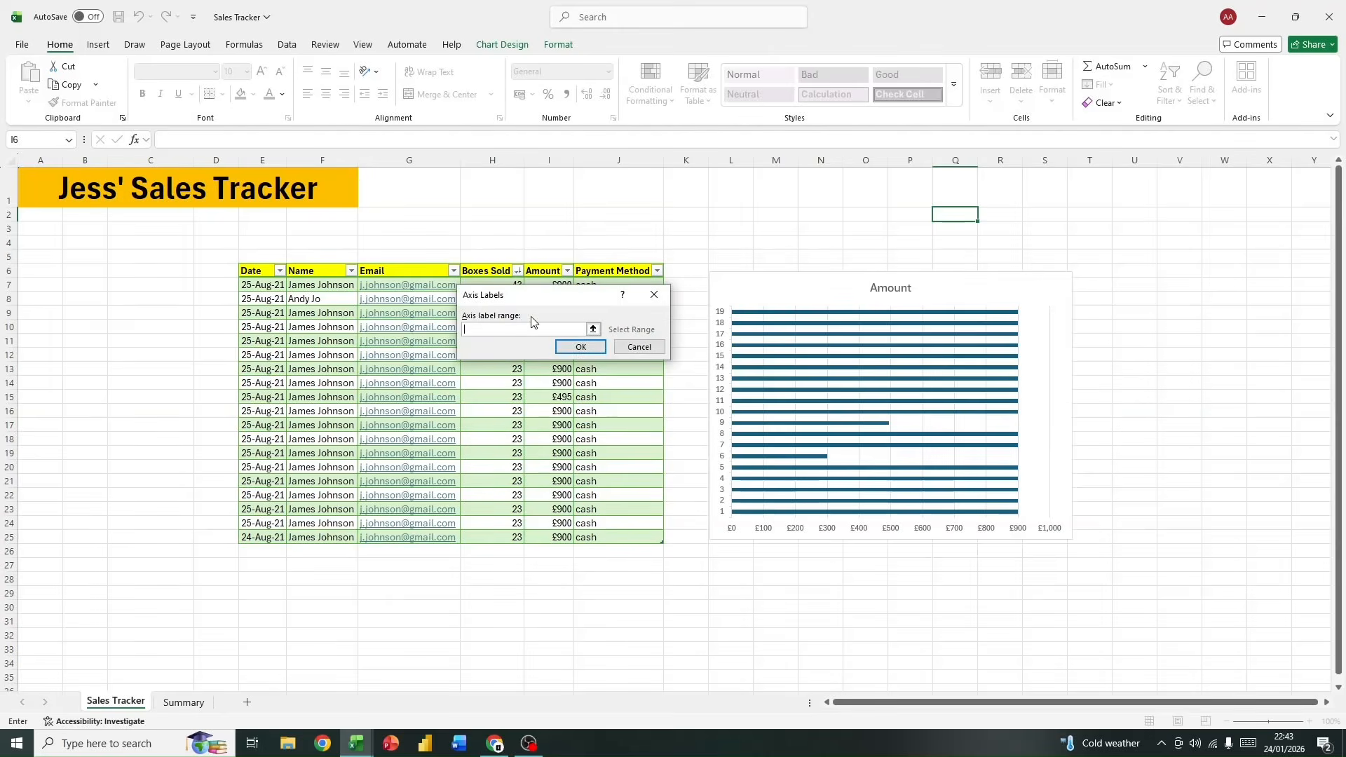
pyautogui.click(658, 347)
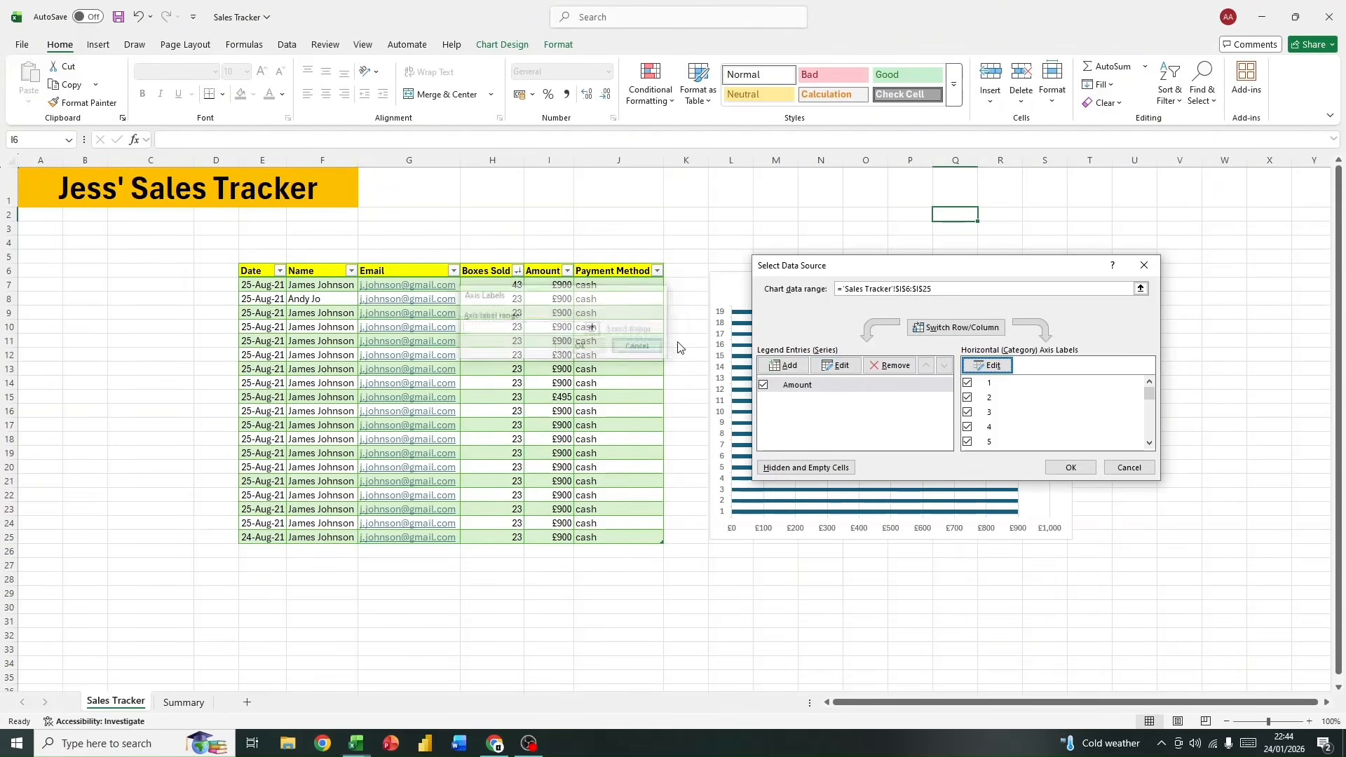
# Step: Try adding a chart series named from the Name column, F6:F25, and exclude the Amount series from the chart
pyautogui.click(788, 365)
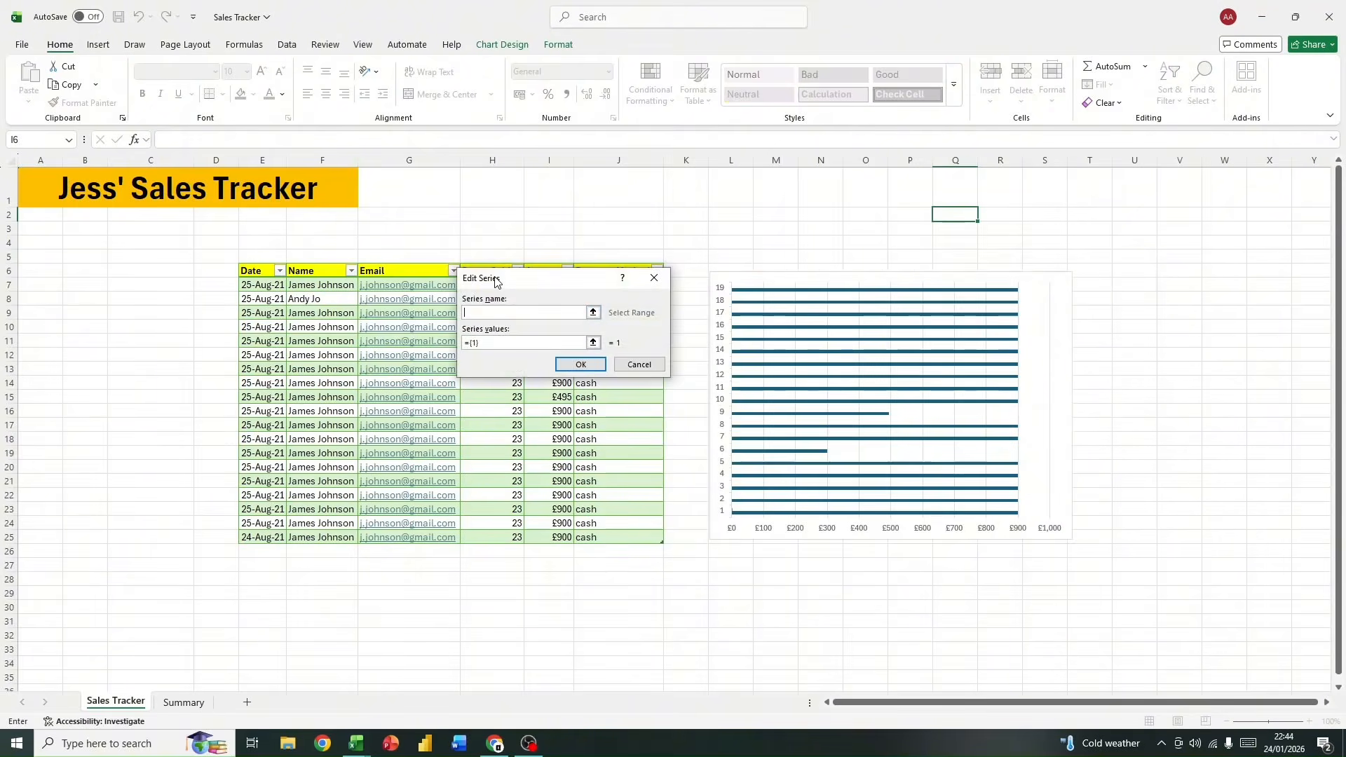
pyautogui.moveTo(495, 280); pyautogui.dragTo(741, 272)
pyautogui.click(840, 305)
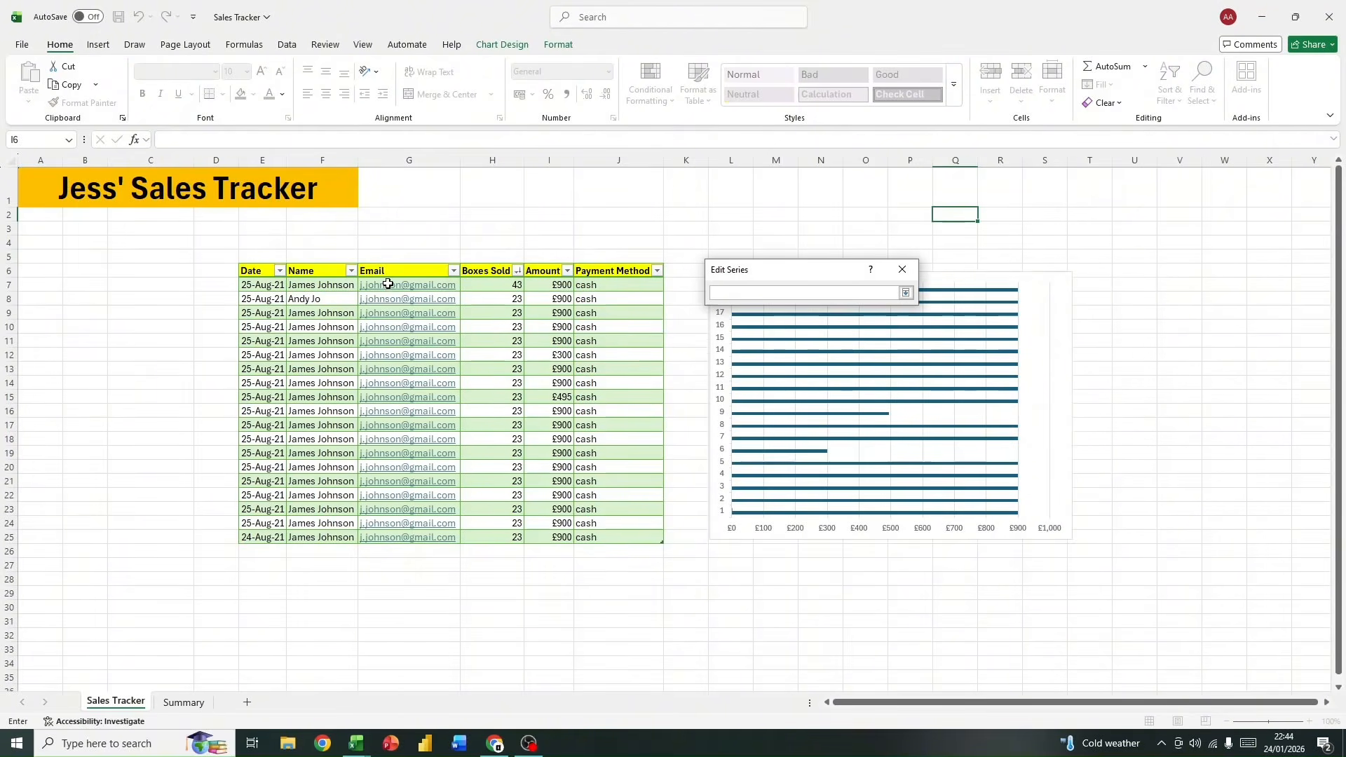
pyautogui.moveTo(323, 277); pyautogui.dragTo(361, 537)
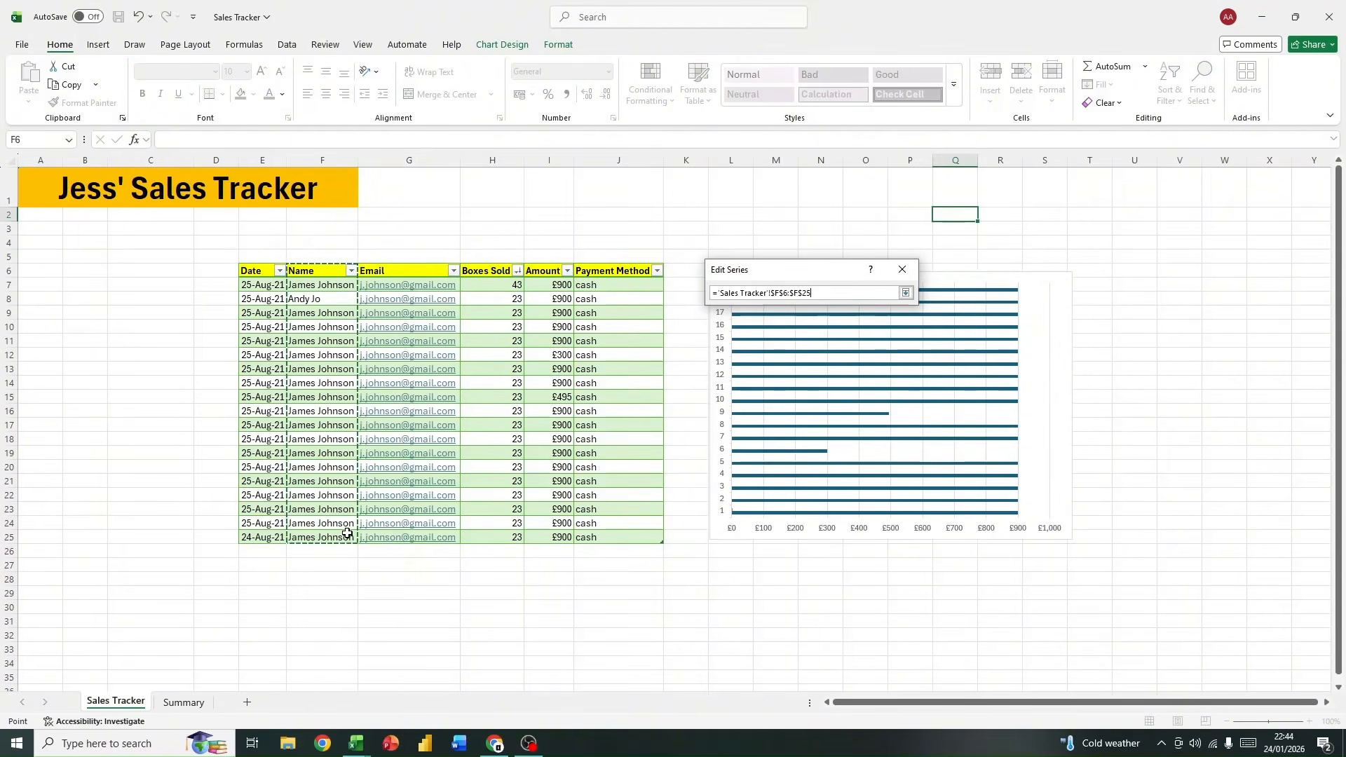
pyautogui.click(905, 293)
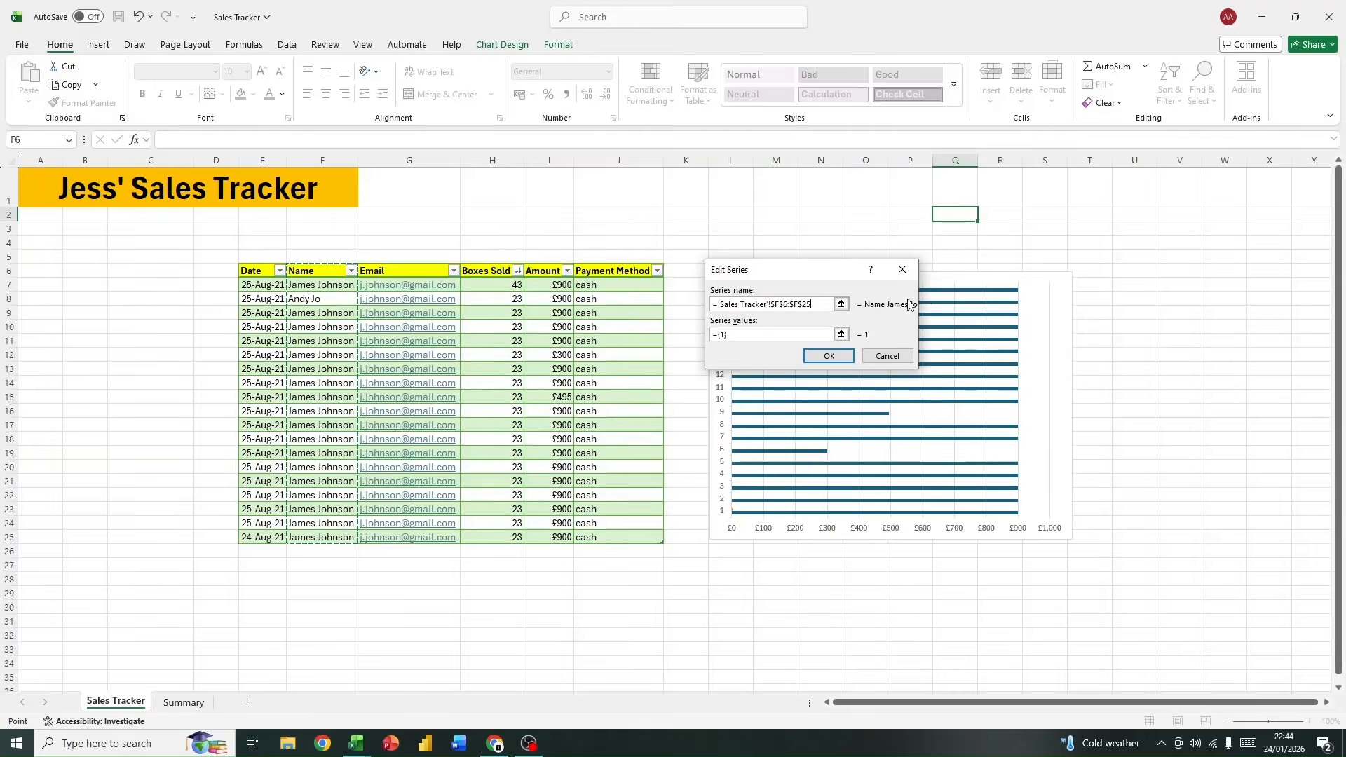
pyautogui.click(830, 356)
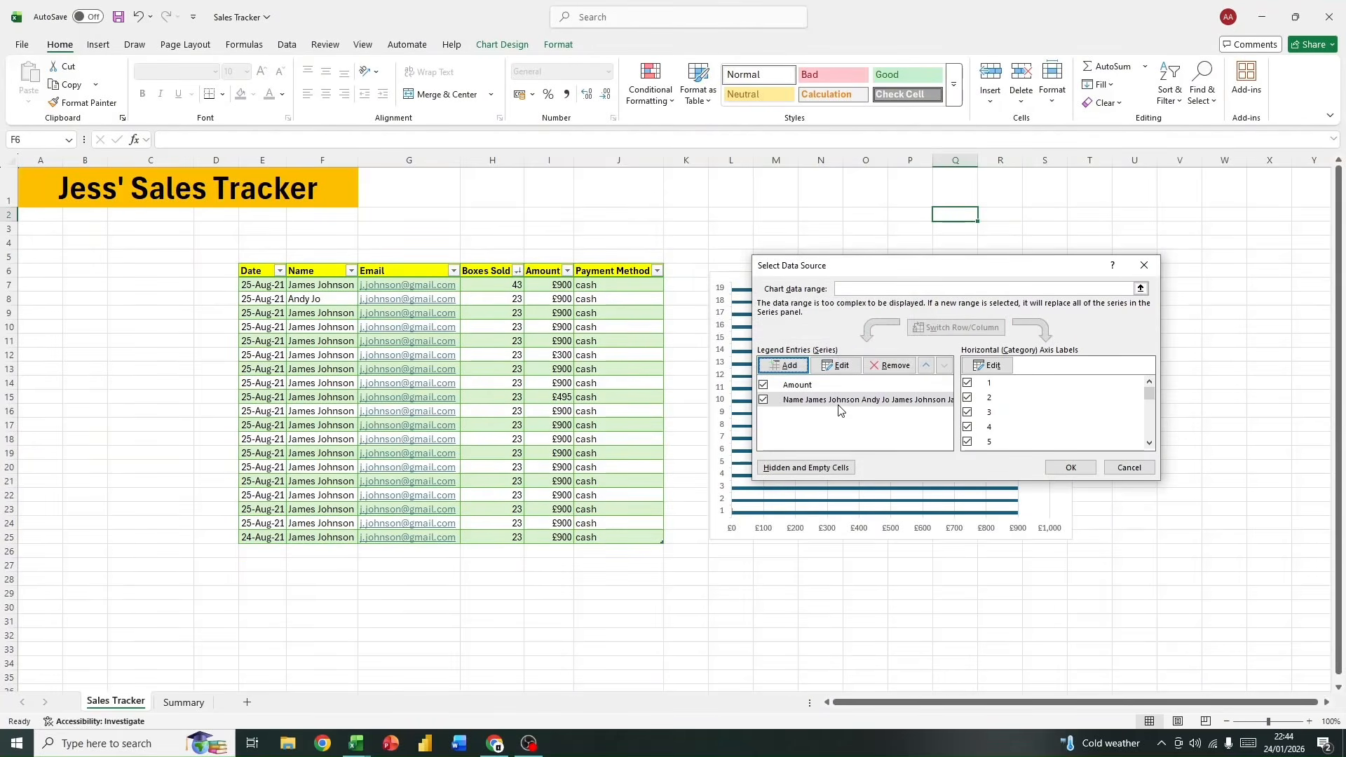
pyautogui.click(763, 384)
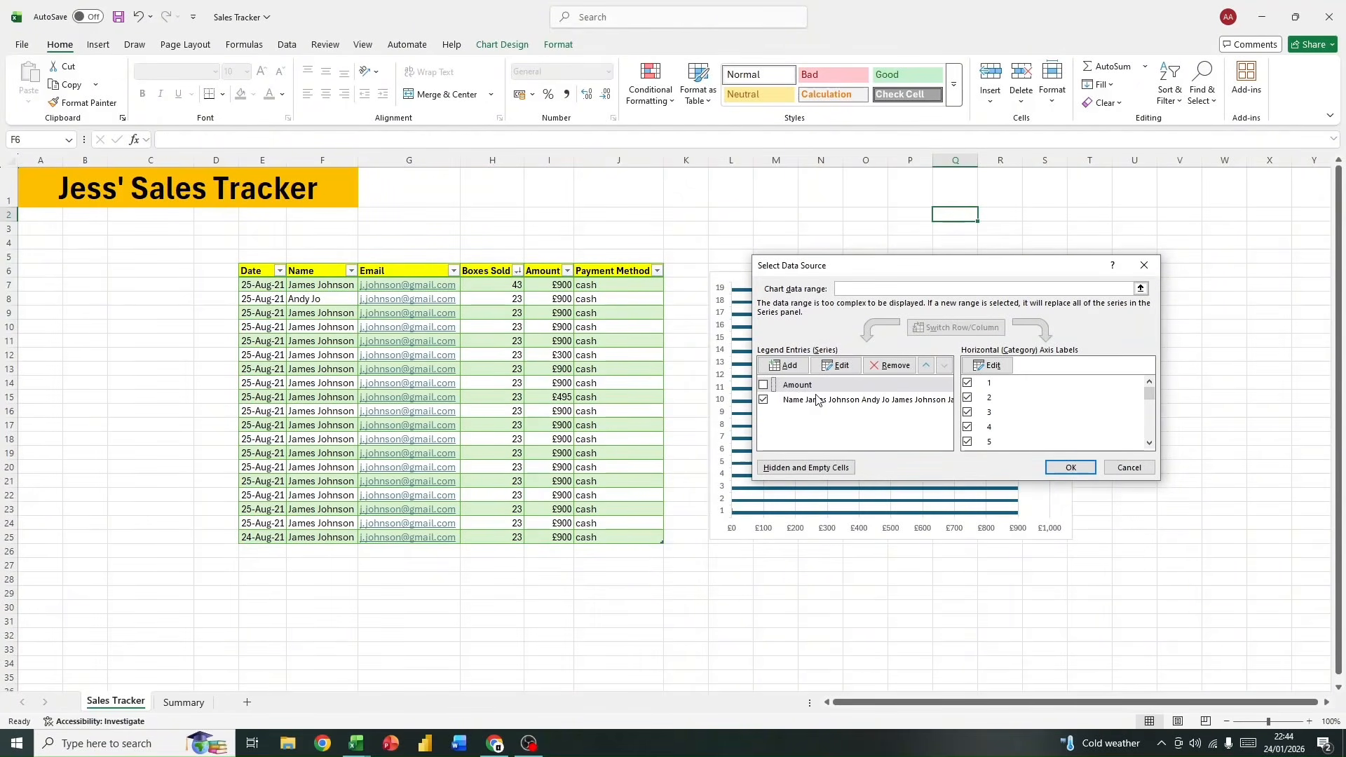
pyautogui.click(1060, 466)
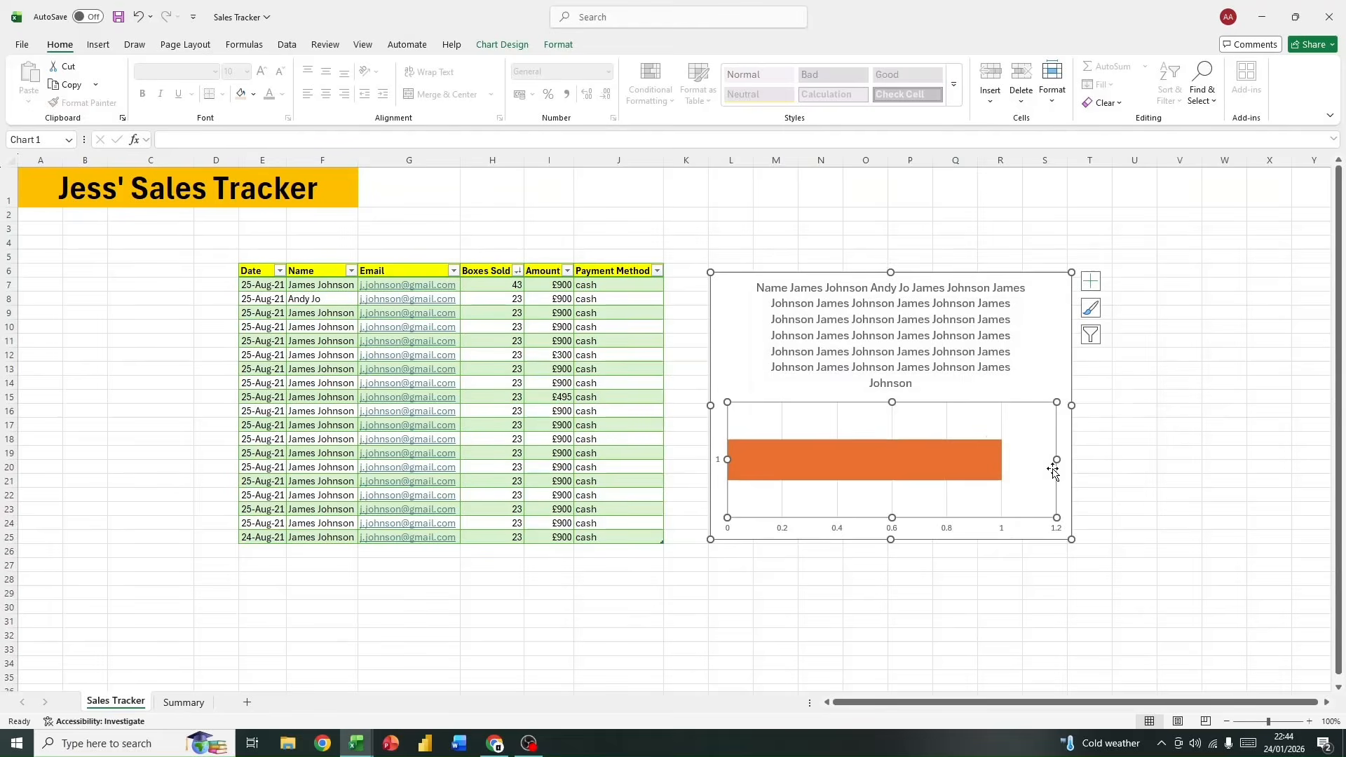
# Step: Remove the series named from the Name column from the chart's data source, keeping Amount excluded
pyautogui.rightClick(1036, 373)
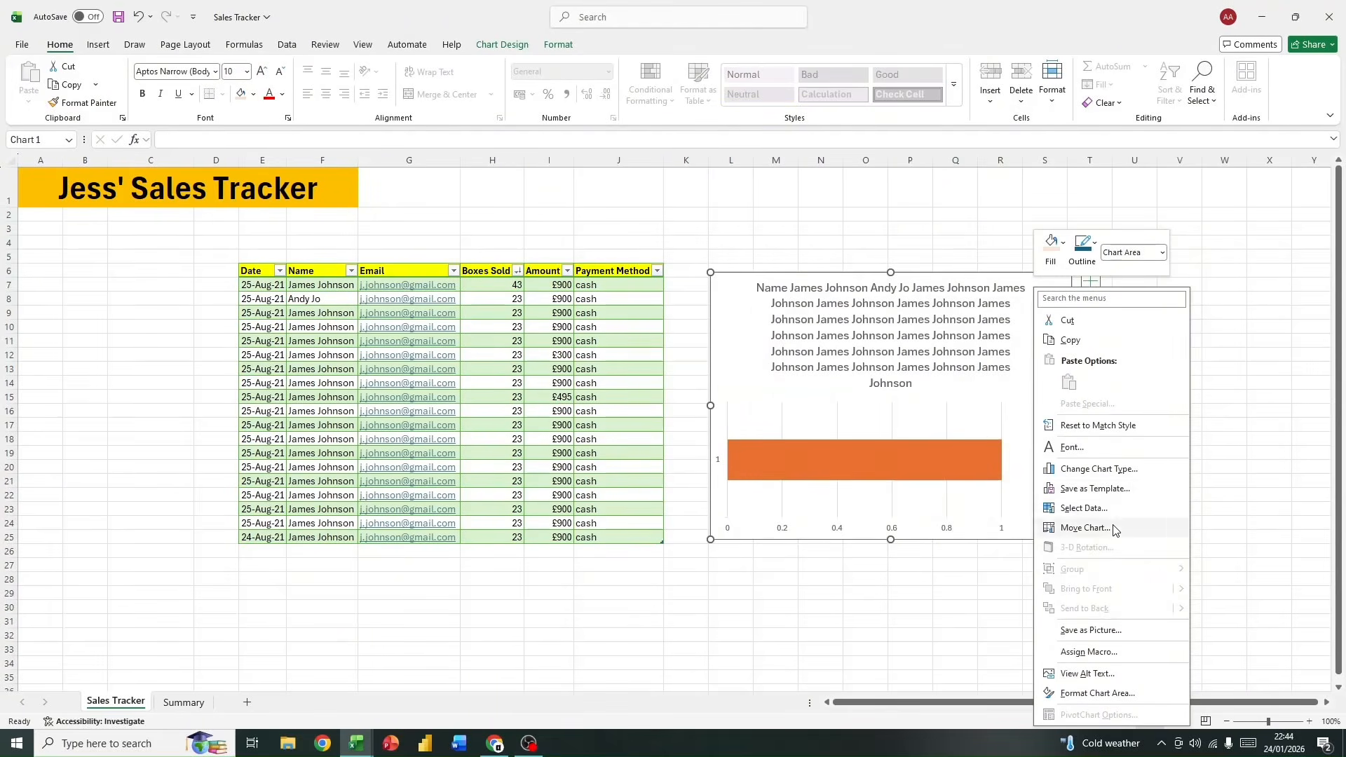
pyautogui.click(1084, 508)
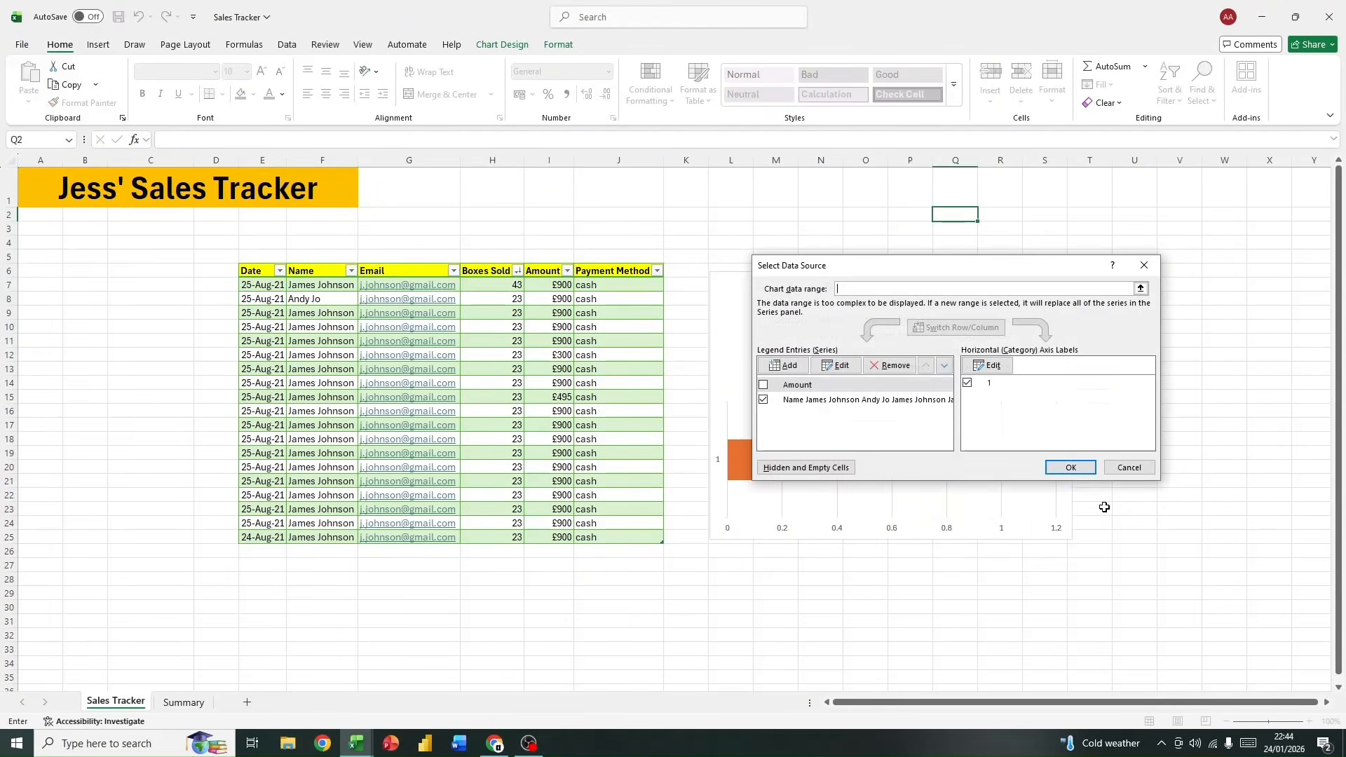
pyautogui.click(763, 385)
pyautogui.click(763, 400)
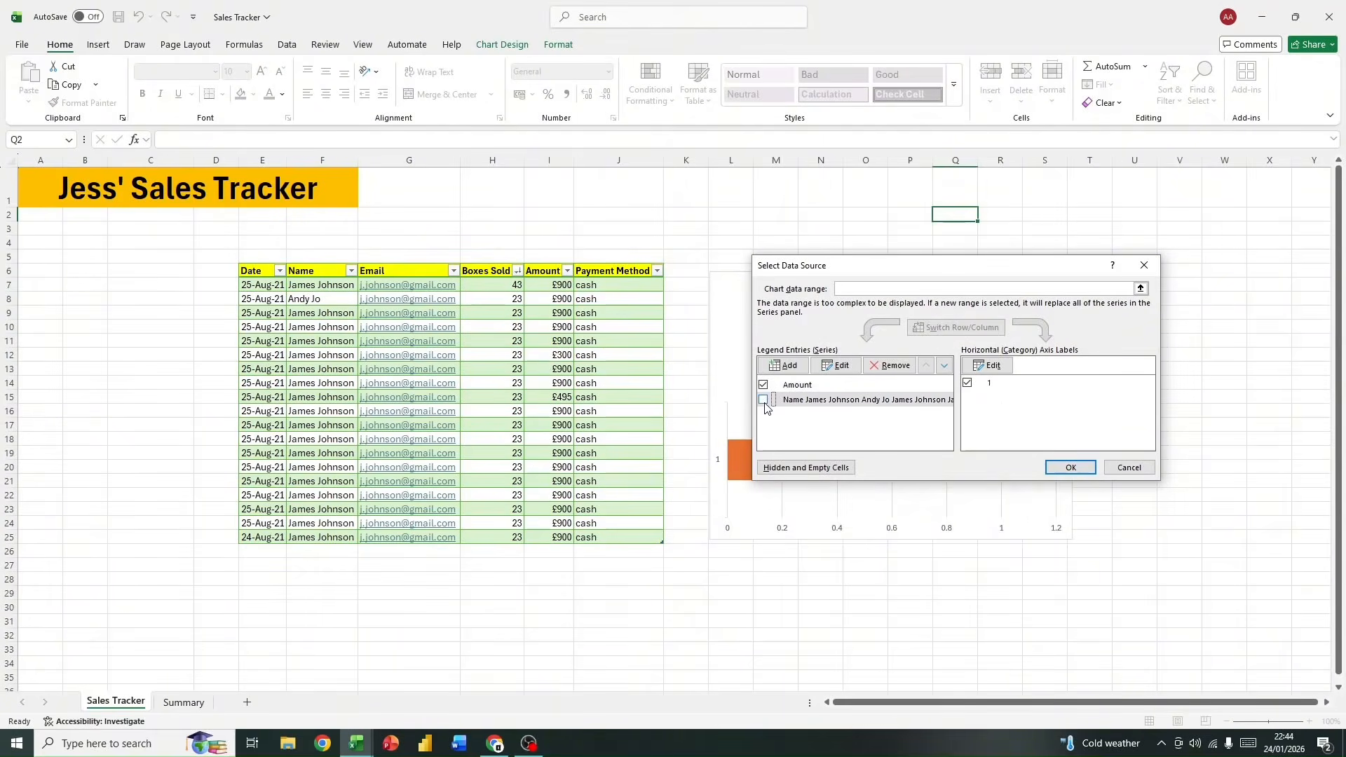
pyautogui.click(763, 401)
pyautogui.click(763, 384)
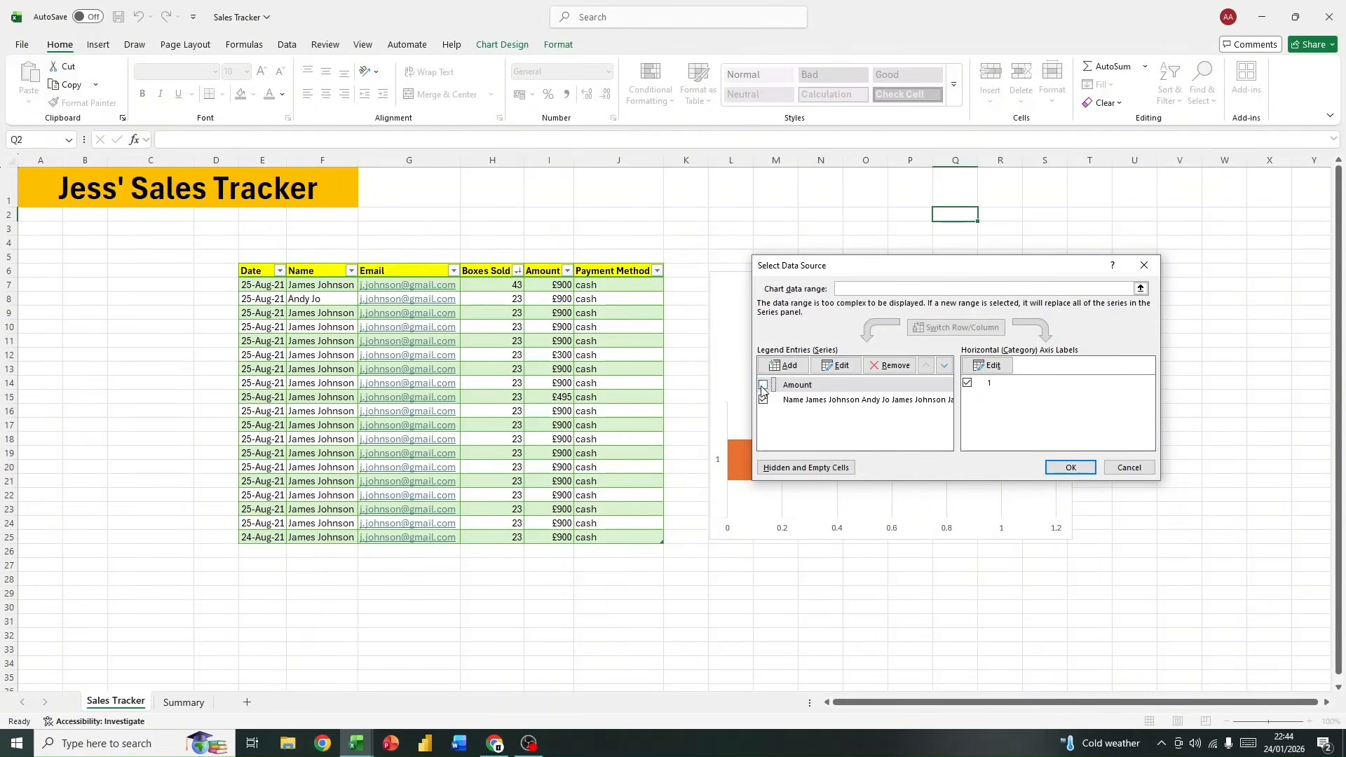
pyautogui.click(788, 402)
pyautogui.click(890, 365)
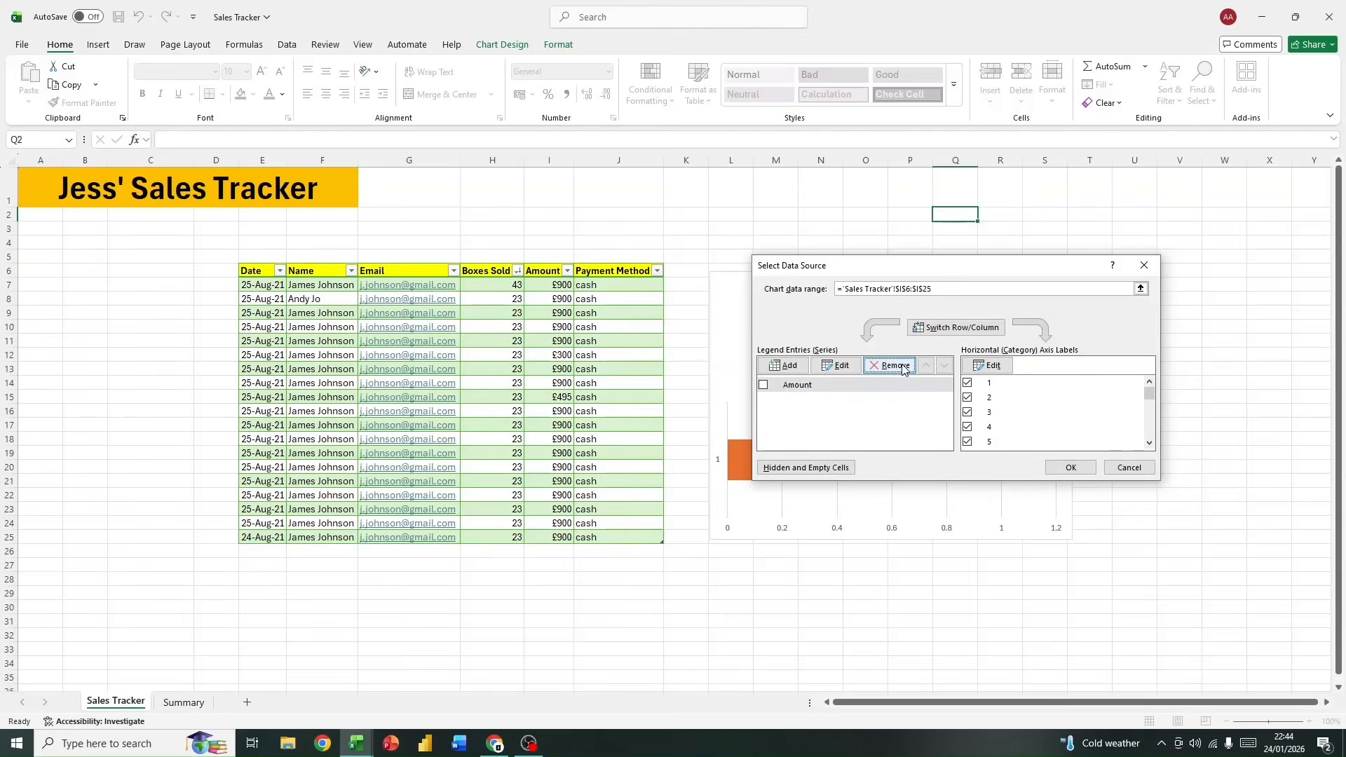
pyautogui.click(1070, 468)
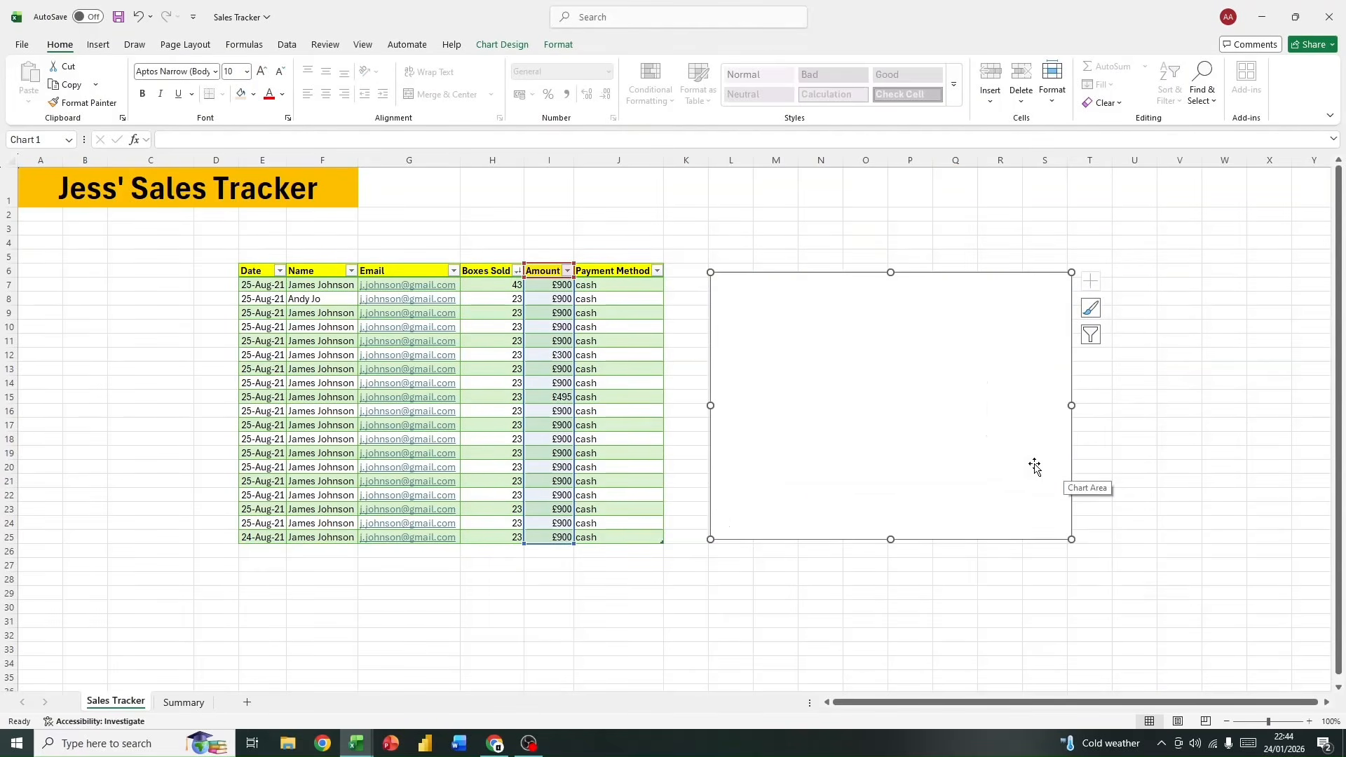
# Step: Delete the blank chart beside the sales table
pyautogui.moveTo(565, 305); pyautogui.dragTo(1007, 383)
pyautogui.click(1042, 420)
pyautogui.rightClick(989, 317)
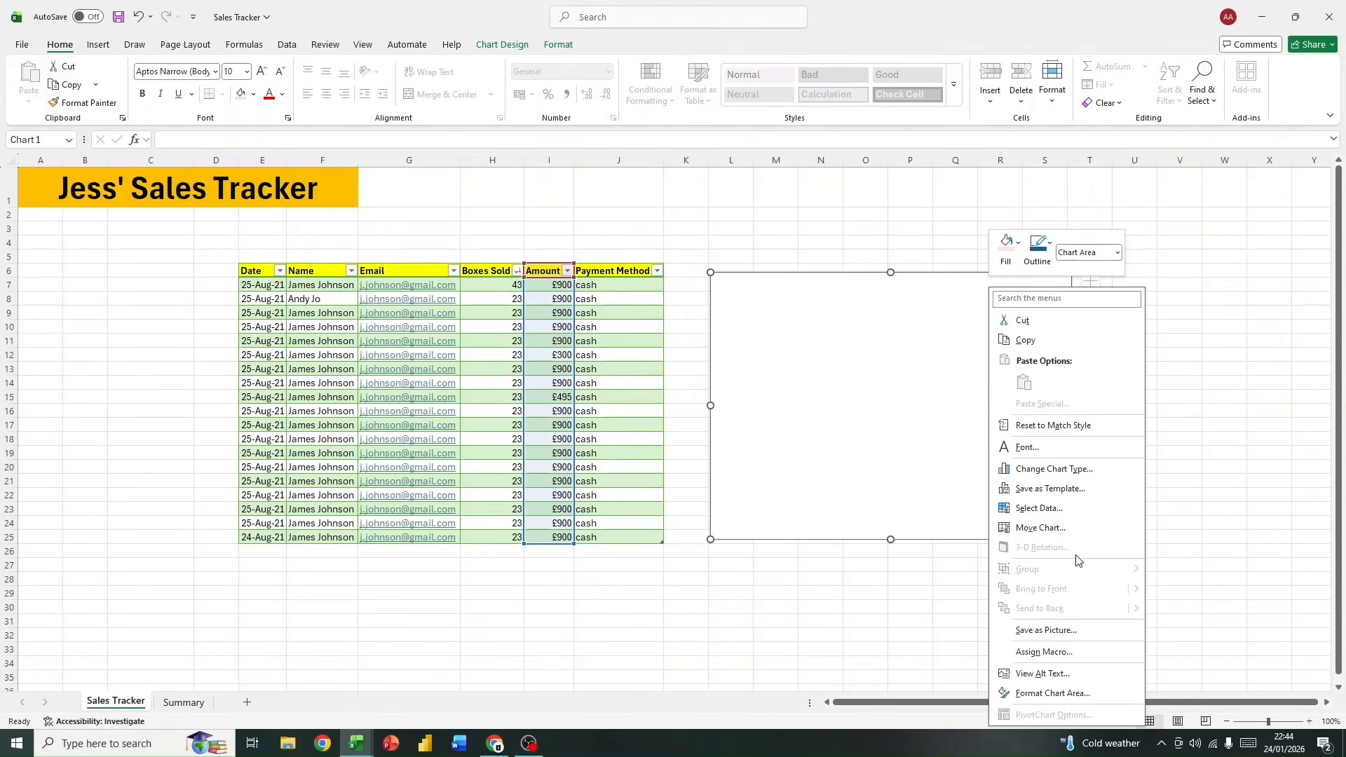
pyautogui.rightClick(911, 418)
pyautogui.click(855, 321)
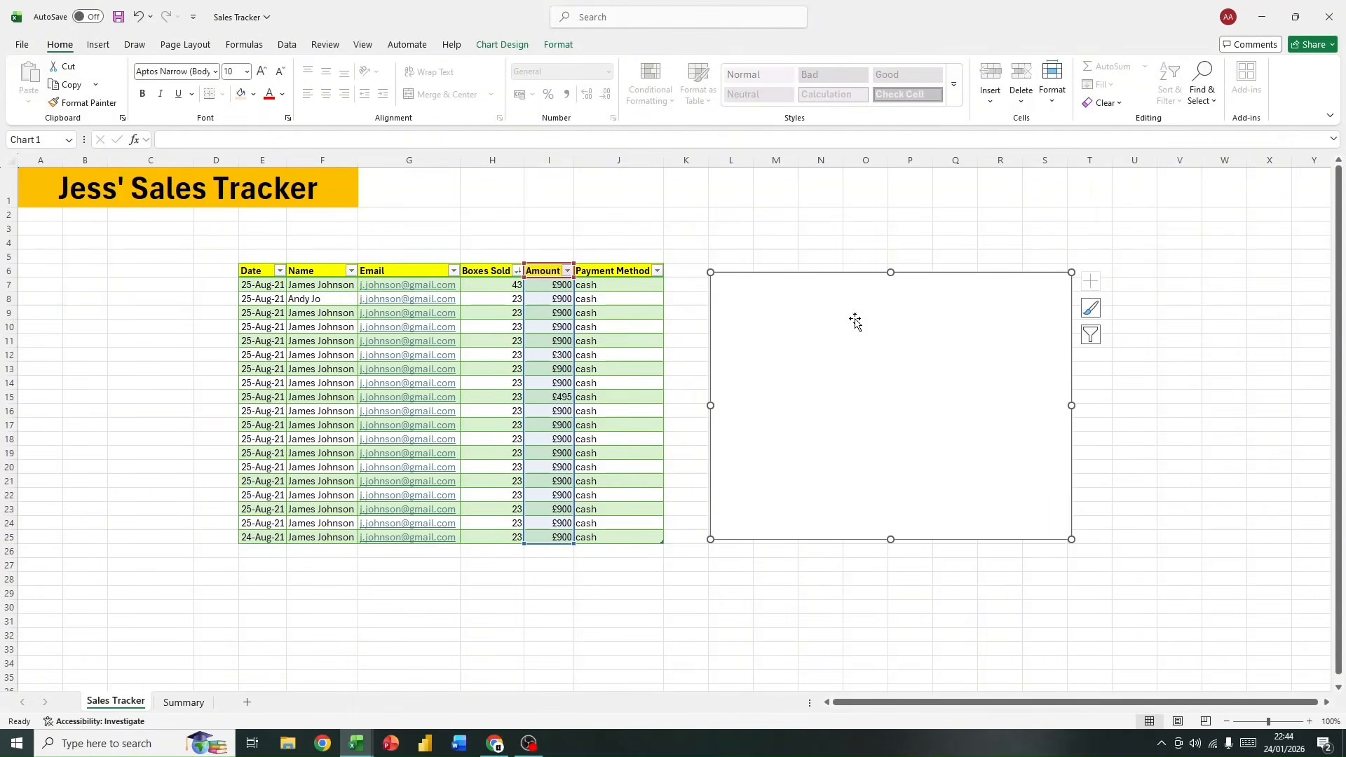
pyautogui.rightClick(1051, 296)
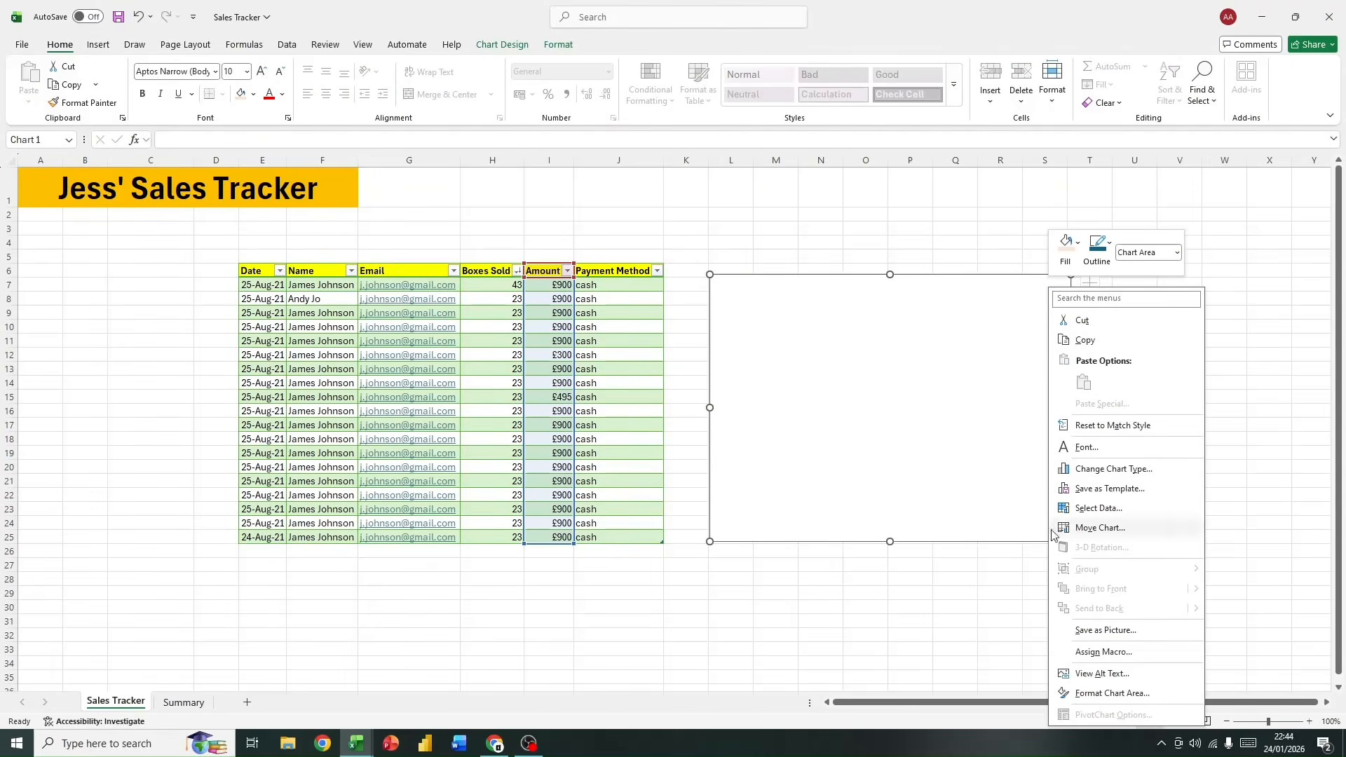
pyautogui.click(955, 422)
pyautogui.press('Delete')
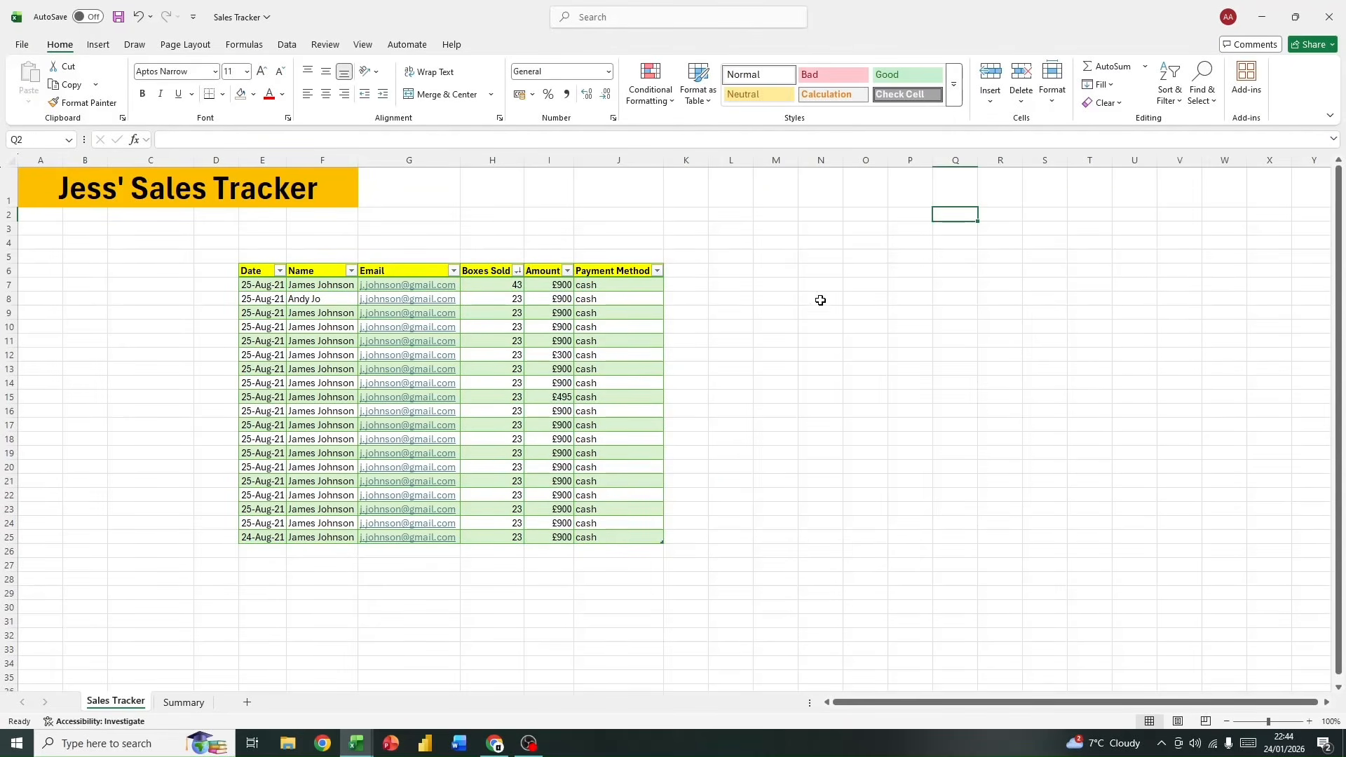
# Step: Try inserting a histogram from an empty cell, place it beside the sales table, and delete it
pyautogui.click(758, 324)
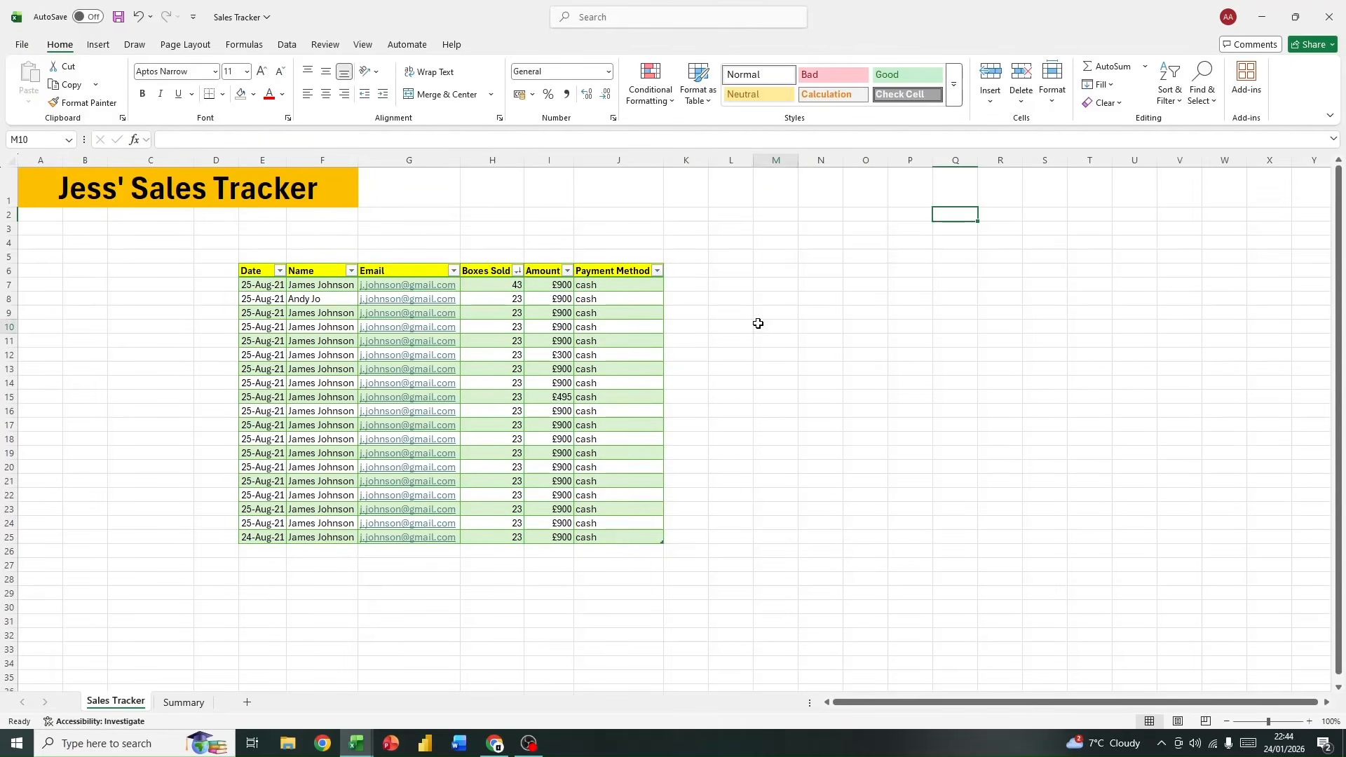
pyautogui.click(97, 47)
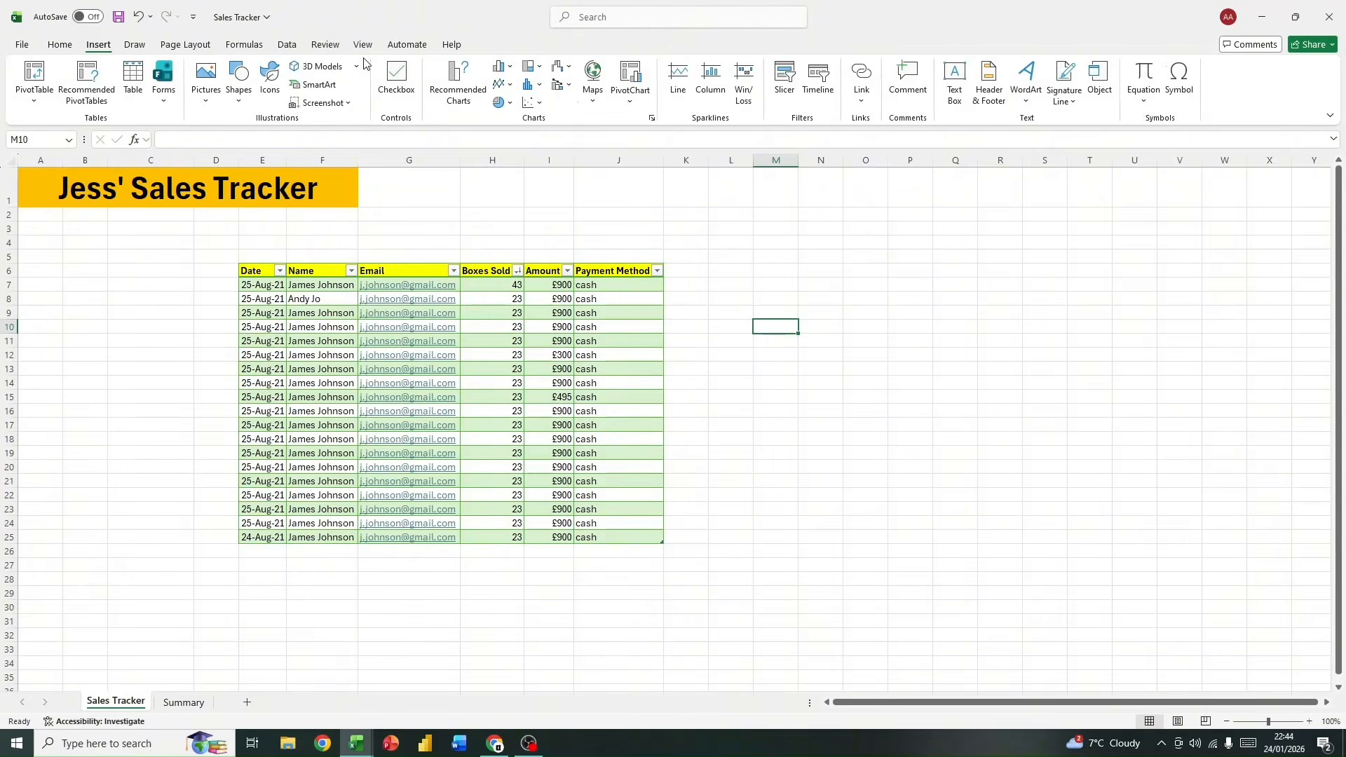
pyautogui.click(531, 86)
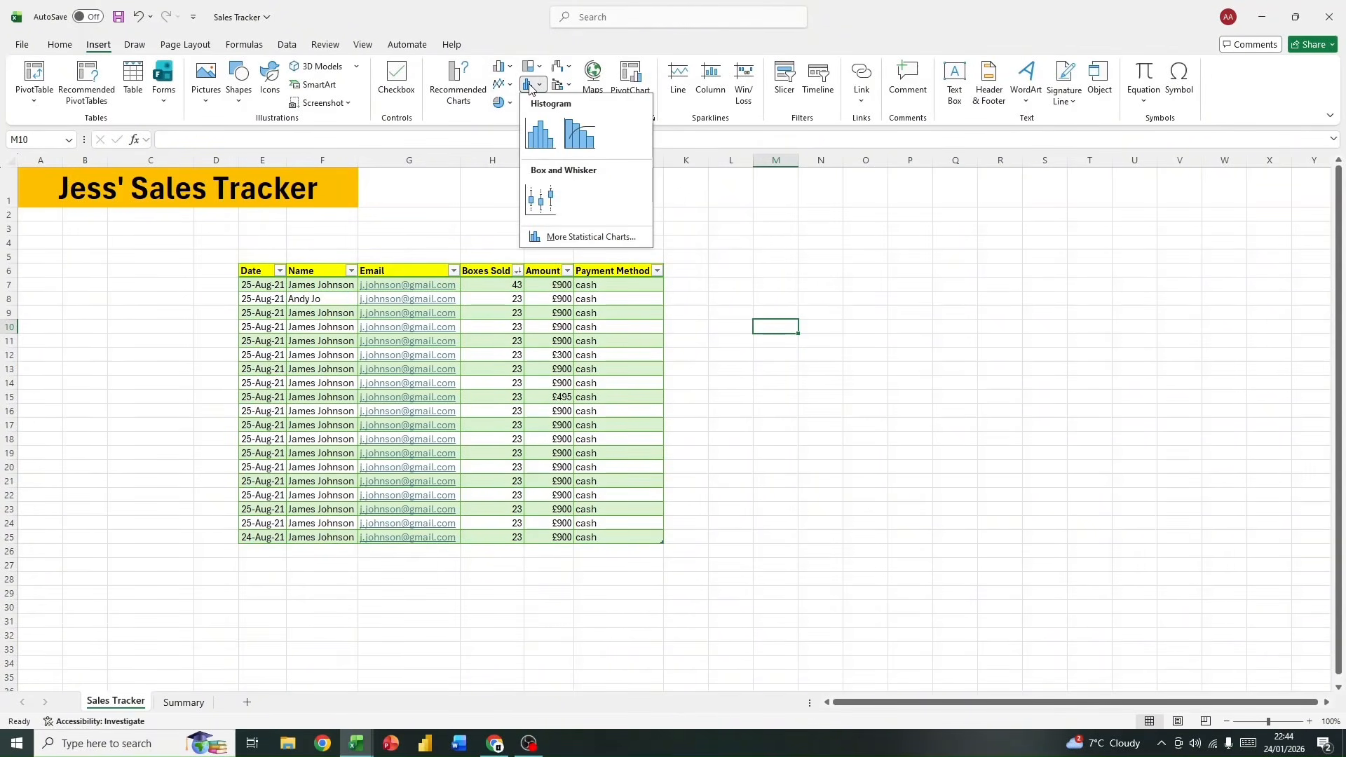
pyautogui.click(540, 135)
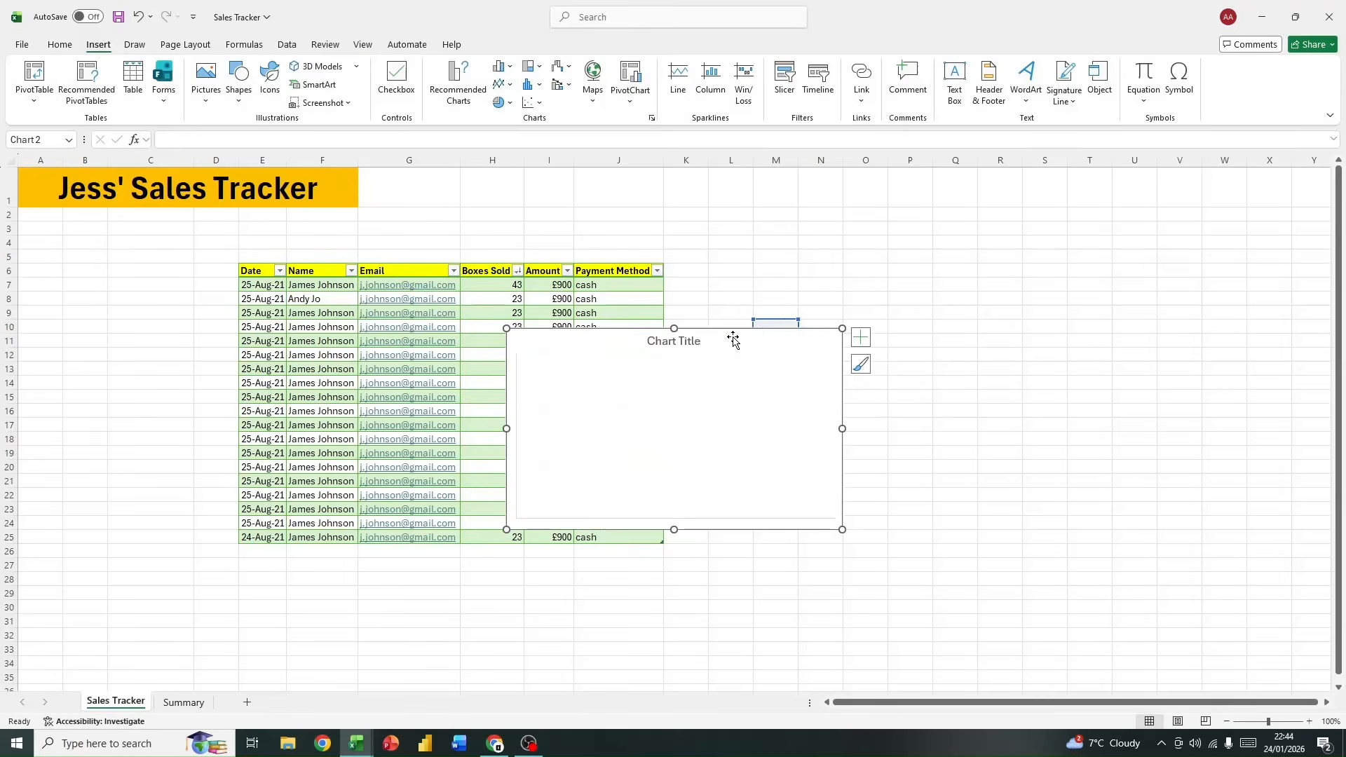
pyautogui.moveTo(733, 341); pyautogui.dragTo(1053, 309)
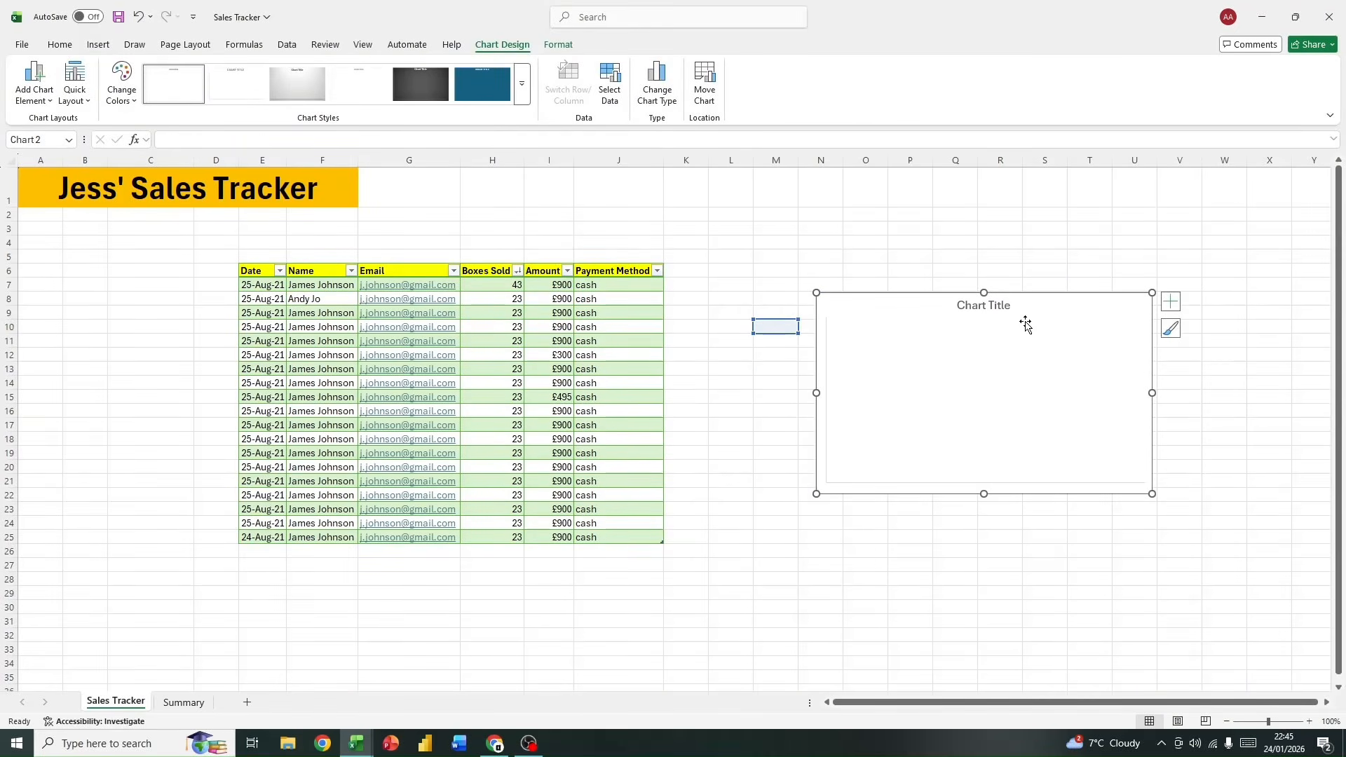
pyautogui.press('Delete')
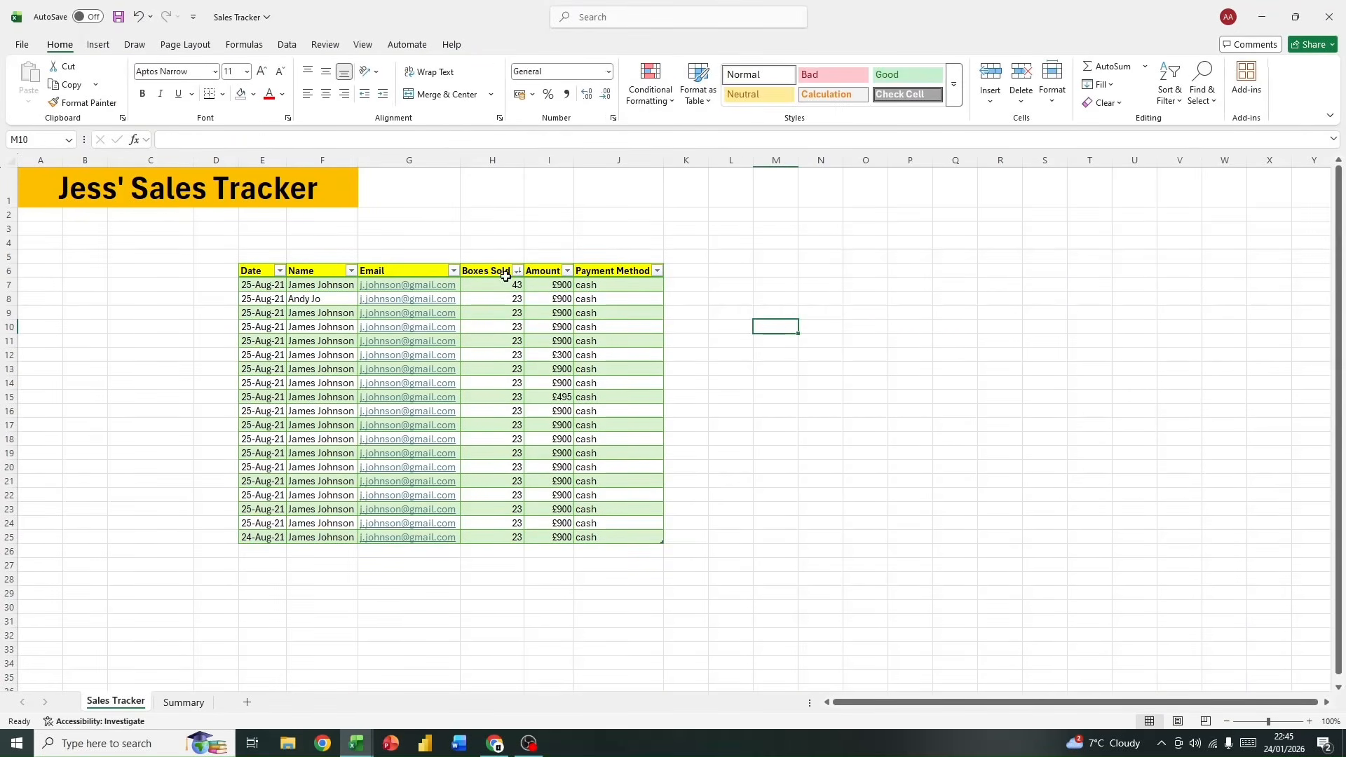
# Step: Insert a clustered column chart from the Amount column, including its header, I6:I25
pyautogui.click(551, 268)
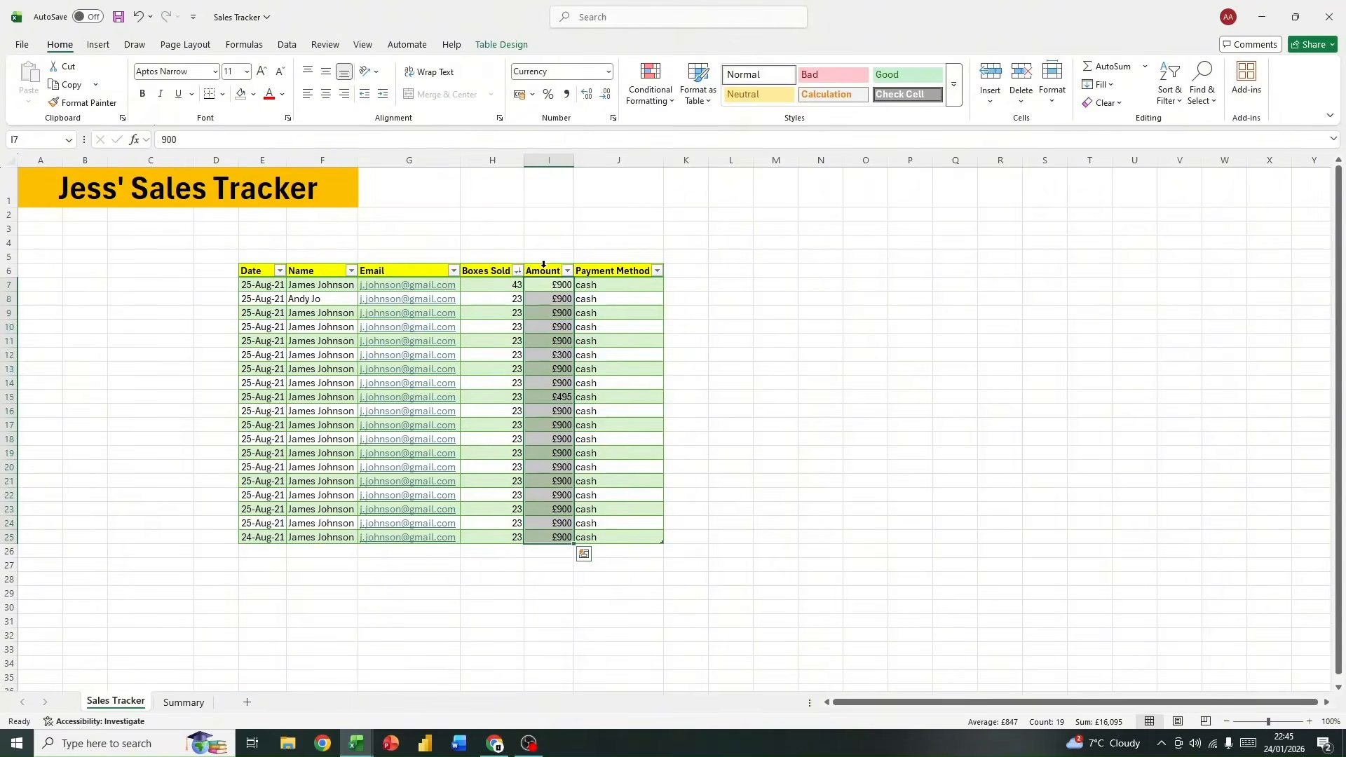
pyautogui.moveTo(548, 272); pyautogui.dragTo(557, 522)
pyautogui.moveTo(550, 272); pyautogui.dragTo(561, 538)
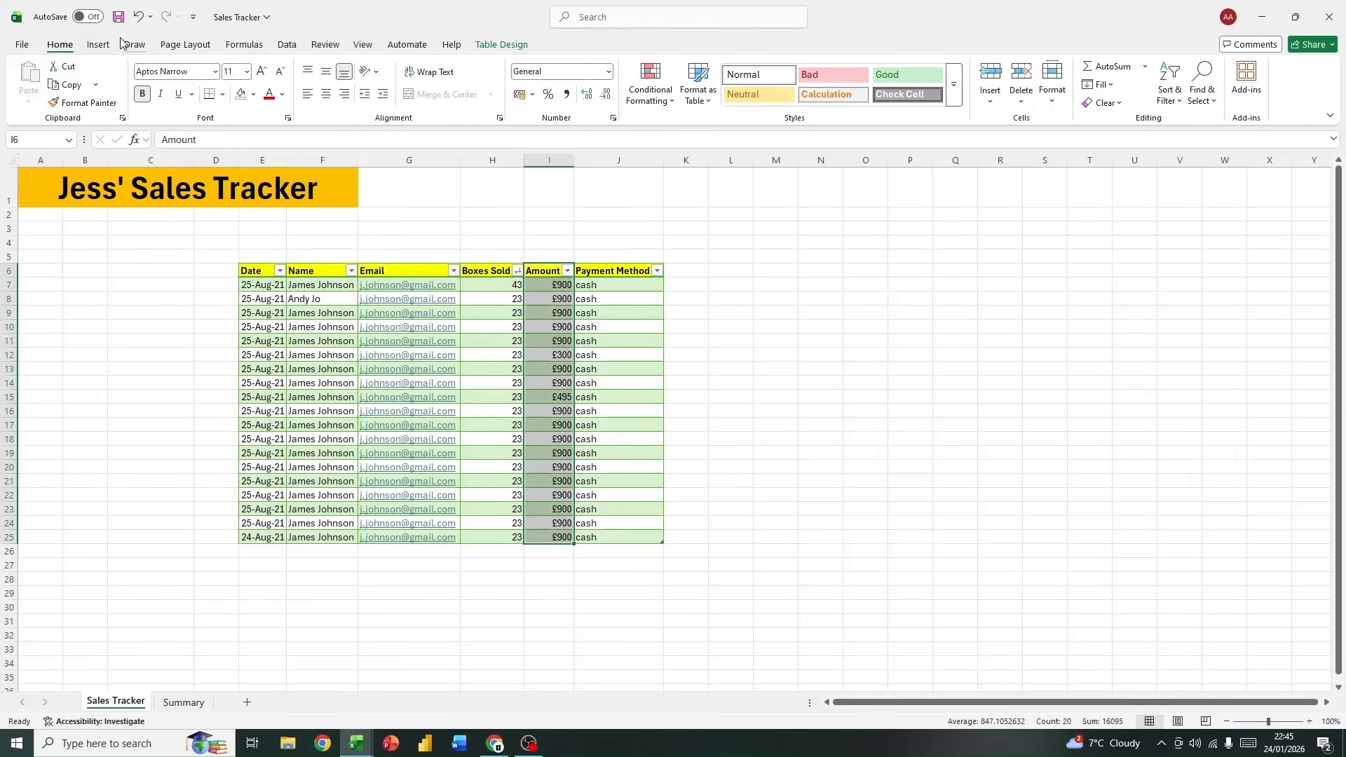
pyautogui.click(98, 44)
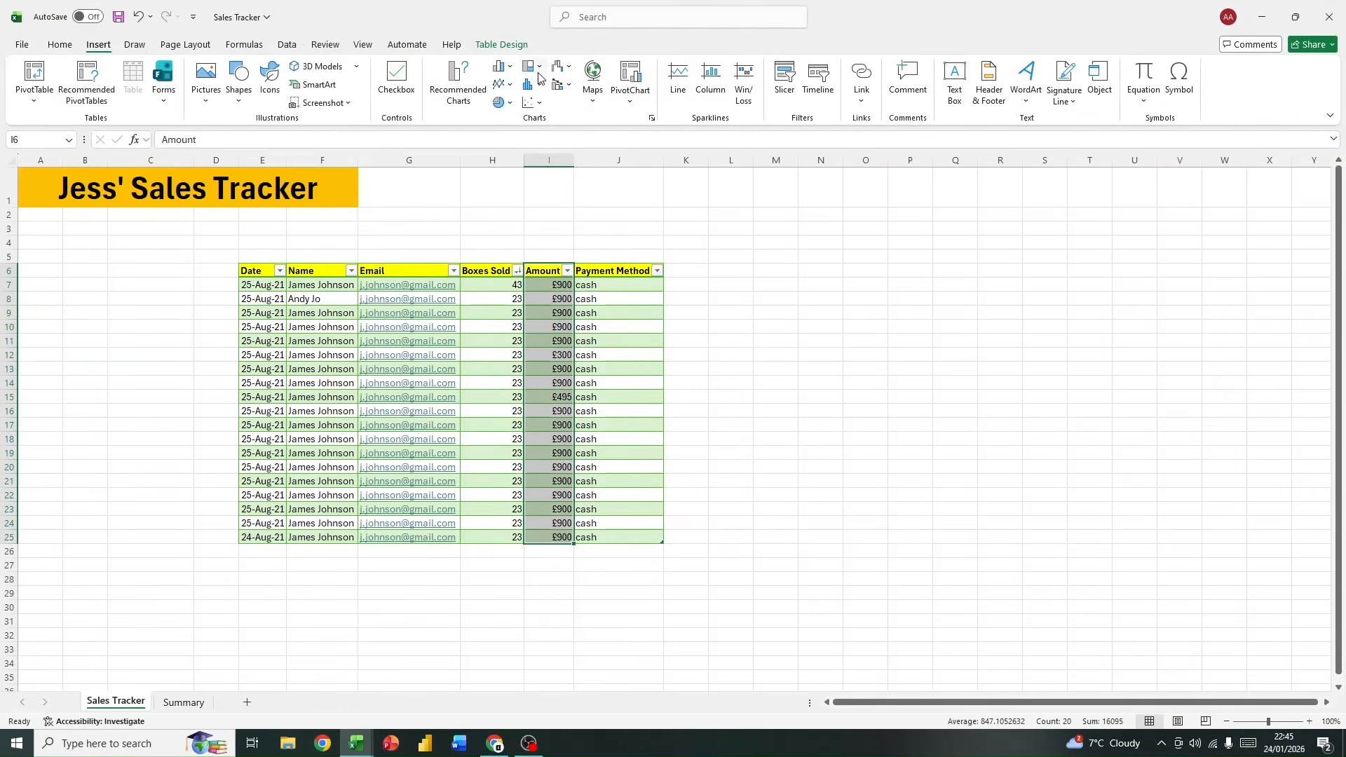
pyautogui.click(538, 85)
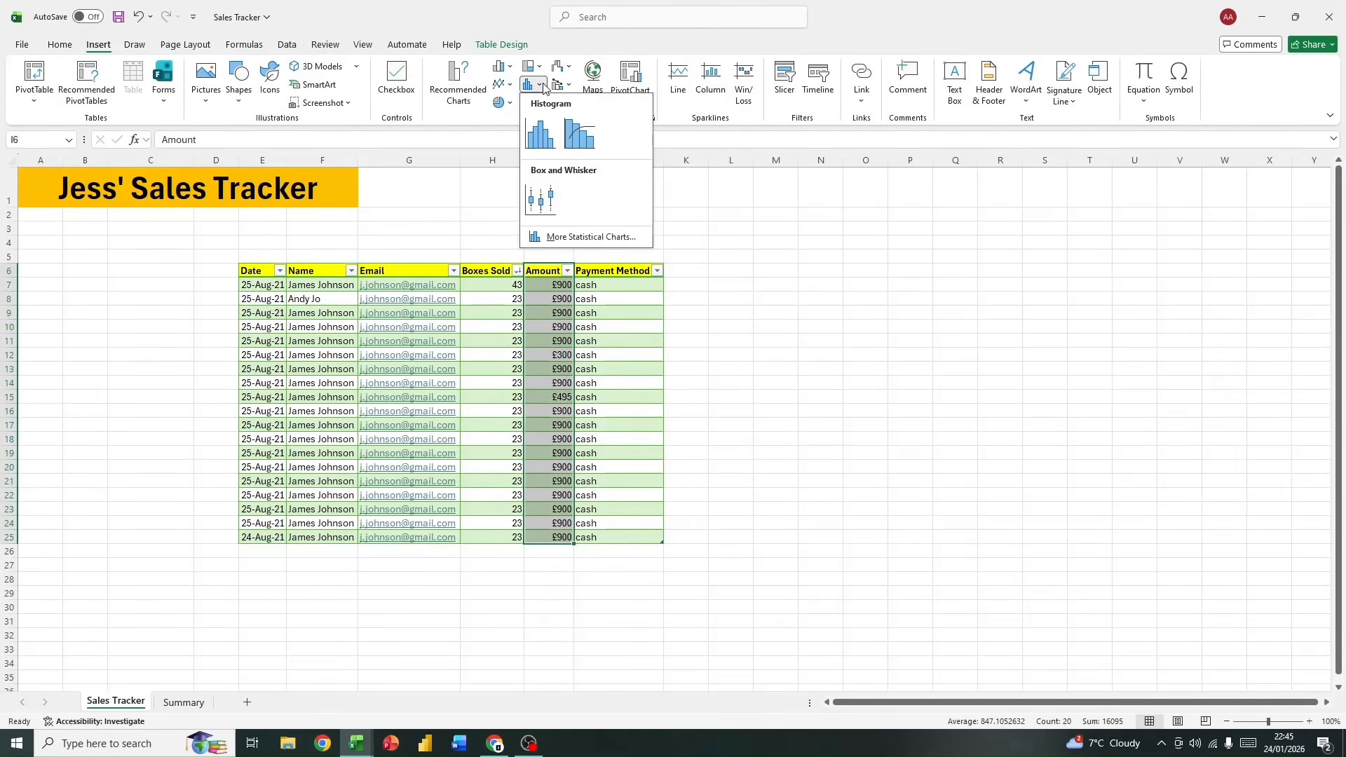
pyautogui.click(501, 66)
pyautogui.click(522, 123)
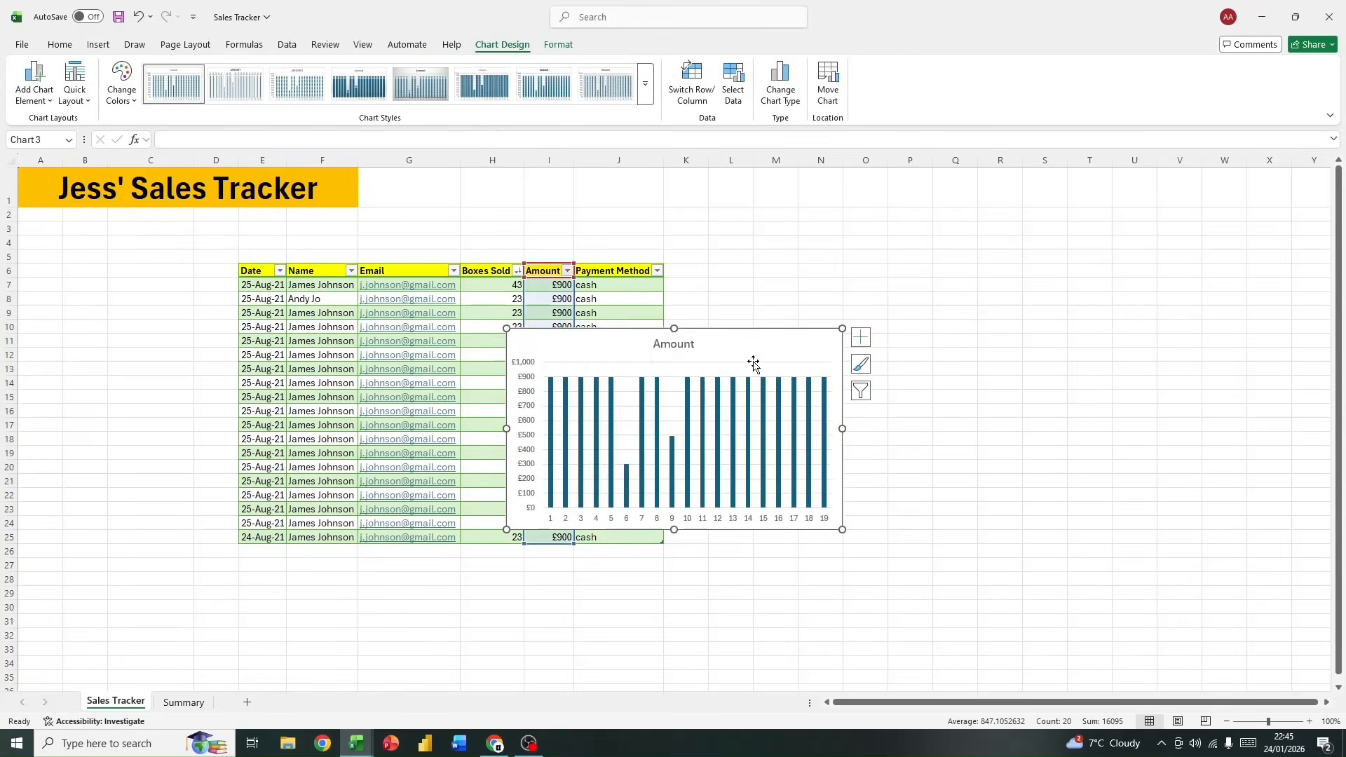
# Step: Place the Amount chart in the empty area beside the sales table and enlarge it to end around row 26
pyautogui.moveTo(746, 352)
pyautogui.mouseDown()
pyautogui.moveTo(1021, 319)
pyautogui.moveTo(959, 311)
pyautogui.mouseUp()
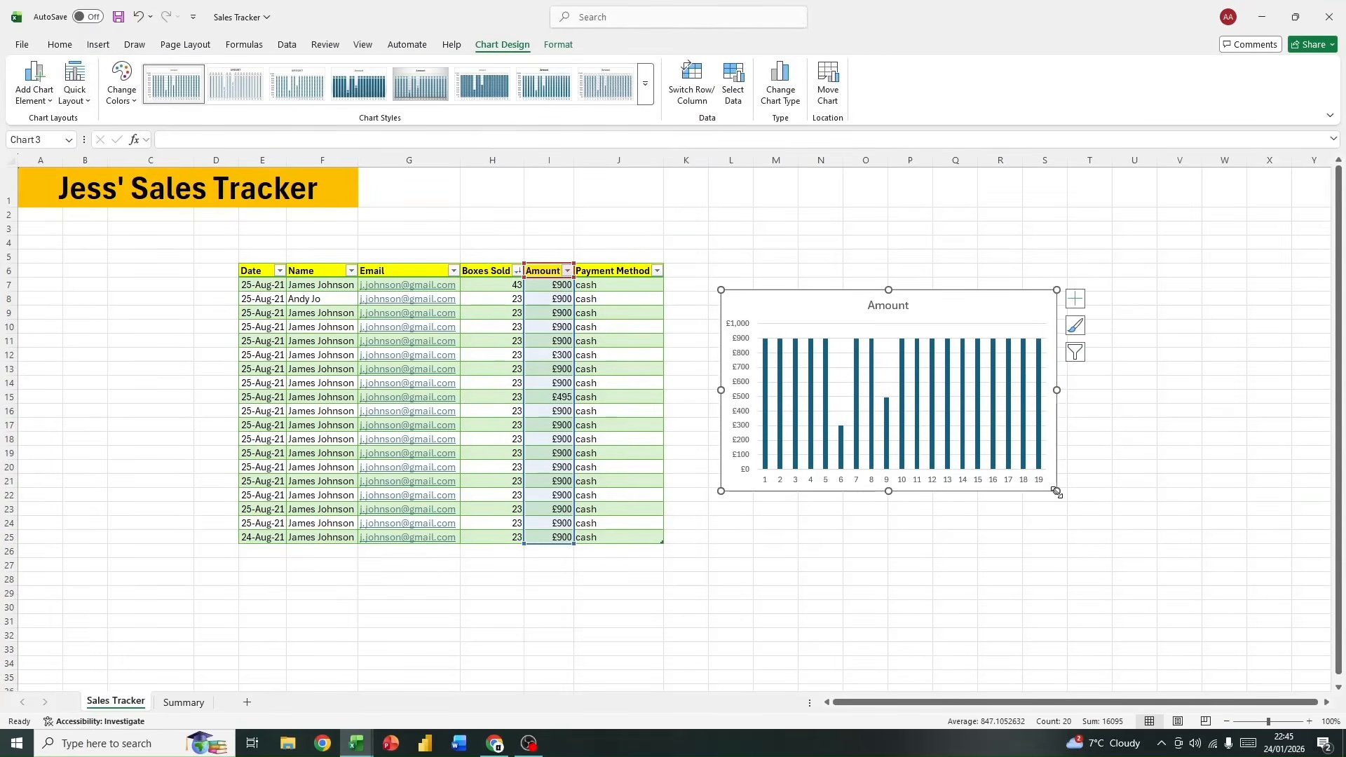
pyautogui.moveTo(1056, 492); pyautogui.dragTo(1116, 564)
pyautogui.click(725, 624)
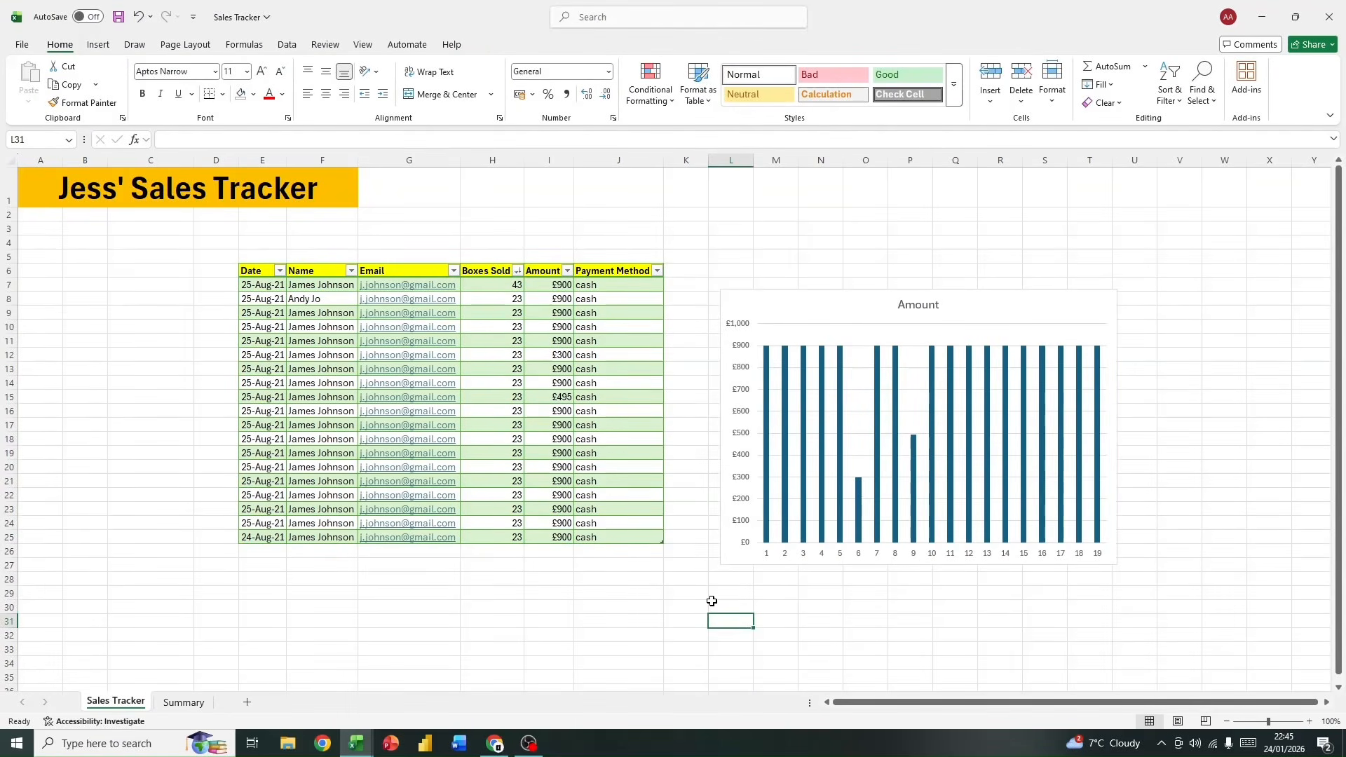
# Step: Recolour the Amount chart with the colourful palette that starts with orange, and fit it to the table's height, from row 6 to row 25
pyautogui.click(970, 326)
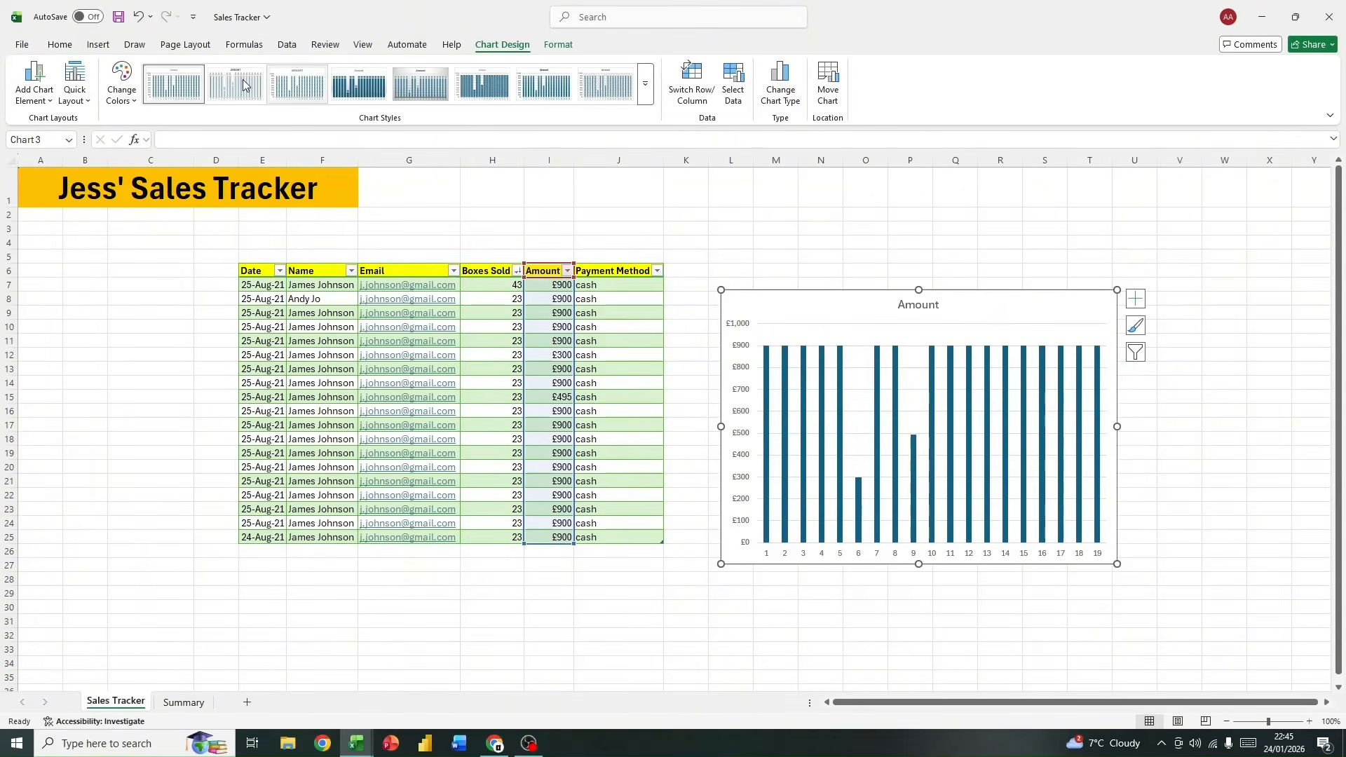
pyautogui.click(123, 89)
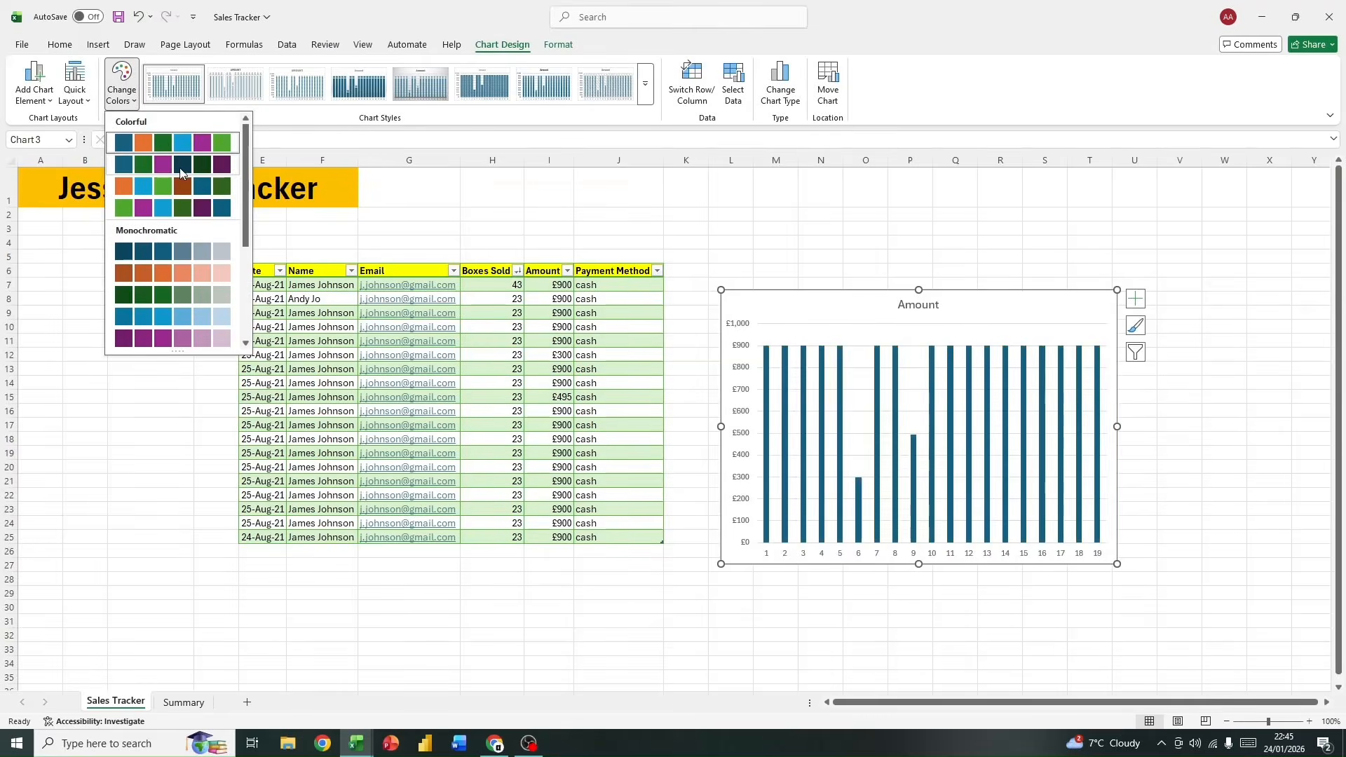
pyautogui.click(180, 180)
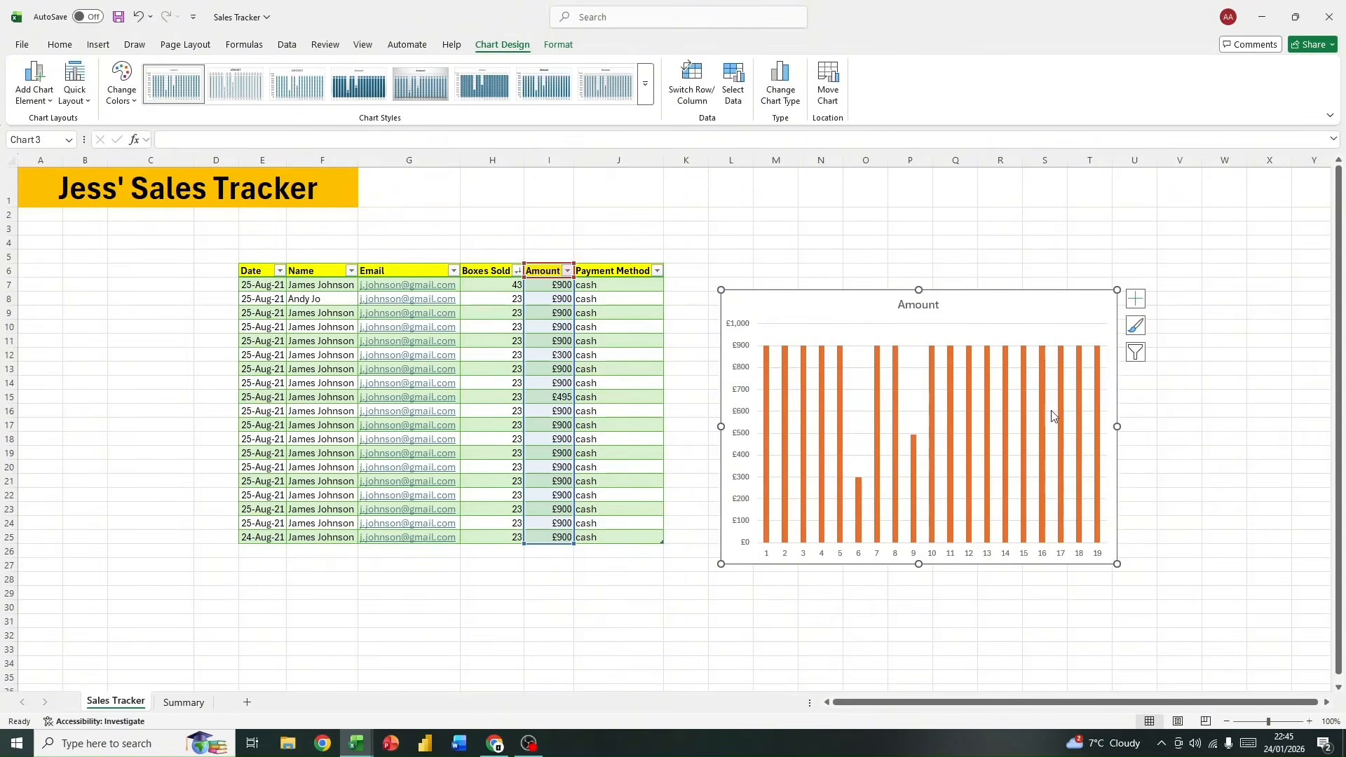
pyautogui.moveTo(843, 321); pyautogui.dragTo(829, 295)
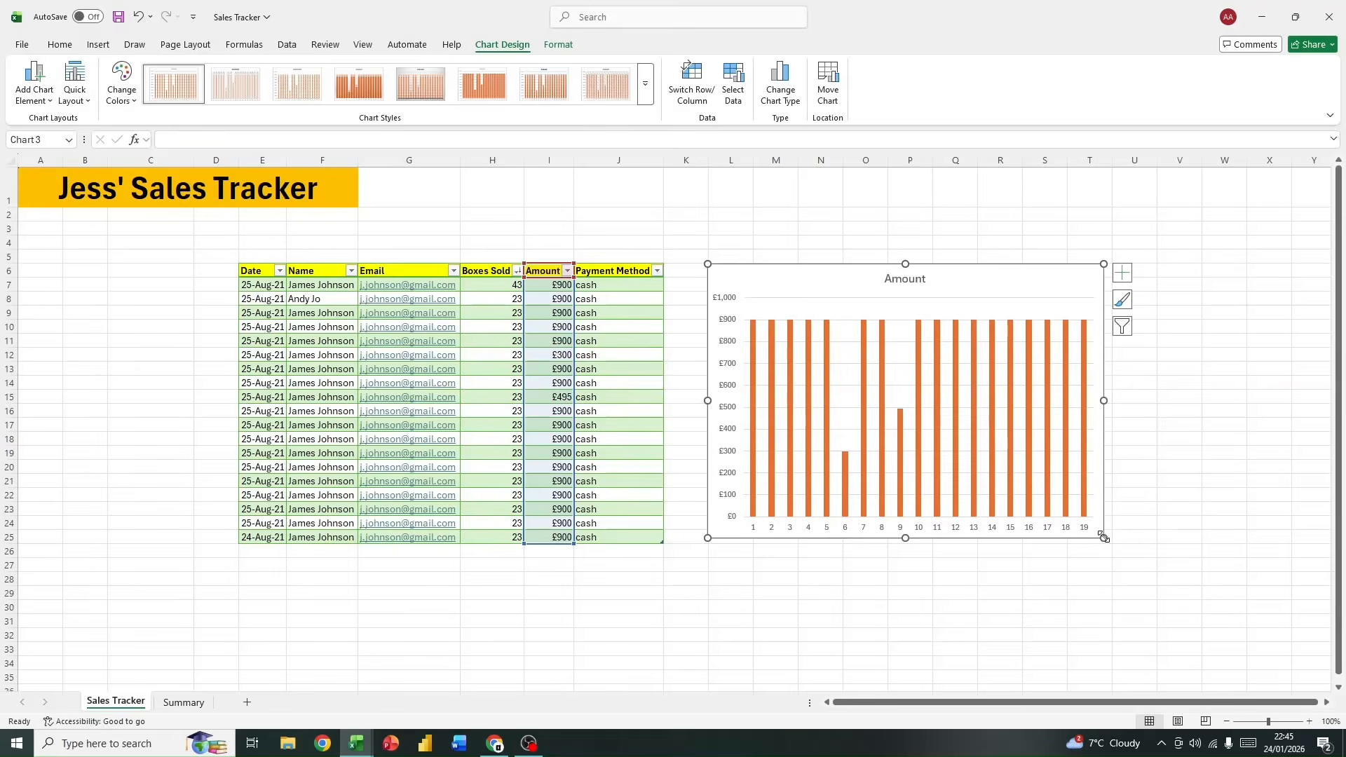
pyautogui.moveTo(1103, 537); pyautogui.dragTo(1109, 543)
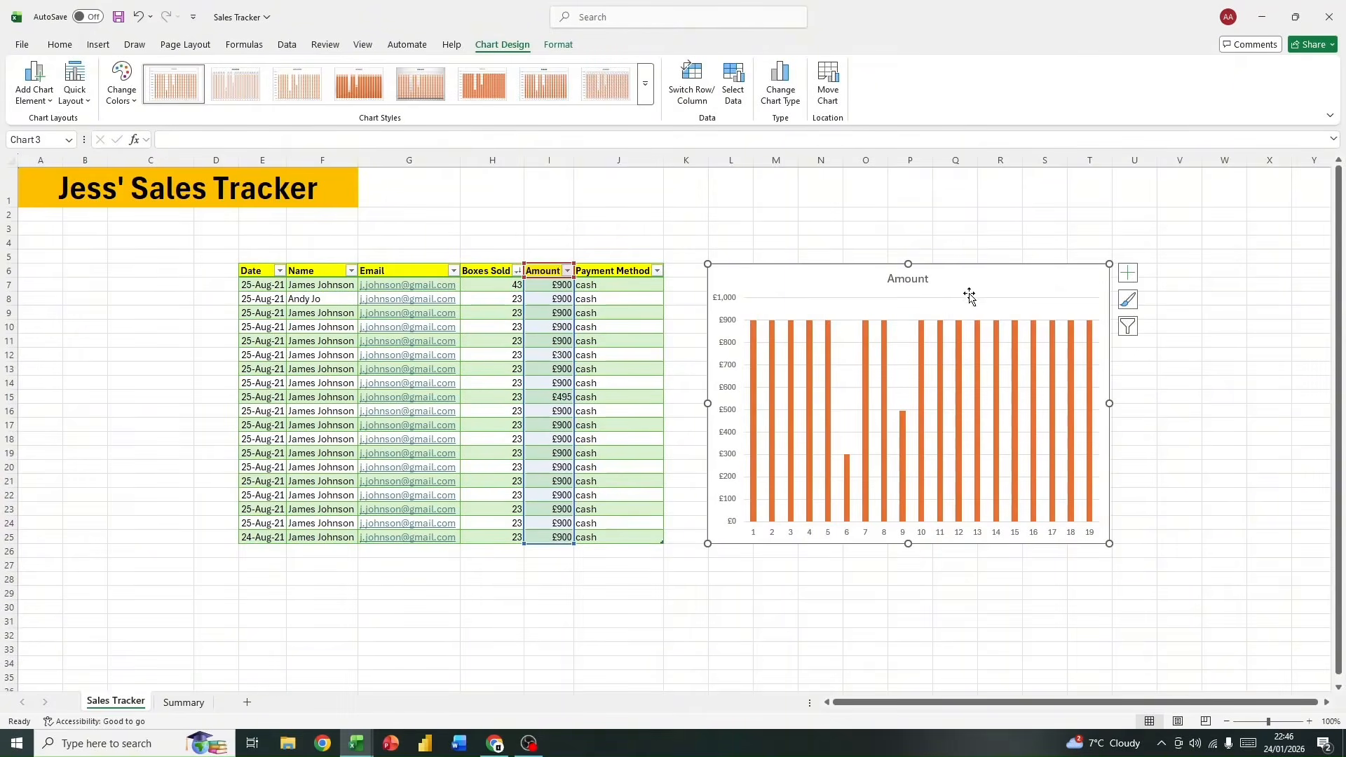
# Step: Shift the Amount chart slightly closer to the sales table
pyautogui.rightClick(1019, 309)
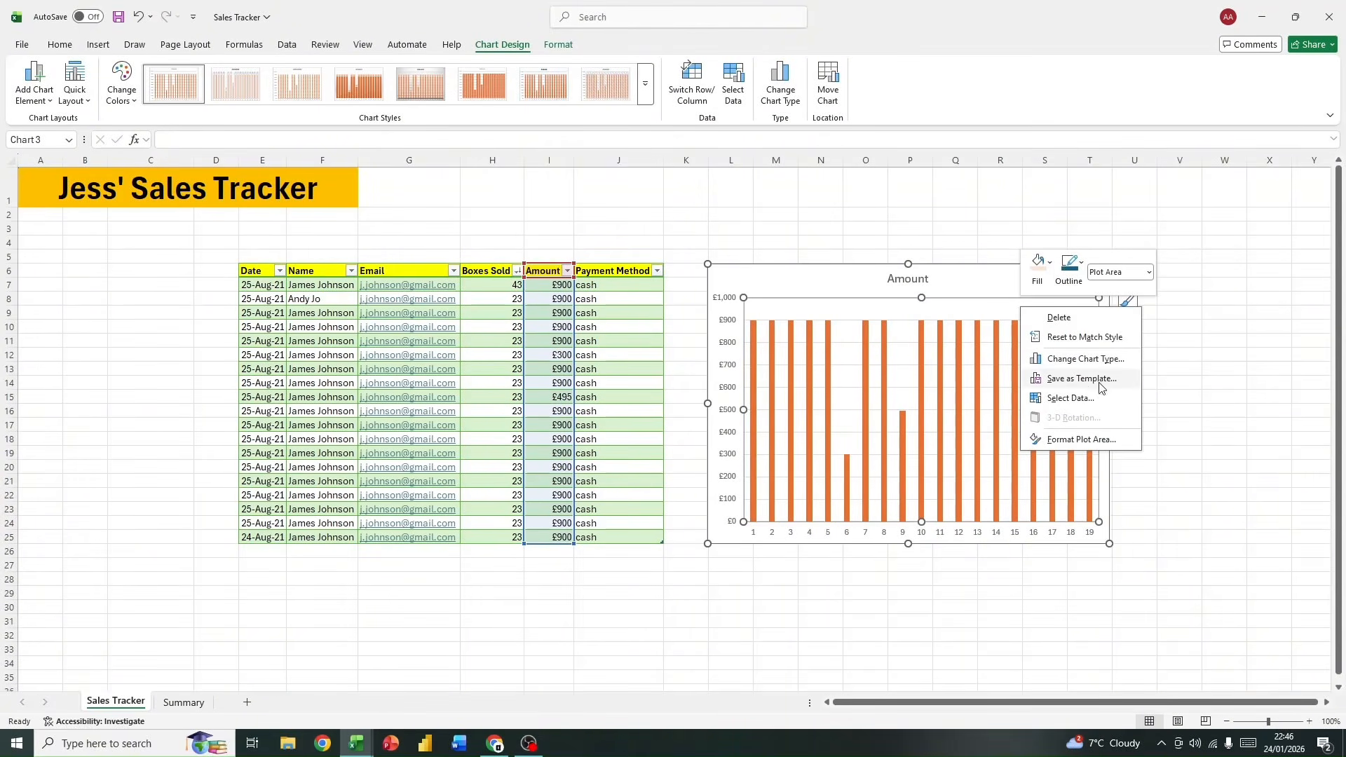
pyautogui.click(744, 287)
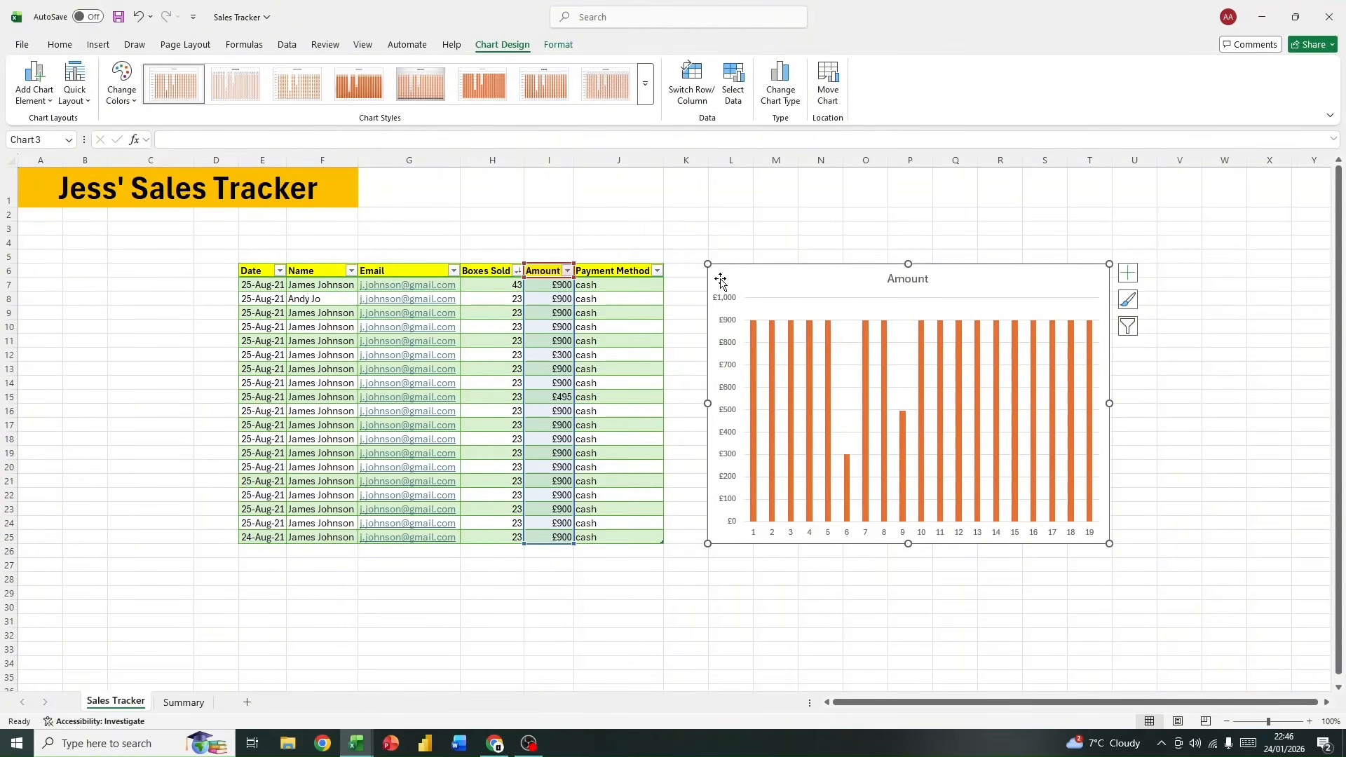
pyautogui.rightClick(926, 307)
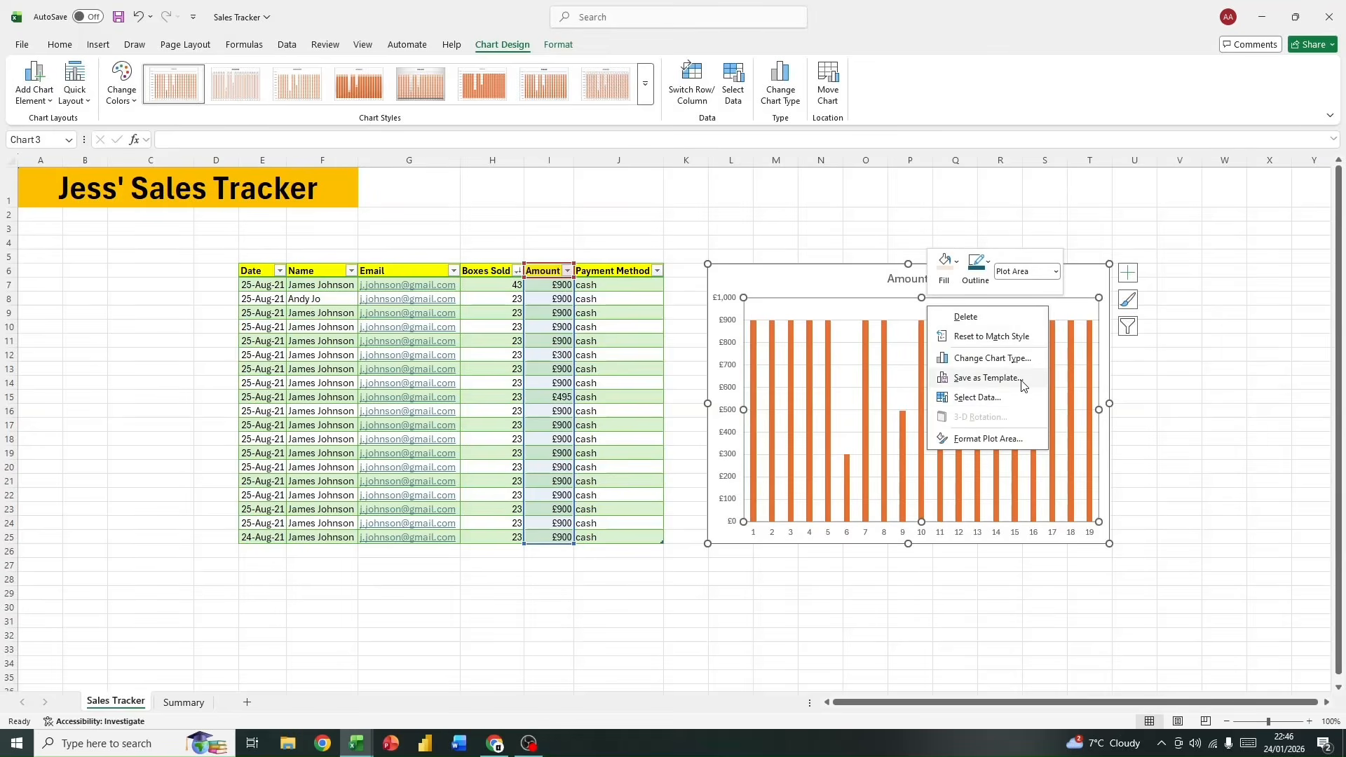
pyautogui.click(787, 278)
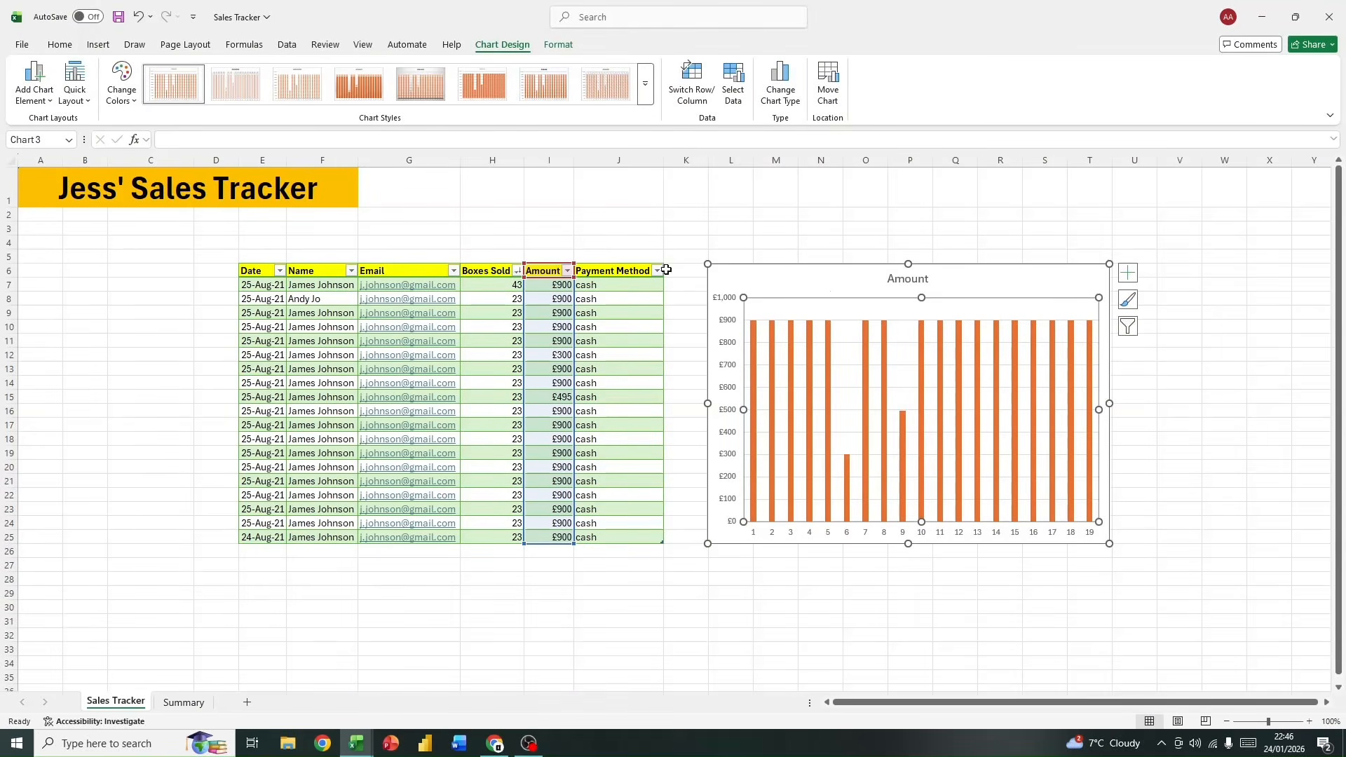
pyautogui.click(830, 187)
pyautogui.moveTo(802, 277); pyautogui.dragTo(800, 279)
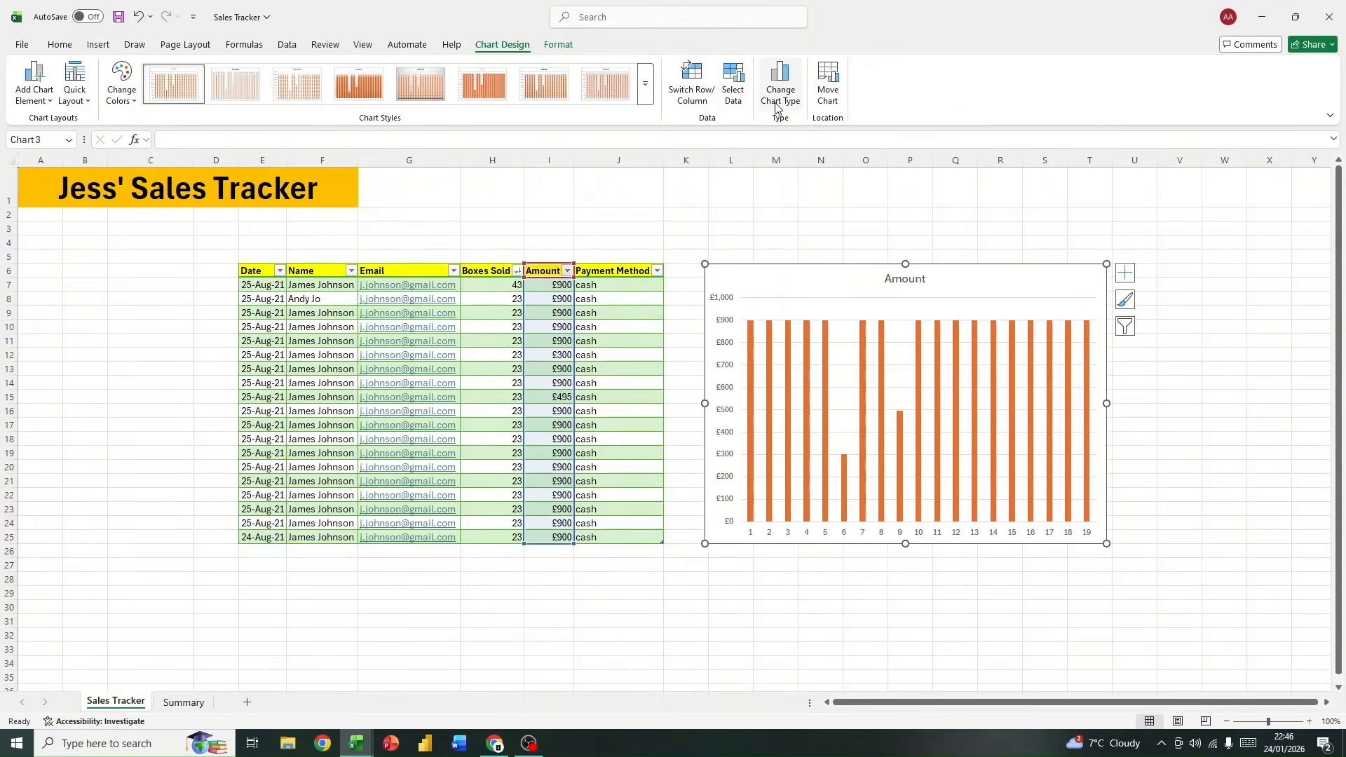
# Step: Examine the Amount chart's data source settings and the border formatting options of its plot area
pyautogui.click(731, 105)
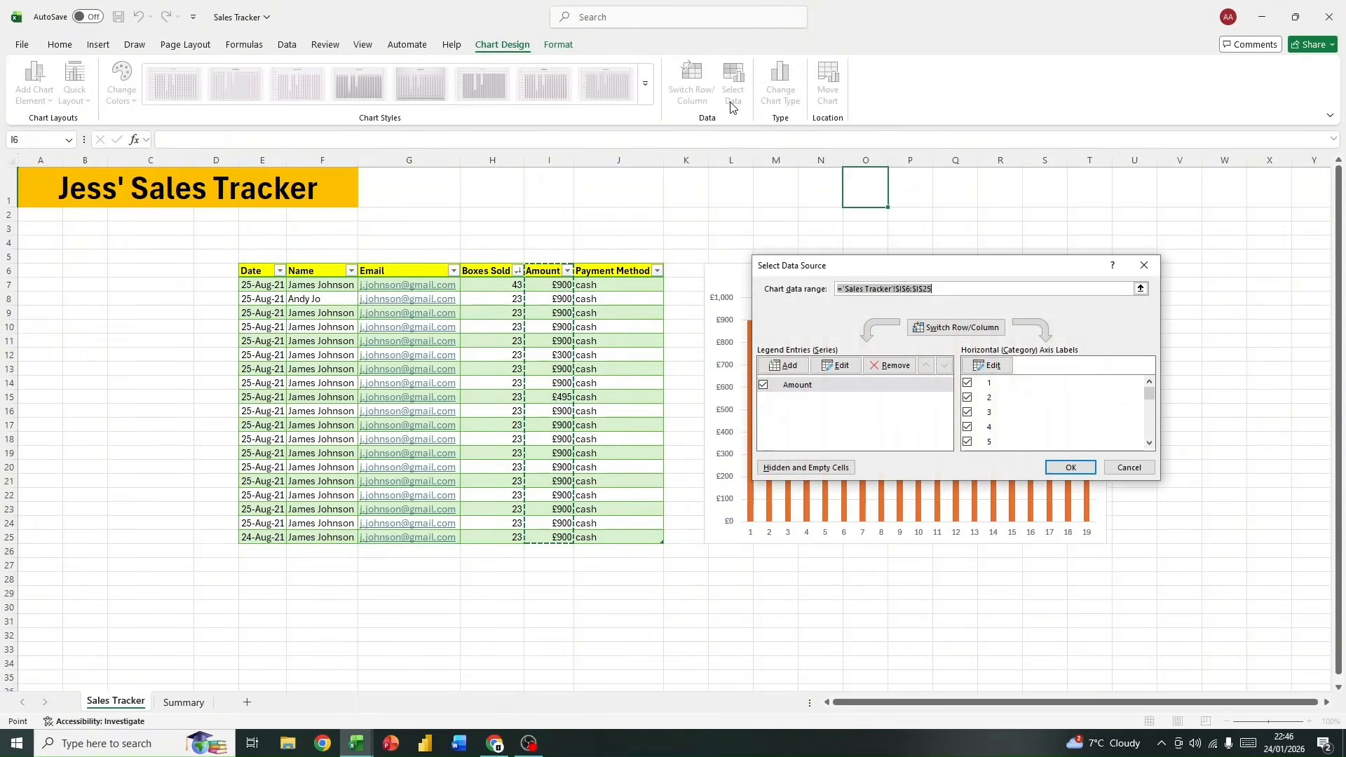
pyautogui.click(1145, 267)
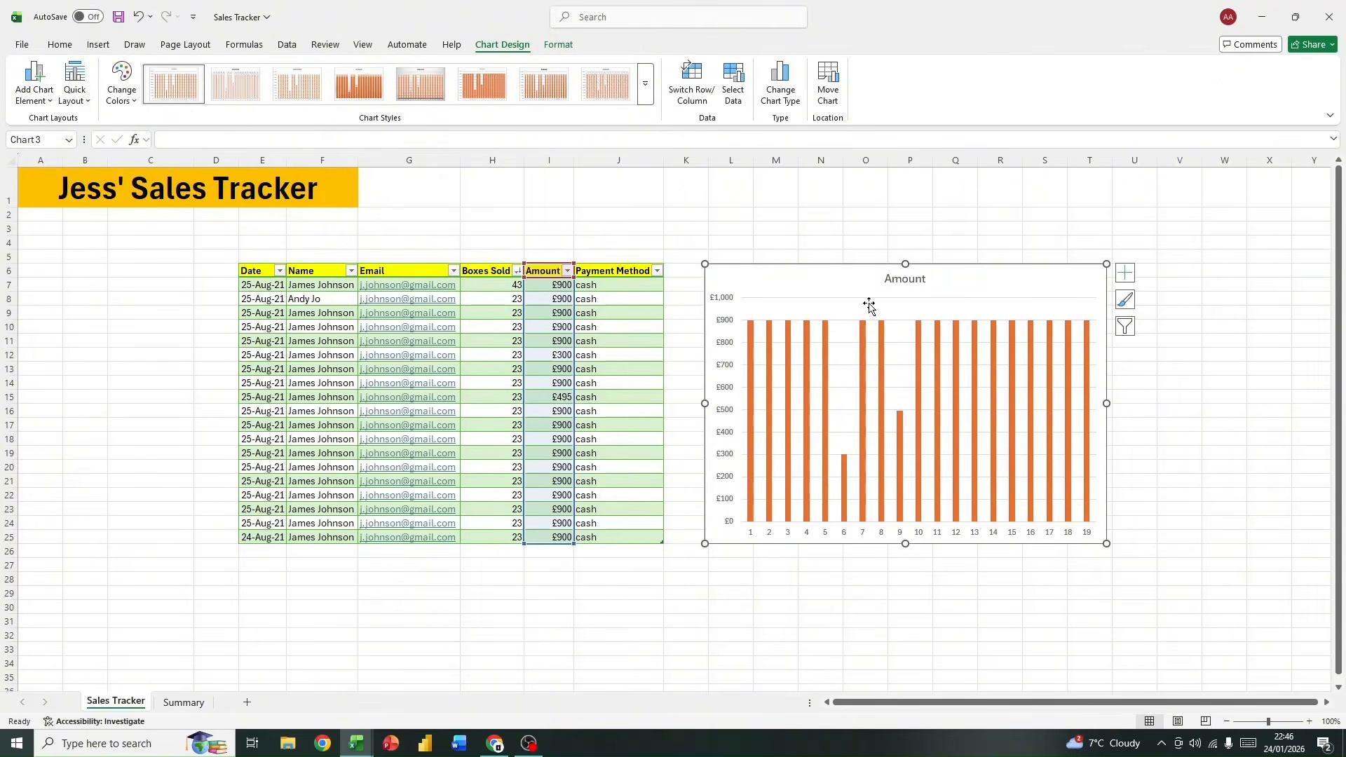
pyautogui.rightClick(972, 304)
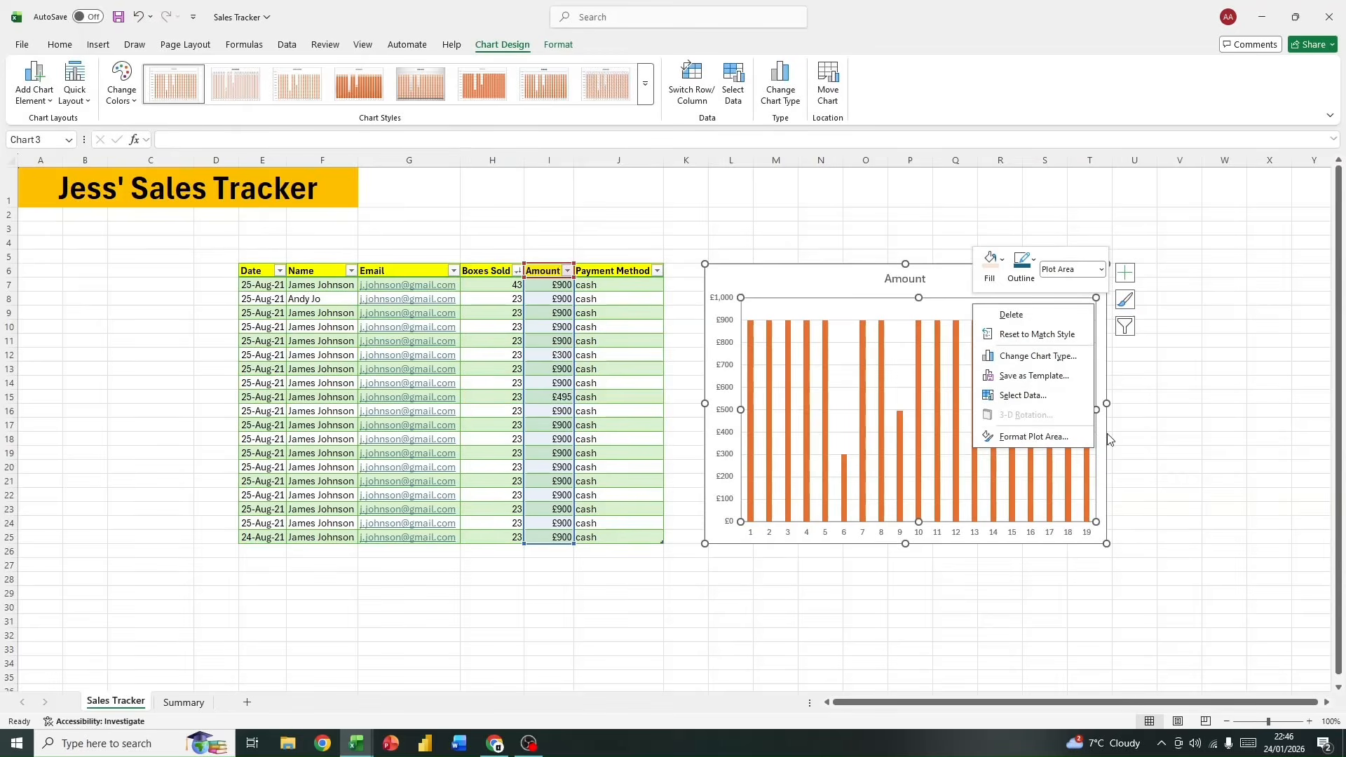
pyautogui.click(1021, 441)
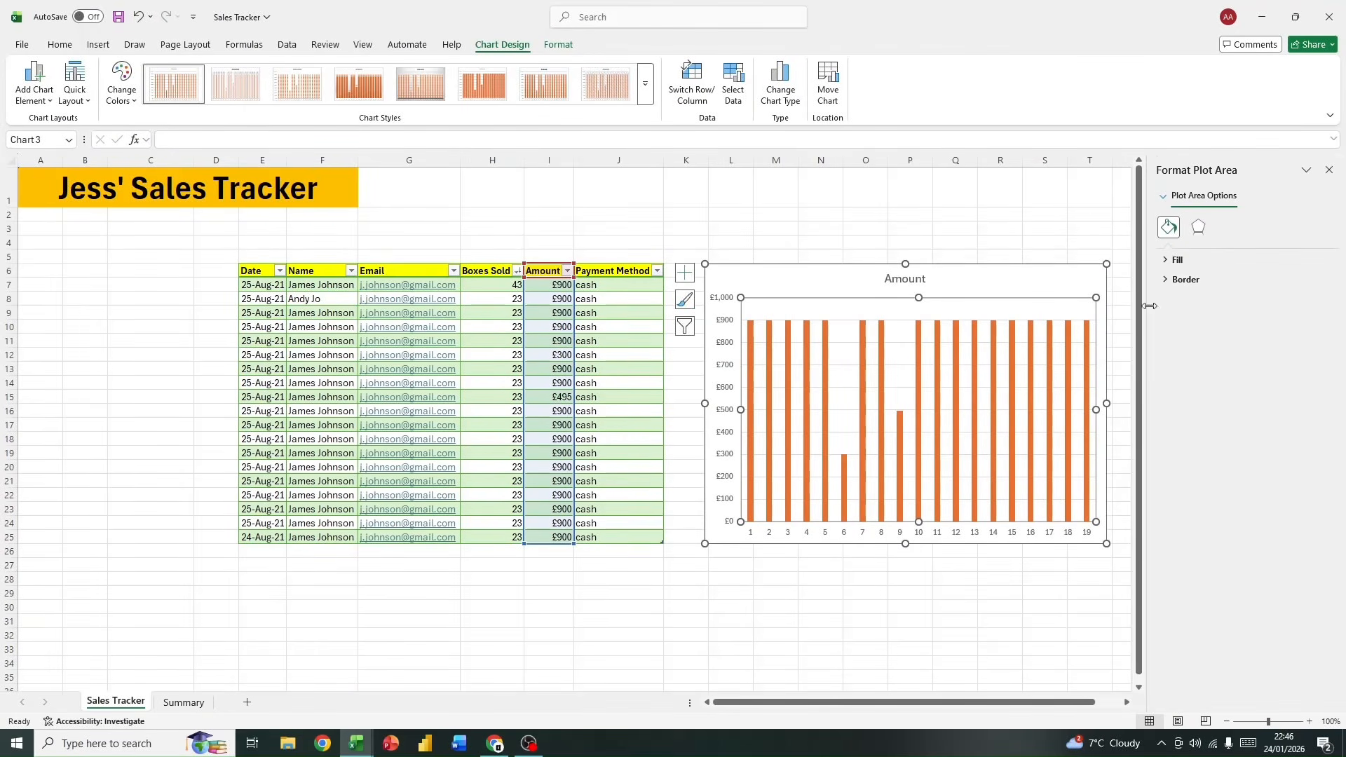
pyautogui.click(1219, 278)
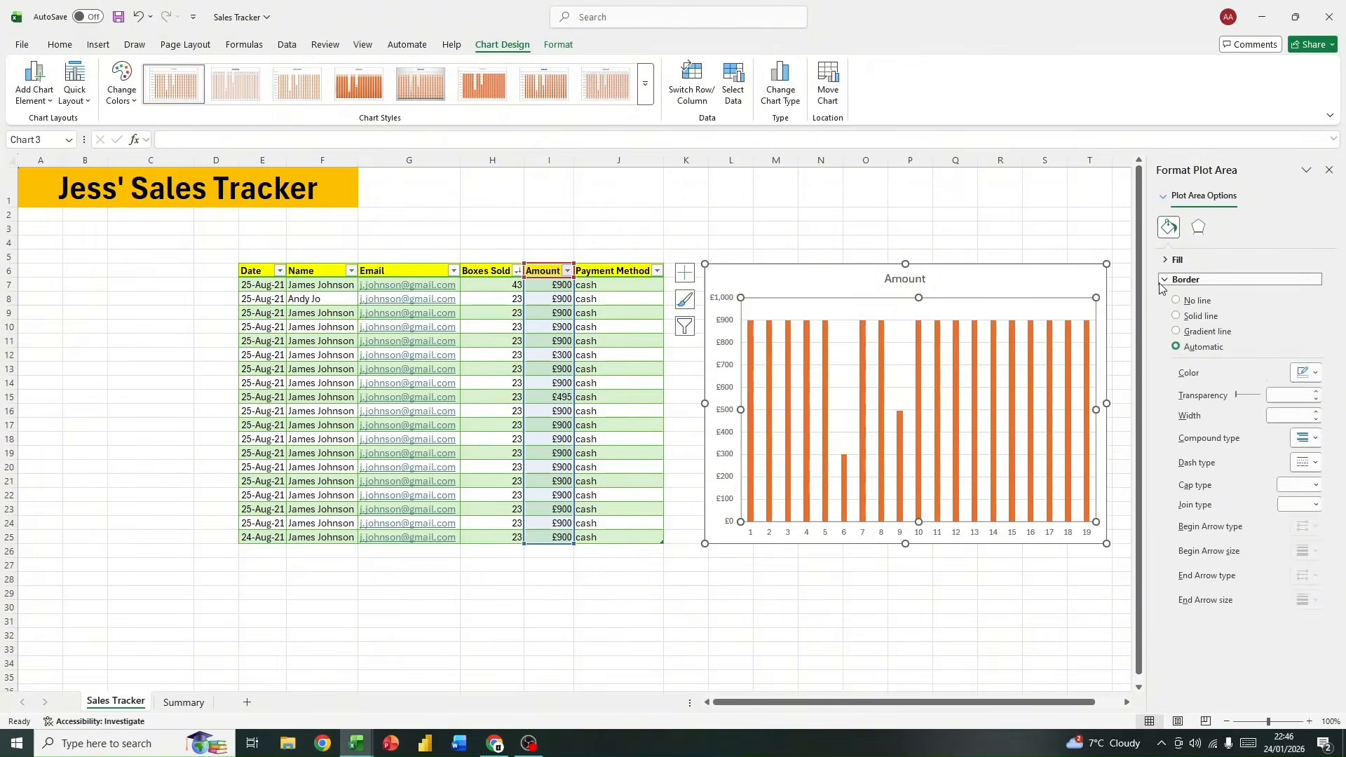
pyautogui.click(1234, 279)
pyautogui.click(1328, 170)
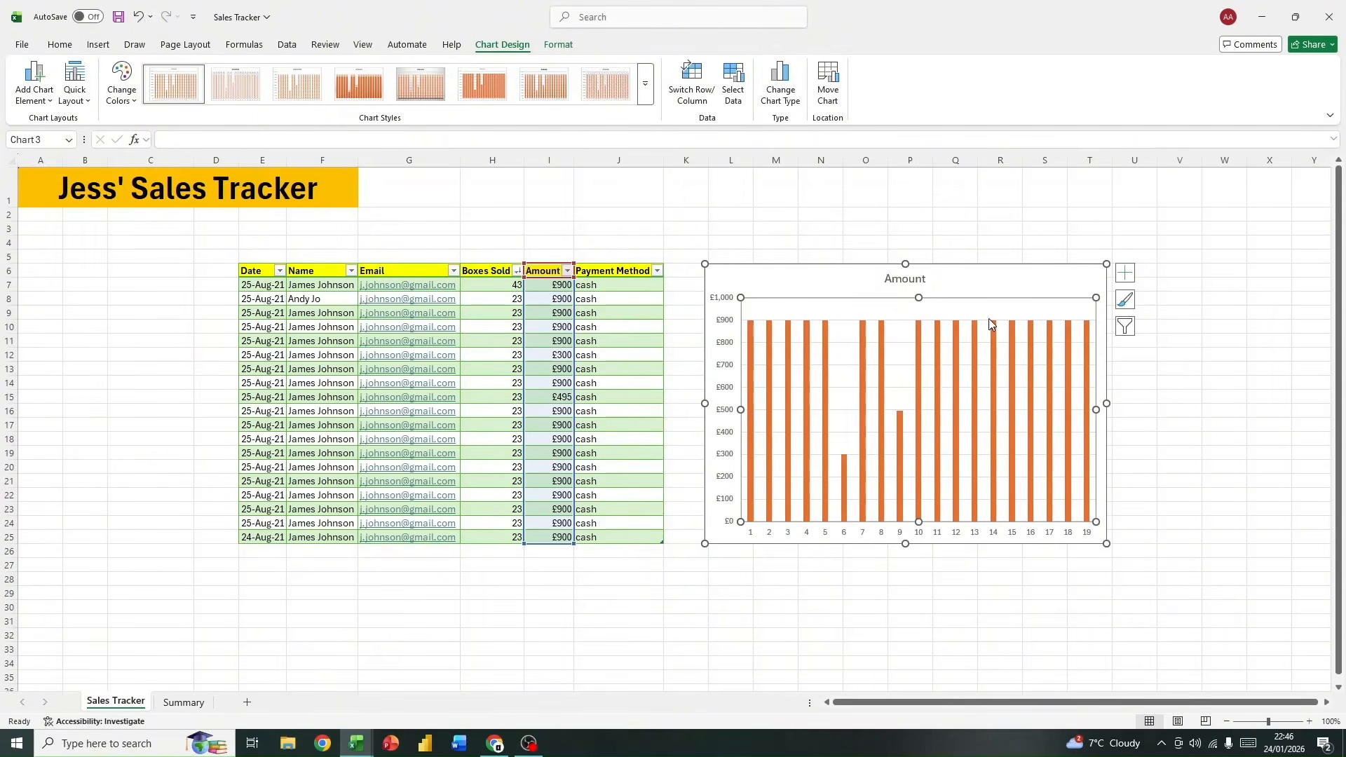
pyautogui.click(1019, 275)
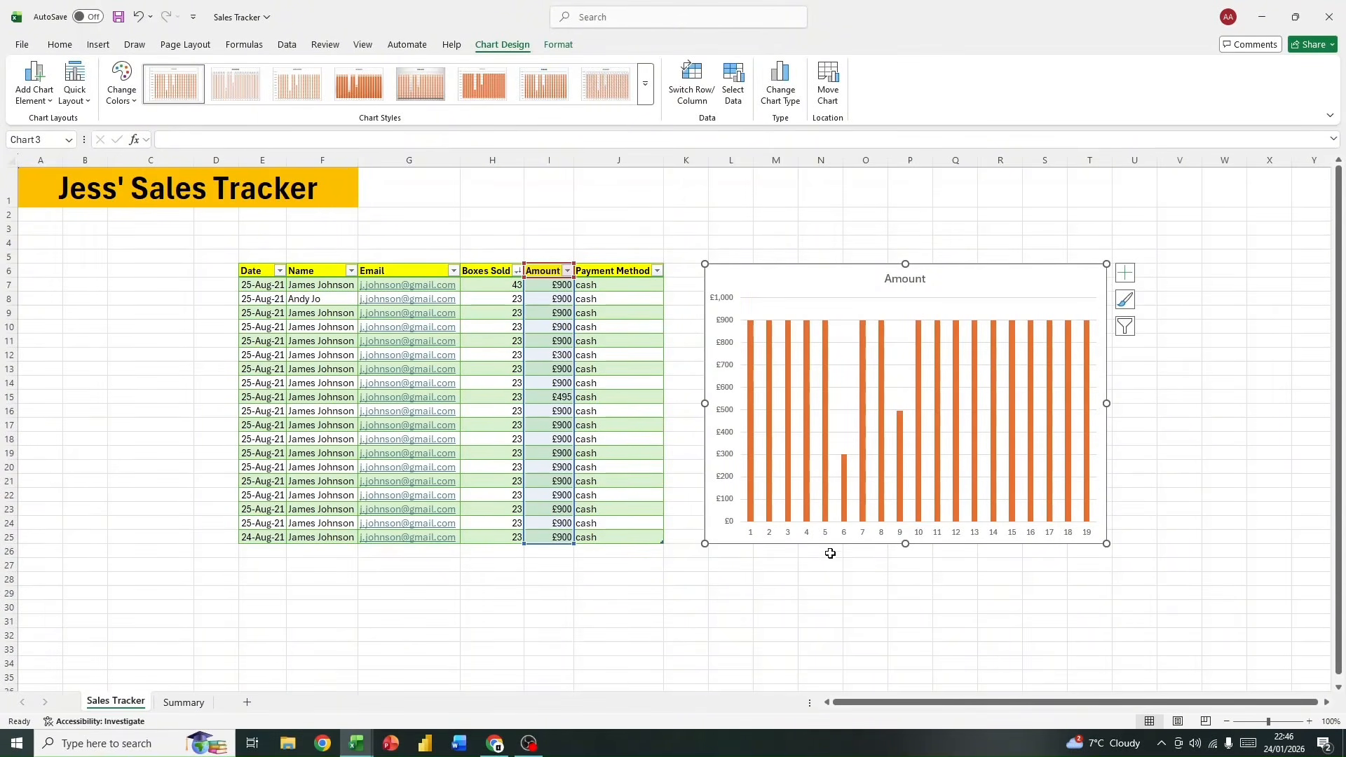
pyautogui.click(685, 594)
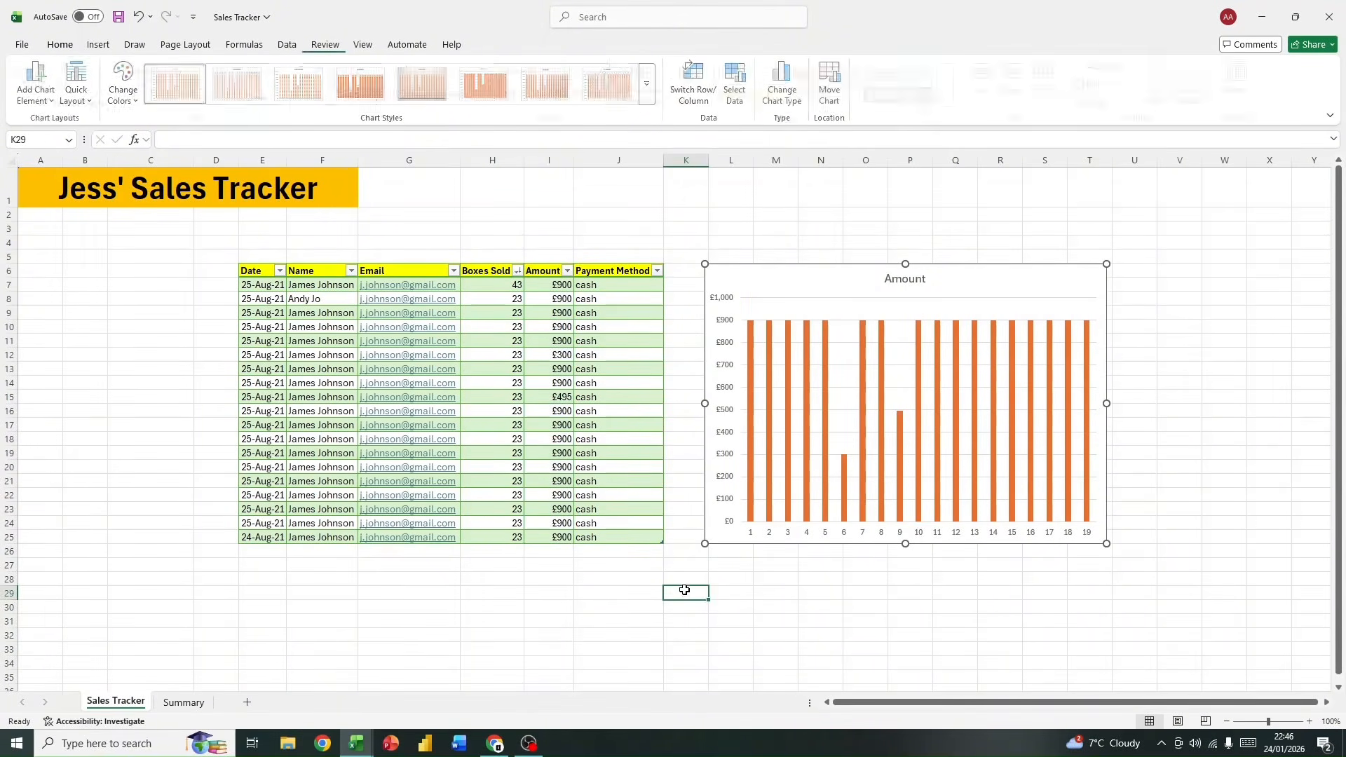
pyautogui.click(768, 287)
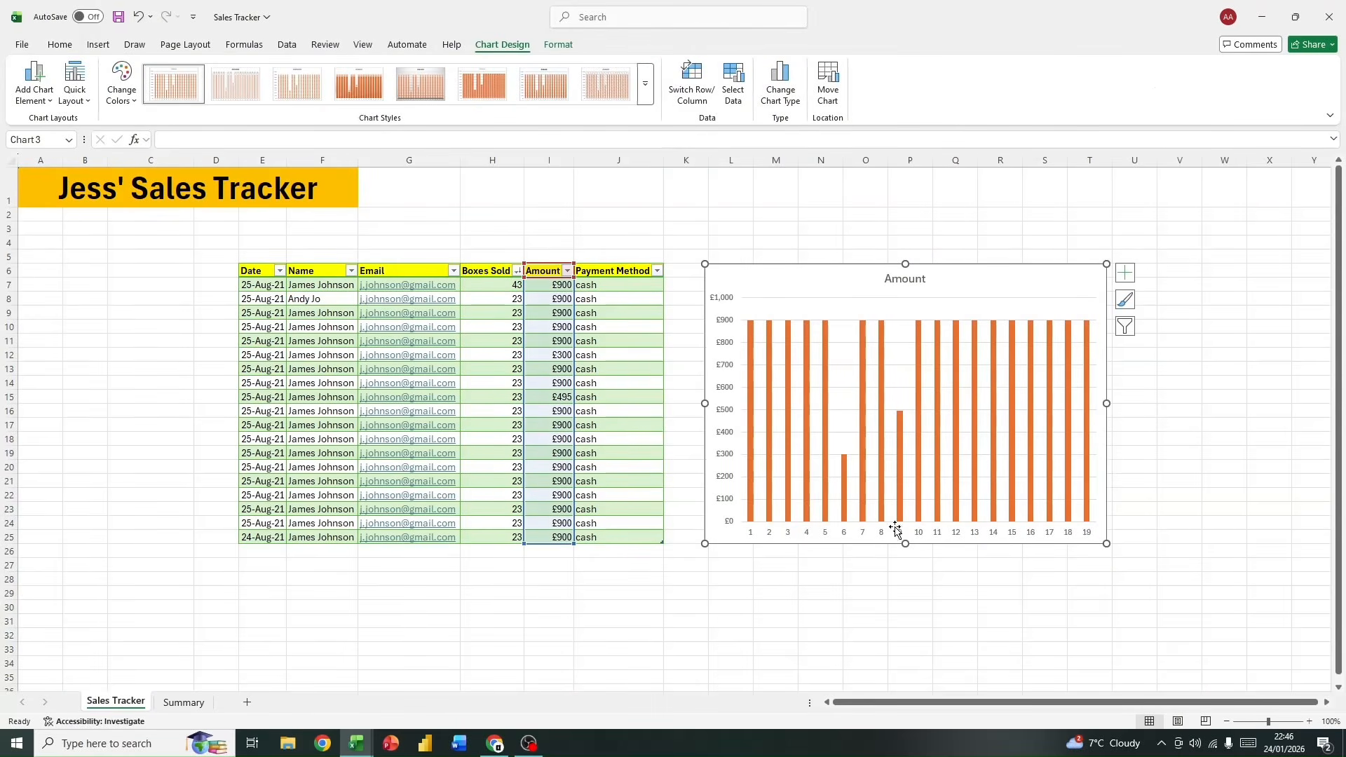
pyautogui.click(790, 646)
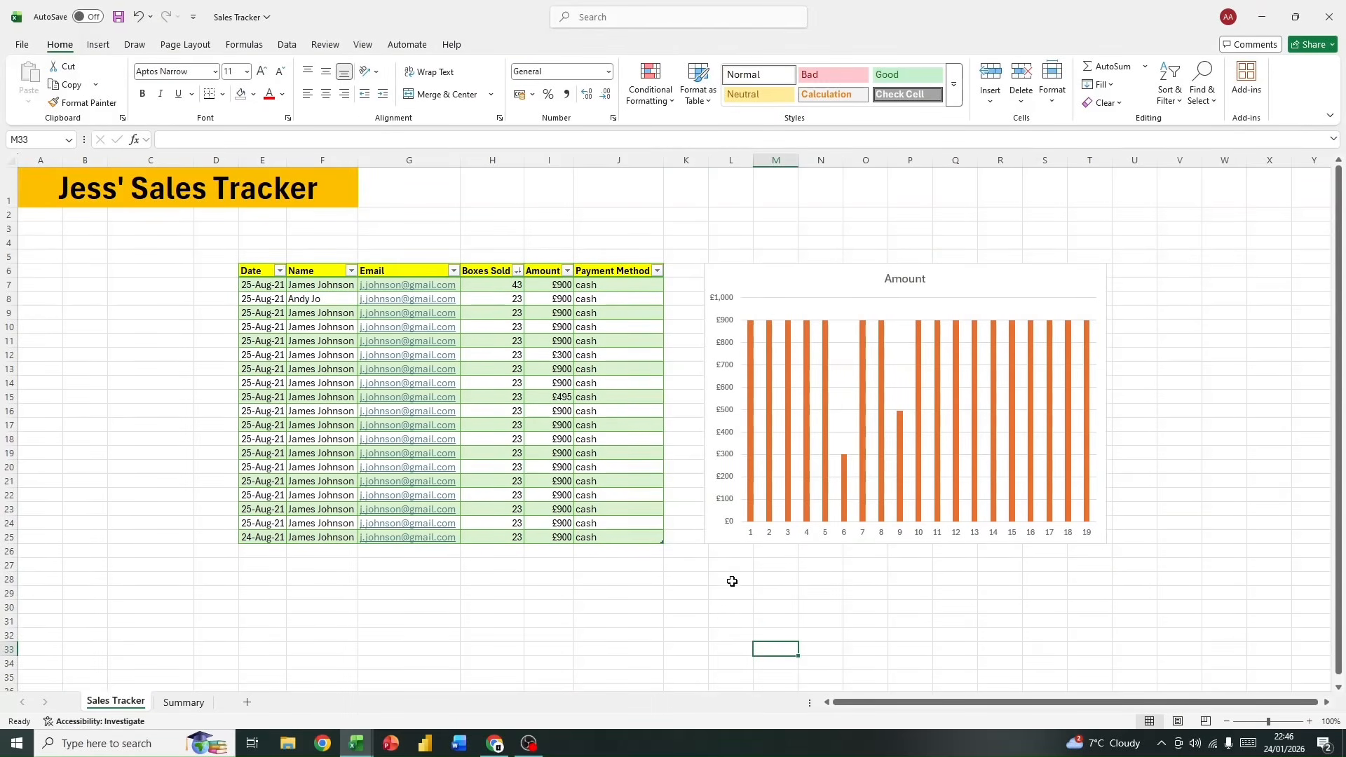
pyautogui.scroll(-2, 699, 544)
pyautogui.scroll(2, 699, 544)
pyautogui.scroll(-2, 700, 544)
pyautogui.scroll(1, 697, 548)
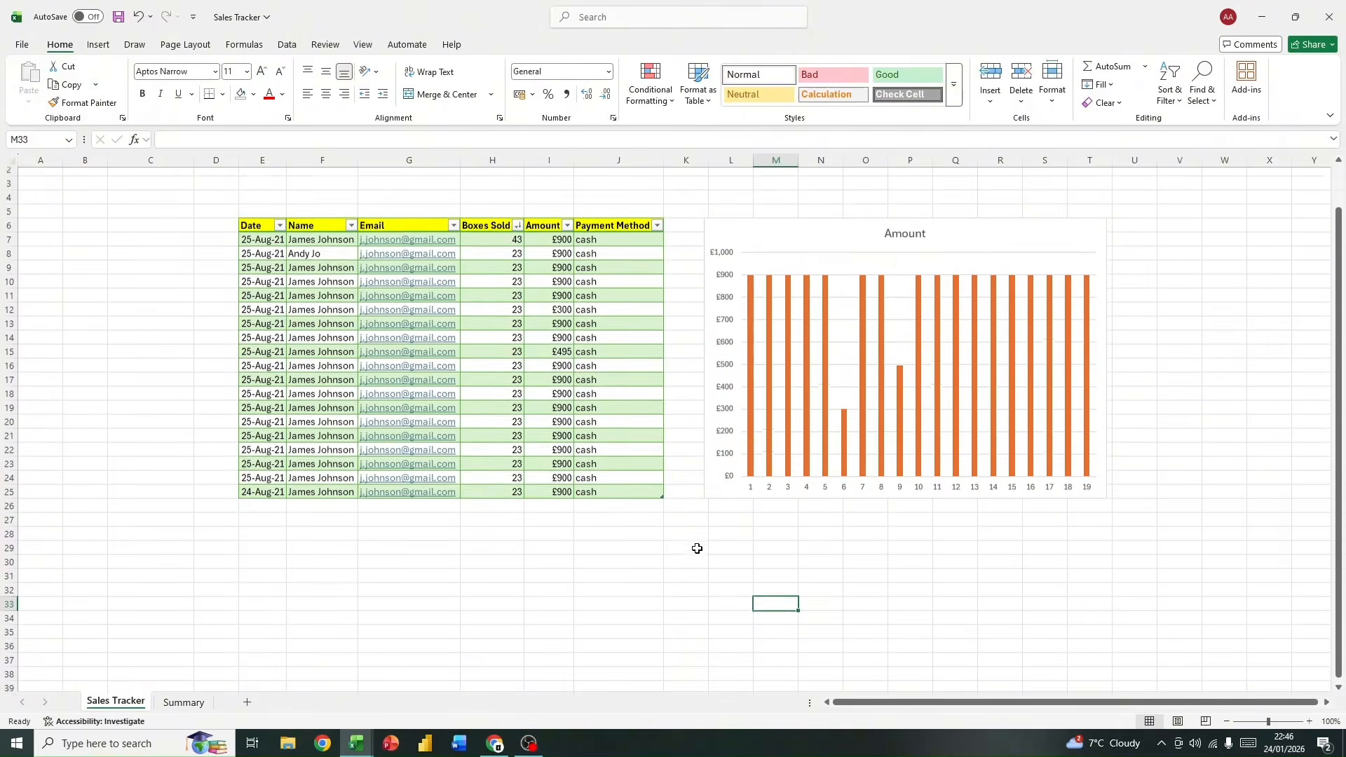
pyautogui.click(724, 242)
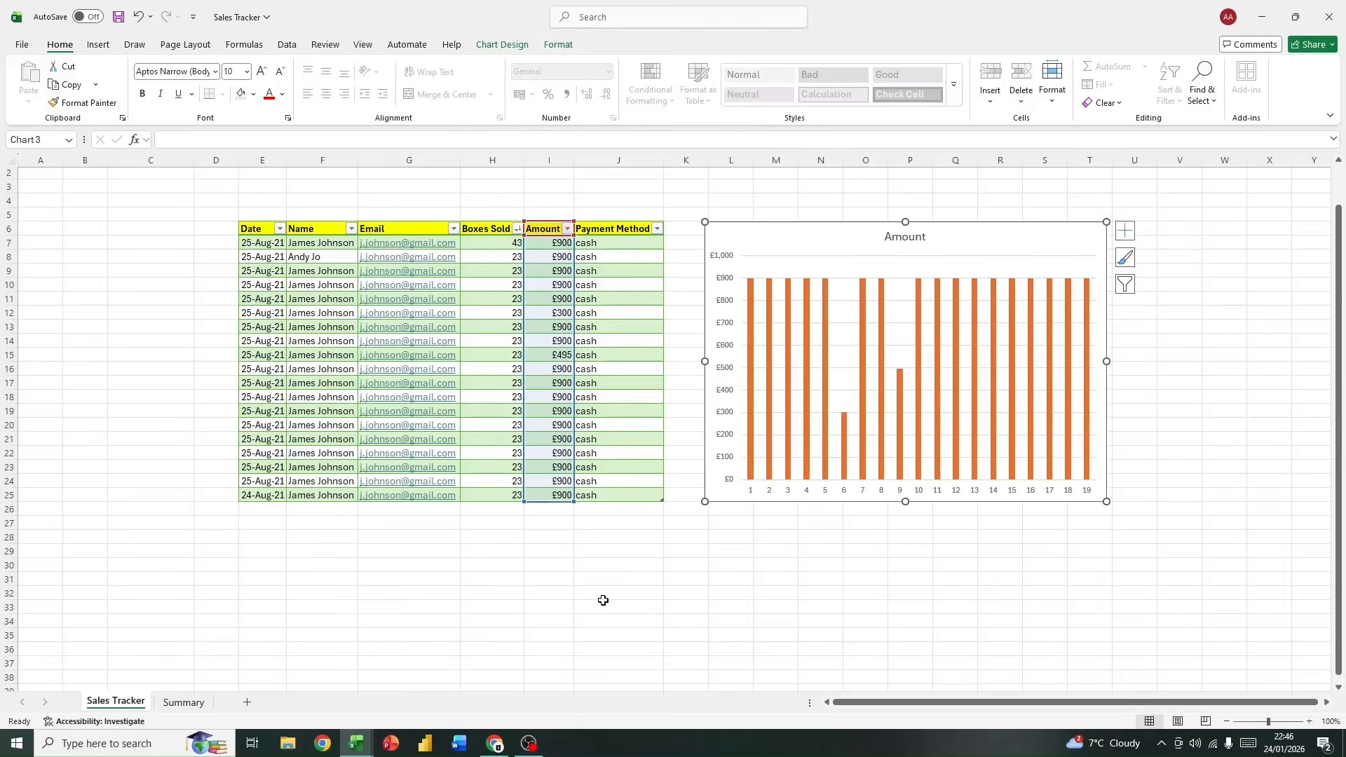
pyautogui.click(264, 580)
pyautogui.click(133, 282)
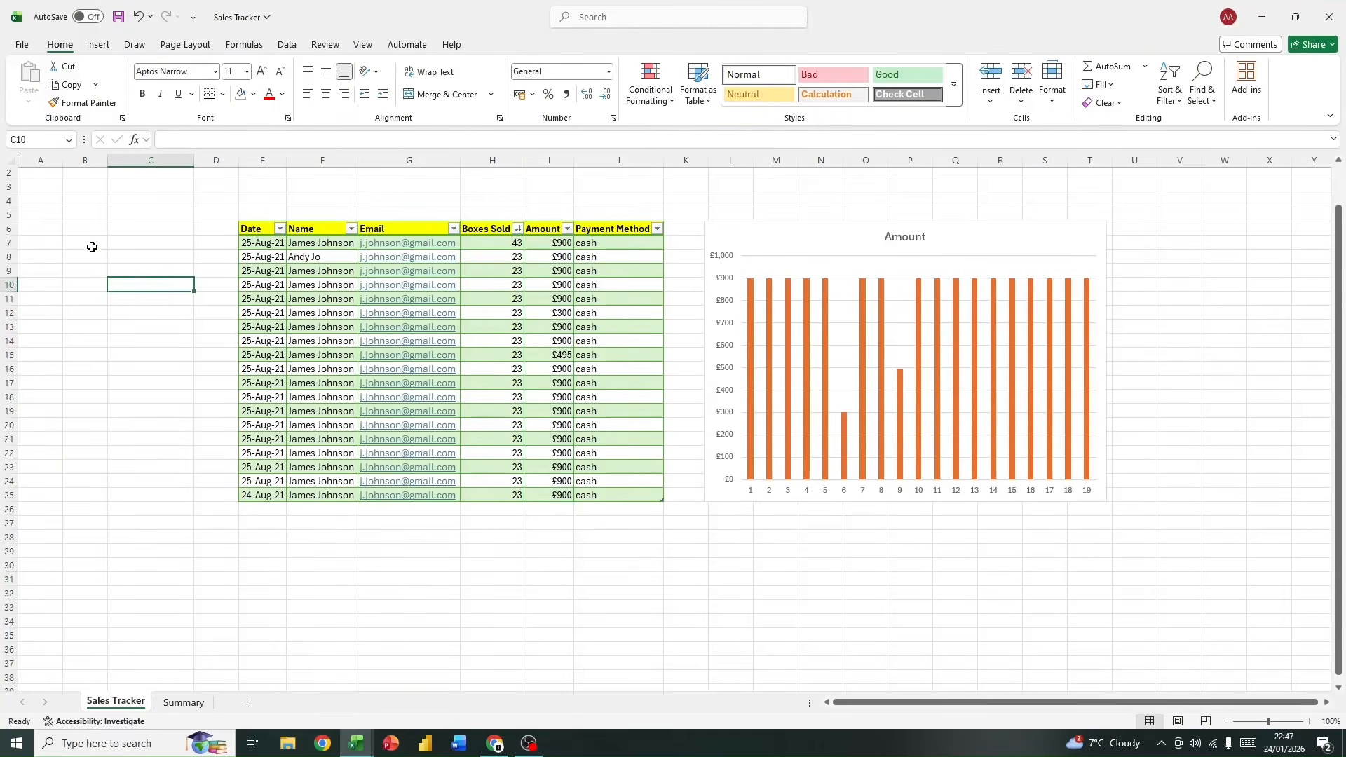
pyautogui.click(75, 226)
pyautogui.click(97, 44)
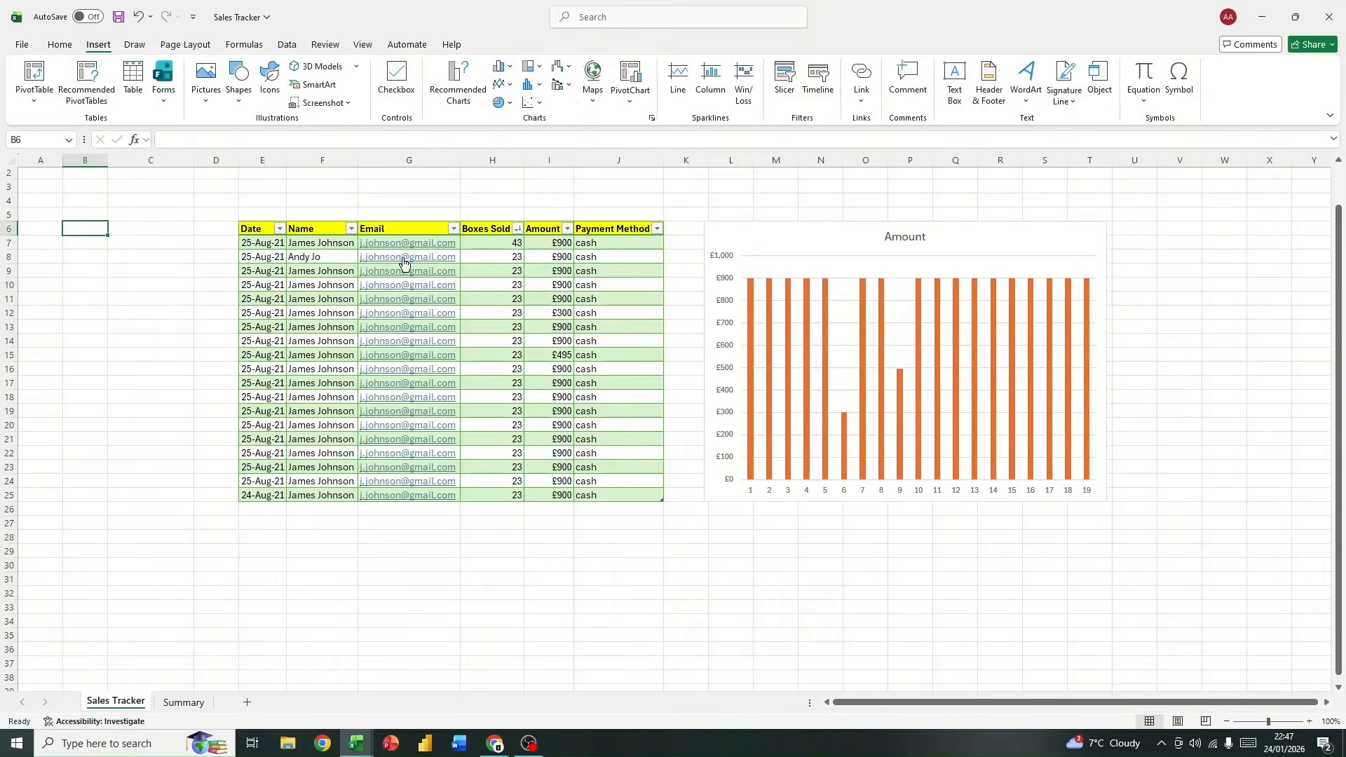
pyautogui.moveTo(605, 230); pyautogui.dragTo(618, 487)
# Step: Change the payment method in J17 to card and fill it down to J21
pyautogui.click(637, 378)
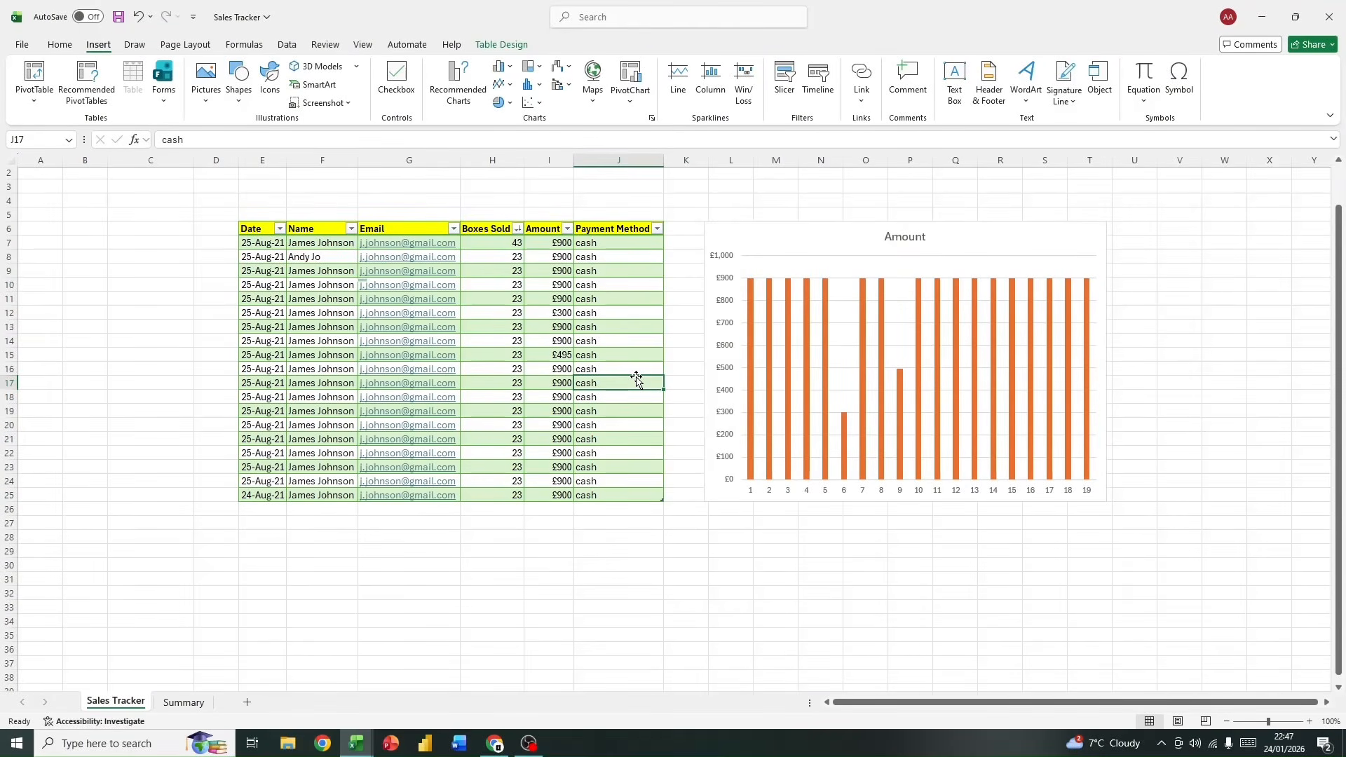
pyautogui.write('card')
pyautogui.press('Return')
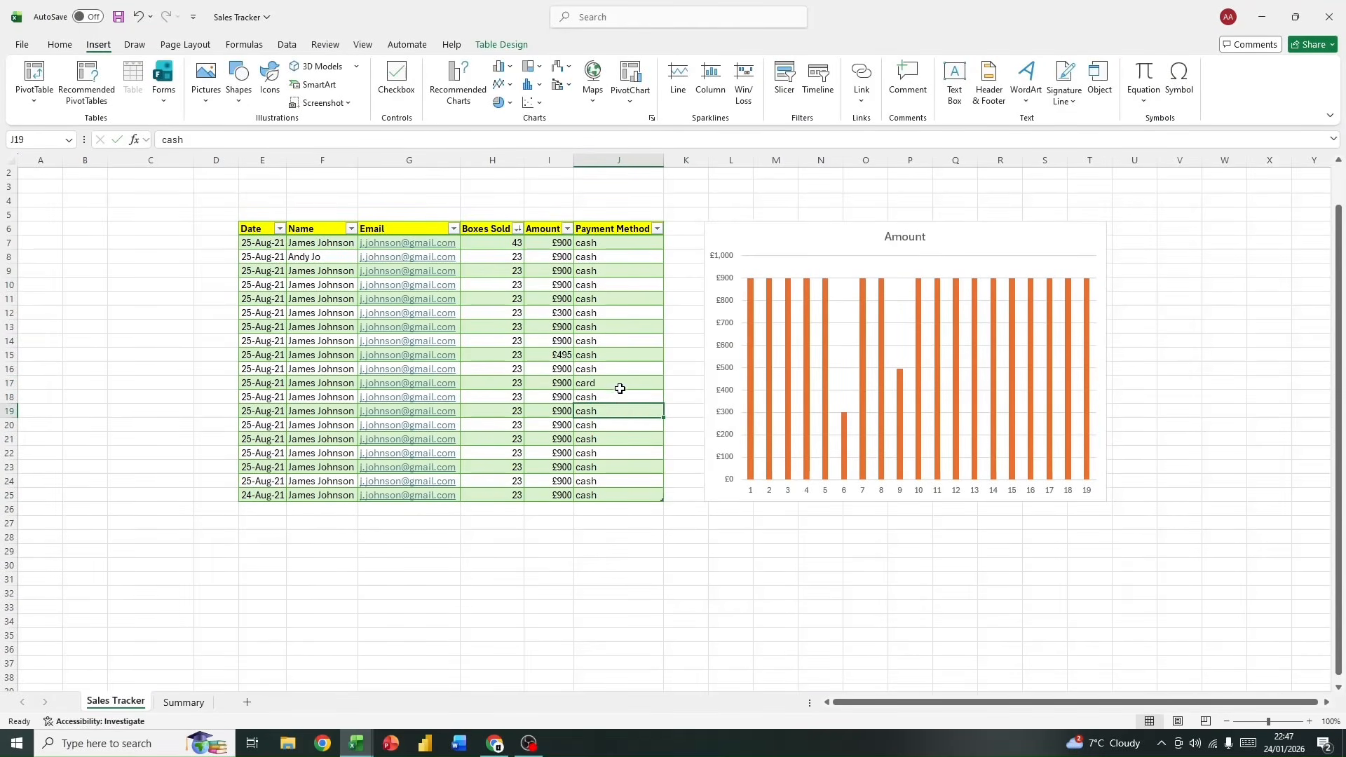
pyautogui.press('Up')
pyautogui.moveTo(664, 390); pyautogui.dragTo(663, 441)
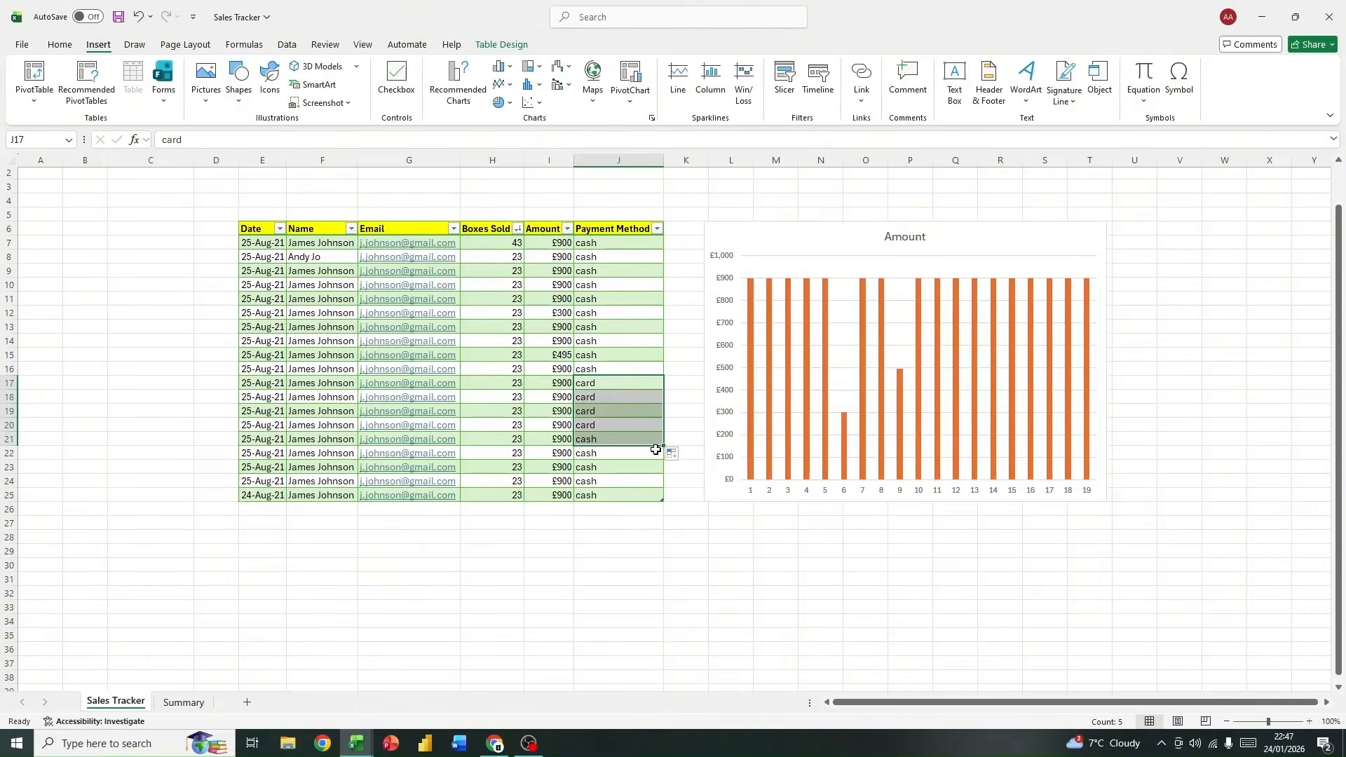
# Step: Select the payment method entries J7:J25 and preview column and line chart types for them
pyautogui.click(601, 341)
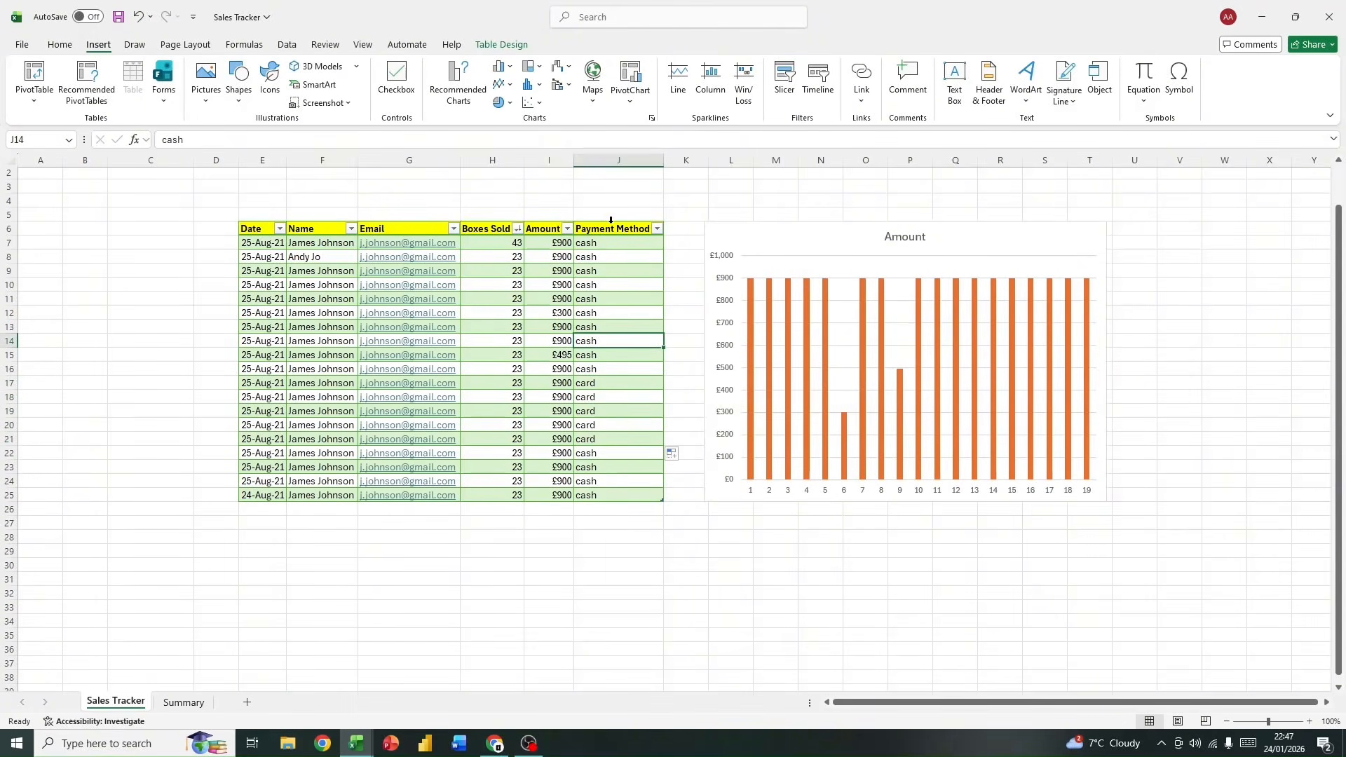
pyautogui.moveTo(612, 226); pyautogui.dragTo(603, 494)
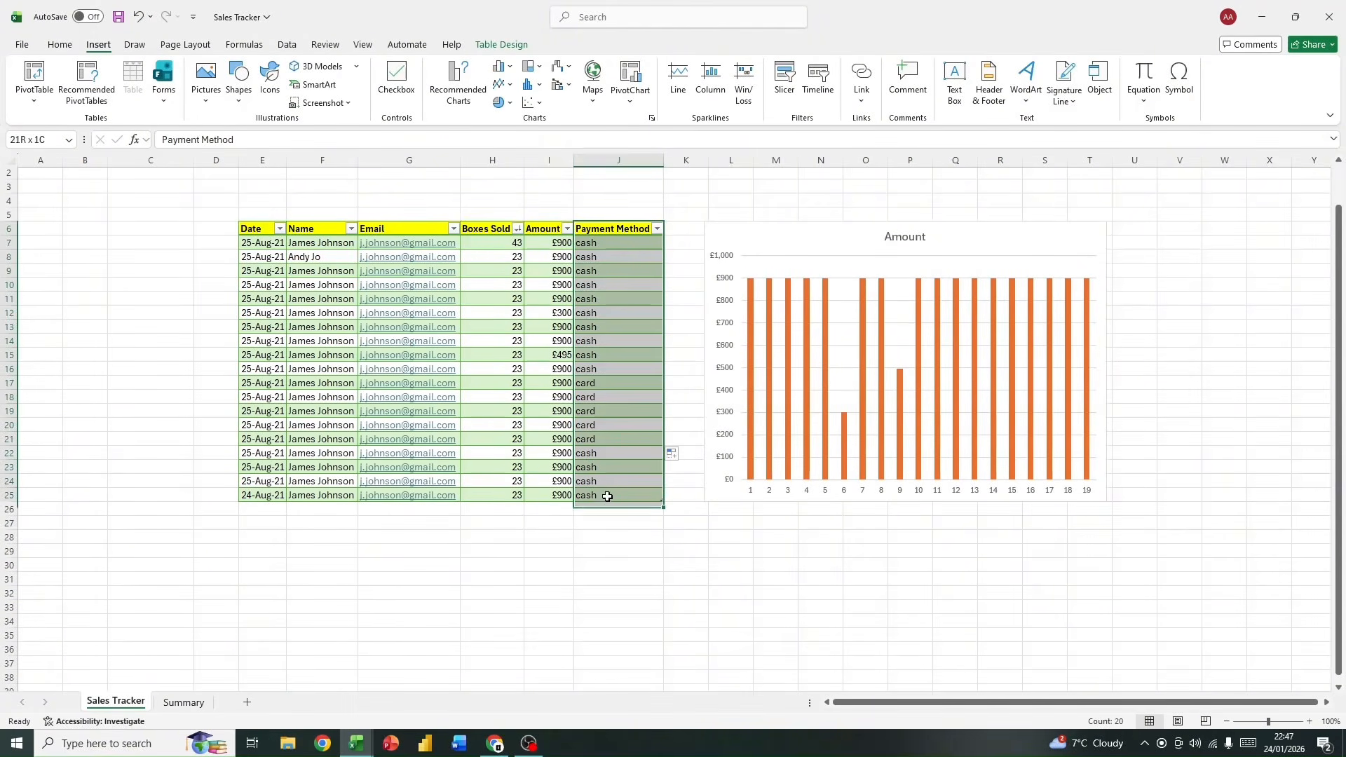
pyautogui.click(635, 214)
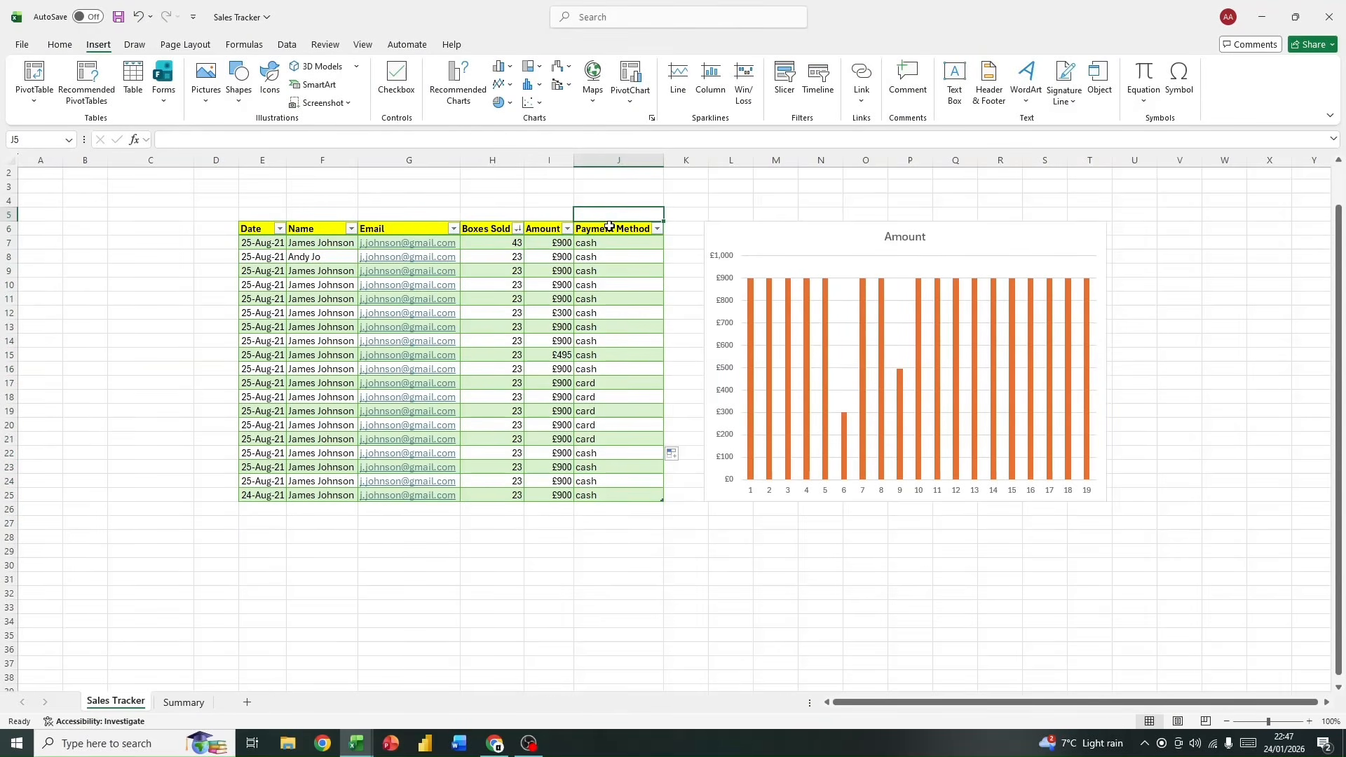
pyautogui.click(609, 221)
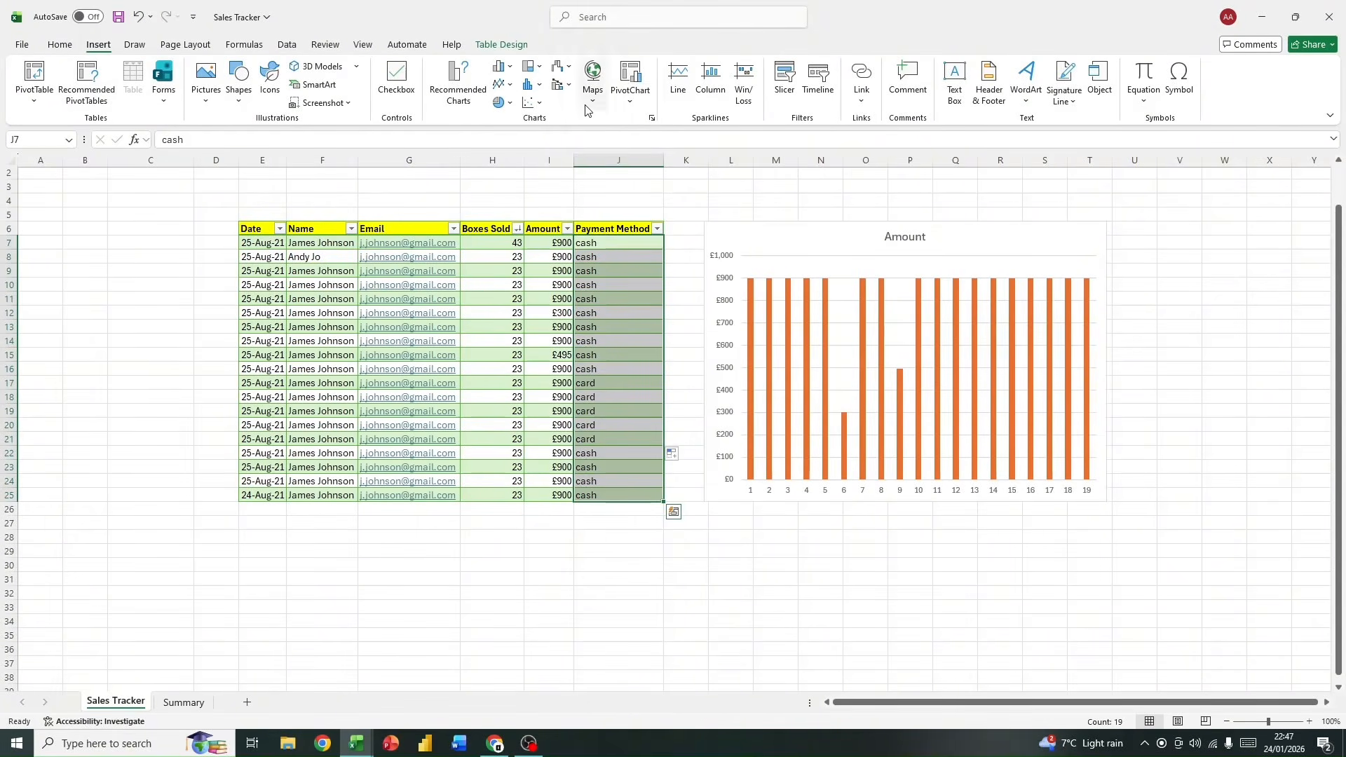
pyautogui.click(502, 66)
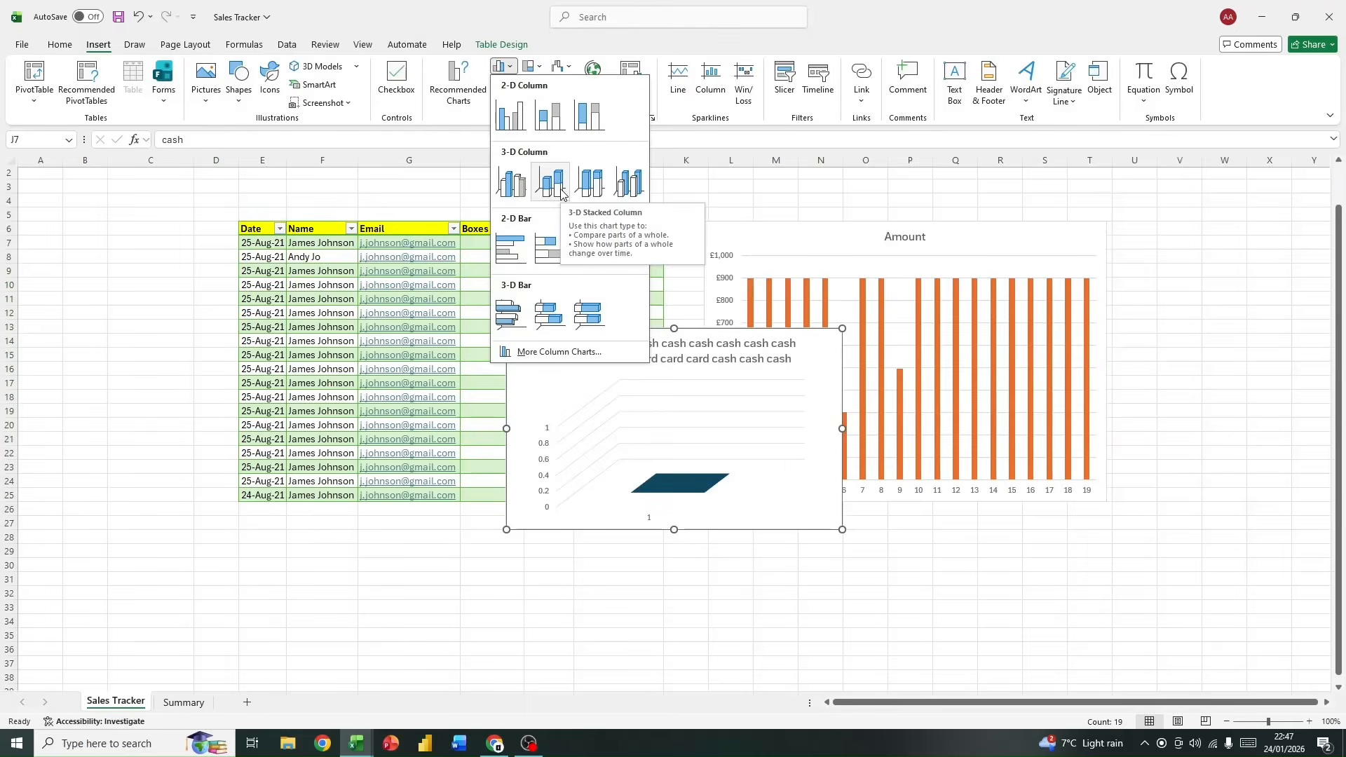
pyautogui.click(500, 66)
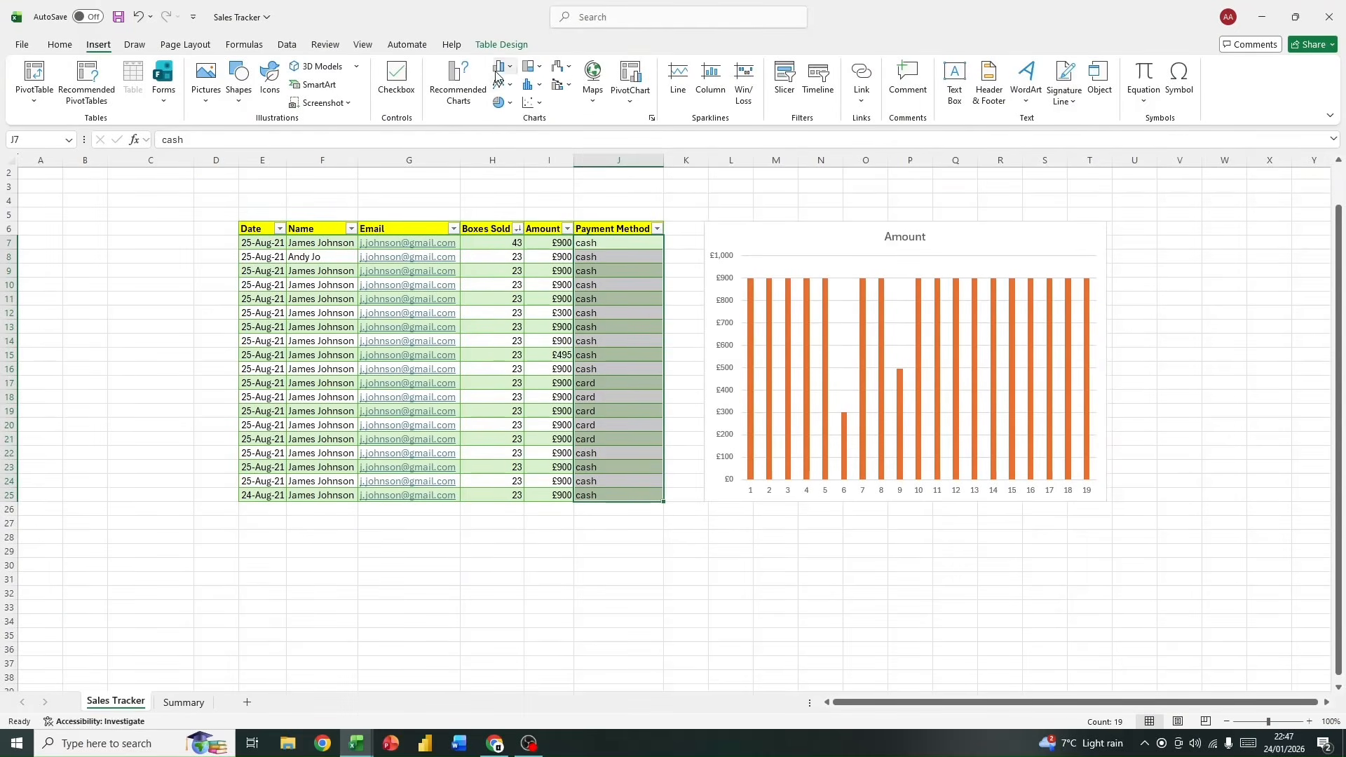
pyautogui.click(502, 84)
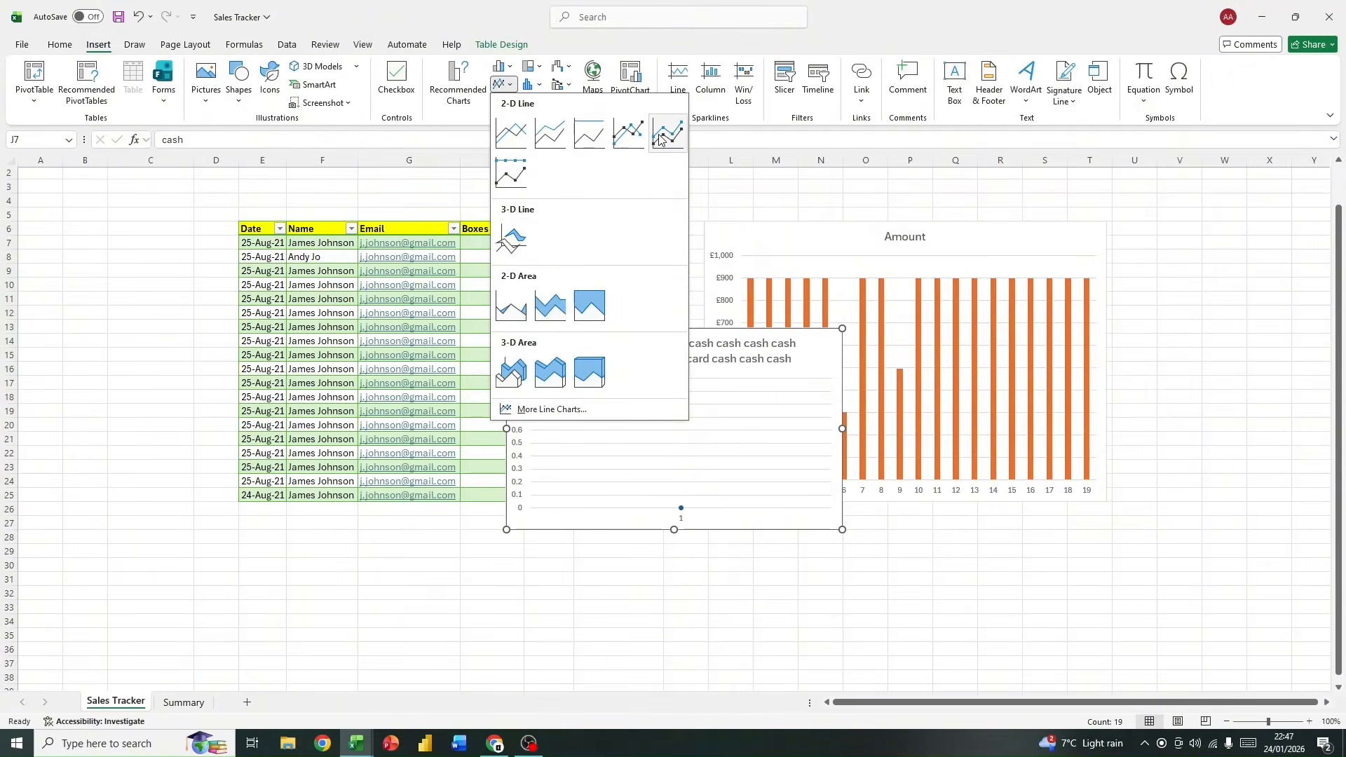
pyautogui.click(483, 111)
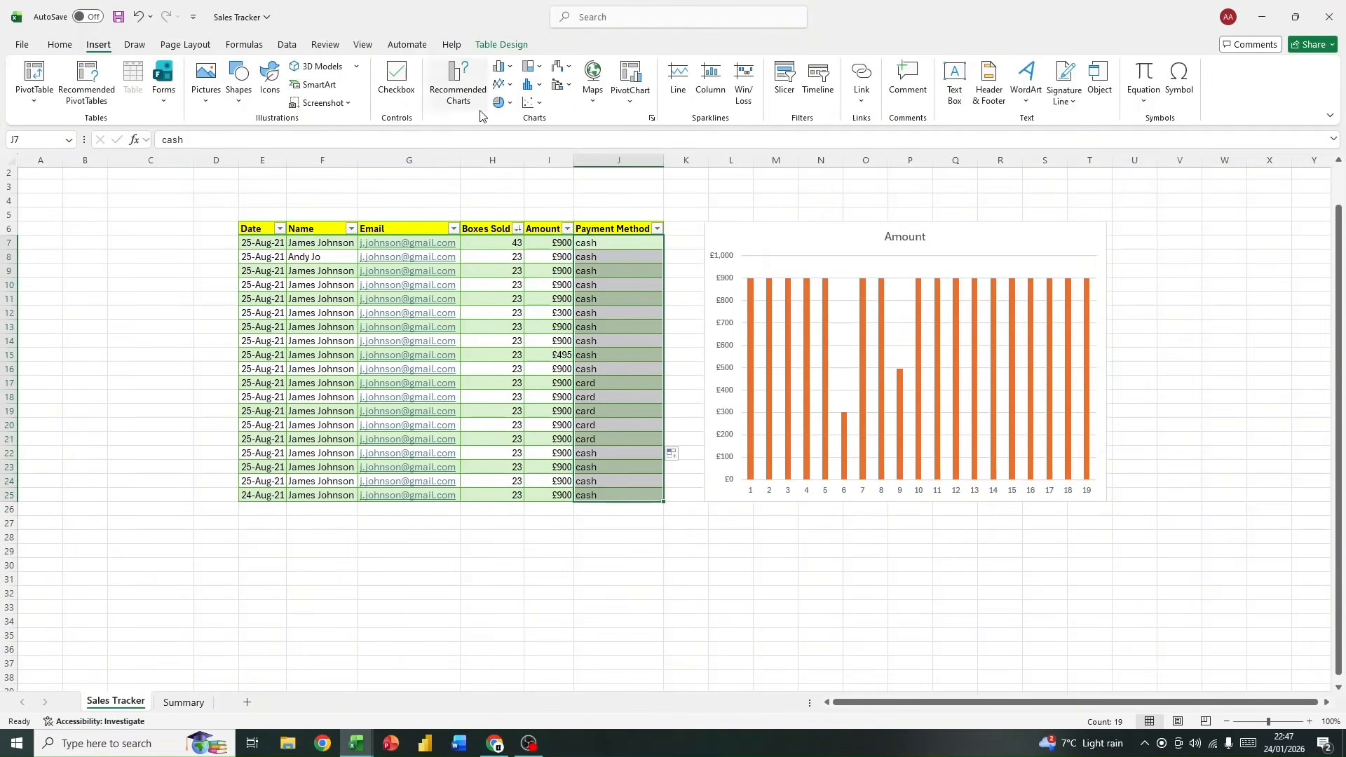
# Step: Insert a bubble chart from the selected payment method entries and place it below the sales table, starting around row 26 in column B
pyautogui.click(536, 103)
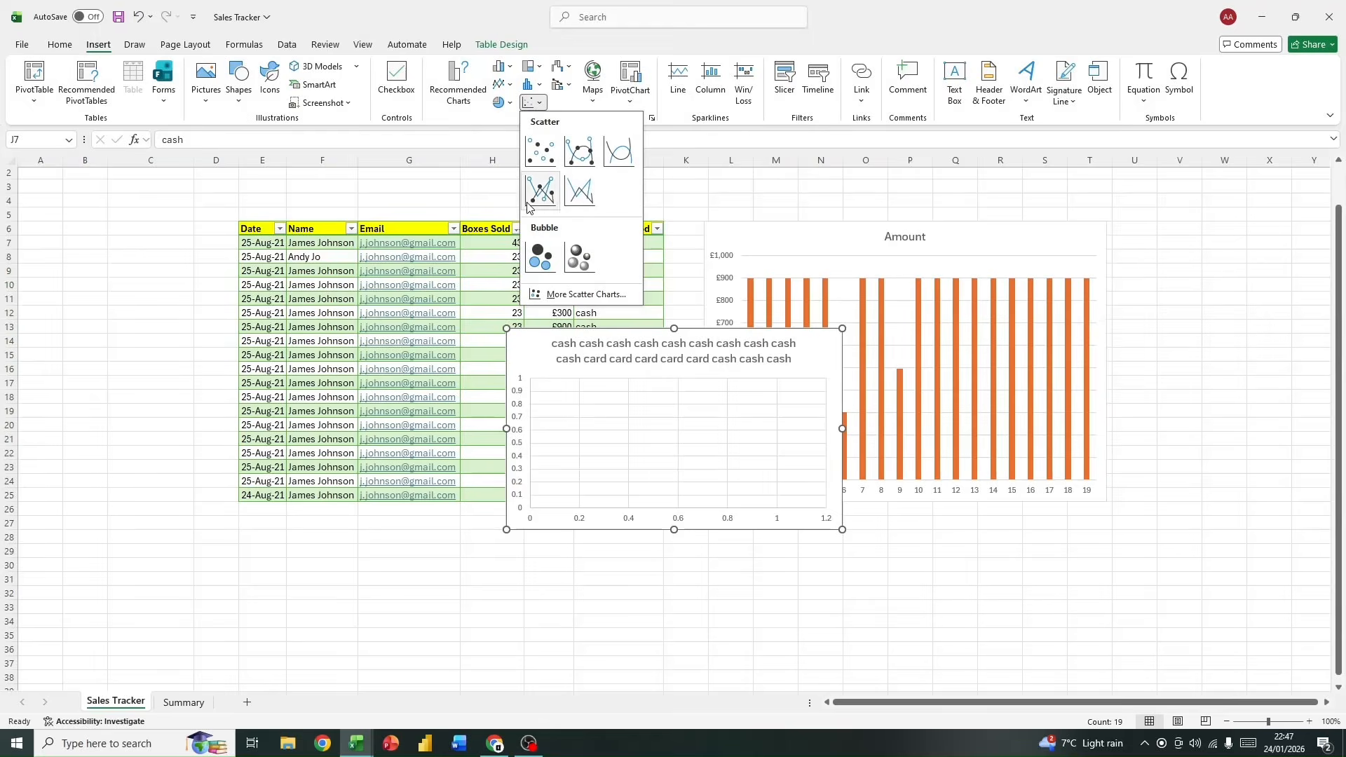
pyautogui.click(541, 257)
pyautogui.moveTo(739, 373); pyautogui.dragTo(333, 511)
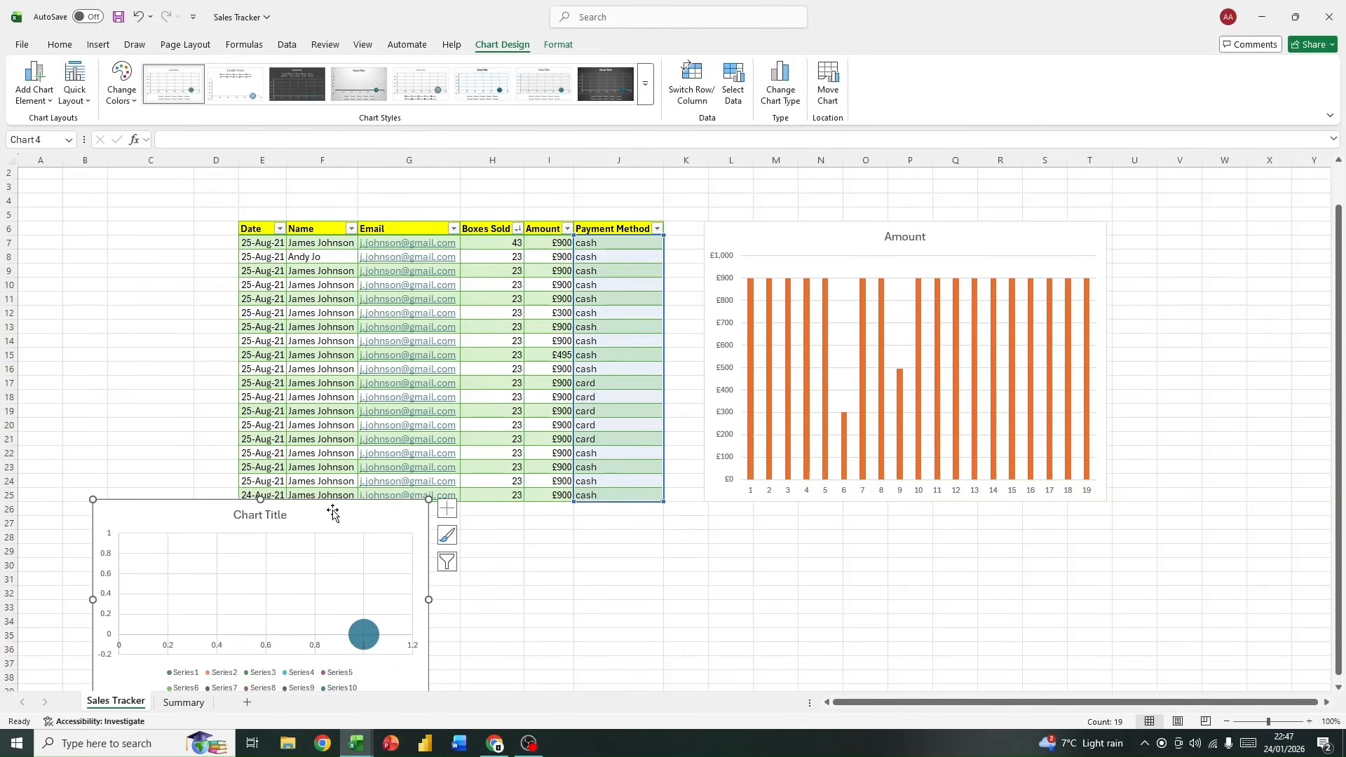
pyautogui.scroll(1, 415, 349)
# Step: Compare the source ranges of the Amount chart and the payment method bubble chart
pyautogui.click(811, 276)
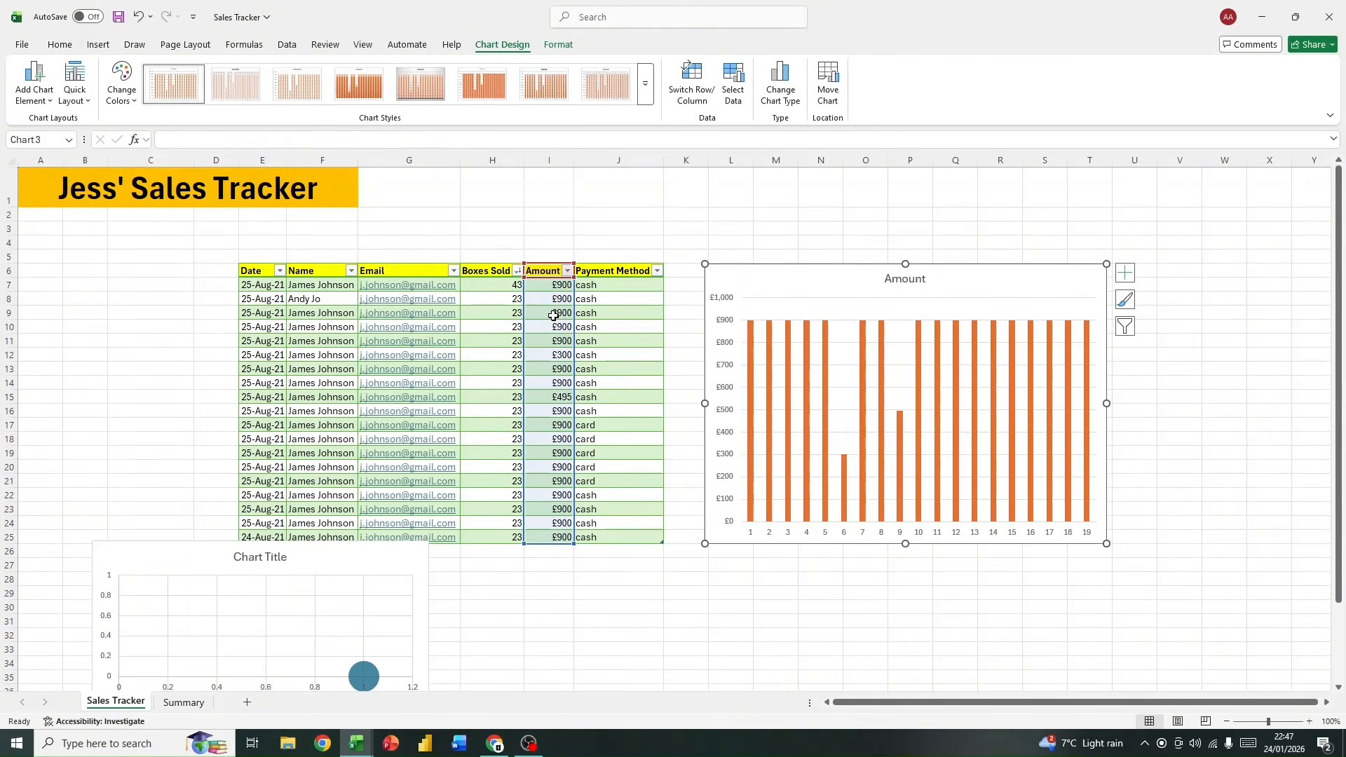
pyautogui.click(301, 563)
pyautogui.scroll(-1, 308, 554)
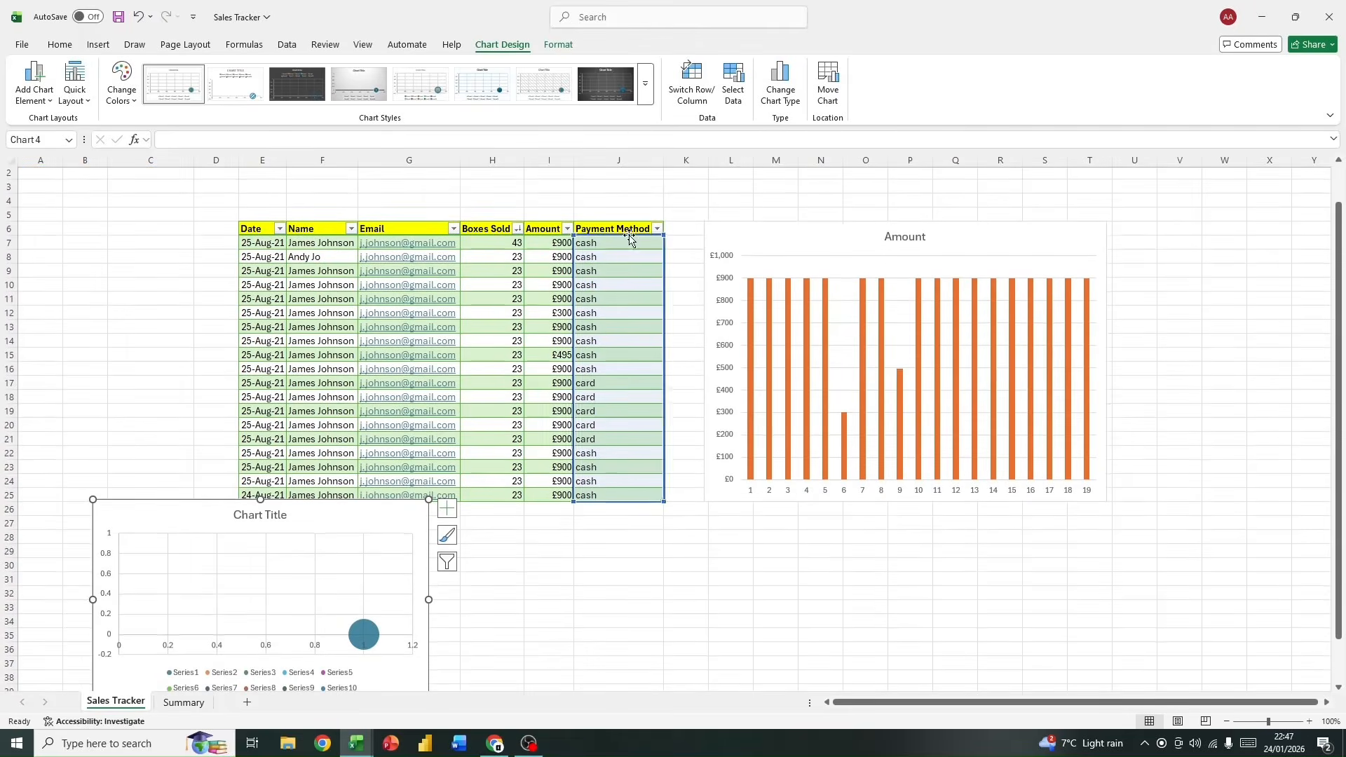
pyautogui.scroll(-1, 585, 259)
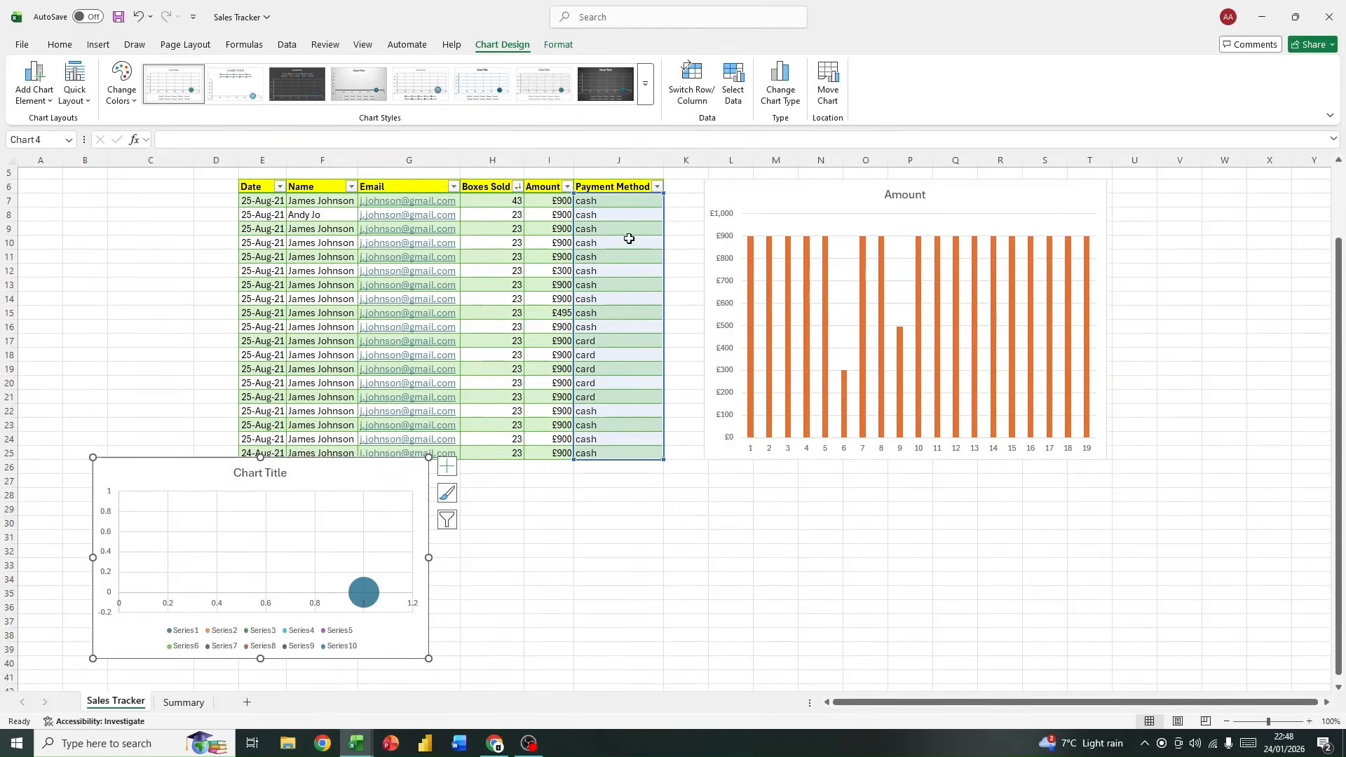
# Step: Place the payment method bubble chart directly below the Amount chart and change its title to Payment Method
pyautogui.moveTo(309, 473); pyautogui.dragTo(883, 486)
pyautogui.doubleClick(879, 488)
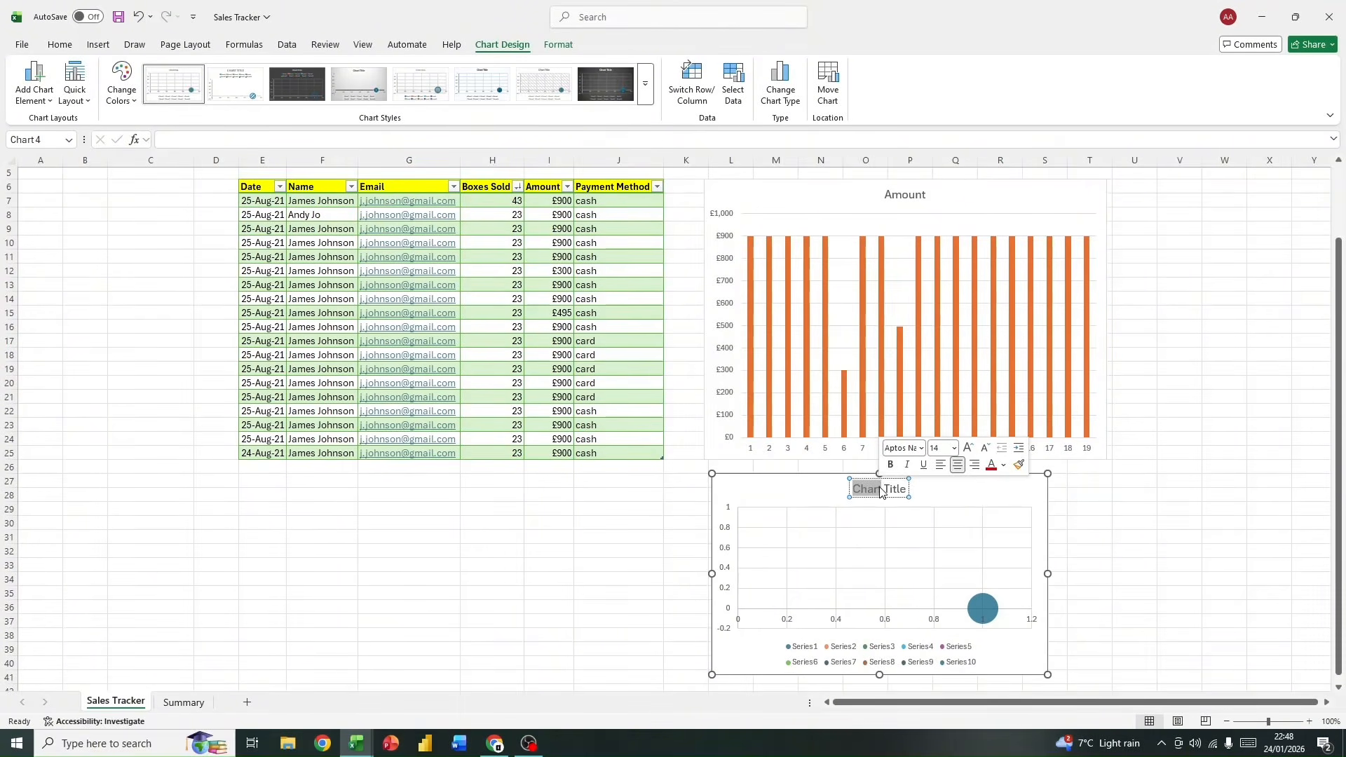
pyautogui.tripleClick(890, 490)
pyautogui.doubleClick(890, 490)
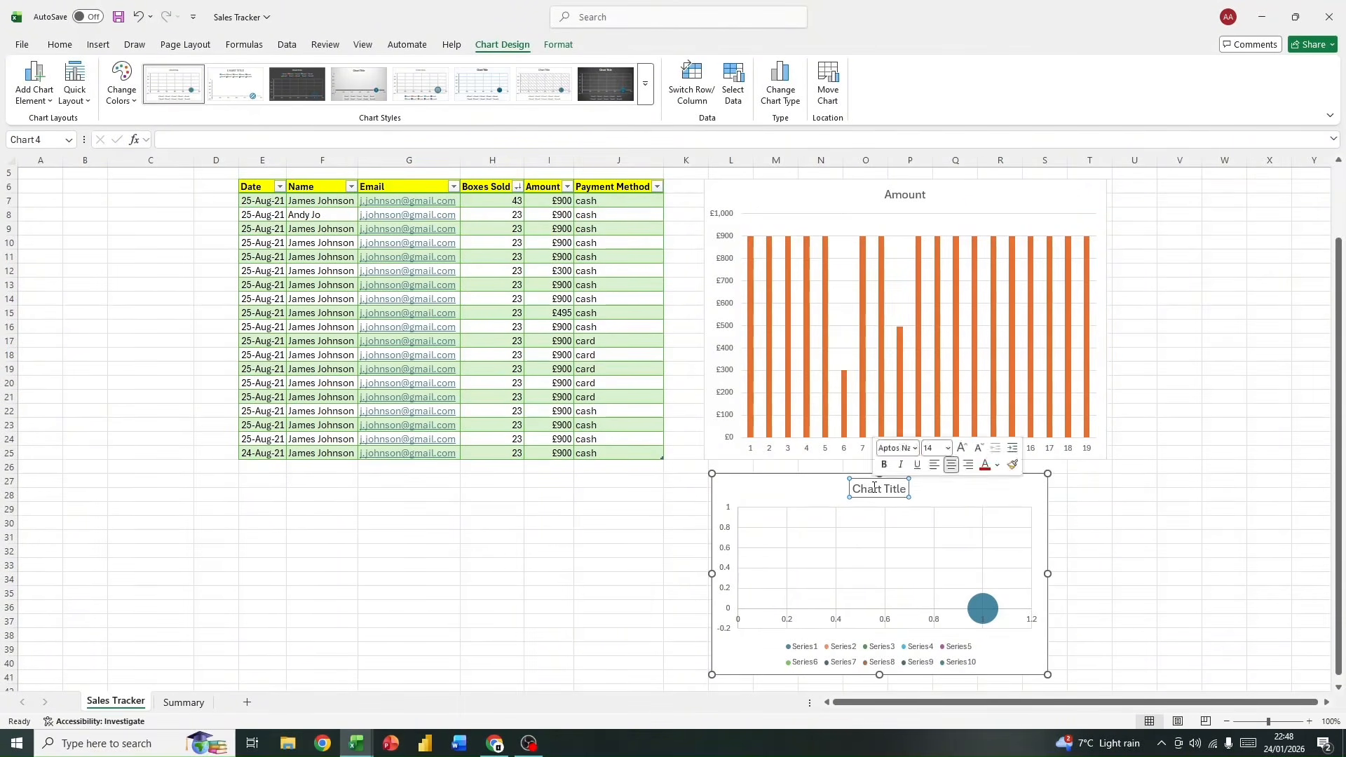
pyautogui.click(875, 488)
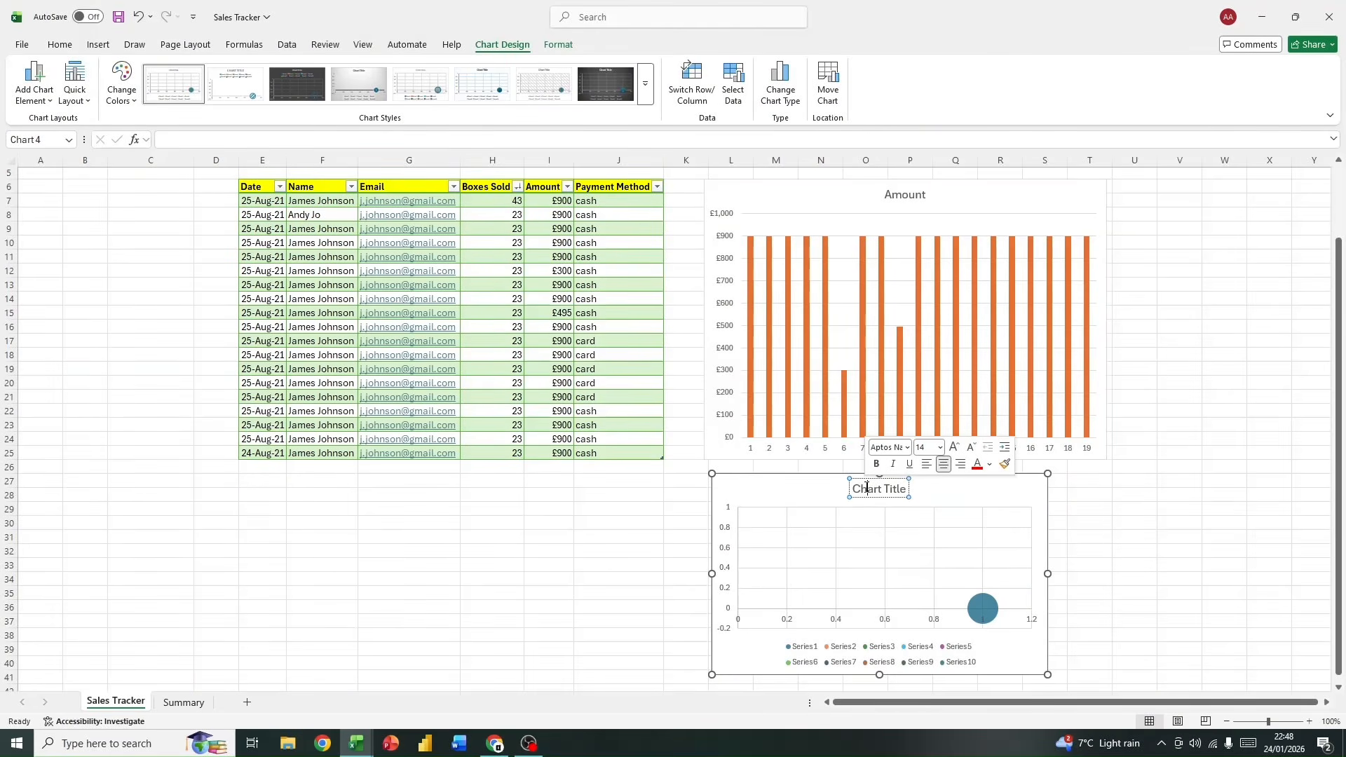
pyautogui.doubleClick(867, 490)
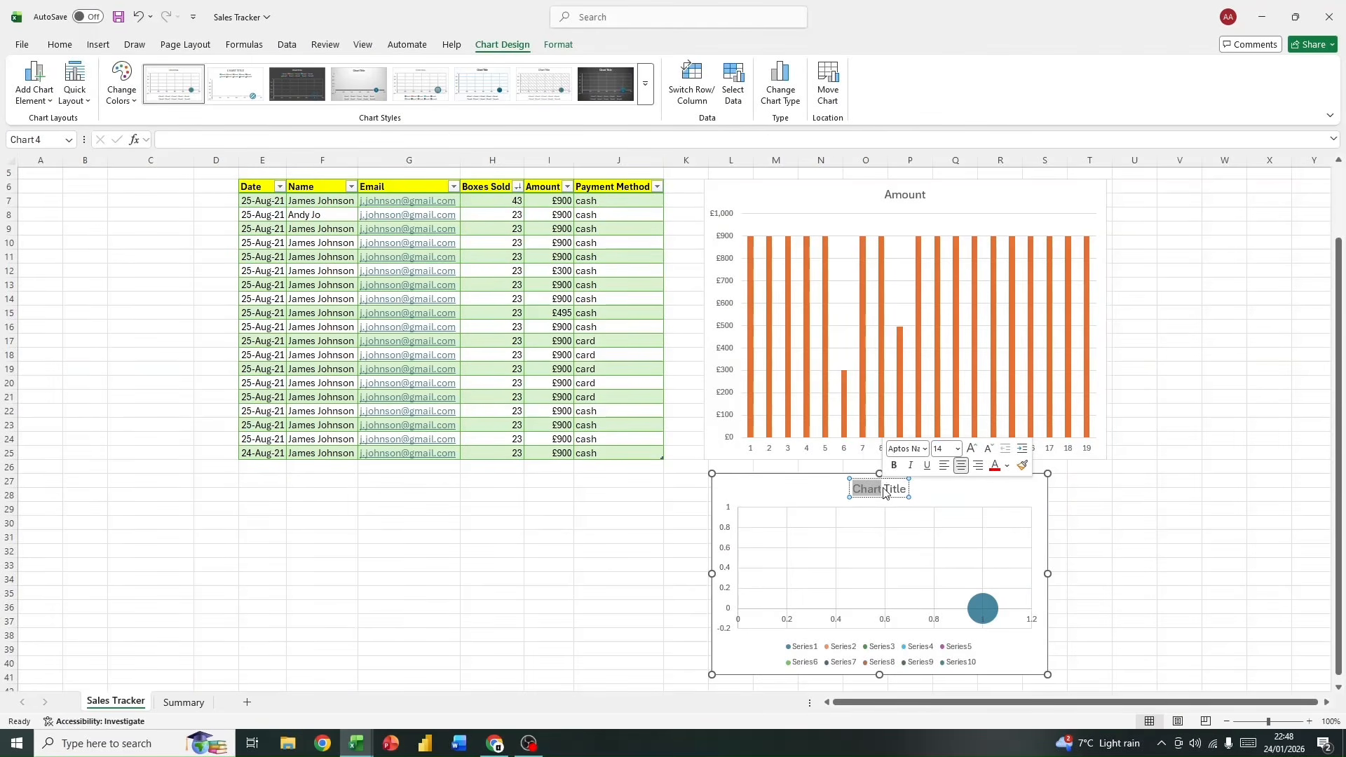
pyautogui.click(856, 479)
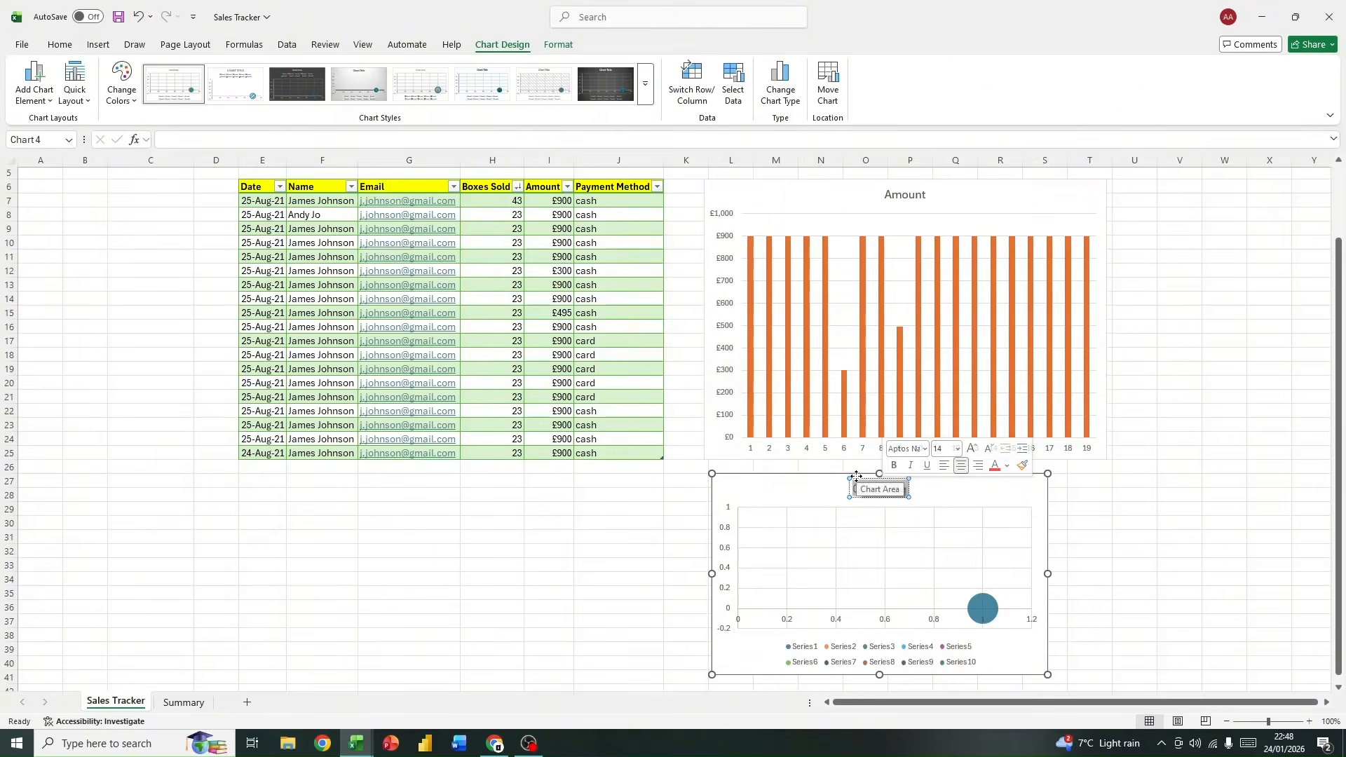
pyautogui.write('Pay')
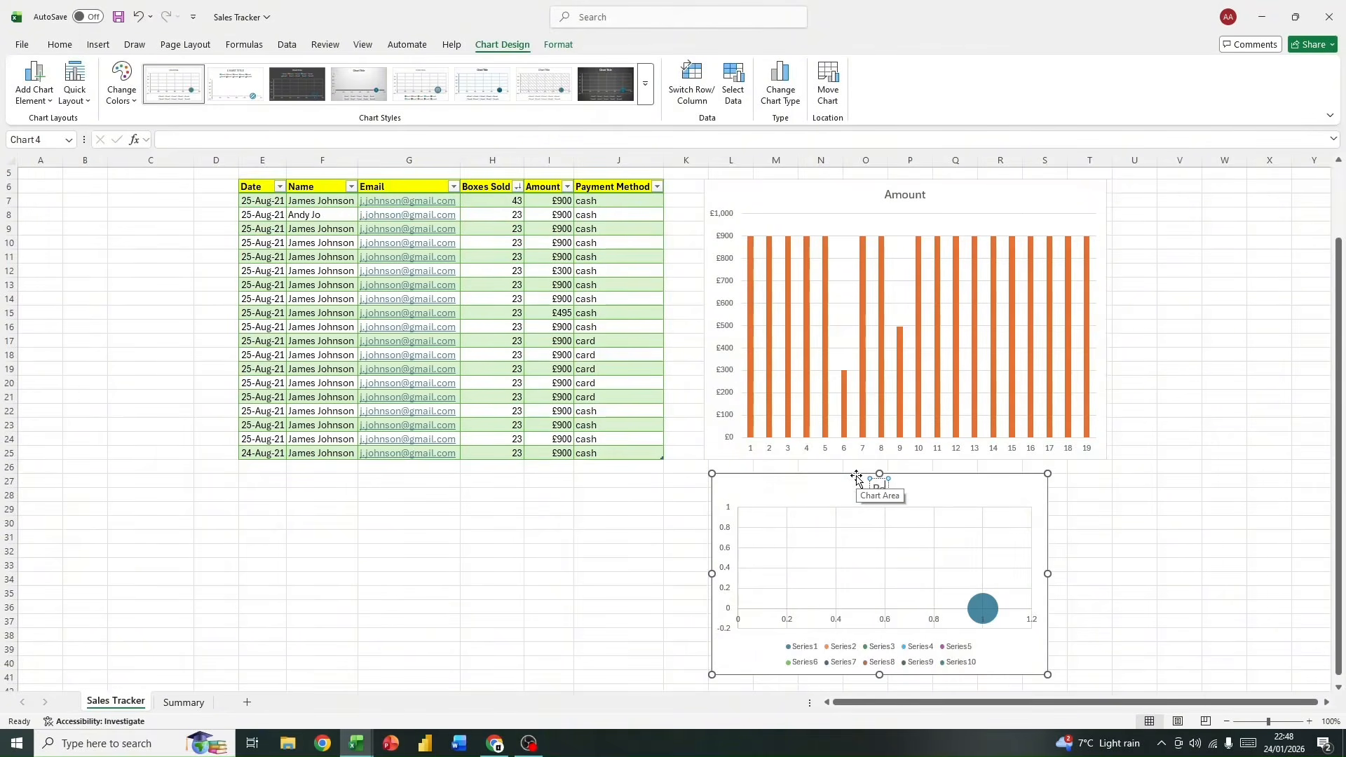
pyautogui.write('ment Method')
pyautogui.click(1043, 491)
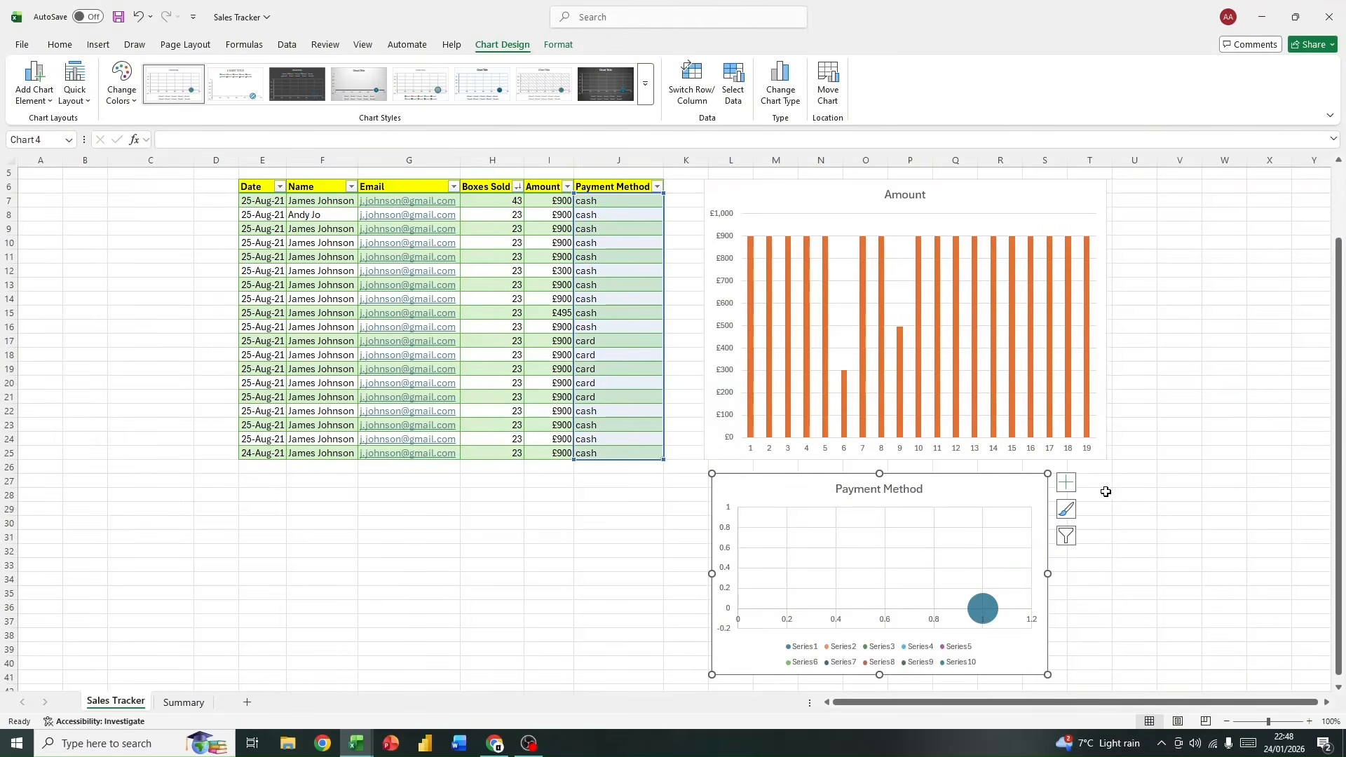
pyautogui.moveTo(993, 501)
pyautogui.mouseDown()
pyautogui.moveTo(1028, 491)
pyautogui.moveTo(1014, 498)
pyautogui.mouseUp()
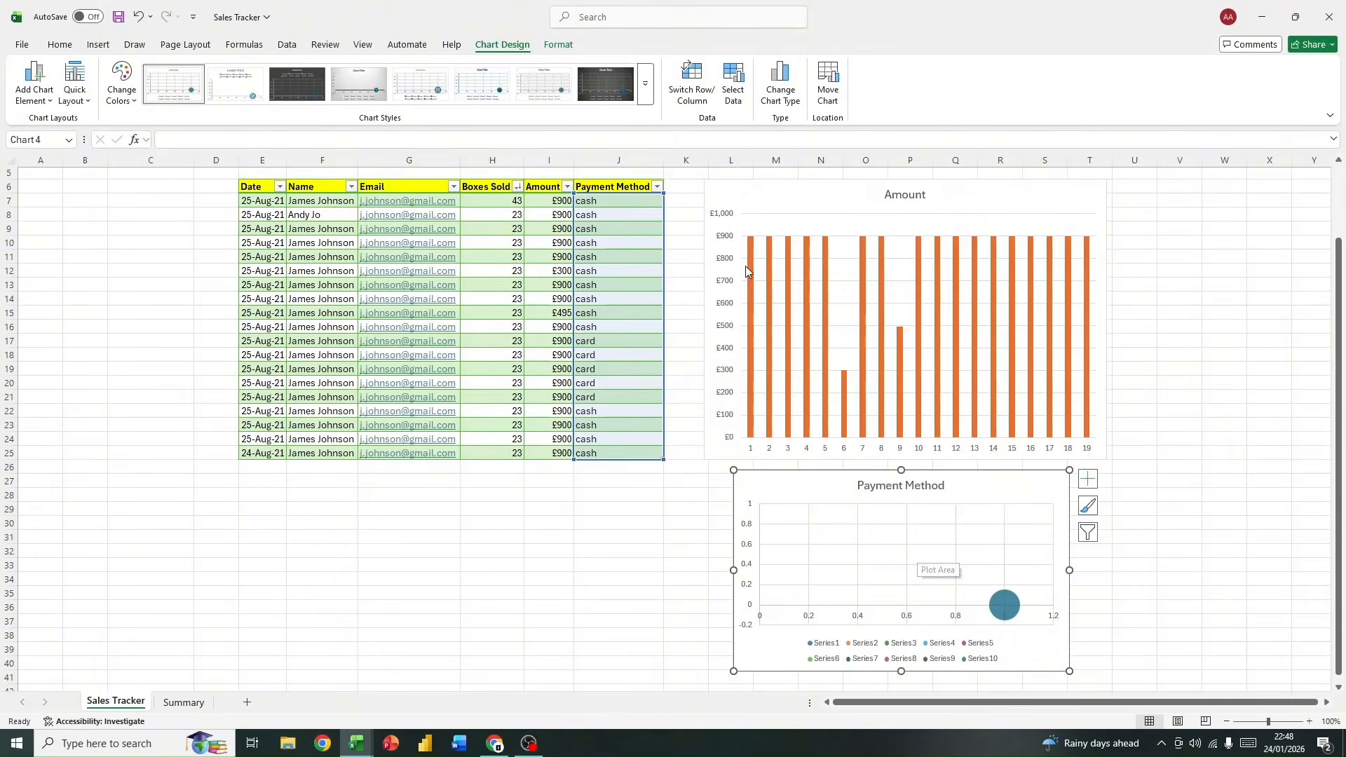
# Step: Examine the Amount column's entries, especially those in rows 12 and 15, and the distinct amounts offered by its filter
pyautogui.click(517, 510)
pyautogui.scroll(-1, 677, 440)
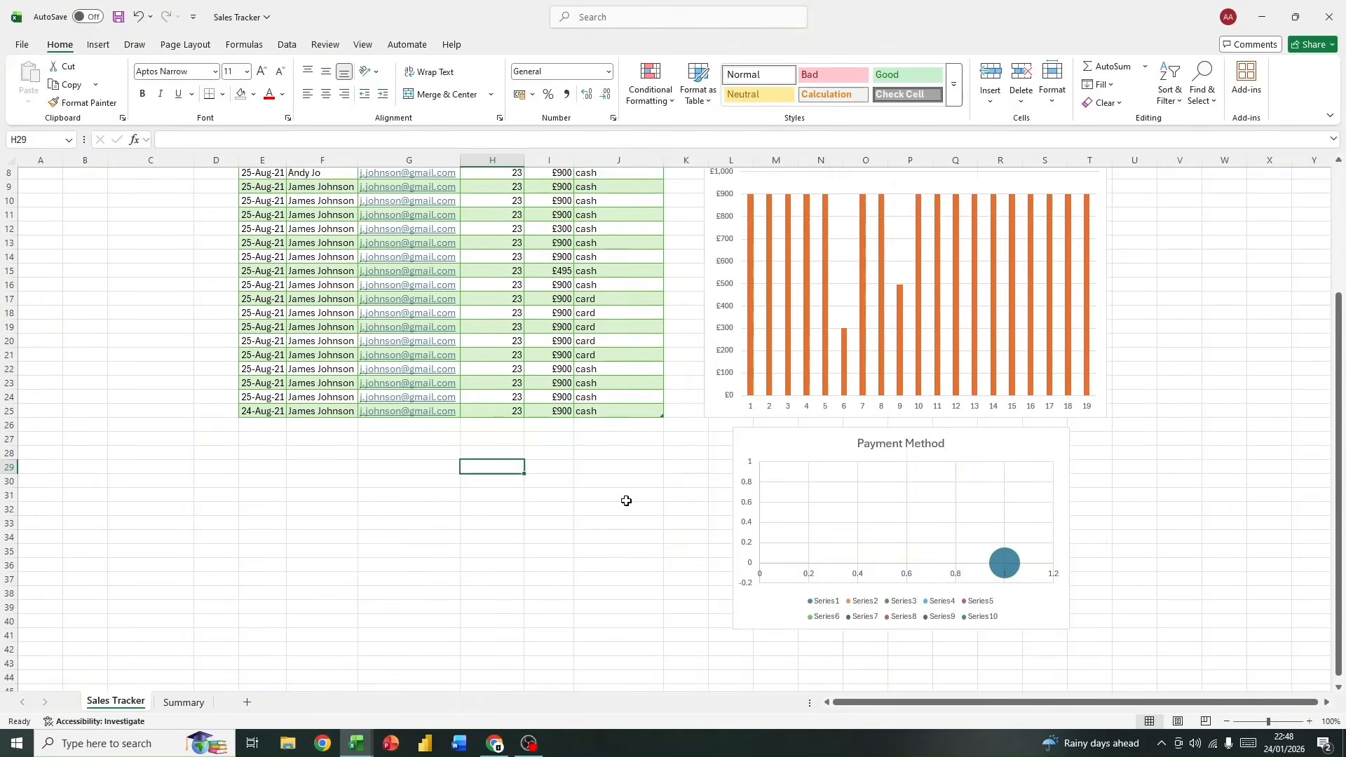
pyautogui.scroll(3, 626, 502)
pyautogui.click(542, 270)
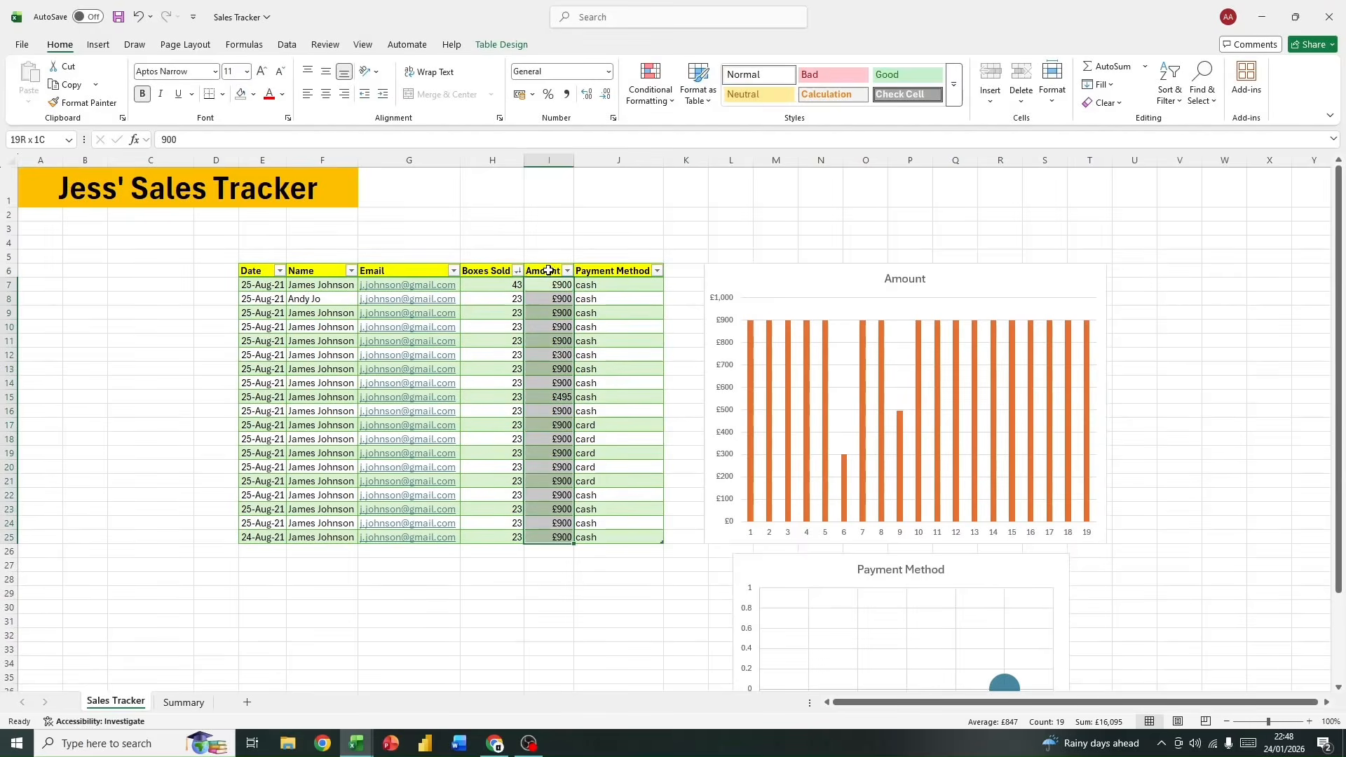
pyautogui.click(548, 269)
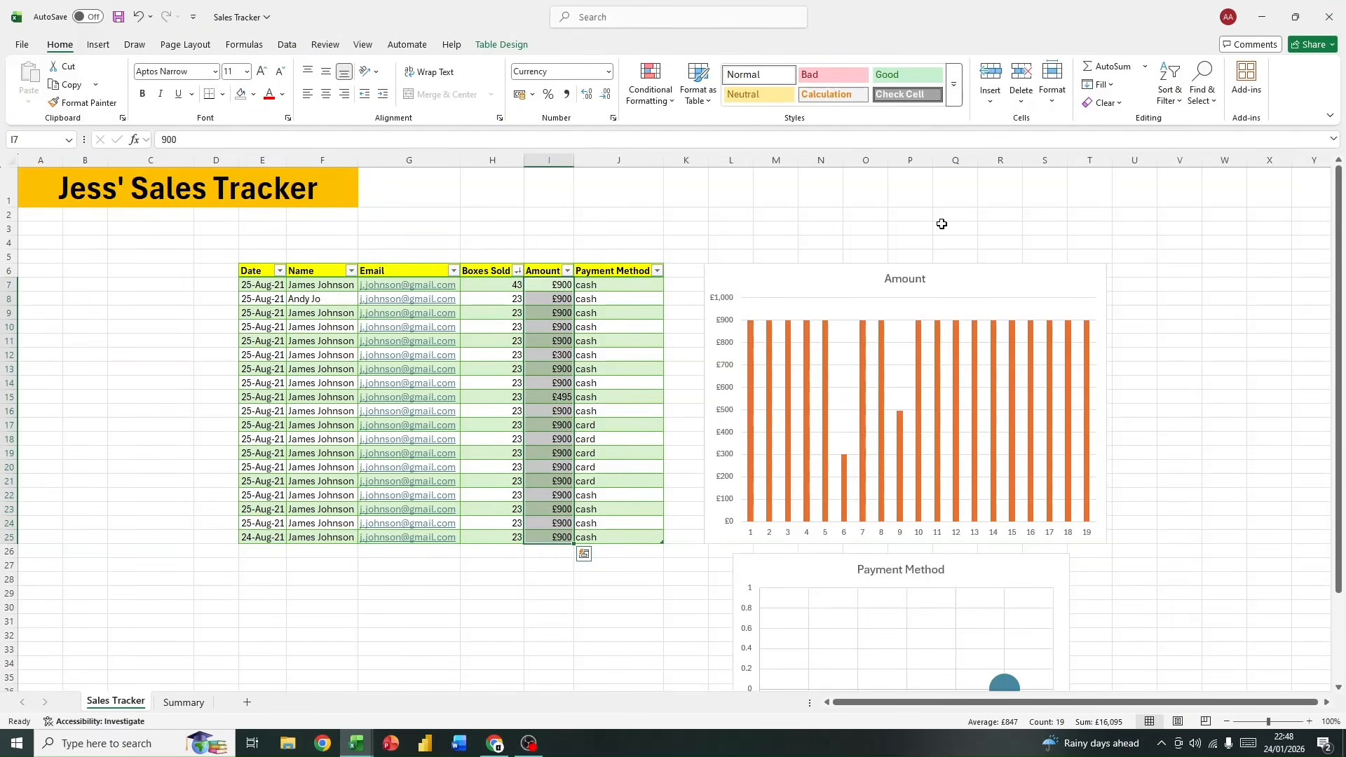
pyautogui.click(551, 440)
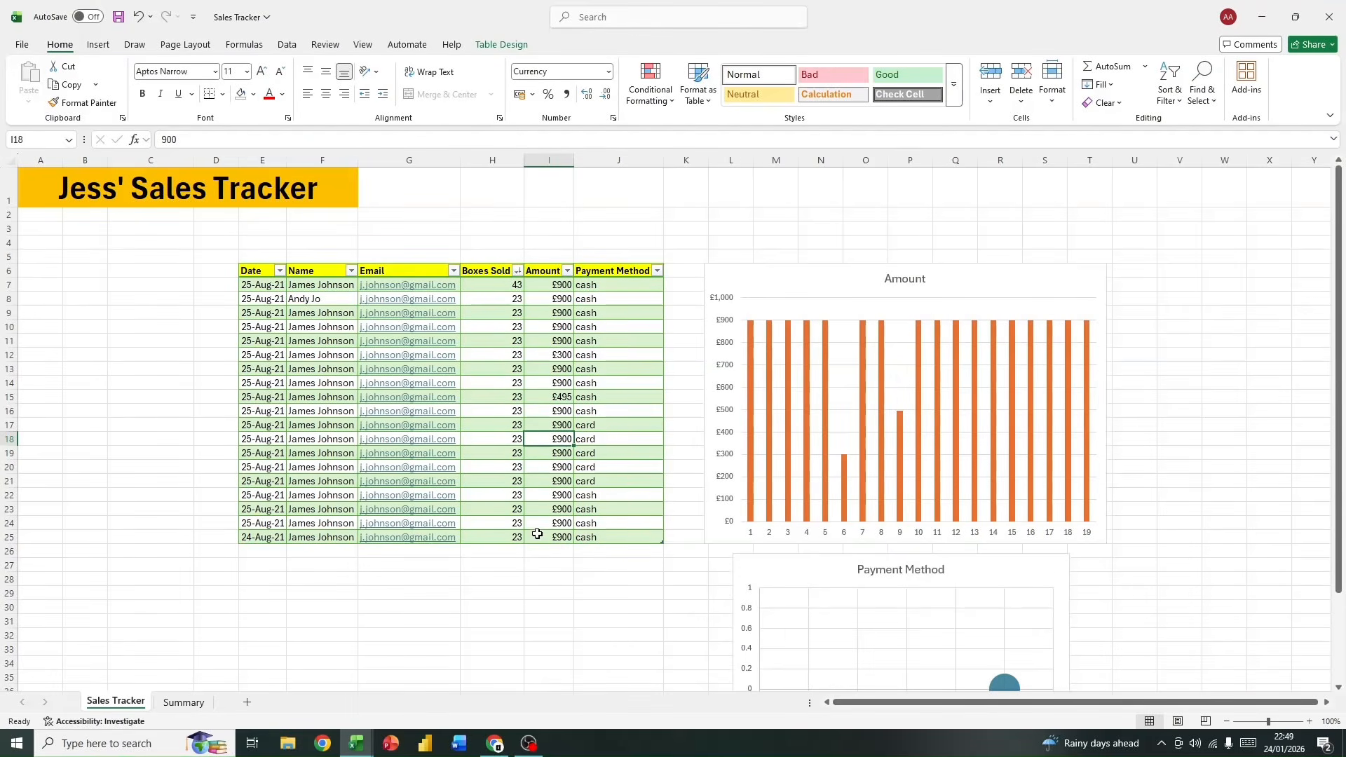
pyautogui.moveTo(552, 363); pyautogui.dragTo(550, 564)
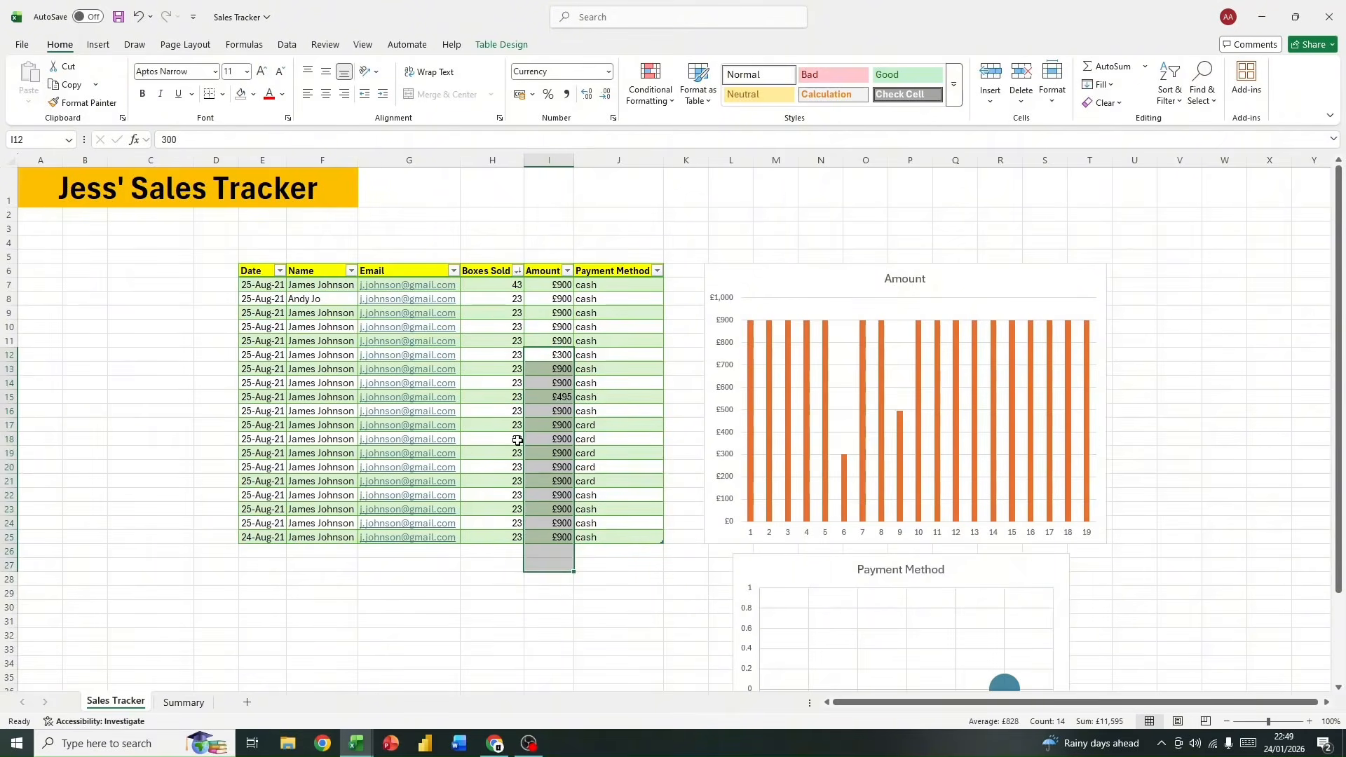
pyautogui.click(544, 397)
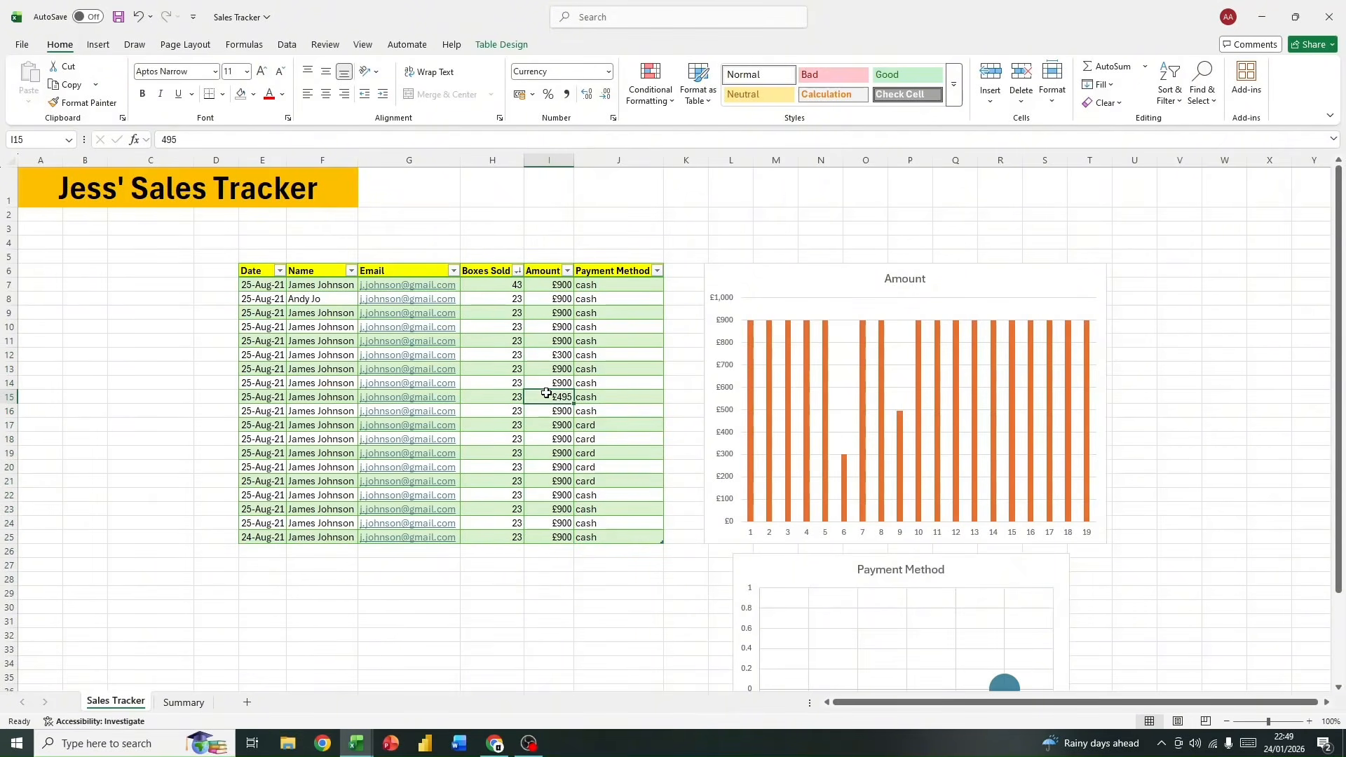
pyautogui.moveTo(558, 355); pyautogui.dragTo(266, 358)
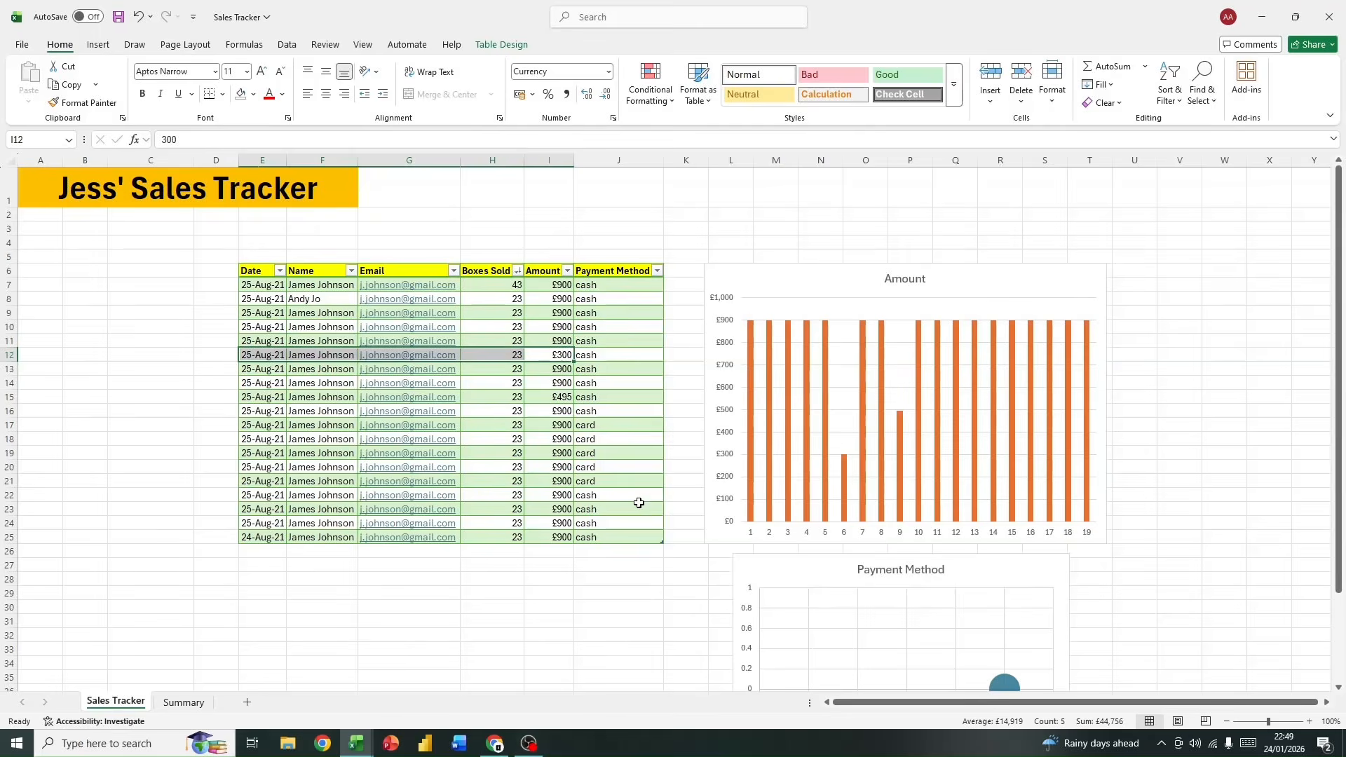
pyautogui.click(549, 396)
pyautogui.click(567, 271)
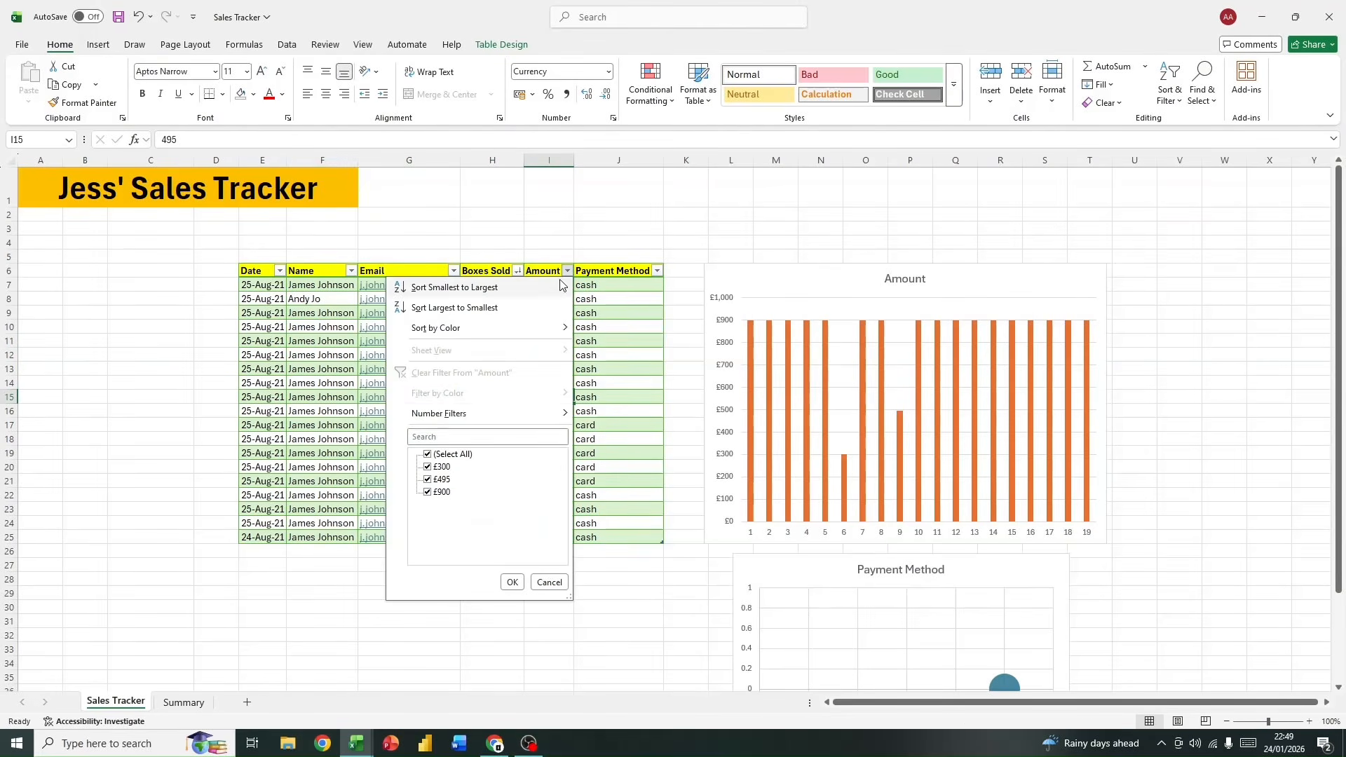
pyautogui.click(646, 519)
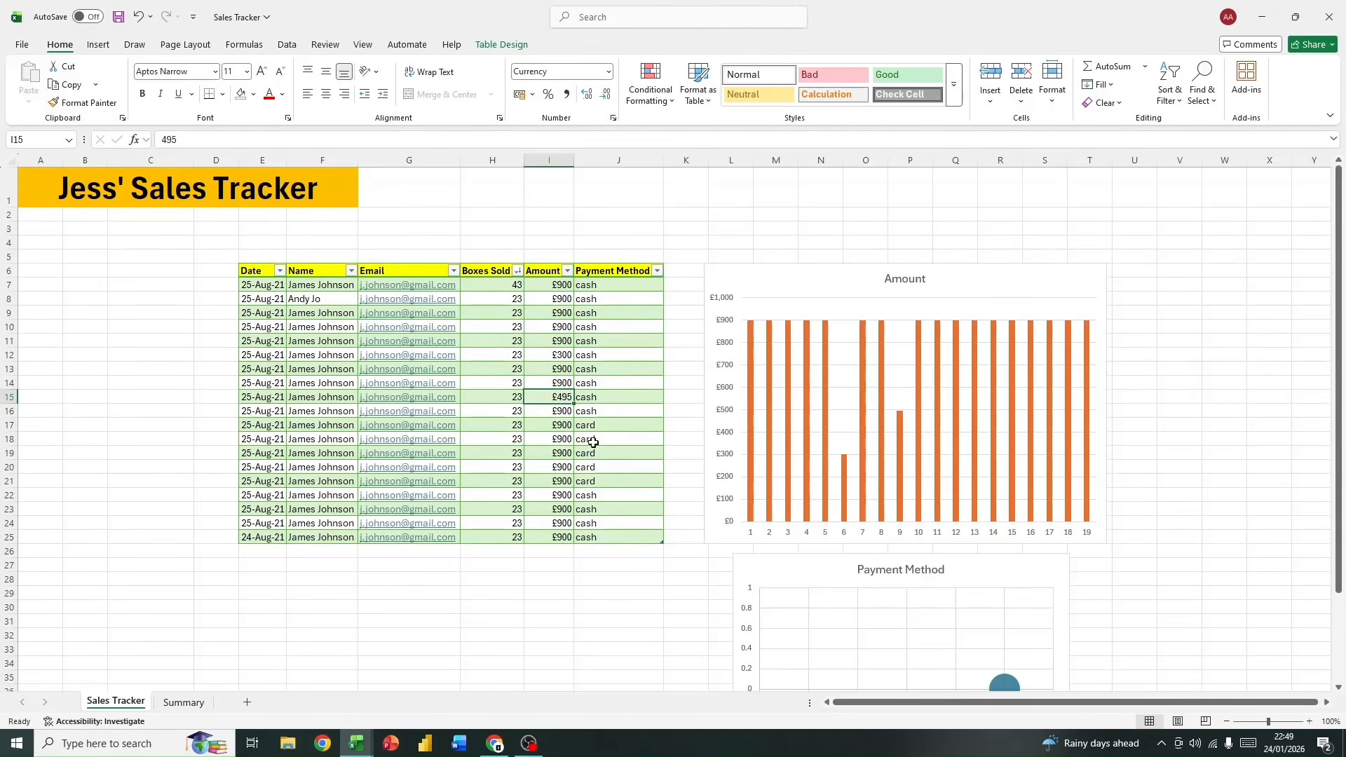
# Step: Try highlighting duplicate amounts in I7:I25 using Light Red Fill with Dark Red Text, and undo the rule
pyautogui.click(549, 271)
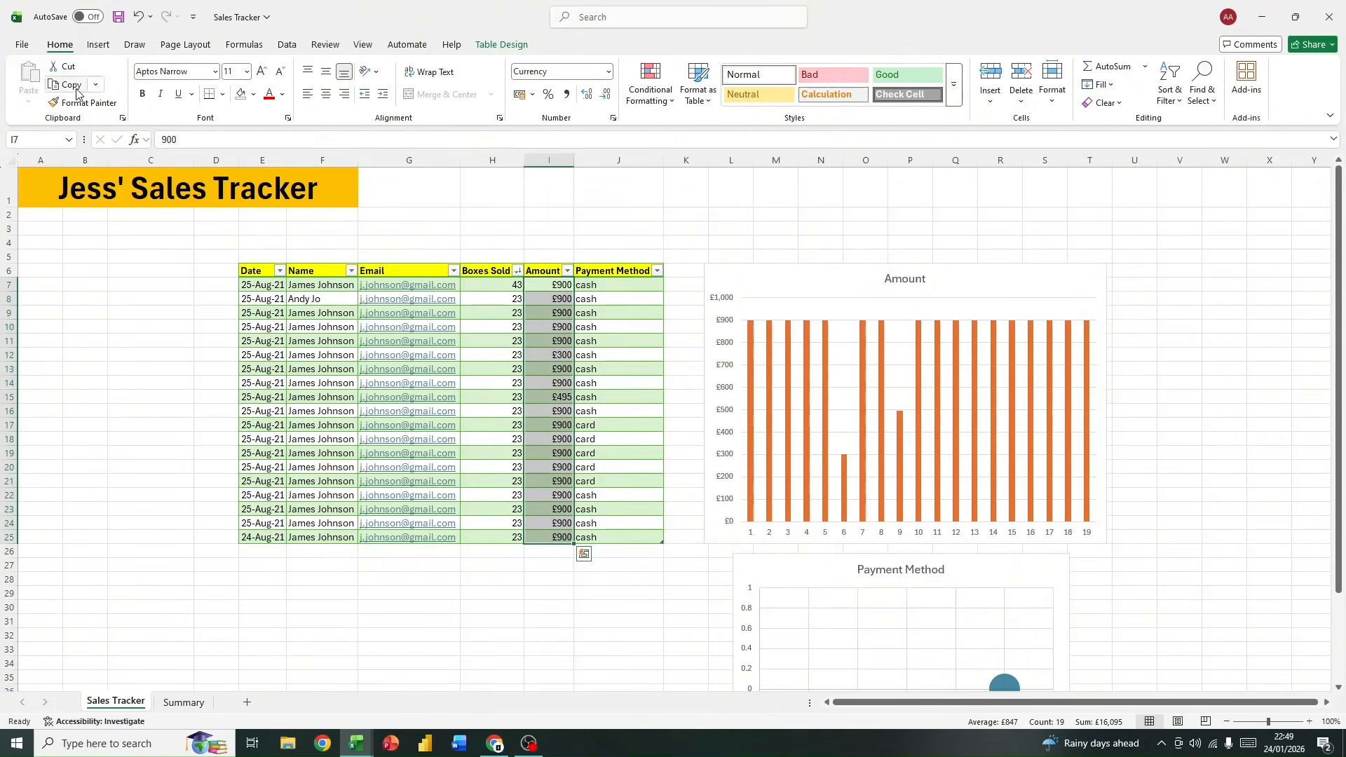
pyautogui.click(659, 102)
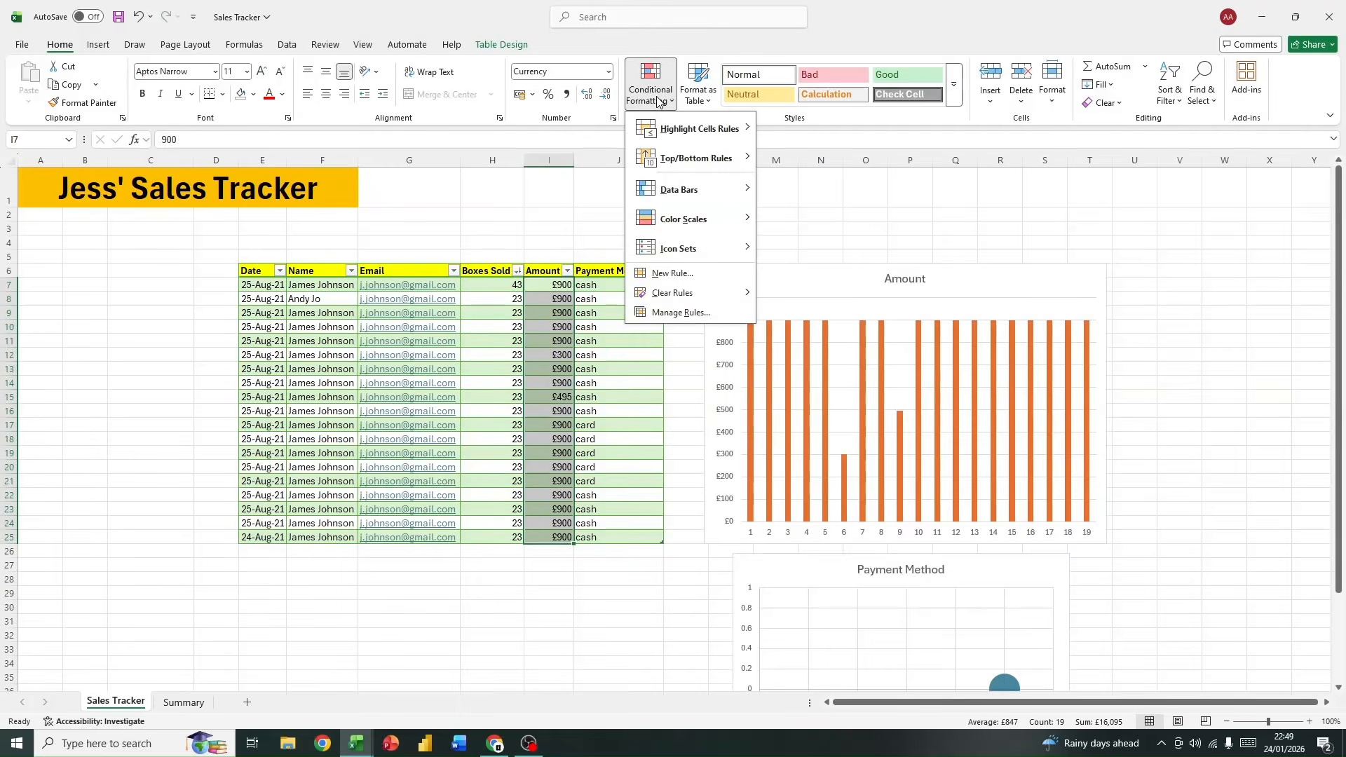
pyautogui.moveTo(662, 128)
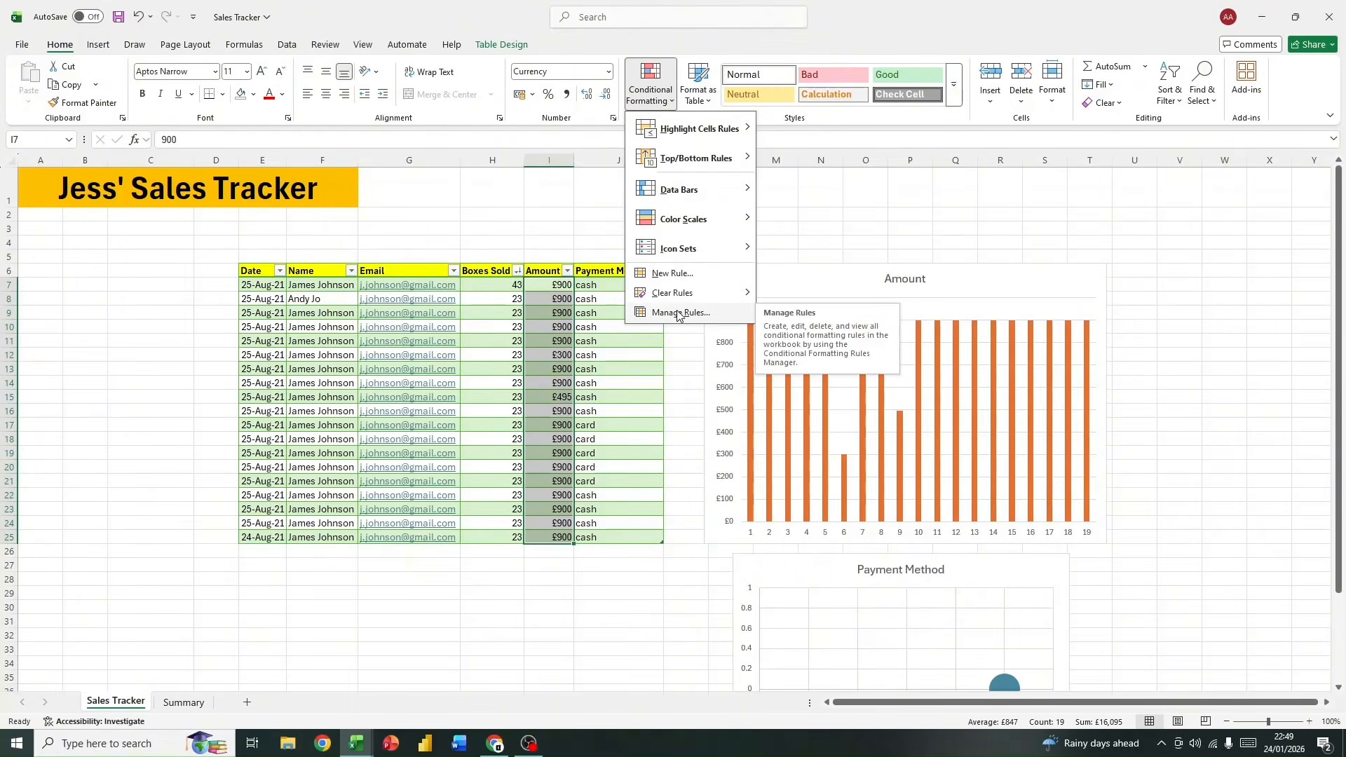
pyautogui.moveTo(677, 167)
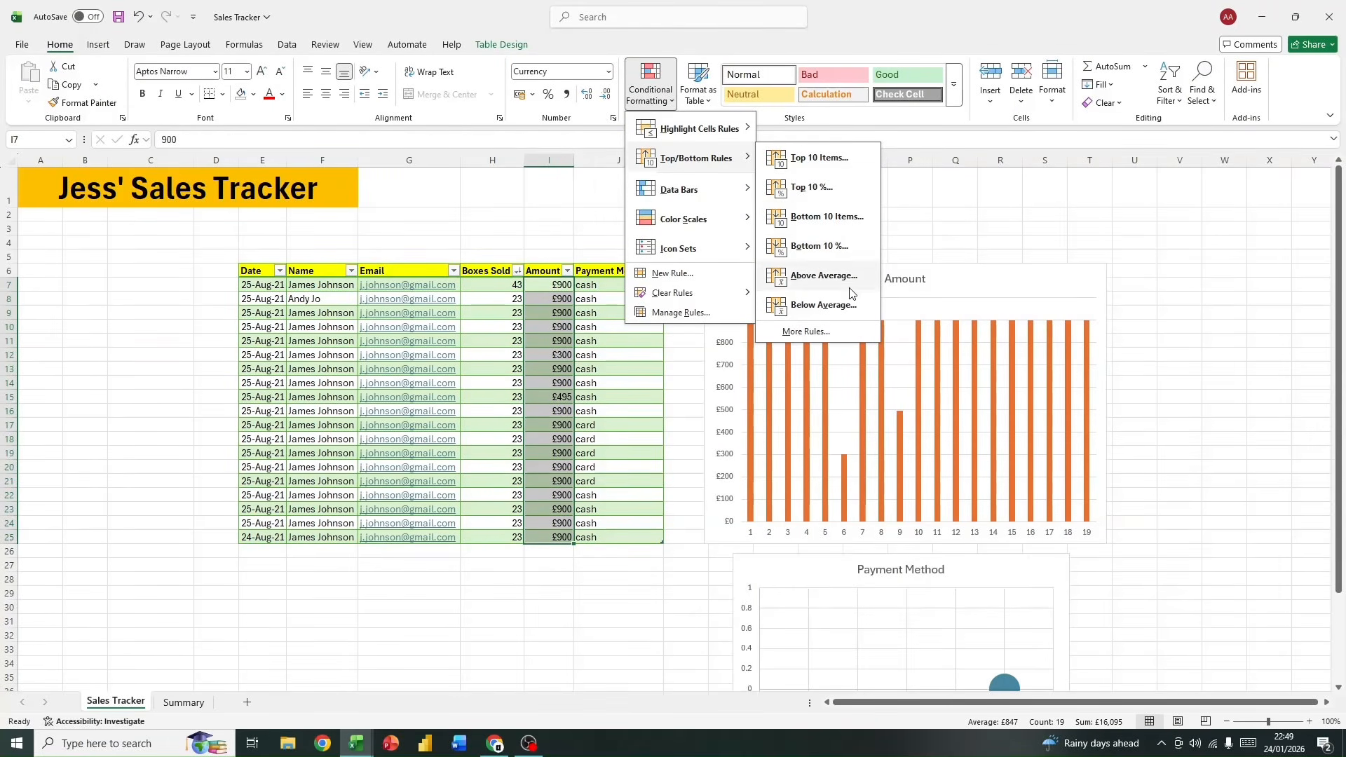
pyautogui.moveTo(694, 220)
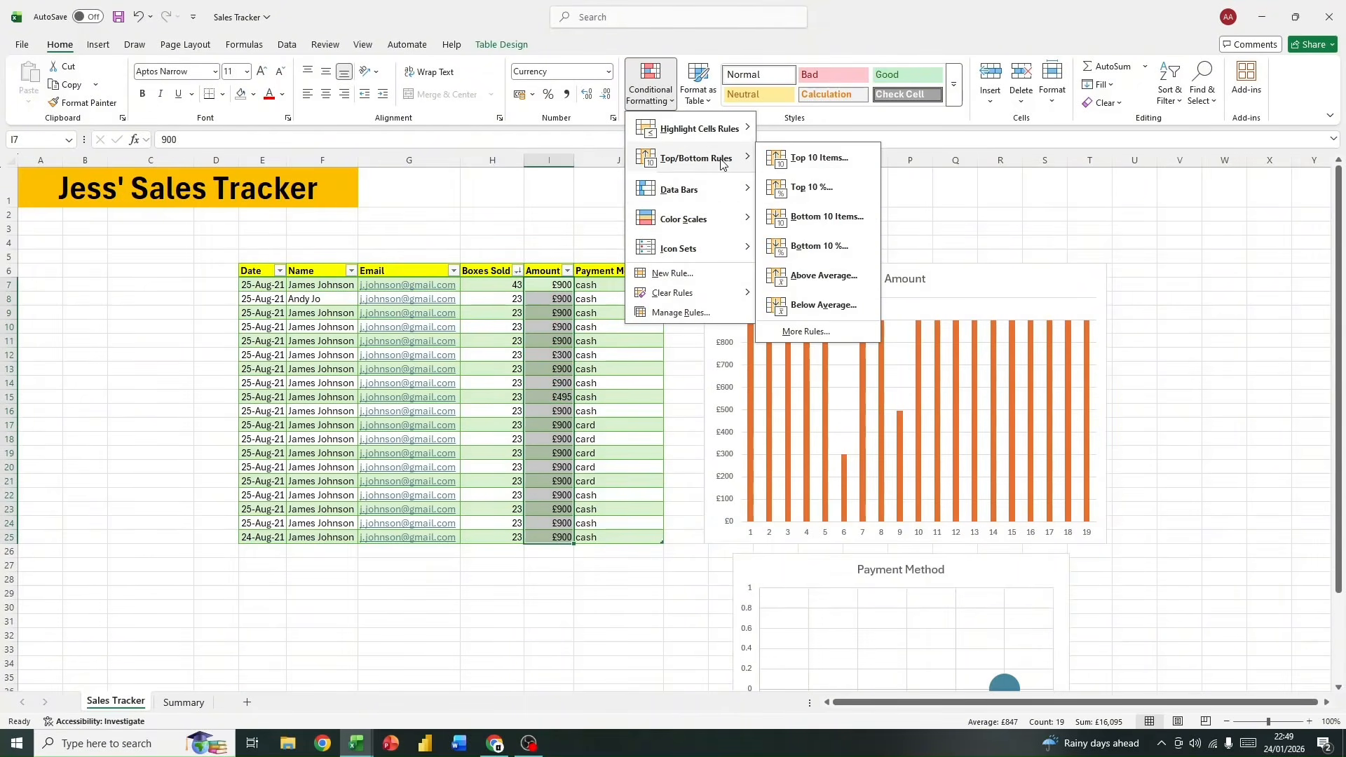
pyautogui.moveTo(720, 140)
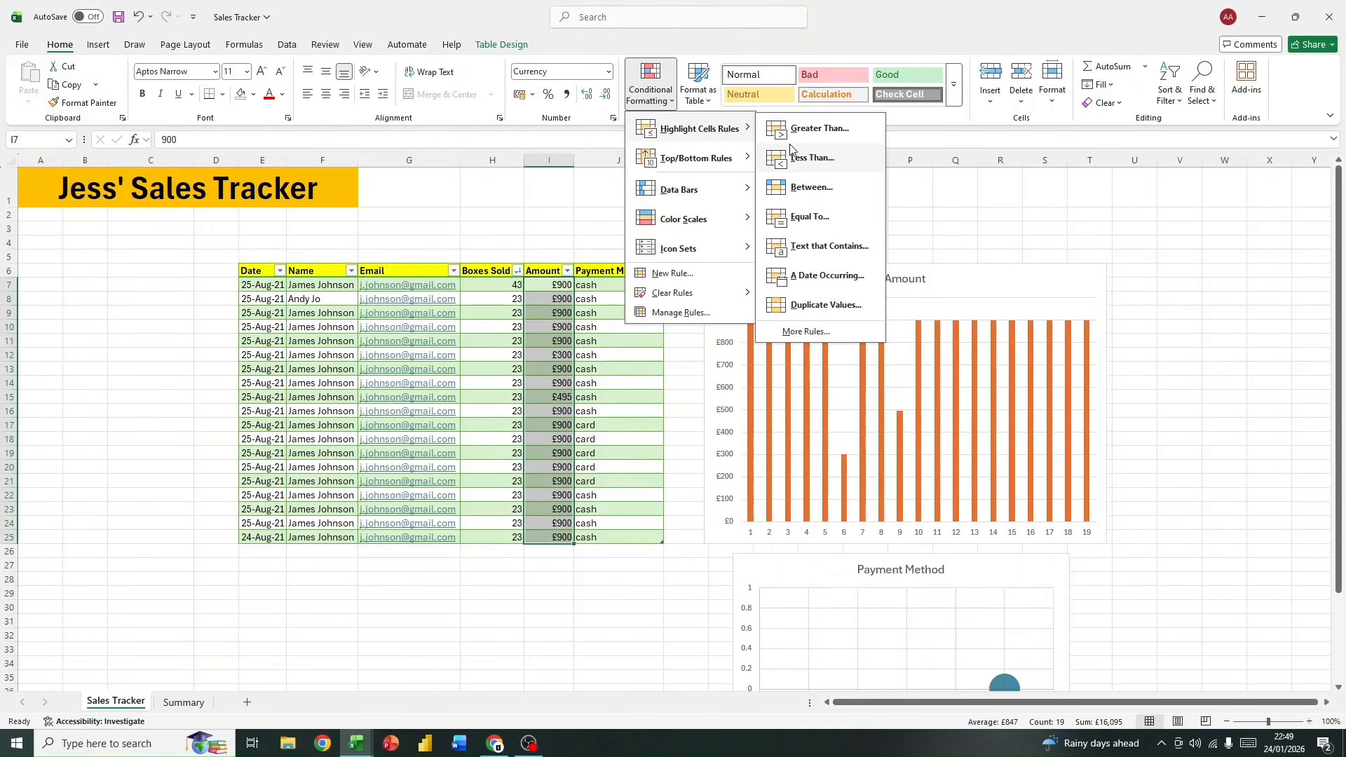
pyautogui.click(823, 306)
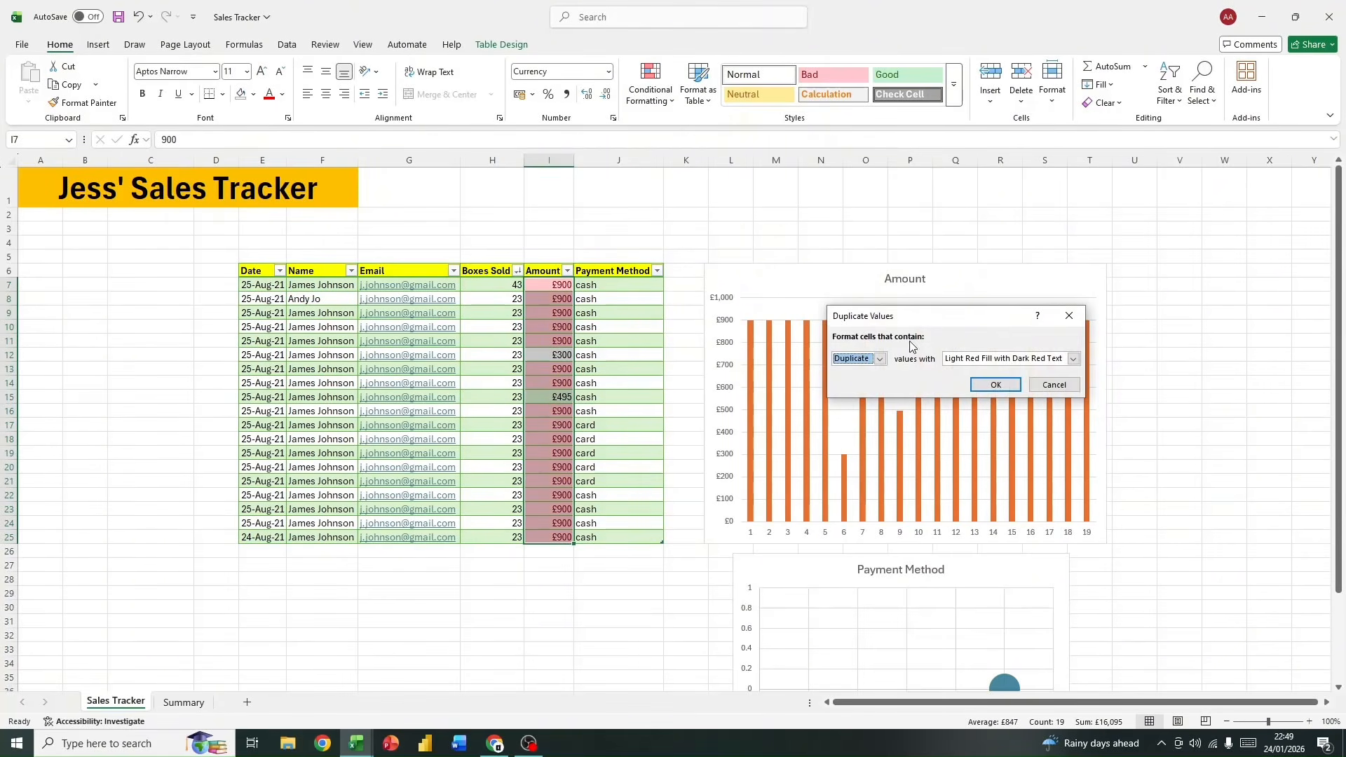
pyautogui.click(1002, 386)
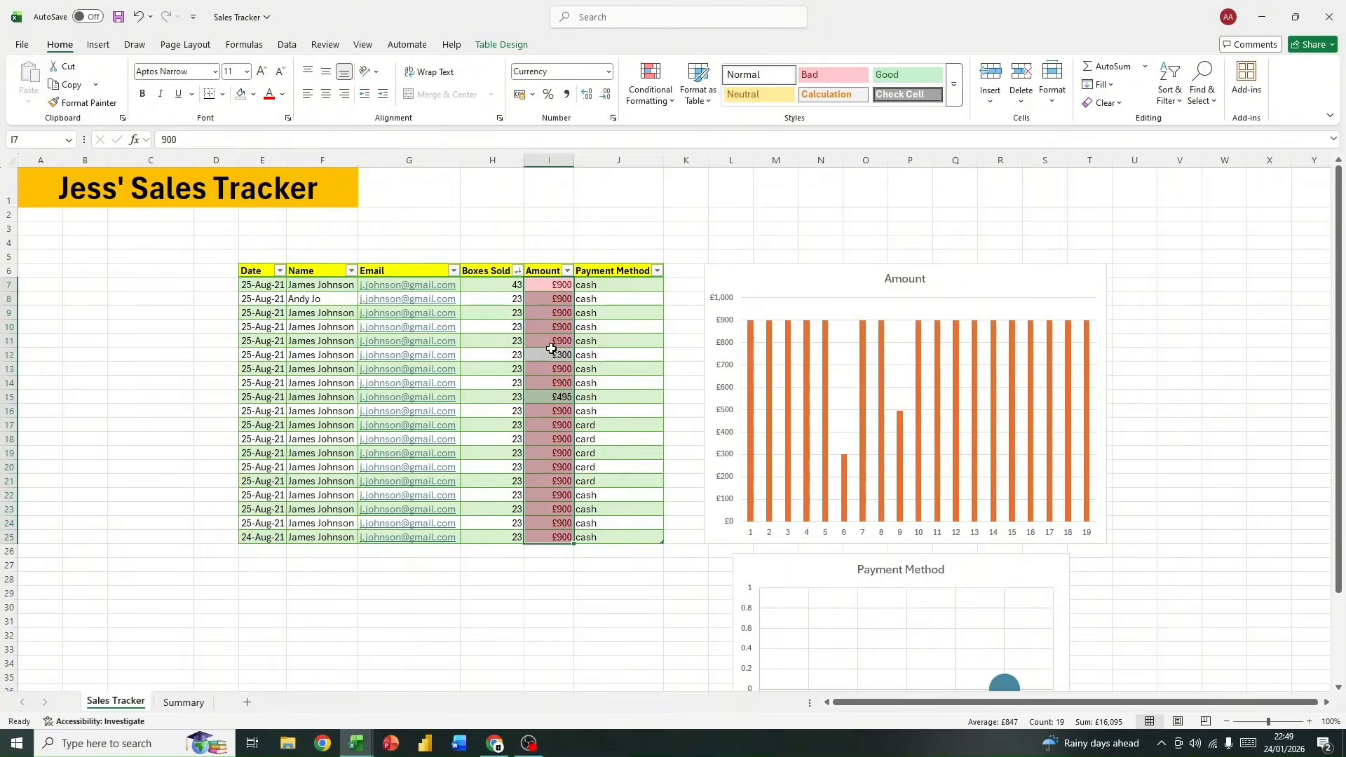
pyautogui.hotkey('ctrl', 'z')
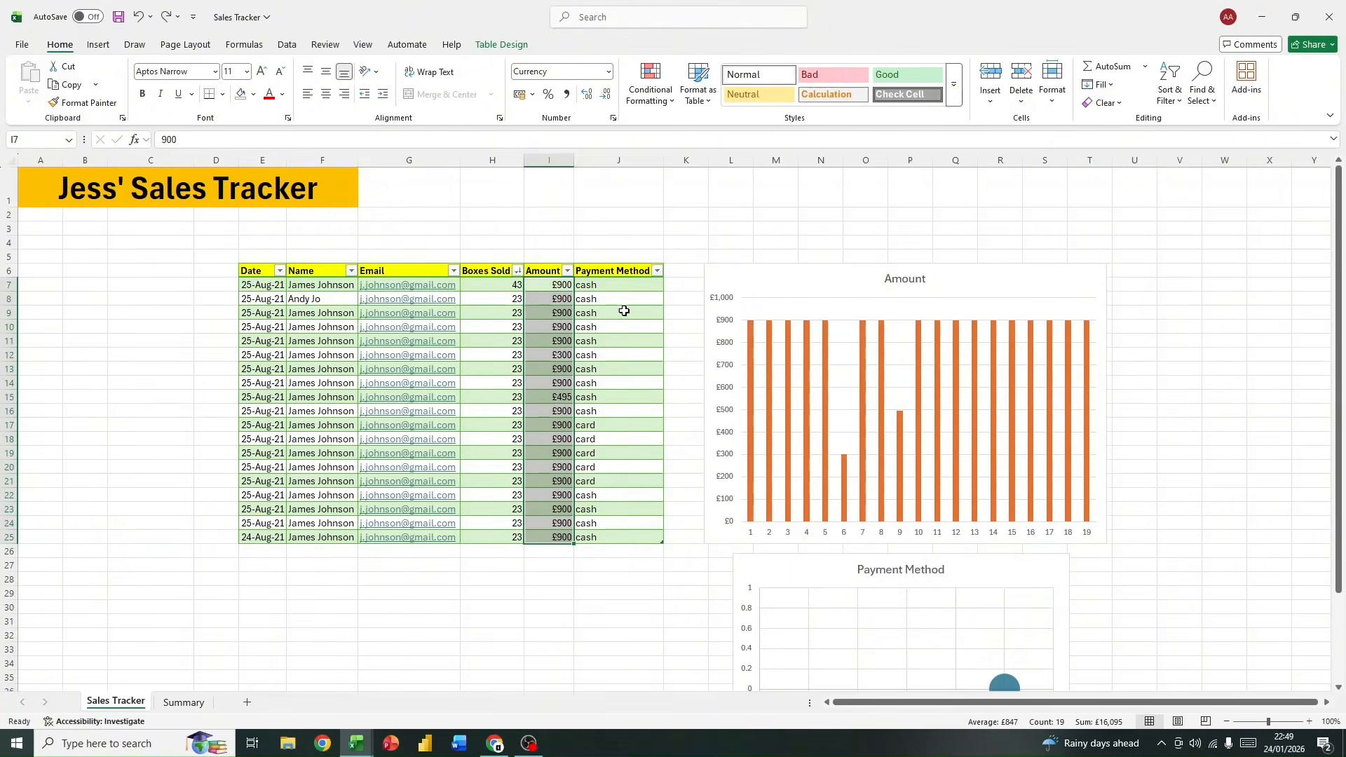
# Step: Apply a Top 10 % conditional formatting rule with a light red fill to the amounts in I7:I25
pyautogui.click(648, 97)
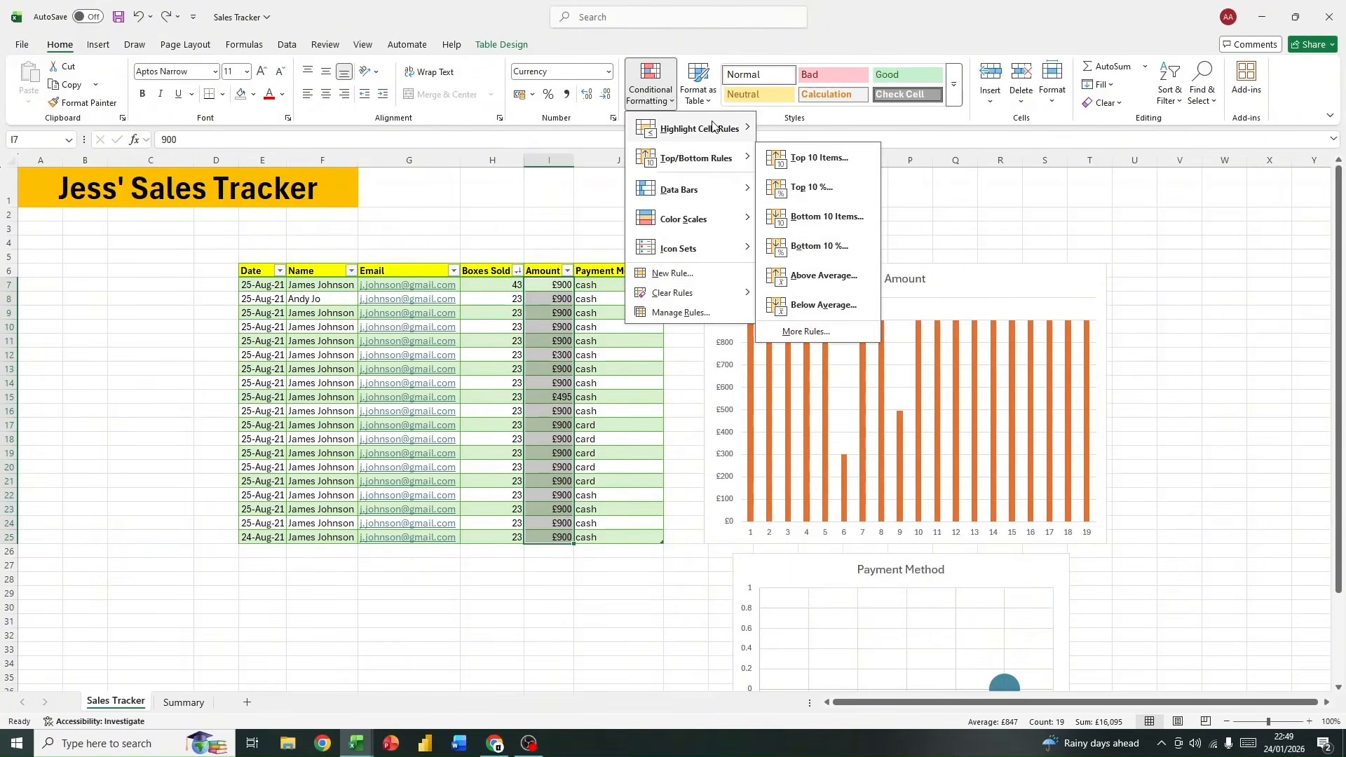
pyautogui.moveTo(710, 151)
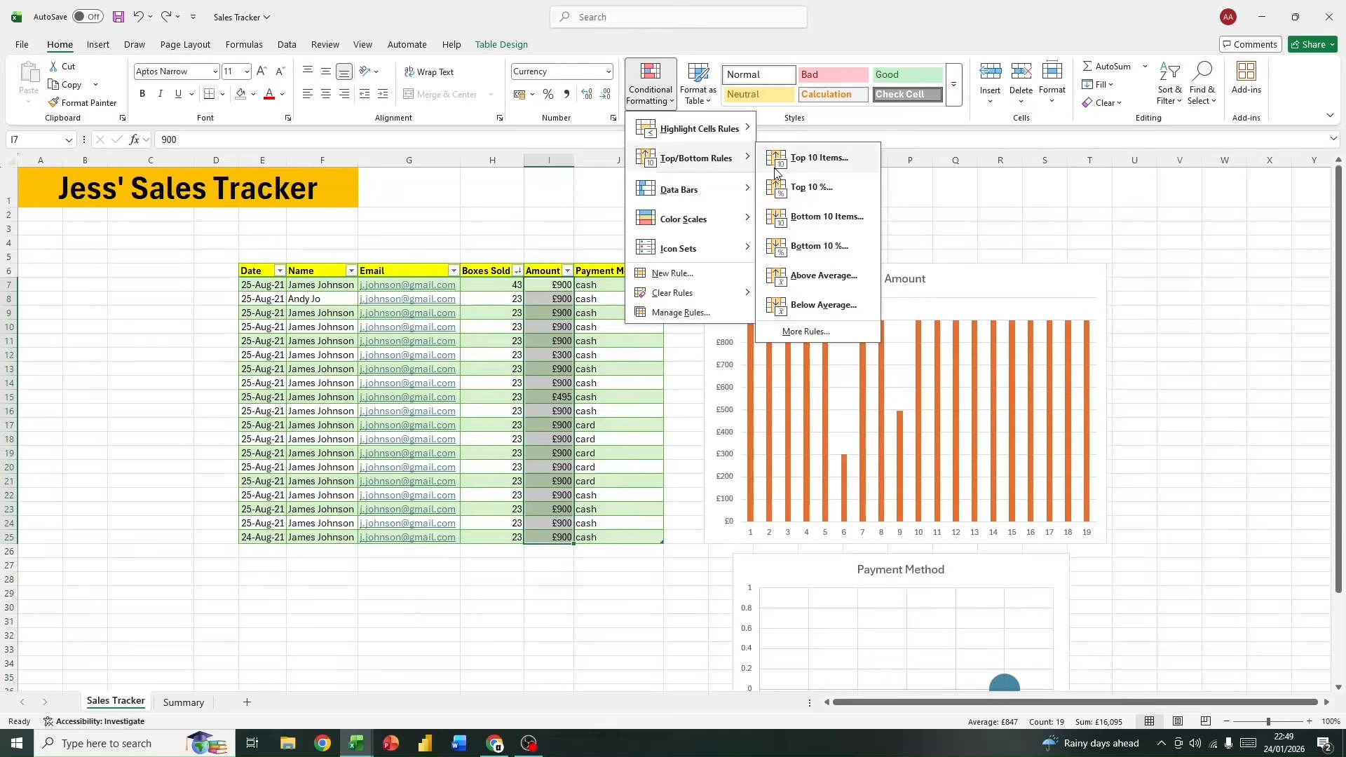
pyautogui.click(815, 197)
pyautogui.click(974, 384)
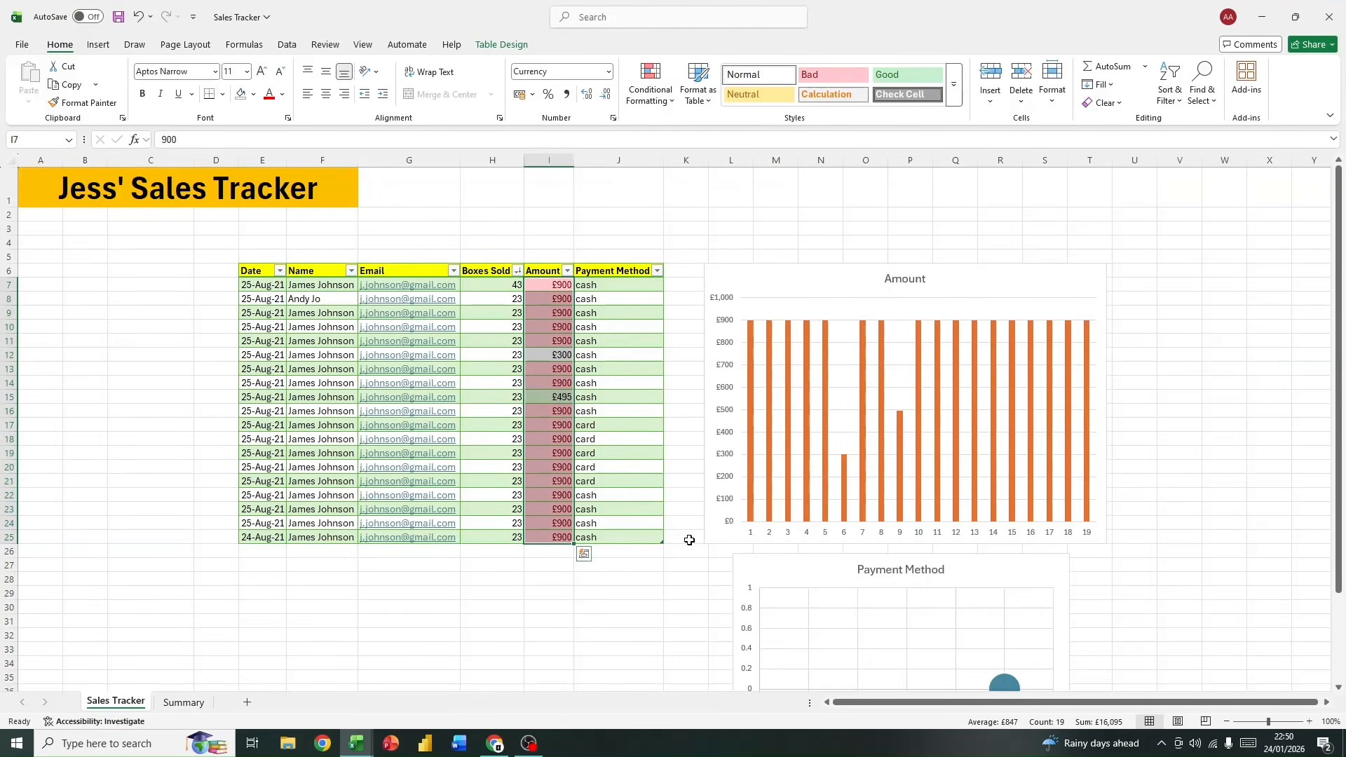
pyautogui.click(637, 498)
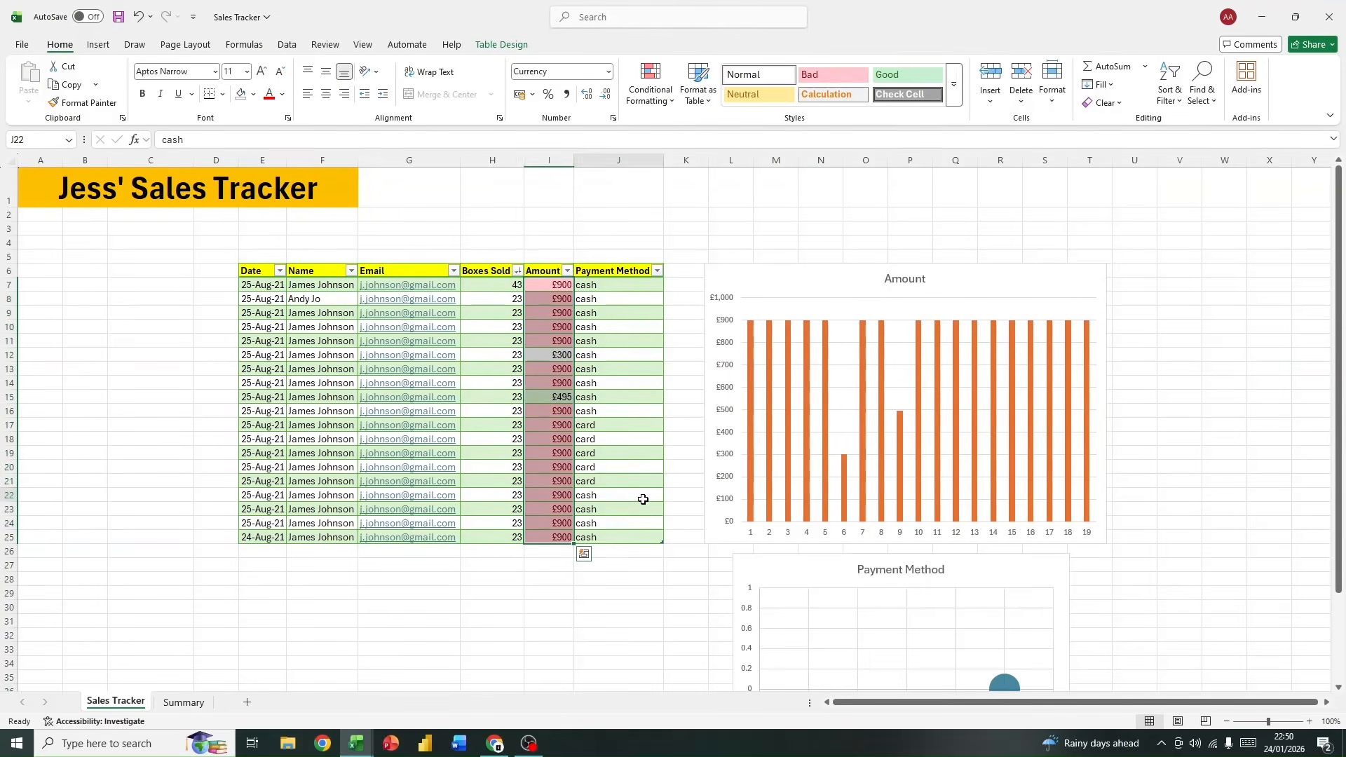
# Step: Clear the conditional formatting rules from the Amount cells I7:I25 and review the available clearing options
pyautogui.click(545, 268)
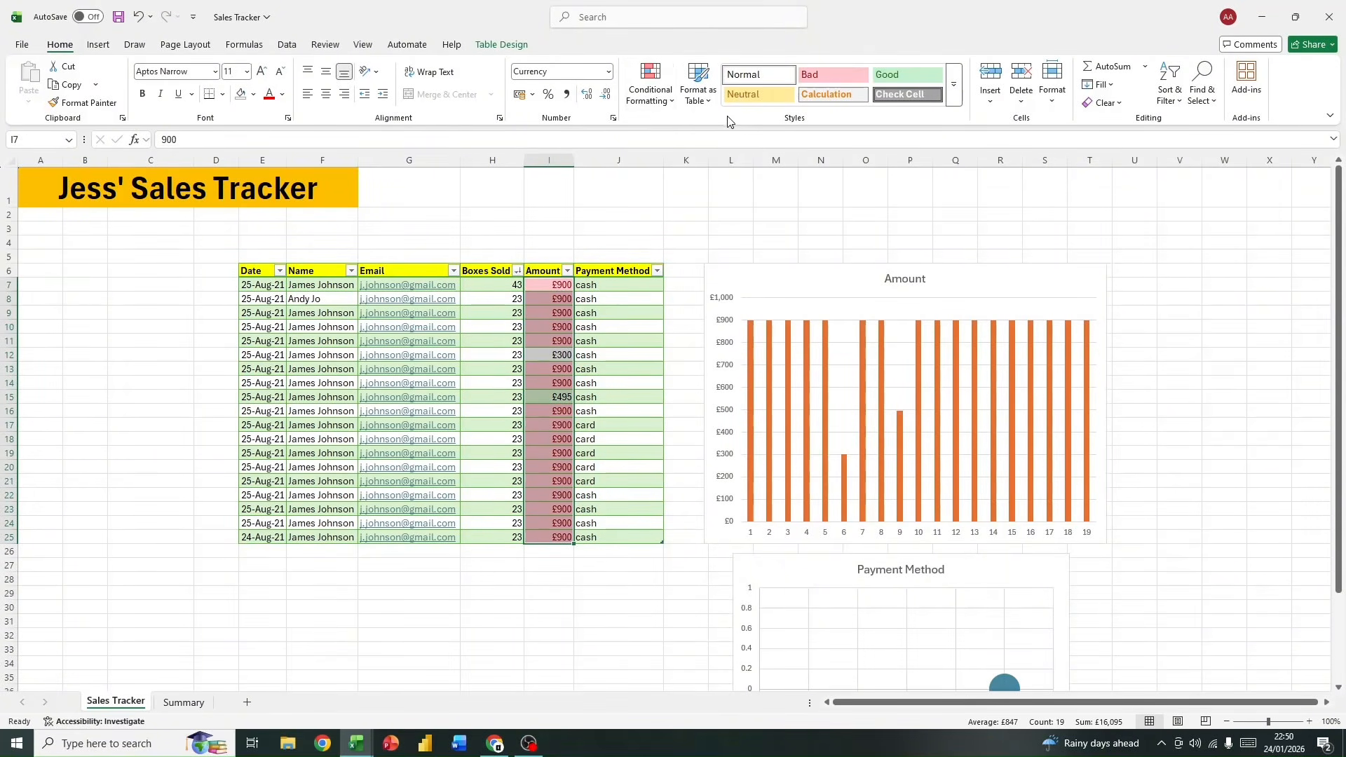
pyautogui.click(652, 105)
pyautogui.moveTo(701, 155)
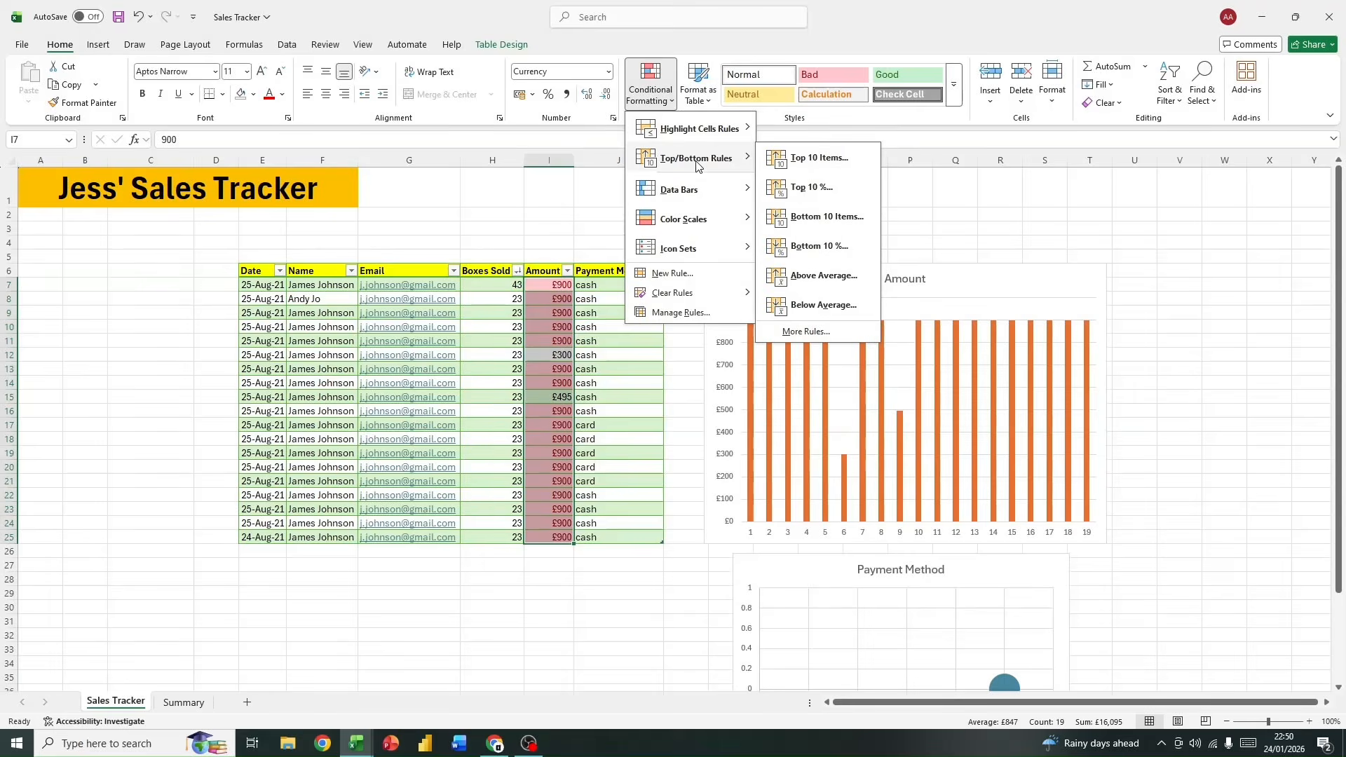
pyautogui.moveTo(683, 294)
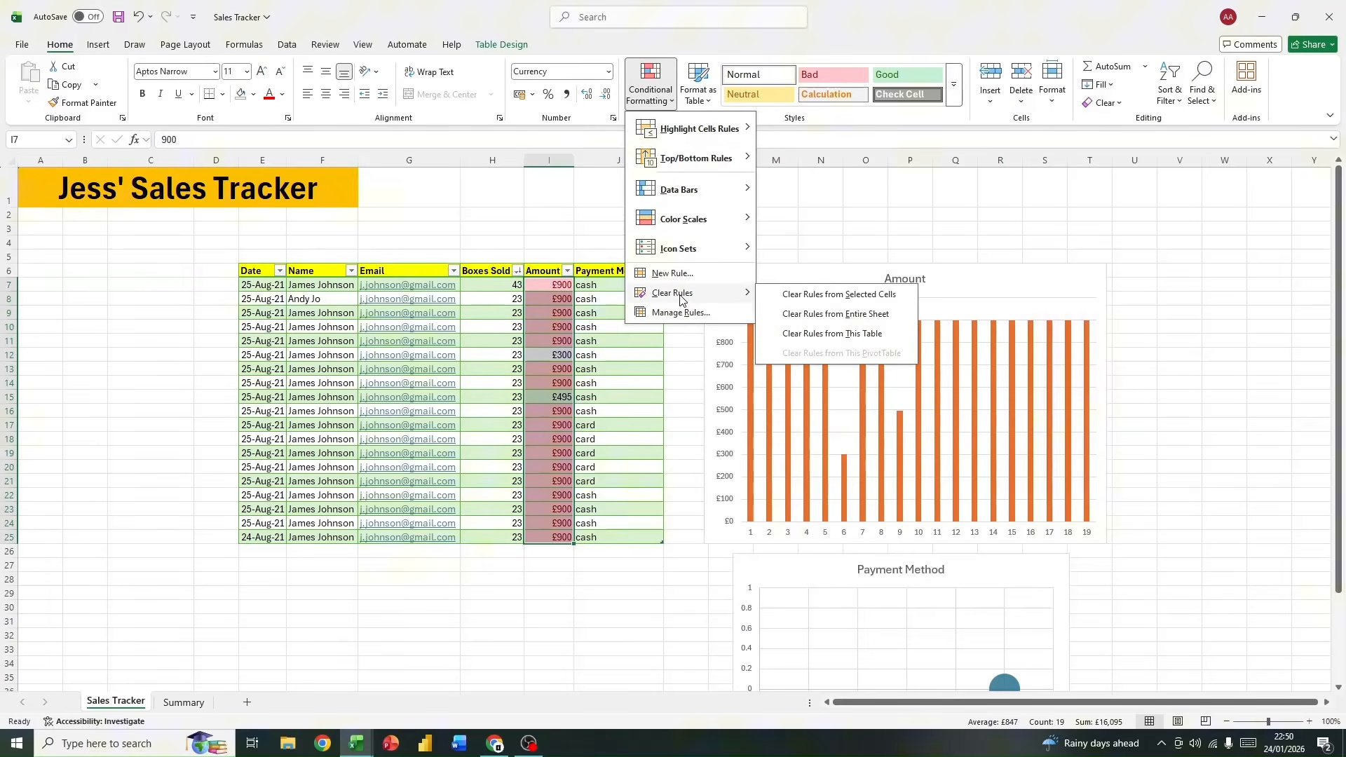
pyautogui.click(806, 296)
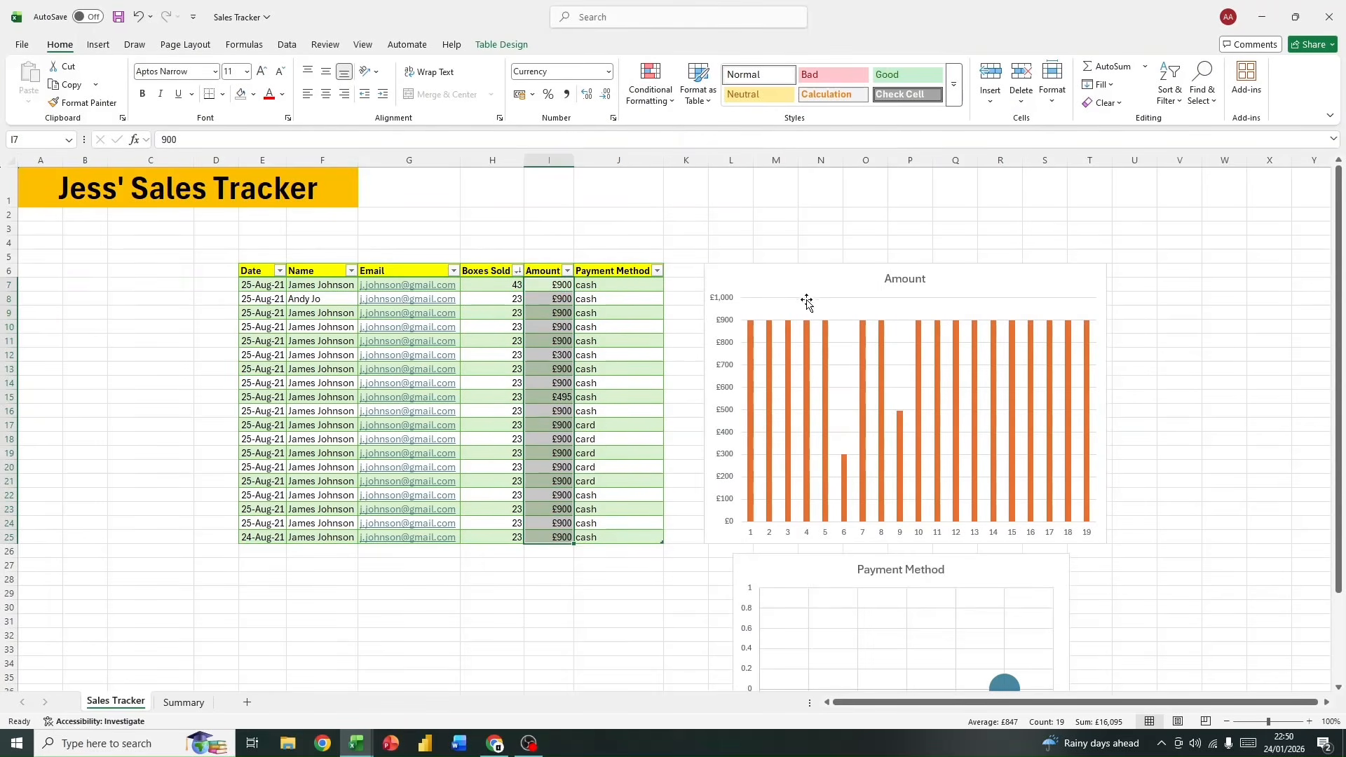
pyautogui.click(650, 88)
pyautogui.moveTo(696, 299)
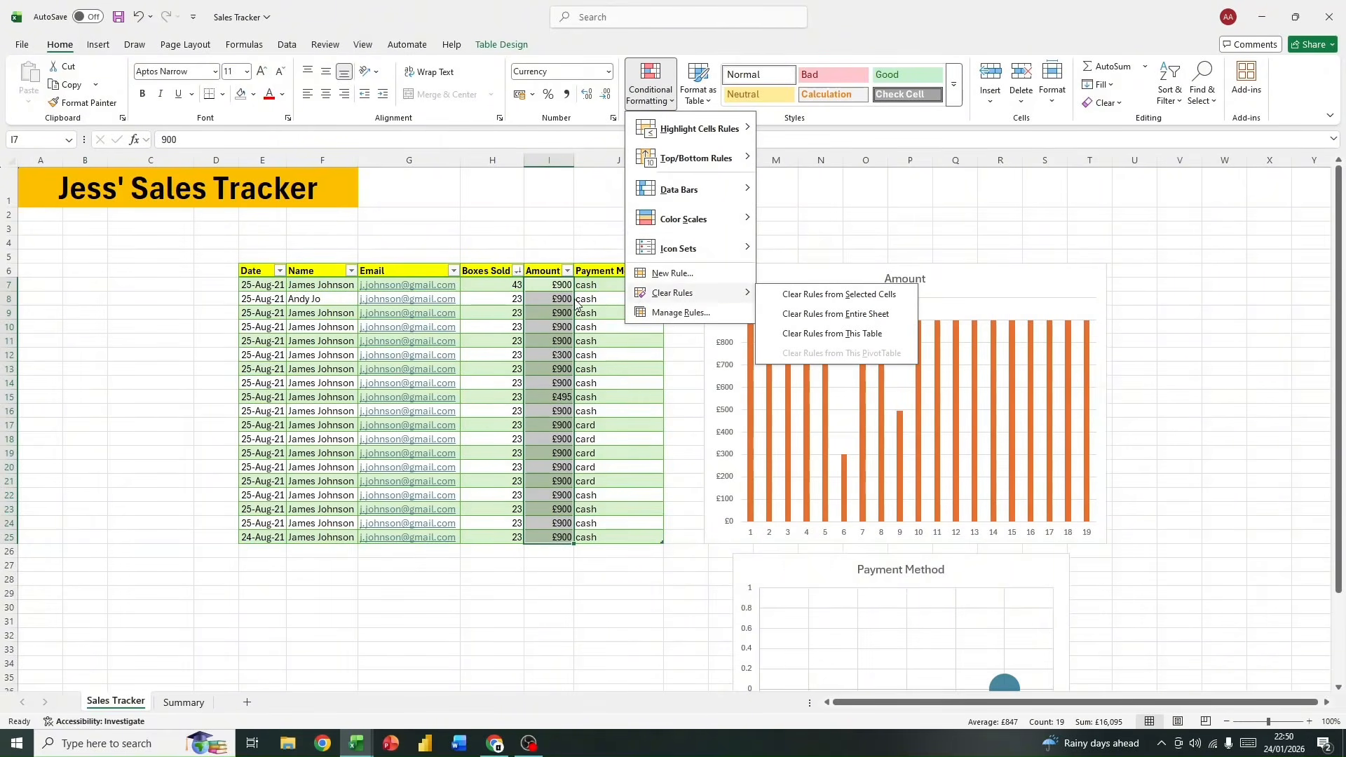
# Step: Highlight amounts greater than £100 in I7:I25 with Light Red Fill with Dark Red Text
pyautogui.moveTo(725, 135)
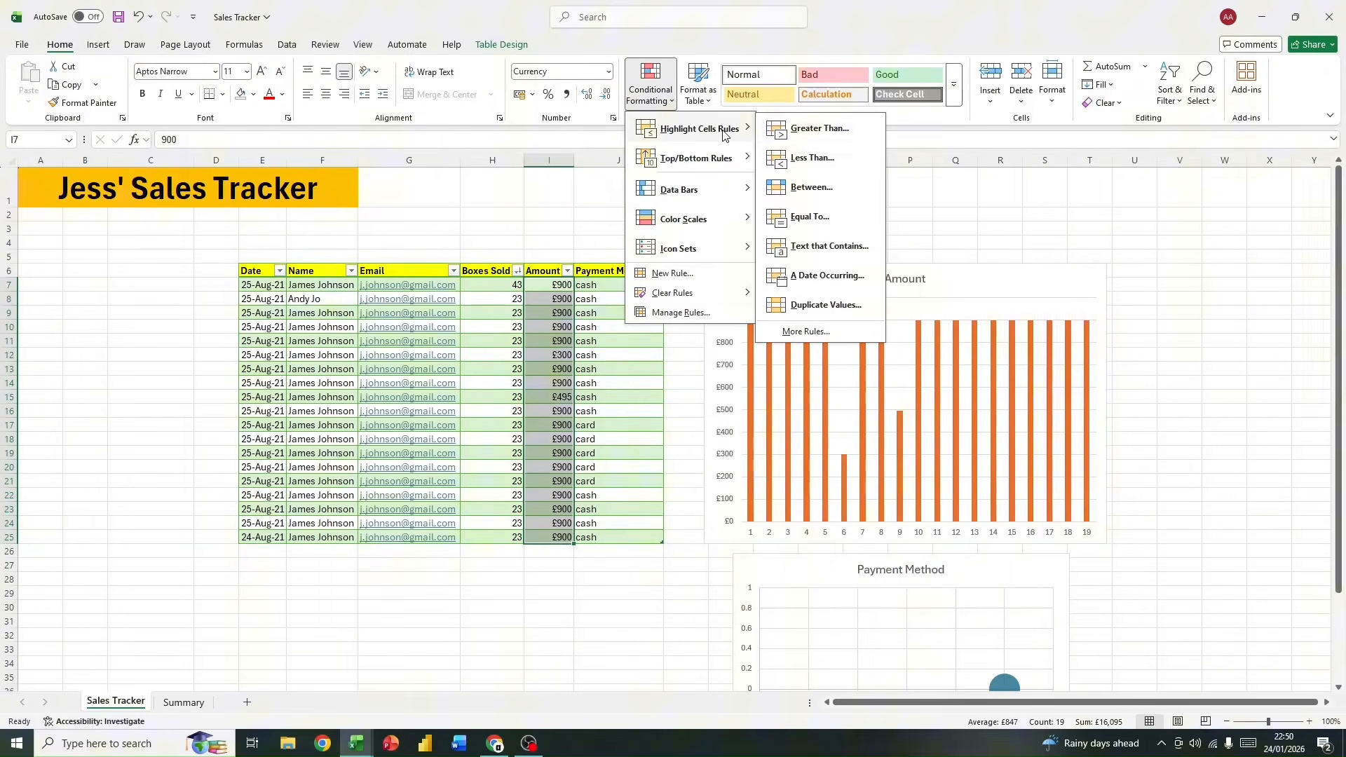
pyautogui.click(820, 129)
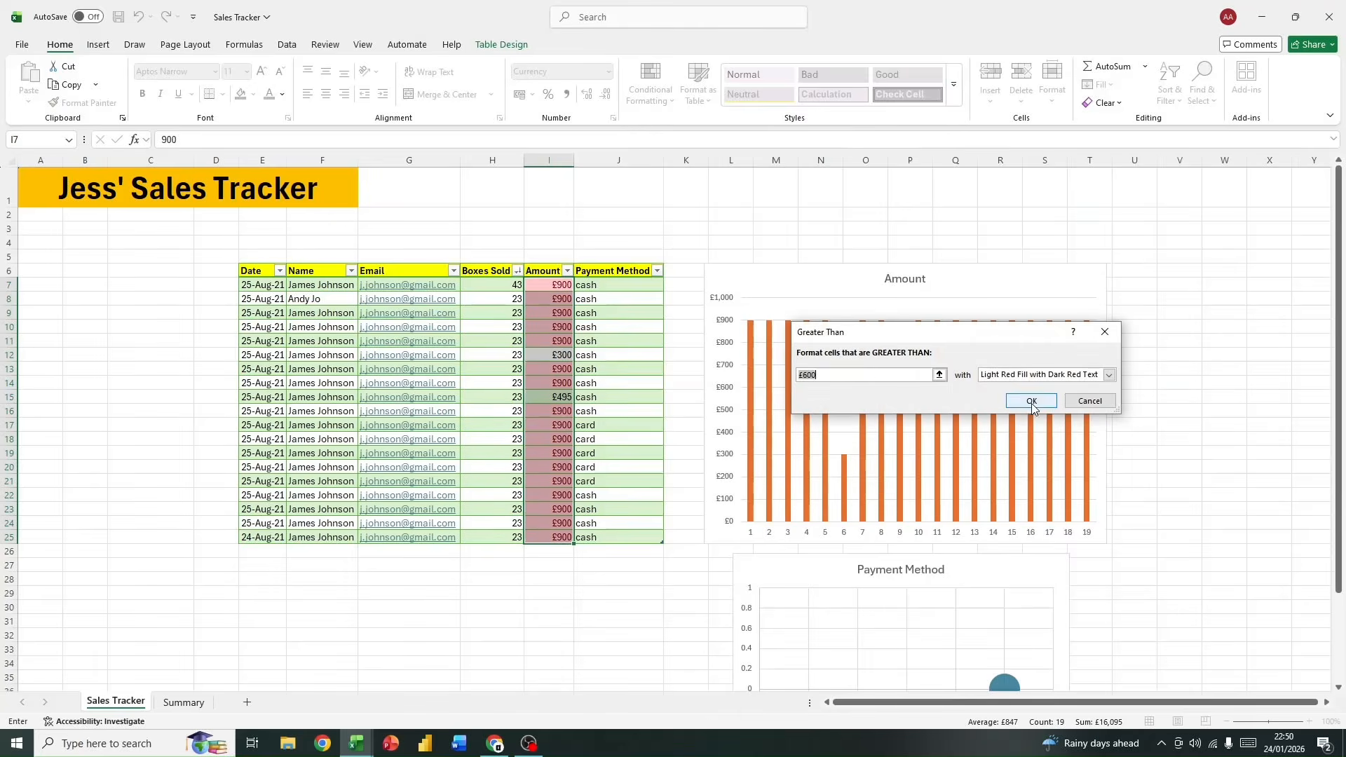
pyautogui.press('BackSpace')
pyautogui.write('£10')
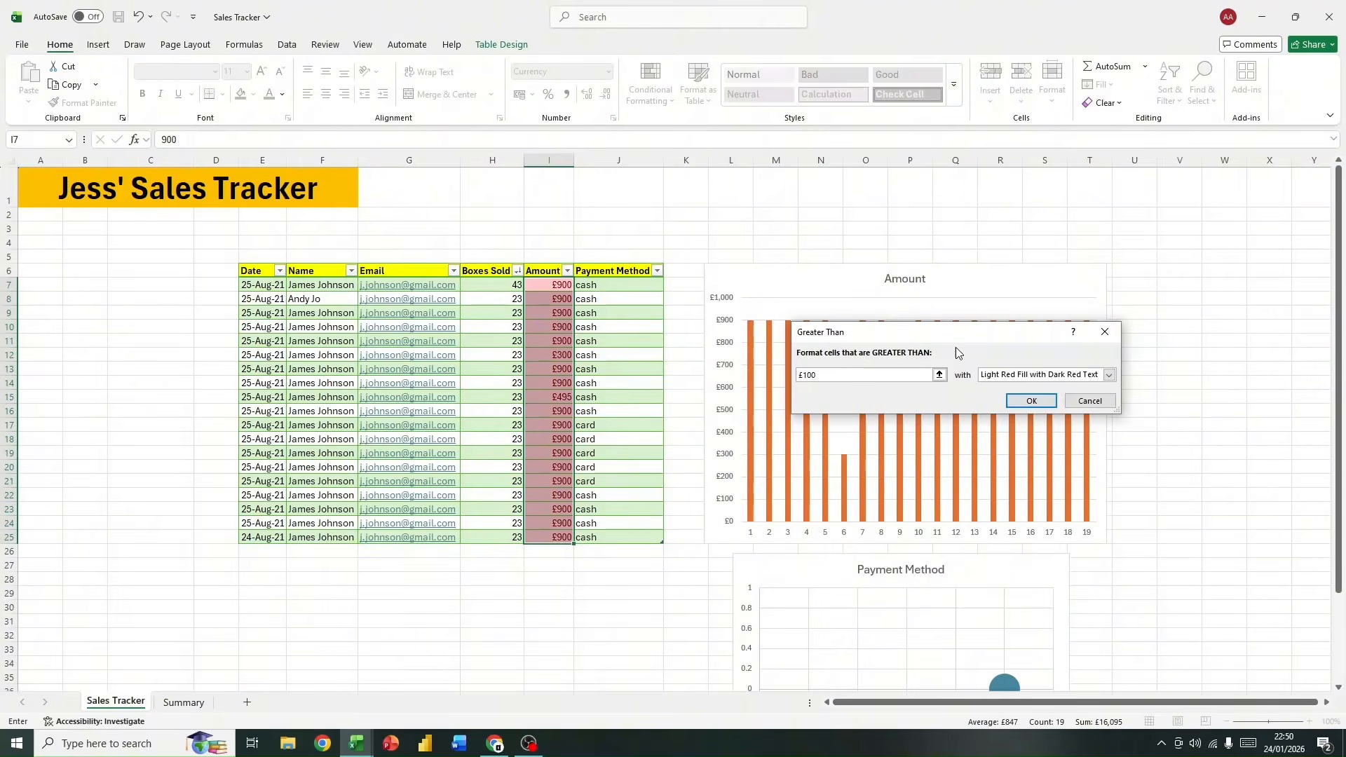
pyautogui.click(1031, 400)
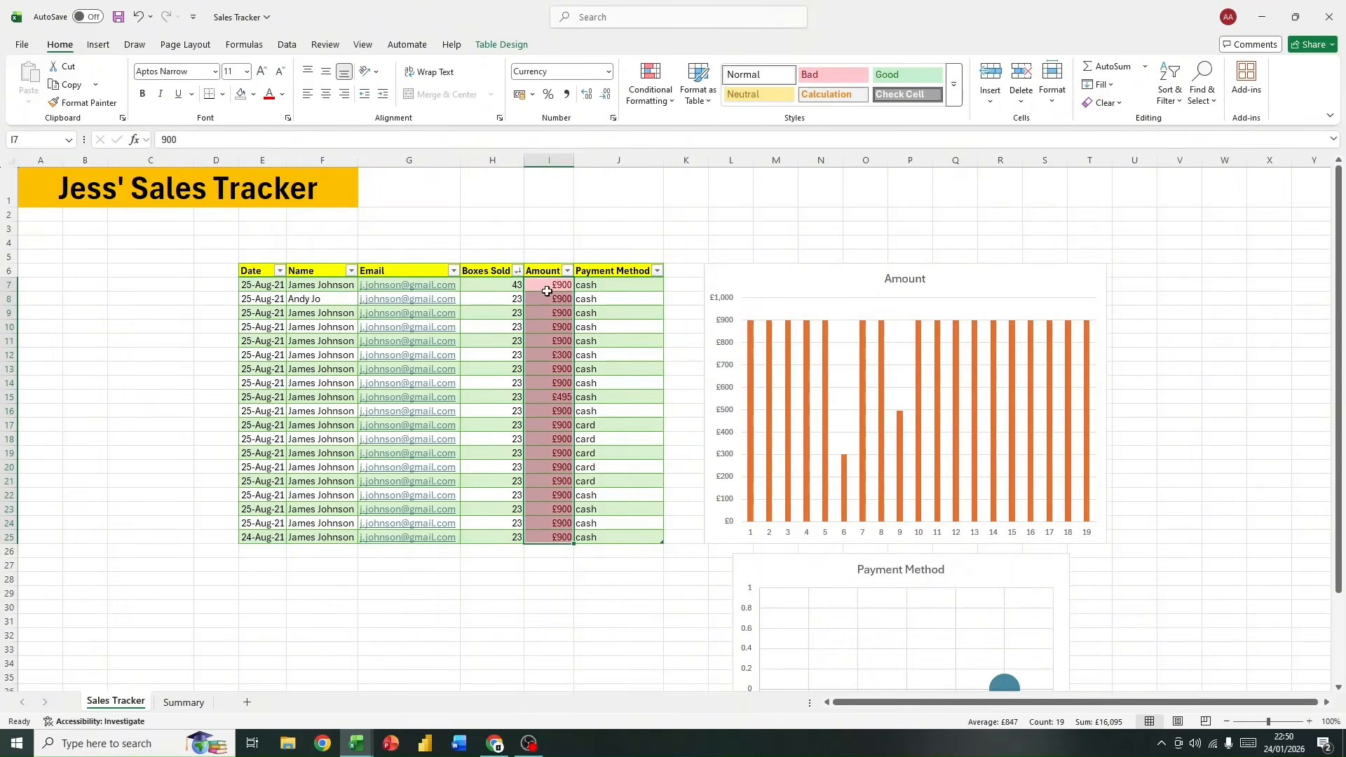
pyautogui.click(559, 567)
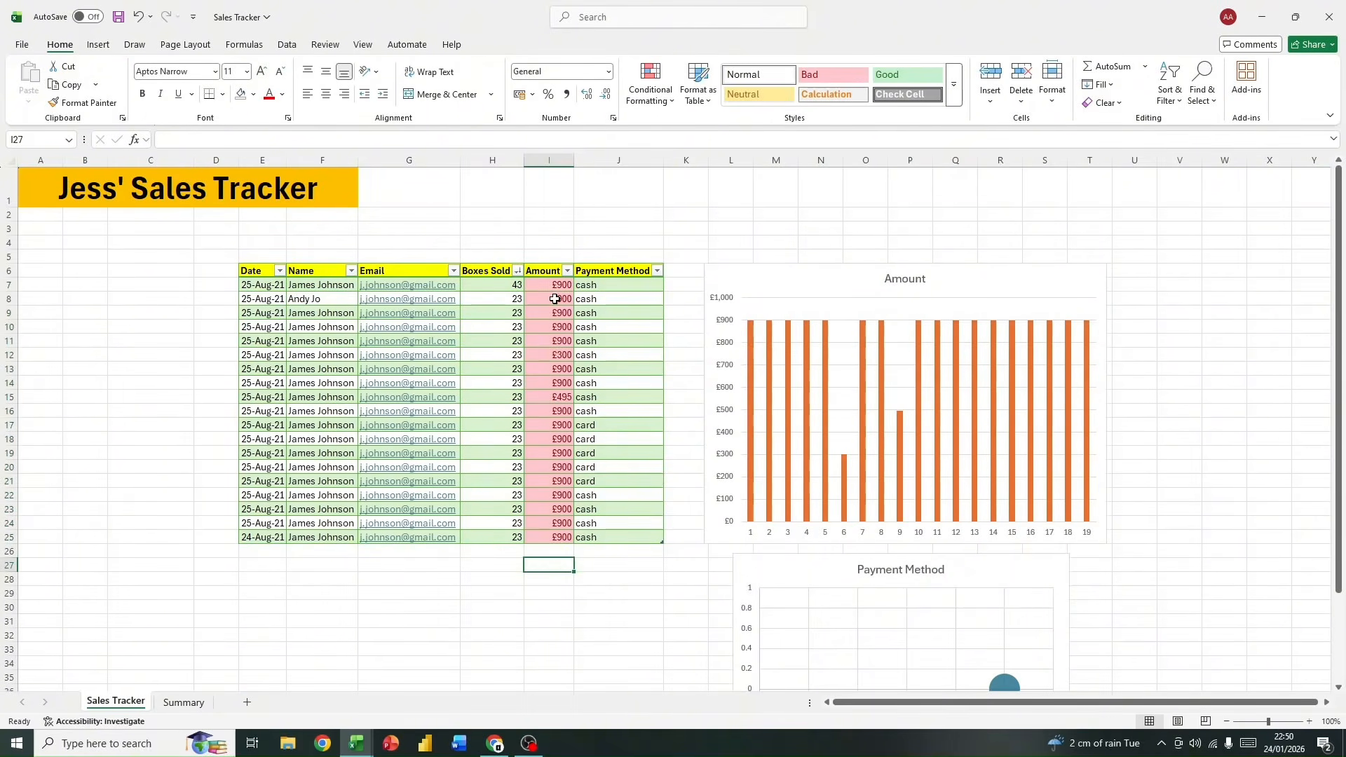
# Step: Examine the greater-than rule on the Amount cells in the Conditional Formatting Rules Manager, including its available comparison operators, and close without changes
pyautogui.moveTo(553, 284); pyautogui.dragTo(558, 537)
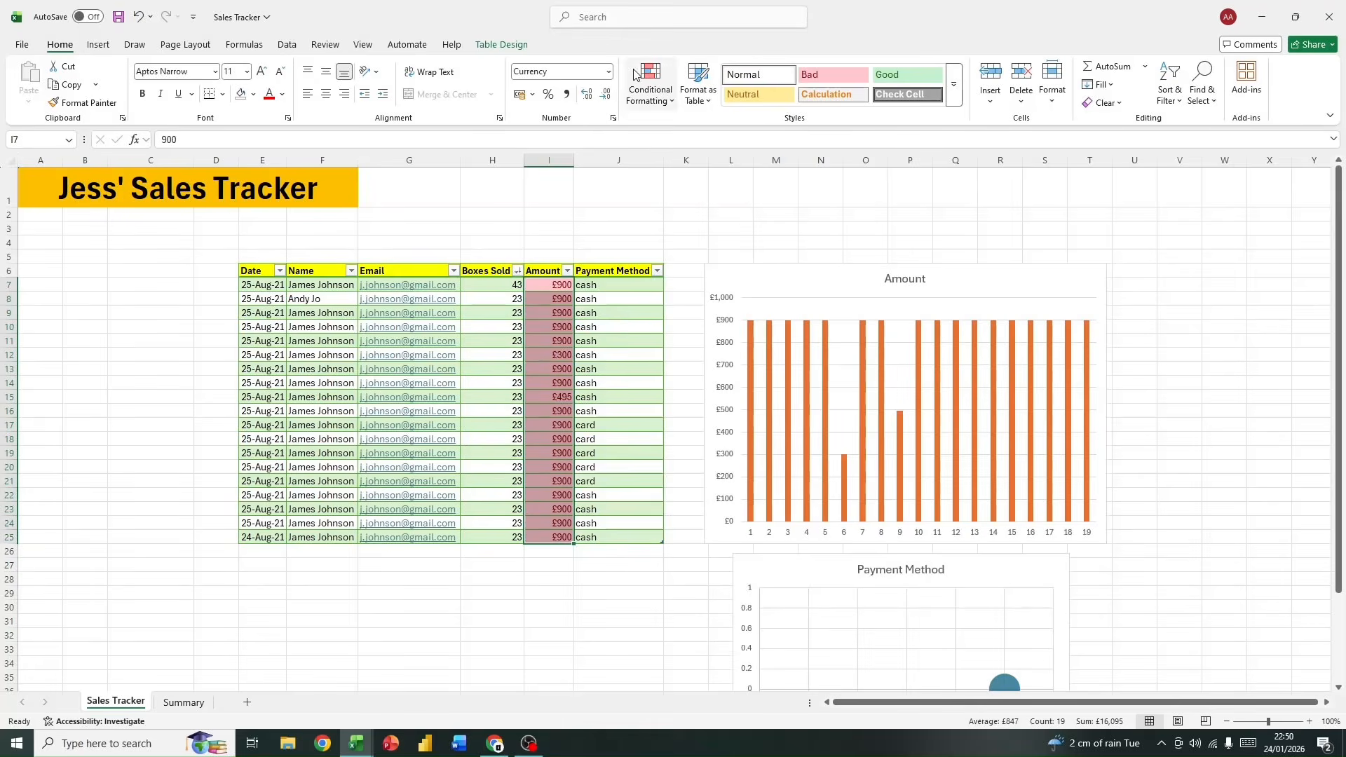
pyautogui.click(650, 84)
pyautogui.click(703, 320)
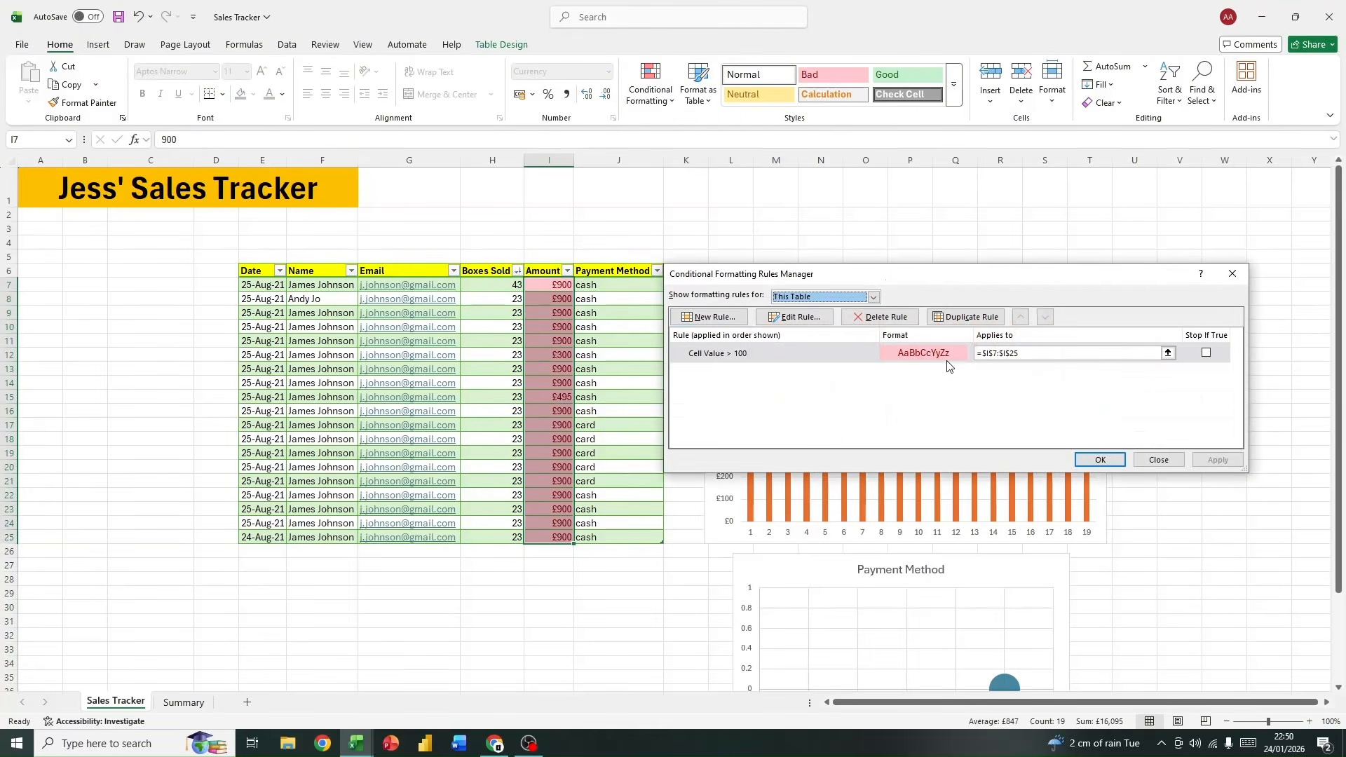
pyautogui.click(801, 319)
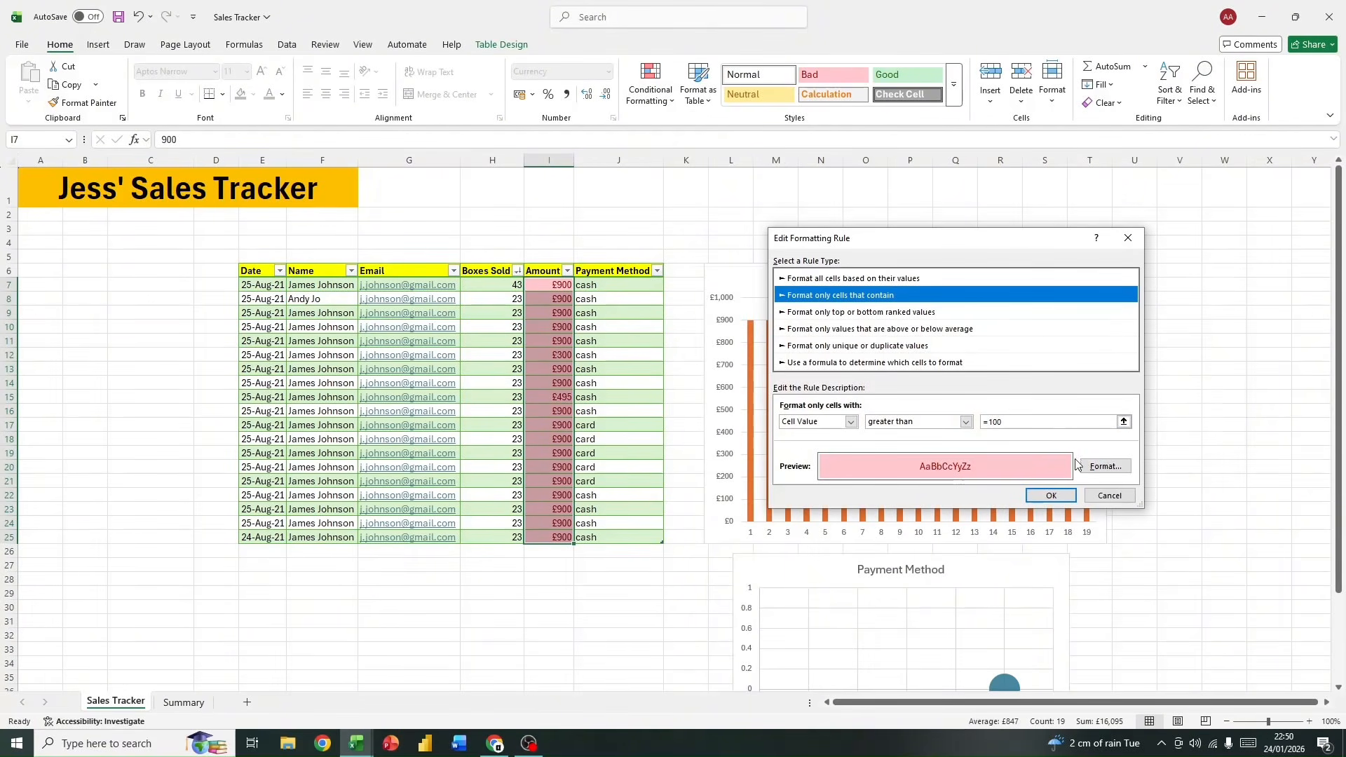
pyautogui.click(966, 422)
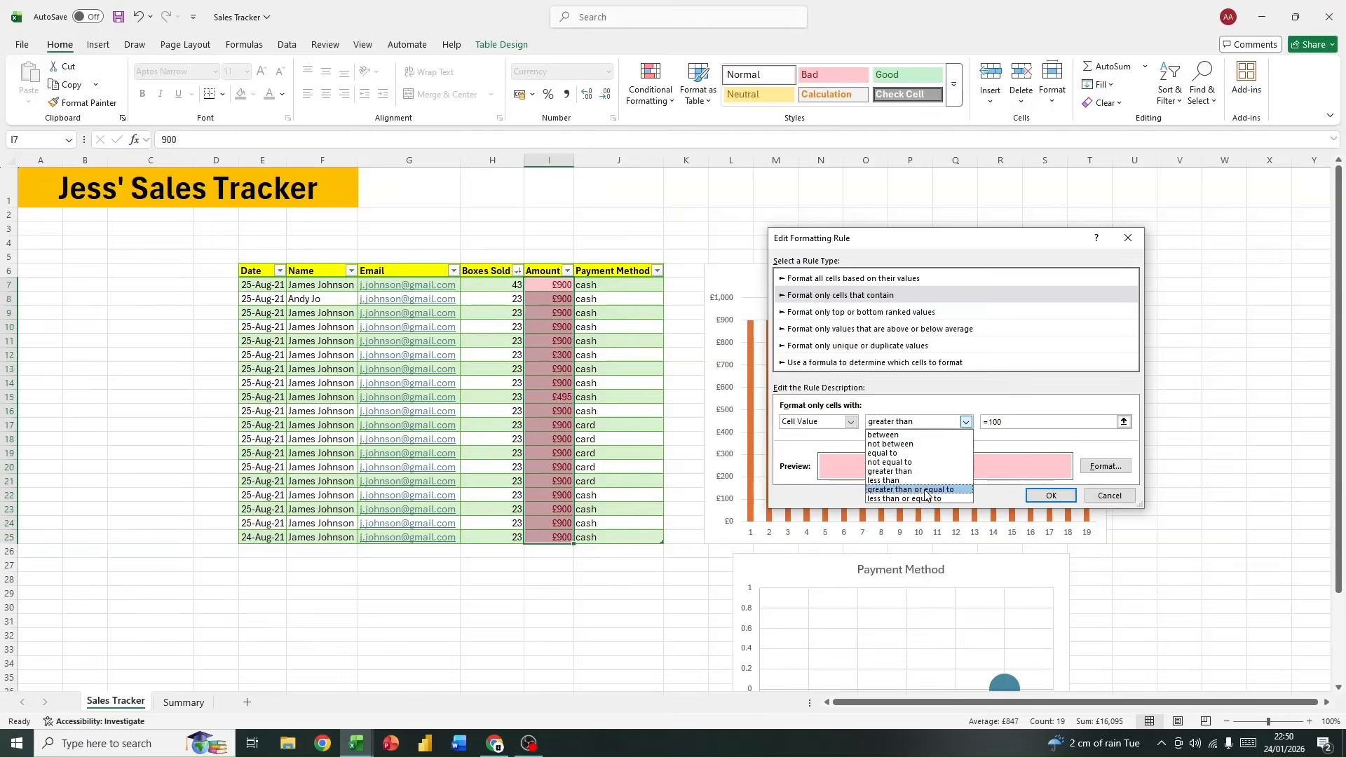
pyautogui.click(967, 419)
pyautogui.click(1108, 496)
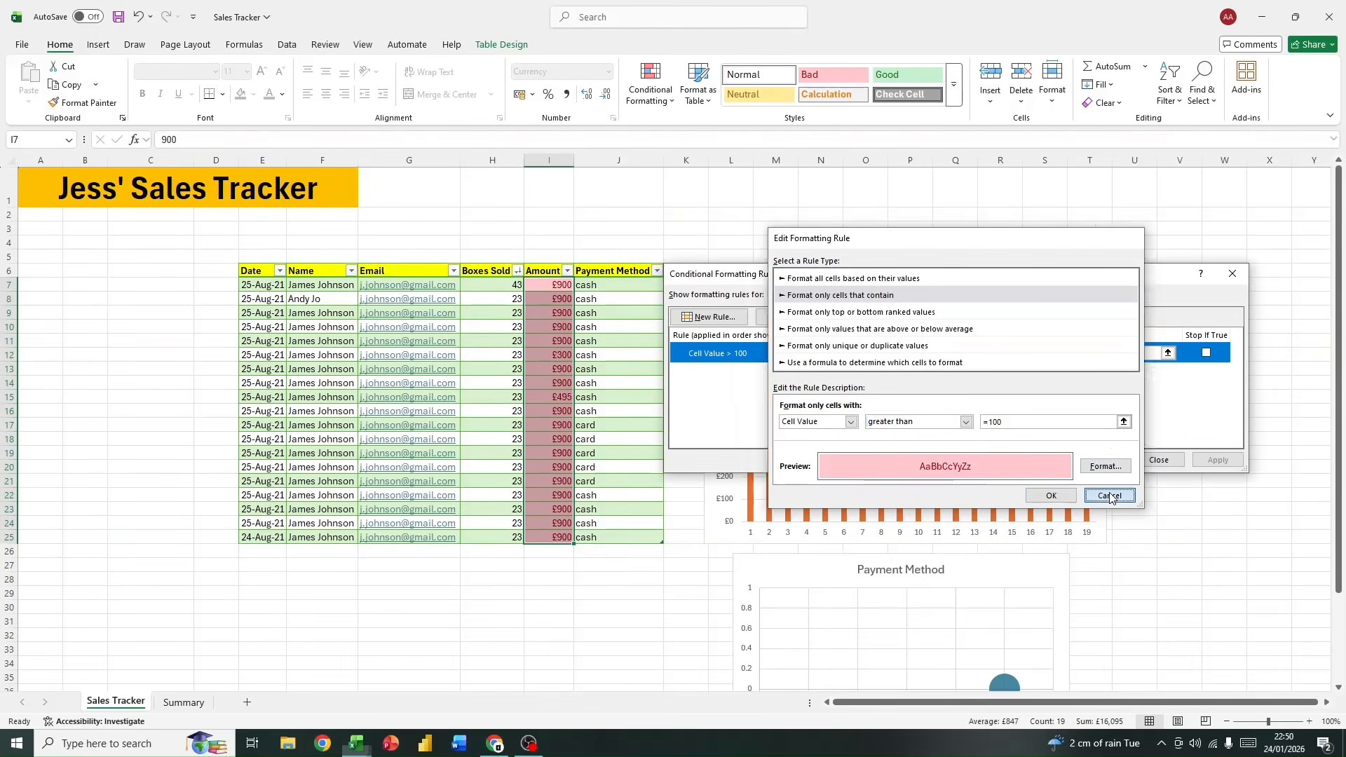
pyautogui.click(1232, 274)
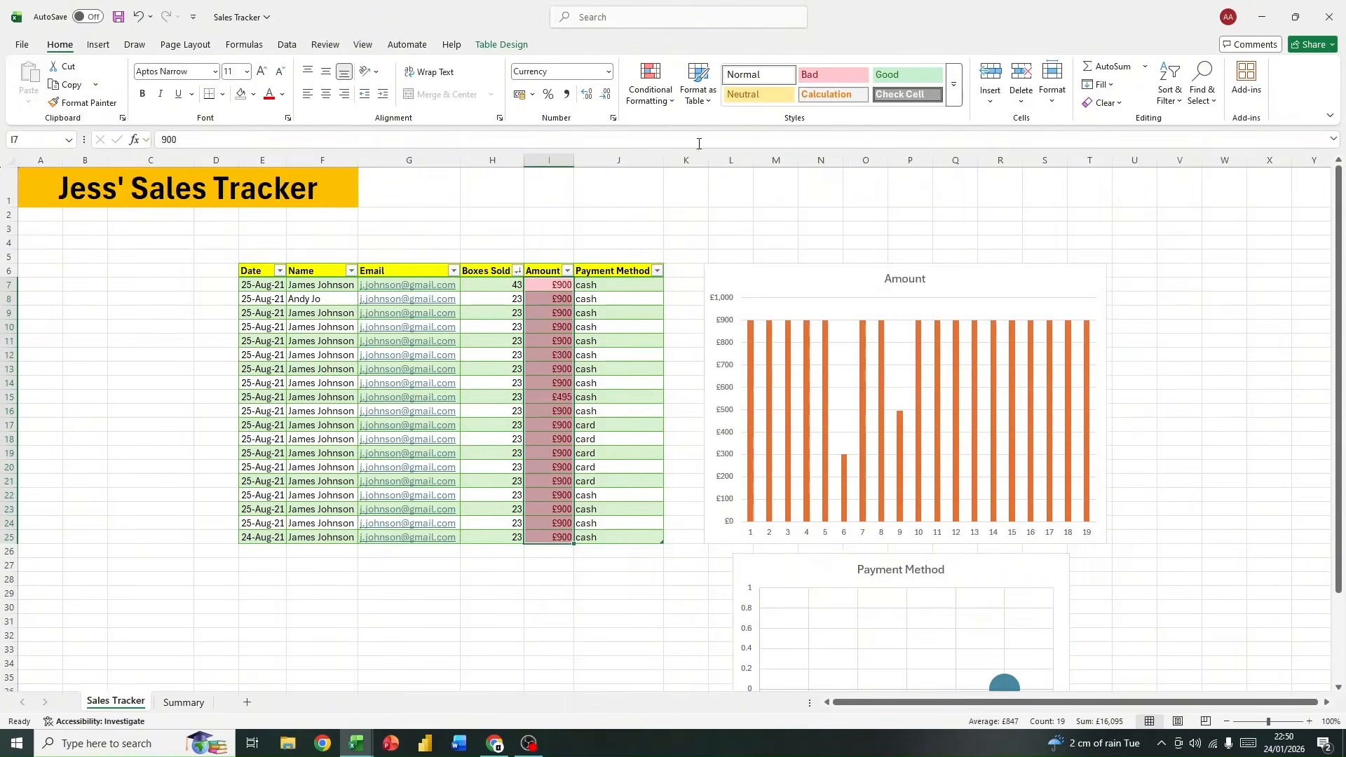
# Step: Clear the conditional formatting rules from the selected Amount cells I7:I25
pyautogui.click(650, 88)
pyautogui.moveTo(671, 293)
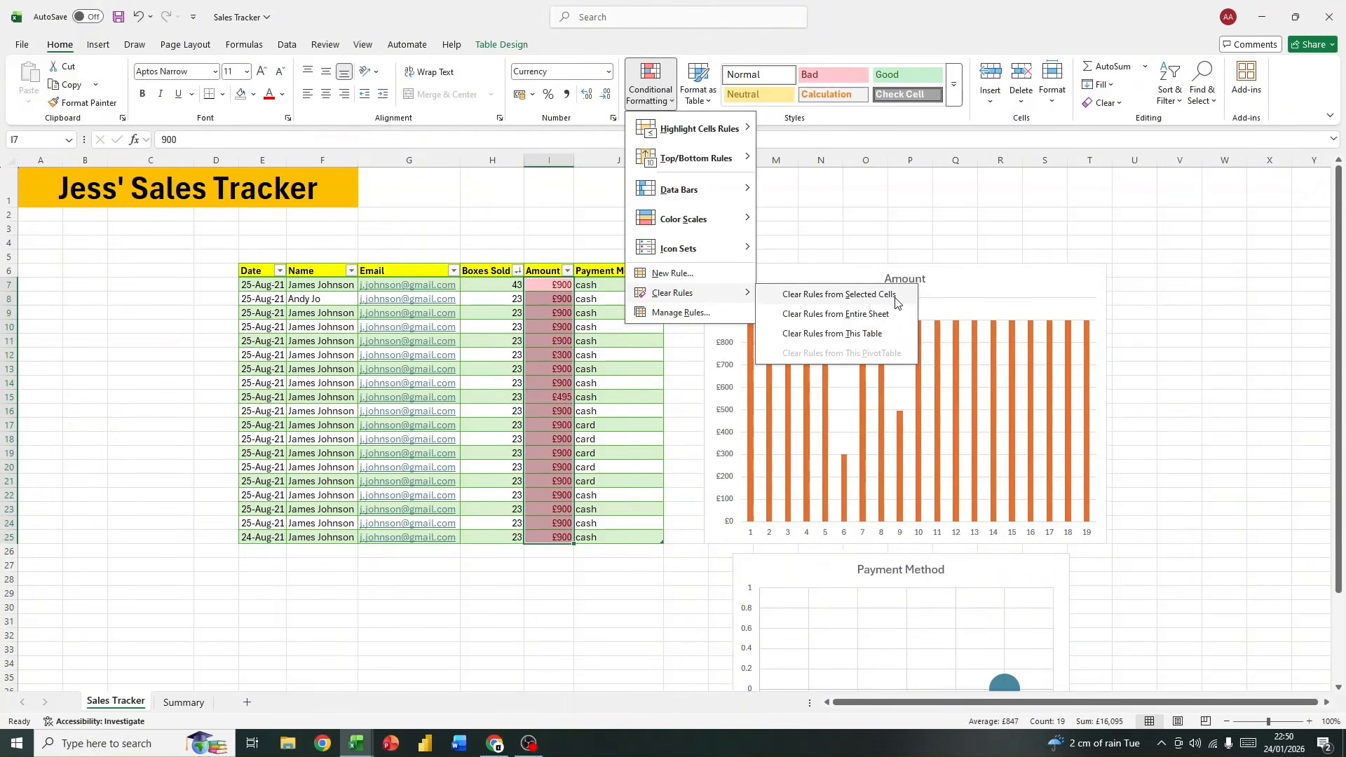
pyautogui.click(806, 300)
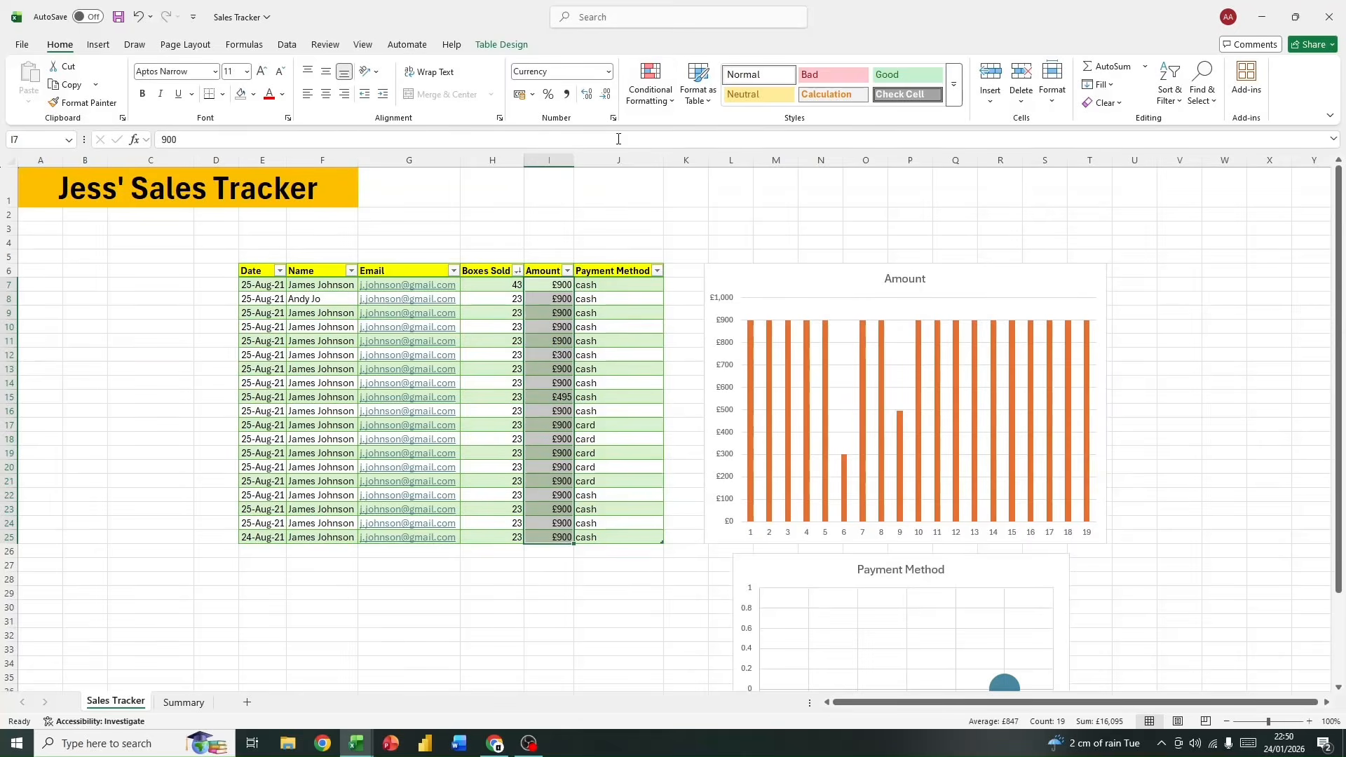
pyautogui.click(650, 84)
pyautogui.moveTo(673, 293)
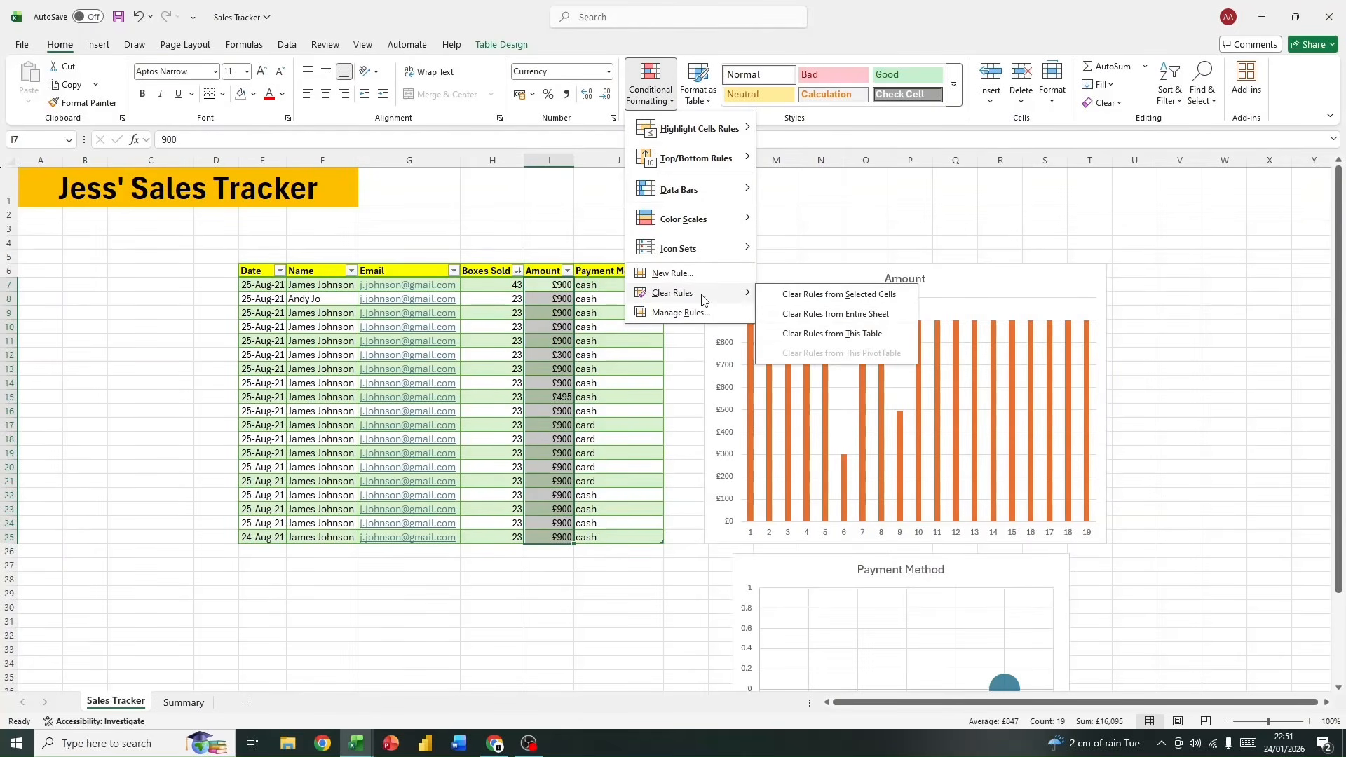
pyautogui.click(653, 601)
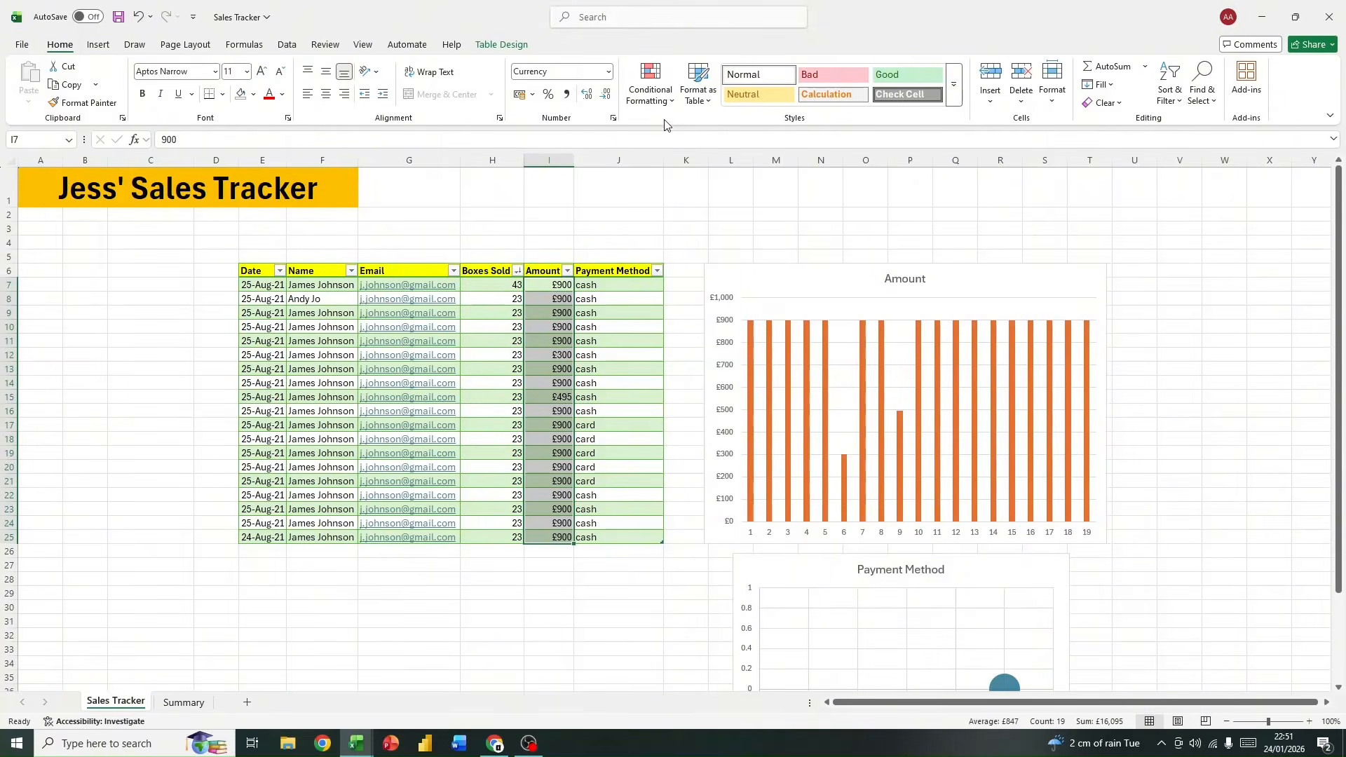
# Step: Apply a Top 10 % rule with Light Red Fill with Dark Red Text to I7:I25 and check the cells in rows 12 and 15
pyautogui.click(650, 86)
pyautogui.moveTo(701, 128)
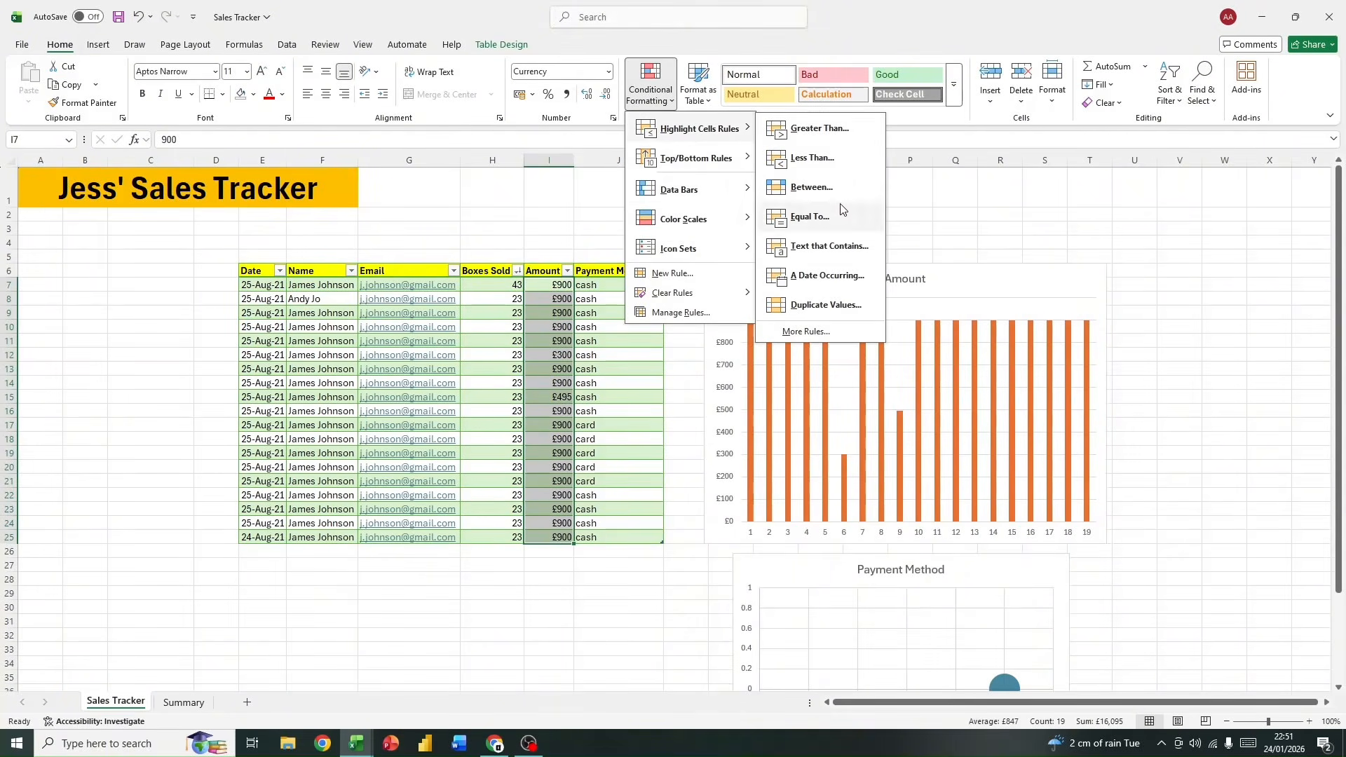
pyautogui.moveTo(703, 160)
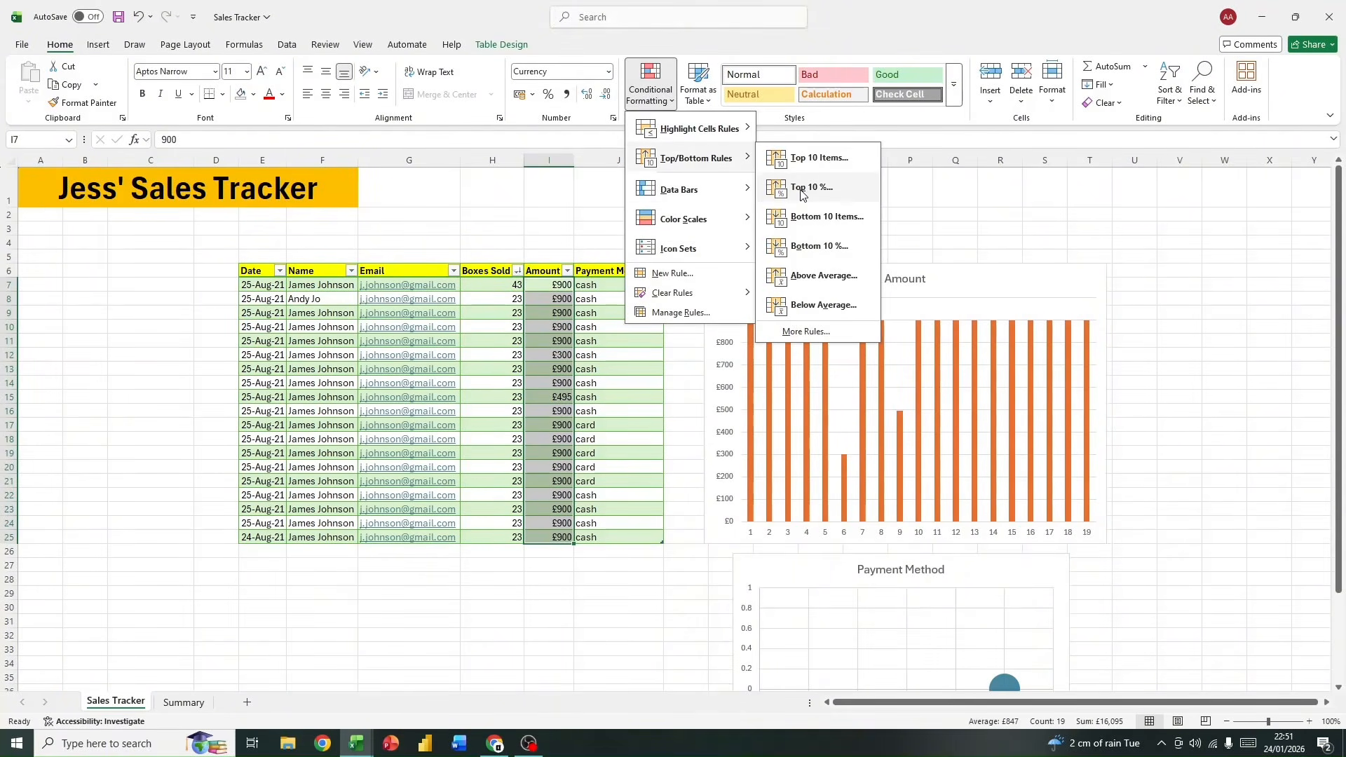
pyautogui.click(802, 187)
pyautogui.click(974, 383)
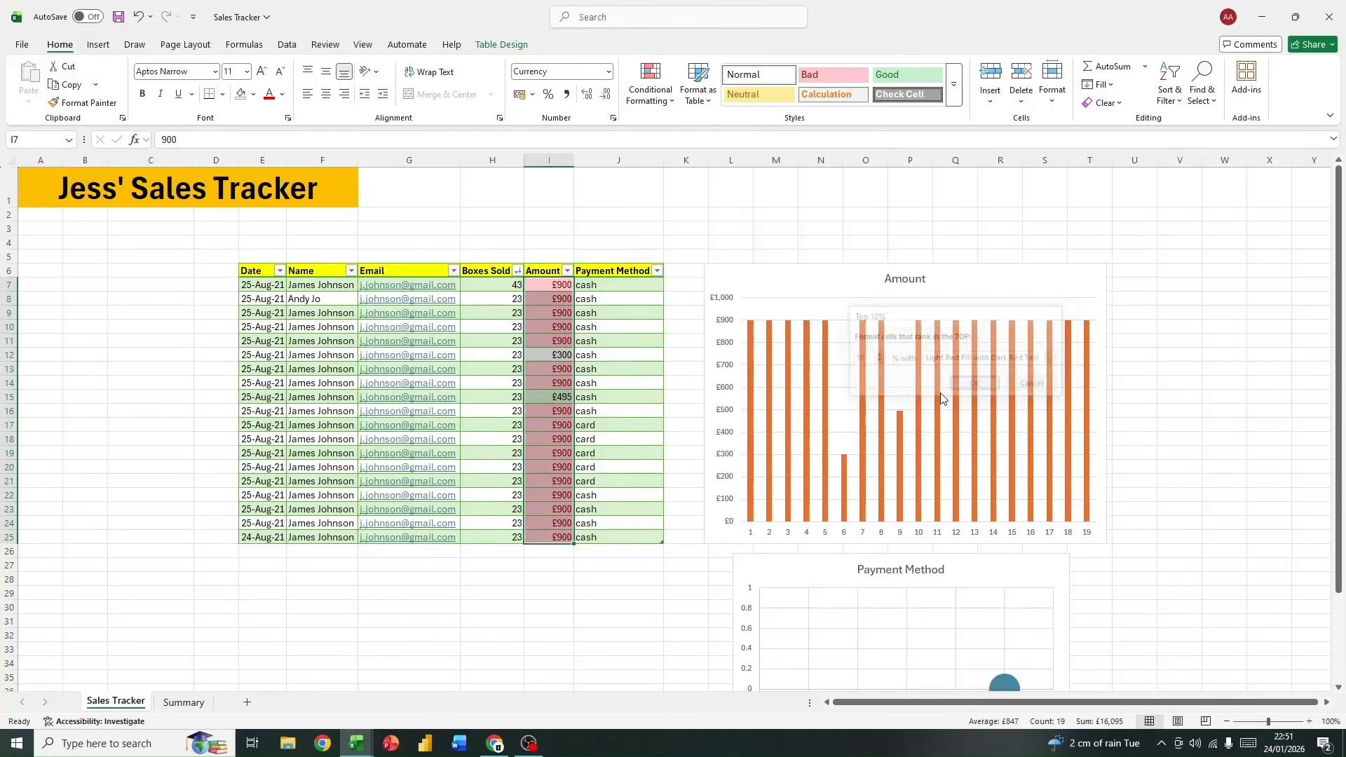
pyautogui.click(550, 355)
pyautogui.click(550, 398)
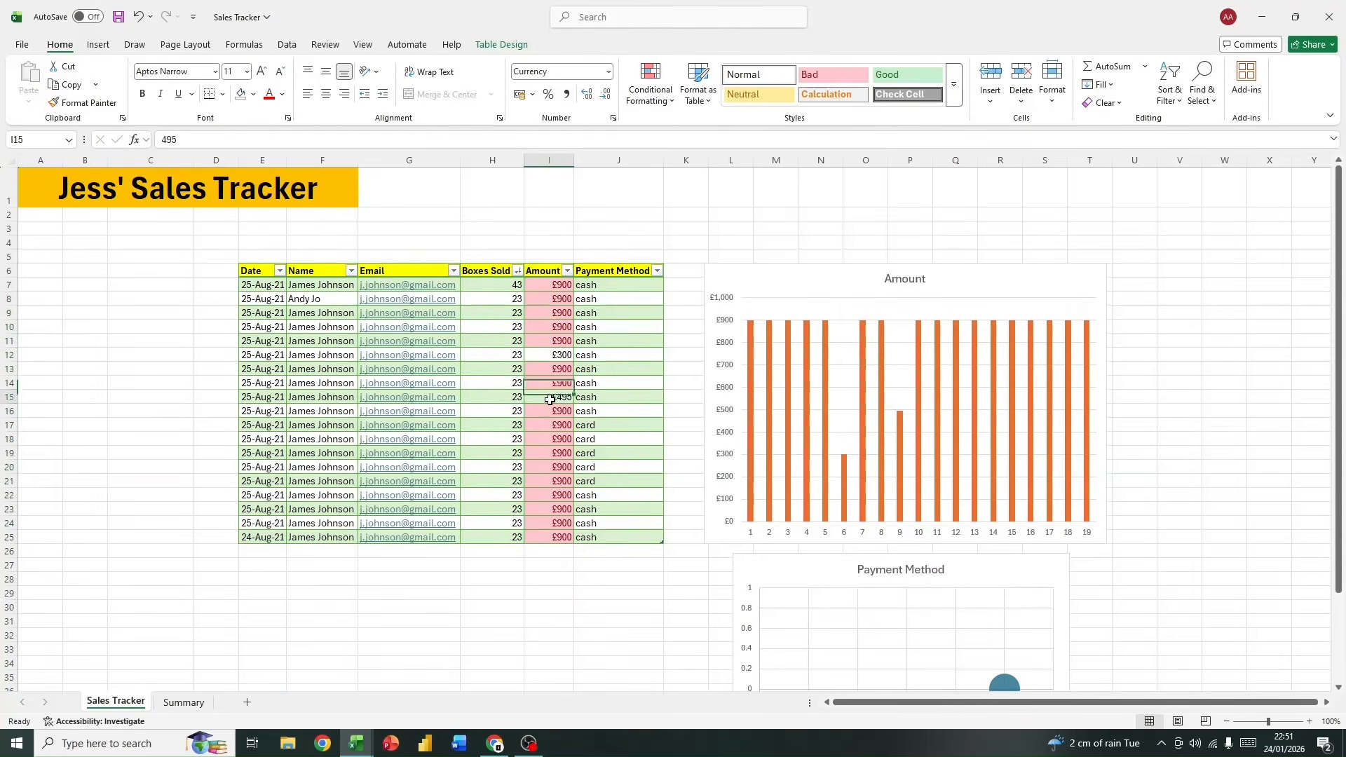
pyautogui.moveTo(549, 618); pyautogui.dragTo(549, 611)
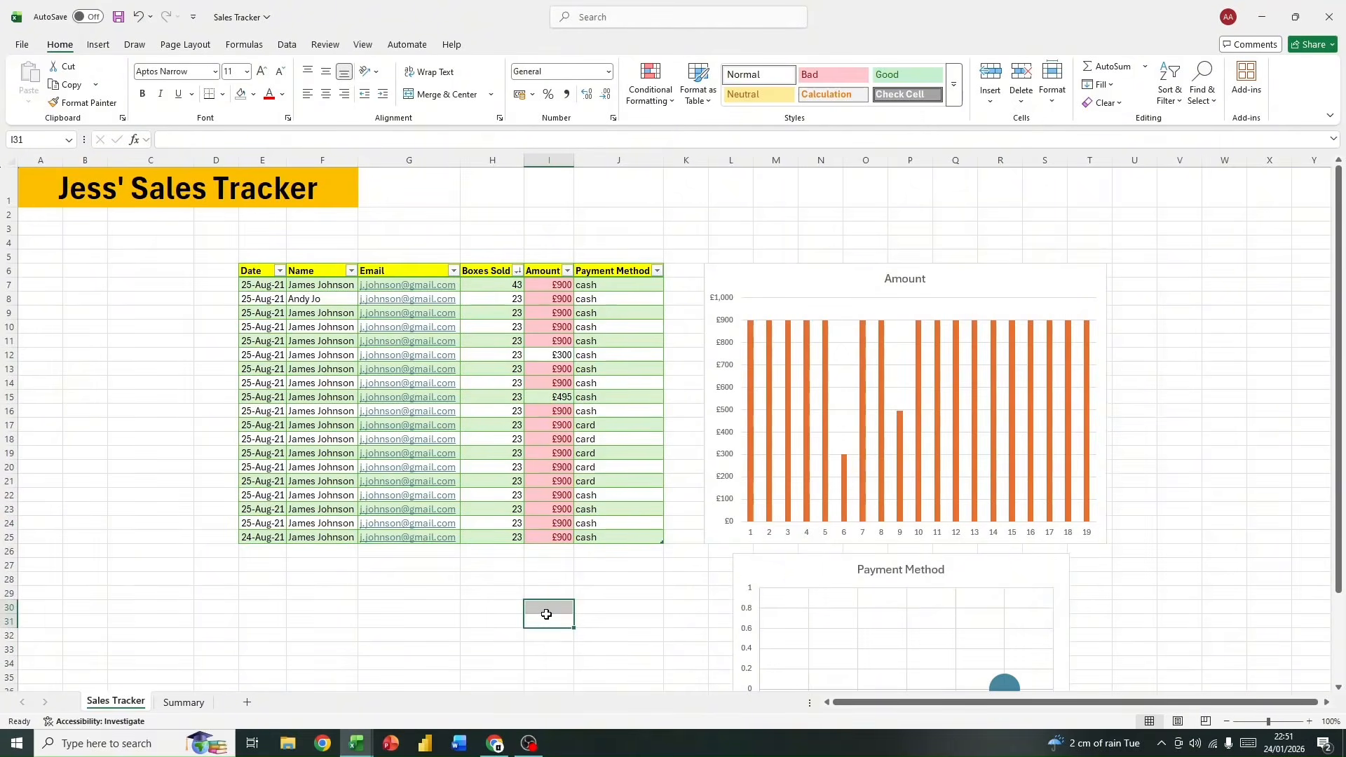
pyautogui.scroll(-1, 168, 616)
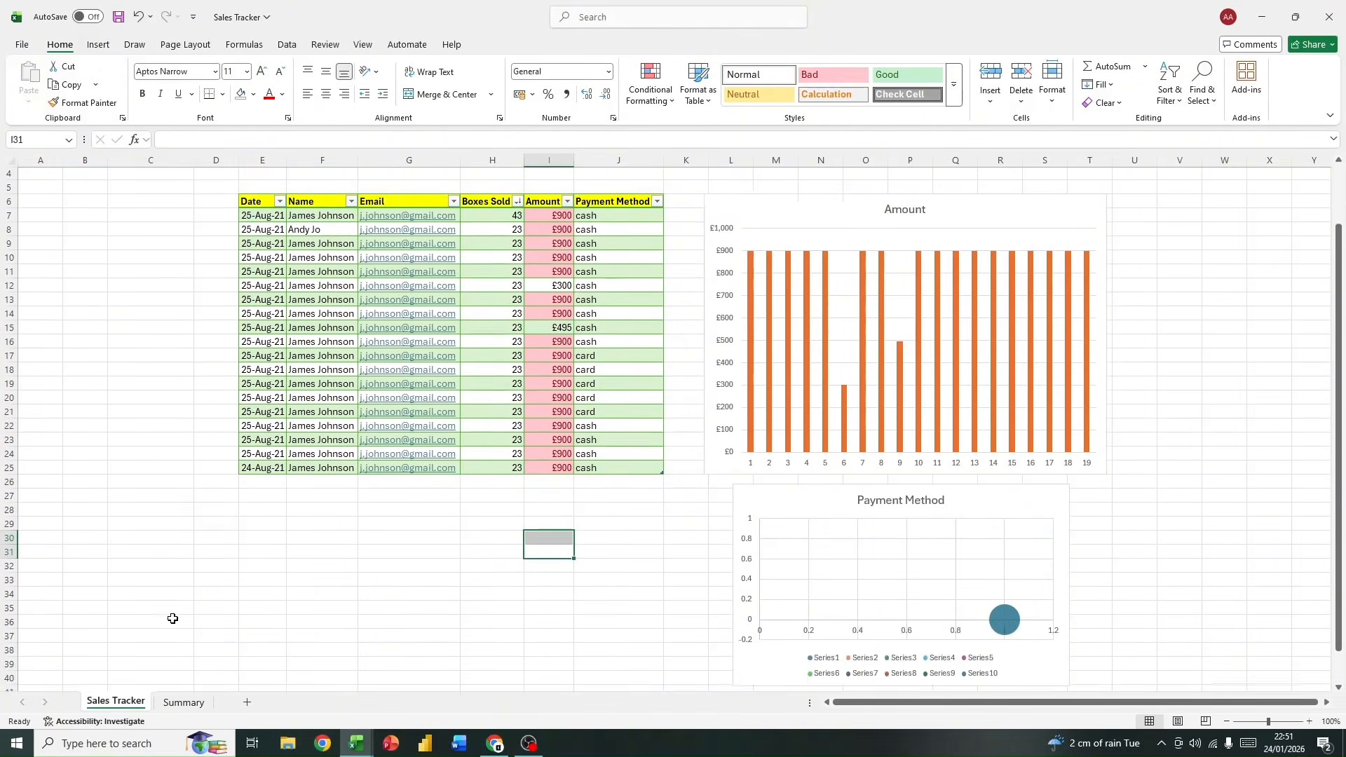
pyautogui.scroll(1, 210, 614)
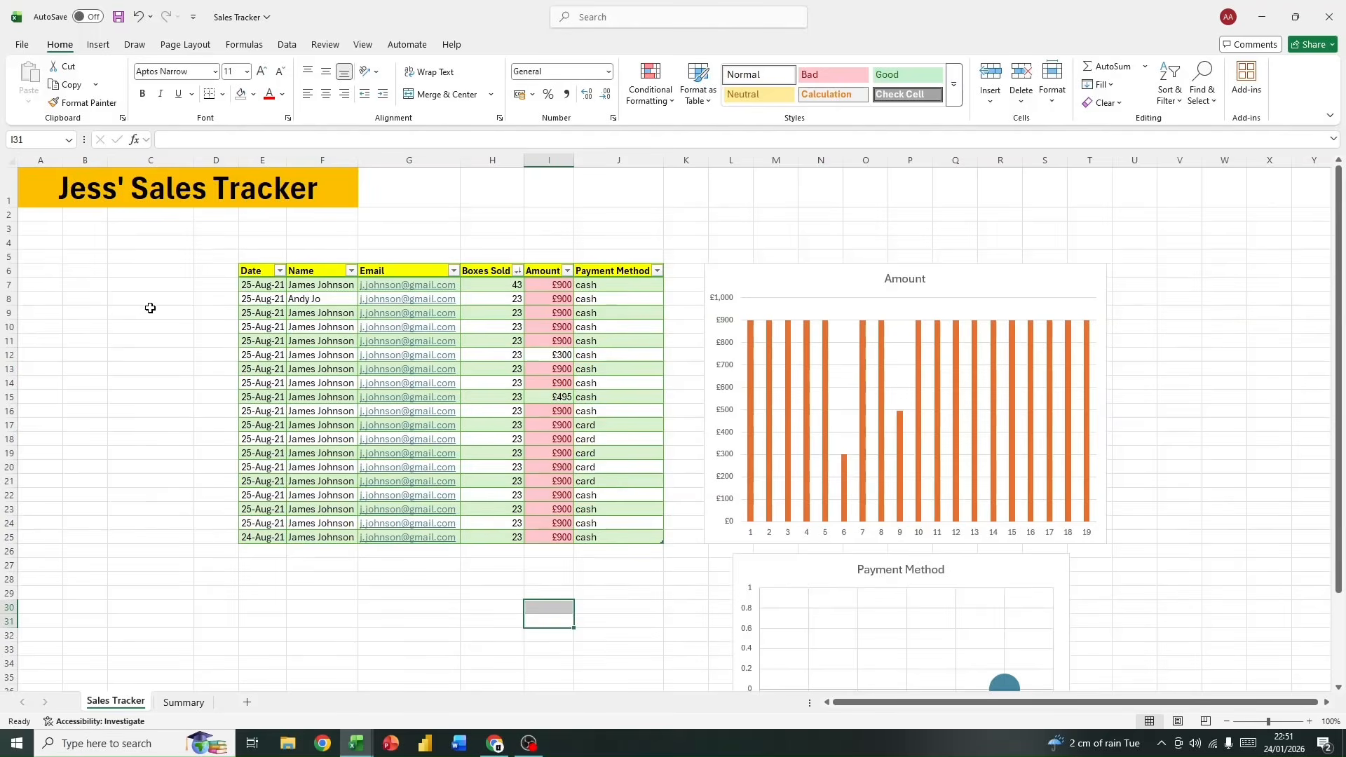
pyautogui.moveTo(150, 302); pyautogui.dragTo(156, 466)
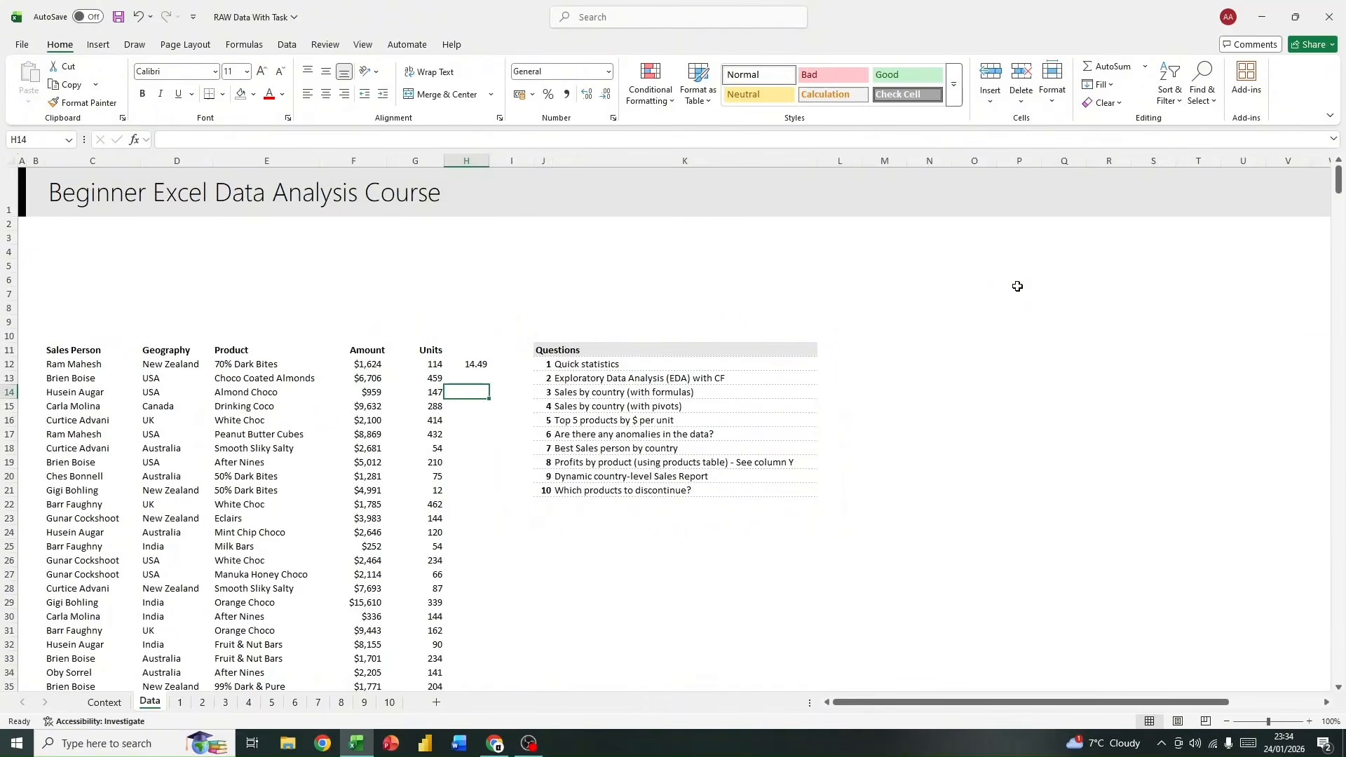
# Step: In the RAW Data With Task workbook, delete the stray XLOOKUP formula from cell H12 on the Data sheet
pyautogui.scroll(-1, 933, 348)
pyautogui.scroll(1, 937, 345)
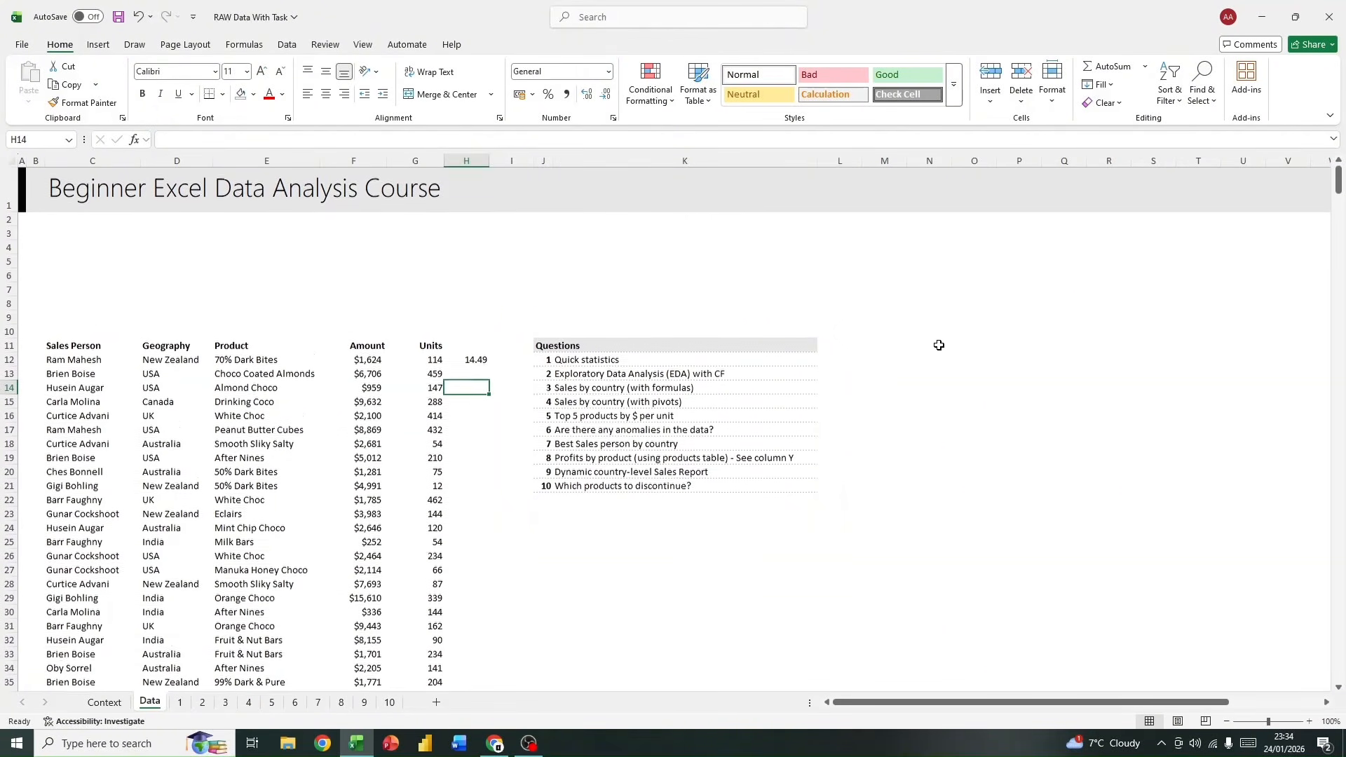
pyautogui.moveTo(48, 350); pyautogui.dragTo(438, 420)
pyautogui.click(483, 364)
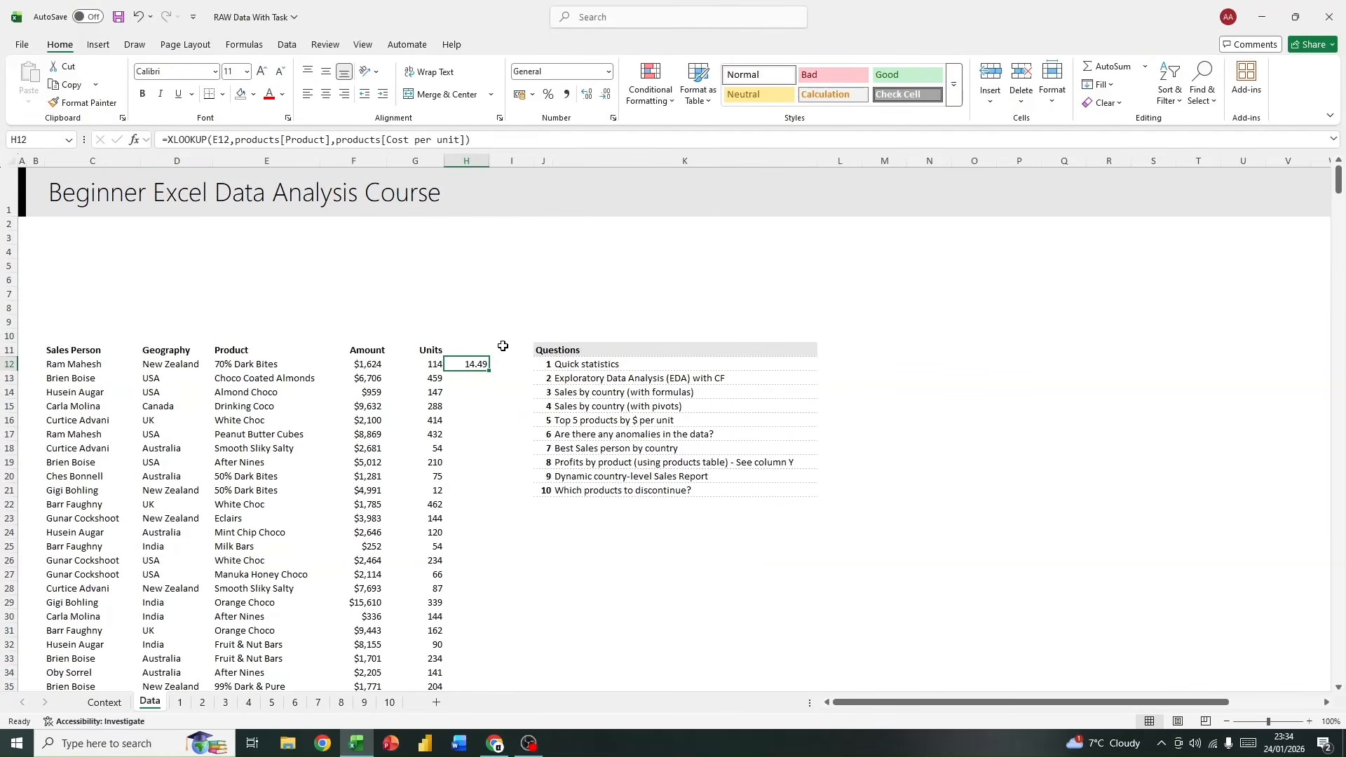
pyautogui.press('Delete')
pyautogui.click(424, 323)
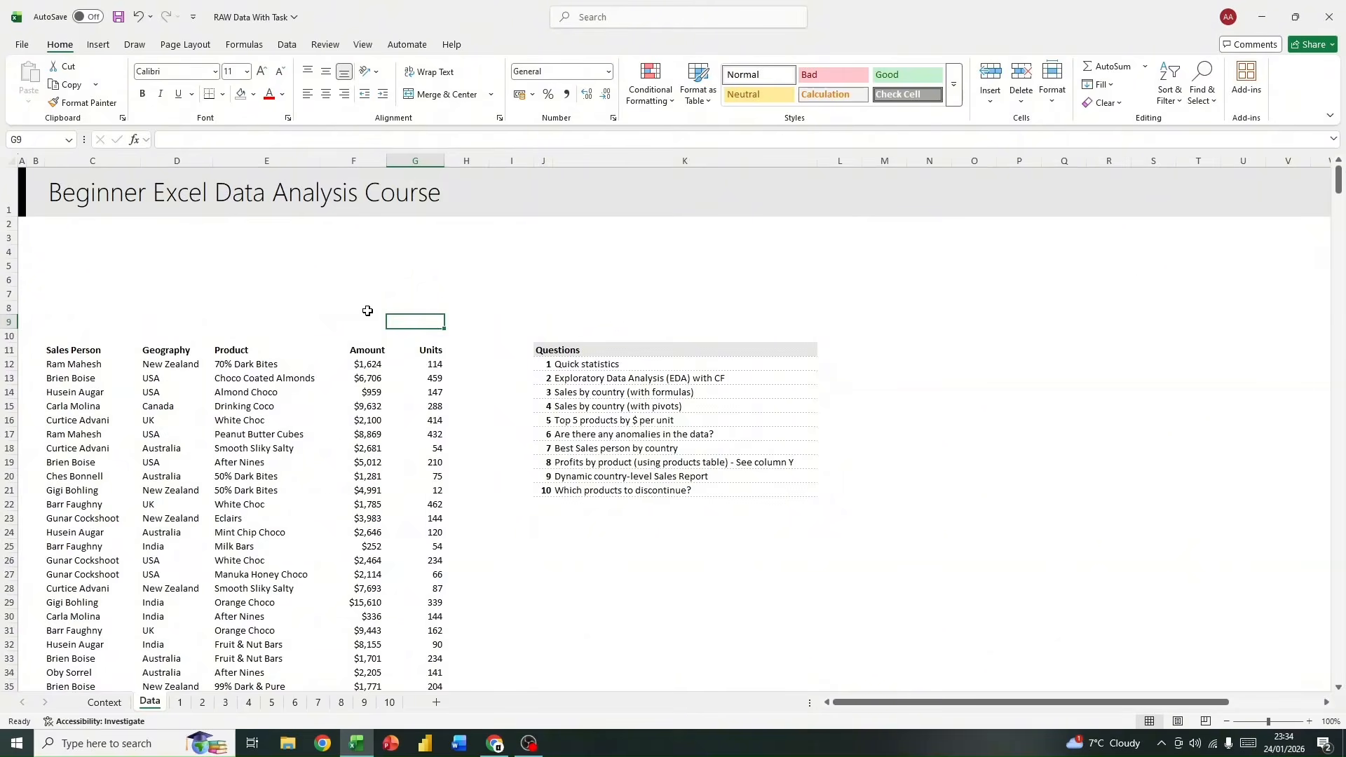
# Step: Examine the statistics layout on sheet 1, the background story on the Context sheet, and the sales records on the Data sheet
pyautogui.click(175, 703)
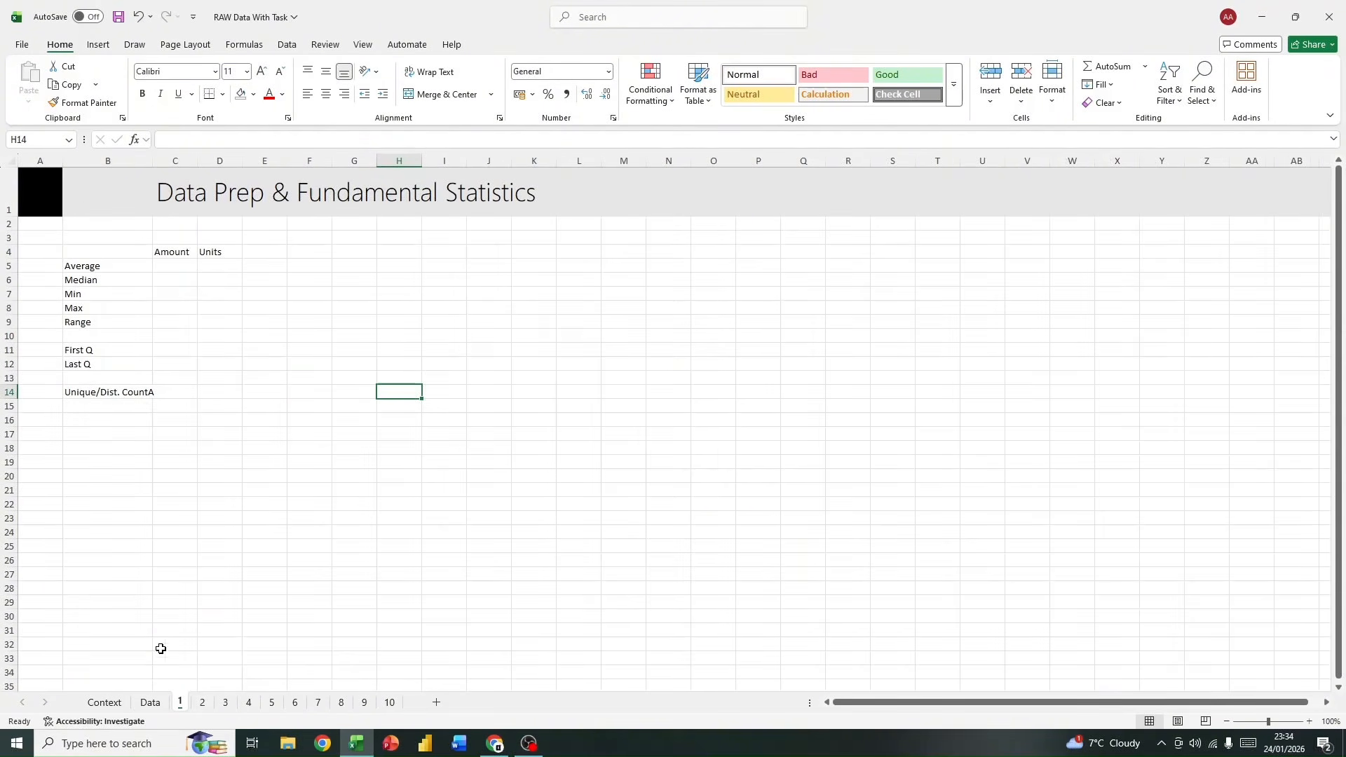
pyautogui.click(147, 703)
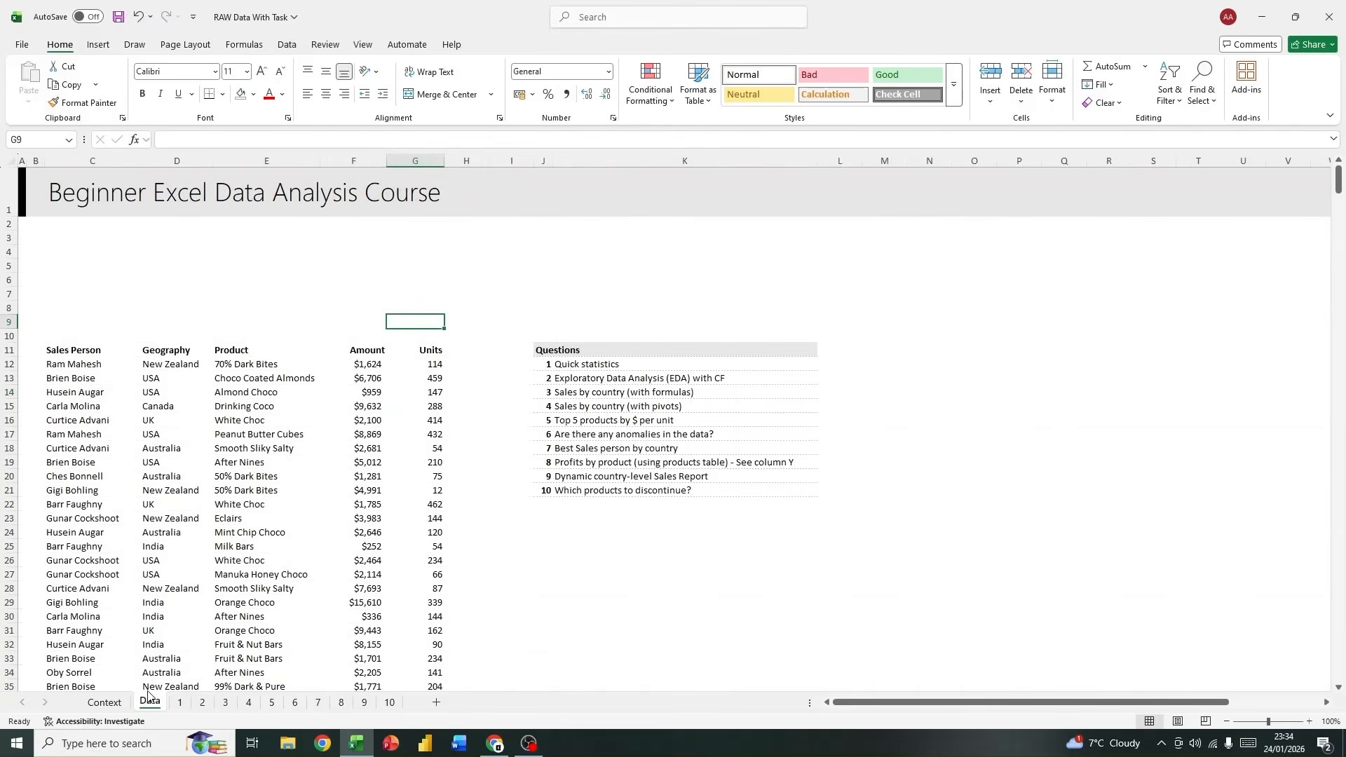
pyautogui.click(113, 704)
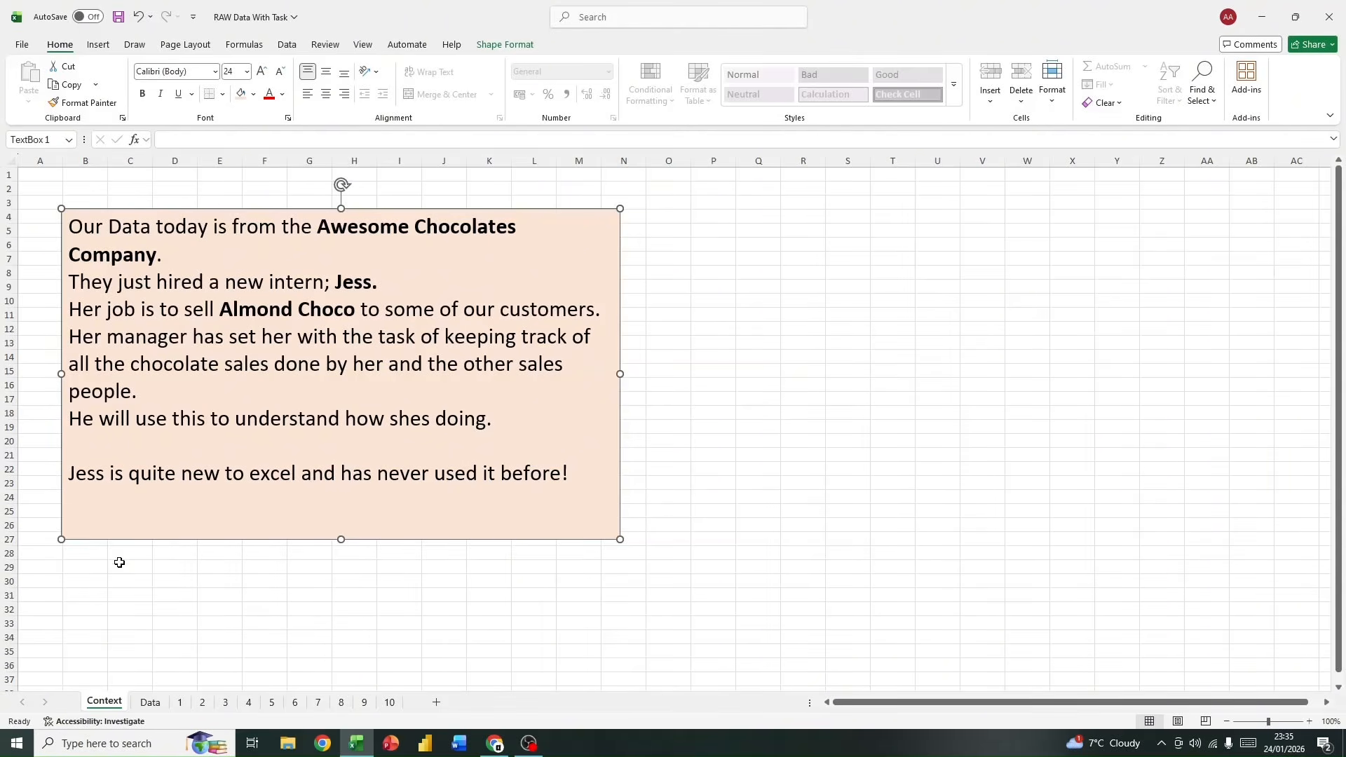
pyautogui.click(149, 702)
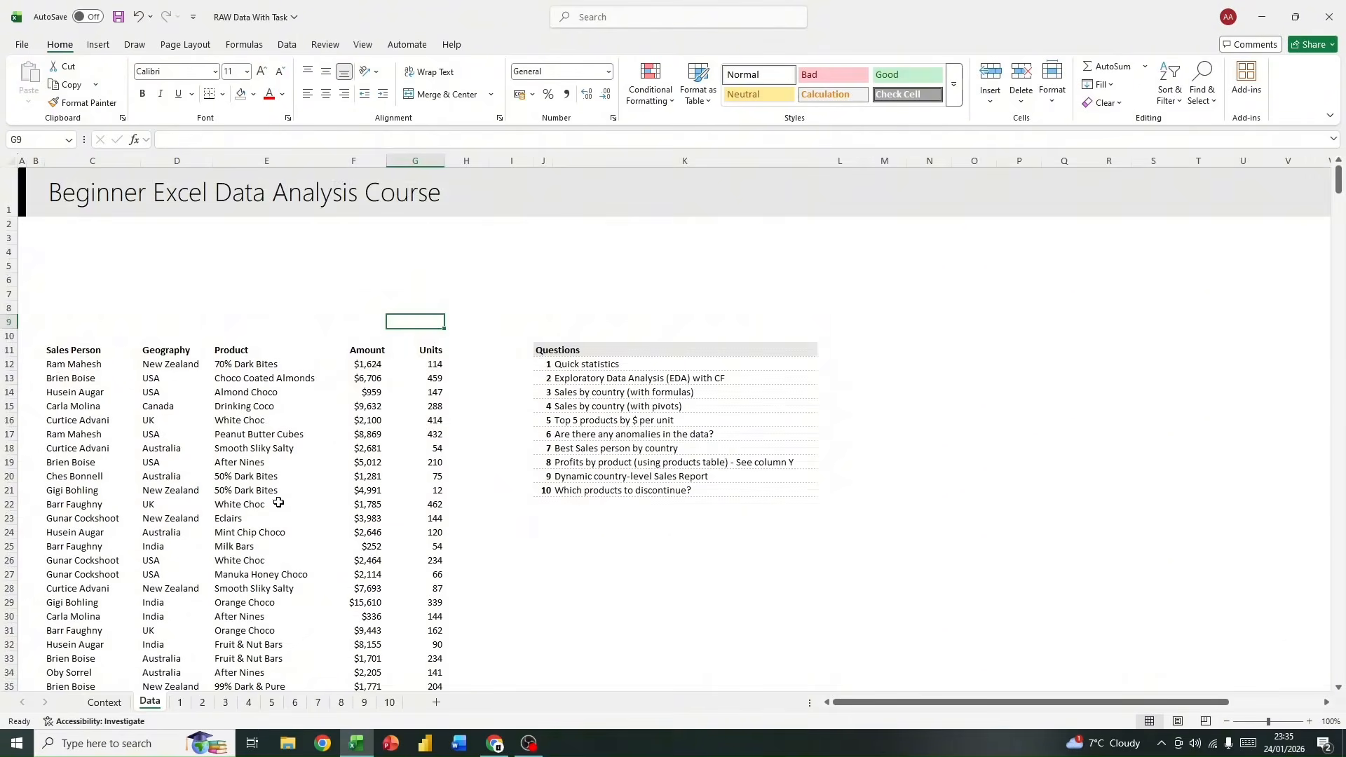
pyautogui.scroll(-5, 278, 502)
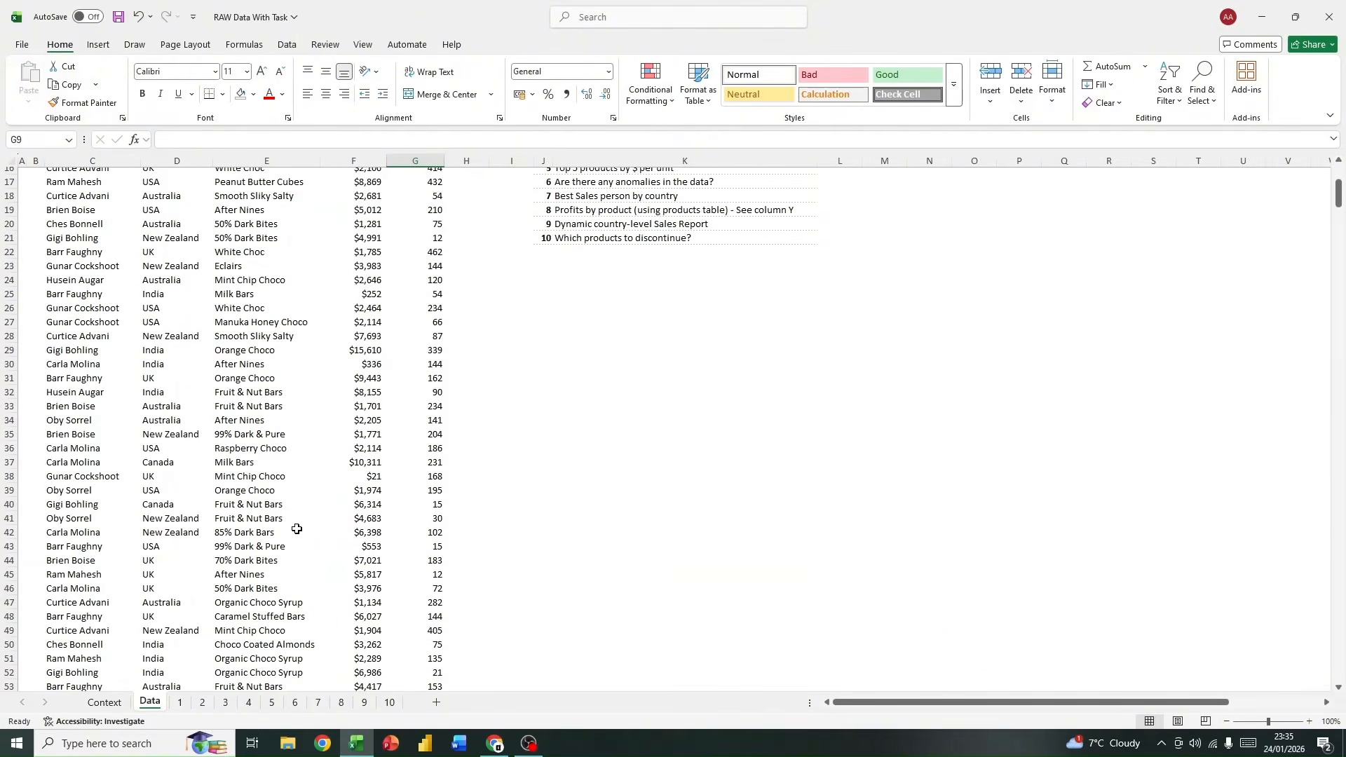
pyautogui.scroll(-20, 296, 528)
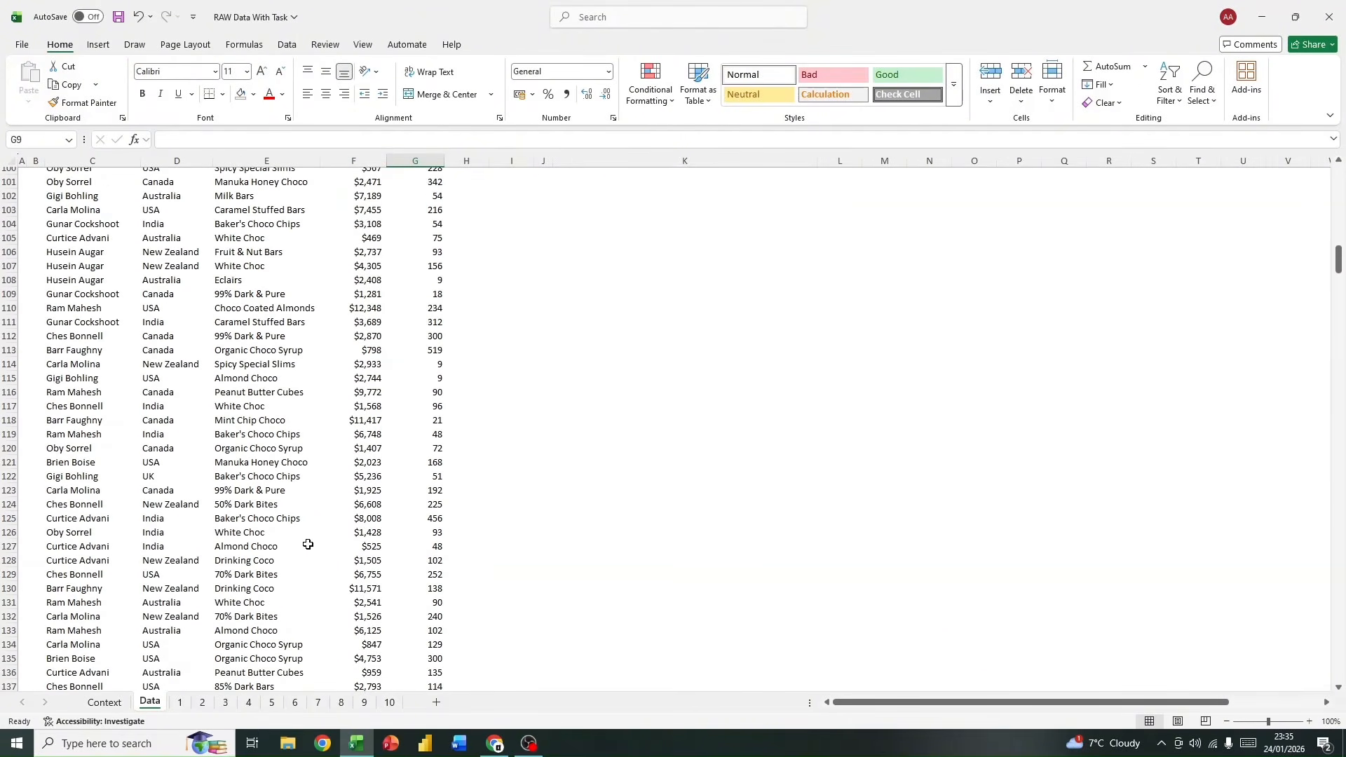
pyautogui.scroll(-7, 308, 545)
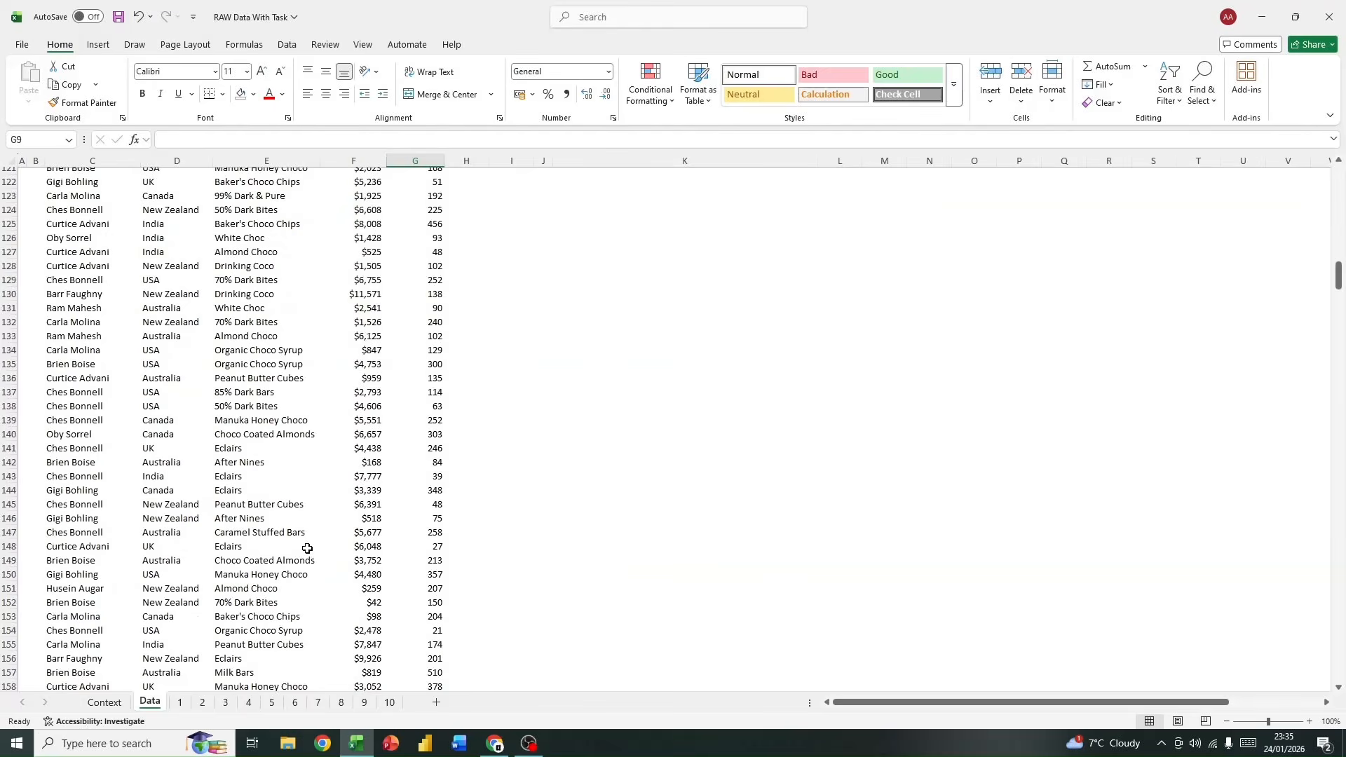
pyautogui.scroll(20, 307, 549)
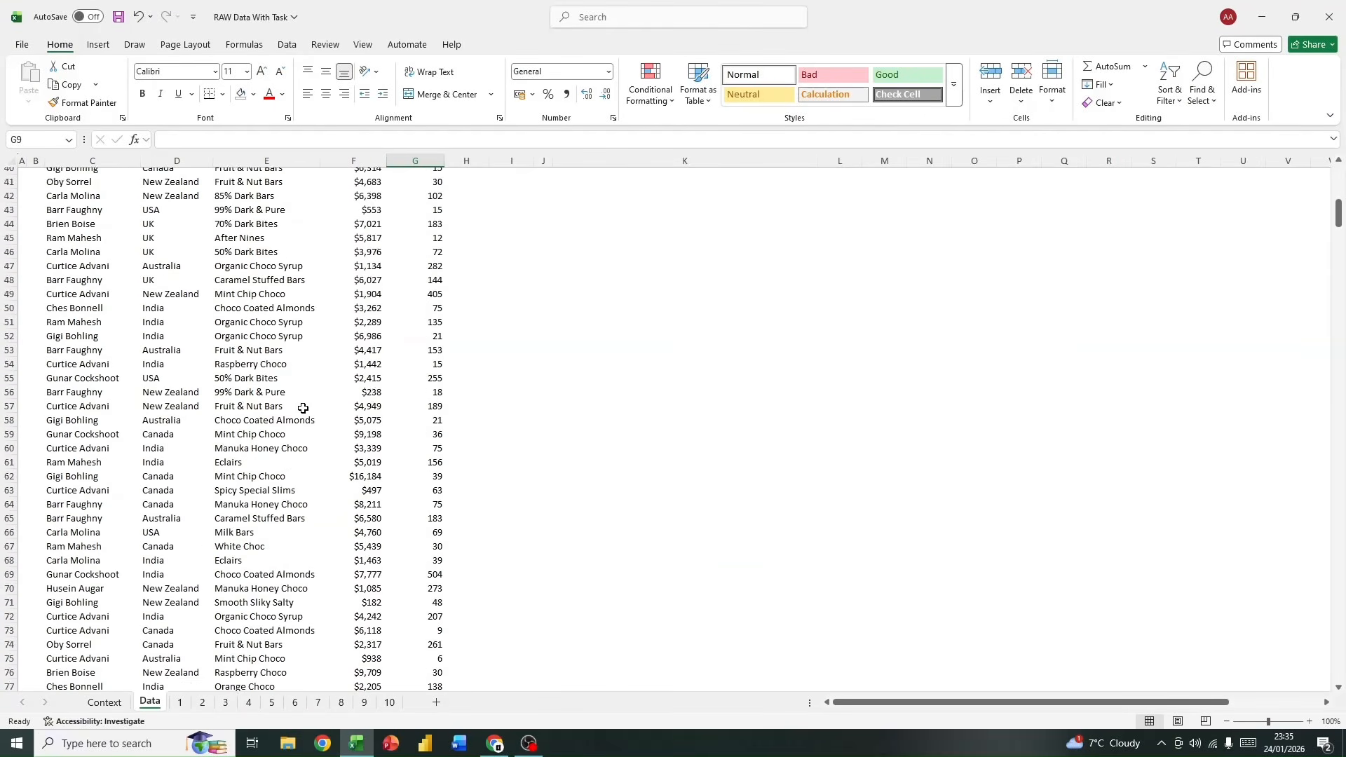
pyautogui.scroll(13, 303, 407)
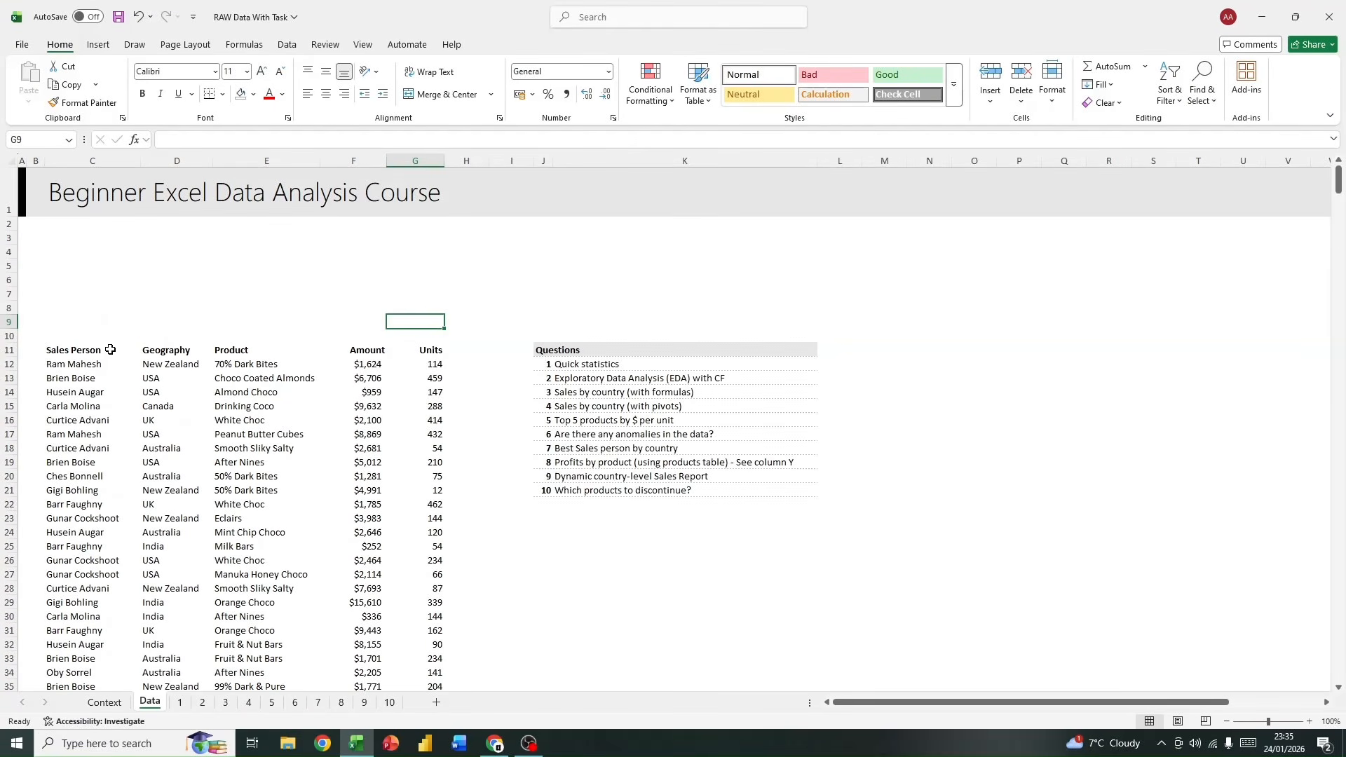
# Step: Review the Sales Person, Geography, Product, Amount and Units column headers in row 11 of the Data sheet
pyautogui.moveTo(67, 351); pyautogui.dragTo(399, 349)
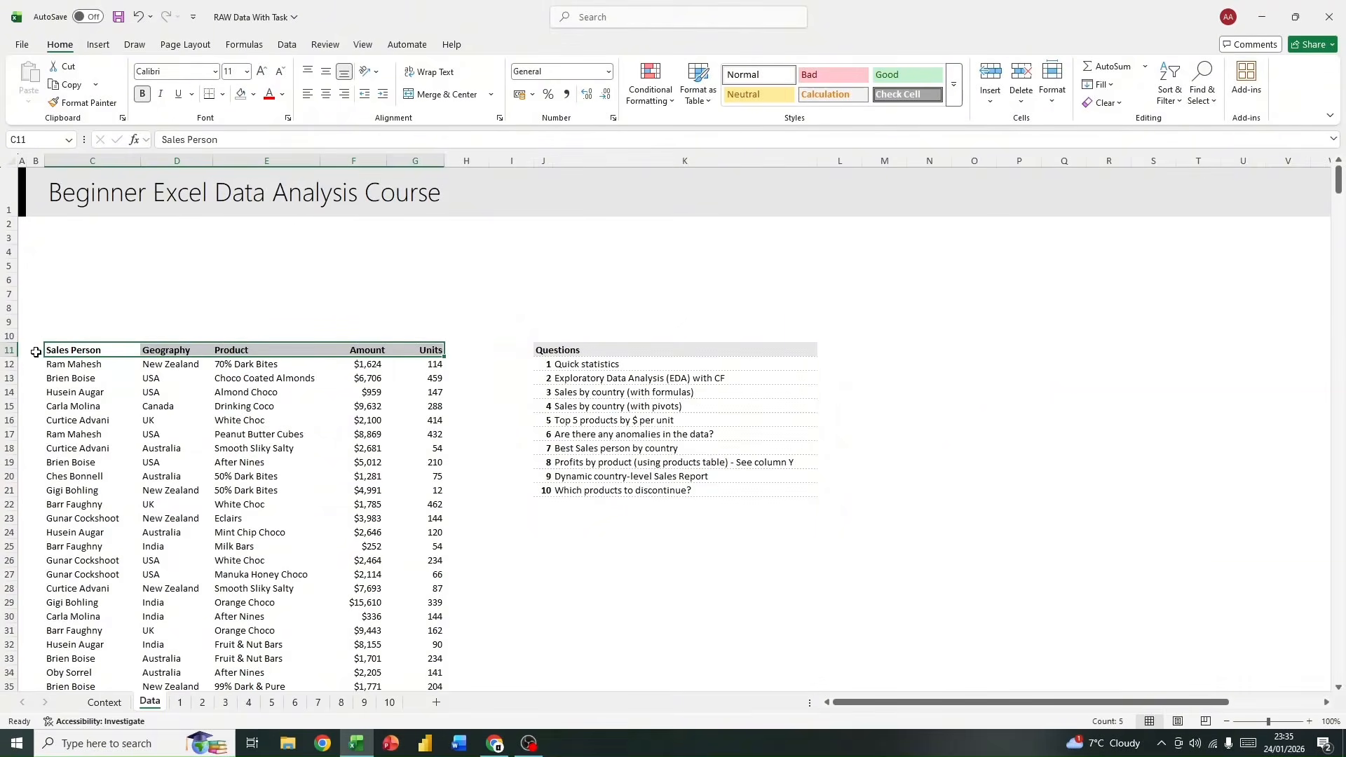
pyautogui.click(60, 352)
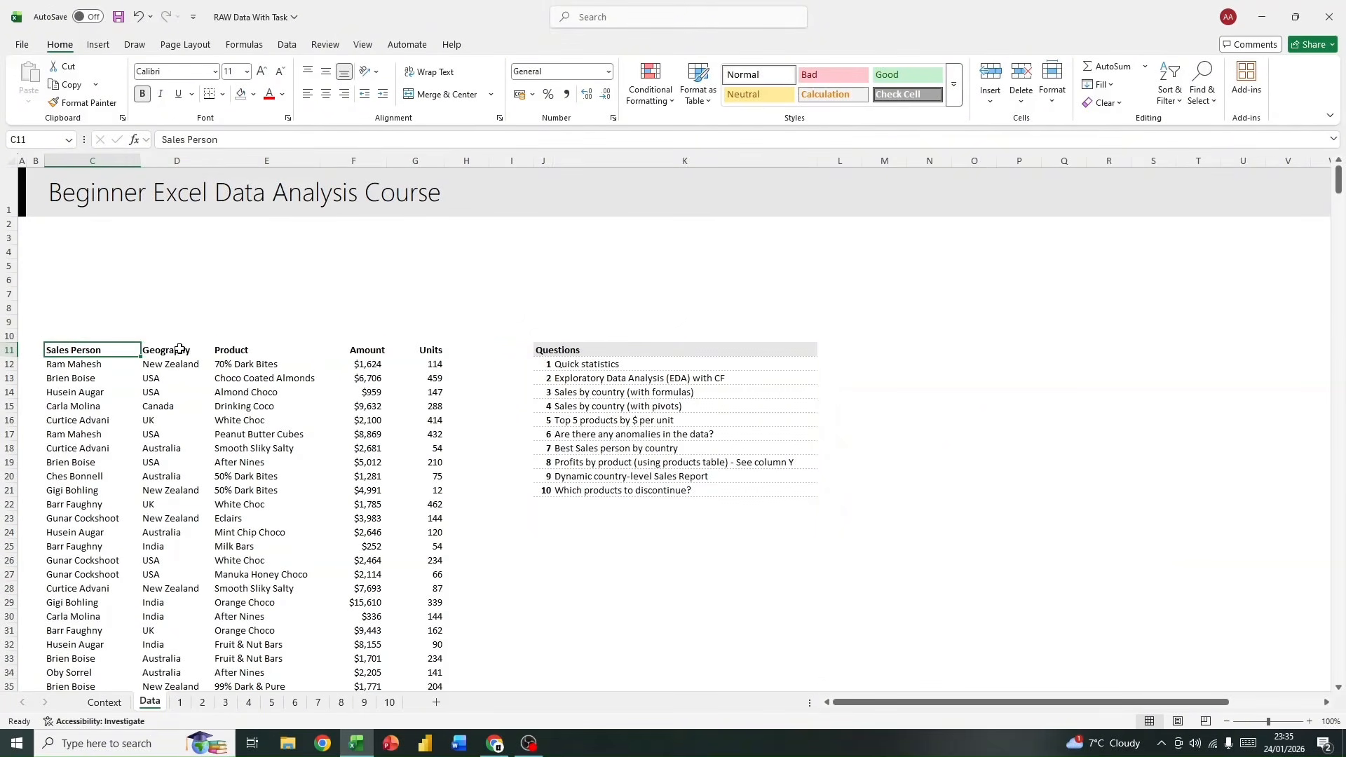
pyautogui.click(179, 349)
pyautogui.click(243, 349)
pyautogui.click(429, 350)
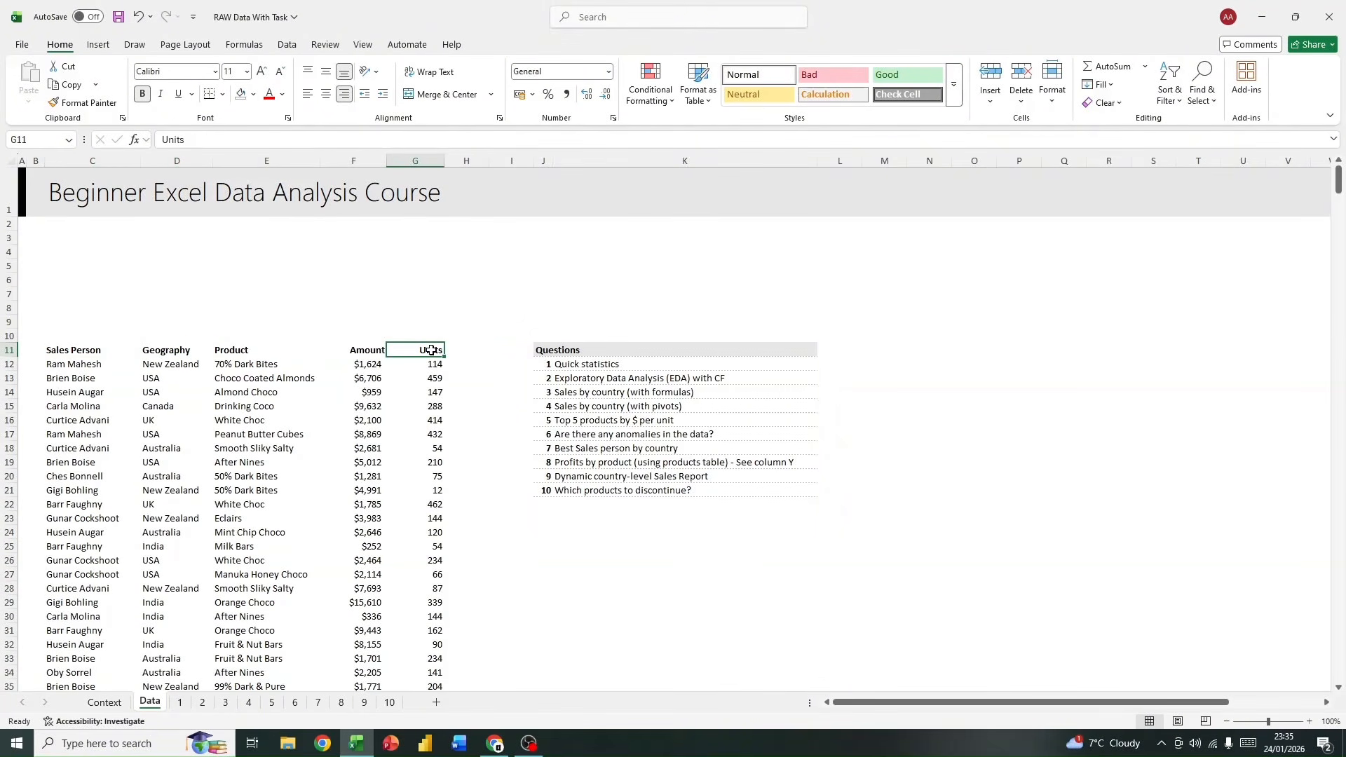
pyautogui.click(356, 350)
pyautogui.click(492, 319)
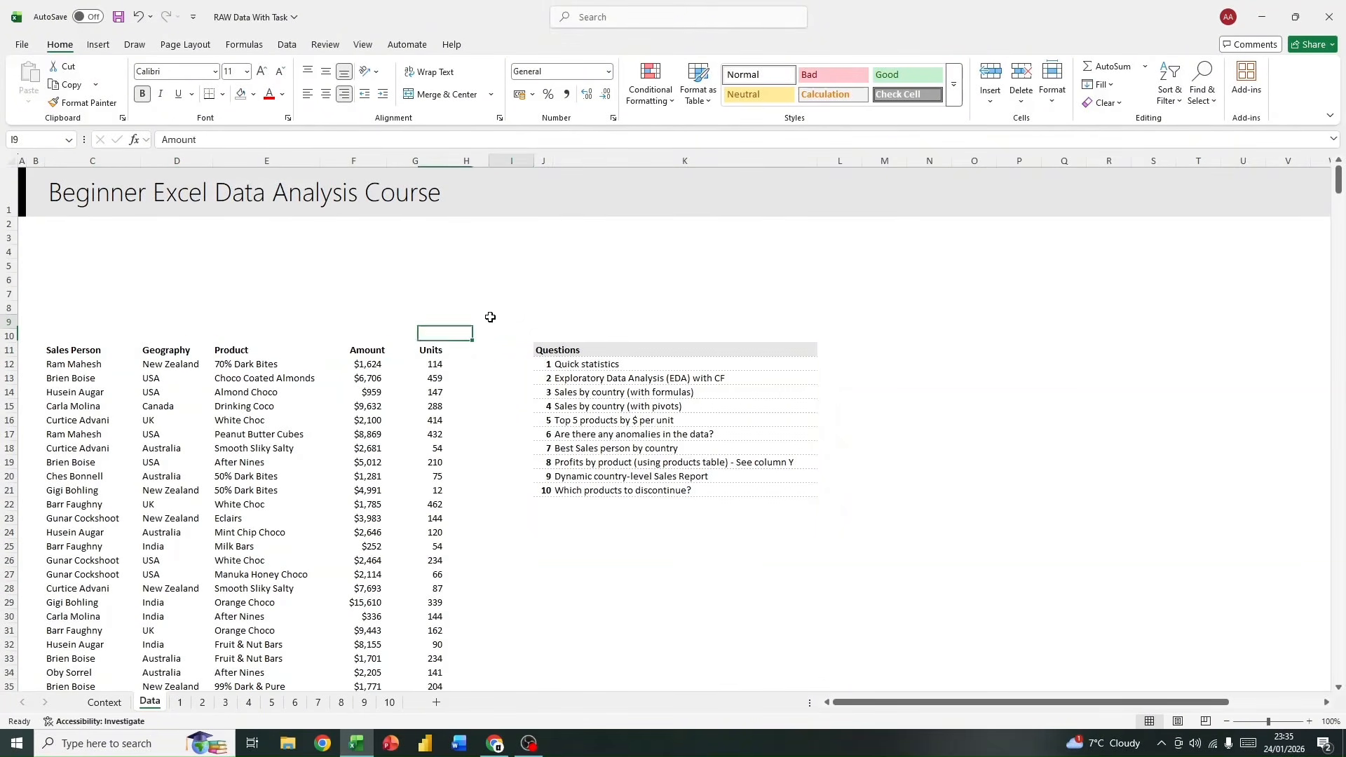
# Step: Convert the sales records in C11:G311 on the Data sheet into a table with headers
pyautogui.click(69, 347)
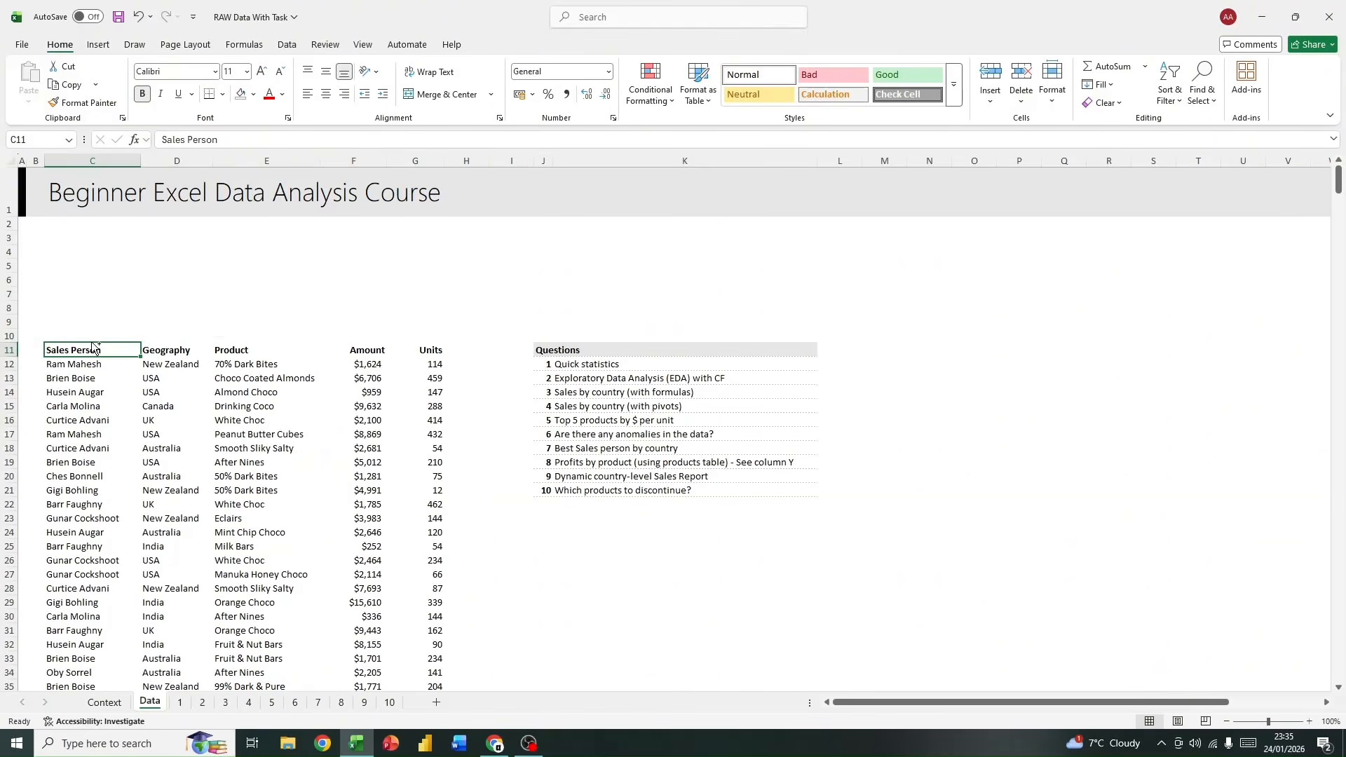
pyautogui.hotkey('ctrl', 't')
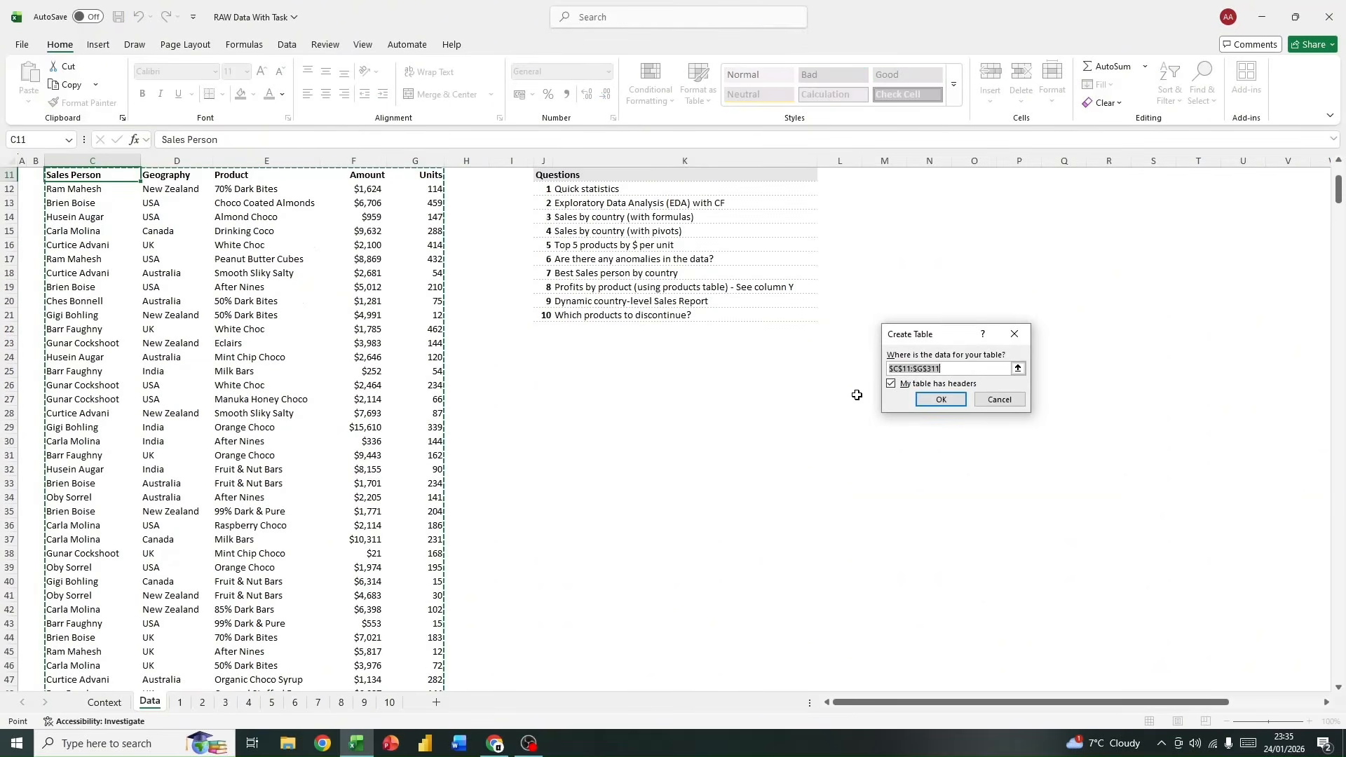
pyautogui.click(940, 400)
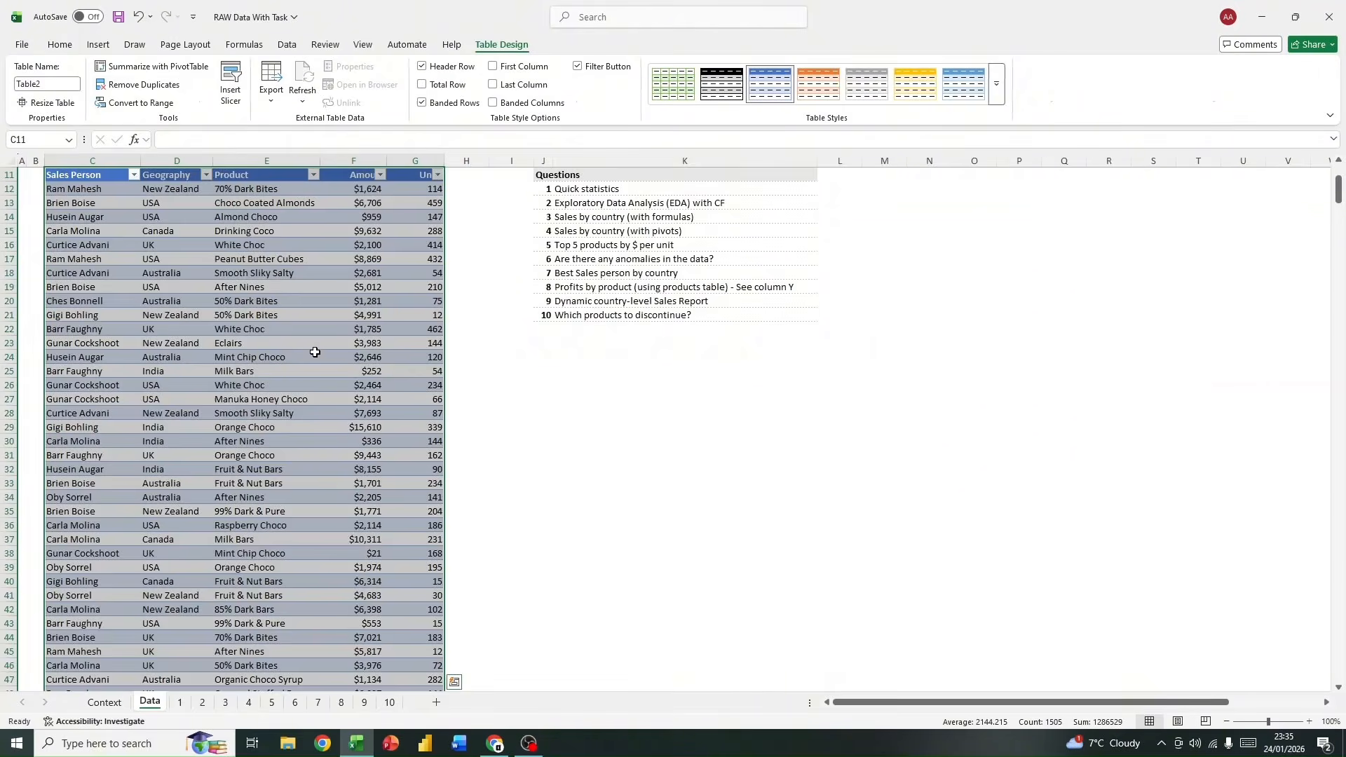
# Step: Rename the new sales table as data
pyautogui.scroll(1, 315, 352)
pyautogui.click(42, 80)
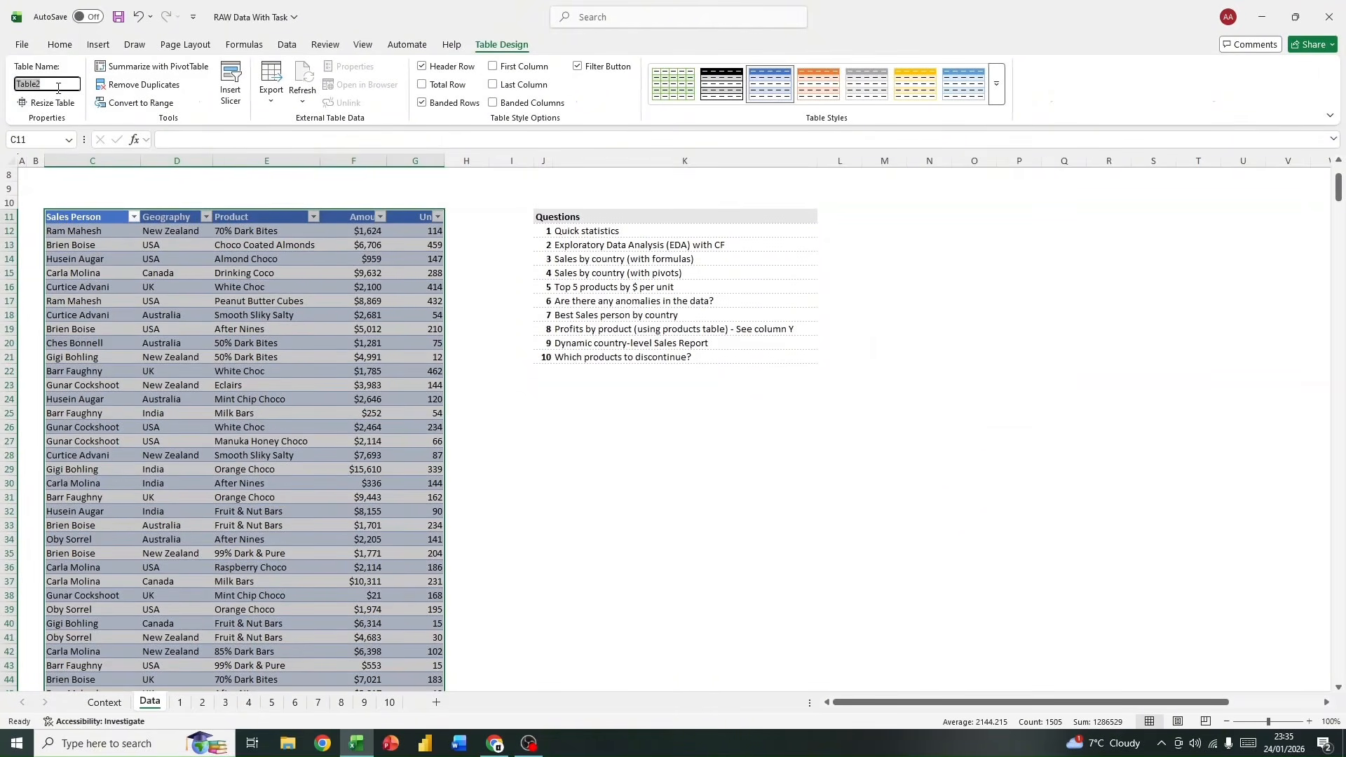
pyautogui.write('data')
pyautogui.press('Return')
pyautogui.click(312, 269)
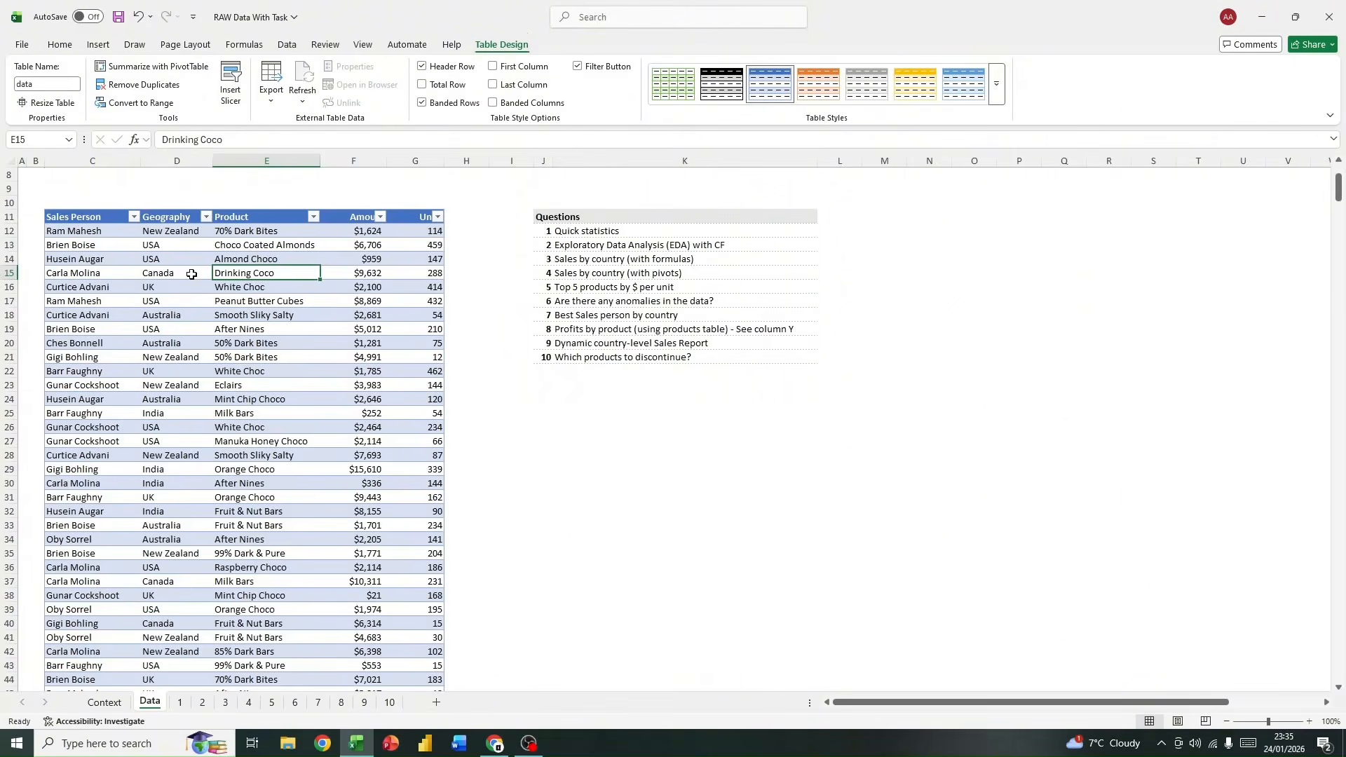
# Step: On sheet 1, auto-fit the width of column B to its statistic labels
pyautogui.click(181, 703)
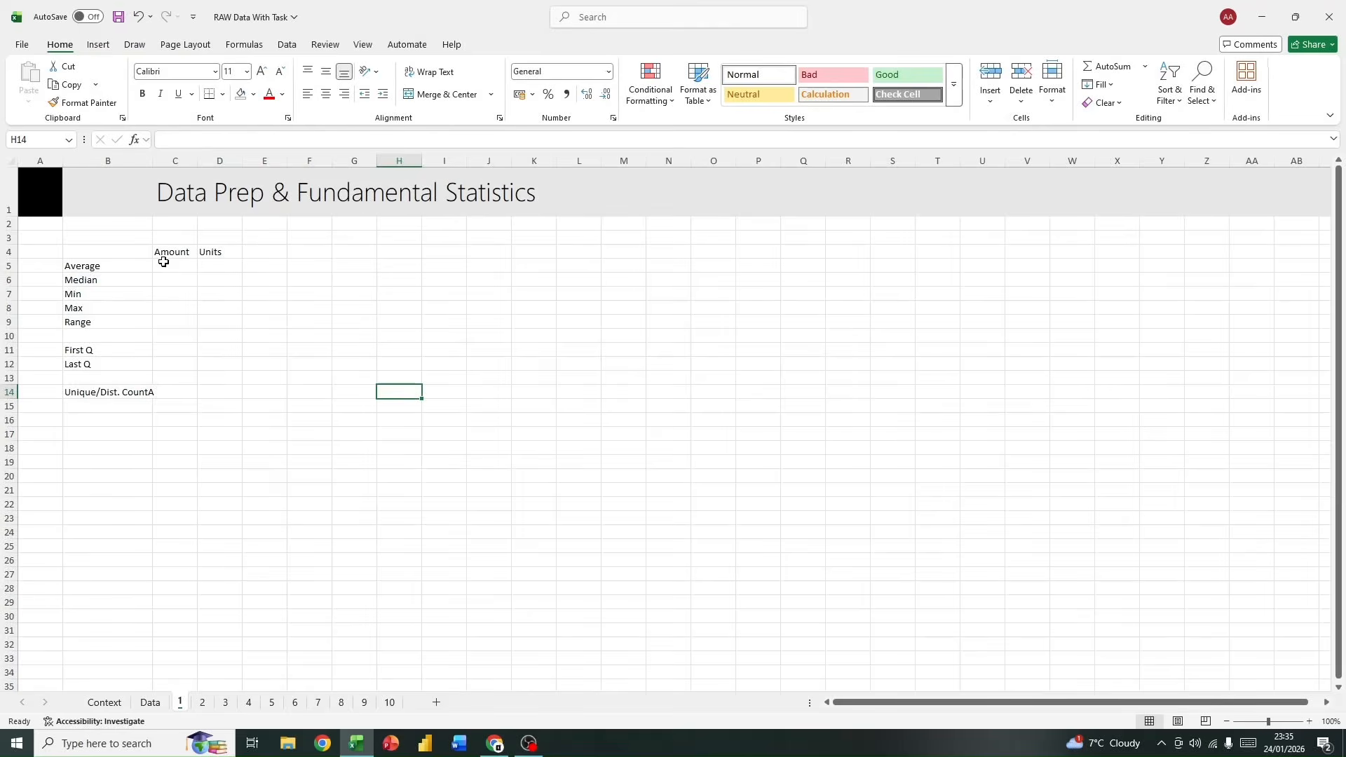
pyautogui.moveTo(65, 245); pyautogui.dragTo(235, 391)
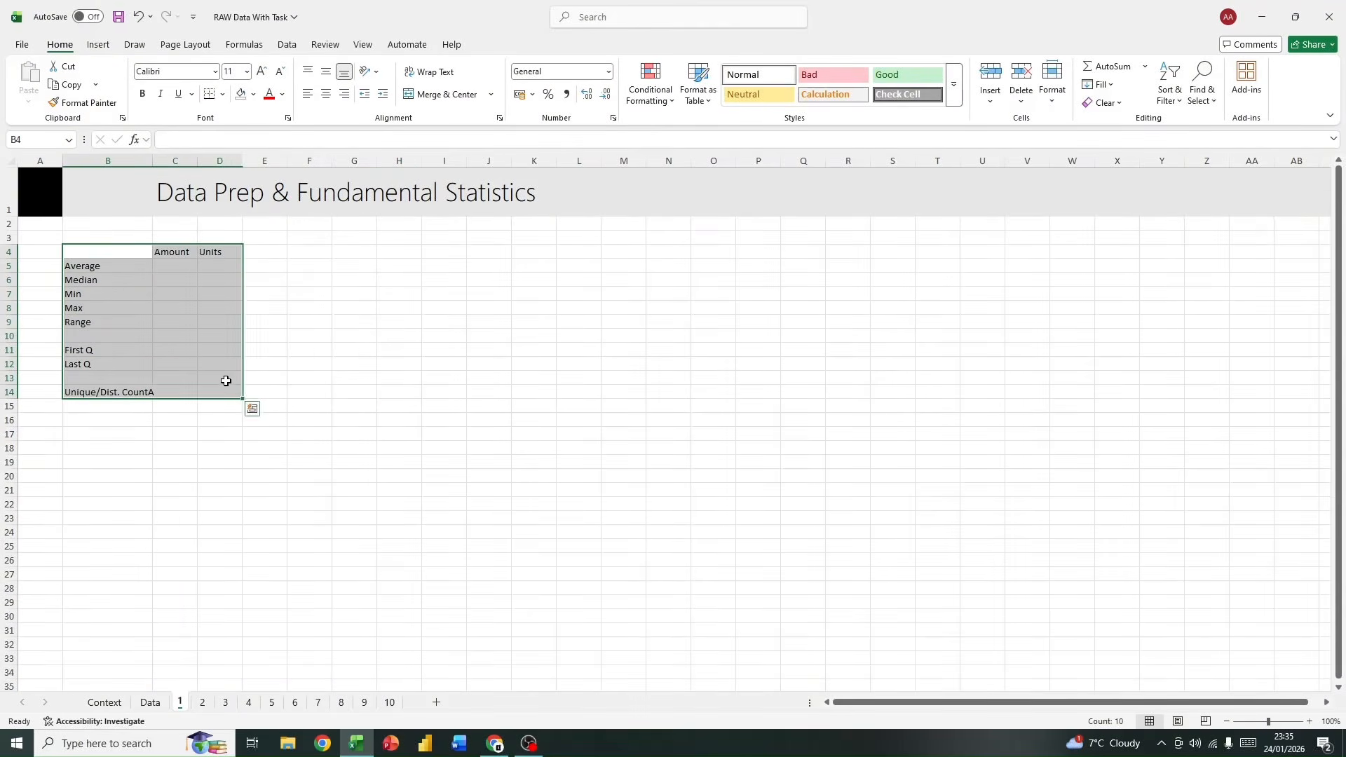
pyautogui.doubleClick(152, 157)
pyautogui.click(264, 308)
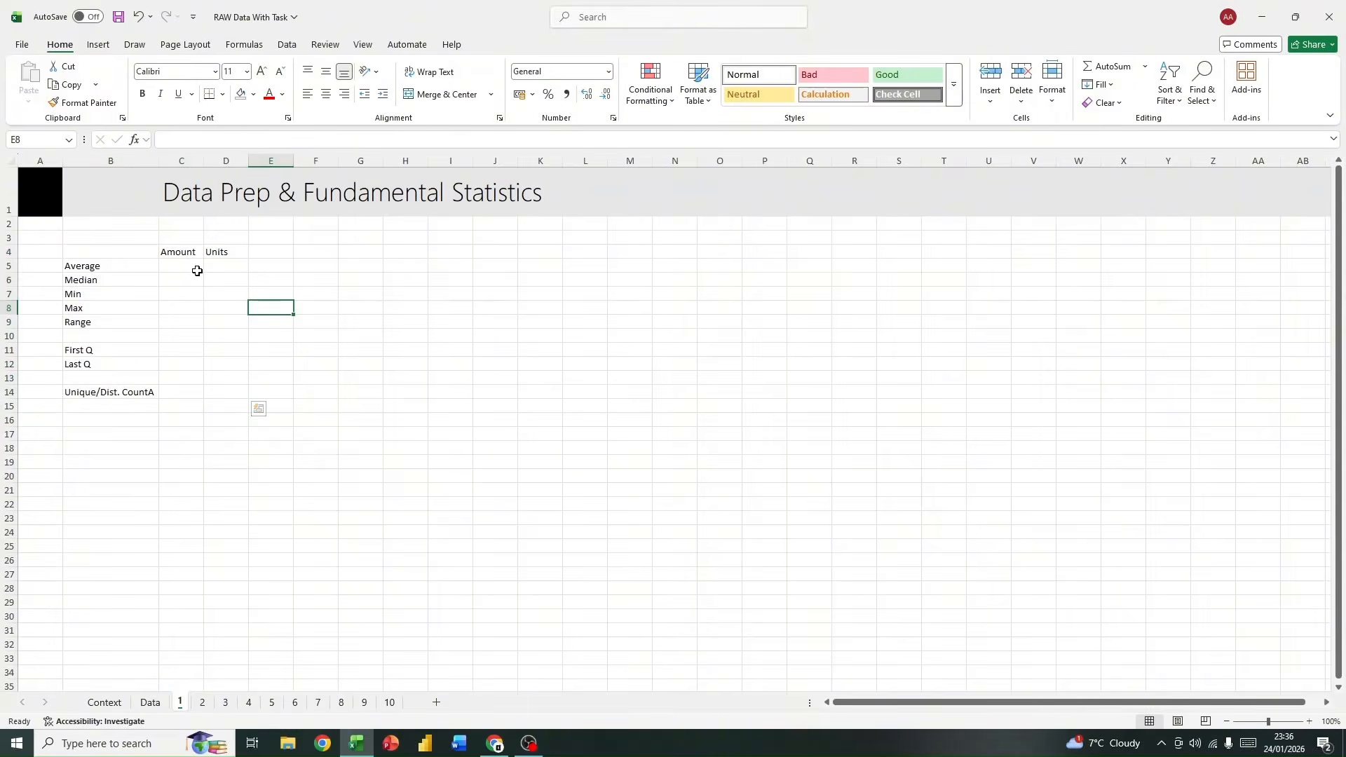
pyautogui.click(177, 264)
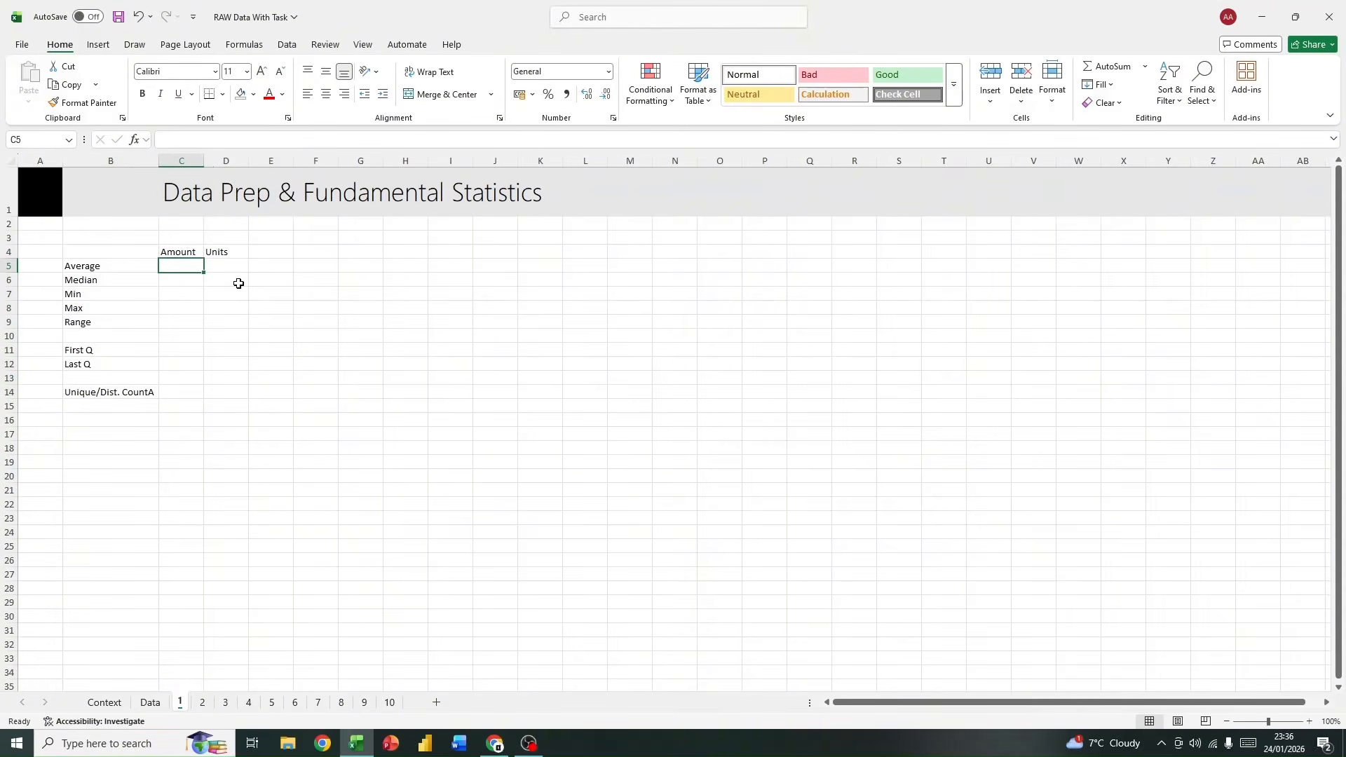
pyautogui.click(88, 279)
pyautogui.click(105, 293)
pyautogui.click(107, 308)
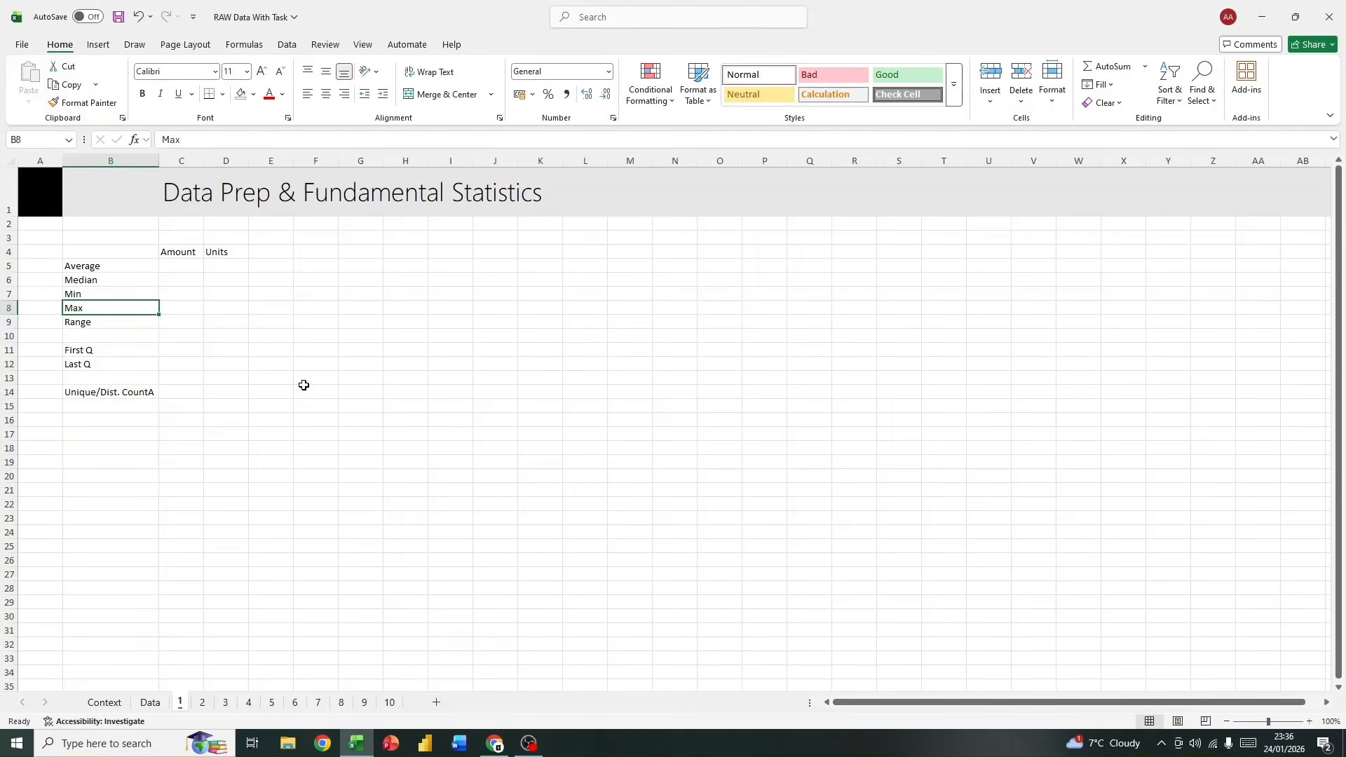
# Step: Calculate the average Amount in cell C5 of sheet 1 with =AVERAGE(data[Amount])
pyautogui.click(198, 260)
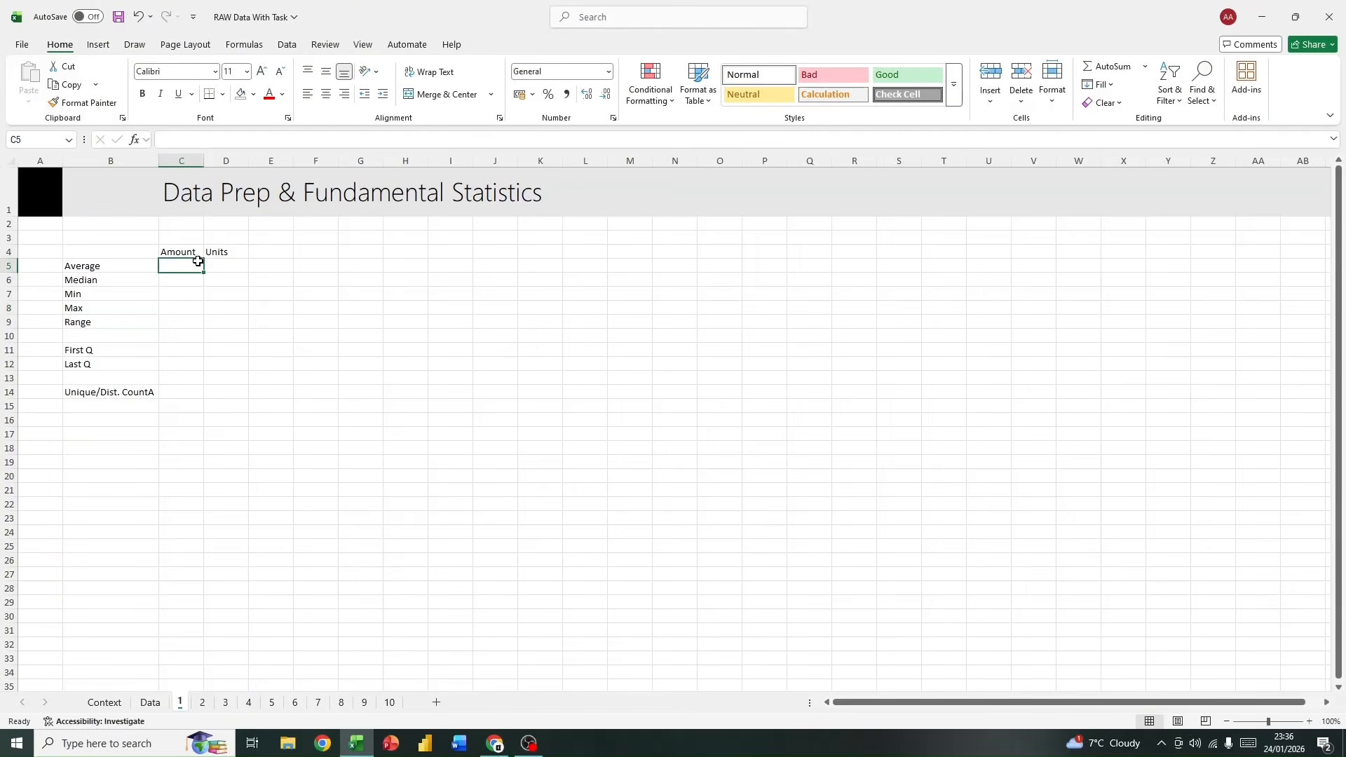
pyautogui.write('=')
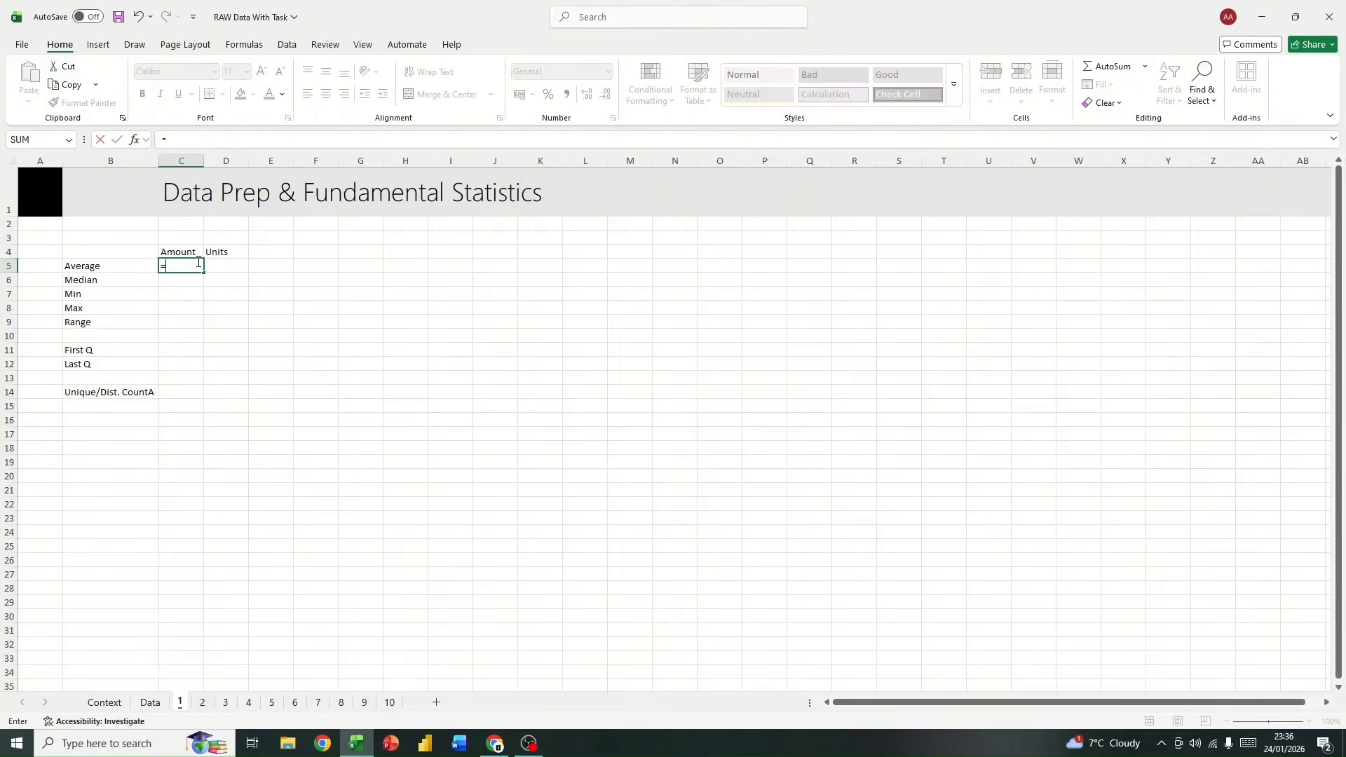
pyautogui.write('ave')
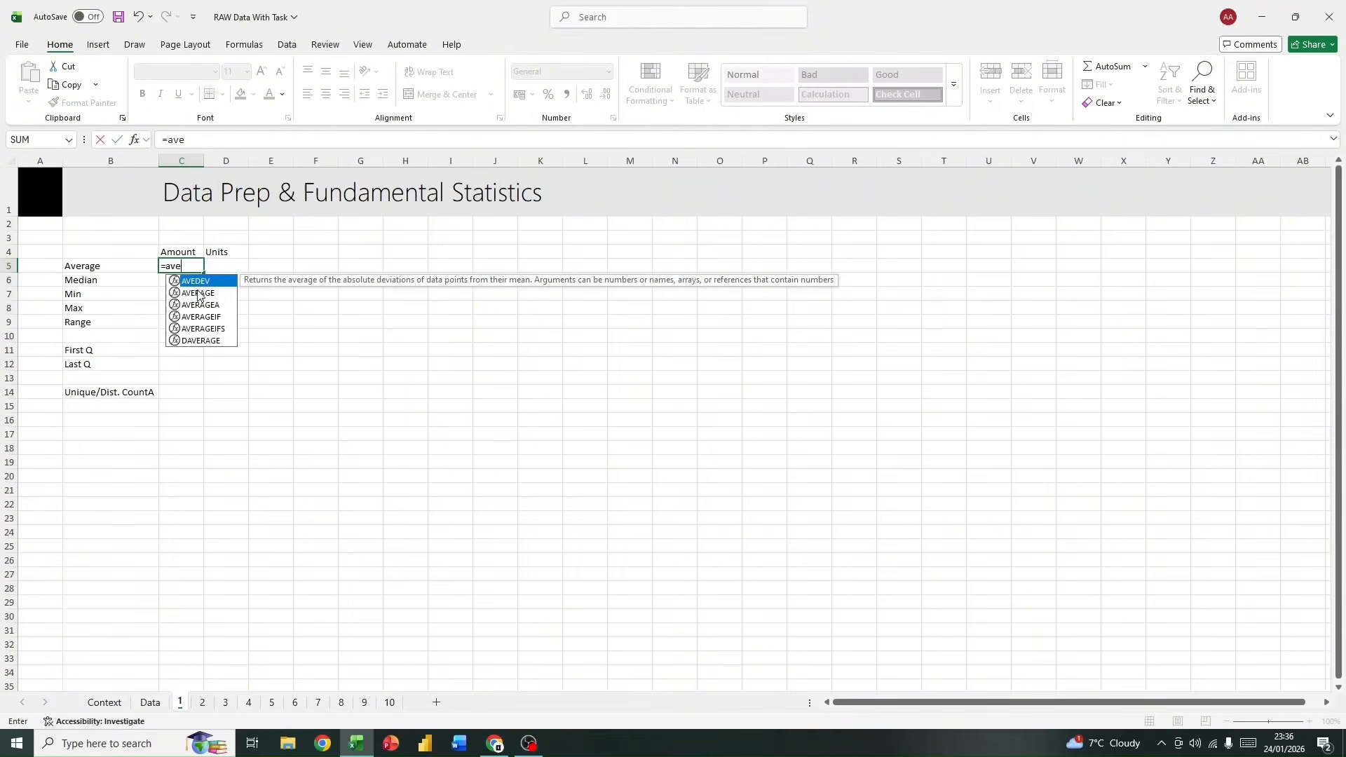
pyautogui.doubleClick(198, 293)
pyautogui.write('data')
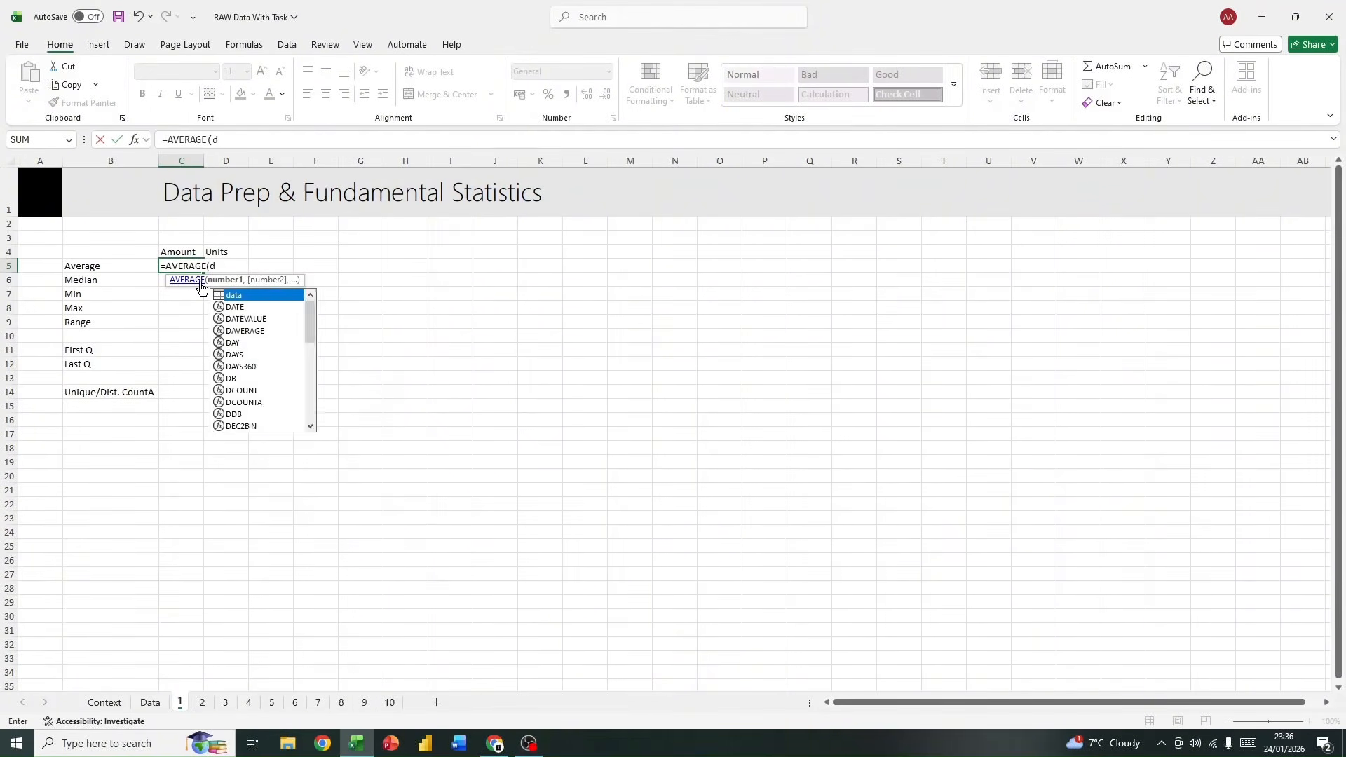
pyautogui.doubleClick(273, 295)
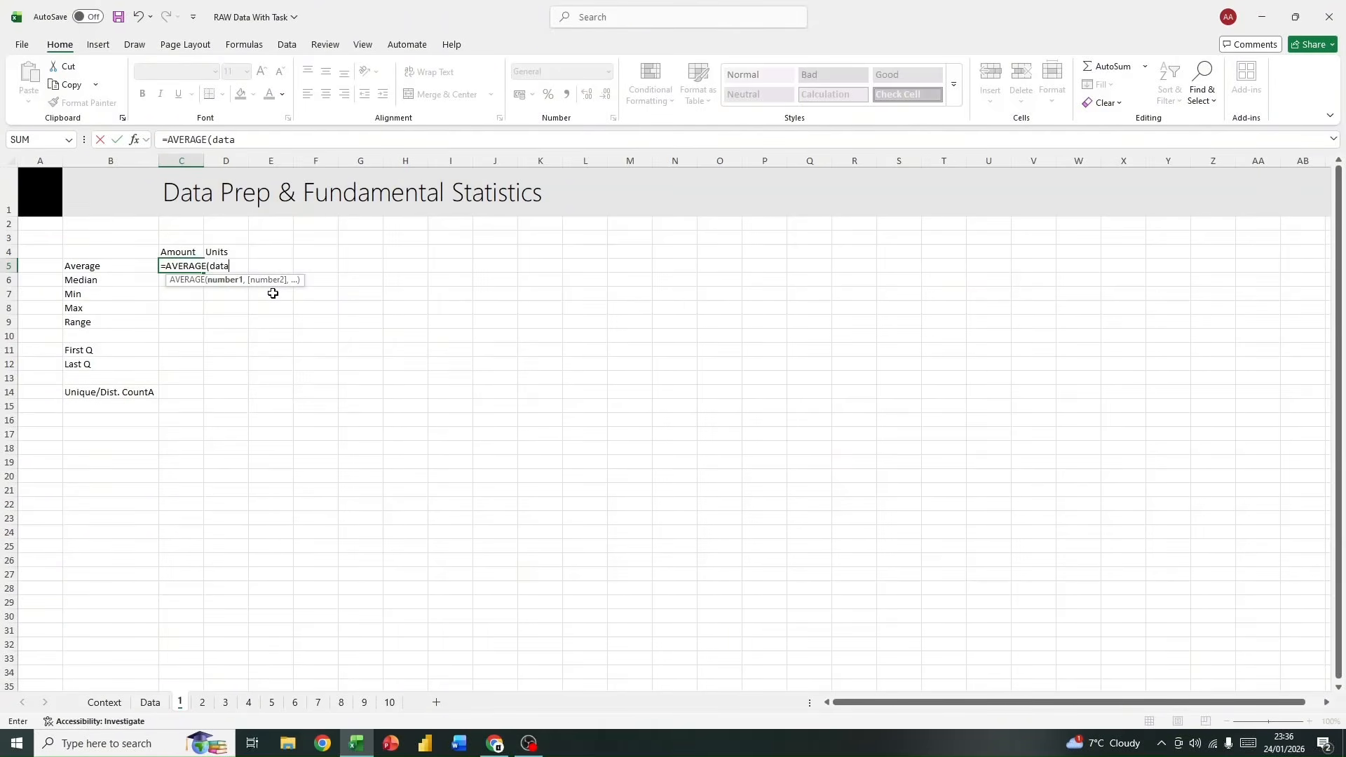
pyautogui.write('[')
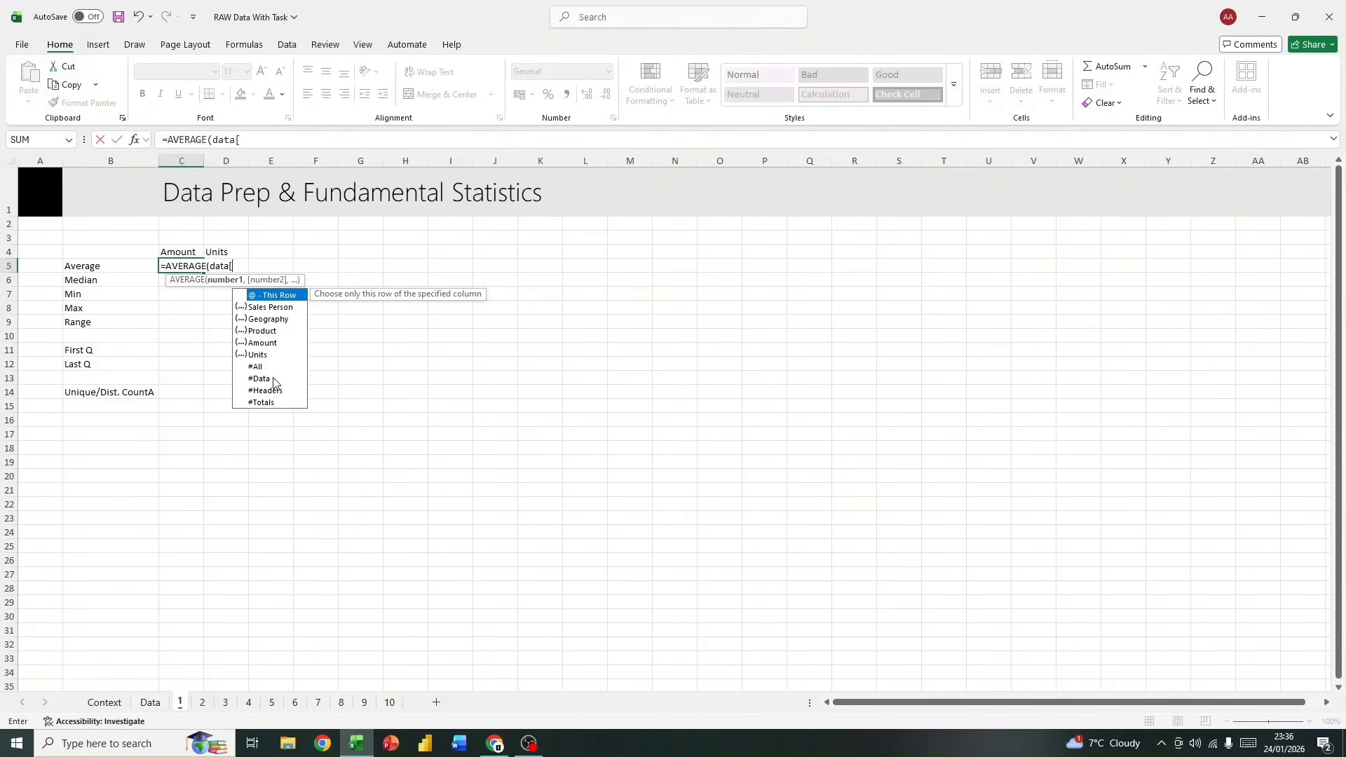
pyautogui.doubleClick(265, 343)
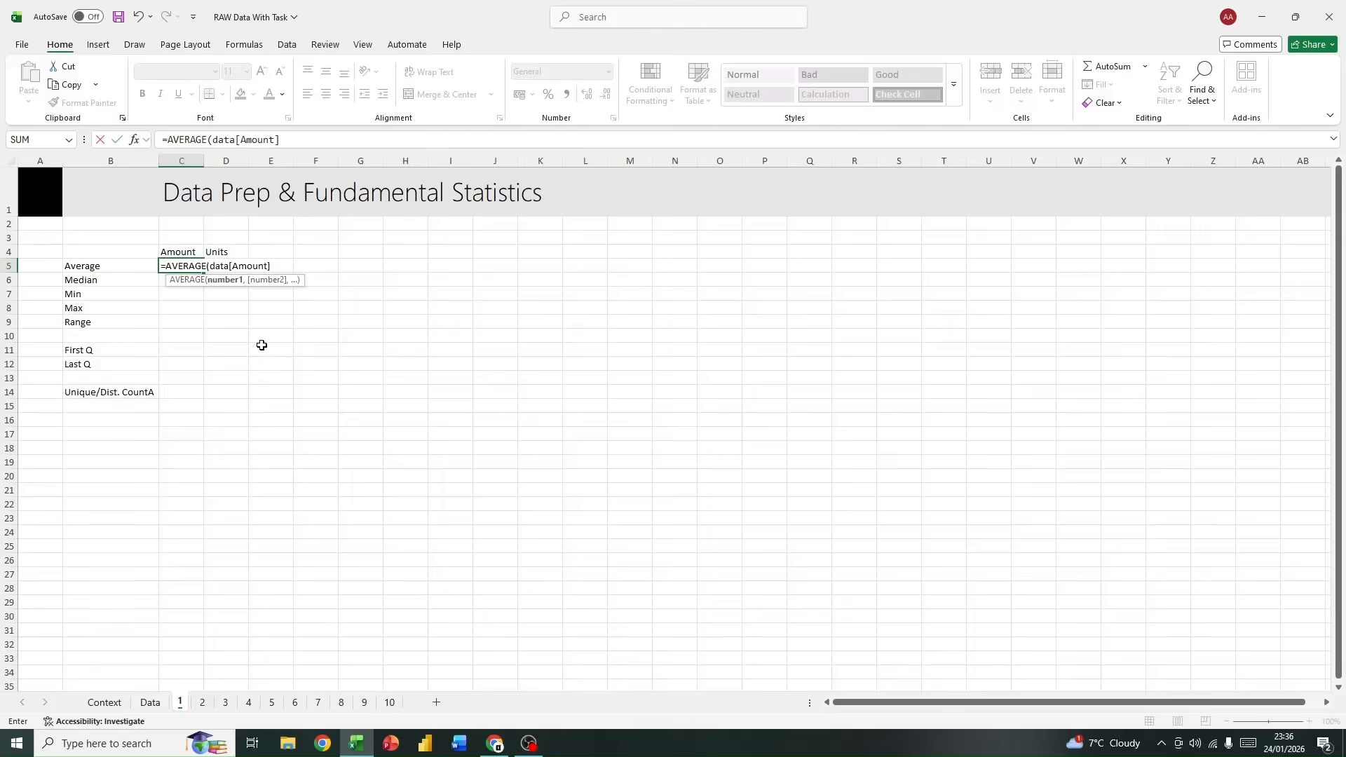
pyautogui.press('Return')
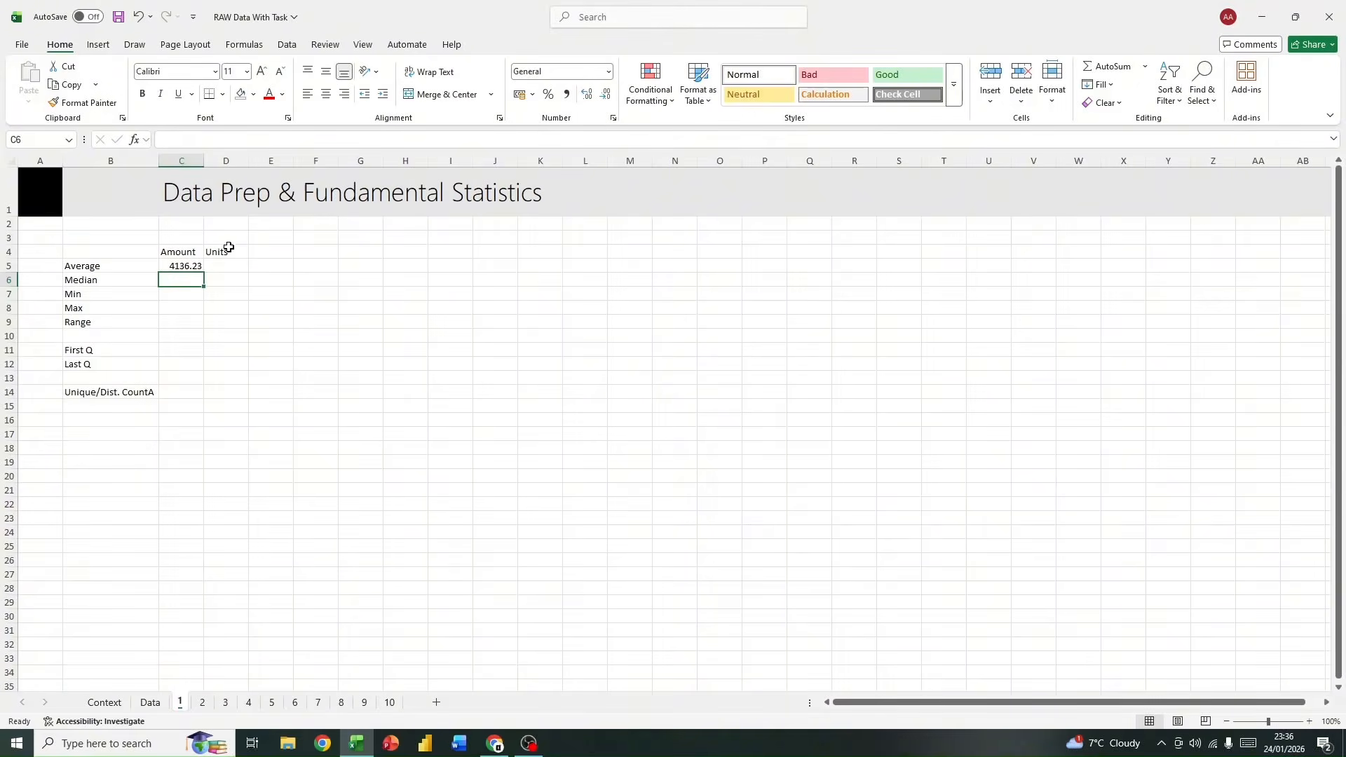
pyautogui.click(185, 265)
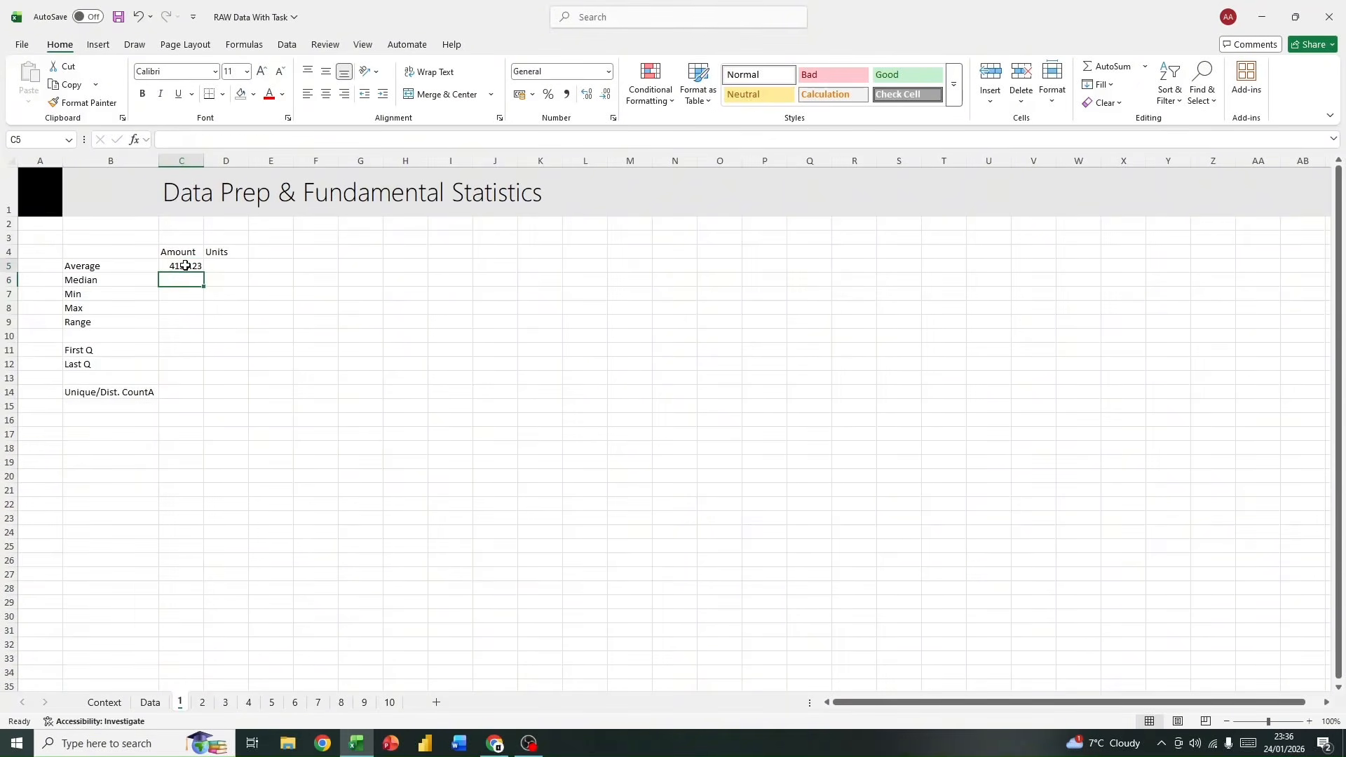
# Step: Calculate the average Units in cell D5 with =AVERAGE(data[Units])
pyautogui.click(231, 266)
pyautogui.write('=ac')
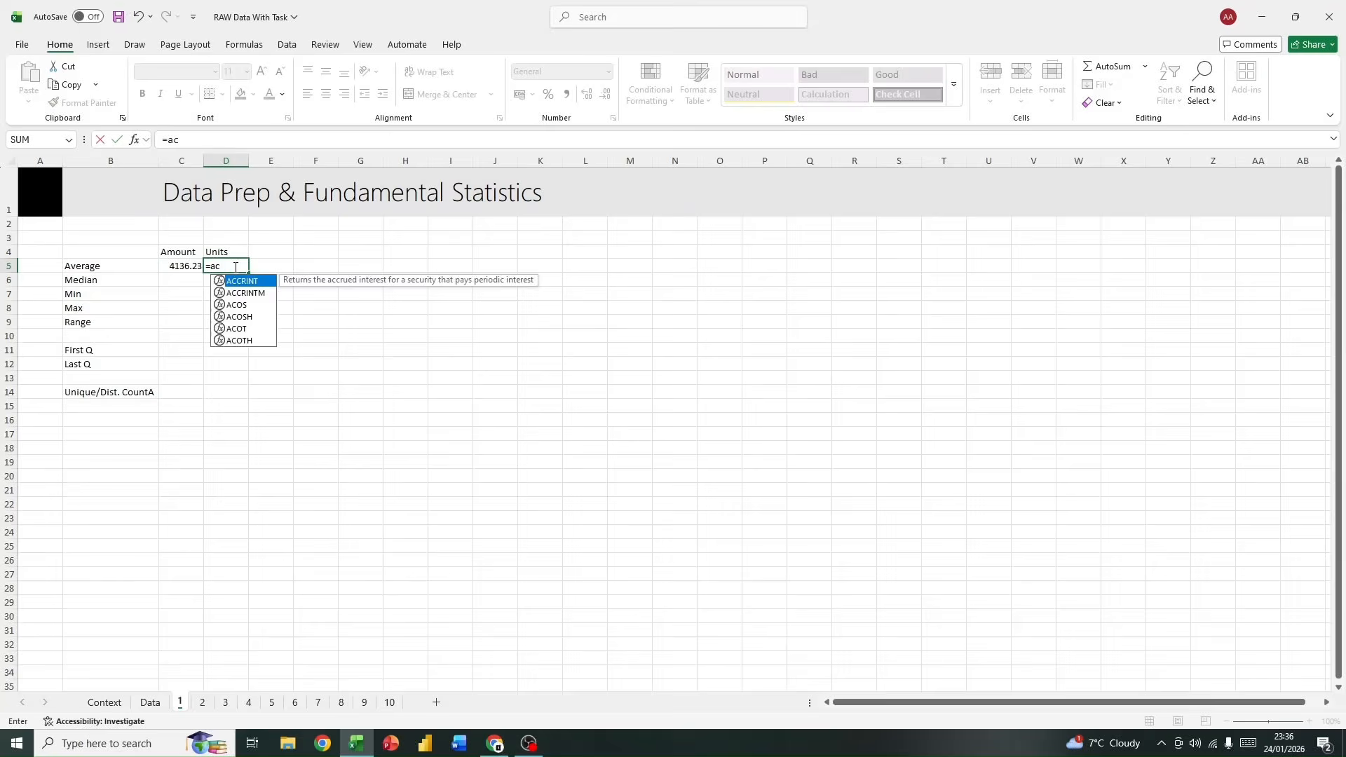
pyautogui.press('BackSpace')
pyautogui.write('v')
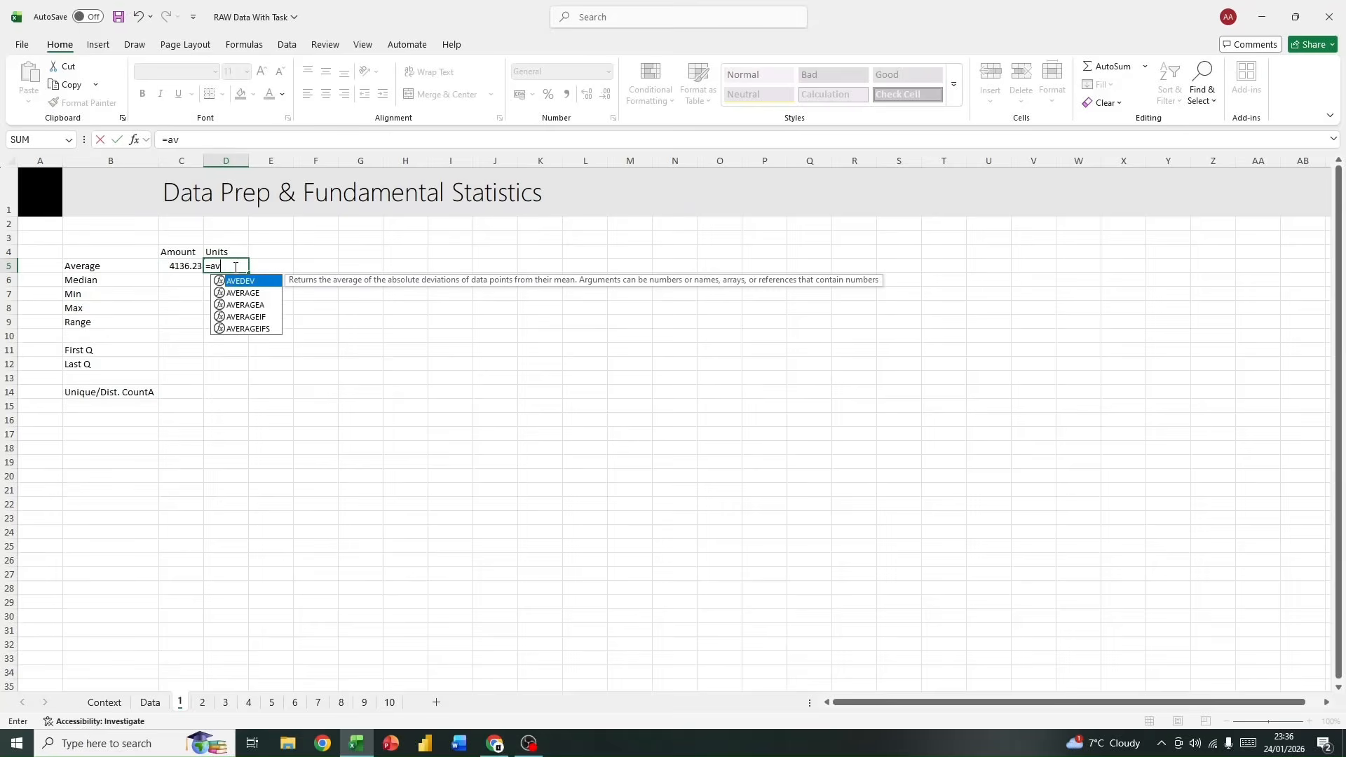
pyautogui.doubleClick(259, 292)
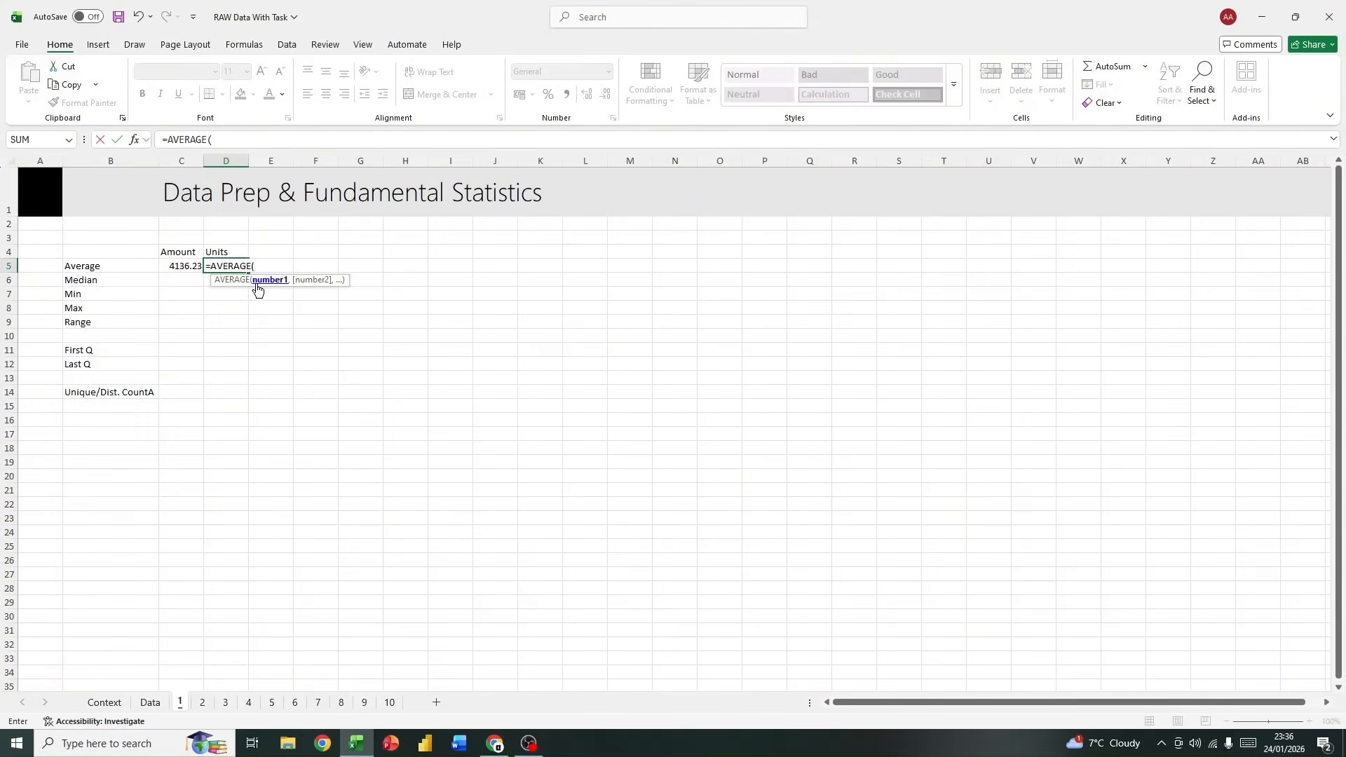
pyautogui.write('dt')
pyautogui.press('BackSpace')
pyautogui.press('BackSpace')
pyautogui.press('BackSpace')
pyautogui.write('dat')
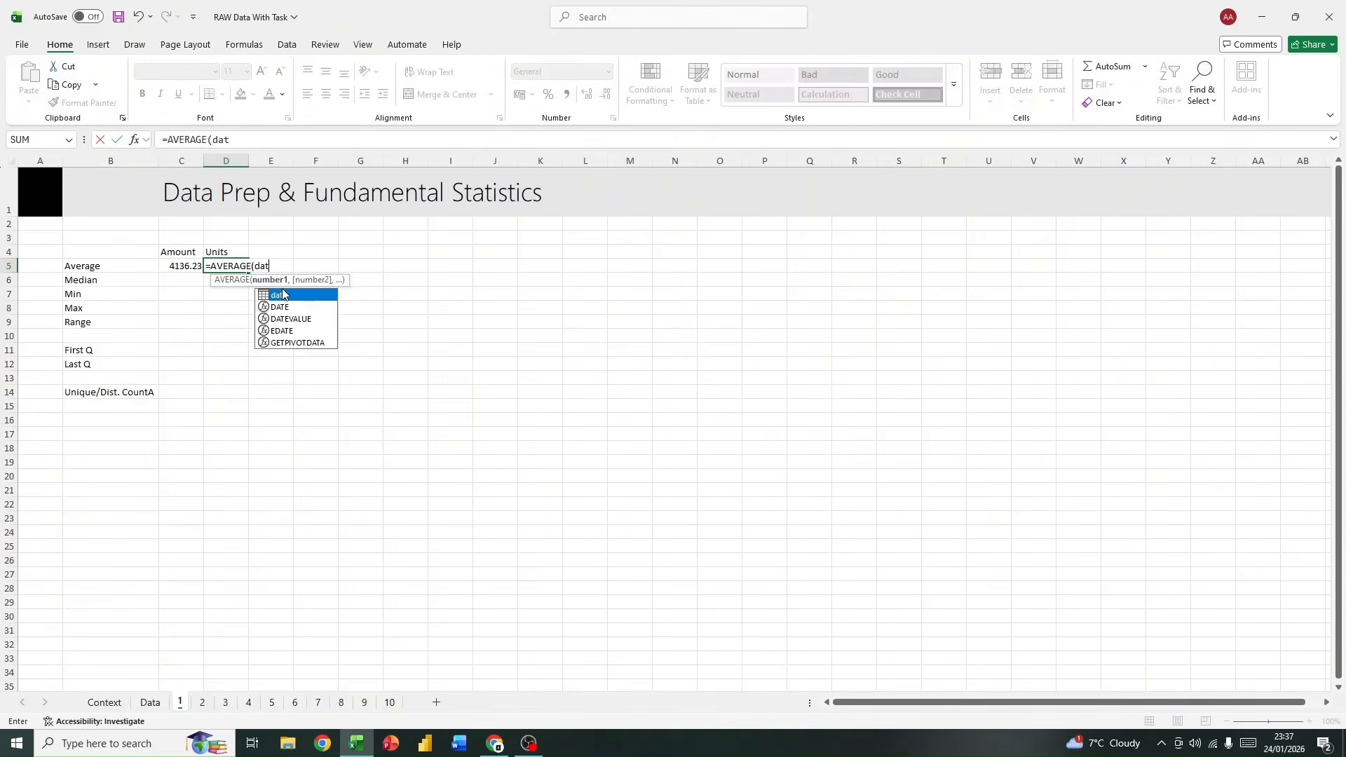
pyautogui.doubleClick(283, 294)
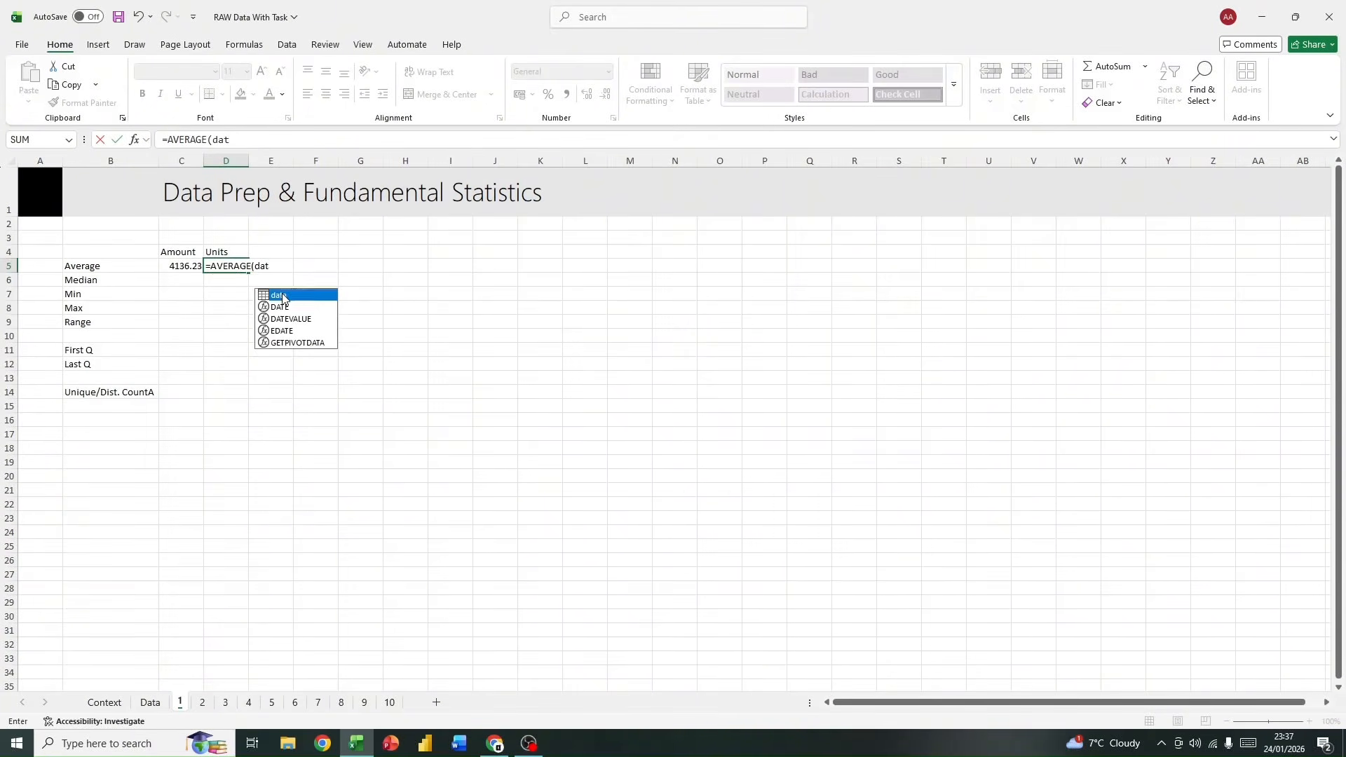
pyautogui.write('[')
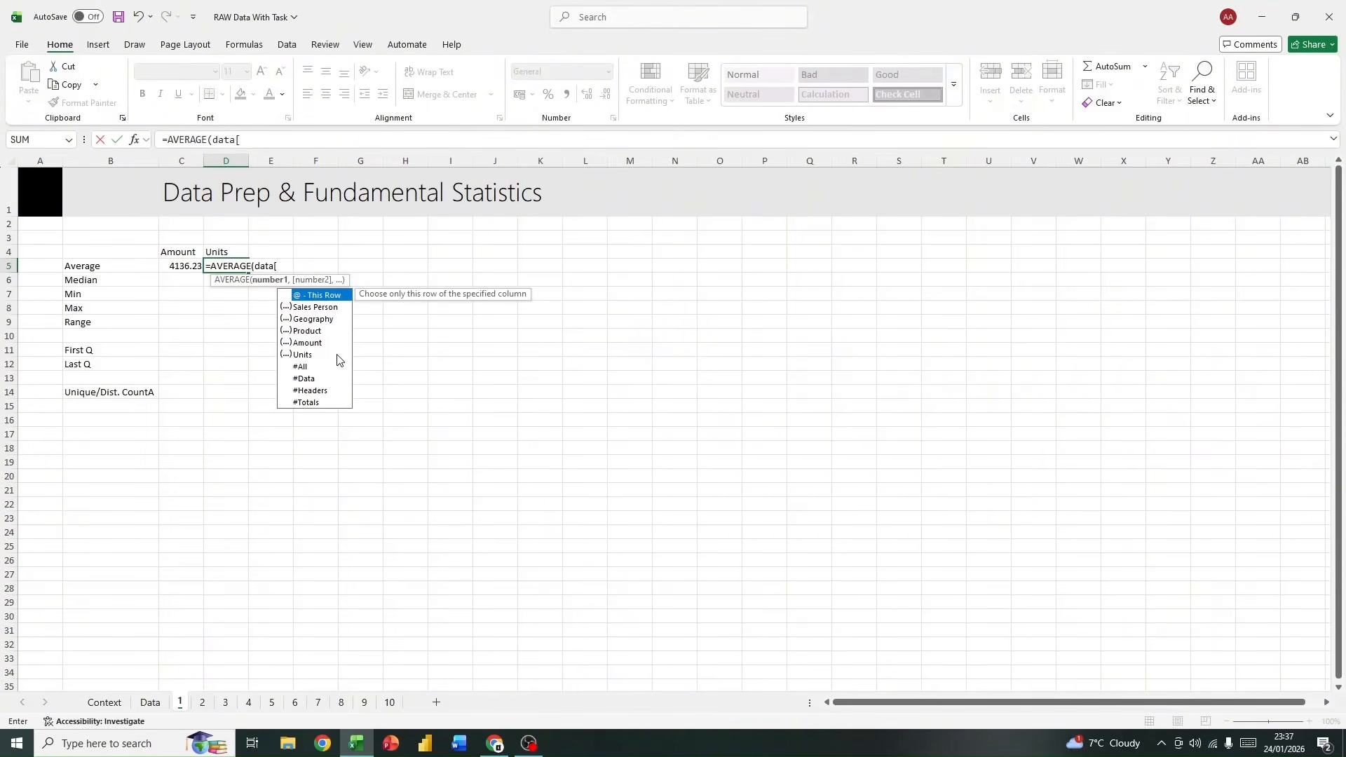
pyautogui.doubleClick(320, 352)
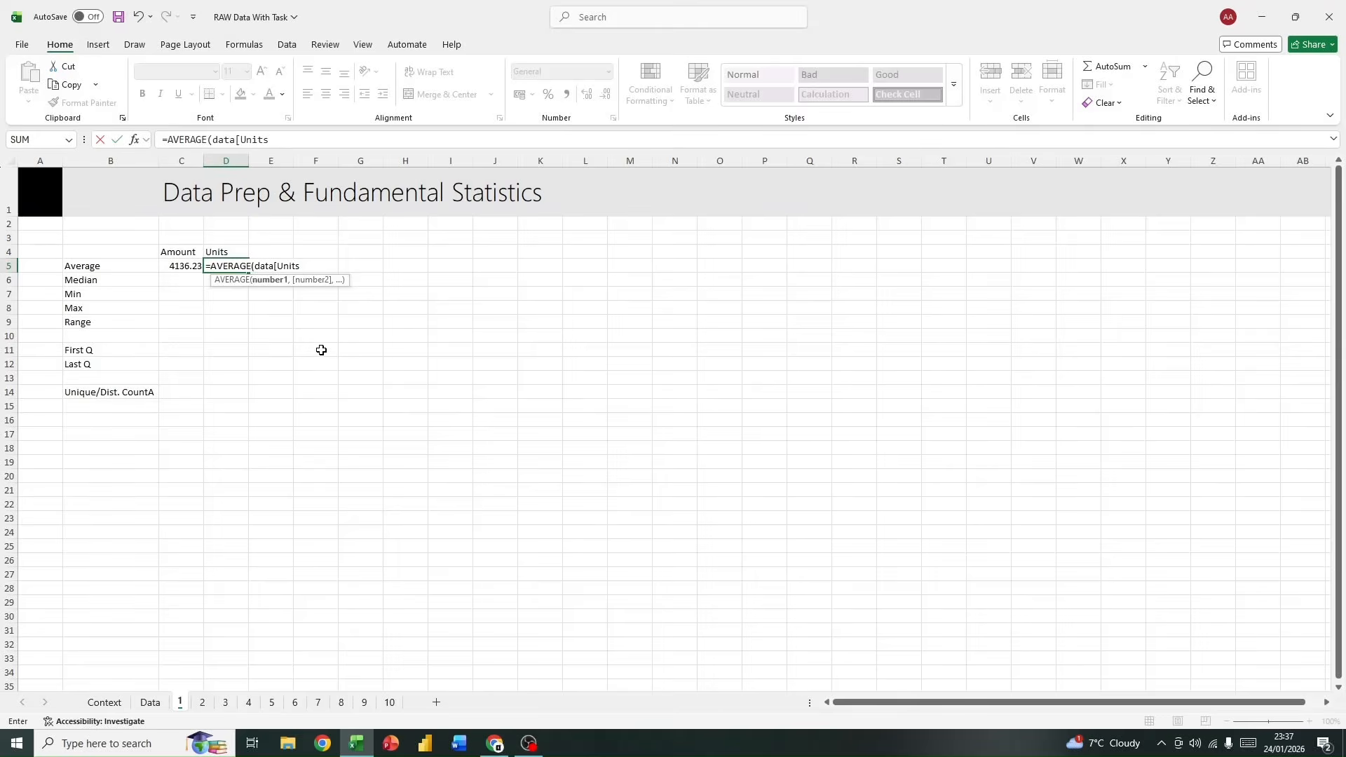
pyautogui.press('Return')
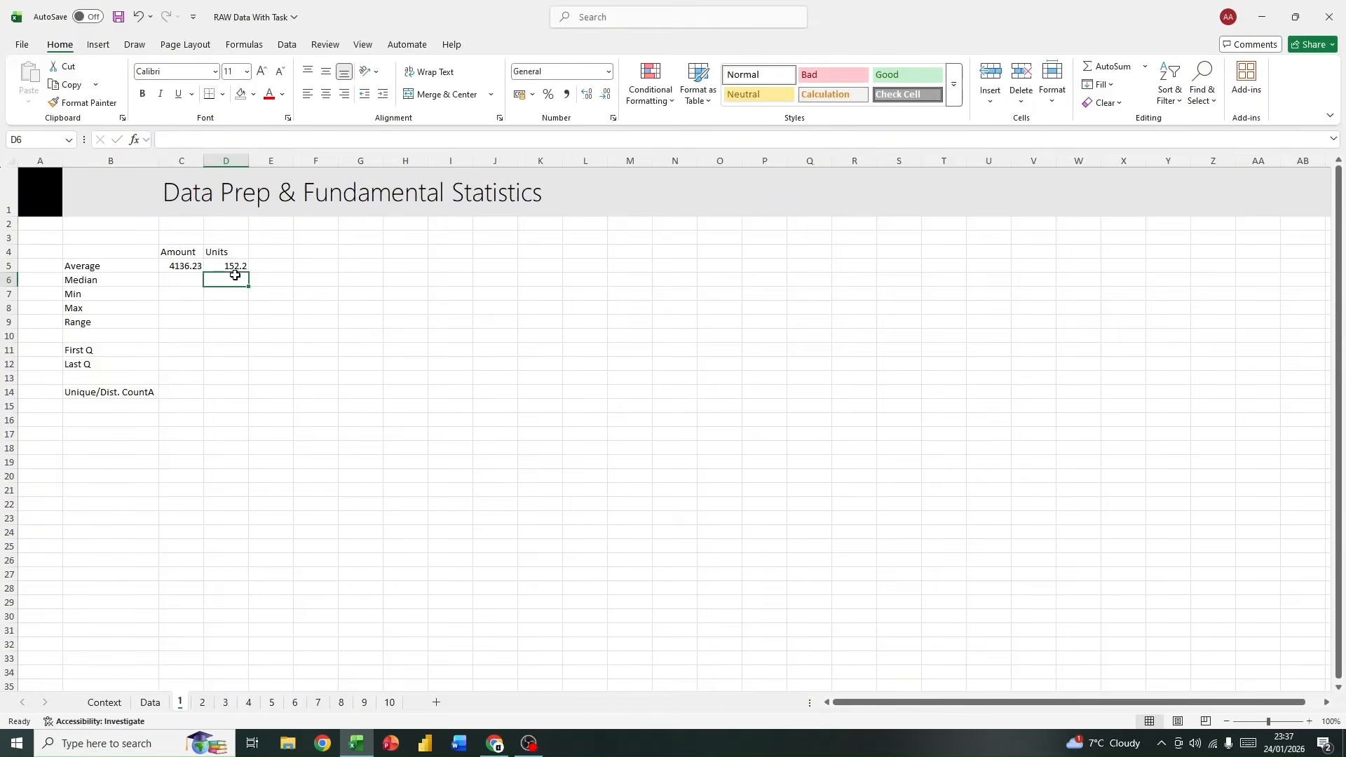
pyautogui.click(228, 266)
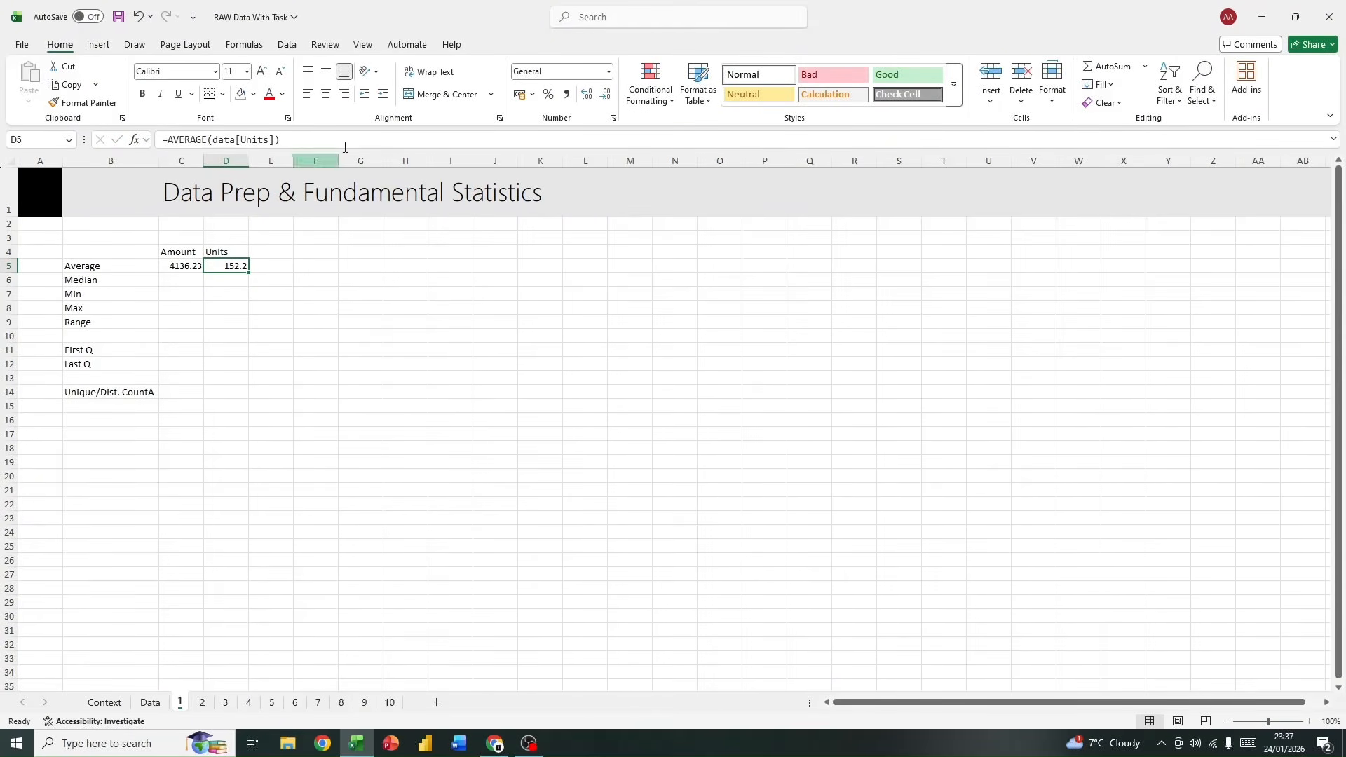
# Step: Clear cell D5 and fill the average formula from C5 across into D5
pyautogui.press('Delete')
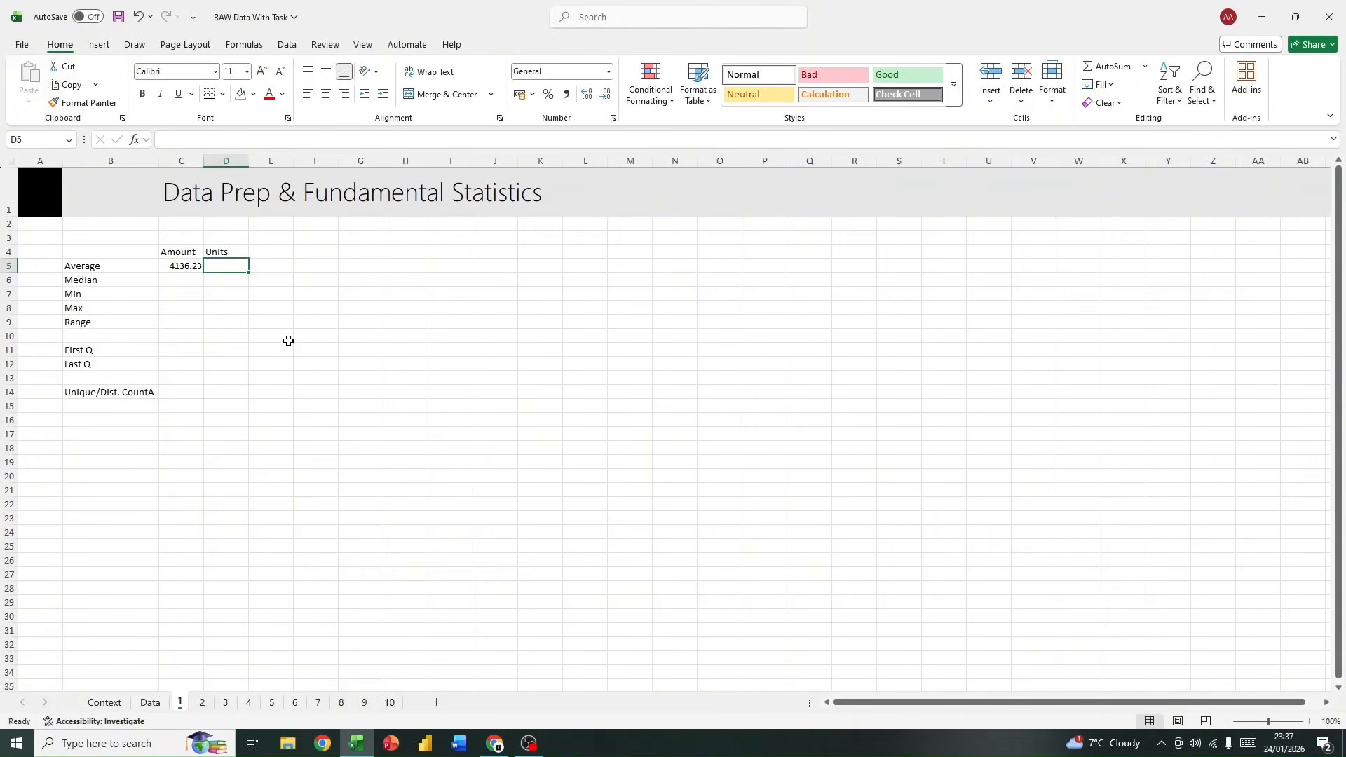
pyautogui.click(172, 267)
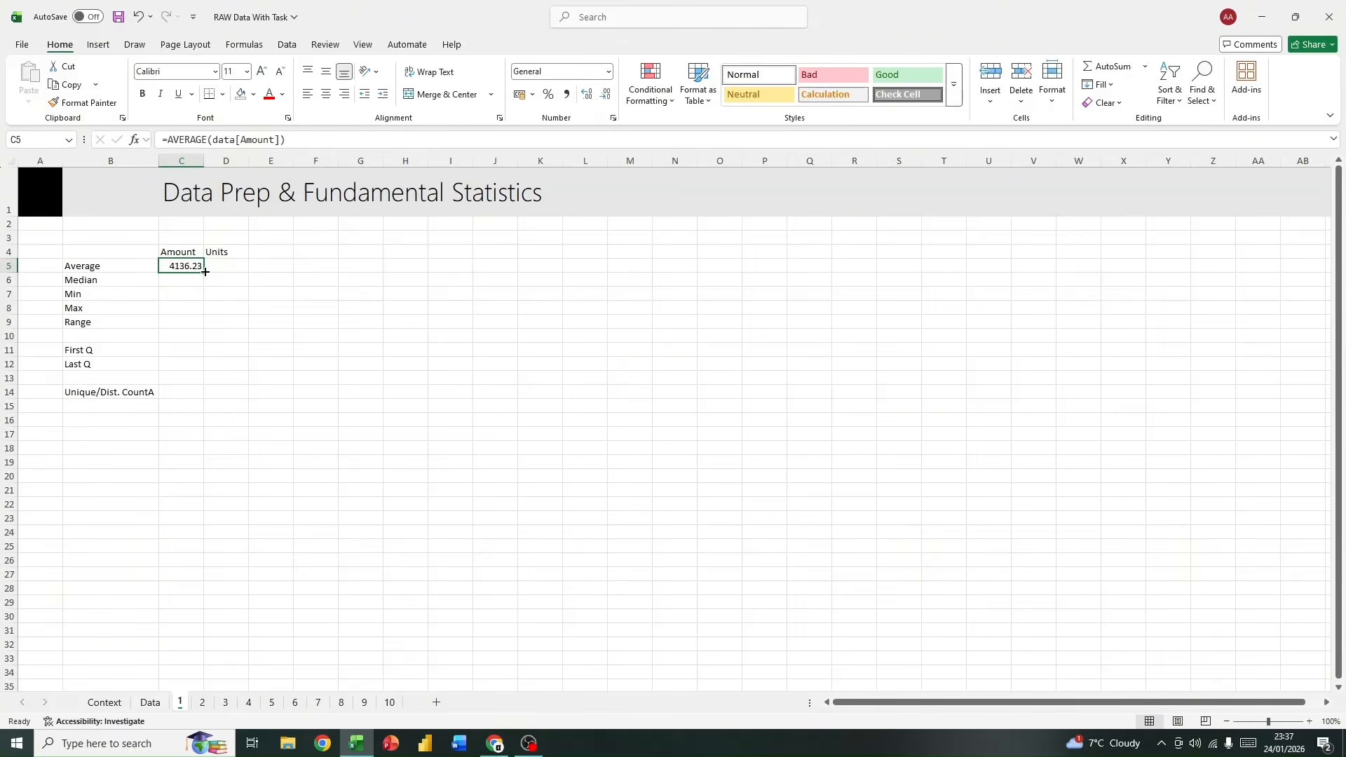
pyautogui.moveTo(204, 272); pyautogui.dragTo(252, 274)
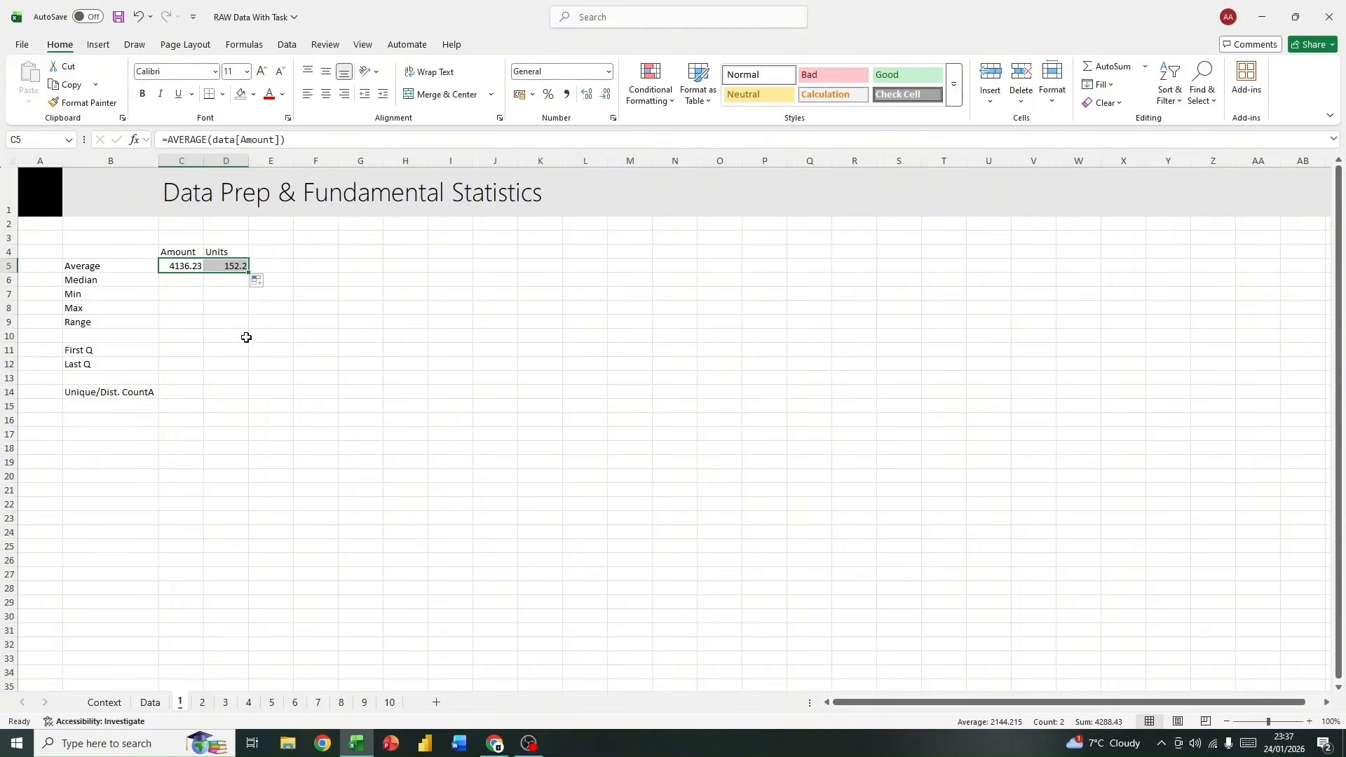
# Step: Compare the average formulas in cells D5 and C5 to check which table column each one references
pyautogui.click(215, 292)
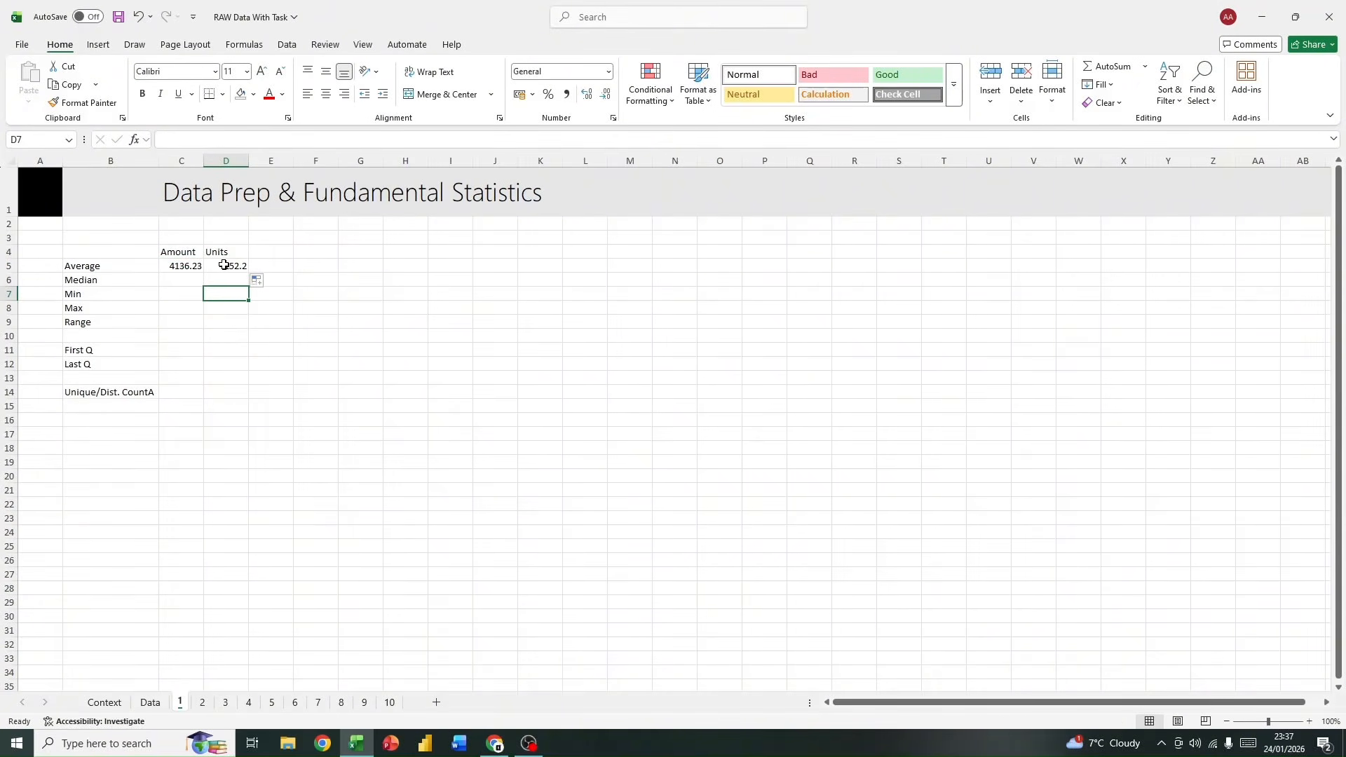
pyautogui.click(230, 265)
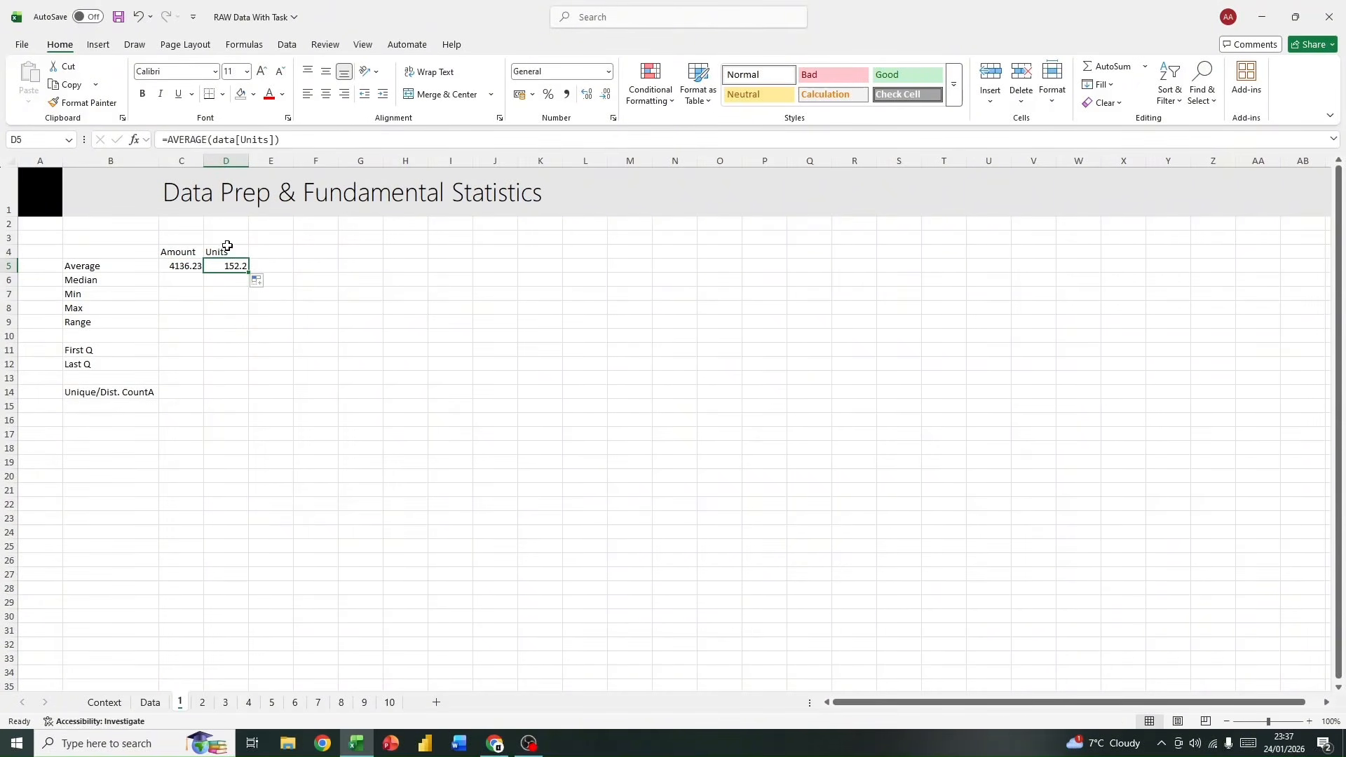
pyautogui.click(283, 140)
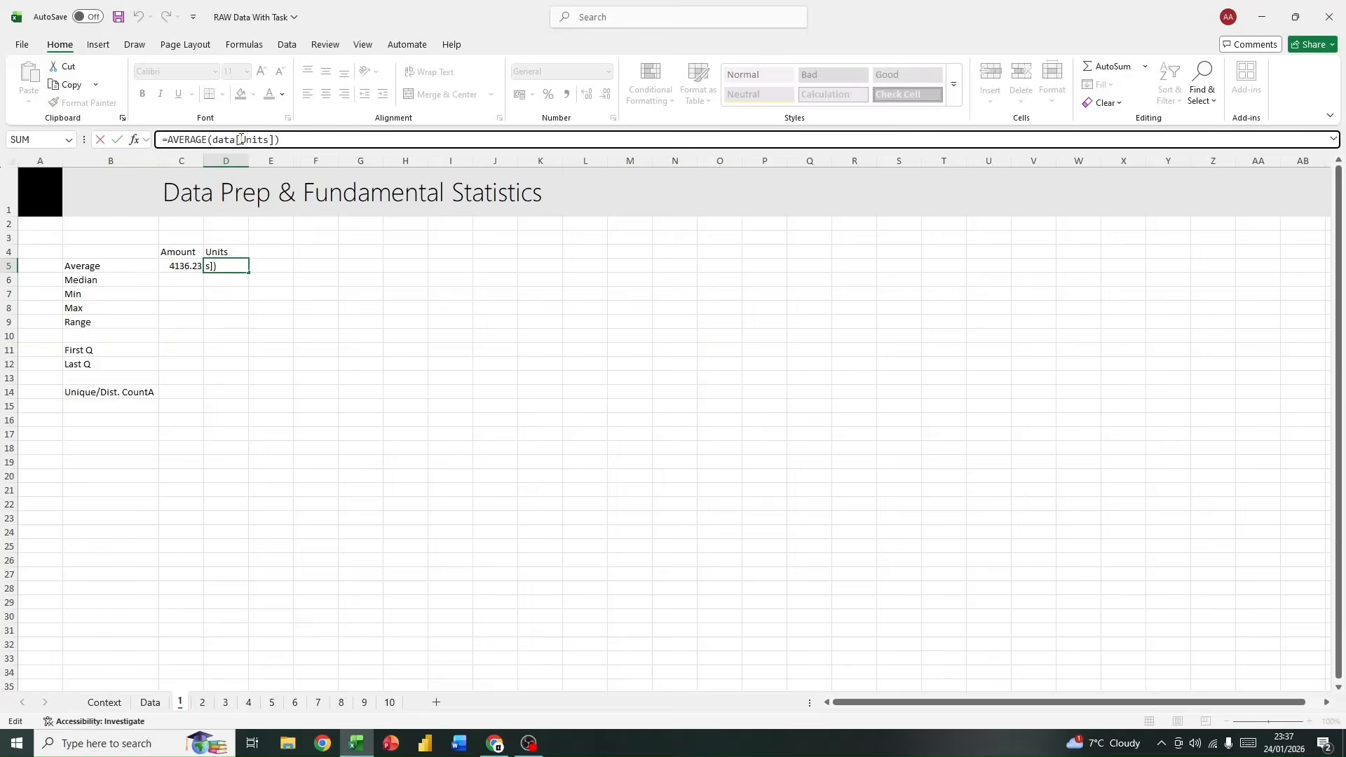
pyautogui.click(174, 265)
pyautogui.click(304, 140)
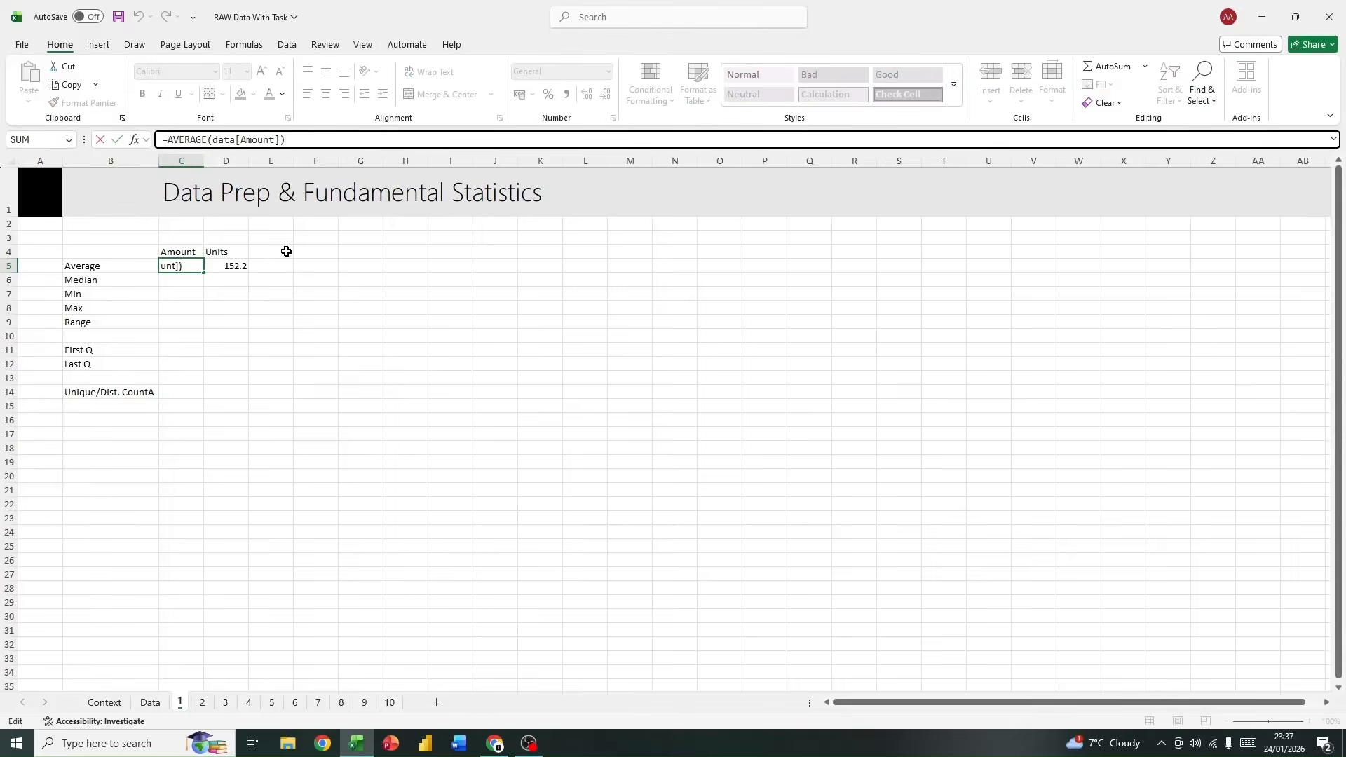
pyautogui.click(261, 267)
pyautogui.click(208, 268)
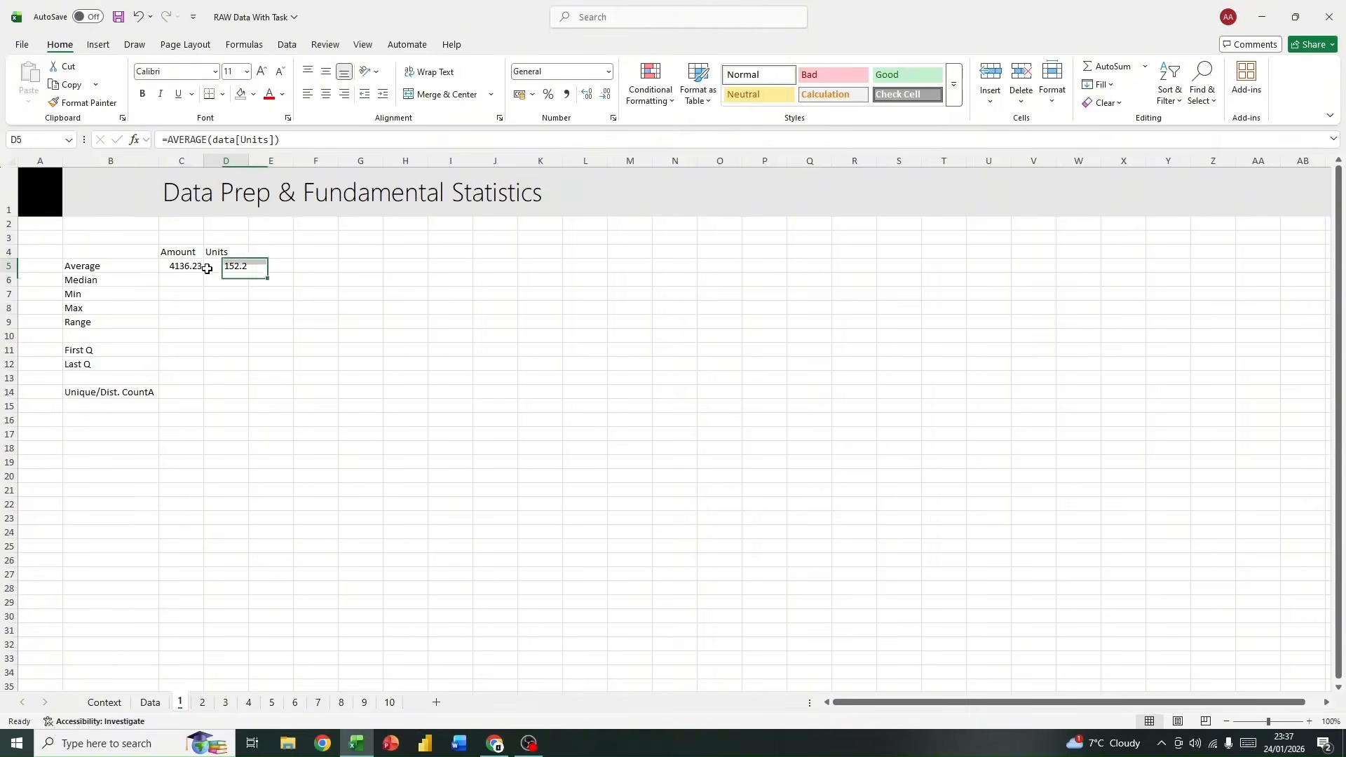
pyautogui.click(172, 267)
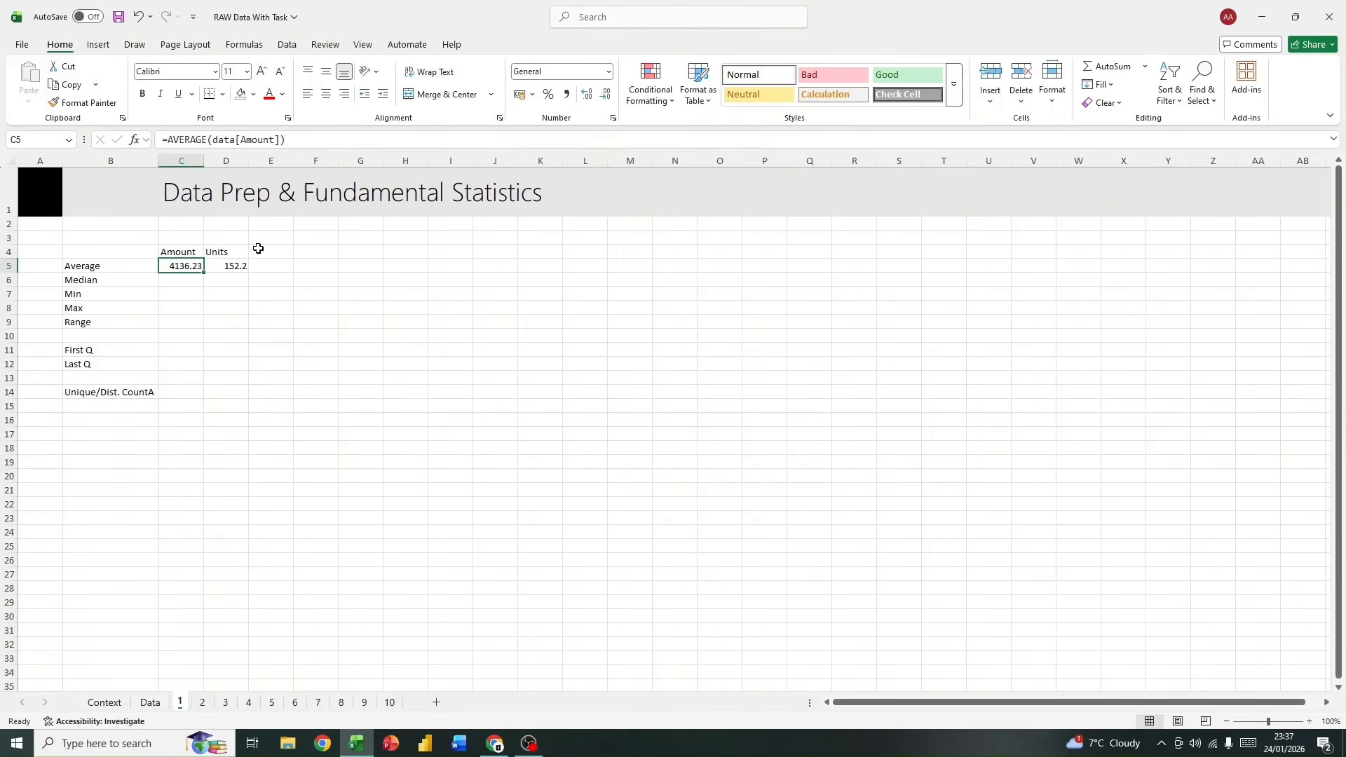
pyautogui.click(271, 321)
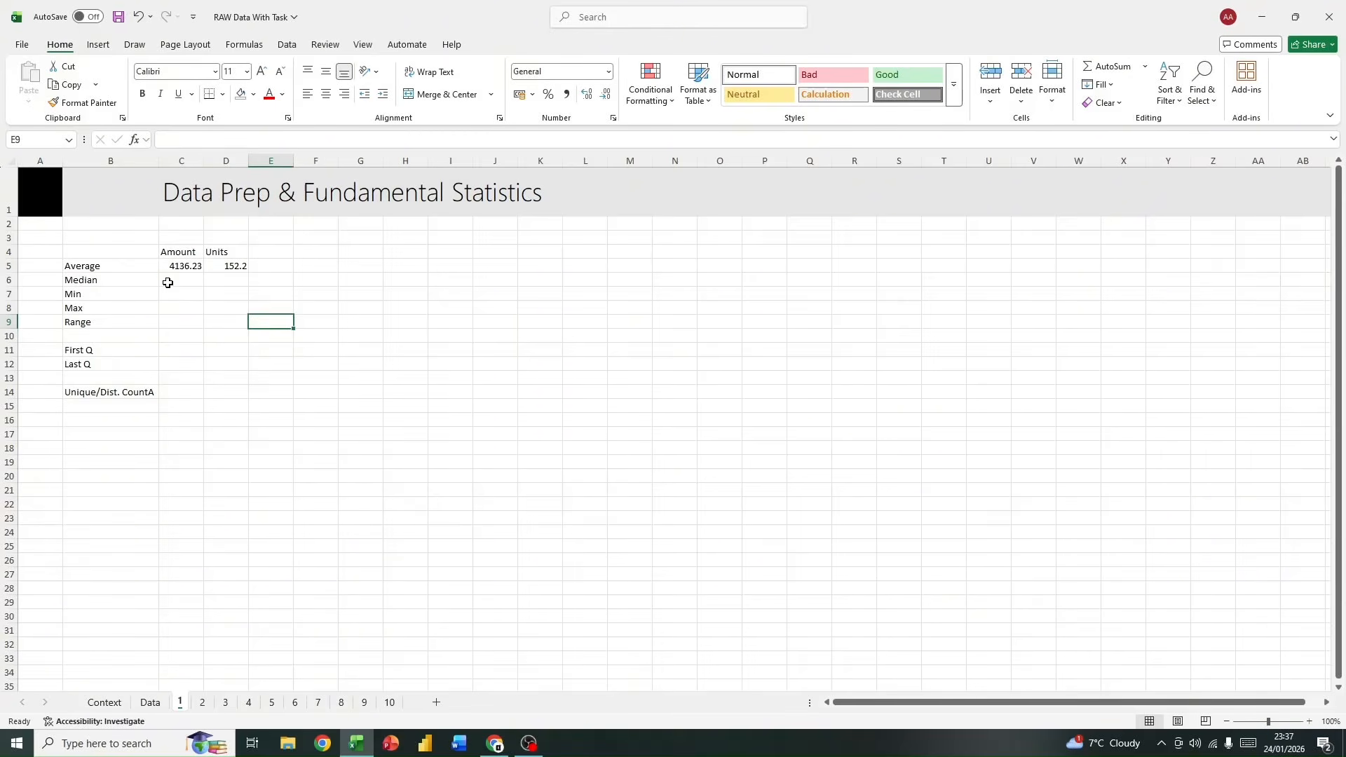
# Step: Calculate the median Amount in cell C6 with =MEDIAN(data[Amount])
pyautogui.click(168, 283)
pyautogui.write('=')
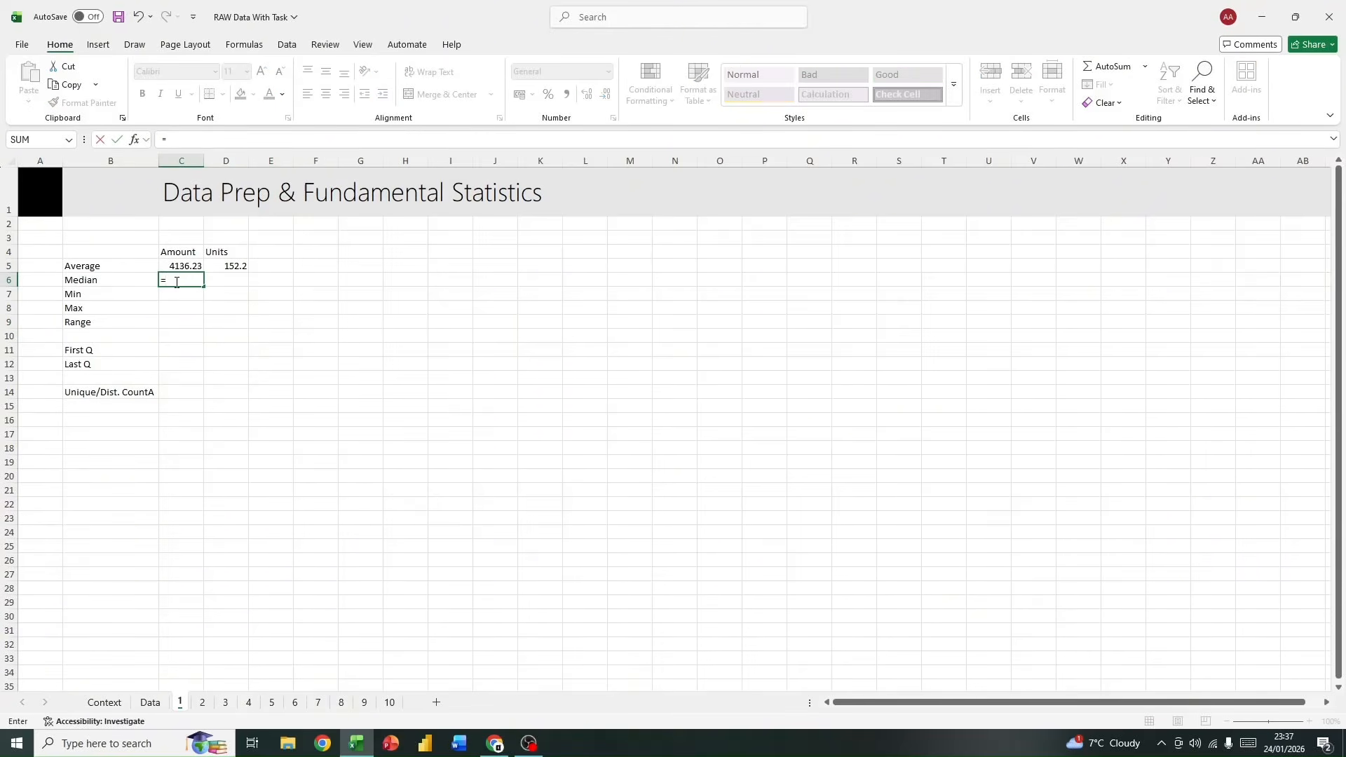
pyautogui.write('me')
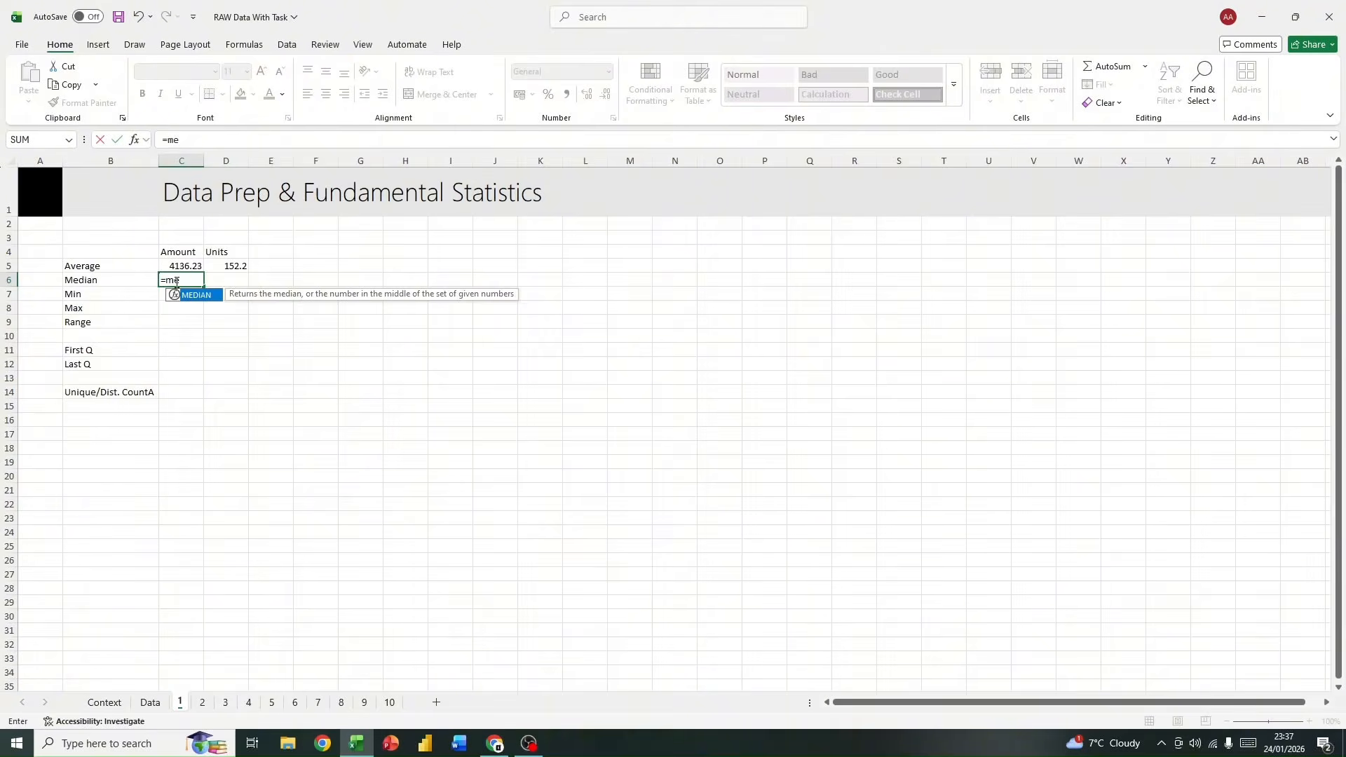
pyautogui.doubleClick(194, 295)
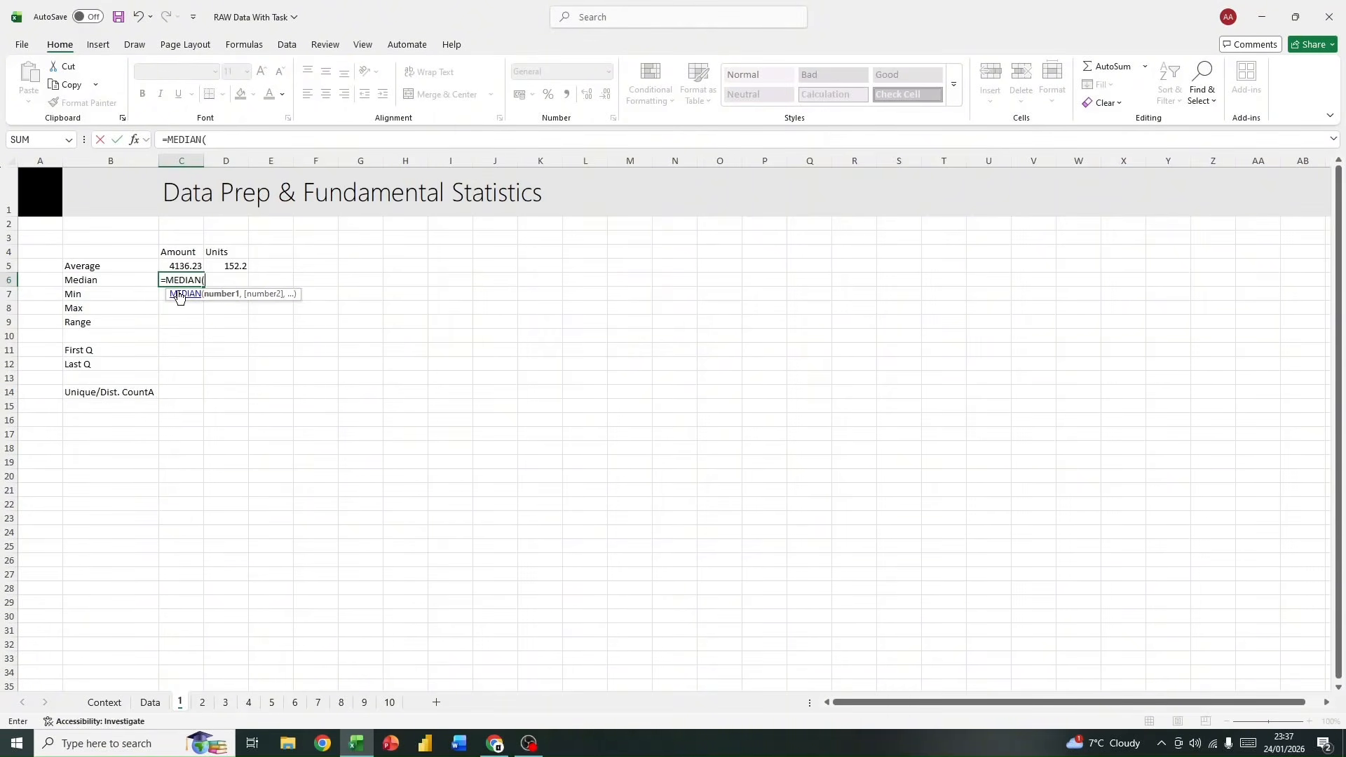
pyautogui.write('data')
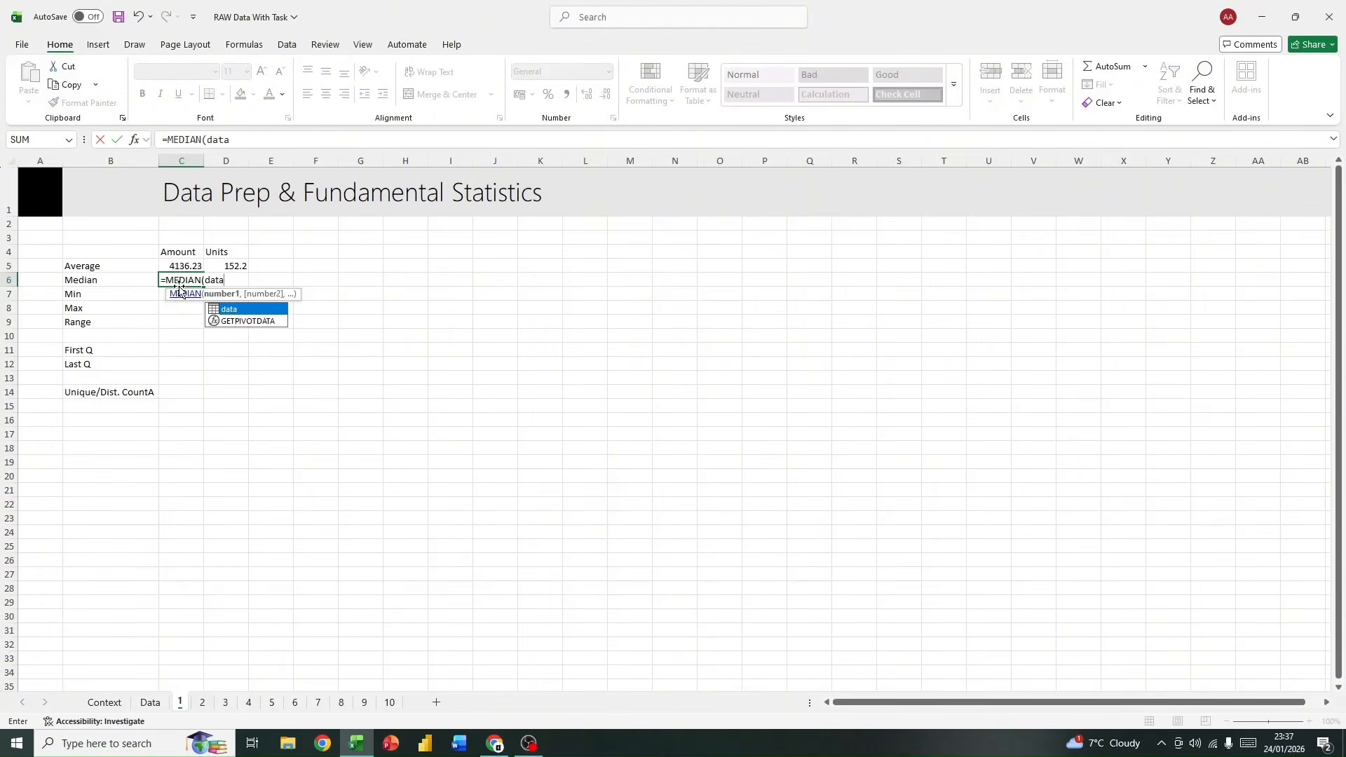
pyautogui.doubleClick(224, 308)
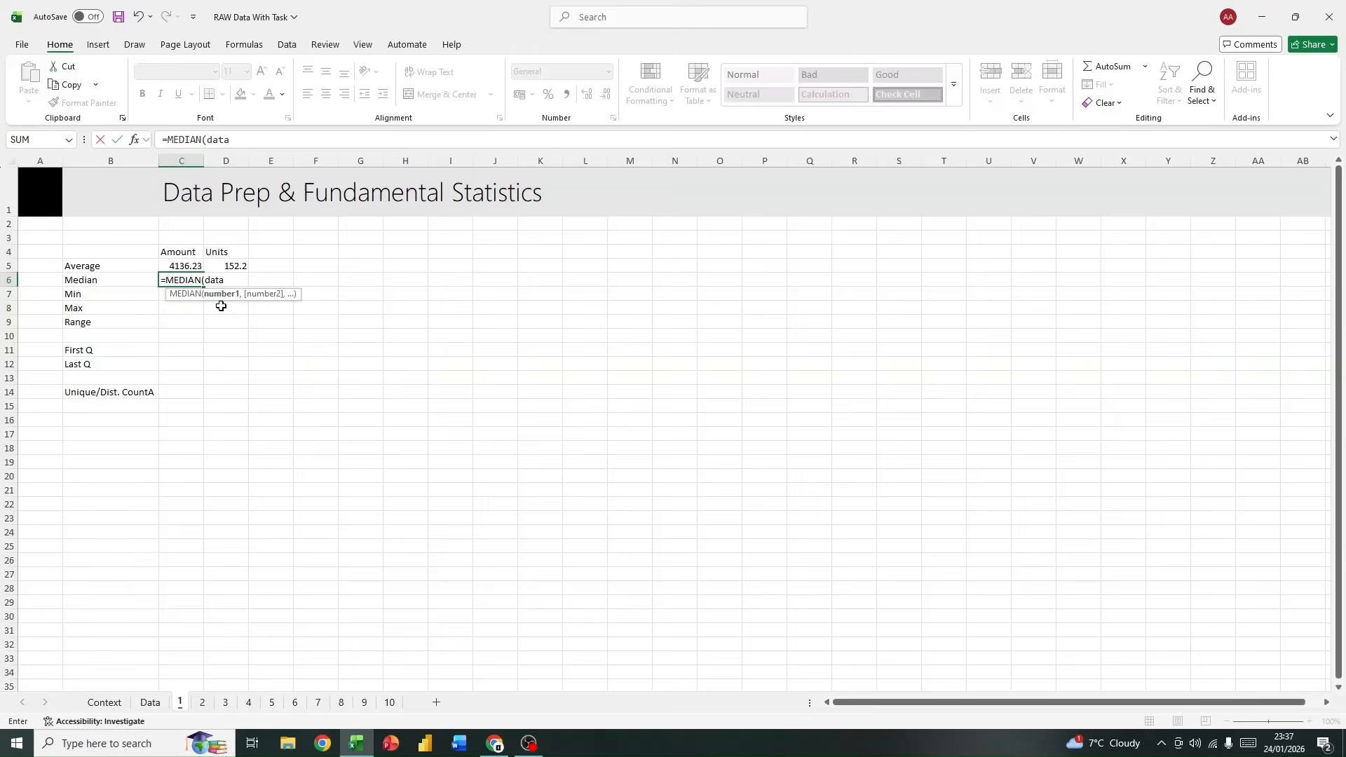
pyautogui.write('[am')
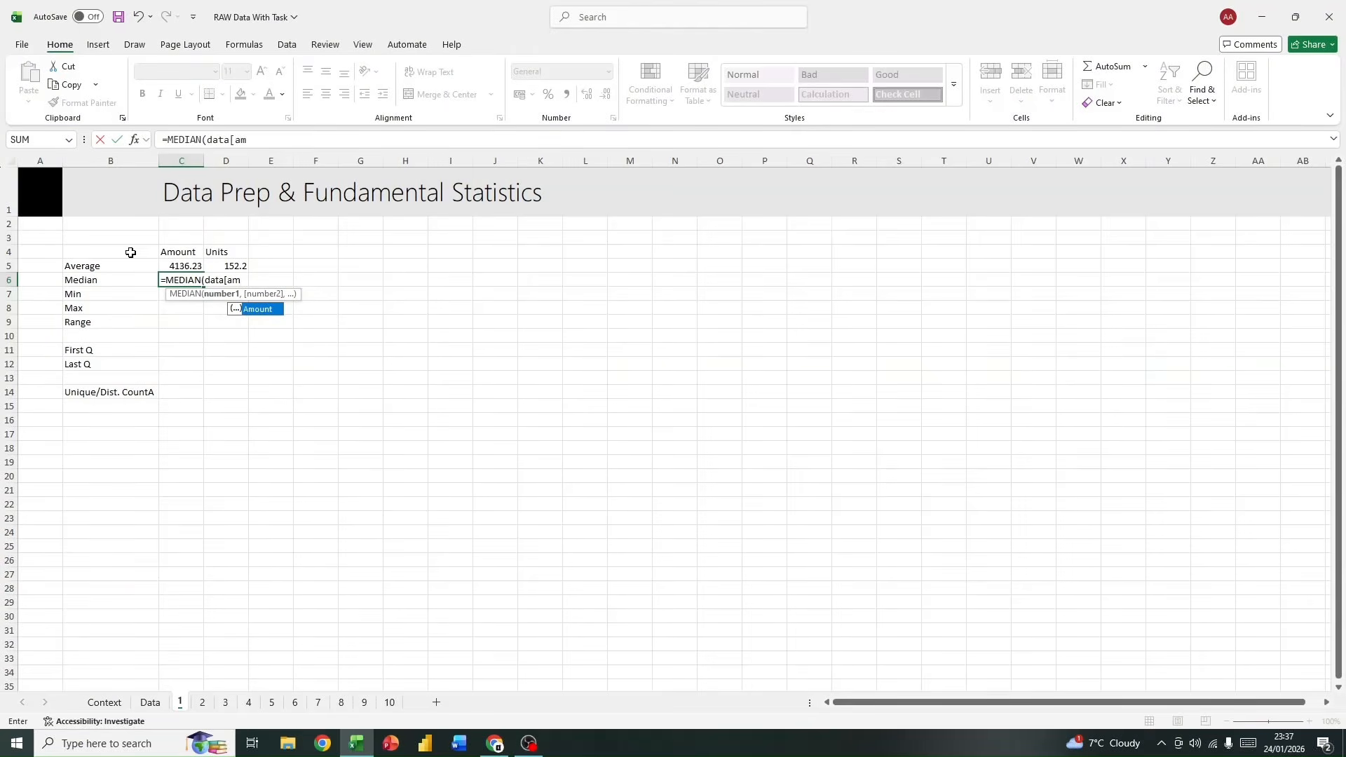
pyautogui.doubleClick(257, 308)
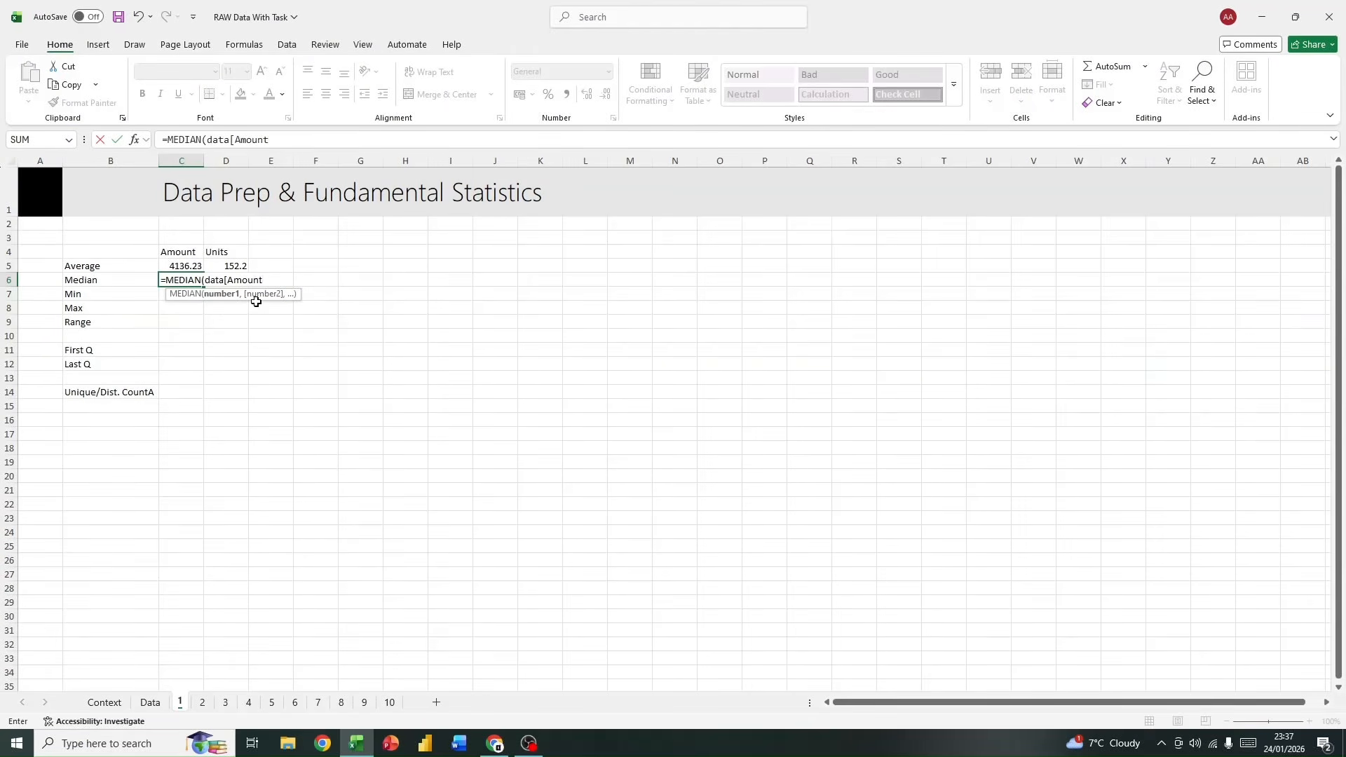
pyautogui.press('Return')
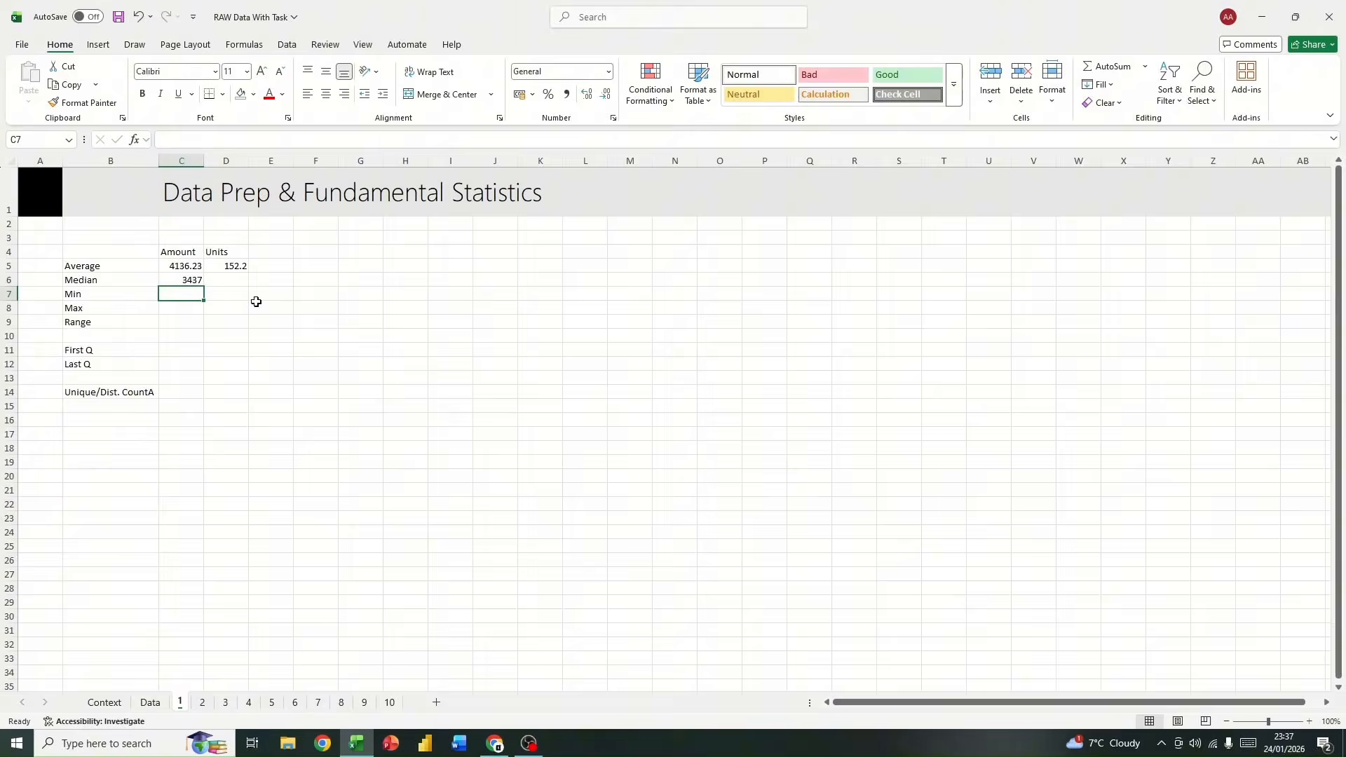
# Step: Fill the median formula from C6 across into D6 and check its Units column reference
pyautogui.click(178, 278)
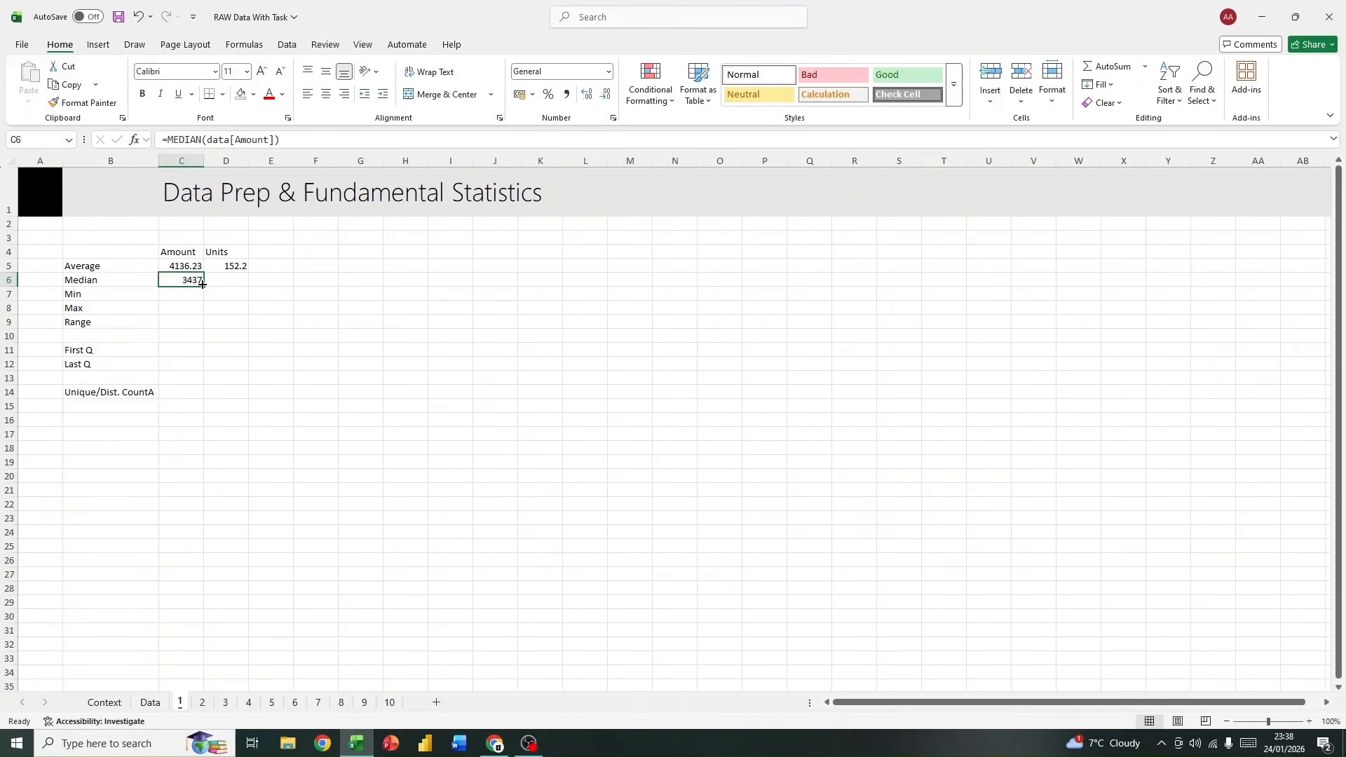
pyautogui.moveTo(203, 286)
pyautogui.mouseDown()
pyautogui.moveTo(234, 285)
pyautogui.moveTo(223, 284)
pyautogui.mouseUp()
pyautogui.click(223, 280)
pyautogui.click(298, 144)
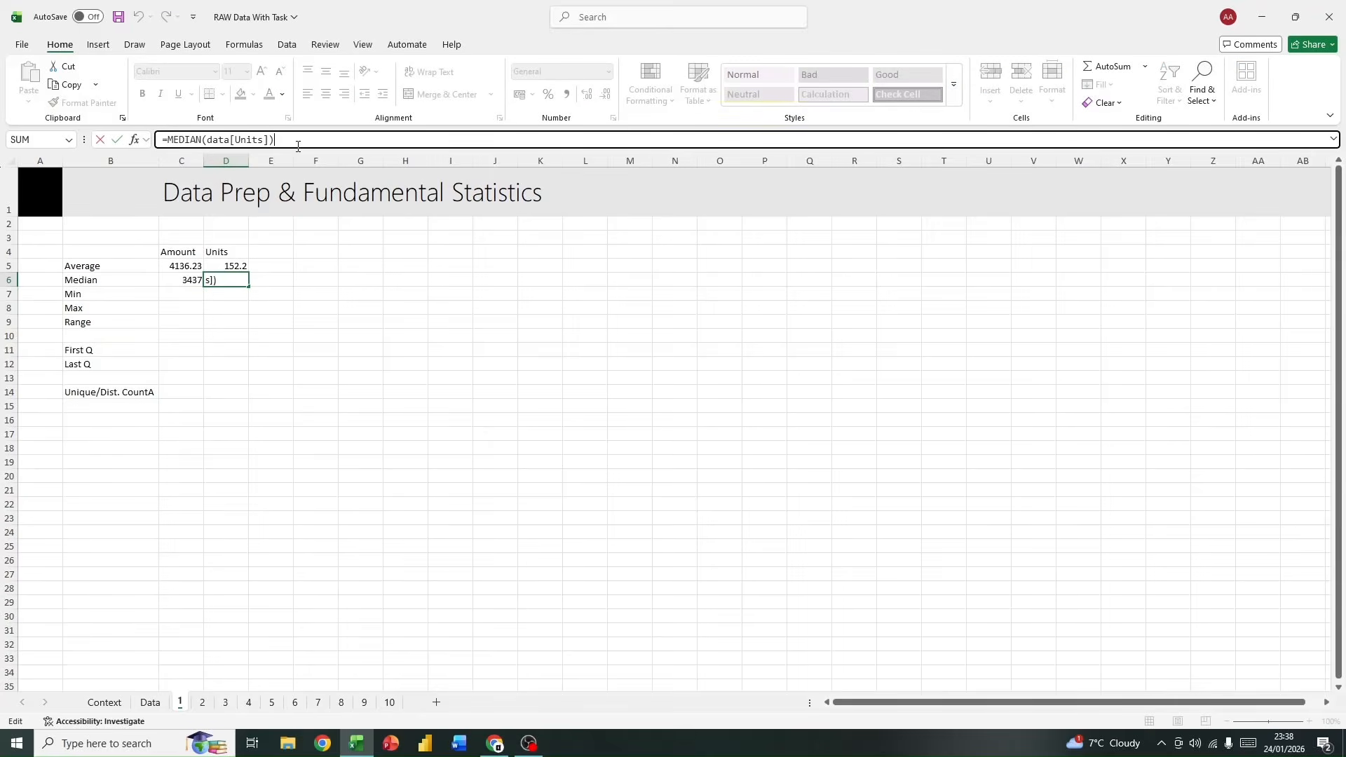
pyautogui.click(238, 352)
# Step: Calculate the minimum Amount in cell C7 with =MIN(data[Amount])
pyautogui.click(170, 288)
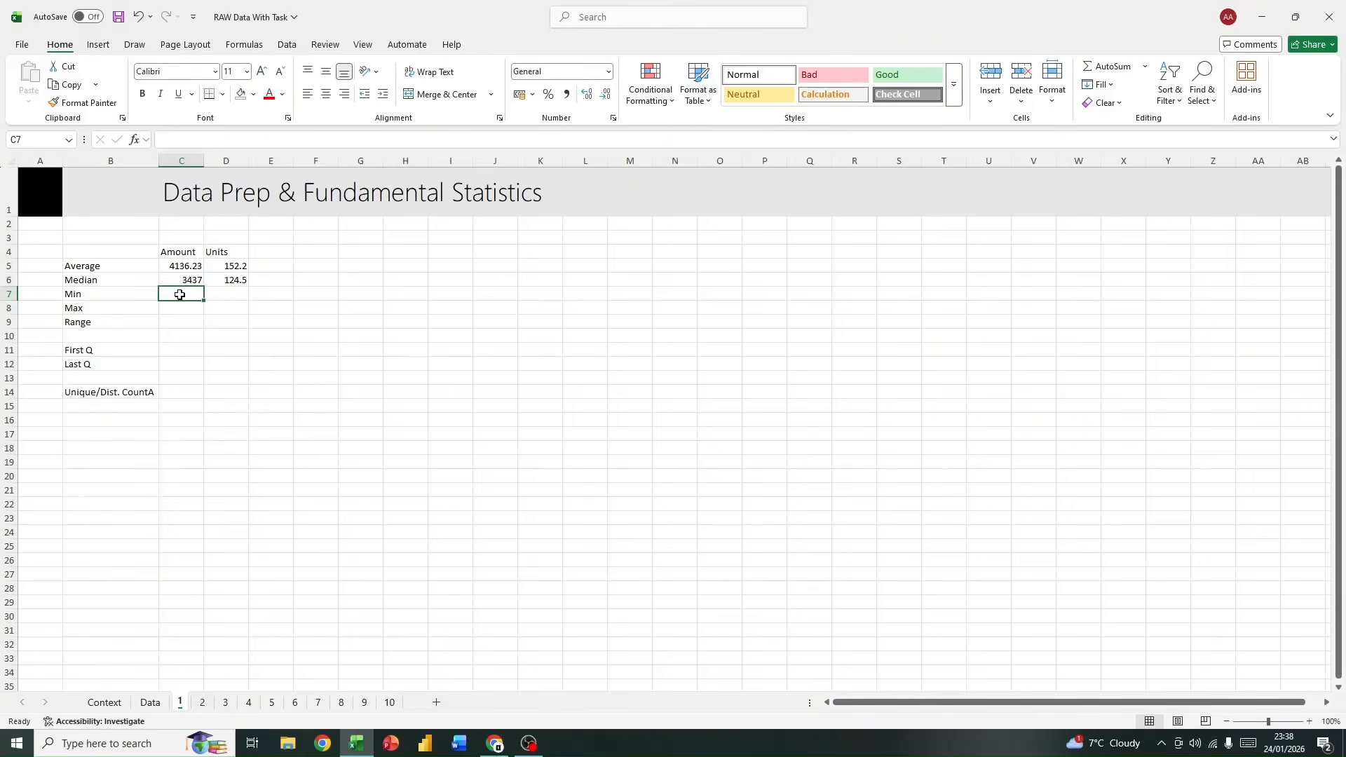
pyautogui.write('=min')
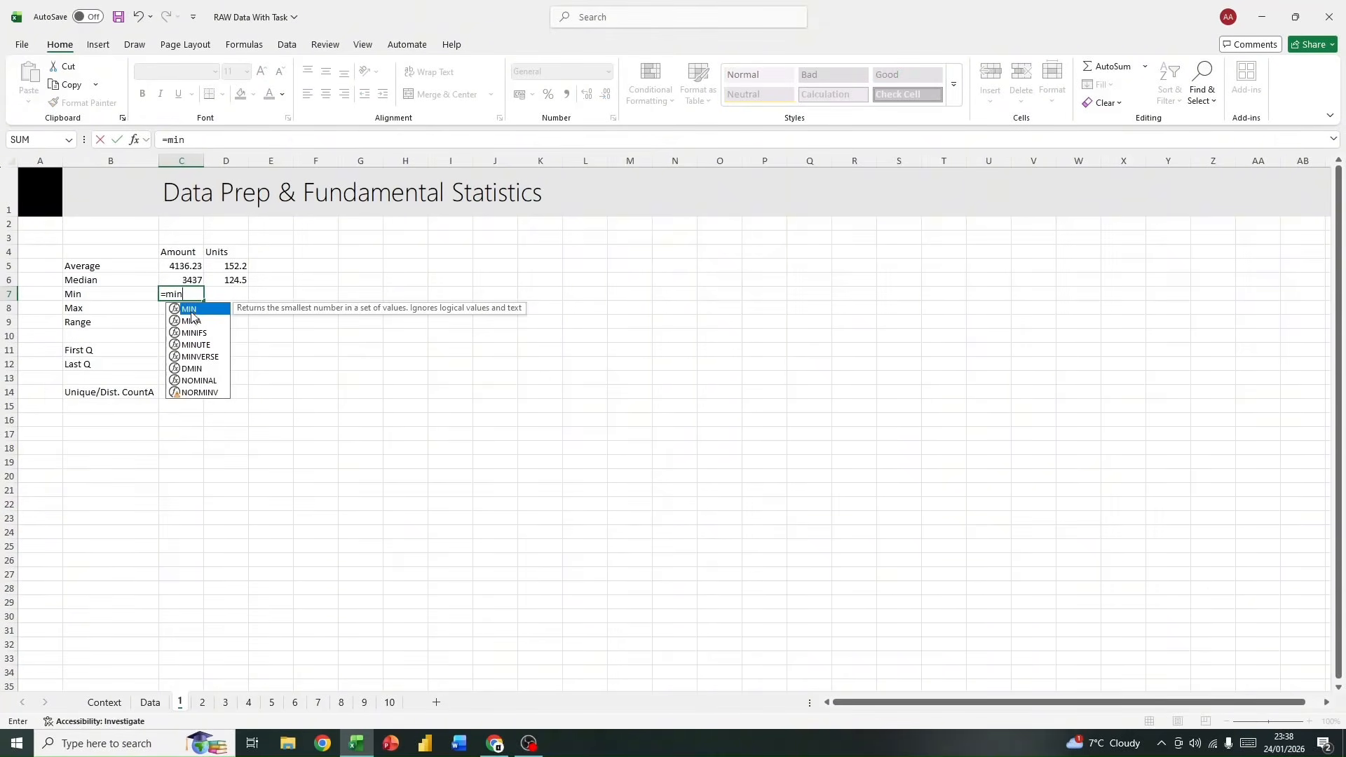
pyautogui.doubleClick(192, 310)
pyautogui.write('data')
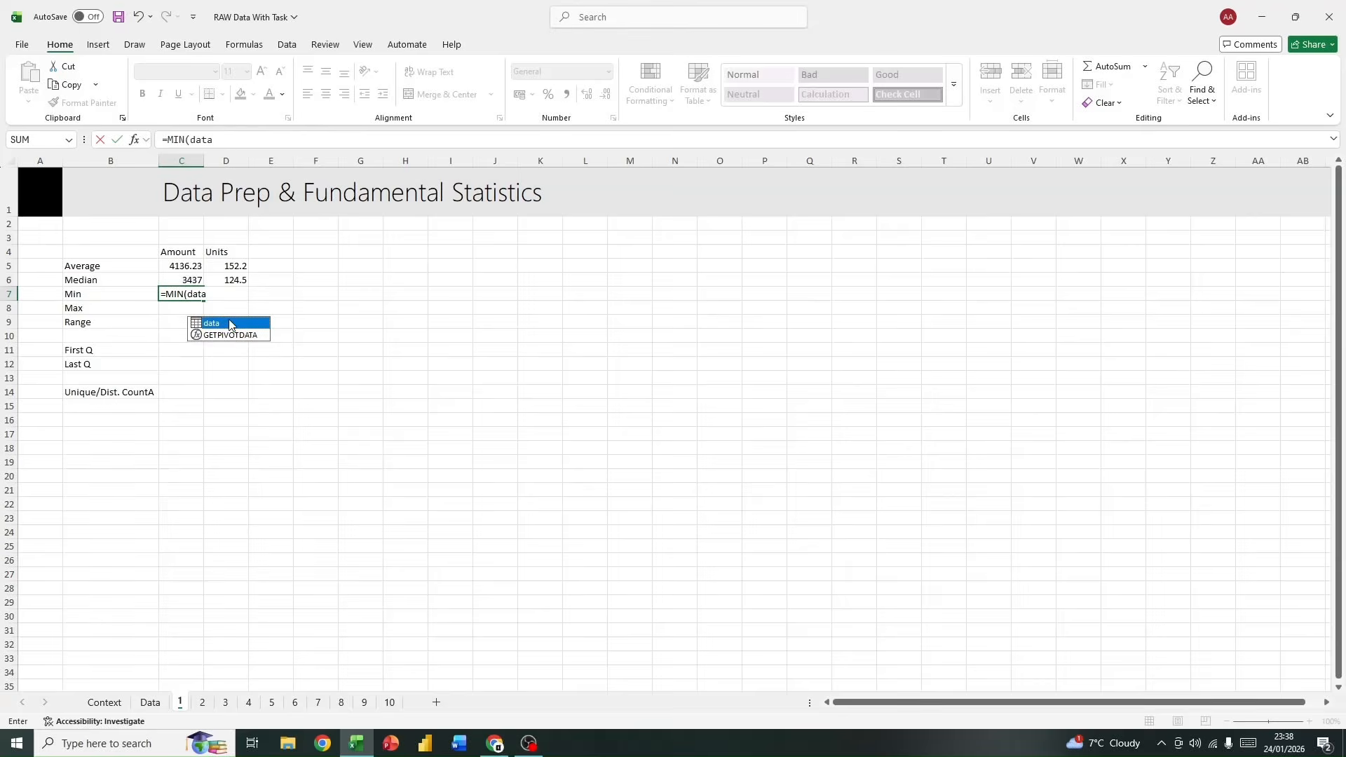
pyautogui.doubleClick(228, 324)
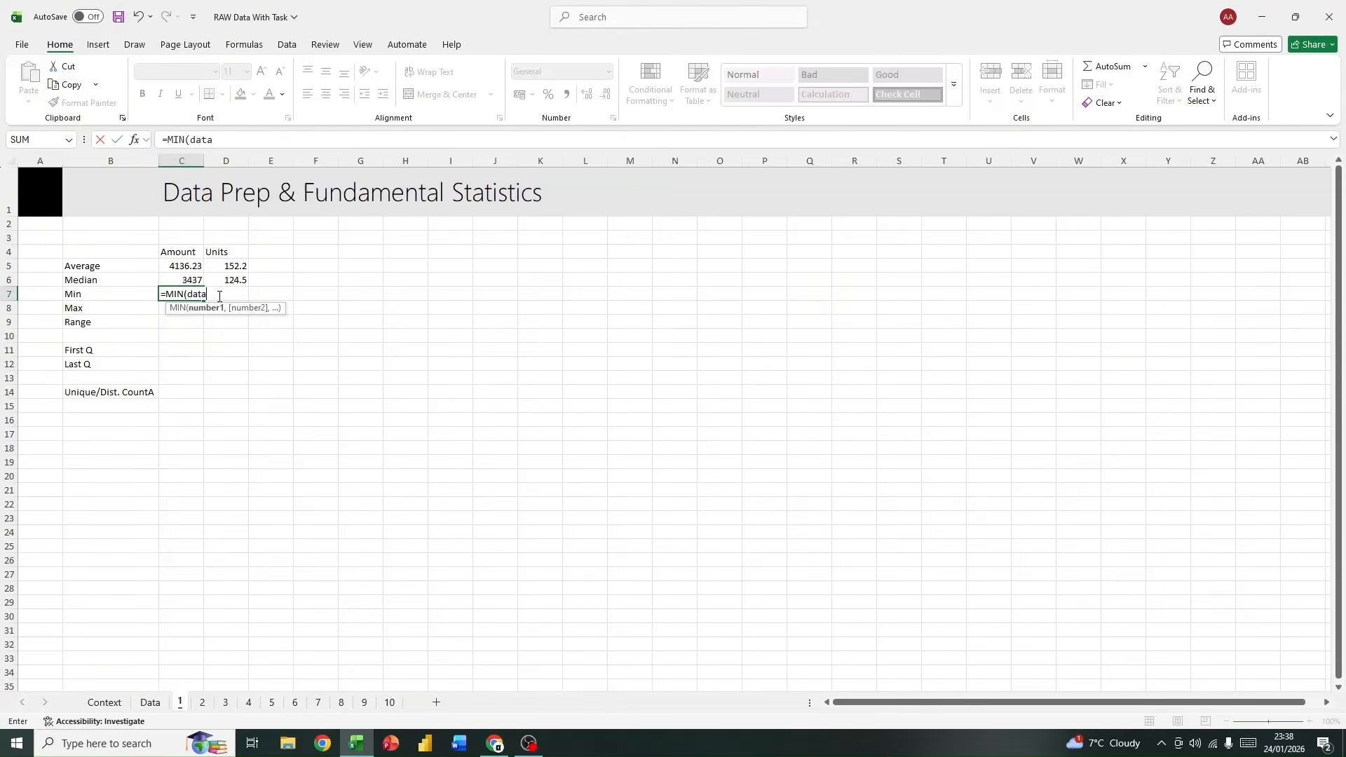
pyautogui.write('[')
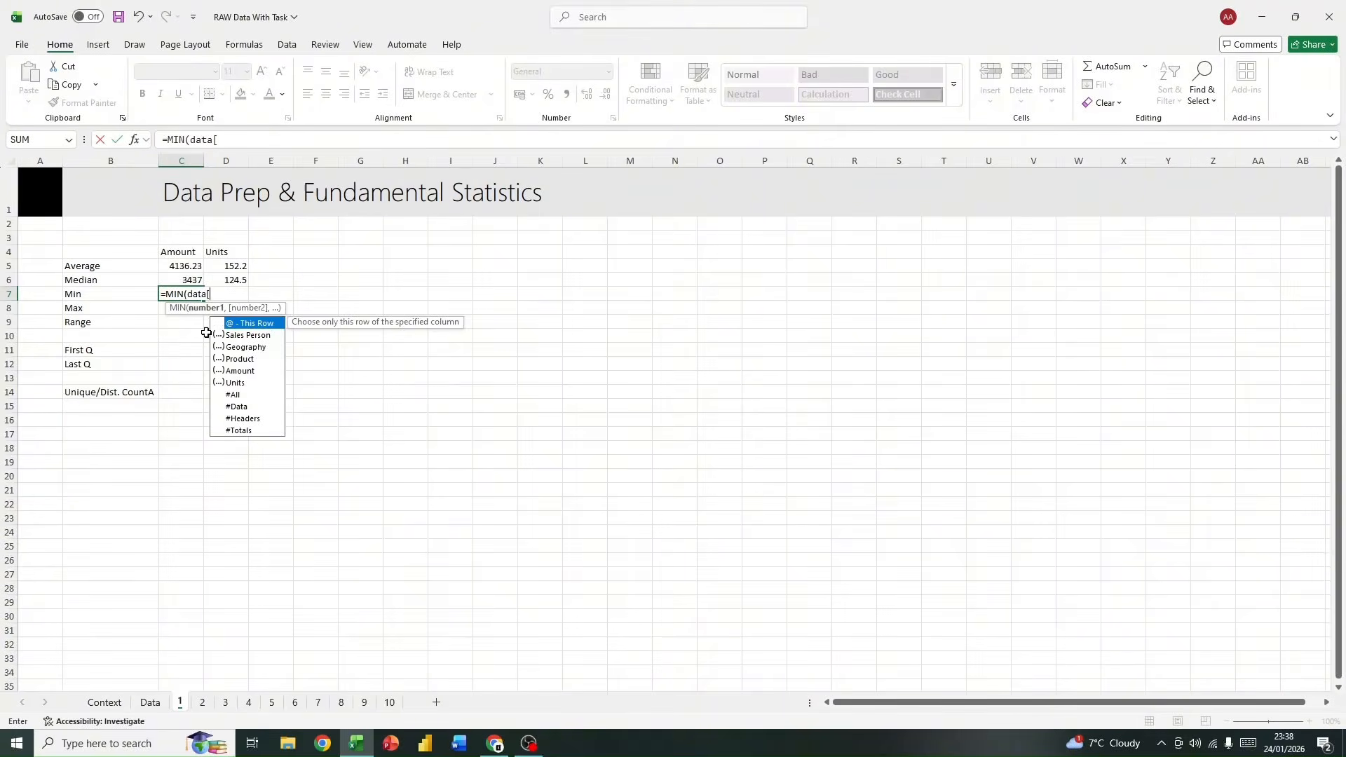
pyautogui.doubleClick(249, 370)
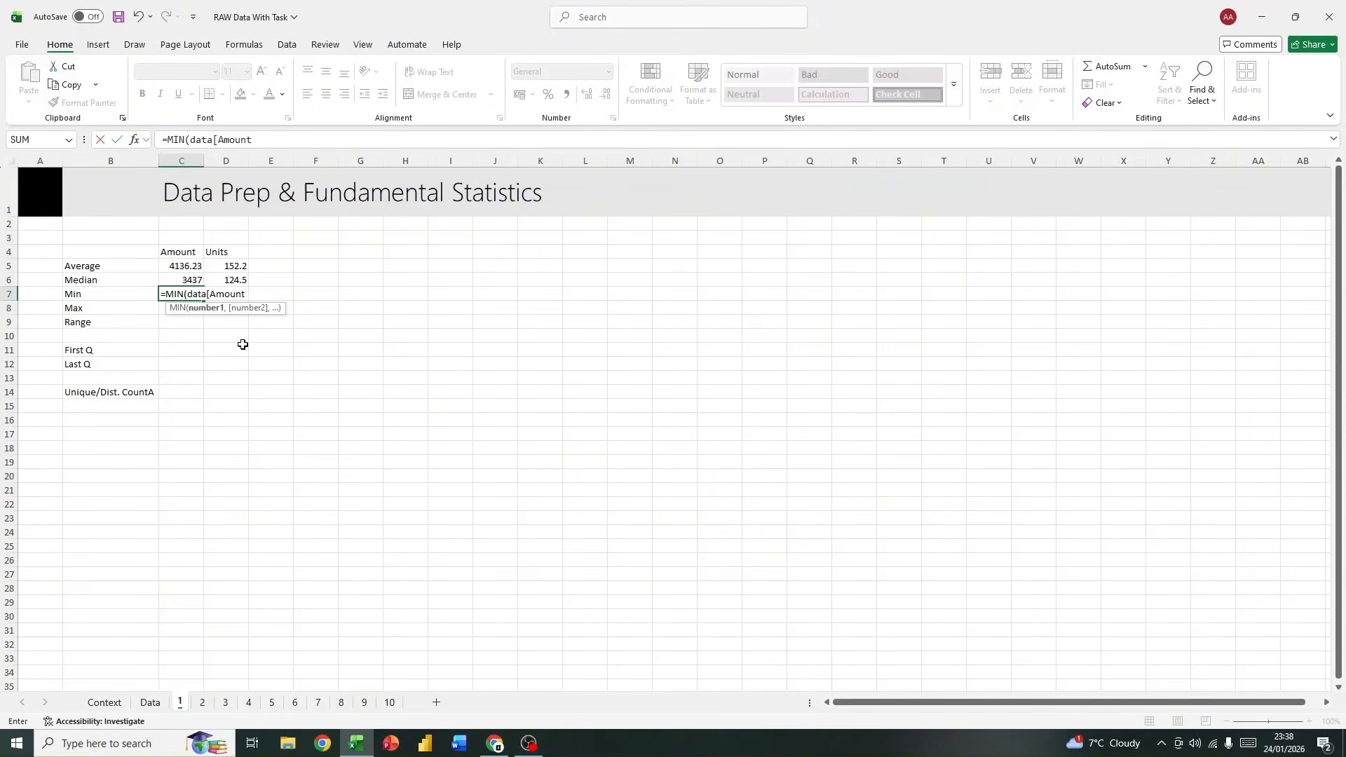
pyautogui.press('Return')
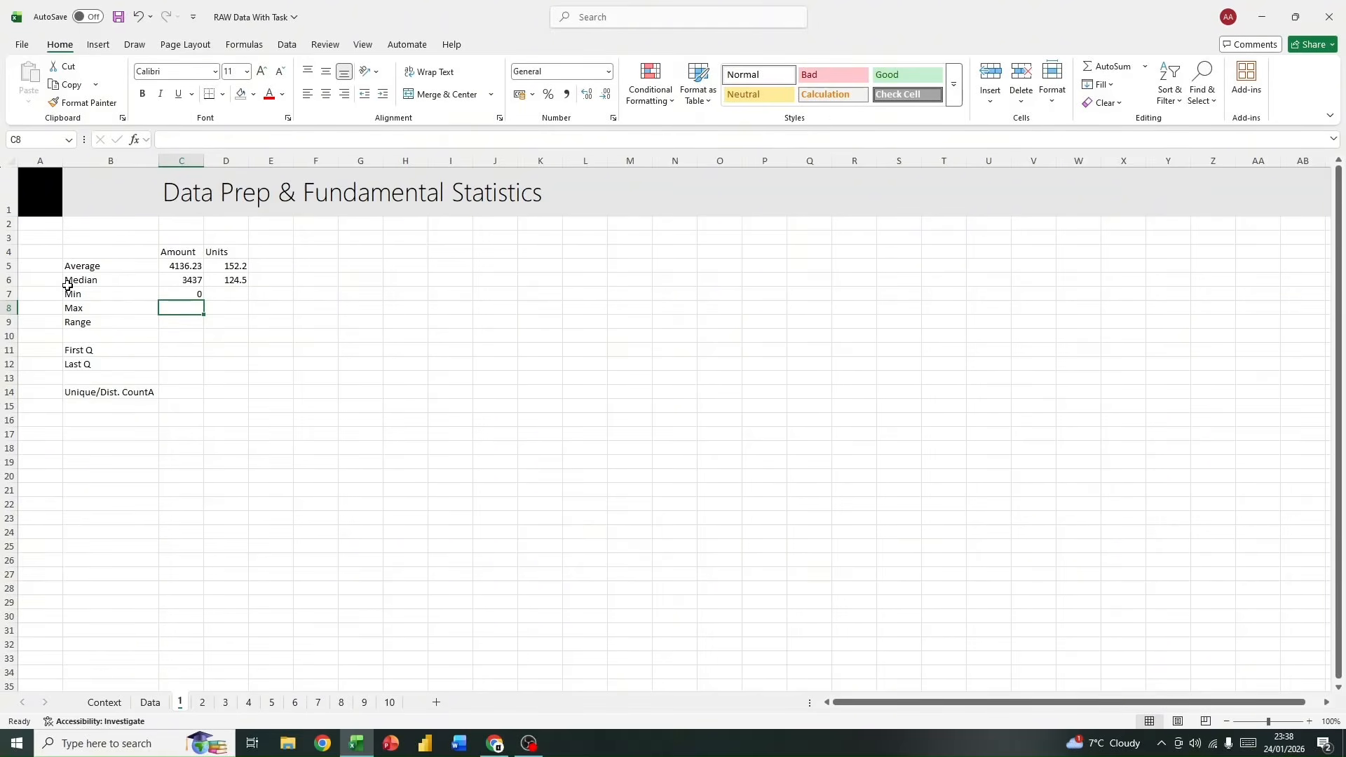
# Step: Examine the Amount column's filter values on the Data sheet to verify the minimum, leaving the table unfiltered
pyautogui.click(199, 293)
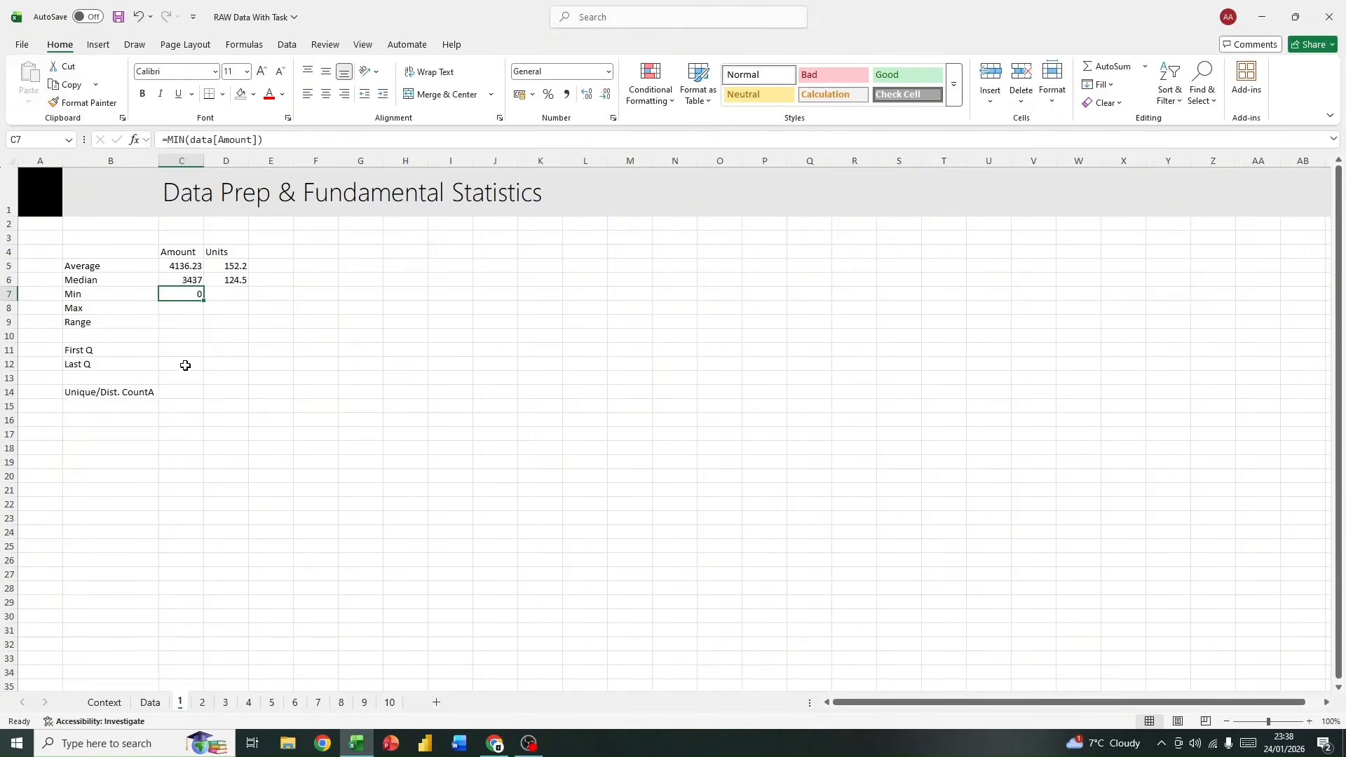
pyautogui.click(148, 702)
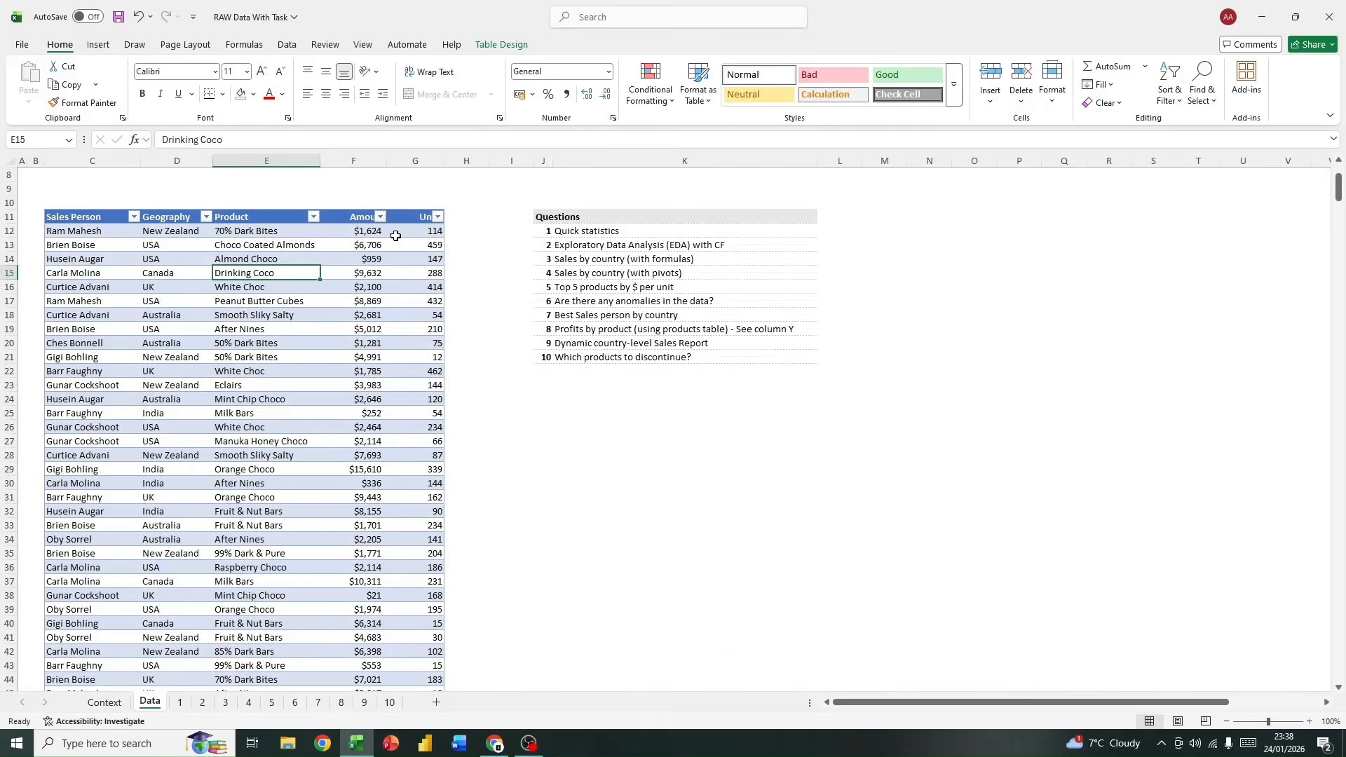
pyautogui.click(180, 702)
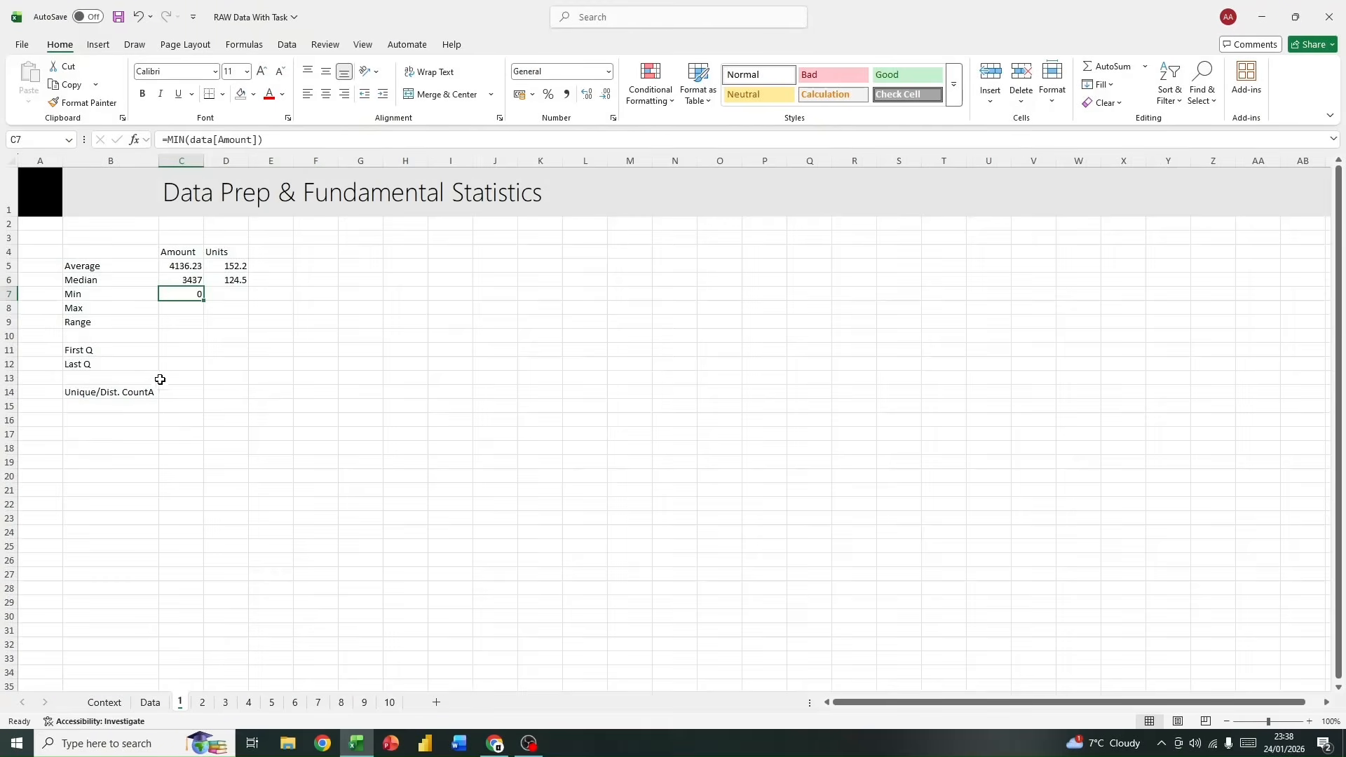
pyautogui.click(149, 702)
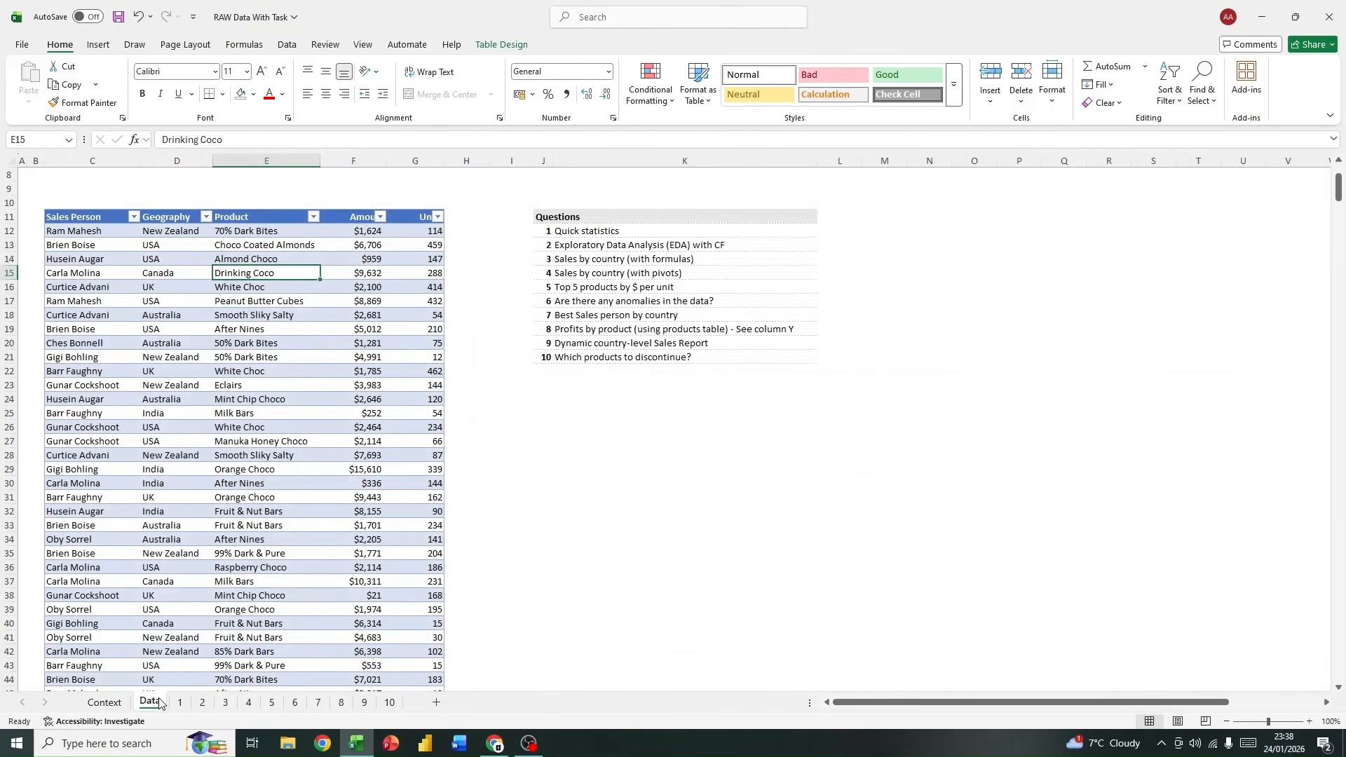
pyautogui.click(380, 217)
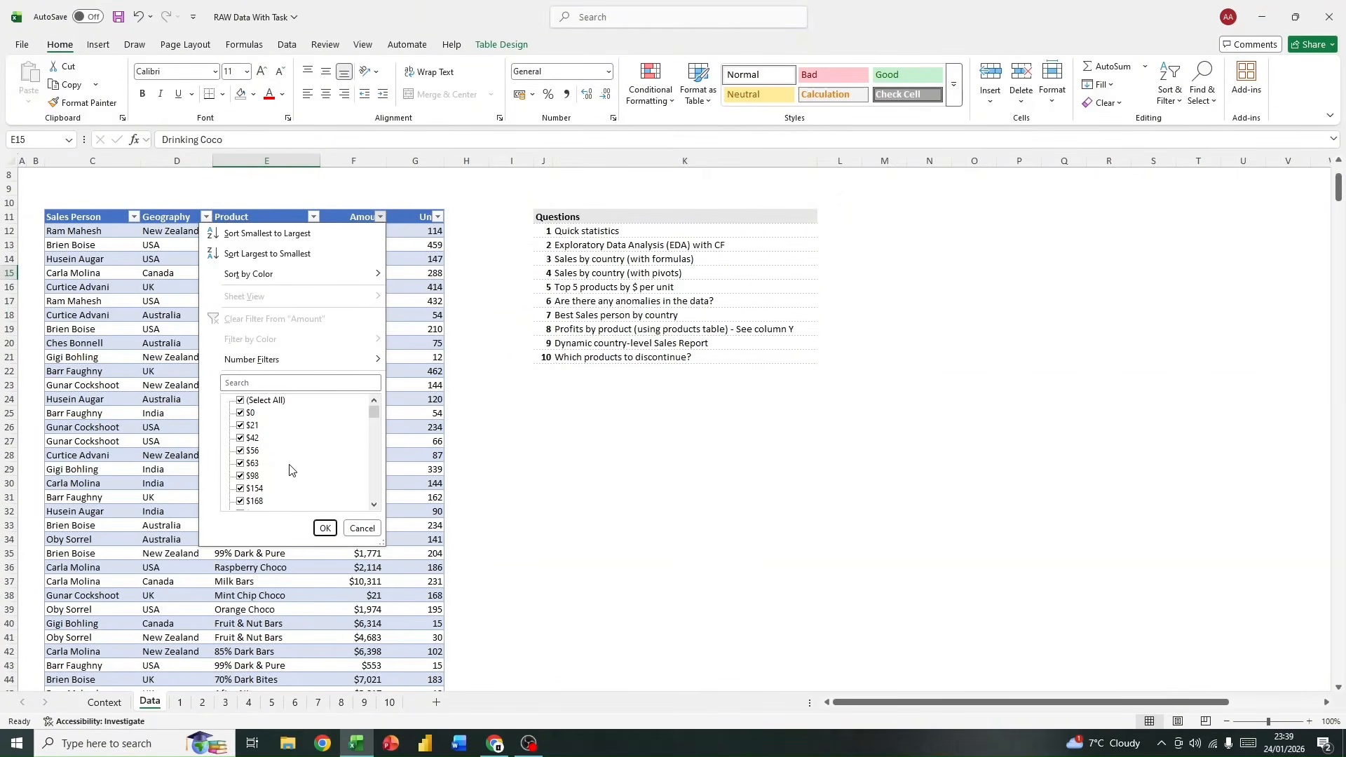
pyautogui.scroll(-4, 284, 456)
pyautogui.scroll(4, 282, 452)
pyautogui.click(363, 528)
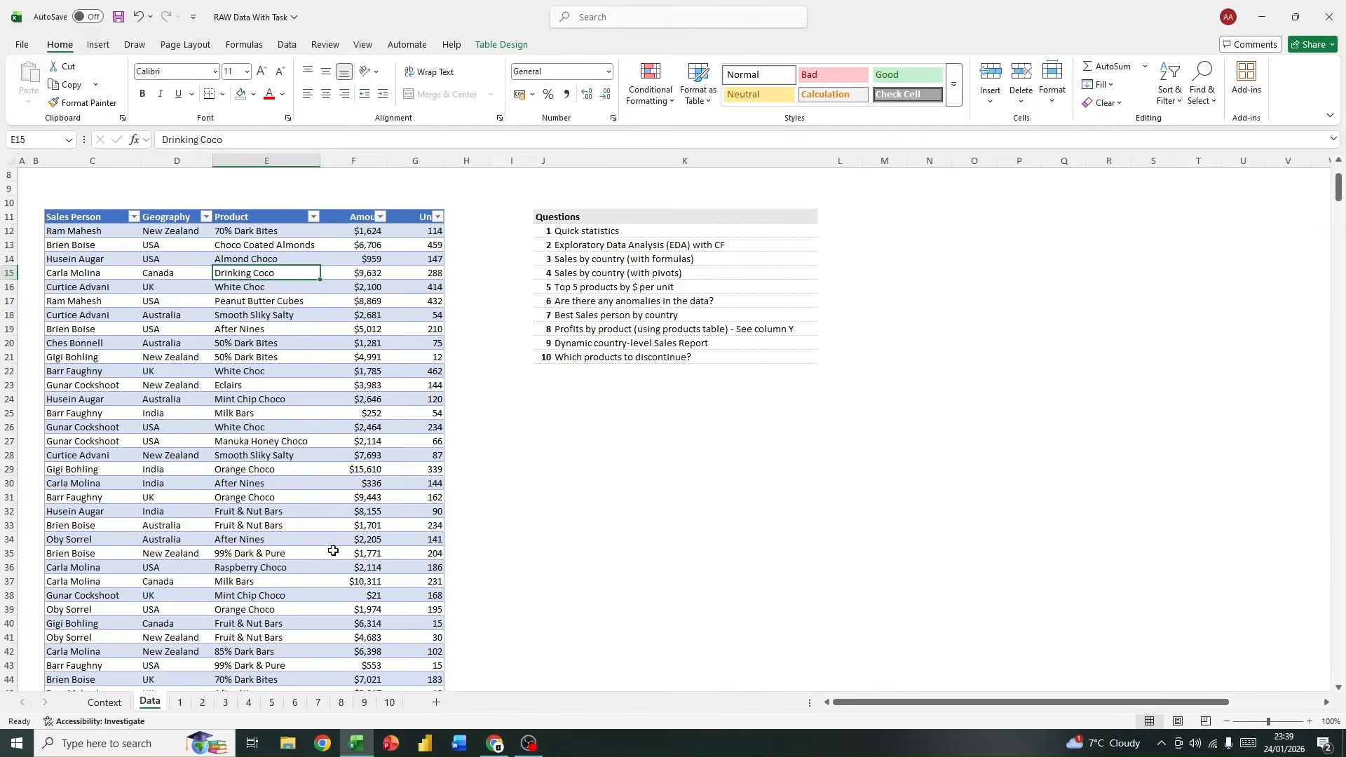
# Step: On sheet 1, fill the minimum formula from C7 across into D7 and check its Units reference
pyautogui.click(183, 705)
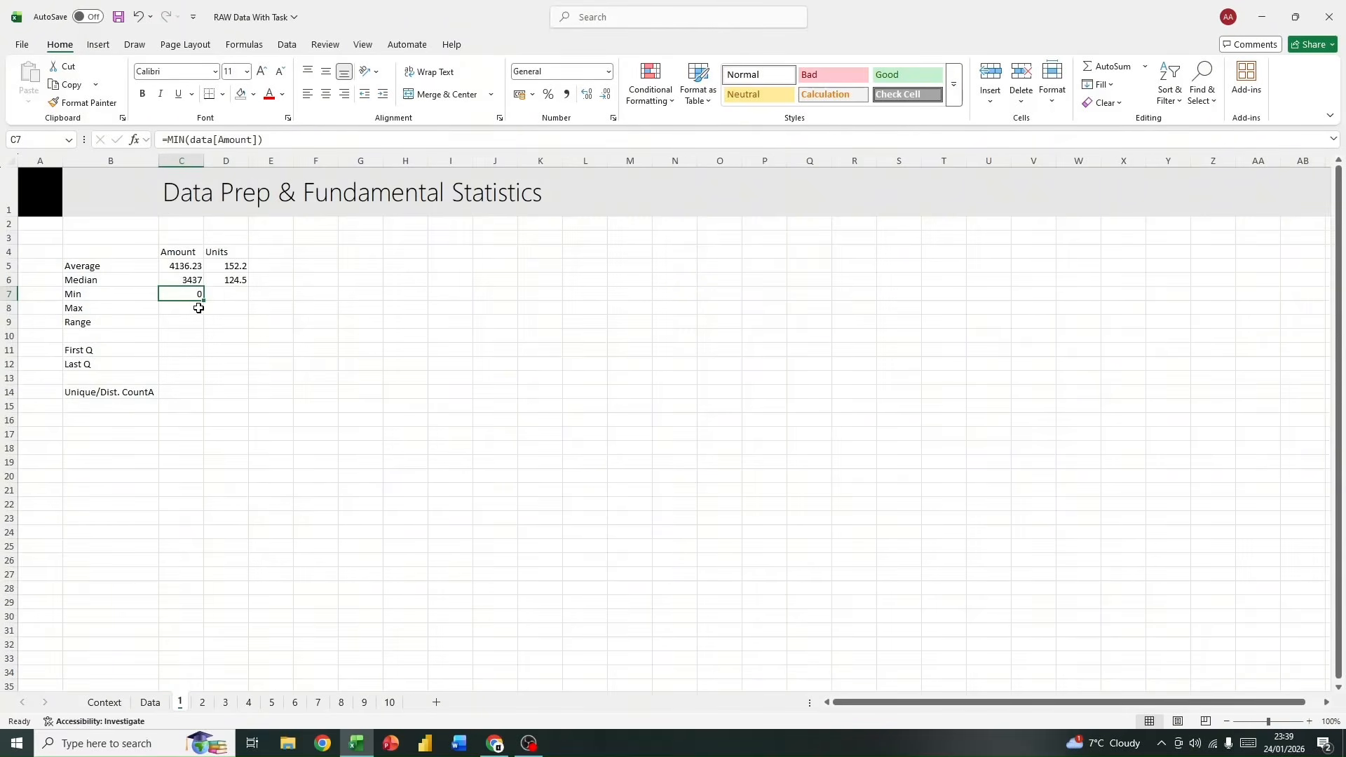
pyautogui.moveTo(202, 298); pyautogui.dragTo(246, 300)
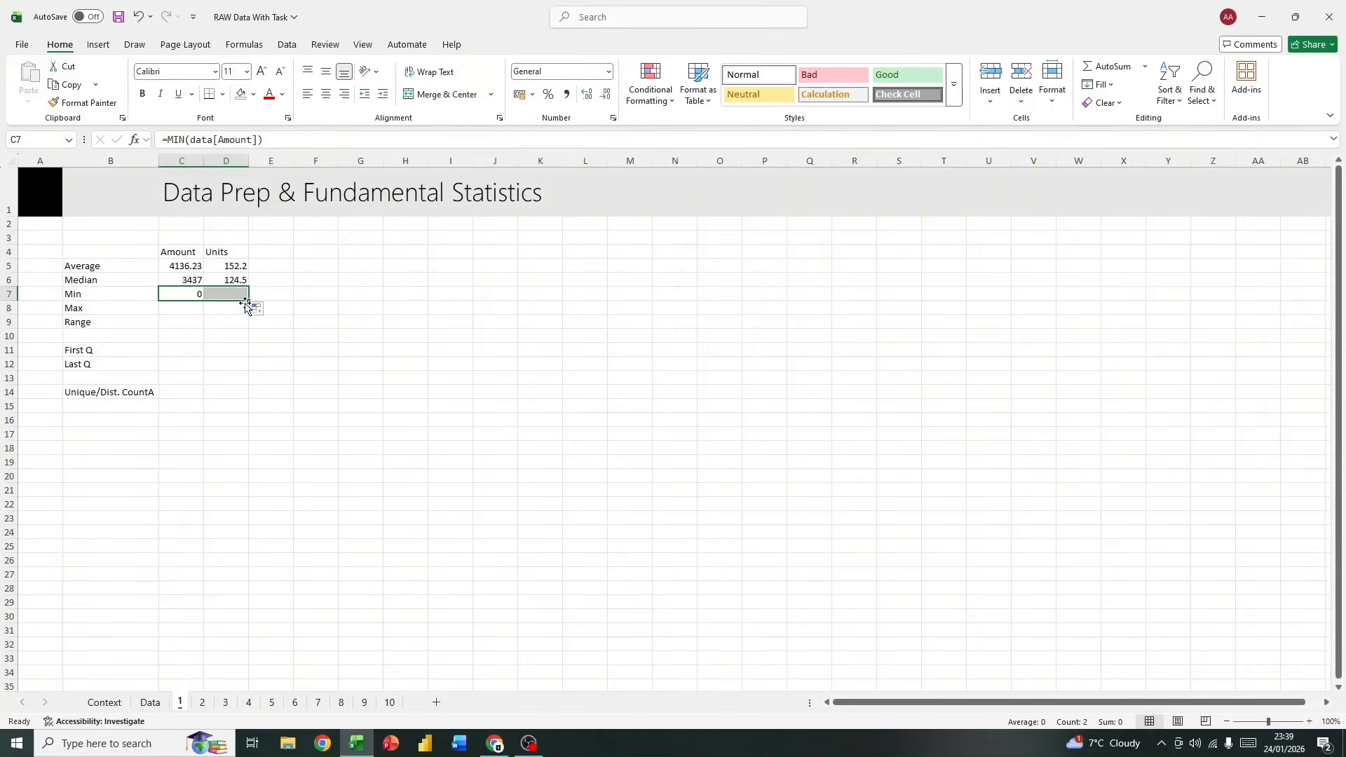
pyautogui.click(229, 324)
pyautogui.click(235, 295)
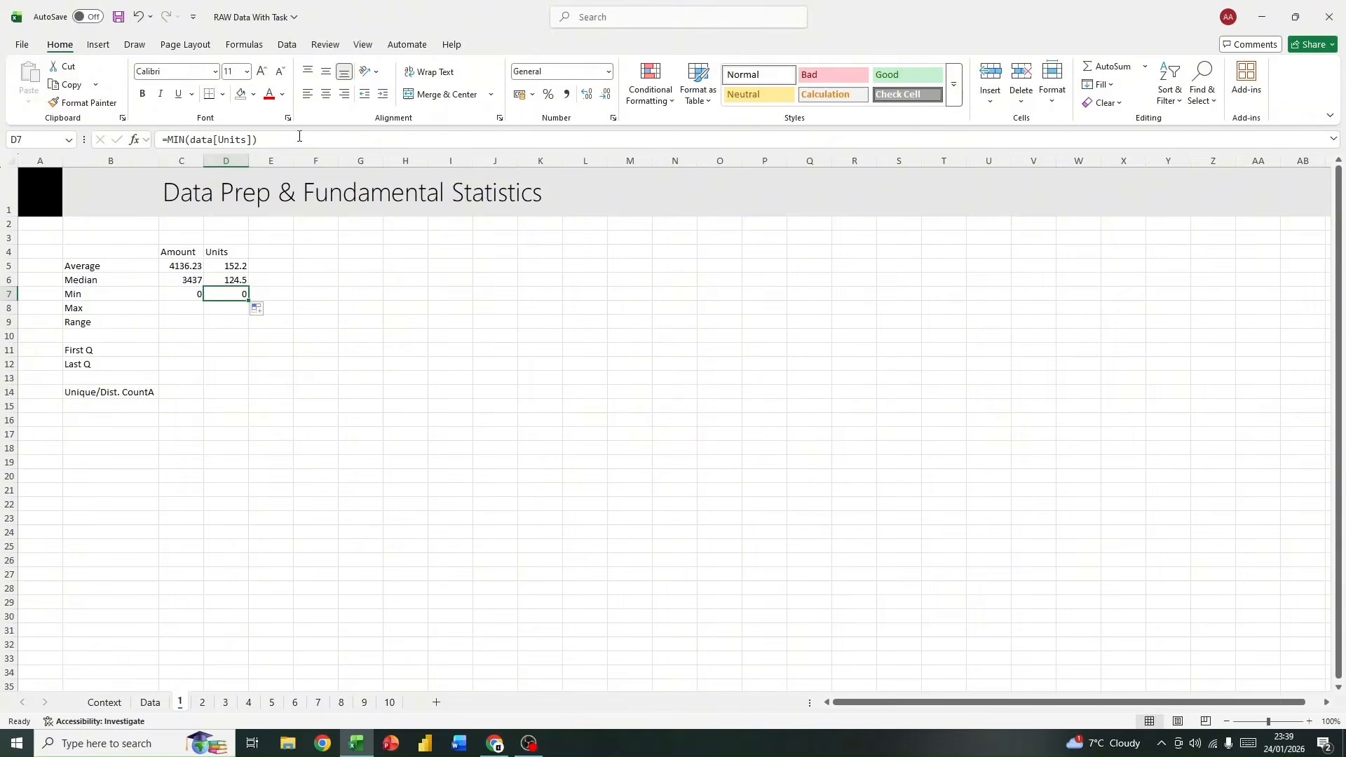
# Step: Examine the Units column's filter values on the Data sheet to verify the minimum, leaving the table unfiltered
pyautogui.click(149, 702)
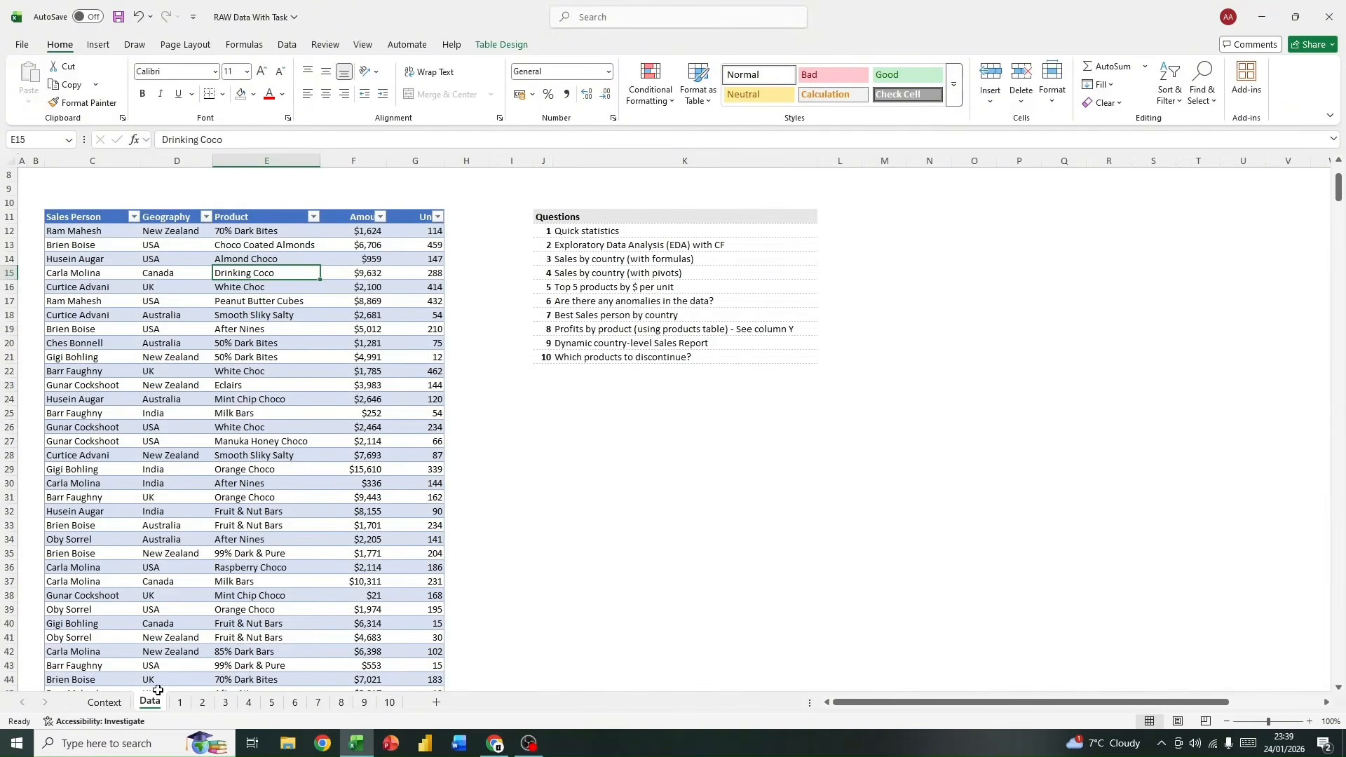
pyautogui.click(438, 216)
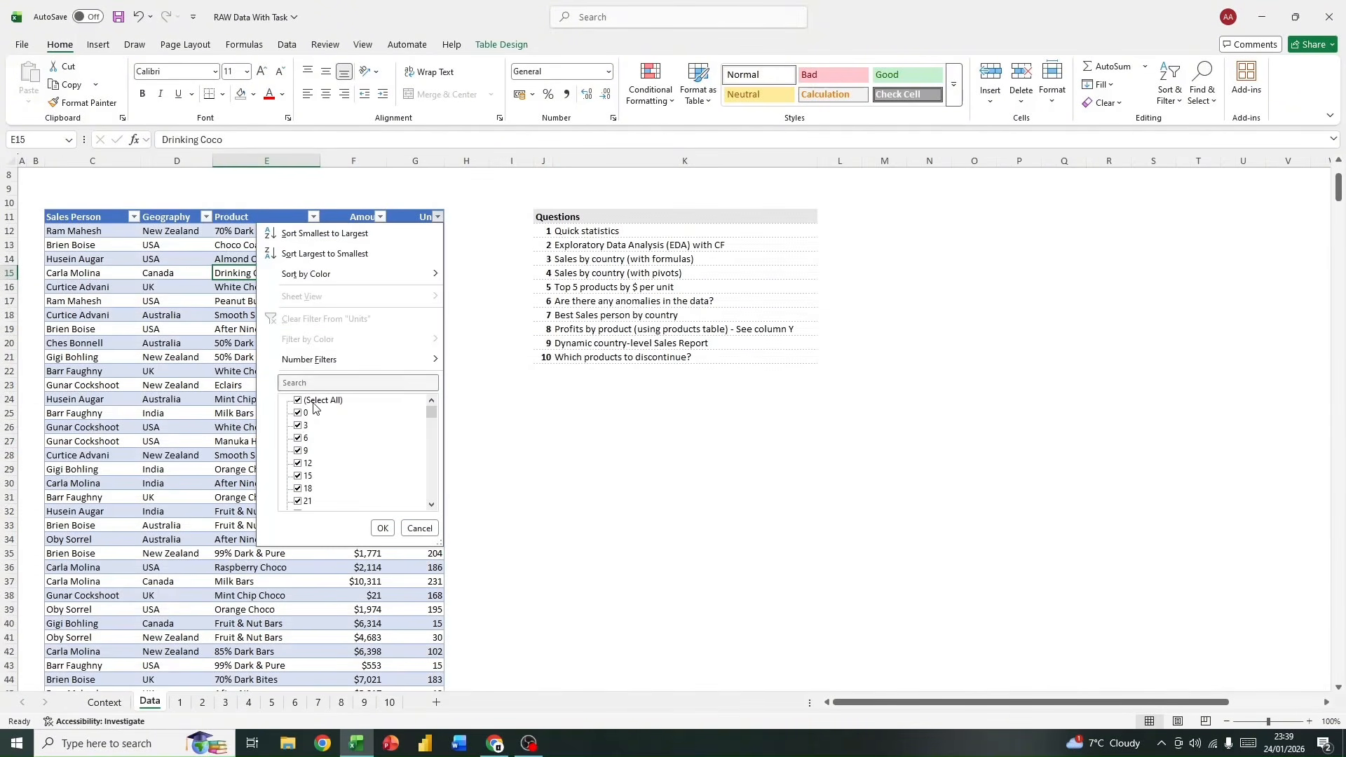
pyautogui.click(422, 532)
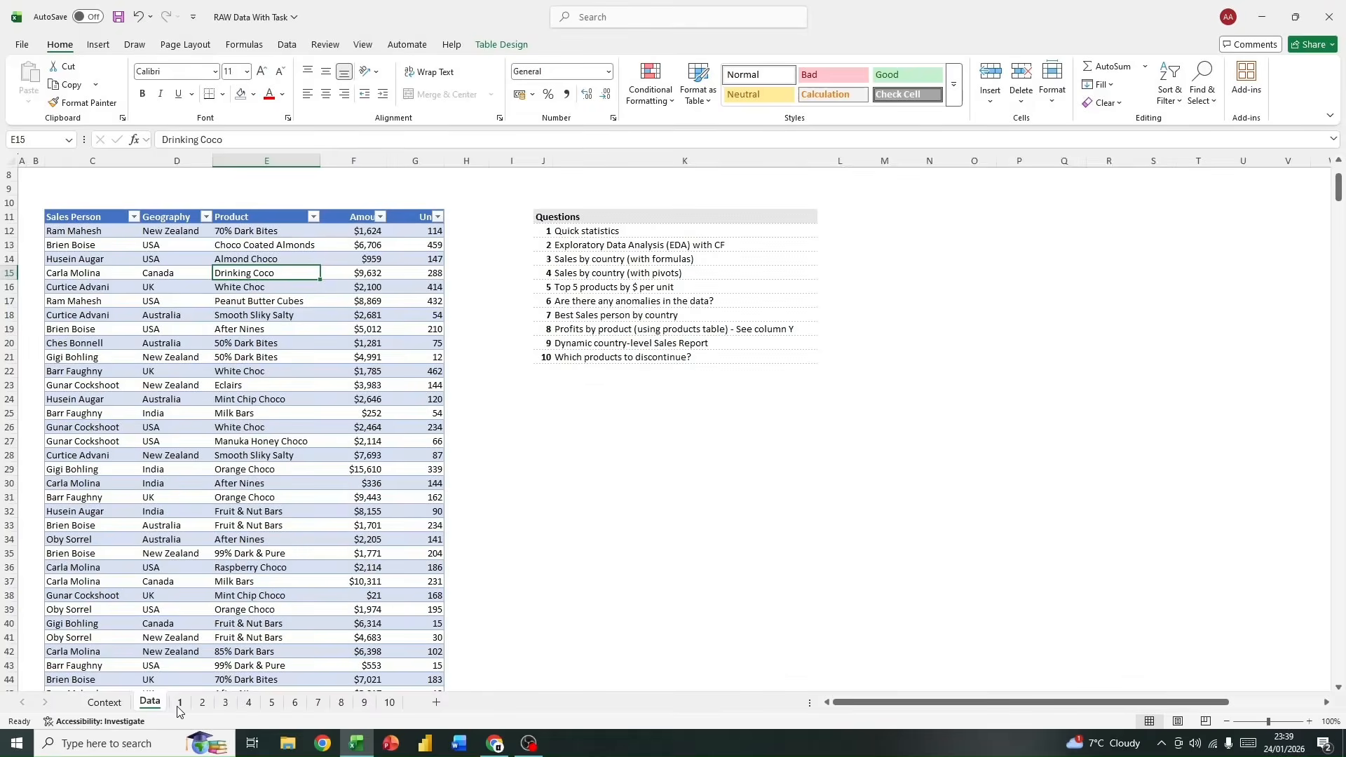
# Step: On sheet 1, calculate the maximum Amount in cell C8 with =MAX(data[Amount]) and fill the formula across into D8
pyautogui.click(180, 702)
pyautogui.click(185, 308)
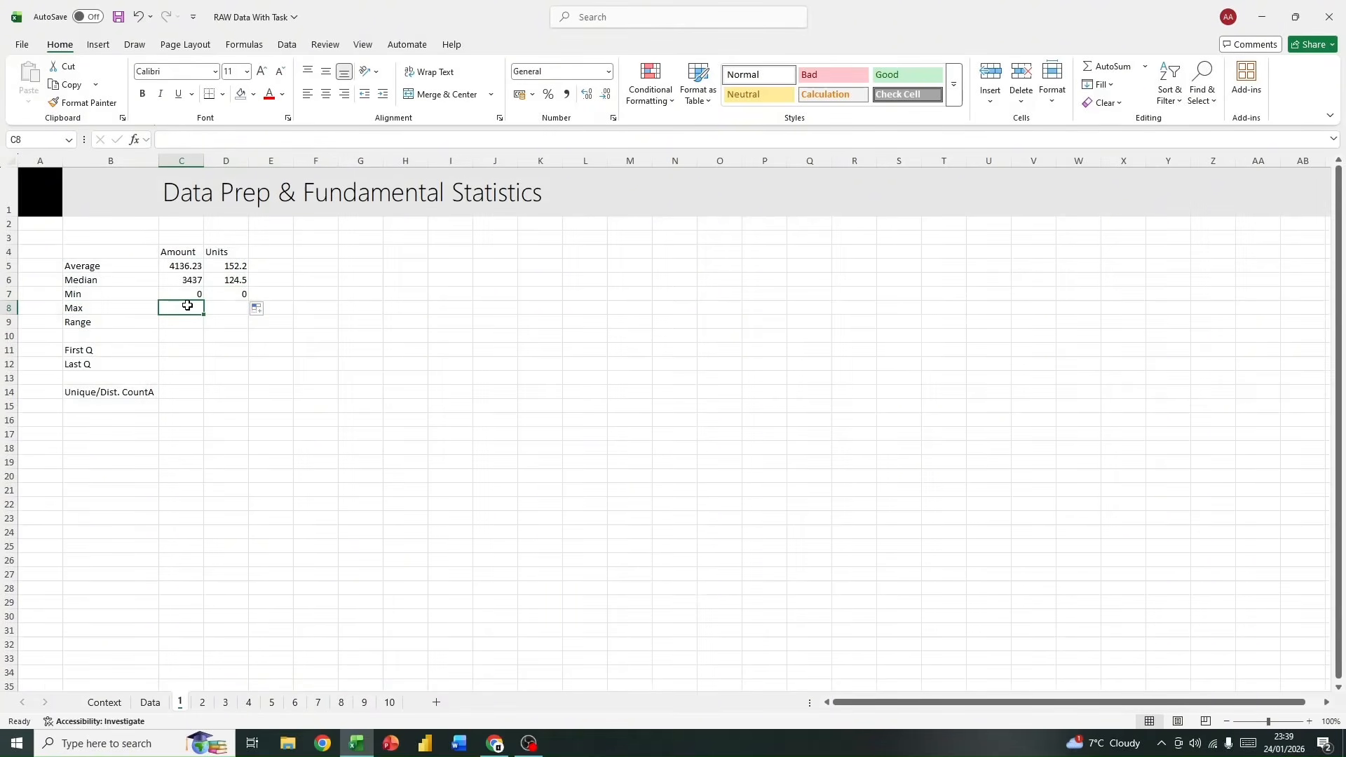
pyautogui.write('=ma')
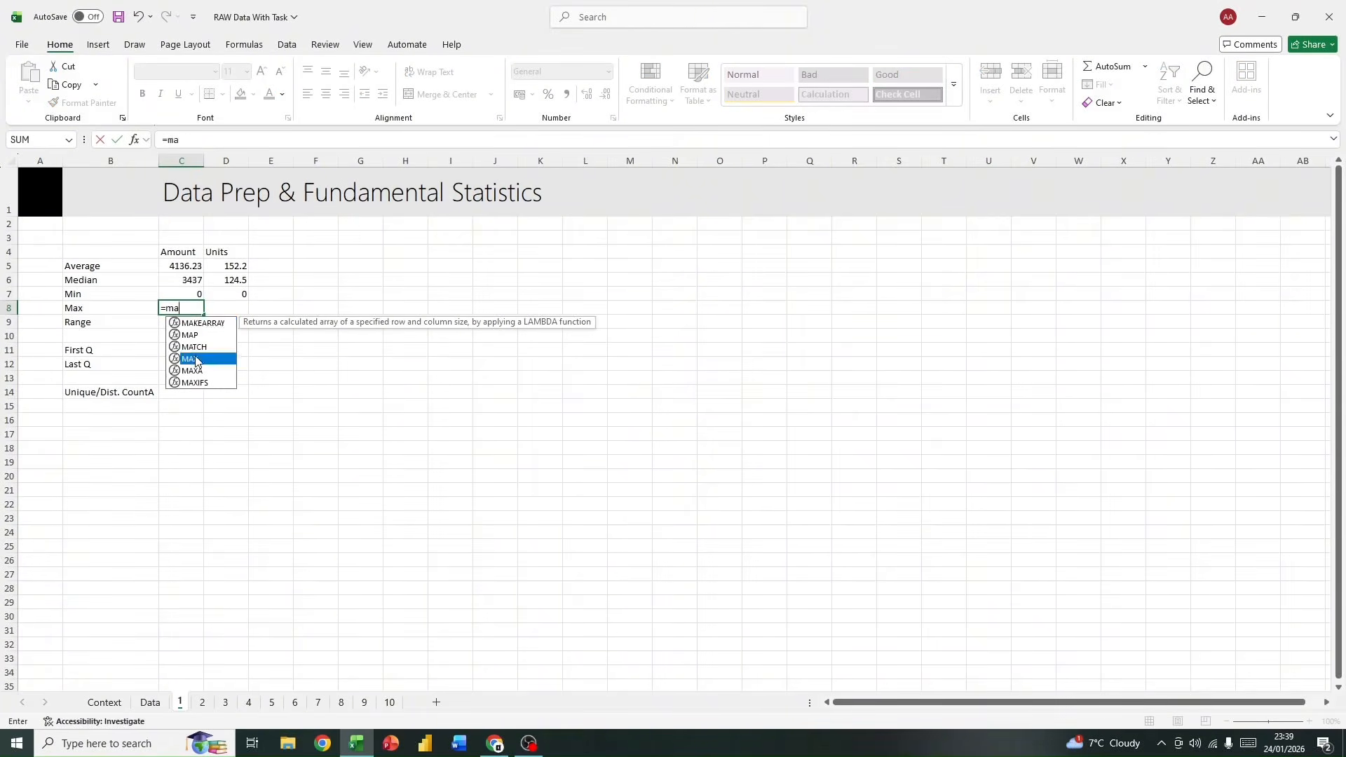
pyautogui.doubleClick(189, 358)
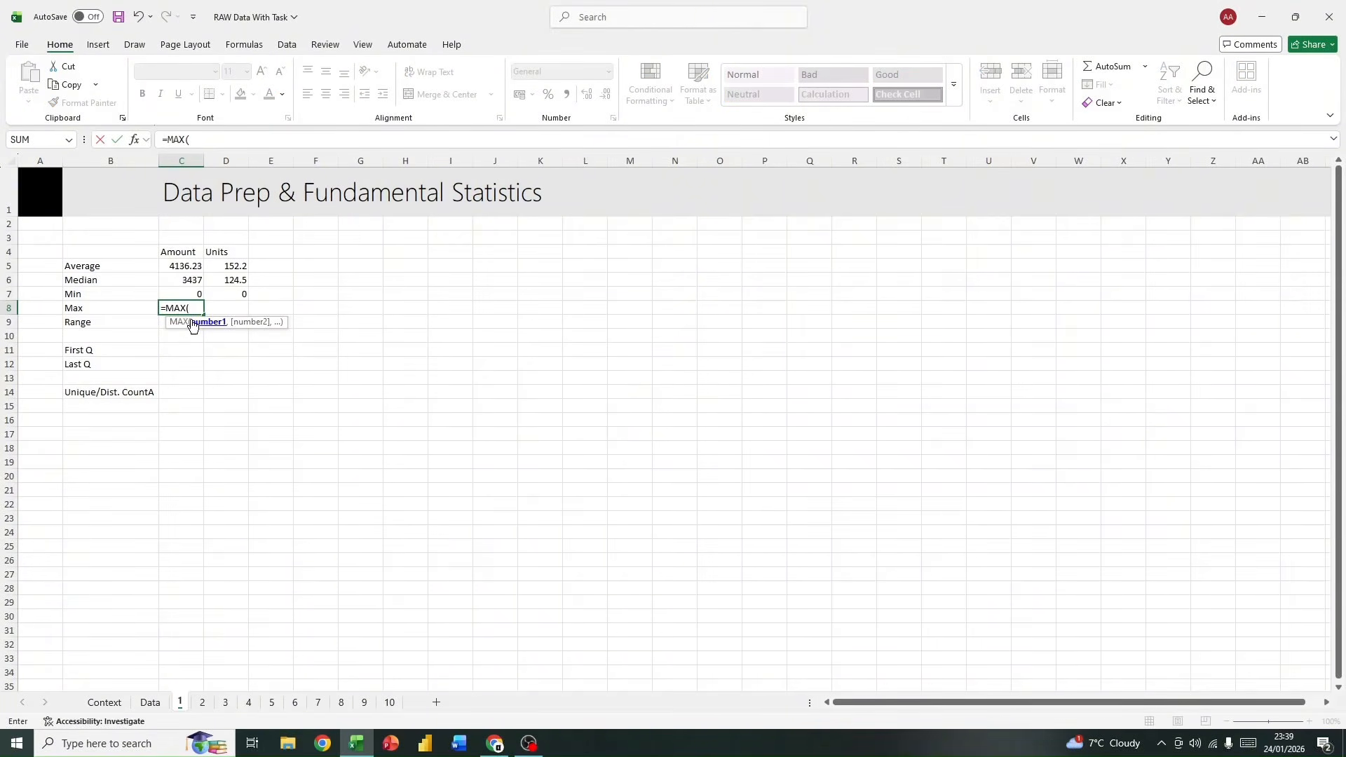
pyautogui.write('da')
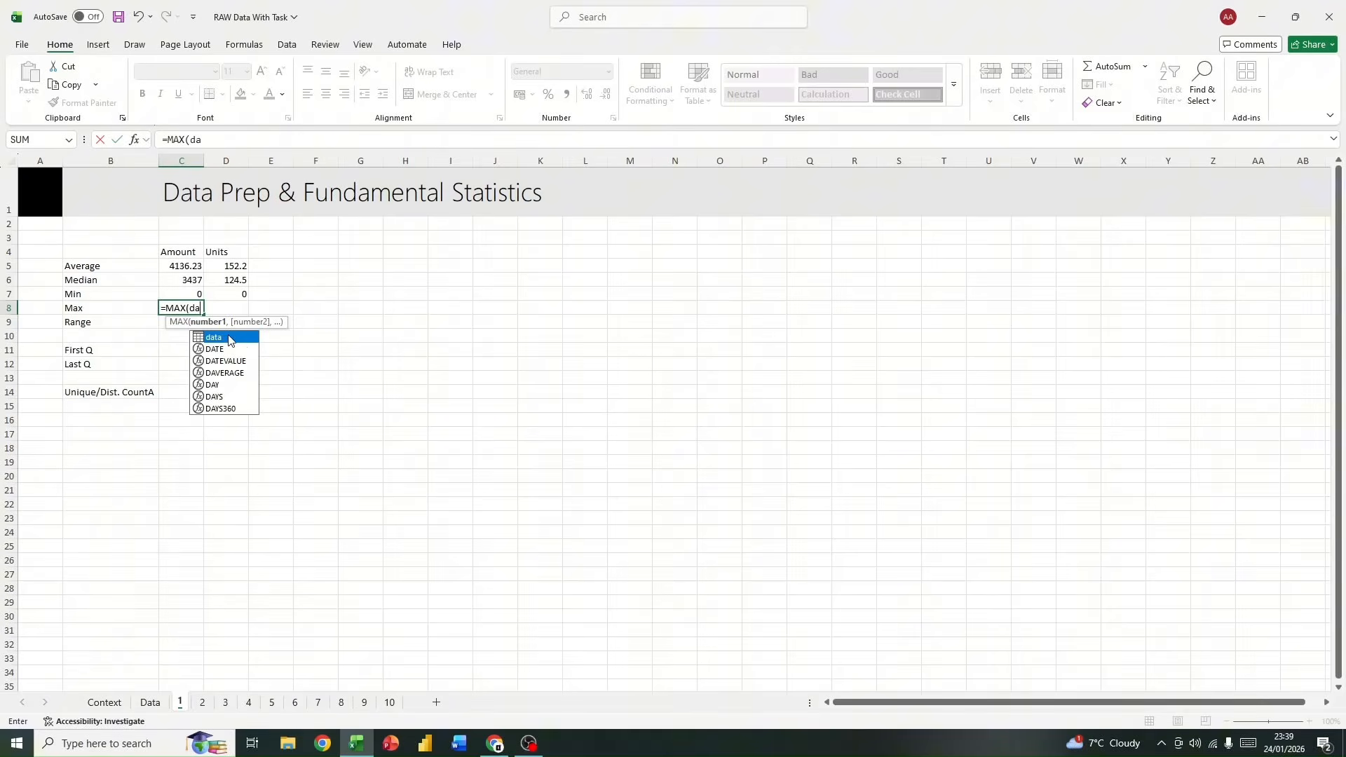
pyautogui.doubleClick(229, 338)
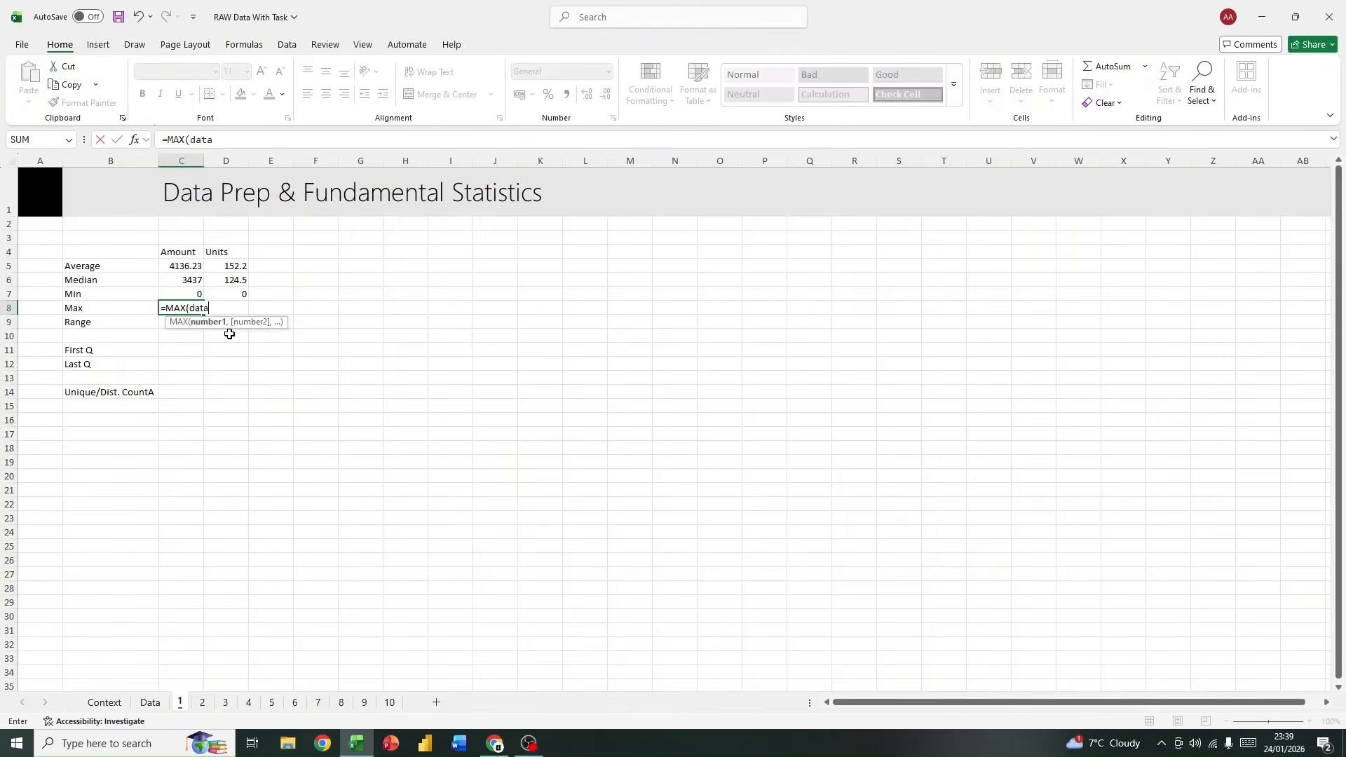
pyautogui.write('[am')
pyautogui.doubleClick(246, 340)
pyautogui.press('Return')
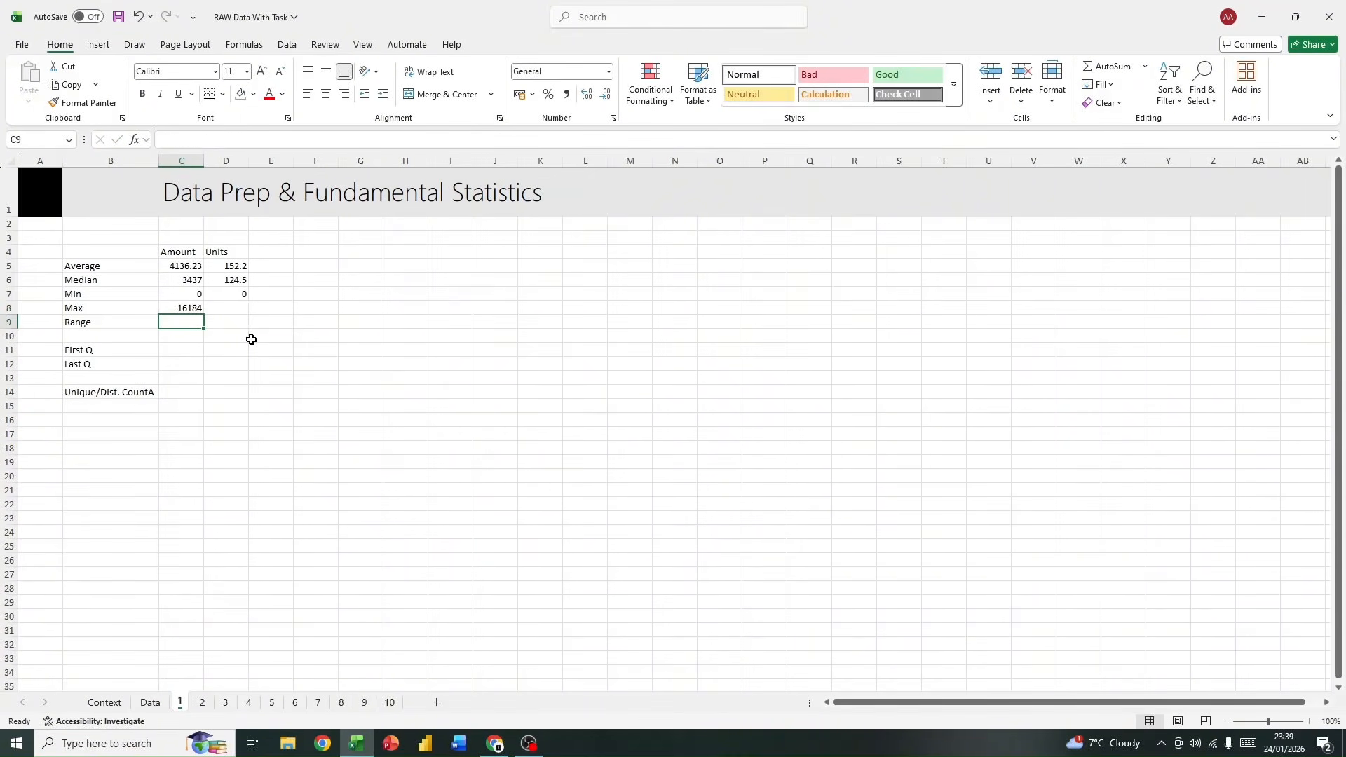
pyautogui.click(187, 309)
pyautogui.moveTo(207, 314); pyautogui.dragTo(245, 314)
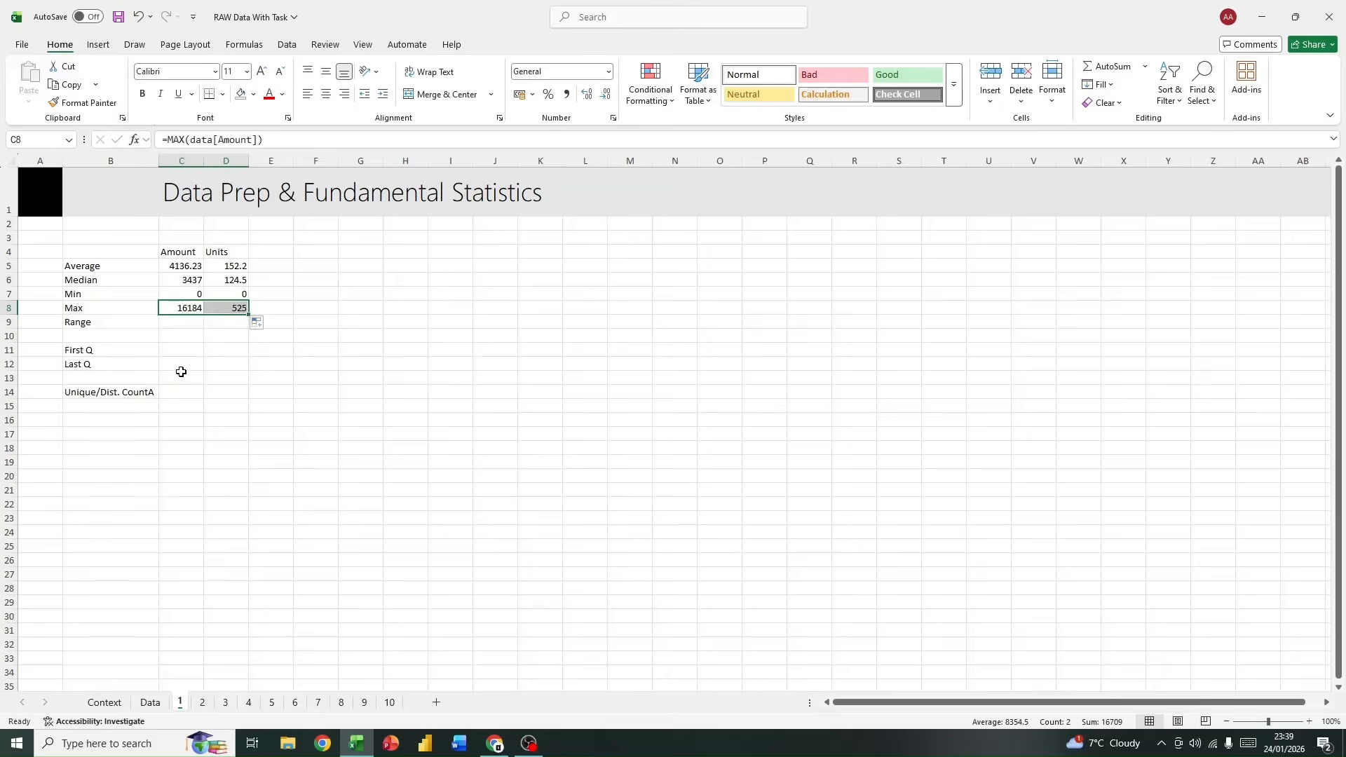
# Step: Calculate the Amount range in cell C9 with =C8-C7 and fill the formula across into D9
pyautogui.click(187, 320)
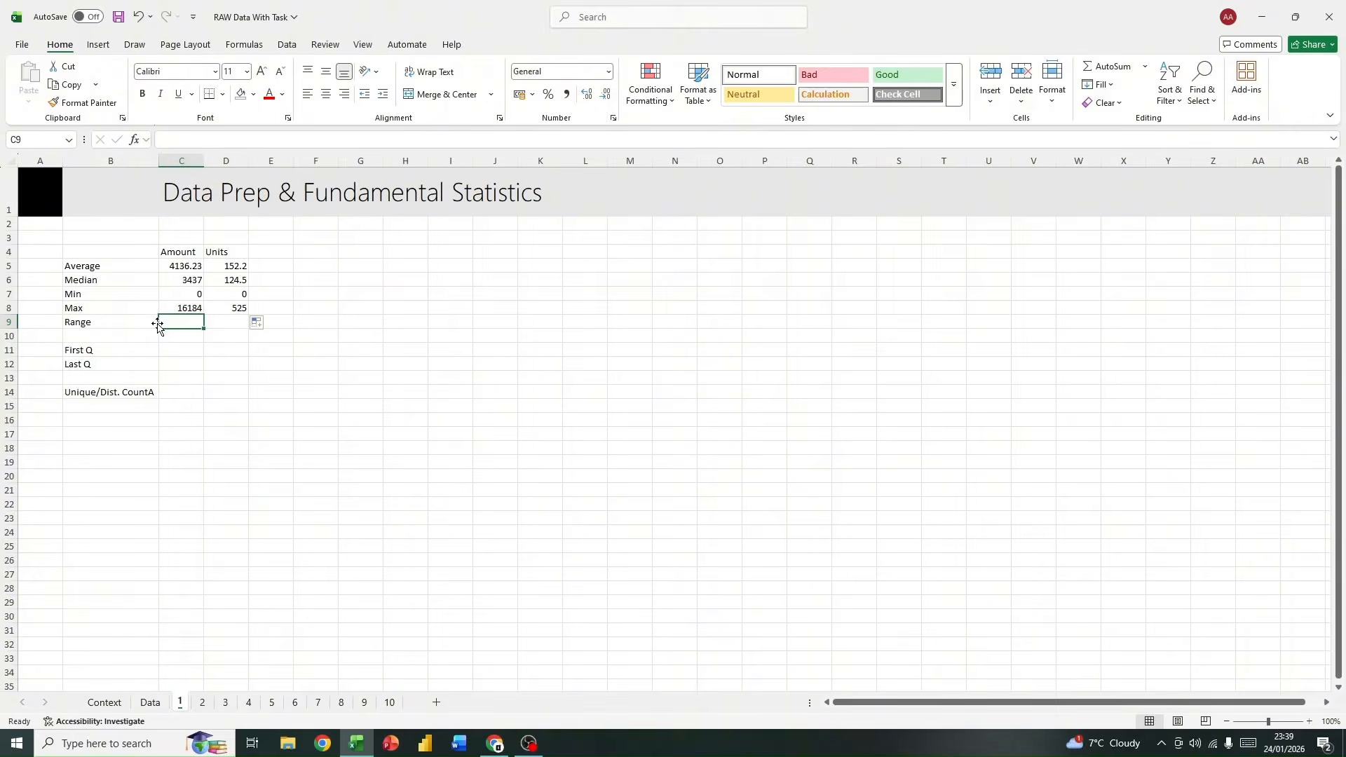
pyautogui.click(79, 310)
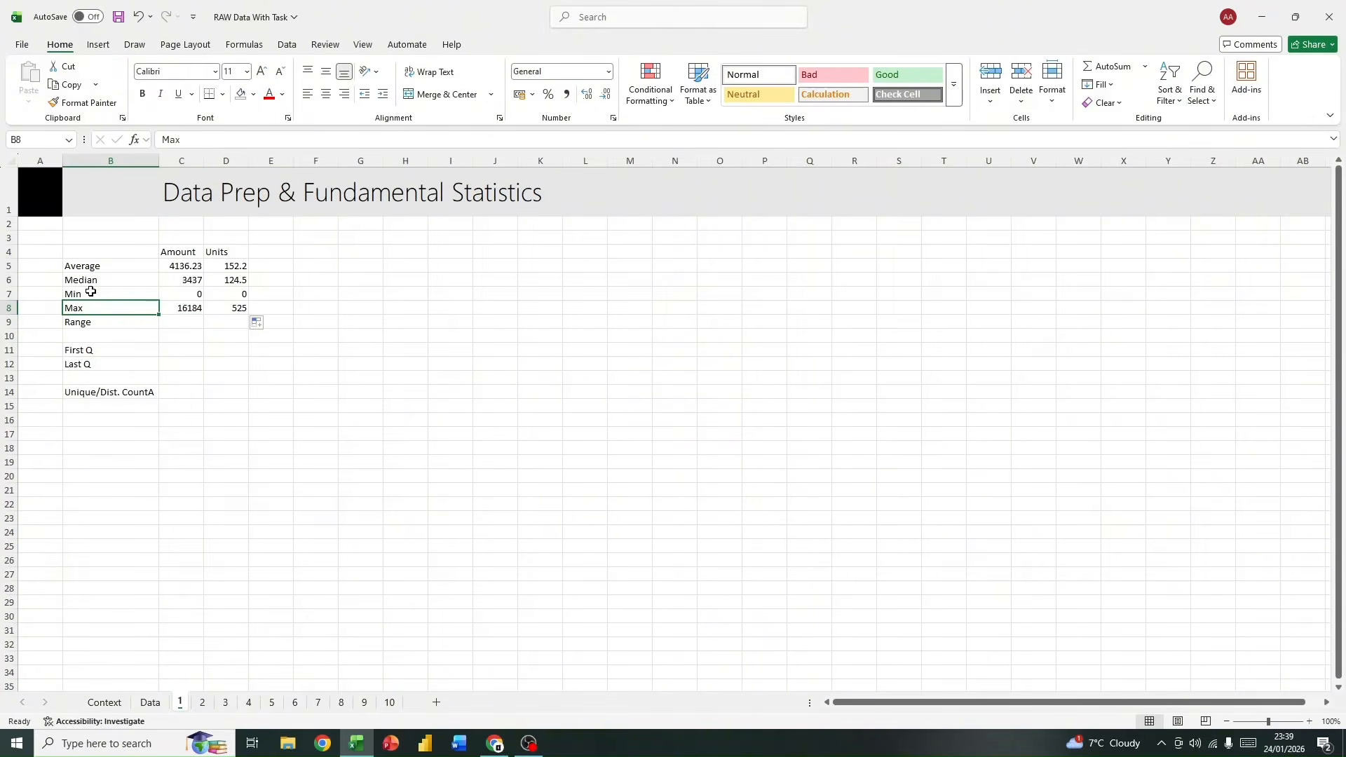
pyautogui.click(179, 320)
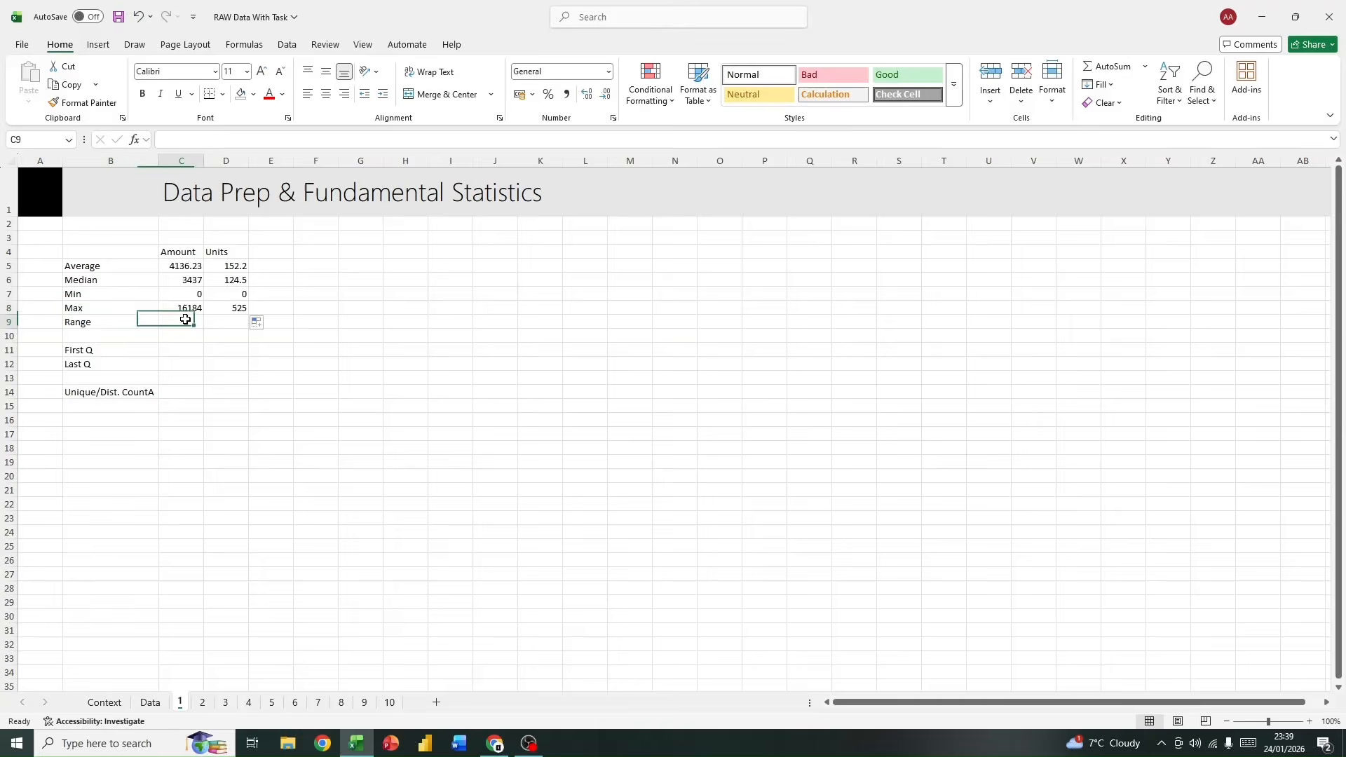
pyautogui.write('=')
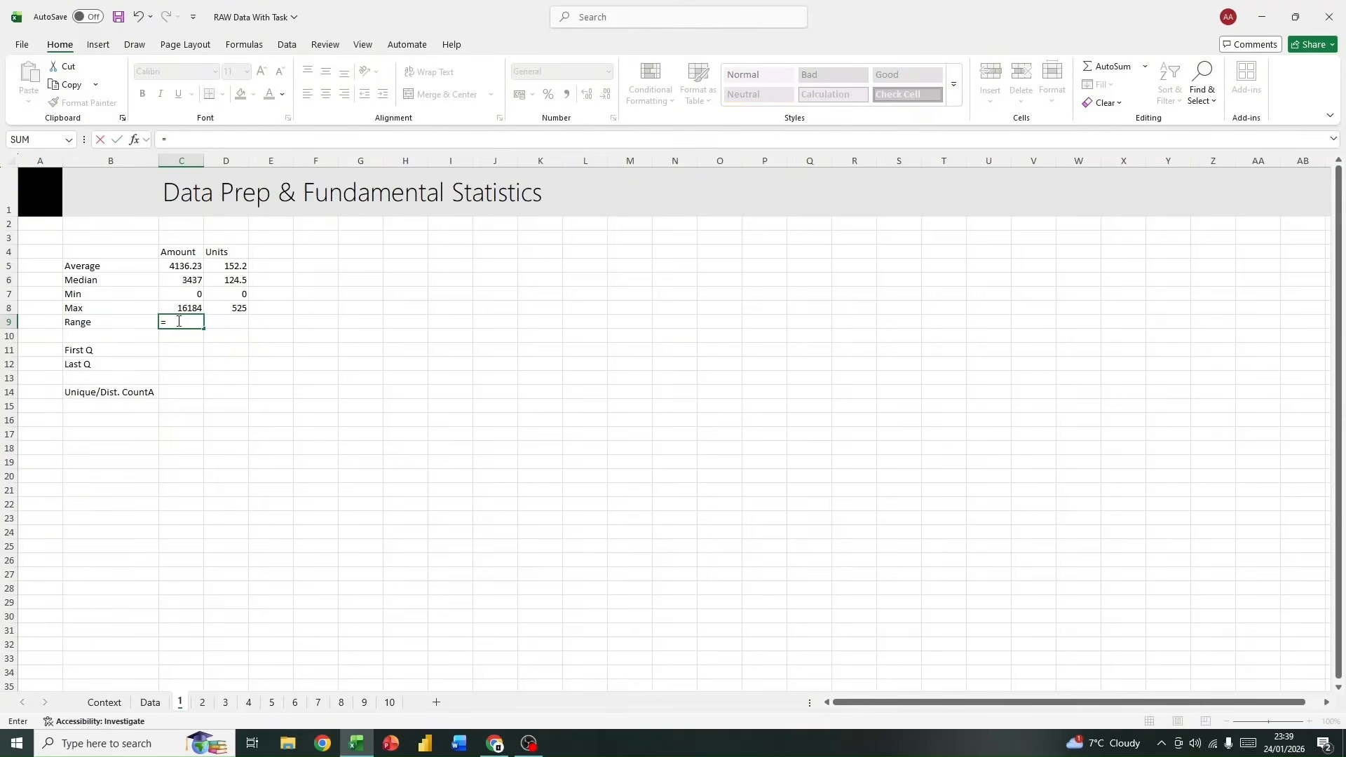
pyautogui.click(168, 309)
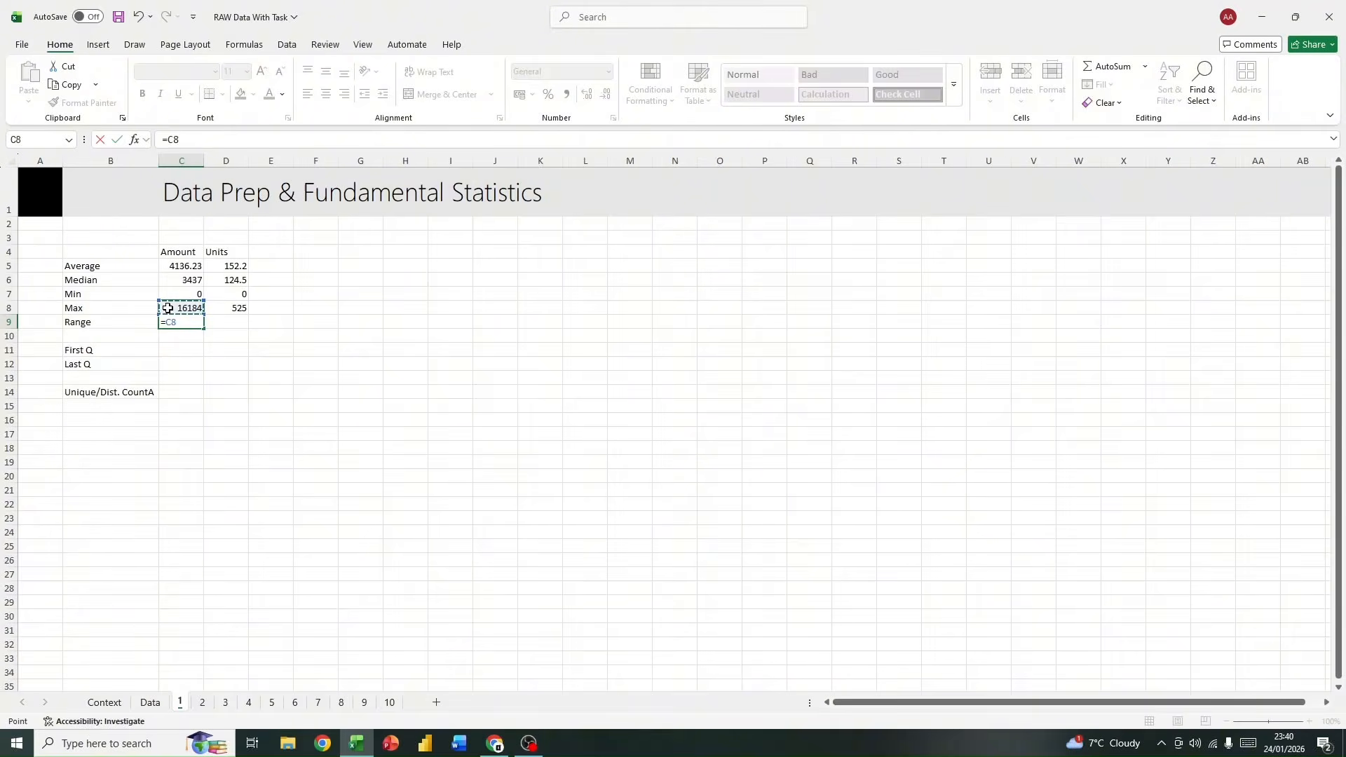
pyautogui.write('-')
pyautogui.click(178, 293)
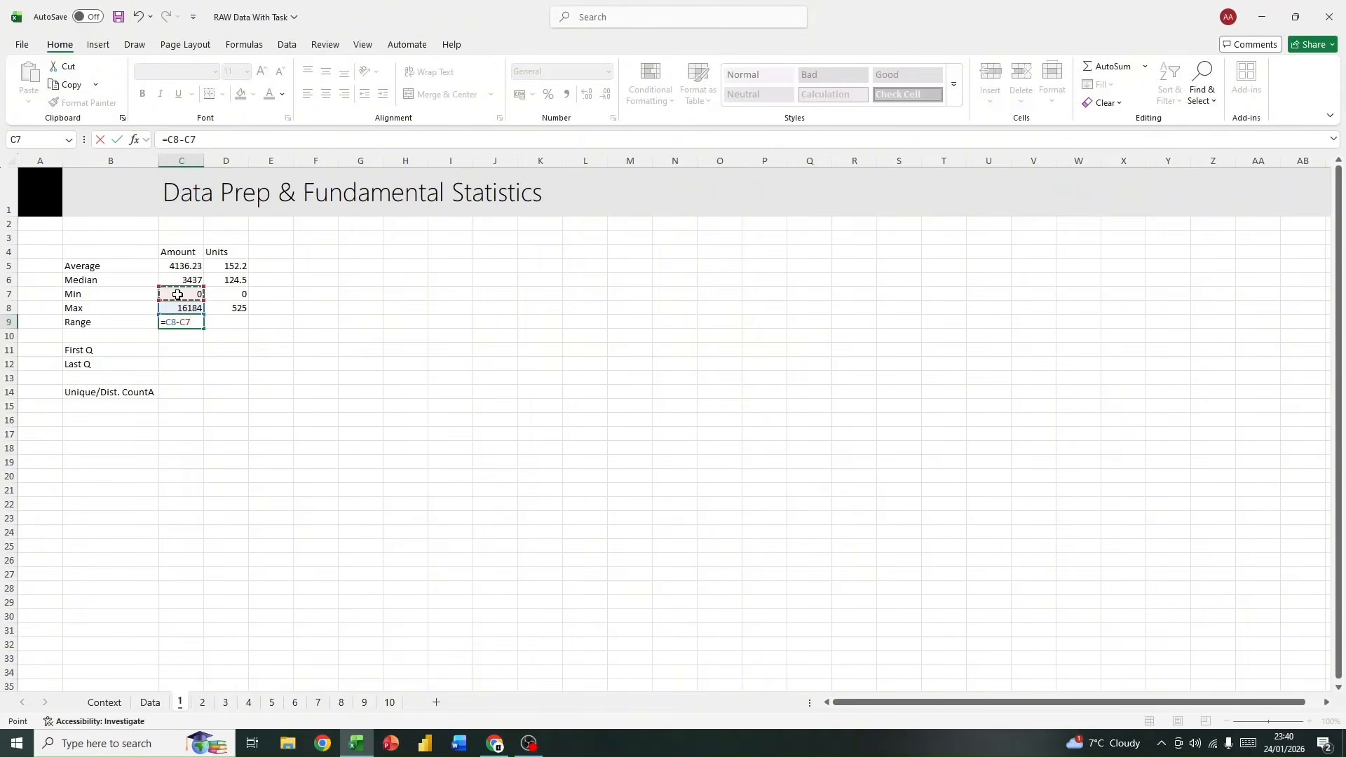
pyautogui.press('Return')
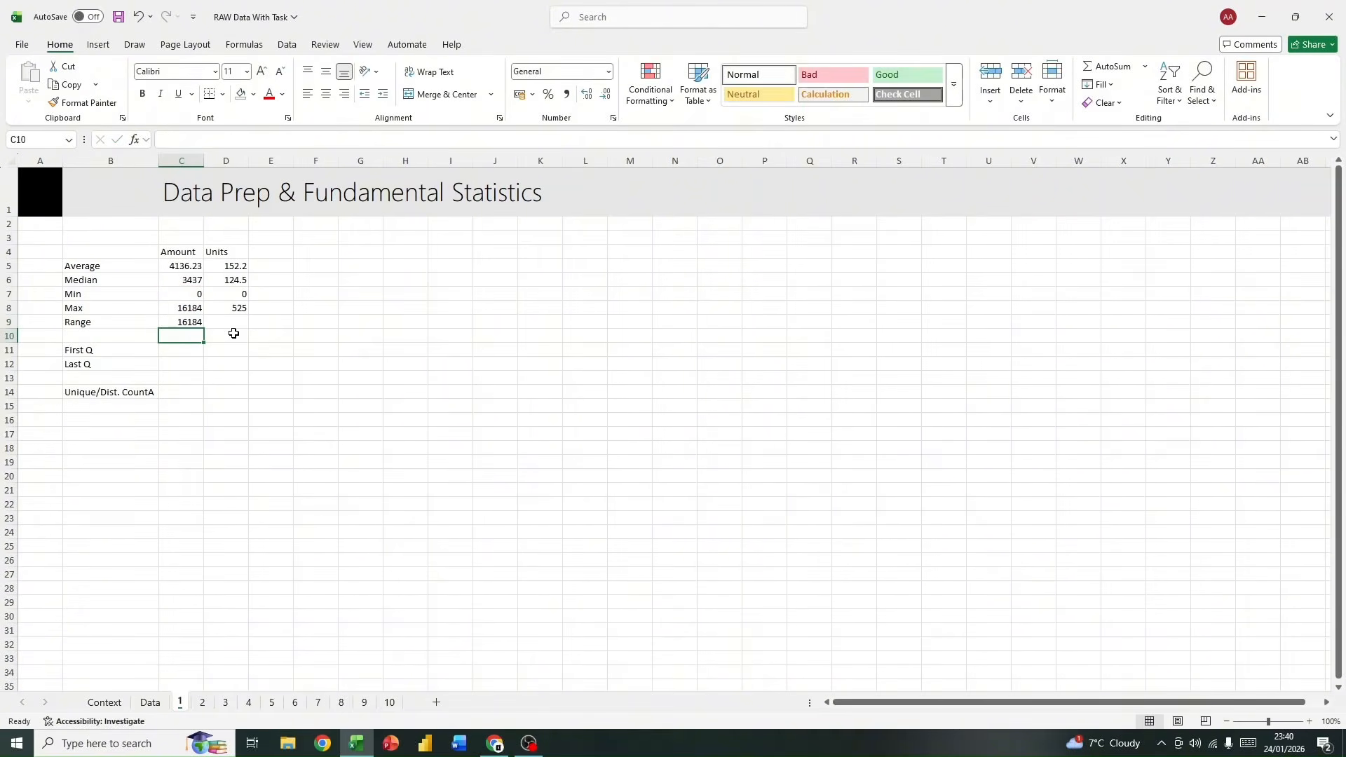
pyautogui.click(186, 322)
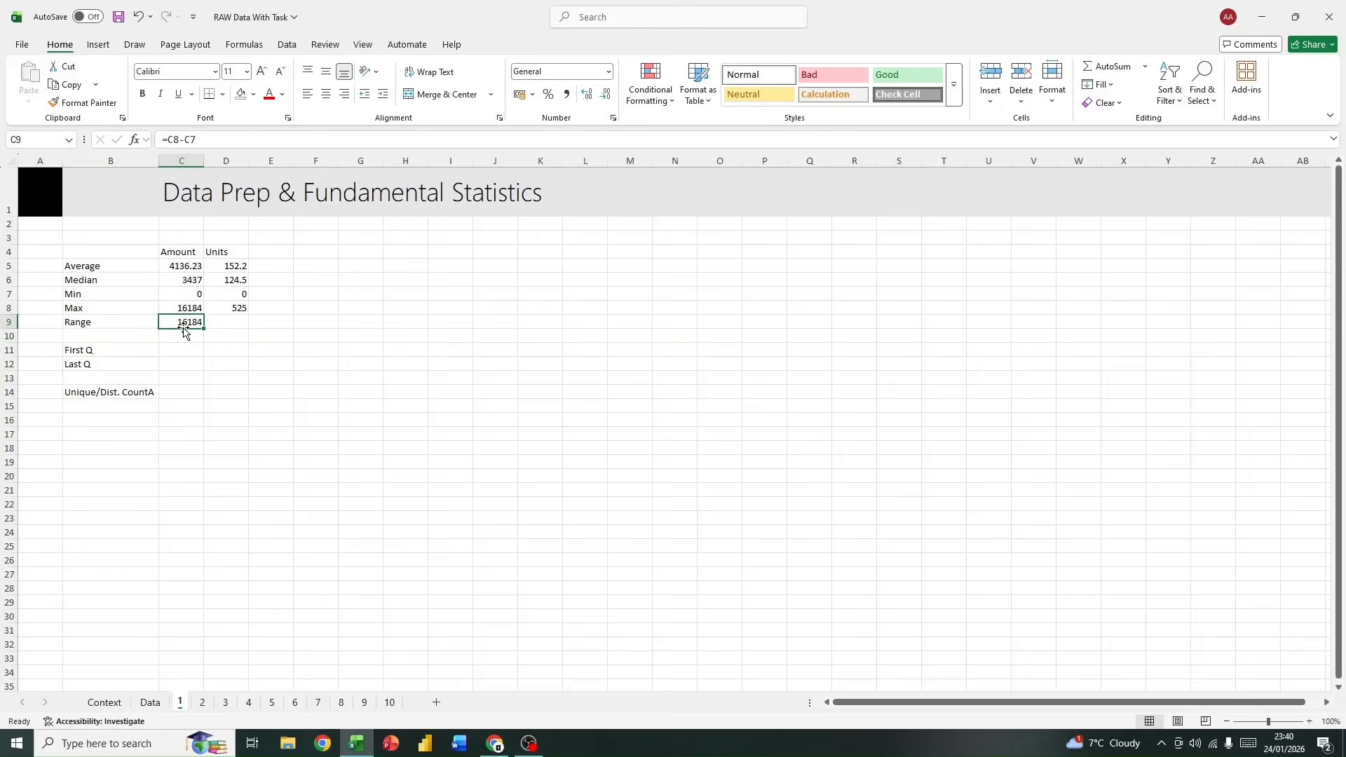
pyautogui.moveTo(204, 327); pyautogui.dragTo(242, 325)
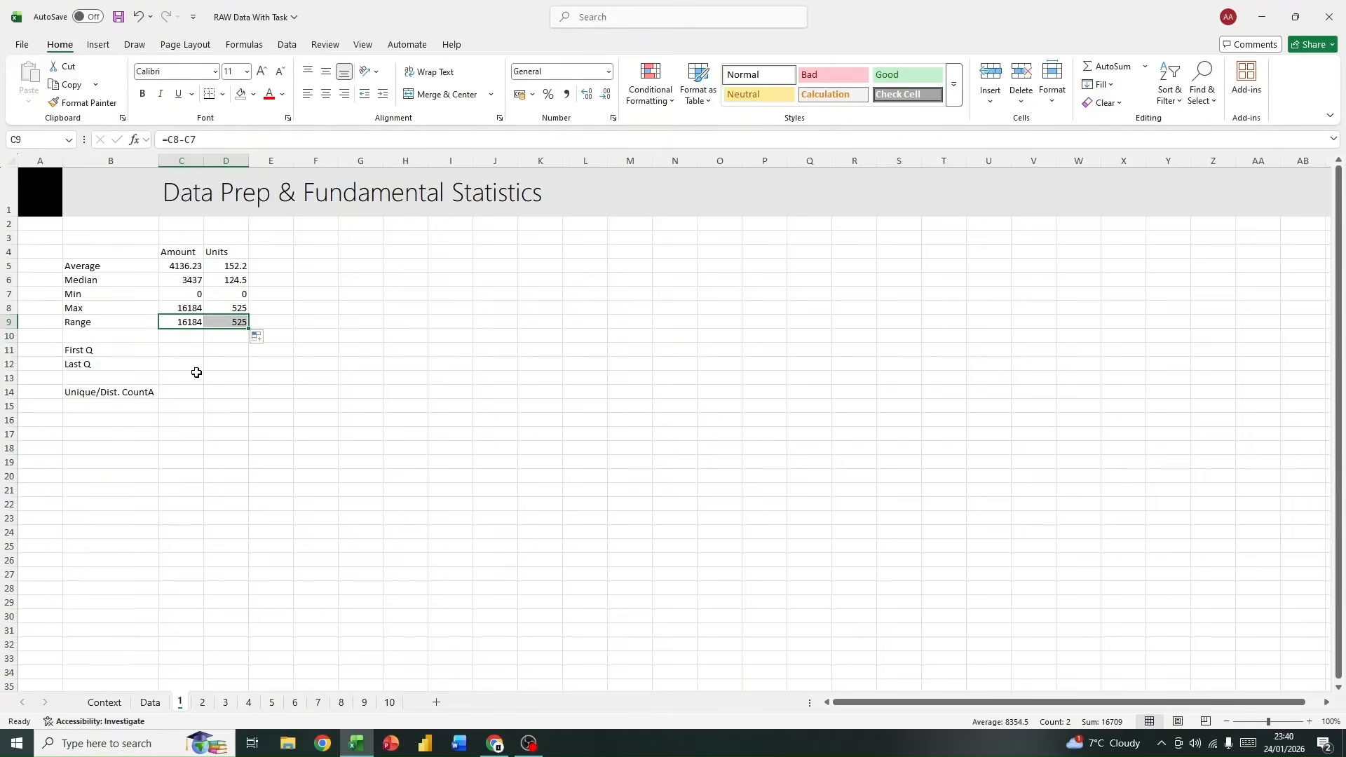
# Step: Calculate the first quartile of Amount in cell C11 using PERCENTILE.EXC on data[Amount]
pyautogui.click(176, 350)
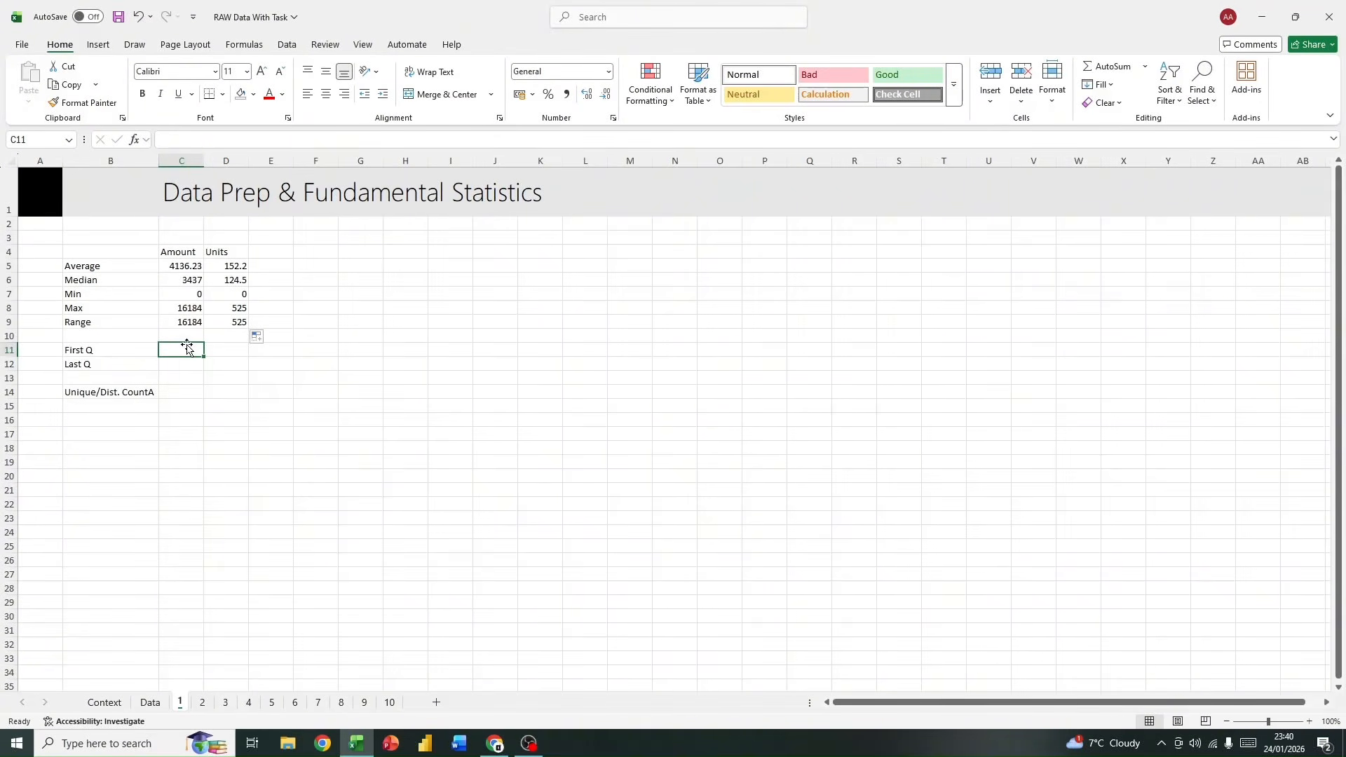
pyautogui.write('=')
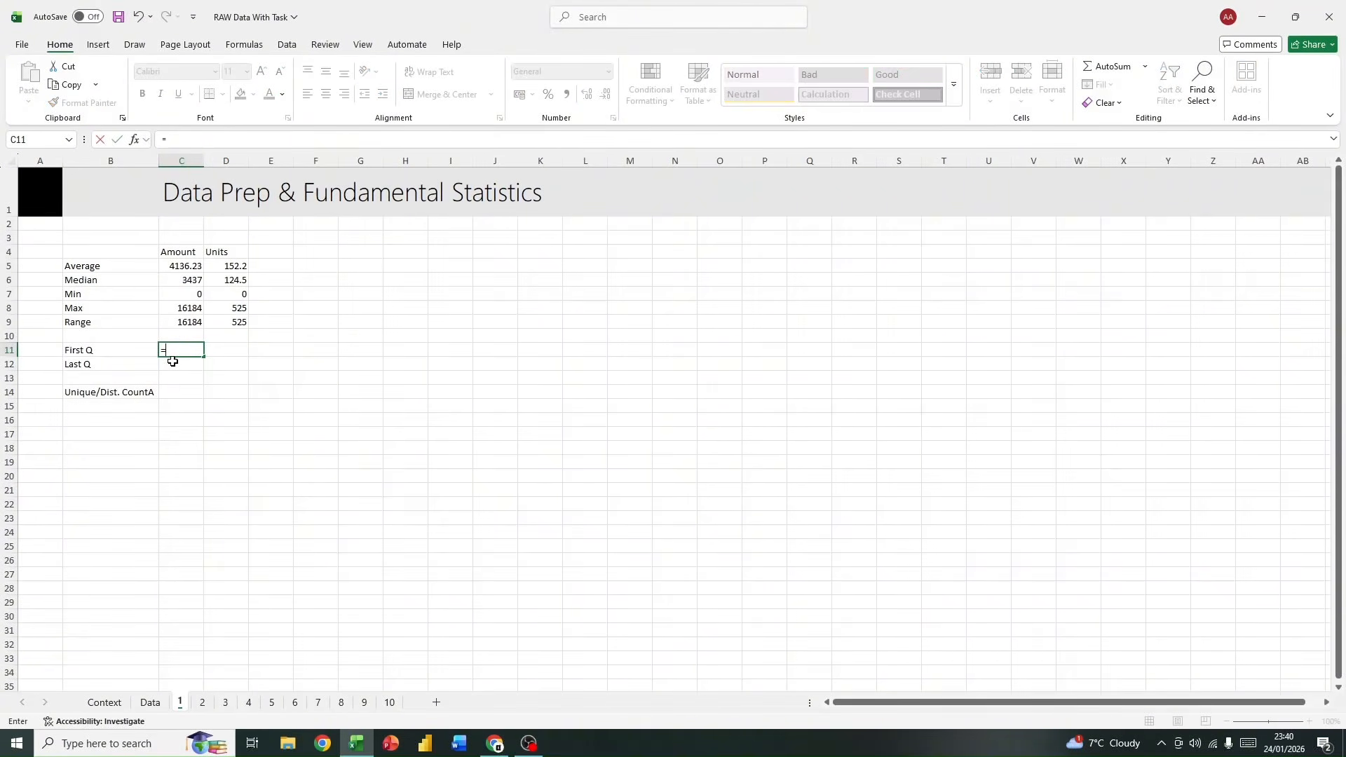
pyautogui.write('per')
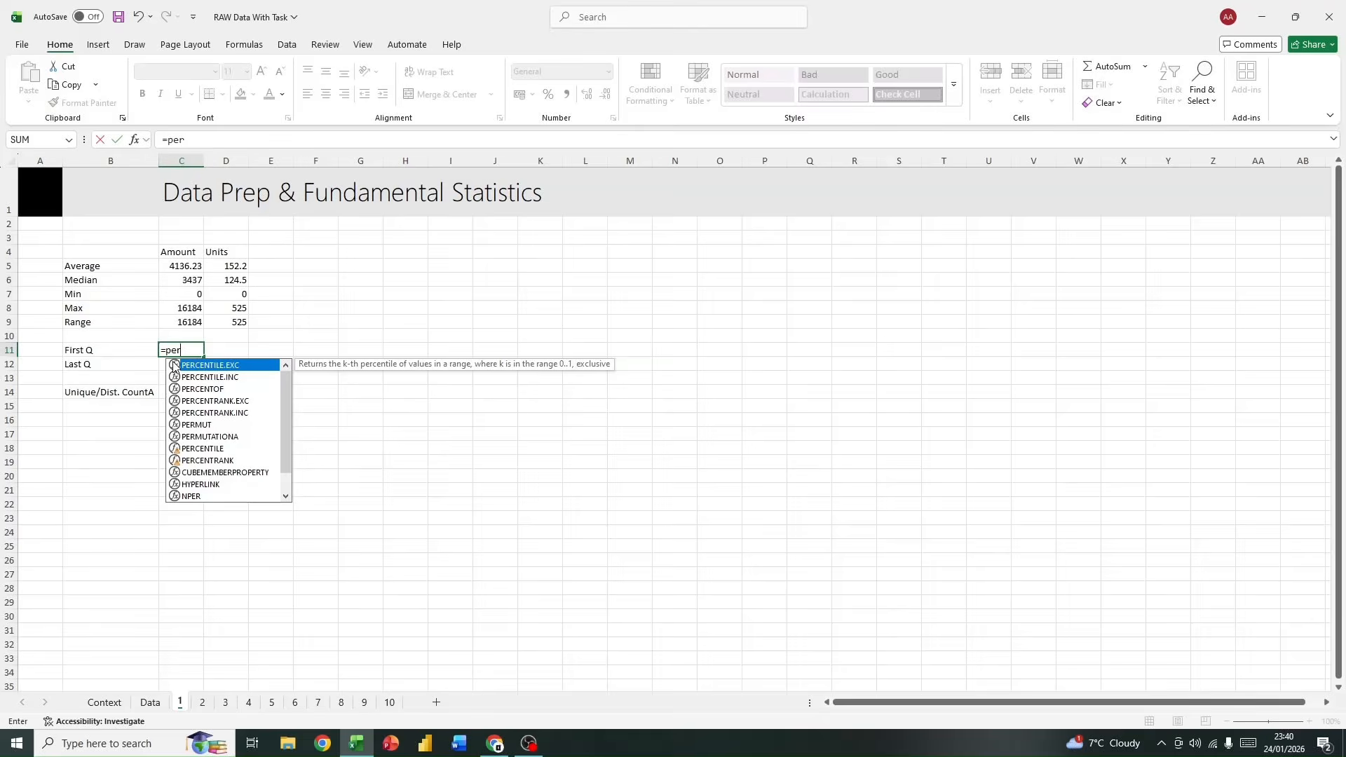
pyautogui.doubleClick(226, 367)
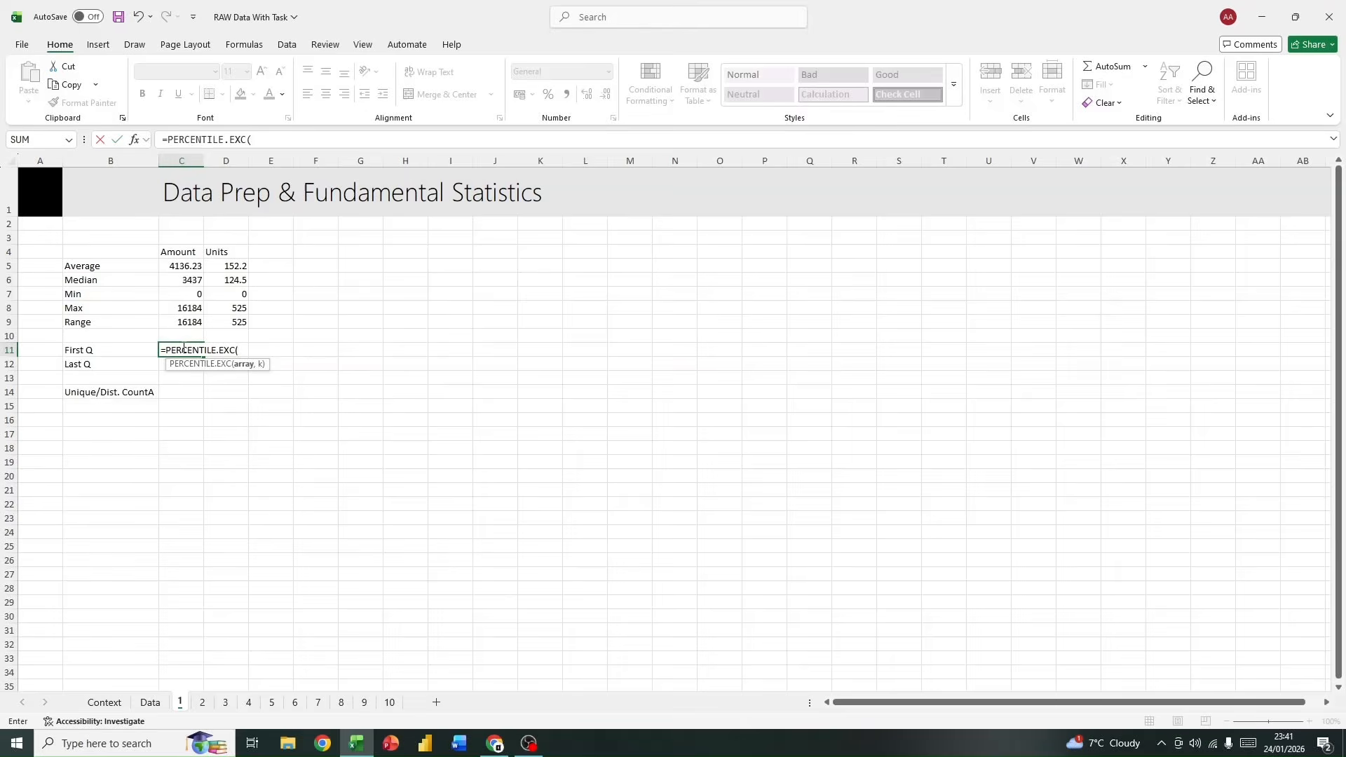
pyautogui.write('data')
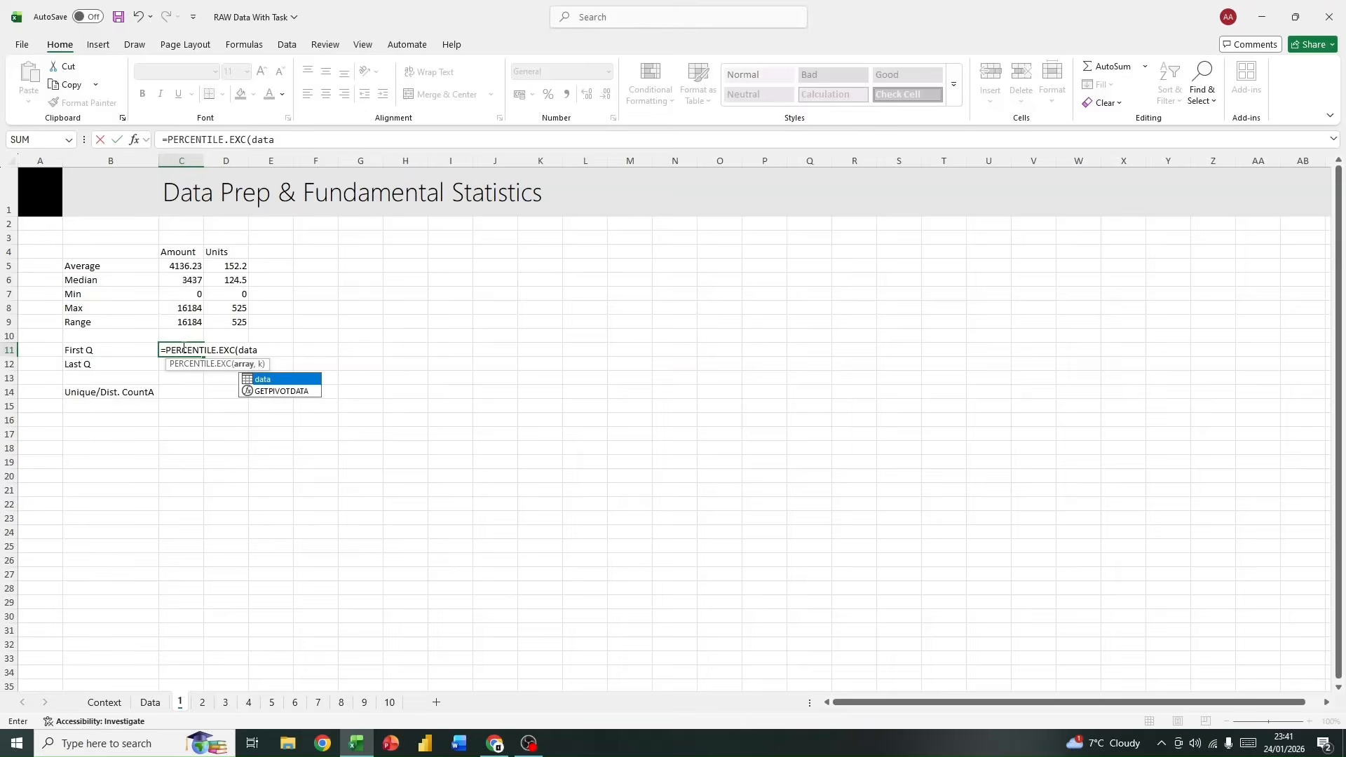
pyautogui.doubleClick(273, 382)
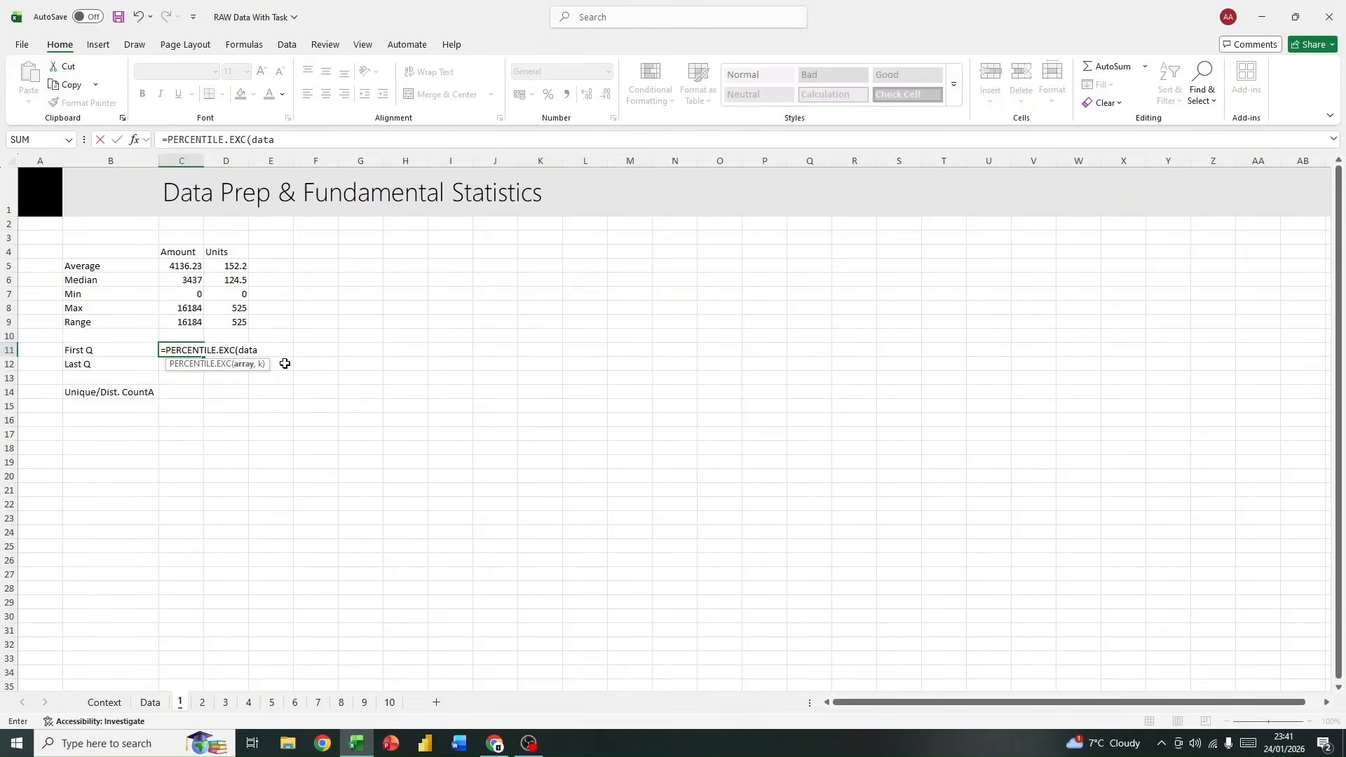
pyautogui.write('[')
pyautogui.write('a')
pyautogui.press('BackSpace')
pyautogui.press('BackSpace')
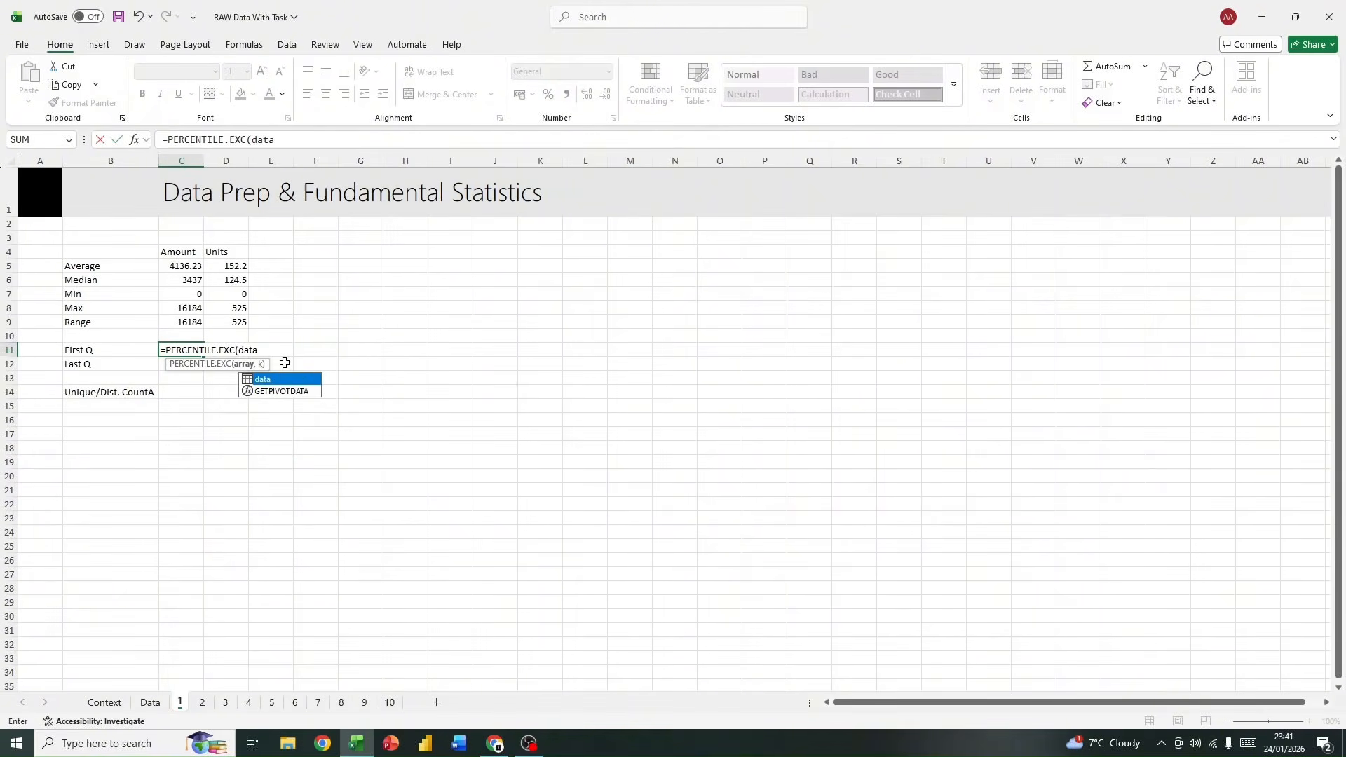
pyautogui.write('[a')
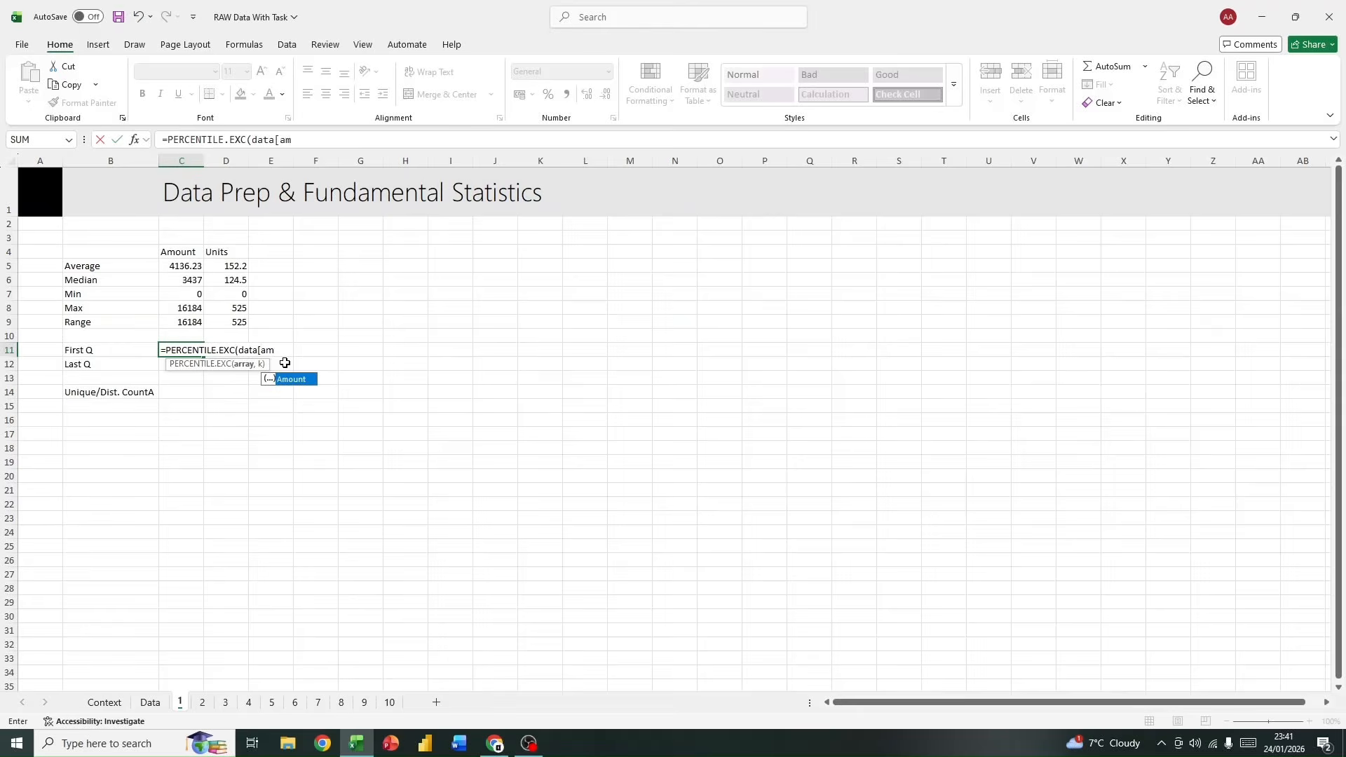
pyautogui.write('m')
pyautogui.doubleClick(306, 380)
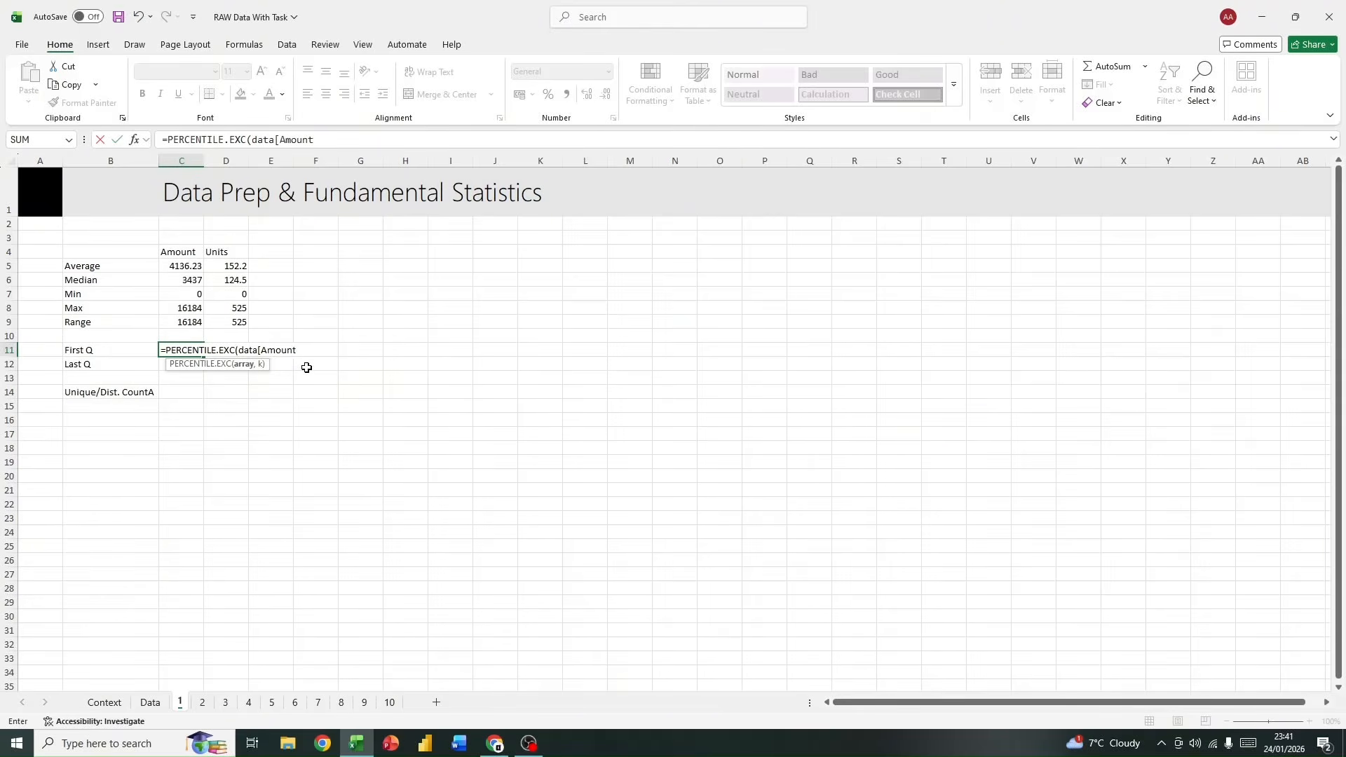
pyautogui.write('],')
pyautogui.write('0')
pyautogui.press('BackSpace')
pyautogui.write('25')
pyautogui.press('Return')
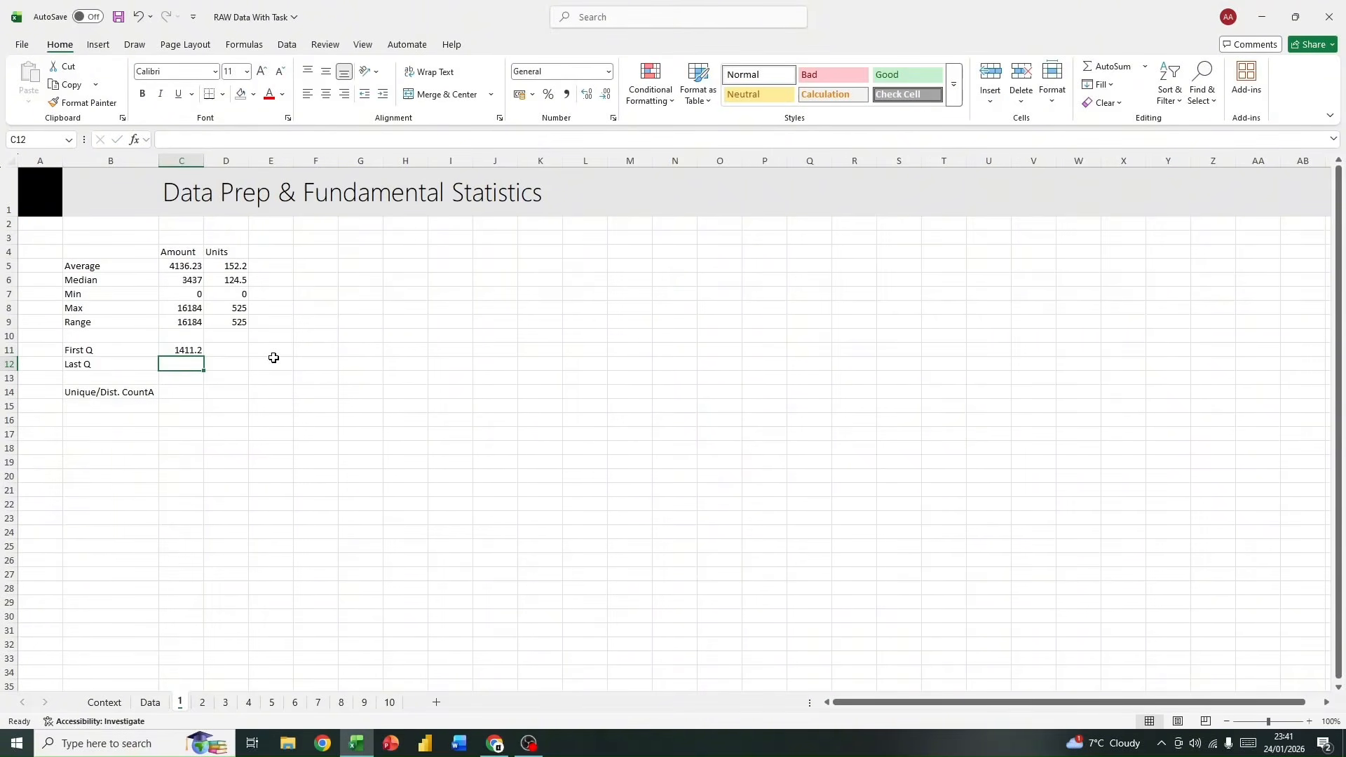
# Step: Calculate the last quartile of Amount in cell C12 with =PERCENTILE.EXC(data[Amount],0.75)
pyautogui.write('=pe')
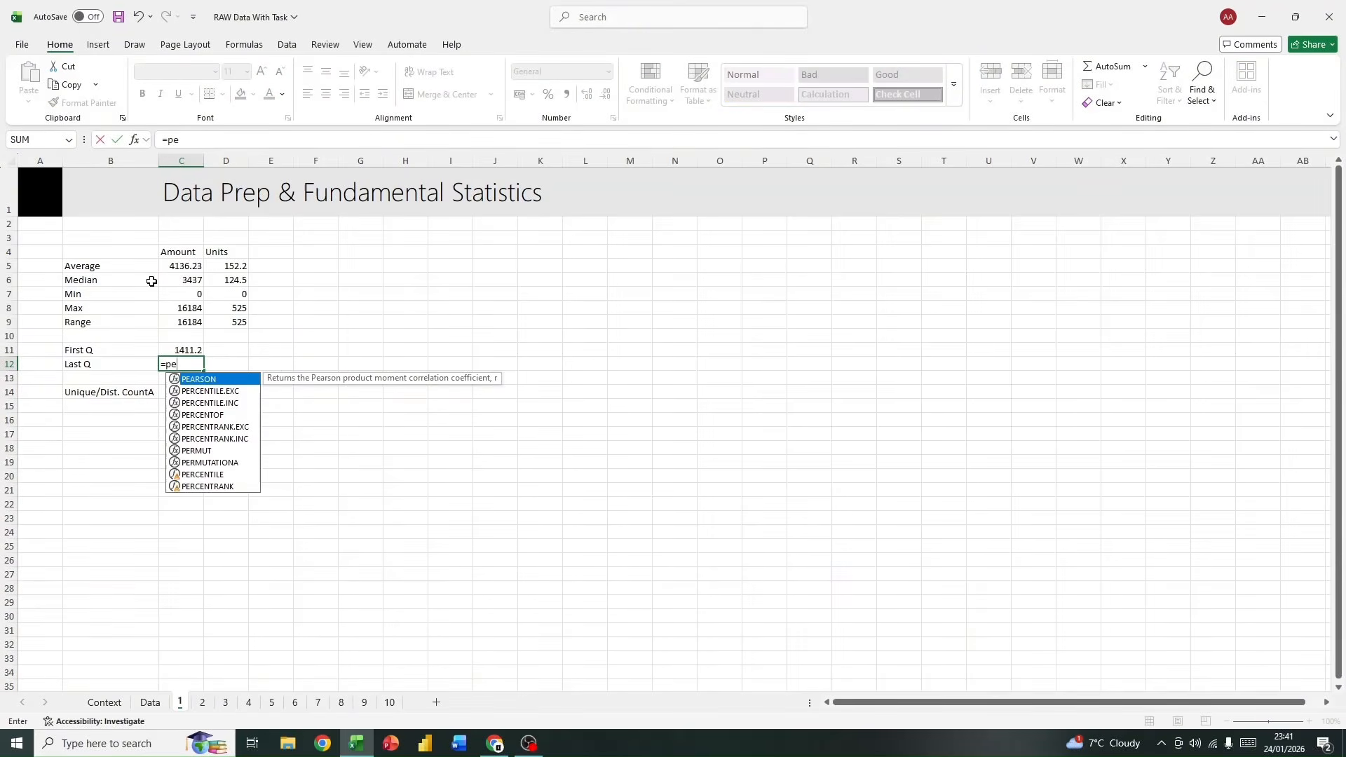
pyautogui.doubleClick(202, 392)
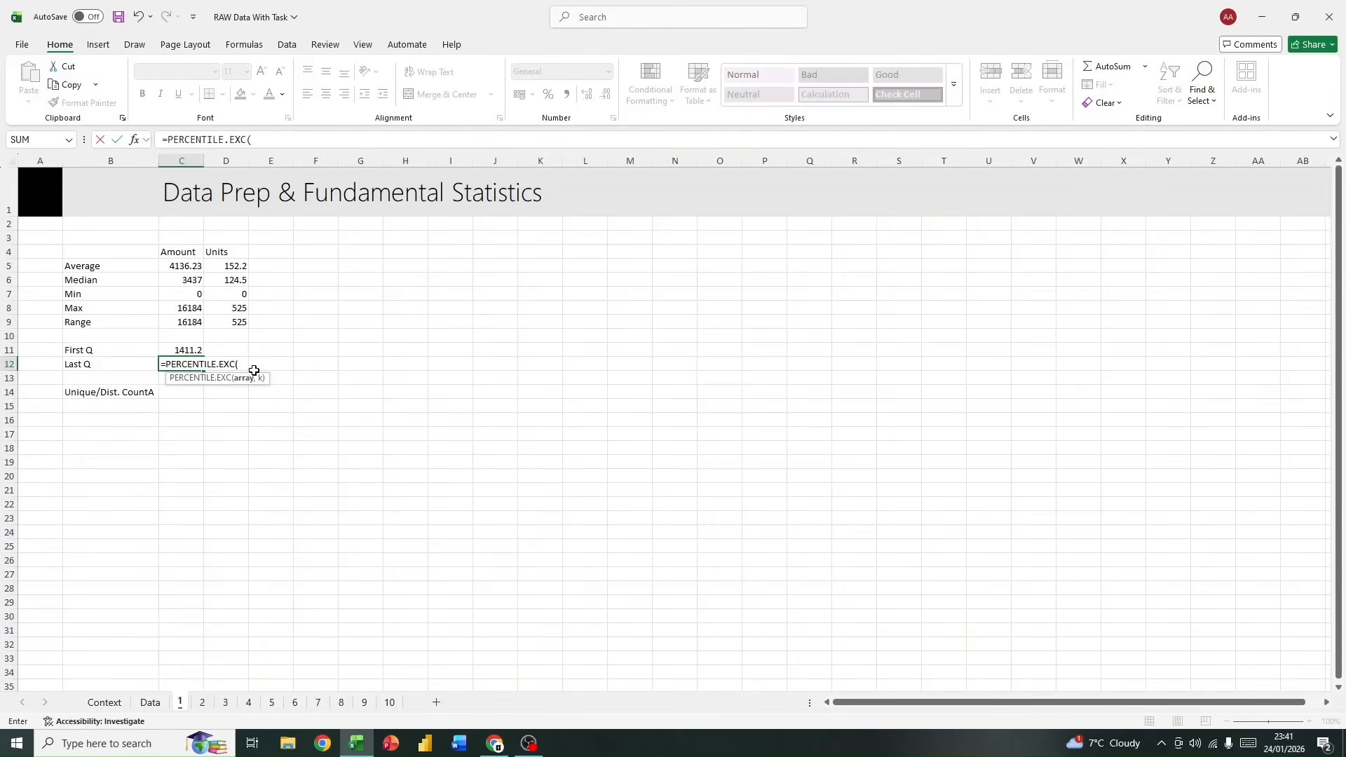
pyautogui.write('data')
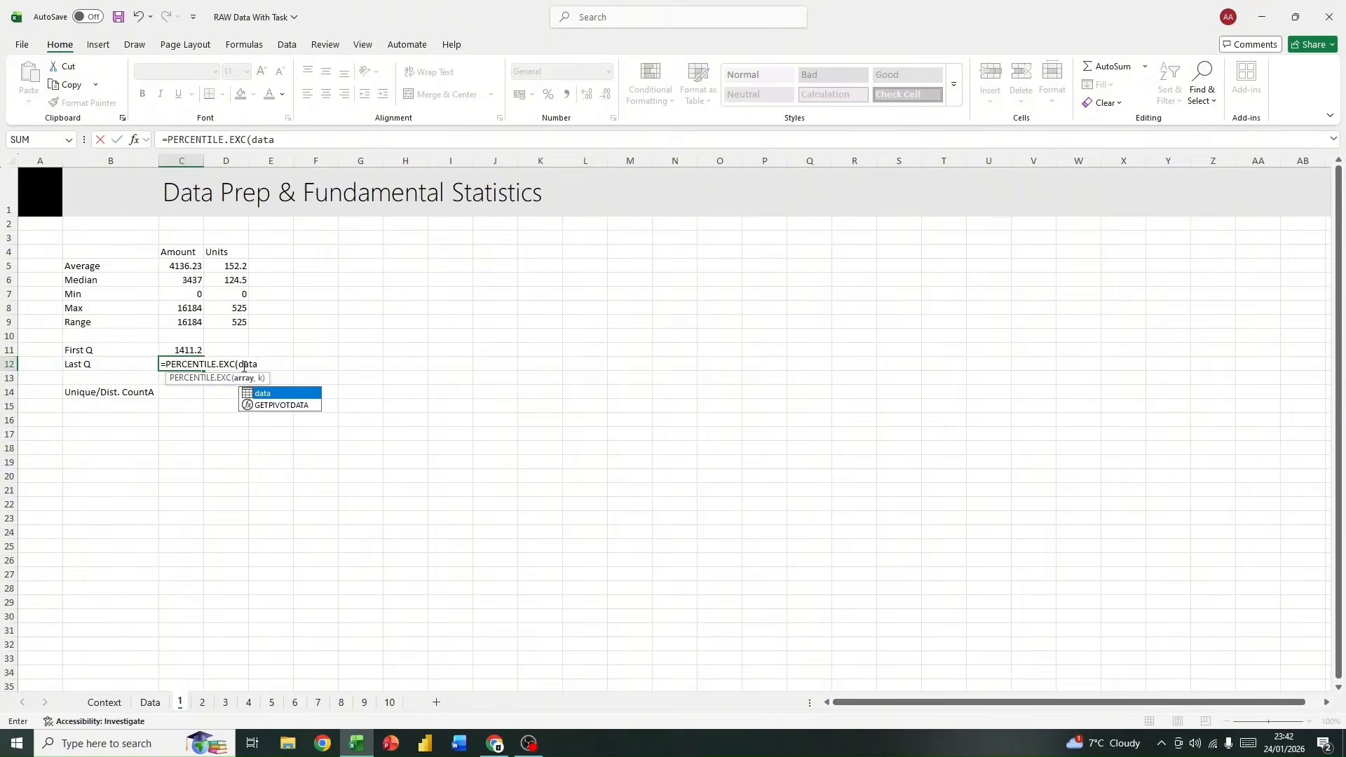
pyautogui.doubleClick(294, 395)
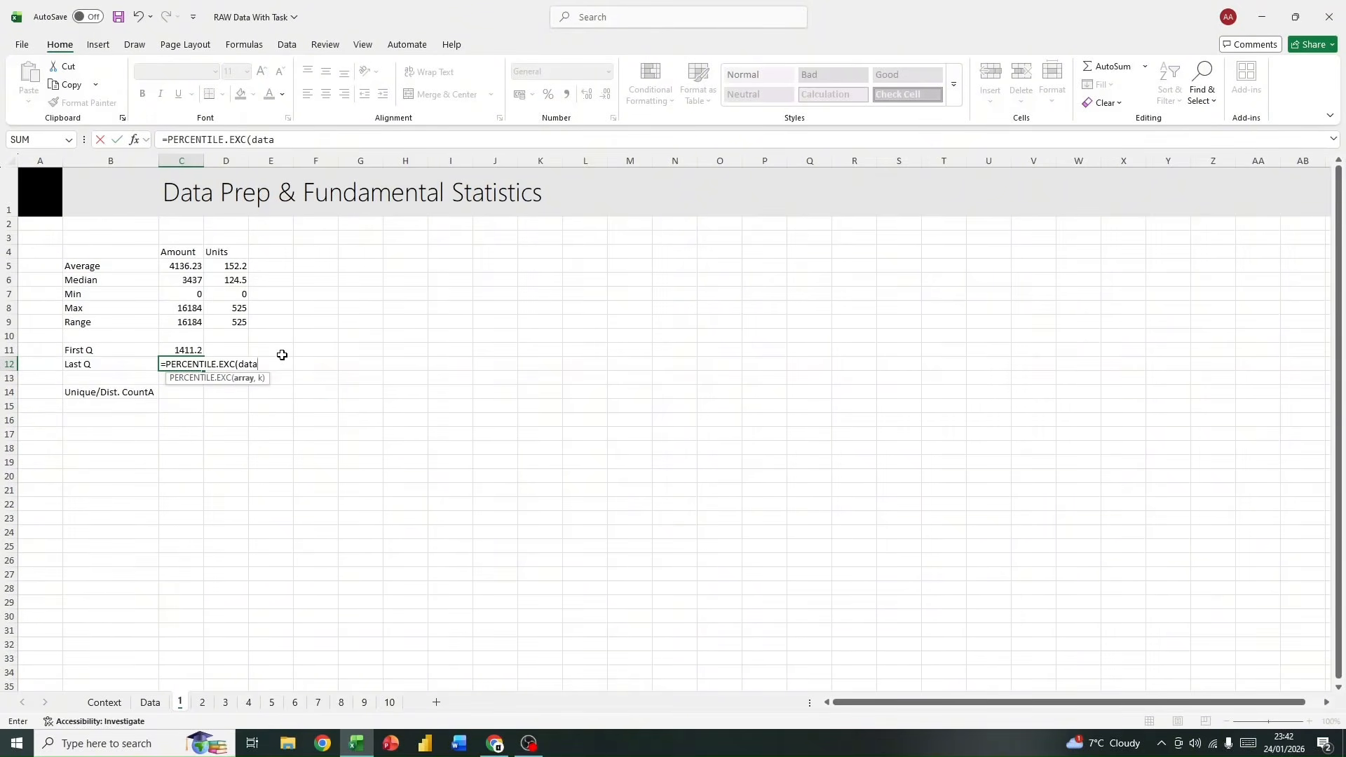
pyautogui.write('[')
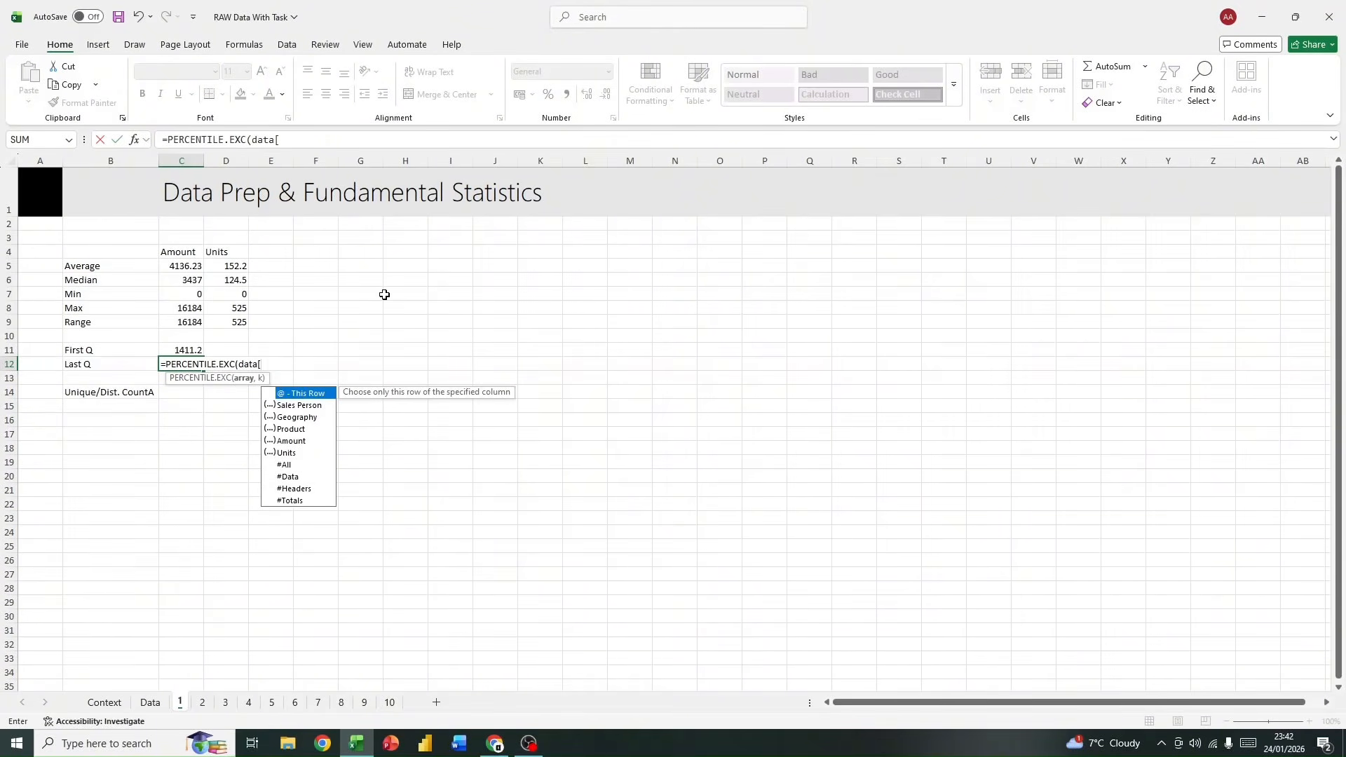
pyautogui.click(293, 442)
pyautogui.doubleClick(293, 443)
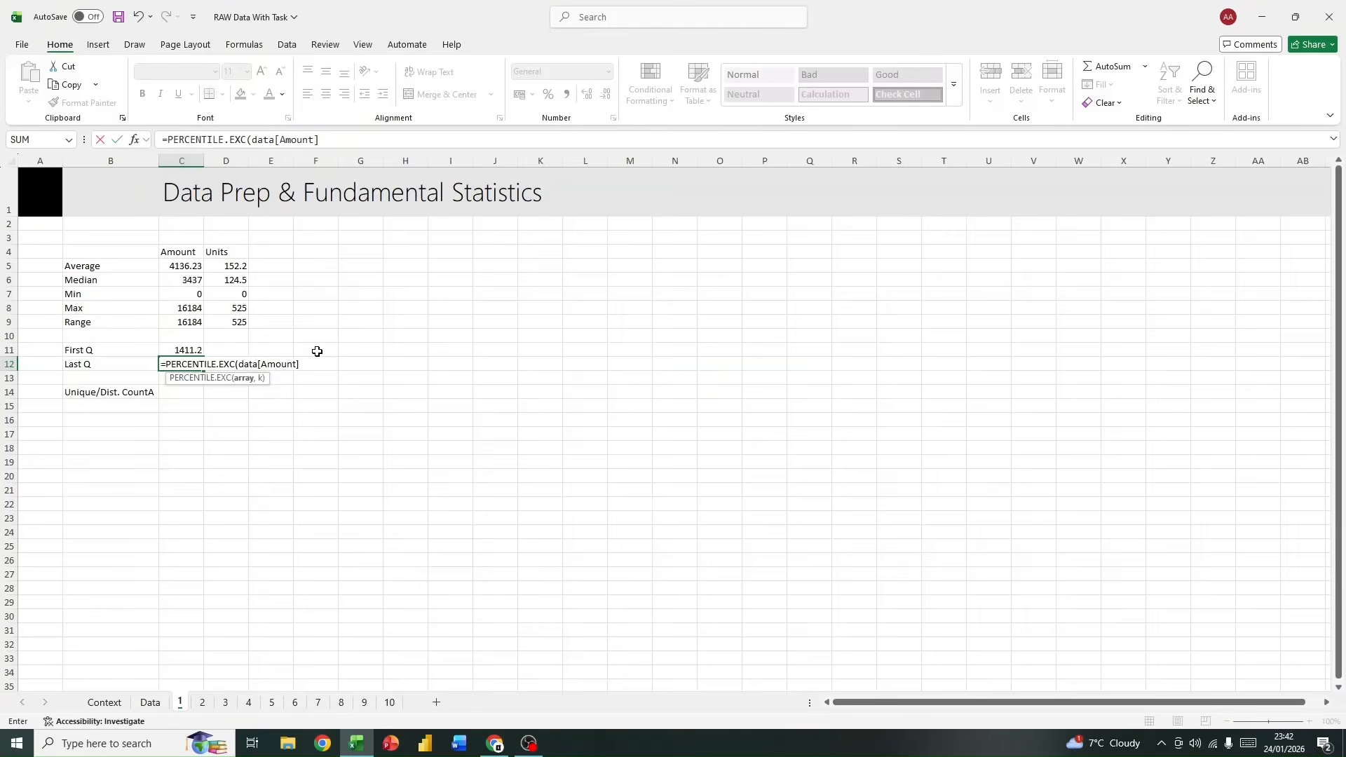
pyautogui.write(',0.75')
pyautogui.press('Return')
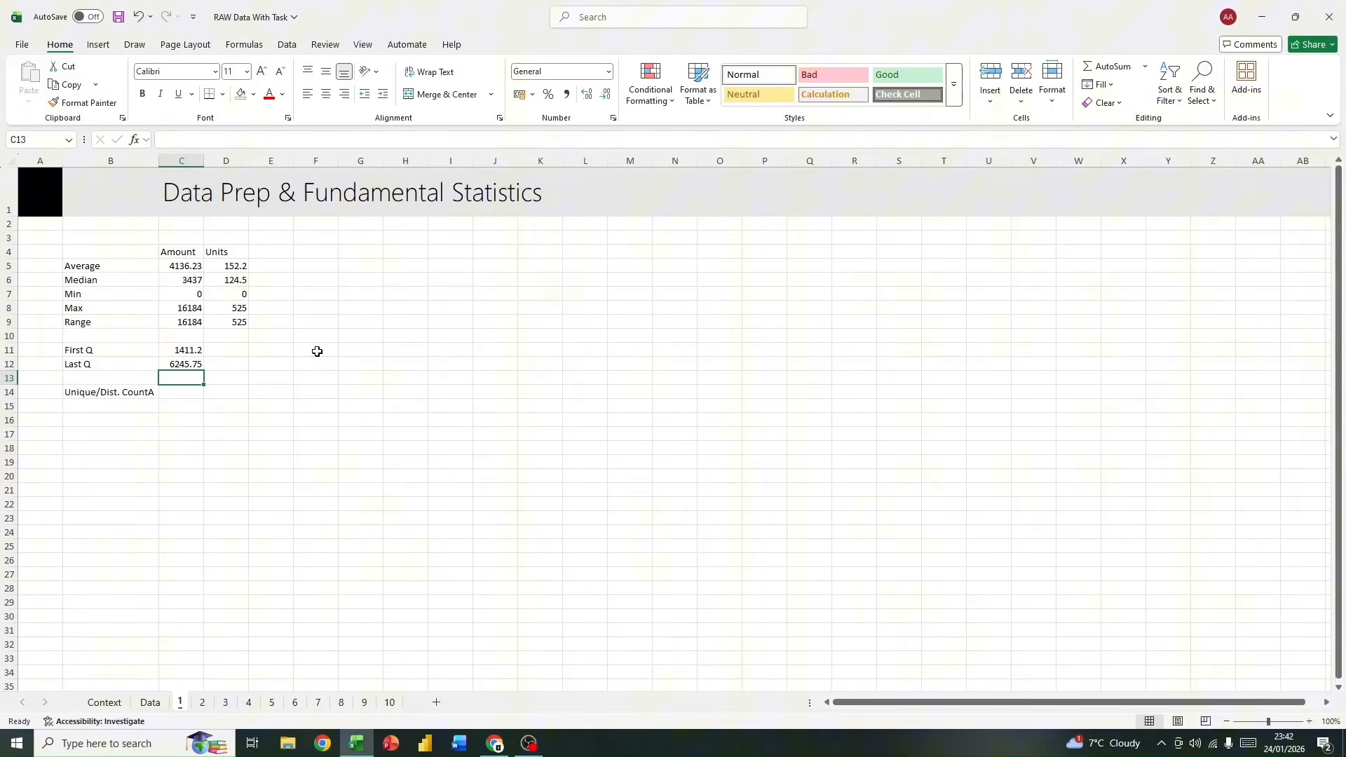
# Step: Fill the first and last quartile formulas from C11:C12 across into the Units column, D11:D12
pyautogui.click(197, 354)
pyautogui.moveTo(203, 356); pyautogui.dragTo(249, 368)
pyautogui.click(192, 365)
pyautogui.click(340, 404)
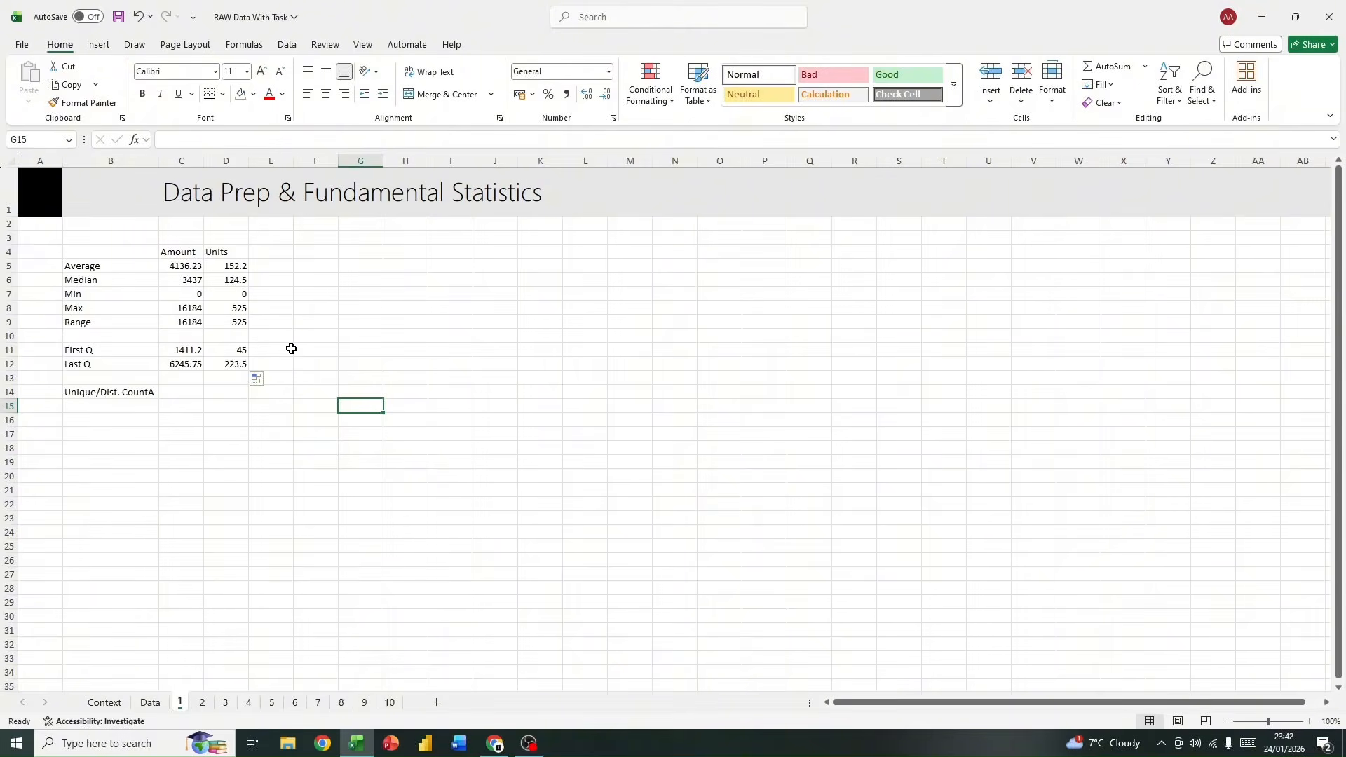
pyautogui.click(187, 351)
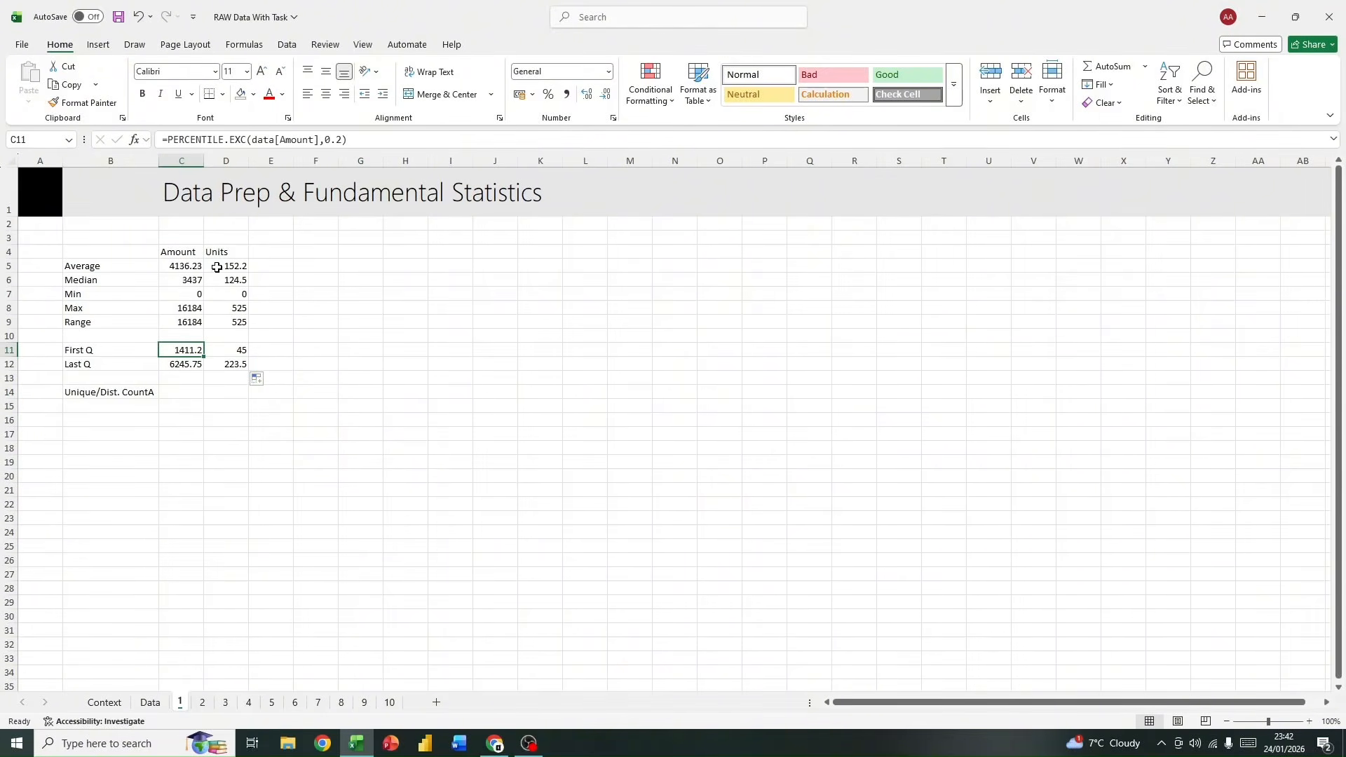
# Step: Format the summary statistics in C5:D12 as numbers with one decimal place
pyautogui.click(193, 267)
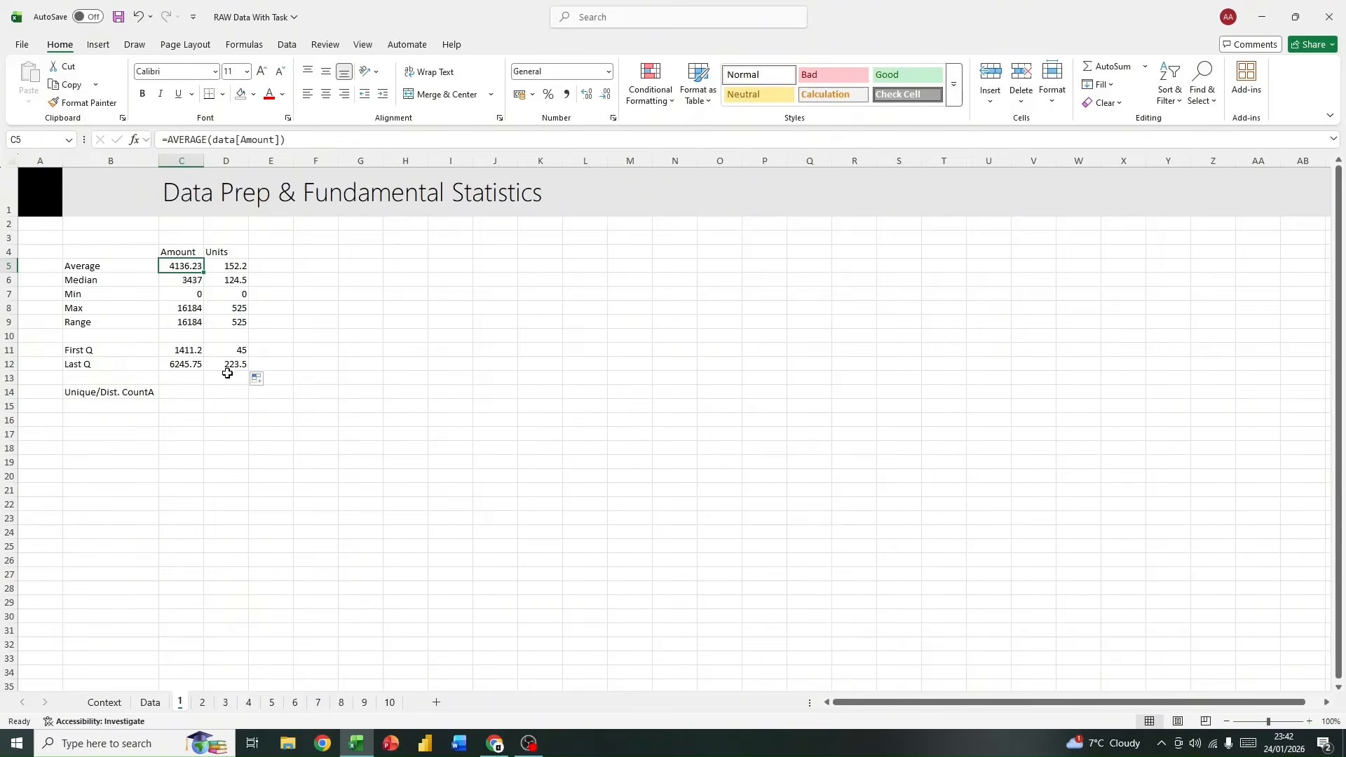
pyautogui.moveTo(175, 264); pyautogui.dragTo(240, 361)
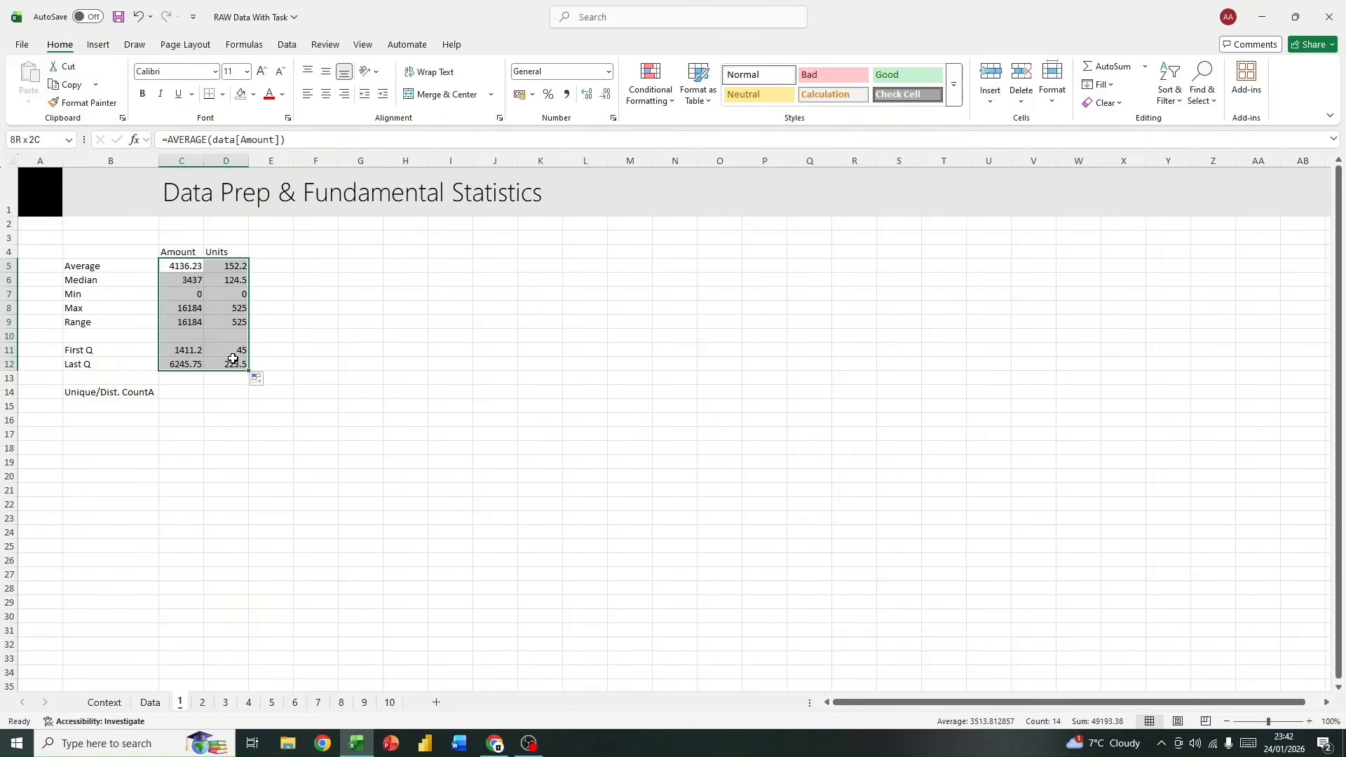
pyautogui.click(605, 95)
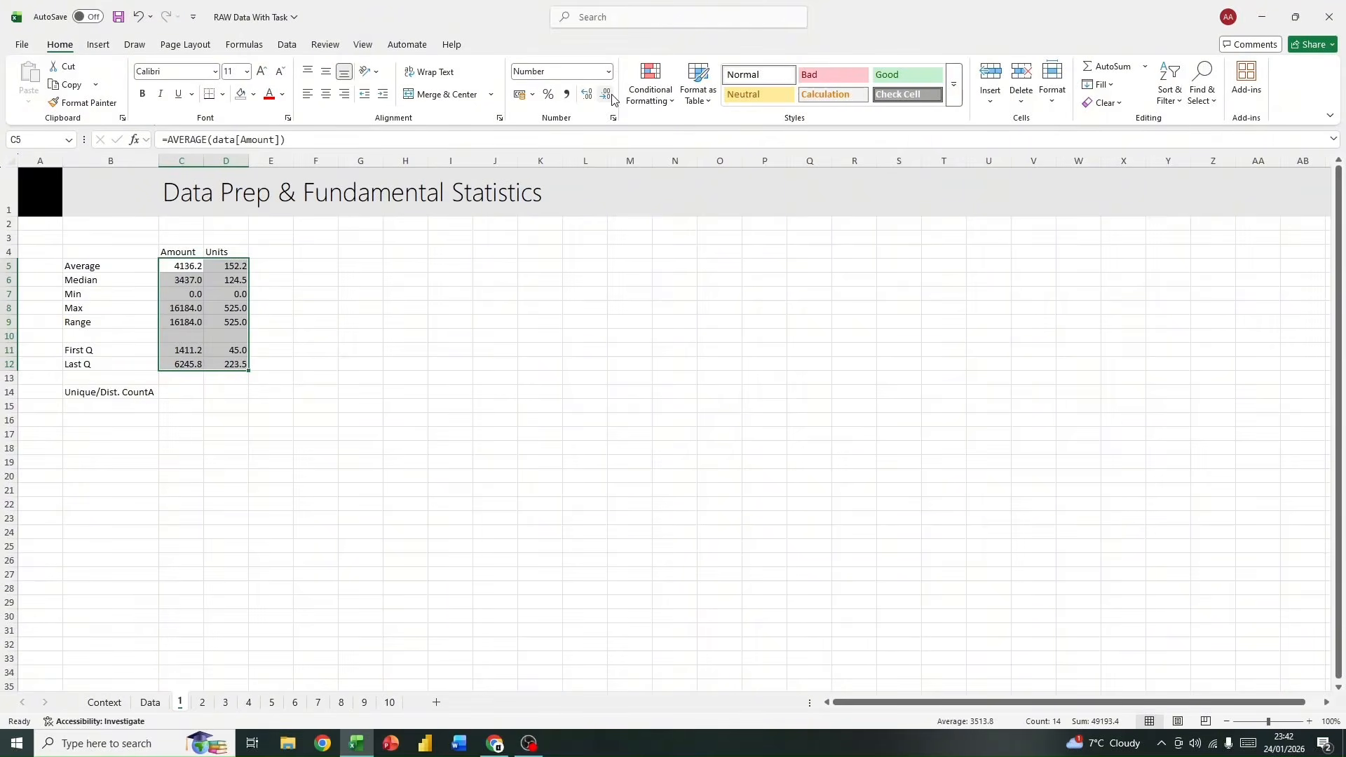
pyautogui.click(587, 93)
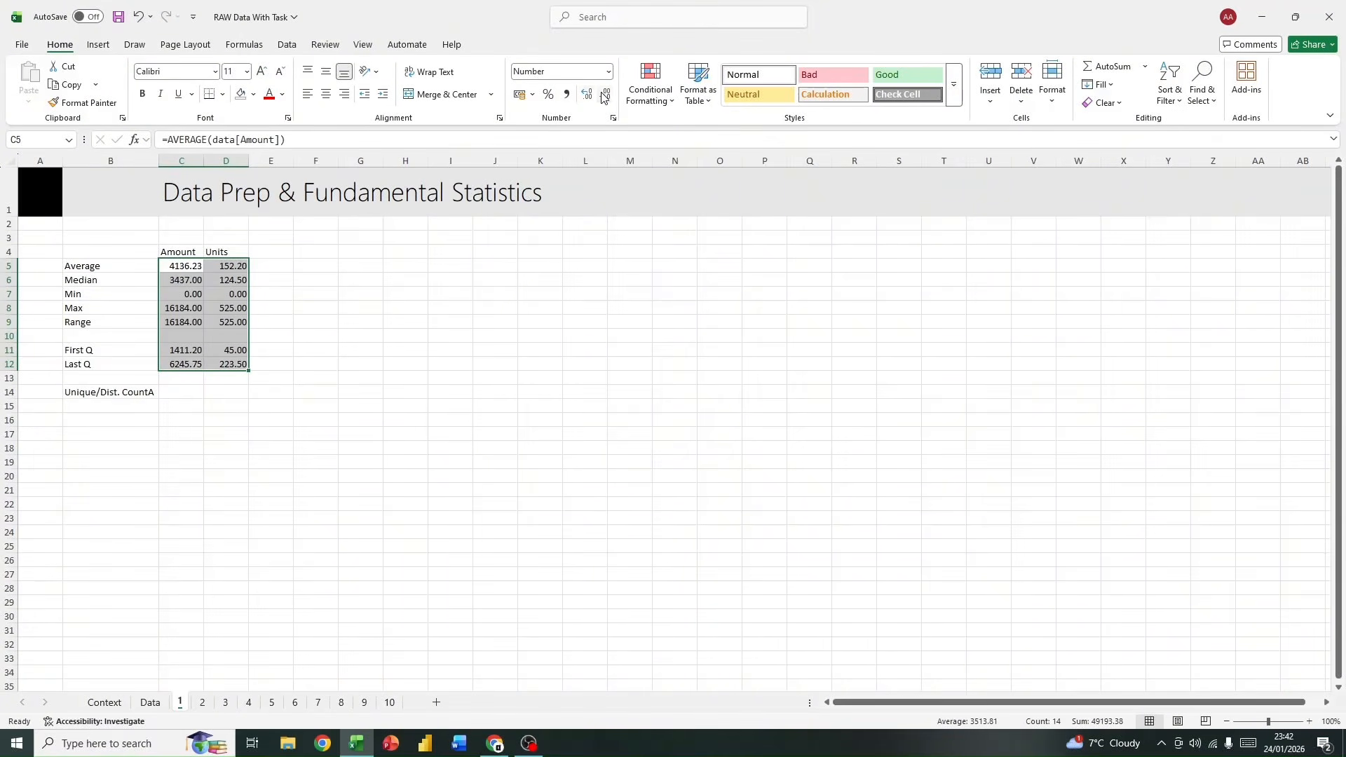
pyautogui.click(605, 95)
pyautogui.click(605, 95)
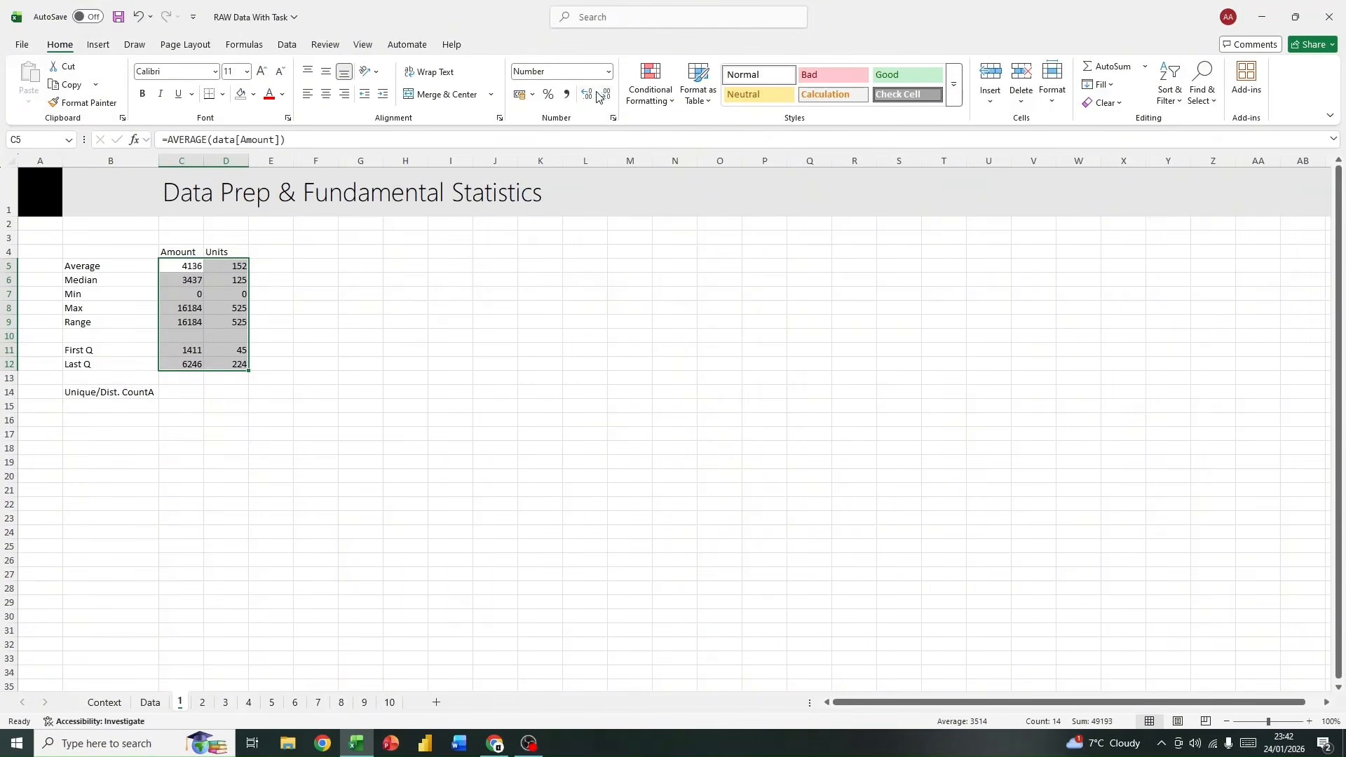
pyautogui.click(592, 97)
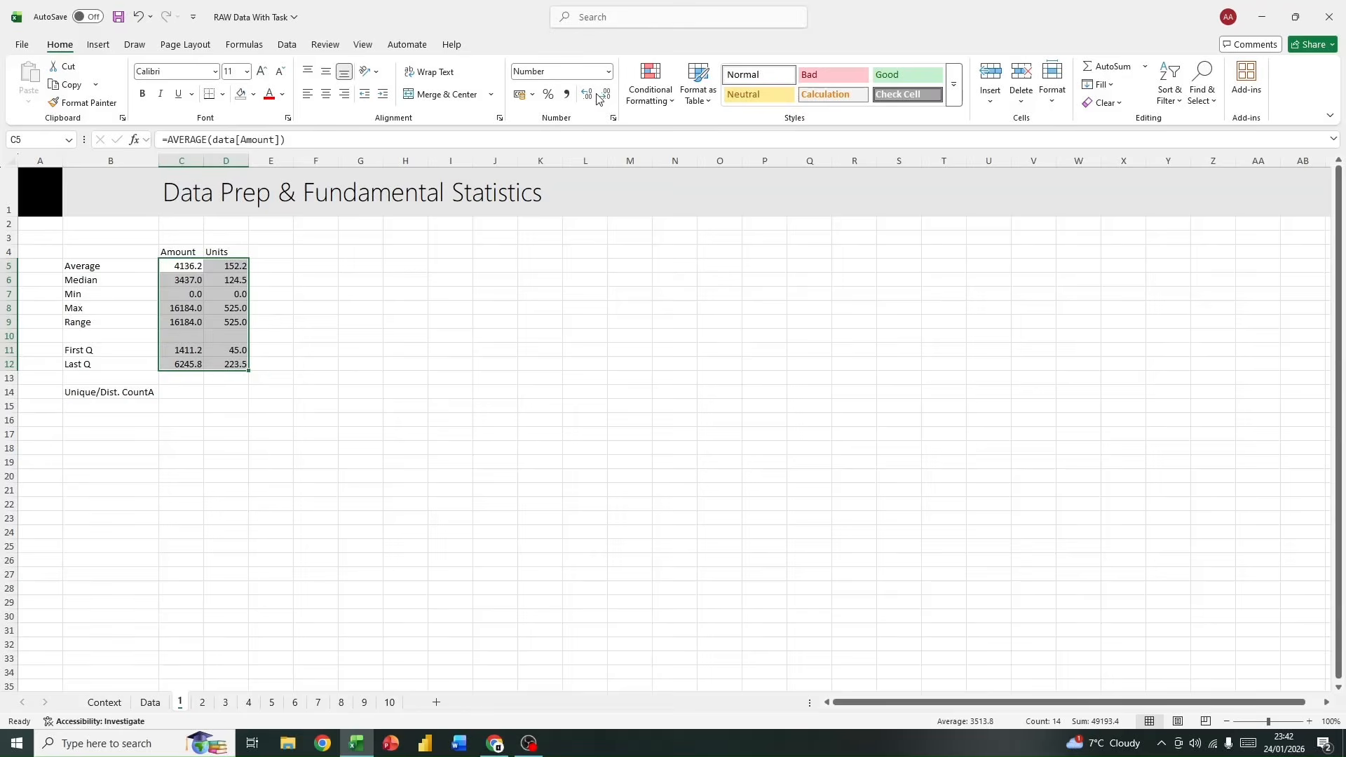
pyautogui.click(278, 472)
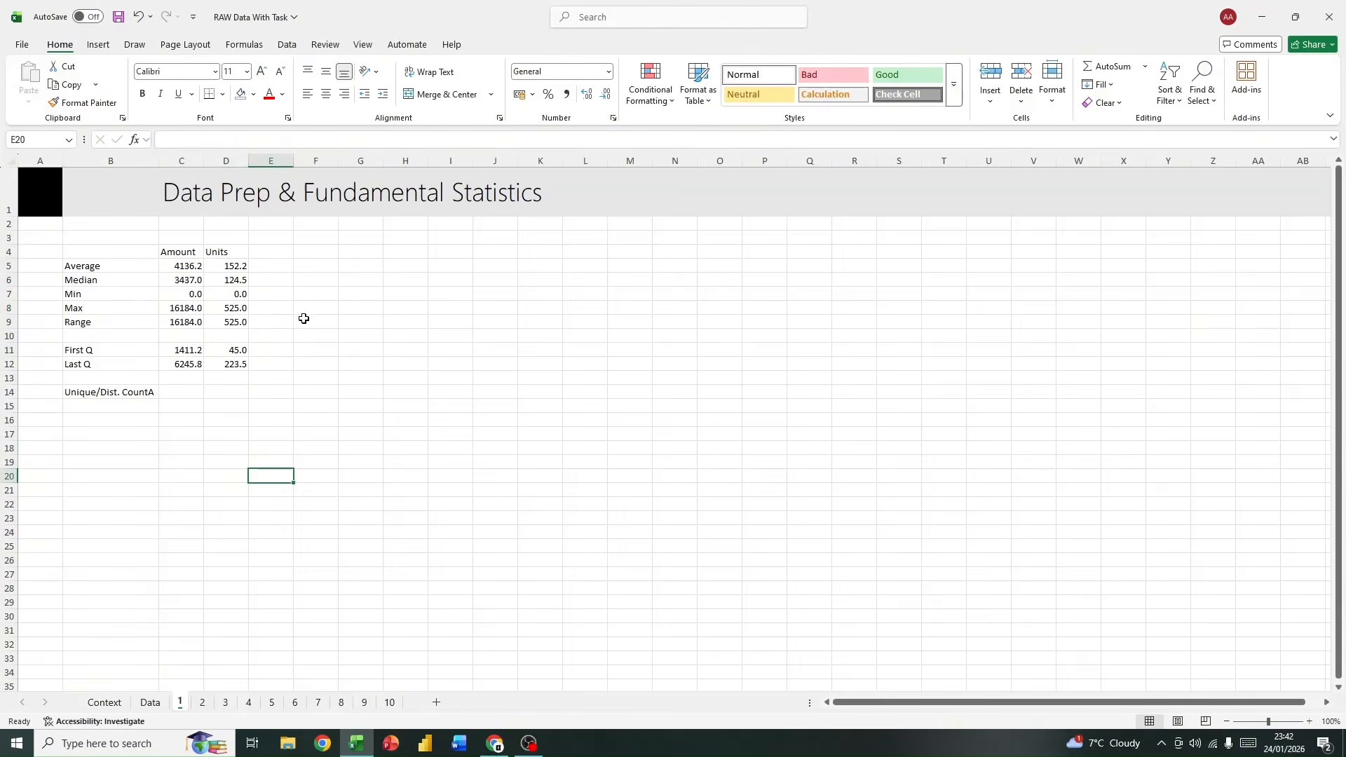
# Step: Format the summary statistics in C5:D12 to show no decimal places
pyautogui.moveTo(183, 270); pyautogui.dragTo(246, 365)
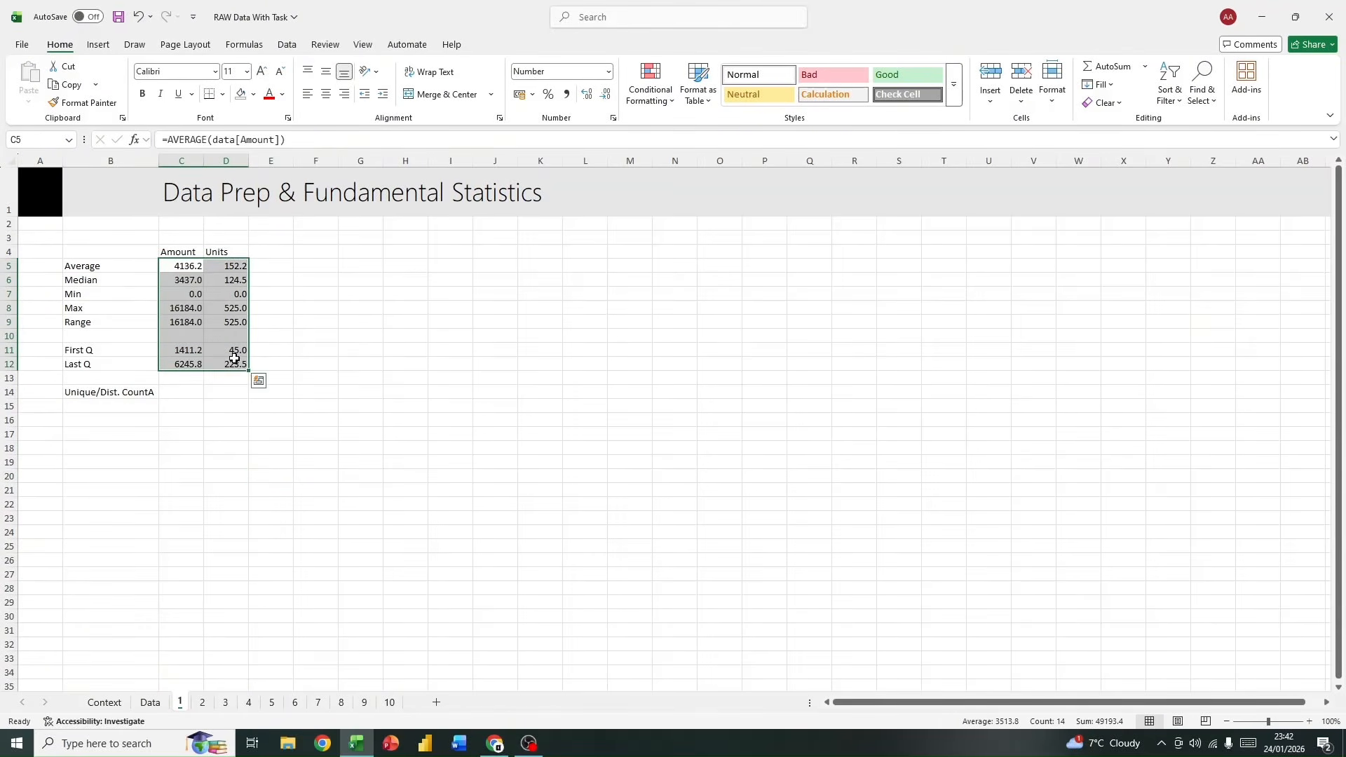
pyautogui.click(605, 94)
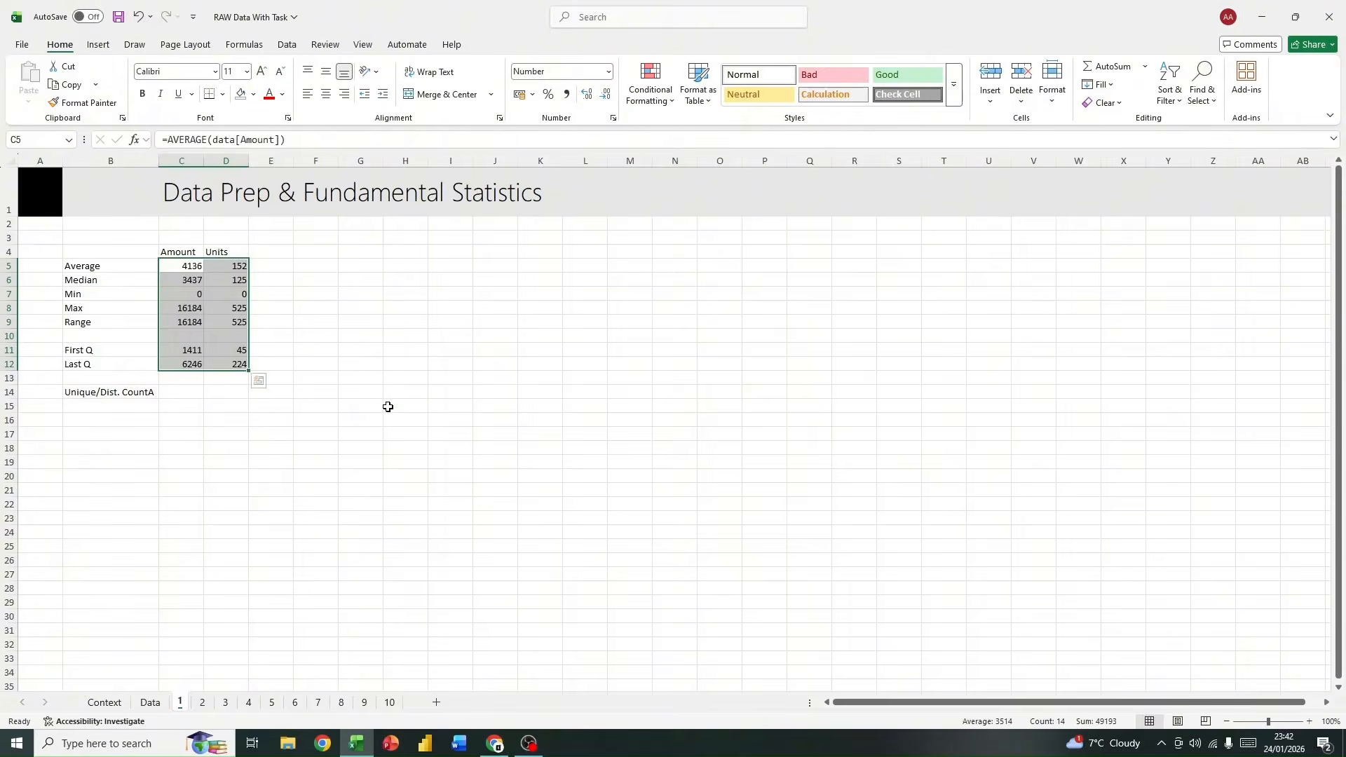
pyautogui.click(387, 405)
pyautogui.scroll(-1, 385, 399)
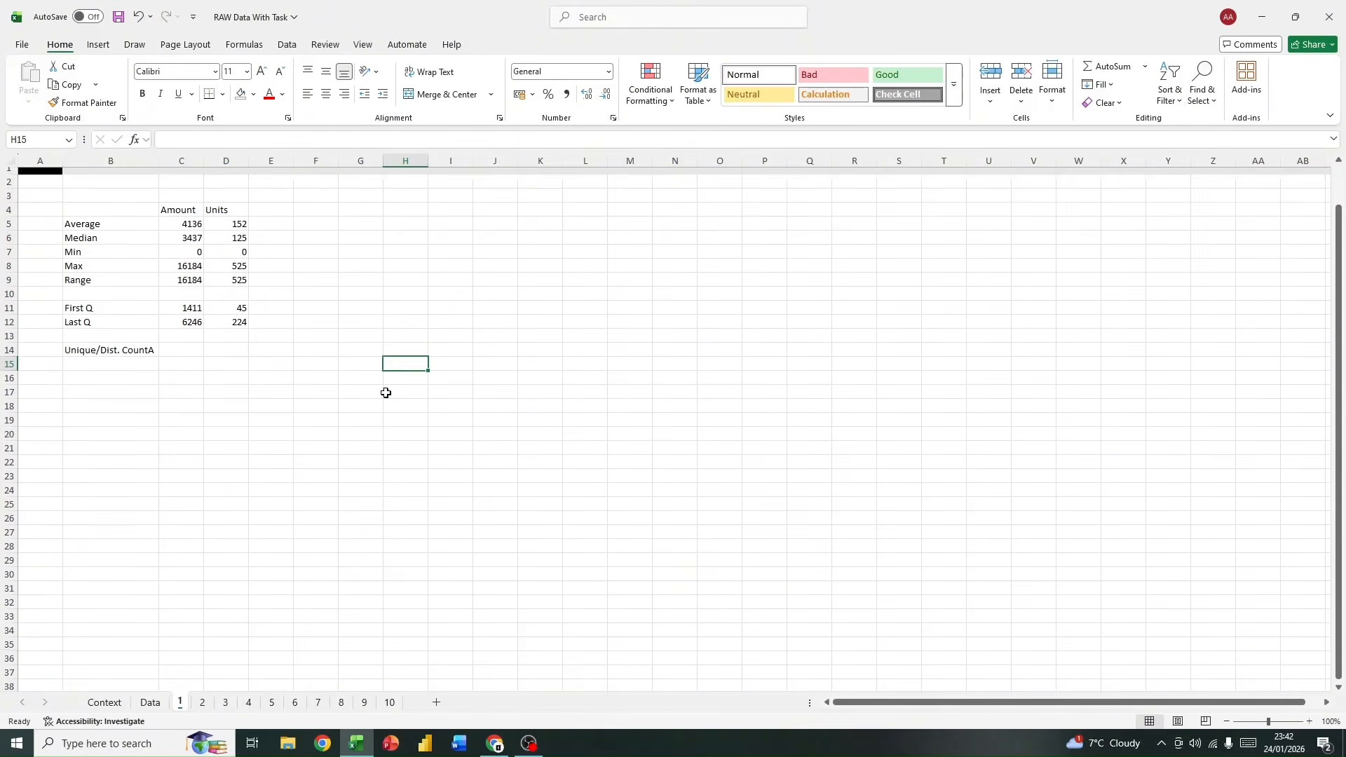
pyautogui.scroll(1, 385, 390)
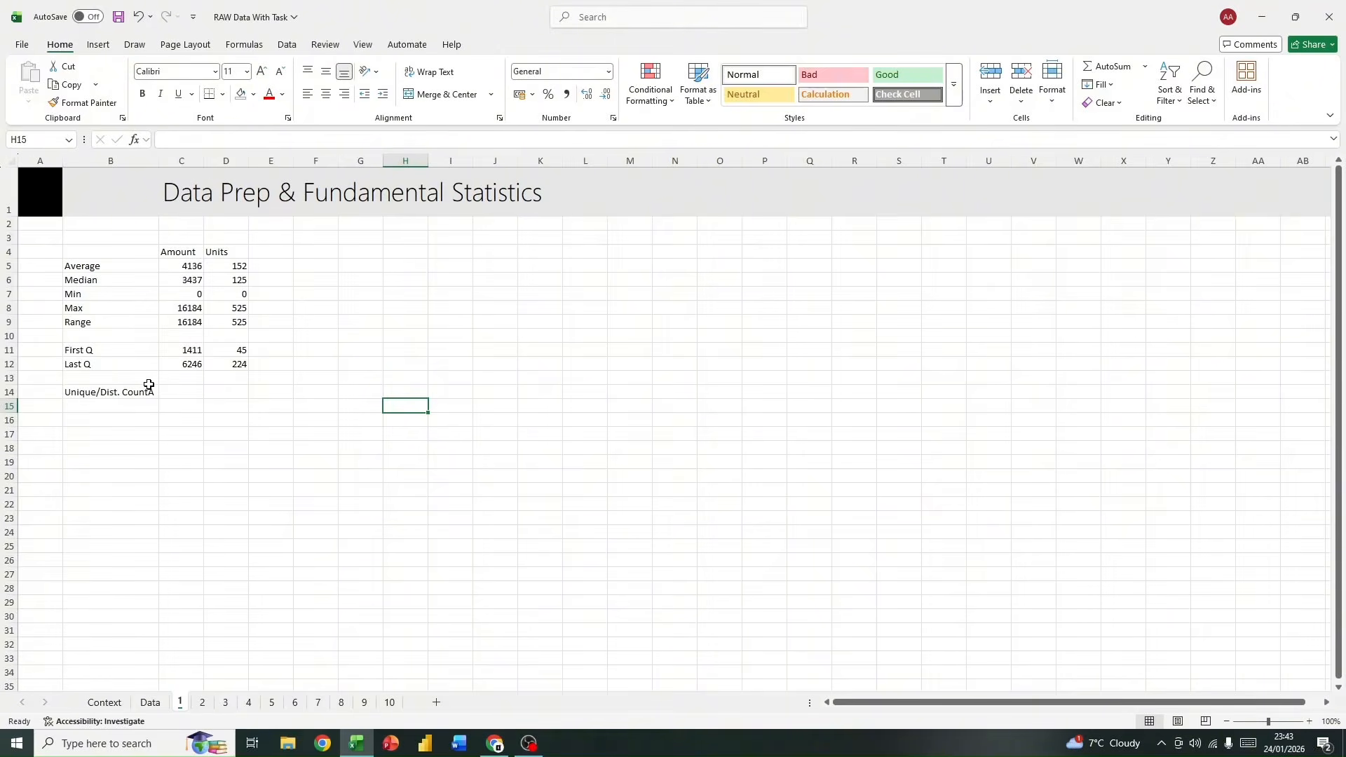
# Step: Start a UNIQUE formula in cell C14 beside the Unique/Dist. CountA label
pyautogui.click(190, 388)
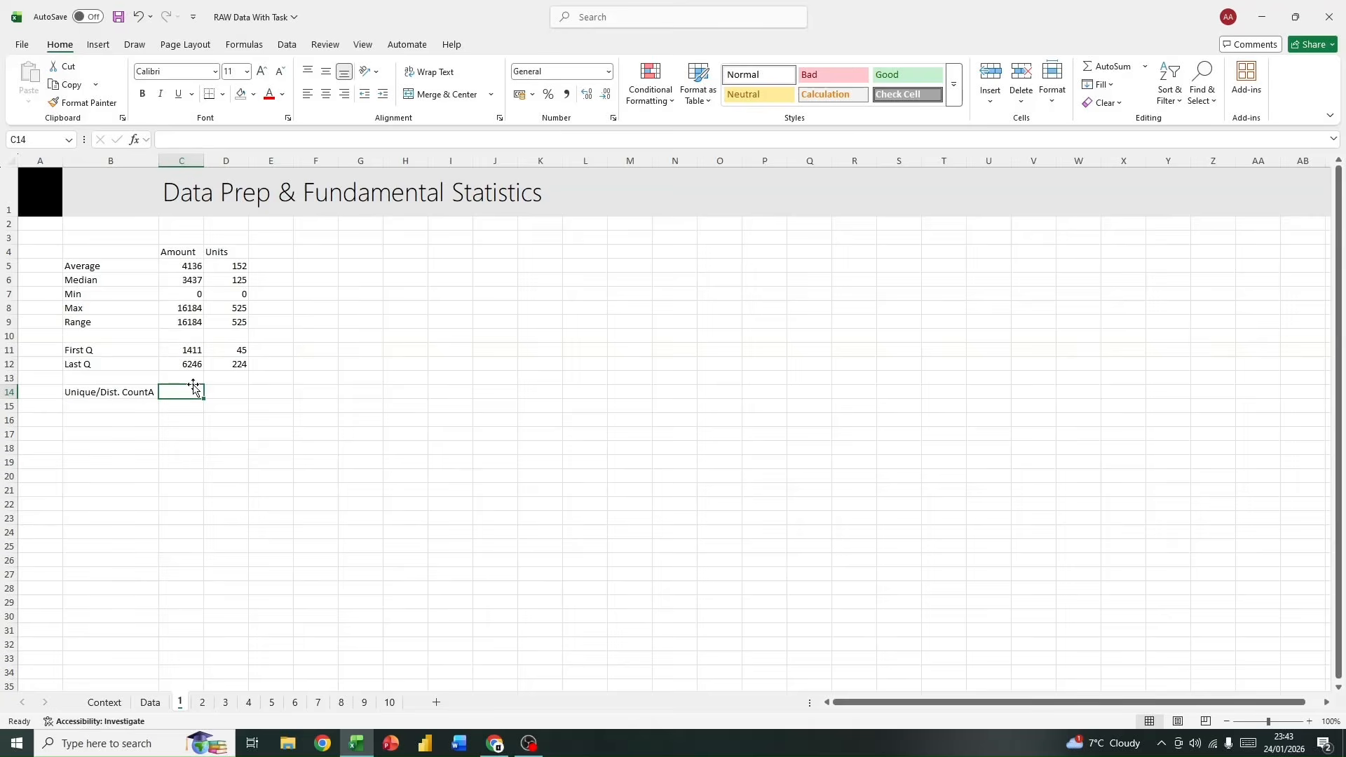
pyautogui.write('=')
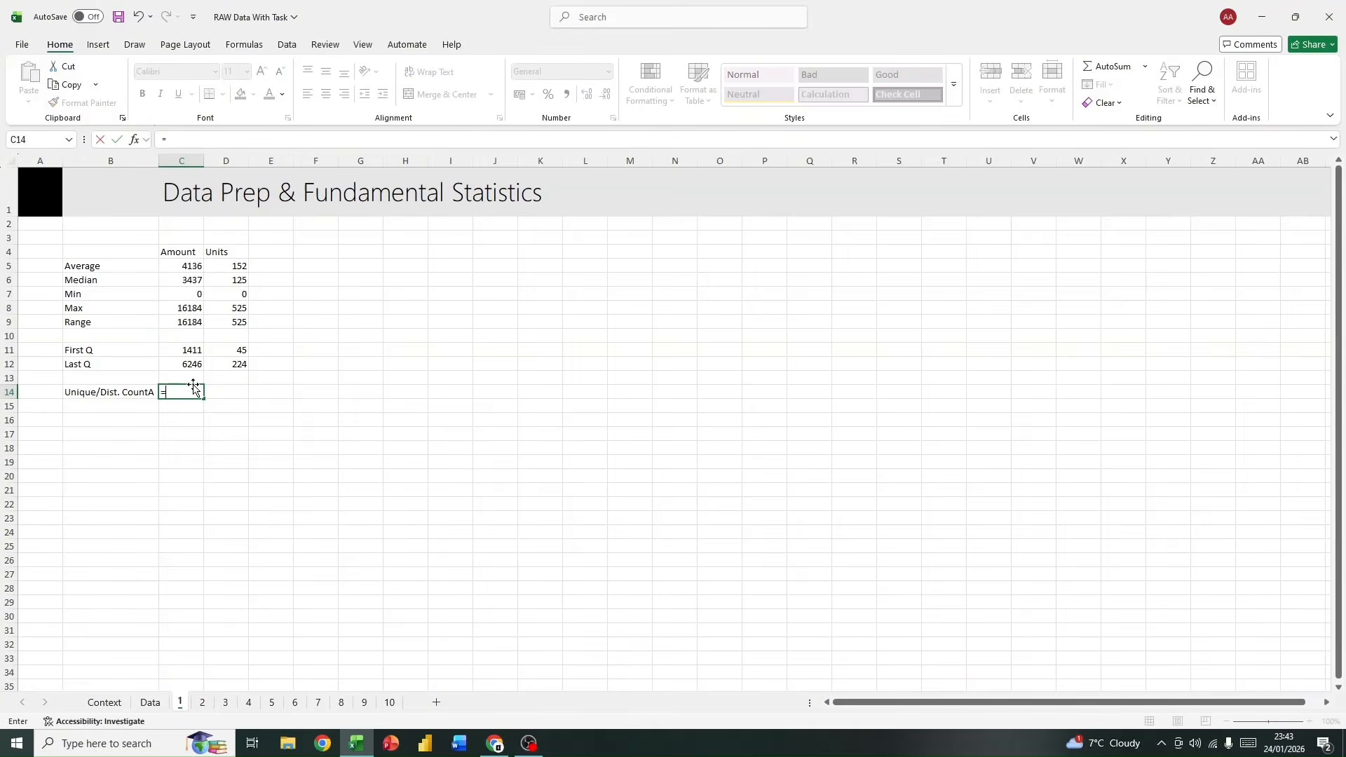
pyautogui.write('u')
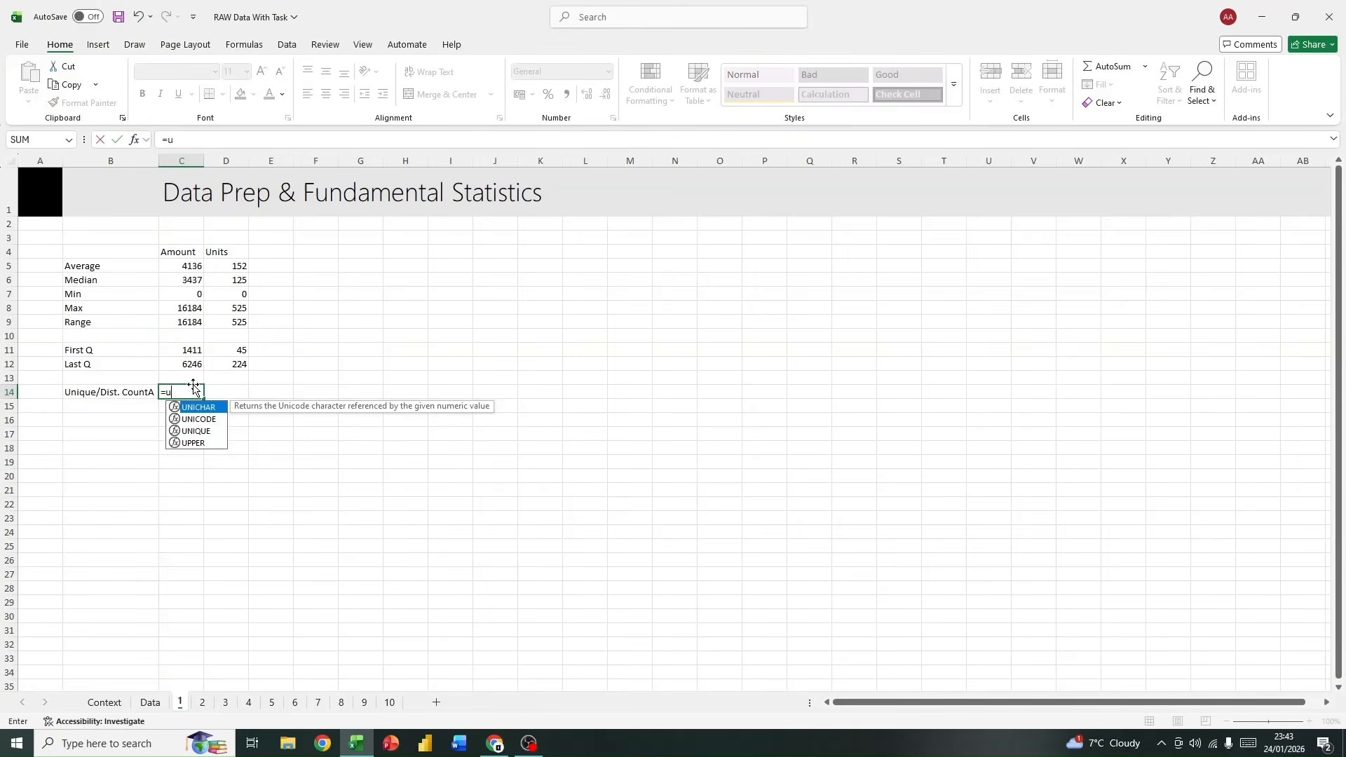
pyautogui.write('ni')
pyautogui.doubleClick(190, 431)
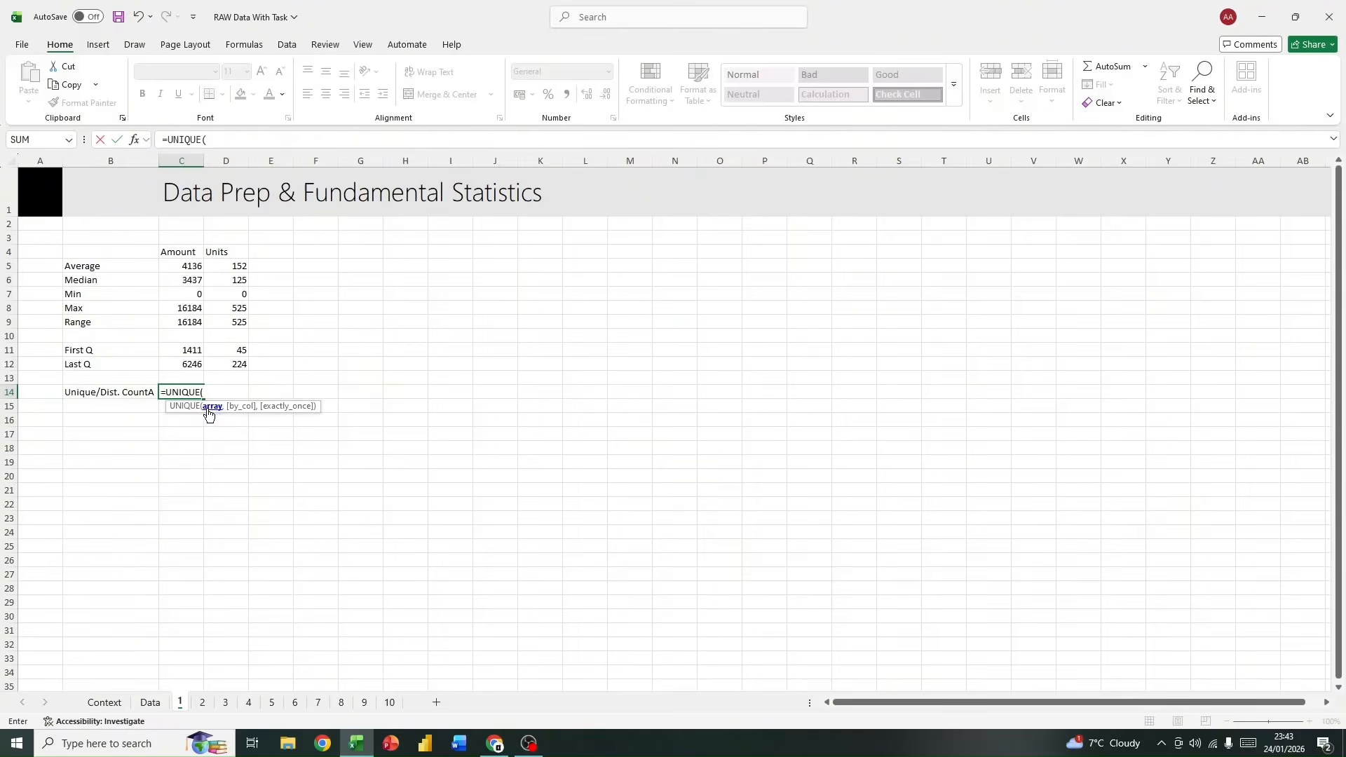
# Step: Complete the formula in C14 as =UNIQUE(data[Product]) to list the distinct products
pyautogui.write('data')
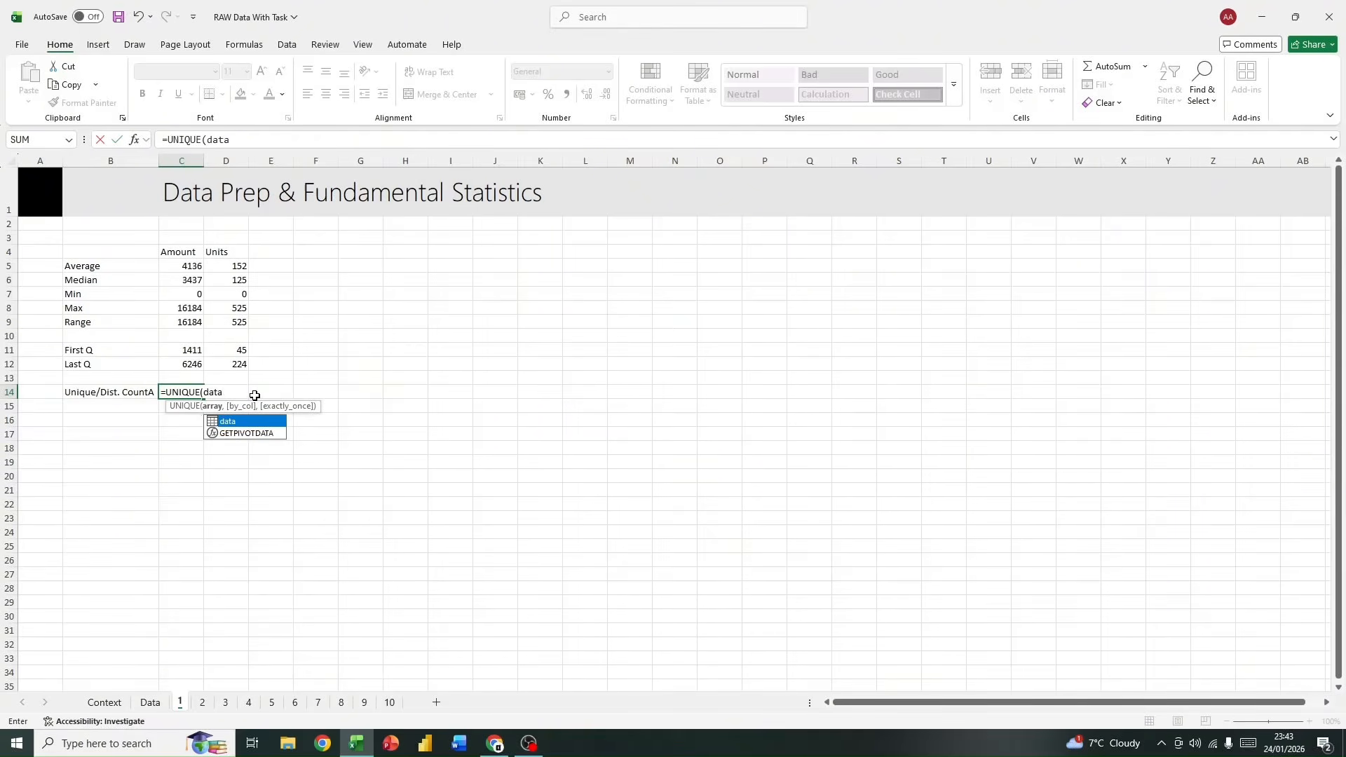
pyautogui.doubleClick(247, 423)
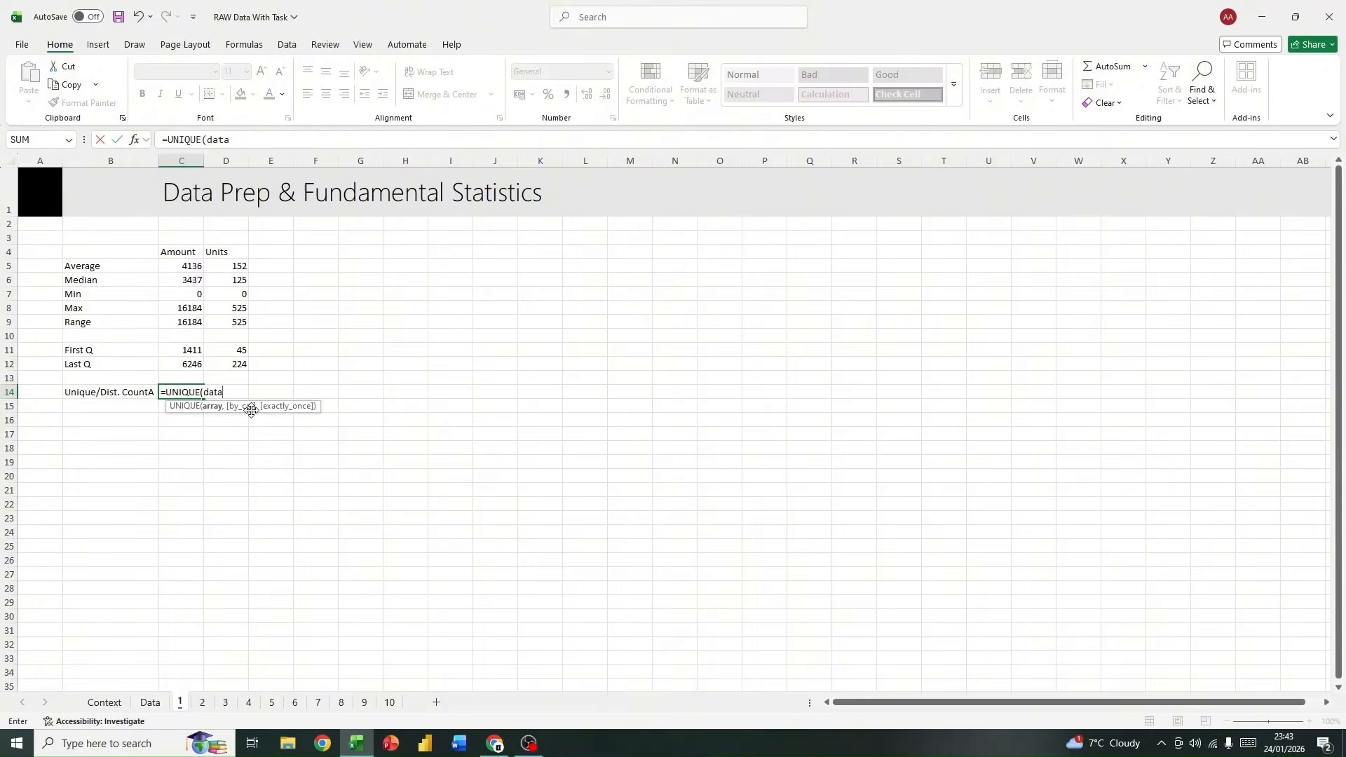
pyautogui.write('[')
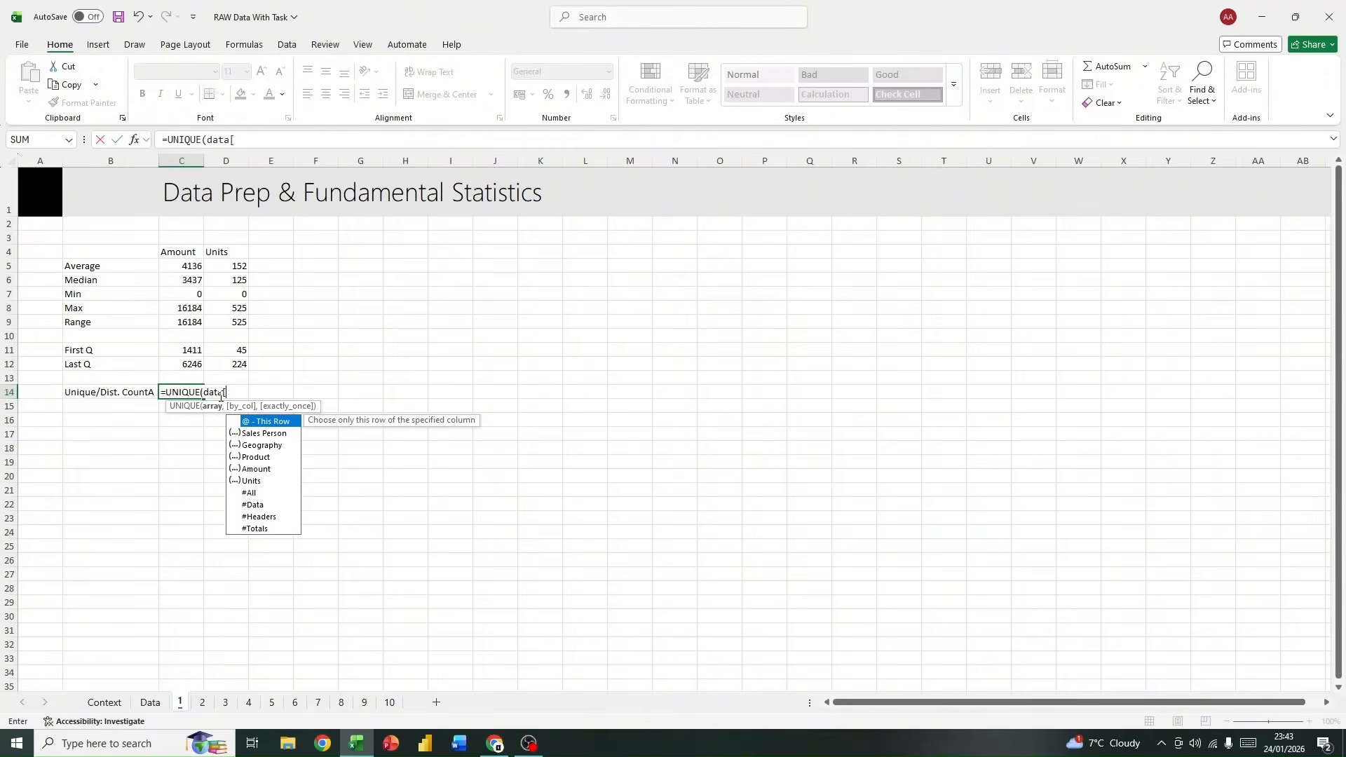
pyautogui.doubleClick(255, 456)
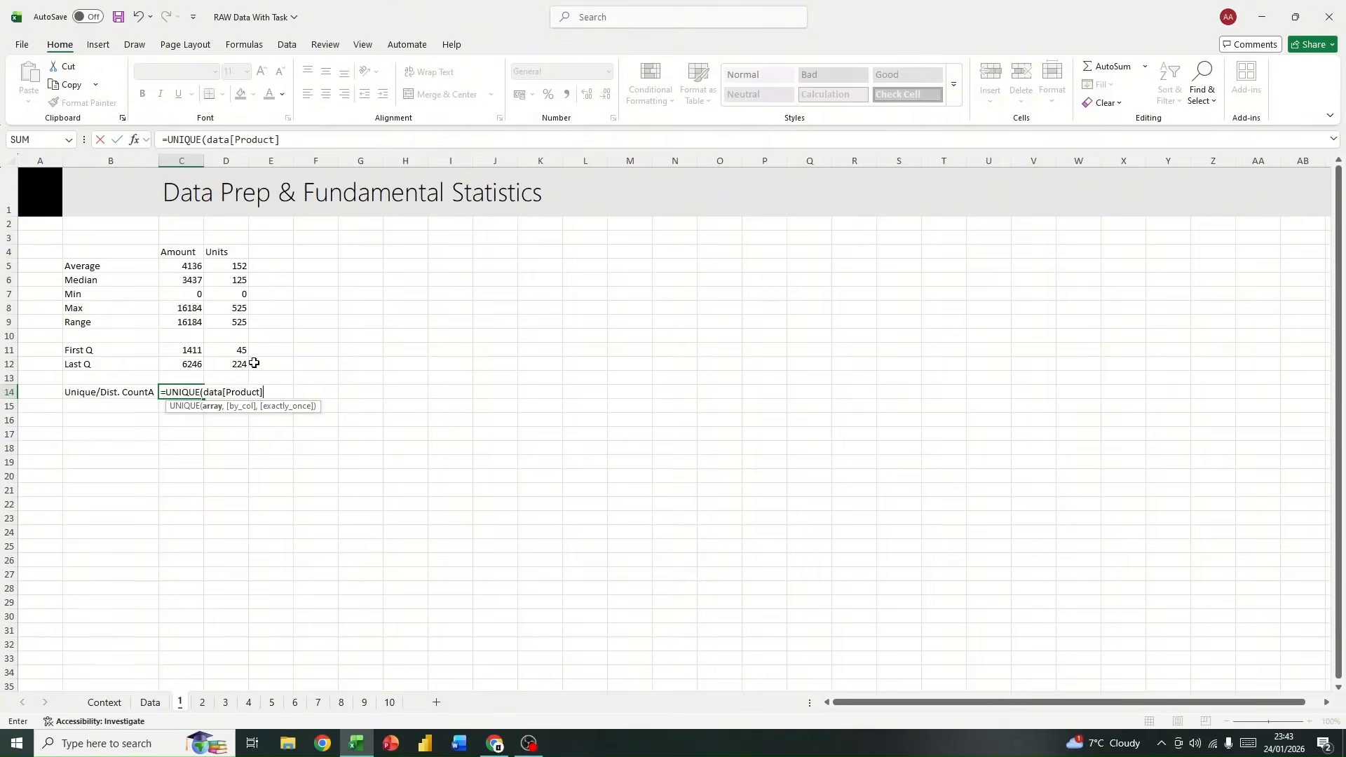
pyautogui.write(')')
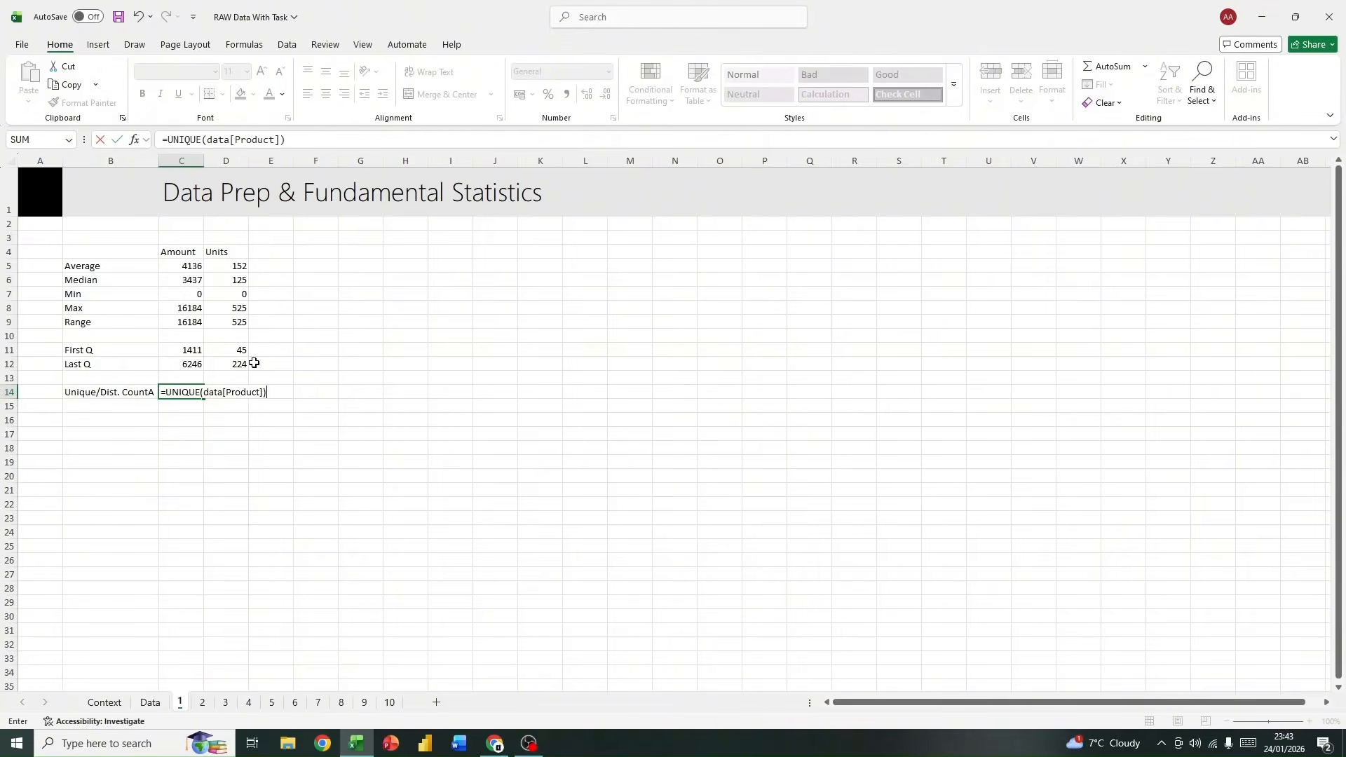
pyautogui.press('Return')
# Step: Examine the spilled list of distinct products below C14 and the single formula that generates it
pyautogui.scroll(-4, 253, 362)
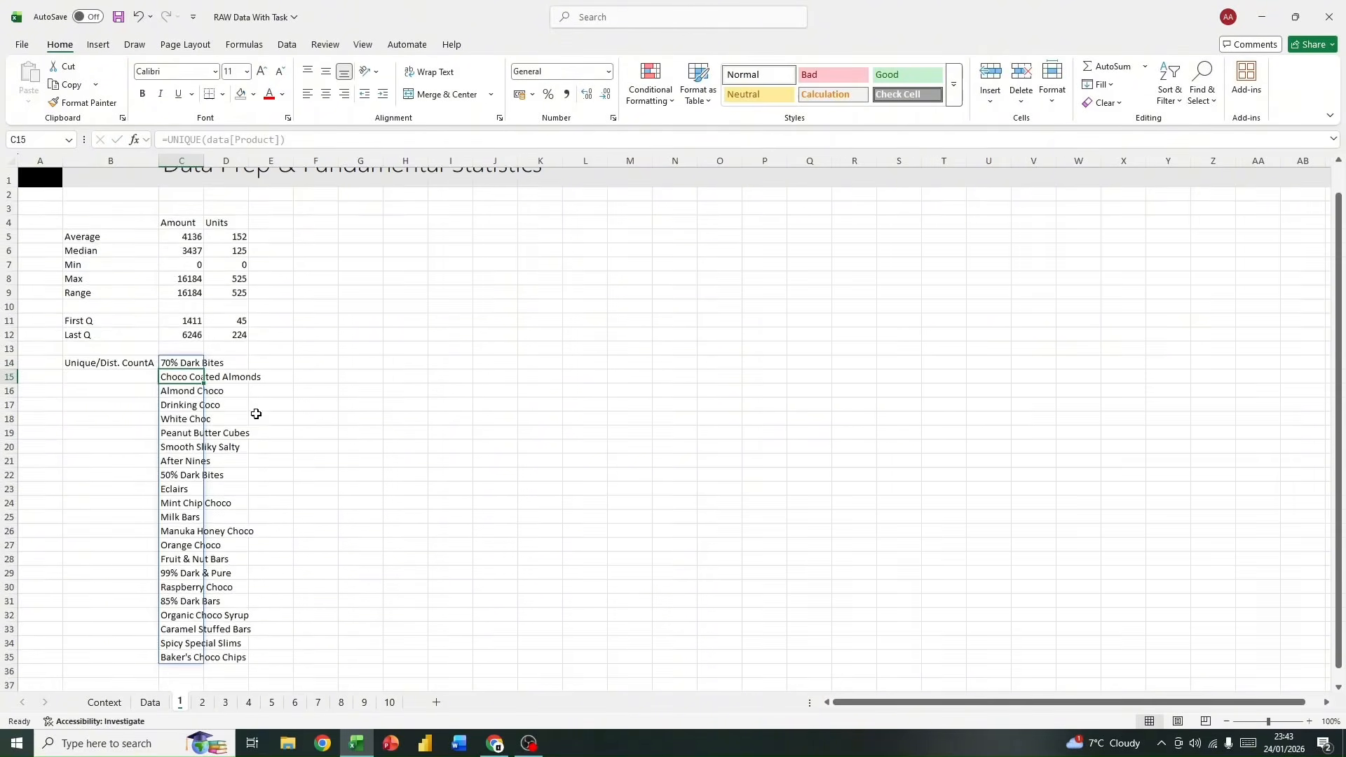
pyautogui.scroll(2, 267, 405)
pyautogui.scroll(2, 189, 277)
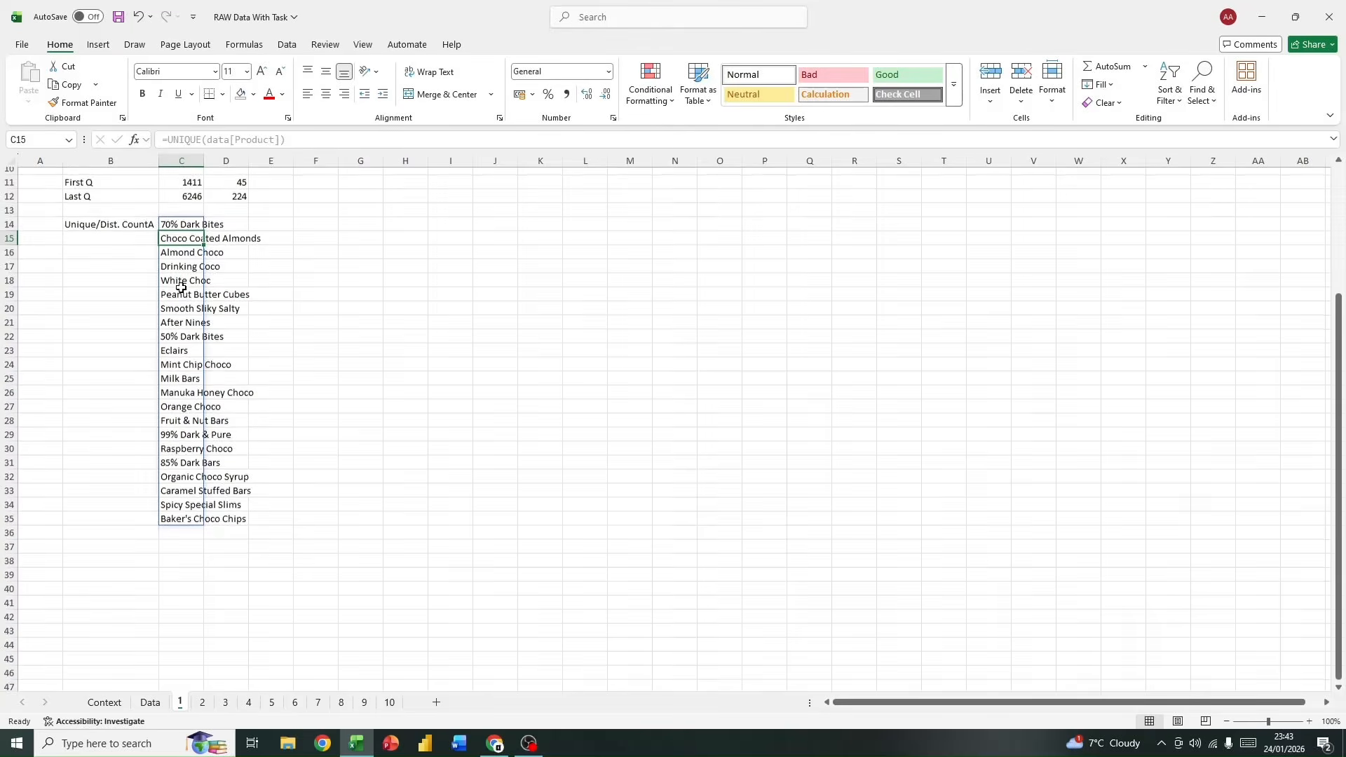
pyautogui.moveTo(176, 346); pyautogui.dragTo(180, 642)
pyautogui.click(199, 355)
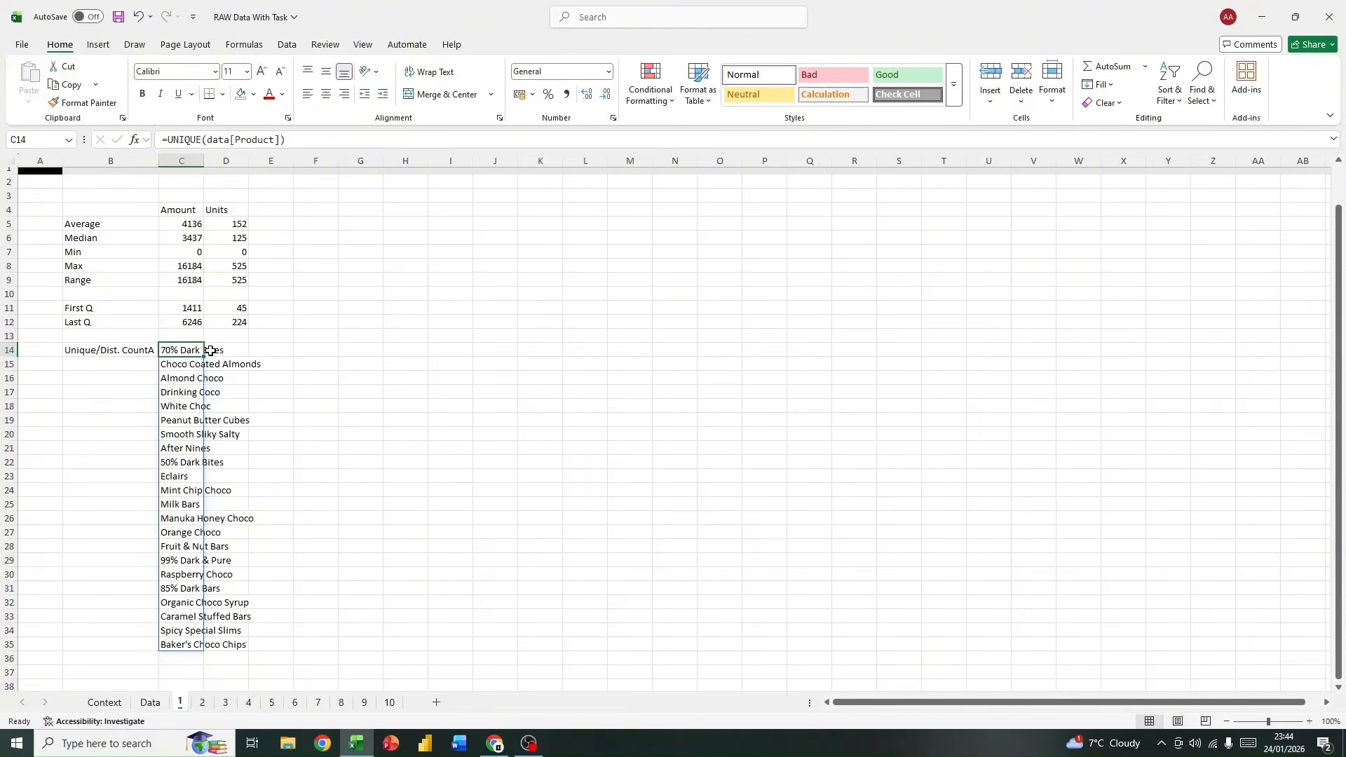
pyautogui.click(277, 391)
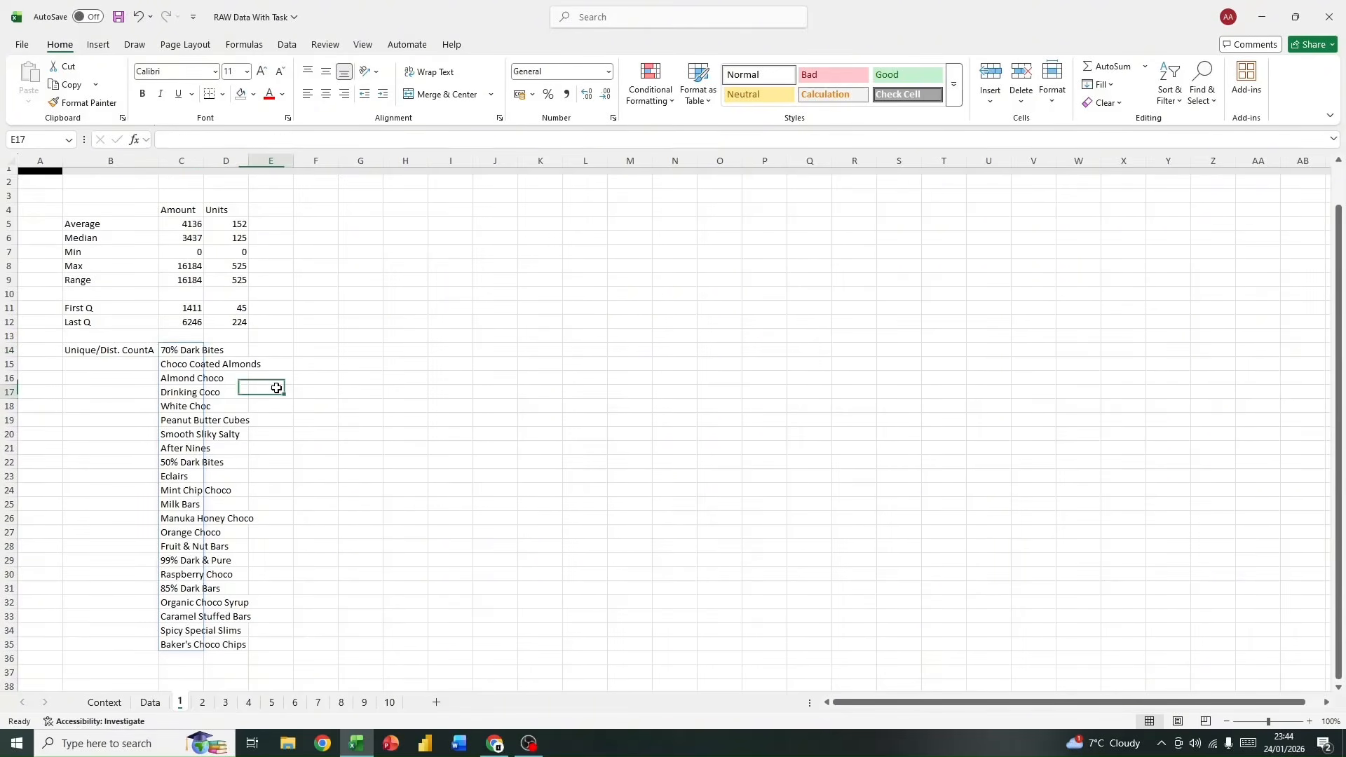
pyautogui.click(170, 352)
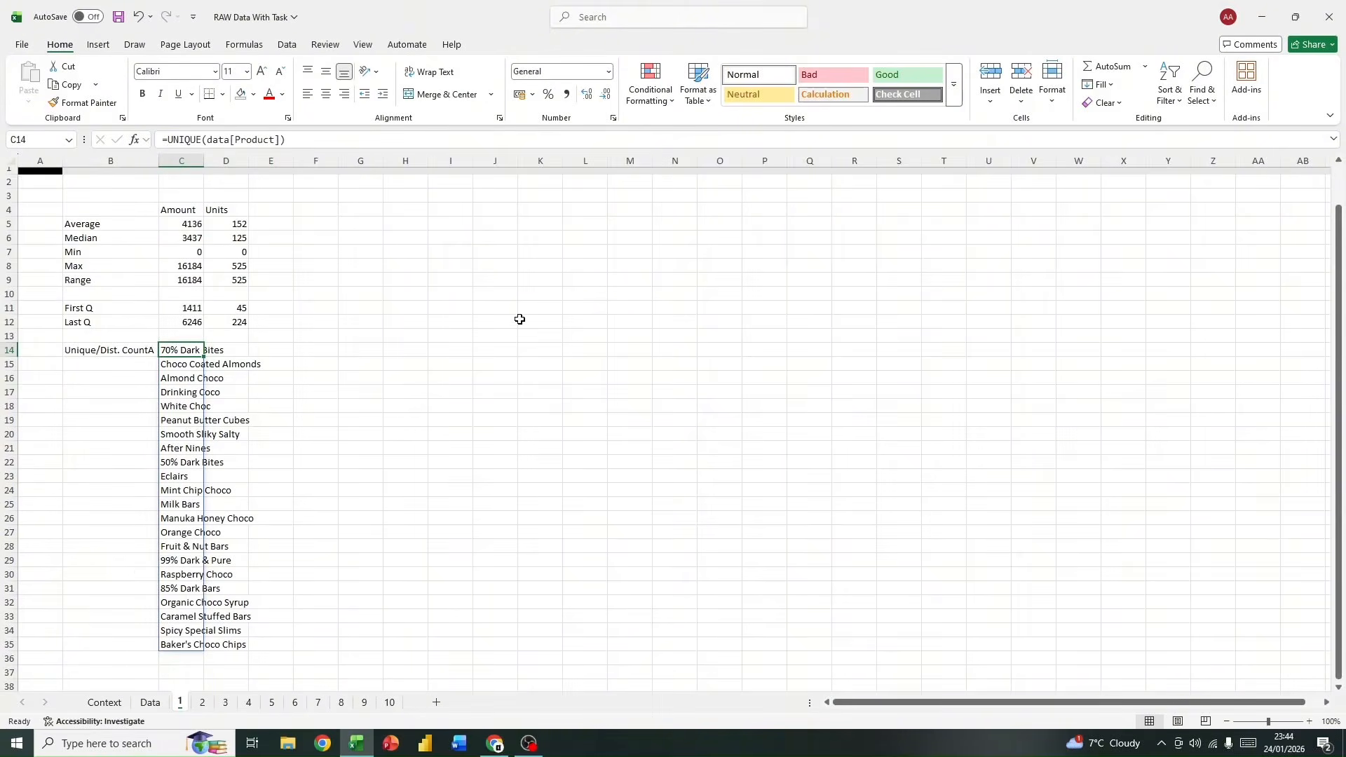
pyautogui.scroll(-3, 247, 605)
pyautogui.scroll(2, 252, 588)
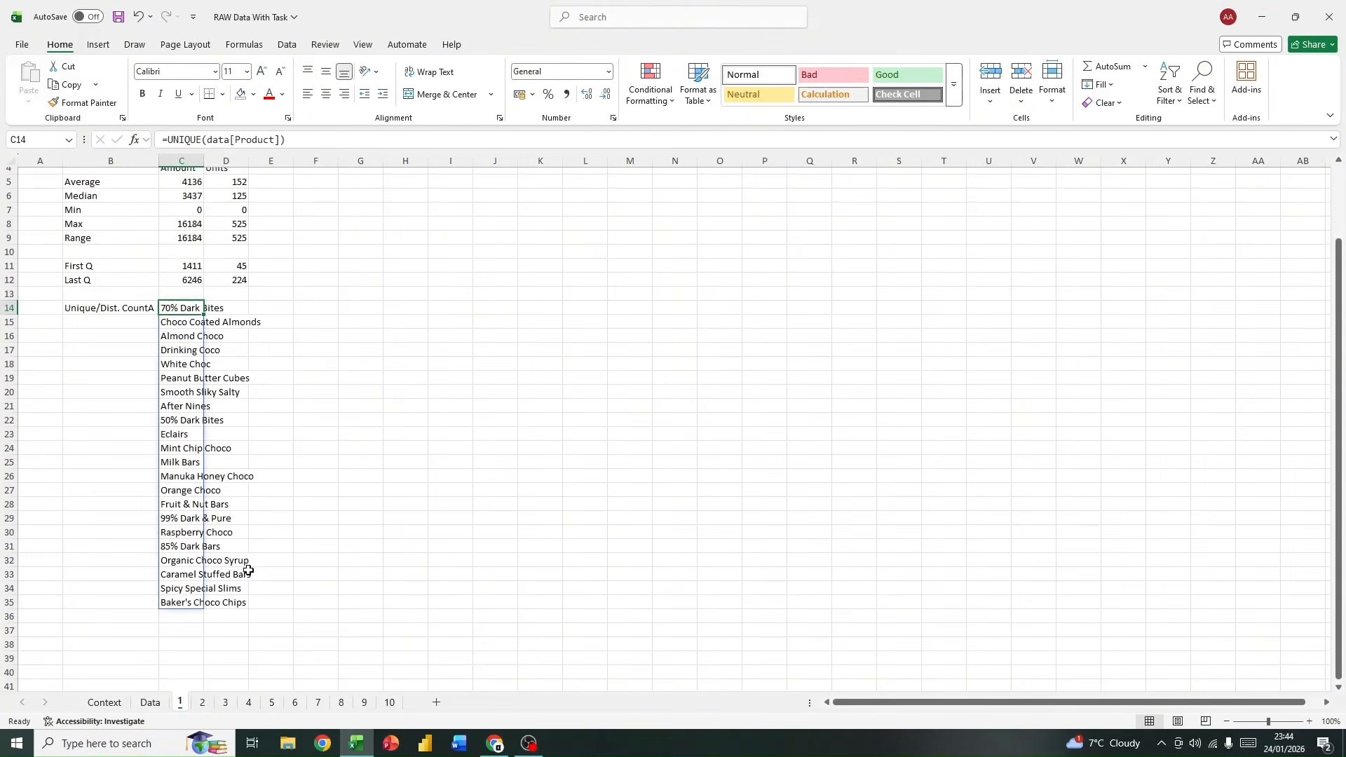
pyautogui.moveTo(171, 308); pyautogui.dragTo(172, 605)
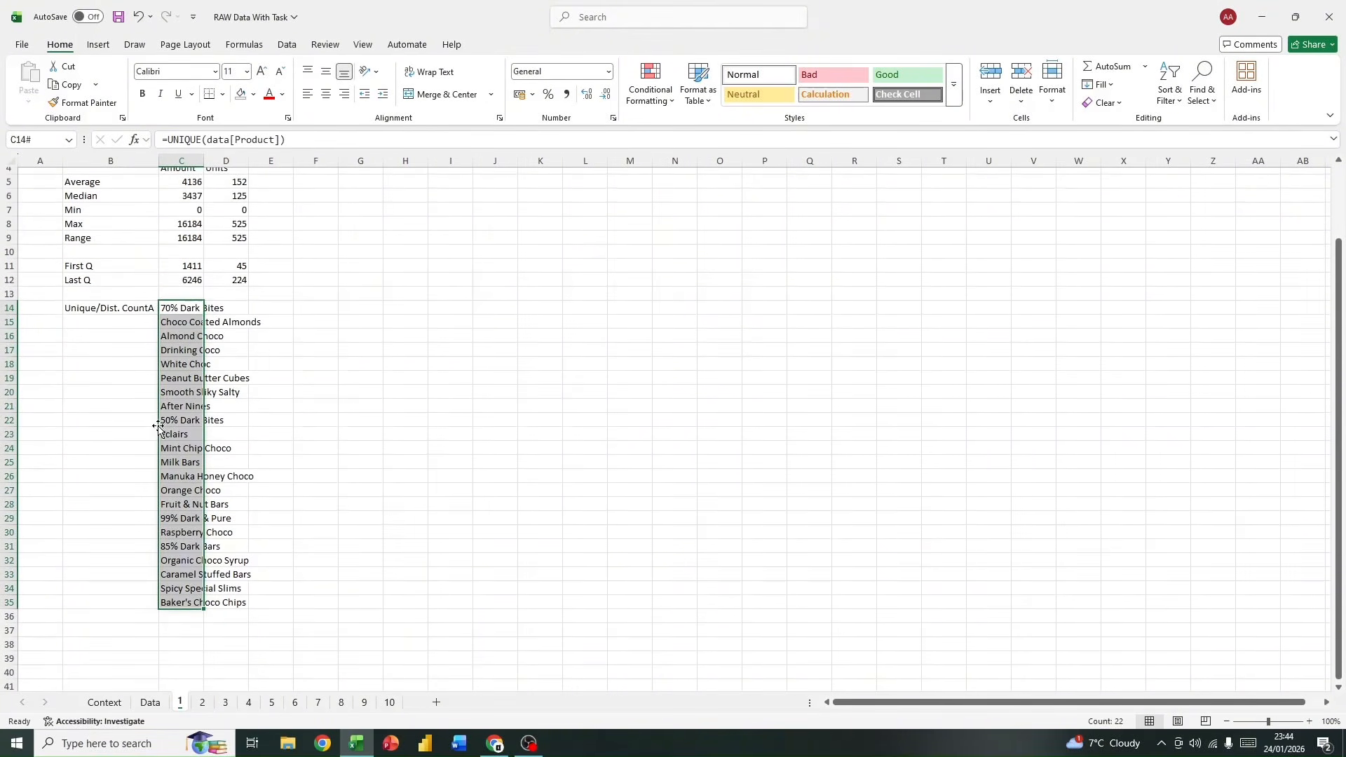
pyautogui.click(183, 307)
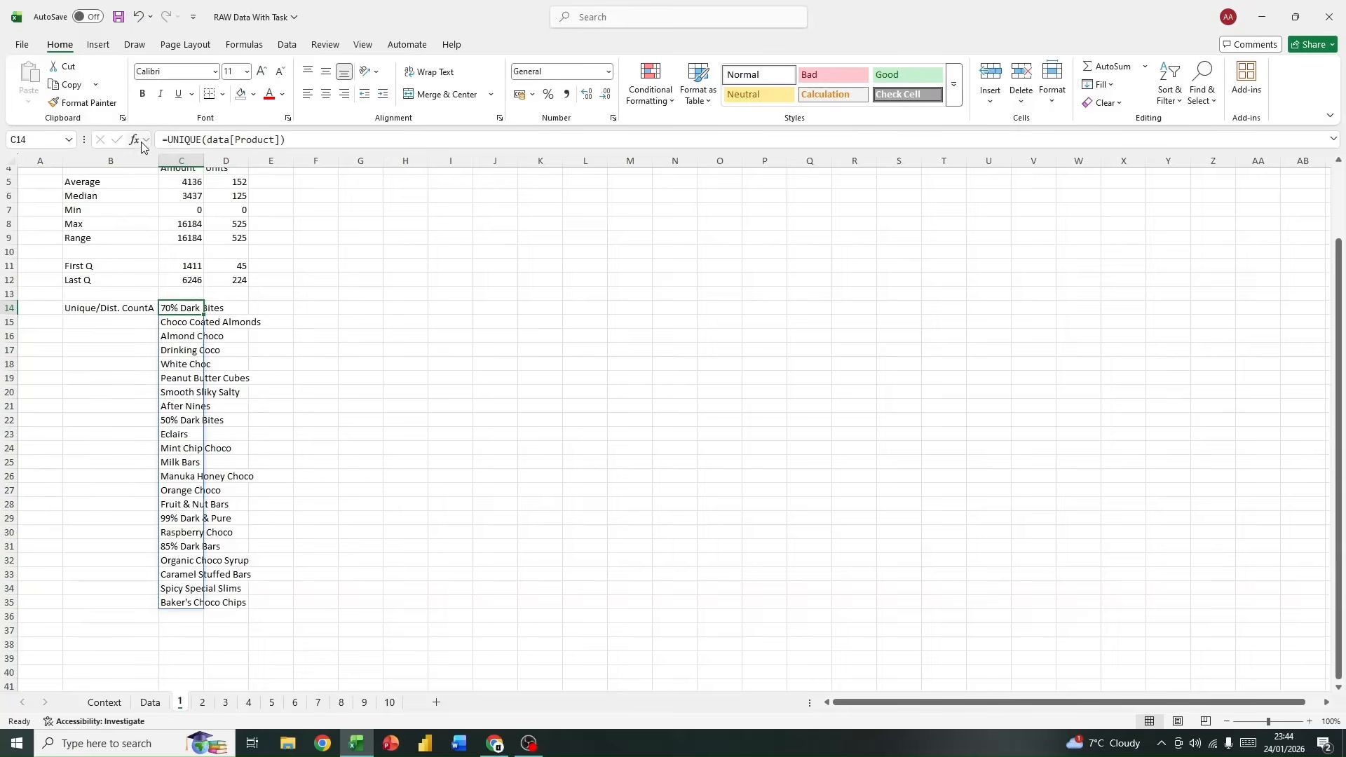
pyautogui.click(243, 335)
# Step: Wrap the C14 formula in COUNTA so it reads =COUNTA(UNIQUE(data[Product])), and check the resulting cell
pyautogui.click(175, 308)
pyautogui.click(169, 140)
pyautogui.write('count')
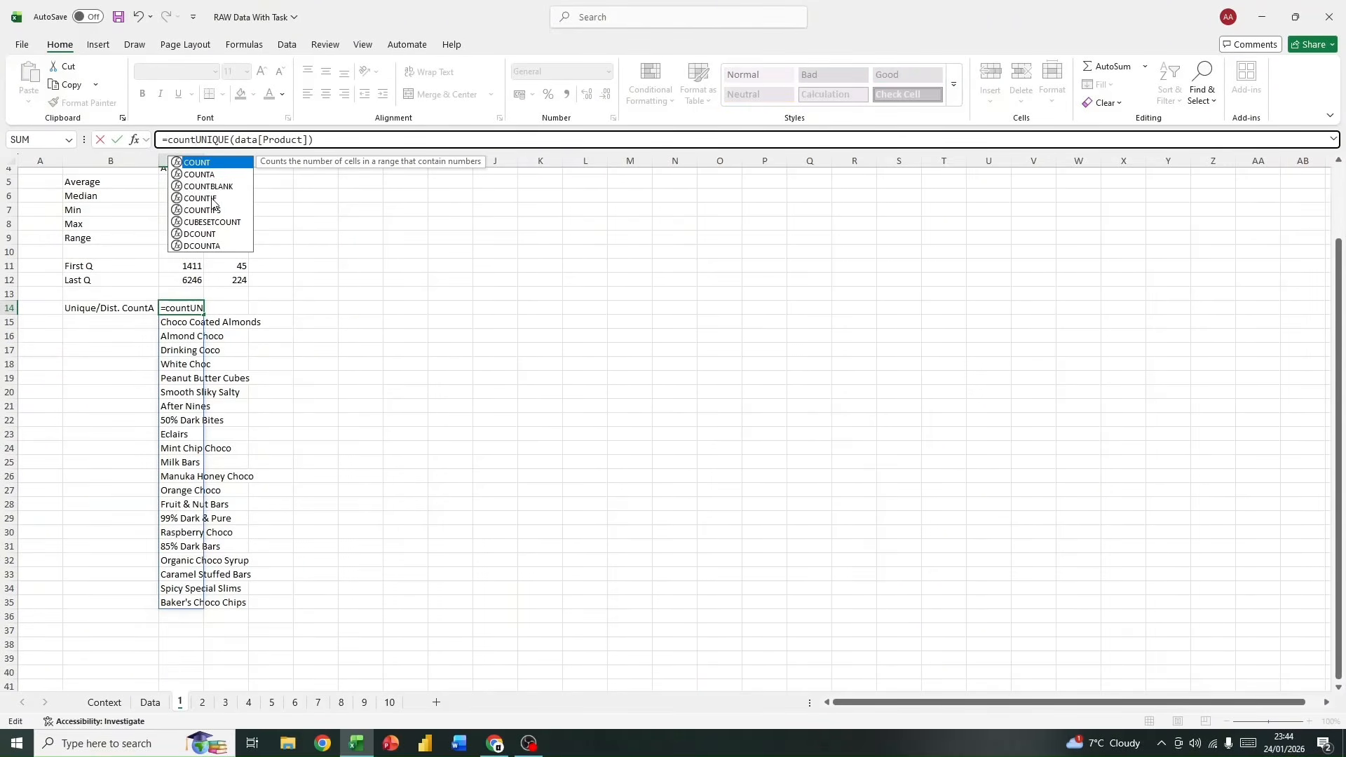
pyautogui.doubleClick(199, 175)
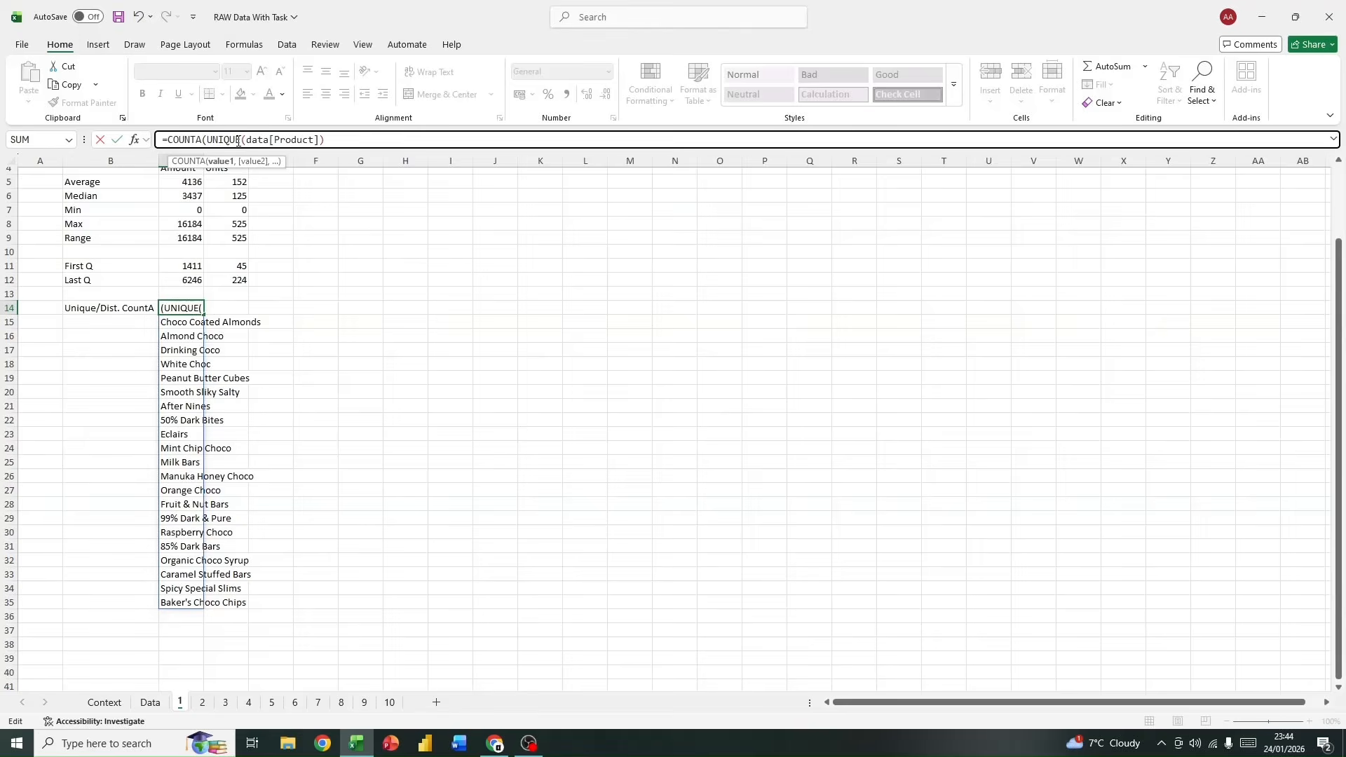
pyautogui.click(314, 138)
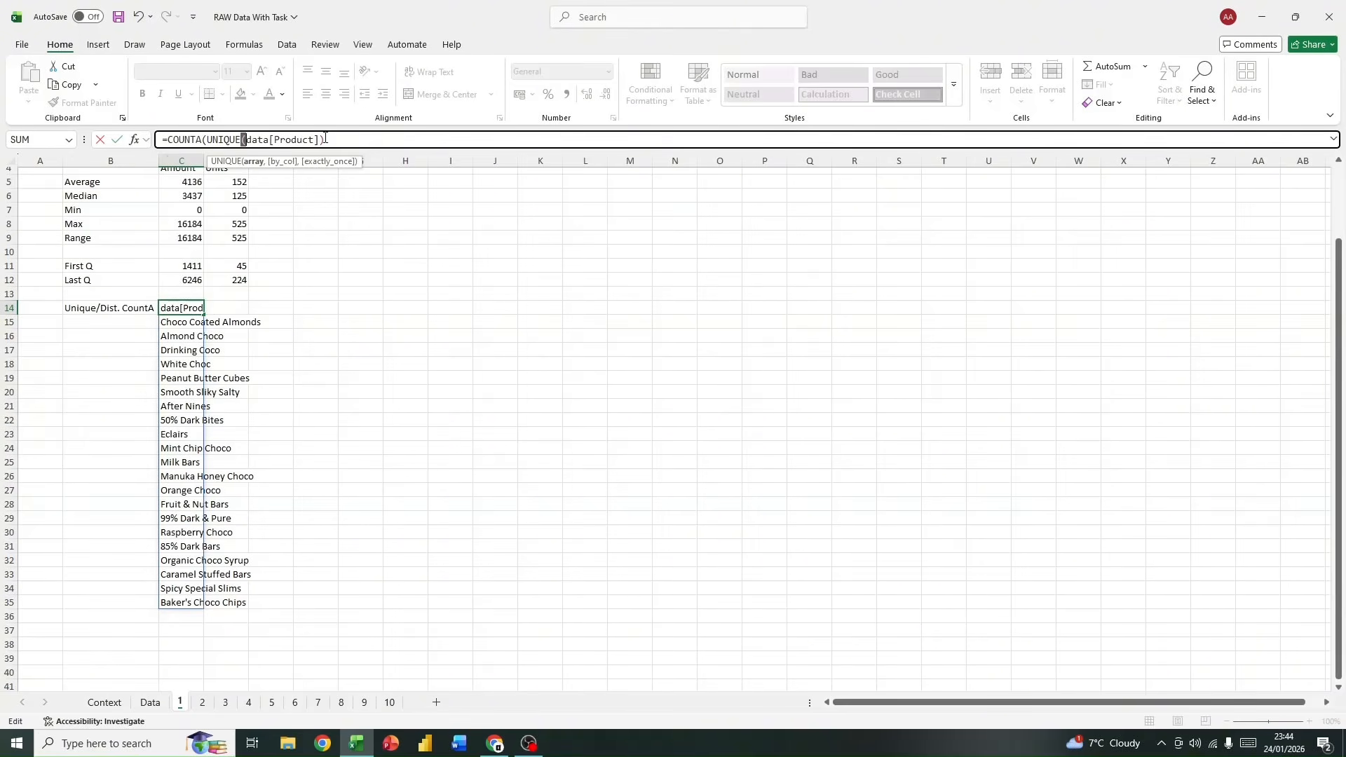
pyautogui.click(408, 140)
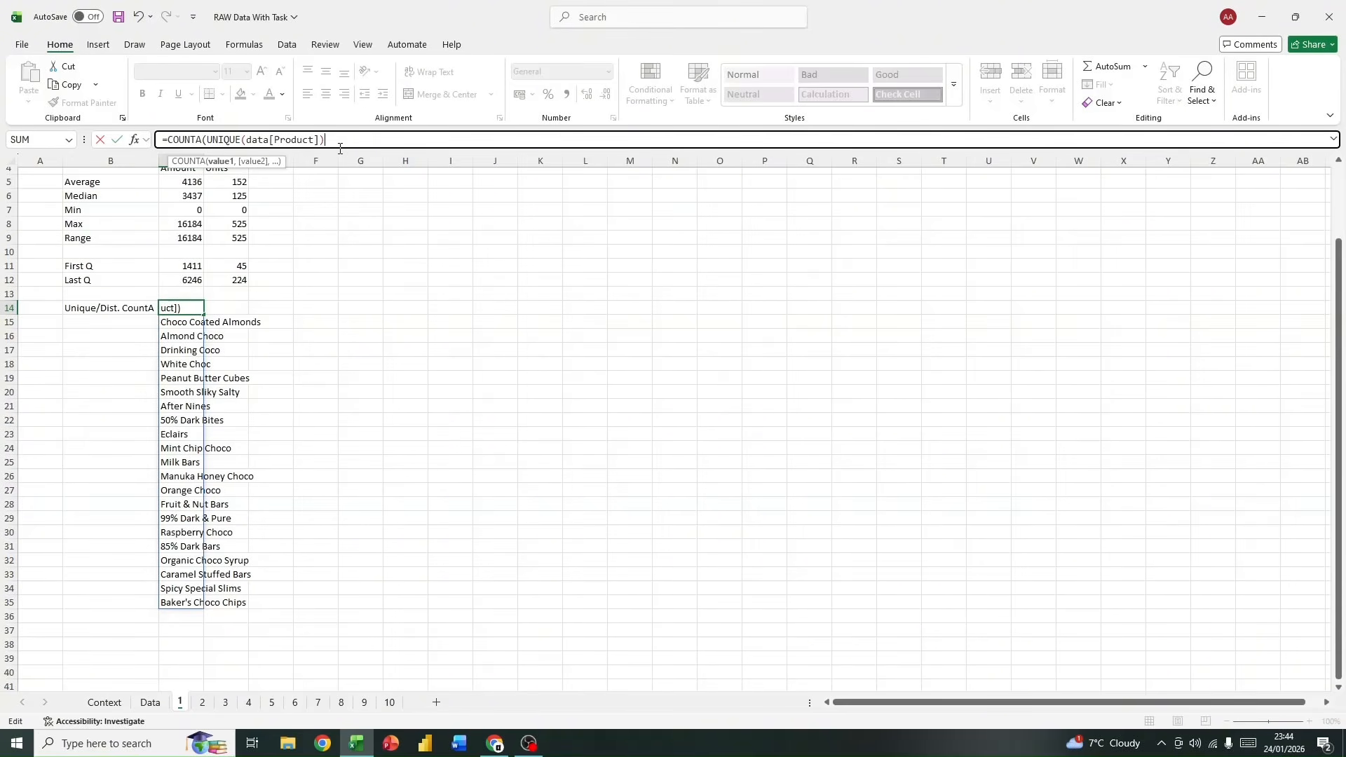
pyautogui.write(')')
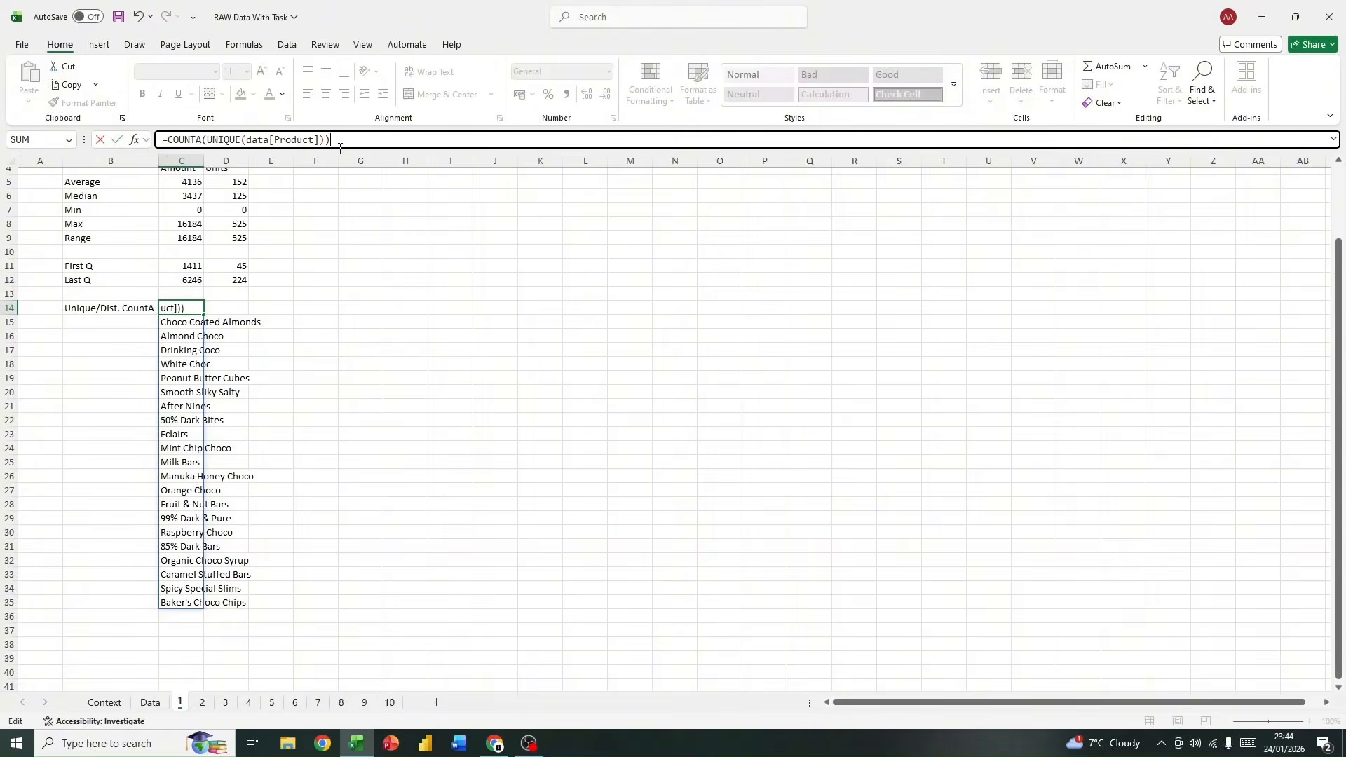
pyautogui.press('Return')
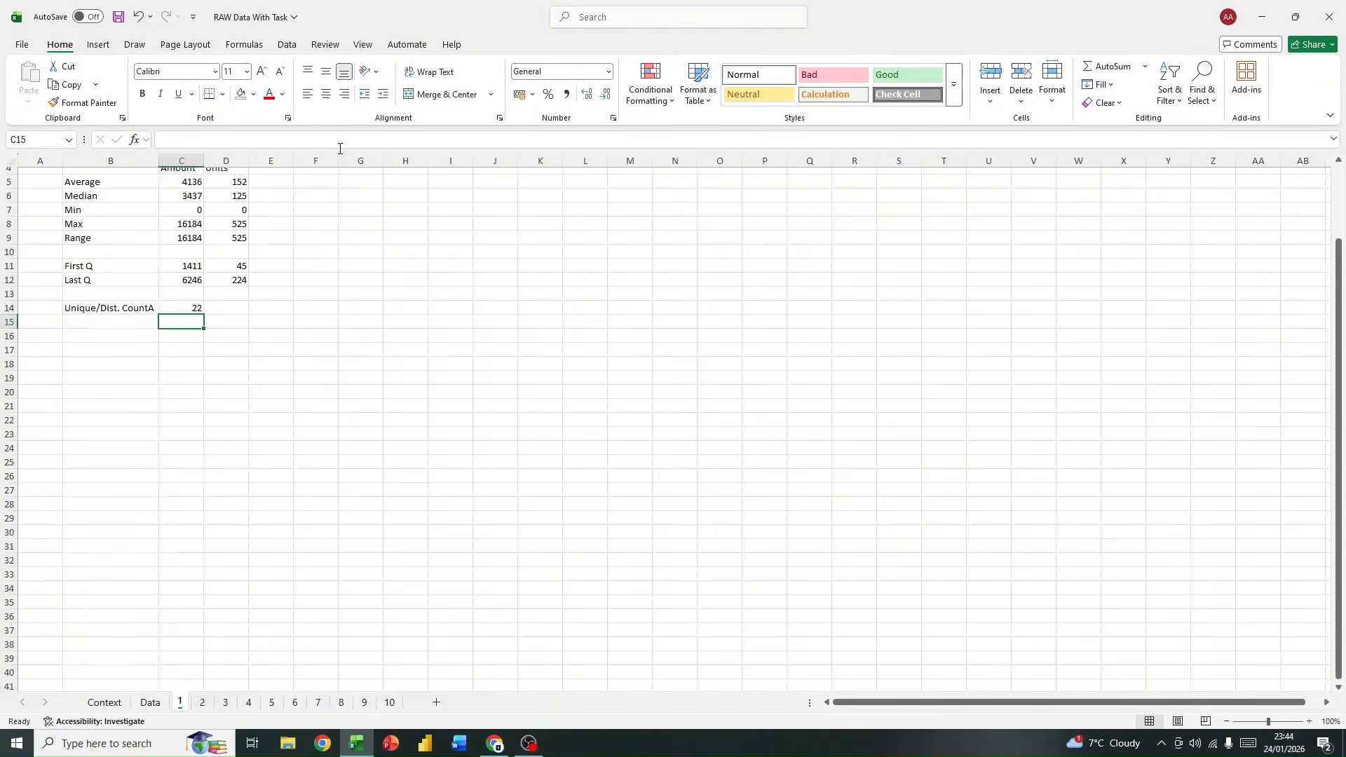
pyautogui.click(188, 307)
pyautogui.click(308, 320)
pyautogui.click(183, 308)
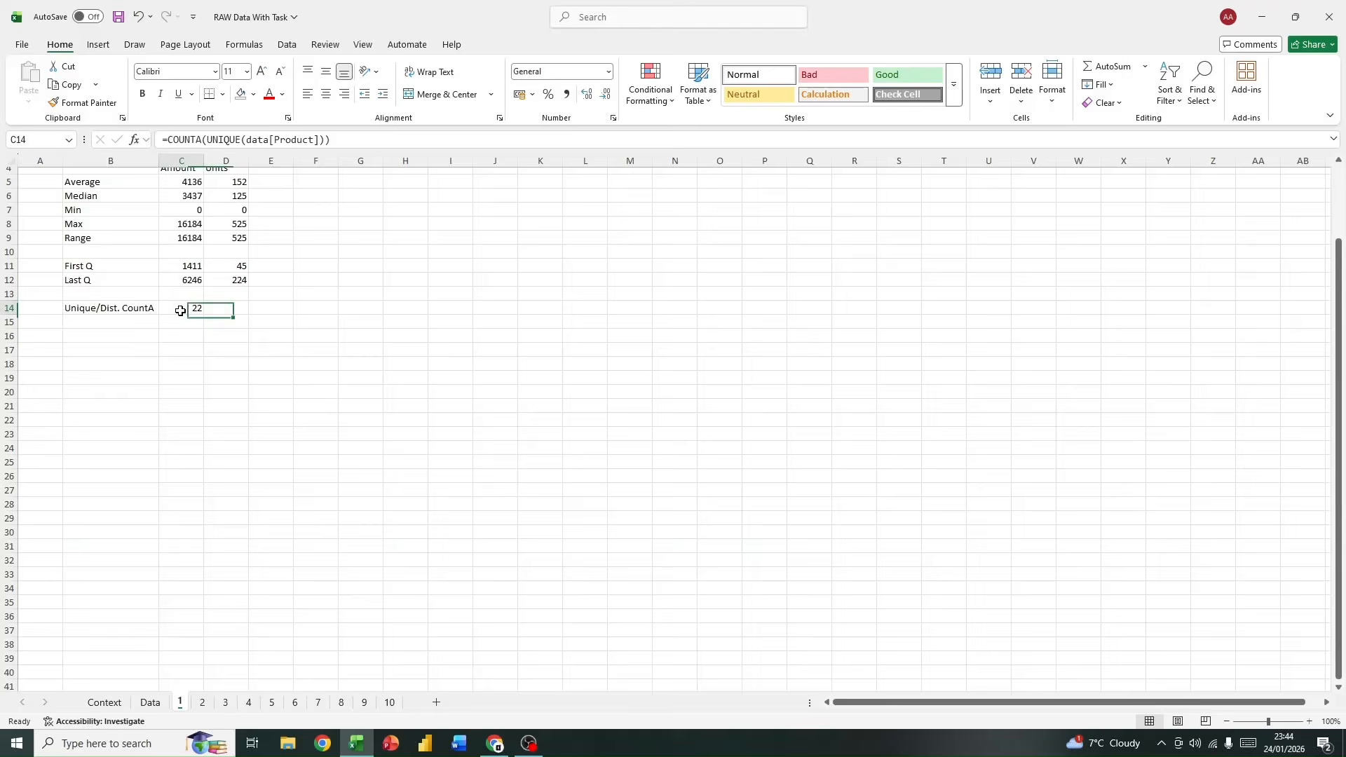
pyautogui.click(289, 342)
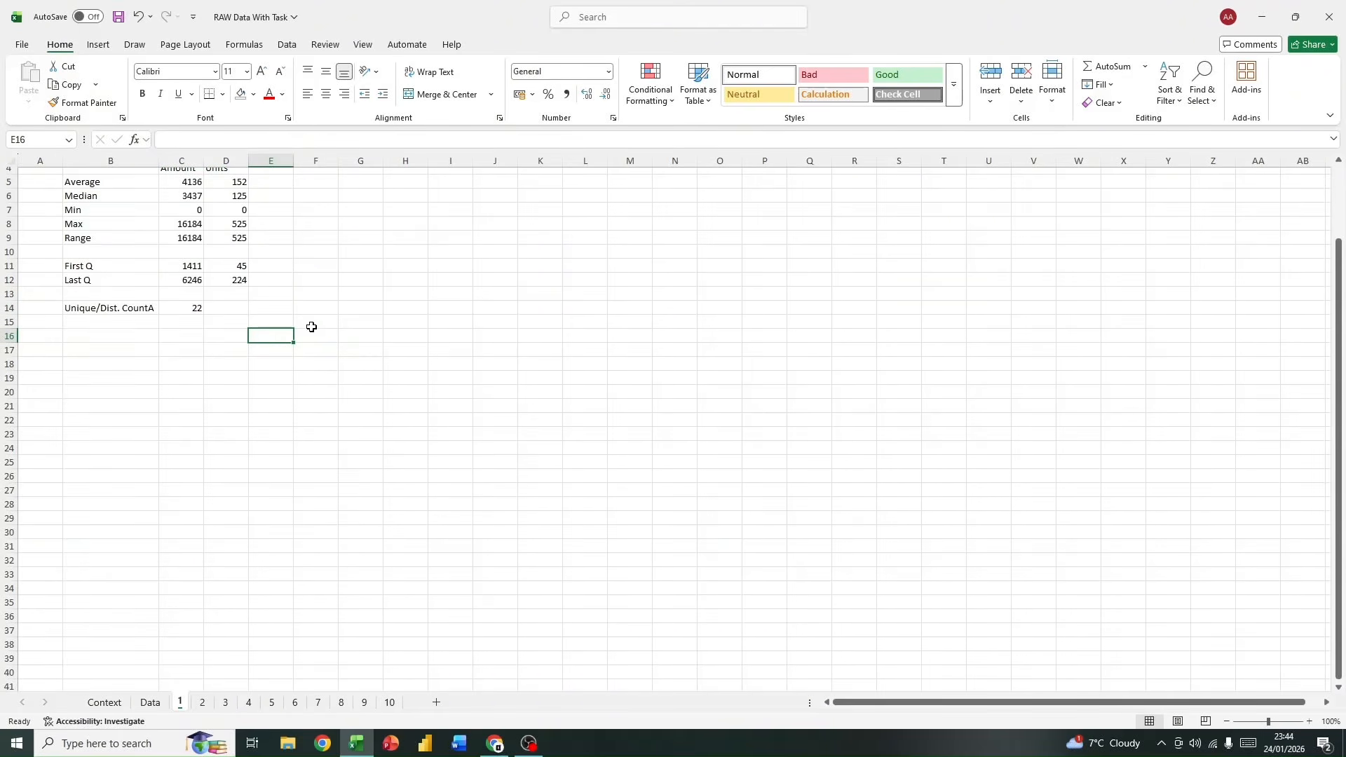
# Step: View the Exploratory Data sheet 2, and review questions 2 and 3 alongside the sales table on the Data sheet
pyautogui.scroll(-2, 323, 402)
pyautogui.scroll(3, 323, 402)
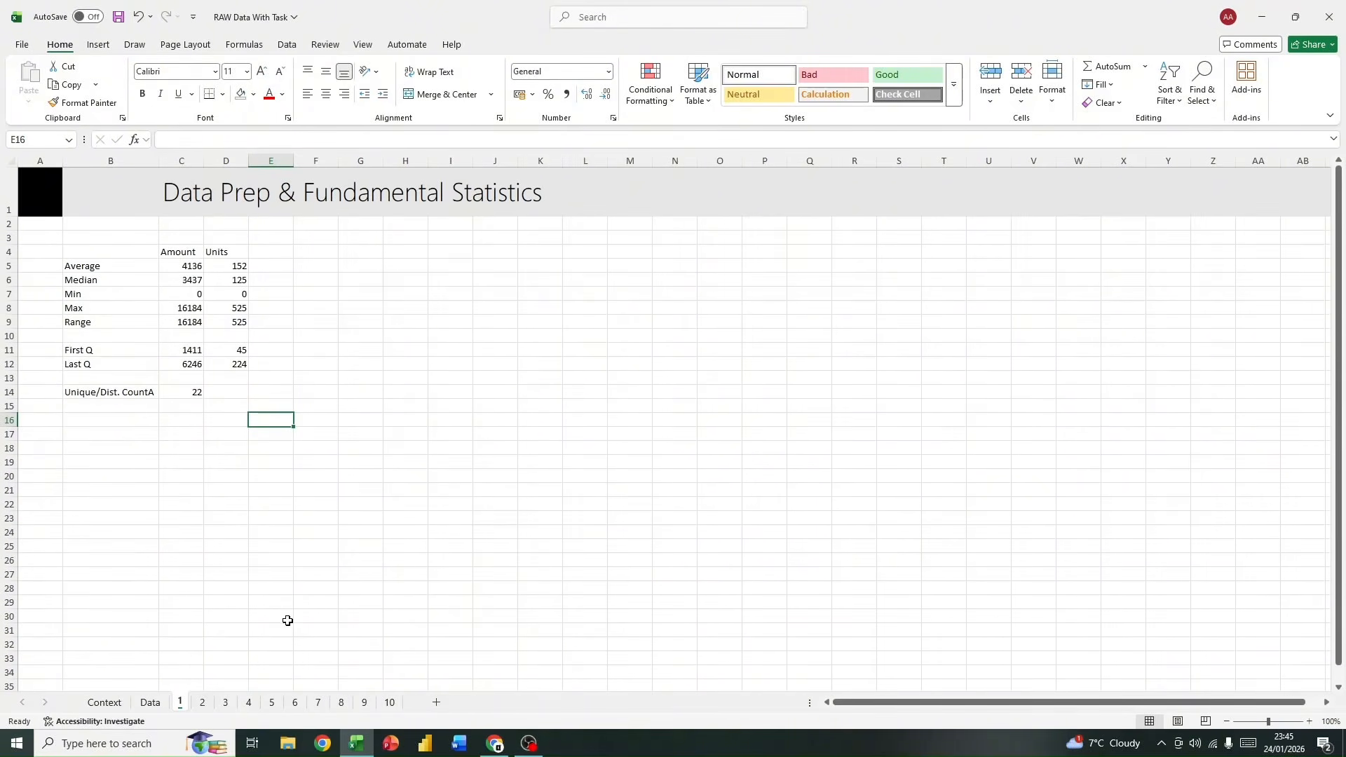
pyautogui.click(198, 707)
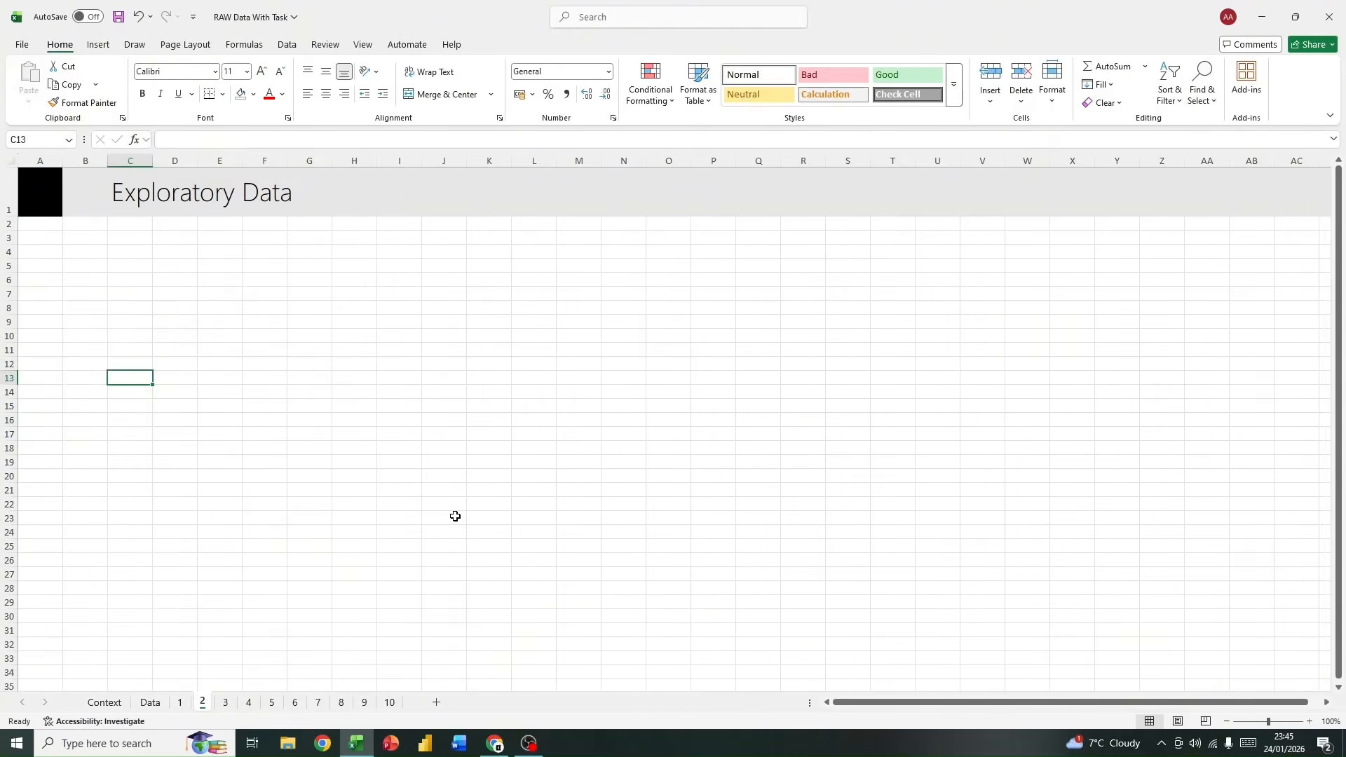
pyautogui.click(150, 704)
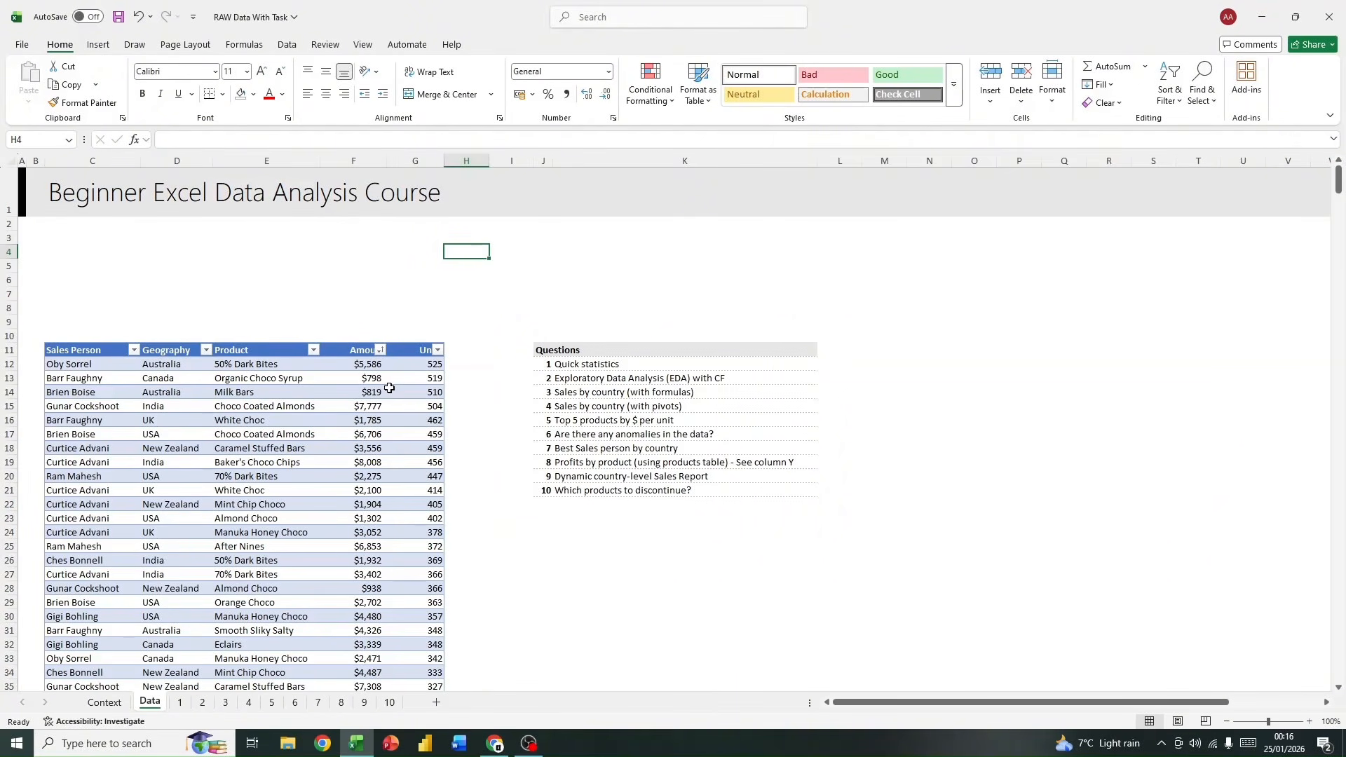
pyautogui.scroll(-4, 404, 443)
pyautogui.scroll(4, 425, 427)
pyautogui.scroll(-1, 750, 303)
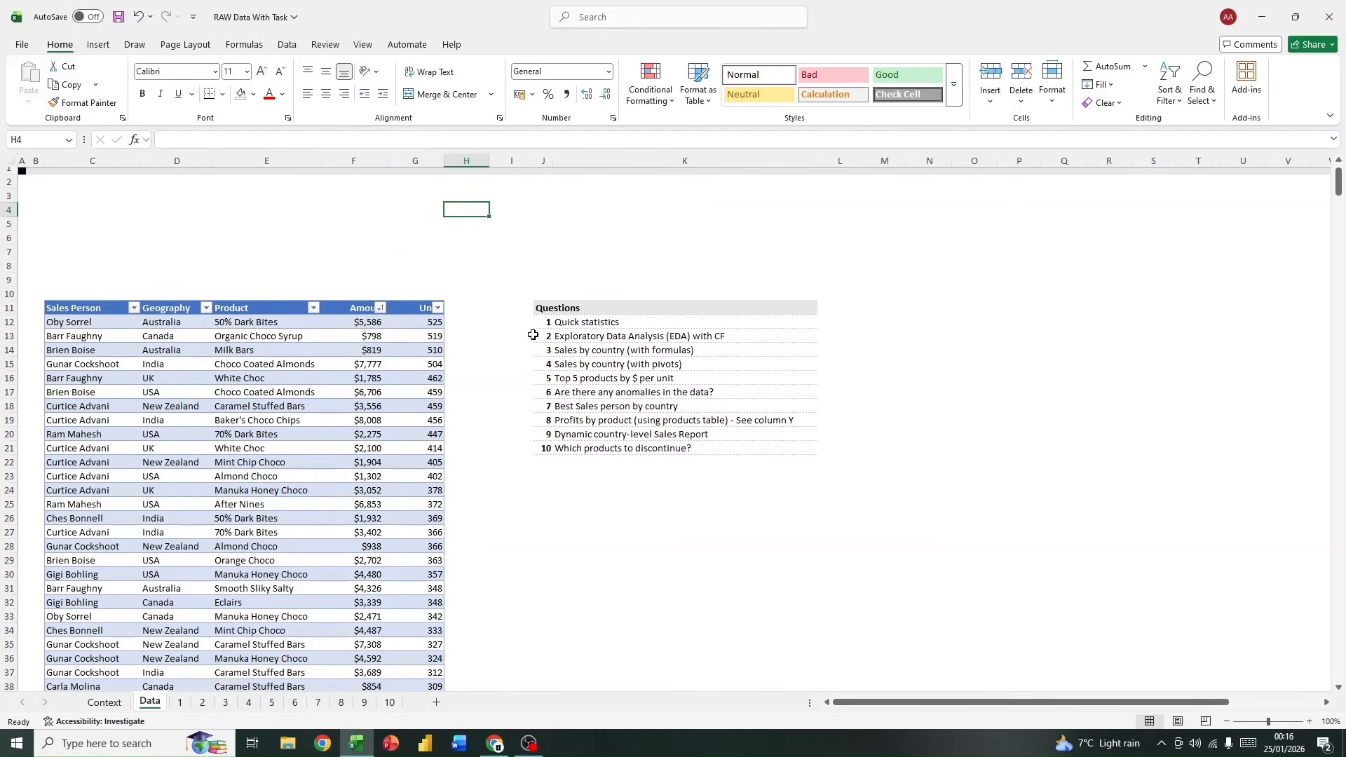
pyautogui.moveTo(532, 335); pyautogui.dragTo(756, 333)
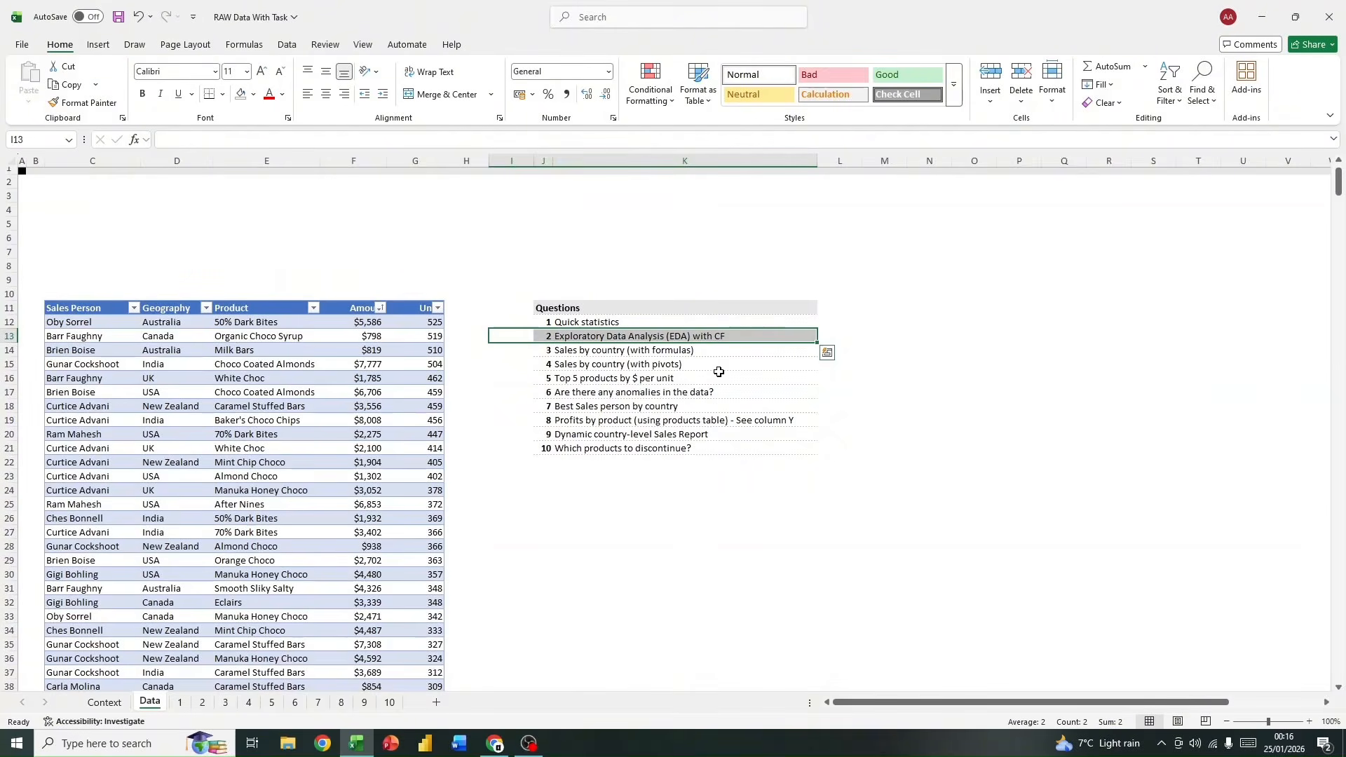
pyautogui.click(524, 349)
pyautogui.moveTo(524, 349); pyautogui.dragTo(699, 347)
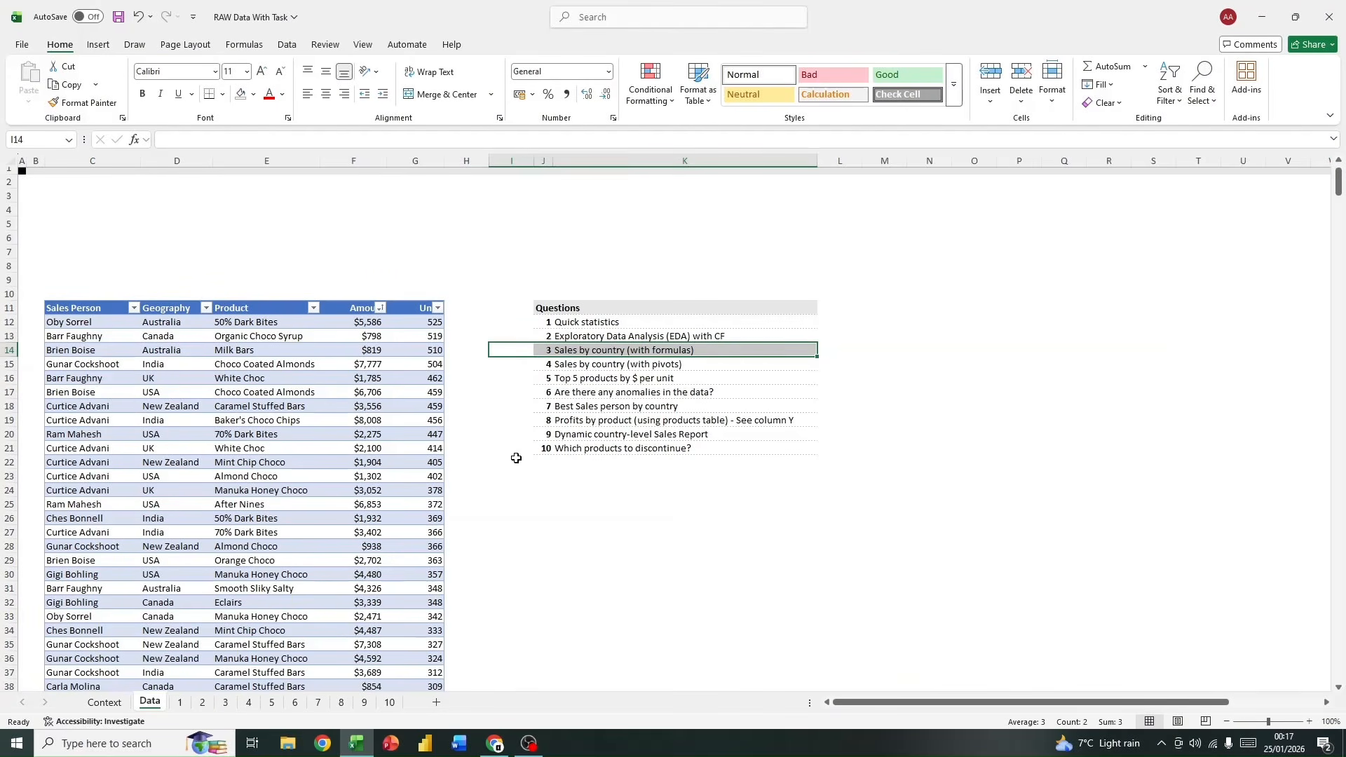
pyautogui.click(516, 460)
pyautogui.scroll(-4, 419, 349)
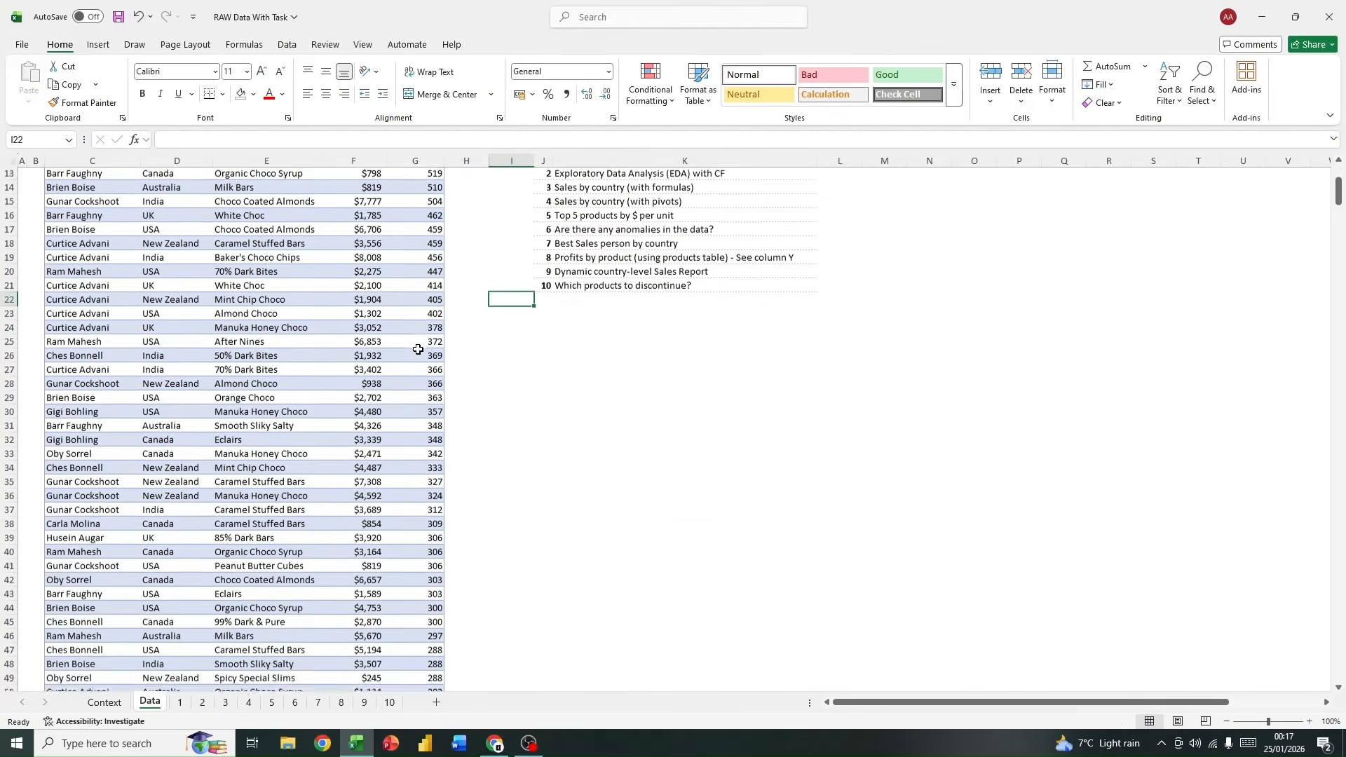
pyautogui.scroll(3, 406, 340)
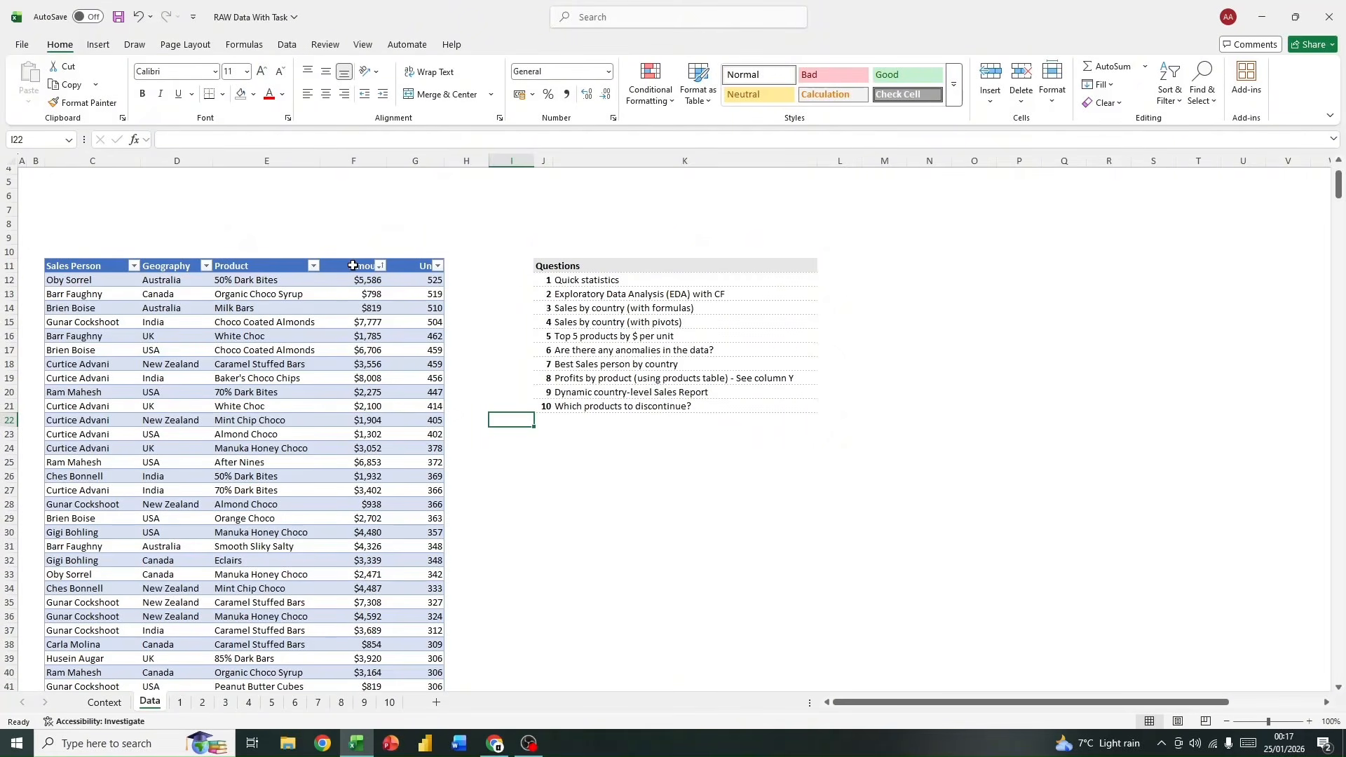
# Step: Apply a green-yellow-red color scale to the whole Amount column F on the Data sheet and look over the shaded values
pyautogui.click(353, 161)
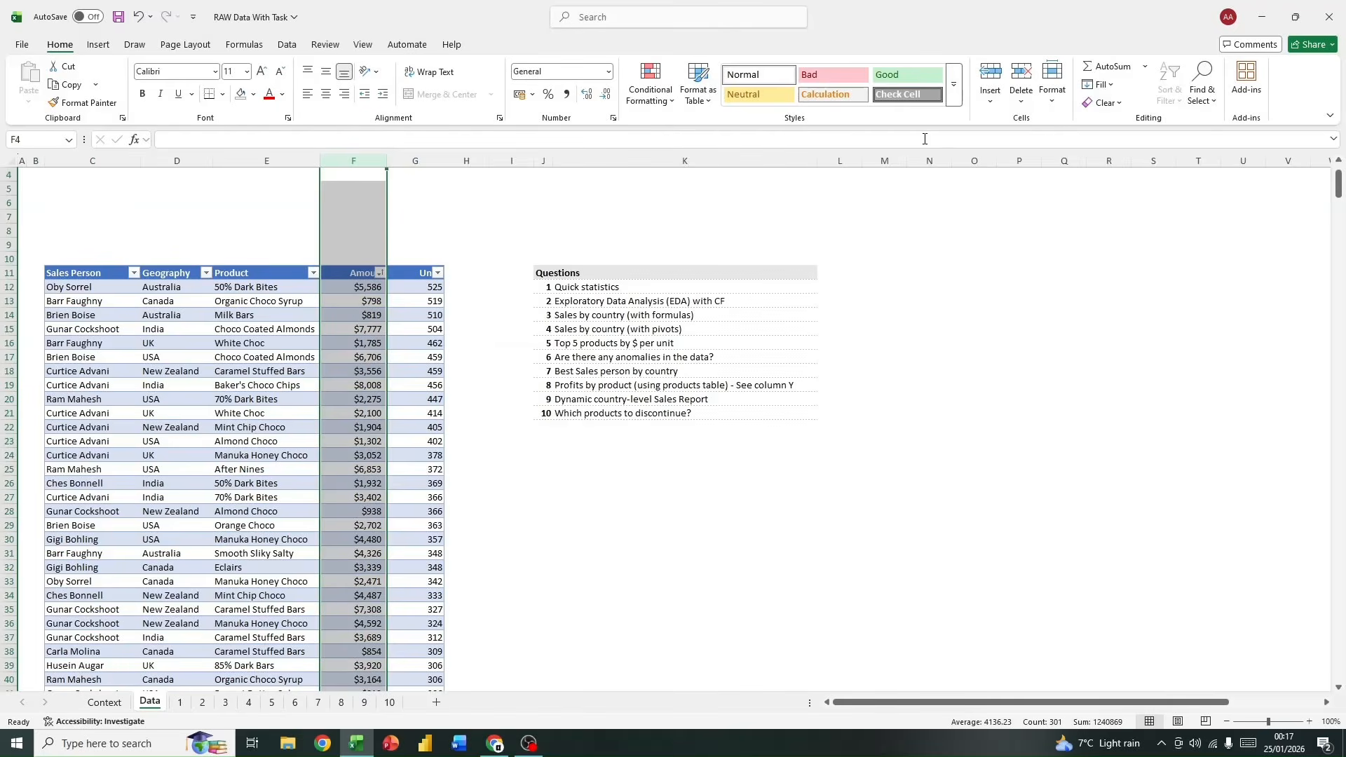
pyautogui.click(657, 101)
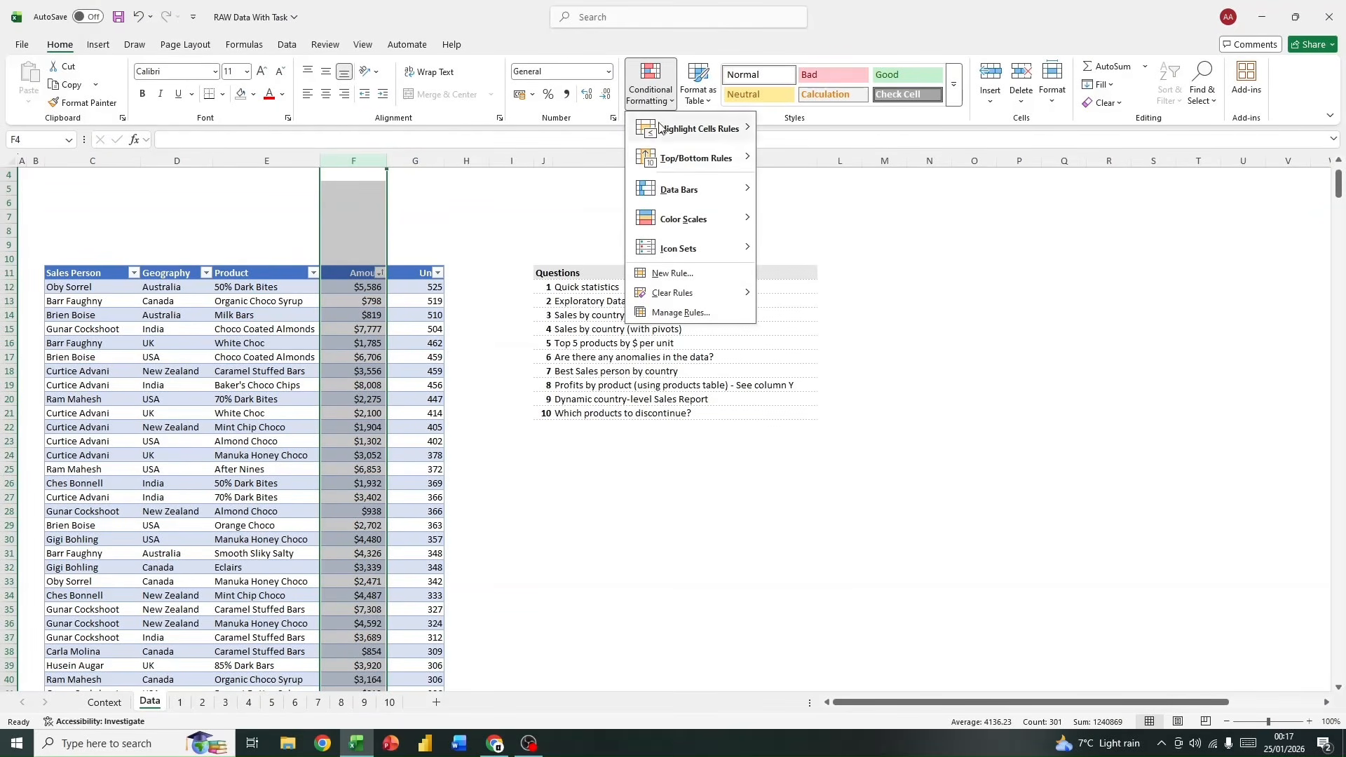
pyautogui.moveTo(666, 165)
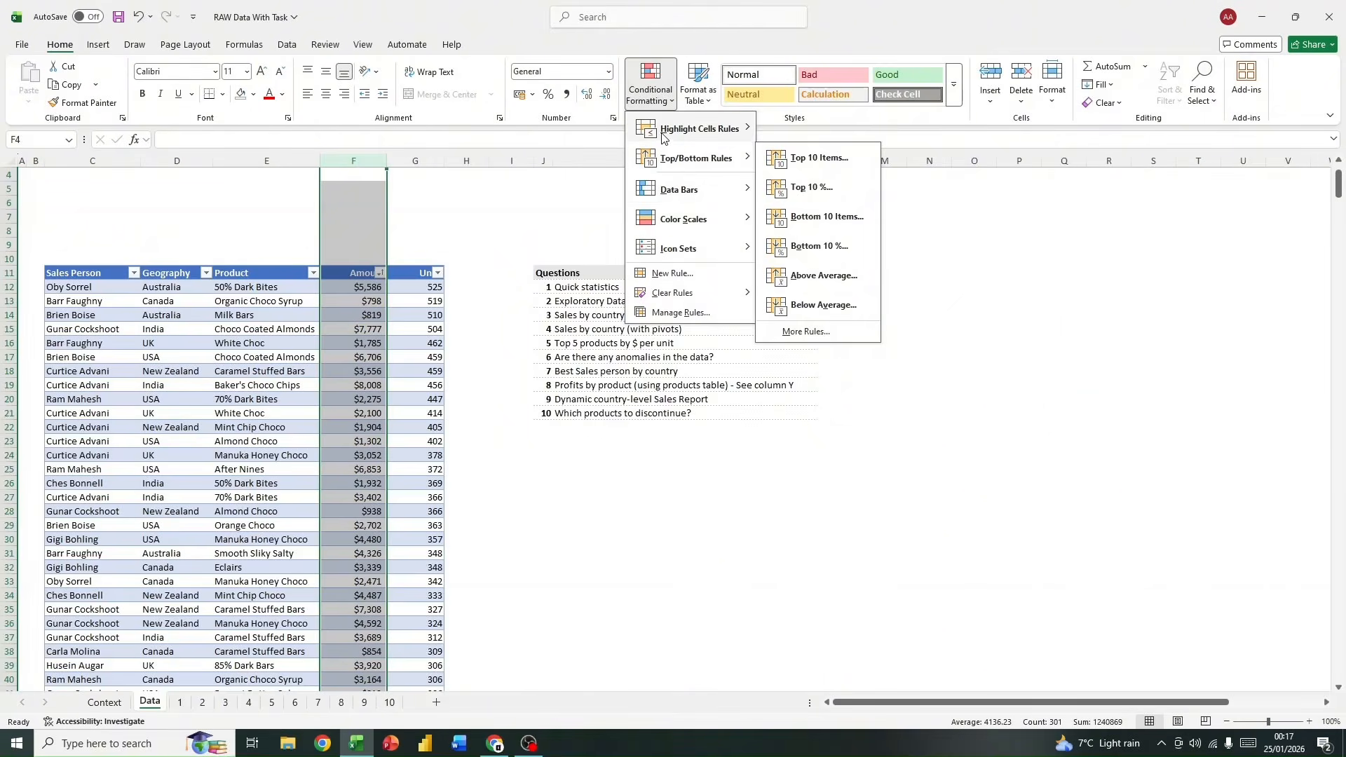
pyautogui.moveTo(690, 234)
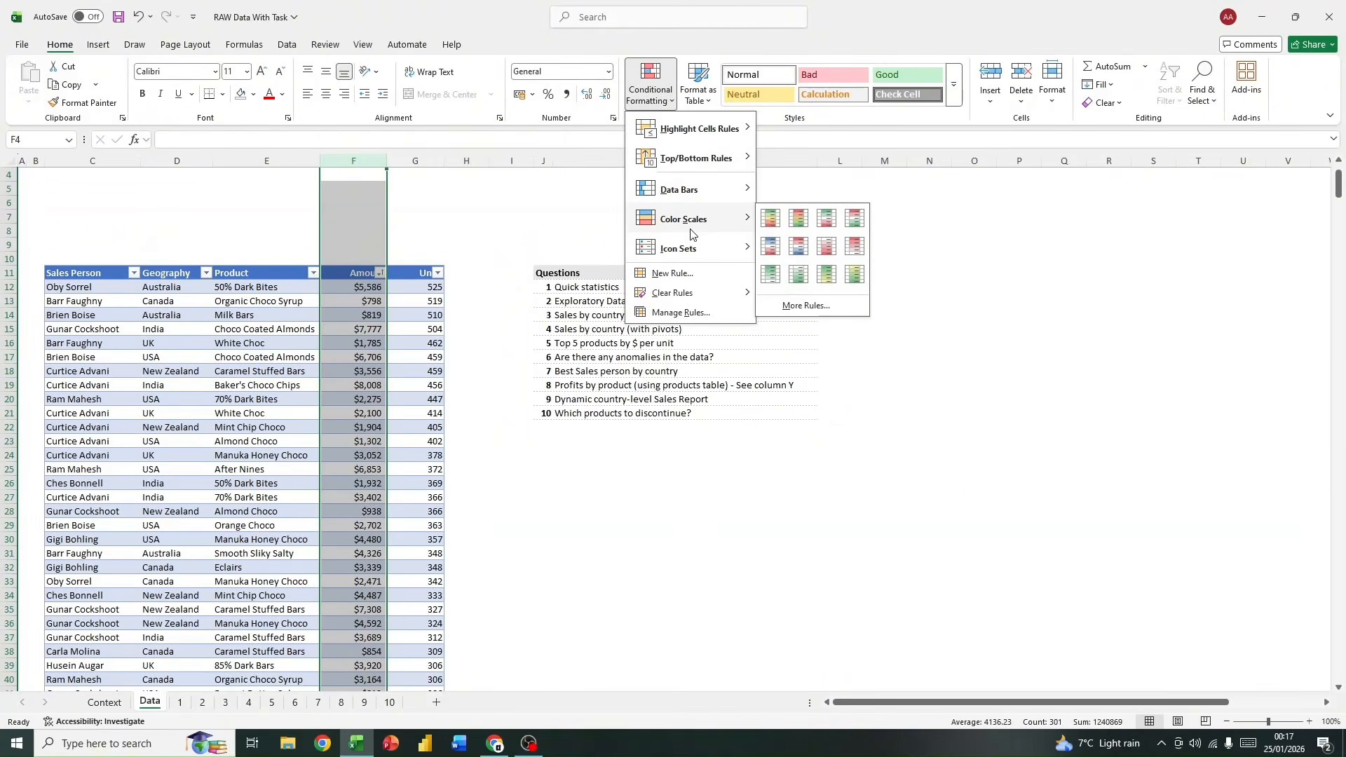
pyautogui.click(773, 220)
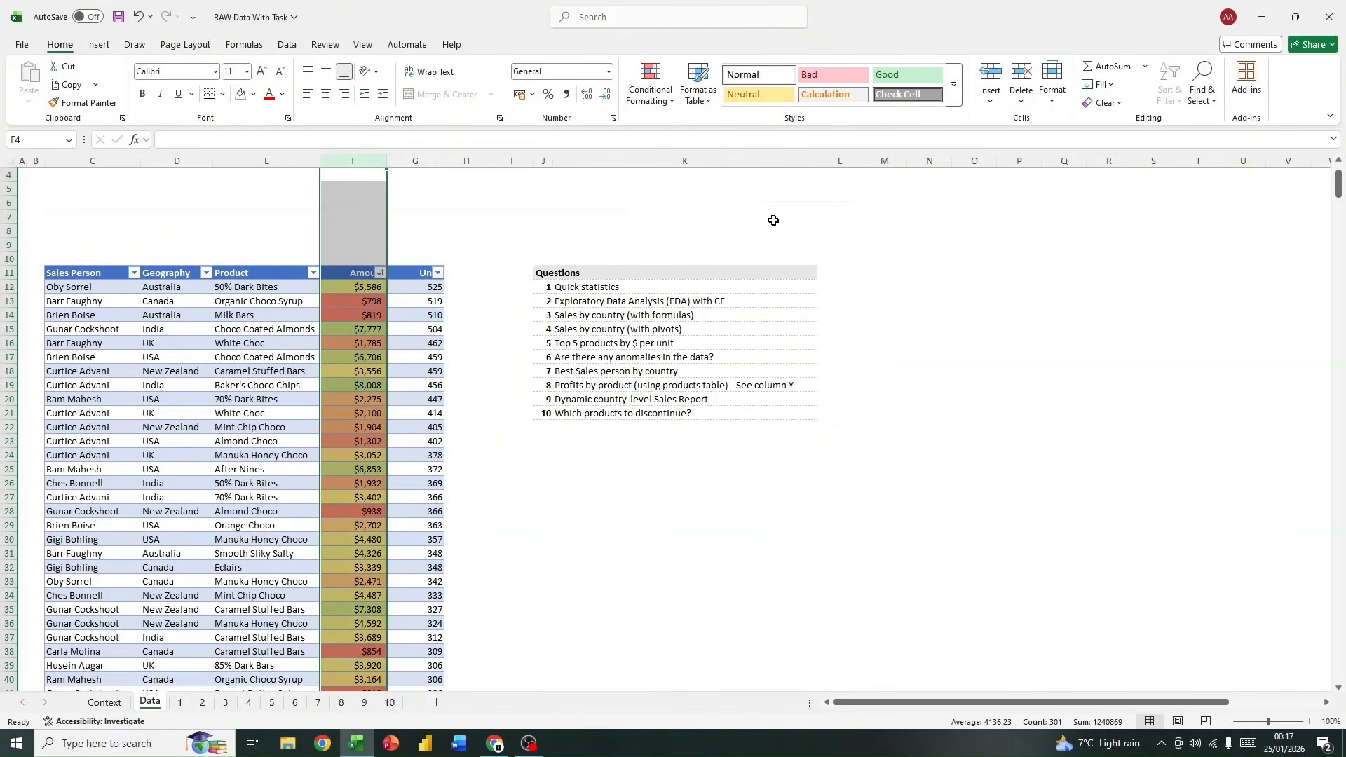
pyautogui.scroll(-4, 417, 392)
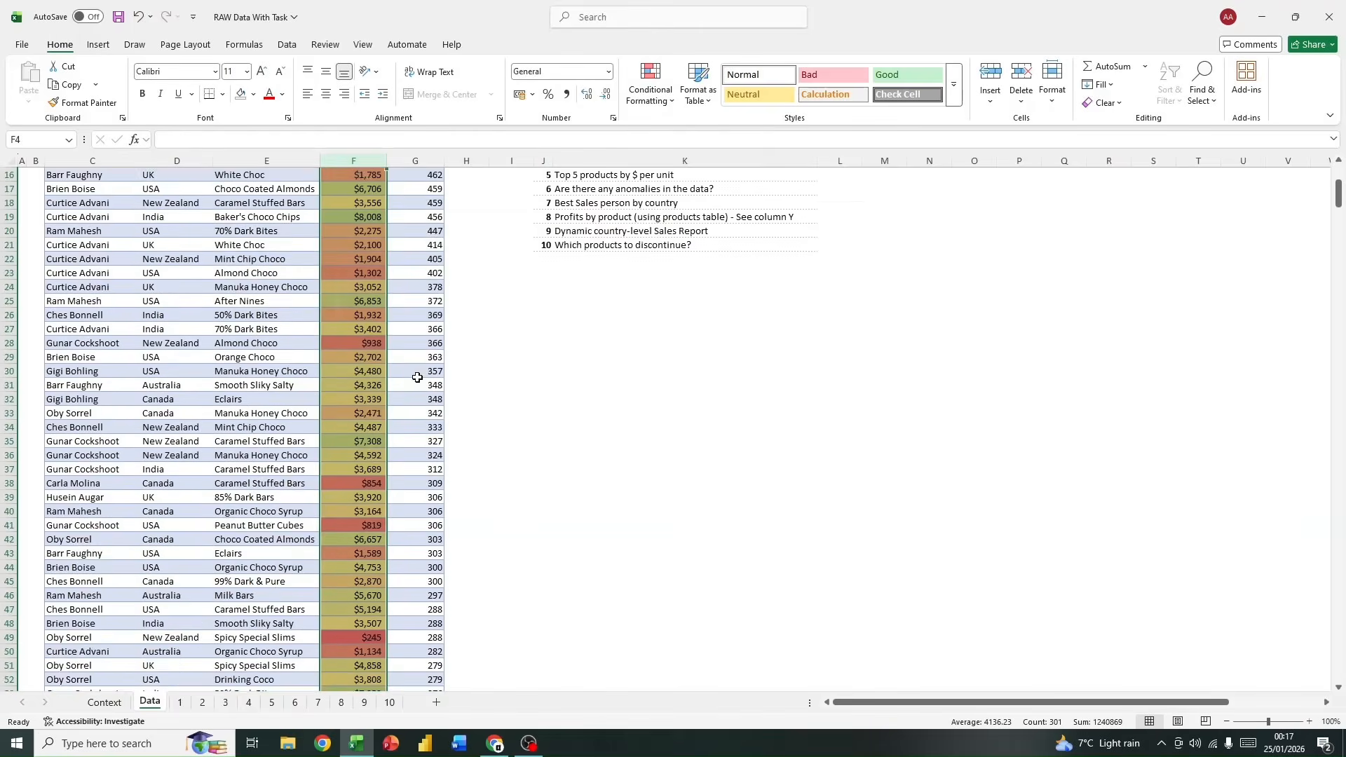
# Step: Examine the color-scale shading down the full length of the Amount column with the Data sheet shown at a reduced scale
pyautogui.scroll(-2, 417, 377)
pyautogui.scroll(7, 419, 372)
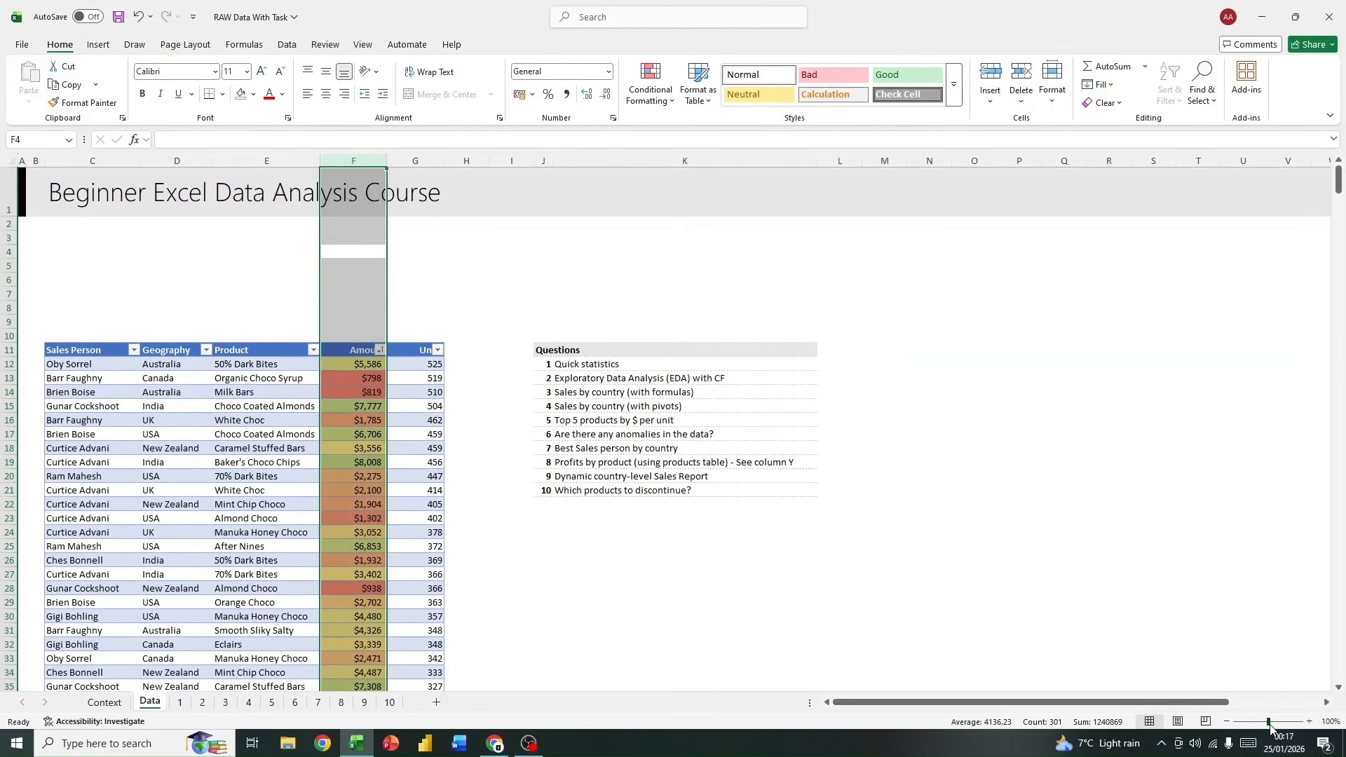
pyautogui.moveTo(1269, 726)
pyautogui.mouseDown()
pyautogui.moveTo(1286, 727)
pyautogui.moveTo(1259, 731)
pyautogui.mouseUp()
pyautogui.moveTo(1254, 730); pyautogui.dragTo(1247, 729)
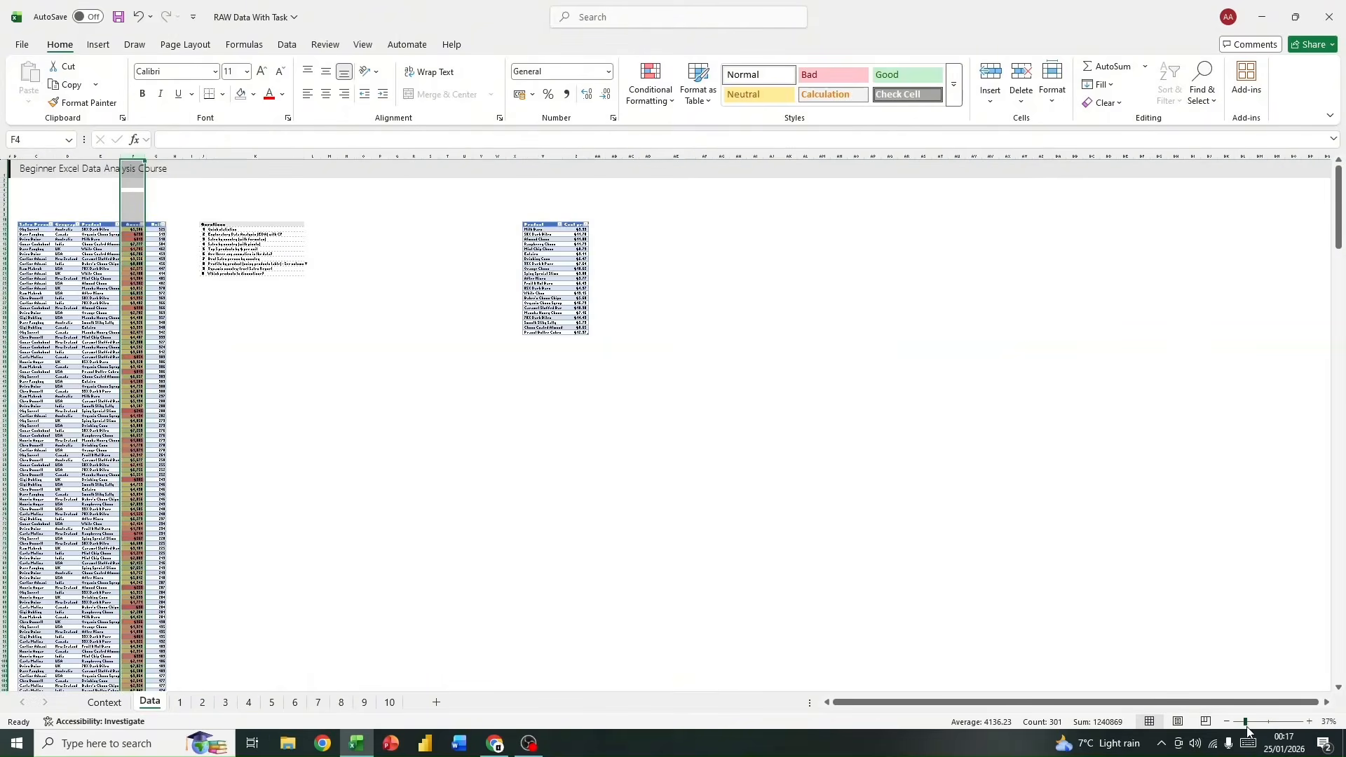
pyautogui.scroll(-10, 295, 498)
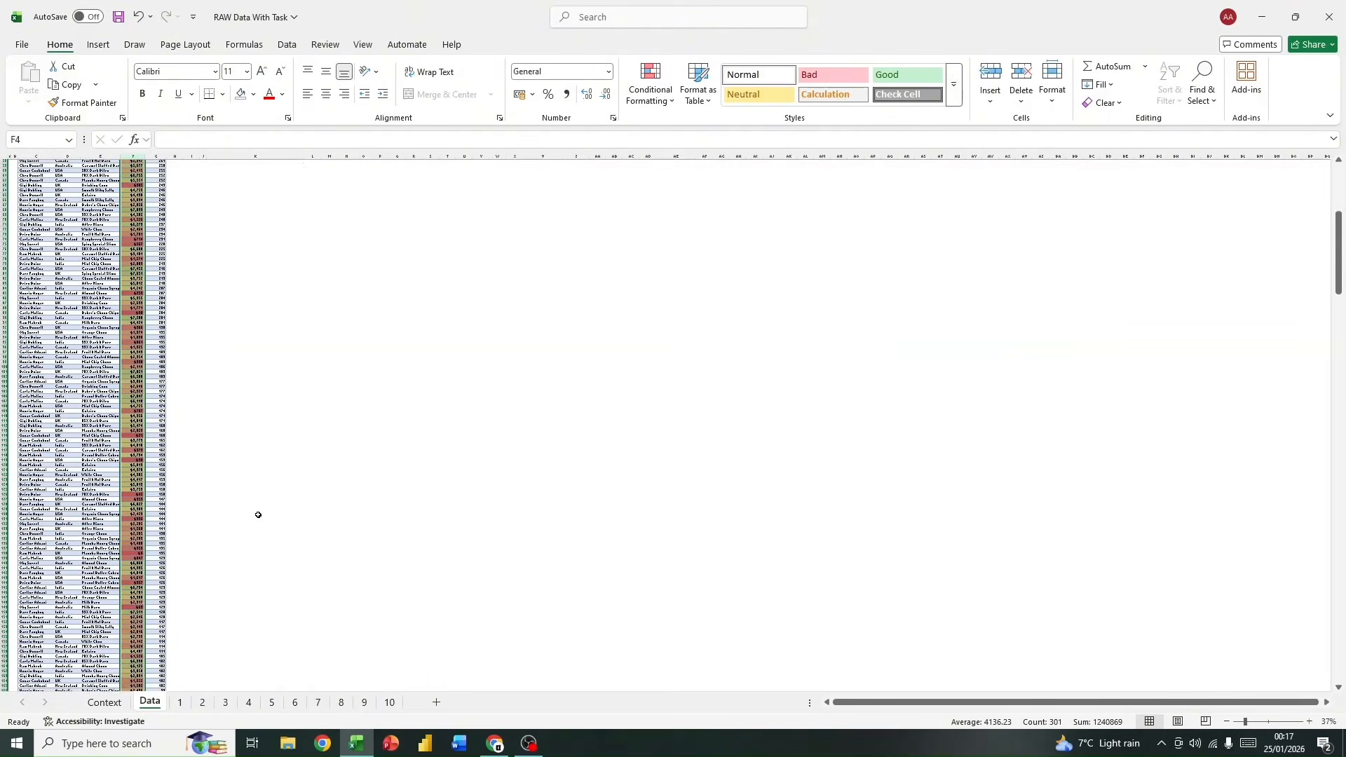
pyautogui.scroll(8, 258, 514)
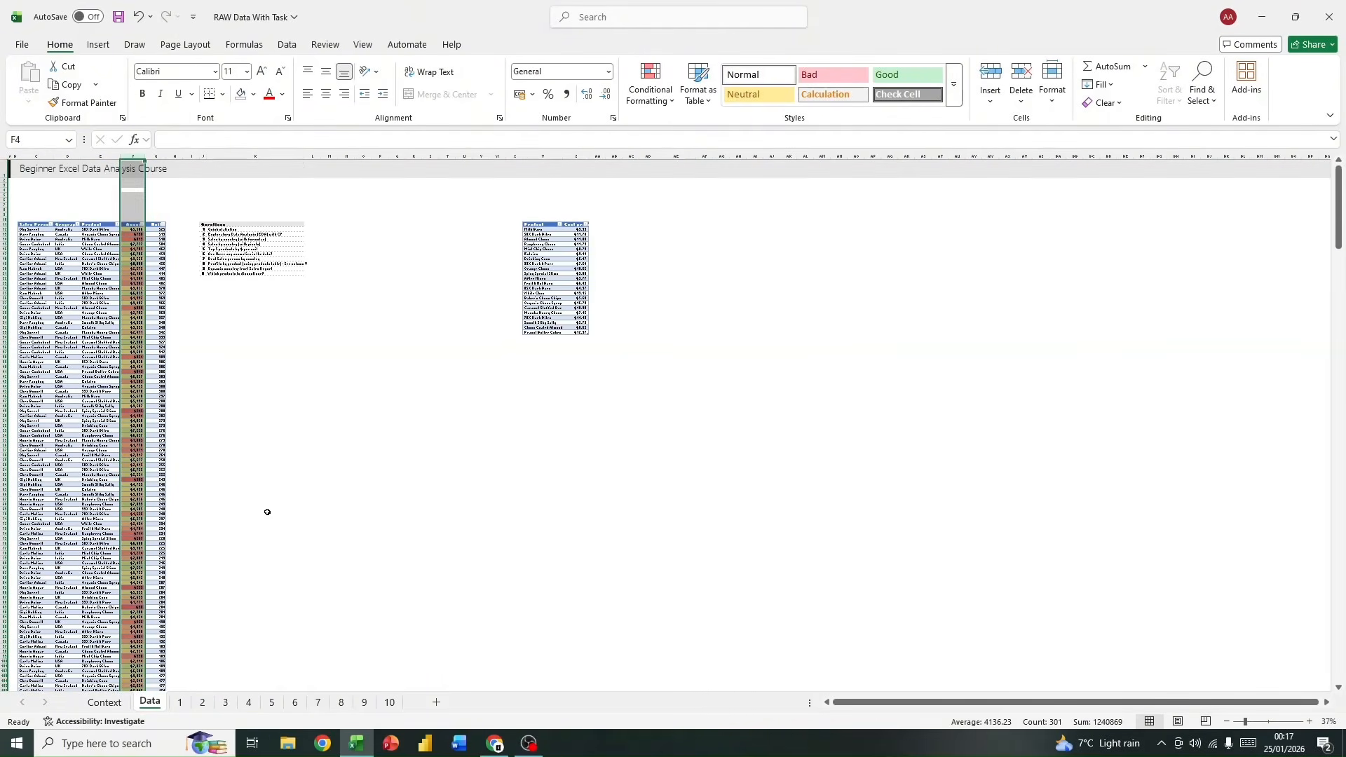
pyautogui.scroll(-10, 269, 507)
pyautogui.scroll(10, 268, 507)
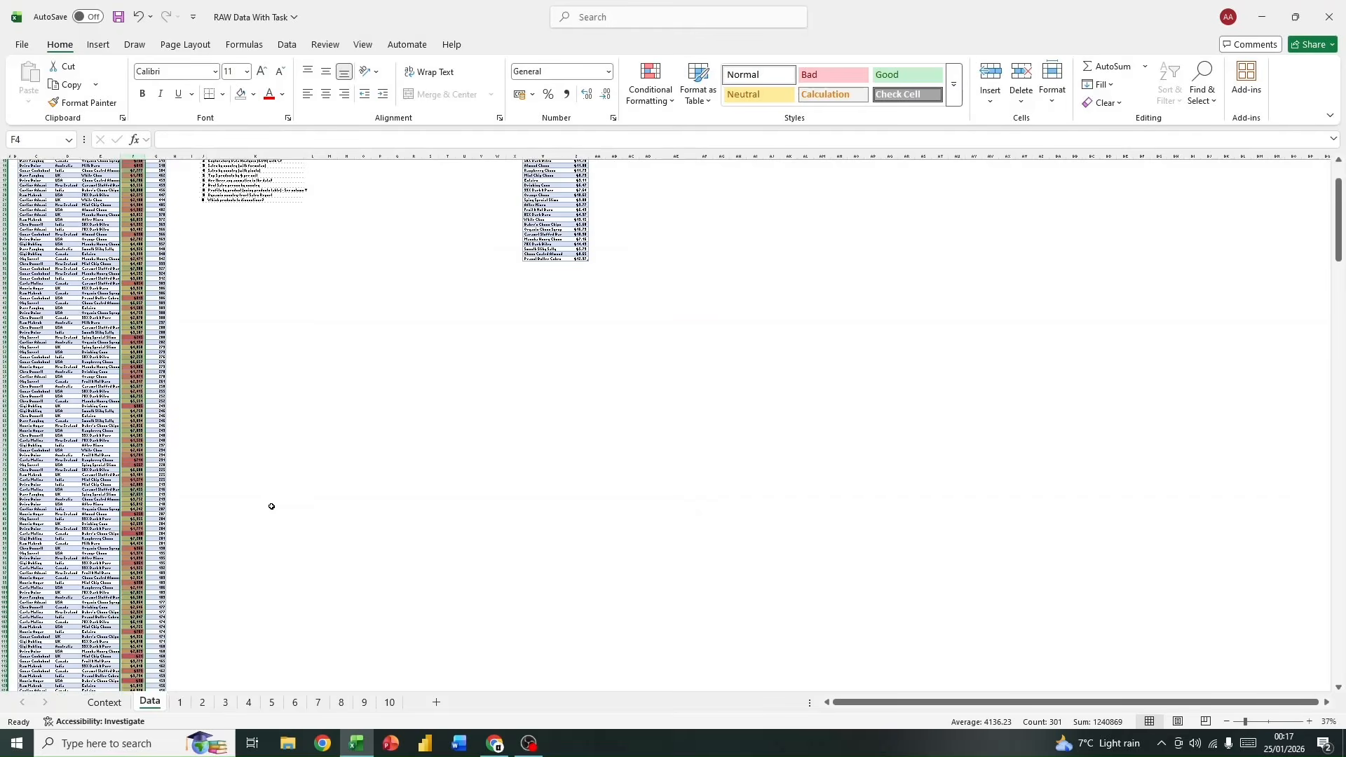
pyautogui.click(276, 496)
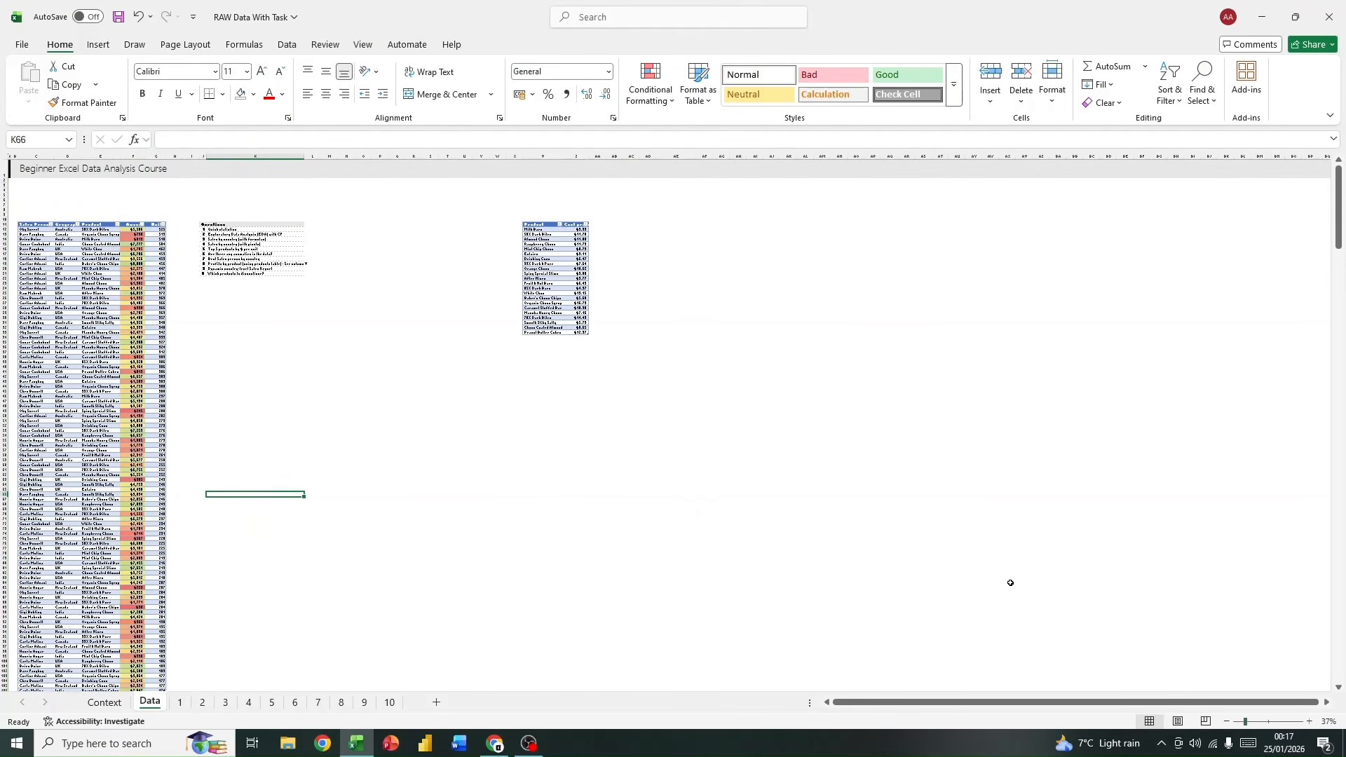
# Step: Sort the sales table on the Data sheet by Amount from largest to smallest
pyautogui.click(1326, 721)
pyautogui.click(928, 344)
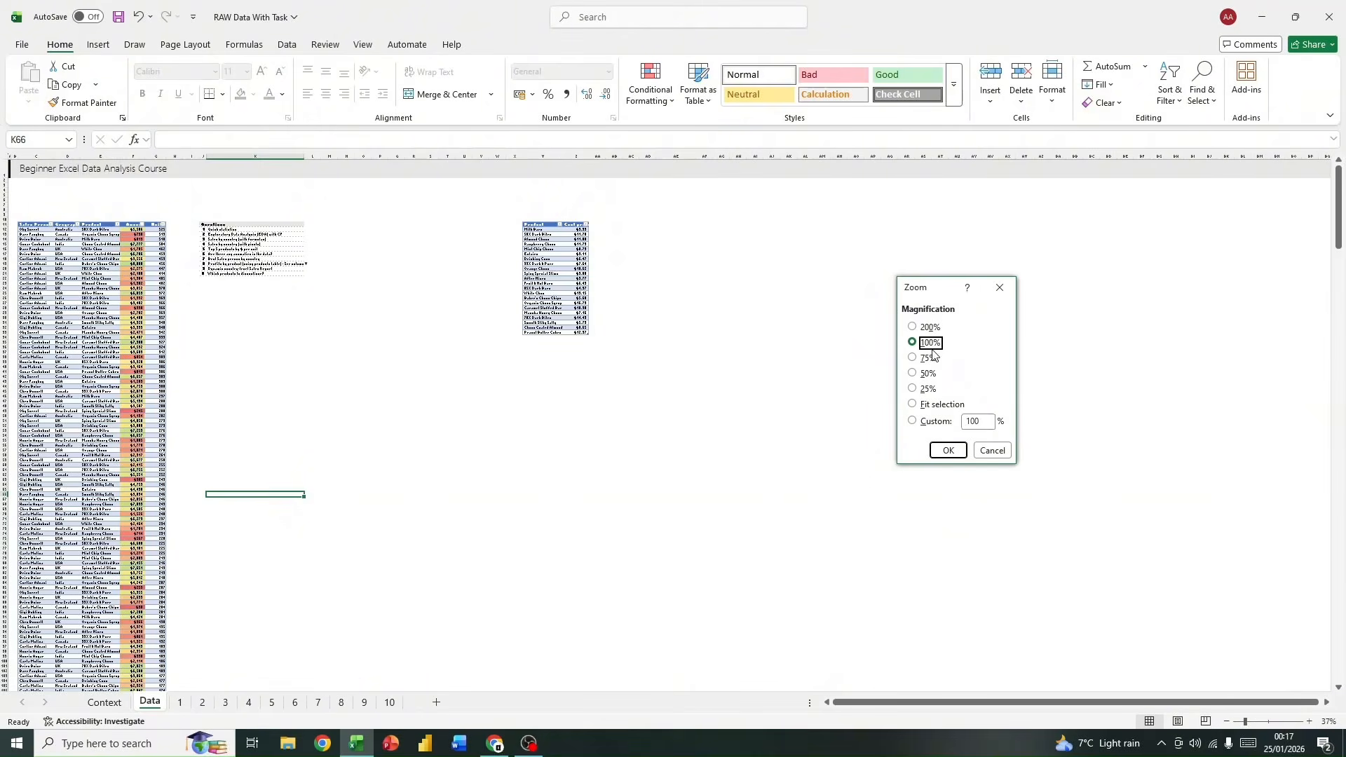
pyautogui.click(935, 452)
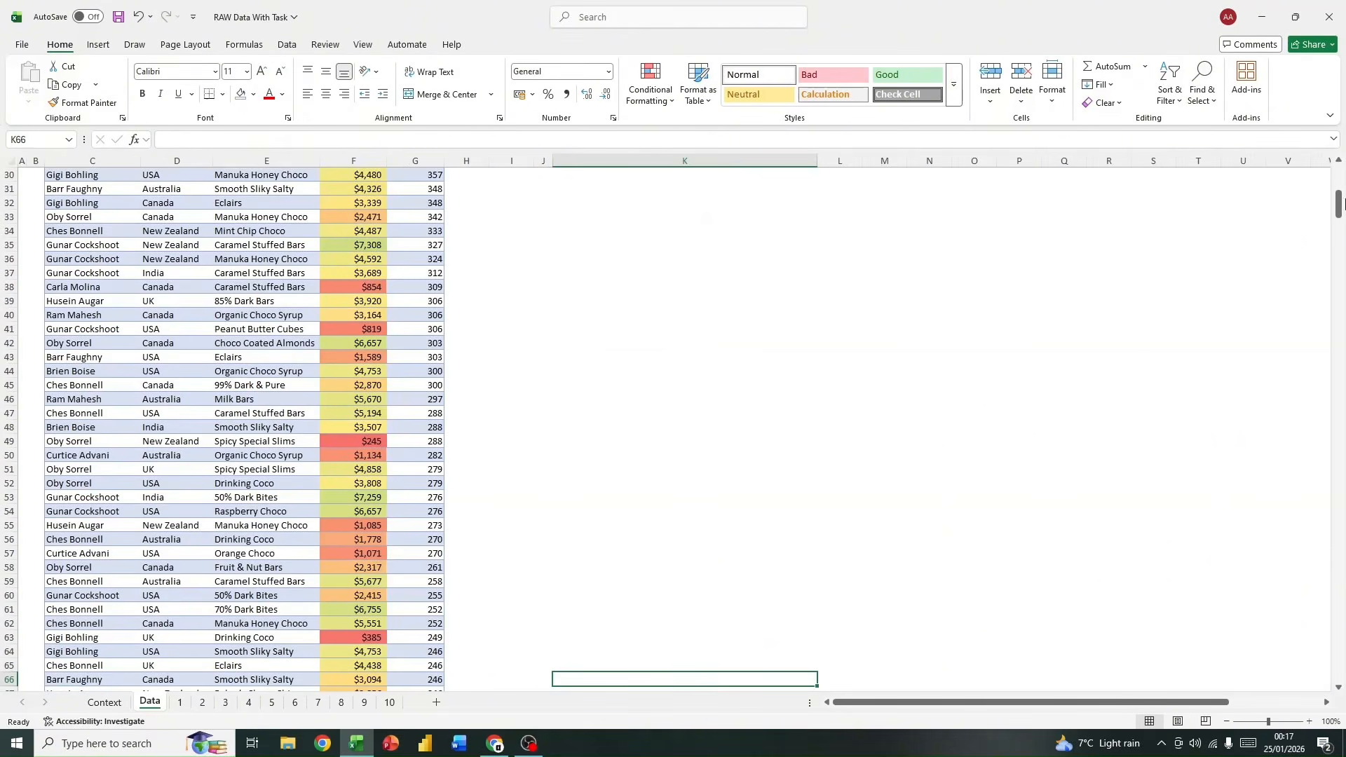
pyautogui.moveTo(1339, 203); pyautogui.dragTo(1339, 145)
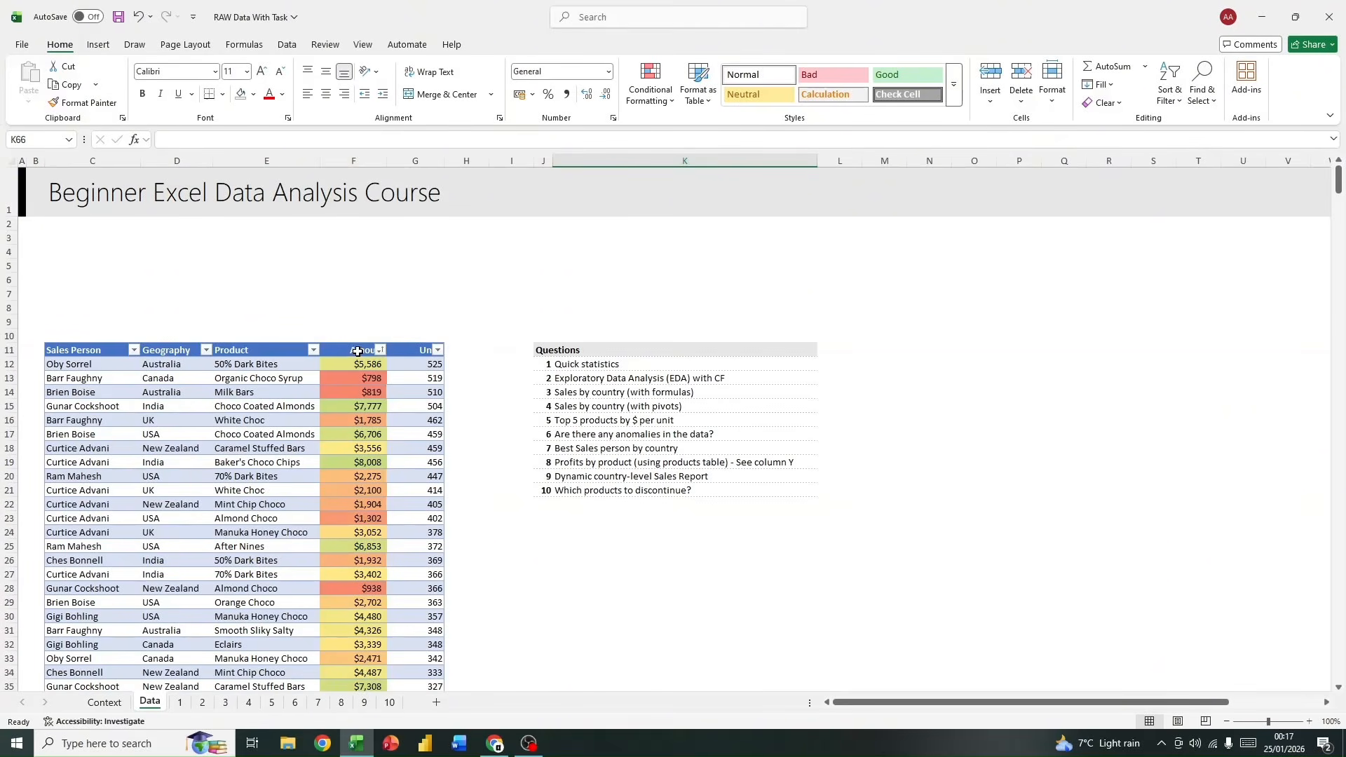
pyautogui.click(380, 349)
pyautogui.moveTo(340, 483)
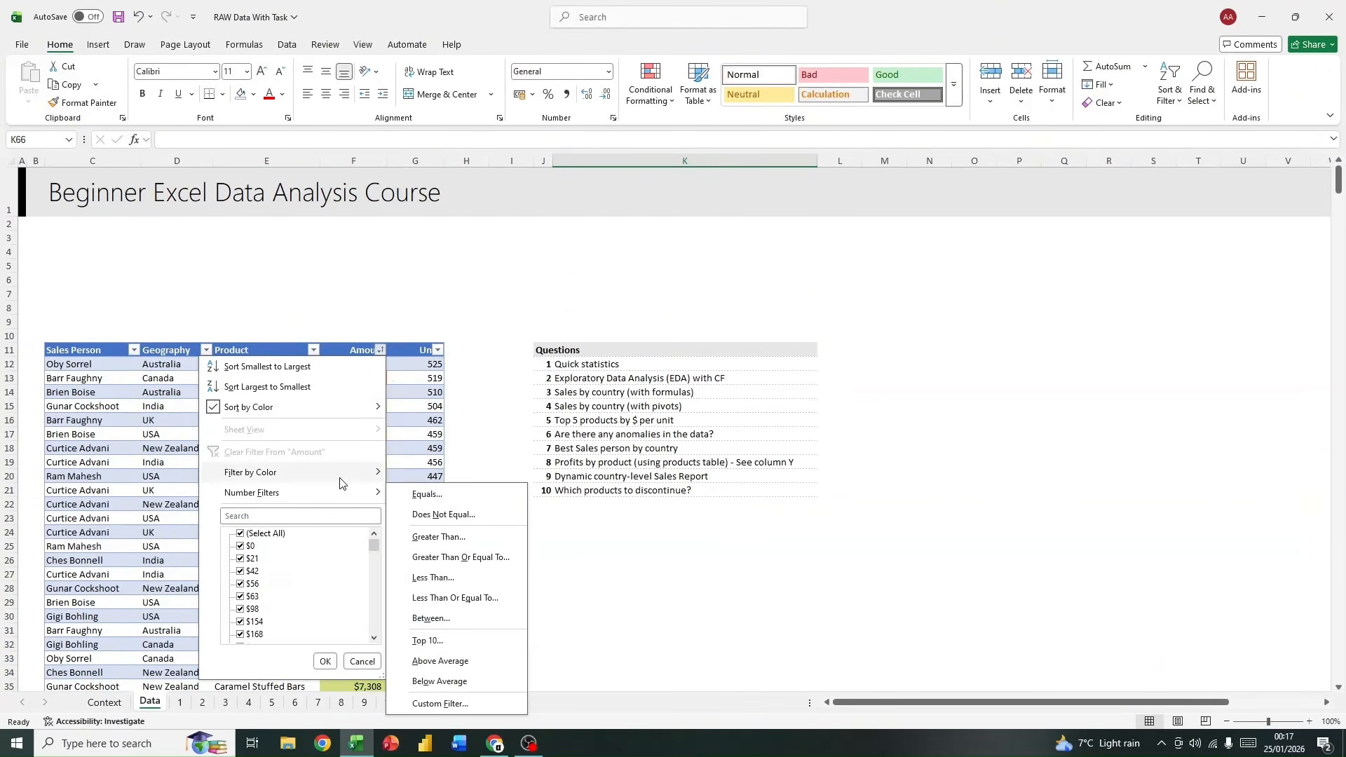
pyautogui.click(302, 387)
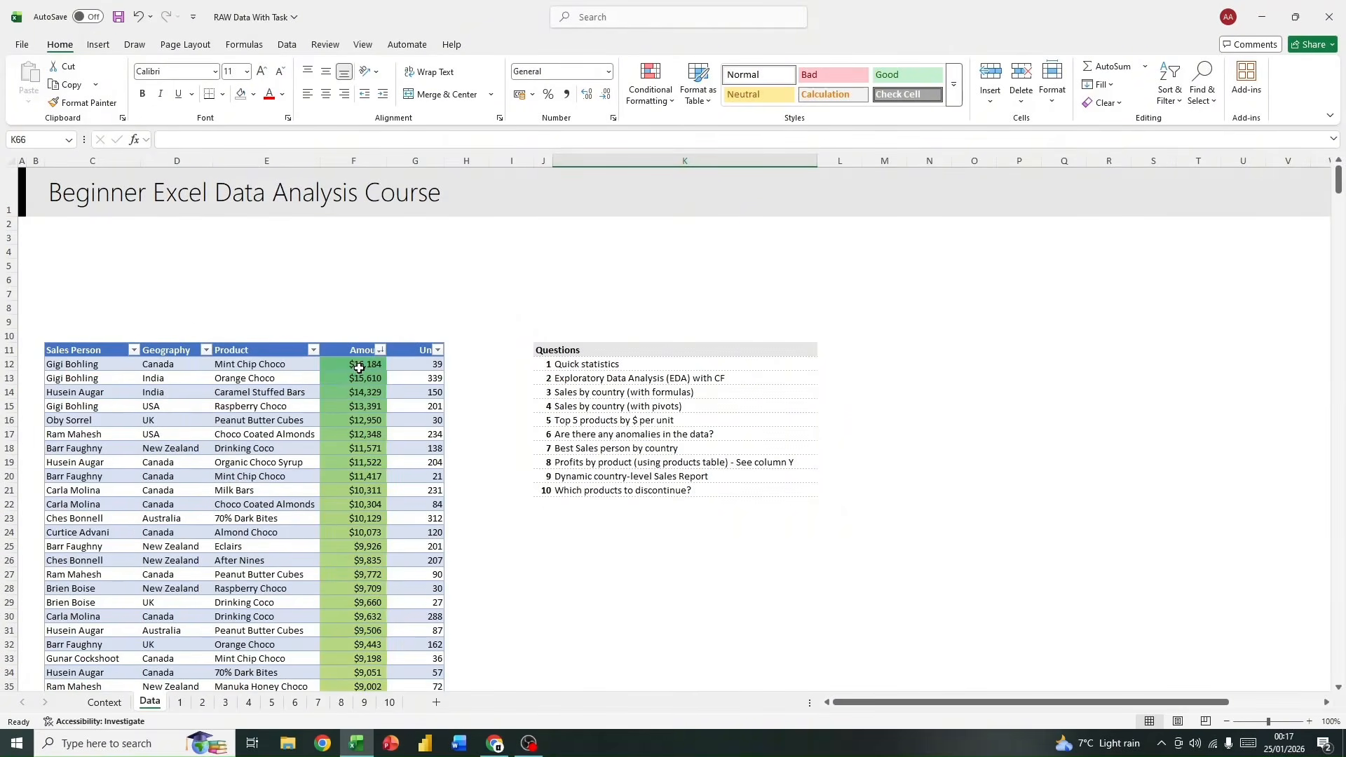
# Step: Examine how the shading changes down the sorted Amount column, focusing on F12:F24, and compare the top amount with its units in G12
pyautogui.scroll(-6, 361, 378)
pyautogui.scroll(5, 366, 394)
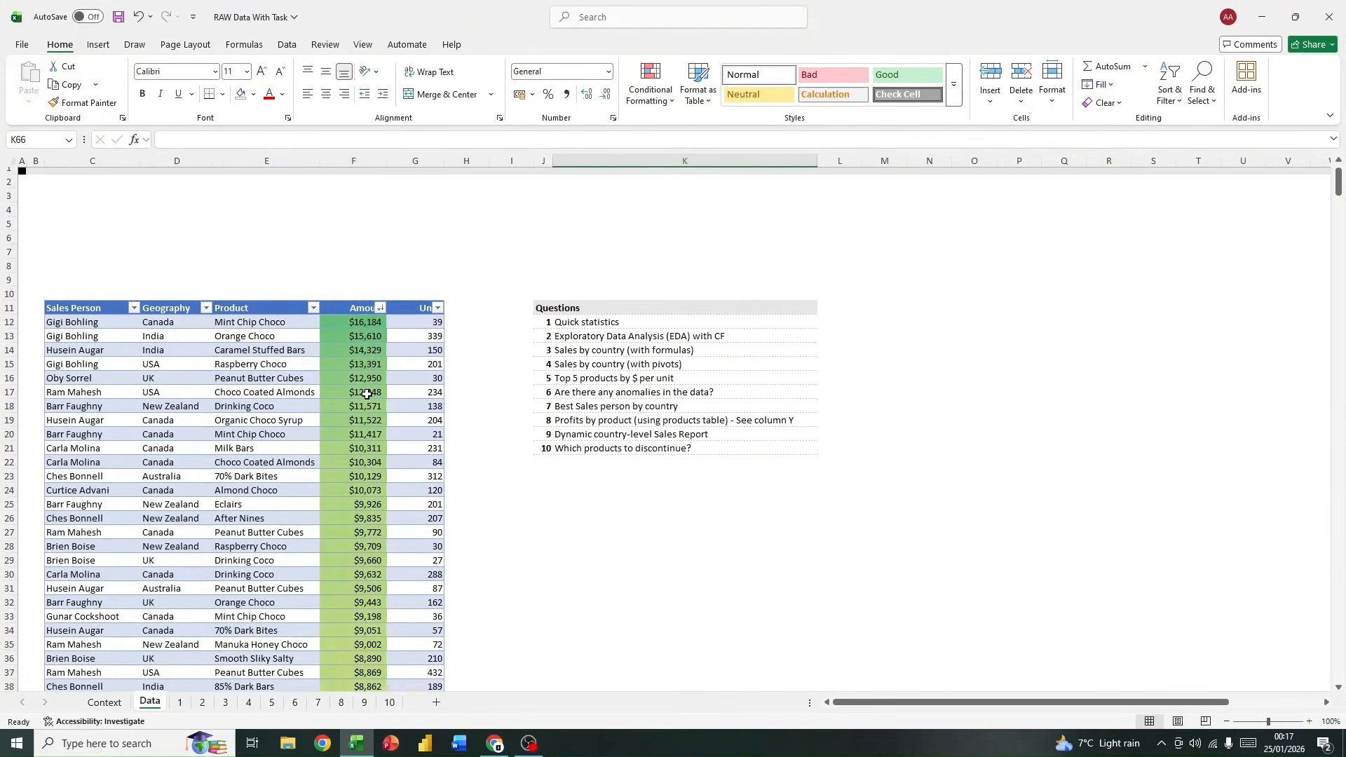
pyautogui.scroll(1, 366, 394)
pyautogui.moveTo(364, 363); pyautogui.dragTo(366, 533)
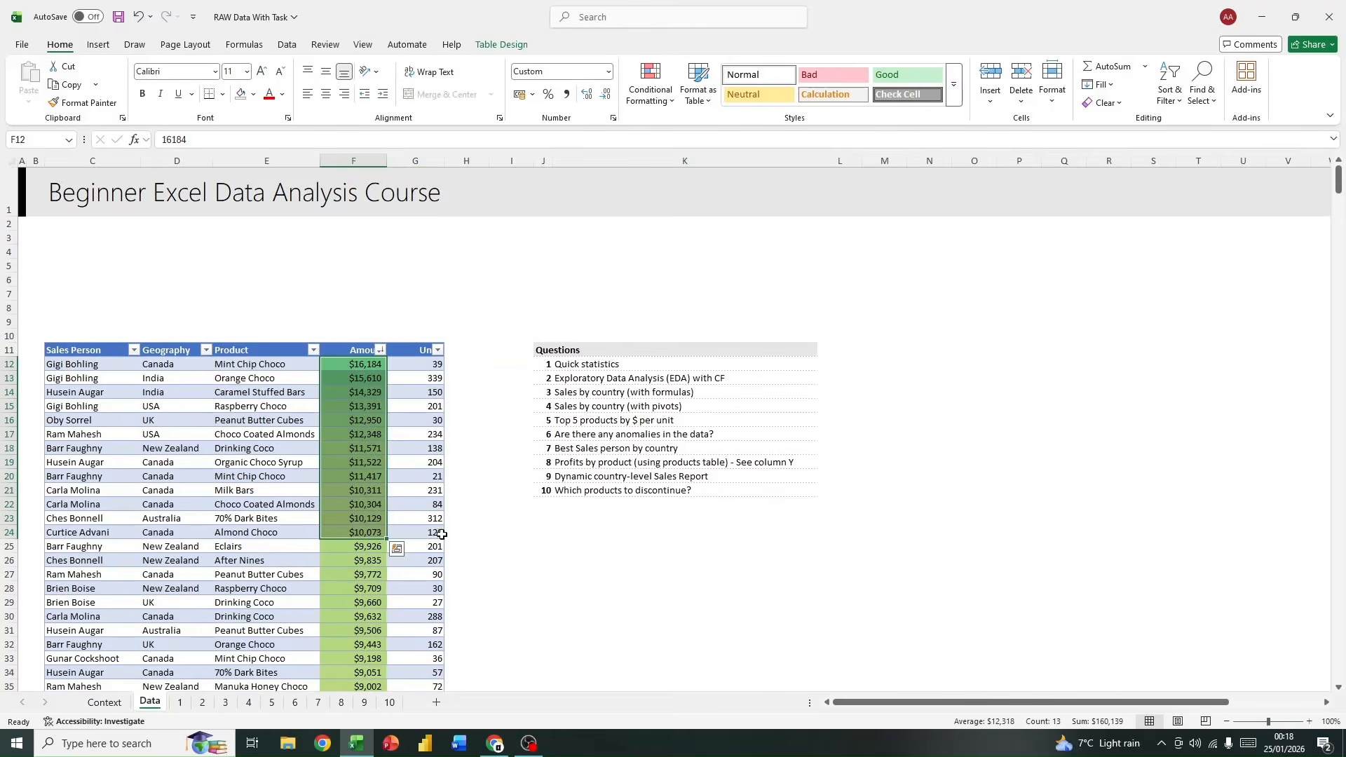
pyautogui.click(579, 545)
pyautogui.scroll(-10, 421, 581)
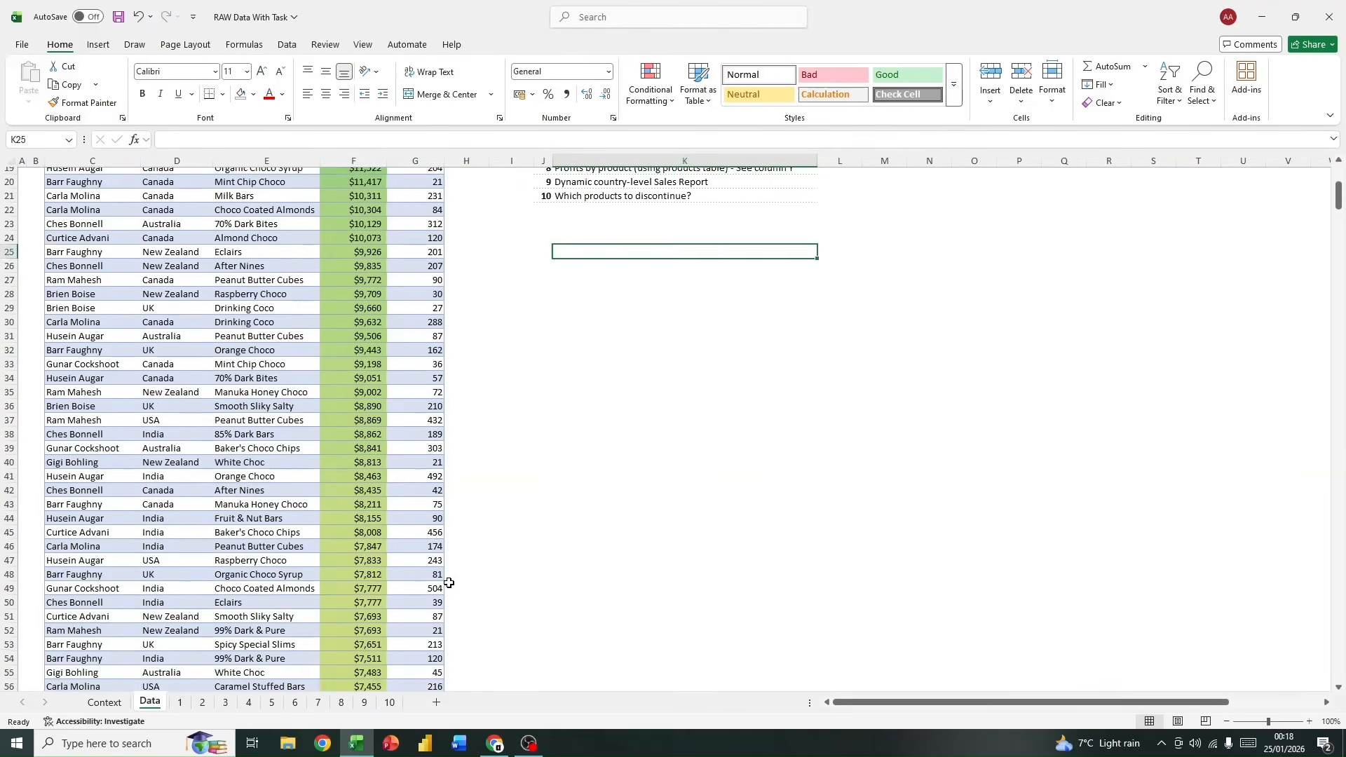
pyautogui.scroll(4, 384, 577)
pyautogui.scroll(6, 384, 577)
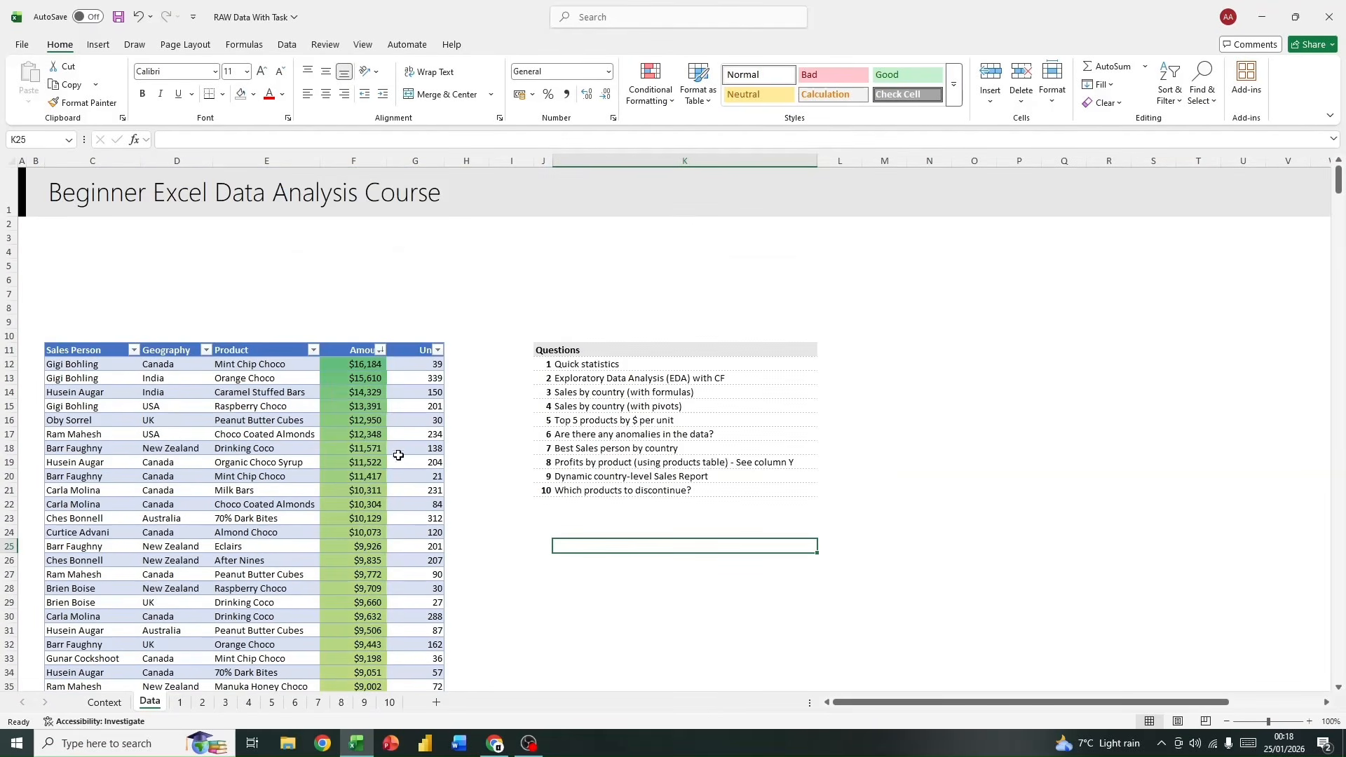
pyautogui.click(370, 361)
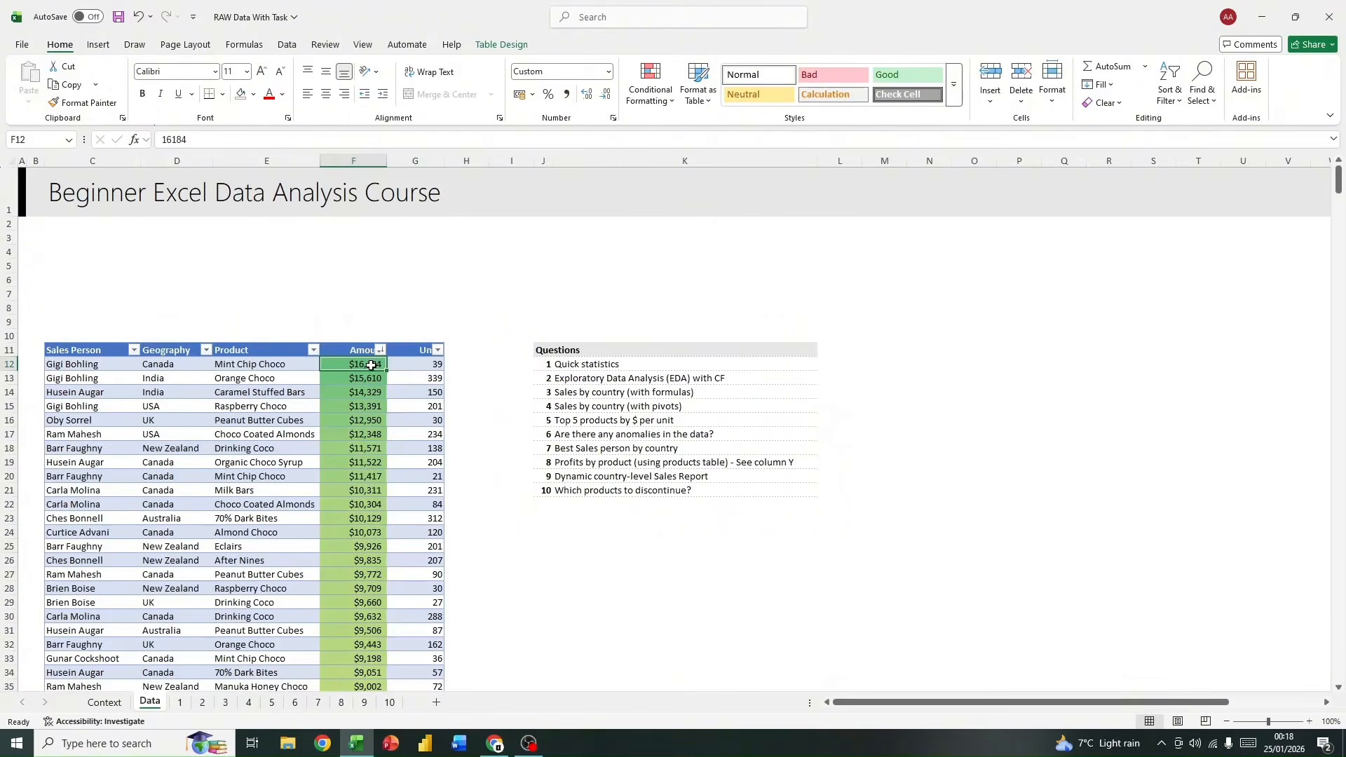
pyautogui.click(429, 362)
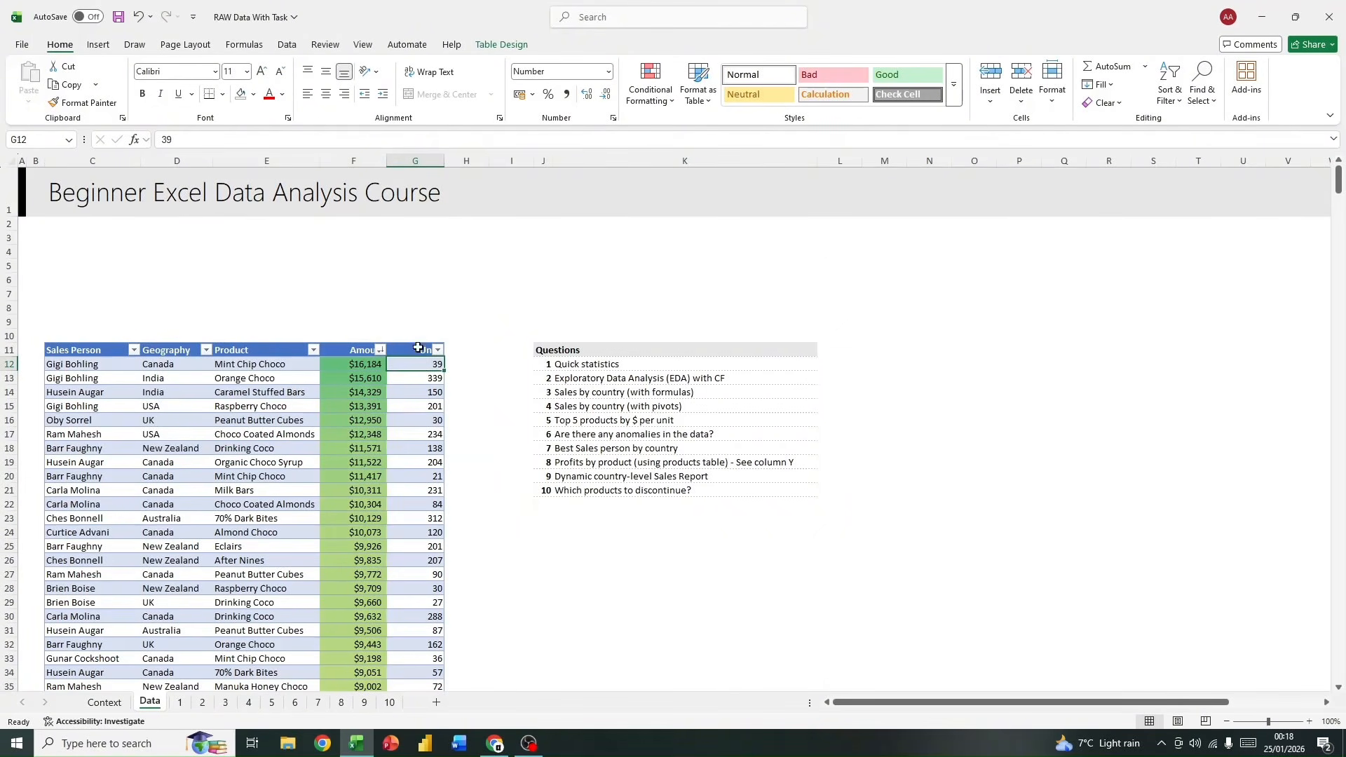
# Step: Apply green gradient-fill data bars to the whole Units column G
pyautogui.click(422, 176)
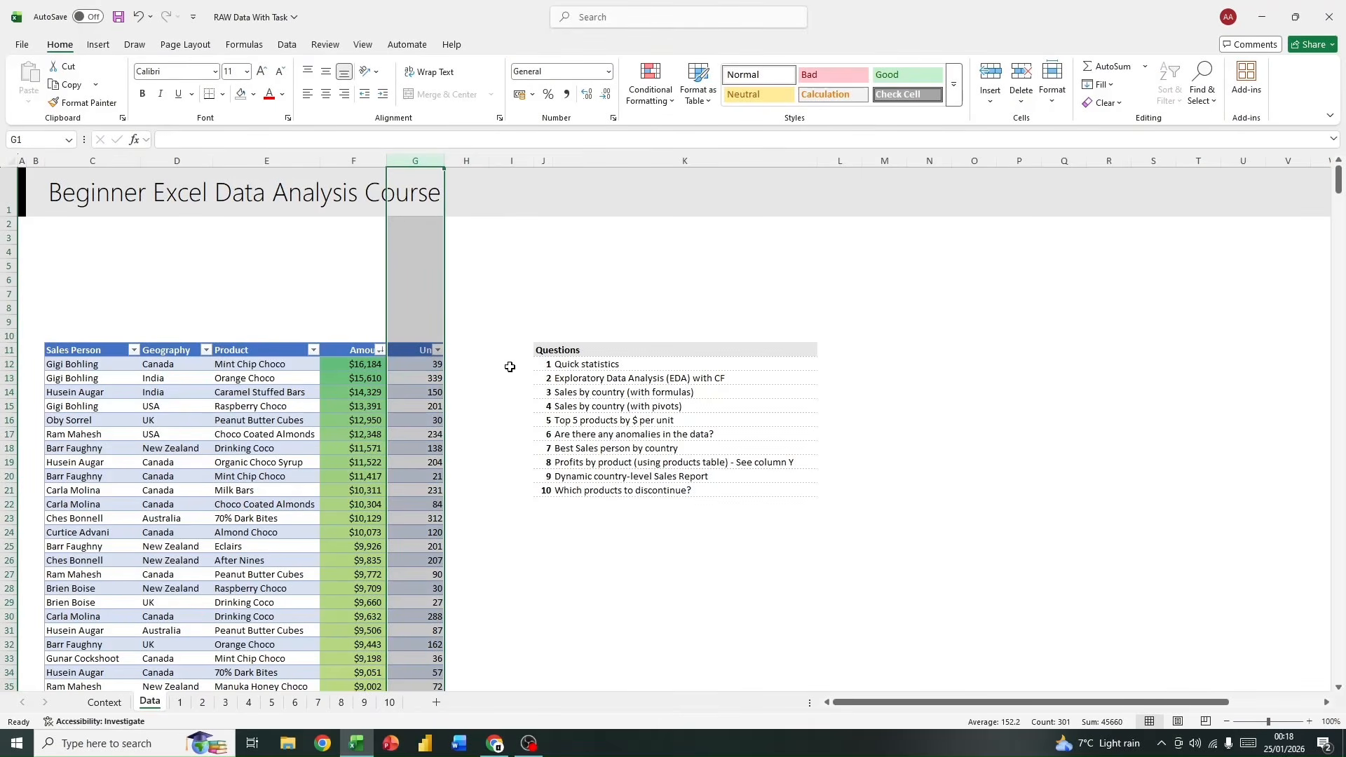
pyautogui.click(670, 106)
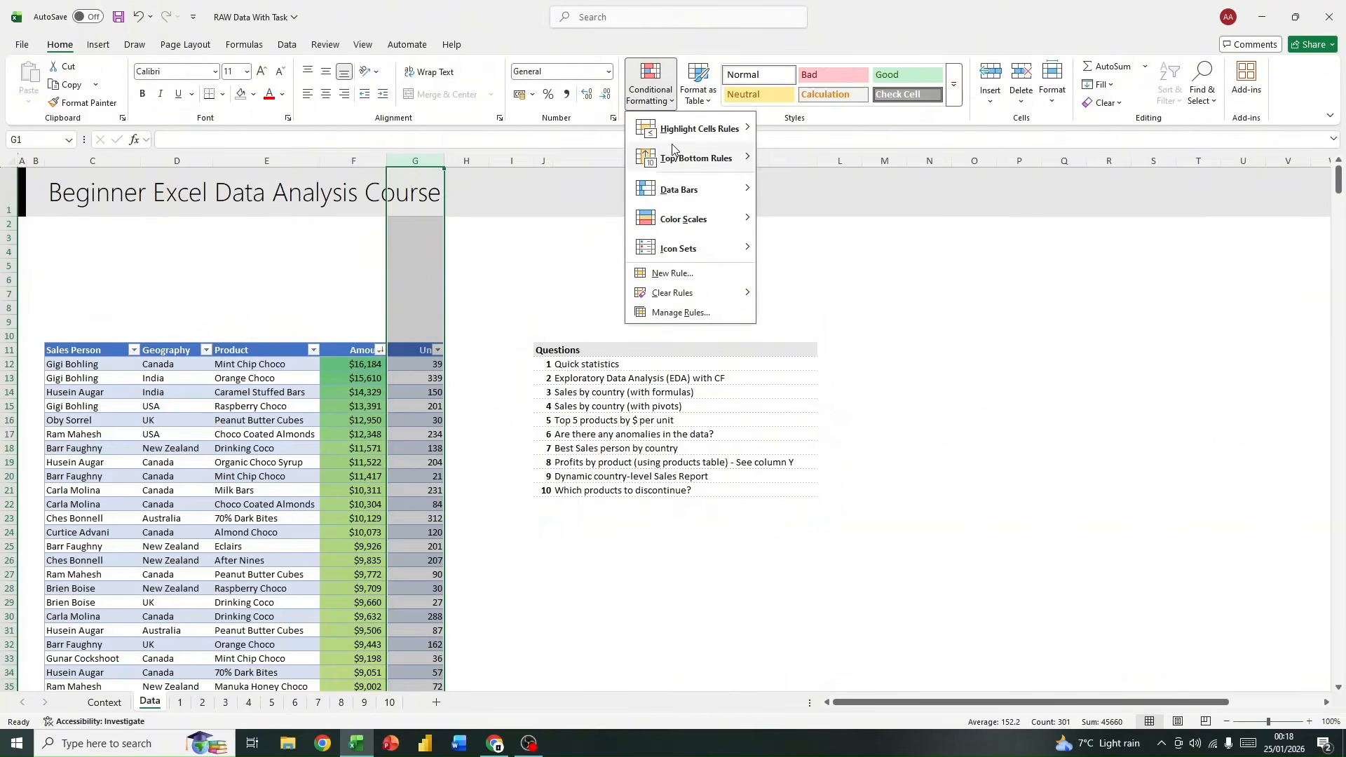
pyautogui.moveTo(677, 199)
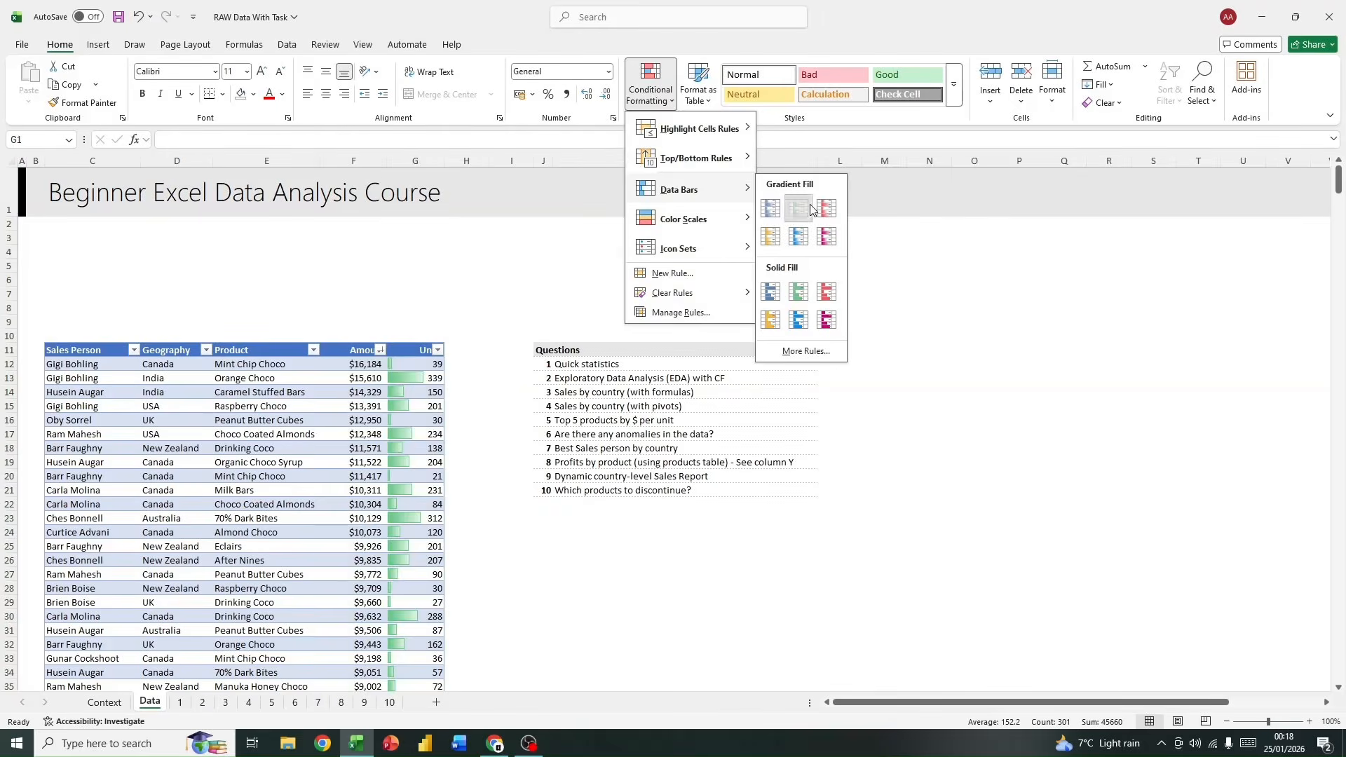
pyautogui.click(811, 208)
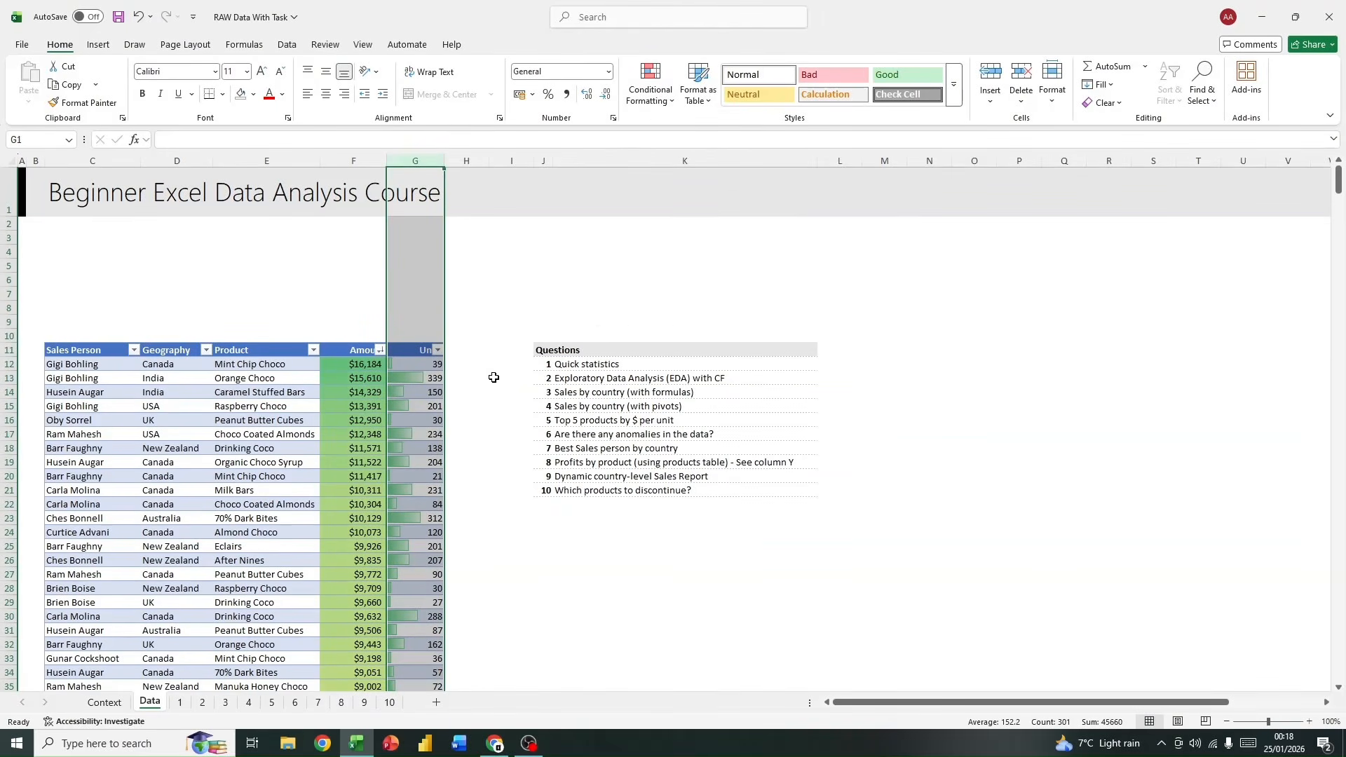
pyautogui.click(494, 377)
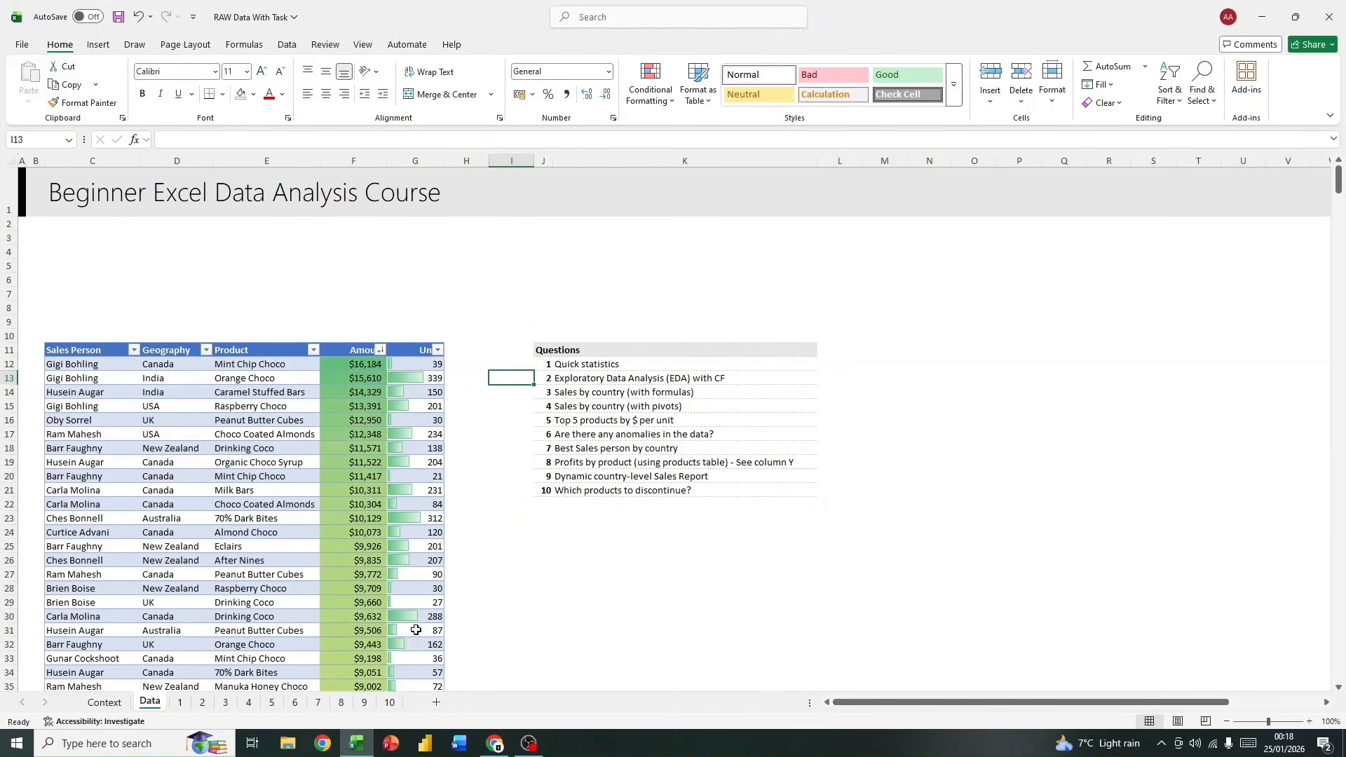
# Step: Sort the sales table by Units from largest to smallest
pyautogui.click(384, 346)
pyautogui.click(436, 349)
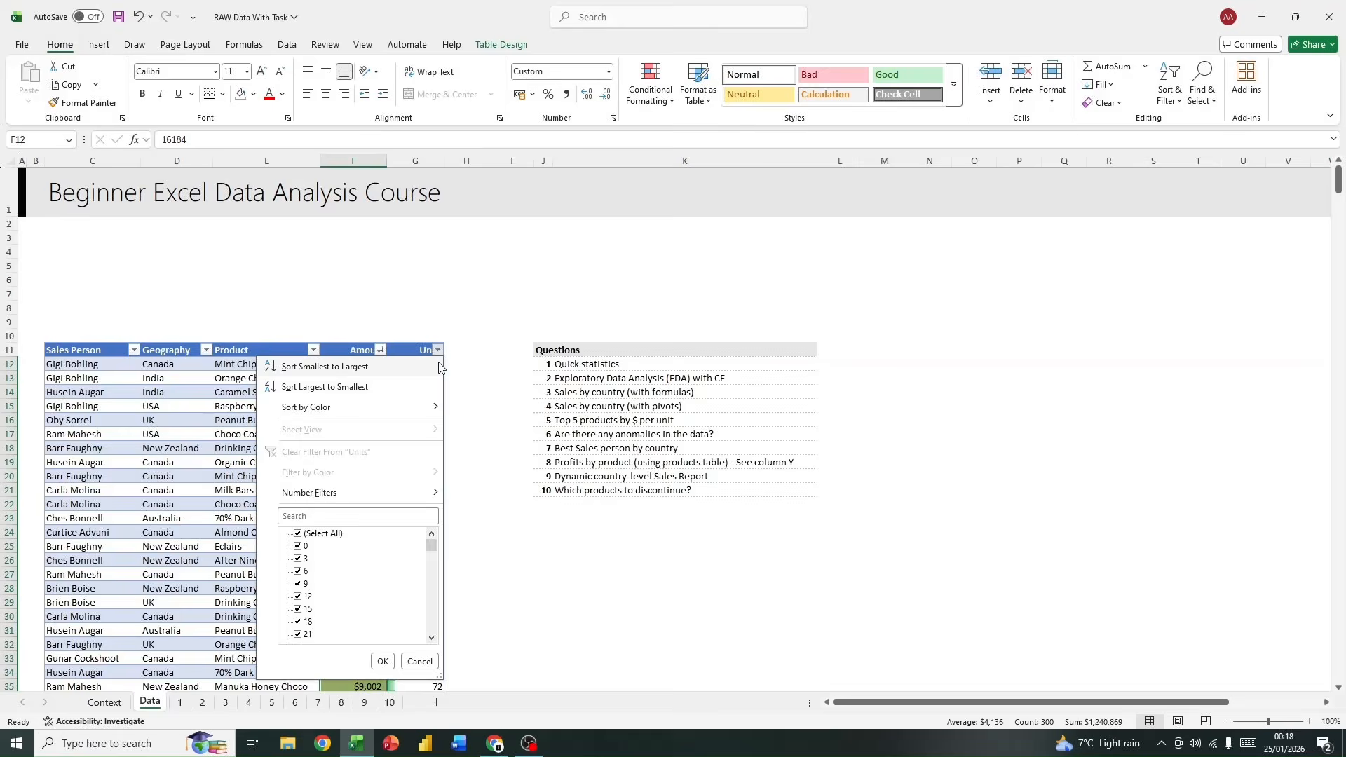
pyautogui.click(361, 387)
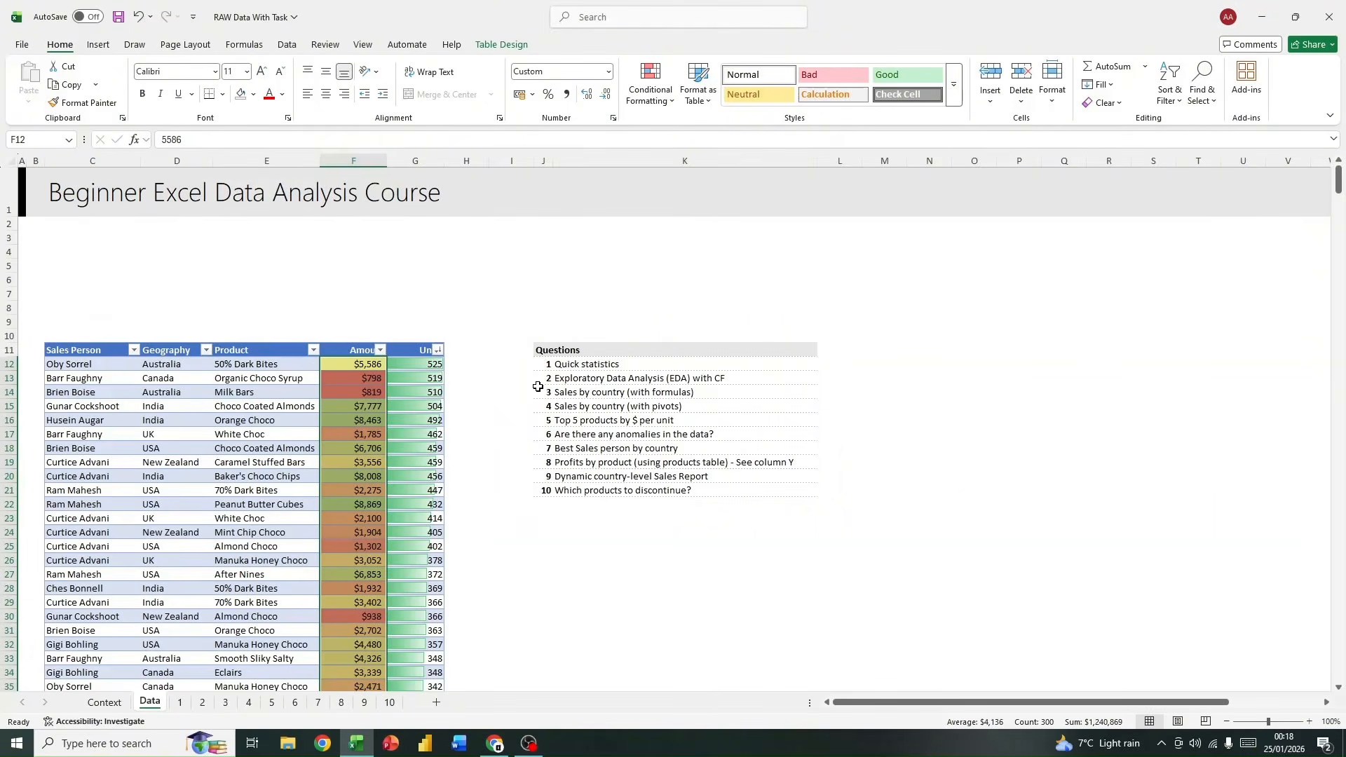
# Step: Re-sort the table by Amount and back by Units, both from largest to smallest, to compare the two orders
pyautogui.click(380, 349)
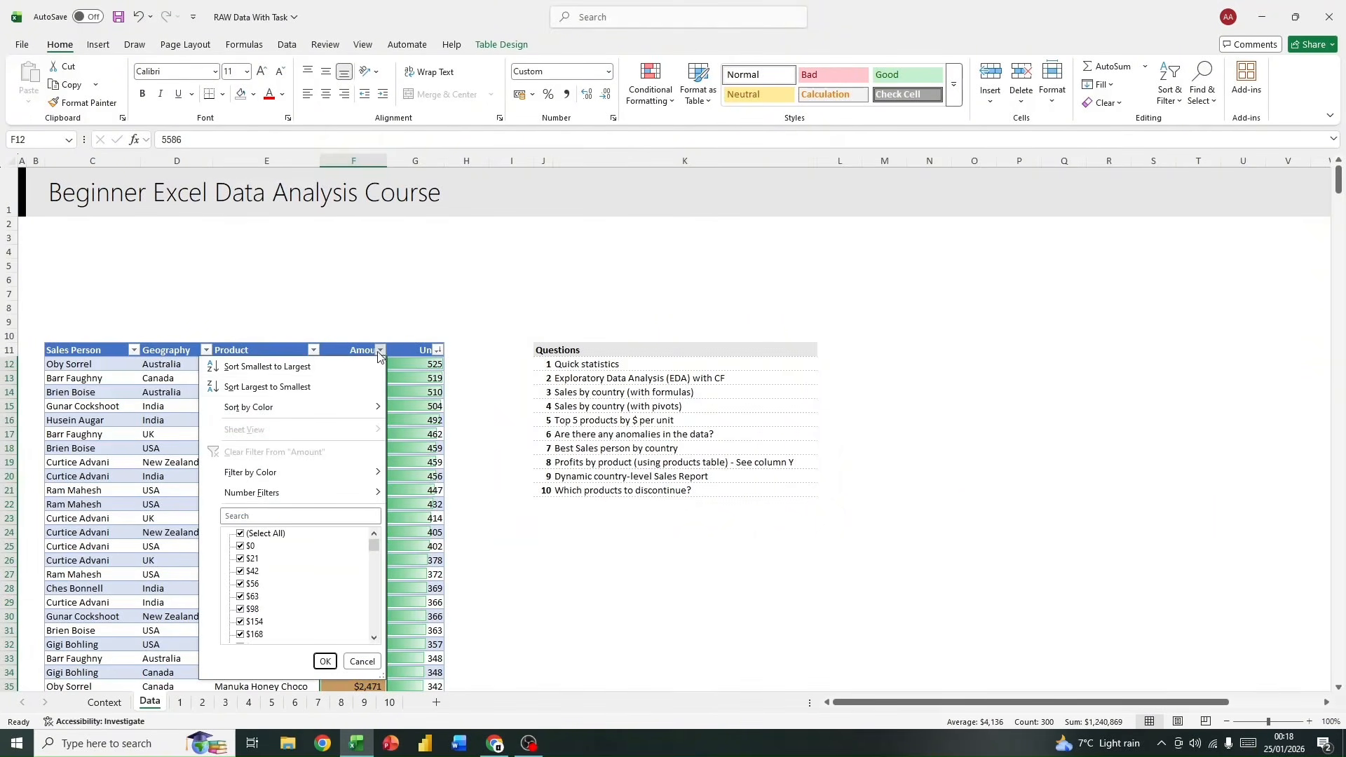
pyautogui.click(273, 382)
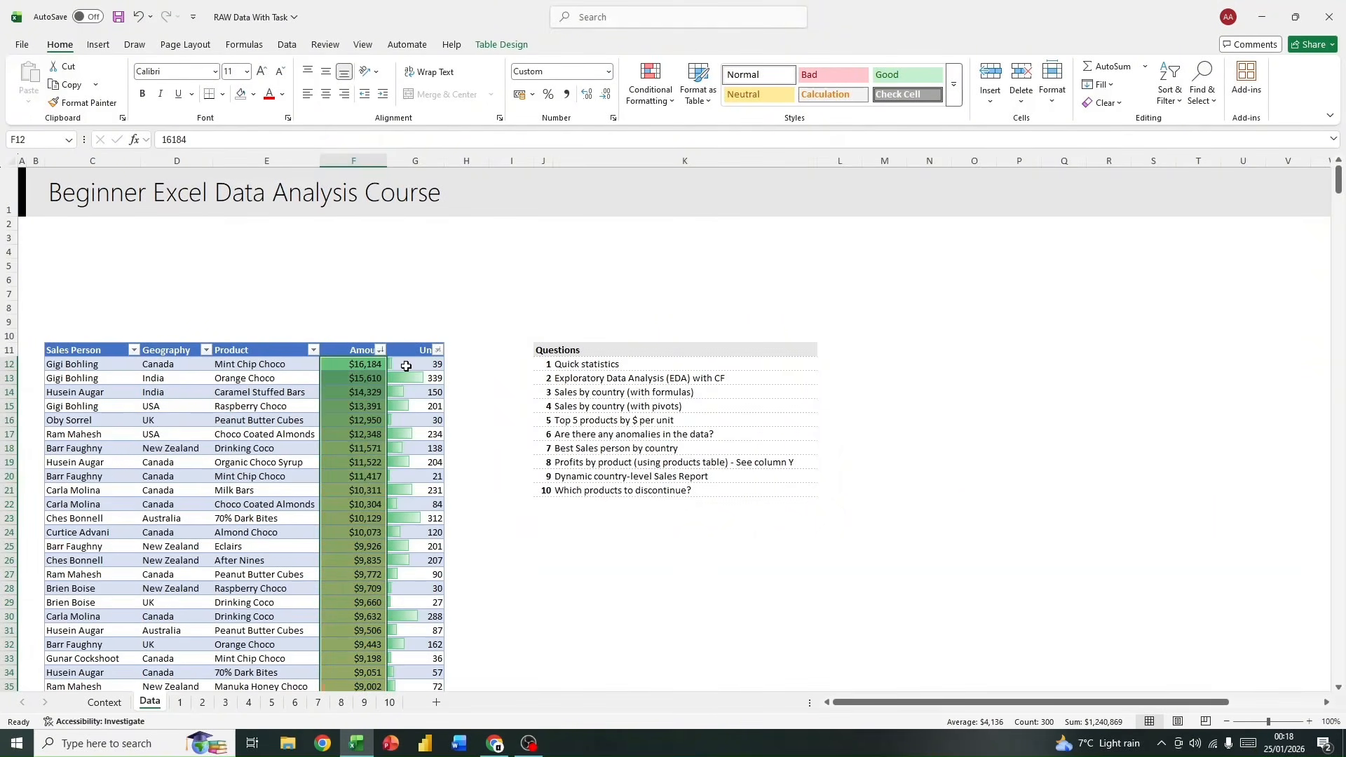
pyautogui.click(438, 350)
pyautogui.click(358, 385)
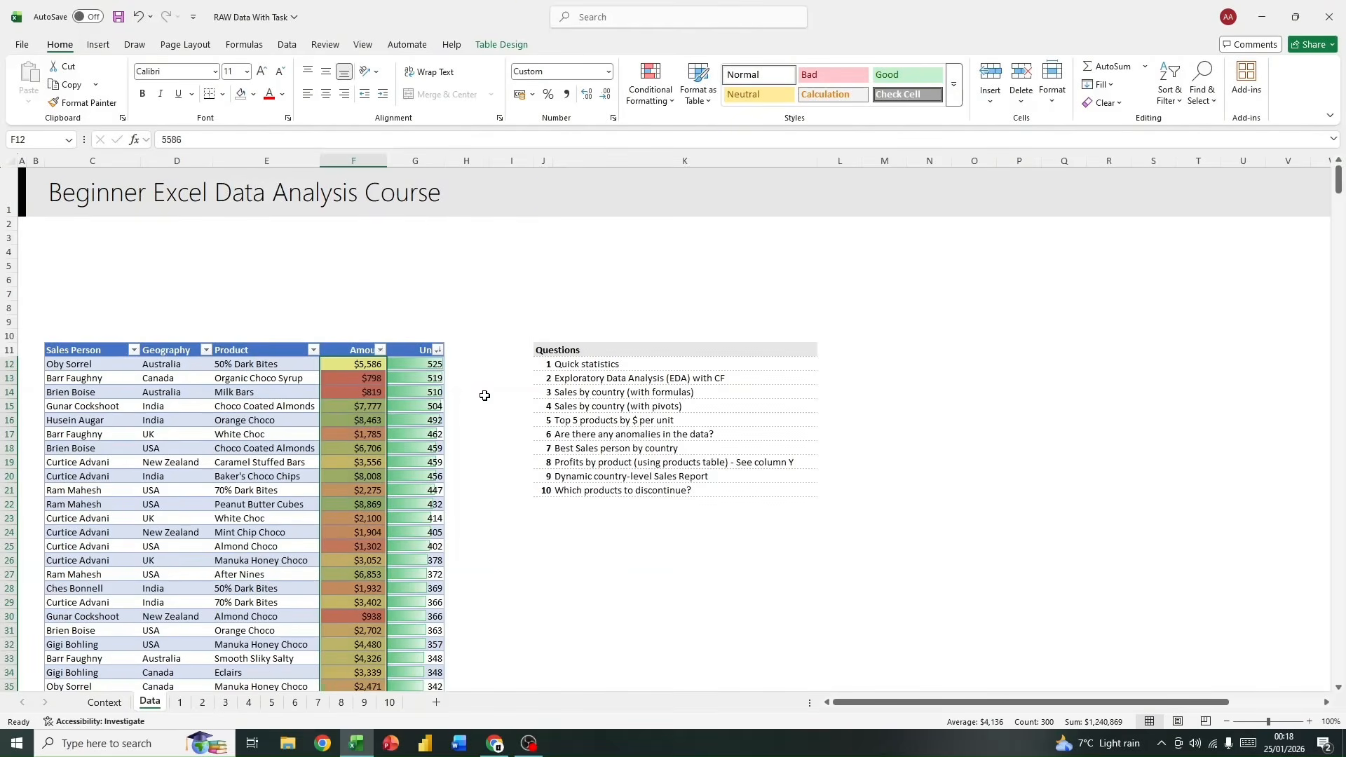
# Step: Clear the conditional formatting rules from the whole Amount and Units columns F and G
pyautogui.moveTo(354, 161); pyautogui.dragTo(418, 207)
pyautogui.click(462, 484)
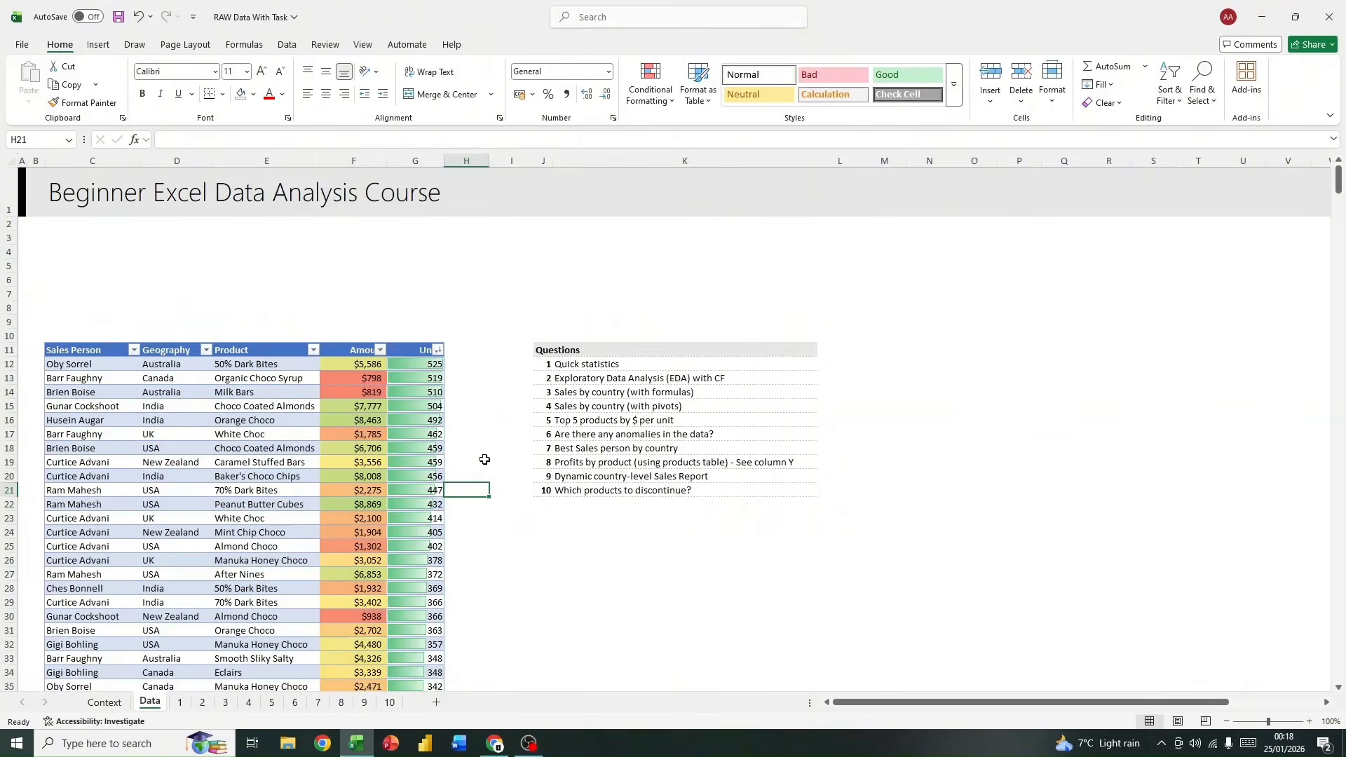
pyautogui.scroll(-16, 484, 427)
pyautogui.scroll(16, 484, 428)
pyautogui.moveTo(359, 161); pyautogui.dragTo(419, 161)
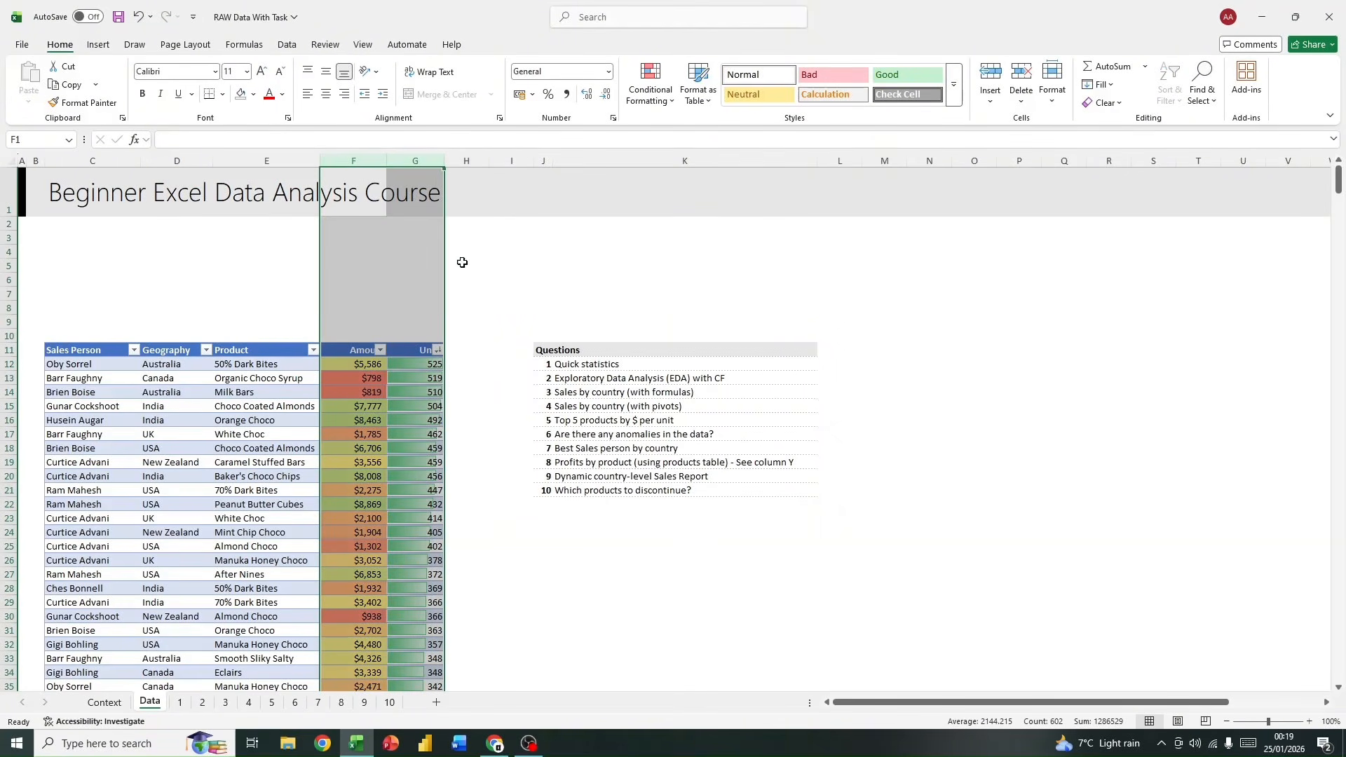
pyautogui.click(662, 105)
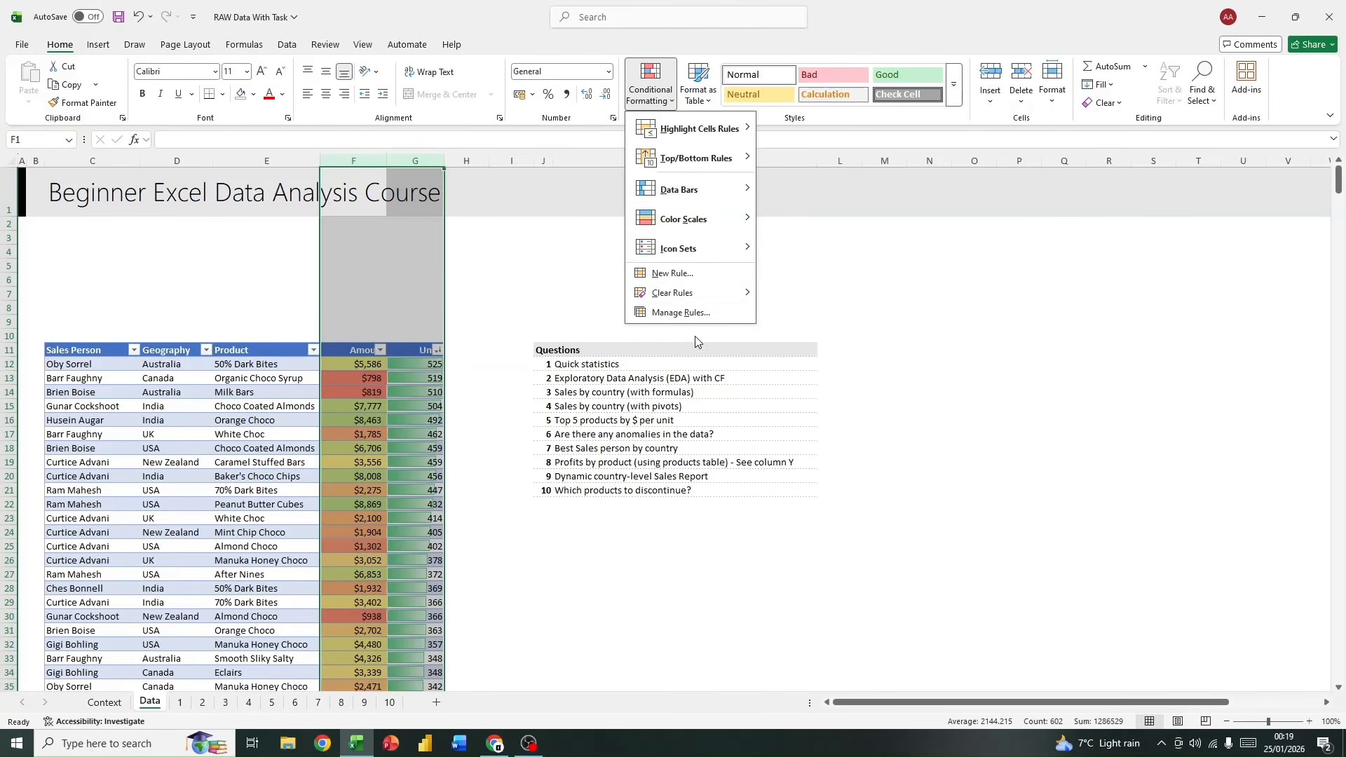
pyautogui.moveTo(708, 293)
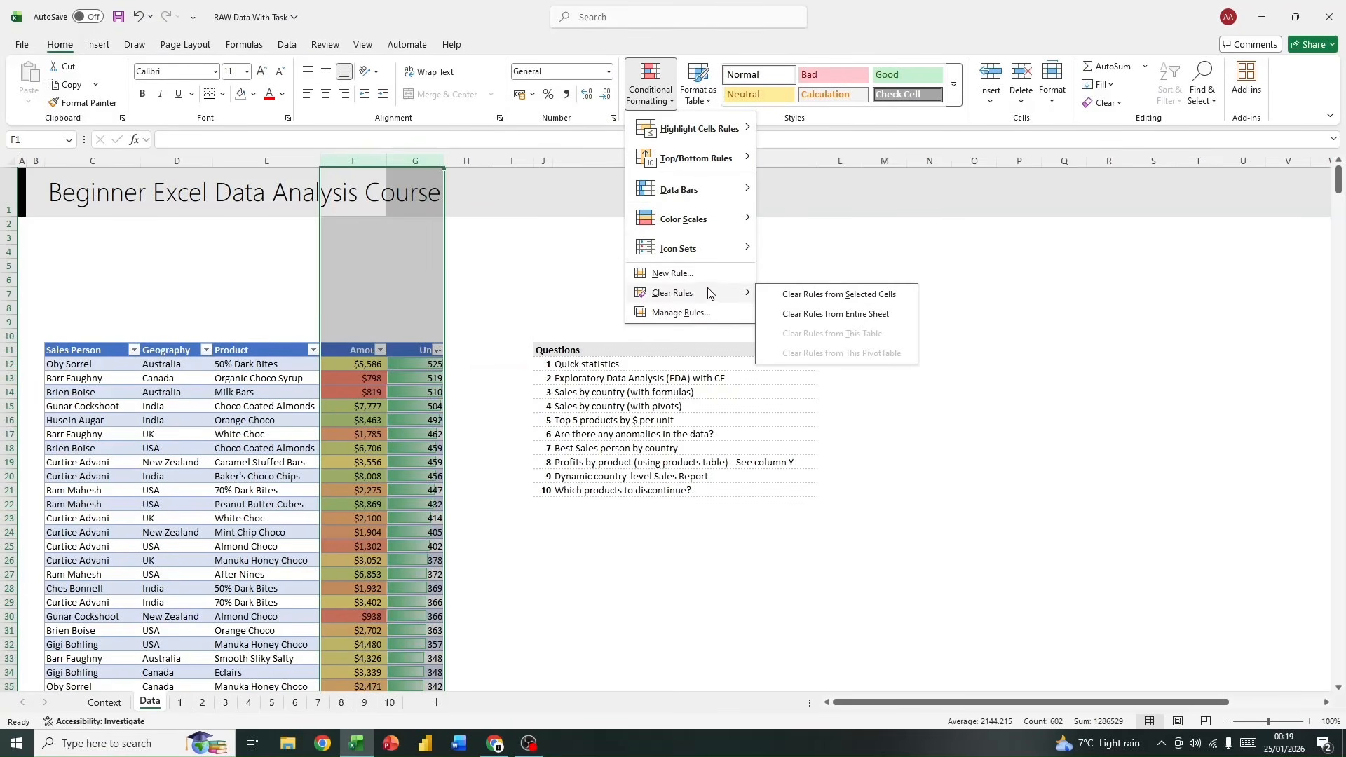
pyautogui.click(892, 297)
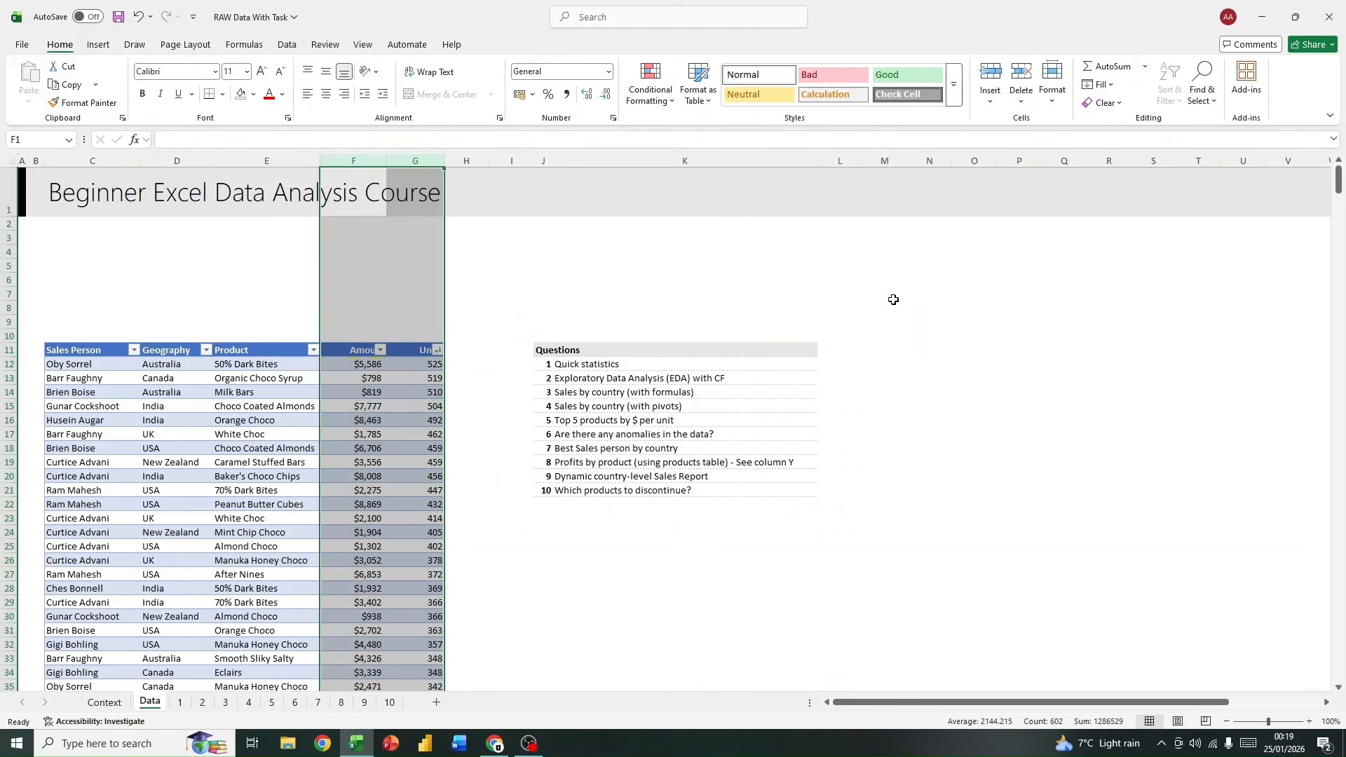
# Step: Apply a Top 10 Items rule with Light Red Fill with Dark Red Text to the whole Amount column F
pyautogui.click(354, 161)
pyautogui.click(651, 88)
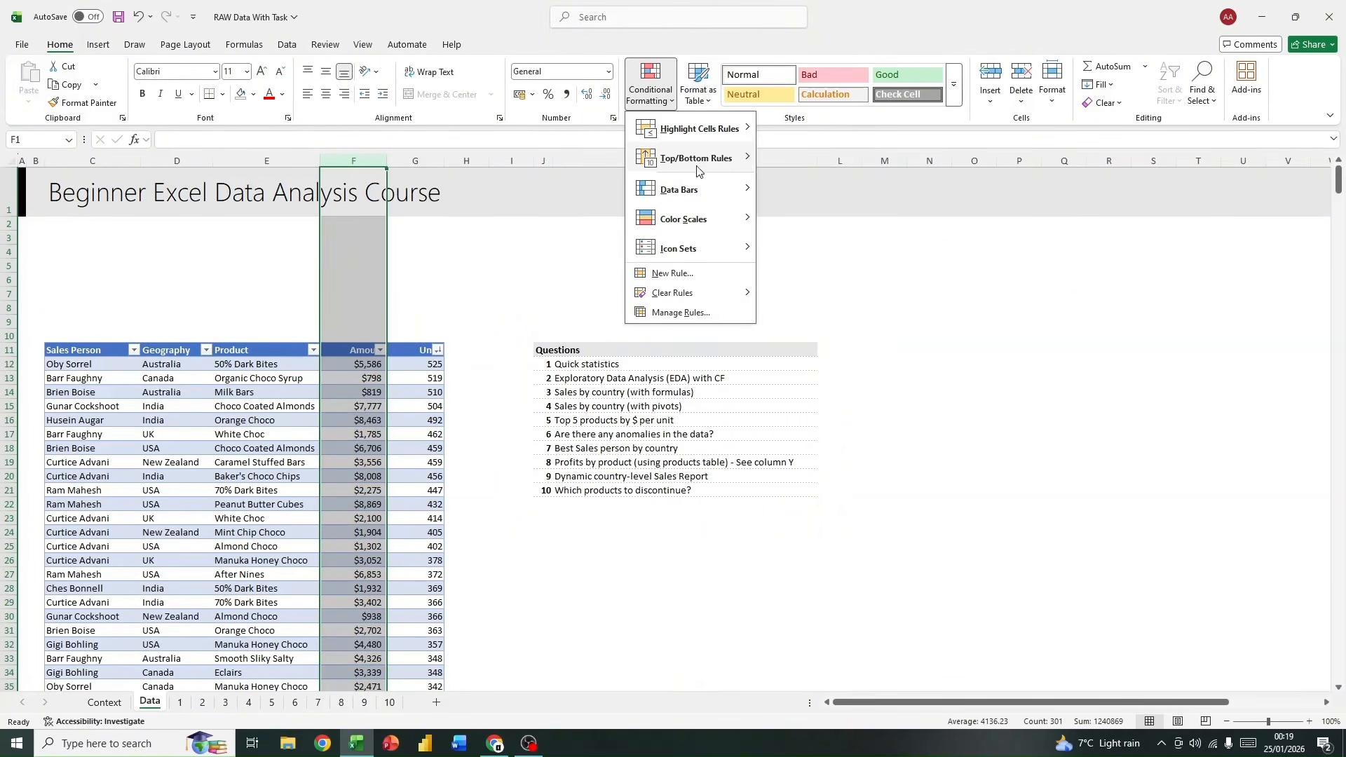
pyautogui.moveTo(691, 157)
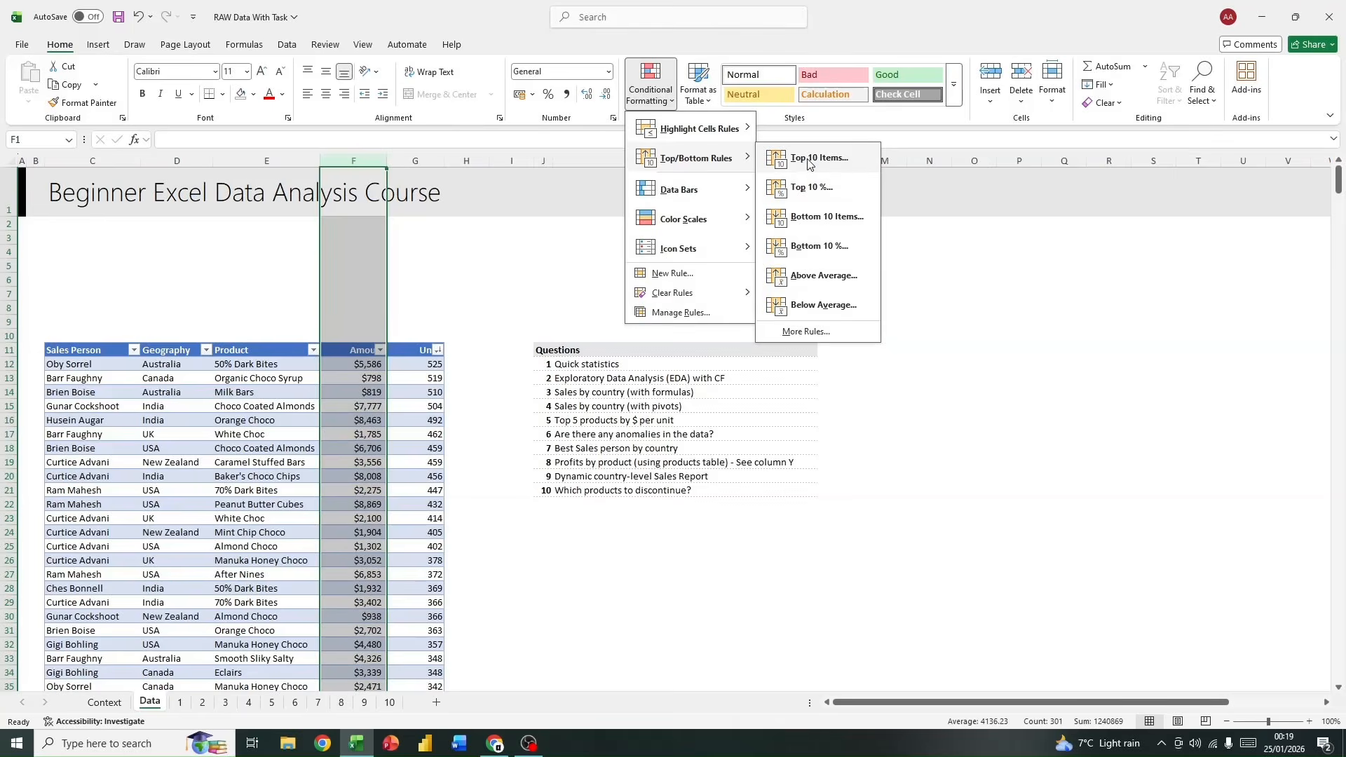
pyautogui.click(806, 159)
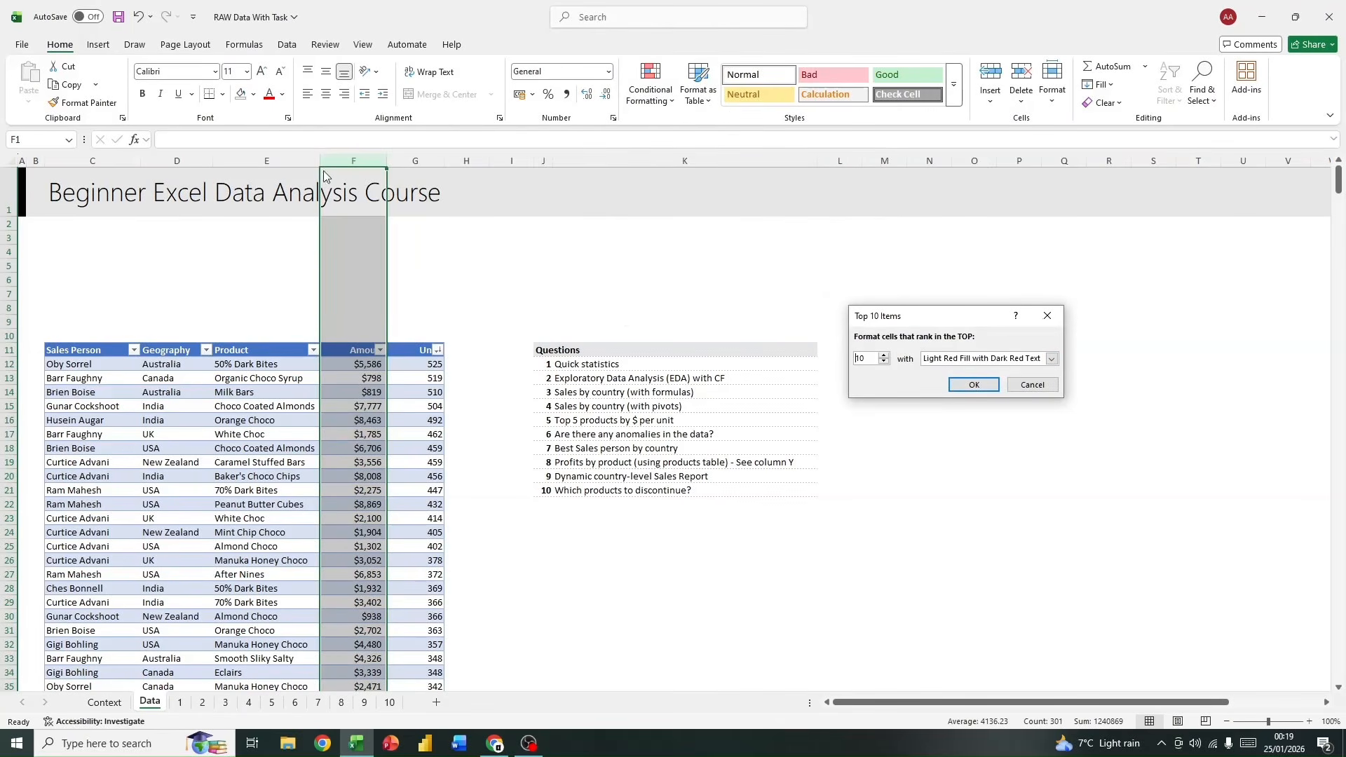
pyautogui.click(971, 385)
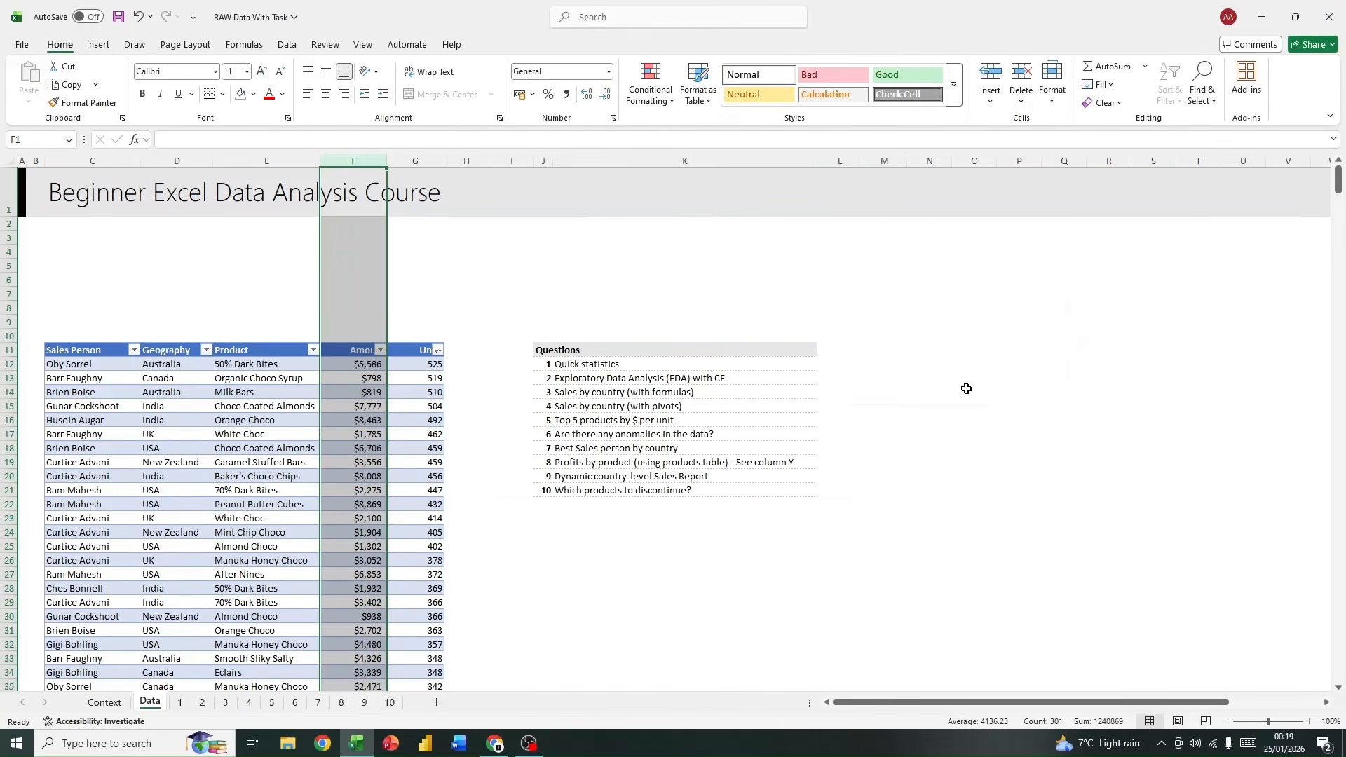
# Step: Sort the sales table by the light red cell color in Amount and select the highlighted rows C12:G21 for review
pyautogui.click(380, 350)
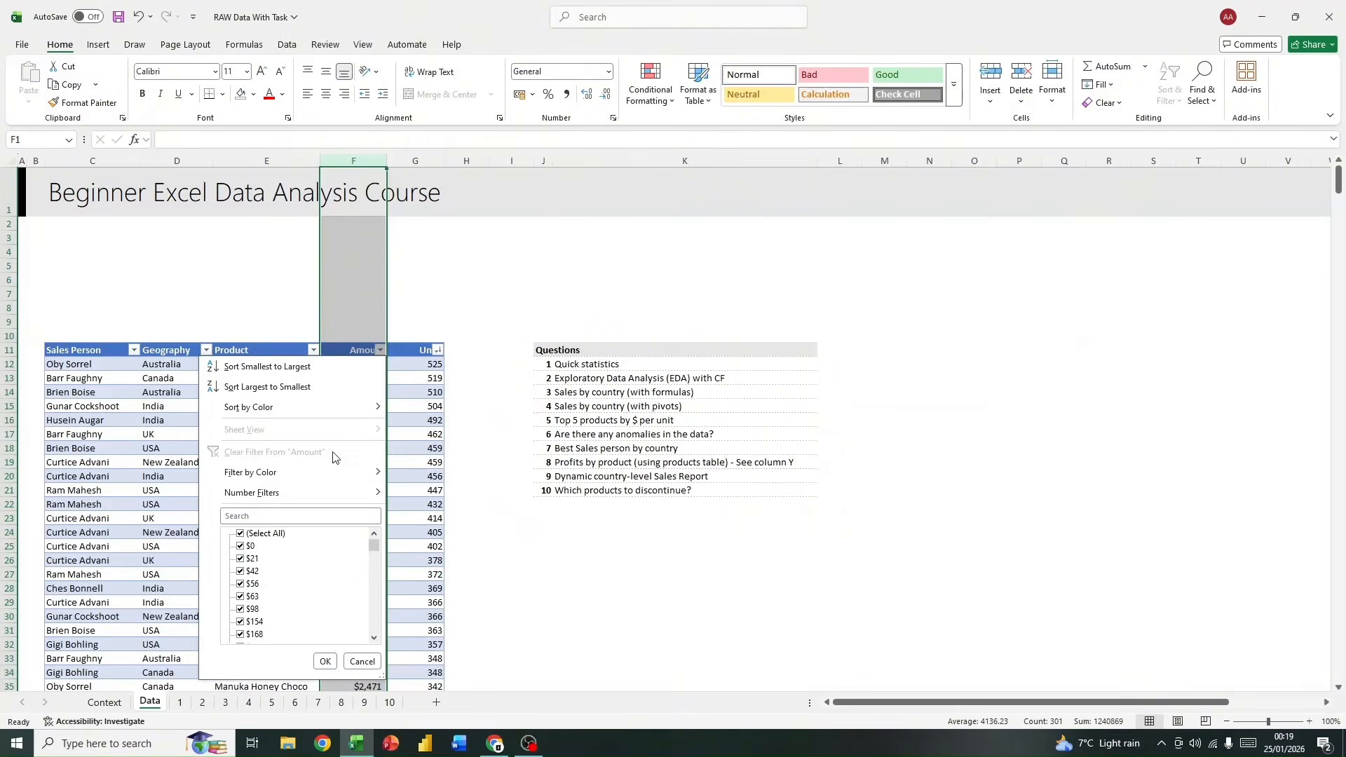
pyautogui.click(393, 276)
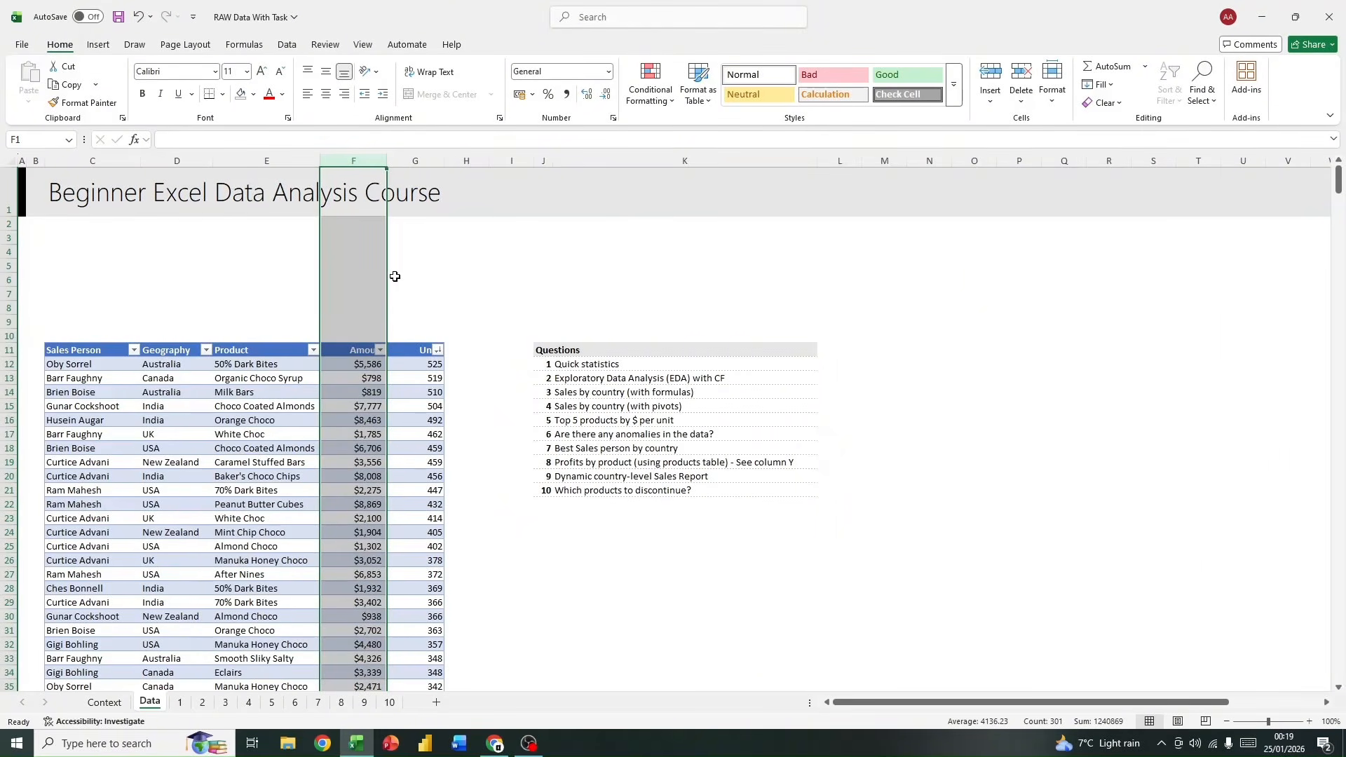
pyautogui.scroll(-1, 481, 339)
pyautogui.scroll(1, 483, 337)
pyautogui.scroll(-4, 485, 339)
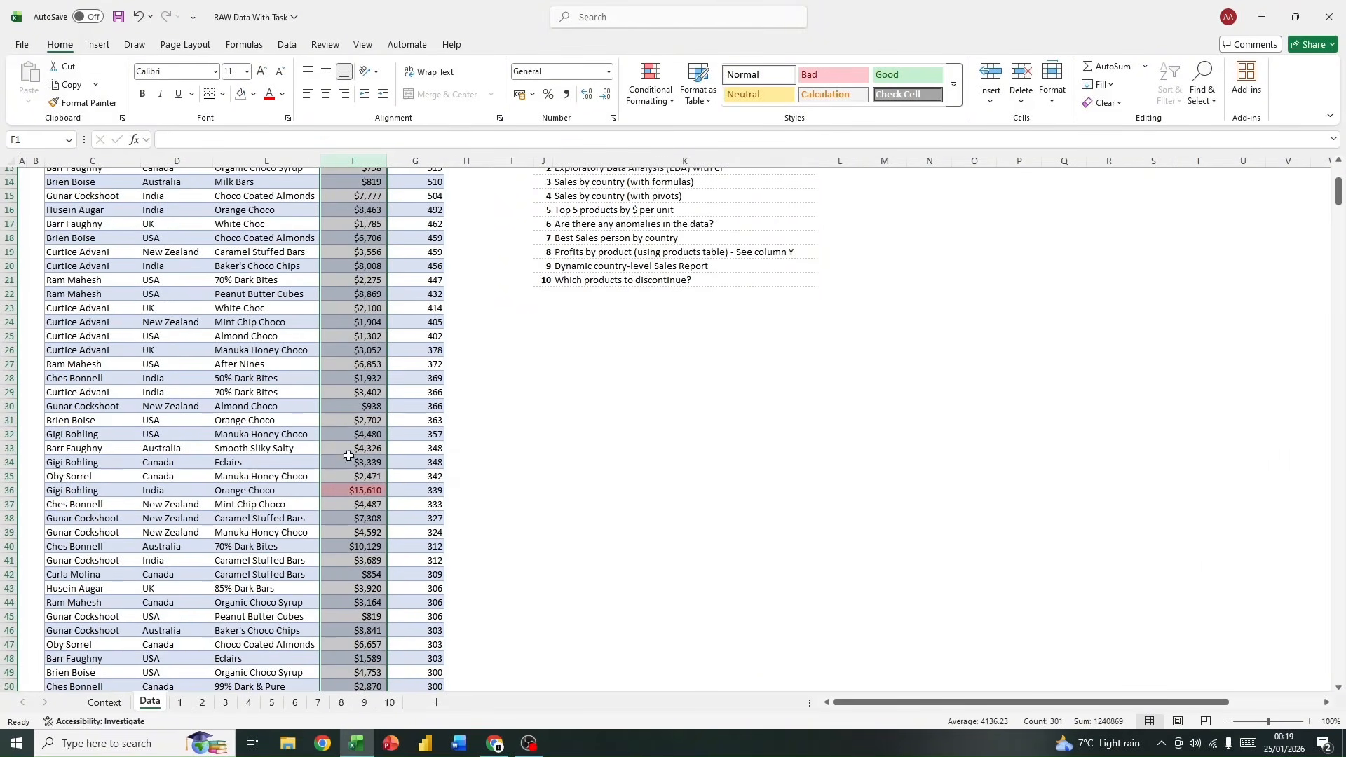
pyautogui.scroll(4, 404, 448)
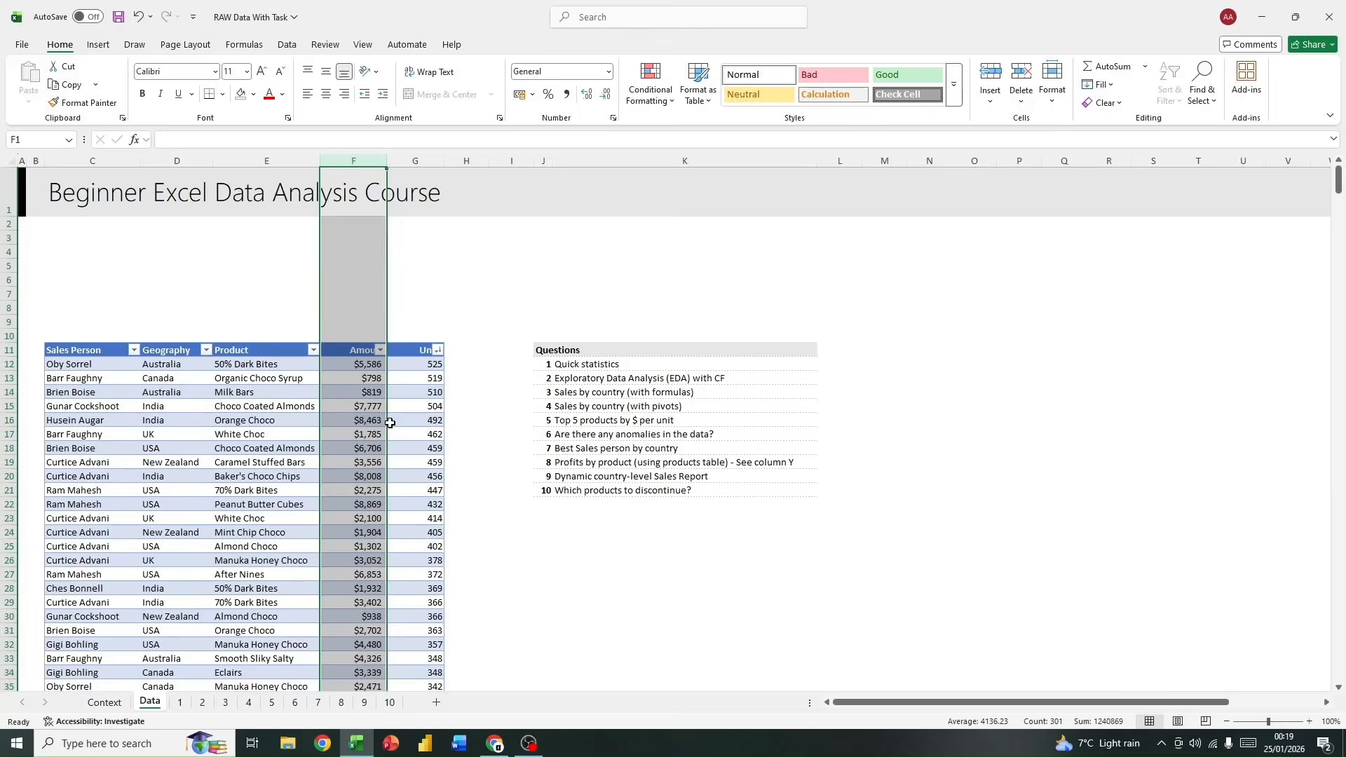
pyautogui.click(418, 336)
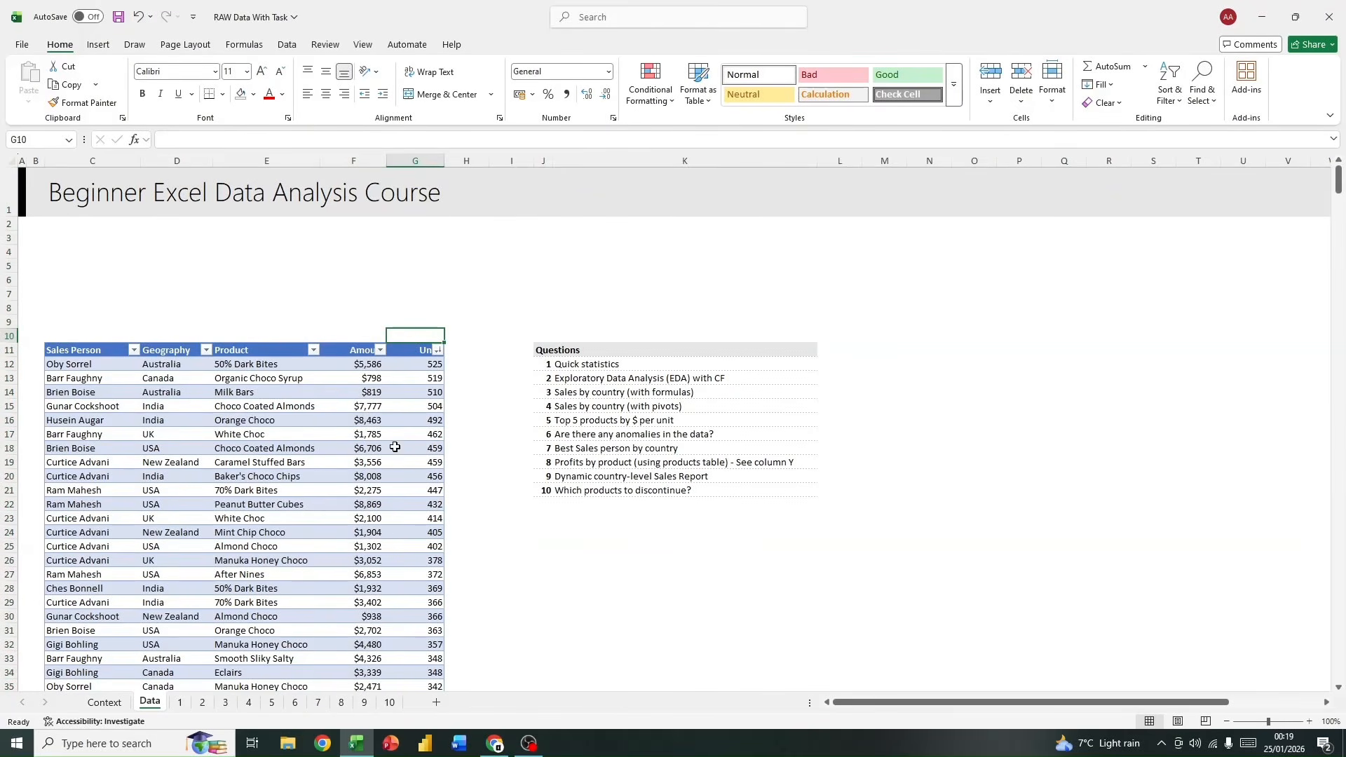
pyautogui.click(380, 350)
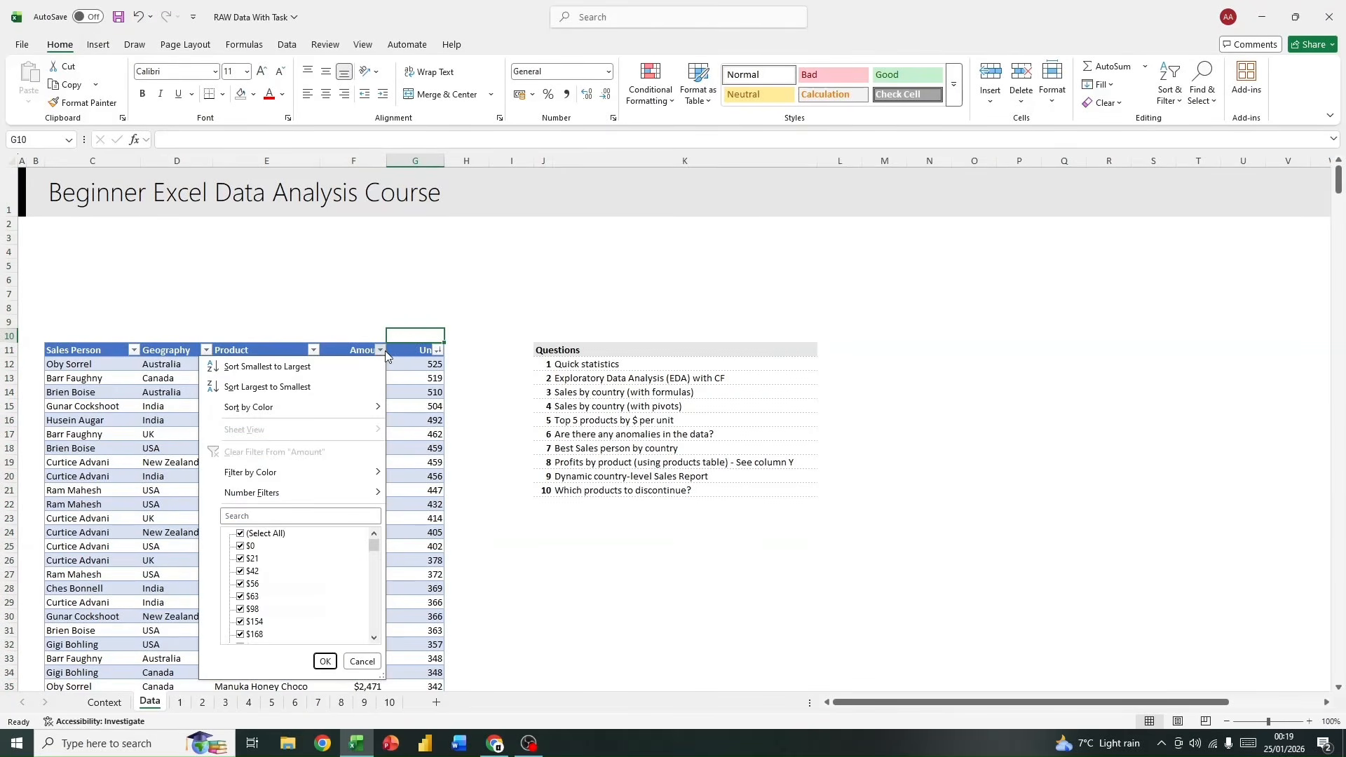
pyautogui.moveTo(318, 407)
pyautogui.click(425, 422)
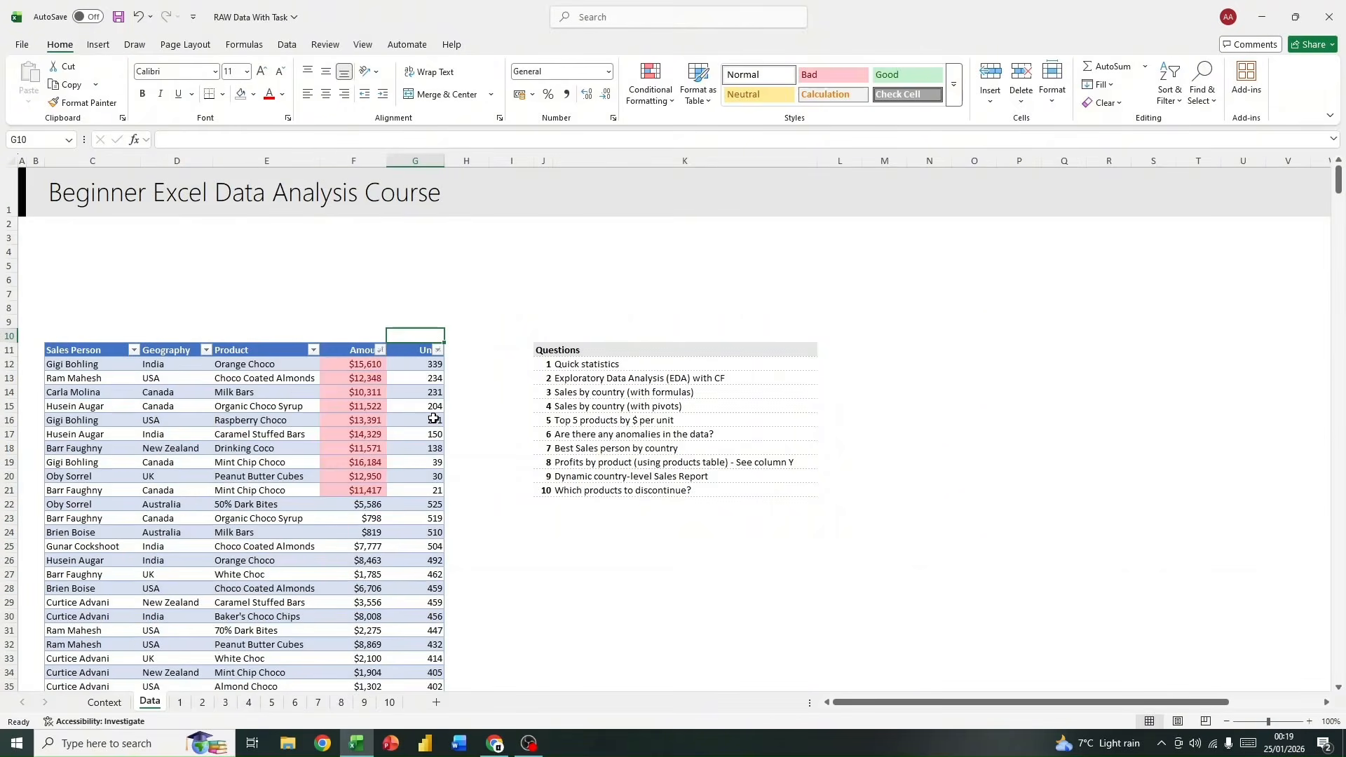
pyautogui.moveTo(448, 490); pyautogui.dragTo(94, 369)
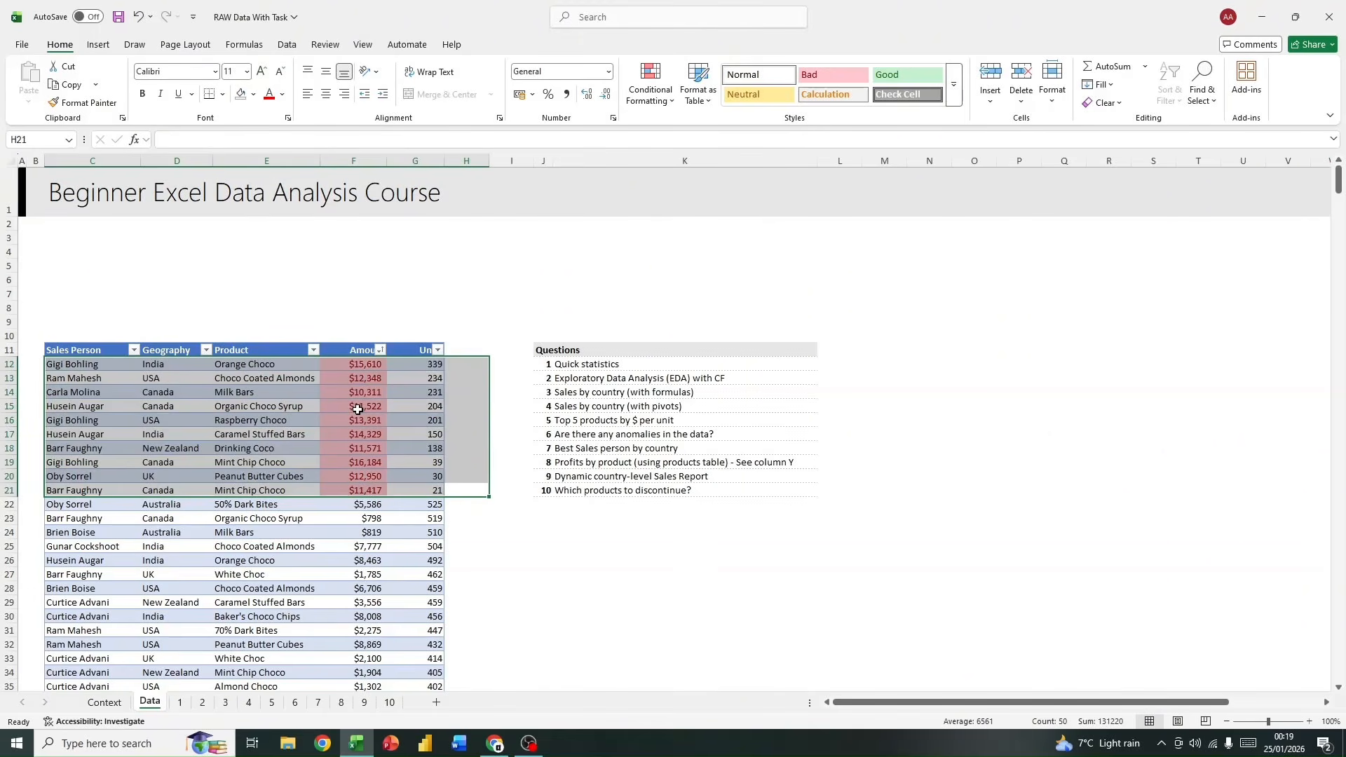
pyautogui.moveTo(84, 366); pyautogui.dragTo(418, 484)
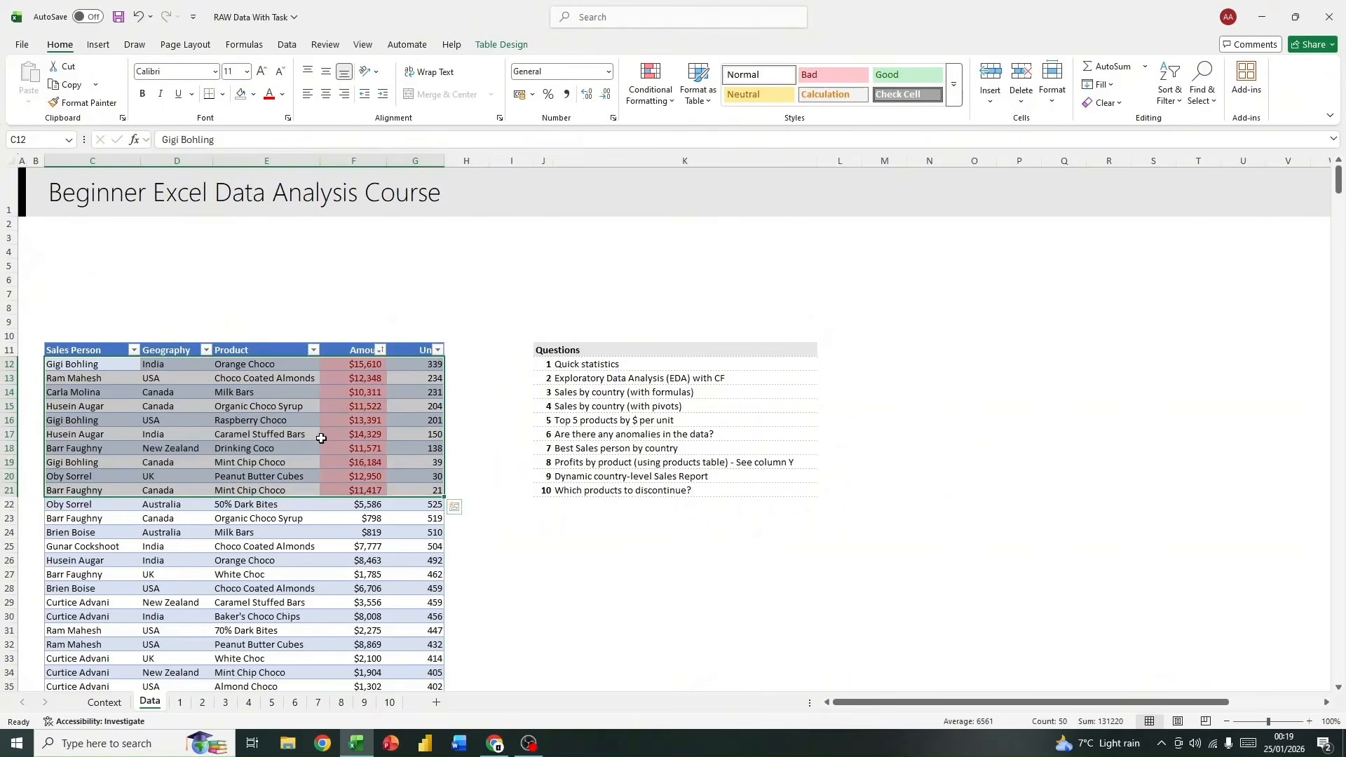
# Step: Apply a Bottom 10 Items rule with Light Red Fill with Dark Red Text to the whole Units column G
pyautogui.click(438, 349)
pyautogui.click(462, 322)
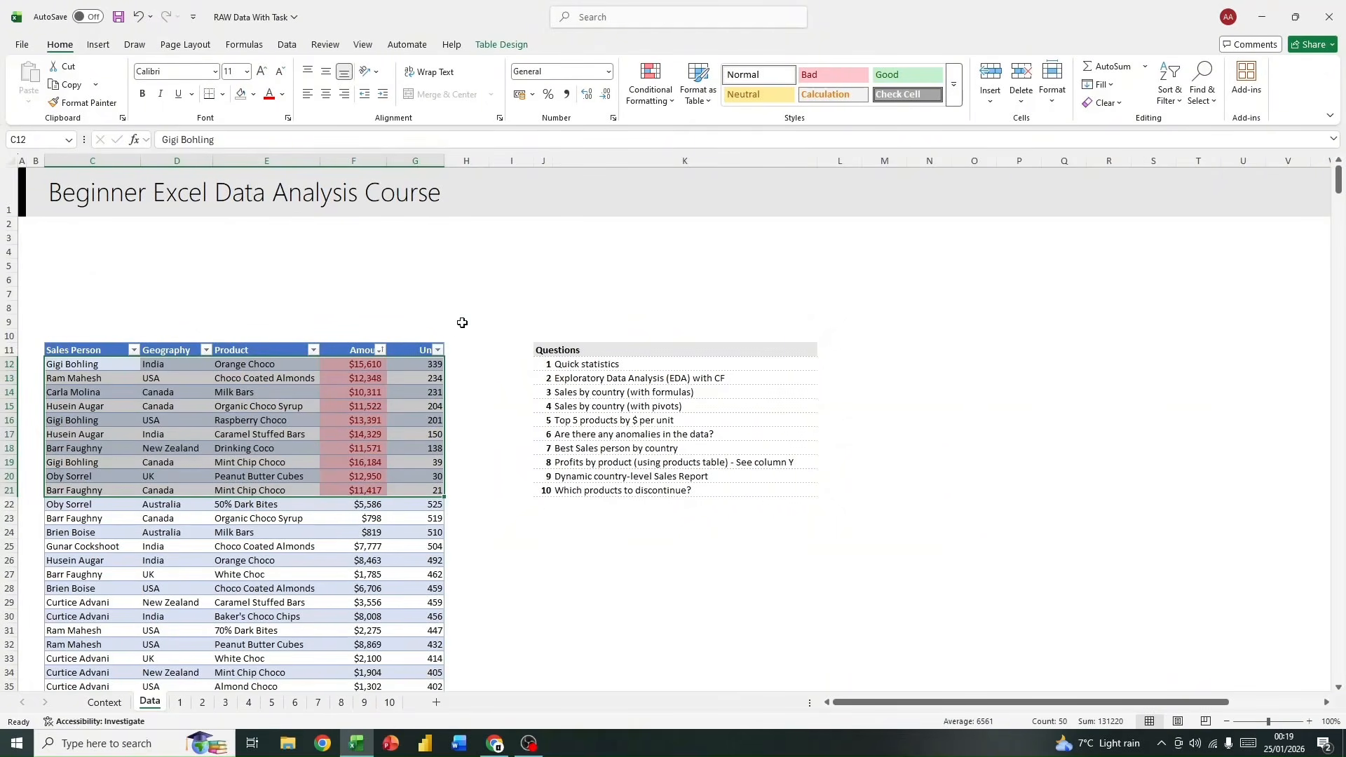
pyautogui.click(415, 161)
pyautogui.click(646, 98)
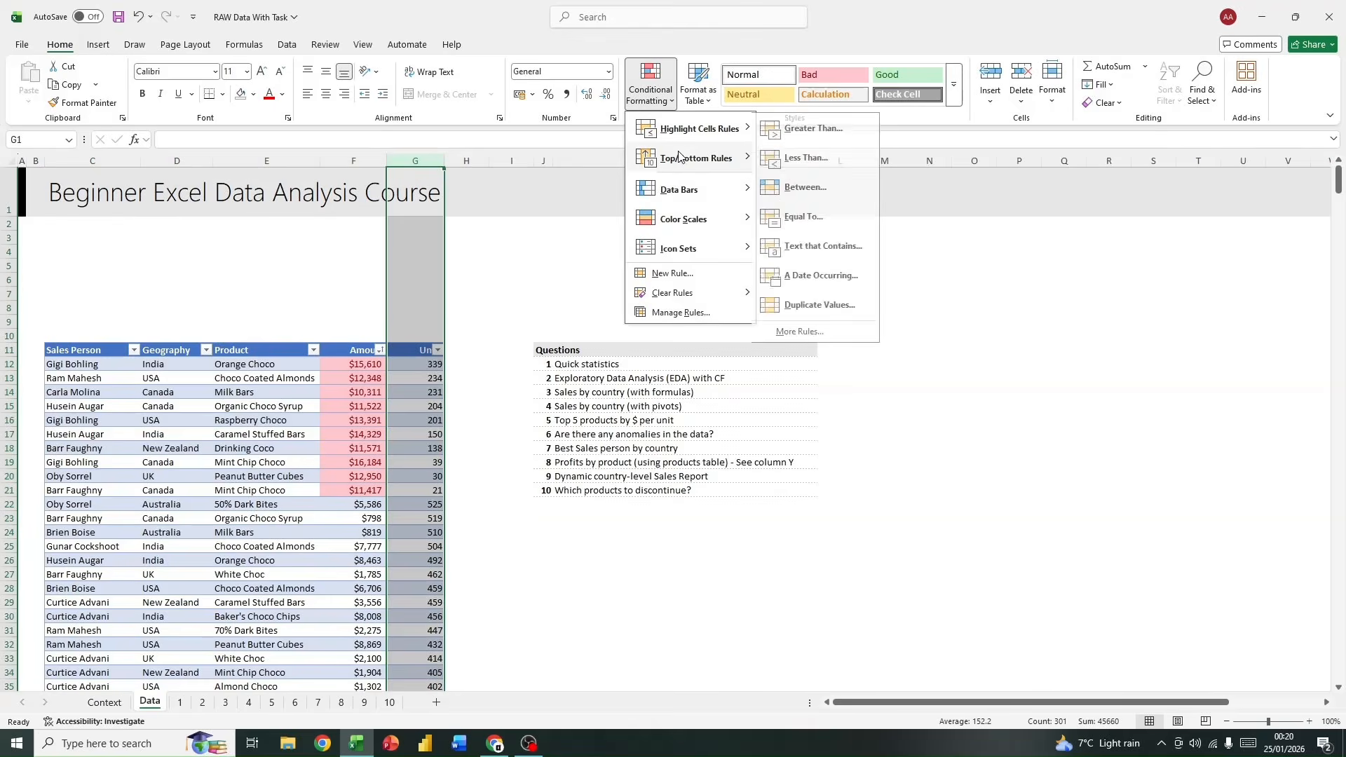
pyautogui.moveTo(683, 164)
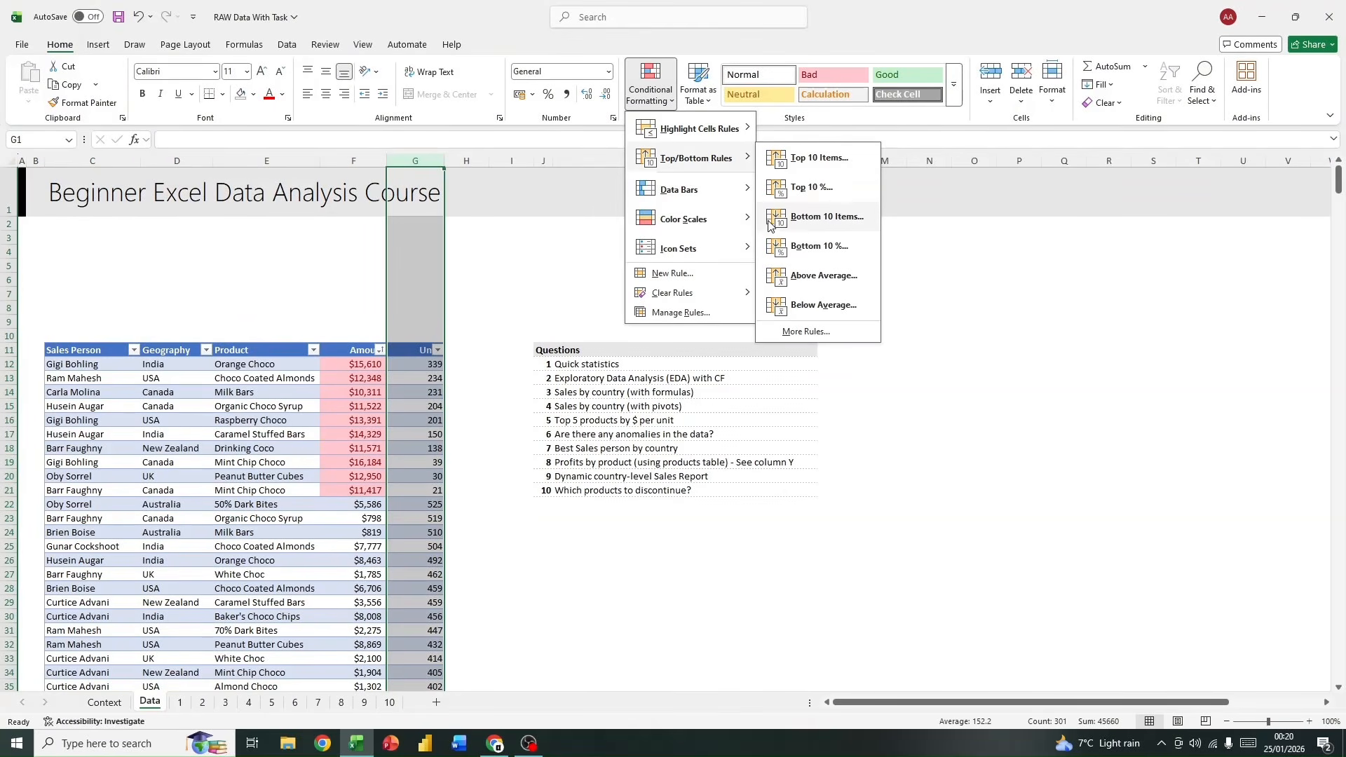
pyautogui.click(803, 226)
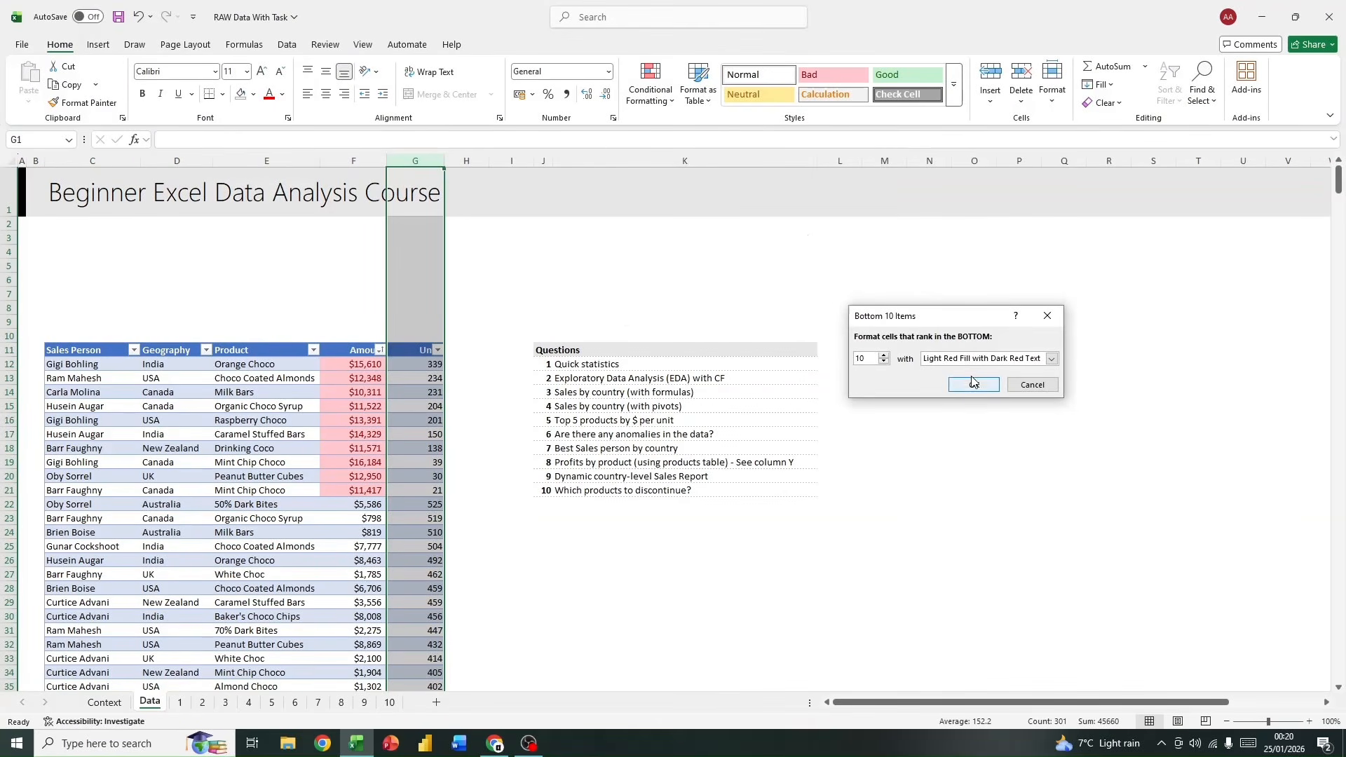
pyautogui.click(968, 376)
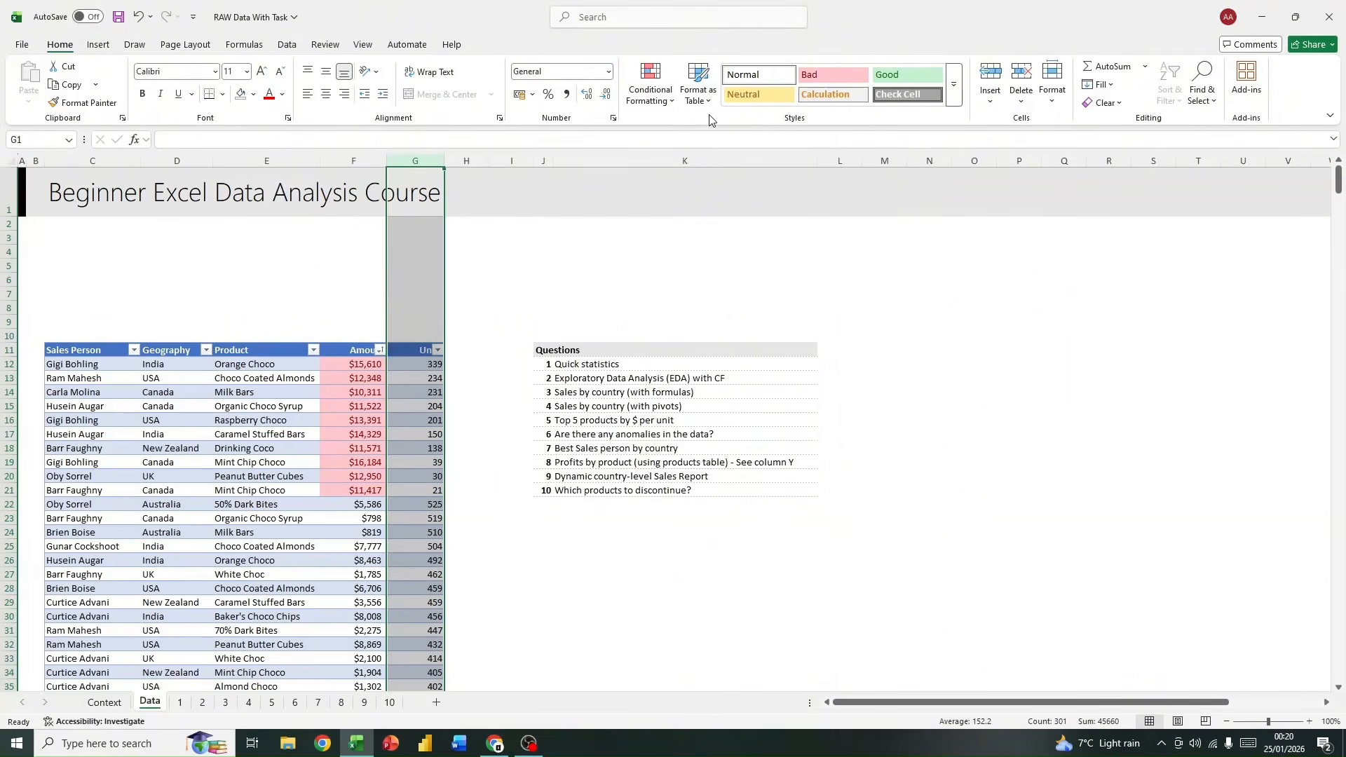
# Step: Sort the table by the light red cell color in Units and select the highlighted rows C12:G24 for review
pyautogui.click(438, 349)
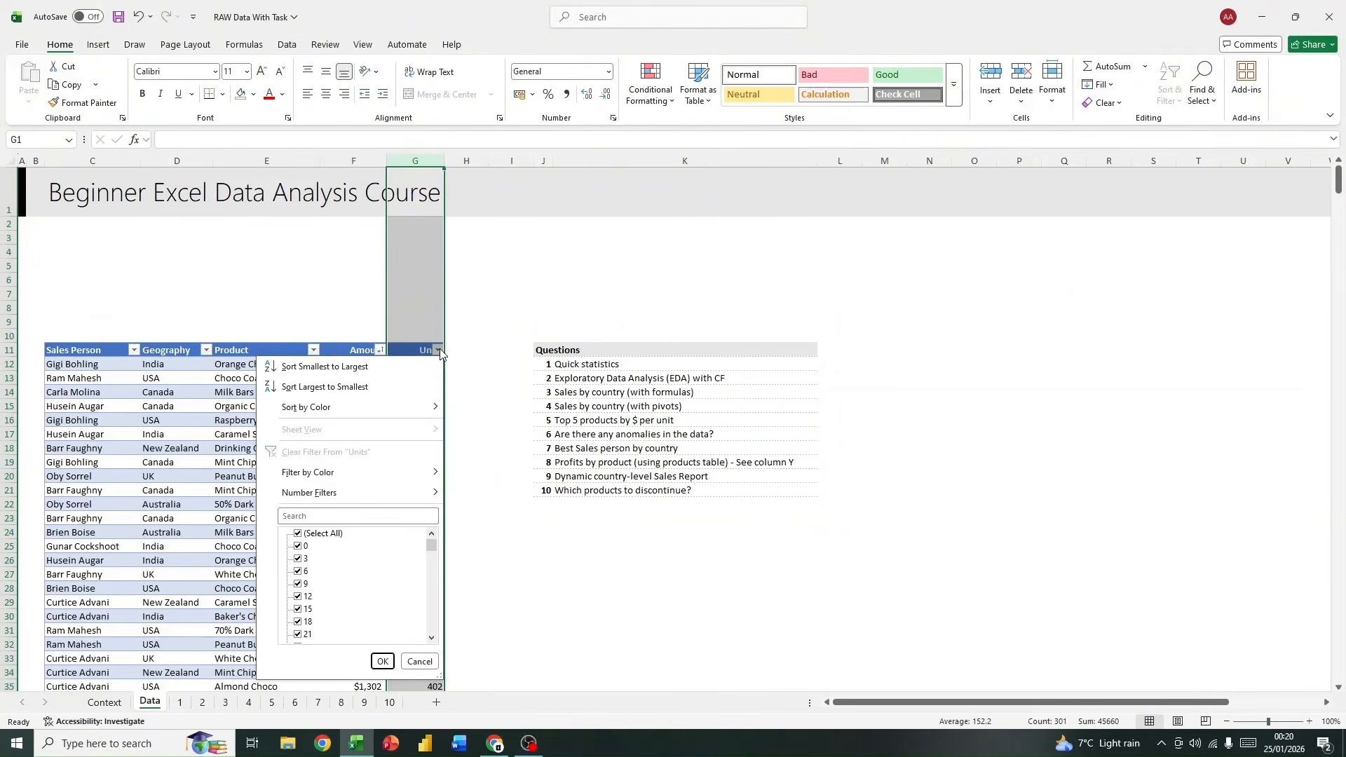
pyautogui.moveTo(335, 418)
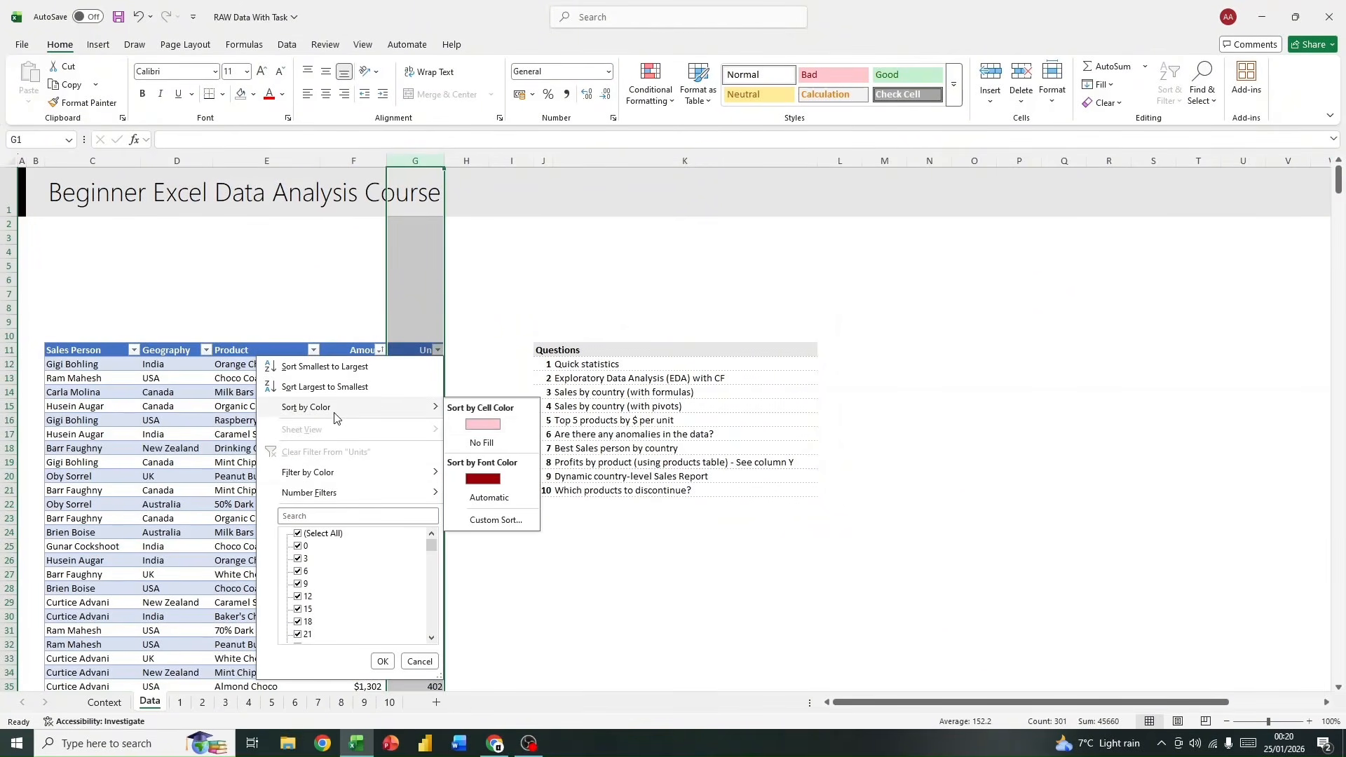
pyautogui.click(483, 424)
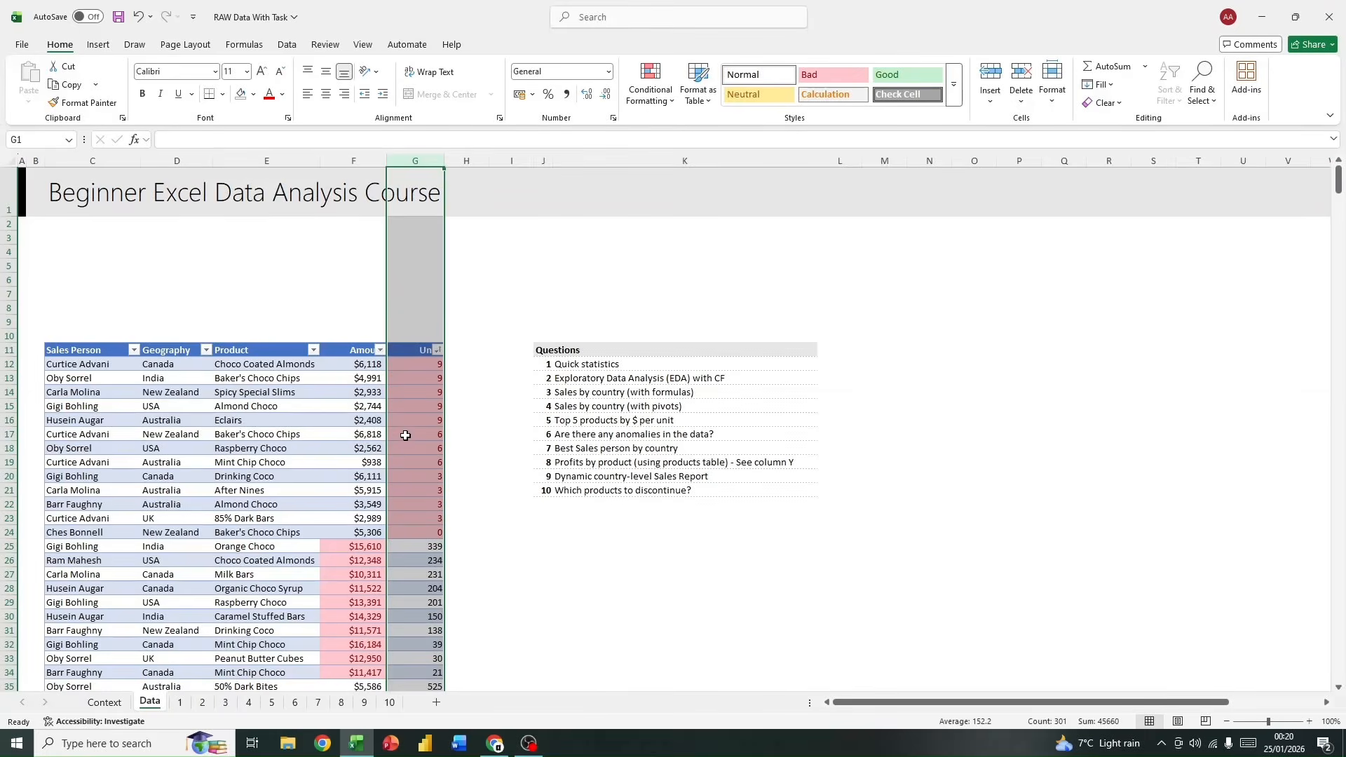
pyautogui.moveTo(420, 532); pyautogui.dragTo(130, 361)
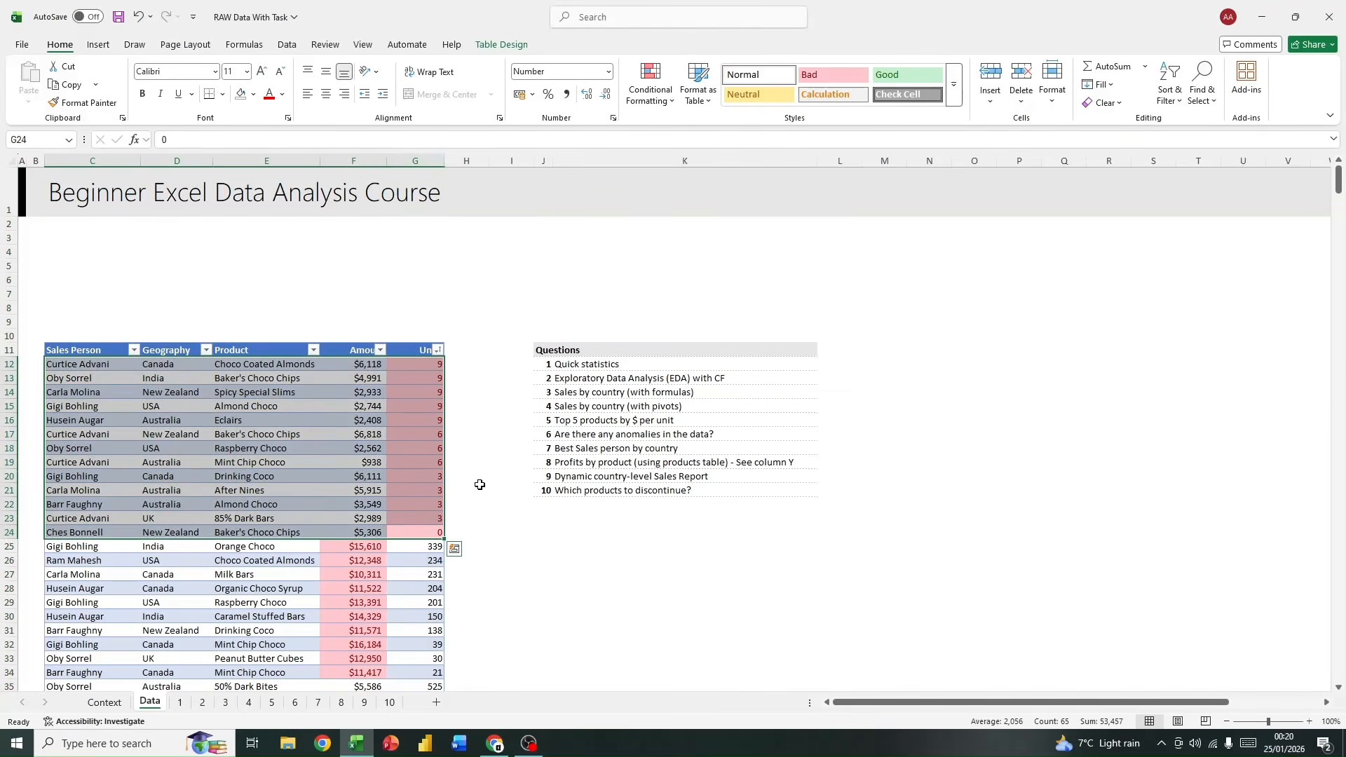
pyautogui.scroll(-5, 476, 482)
pyautogui.scroll(5, 476, 482)
# Step: Edit the conditional formatting rule on the Units column G so that it formats only the bottom 5 values
pyautogui.click(416, 378)
pyautogui.click(418, 161)
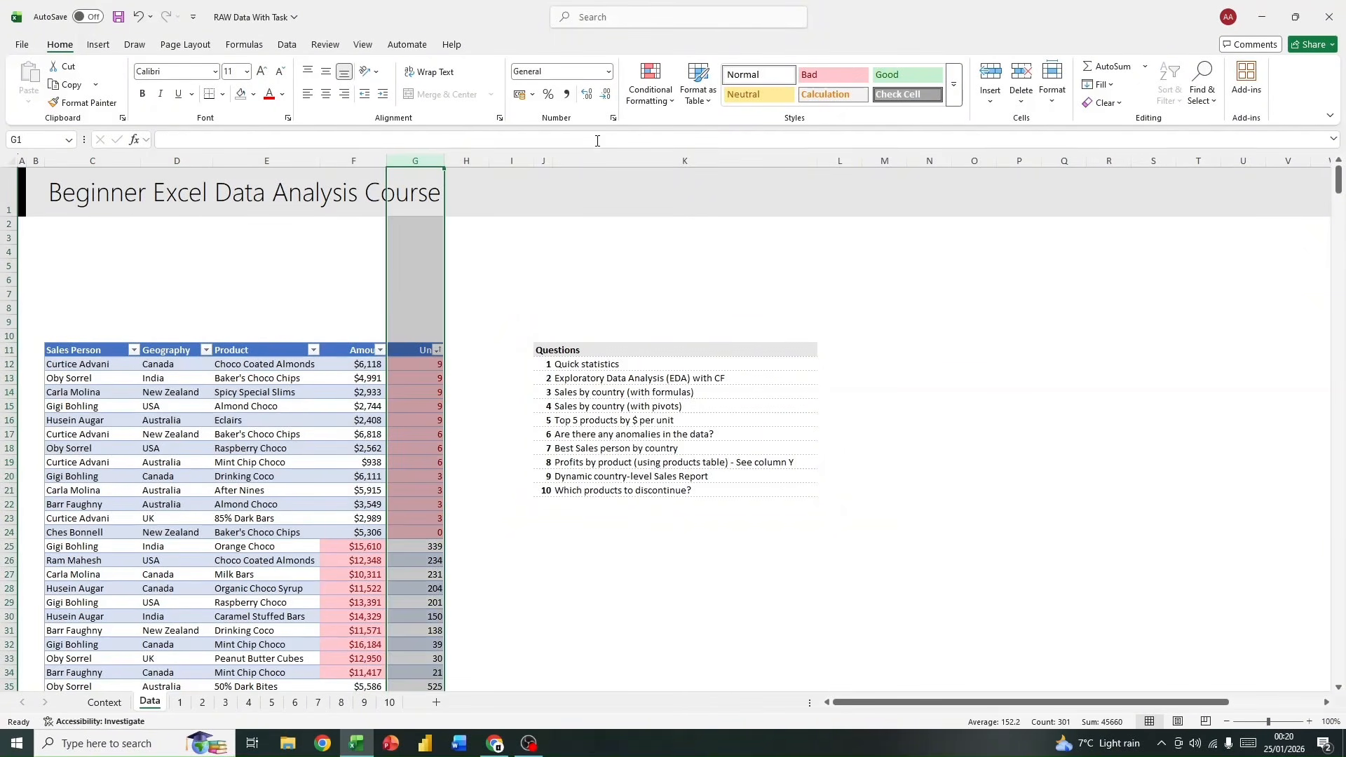
pyautogui.click(659, 97)
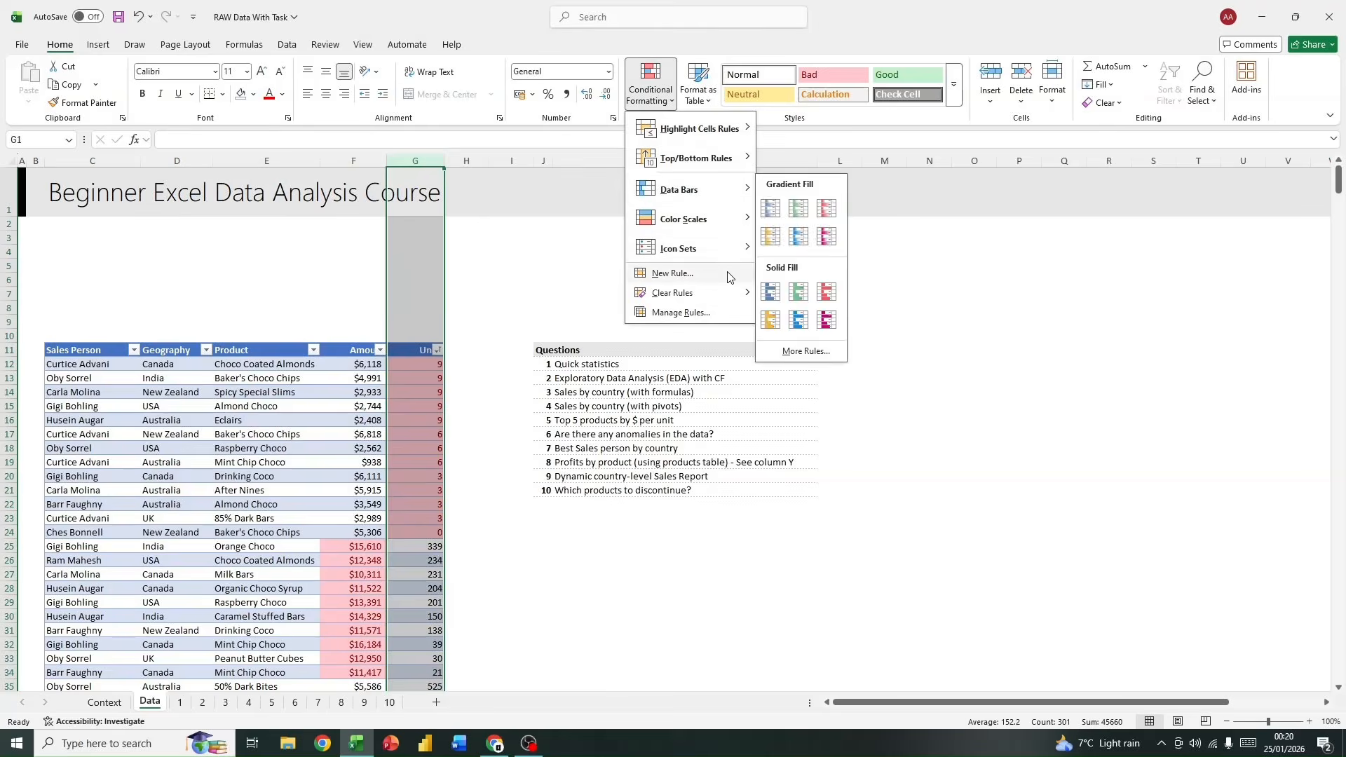
pyautogui.click(683, 312)
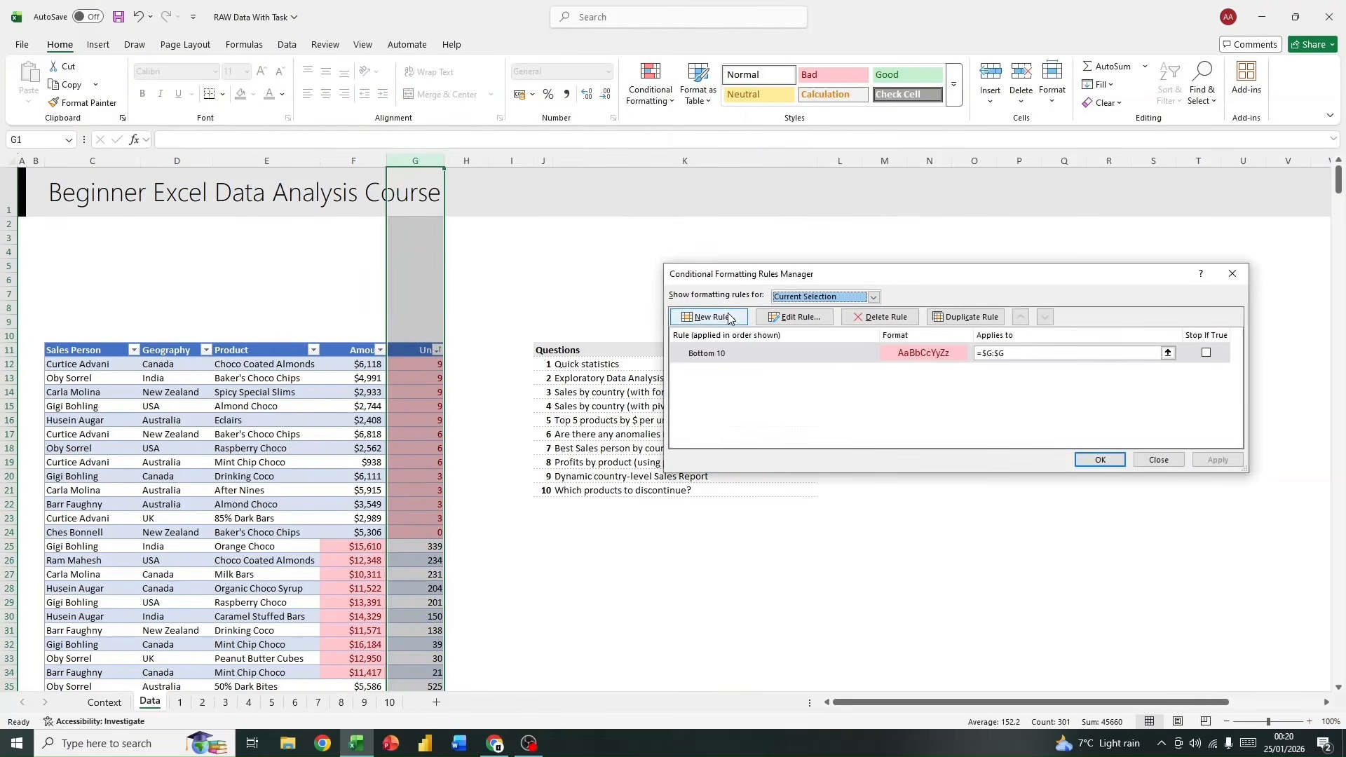
pyautogui.click(747, 352)
pyautogui.click(808, 317)
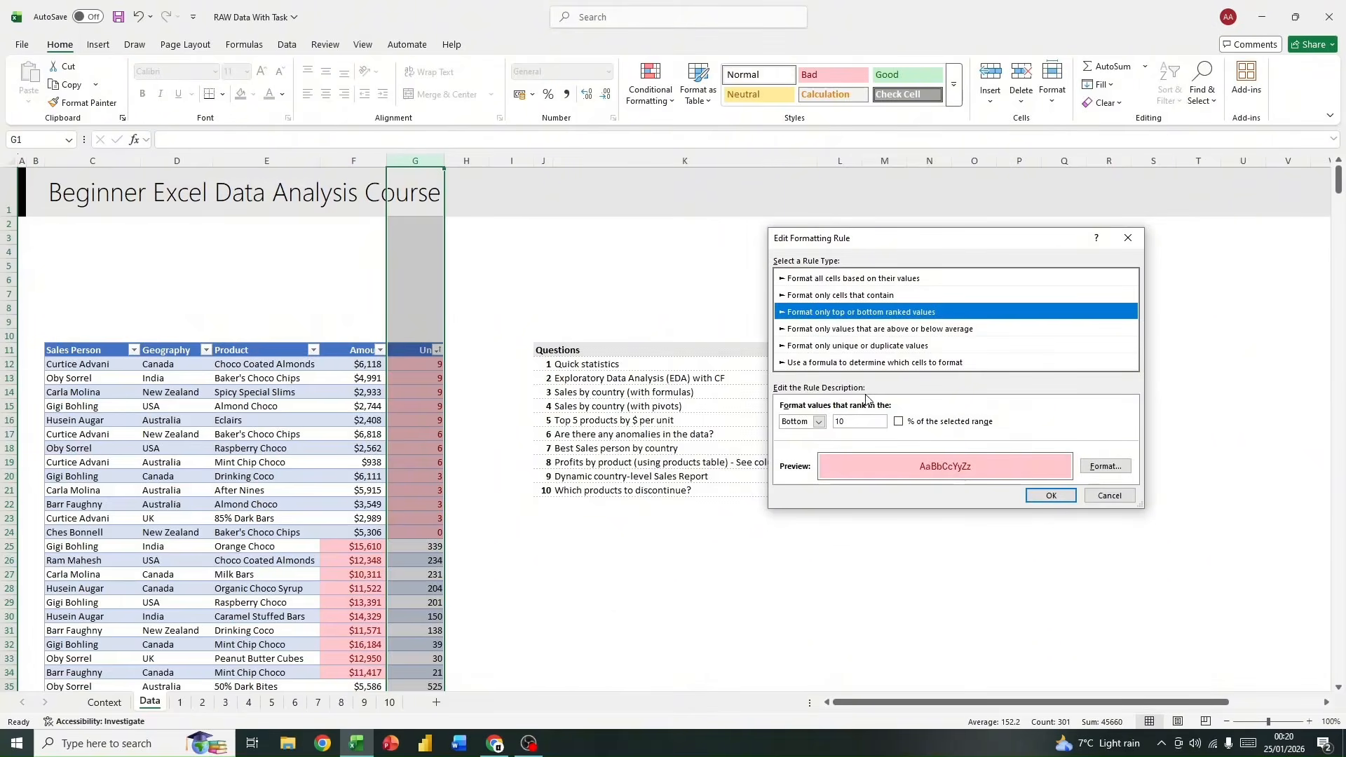
pyautogui.click(865, 420)
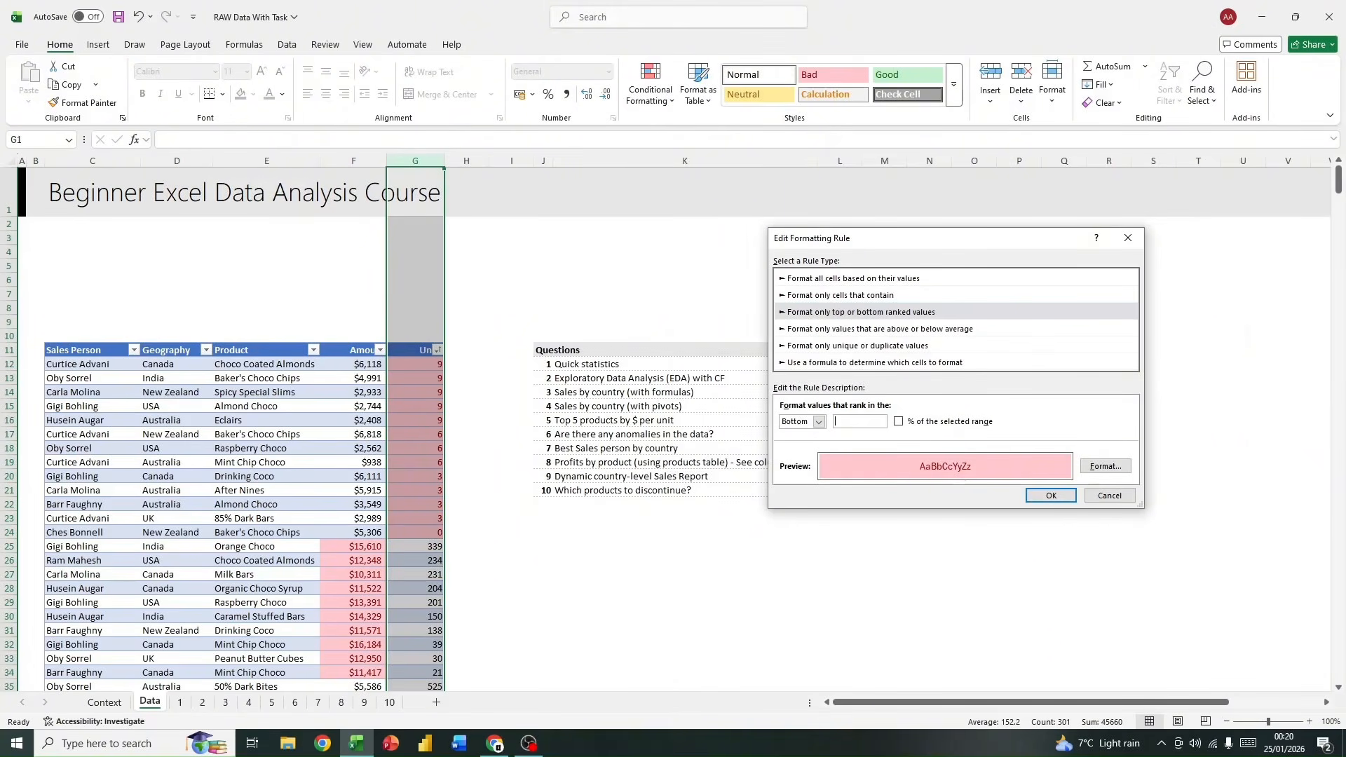
pyautogui.click(1051, 496)
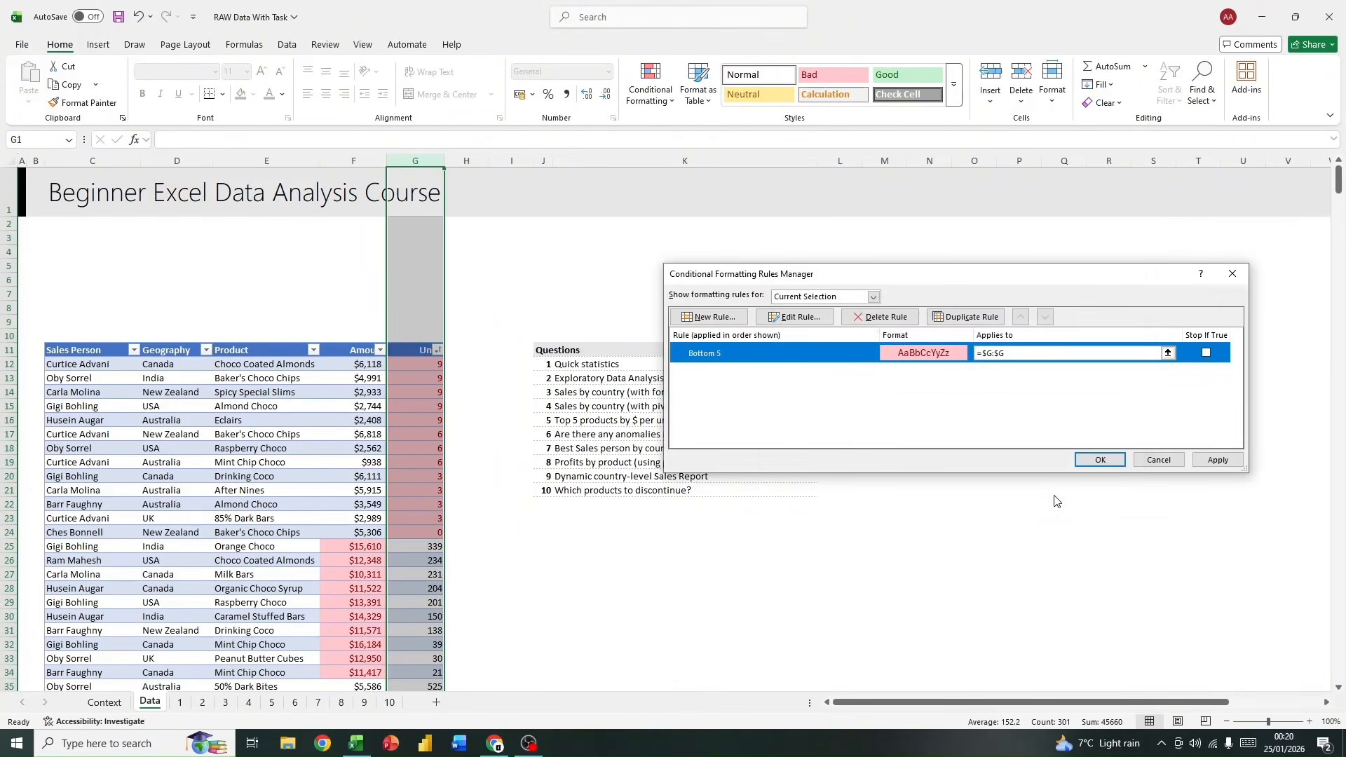
pyautogui.click(1095, 459)
# Step: Reapply the light red cell color sort on Units and select the Product, Amount and Units cells of the highlighted rows, E12:G16
pyautogui.scroll(-2, 380, 494)
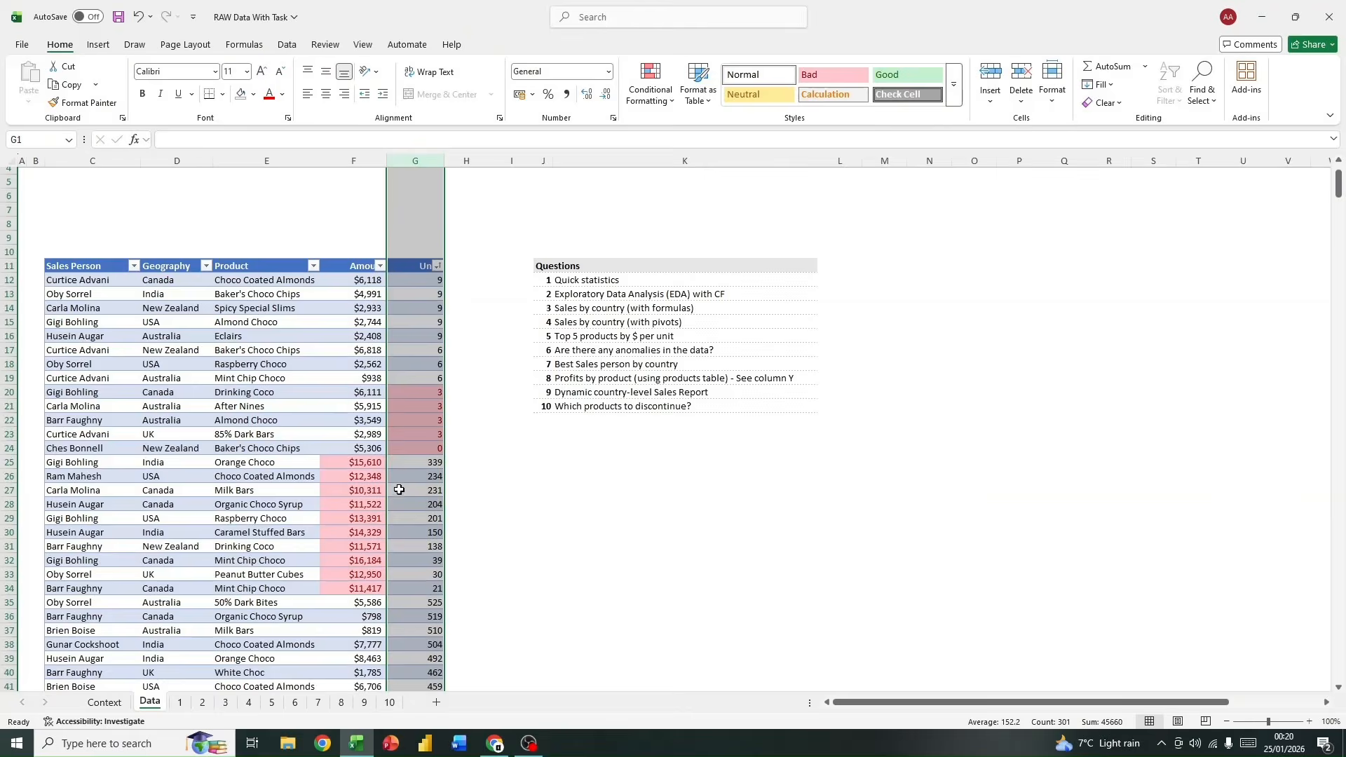
pyautogui.scroll(1, 394, 481)
pyautogui.click(437, 308)
pyautogui.moveTo(379, 365)
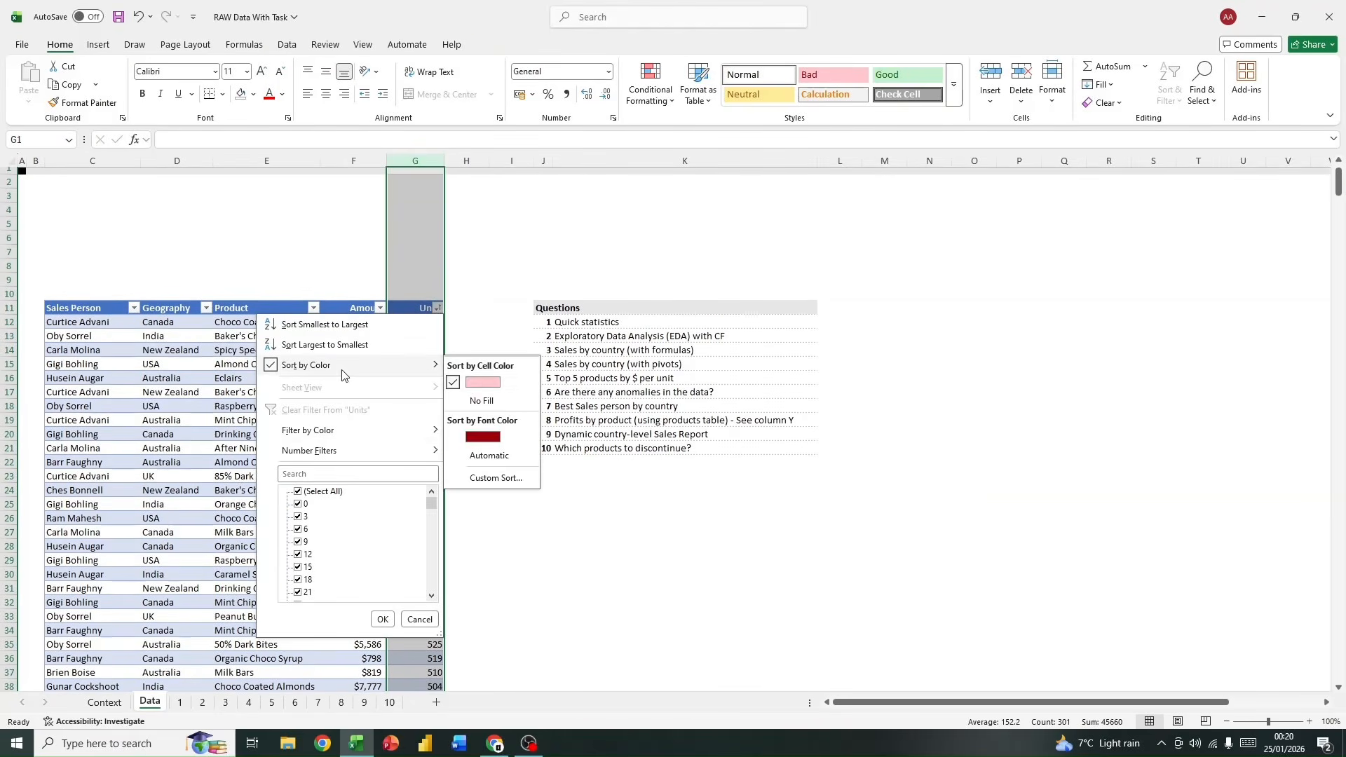
pyautogui.click(474, 388)
pyautogui.click(417, 406)
pyautogui.moveTo(418, 420); pyautogui.dragTo(267, 365)
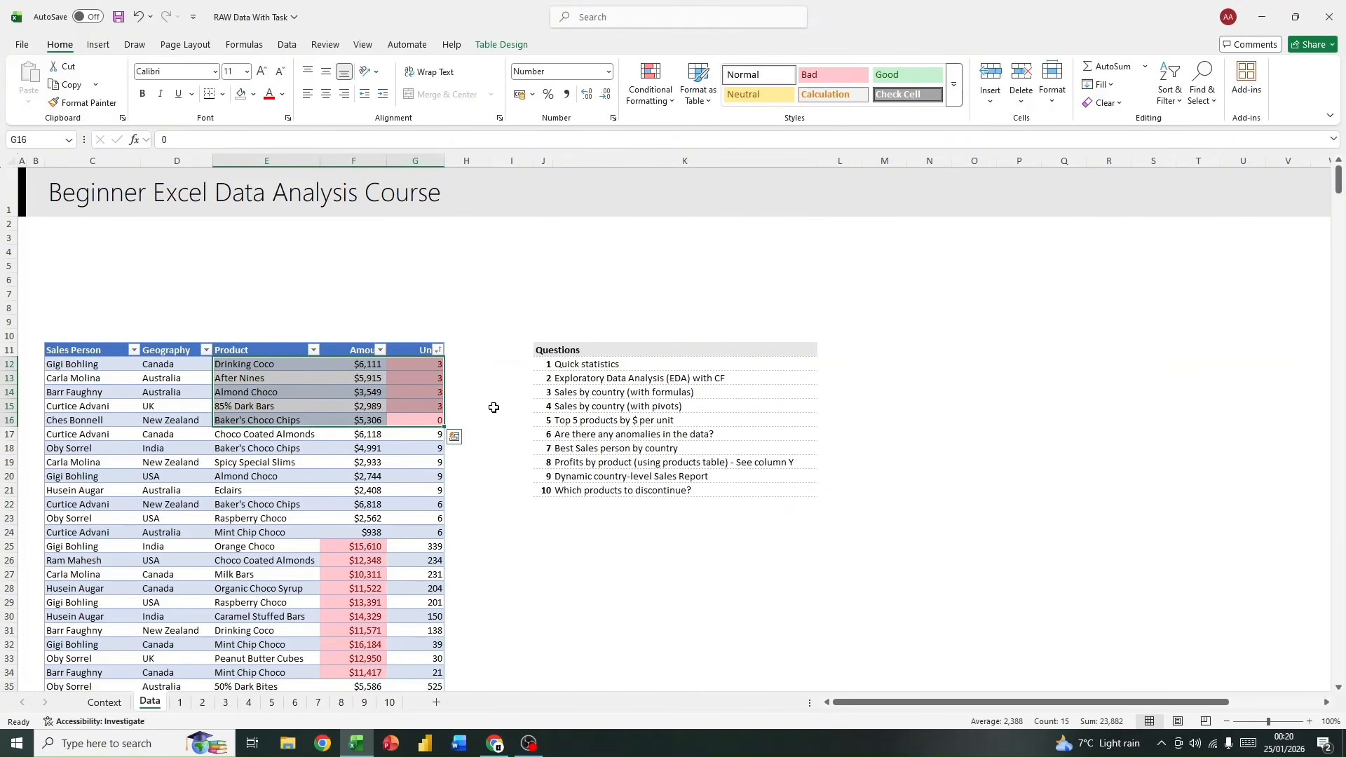
# Step: Clear the conditional formatting from columns F and G, removing the top and bottom rules on Amount and Units
pyautogui.moveTo(353, 160); pyautogui.dragTo(413, 161)
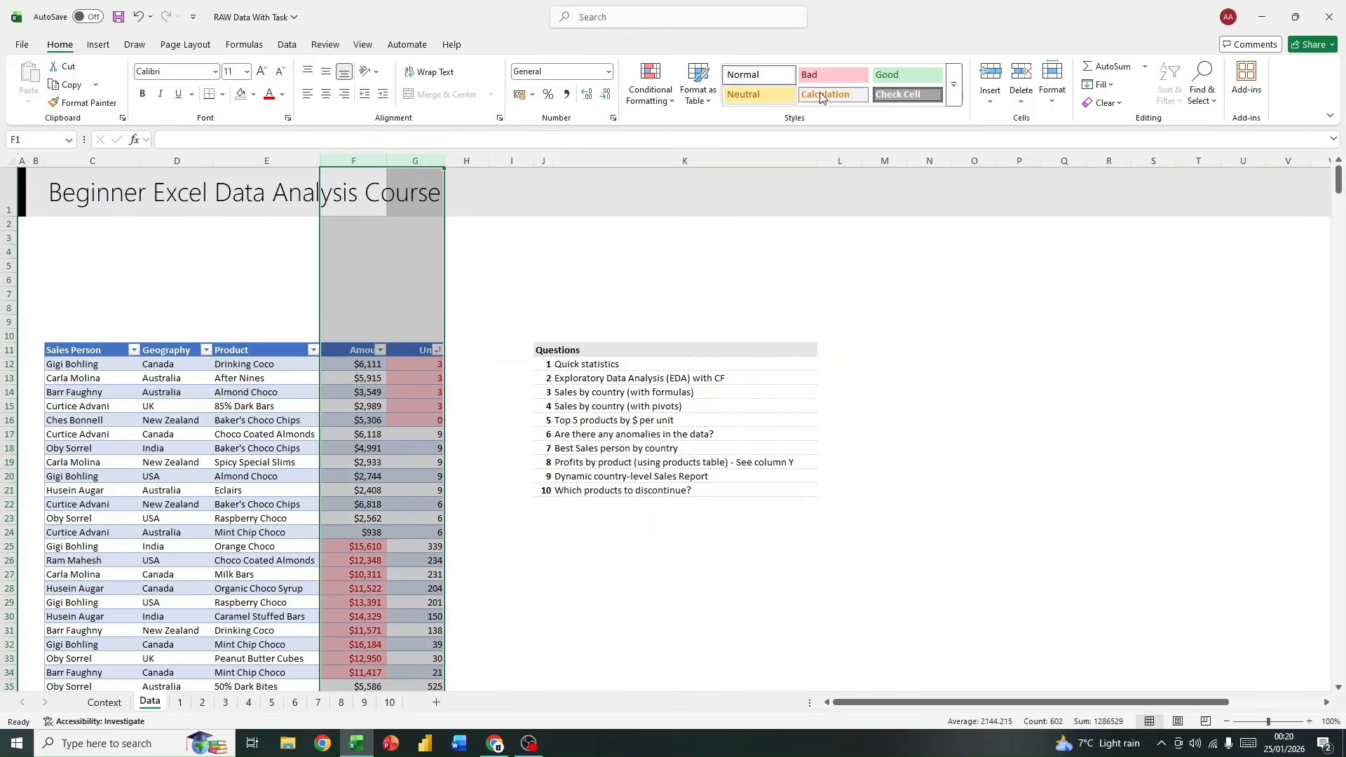
pyautogui.click(650, 82)
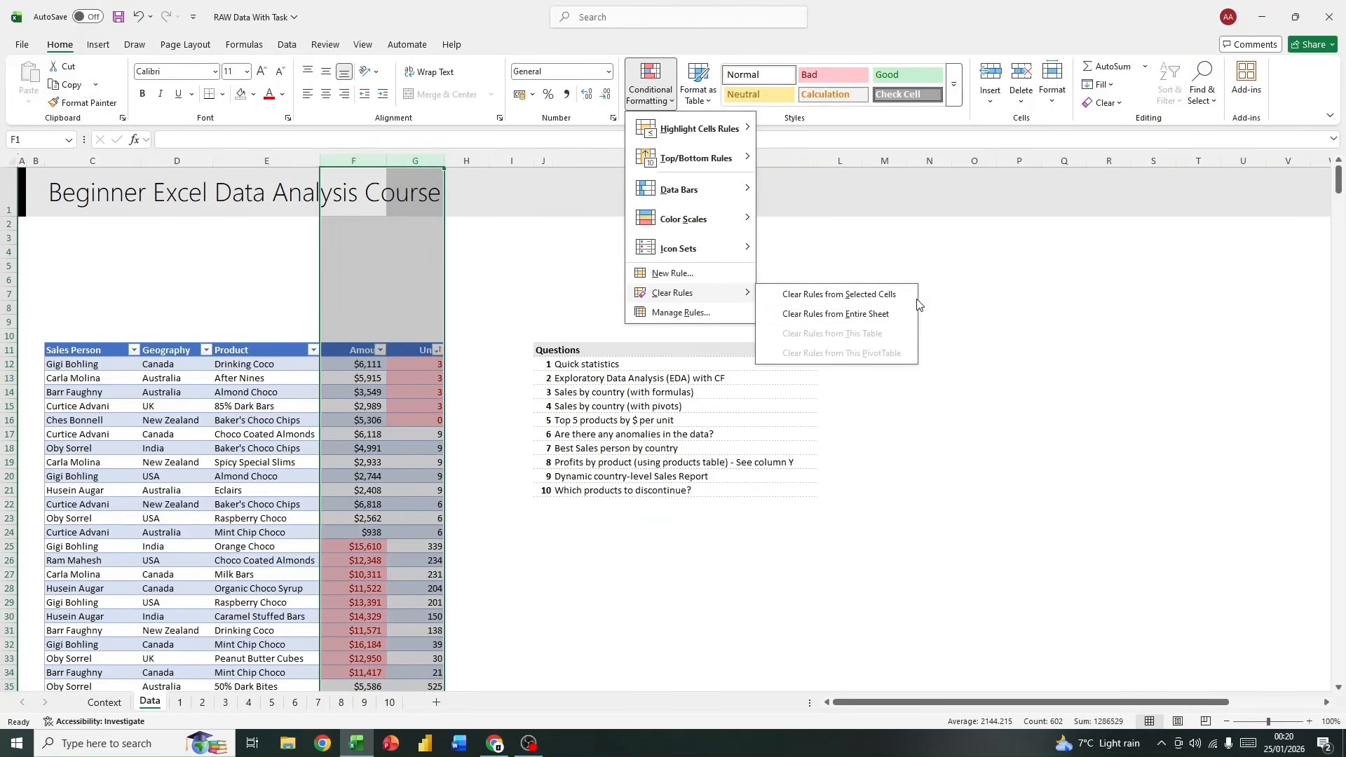
pyautogui.click(884, 295)
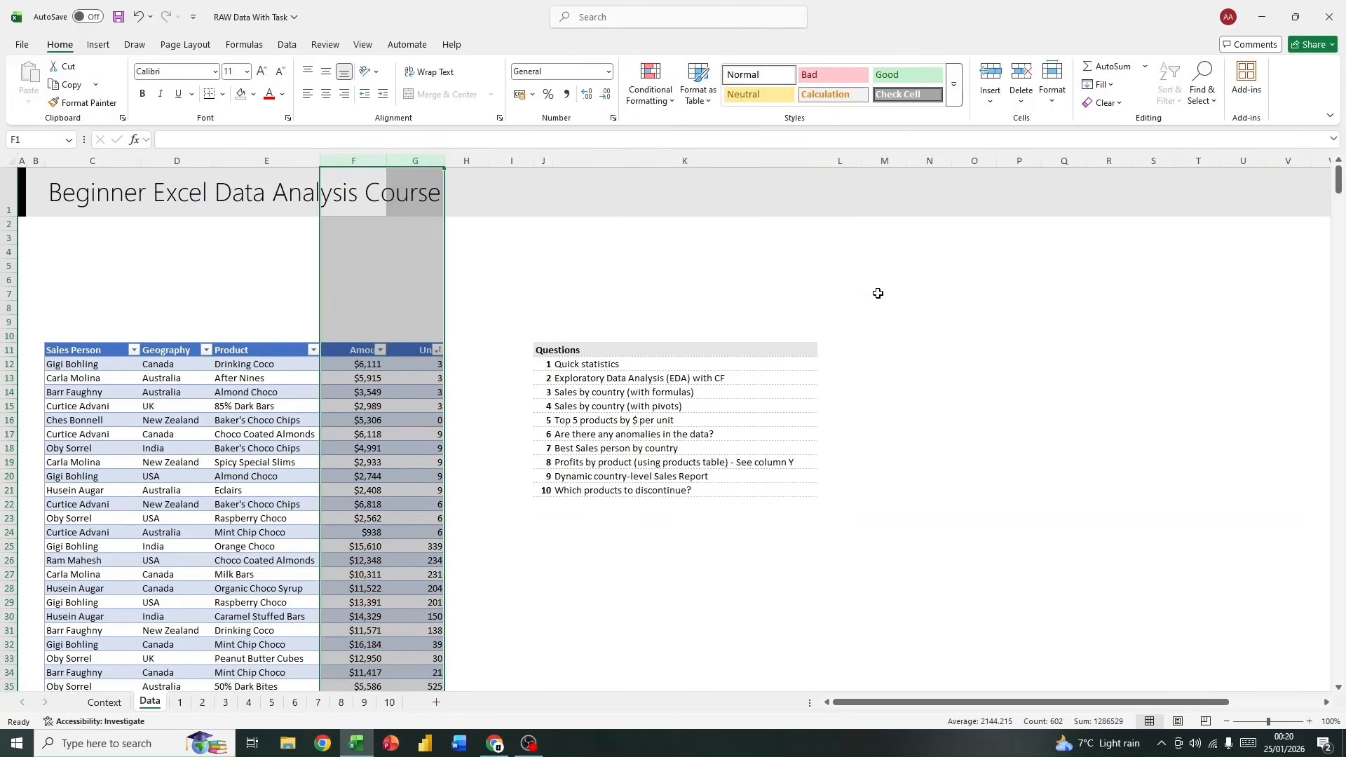
pyautogui.click(882, 293)
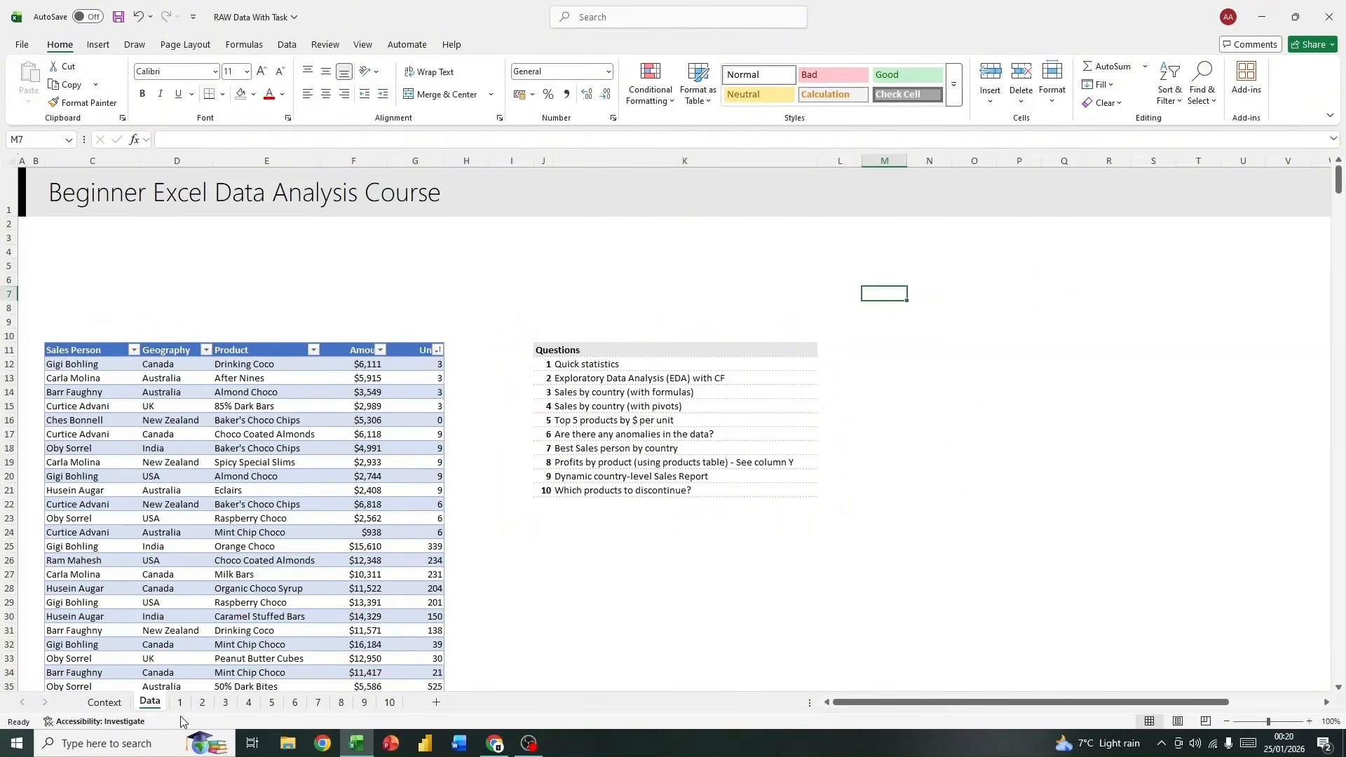
# Step: Open worksheet 3 for the sales by country analysis with formulas
pyautogui.click(204, 703)
pyautogui.click(225, 703)
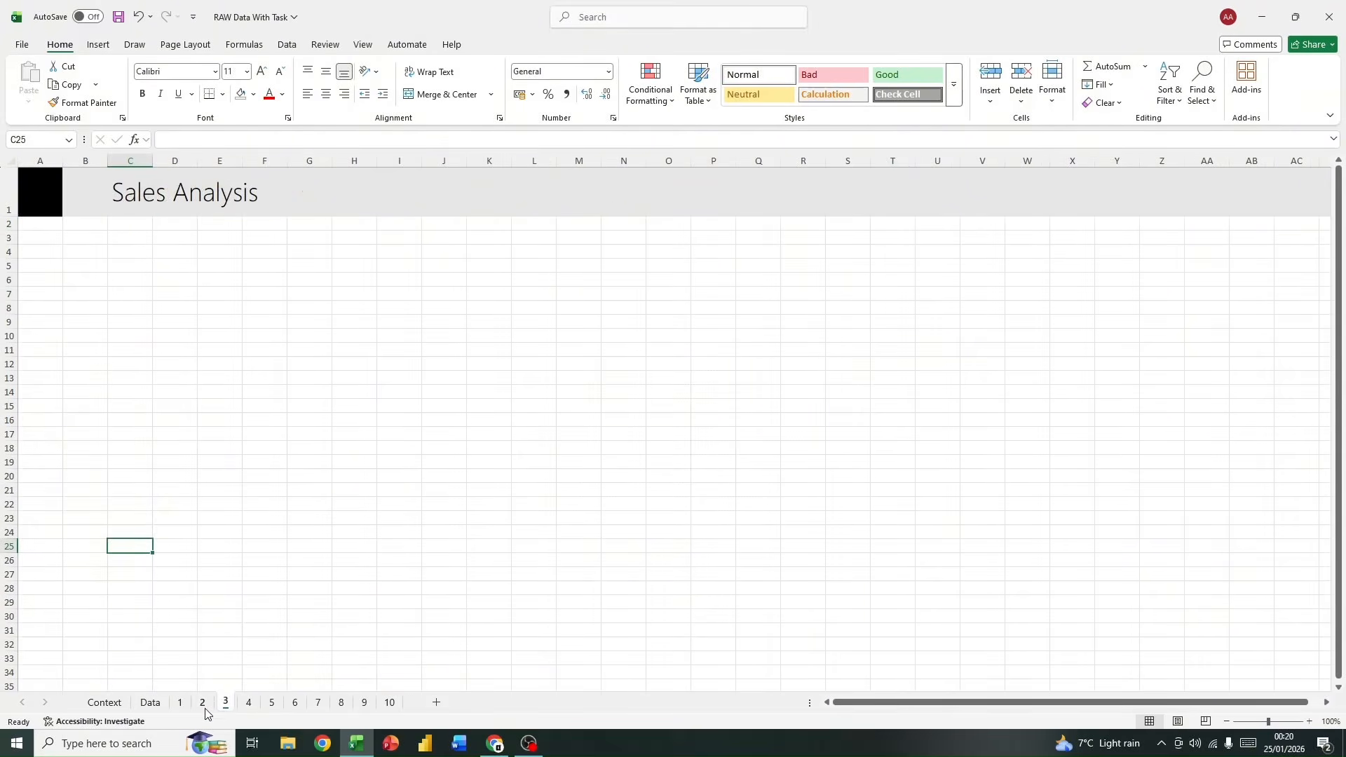
pyautogui.click(204, 703)
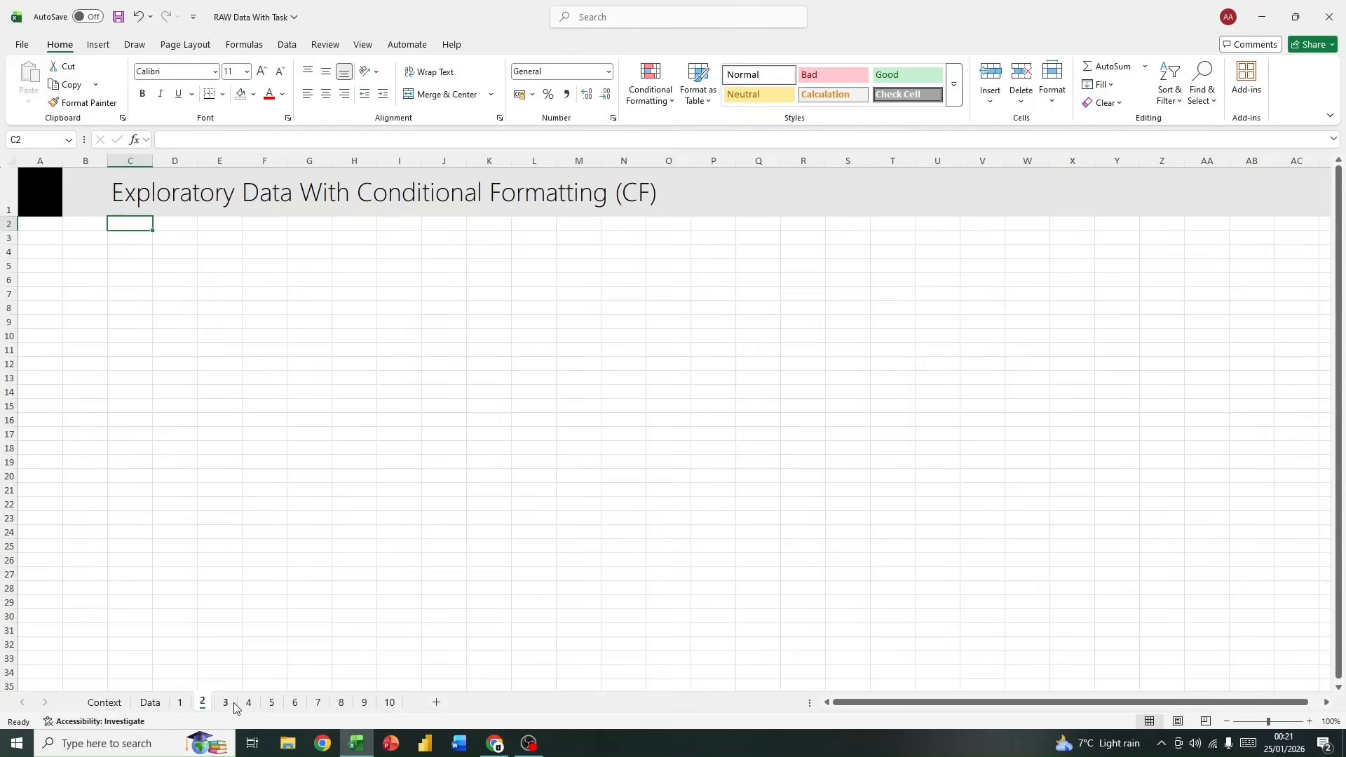
pyautogui.click(227, 704)
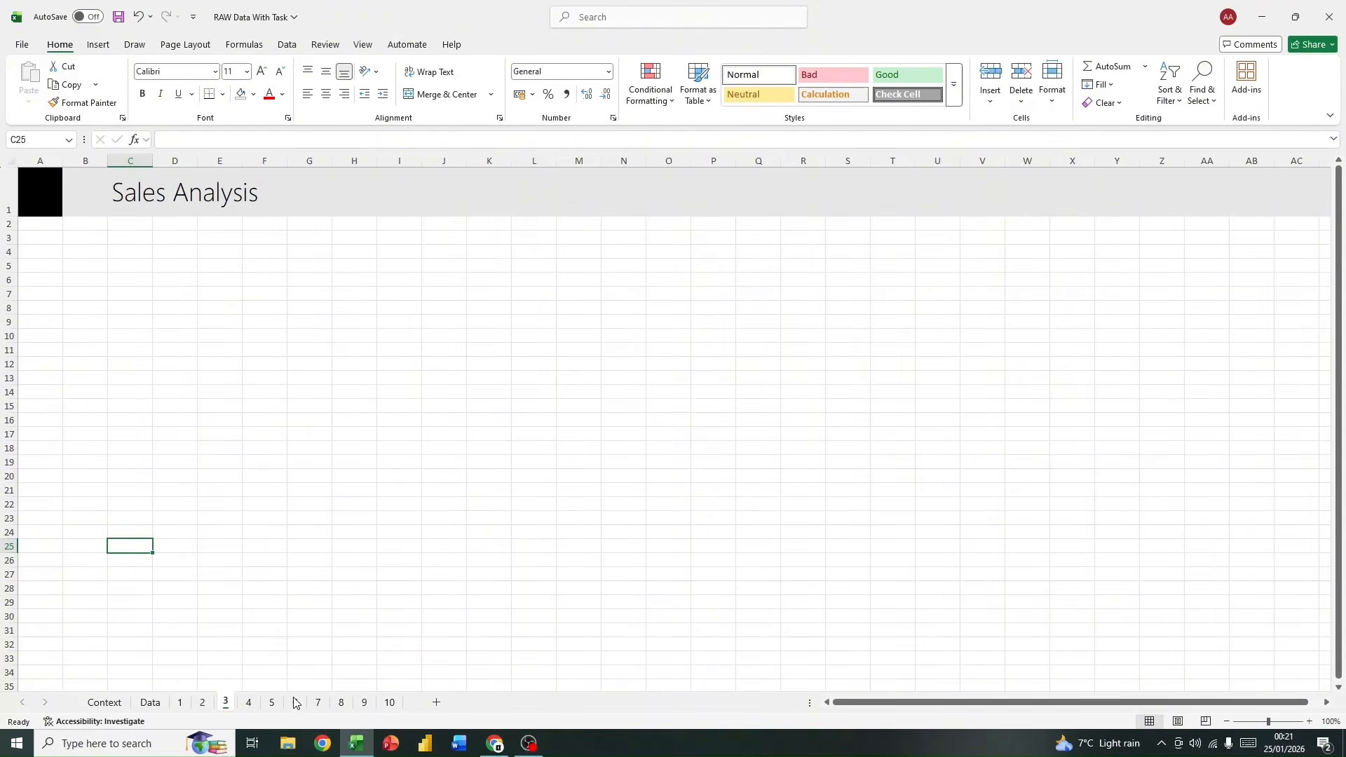
pyautogui.click(248, 702)
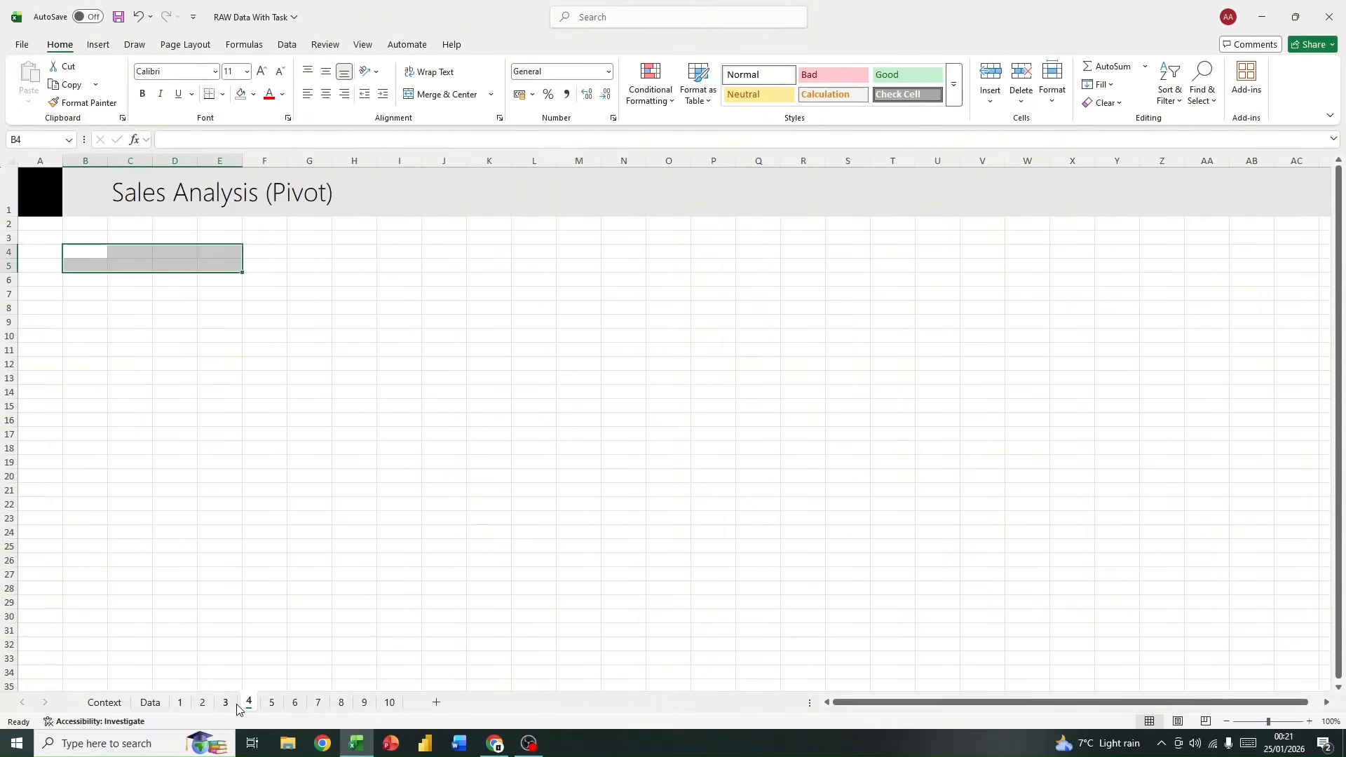
pyautogui.click(225, 702)
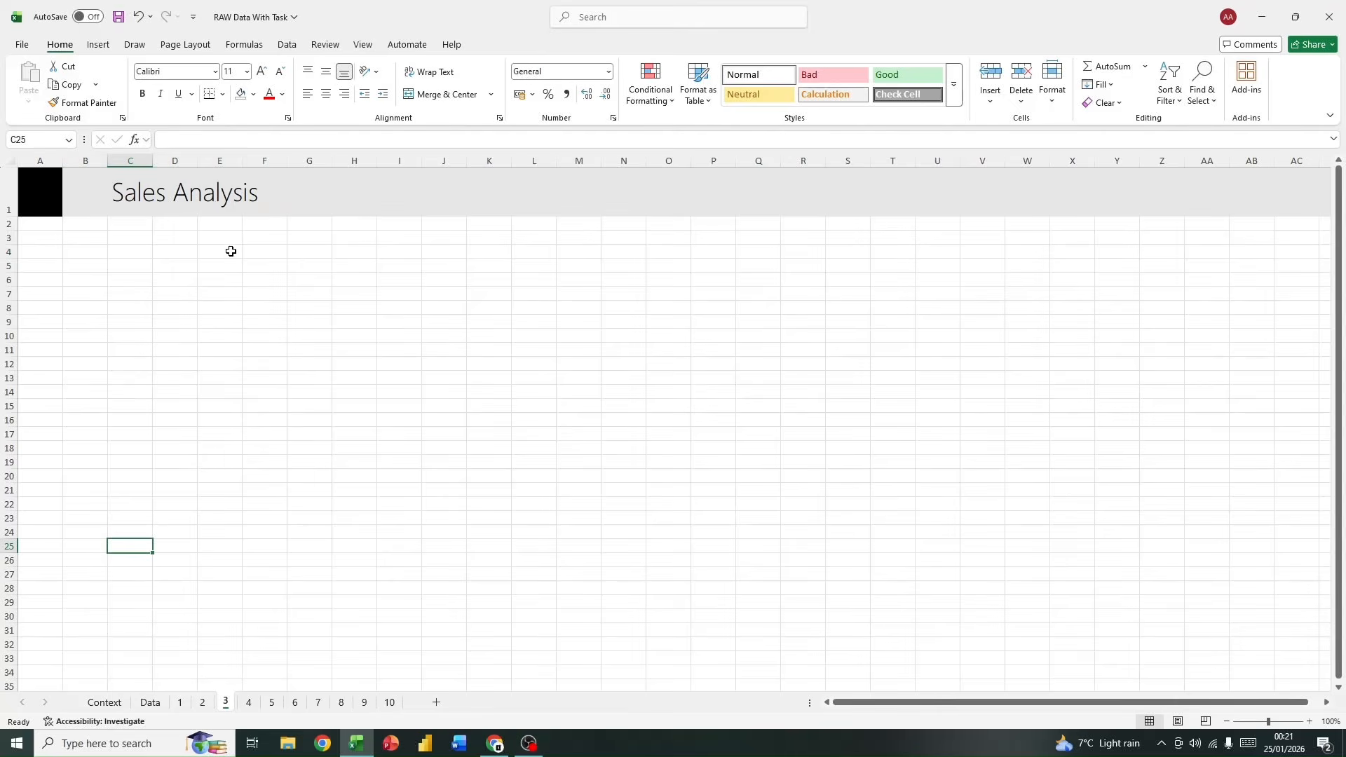
# Step: Enter the column headers Country, Amount and Units in cells C4:E4 of the Sales Analysis sheet
pyautogui.click(144, 252)
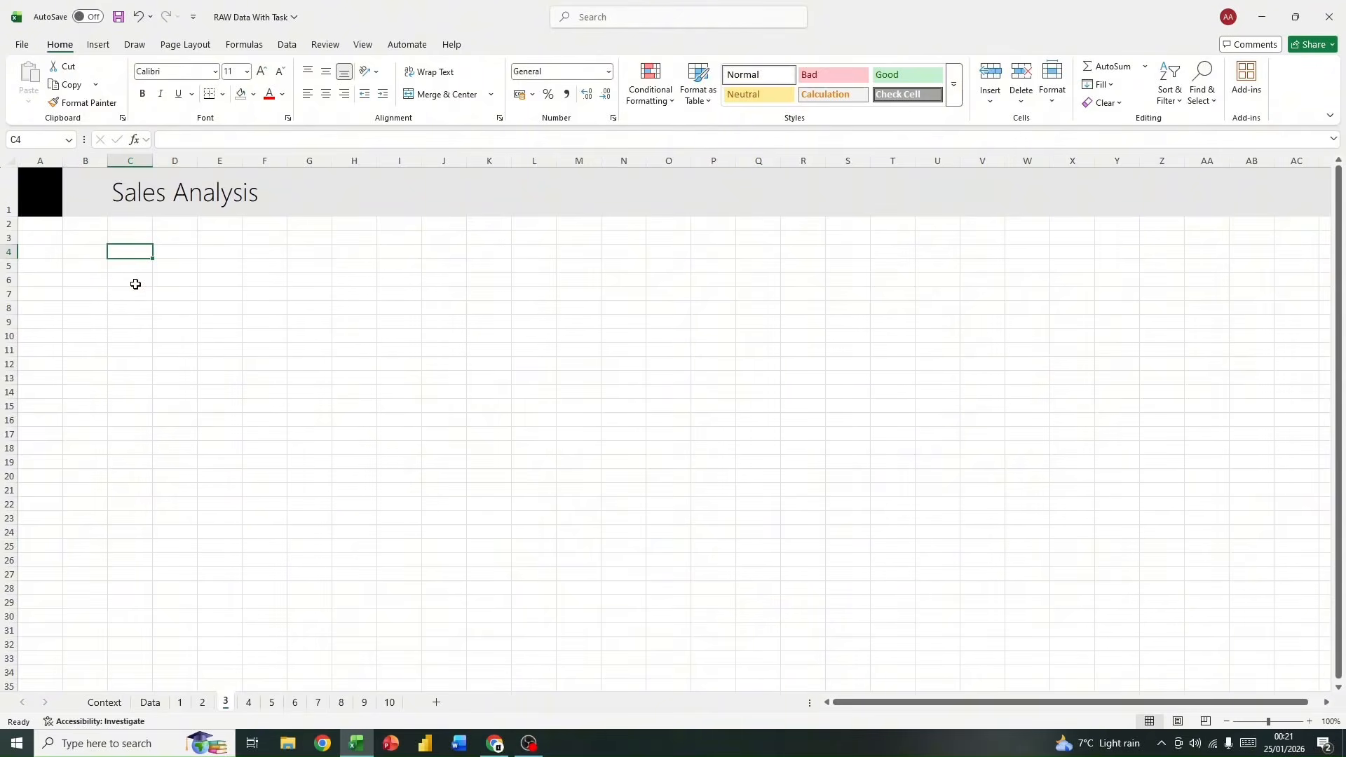
pyautogui.write('Country')
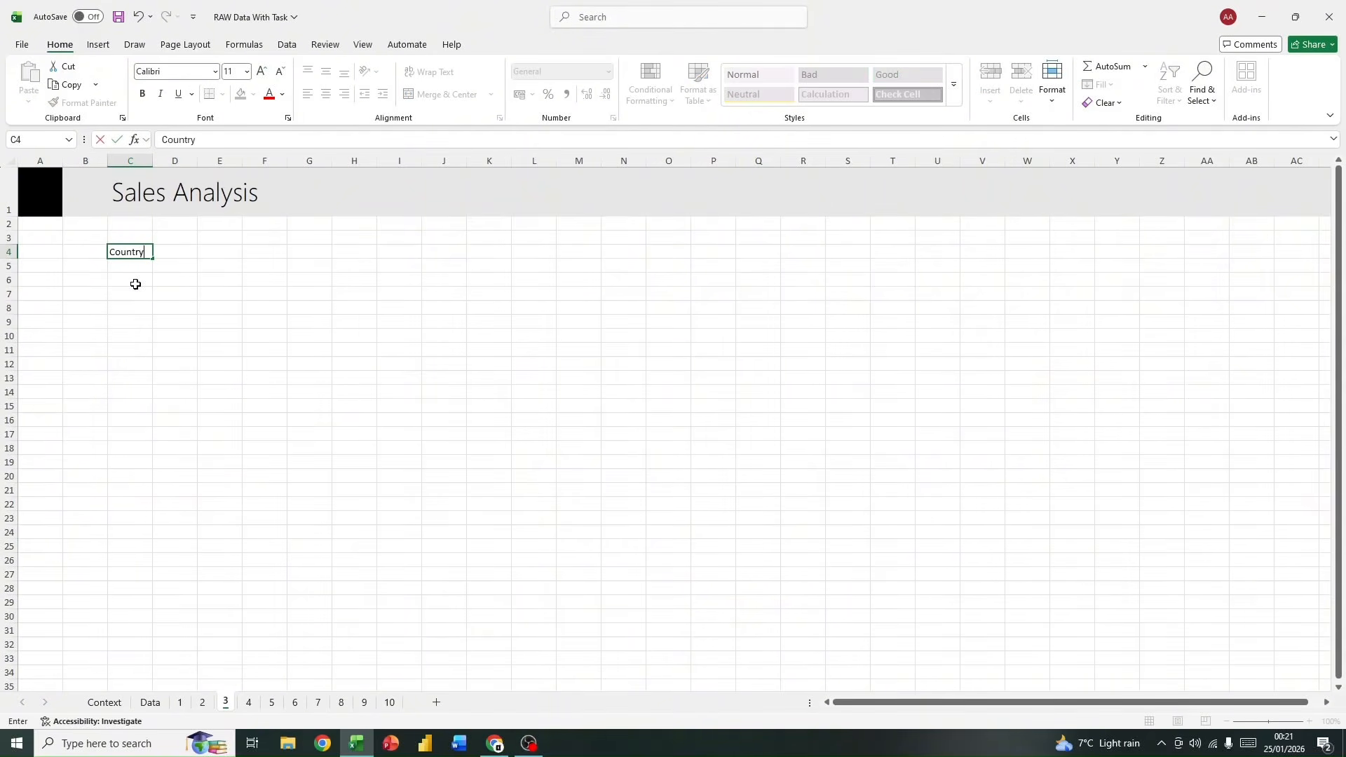
pyautogui.press('Tab')
pyautogui.write('A')
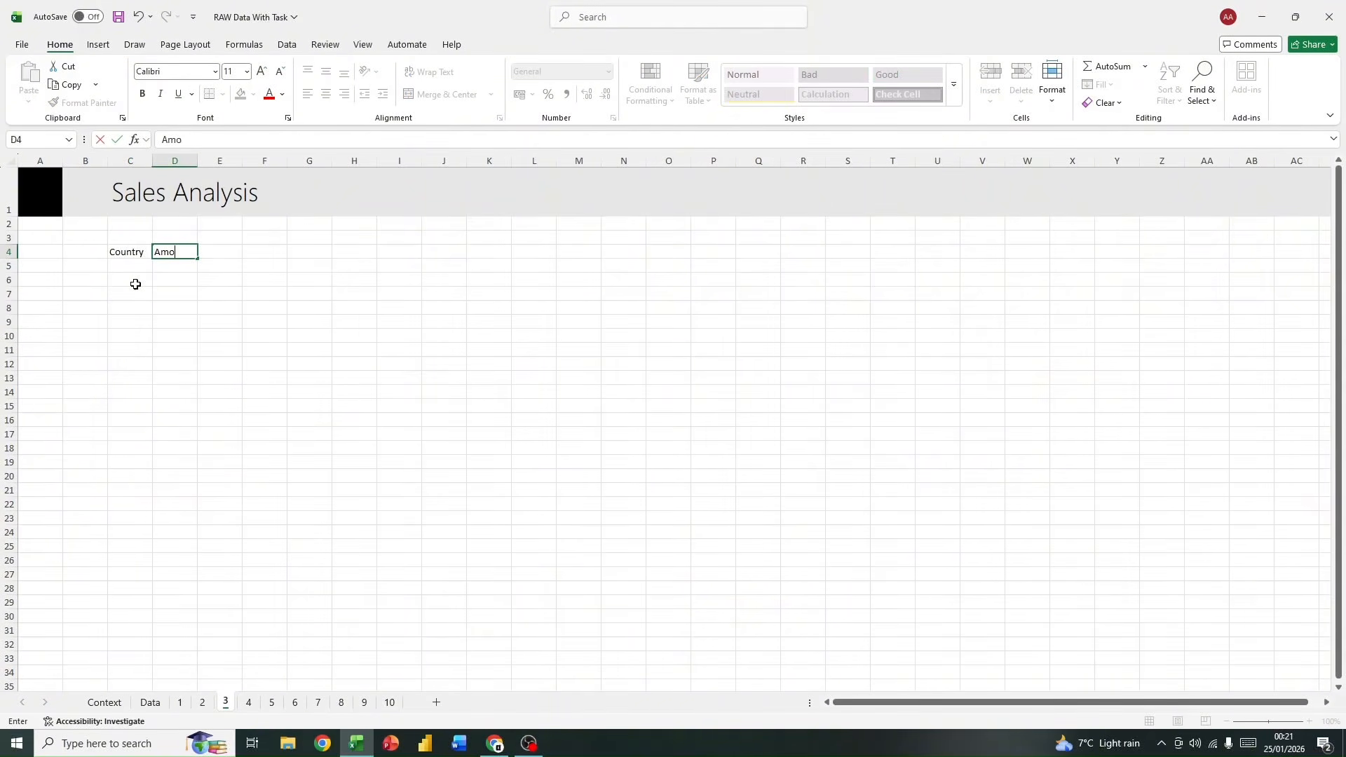
pyautogui.write('mount')
pyautogui.press('Tab')
pyautogui.write('U')
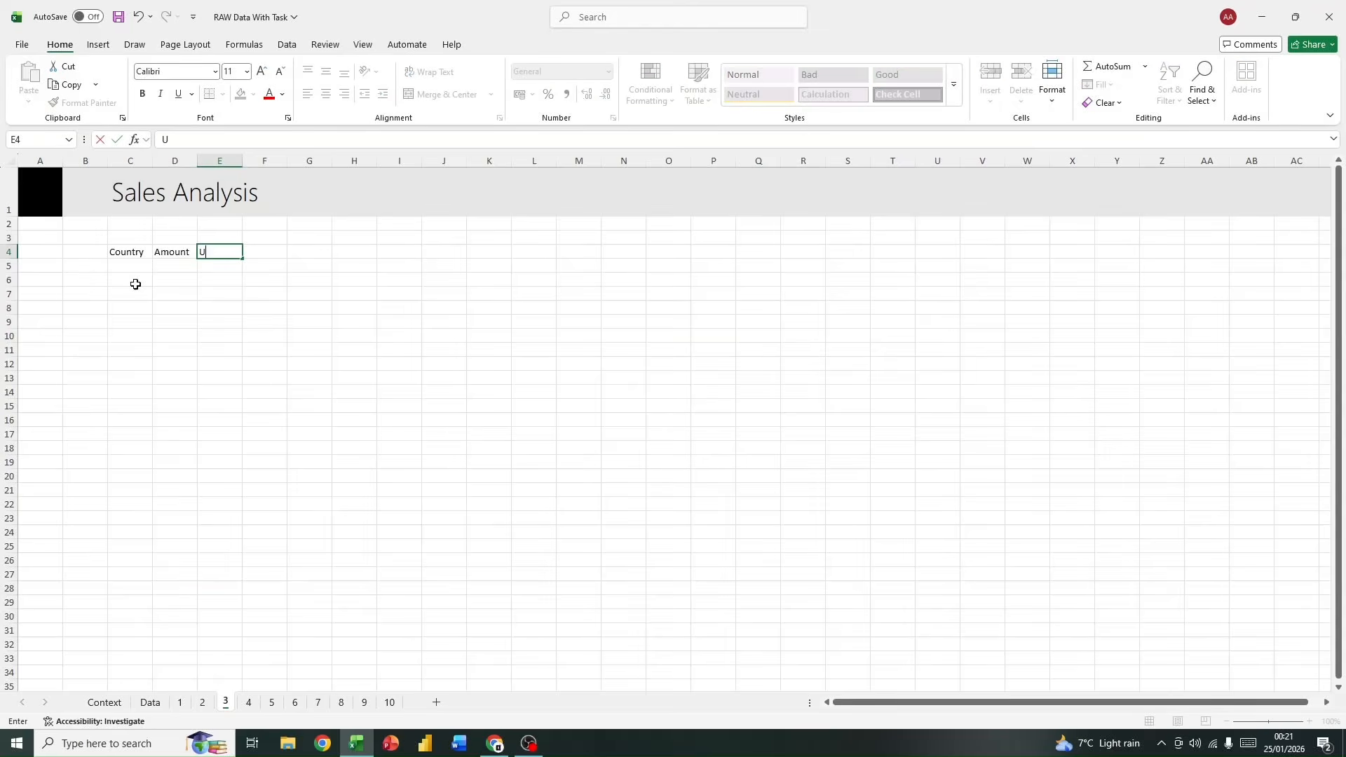
pyautogui.press('Return')
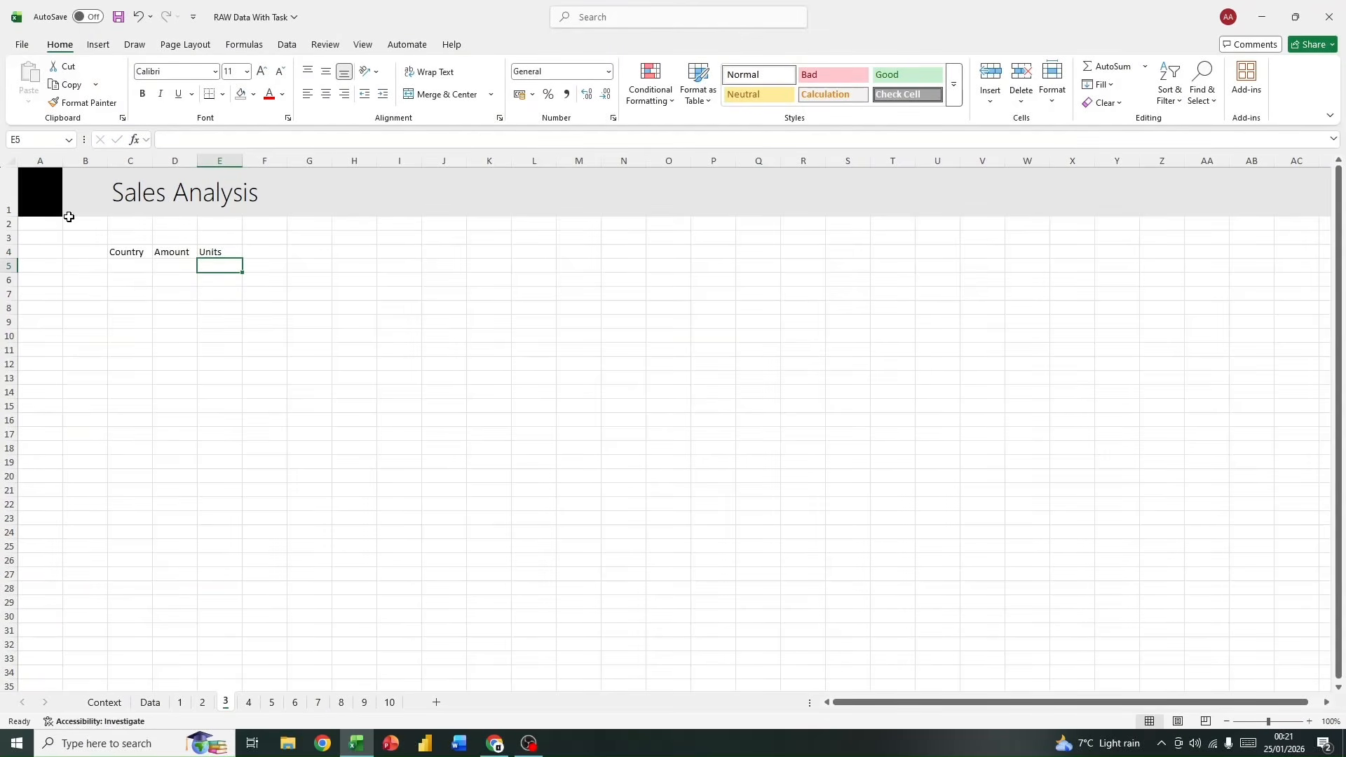
# Step: List the distinct countries in C5 with the formula =UNIQUE(data[Geography])
pyautogui.click(140, 266)
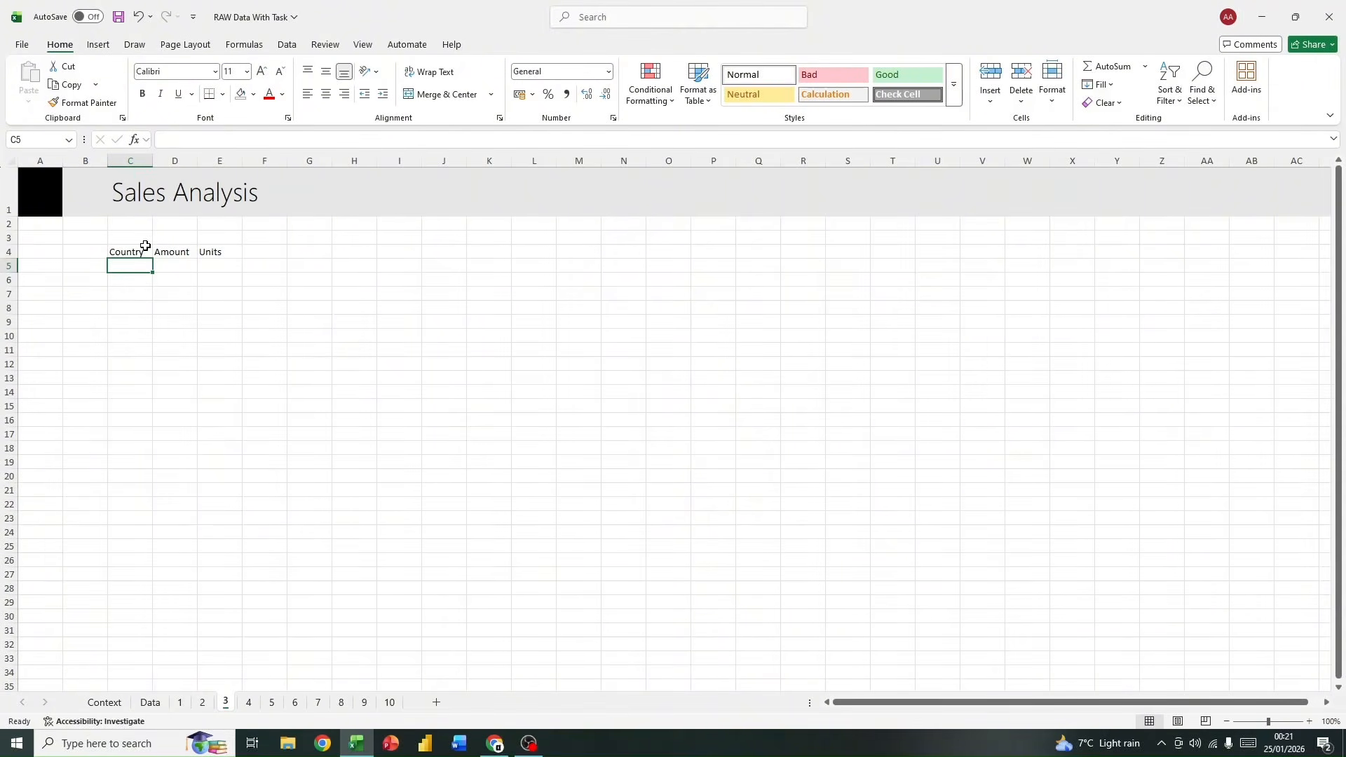
pyautogui.write('=')
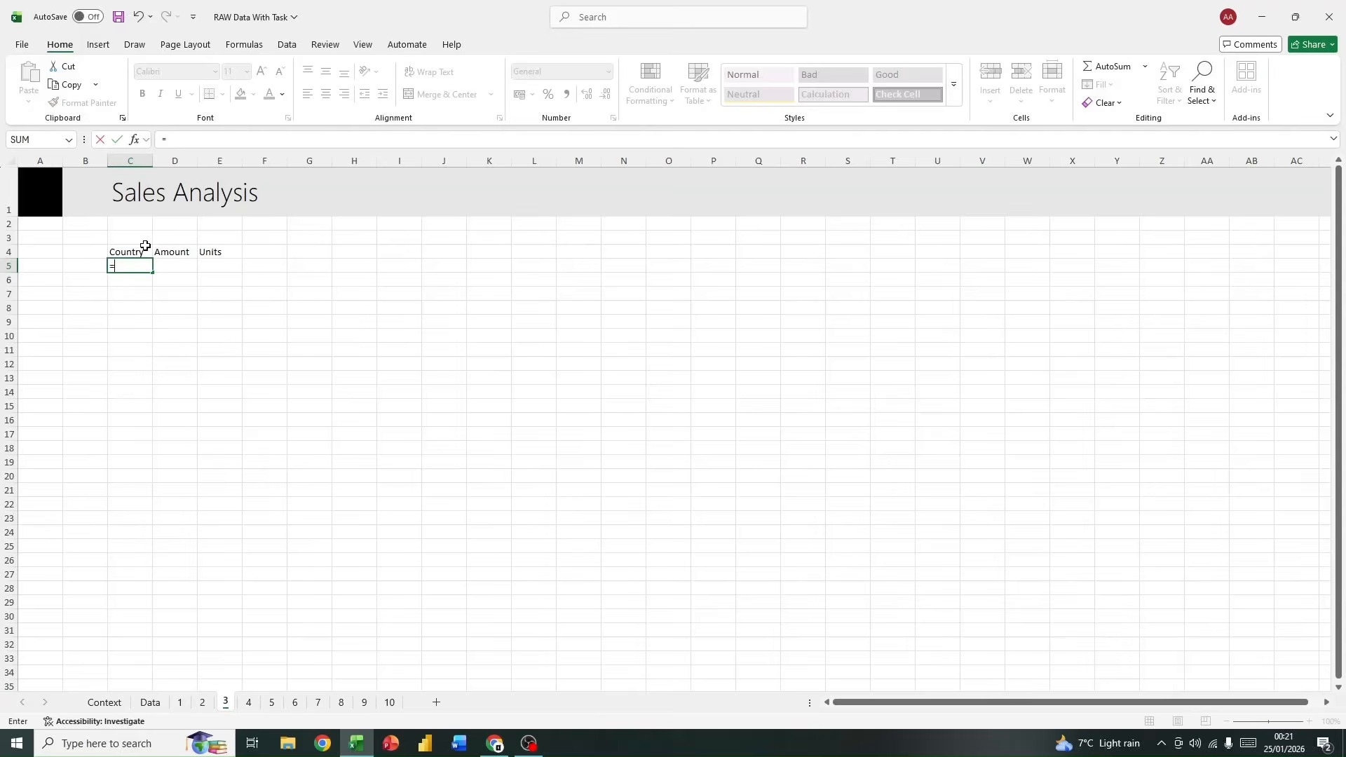
pyautogui.write('uni')
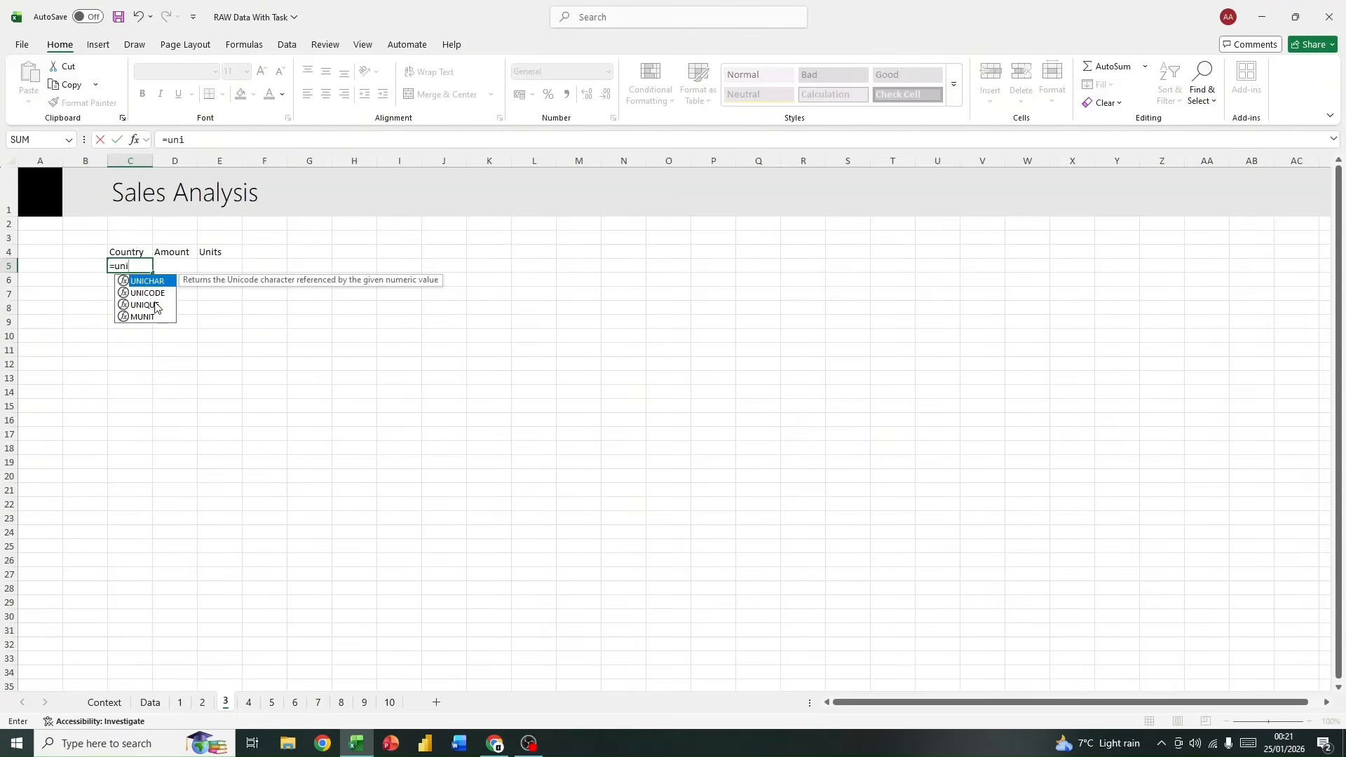
pyautogui.doubleClick(155, 306)
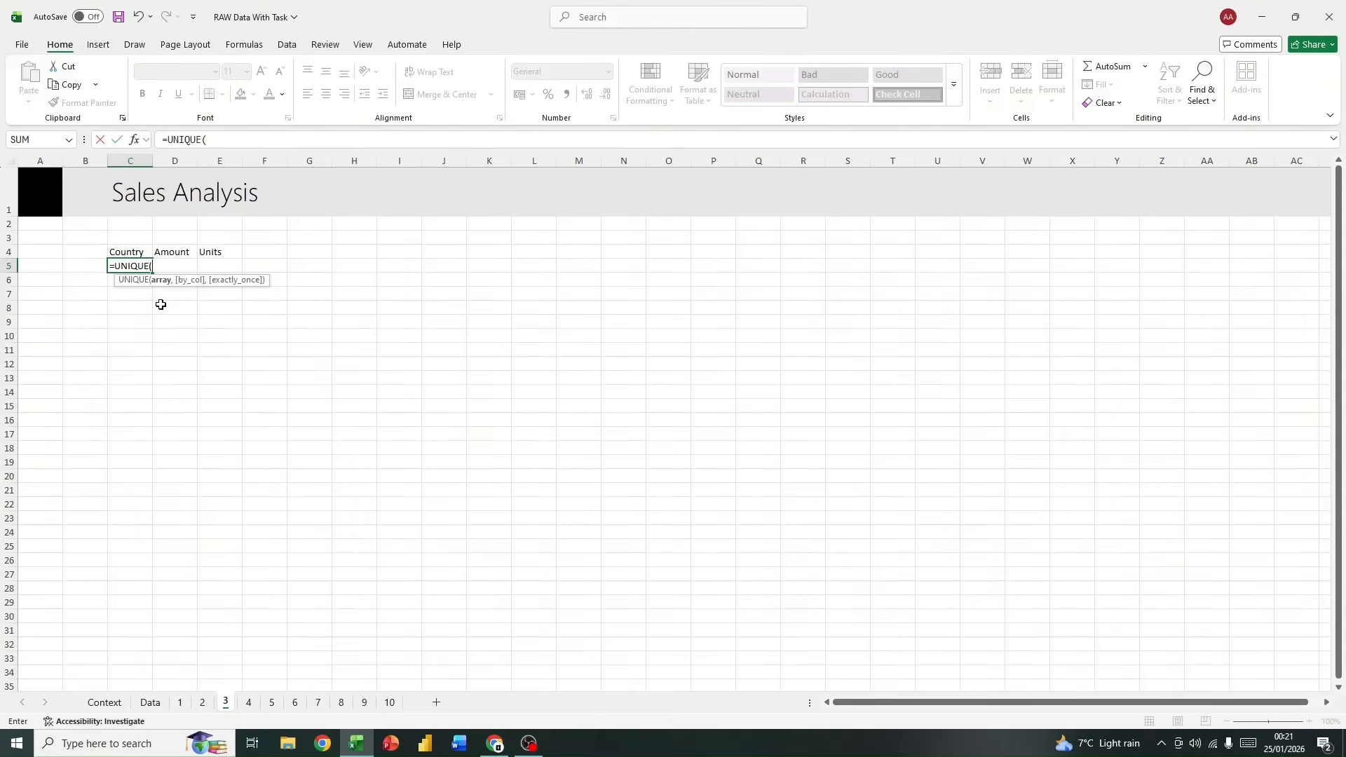
pyautogui.write('data')
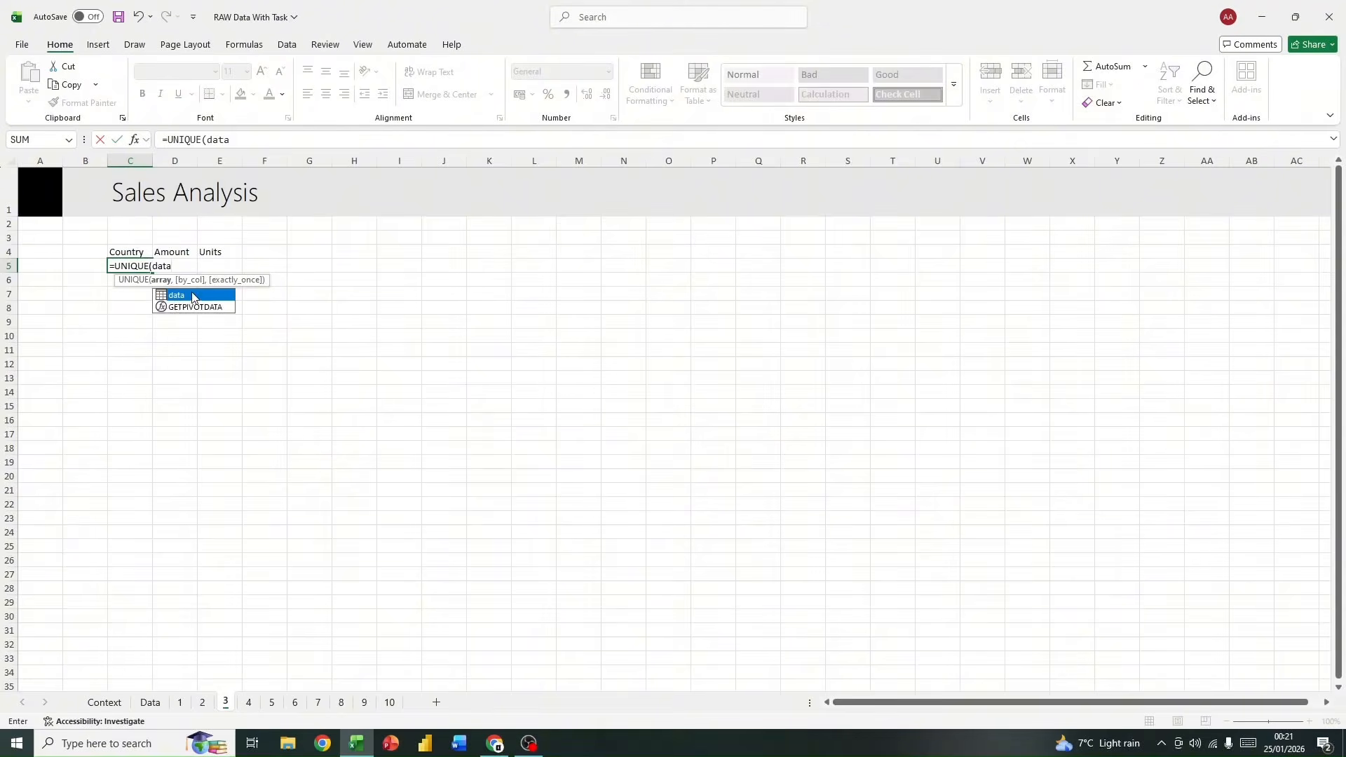
pyautogui.doubleClick(192, 295)
pyautogui.write('[')
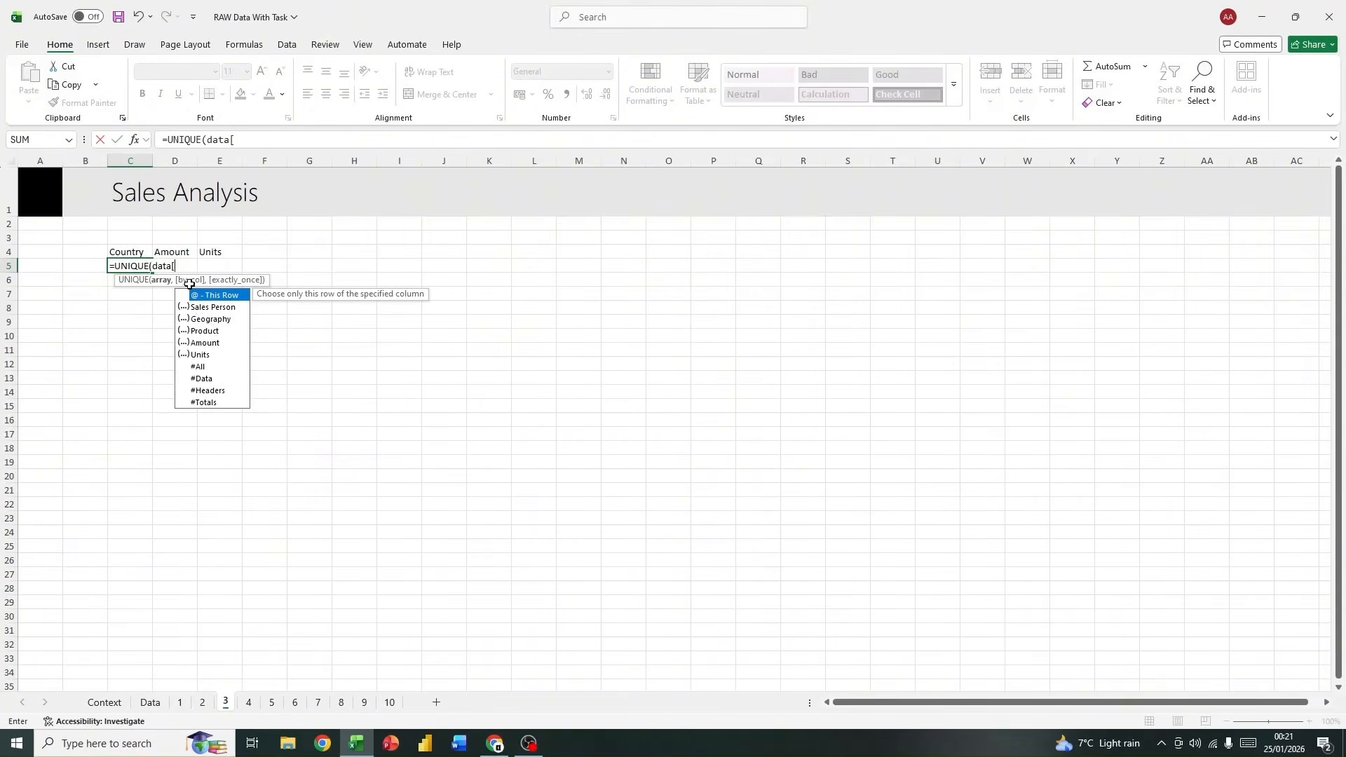
pyautogui.doubleClick(229, 322)
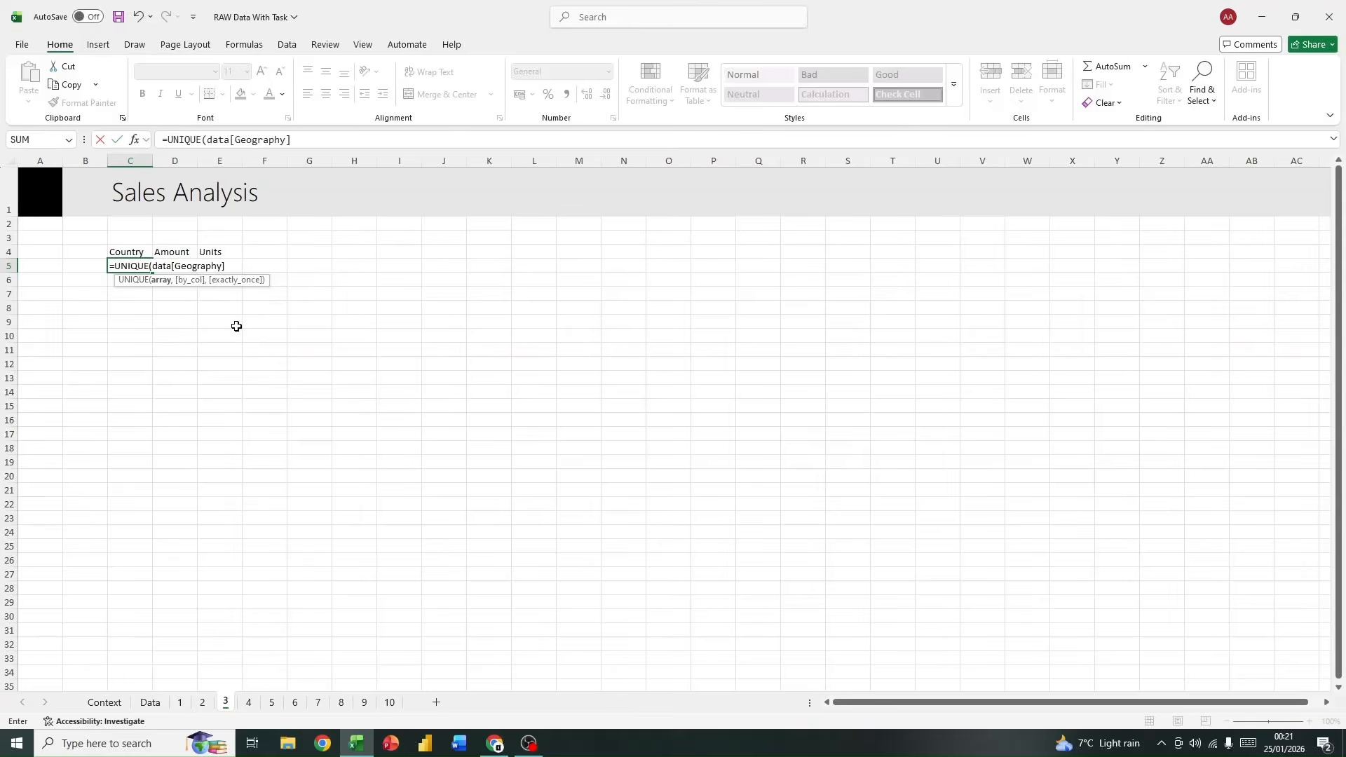
pyautogui.write(')')
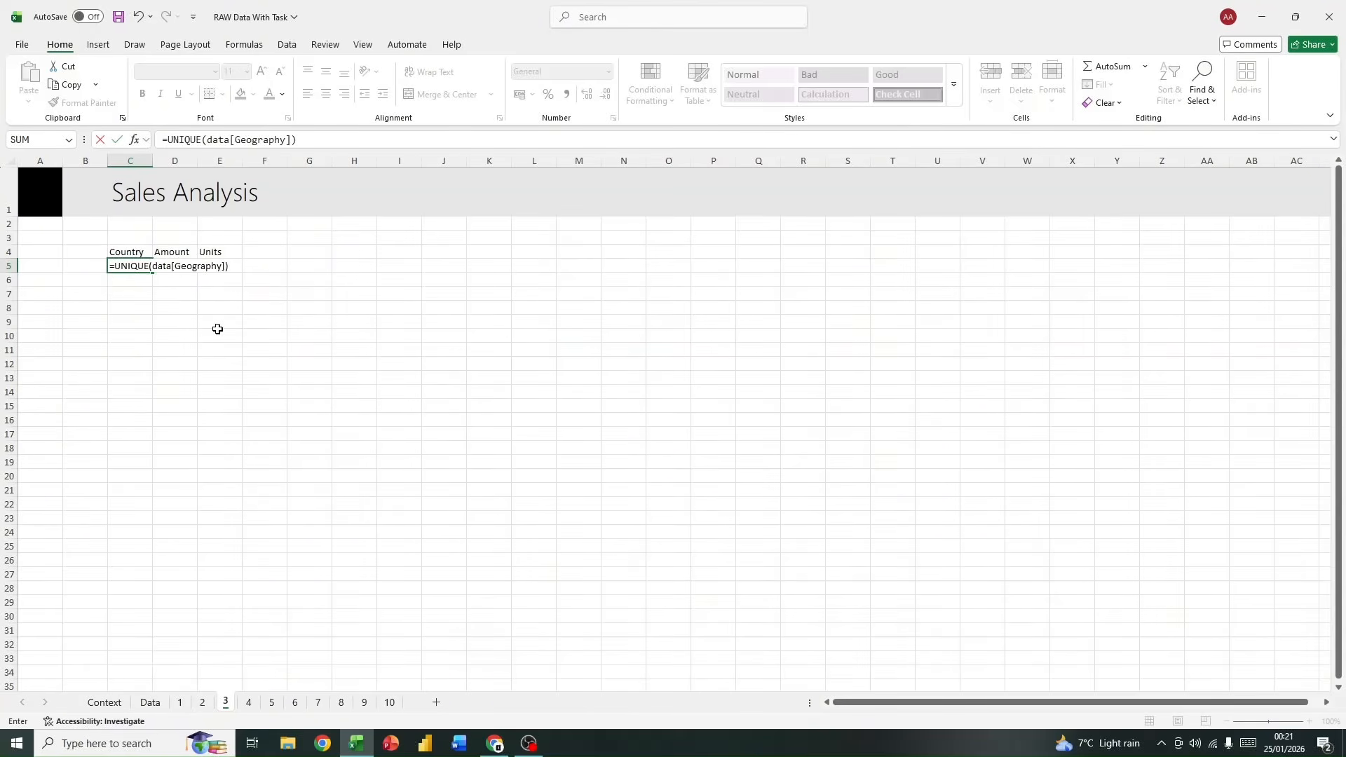
pyautogui.press('Return')
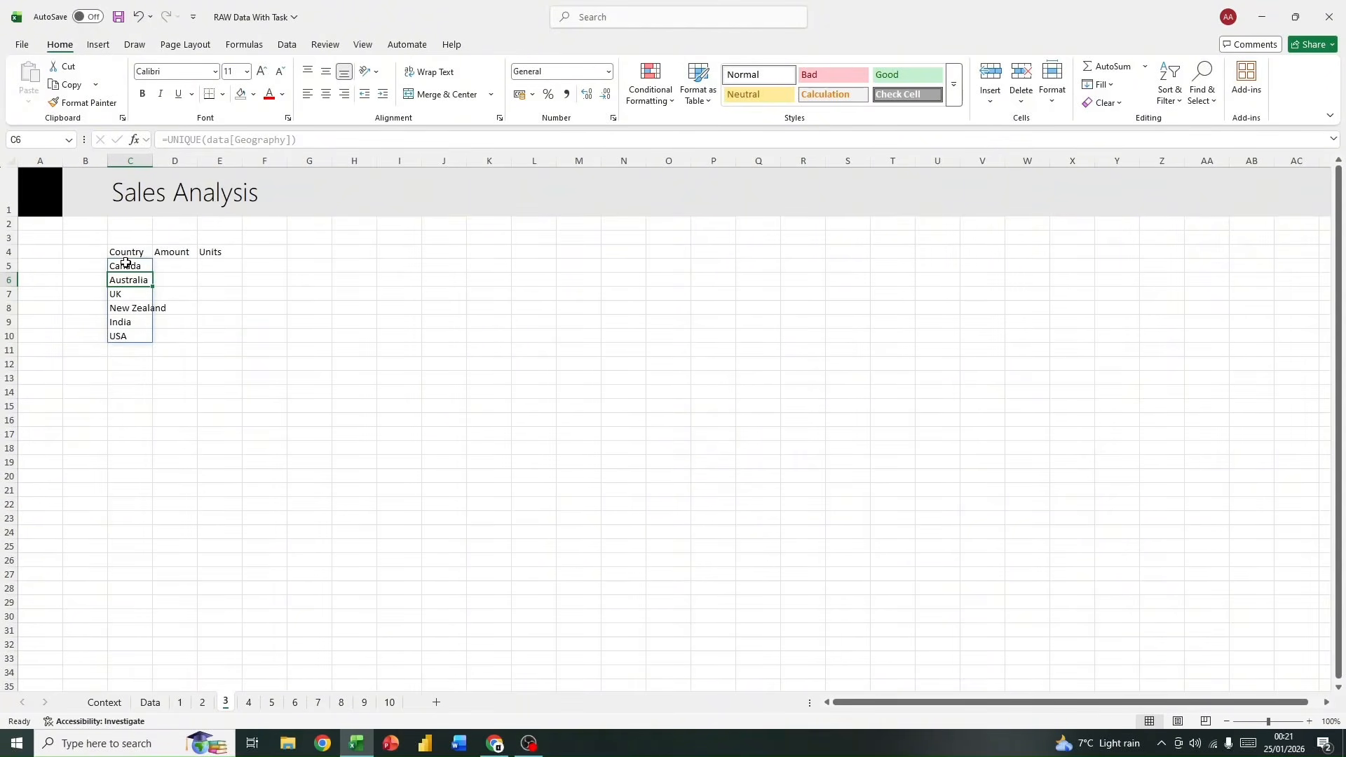
# Step: Autofit the width of column C, which holds the country list
pyautogui.moveTo(124, 264); pyautogui.dragTo(121, 337)
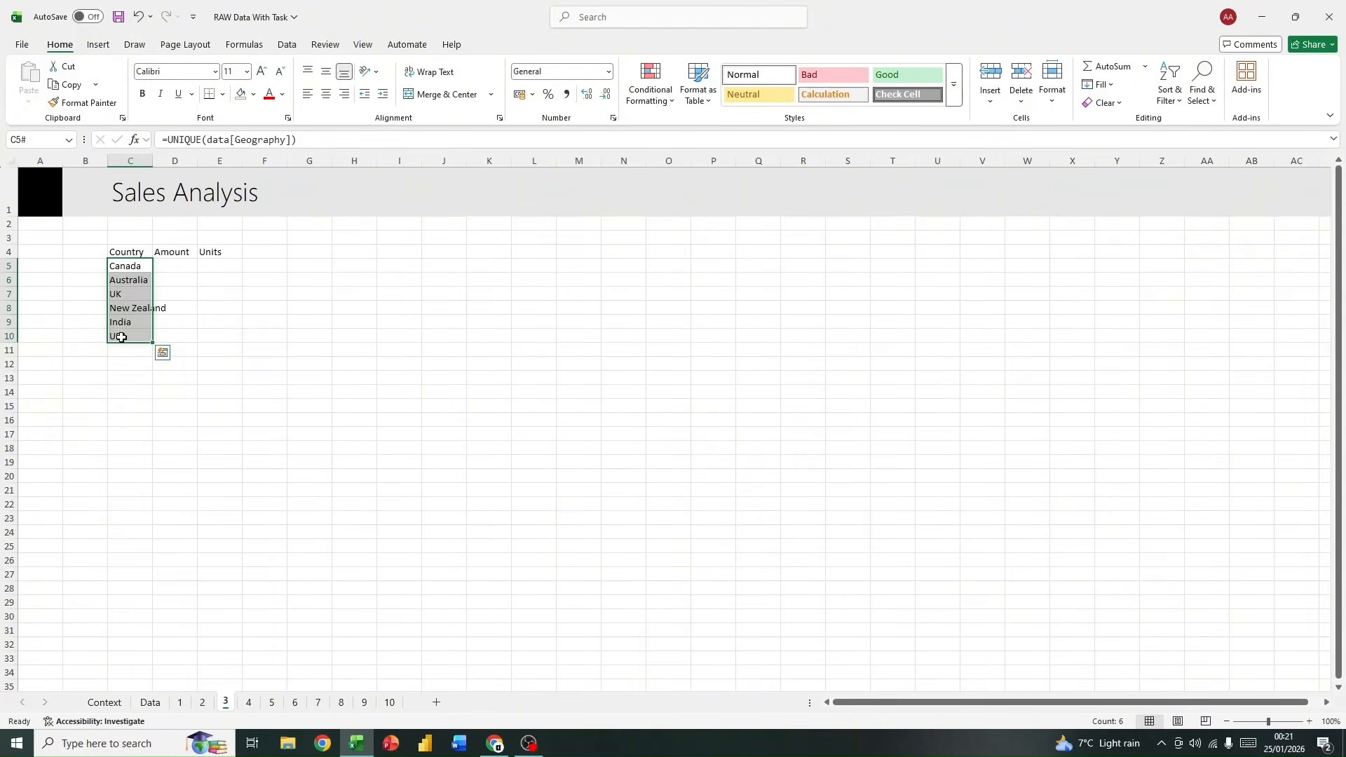
pyautogui.moveTo(152, 162); pyautogui.dragTo(153, 162)
pyautogui.doubleClick(153, 162)
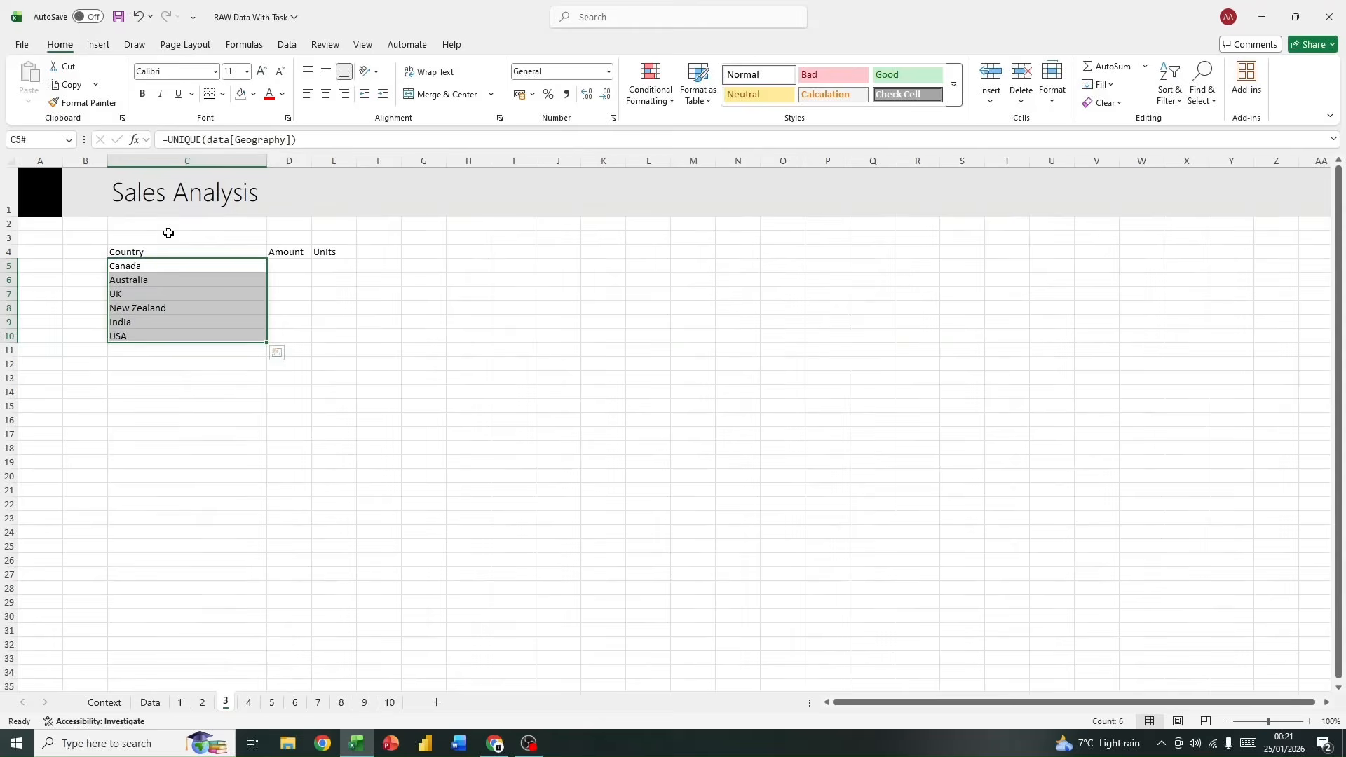
pyautogui.click(145, 265)
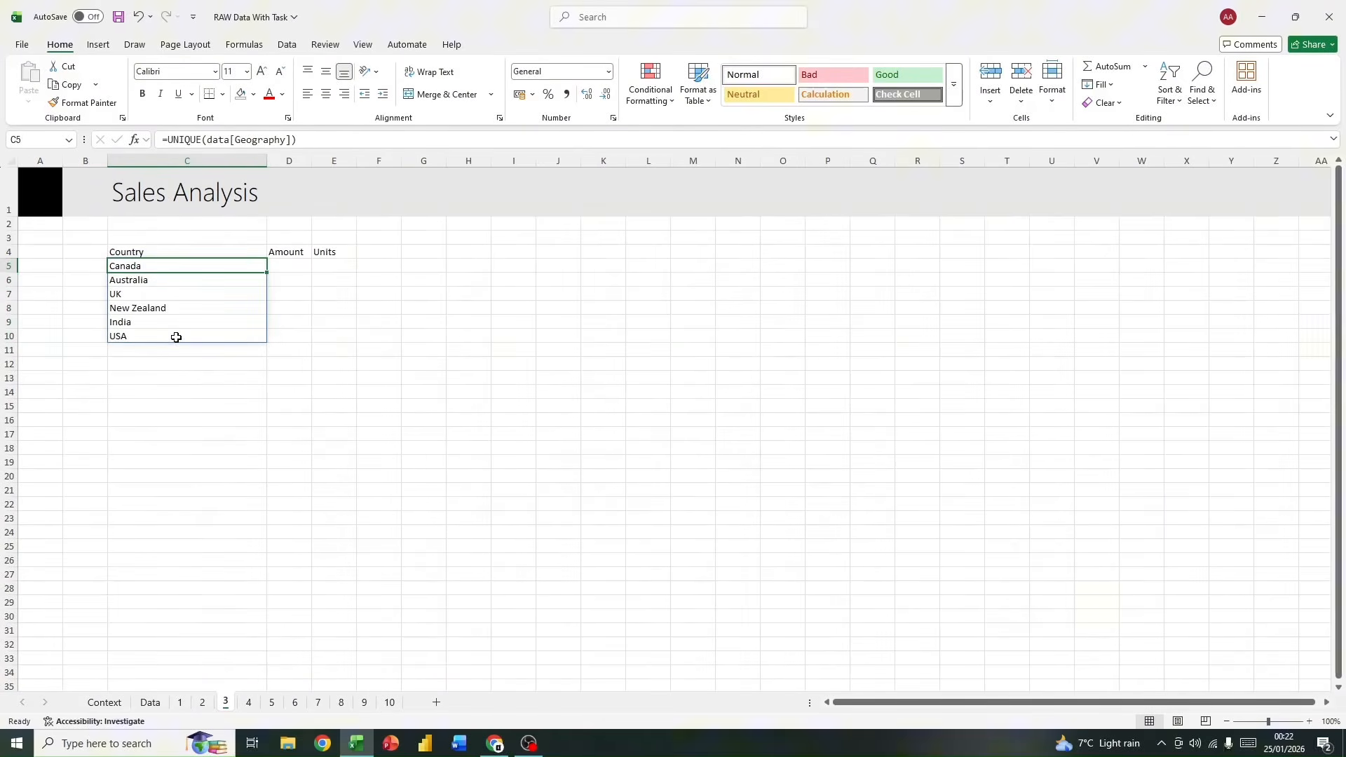
# Step: Add filters to the Country, Amount and Units headers and try to sort the Country list A to Z
pyautogui.click(150, 253)
pyautogui.click(1168, 91)
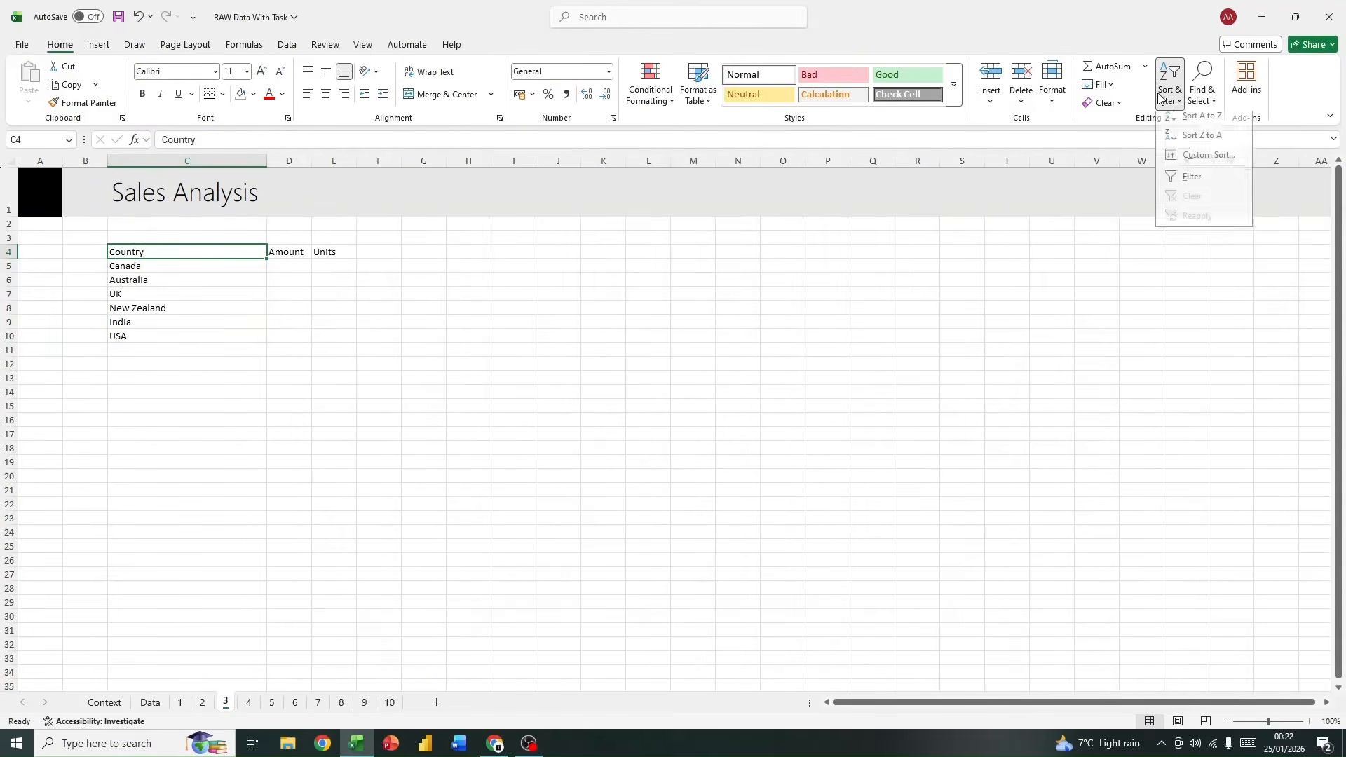
pyautogui.click(1191, 181)
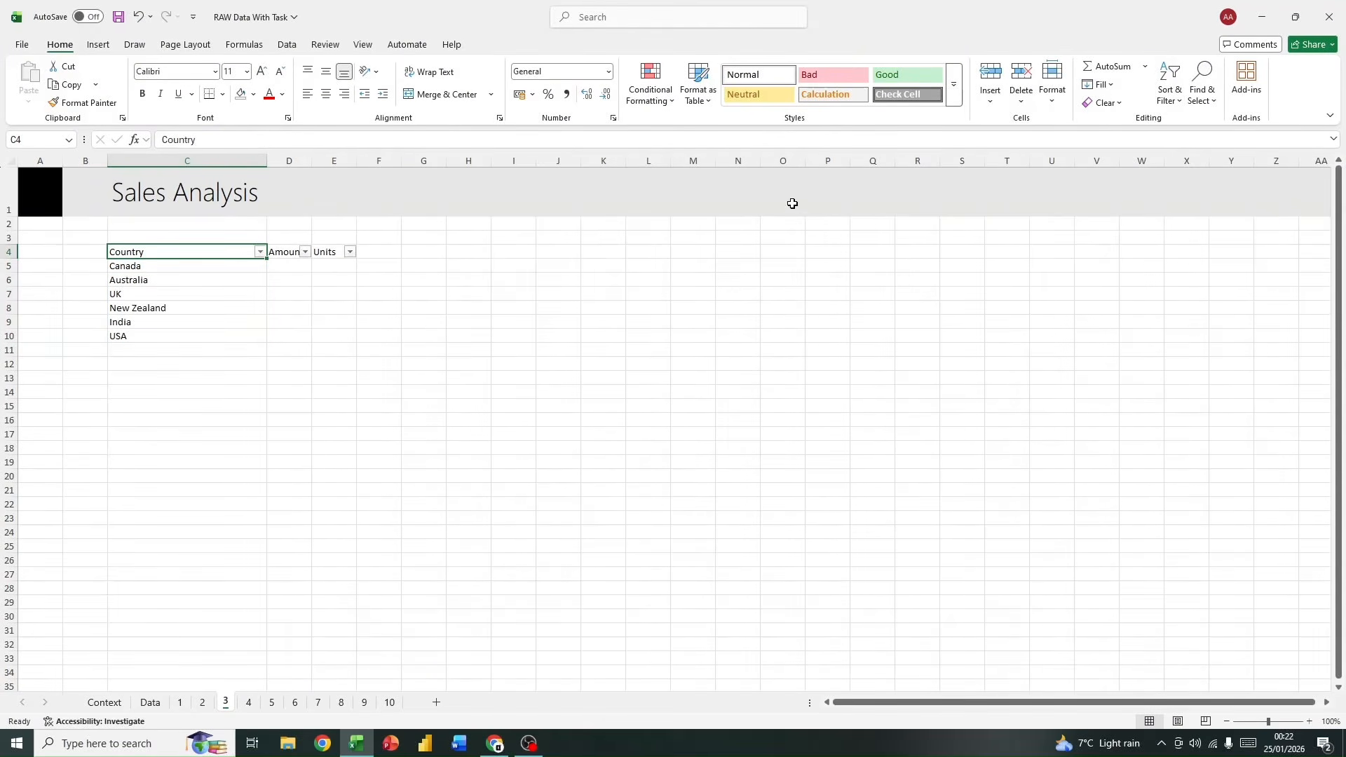
pyautogui.click(260, 252)
pyautogui.click(123, 267)
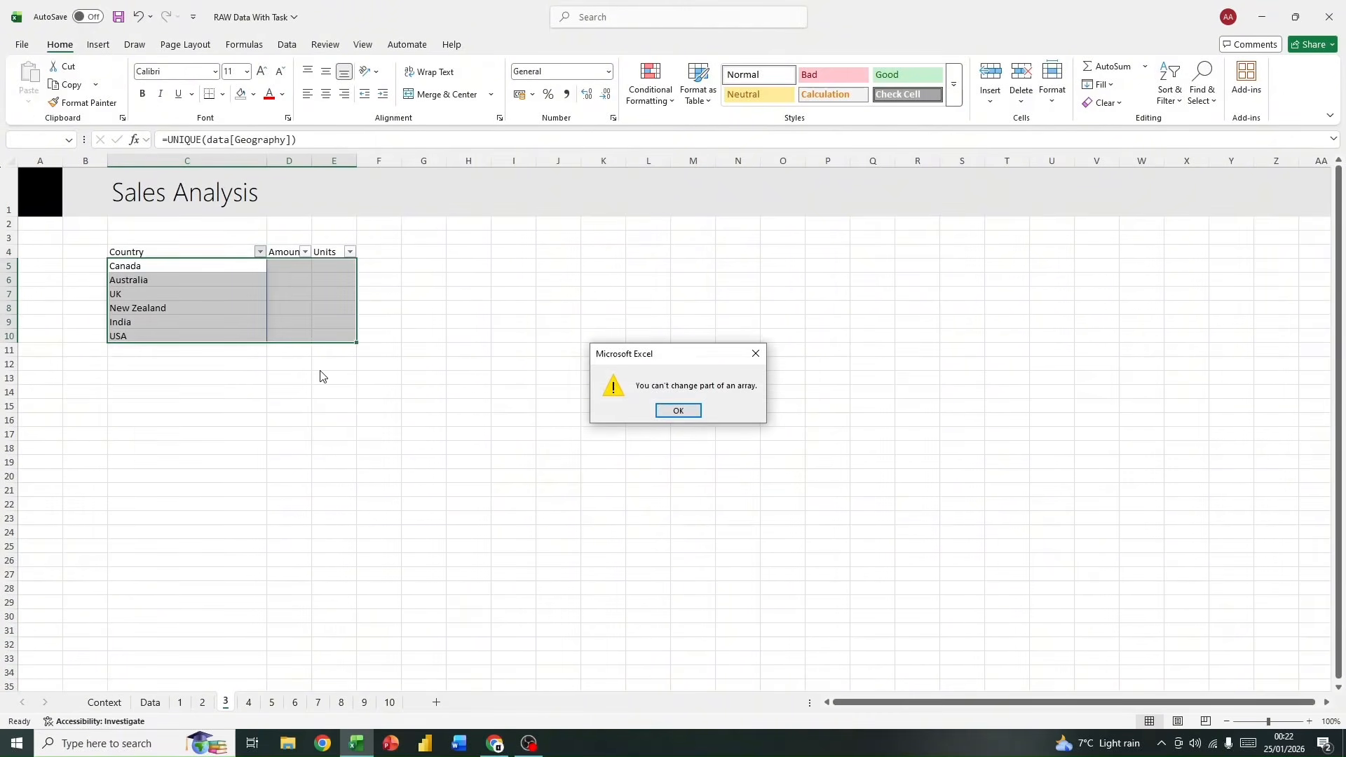
pyautogui.click(694, 412)
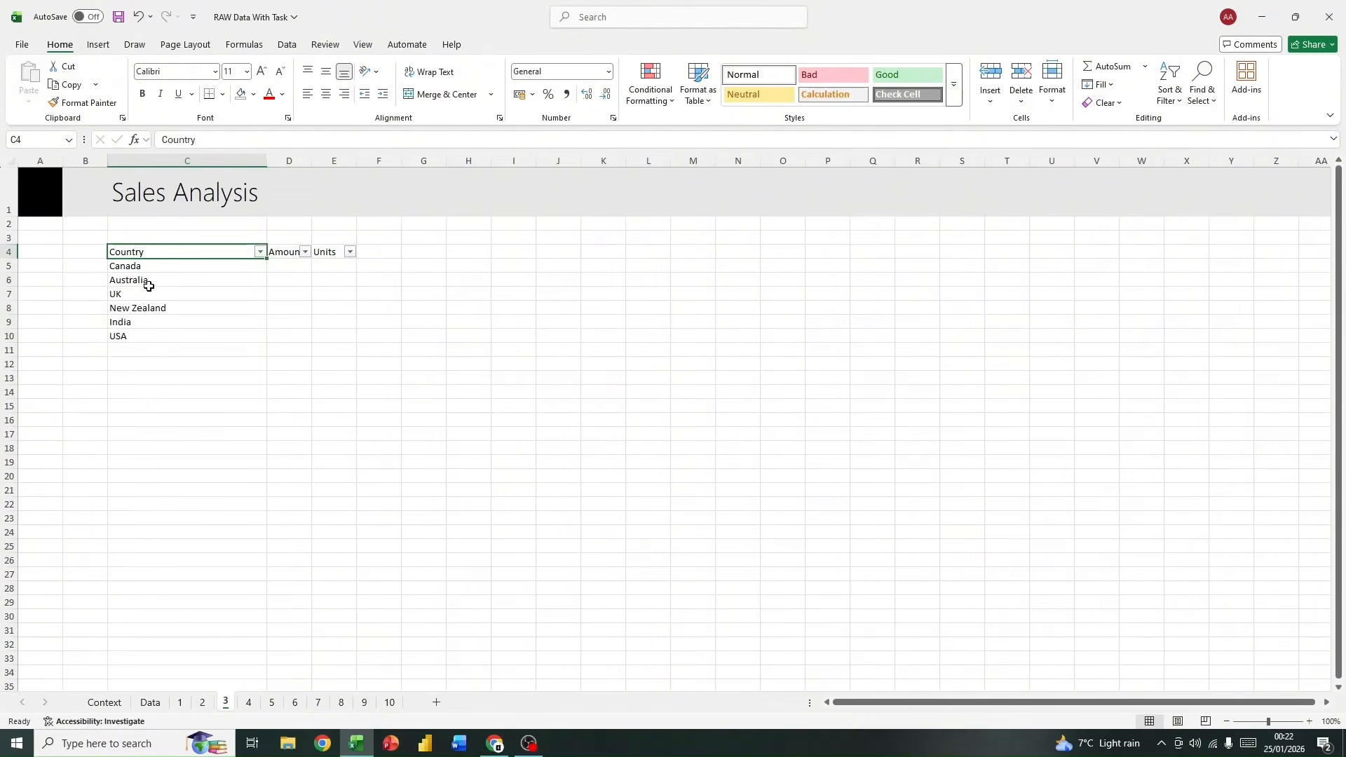
# Step: Replace the UNIQUE formula results in C5:C10 with plain values by copying and pasting values in place
pyautogui.moveTo(192, 267); pyautogui.dragTo(195, 333)
pyautogui.rightClick(196, 338)
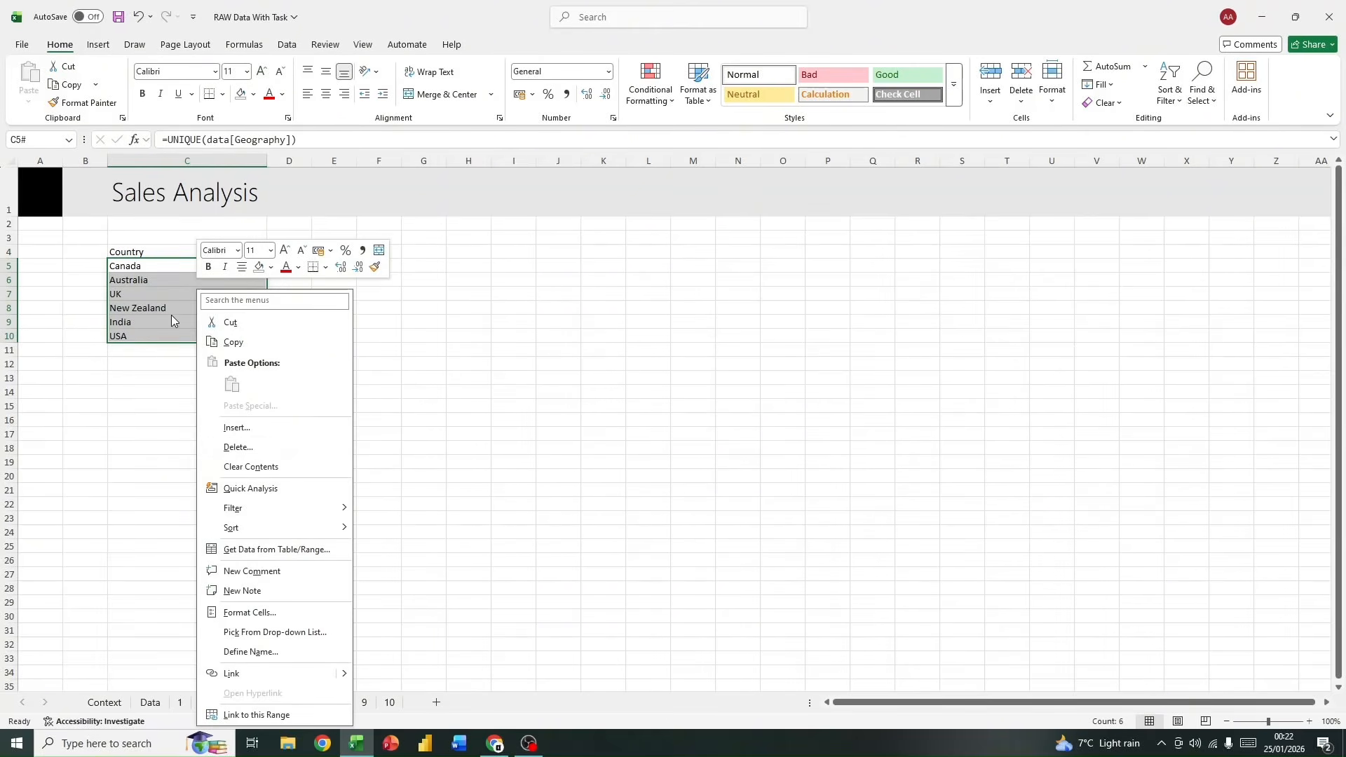
pyautogui.press('Escape')
pyautogui.hotkey('ctrl', 'c')
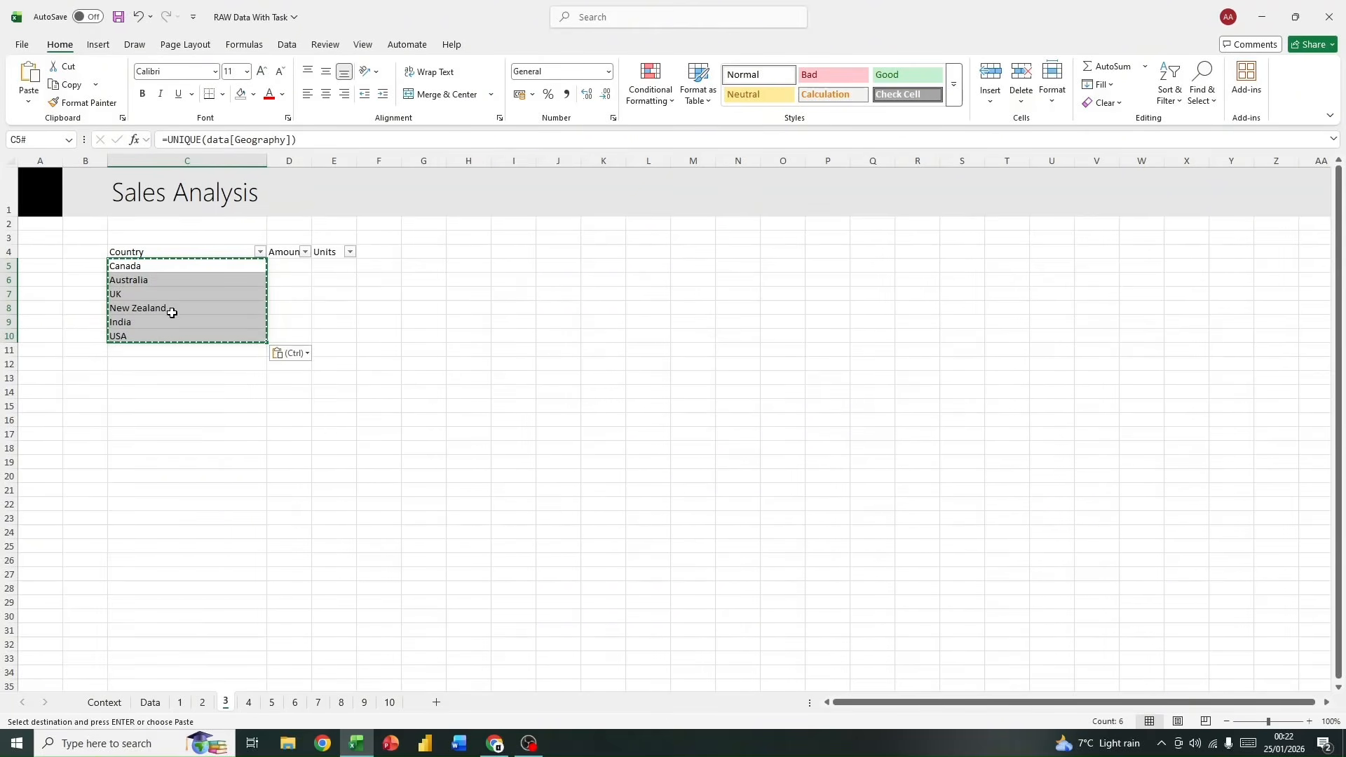
pyautogui.click(293, 353)
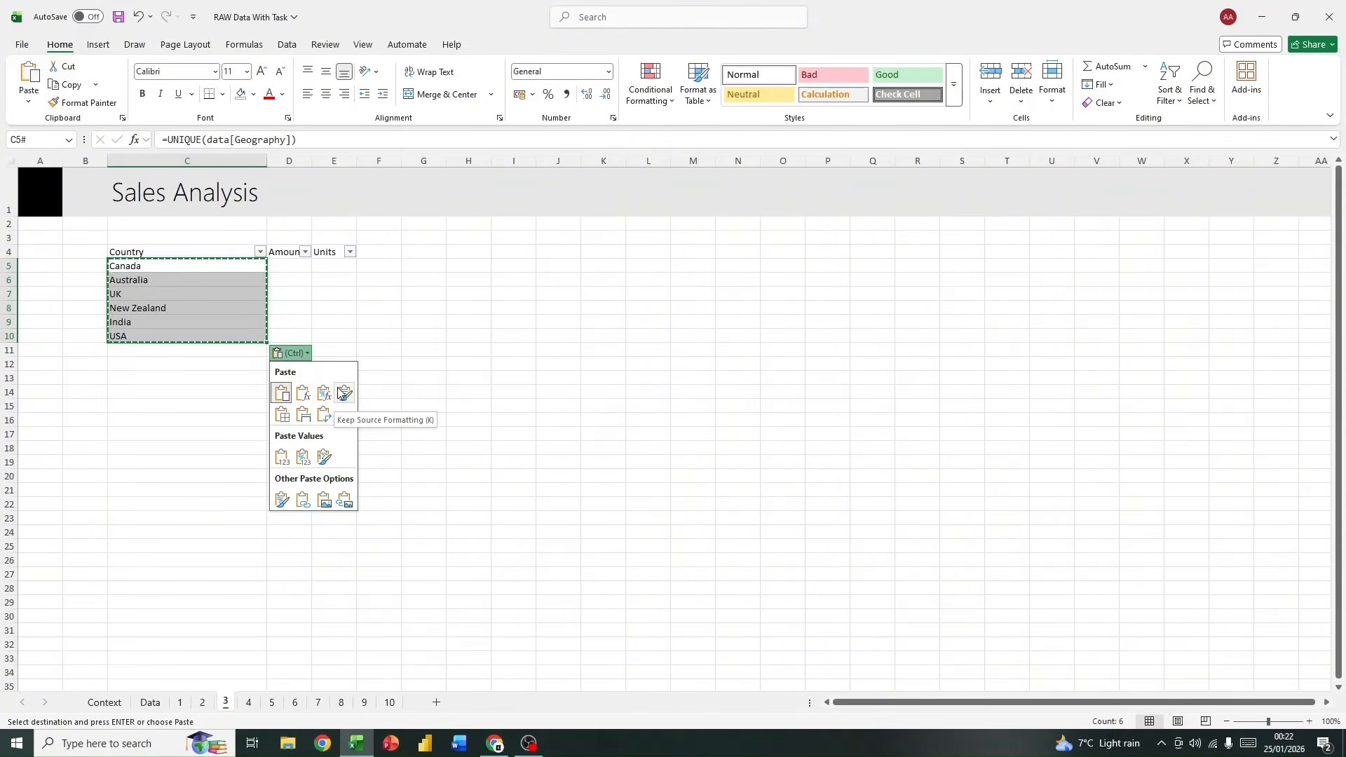
pyautogui.click(285, 460)
pyautogui.click(300, 305)
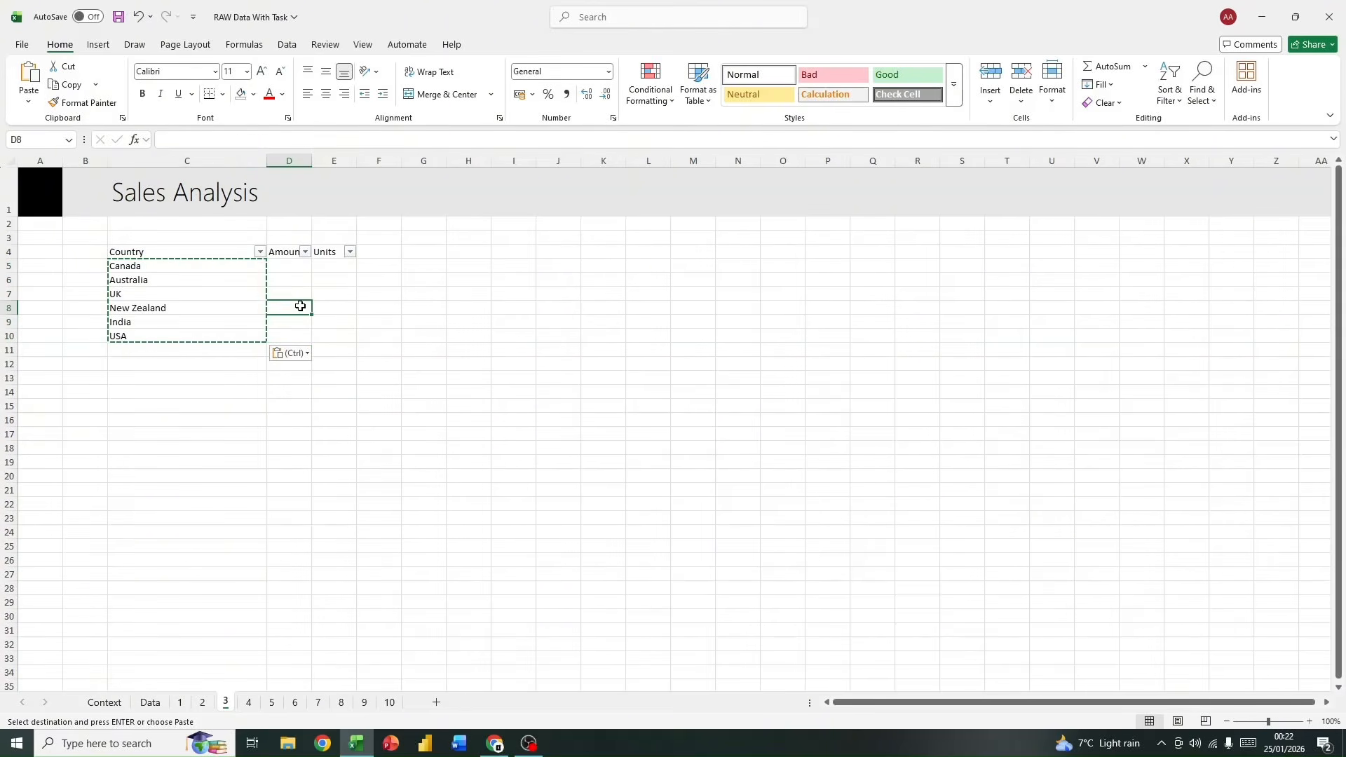
pyautogui.press('Escape')
# Step: Sort the pasted country names in C5:C10 from A to Z
pyautogui.moveTo(226, 264); pyautogui.dragTo(192, 336)
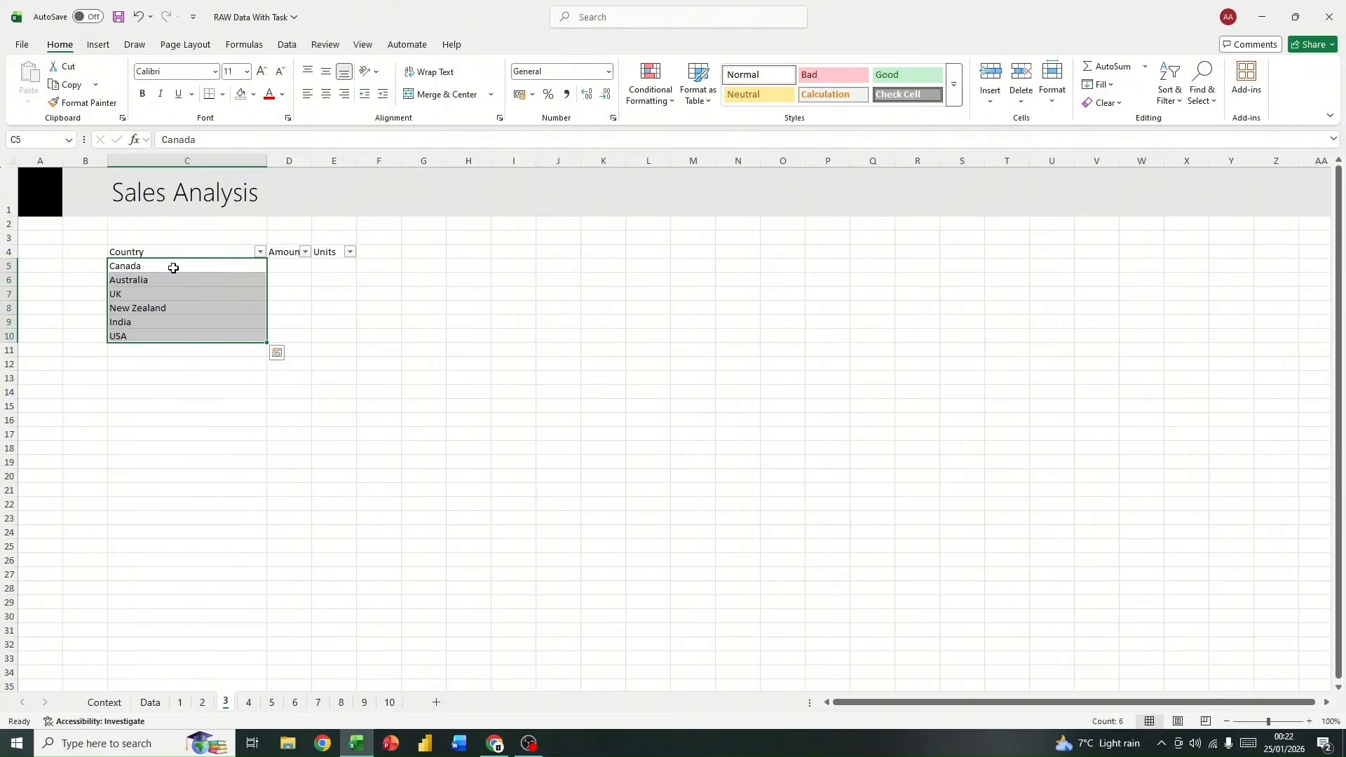
pyautogui.click(260, 253)
pyautogui.click(148, 269)
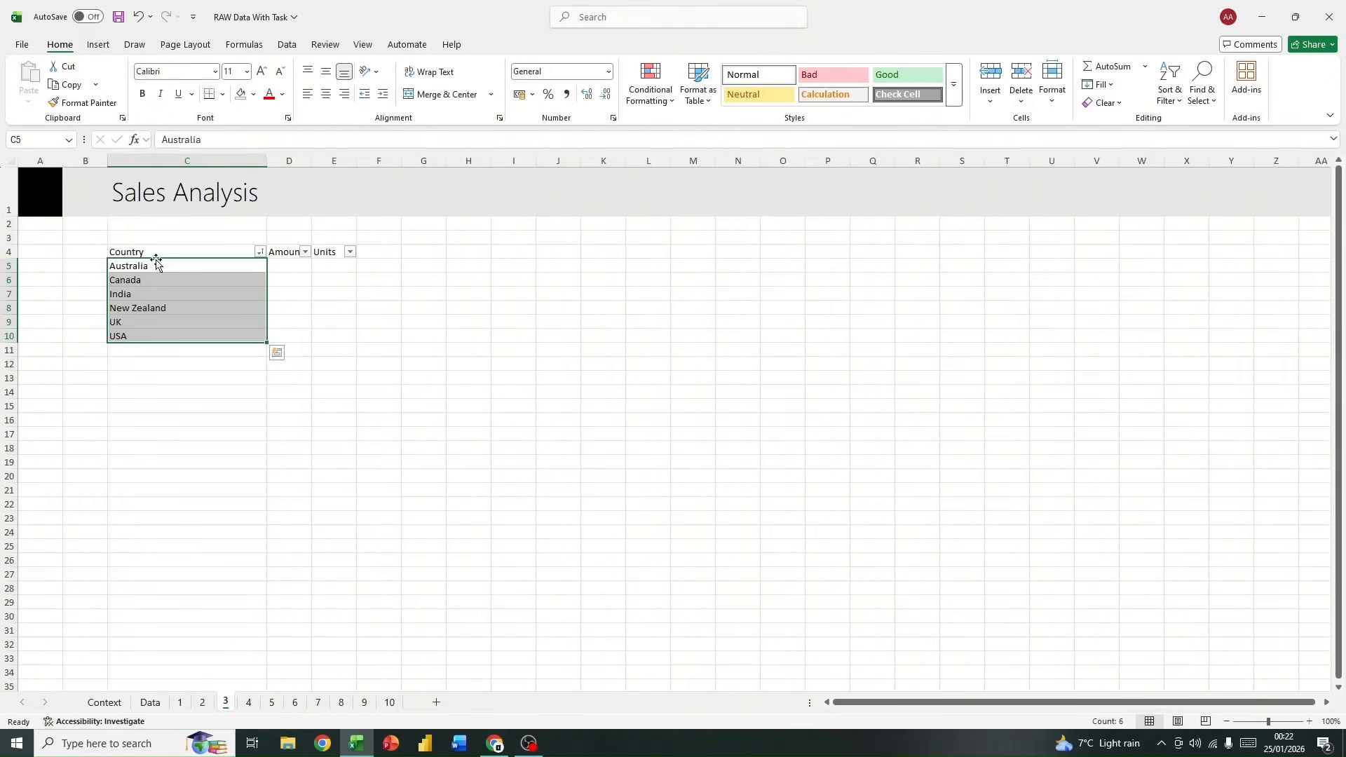
pyautogui.click(329, 321)
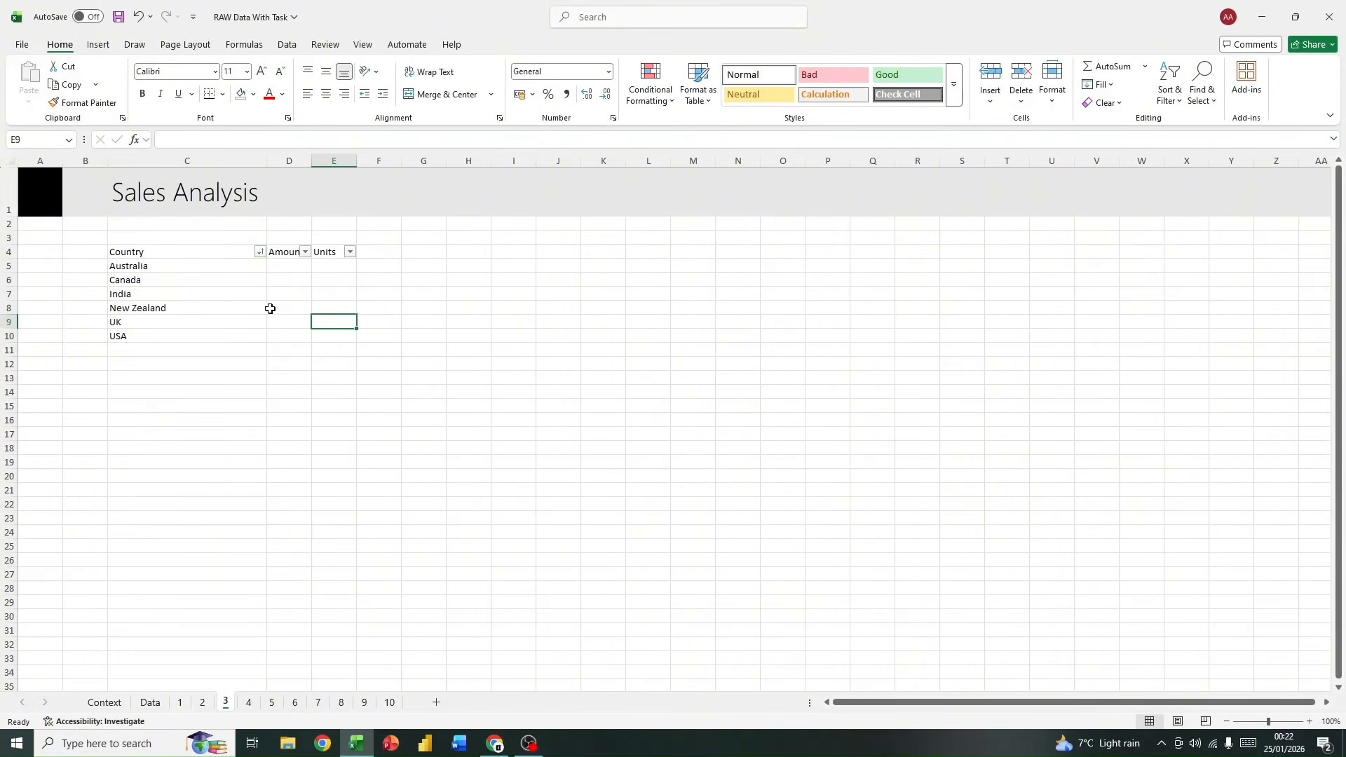
pyautogui.click(257, 278)
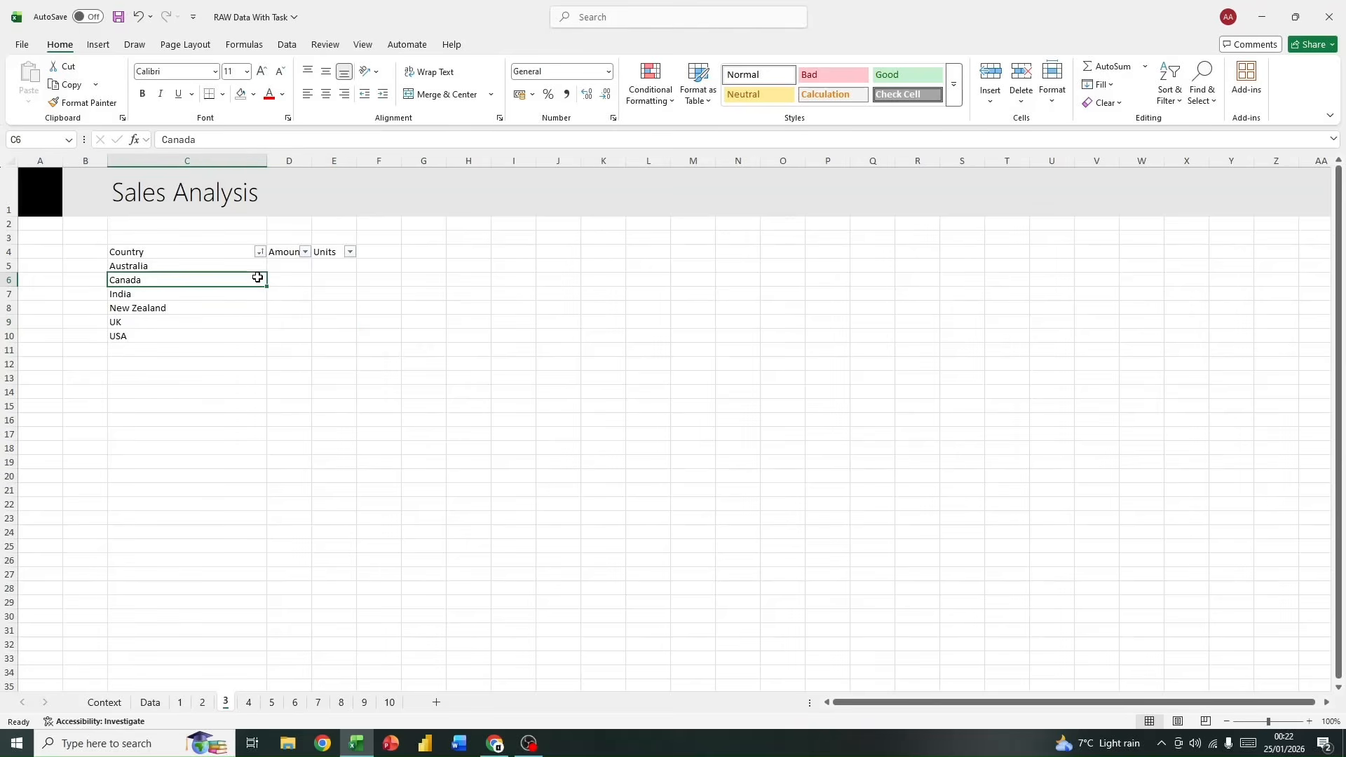
# Step: Undo the country sort, the values paste and the header filters
pyautogui.hotkey('ctrl', 'z')
pyautogui.hotkey('ctrl', 'z')
pyautogui.hotkey('ctrl', 'z')
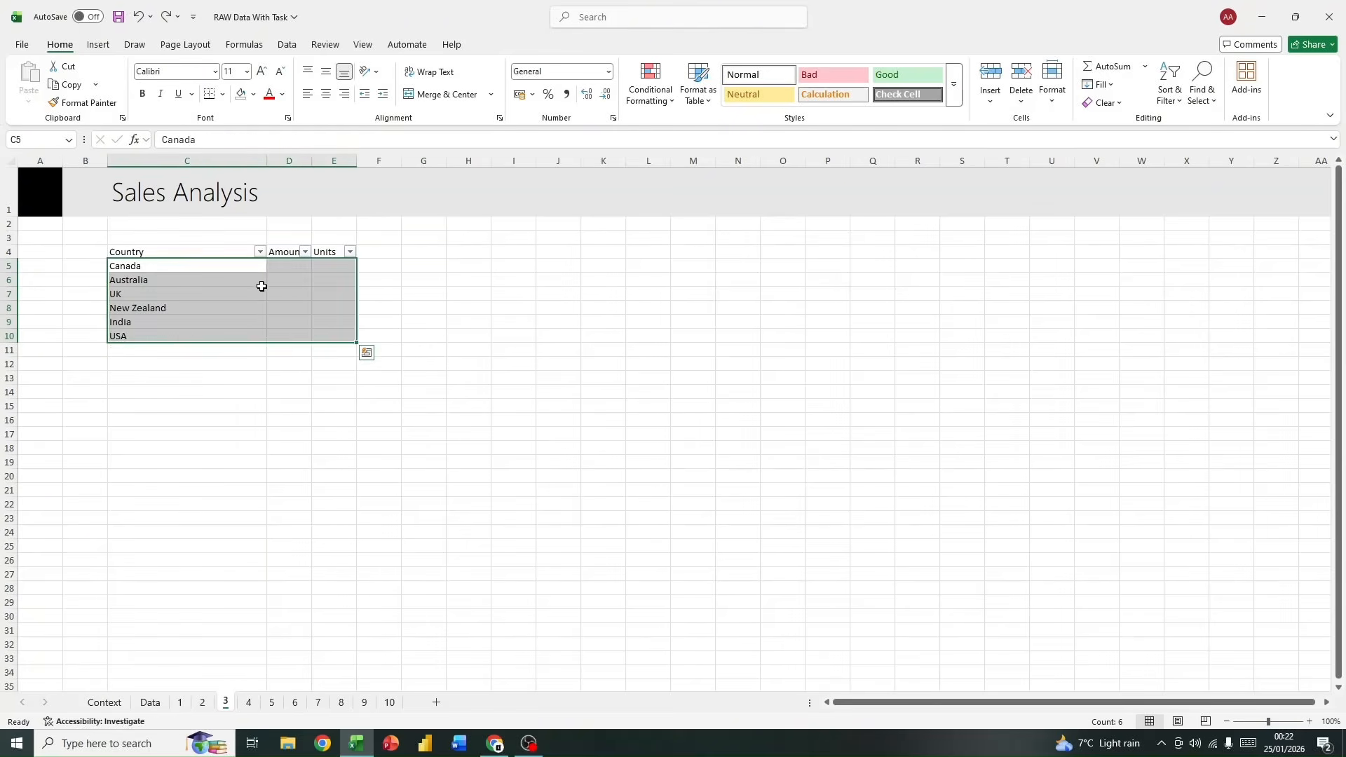
pyautogui.keyDown('ctrl'); pyautogui.click(315, 299); pyautogui.keyUp('ctrl')
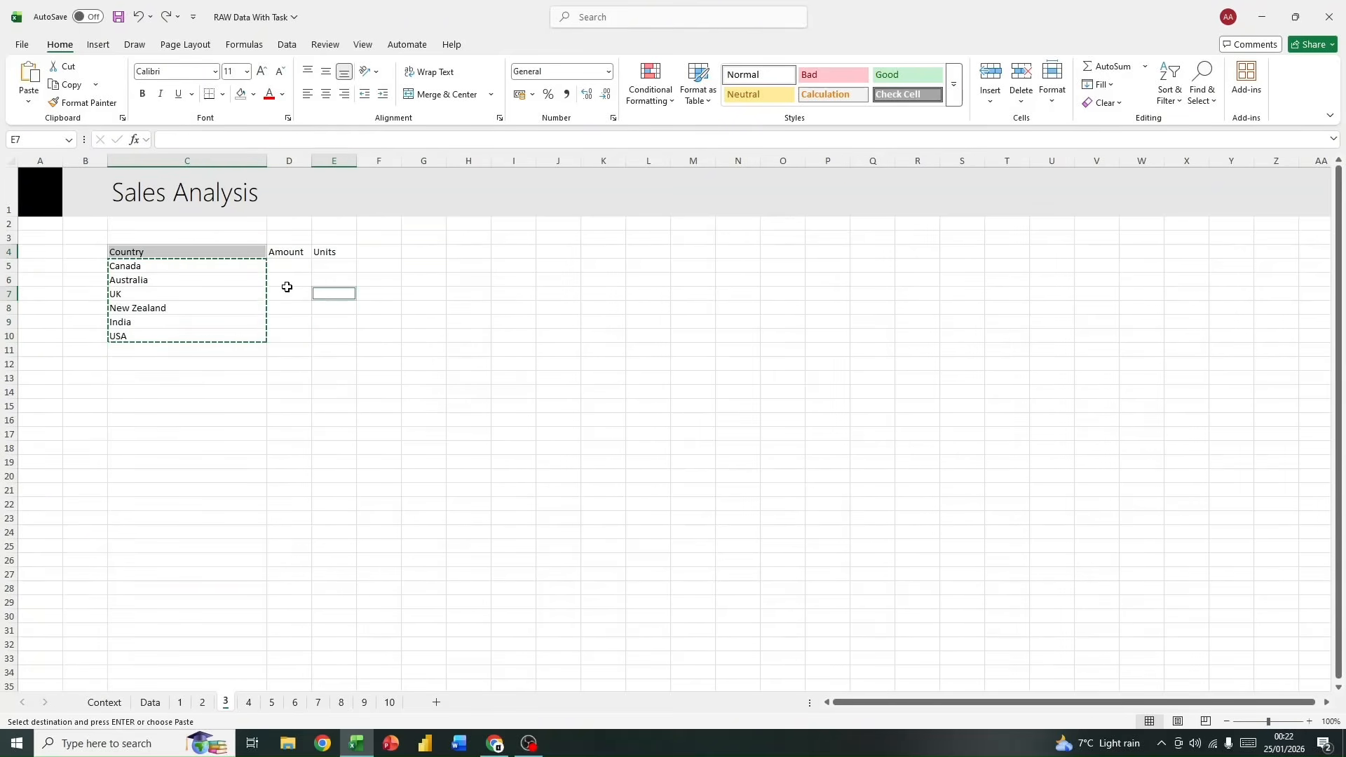
# Step: Undo the pasted country values so C5 holds the UNIQUE formula again, and widen column C
pyautogui.press('Escape')
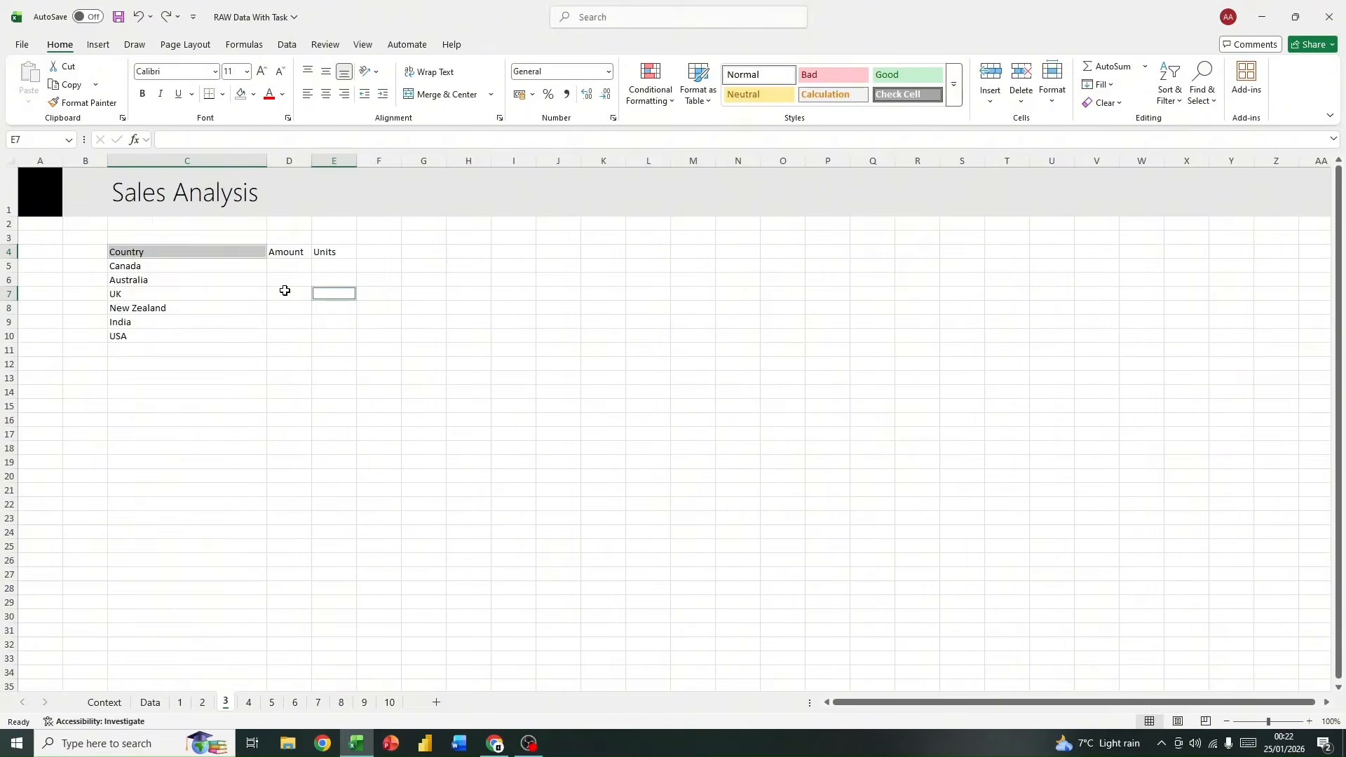
pyautogui.hotkey('ctrl', 'z')
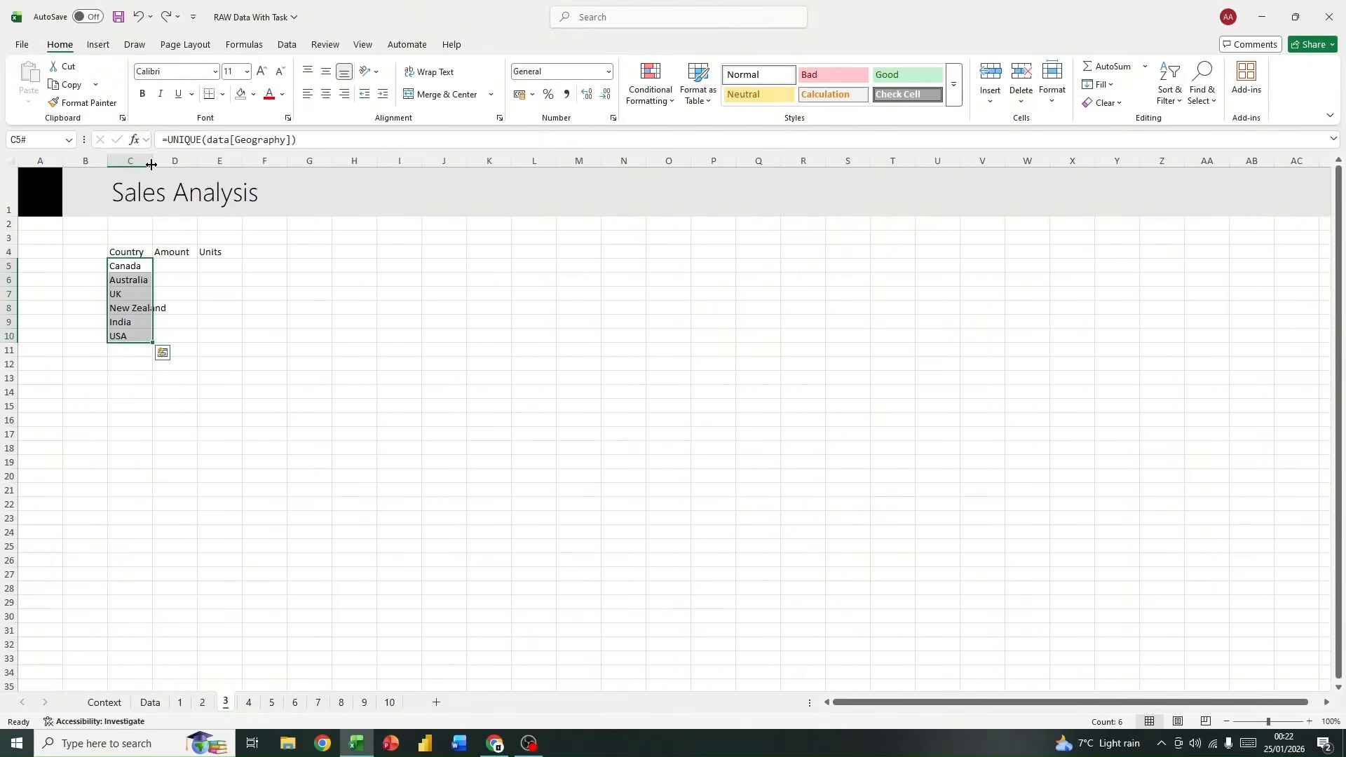
pyautogui.moveTo(151, 164); pyautogui.dragTo(267, 164)
pyautogui.click(461, 337)
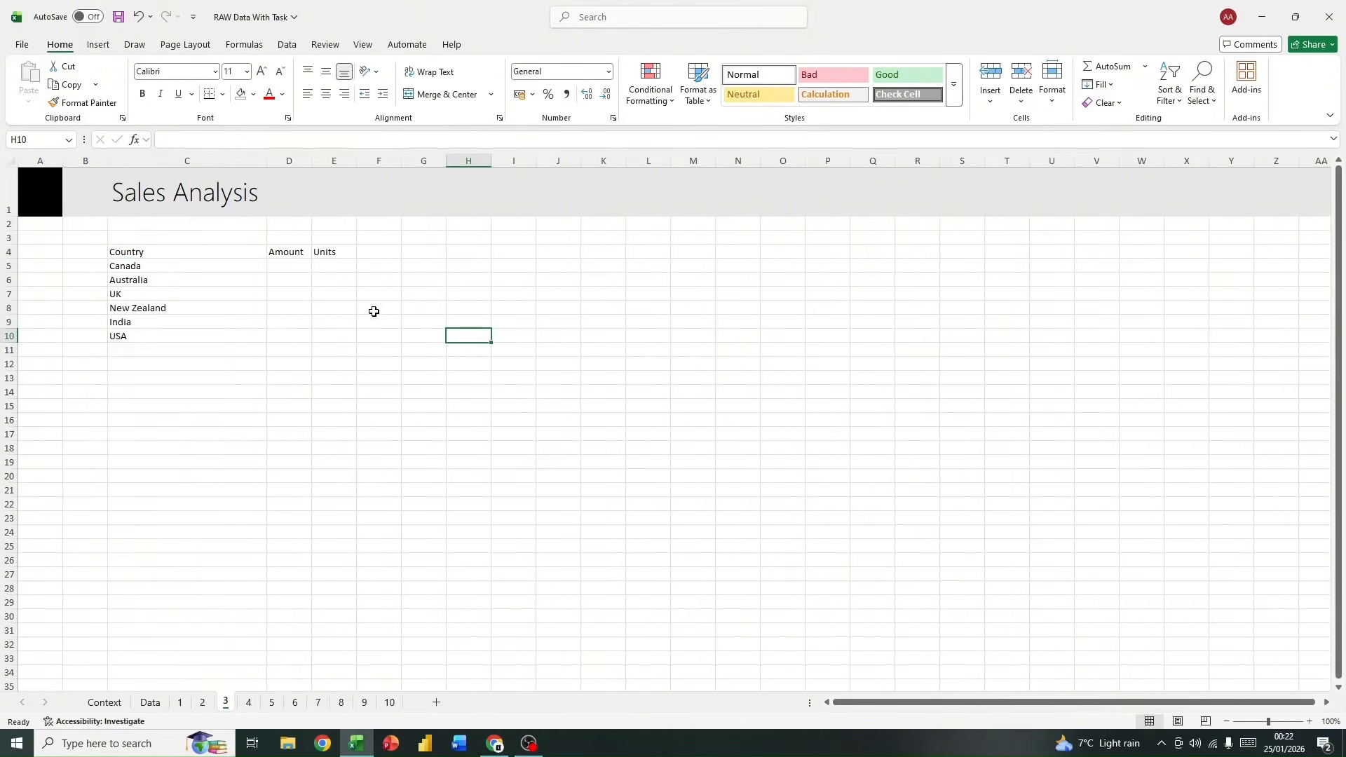
# Step: Copy the Geography column with its header from the Data sheet and paste it at J3 on sheet 3
pyautogui.click(149, 704)
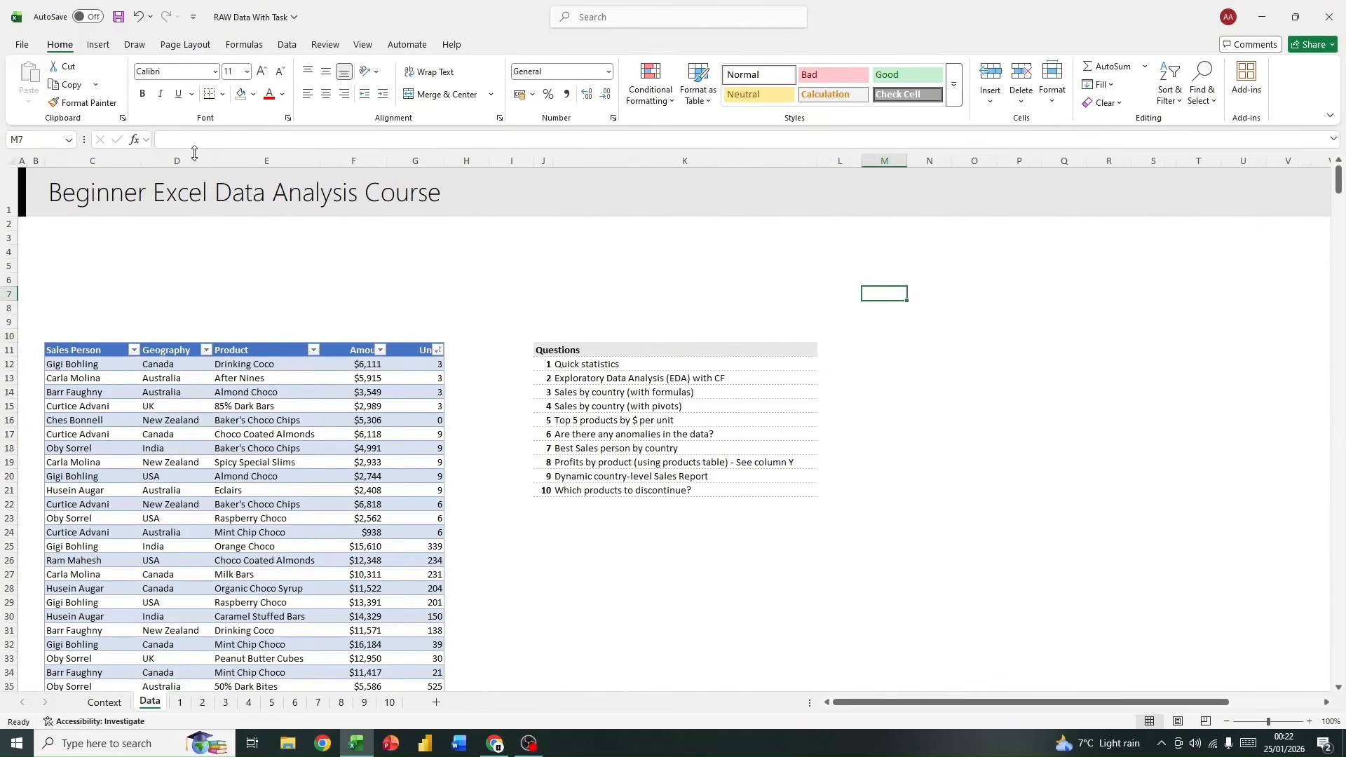
pyautogui.click(181, 342)
pyautogui.click(169, 351)
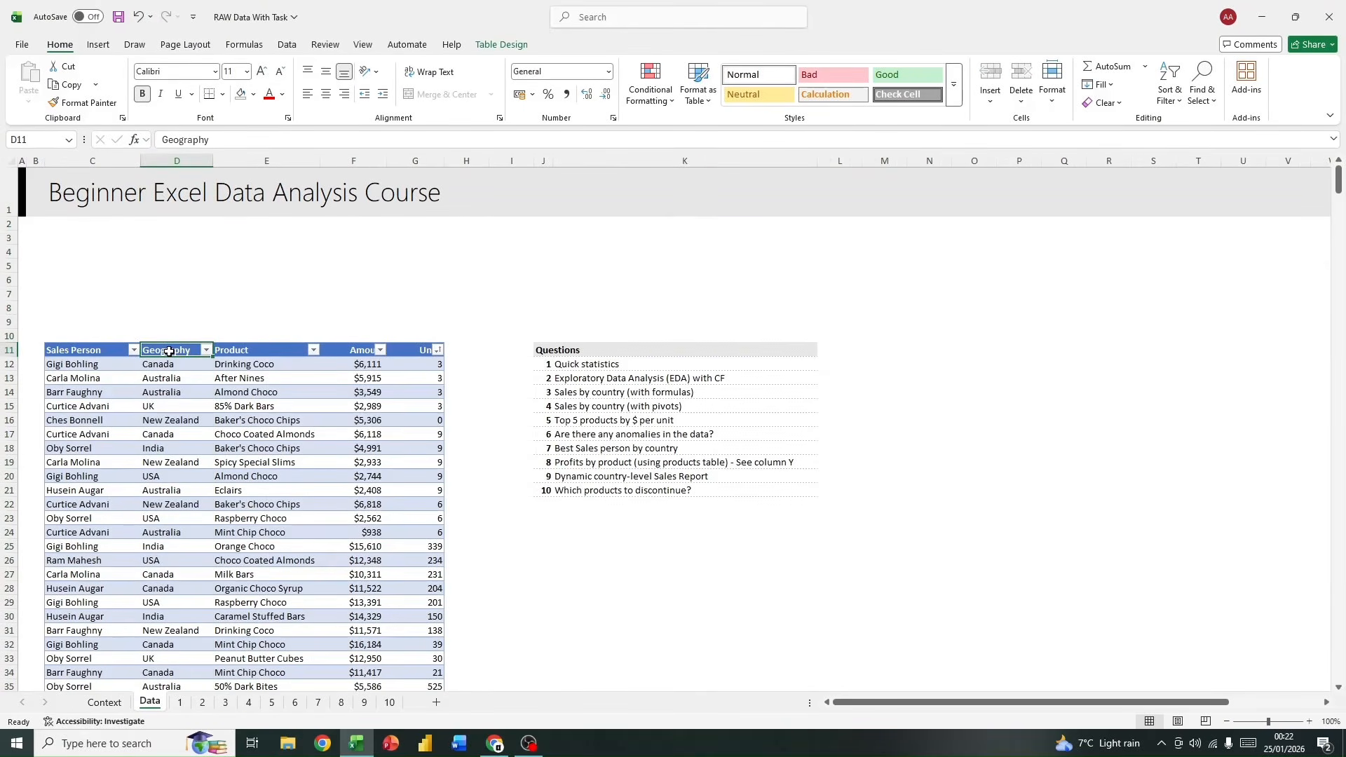
pyautogui.hotkey('ctrl', 'shift', 'Down')
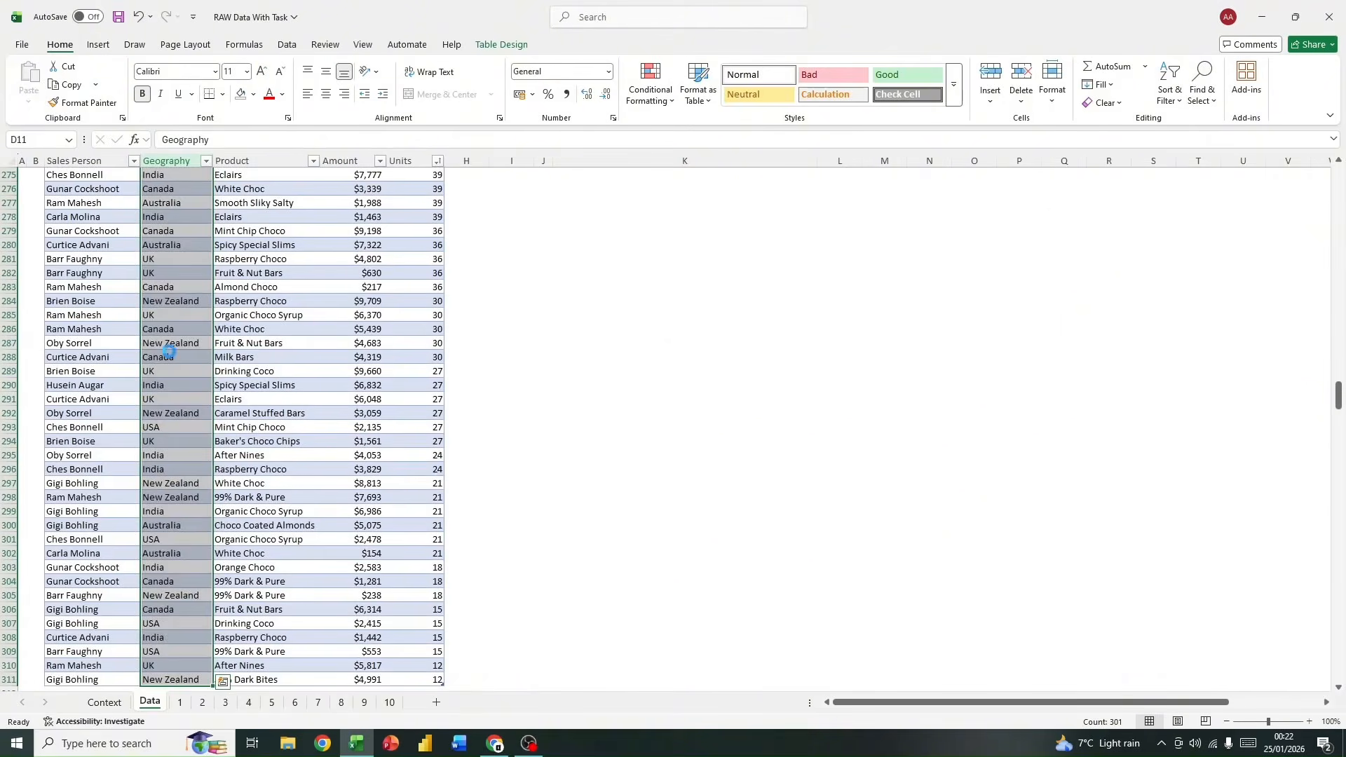
pyautogui.hotkey('ctrl', 'c')
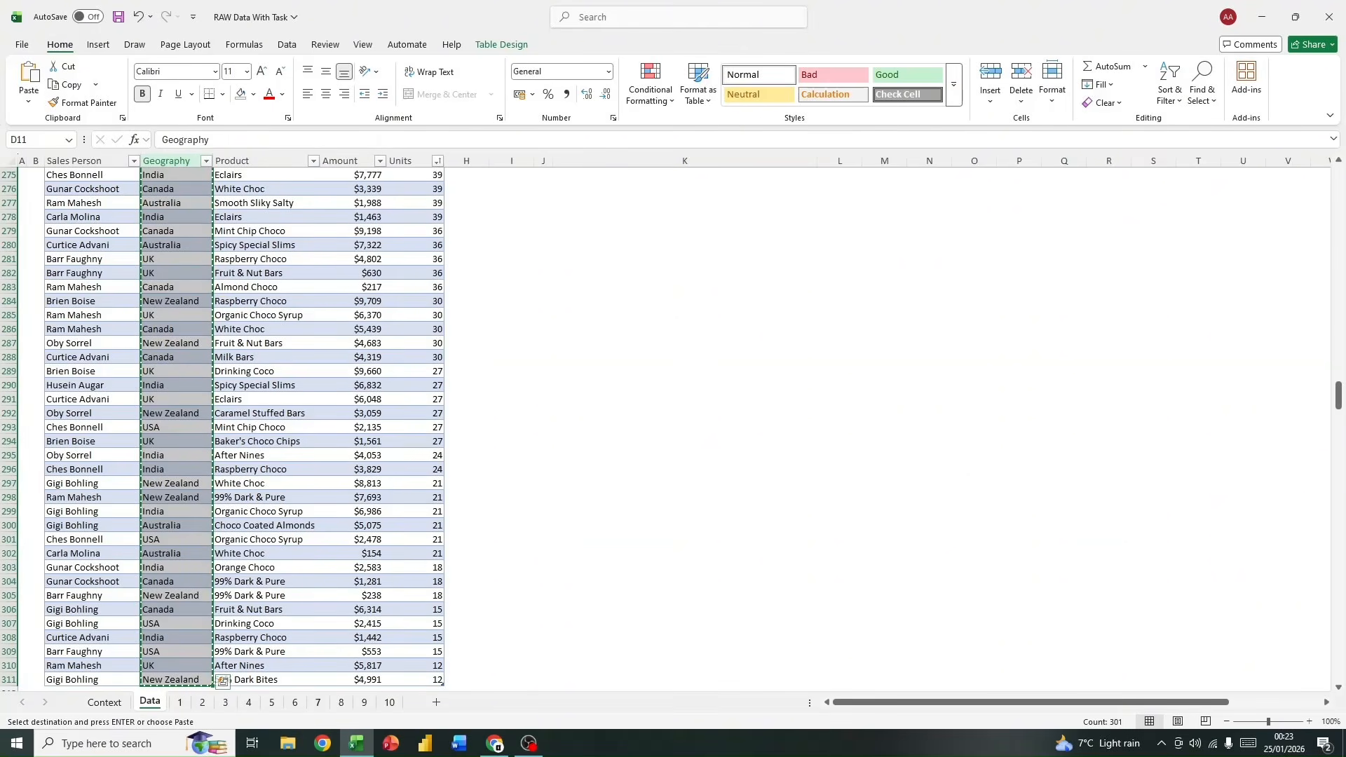
pyautogui.click(174, 679)
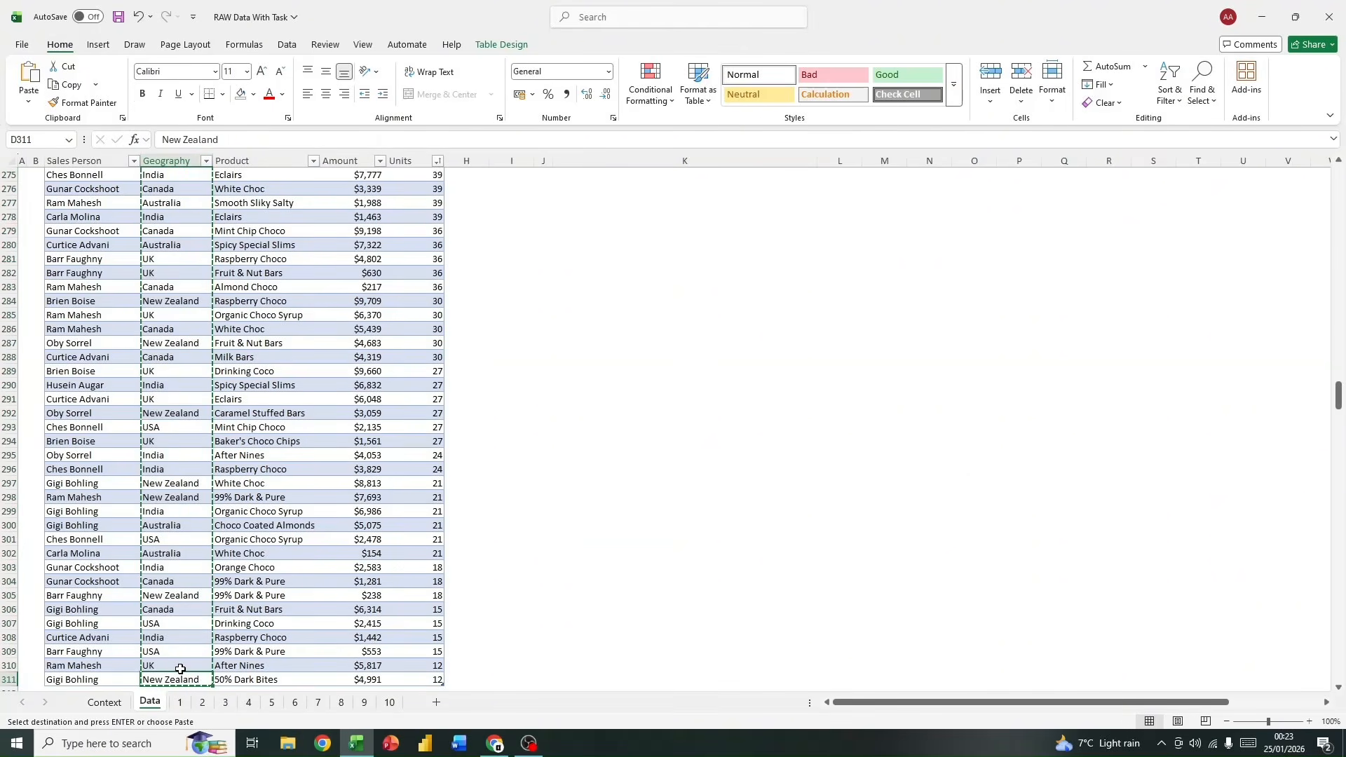
pyautogui.hotkey('ctrl', 'shift', 'Up')
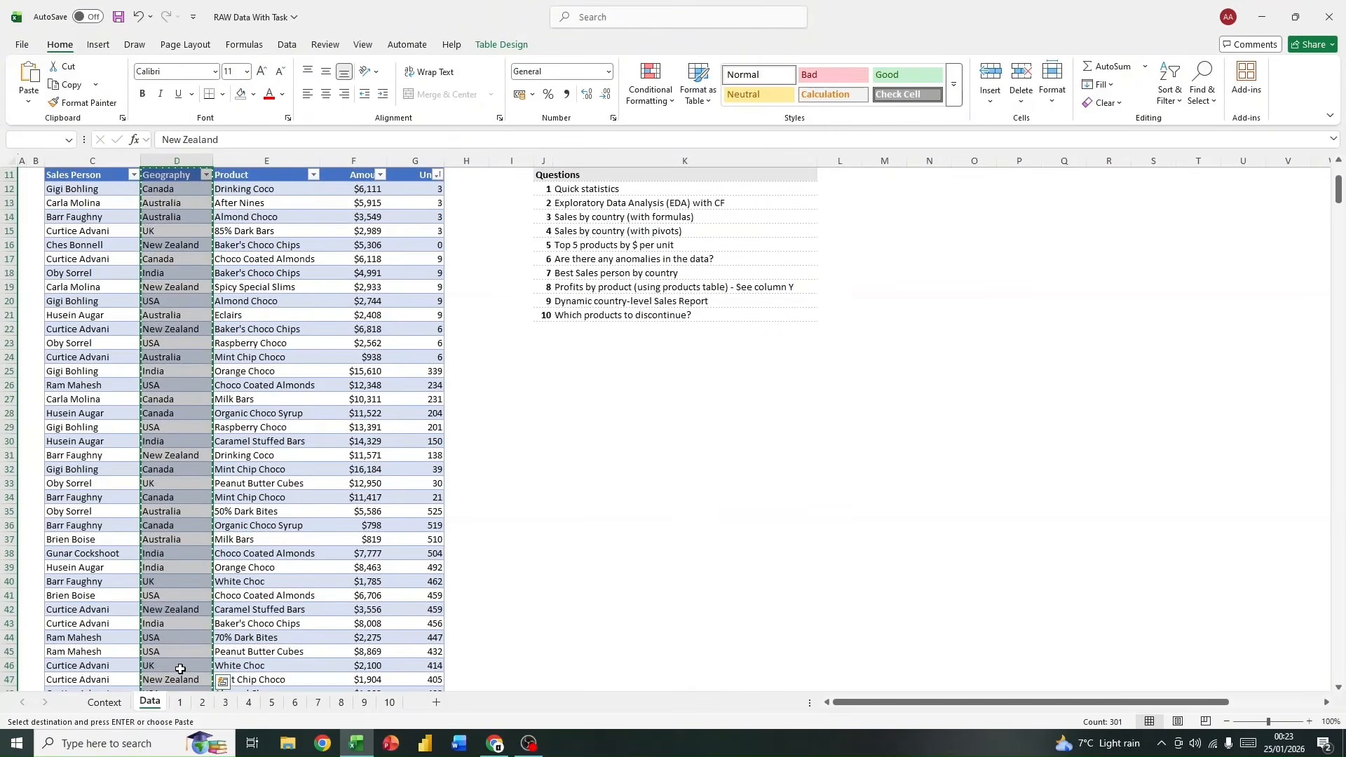
pyautogui.click(226, 703)
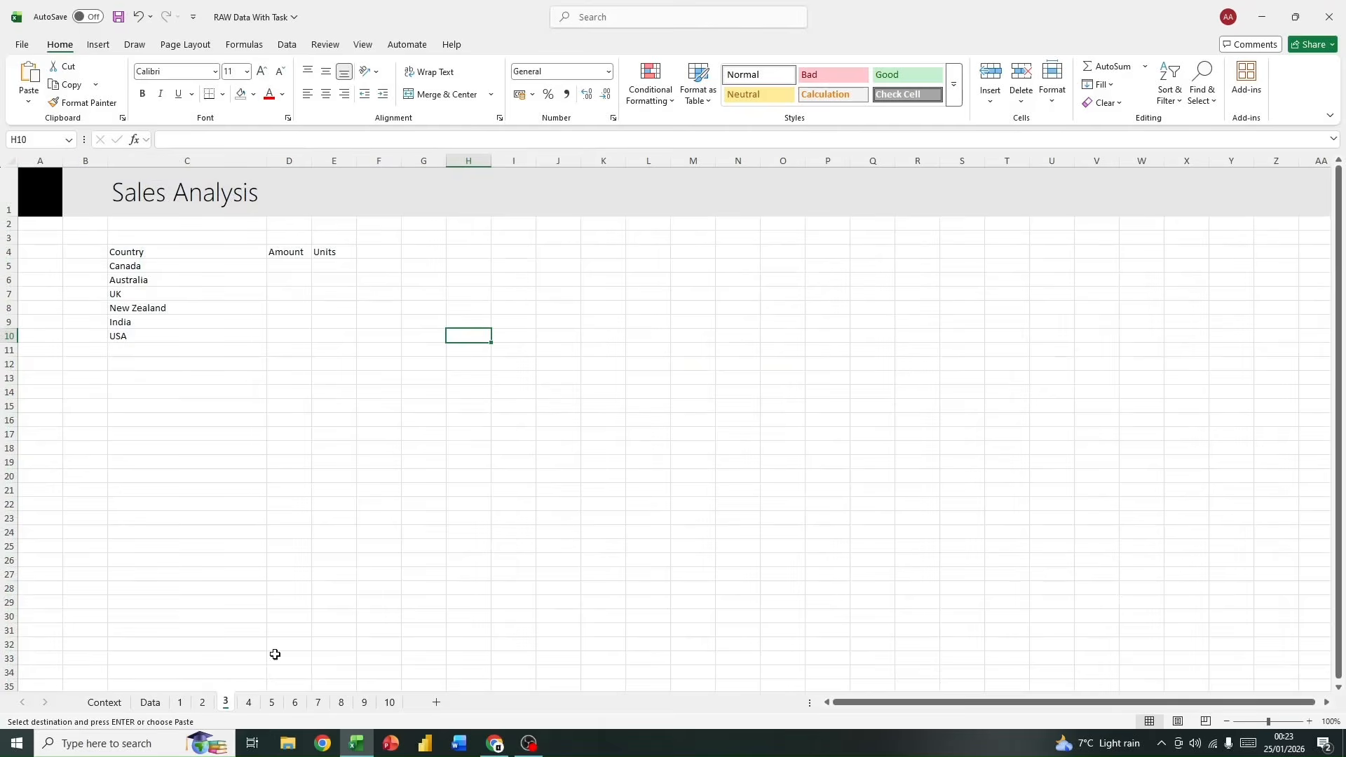
pyautogui.click(568, 238)
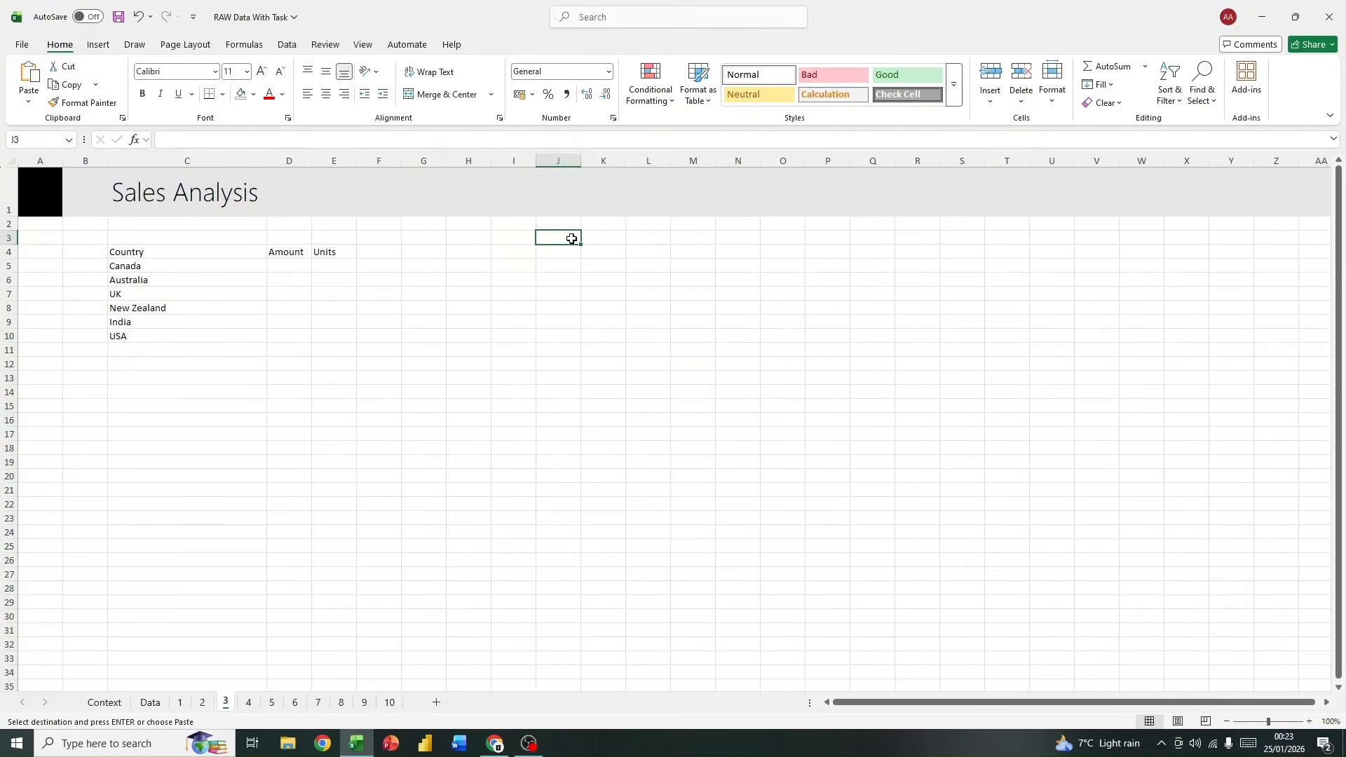
pyautogui.hotkey('ctrl', 'v')
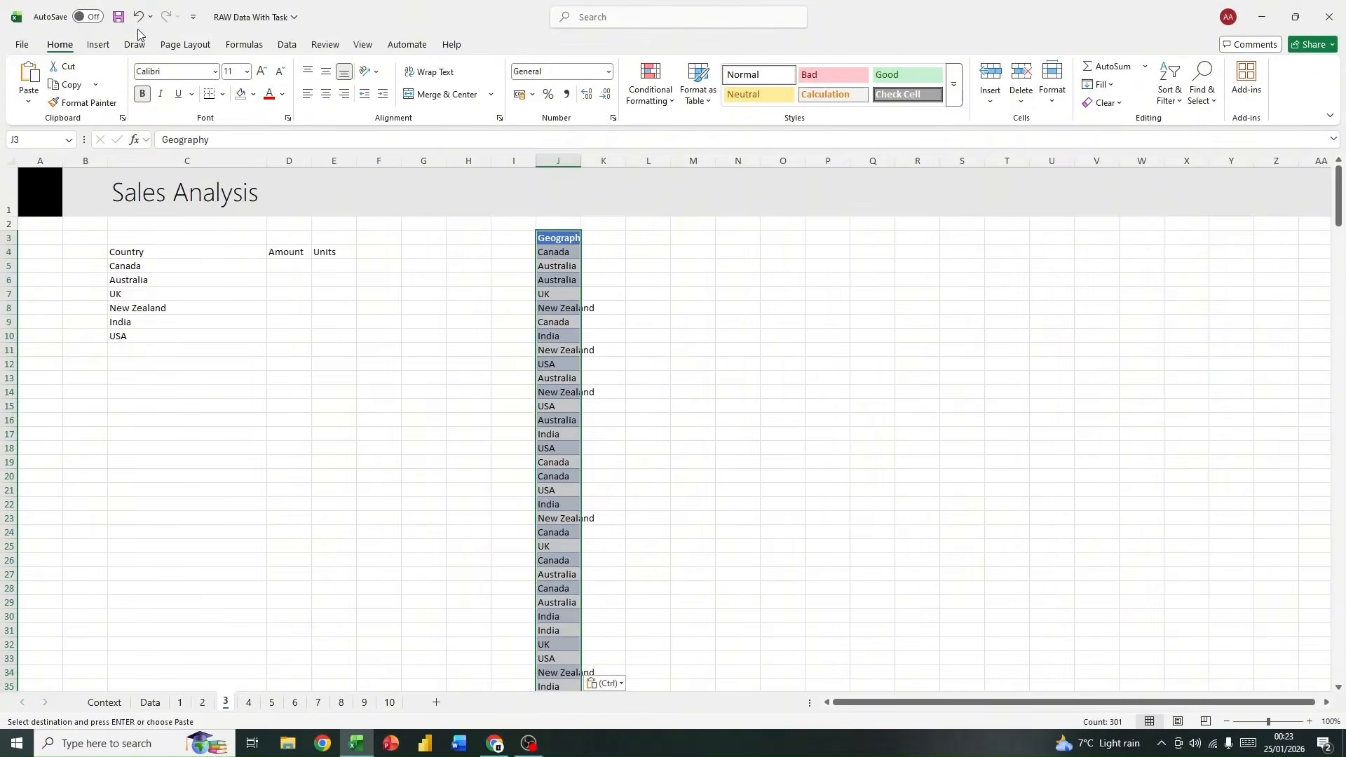
# Step: Remove duplicates from the pasted Geography column, treating the first row as a header, and autofit column J
pyautogui.click(299, 46)
pyautogui.click(904, 83)
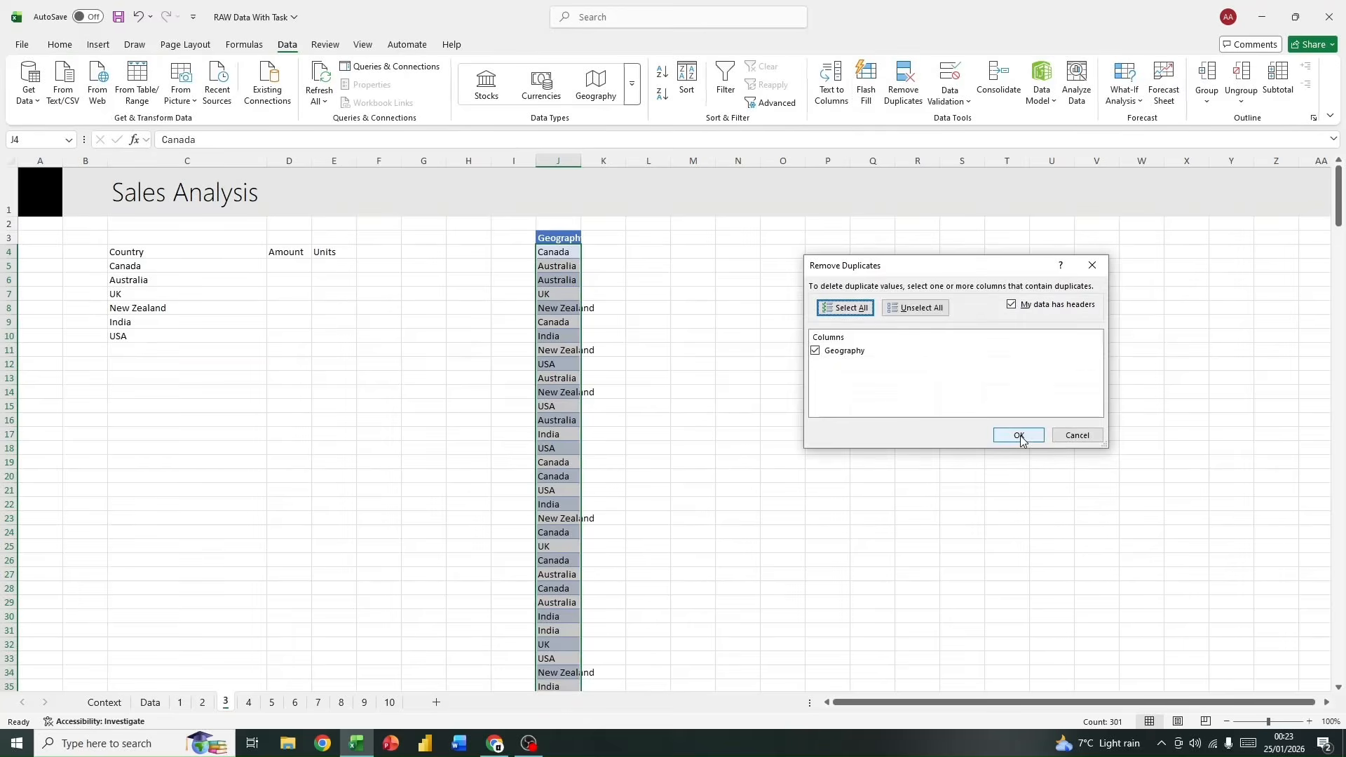
pyautogui.click(1018, 436)
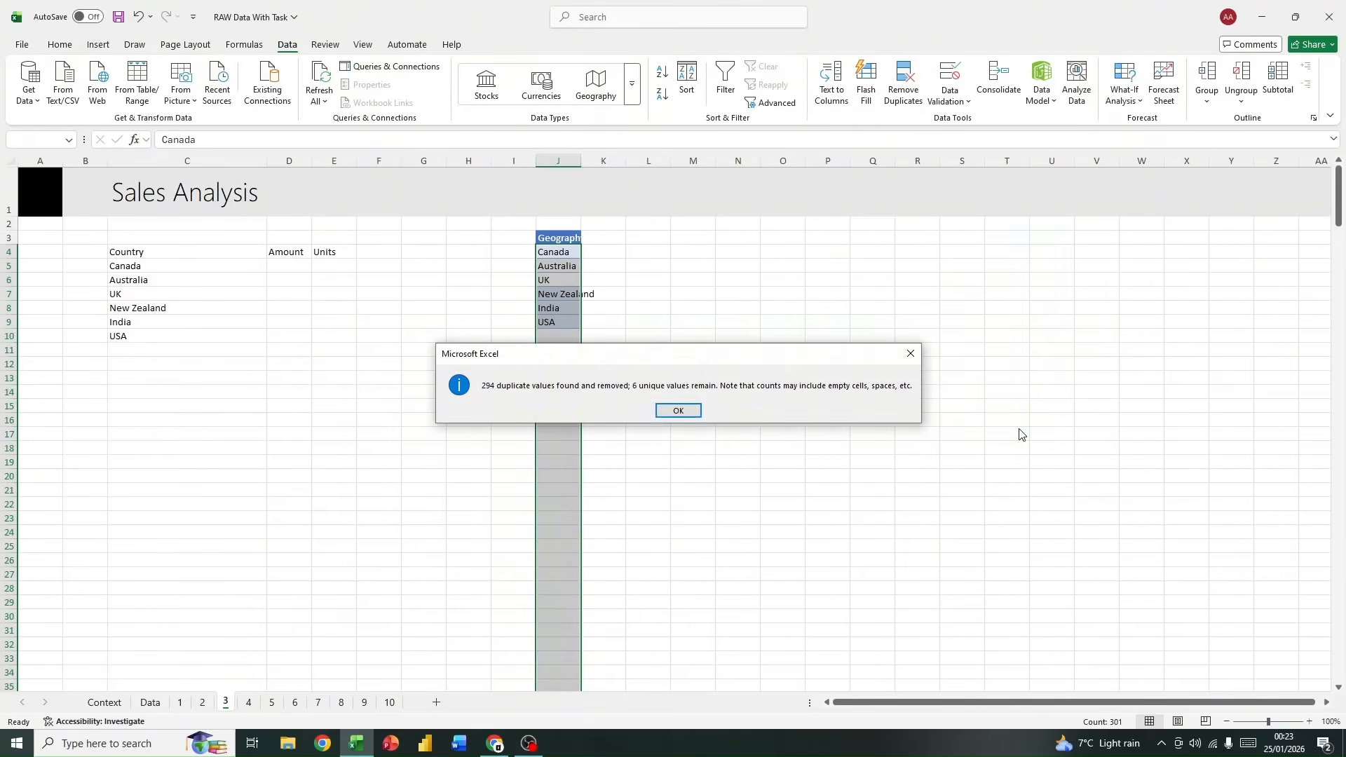
pyautogui.click(677, 410)
pyautogui.moveTo(552, 321); pyautogui.dragTo(549, 256)
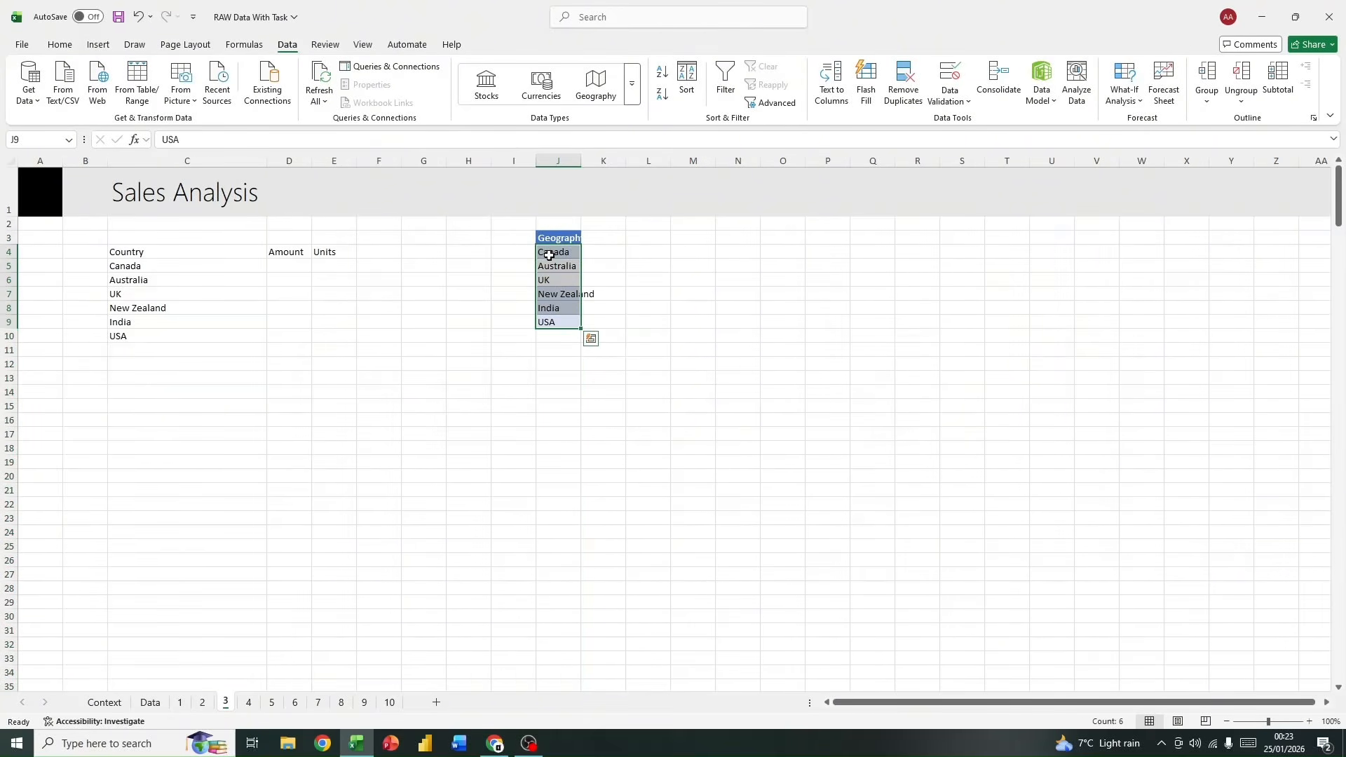
pyautogui.doubleClick(582, 163)
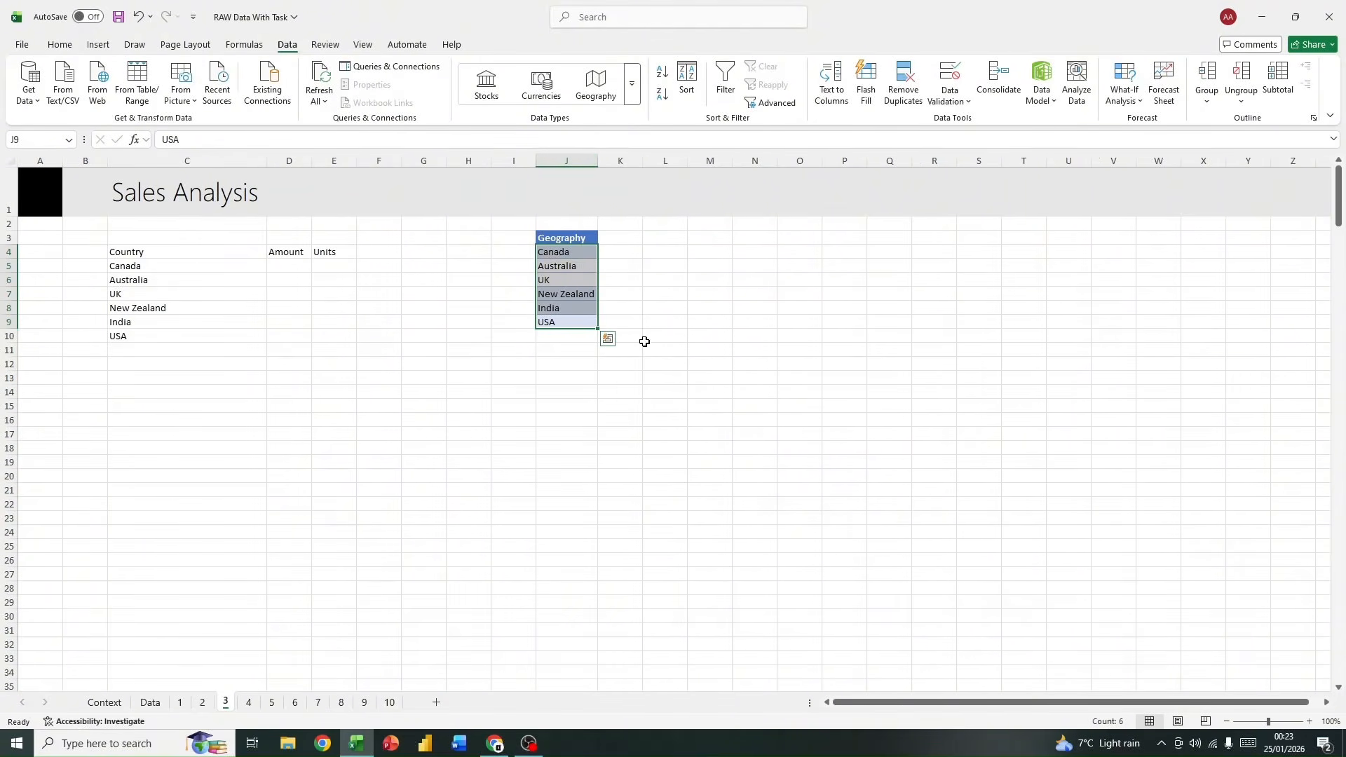
pyautogui.moveTo(577, 258); pyautogui.dragTo(576, 320)
pyautogui.click(672, 324)
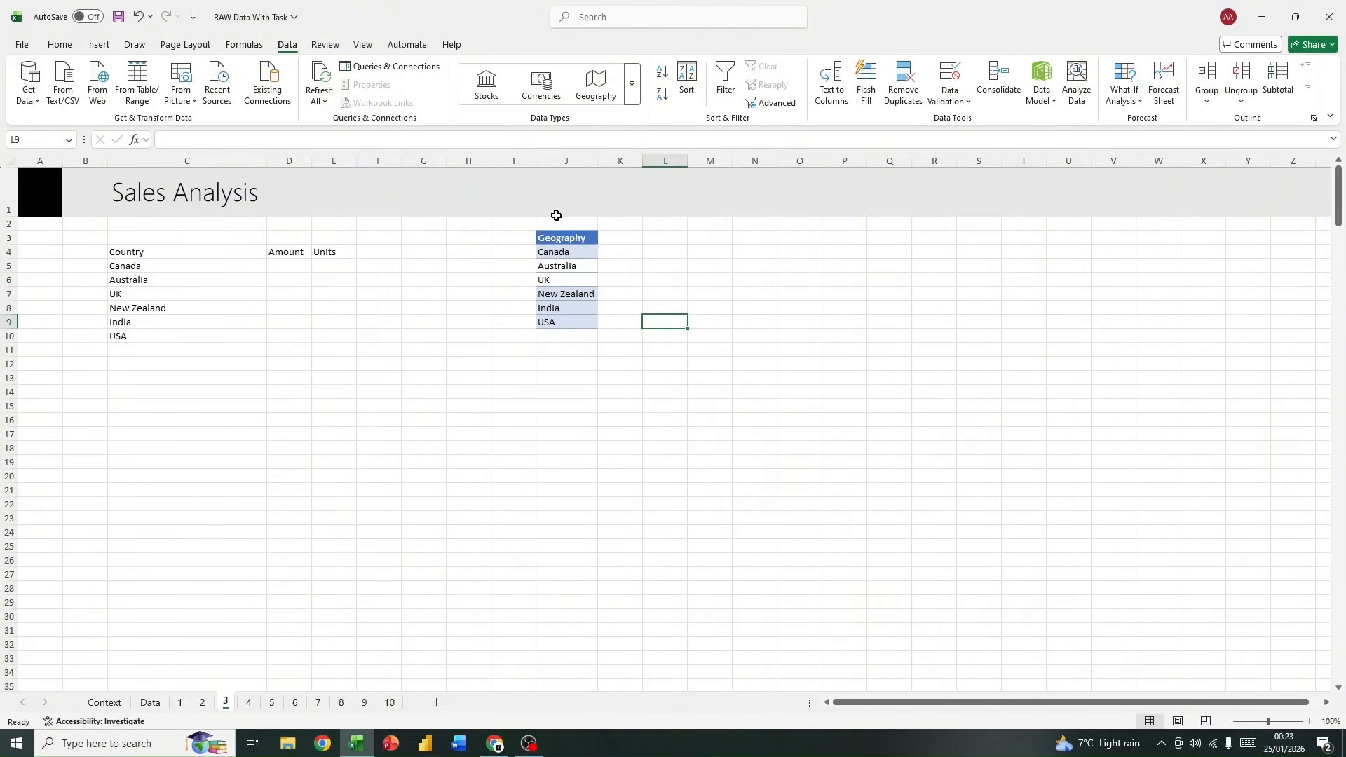
# Step: Delete the Geography list in column J and clear its leftover formatting with Format Painter from blank cell H7
pyautogui.moveTo(556, 223); pyautogui.dragTo(567, 337)
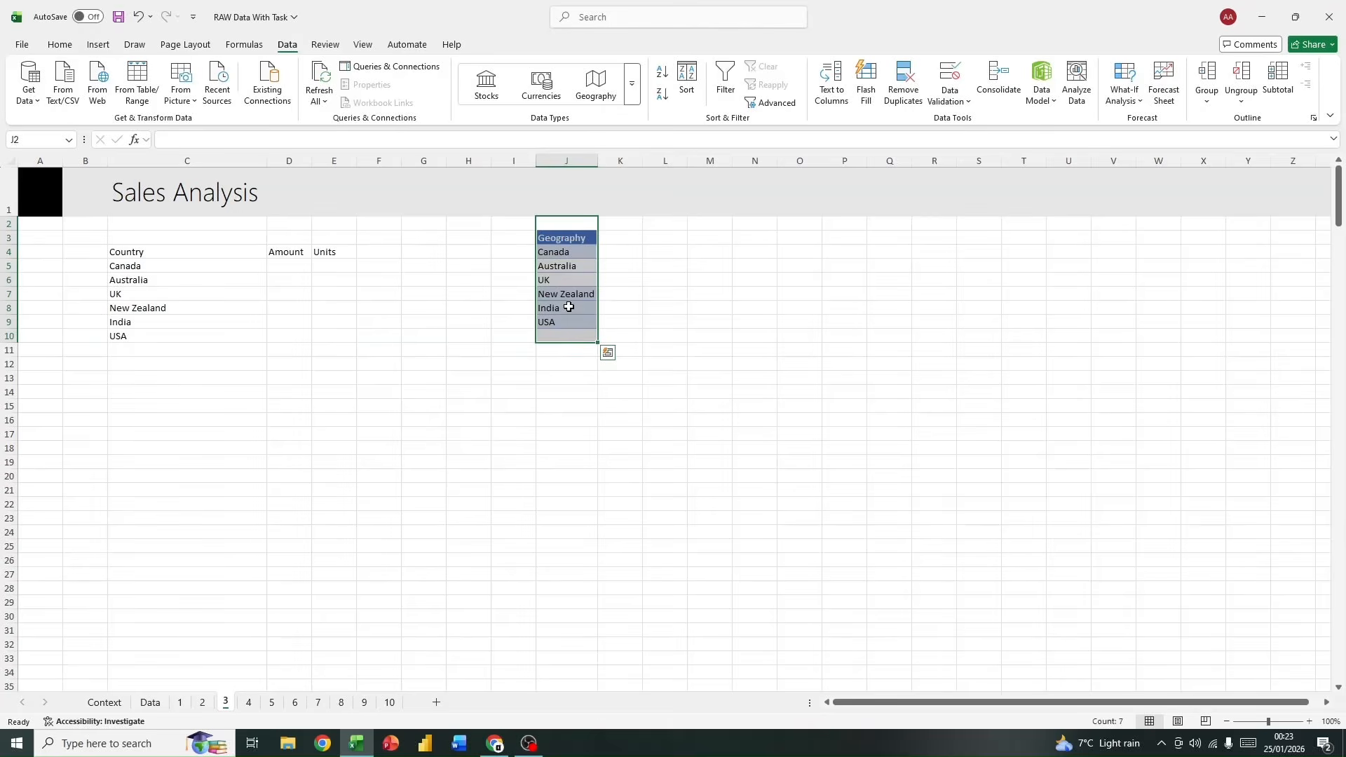
pyautogui.press('Delete')
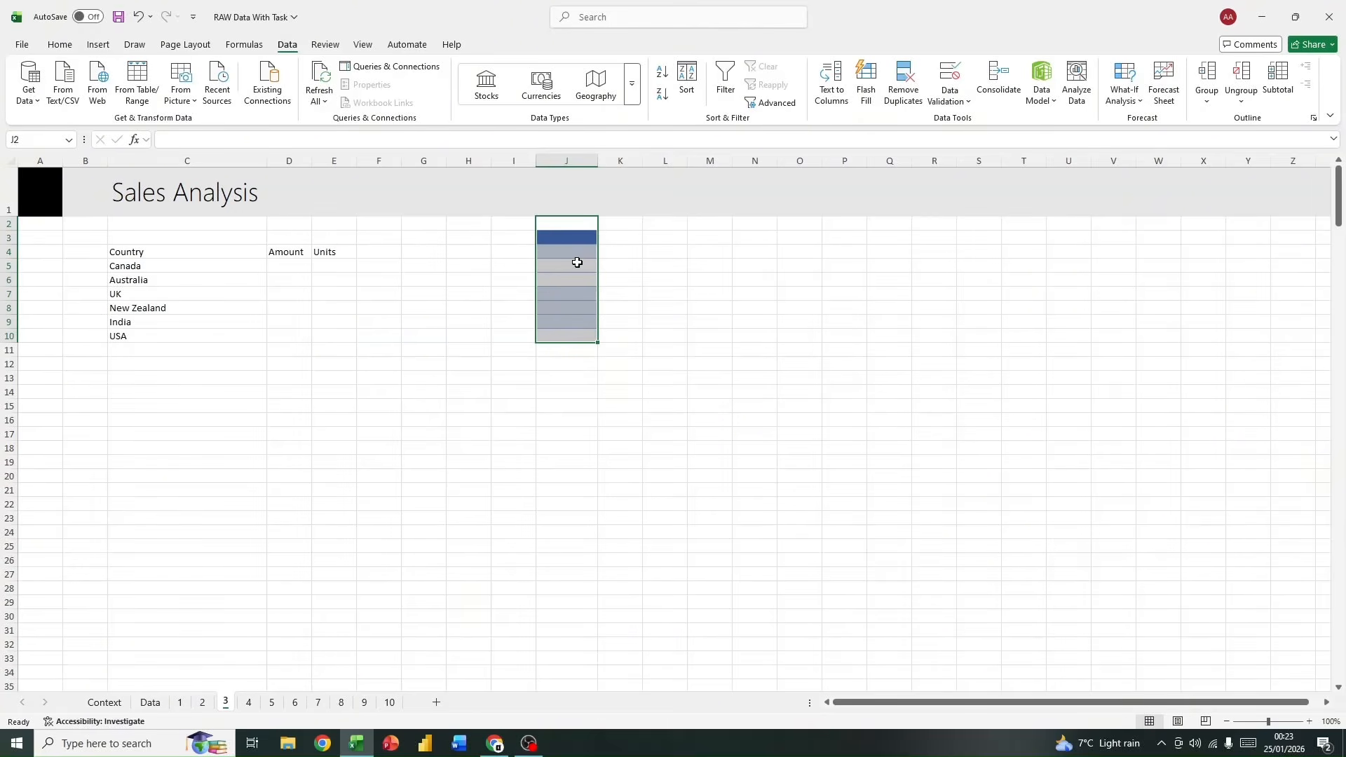
pyautogui.click(522, 237)
pyautogui.moveTo(494, 234); pyautogui.dragTo(655, 346)
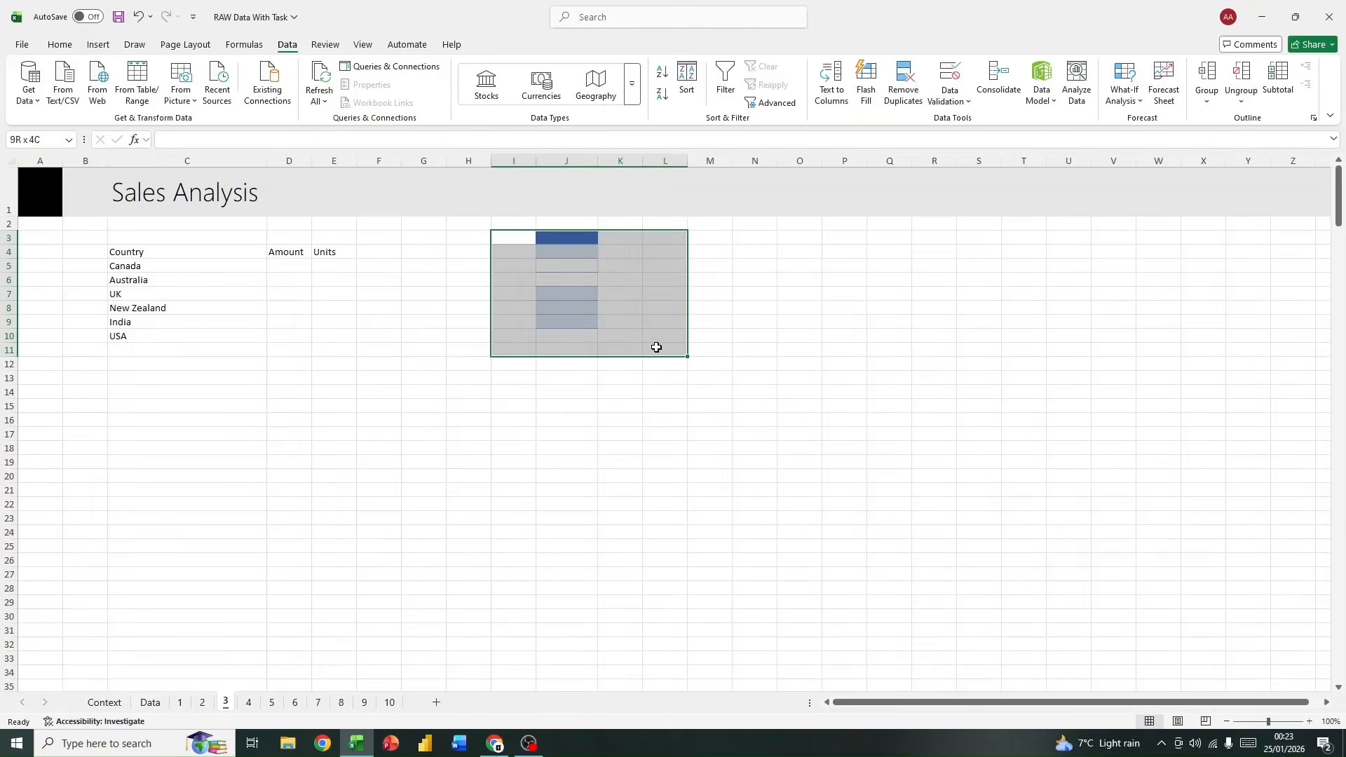
pyautogui.click(294, 350)
pyautogui.click(448, 291)
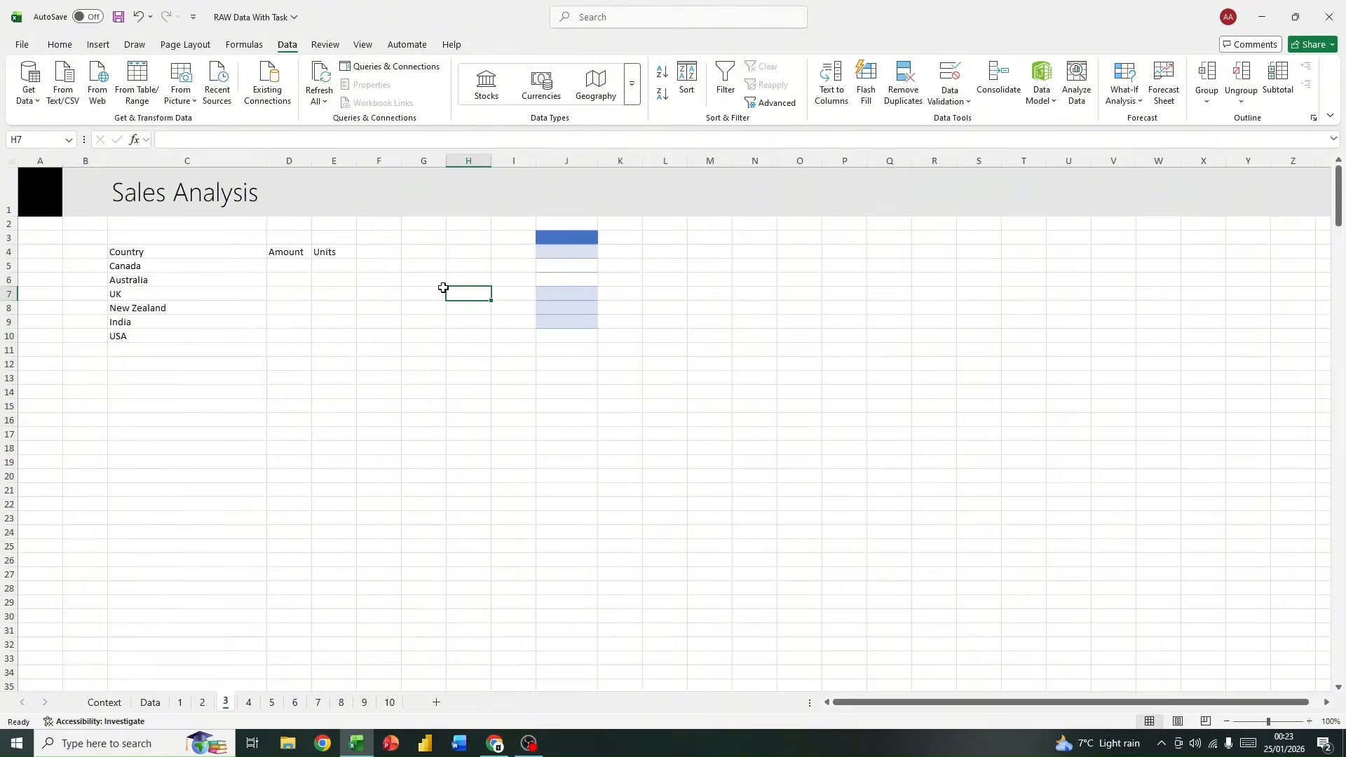
pyautogui.click(59, 46)
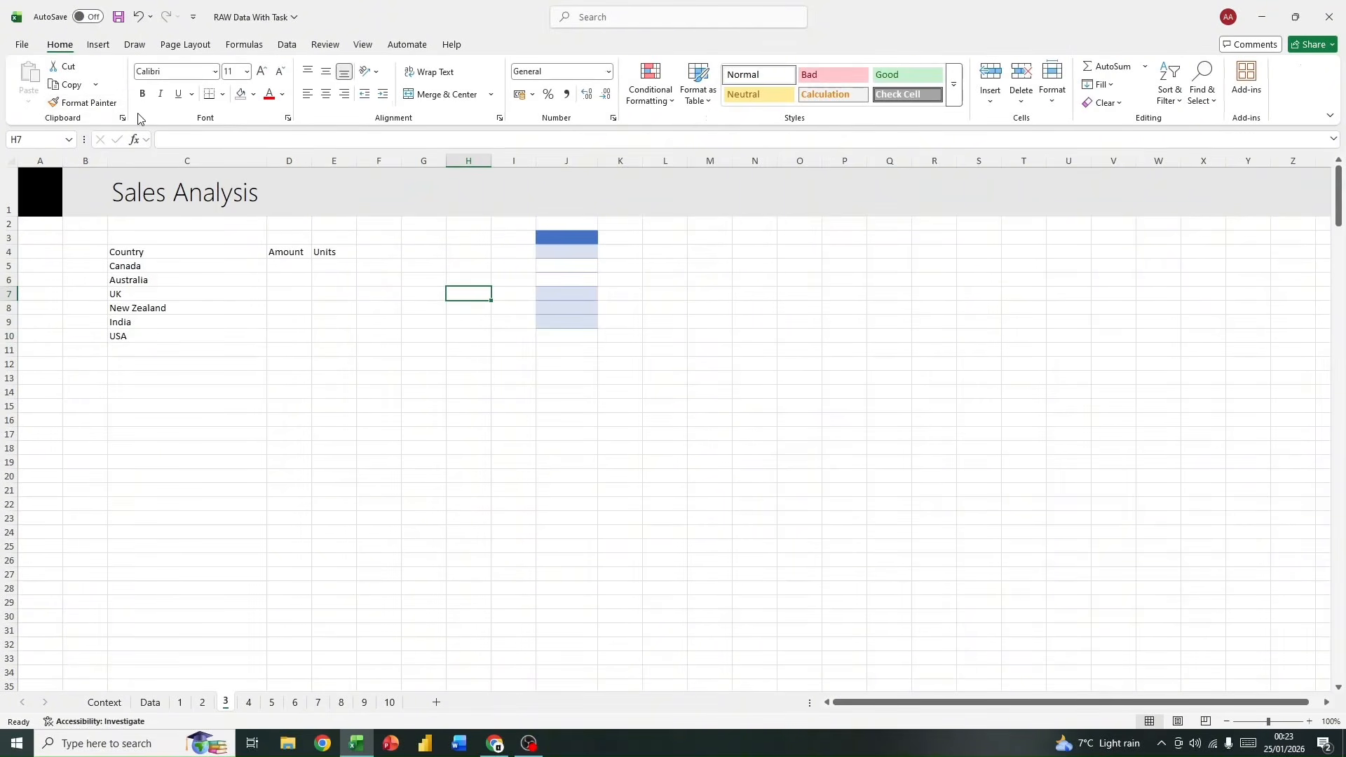
pyautogui.click(80, 103)
pyautogui.moveTo(534, 231); pyautogui.dragTo(685, 366)
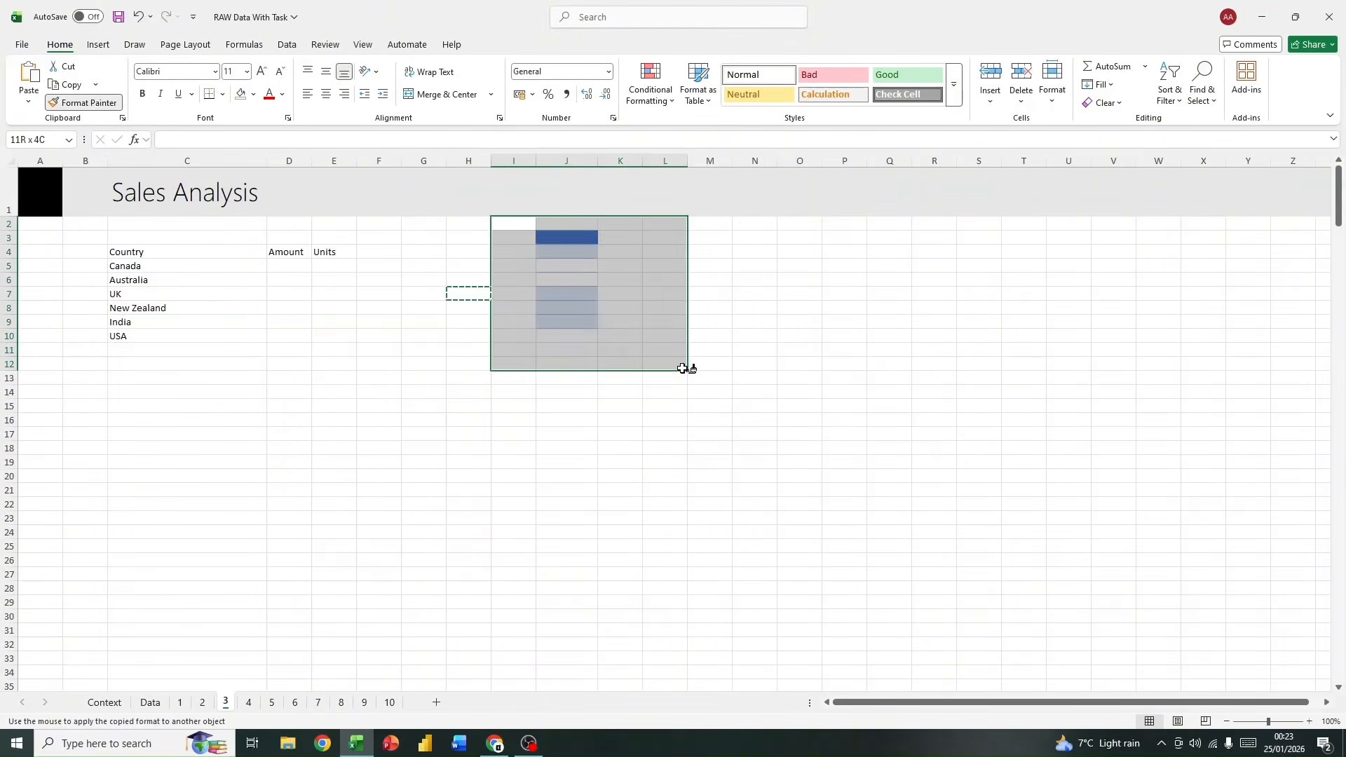
pyautogui.click(799, 420)
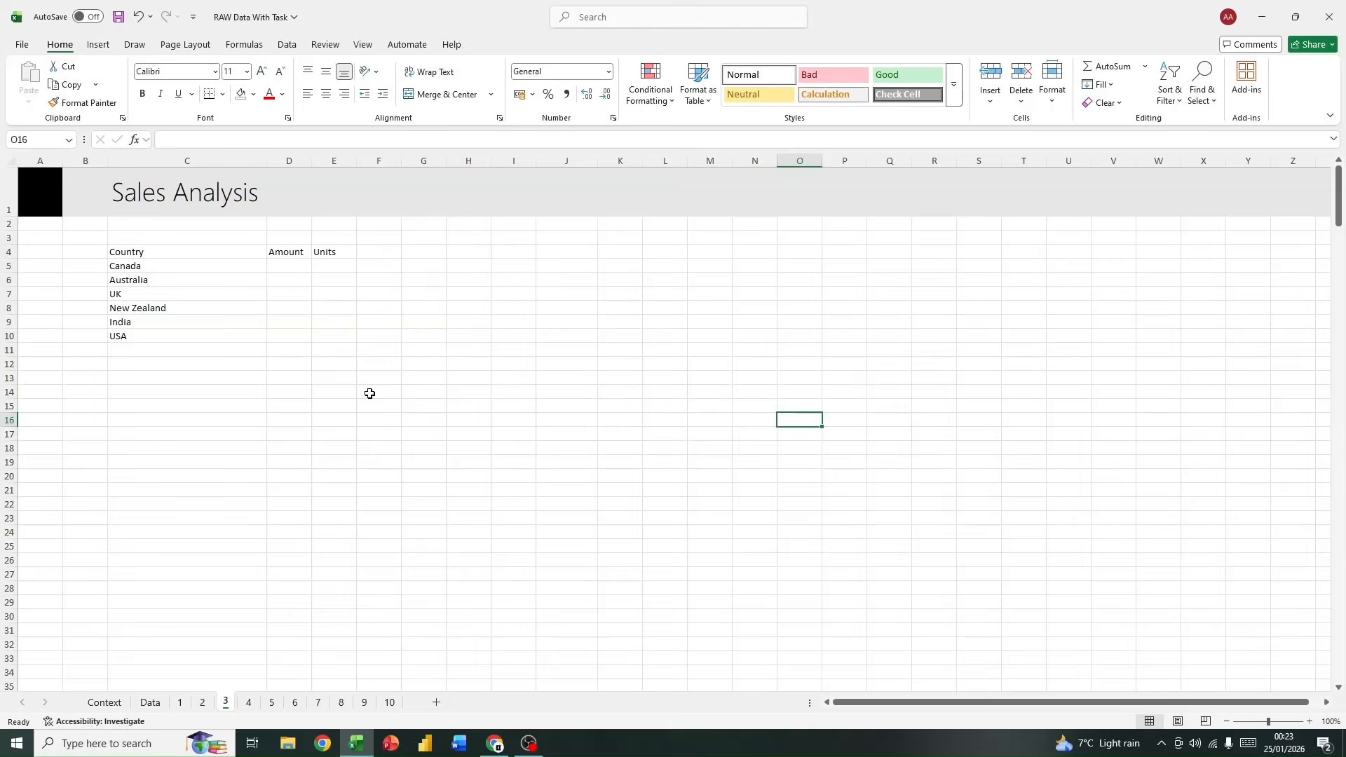
pyautogui.click(152, 270)
pyautogui.click(162, 310)
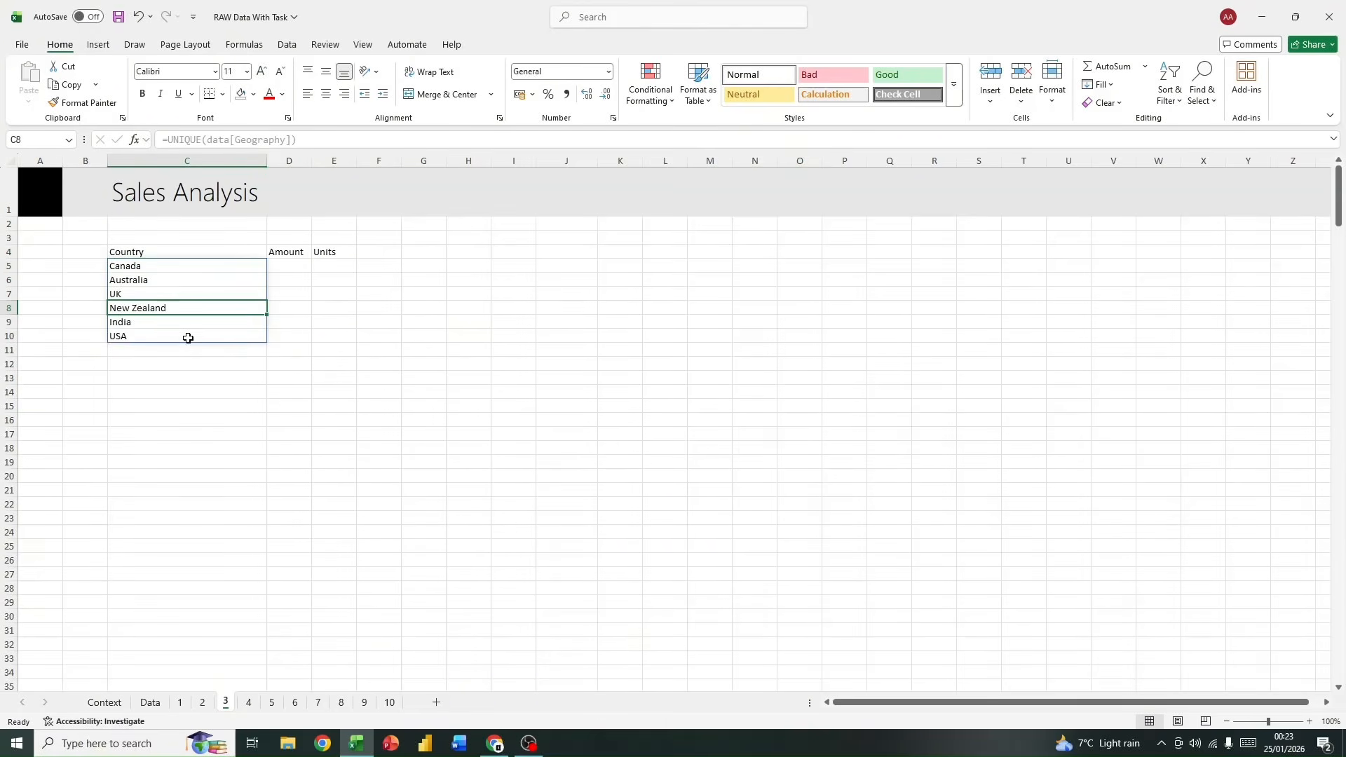
pyautogui.click(189, 335)
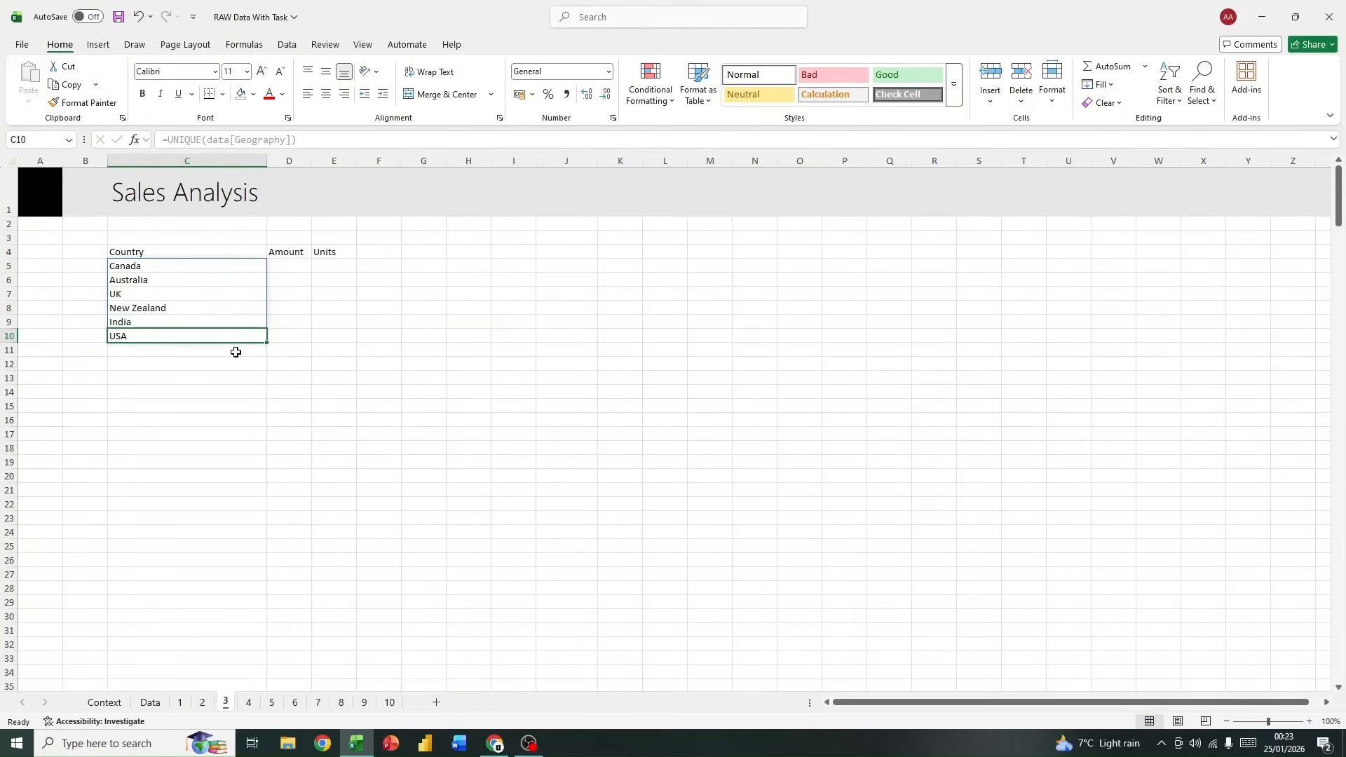
pyautogui.click(209, 276)
pyautogui.click(201, 318)
# Step: Start a SUMIFS formula in D5 with data[Amount] as the sum range
pyautogui.click(290, 266)
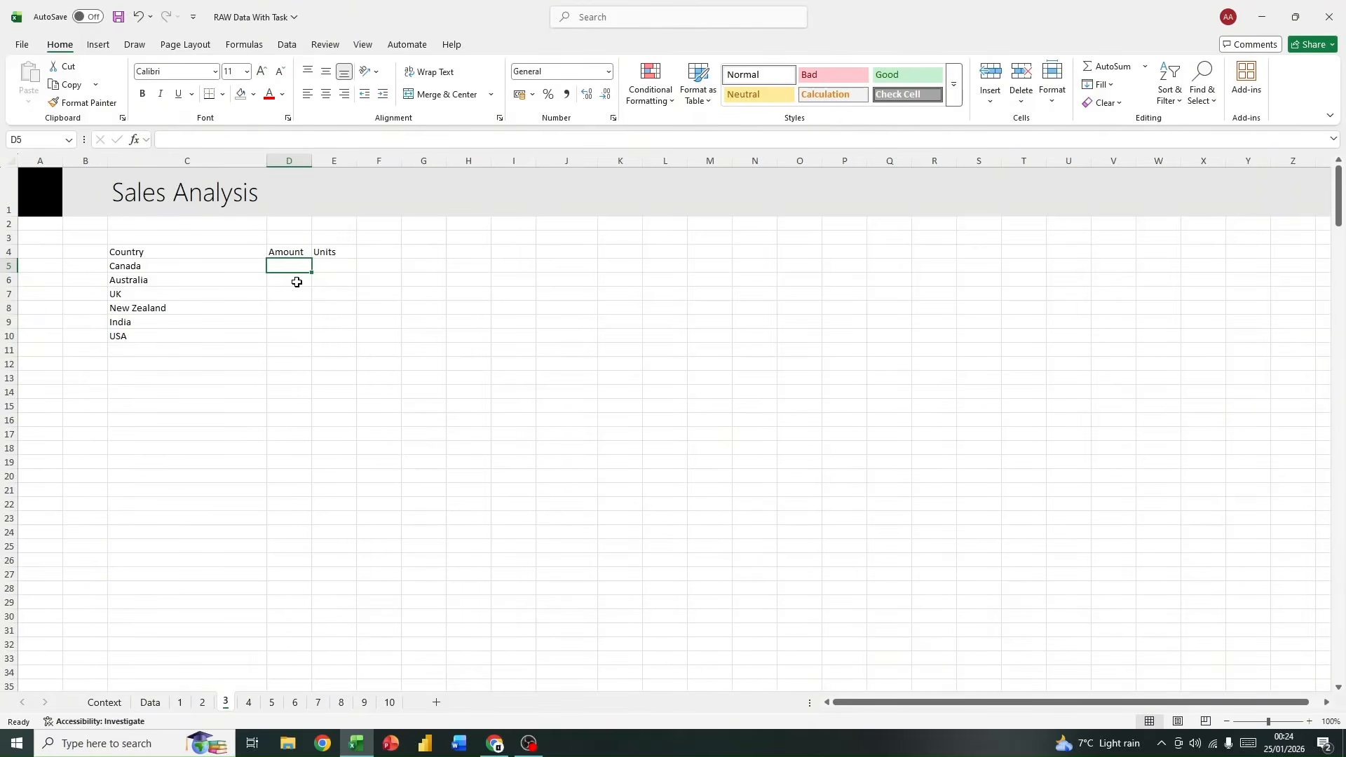
pyautogui.write('=sum')
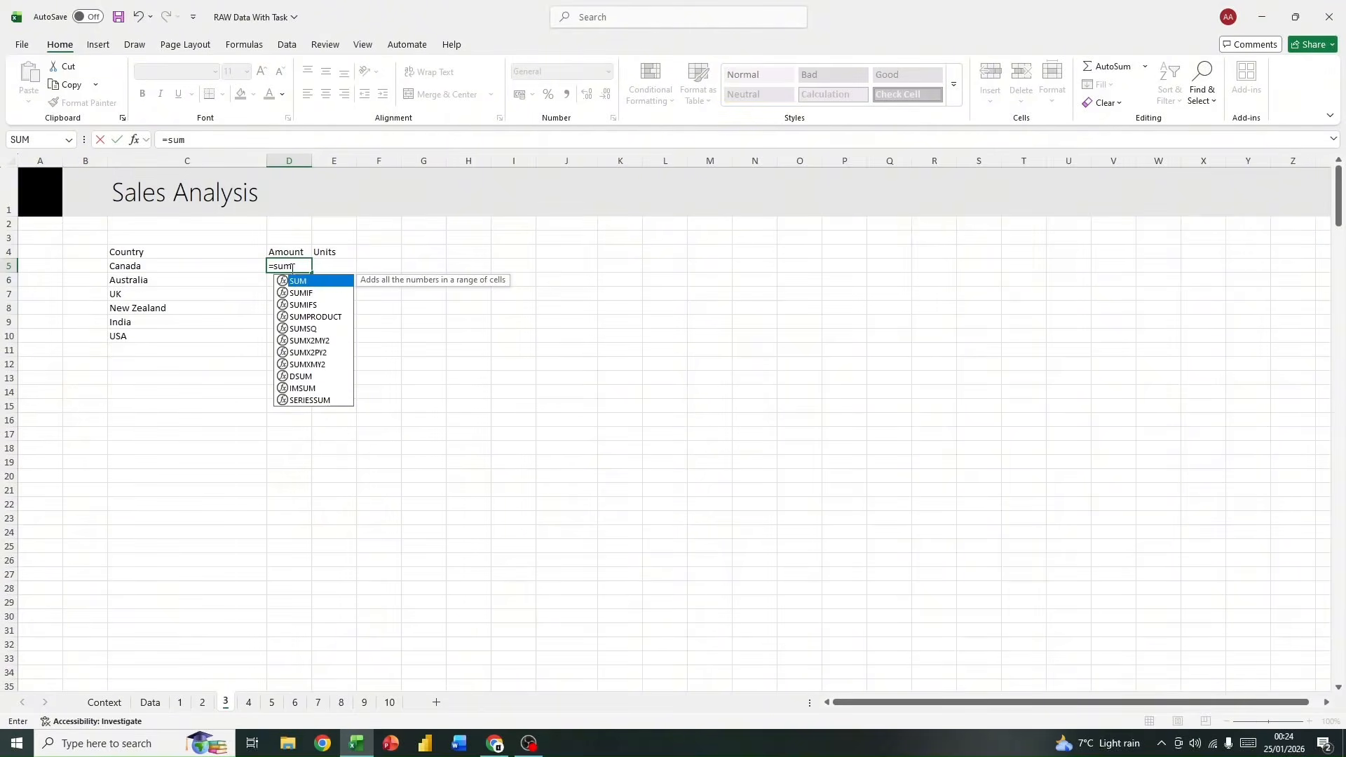
pyautogui.doubleClick(337, 309)
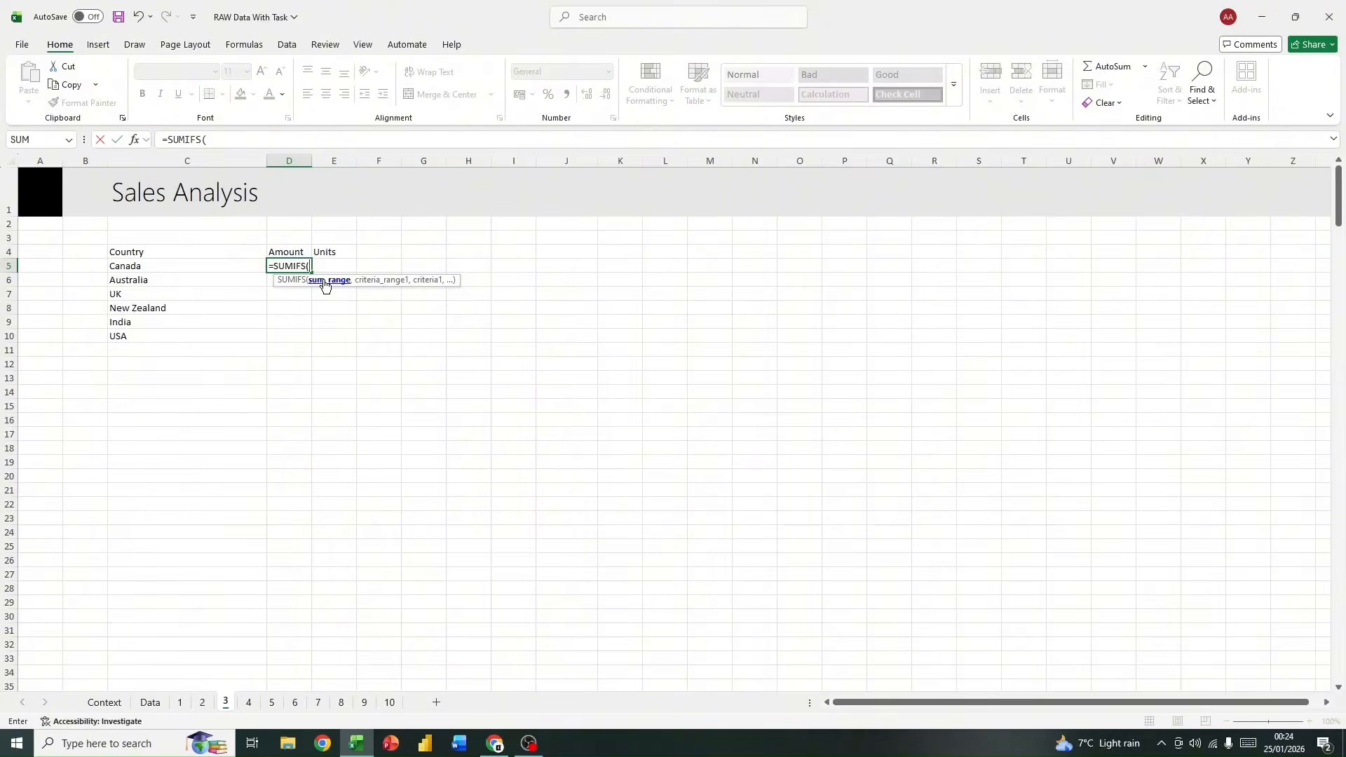
pyautogui.write('d')
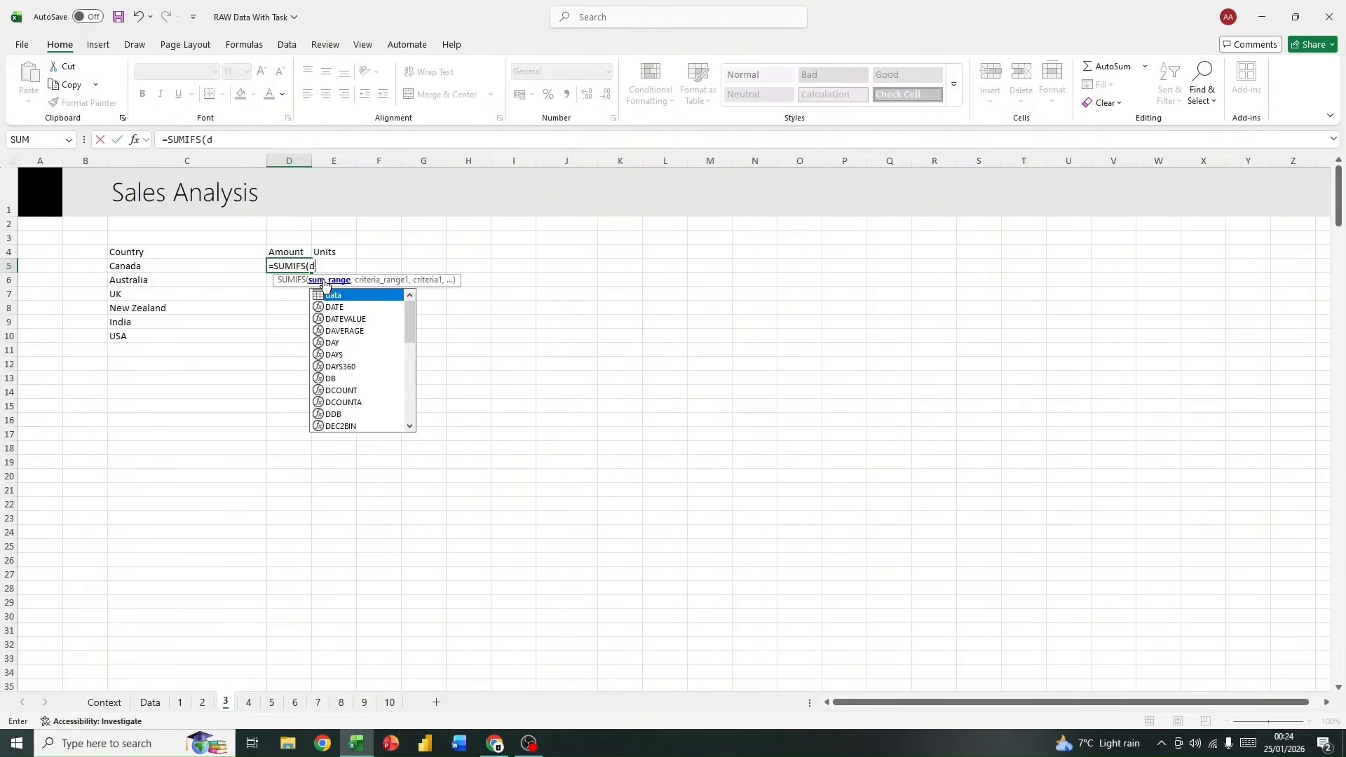
pyautogui.write('ata')
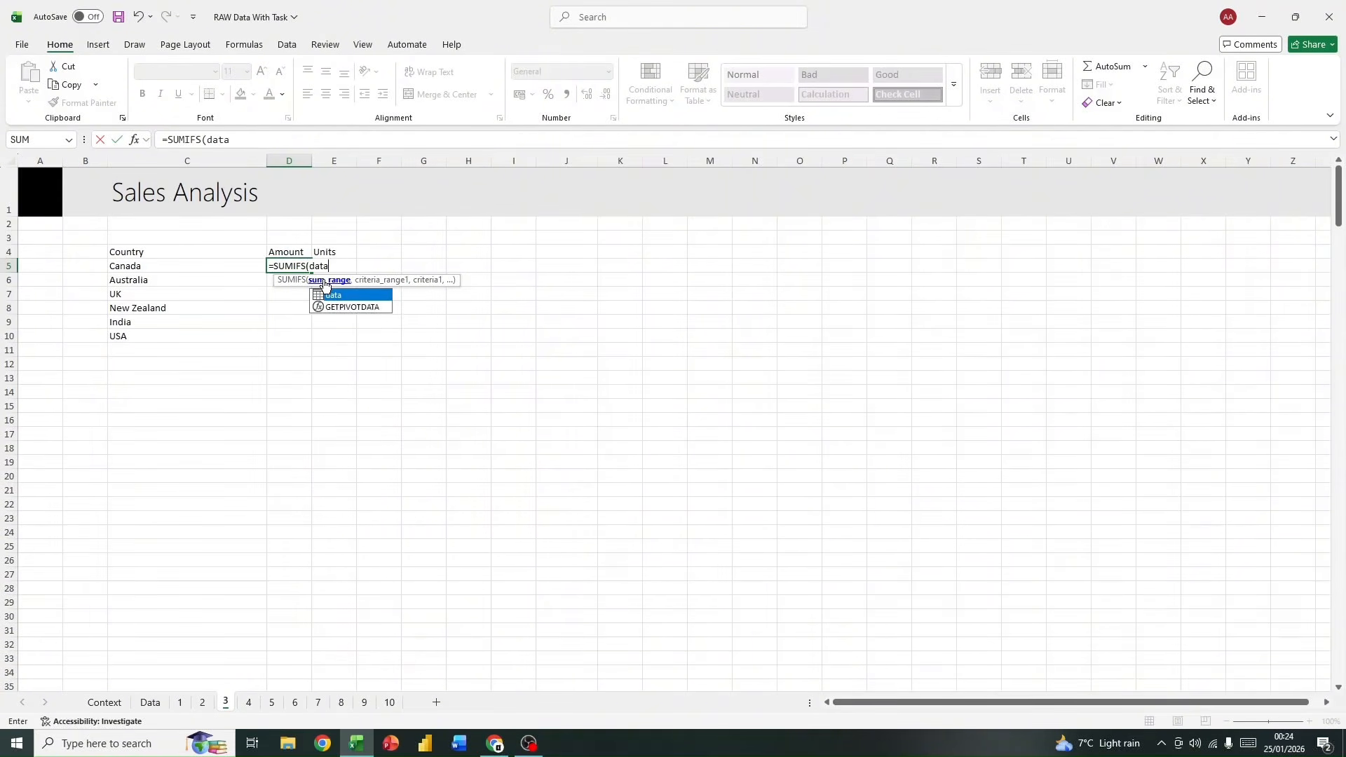
pyautogui.press('Escape')
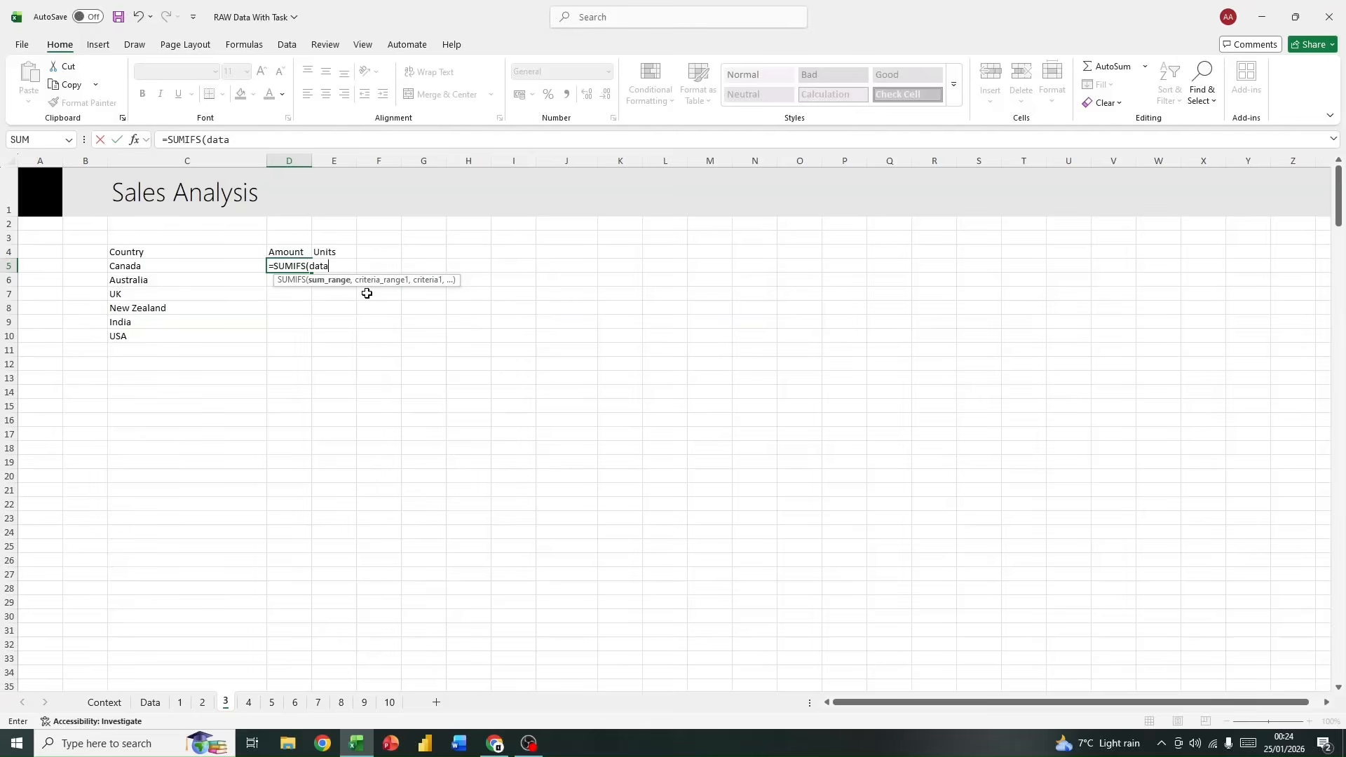
pyautogui.write('[')
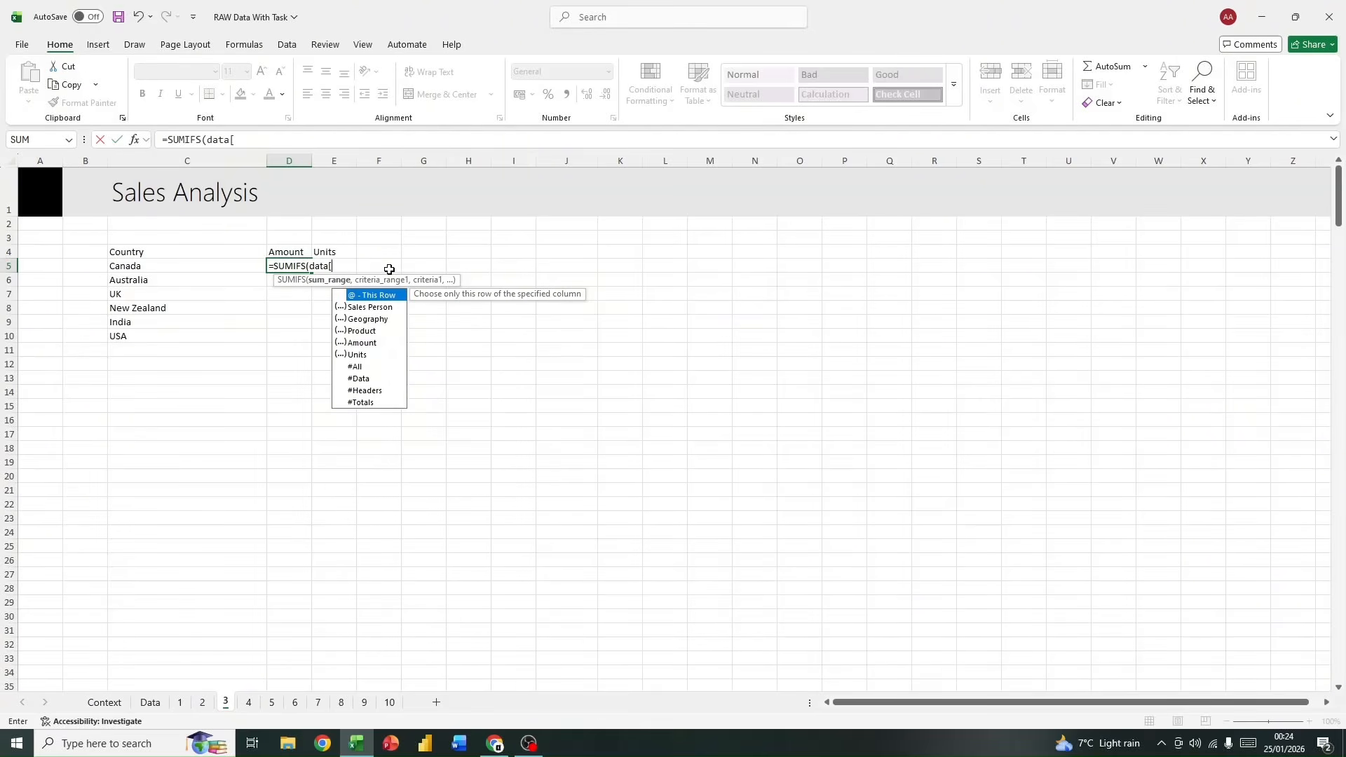
pyautogui.doubleClick(362, 341)
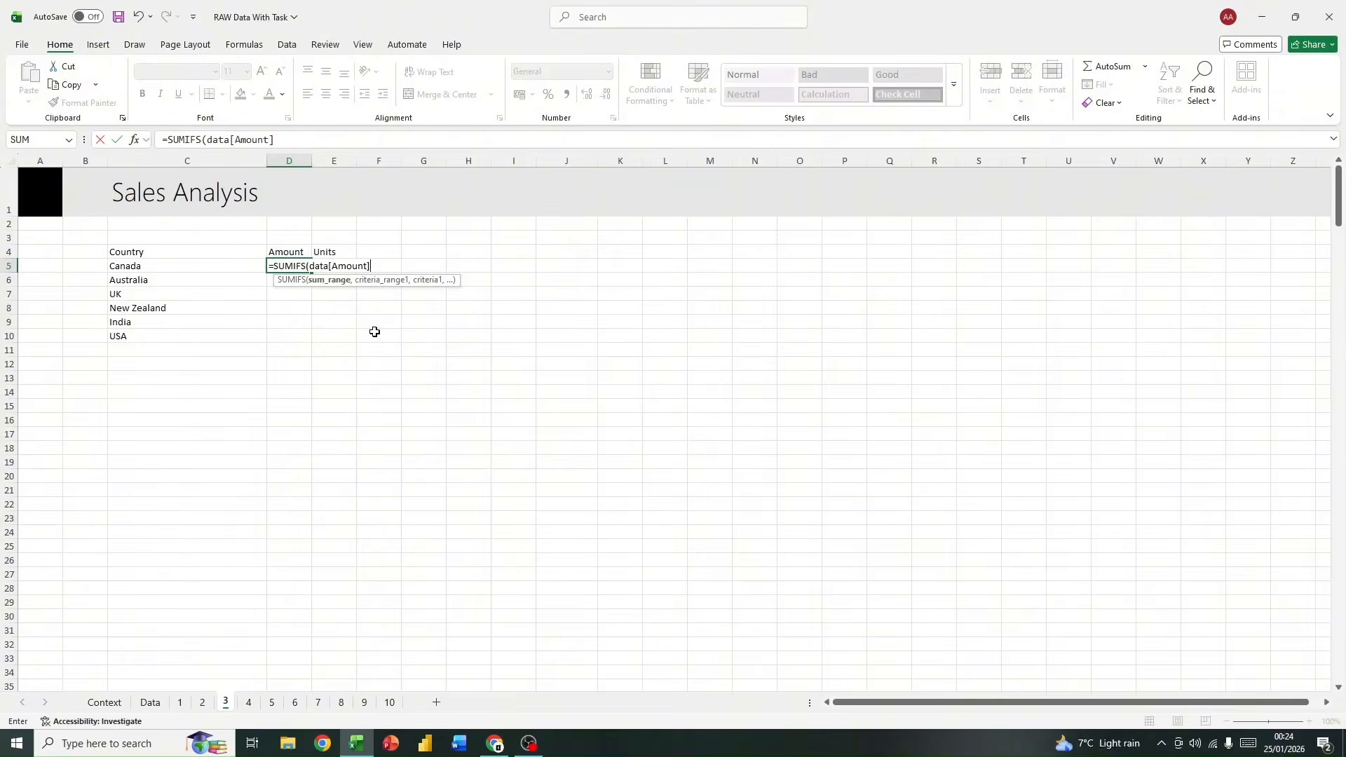
# Step: Complete the D5 SUMIFS formula with data[Geography] as the criteria range and C5 as the criterion
pyautogui.write(',')
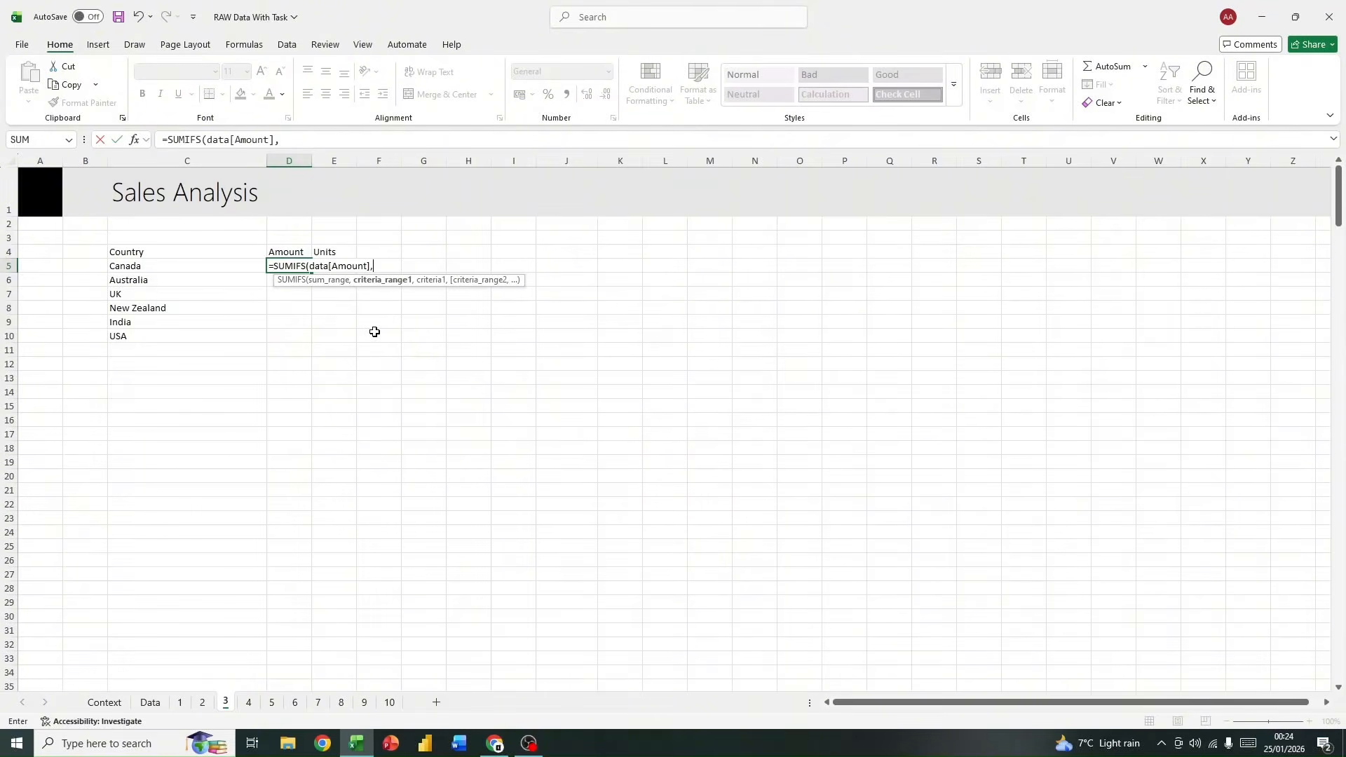
pyautogui.write('data')
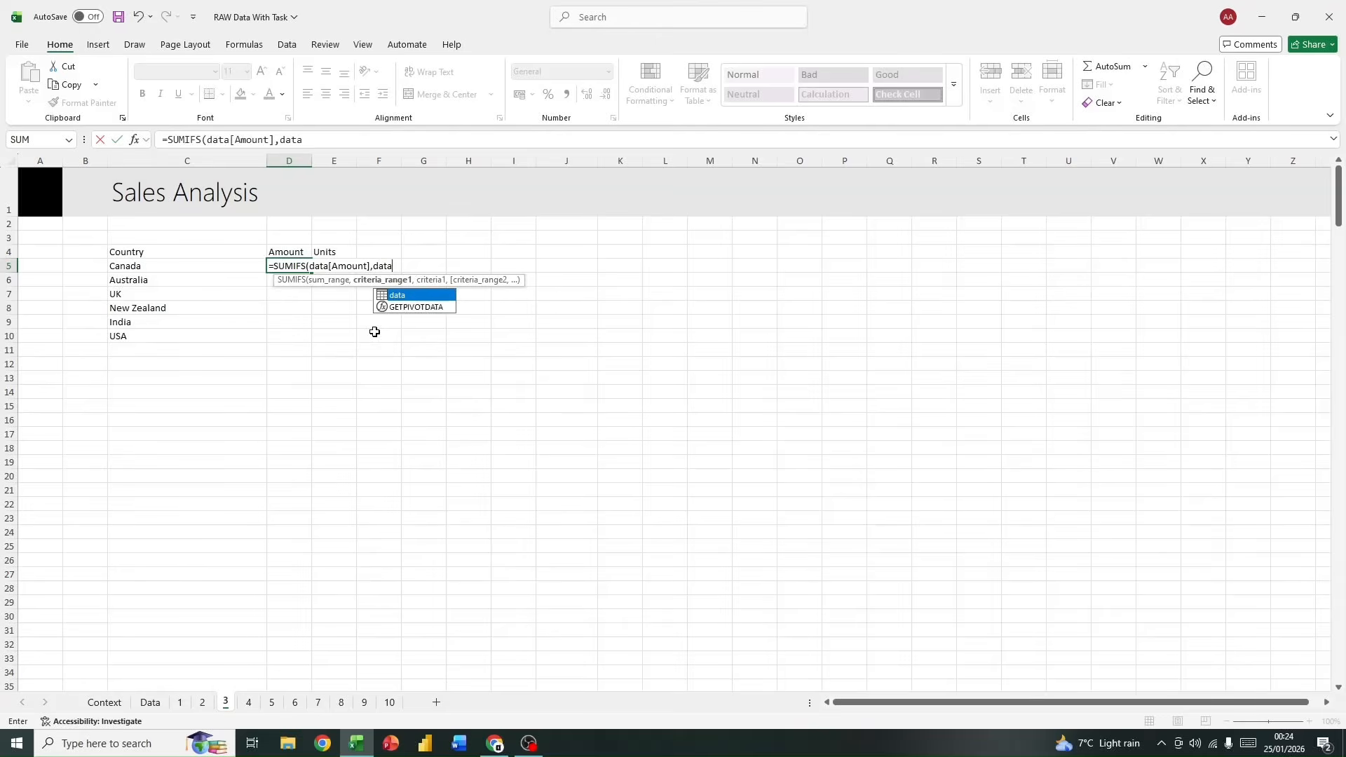
pyautogui.doubleClick(435, 296)
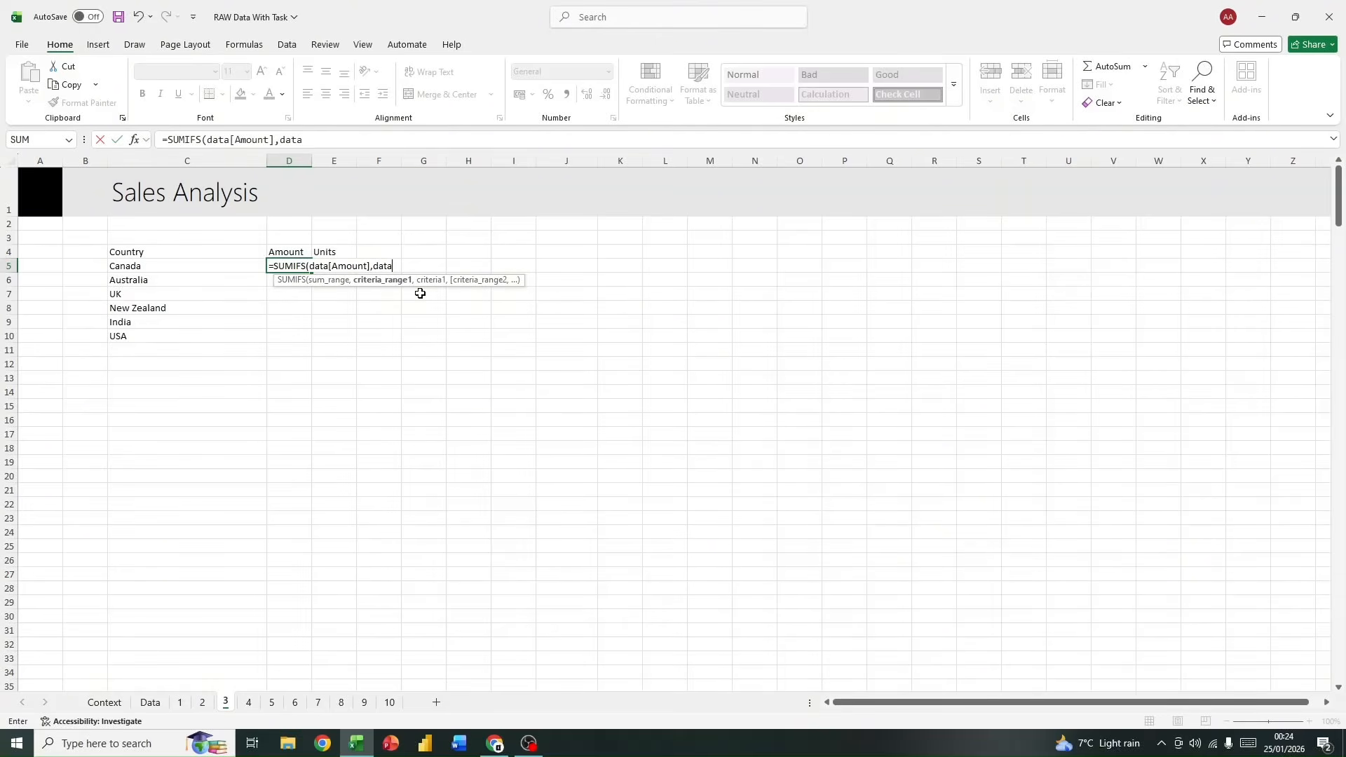
pyautogui.write('[')
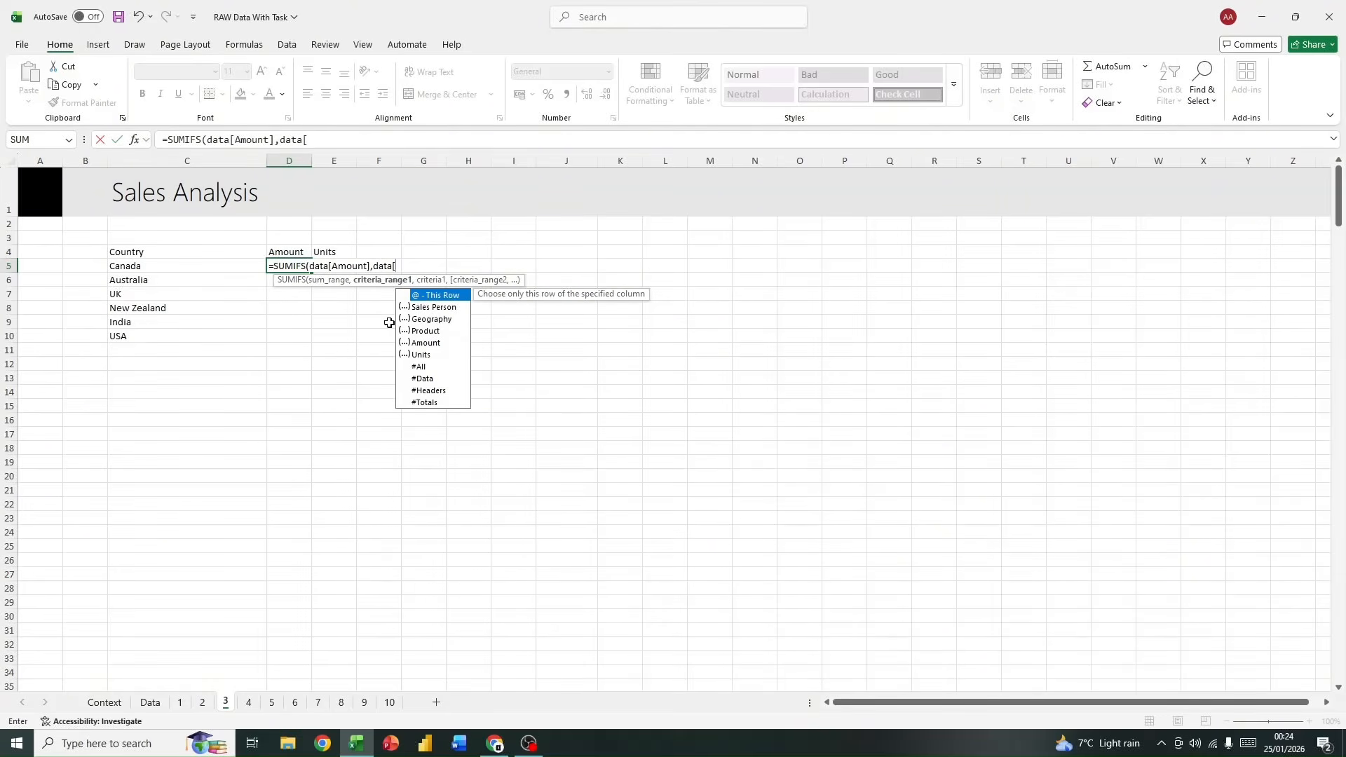
pyautogui.doubleClick(429, 319)
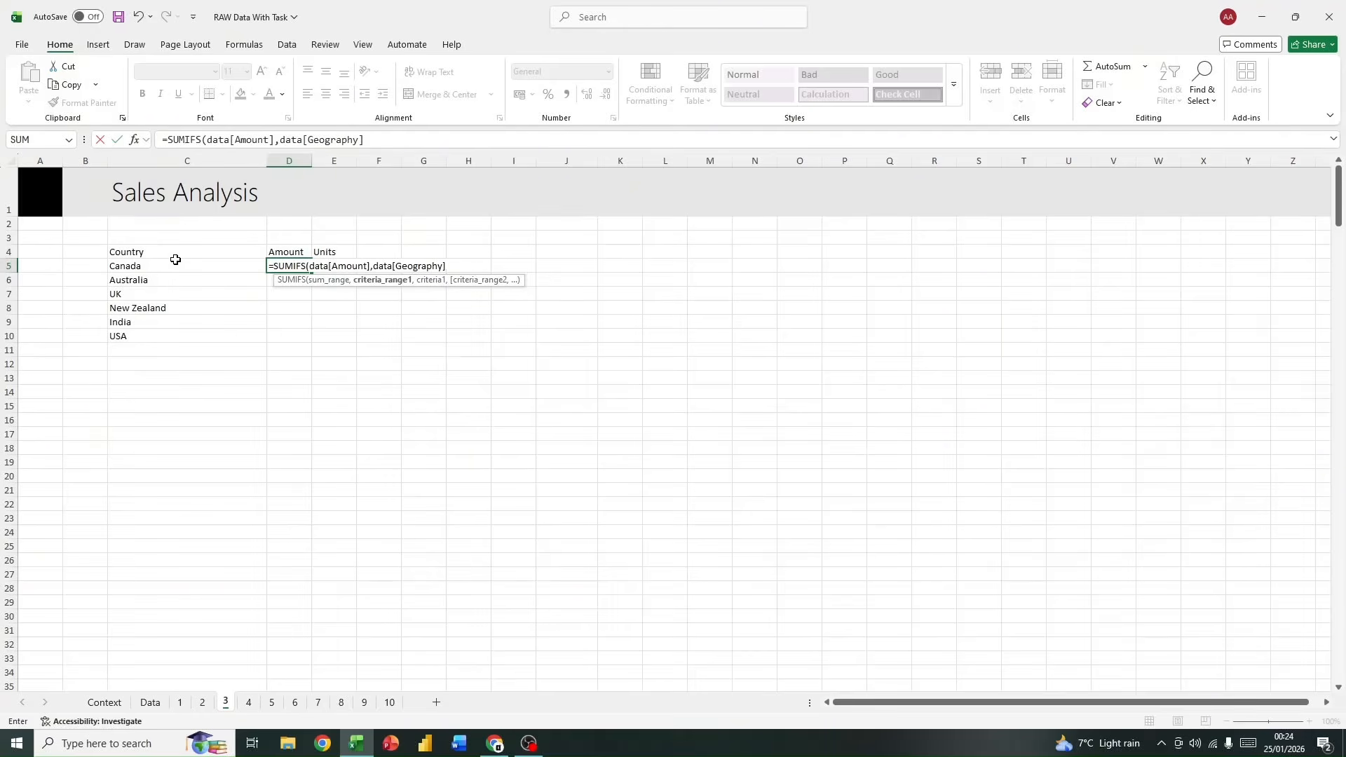
pyautogui.write(',')
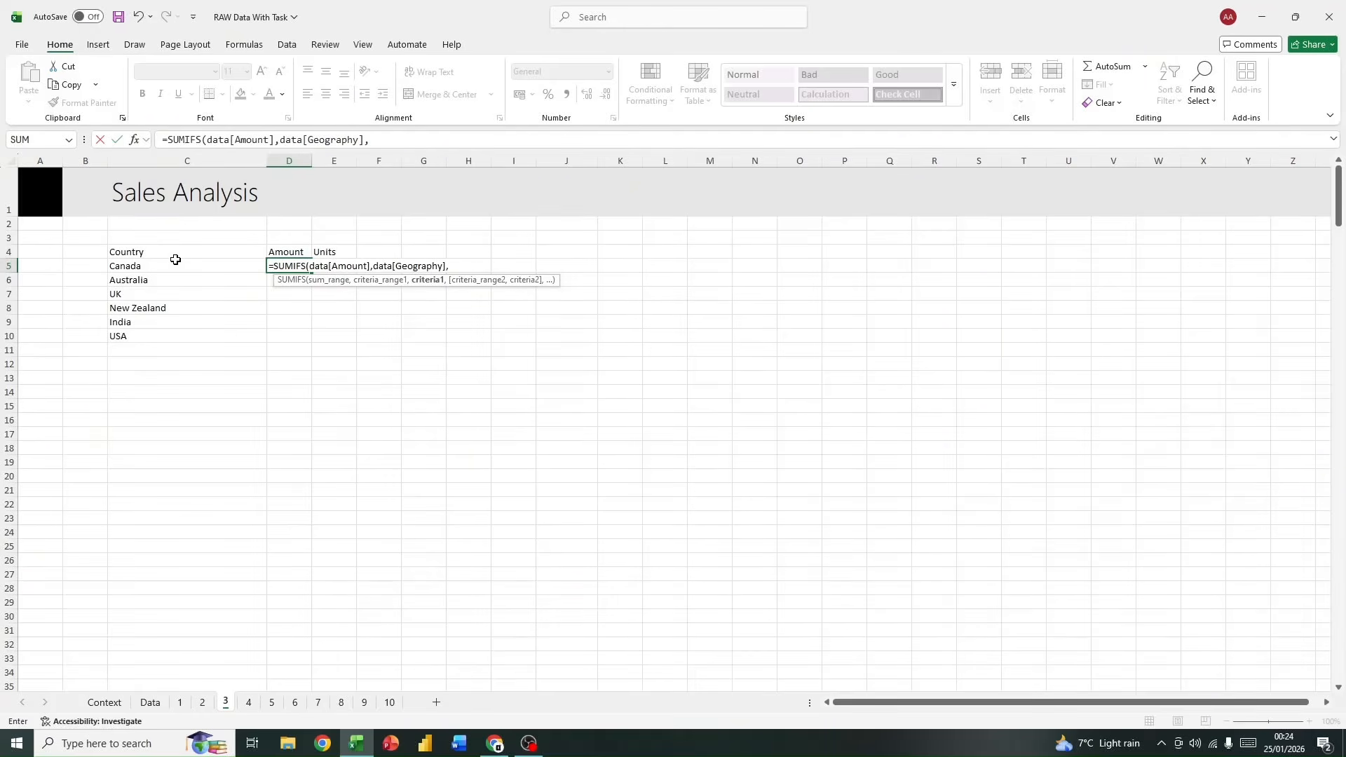
pyautogui.click(176, 260)
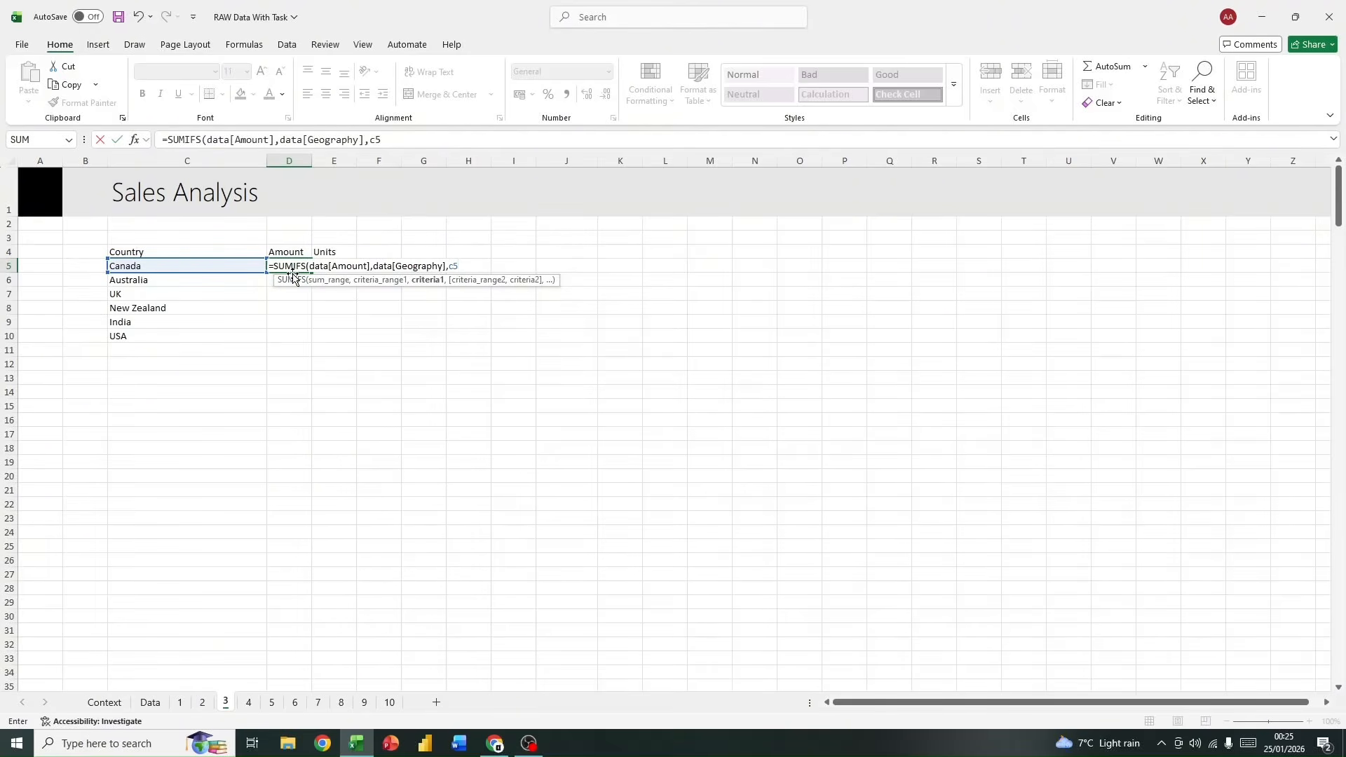
pyautogui.write(')')
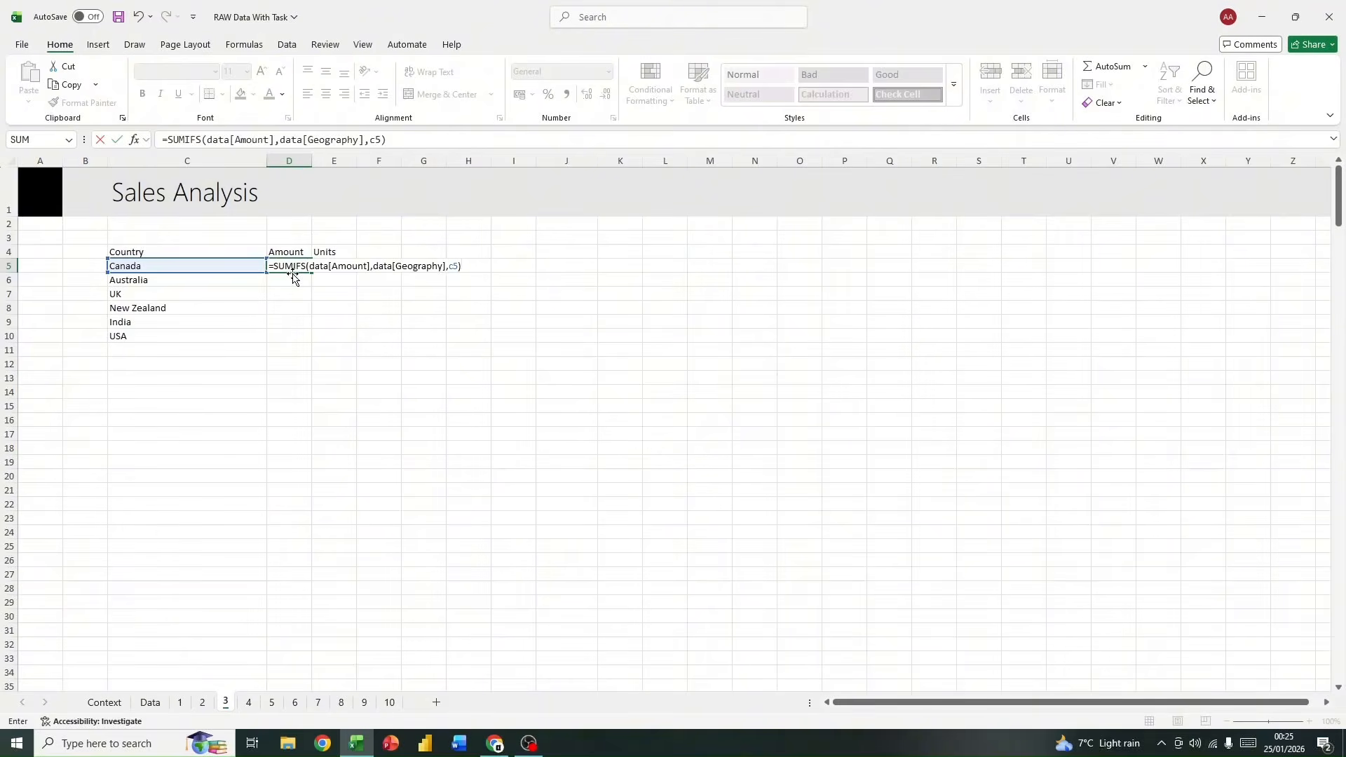
pyautogui.press('Return')
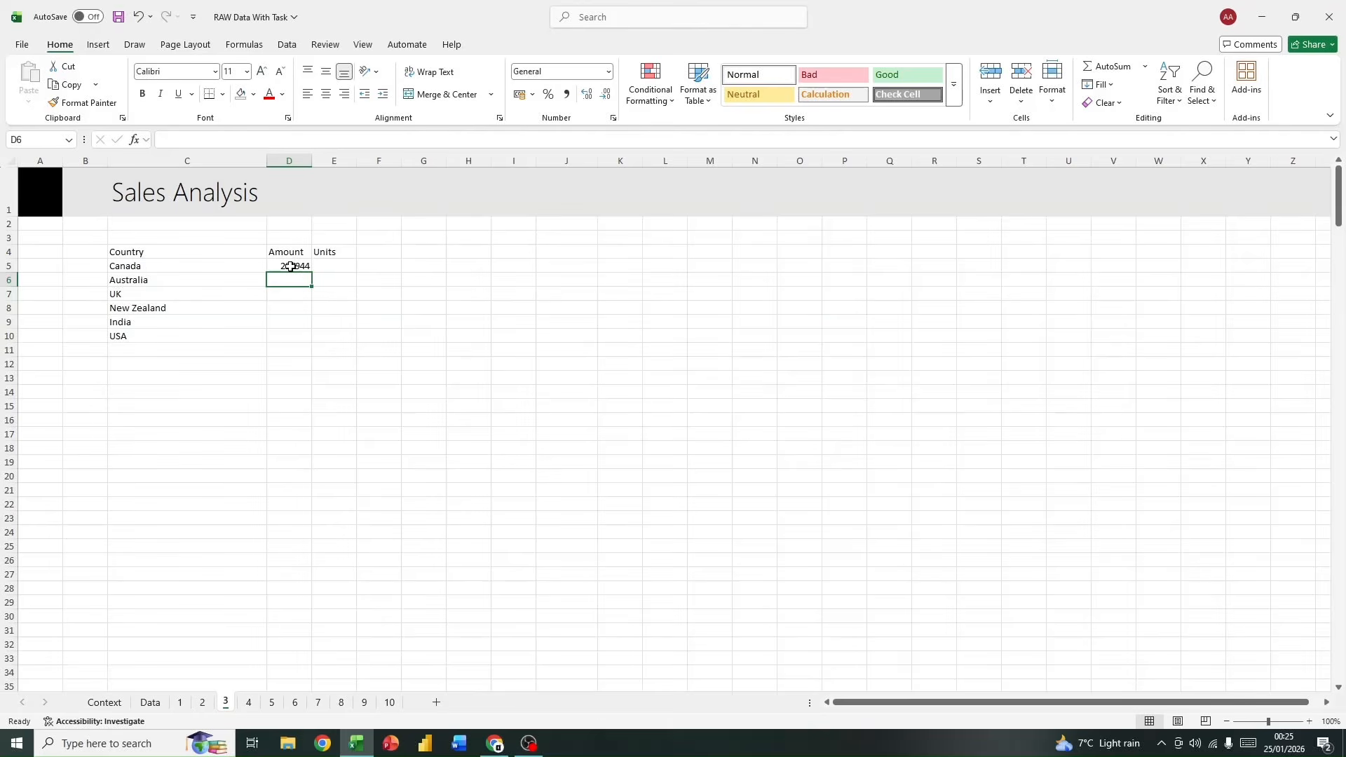
# Step: Inspect the country formula in C5 and the SUMIFS formula with its cell reference in D5
pyautogui.click(171, 264)
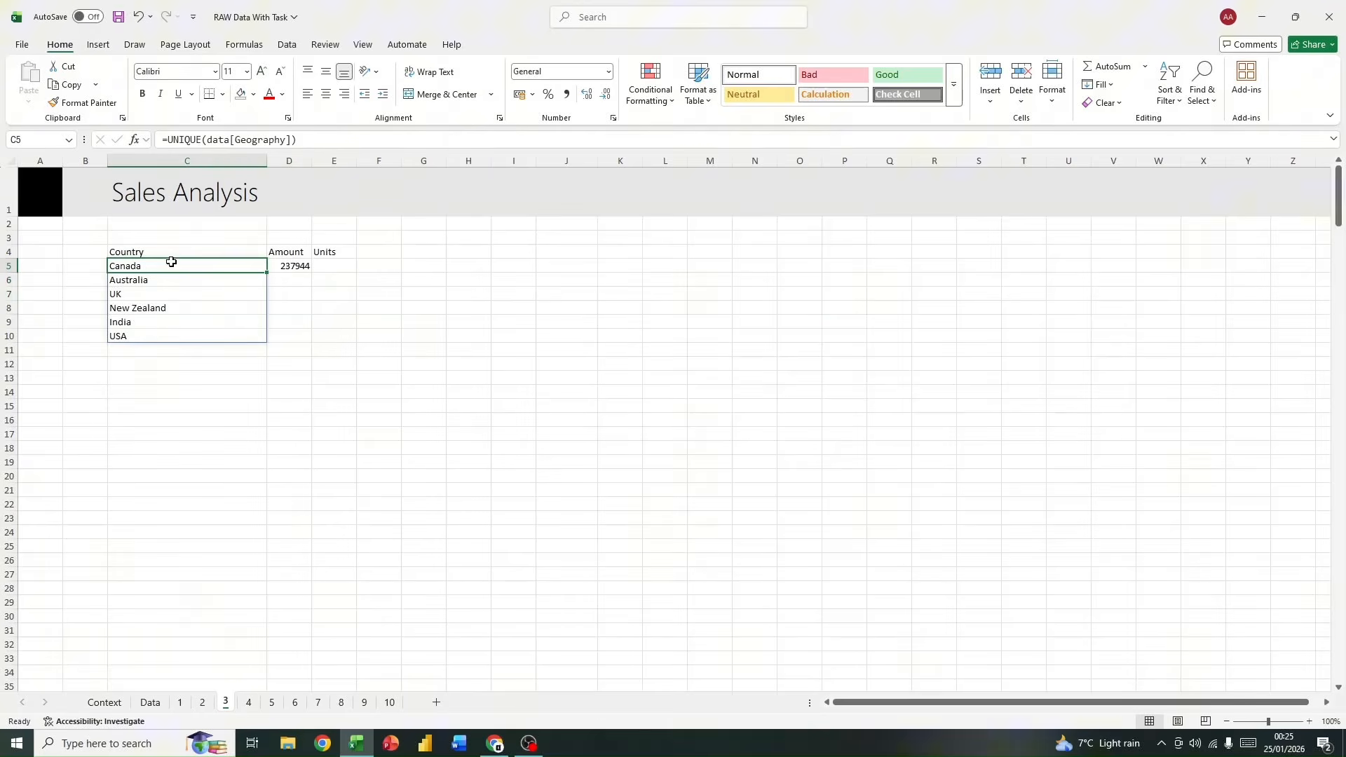
pyautogui.click(287, 269)
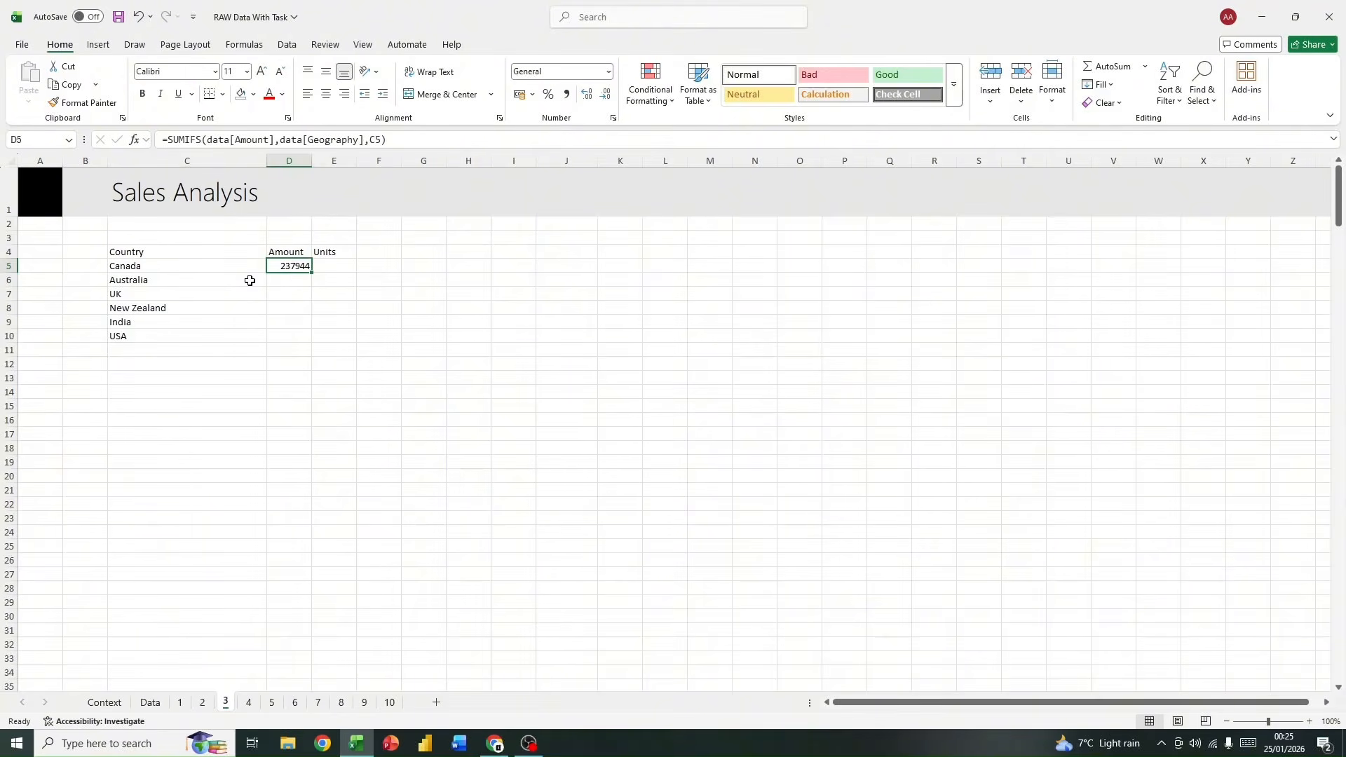
pyautogui.click(401, 144)
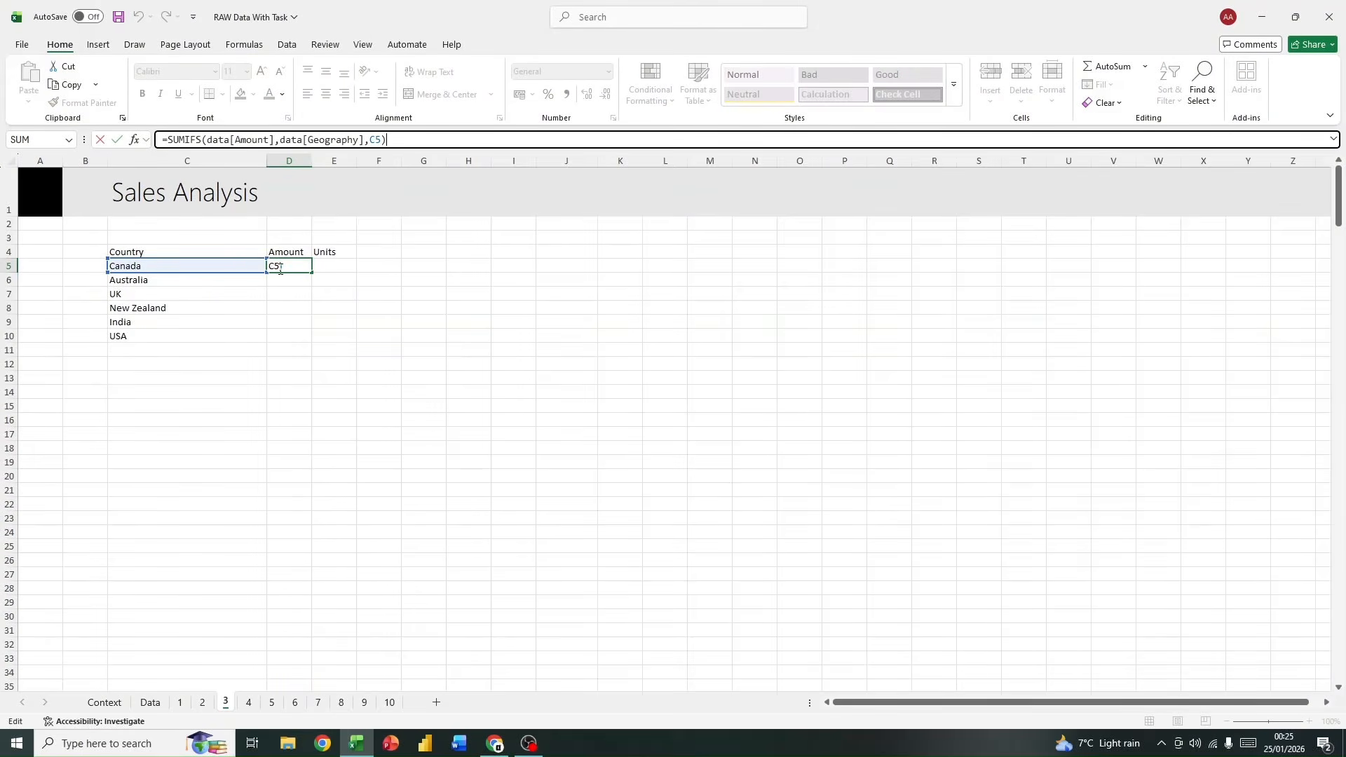
pyautogui.click(281, 307)
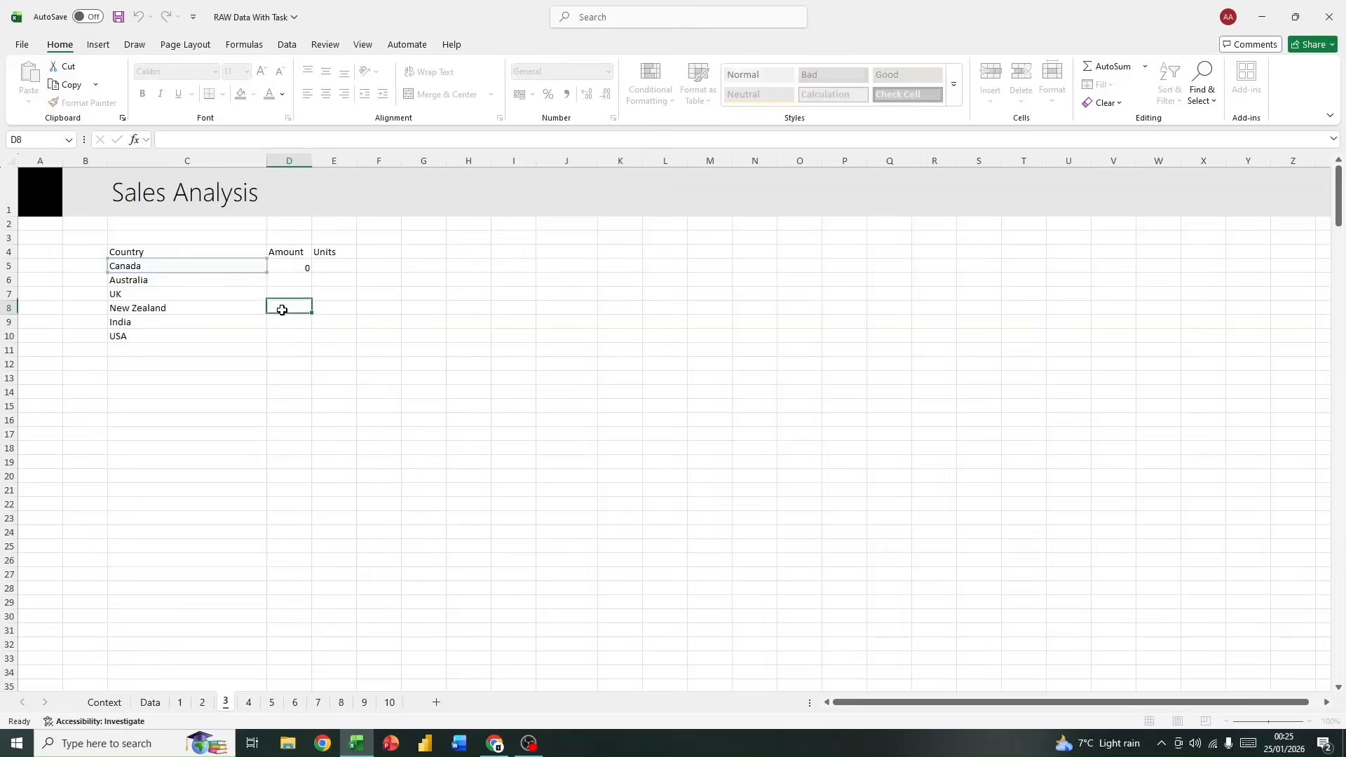
pyautogui.click(288, 267)
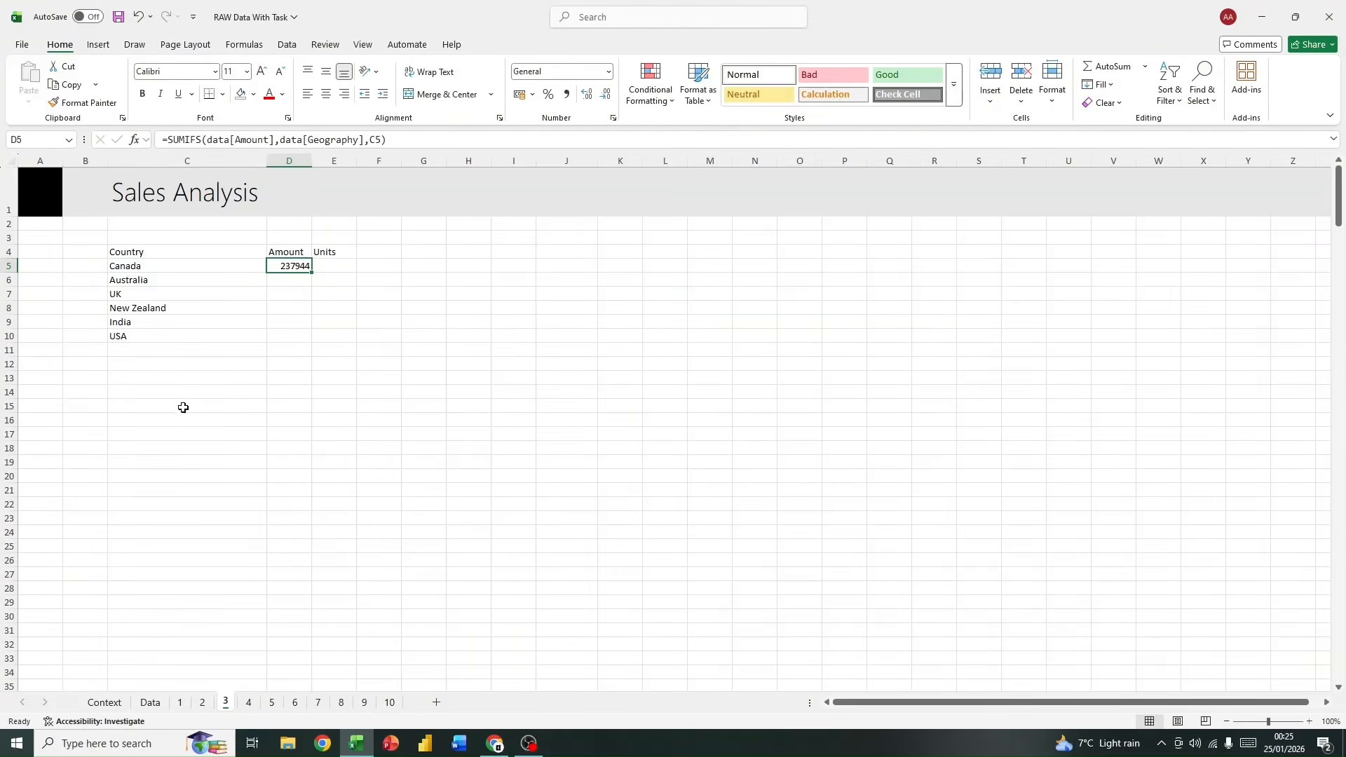
# Step: Filter the Geography column of the table on the Data sheet to show only Canada
pyautogui.click(148, 702)
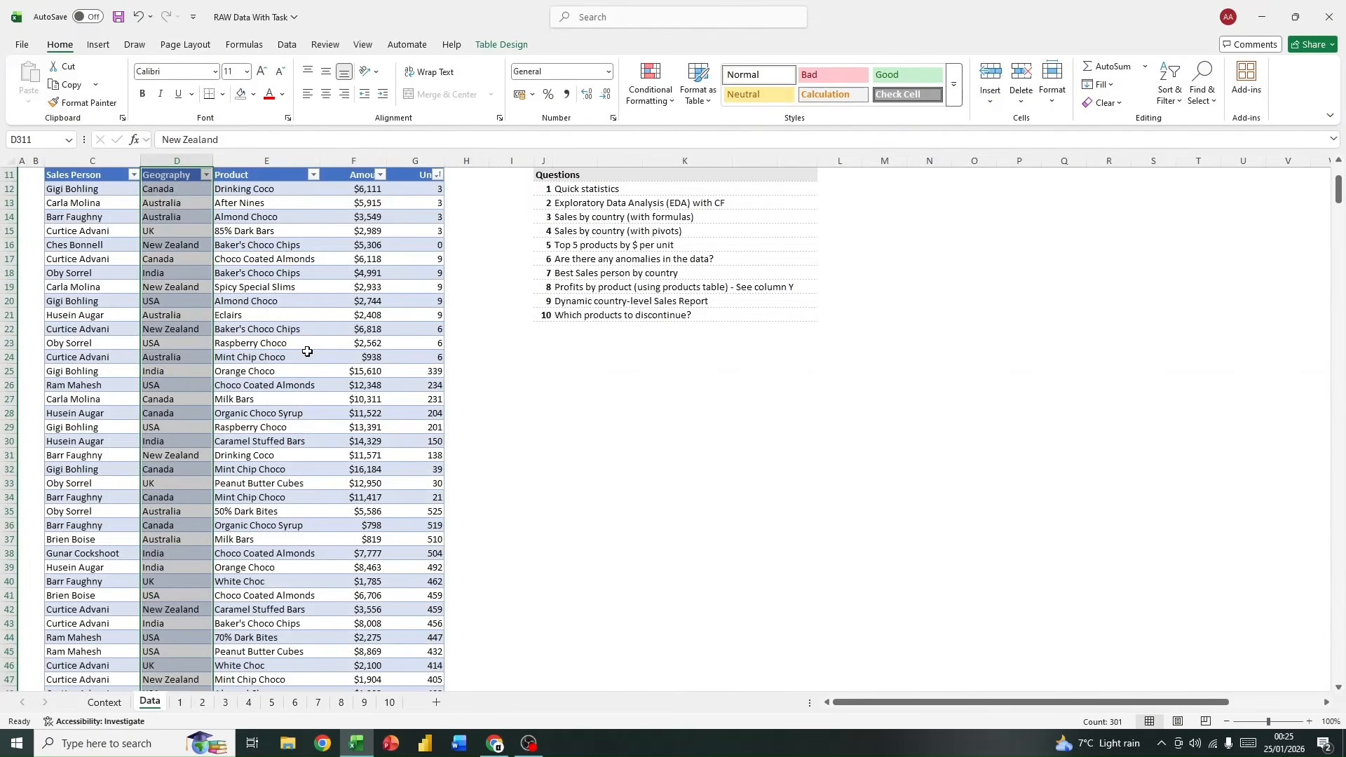
pyautogui.click(206, 175)
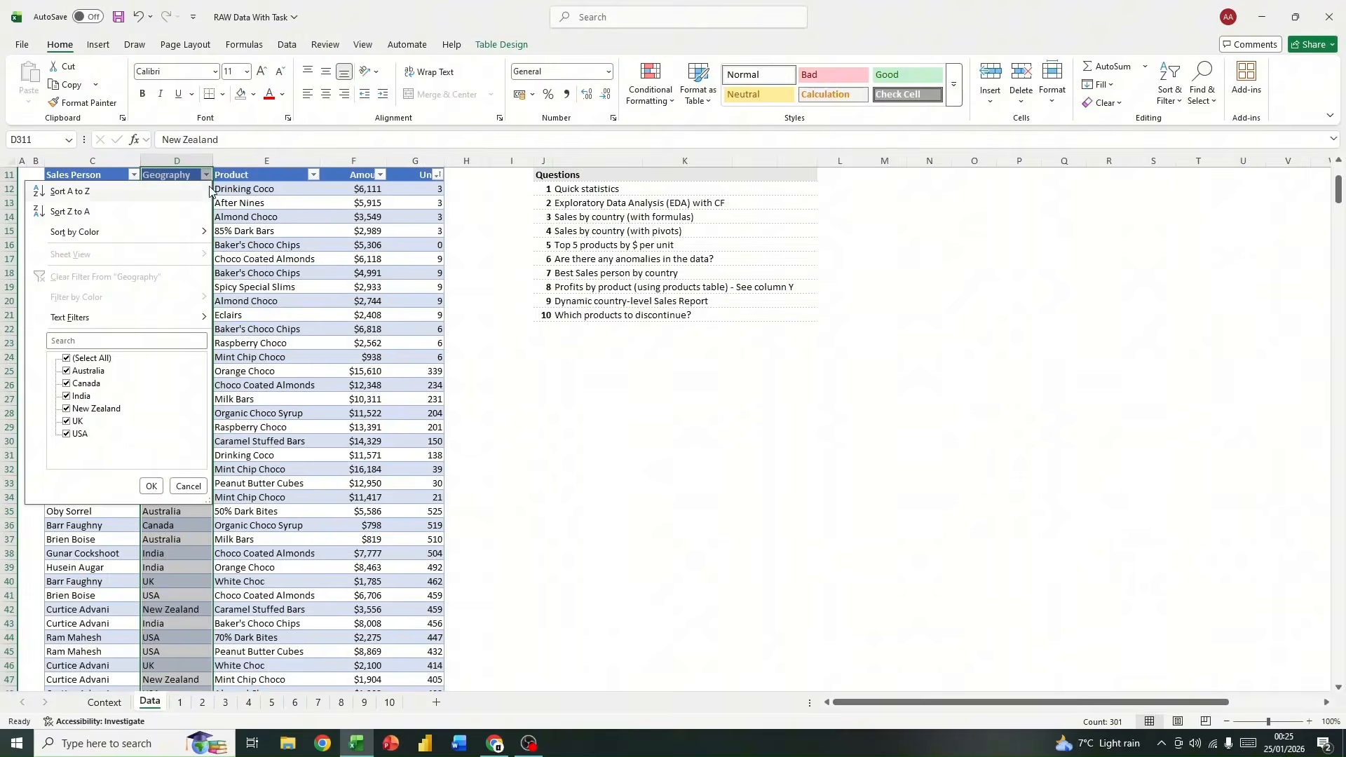
pyautogui.click(80, 359)
pyautogui.click(84, 383)
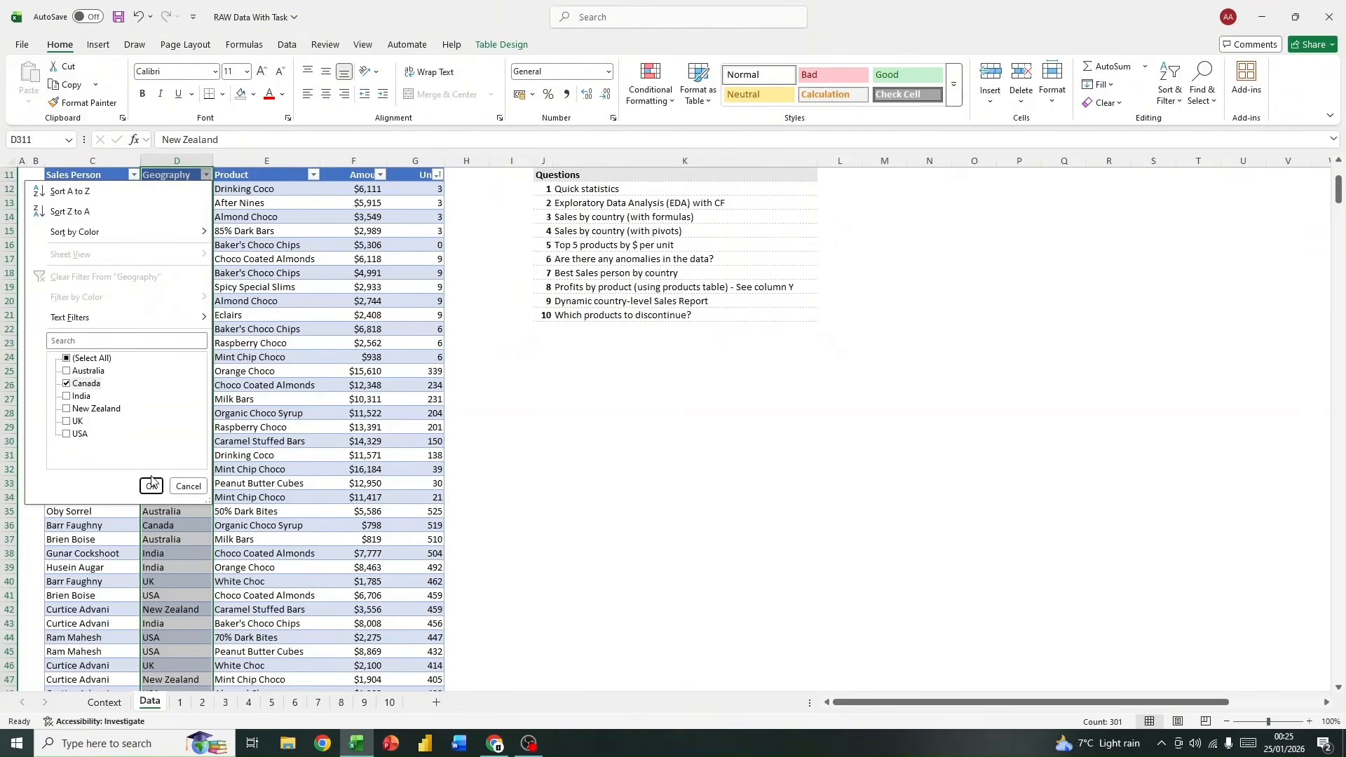
pyautogui.click(151, 485)
# Step: Select all filtered Canada values in the Amount column from F12 down to check their sum, and clear the selection
pyautogui.click(376, 188)
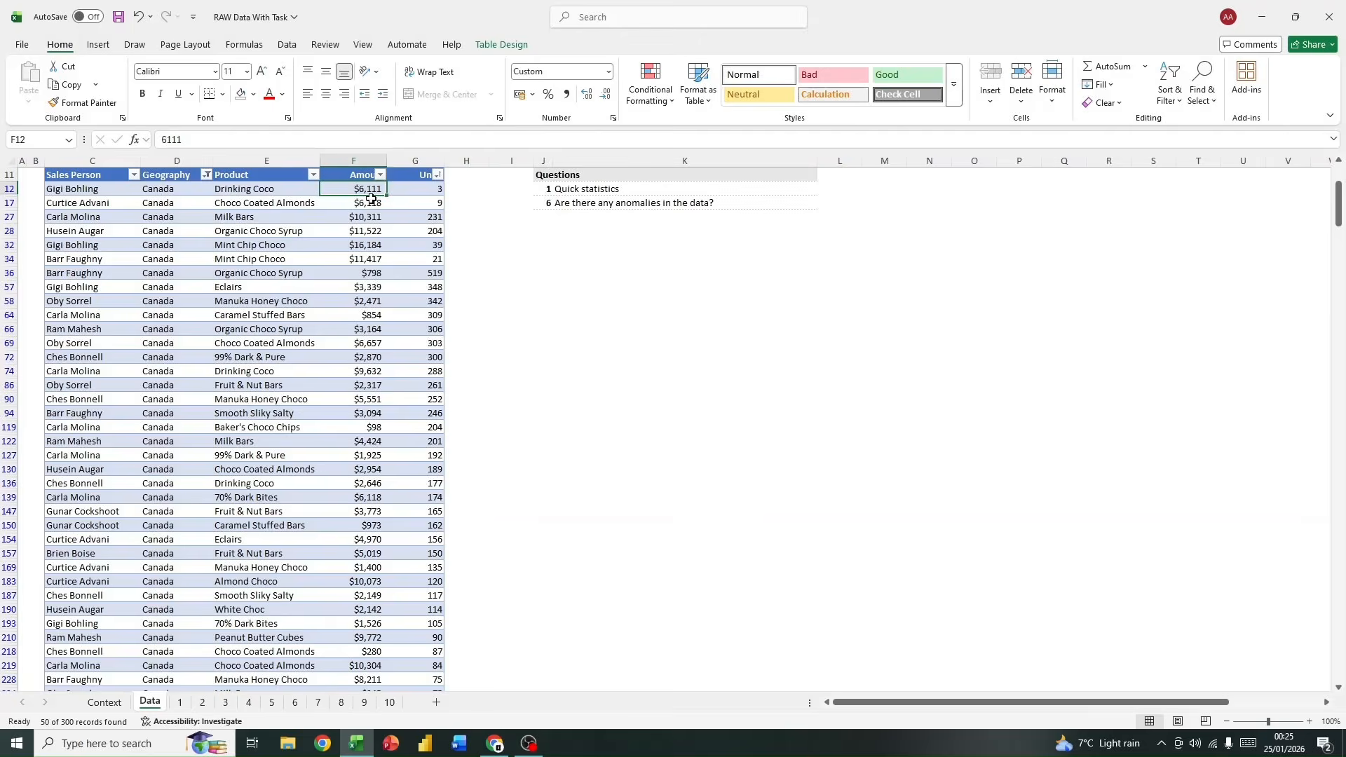
pyautogui.hotkey('ctrl', 'shift', 'Down')
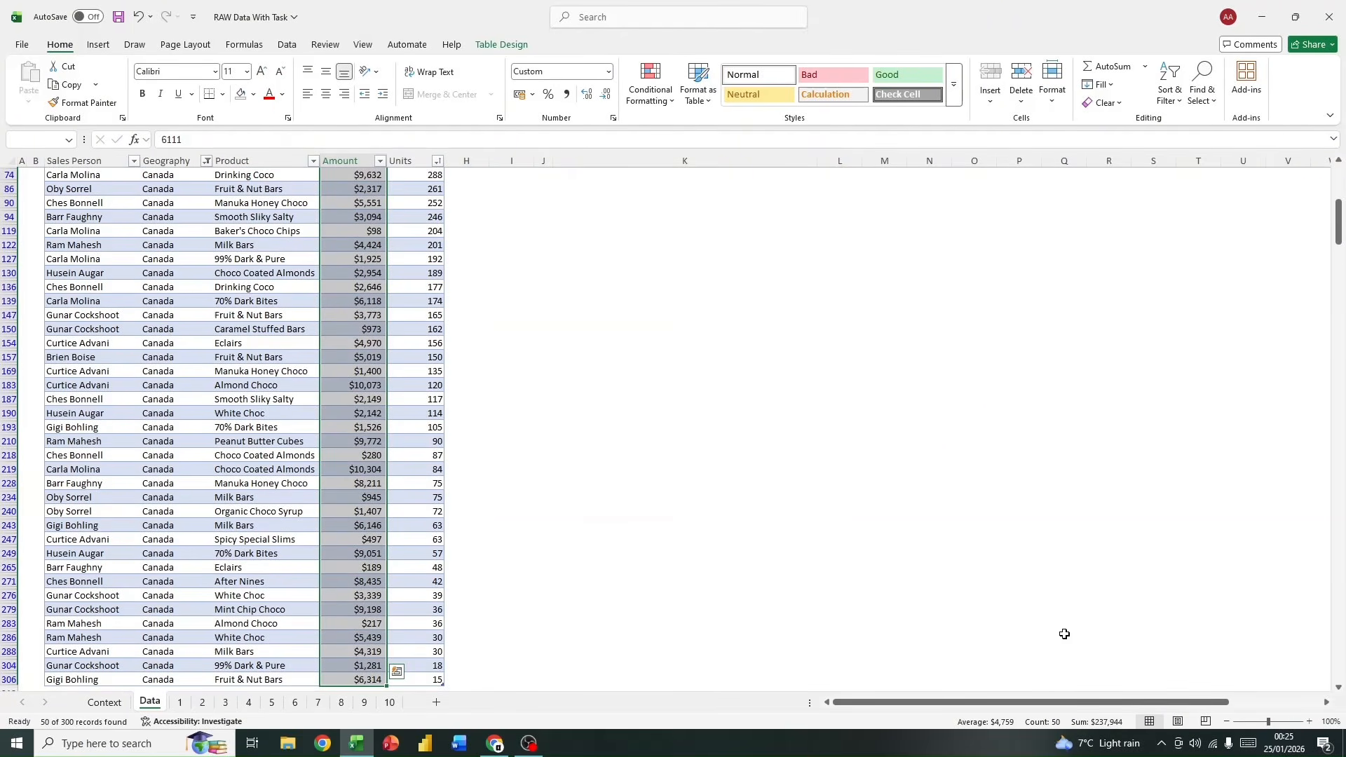
pyautogui.click(527, 494)
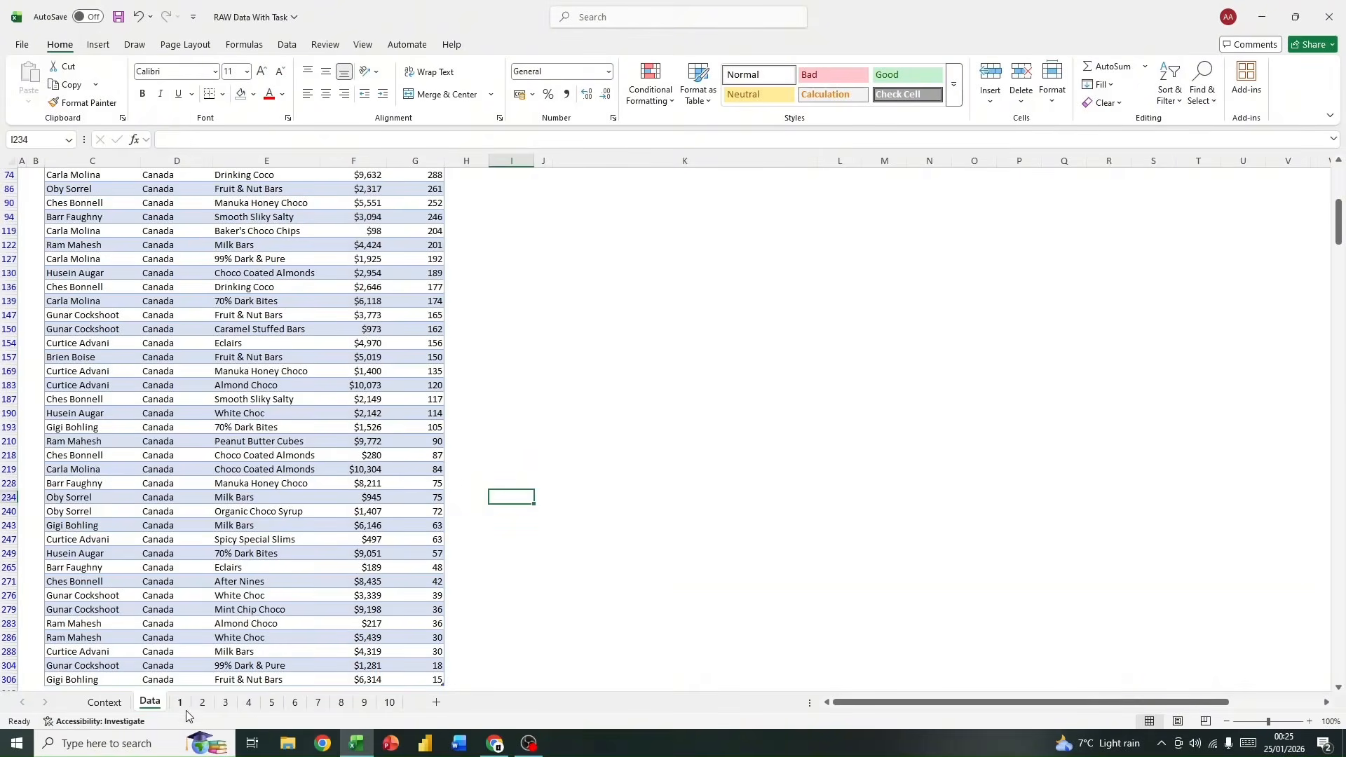
# Step: Return to sheet 3 and fill the SUMIFS formula from D5 down to D10 for the remaining countries
pyautogui.click(224, 702)
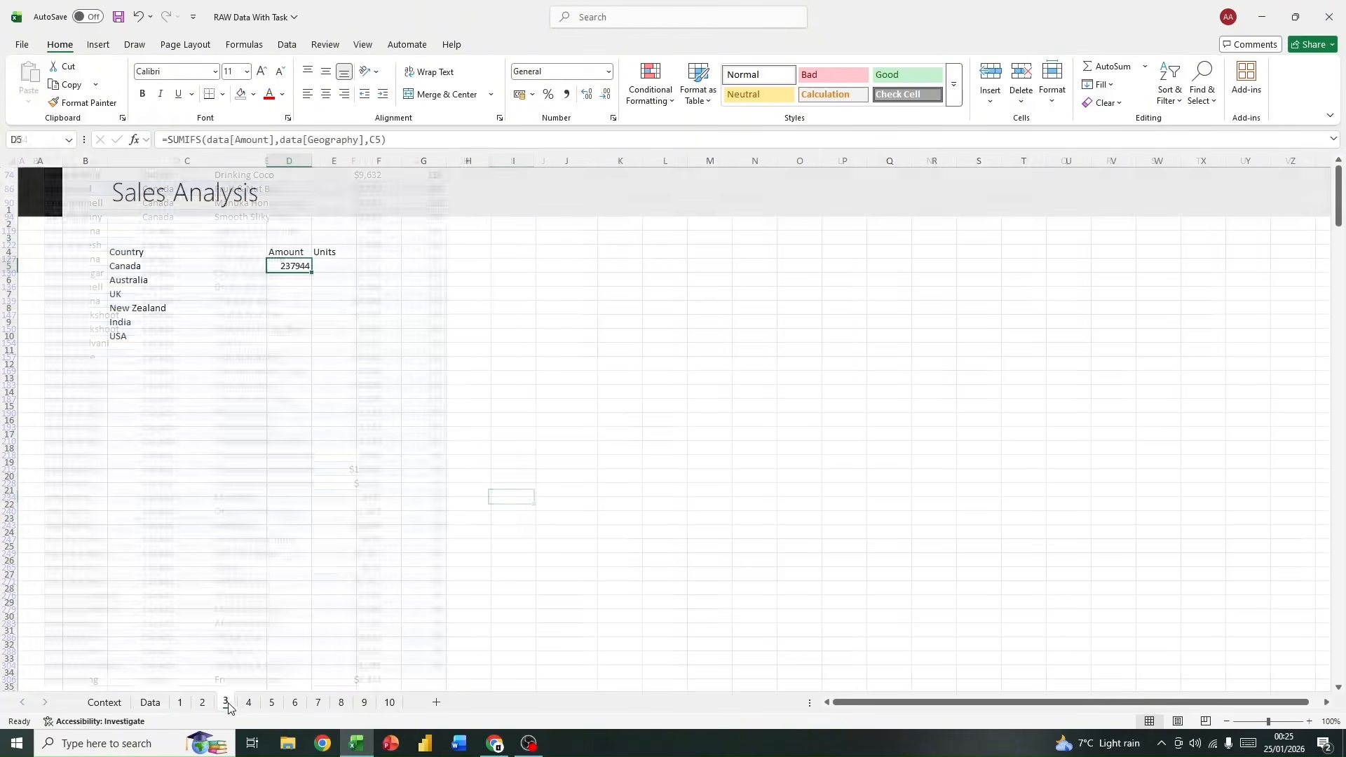
pyautogui.doubleClick(309, 271)
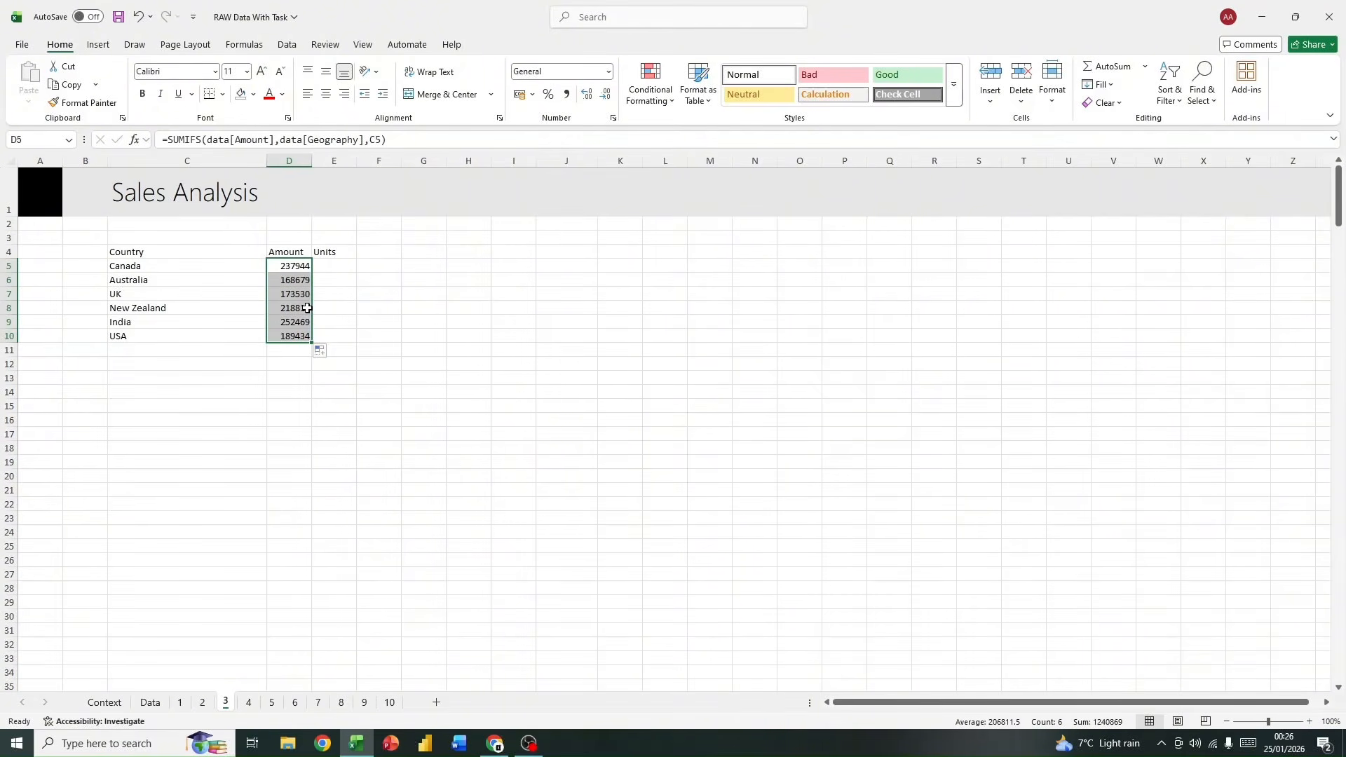
# Step: Start a SUMIFS formula in E5 under Units with data[Units] as the sum range
pyautogui.click(328, 264)
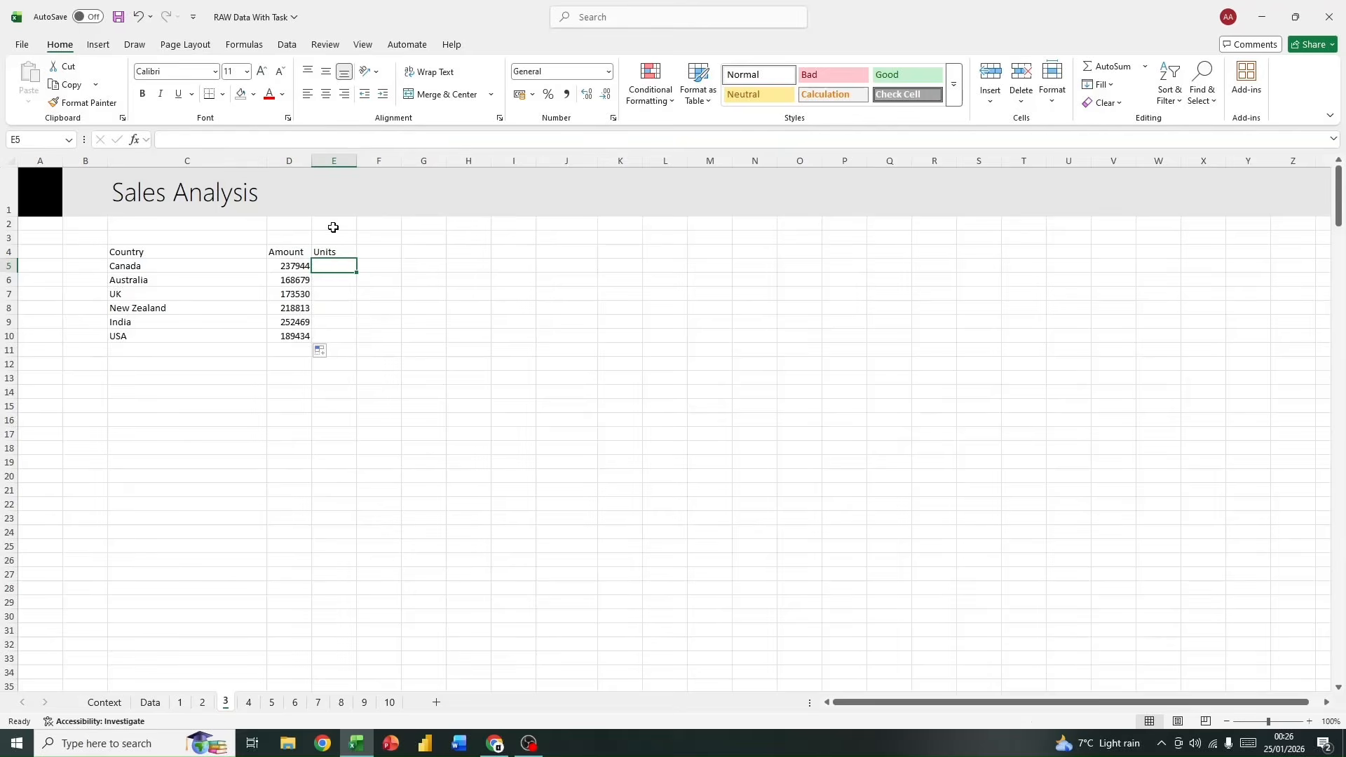
pyautogui.write('=')
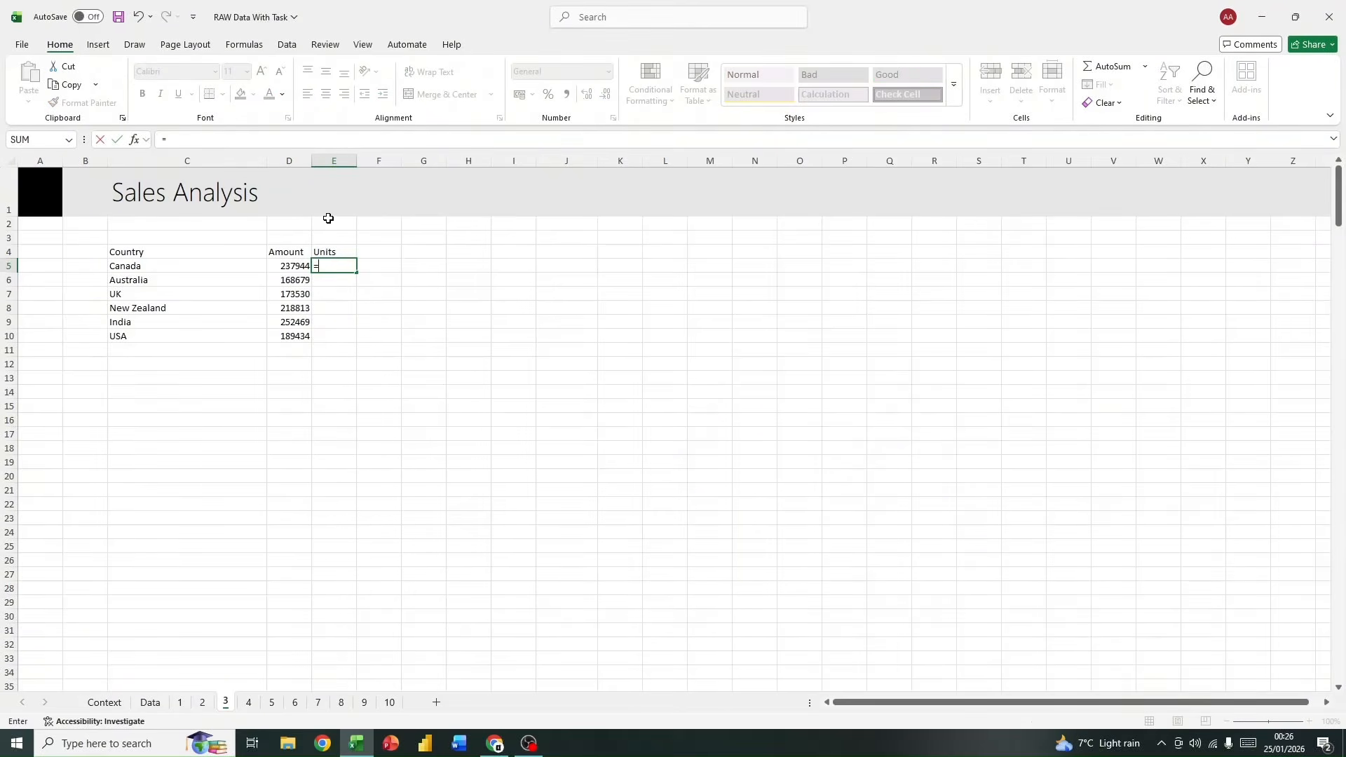
pyautogui.write('sum')
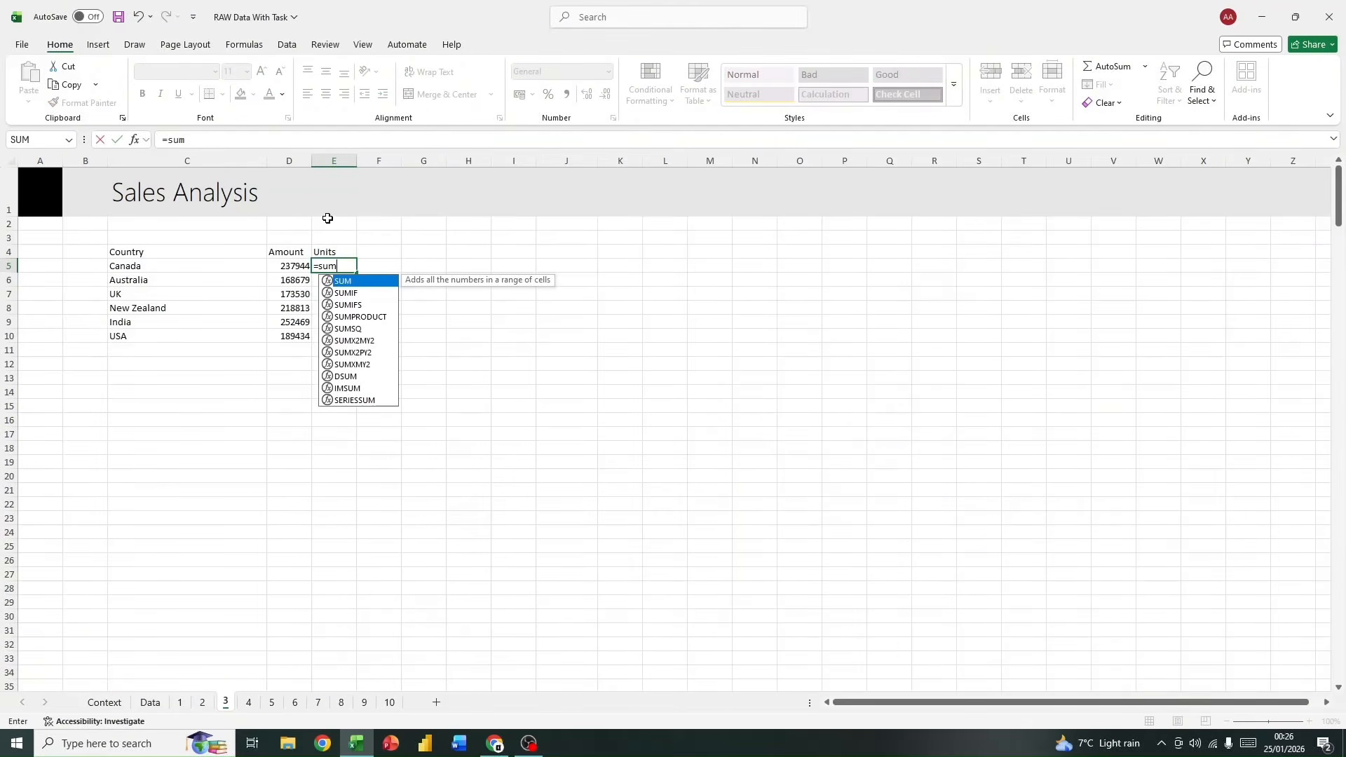
pyautogui.click(366, 308)
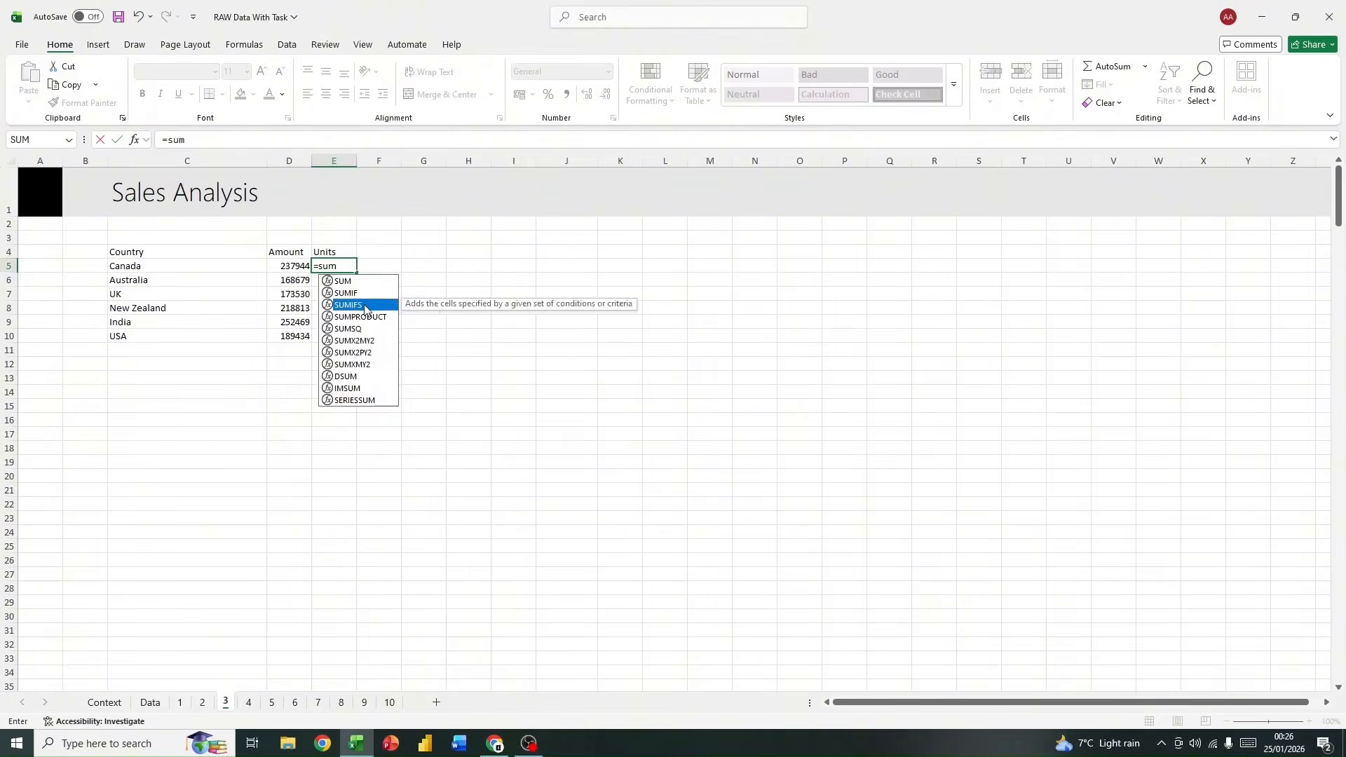
pyautogui.doubleClick(365, 306)
pyautogui.write('data')
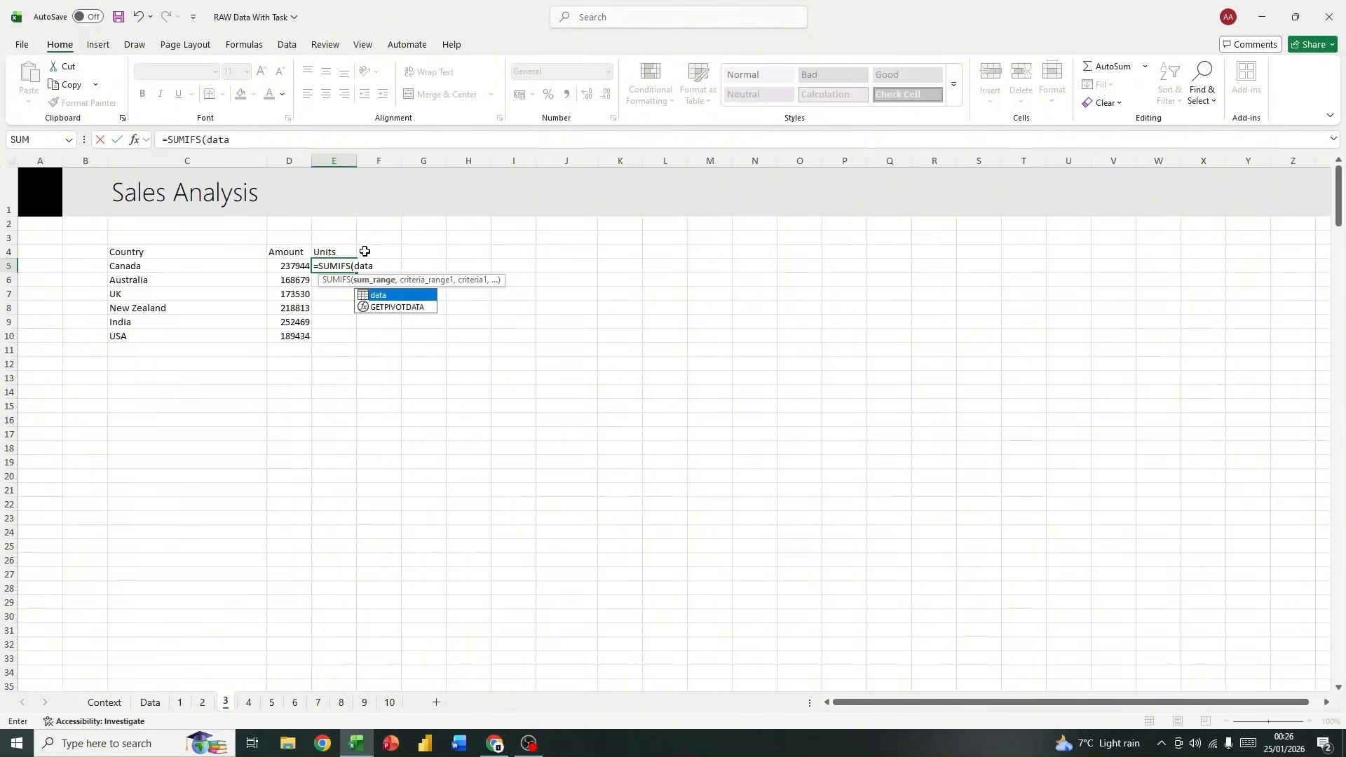
pyautogui.doubleClick(386, 295)
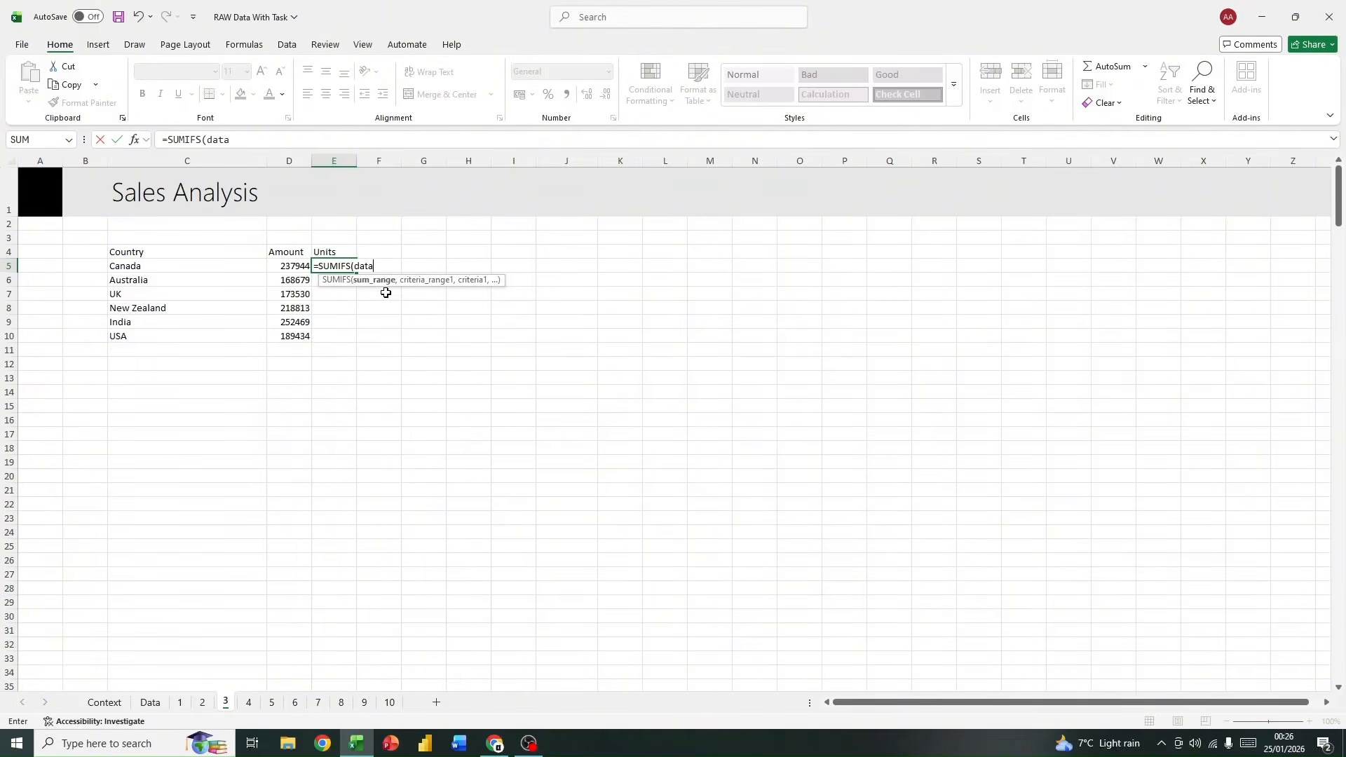
pyautogui.write('[')
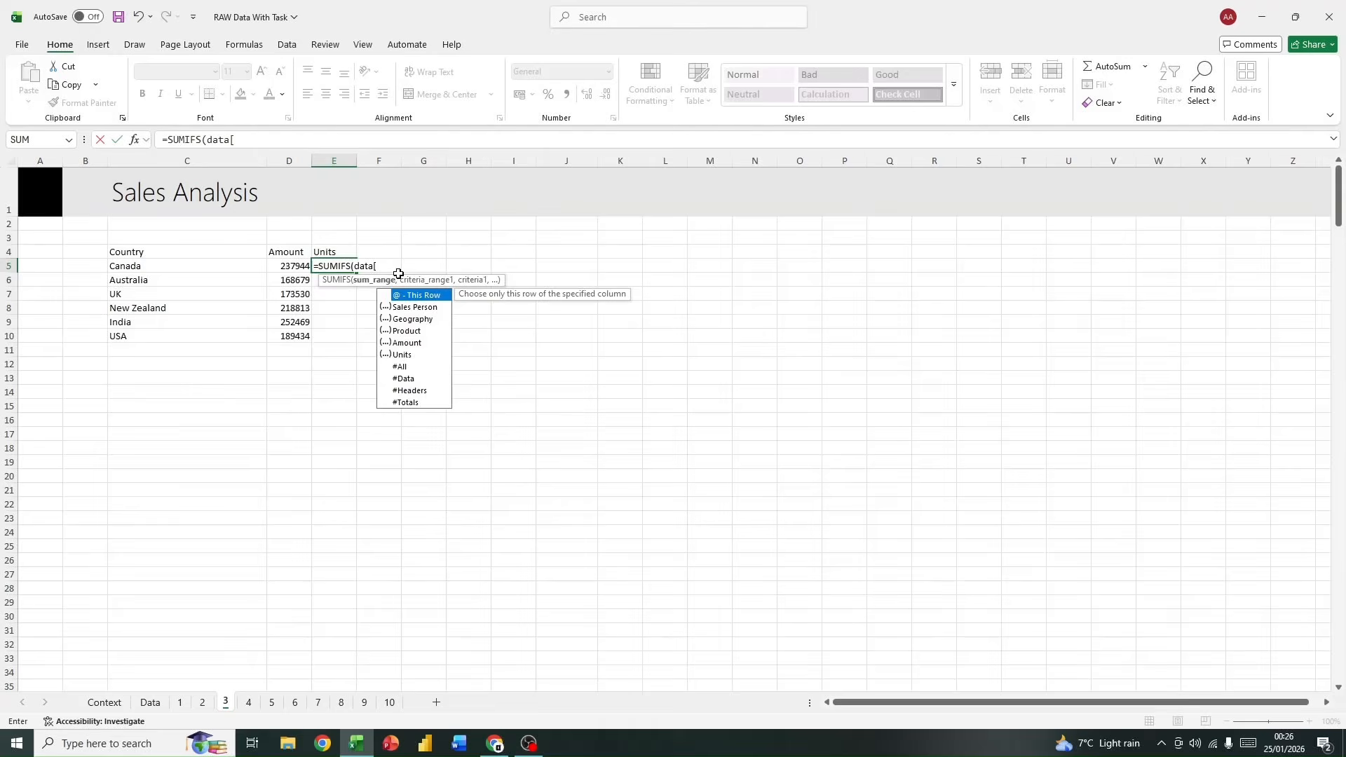
pyautogui.doubleClick(417, 354)
pyautogui.write(']')
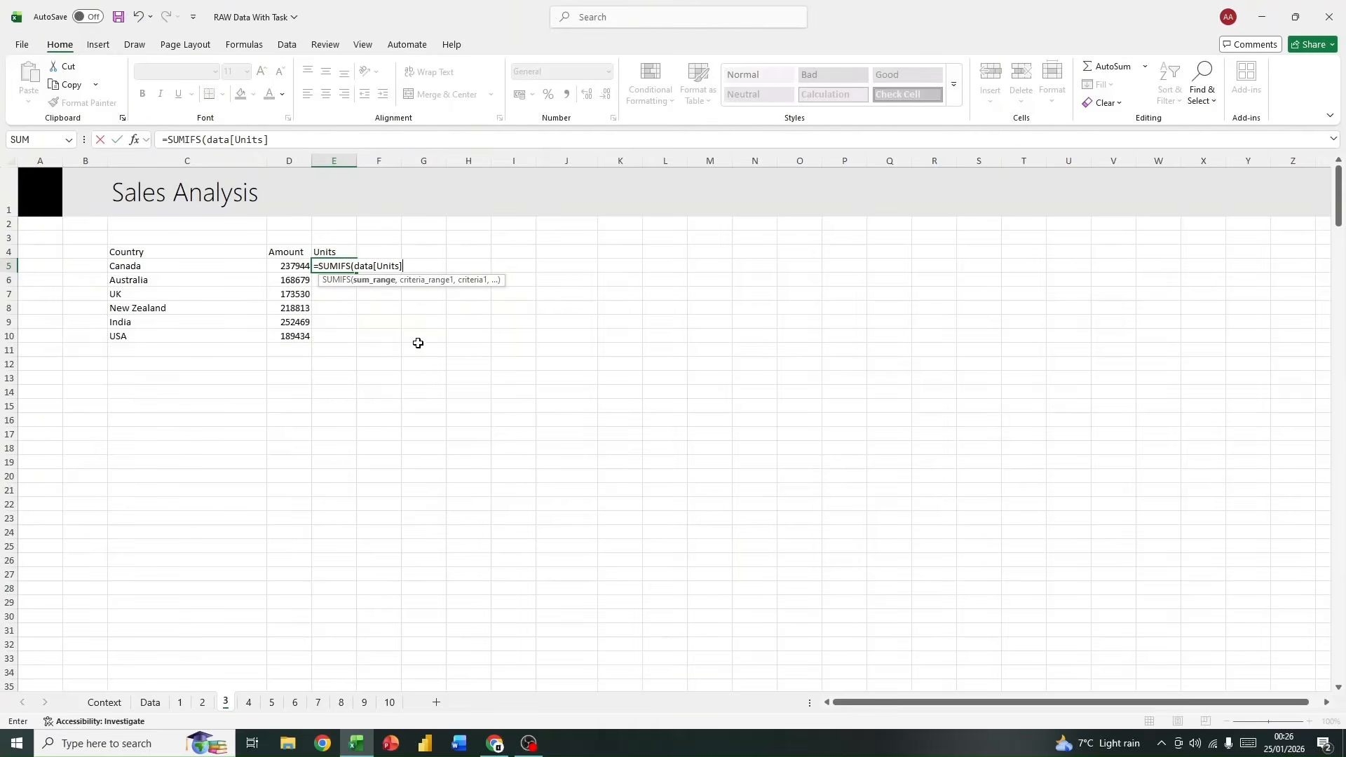
pyautogui.write(',')
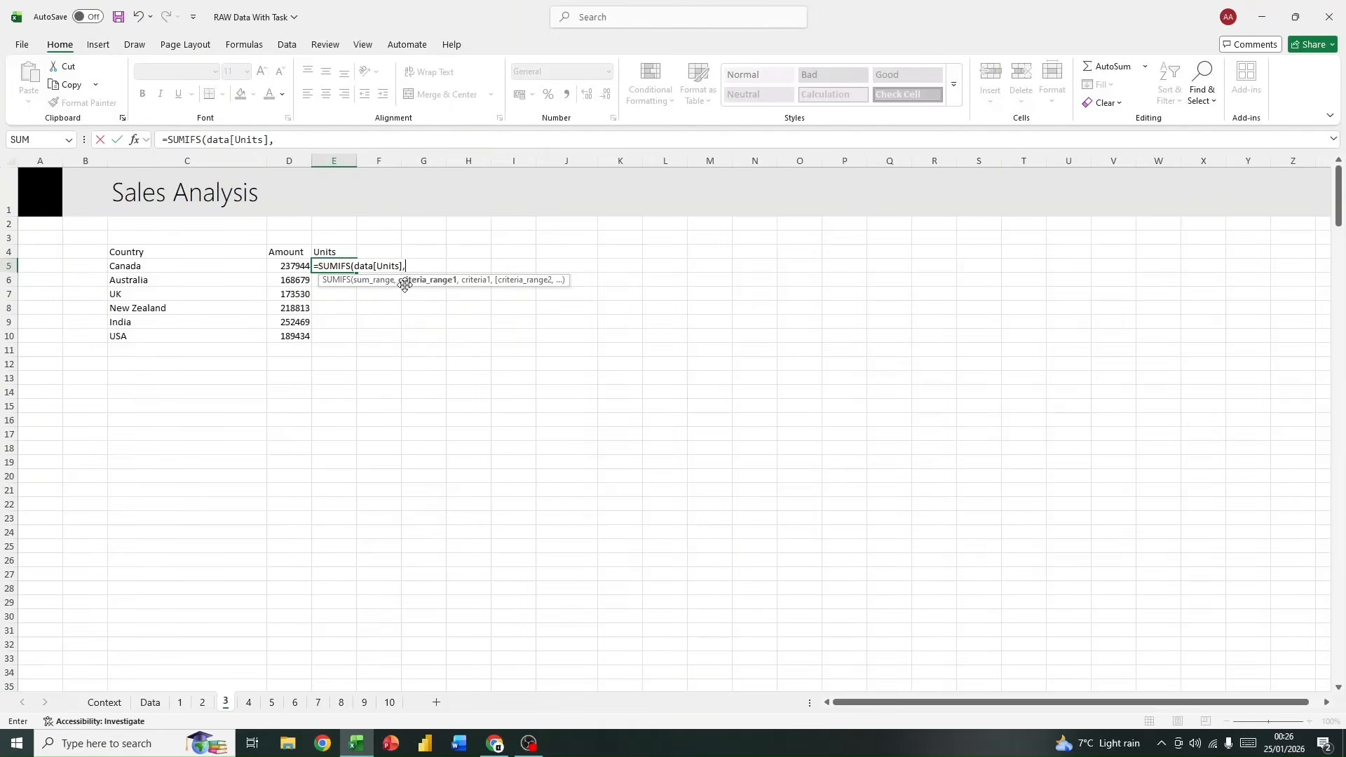
pyautogui.write('data[')
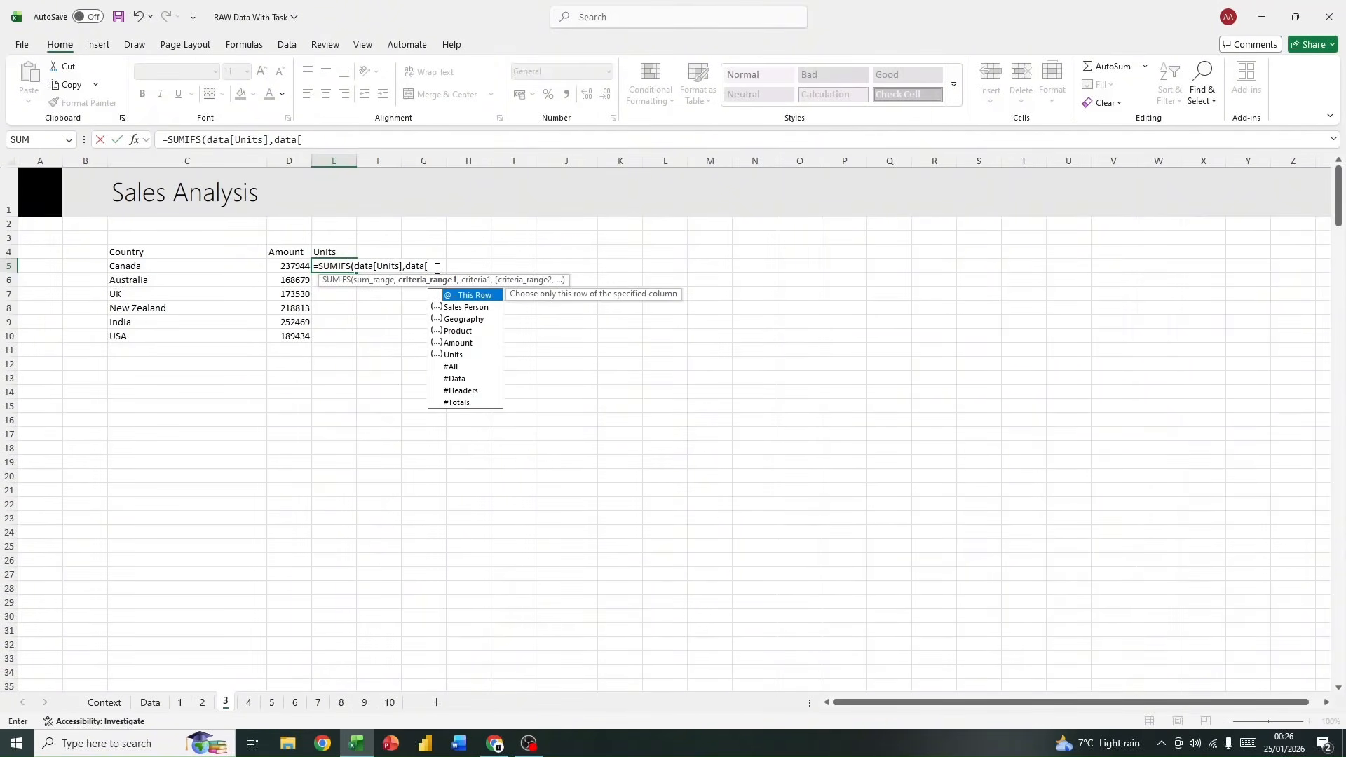
# Step: Complete the E5 formula with data[Geography] as criteria range and C5 as criterion, and fill it down to E10
pyautogui.doubleClick(464, 319)
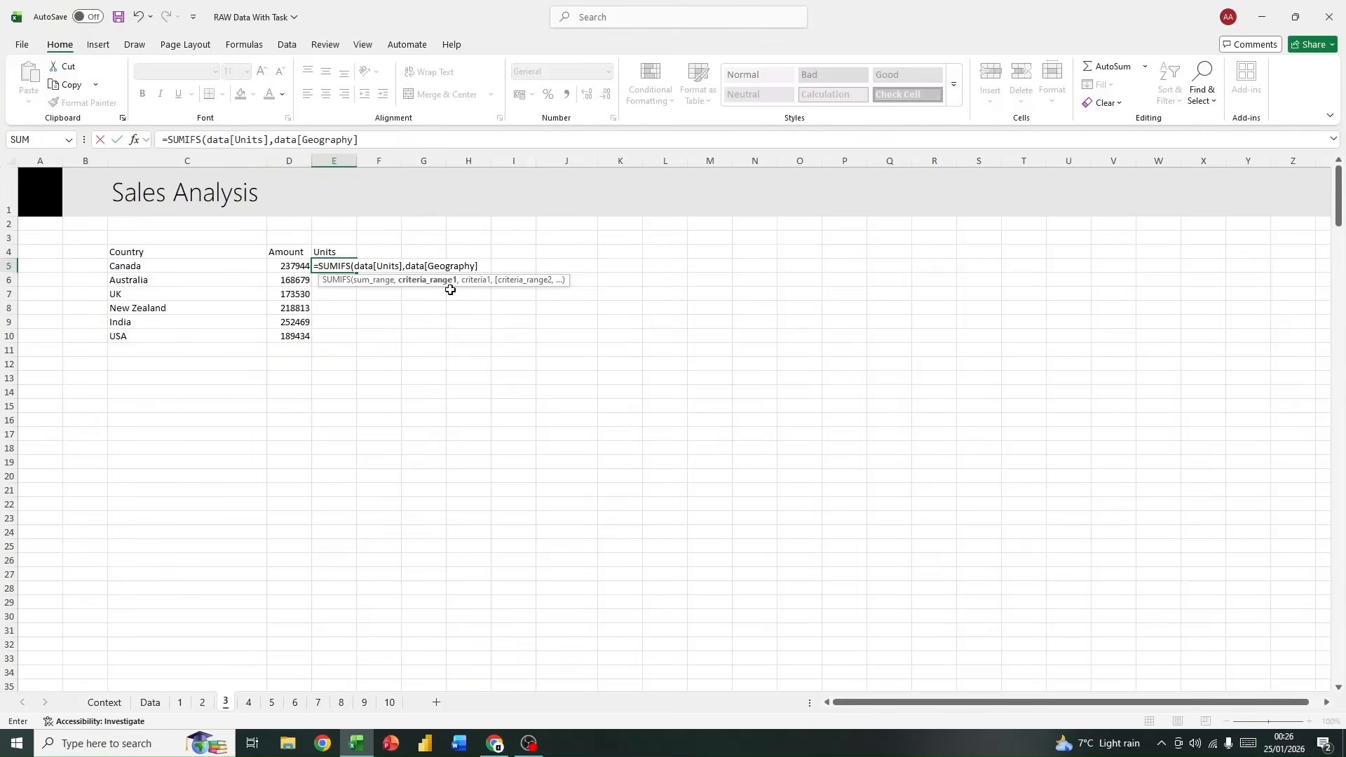
pyautogui.write(',')
pyautogui.click(146, 264)
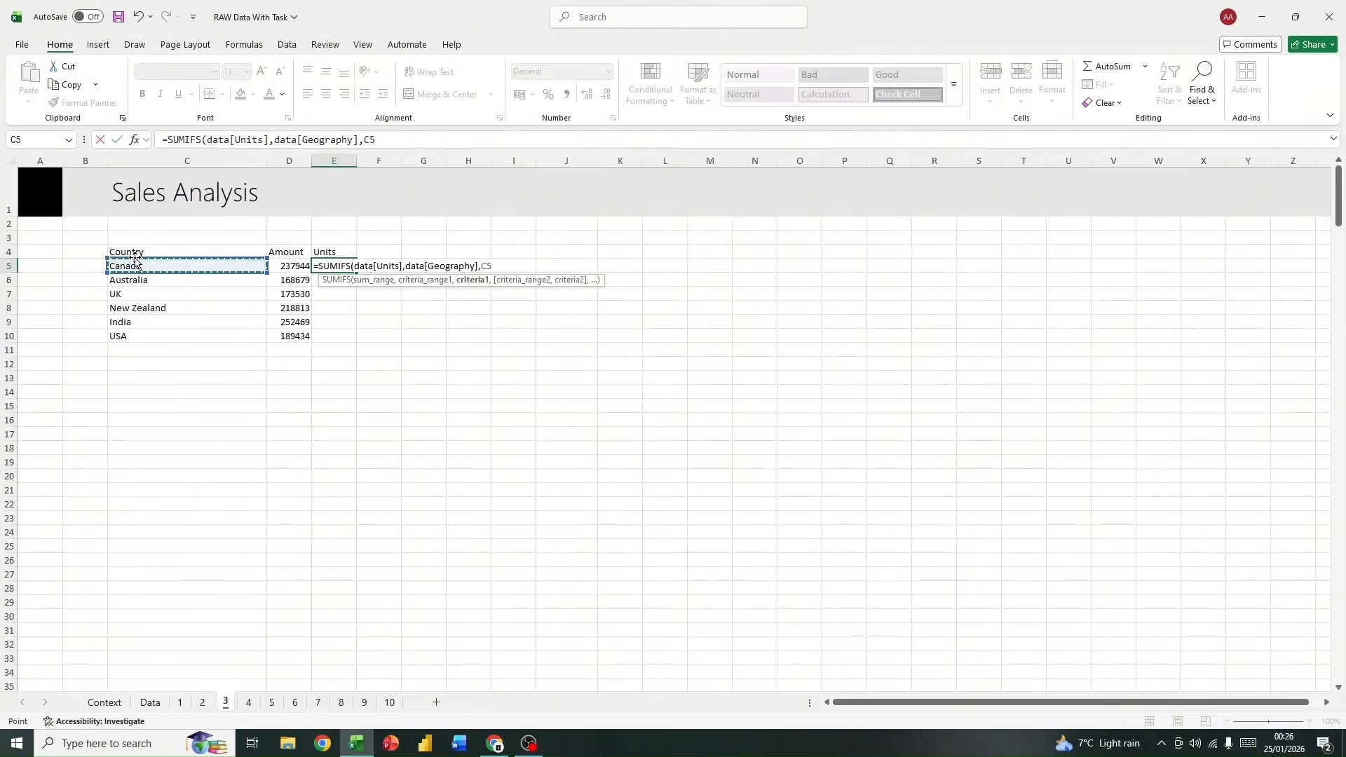
pyautogui.press('Return')
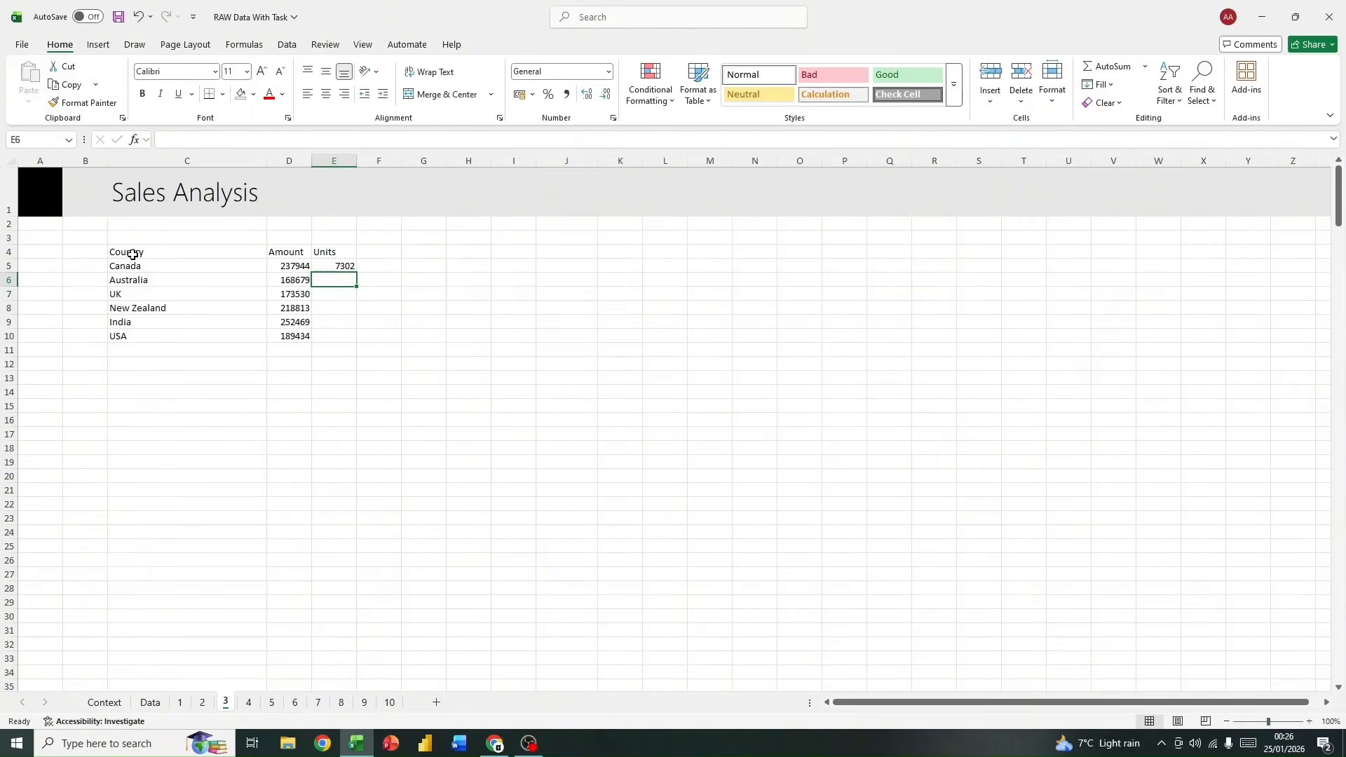
pyautogui.click(344, 266)
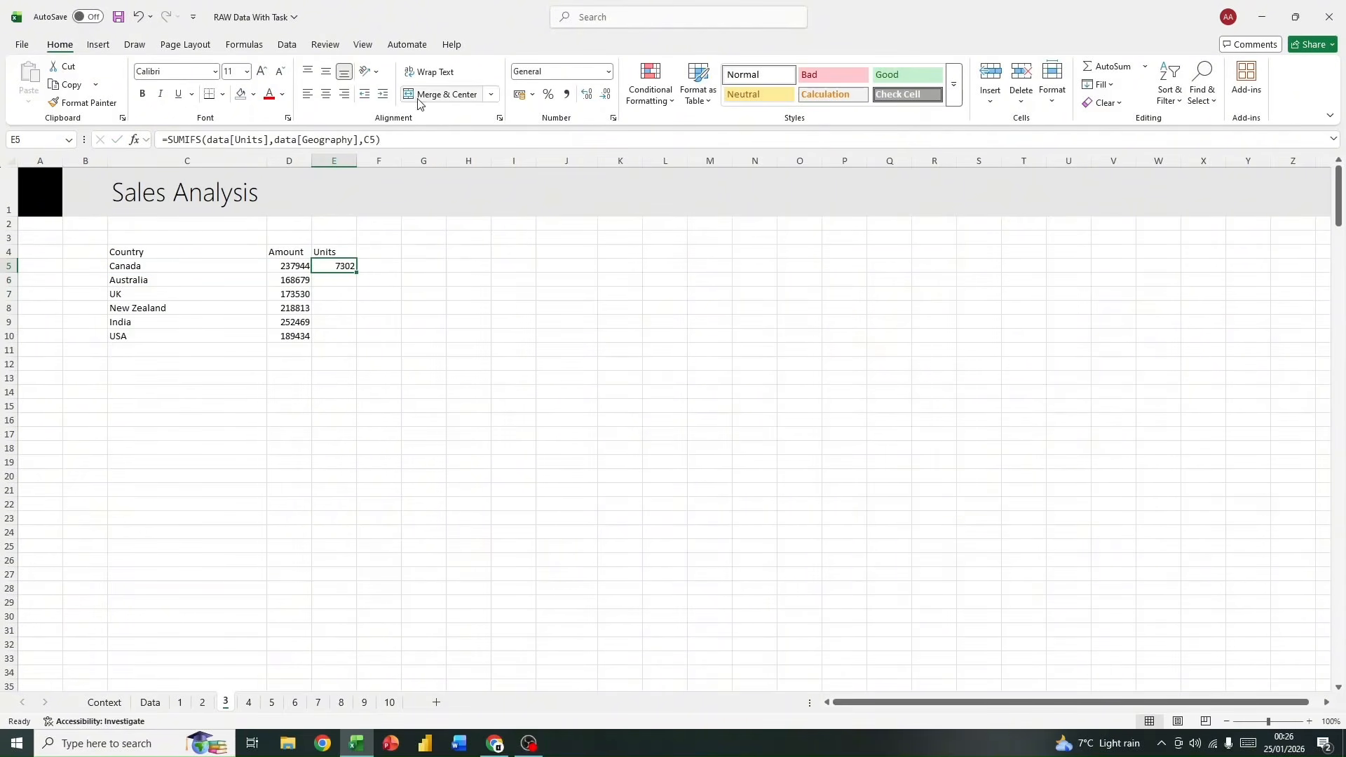
pyautogui.doubleClick(356, 272)
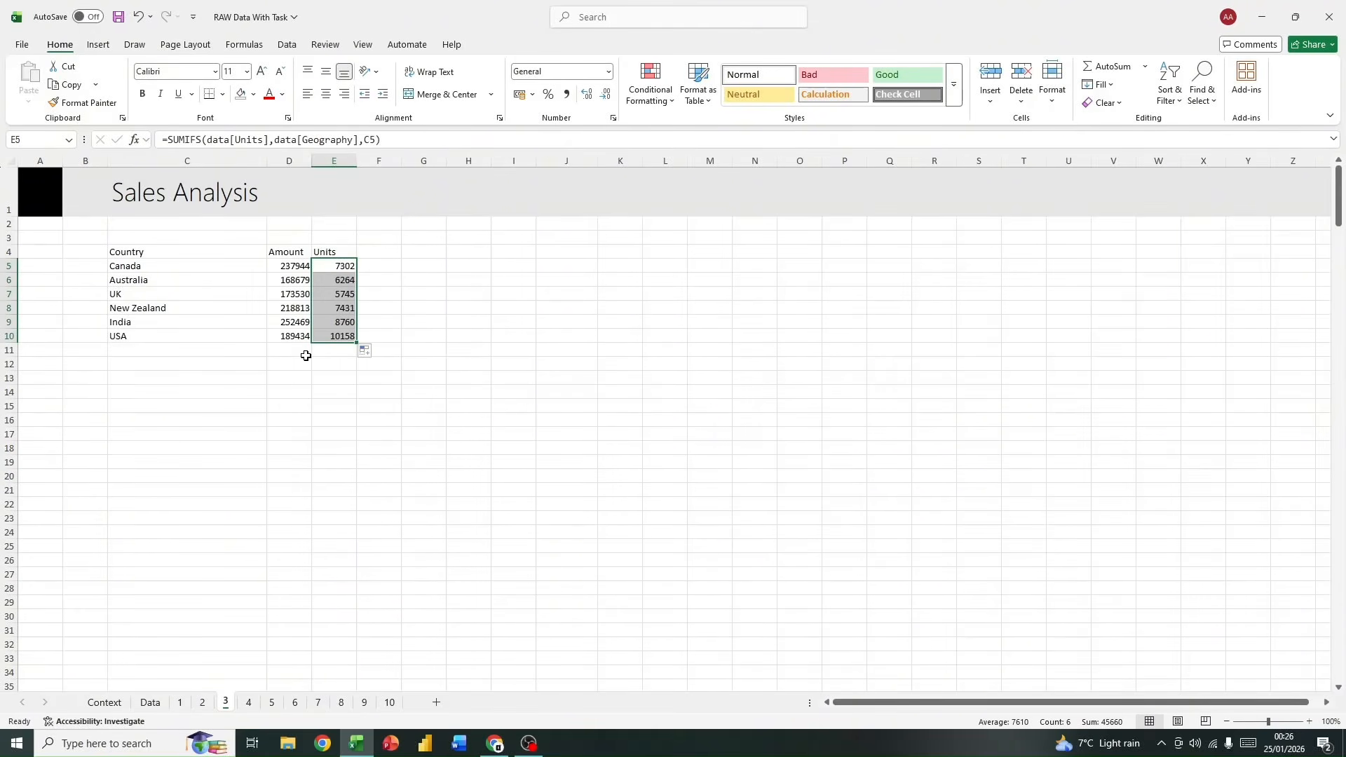
# Step: Format the Amount values in D5:D10 as English (United States) dollar accounting with no decimal places
pyautogui.moveTo(284, 267); pyautogui.dragTo(300, 338)
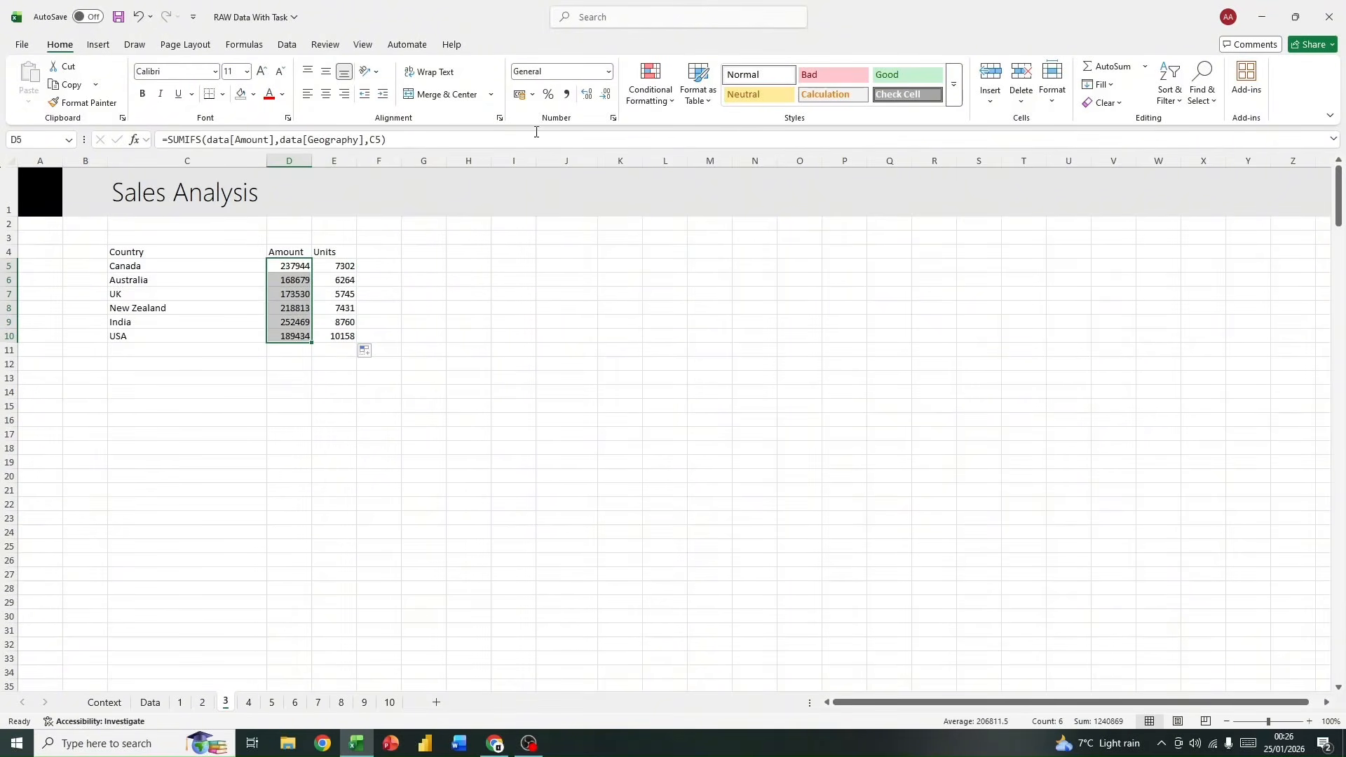
pyautogui.click(532, 101)
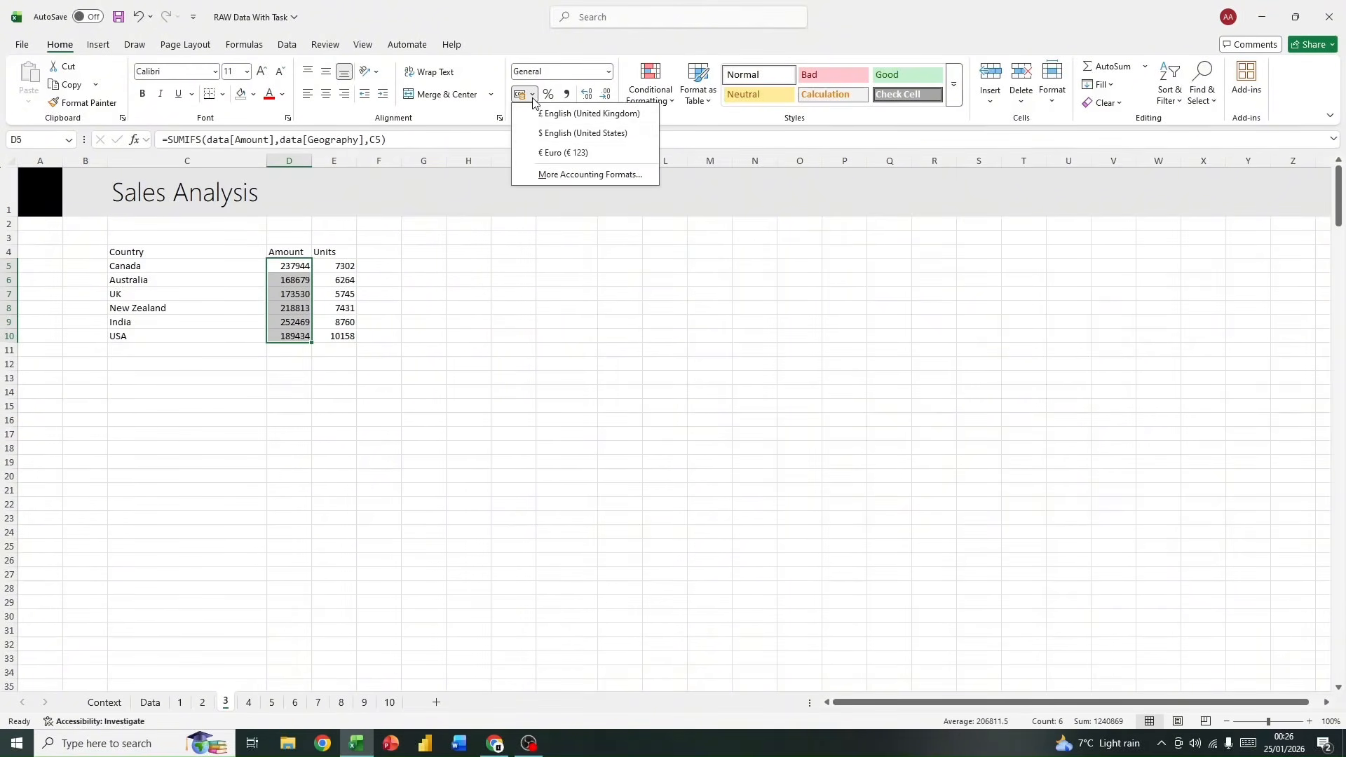
pyautogui.click(540, 138)
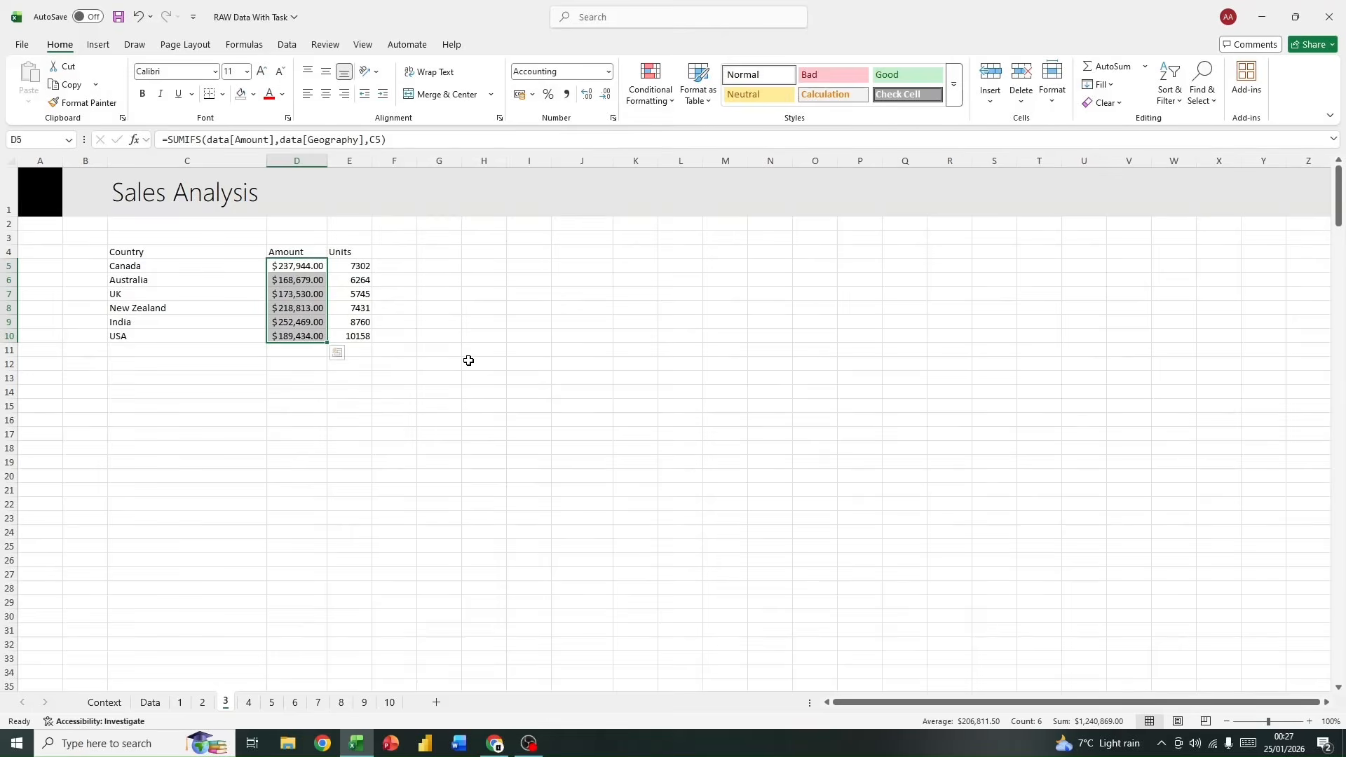
pyautogui.click(605, 94)
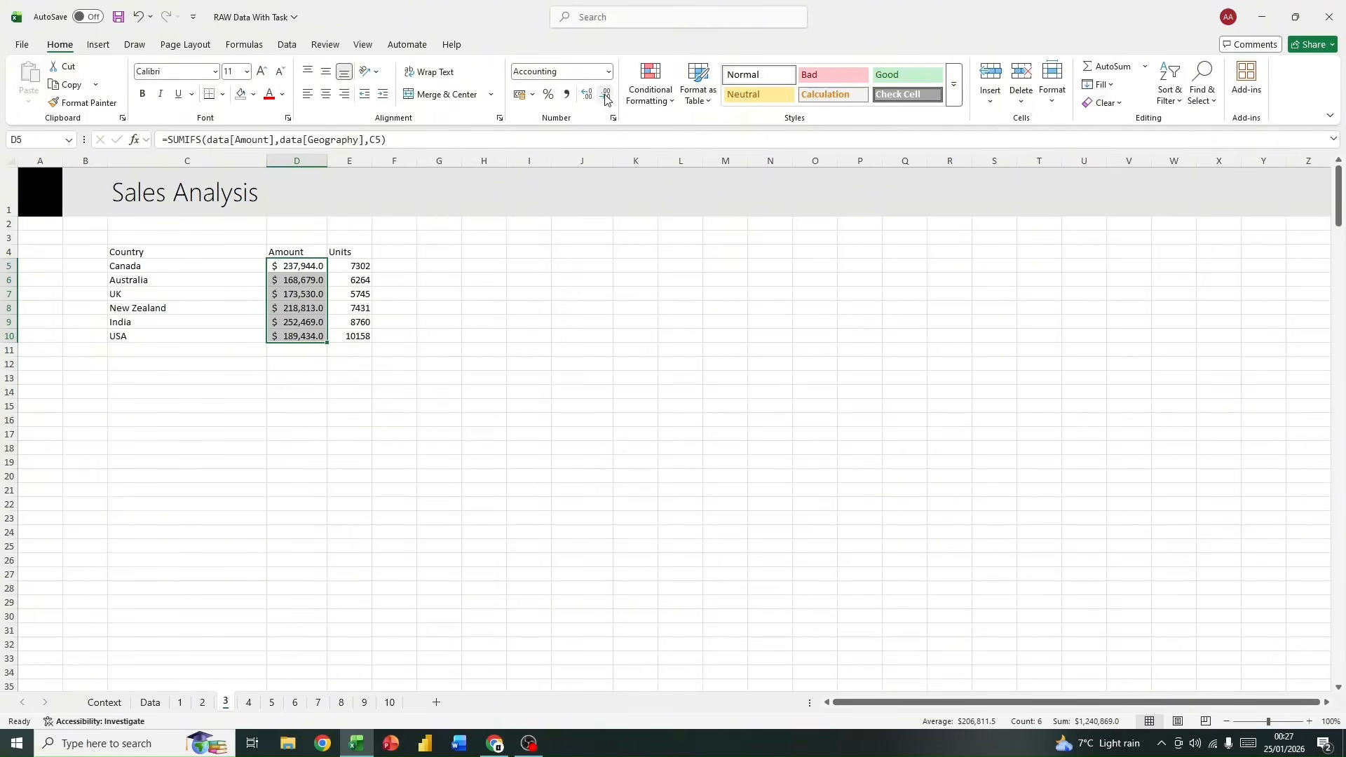
pyautogui.click(605, 94)
pyautogui.click(480, 390)
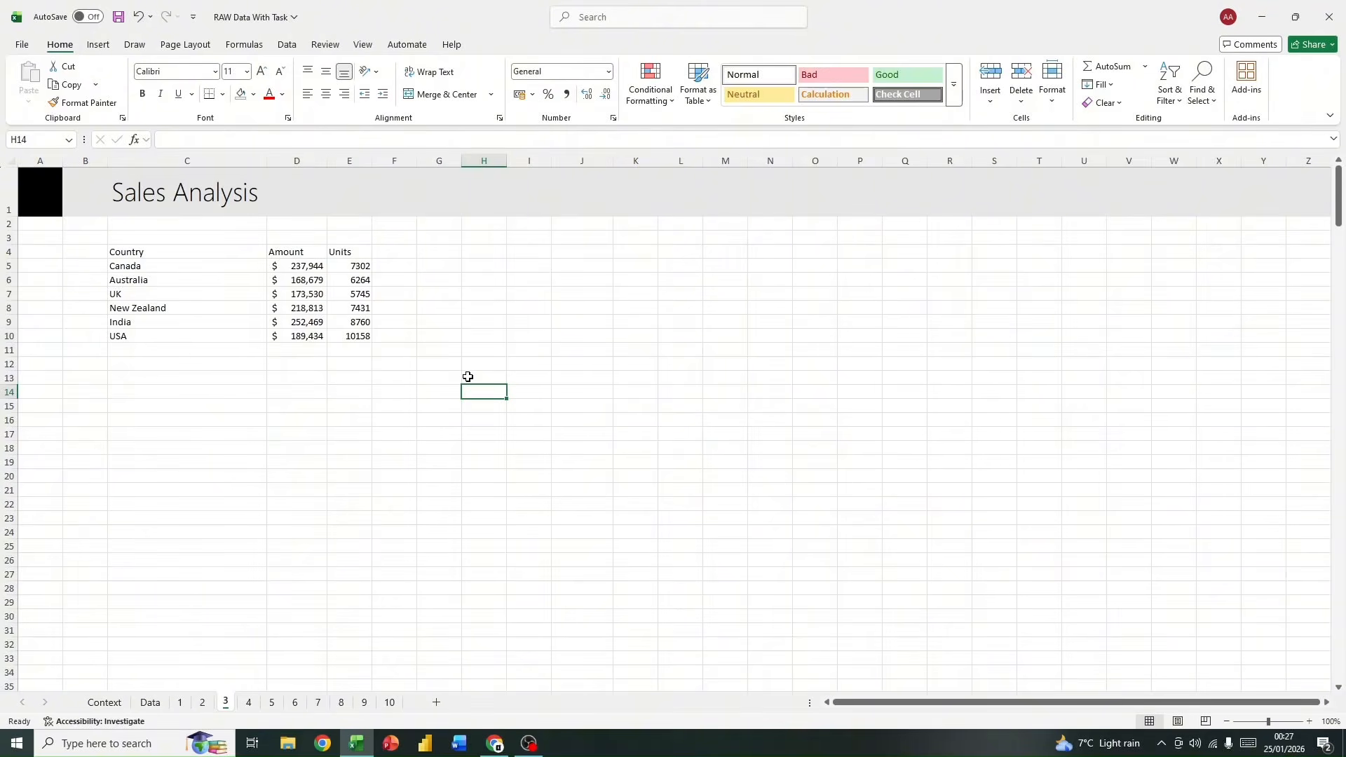
# Step: Format the Units values in E5:E10 in comma style with no decimal places
pyautogui.moveTo(360, 267); pyautogui.dragTo(360, 334)
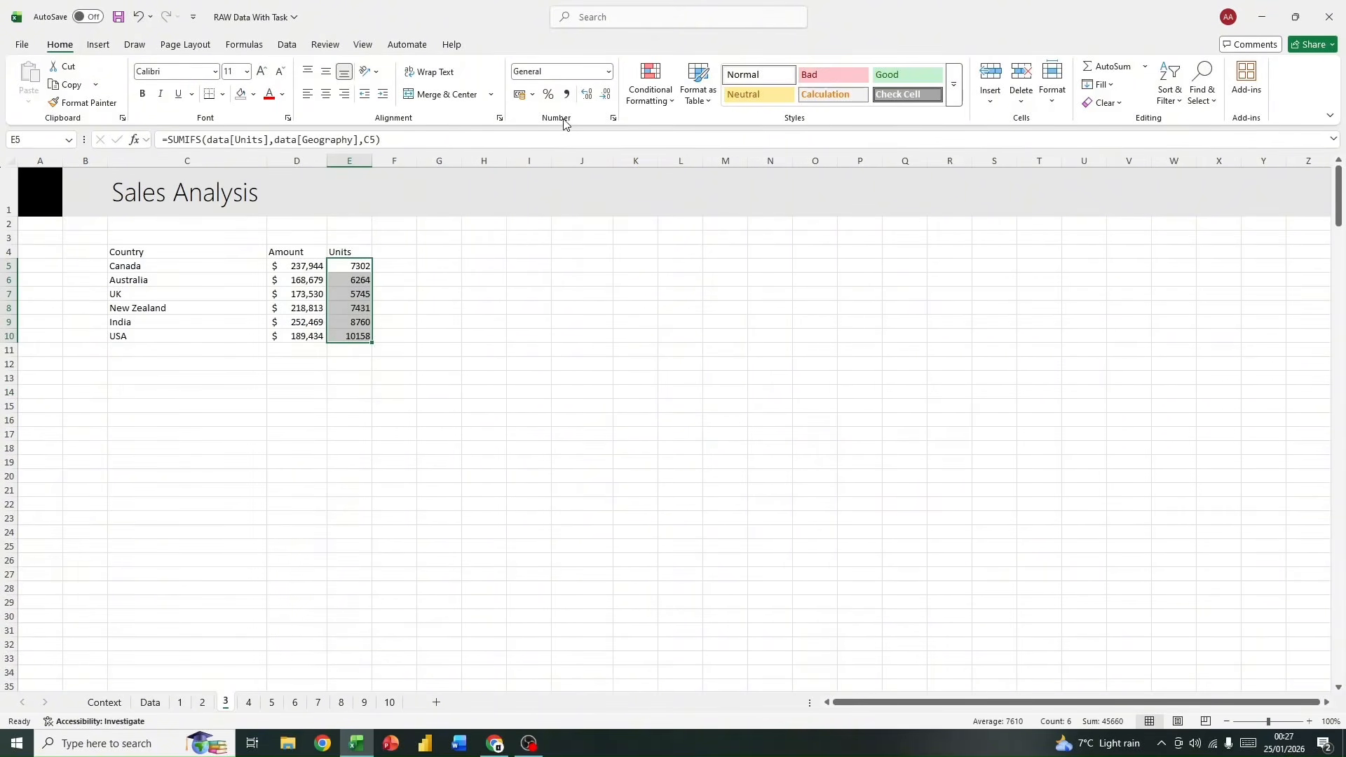
pyautogui.click(569, 98)
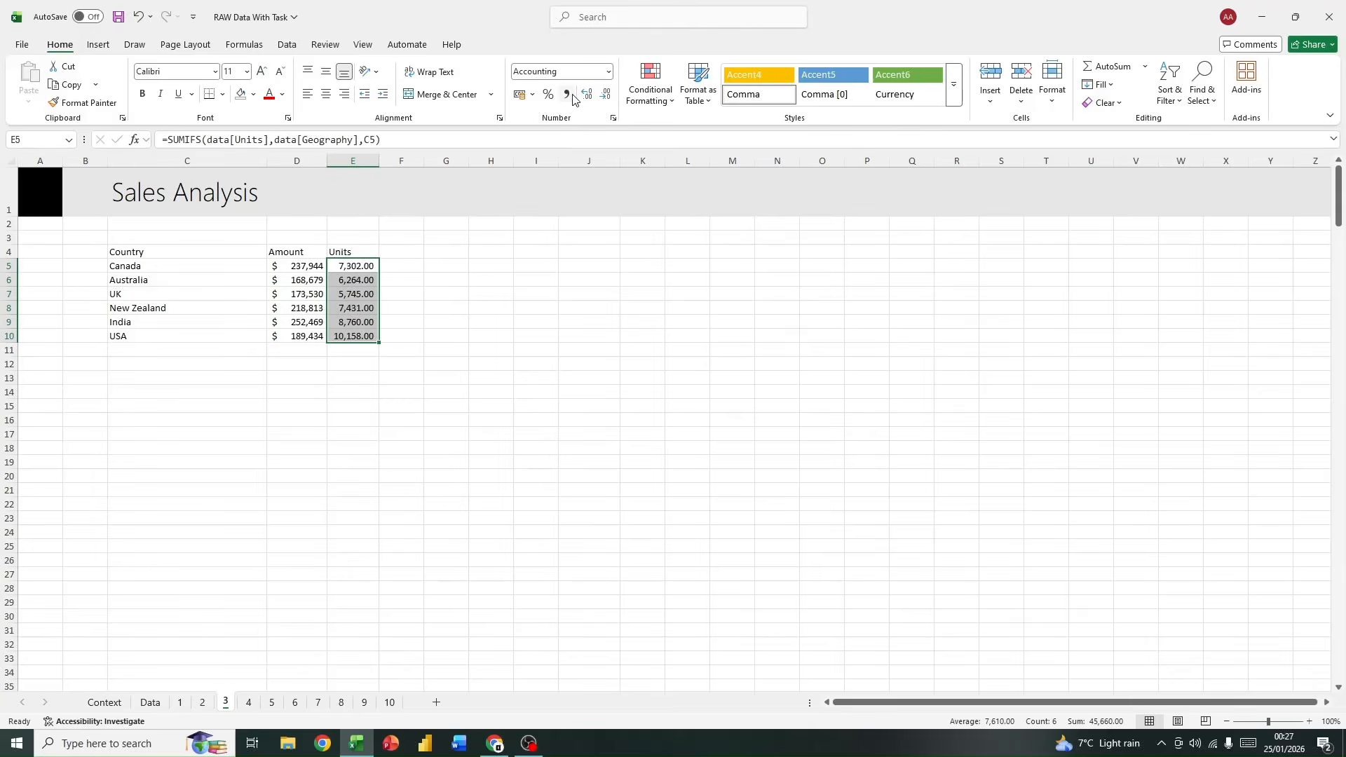
pyautogui.click(595, 96)
pyautogui.click(595, 96)
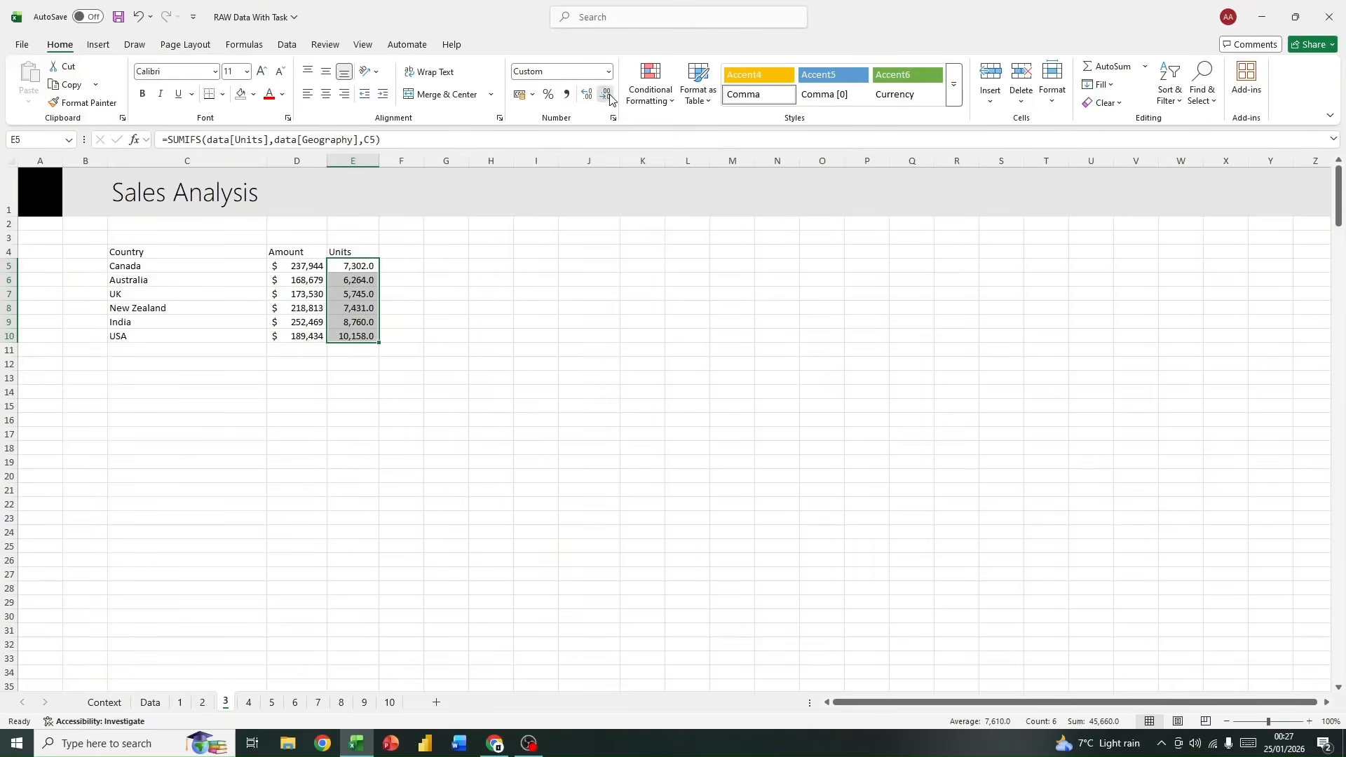
pyautogui.click(508, 362)
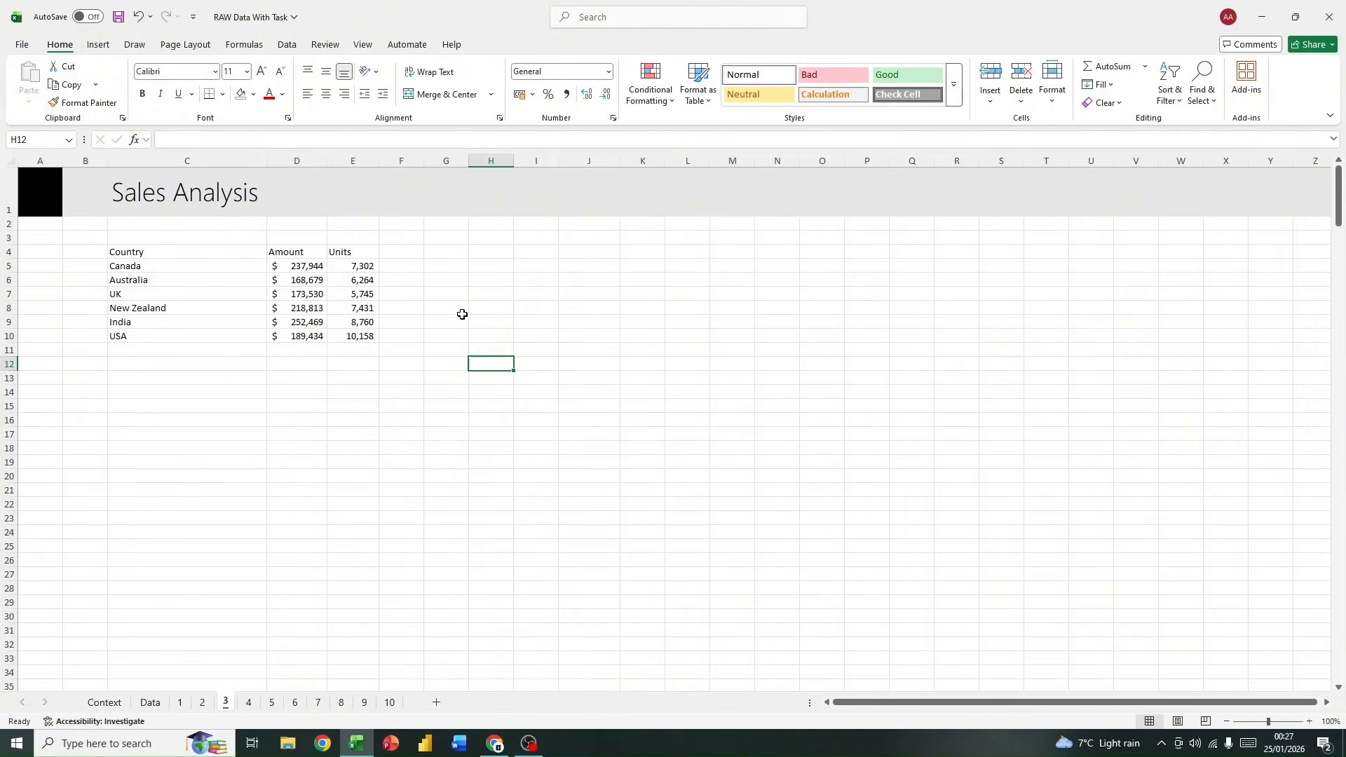
# Step: Give the header cells C4:E4 a light blue fill and make their text bold
pyautogui.moveTo(162, 252); pyautogui.dragTo(342, 204)
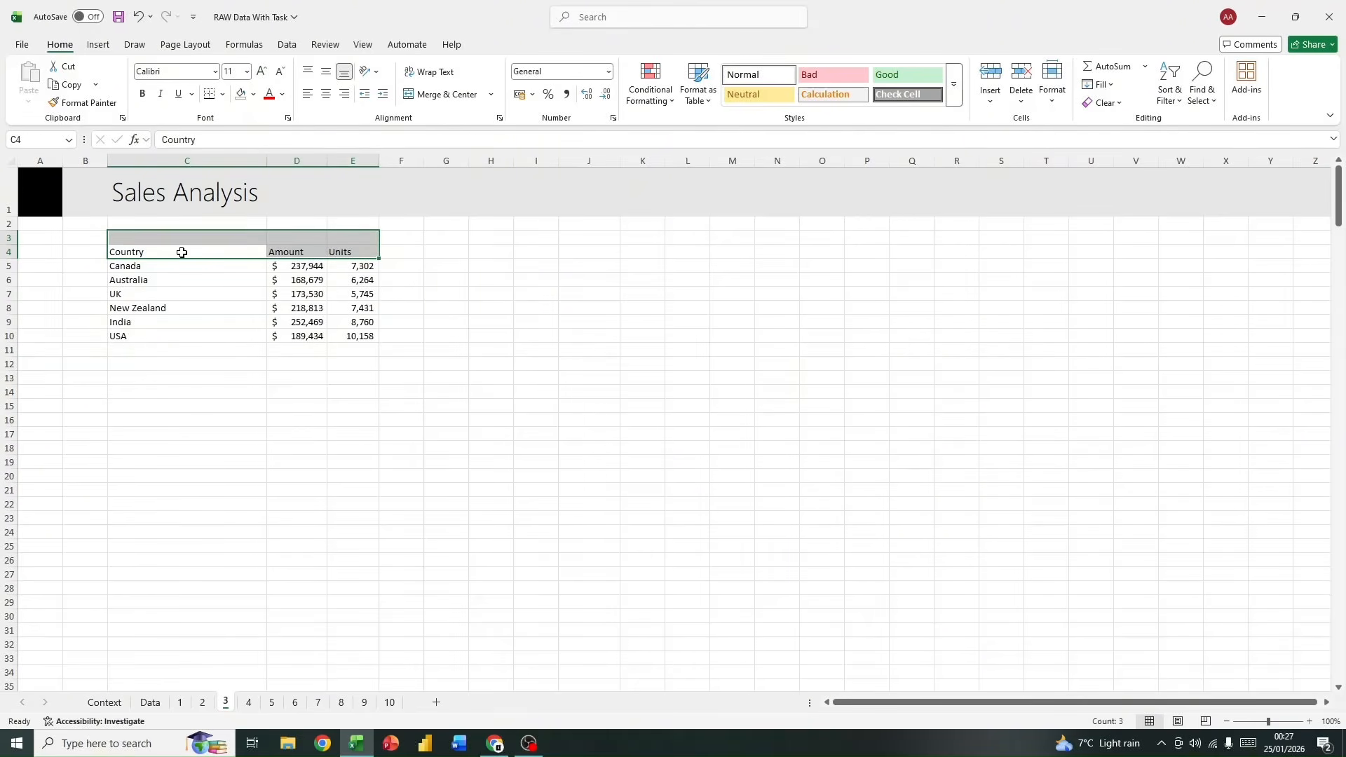
pyautogui.moveTo(180, 252); pyautogui.dragTo(341, 247)
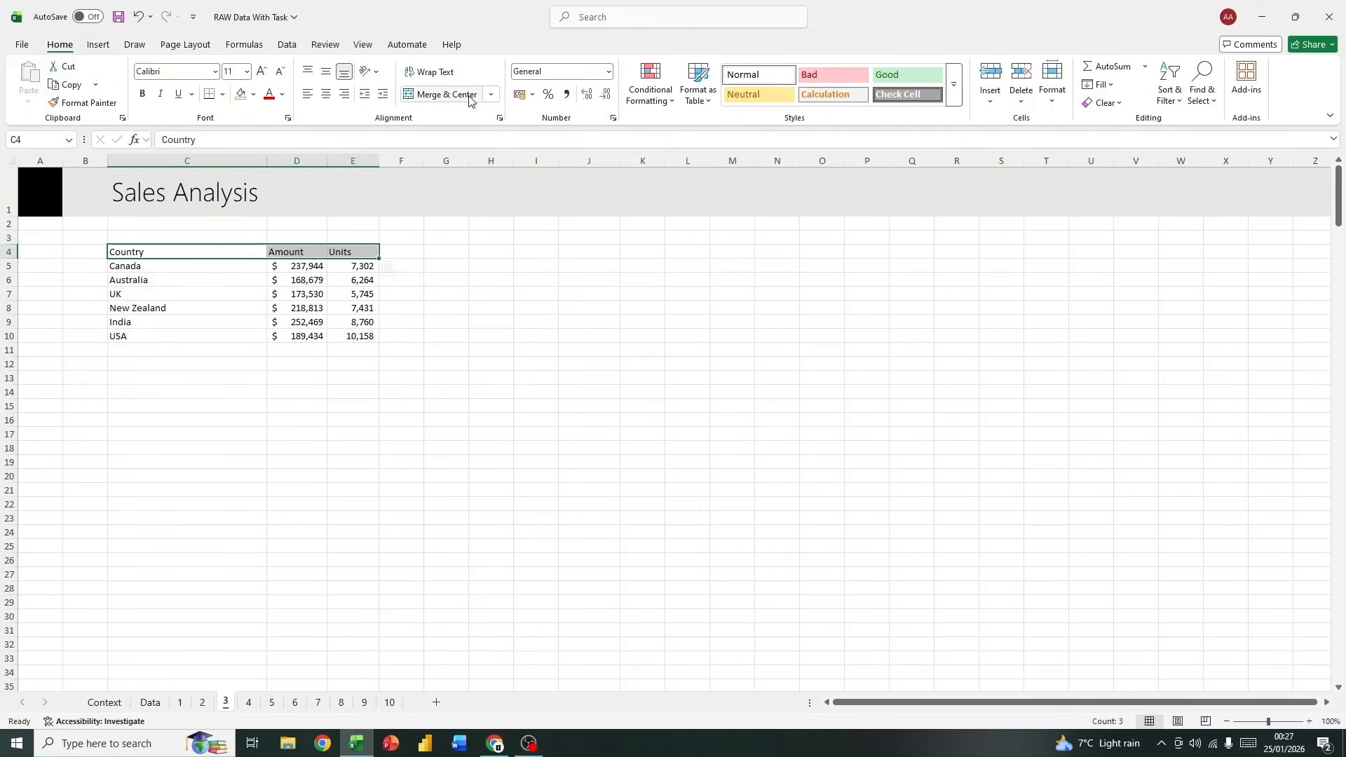
pyautogui.click(251, 96)
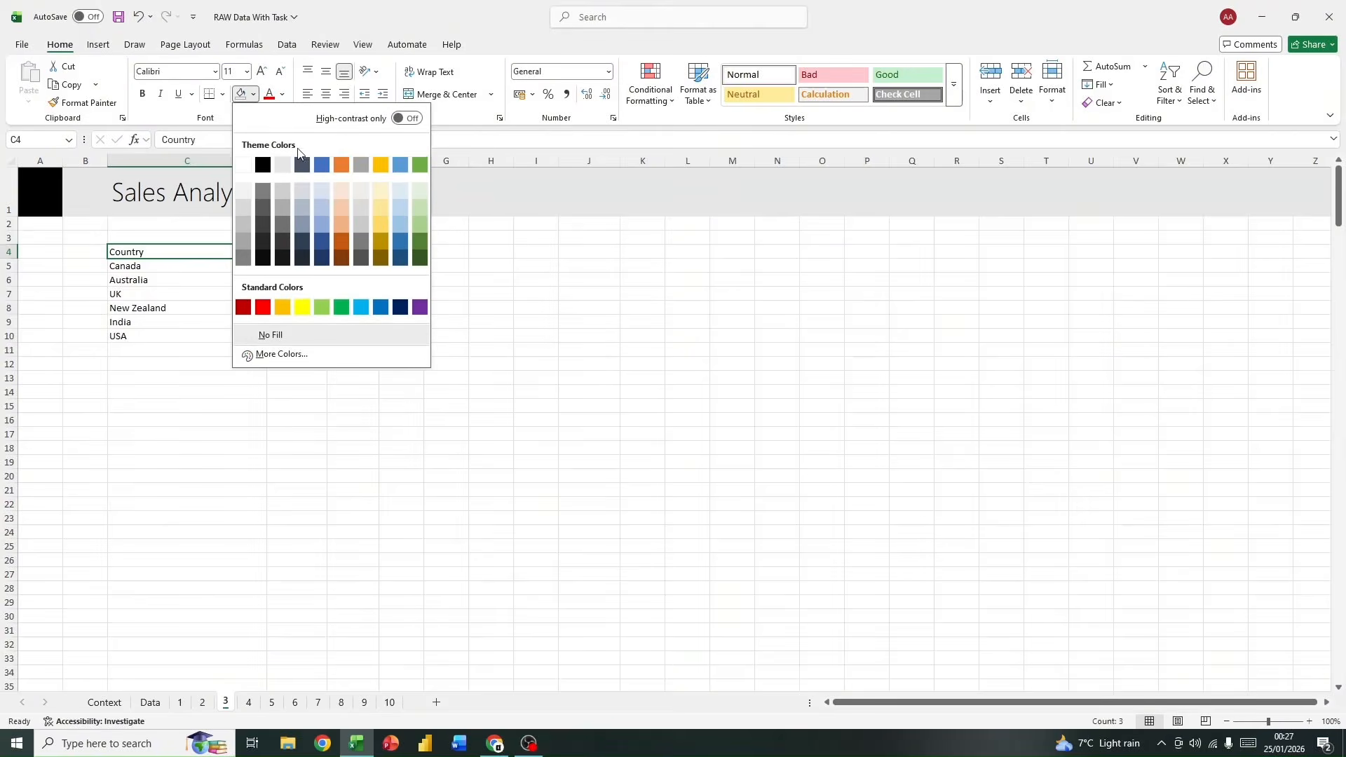
pyautogui.click(323, 196)
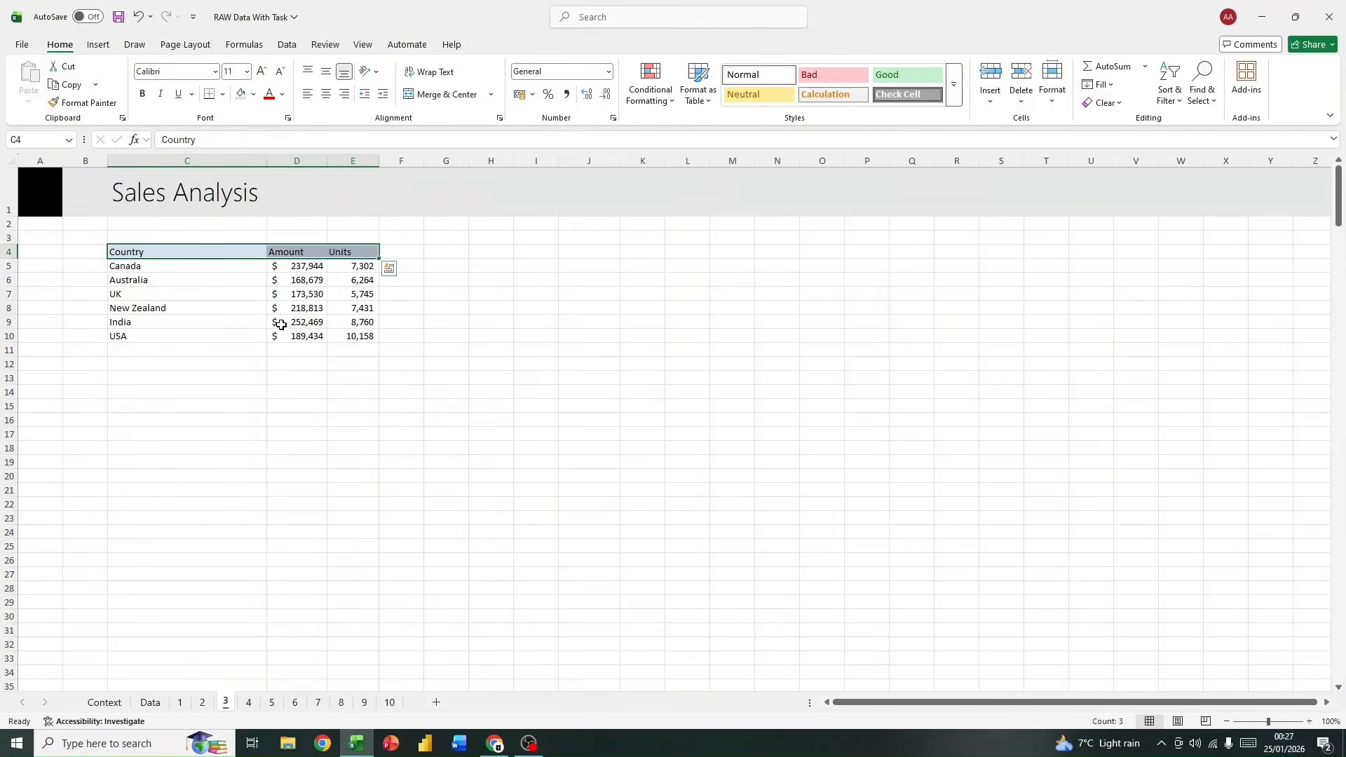
pyautogui.click(146, 97)
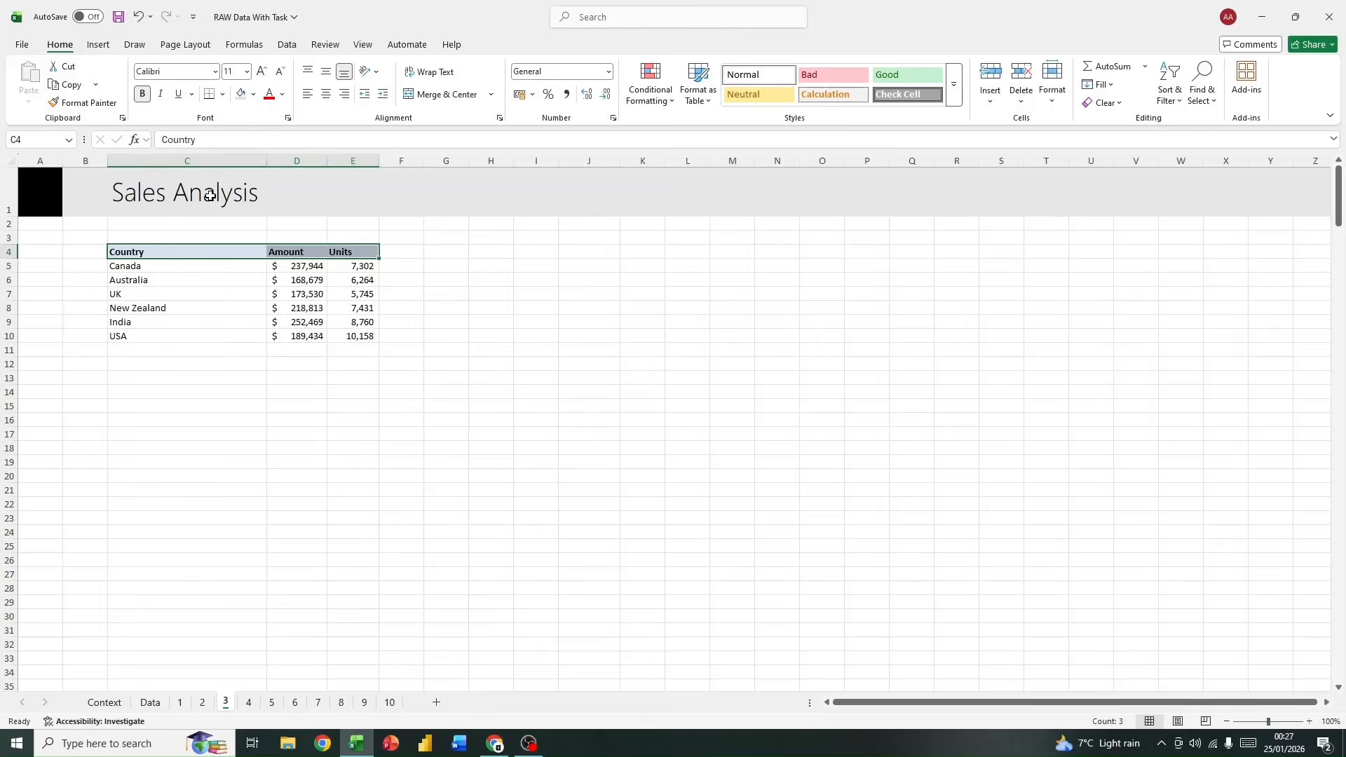
# Step: Apply all borders to the country, amount and units cells C5:E10
pyautogui.moveTo(155, 270); pyautogui.dragTo(356, 337)
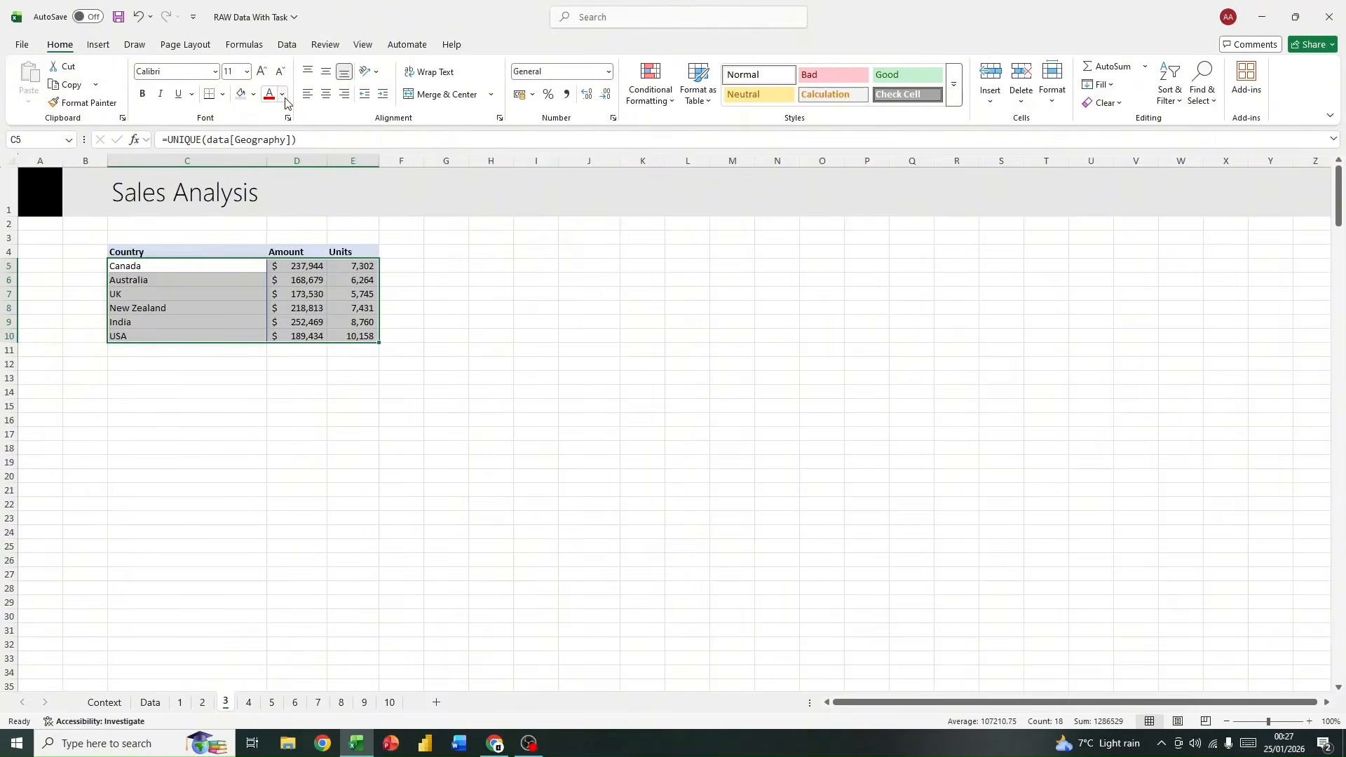
pyautogui.click(253, 95)
pyautogui.click(222, 94)
pyautogui.click(222, 94)
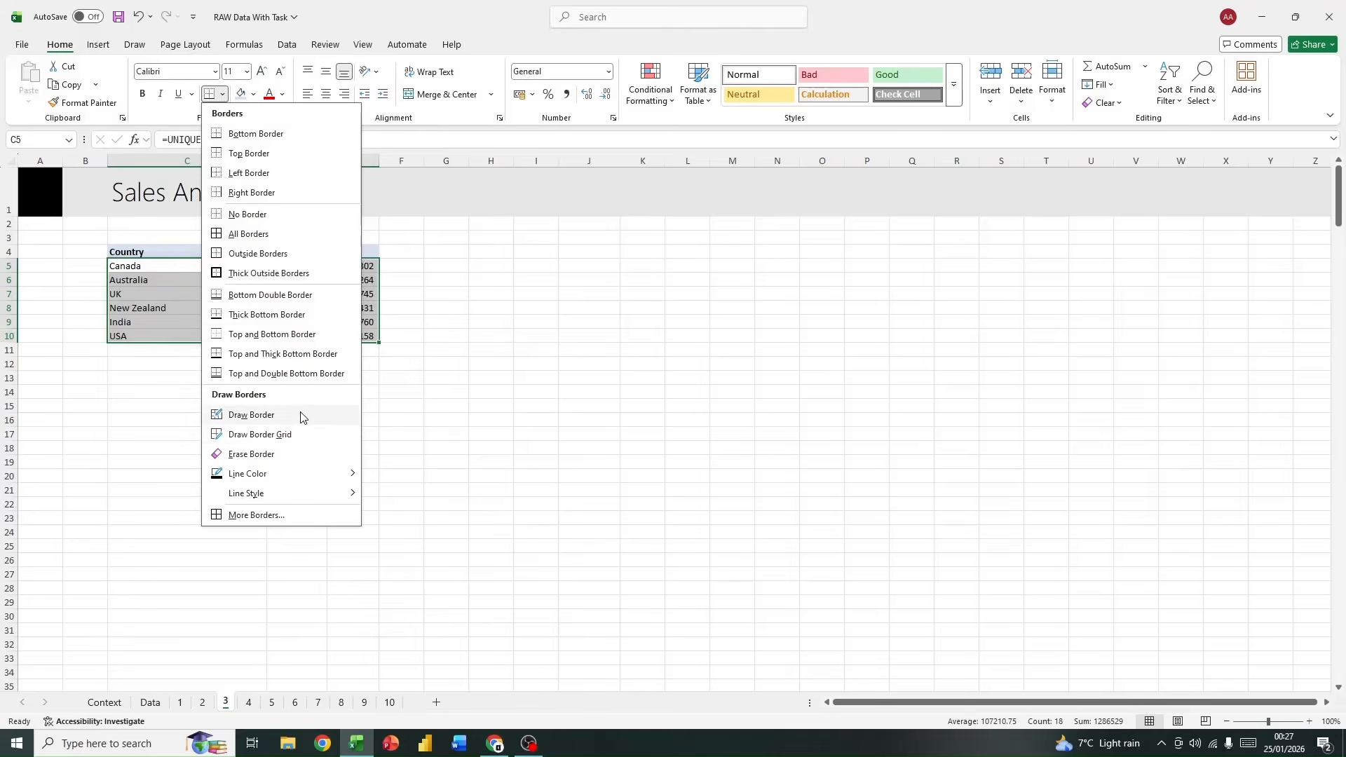
pyautogui.click(264, 236)
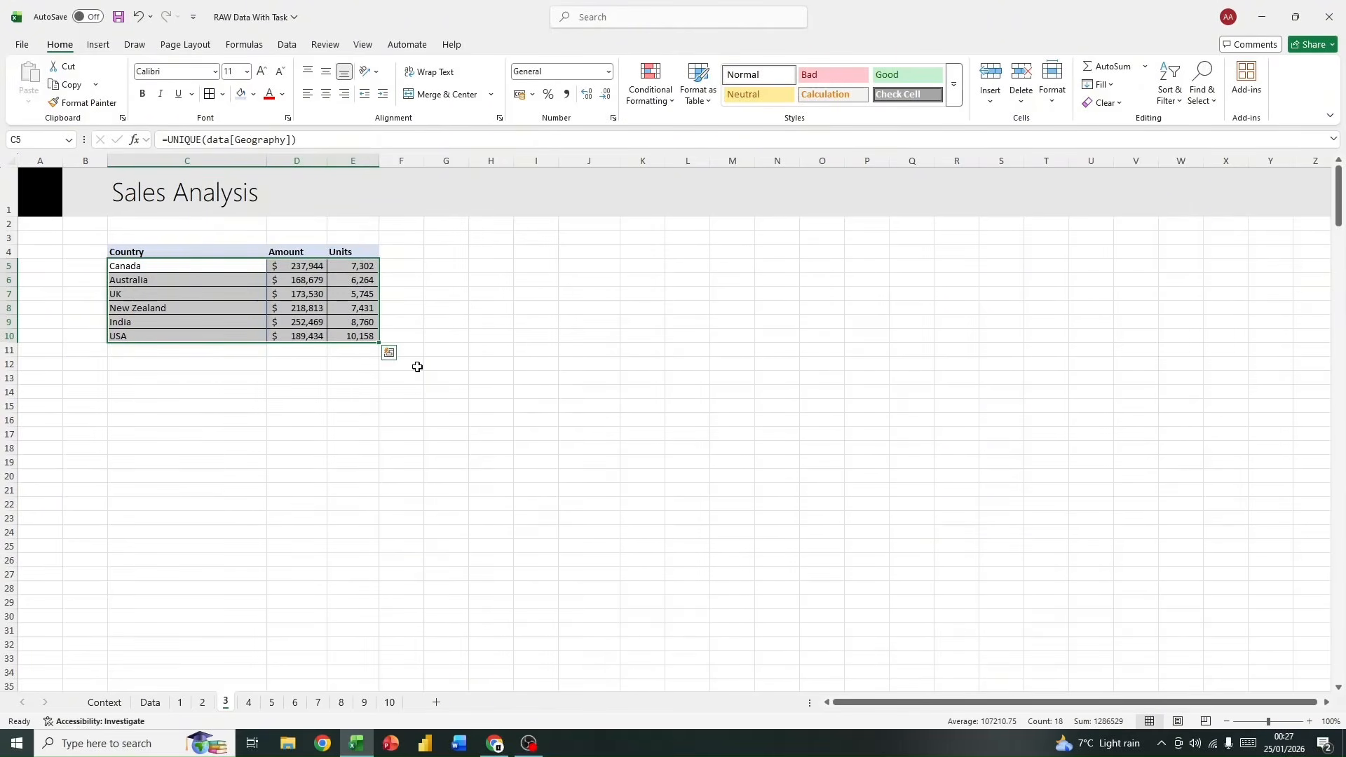
pyautogui.click(396, 407)
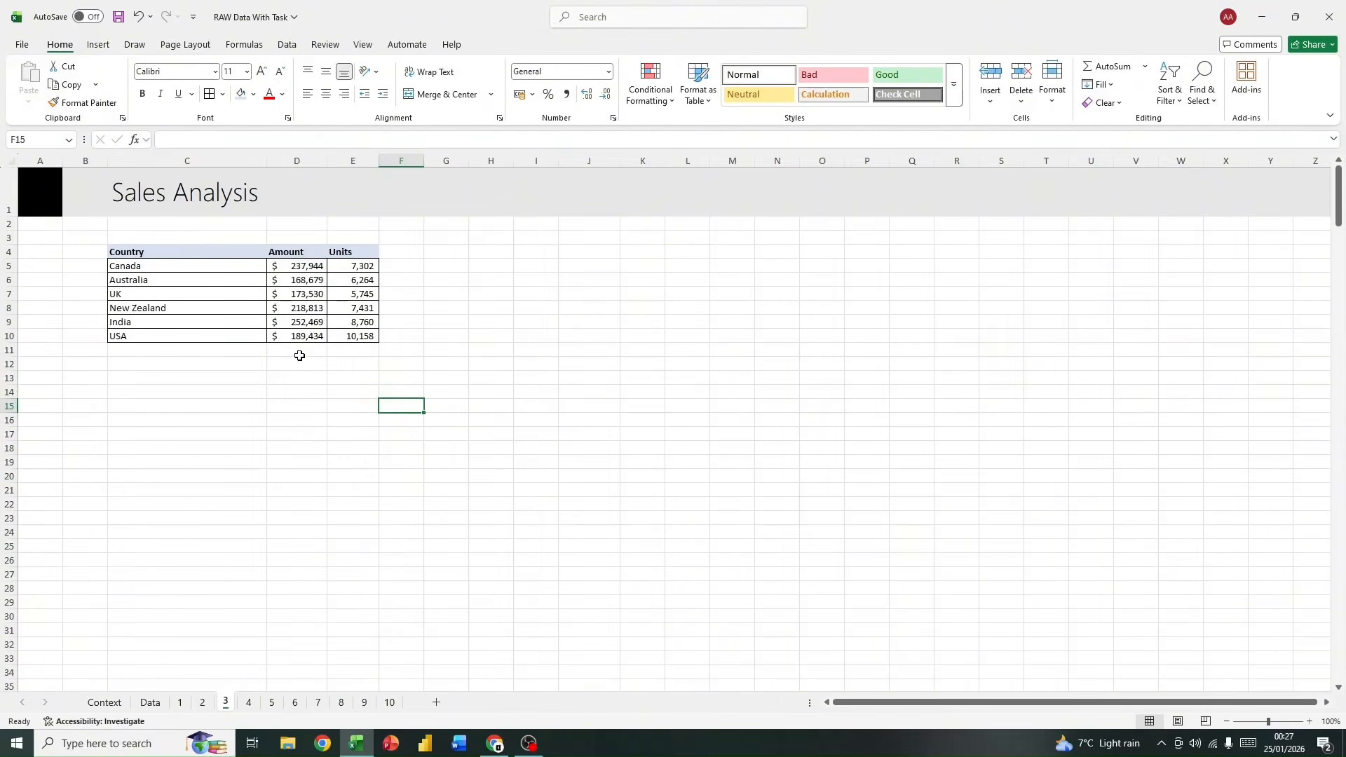
# Step: Insert a blank column between the Amount and Units columns
pyautogui.click(354, 163)
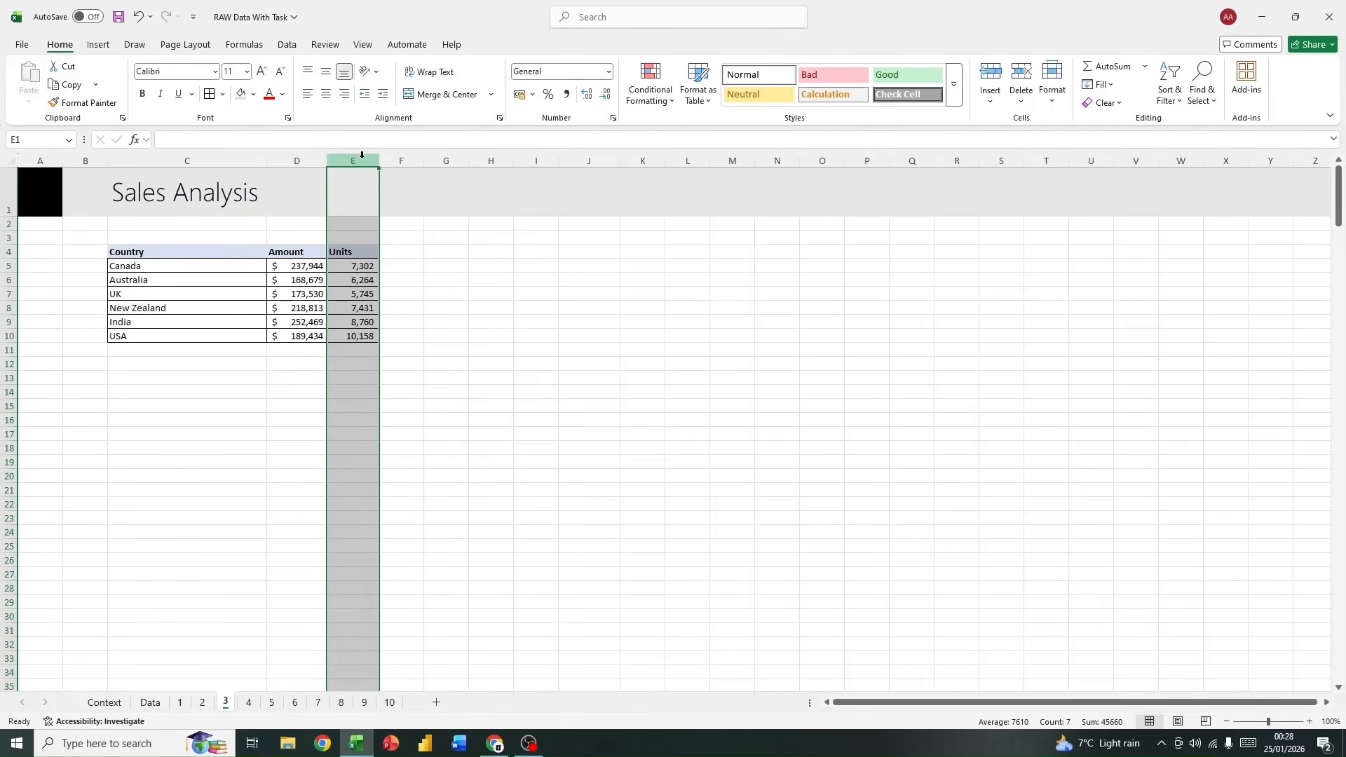
pyautogui.rightClick(370, 213)
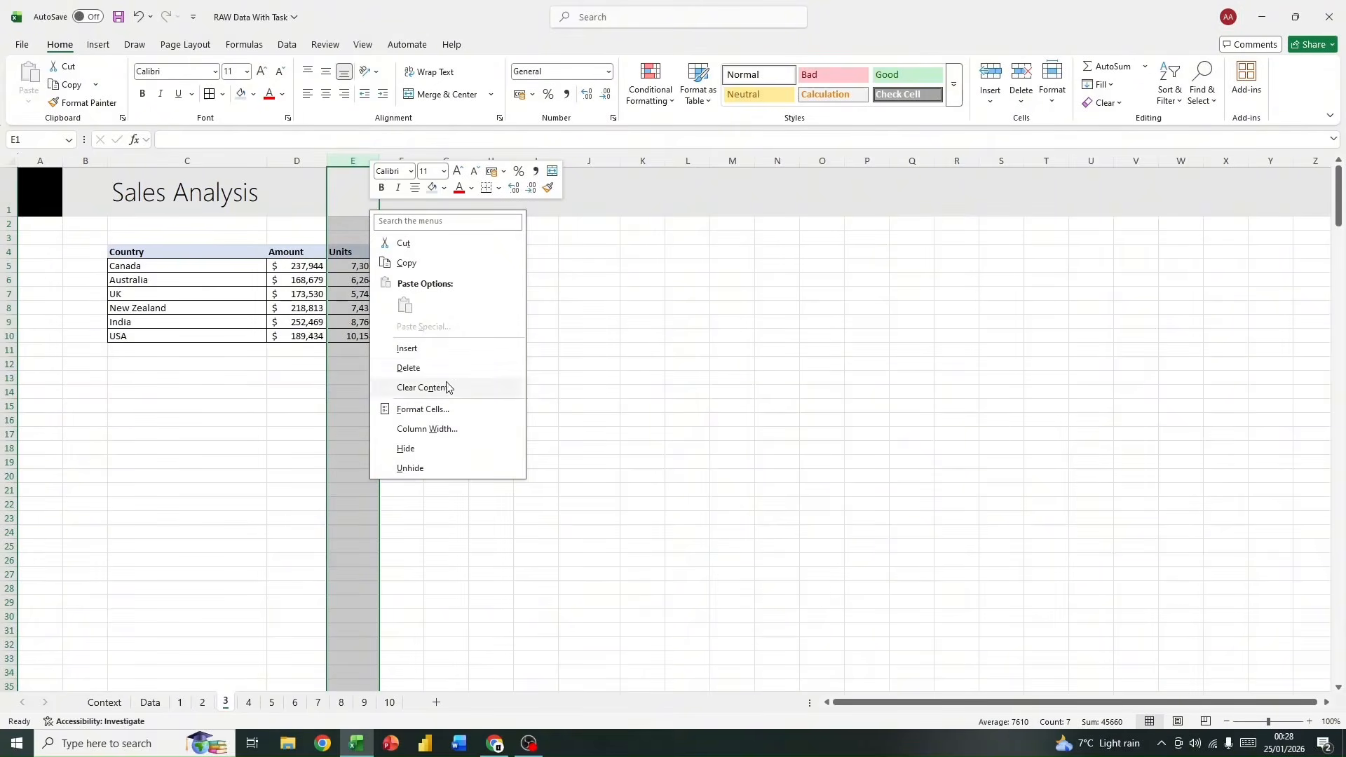
pyautogui.click(454, 348)
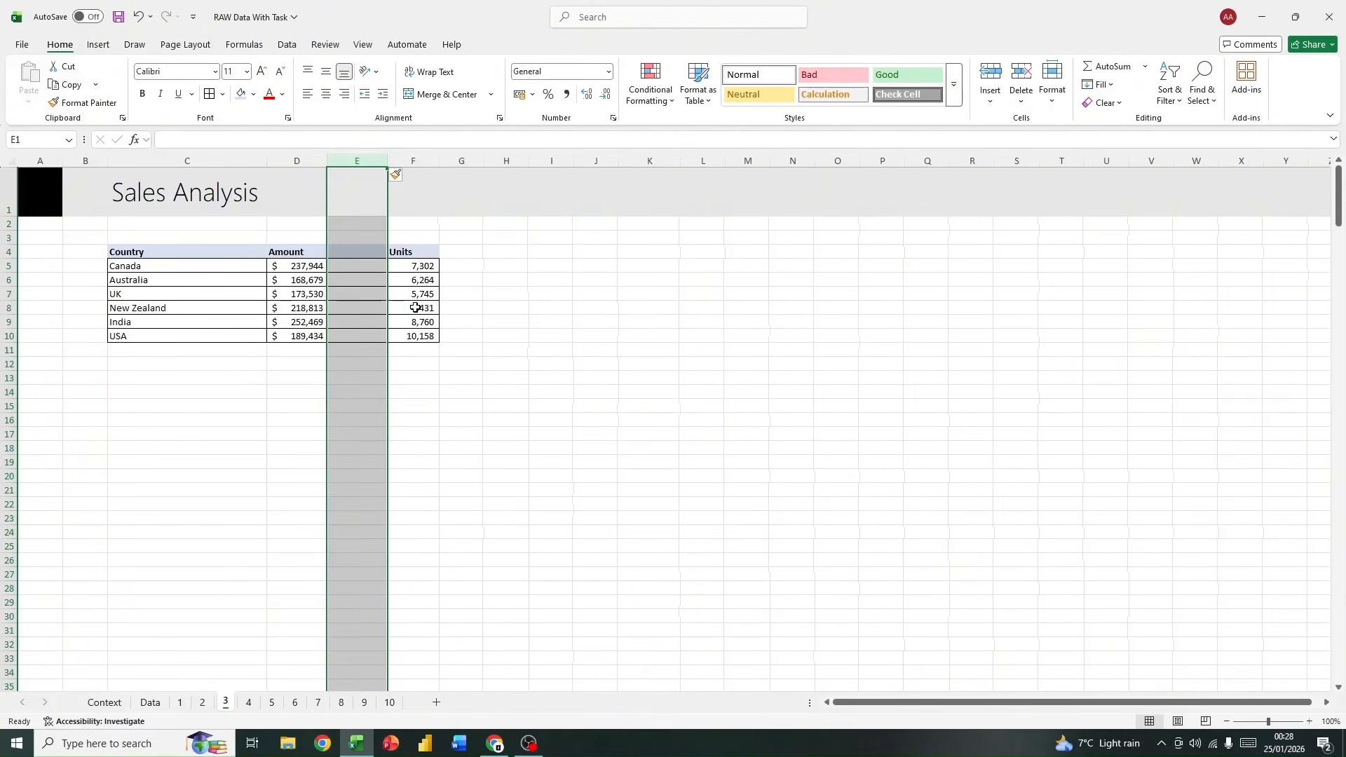
# Step: Fill the blank column cells E5:E10 with a formula referencing the Amount values, starting with =D5
pyautogui.click(369, 251)
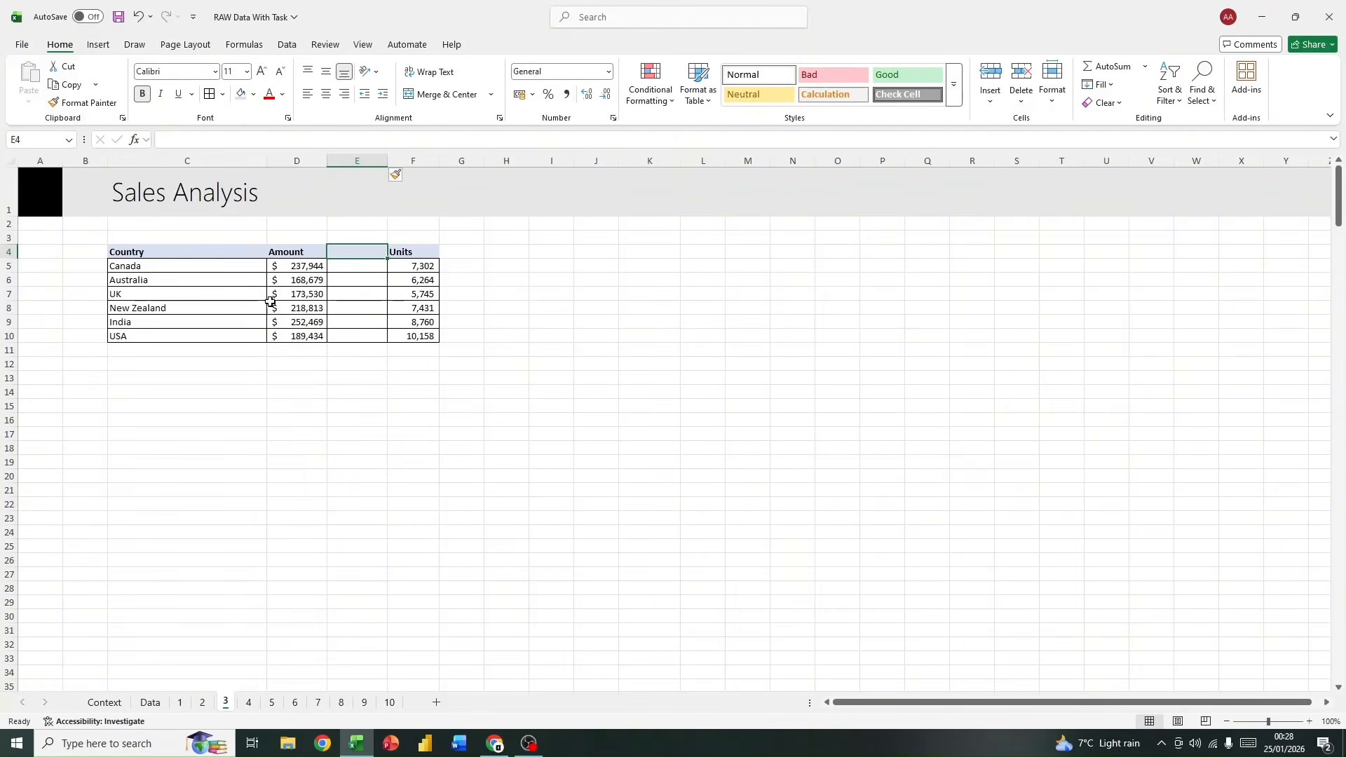
pyautogui.click(361, 265)
pyautogui.write('=')
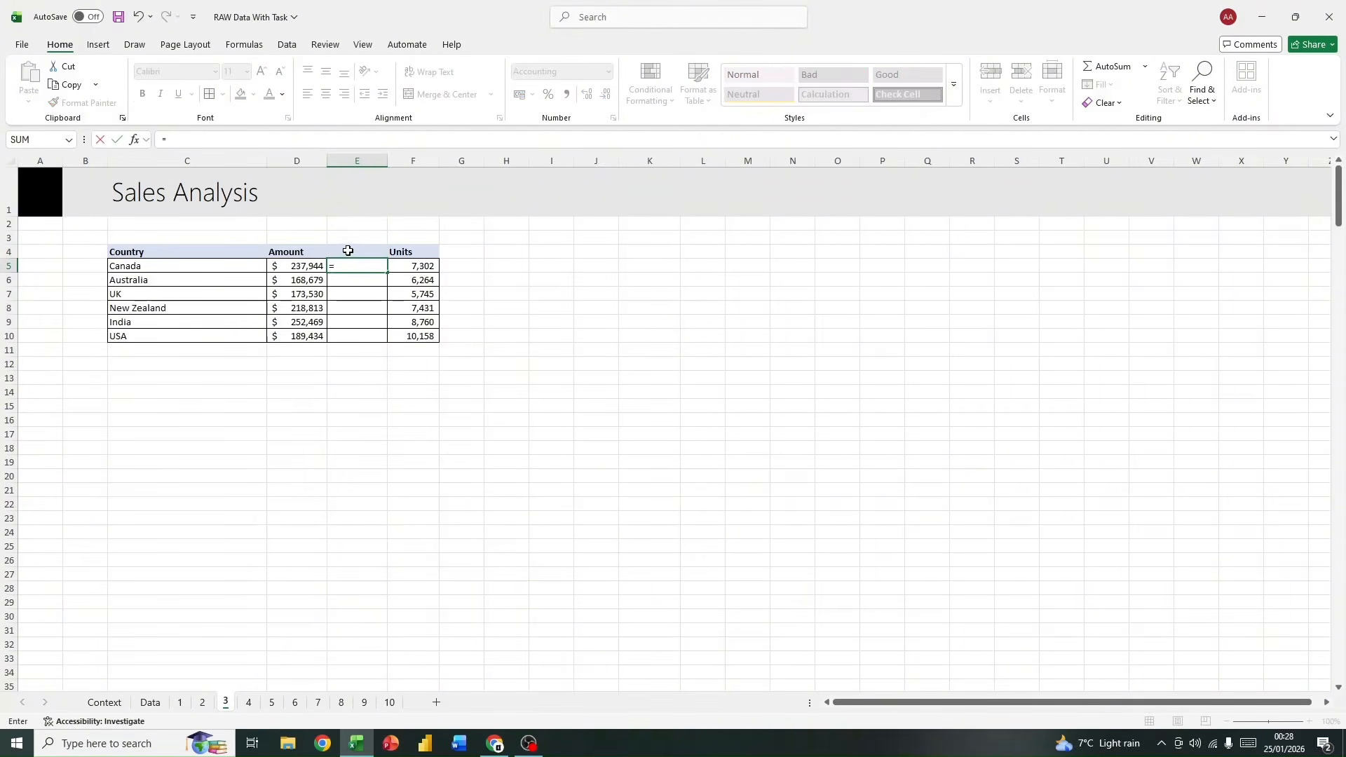
pyautogui.click(310, 266)
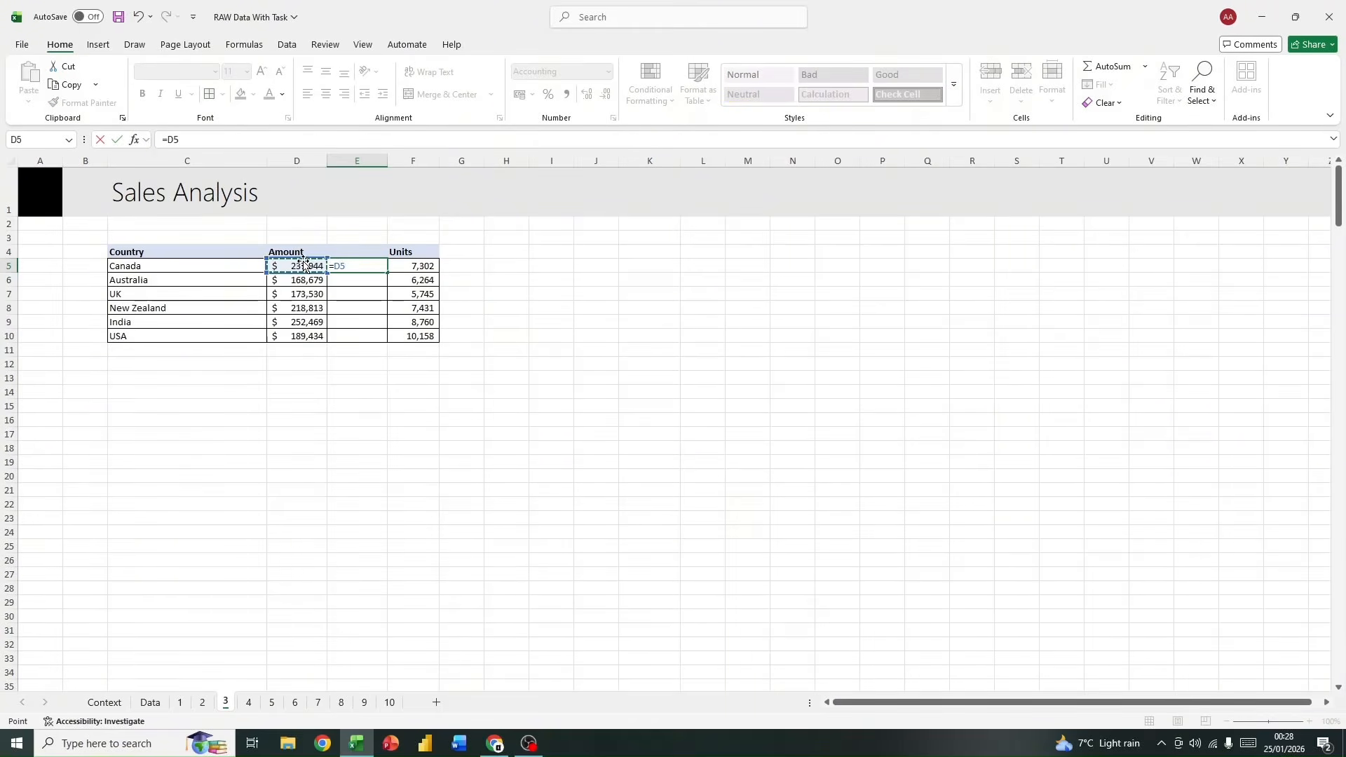
pyautogui.press('Return')
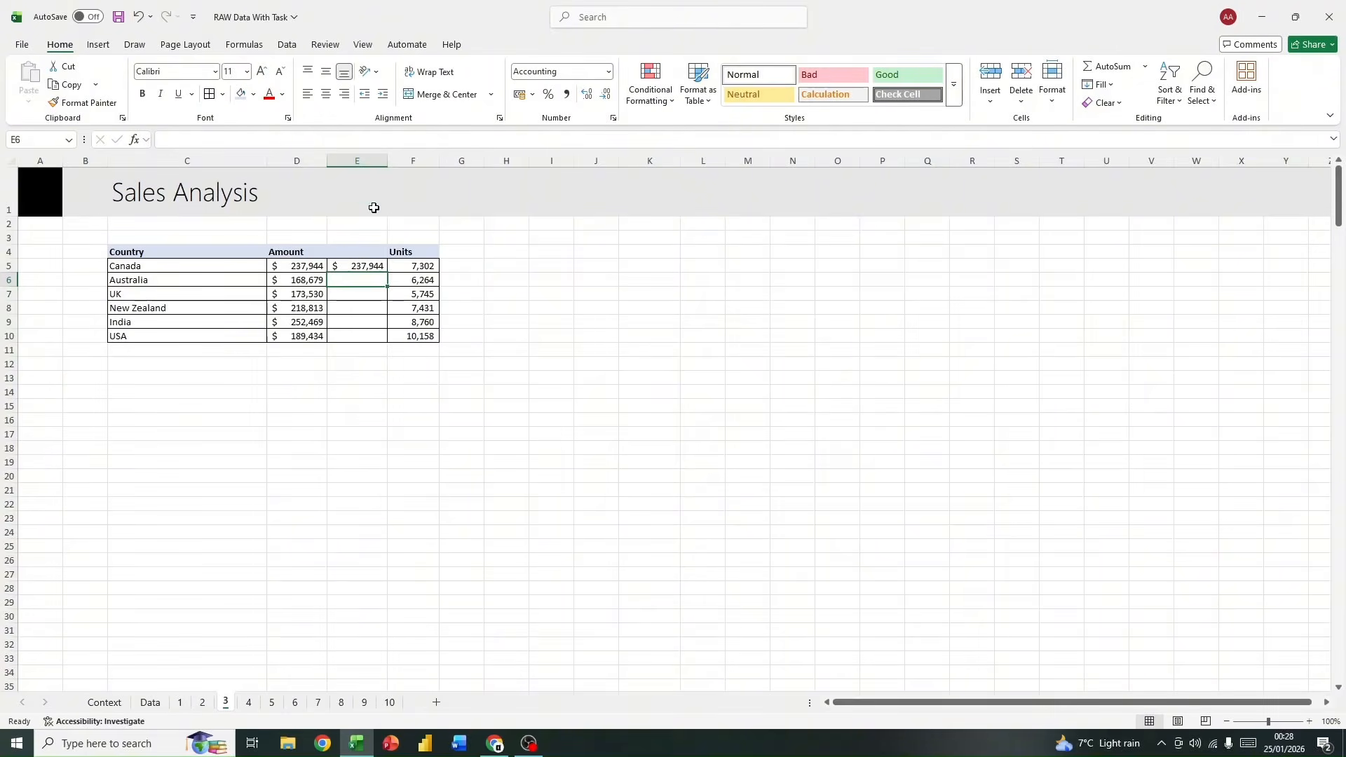
pyautogui.click(376, 264)
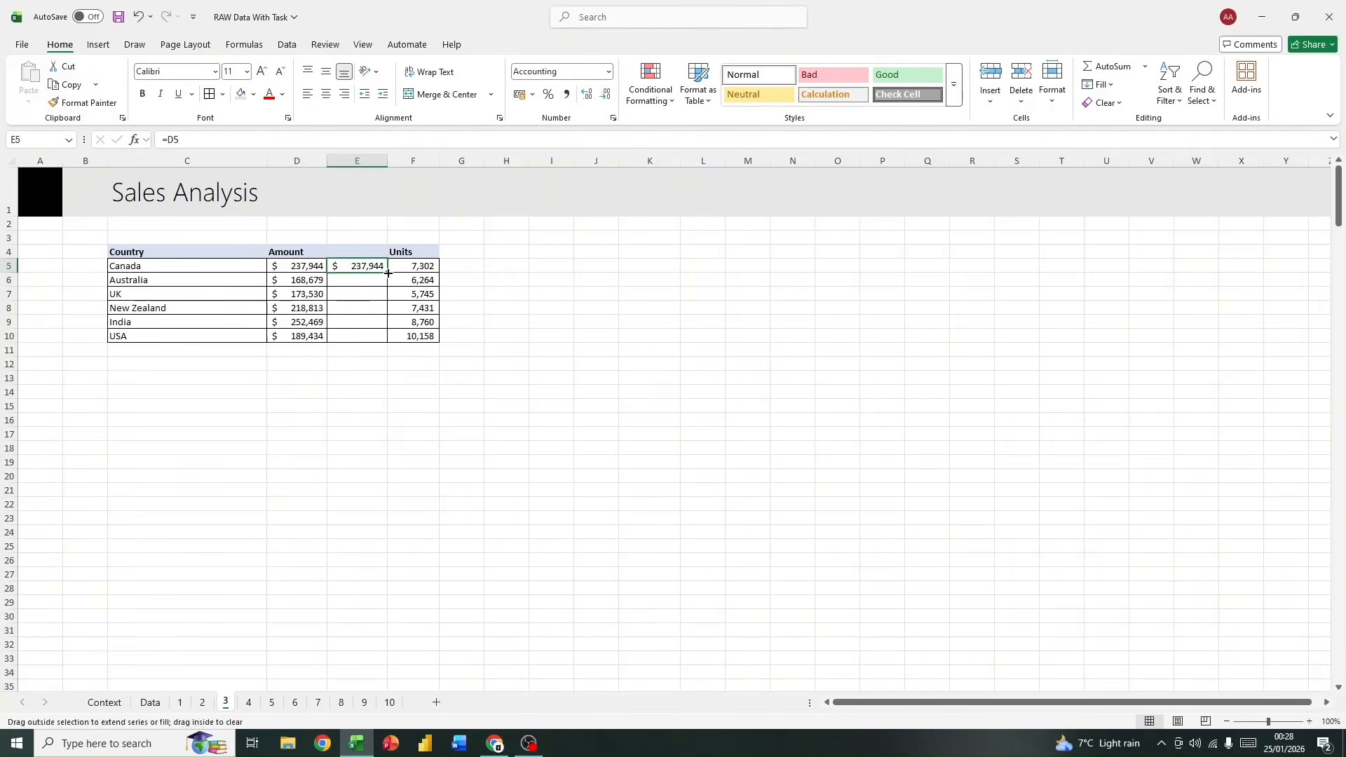
pyautogui.doubleClick(383, 272)
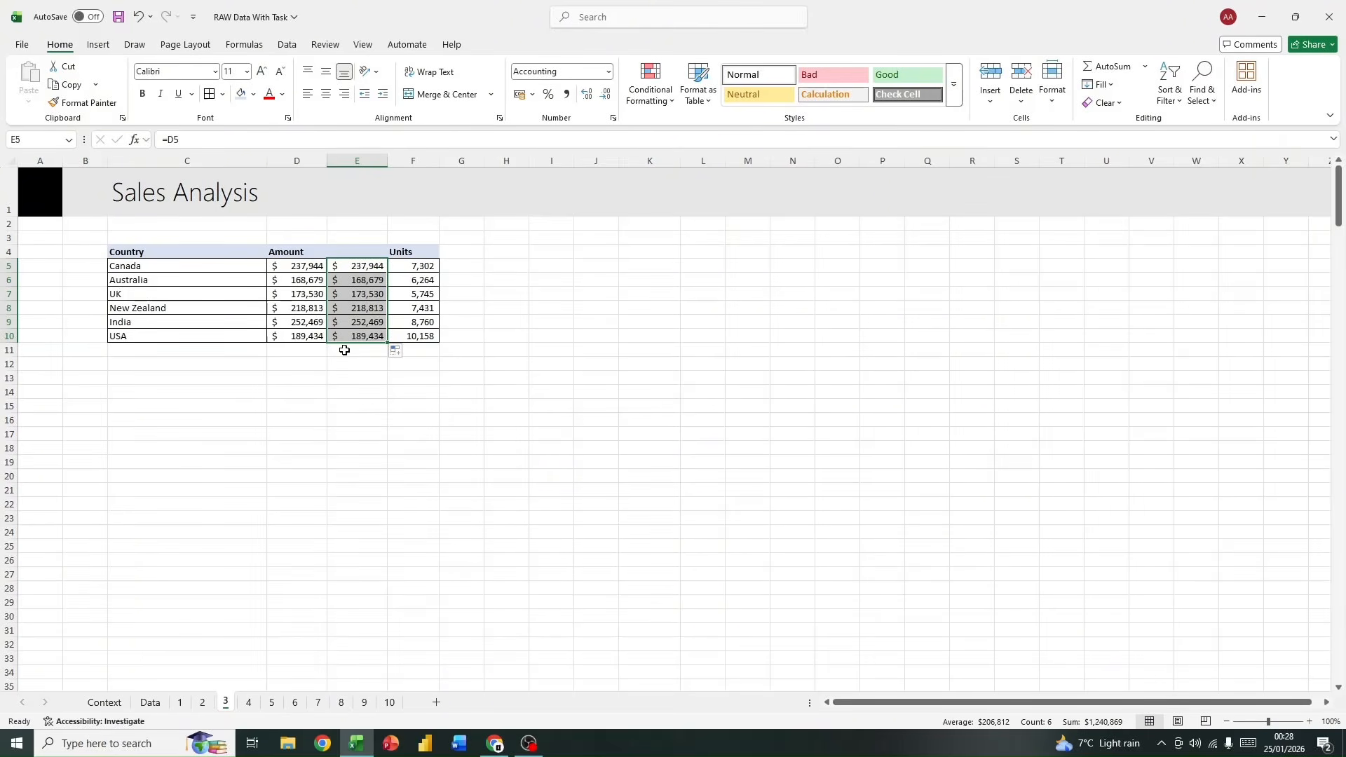
# Step: Apply blue solid-fill data bars to the copied amounts in E5:E10
pyautogui.click(651, 86)
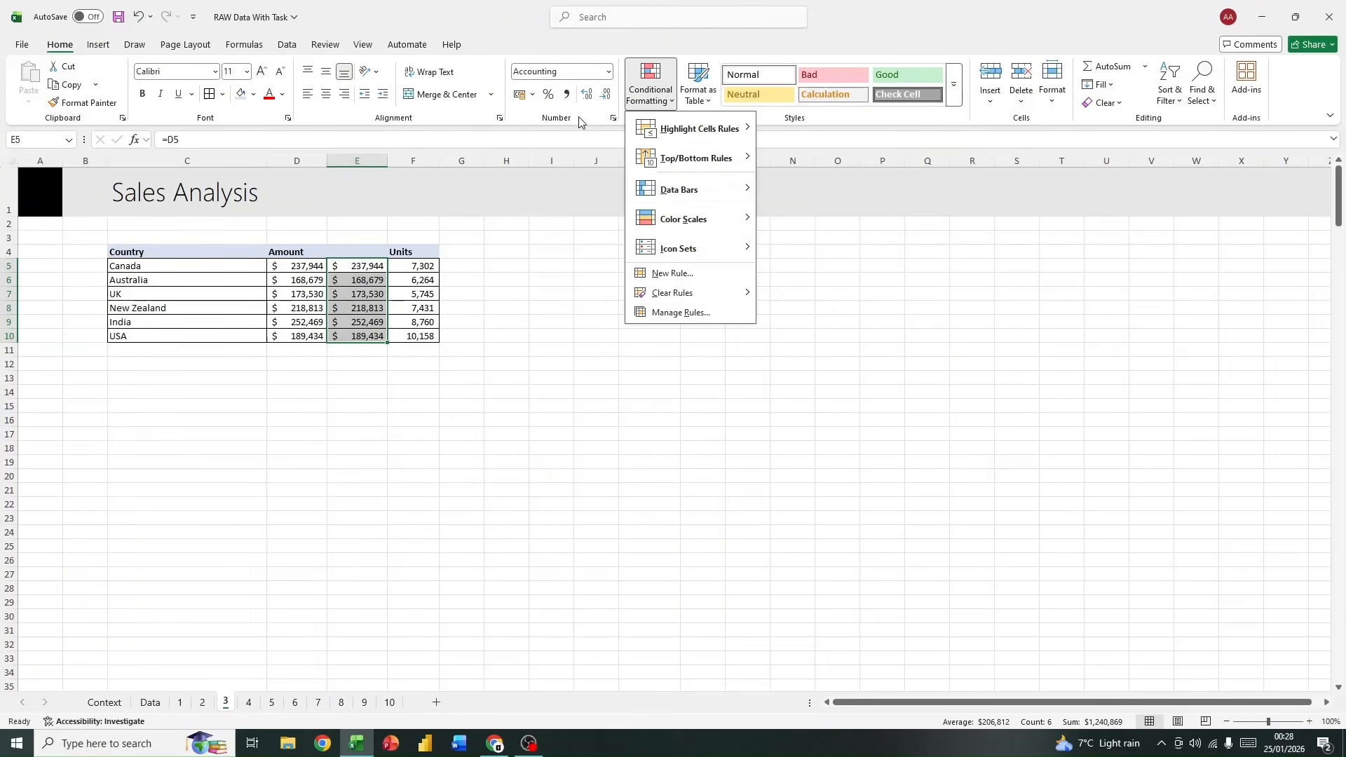
pyautogui.moveTo(646, 190)
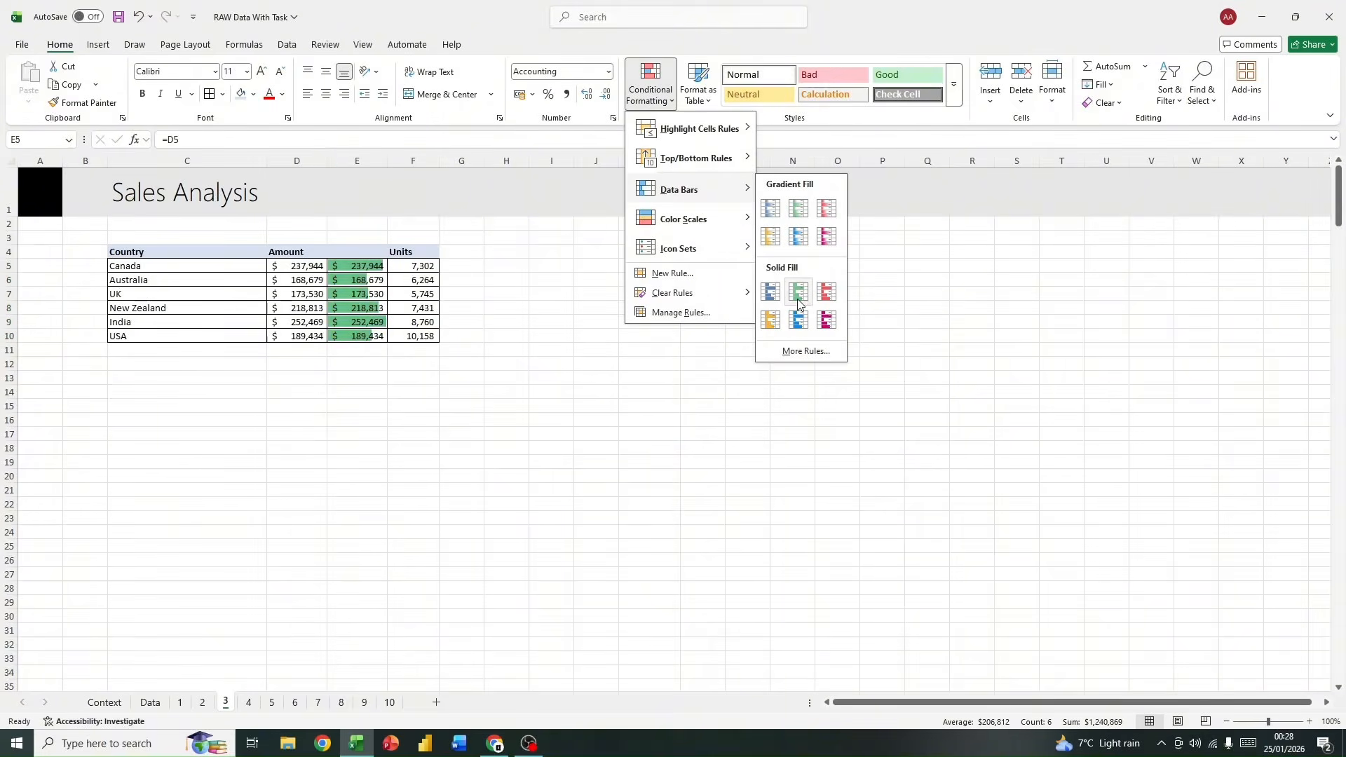
pyautogui.click(774, 299)
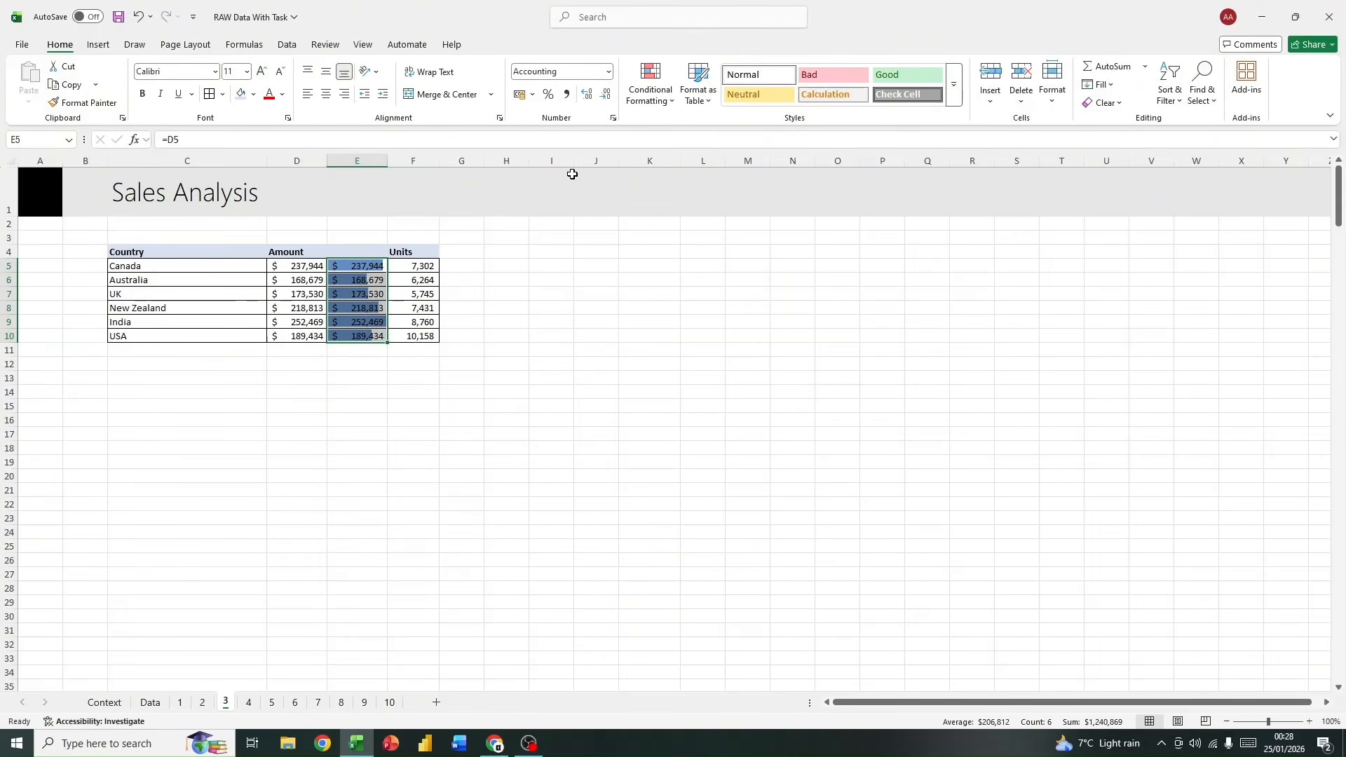
# Step: Edit the data bar rule on E5:E10 to show the bar only
pyautogui.click(650, 84)
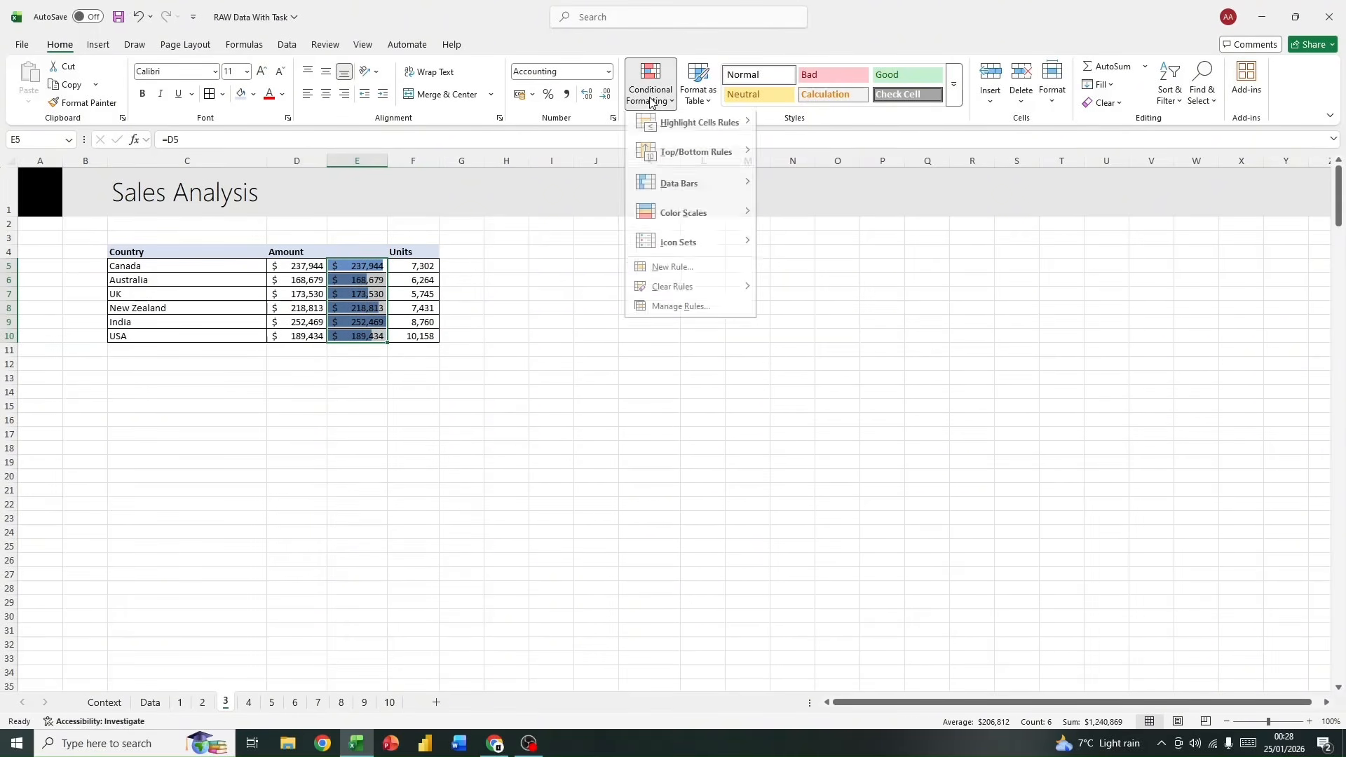
pyautogui.click(730, 321)
pyautogui.moveTo(928, 279); pyautogui.dragTo(740, 209)
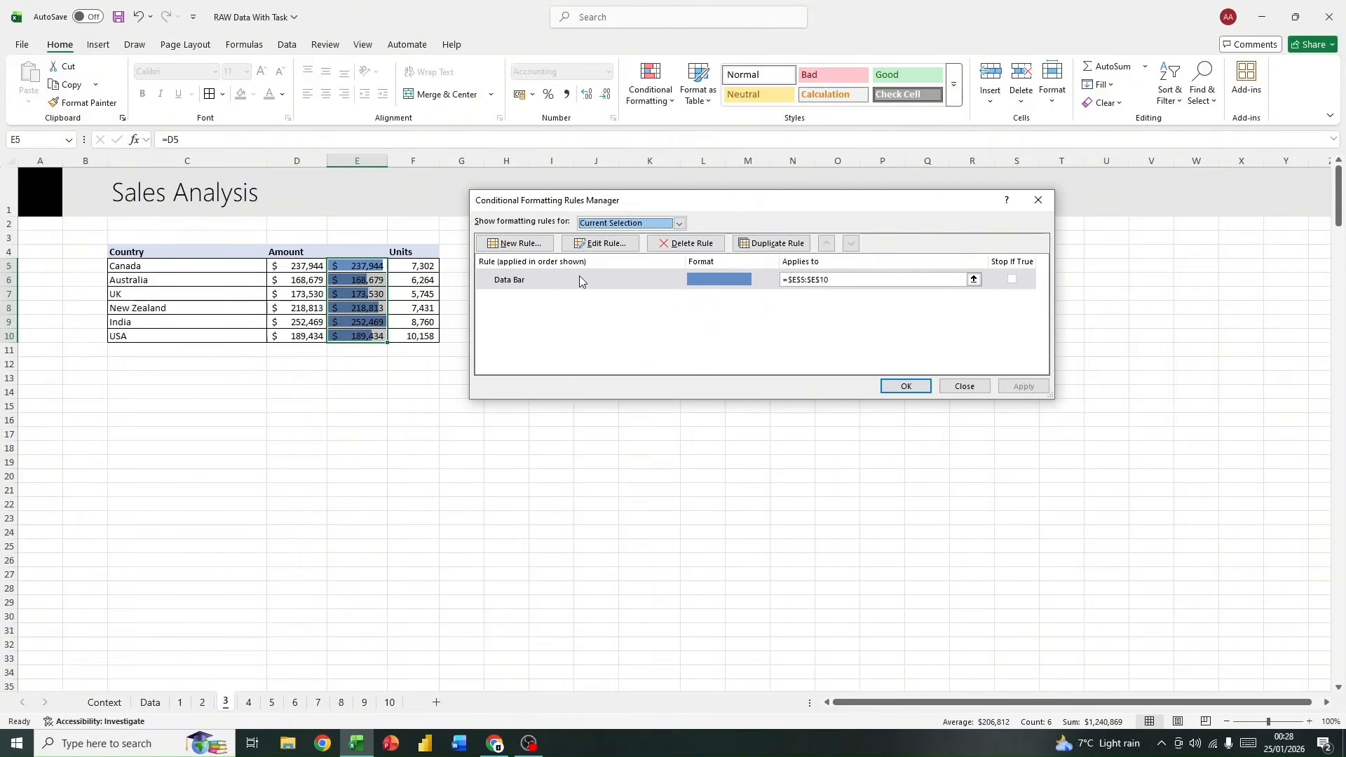
pyautogui.click(599, 243)
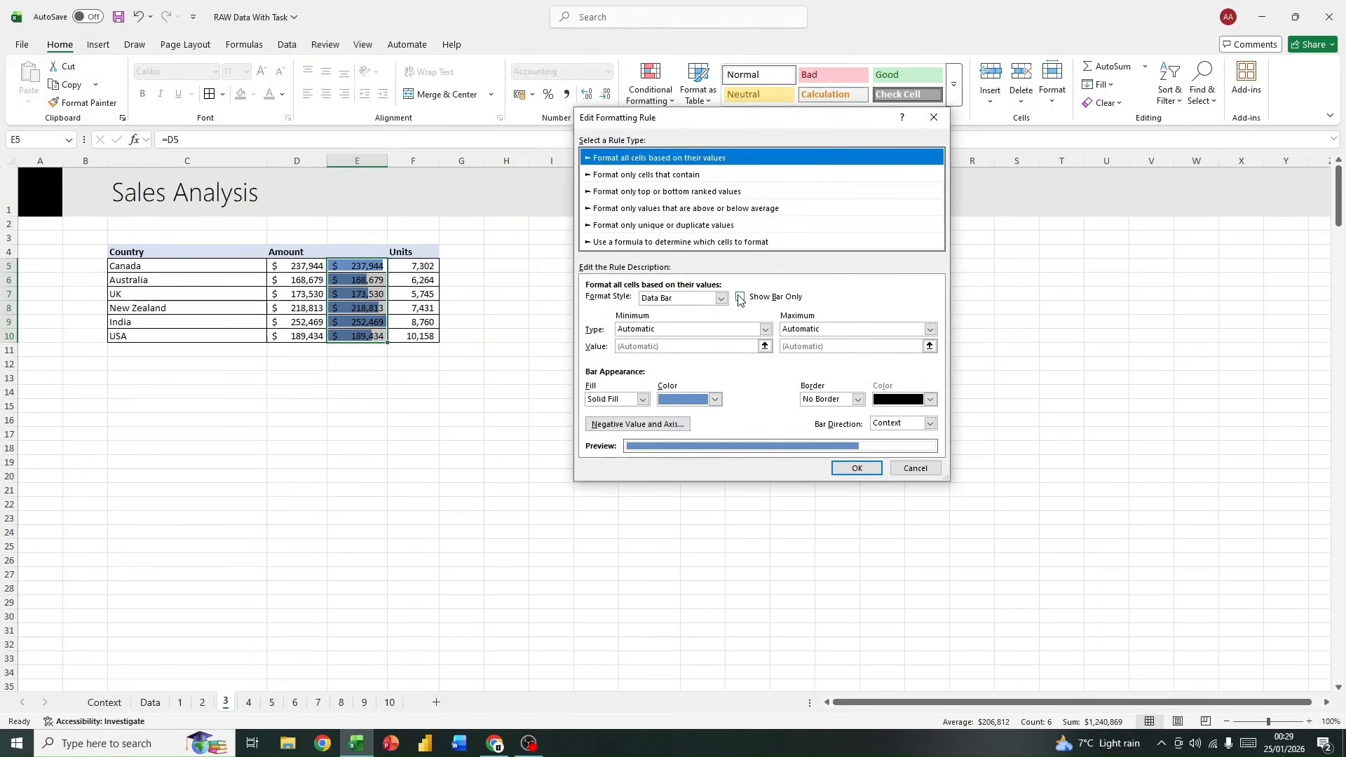
pyautogui.click(867, 469)
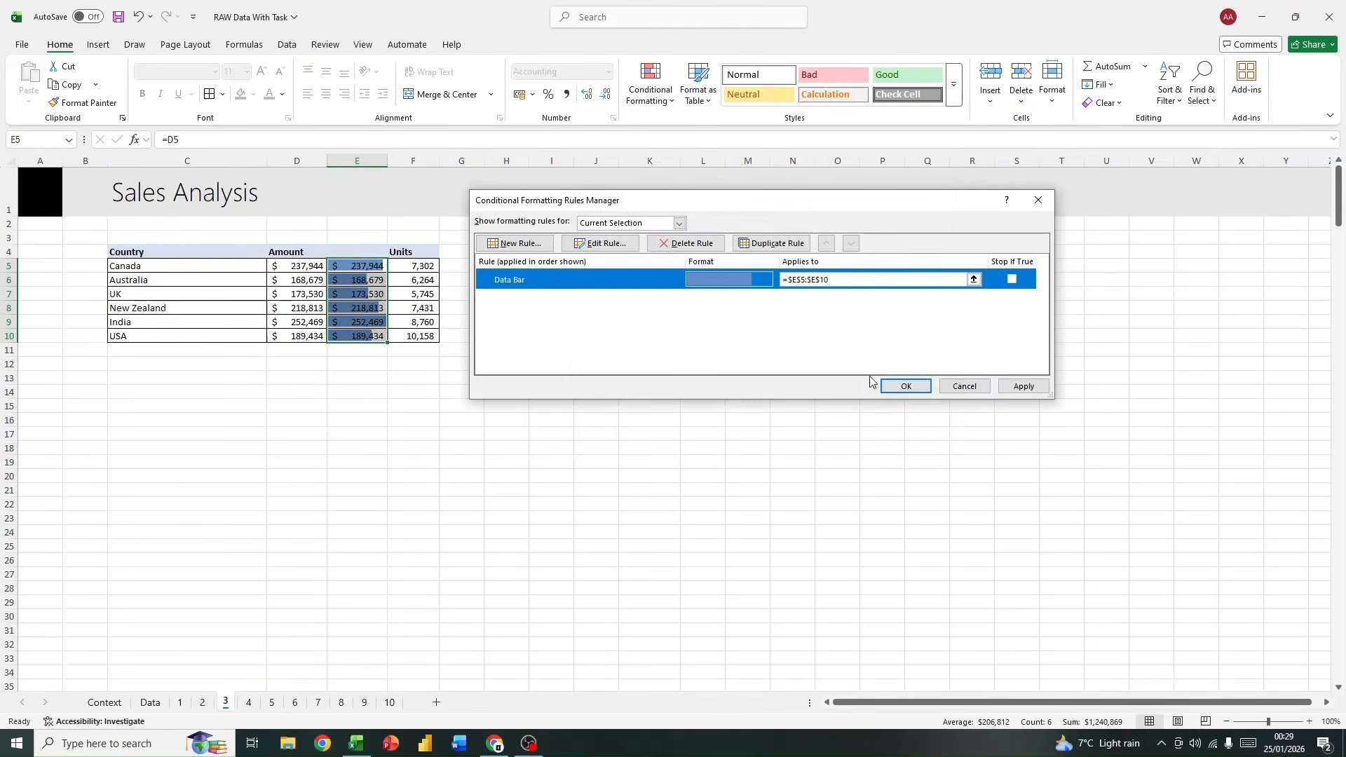
pyautogui.click(903, 386)
pyautogui.click(493, 360)
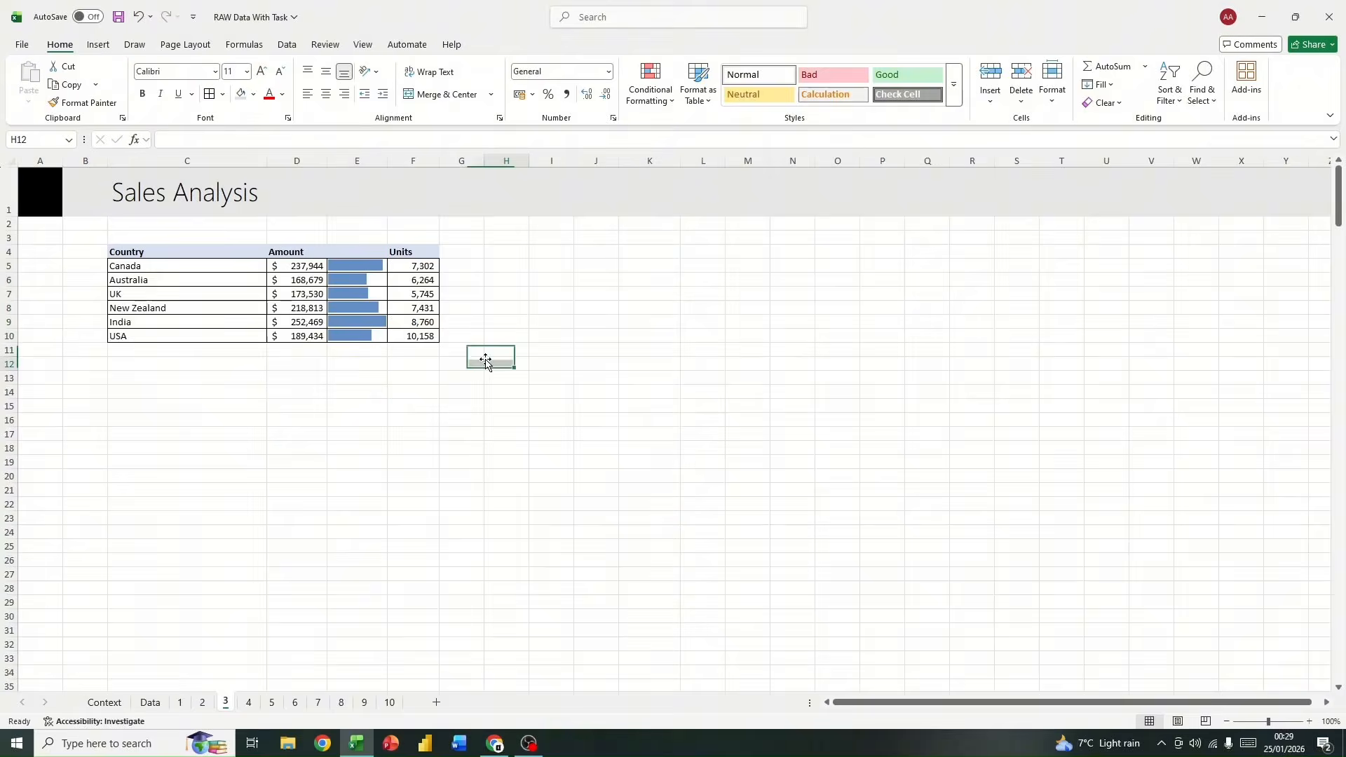
# Step: Change the data bars in E5:E10 to the green gradient fill and narrow column E
pyautogui.click(366, 267)
pyautogui.moveTo(366, 267); pyautogui.dragTo(361, 336)
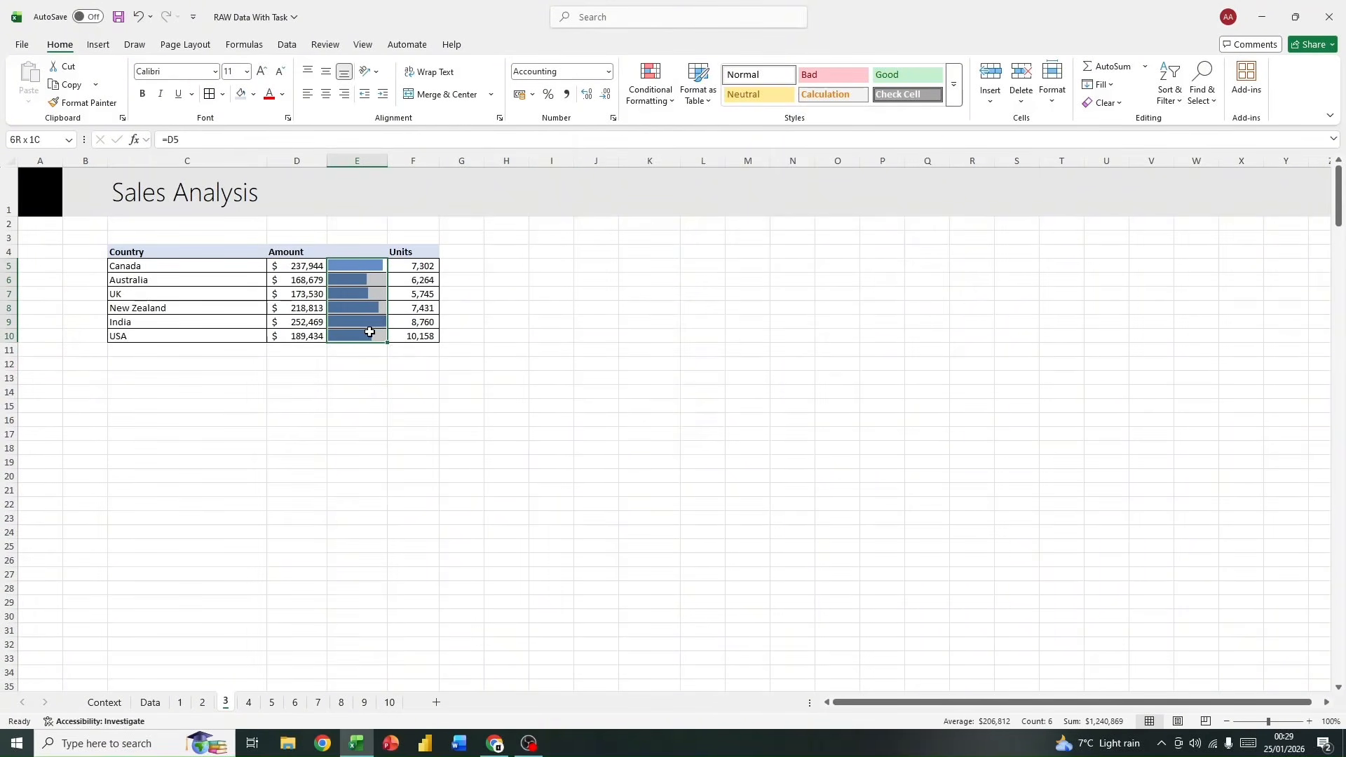
pyautogui.click(650, 83)
pyautogui.moveTo(739, 188)
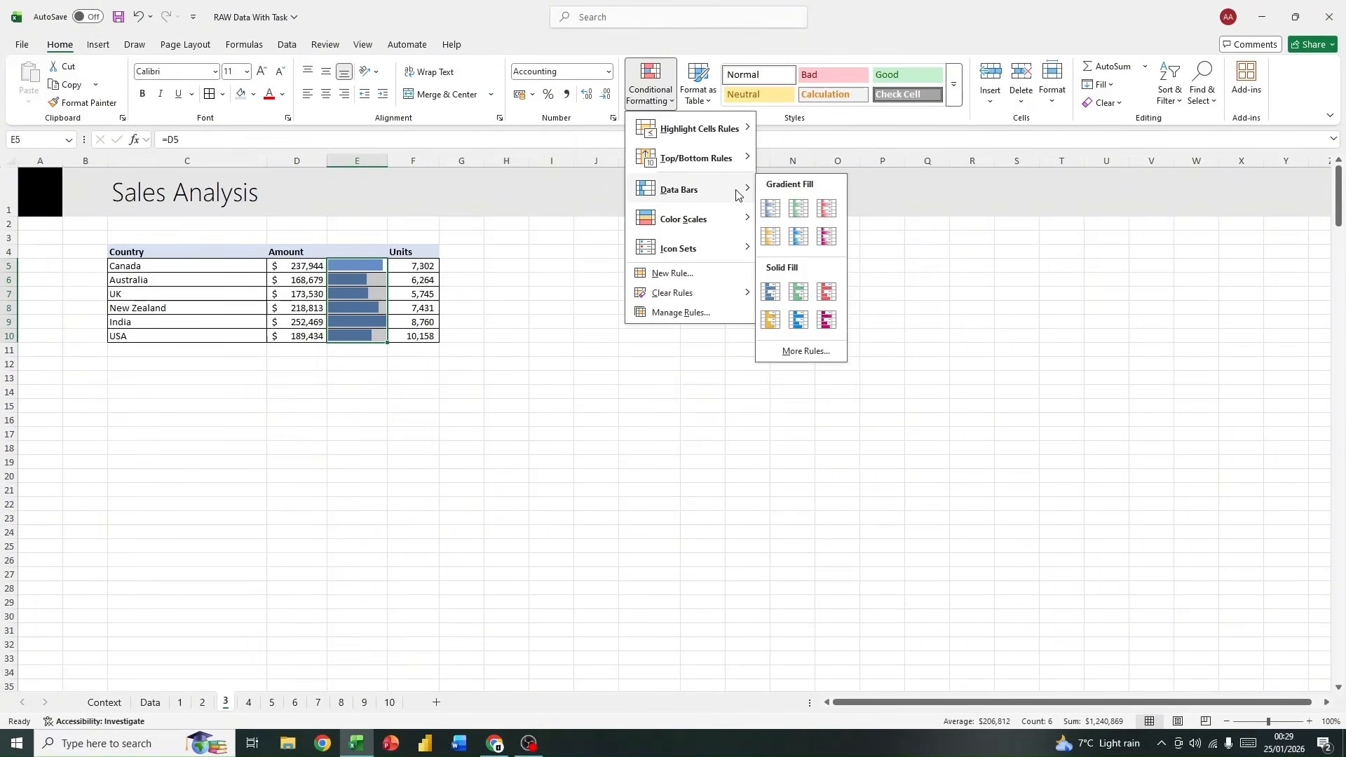
pyautogui.click(799, 205)
pyautogui.click(661, 361)
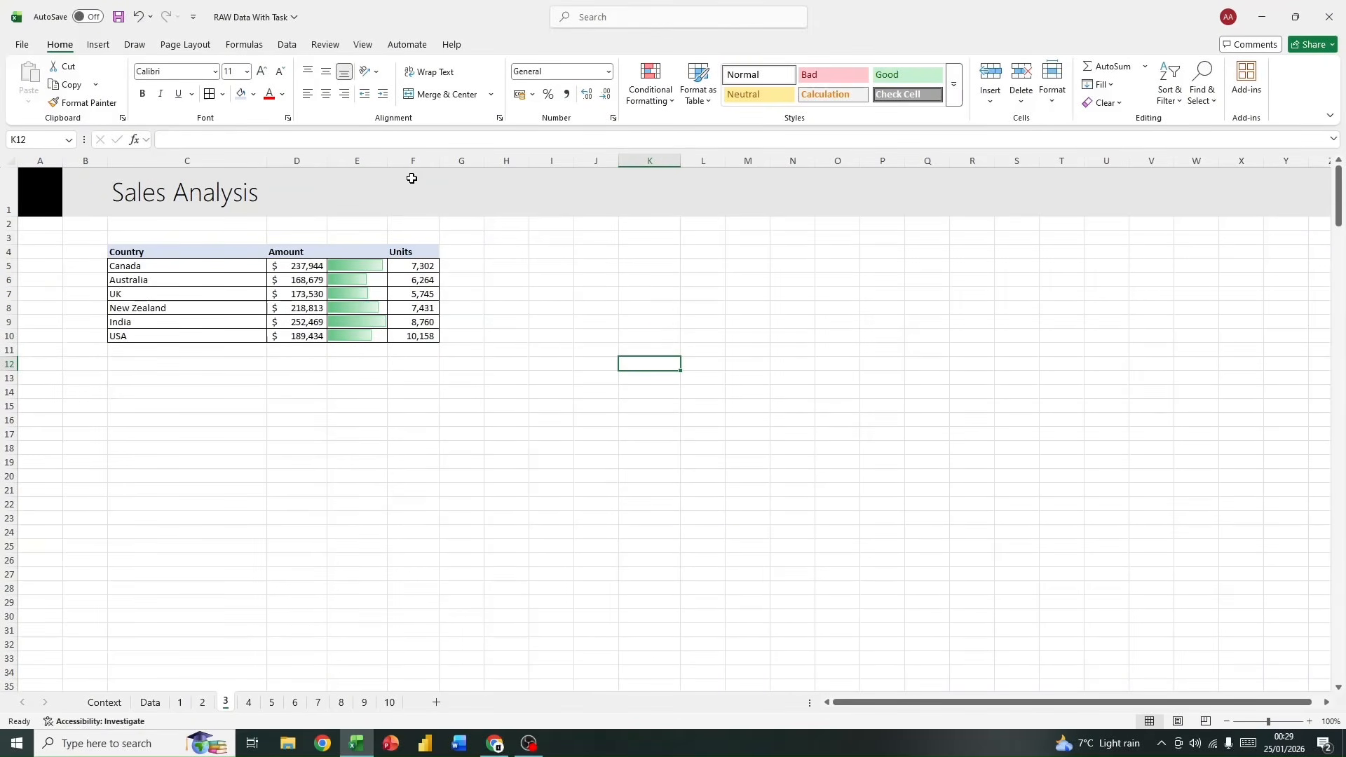
pyautogui.moveTo(387, 161); pyautogui.dragTo(372, 162)
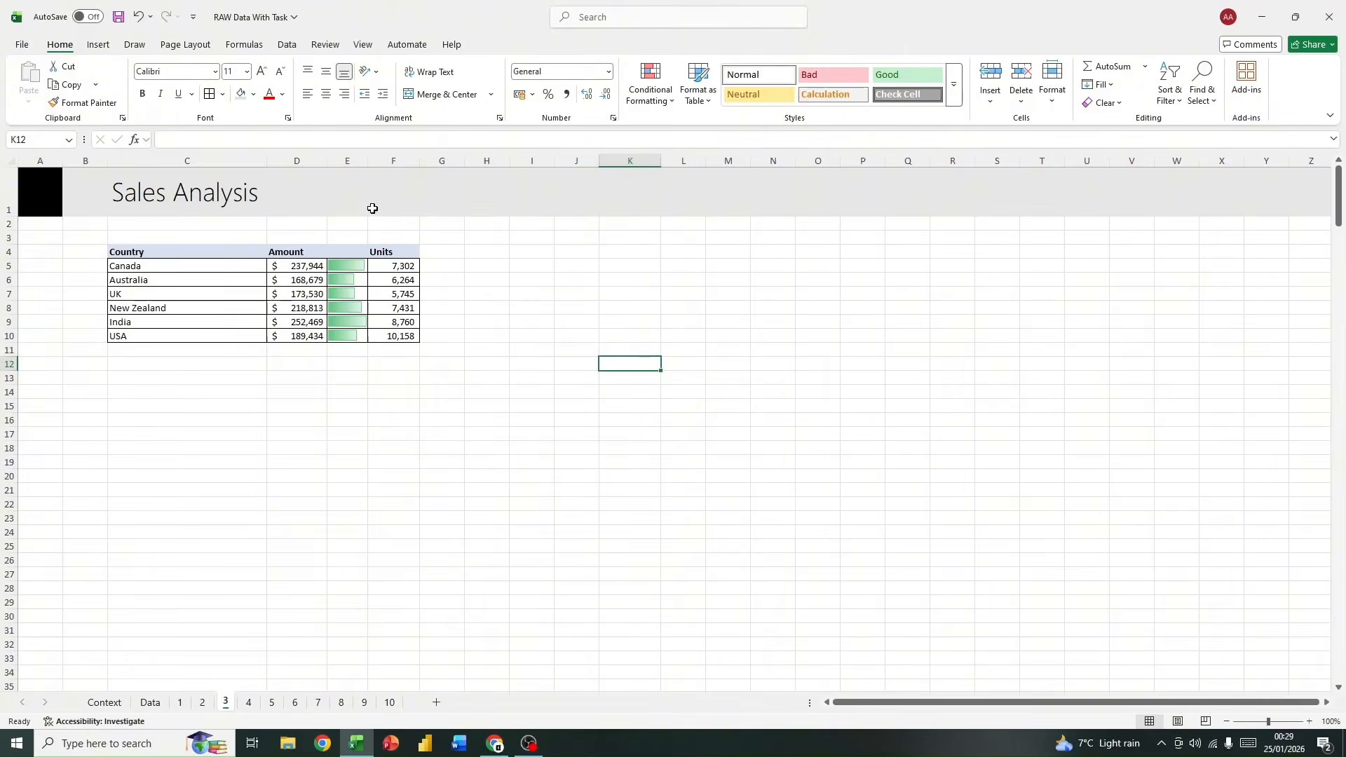
# Step: Add filters to the summary table's header row and try to sort the countries by Amount
pyautogui.click(312, 253)
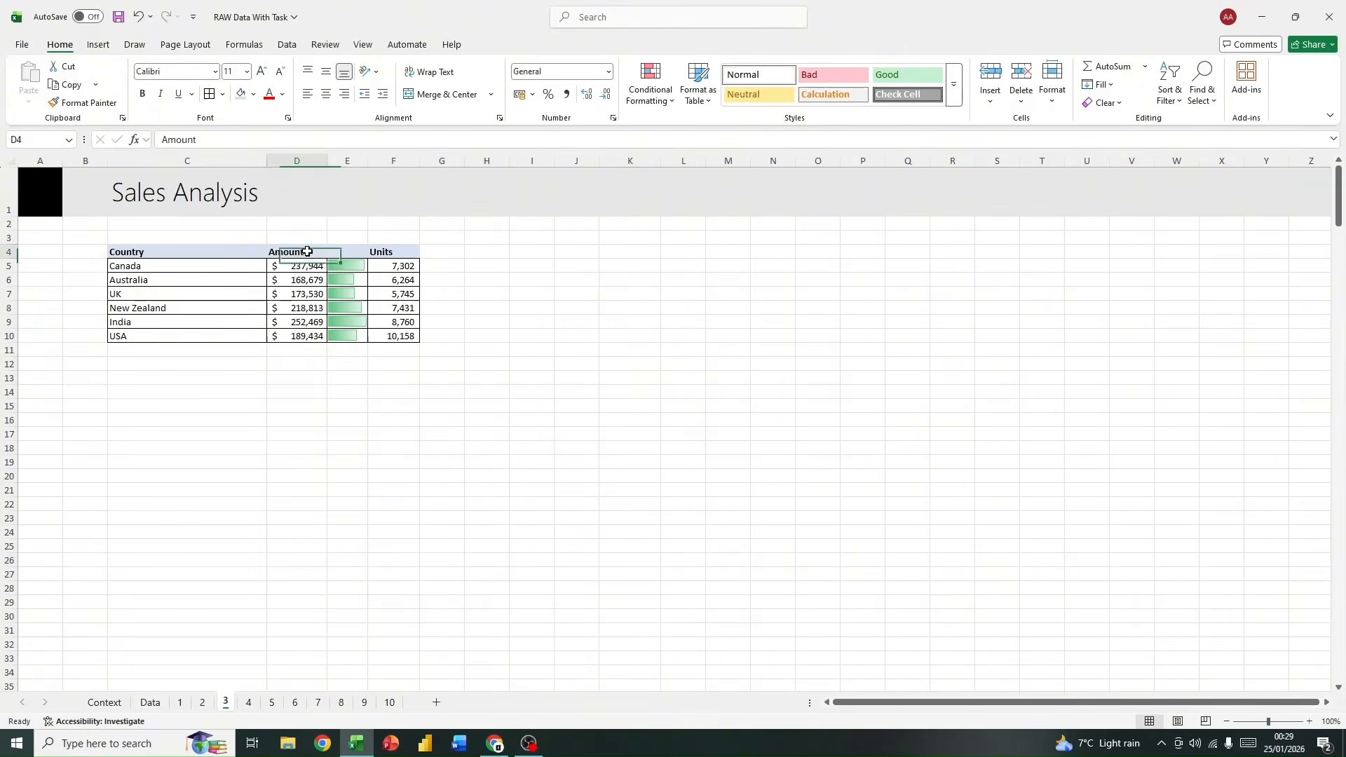
pyautogui.click(1158, 104)
pyautogui.click(1169, 184)
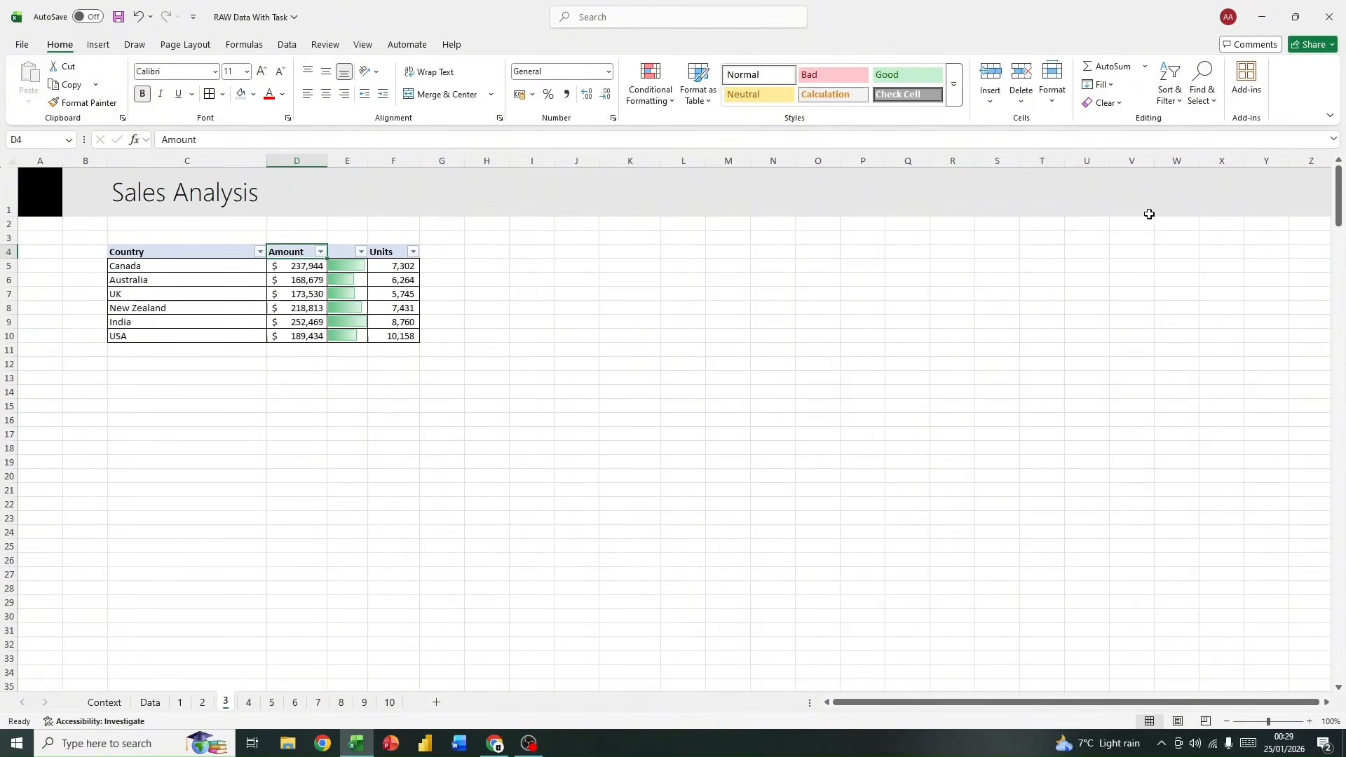
pyautogui.click(321, 252)
pyautogui.click(213, 287)
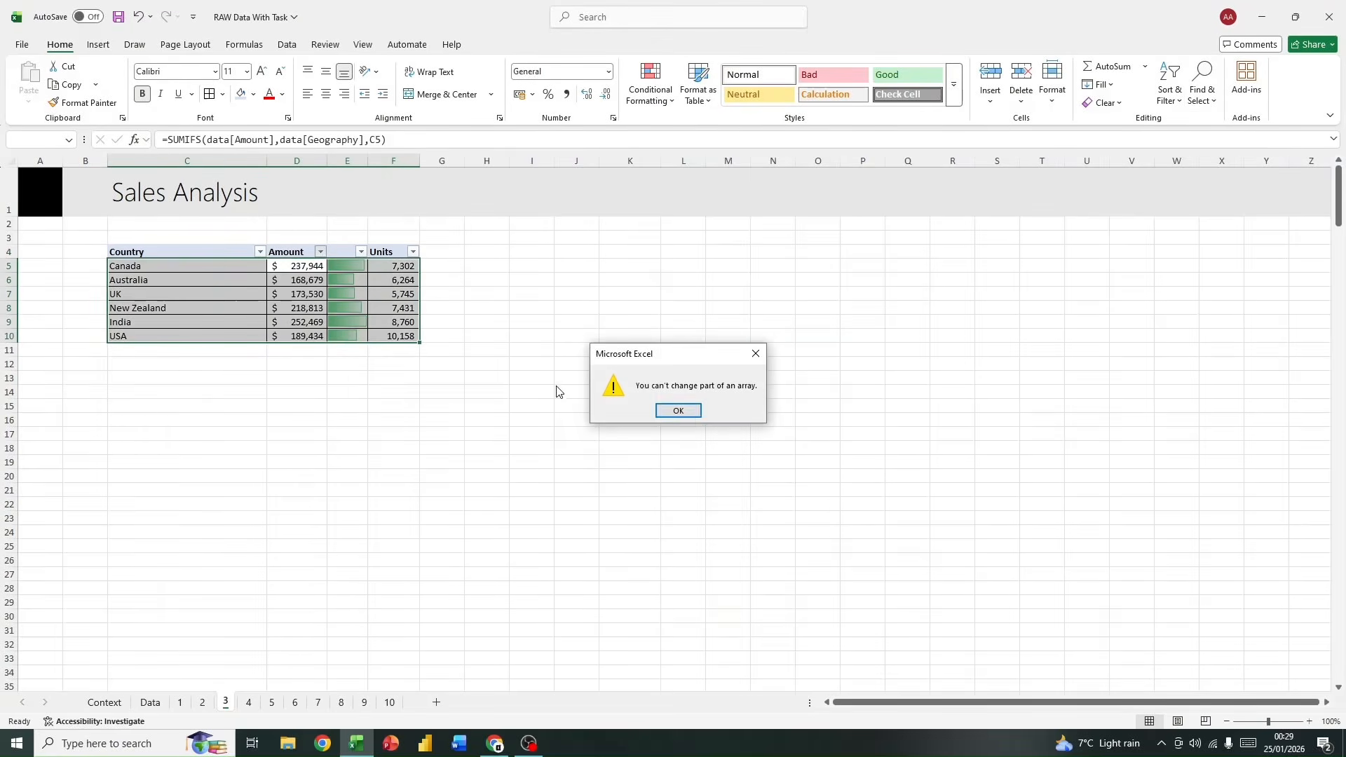
pyautogui.click(677, 412)
# Step: Remove the filters from the country summary's header row
pyautogui.click(200, 277)
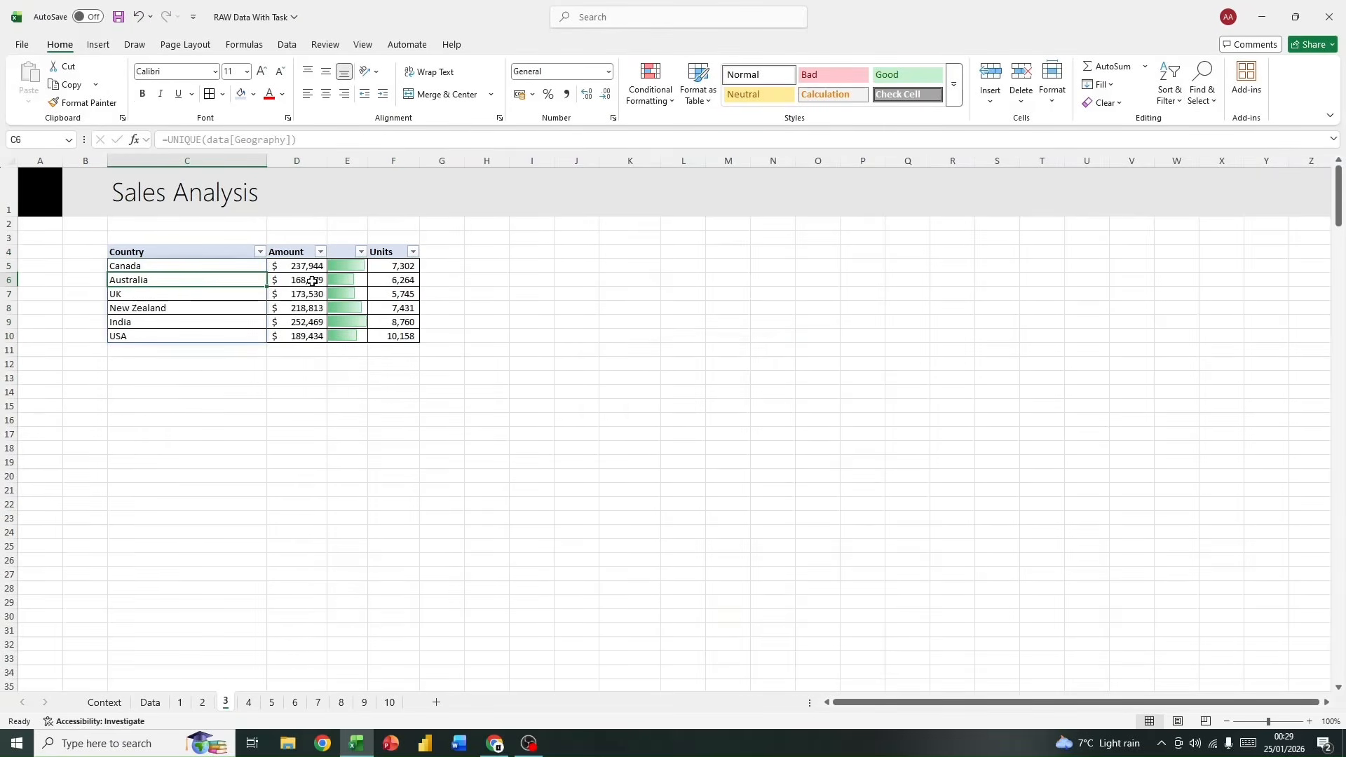
pyautogui.click(1169, 90)
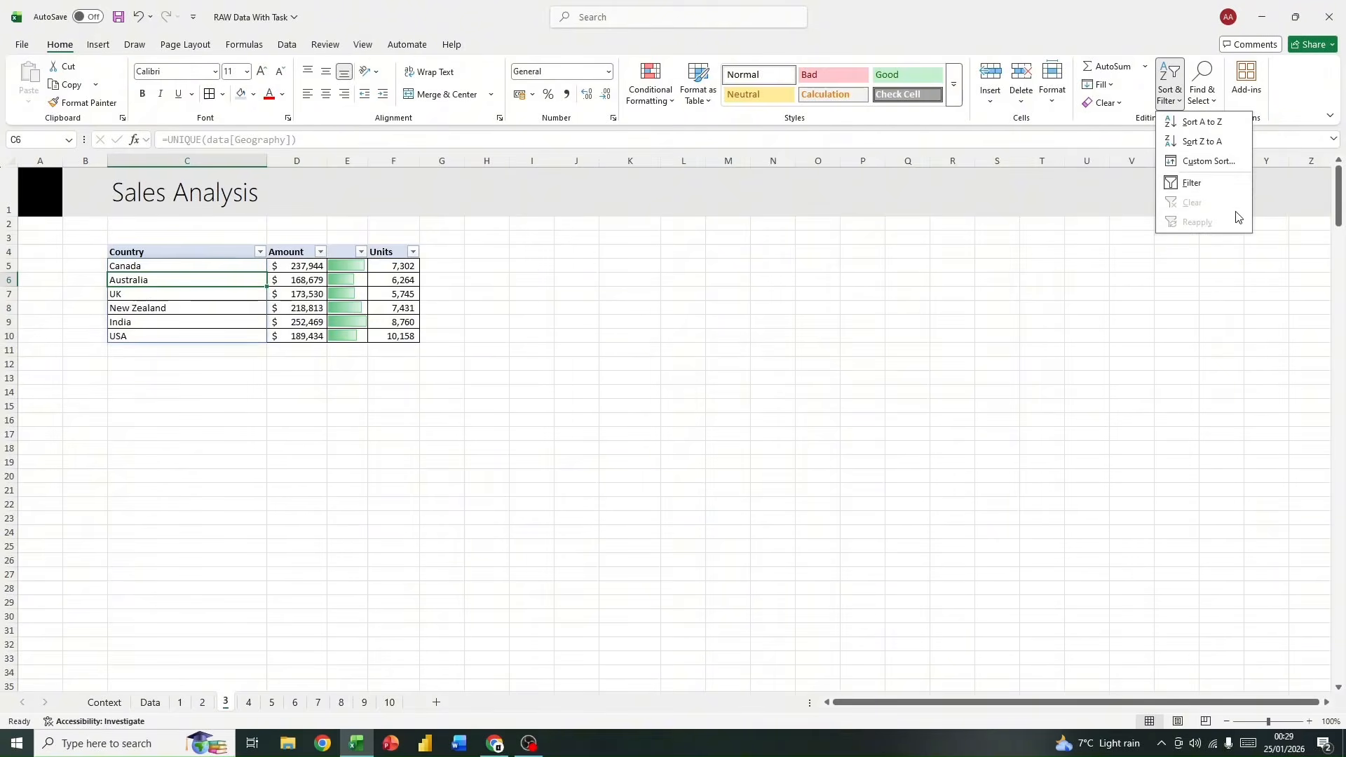
pyautogui.click(1207, 181)
pyautogui.click(456, 390)
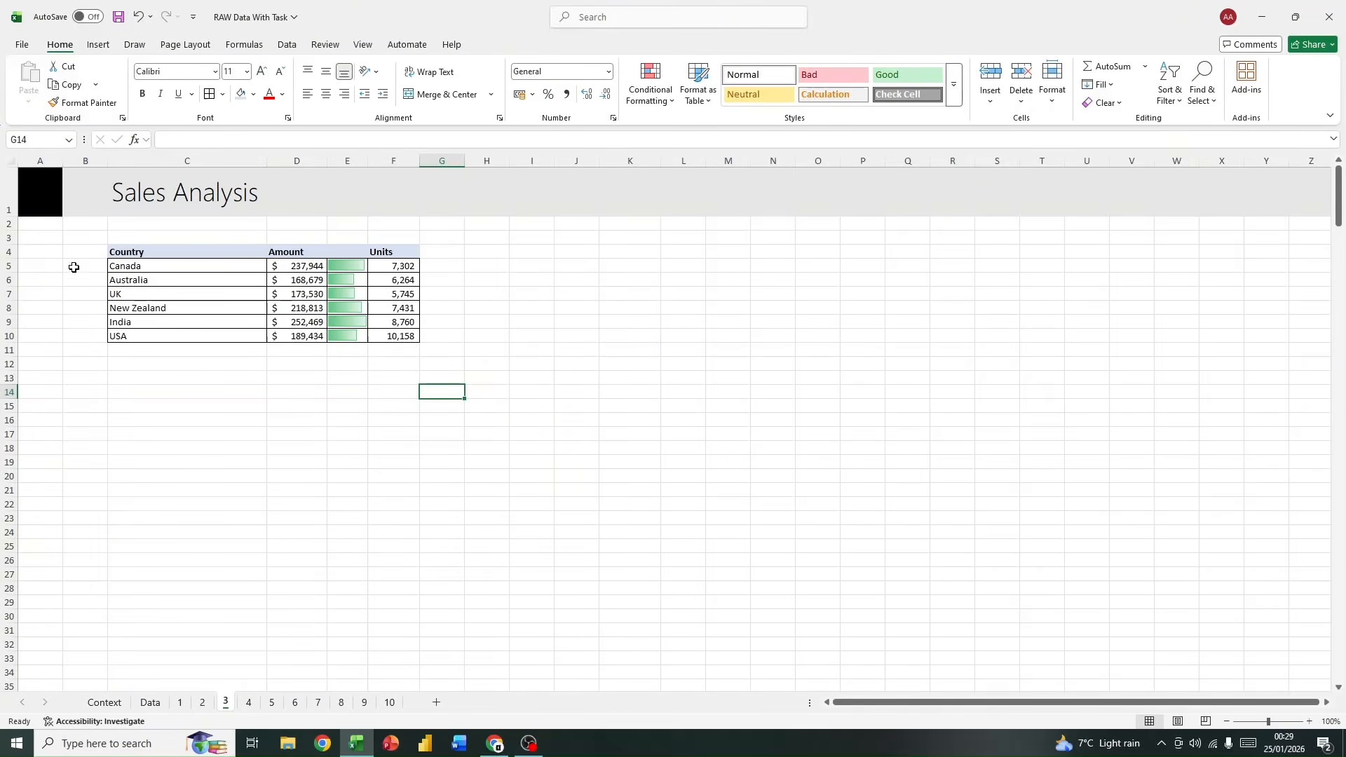
pyautogui.moveTo(42, 238); pyautogui.dragTo(544, 403)
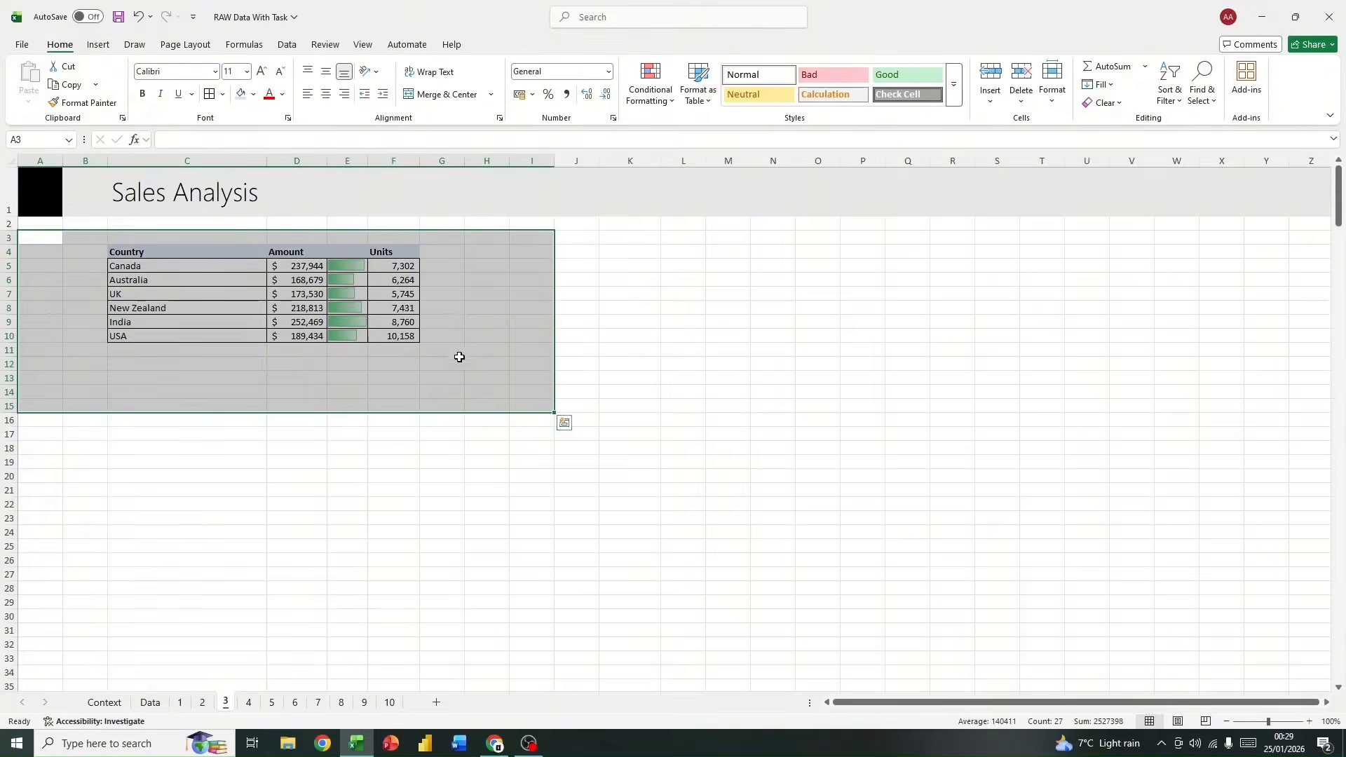
pyautogui.click(459, 359)
# Step: On sheet 4, start inserting a PivotTable from a table or range, placed at cell D4 of the existing worksheet
pyautogui.click(255, 705)
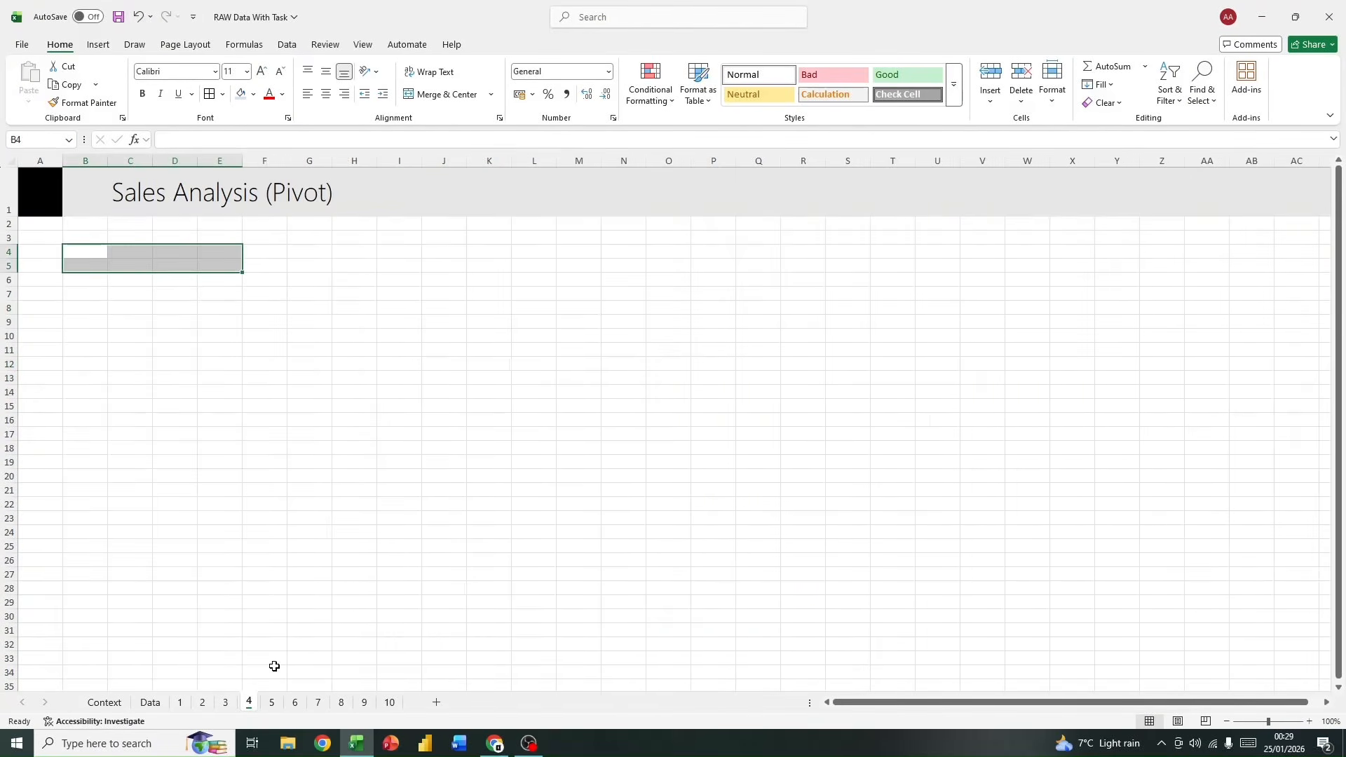
pyautogui.click(302, 246)
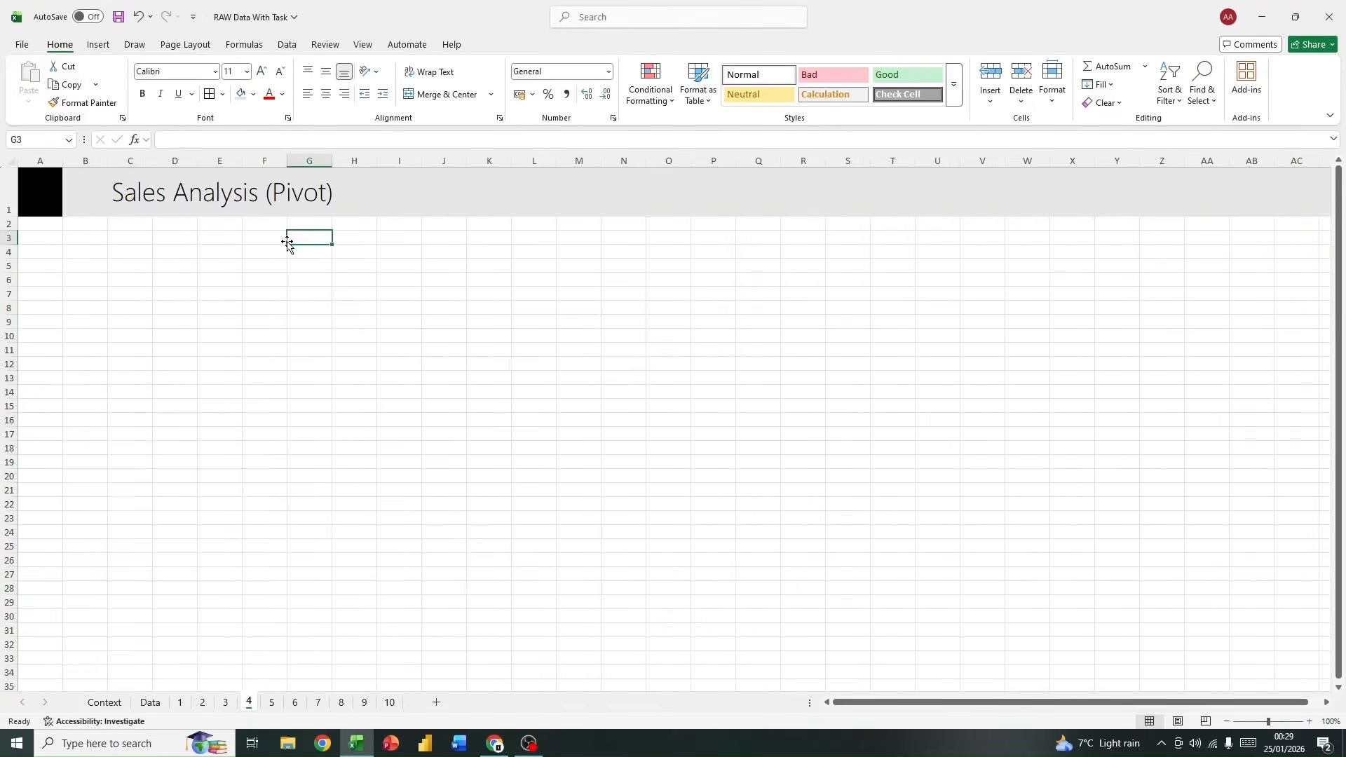
pyautogui.click(169, 265)
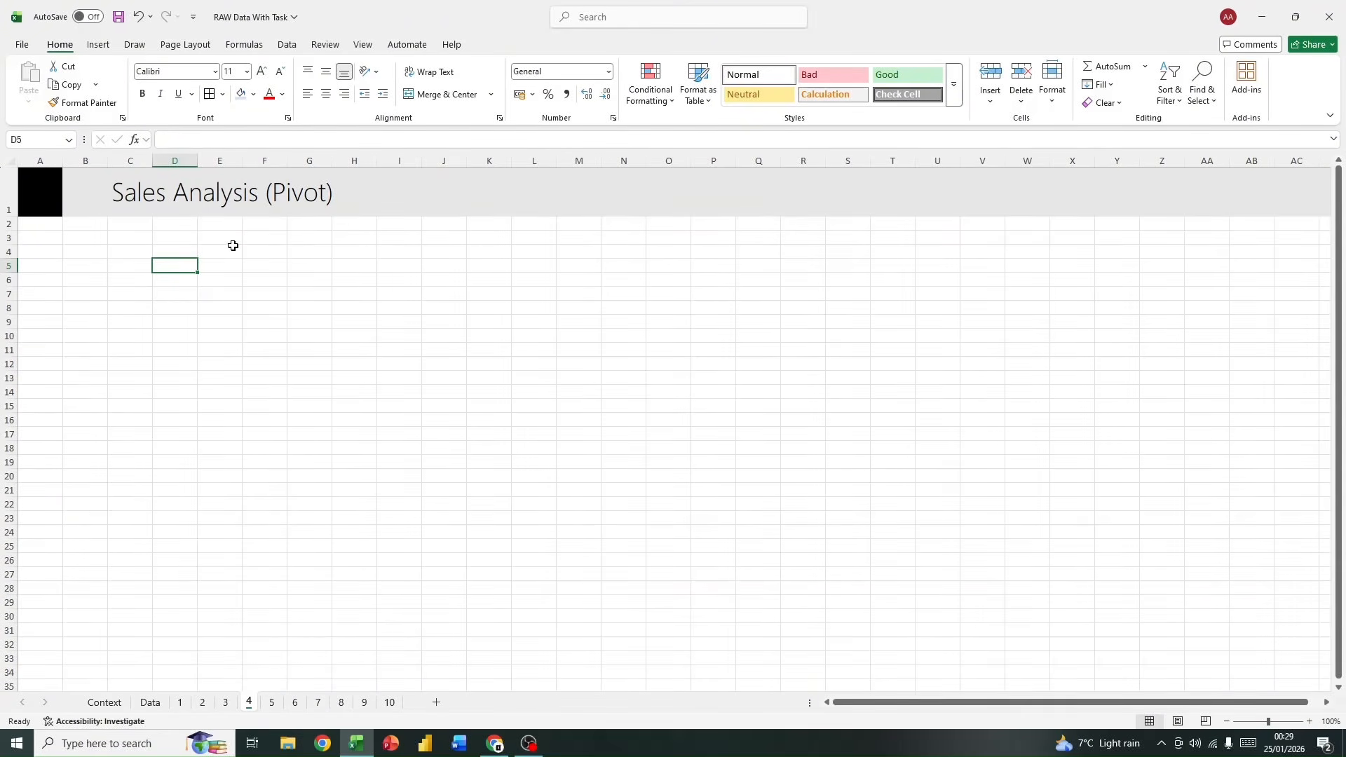
pyautogui.click(185, 251)
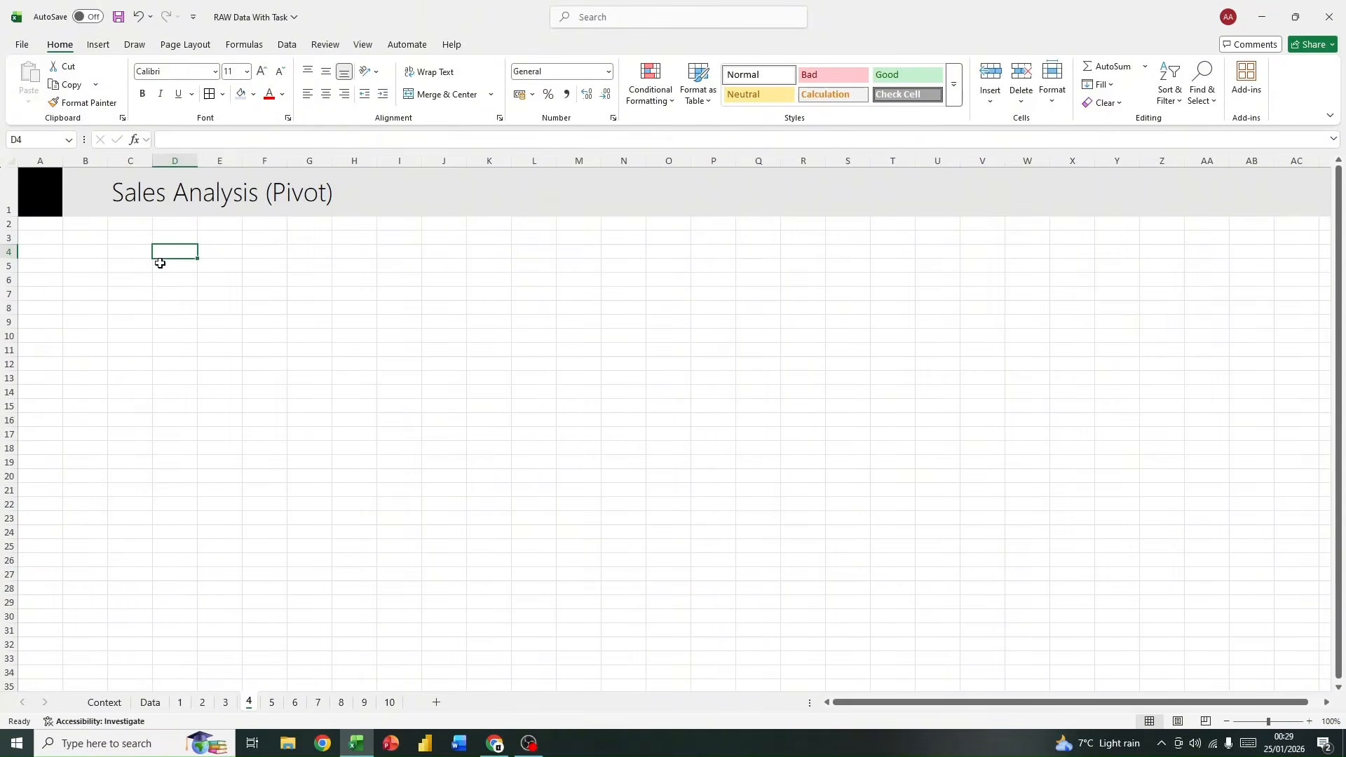
pyautogui.click(96, 45)
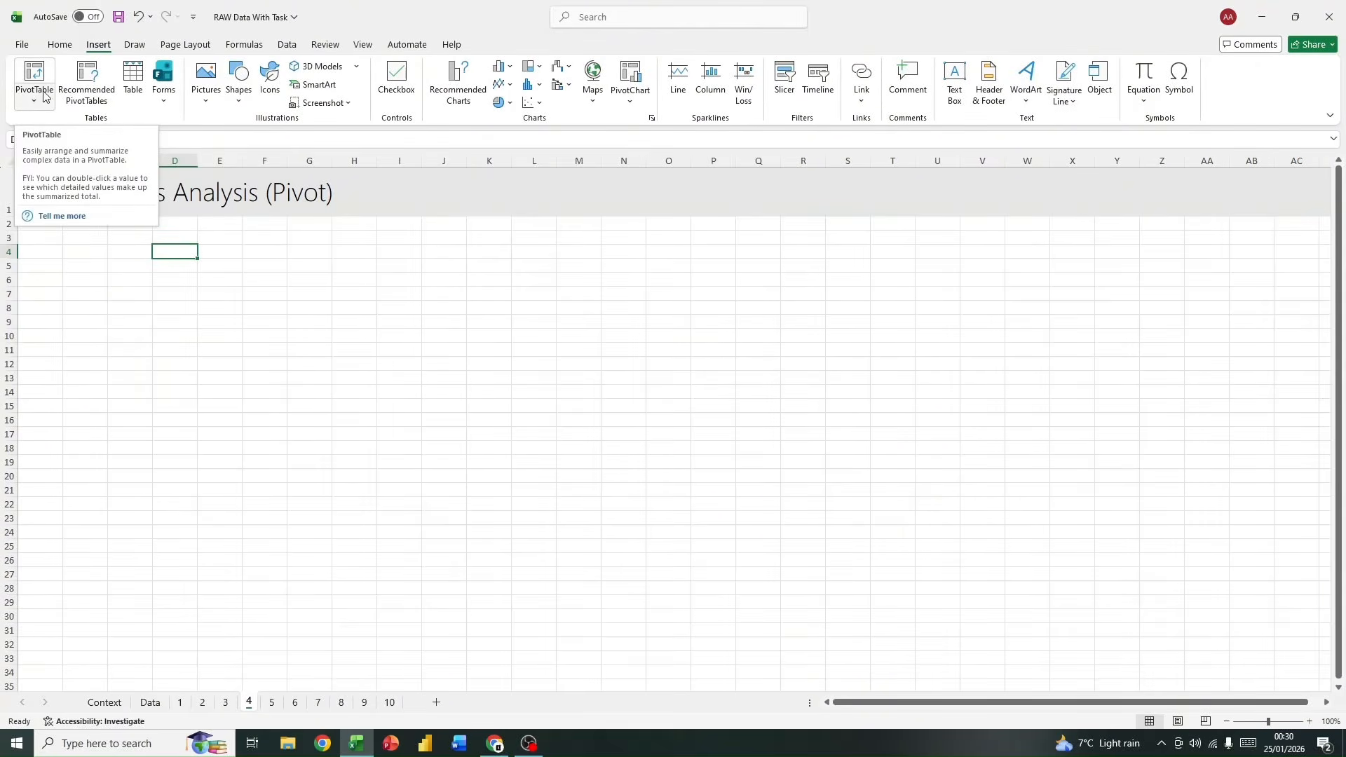
pyautogui.click(35, 100)
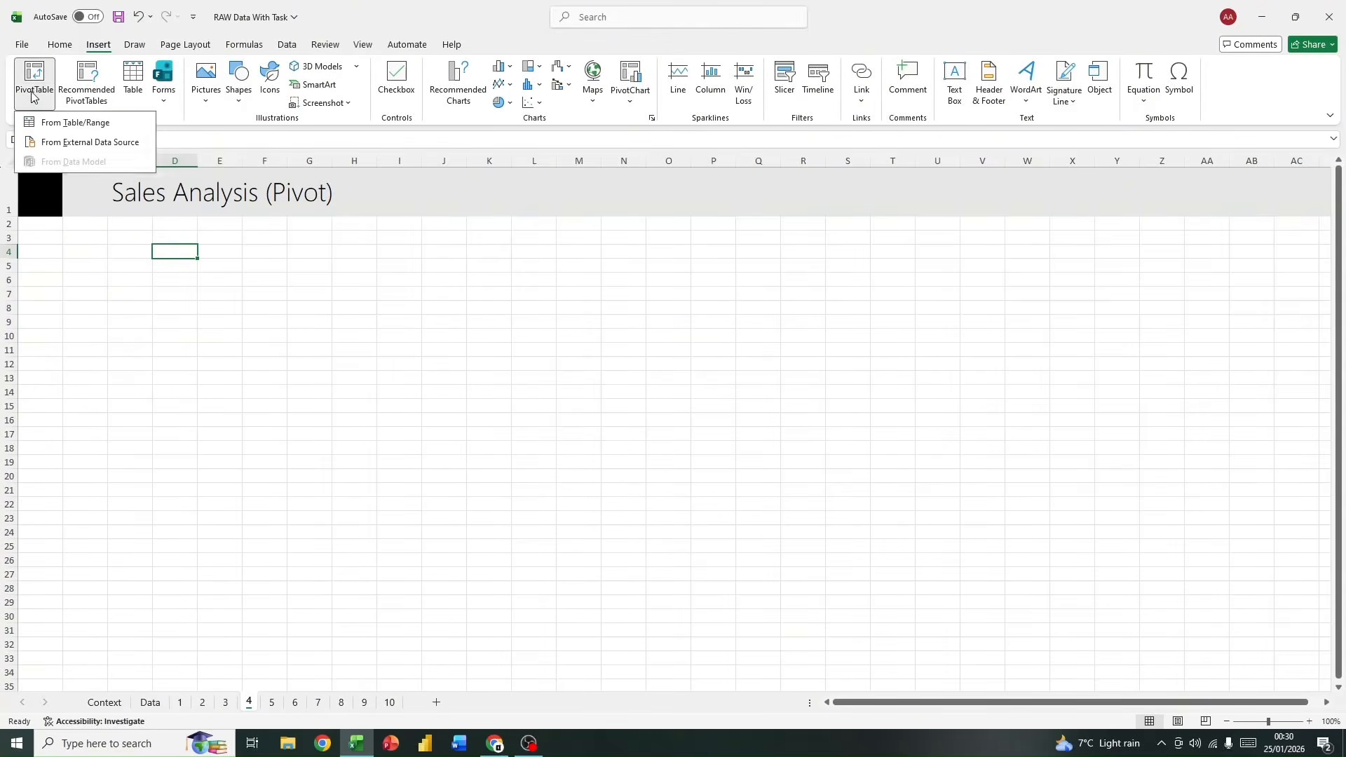
pyautogui.click(68, 124)
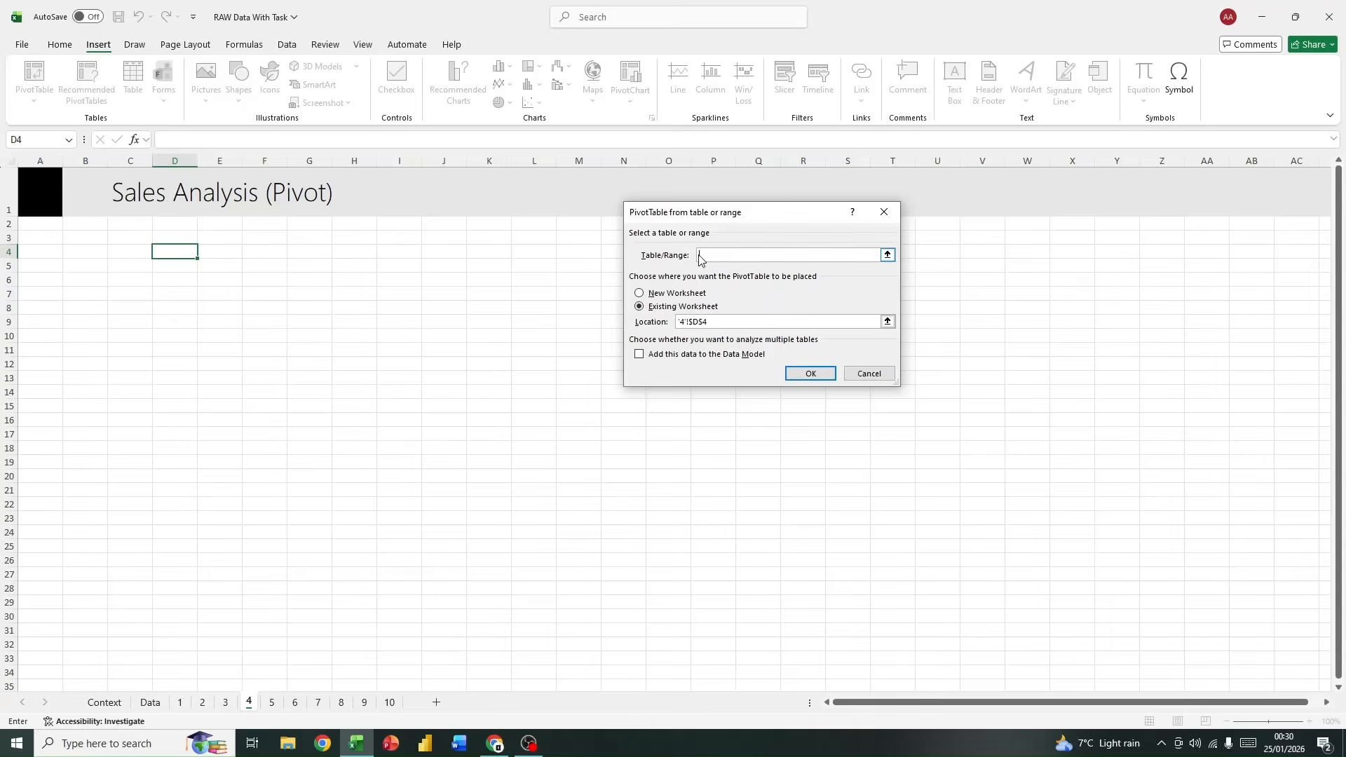
# Step: Create a PivotTable from the data table at cell D4 of the existing sheet 4 and name it "Sales Analysis"
pyautogui.click(810, 376)
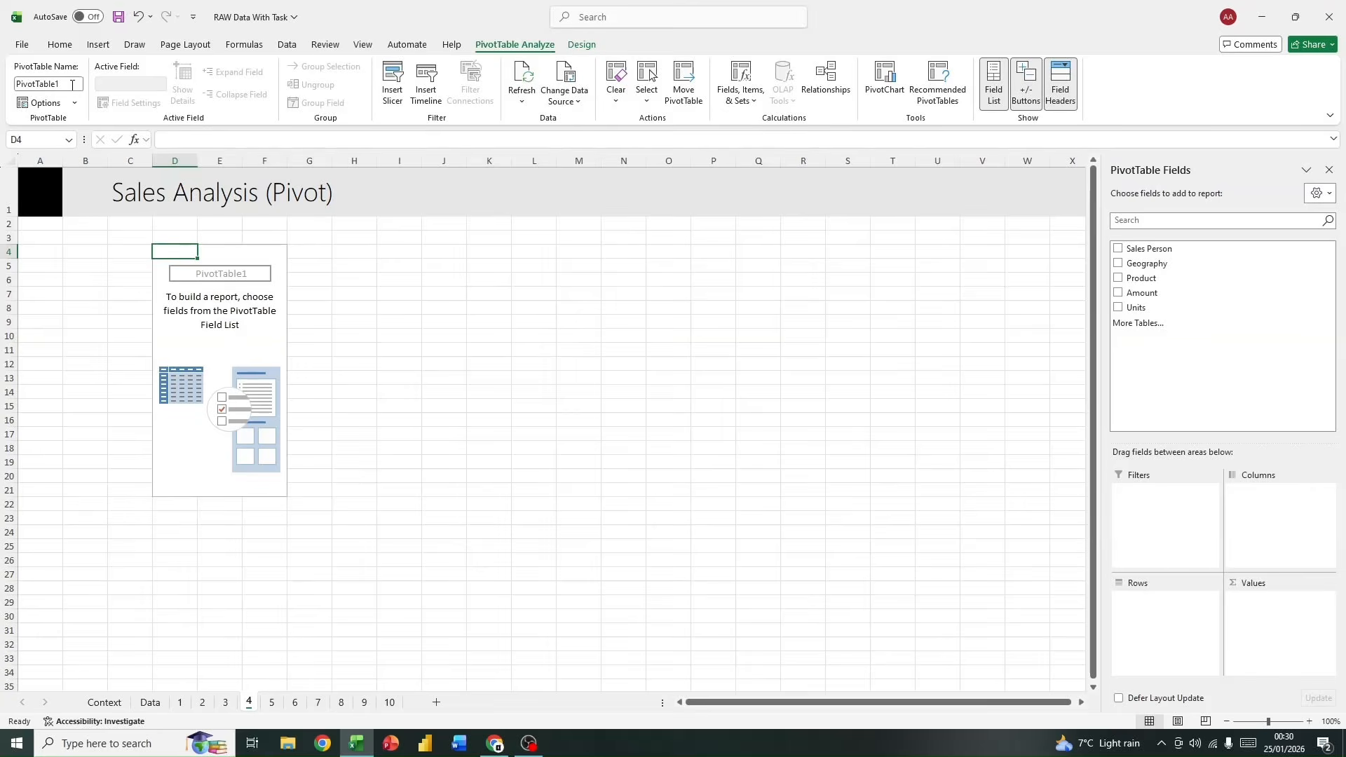
pyautogui.click(73, 81)
pyautogui.click(72, 81)
pyautogui.doubleClick(70, 82)
pyautogui.write('Sales Analysis')
pyautogui.press('Return')
# Step: Review the country summary on sheet 3 and the source table on the Data sheet, and return to sheet 4
pyautogui.click(225, 702)
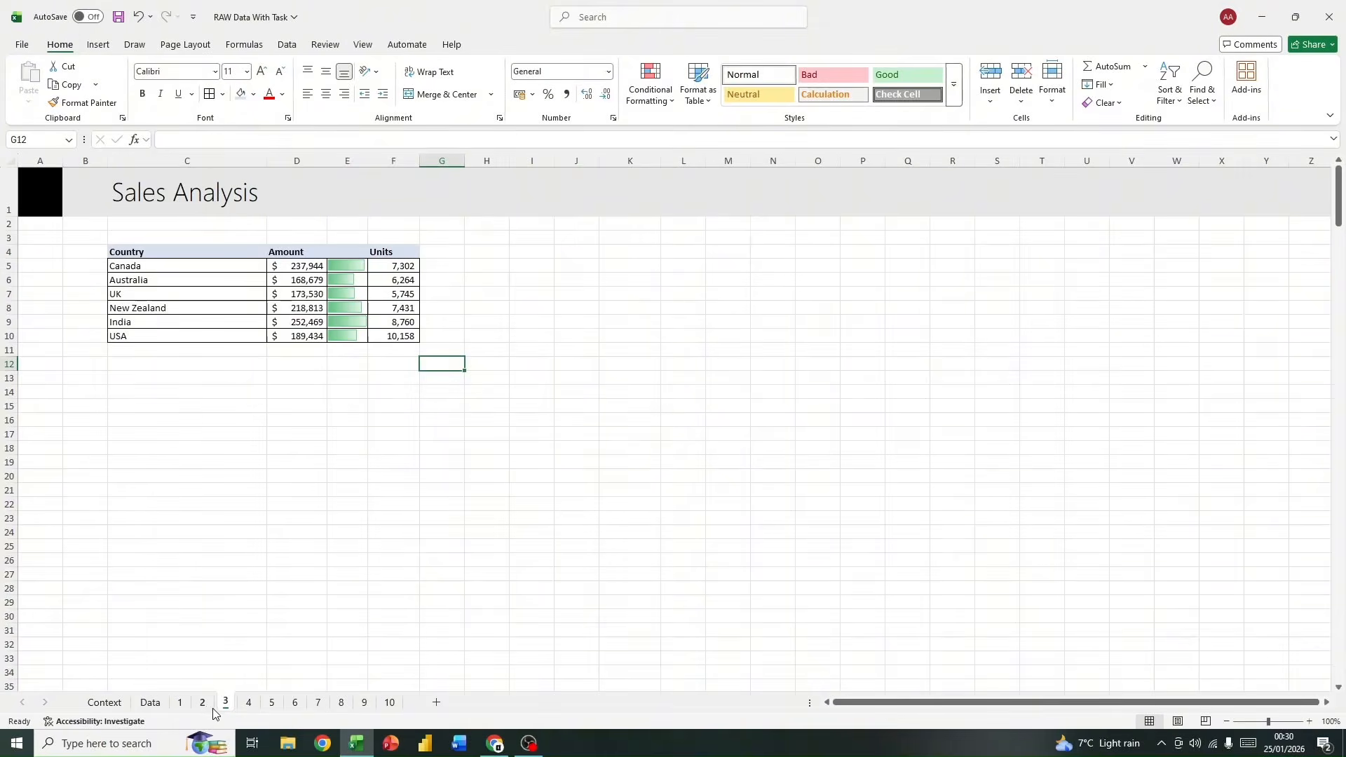
pyautogui.click(150, 703)
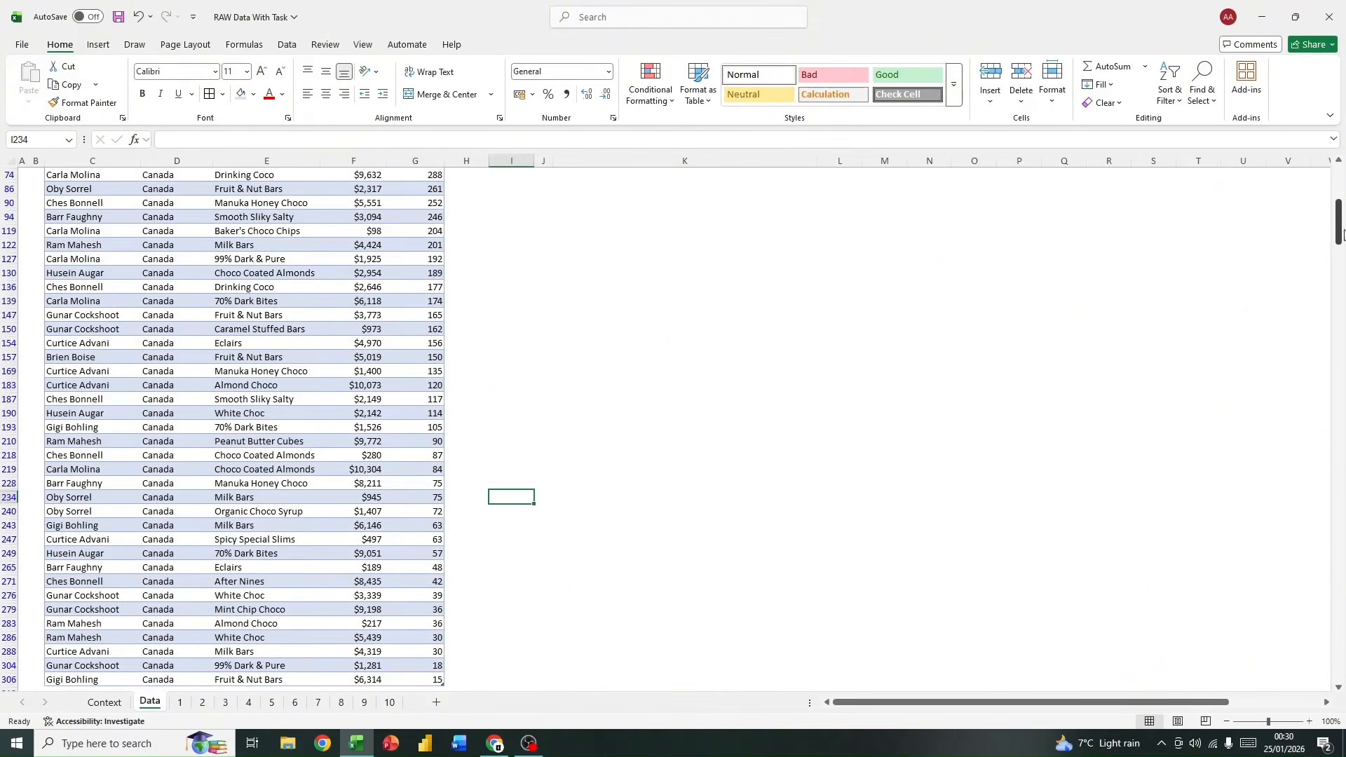
pyautogui.moveTo(1337, 229); pyautogui.dragTo(1337, 193)
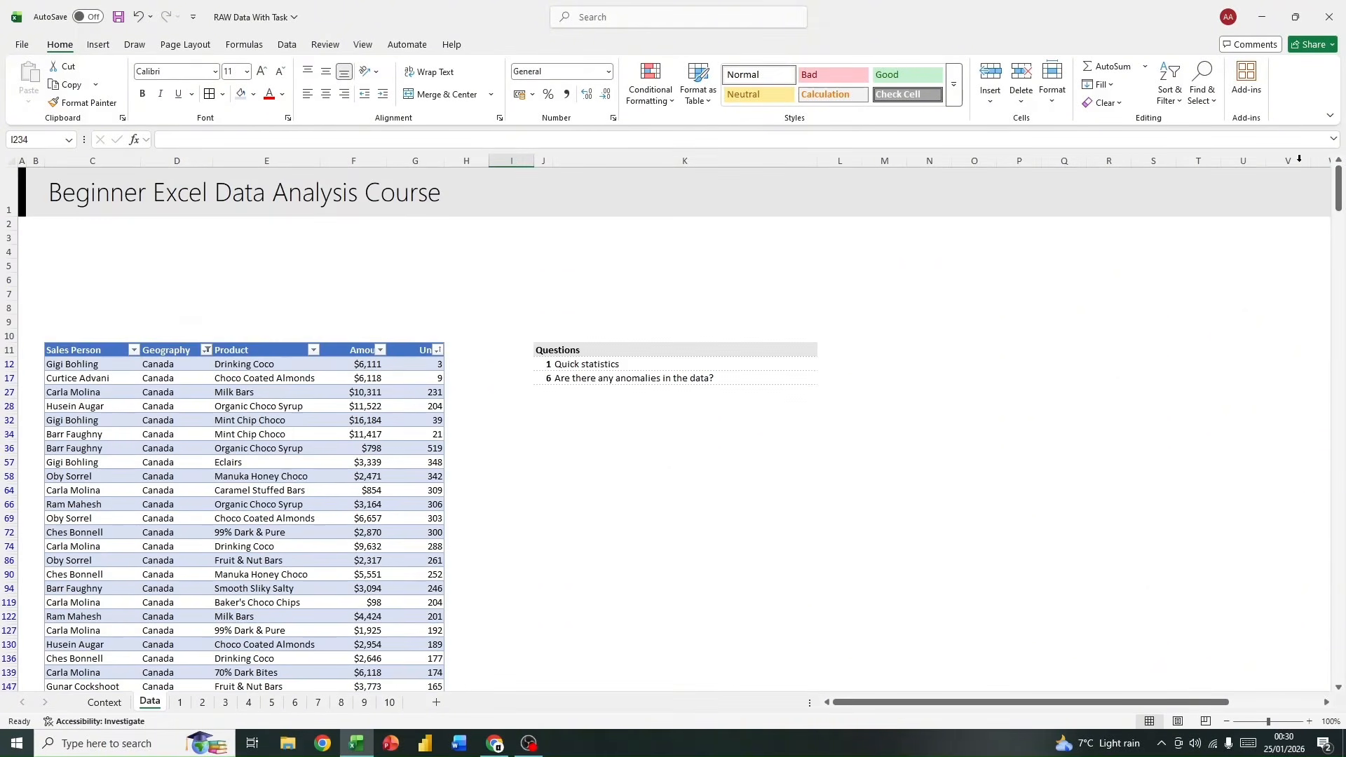
pyautogui.click(243, 705)
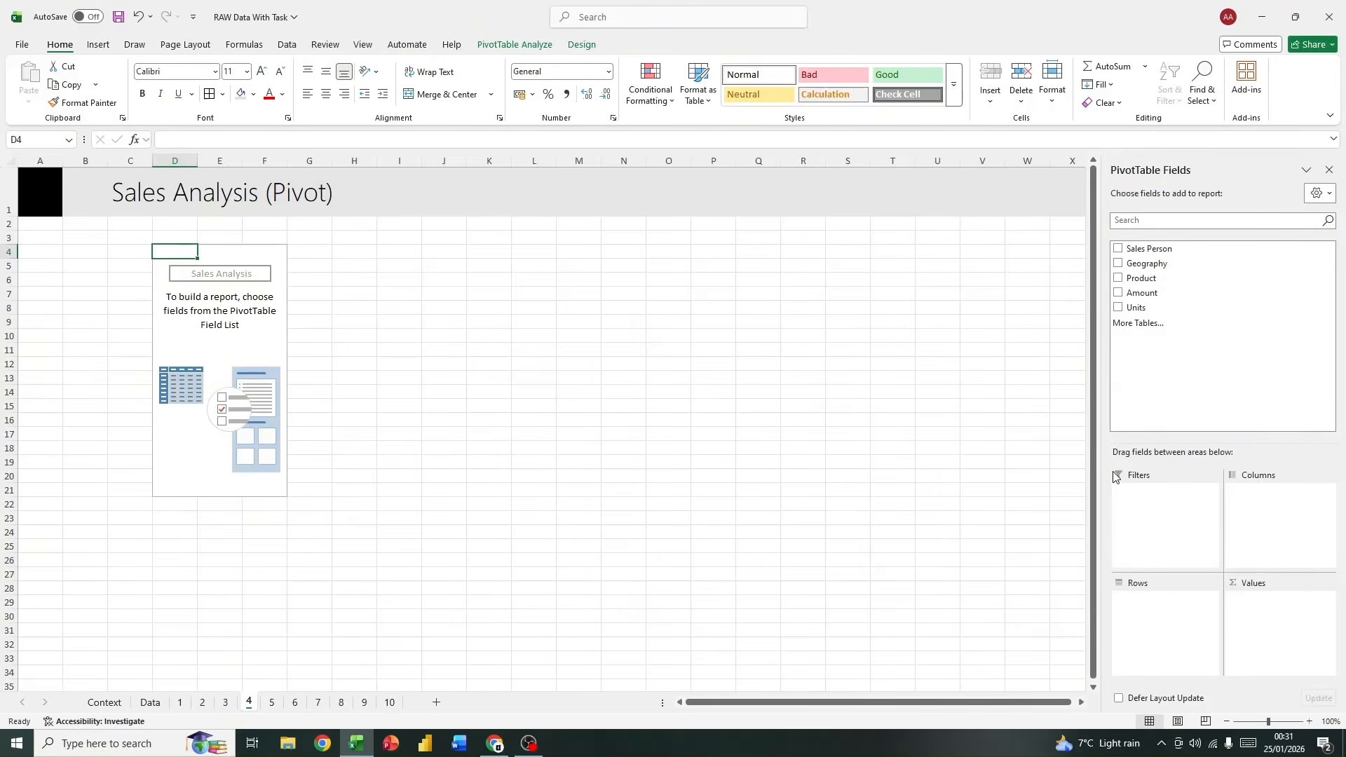
# Step: Try the Sales Person field as pivot table rows and as columns, and remove it from the layout
pyautogui.click(1119, 249)
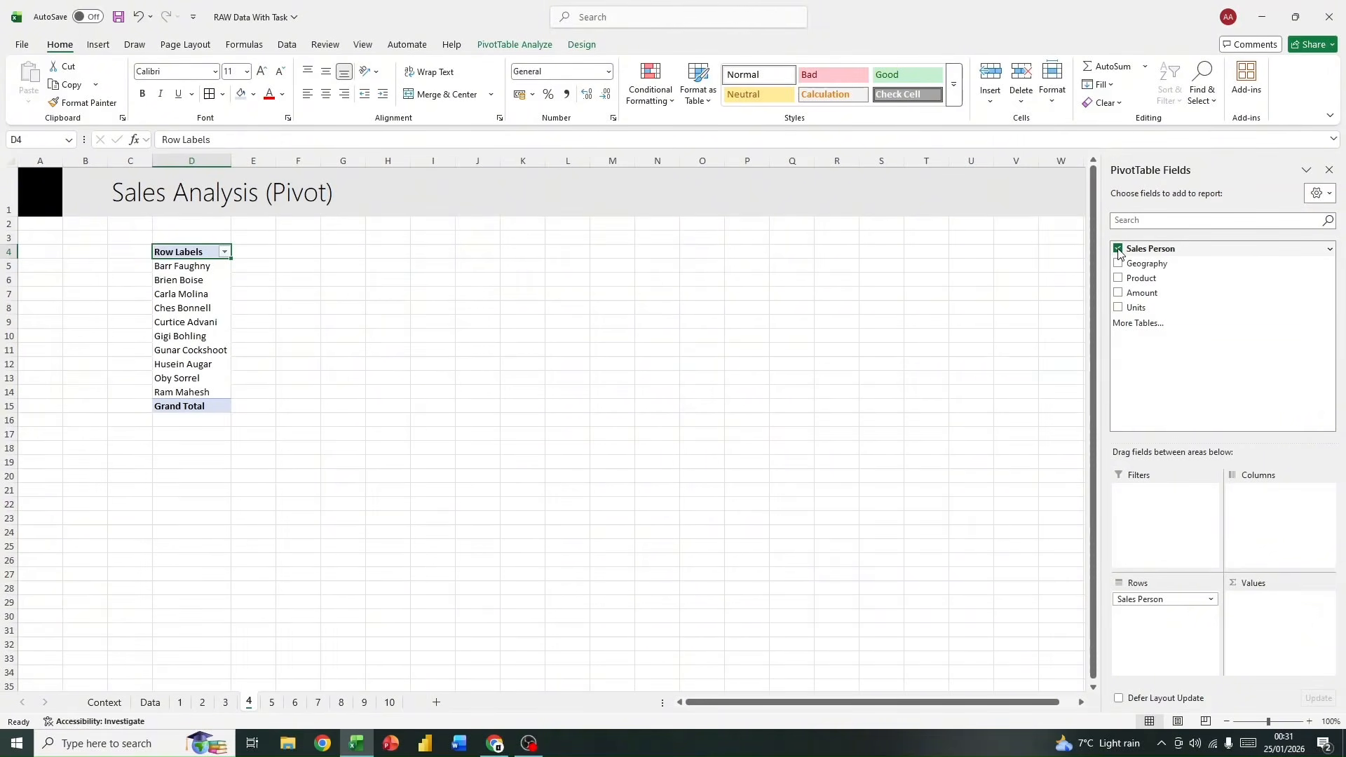
pyautogui.click(1119, 249)
pyautogui.click(1118, 249)
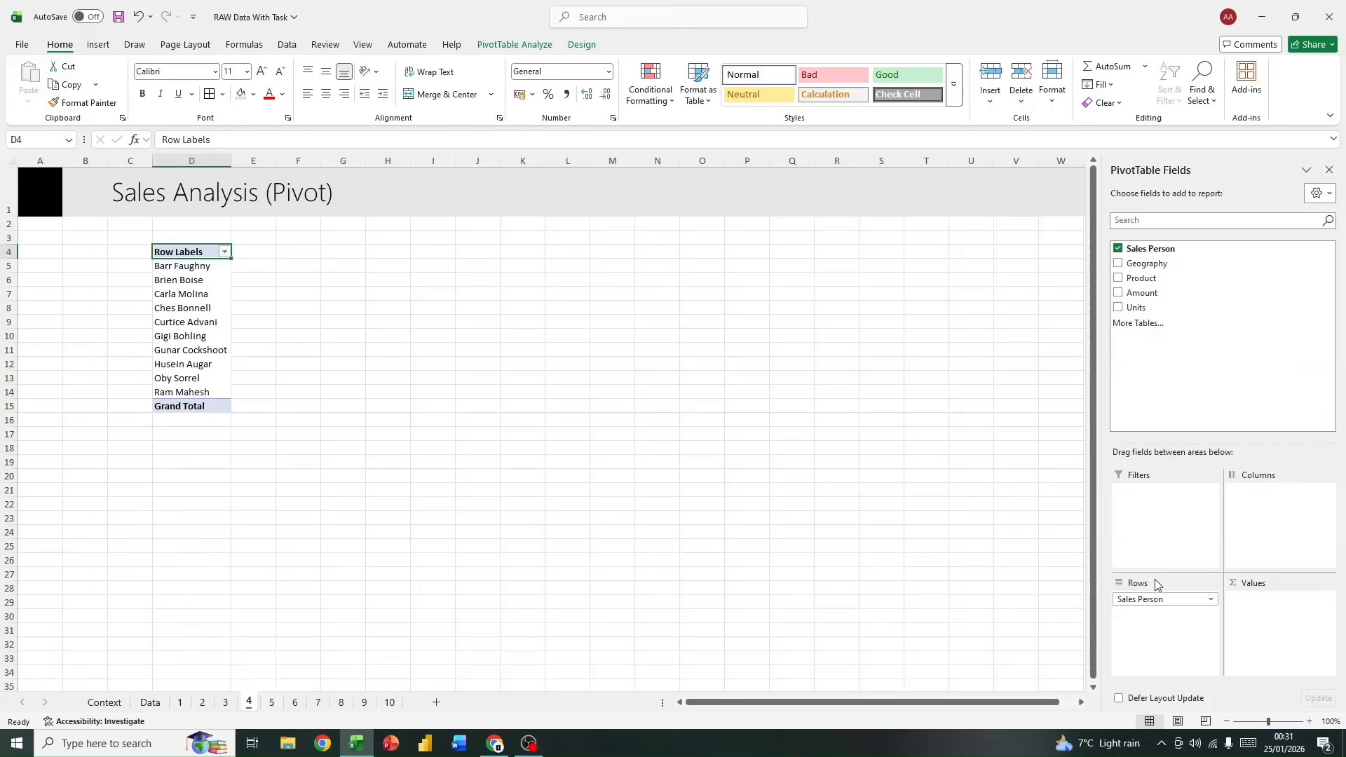
pyautogui.click(1119, 249)
pyautogui.moveTo(1154, 250); pyautogui.dragTo(1274, 511)
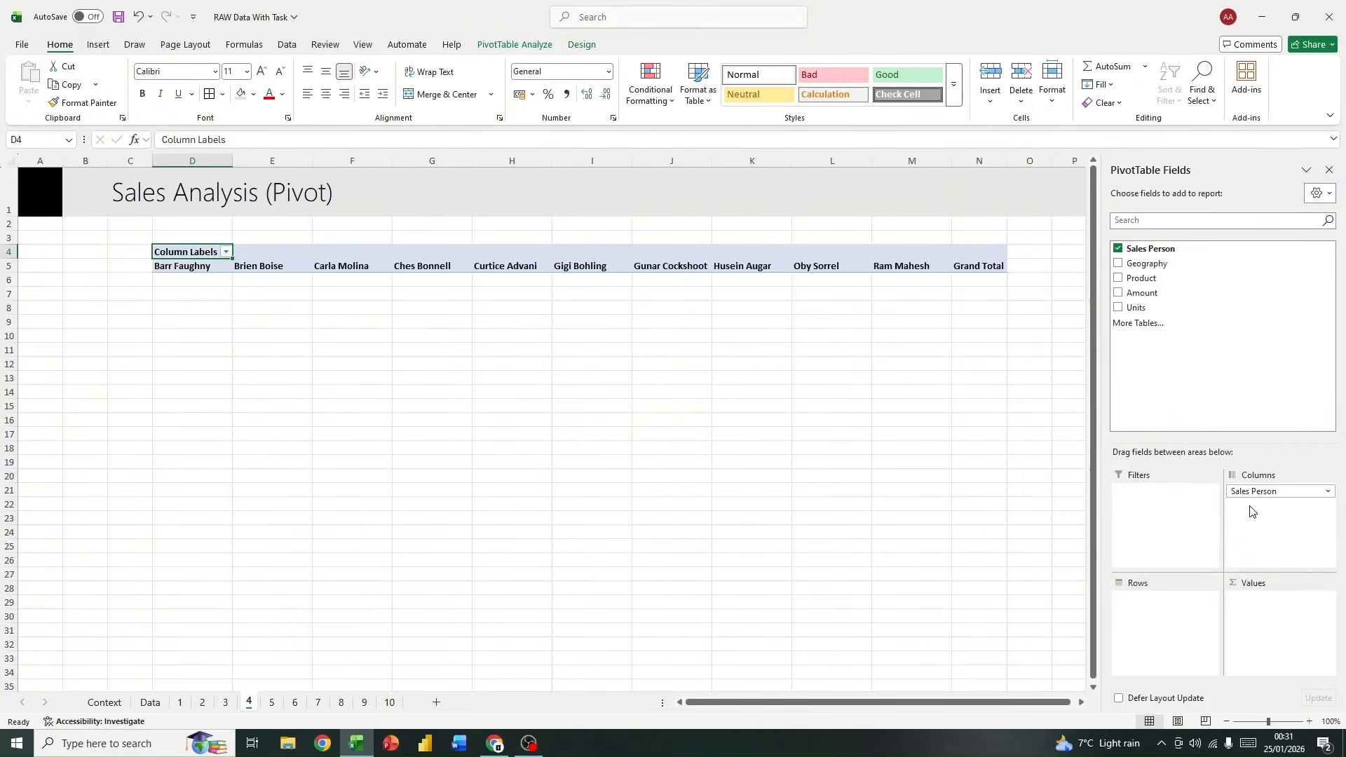
pyautogui.moveTo(1253, 493); pyautogui.dragTo(1169, 618)
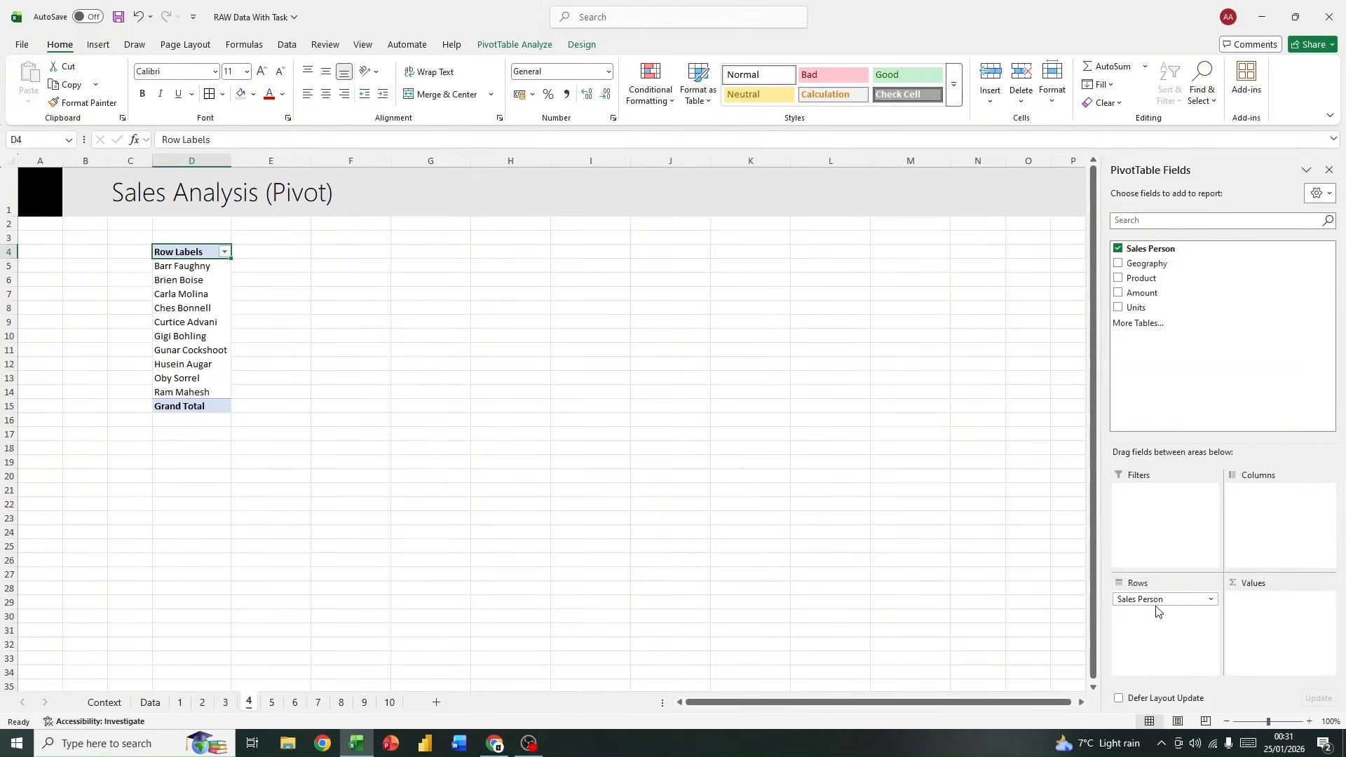
pyautogui.moveTo(1153, 600); pyautogui.dragTo(1184, 356)
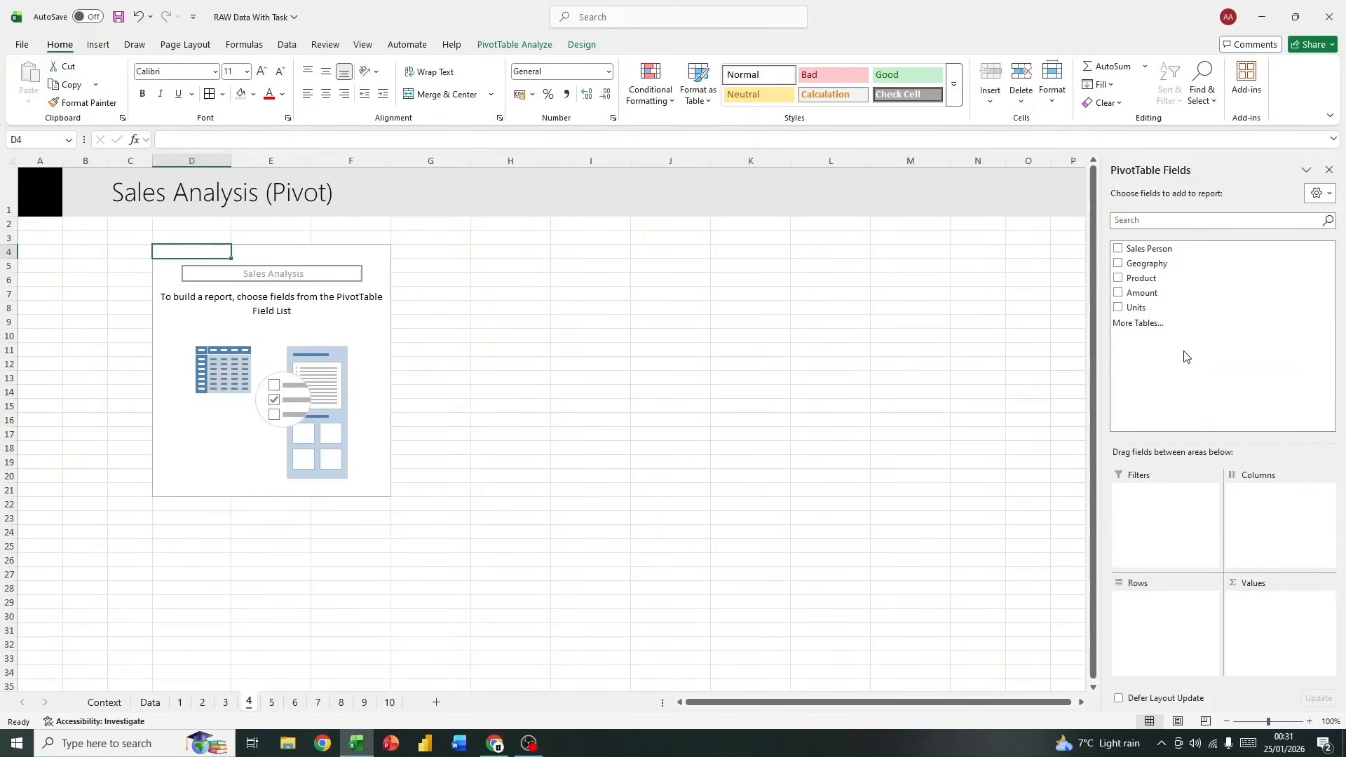
# Step: Check the layout on sheet 3 and add the Geography field to the rows of the pivot table on sheet 4
pyautogui.click(225, 700)
pyautogui.click(249, 703)
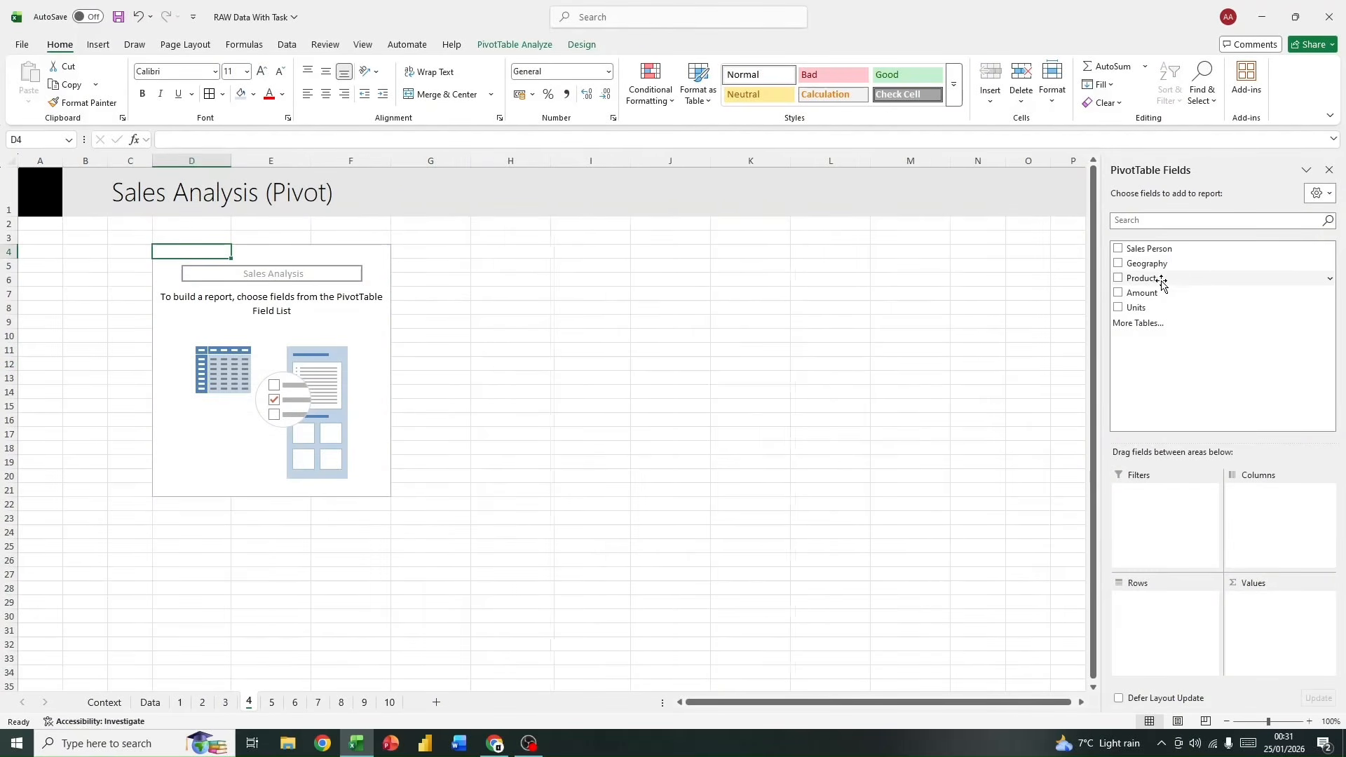
pyautogui.click(1118, 263)
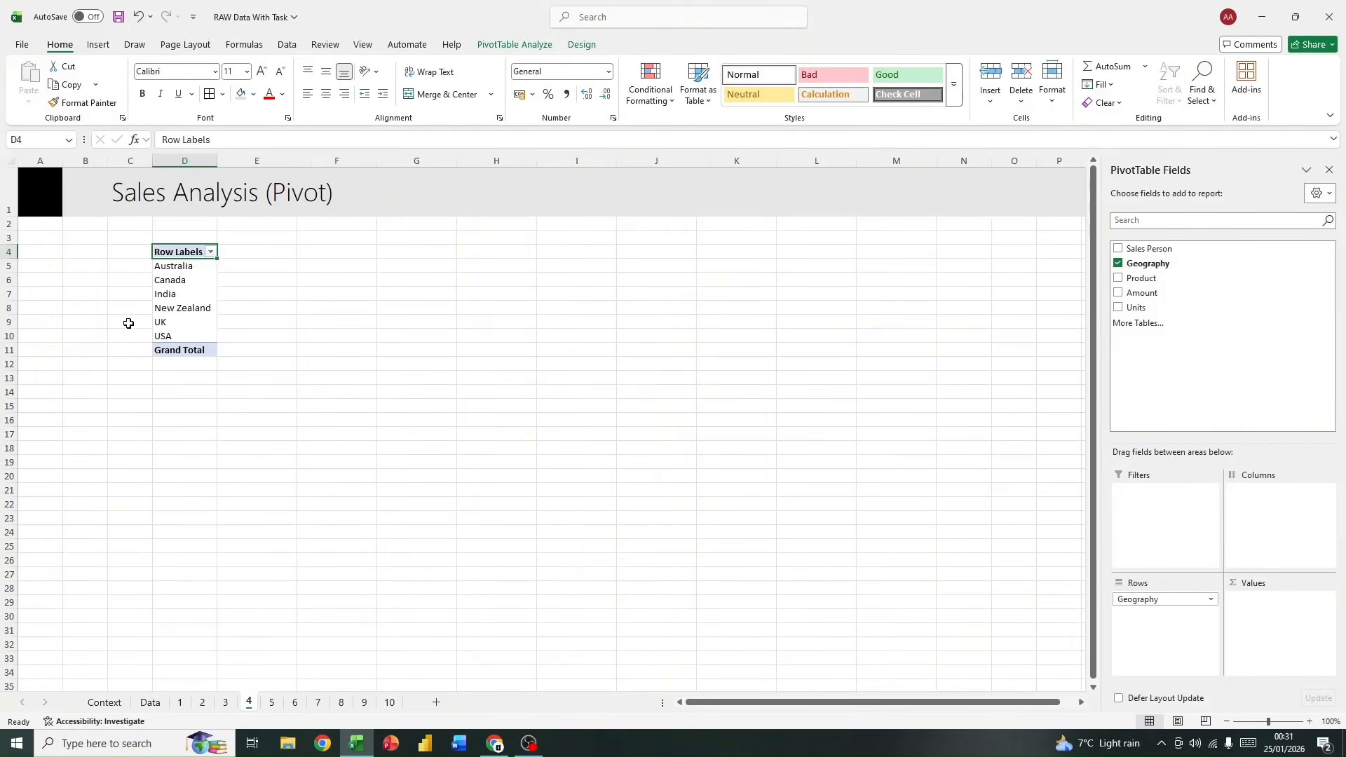
# Step: Compare the country list on sheet 3 with the row labels of the pivot table on sheet 4
pyautogui.click(225, 702)
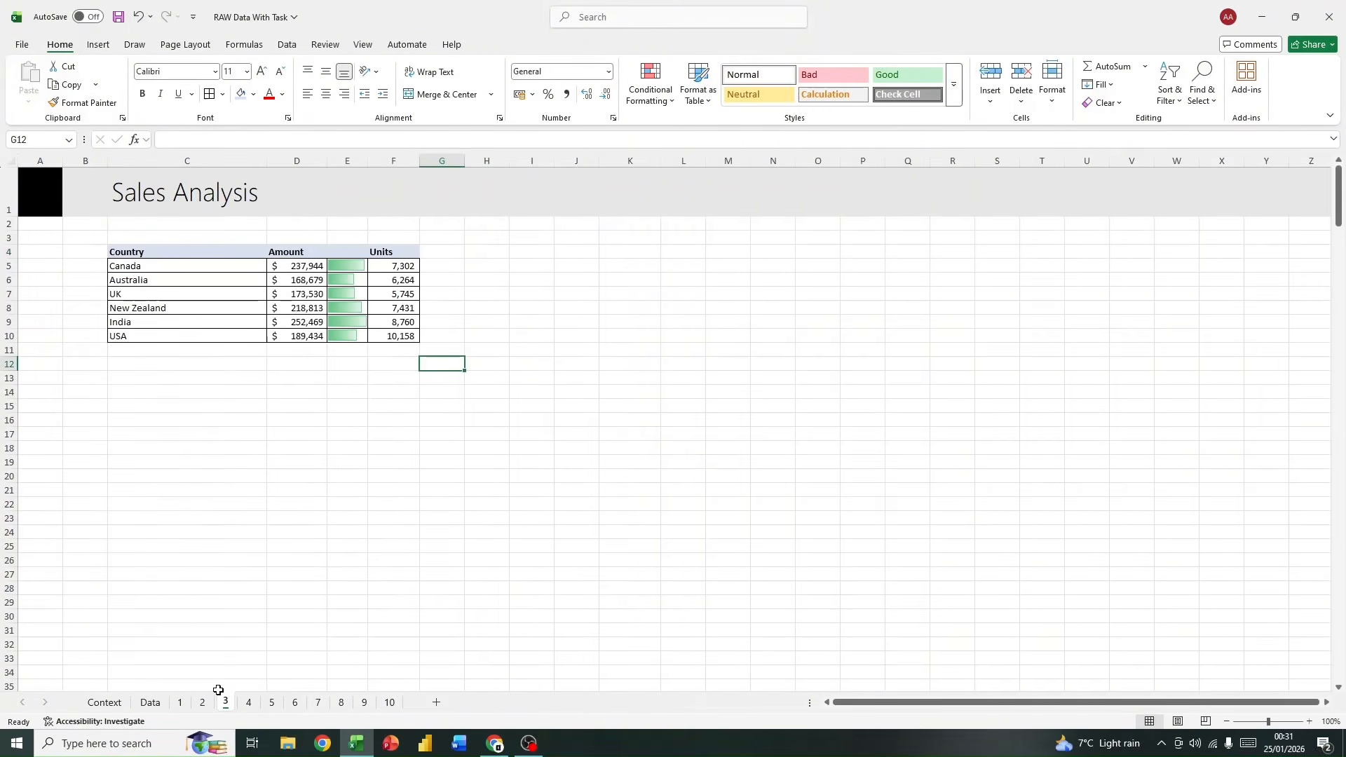
pyautogui.moveTo(201, 265); pyautogui.dragTo(180, 336)
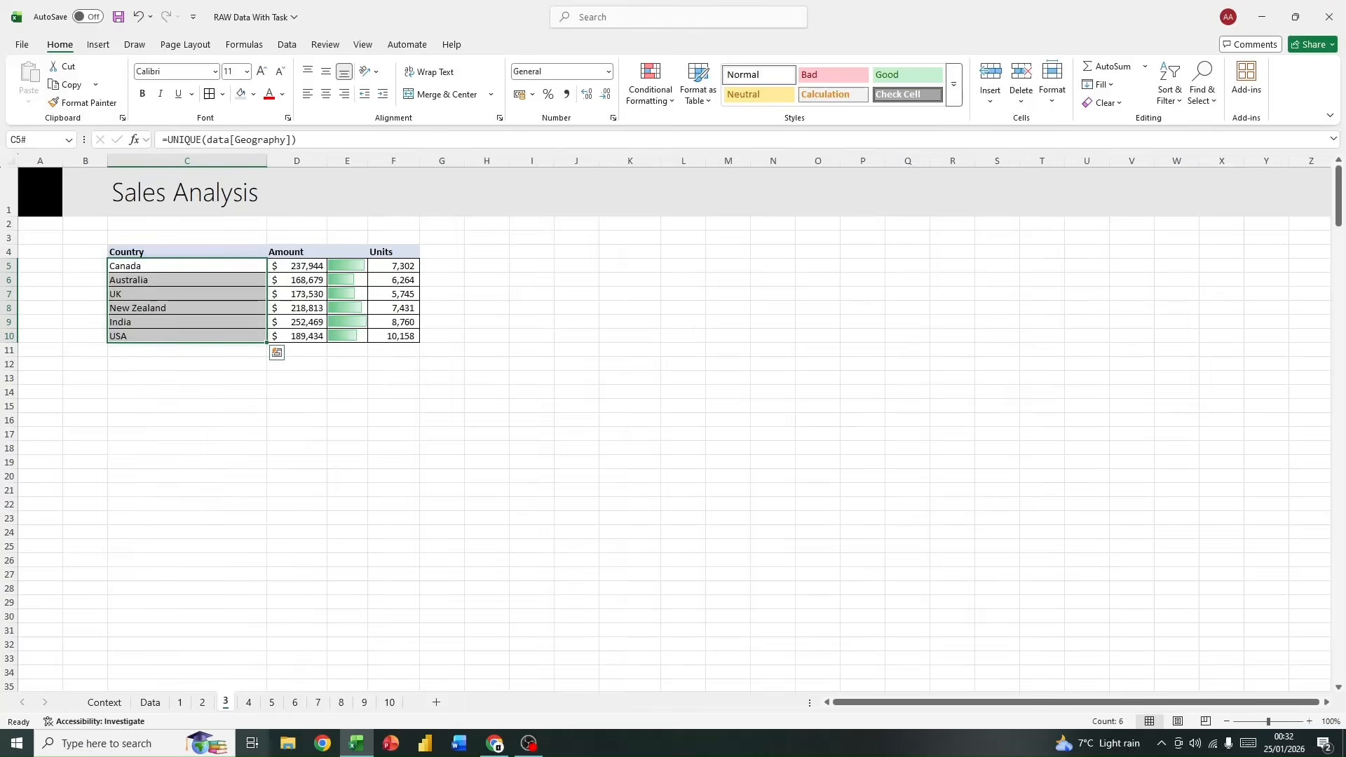
pyautogui.click(248, 702)
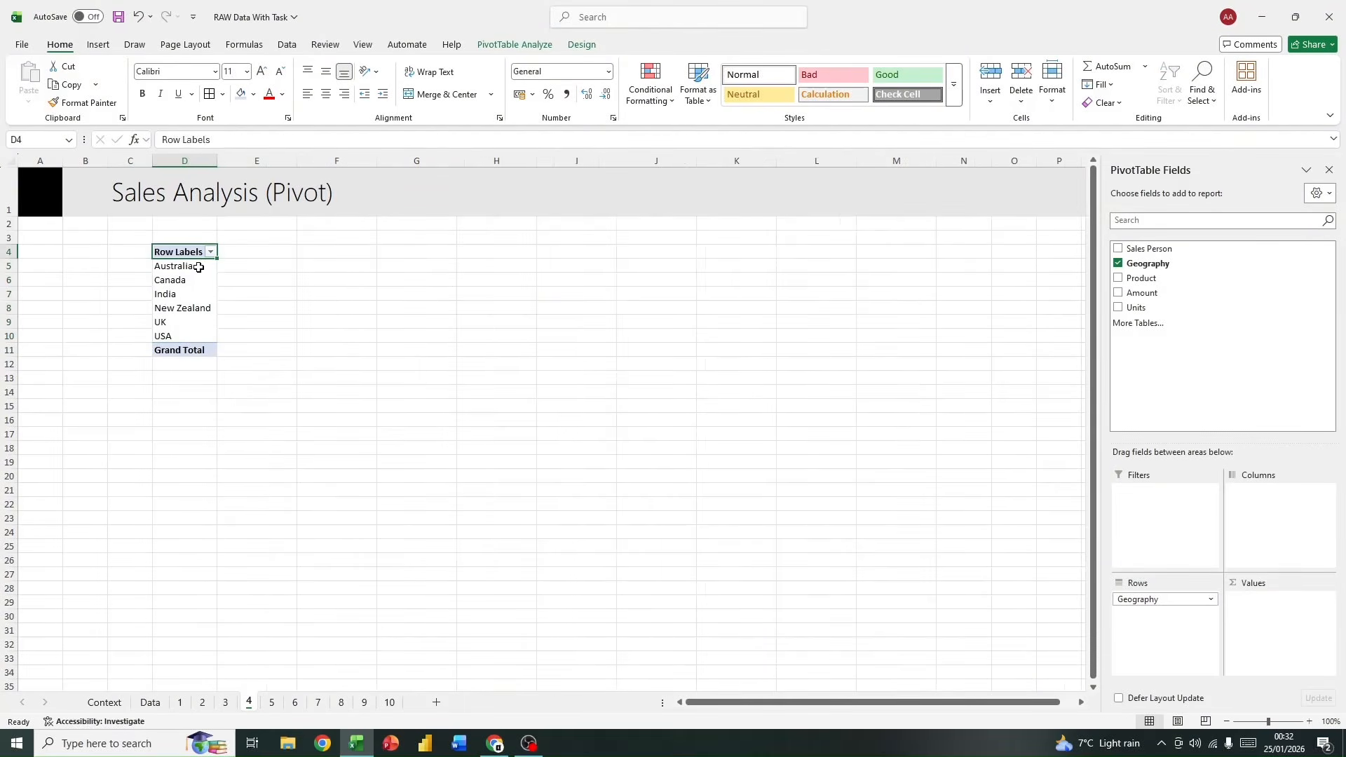
pyautogui.moveTo(199, 267); pyautogui.dragTo(205, 341)
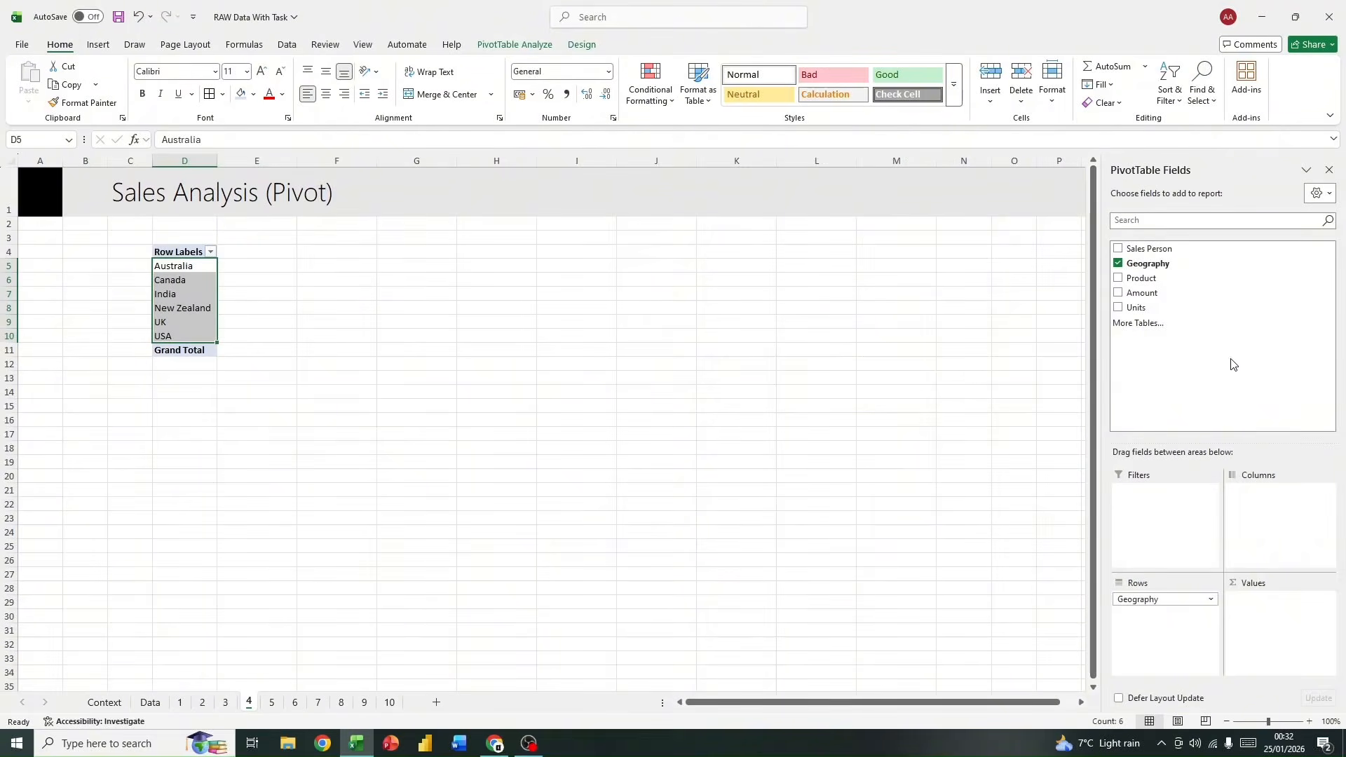
pyautogui.click(186, 253)
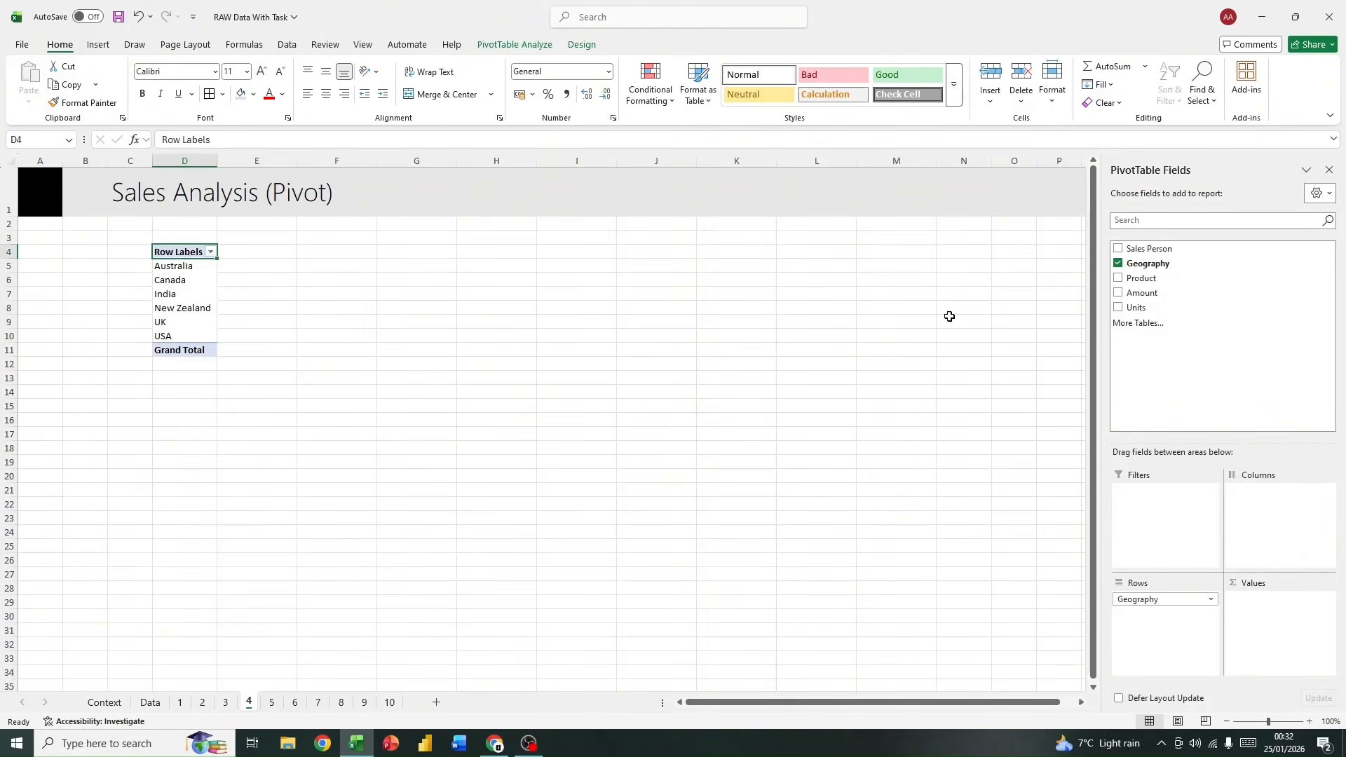
# Step: Add the Amount and Units fields to the pivot table as summed values
pyautogui.click(1118, 293)
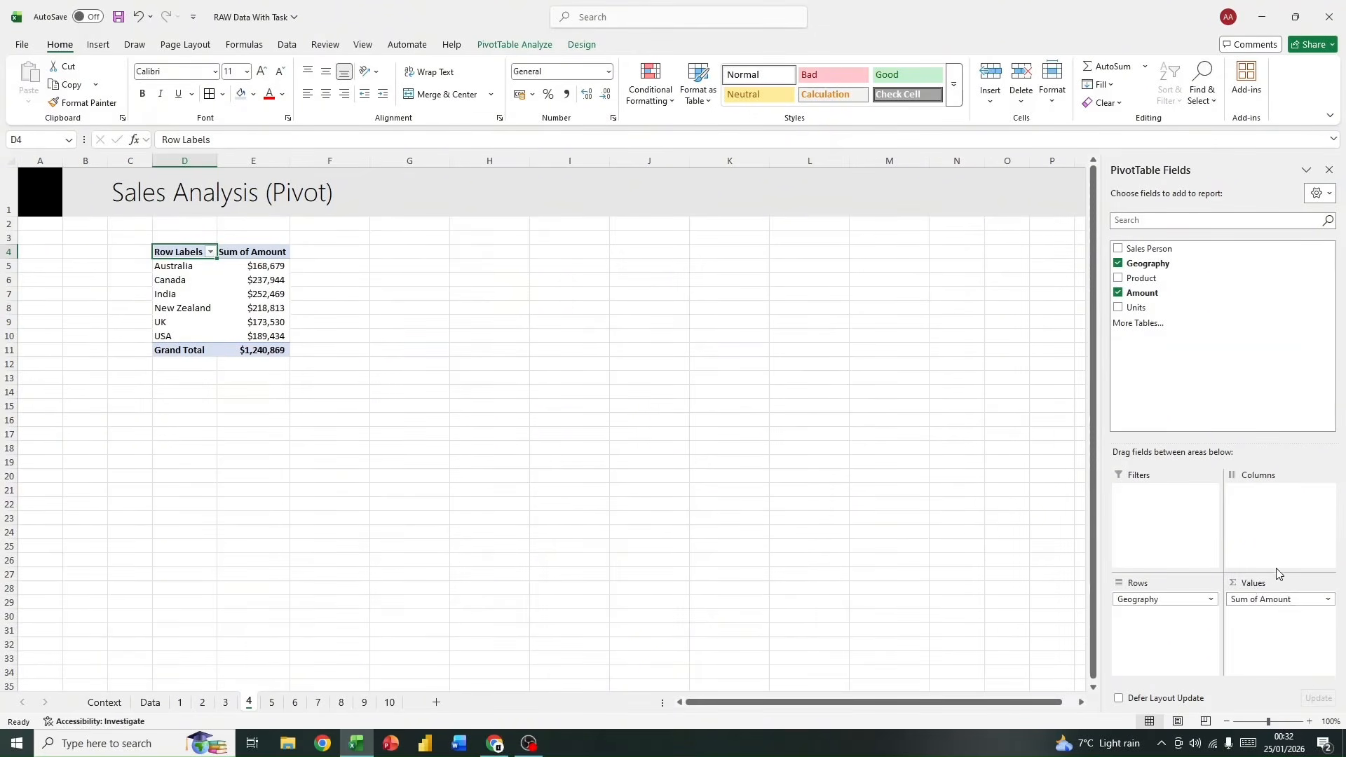
pyautogui.moveTo(1281, 603); pyautogui.dragTo(1156, 354)
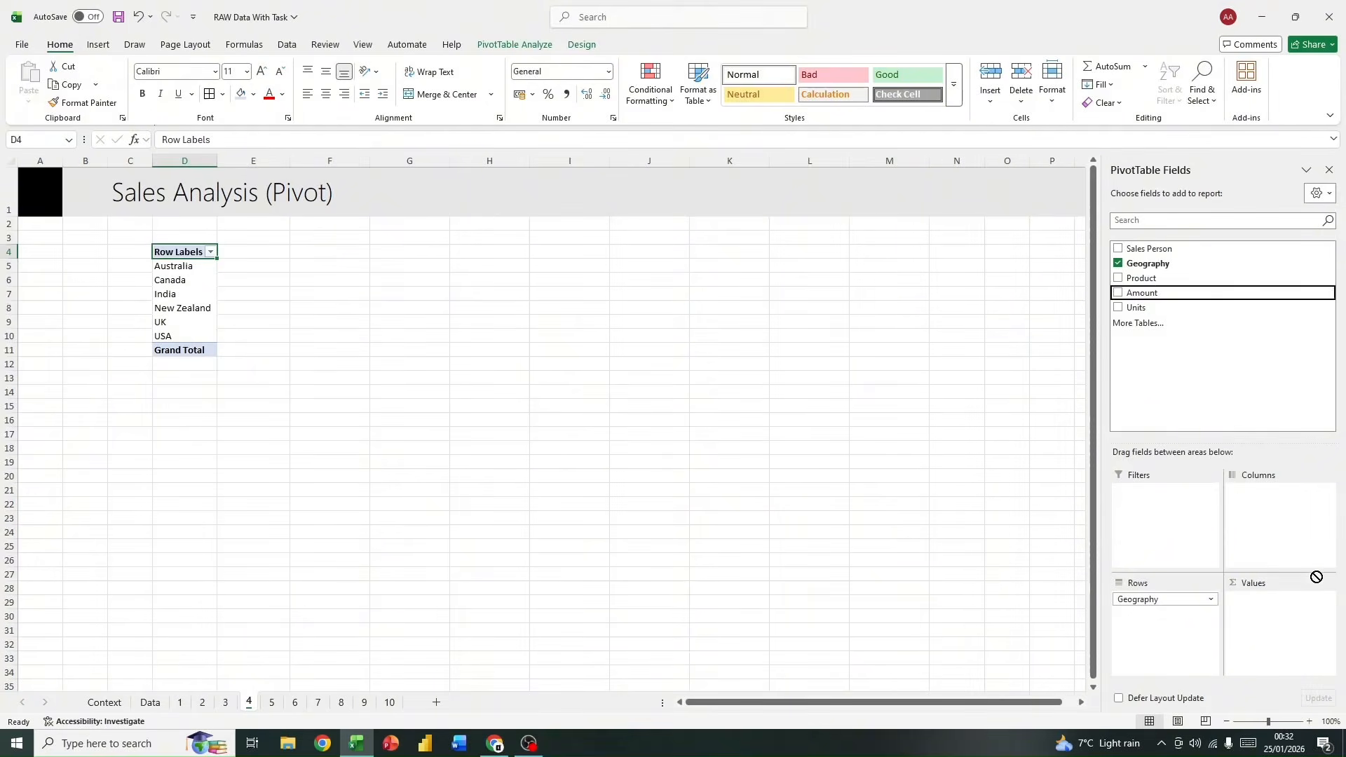
pyautogui.moveTo(1159, 294); pyautogui.dragTo(1294, 642)
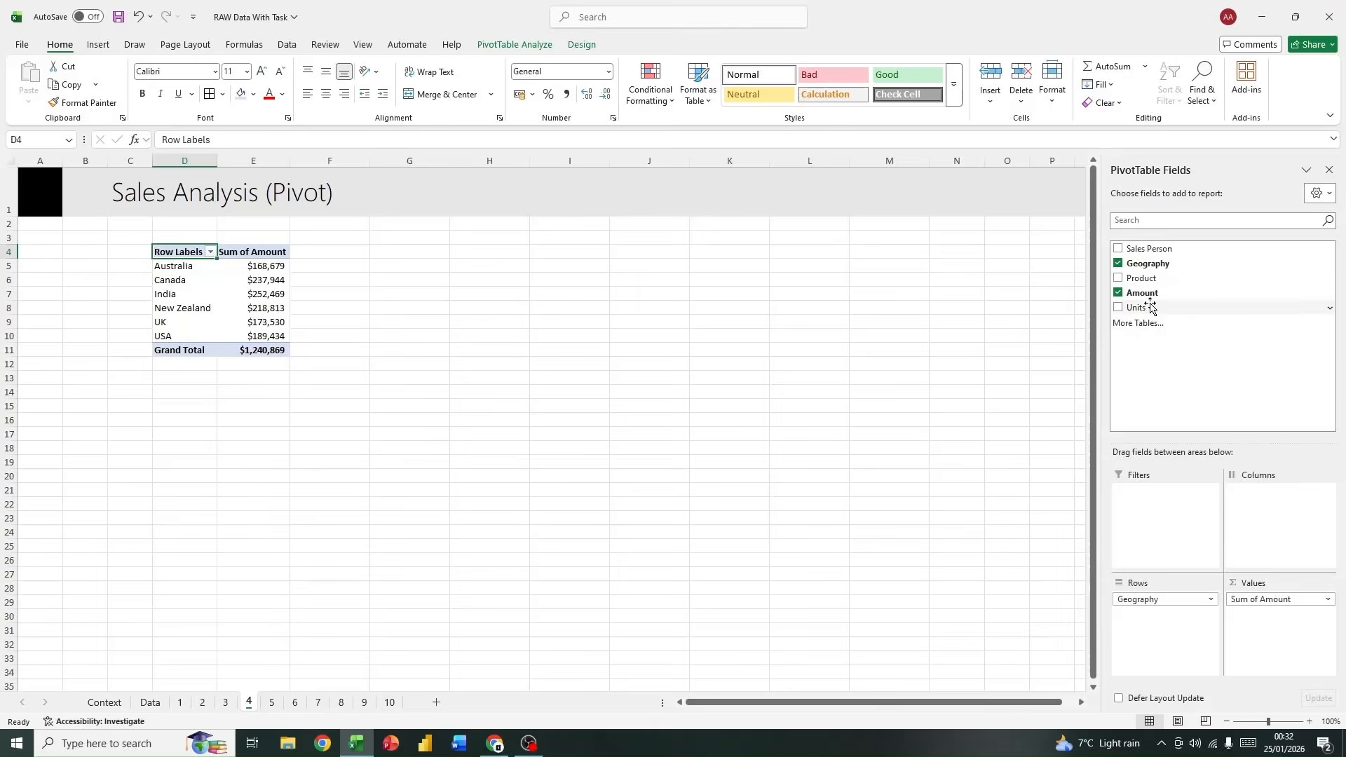
pyautogui.moveTo(1153, 307); pyautogui.dragTo(1267, 613)
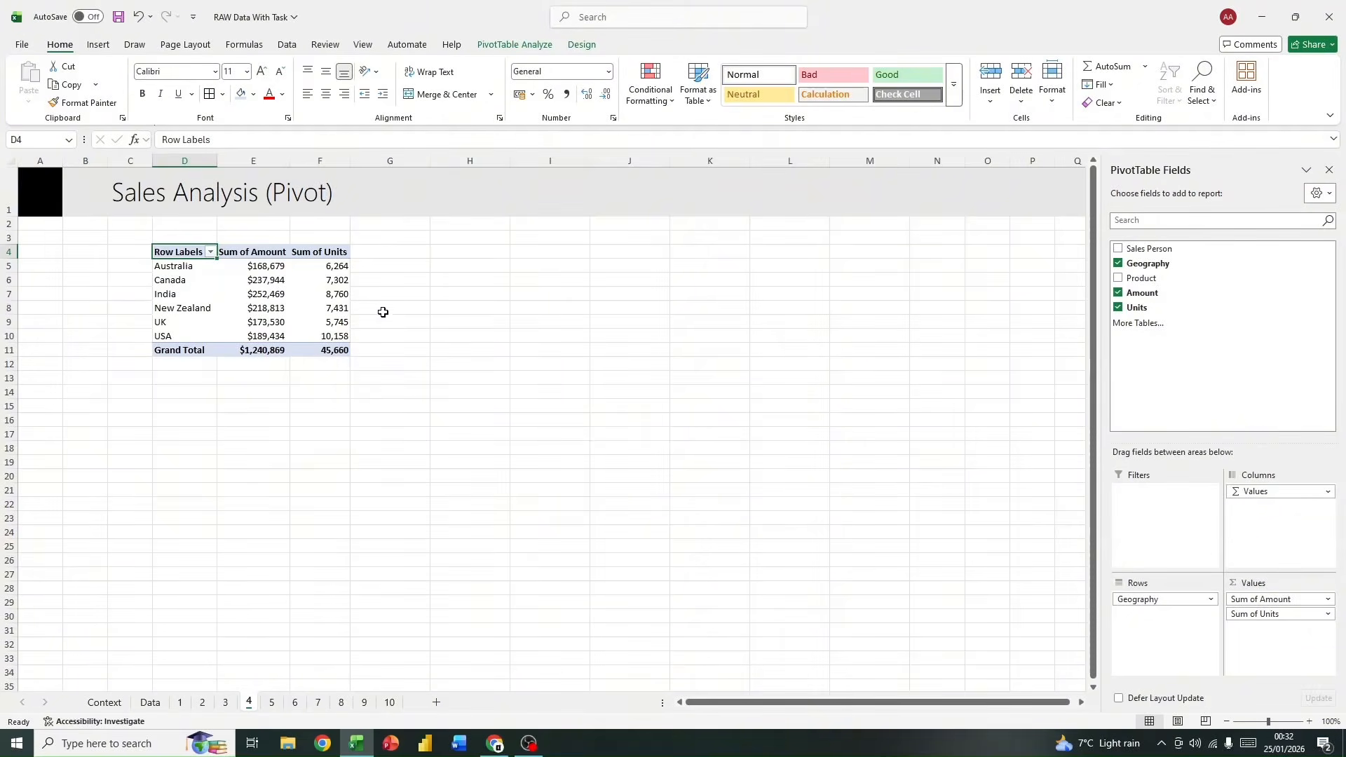
# Step: Apply the orange style from the first row of the Medium group to the pivot table and sort its row labels A to Z
pyautogui.click(489, 46)
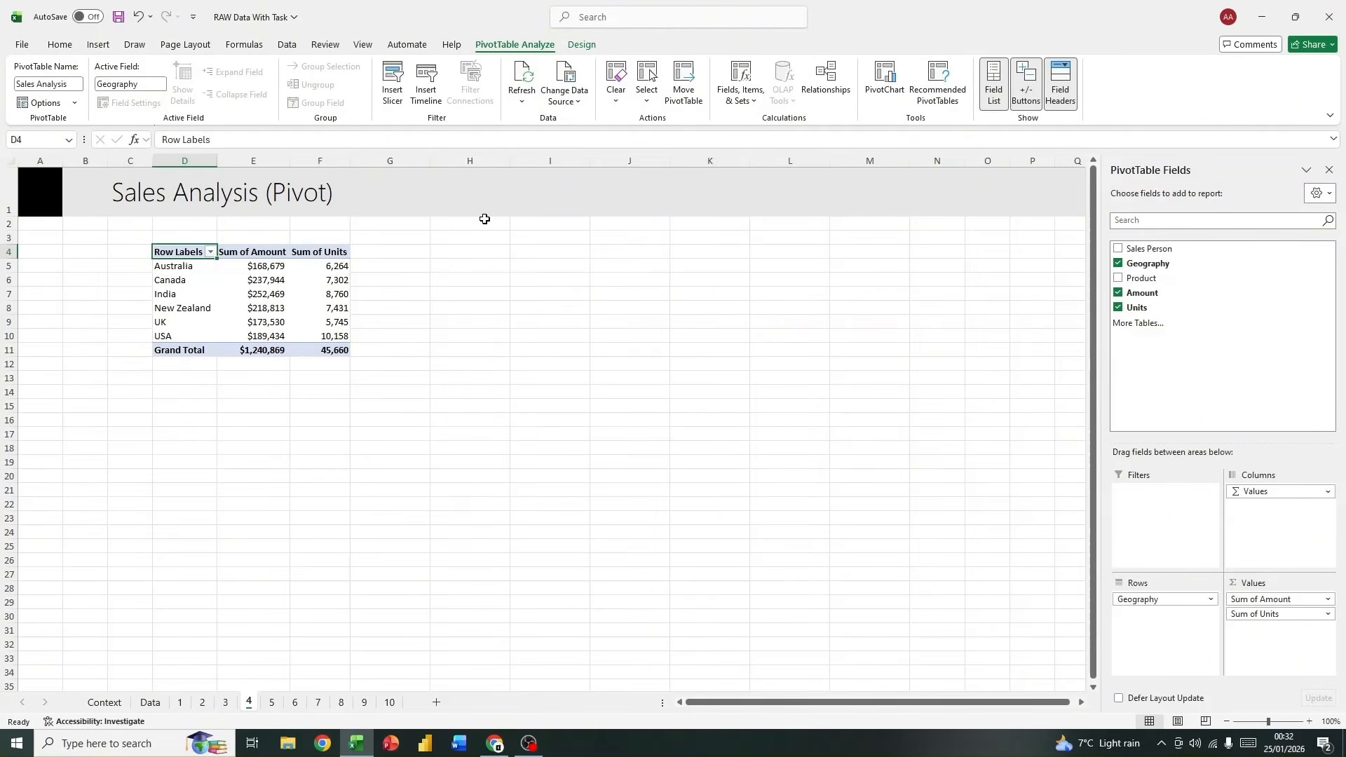
pyautogui.click(569, 47)
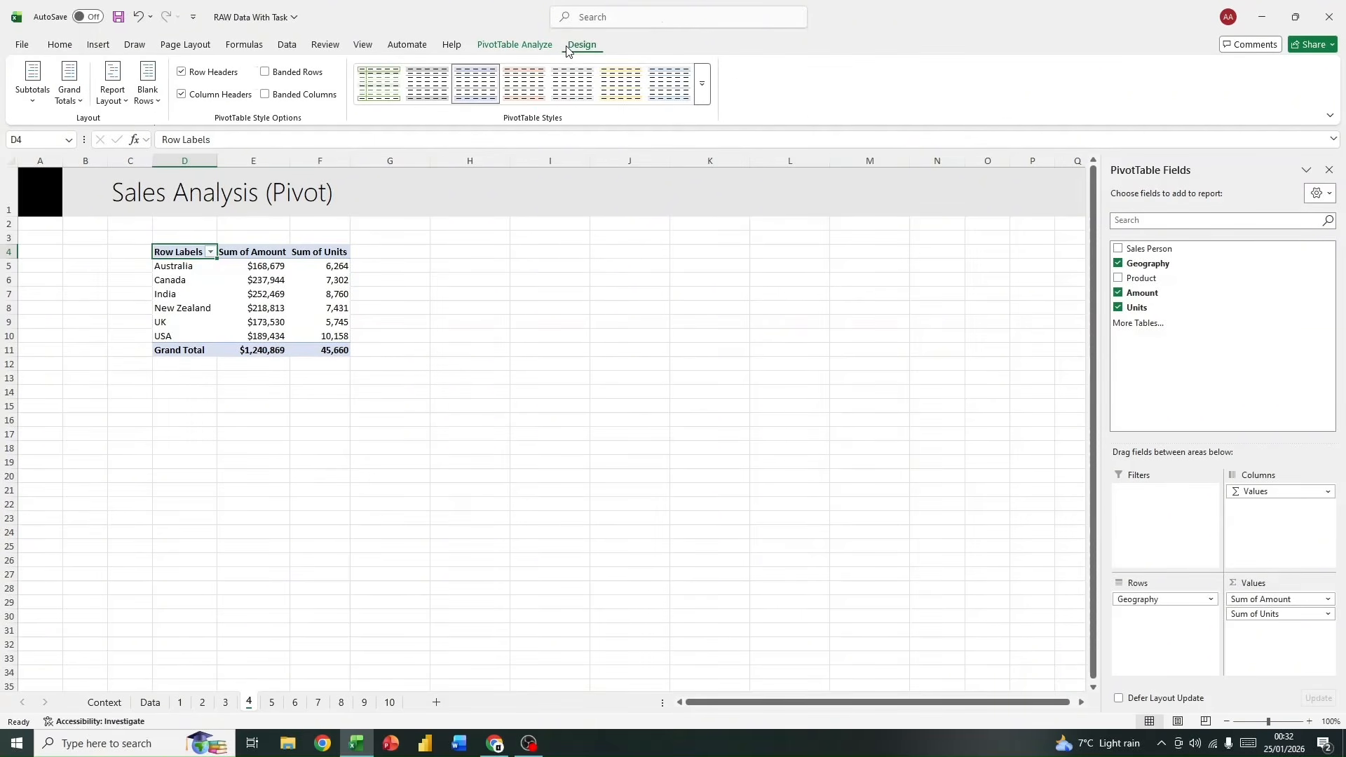
pyautogui.click(702, 83)
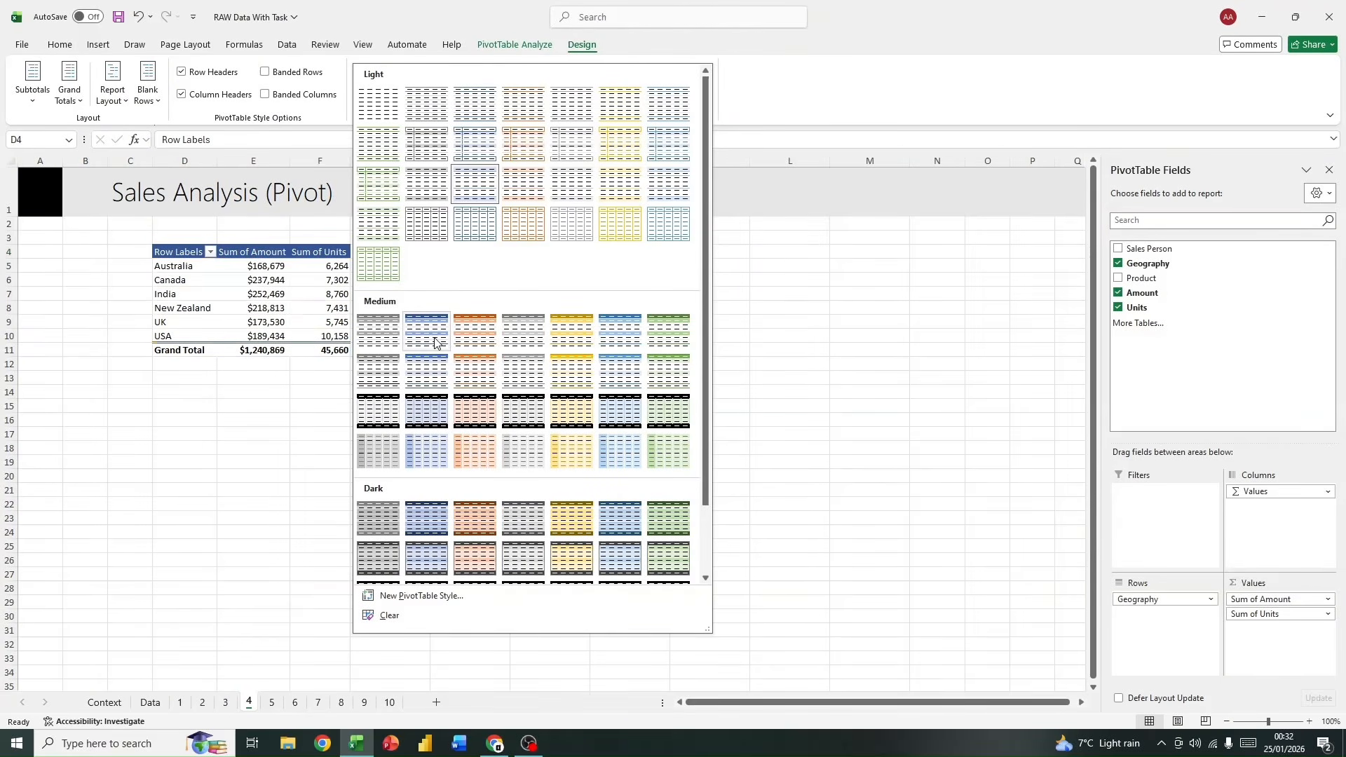
pyautogui.click(468, 342)
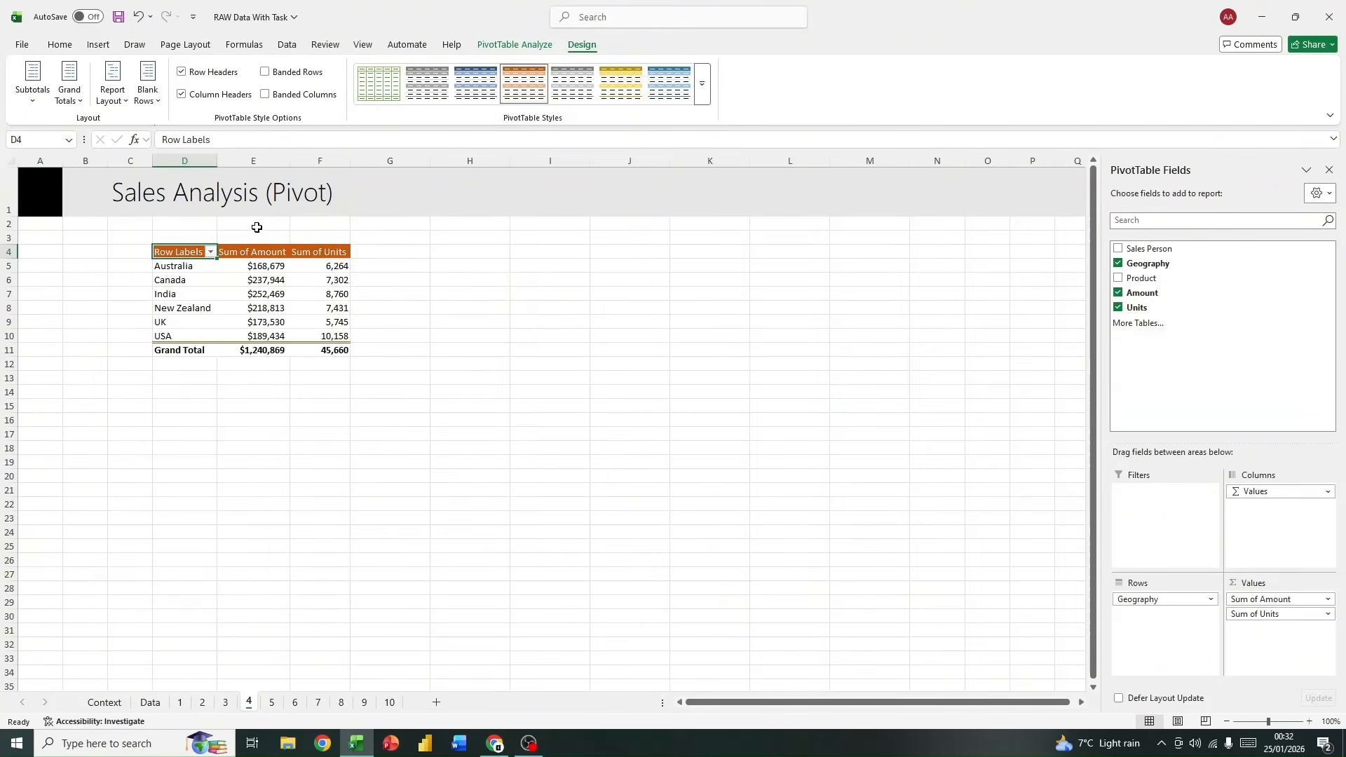
pyautogui.click(210, 253)
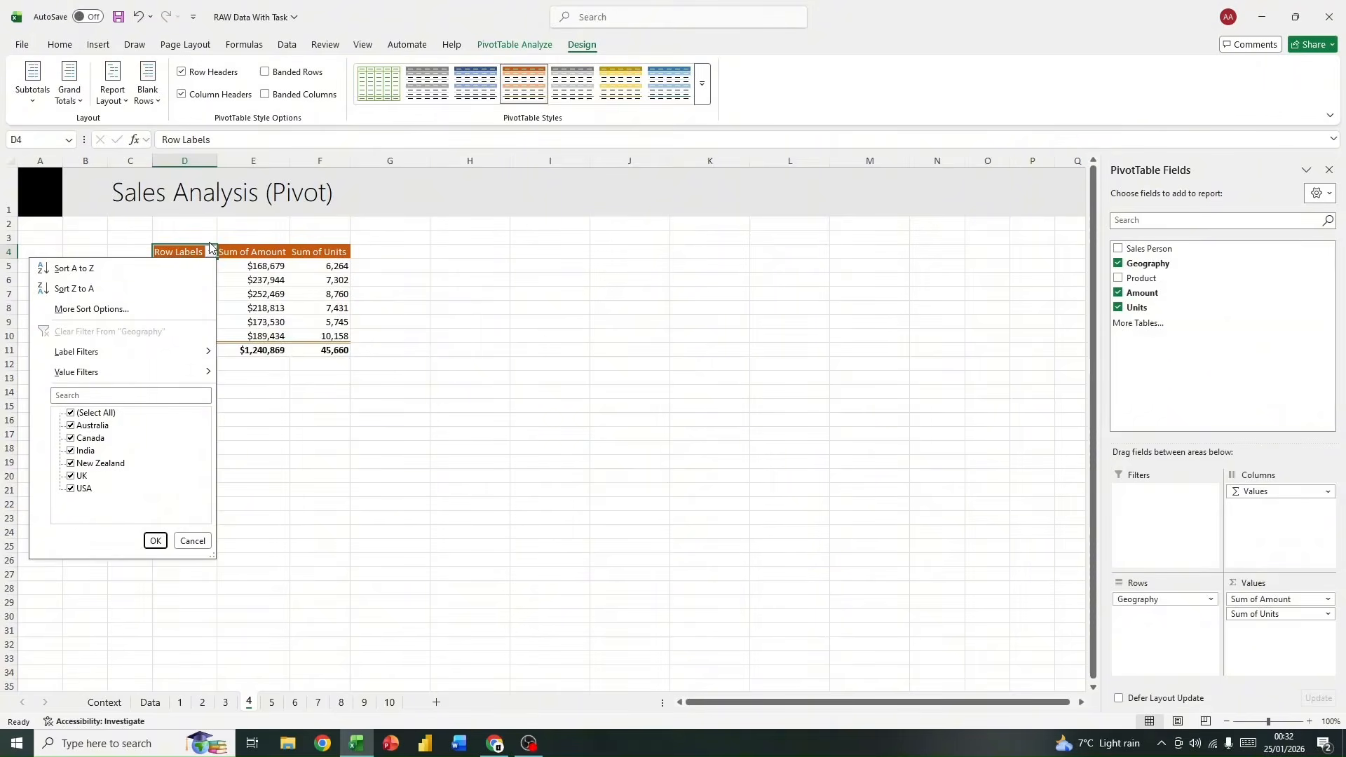
pyautogui.click(79, 272)
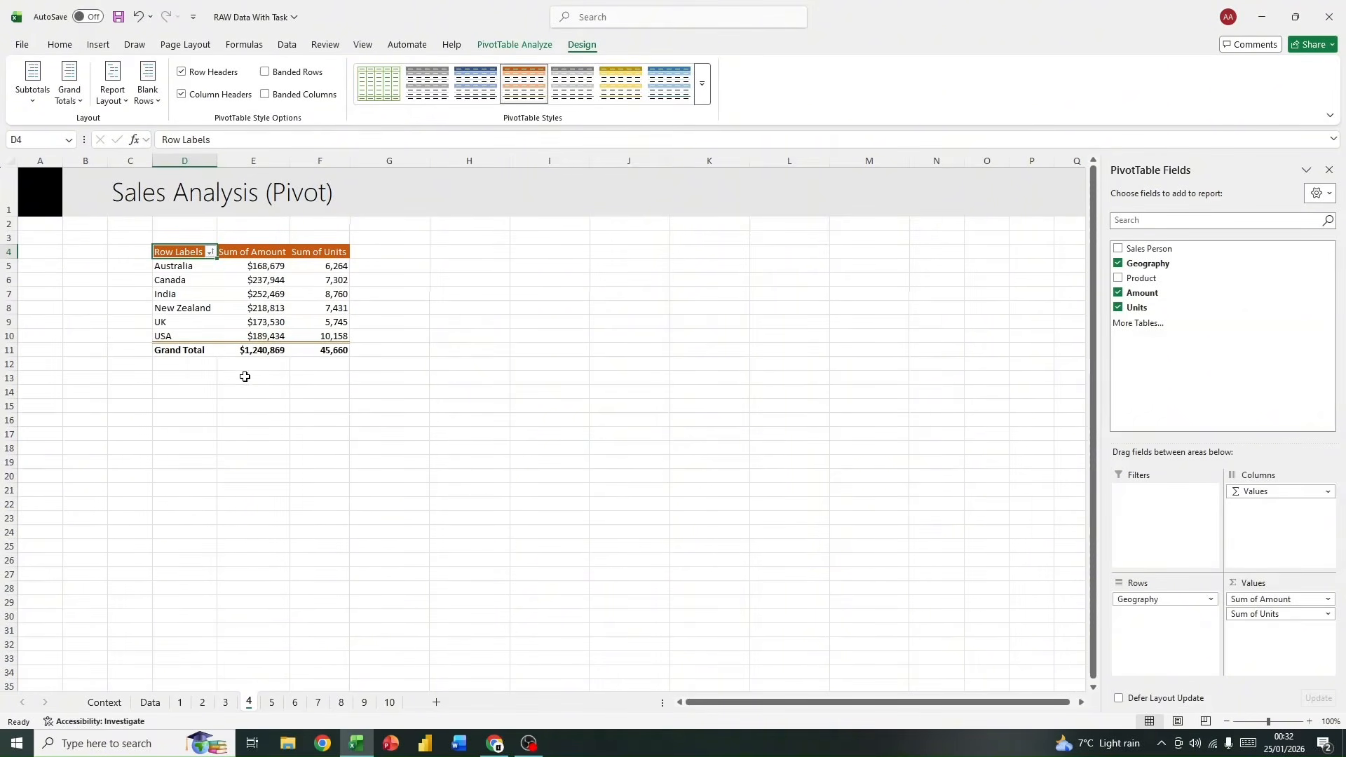
# Step: Select cells inside and outside the pivot table to examine when its field list and contextual tools are available
pyautogui.click(160, 350)
pyautogui.click(353, 365)
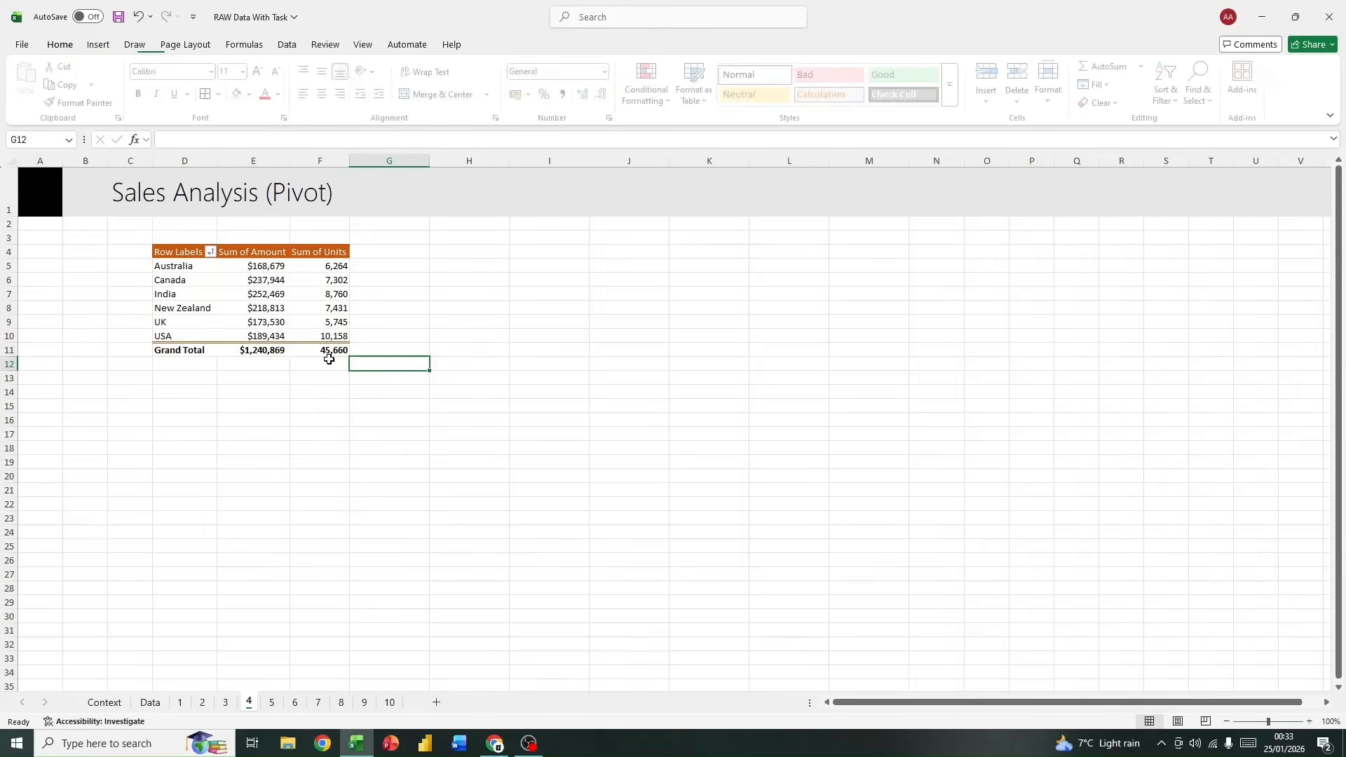
pyautogui.click(186, 353)
pyautogui.click(462, 360)
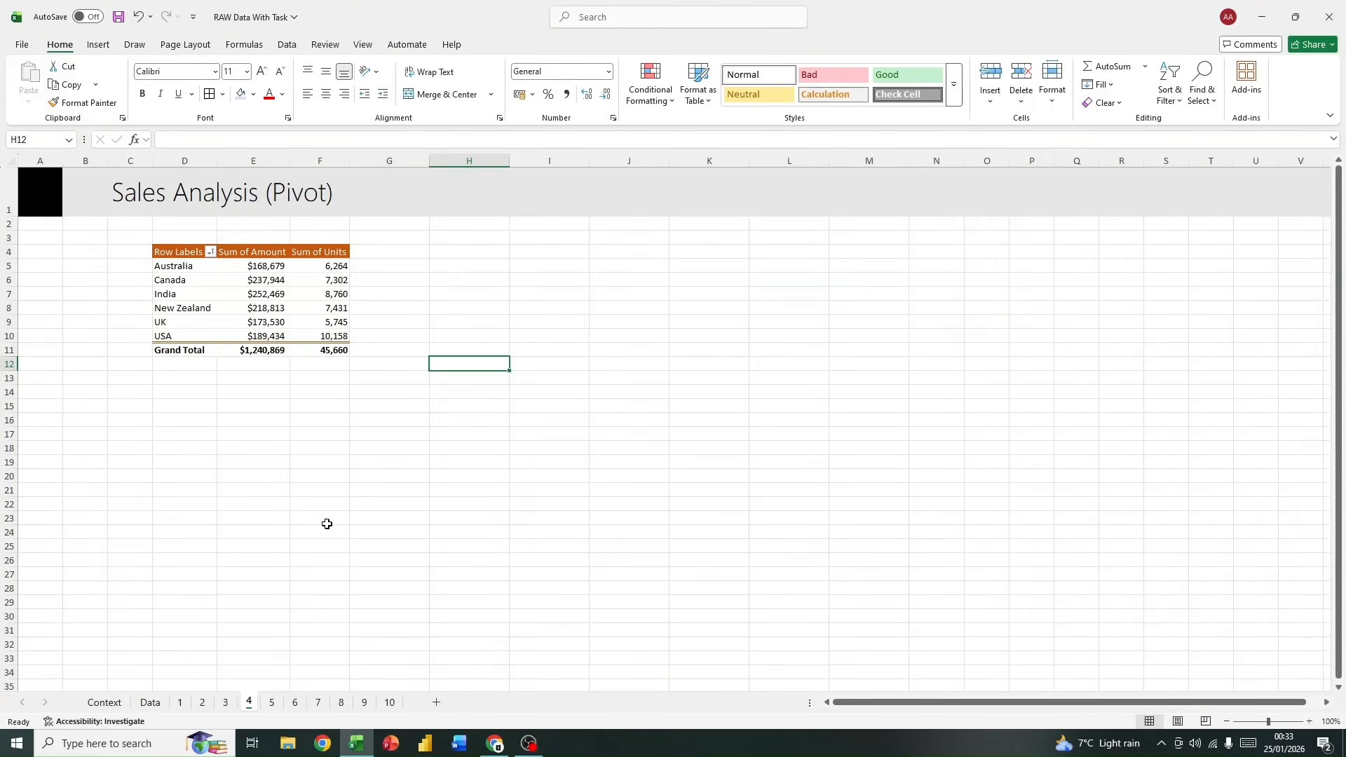
pyautogui.click(278, 307)
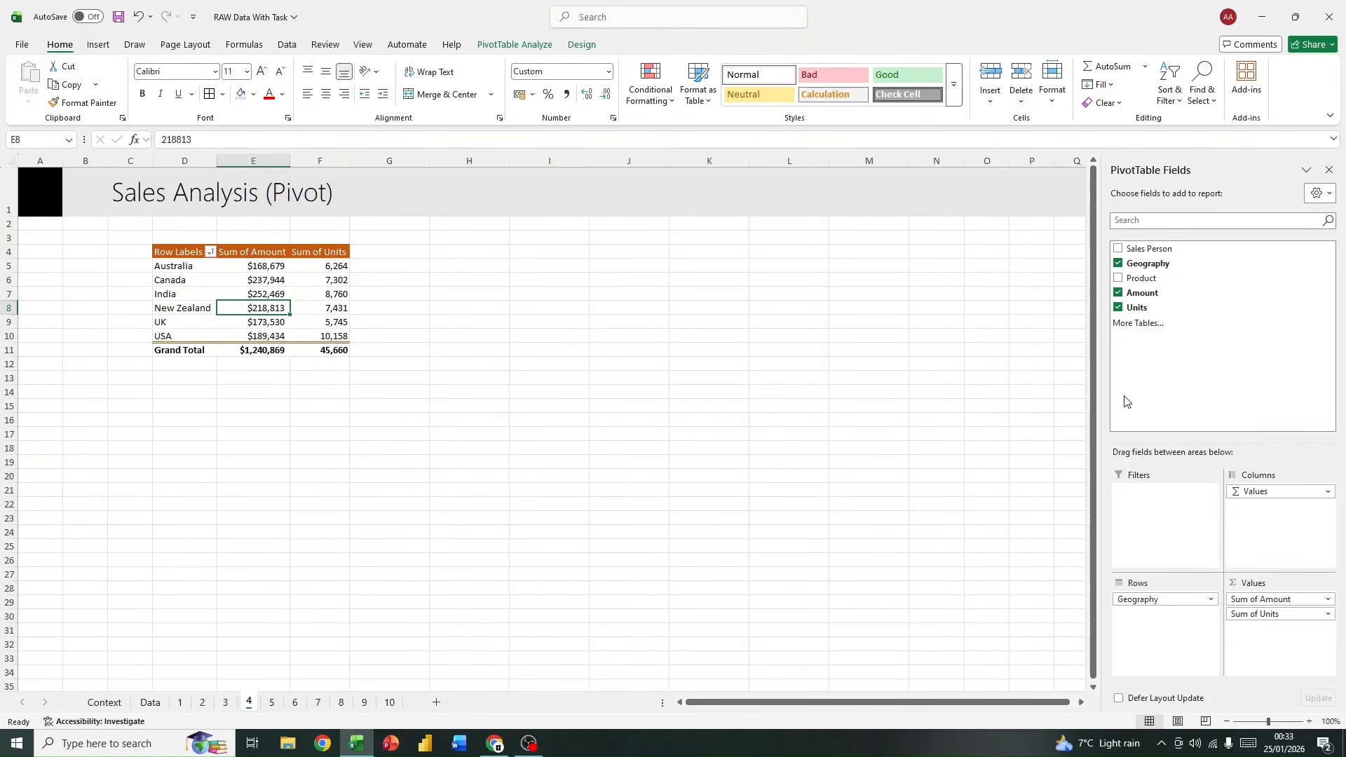
pyautogui.click(495, 324)
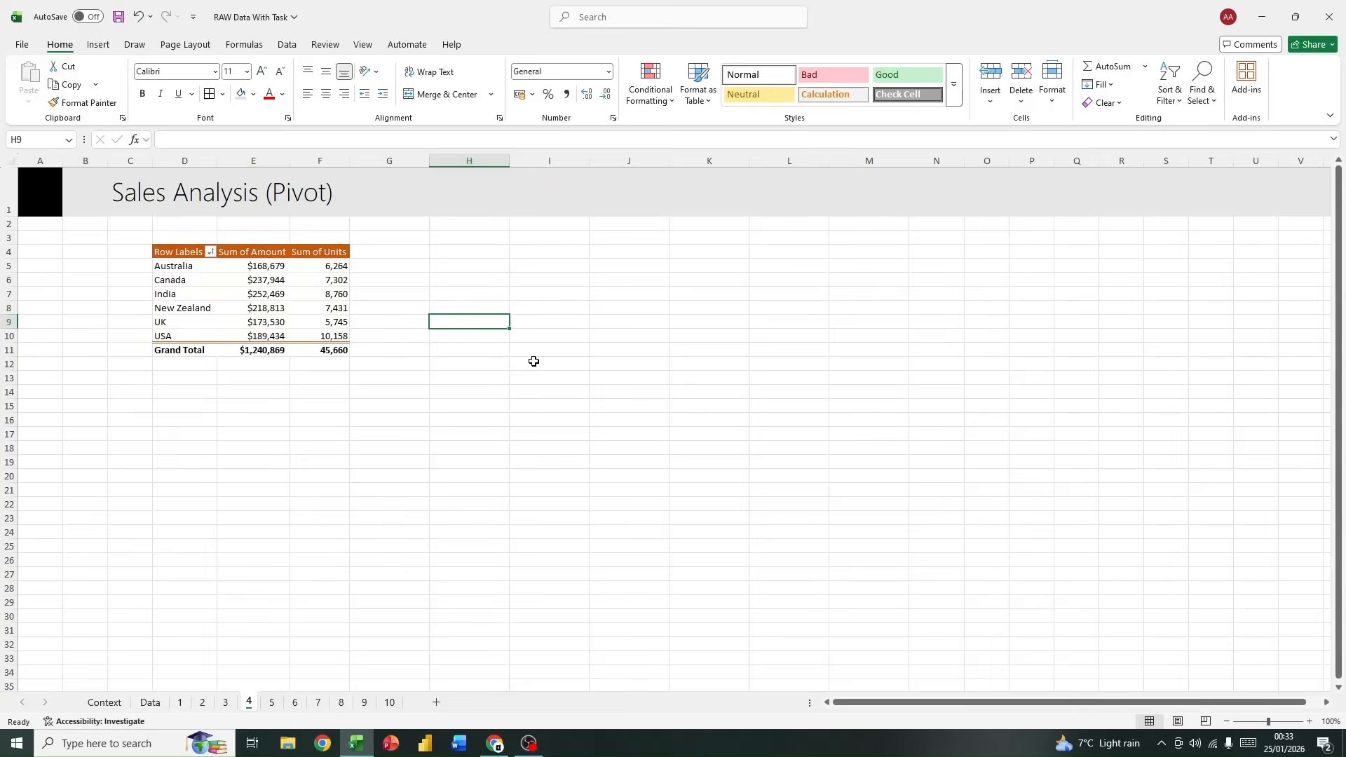
pyautogui.click(266, 270)
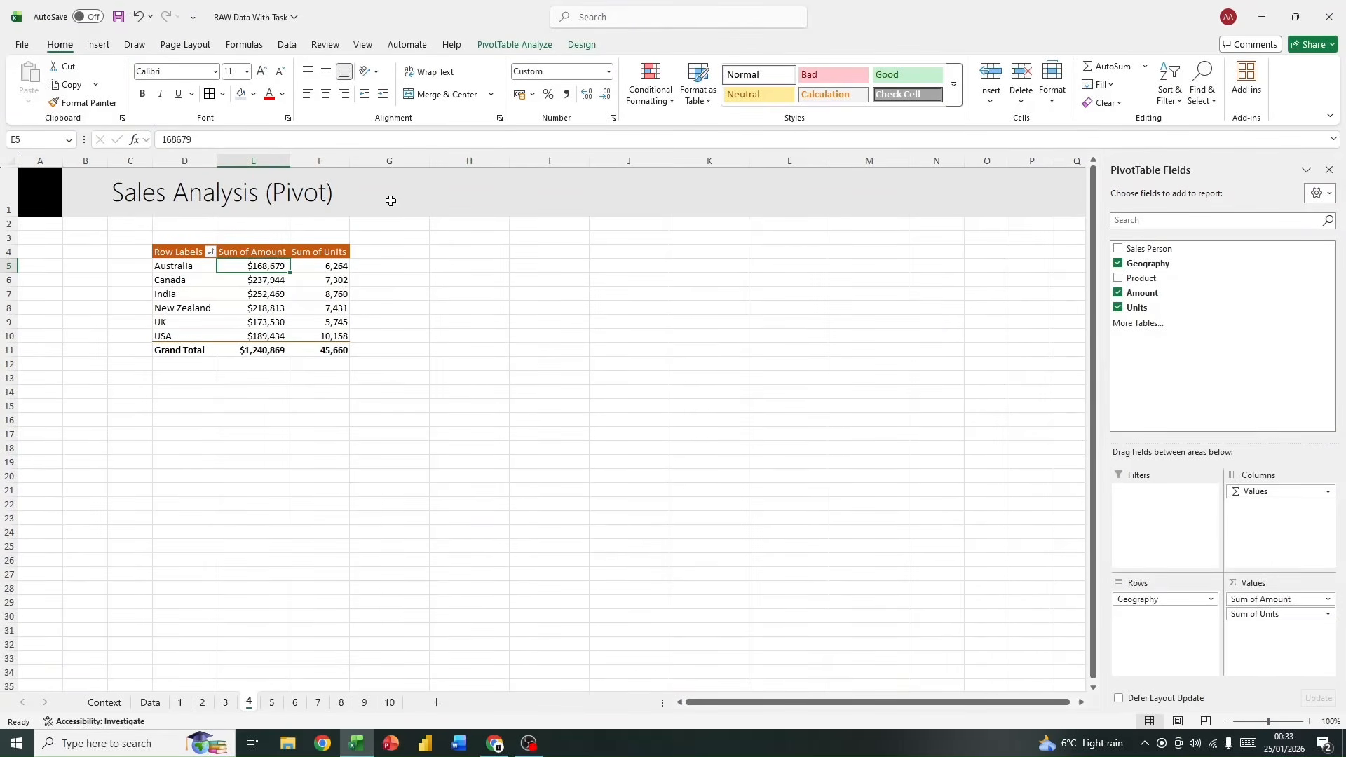
pyautogui.click(468, 322)
pyautogui.click(319, 280)
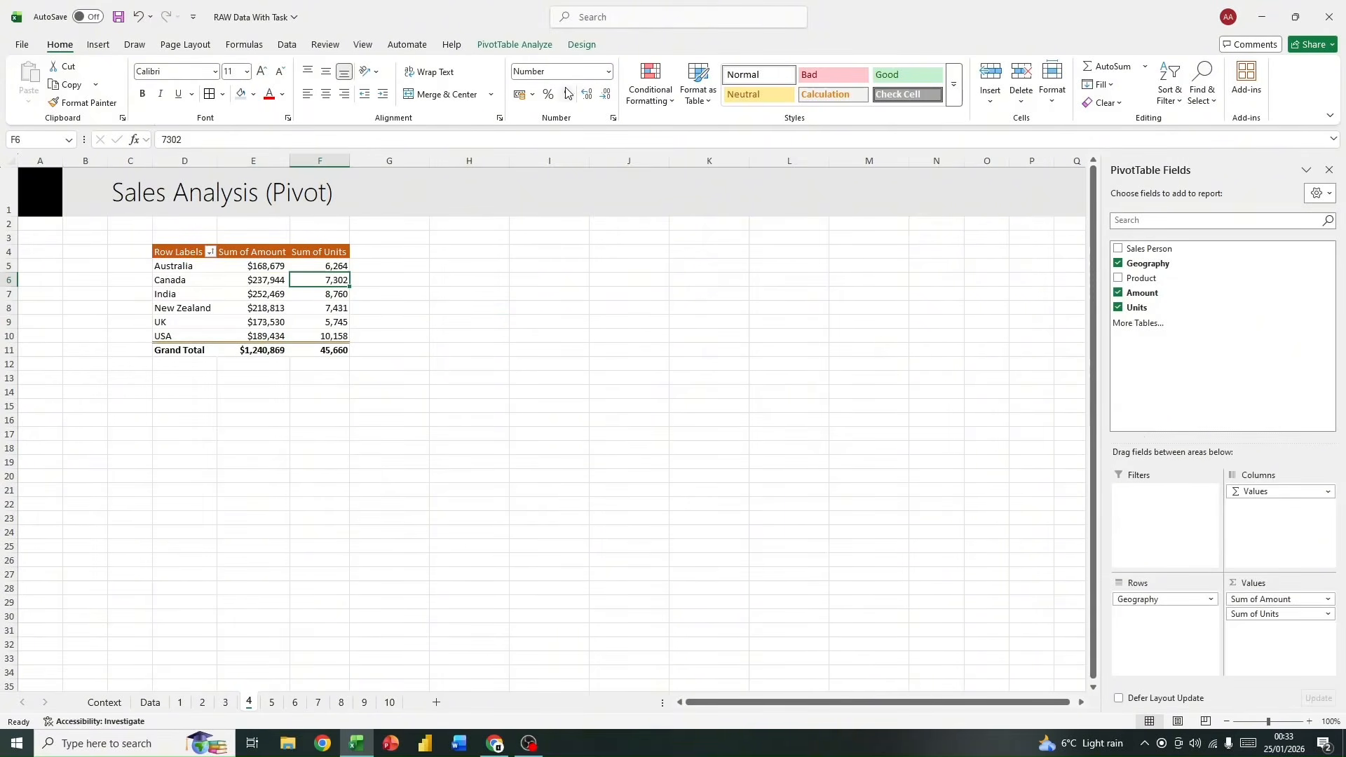
# Step: Select a Sum of Units value in the pivot table and hide the PivotTable field list
pyautogui.click(514, 46)
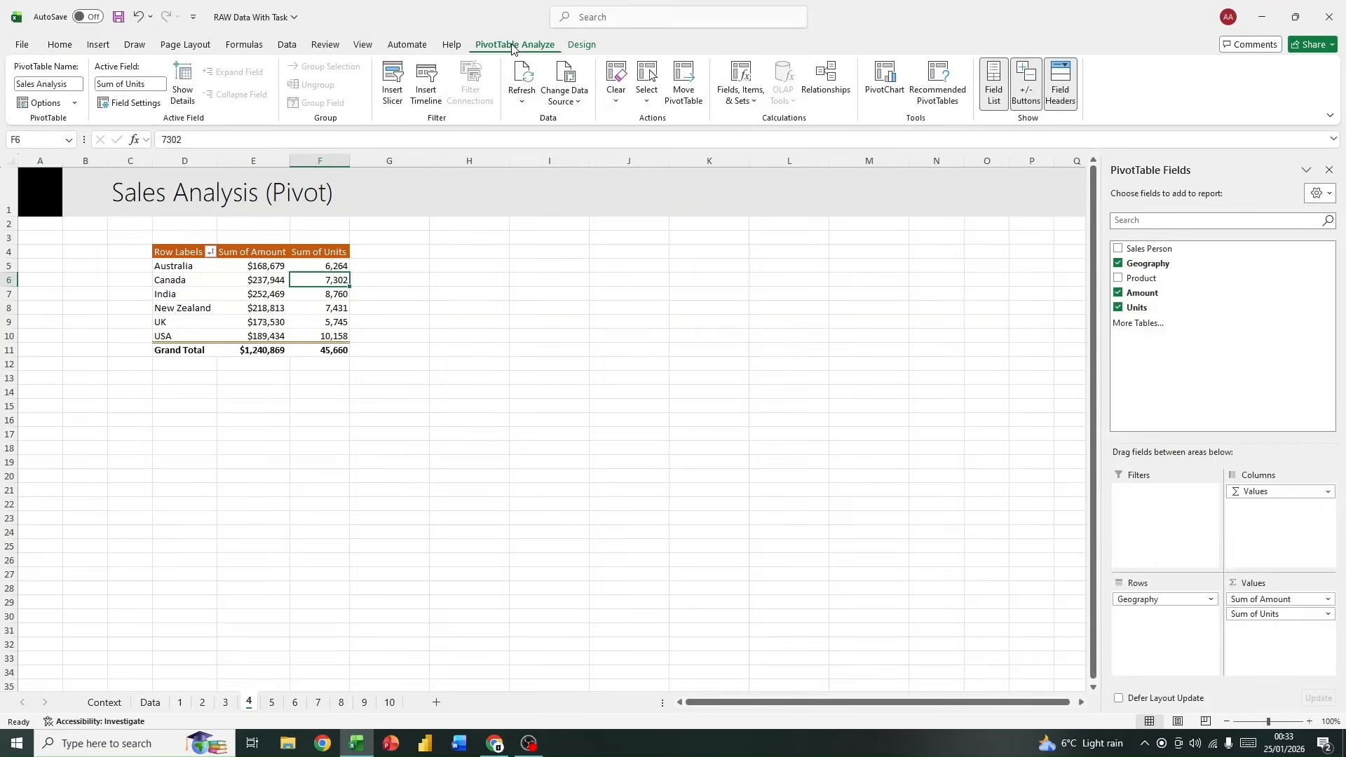
pyautogui.click(308, 386)
pyautogui.click(320, 293)
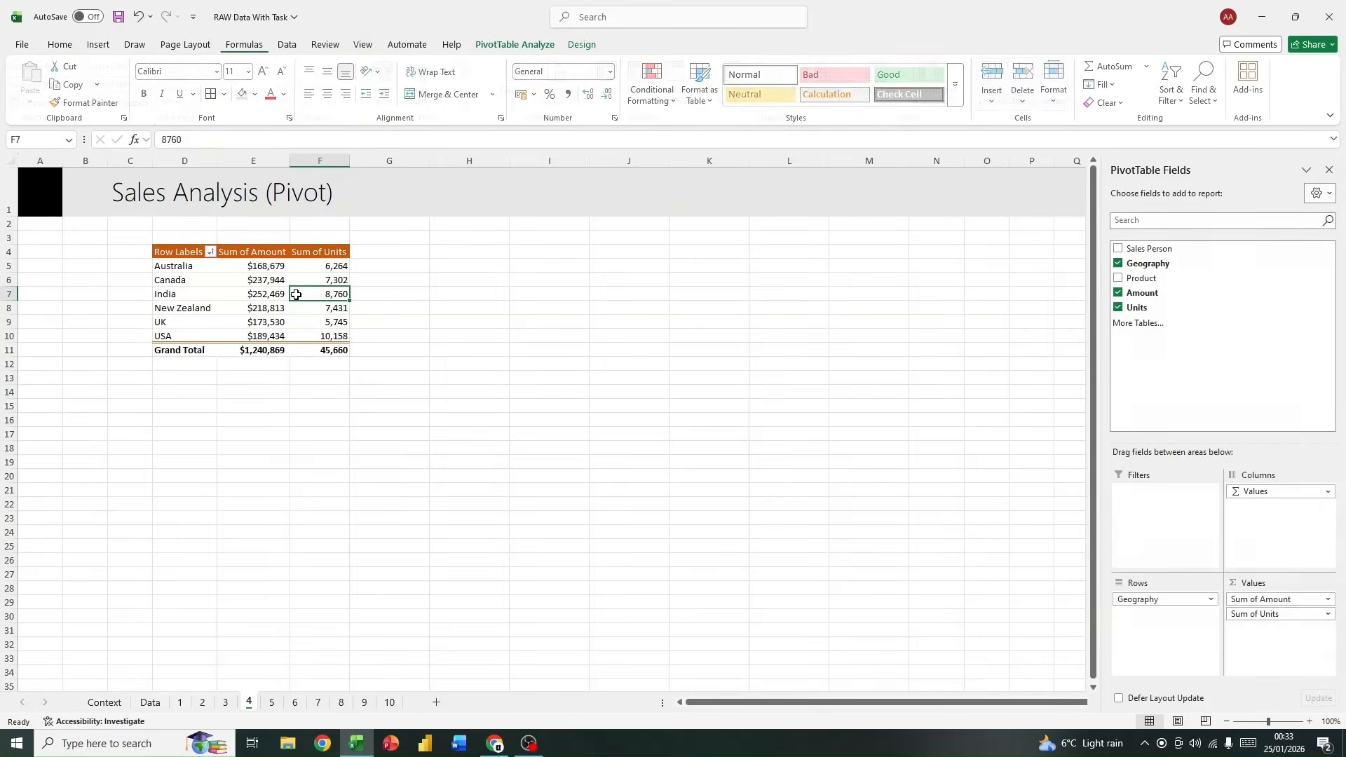
pyautogui.click(1328, 169)
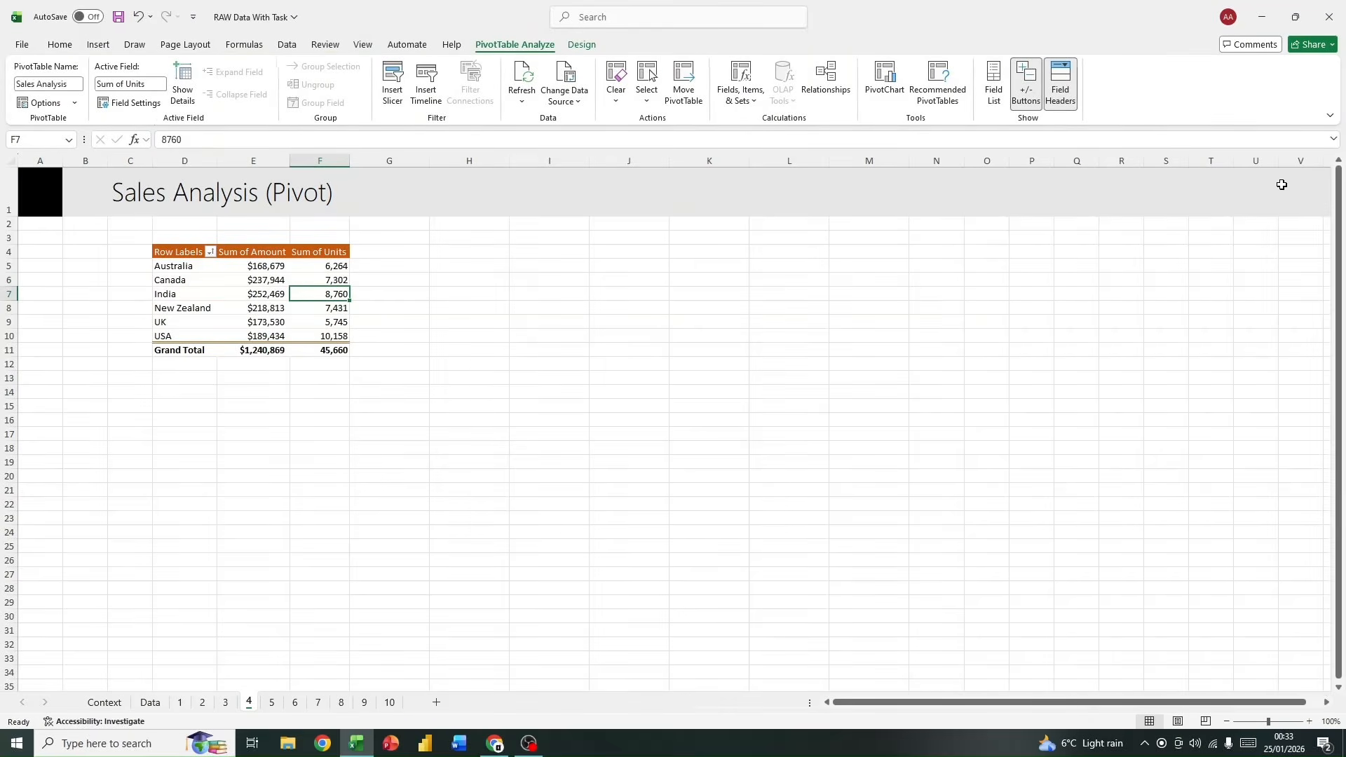
# Step: Select a Sum of Amount value in the pivot table and show the PivotTable field list again
pyautogui.click(253, 280)
pyautogui.click(469, 334)
pyautogui.click(319, 294)
pyautogui.click(232, 309)
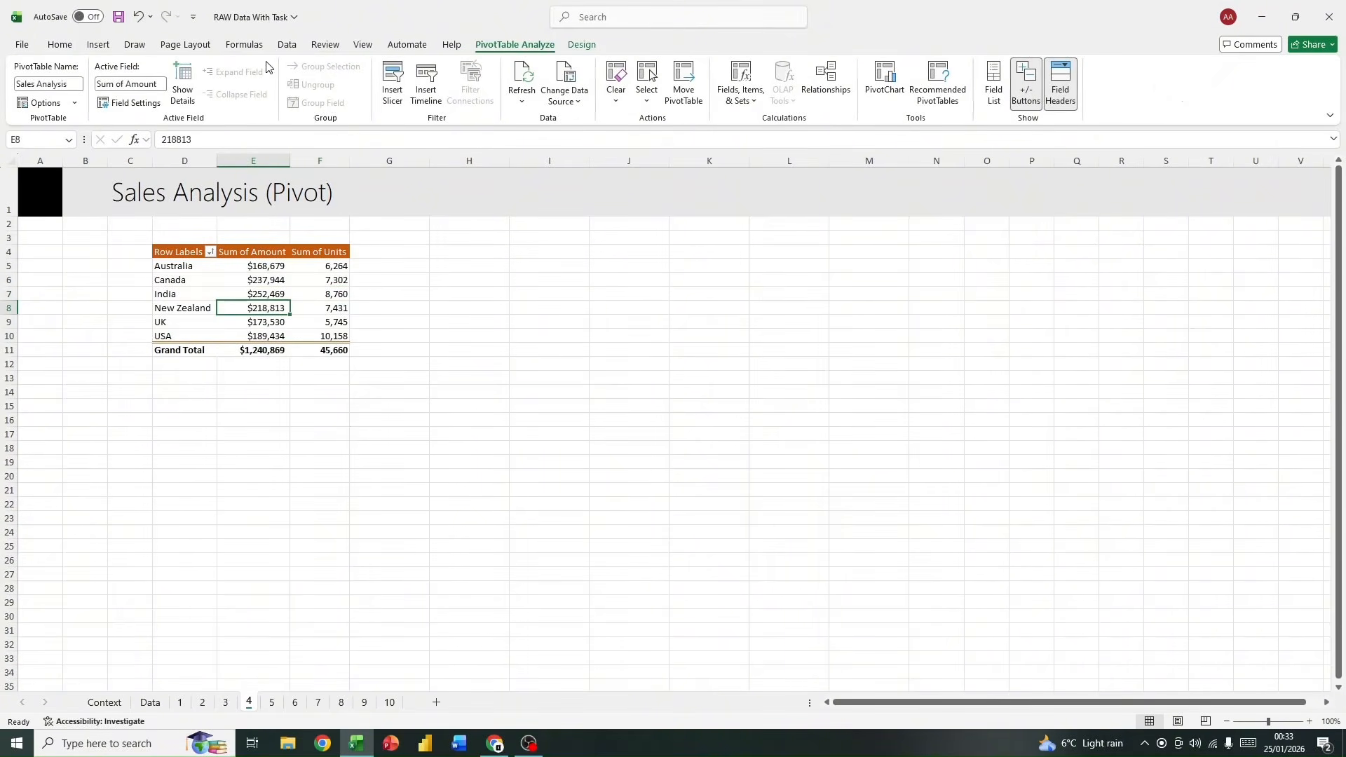
pyautogui.click(323, 376)
pyautogui.click(268, 279)
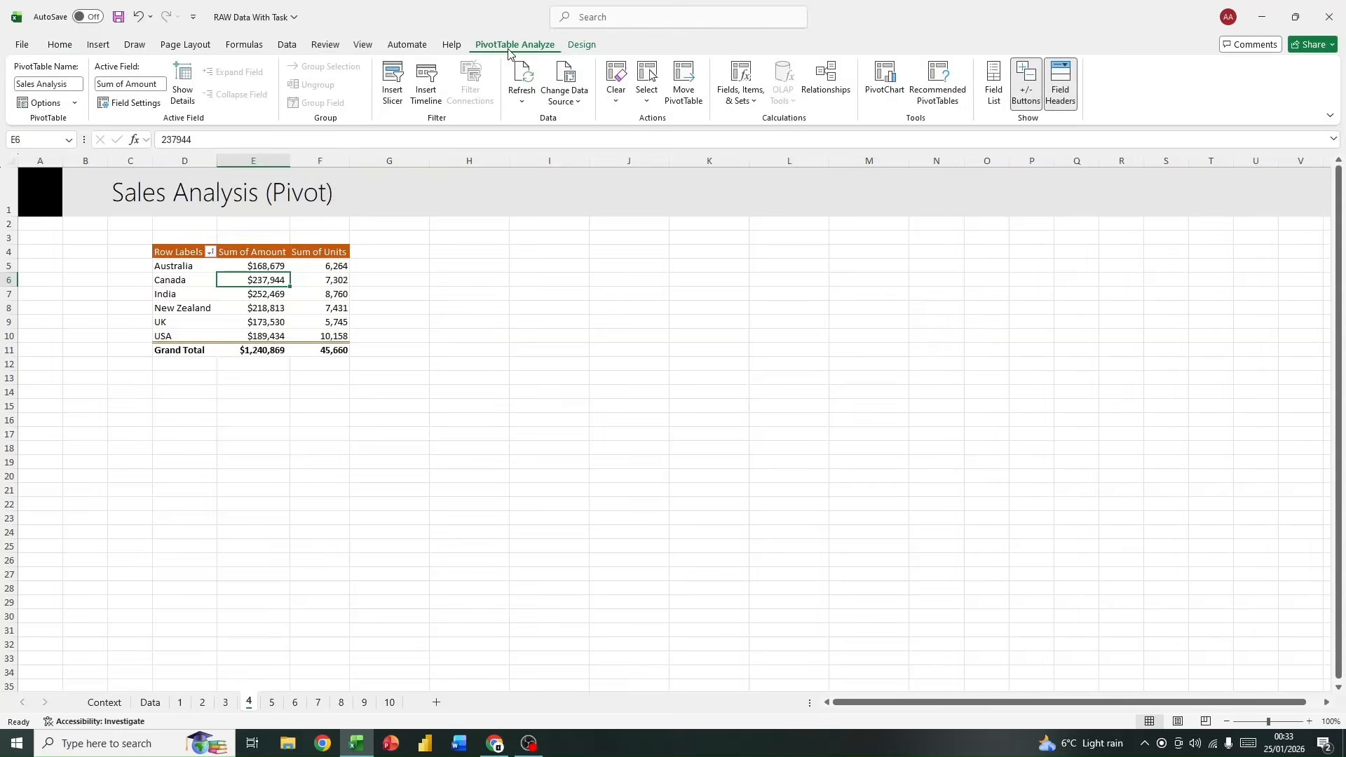
pyautogui.click(995, 105)
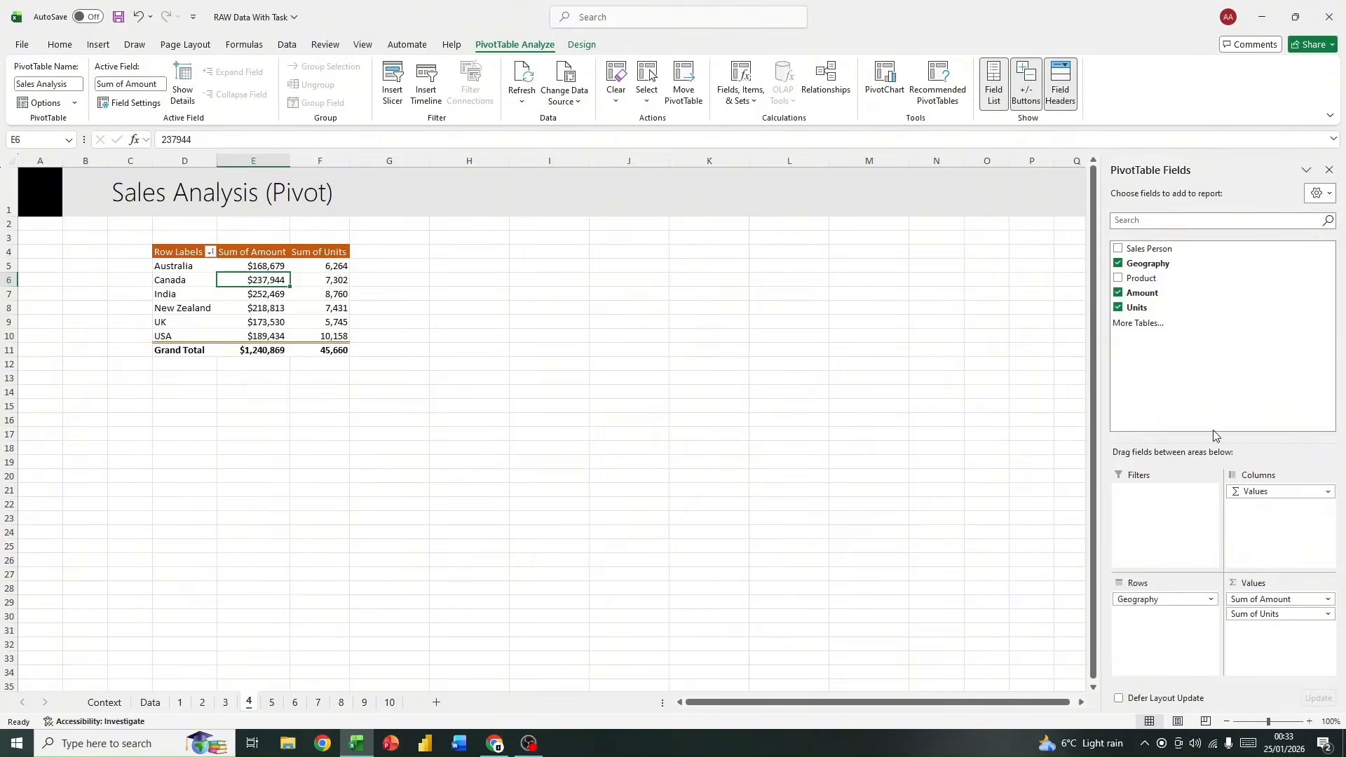
# Step: Try to insert a worksheet column between the Sum of Amount and Sum of Units columns of the pivot table
pyautogui.click(320, 161)
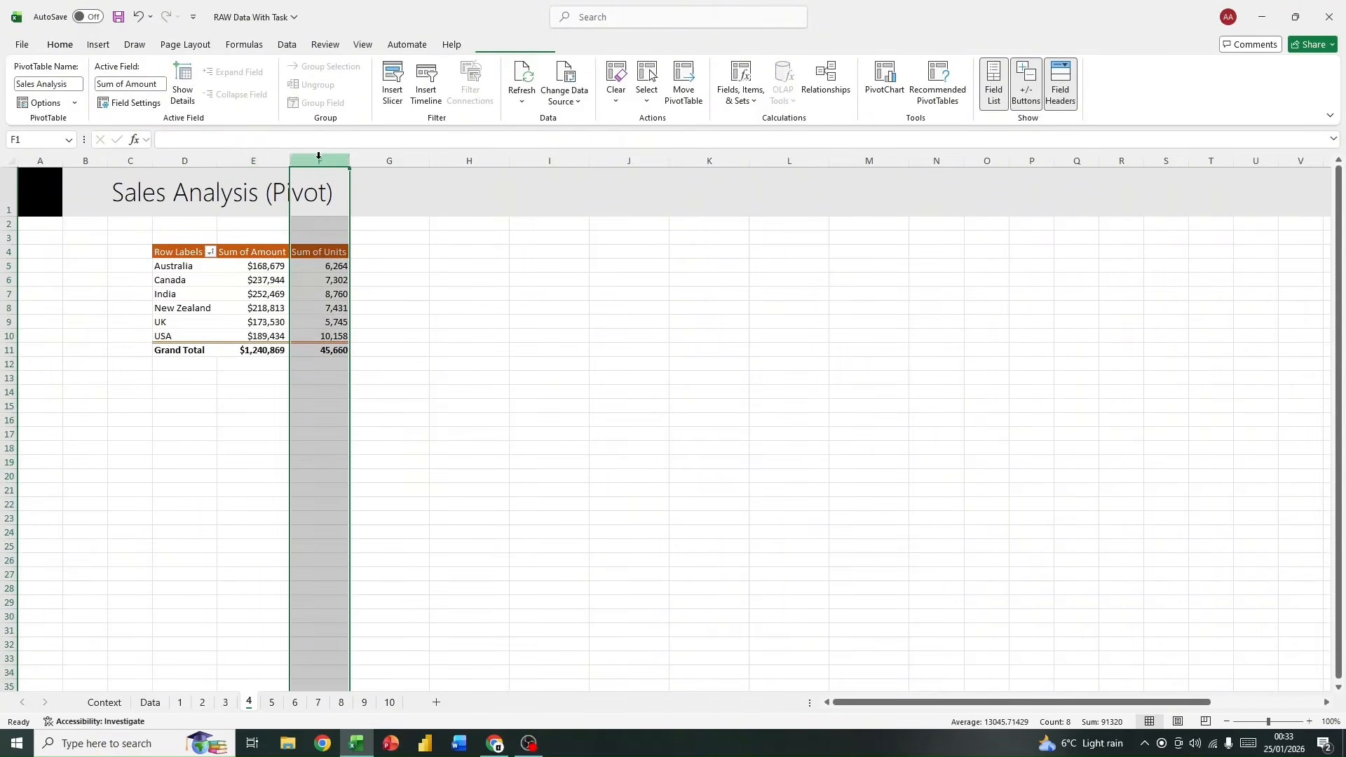
pyautogui.rightClick(335, 281)
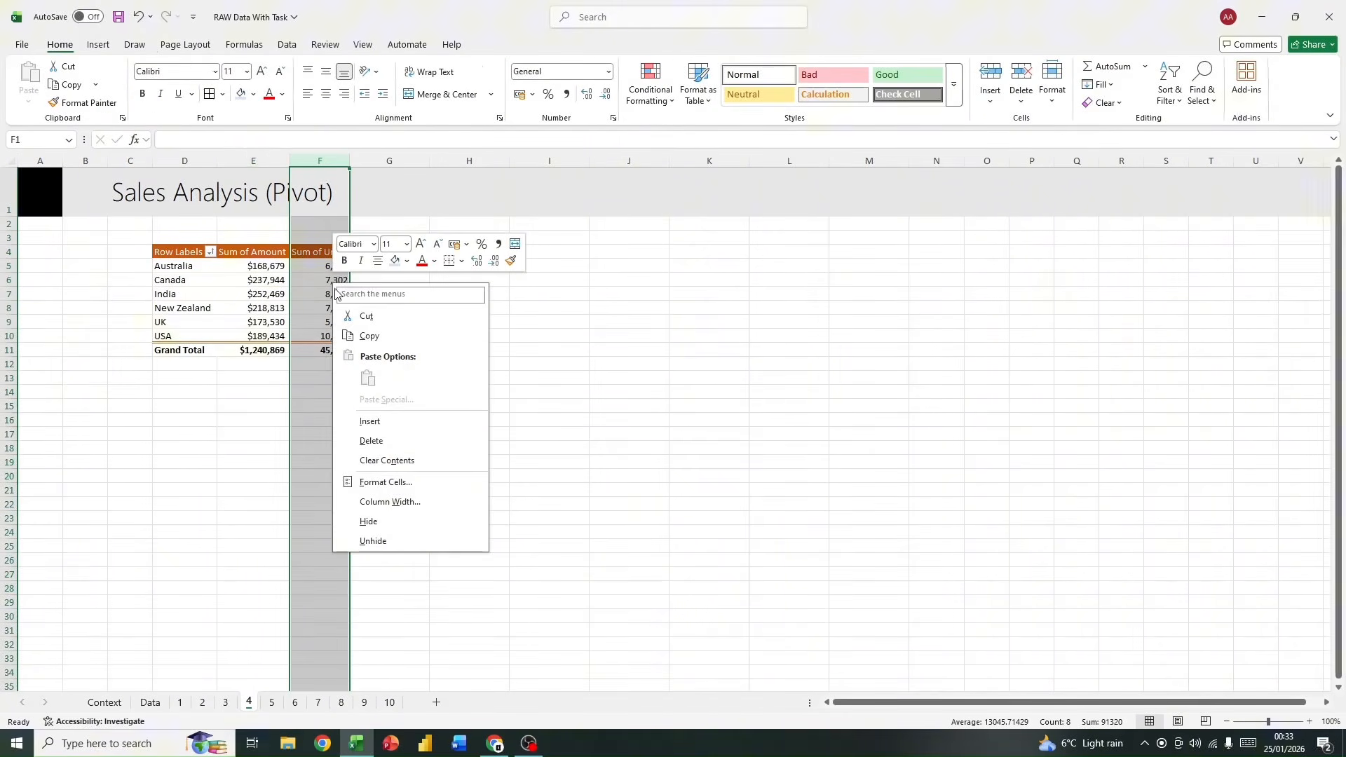
pyautogui.click(412, 419)
pyautogui.click(681, 410)
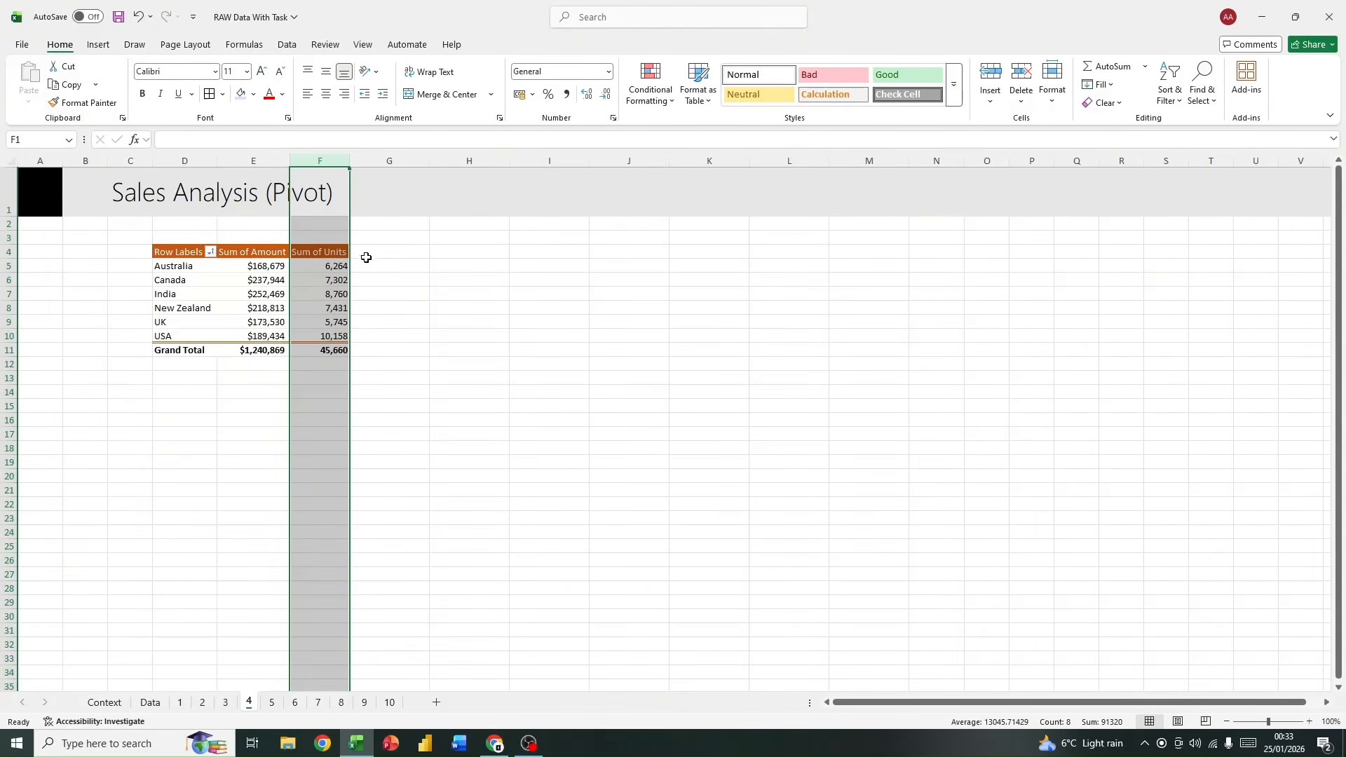
pyautogui.moveTo(331, 273)
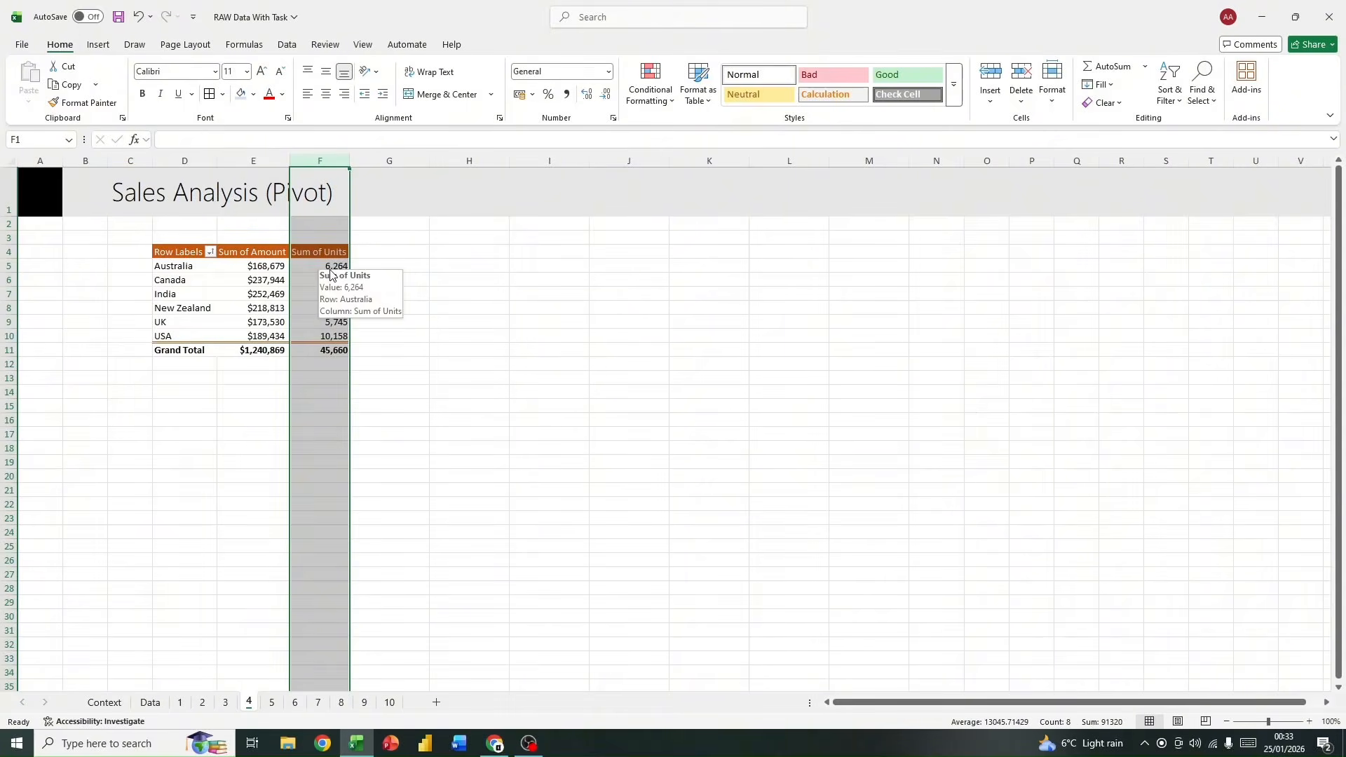
pyautogui.click(440, 290)
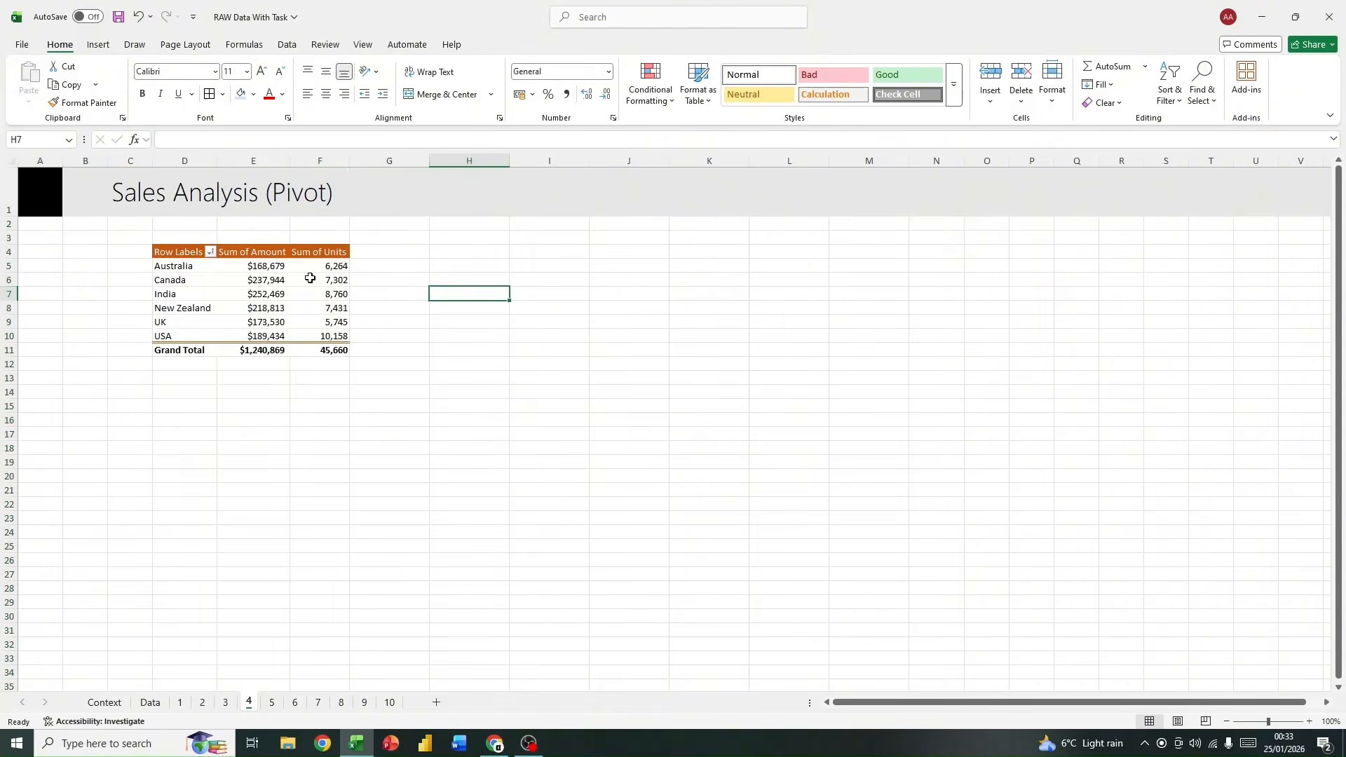
pyautogui.click(331, 168)
pyautogui.rightClick(326, 167)
pyautogui.click(405, 296)
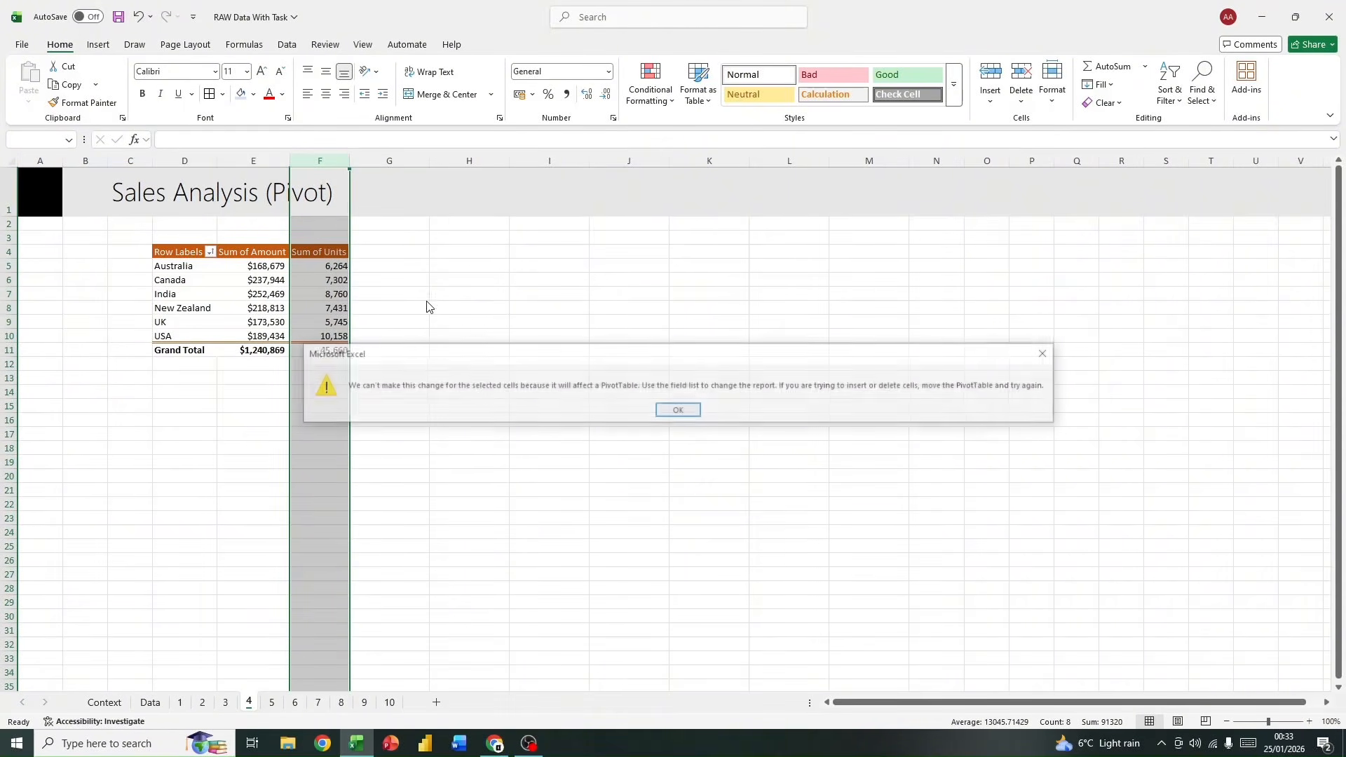
pyautogui.click(678, 409)
# Step: Add the Amount field a second time to the pivot table's values, between Sum of Amount and Sum of Units
pyautogui.moveTo(294, 280); pyautogui.dragTo(312, 294)
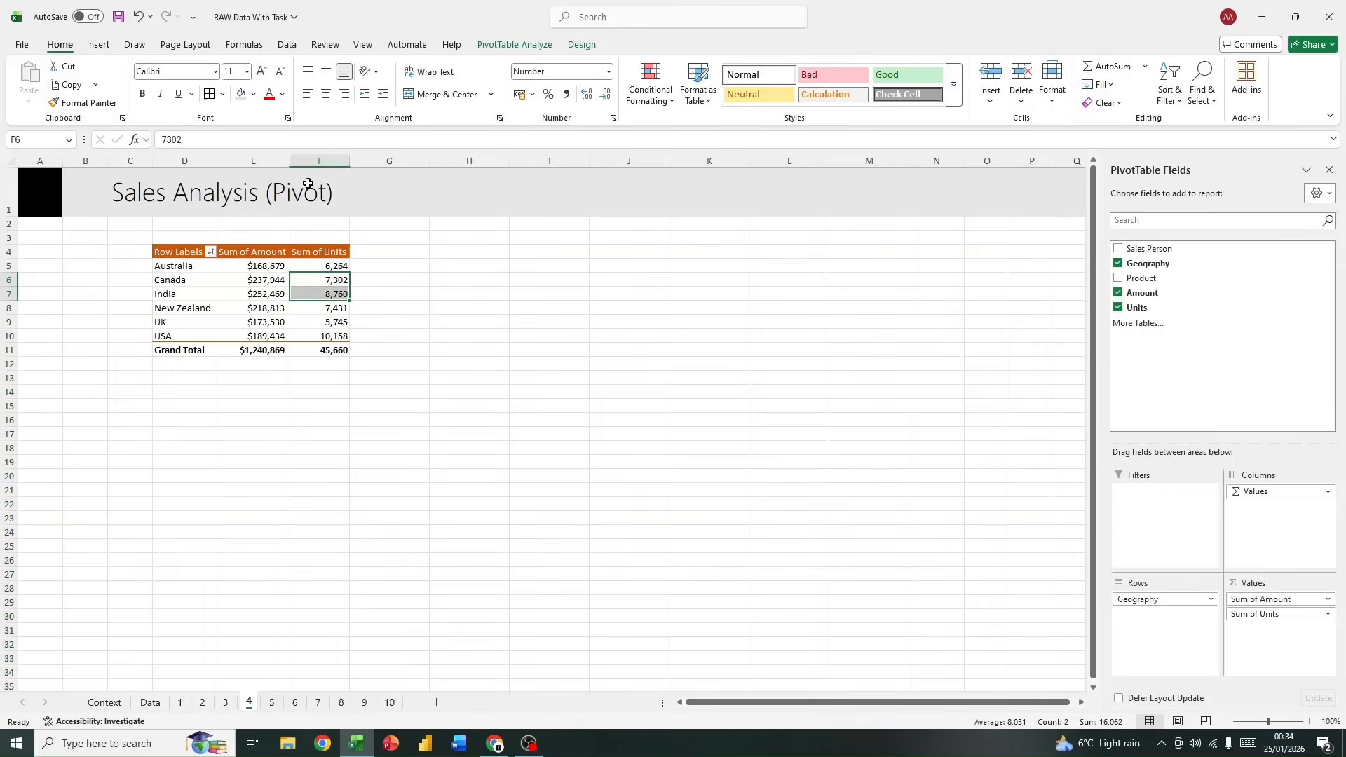
pyautogui.click(330, 293)
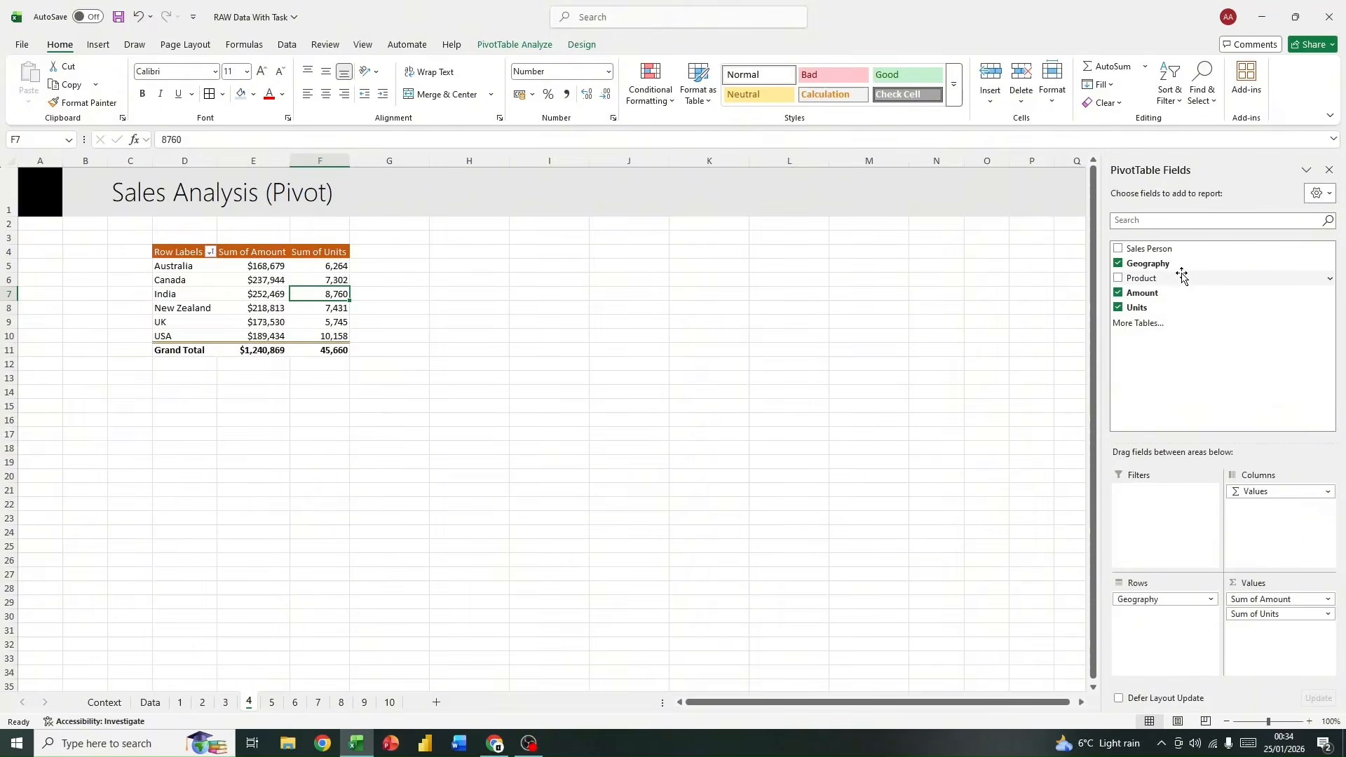
pyautogui.moveTo(1184, 296); pyautogui.dragTo(1208, 299)
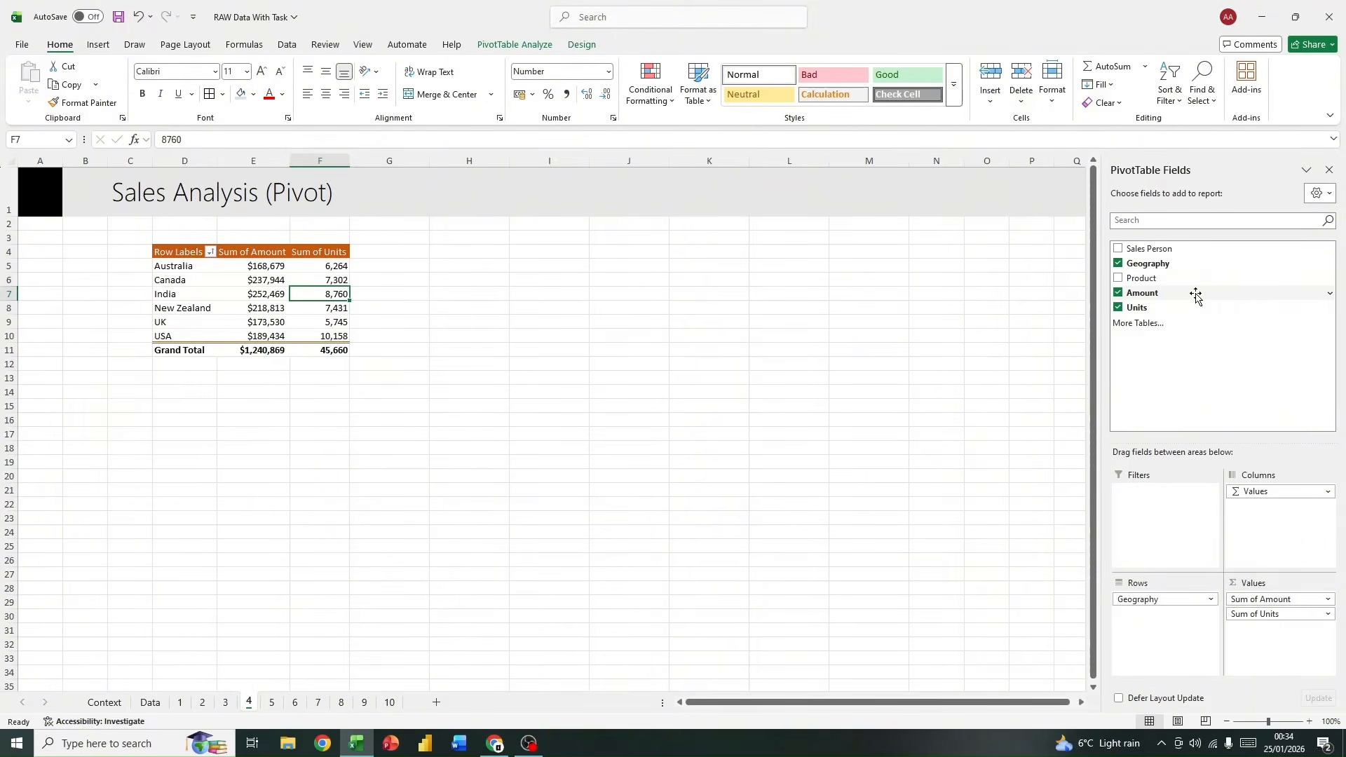
pyautogui.moveTo(1195, 296); pyautogui.dragTo(1297, 607)
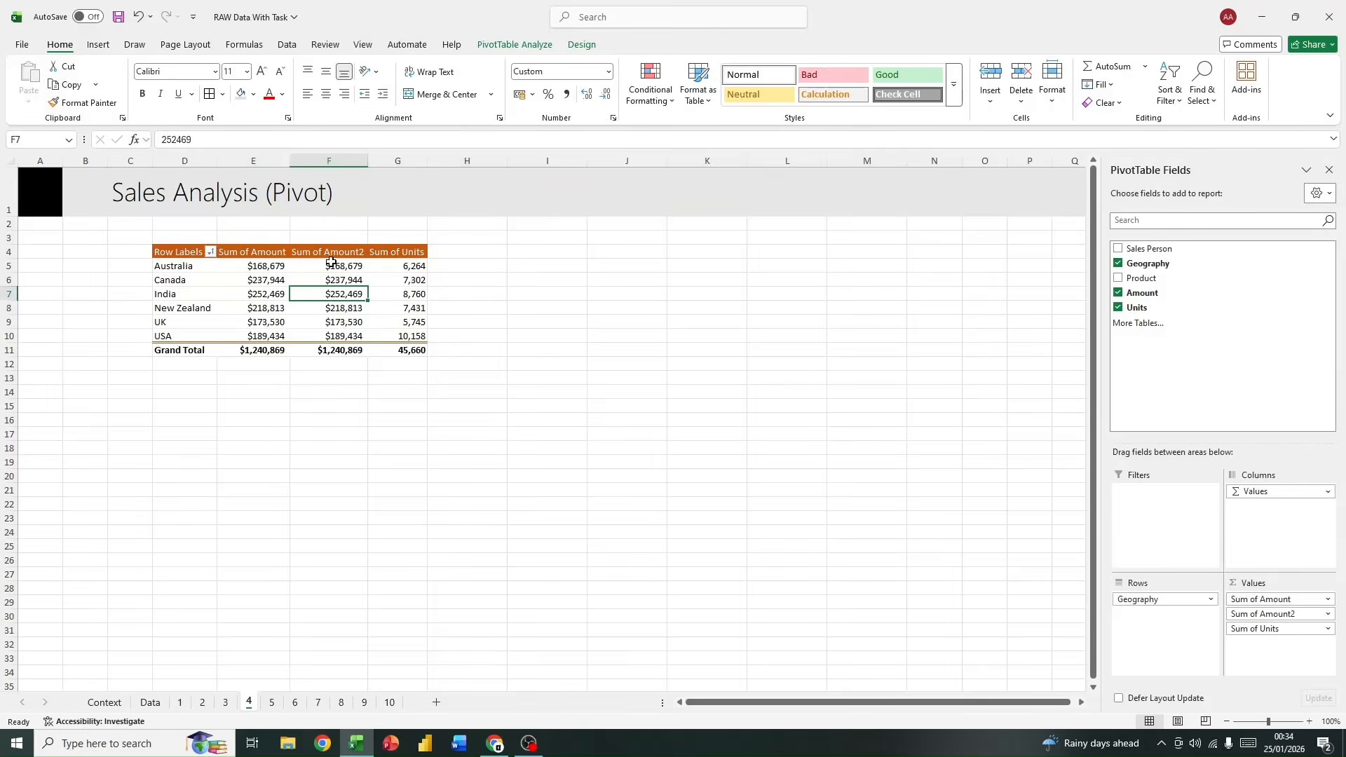
# Step: Apply green gradient-fill data bars to the second amount column, from its header through the USA row
pyautogui.moveTo(330, 251); pyautogui.dragTo(351, 341)
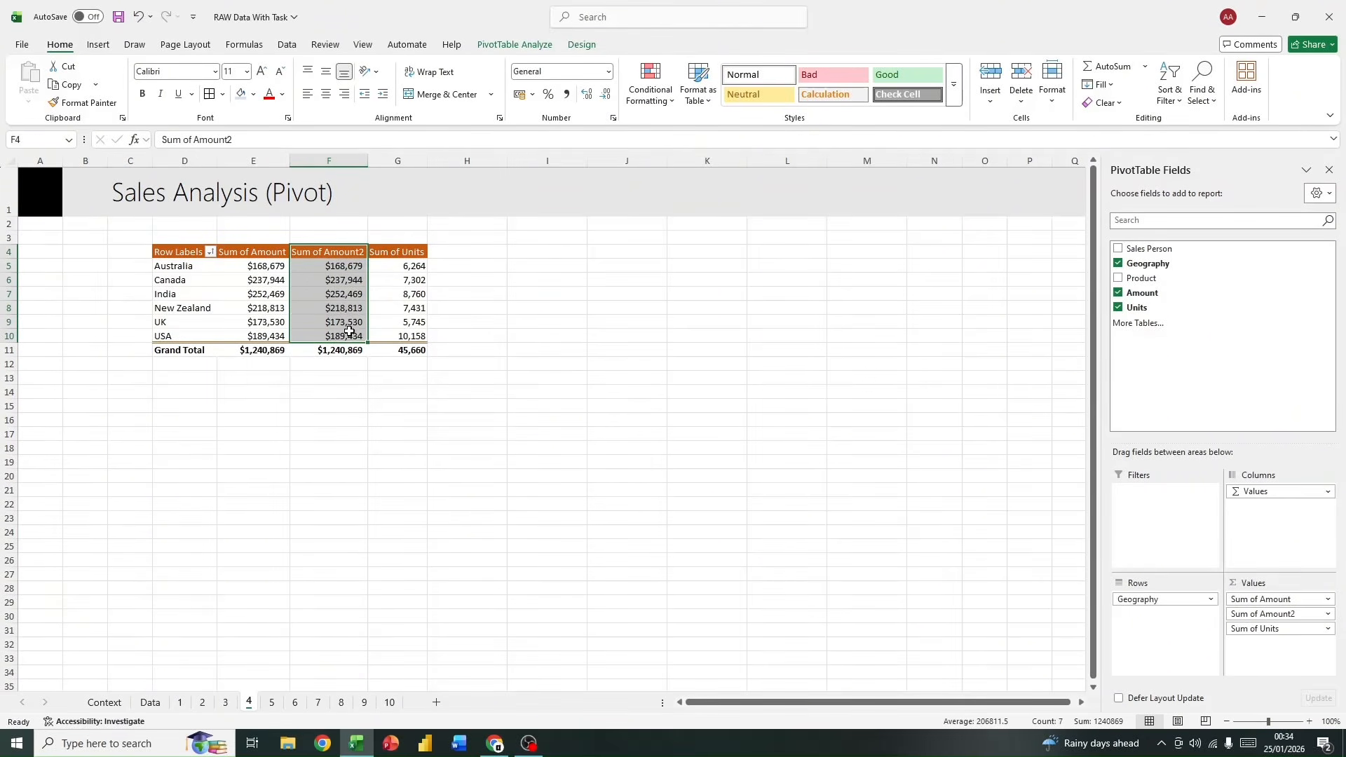
pyautogui.click(636, 102)
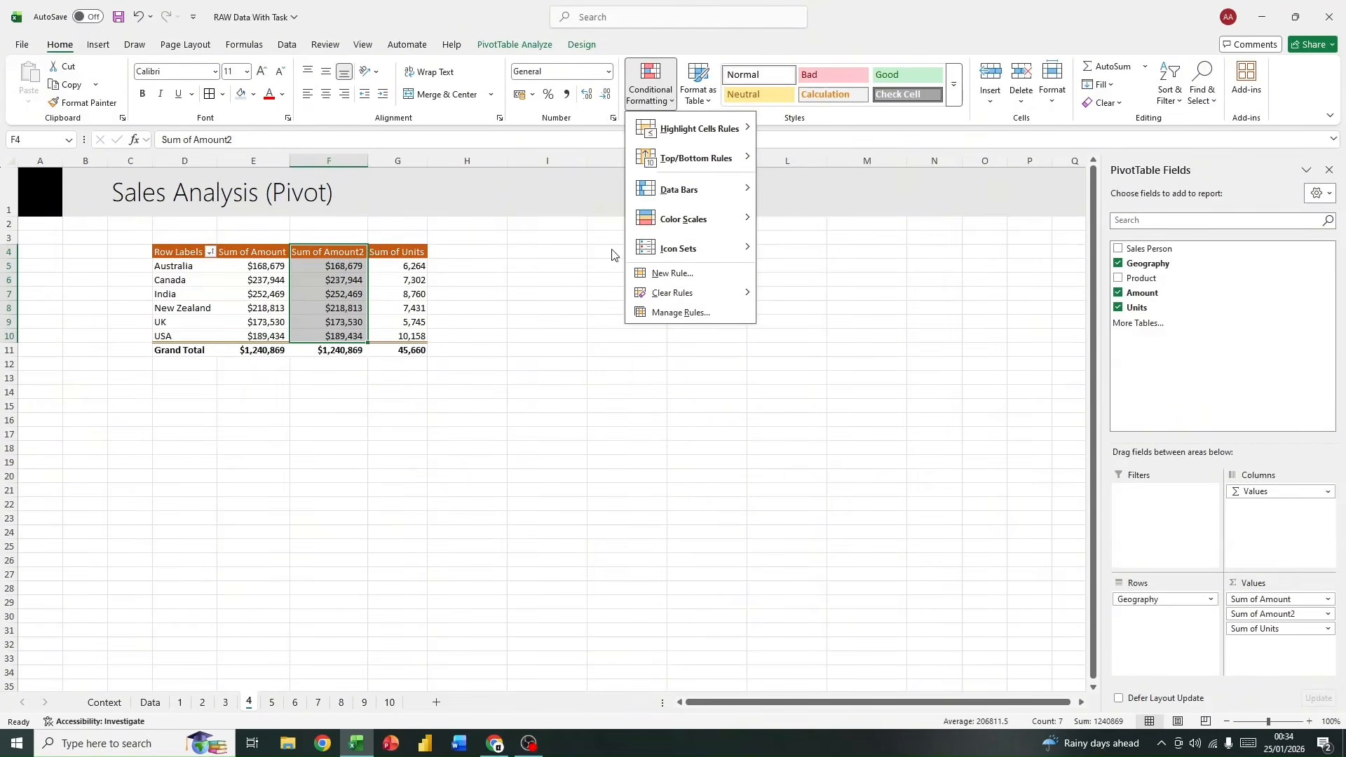
pyautogui.moveTo(690, 189)
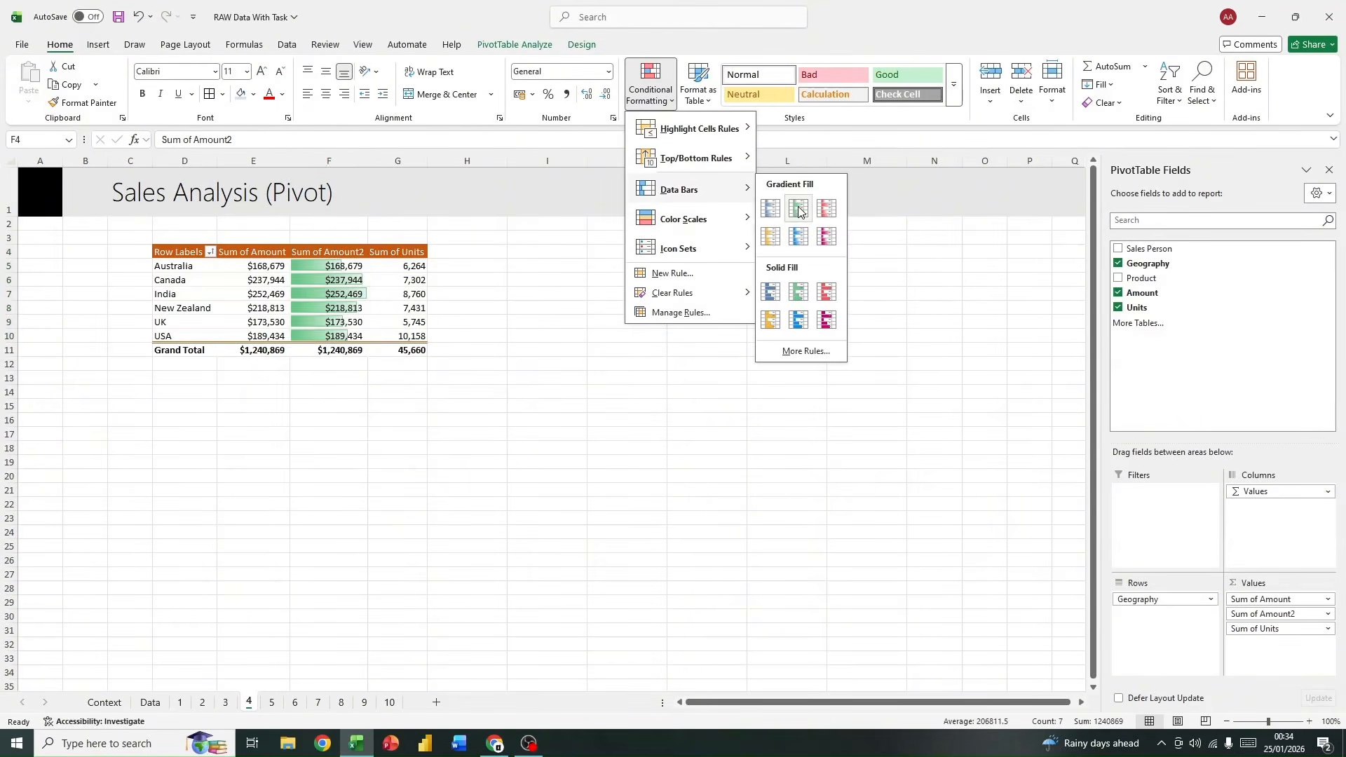
pyautogui.click(798, 209)
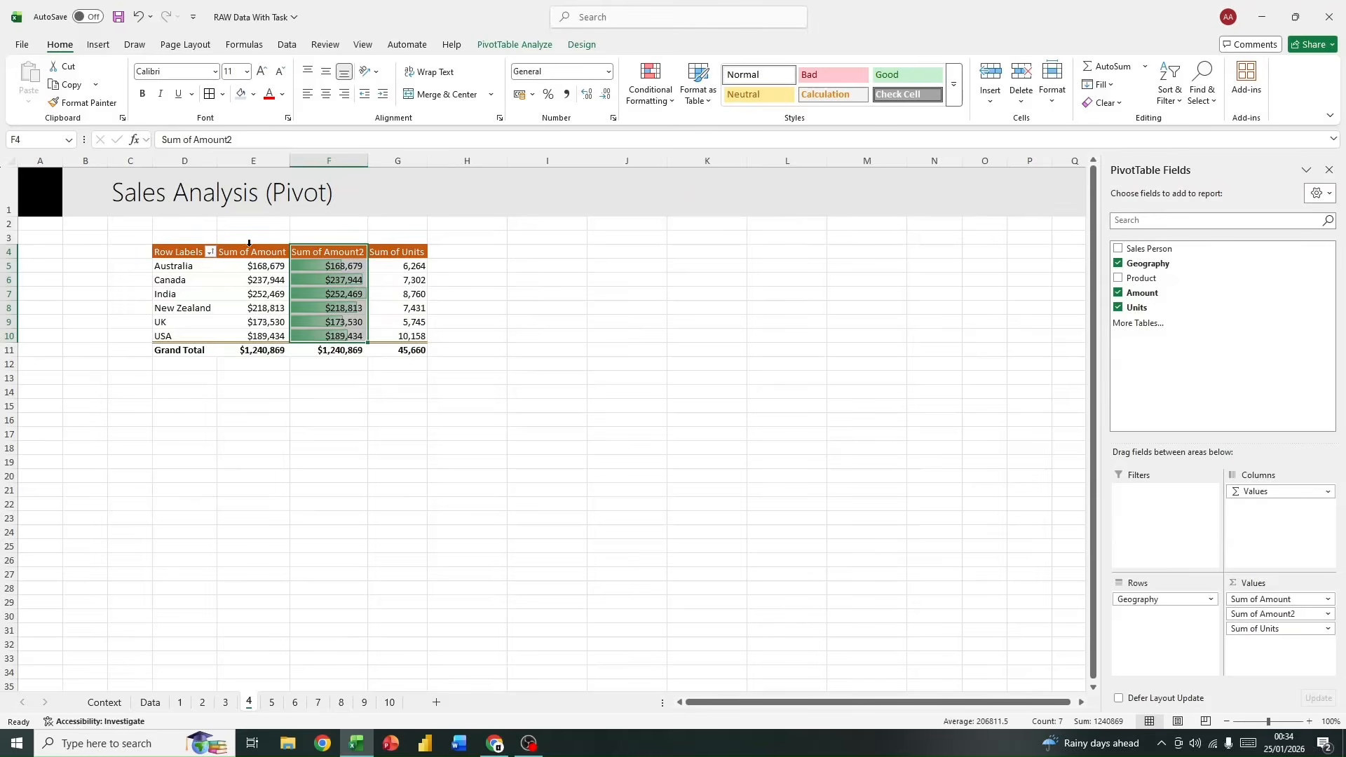
# Step: Try to blank the header of the second amount column, and rename it Bars instead
pyautogui.click(333, 253)
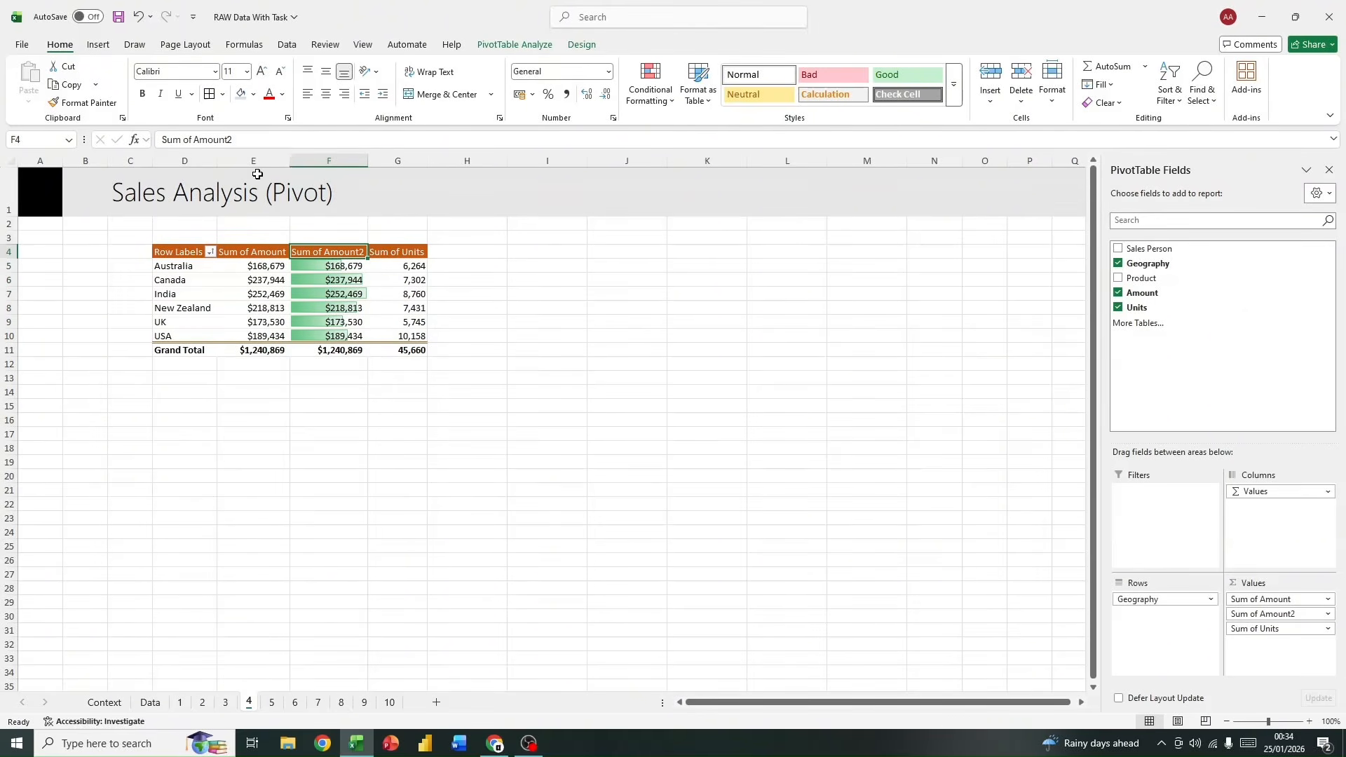
pyautogui.press('BackSpace')
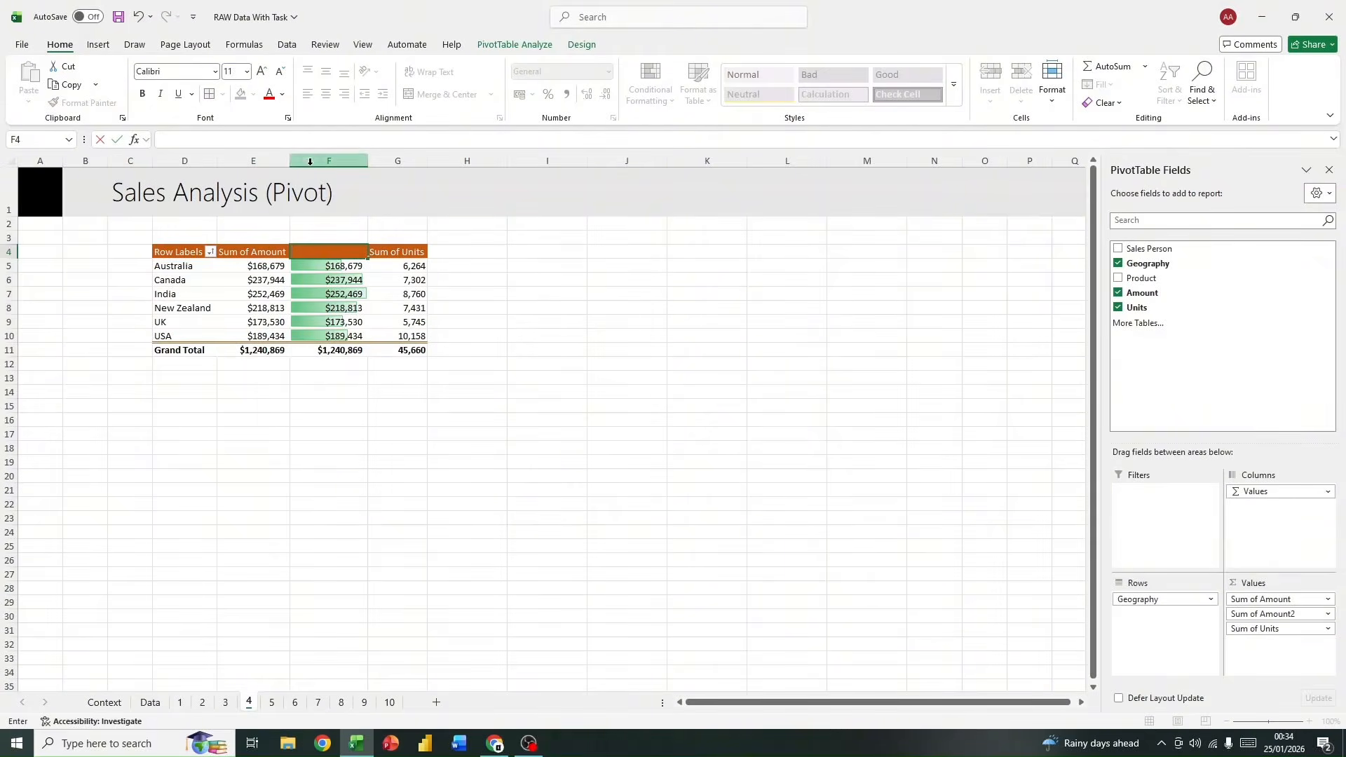
pyautogui.press('Return')
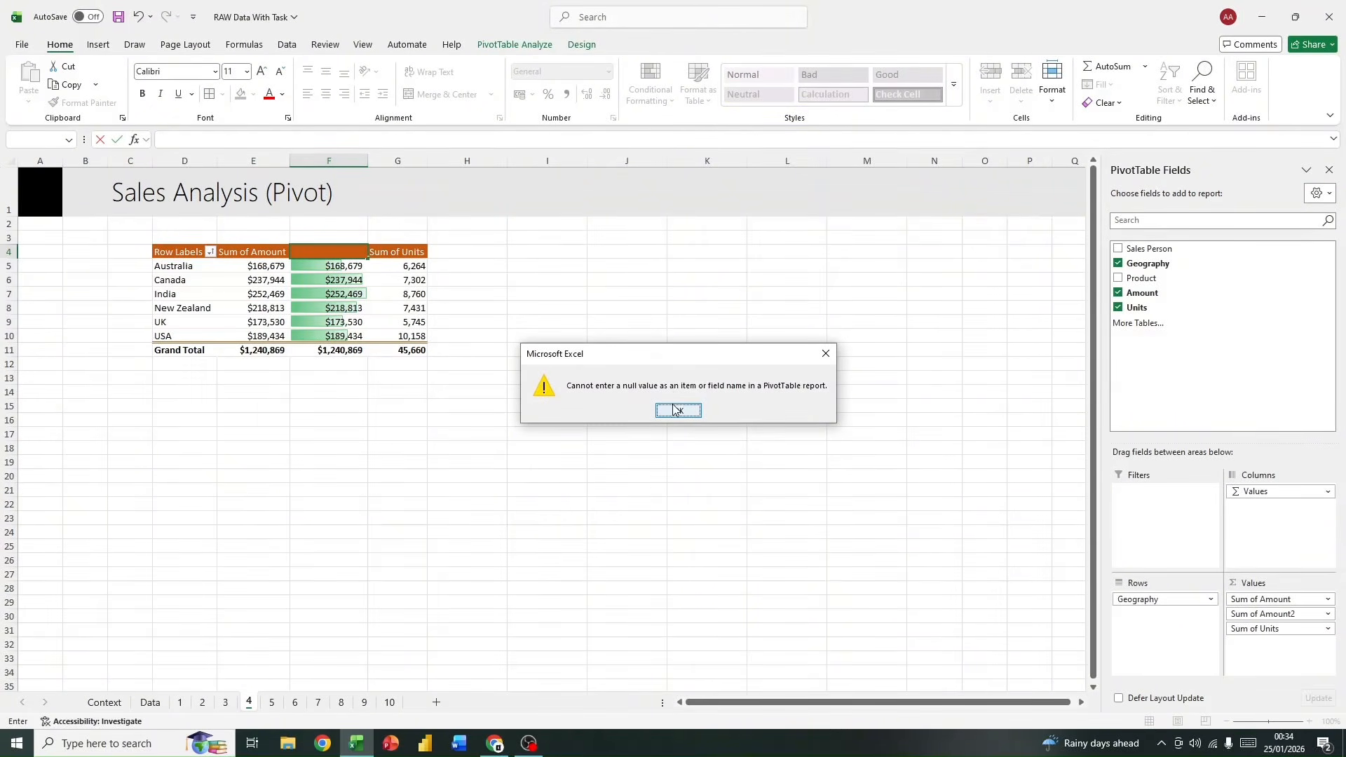
pyautogui.click(680, 411)
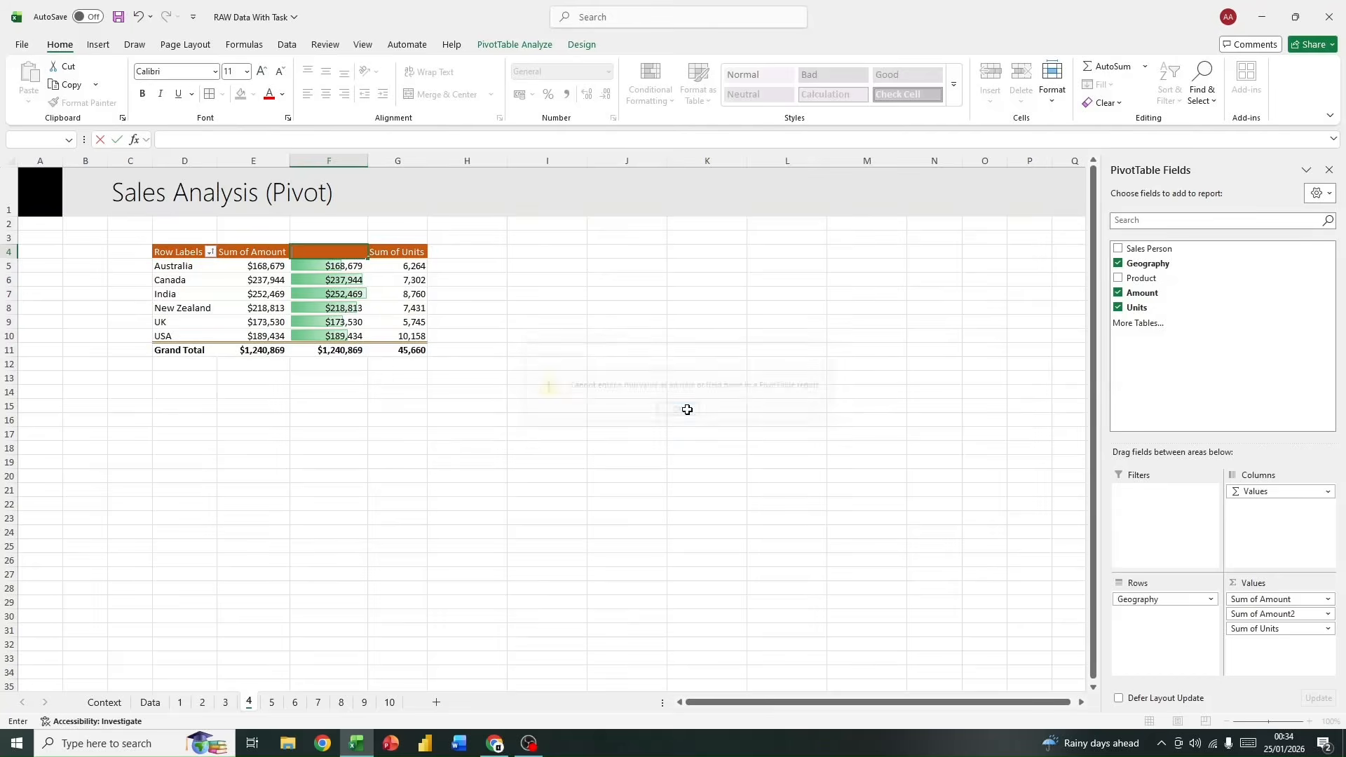
pyautogui.click(244, 131)
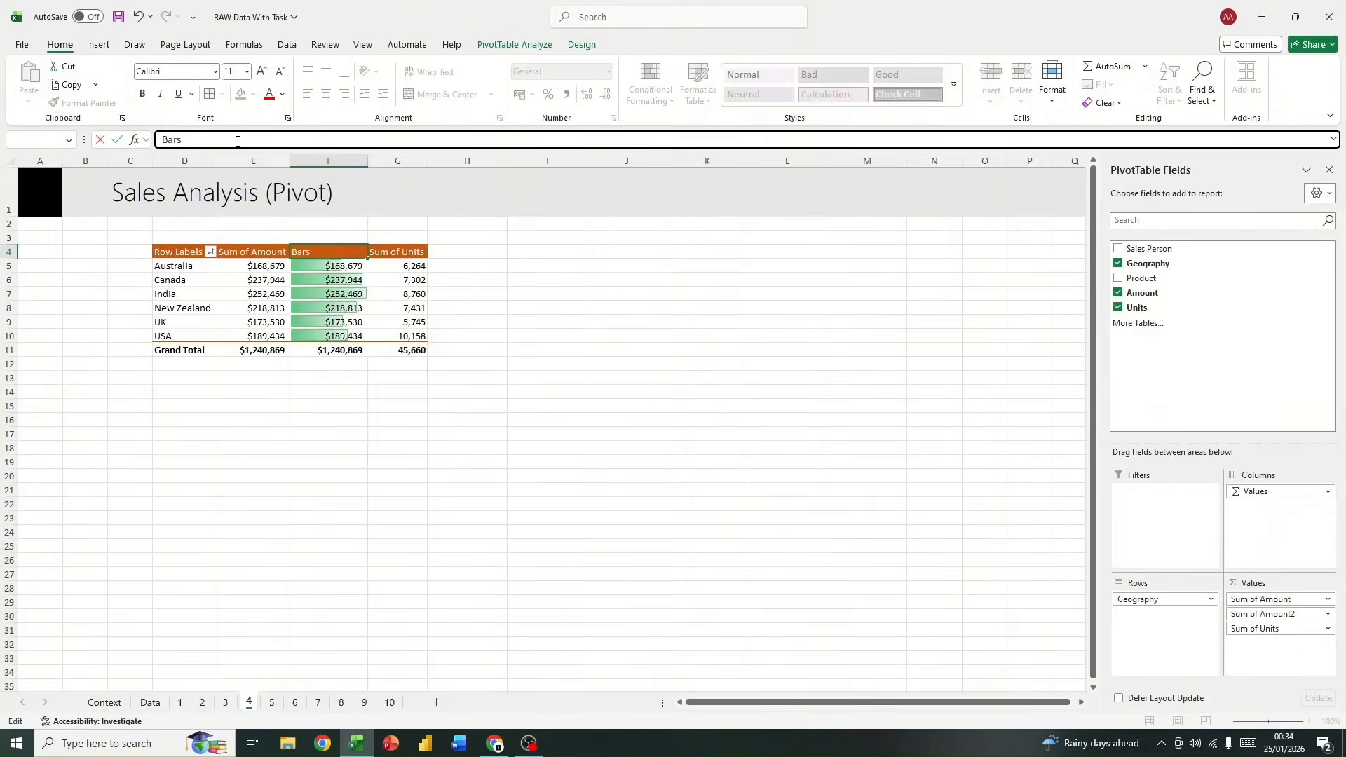
pyautogui.write('Bars')
pyautogui.press('Return')
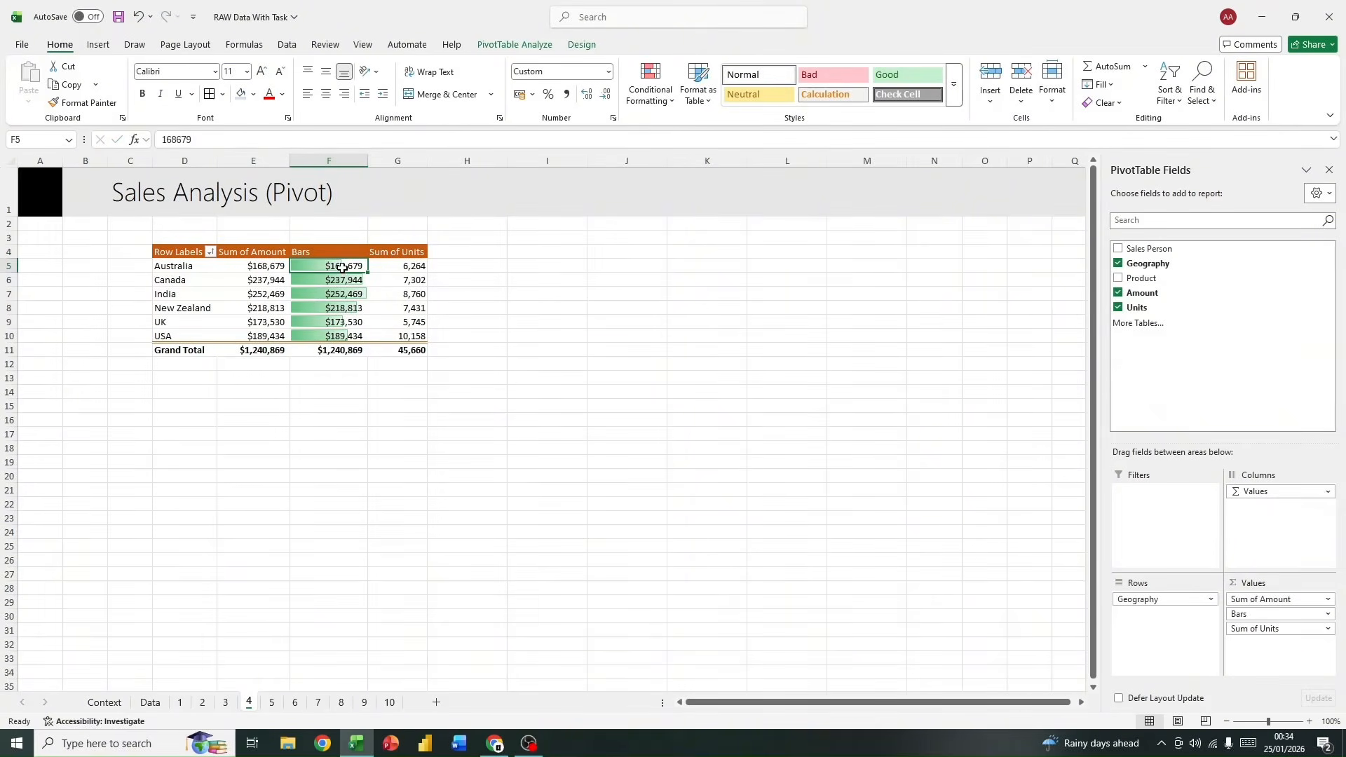
# Step: Edit the data bar rule on the Bars column's country values so that it shows the bars only
pyautogui.moveTo(342, 266); pyautogui.dragTo(343, 335)
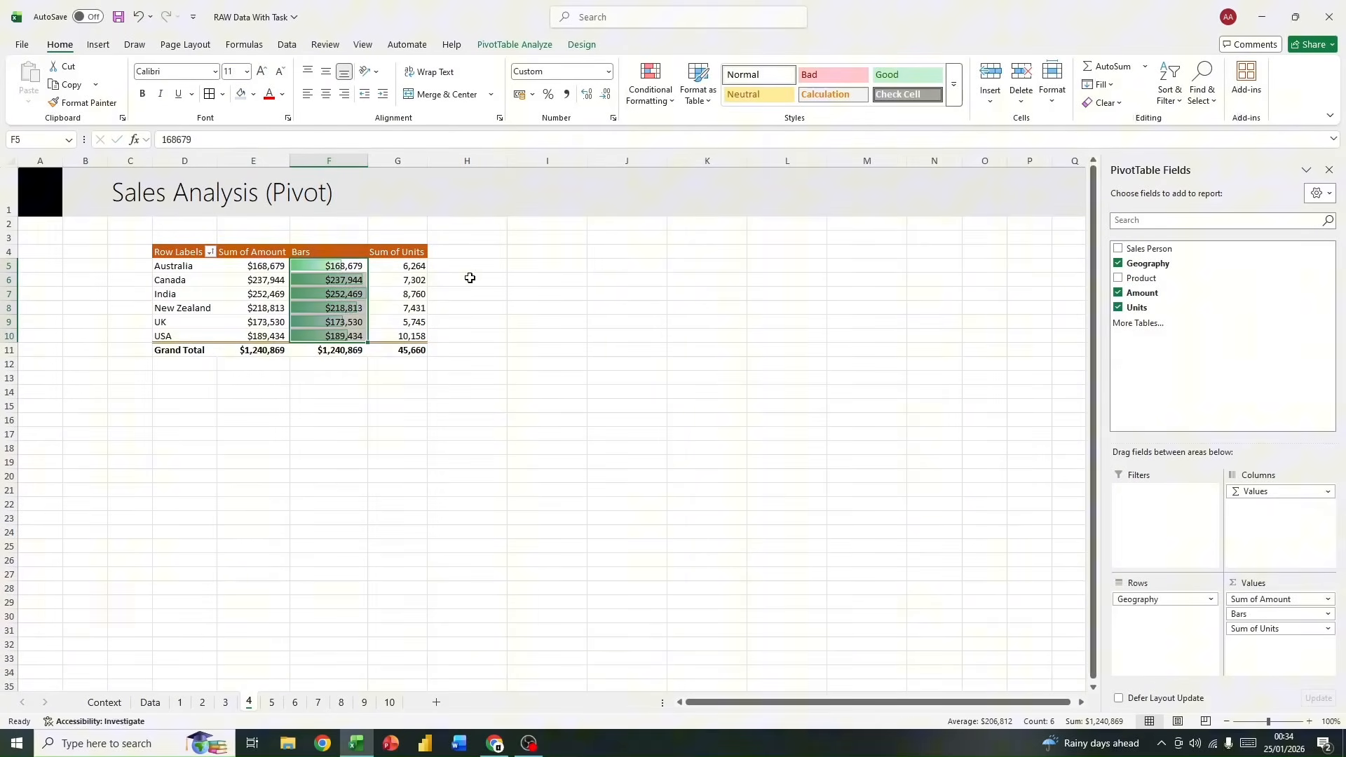
pyautogui.click(651, 90)
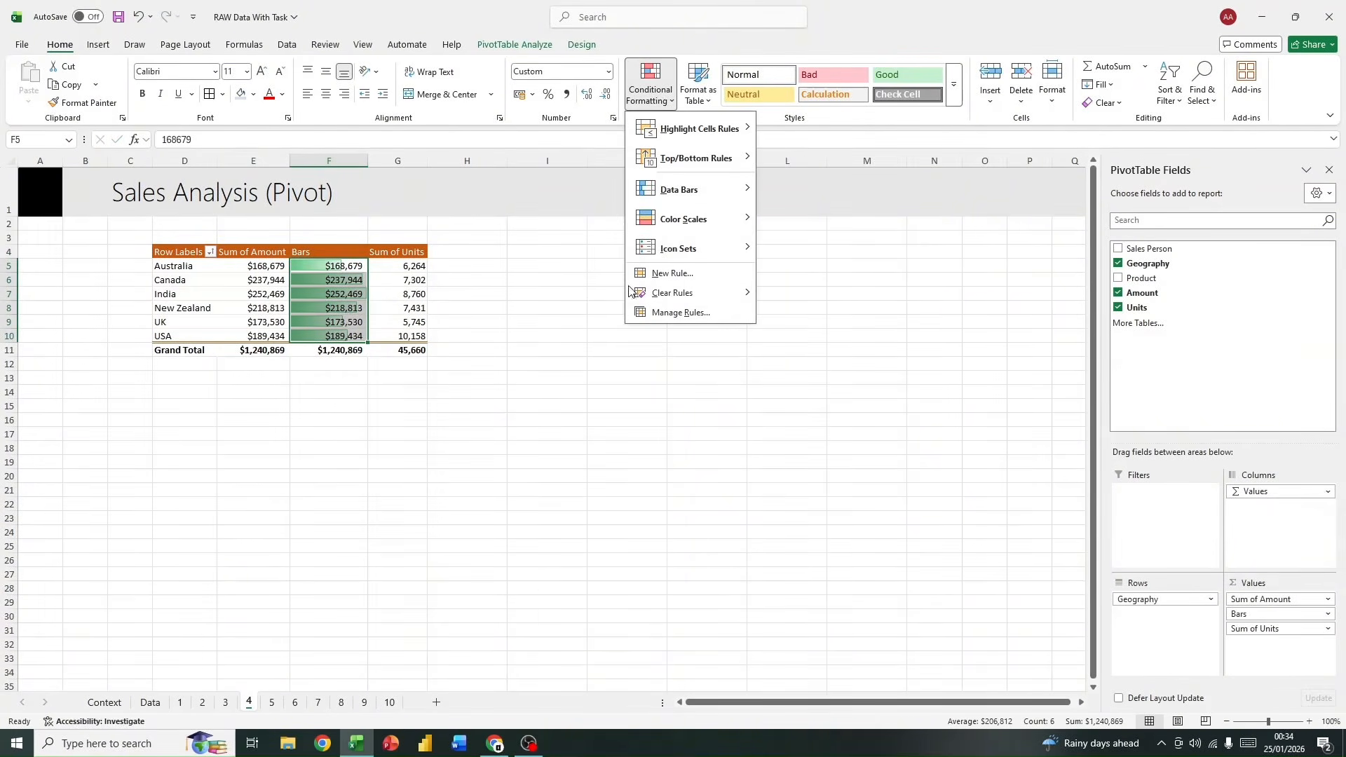
pyautogui.click(700, 313)
pyautogui.click(599, 243)
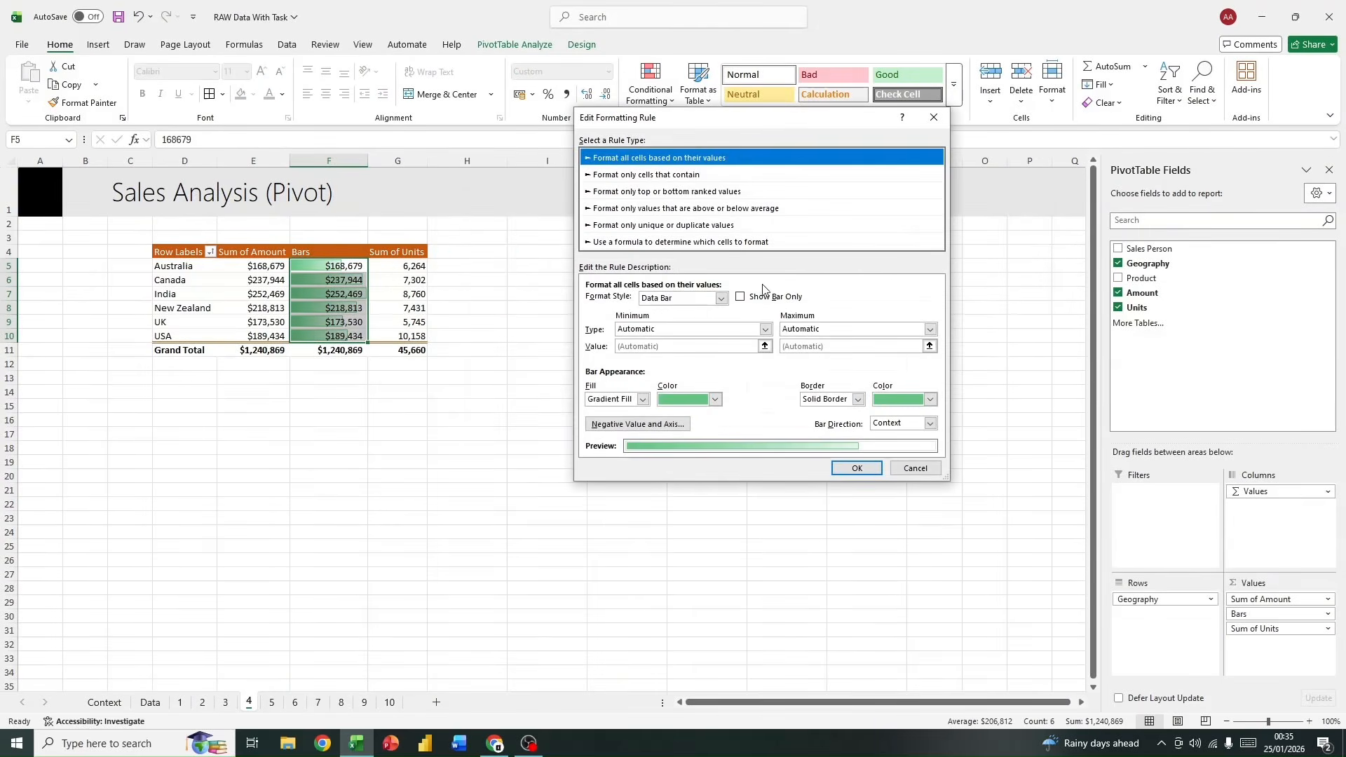
pyautogui.click(740, 298)
pyautogui.click(856, 468)
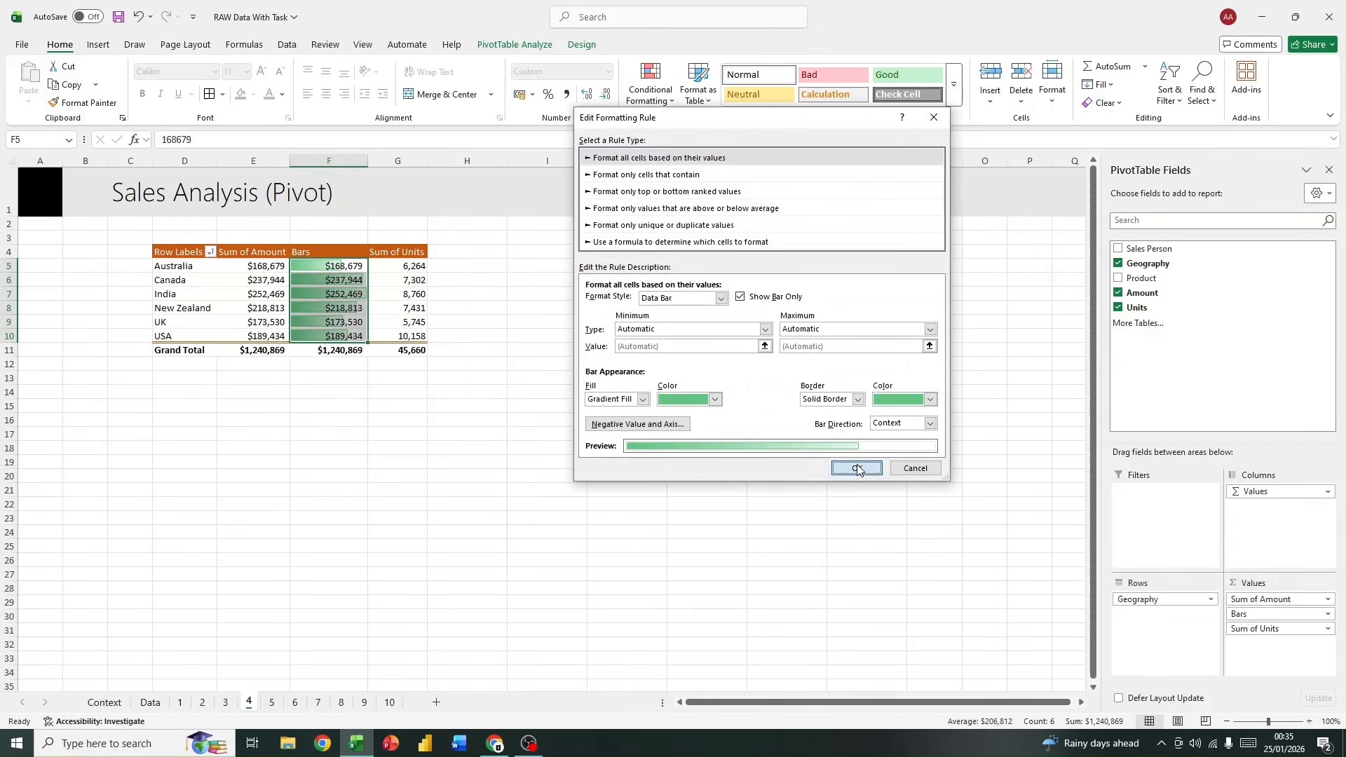
pyautogui.click(903, 388)
pyautogui.click(470, 419)
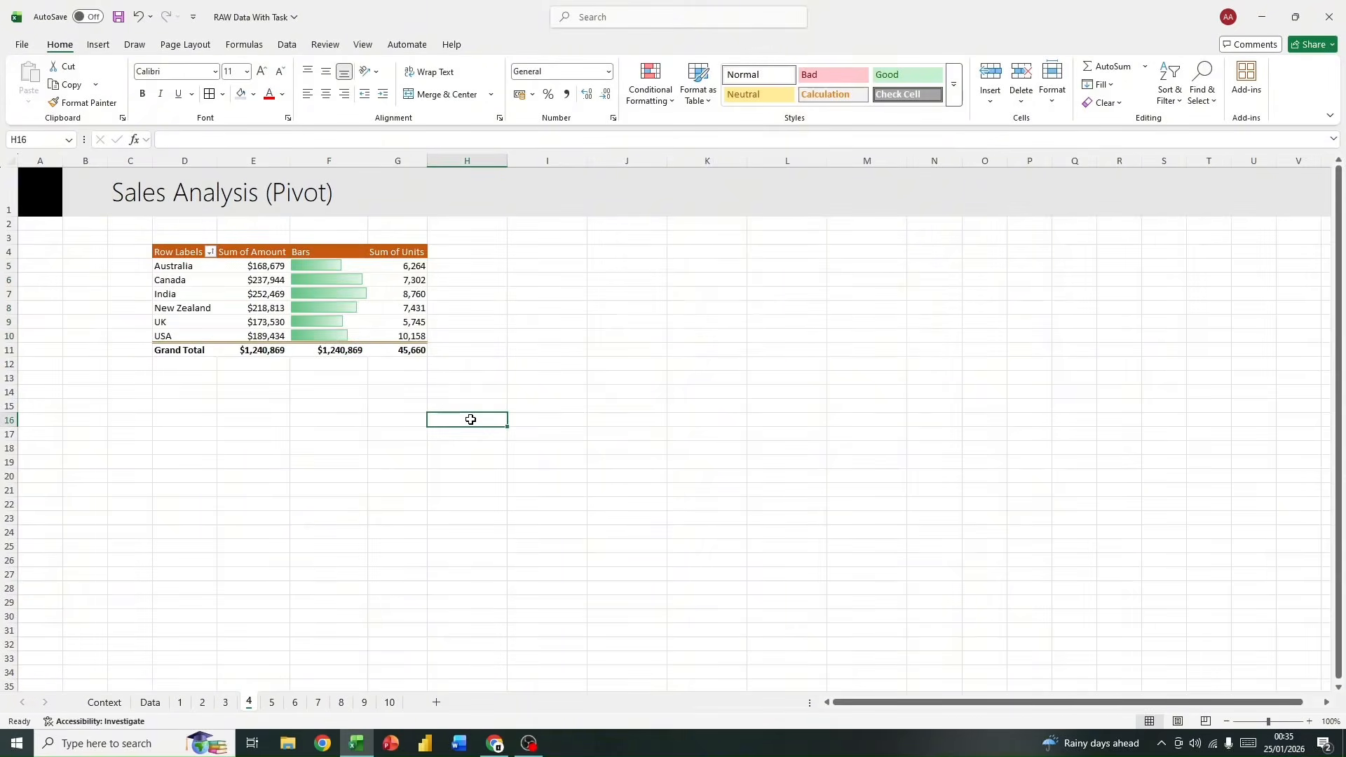
# Step: Examine the bar column and an Amount formula in the Sales Analysis table on sheet 3 for comparison
pyautogui.click(236, 708)
pyautogui.click(305, 520)
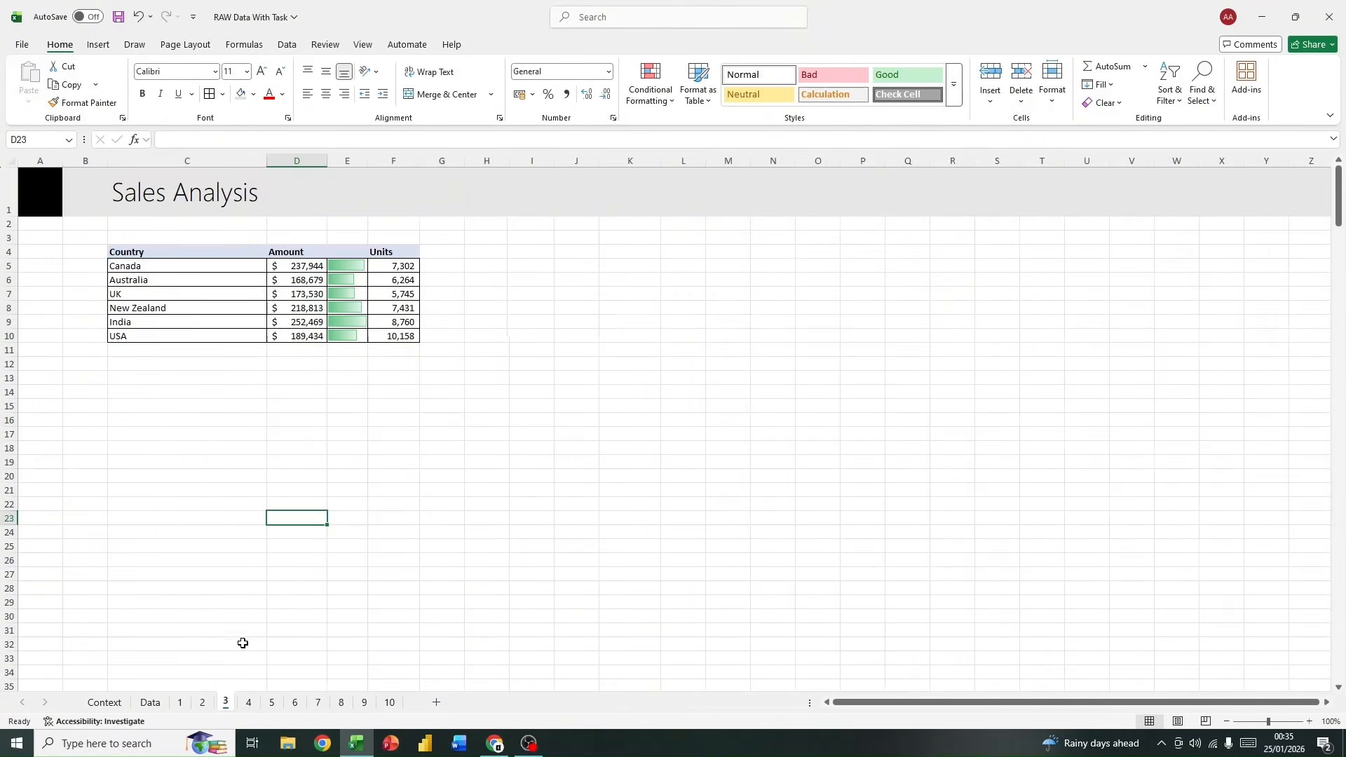
pyautogui.click(304, 281)
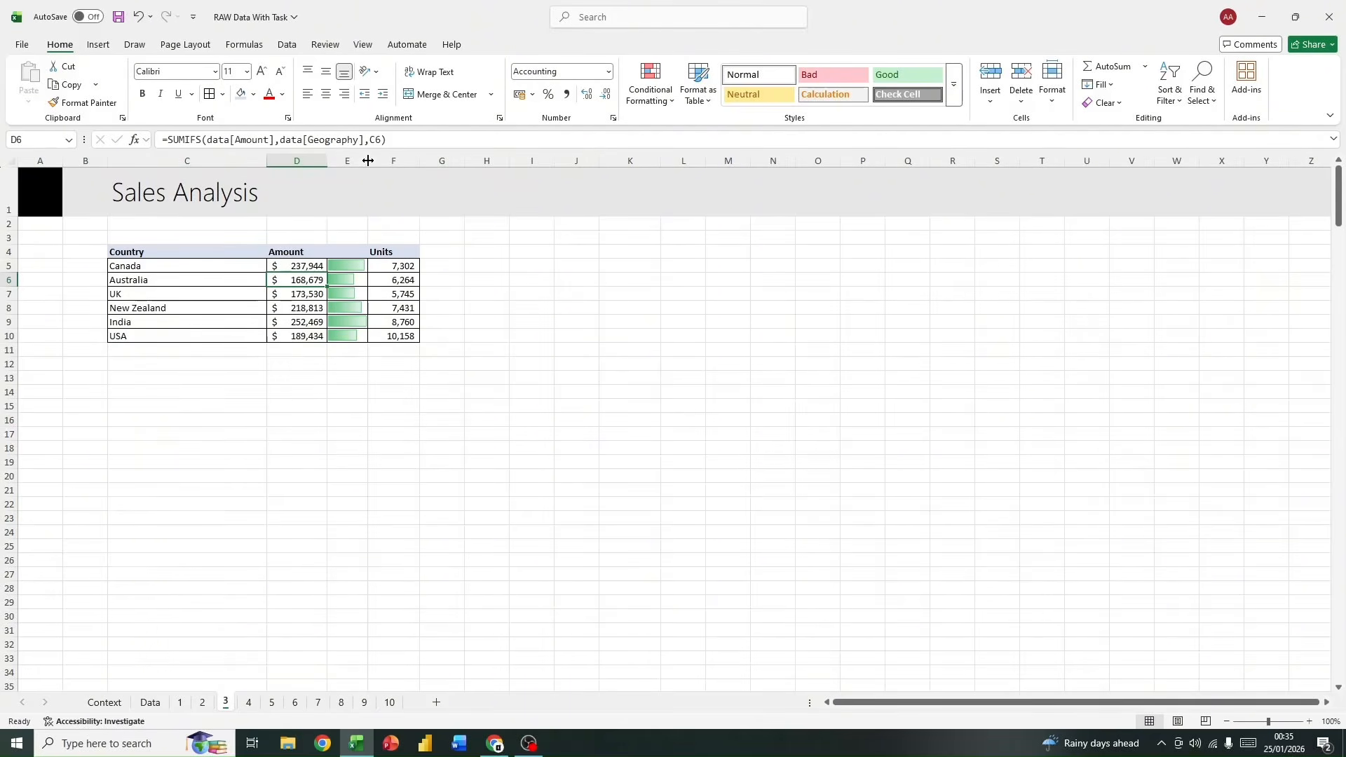
# Step: Narrow the Bars column of the pivot table on sheet 4 and select Australia's Sum of Units value
pyautogui.click(249, 704)
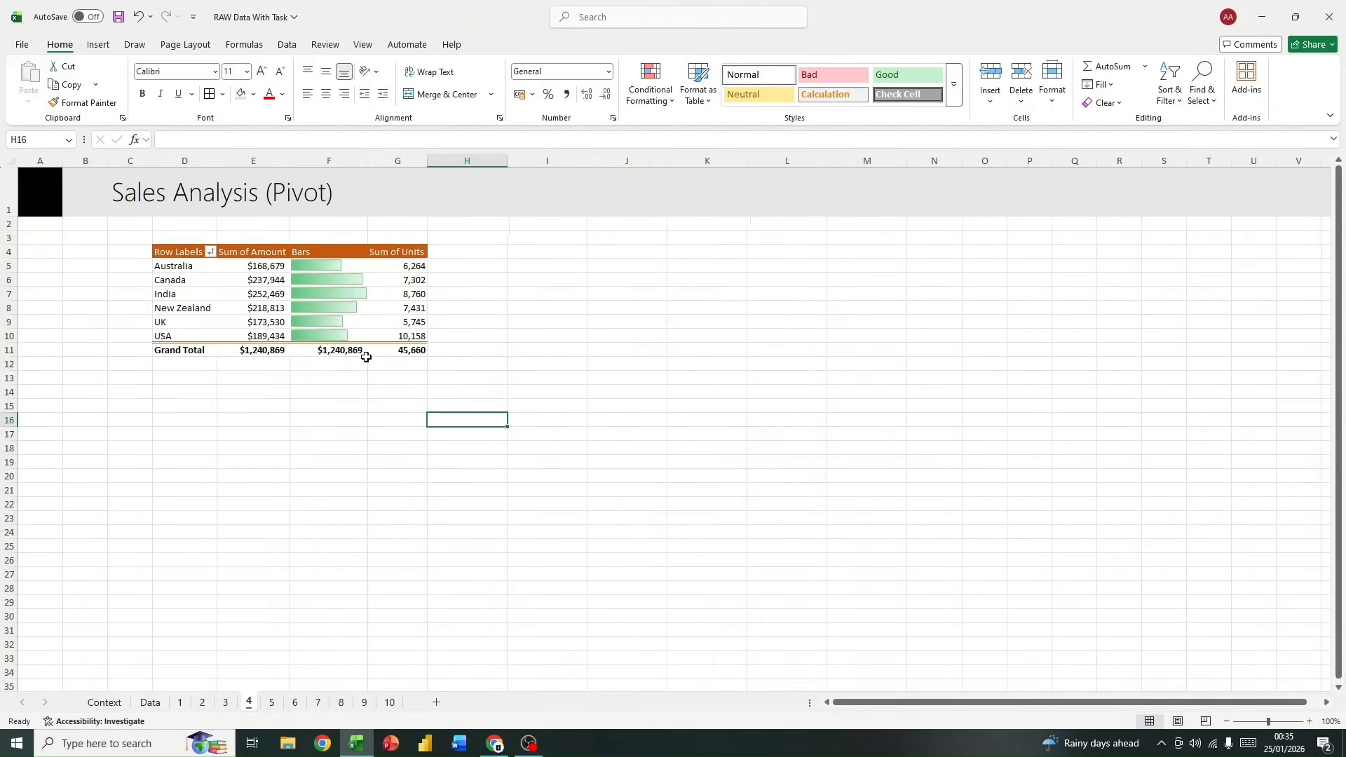
pyautogui.moveTo(365, 164)
pyautogui.mouseDown()
pyautogui.moveTo(328, 161)
pyautogui.moveTo(342, 162)
pyautogui.mouseUp()
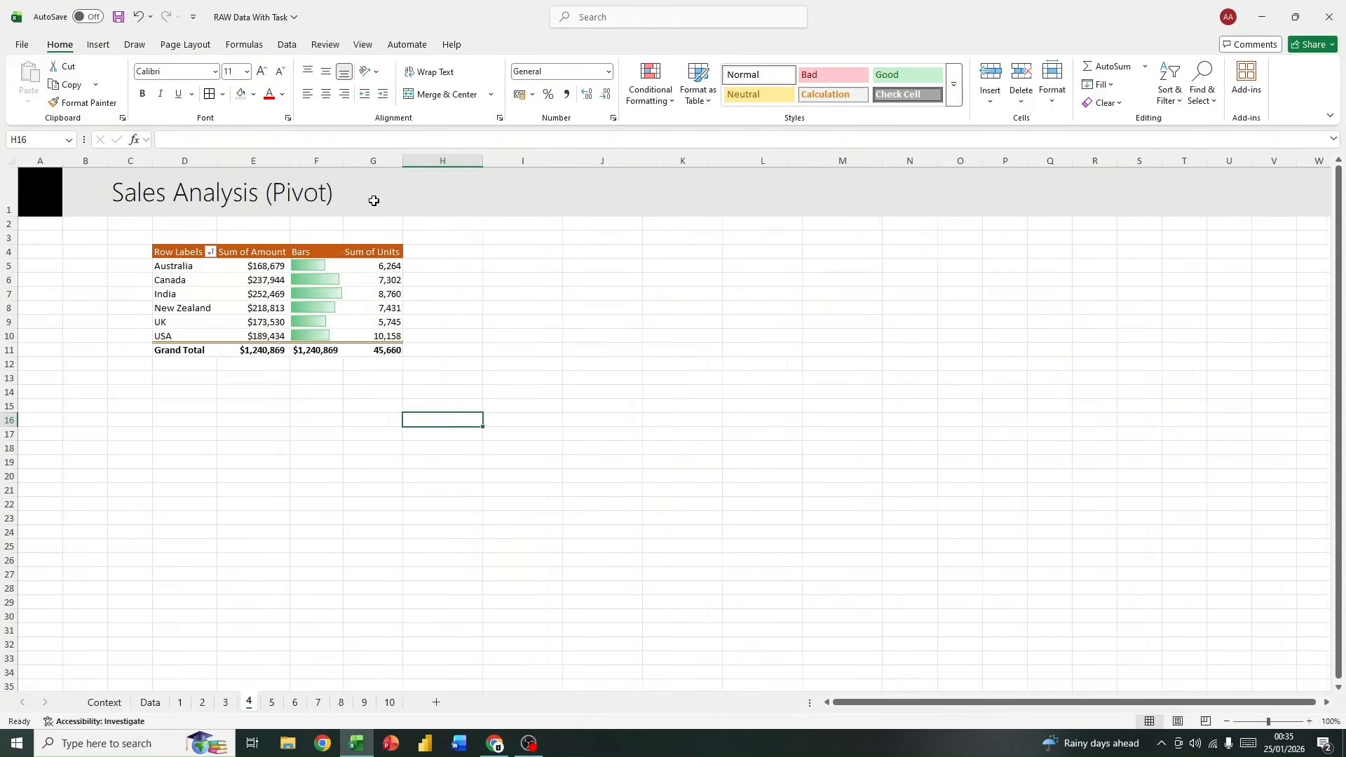
pyautogui.moveTo(556, 360); pyautogui.dragTo(180, 250)
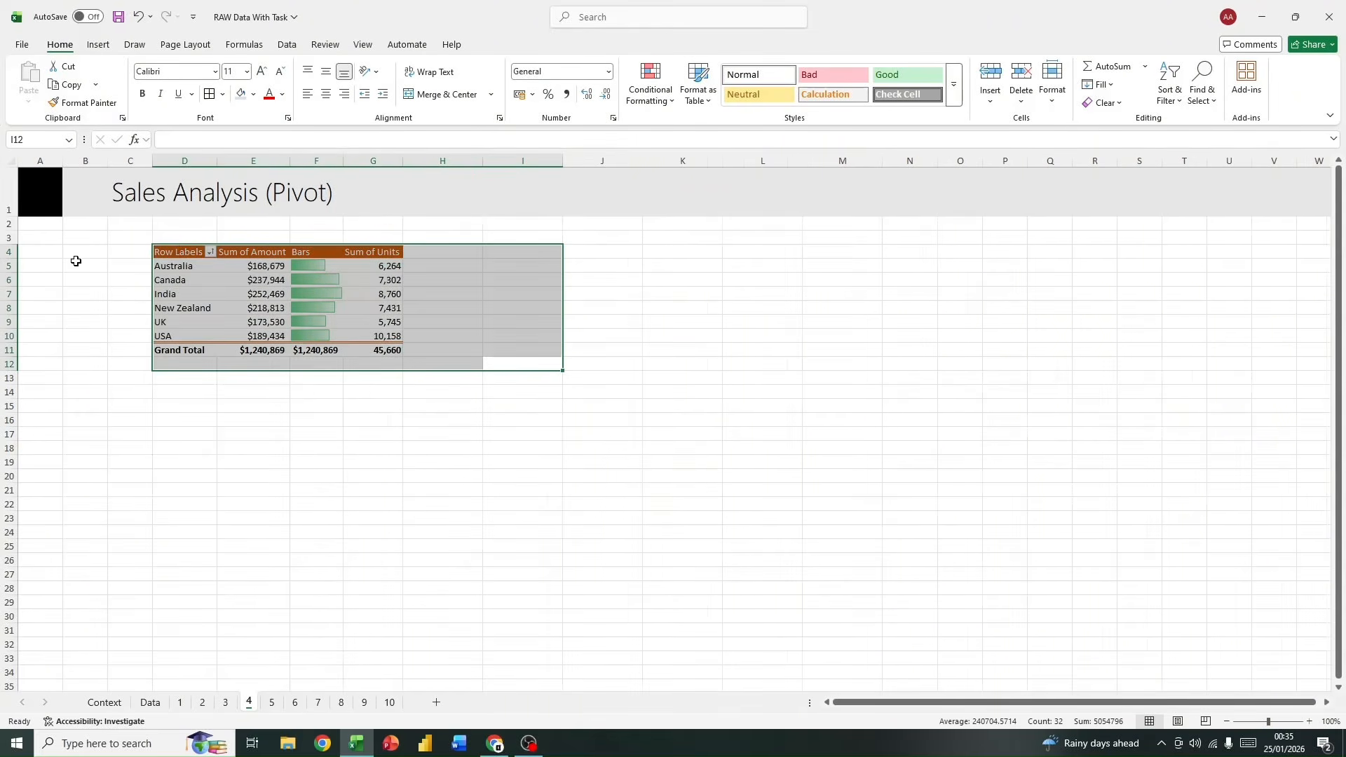
pyautogui.click(77, 255)
pyautogui.moveTo(343, 161)
pyautogui.mouseDown()
pyautogui.moveTo(330, 160)
pyautogui.moveTo(343, 160)
pyautogui.mouseUp()
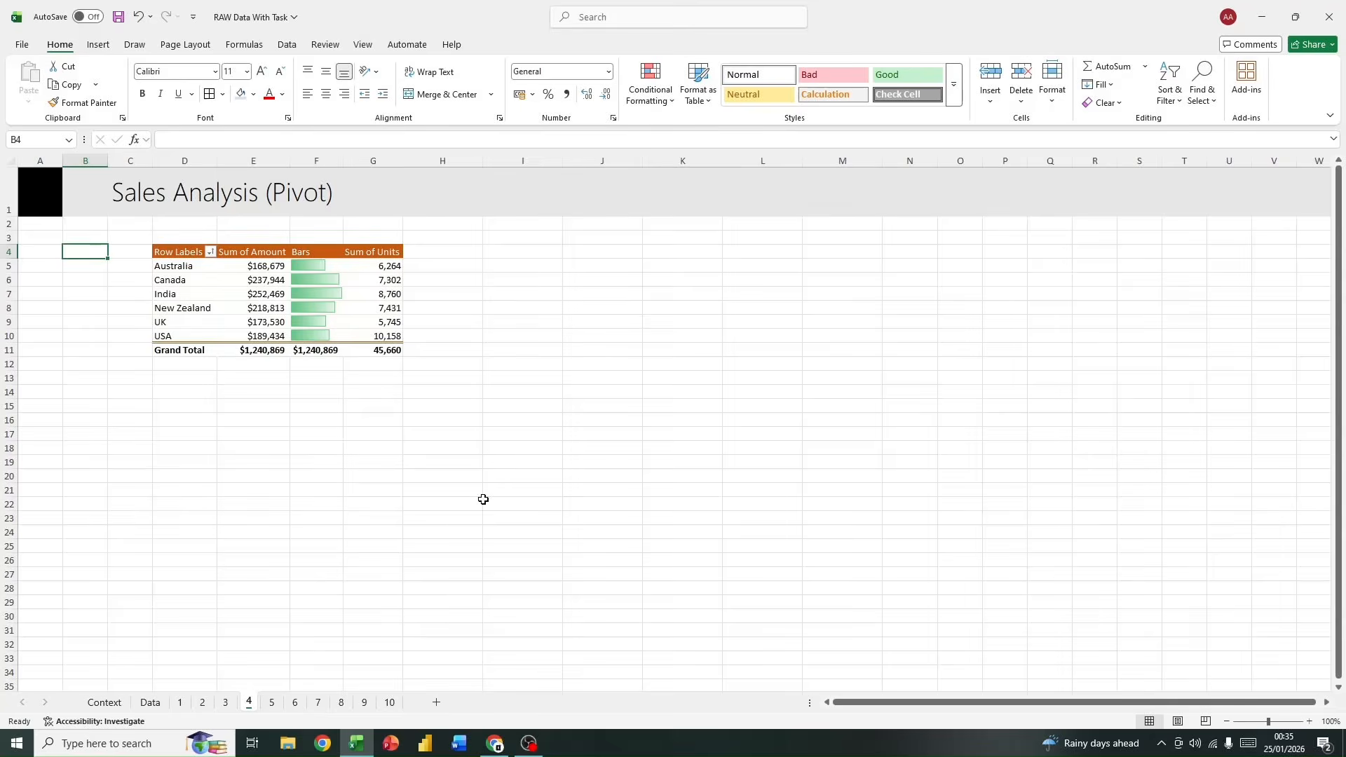
pyautogui.click(349, 264)
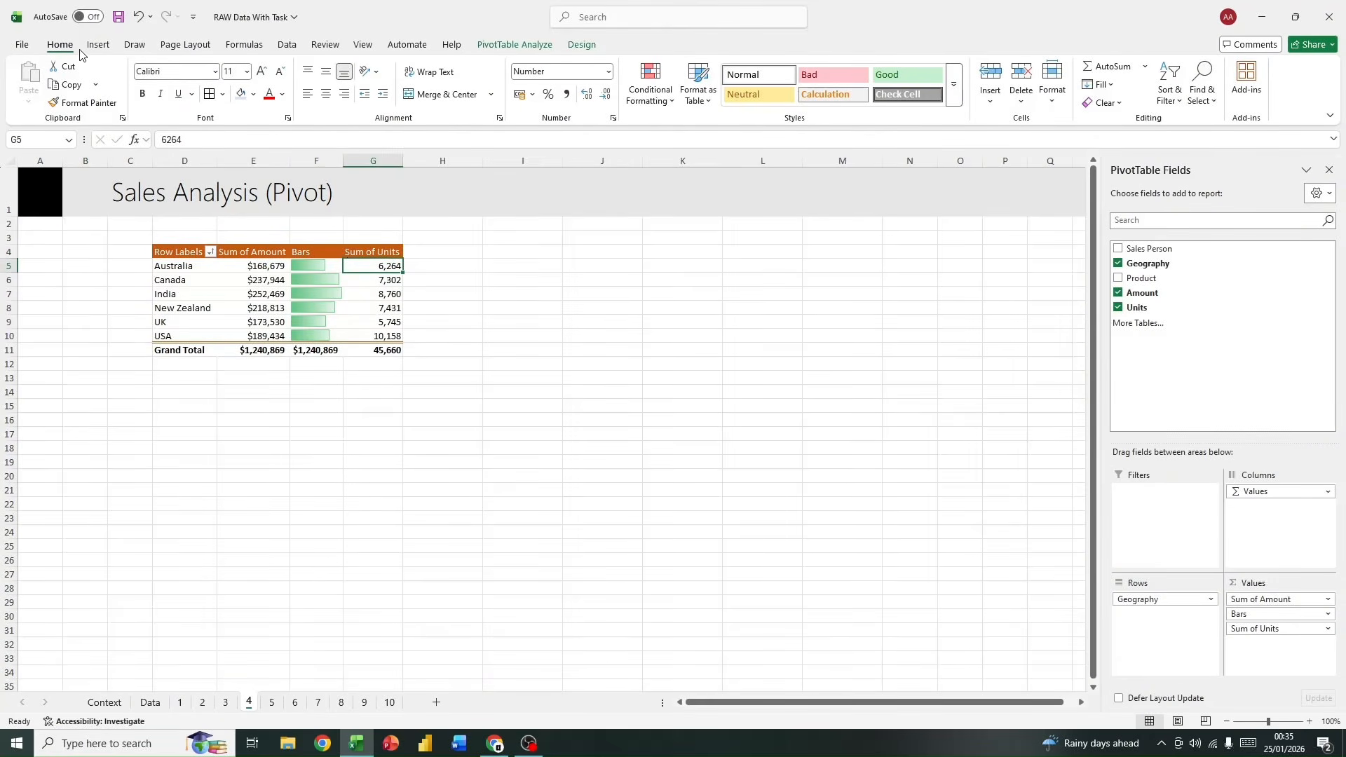
# Step: Remove the grand total row from the Sales Analysis pivot table on sheet 4
pyautogui.click(514, 45)
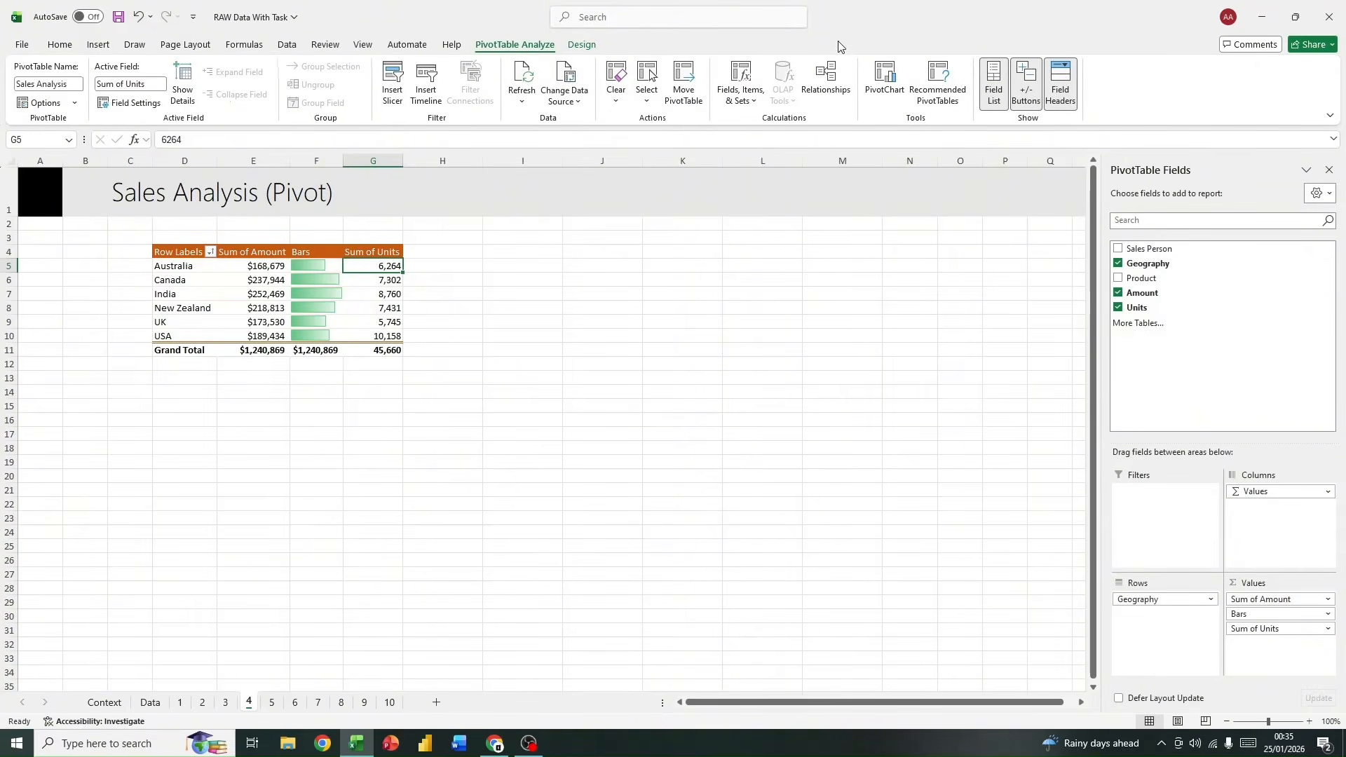
pyautogui.click(77, 103)
pyautogui.click(78, 103)
pyautogui.click(321, 359)
pyautogui.rightClick(199, 356)
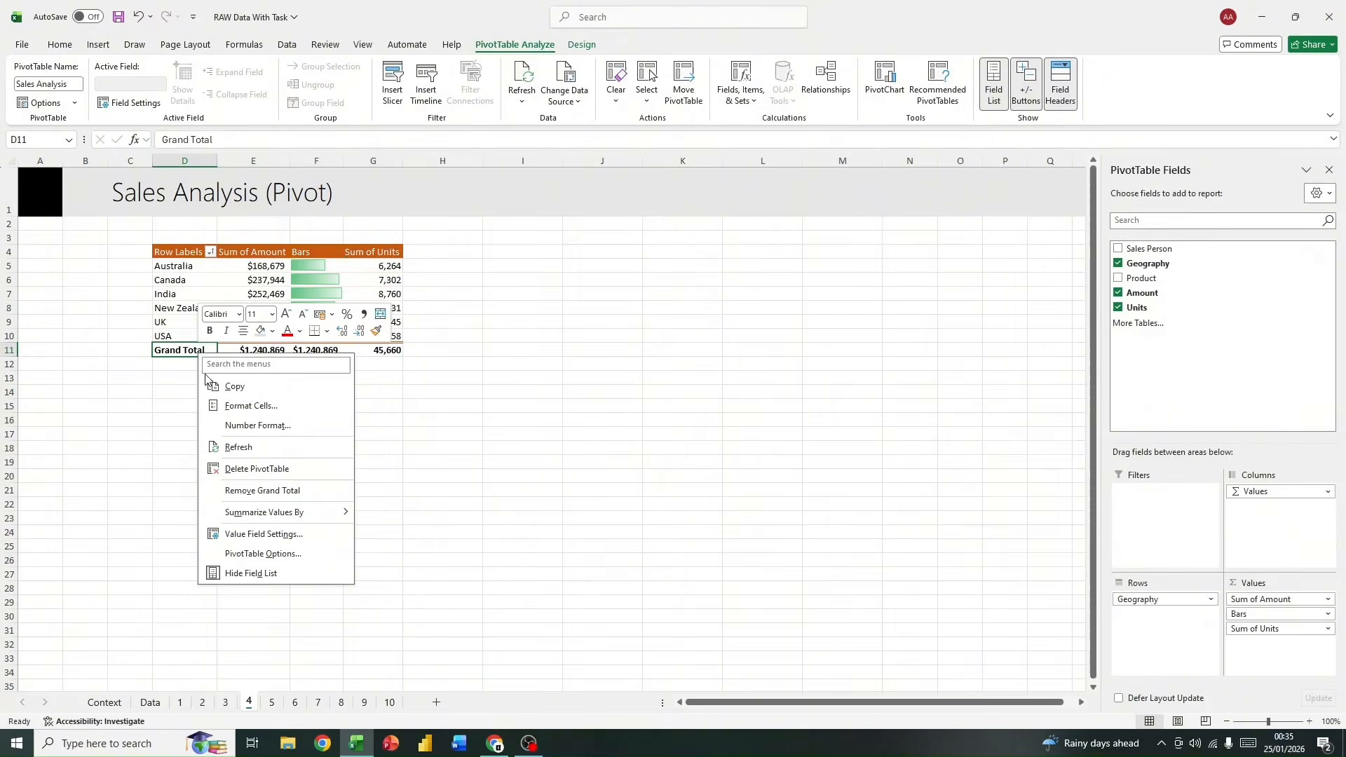
pyautogui.click(309, 490)
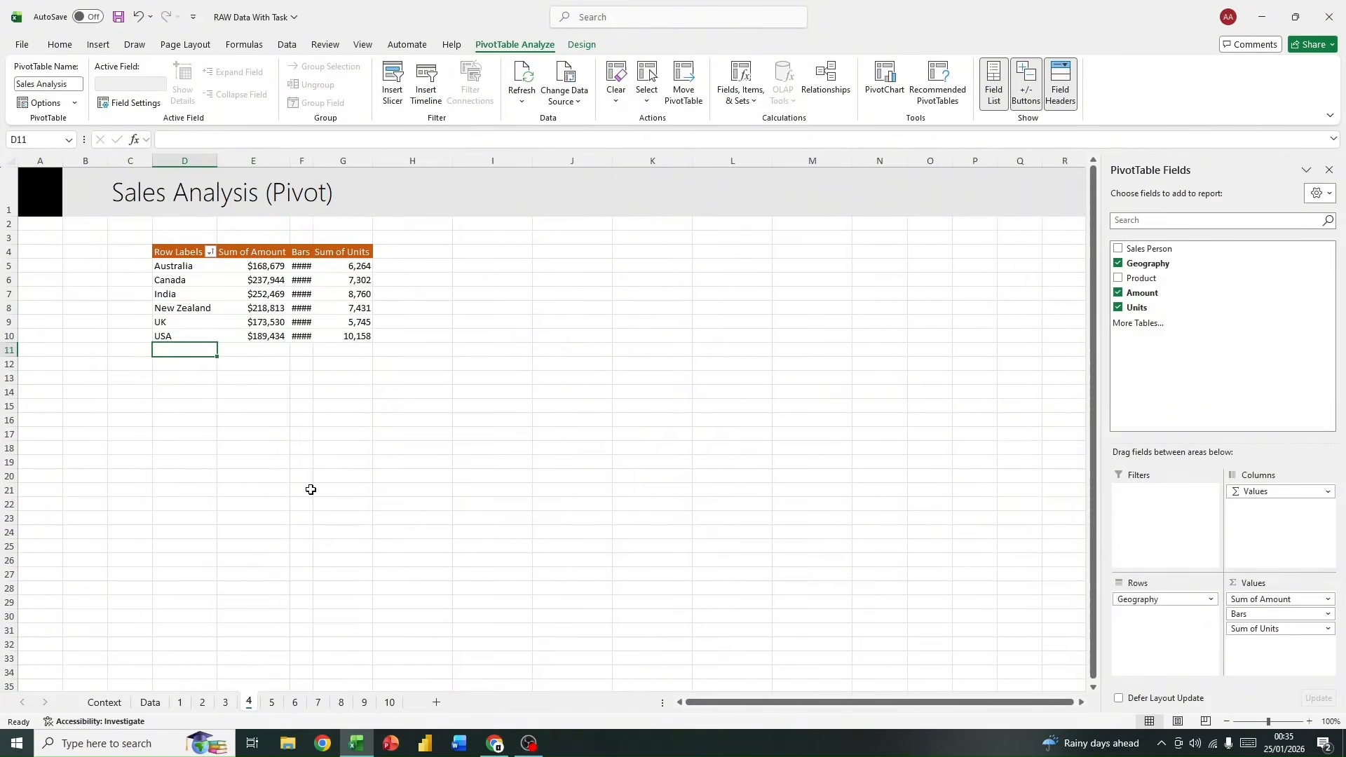
# Step: Auto-fit the Bars column's width and apply green gradient data bars to the column
pyautogui.doubleClick(314, 161)
pyautogui.click(313, 247)
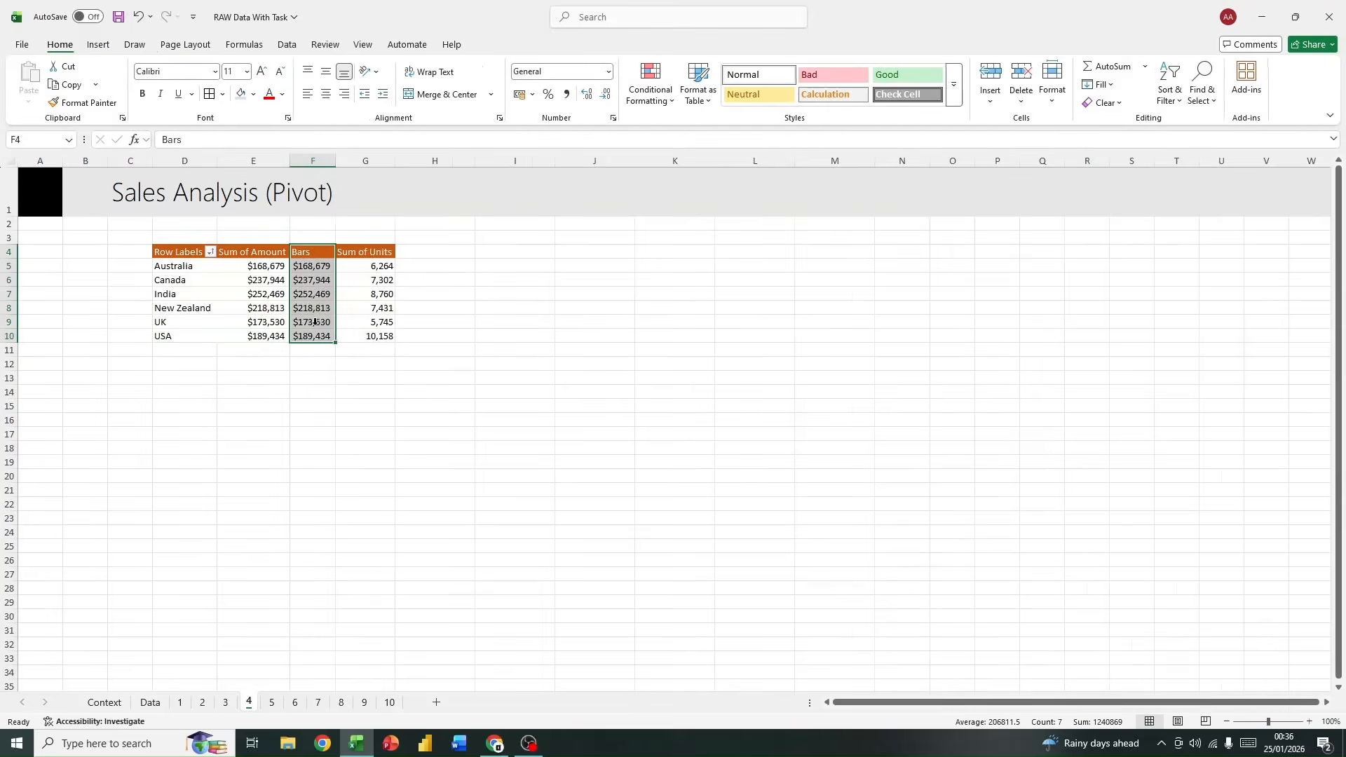
pyautogui.click(650, 91)
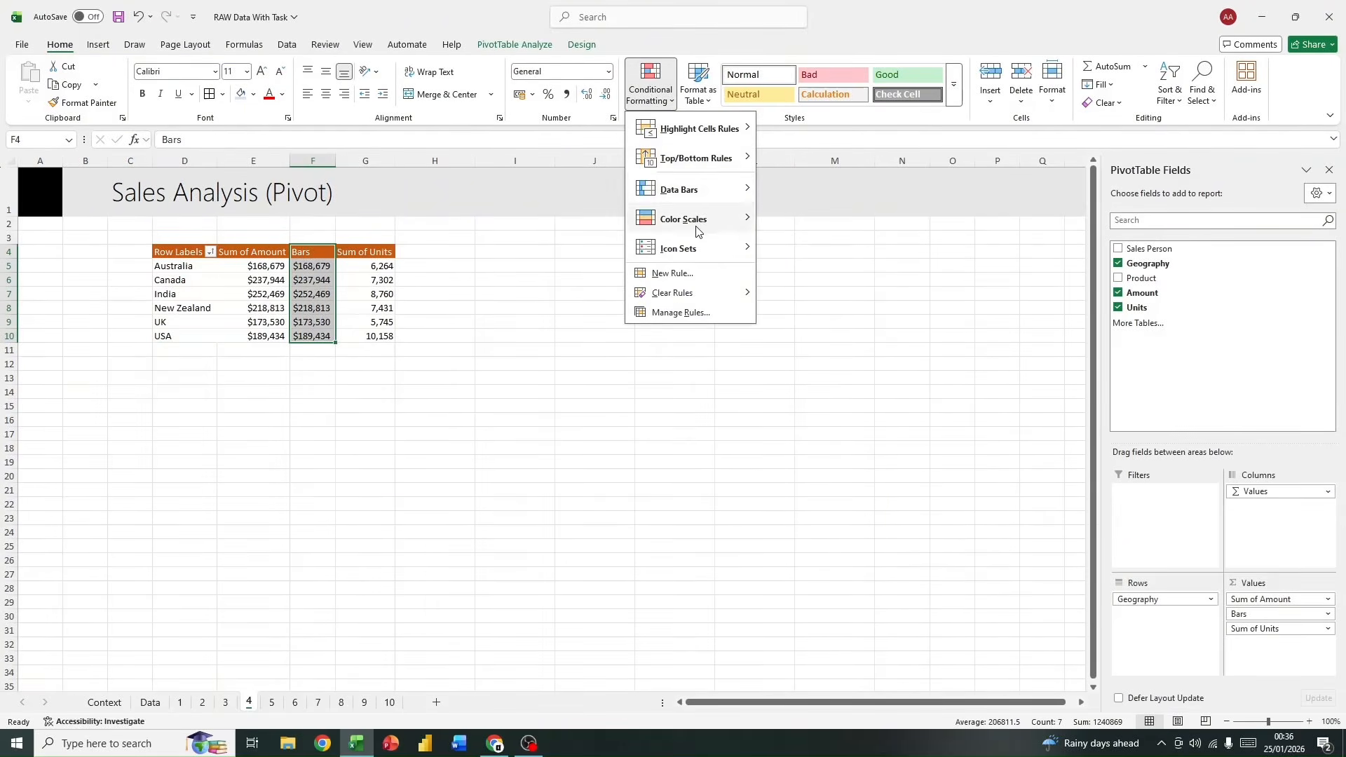
pyautogui.moveTo(718, 190)
pyautogui.click(806, 212)
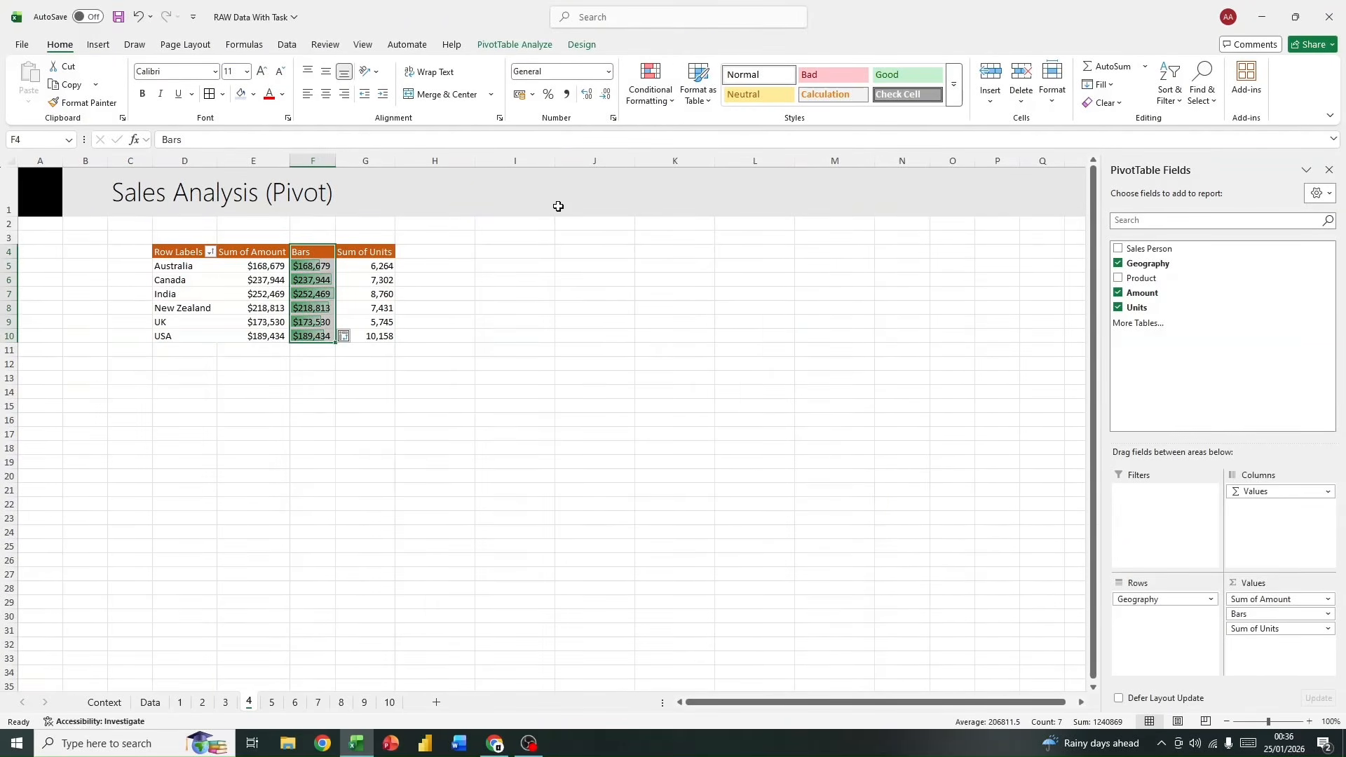
# Step: Edit the data bar rule for the Bars values in F5:F10 so that only the bars show
pyautogui.click(650, 88)
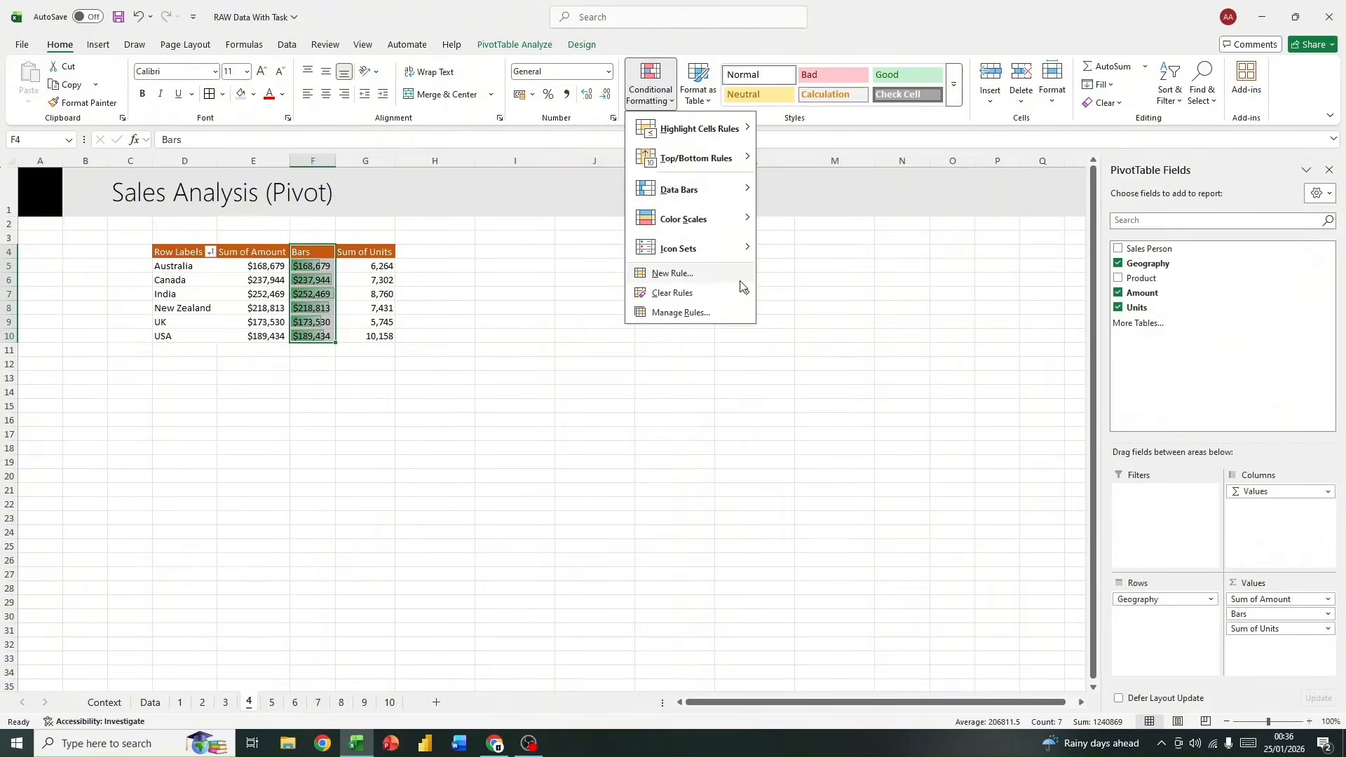
pyautogui.click(694, 312)
pyautogui.click(601, 240)
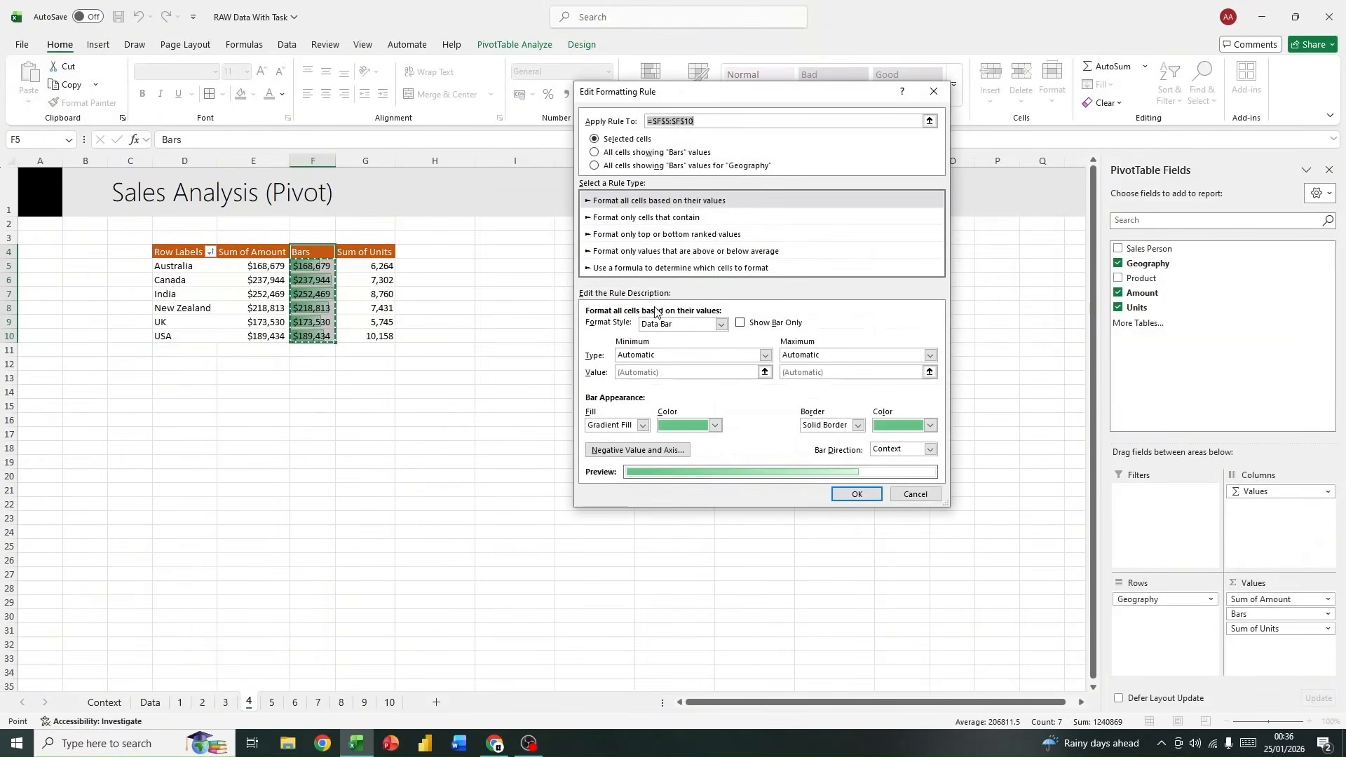
pyautogui.click(914, 493)
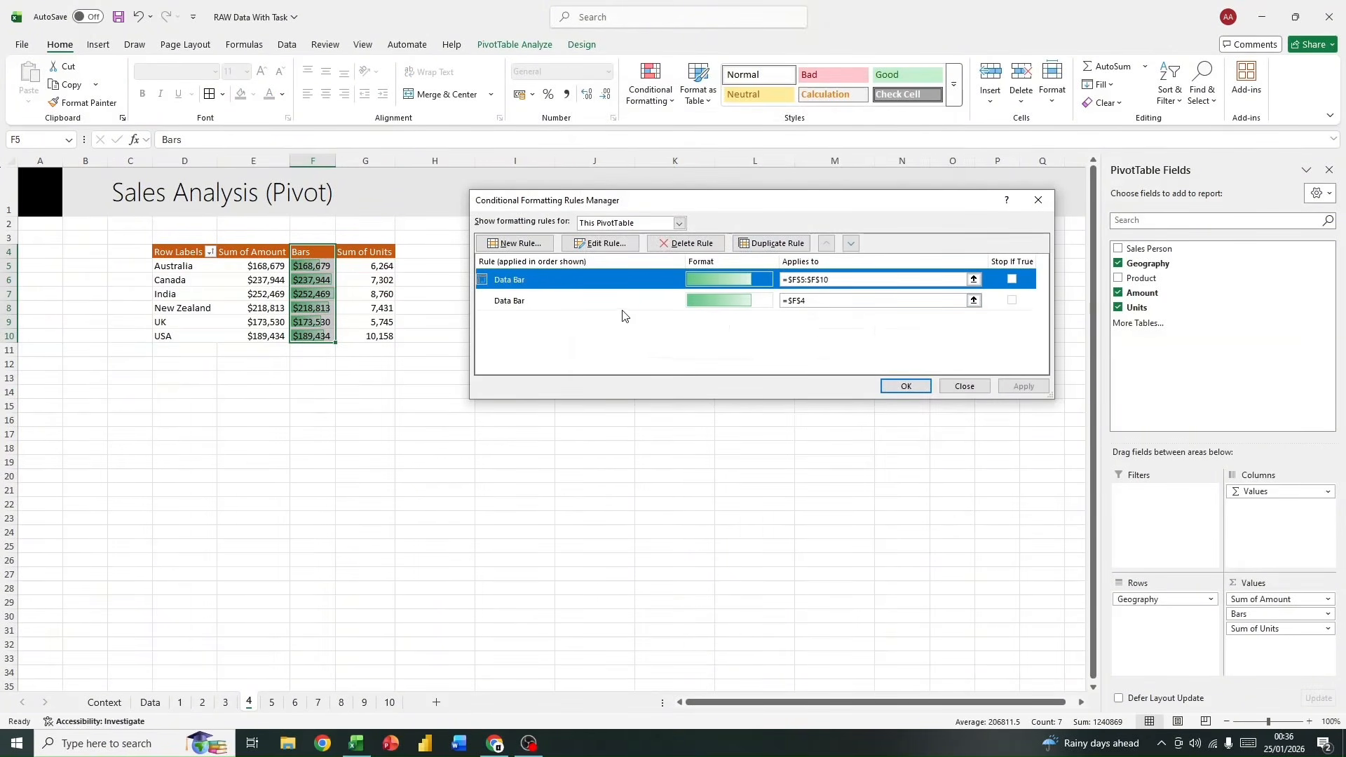
pyautogui.click(601, 243)
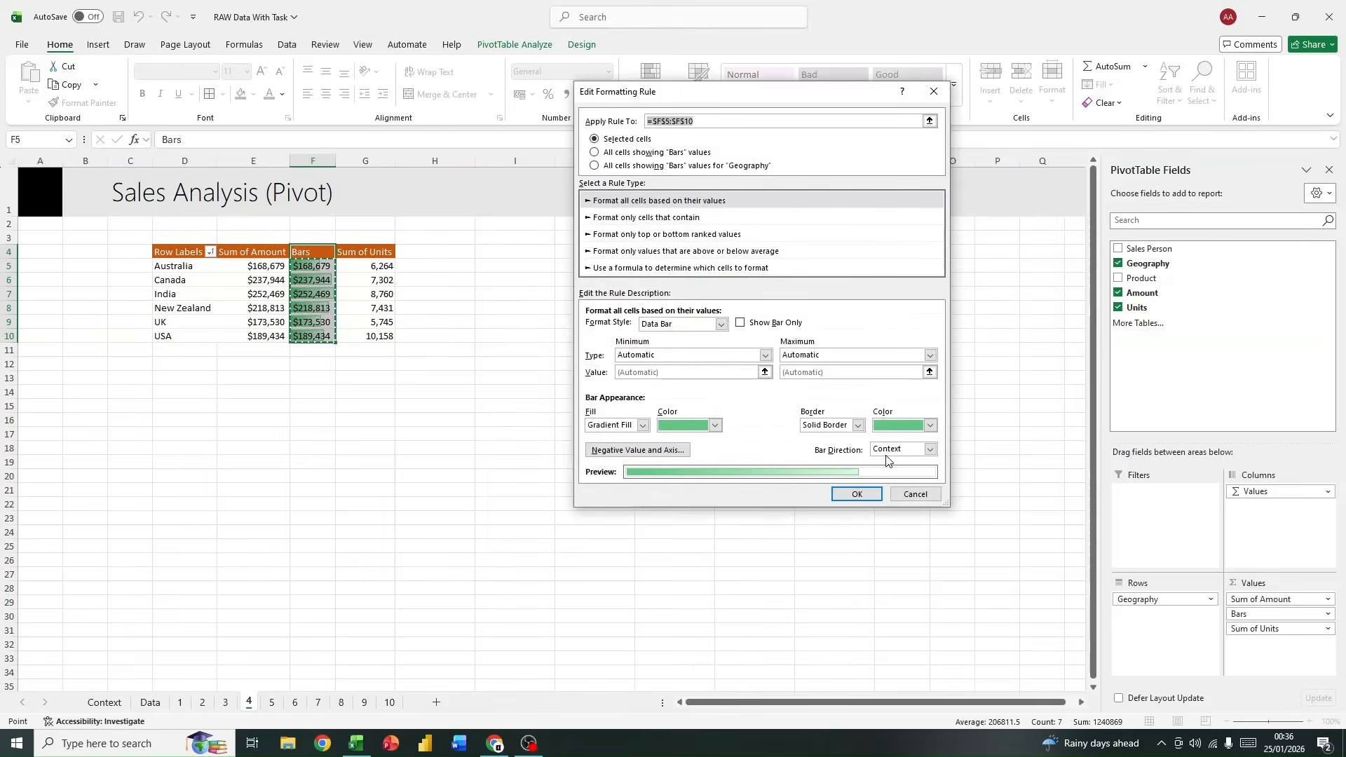
pyautogui.click(865, 497)
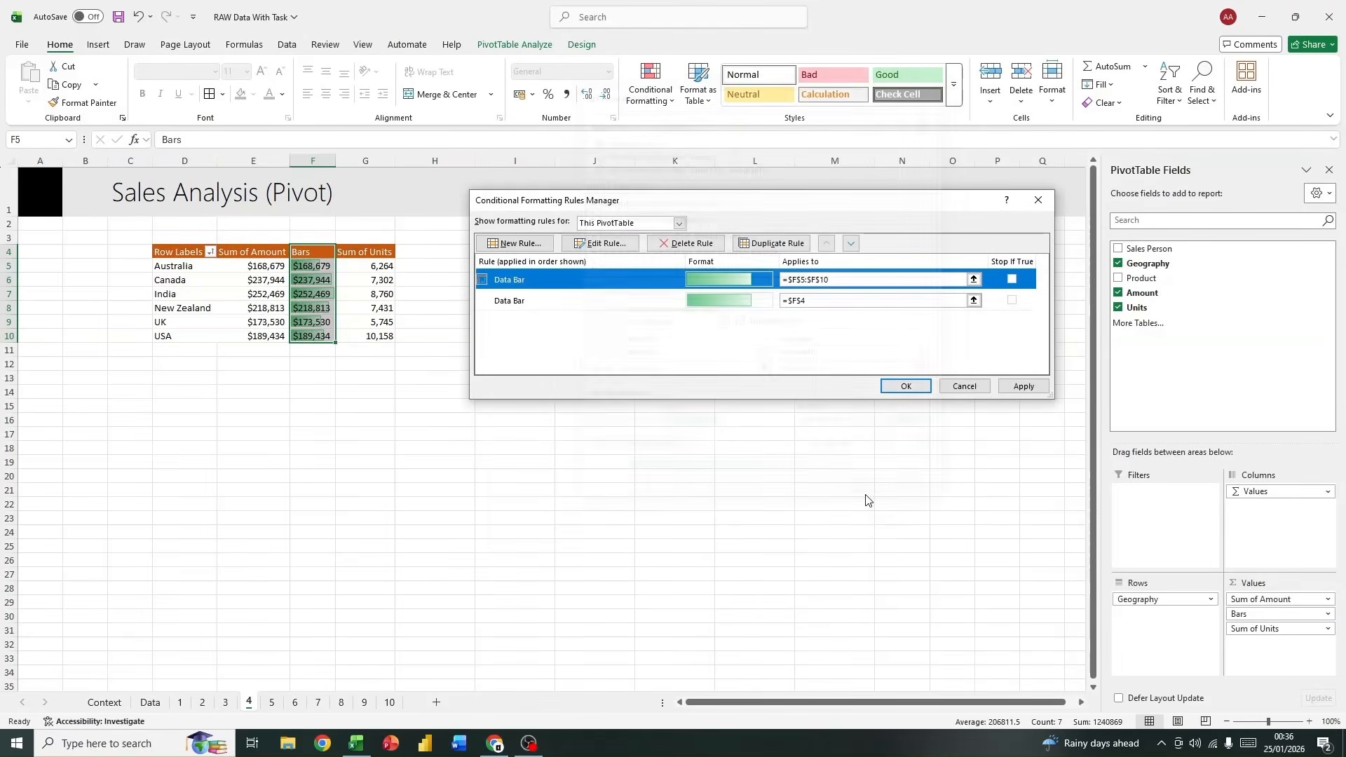
pyautogui.click(904, 386)
pyautogui.click(284, 435)
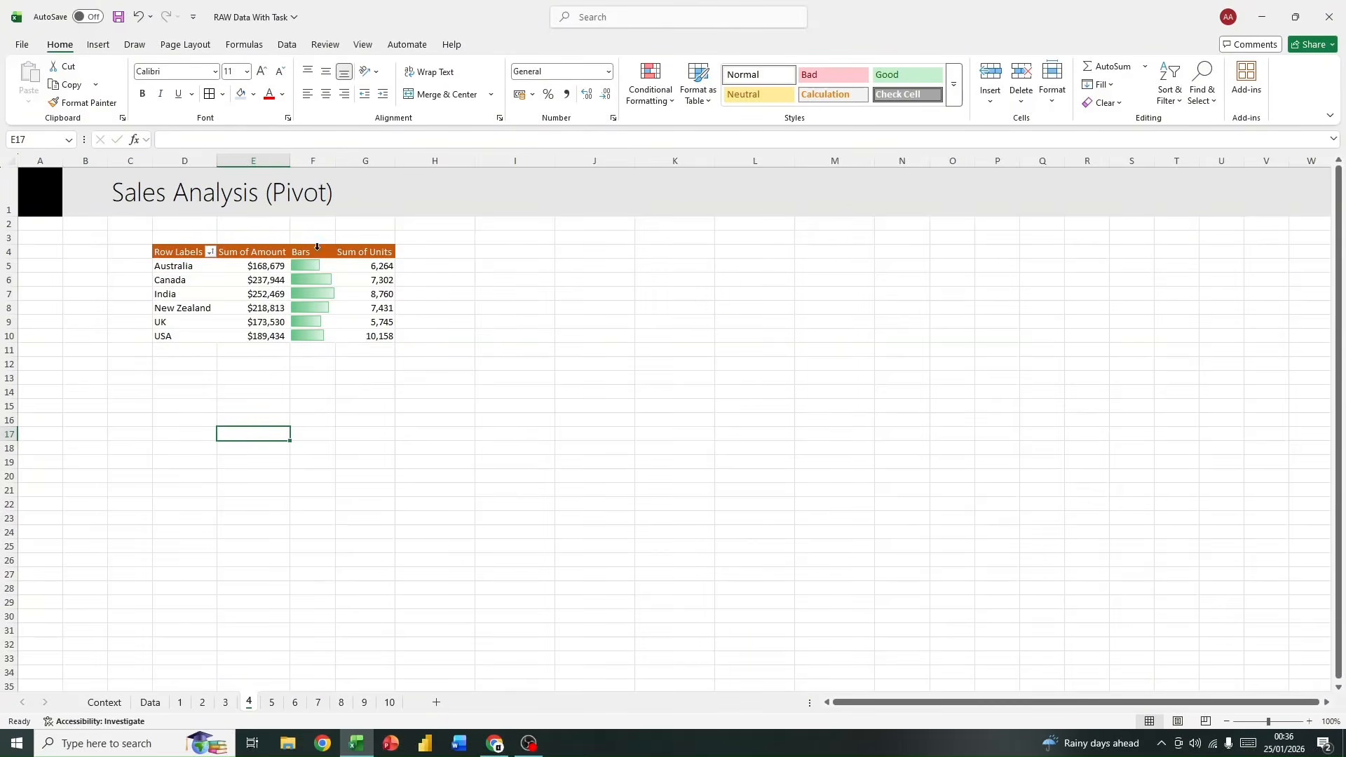
# Step: Add a Sales Person slicer for the pivot table, place it beside the table and resize it to about 6.35 cm high by 6.64 cm wide
pyautogui.click(312, 266)
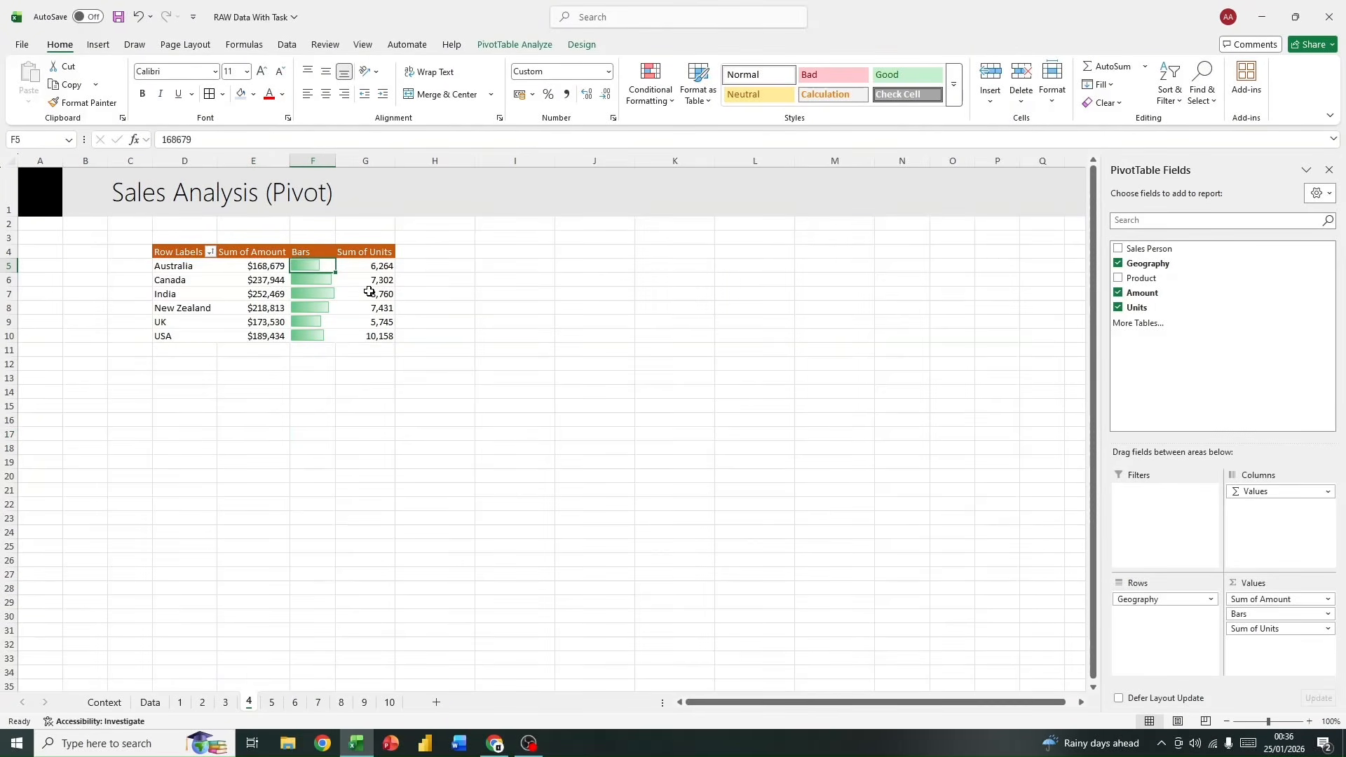
pyautogui.moveTo(368, 291)
pyautogui.rightClick(1191, 251)
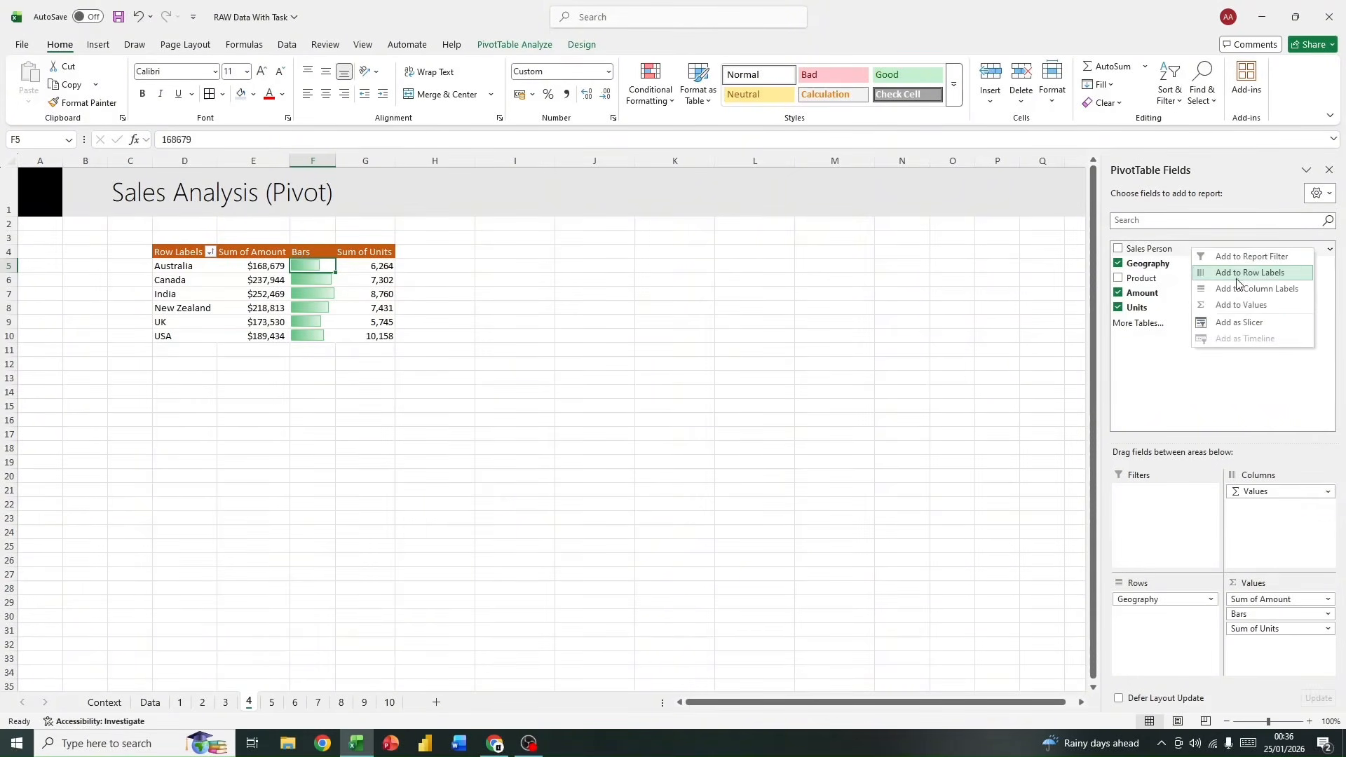
pyautogui.click(1233, 326)
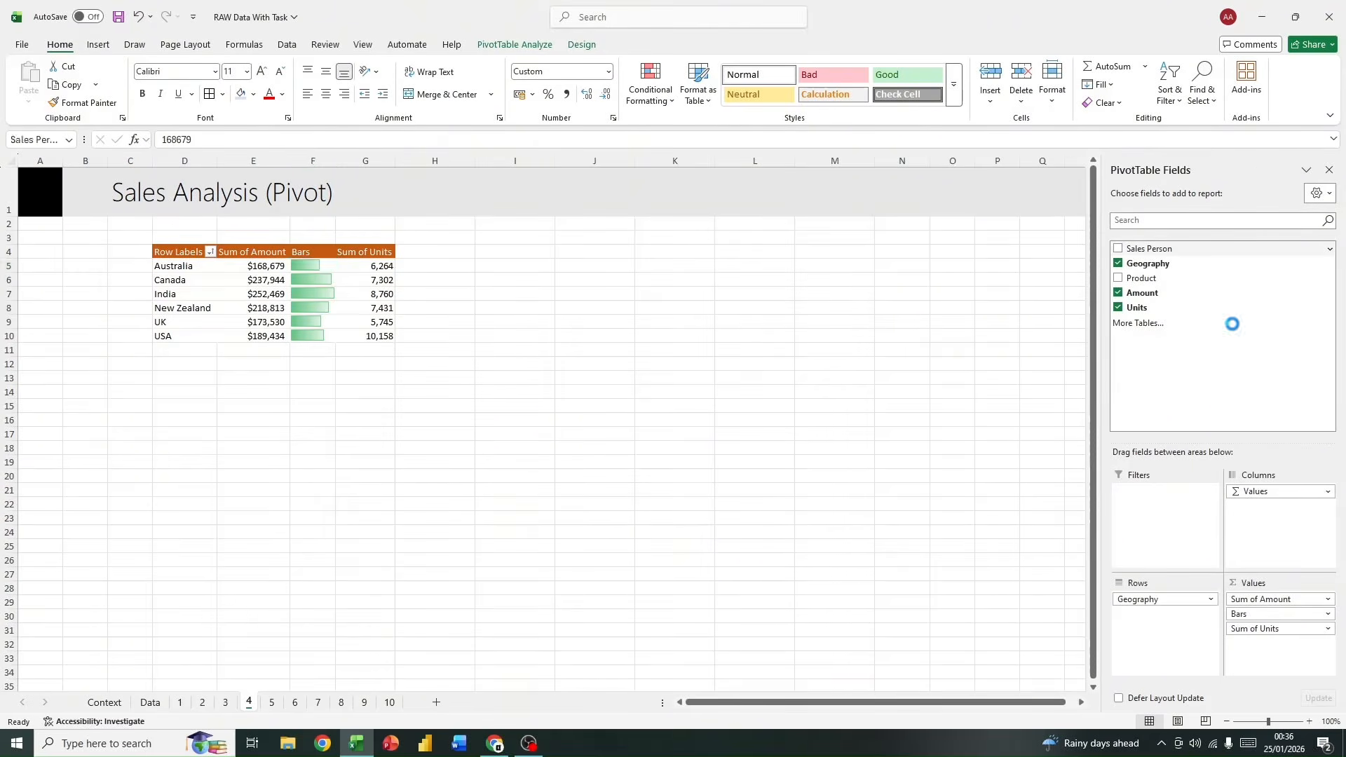
pyautogui.moveTo(514, 351); pyautogui.dragTo(573, 239)
pyautogui.moveTo(672, 415); pyautogui.dragTo(712, 398)
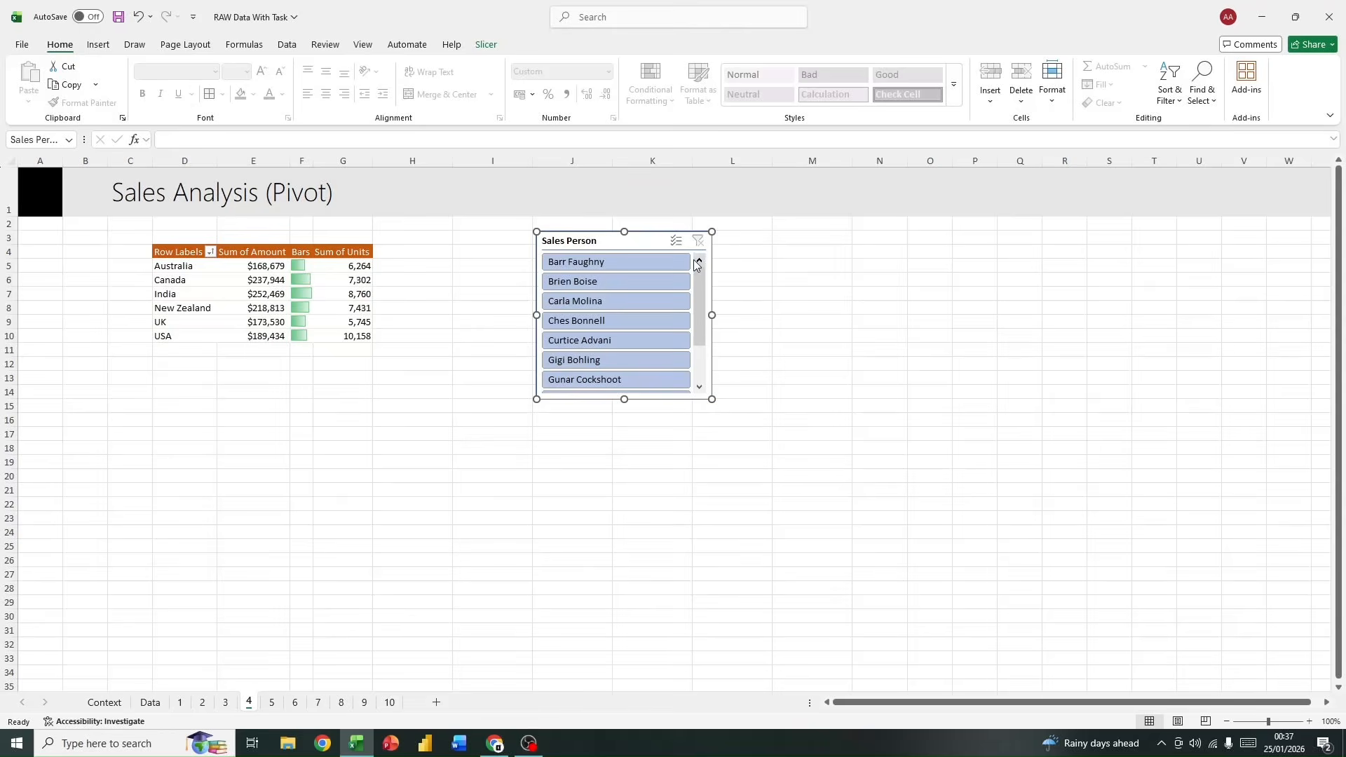
# Step: Filter the pivot table by several individual sales people in turn with the slicer, and clear the filter
pyautogui.click(596, 281)
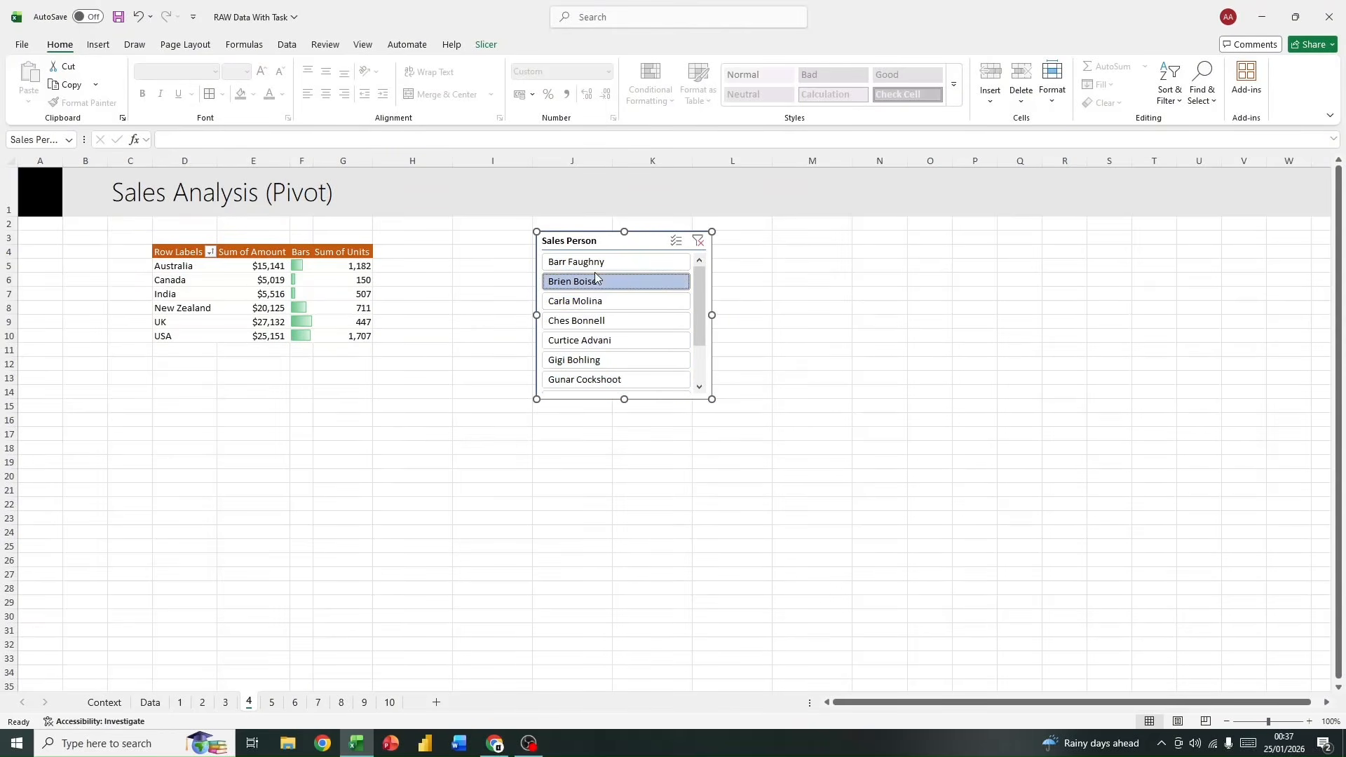
pyautogui.click(604, 302)
pyautogui.click(603, 340)
pyautogui.click(602, 378)
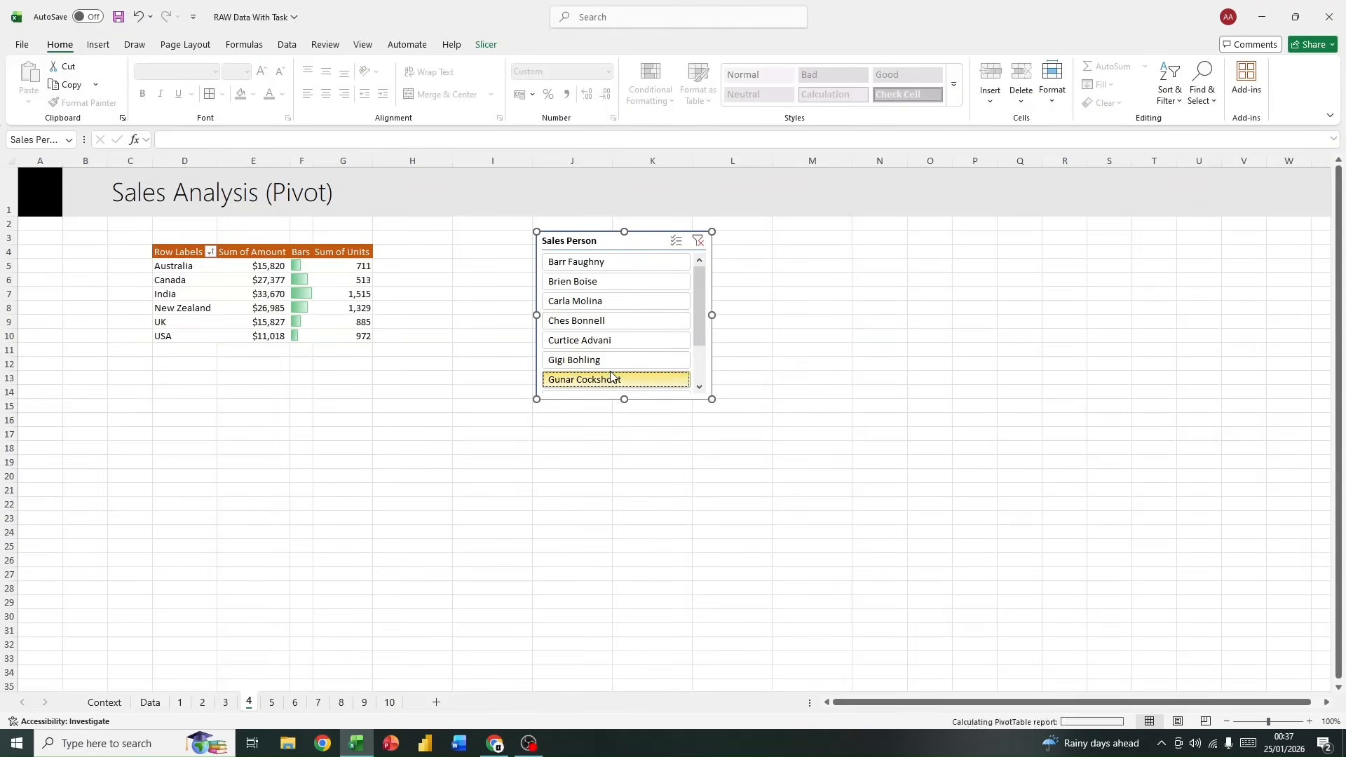
pyautogui.click(615, 264)
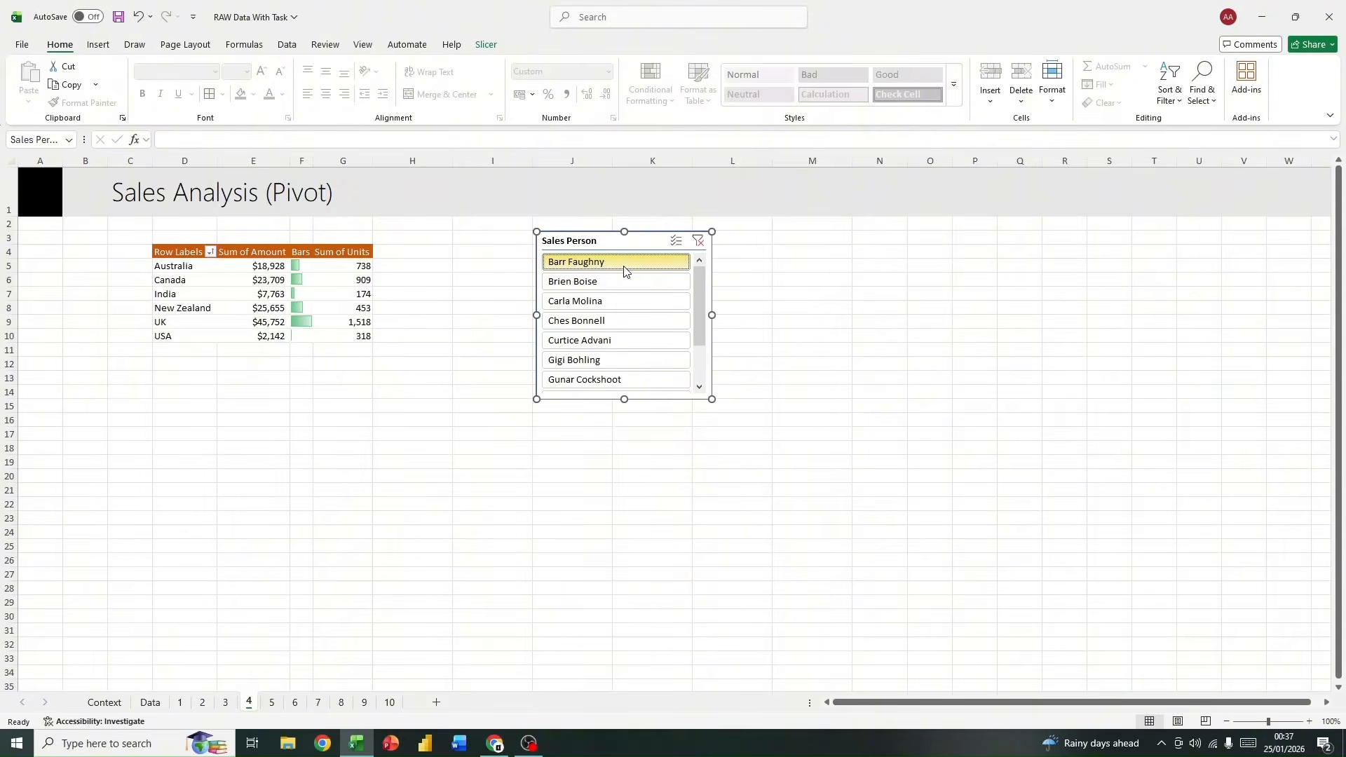
pyautogui.click(698, 244)
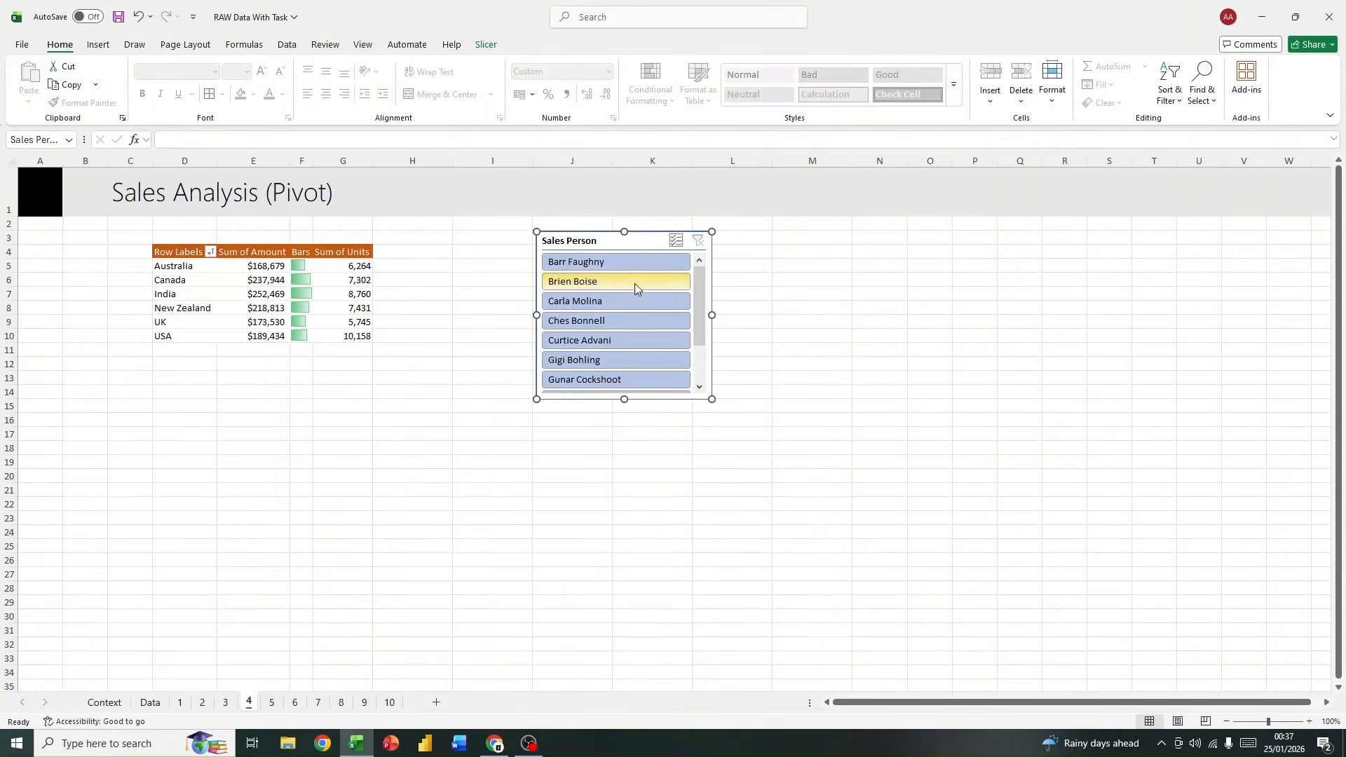
# Step: Exclude the second and third sales people using the slicer's multi-select mode, and clear the filter
pyautogui.click(682, 248)
pyautogui.click(631, 286)
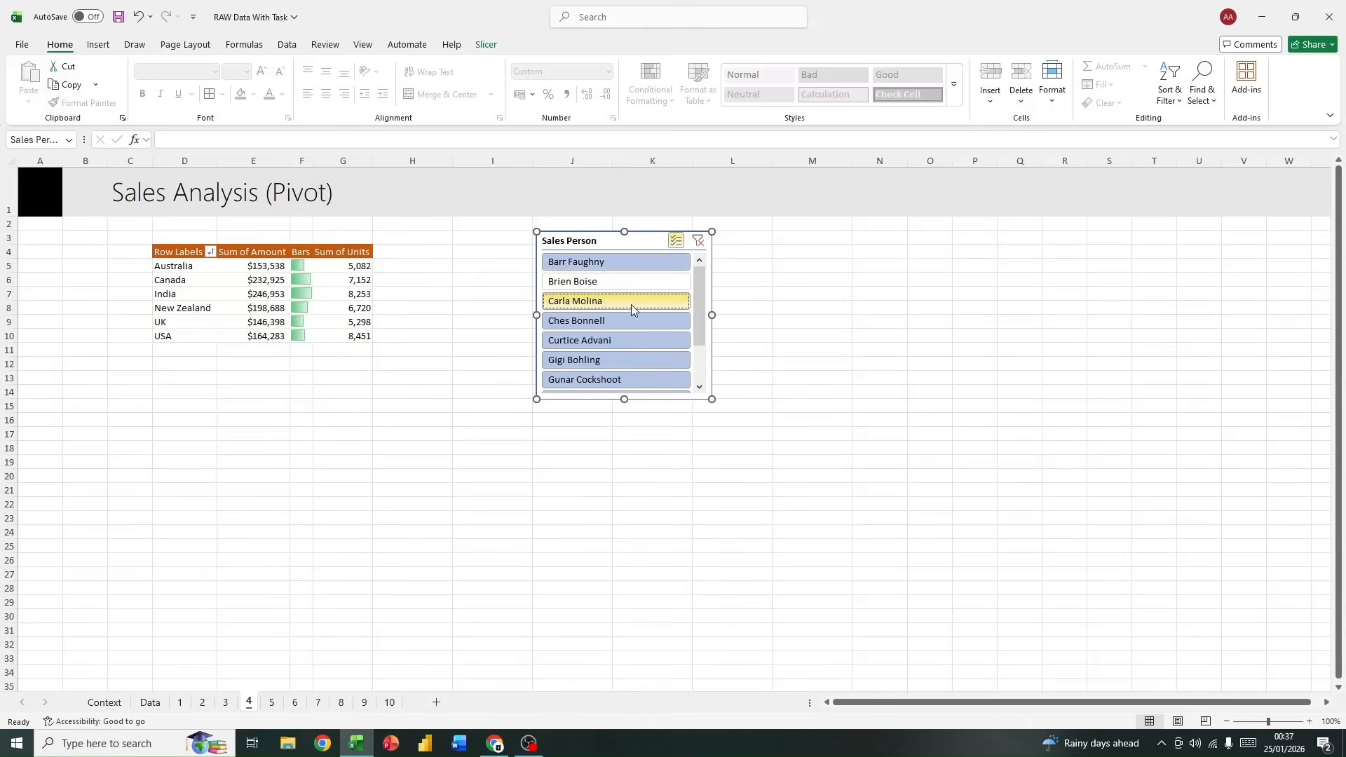
pyautogui.click(630, 304)
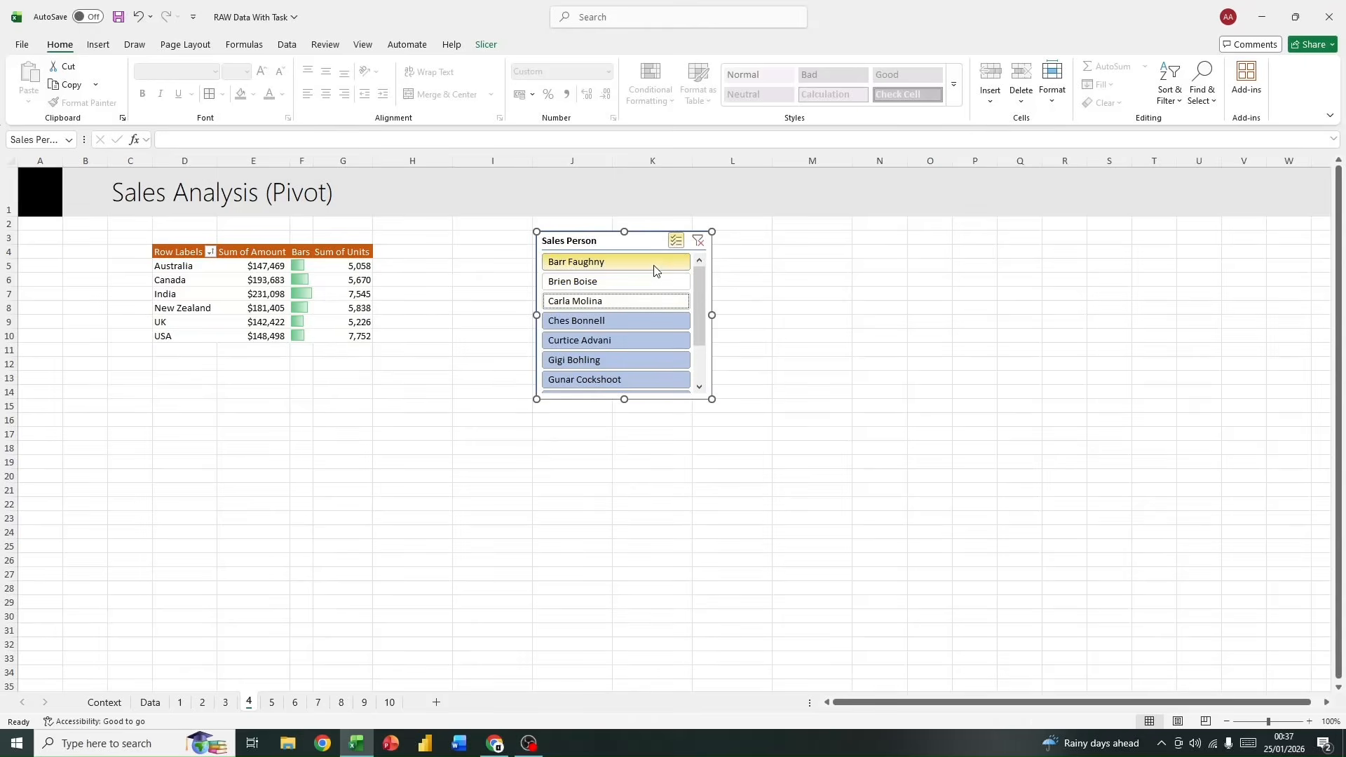
pyautogui.click(697, 241)
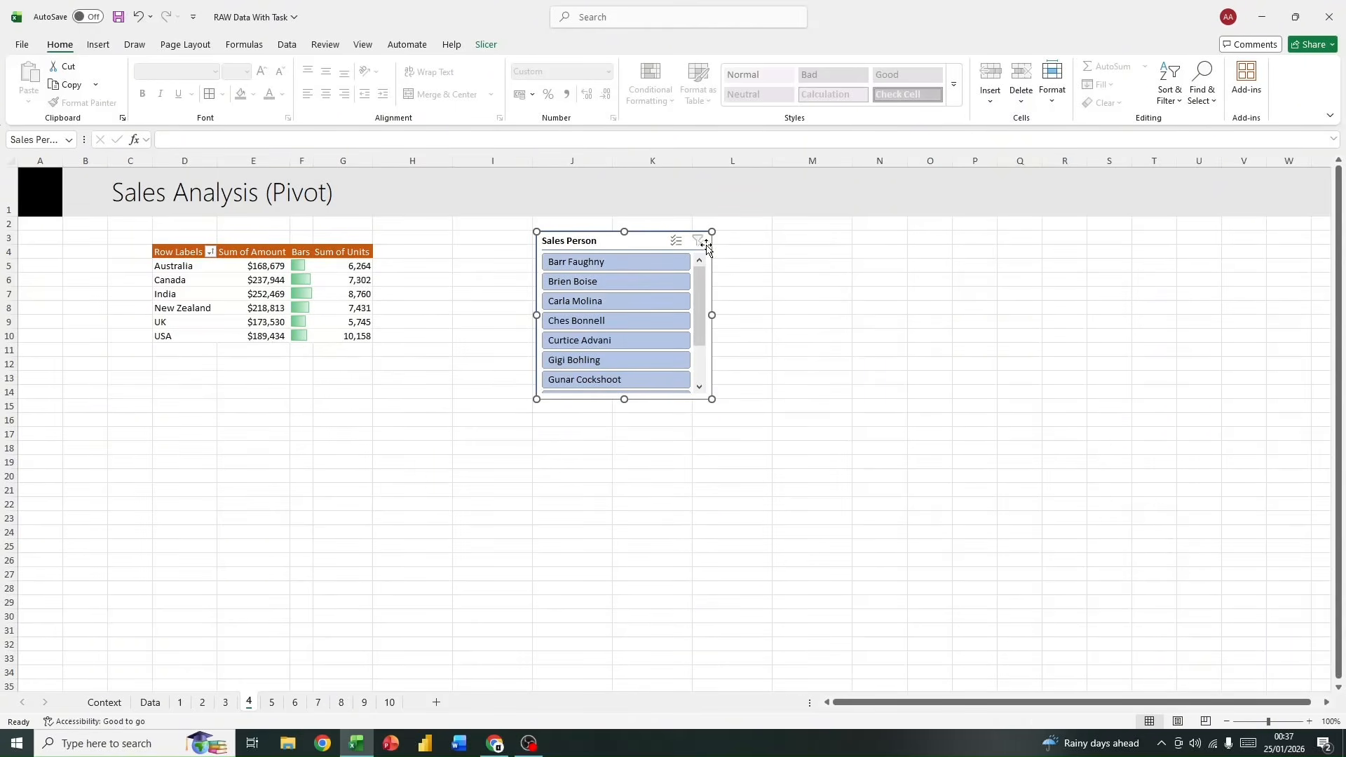
pyautogui.rightClick(663, 243)
pyautogui.press('Escape')
pyautogui.rightClick(642, 243)
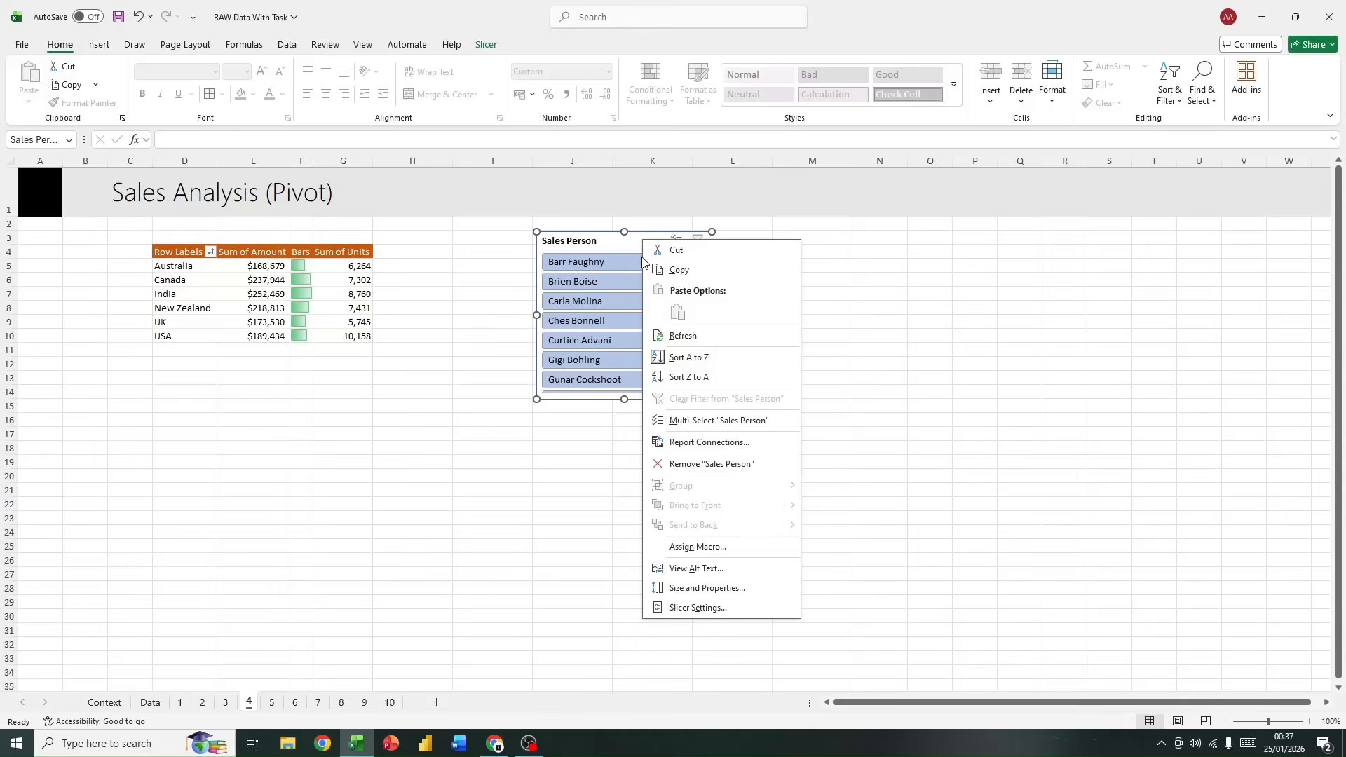
pyautogui.click(563, 359)
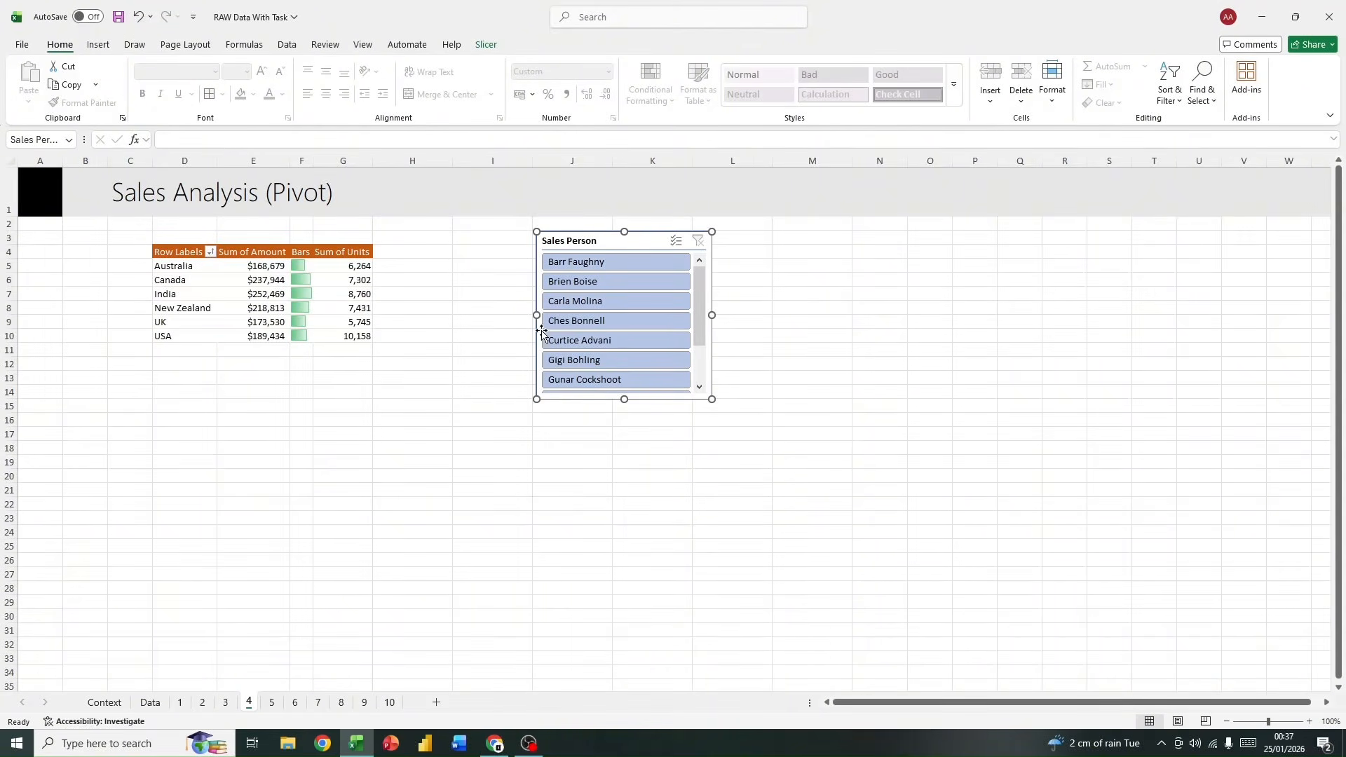
# Step: Arrange the Sales Person slicer's buttons in 2 columns and resize the slicer to about 5.19 cm high by 8.89 cm wide
pyautogui.click(485, 46)
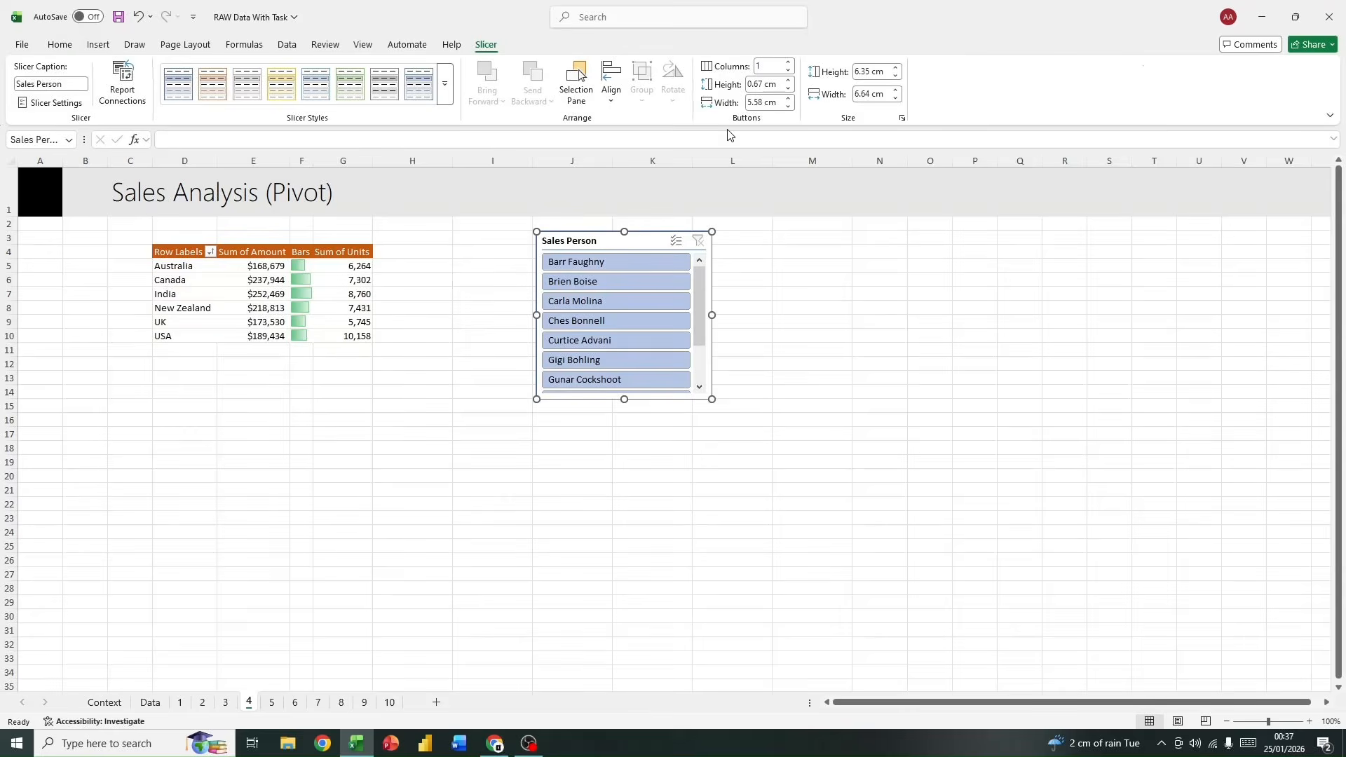
pyautogui.click(789, 62)
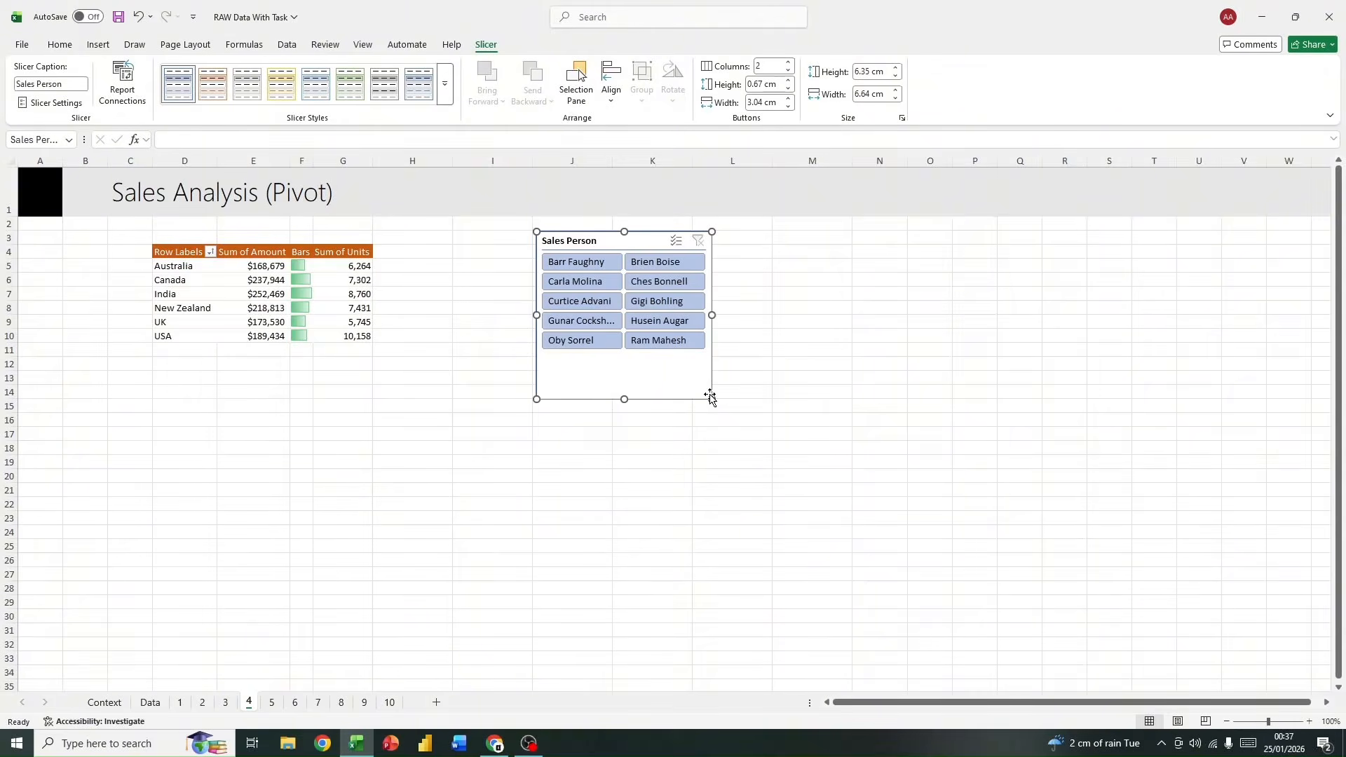
pyautogui.moveTo(711, 399); pyautogui.dragTo(721, 356)
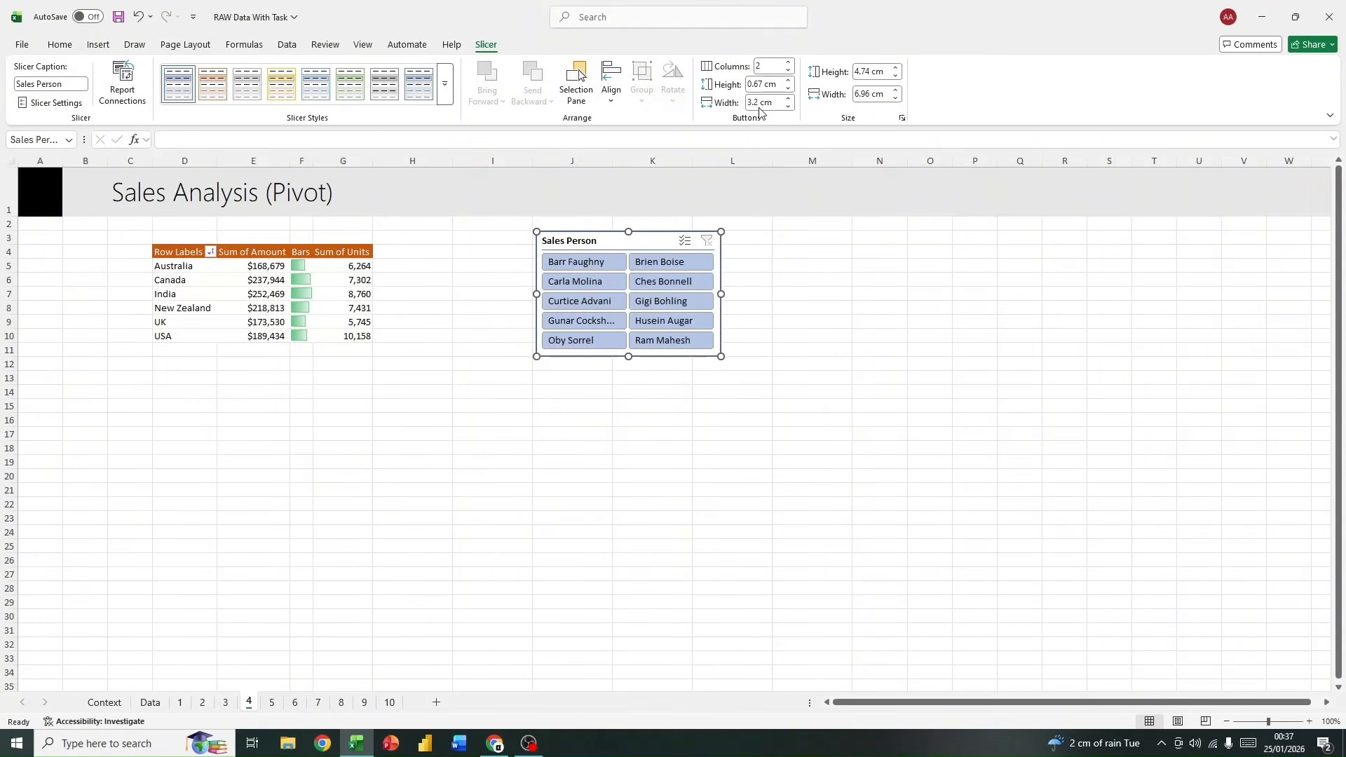
pyautogui.click(788, 63)
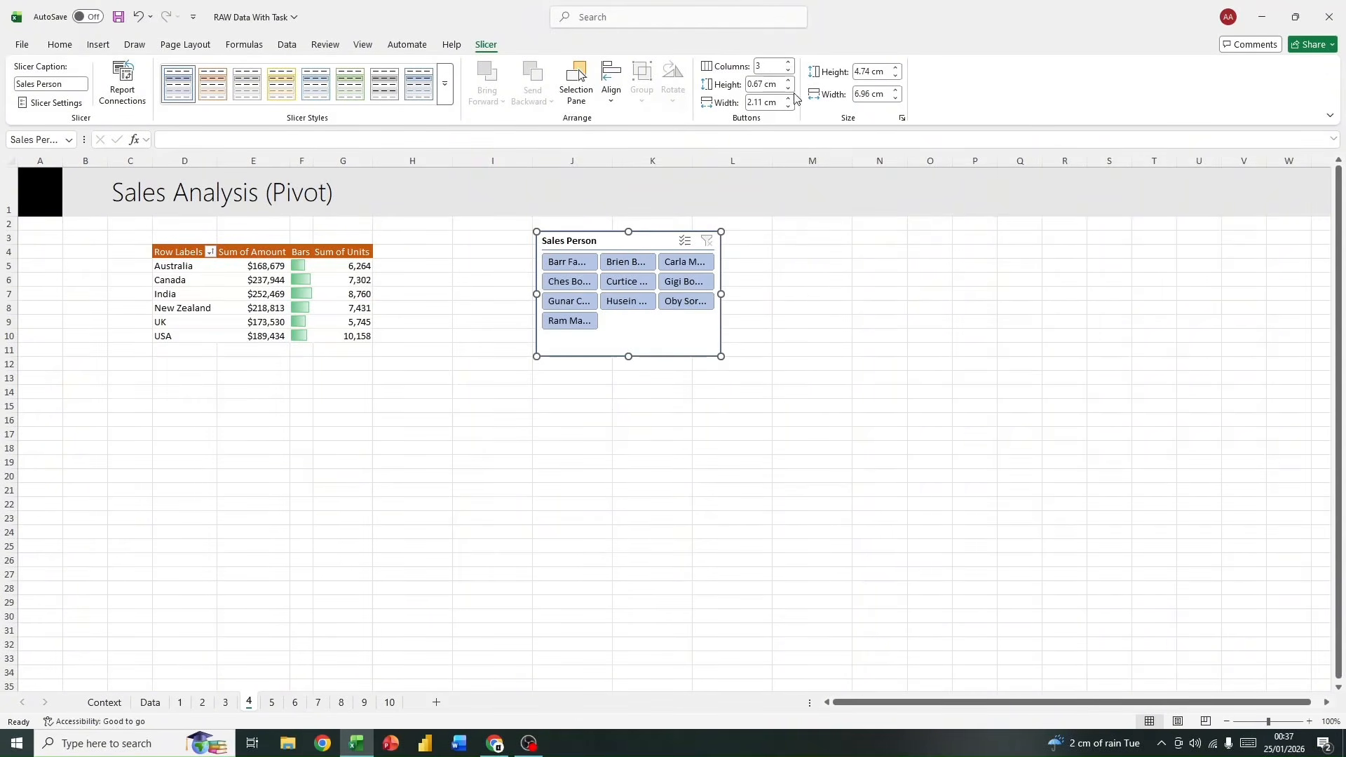
pyautogui.click(788, 70)
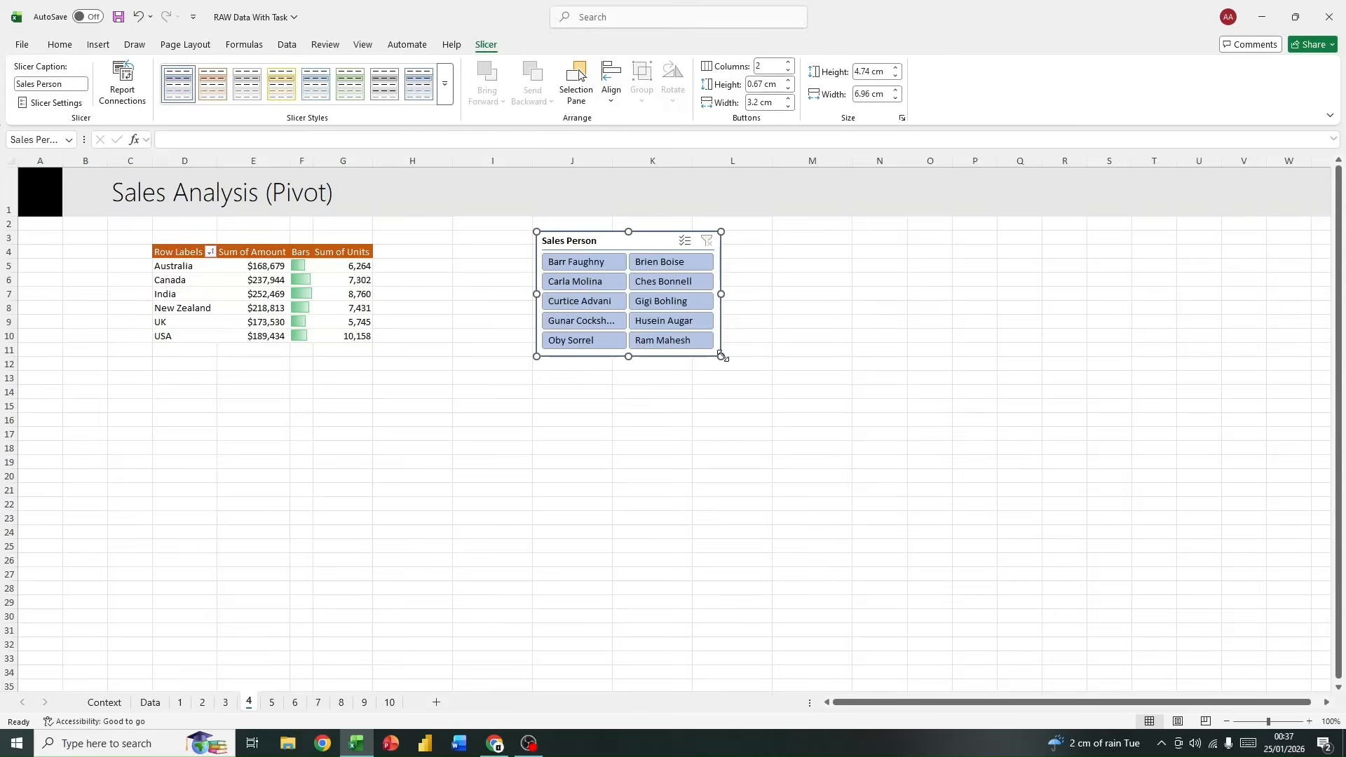
pyautogui.moveTo(722, 357); pyautogui.dragTo(772, 367)
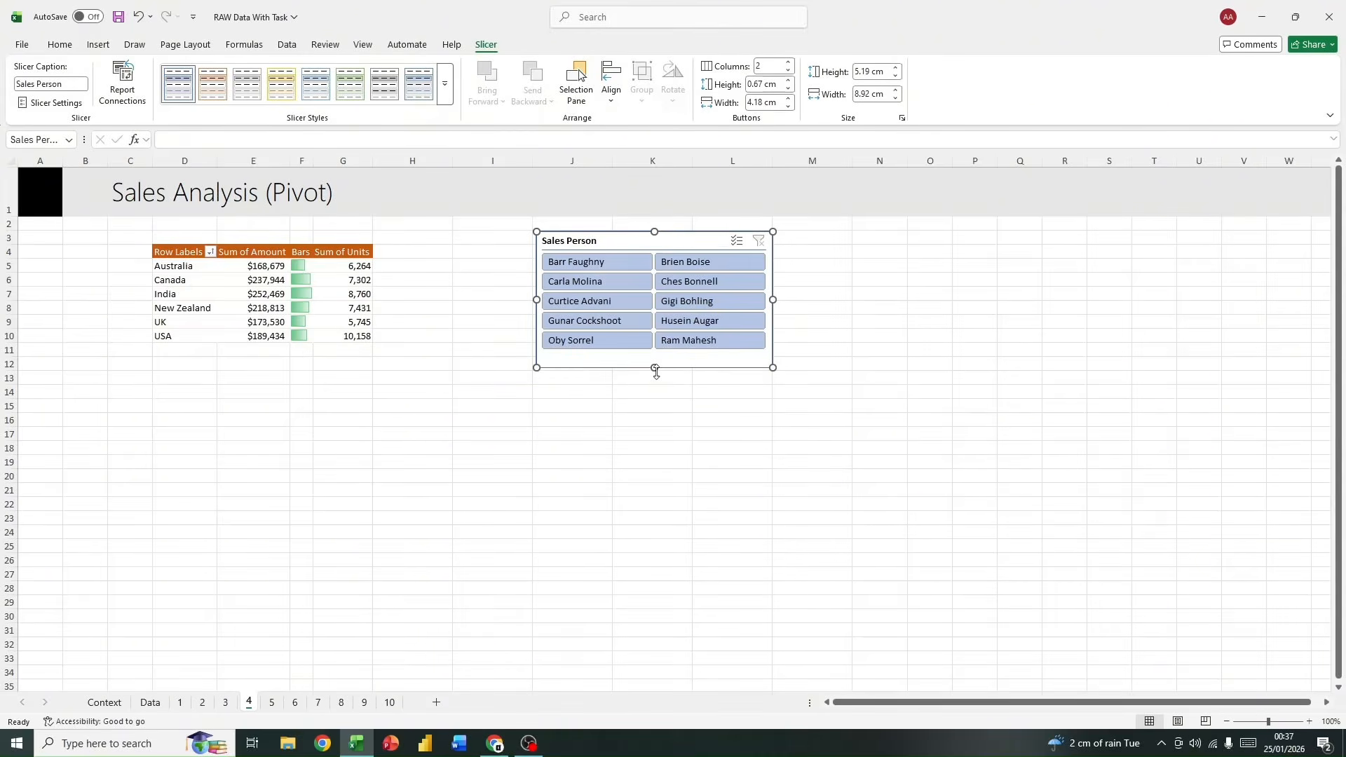
pyautogui.moveTo(537, 367); pyautogui.dragTo(539, 368)
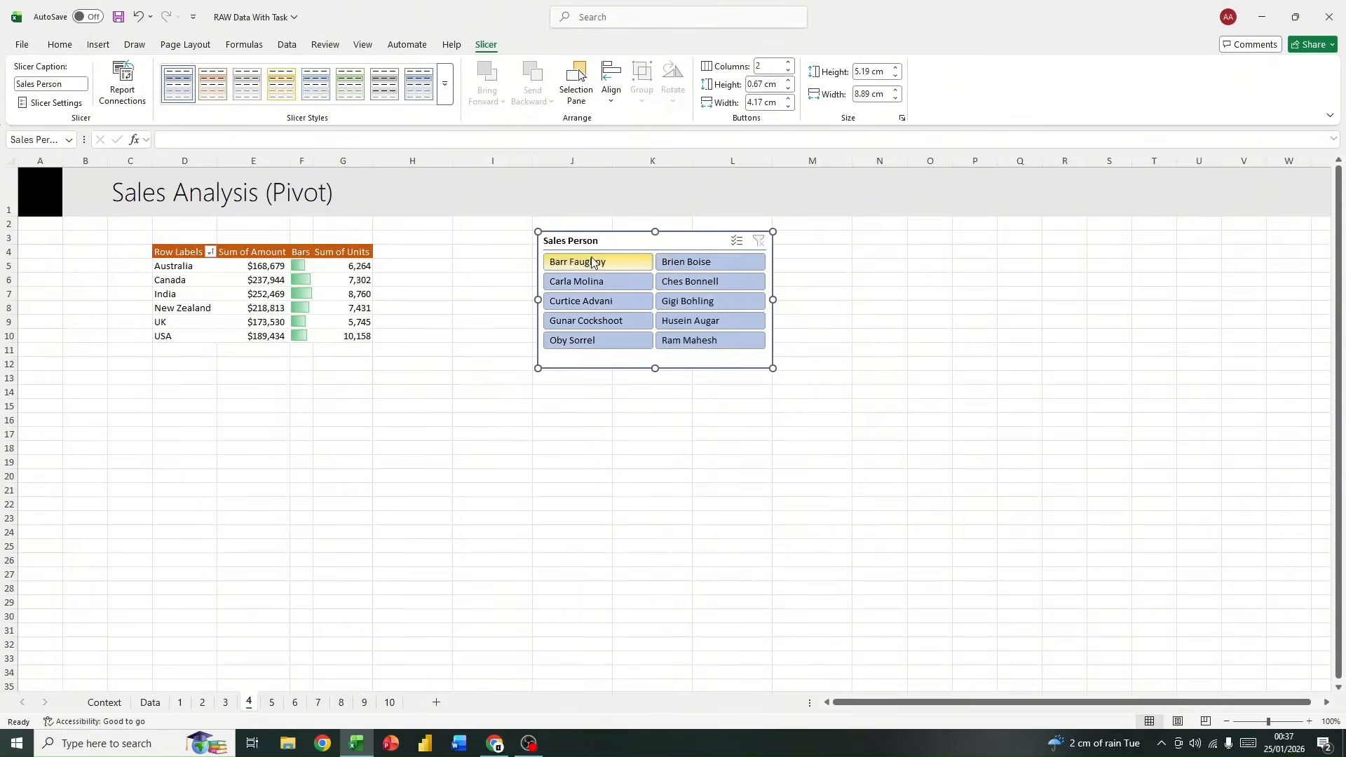
# Step: Test the two-column slicer by filtering for two sales people in turn, and clear the filter
pyautogui.click(602, 321)
pyautogui.click(613, 342)
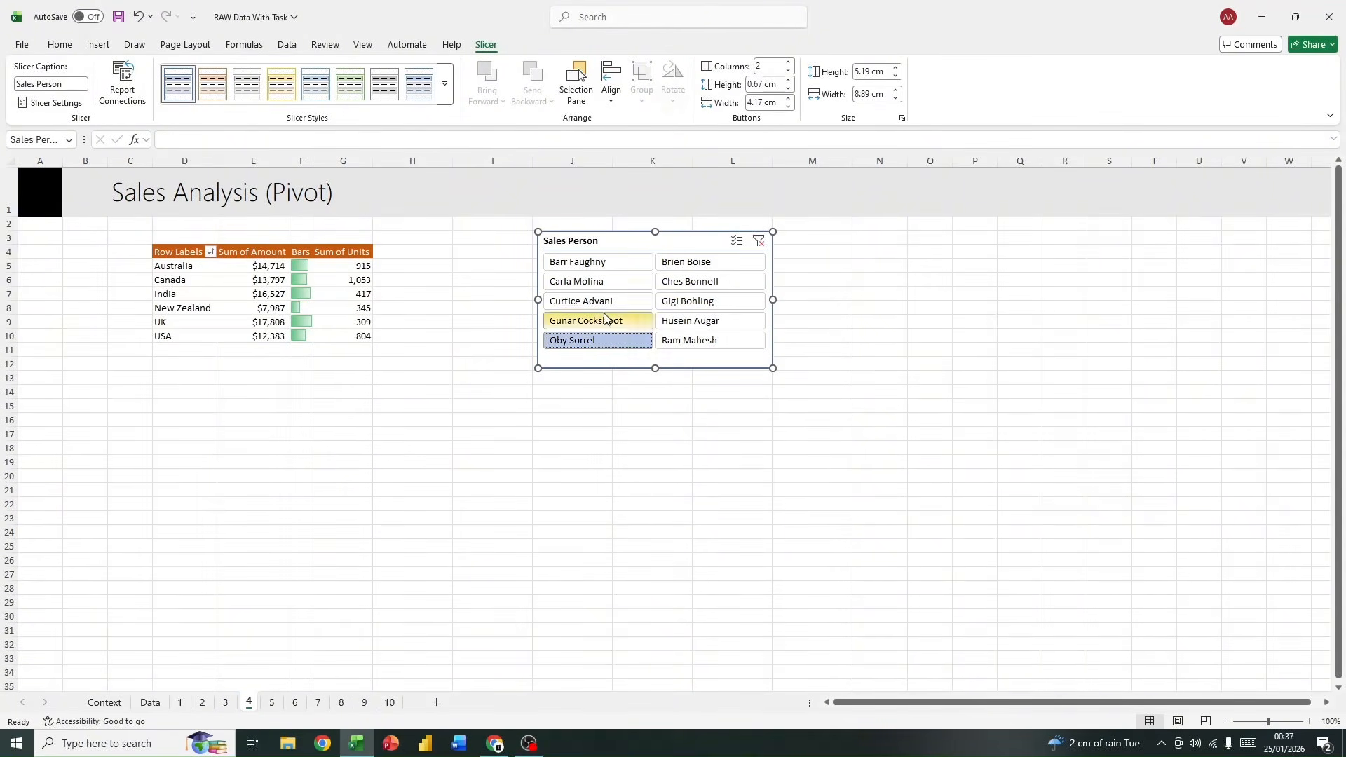
pyautogui.click(759, 242)
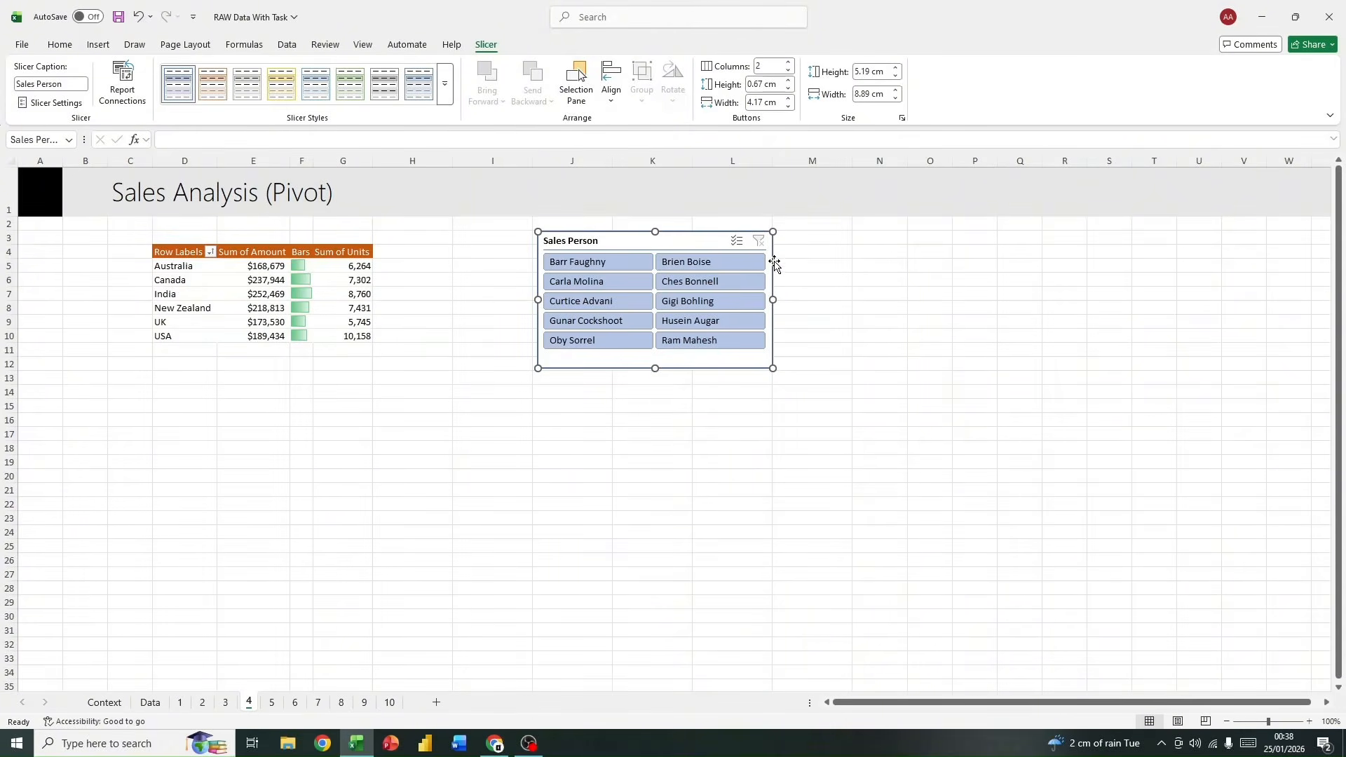
# Step: Deselect the Sales Person slicer, switch to sheet 5 and select cell D4
pyautogui.click(410, 405)
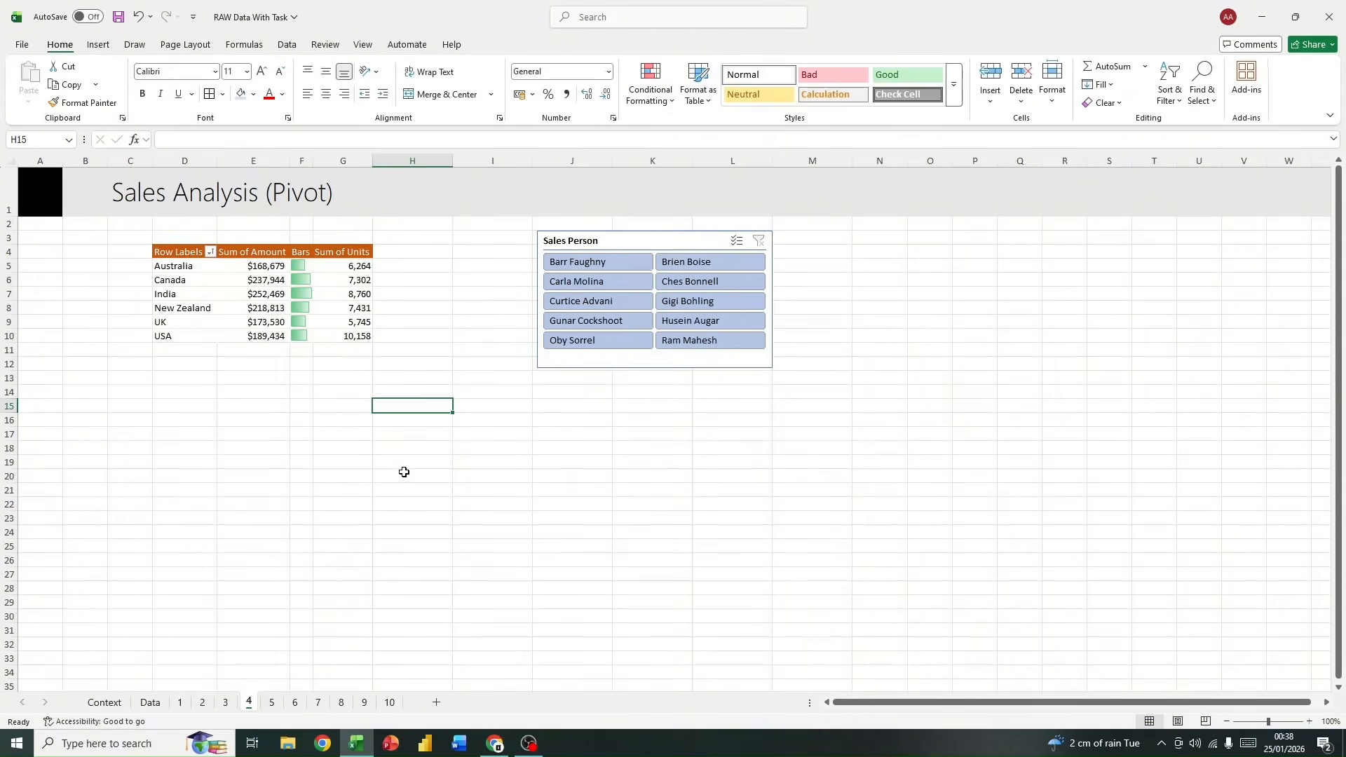
pyautogui.click(272, 703)
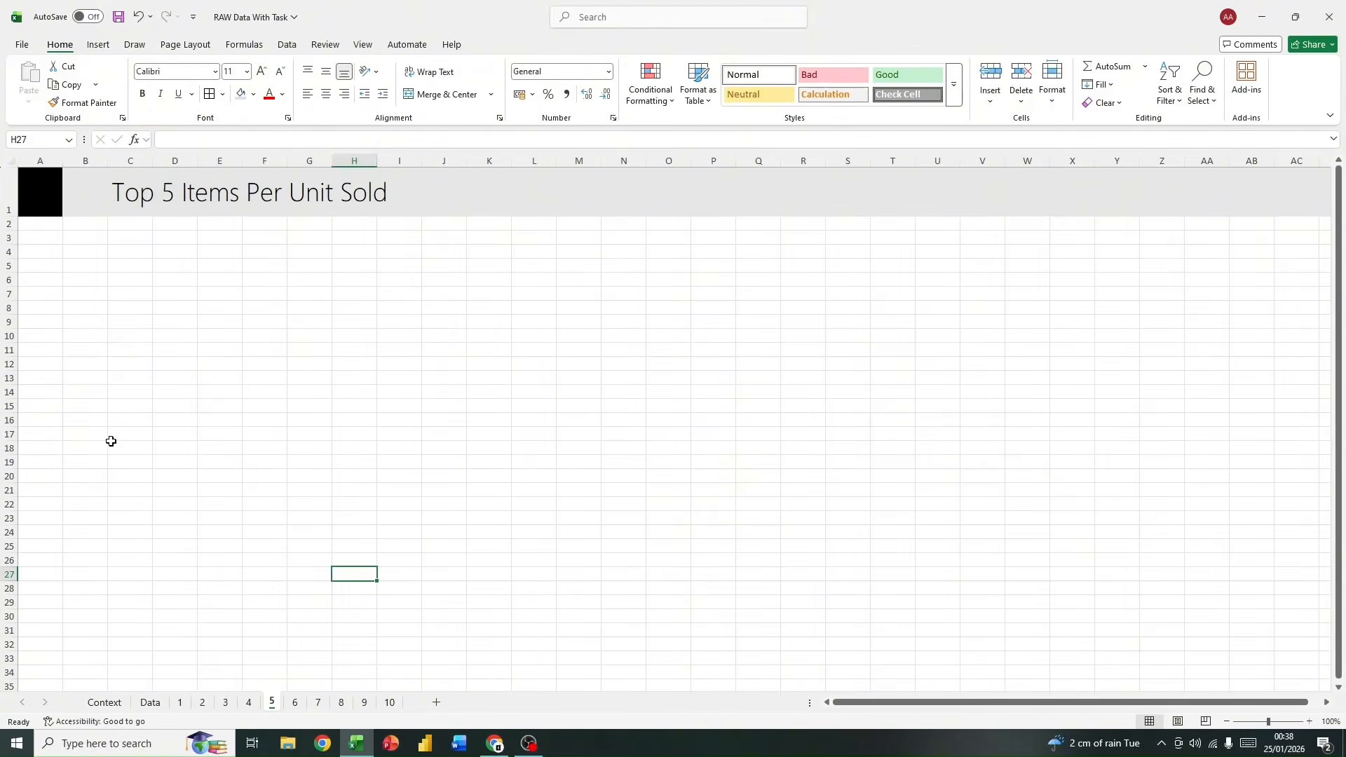
pyautogui.click(166, 254)
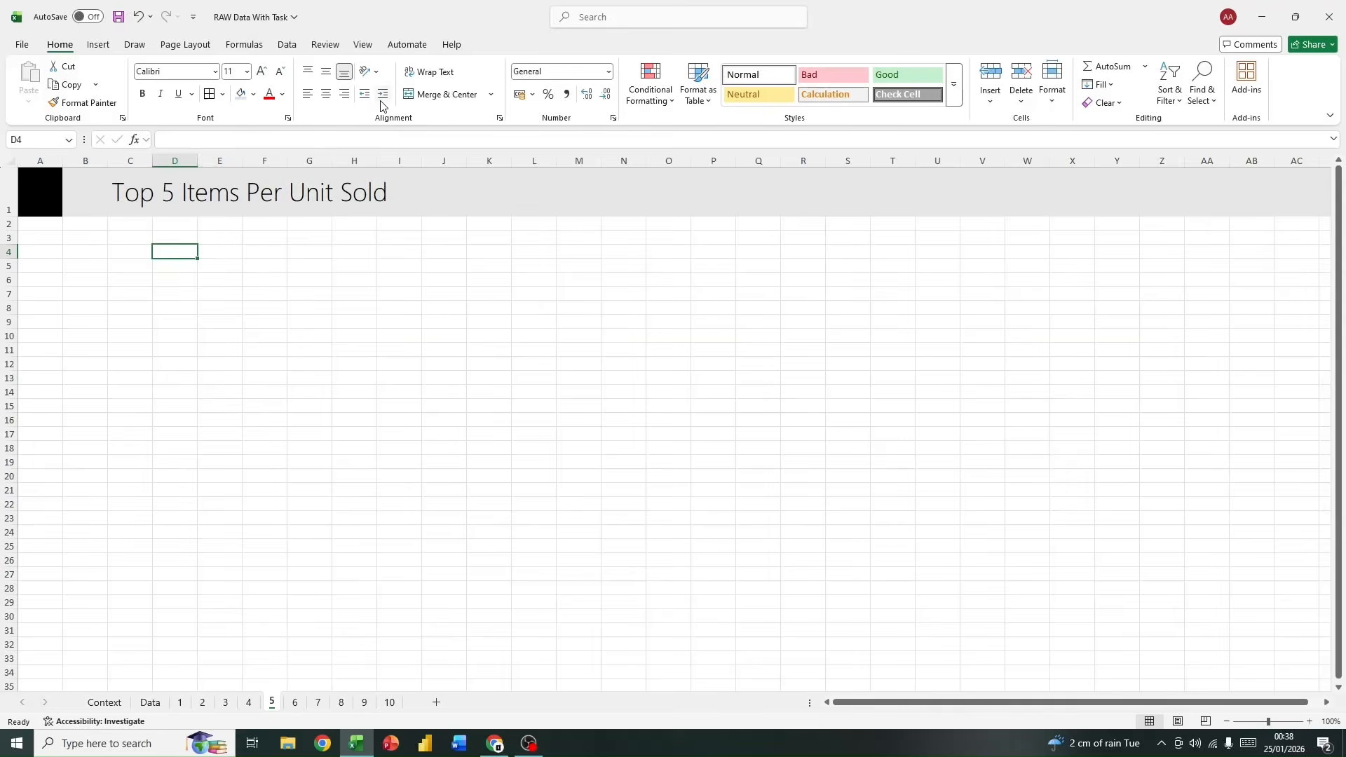
pyautogui.click(99, 44)
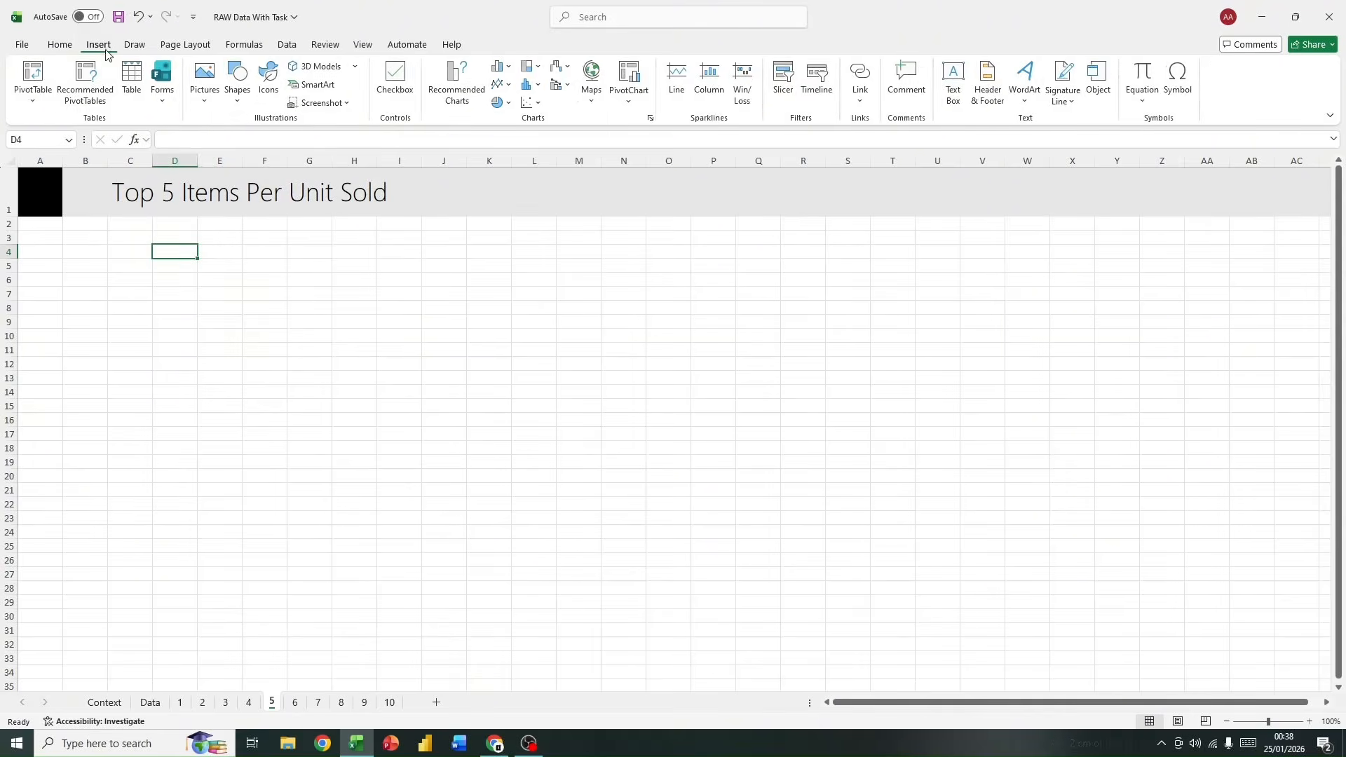
pyautogui.click(35, 98)
pyautogui.click(75, 122)
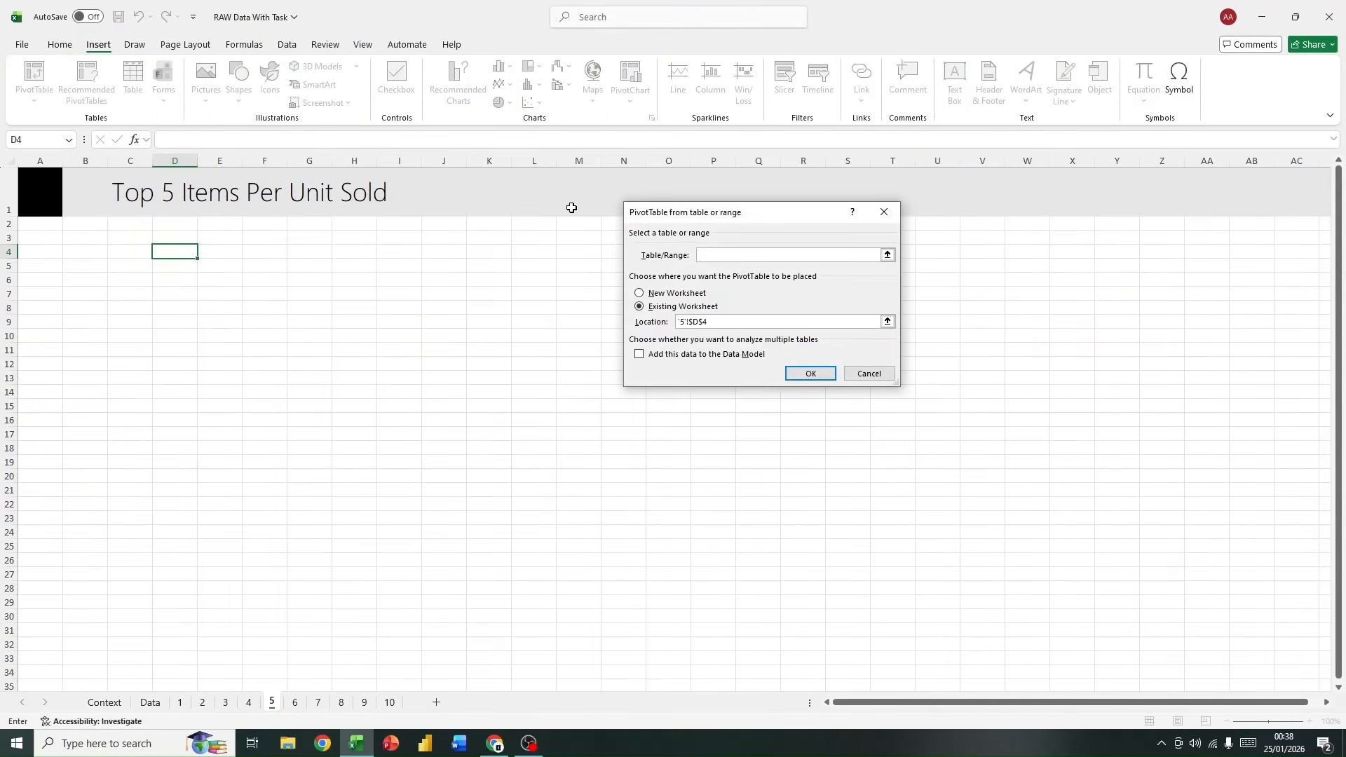
pyautogui.write('data')
pyautogui.press('Return')
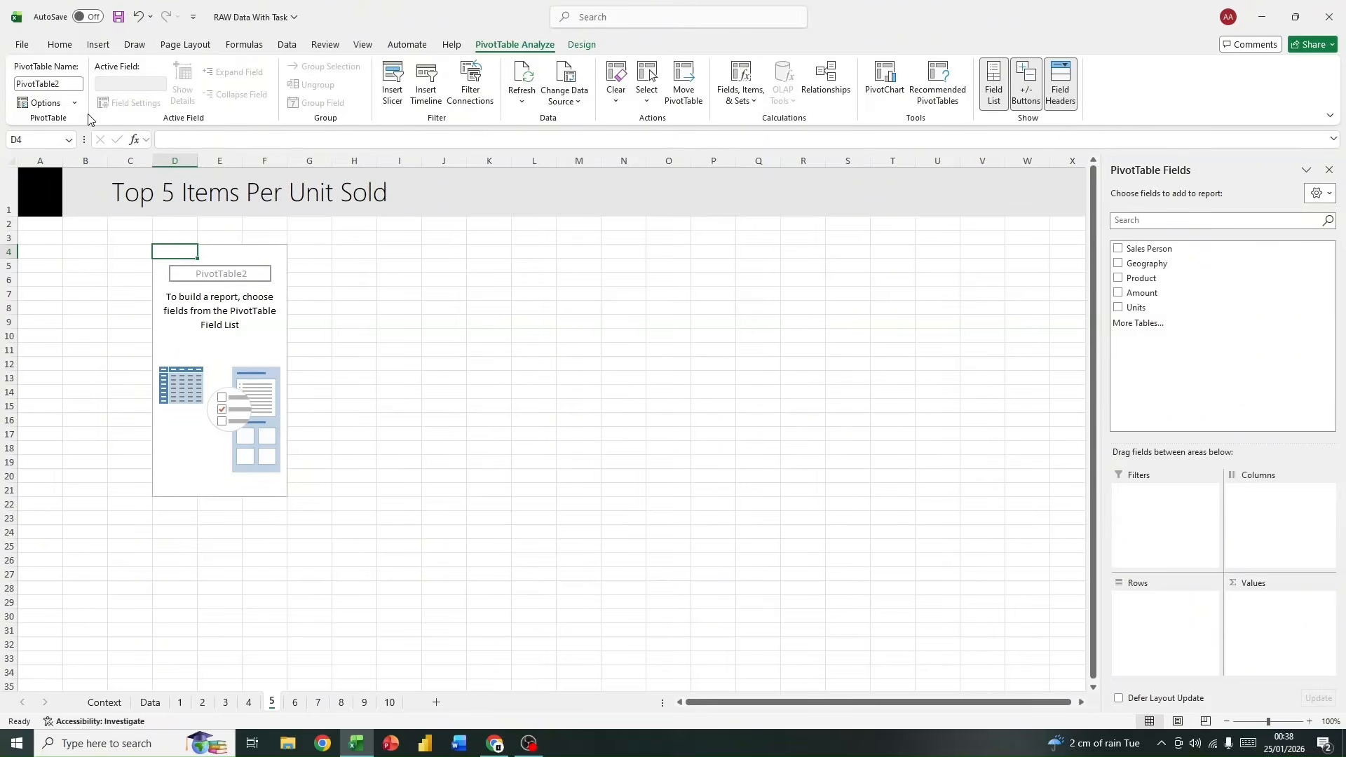
pyautogui.rightClick(180, 252)
pyautogui.click(257, 351)
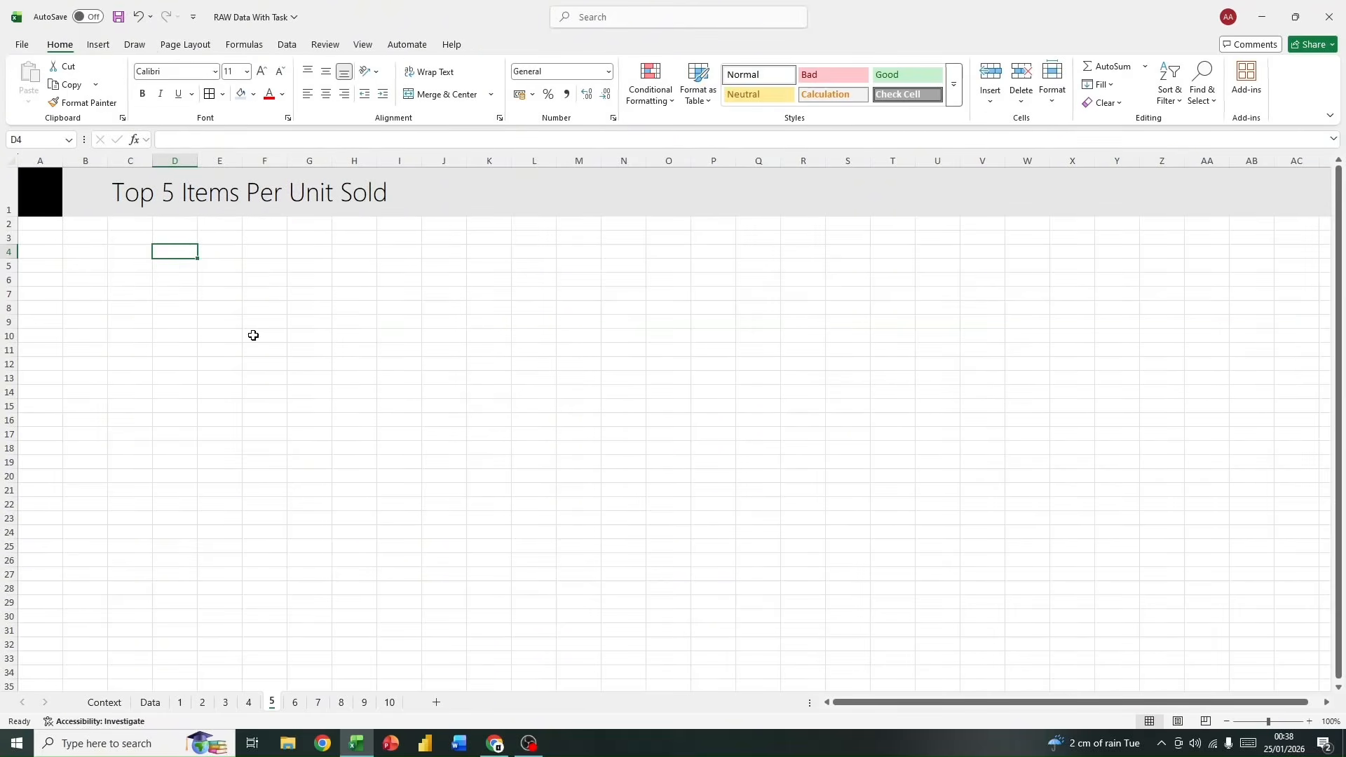
# Step: Insert a PivotTable from the data table at cell D4 of sheet 5, adding the data to the Data Model
pyautogui.click(98, 45)
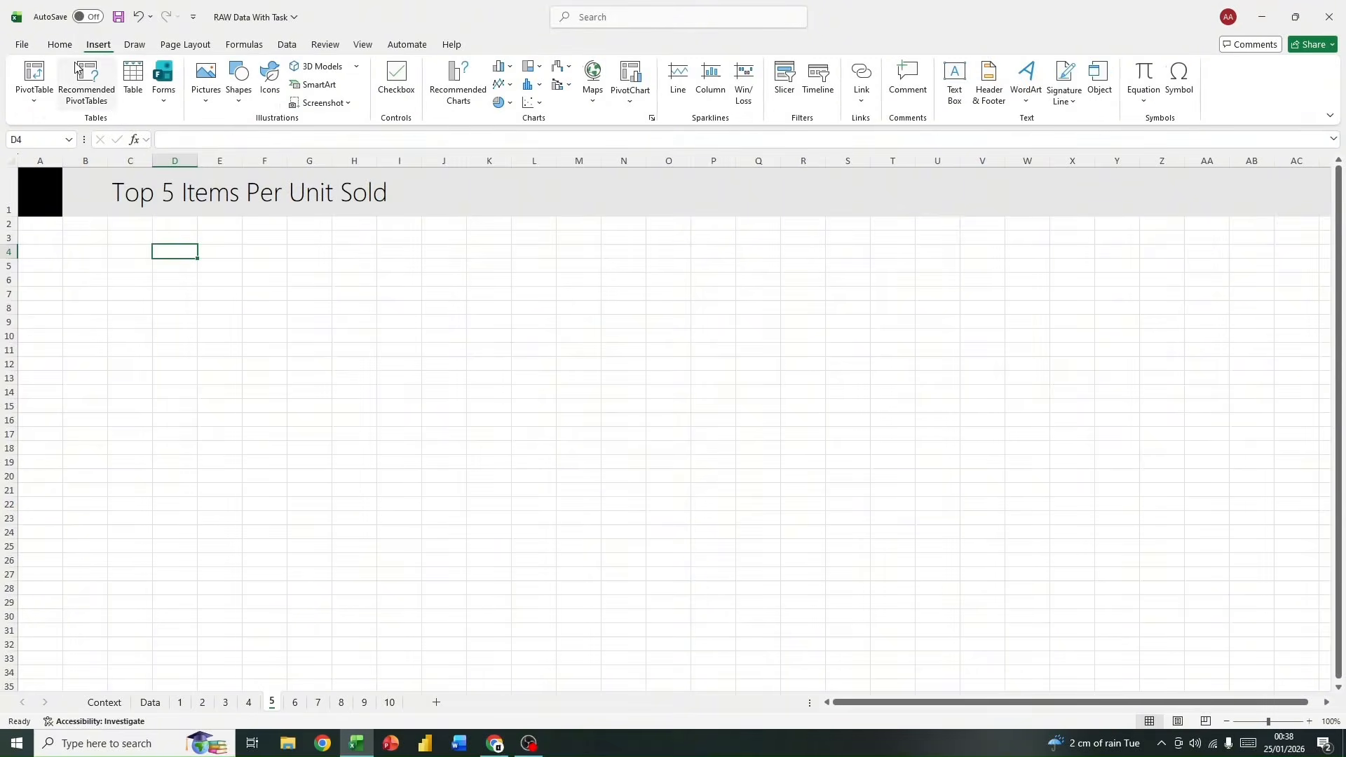
pyautogui.click(35, 100)
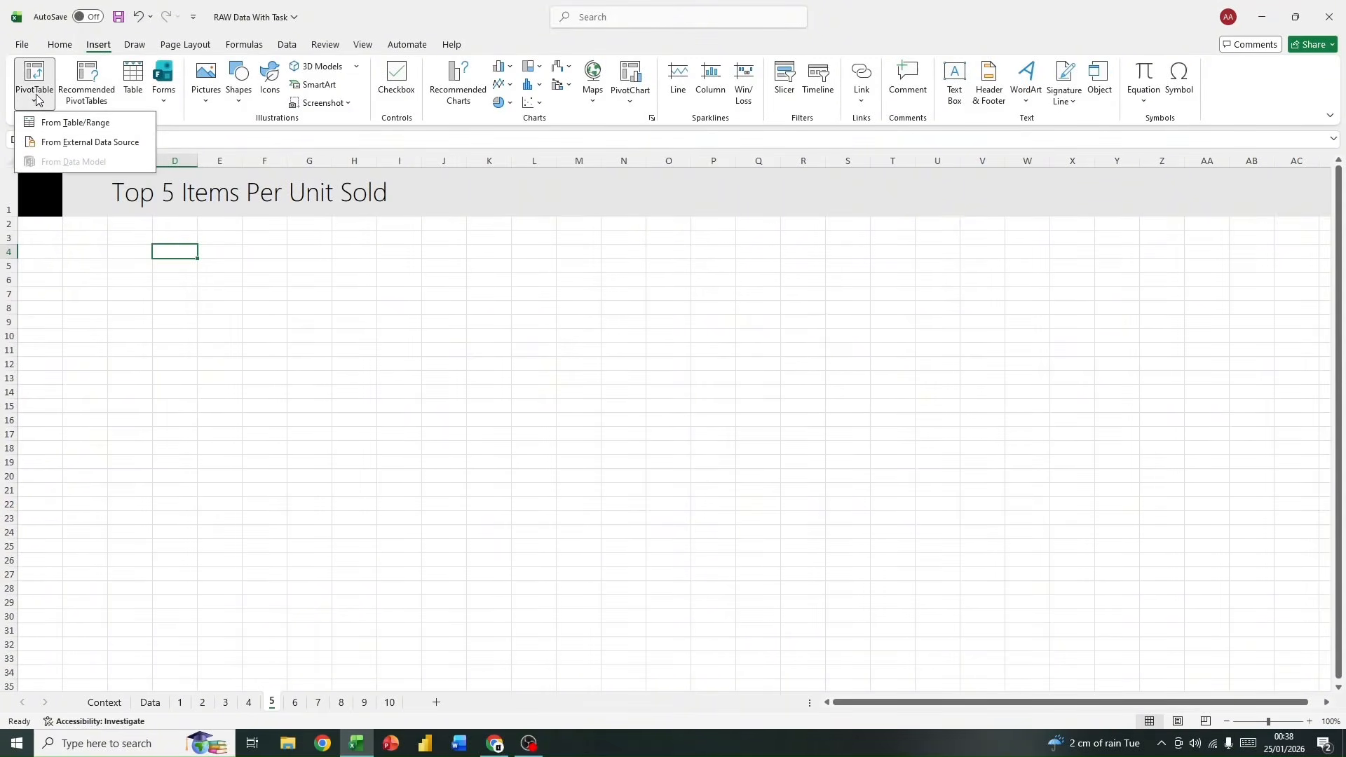
pyautogui.click(45, 121)
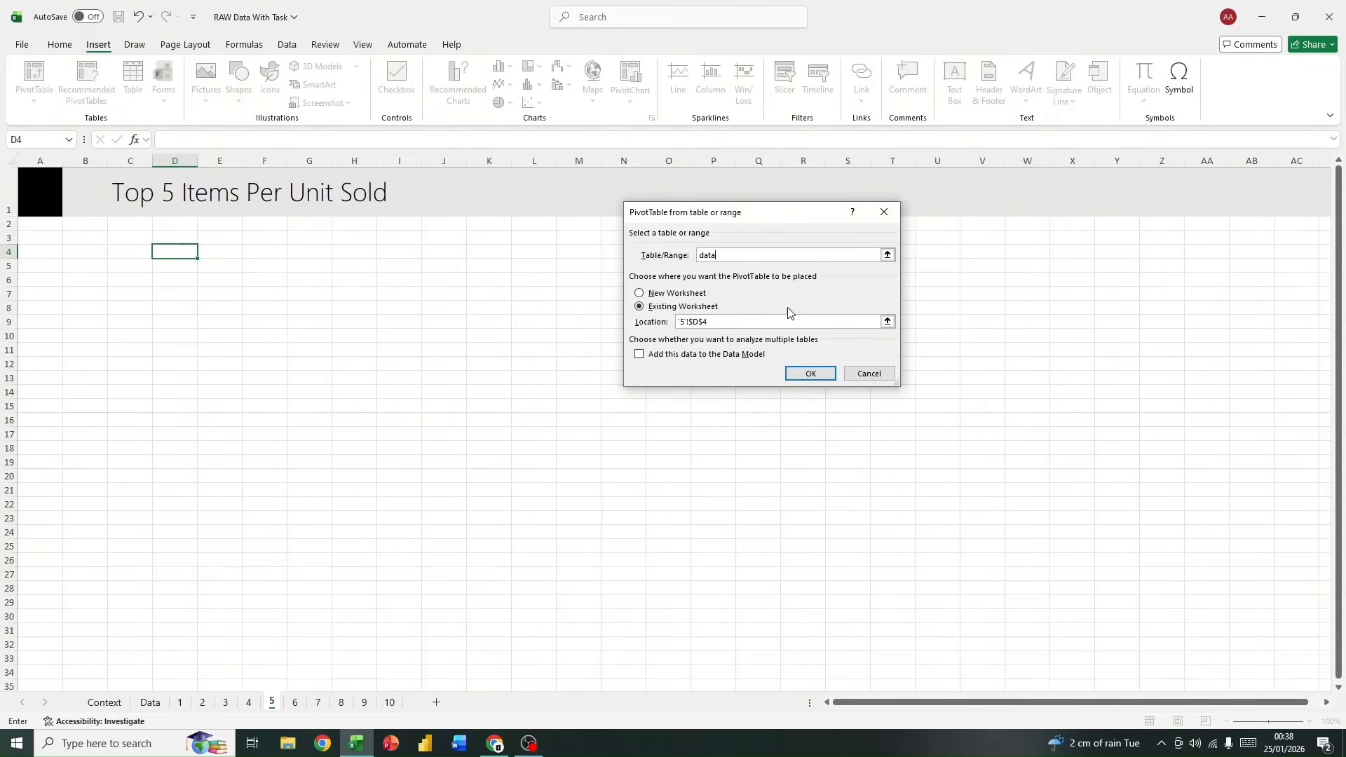
pyautogui.click(639, 354)
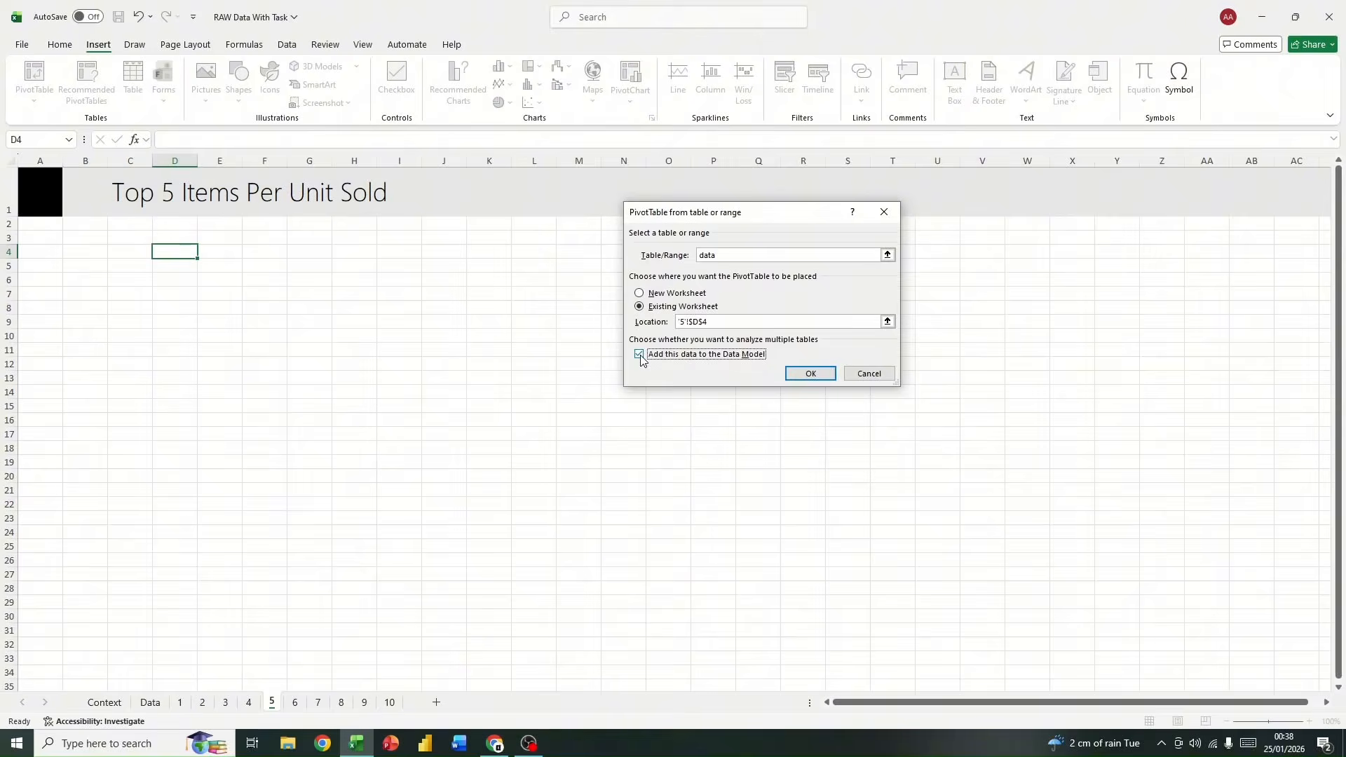
pyautogui.click(810, 376)
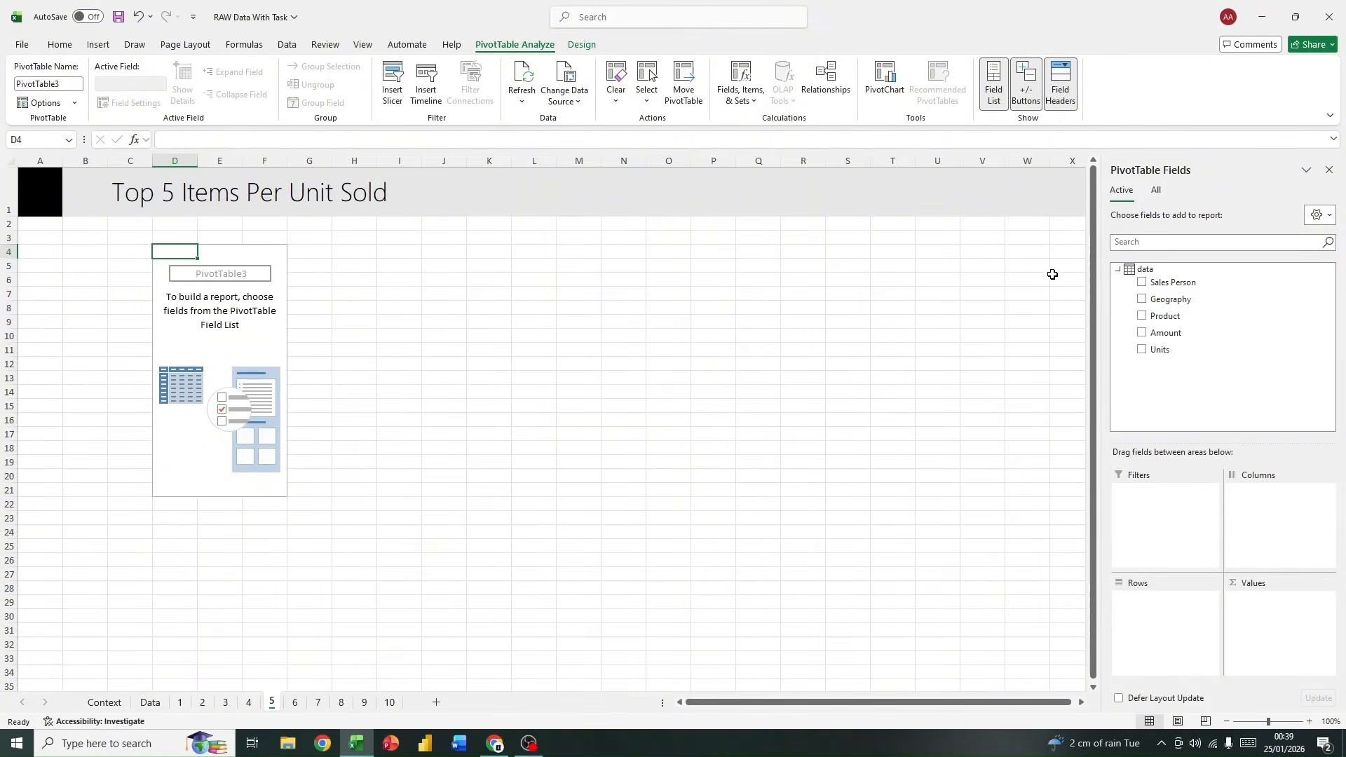
# Step: Place Product in the PivotTable's rows and Amount and Units in its values, and slightly widen the two value columns
pyautogui.moveTo(1232, 315); pyautogui.dragTo(1180, 622)
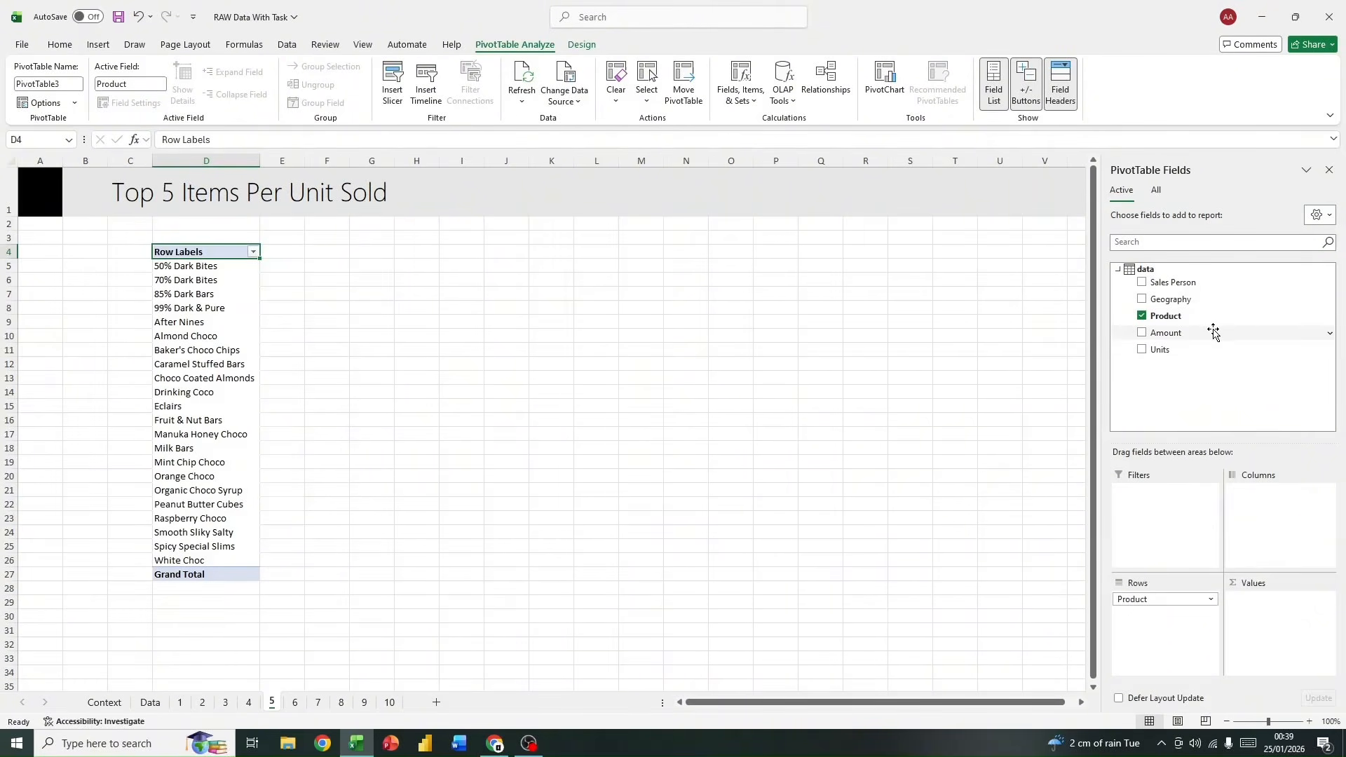
pyautogui.moveTo(1211, 328); pyautogui.dragTo(1280, 628)
pyautogui.moveTo(1187, 351); pyautogui.dragTo(1274, 614)
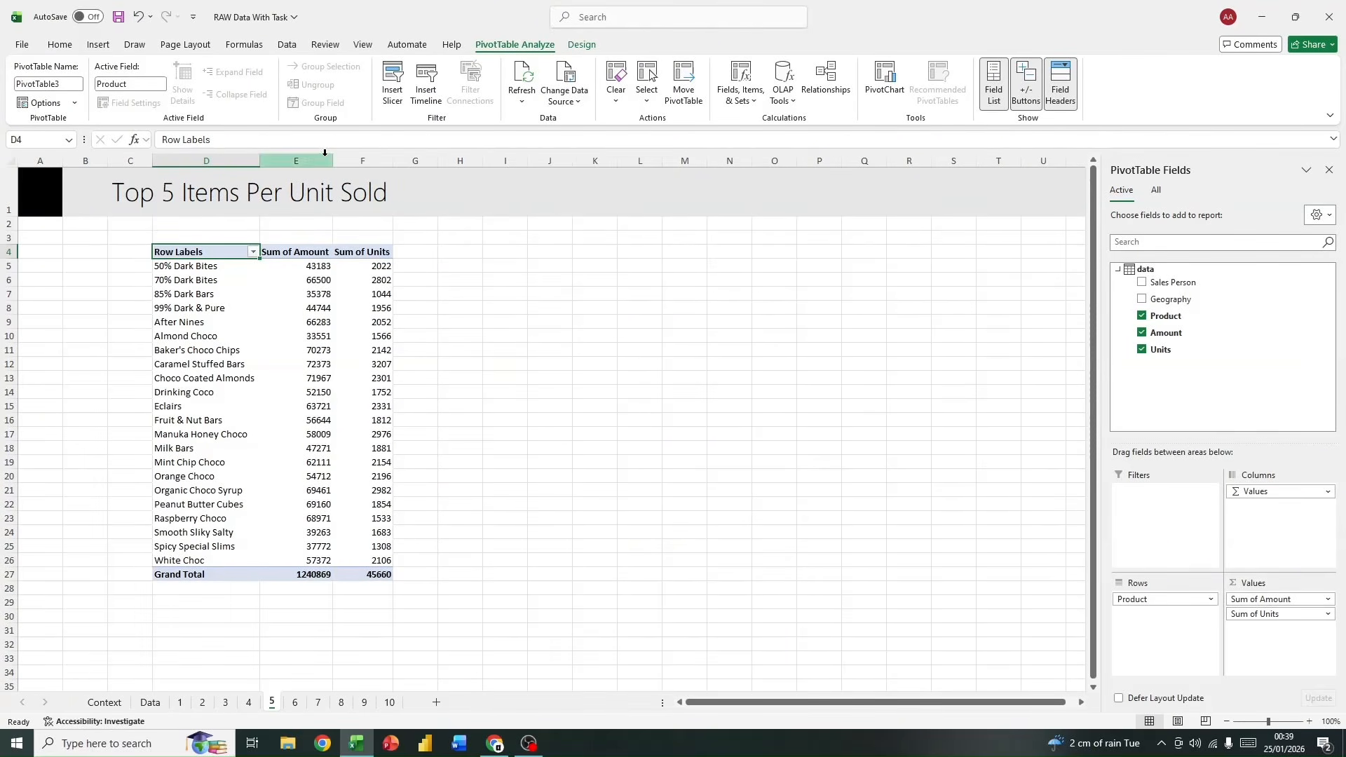
pyautogui.moveTo(333, 160); pyautogui.dragTo(337, 160)
pyautogui.click(395, 158)
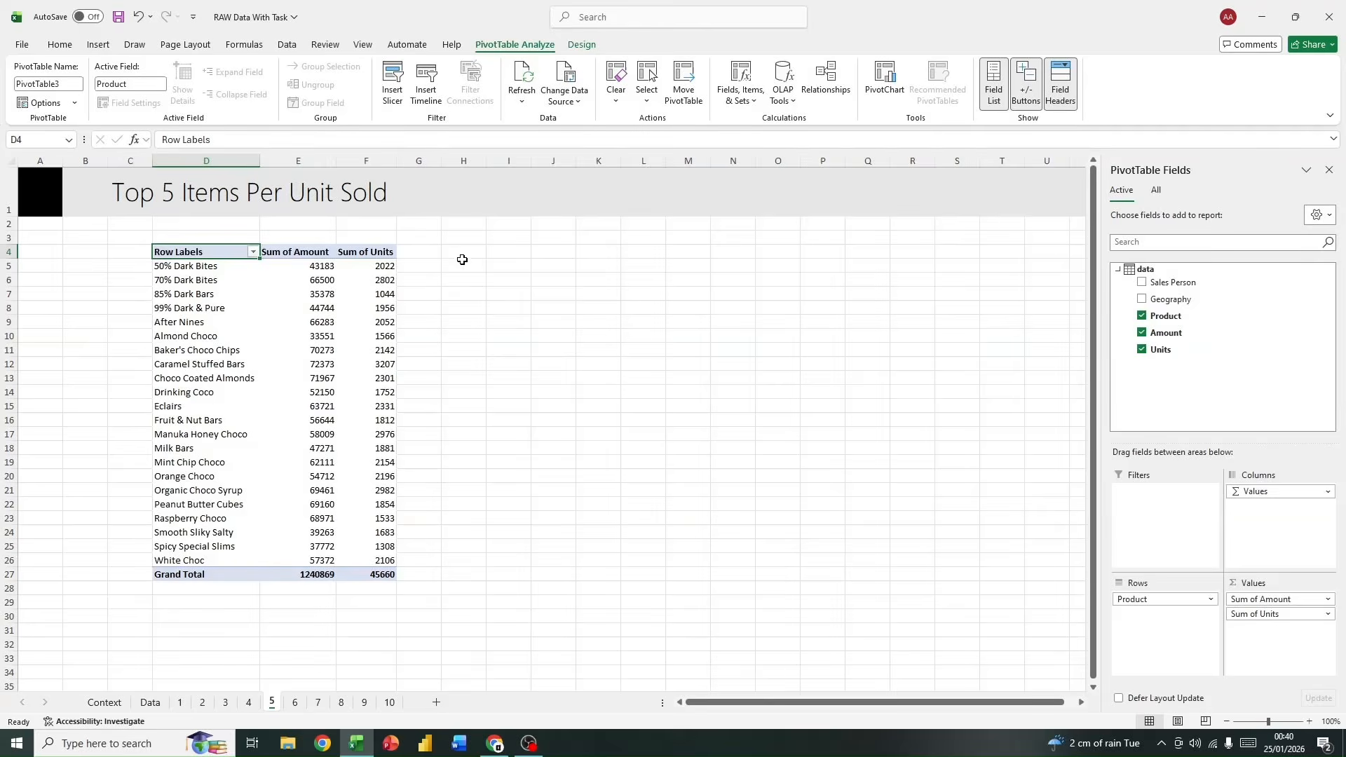
pyautogui.click(439, 260)
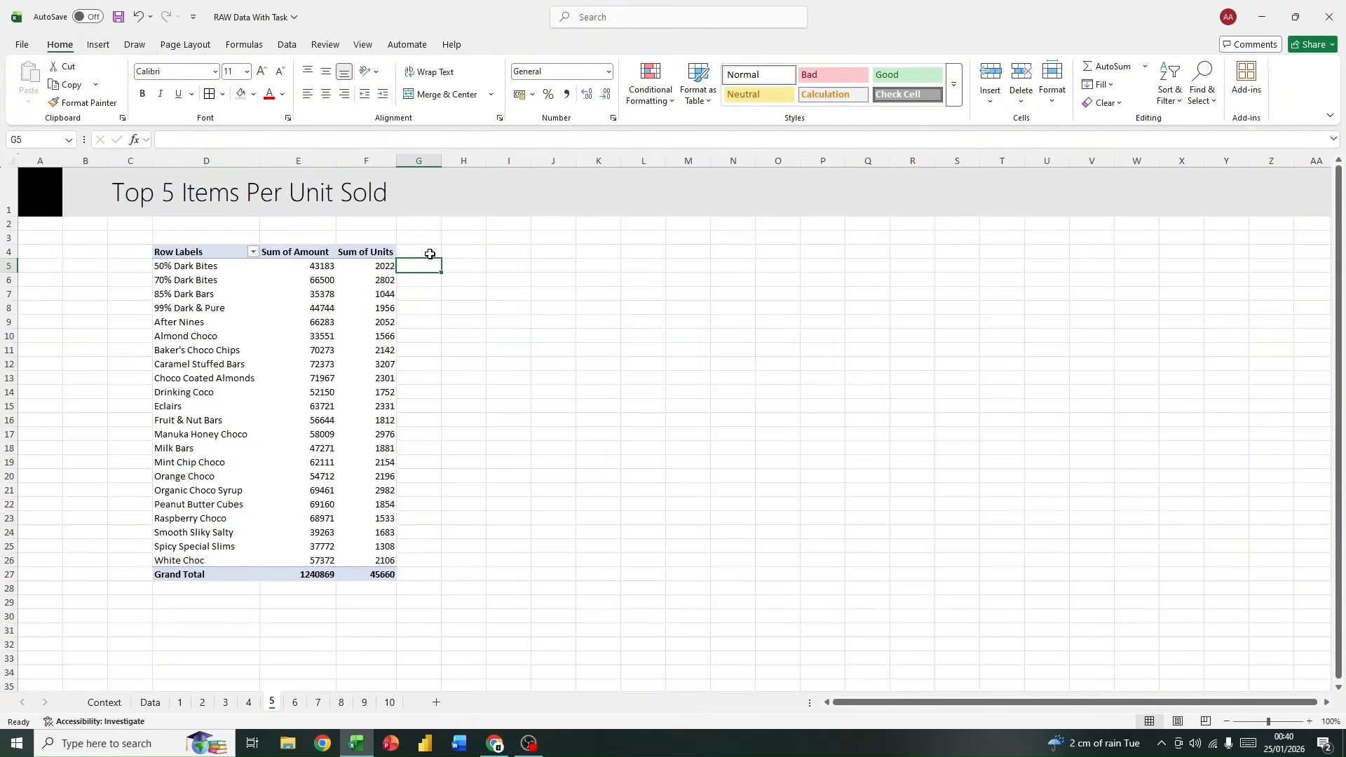
pyautogui.write('=')
pyautogui.press('BackSpace')
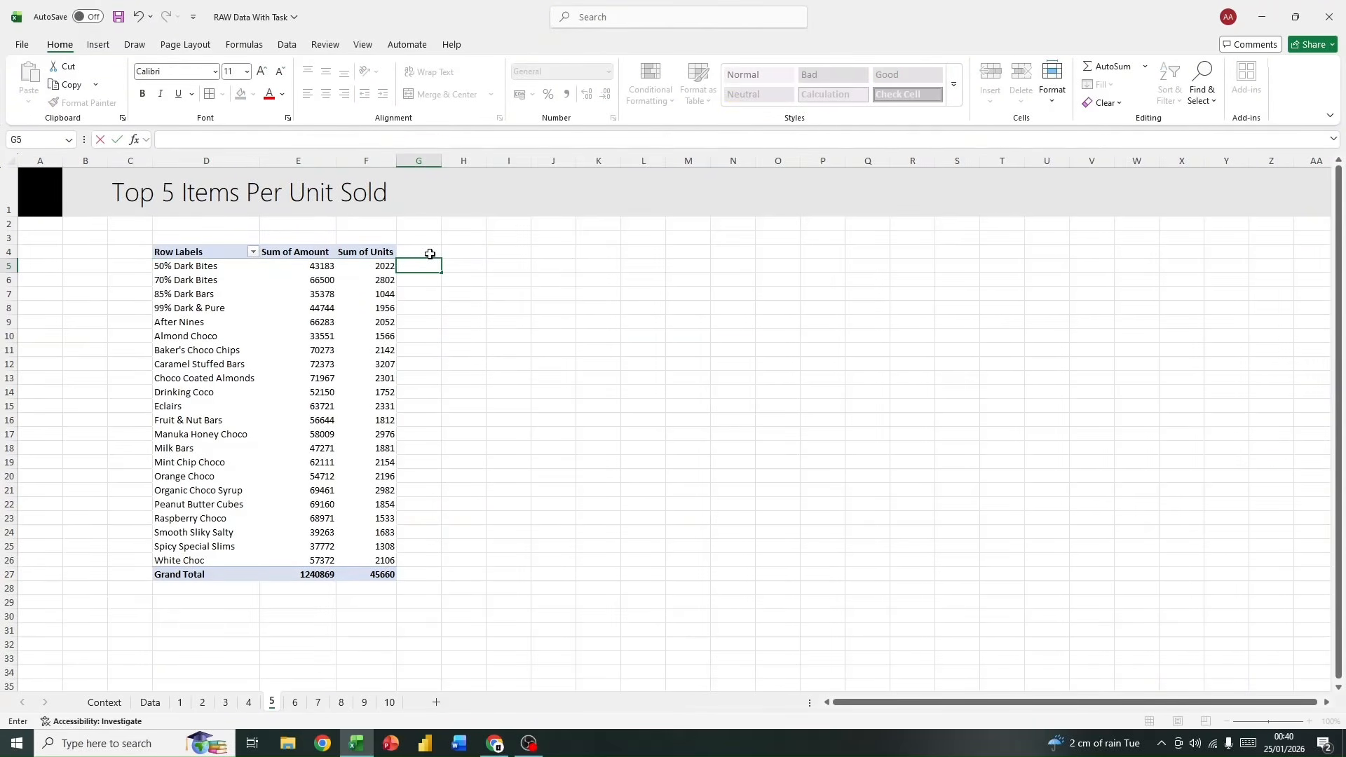
pyautogui.click(429, 311)
# Step: Add a measure to the data table named Sales Per Unit with the formula =[Sum of Amount]/[Sum of Units]
pyautogui.click(363, 252)
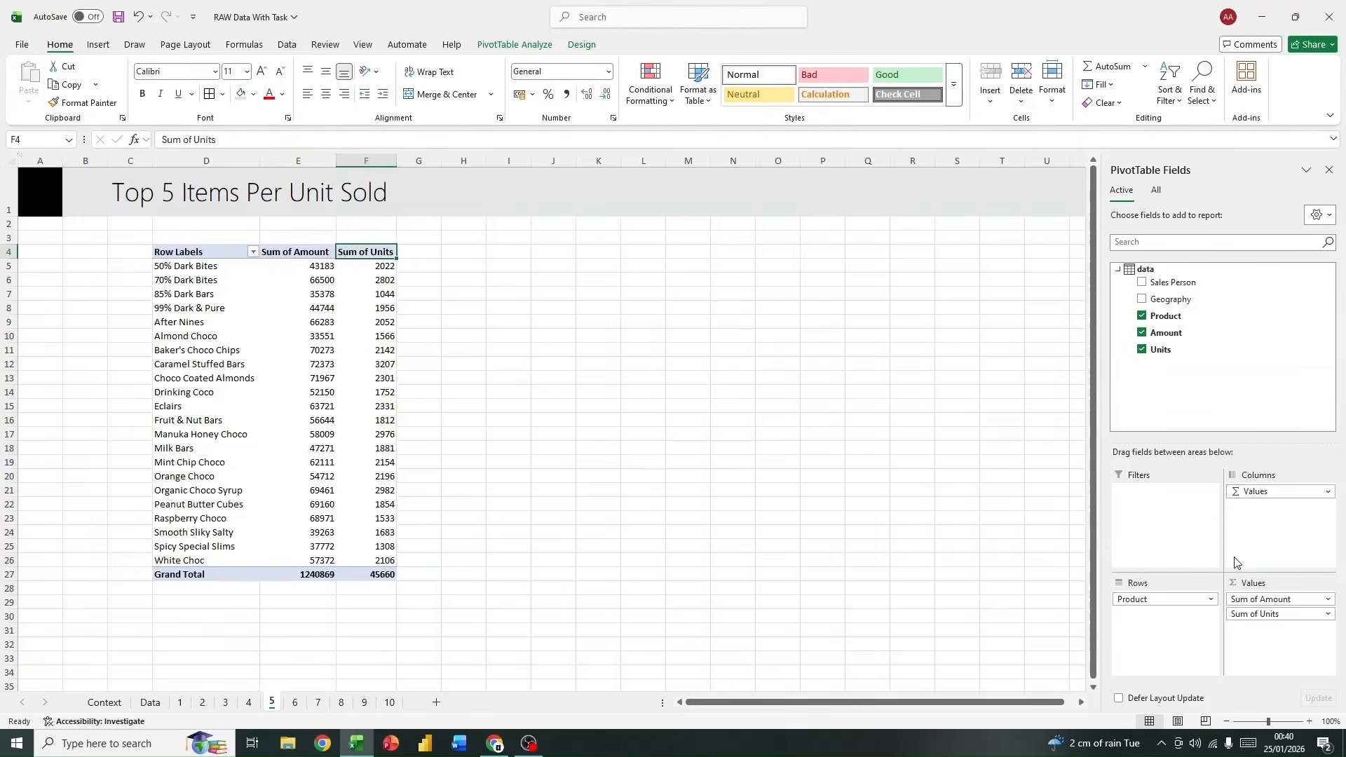
pyautogui.moveTo(1170, 271)
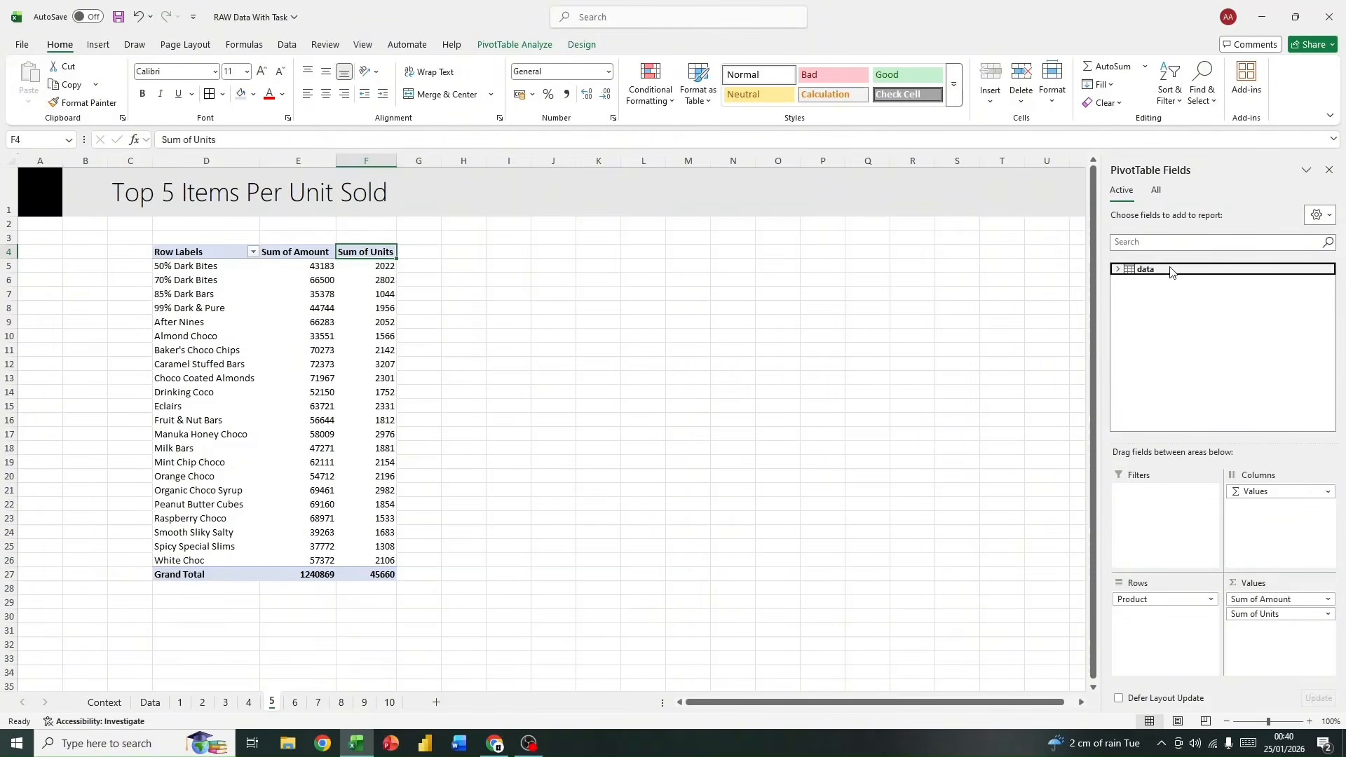
pyautogui.rightClick(1171, 273)
pyautogui.click(1199, 283)
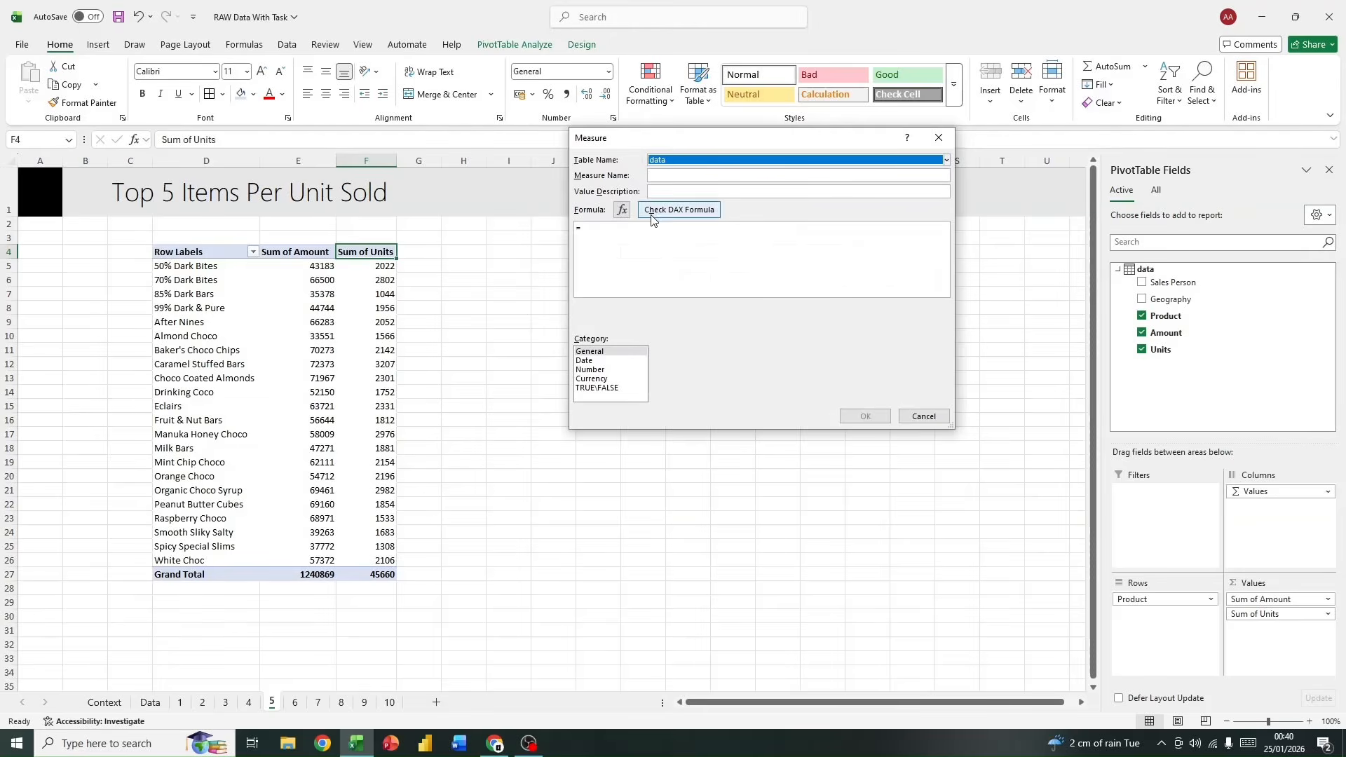
pyautogui.moveTo(609, 142); pyautogui.dragTo(576, 221)
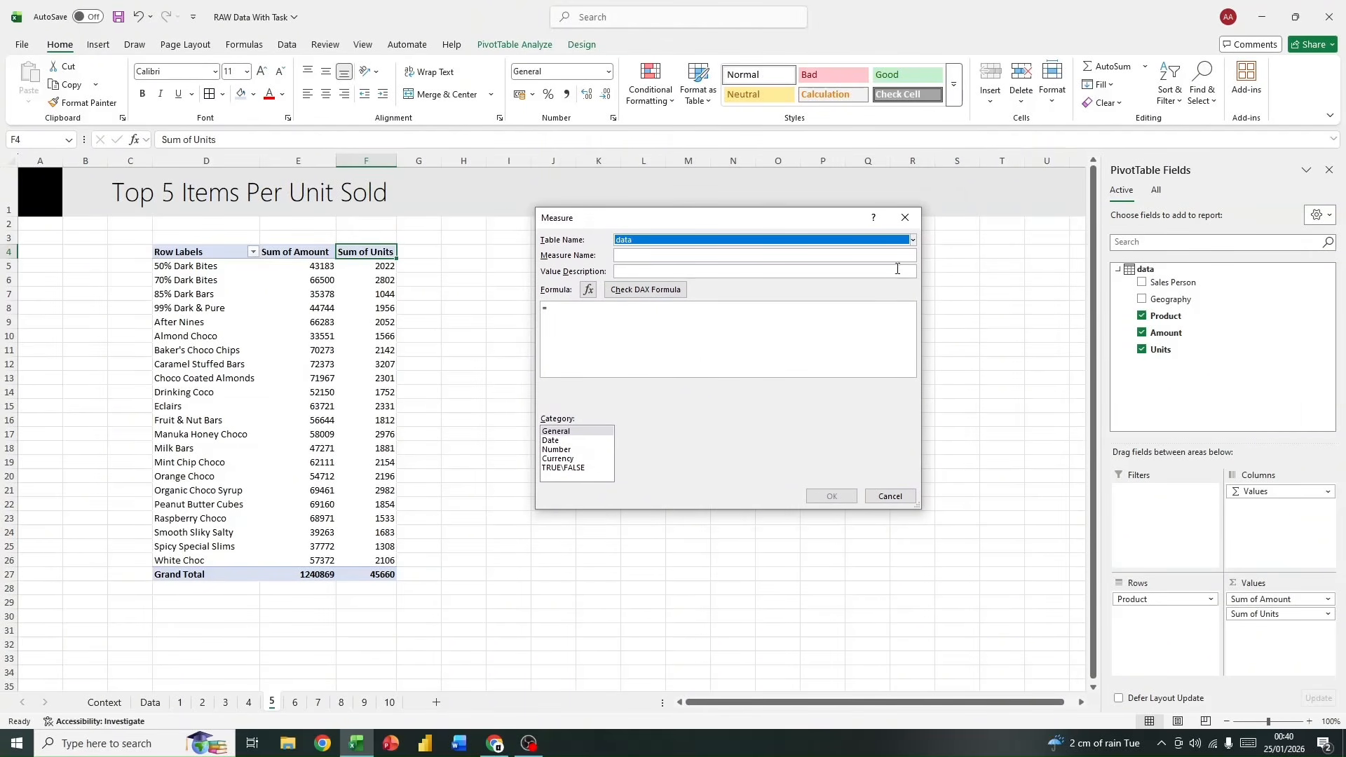
pyautogui.moveTo(643, 221)
pyautogui.mouseDown()
pyautogui.moveTo(645, 209)
pyautogui.moveTo(607, 216)
pyautogui.moveTo(546, 242)
pyautogui.moveTo(540, 312)
pyautogui.moveTo(645, 216)
pyautogui.moveTo(614, 245)
pyautogui.moveTo(620, 232)
pyautogui.mouseUp()
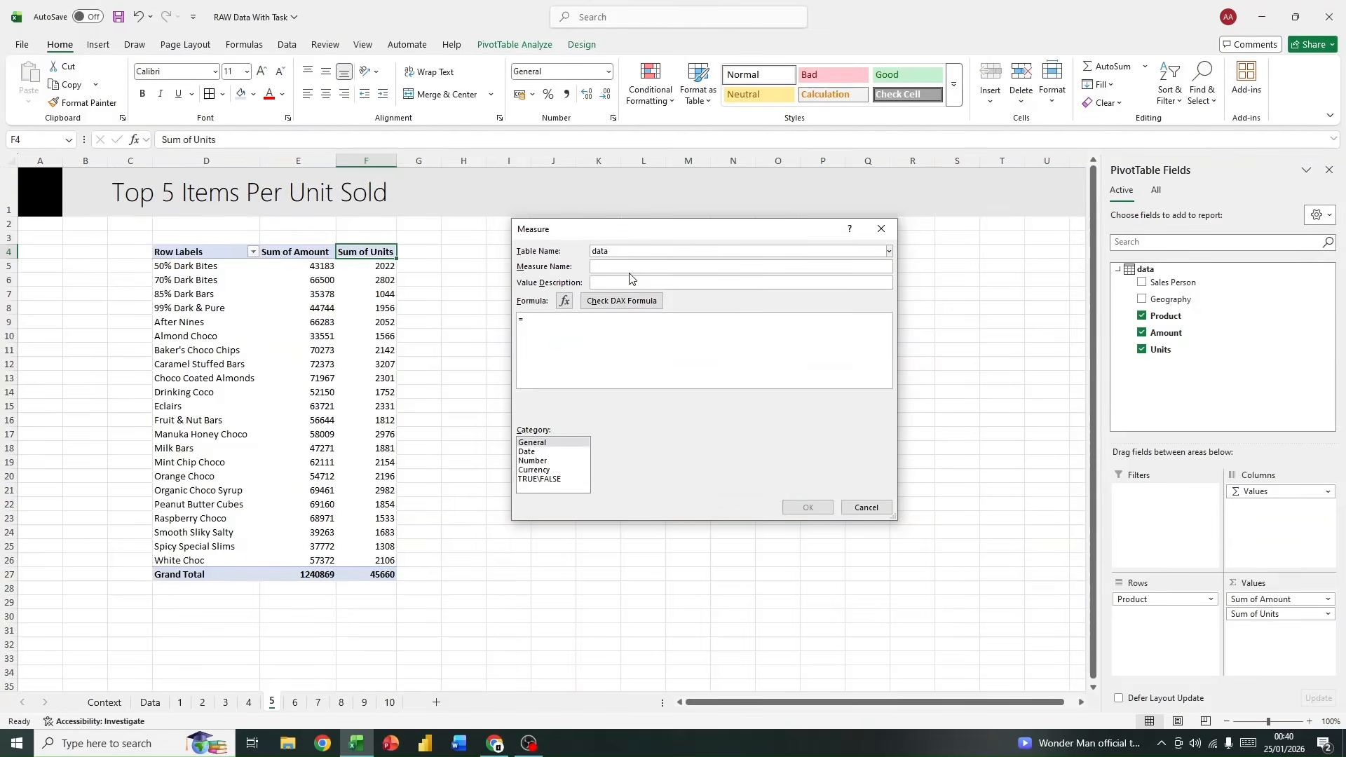
pyautogui.write('S')
pyautogui.write('sum')
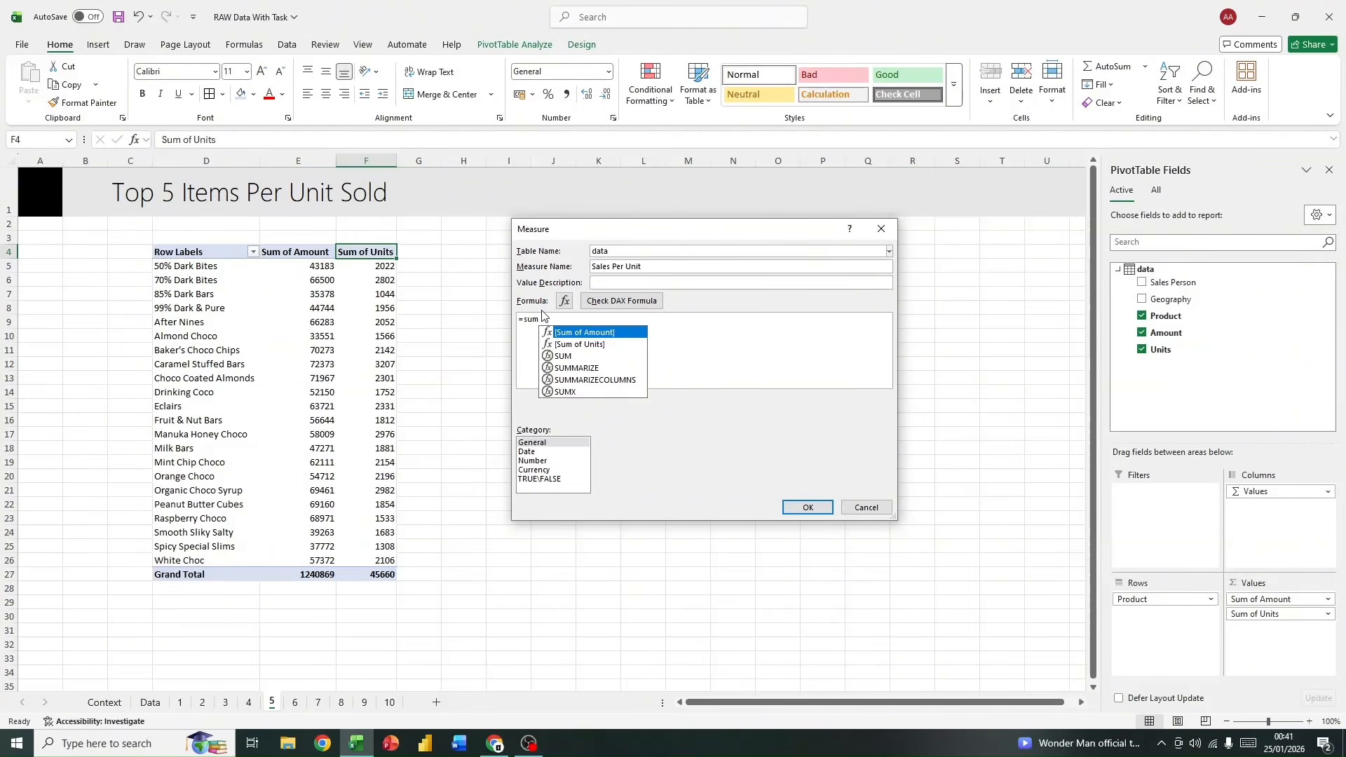
pyautogui.doubleClick(603, 333)
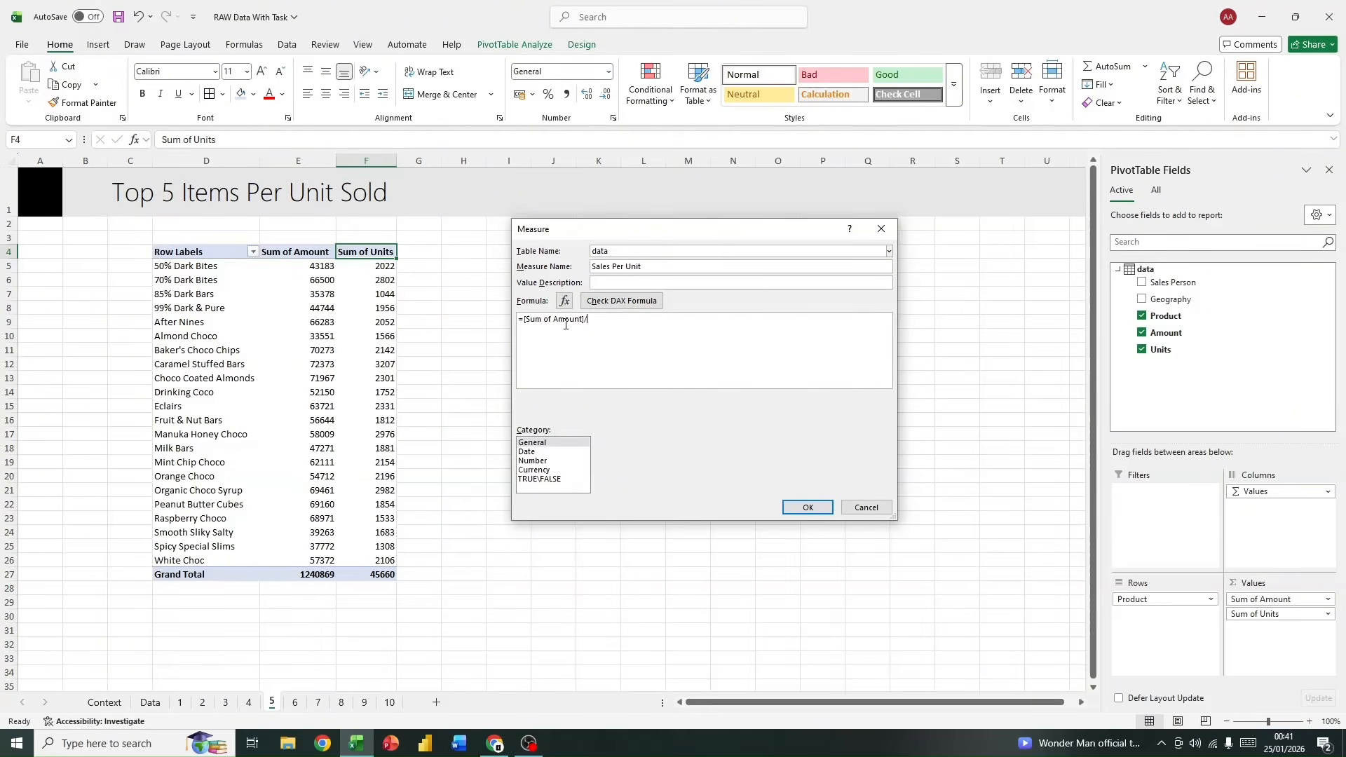
pyautogui.write('su')
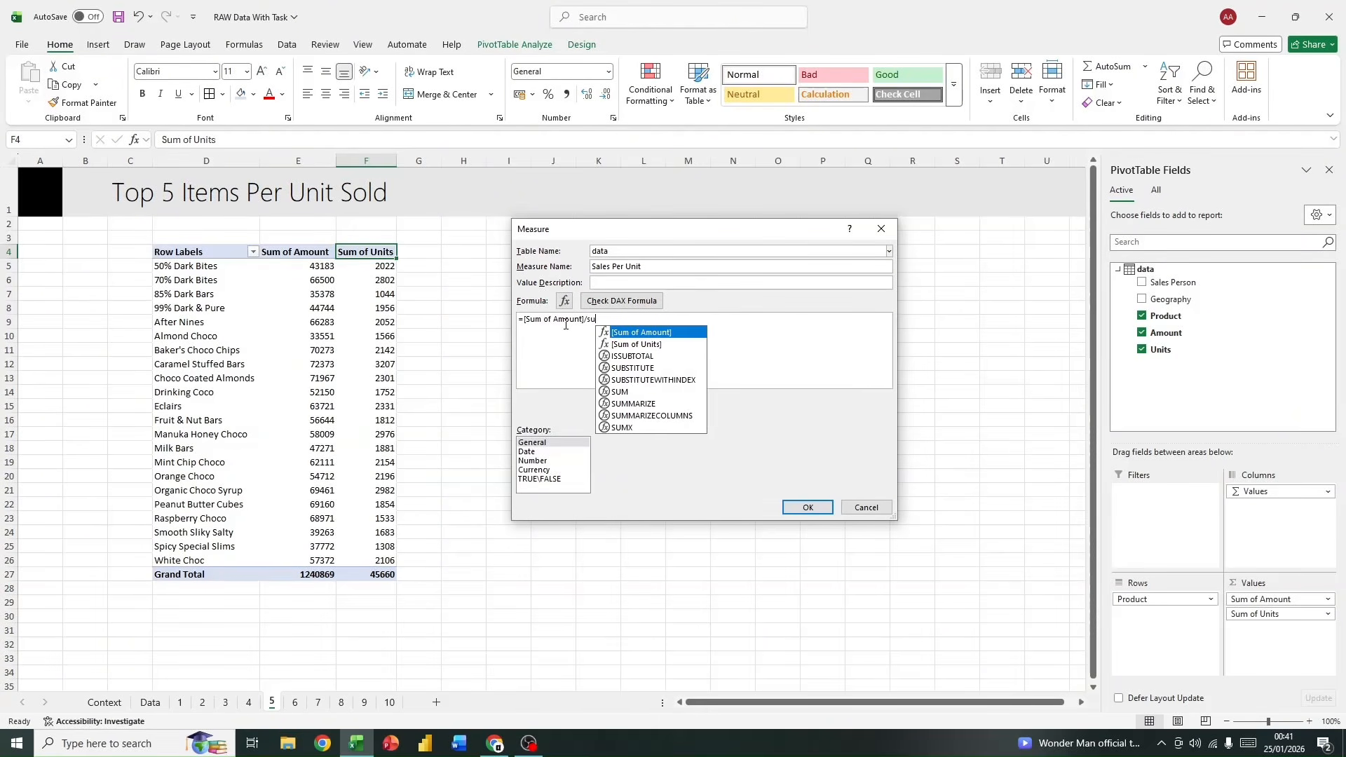
pyautogui.write('m')
pyautogui.doubleClick(667, 345)
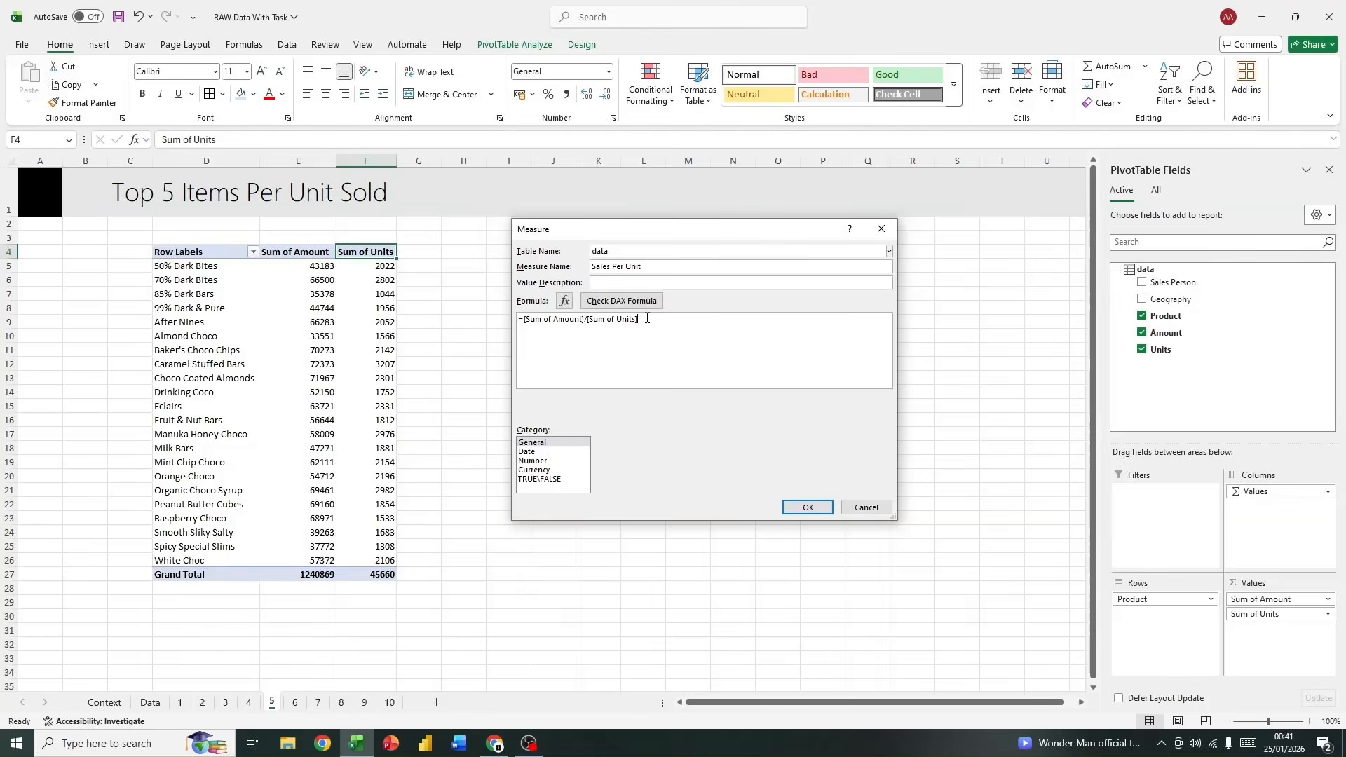
# Step: Format the measure as currency with the $ English (United States) symbol and 2 decimal places, and create it
pyautogui.click(541, 470)
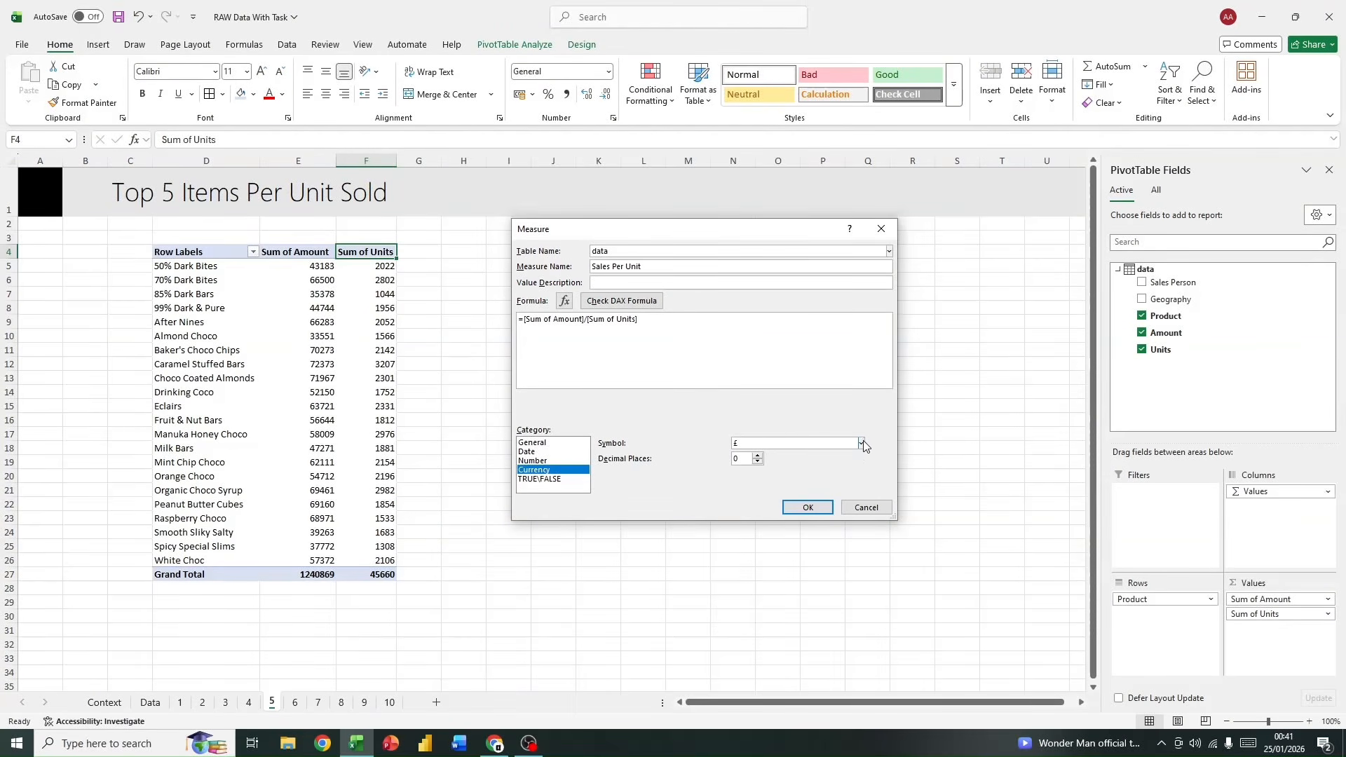
pyautogui.click(861, 444)
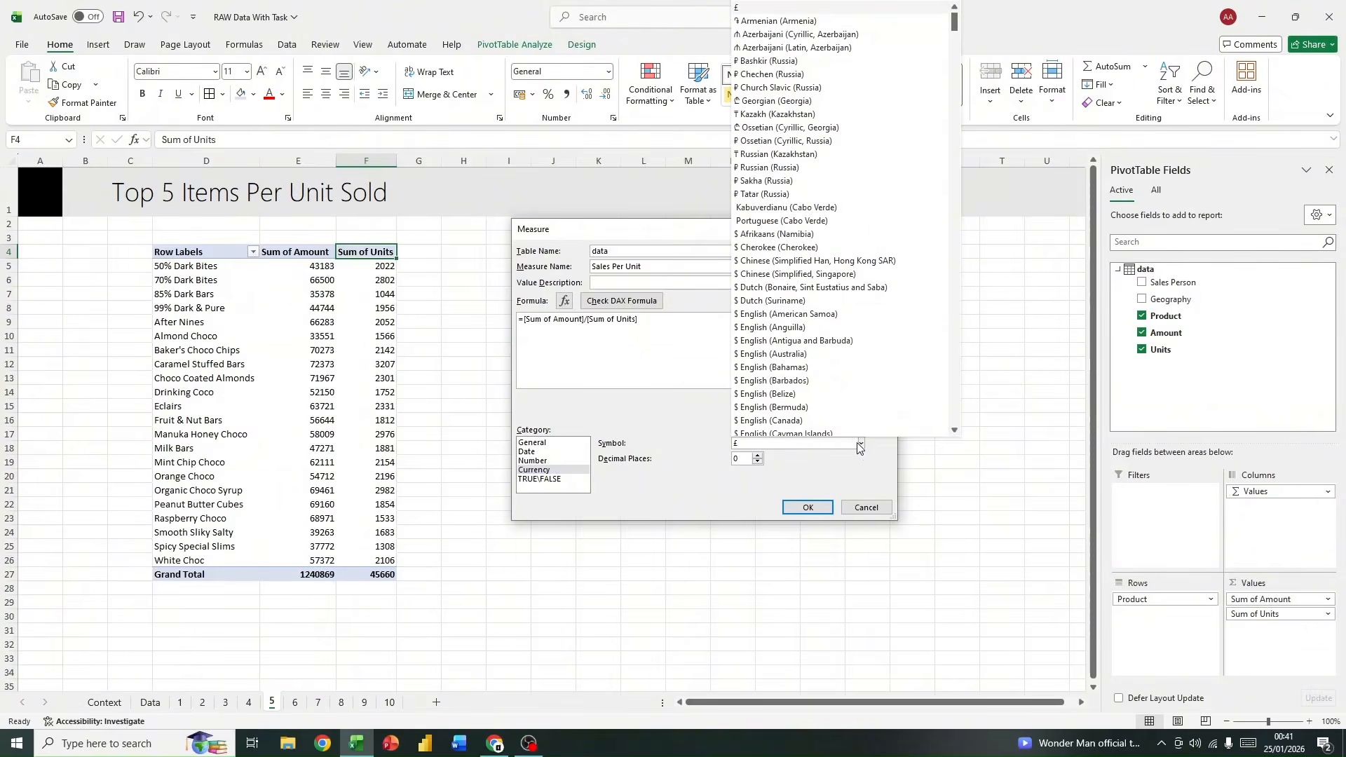
pyautogui.scroll(-10, 841, 322)
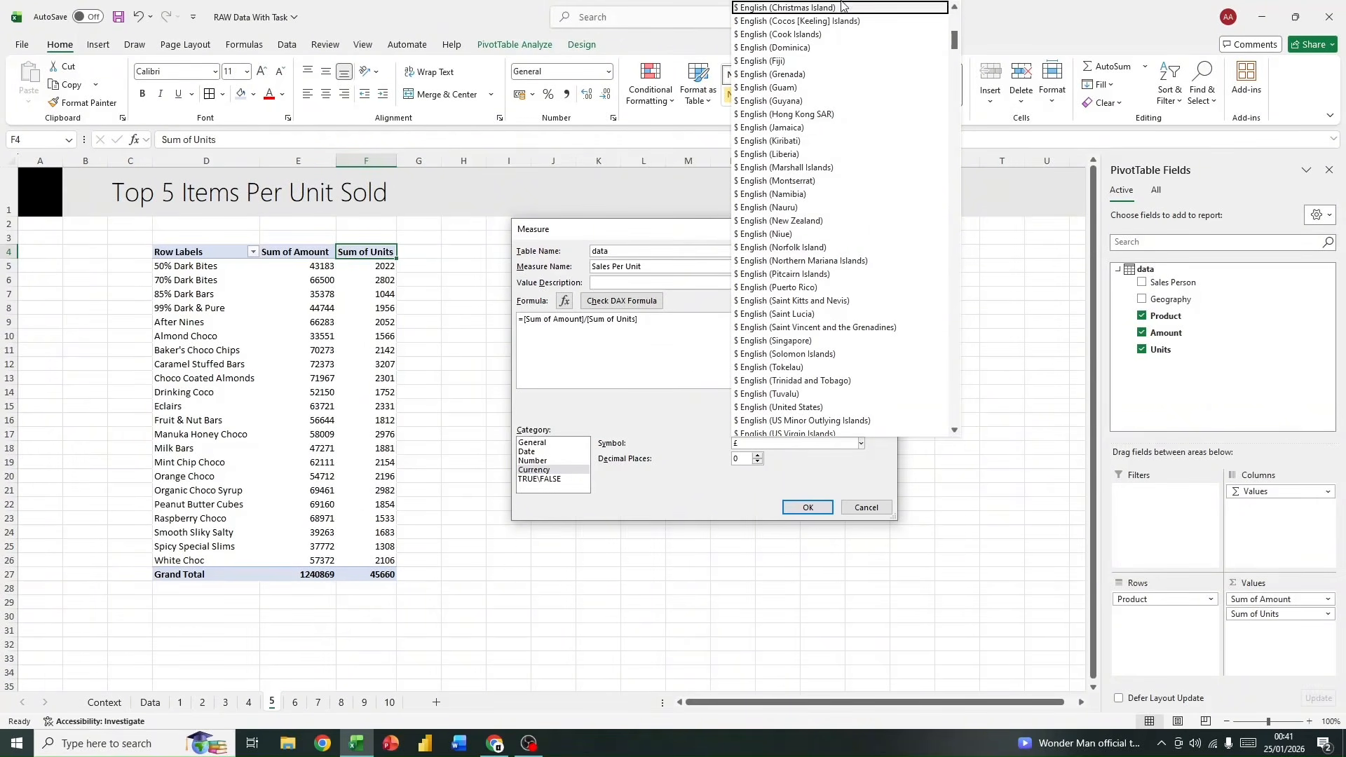
pyautogui.scroll(-4, 848, 259)
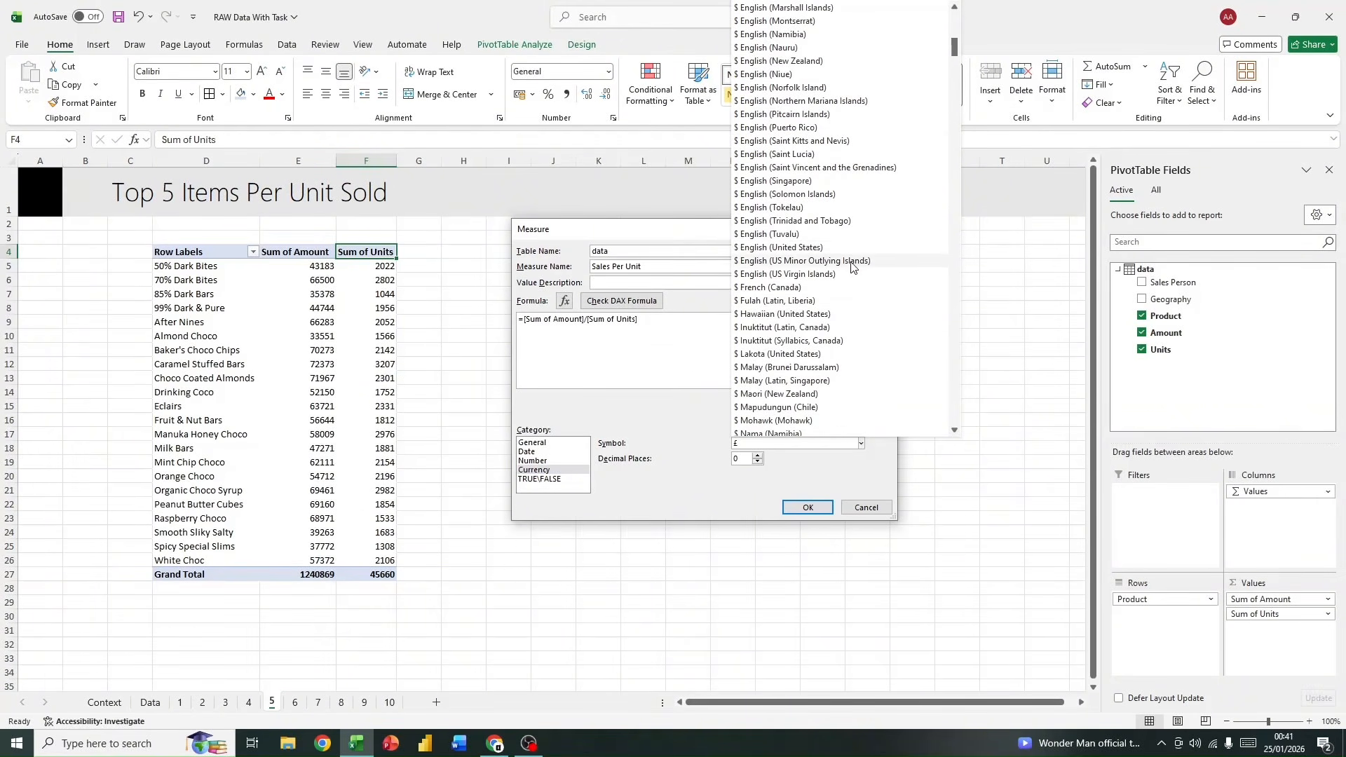
pyautogui.click(844, 249)
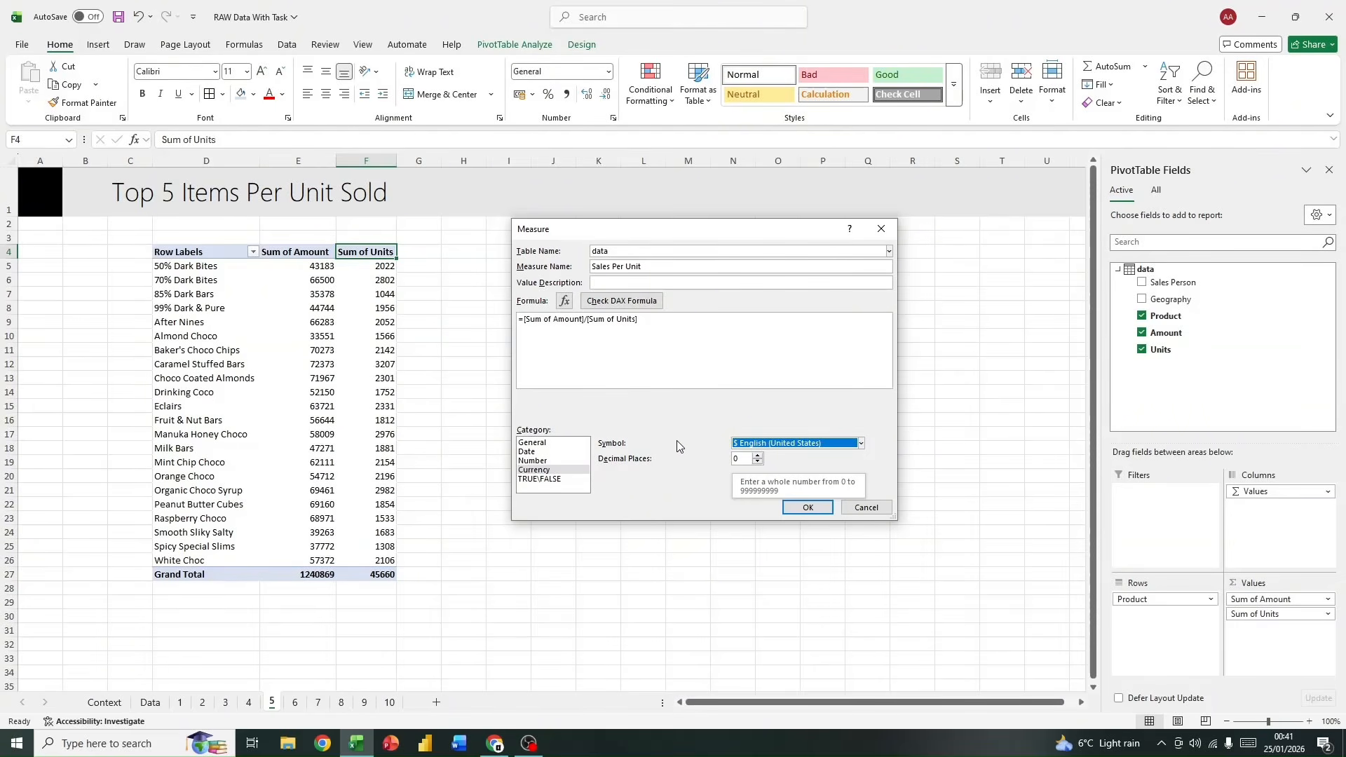
pyautogui.click(757, 454)
pyautogui.click(756, 454)
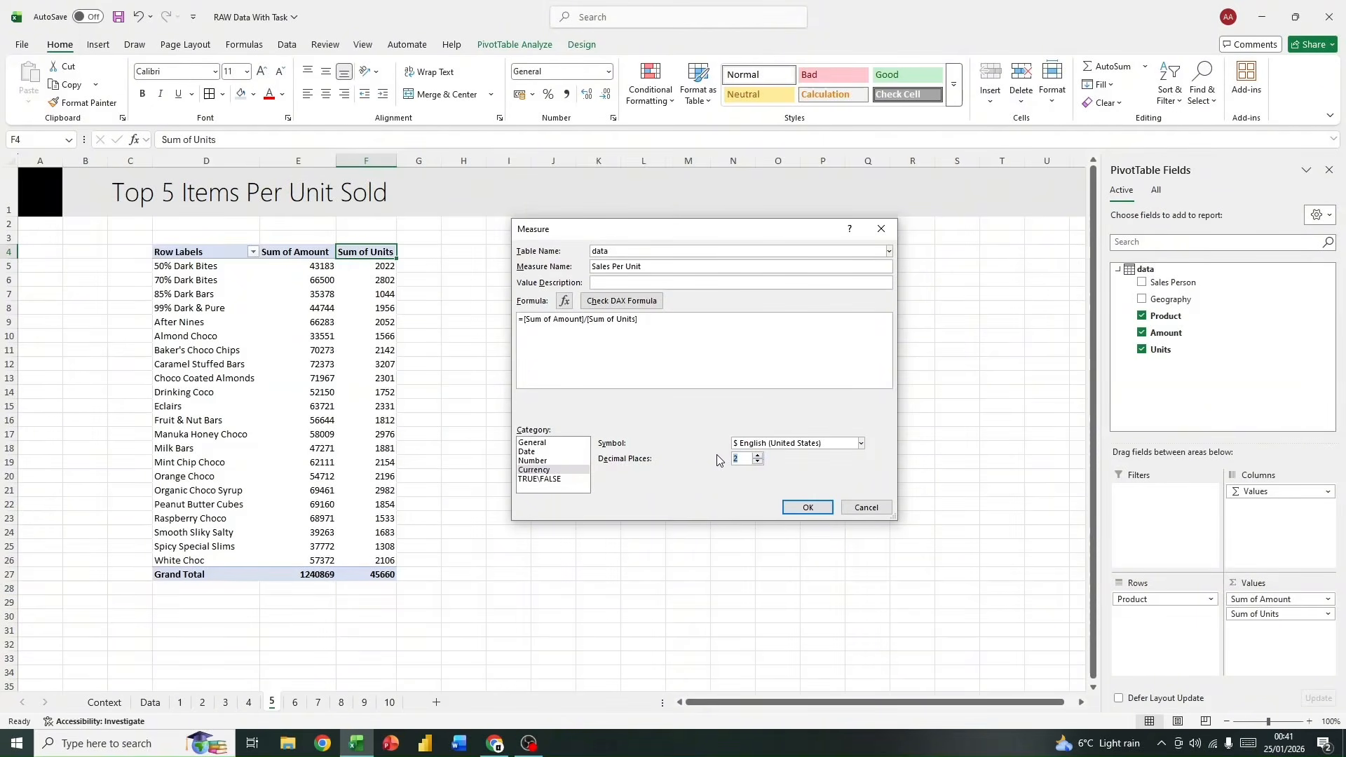
pyautogui.click(808, 506)
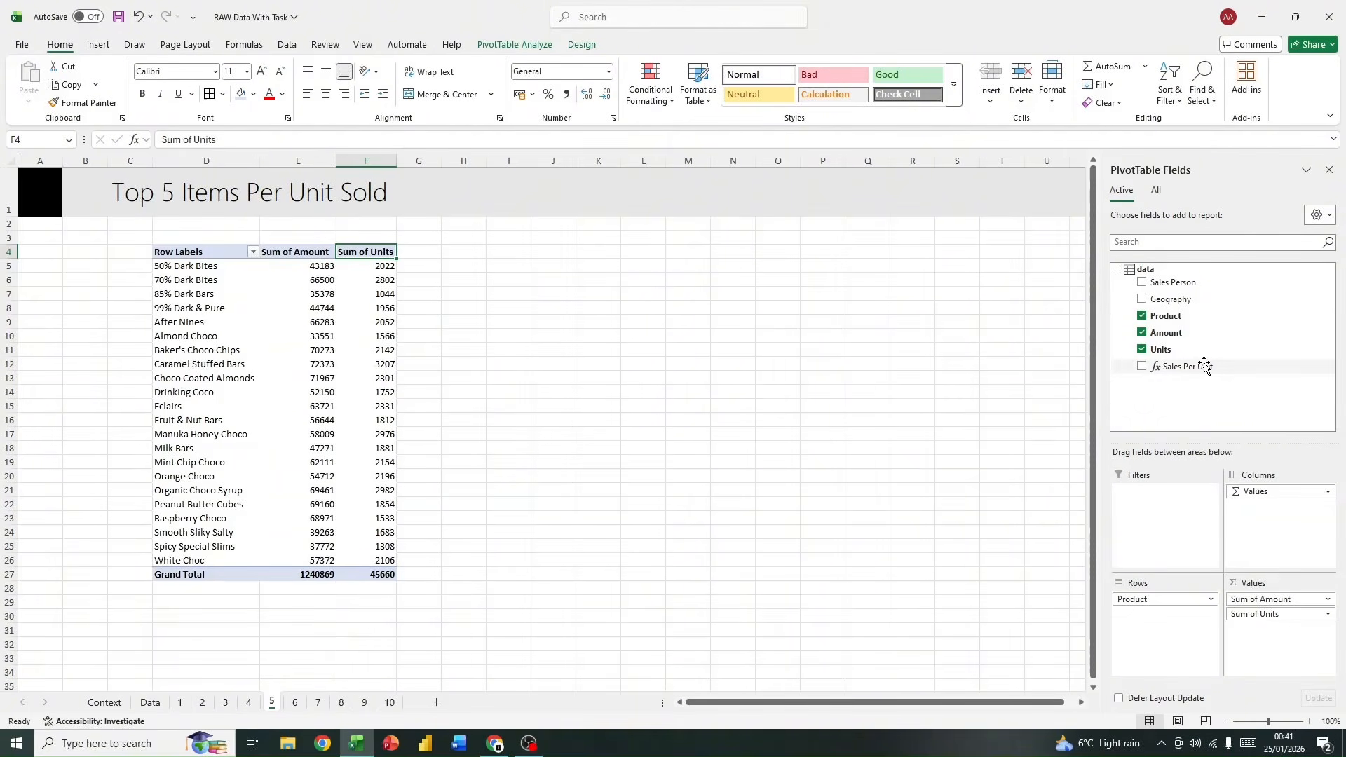
# Step: Add the Sales Per Unit measure to the PivotTable's values and place it after Sum of Units
pyautogui.moveTo(1200, 365); pyautogui.dragTo(1263, 616)
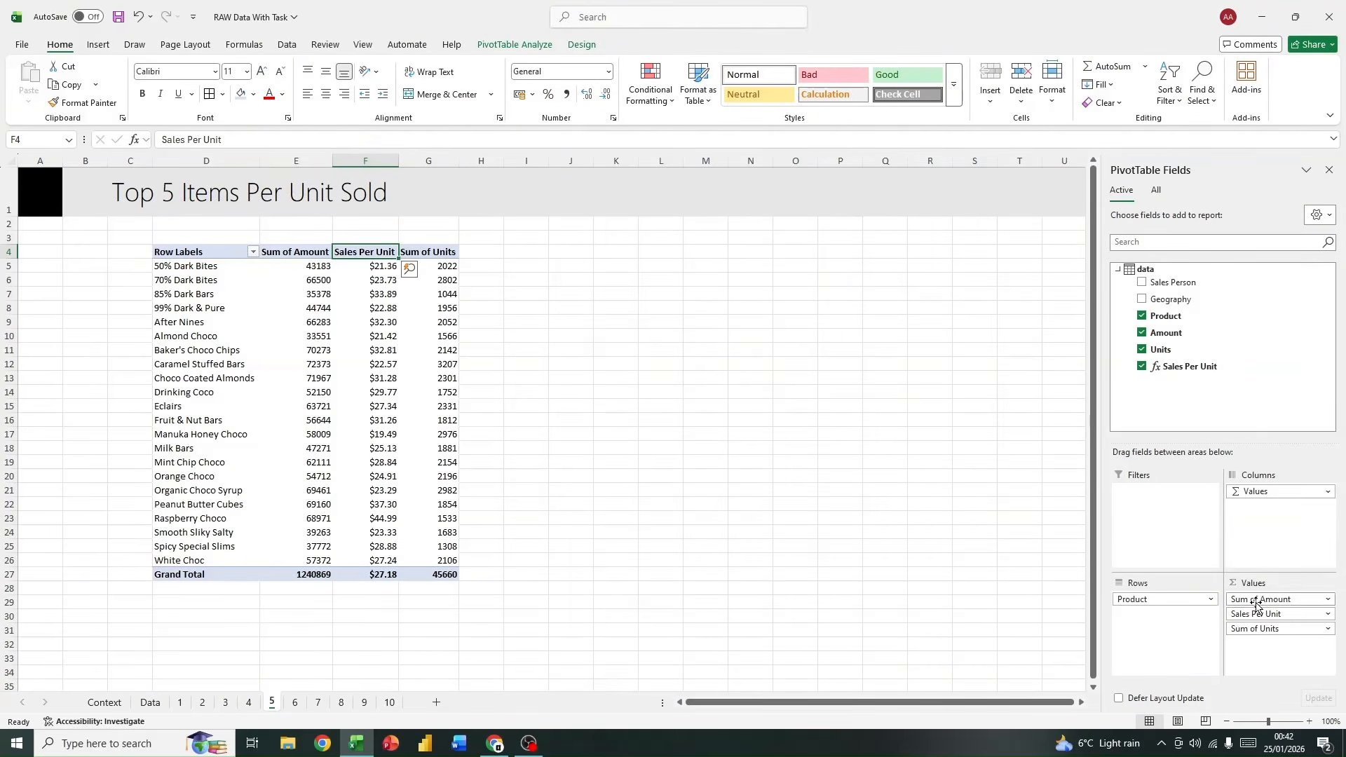
pyautogui.moveTo(1260, 615); pyautogui.dragTo(1262, 644)
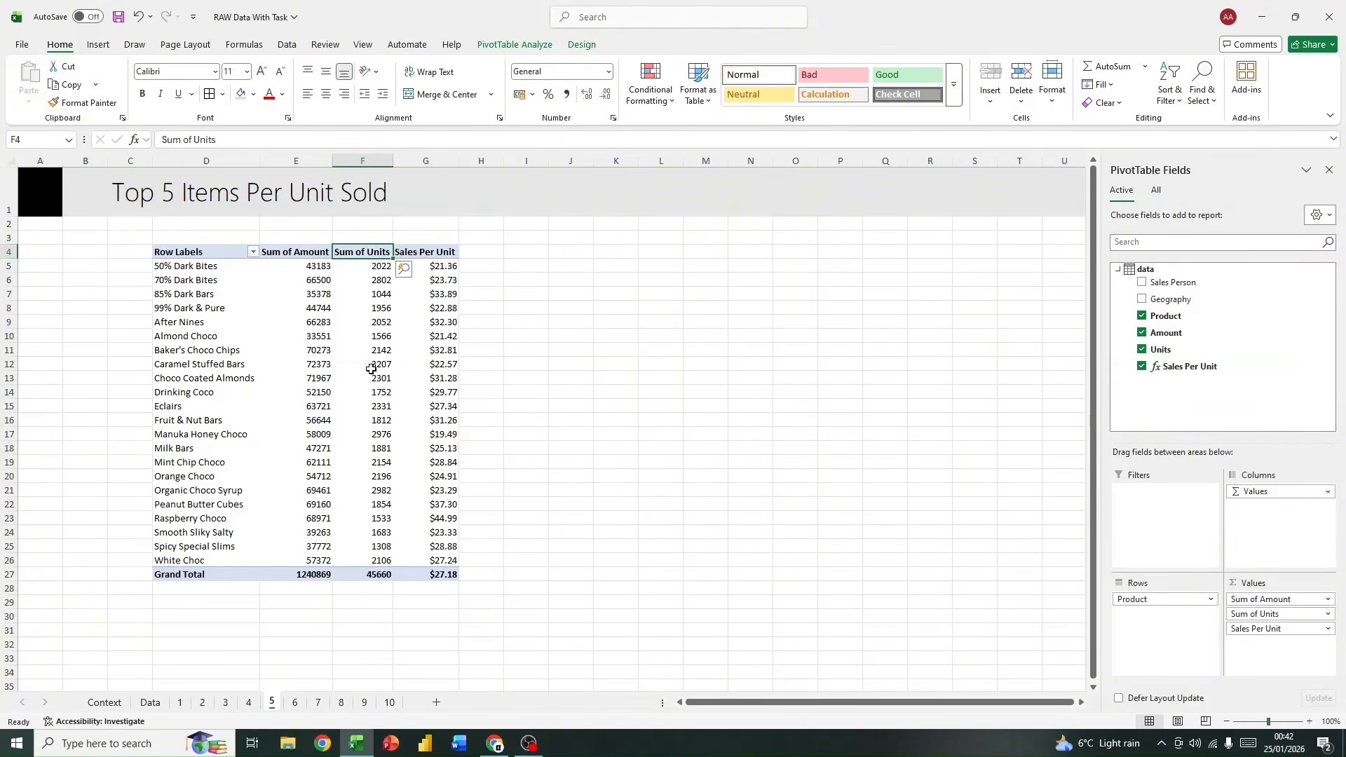
# Step: Remove Sum of Amount and Sum of Units from the PivotTable's values, keeping only the Sales Per Unit measure
pyautogui.click(279, 247)
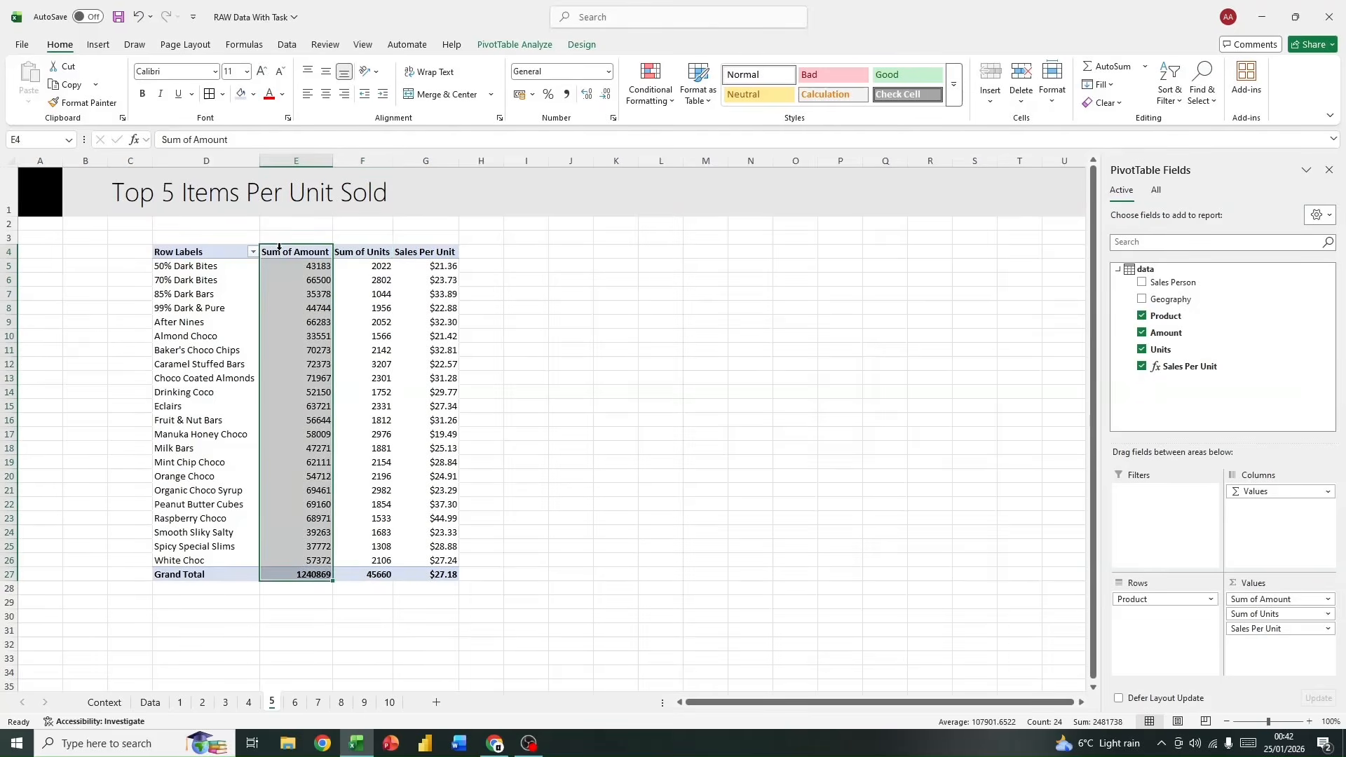
pyautogui.click(355, 243)
pyautogui.click(445, 247)
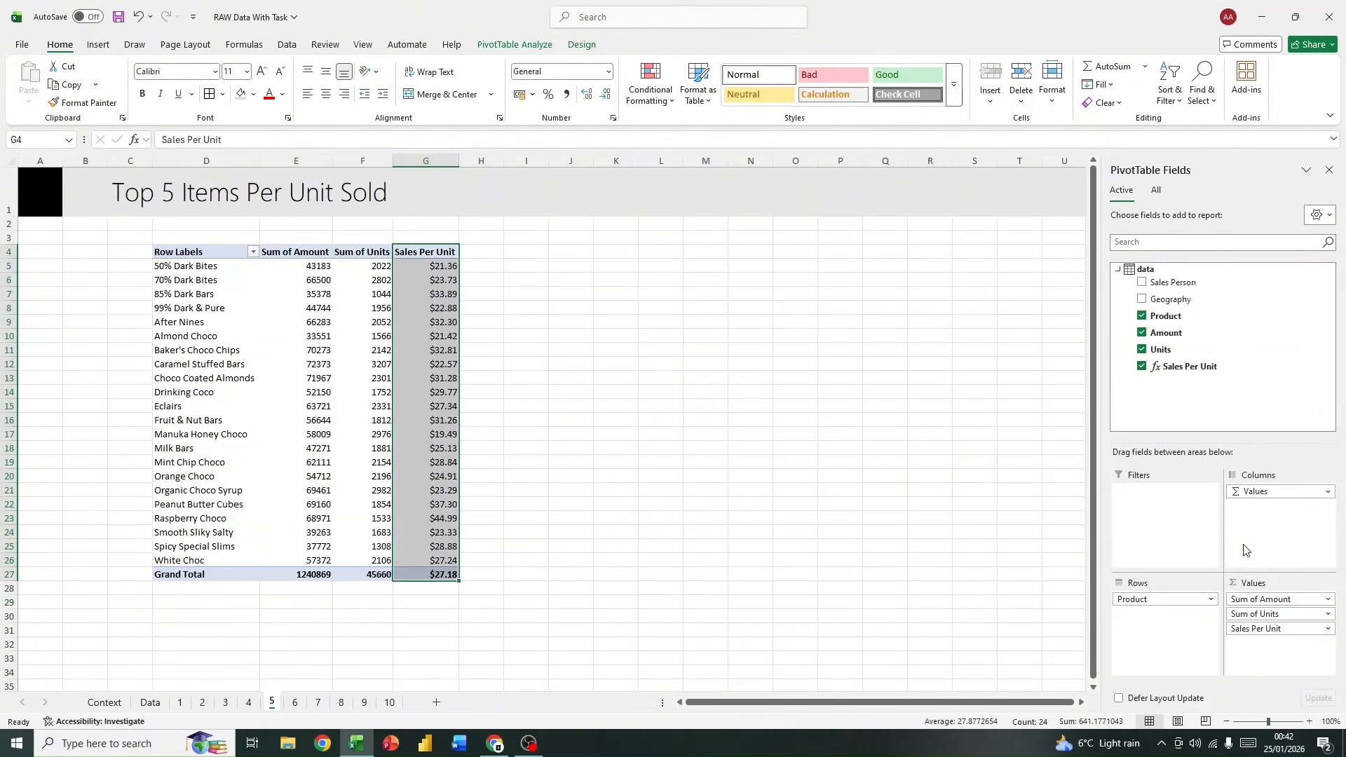
pyautogui.moveTo(1267, 599); pyautogui.dragTo(1197, 351)
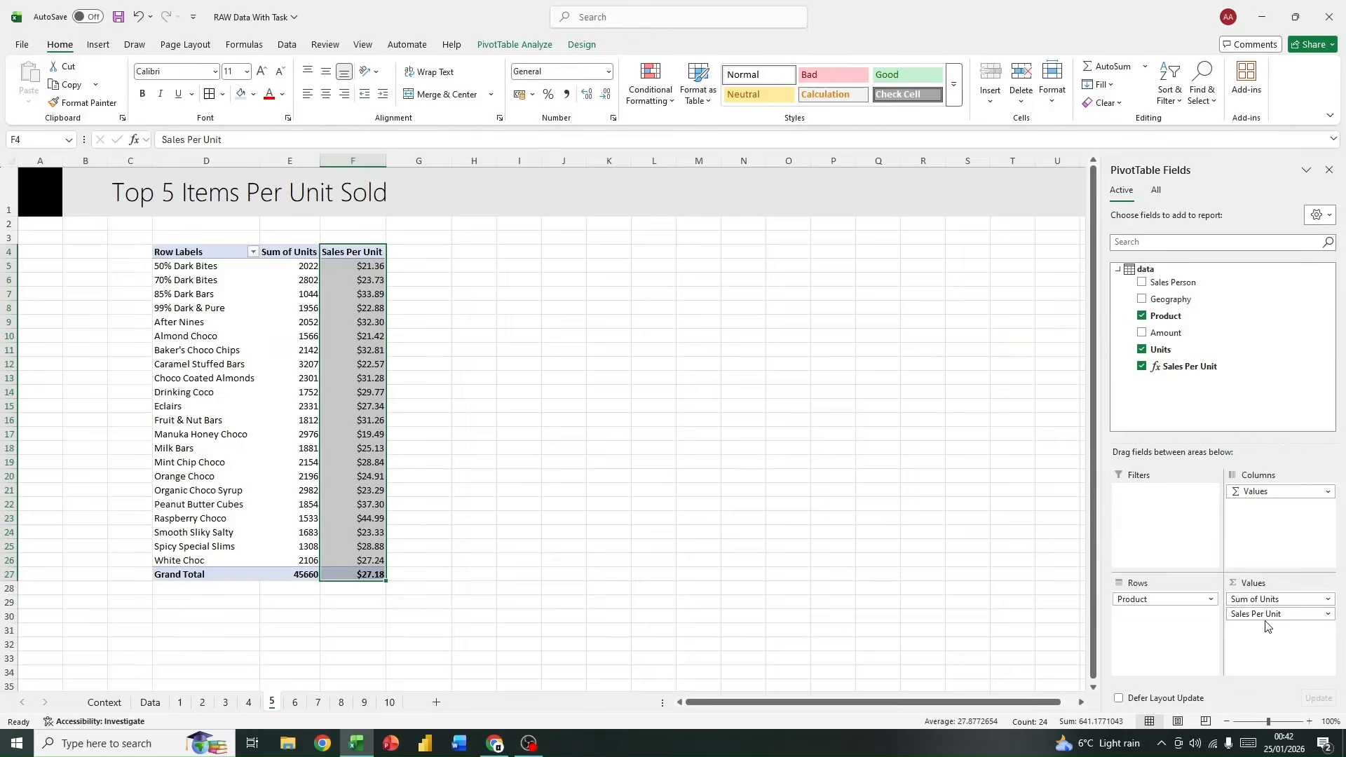
pyautogui.moveTo(1264, 599); pyautogui.dragTo(1165, 341)
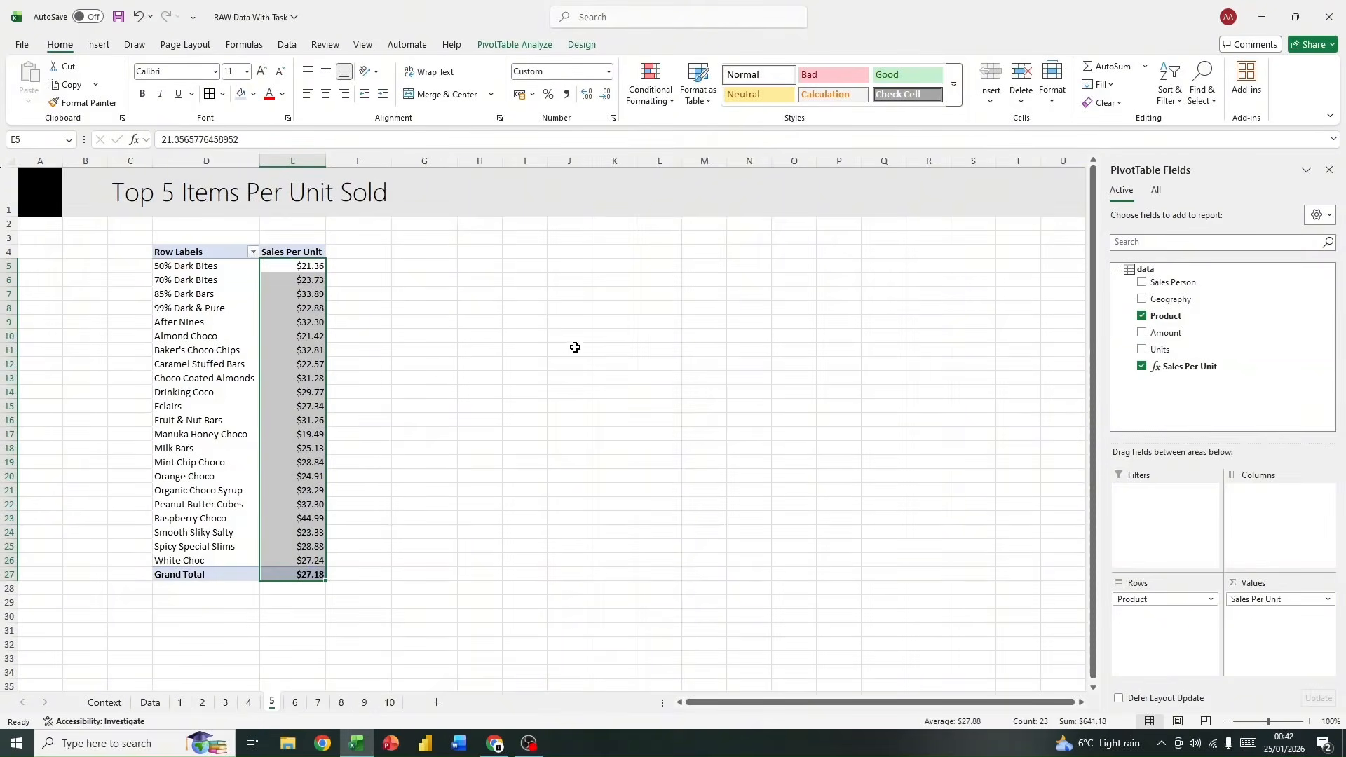
pyautogui.click(285, 335)
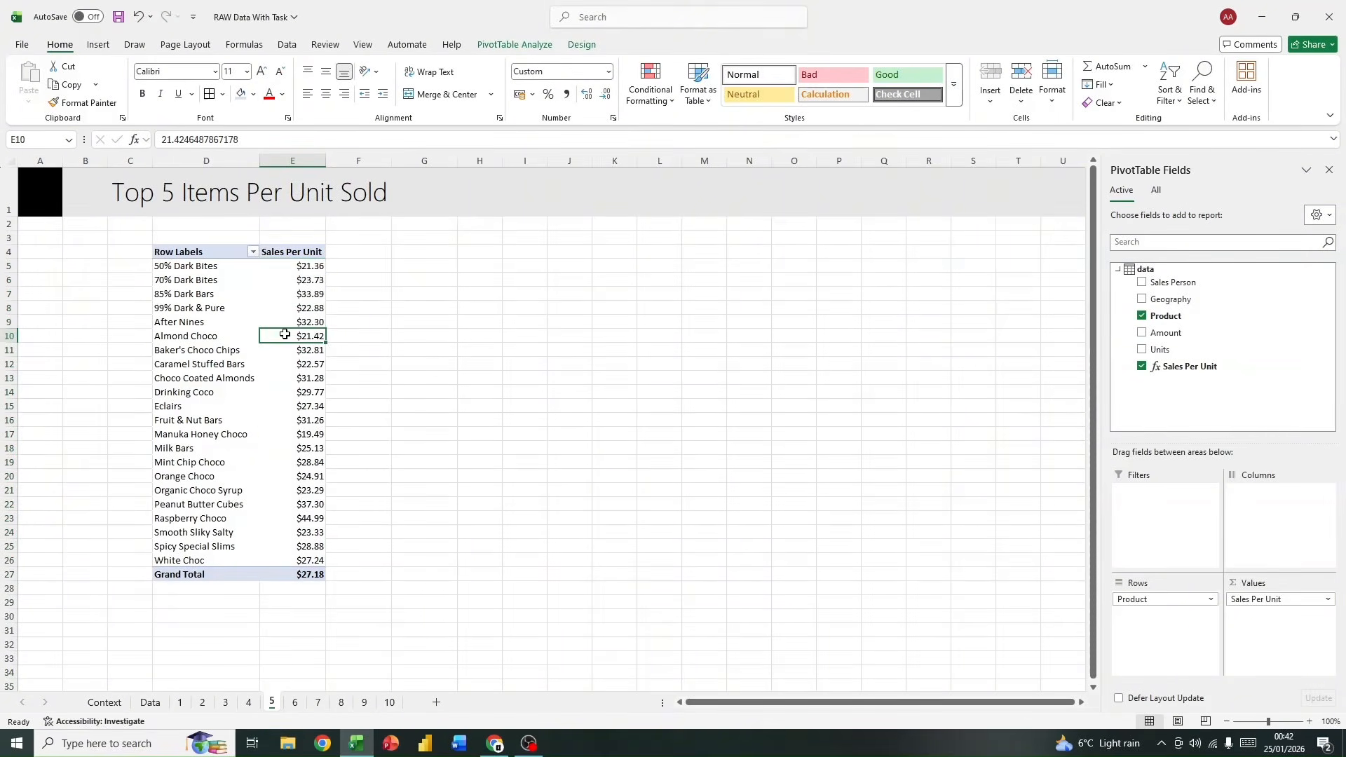
# Step: Filter the PivotTable's products to the top 5 items by Sales Per Unit
pyautogui.rightClick(225, 255)
pyautogui.click(209, 253)
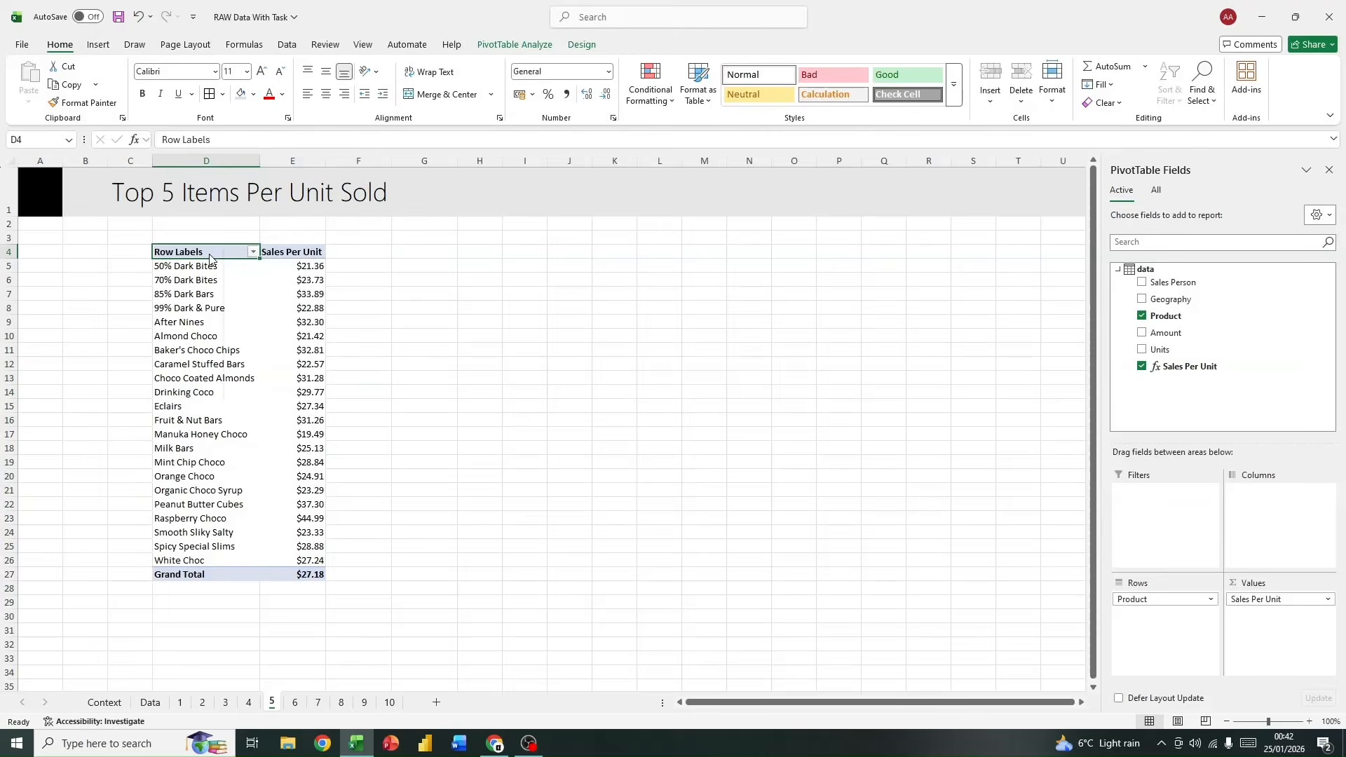
pyautogui.rightClick(206, 251)
pyautogui.click(201, 257)
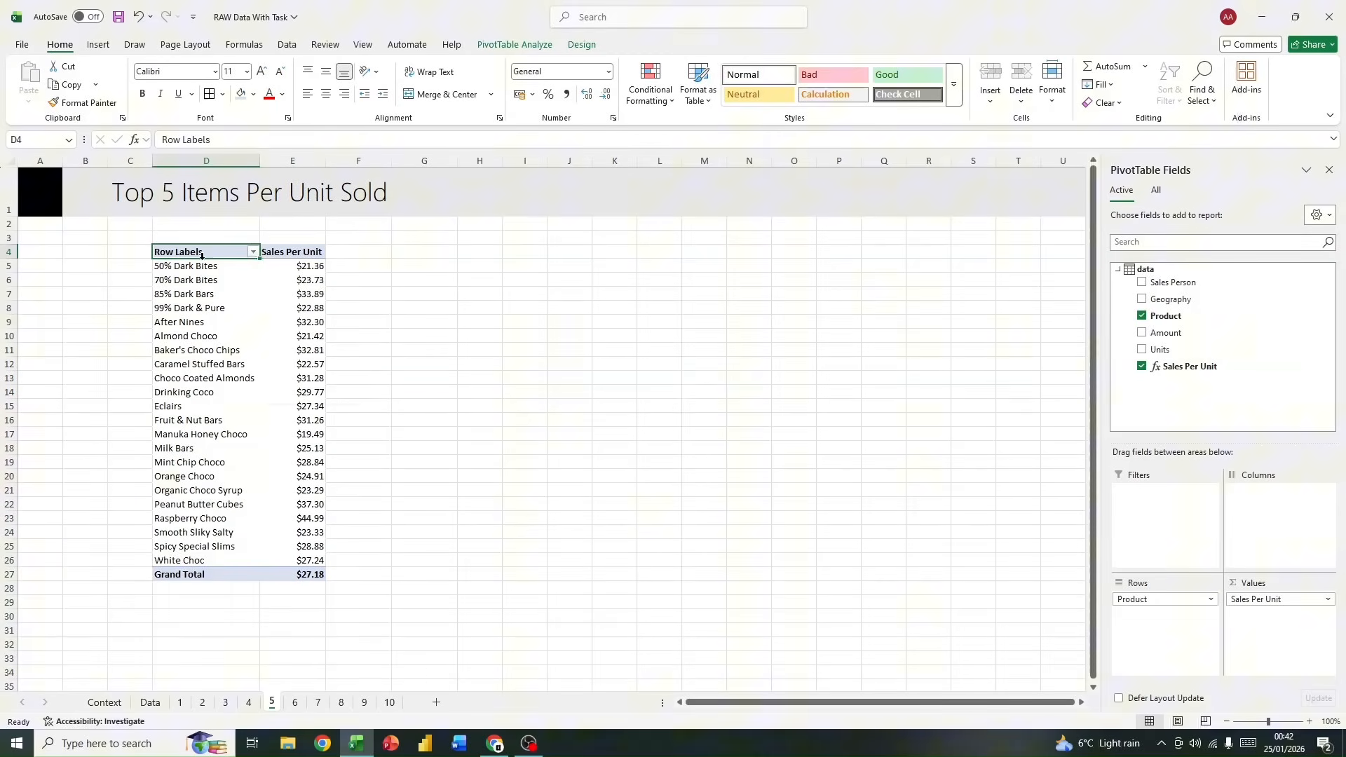
pyautogui.click(253, 252)
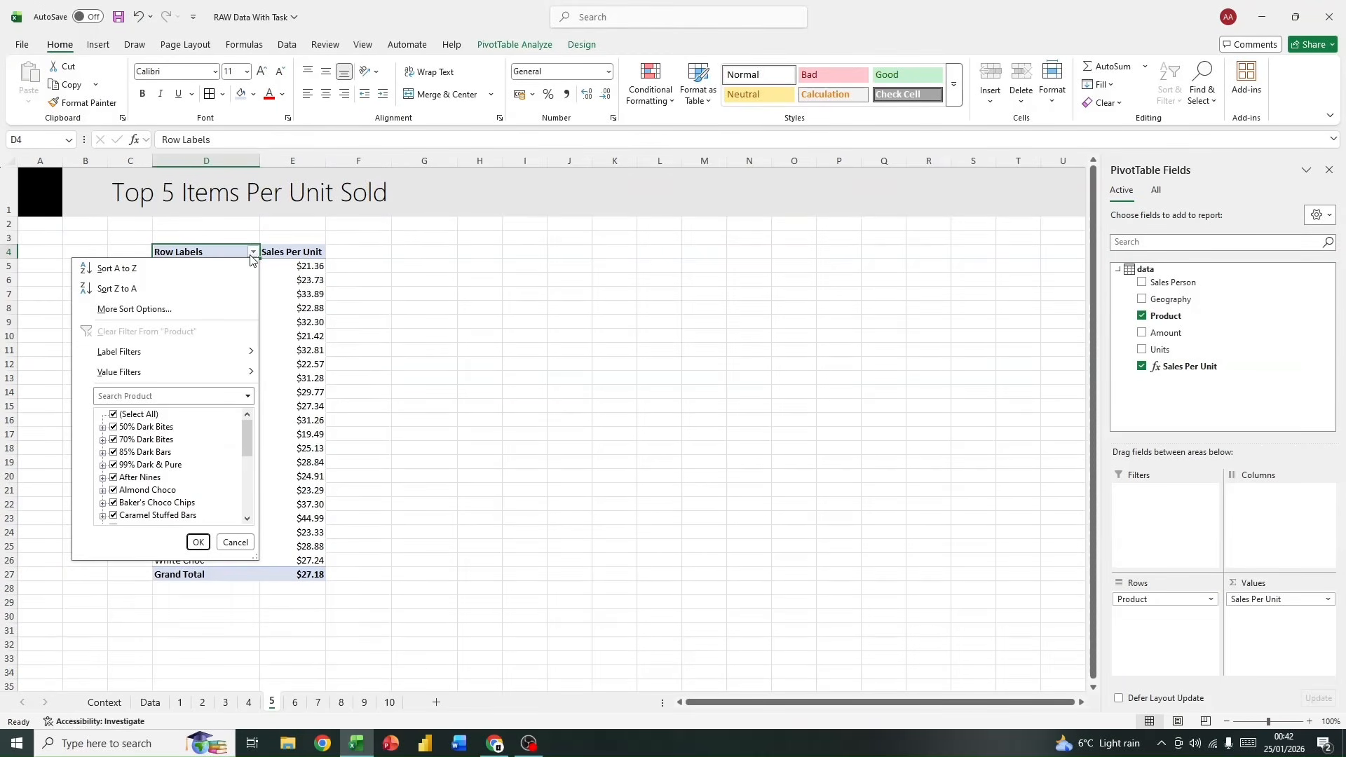
pyautogui.moveTo(250, 372)
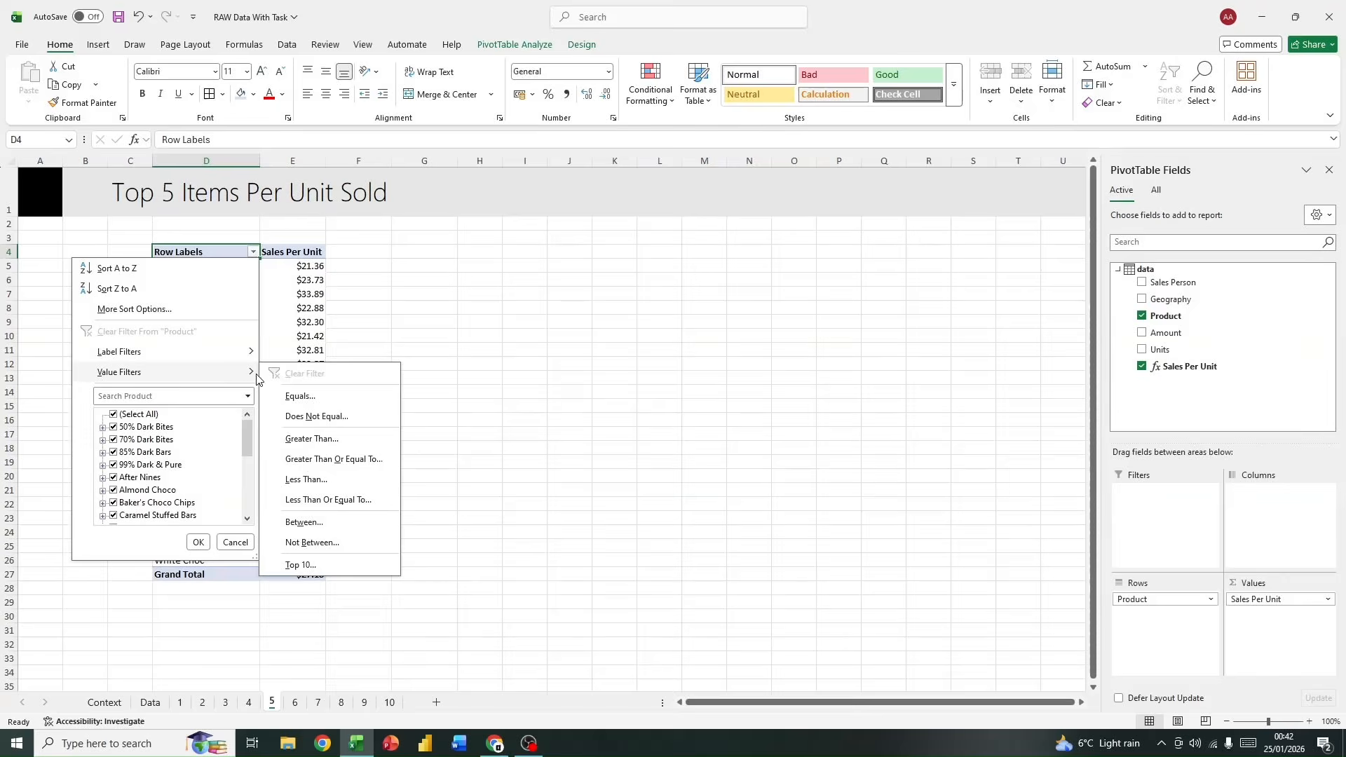
pyautogui.click(375, 567)
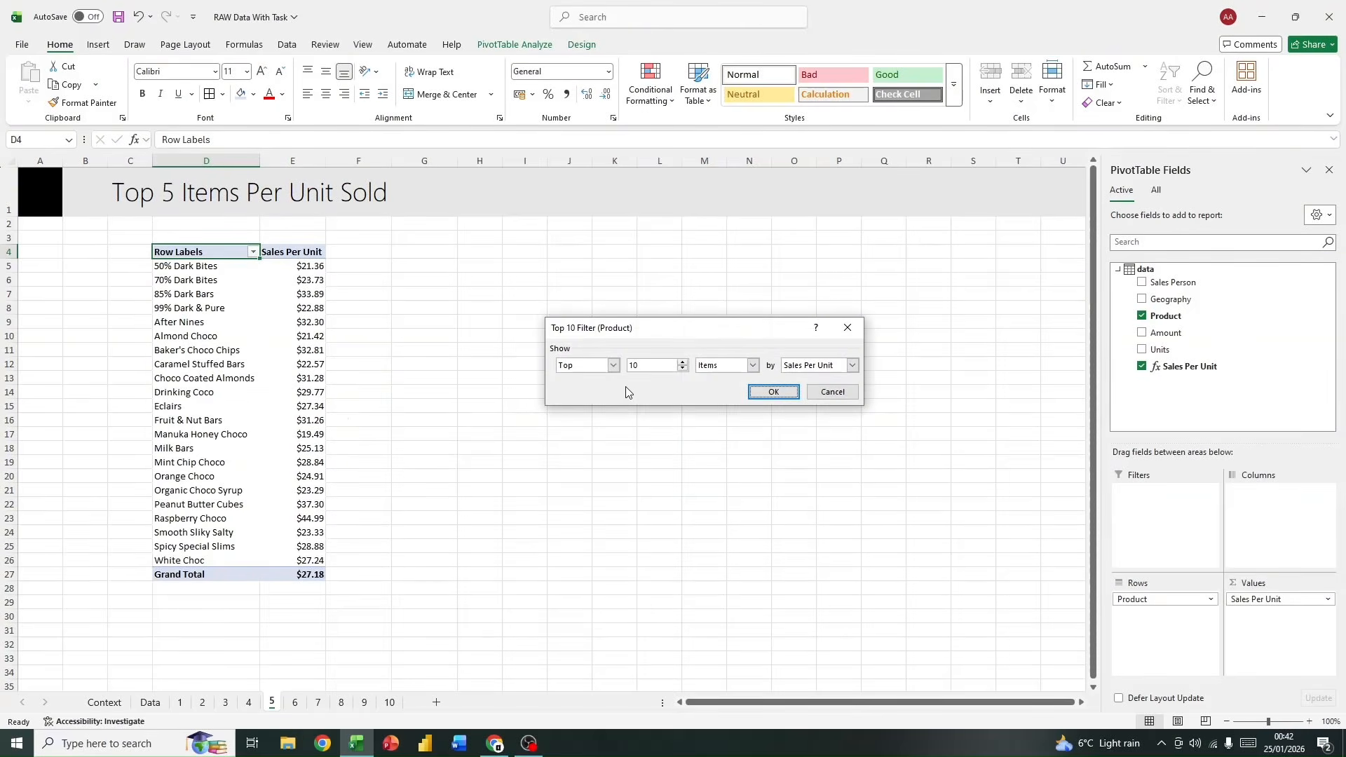
pyautogui.click(652, 363)
pyautogui.write('5')
pyautogui.click(771, 392)
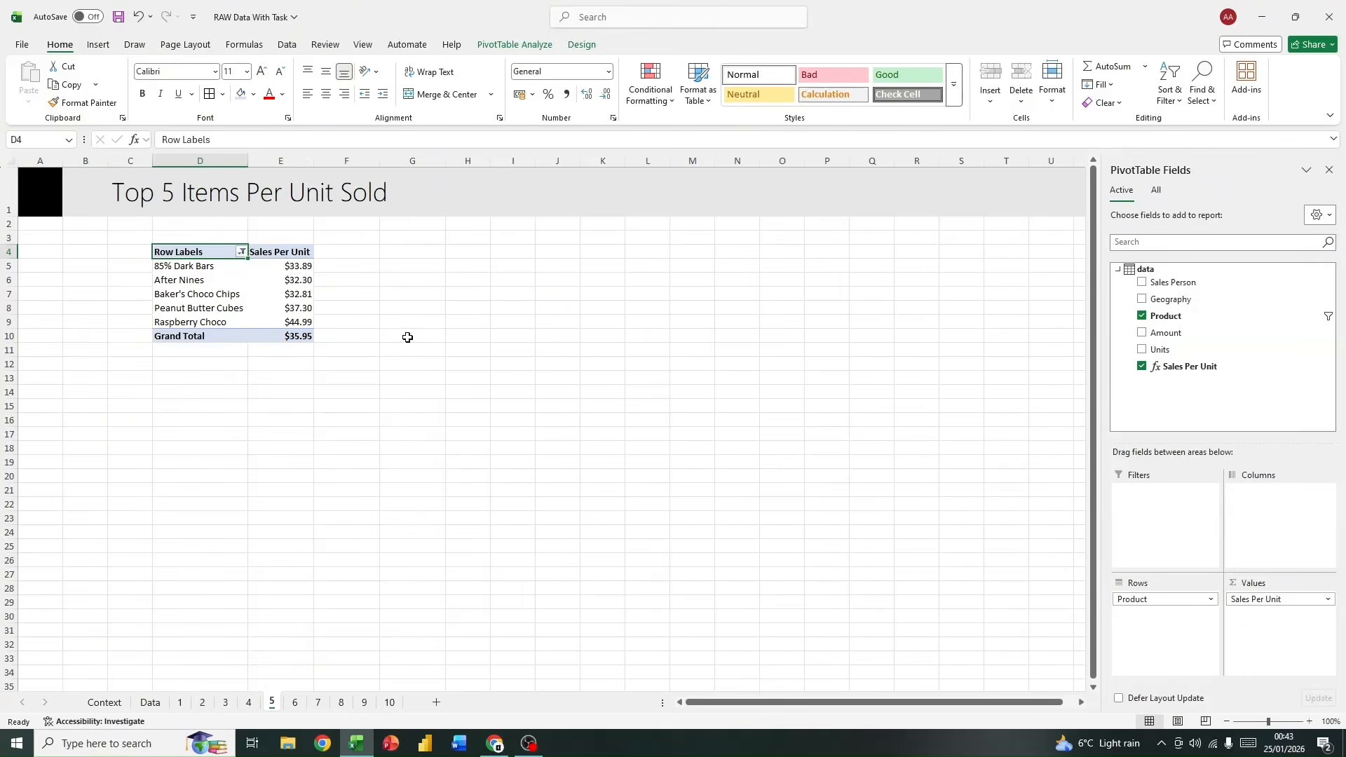
pyautogui.click(434, 378)
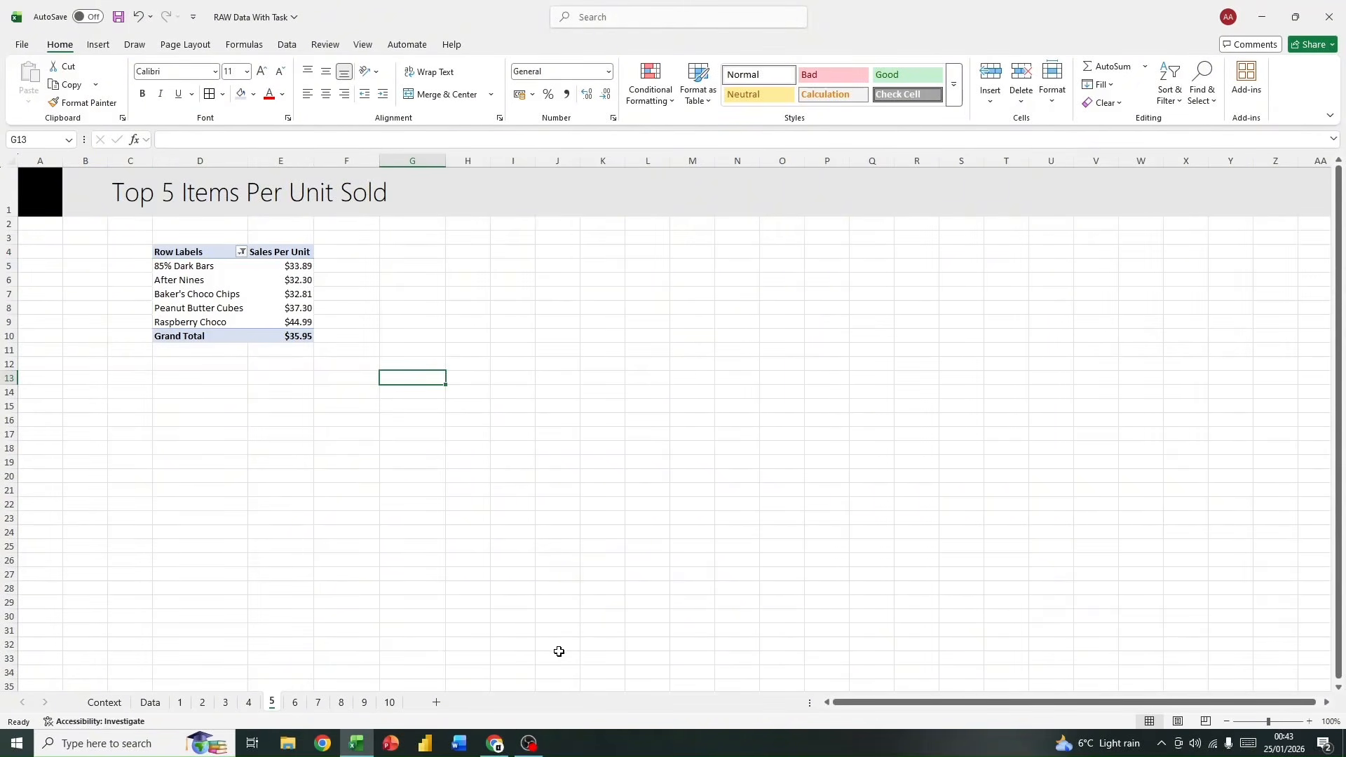
# Step: Look at the analysis questions in the headings of sheets 6 and 7
pyautogui.click(294, 702)
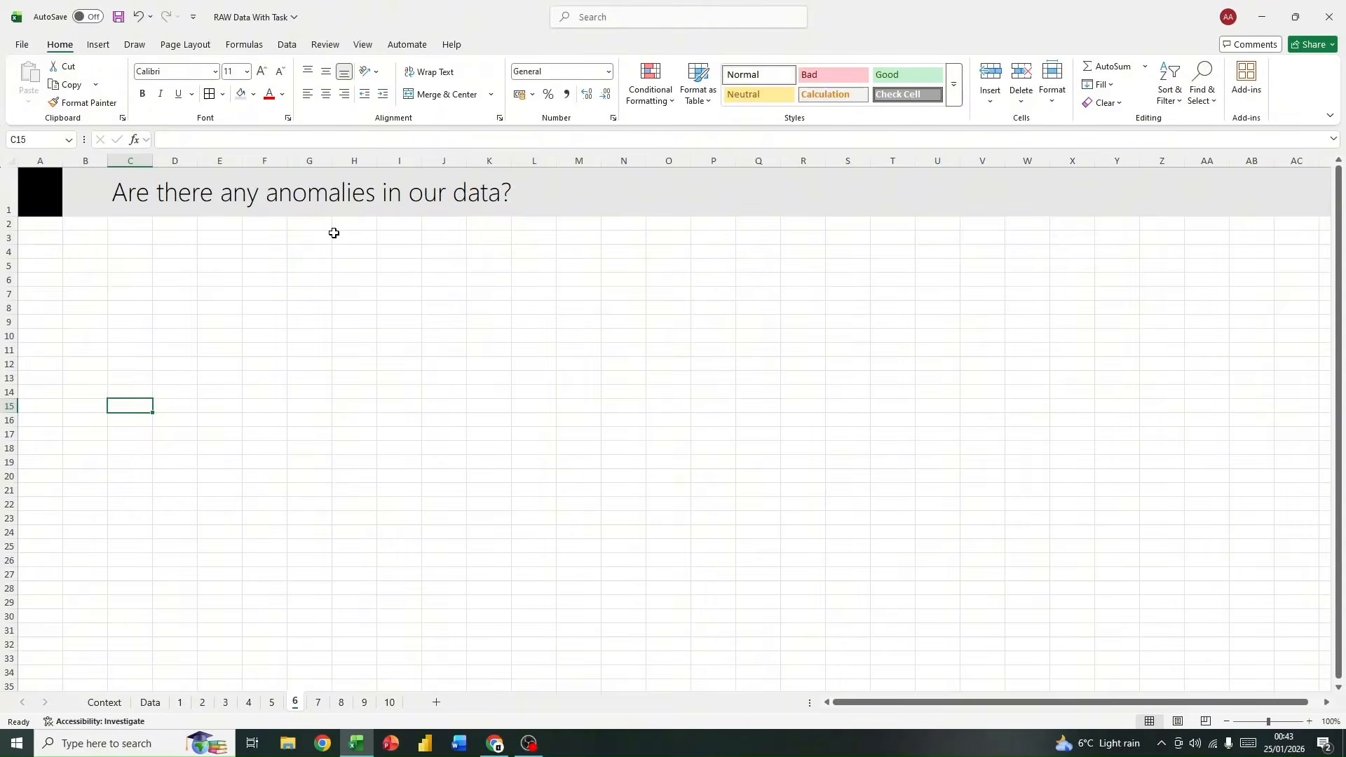
pyautogui.click(318, 702)
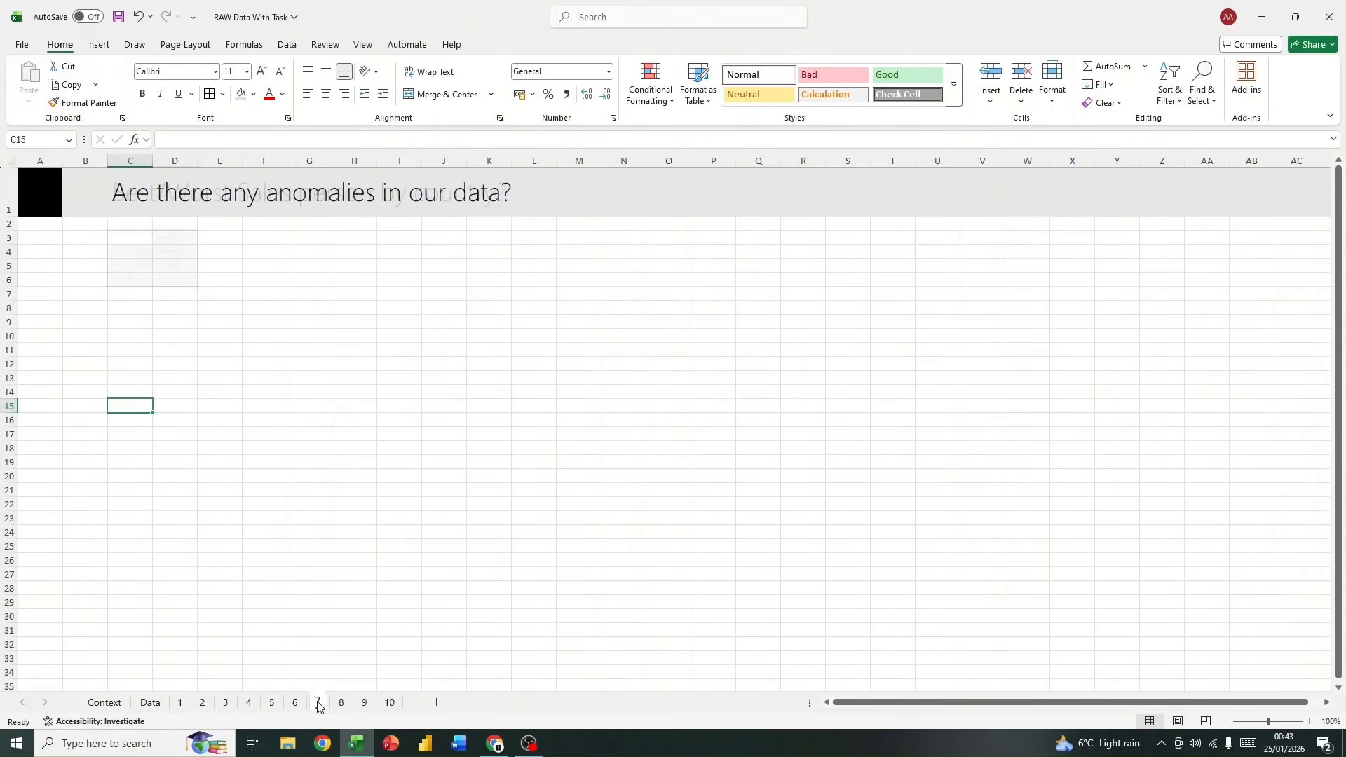
pyautogui.click(260, 250)
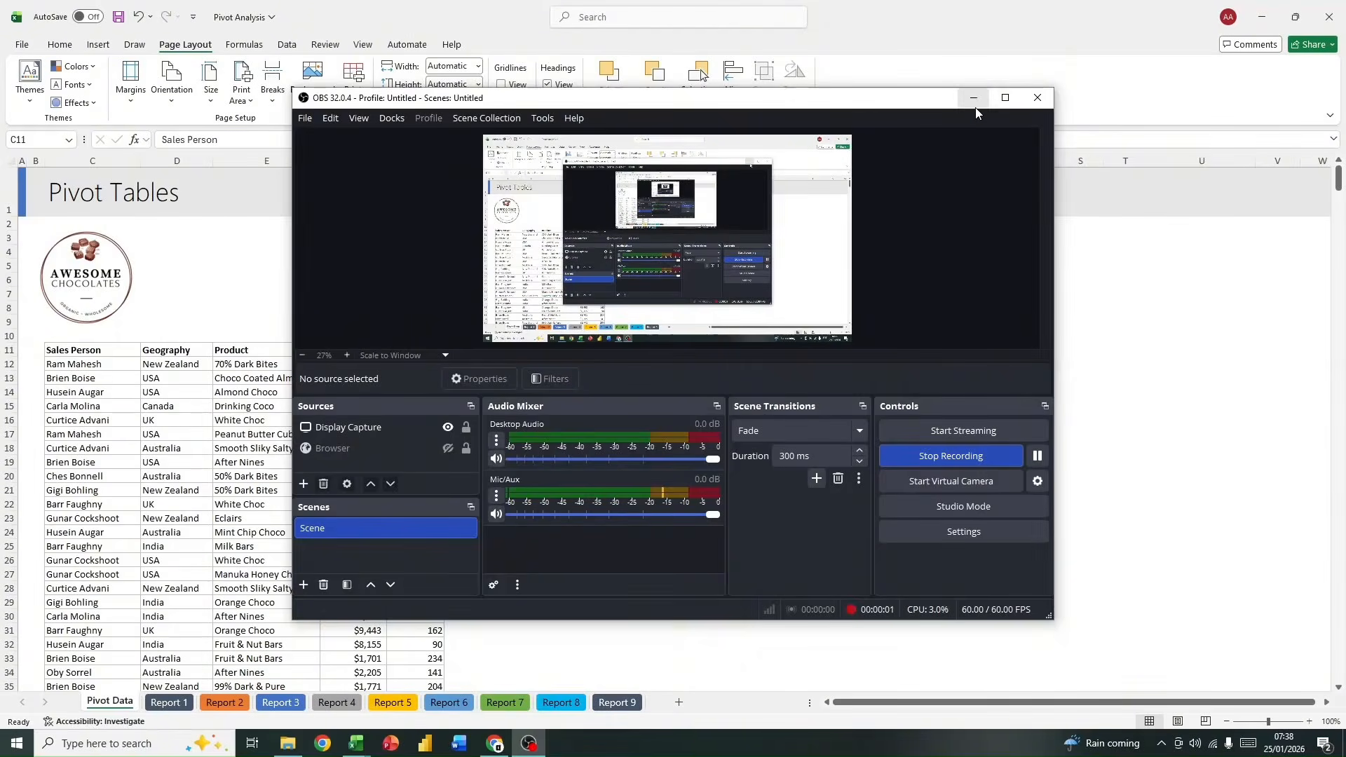
# Step: Examine the raw sales data and the Sales Performance Report on the Pivot Data sheet of the Pivot Analysis workbook
pyautogui.click(974, 104)
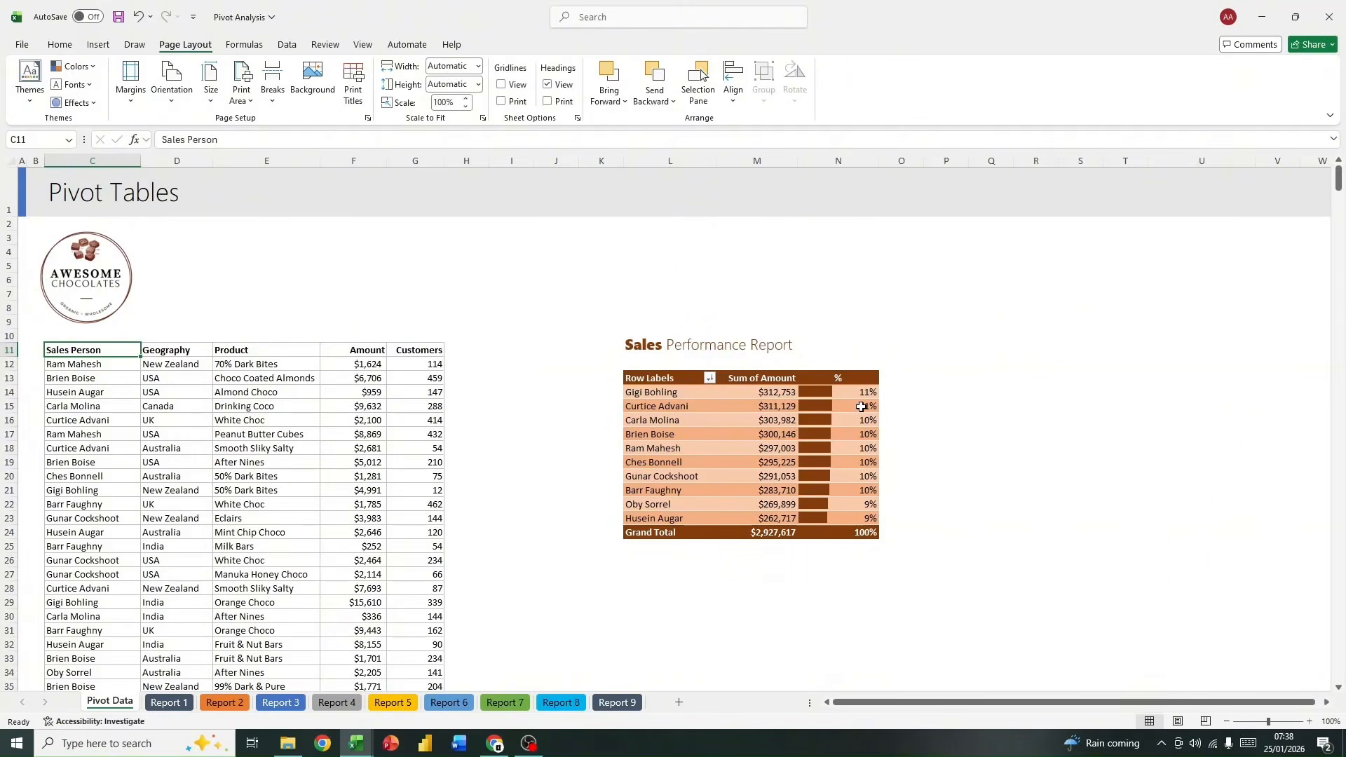
pyautogui.scroll(-3, 662, 407)
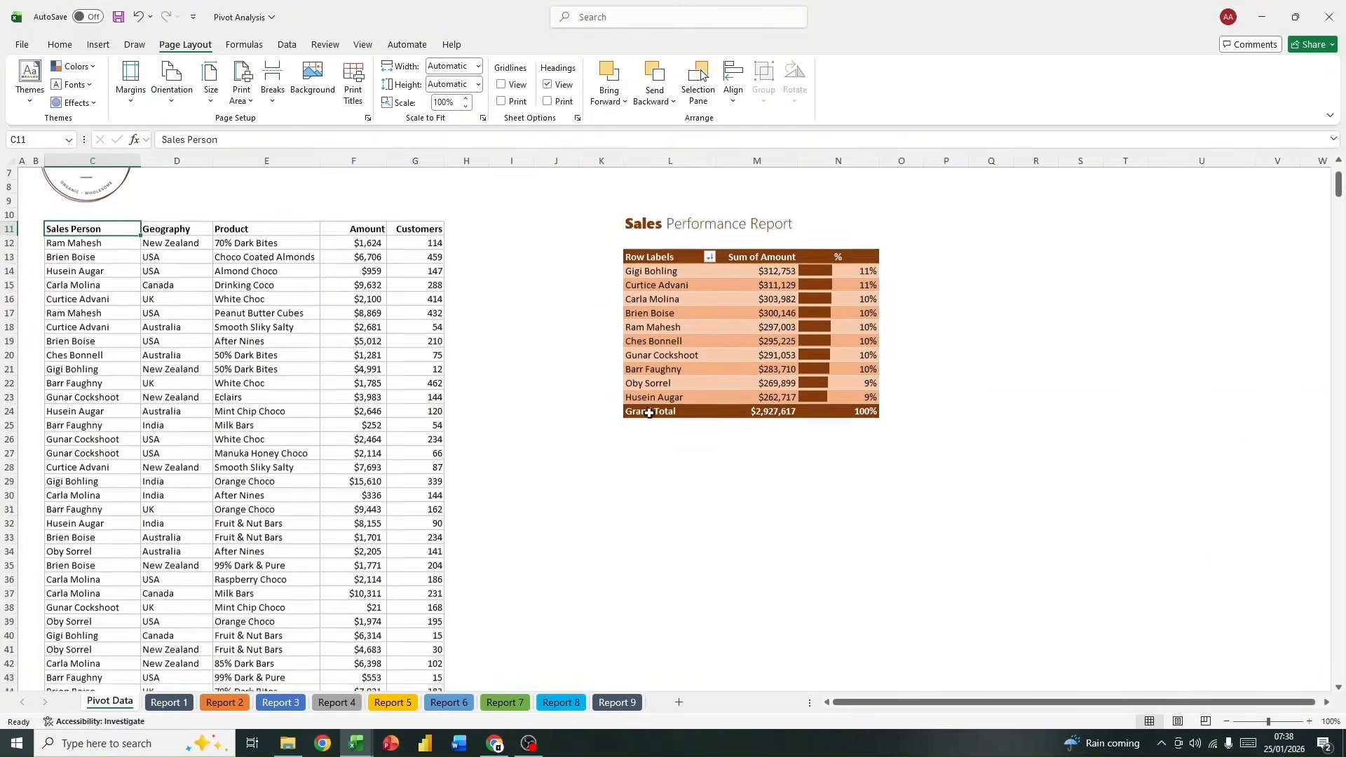
pyautogui.scroll(3, 639, 415)
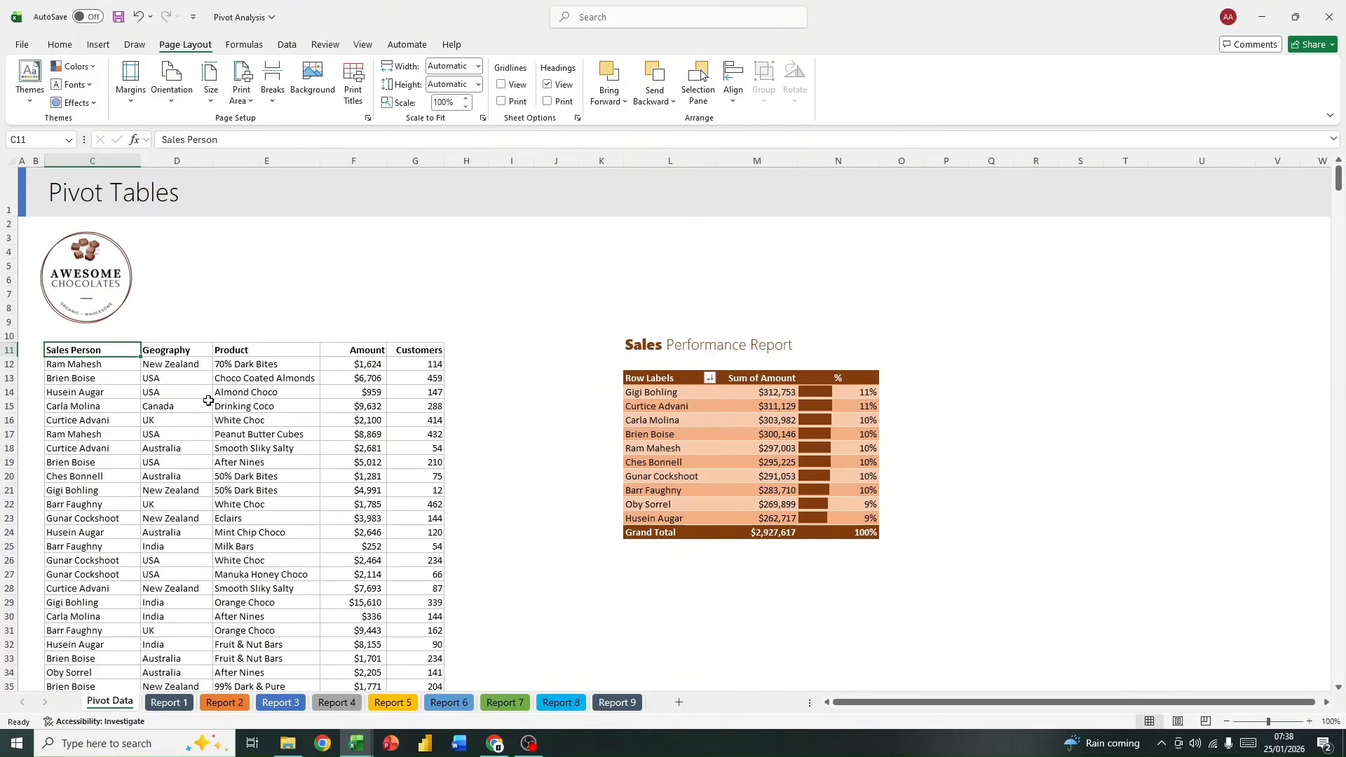
pyautogui.scroll(-3, 208, 401)
pyautogui.scroll(3, 217, 403)
pyautogui.moveTo(89, 349); pyautogui.dragTo(330, 363)
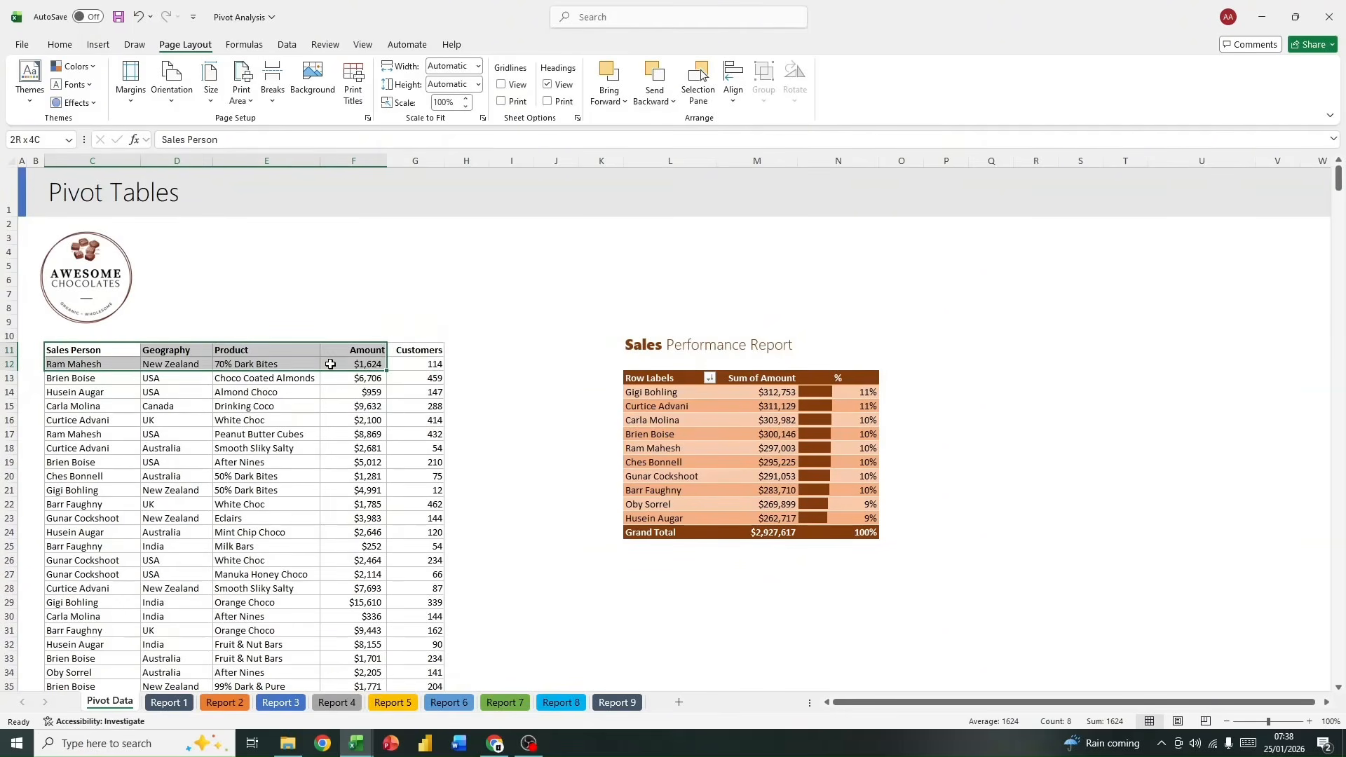
pyautogui.click(49, 347)
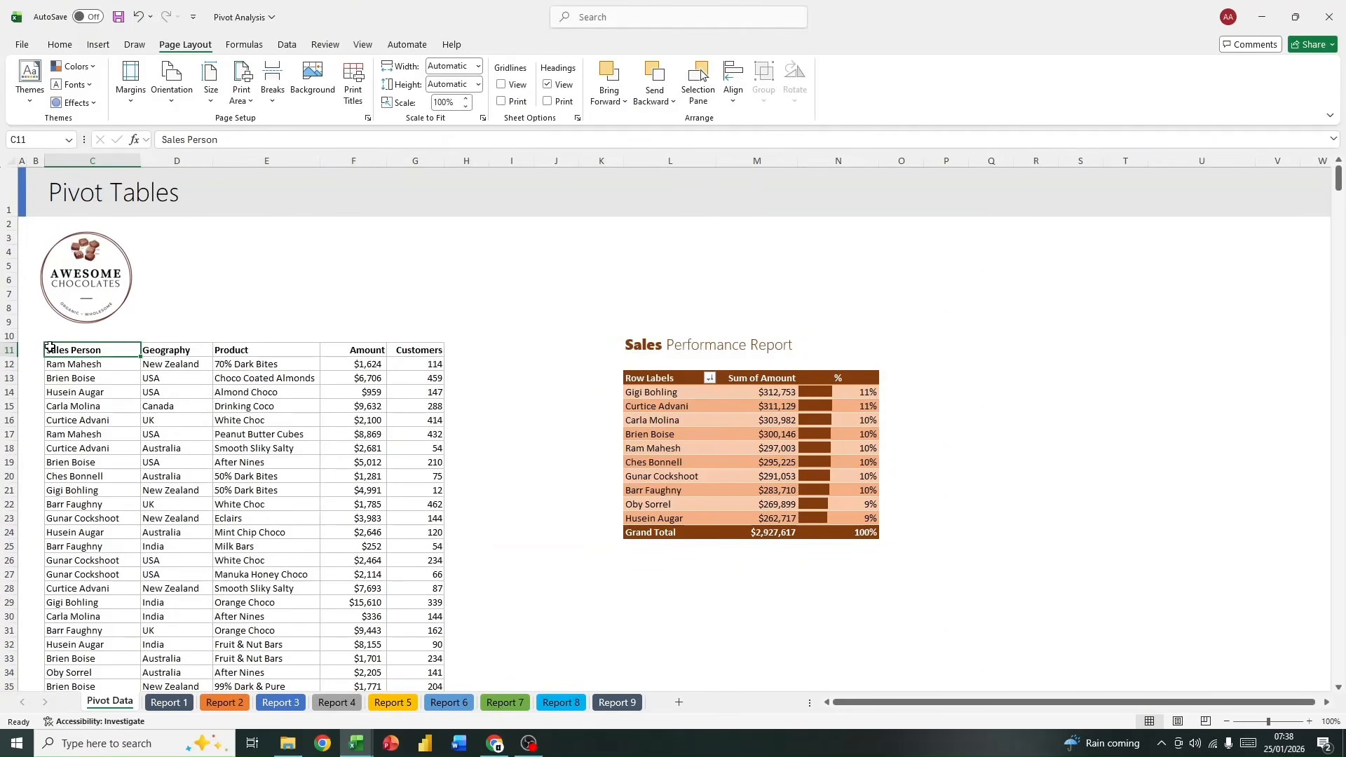
pyautogui.moveTo(139, 352); pyautogui.dragTo(427, 379)
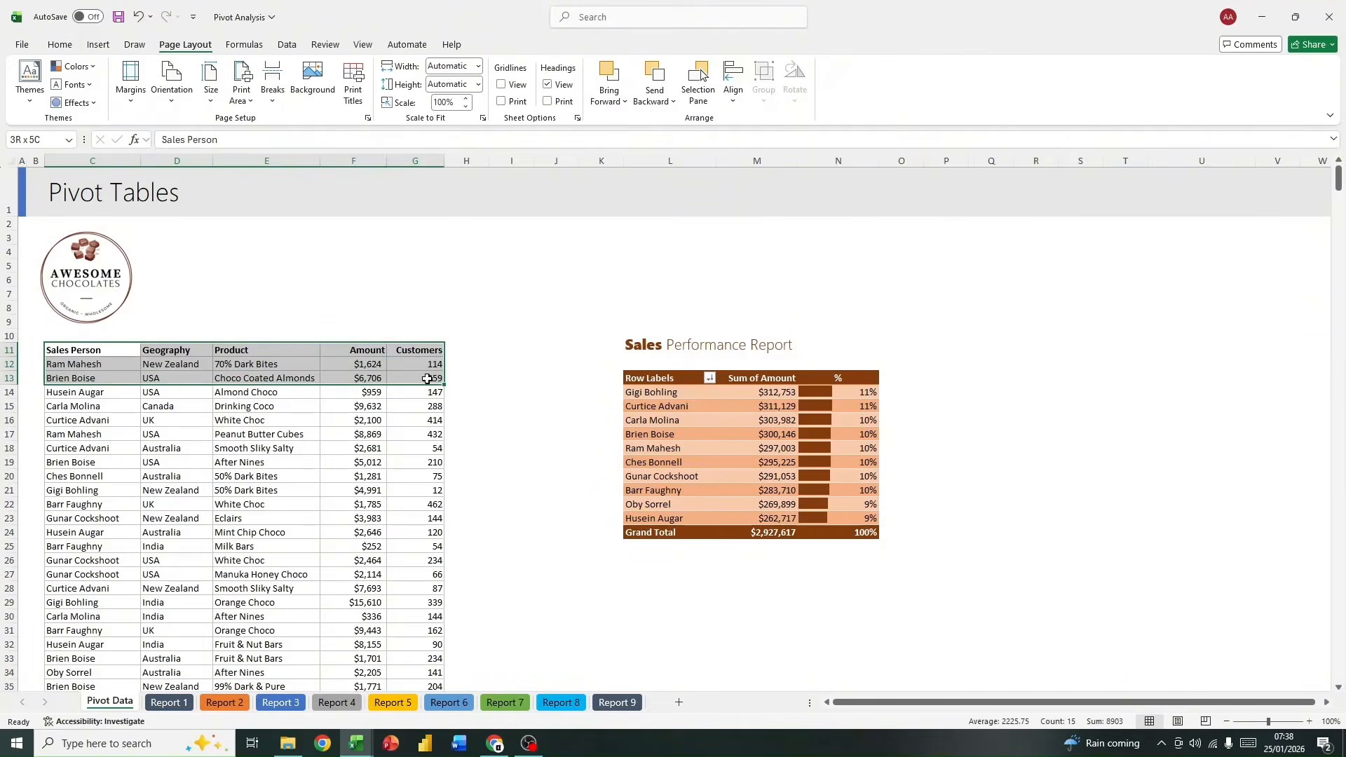
# Step: Convert the sales data range C11:G727 on the Pivot Data sheet into a table with headers
pyautogui.click(132, 350)
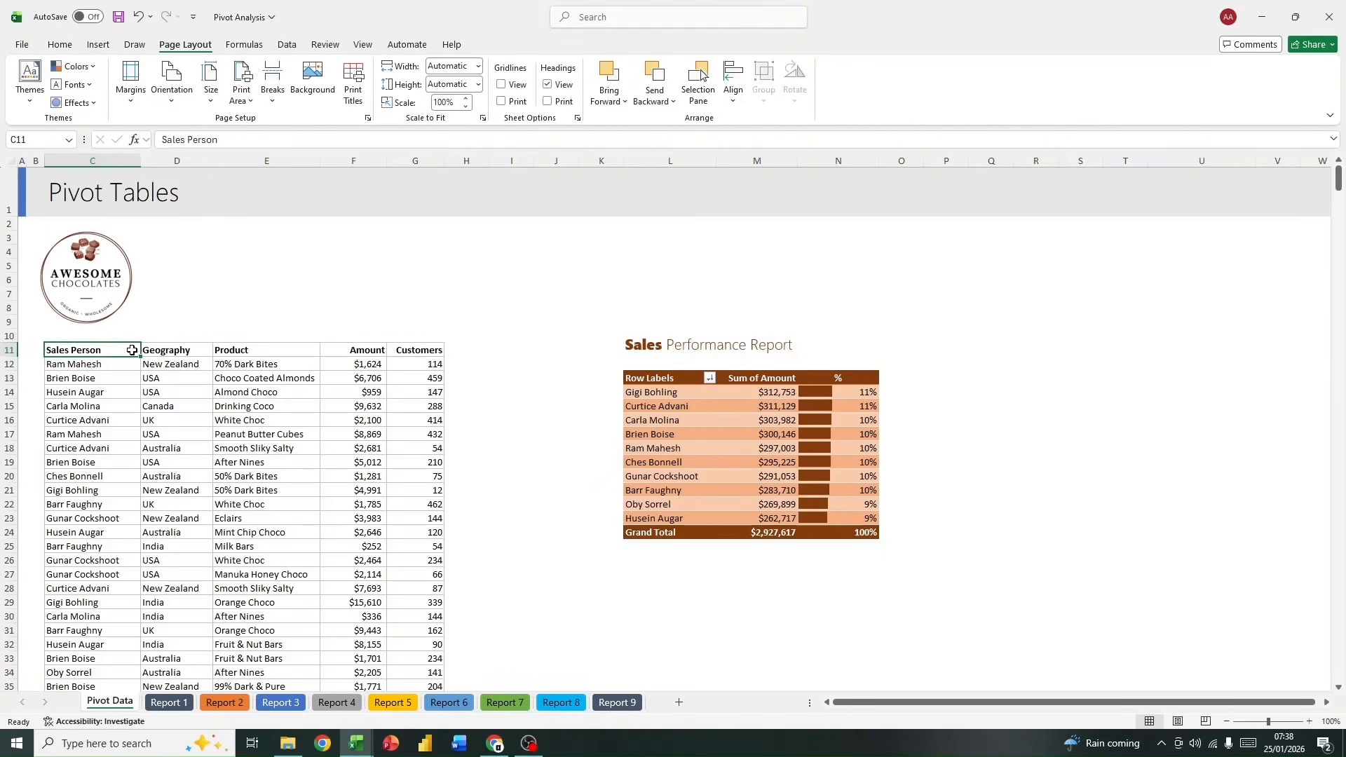
pyautogui.hotkey('ctrl', 'shift', 'Right')
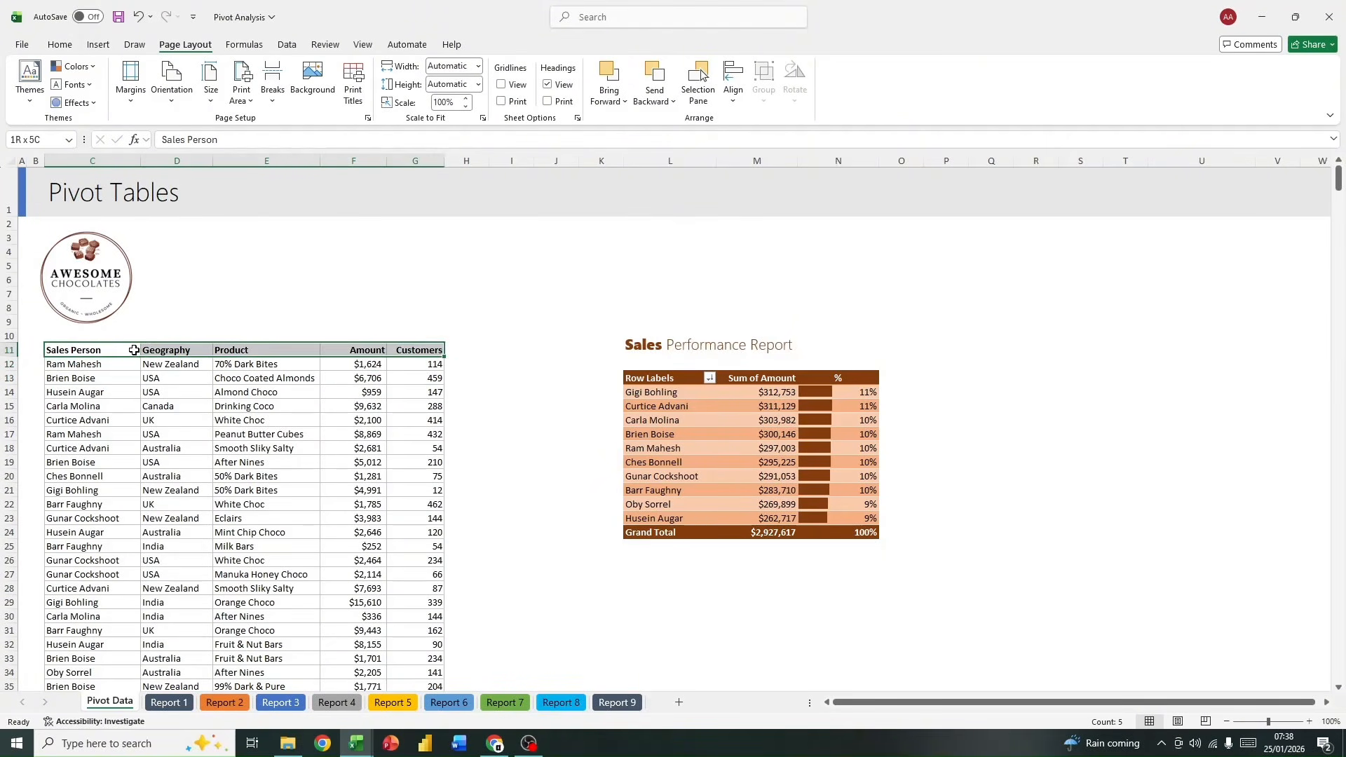
pyautogui.hotkey('ctrl', 'shift', 'Left')
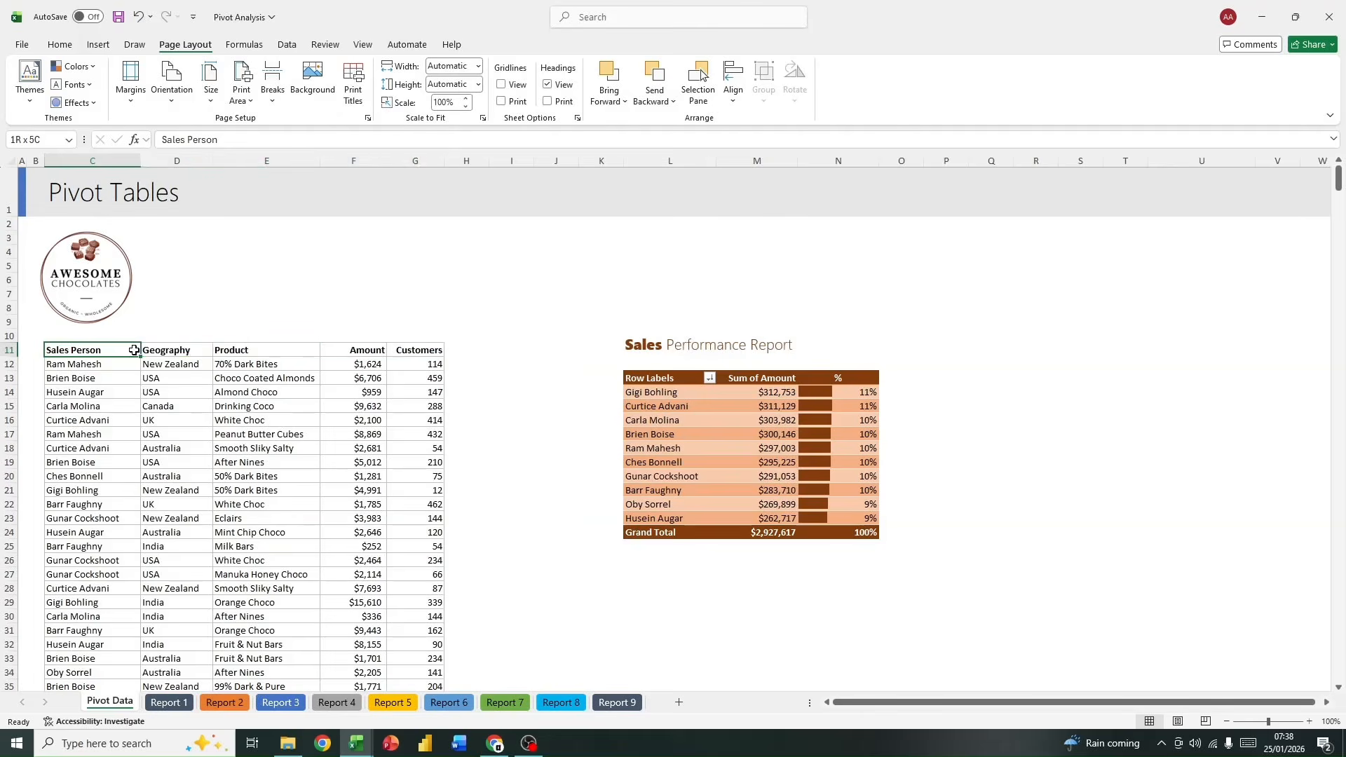
pyautogui.hotkey('ctrl', 'shift', 'Right')
pyautogui.hotkey('ctrl', 'shift', 'Down')
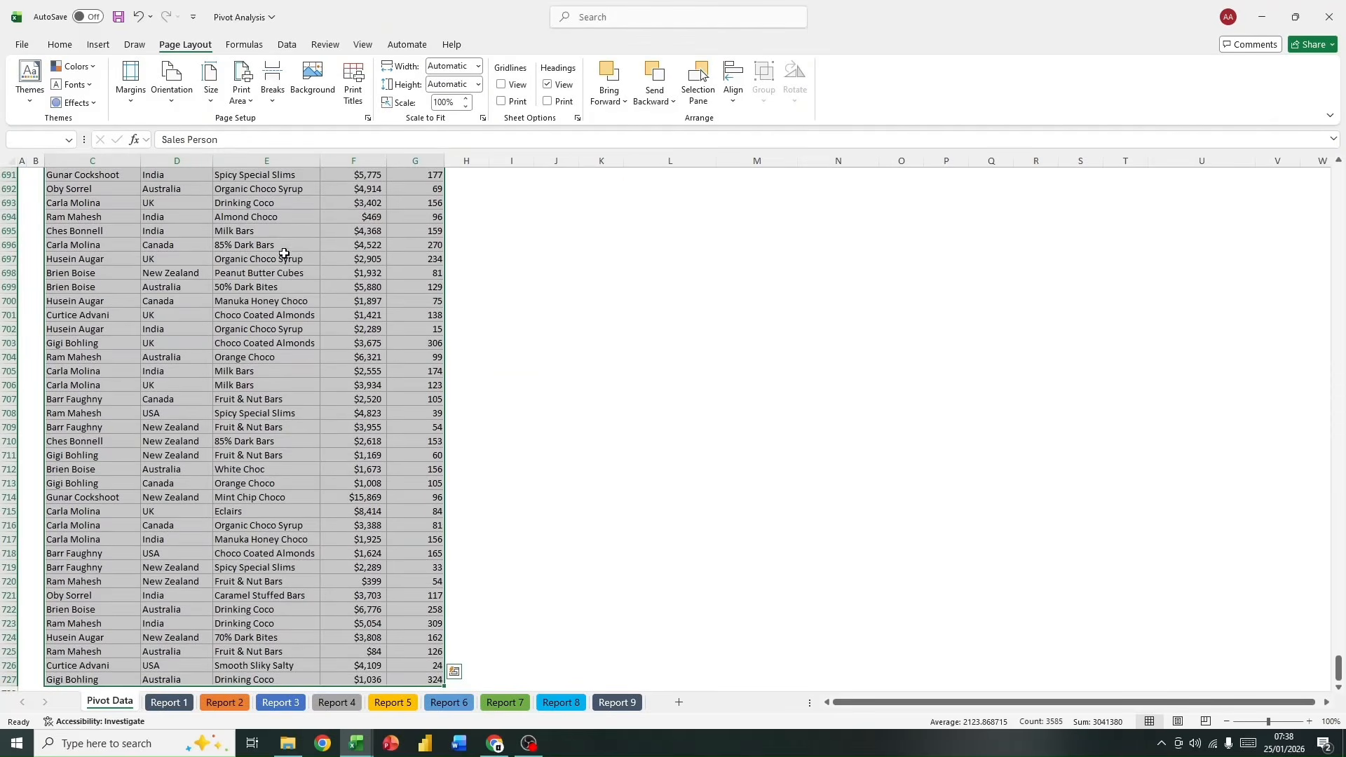
pyautogui.hotkey('ctrl', 't')
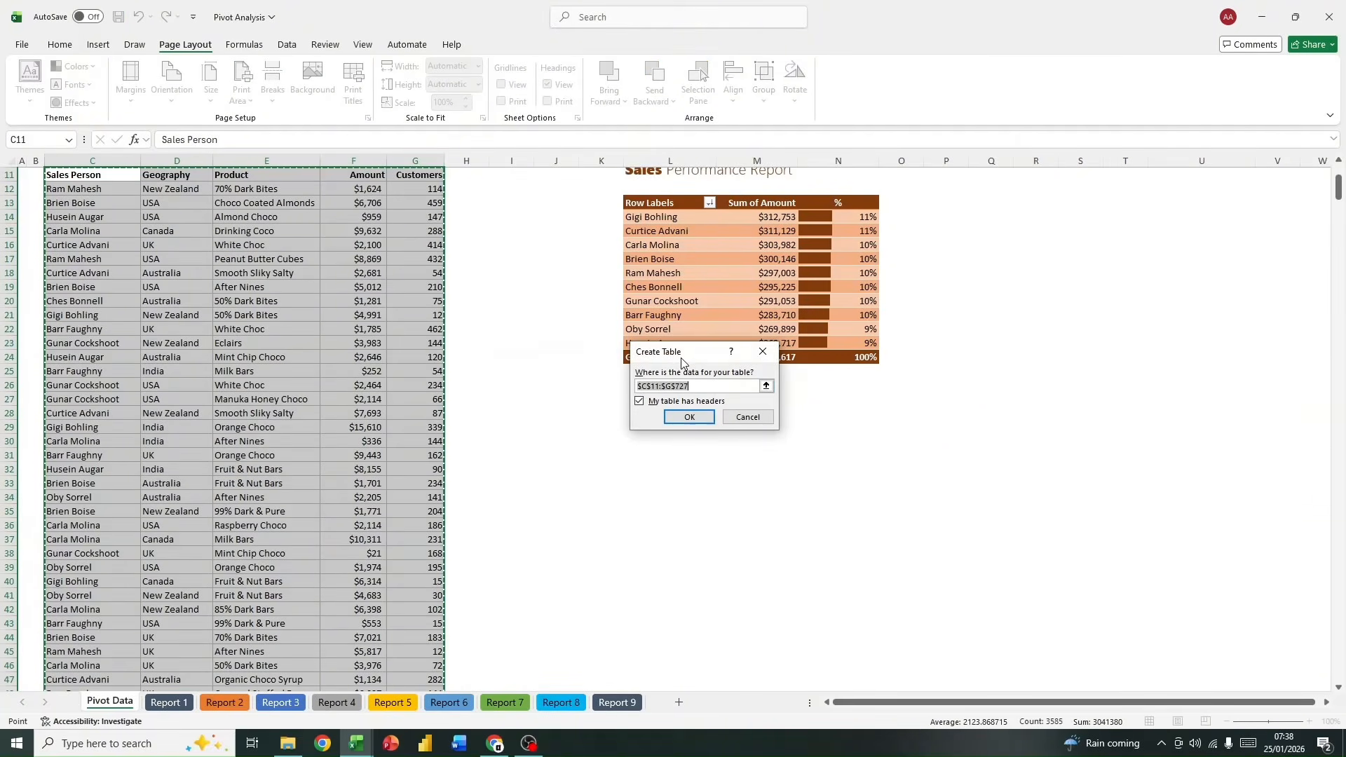
pyautogui.moveTo(659, 351); pyautogui.dragTo(560, 311)
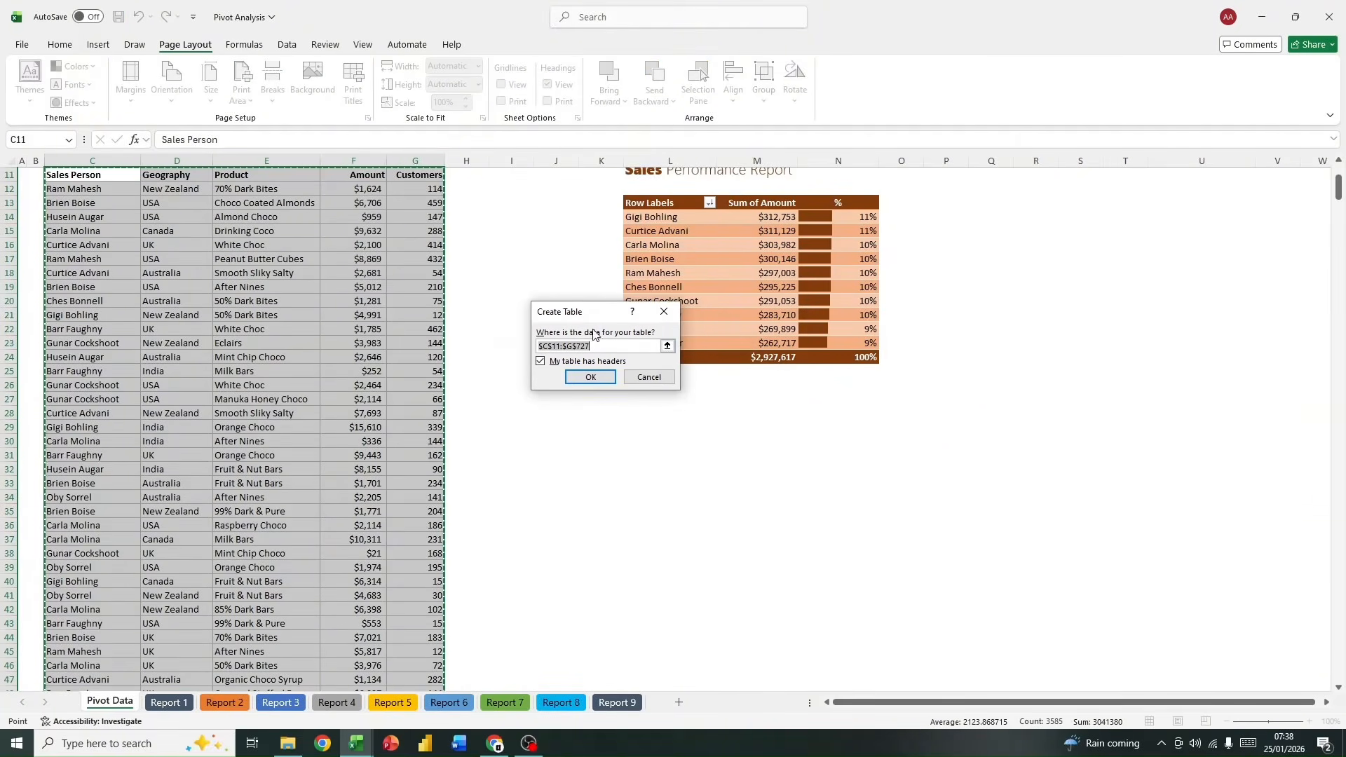
pyautogui.click(593, 378)
pyautogui.scroll(4, 502, 419)
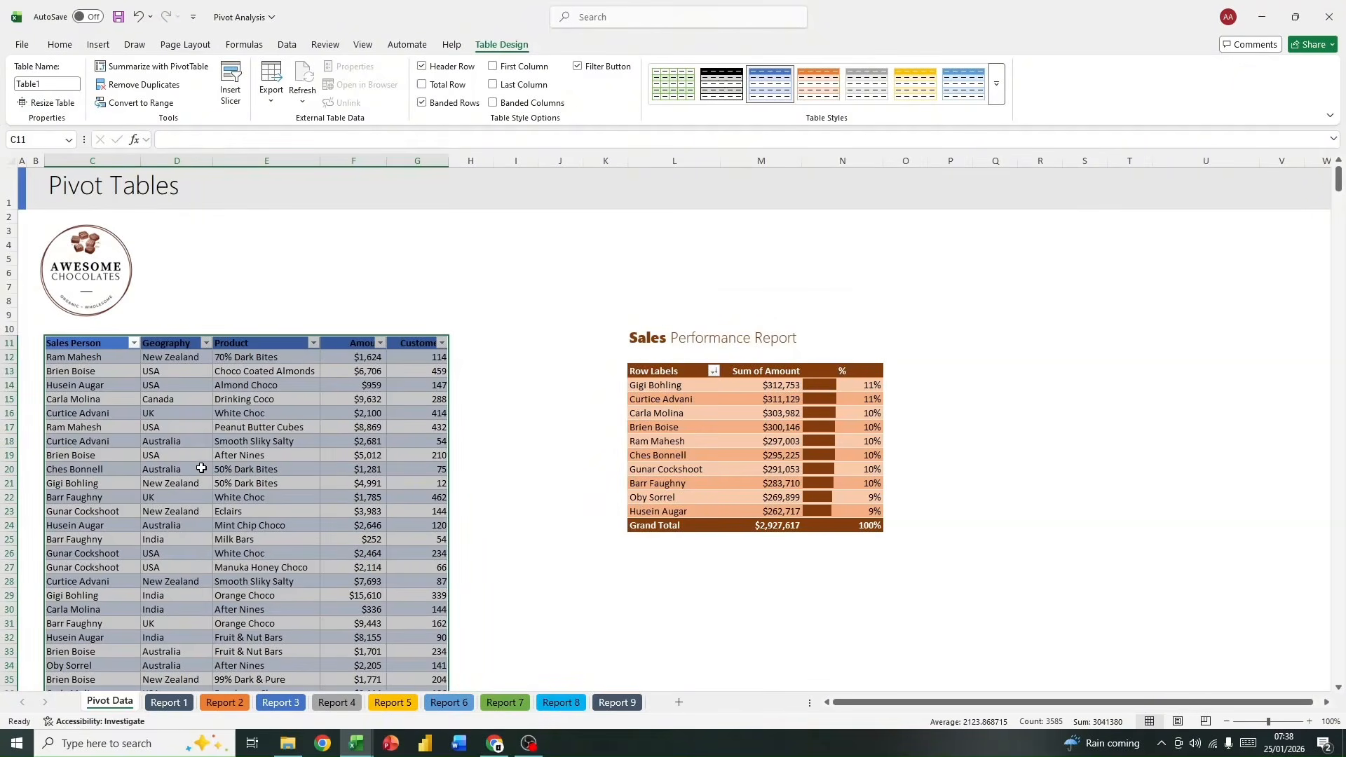
pyautogui.click(294, 273)
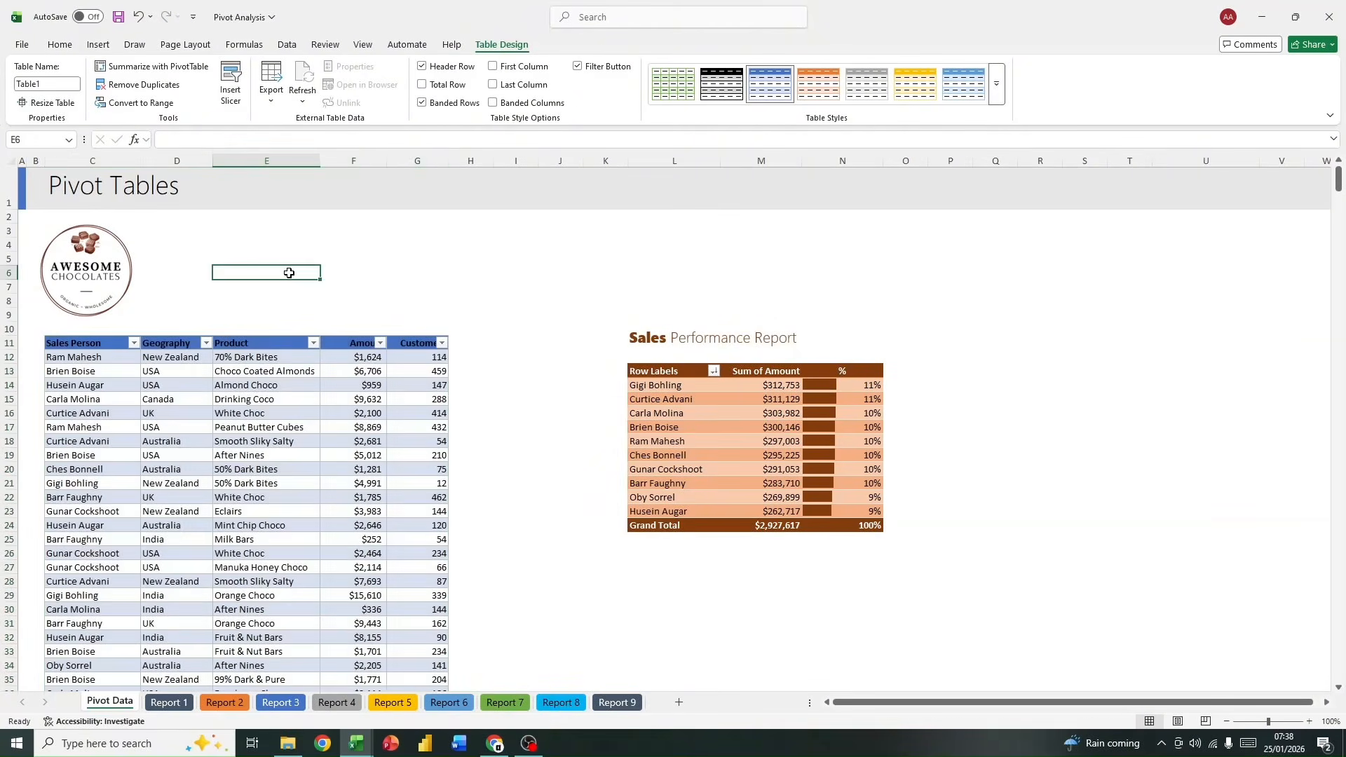
# Step: Rename the new data table as Sales
pyautogui.click(266, 398)
pyautogui.click(48, 82)
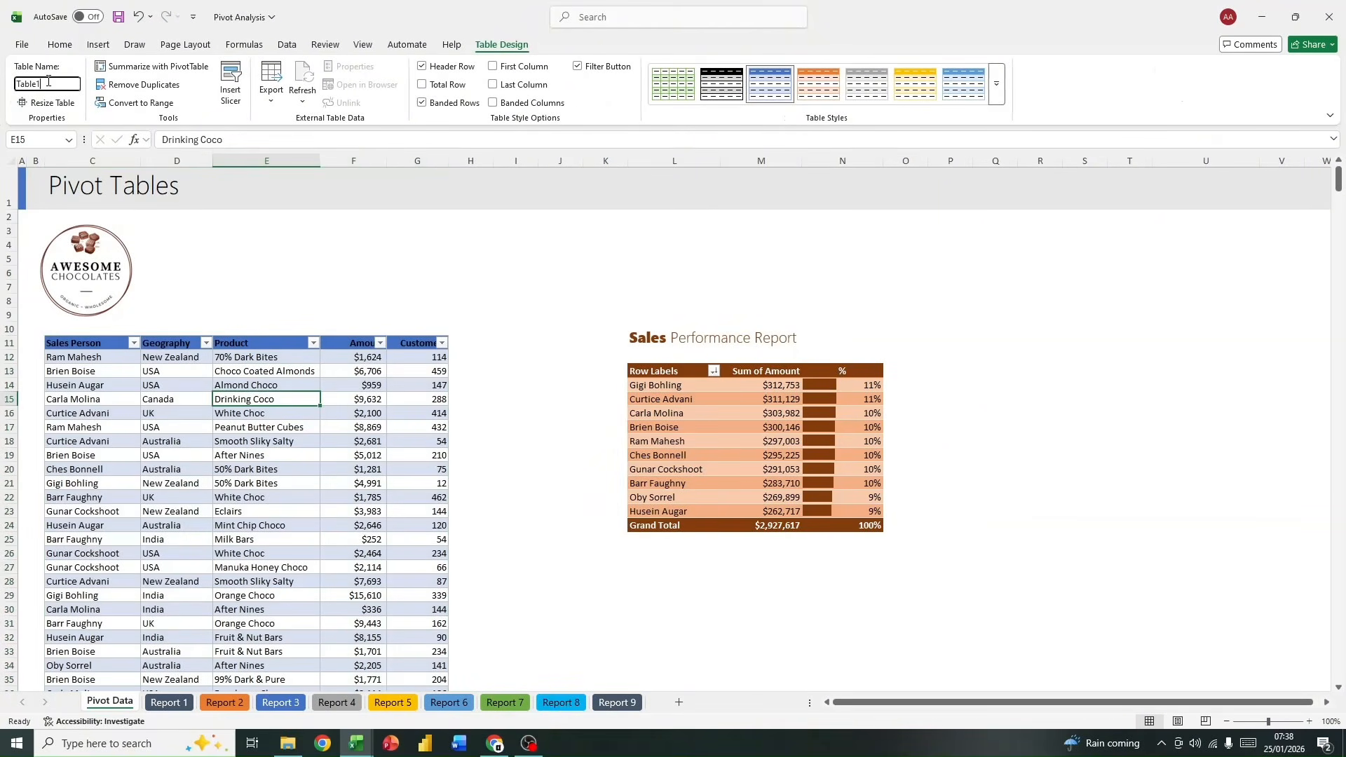
pyautogui.doubleClick(40, 84)
pyautogui.write('S')
pyautogui.click(394, 485)
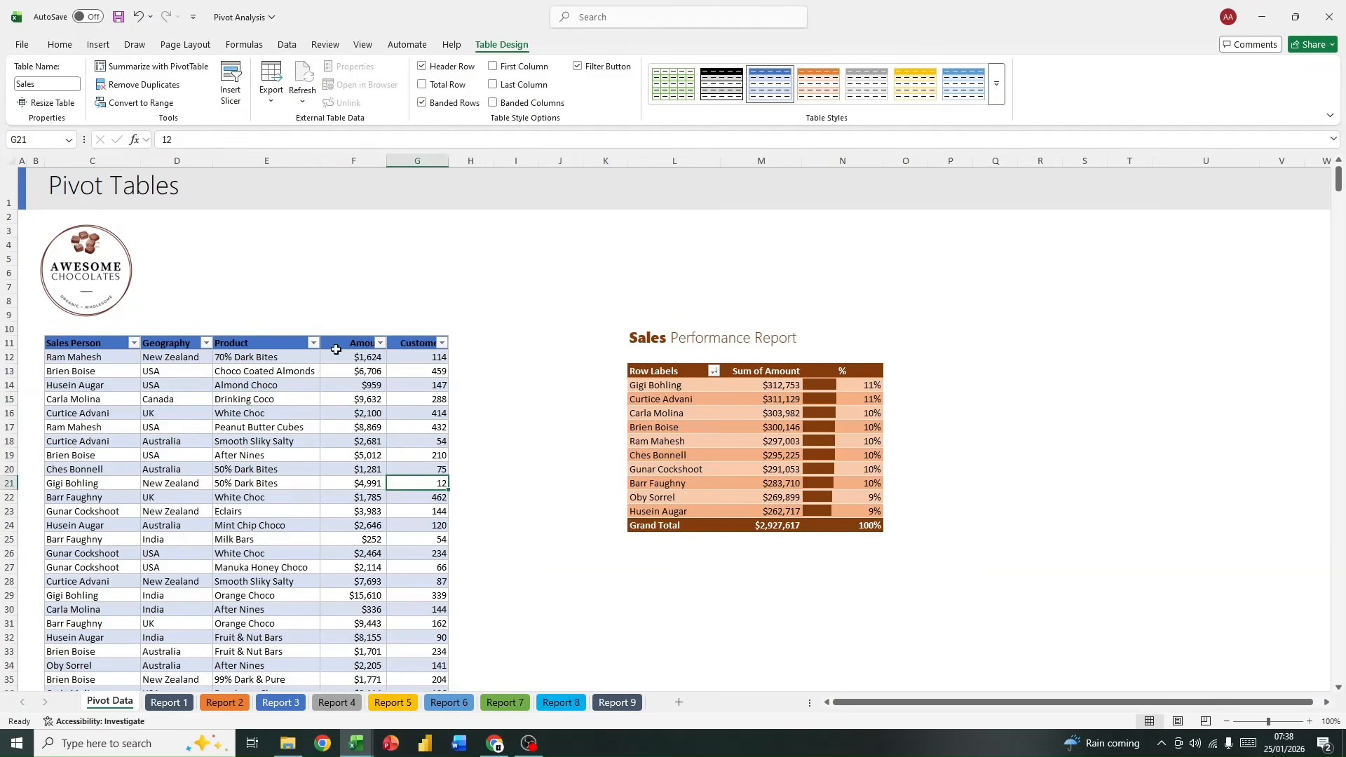
pyautogui.click(305, 317)
pyautogui.click(289, 382)
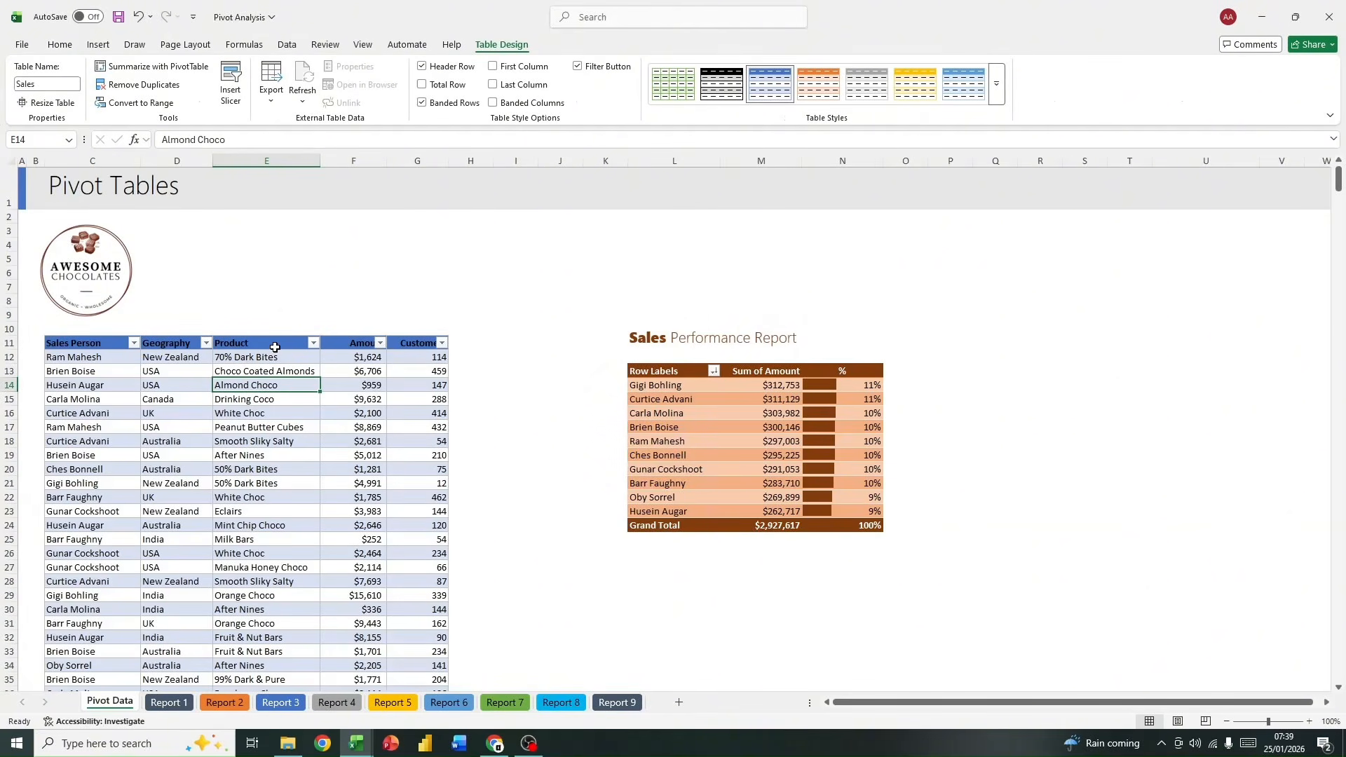
pyautogui.scroll(1, 339, 471)
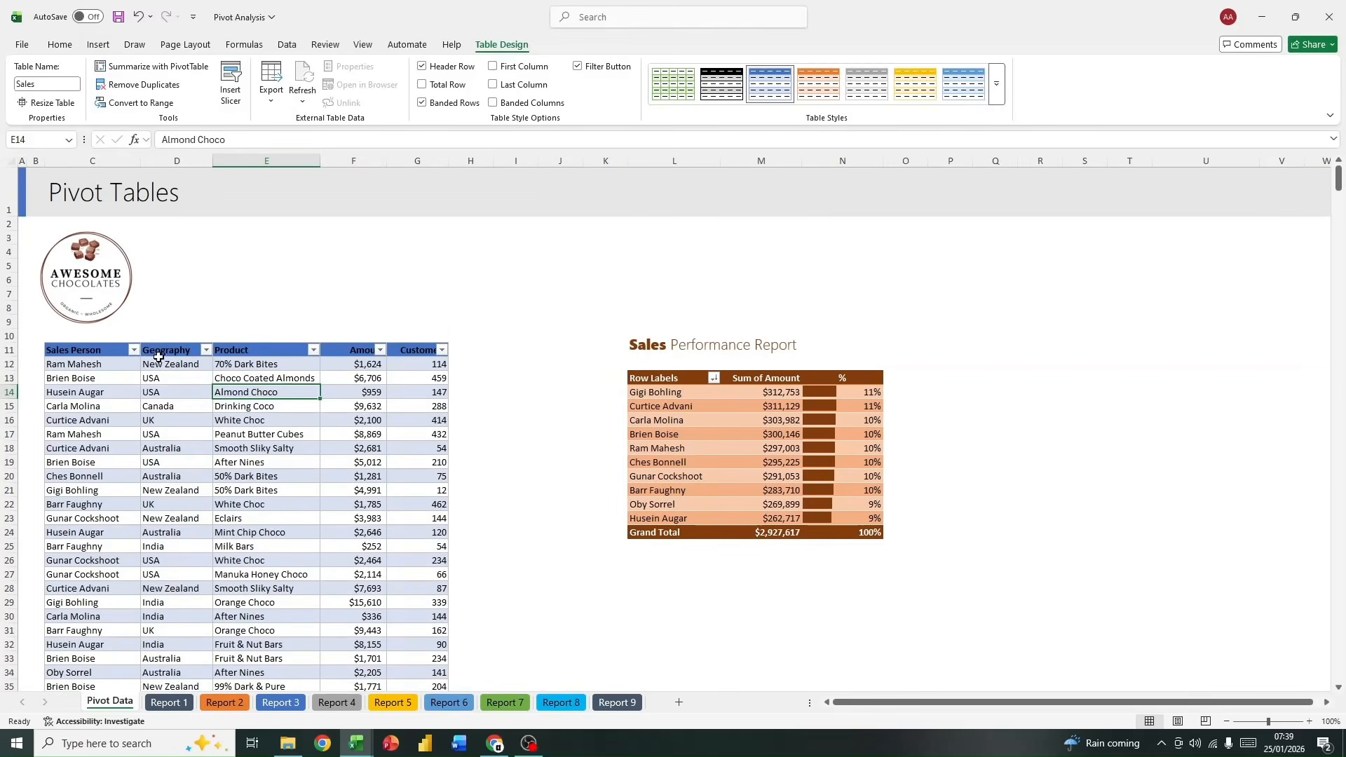
pyautogui.click(300, 324)
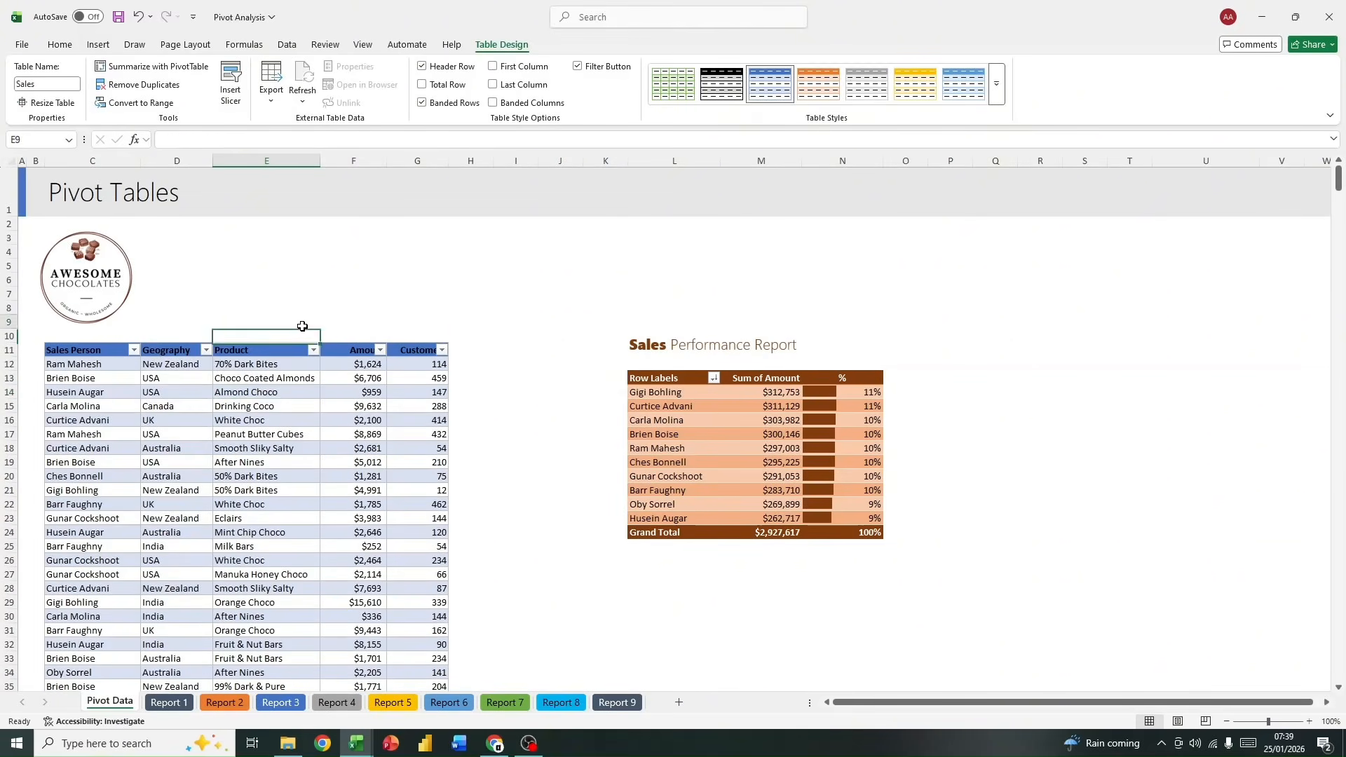
# Step: Create a PivotTable from the Sales table on a new worksheet
pyautogui.click(271, 391)
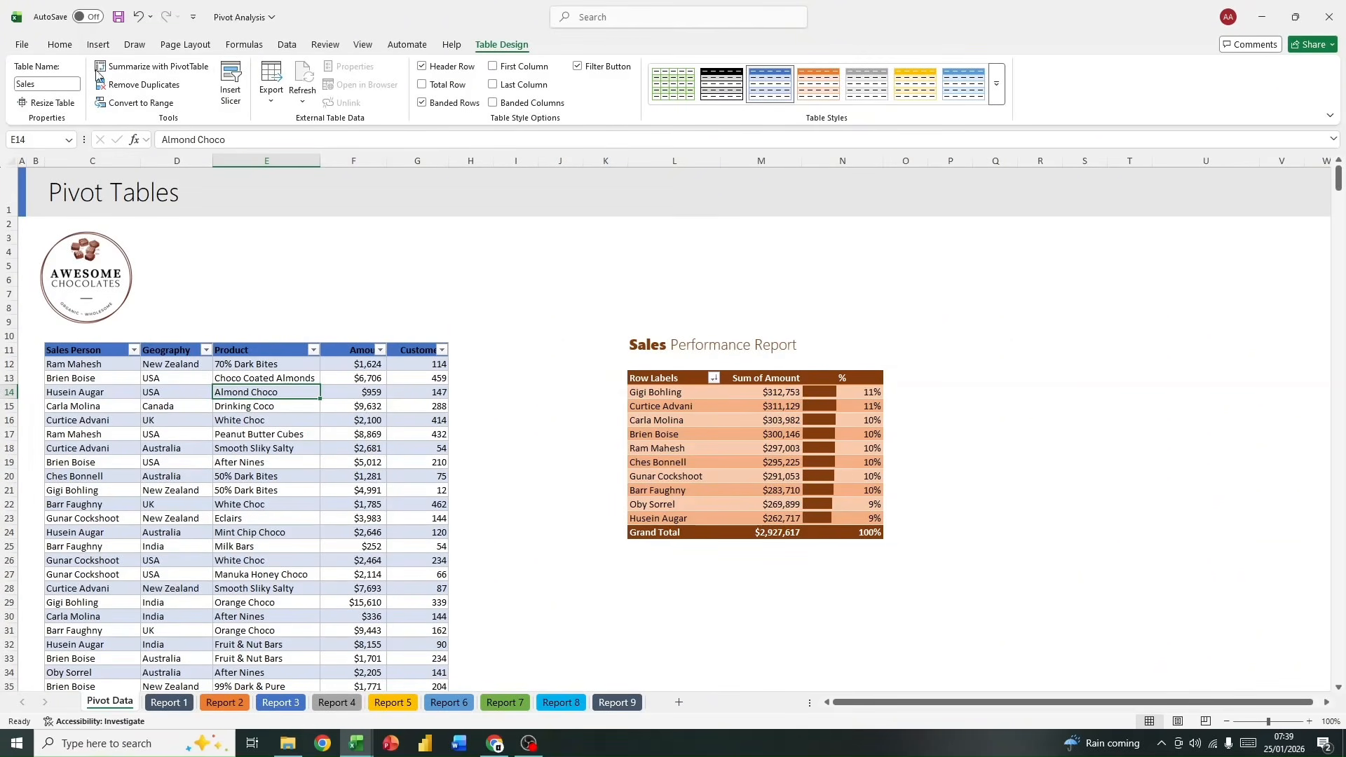
pyautogui.click(98, 44)
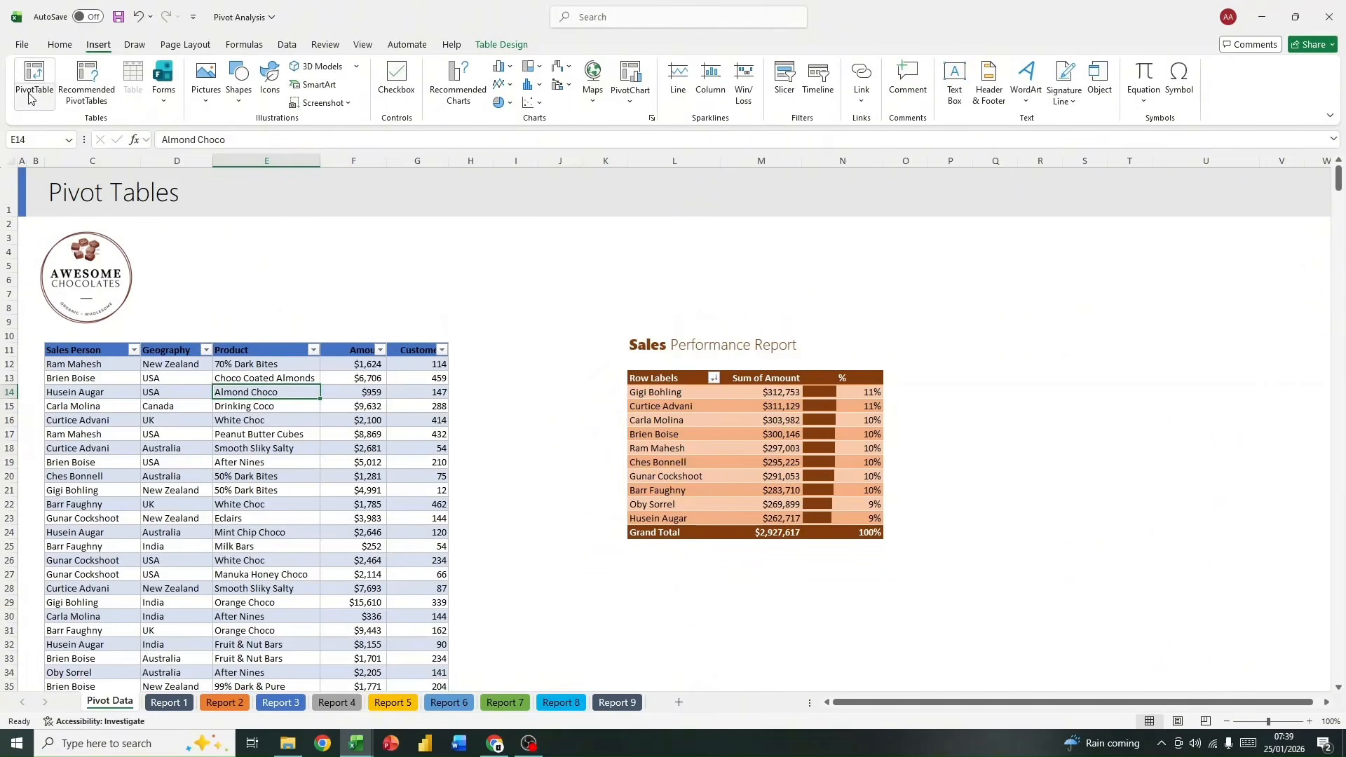
pyautogui.click(37, 94)
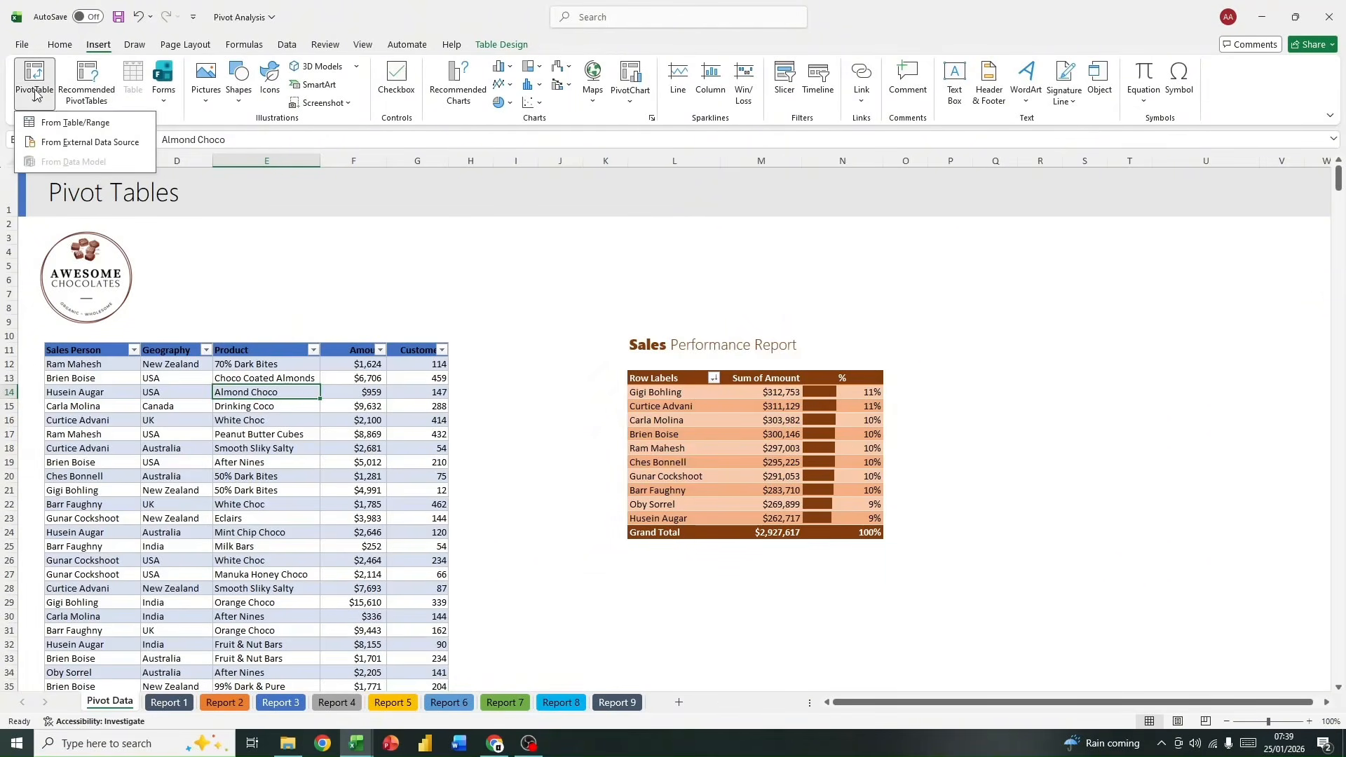
pyautogui.click(74, 122)
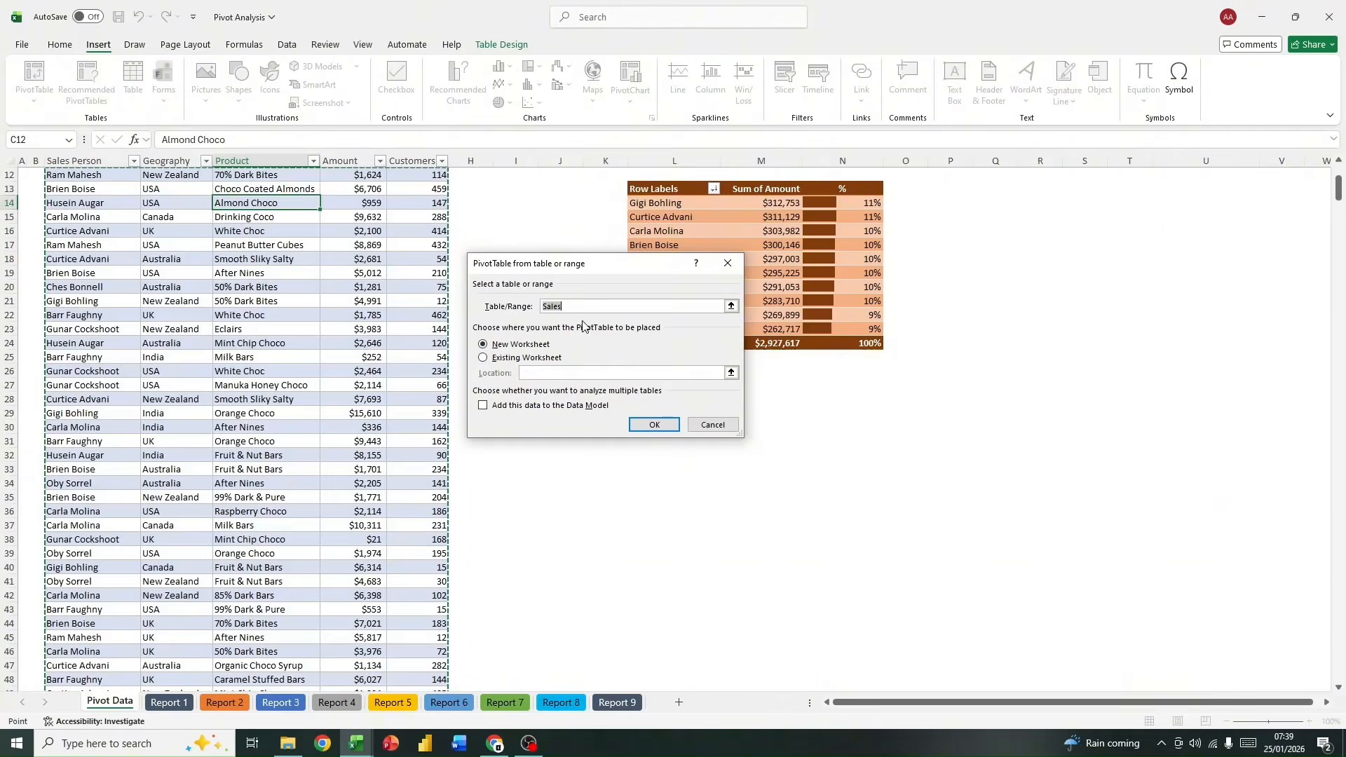
pyautogui.scroll(-1, 557, 319)
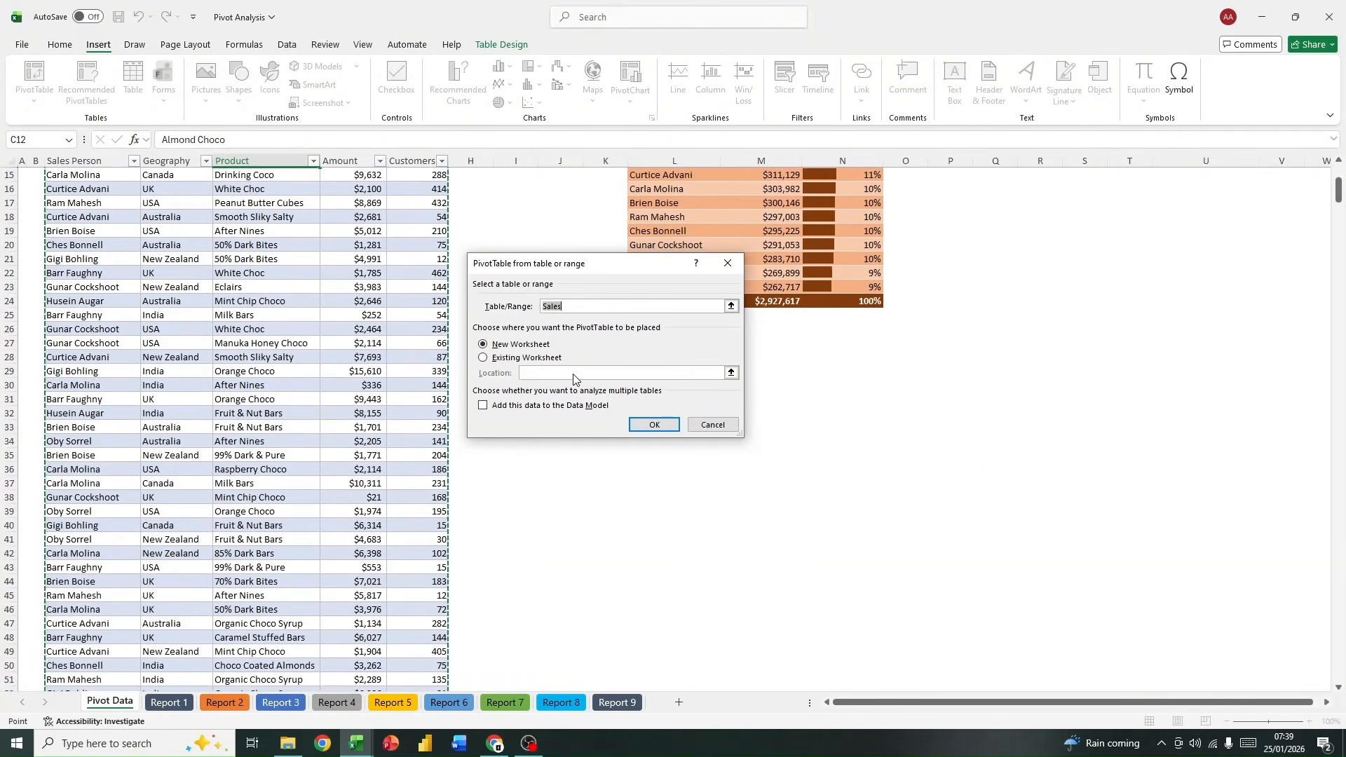
pyautogui.click(655, 425)
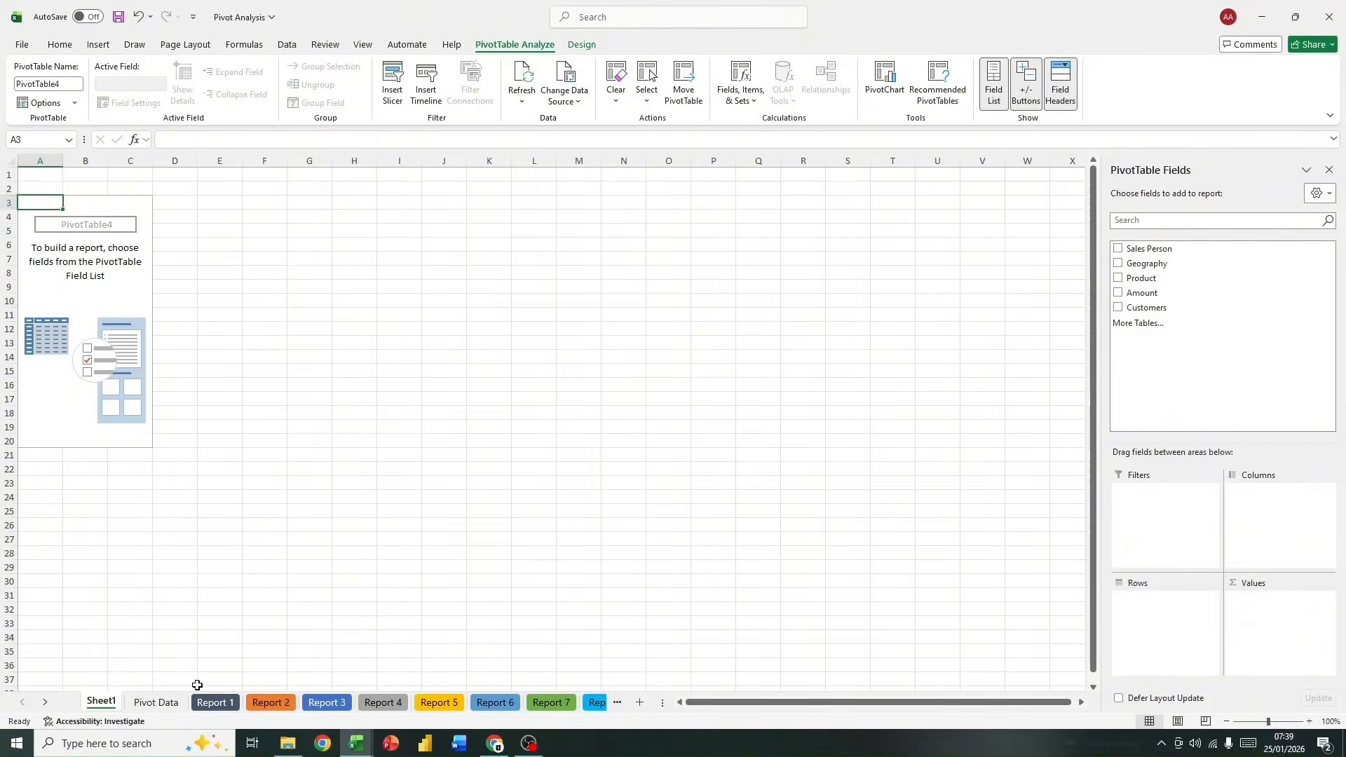
# Step: Delete the new worksheet Sheet1 that holds the empty PivotTable
pyautogui.rightClick(98, 706)
pyautogui.click(175, 504)
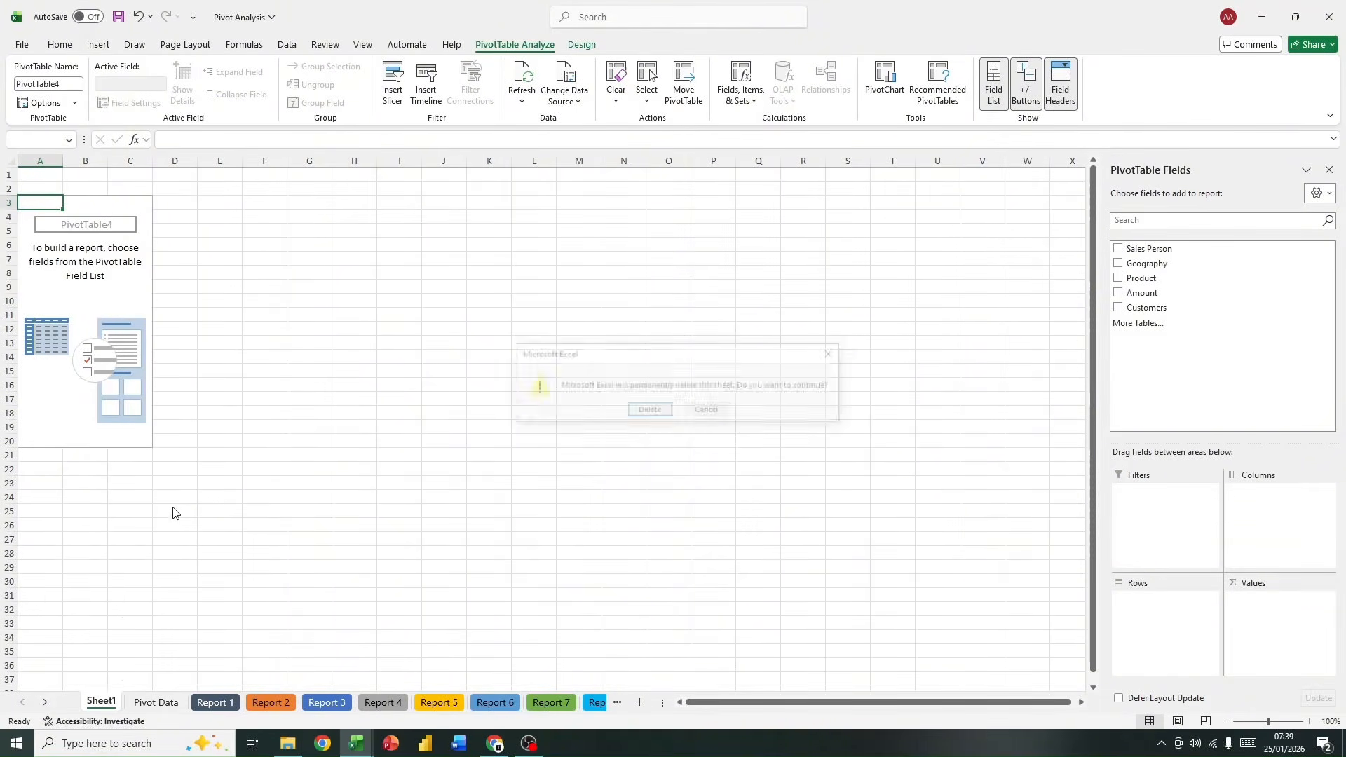
pyautogui.click(641, 415)
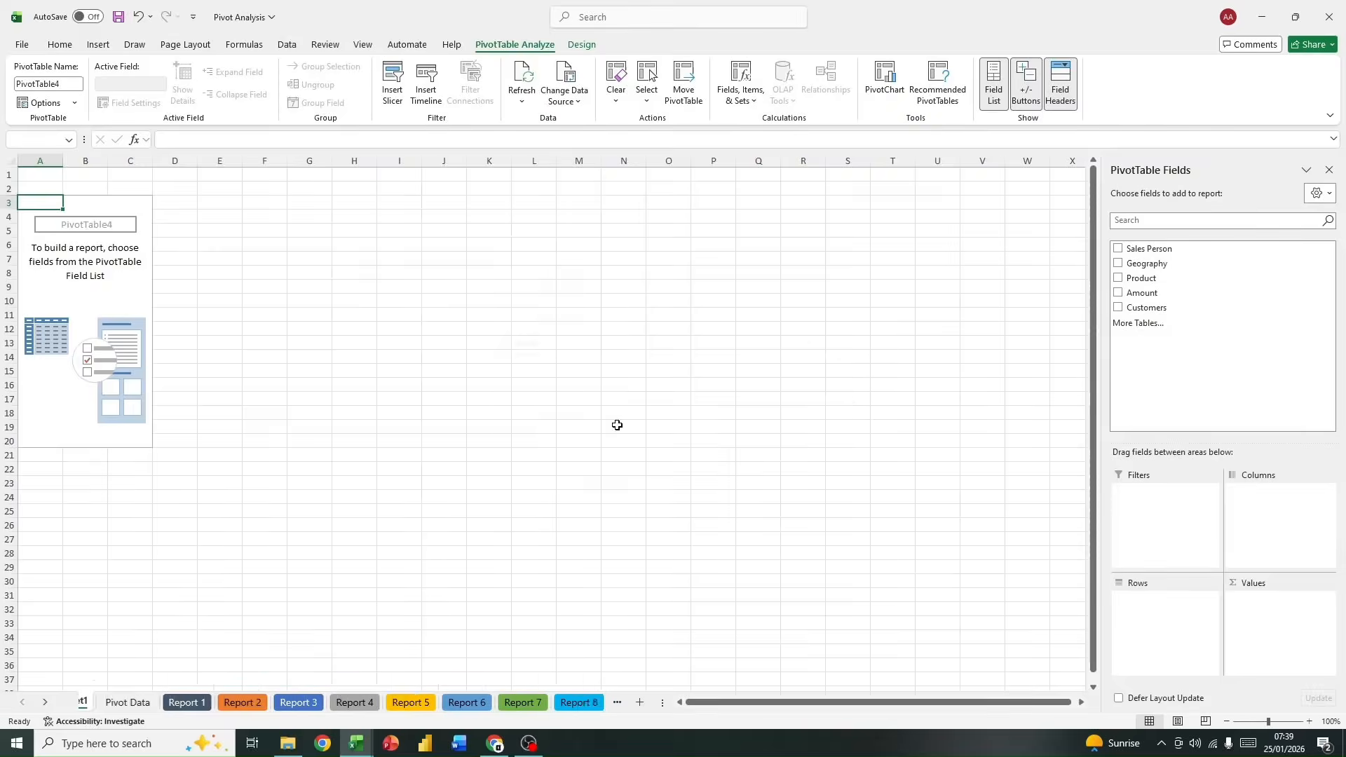
# Step: Insert a PivotTable based on the Sales table at cell B3 of the Report 1 sheet
pyautogui.click(169, 702)
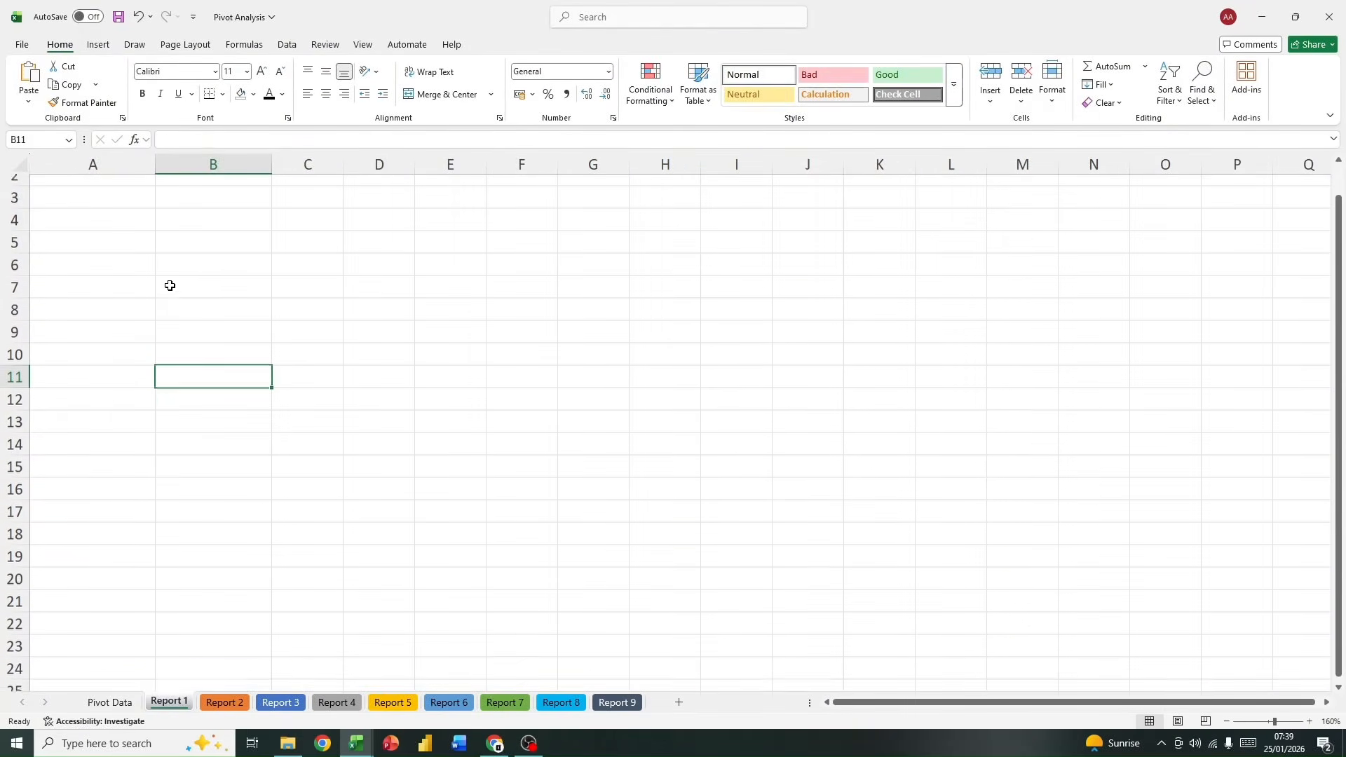
pyautogui.click(180, 223)
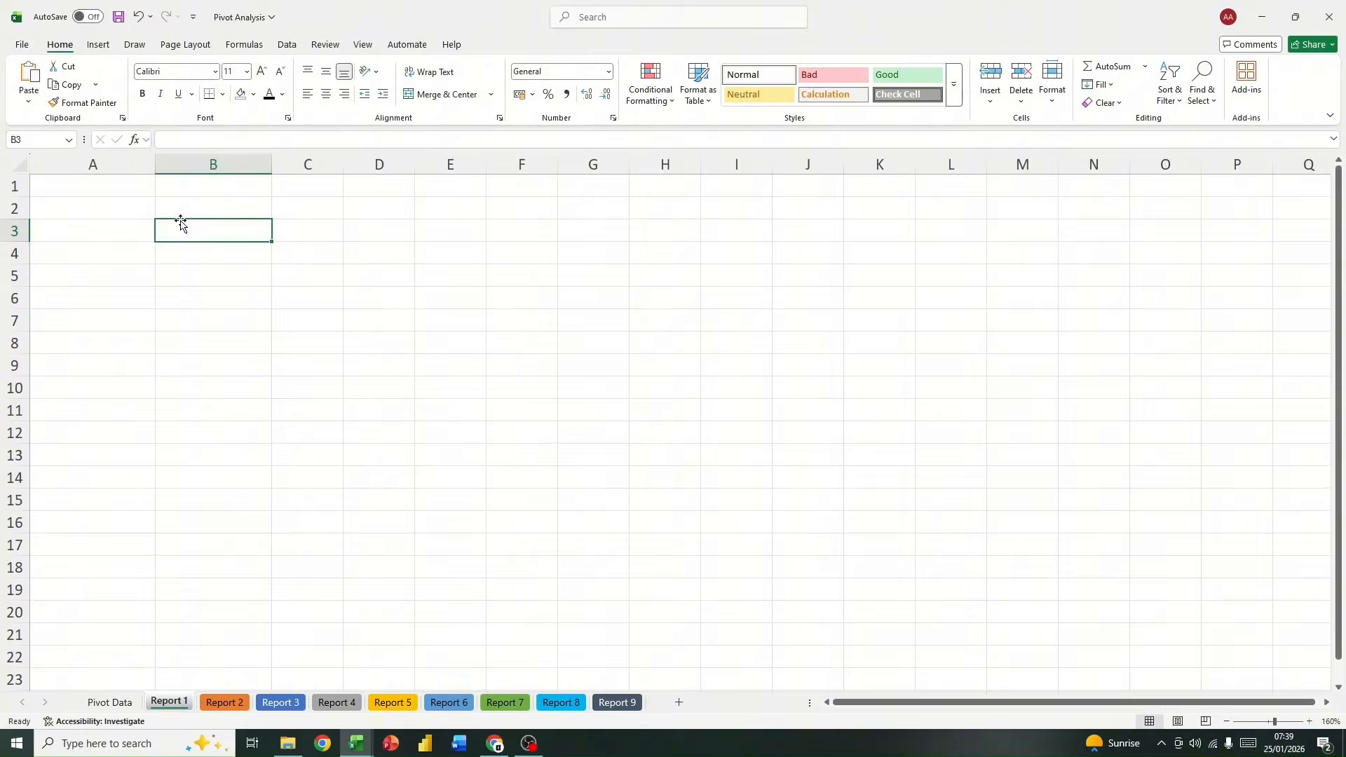
pyautogui.click(98, 44)
pyautogui.click(33, 82)
pyautogui.click(73, 122)
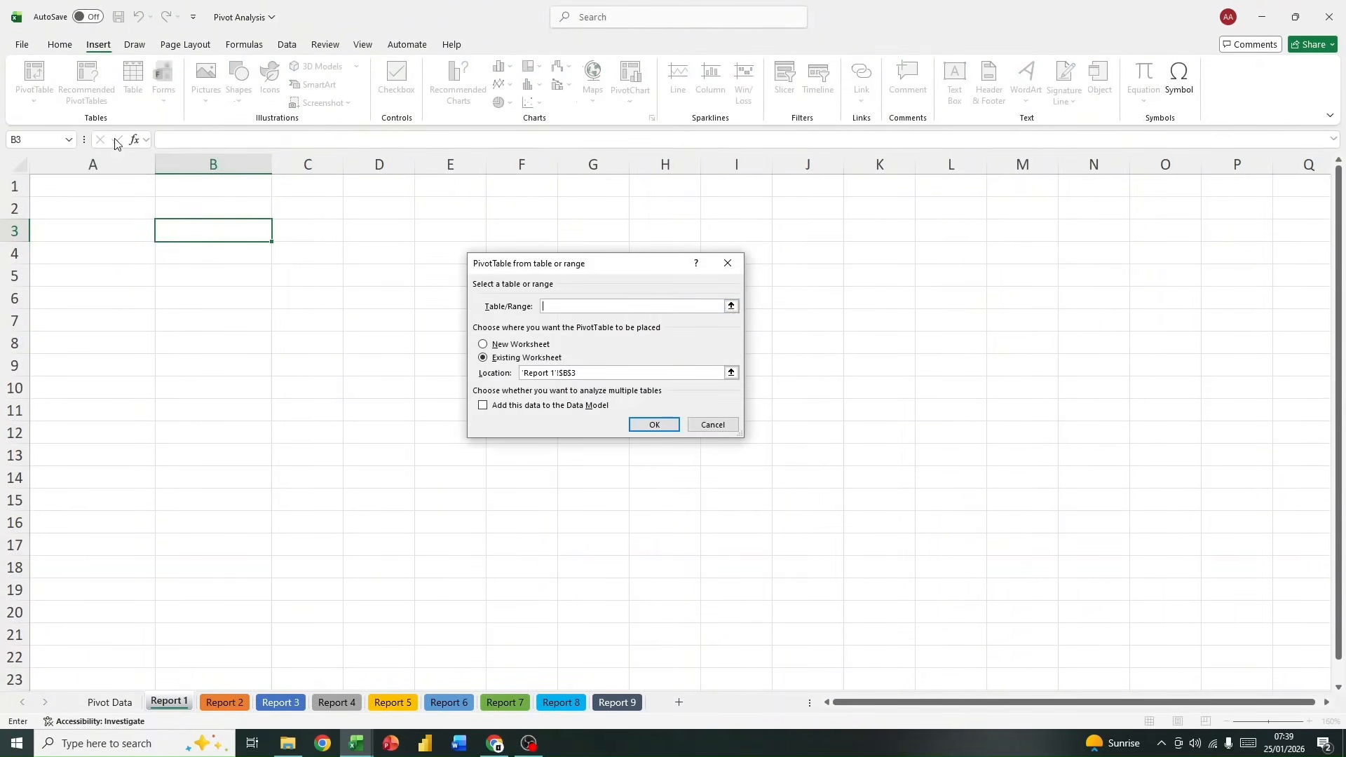
pyautogui.write('sales')
pyautogui.click(654, 425)
pyautogui.click(656, 429)
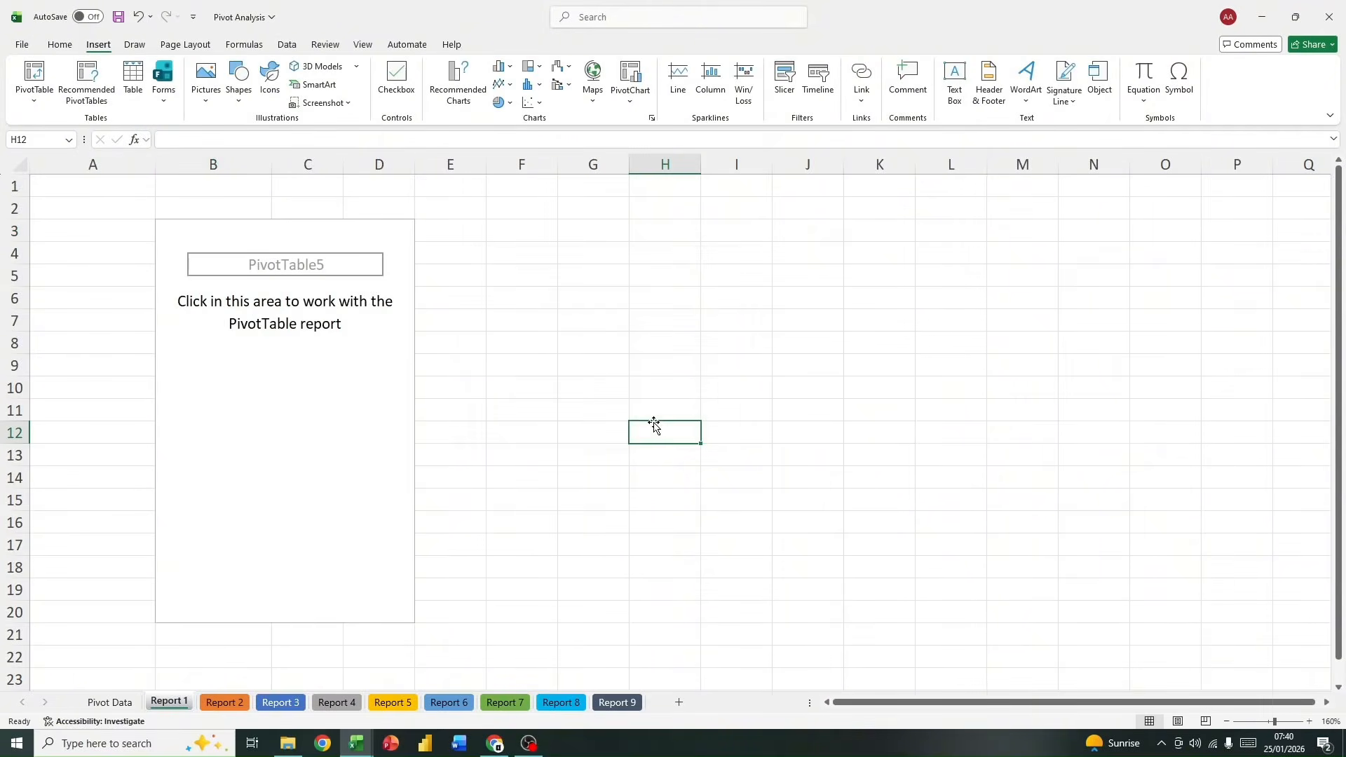
# Step: Build the Report 1 PivotTable with Sales Person as rows and Amount as values
pyautogui.click(1226, 721)
pyautogui.click(1226, 721)
pyautogui.click(1226, 722)
pyautogui.click(1226, 722)
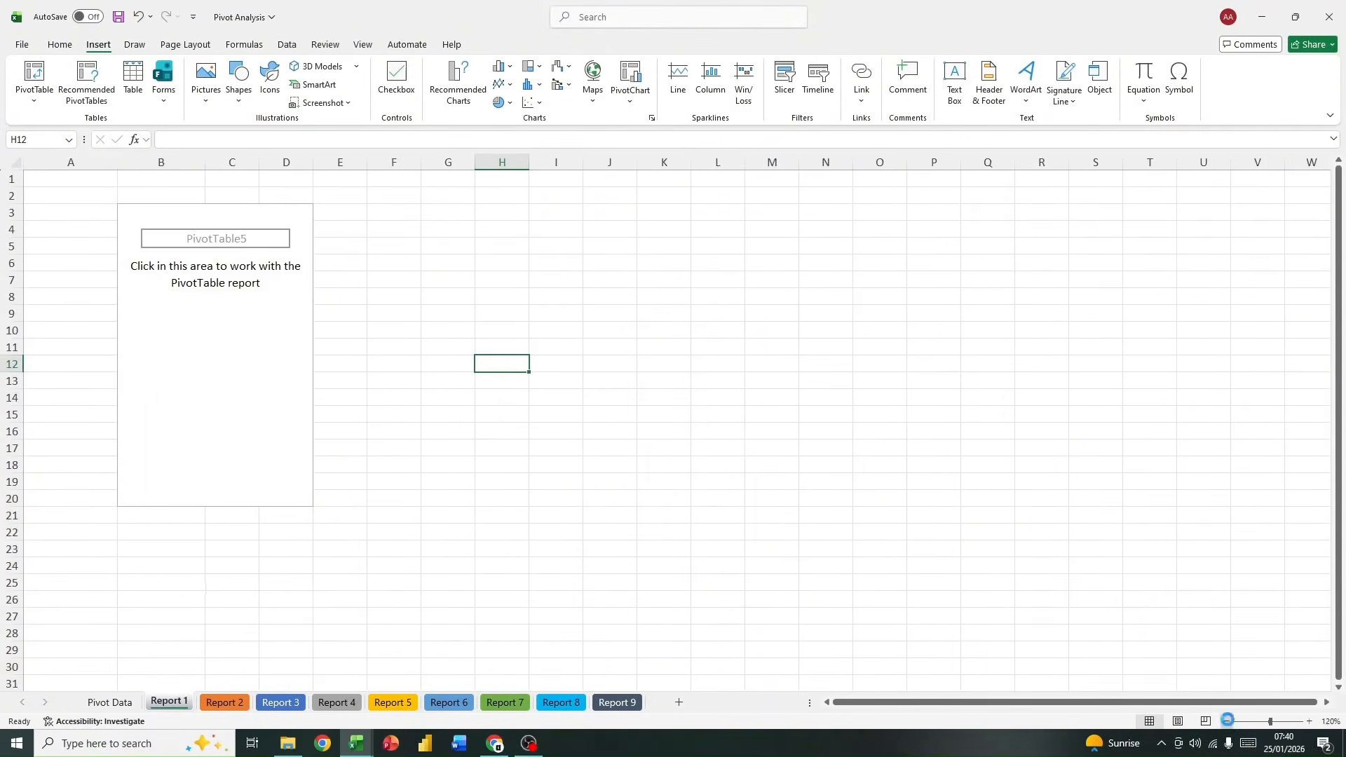
pyautogui.click(1225, 721)
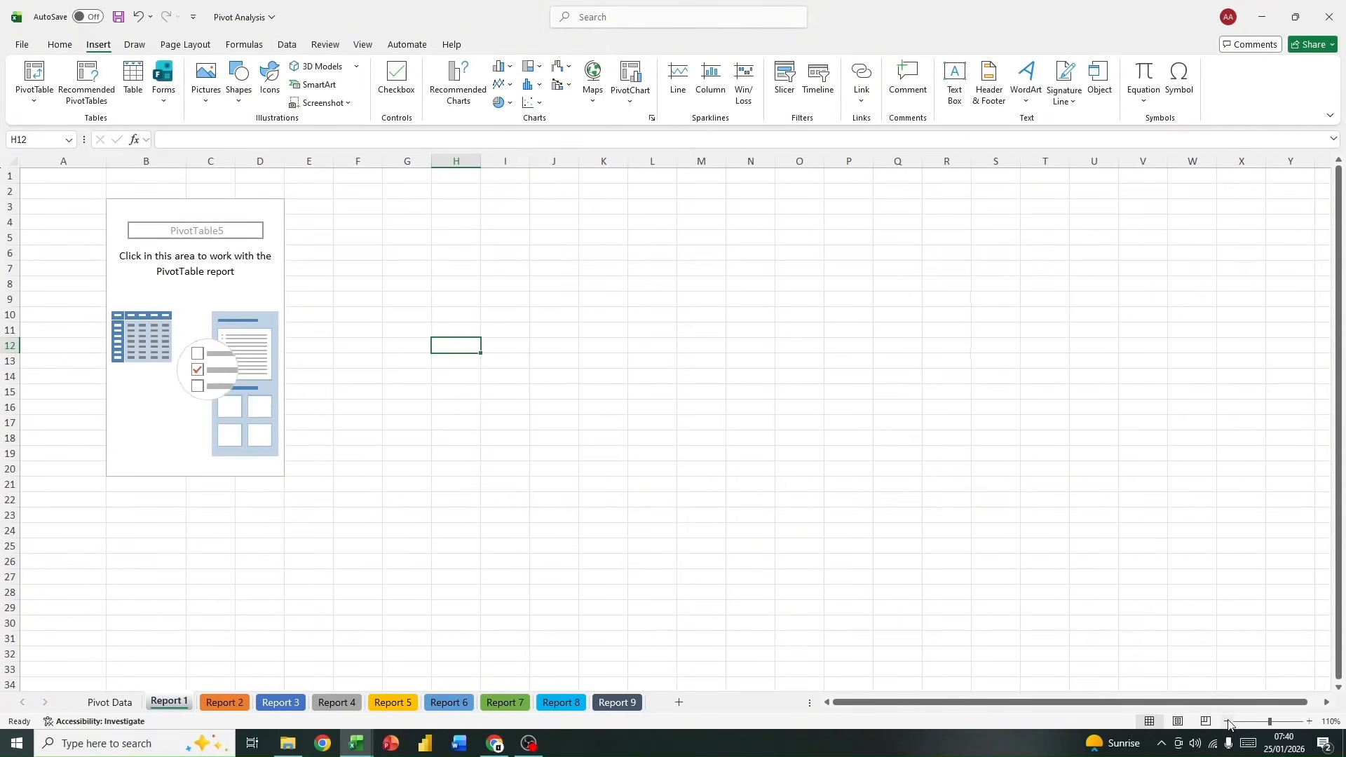
pyautogui.click(126, 203)
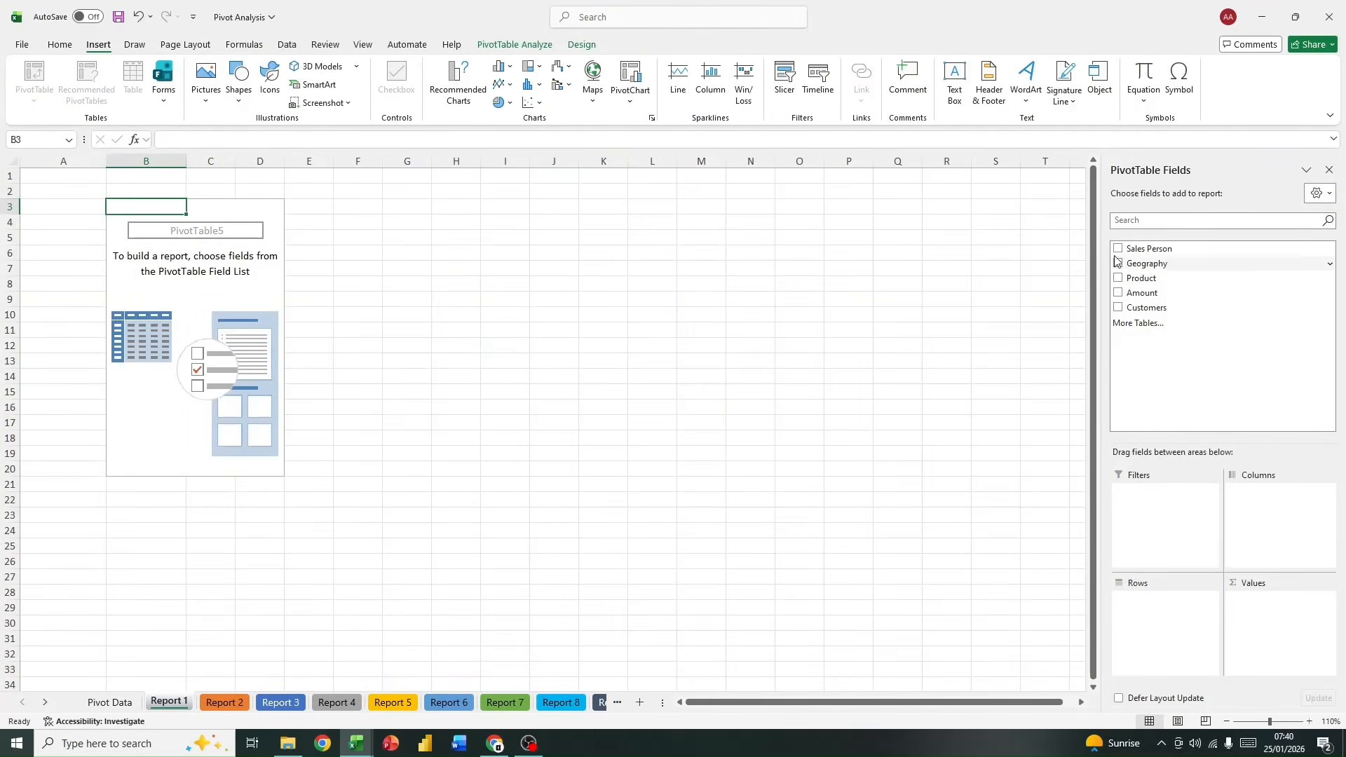
pyautogui.click(514, 46)
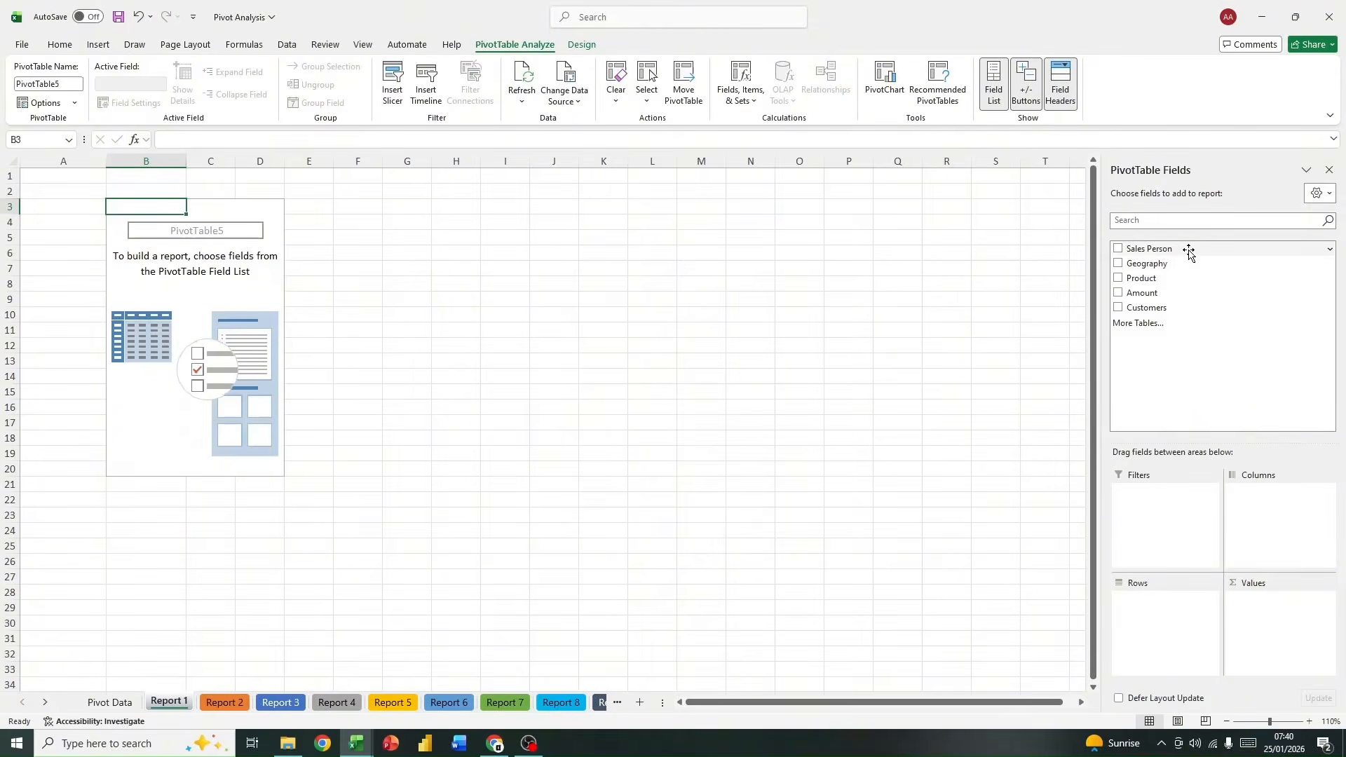
pyautogui.moveTo(1189, 250); pyautogui.dragTo(1161, 601)
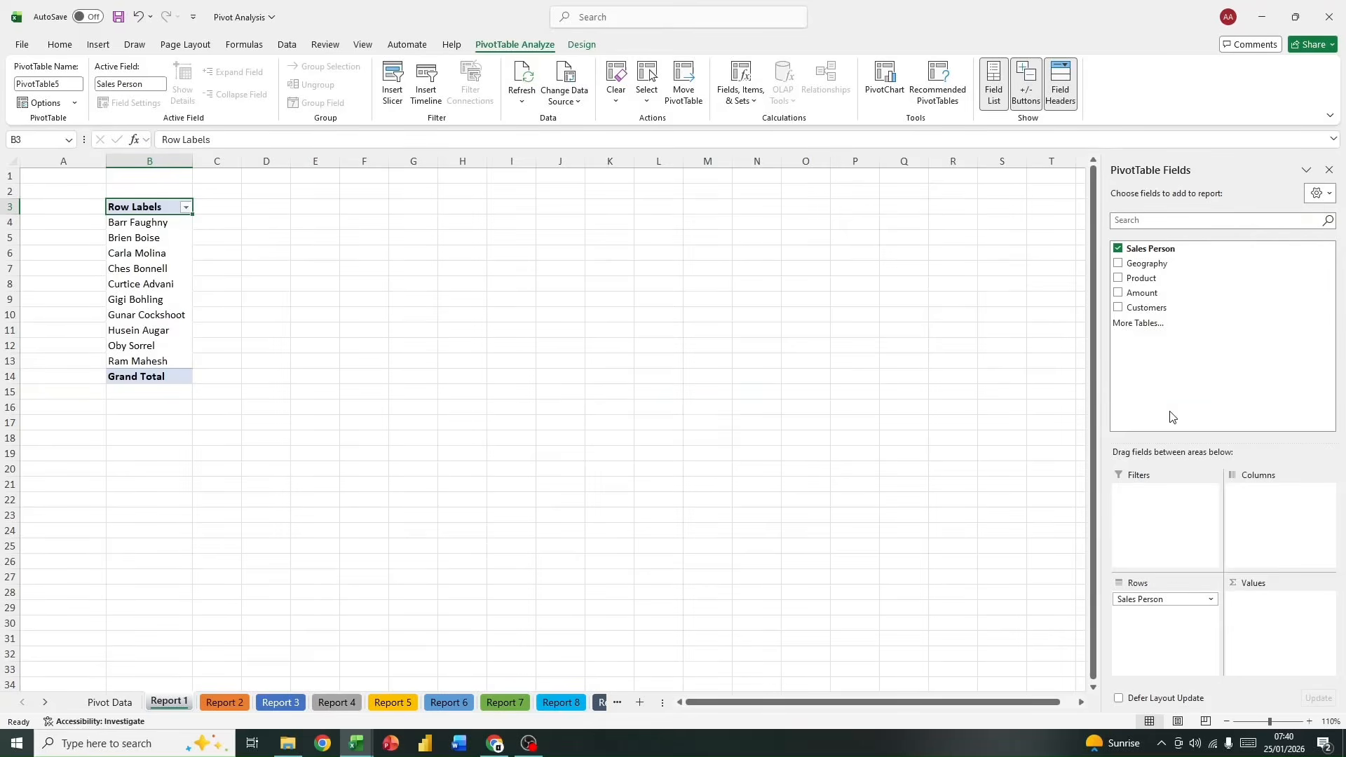
pyautogui.rightClick(1158, 298)
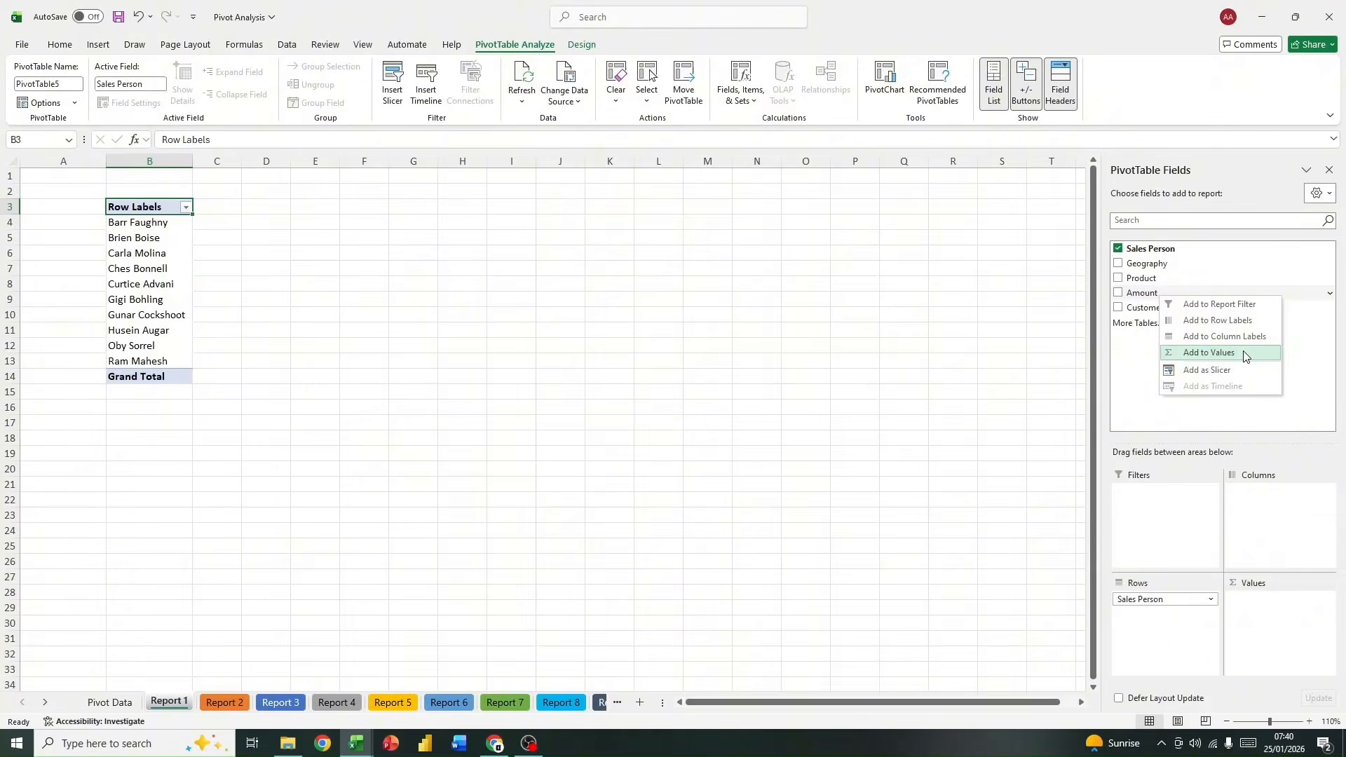
pyautogui.click(1203, 353)
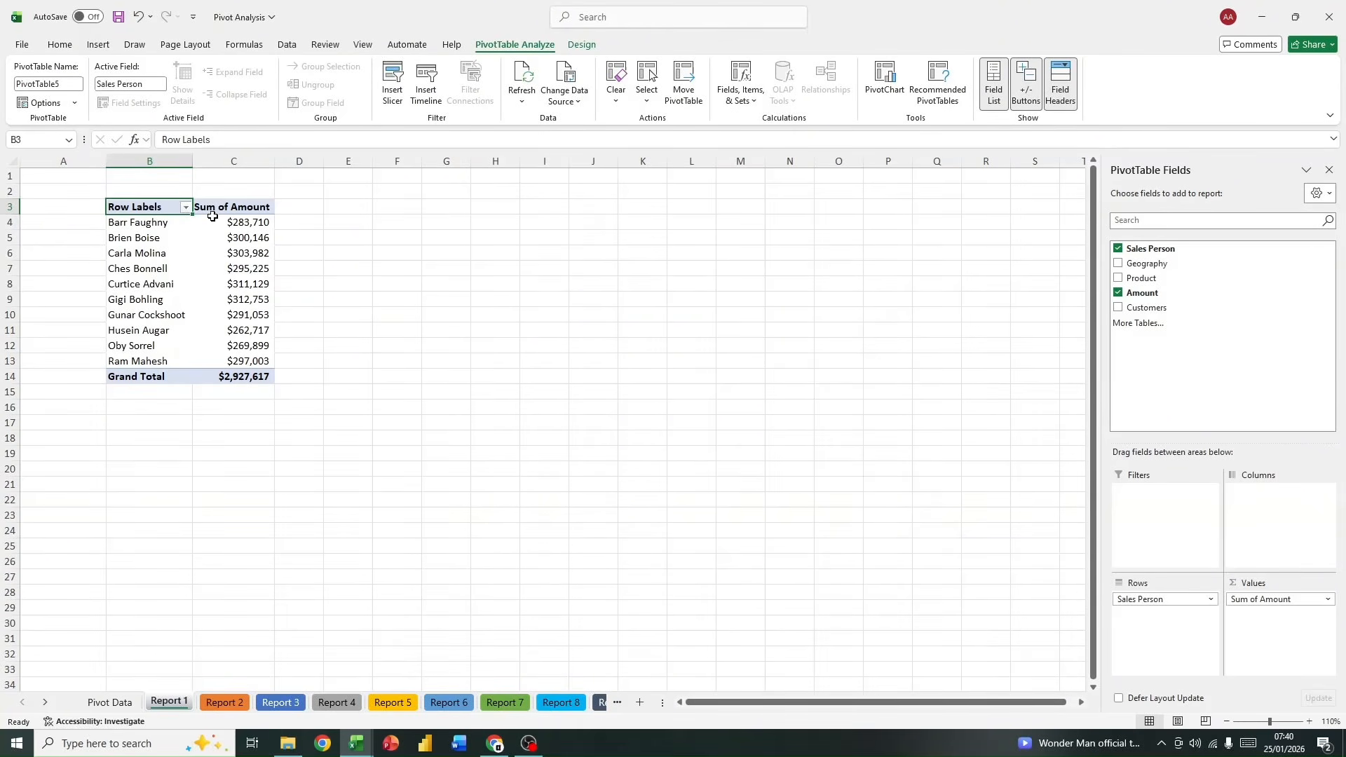
# Step: Examine the summed amounts per salesperson and the available options for summarizing and showing these values
pyautogui.moveTo(212, 216); pyautogui.dragTo(222, 375)
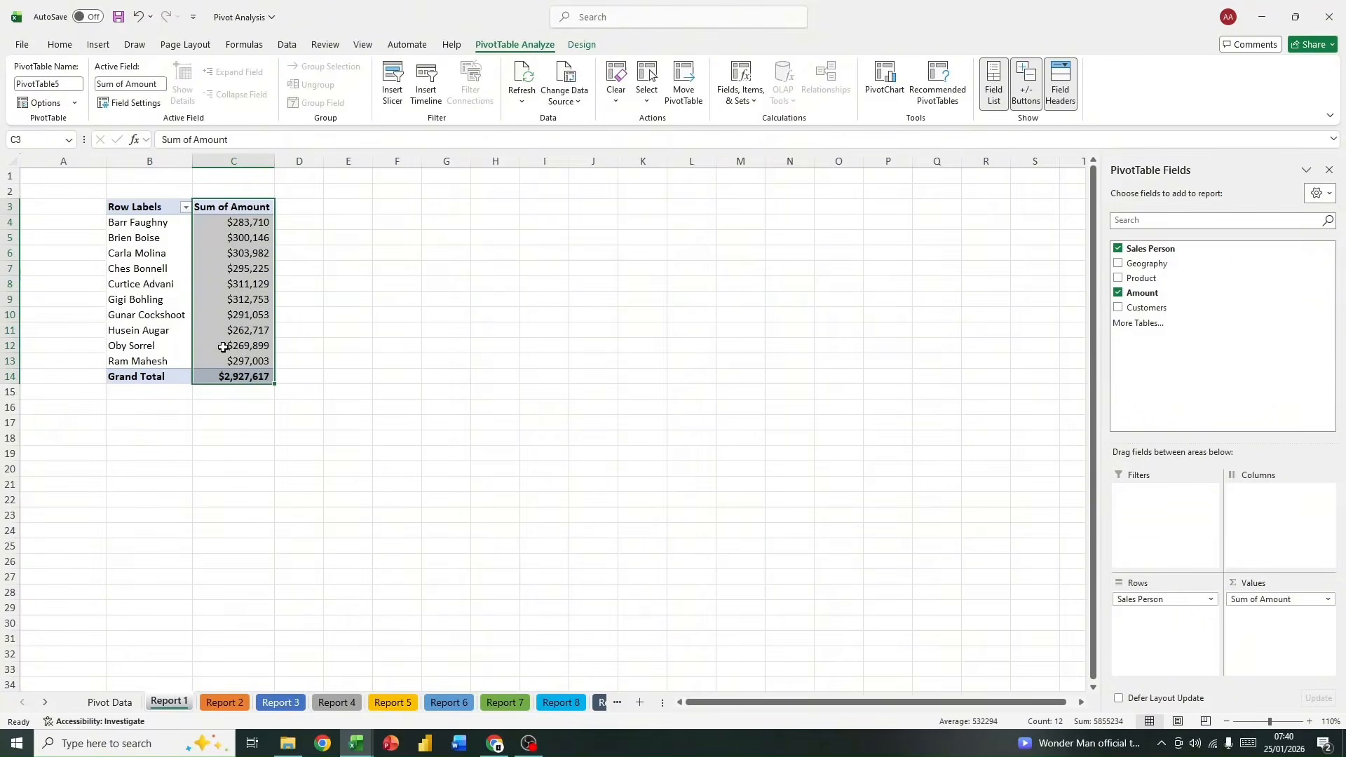
pyautogui.moveTo(214, 222); pyautogui.dragTo(220, 377)
pyautogui.click(215, 347)
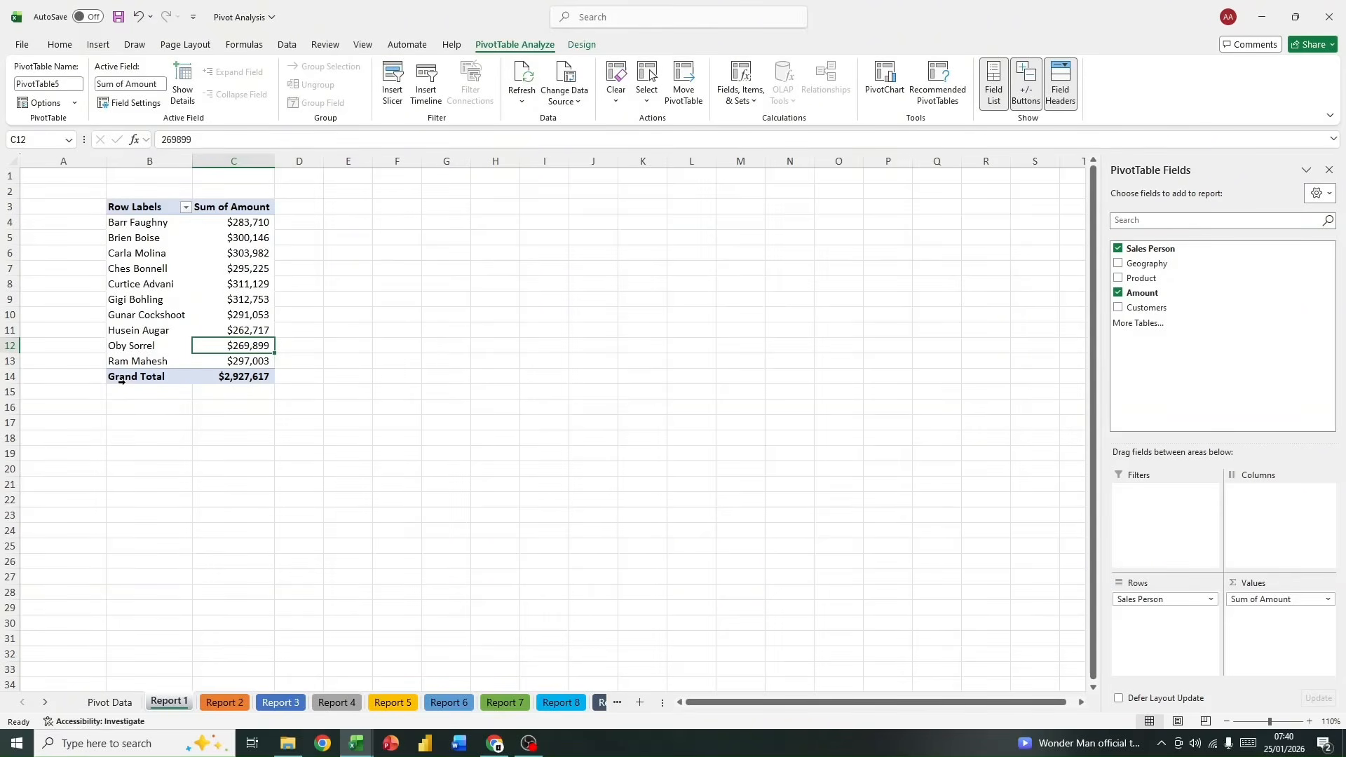
pyautogui.moveTo(237, 378); pyautogui.dragTo(225, 218)
pyautogui.click(223, 239)
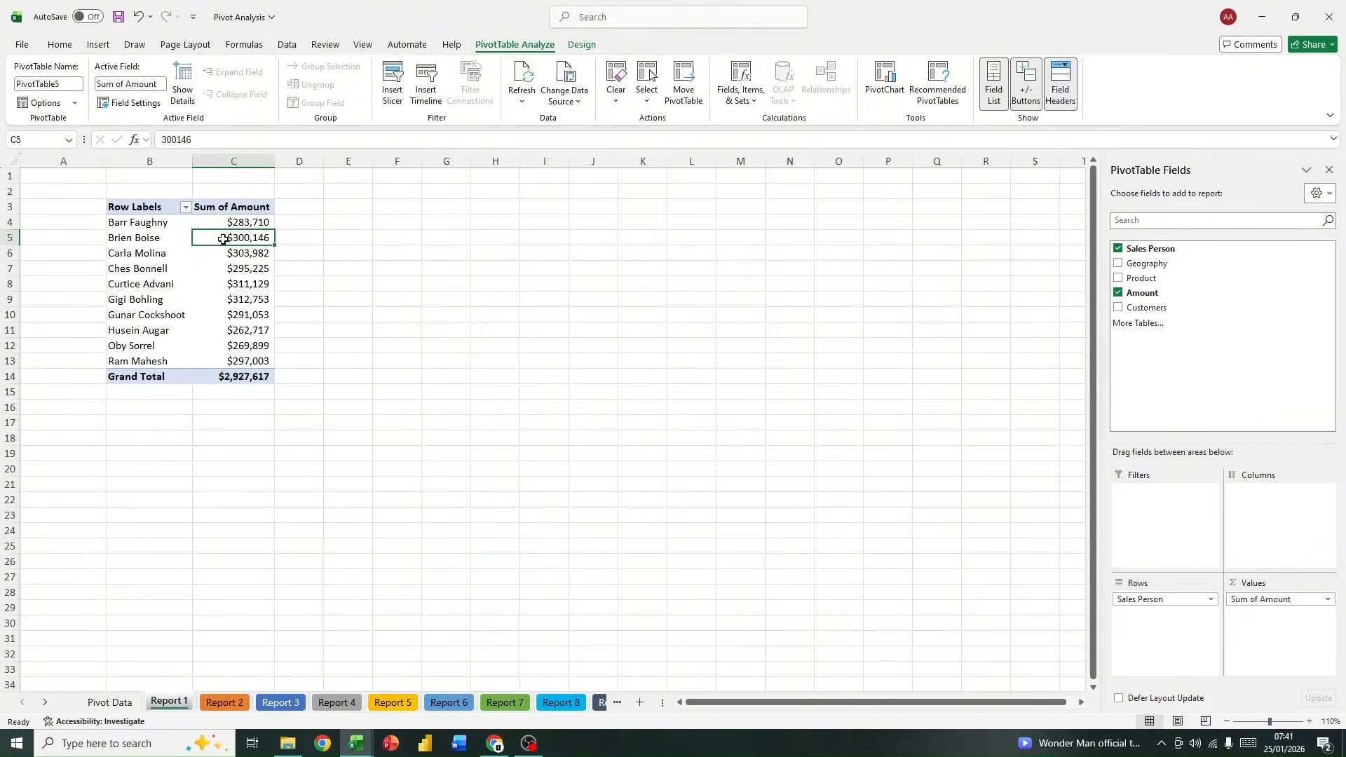
pyautogui.rightClick(222, 242)
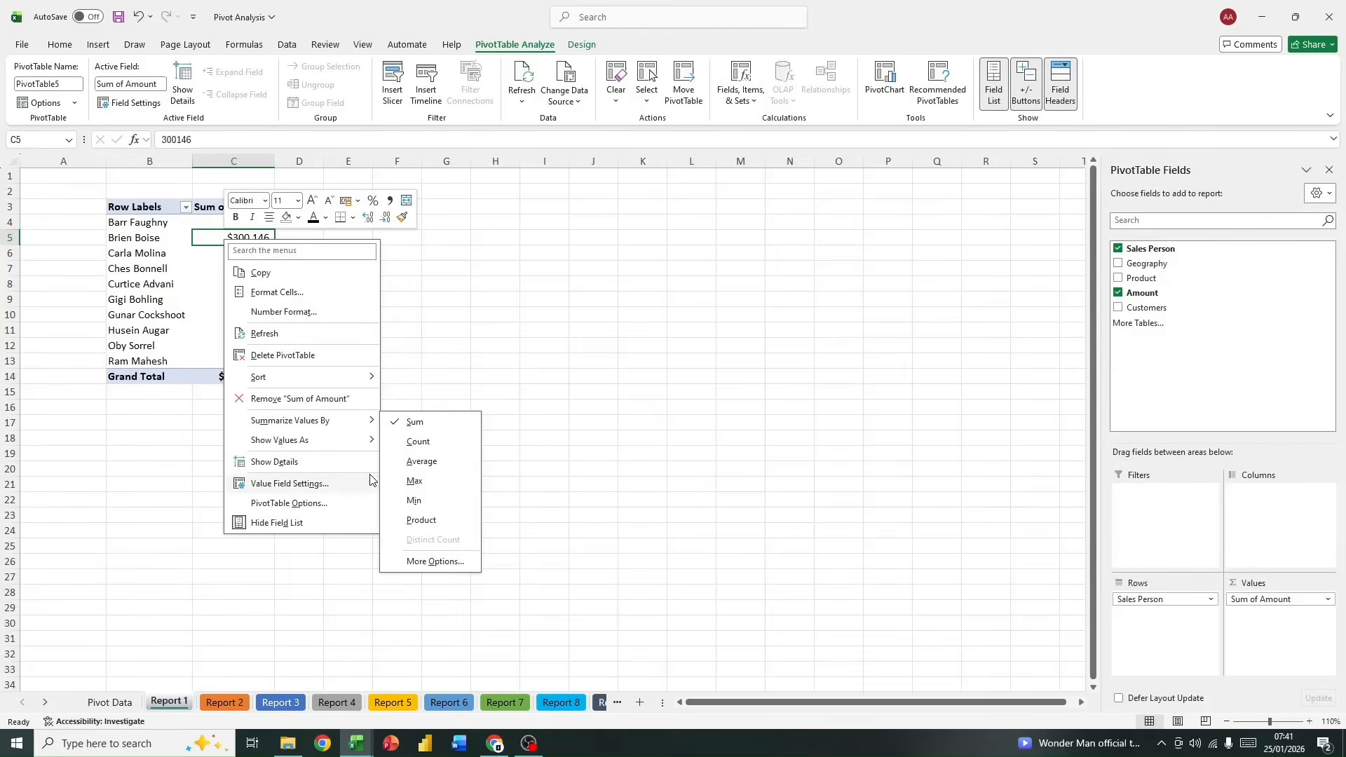
pyautogui.moveTo(323, 452)
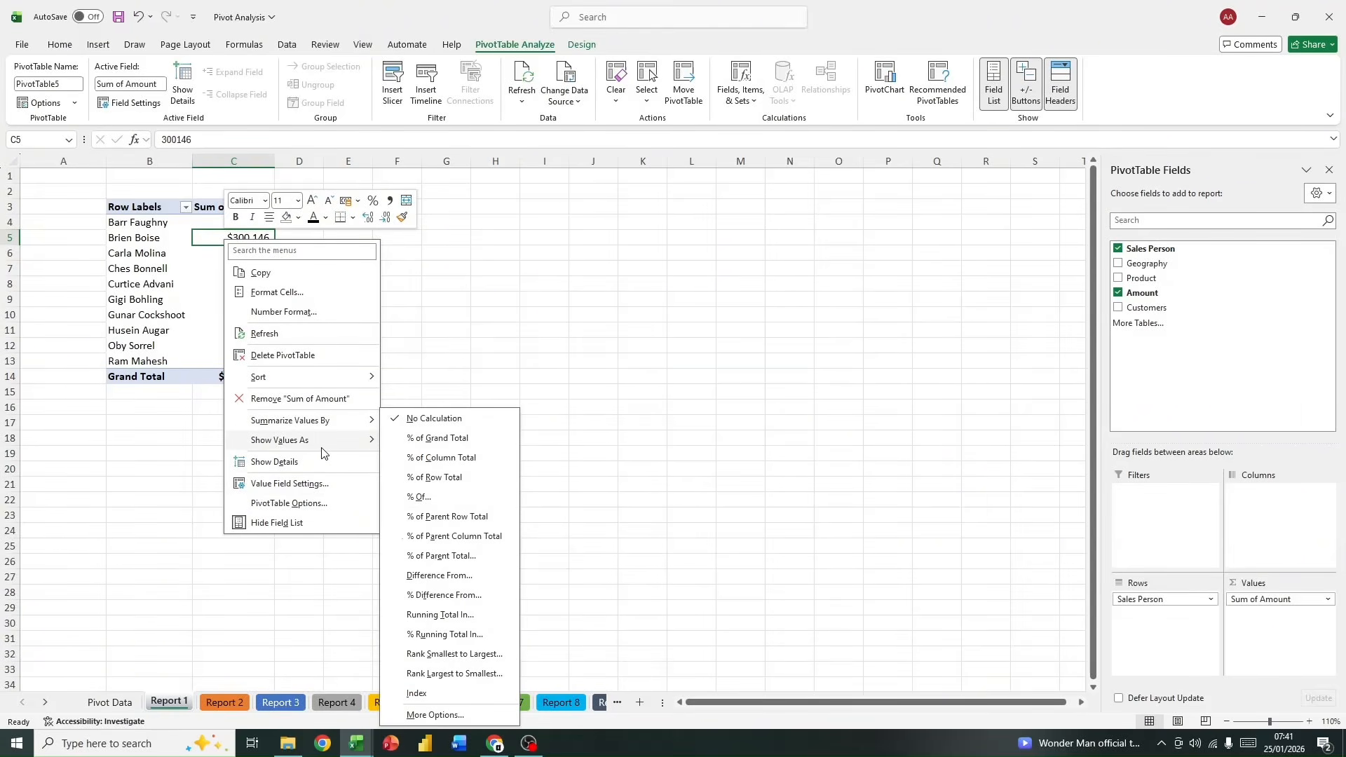
pyautogui.moveTo(305, 429)
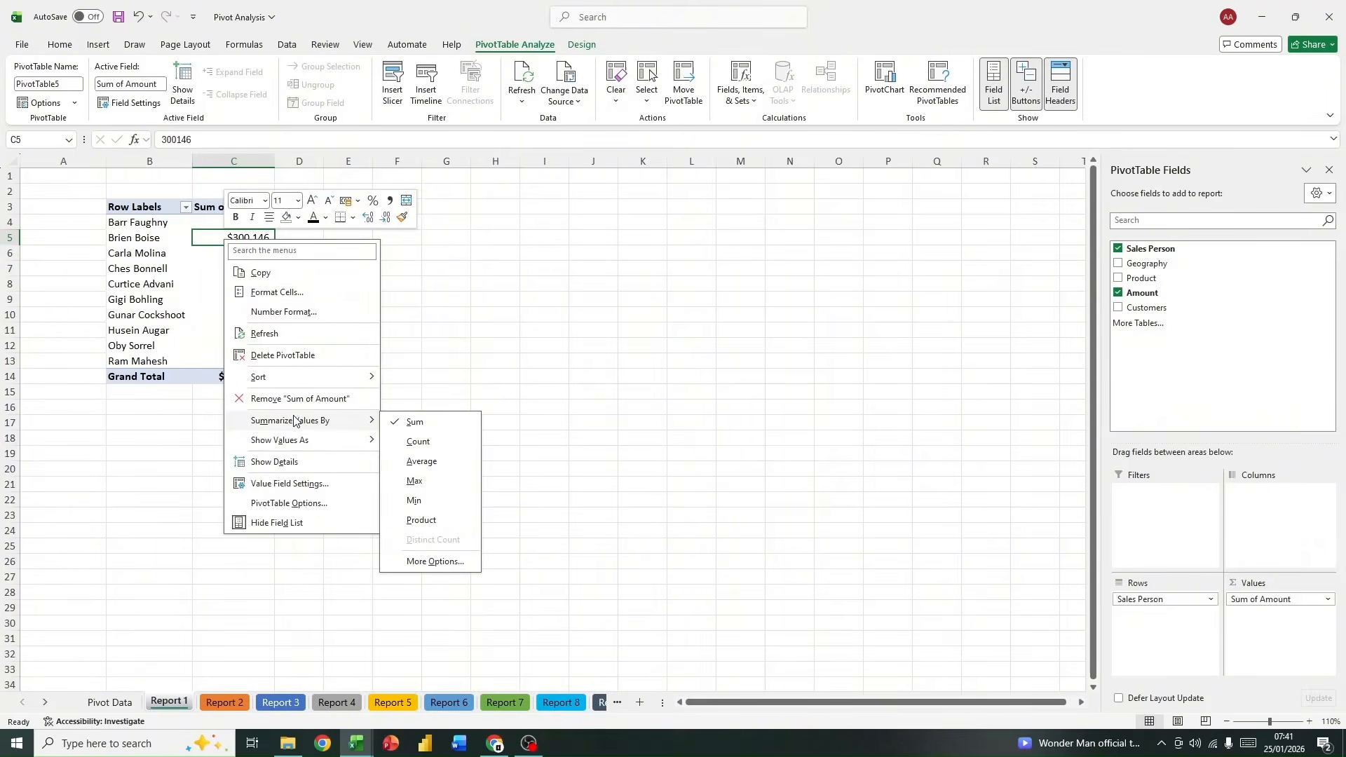
pyautogui.click(283, 311)
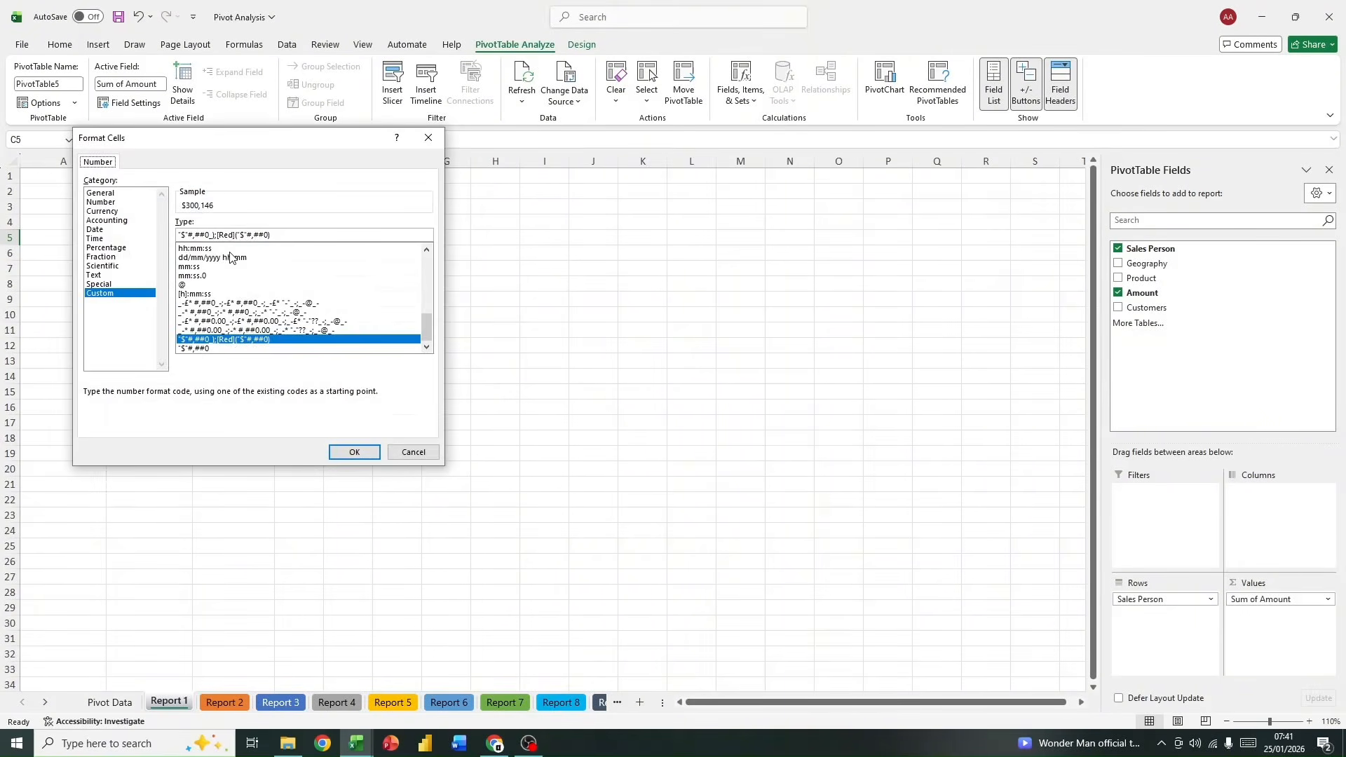
pyautogui.click(115, 212)
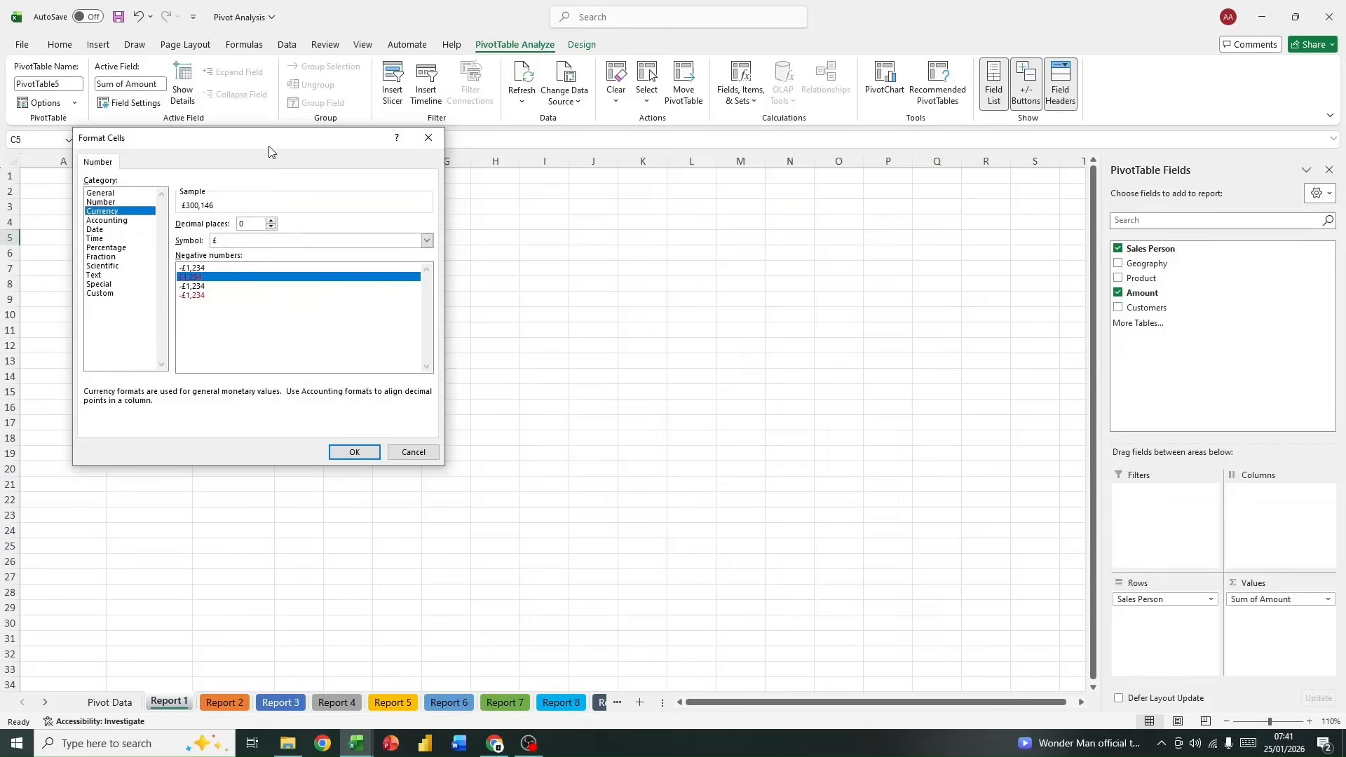
pyautogui.moveTo(272, 152); pyautogui.dragTo(587, 211)
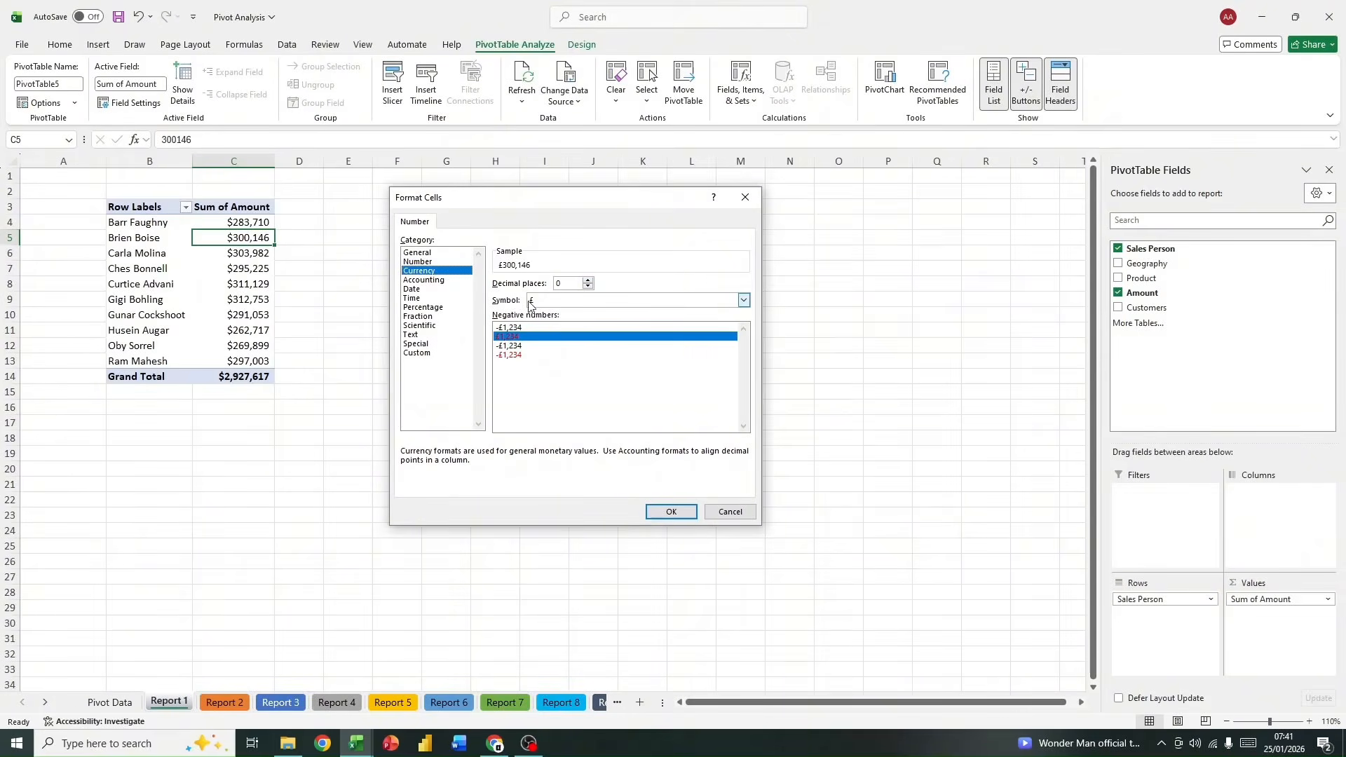
pyautogui.click(732, 299)
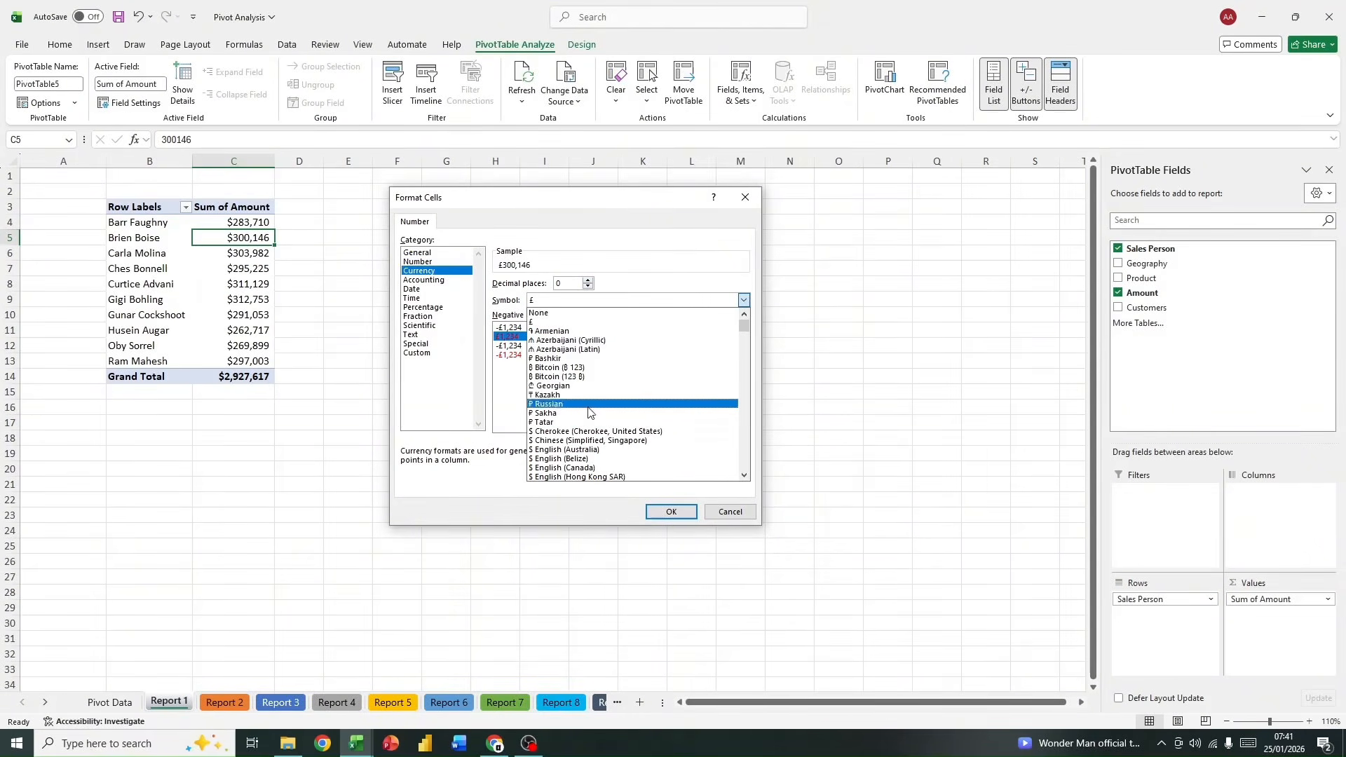
pyautogui.click(499, 397)
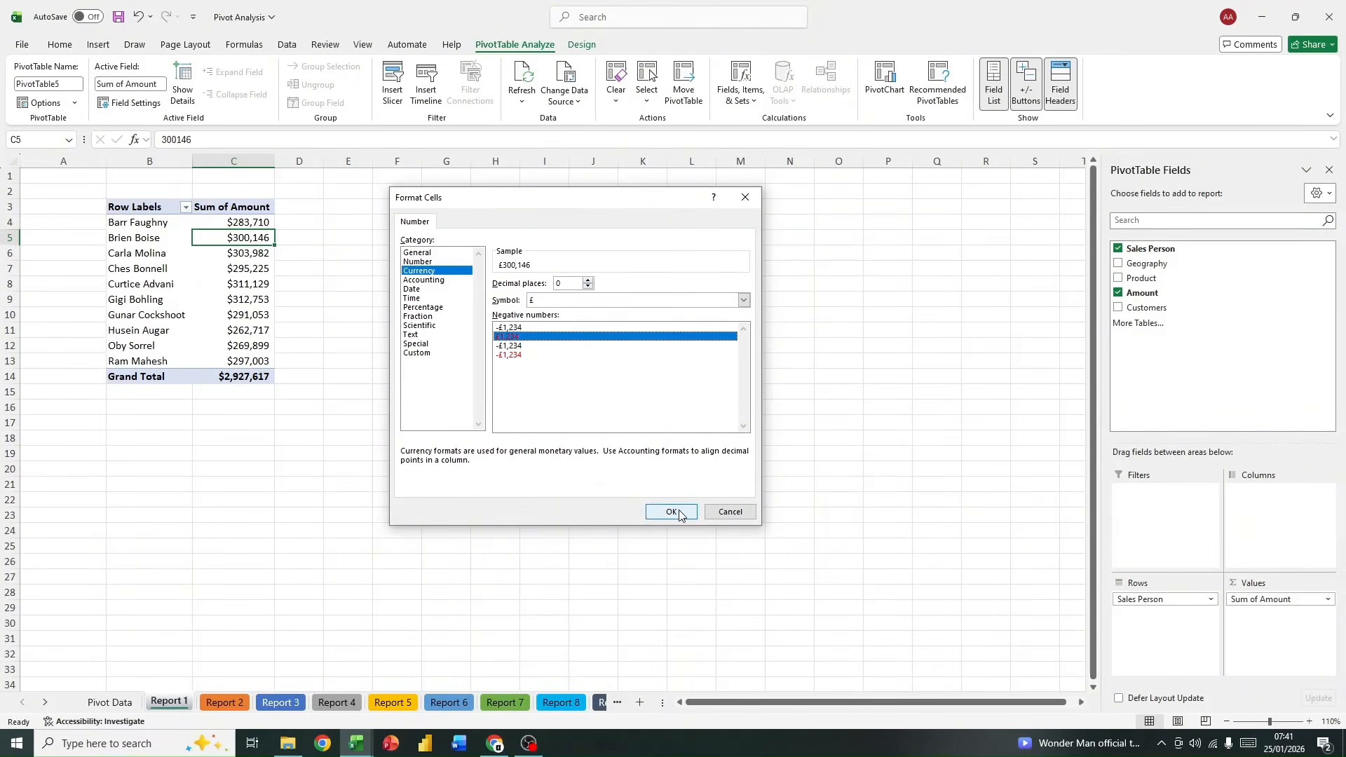
pyautogui.click(710, 513)
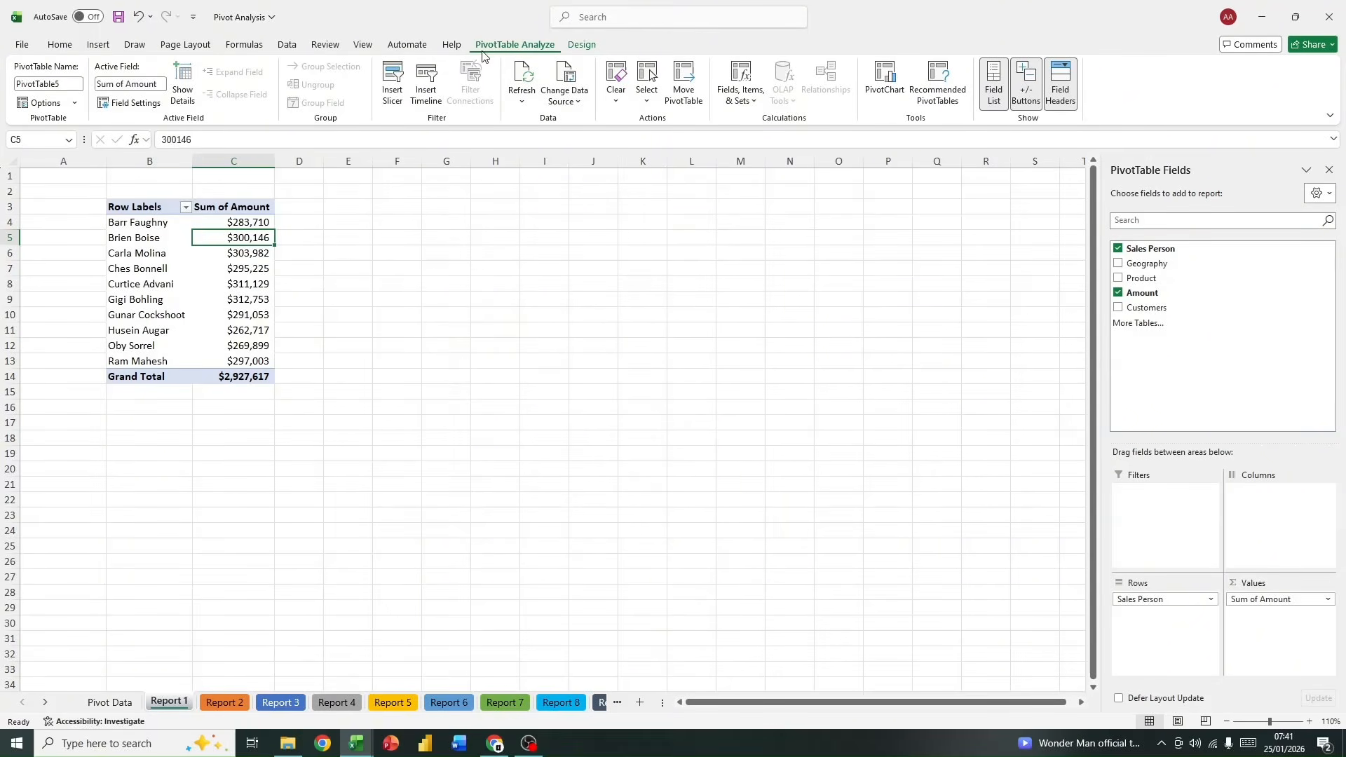
# Step: Apply the Light Orange, Pivot Style Medium 3 style to the Report 1 PivotTable
pyautogui.click(580, 48)
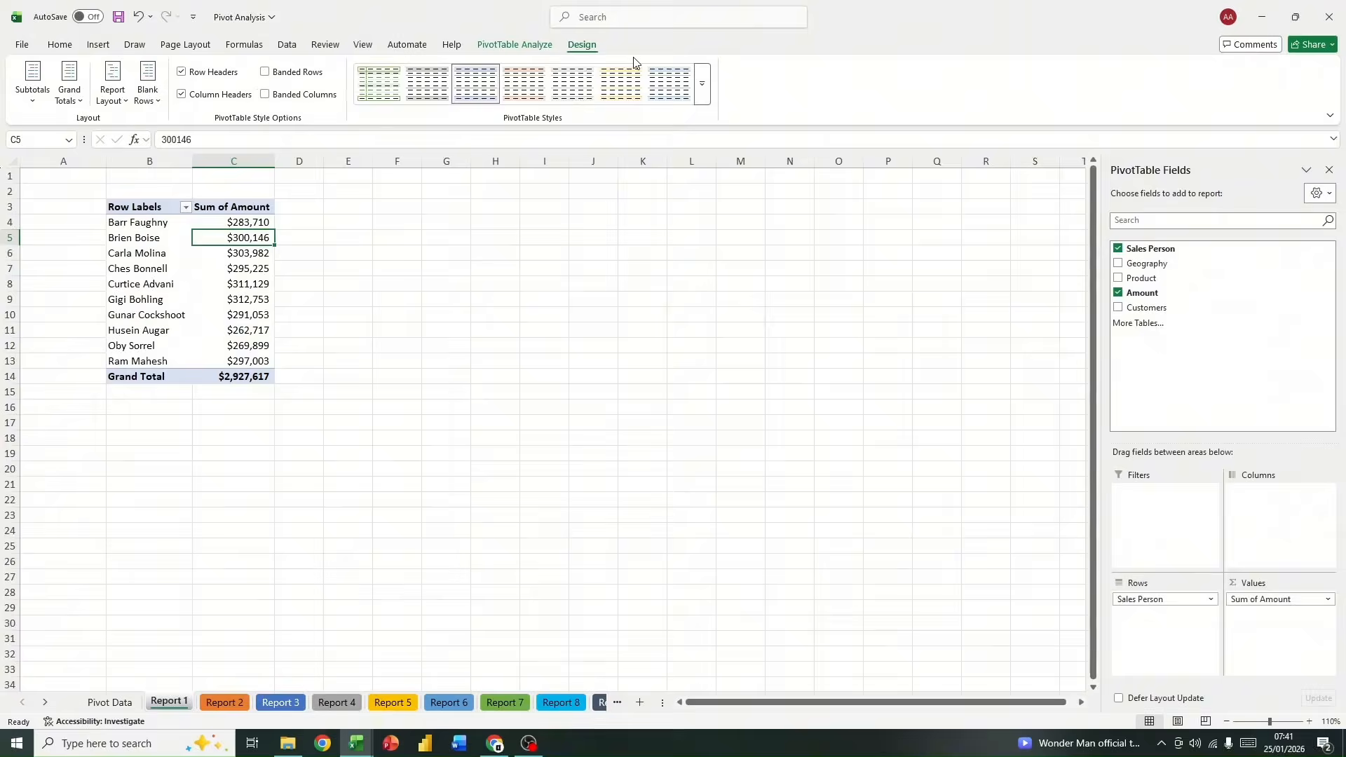
pyautogui.click(701, 92)
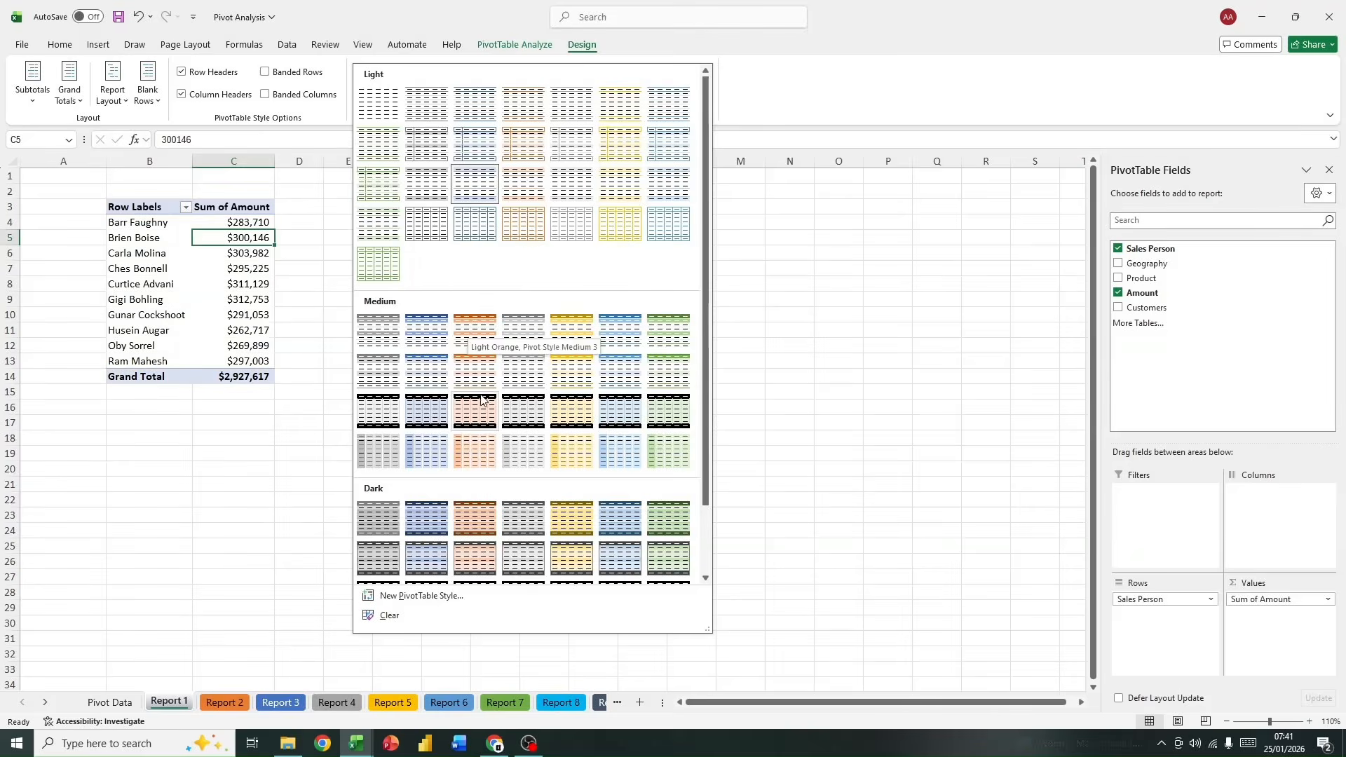
pyautogui.click(479, 323)
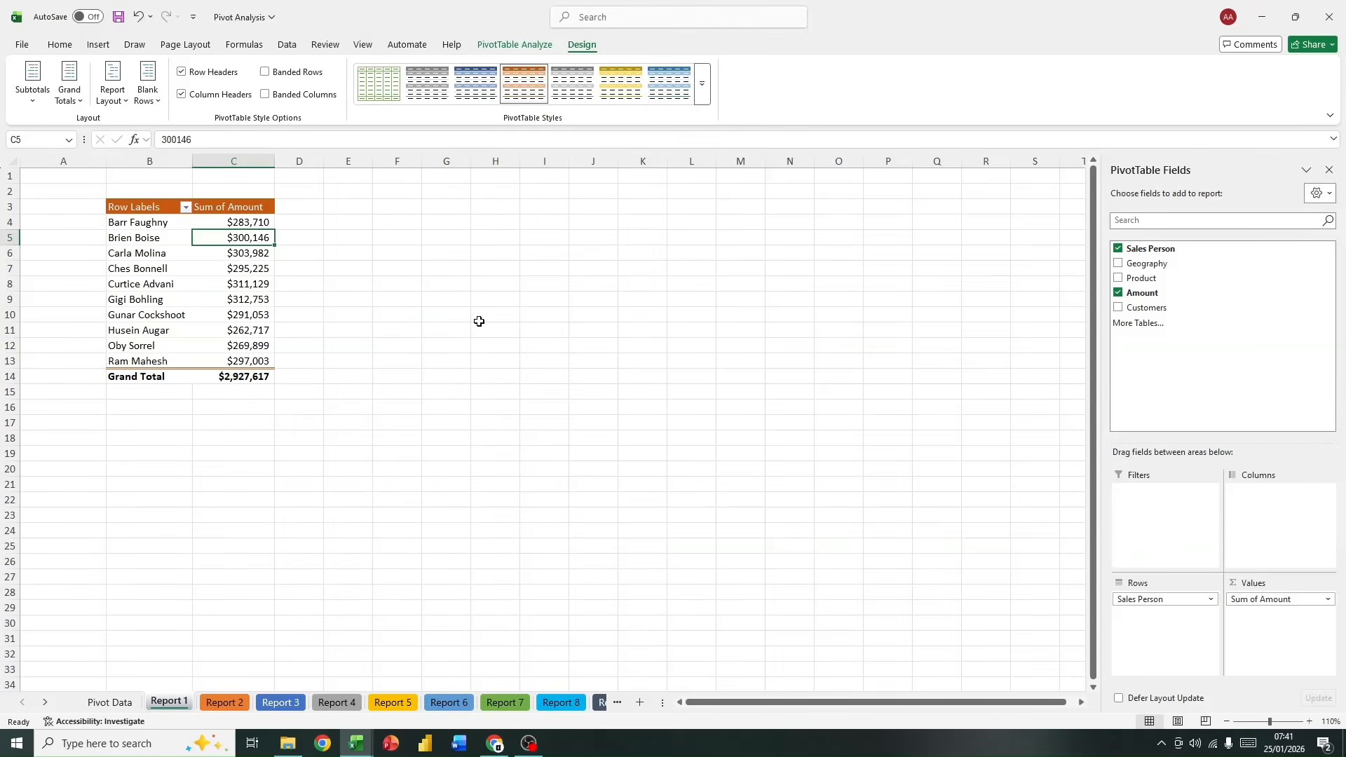
pyautogui.click(478, 321)
pyautogui.click(109, 237)
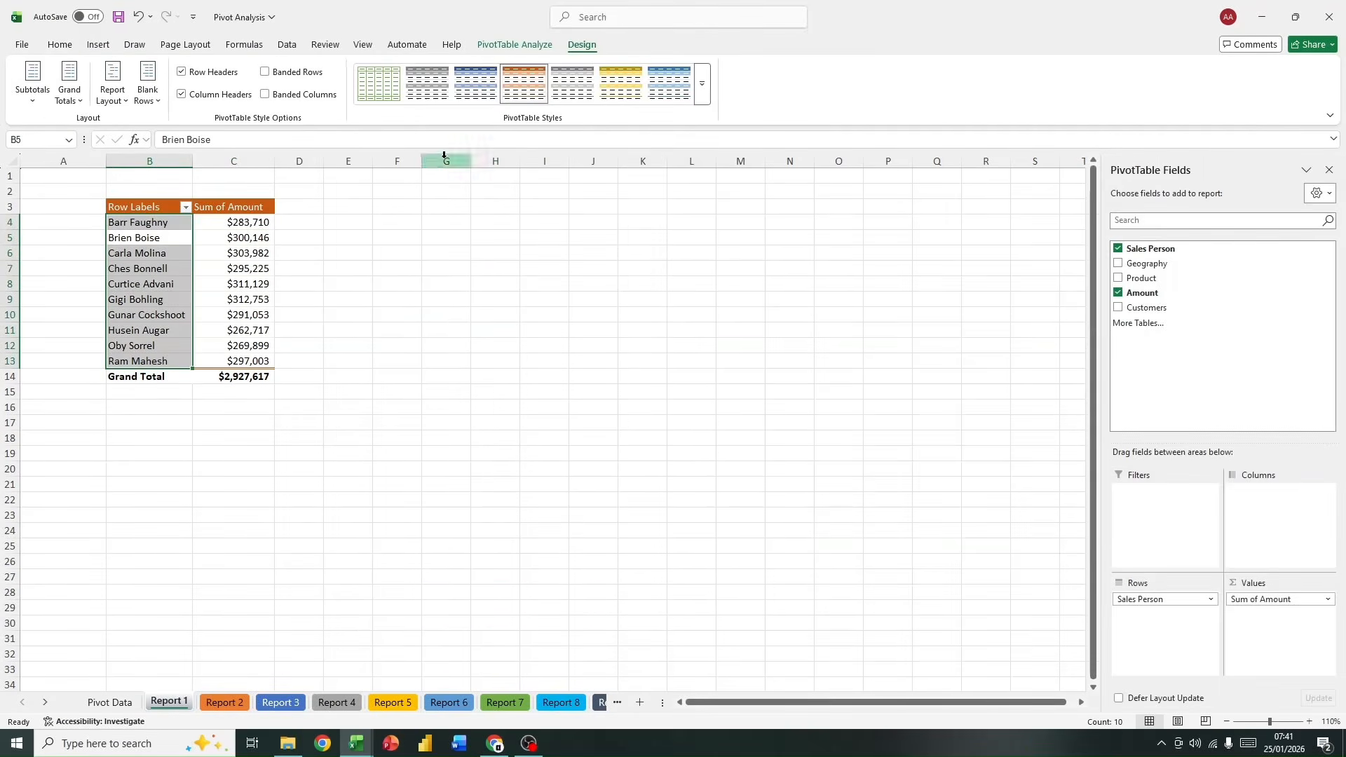
pyautogui.click(701, 85)
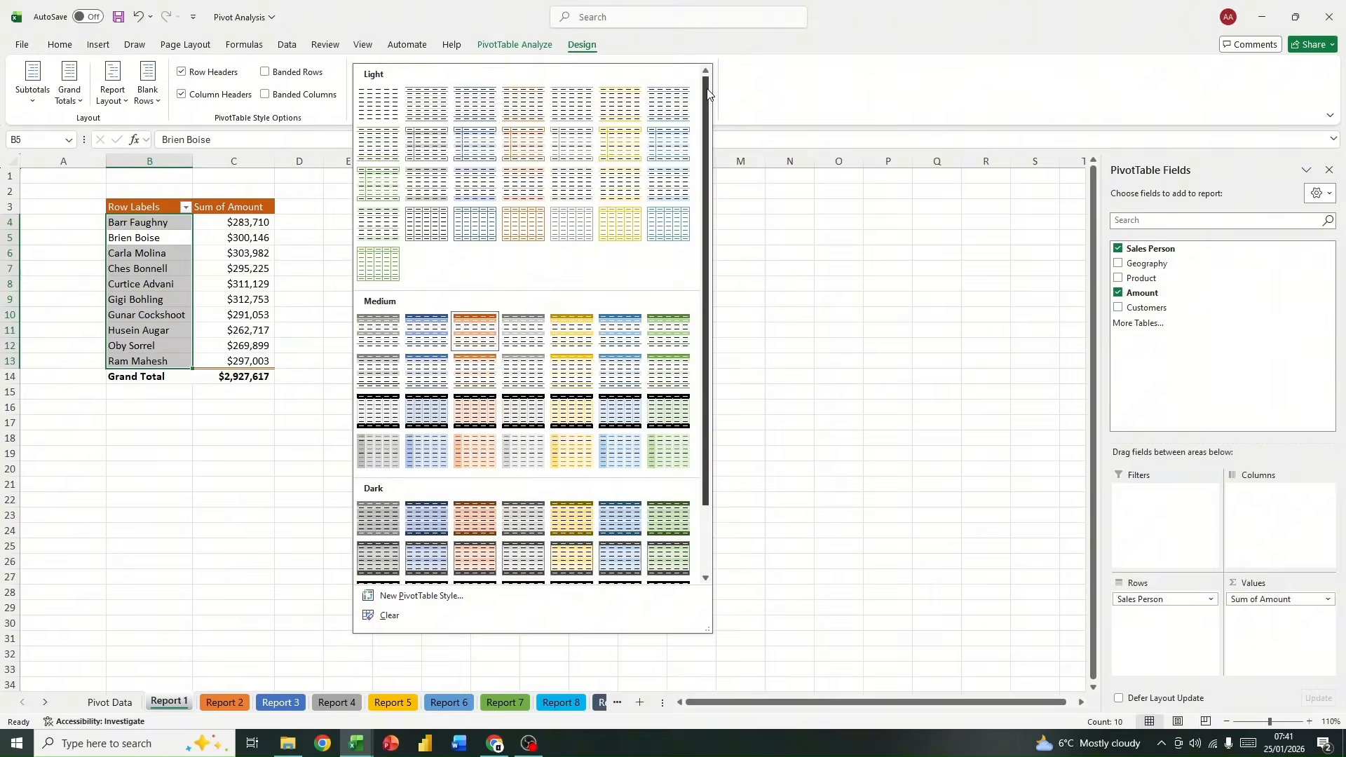
pyautogui.click(343, 302)
pyautogui.click(324, 297)
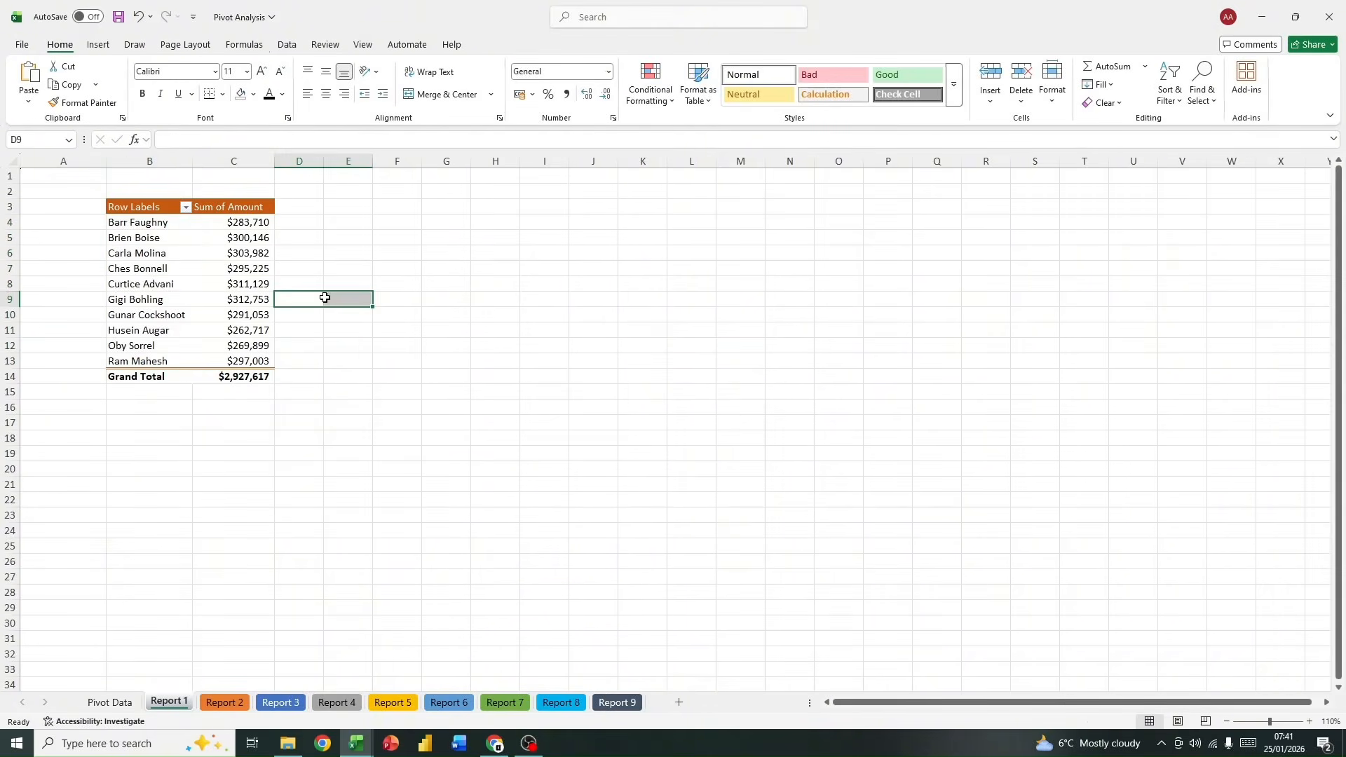
# Step: Insert a PivotTable based on the sales table at cell B4 of the Report 2 sheet
pyautogui.click(233, 704)
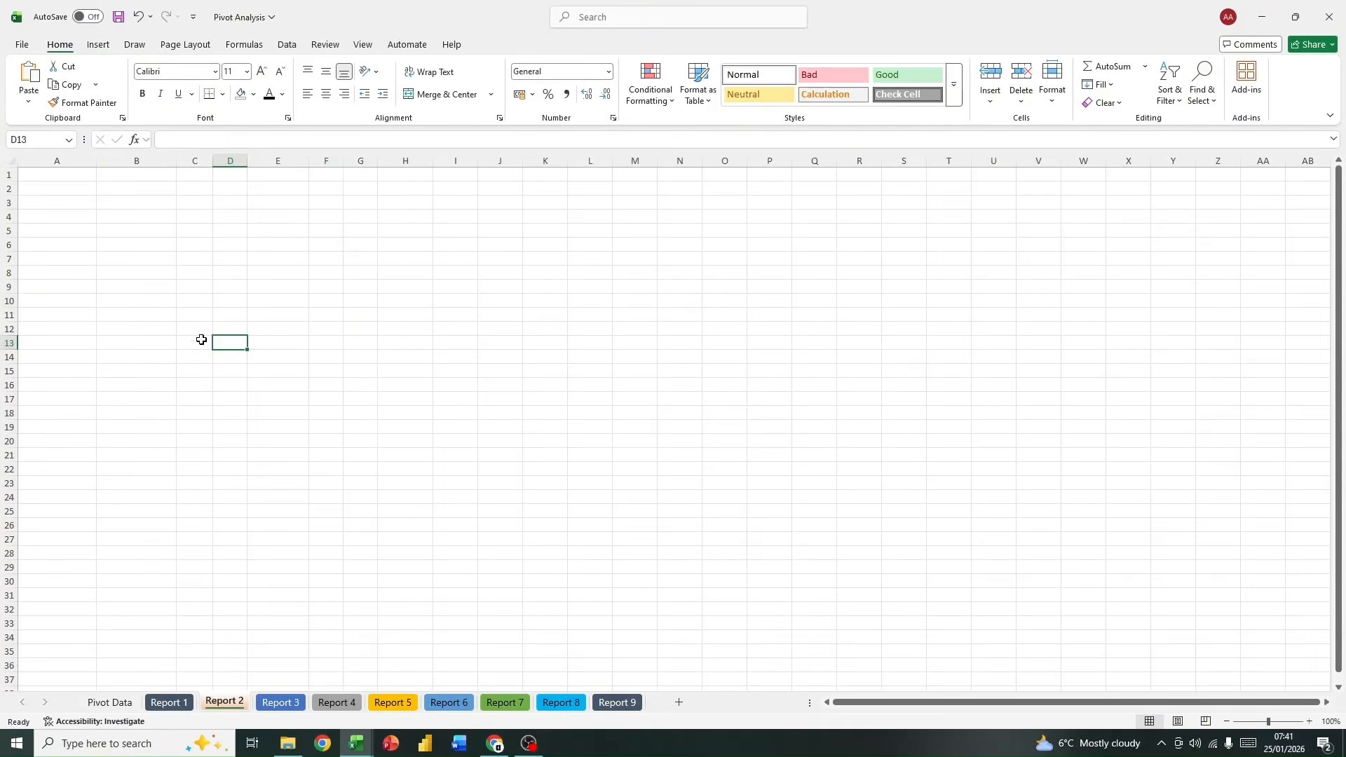
pyautogui.click(141, 219)
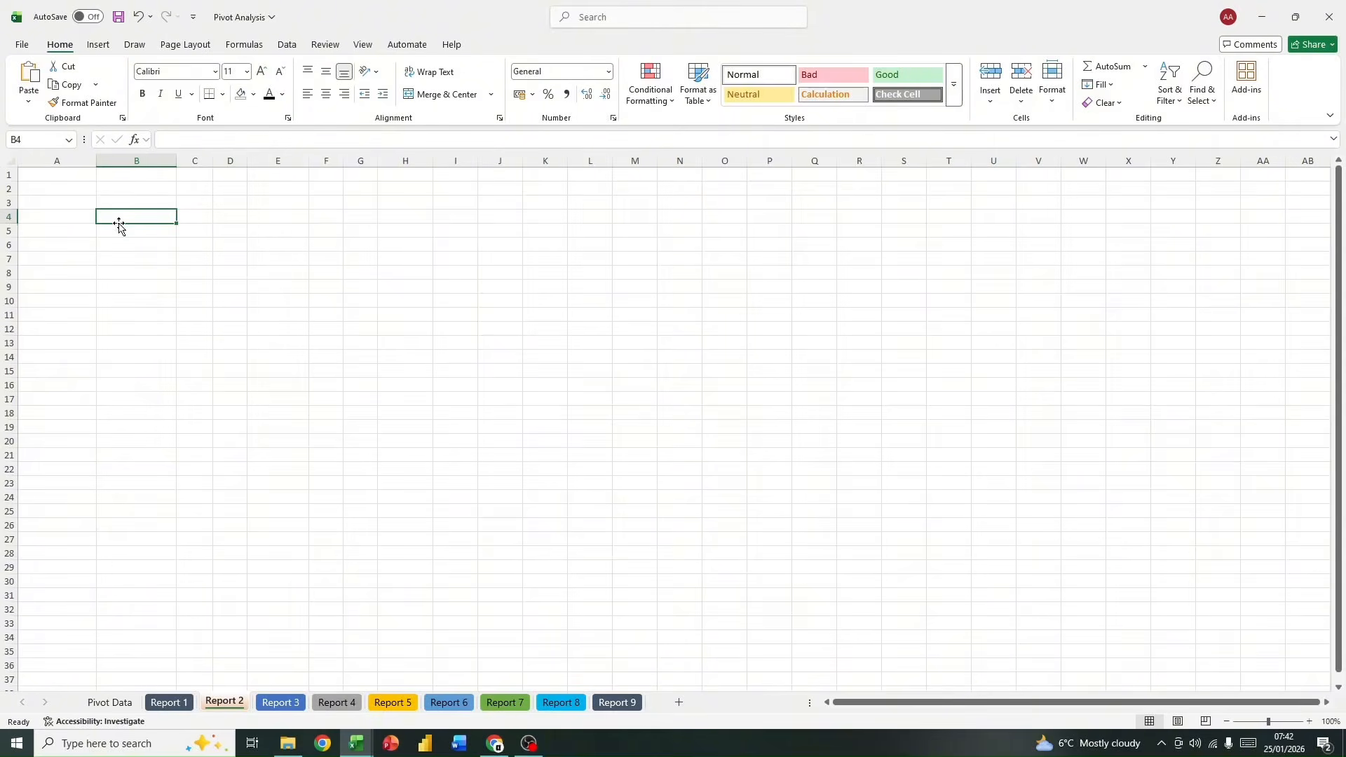
pyautogui.click(98, 45)
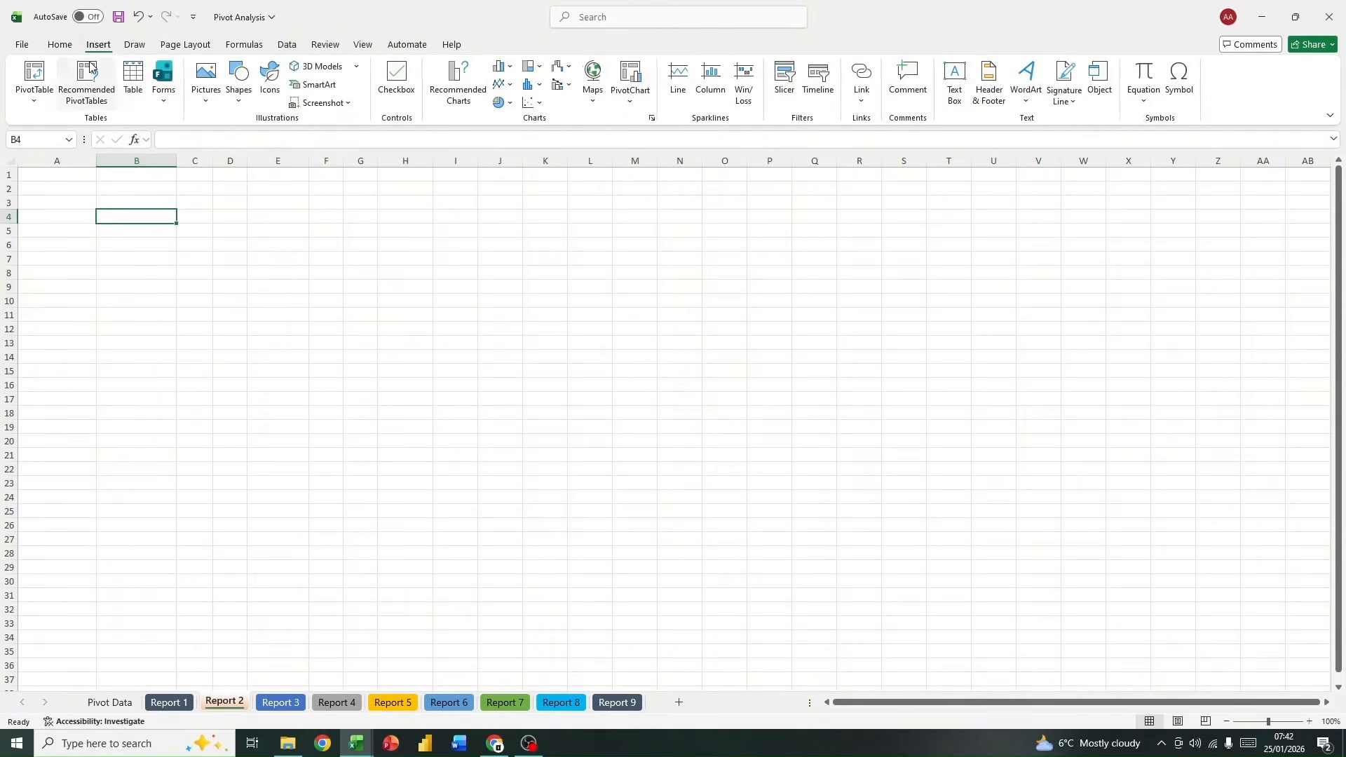
pyautogui.click(35, 92)
pyautogui.click(66, 122)
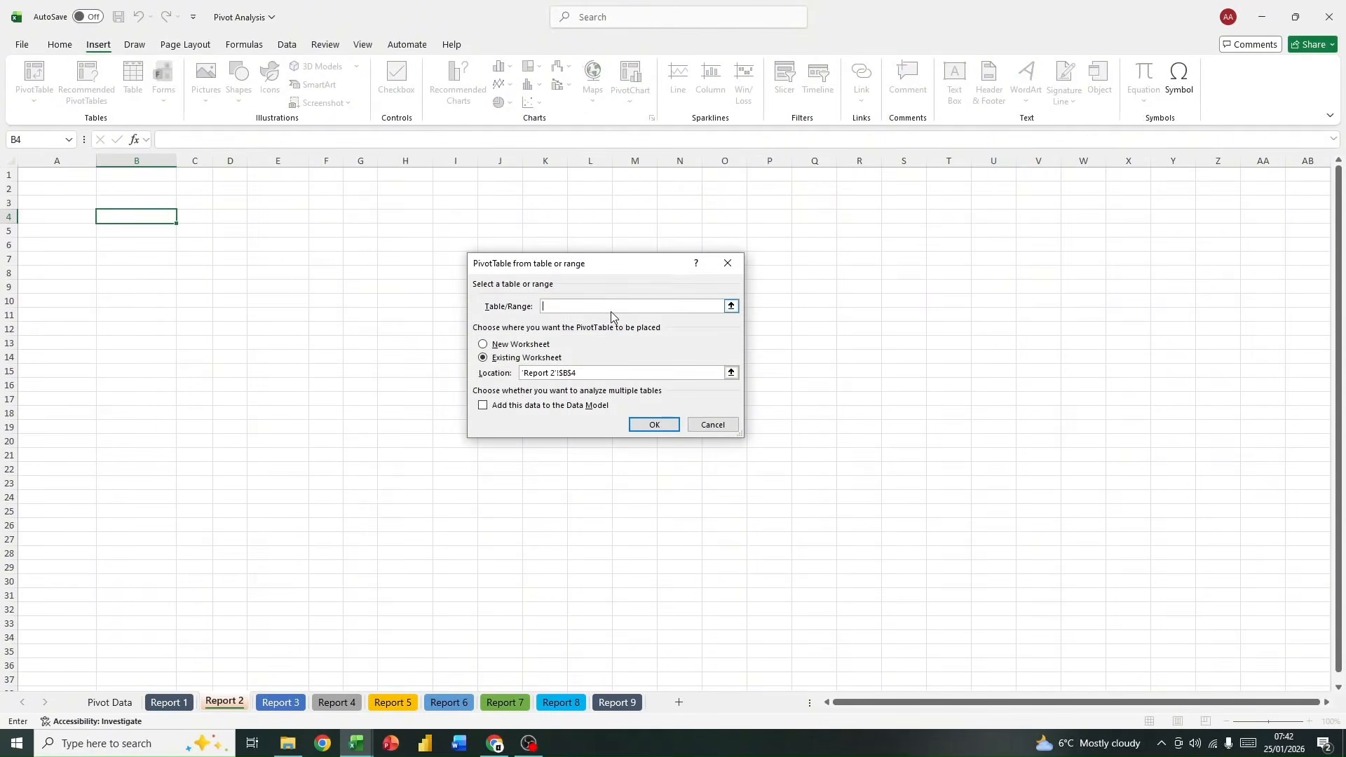
pyautogui.write('sales')
pyautogui.click(655, 424)
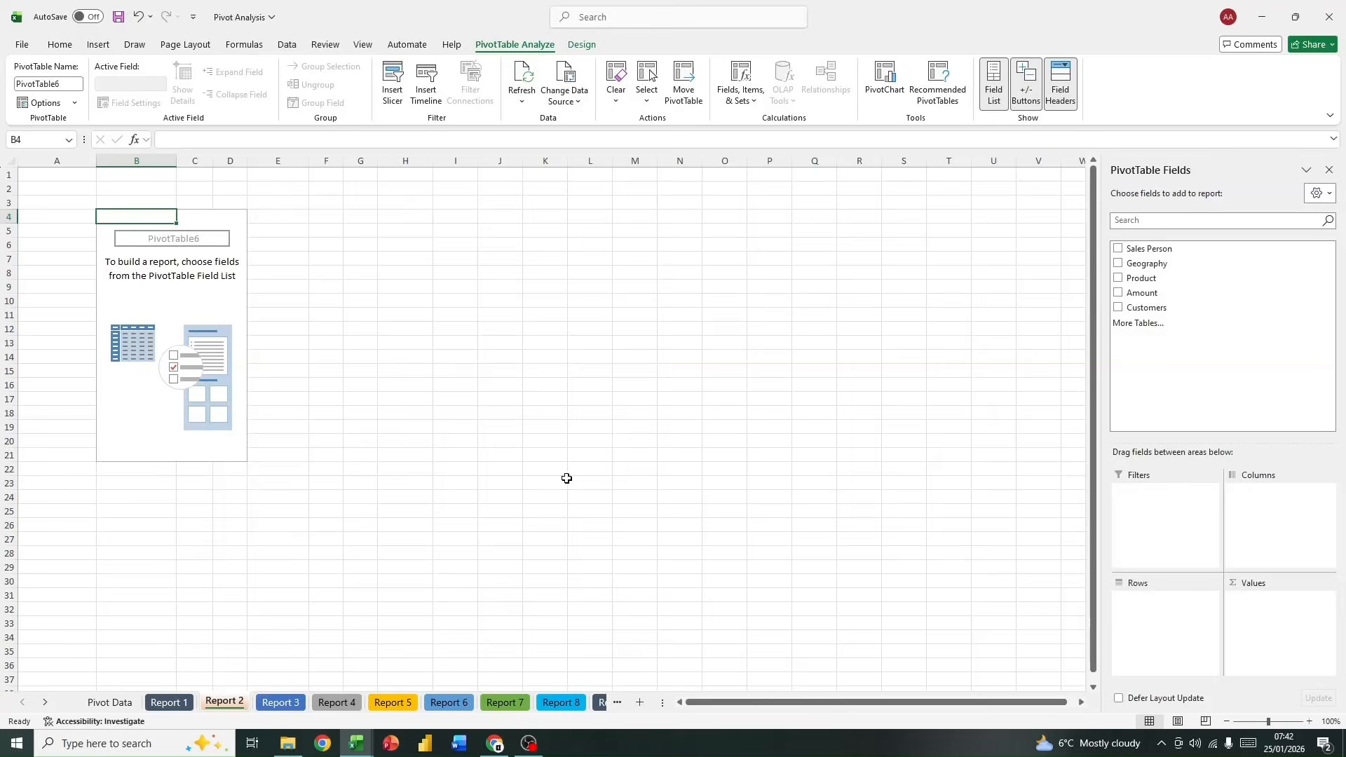
# Step: Add Sales Person as rows of the Report 2 PivotTable, with Geography nested beneath it
pyautogui.moveTo(1143, 249); pyautogui.dragTo(1159, 619)
pyautogui.moveTo(1142, 263); pyautogui.dragTo(1180, 615)
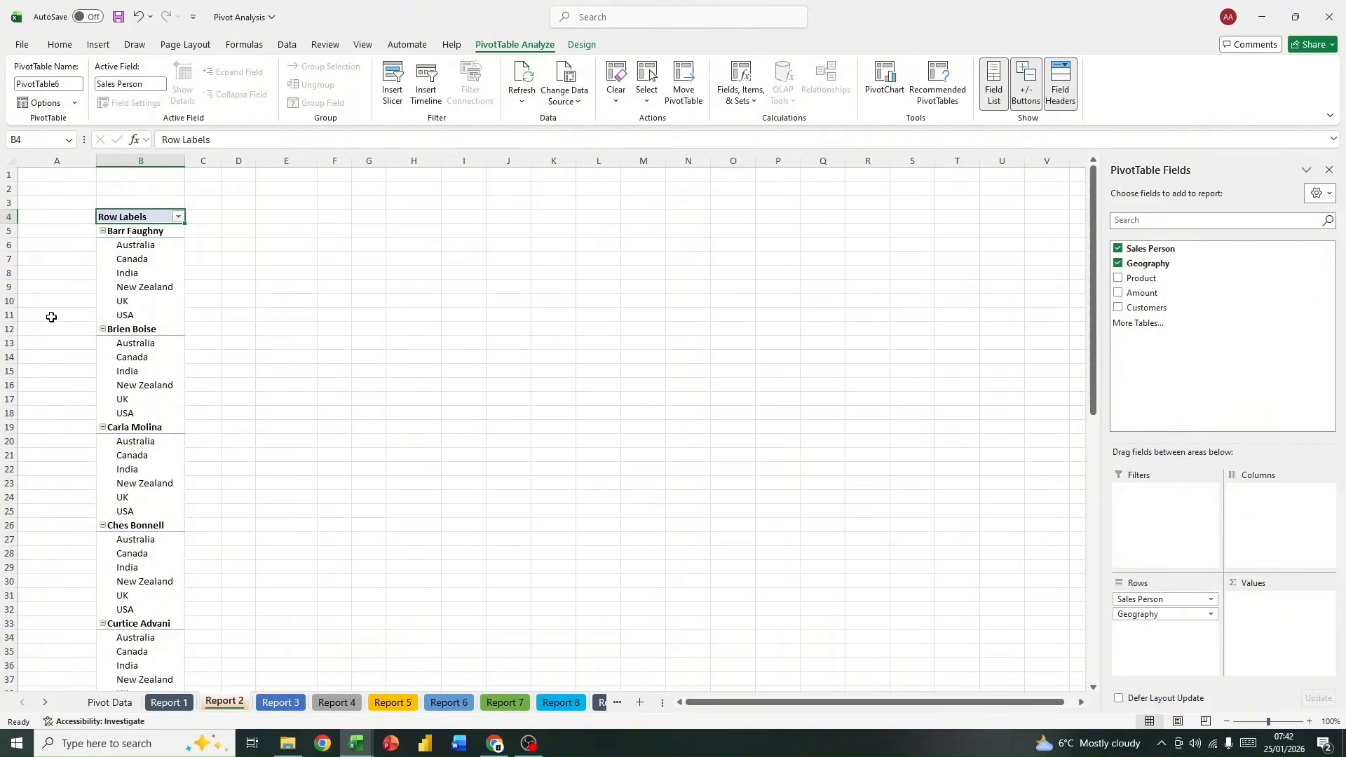
pyautogui.scroll(-20, 81, 457)
pyautogui.scroll(9, 122, 457)
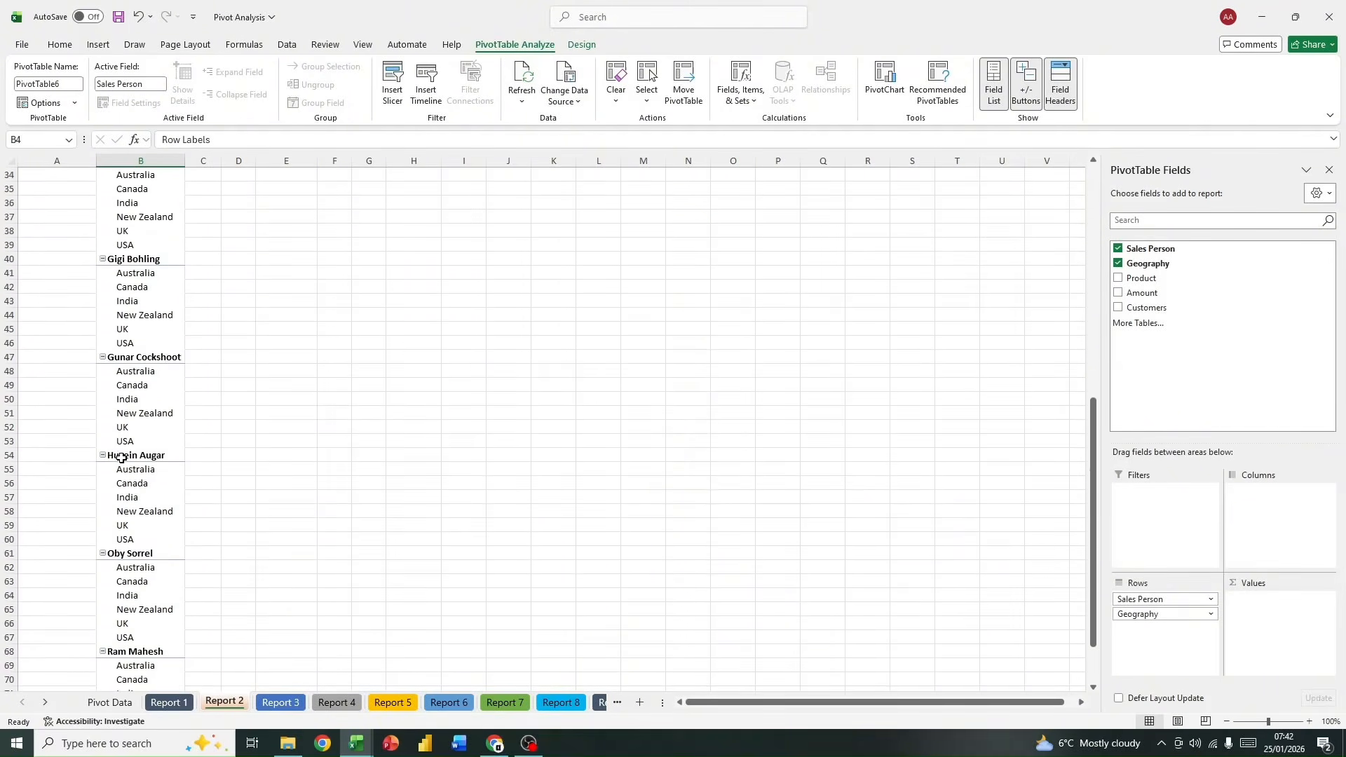
pyautogui.scroll(11, 121, 458)
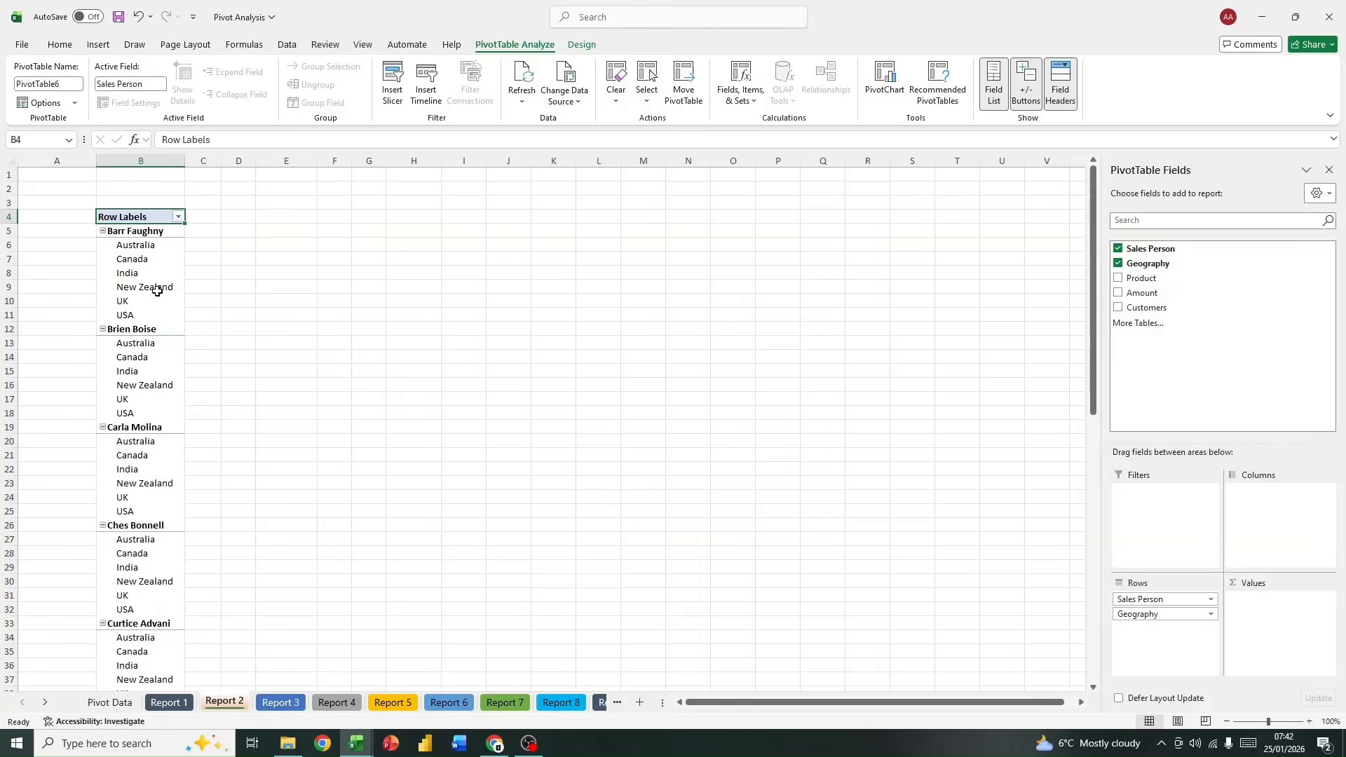
# Step: Collapse the first salesperson's group in the PivotTable and expand it again to show its geographies
pyautogui.click(201, 286)
pyautogui.click(154, 288)
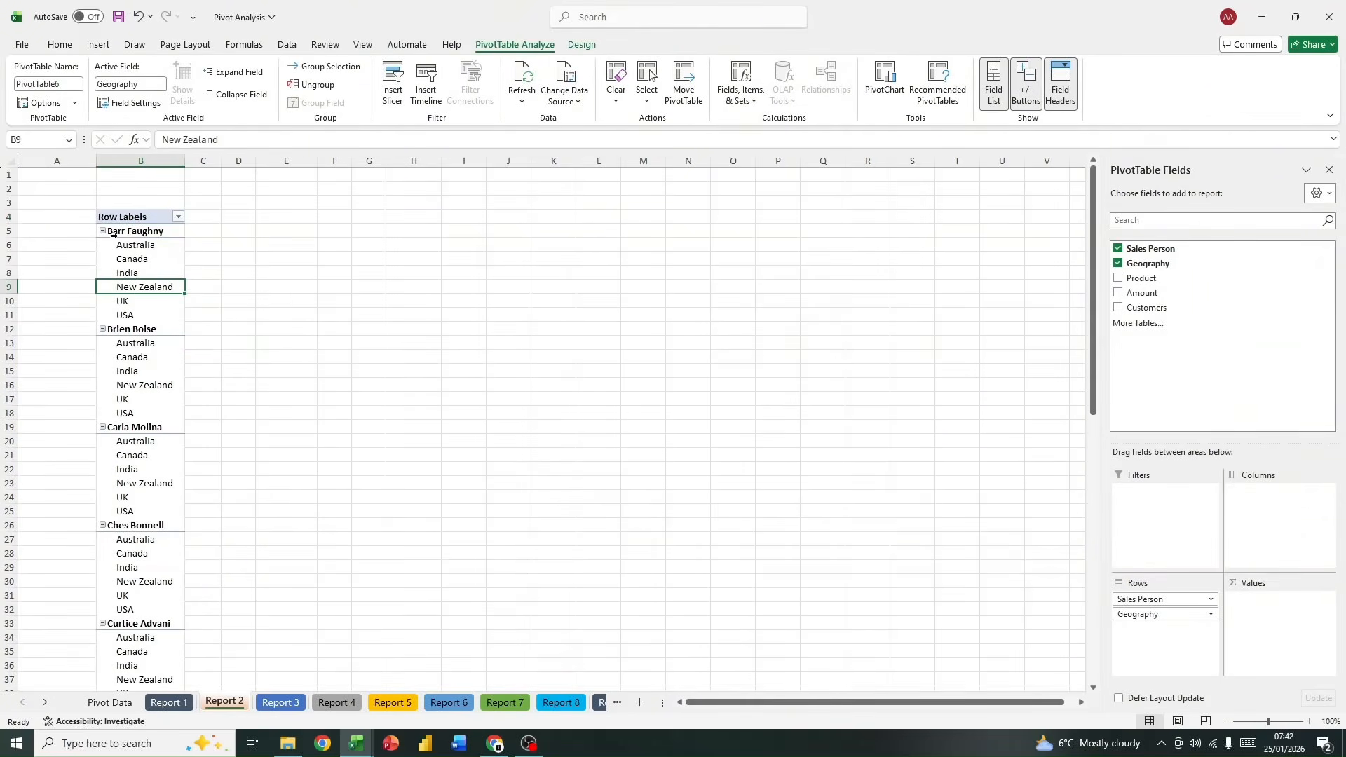
pyautogui.click(102, 231)
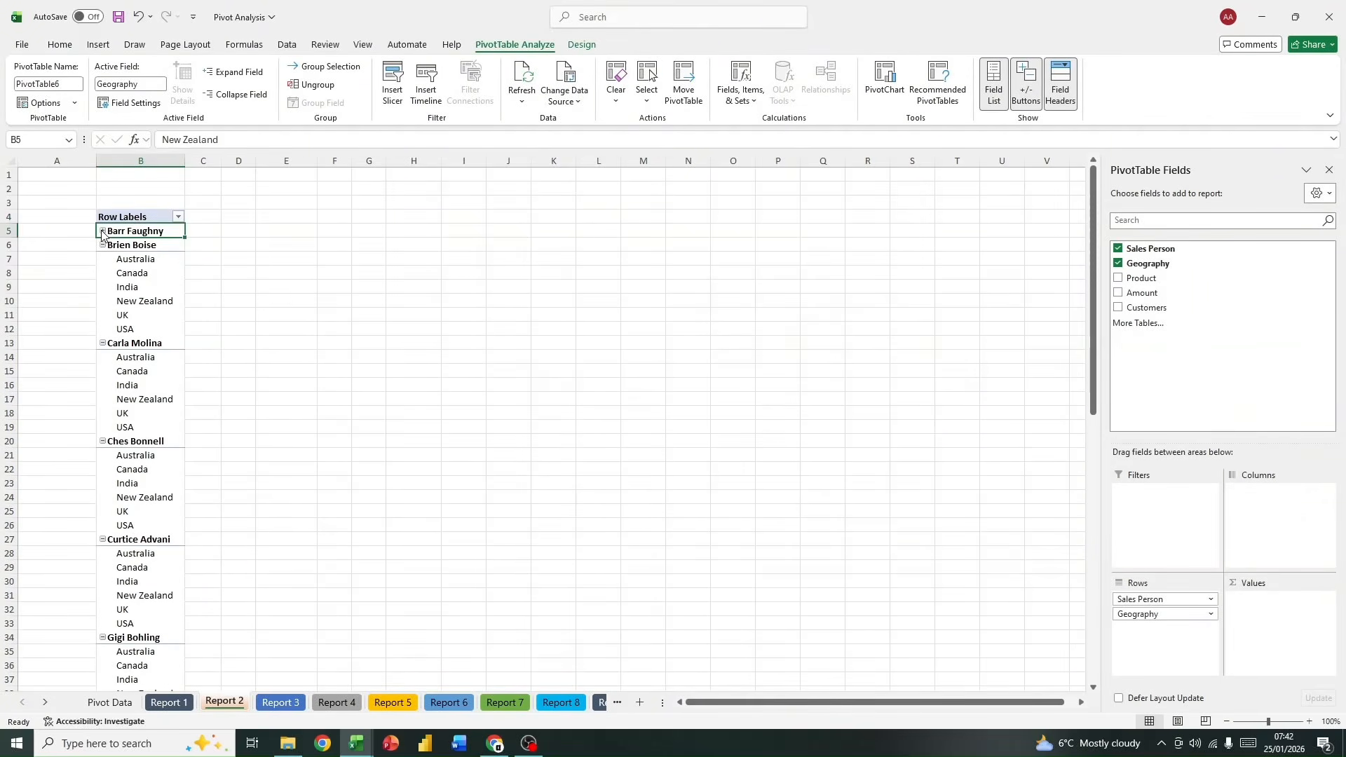
pyautogui.click(102, 231)
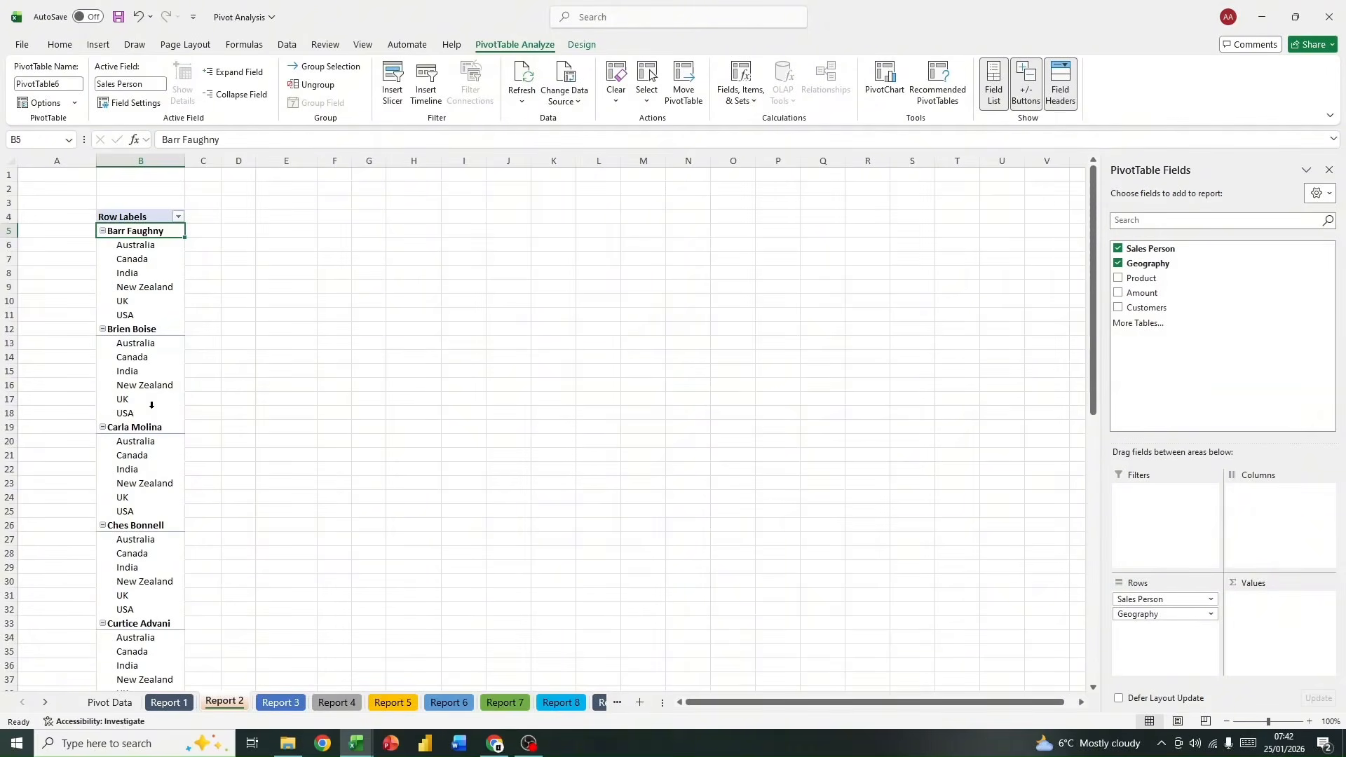
# Step: Add Amount as values of the Report 2 PivotTable and move Geography from rows to columns
pyautogui.moveTo(1150, 292); pyautogui.dragTo(1295, 644)
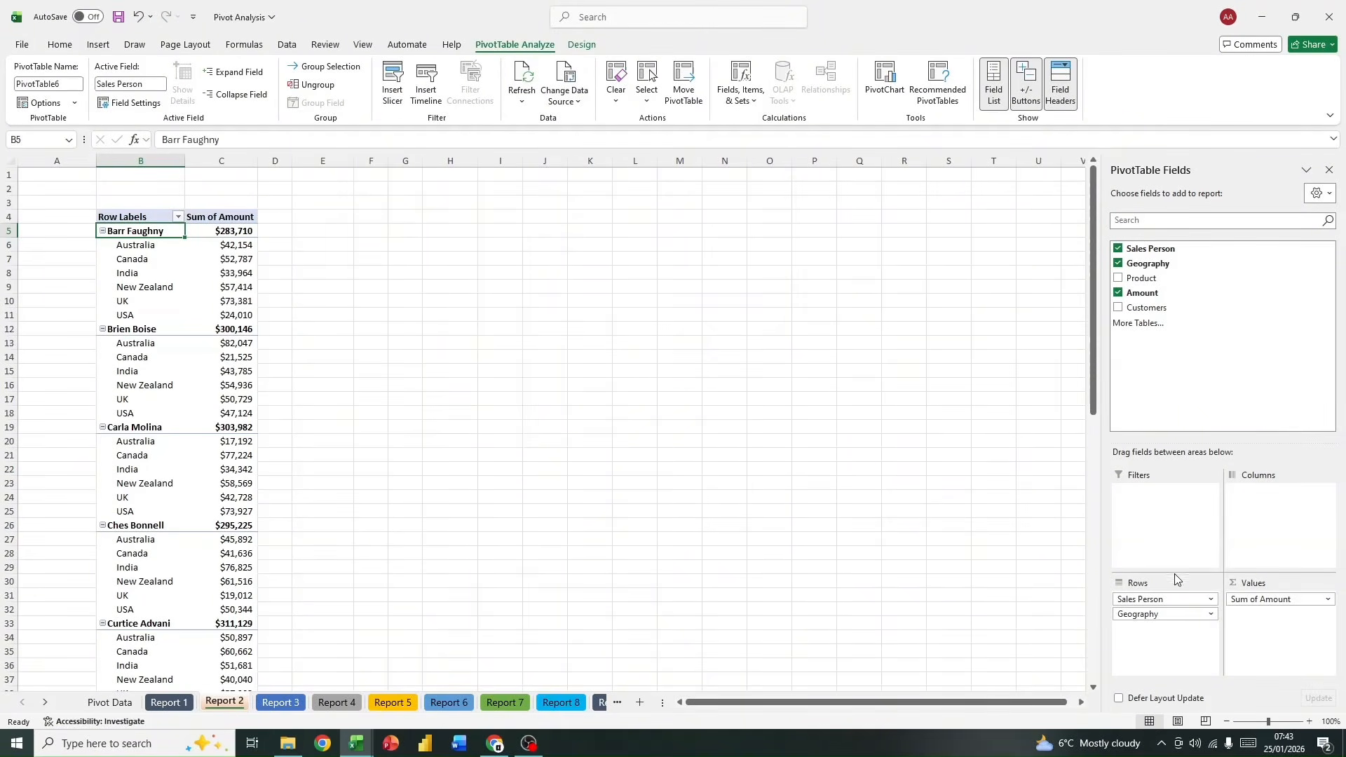
pyautogui.moveTo(1163, 614); pyautogui.dragTo(1293, 518)
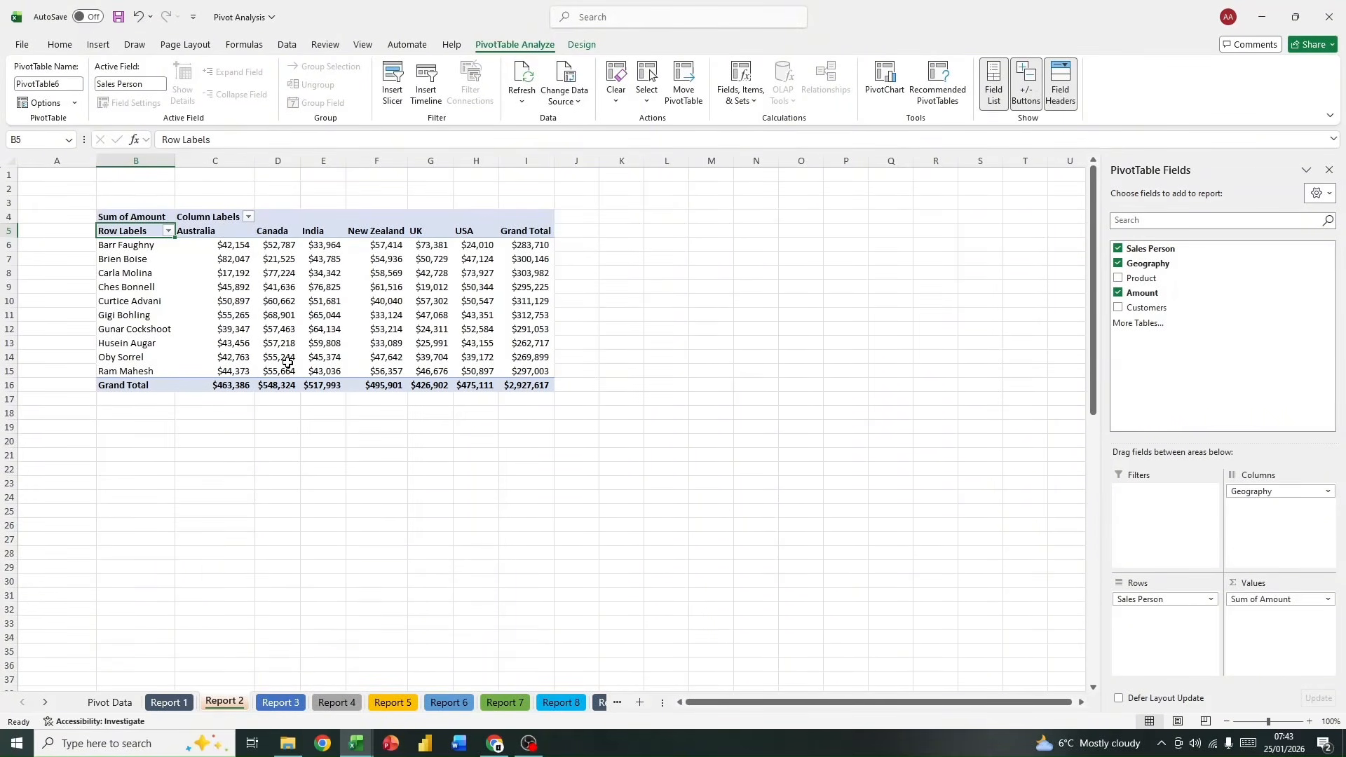
pyautogui.click(249, 467)
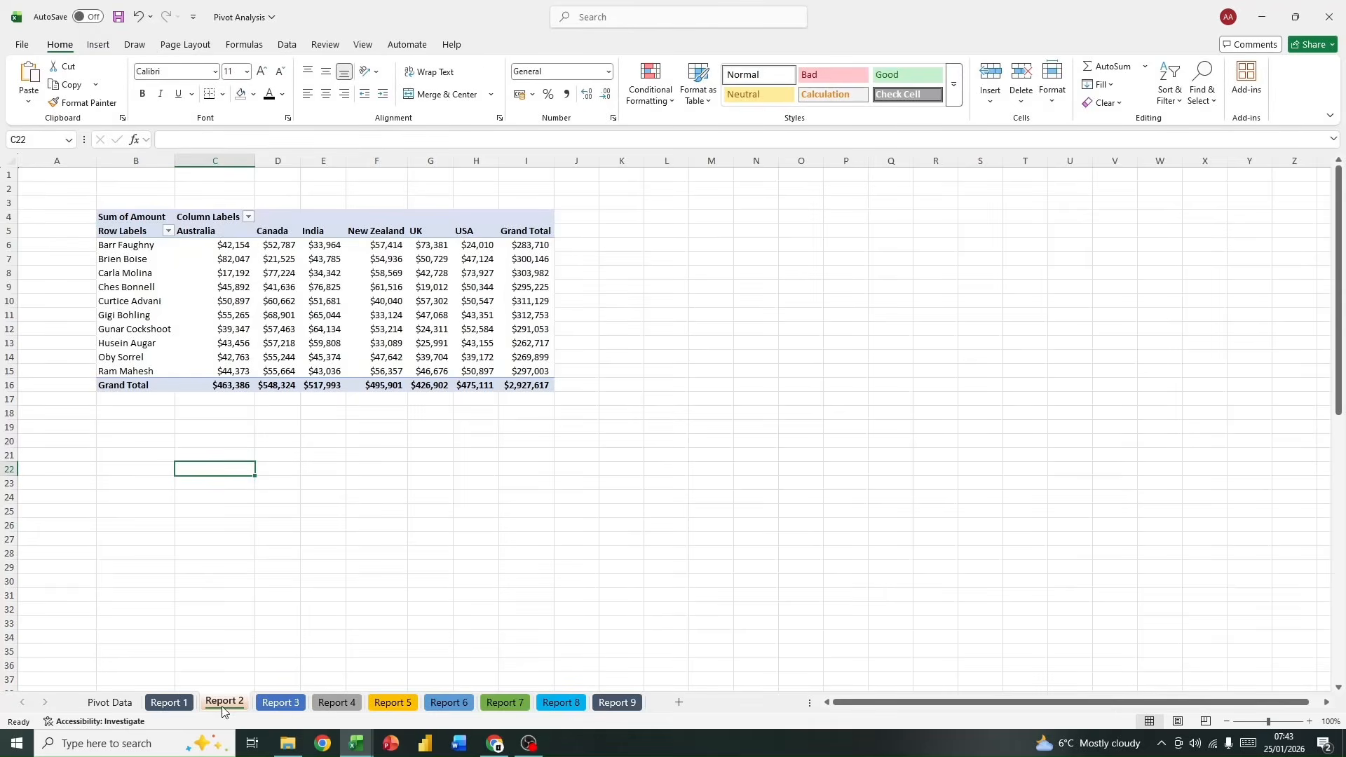
# Step: Try the orange Medium style on the Report 2 PivotTable, and replace it with the orange style from the first row of Dark styles
pyautogui.click(300, 239)
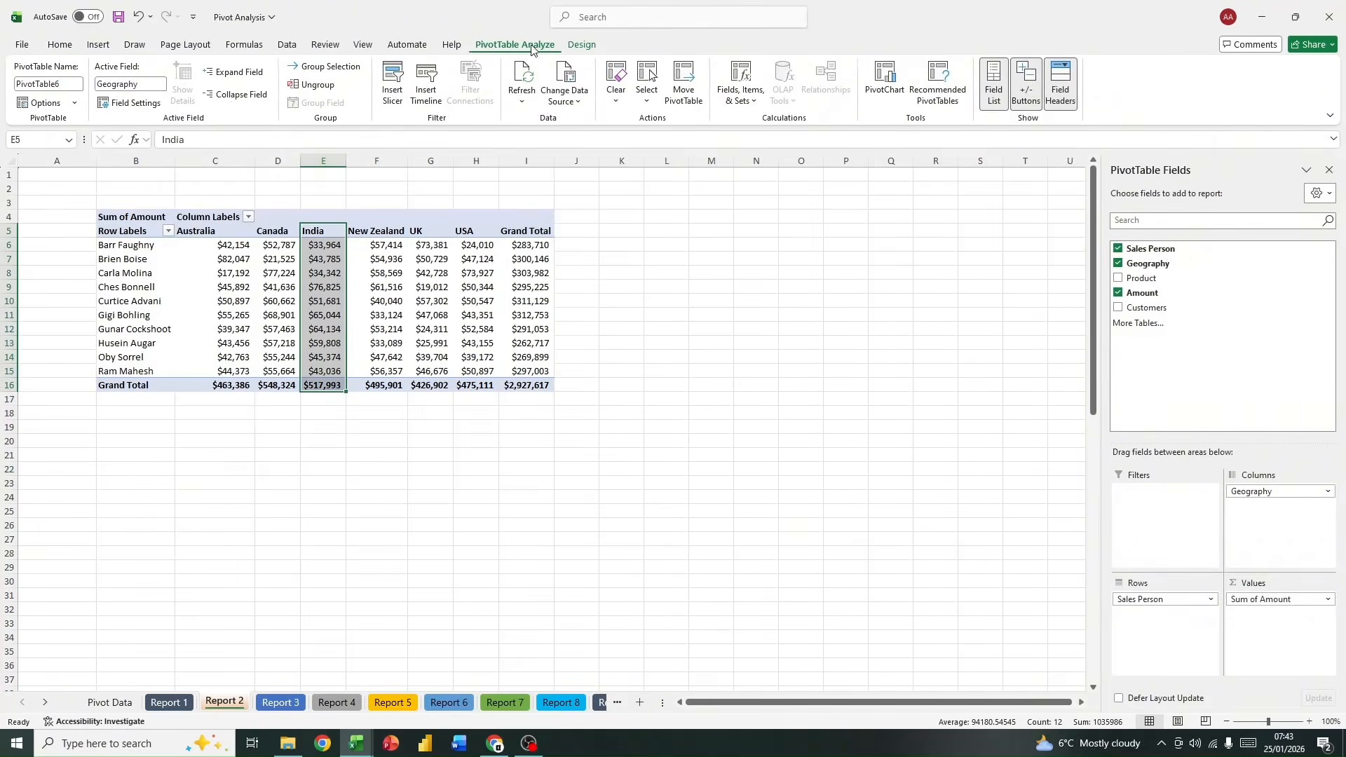
pyautogui.click(133, 216)
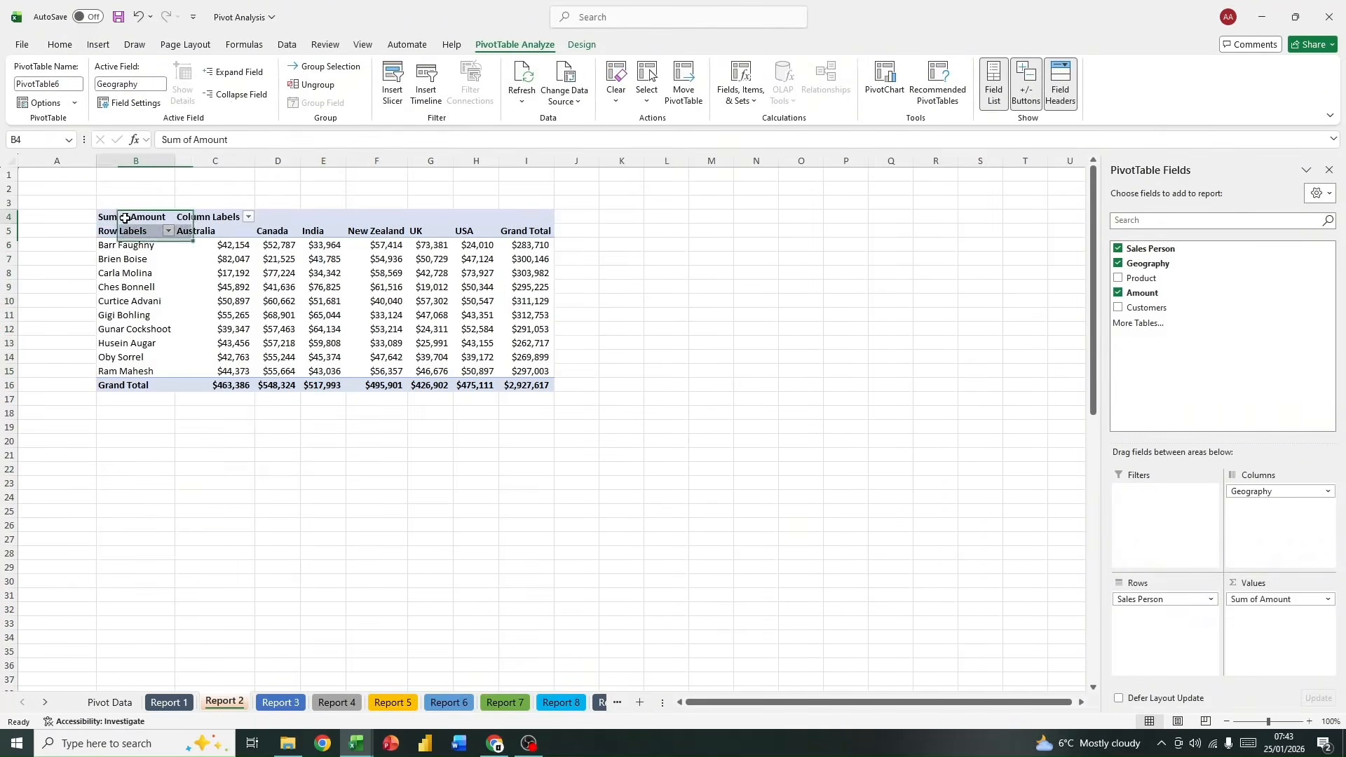
pyautogui.click(579, 45)
pyautogui.click(701, 81)
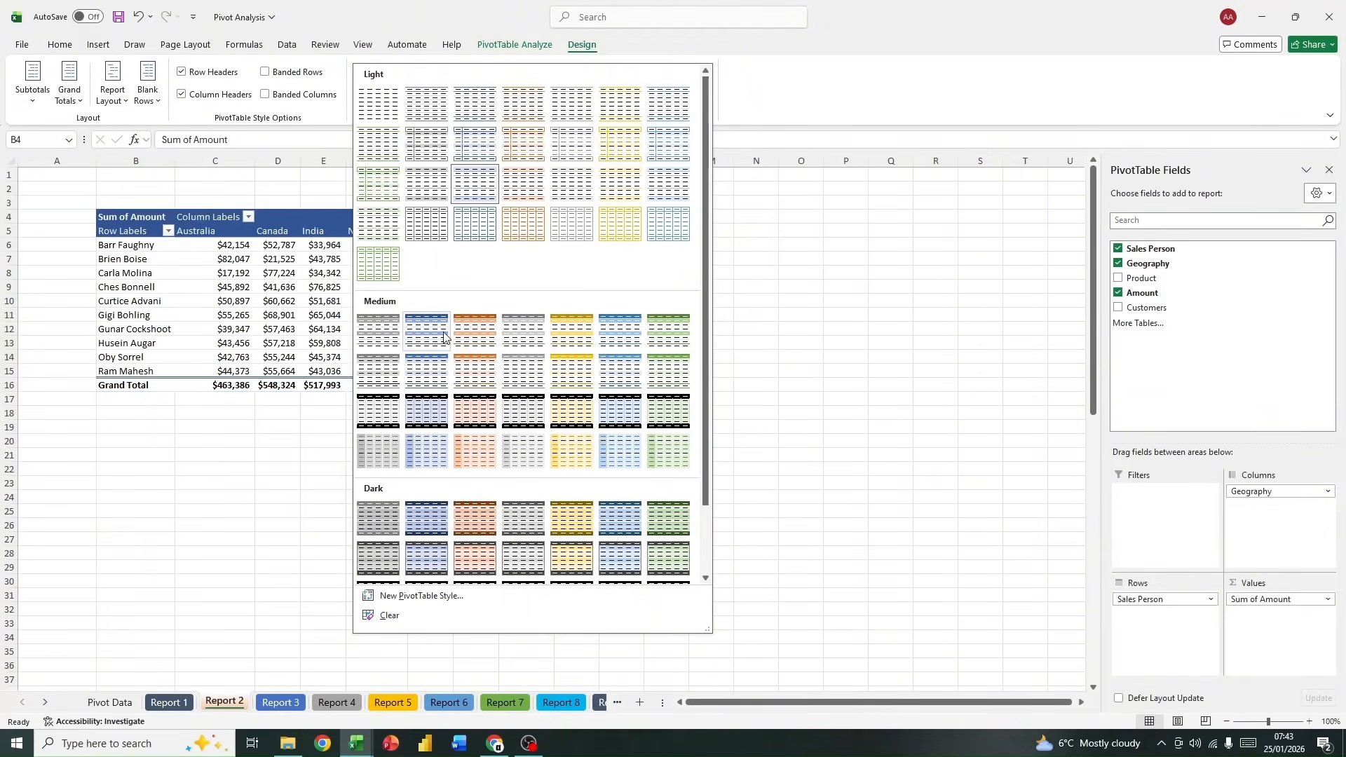
pyautogui.click(485, 328)
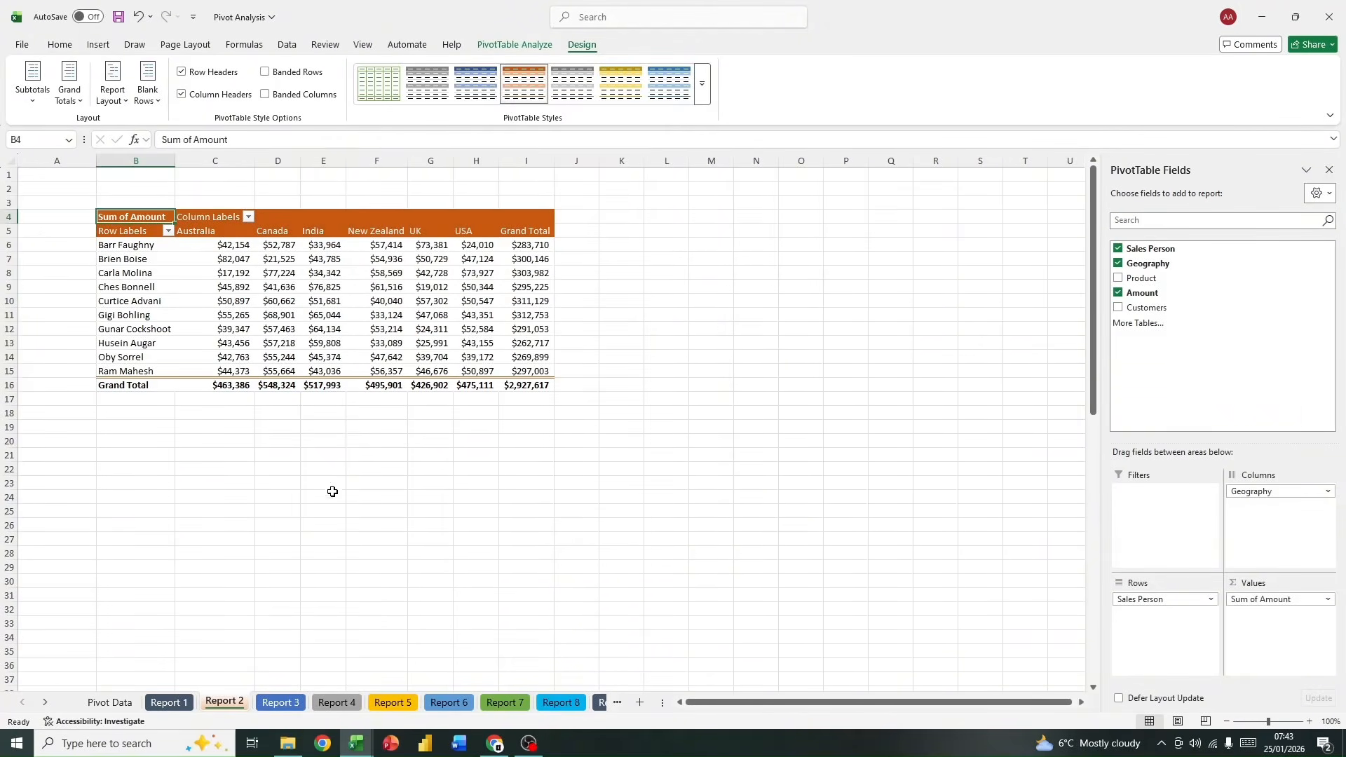
pyautogui.click(702, 83)
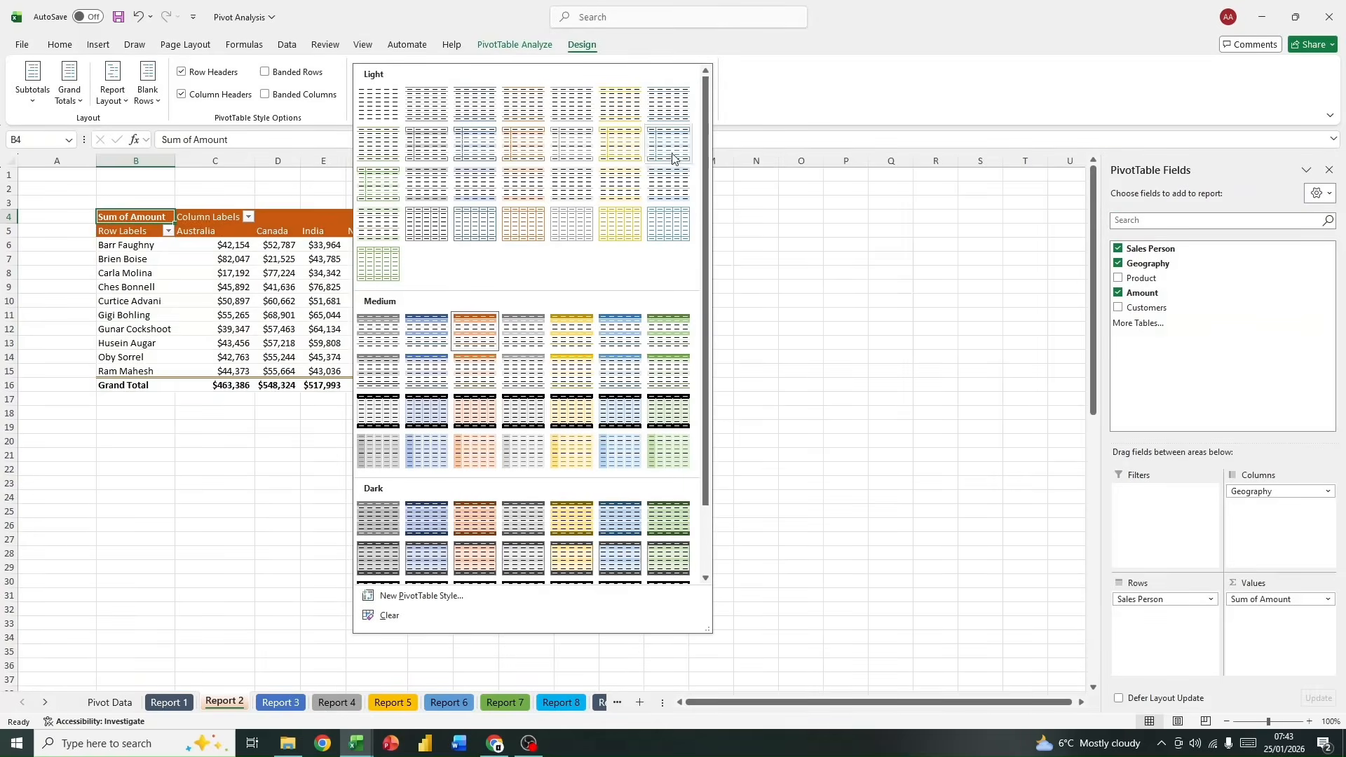
pyautogui.click(474, 526)
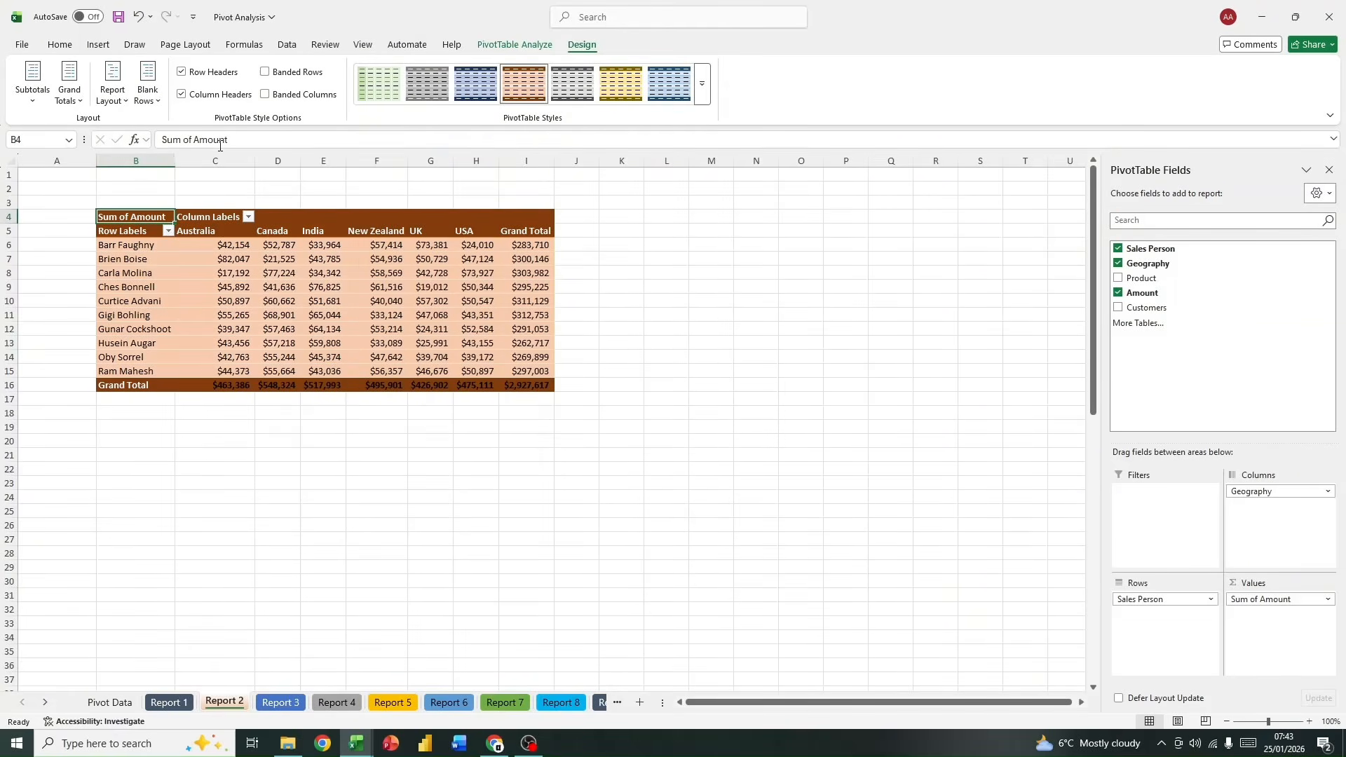
# Step: Insert a PivotTable based on the sales table at cell B10 of the Report 3 sheet, viewed at 100% zoom
pyautogui.click(280, 702)
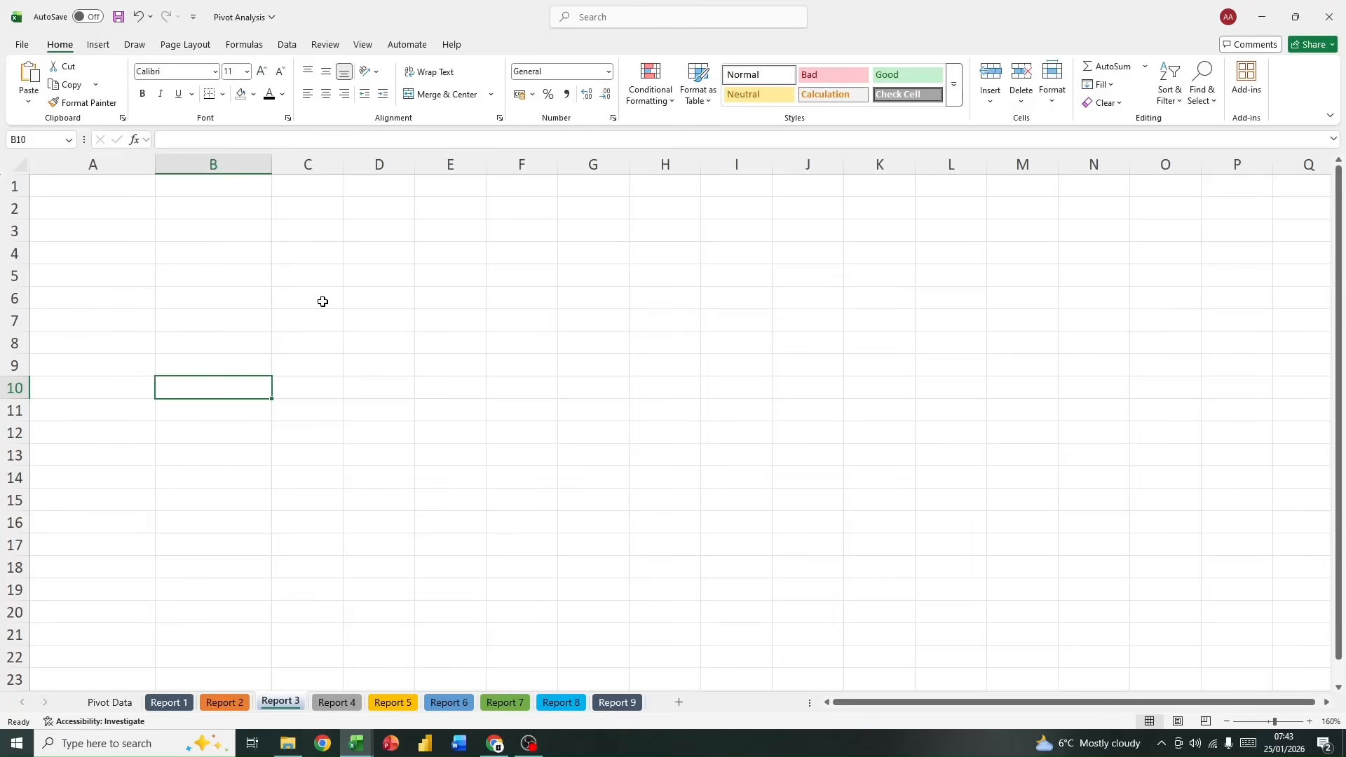
pyautogui.click(1224, 722)
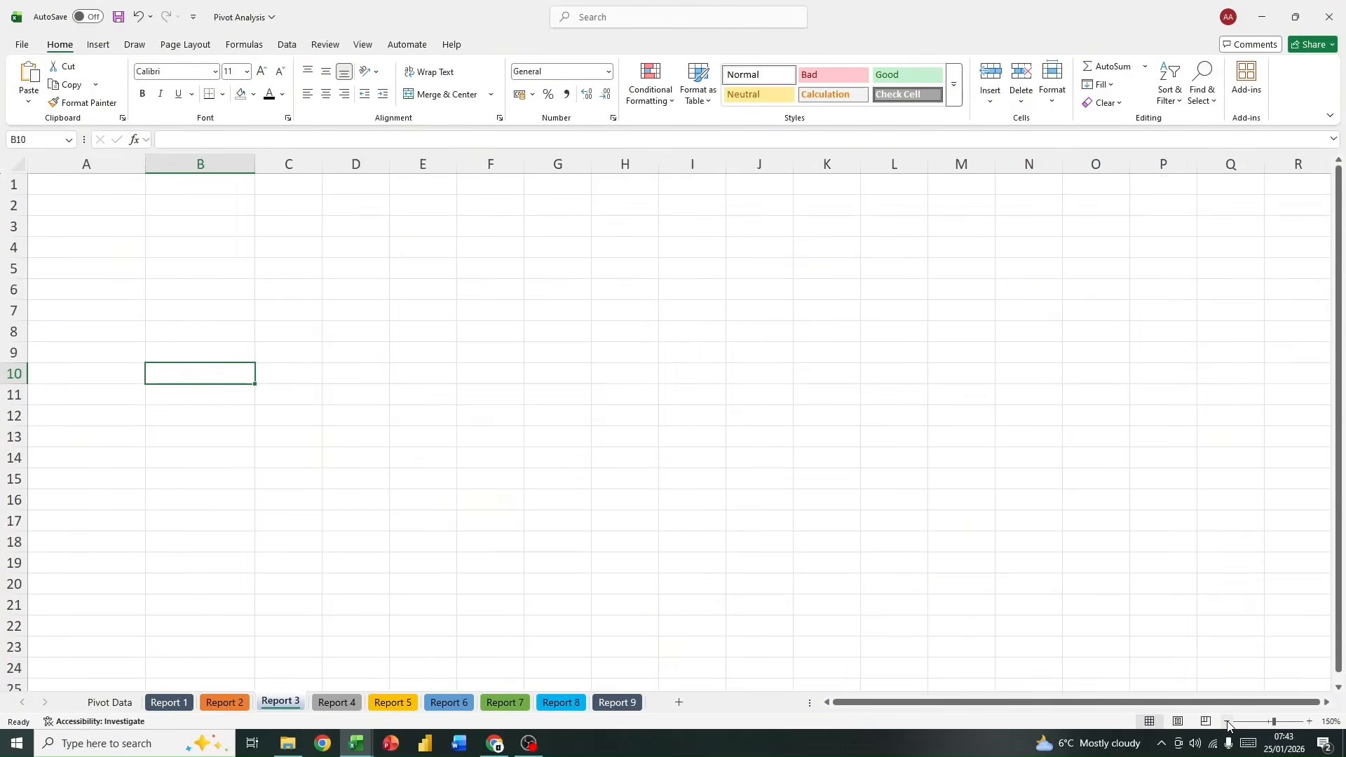
pyautogui.doubleClick(1225, 722)
pyautogui.click(1224, 721)
pyautogui.click(1225, 722)
pyautogui.click(1225, 721)
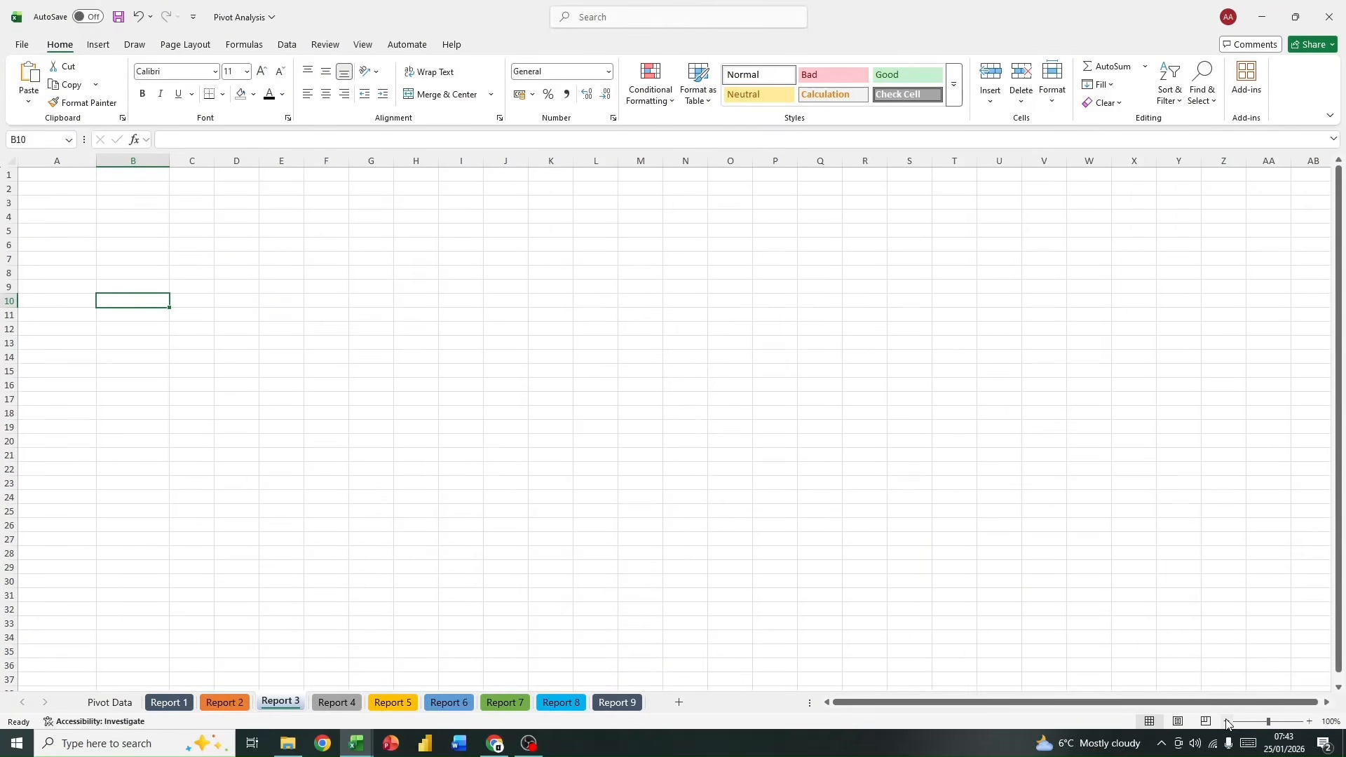
pyautogui.click(98, 44)
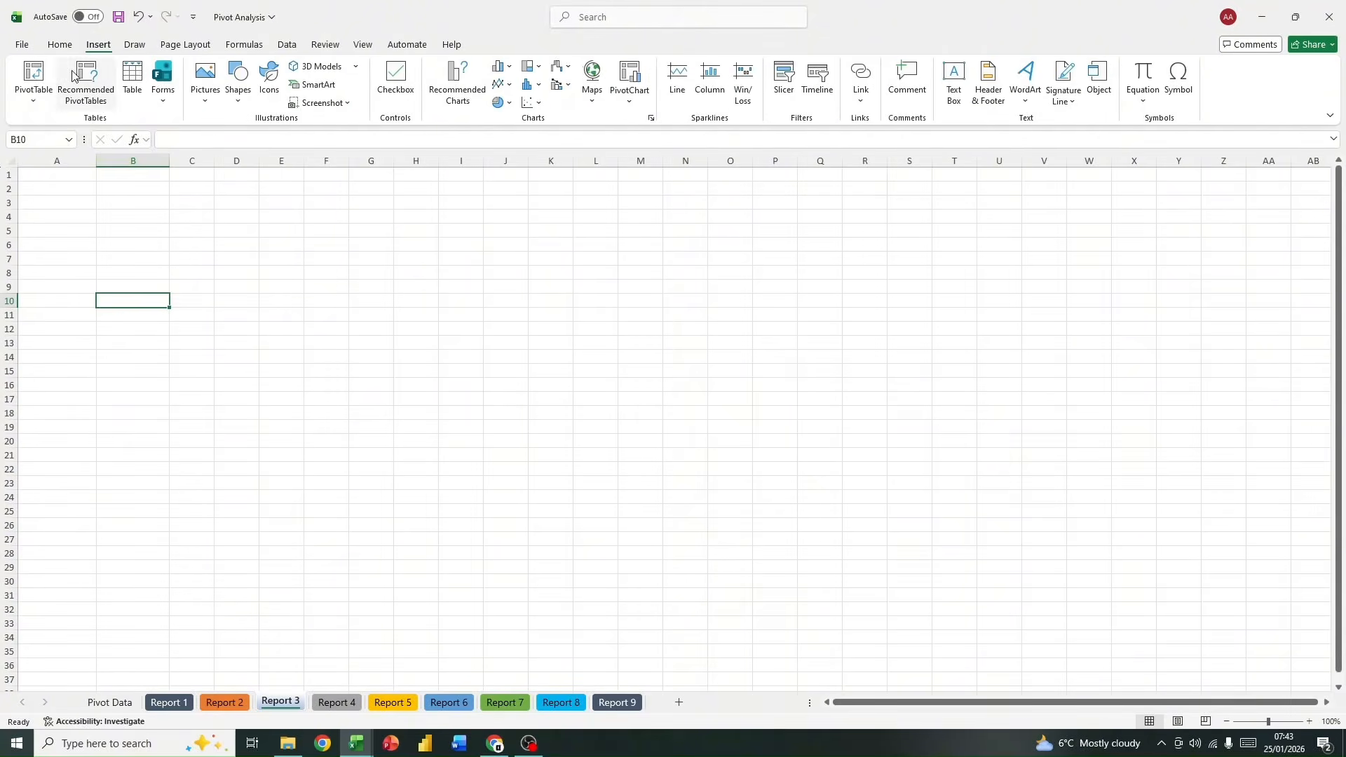
pyautogui.click(34, 77)
pyautogui.click(70, 121)
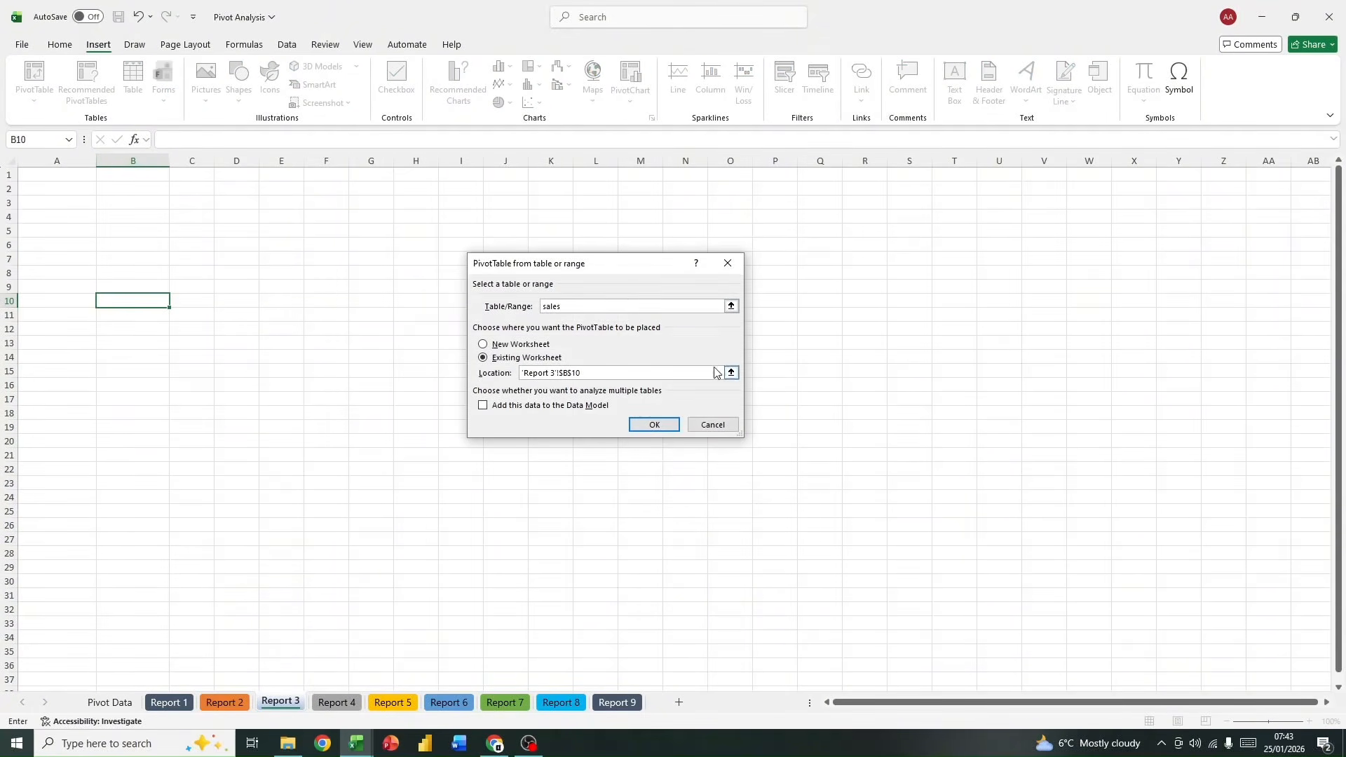
pyautogui.click(653, 424)
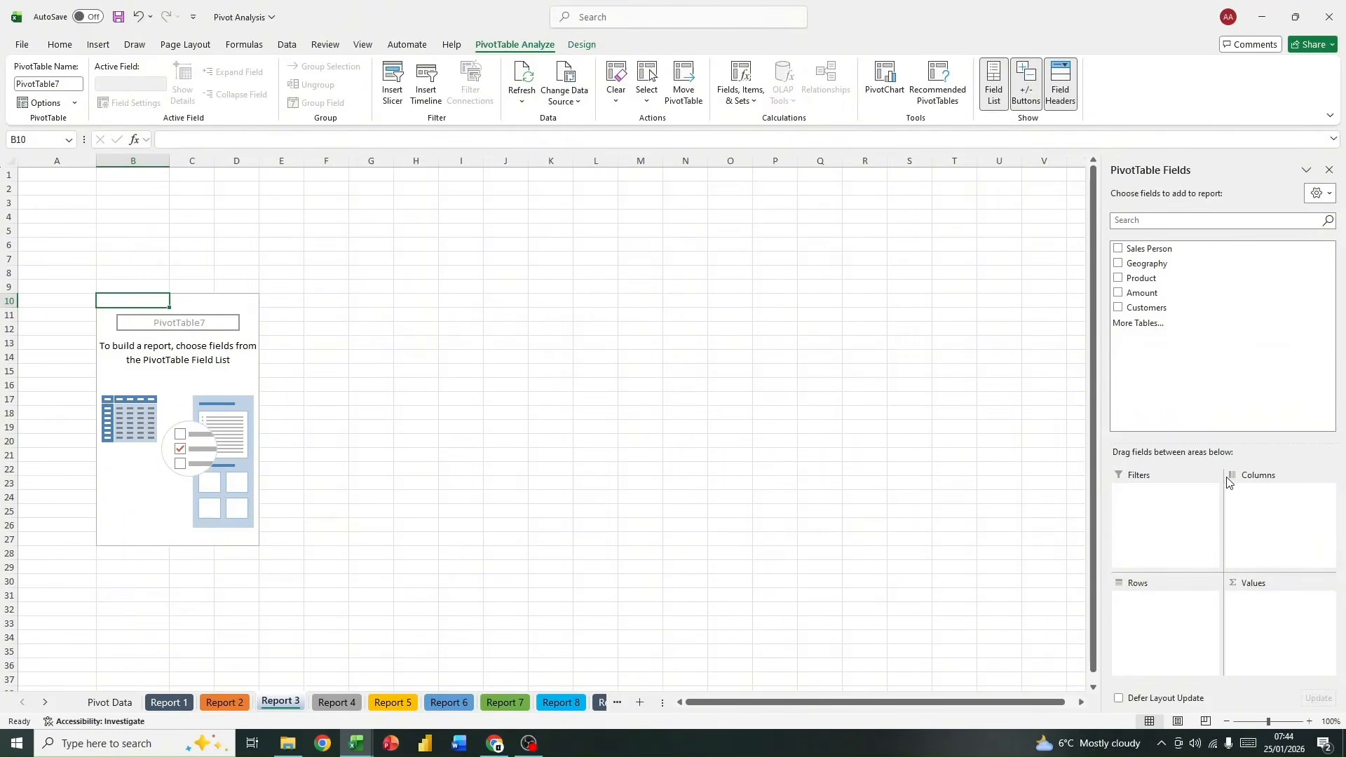
# Step: Build the Report 3 PivotTable with Amount as values, Sales Person as rows and Geography as the report filter
pyautogui.moveTo(1163, 293); pyautogui.dragTo(1255, 659)
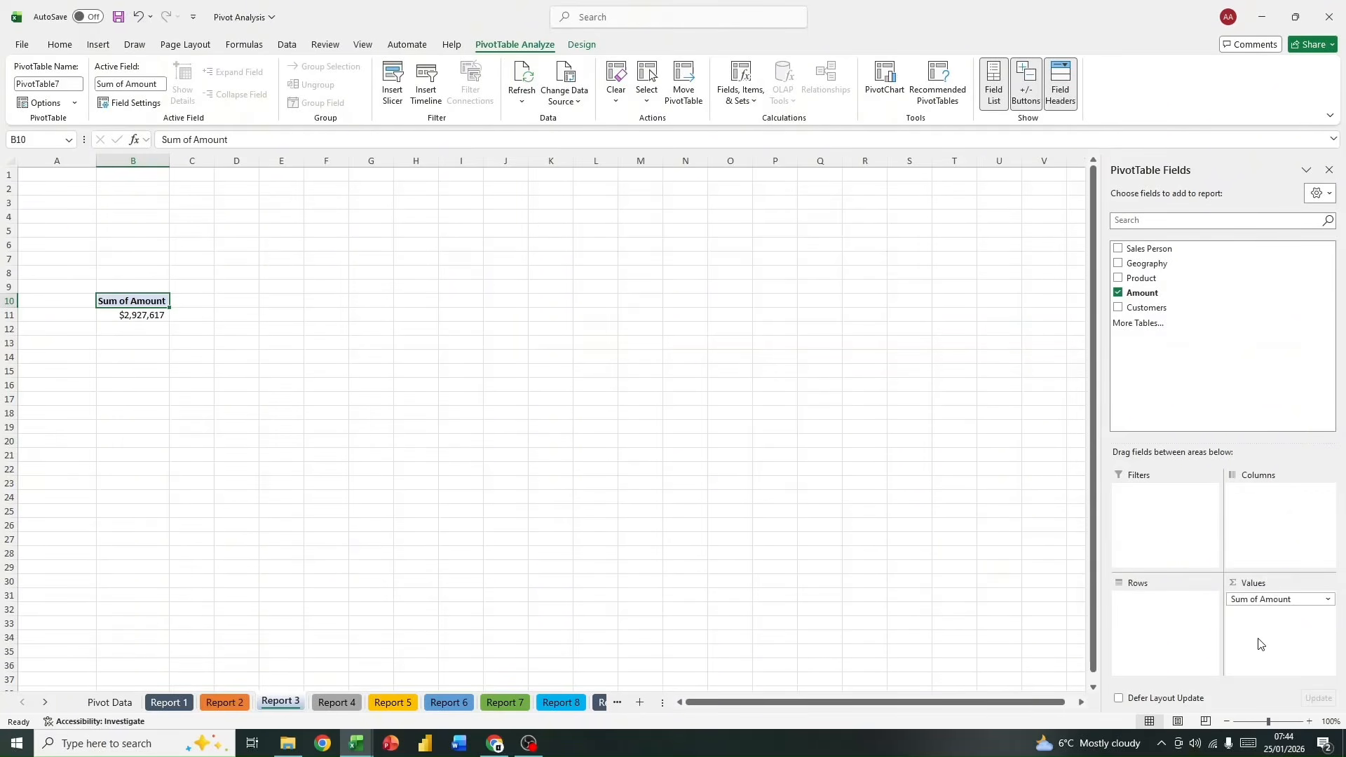
pyautogui.moveTo(1150, 249); pyautogui.dragTo(1169, 620)
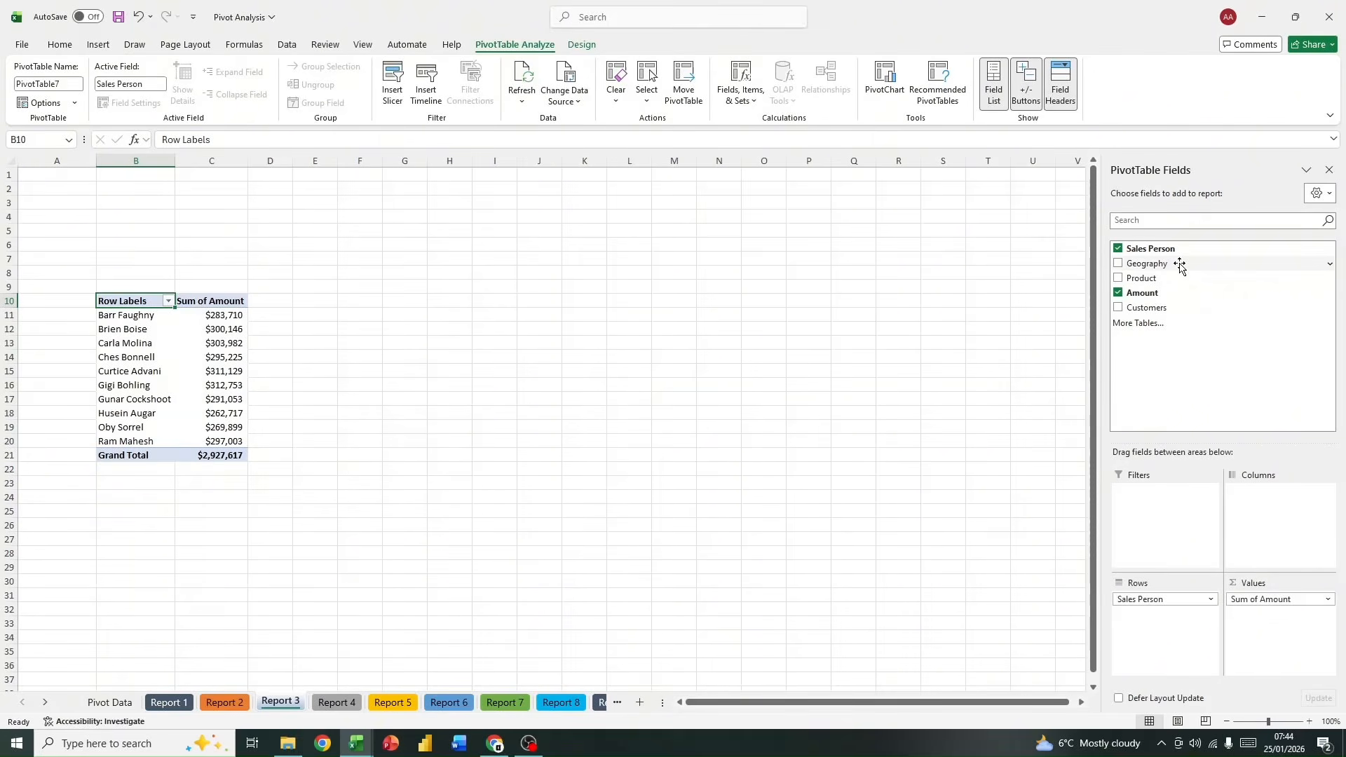
pyautogui.moveTo(1180, 266); pyautogui.dragTo(1150, 525)
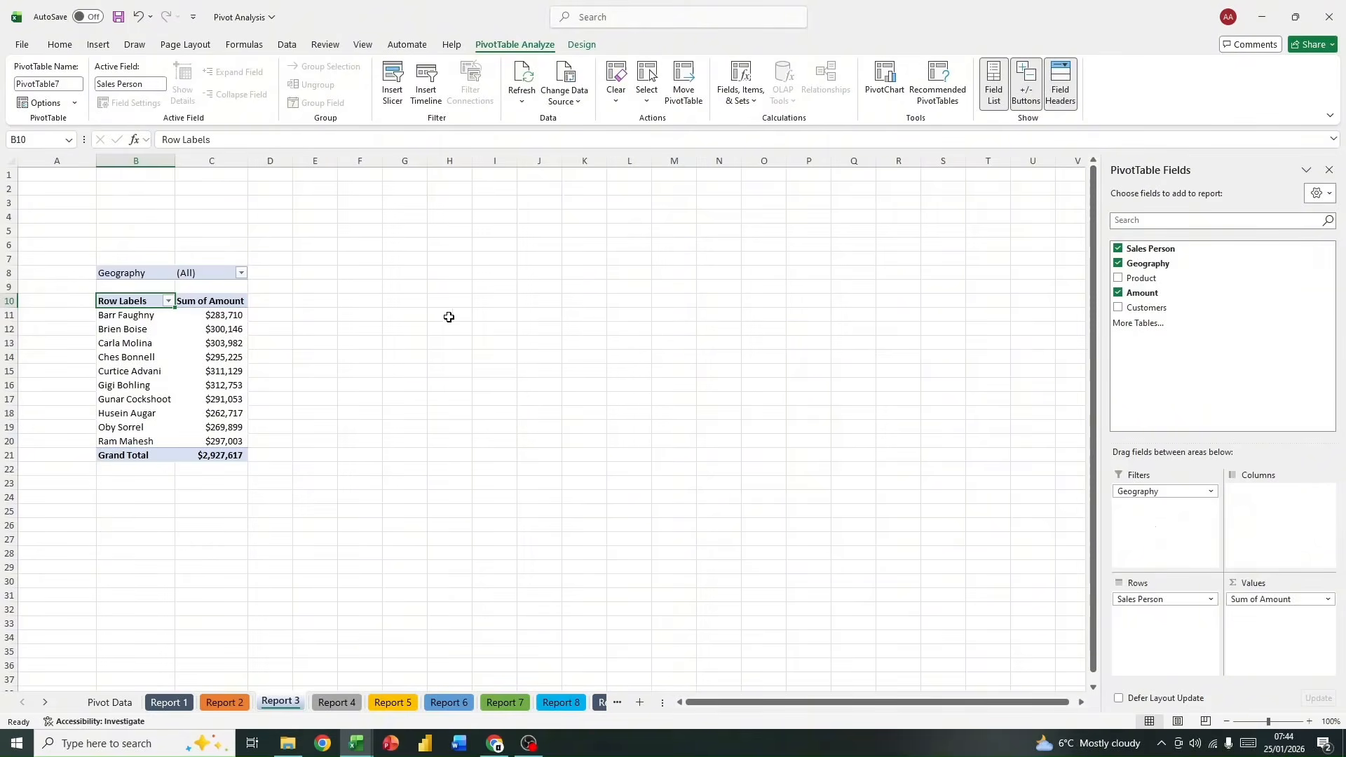
# Step: Filter the Report 3 PivotTable by Geography to show only New Zealand
pyautogui.click(241, 273)
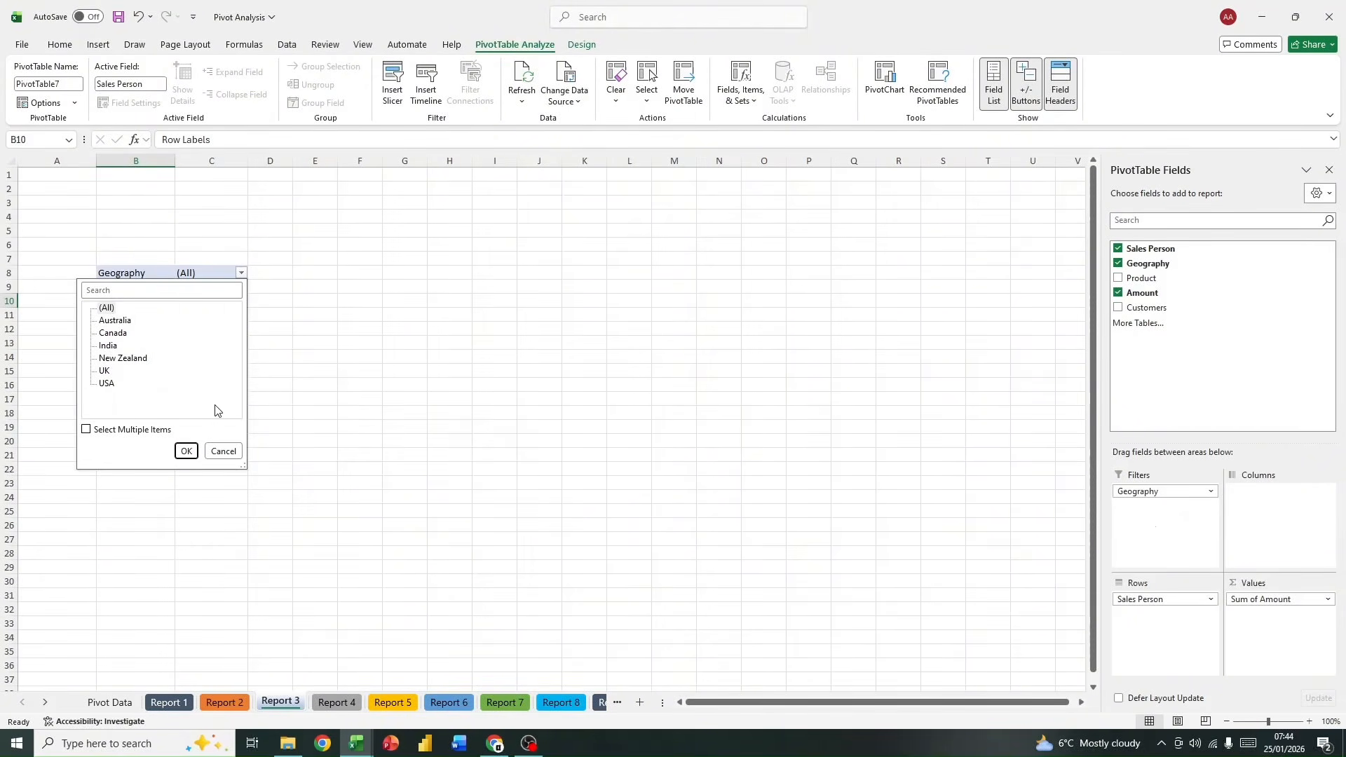
pyautogui.click(224, 451)
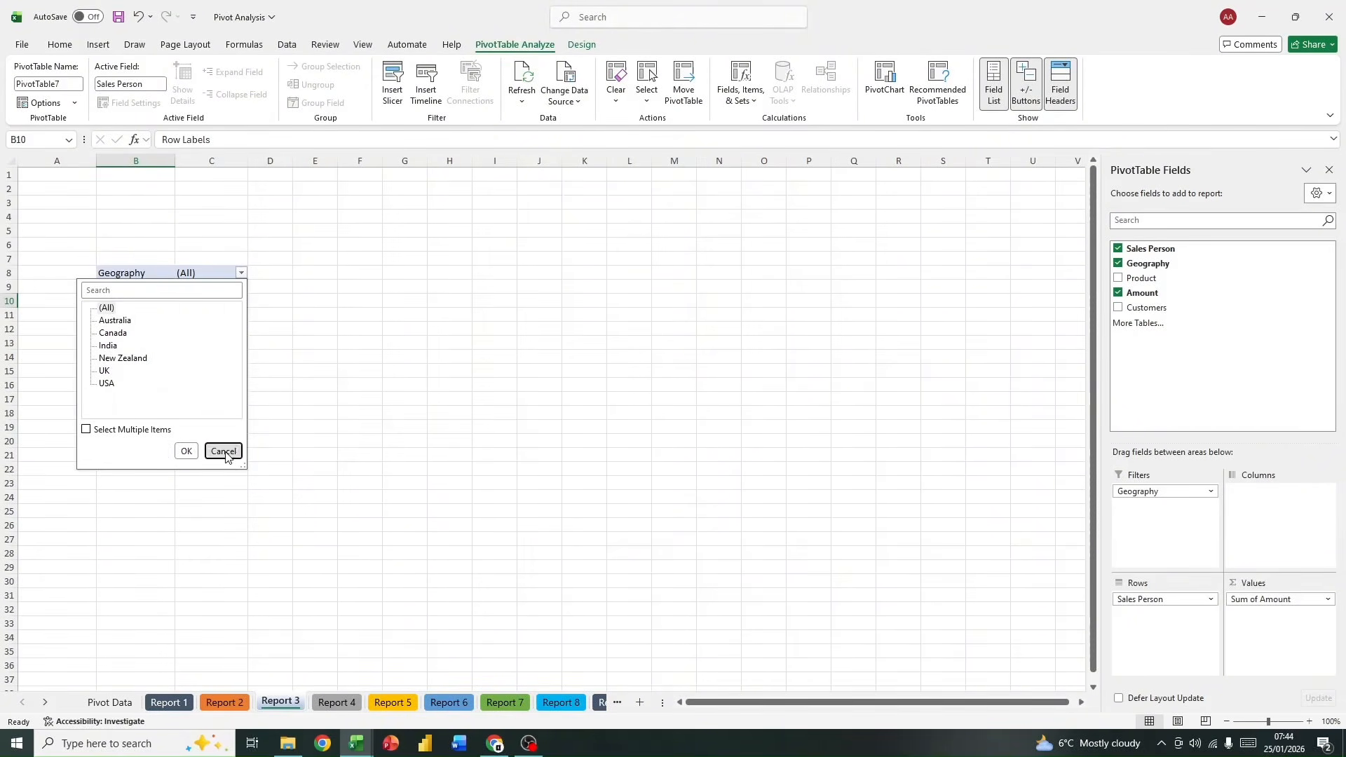
pyautogui.click(241, 273)
pyautogui.click(139, 358)
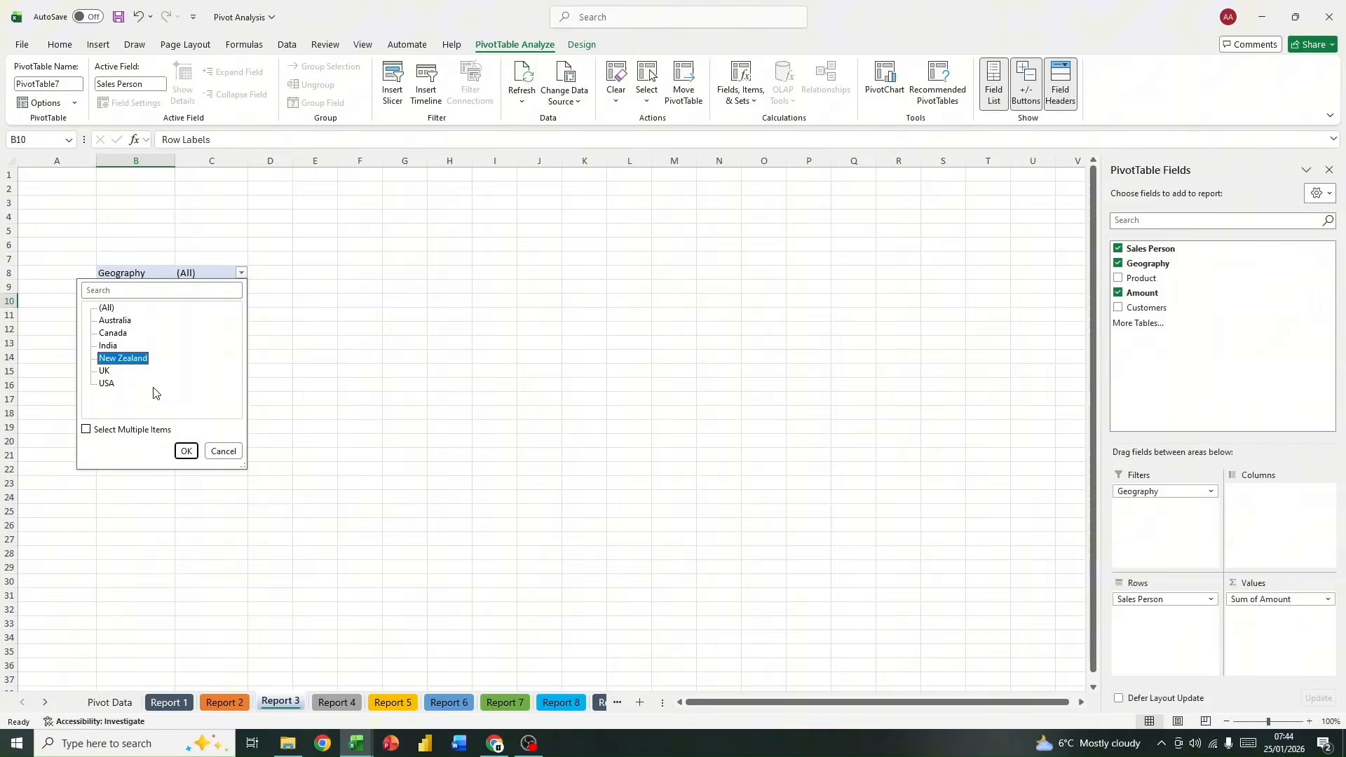
pyautogui.click(186, 451)
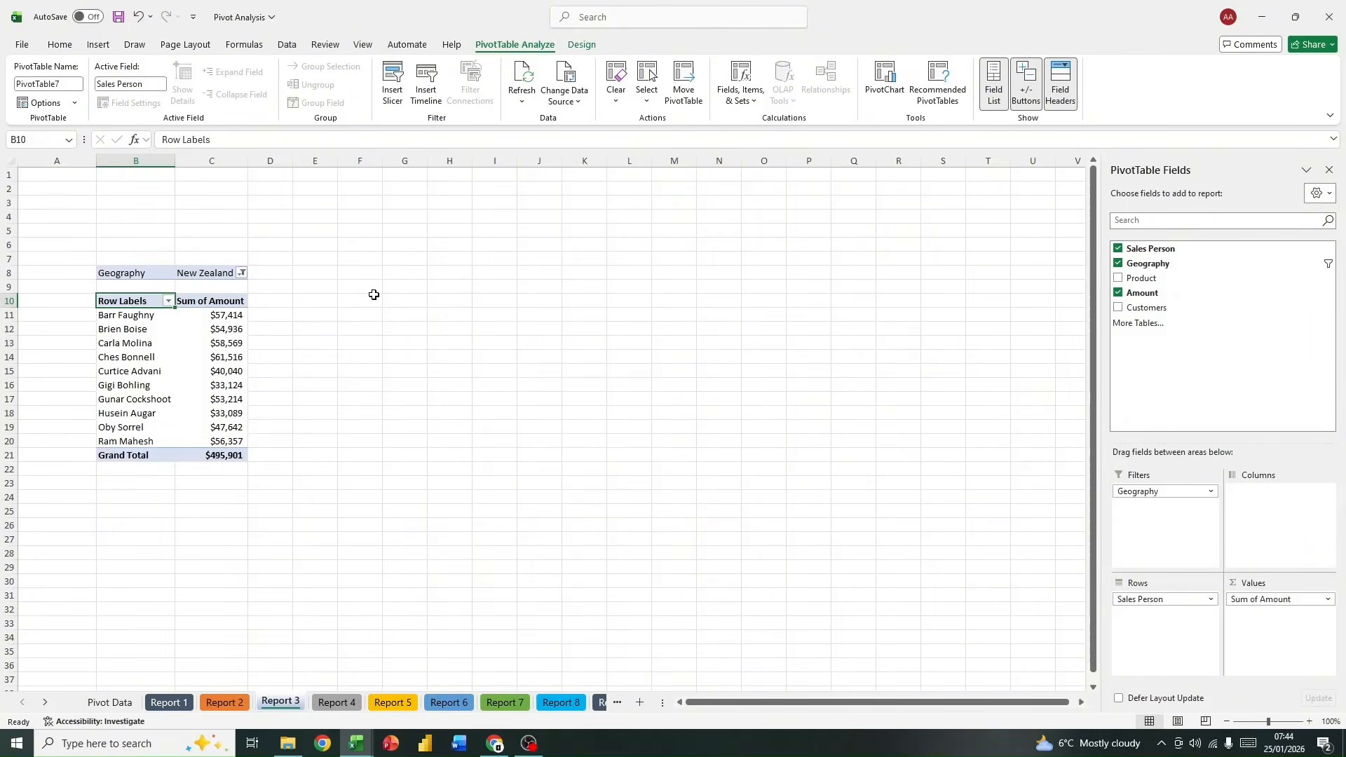
# Step: Apply the orange style from the first row of Medium styles to the Report 3 PivotTable
pyautogui.click(581, 46)
pyautogui.click(698, 95)
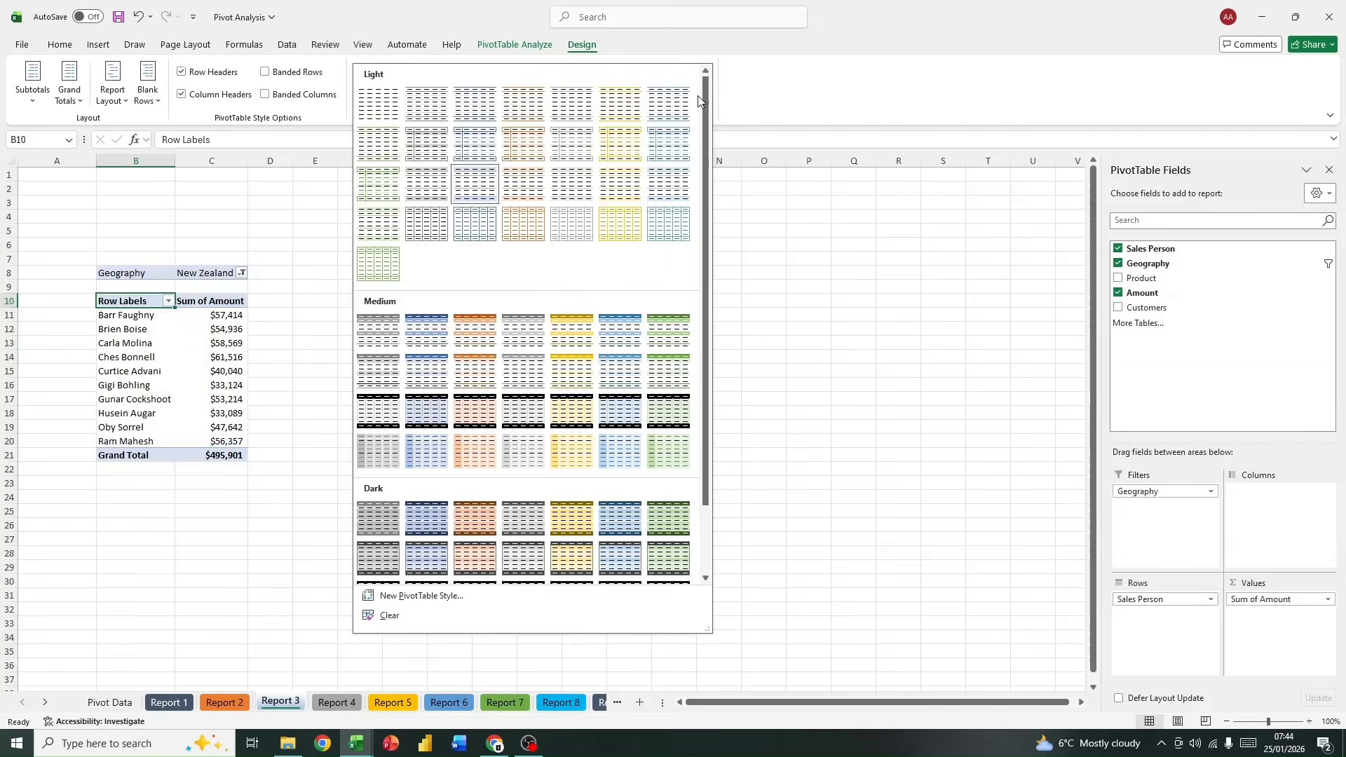
pyautogui.click(471, 338)
pyautogui.click(351, 396)
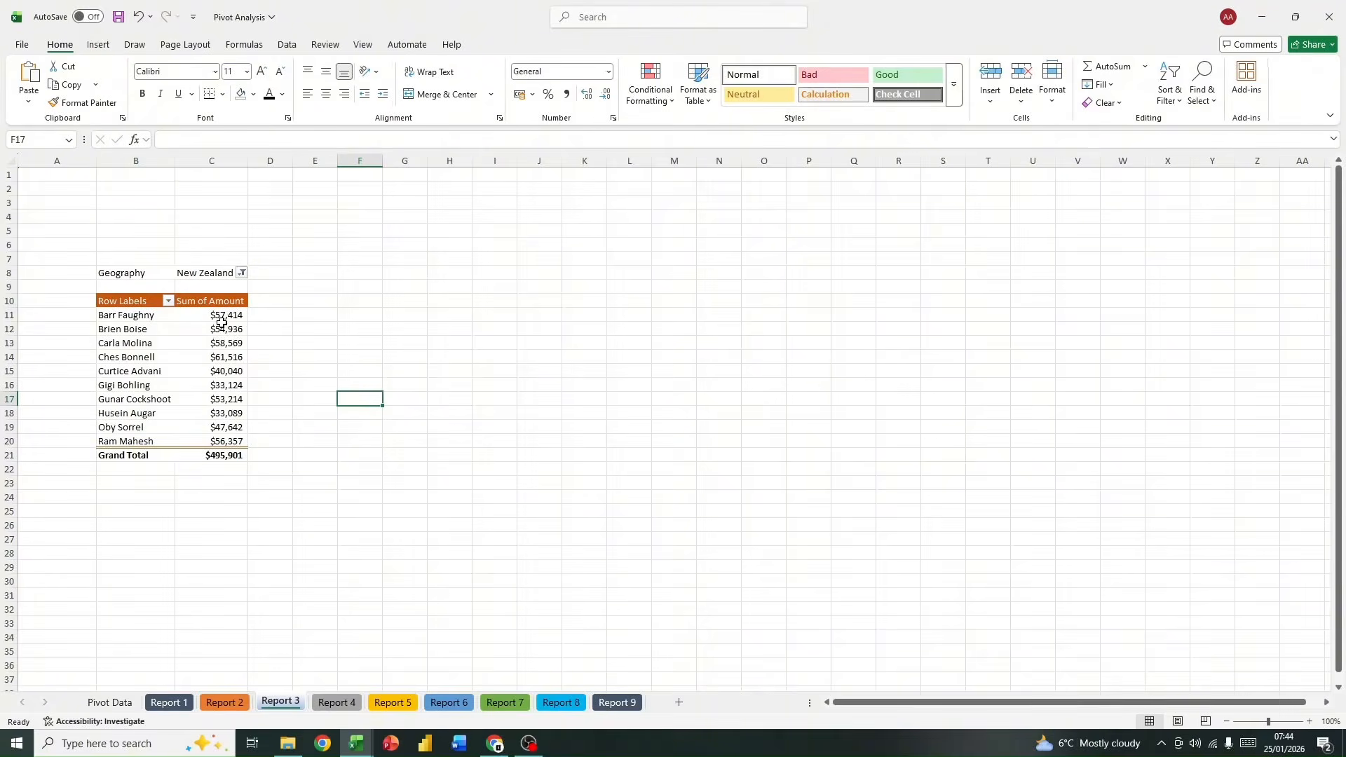
pyautogui.click(214, 317)
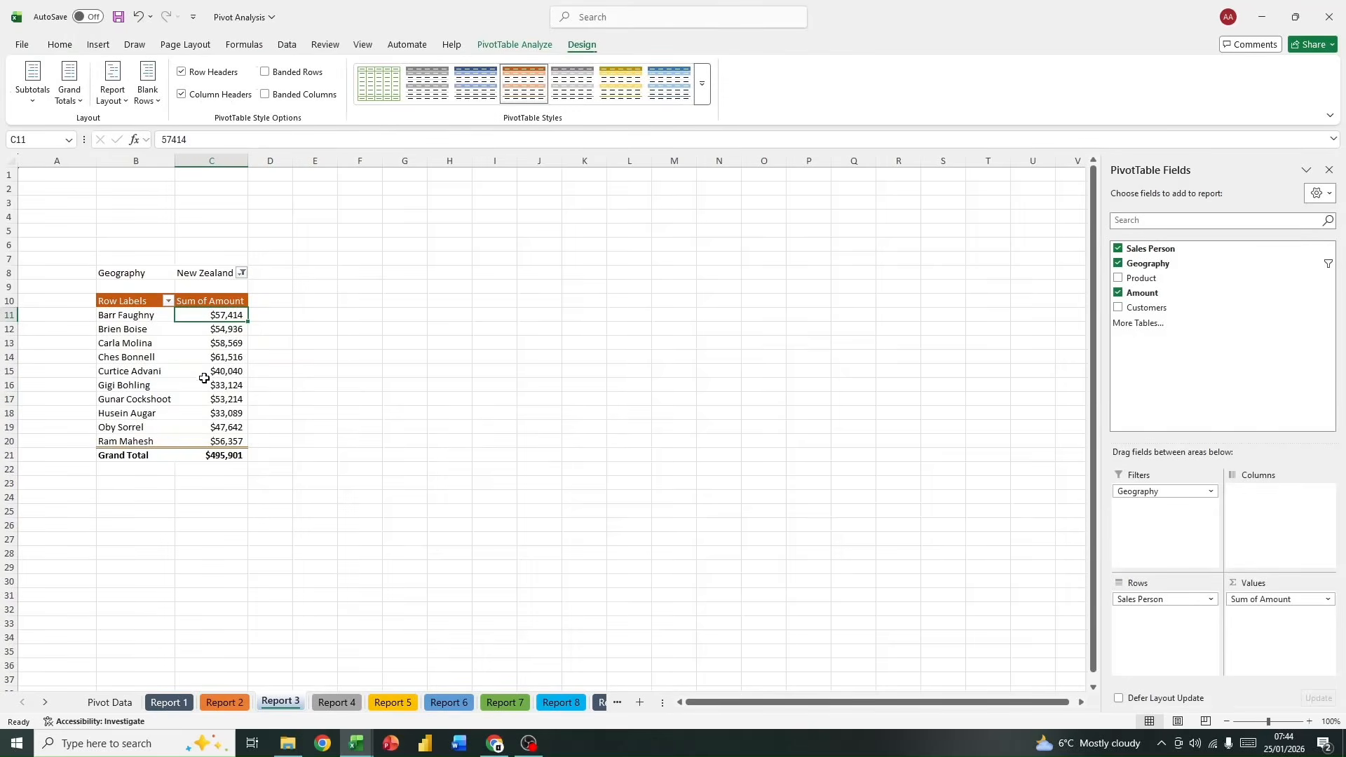
pyautogui.click(208, 360)
pyautogui.rightClick(207, 360)
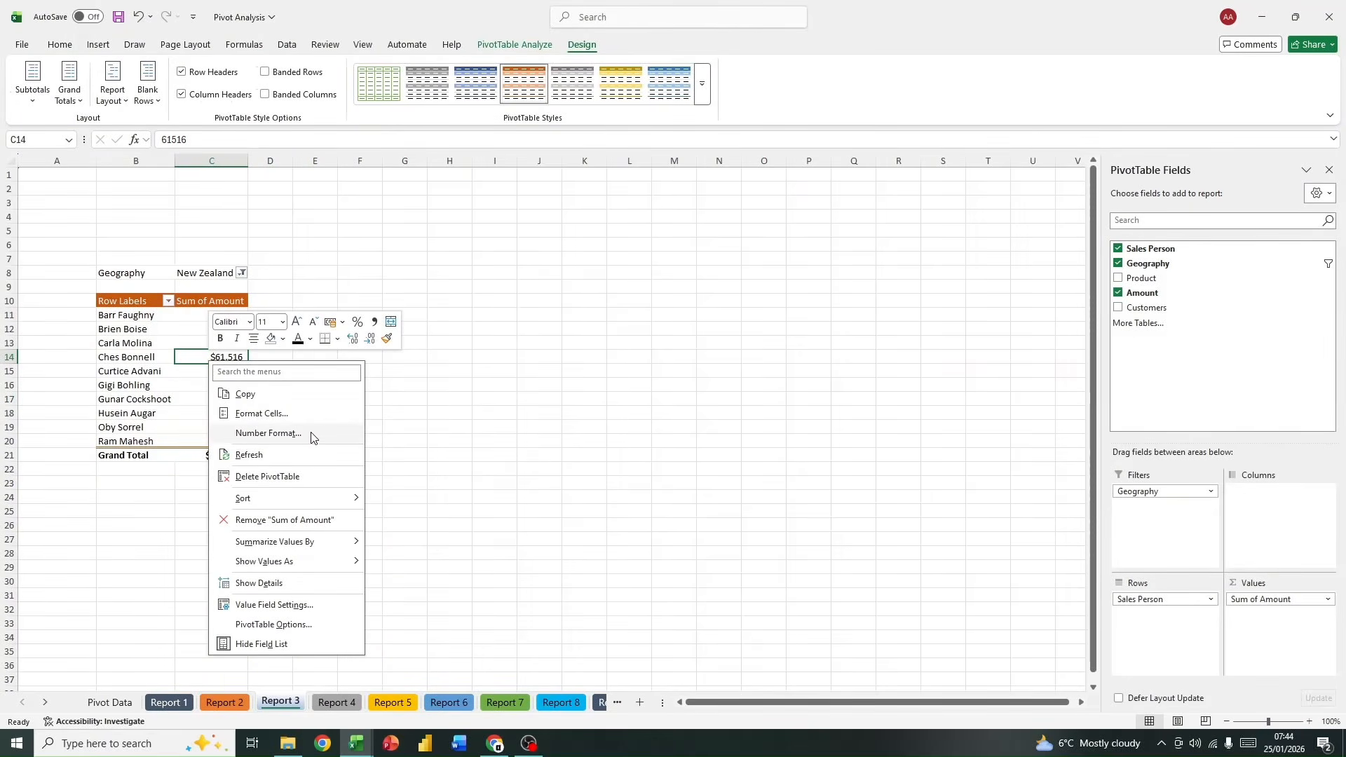
pyautogui.click(154, 398)
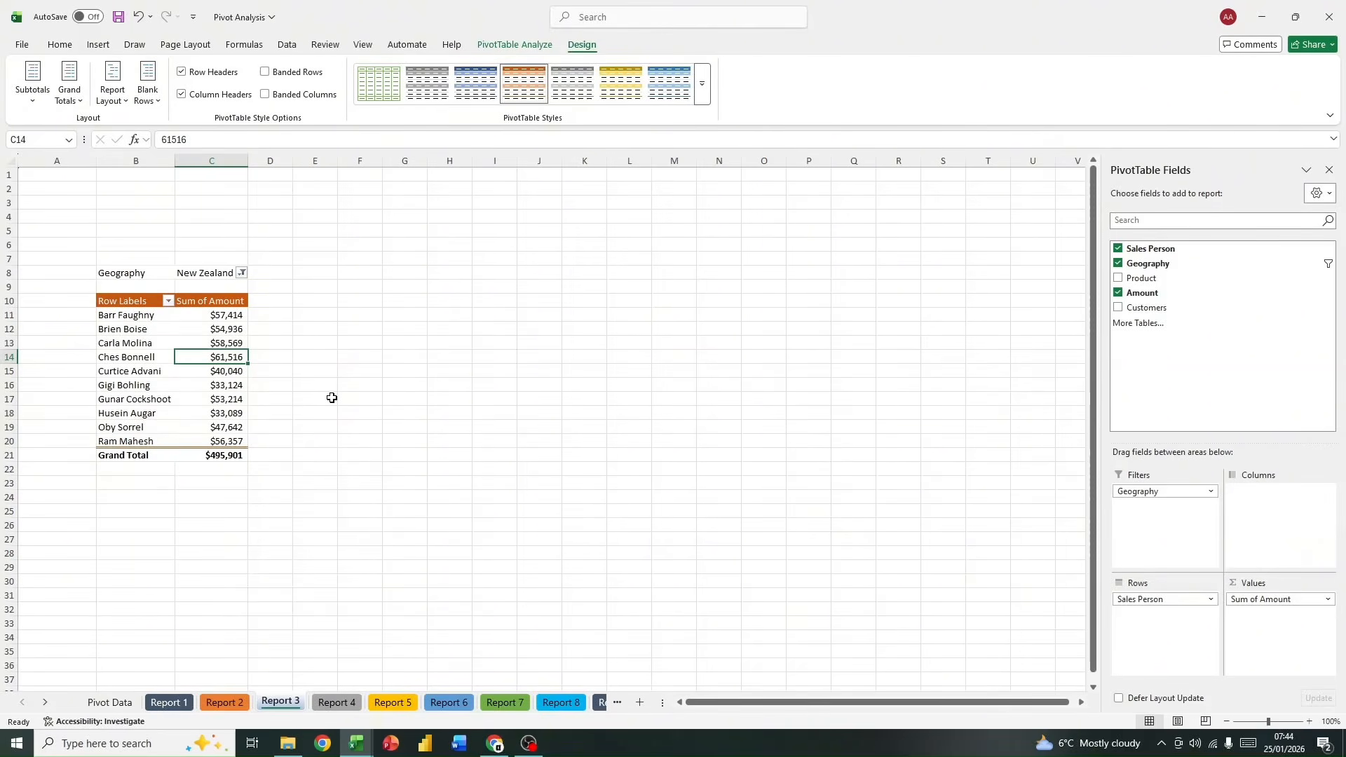
# Step: Insert a PivotTable based on the sales table at cell B4 of the Report 4 sheet
pyautogui.click(342, 703)
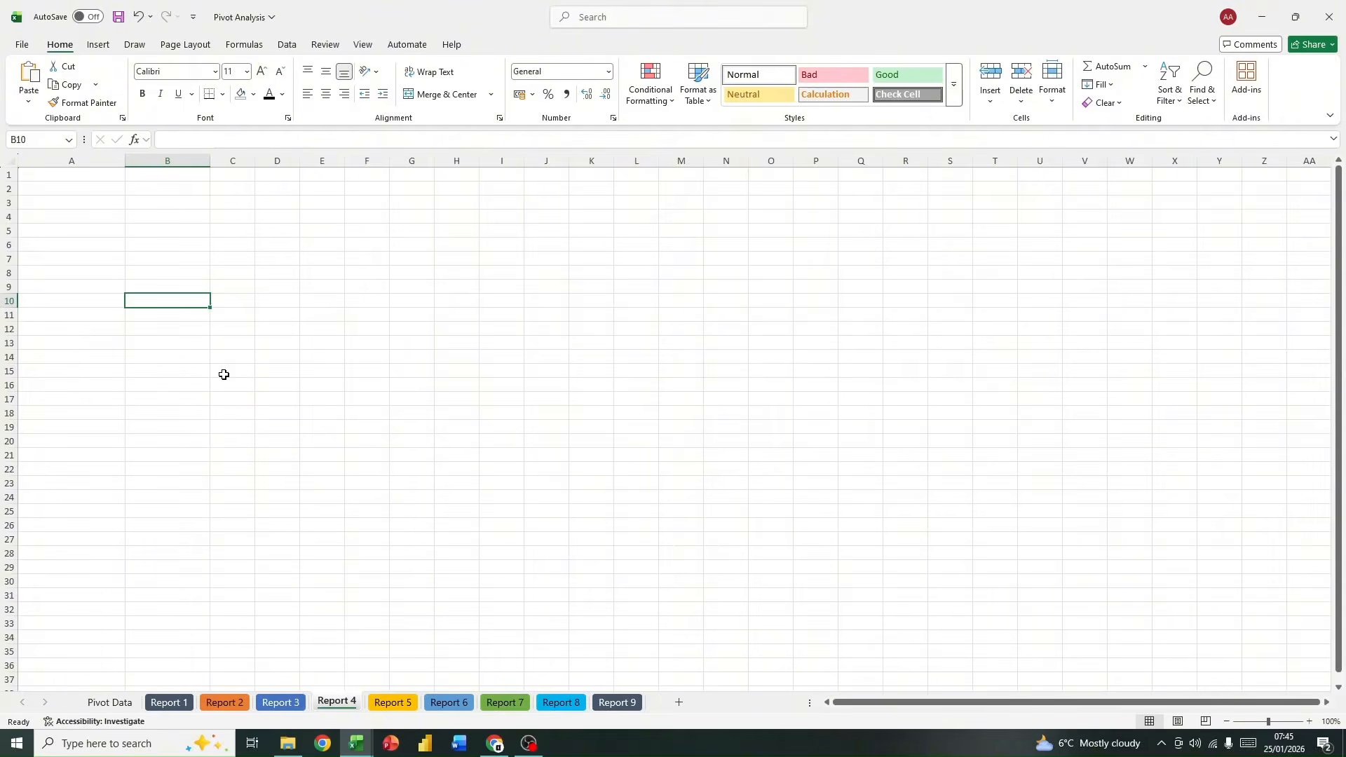
pyautogui.click(169, 215)
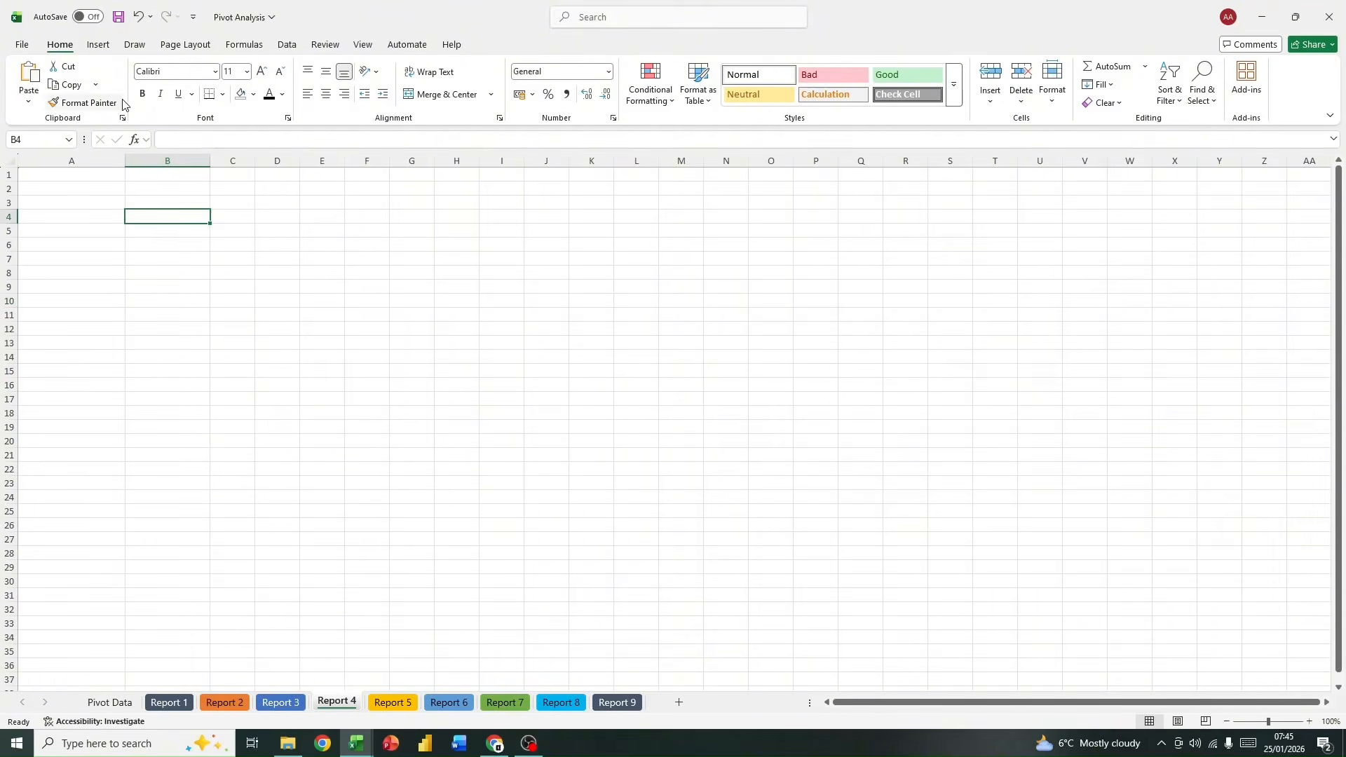
pyautogui.click(98, 45)
pyautogui.click(23, 102)
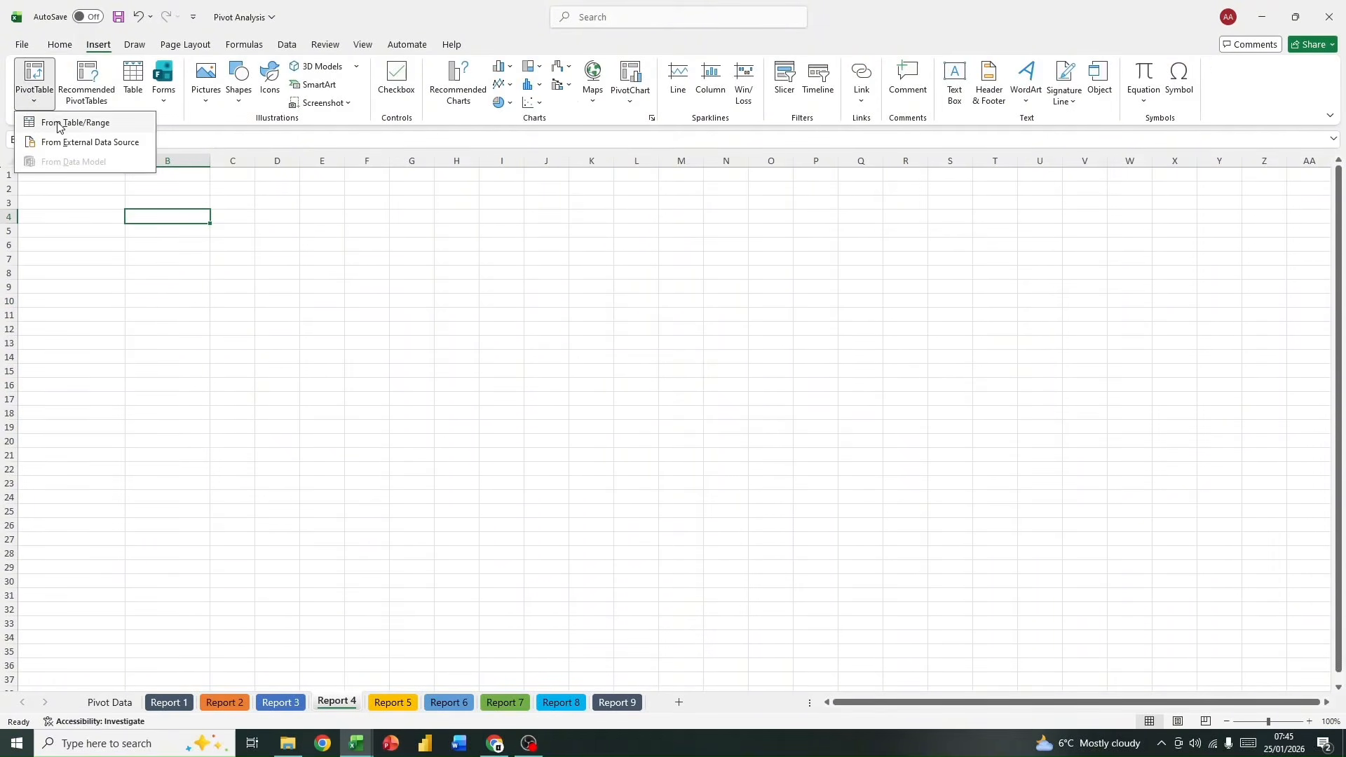
pyautogui.click(62, 123)
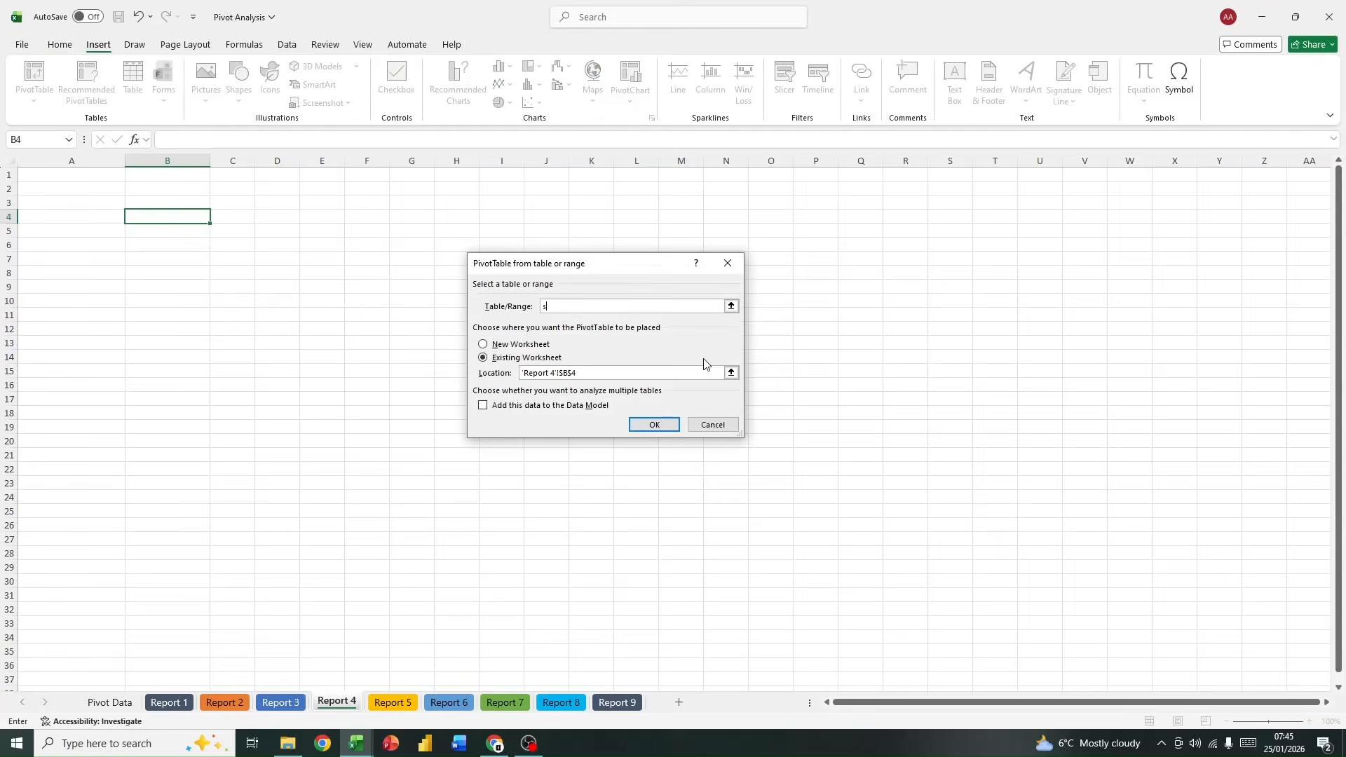
pyautogui.click(654, 426)
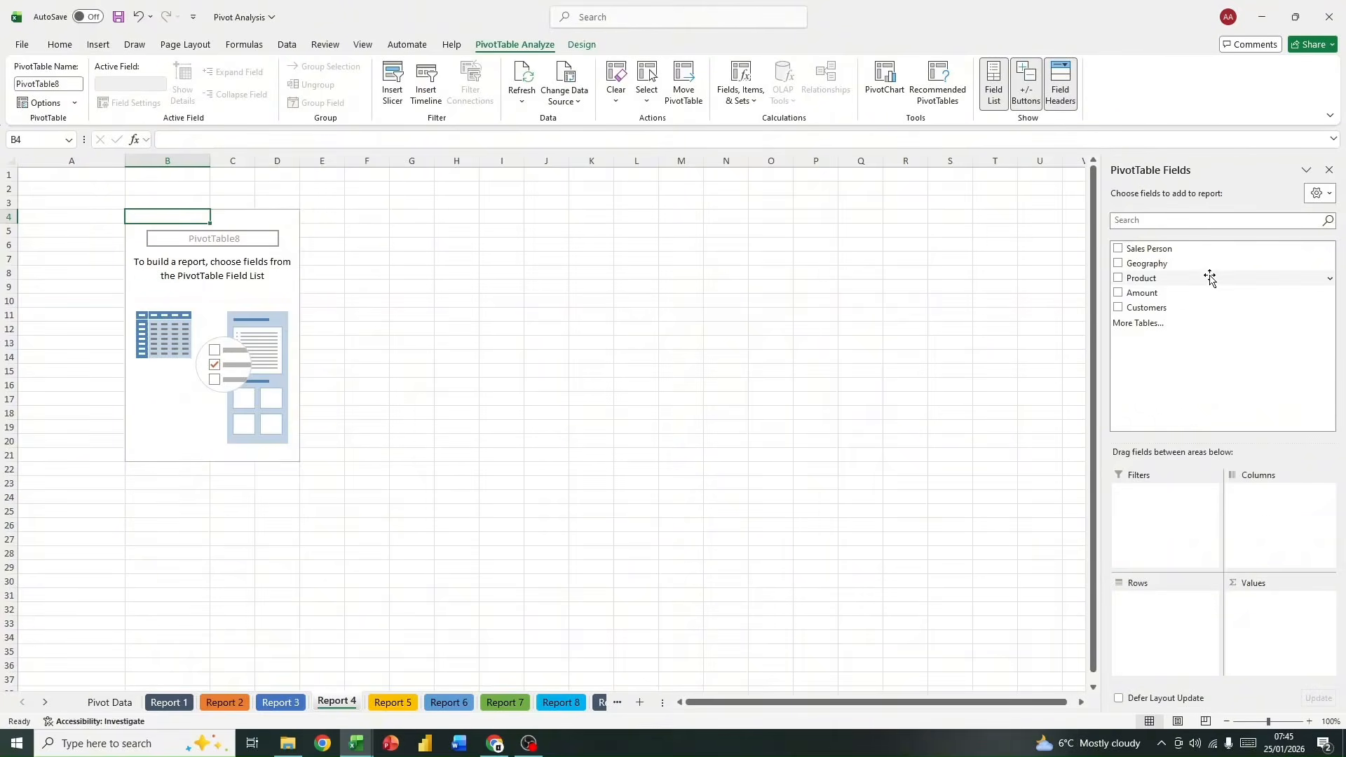
# Step: Build the Report 4 PivotTable with Product as rows and Customers as values
pyautogui.moveTo(1207, 277); pyautogui.dragTo(1171, 628)
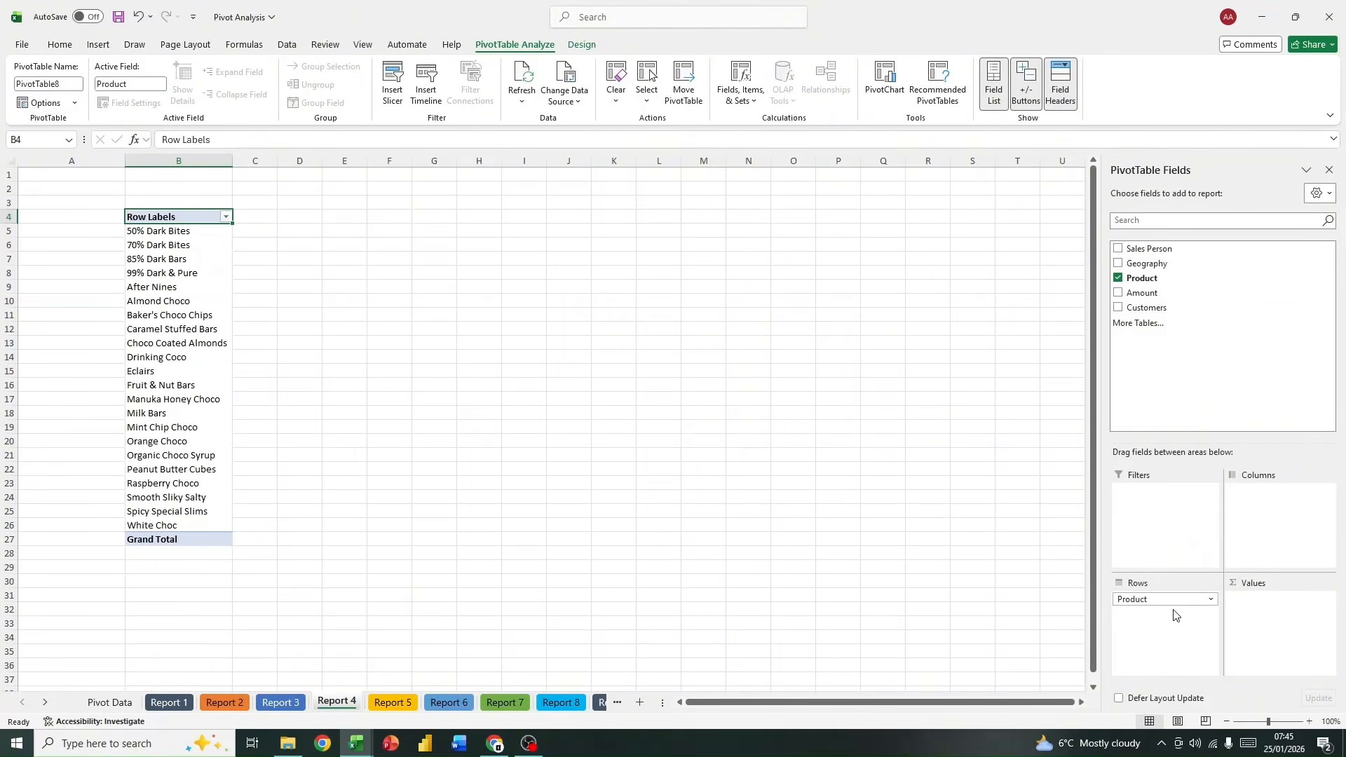
pyautogui.moveTo(1188, 308); pyautogui.dragTo(1274, 607)
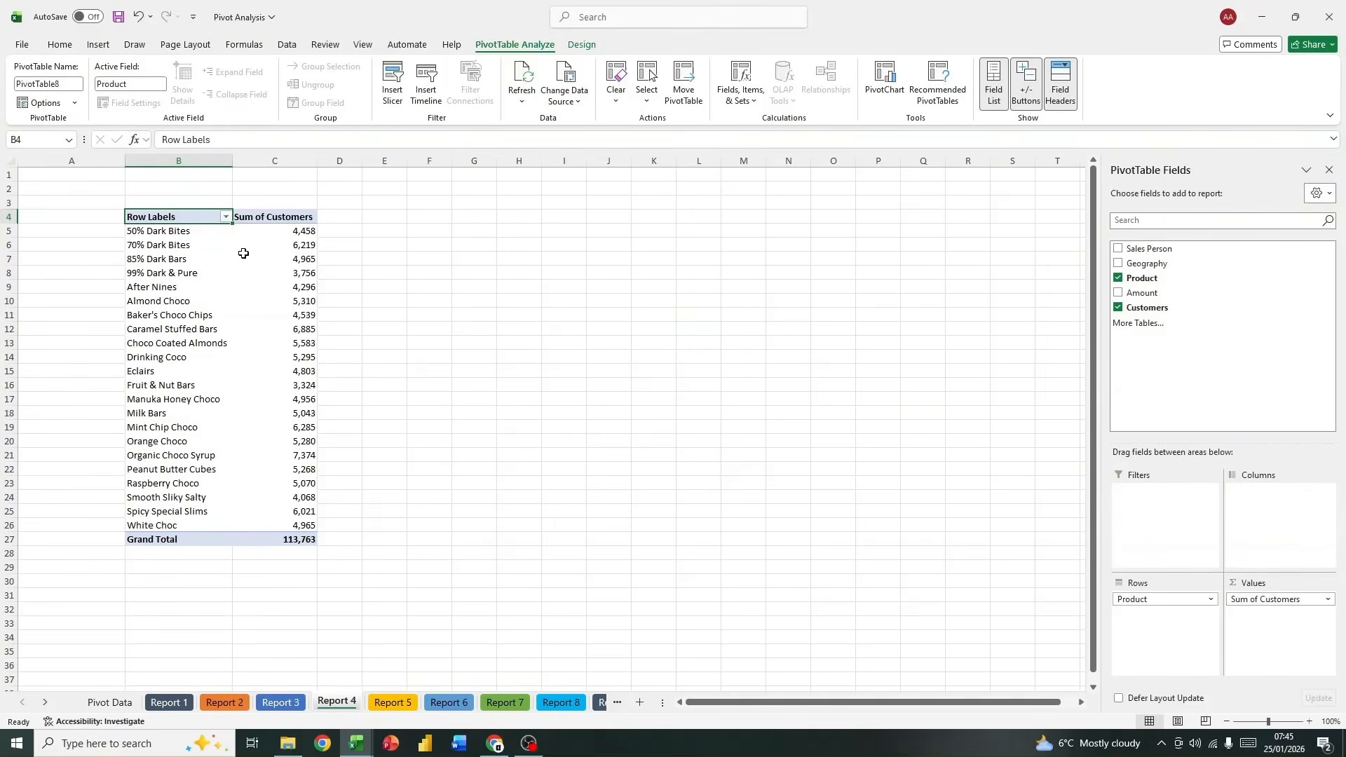
pyautogui.click(225, 230)
pyautogui.click(307, 256)
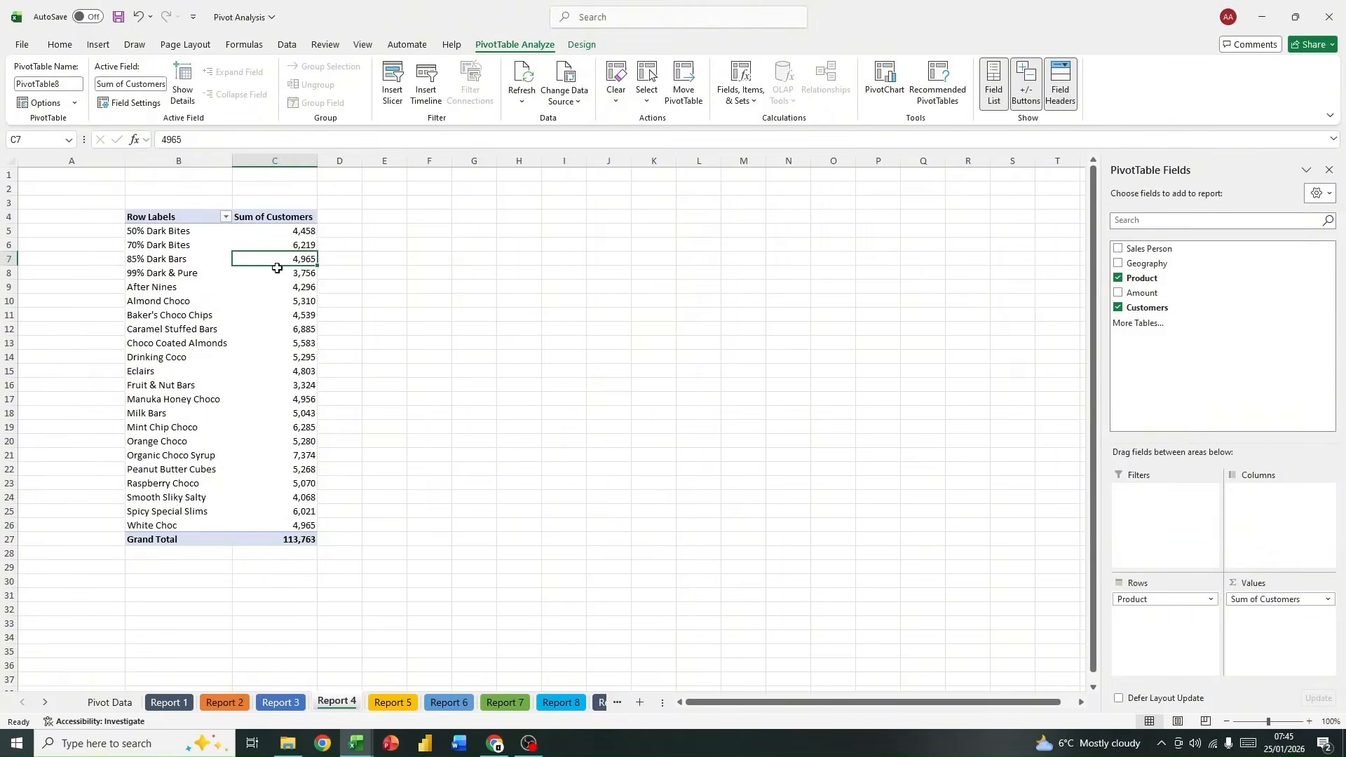
pyautogui.click(293, 160)
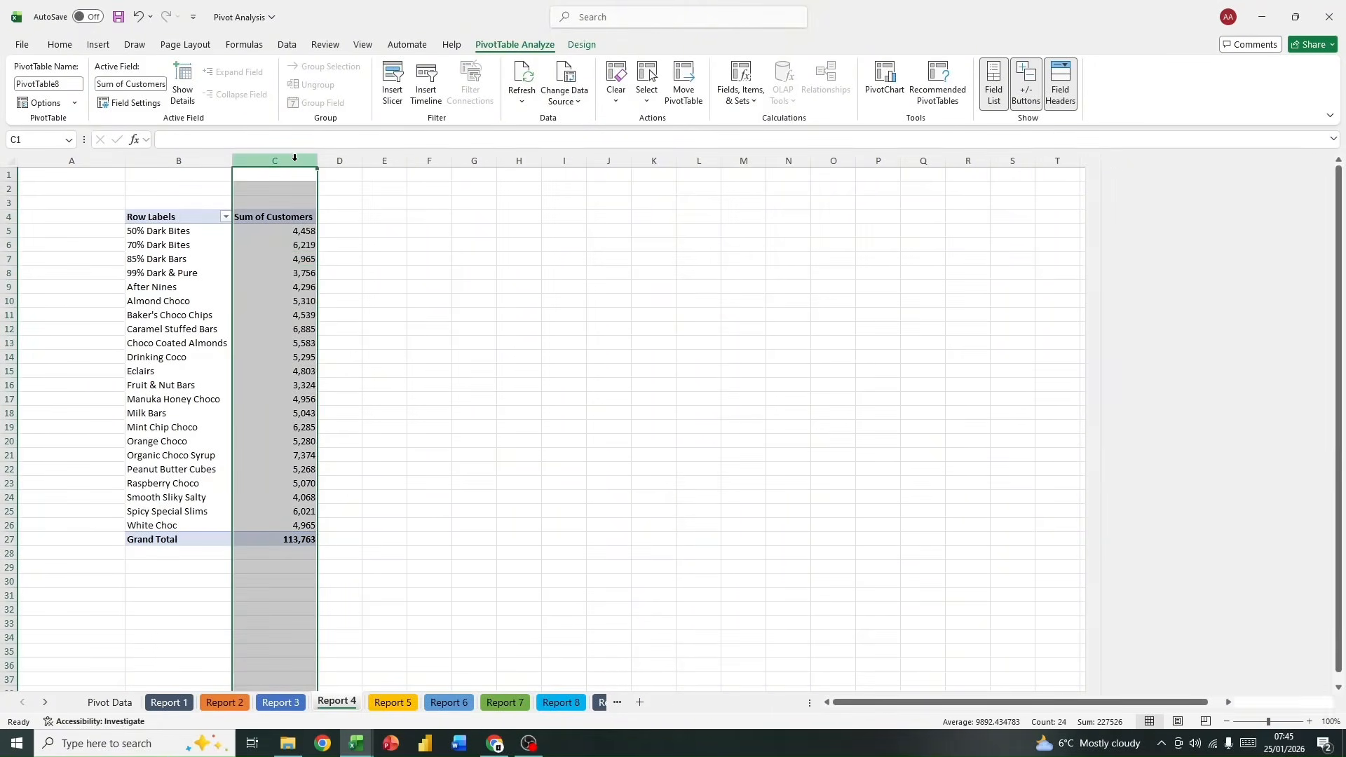
pyautogui.click(293, 245)
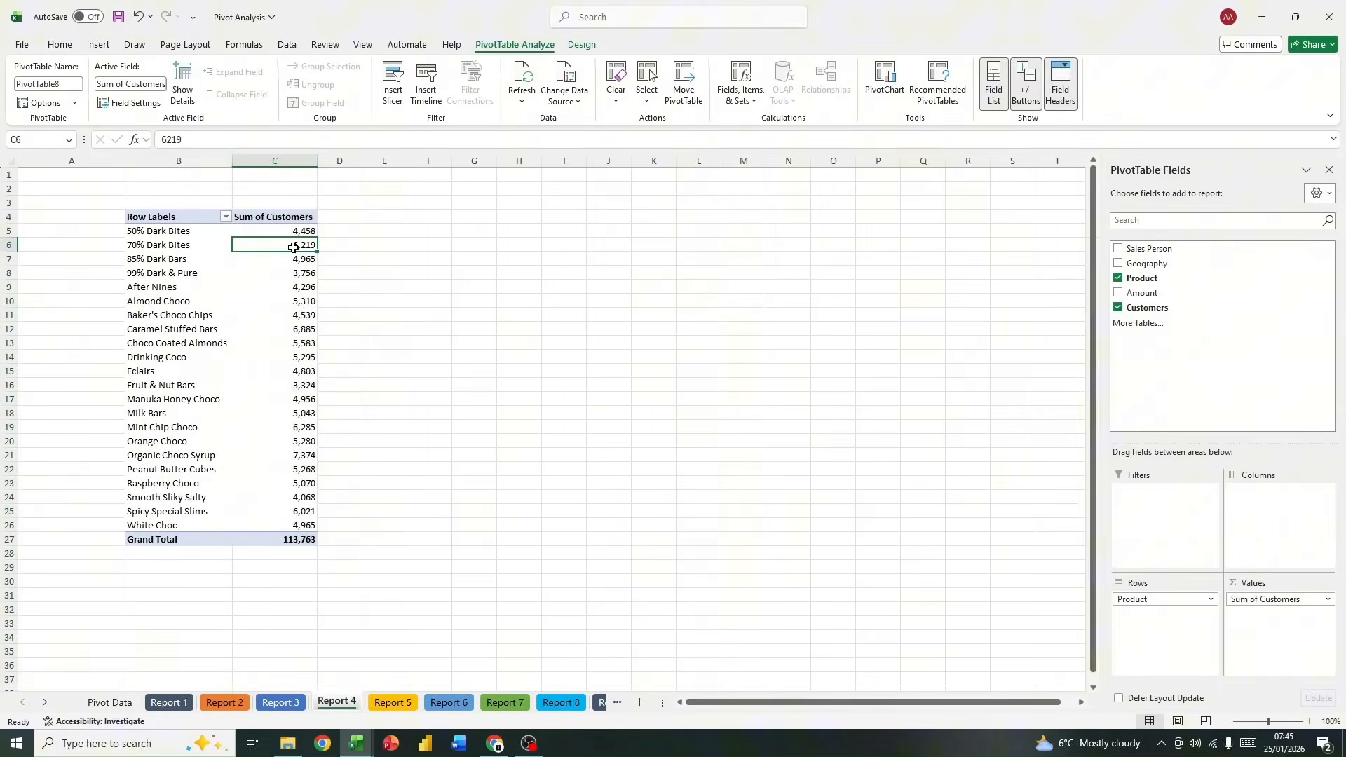
pyautogui.click(186, 155)
pyautogui.click(269, 256)
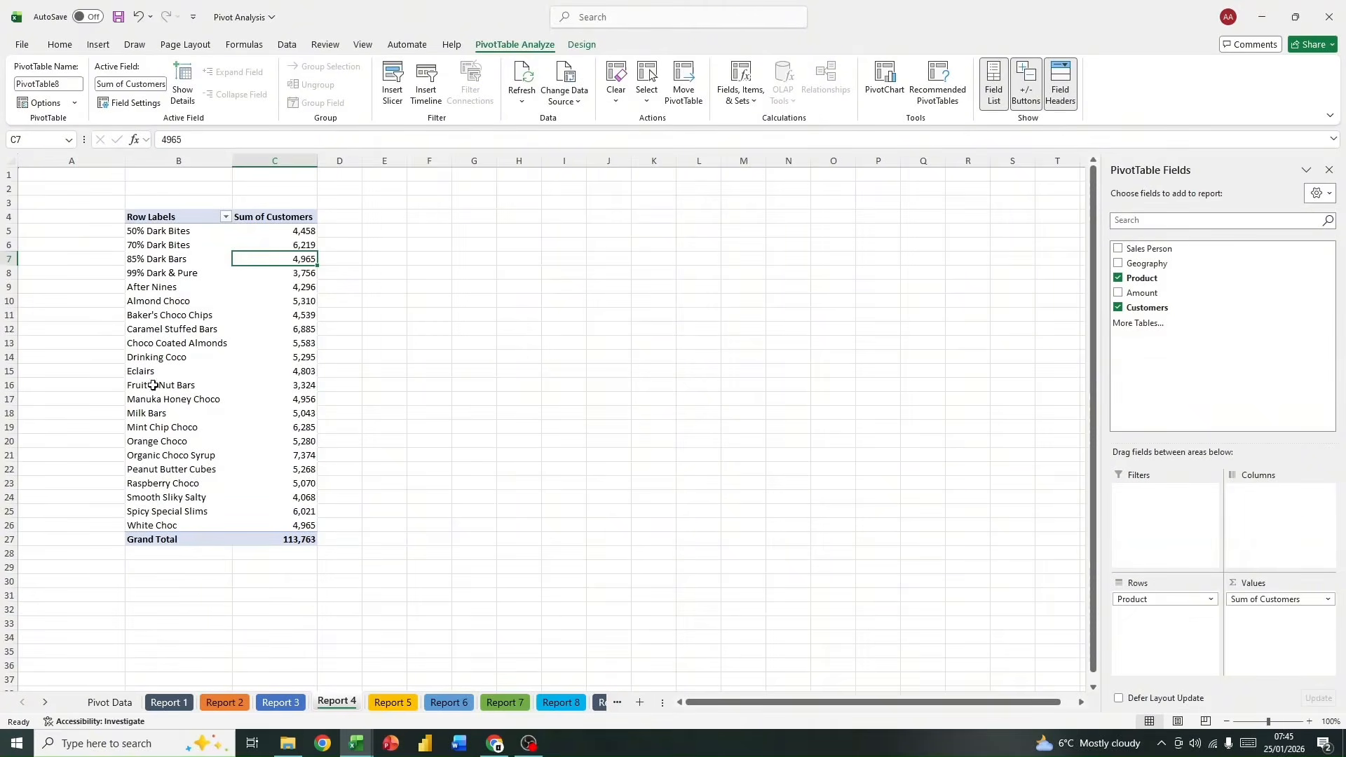
# Step: Filter the Report 4 PivotTable's products to the top 10 items by Sum of Customers
pyautogui.click(225, 217)
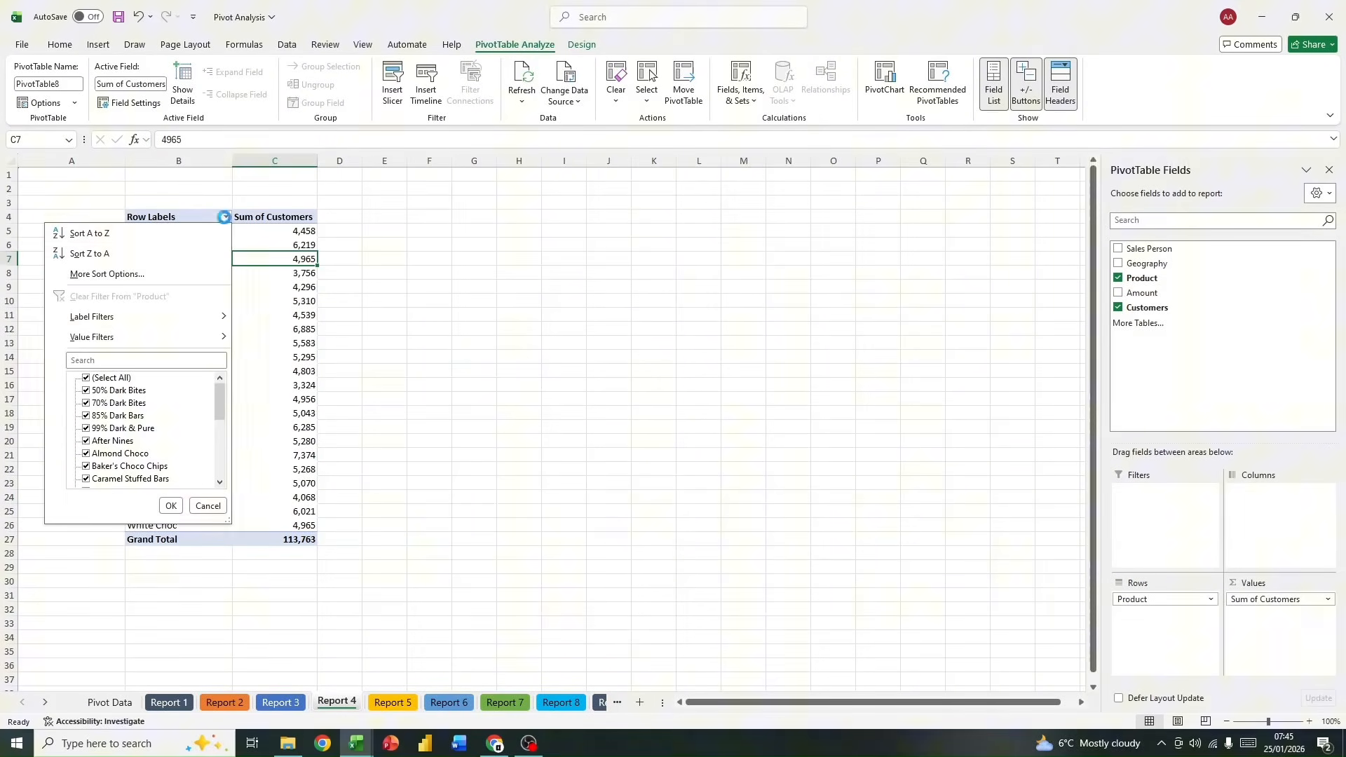
pyautogui.click(225, 217)
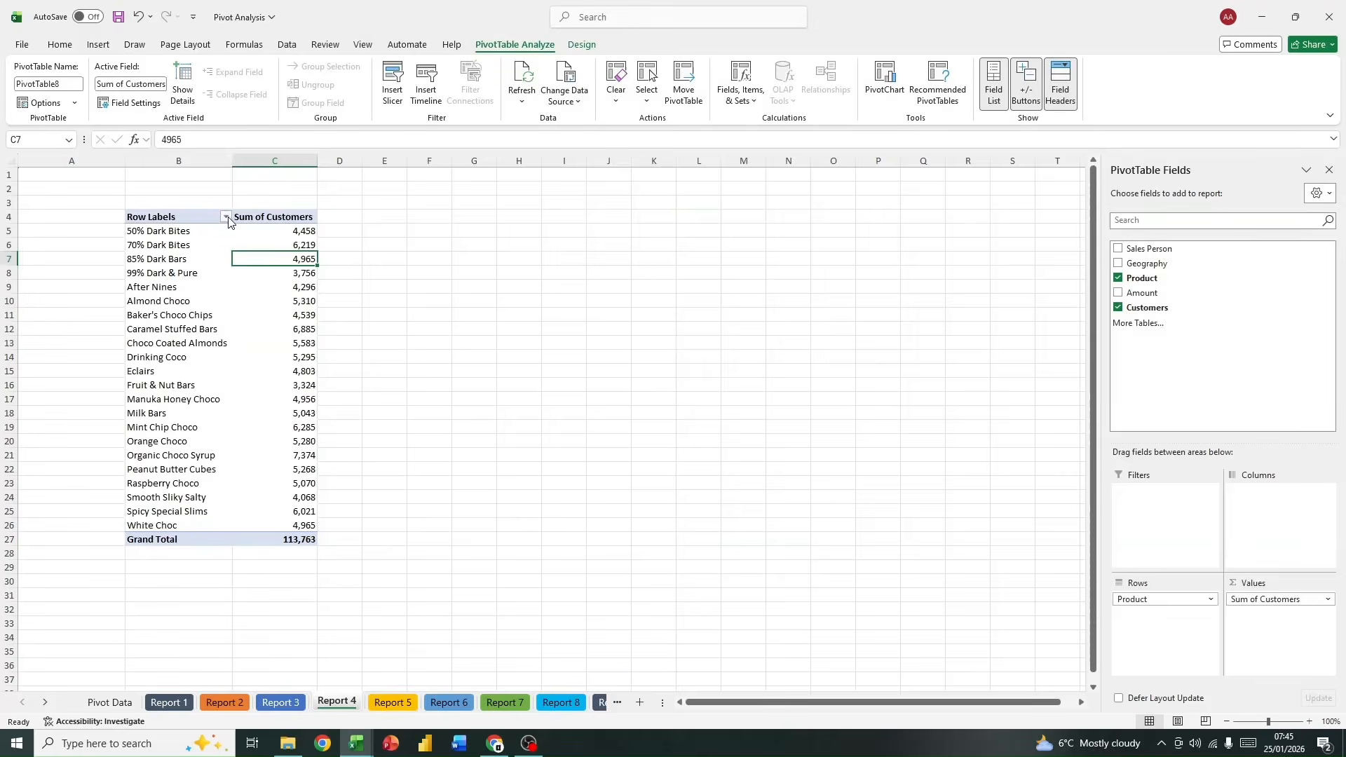
pyautogui.click(225, 217)
pyautogui.moveTo(207, 337)
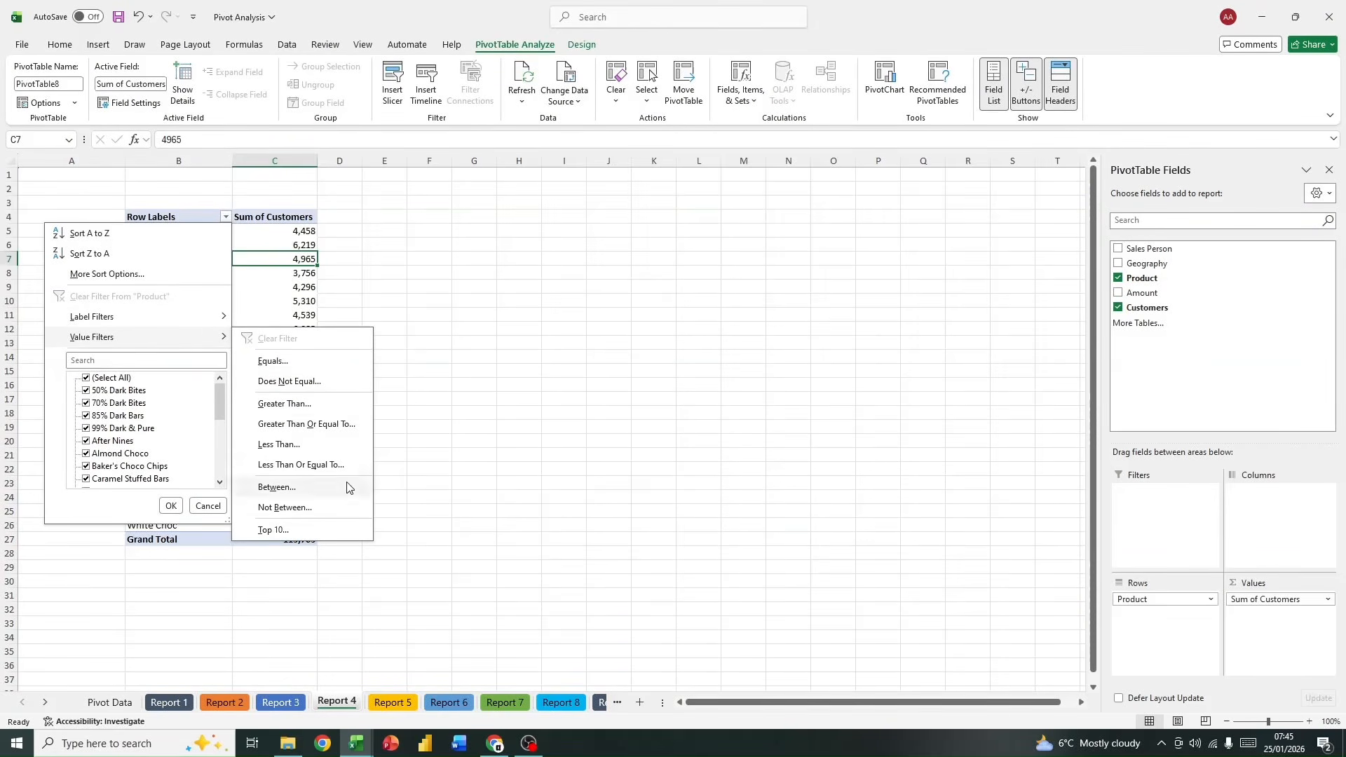
pyautogui.click(348, 530)
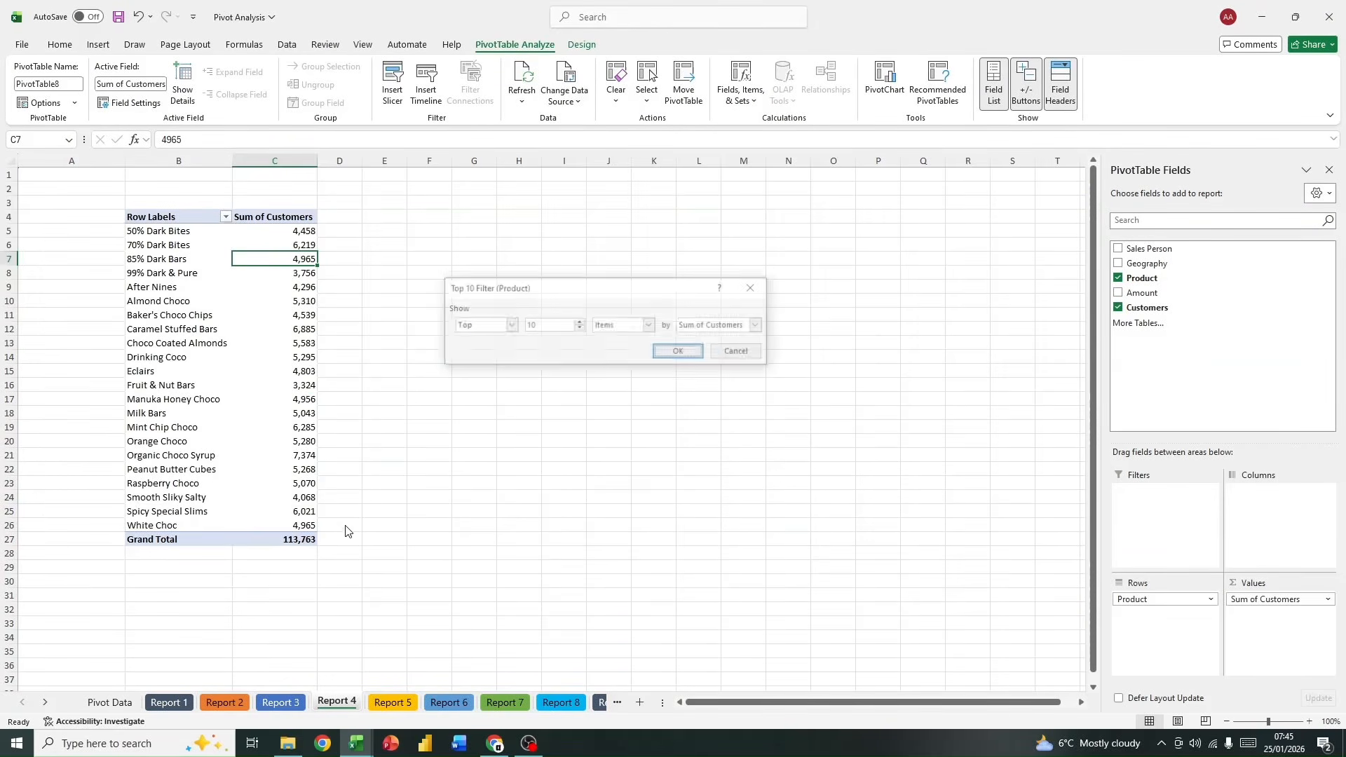
pyautogui.click(669, 354)
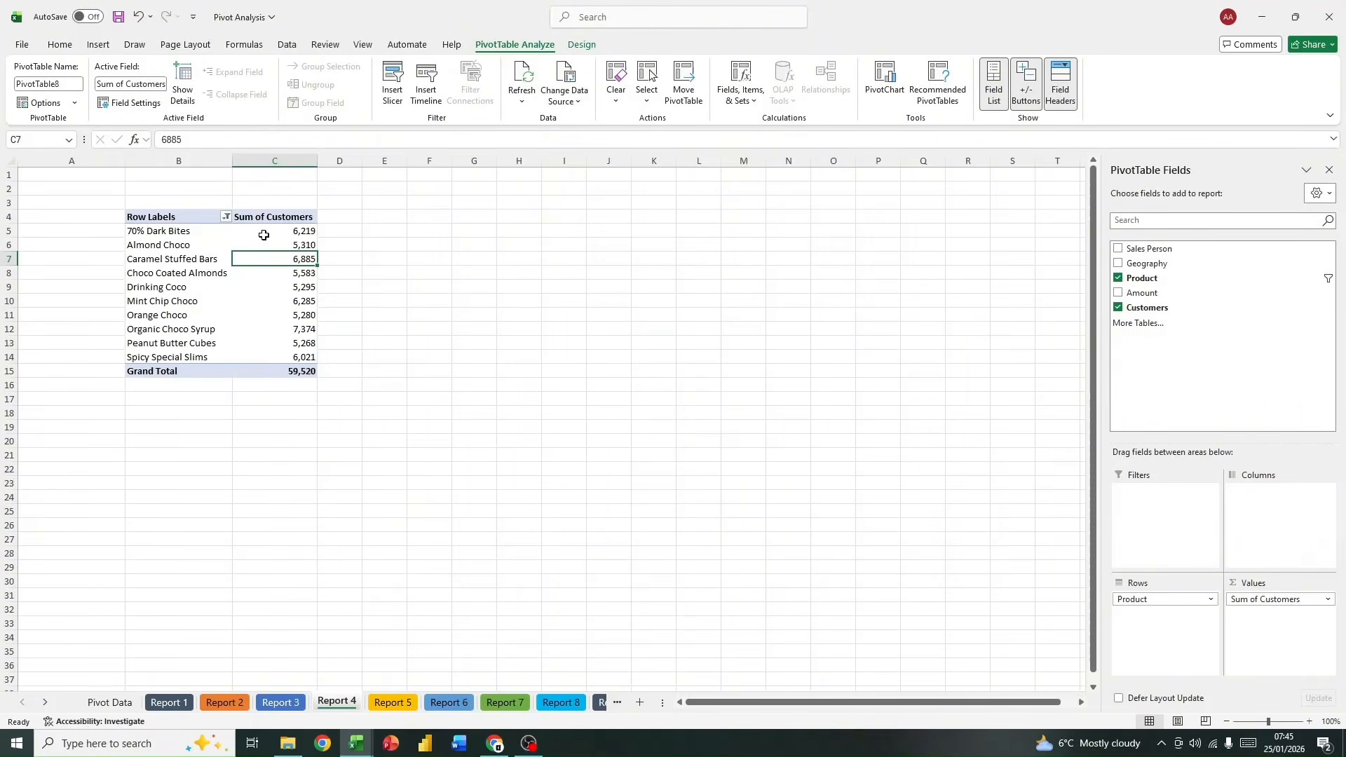
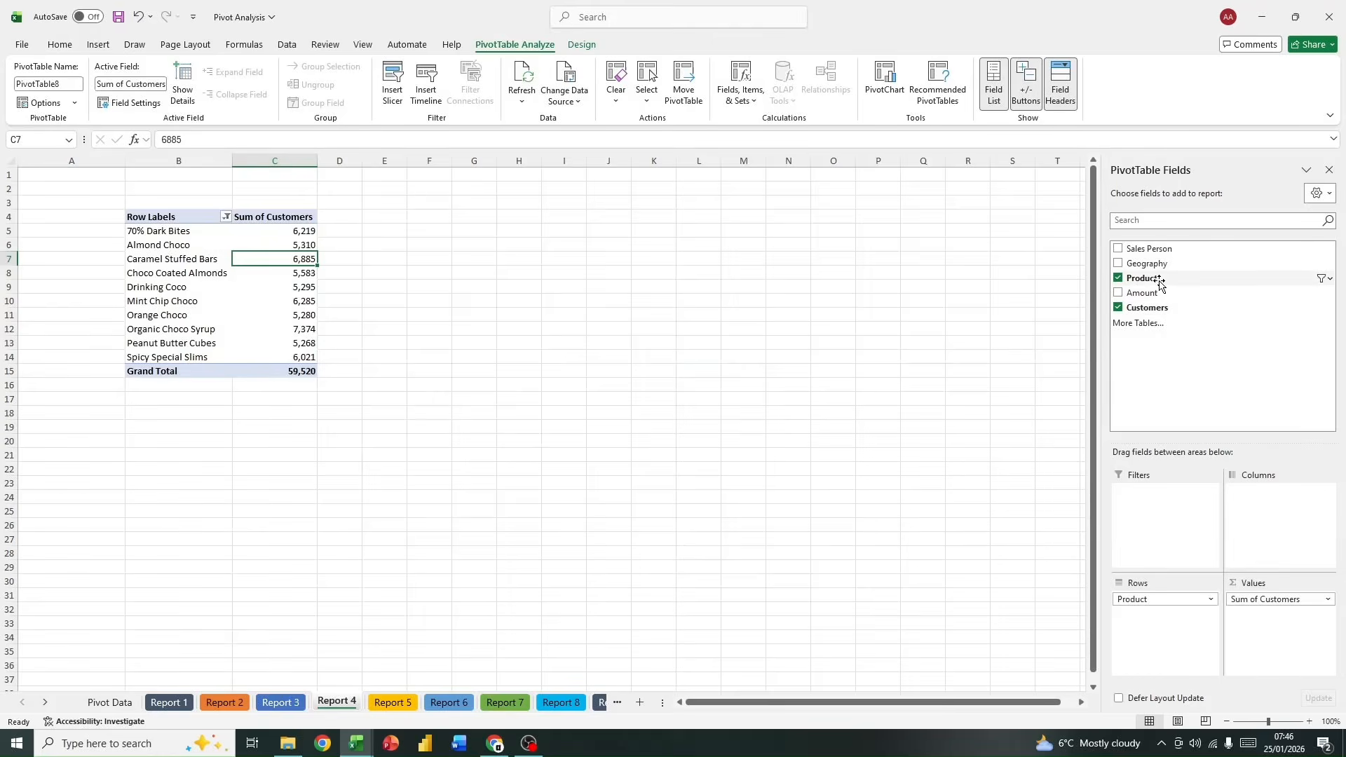
# Step: Add Sales Person as a report filter to the Report 4 PivotTable and filter it to the sixth salesperson listed
pyautogui.moveTo(1185, 288); pyautogui.dragTo(1181, 533)
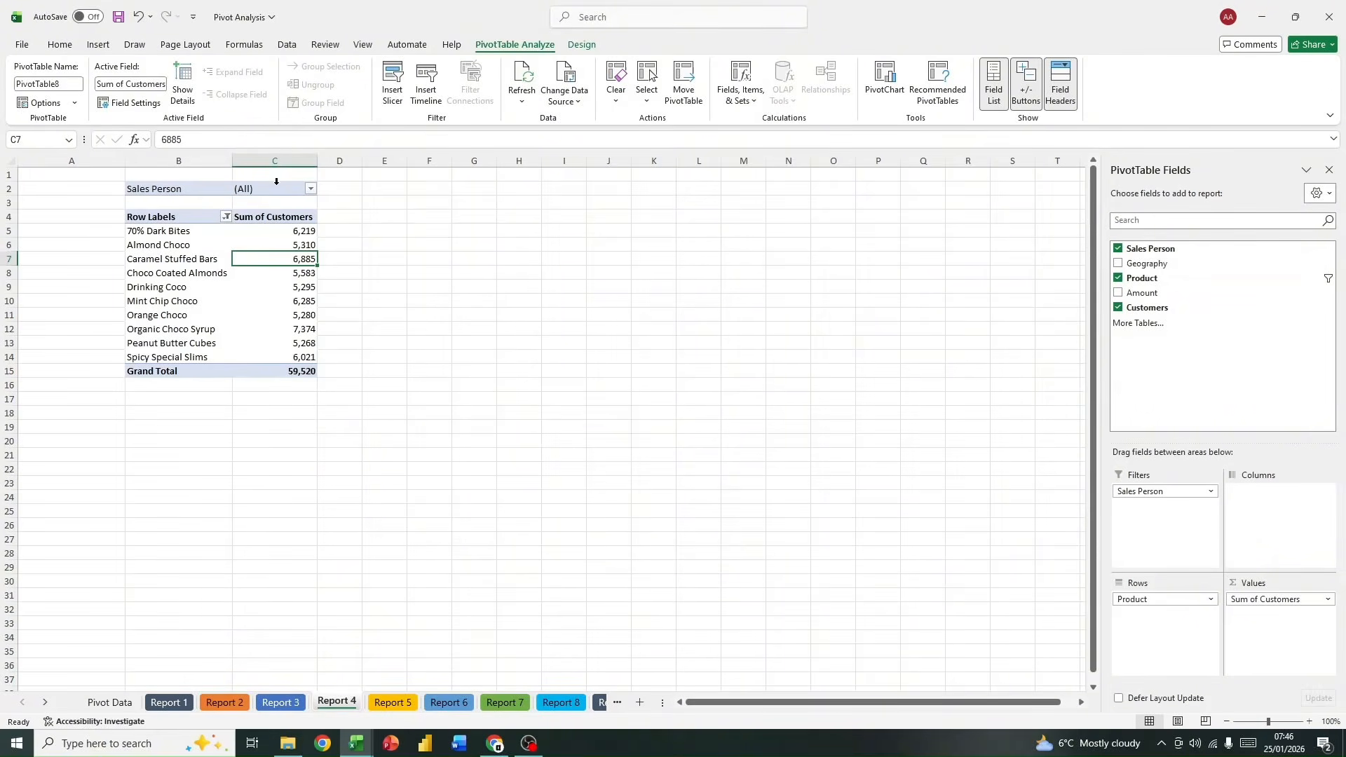
pyautogui.click(311, 189)
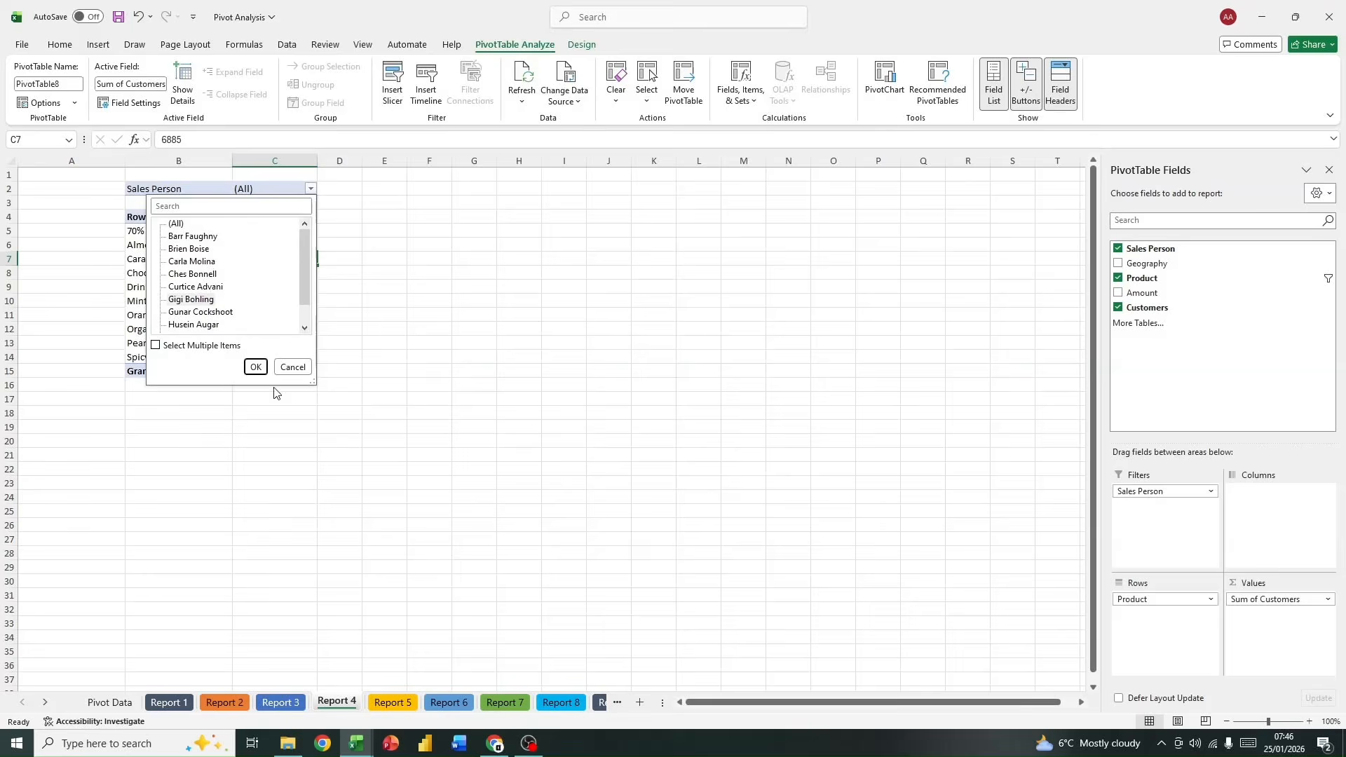
pyautogui.click(258, 368)
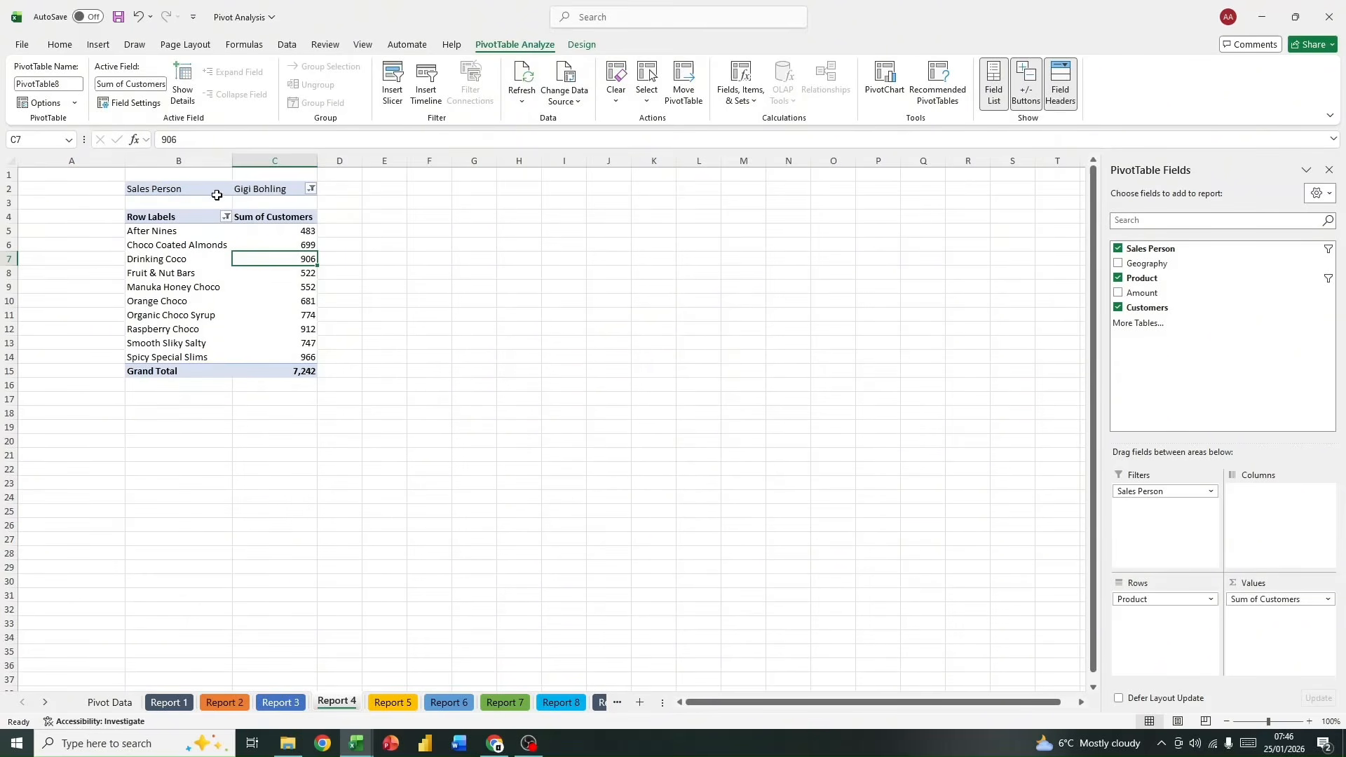
pyautogui.click(180, 188)
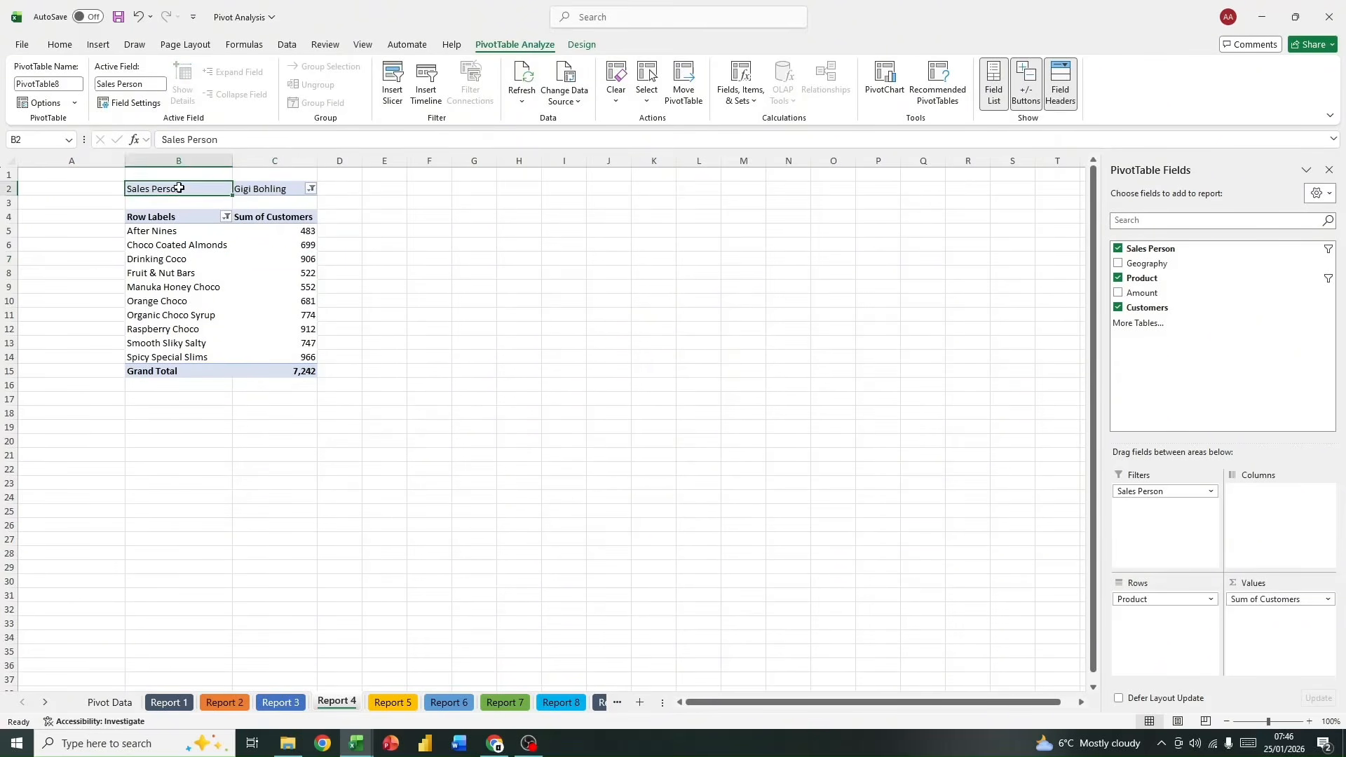
# Step: Sort the products in the Report 4 PivotTable from A to Z
pyautogui.click(284, 327)
pyautogui.click(184, 282)
pyautogui.click(322, 283)
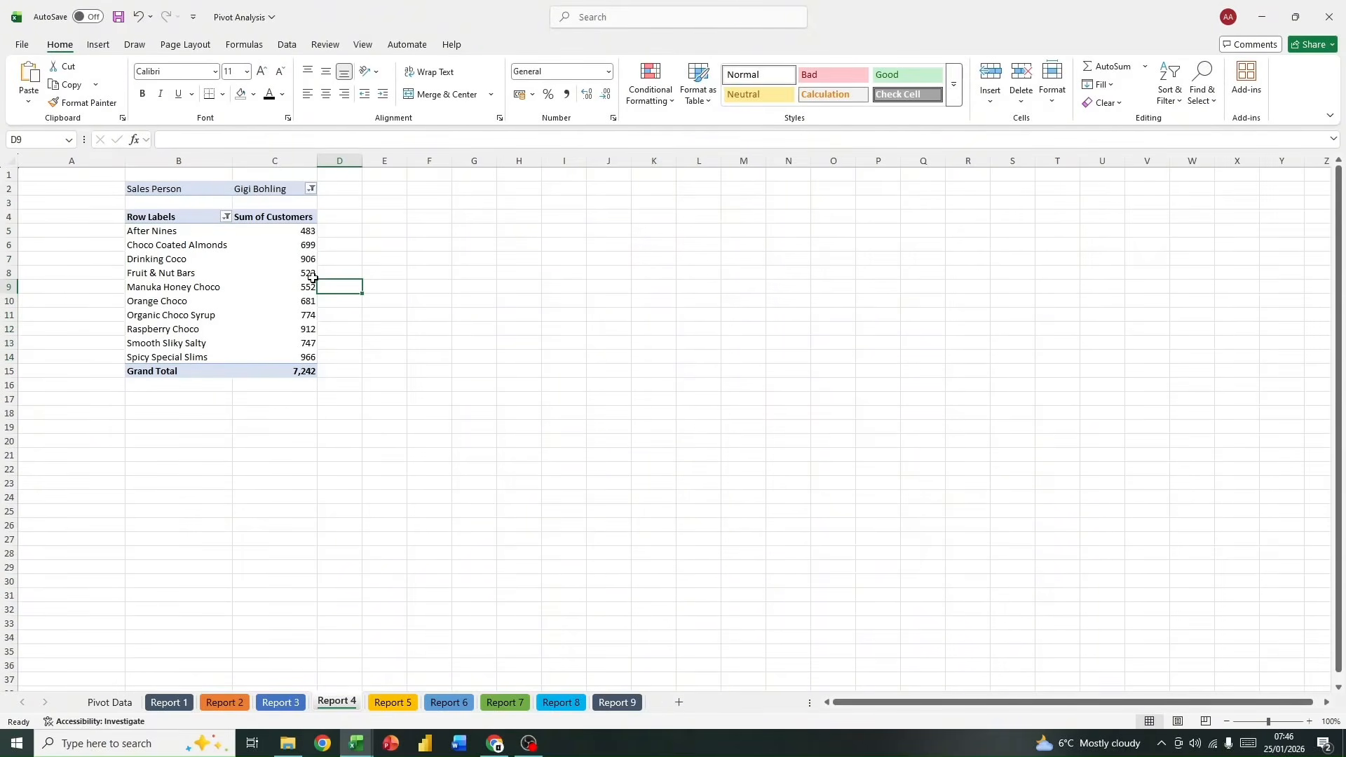
pyautogui.click(225, 217)
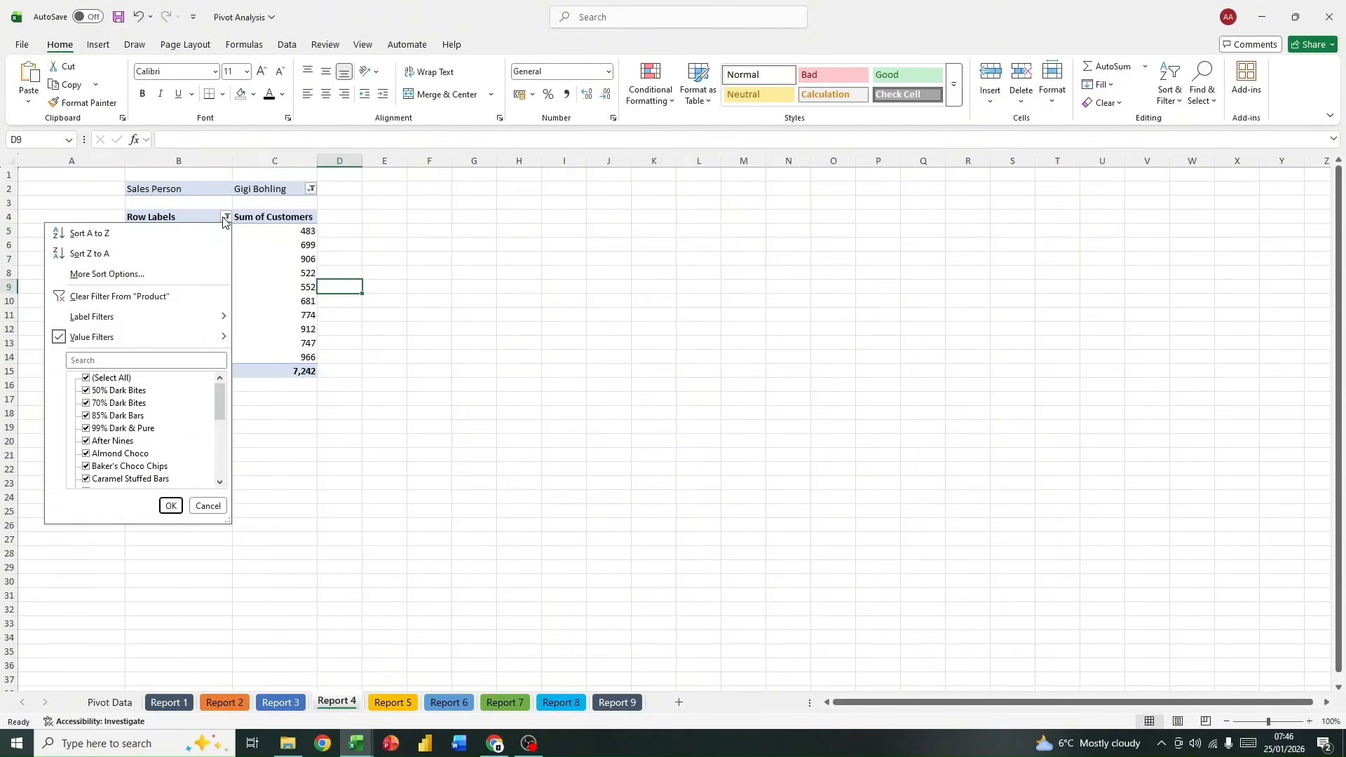
pyautogui.click(125, 235)
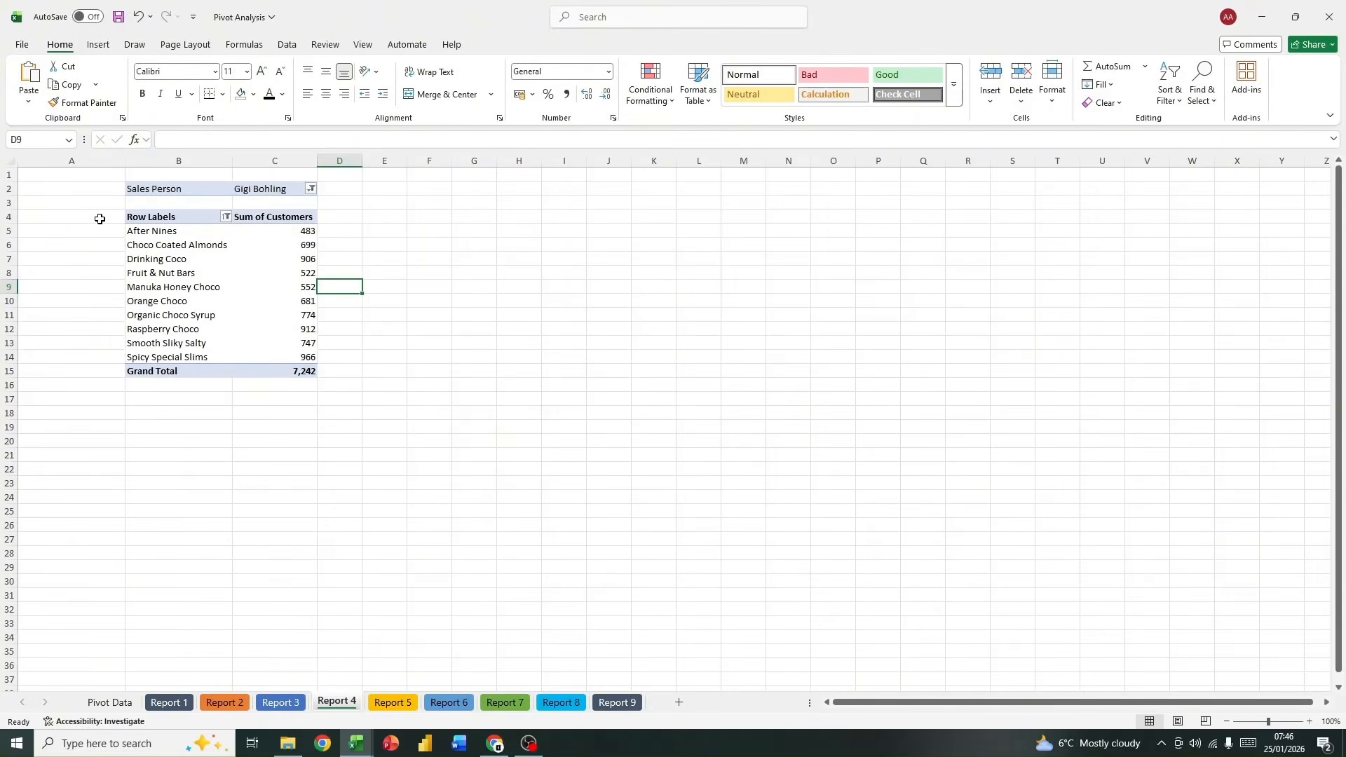
# Step: Examine the first and last product rows and the row label sort options of the Report 4 PivotTable
pyautogui.moveTo(176, 231); pyautogui.dragTo(271, 231)
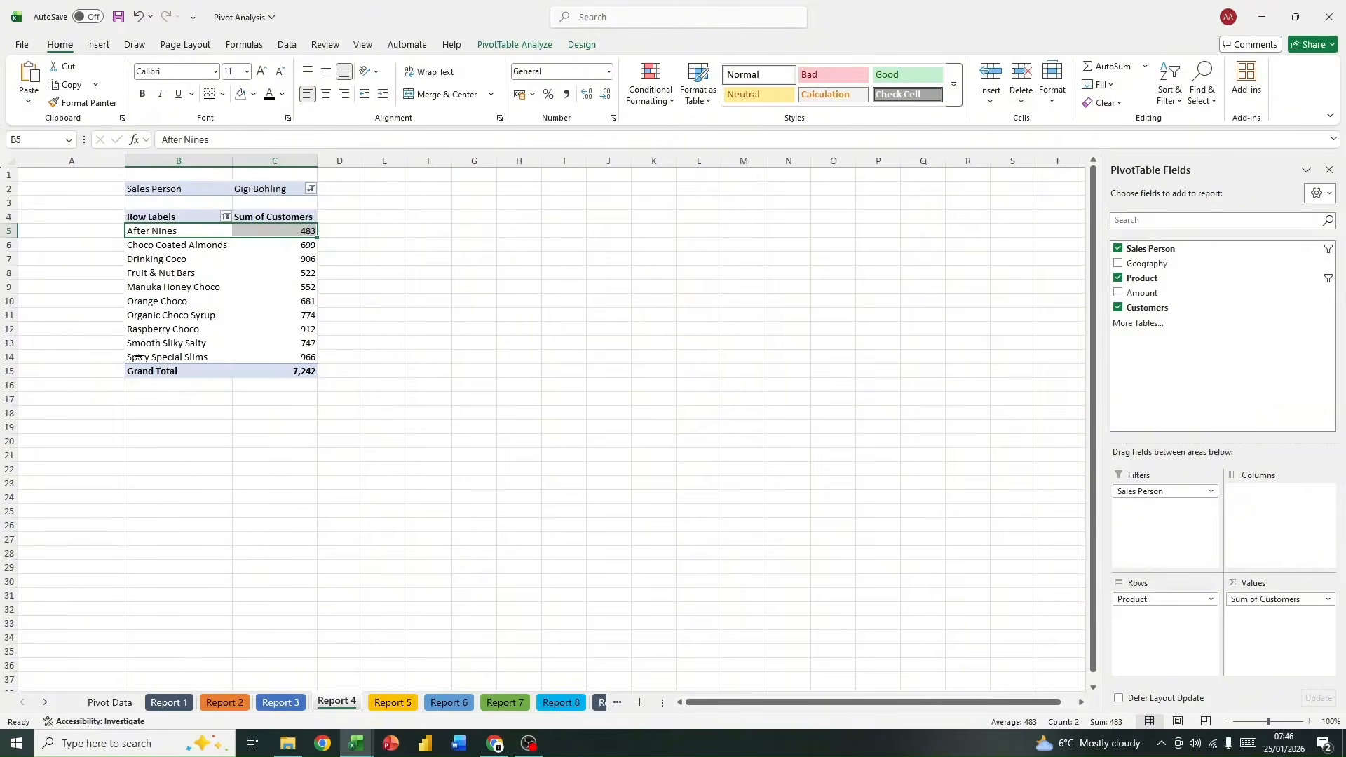
pyautogui.moveTo(138, 356); pyautogui.dragTo(261, 359)
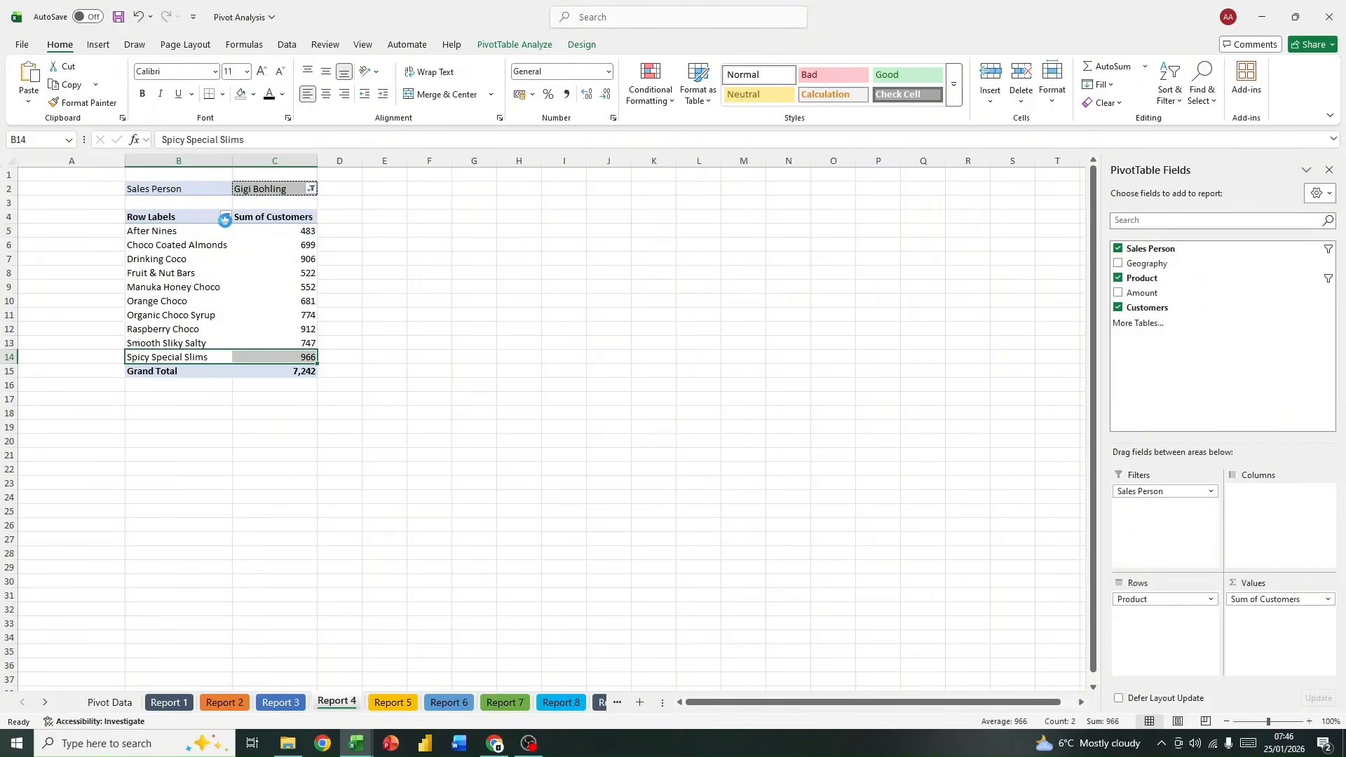
pyautogui.click(225, 217)
pyautogui.press('Return')
pyautogui.click(225, 218)
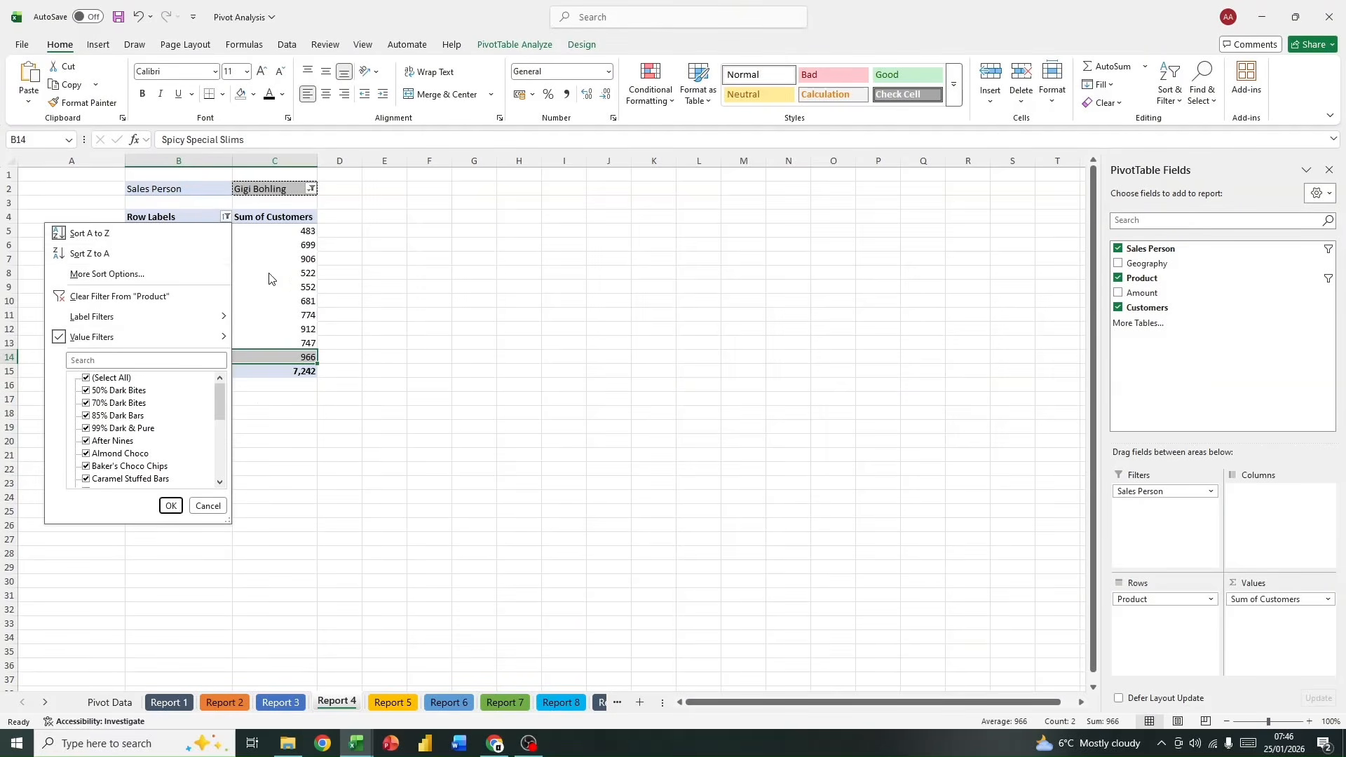
pyautogui.click(292, 265)
pyautogui.click(227, 218)
pyautogui.click(284, 217)
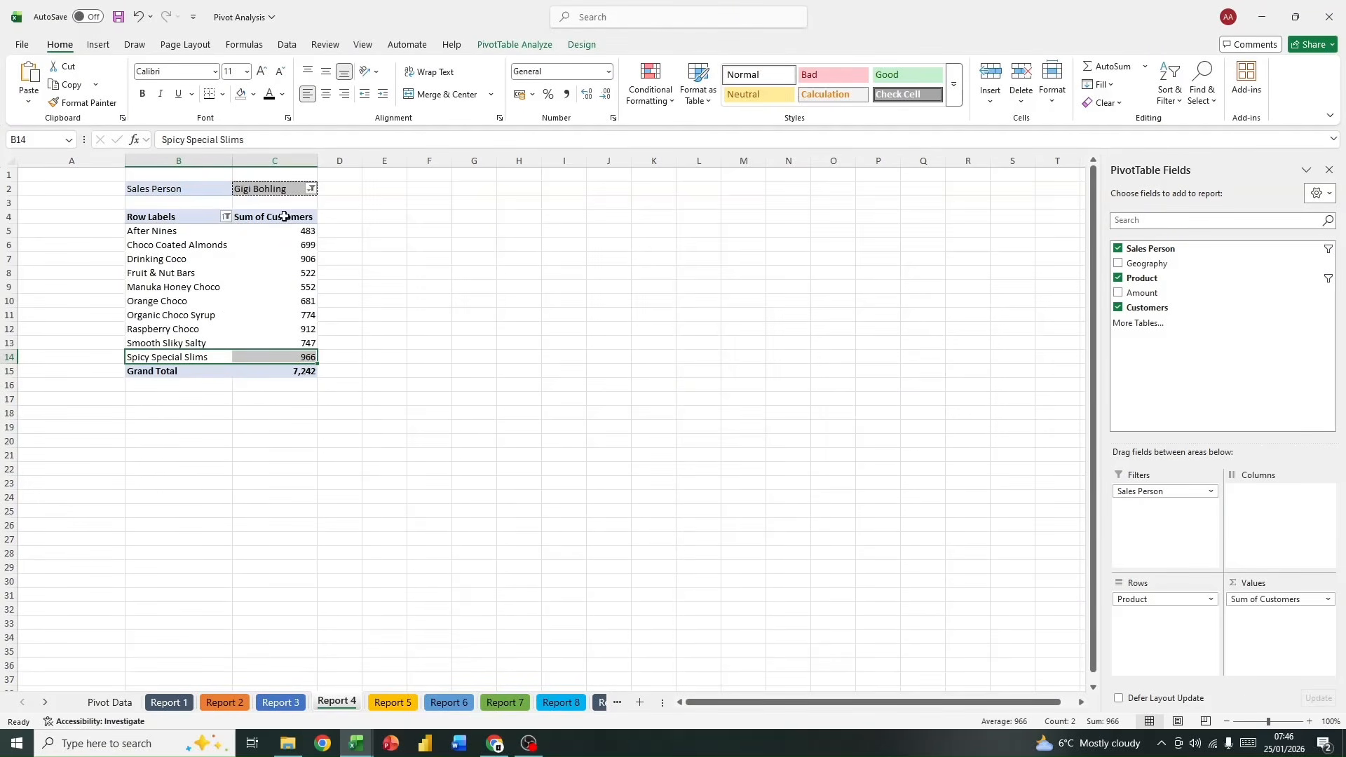
pyautogui.click(150, 231)
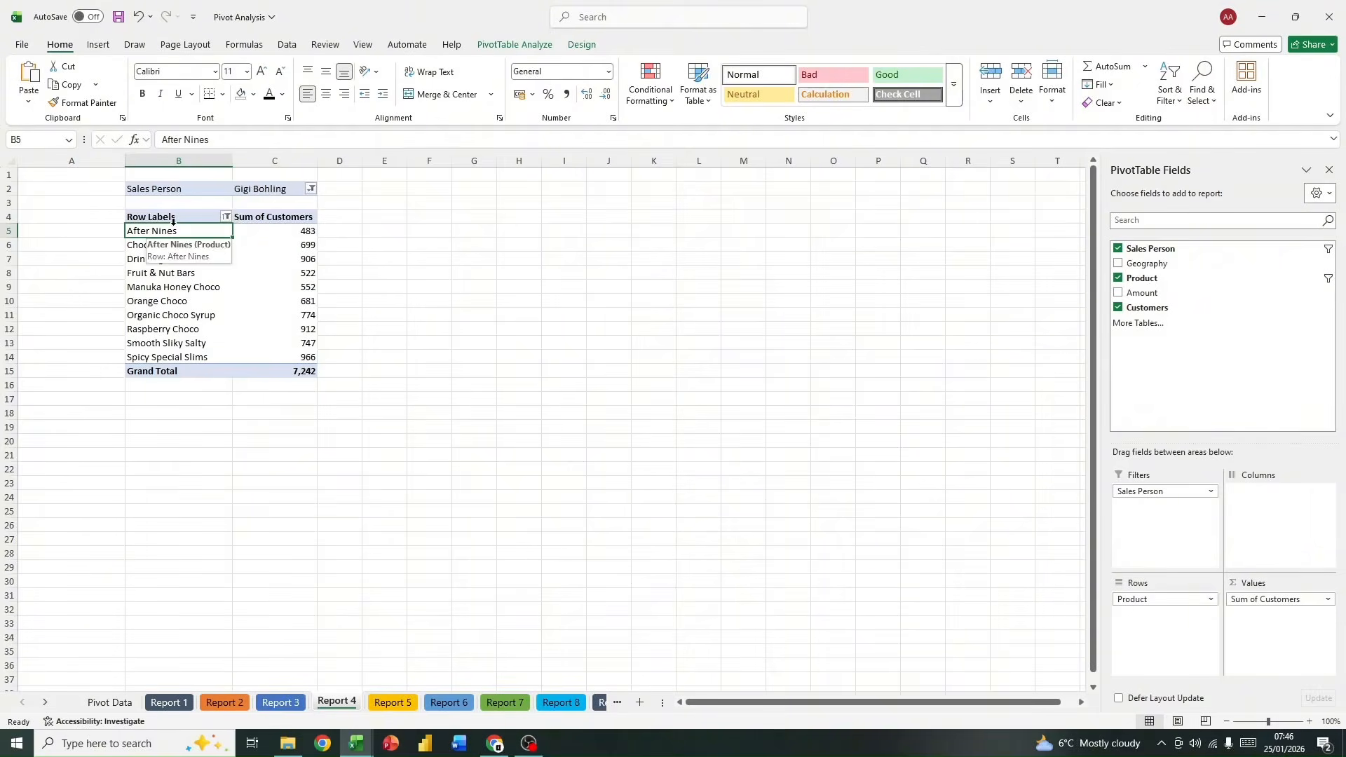
pyautogui.moveTo(266, 358); pyautogui.dragTo(164, 356)
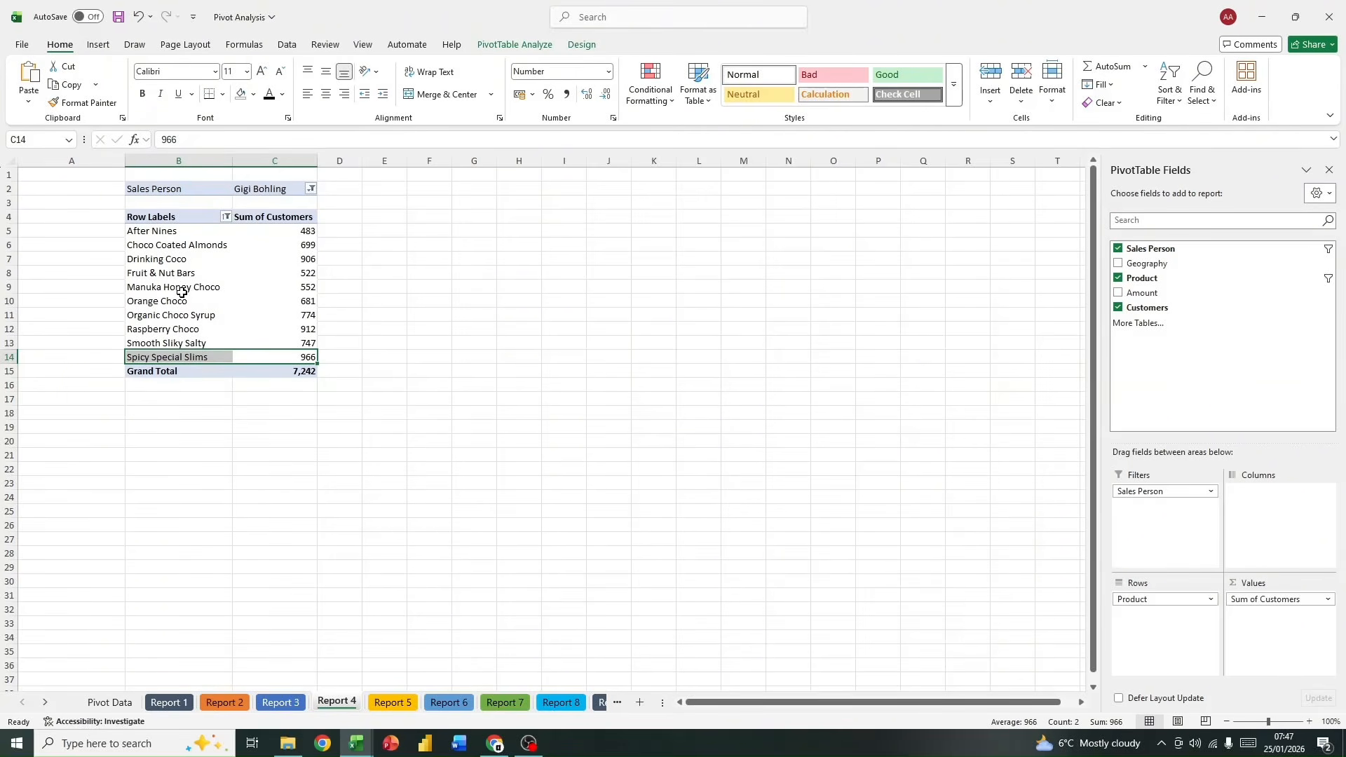
pyautogui.moveTo(290, 230); pyautogui.dragTo(210, 231)
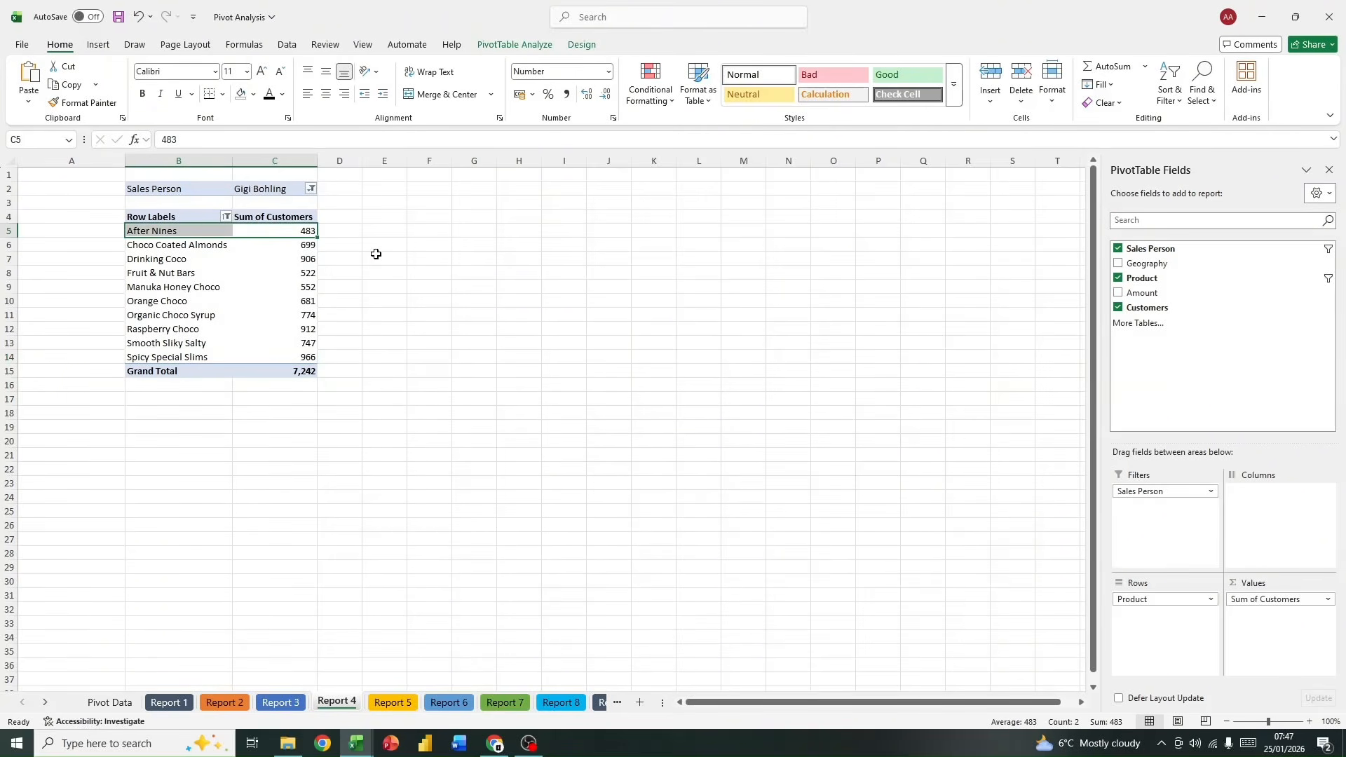
# Step: Insert a PivotTable based on the sales table at cell B5 of the Report 5 sheet
pyautogui.hotkey('ctrl', 'pagedown')
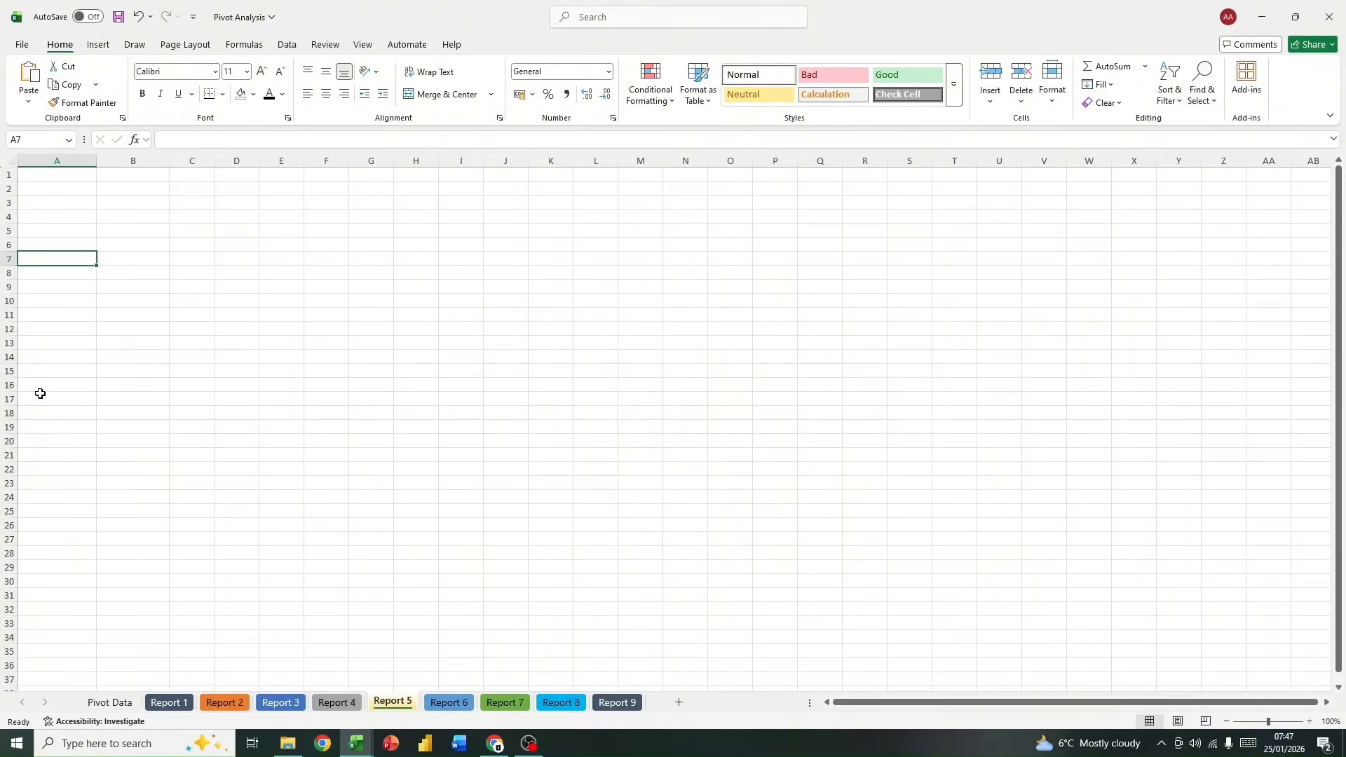
pyautogui.click(124, 234)
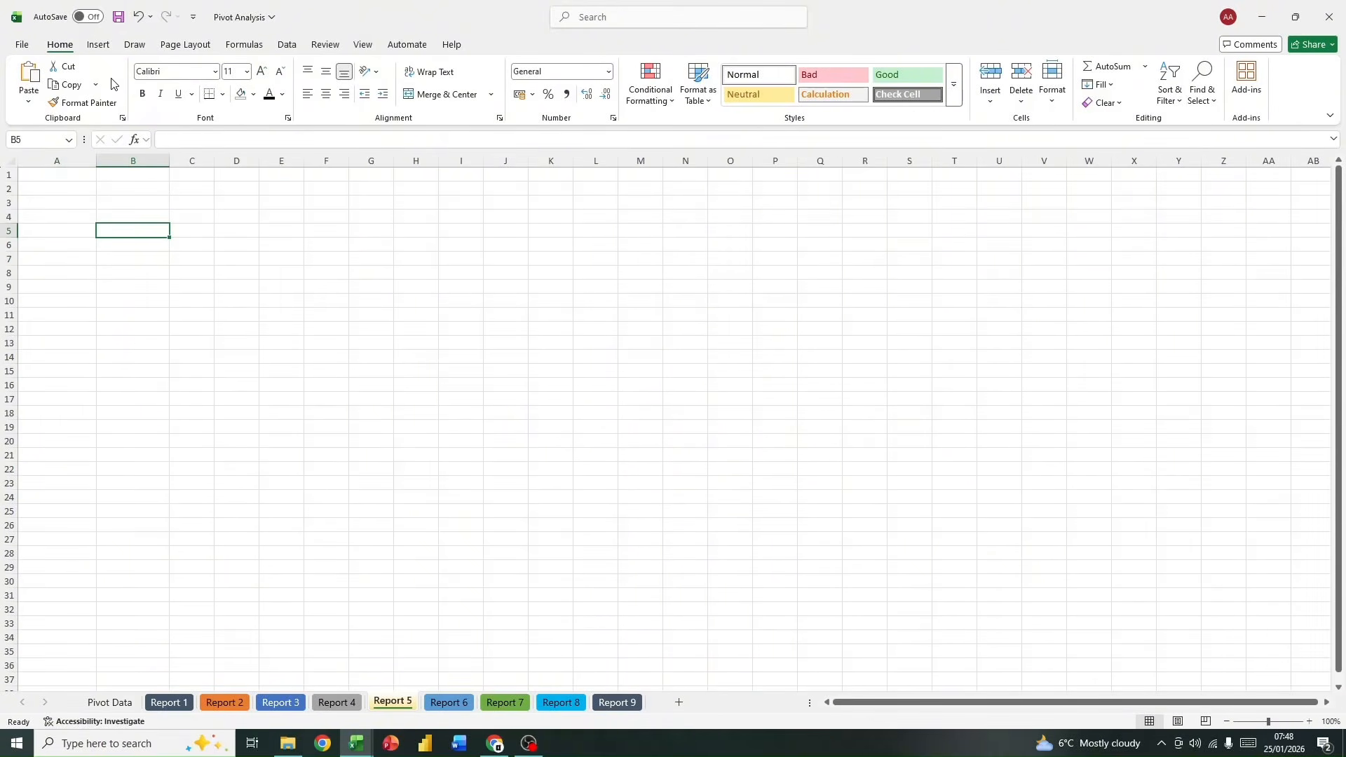
pyautogui.click(98, 46)
pyautogui.click(39, 105)
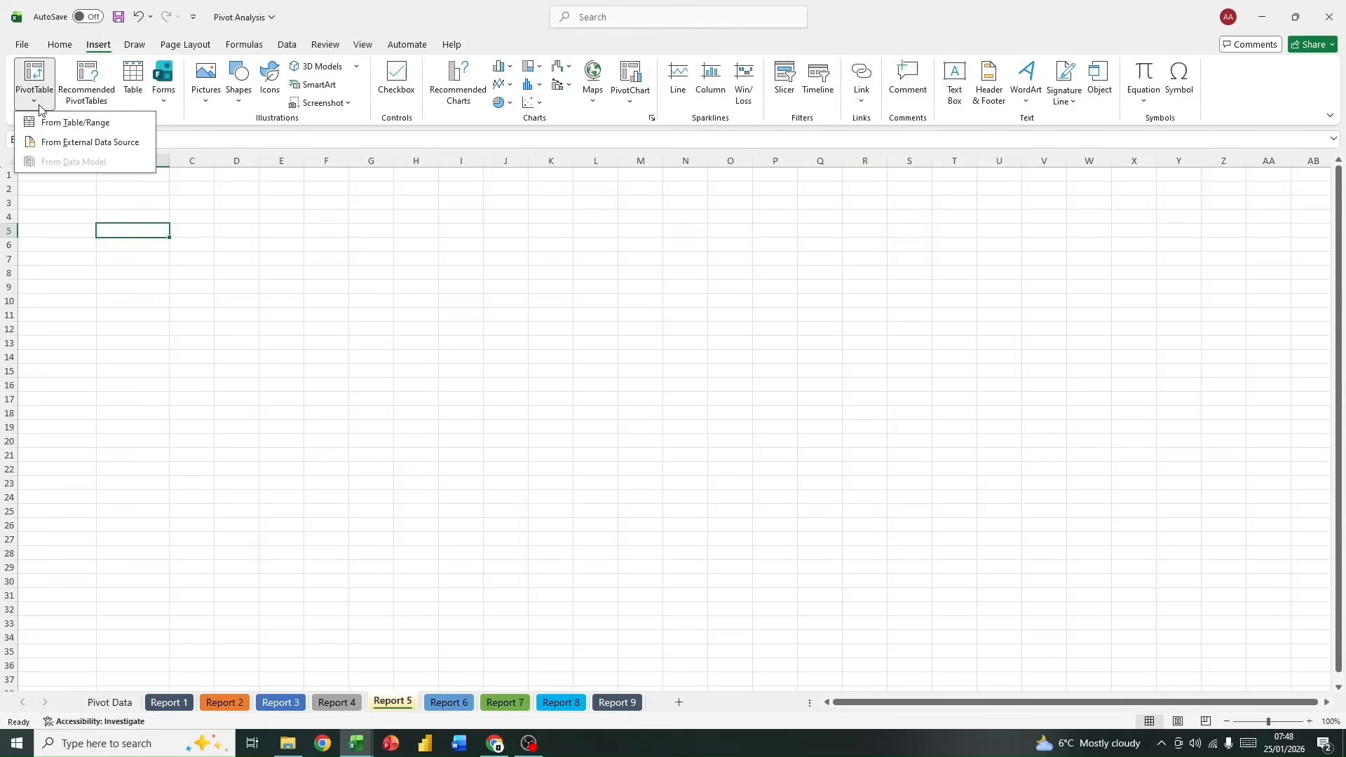
pyautogui.click(53, 123)
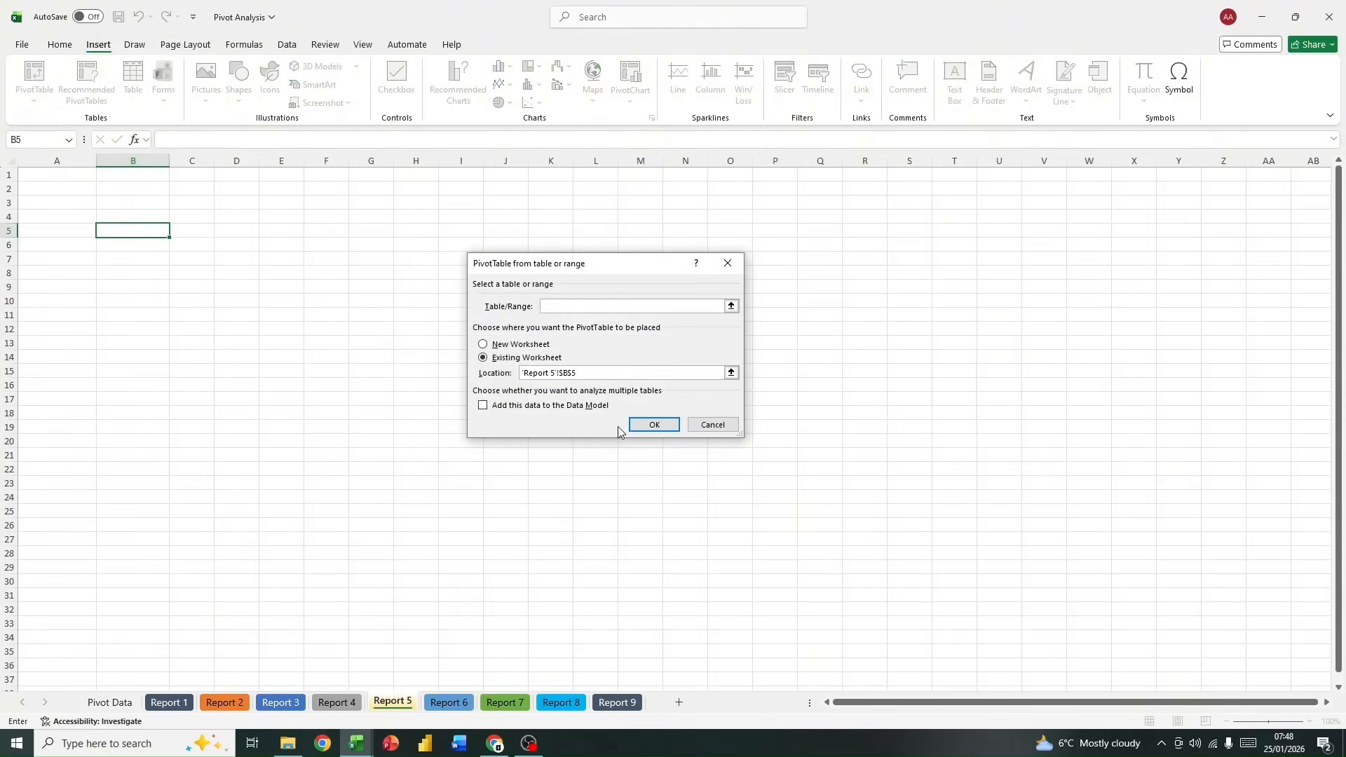
pyautogui.write('salesw')
pyautogui.click(654, 424)
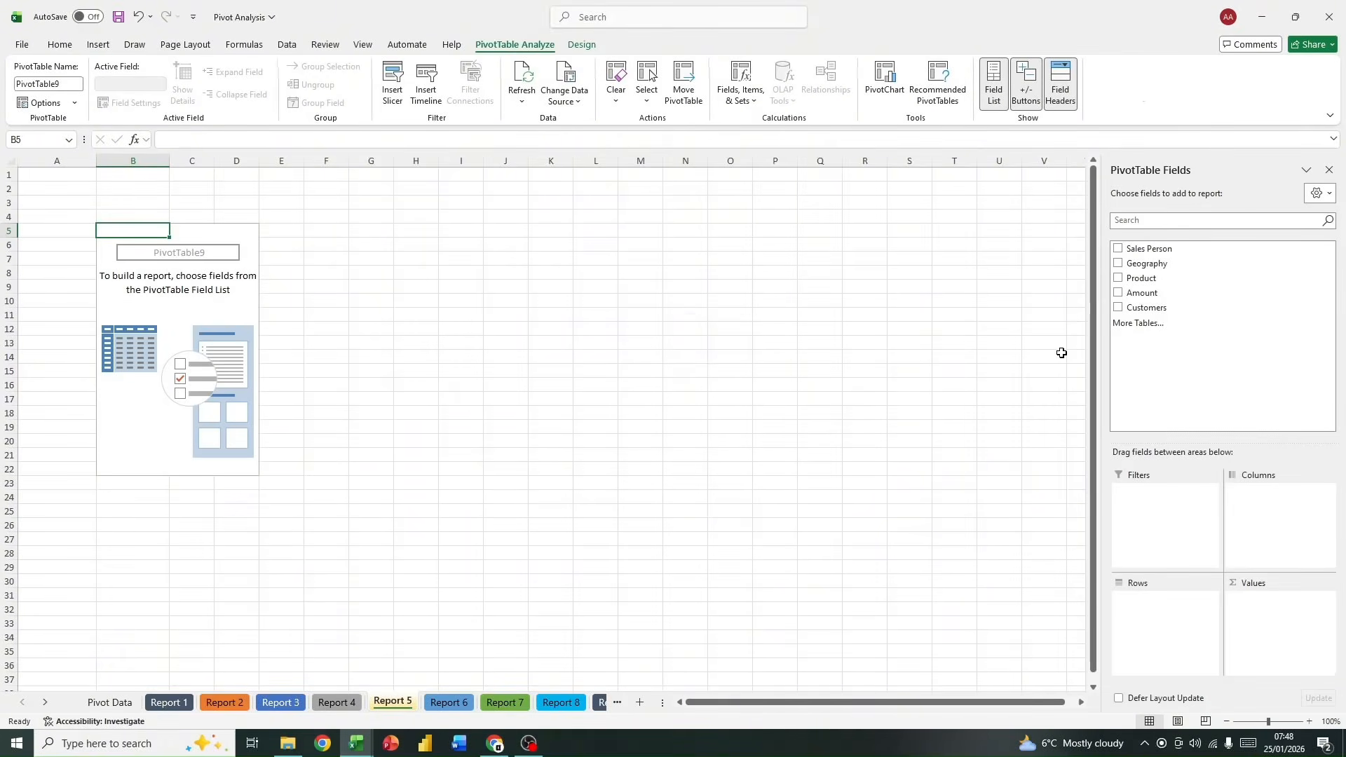
# Step: Build the Report 5 PivotTable with Sales Person as rows and Amount as values
pyautogui.moveTo(1195, 250); pyautogui.dragTo(1178, 622)
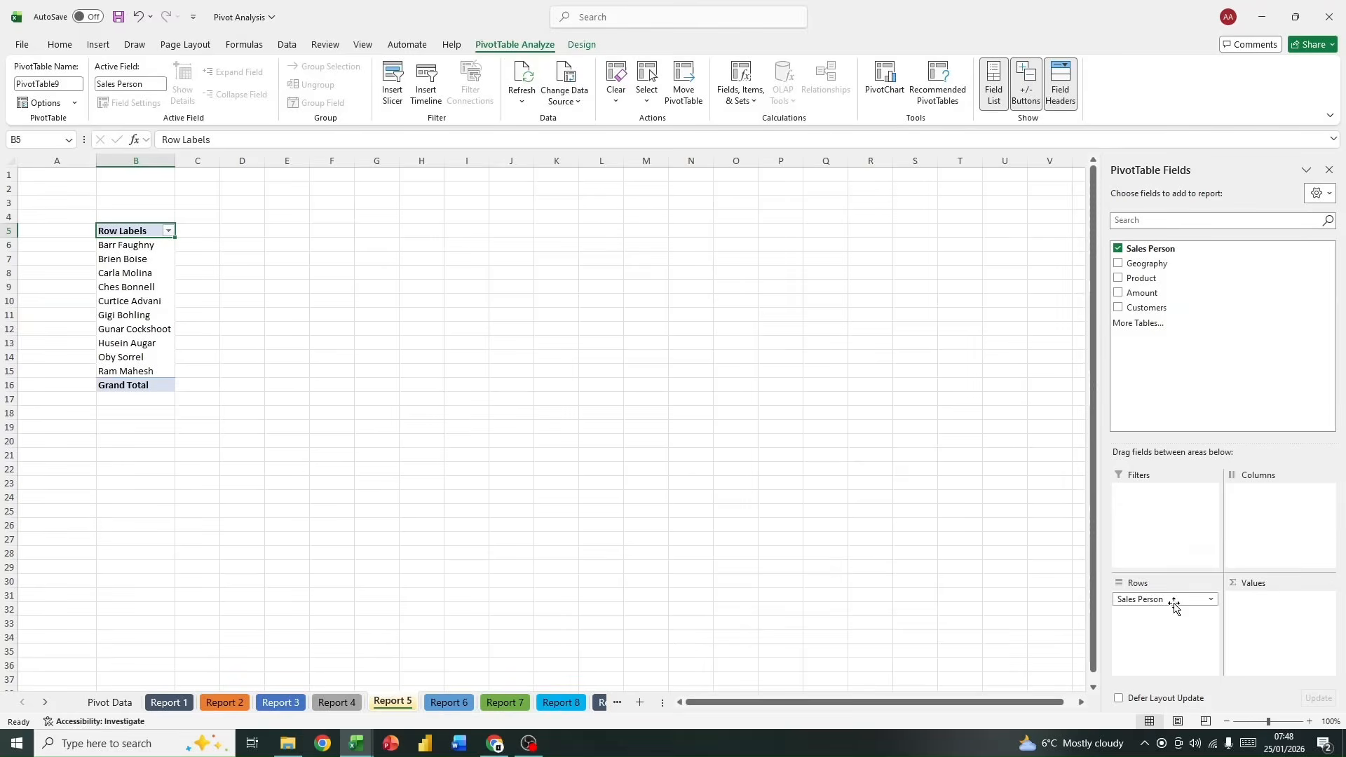
pyautogui.moveTo(1175, 291); pyautogui.dragTo(1274, 615)
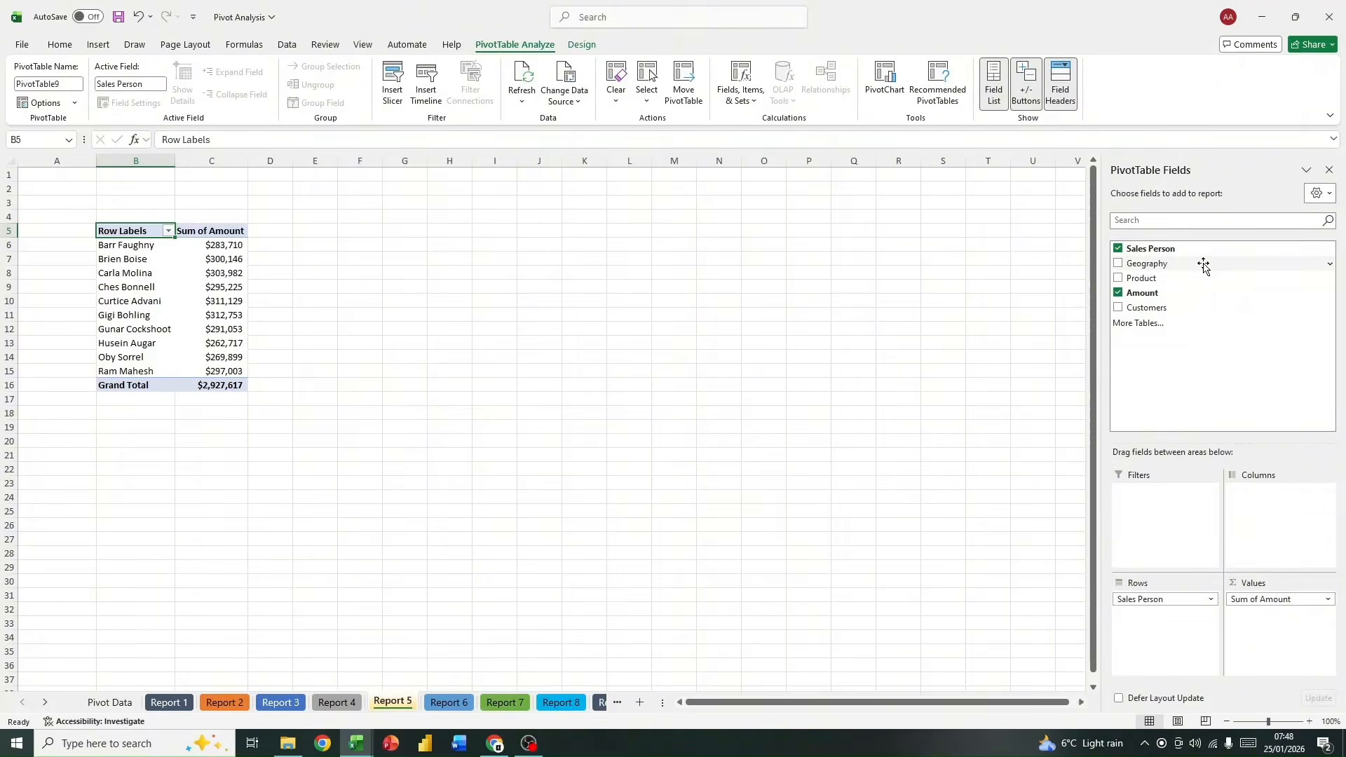
# Step: Add a Geography slicer to the Report 5 PivotTable, place it beside the table and make it wider and slightly shorter
pyautogui.rightClick(1203, 265)
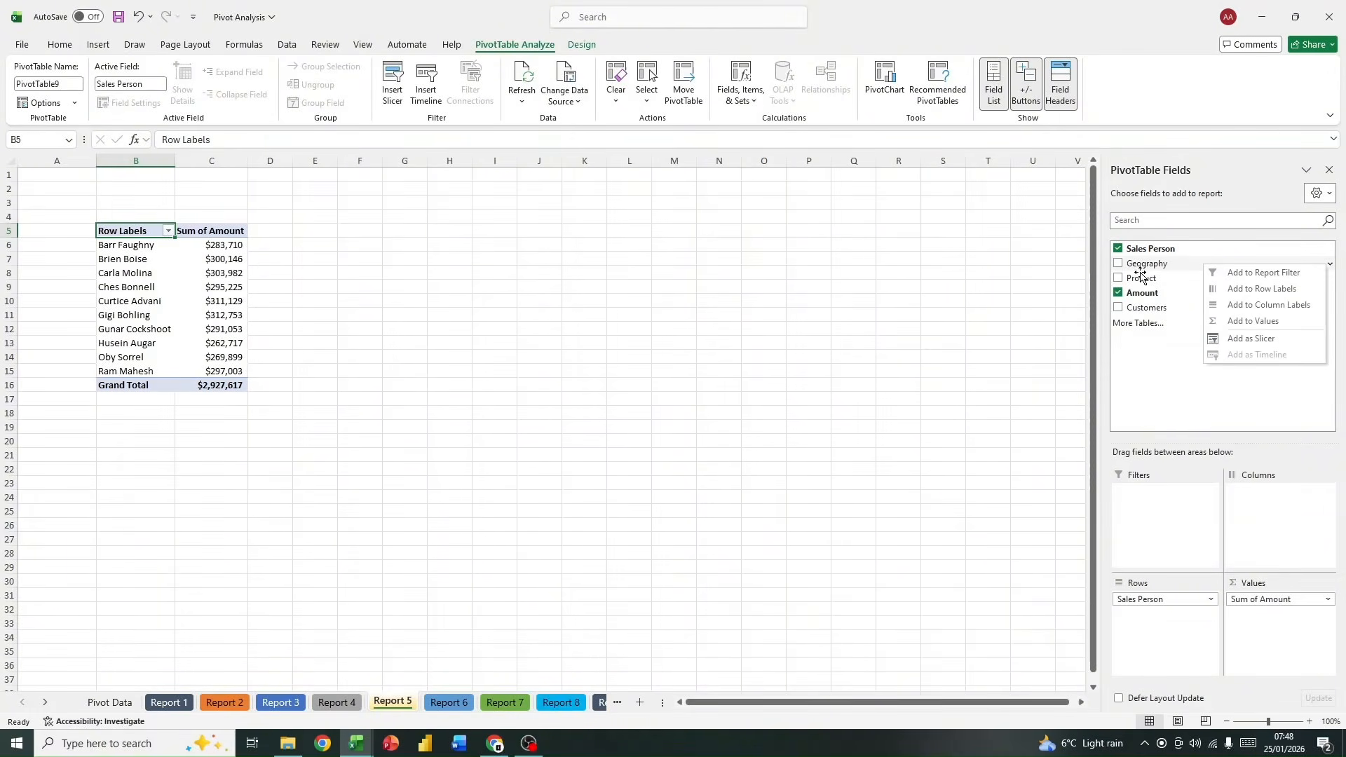
pyautogui.click(1142, 391)
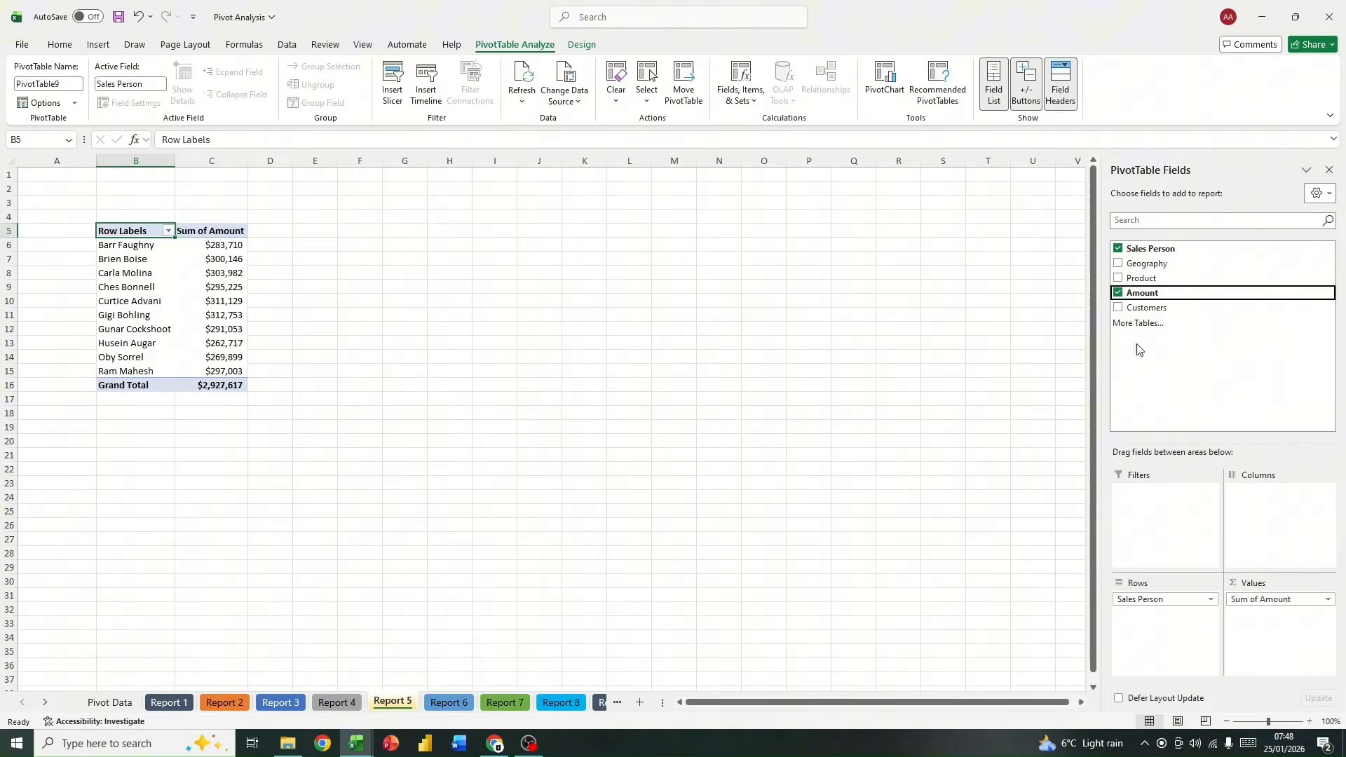
pyautogui.rightClick(1156, 266)
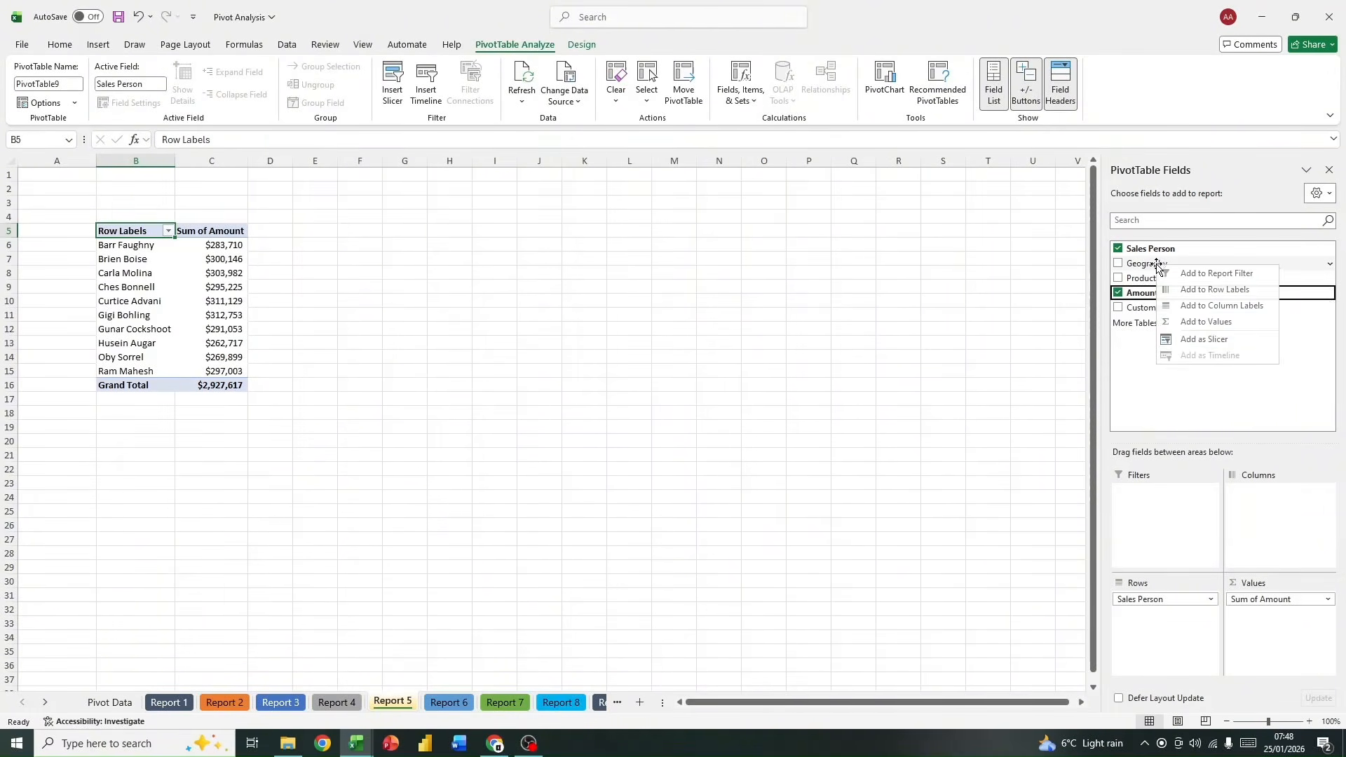
pyautogui.click(1224, 341)
pyautogui.moveTo(559, 349); pyautogui.dragTo(360, 221)
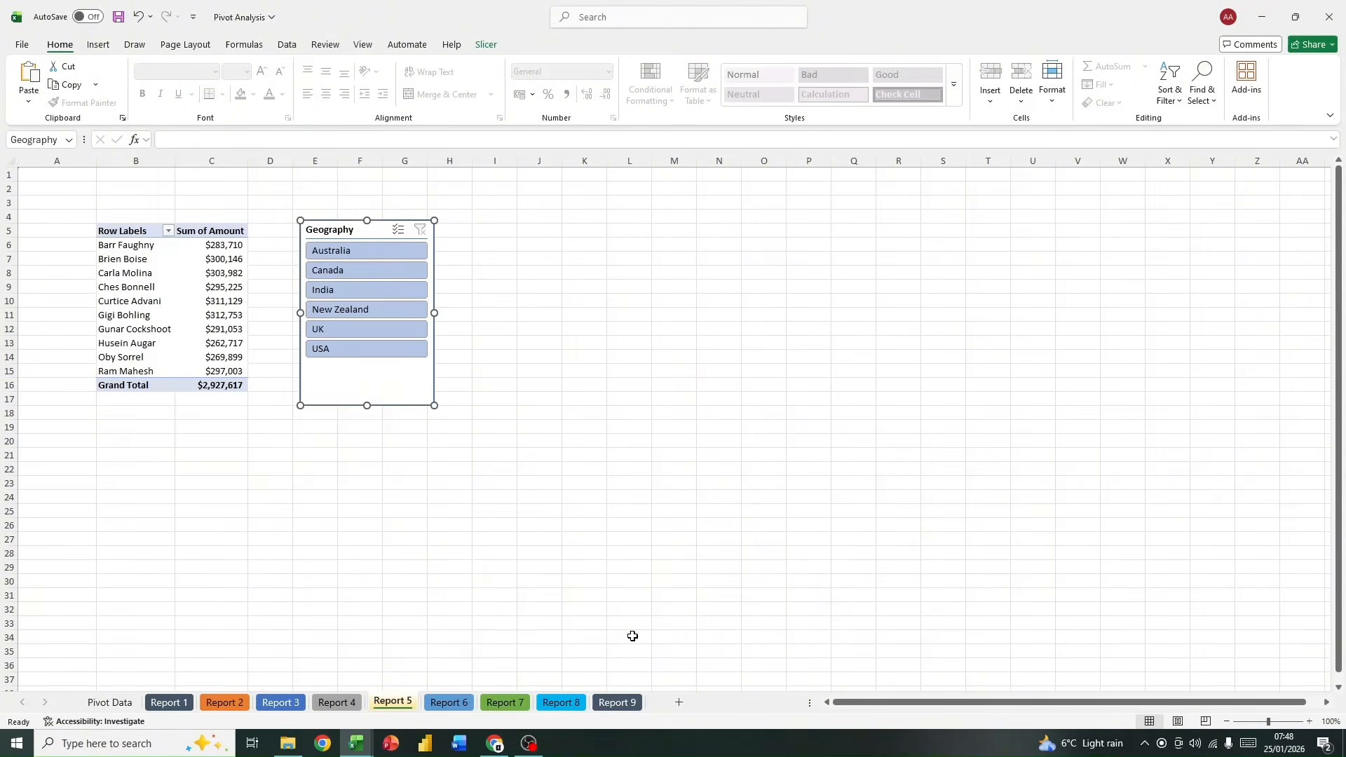
pyautogui.moveTo(433, 405); pyautogui.dragTo(493, 391)
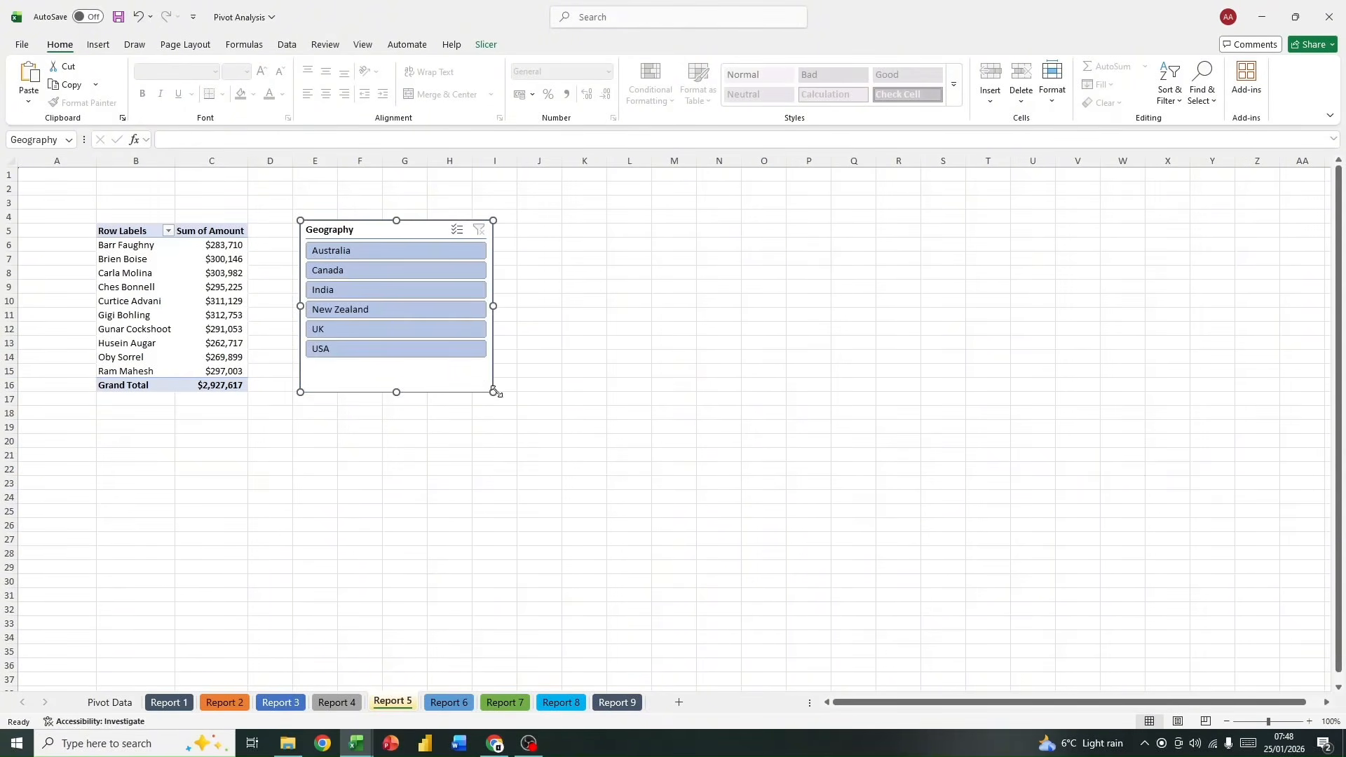
# Step: Try the Geography slicer on India, USA, Australia and New Zealand, clear its filter, and move it slightly closer to the PivotTable
pyautogui.click(419, 288)
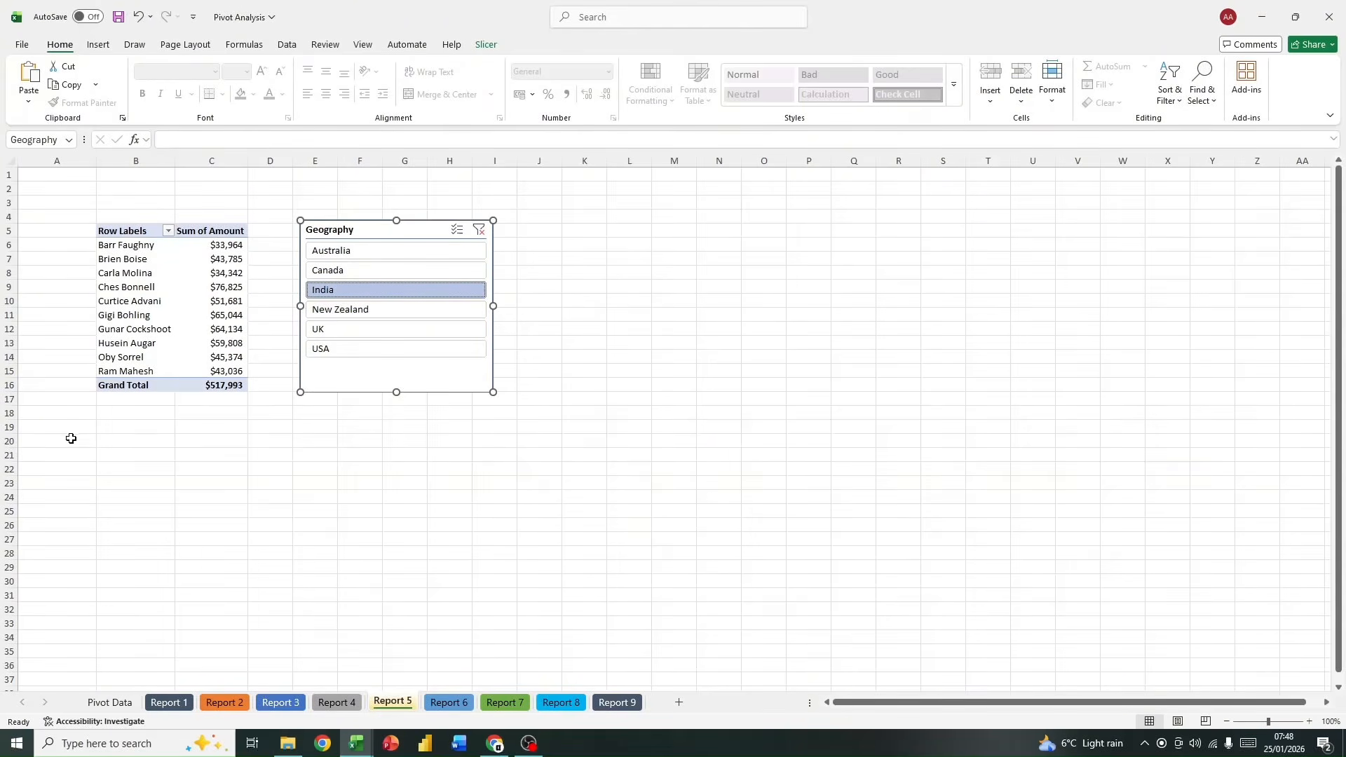
pyautogui.click(455, 348)
pyautogui.click(435, 253)
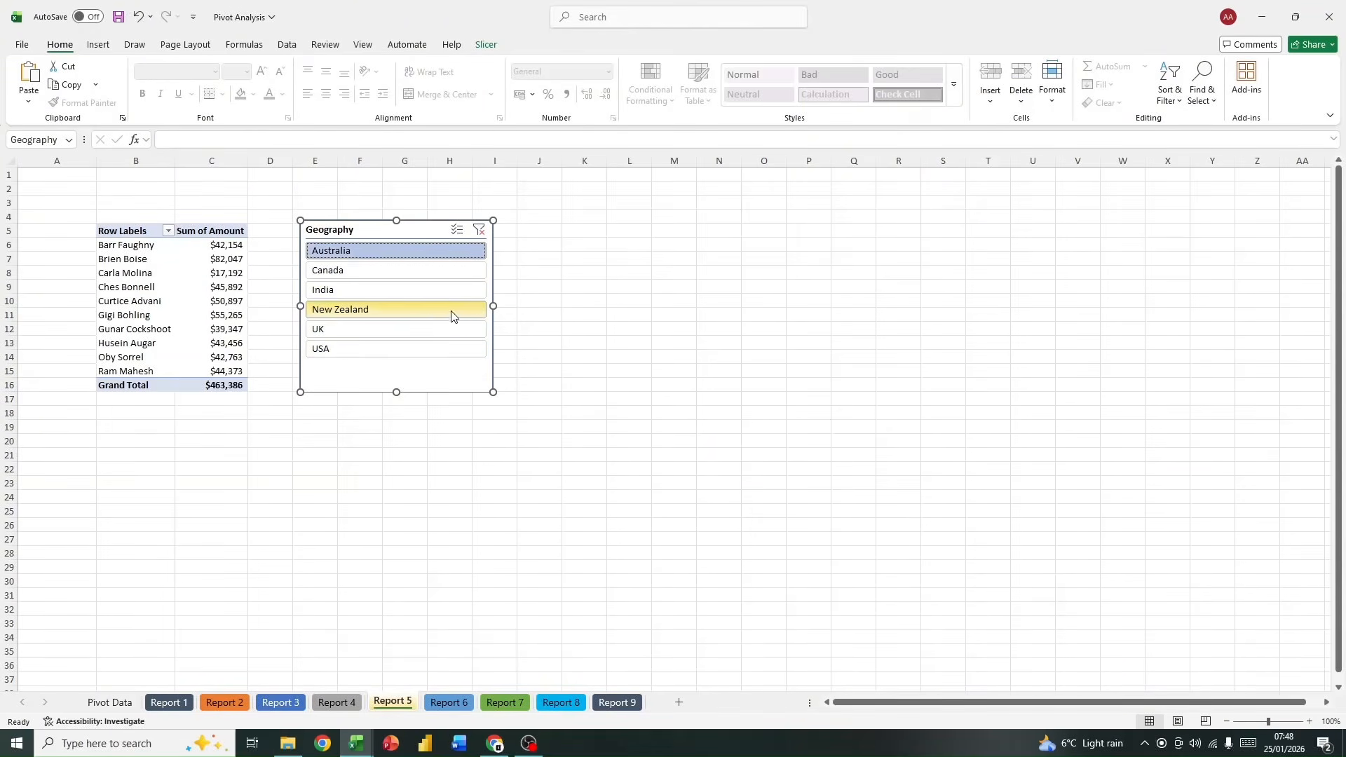
pyautogui.click(450, 310)
pyautogui.click(445, 348)
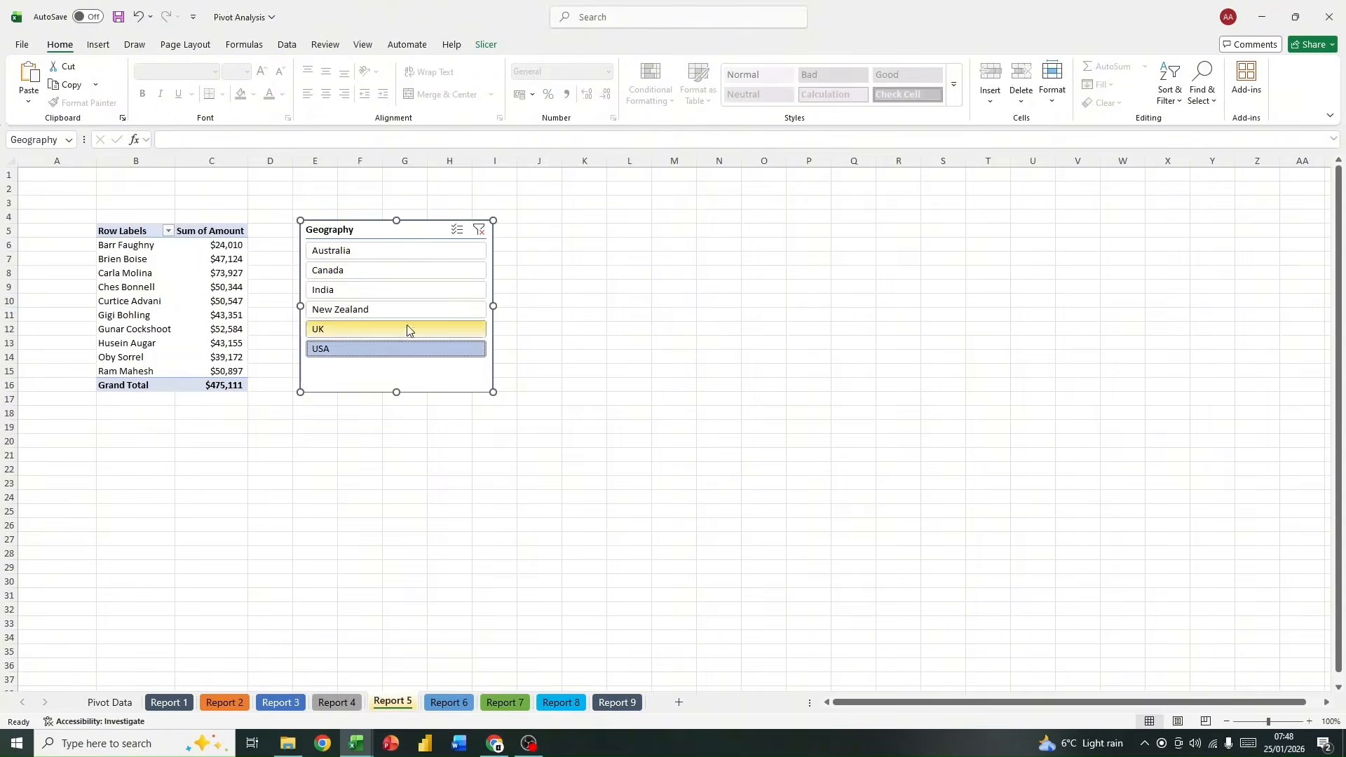
pyautogui.click(479, 231)
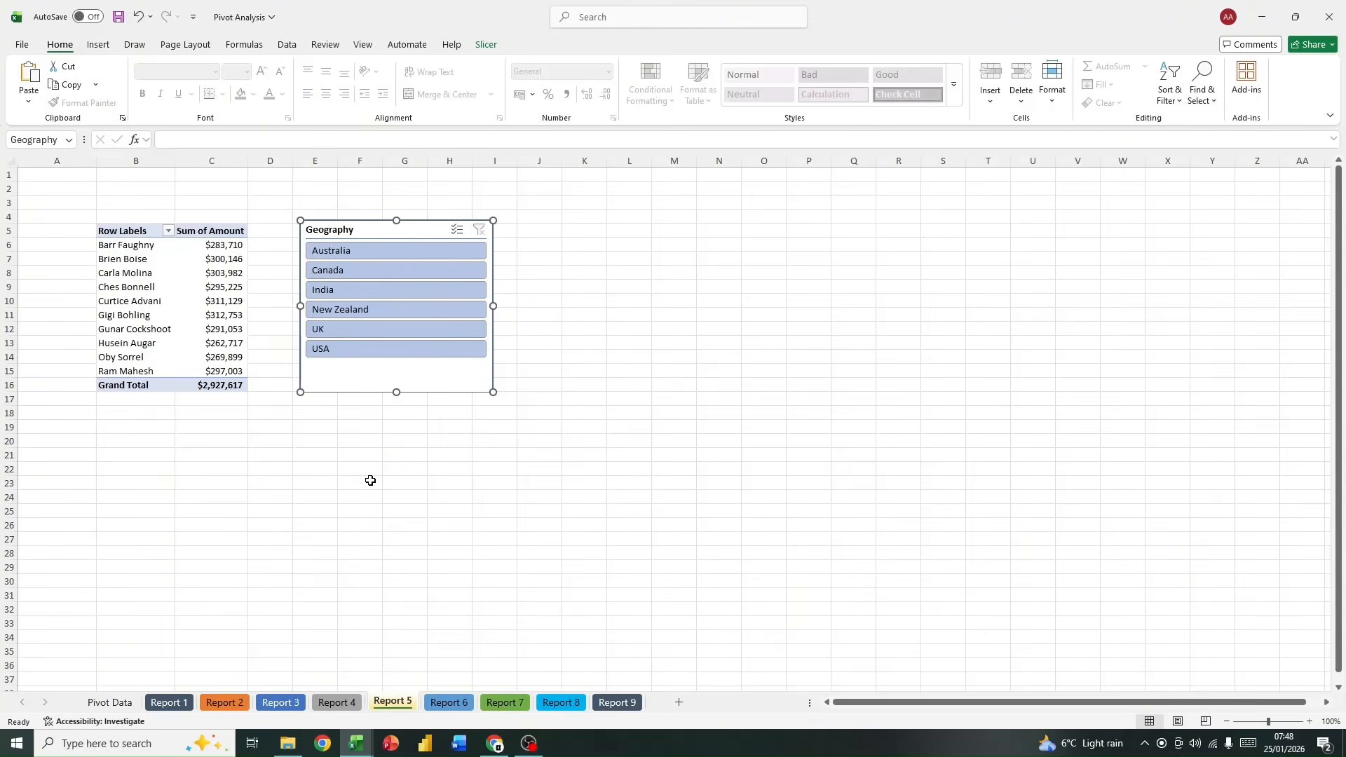
pyautogui.moveTo(486, 402); pyautogui.dragTo(478, 403)
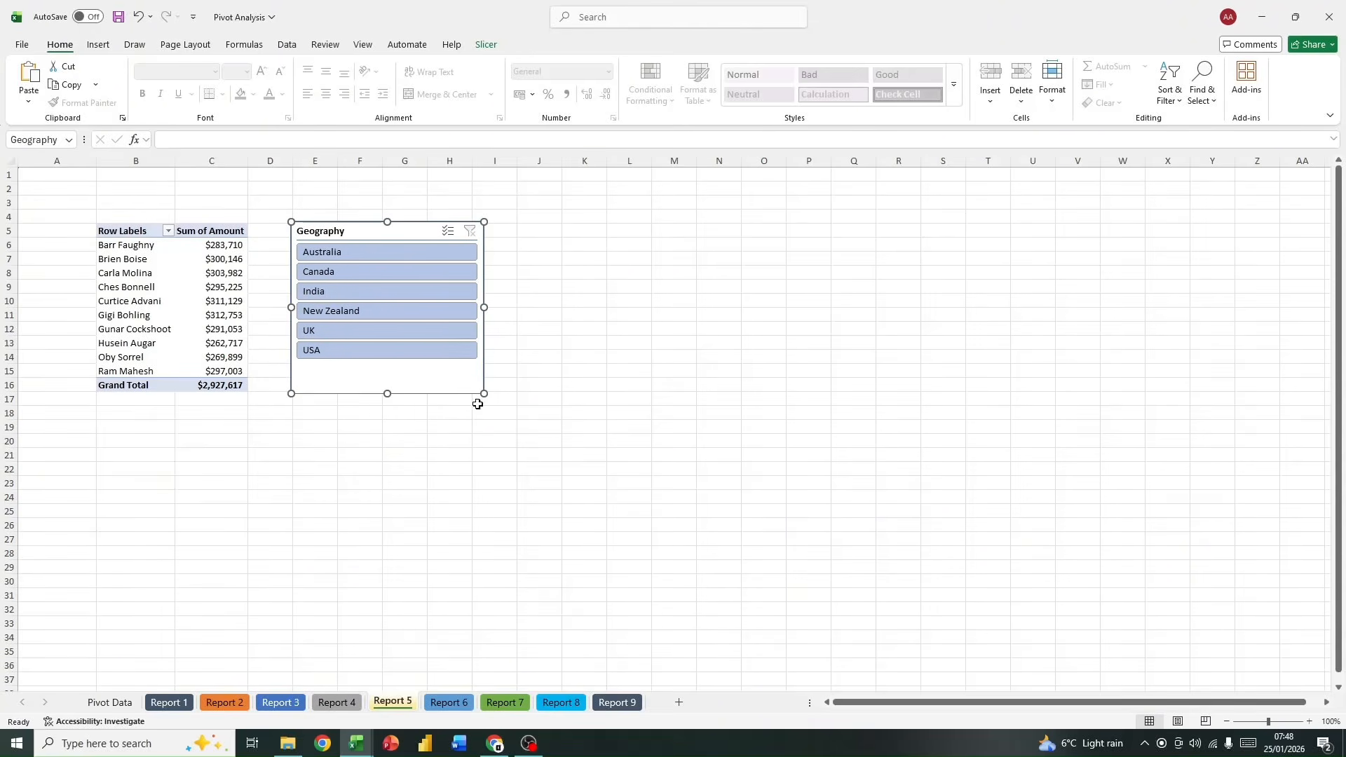
# Step: Switch to the empty Report 6 sheet
pyautogui.click(450, 702)
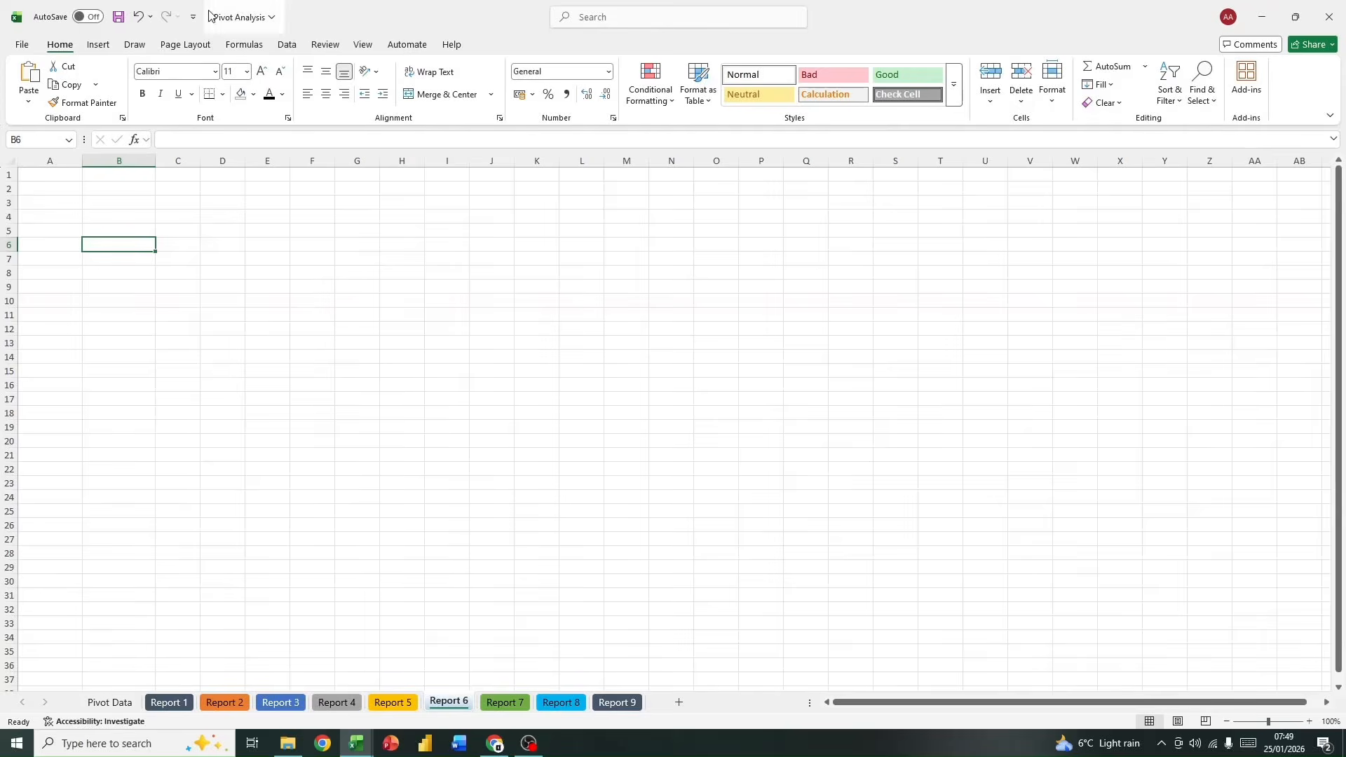
pyautogui.click(106, 47)
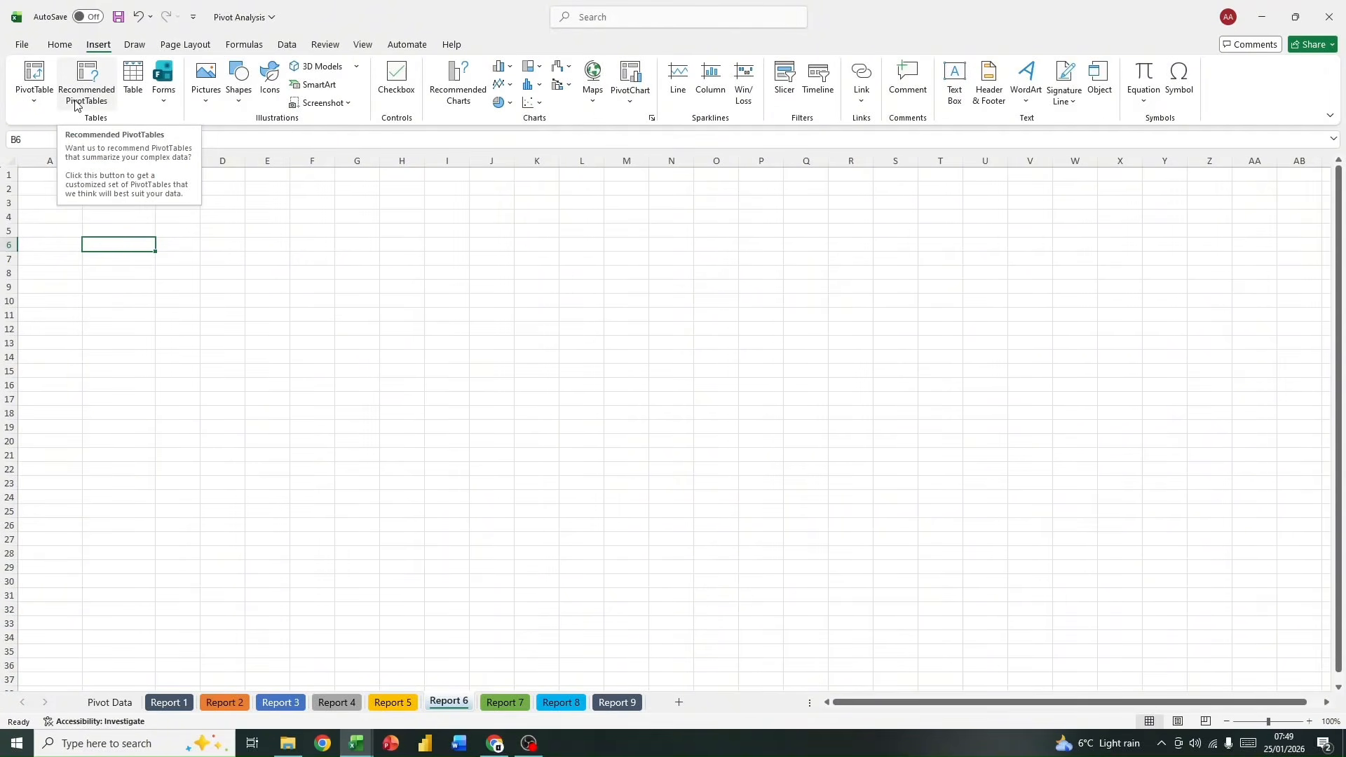
pyautogui.click(46, 103)
pyautogui.click(47, 103)
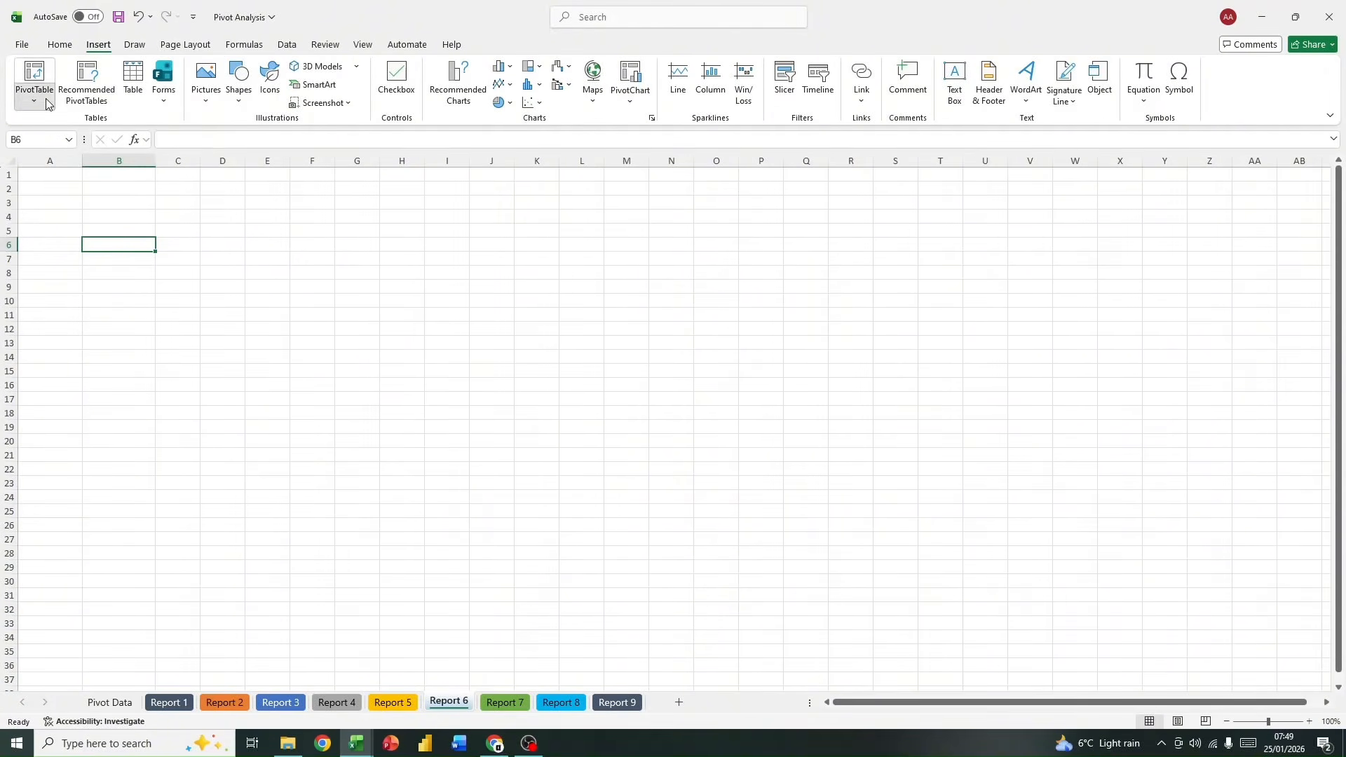
pyautogui.click(47, 104)
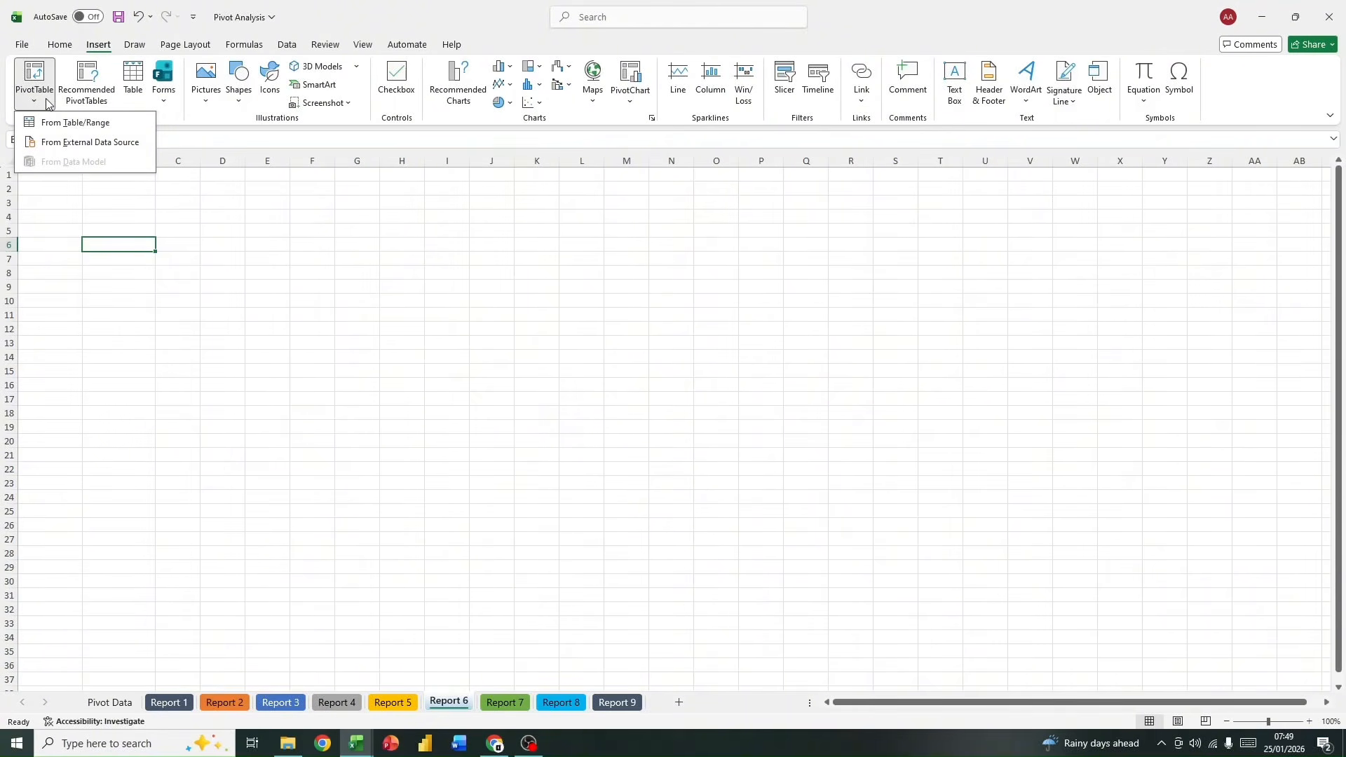
pyautogui.click(288, 267)
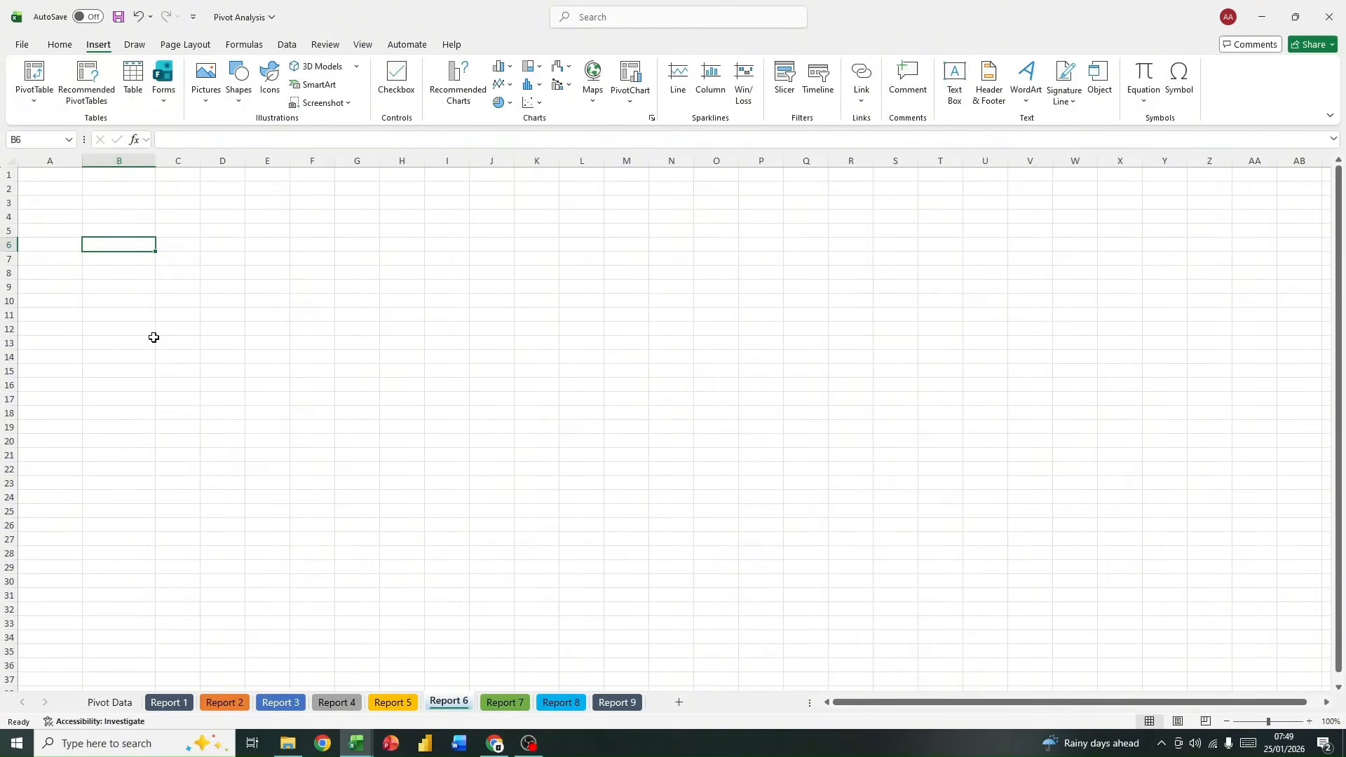
pyautogui.scroll(-2, 200, 413)
pyautogui.scroll(2, 201, 392)
pyautogui.scroll(-1, 156, 251)
pyautogui.scroll(1, 158, 250)
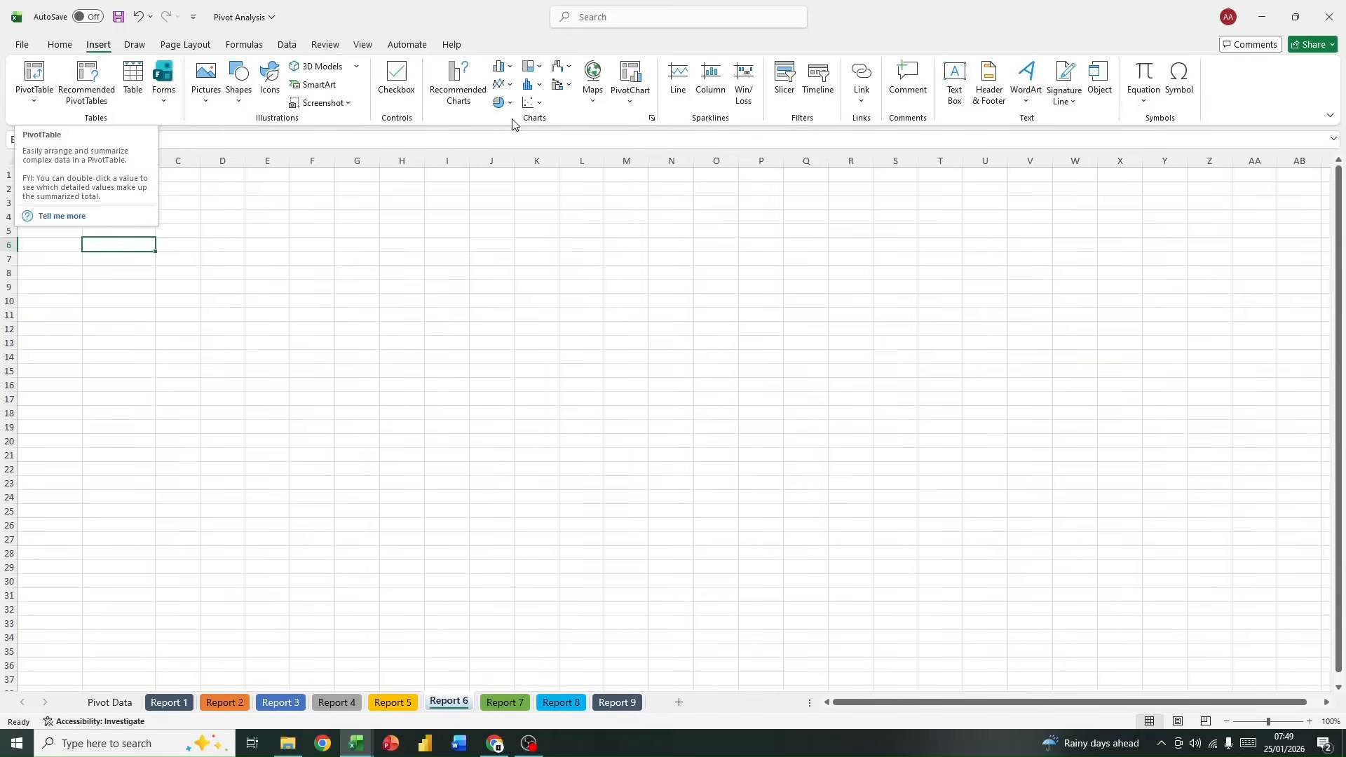
# Step: Insert a PivotChart based on the sales table at cell B6 of the Report 6 sheet
pyautogui.click(627, 98)
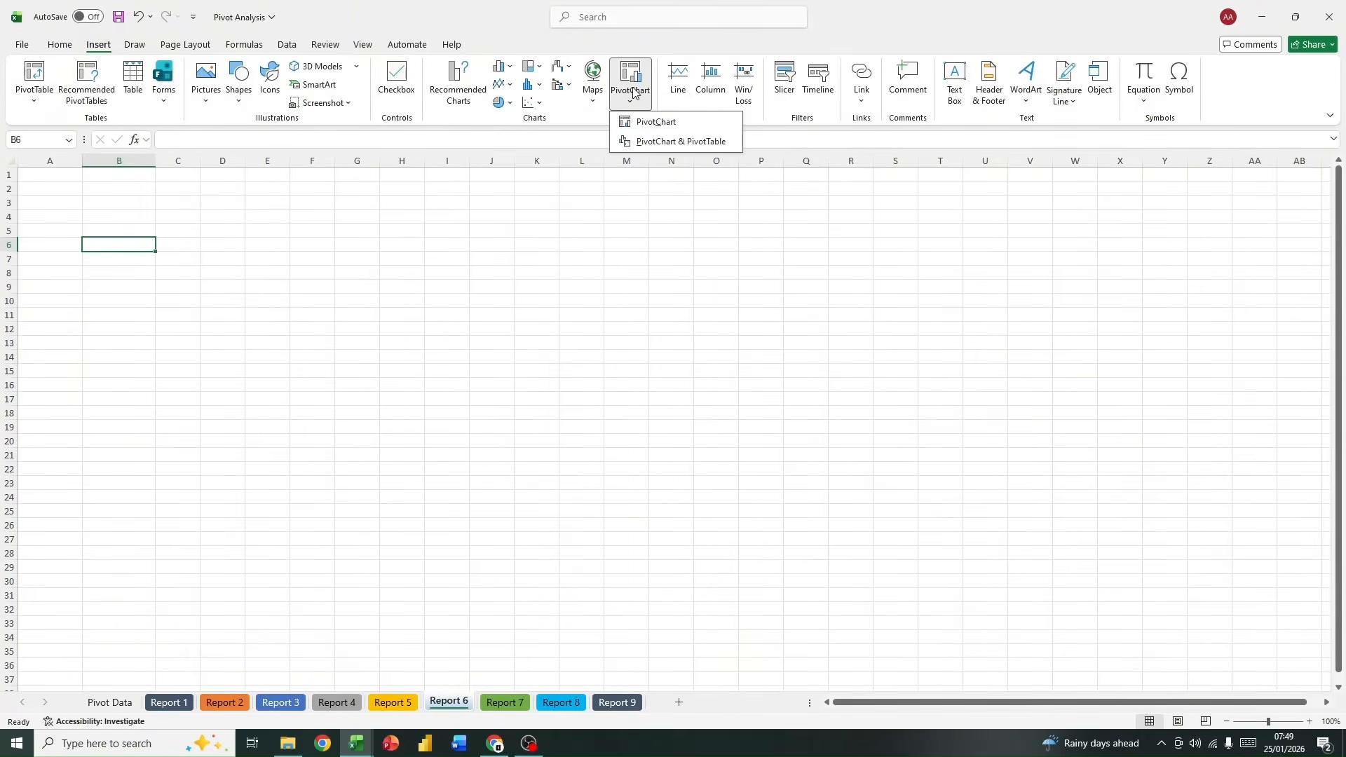
pyautogui.click(632, 123)
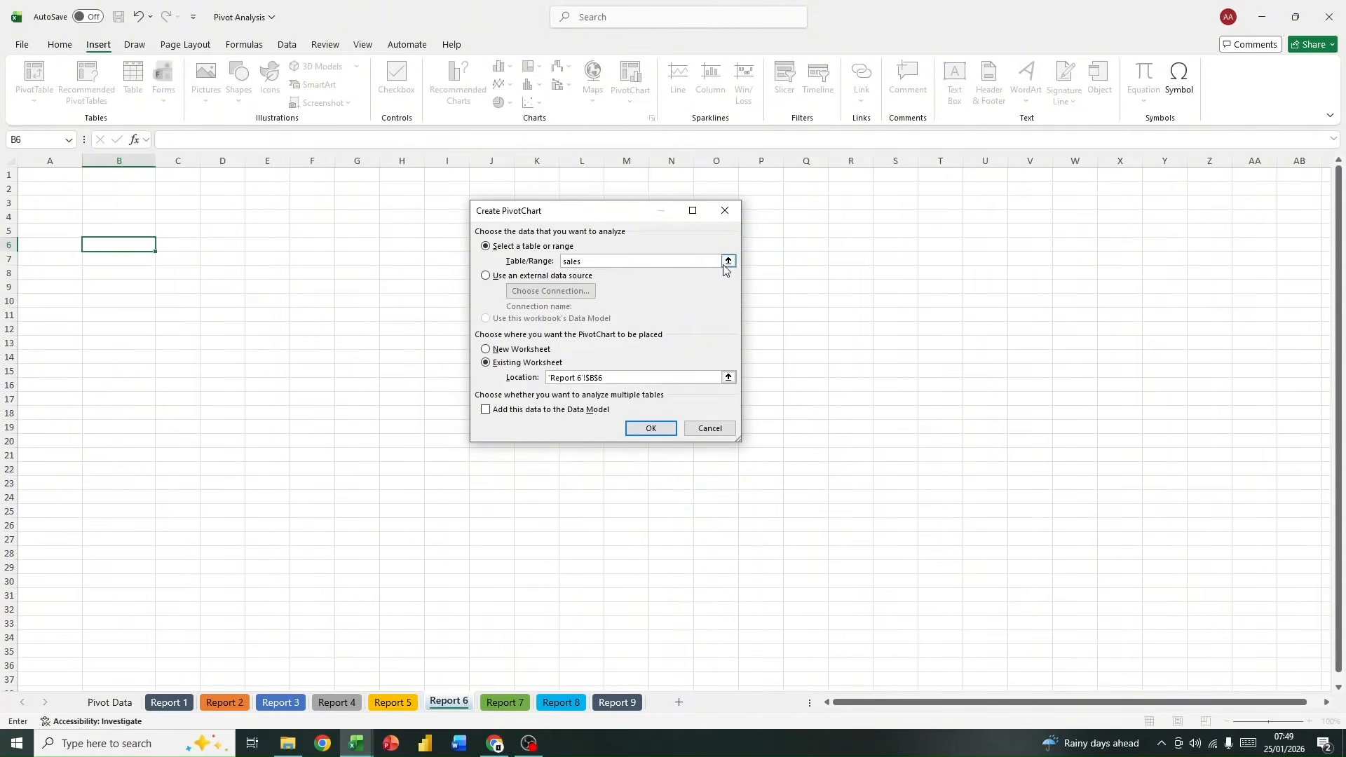
pyautogui.click(650, 429)
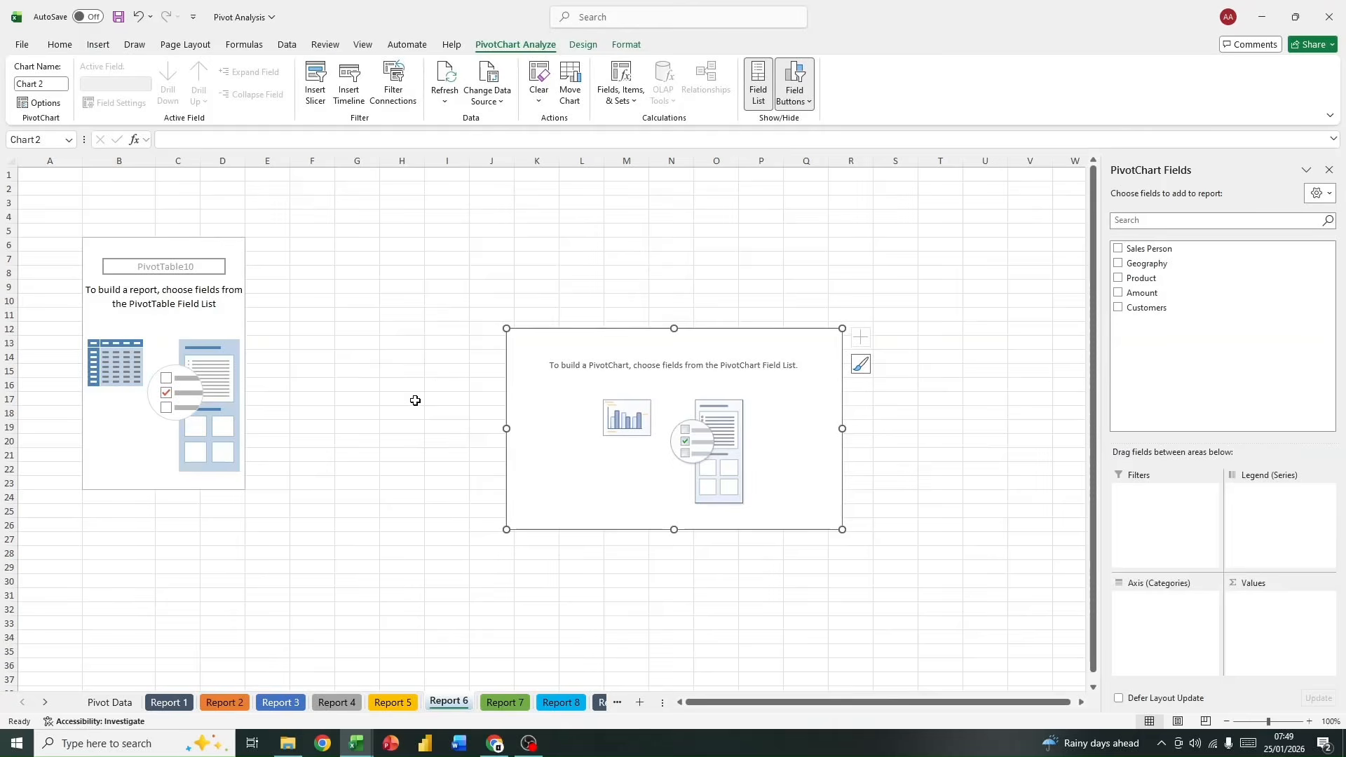
# Step: Move the empty PivotChart beside the PivotTable placeholder, leaving a gap between them, and enlarge it slightly
pyautogui.moveTo(699, 342); pyautogui.dragTo(530, 252)
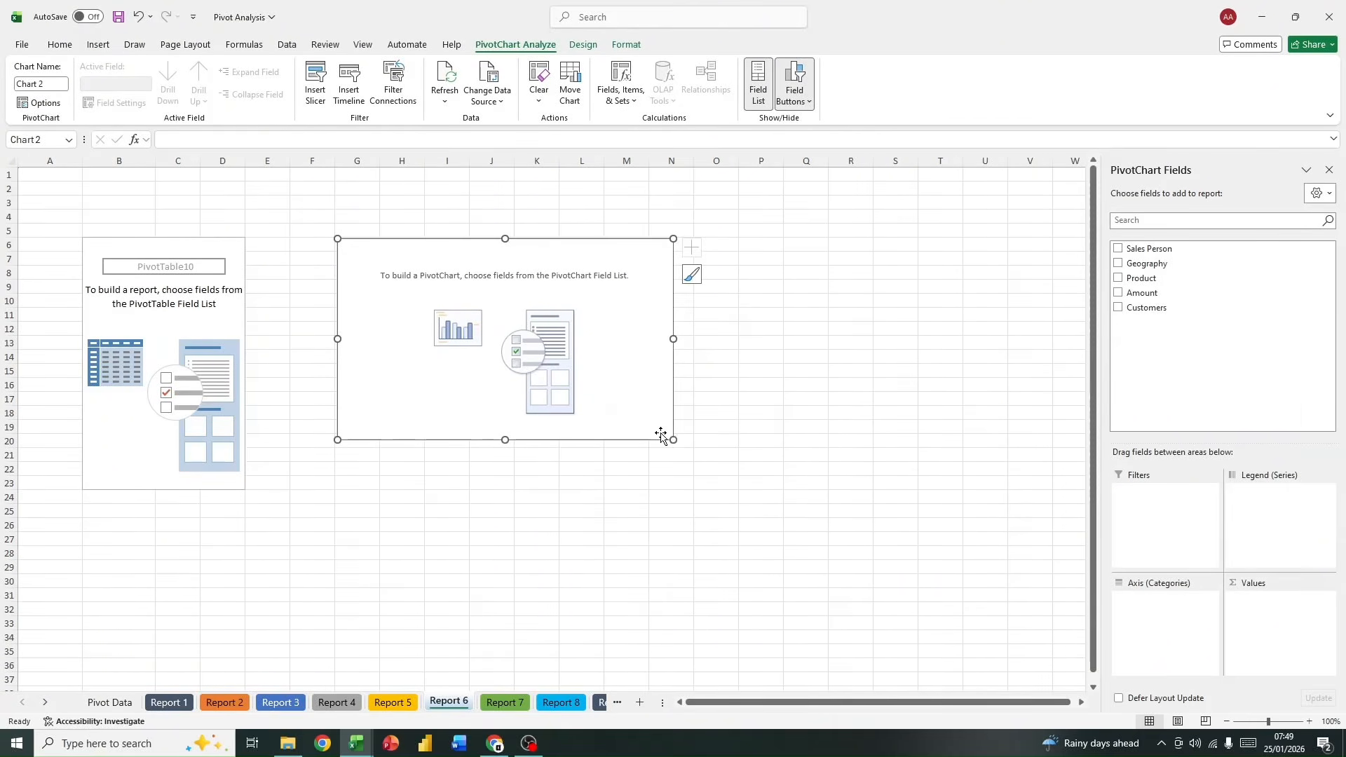
pyautogui.moveTo(675, 437); pyautogui.dragTo(692, 477)
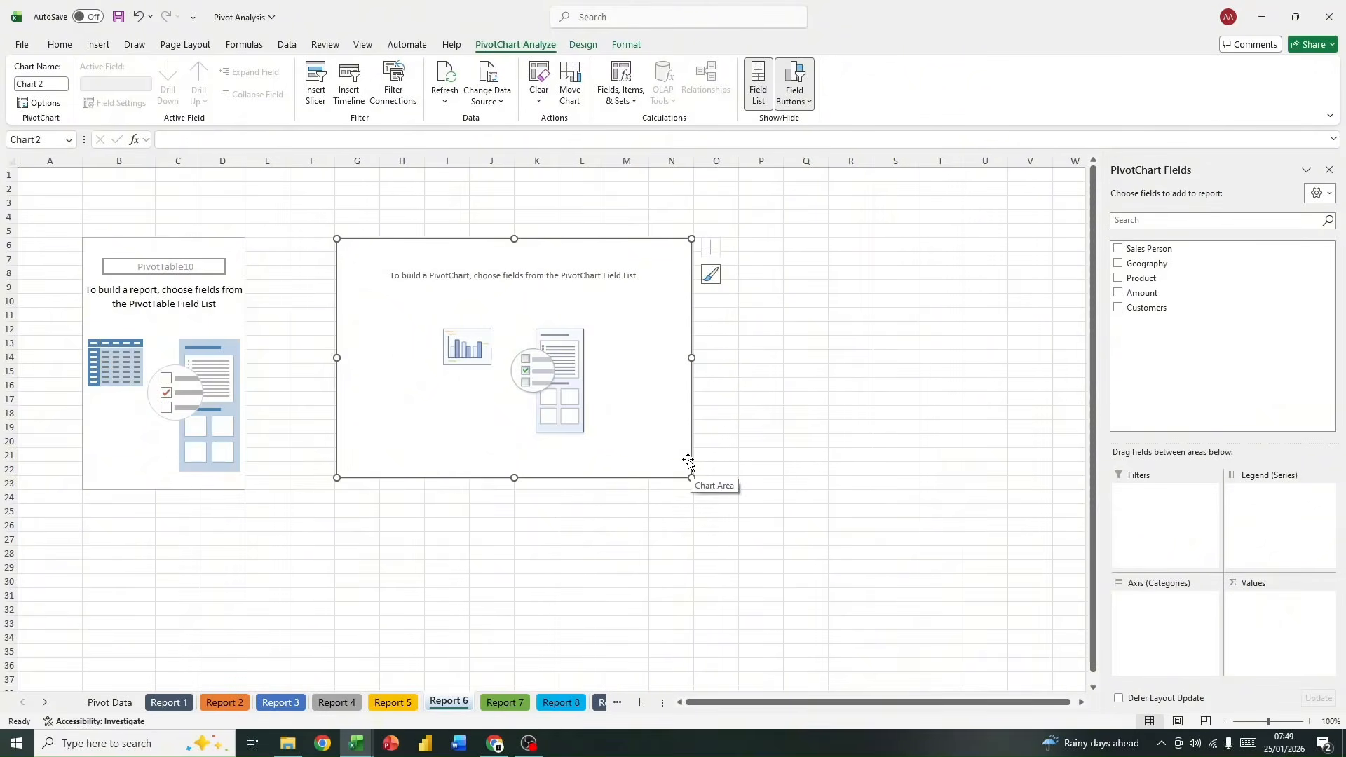
pyautogui.moveTo(637, 329); pyautogui.dragTo(676, 330)
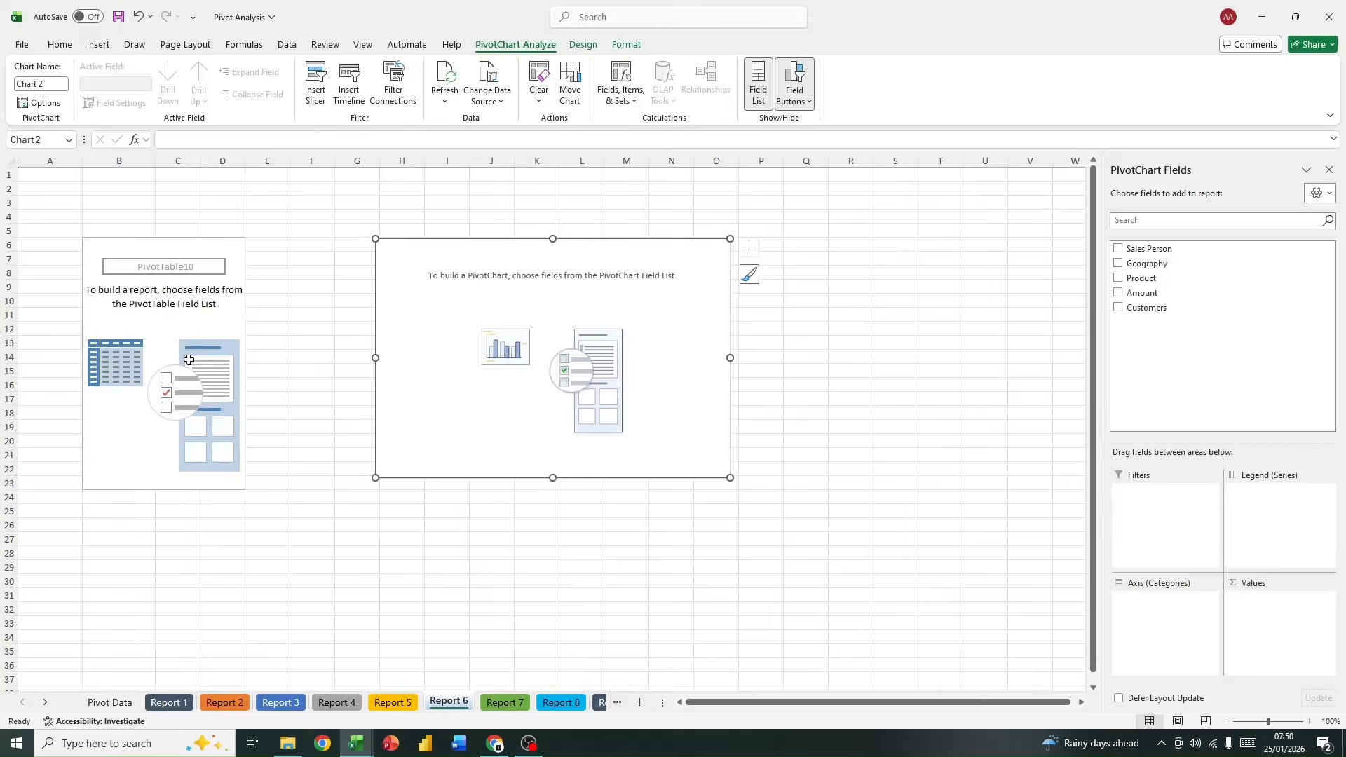
# Step: Build the Report 6 PivotChart with Geography as the axis and Amount as values, and move it closer to the PivotTable
pyautogui.moveTo(1191, 264); pyautogui.dragTo(1186, 623)
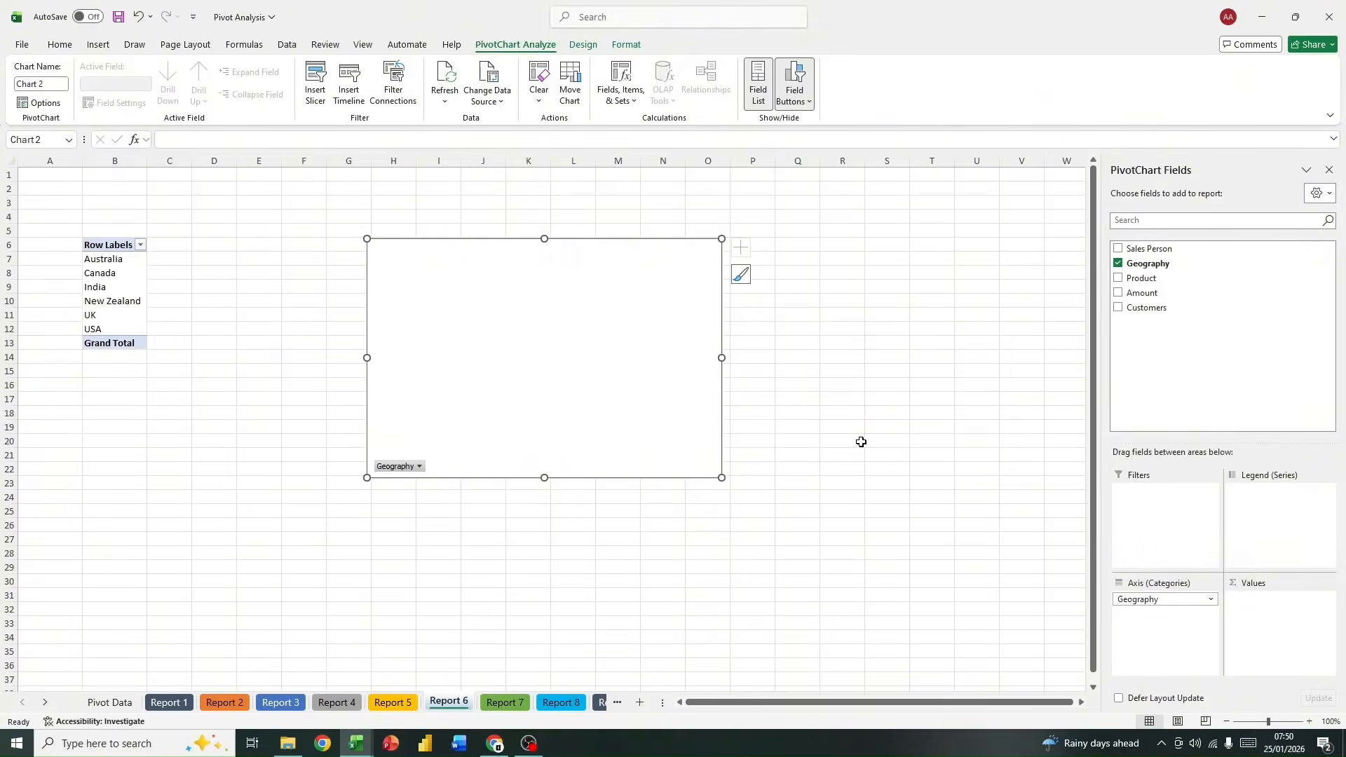
pyautogui.moveTo(1181, 291); pyautogui.dragTo(1304, 636)
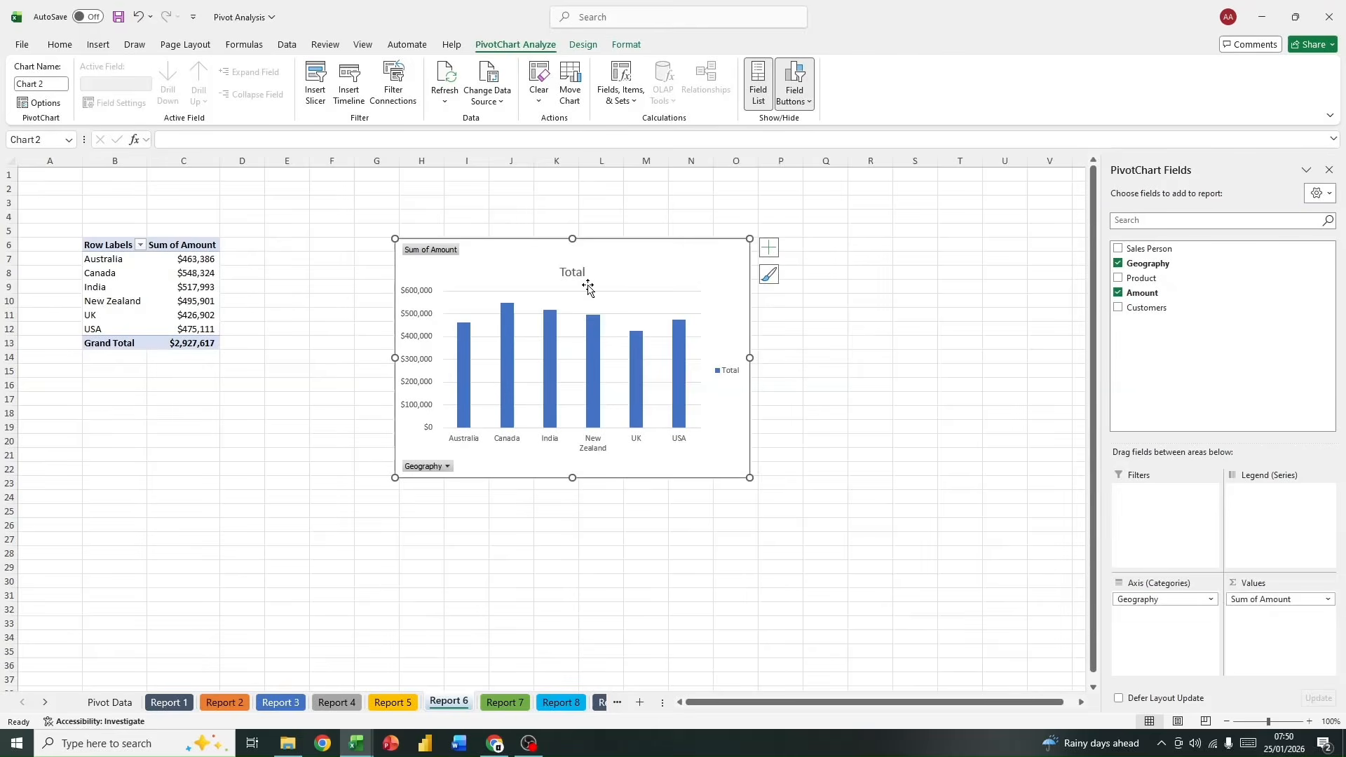
pyautogui.moveTo(516, 259); pyautogui.dragTo(422, 248)
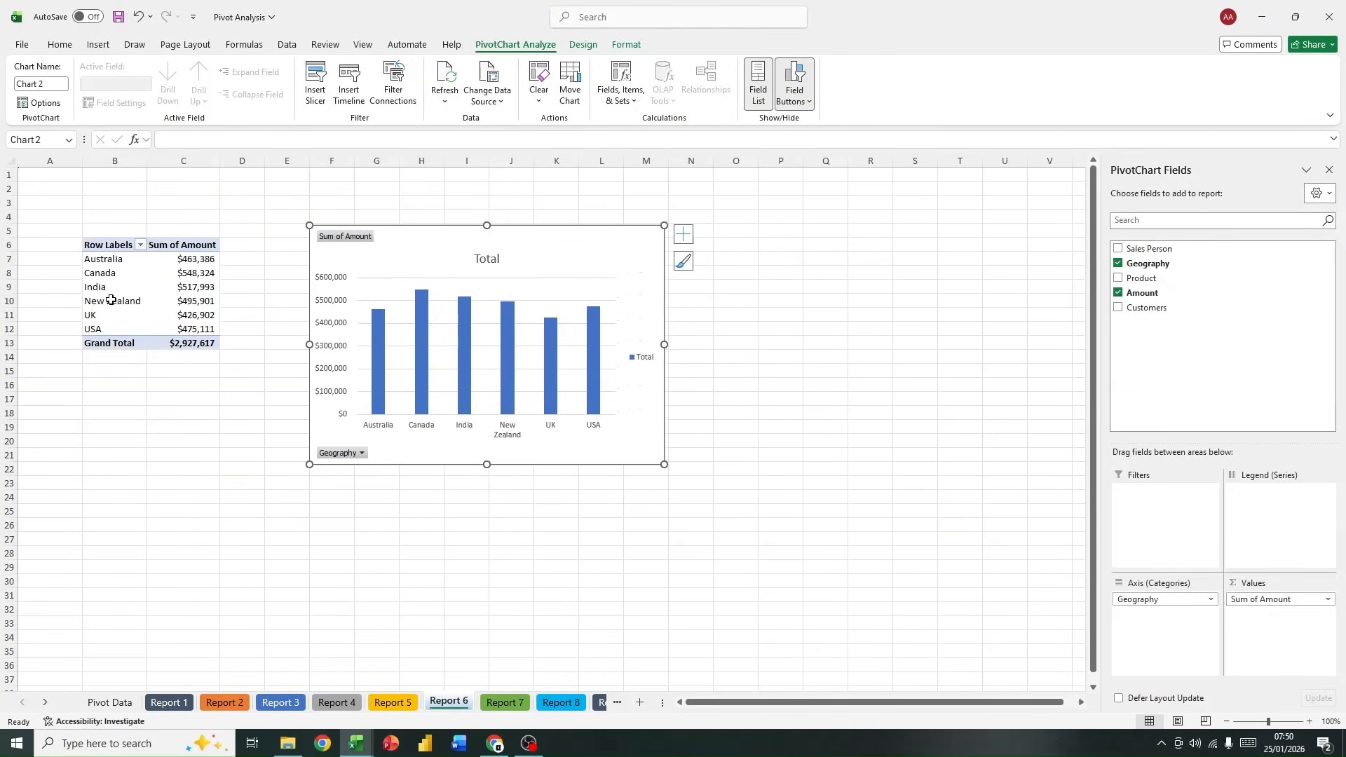
# Step: Look over the PivotTable's row labels and the chart elements available for the PivotChart
pyautogui.moveTo(93, 241); pyautogui.dragTo(112, 342)
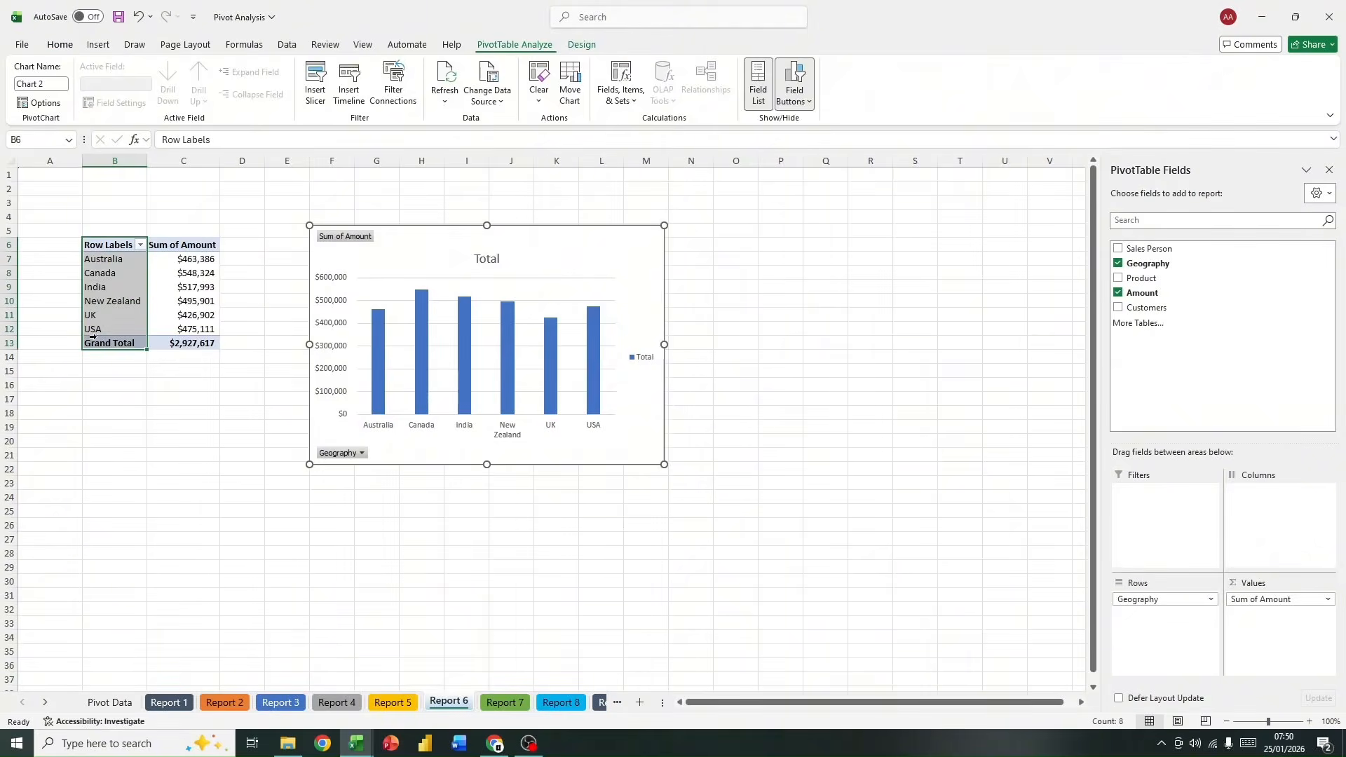
pyautogui.click(492, 365)
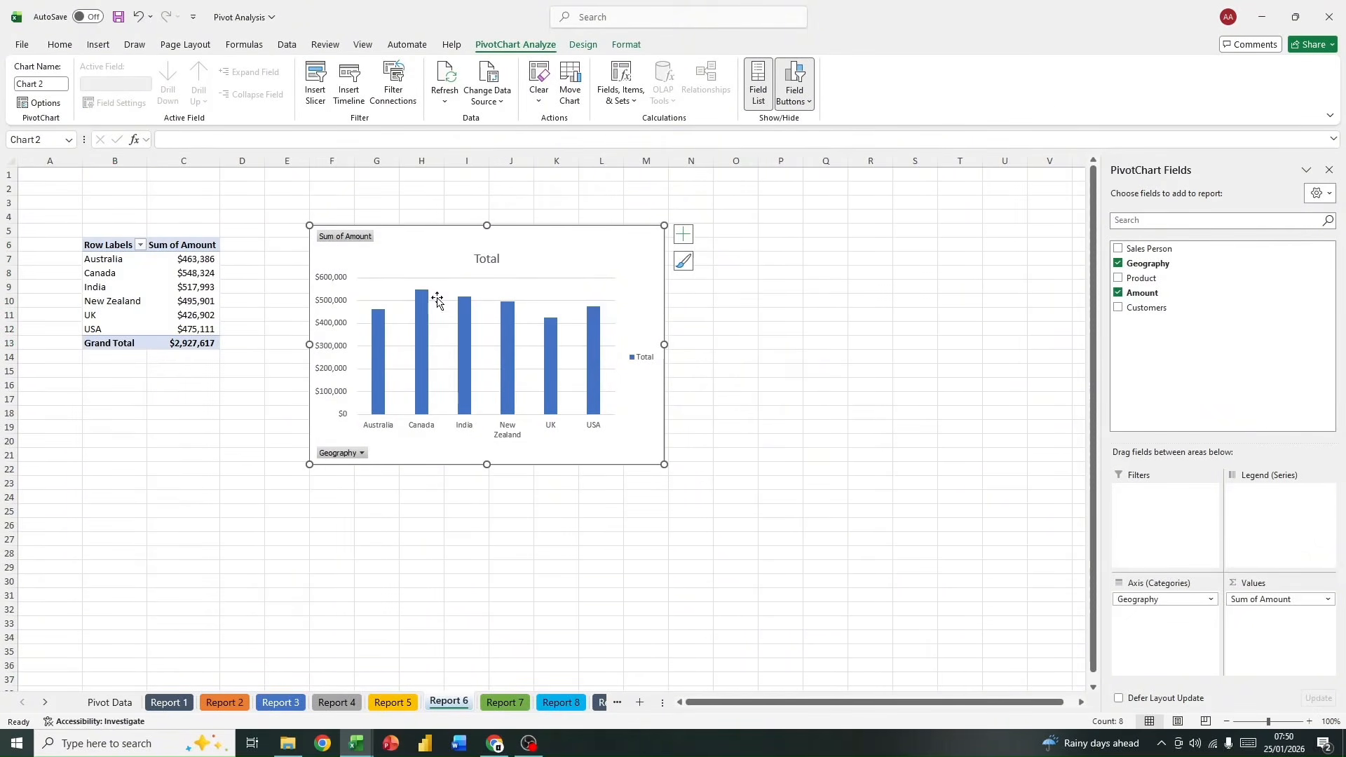
pyautogui.click(684, 240)
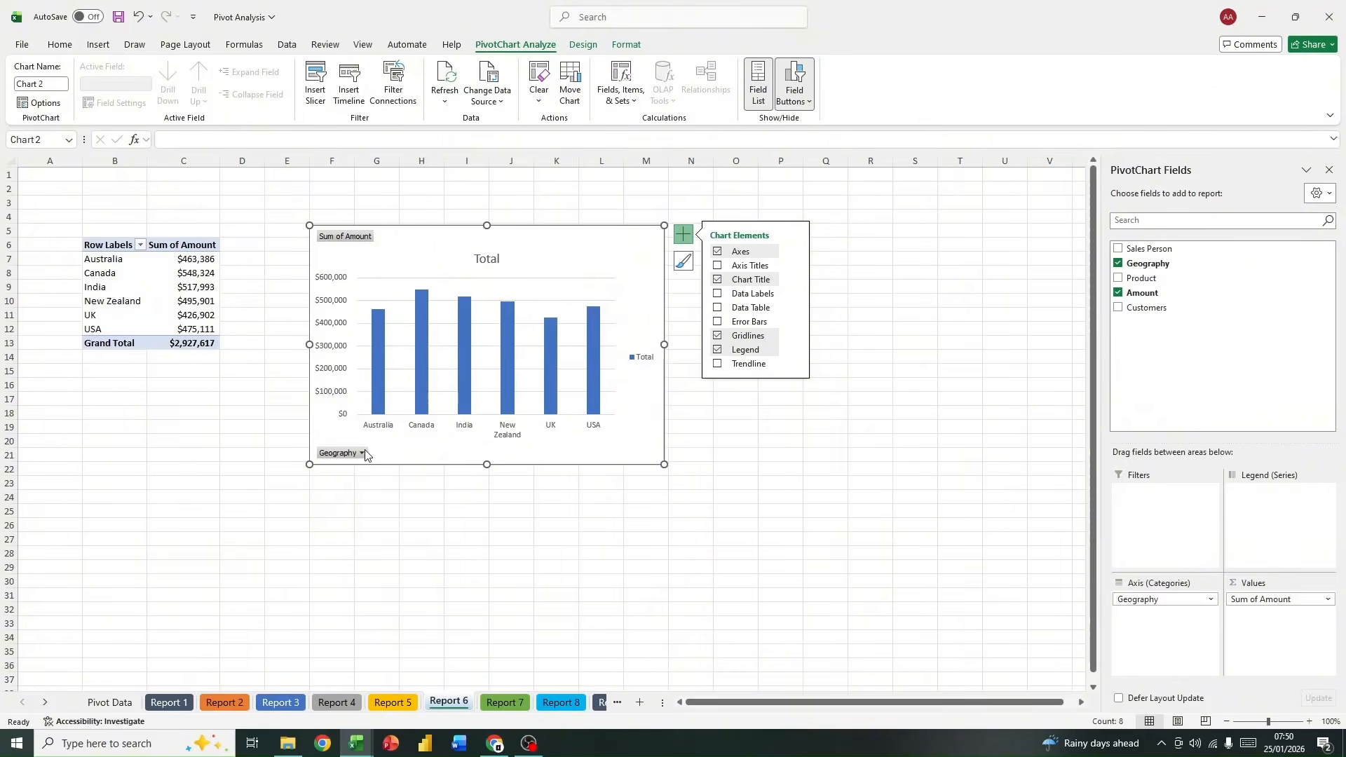
pyautogui.click(684, 238)
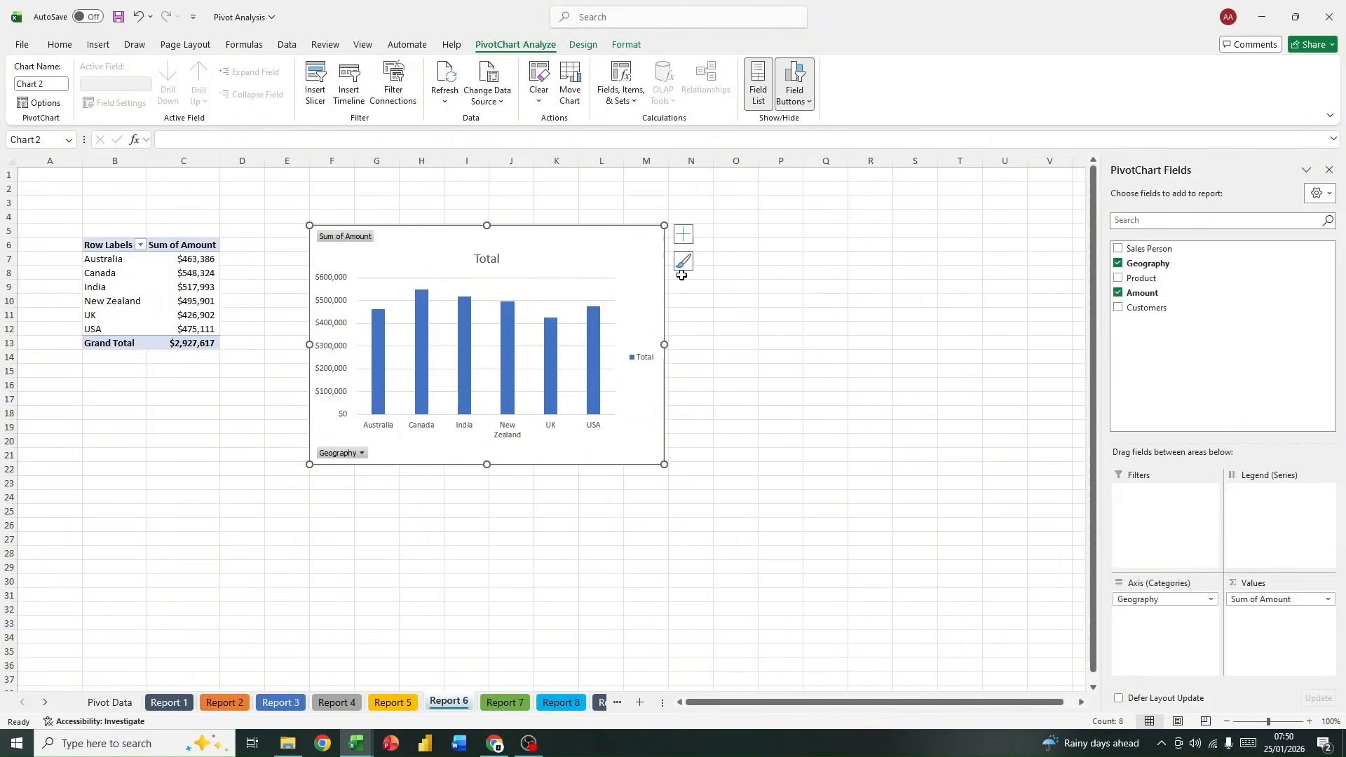
# Step: Apply the grey gradient chart style with white data labels inside the columns to the PivotChart, and widen the chart
pyautogui.click(684, 261)
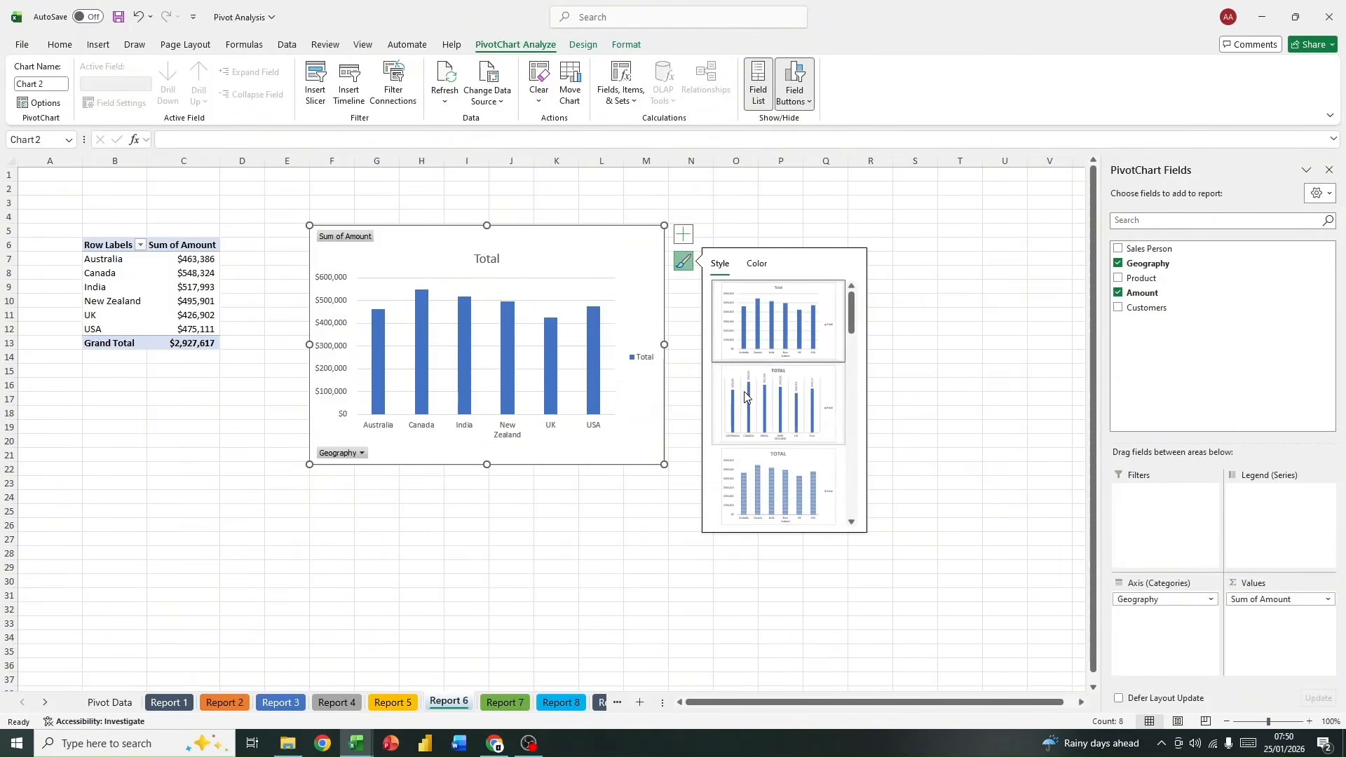
pyautogui.scroll(-3, 744, 397)
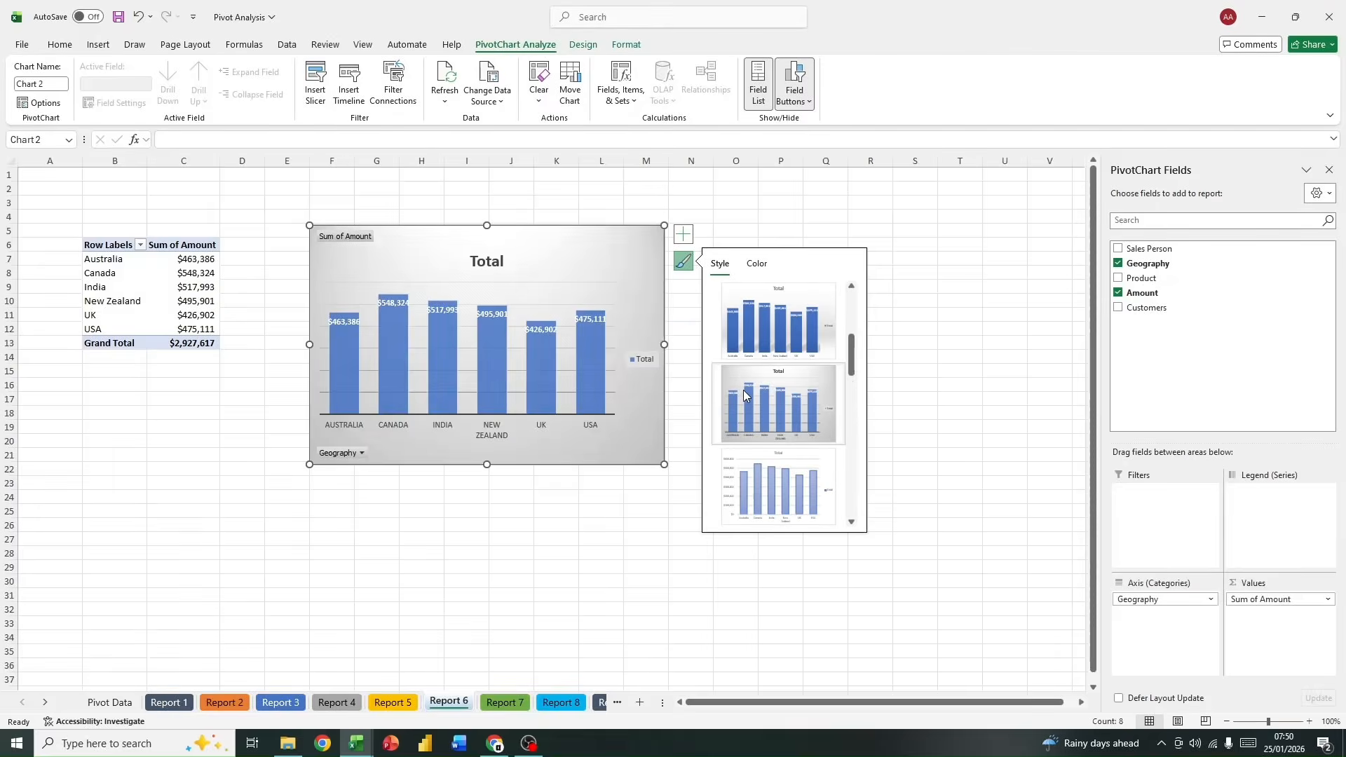
pyautogui.scroll(-2, 742, 380)
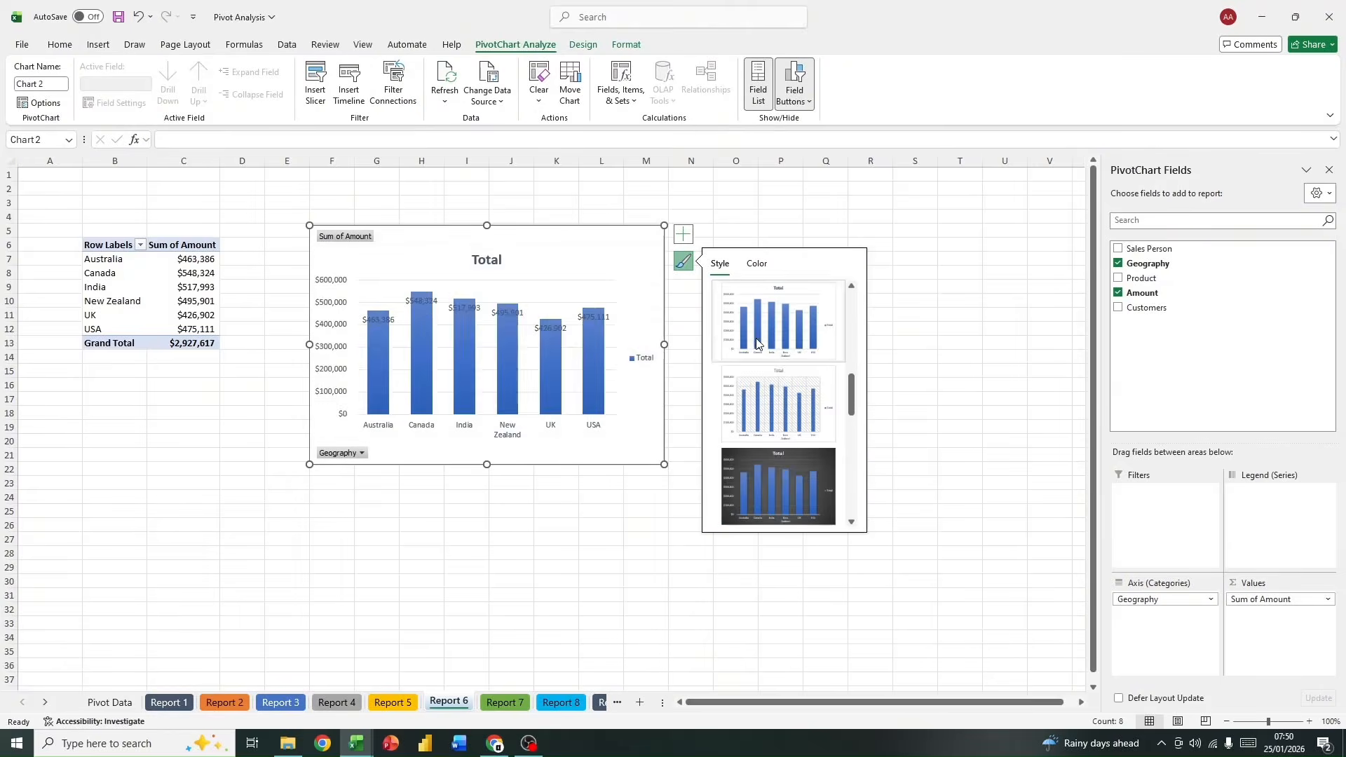
pyautogui.scroll(-3, 754, 385)
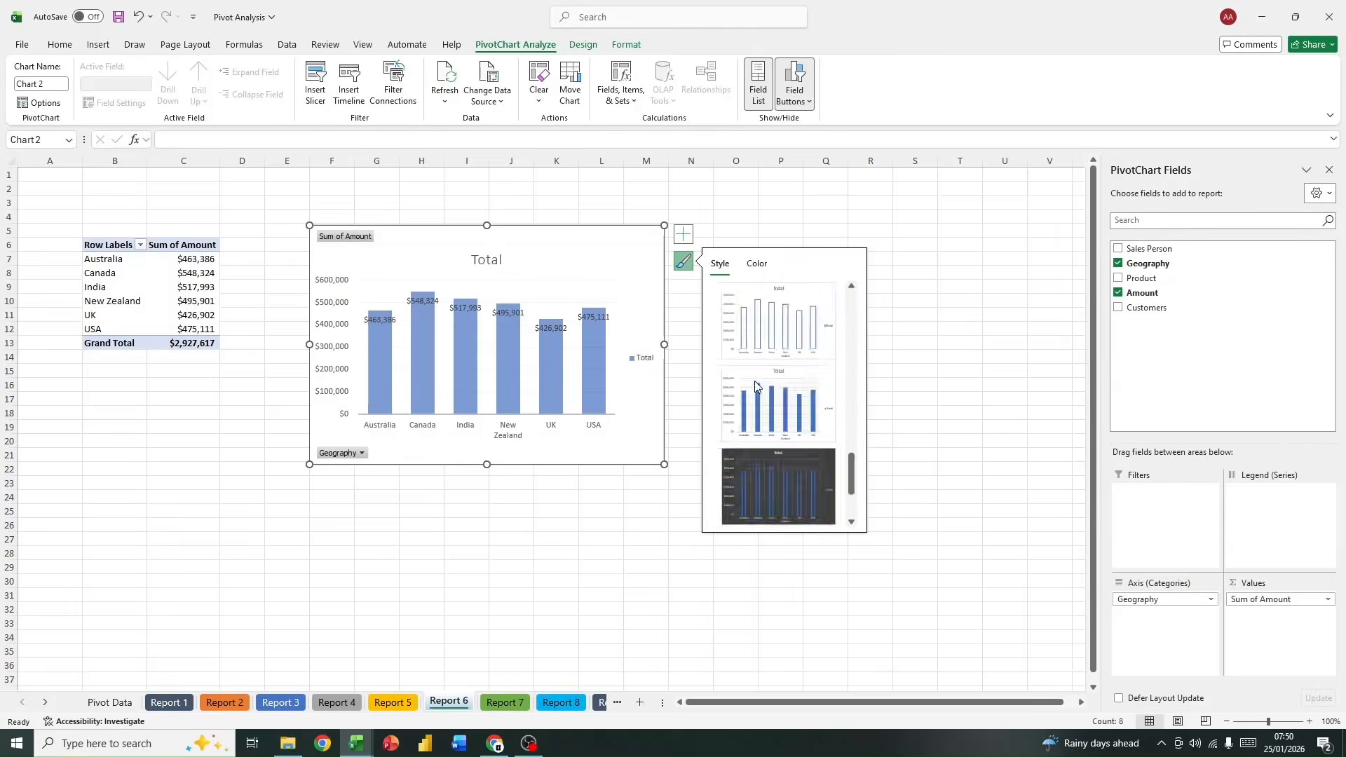
pyautogui.scroll(5, 754, 380)
pyautogui.scroll(-3, 754, 381)
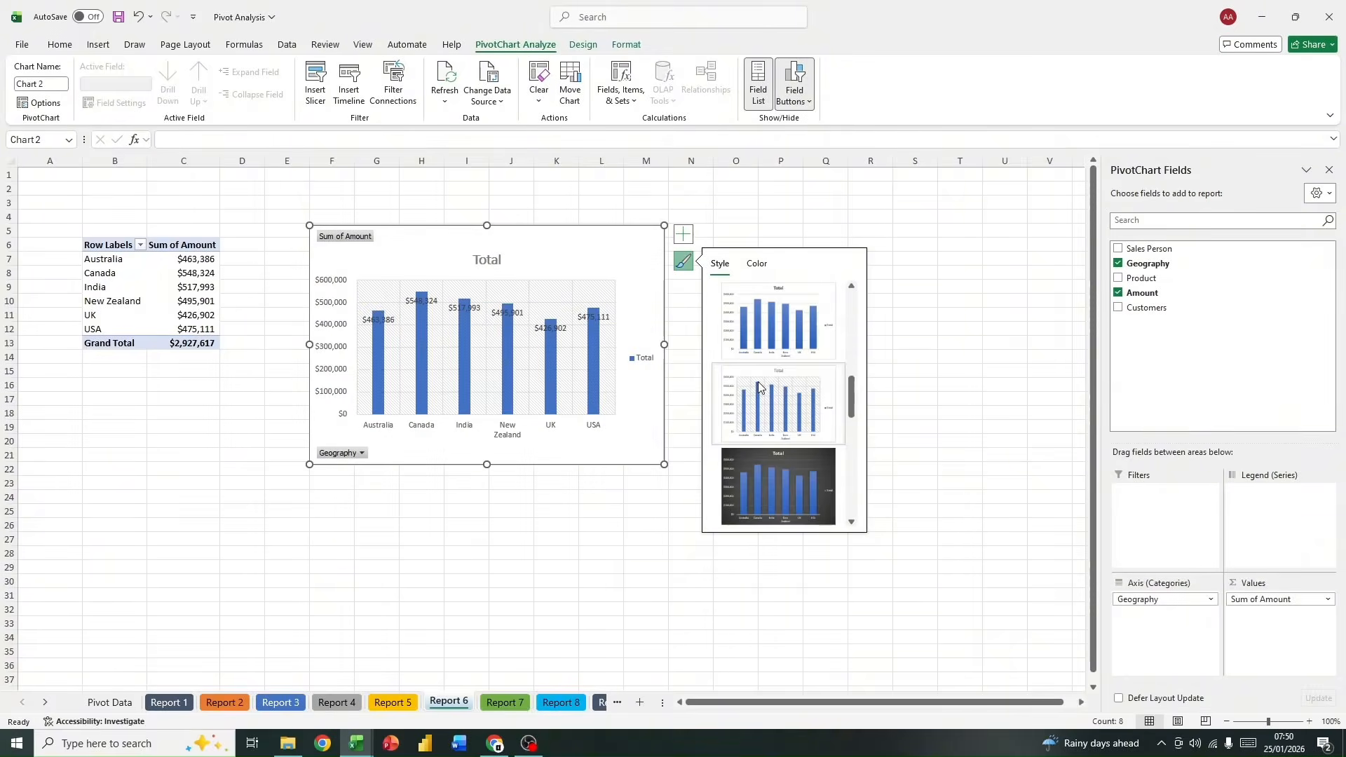
pyautogui.scroll(1, 757, 382)
pyautogui.click(757, 382)
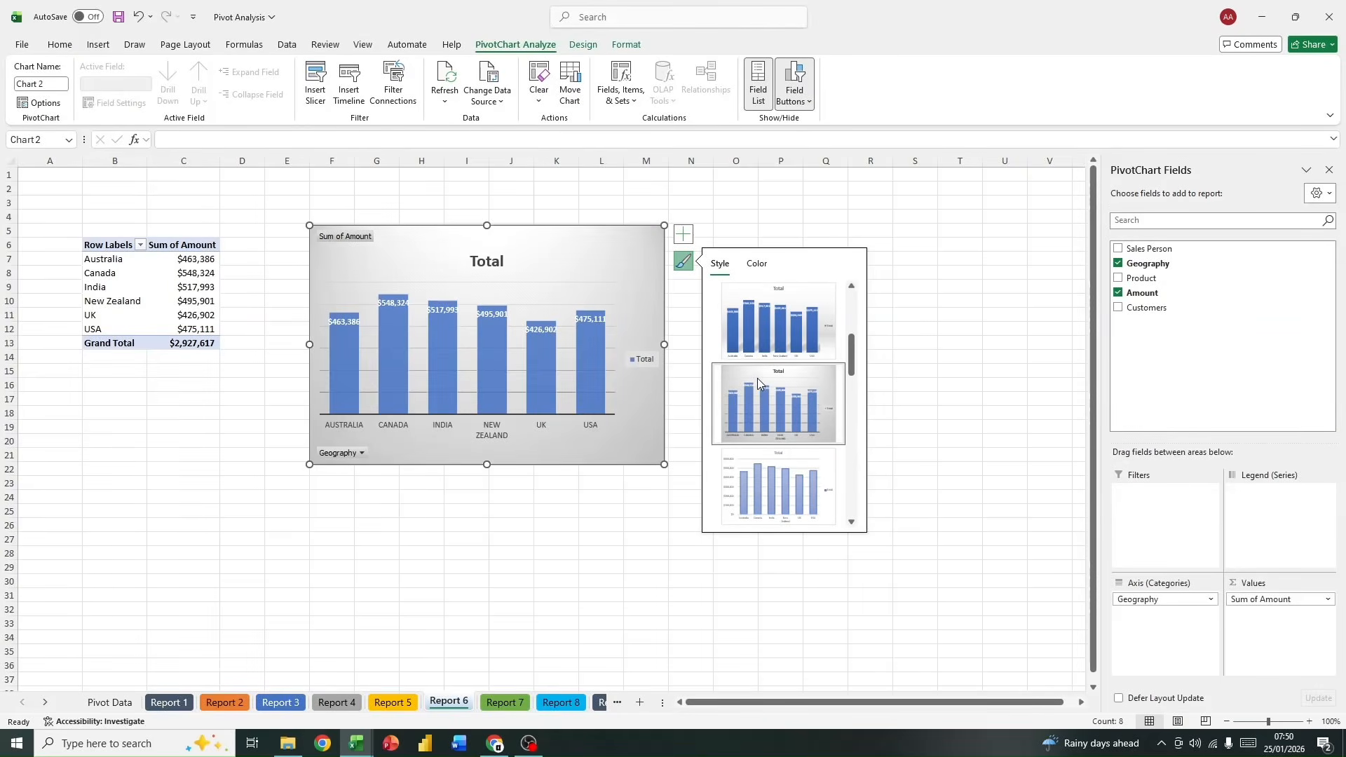
pyautogui.moveTo(664, 466); pyautogui.dragTo(757, 458)
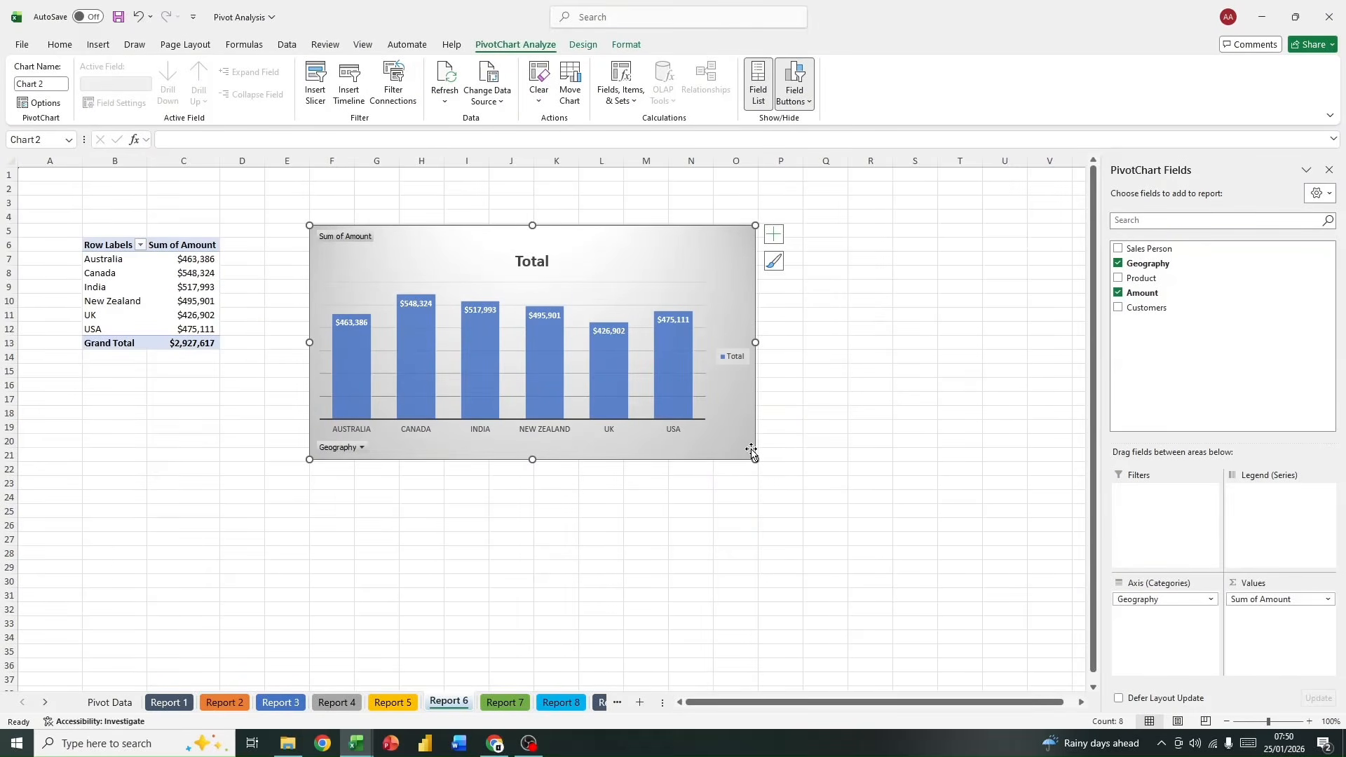
# Step: Add a Geography slicer to the Report 6 PivotChart and place it on the chart's right side
pyautogui.rightClick(1175, 268)
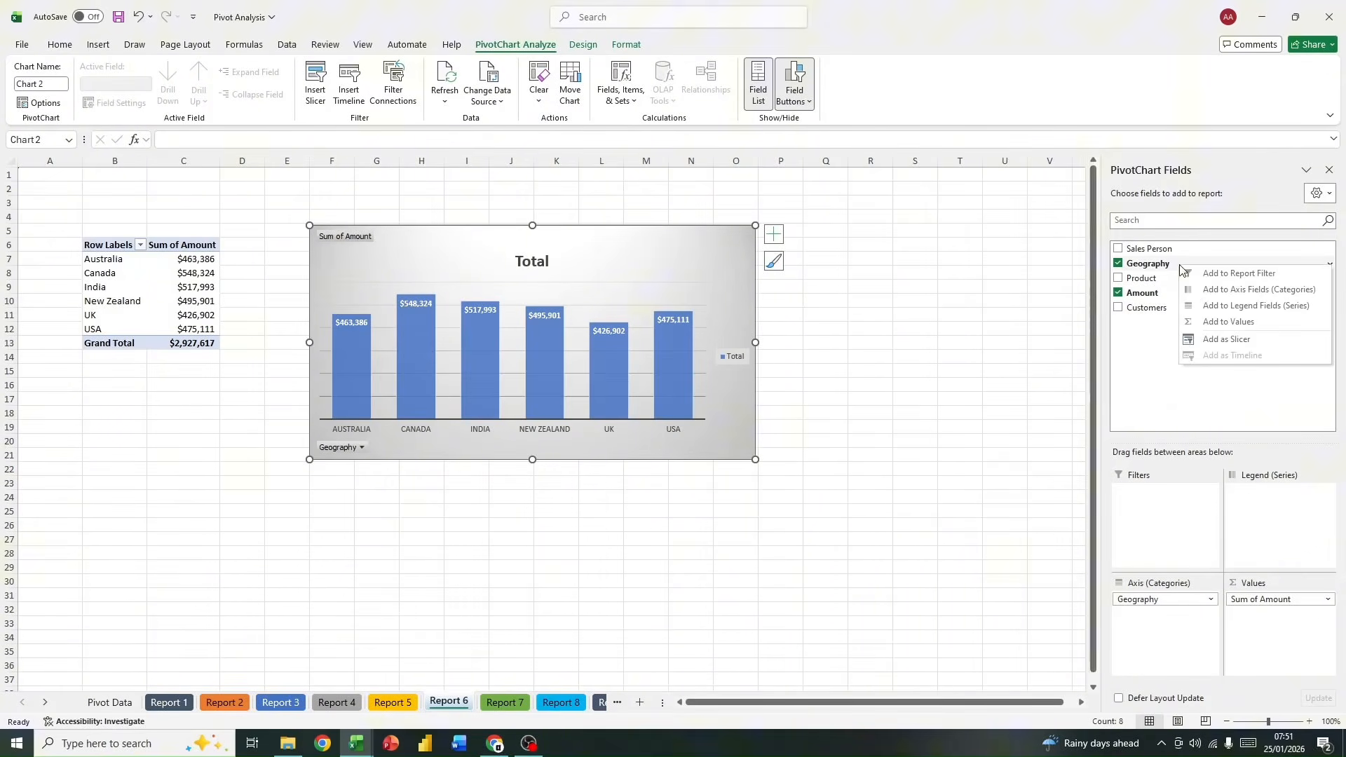
pyautogui.click(1226, 342)
pyautogui.moveTo(564, 350); pyautogui.dragTo(855, 237)
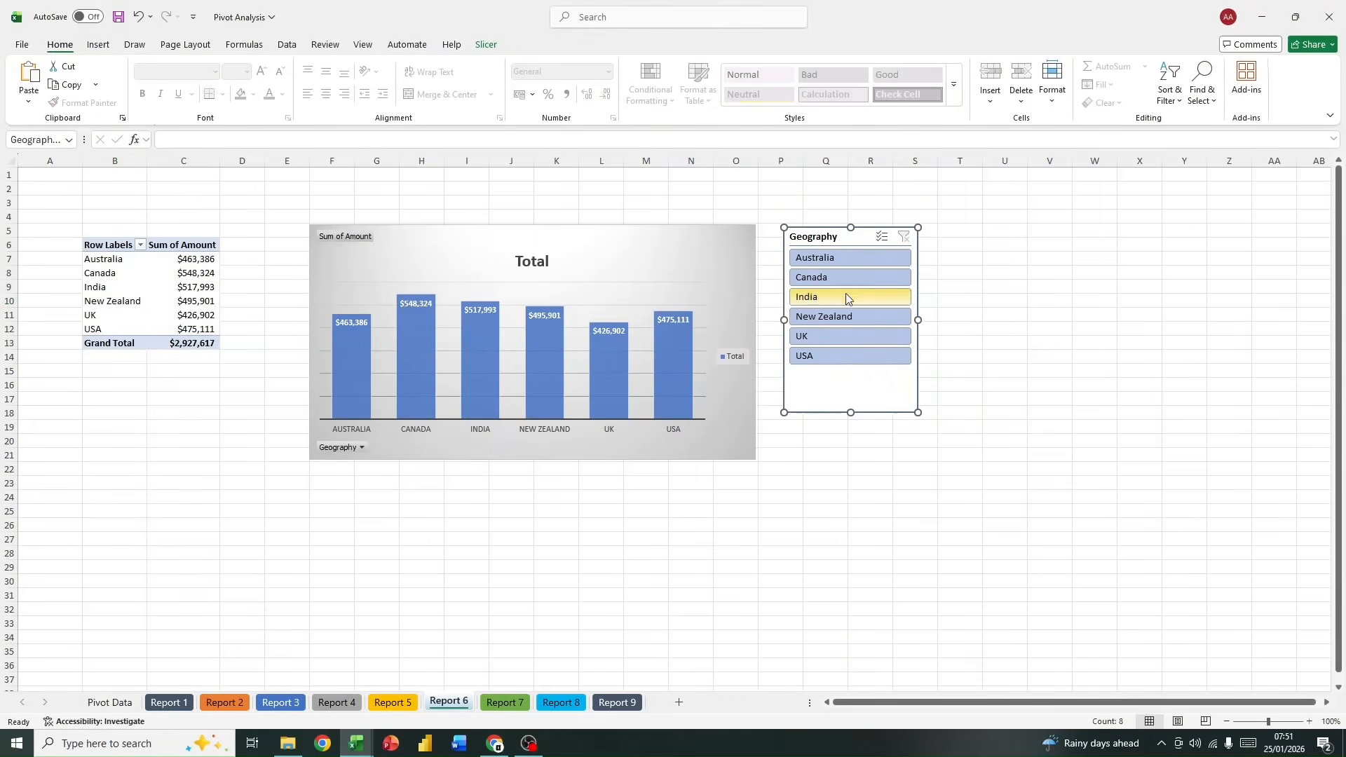
# Step: Try the Geography slicer on New Zealand, Canada, Australia and USA, and clear its filter
pyautogui.click(845, 320)
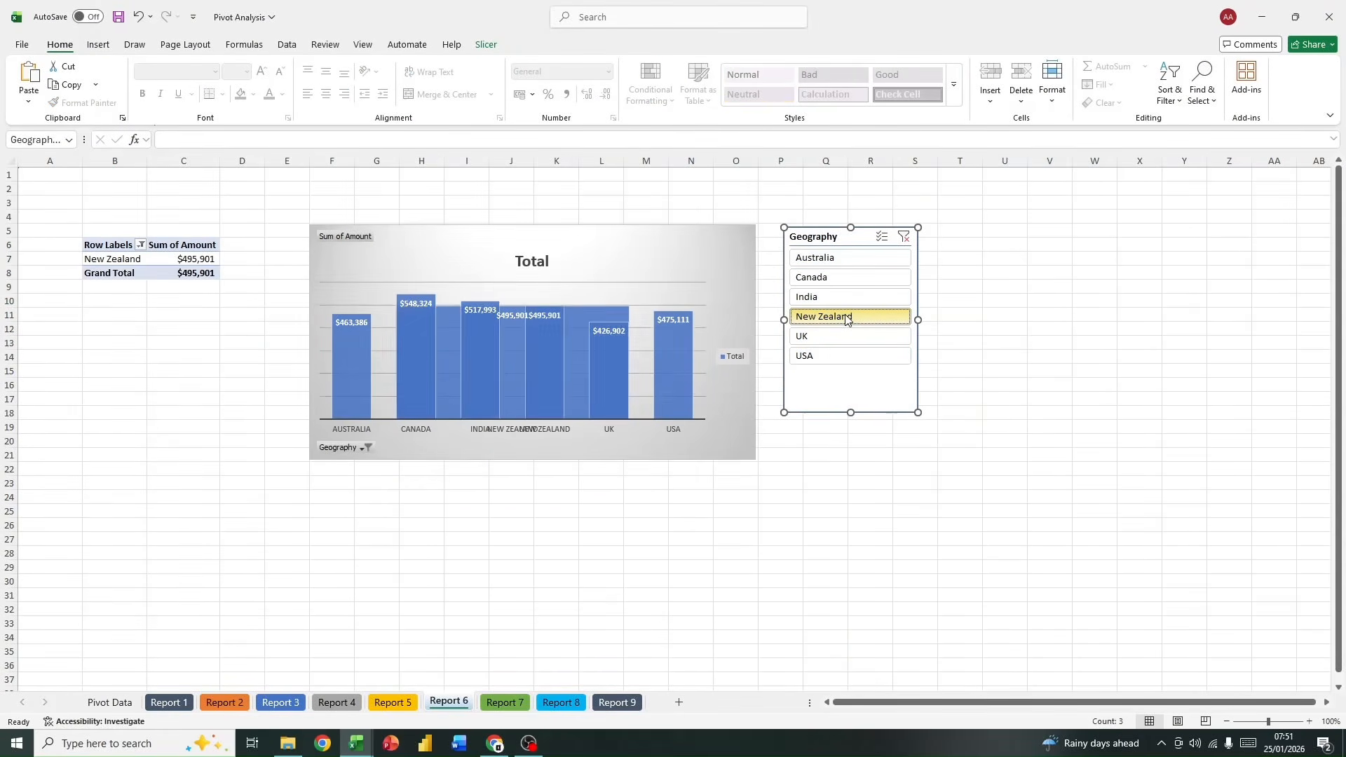
pyautogui.click(847, 280)
pyautogui.click(839, 258)
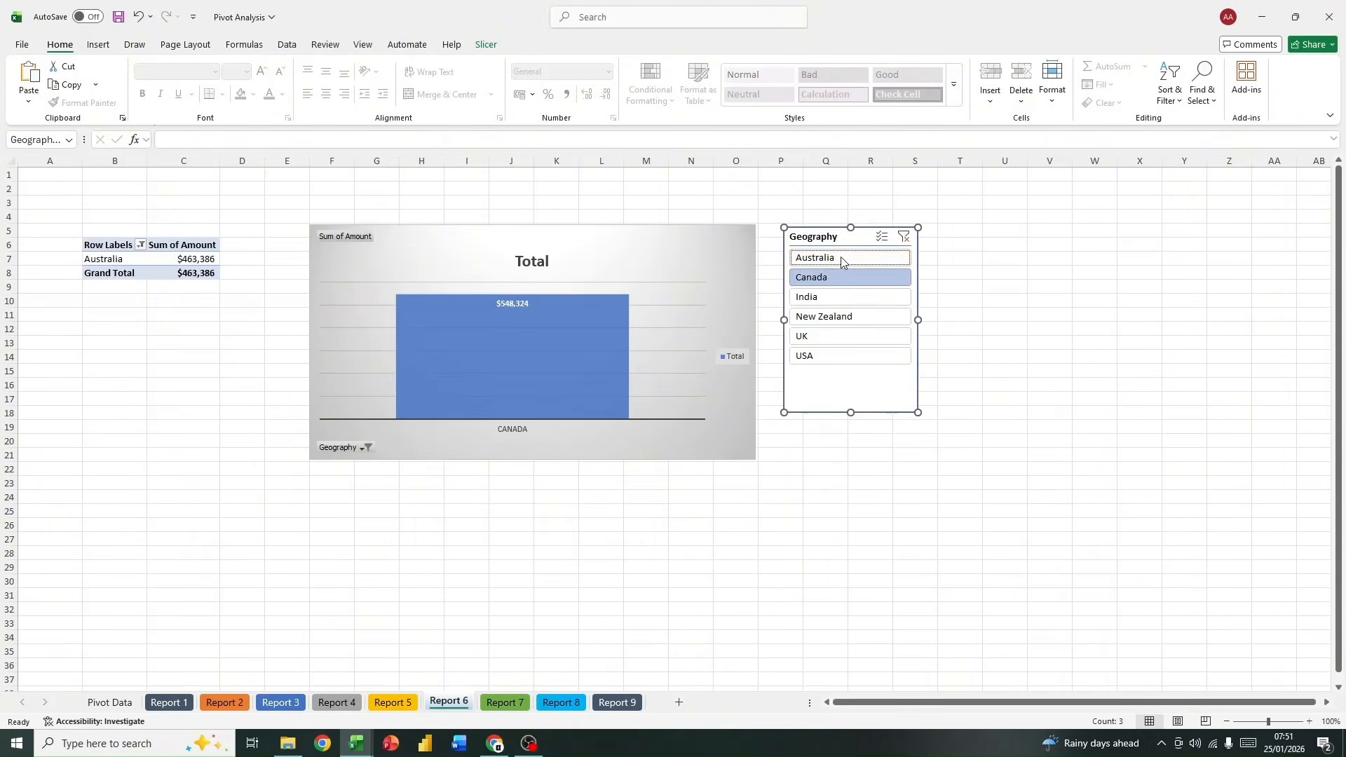
pyautogui.click(849, 353)
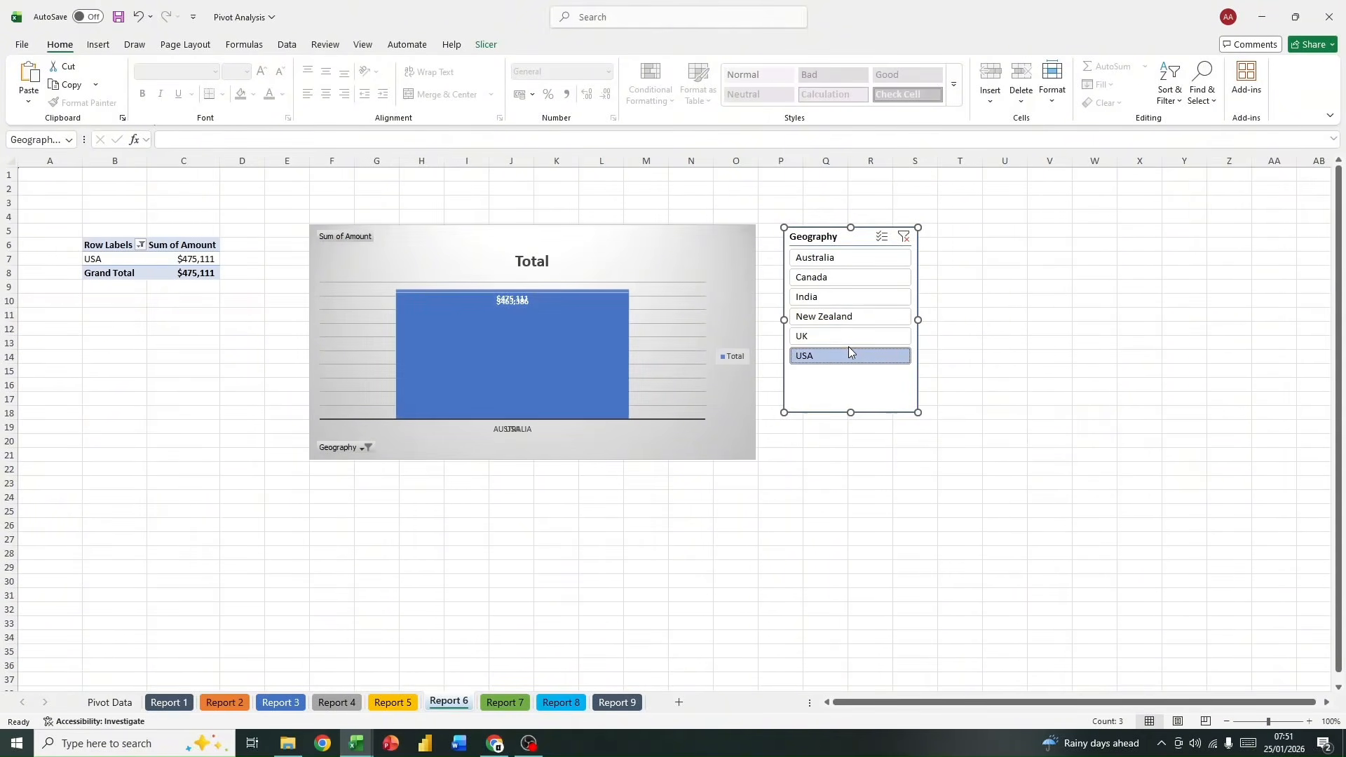
pyautogui.click(903, 237)
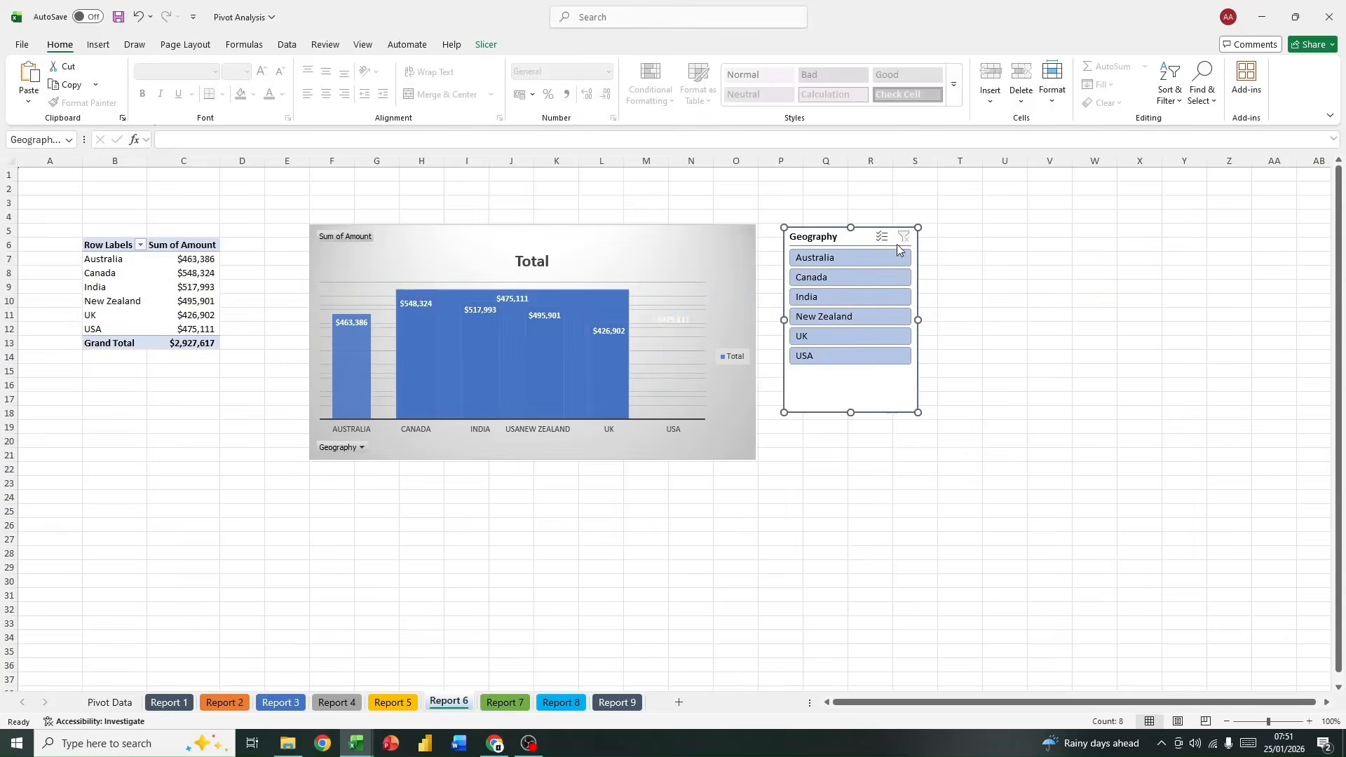
# Step: Filter the Report 6 PivotTable's Geography rows to the top 5 items by Sum of Amount
pyautogui.click(696, 245)
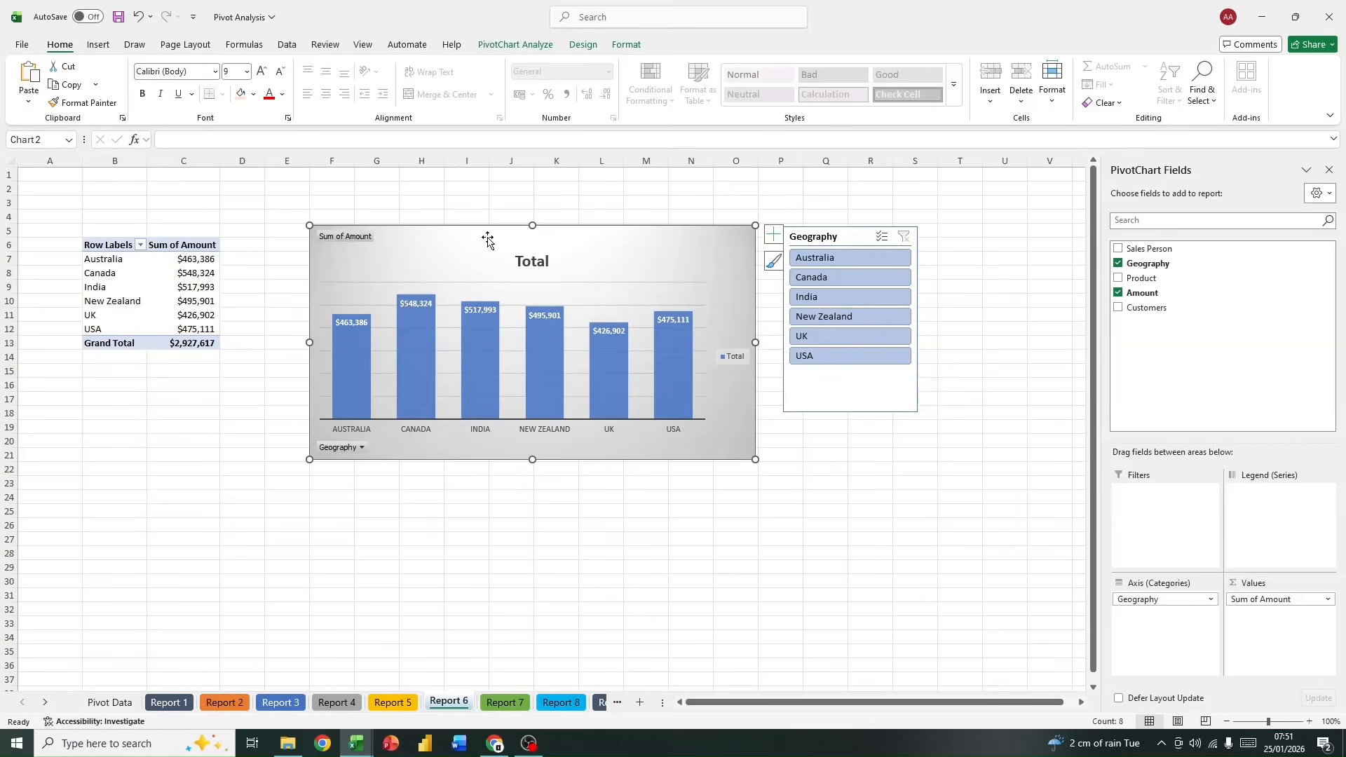
pyautogui.click(141, 246)
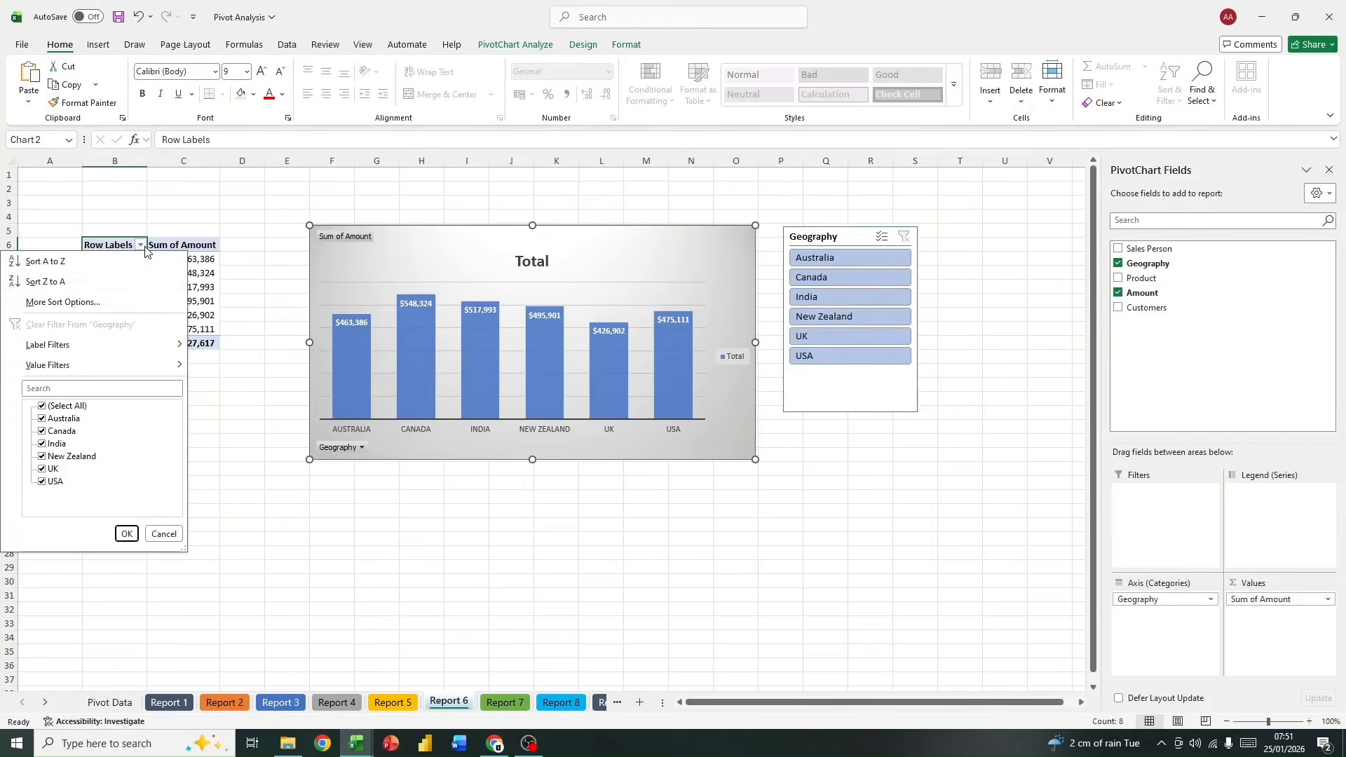
pyautogui.moveTo(151, 364)
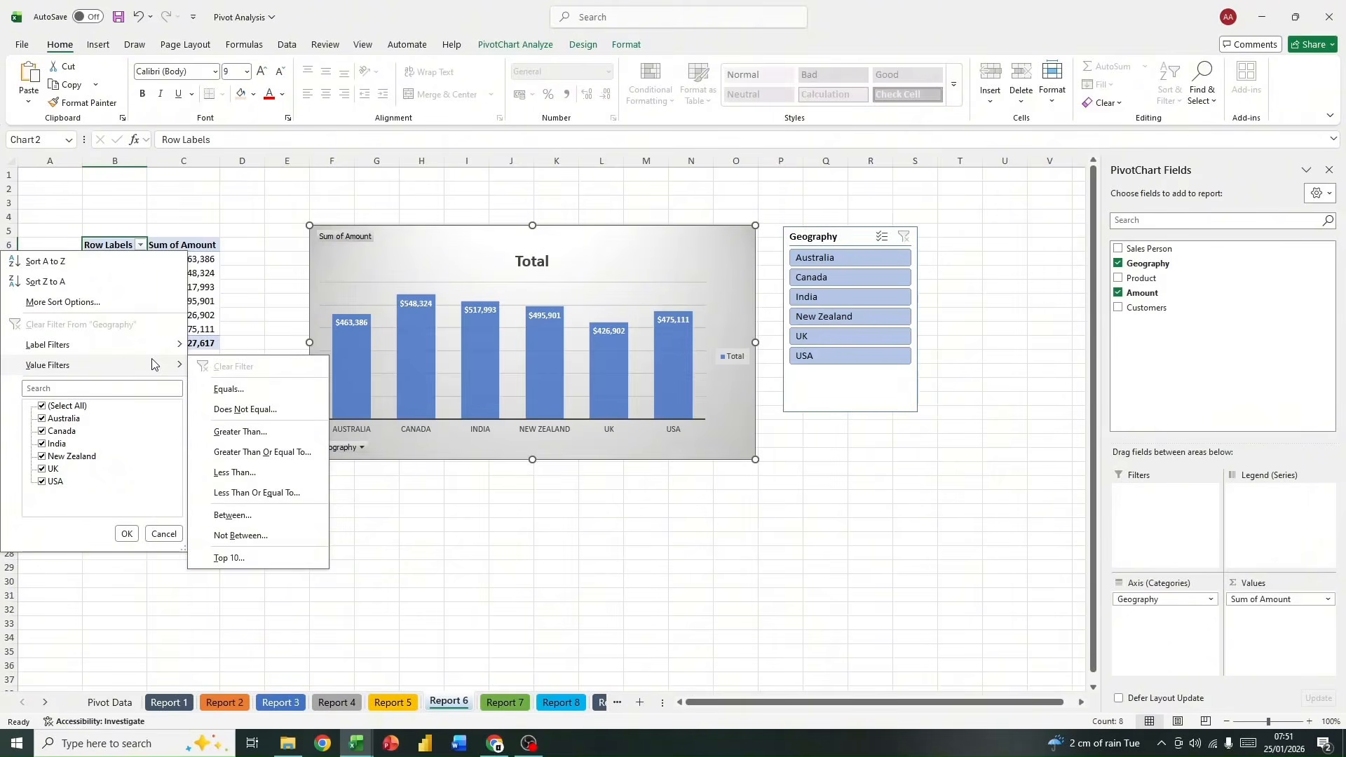
pyautogui.click(268, 555)
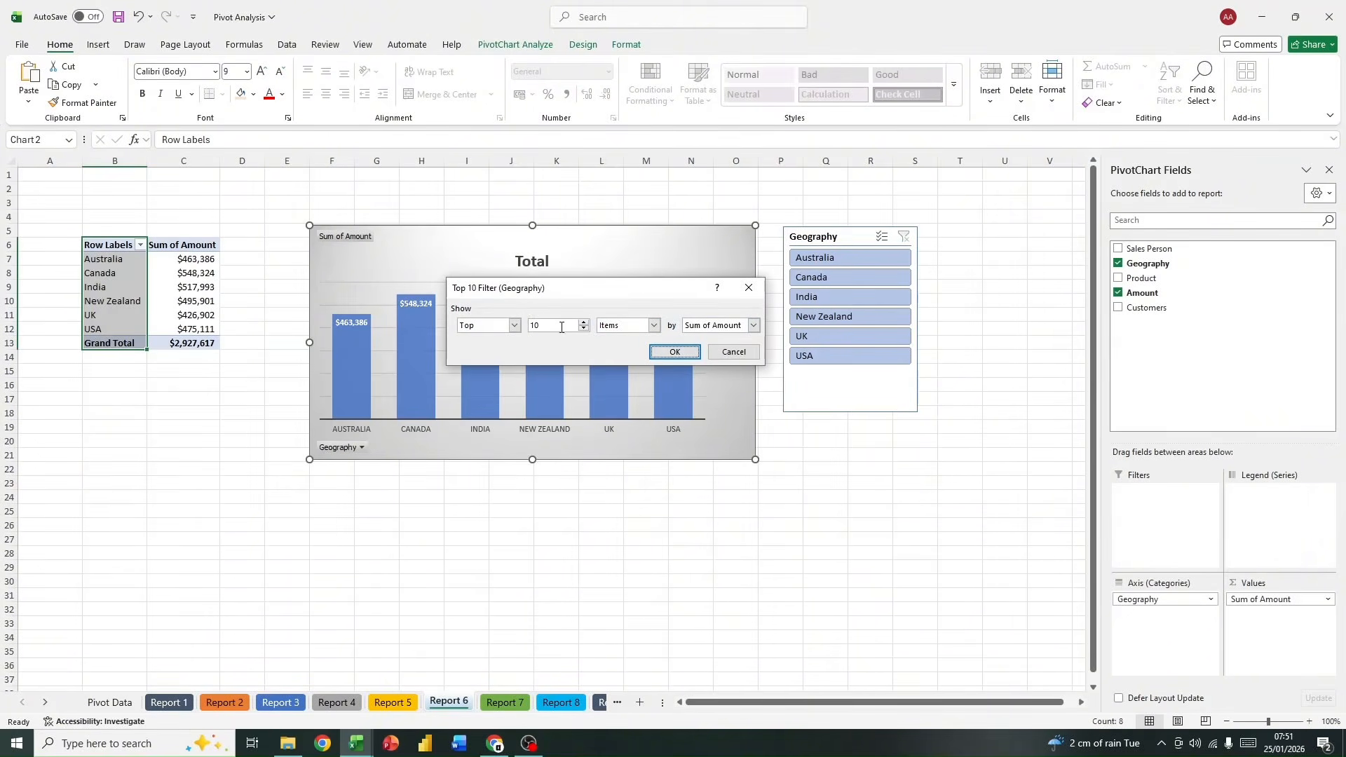
pyautogui.doubleClick(562, 327)
pyautogui.press('BackSpace')
pyautogui.click(663, 351)
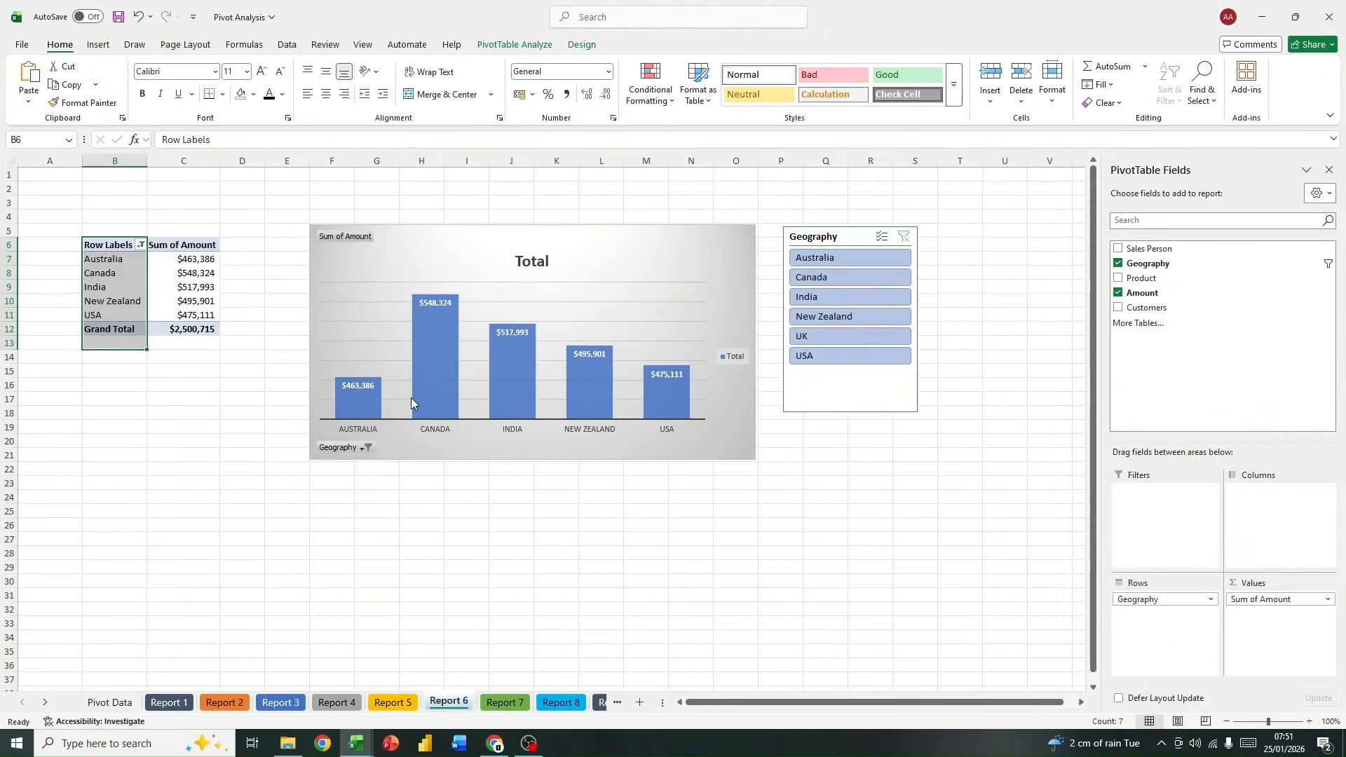
# Step: Sort the Report 6 PivotTable's Sum of Amount values from largest to smallest
pyautogui.moveTo(428, 416)
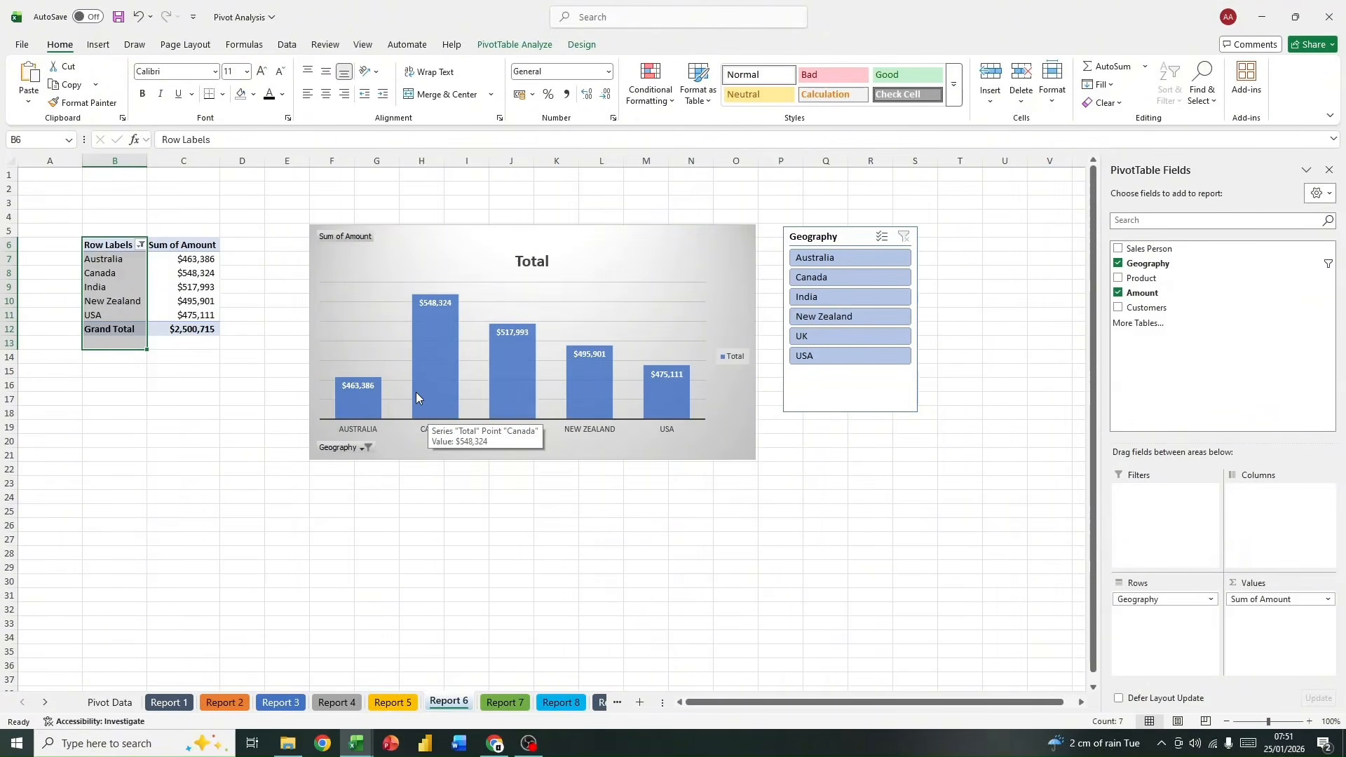
pyautogui.rightClick(204, 258)
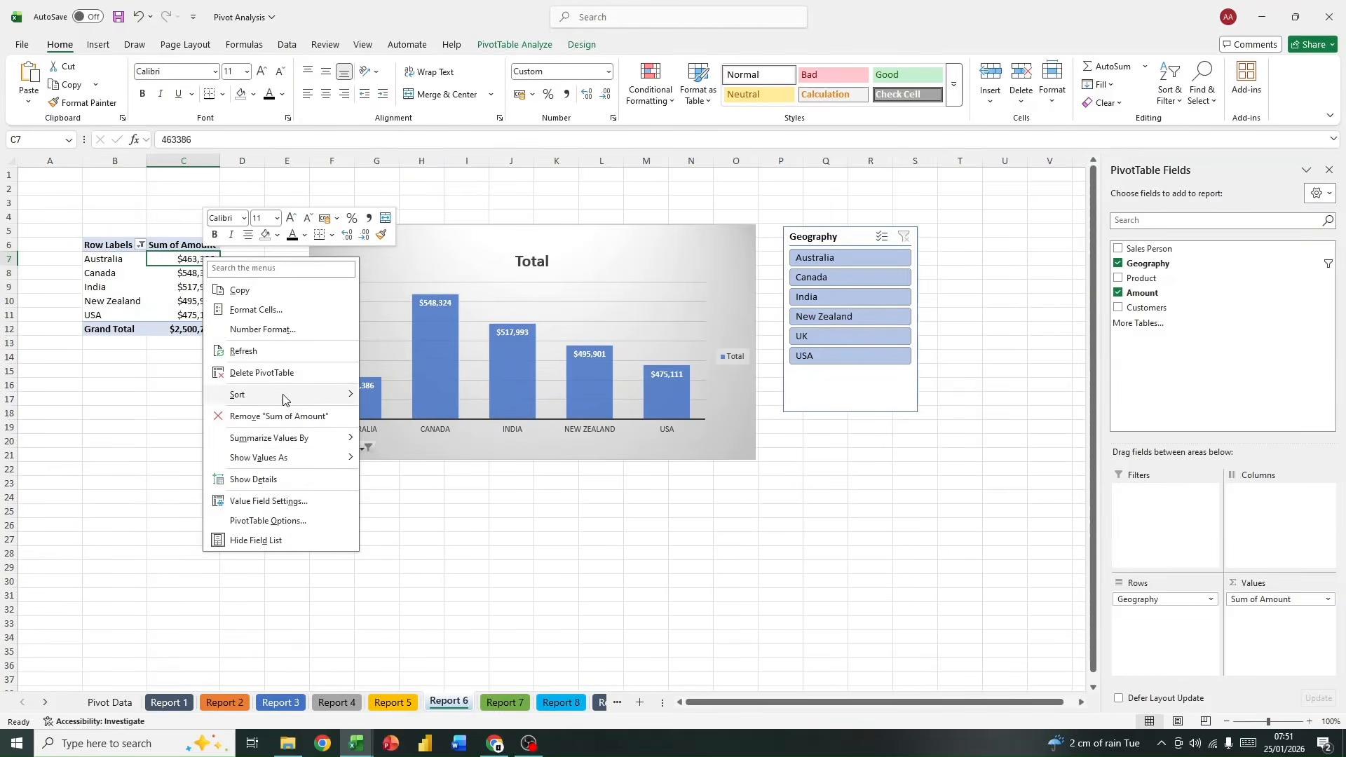
pyautogui.moveTo(286, 396)
pyautogui.click(406, 413)
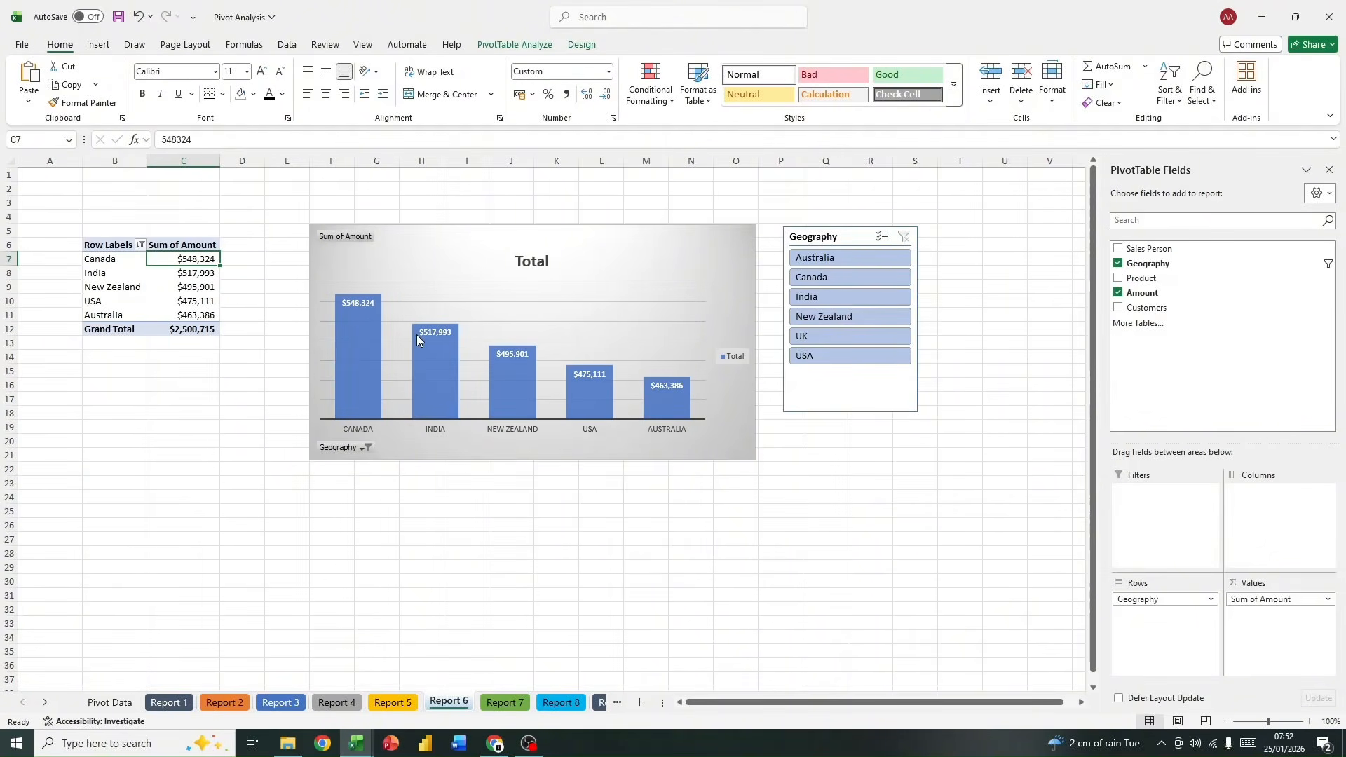
# Step: Remove the legend from the Report 6 PivotChart and slightly enlarge the chart
pyautogui.click(736, 247)
pyautogui.moveTo(754, 224); pyautogui.dragTo(757, 218)
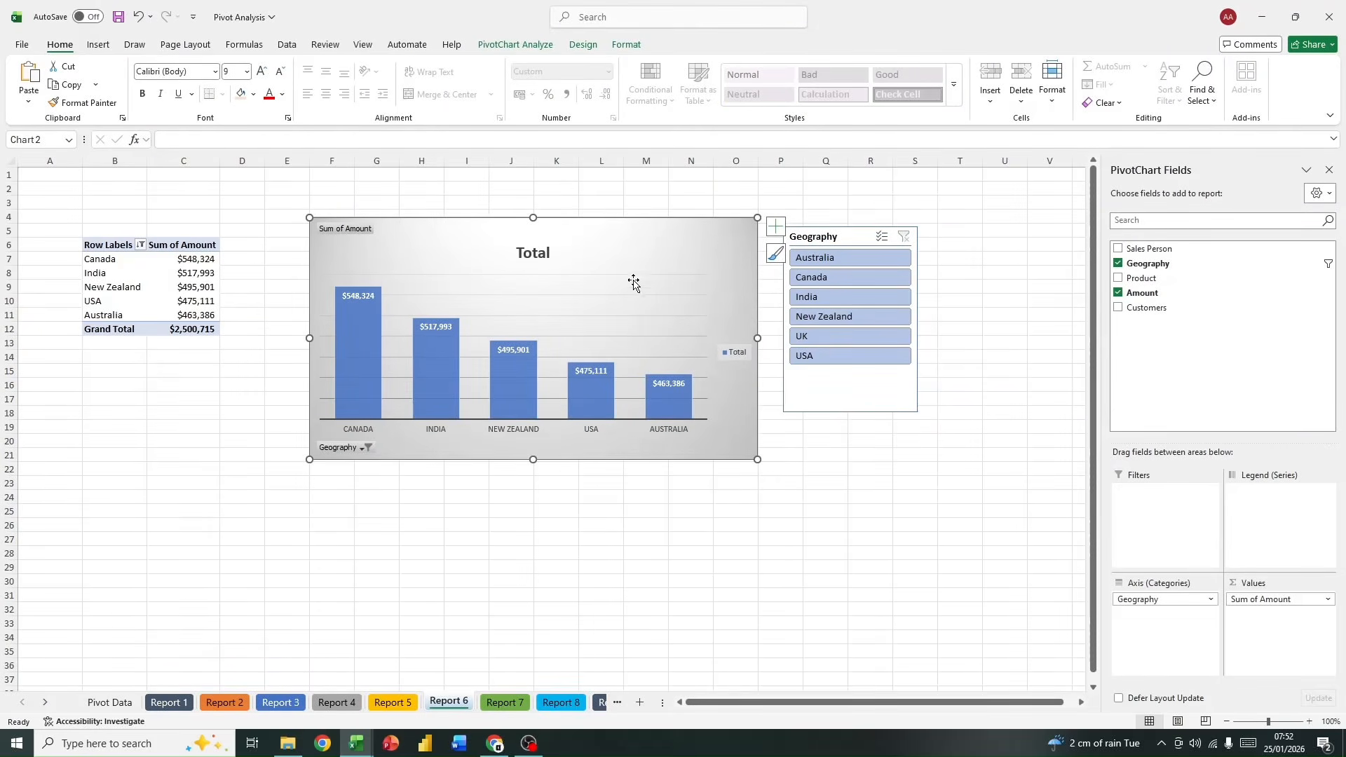
pyautogui.click(777, 226)
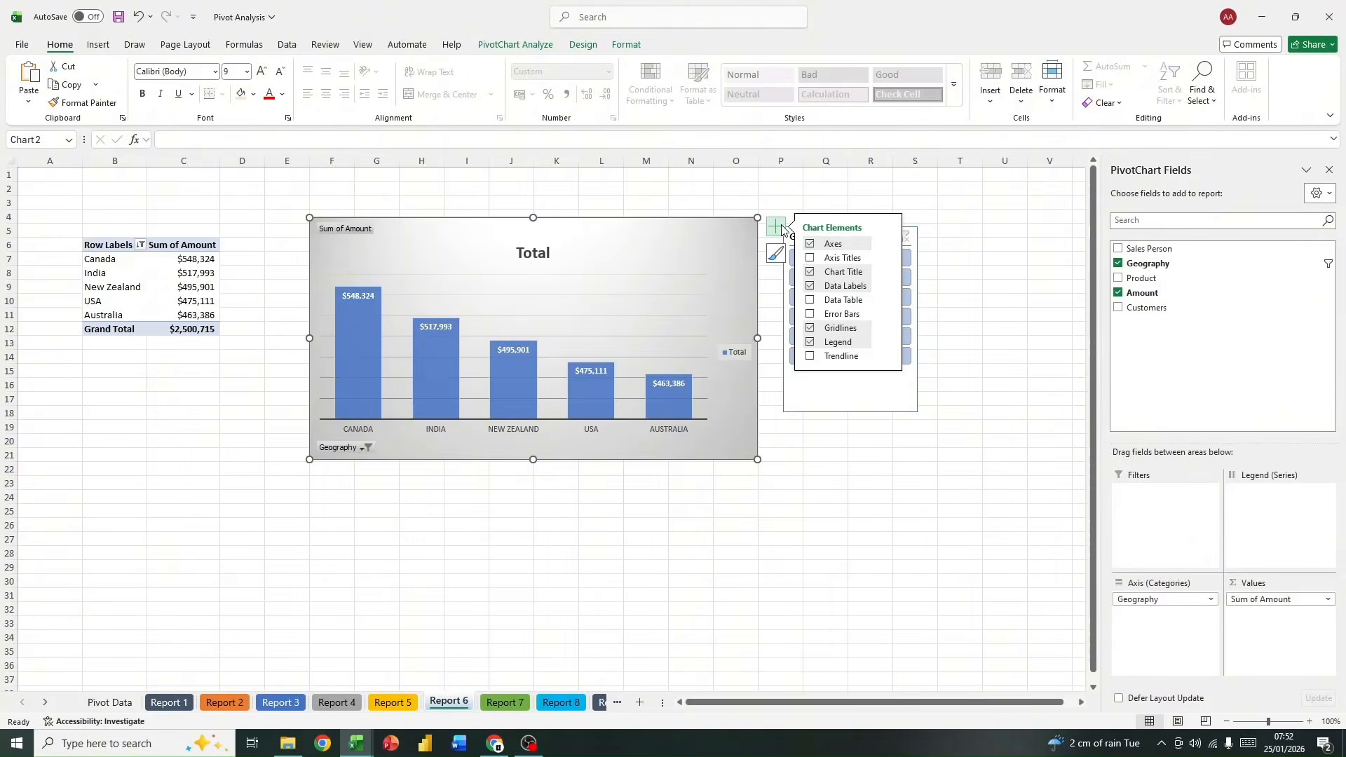
pyautogui.click(810, 343)
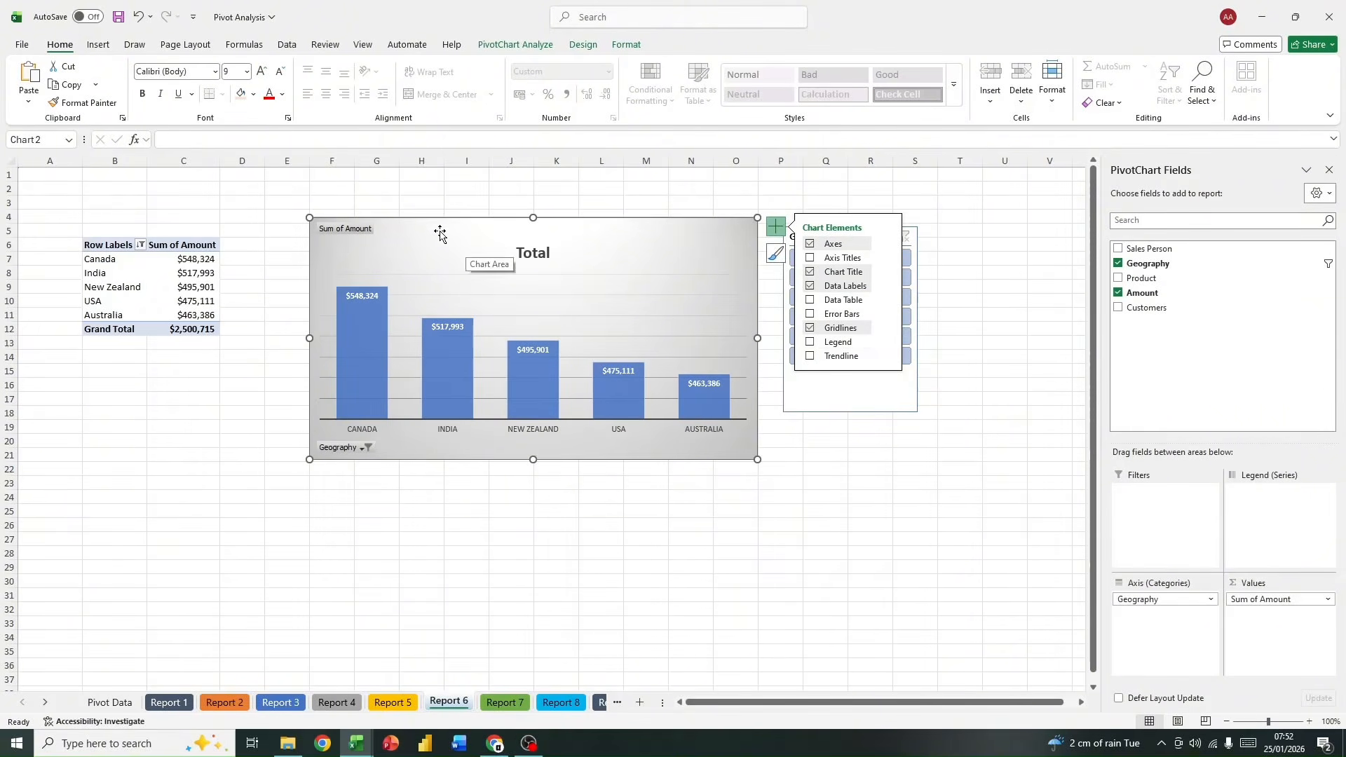
pyautogui.moveTo(309, 218); pyautogui.dragTo(299, 208)
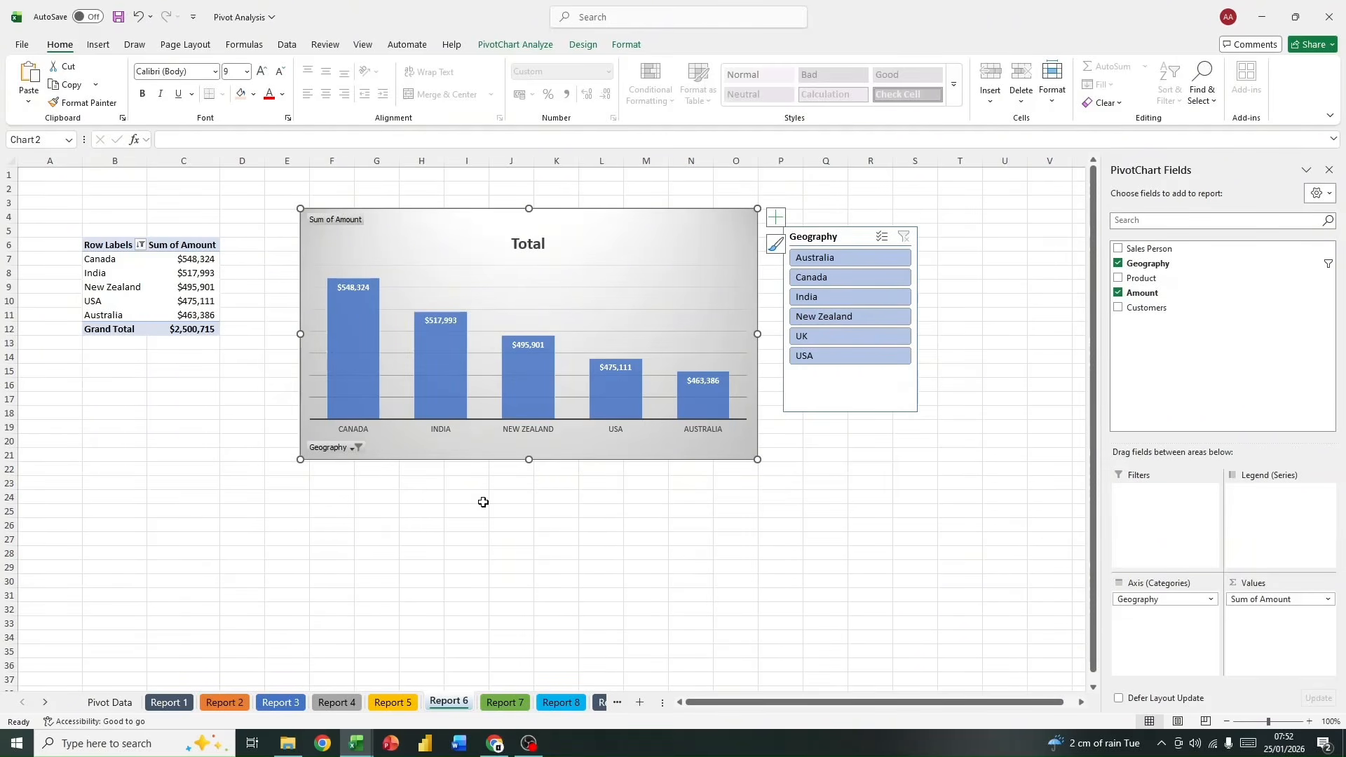
# Step: Insert a PivotTable from the sales table at cell B2 of the Report 7 sheet
pyautogui.click(497, 703)
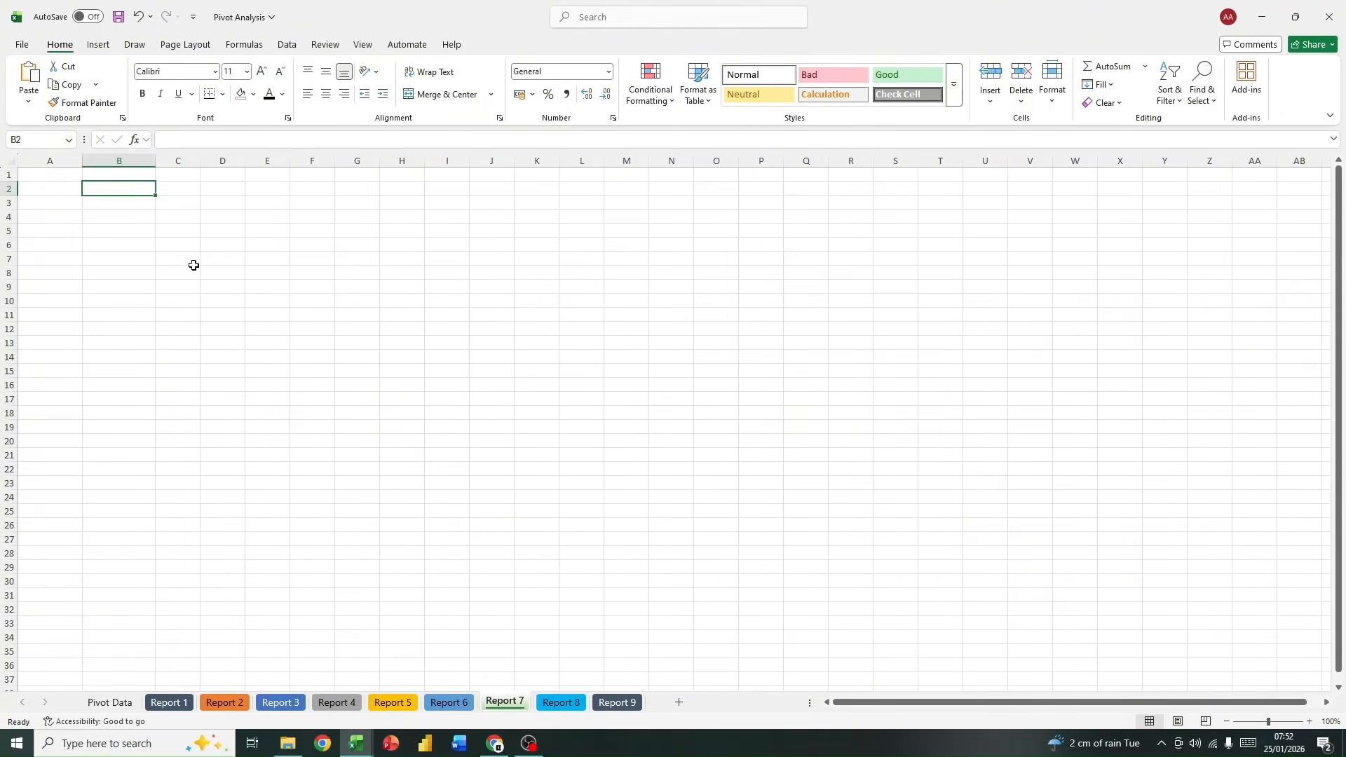
pyautogui.click(98, 45)
pyautogui.click(33, 80)
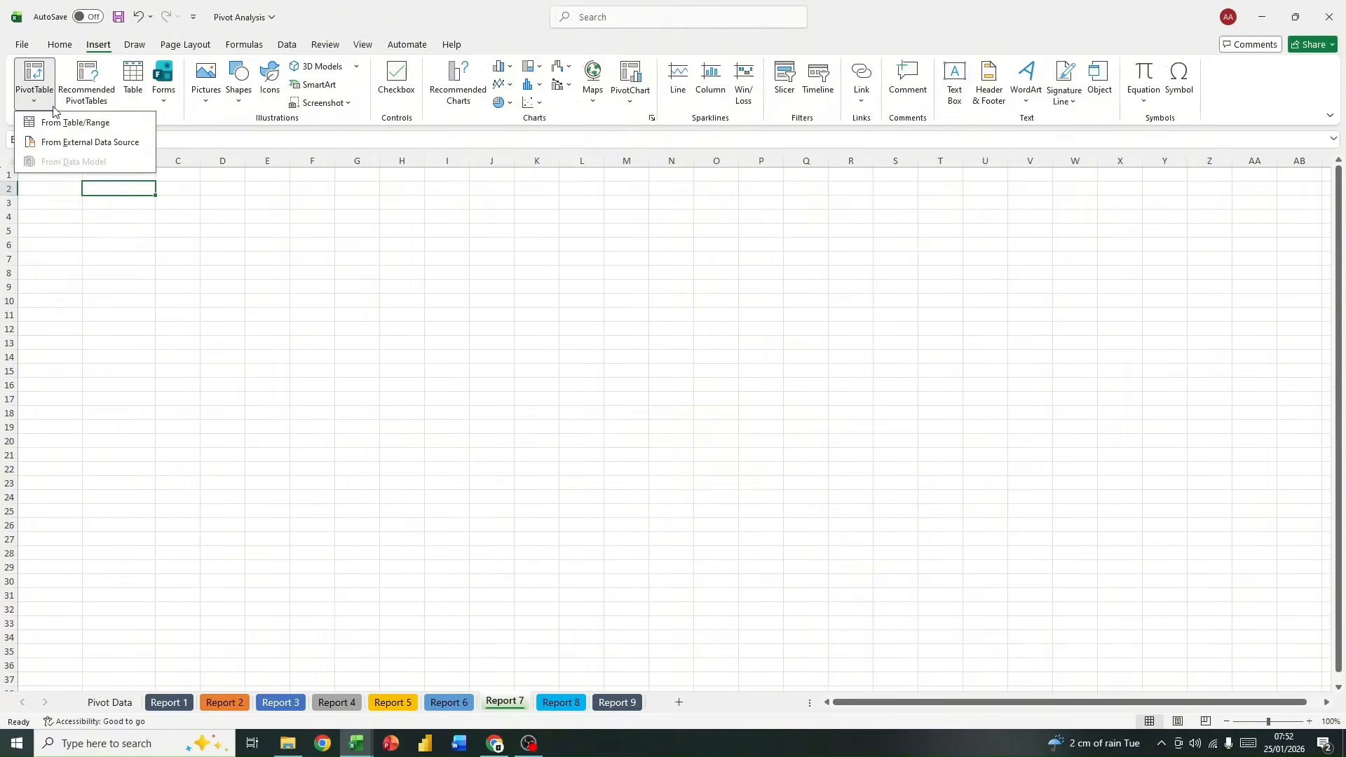
pyautogui.click(70, 123)
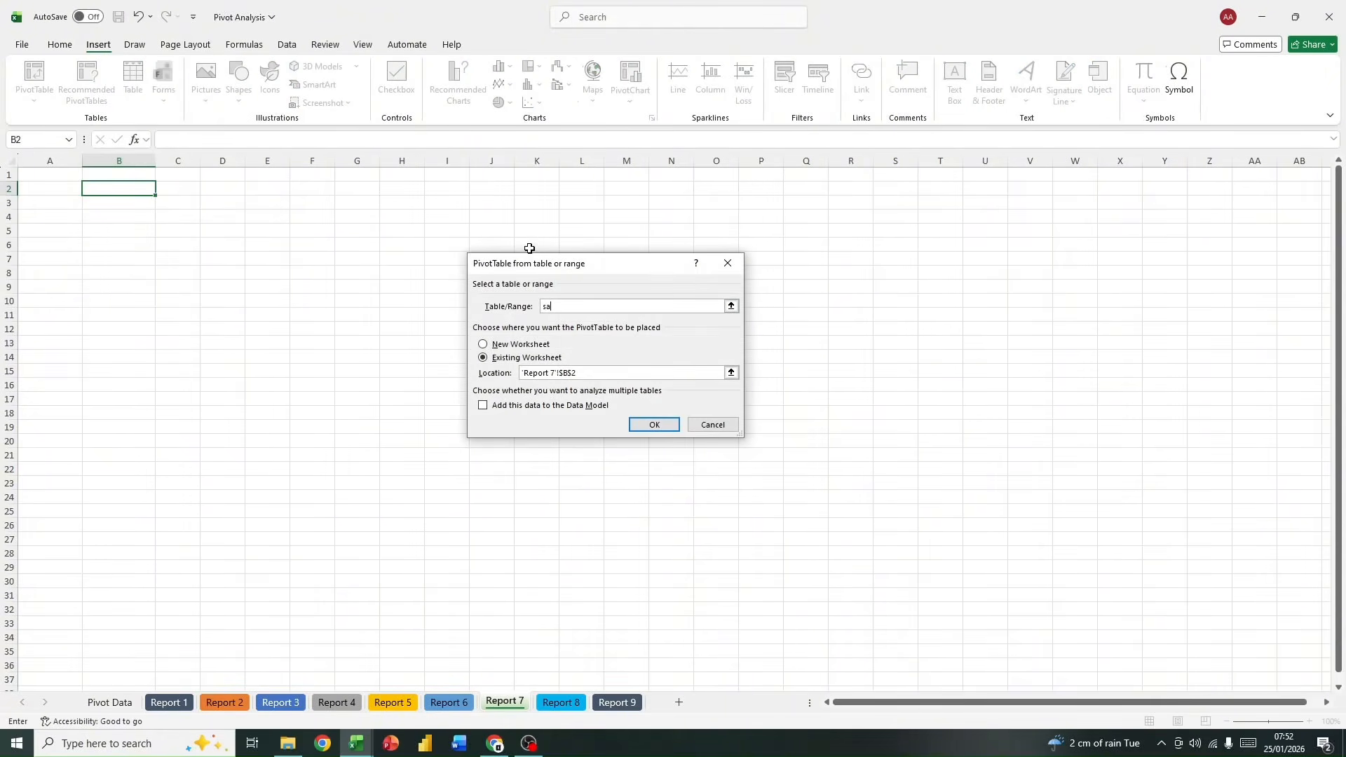
pyautogui.write('sales')
pyautogui.press('Return')
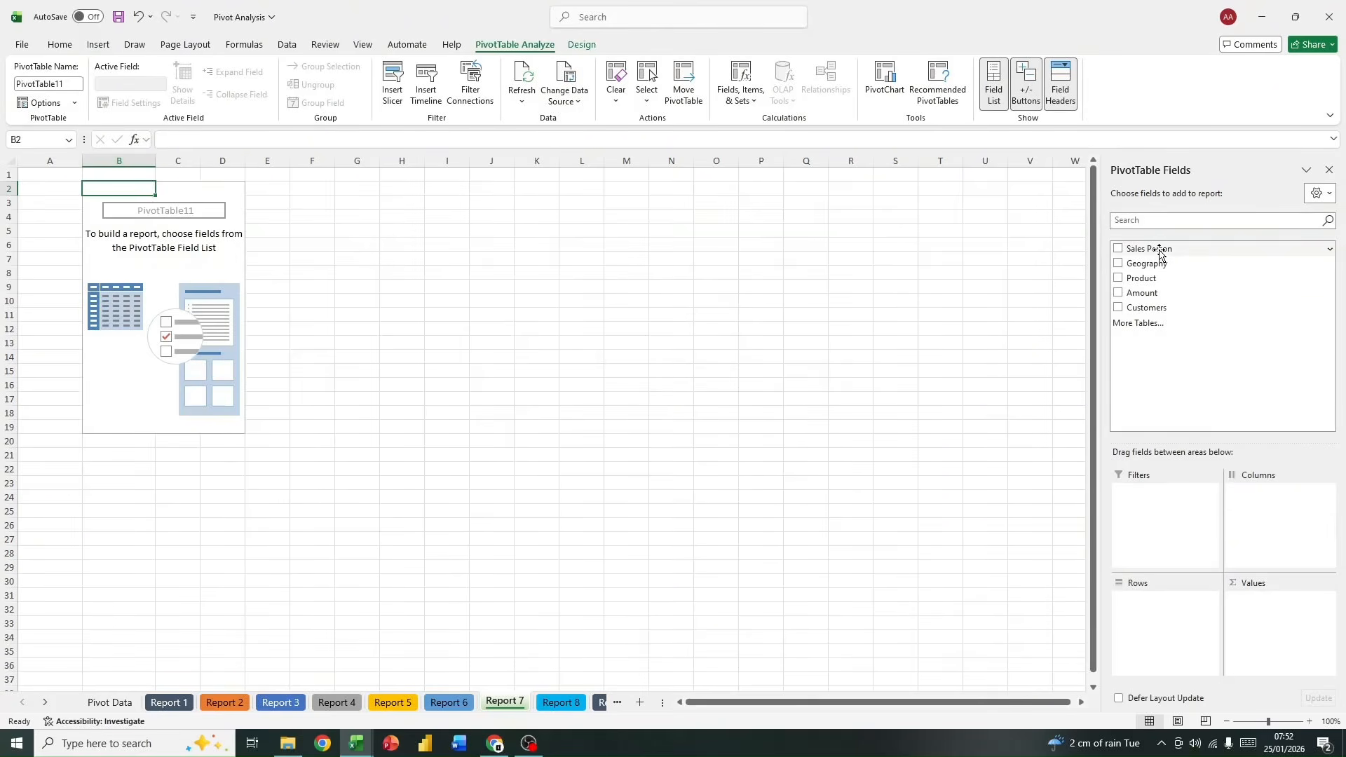
# Step: Set Sales Person as the PivotTable's rows and add Amount to the values twice
pyautogui.moveTo(1153, 250); pyautogui.dragTo(1149, 616)
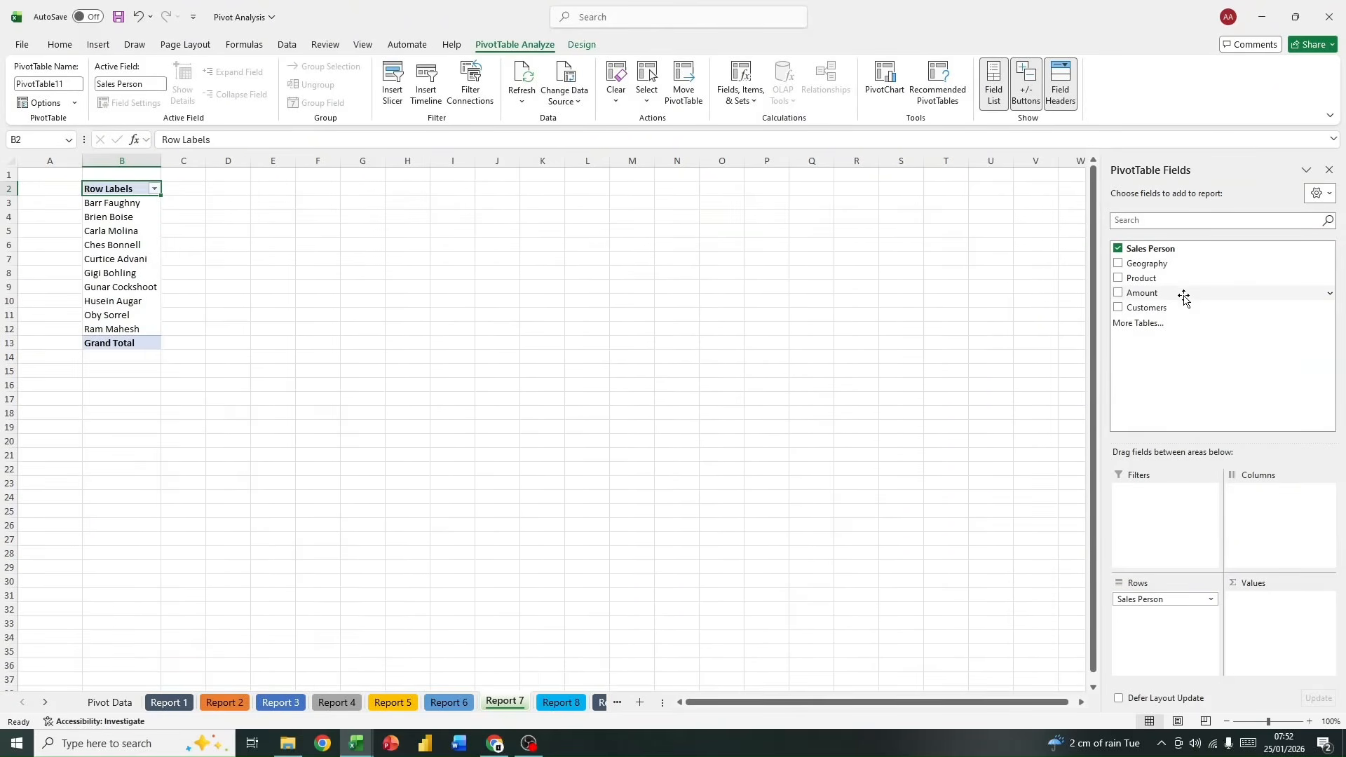
pyautogui.moveTo(1196, 294); pyautogui.dragTo(1285, 621)
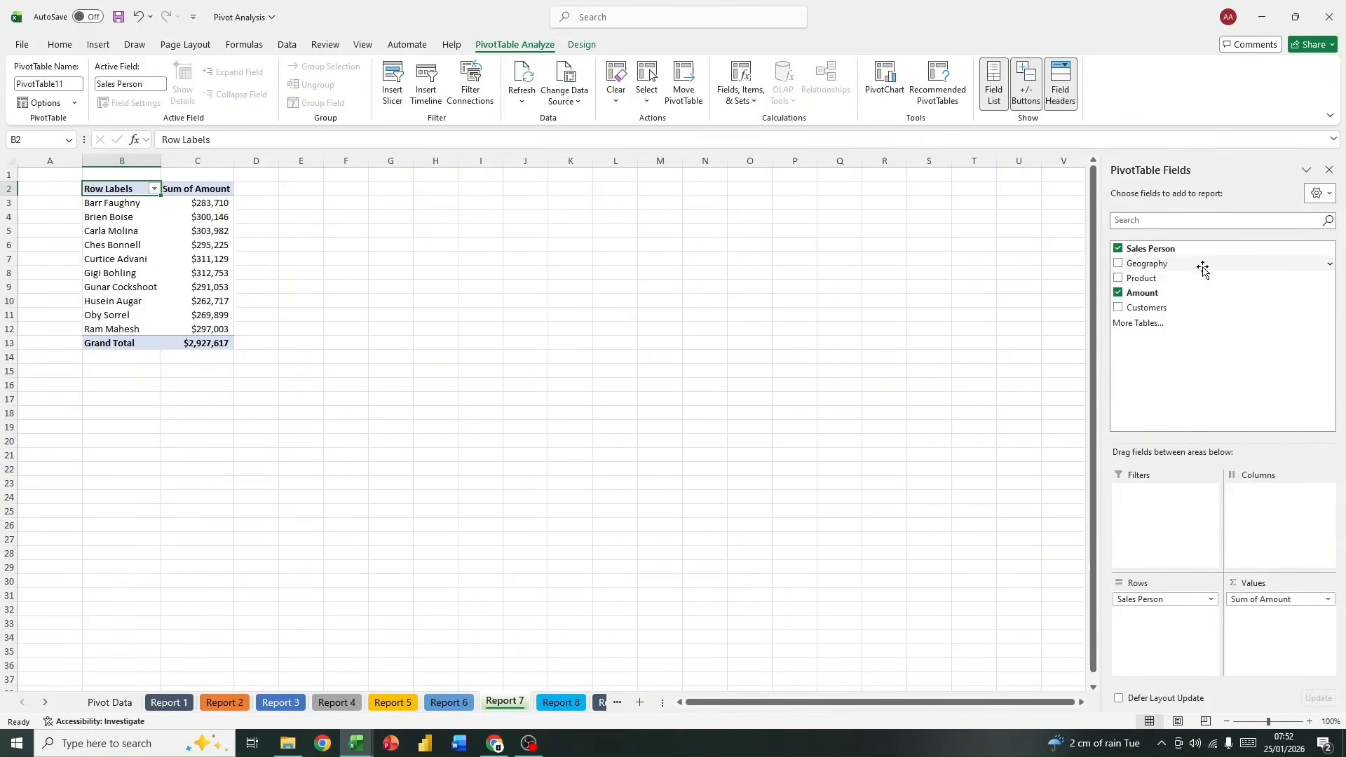
pyautogui.moveTo(1195, 298); pyautogui.dragTo(1314, 637)
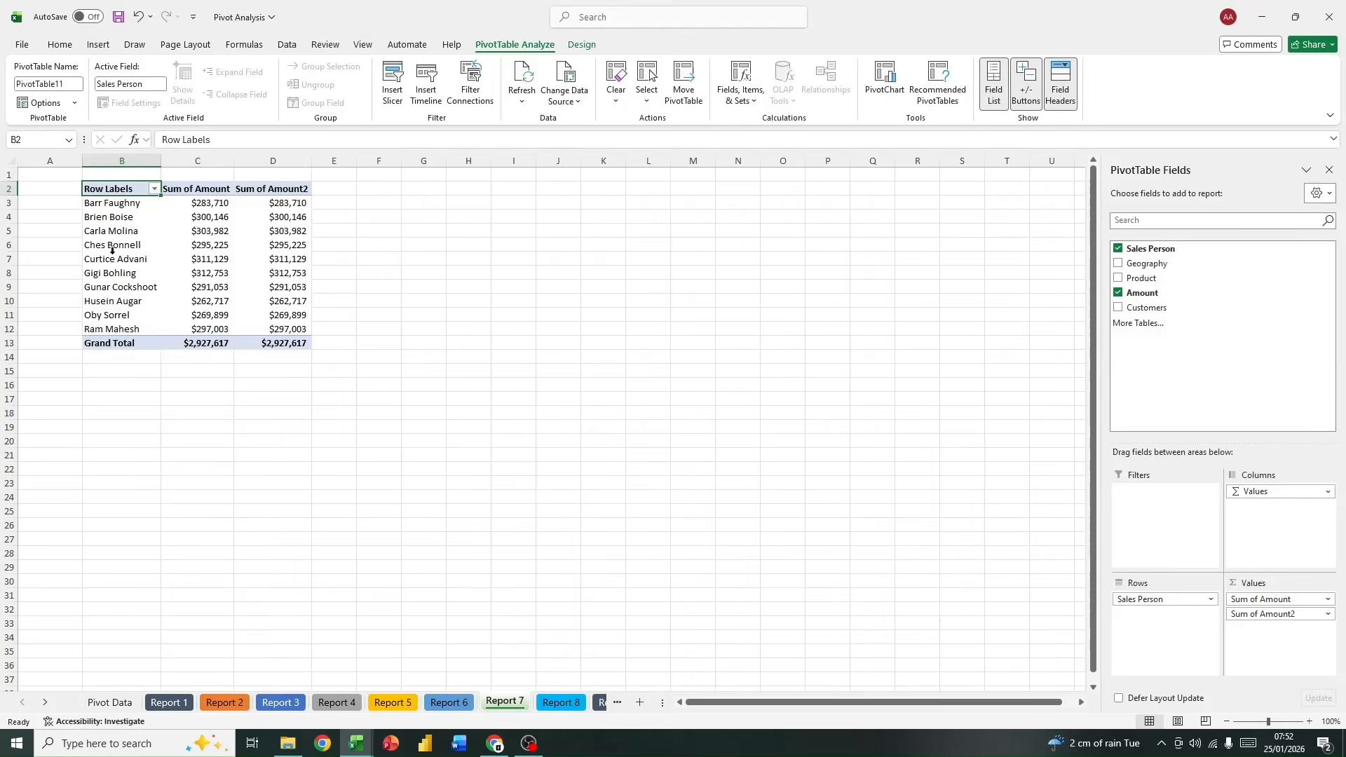
# Step: Show the second Amount column's values as % of Column Total
pyautogui.click(244, 190)
pyautogui.click(209, 188)
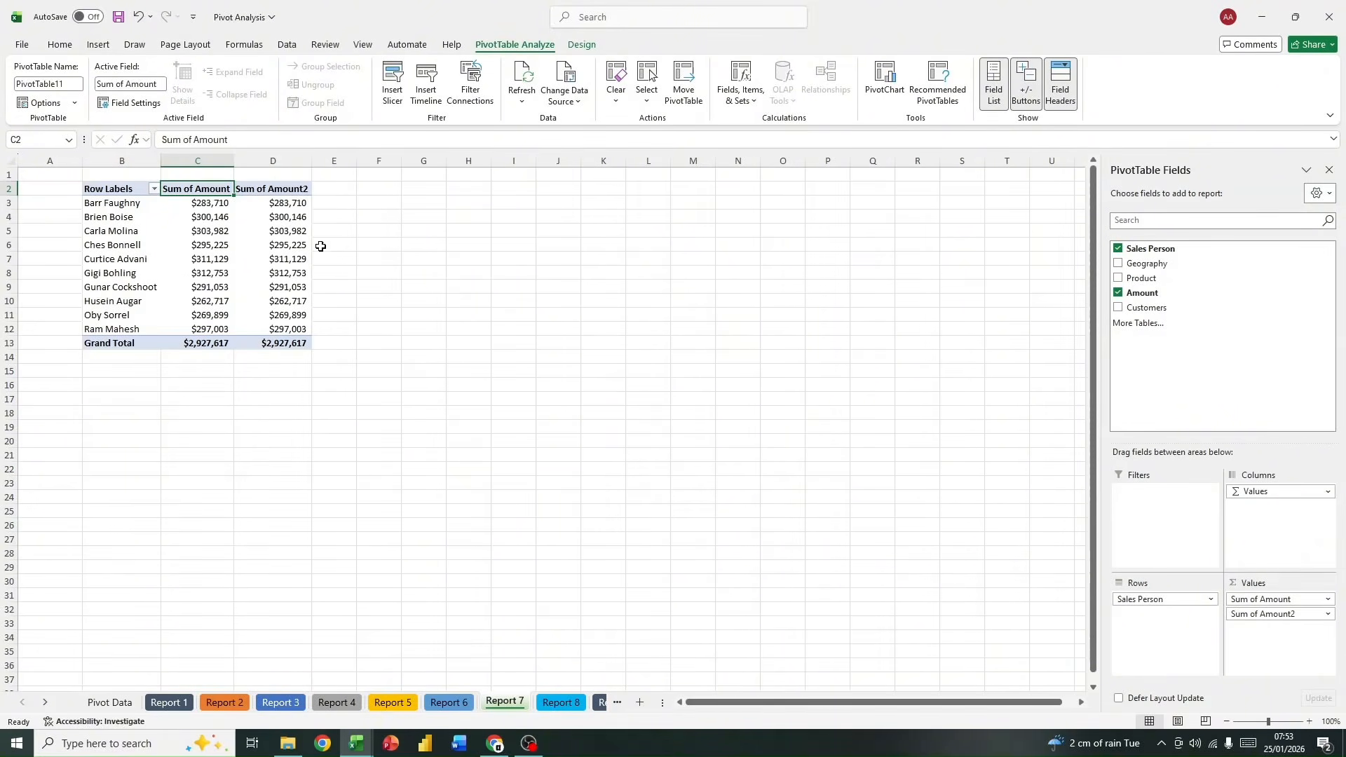
pyautogui.rightClick(288, 201)
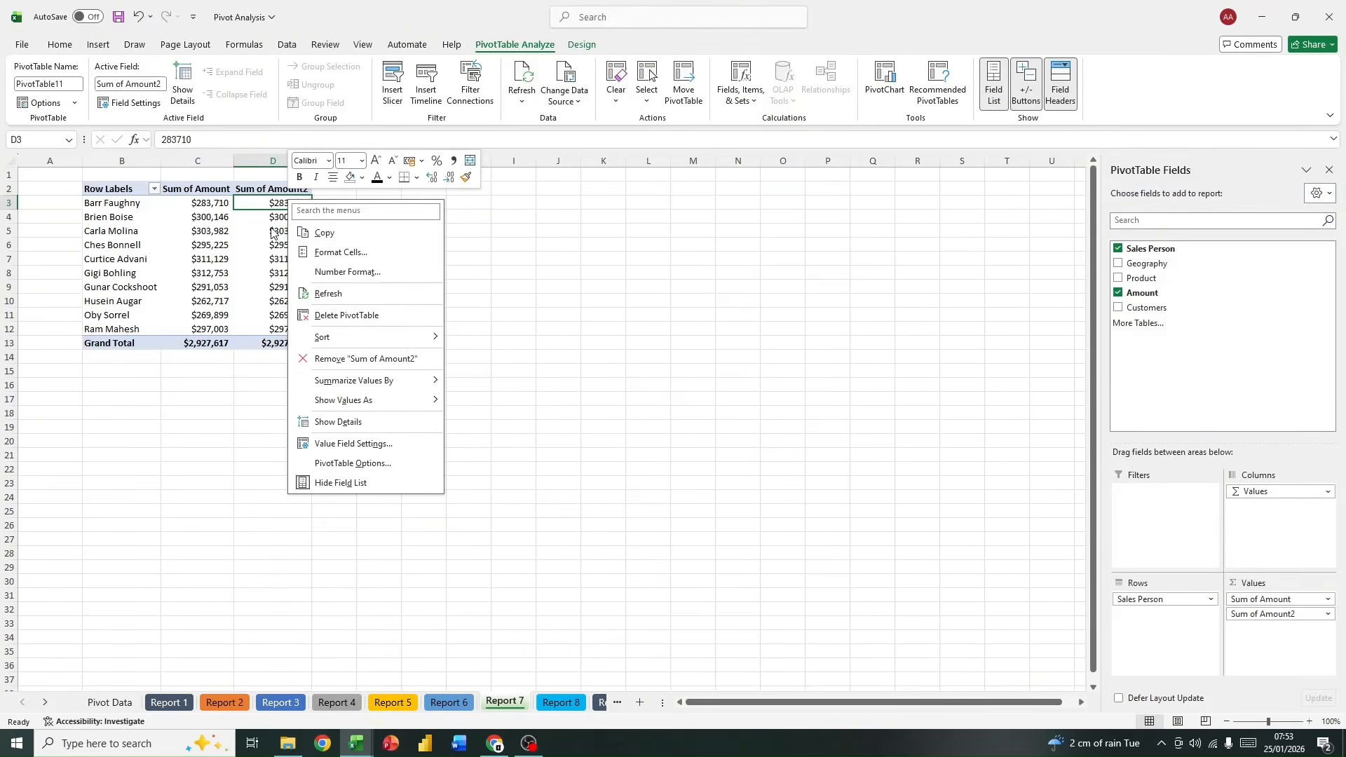
pyautogui.moveTo(418, 409)
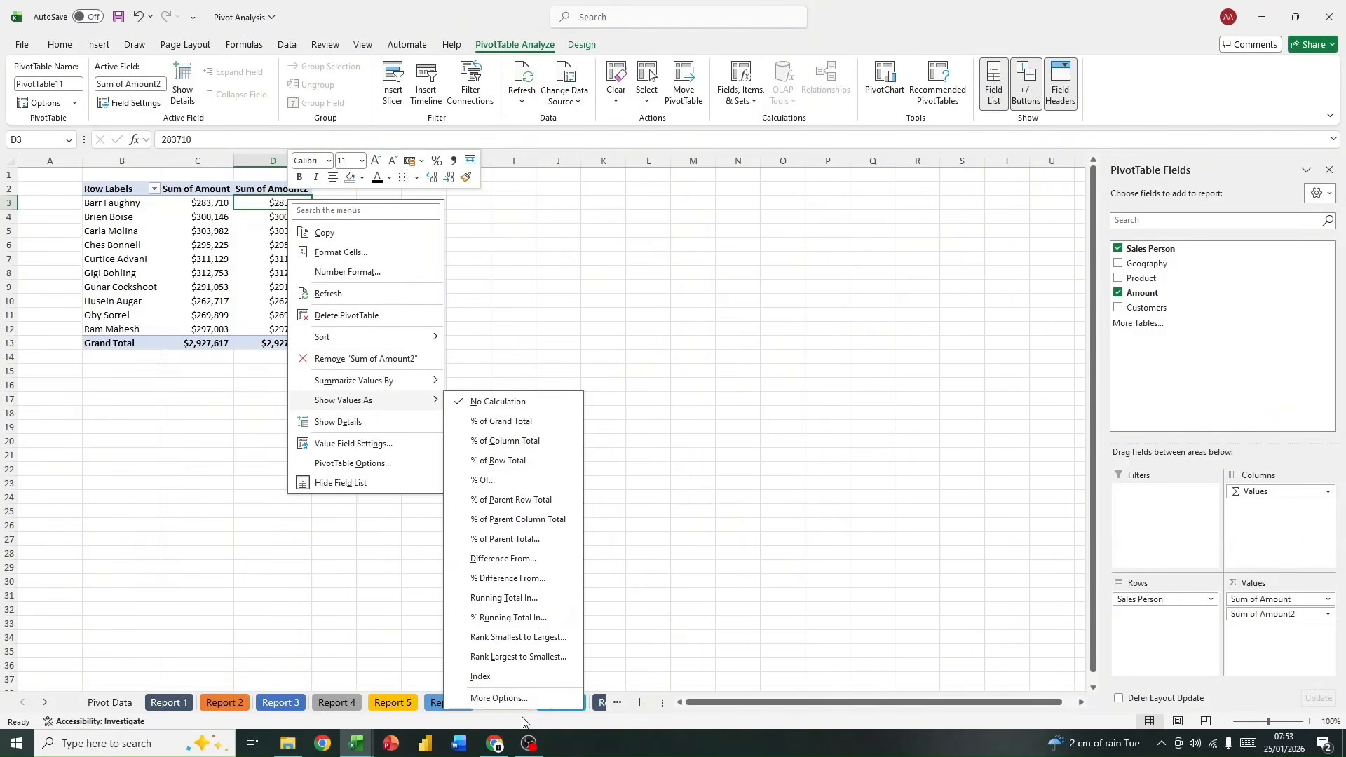
pyautogui.click(521, 447)
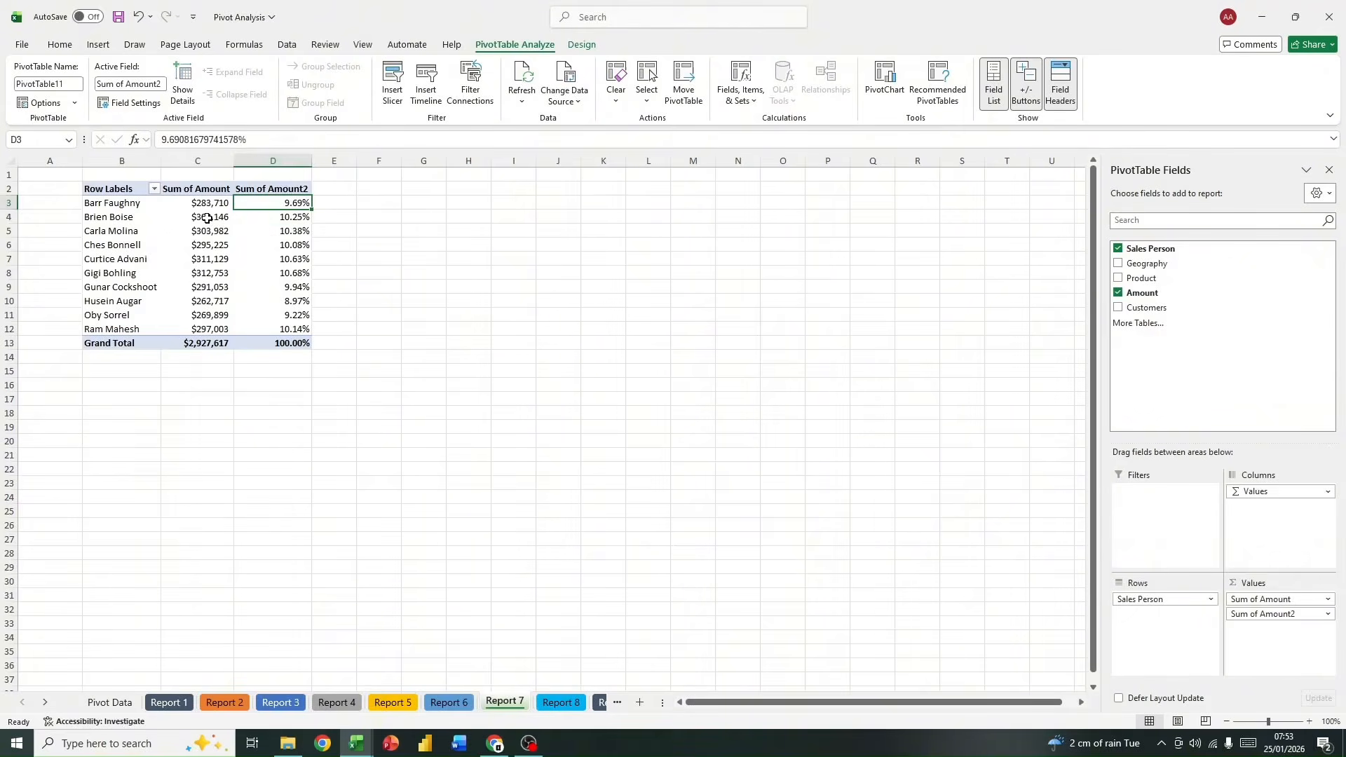
# Step: Reduce the percentages in the second Amount column, including the grand total, to zero decimal places
pyautogui.click(73, 47)
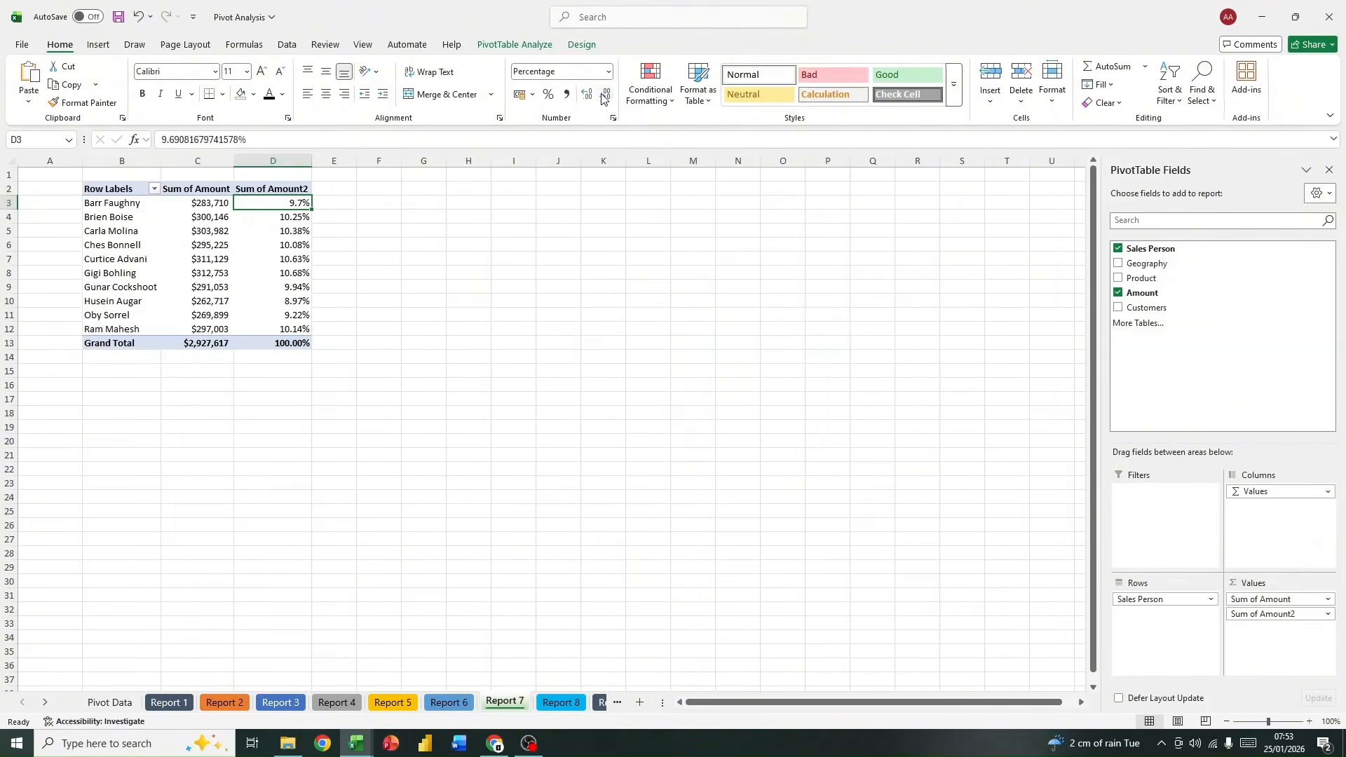
pyautogui.click(604, 98)
pyautogui.moveTo(278, 201); pyautogui.dragTo(297, 343)
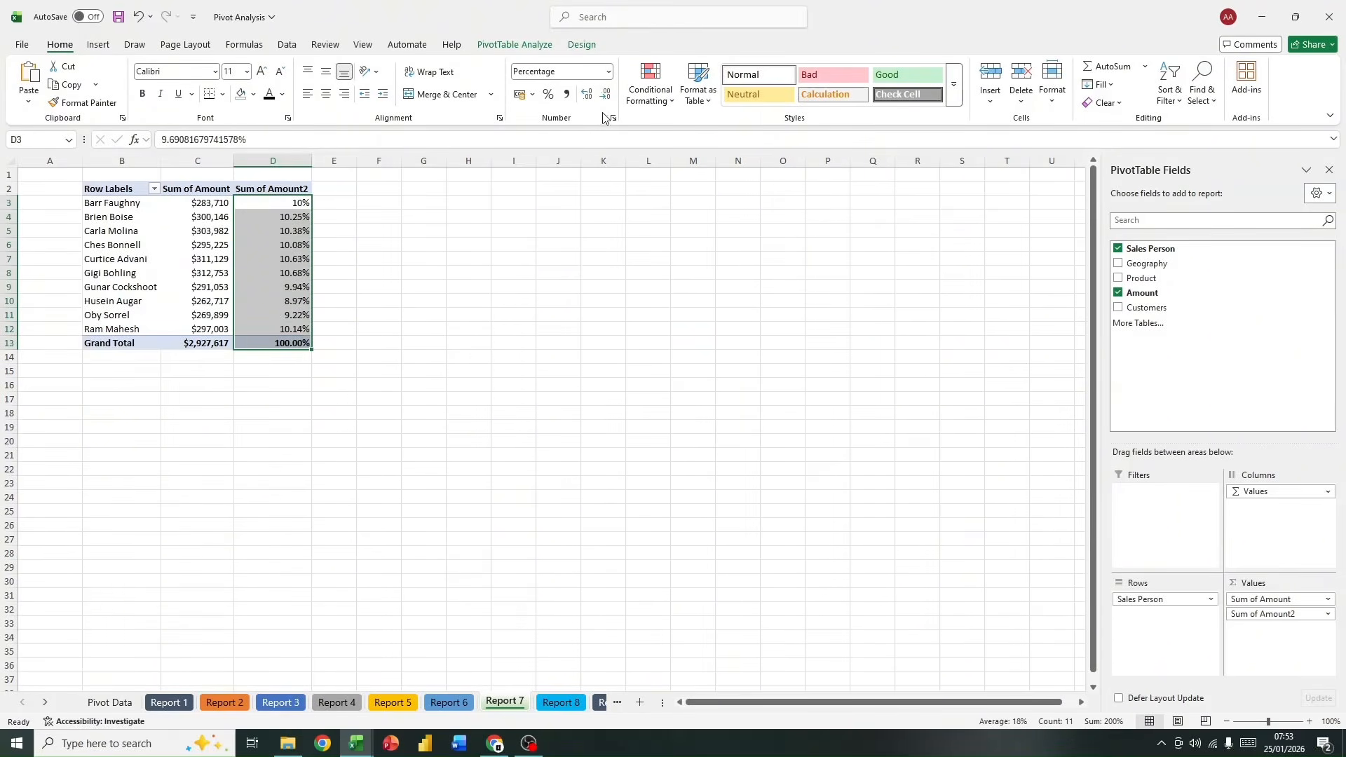
pyautogui.click(275, 241)
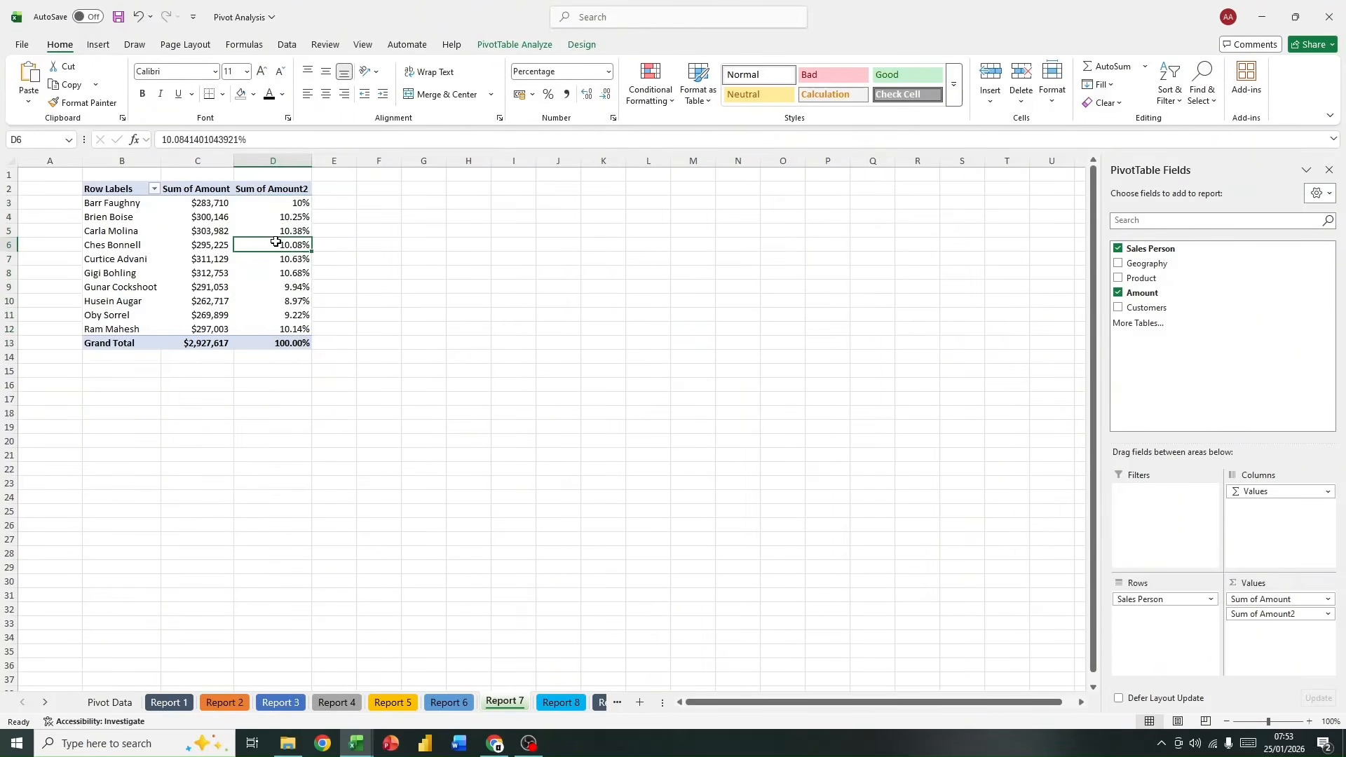
pyautogui.moveTo(281, 218); pyautogui.dragTo(286, 325)
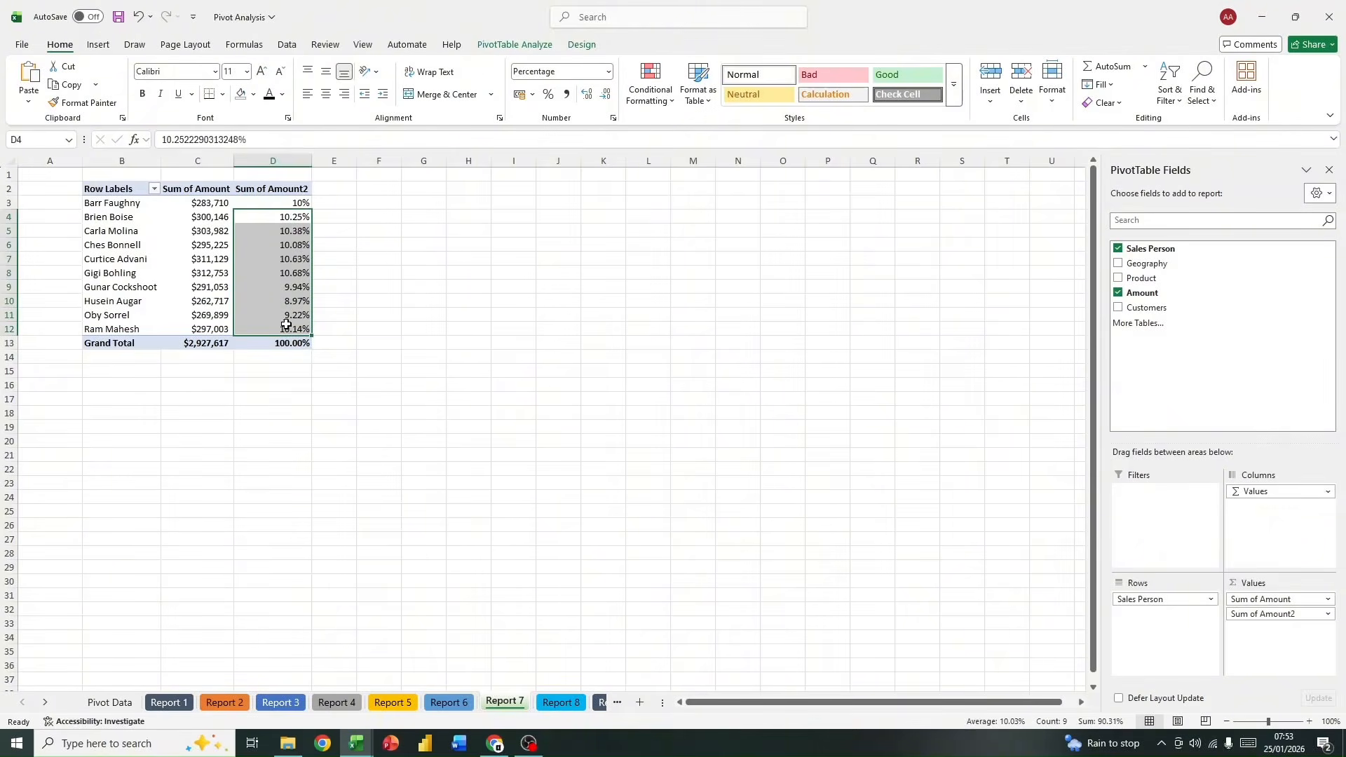
pyautogui.click(606, 94)
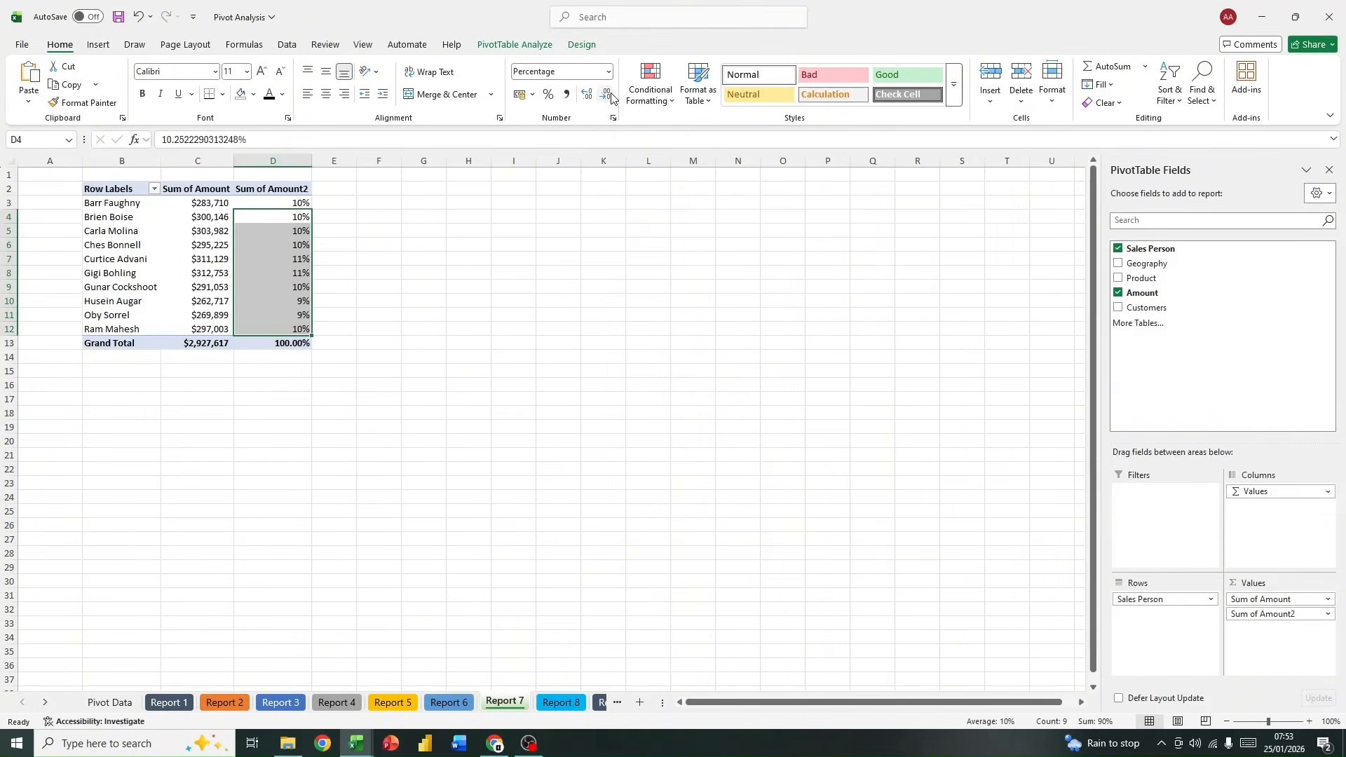
pyautogui.click(604, 97)
pyautogui.click(283, 341)
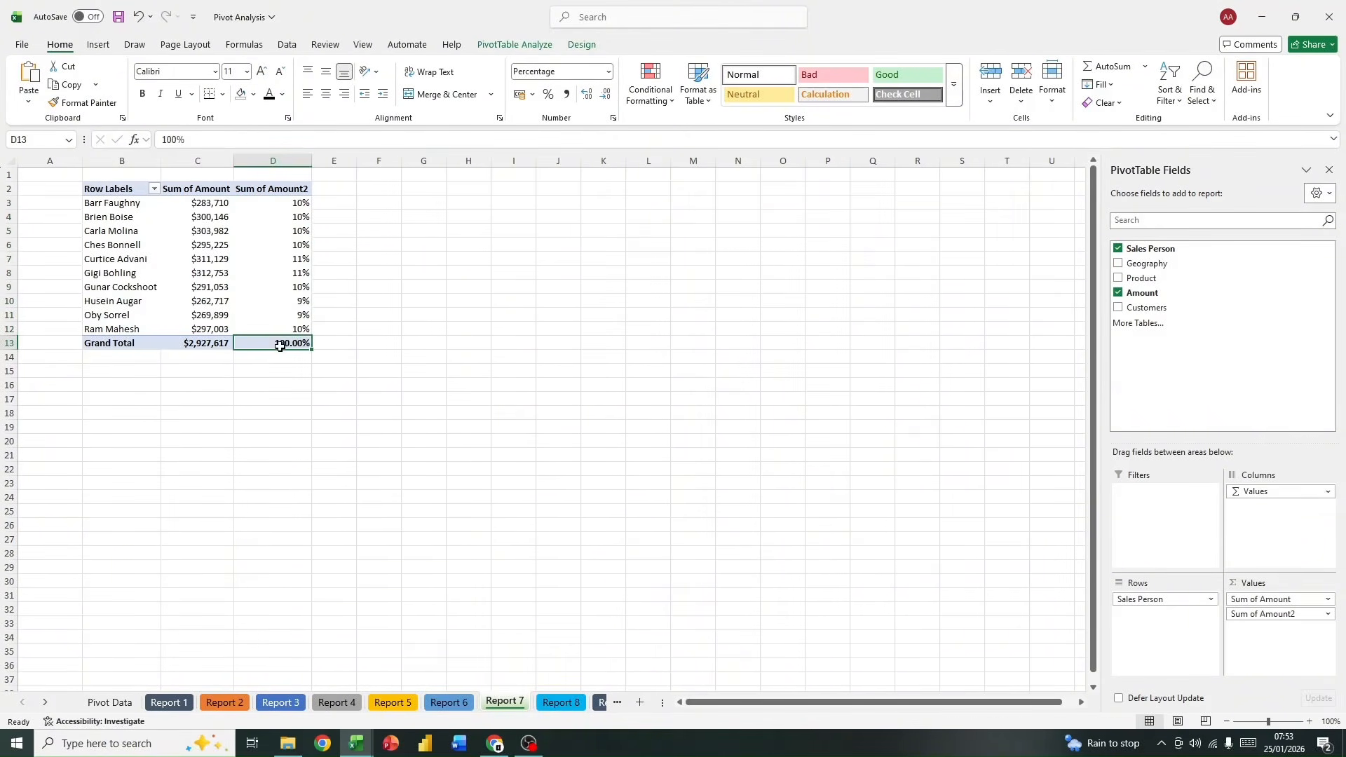
pyautogui.doubleClick(604, 99)
pyautogui.moveTo(263, 200)
pyautogui.click(285, 169)
pyautogui.click(237, 216)
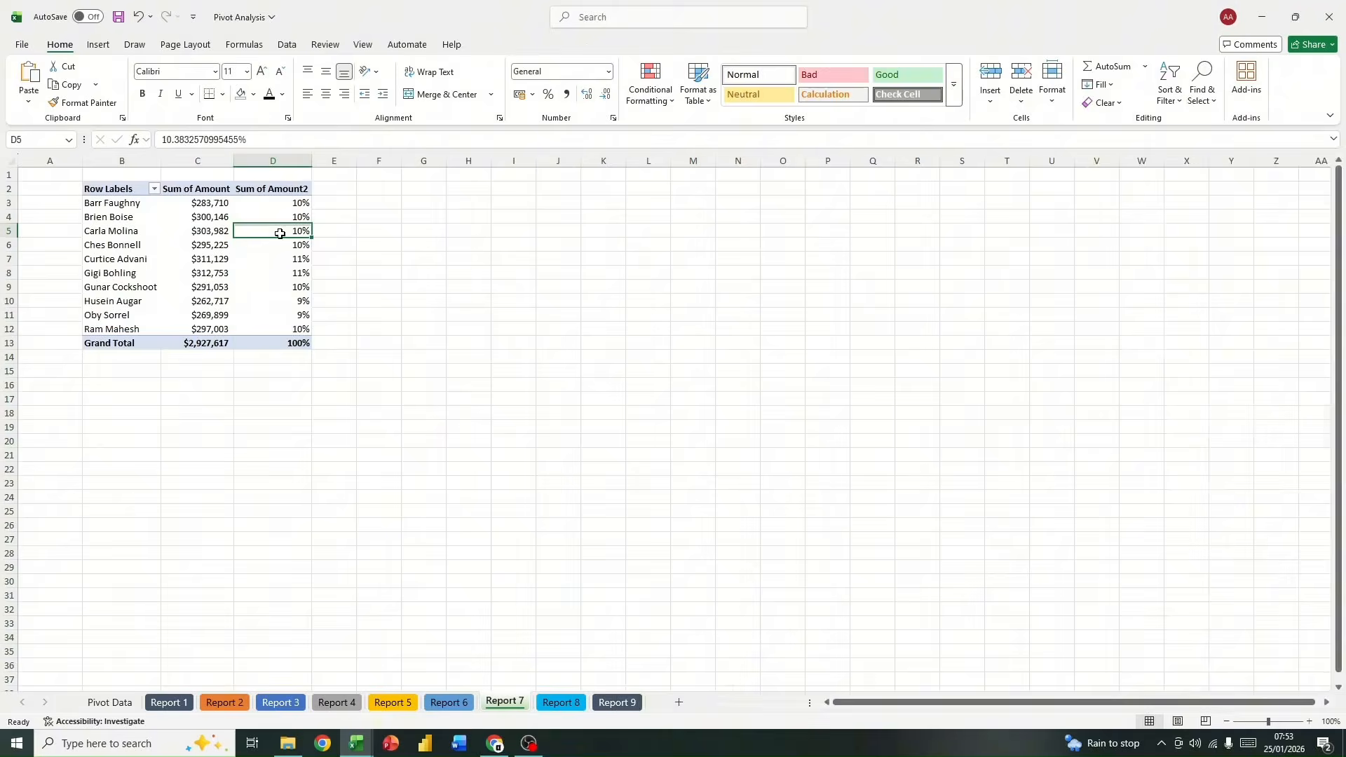
pyautogui.click(215, 163)
pyautogui.click(281, 189)
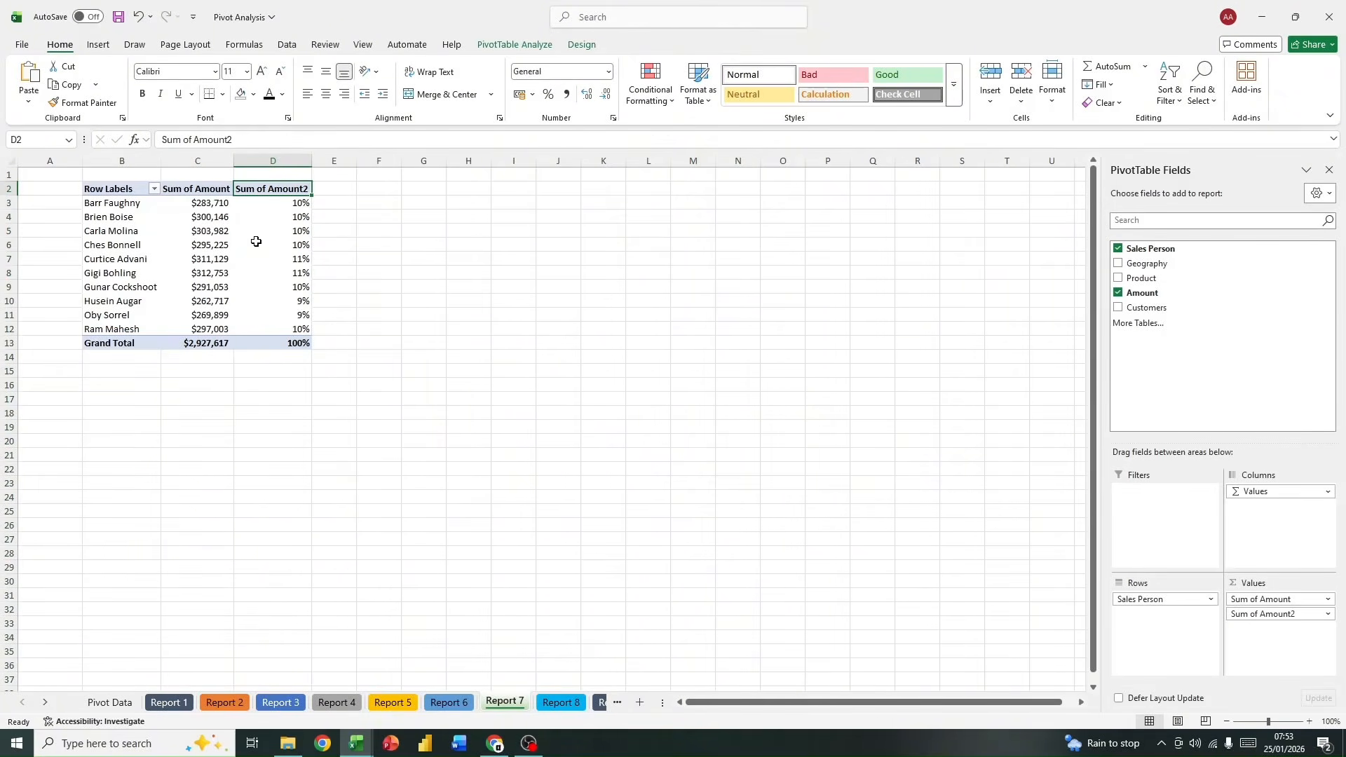
# Step: Add green gradient data bars to the second Amount column and extend the rule to all cells showing "Sum of Amount2" values
pyautogui.moveTo(238, 297)
pyautogui.click(281, 203)
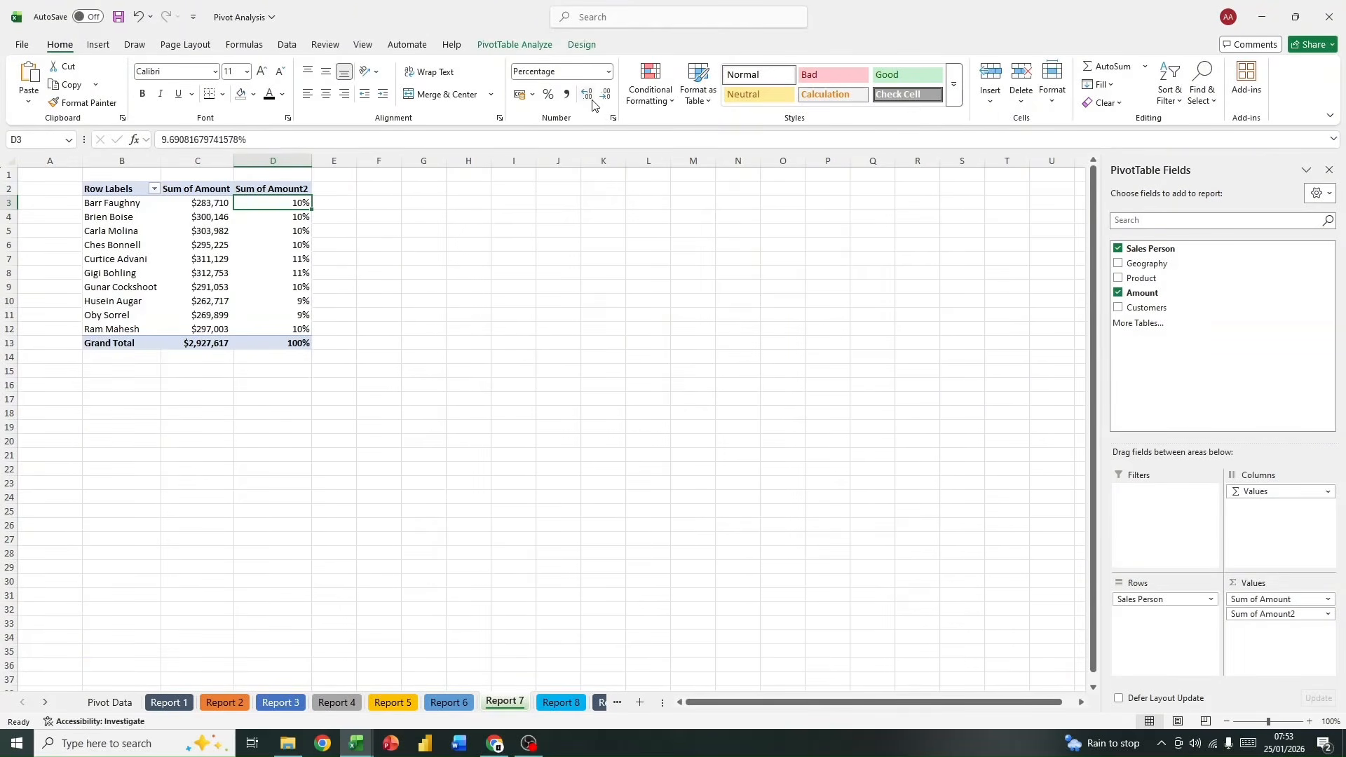
pyautogui.click(655, 94)
pyautogui.moveTo(684, 187)
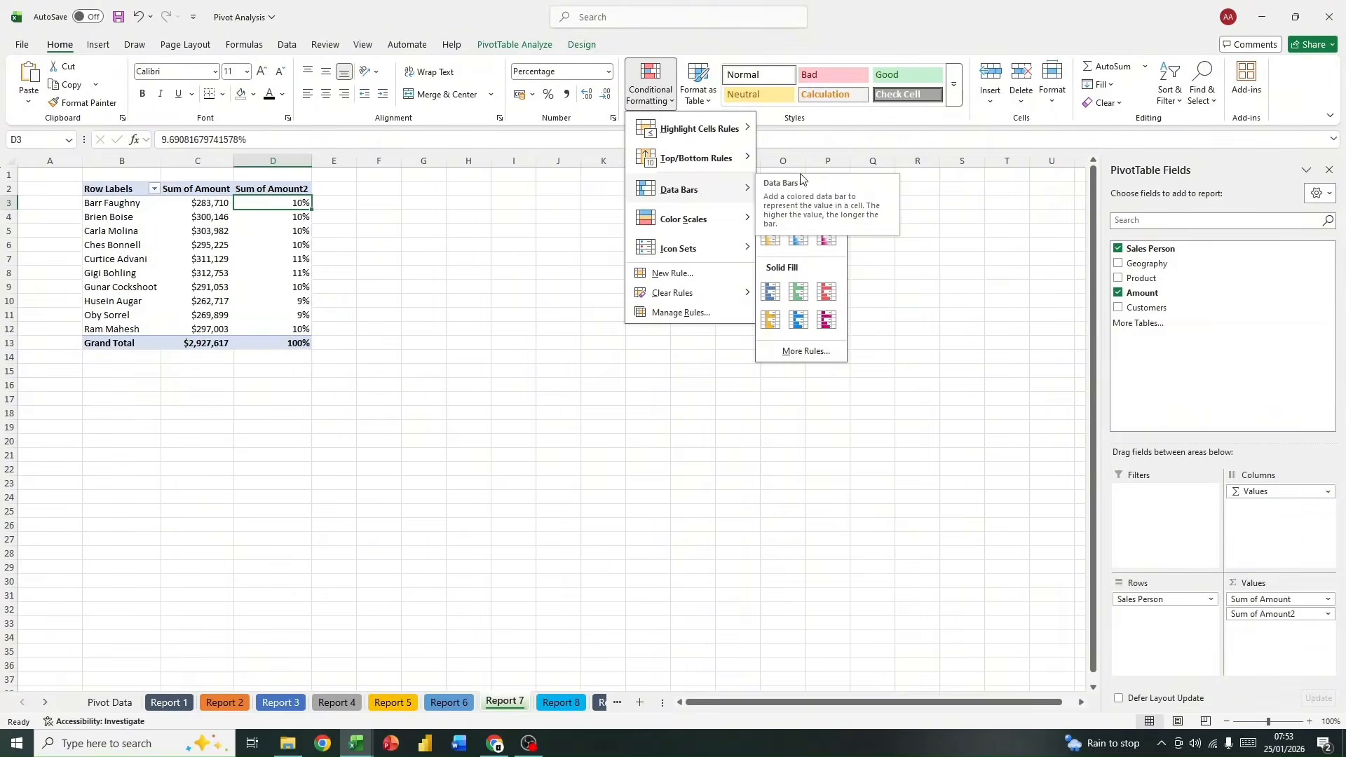
pyautogui.click(807, 206)
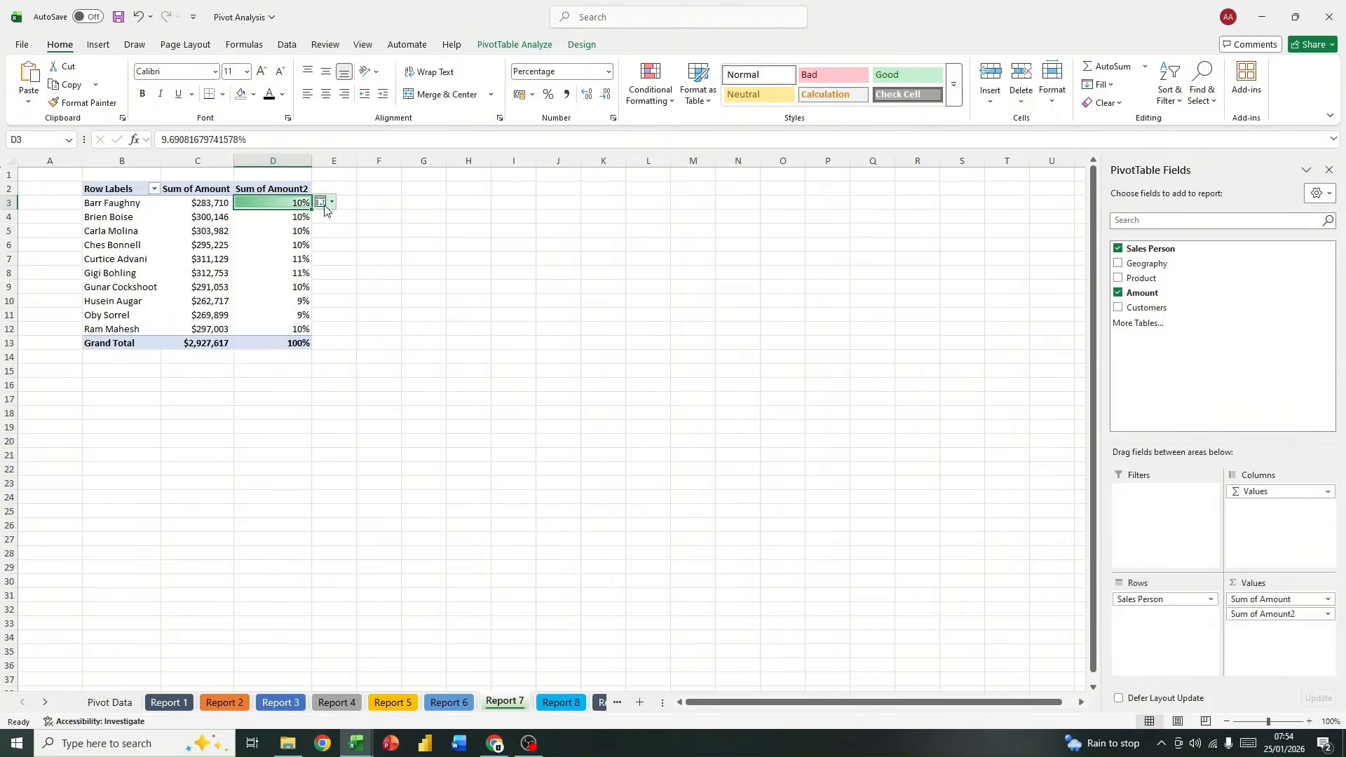
pyautogui.click(333, 204)
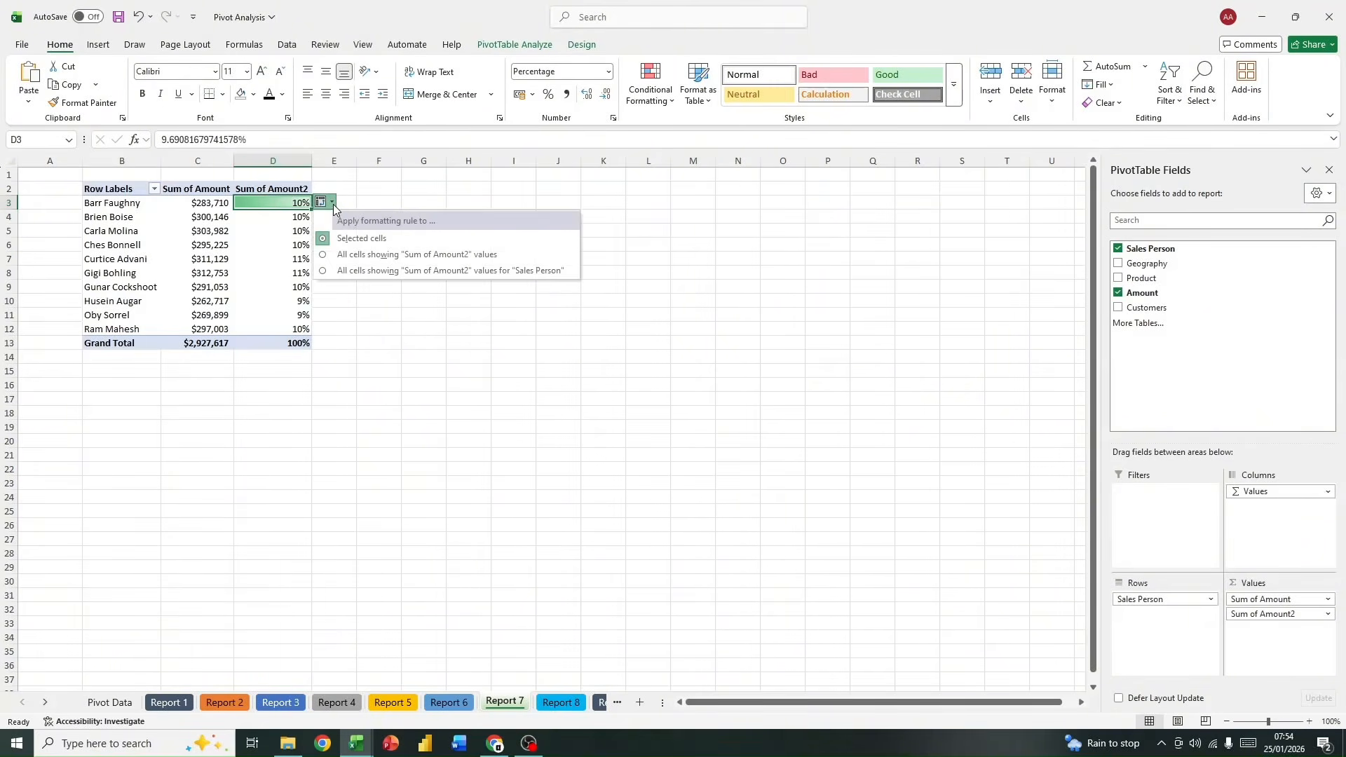
pyautogui.click(322, 271)
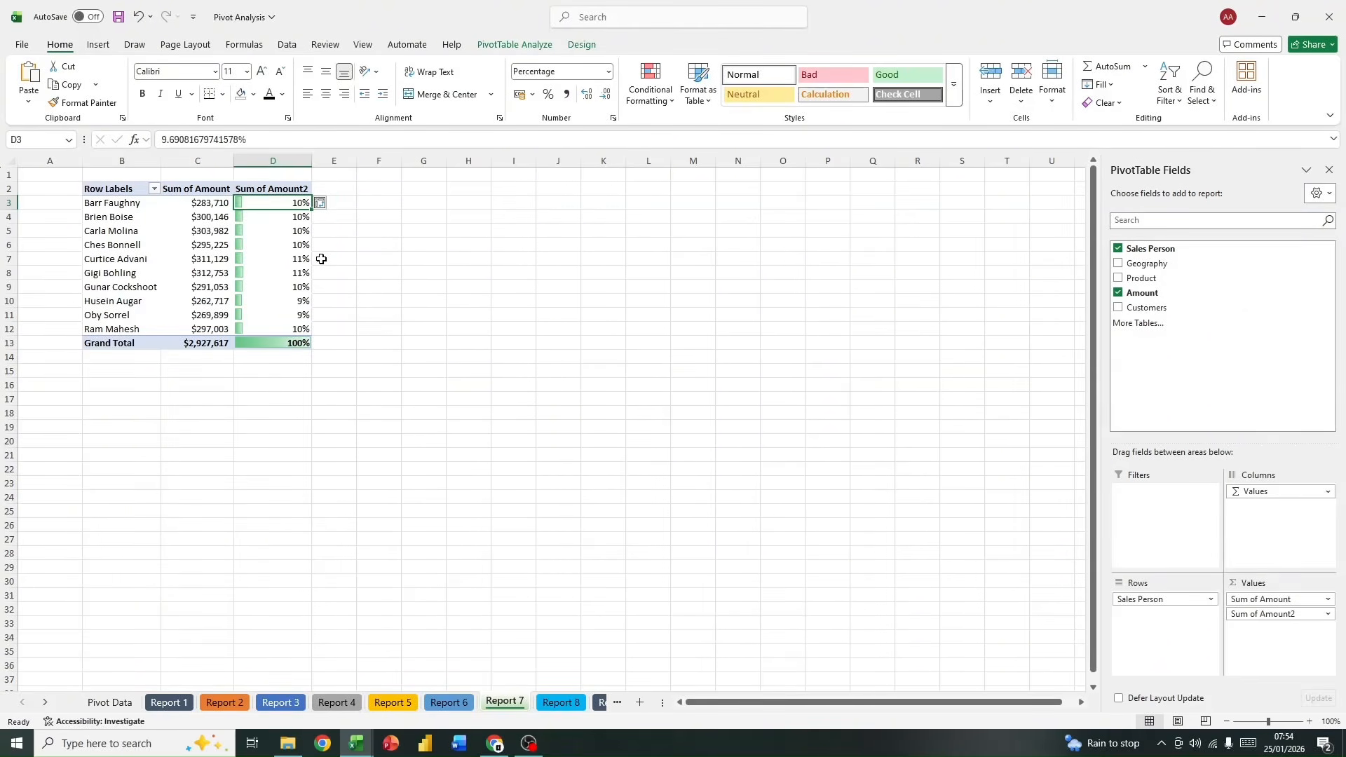
# Step: Limit the data bar rule to all cells showing "Sum of Amount2" values for "Sales Person", leaving out the grand total
pyautogui.click(321, 203)
pyautogui.click(339, 270)
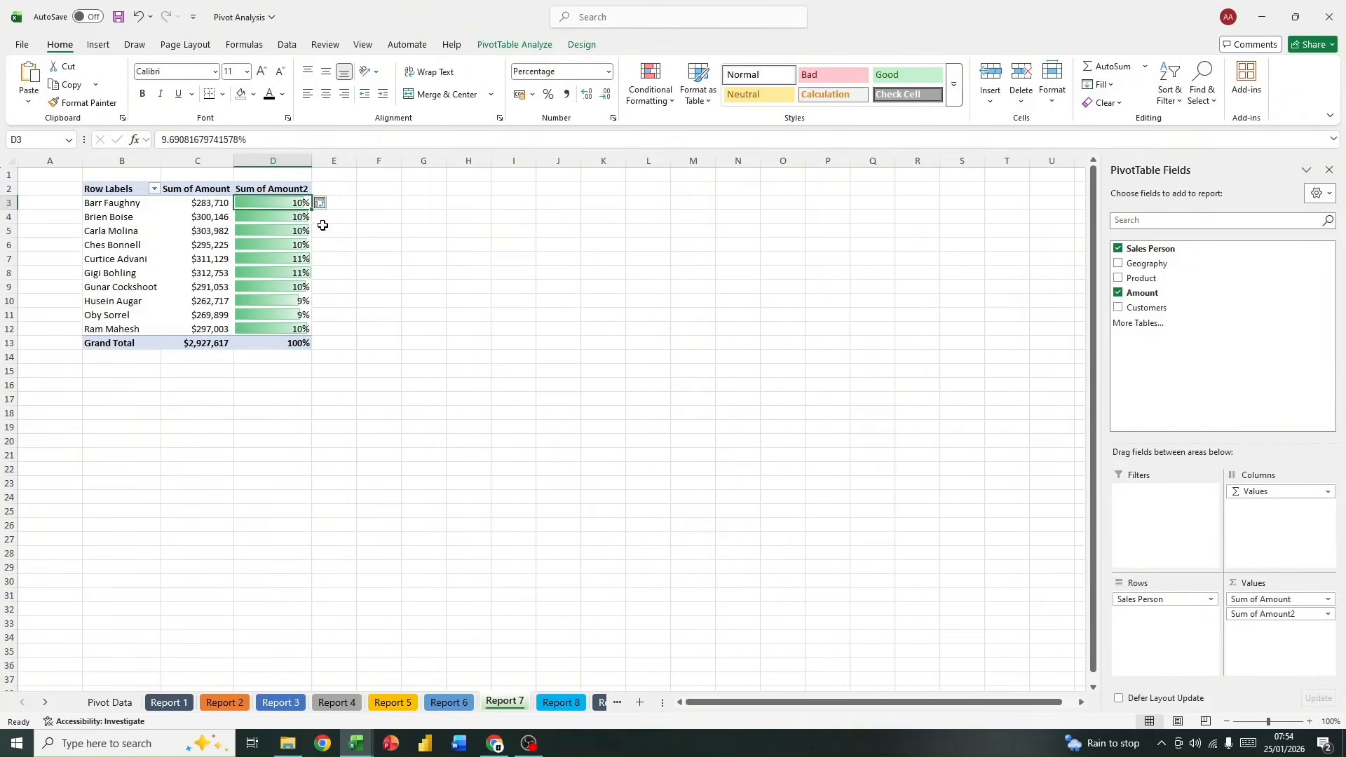
pyautogui.click(321, 202)
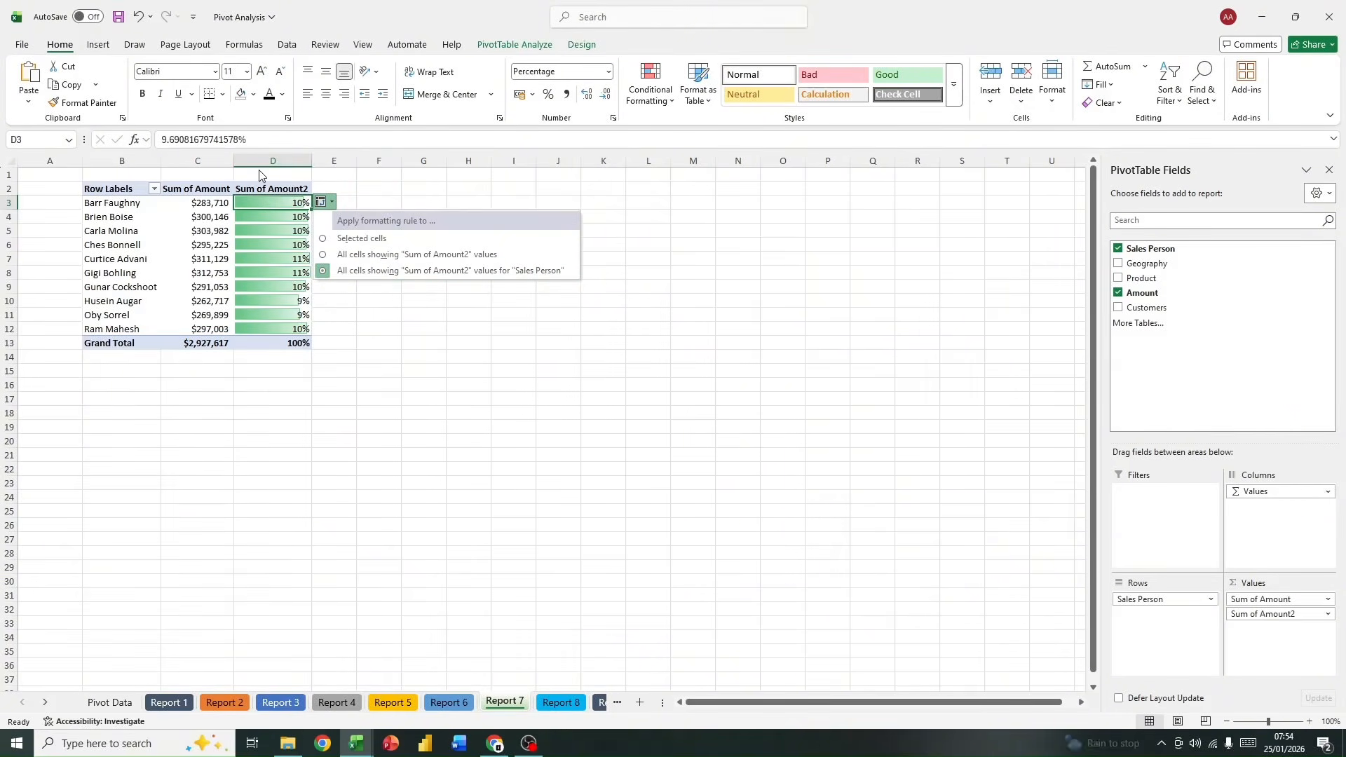
pyautogui.click(275, 346)
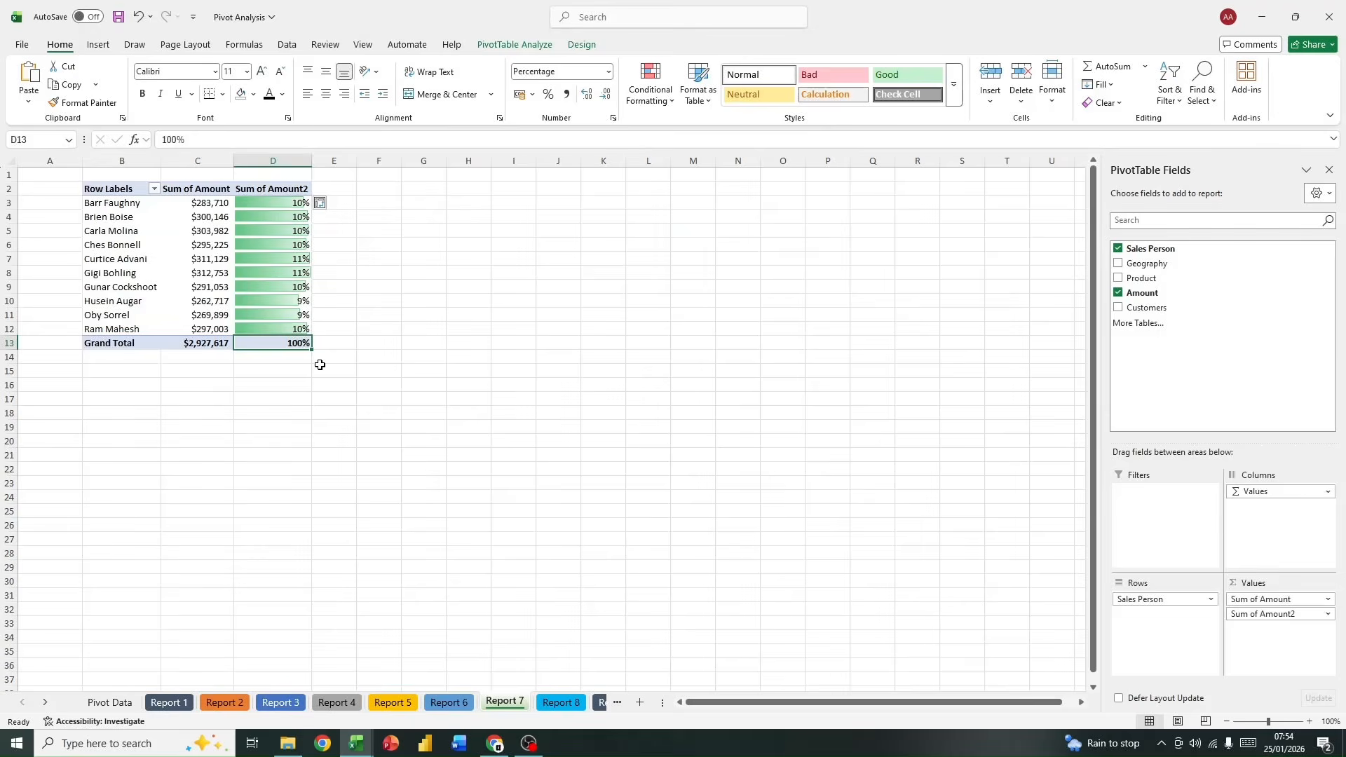
pyautogui.rightClick(288, 279)
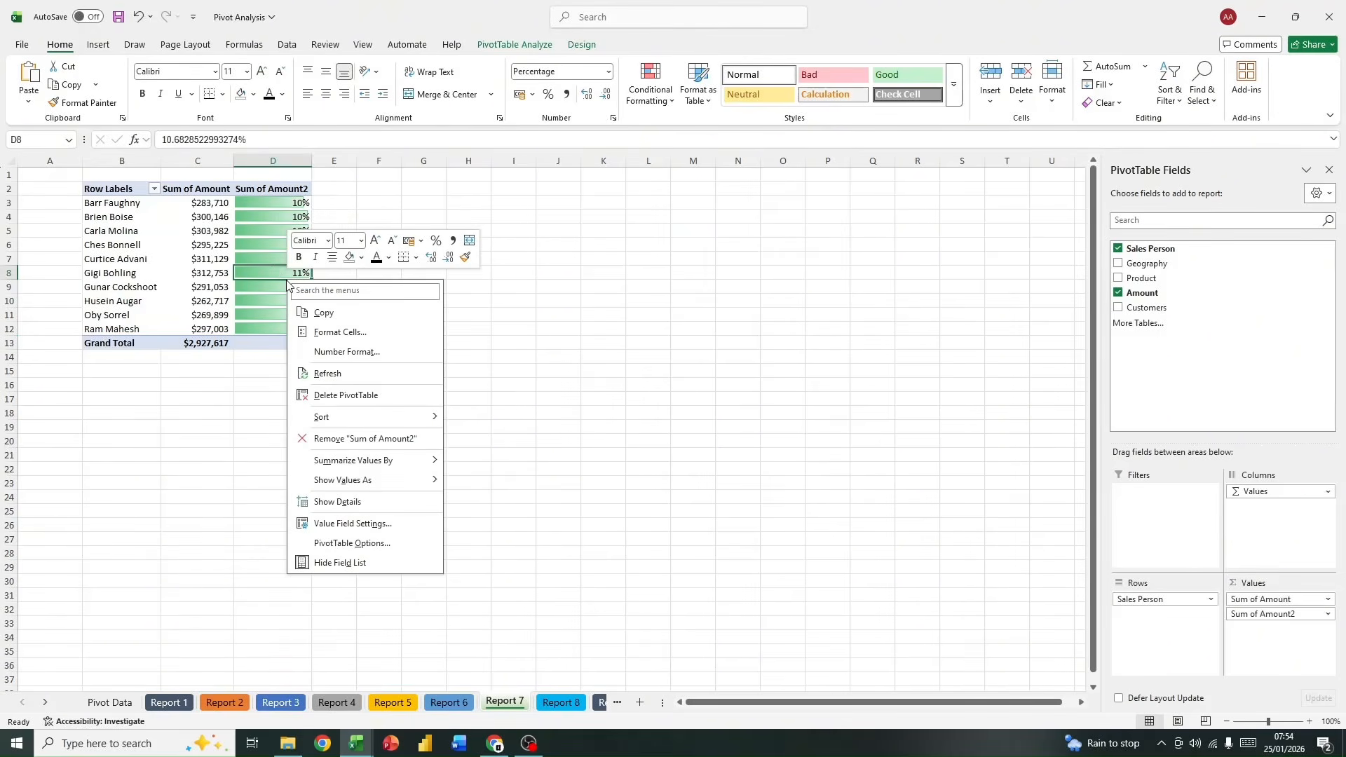
pyautogui.press('Escape')
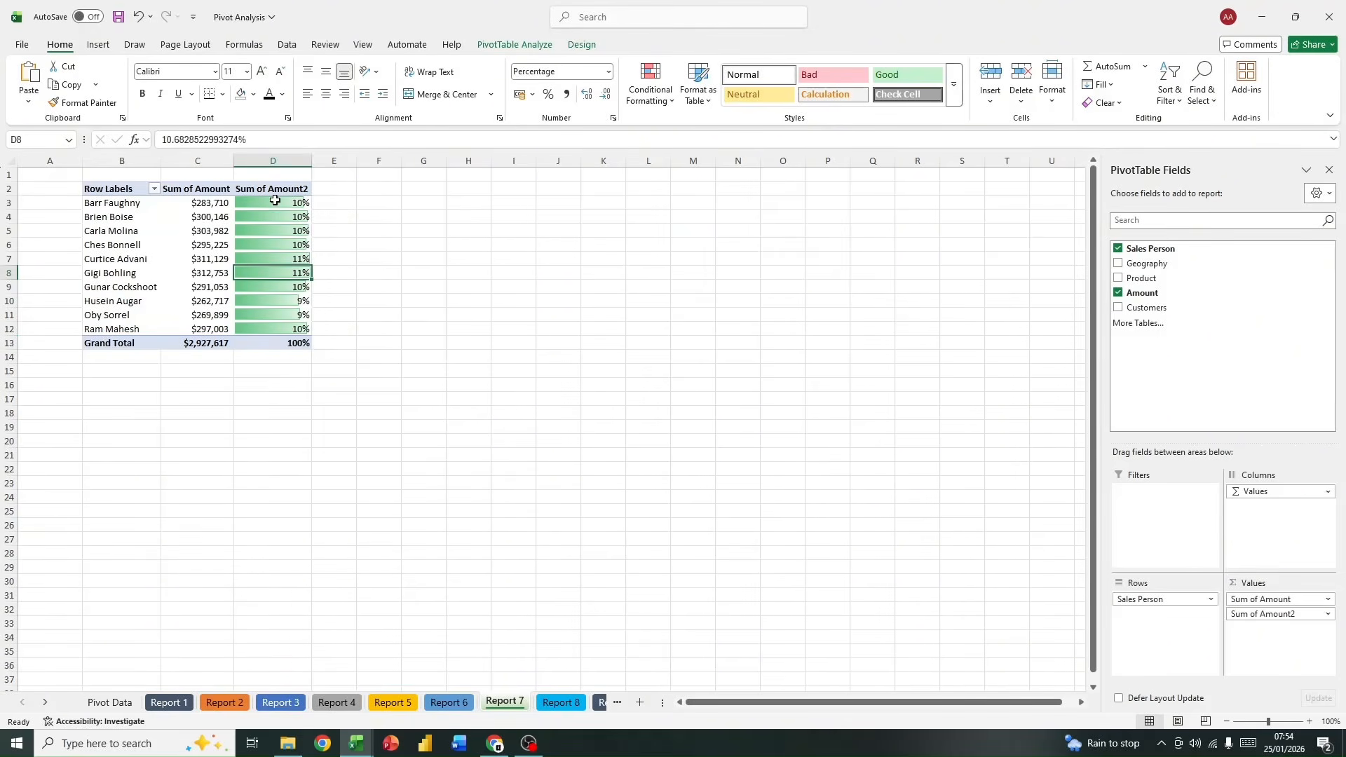
# Step: Edit the PivotTable's data bar rule to show bars only, with the maximum set to the number 0.25
pyautogui.click(650, 84)
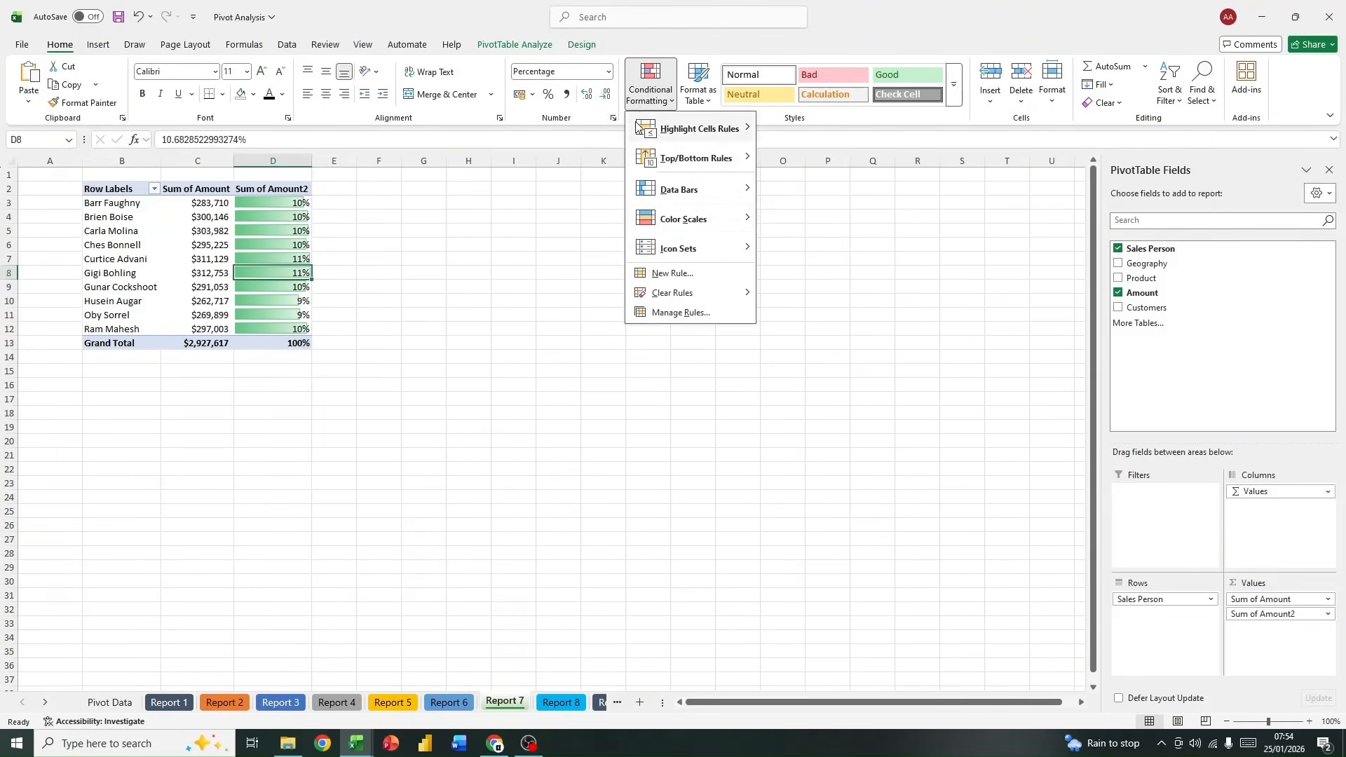
pyautogui.click(662, 312)
pyautogui.click(456, 296)
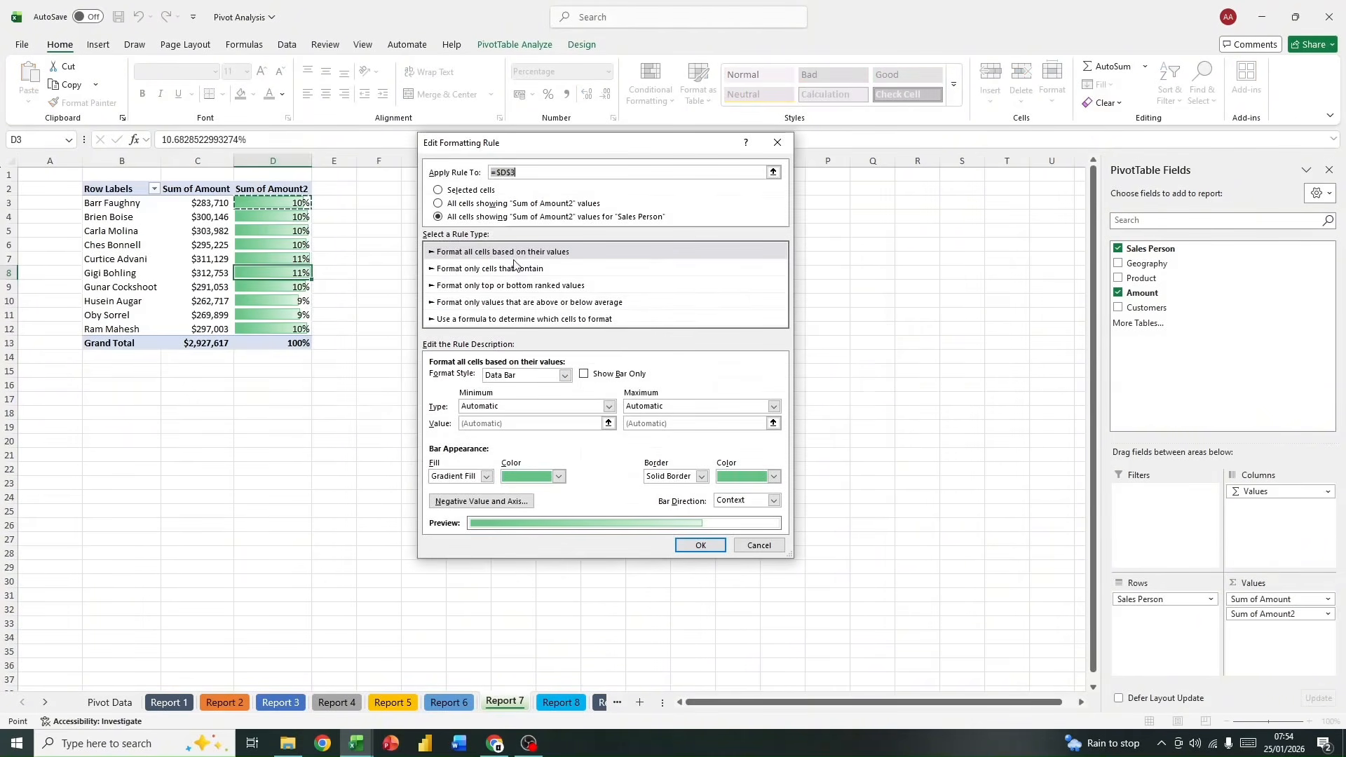
pyautogui.click(584, 374)
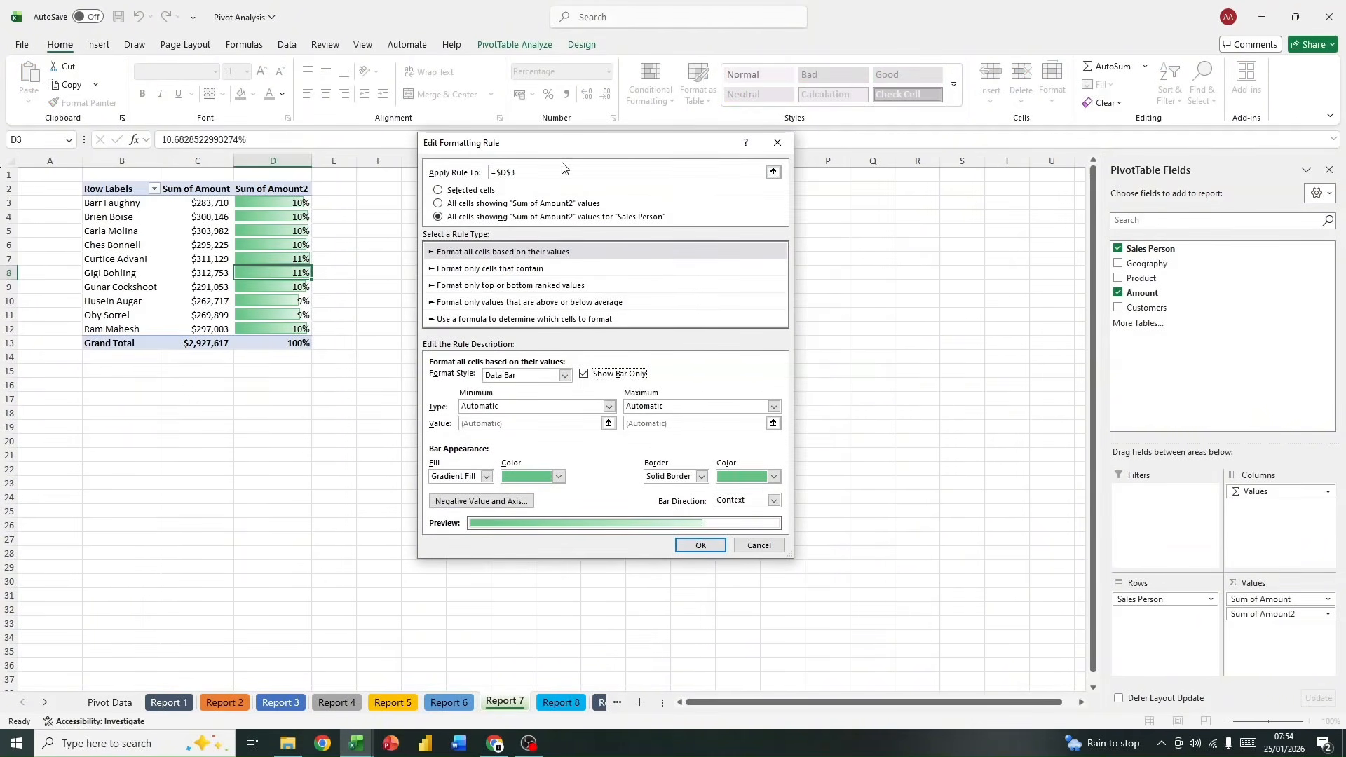
pyautogui.moveTo(566, 144); pyautogui.dragTo(622, 131)
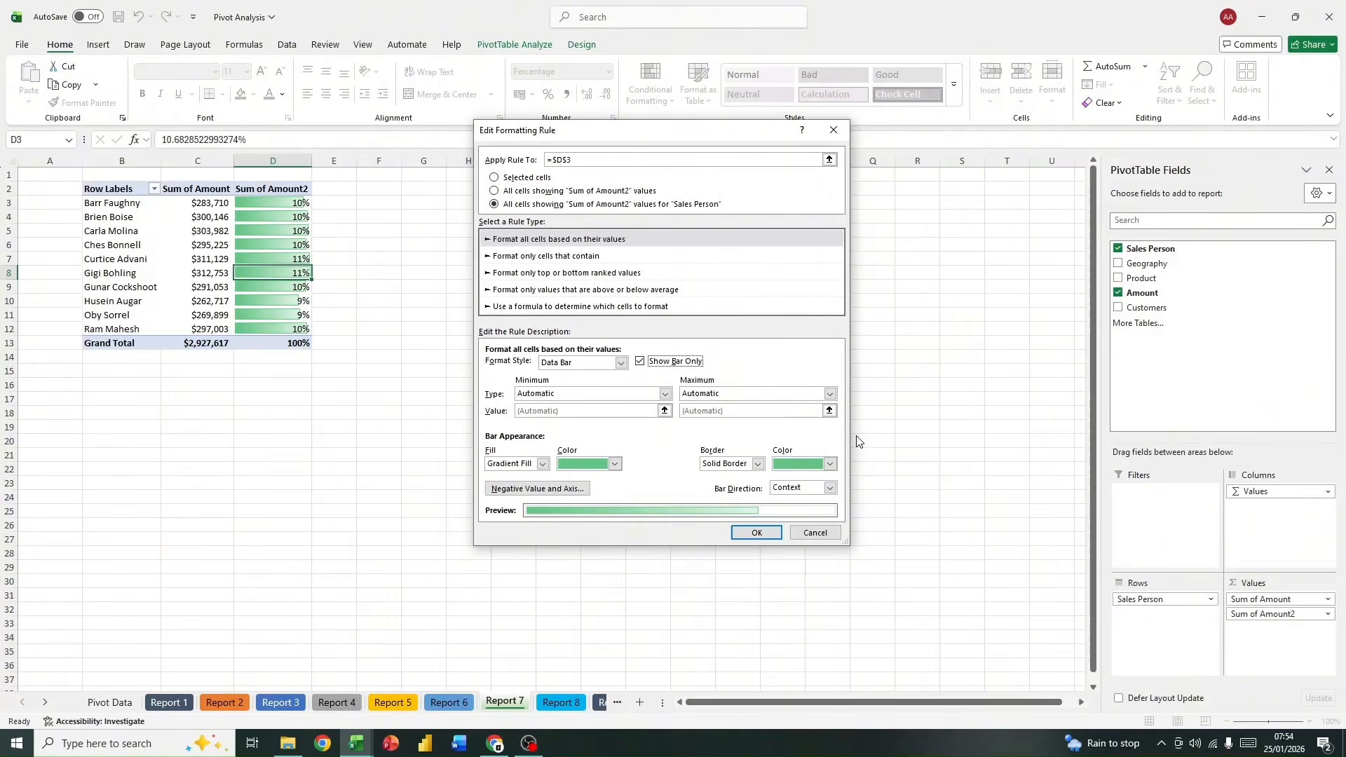
pyautogui.click(830, 394)
pyautogui.click(737, 420)
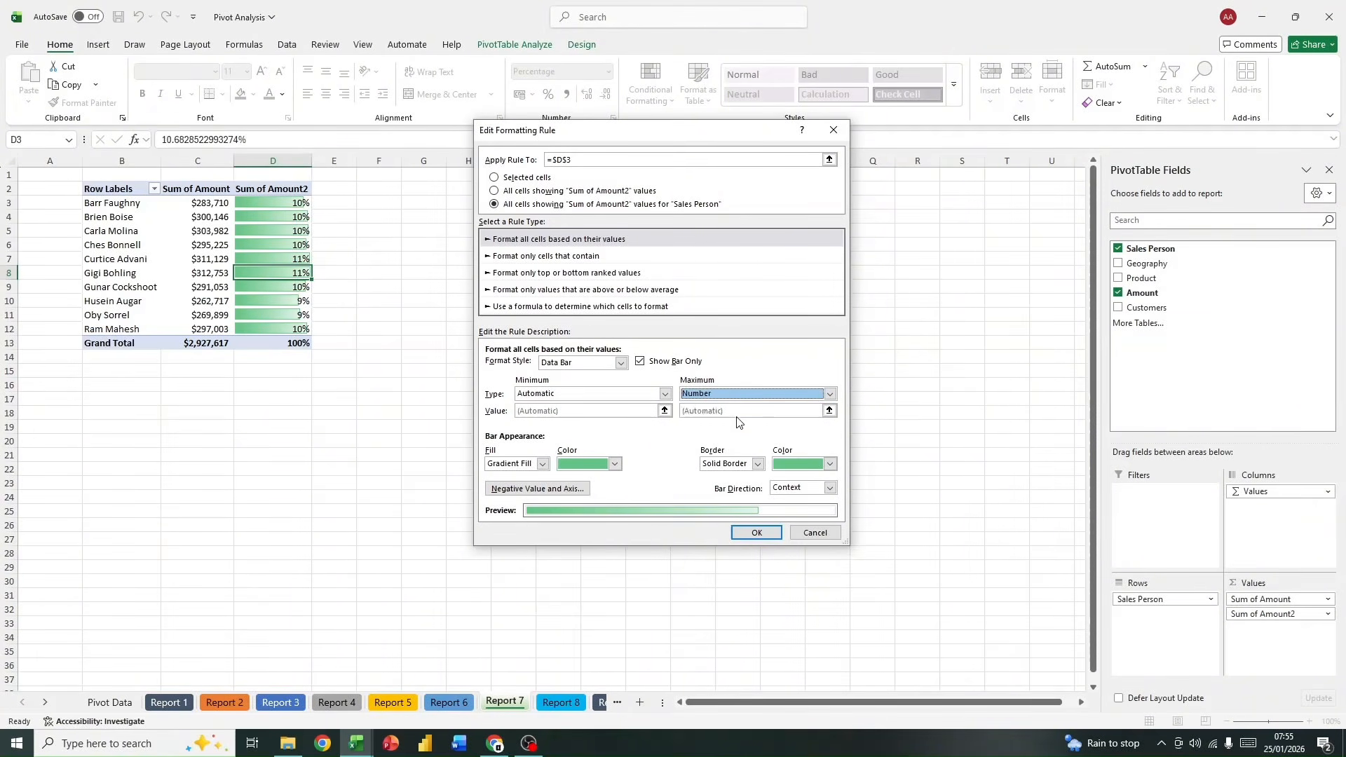
pyautogui.click(754, 410)
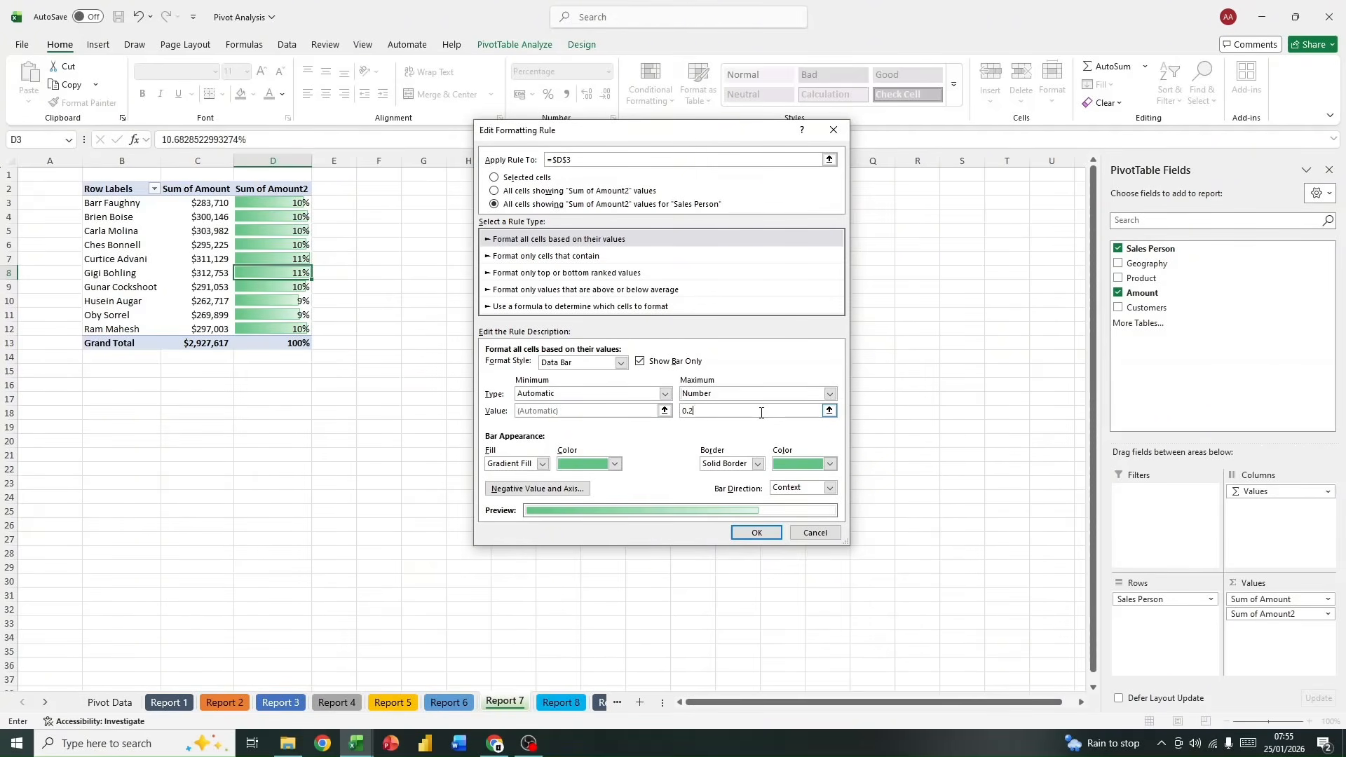
pyautogui.click(757, 533)
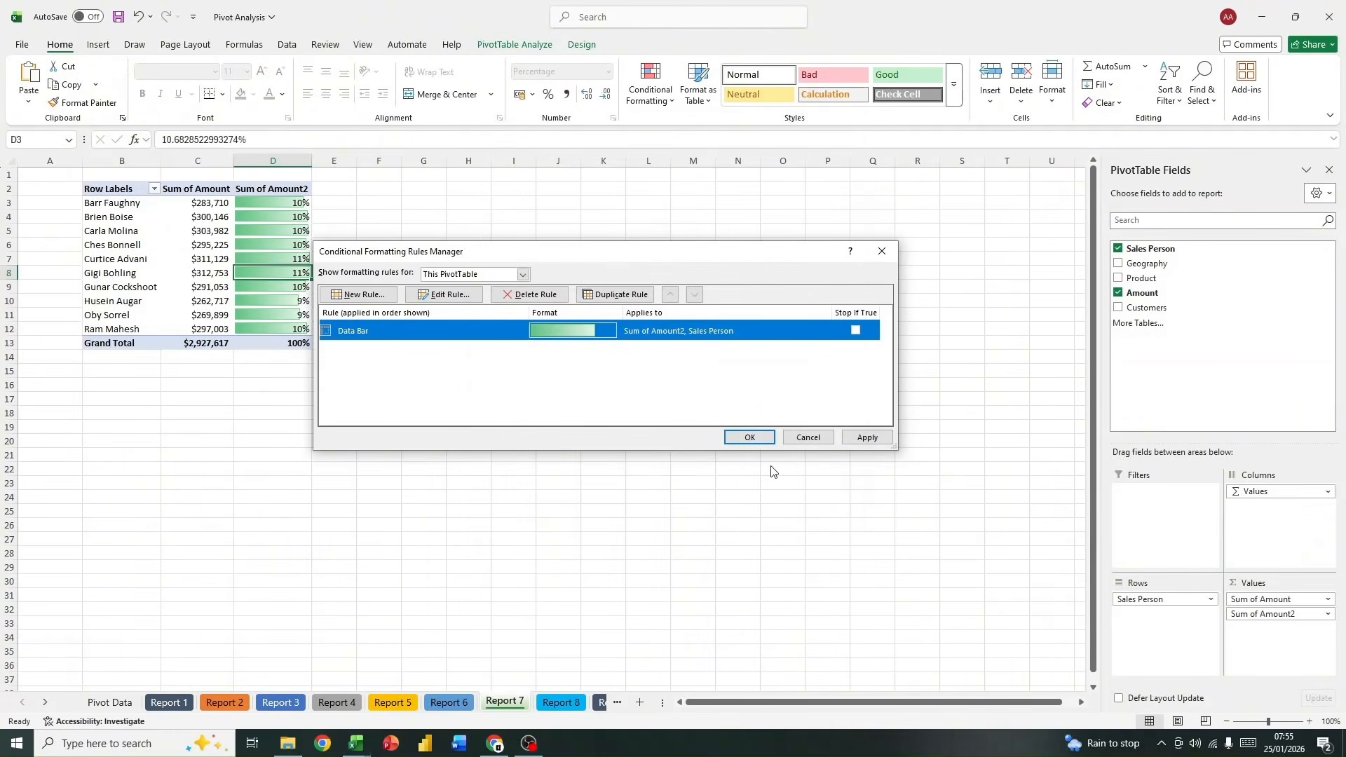
pyautogui.click(748, 437)
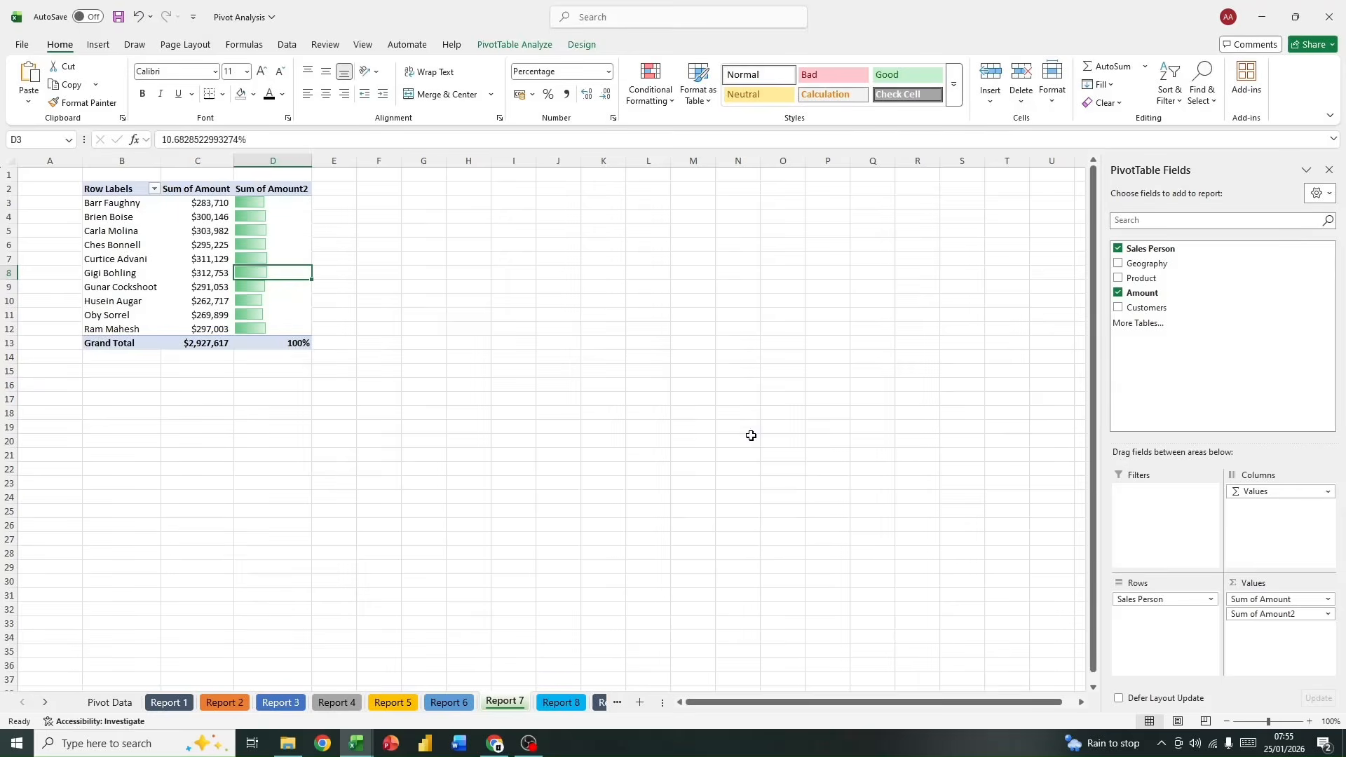
# Step: Turn off Show Bar Only in the data bar rule so the percentages display beside the bars
pyautogui.moveTo(285, 198); pyautogui.dragTo(284, 324)
pyautogui.click(277, 303)
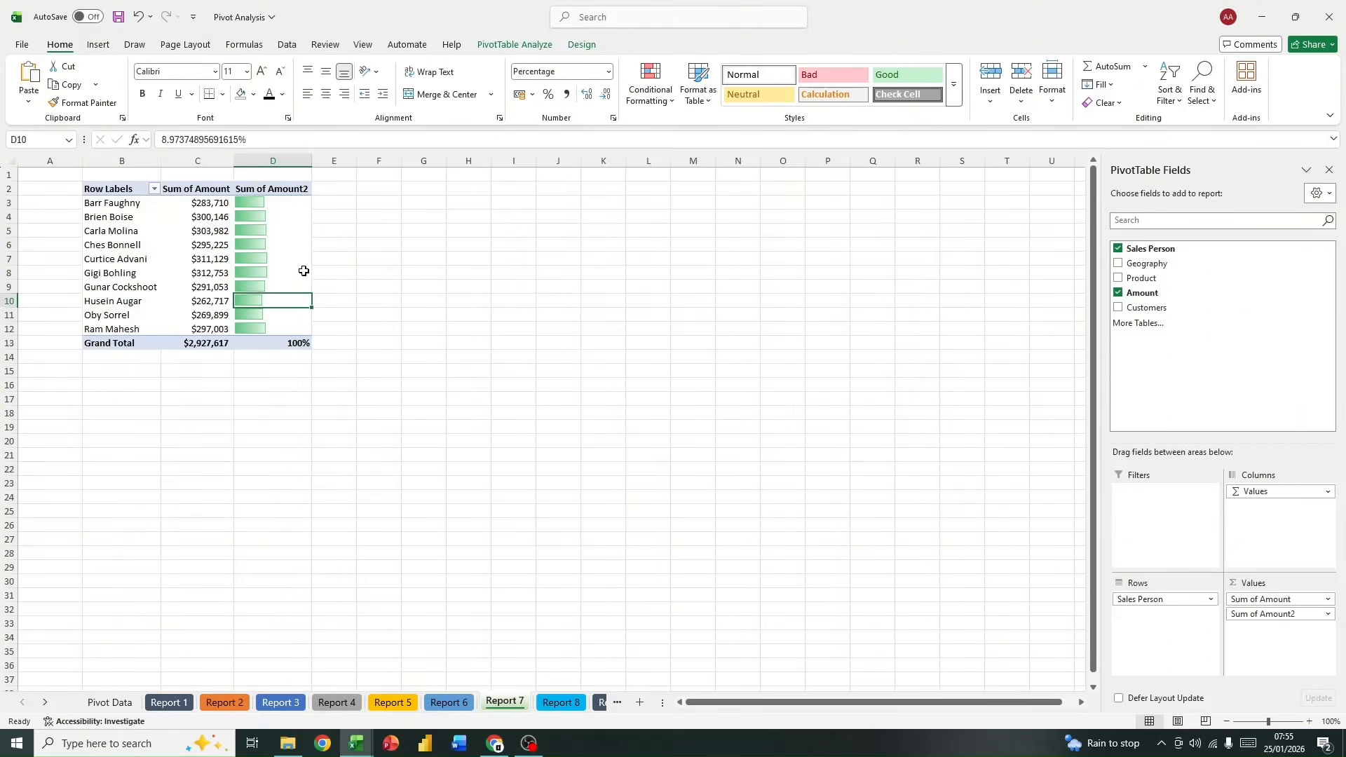
pyautogui.click(651, 82)
pyautogui.click(687, 314)
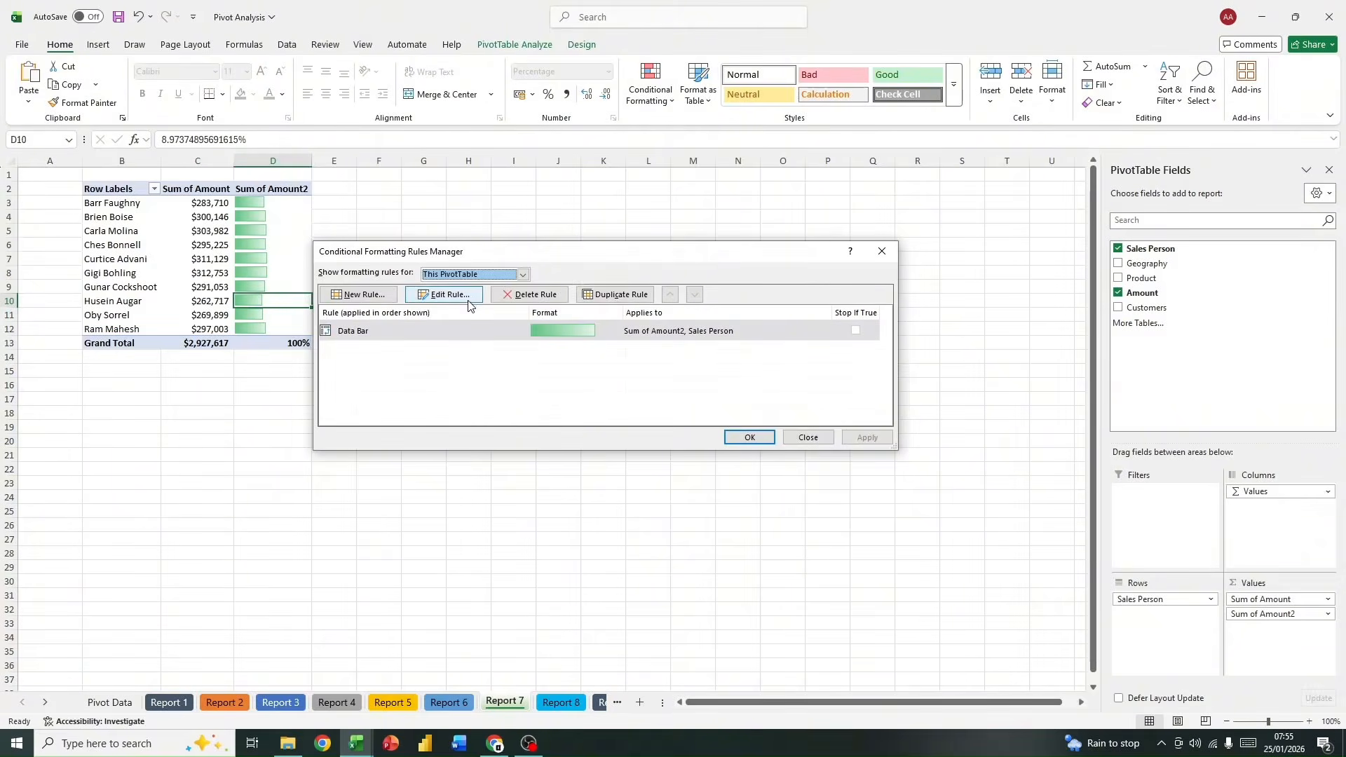
pyautogui.click(444, 295)
pyautogui.click(583, 374)
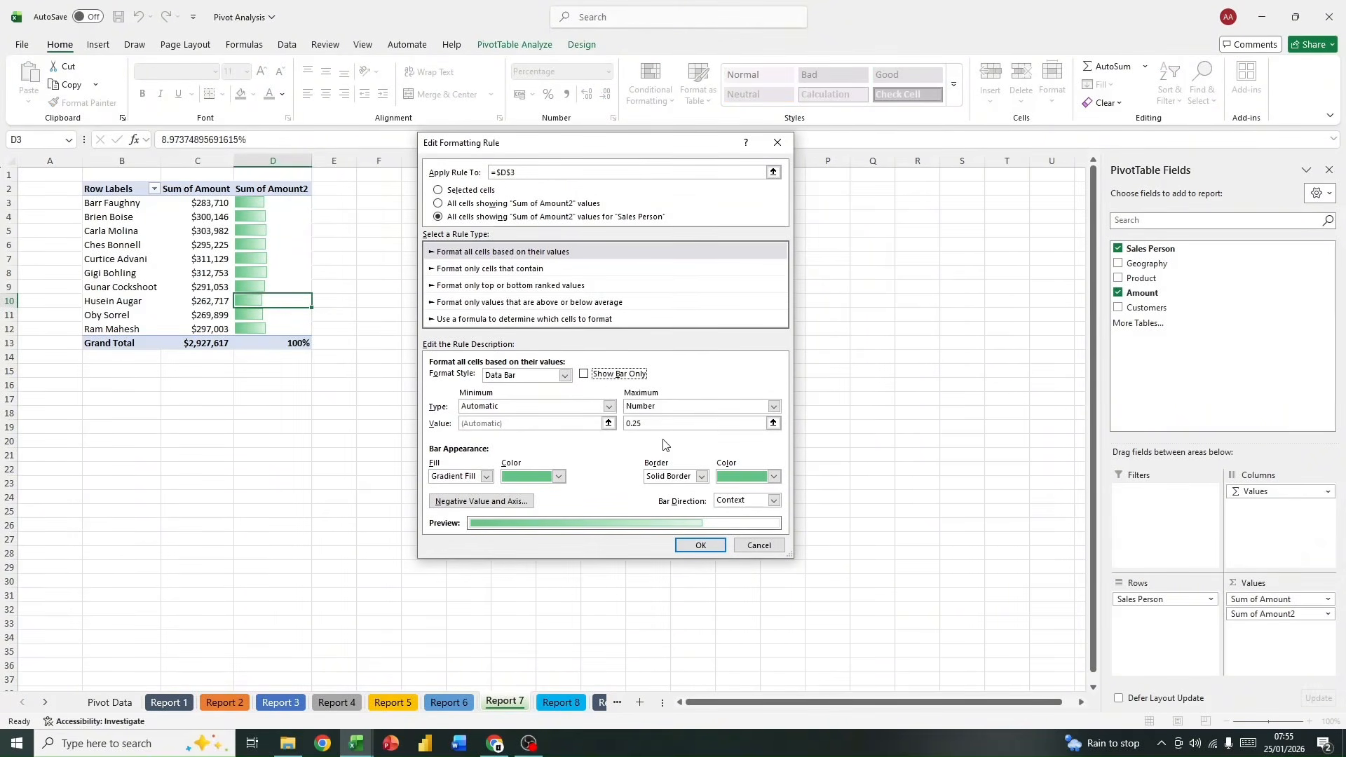
pyautogui.click(700, 545)
pyautogui.click(741, 438)
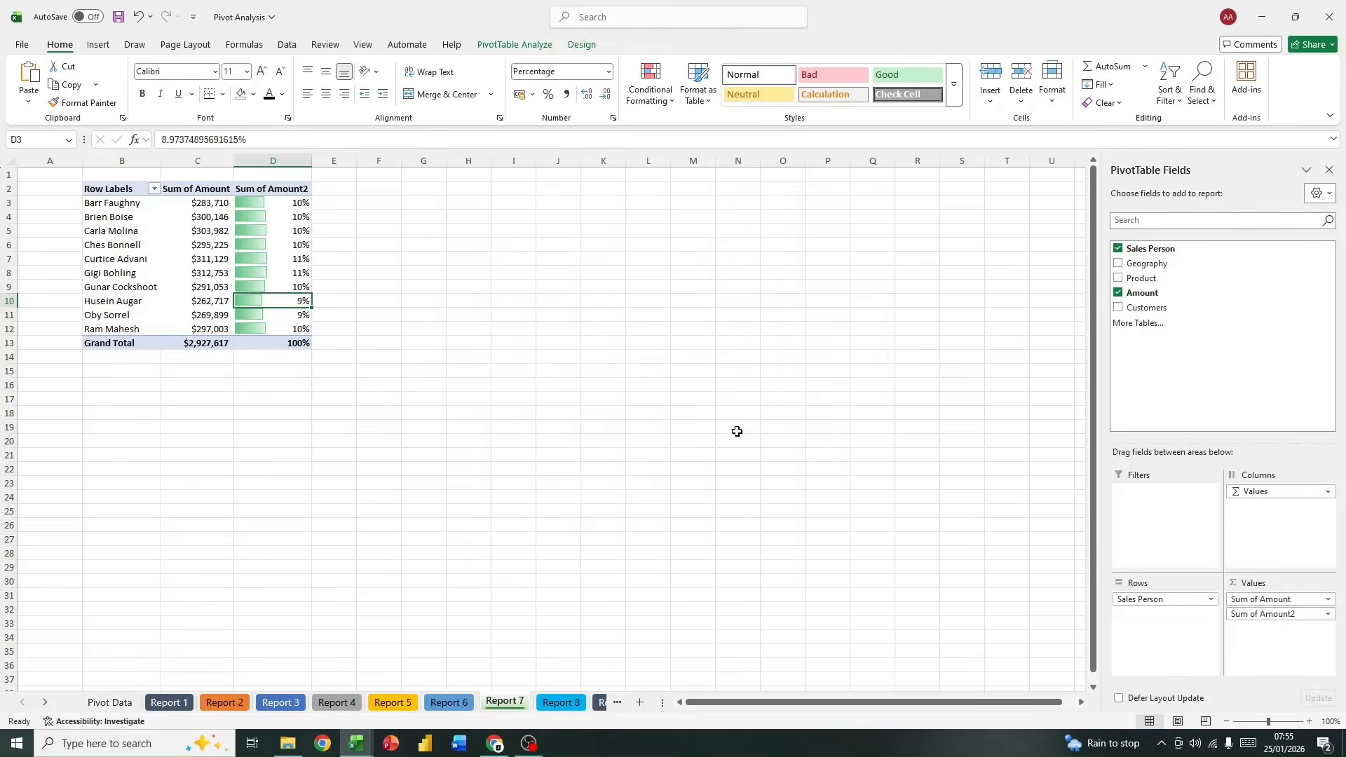
pyautogui.moveTo(279, 201); pyautogui.dragTo(285, 324)
pyautogui.click(260, 203)
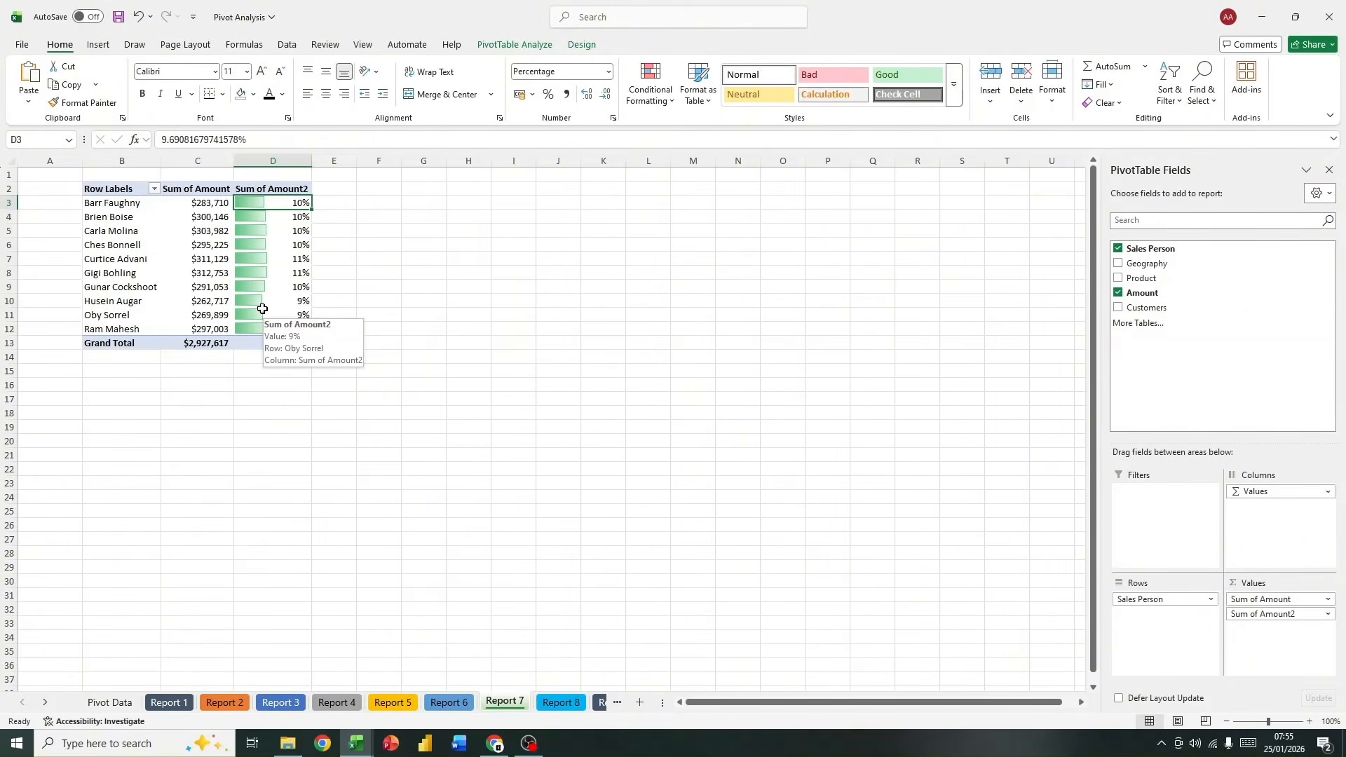
pyautogui.click(482, 361)
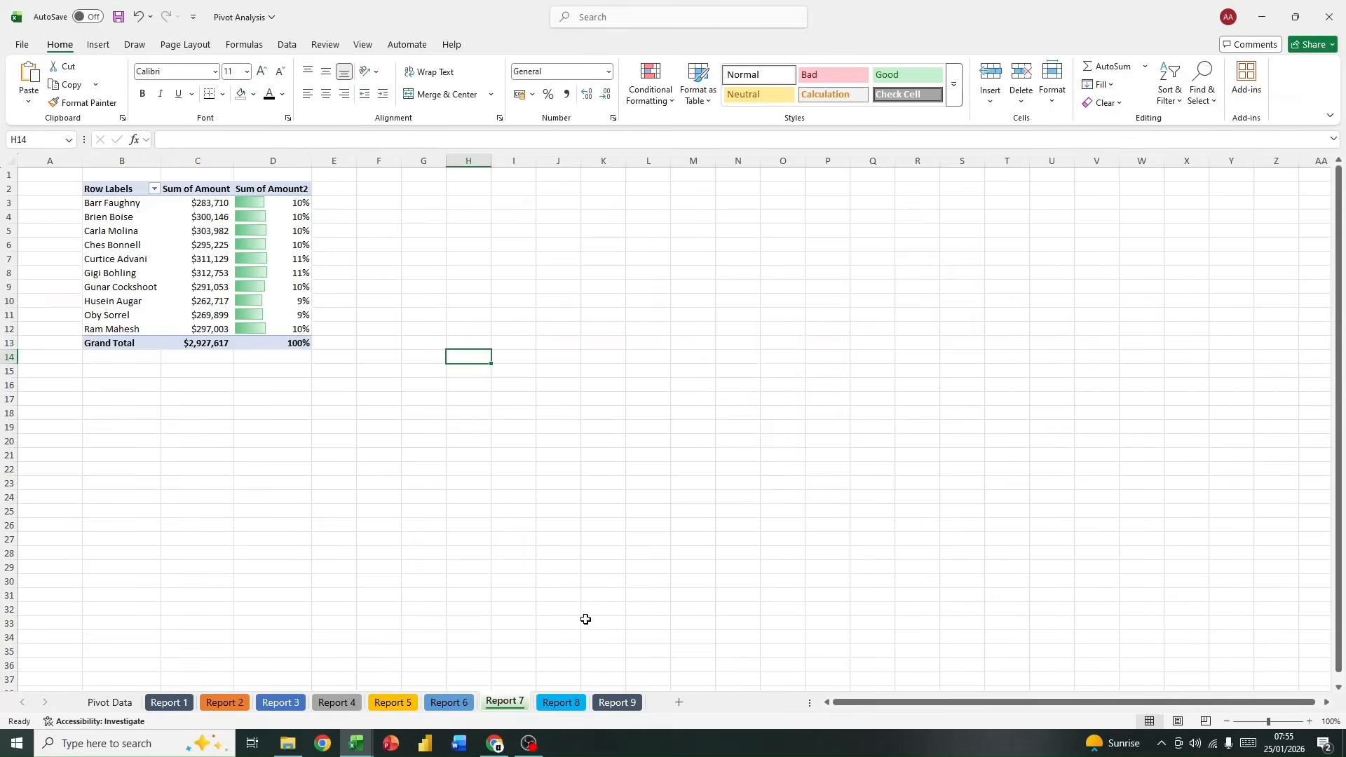
# Step: On the Pivot Data sheet, start a new record in C728 below the table by copying the last row's Sales Person entry
pyautogui.click(122, 702)
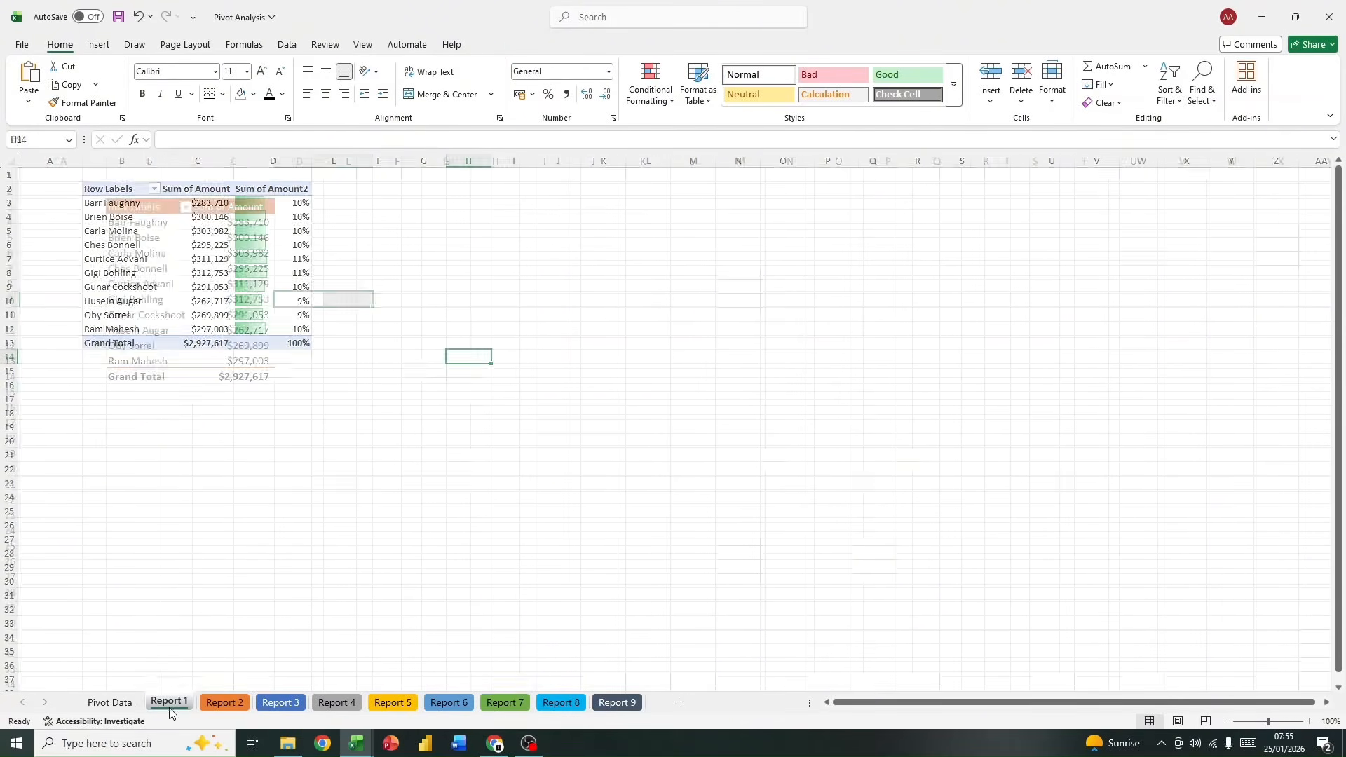
pyautogui.scroll(-12, 215, 605)
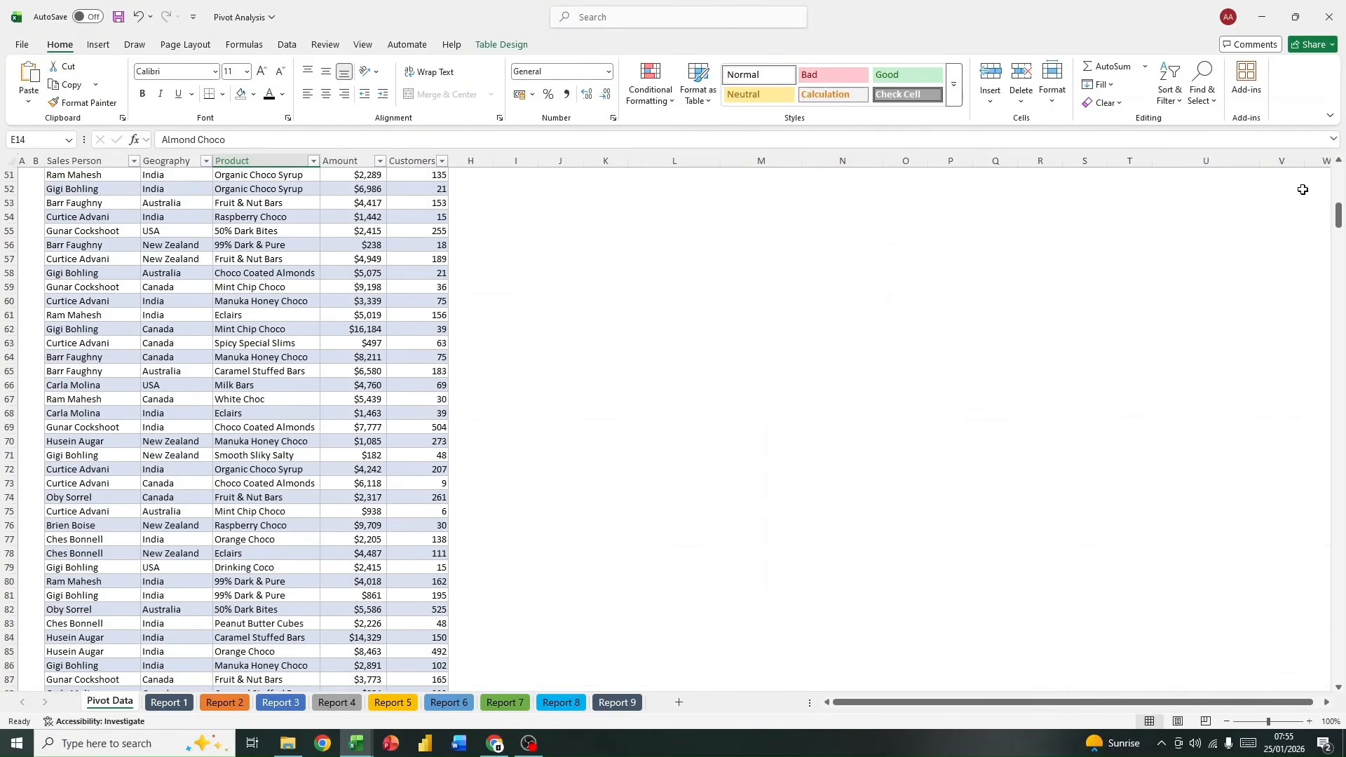
pyautogui.moveTo(1339, 218); pyautogui.dragTo(1284, 695)
pyautogui.scroll(-3, 493, 480)
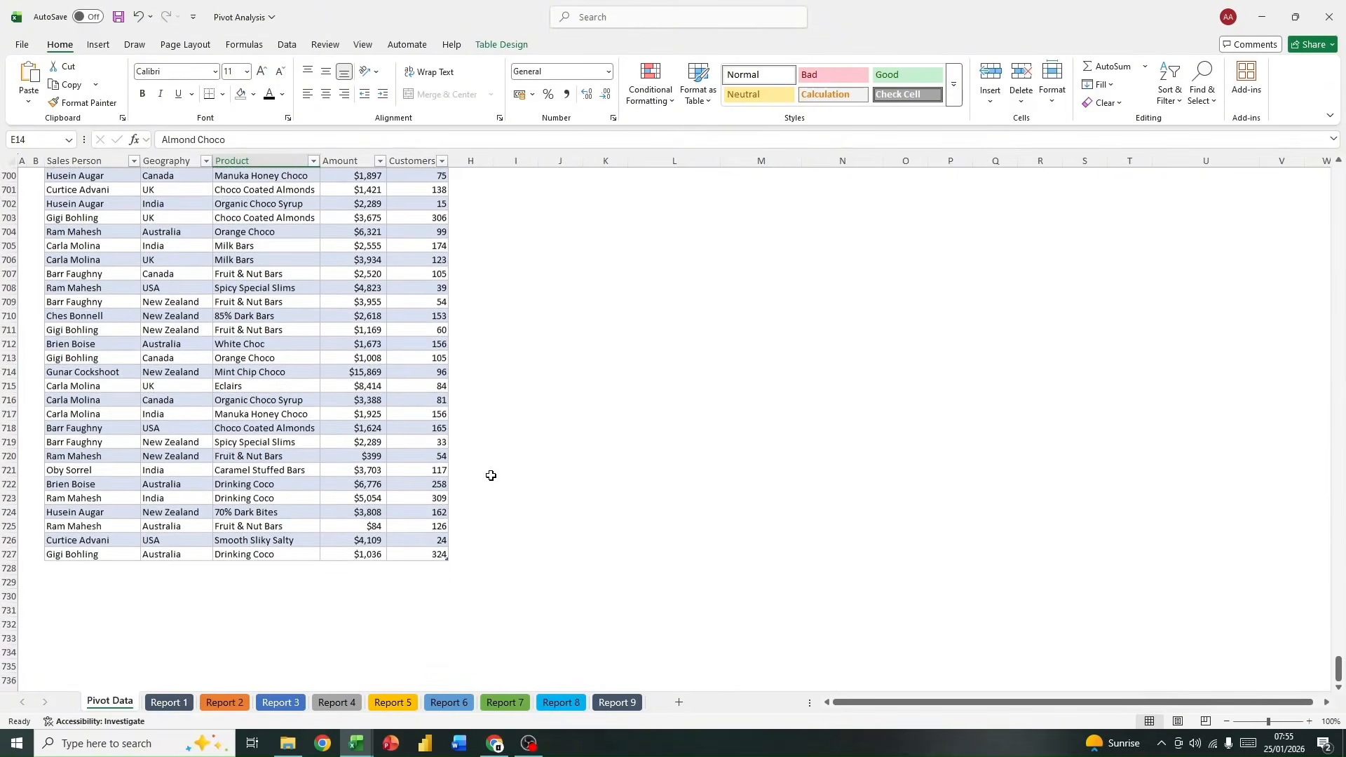
pyautogui.scroll(1, 490, 474)
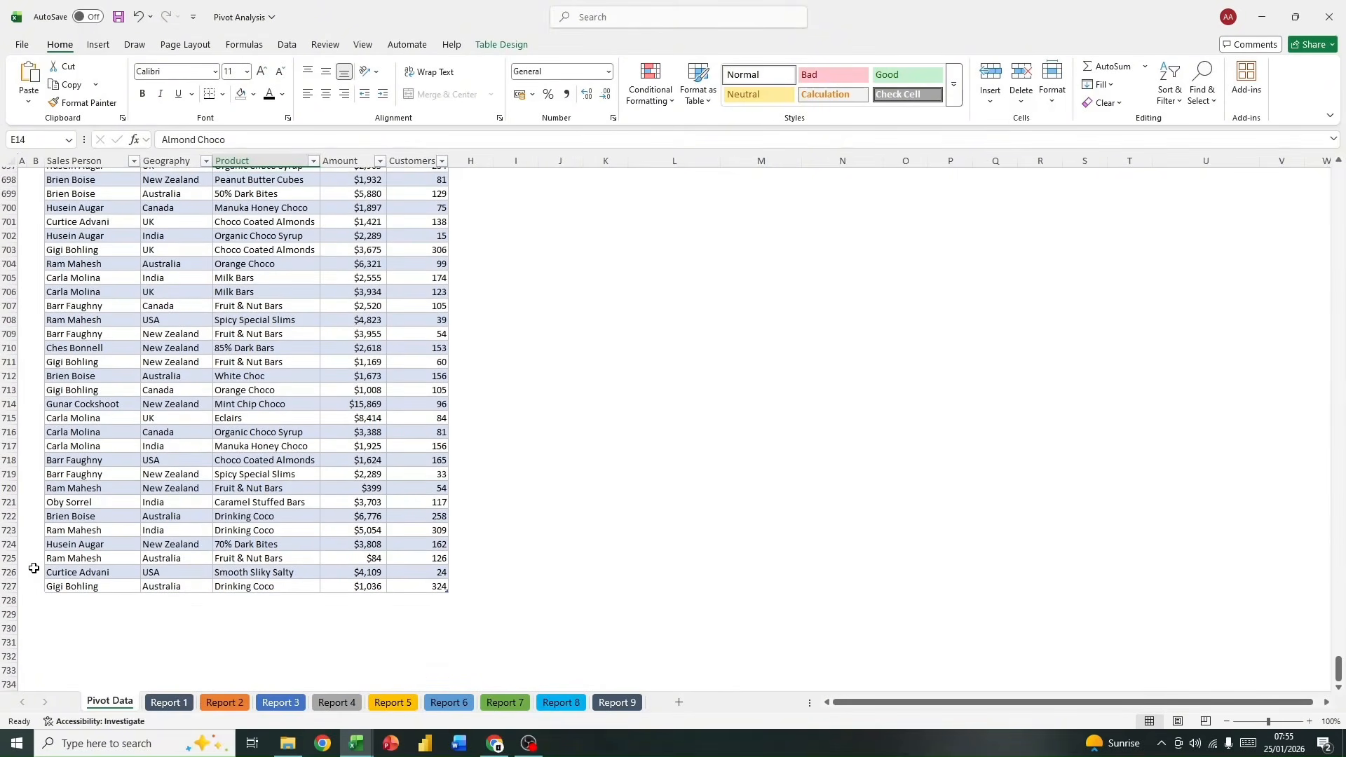
pyautogui.click(63, 598)
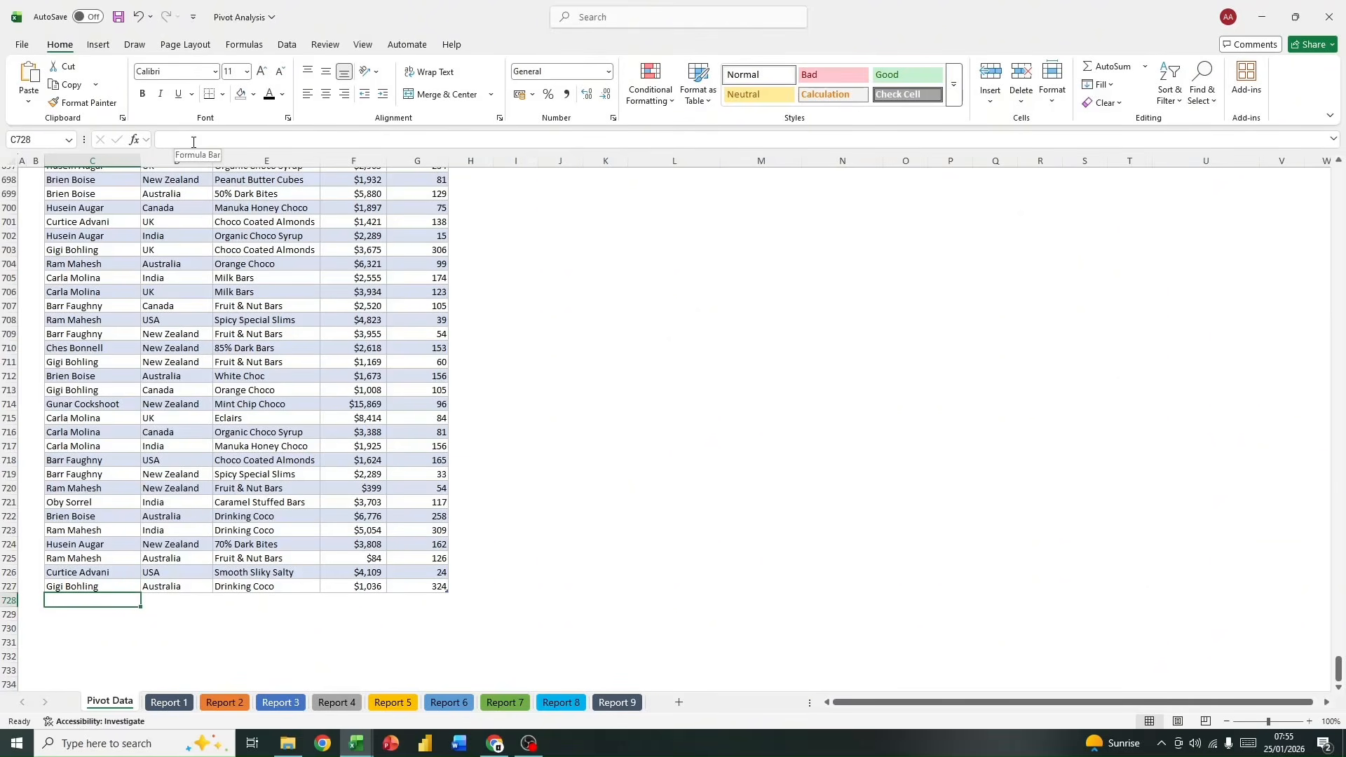
pyautogui.click(103, 585)
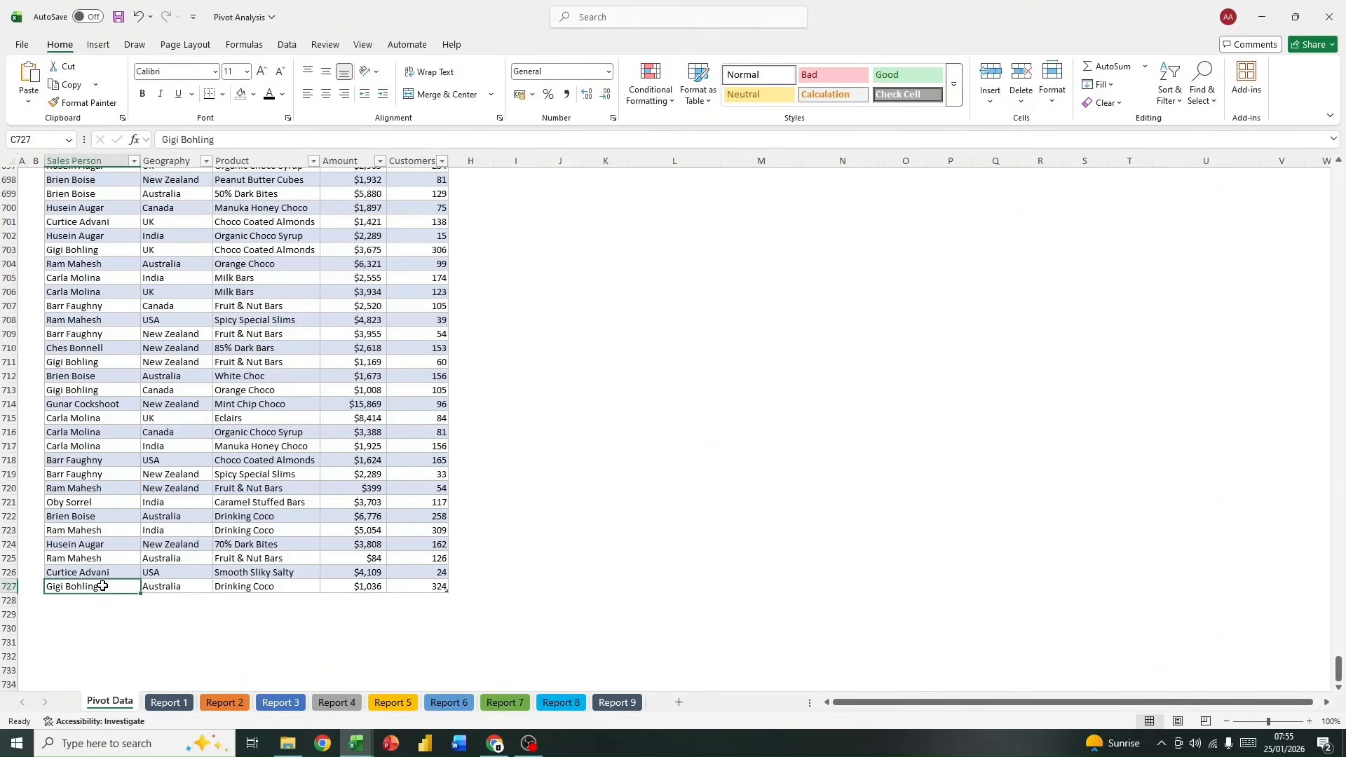
pyautogui.hotkey('ctrl', 'c')
pyautogui.click(98, 602)
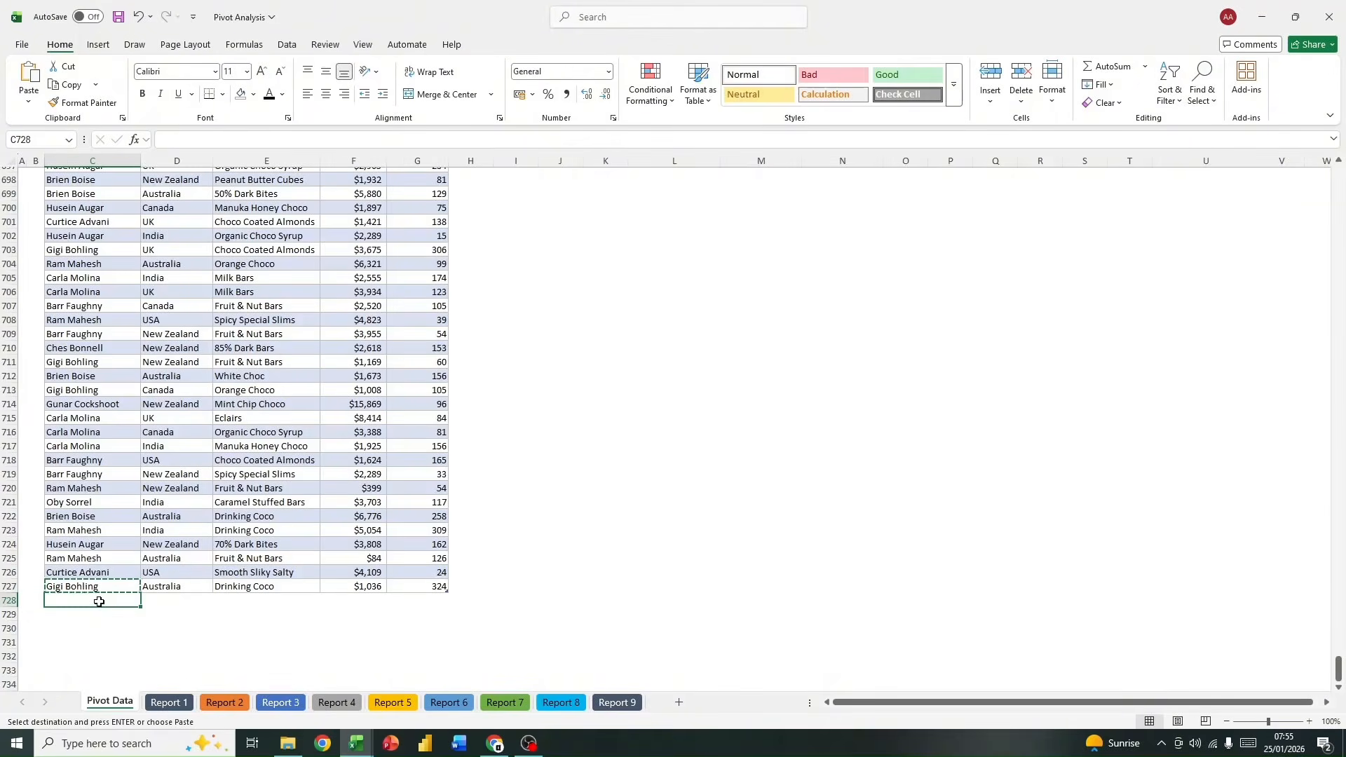
pyautogui.hotkey('ctrl', 'v')
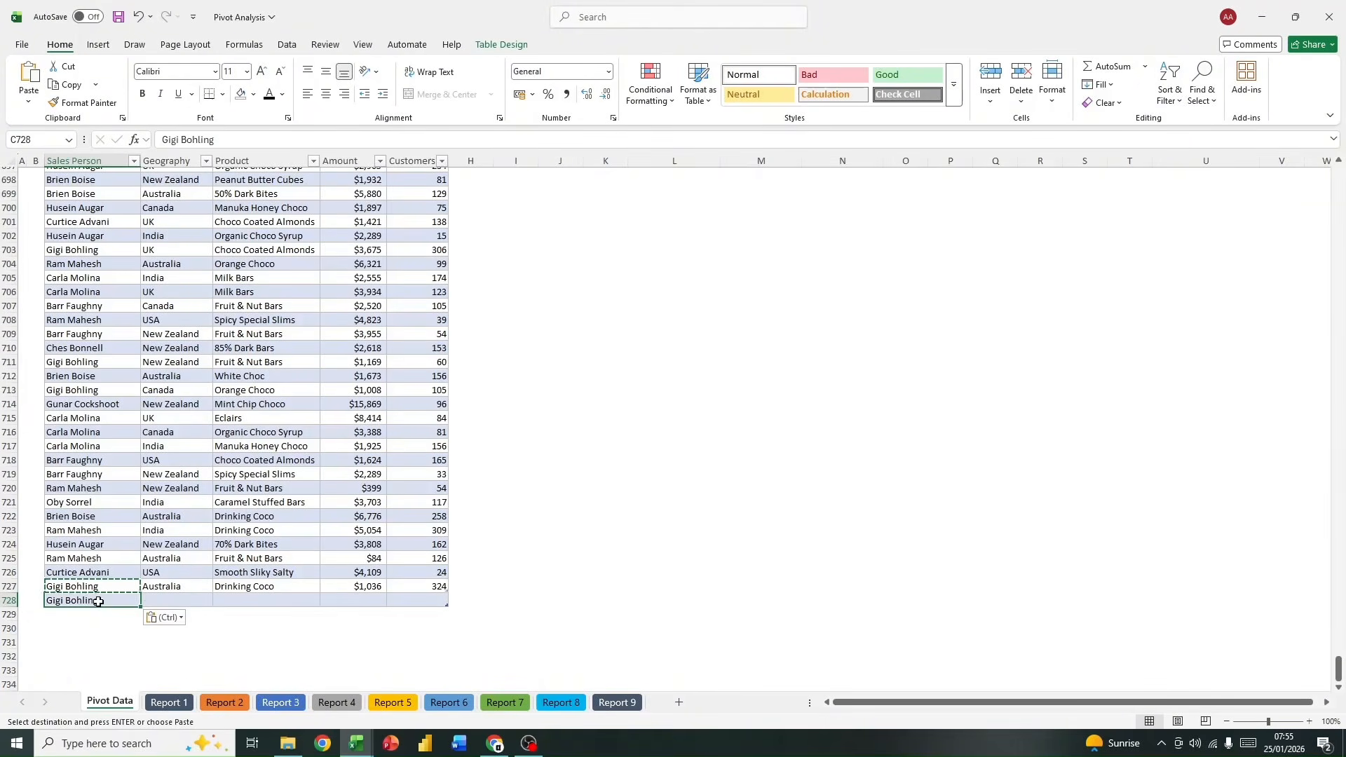
# Step: Fill the new row 728 with the geography Australia and the product Smooth Sliky Salty
pyautogui.click(171, 601)
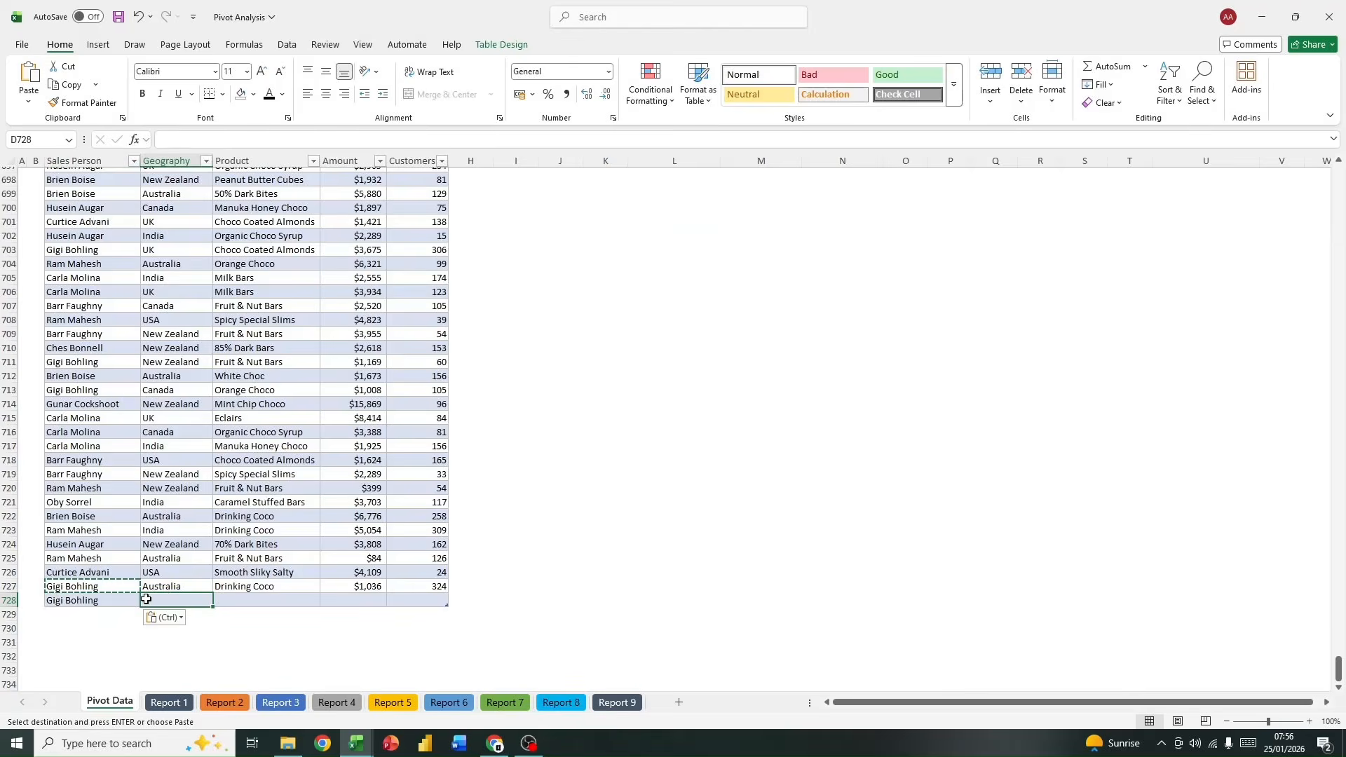
pyautogui.write('A')
pyautogui.press('Delete')
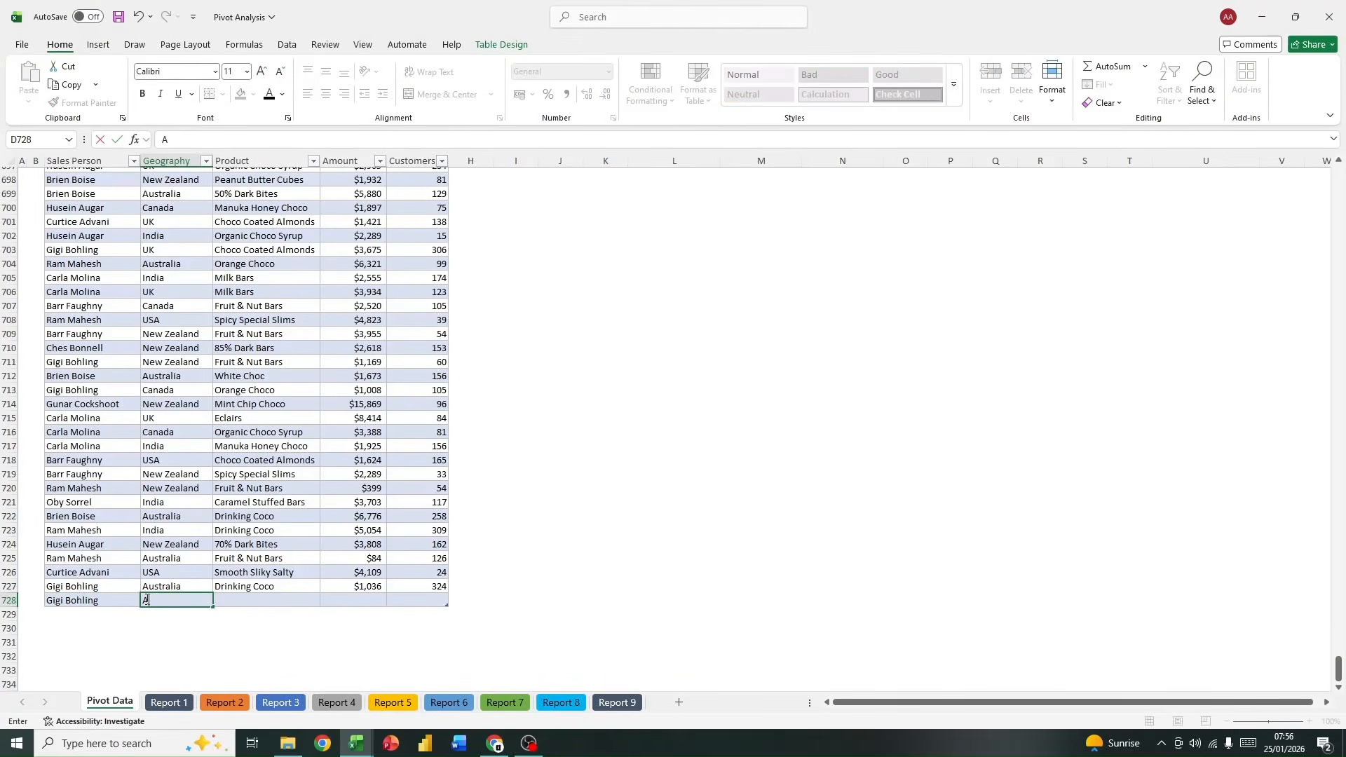
pyautogui.write('ustralia')
pyautogui.press('Tab')
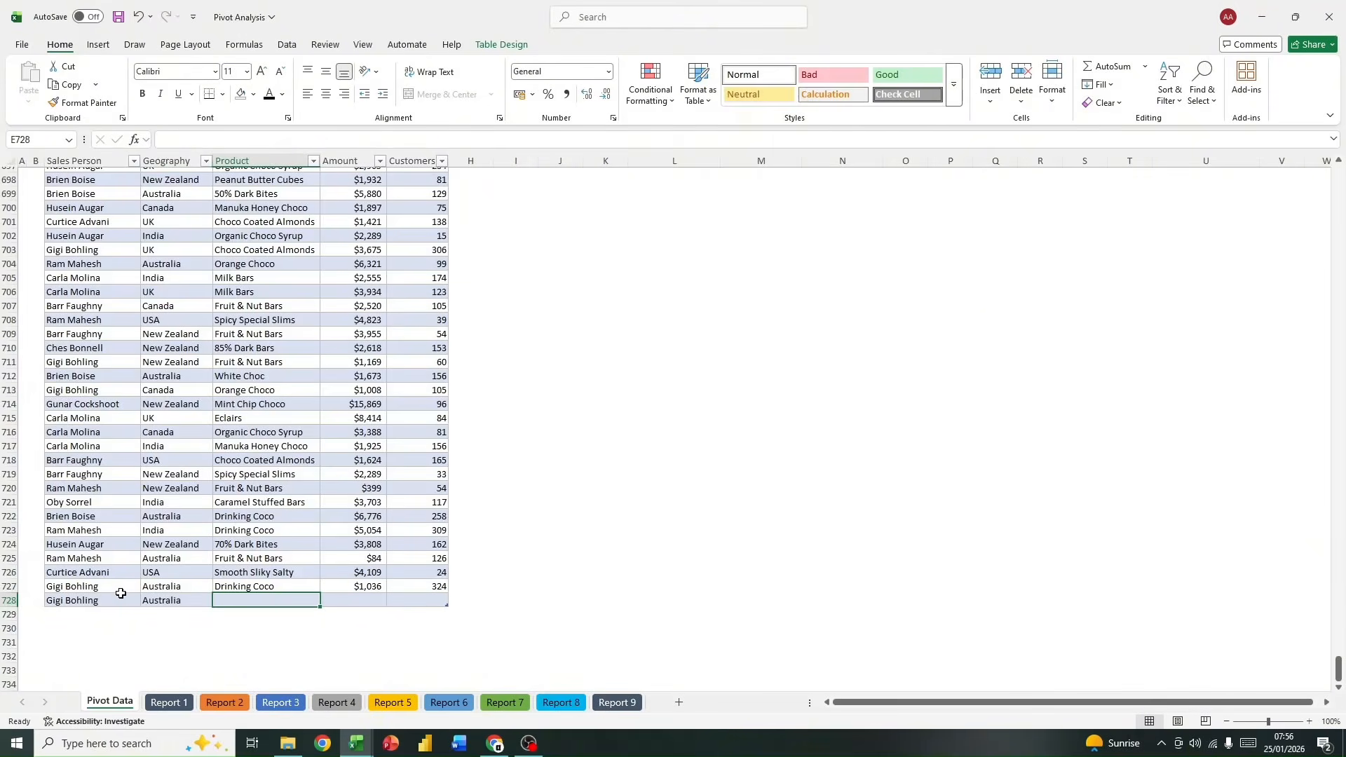
pyautogui.write('Smooth Sliky Salty')
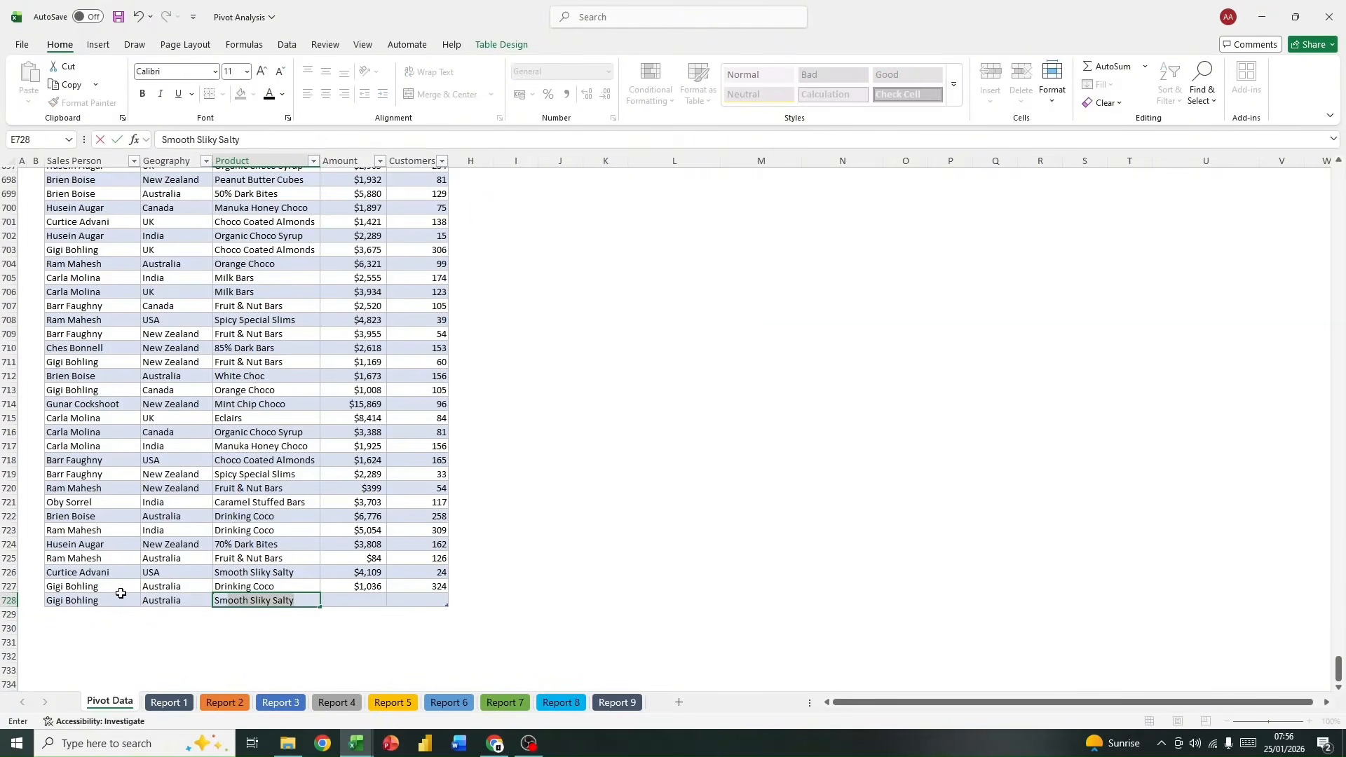
# Step: Complete the new record in row 728 with an amount of 1200 and 24 customers
pyautogui.click(353, 602)
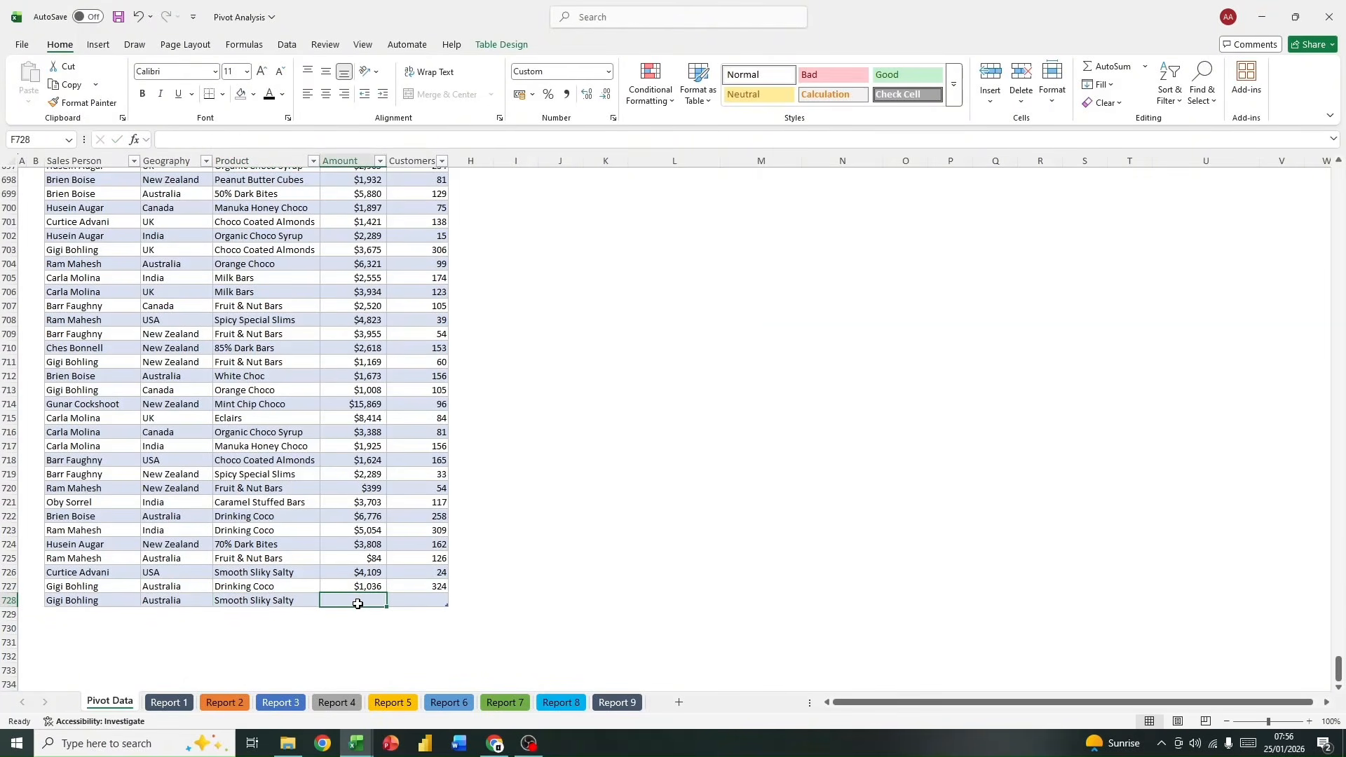
pyautogui.write('1200')
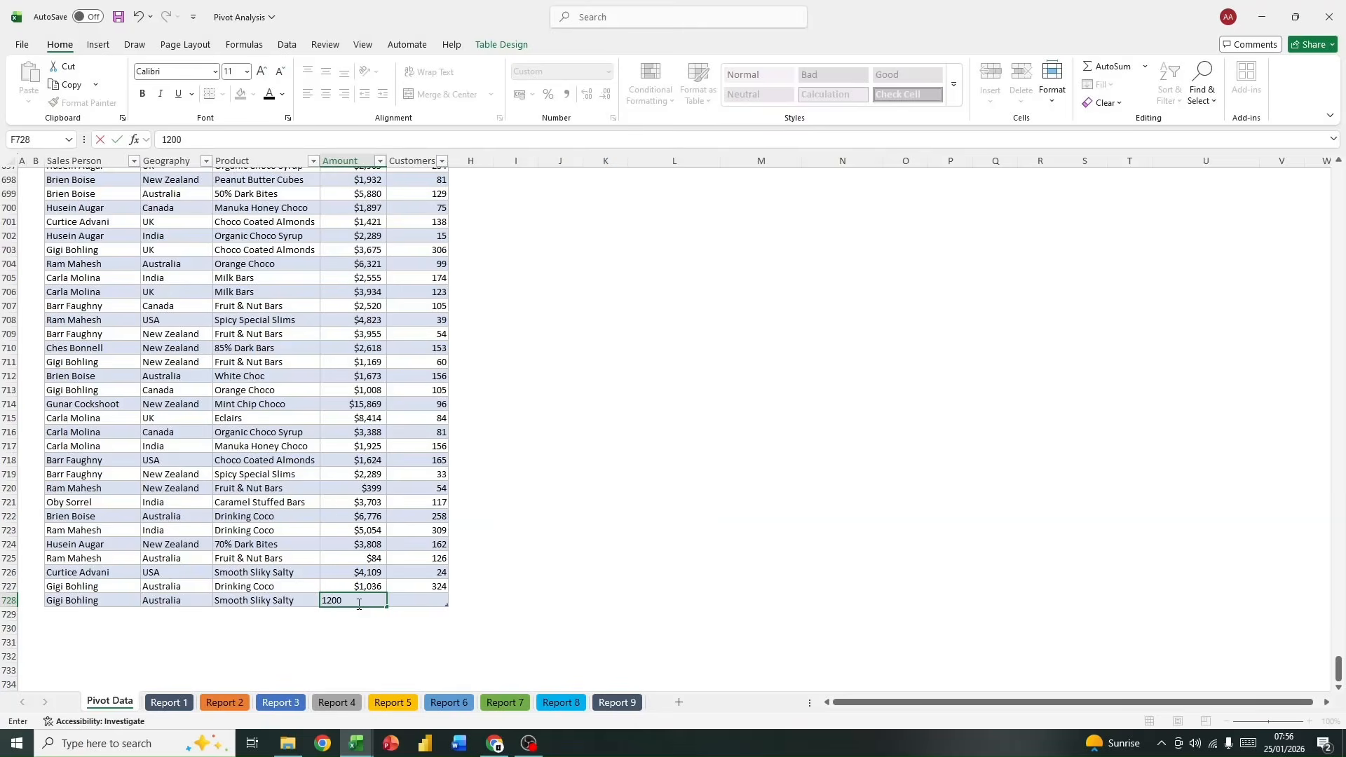
pyautogui.press('Tab')
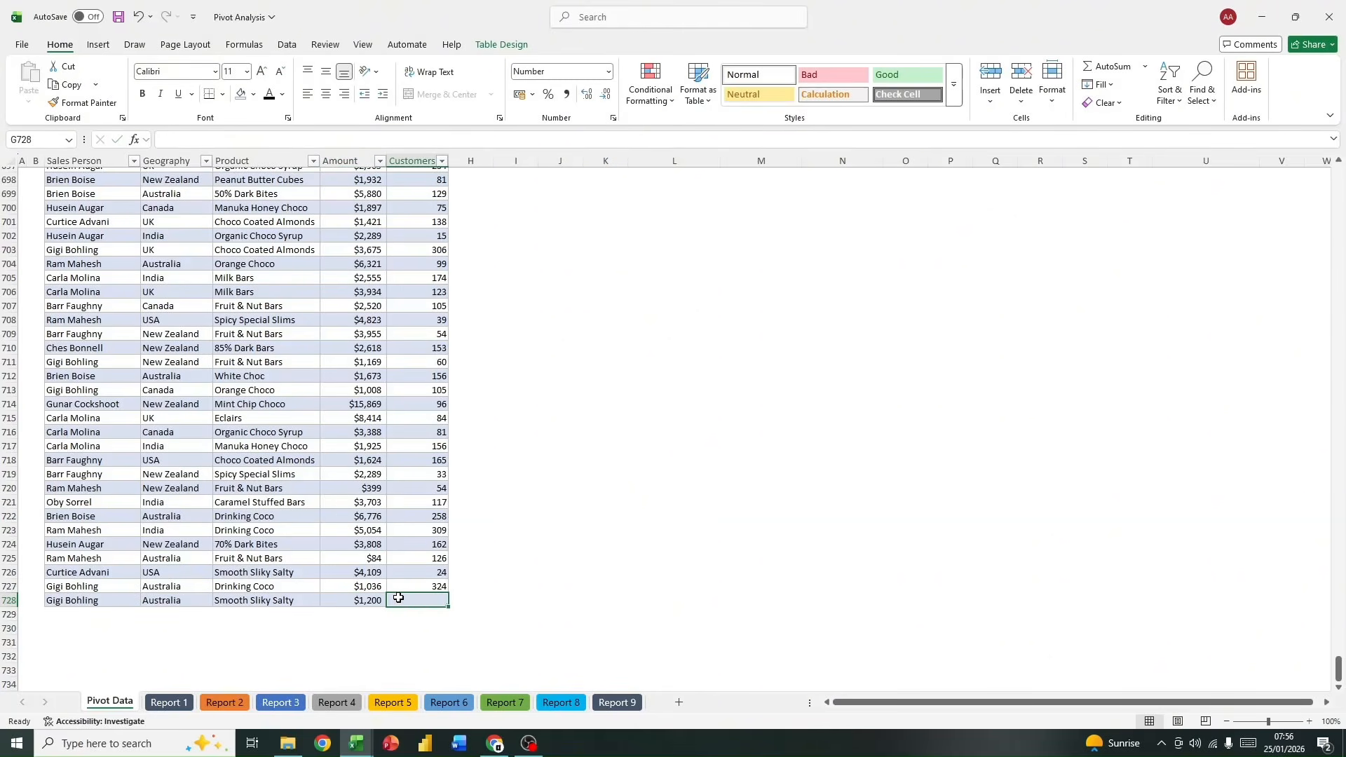
pyautogui.write('24')
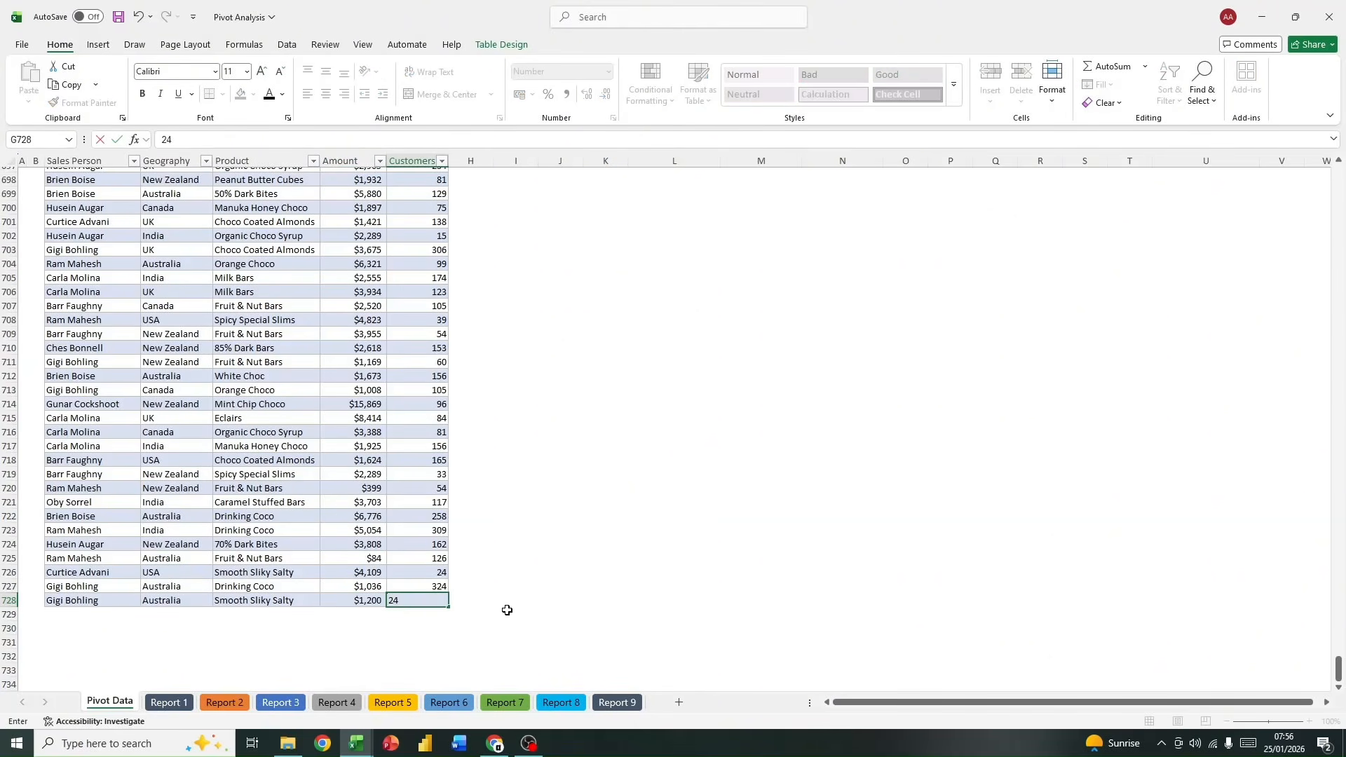
pyautogui.click(514, 600)
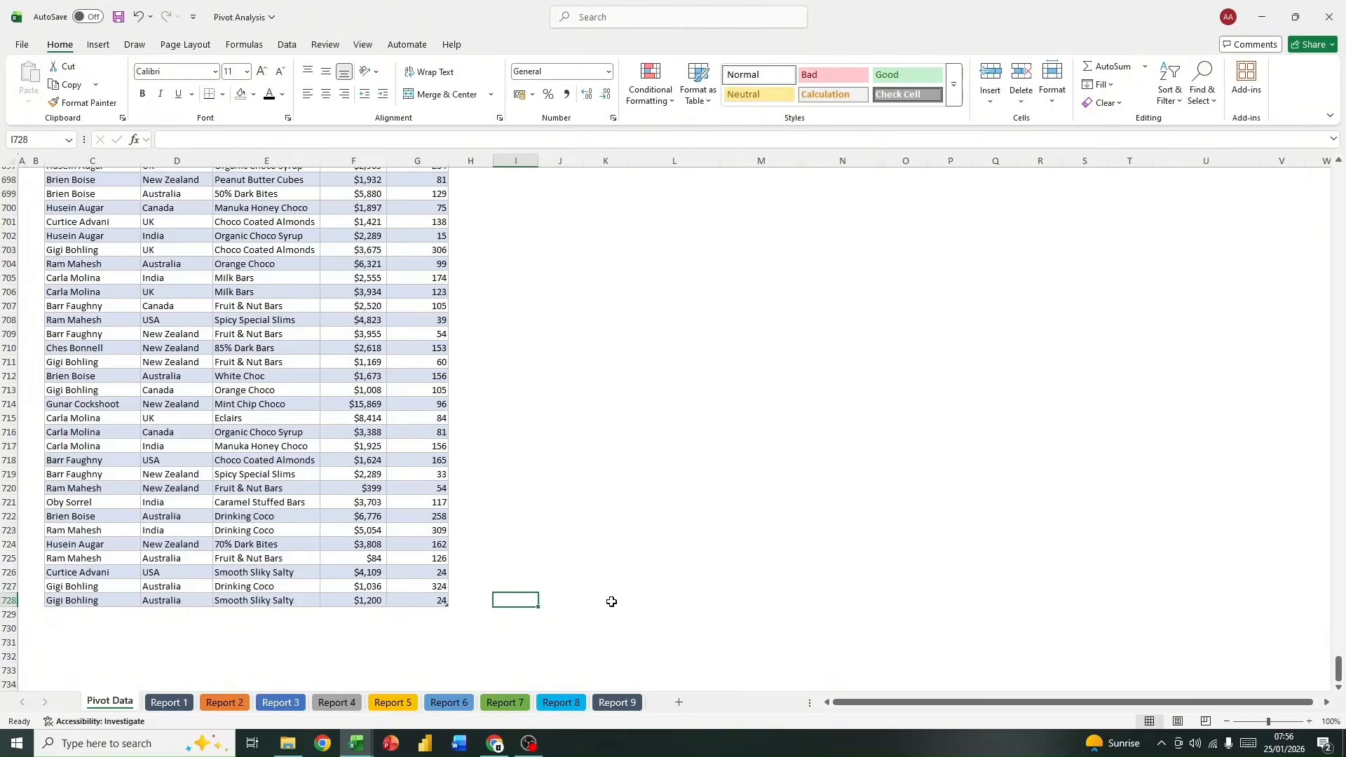
# Step: Refresh the Sales Performance Report PivotTable on the Pivot Data sheet to include the new record
pyautogui.moveTo(1334, 663); pyautogui.dragTo(1334, 175)
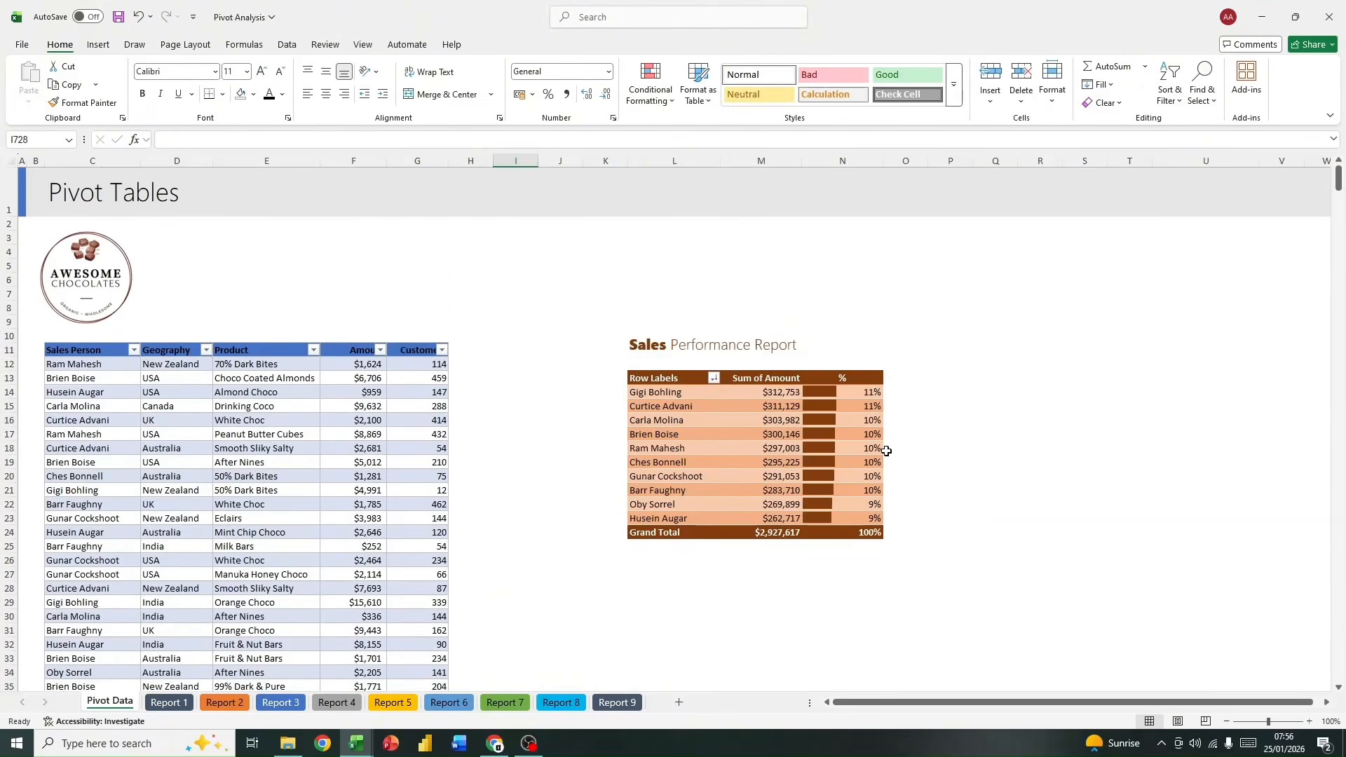
pyautogui.click(760, 392)
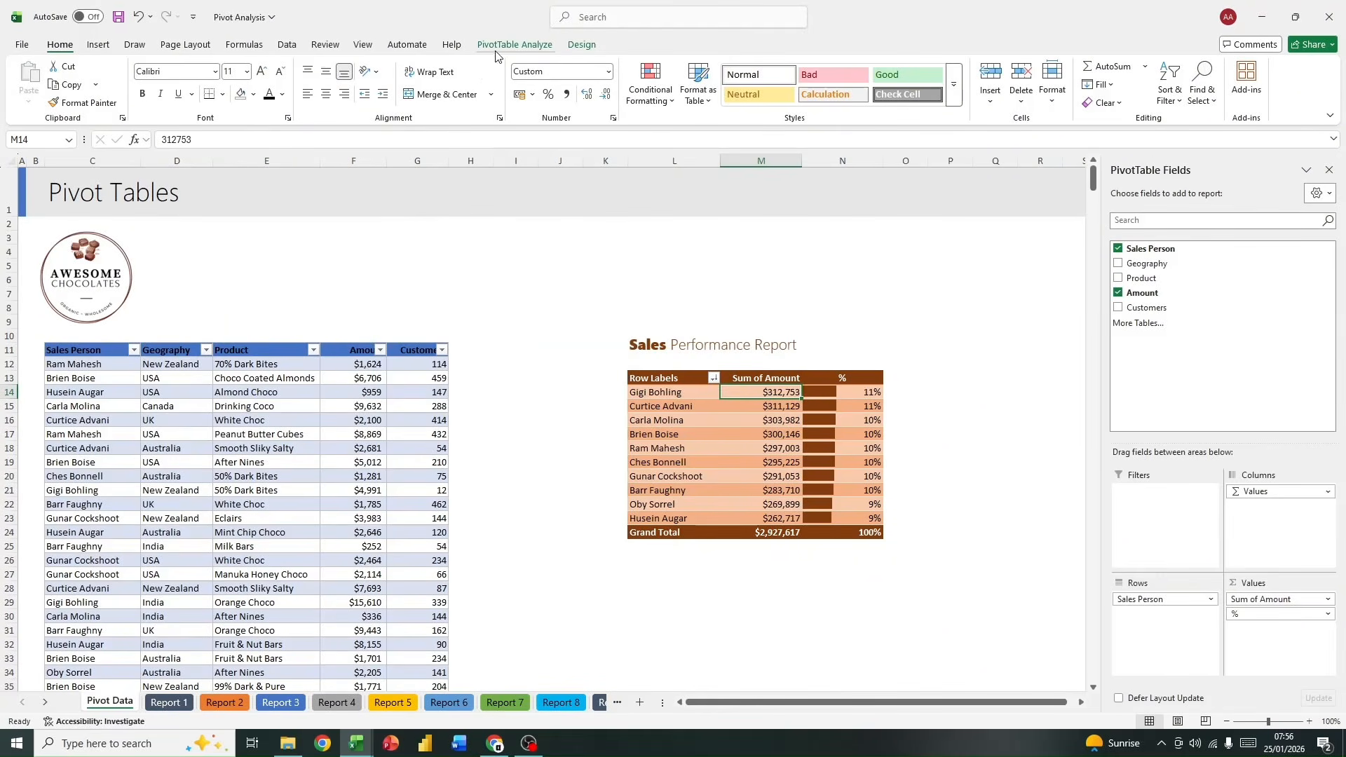
pyautogui.click(514, 44)
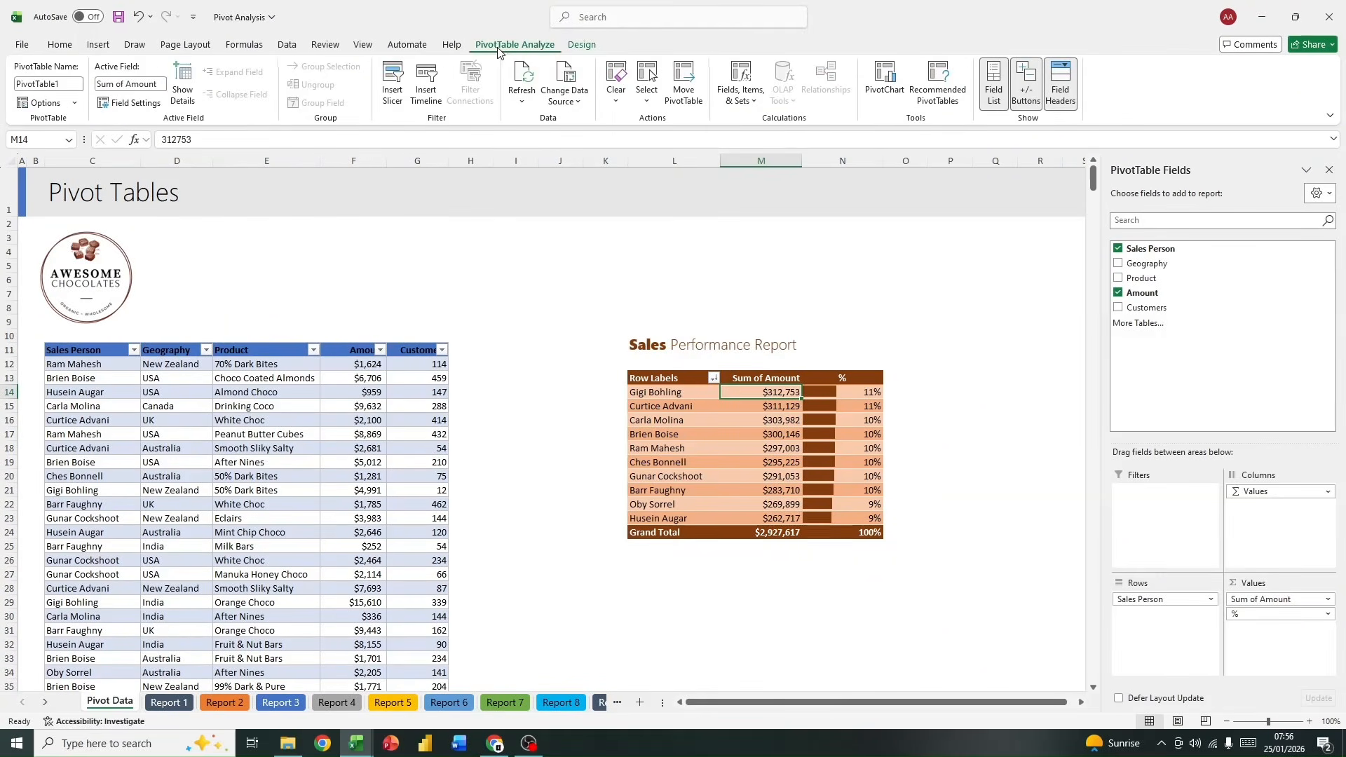
pyautogui.click(525, 77)
# Step: Examine the refreshed amounts, the source table rows, and the PivotTables on the Report 3 and Report 7 sheets
pyautogui.moveTo(778, 391); pyautogui.dragTo(771, 520)
pyautogui.scroll(-4, 735, 483)
pyautogui.scroll(4, 735, 483)
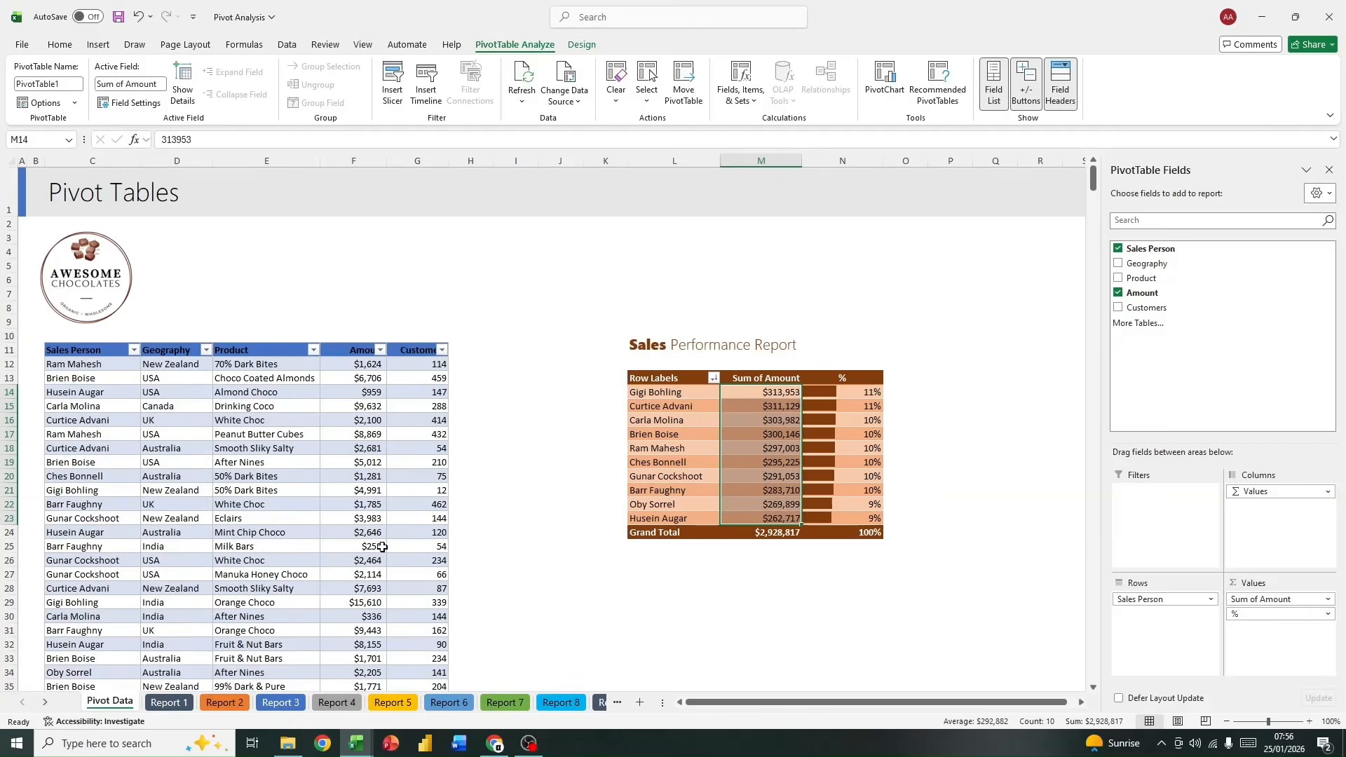
pyautogui.scroll(-20, 382, 547)
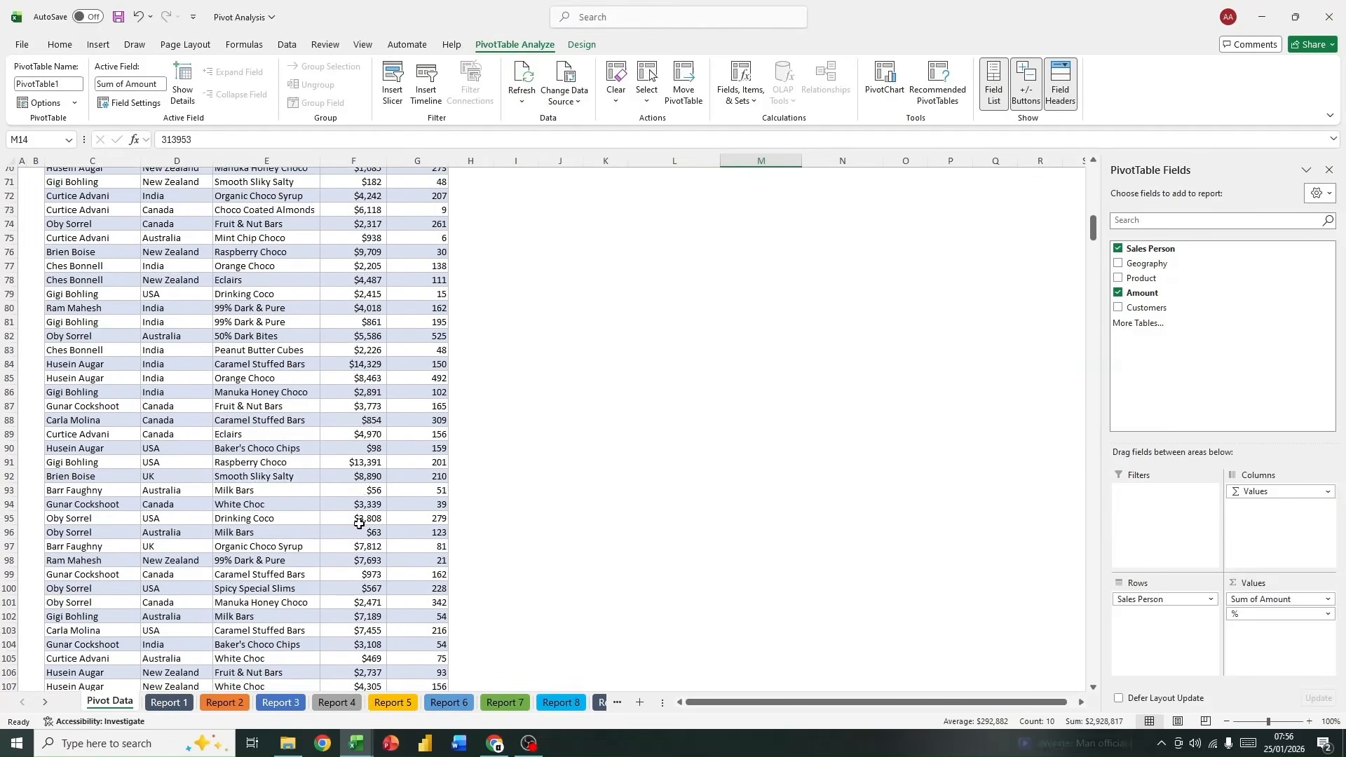
pyautogui.scroll(-20, 378, 523)
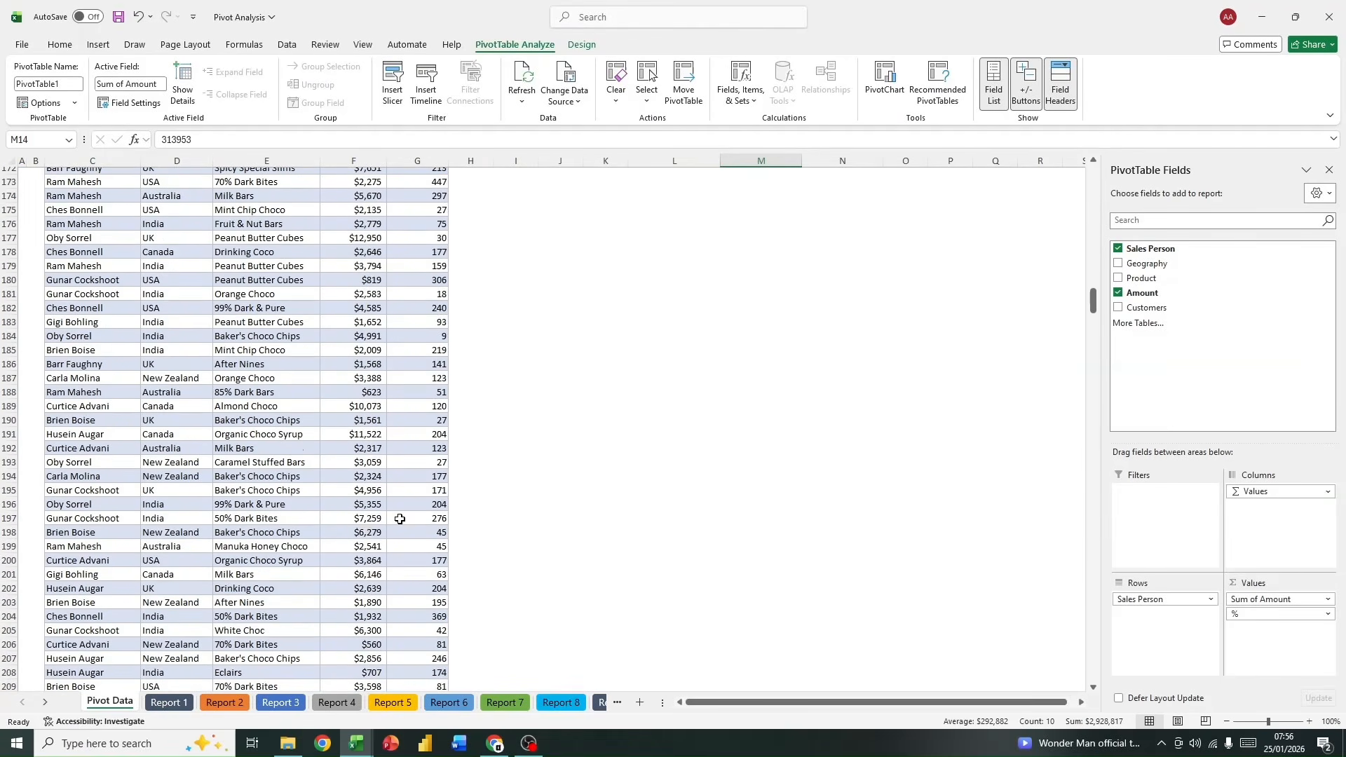
pyautogui.scroll(-5, 399, 518)
pyautogui.moveTo(1093, 329); pyautogui.dragTo(1023, 453)
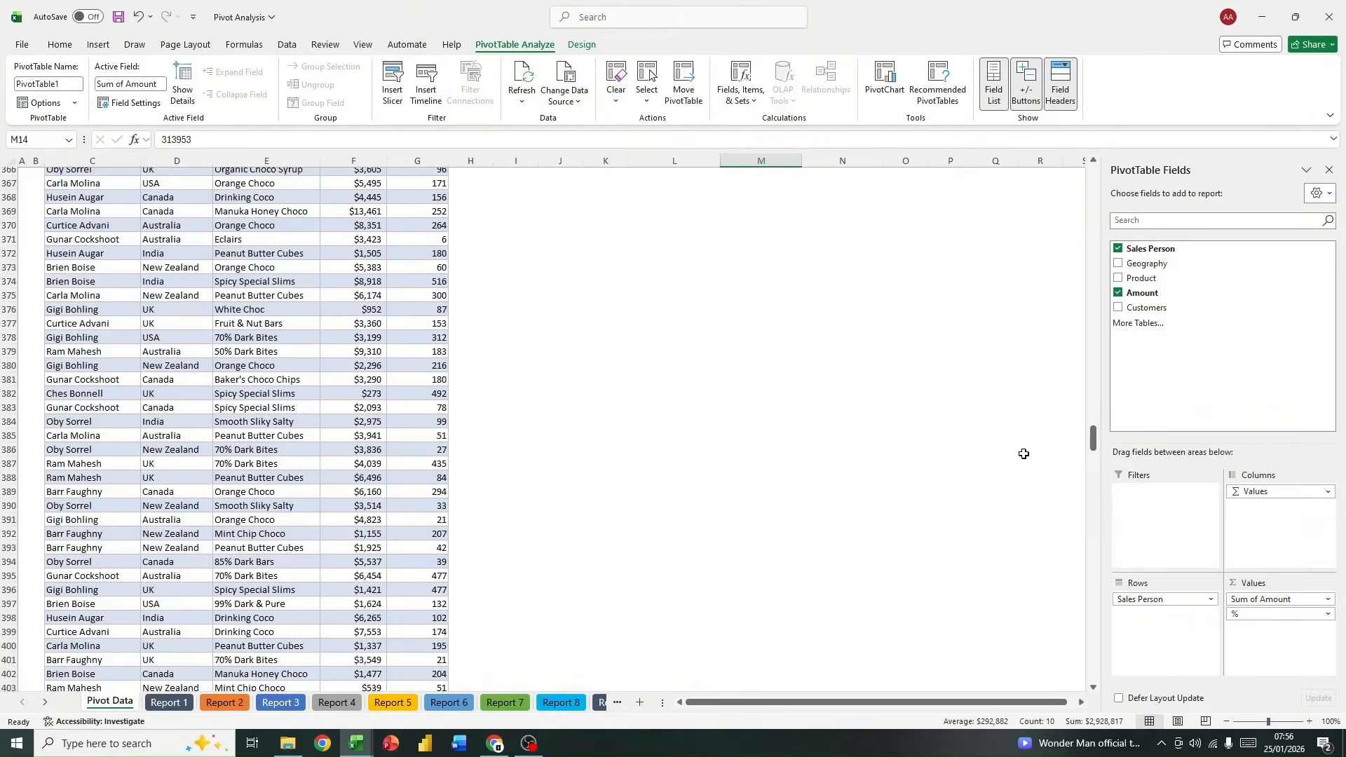
pyautogui.click(281, 703)
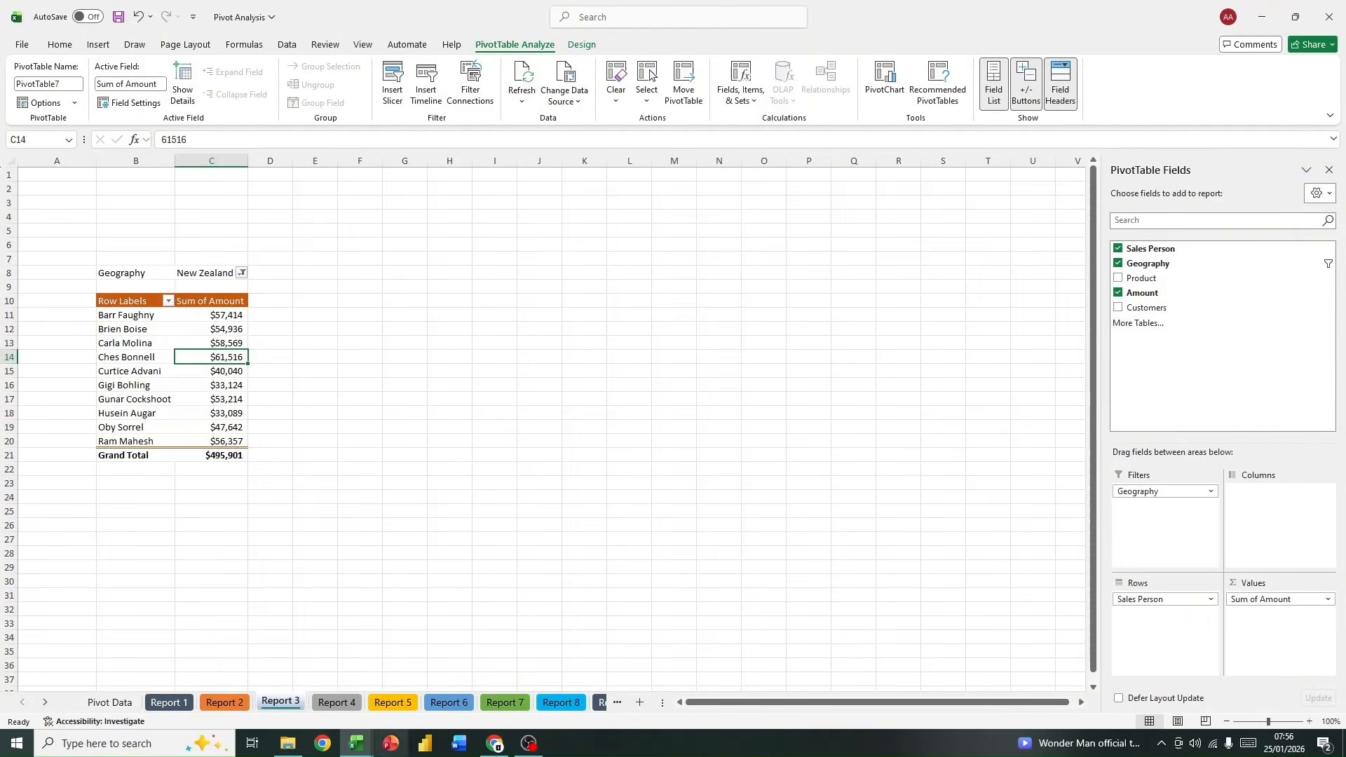
pyautogui.click(504, 702)
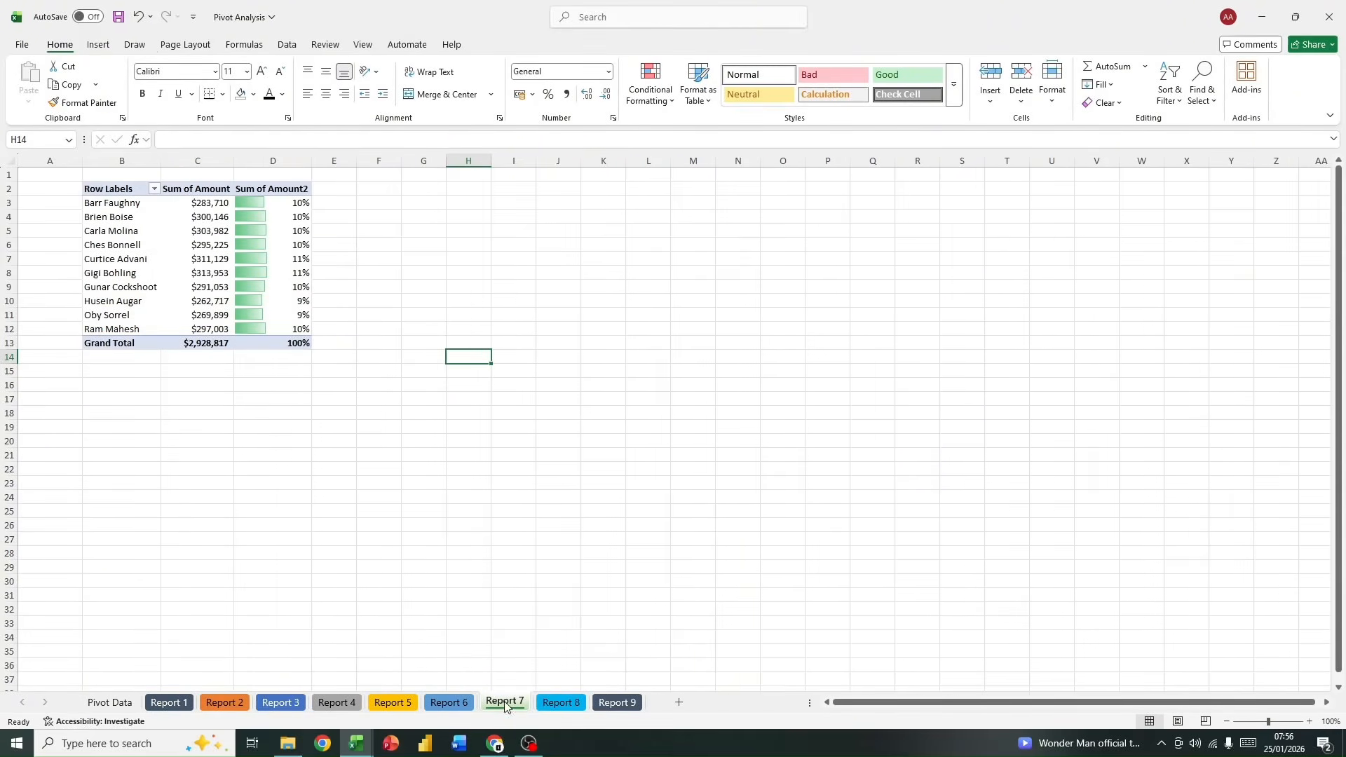
# Step: On the Report 8 sheet, insert a PivotTable at cell C11 using the table named sales as its source
pyautogui.click(560, 701)
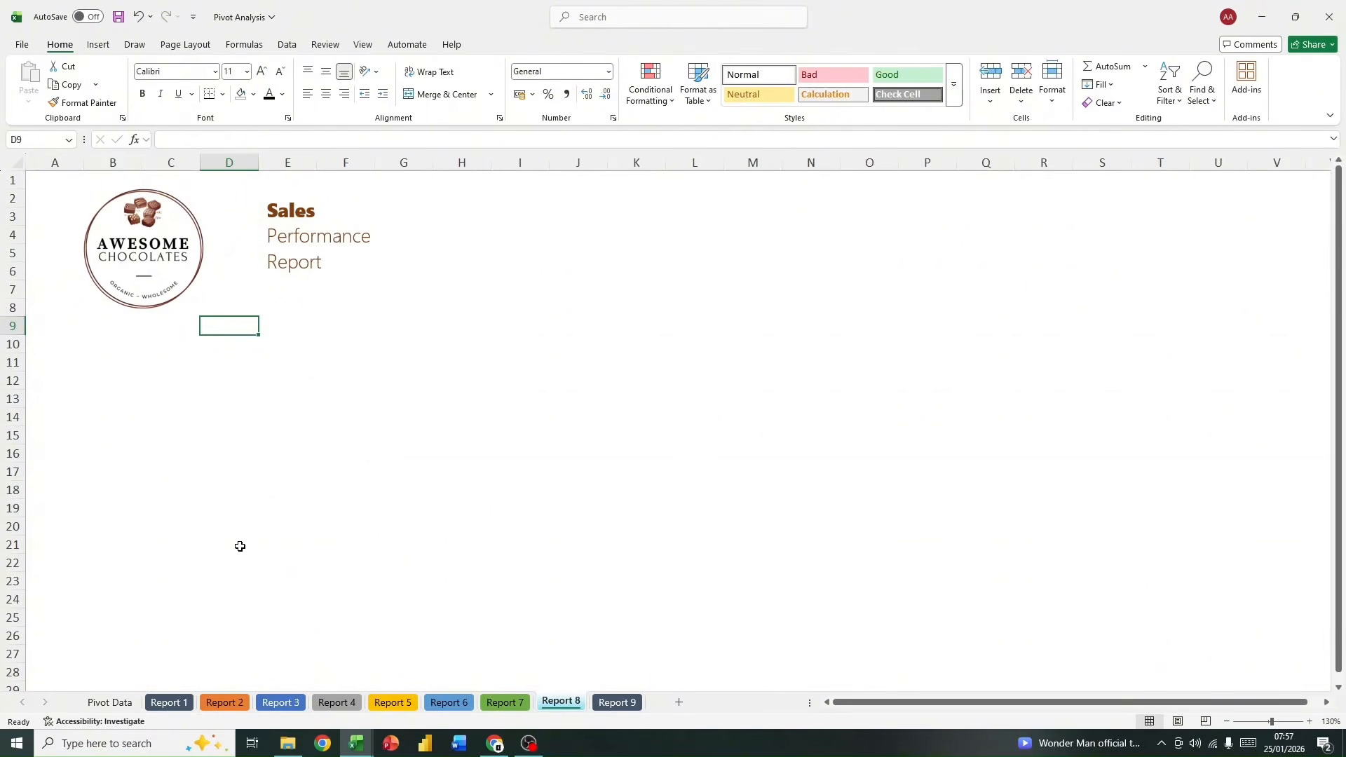
pyautogui.click(179, 365)
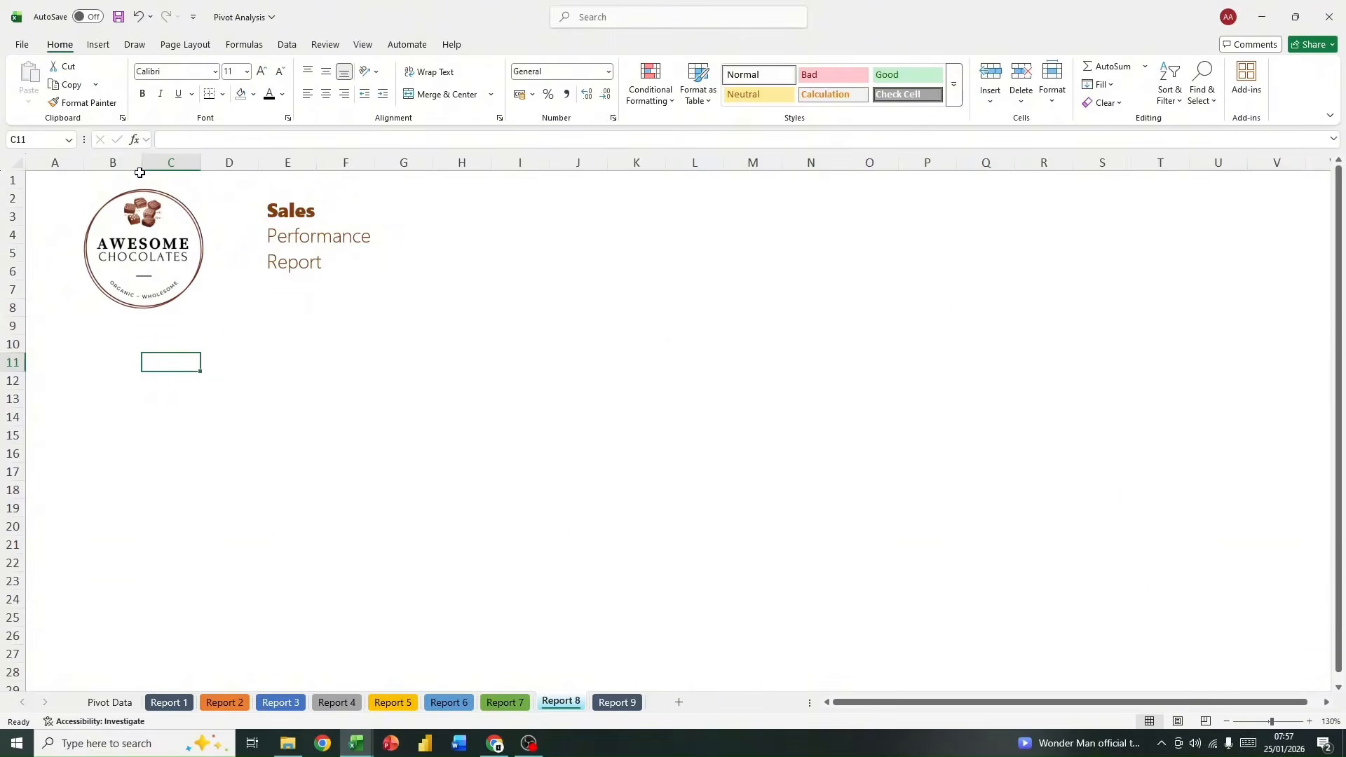
pyautogui.click(100, 46)
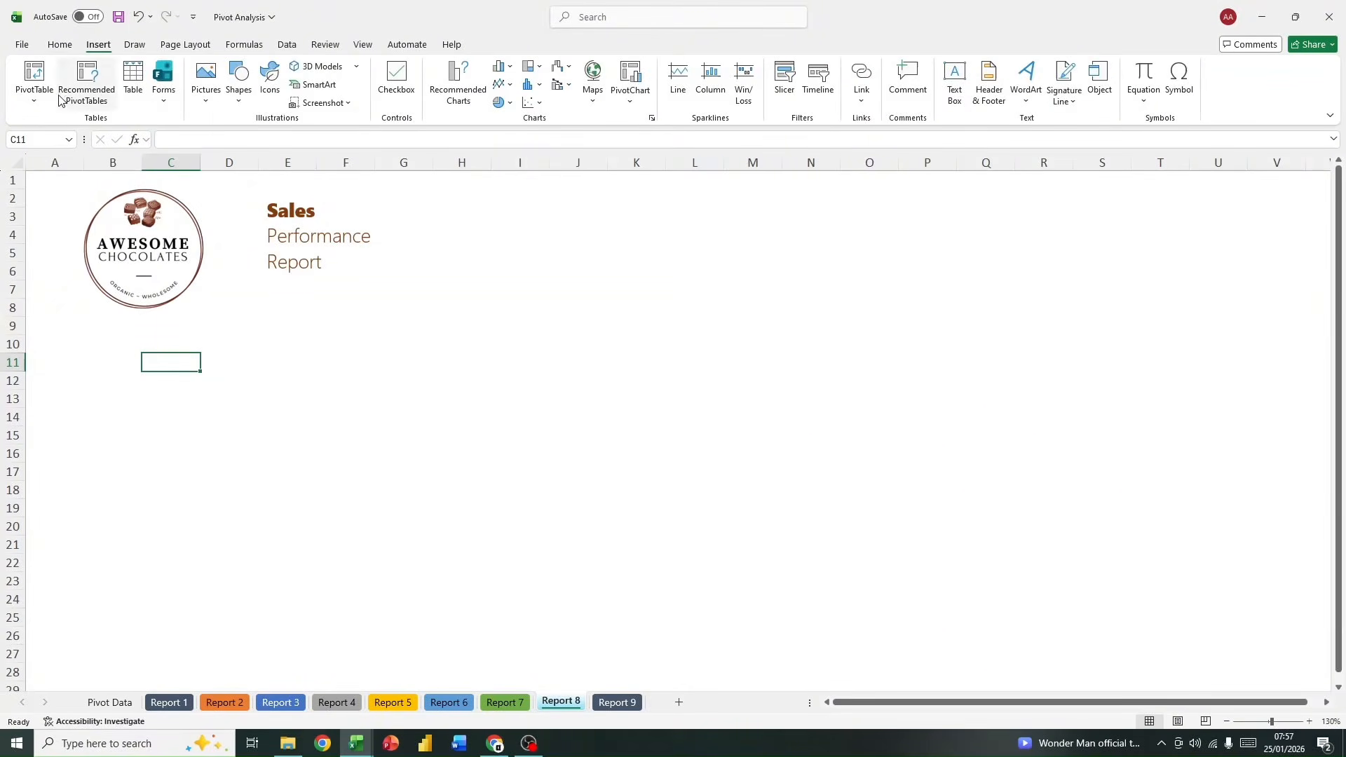
pyautogui.click(34, 95)
pyautogui.click(76, 123)
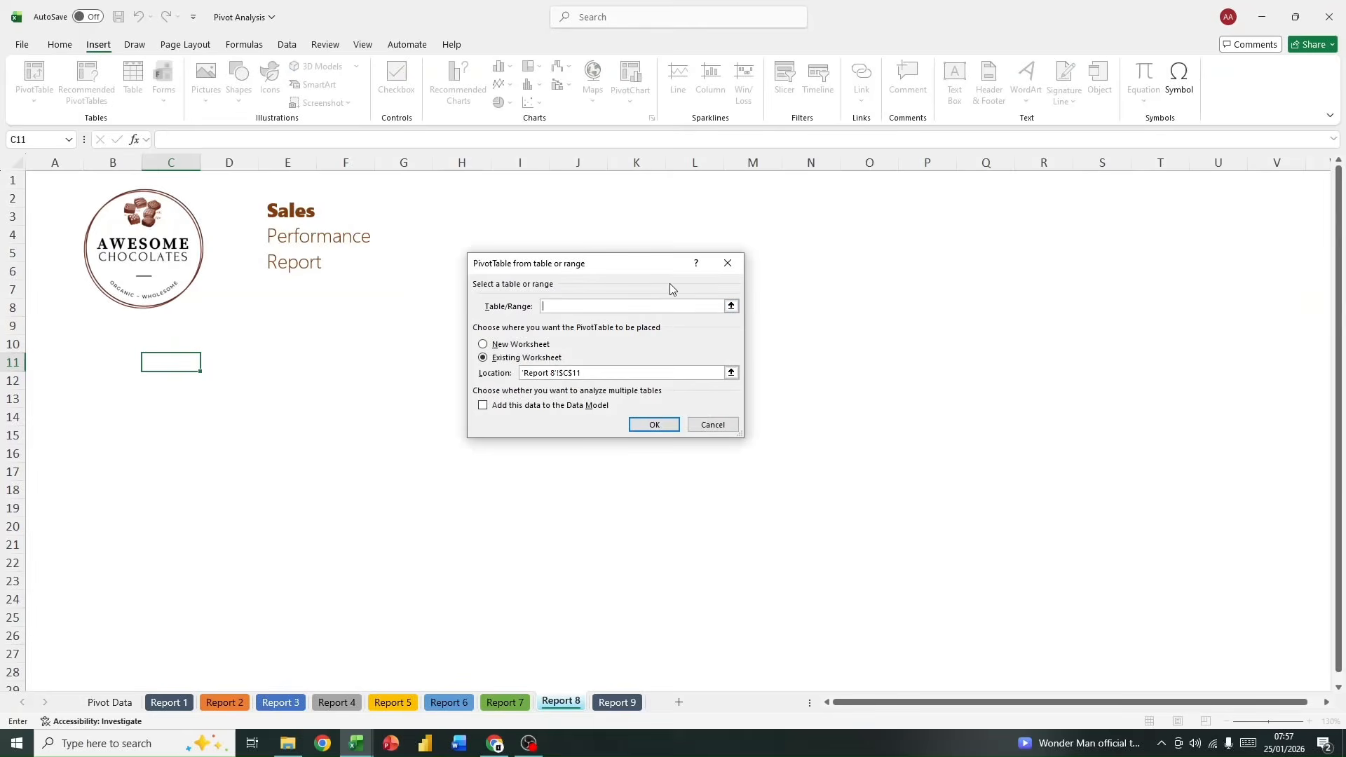
pyautogui.write('sales')
pyautogui.press('Return')
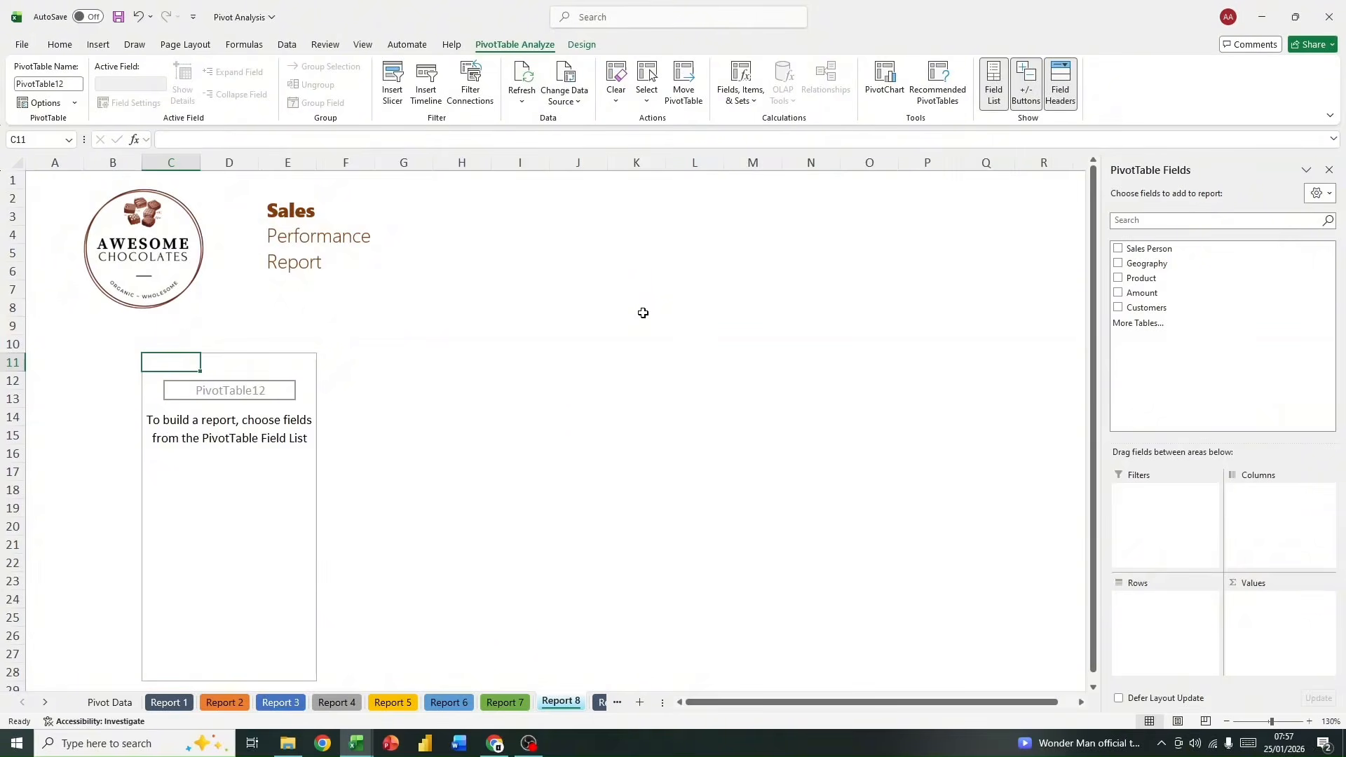
# Step: Put Sales Person in the PivotTable's rows and Geography in its values as a count
pyautogui.click(1120, 249)
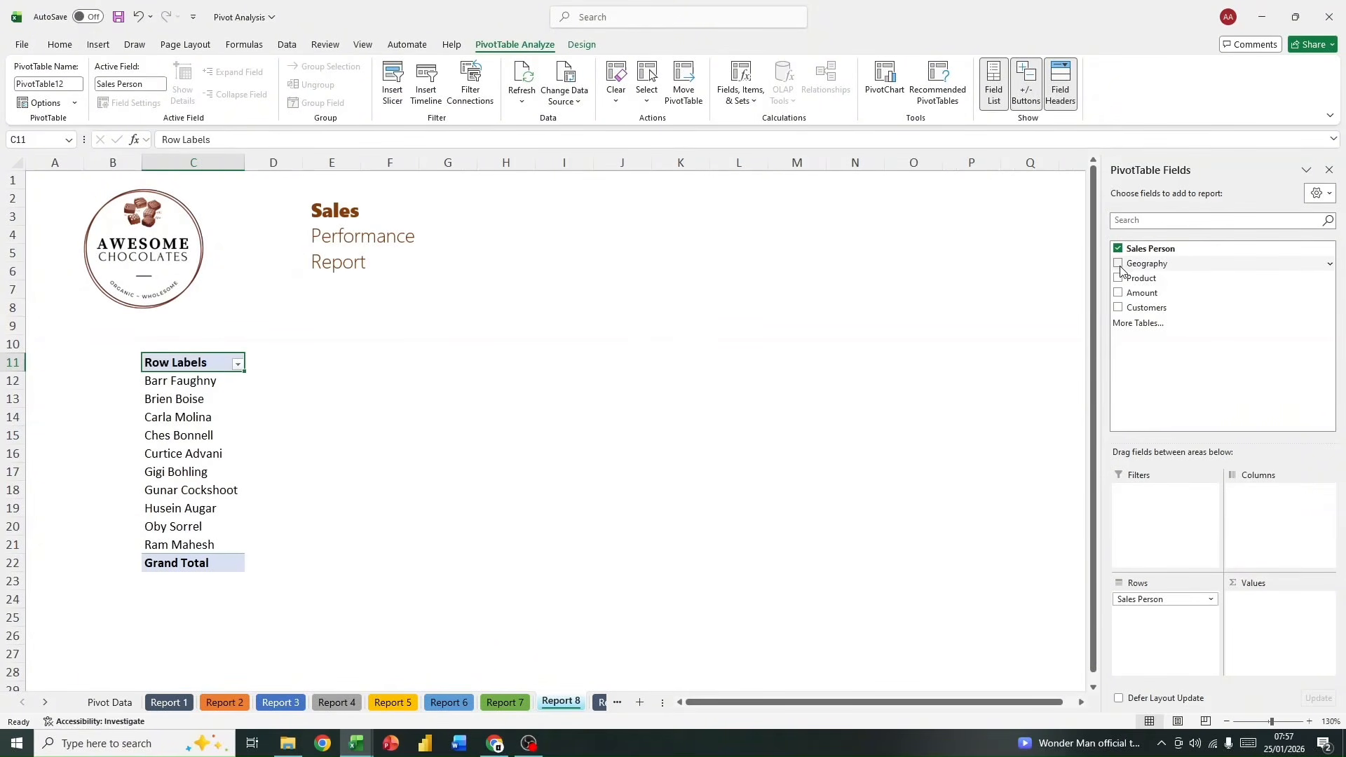
pyautogui.click(1119, 265)
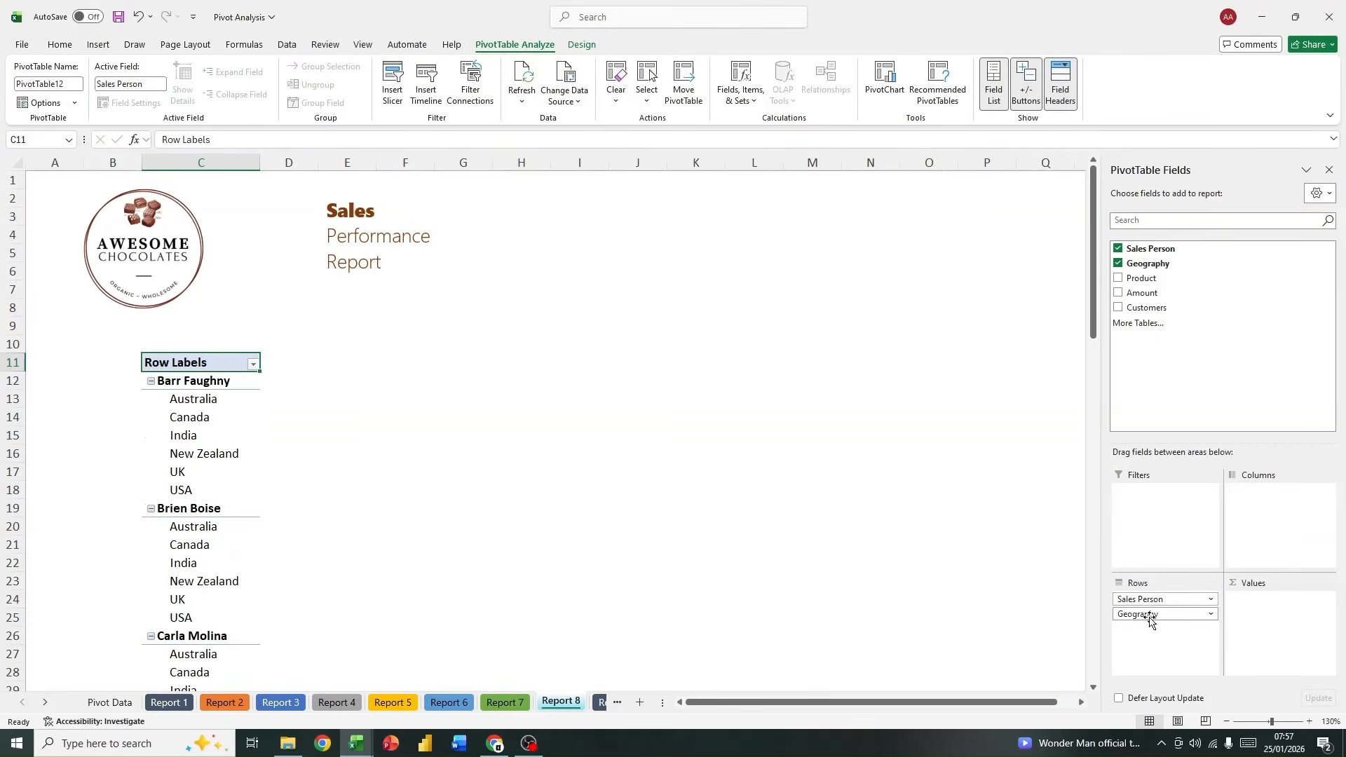
pyautogui.moveTo(1146, 614); pyautogui.dragTo(1267, 615)
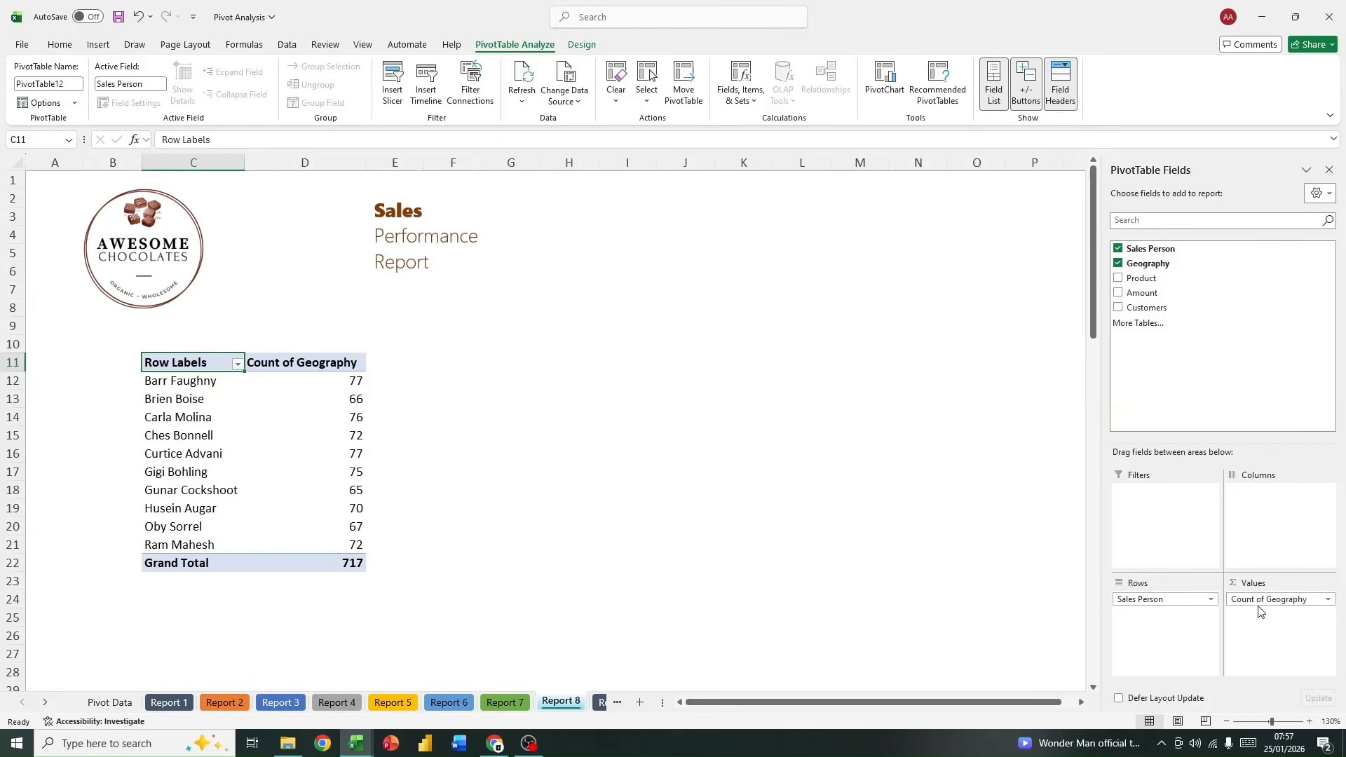
# Step: Filter the sales people to the top 5 items by Count of Geography
pyautogui.click(238, 364)
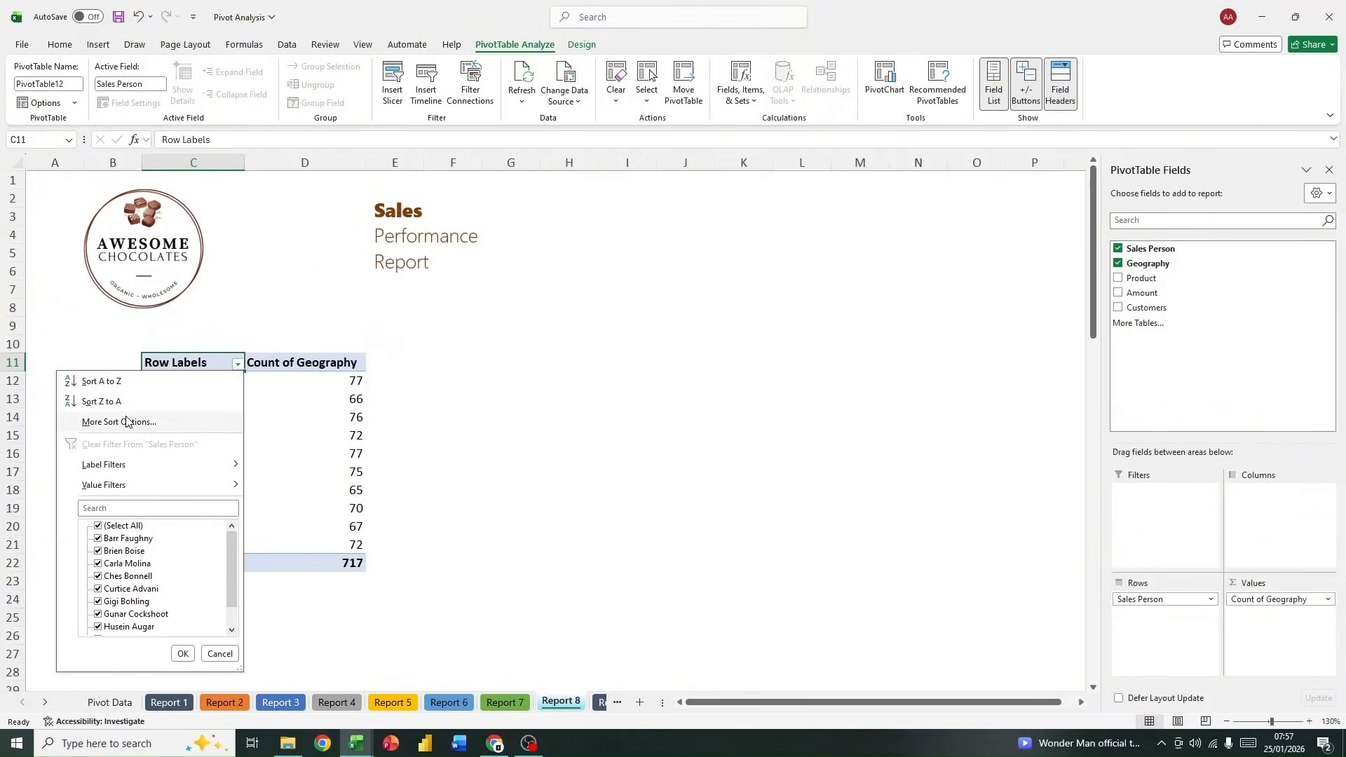
pyautogui.moveTo(175, 484)
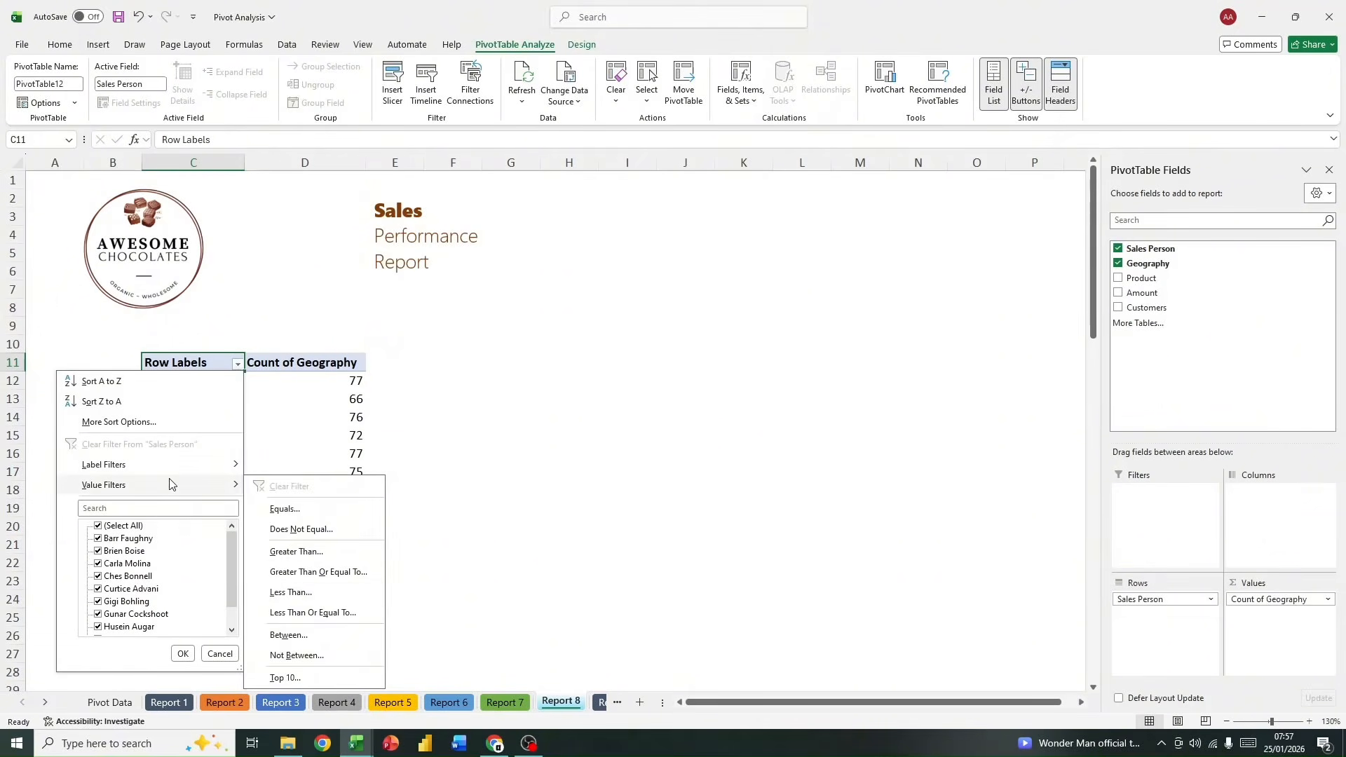
pyautogui.click(306, 668)
pyautogui.click(548, 327)
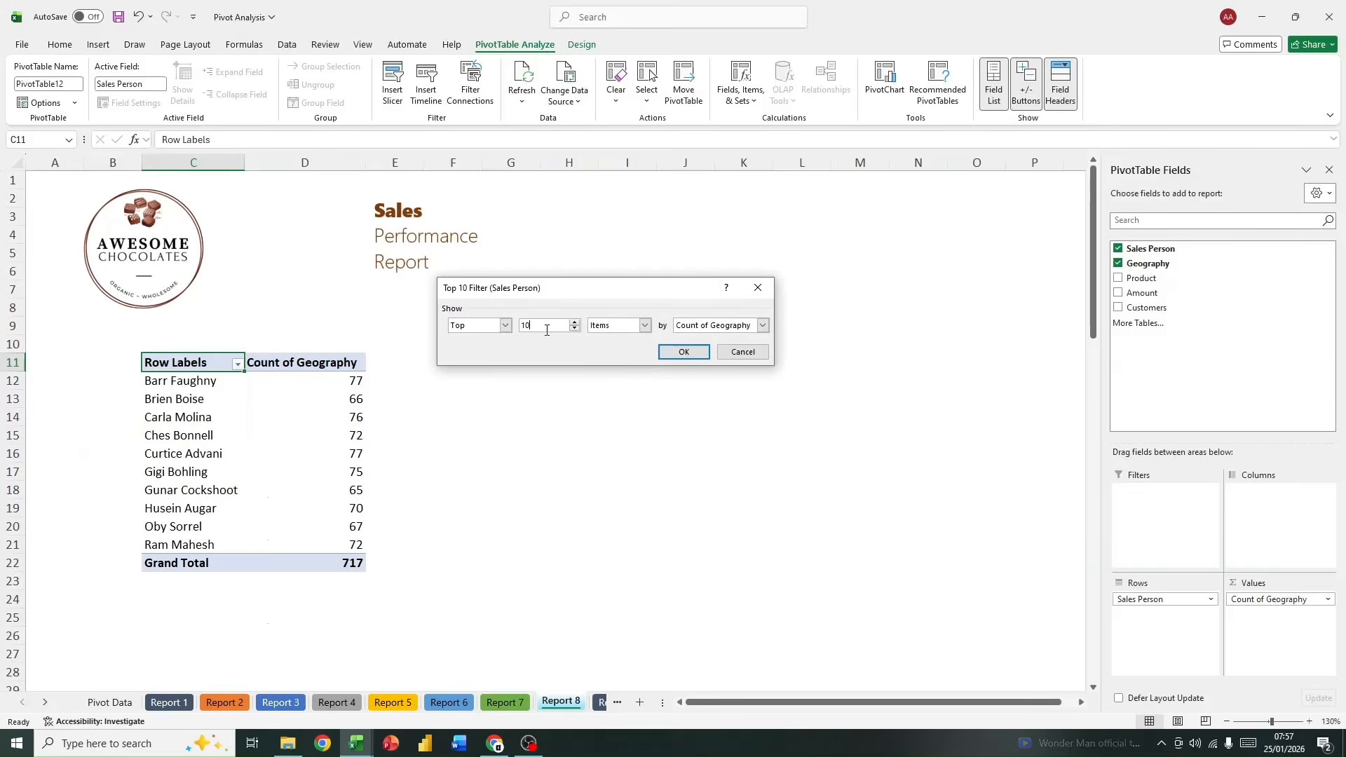
pyautogui.press('BackSpace')
pyautogui.press('BackSpace')
pyautogui.write('5')
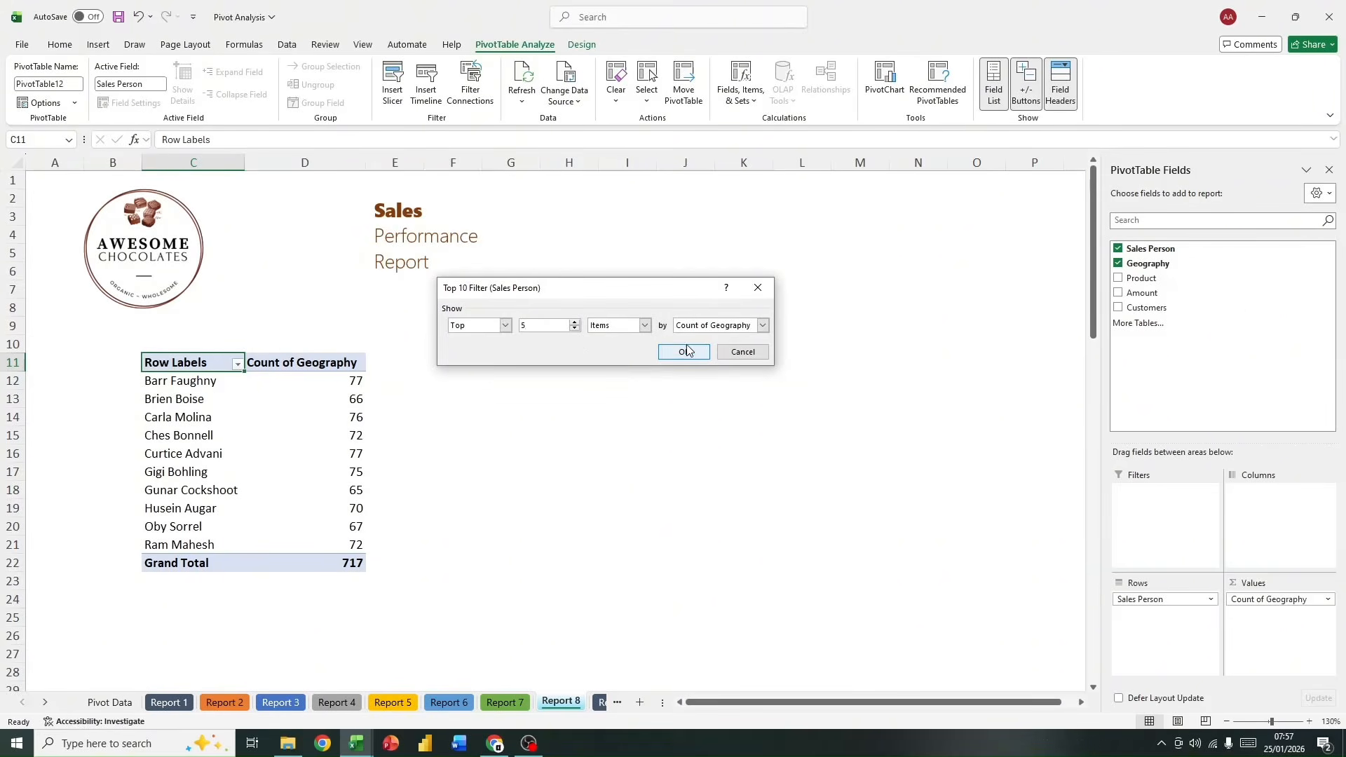
pyautogui.click(686, 353)
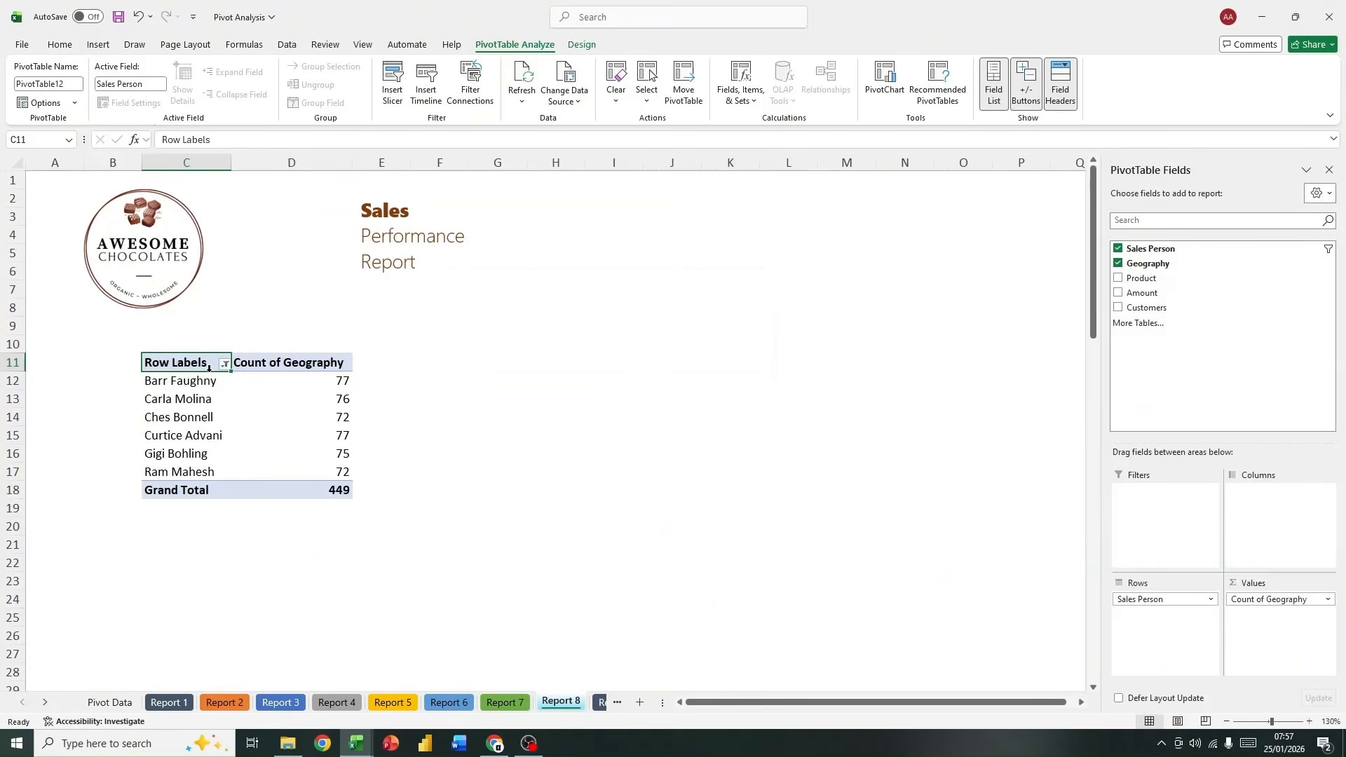
# Step: Apply the orange PivotTable style from the first row of the Dark group to the Report 8 PivotTable
pyautogui.click(582, 44)
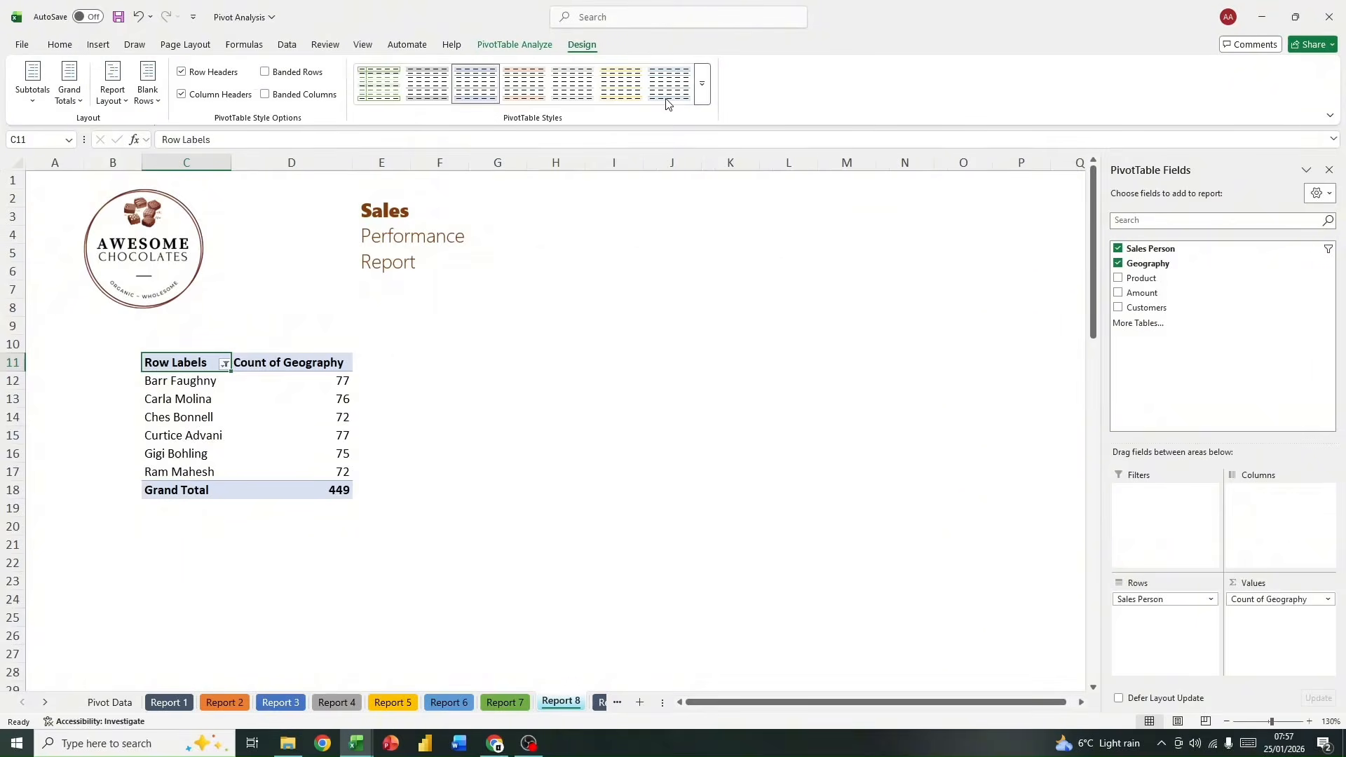
pyautogui.click(702, 84)
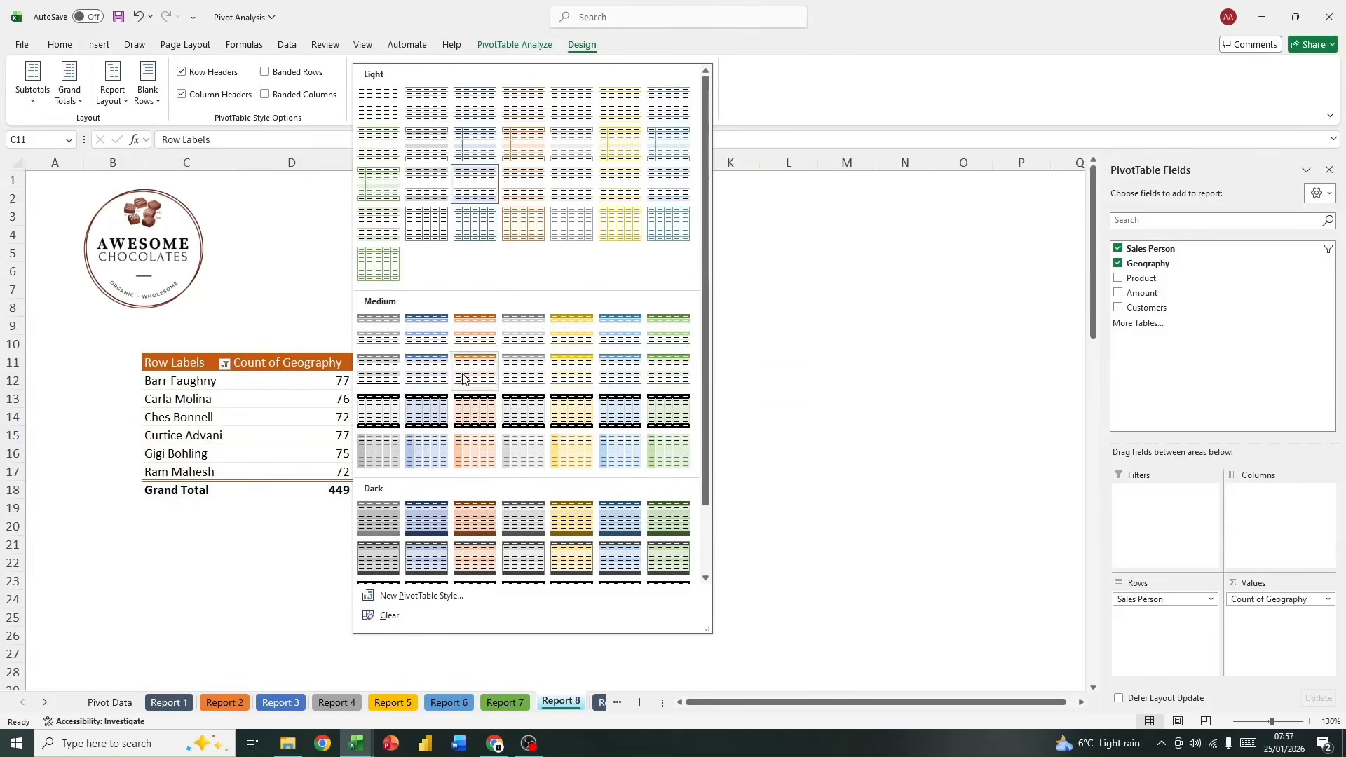
pyautogui.click(475, 517)
pyautogui.click(509, 452)
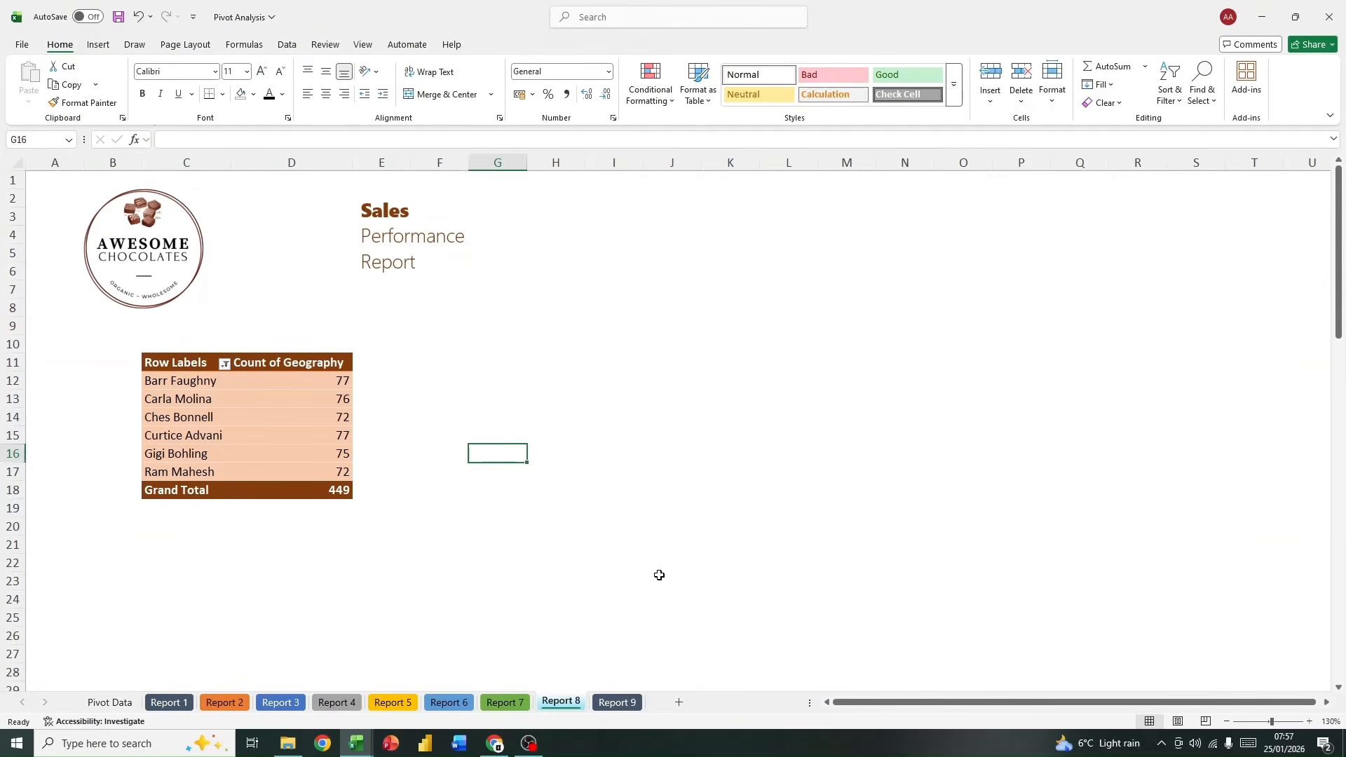
# Step: Look through the Pivot Data sheet and the Report 1 to Report 9 sheets to review the finished PivotTables
pyautogui.click(110, 702)
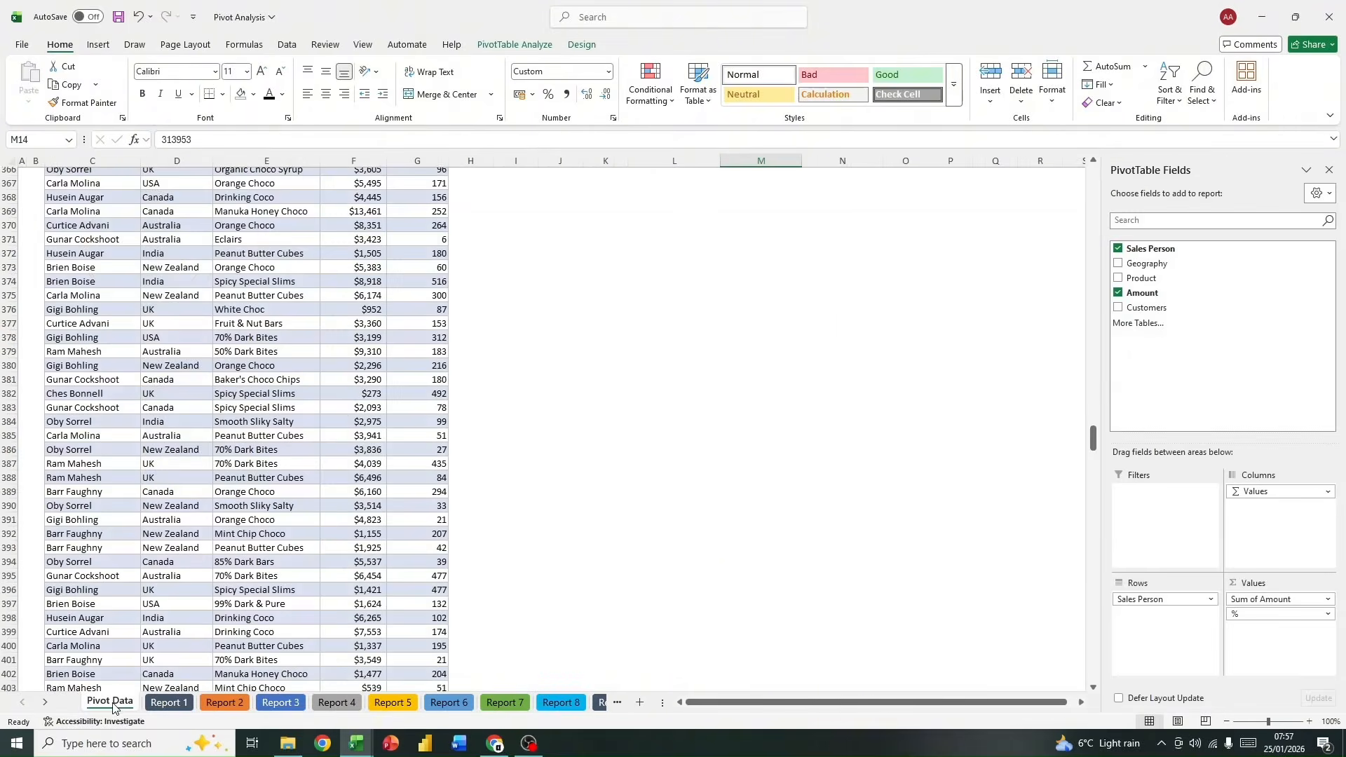
pyautogui.click(553, 703)
pyautogui.click(608, 702)
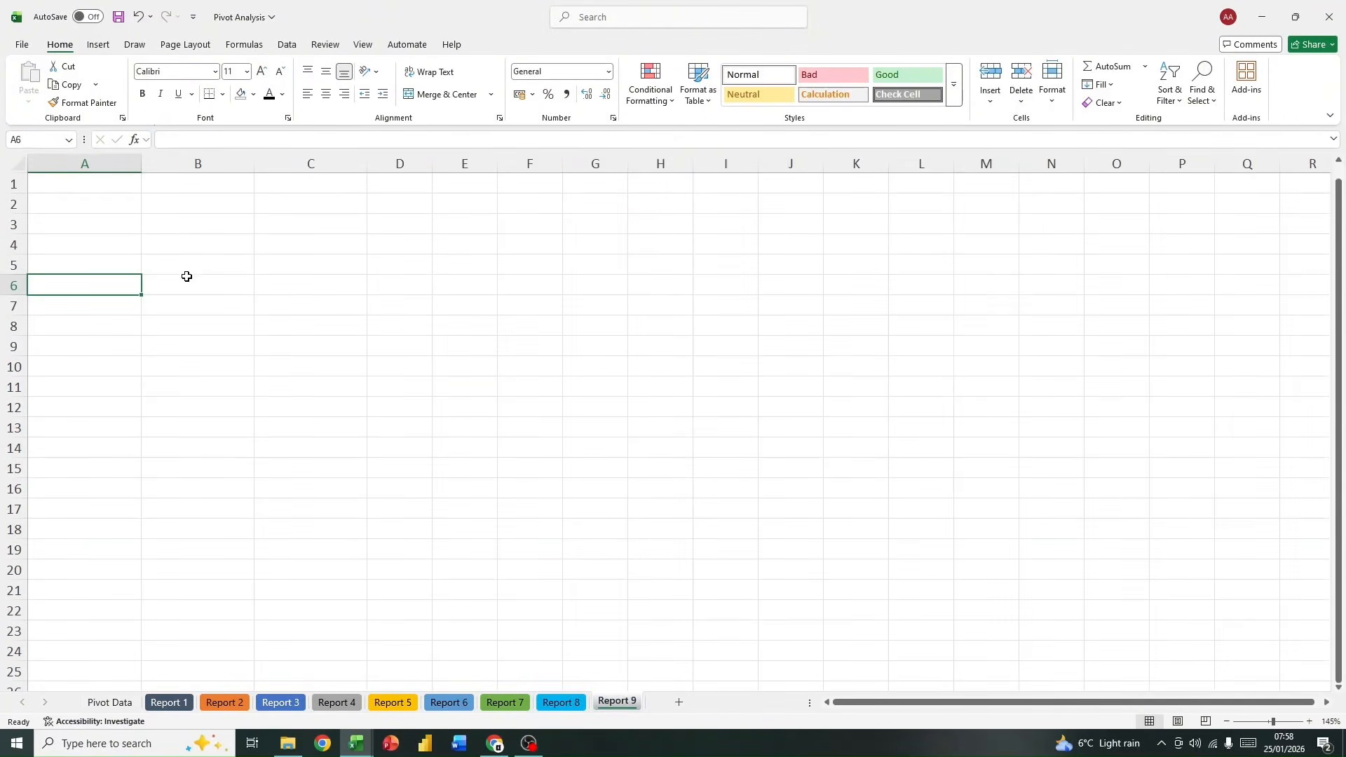
pyautogui.click(279, 250)
pyautogui.click(281, 225)
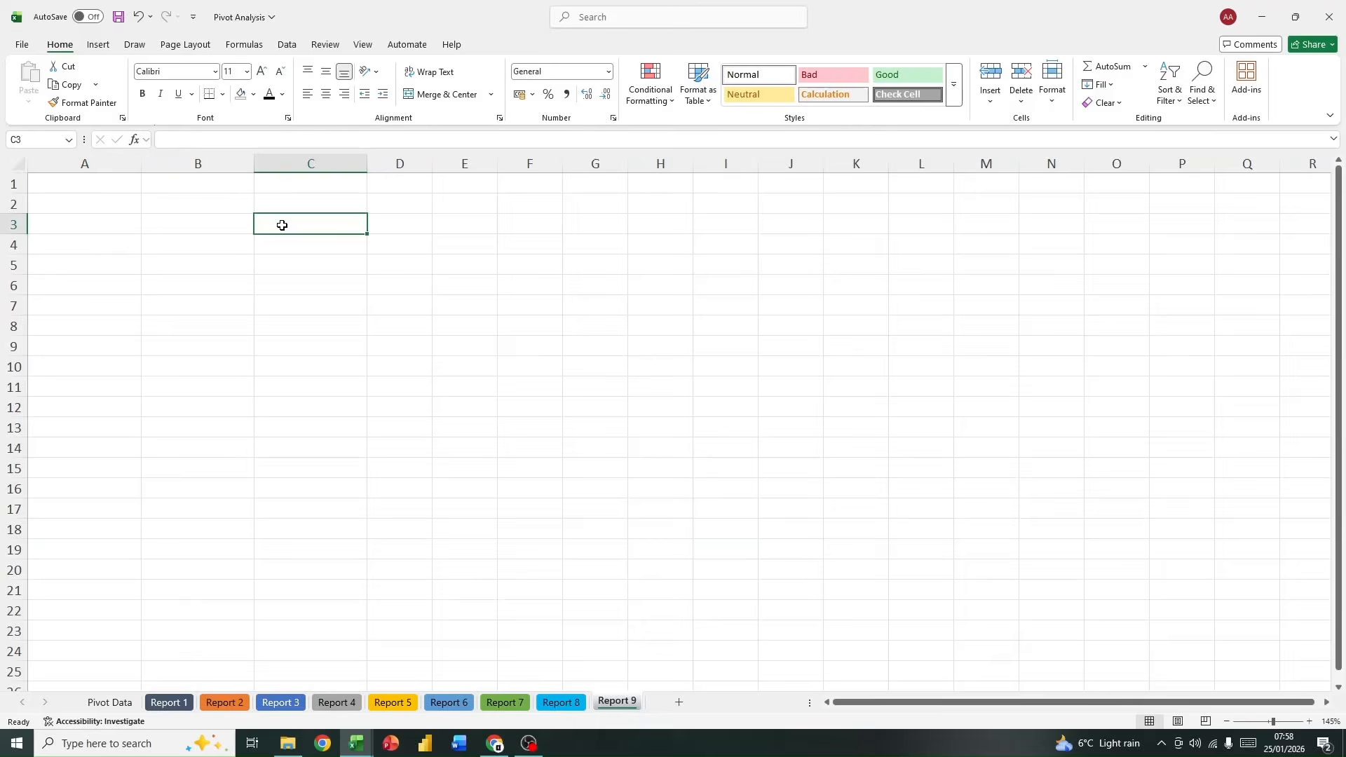
pyautogui.click(279, 186)
pyautogui.click(194, 245)
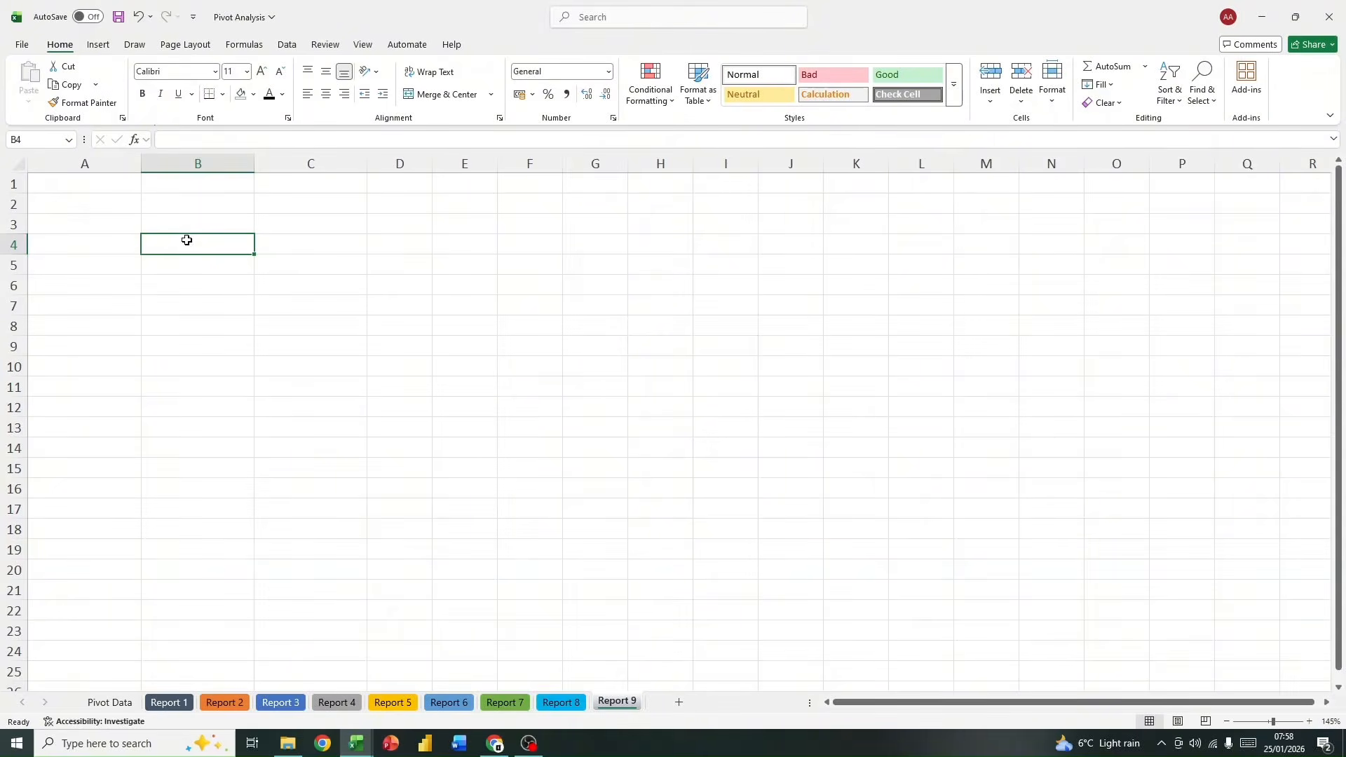
pyautogui.click(184, 702)
pyautogui.click(221, 701)
pyautogui.click(284, 703)
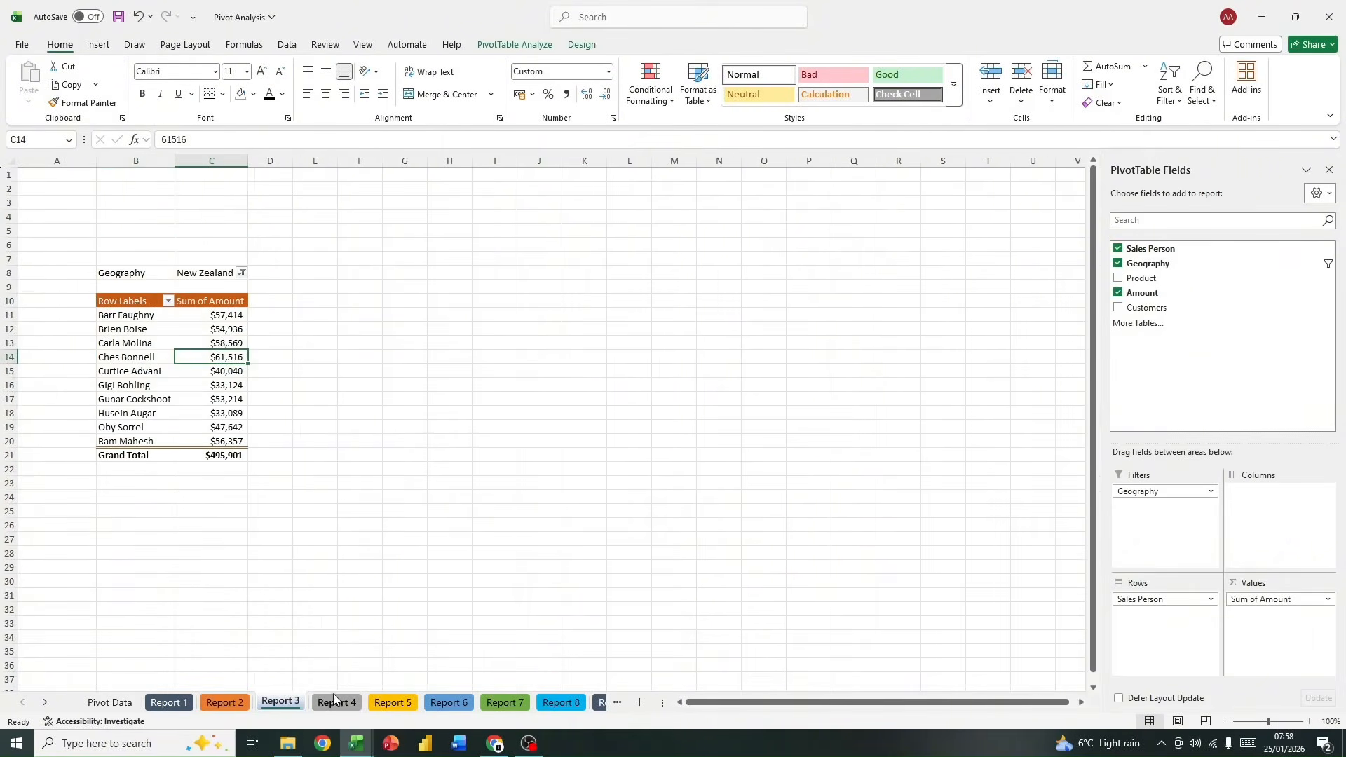
pyautogui.click(337, 702)
pyautogui.click(561, 702)
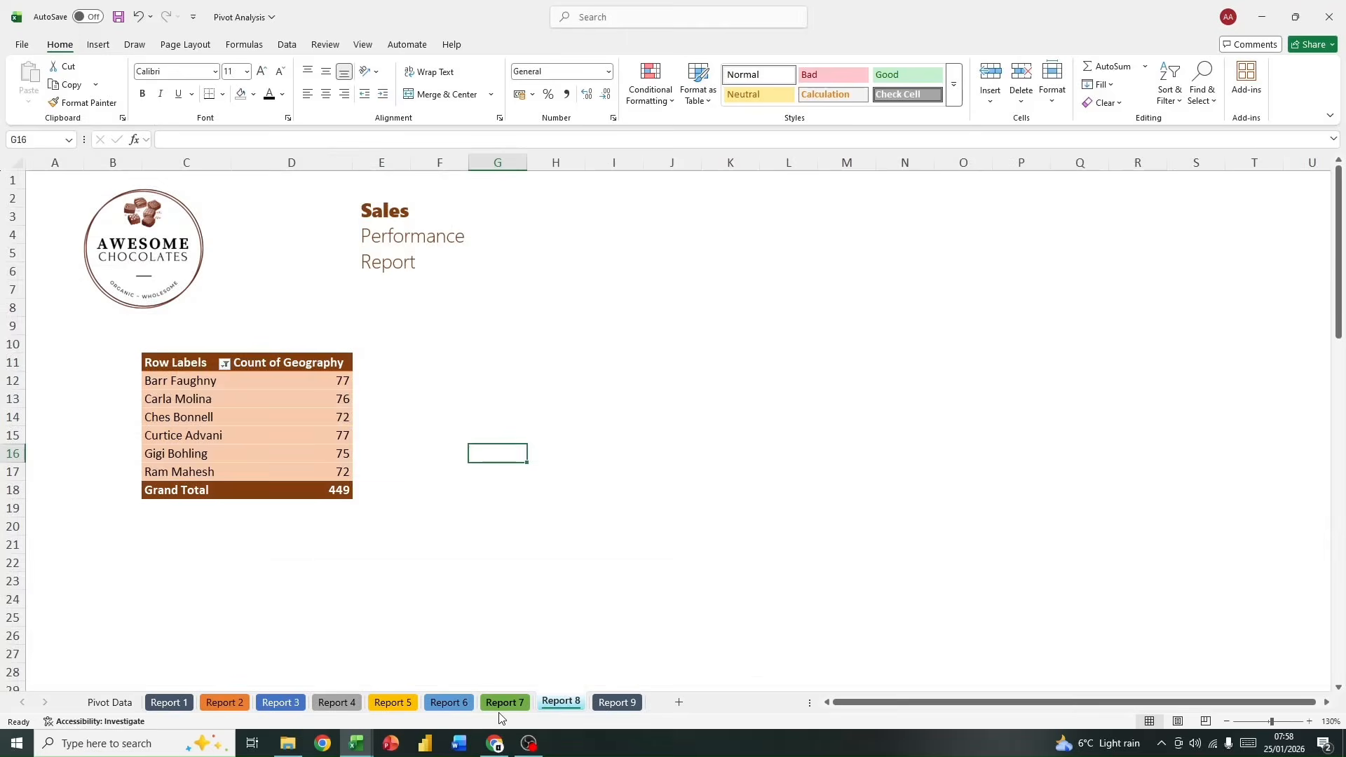
pyautogui.click(168, 702)
pyautogui.click(109, 702)
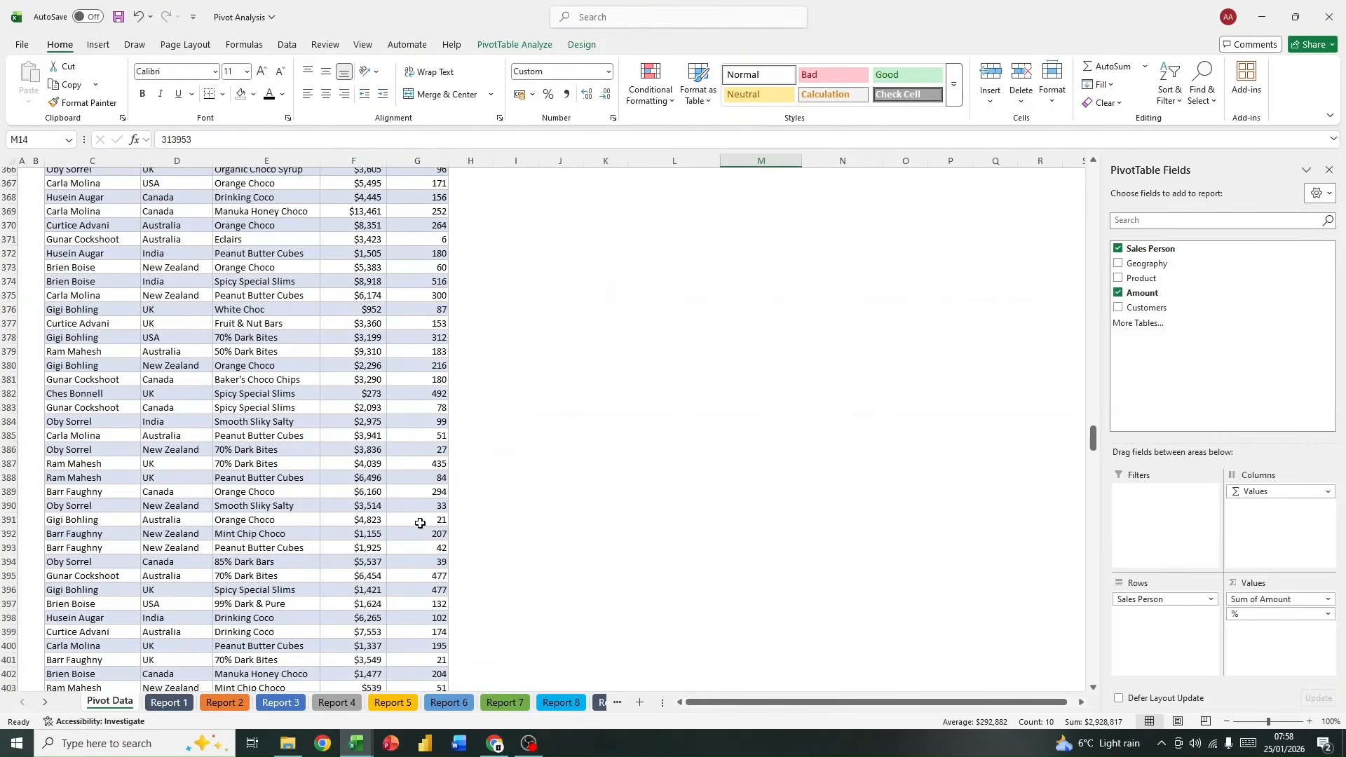
pyautogui.click(528, 743)
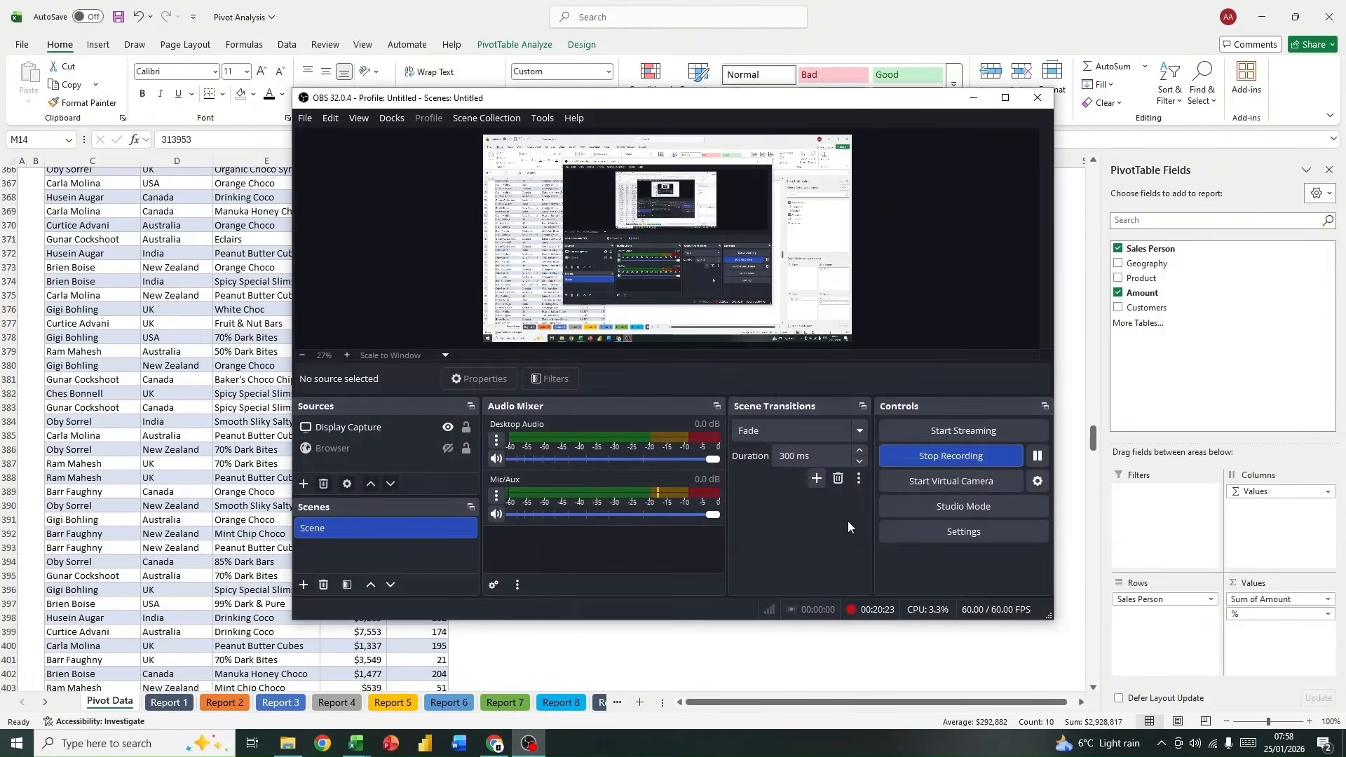
pyautogui.click(930, 458)
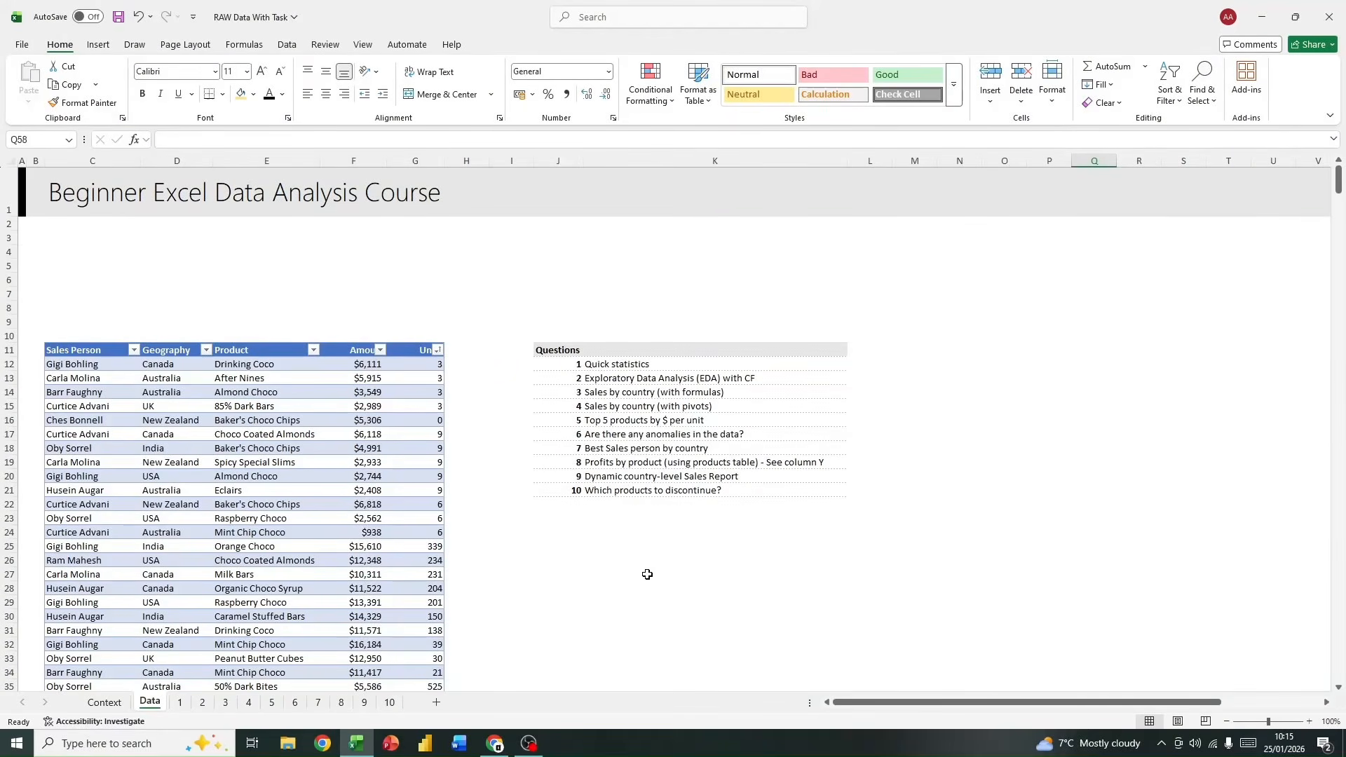
# Step: Review questions 6 to 10 on the Data sheet, the anomalies sheet 6 and the sales table's Geography filter values
pyautogui.moveTo(541, 436); pyautogui.dragTo(750, 436)
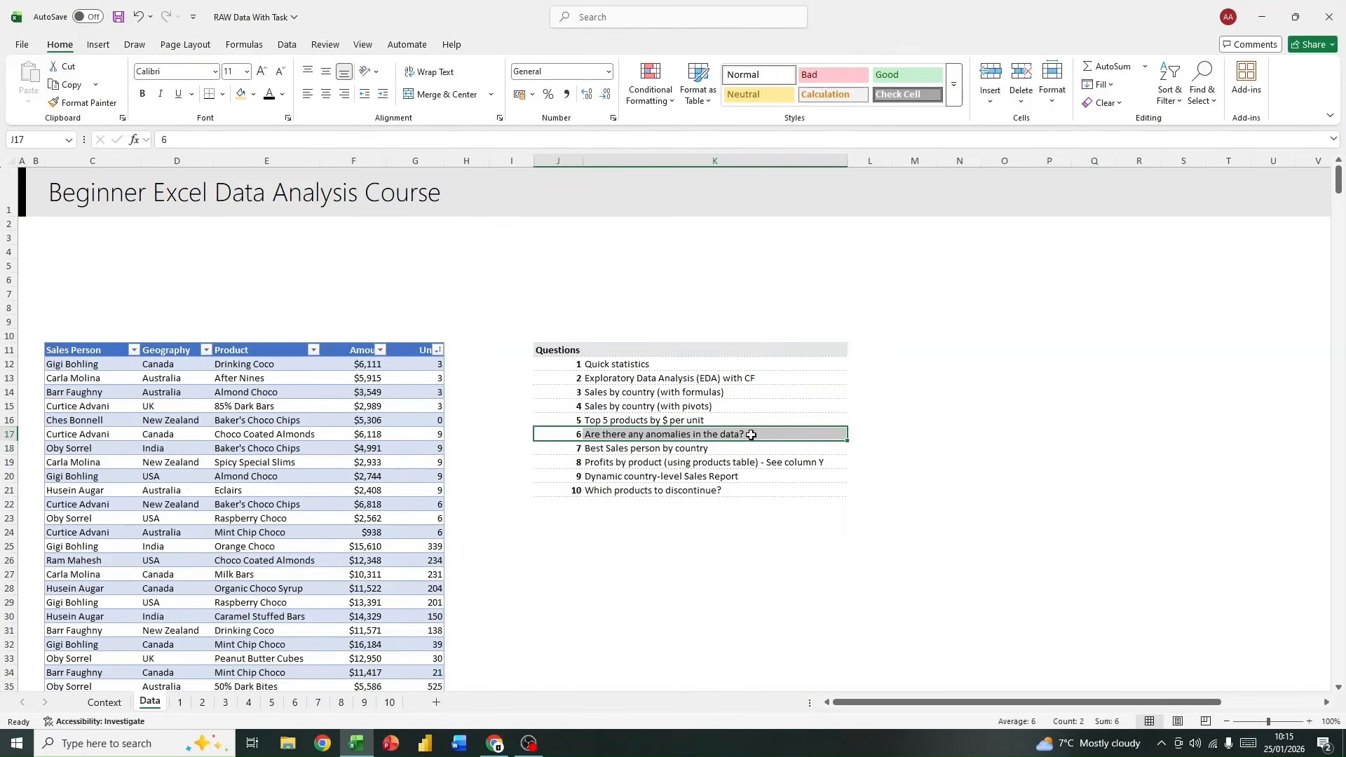
pyautogui.click(554, 449)
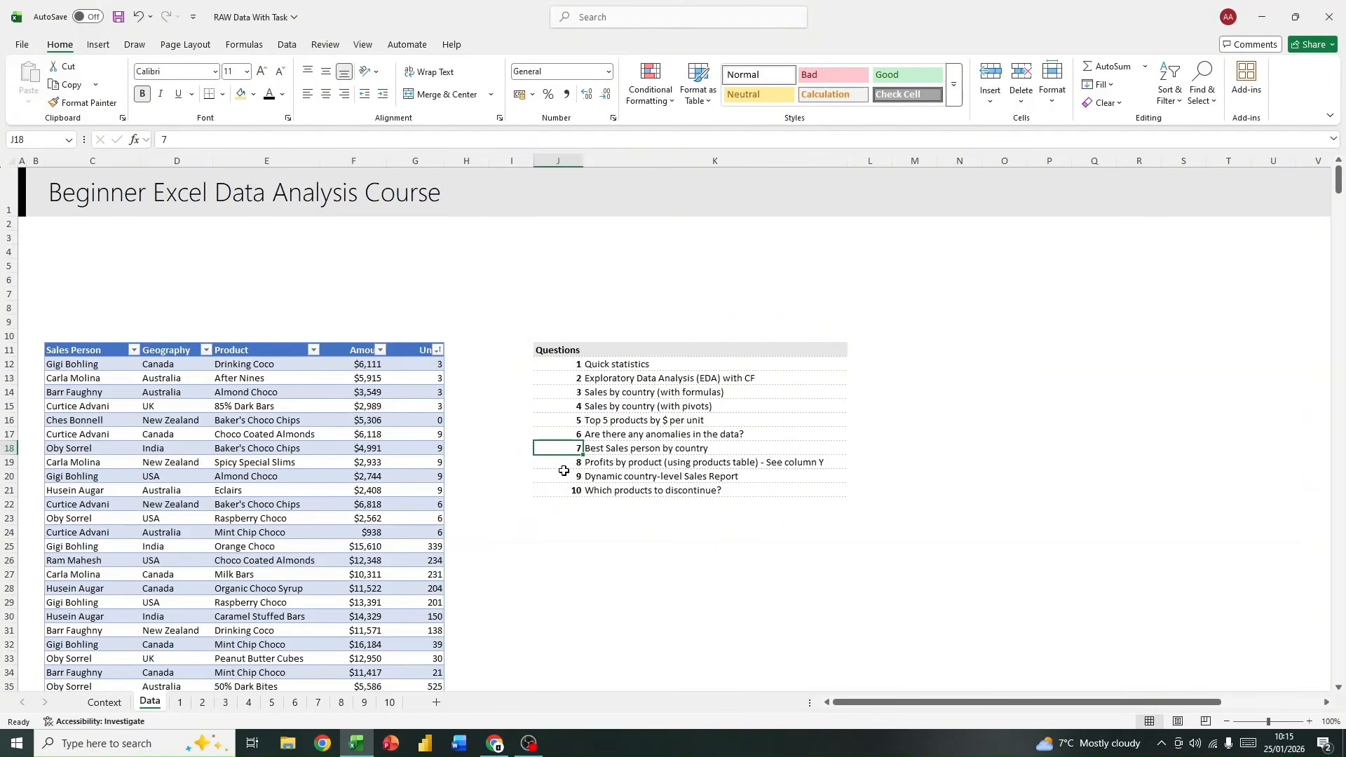
pyautogui.moveTo(564, 477); pyautogui.dragTo(739, 476)
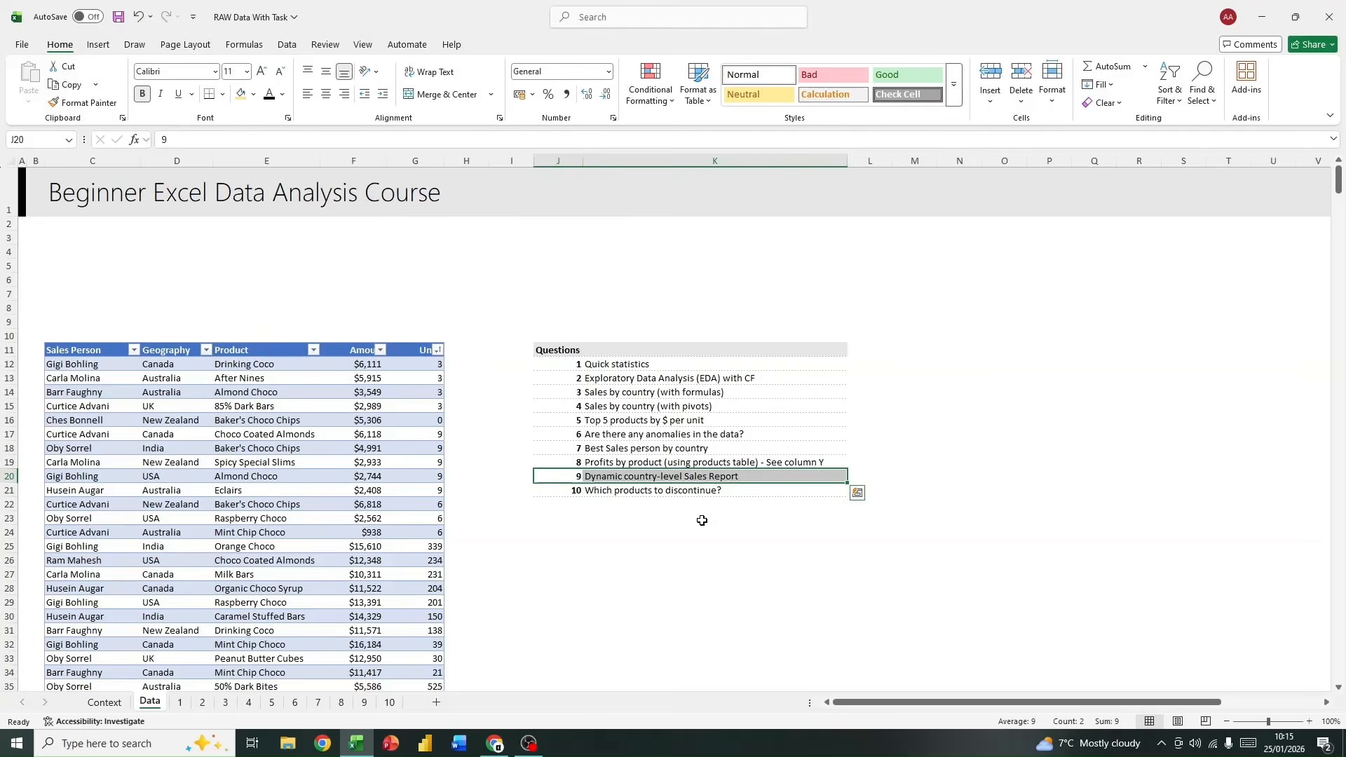
pyautogui.click(579, 489)
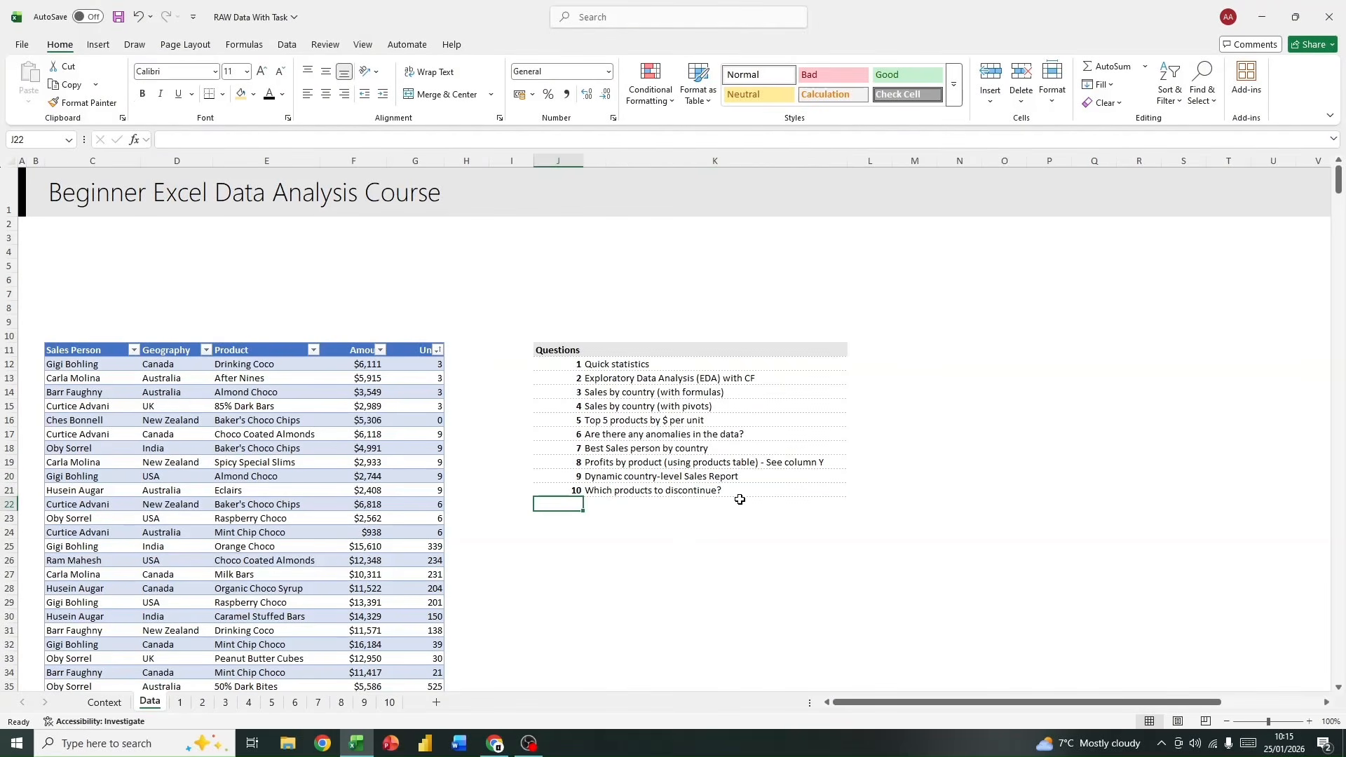
pyautogui.click(715, 494)
pyautogui.click(690, 573)
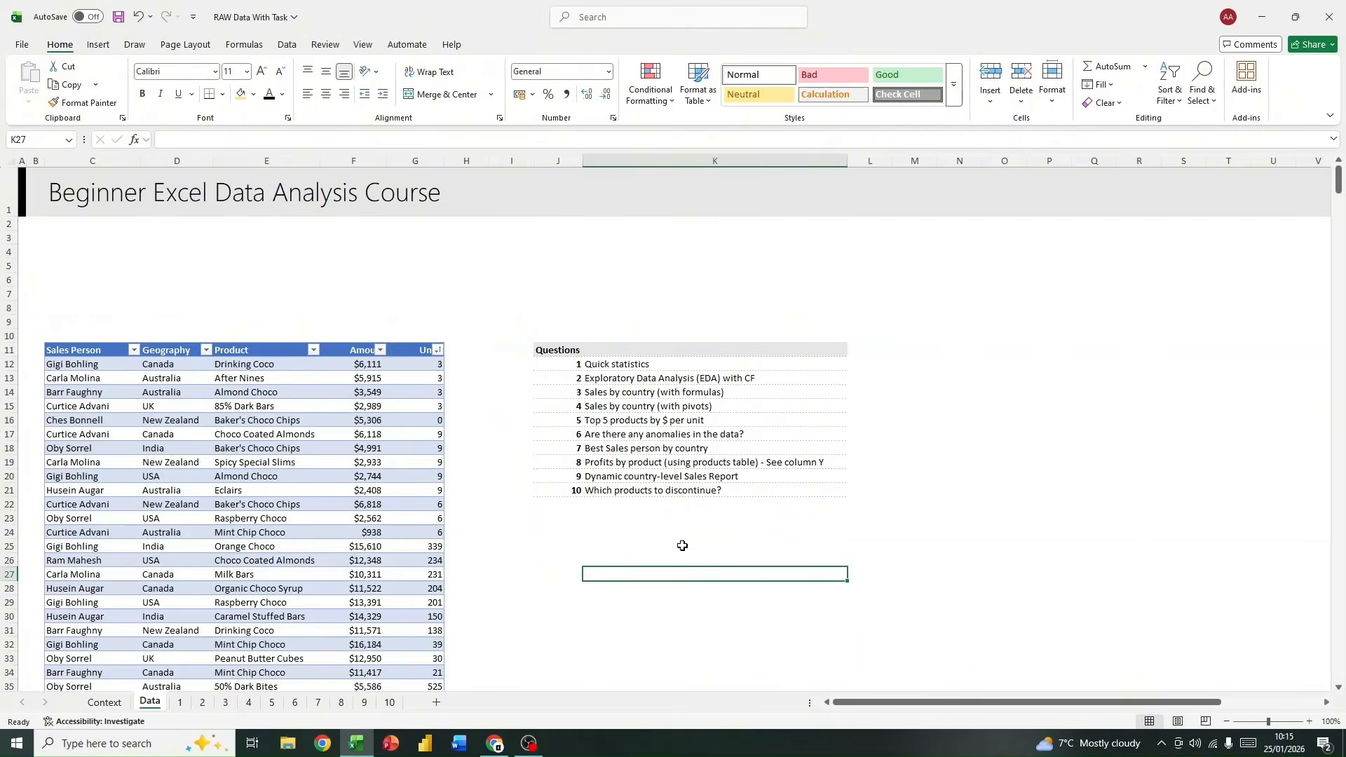
pyautogui.click(295, 703)
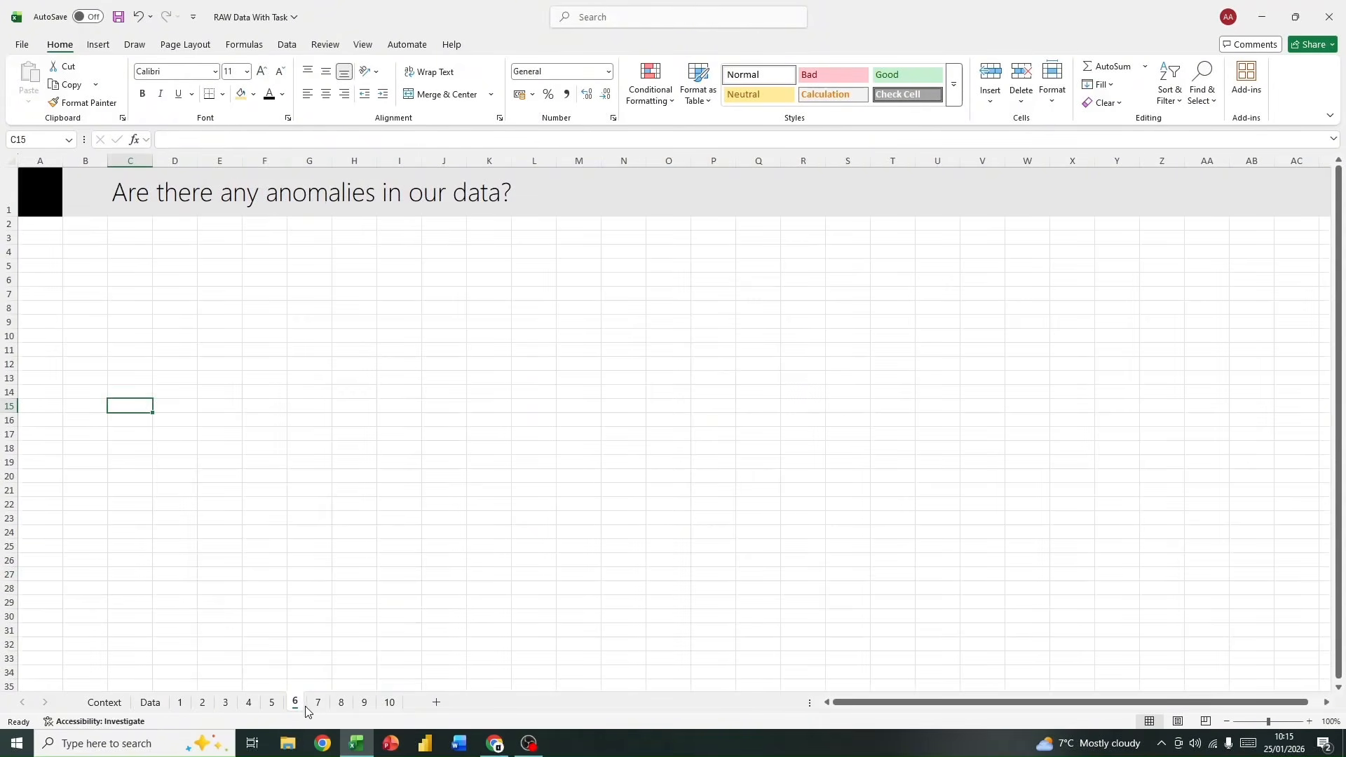
pyautogui.click(151, 703)
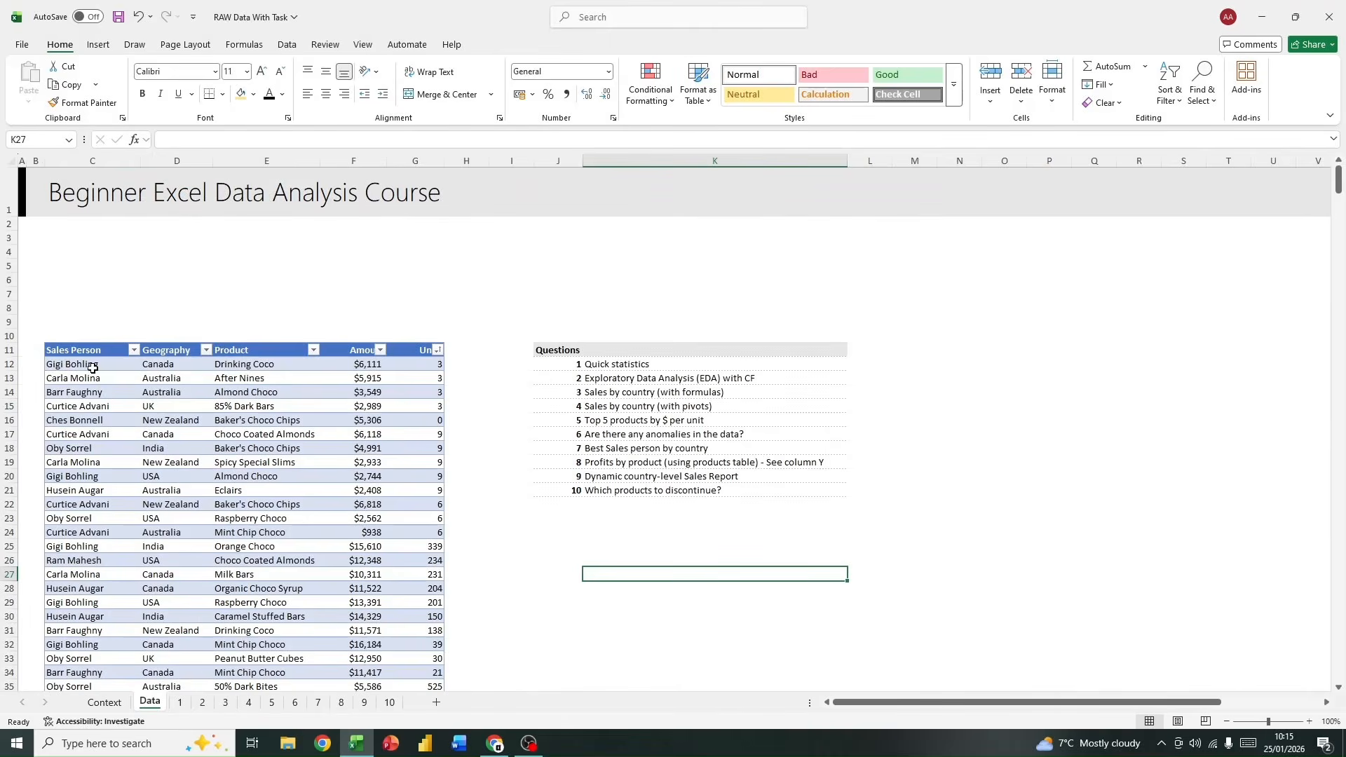
pyautogui.click(206, 350)
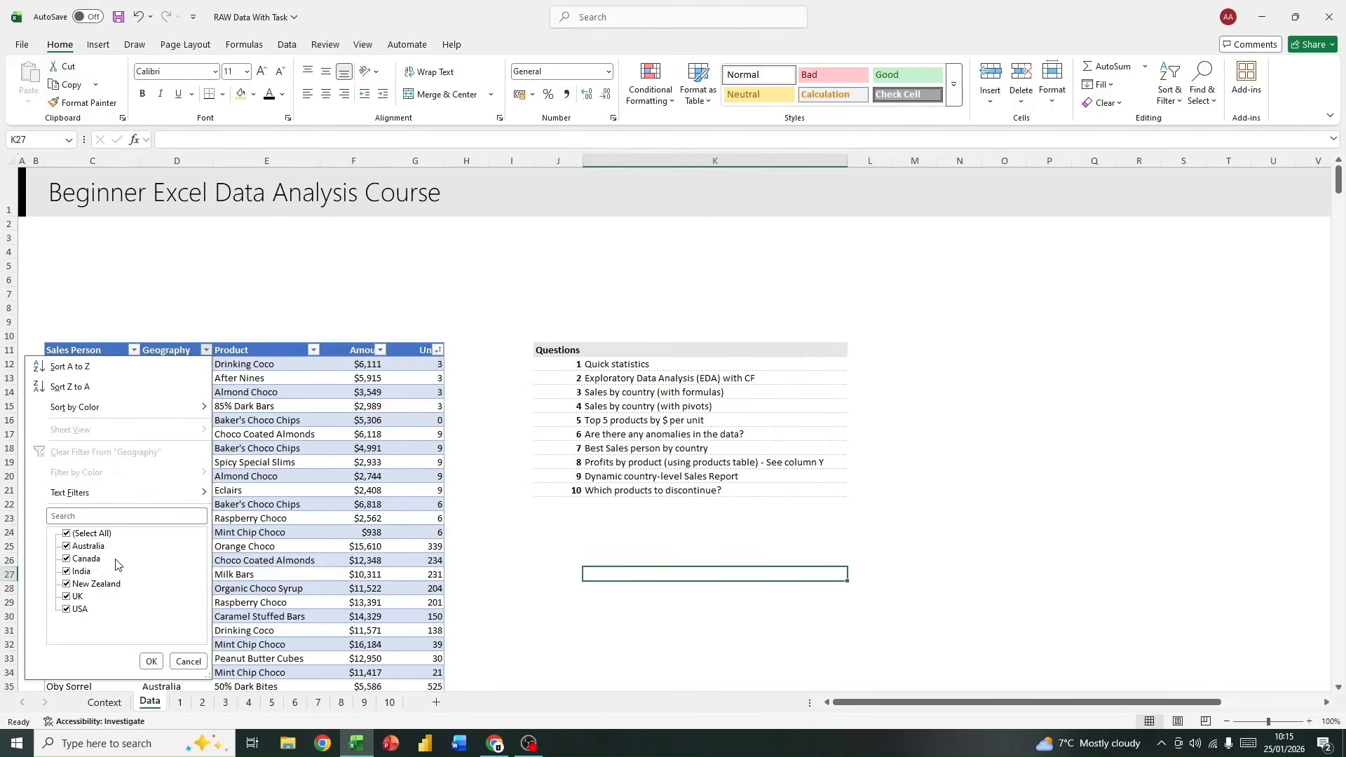
pyautogui.click(392, 415)
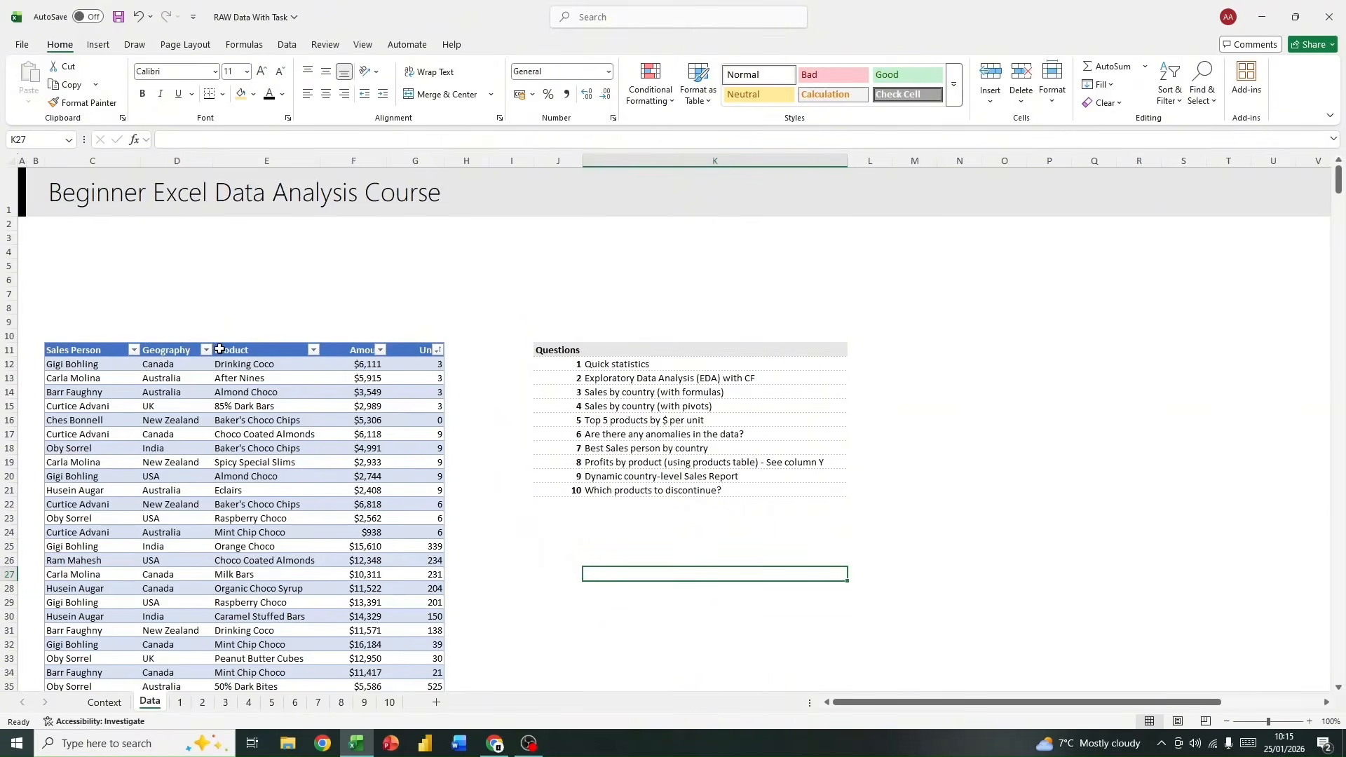
# Step: Copy the entire sales table with its headers from the Data sheet to cell W4 on sheet 6
pyautogui.click(80, 348)
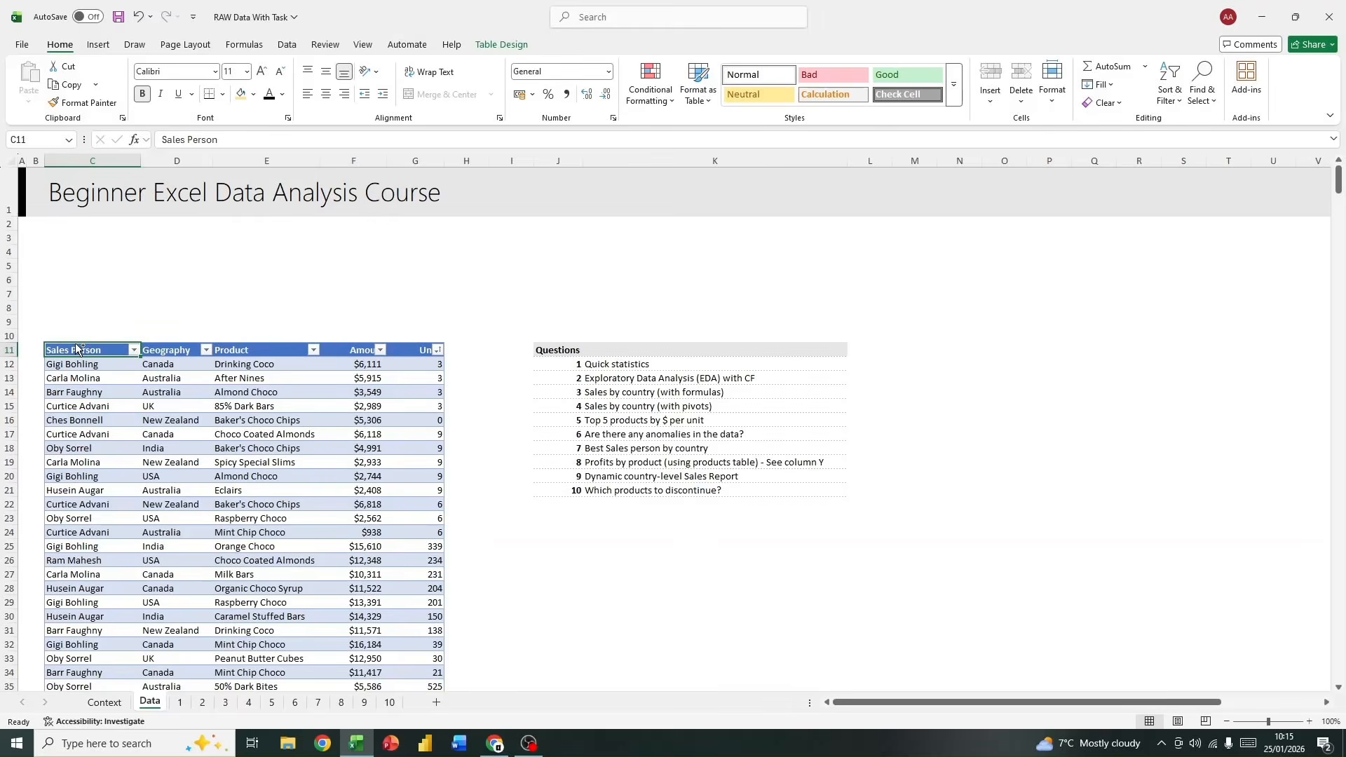
pyautogui.hotkey('ctrl', 'shift', 'Right')
pyautogui.hotkey('ctrl', 'shift', 'Down')
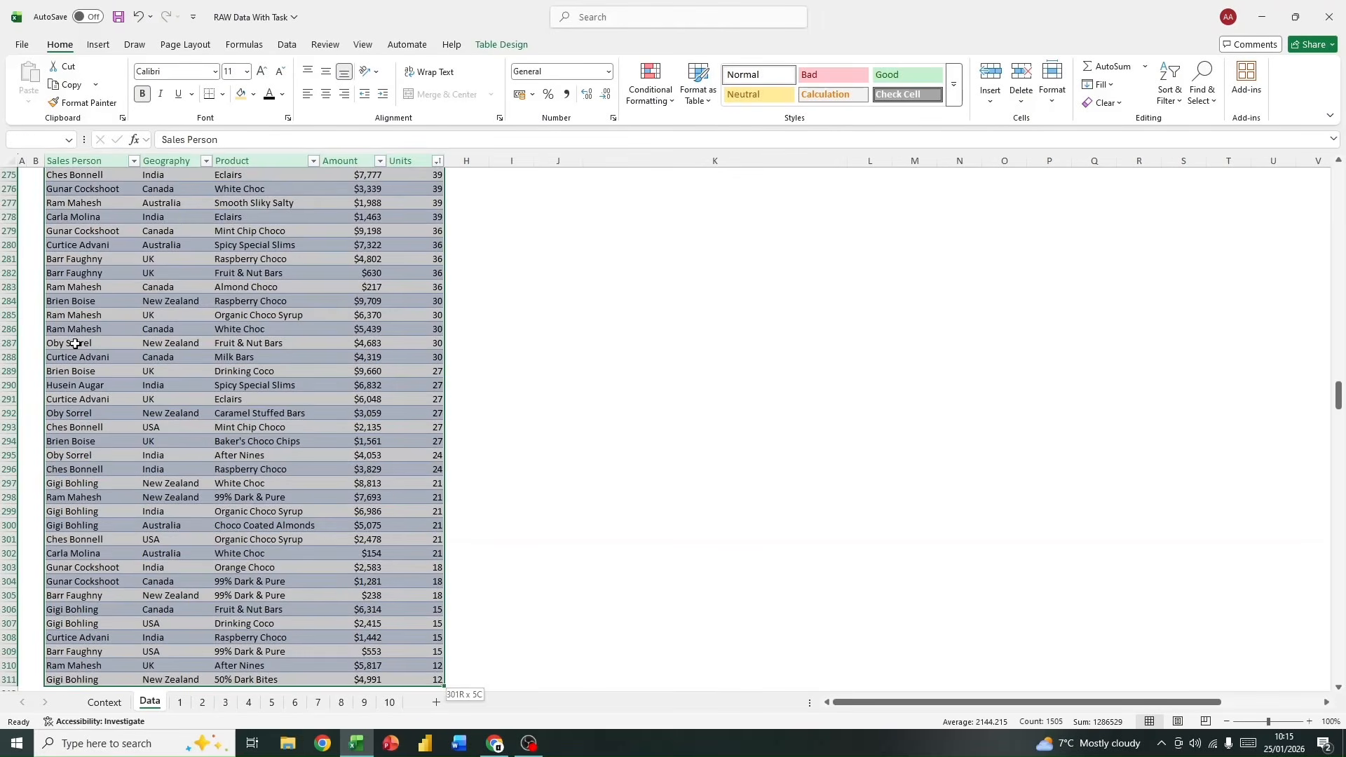
pyautogui.hotkey('ctrl', 'c')
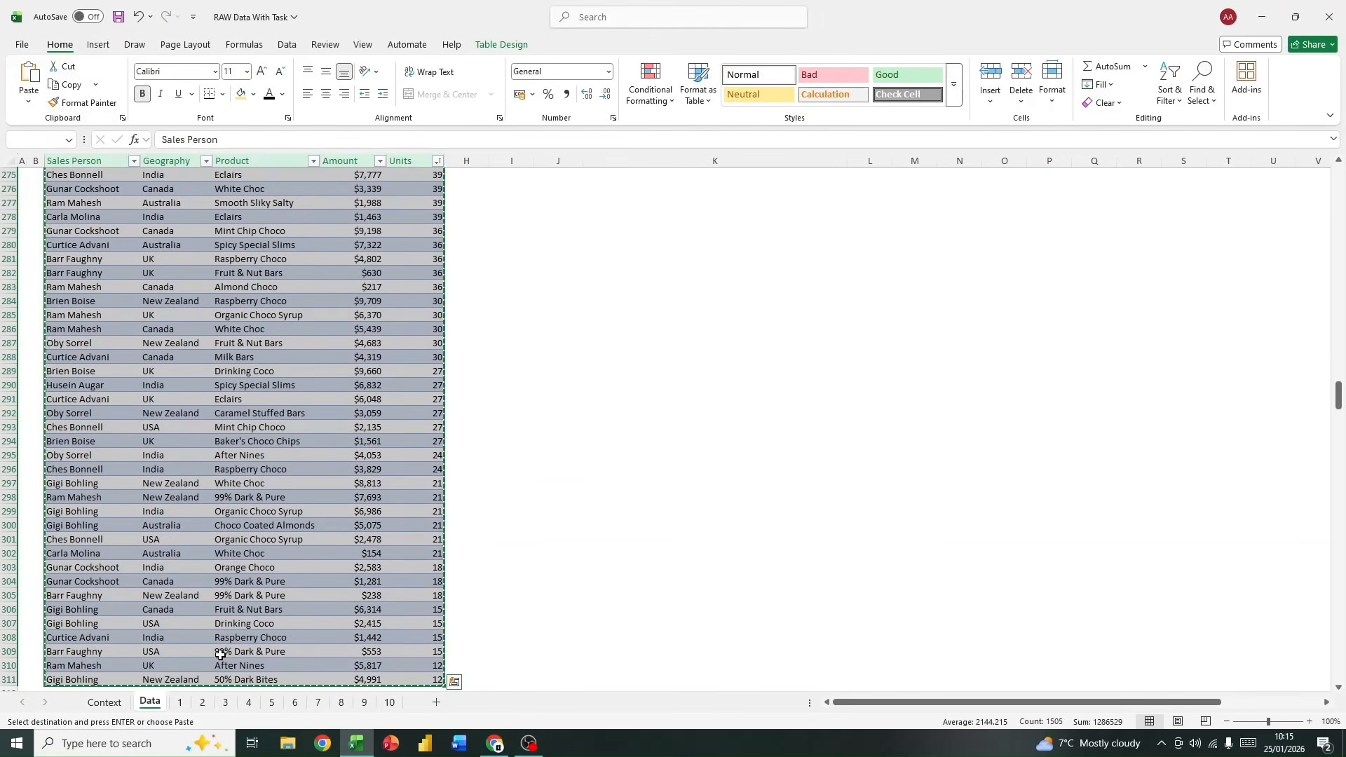
pyautogui.click(294, 702)
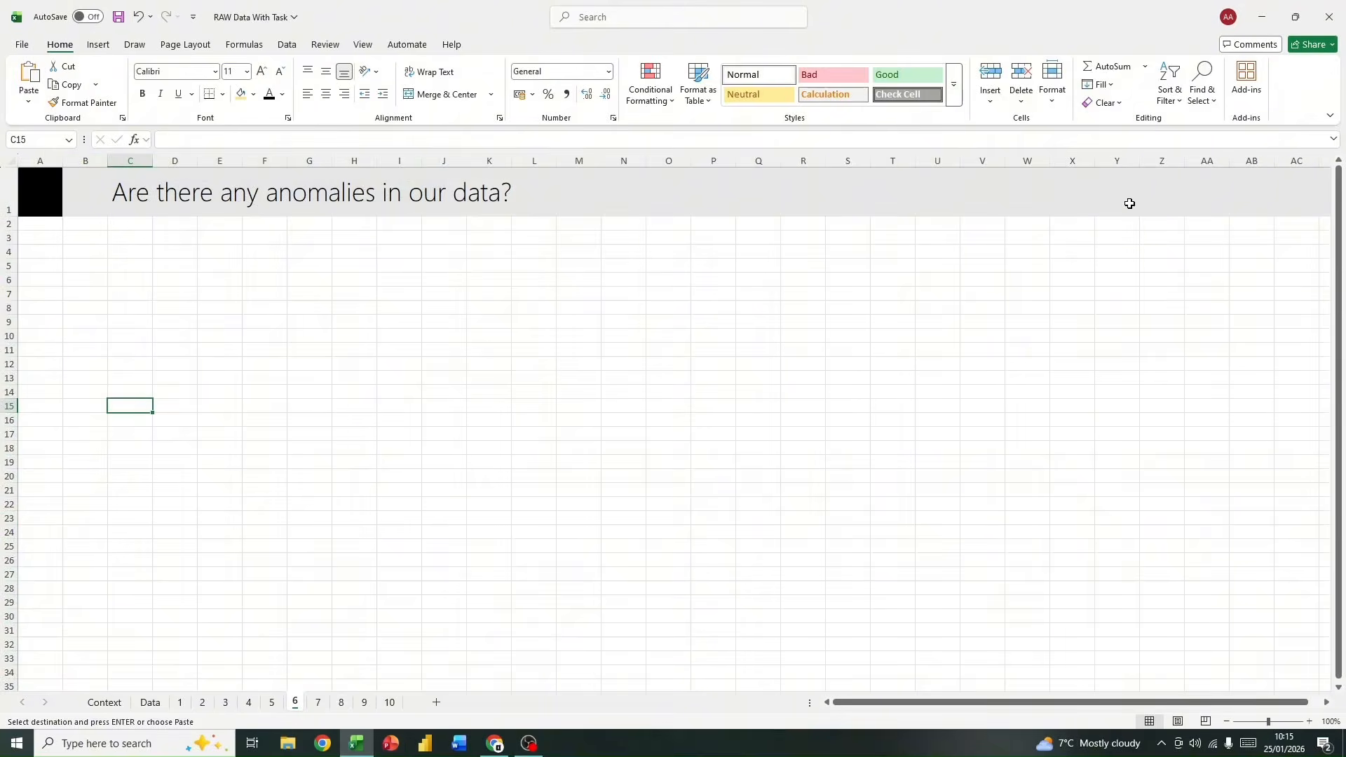
pyautogui.click(1034, 250)
pyautogui.hotkey('ctrl', 'v')
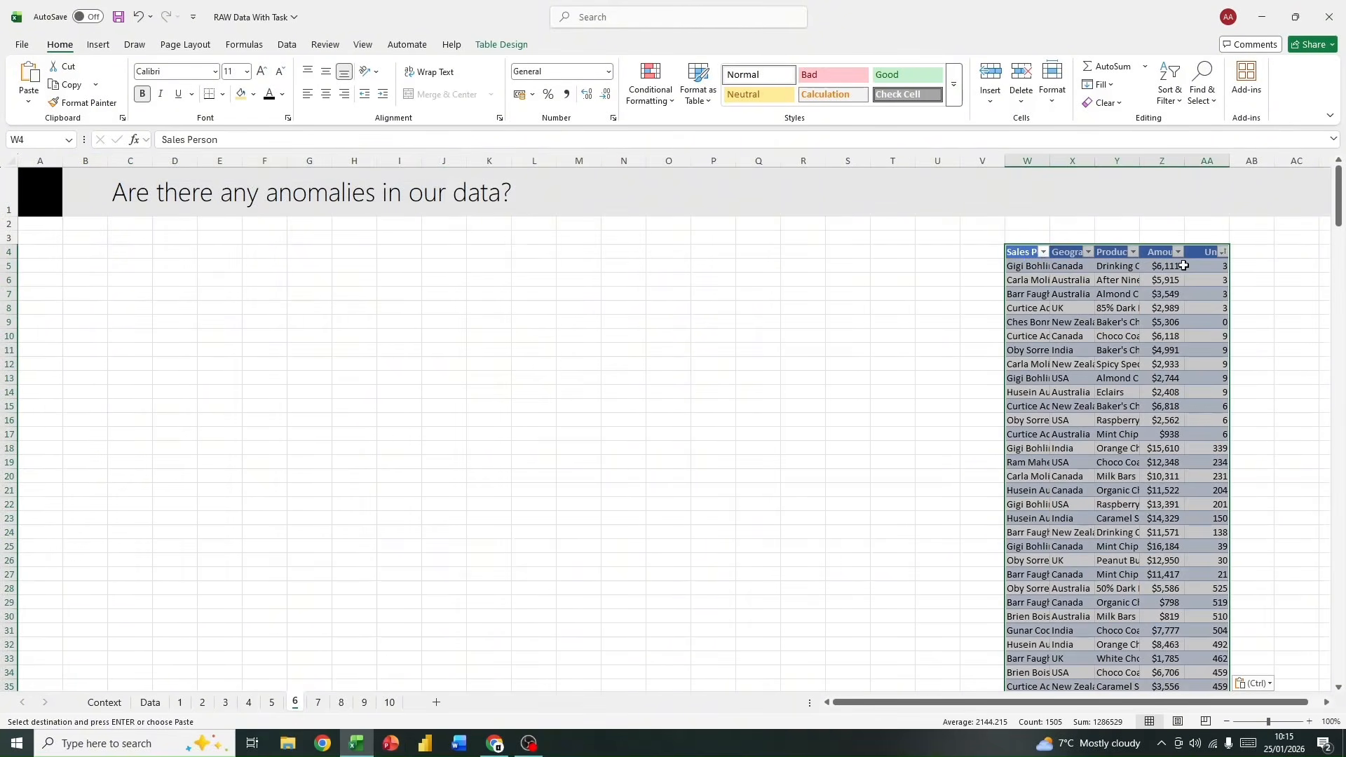
# Step: Autofit columns W to AA so the pasted sales table fits its contents
pyautogui.moveTo(1024, 158); pyautogui.dragTo(1219, 155)
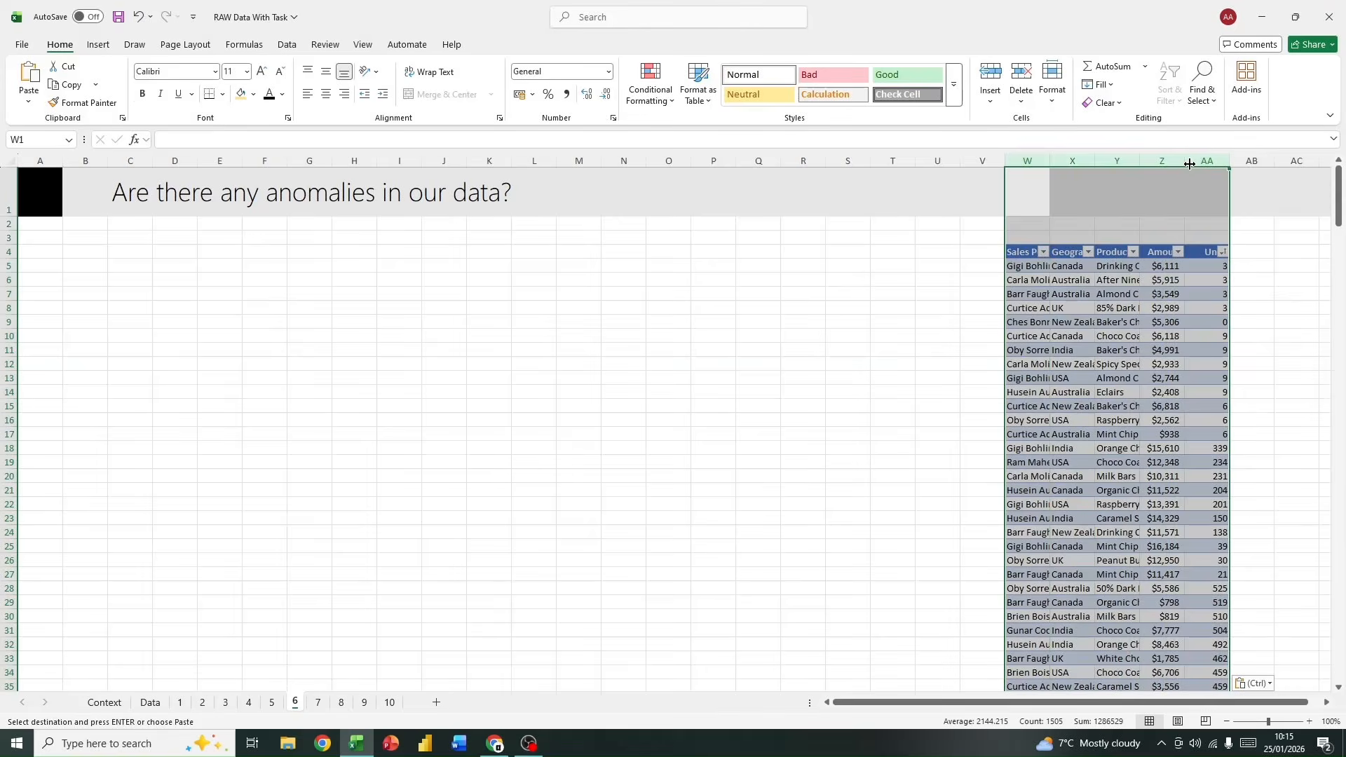
pyautogui.doubleClick(1186, 160)
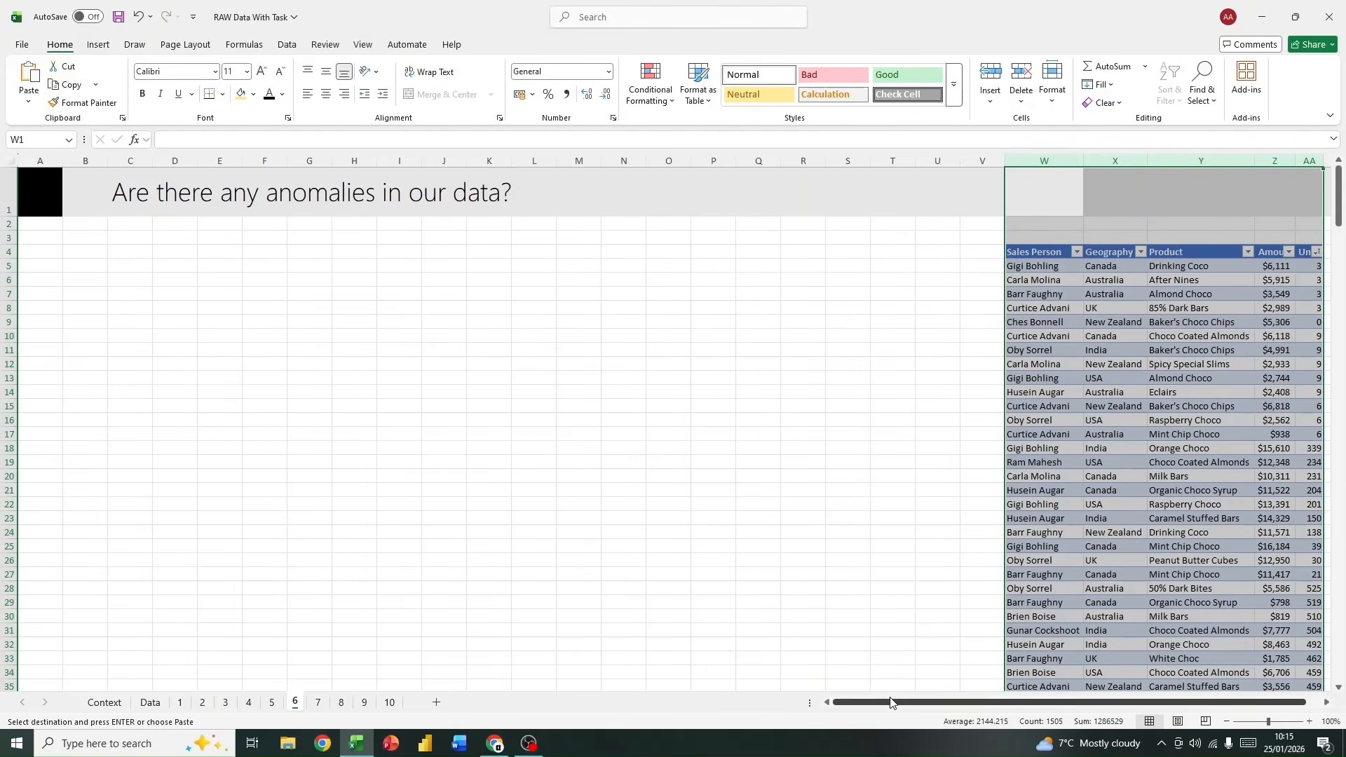
pyautogui.moveTo(892, 704); pyautogui.dragTo(907, 704)
pyautogui.click(1036, 300)
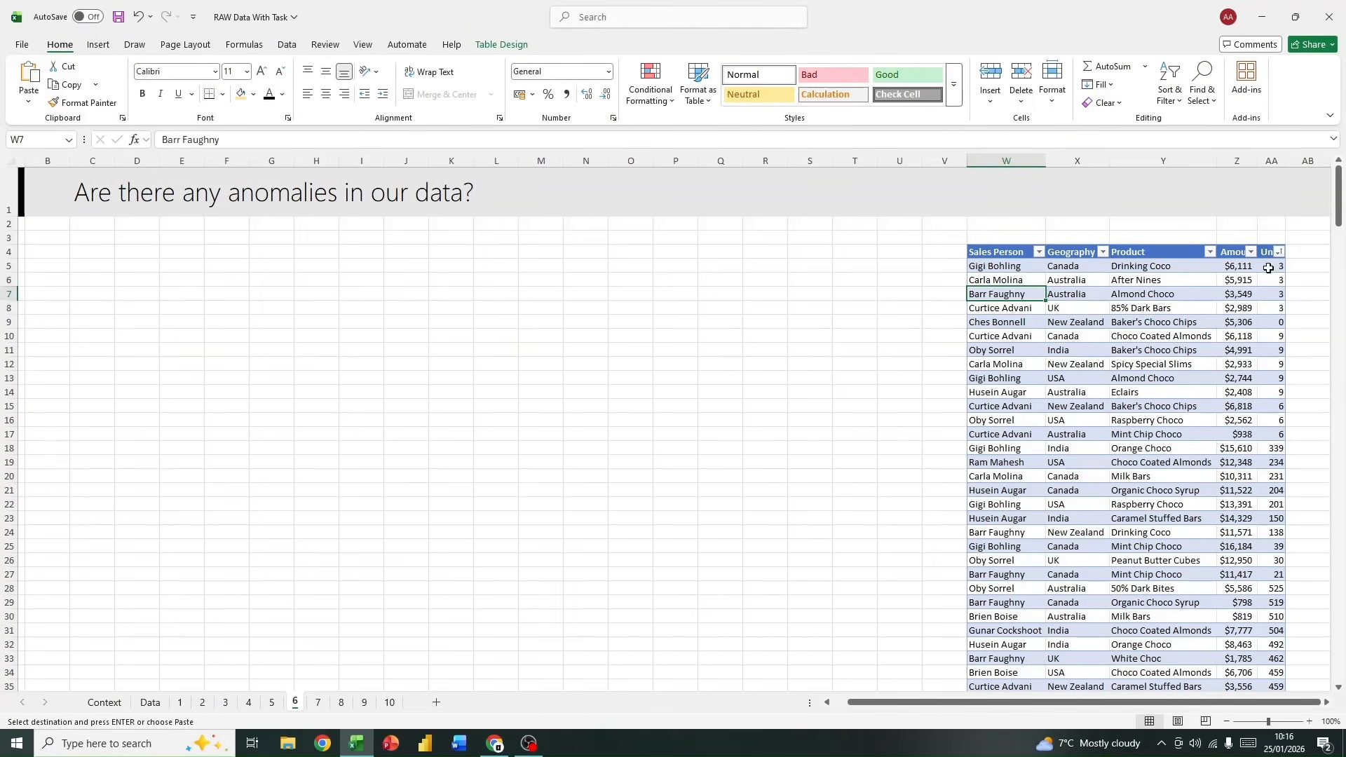
# Step: Examine the Amount and Units columns of the pasted table for anomalies, comparing each row's amount with its units
pyautogui.scroll(-14, 1191, 407)
pyautogui.scroll(14, 1158, 376)
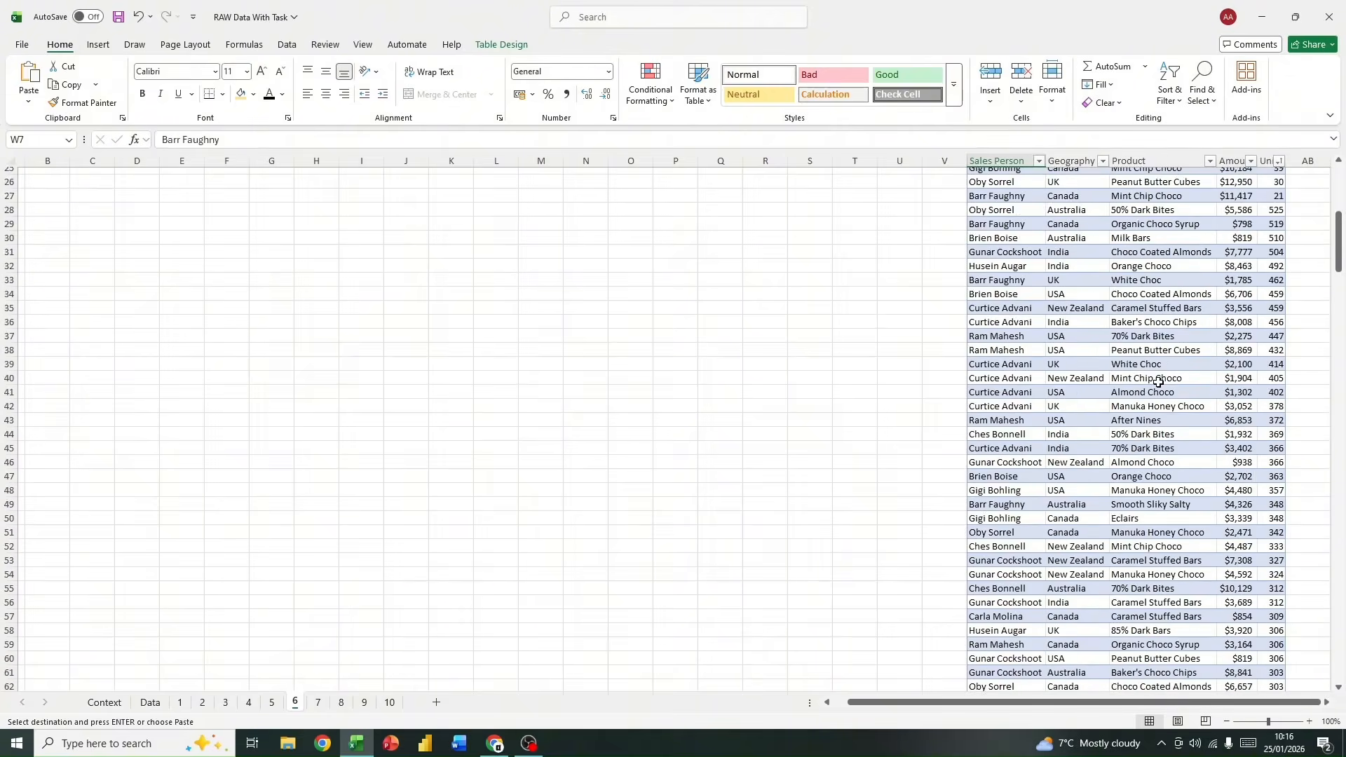
pyautogui.scroll(-9, 1226, 456)
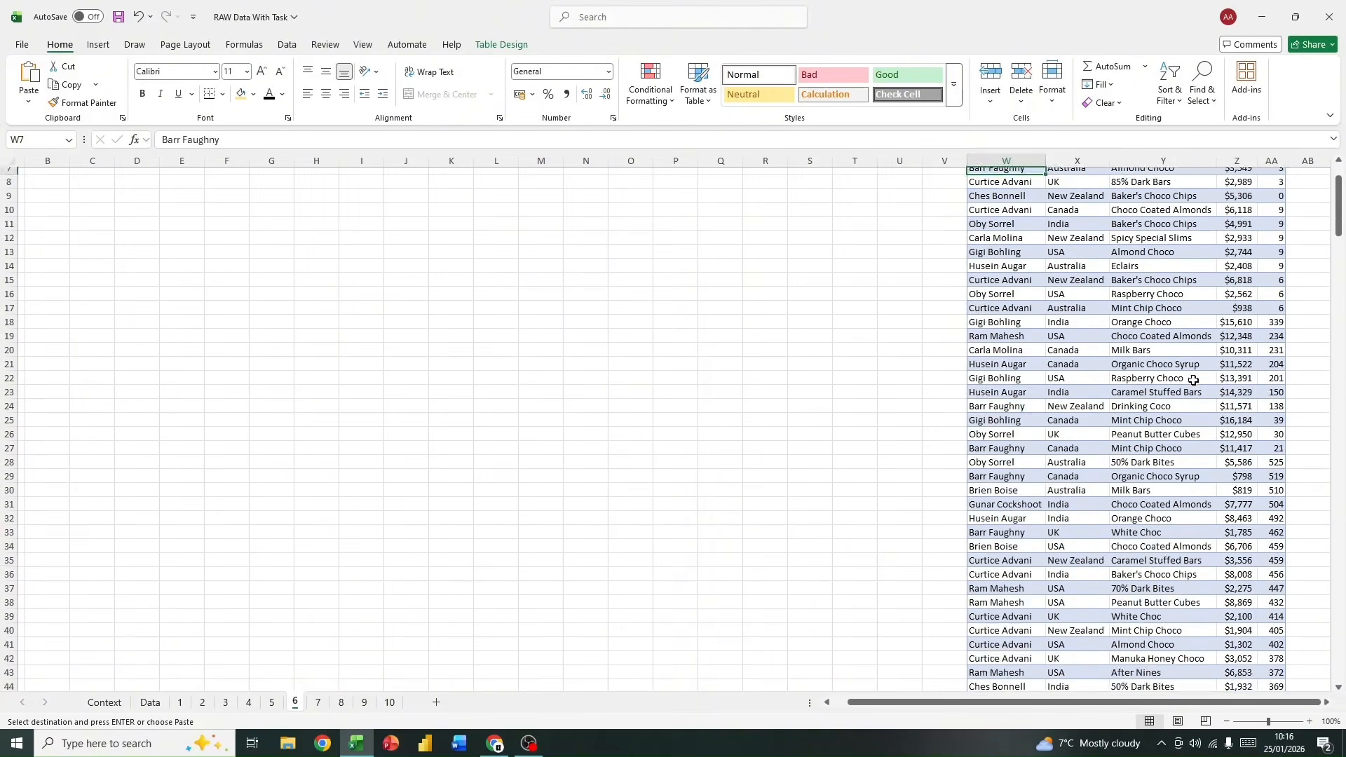
pyautogui.scroll(7, 1187, 397)
pyautogui.scroll(2, 1187, 396)
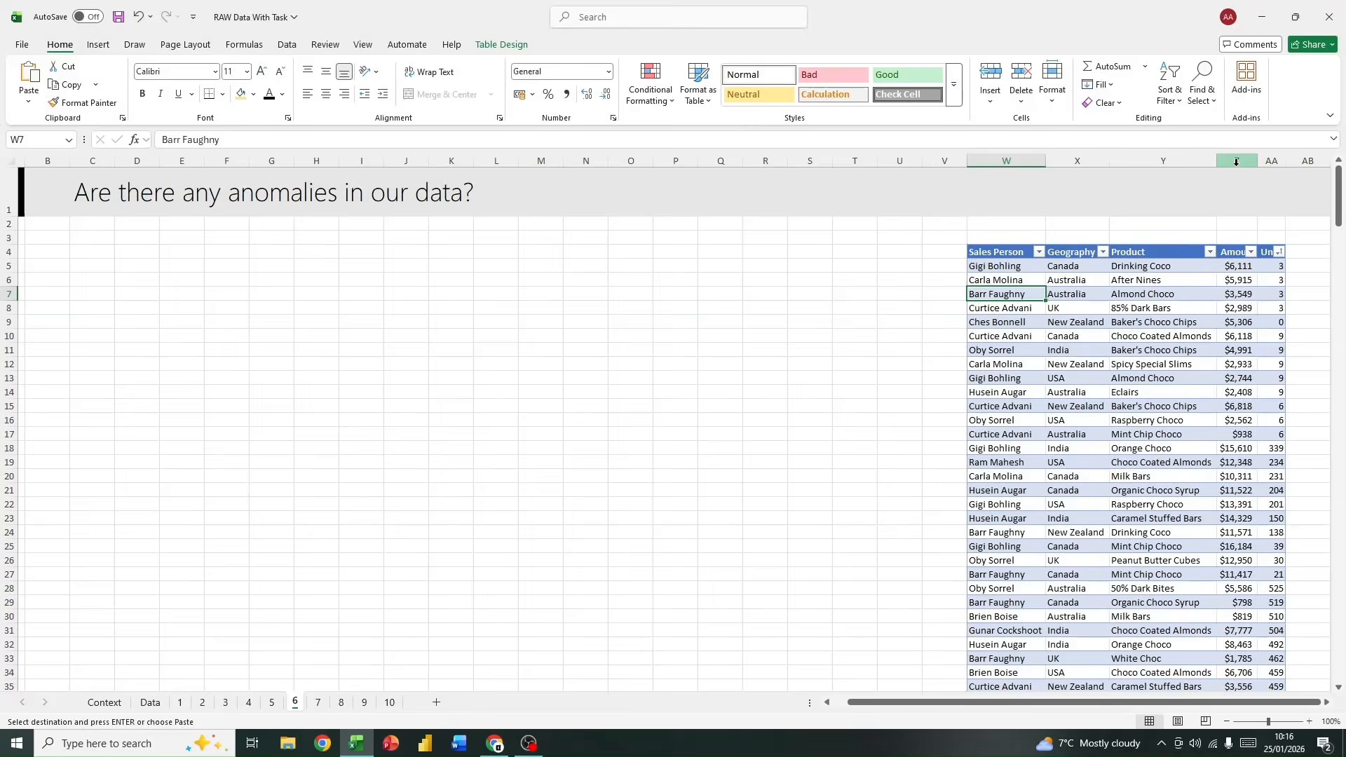
pyautogui.click(1276, 322)
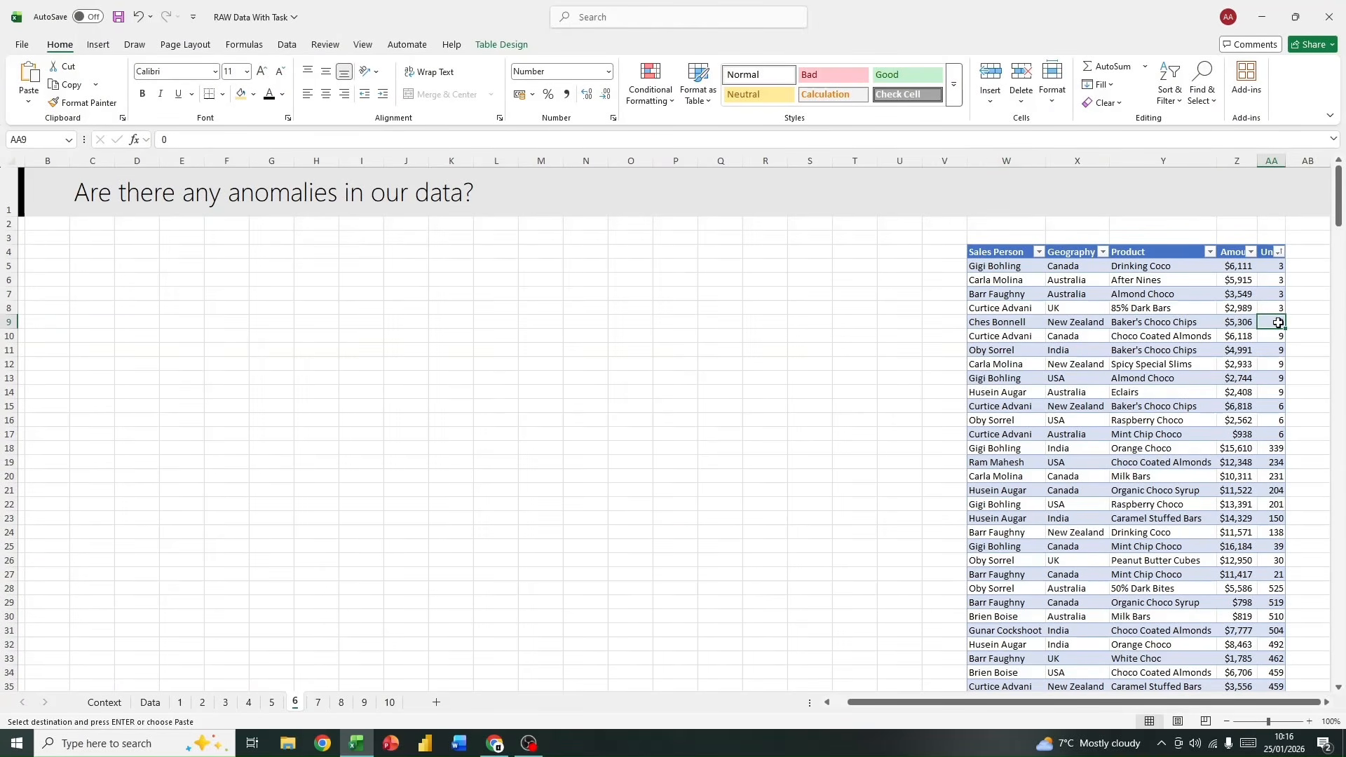
pyautogui.click(1241, 324)
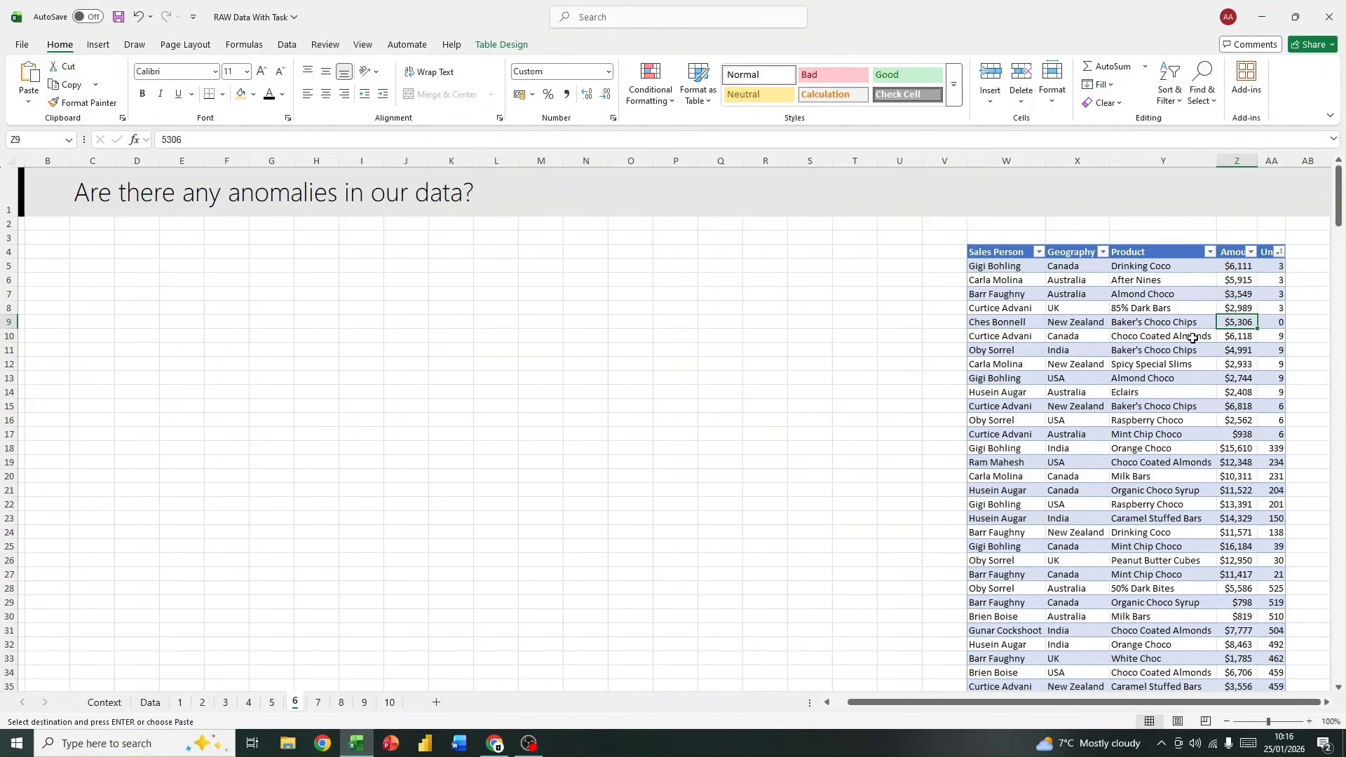
pyautogui.scroll(-10, 1156, 357)
pyautogui.scroll(10, 1121, 375)
pyautogui.click(1235, 250)
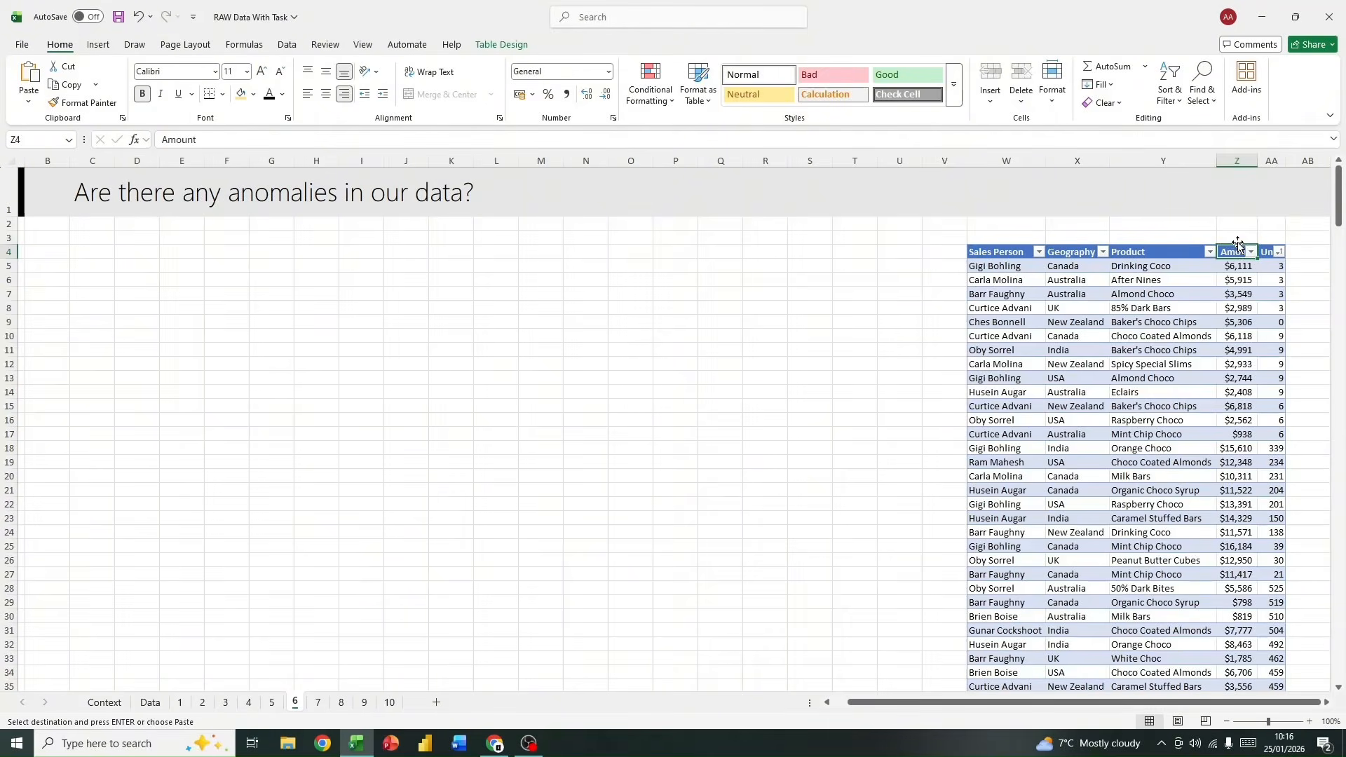
pyautogui.click(1265, 312)
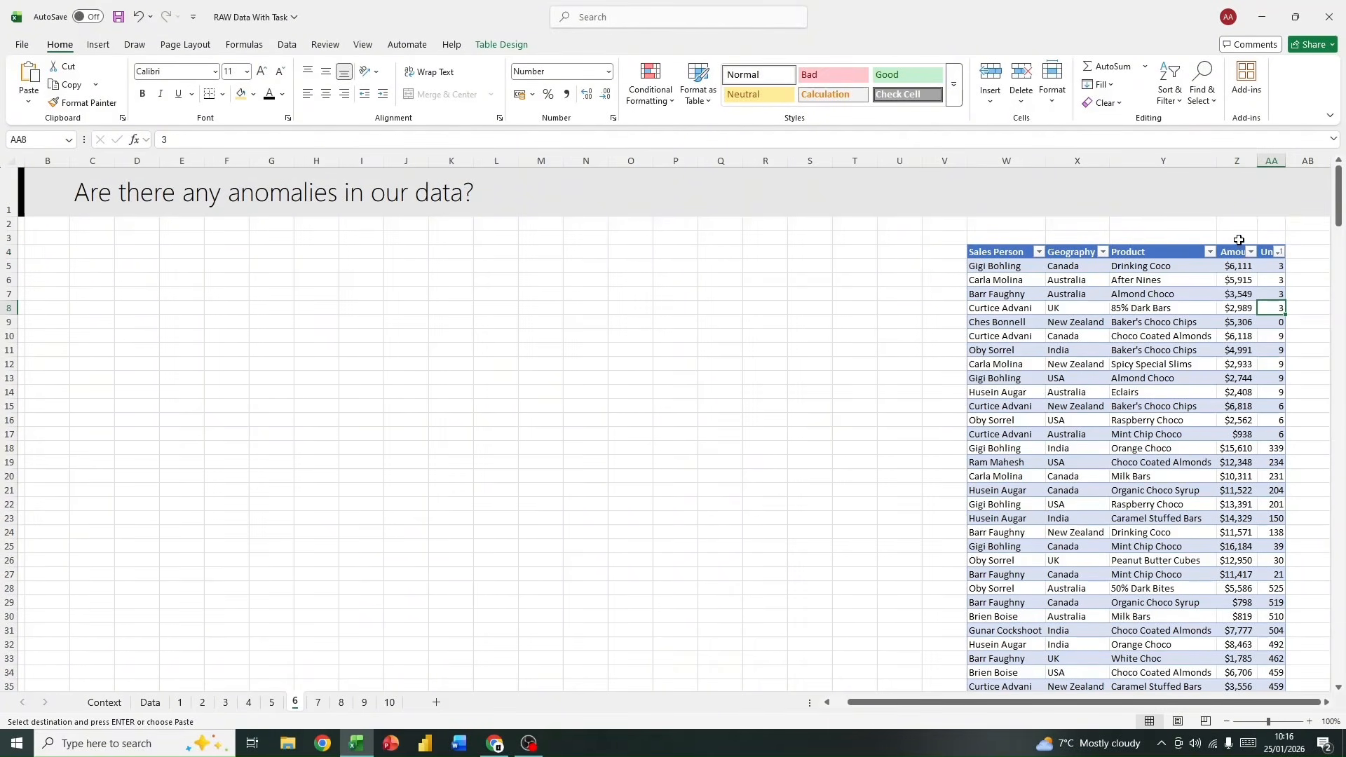
pyautogui.click(1240, 242)
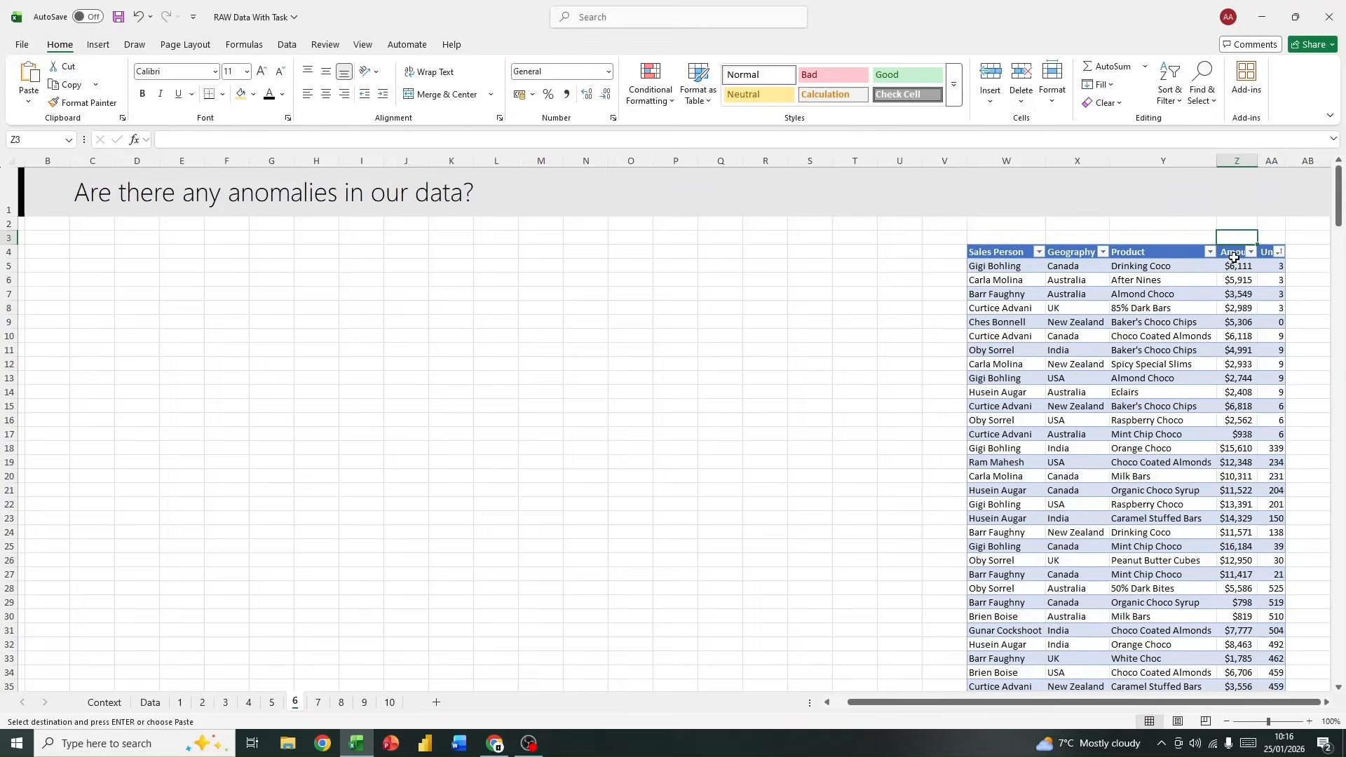
pyautogui.click(1234, 251)
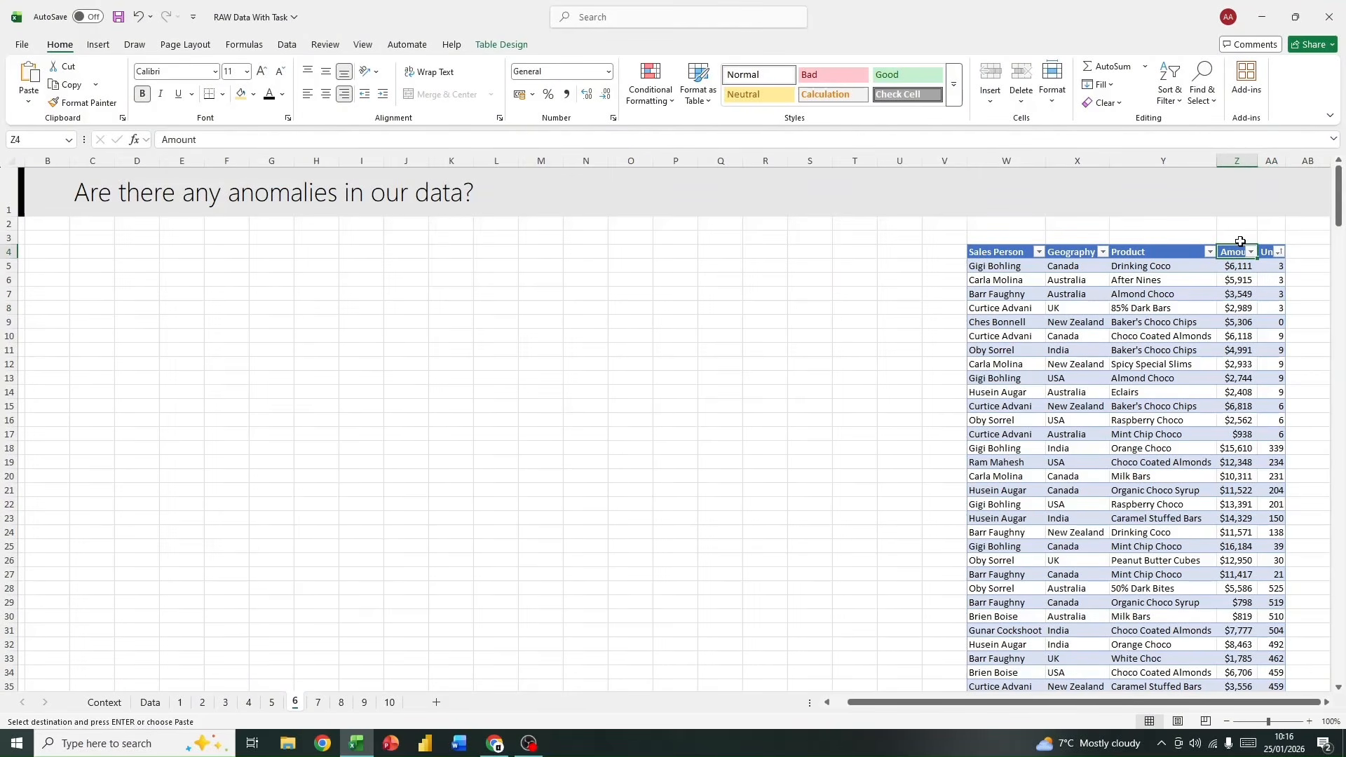
# Step: Insert a scatter chart from the pasted table's Amount and Units columns, plotting markers only
pyautogui.click(1237, 241)
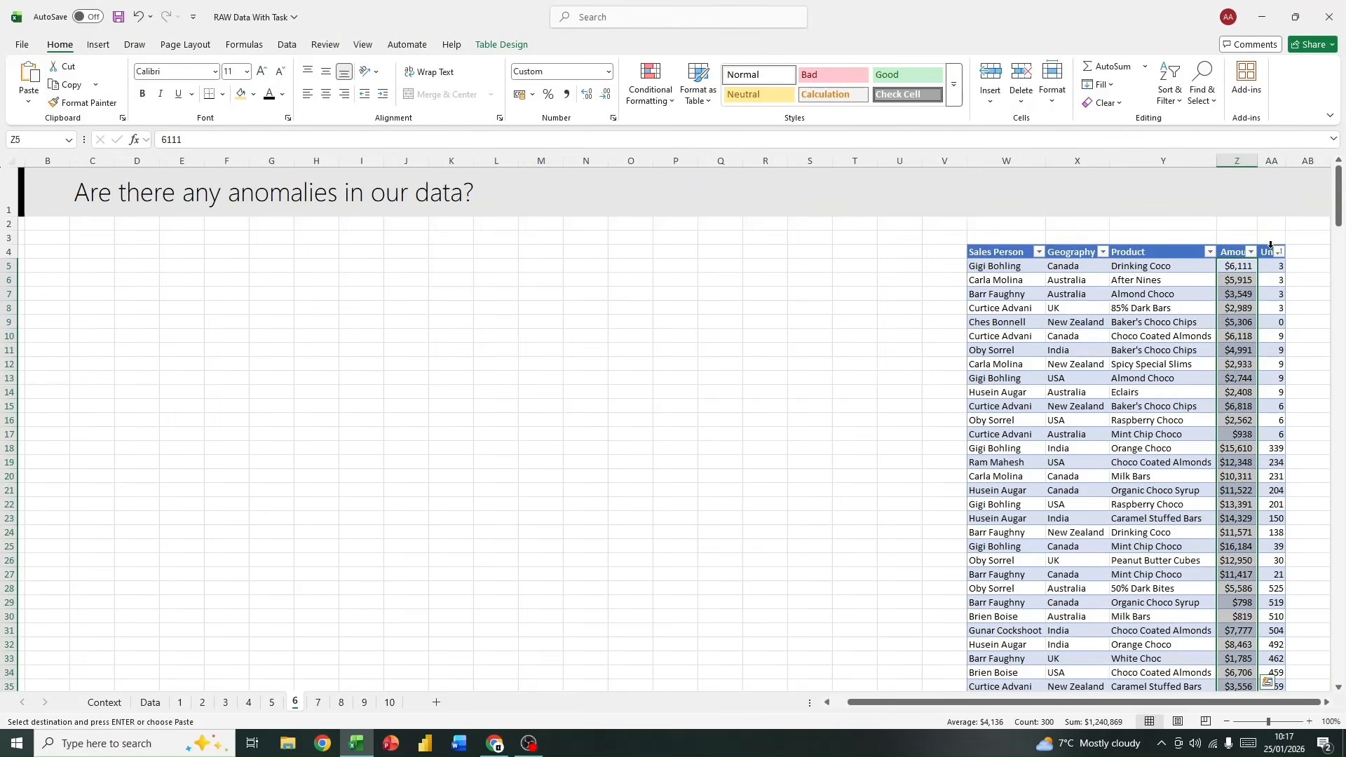
pyautogui.keyDown('ctrl'); pyautogui.click(1270, 243); pyautogui.keyUp('ctrl')
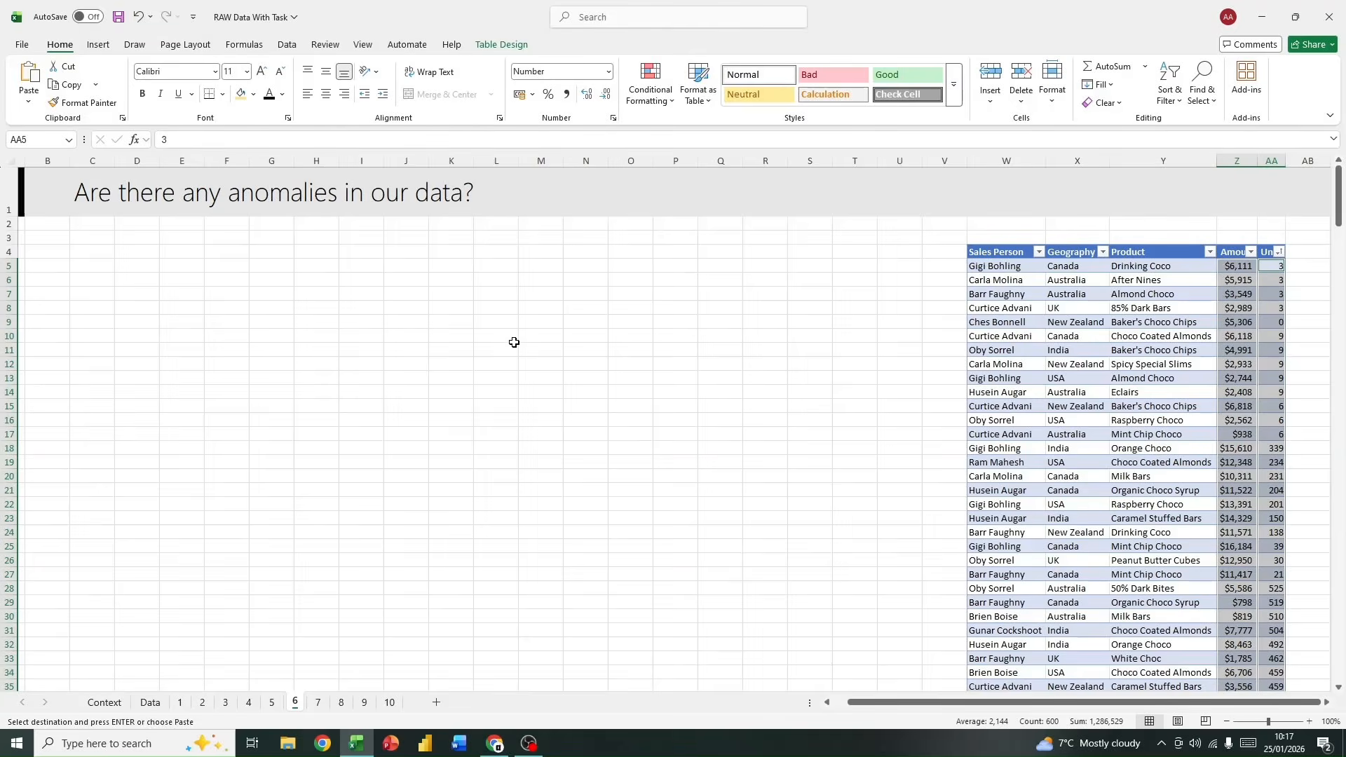
pyautogui.click(96, 45)
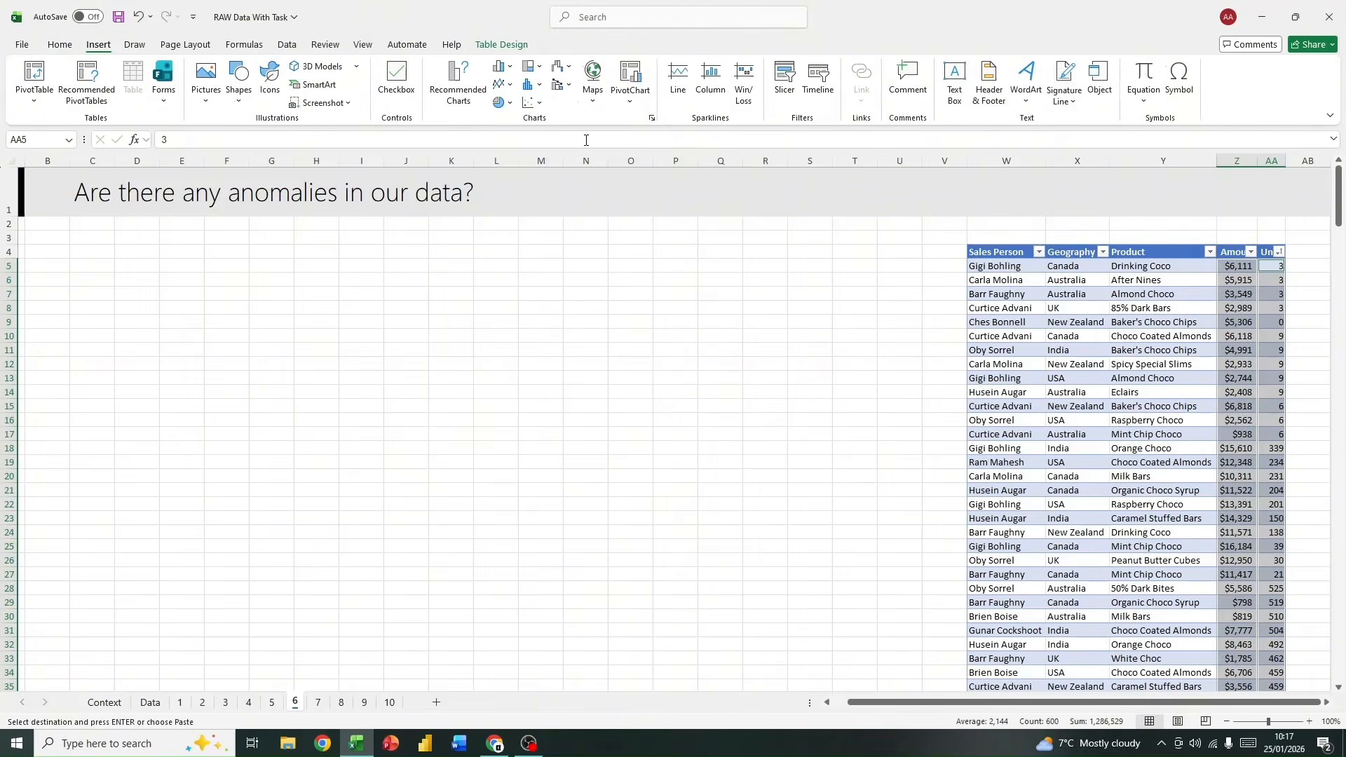
pyautogui.click(541, 104)
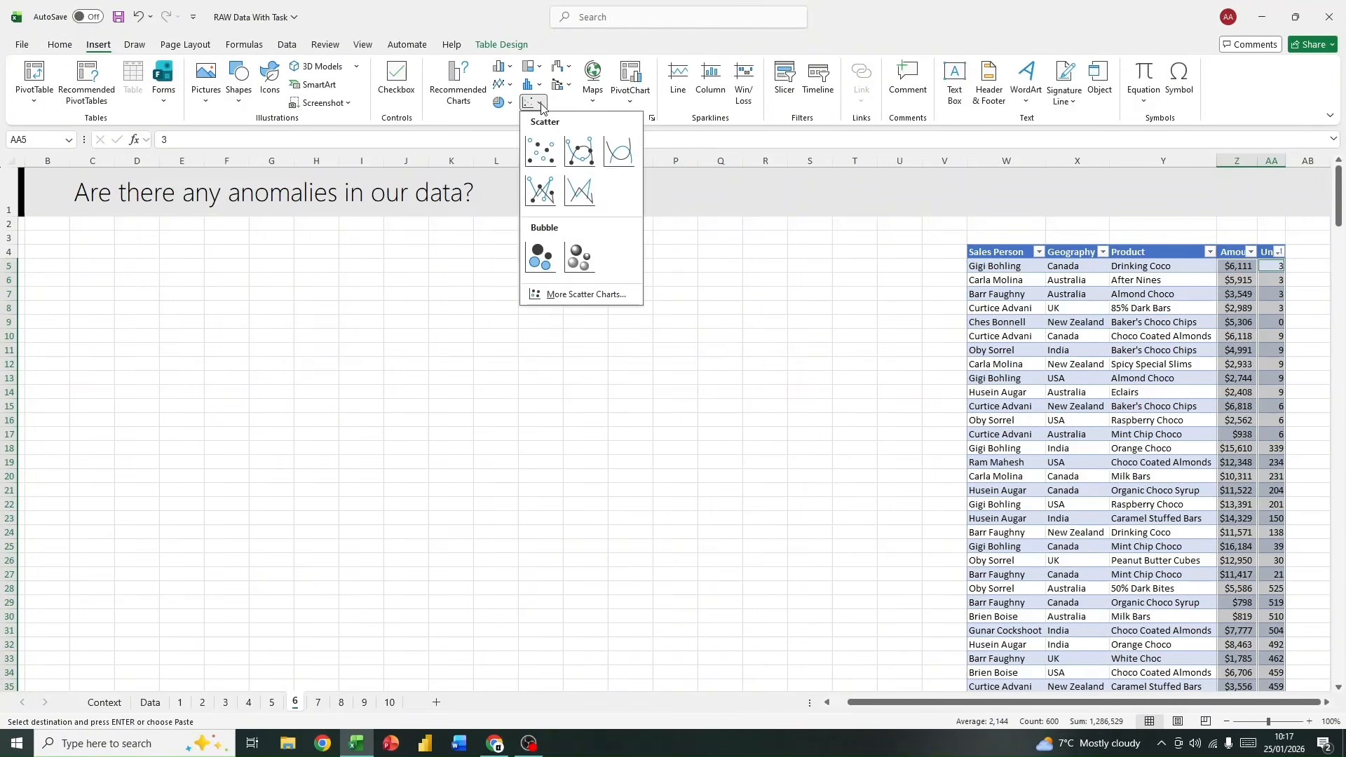
pyautogui.click(540, 150)
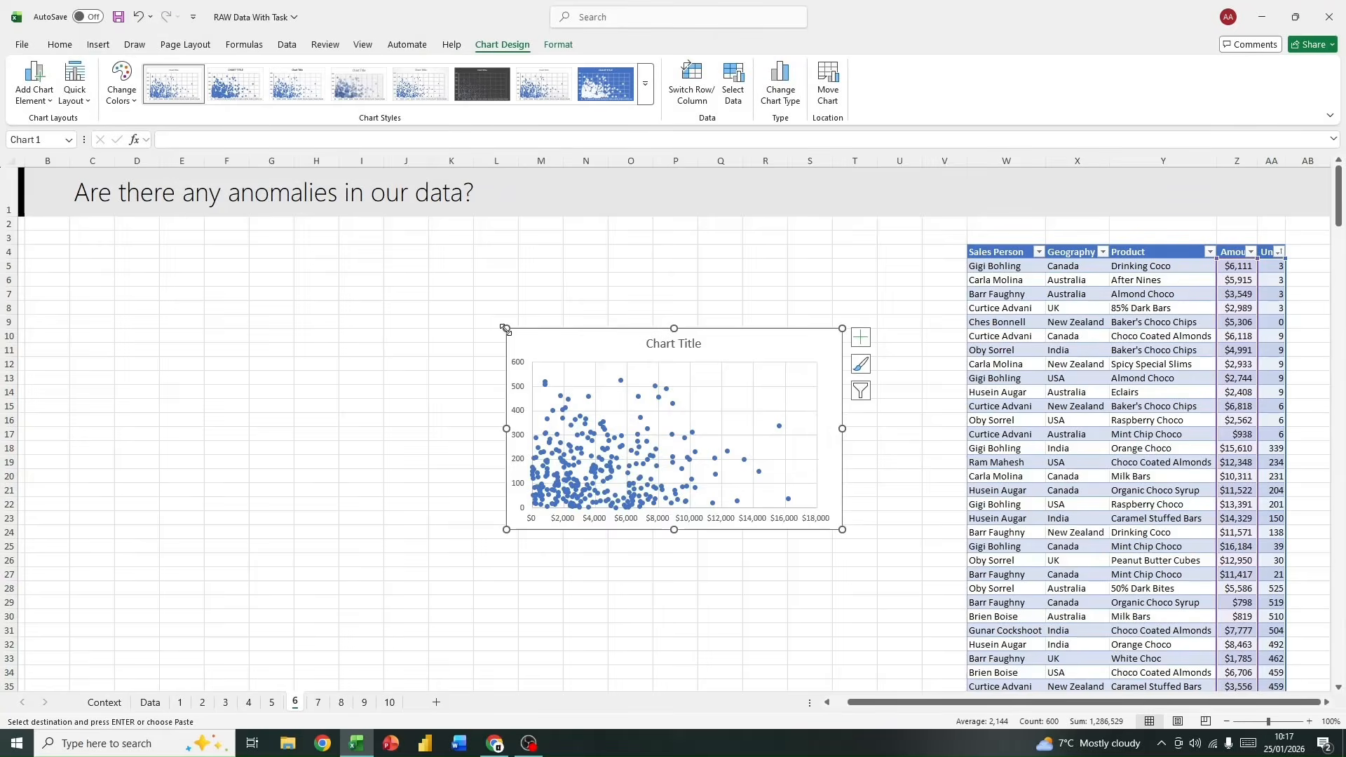
# Step: Enlarge and place the scatter chart over about columns D to O, rows 4 to 31, and inspect its isolated points
pyautogui.moveTo(506, 328); pyautogui.dragTo(319, 240)
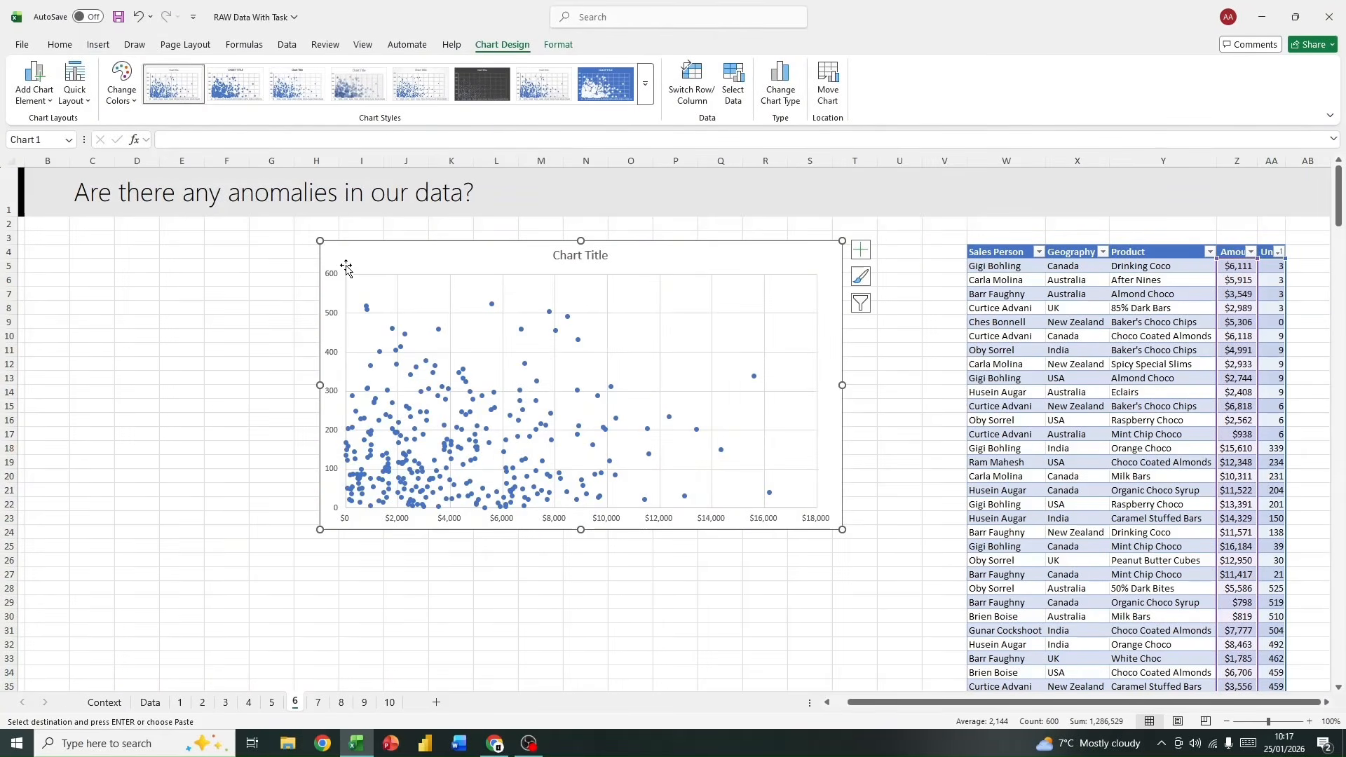
pyautogui.moveTo(441, 267); pyautogui.dragTo(236, 274)
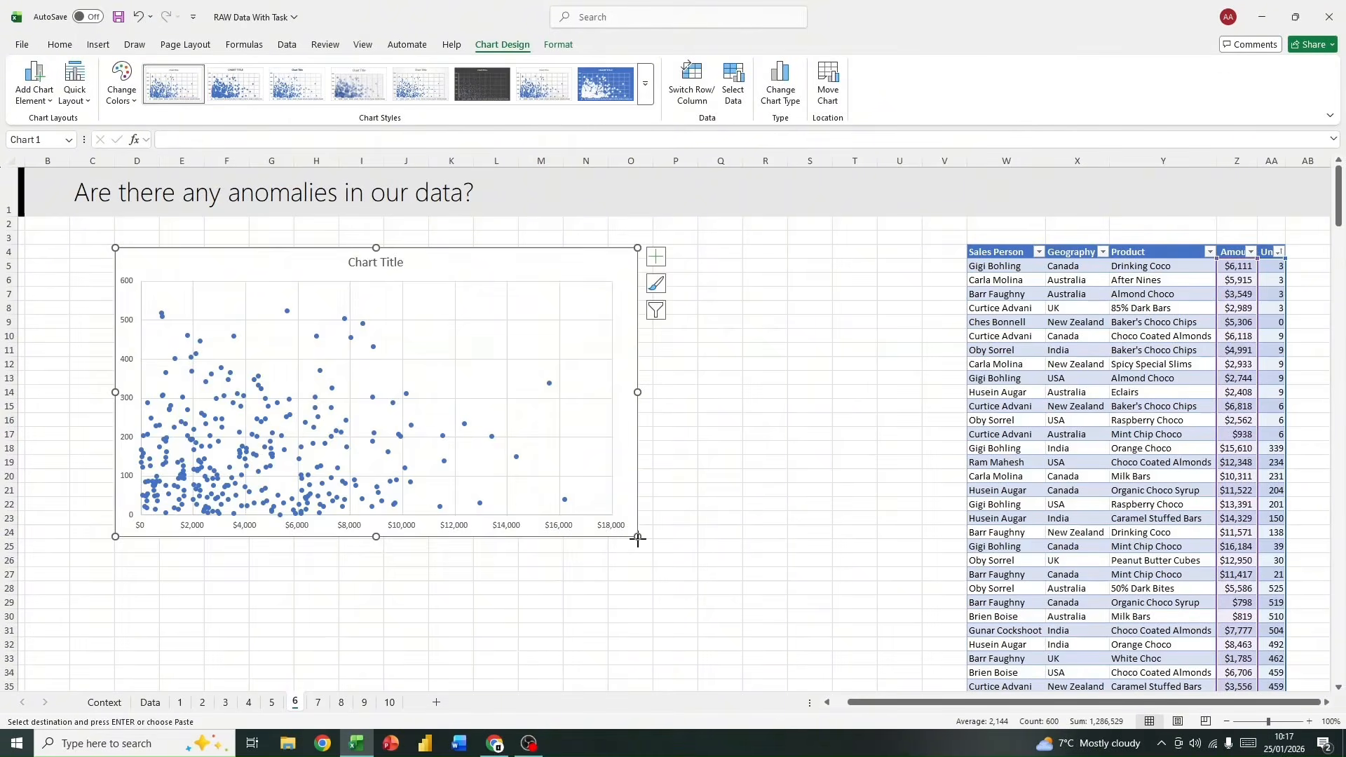
pyautogui.moveTo(637, 537); pyautogui.dragTo(661, 636)
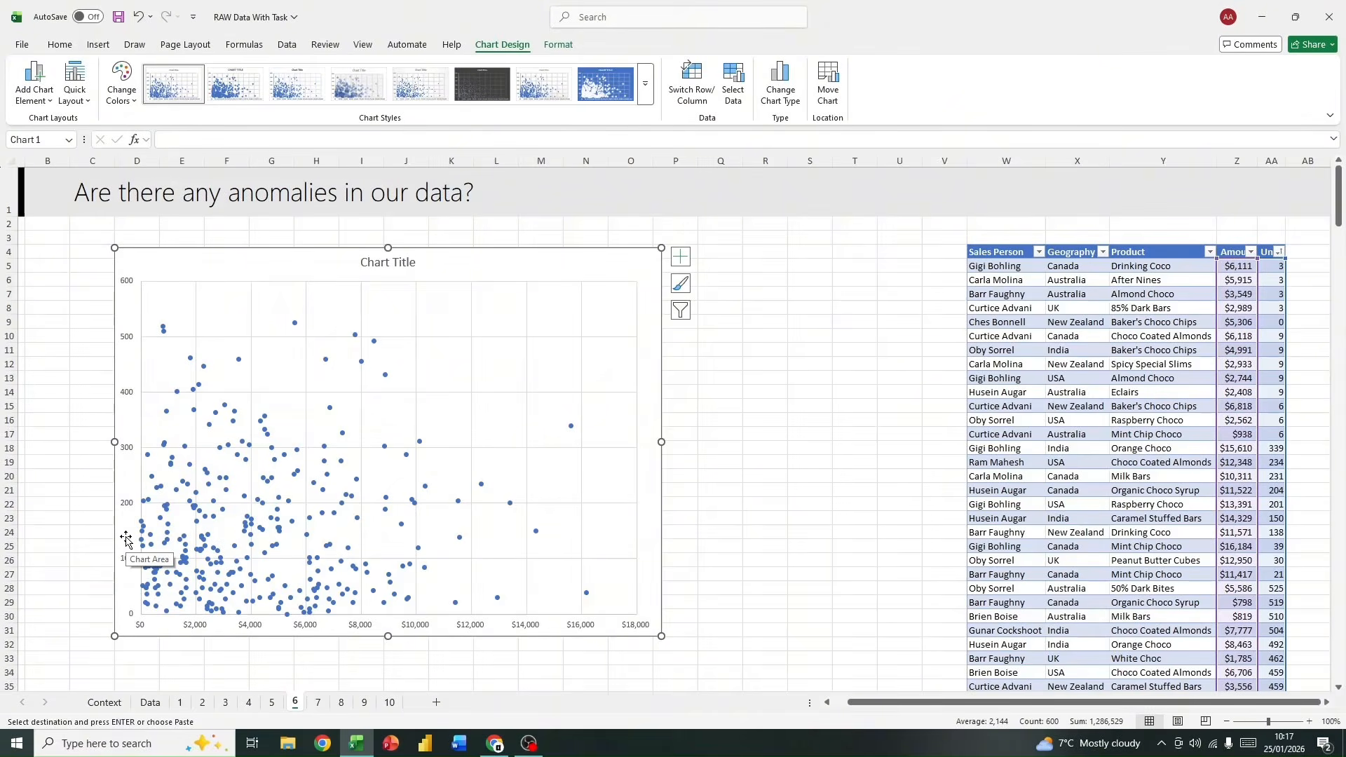
pyautogui.click(570, 427)
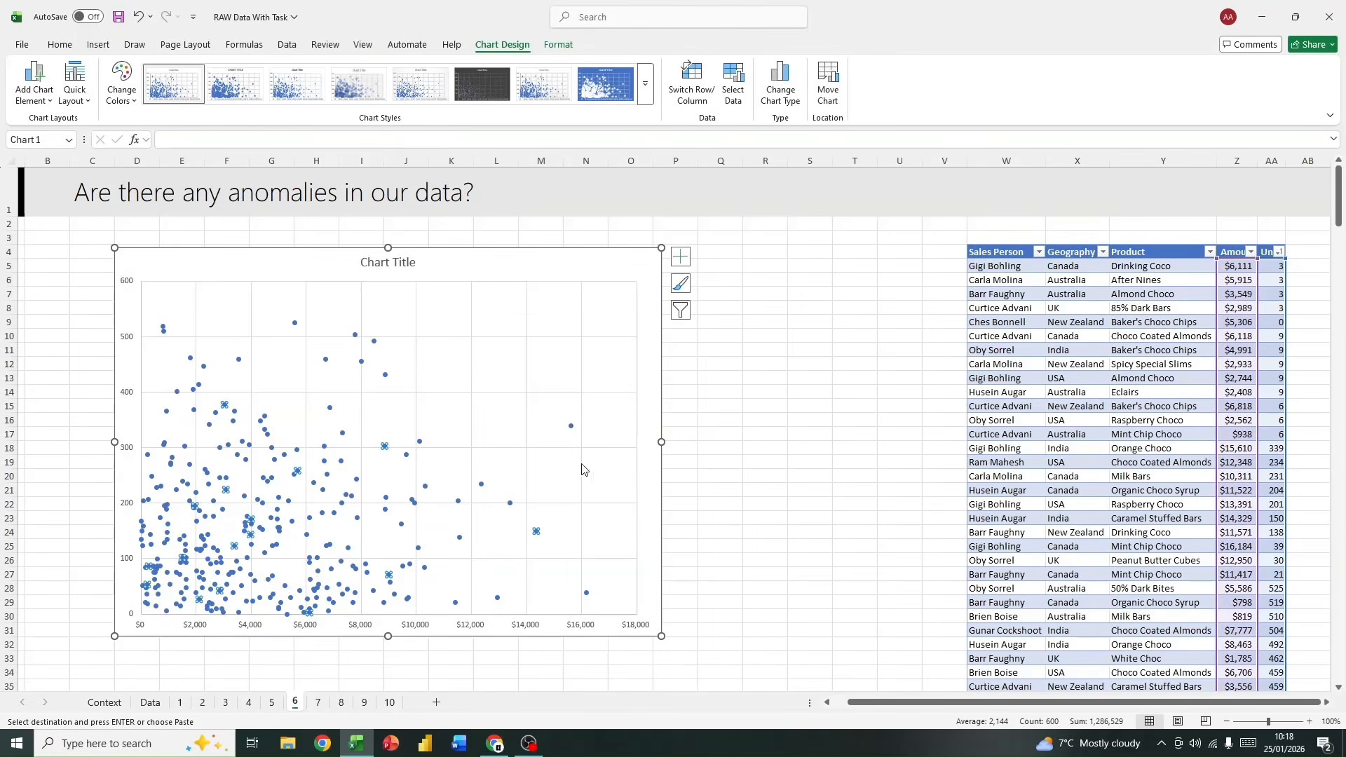
pyautogui.click(588, 593)
pyautogui.click(616, 529)
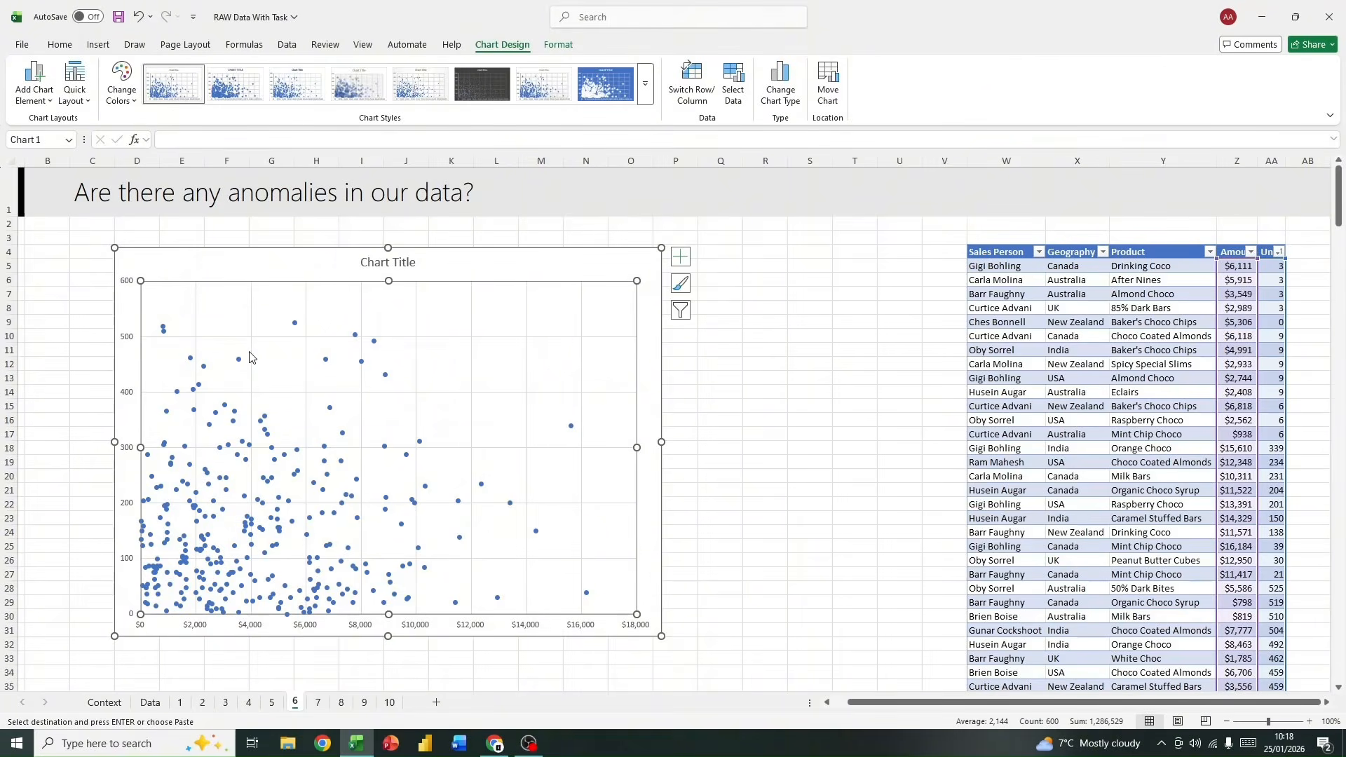
pyautogui.click(515, 261)
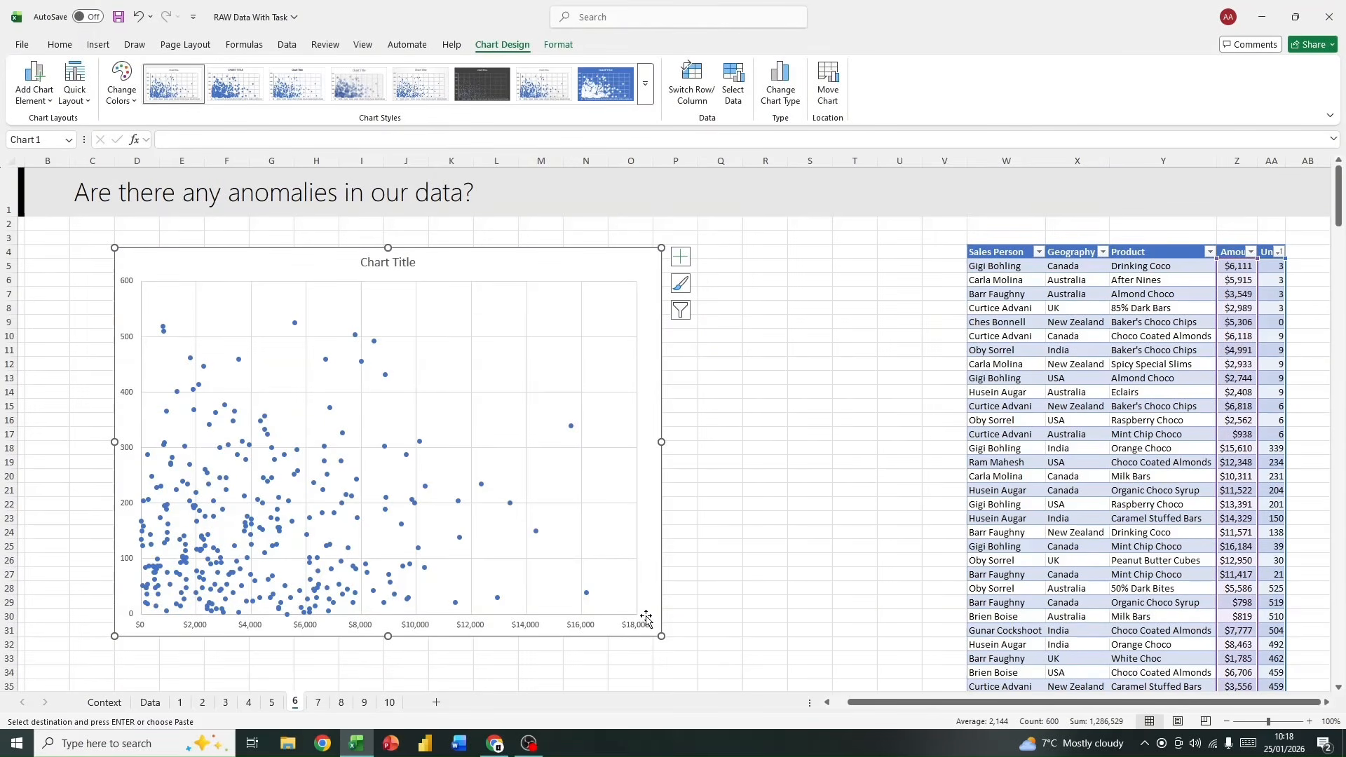
# Step: Narrow the scatter chart and move it to cover about columns B to G, keeping it at rows 4 to 31
pyautogui.moveTo(660, 635); pyautogui.dragTo(340, 624)
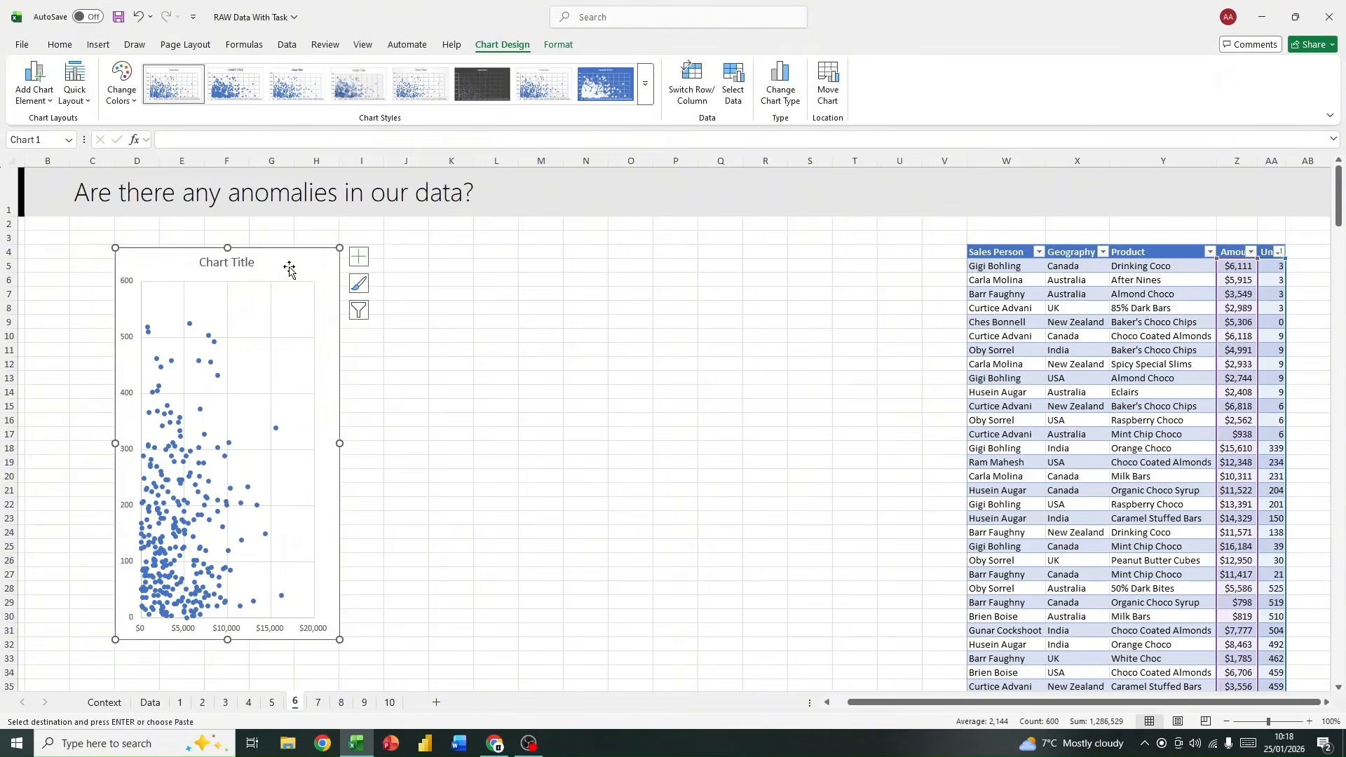
pyautogui.moveTo(288, 264); pyautogui.dragTo(225, 263)
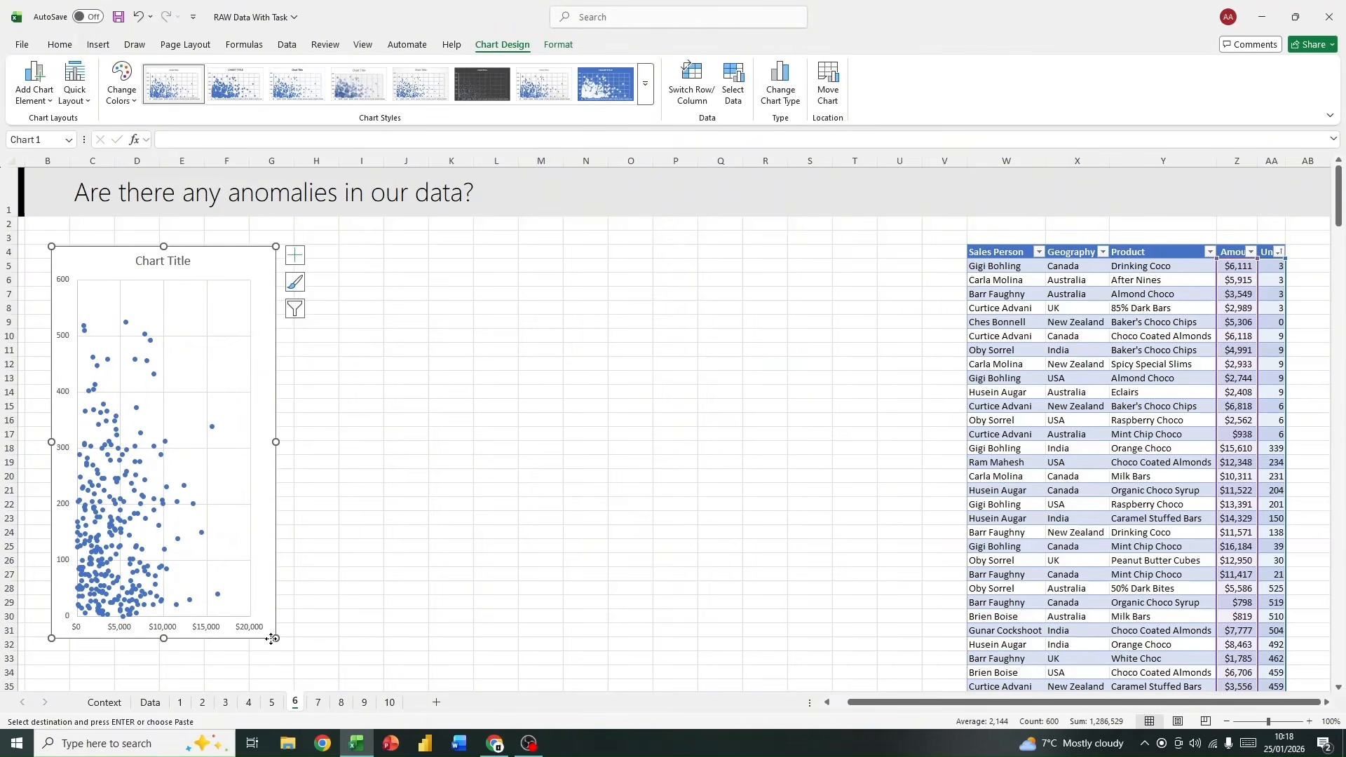
pyautogui.moveTo(272, 639); pyautogui.dragTo(290, 642)
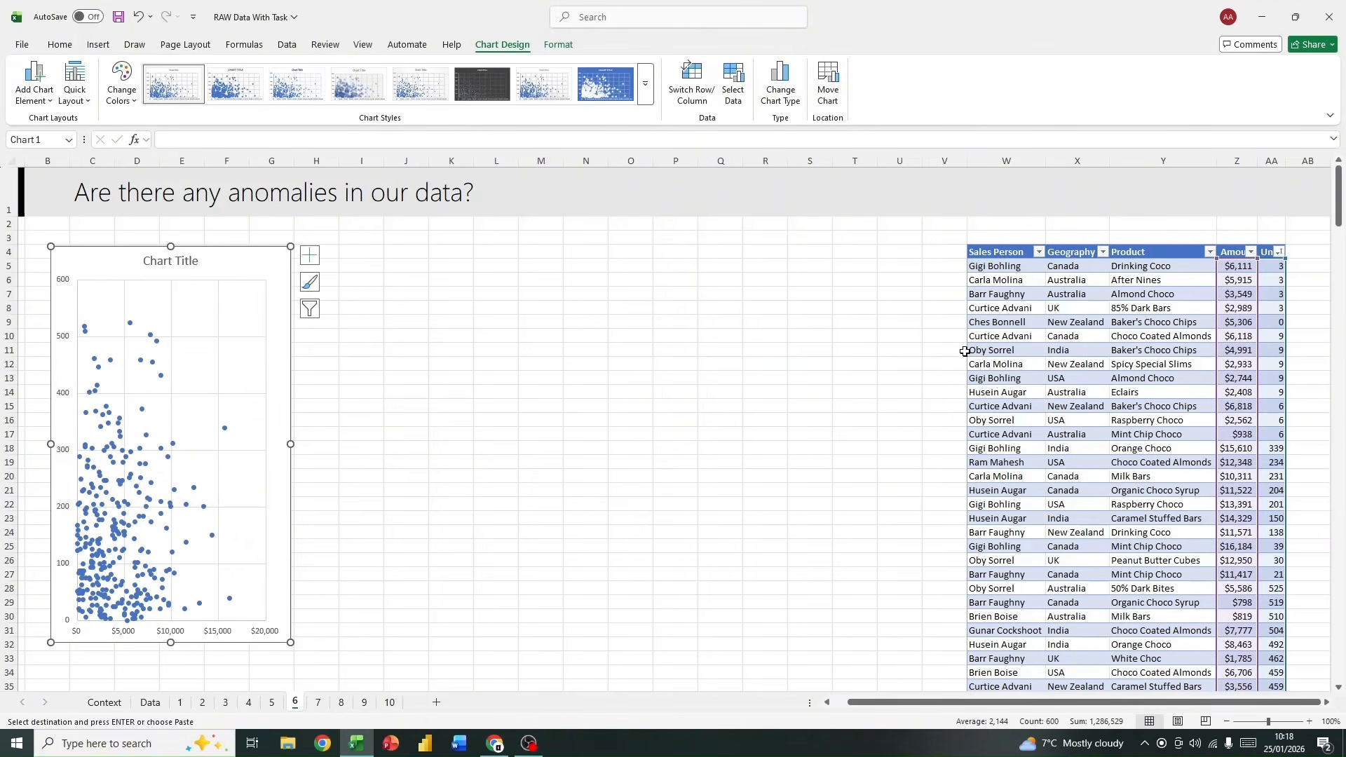
# Step: Insert a Box and Whisker chart from the pasted table's Amount column
pyautogui.click(981, 322)
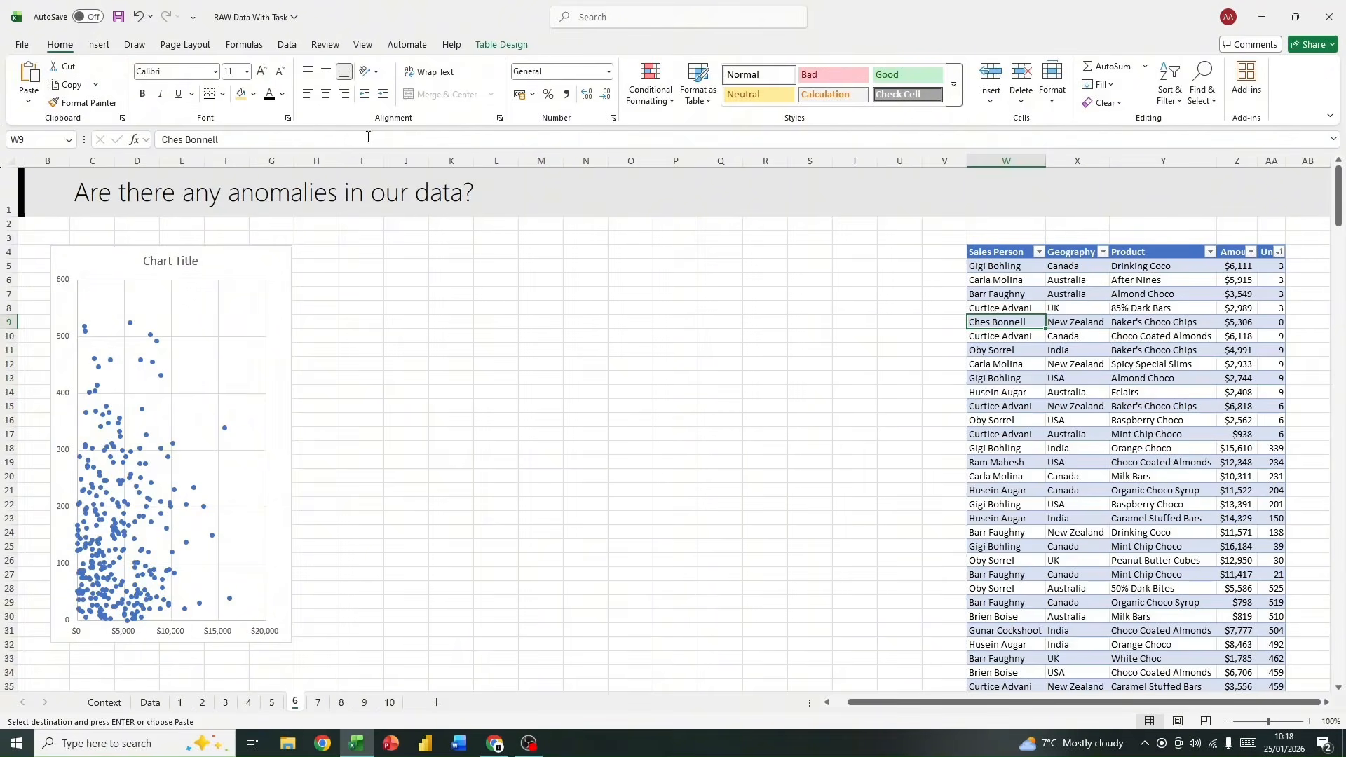
pyautogui.press('alt')
pyautogui.press('n')
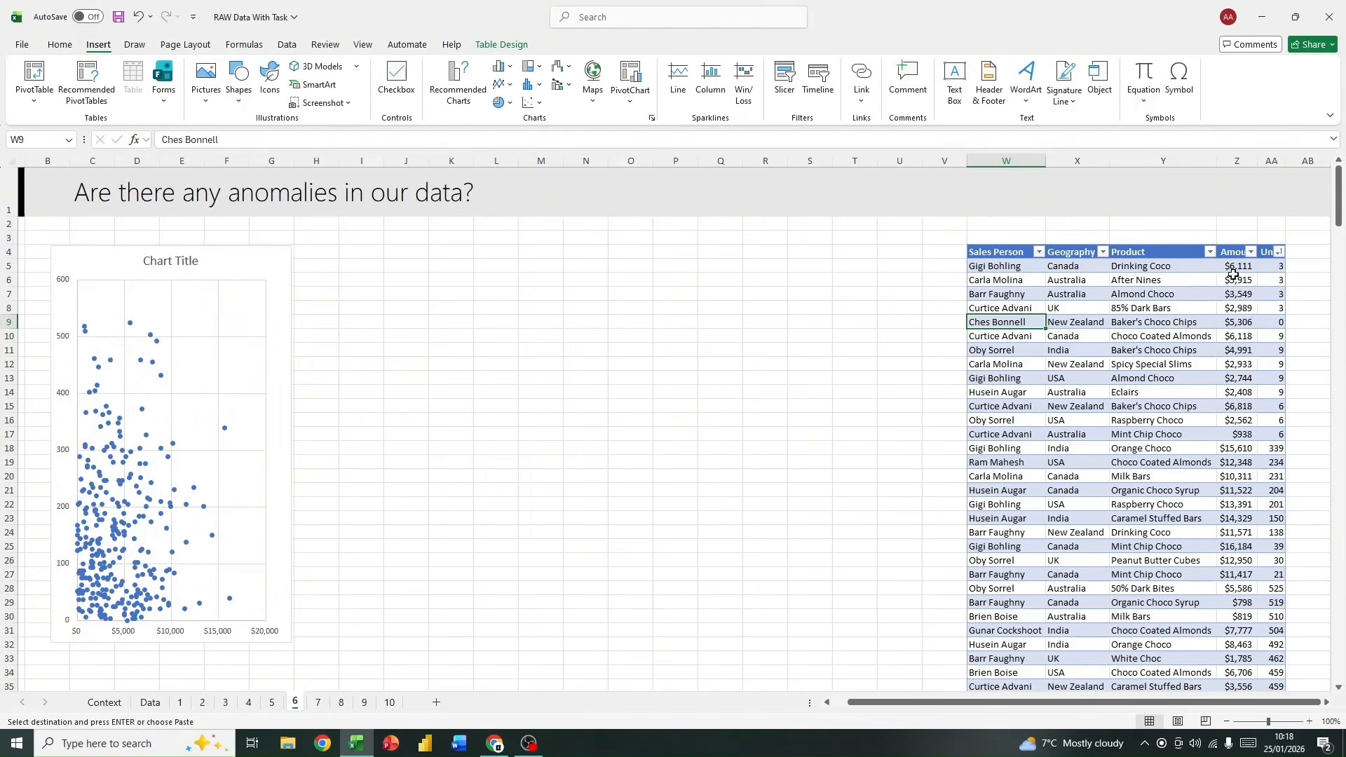
pyautogui.click(1231, 245)
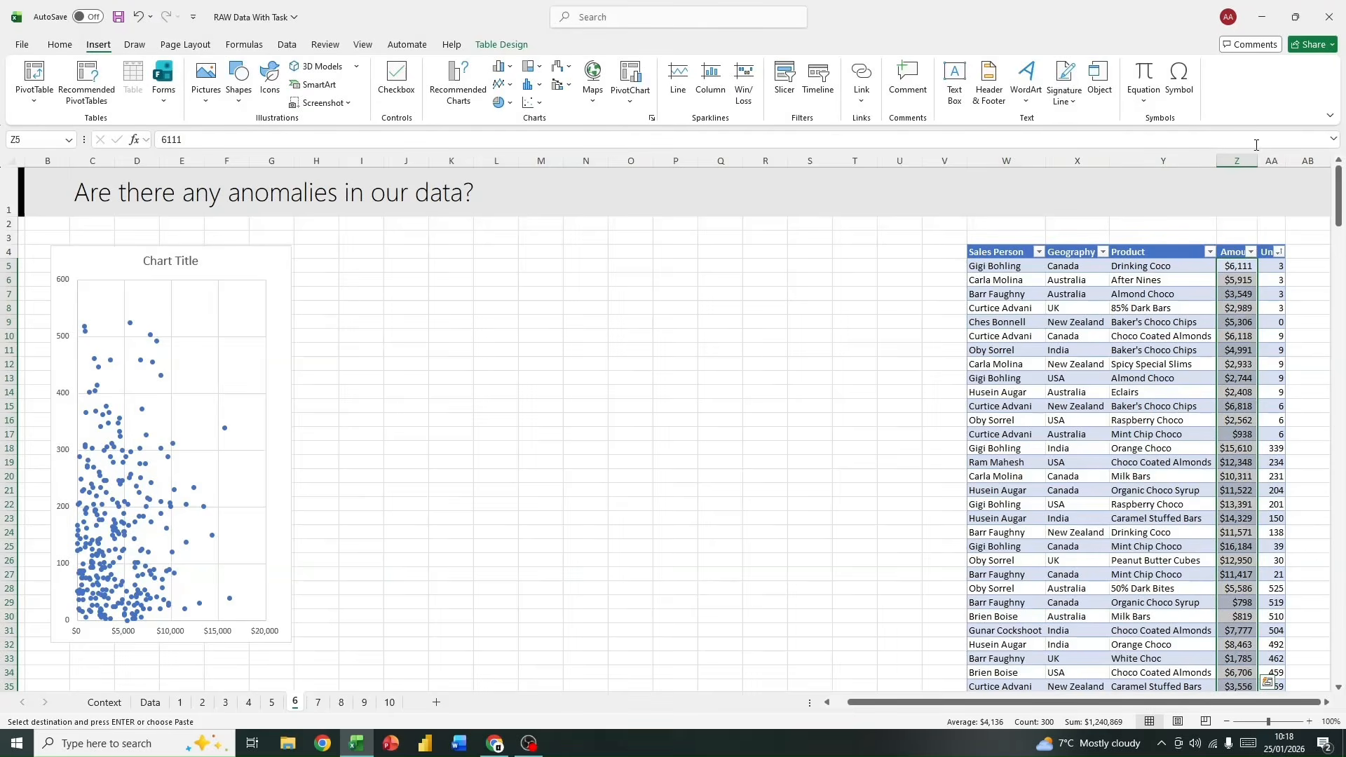
pyautogui.click(538, 86)
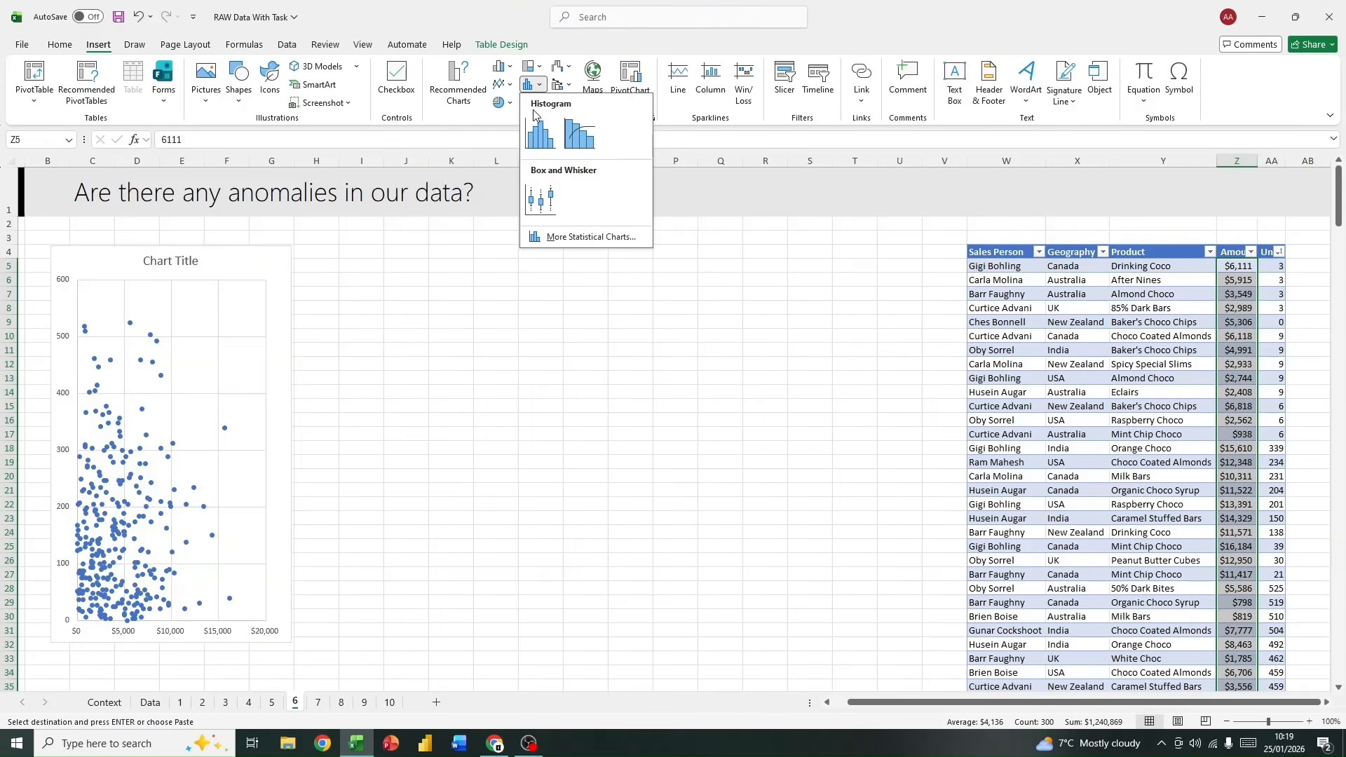
pyautogui.click(547, 200)
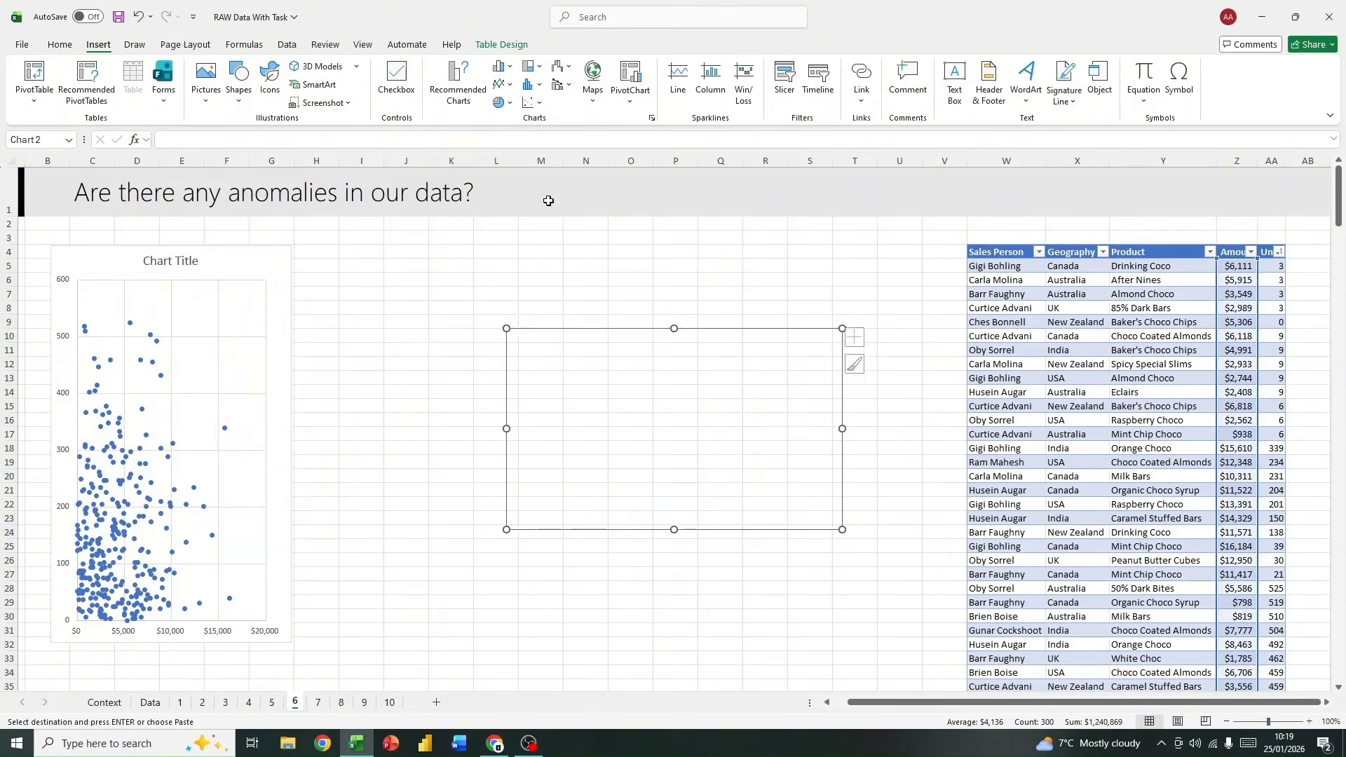
# Step: Enlarge the box and whisker chart and place it beside the scatter chart, over about columns H to R, rows 5 to 30
pyautogui.moveTo(507, 329); pyautogui.dragTo(368, 260)
pyautogui.moveTo(841, 529); pyautogui.dragTo(809, 595)
pyautogui.click(635, 288)
pyautogui.moveTo(638, 282); pyautogui.dragTo(591, 282)
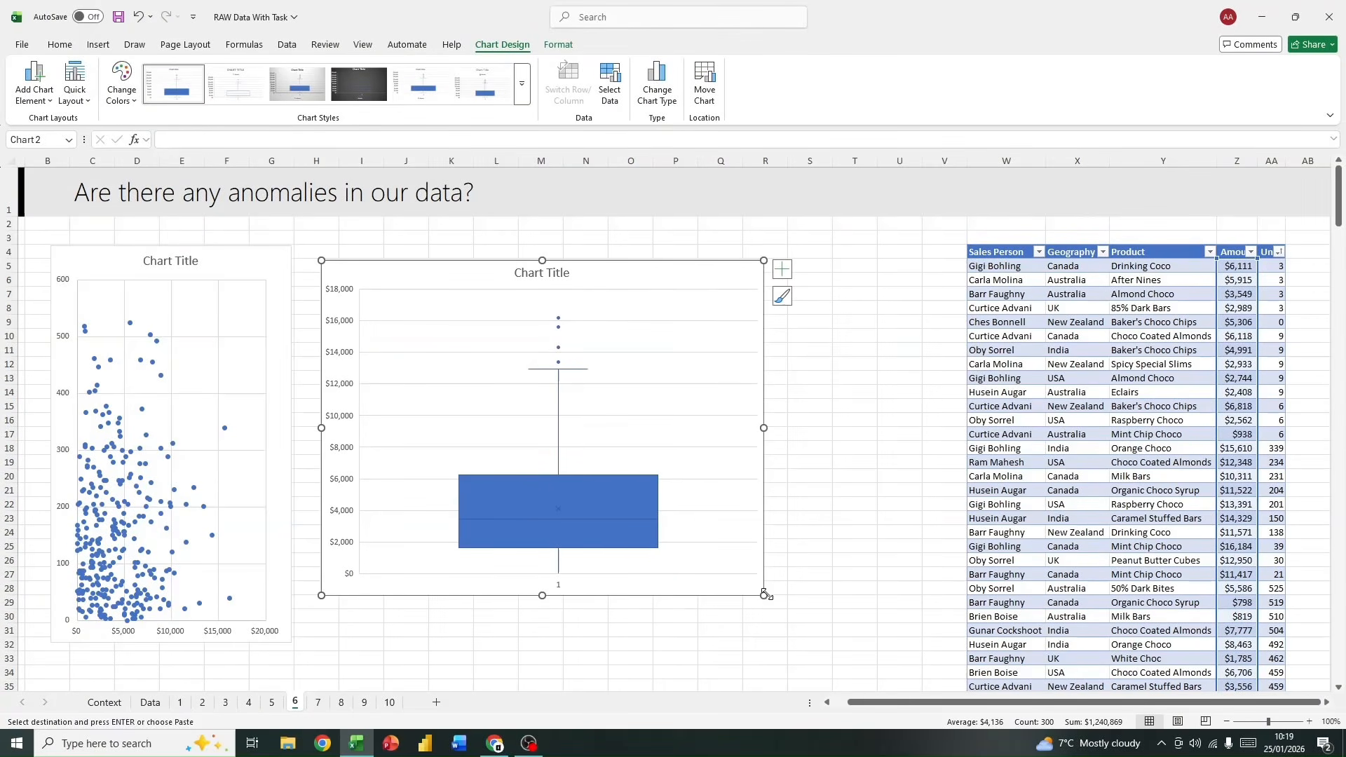
pyautogui.moveTo(766, 594); pyautogui.dragTo(784, 613)
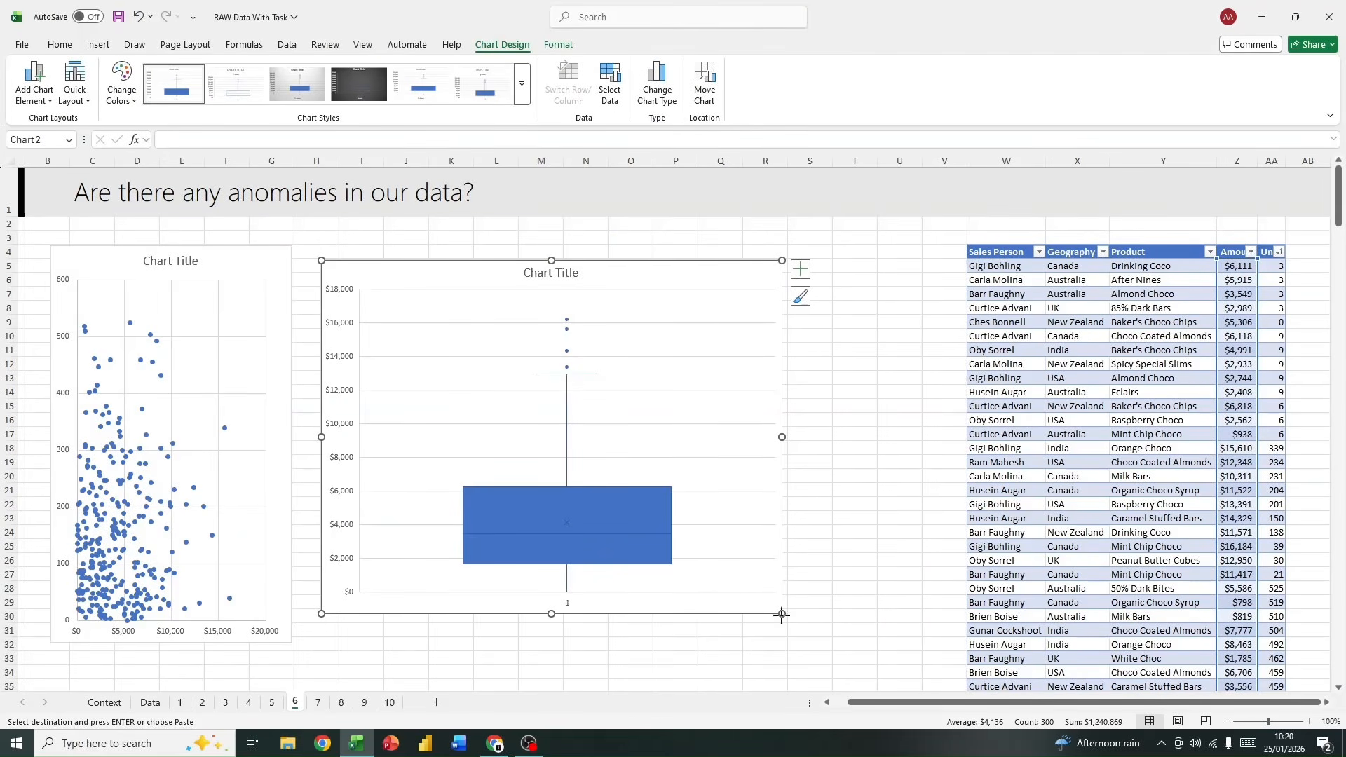
# Step: Place the box and whisker chart over about columns K to V, rows 5 to 31, and widen the scatter chart to about columns B to J
pyautogui.moveTo(782, 614); pyautogui.dragTo(799, 637)
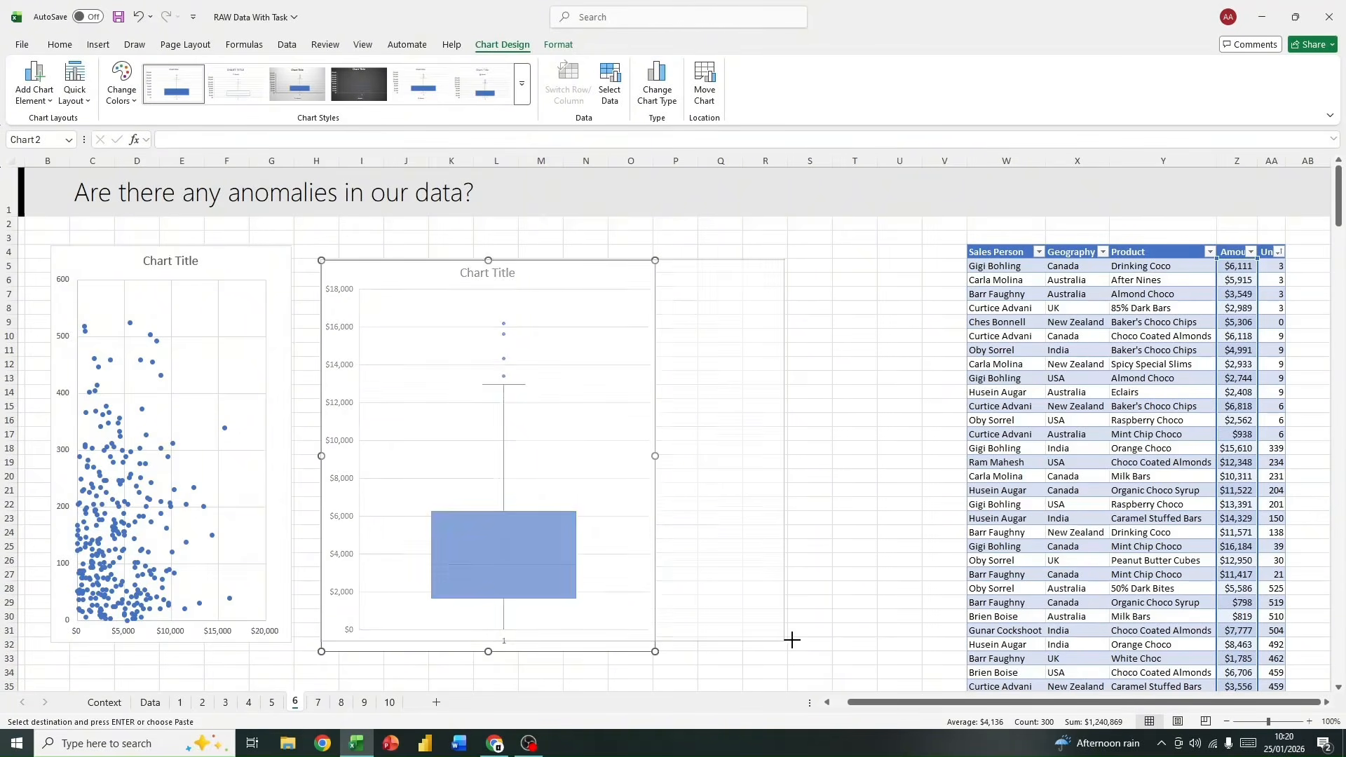
pyautogui.moveTo(687, 303); pyautogui.dragTo(824, 286)
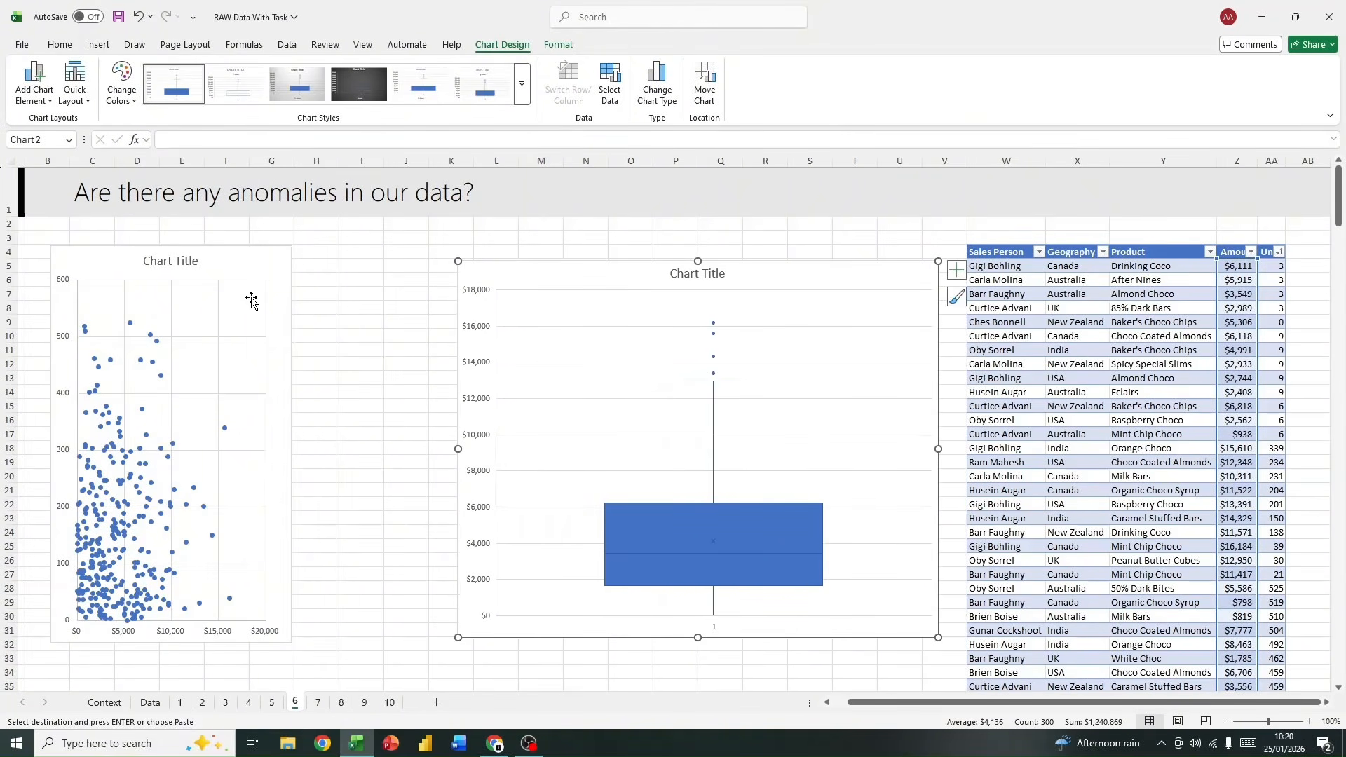
pyautogui.click(272, 286)
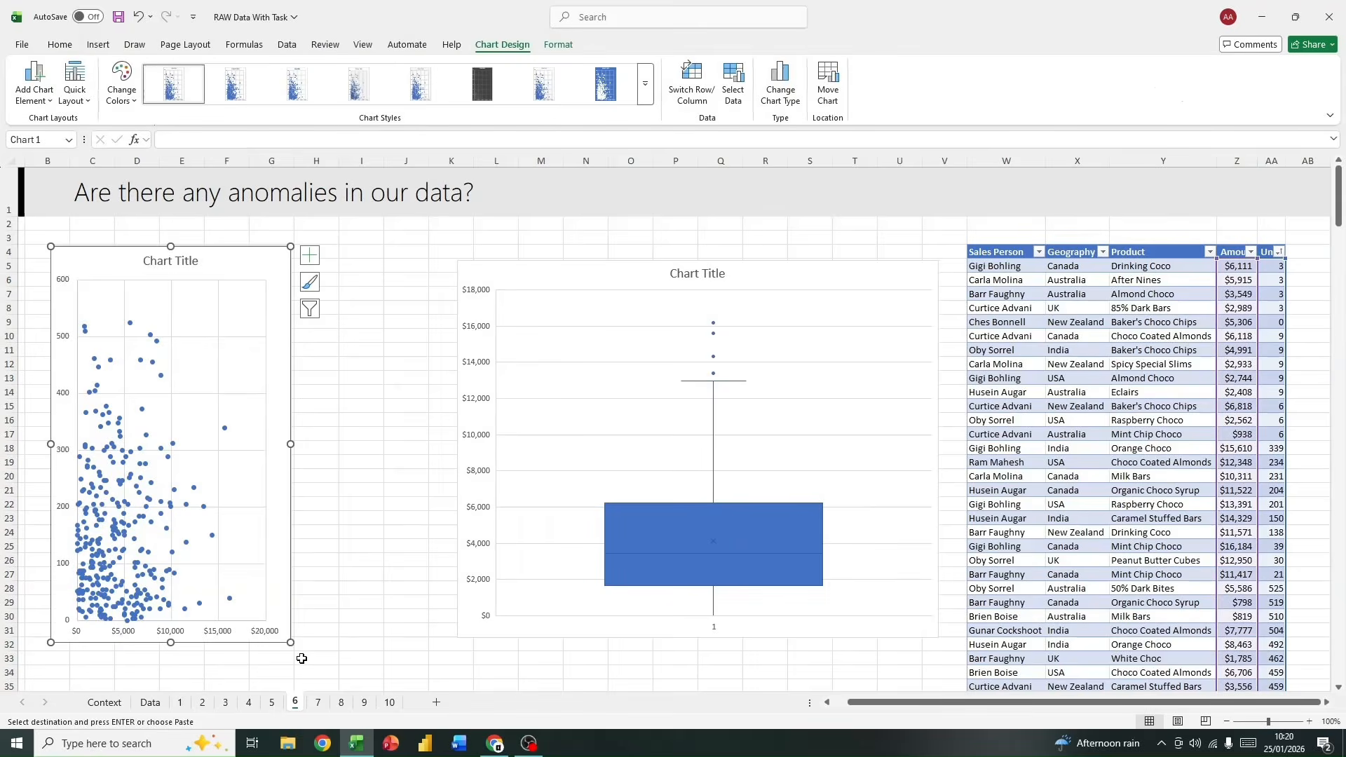
pyautogui.moveTo(296, 642); pyautogui.dragTo(424, 635)
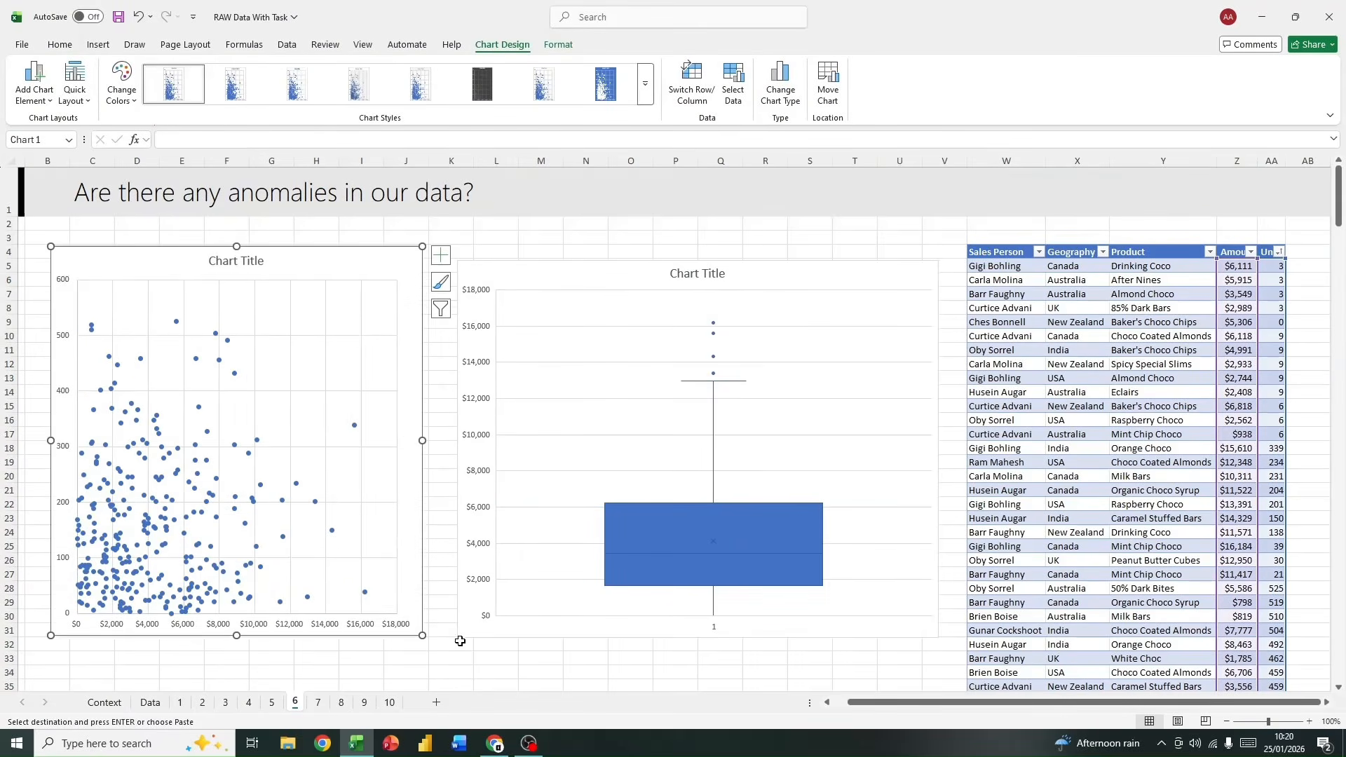
pyautogui.scroll(-5, 495, 555)
pyautogui.click(424, 512)
pyautogui.scroll(-1, 420, 513)
pyautogui.click(253, 490)
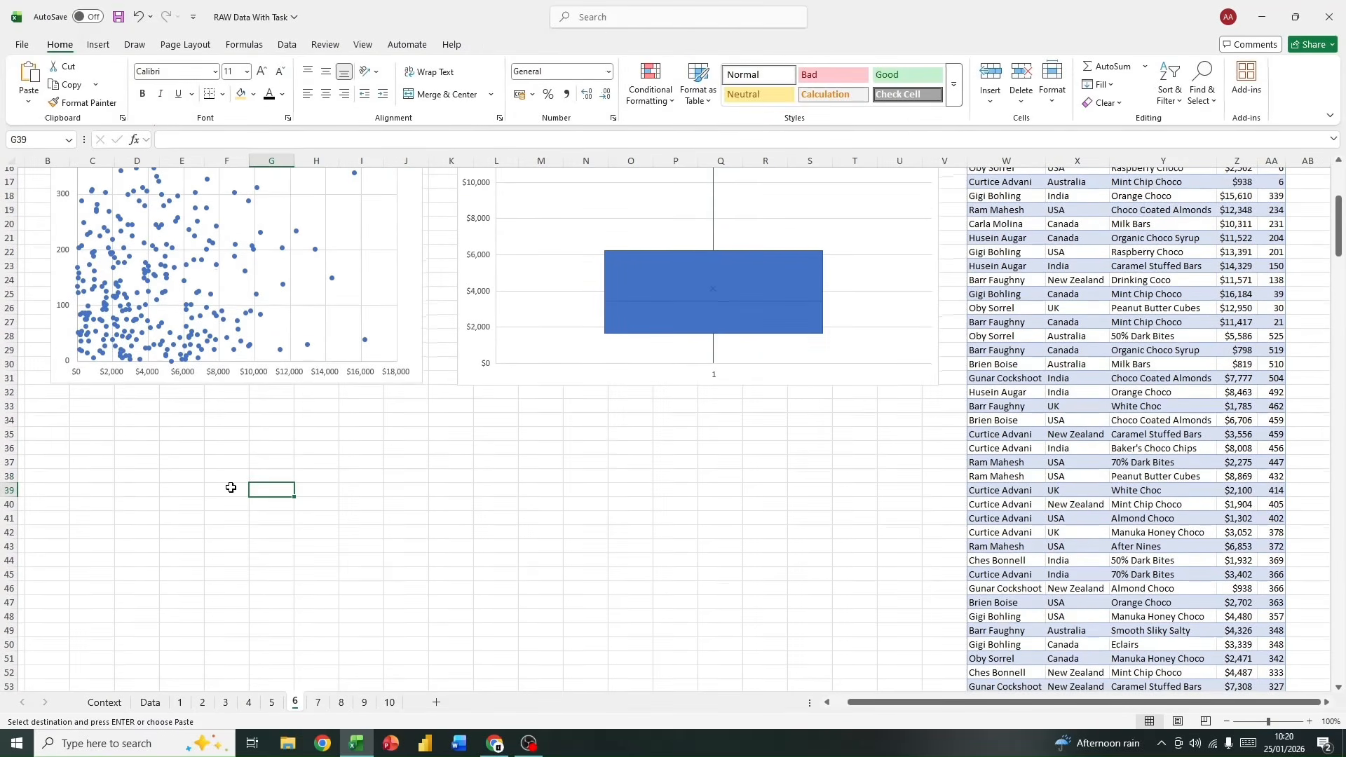
pyautogui.scroll(5, 1187, 400)
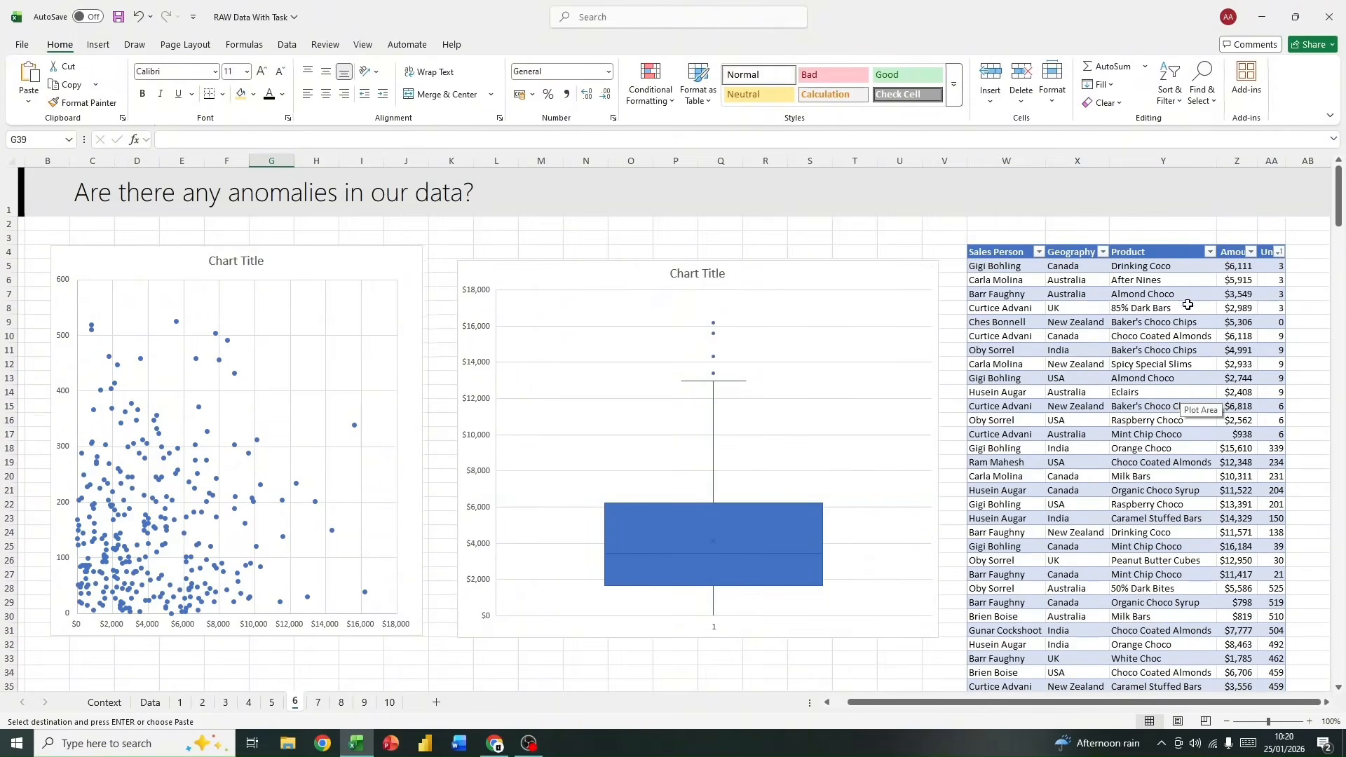
# Step: Insert a Box and Whisker chart from the pasted table's Geography and Amount columns
pyautogui.click(1240, 247)
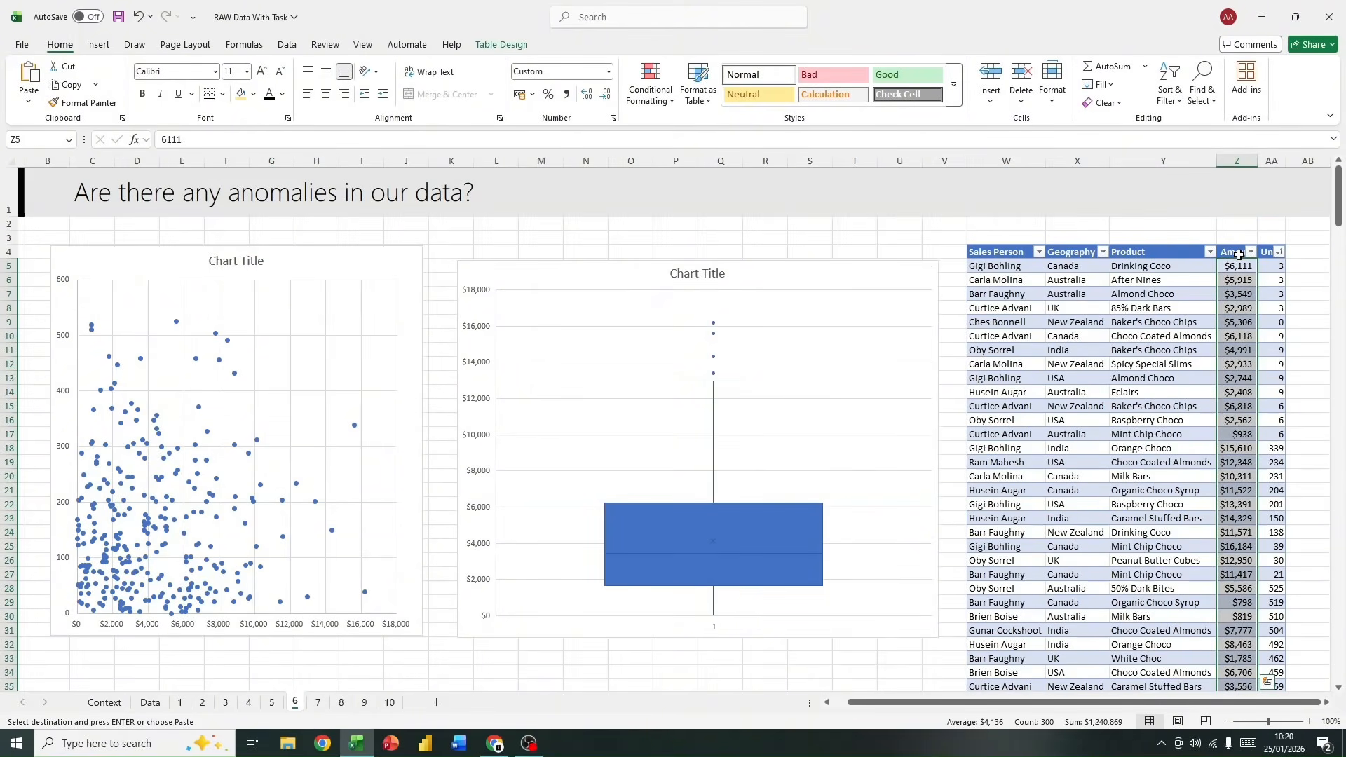
pyautogui.keyDown('ctrl'); pyautogui.click(1084, 252); pyautogui.keyUp('ctrl')
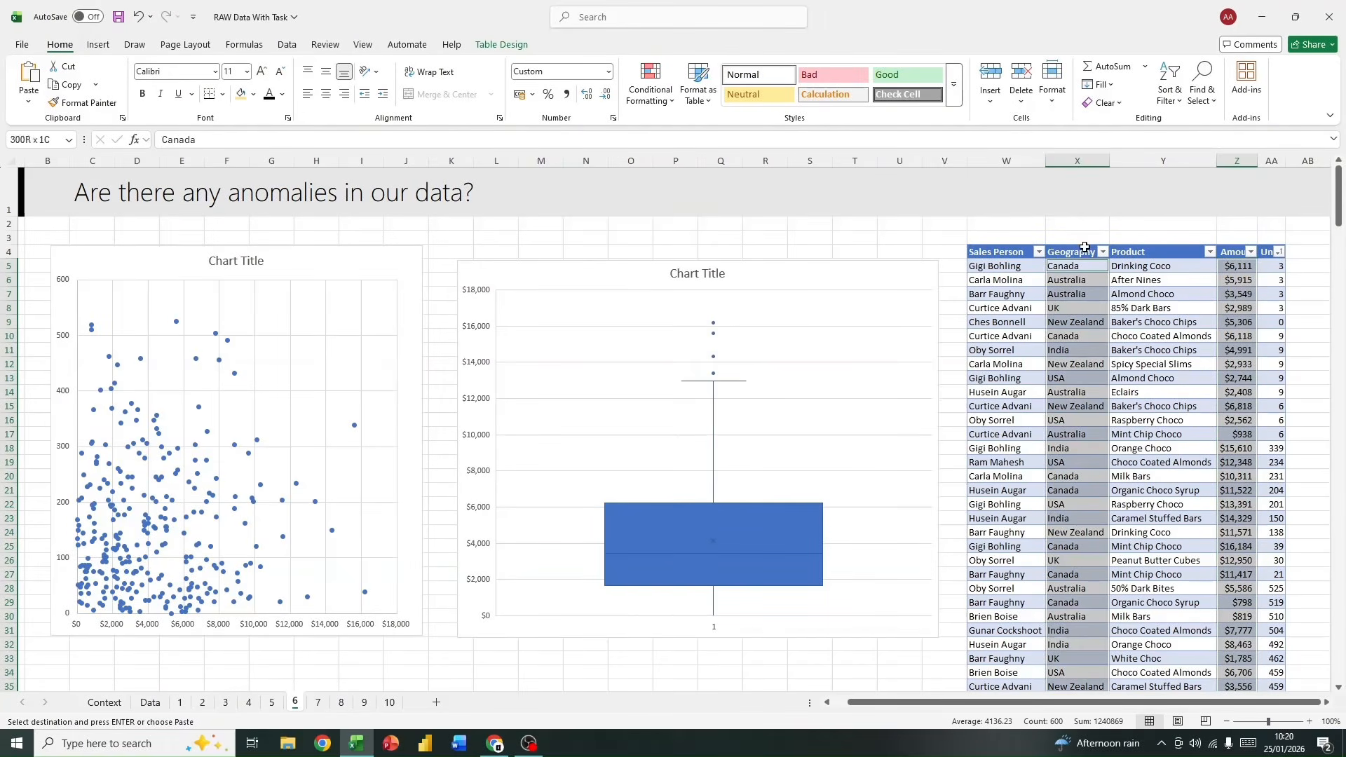
pyautogui.click(100, 45)
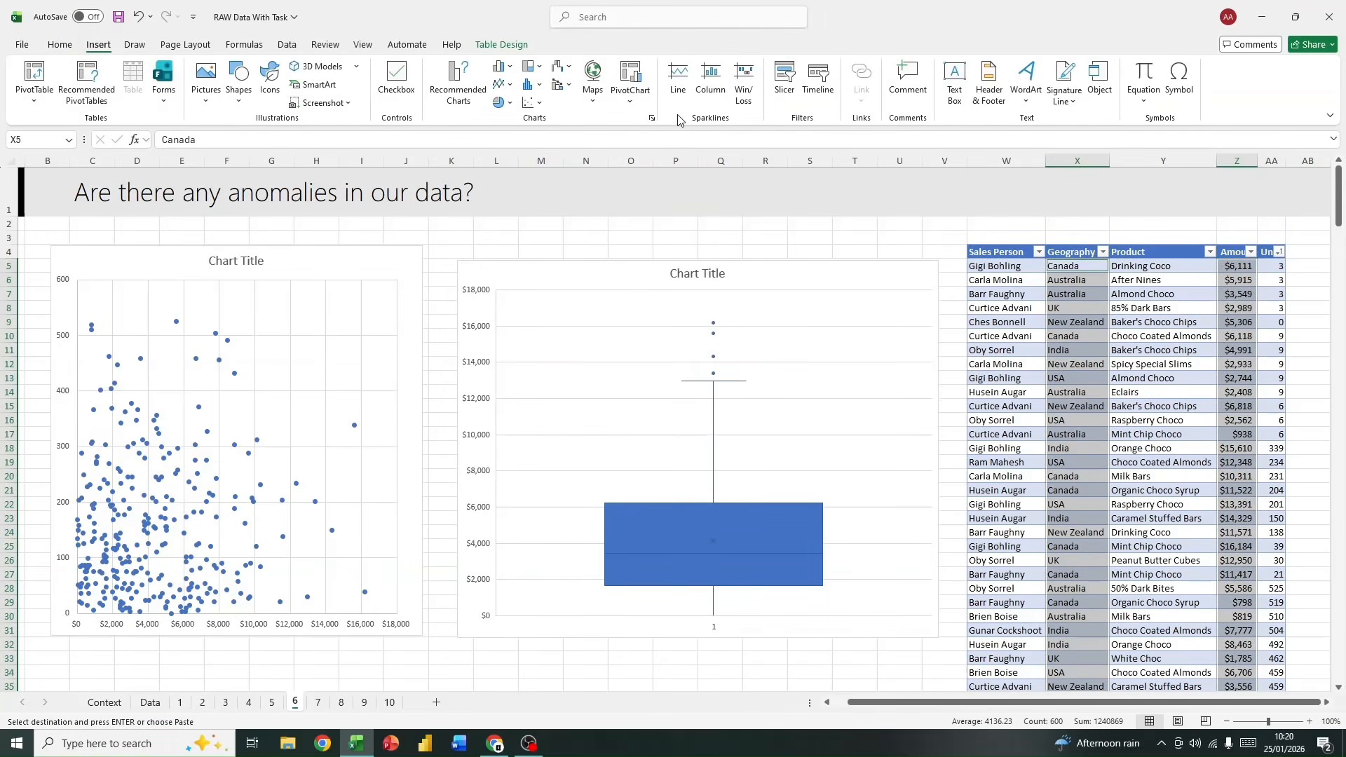
pyautogui.click(542, 102)
pyautogui.click(540, 200)
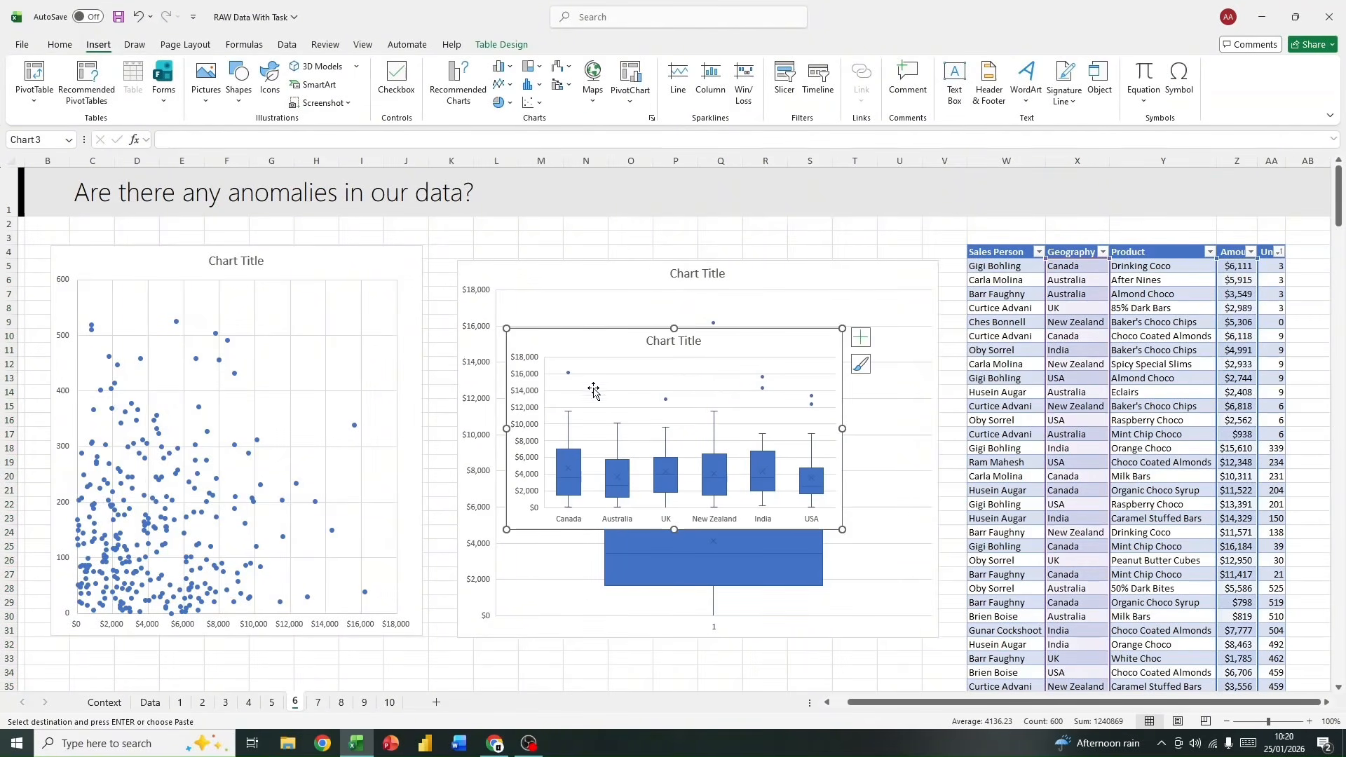
# Step: Move the geography box and whisker chart below the other two charts and enlarge it over about columns C to T, rows 36 to 62
pyautogui.scroll(-3, 593, 391)
pyautogui.moveTo(593, 391); pyautogui.dragTo(342, 563)
pyautogui.scroll(-3, 384, 513)
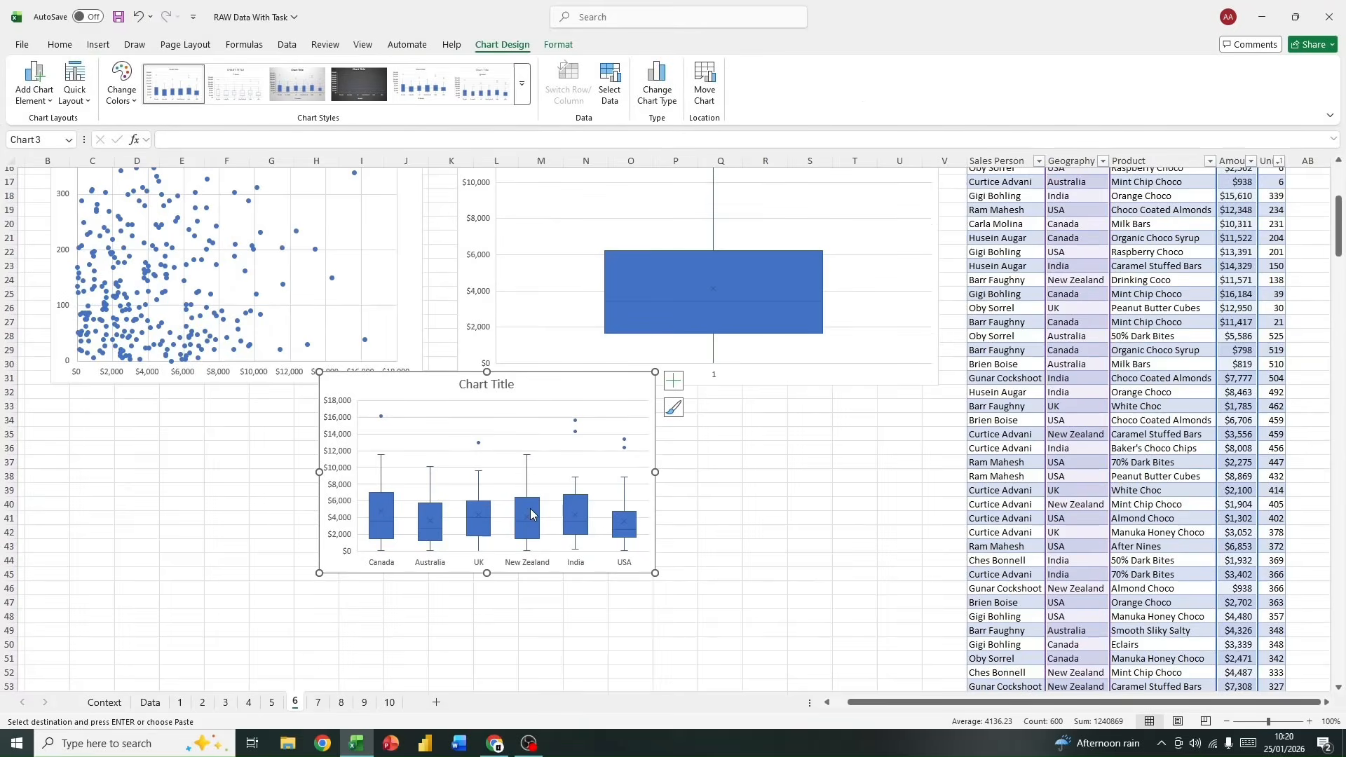
pyautogui.moveTo(393, 384); pyautogui.dragTo(351, 454)
pyautogui.scroll(-5, 350, 455)
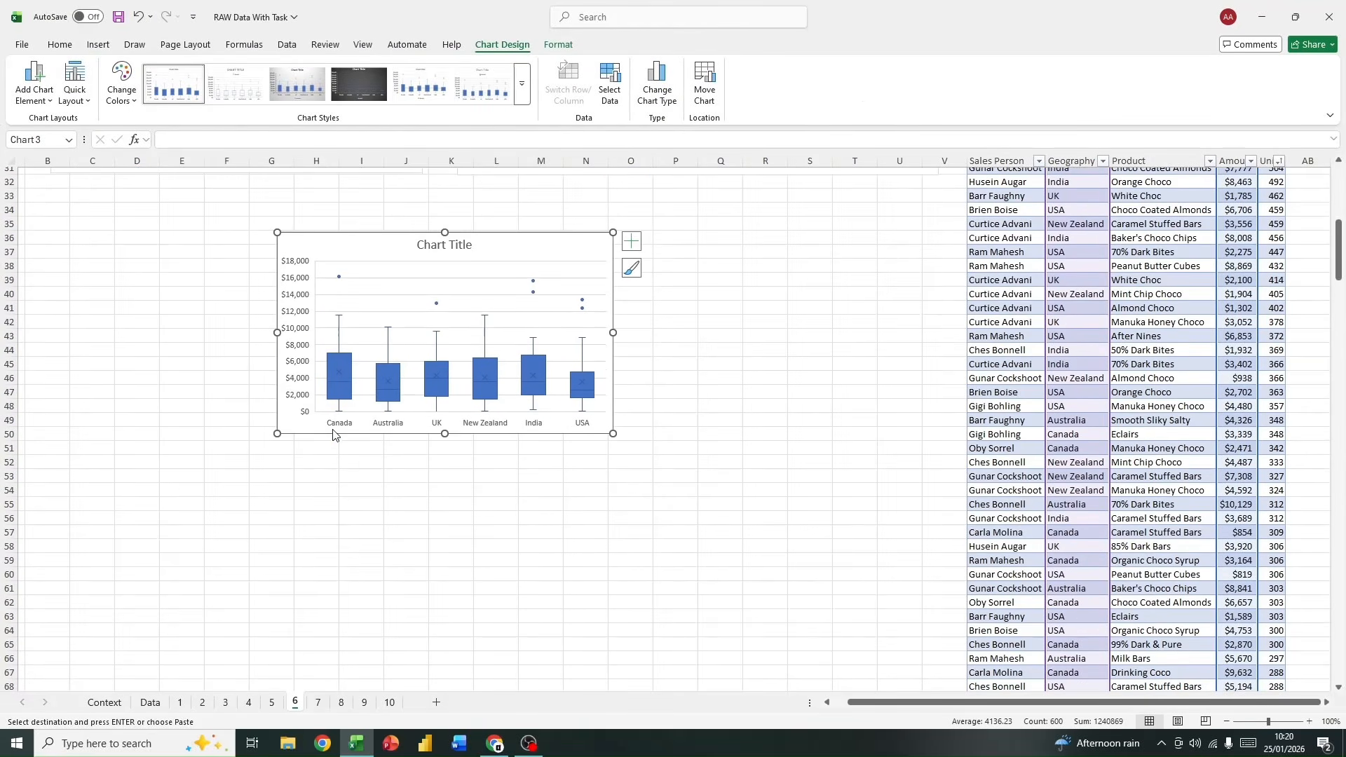
pyautogui.moveTo(278, 433); pyautogui.dragTo(37, 558)
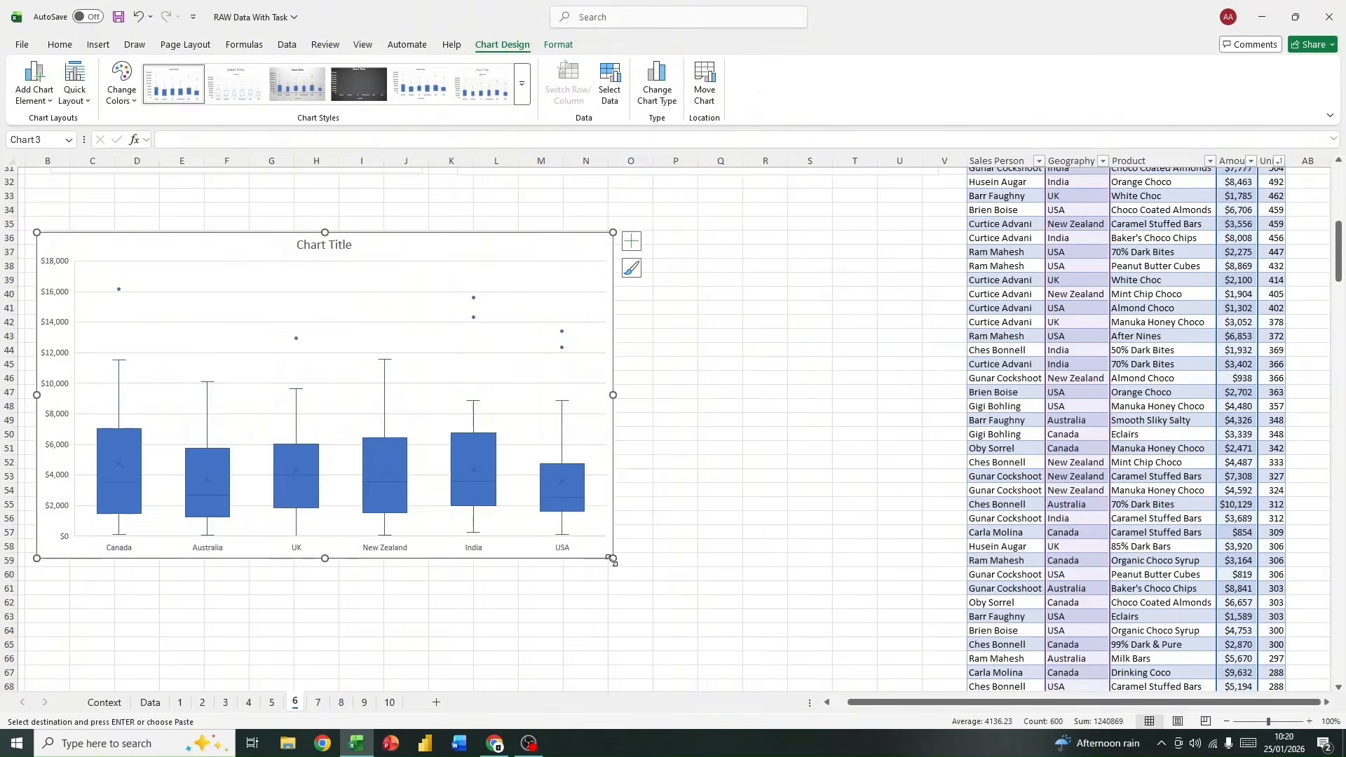
pyautogui.moveTo(613, 558); pyautogui.dragTo(834, 591)
pyautogui.moveTo(600, 270); pyautogui.dragTo(650, 249)
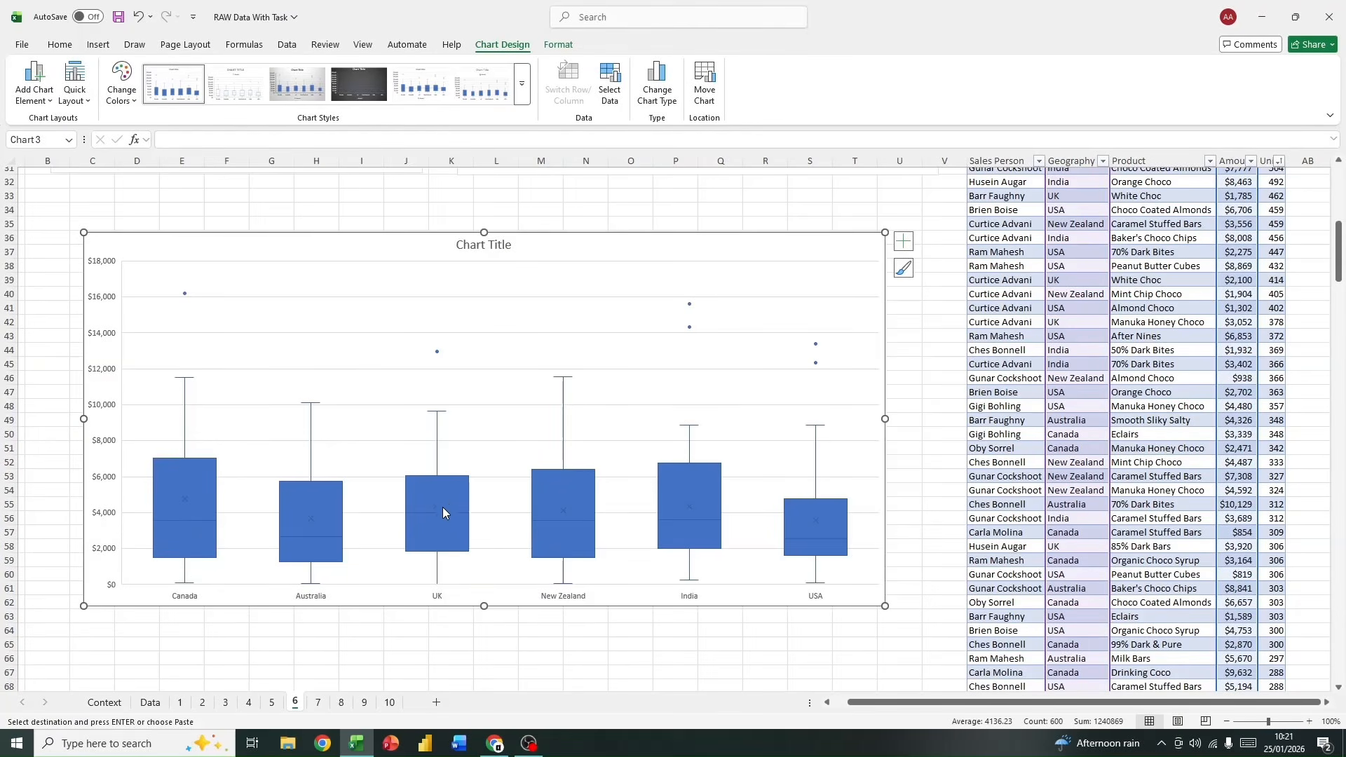
pyautogui.scroll(1, 623, 364)
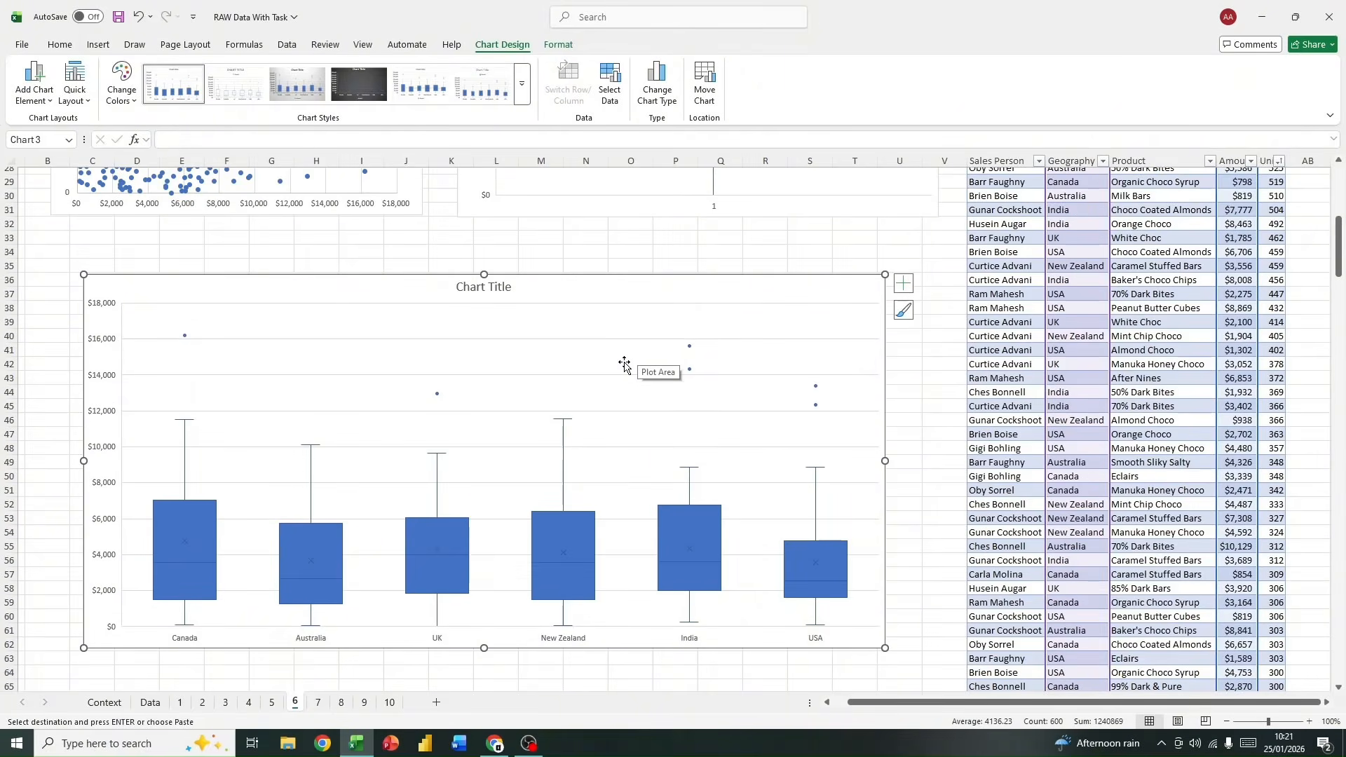
pyautogui.click(804, 223)
# Step: Insert a PivotTable from the data table at cell F4 of sheet 7, adding the data to the Data Model
pyautogui.click(321, 704)
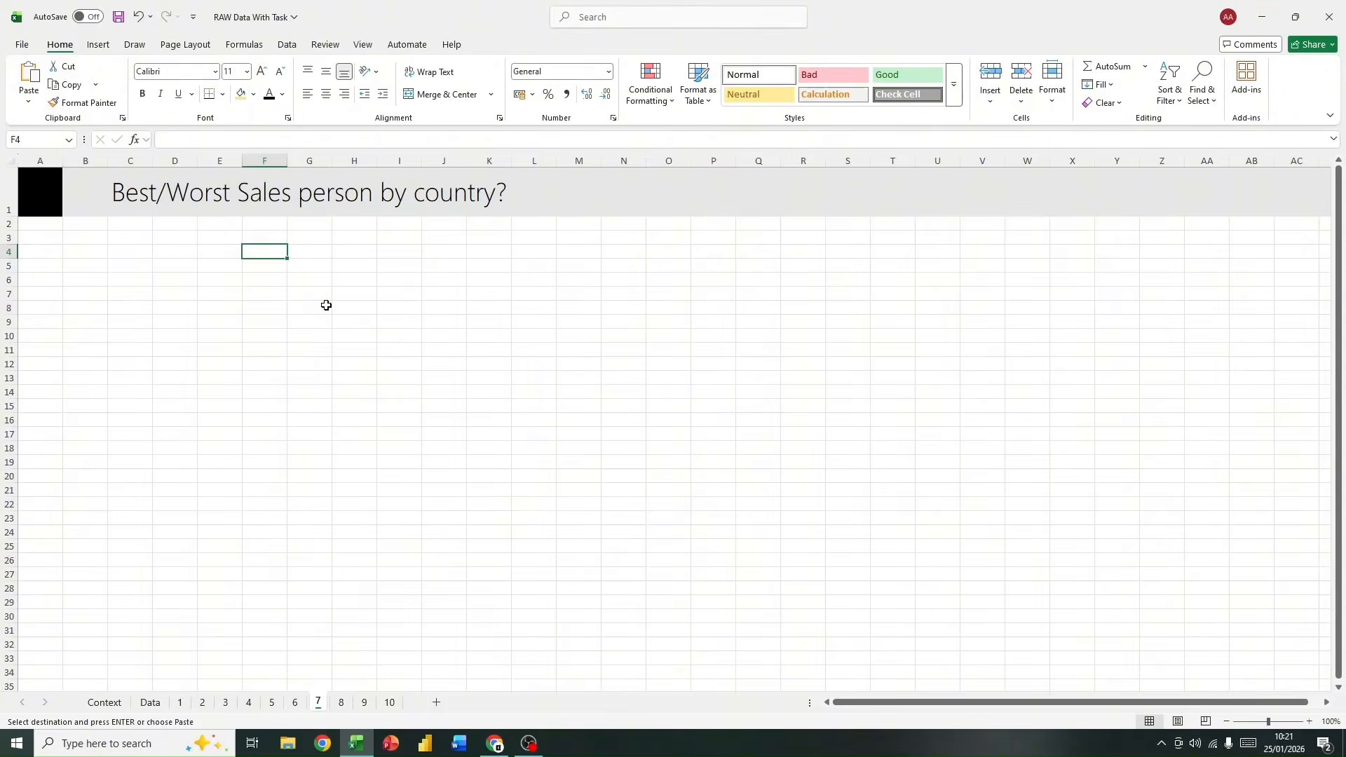
pyautogui.click(99, 45)
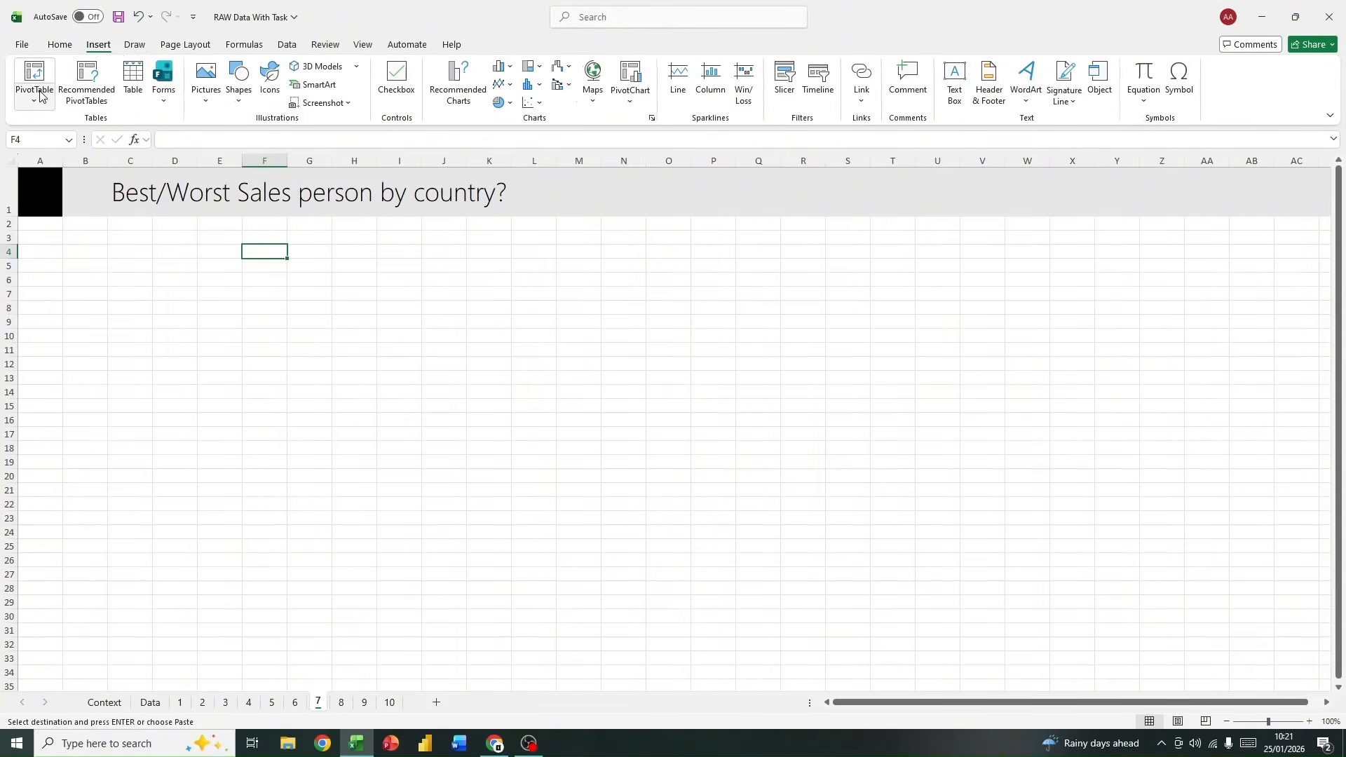
pyautogui.click(40, 96)
pyautogui.click(60, 129)
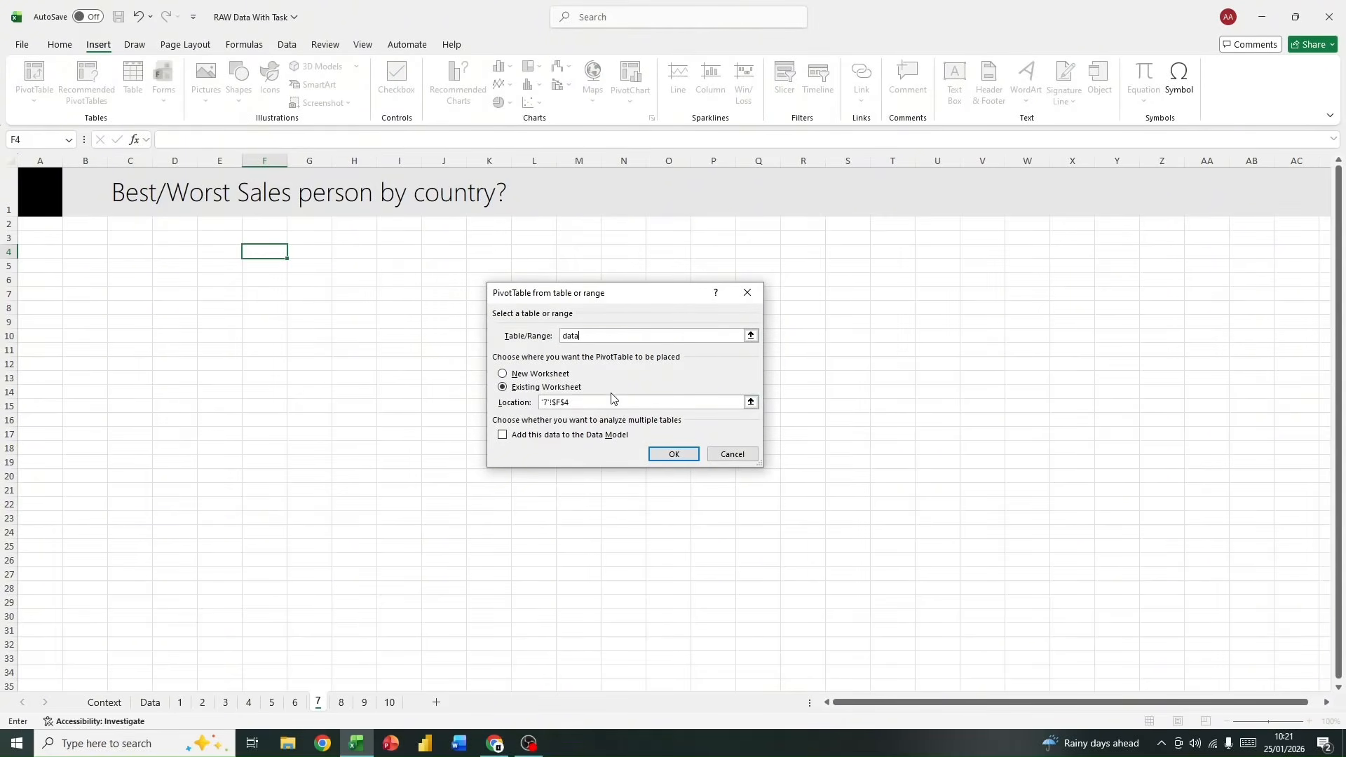
pyautogui.click(503, 437)
pyautogui.click(670, 456)
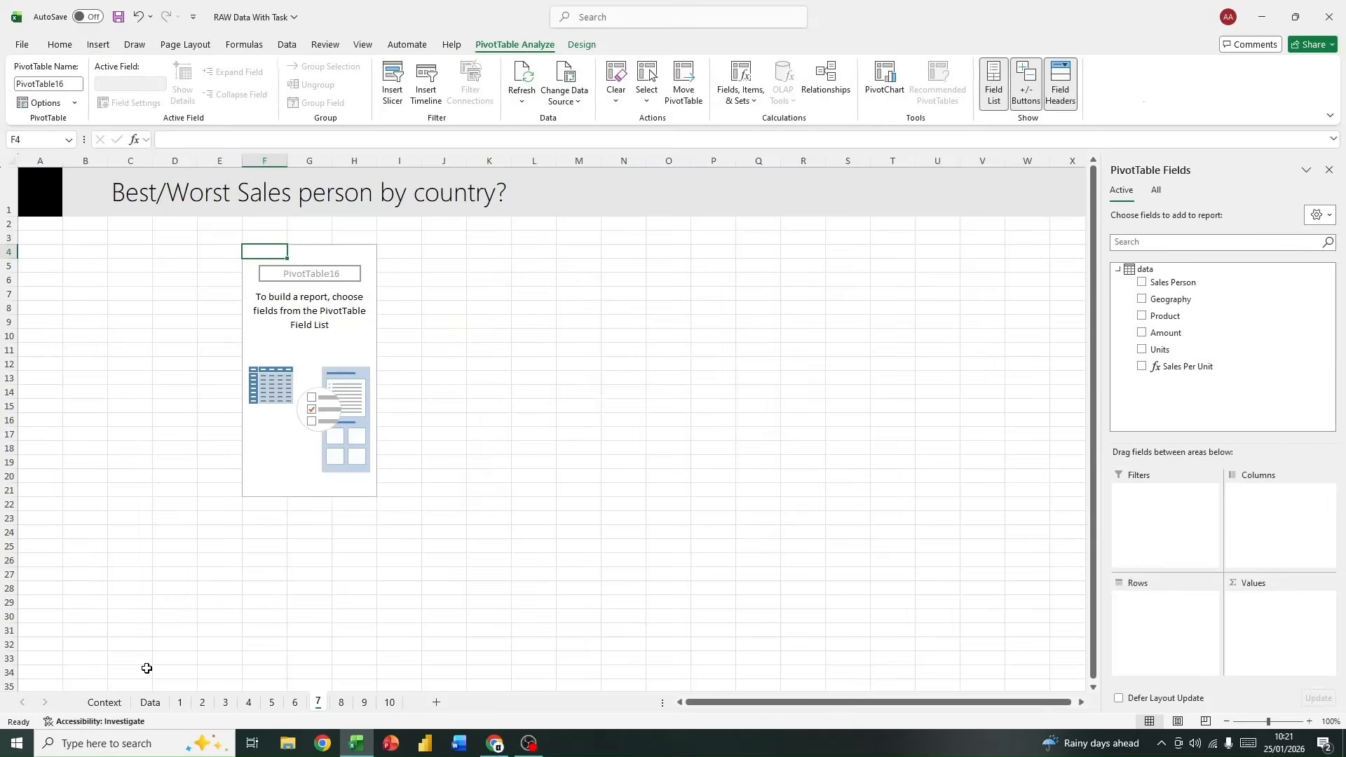
# Step: Check the source table's name and design options on the Data sheet, and return to sheet 7
pyautogui.click(150, 701)
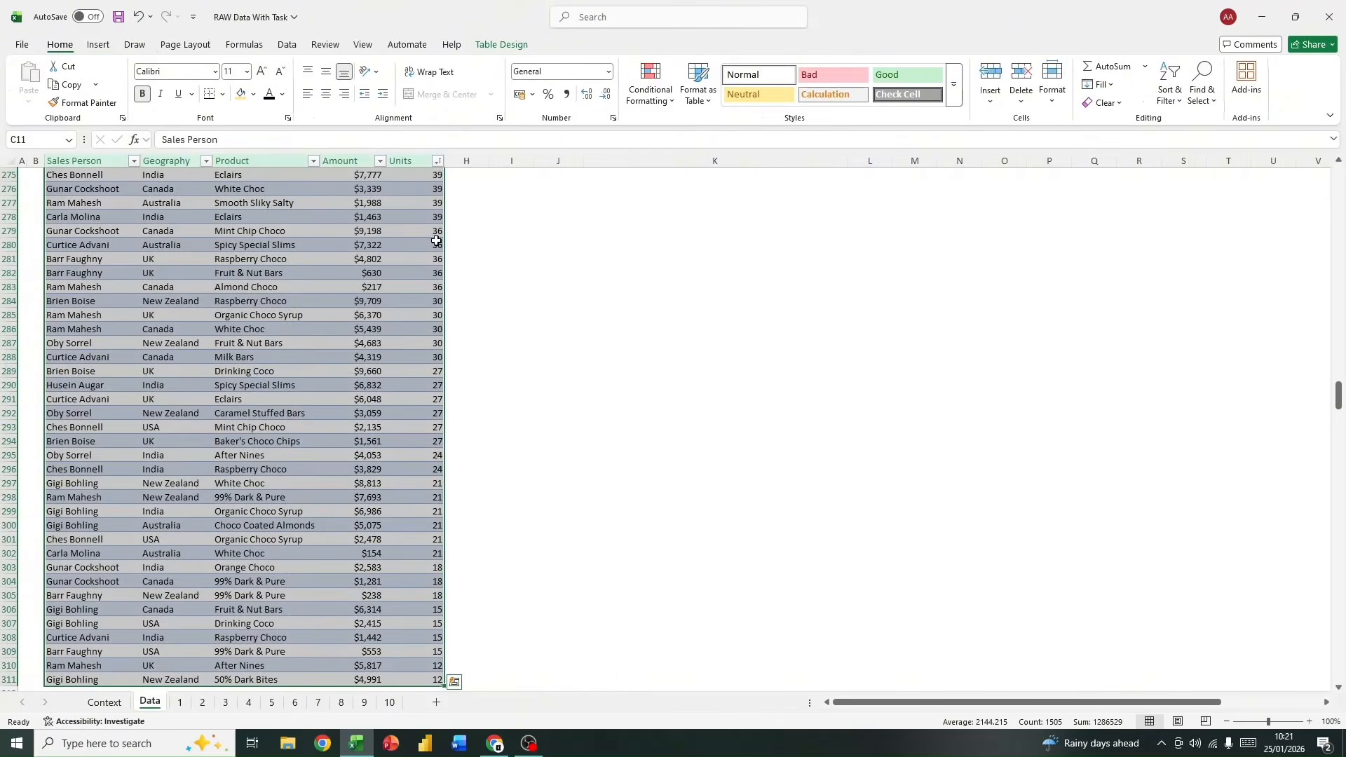
pyautogui.click(311, 272)
pyautogui.click(511, 287)
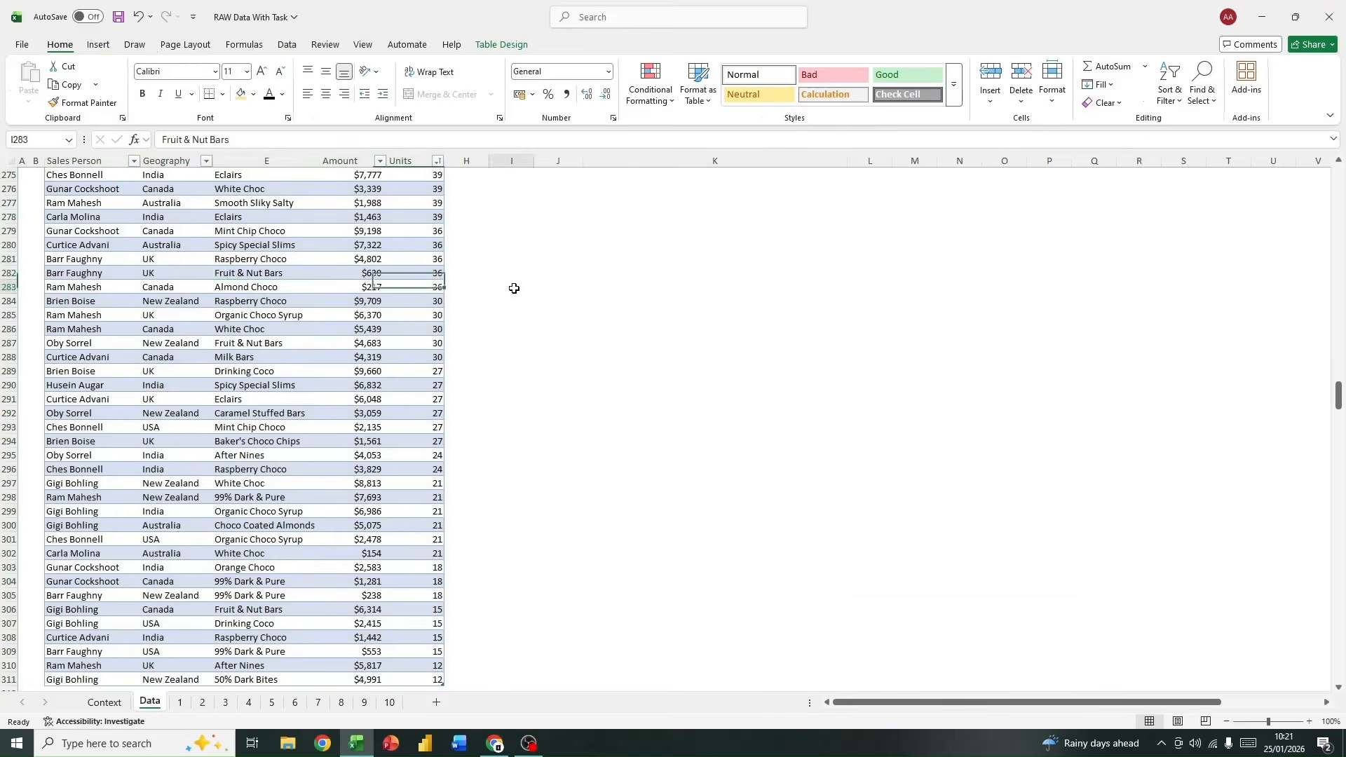
pyautogui.click(332, 283)
pyautogui.click(501, 44)
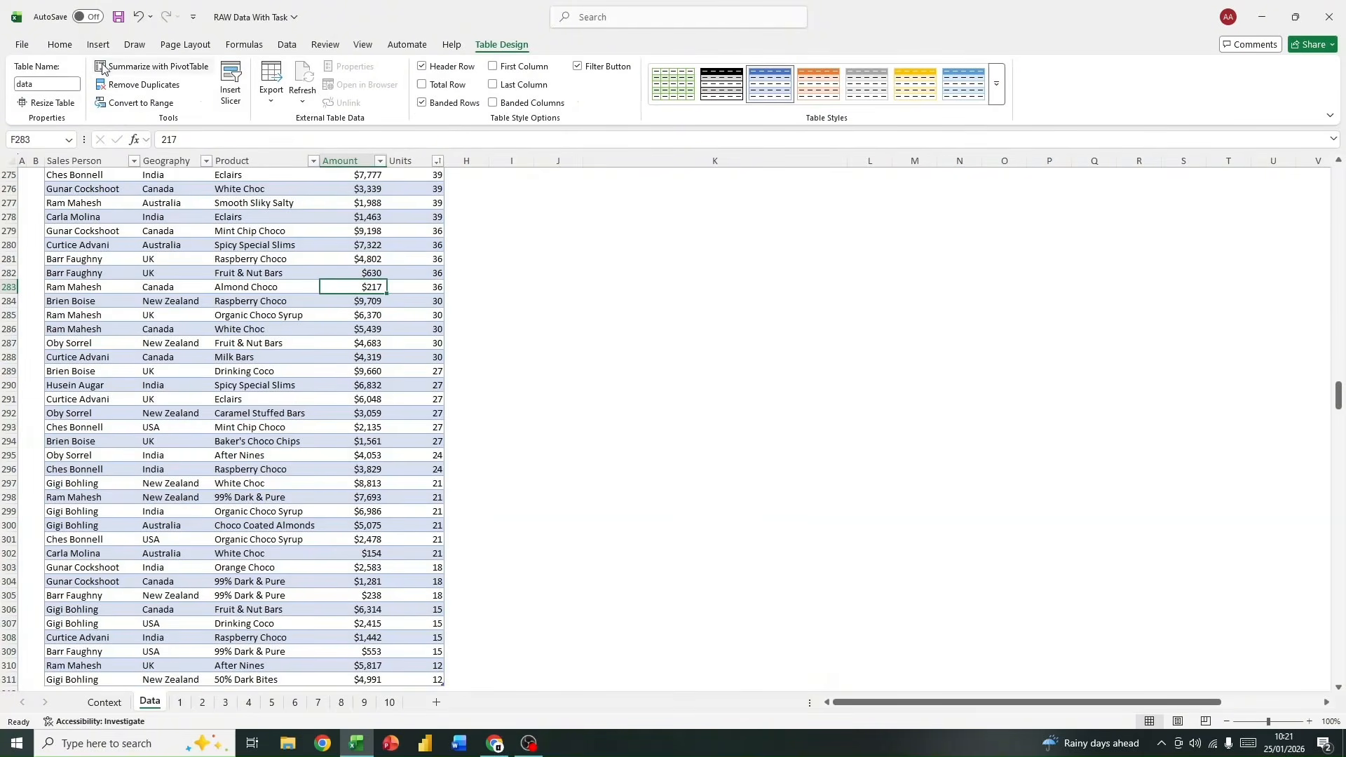
pyautogui.click(317, 702)
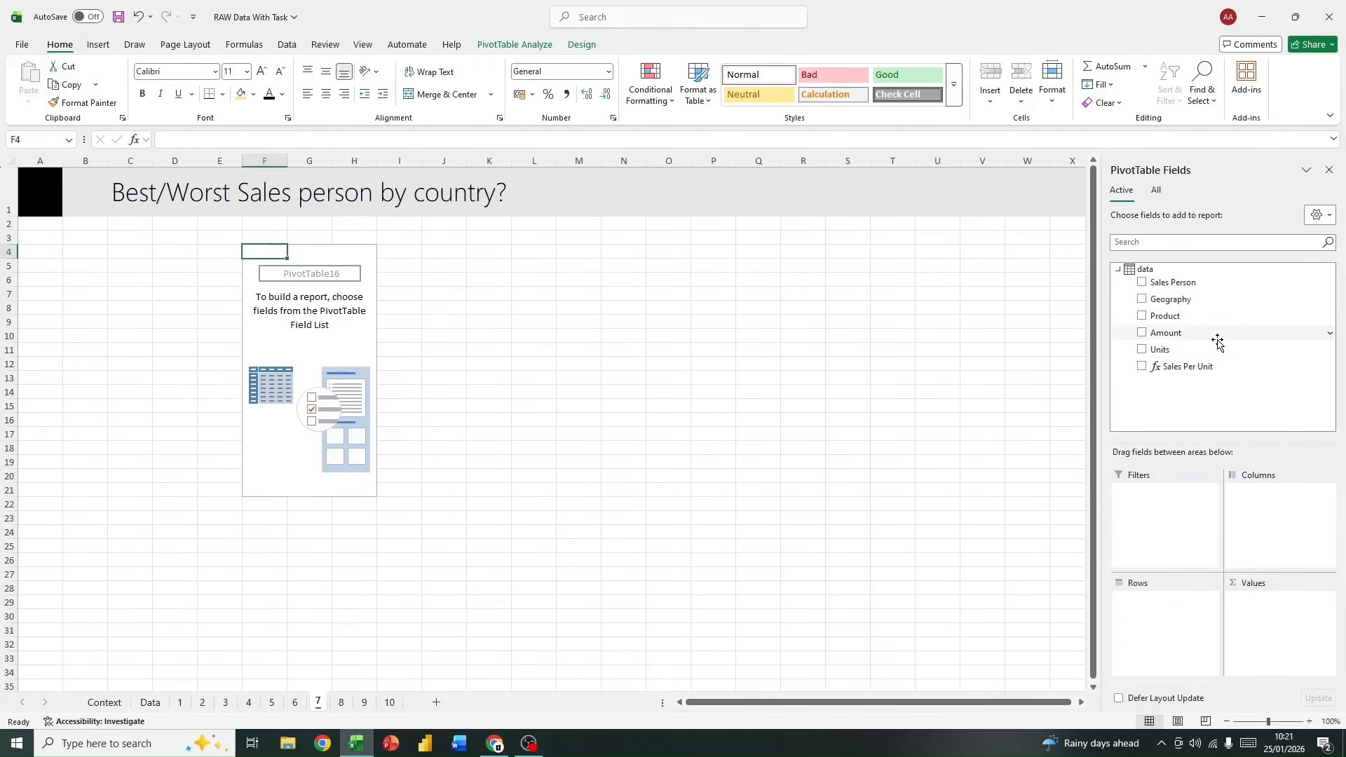
# Step: Build the pivot table with Geography and nested Sales Person as rows and the sum of Amount as values
pyautogui.moveTo(1193, 300); pyautogui.dragTo(1167, 602)
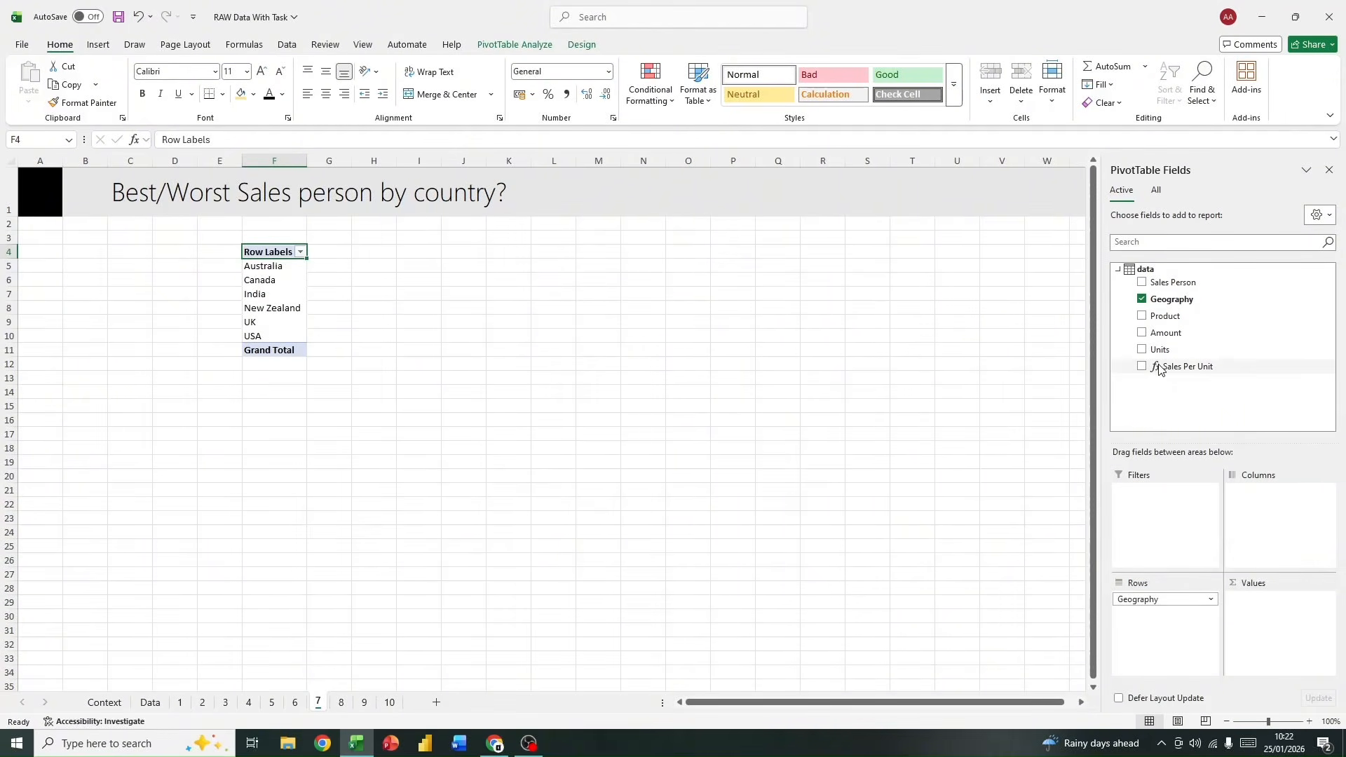
pyautogui.moveTo(1180, 282); pyautogui.dragTo(1182, 620)
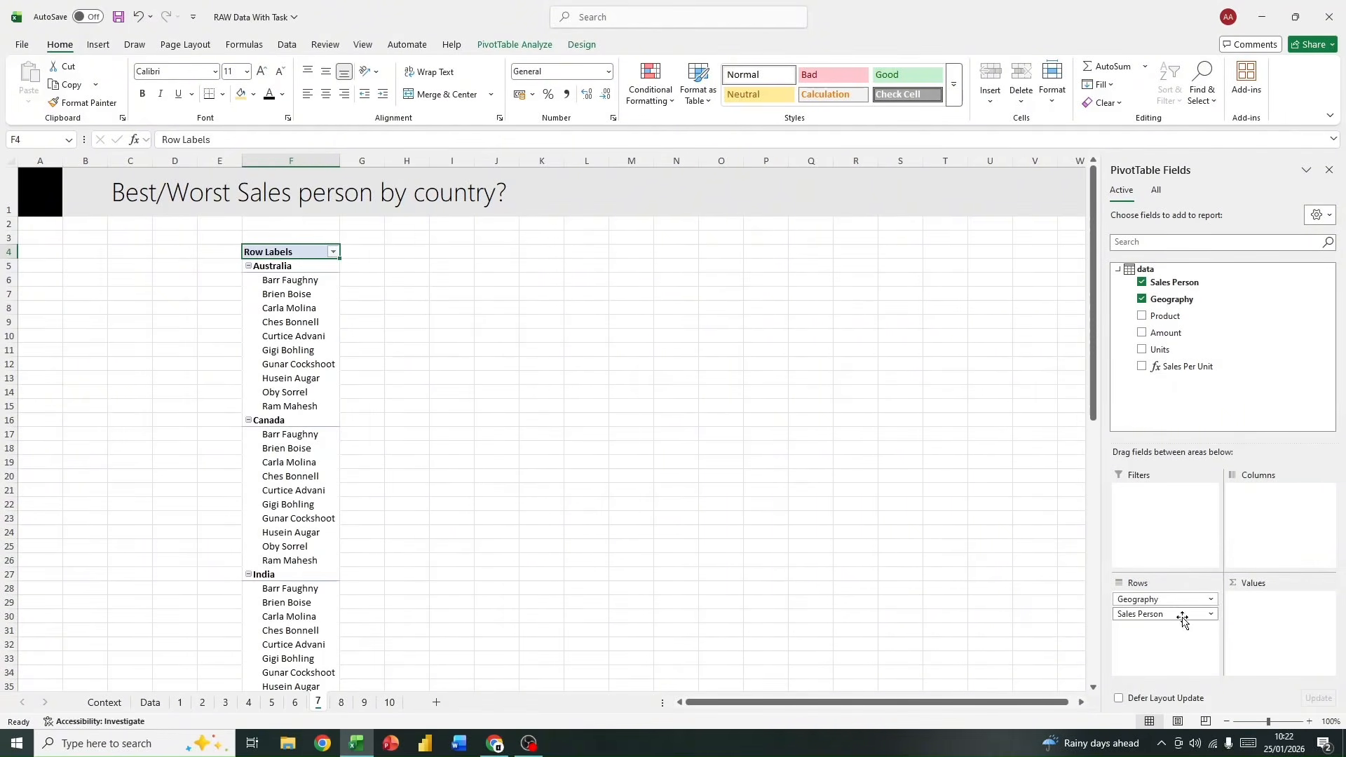
pyautogui.scroll(-2, 198, 400)
pyautogui.scroll(2, 203, 399)
pyautogui.click(267, 267)
pyautogui.moveTo(284, 280); pyautogui.dragTo(299, 398)
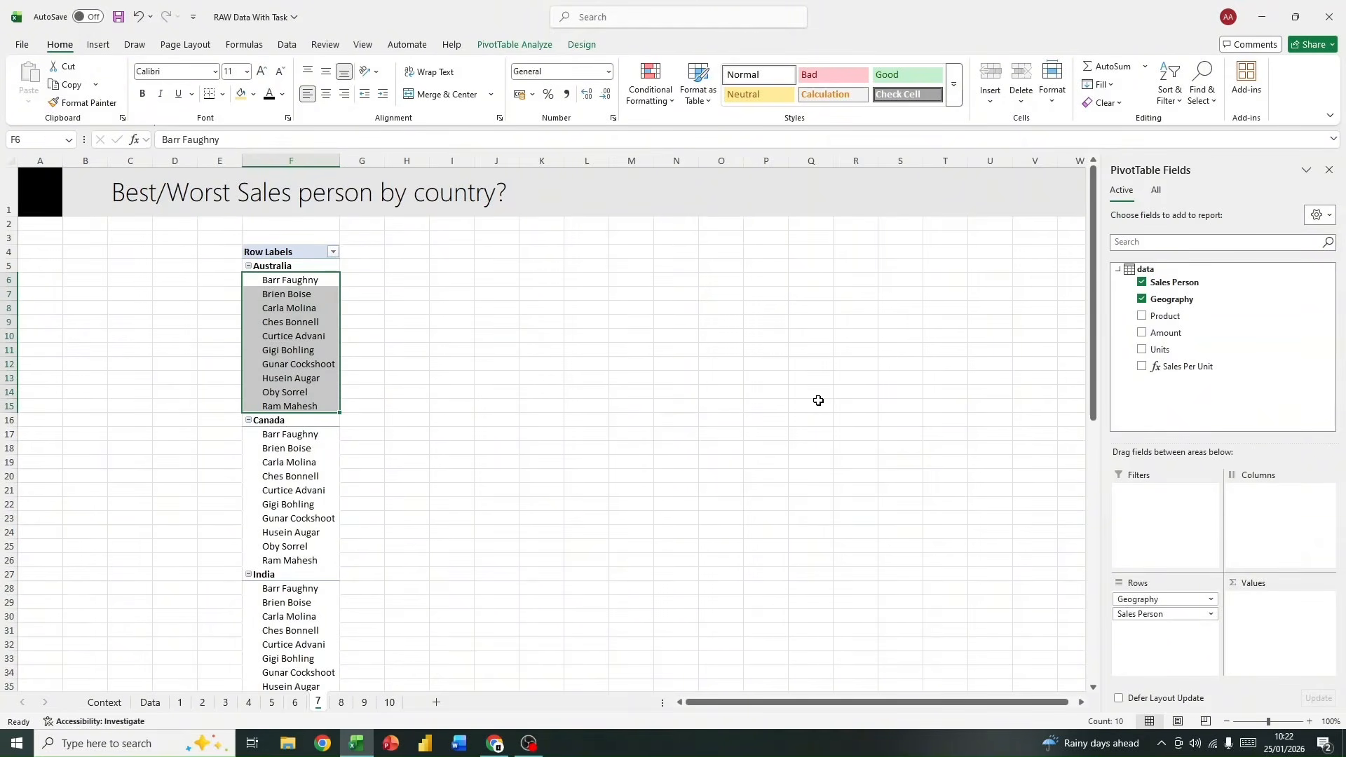
pyautogui.click(449, 321)
pyautogui.click(313, 321)
pyautogui.click(499, 340)
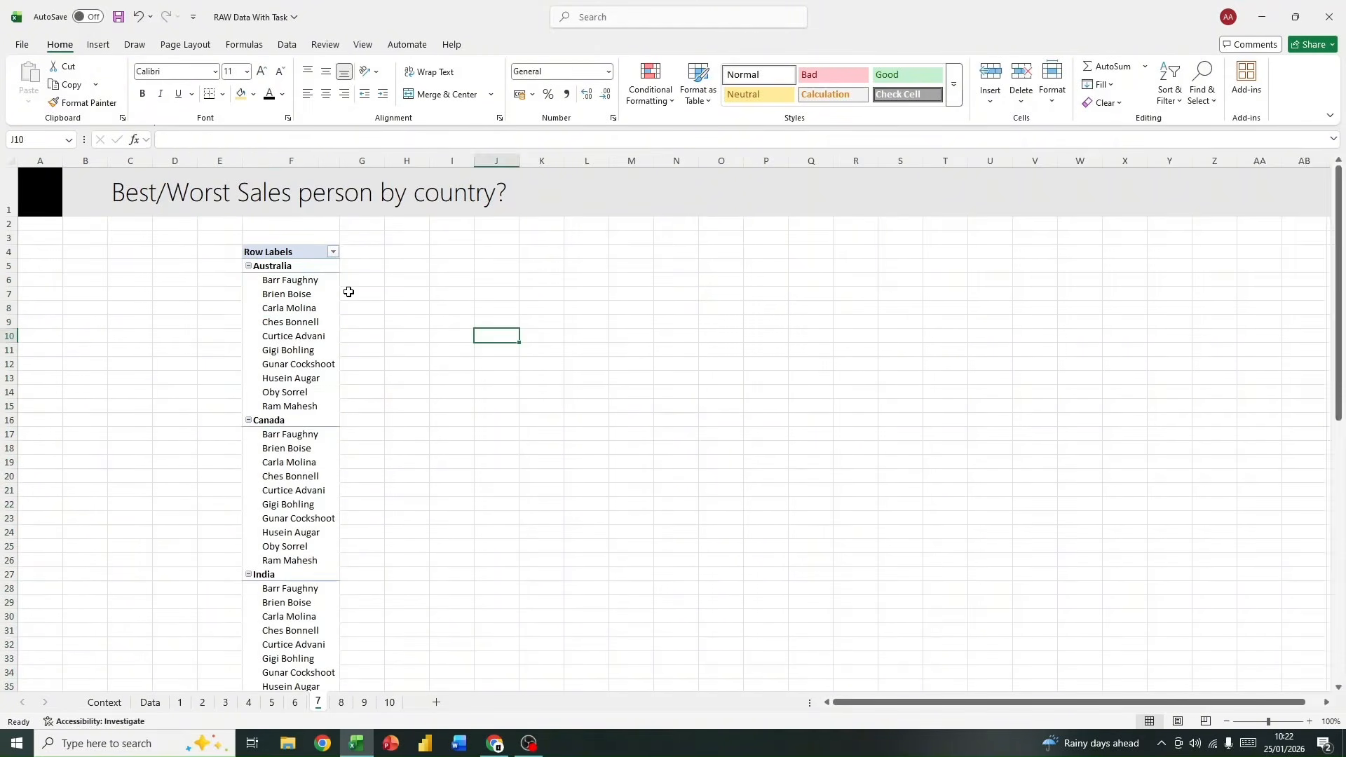
pyautogui.click(295, 267)
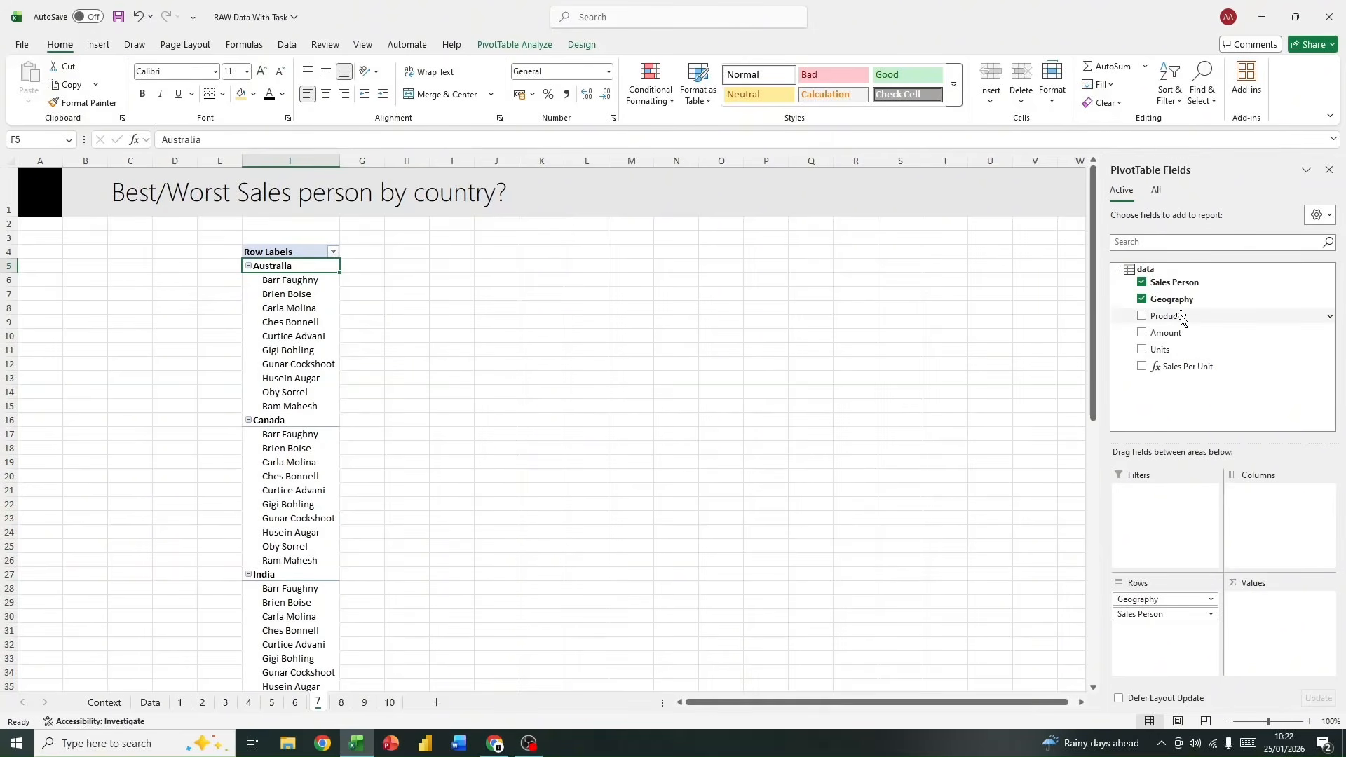
pyautogui.moveTo(1185, 334); pyautogui.dragTo(1286, 622)
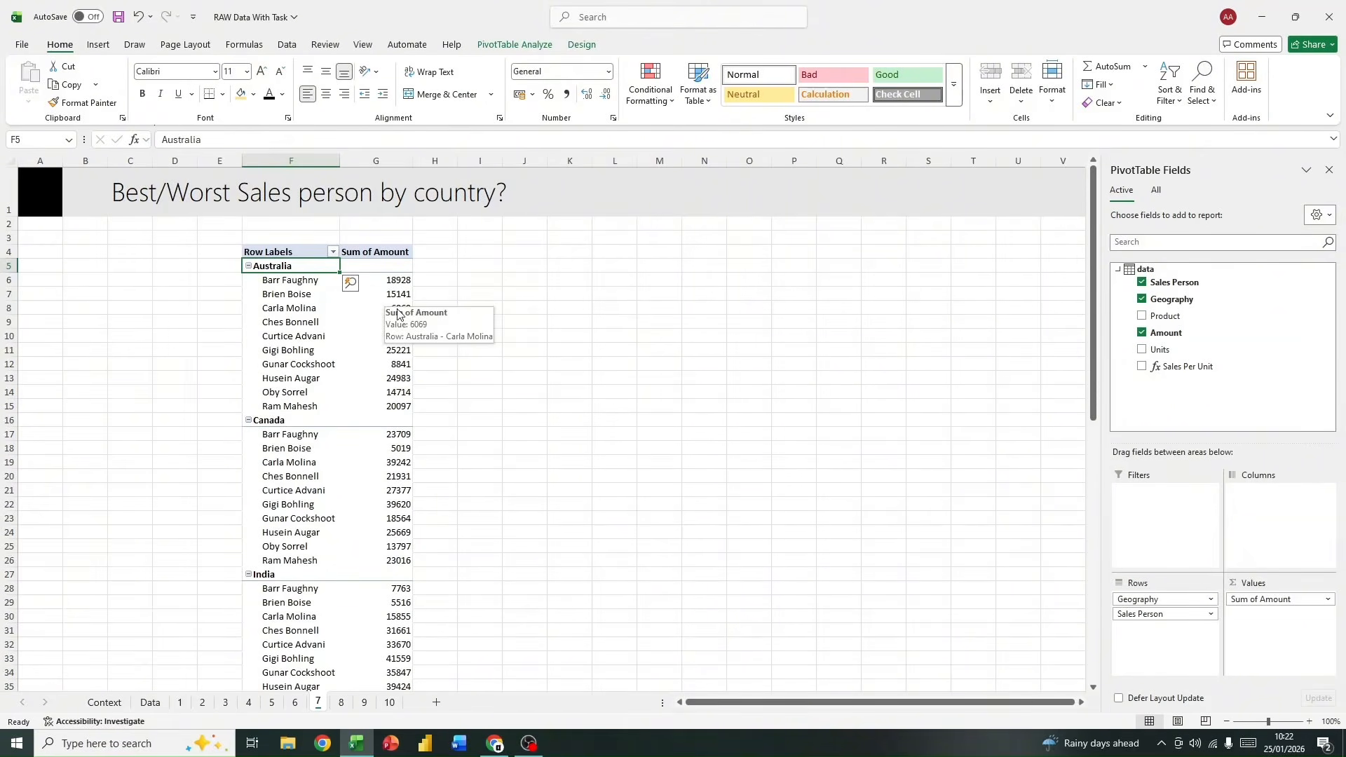
pyautogui.click(291, 327)
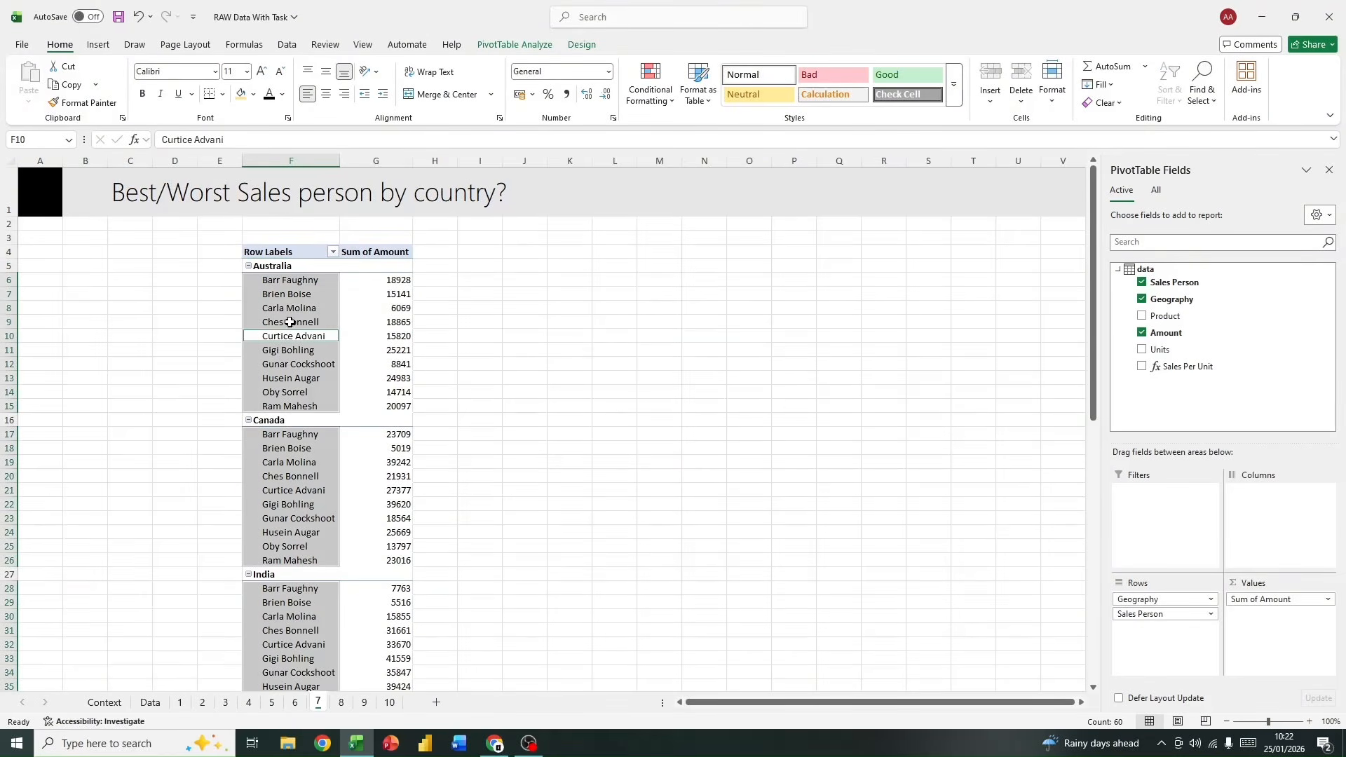
pyautogui.click(291, 300)
pyautogui.click(226, 265)
pyautogui.click(304, 252)
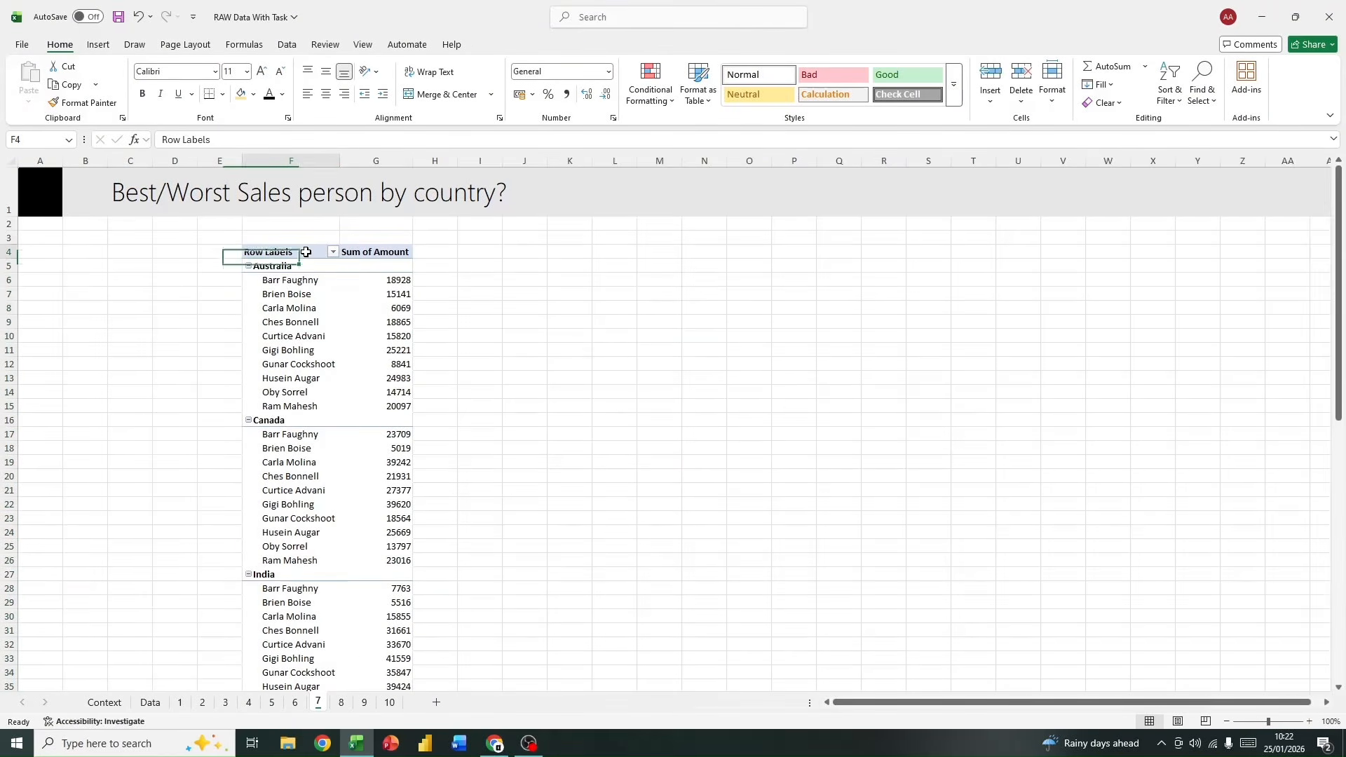
pyautogui.rightClick(304, 252)
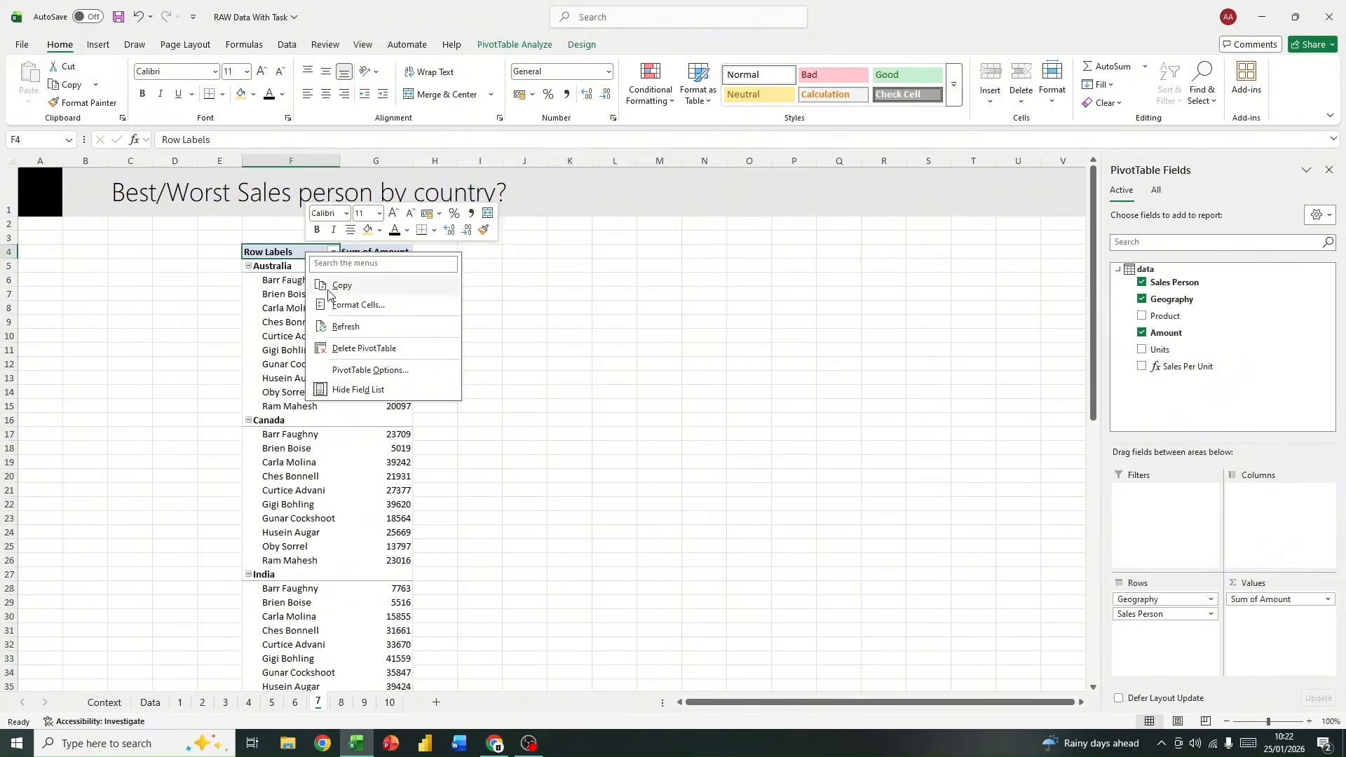
pyautogui.click(290, 250)
pyautogui.rightClick(289, 250)
pyautogui.click(275, 287)
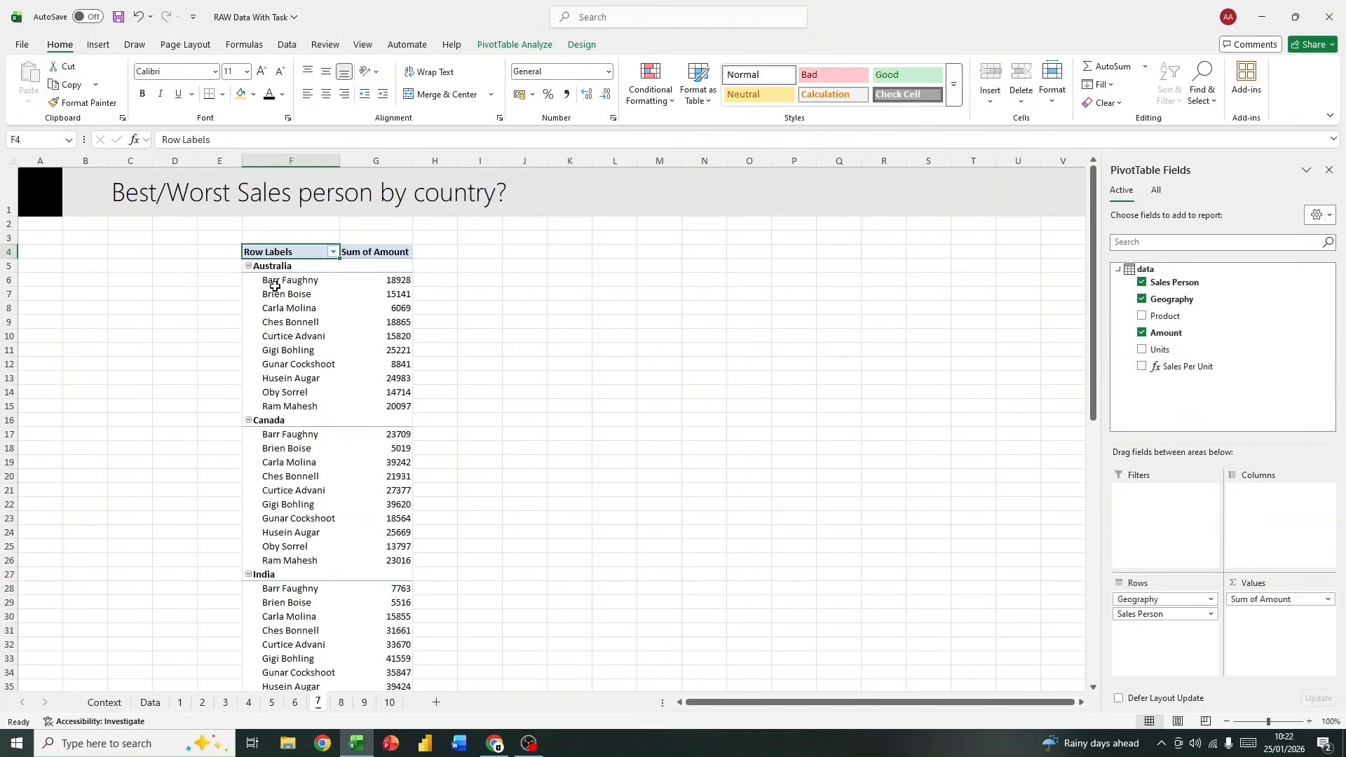
# Step: Filter the pivot table's Sales Person field to the top 1 item by Sum of Amount within each country
pyautogui.click(283, 272)
pyautogui.rightClick(294, 288)
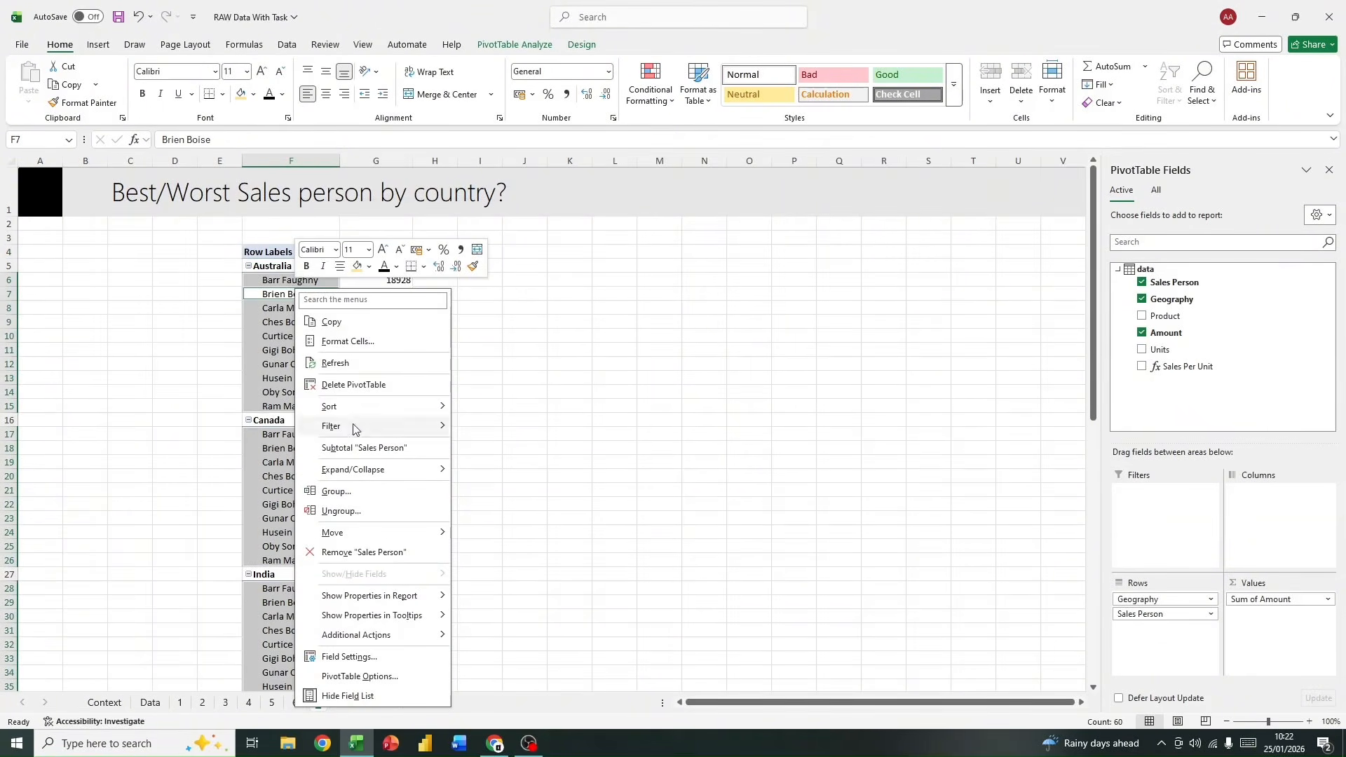
pyautogui.moveTo(384, 429)
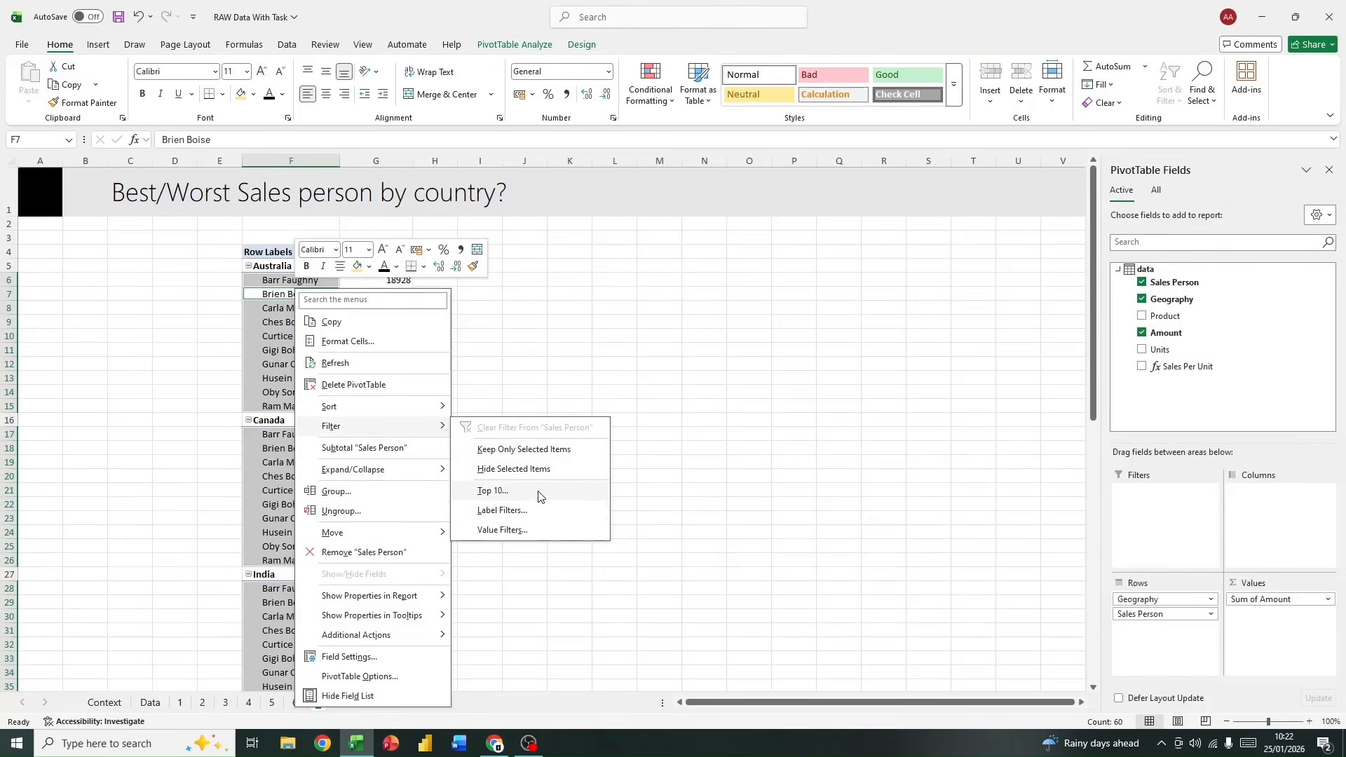
pyautogui.click(495, 490)
pyautogui.click(590, 353)
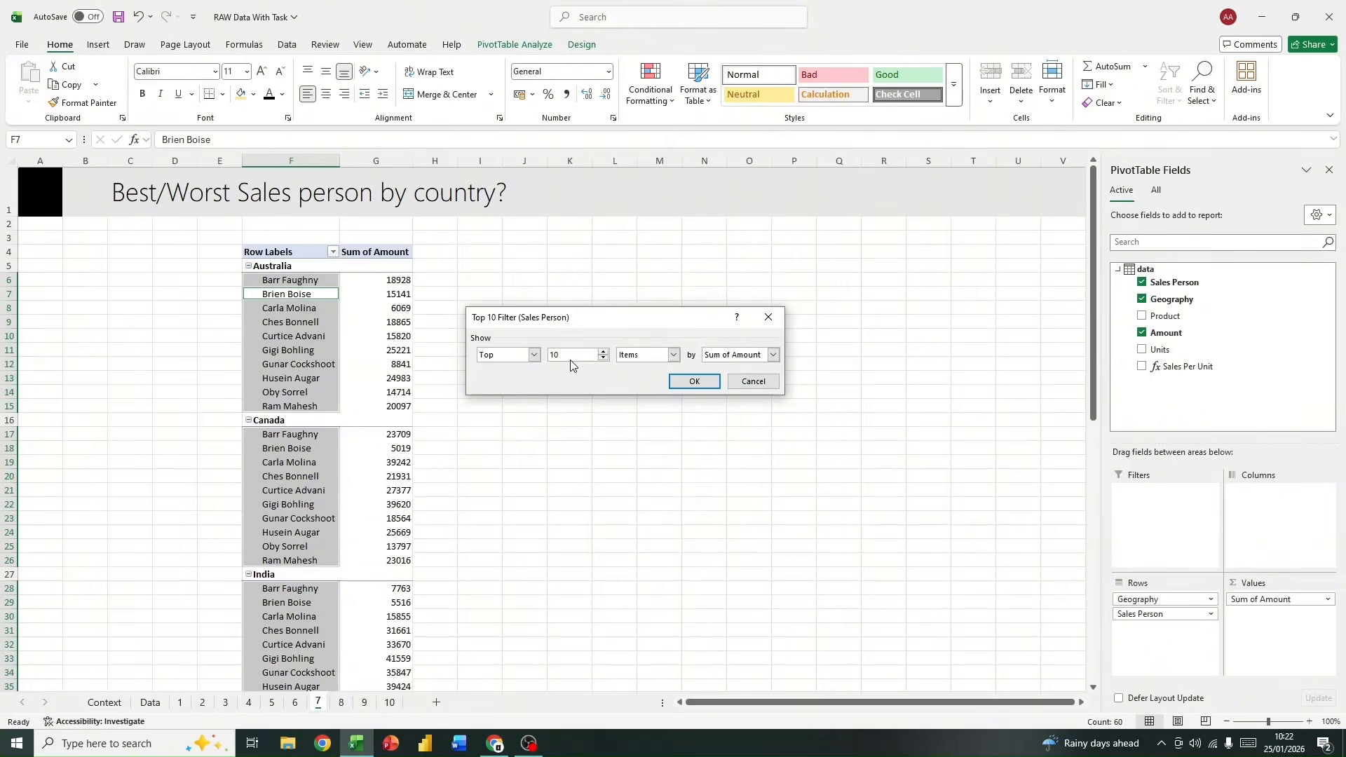
pyautogui.click(691, 382)
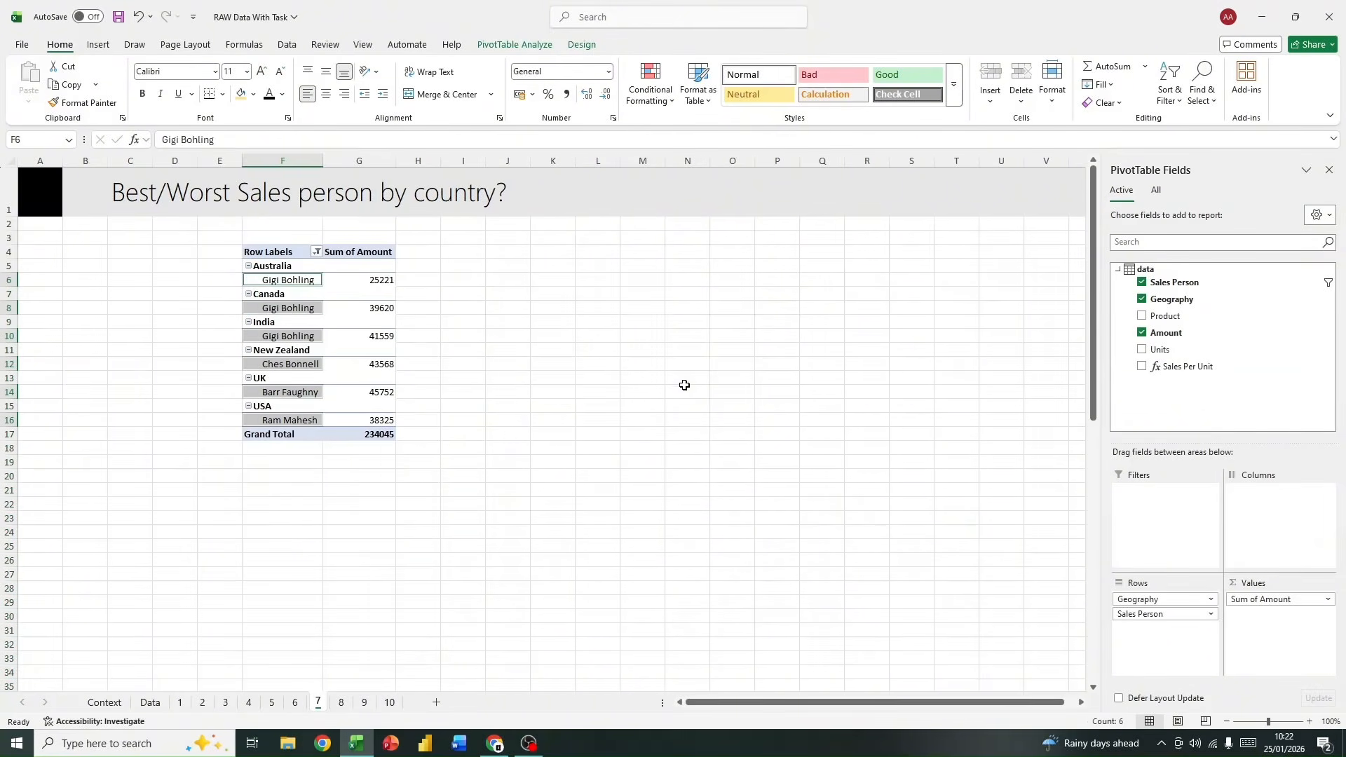
pyautogui.click(474, 391)
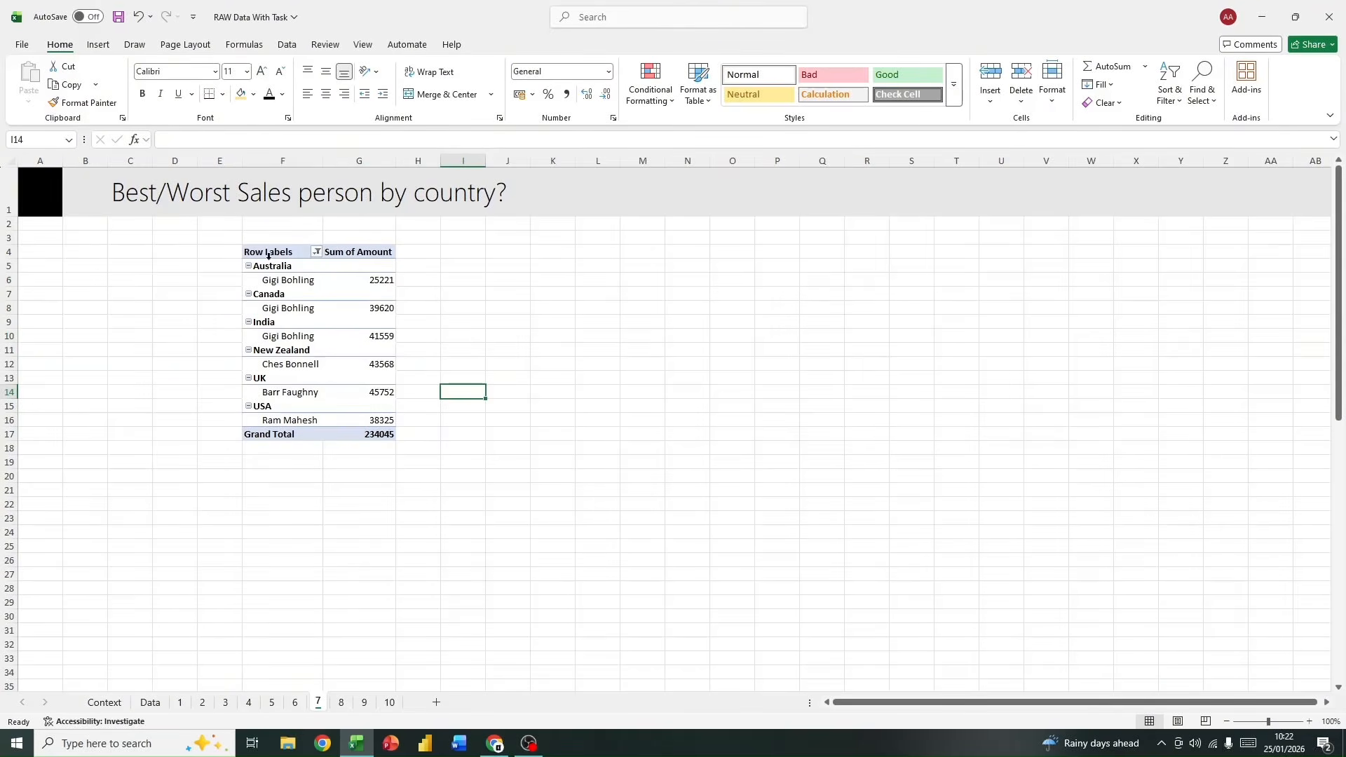
pyautogui.click(276, 277)
pyautogui.click(288, 309)
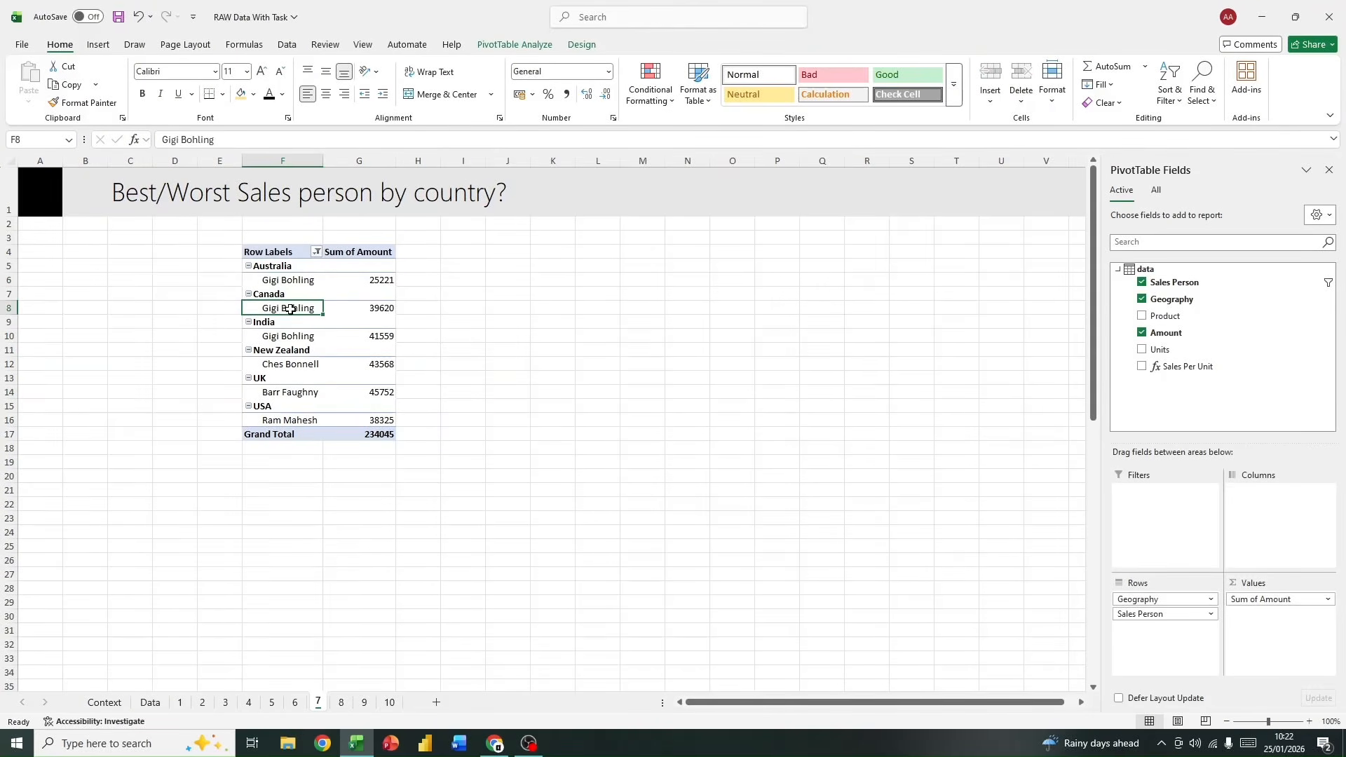
pyautogui.click(286, 335)
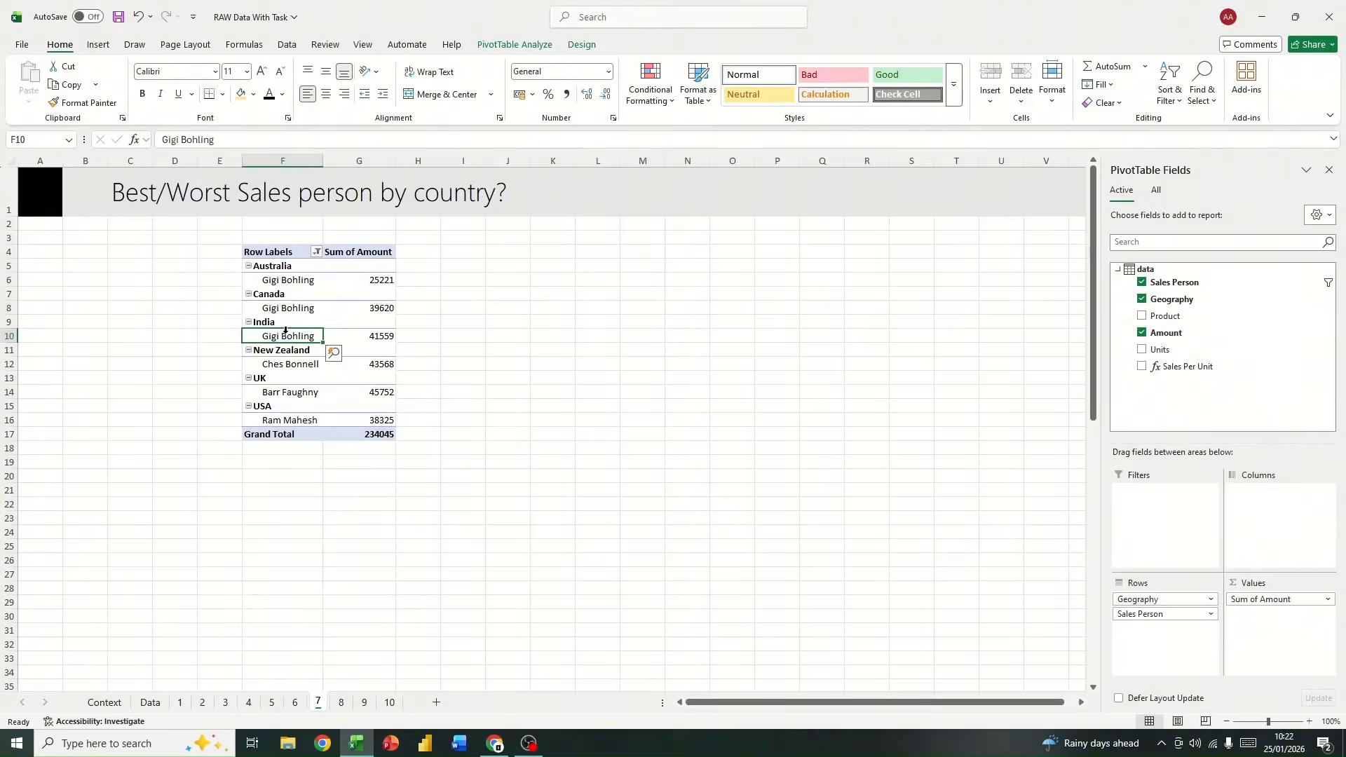
pyautogui.click(292, 365)
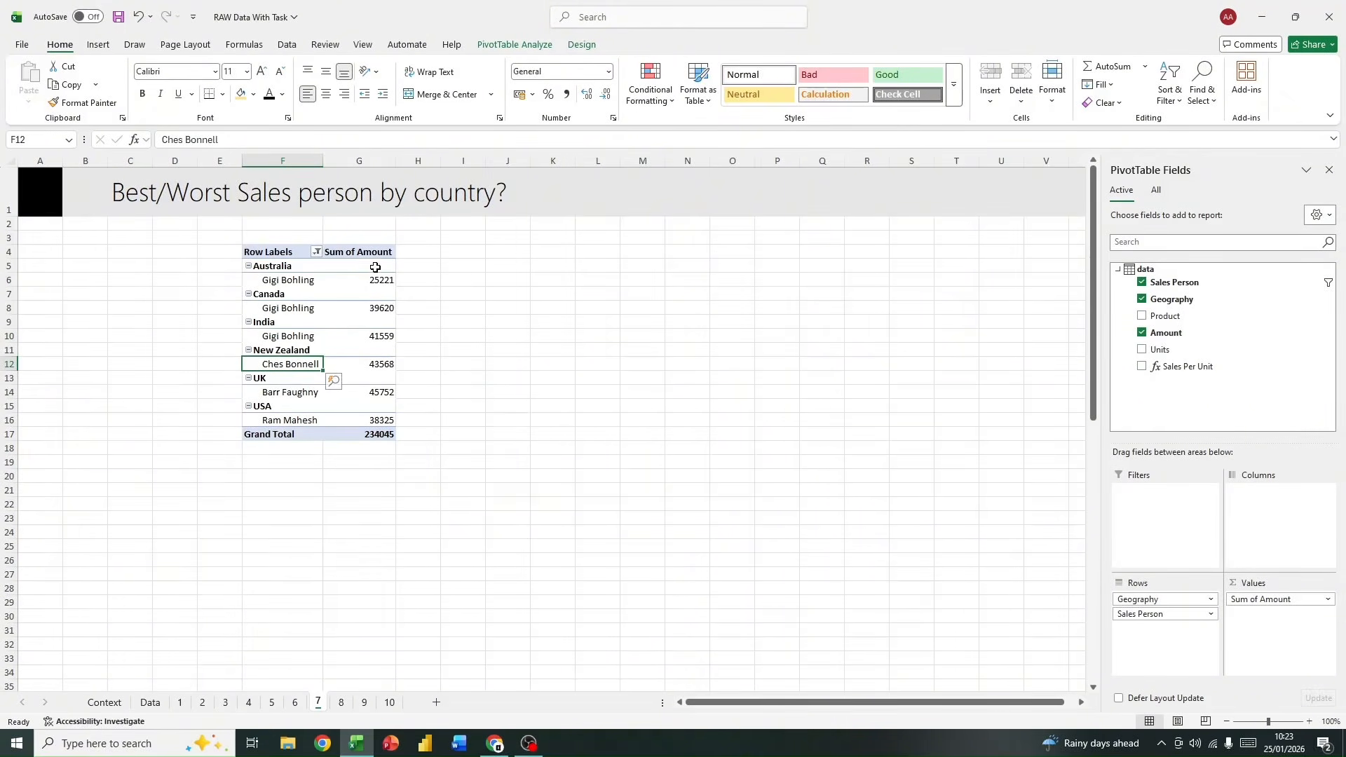
# Step: Format the pivot table's Sum of Amount values in US dollar accounting format
pyautogui.moveTo(375, 267); pyautogui.dragTo(379, 434)
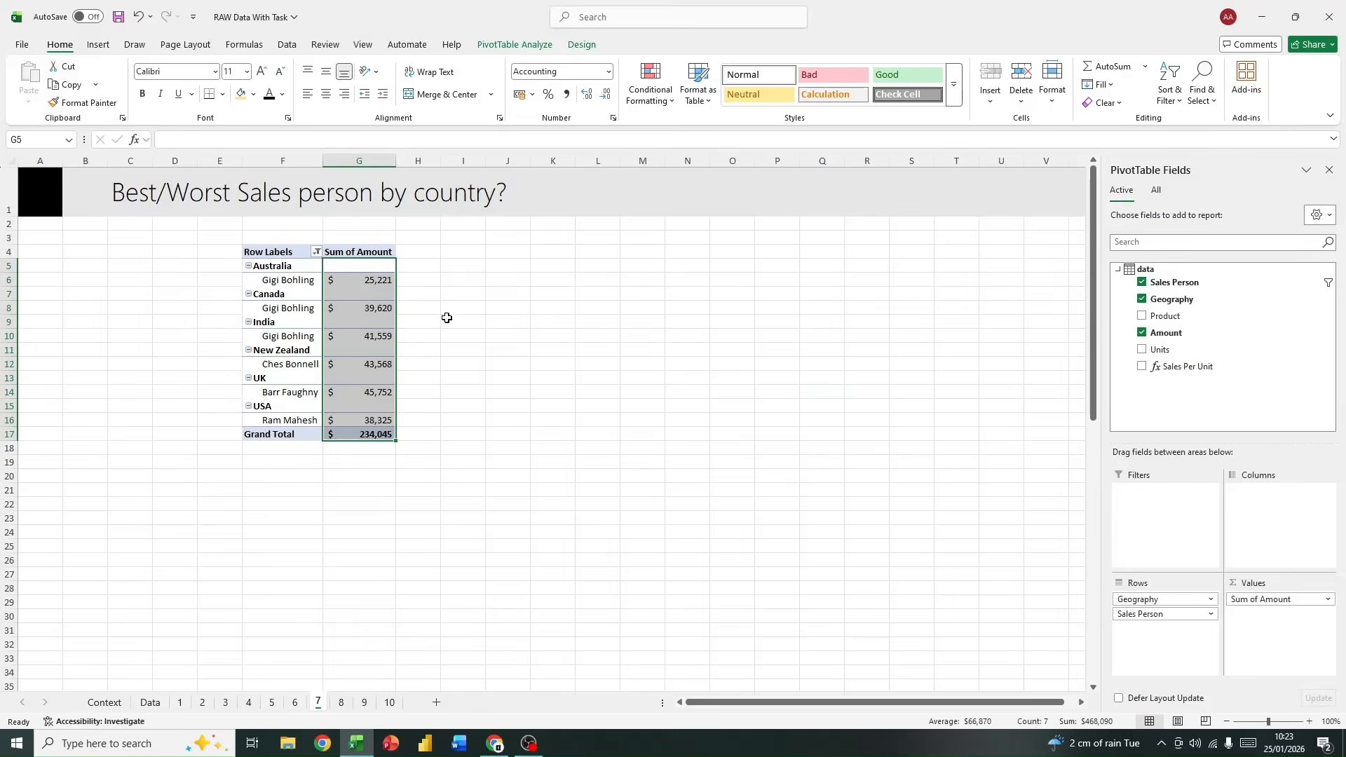
pyautogui.click(507, 349)
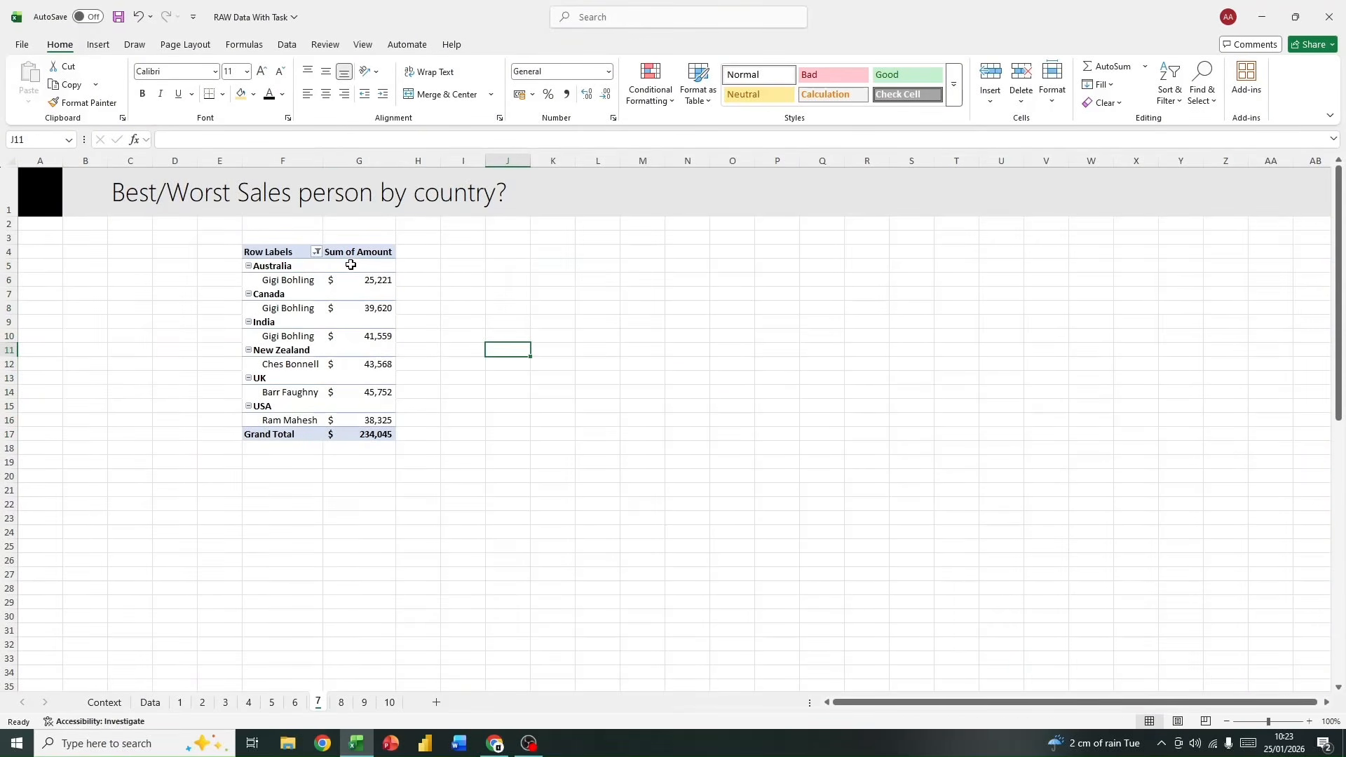
pyautogui.moveTo(350, 264); pyautogui.dragTo(378, 434)
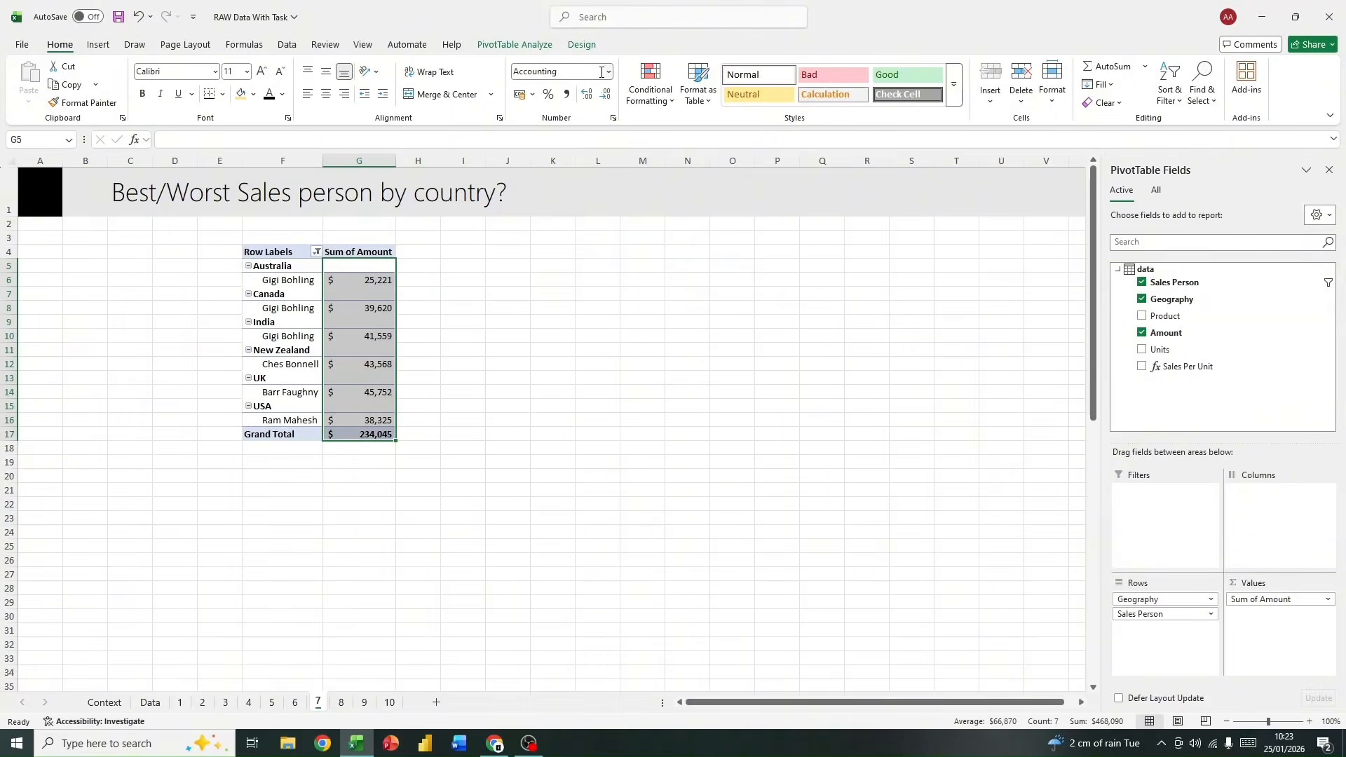
pyautogui.click(526, 96)
pyautogui.click(532, 94)
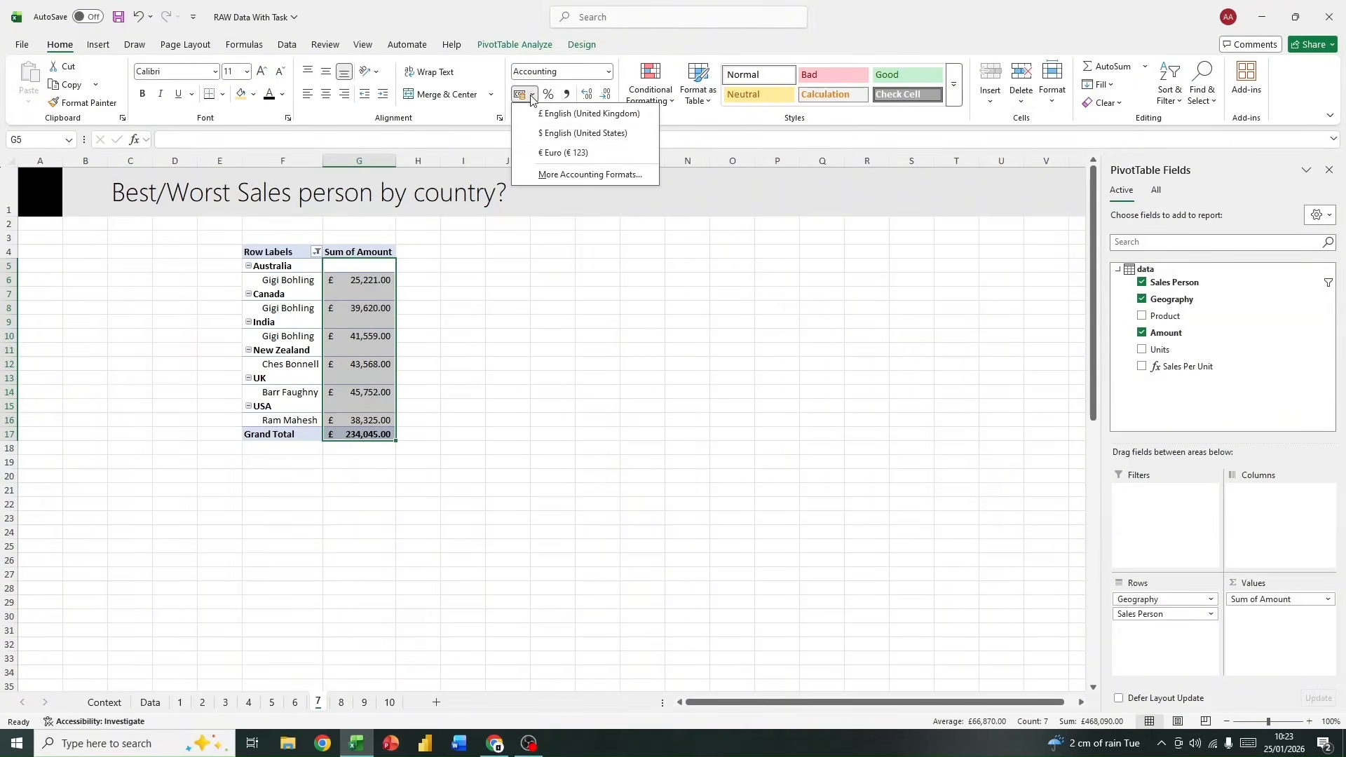
pyautogui.click(547, 134)
pyautogui.click(439, 419)
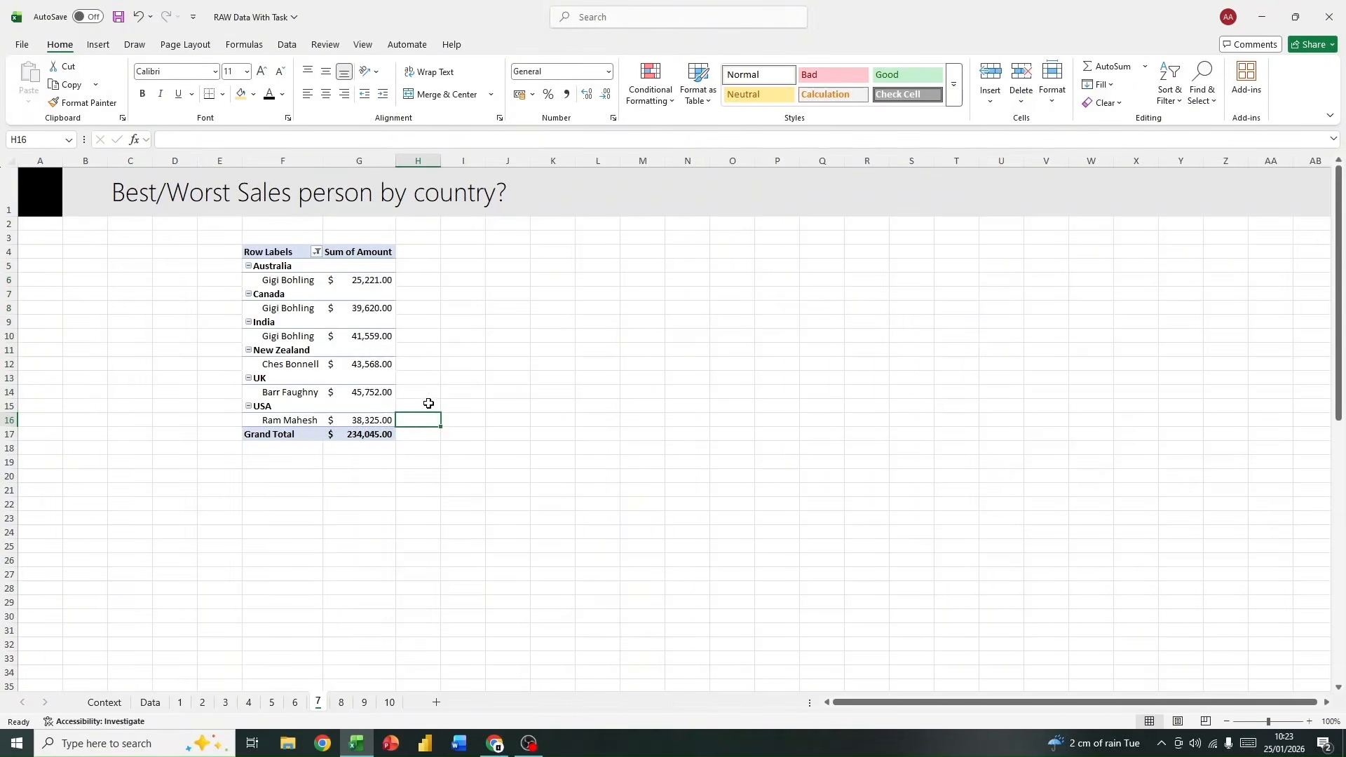
# Step: Remove both decimal places from the amounts in G6:G17 of the pivot table
pyautogui.click(360, 161)
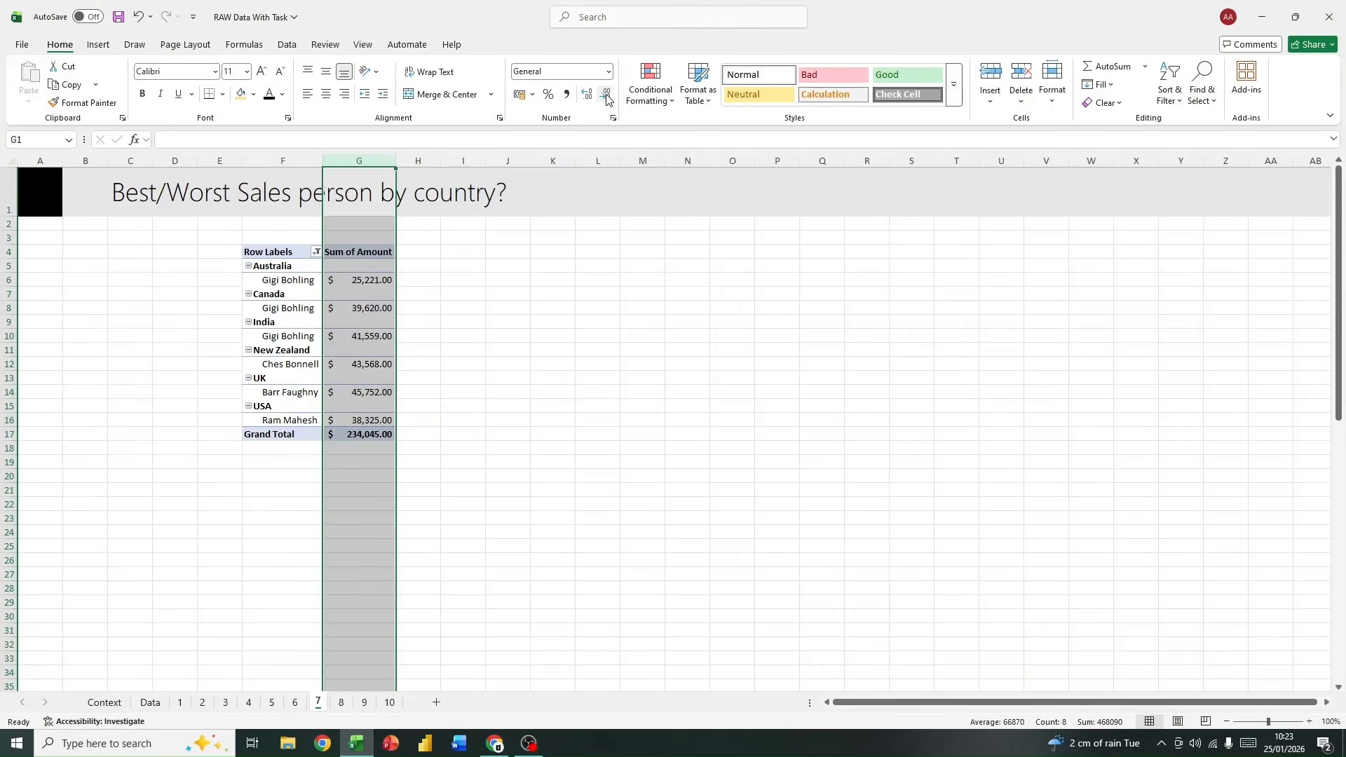
pyautogui.click(280, 350)
pyautogui.click(355, 251)
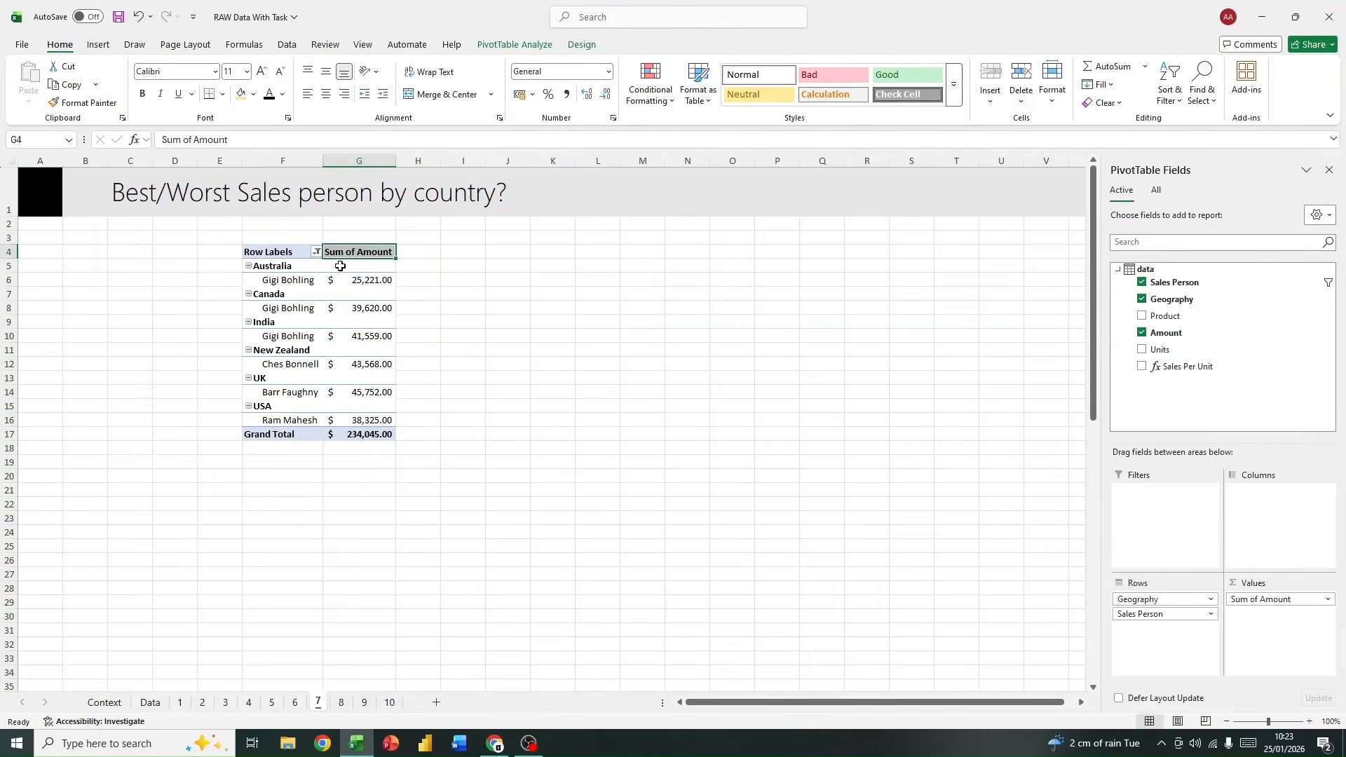
pyautogui.moveTo(354, 279); pyautogui.dragTo(382, 429)
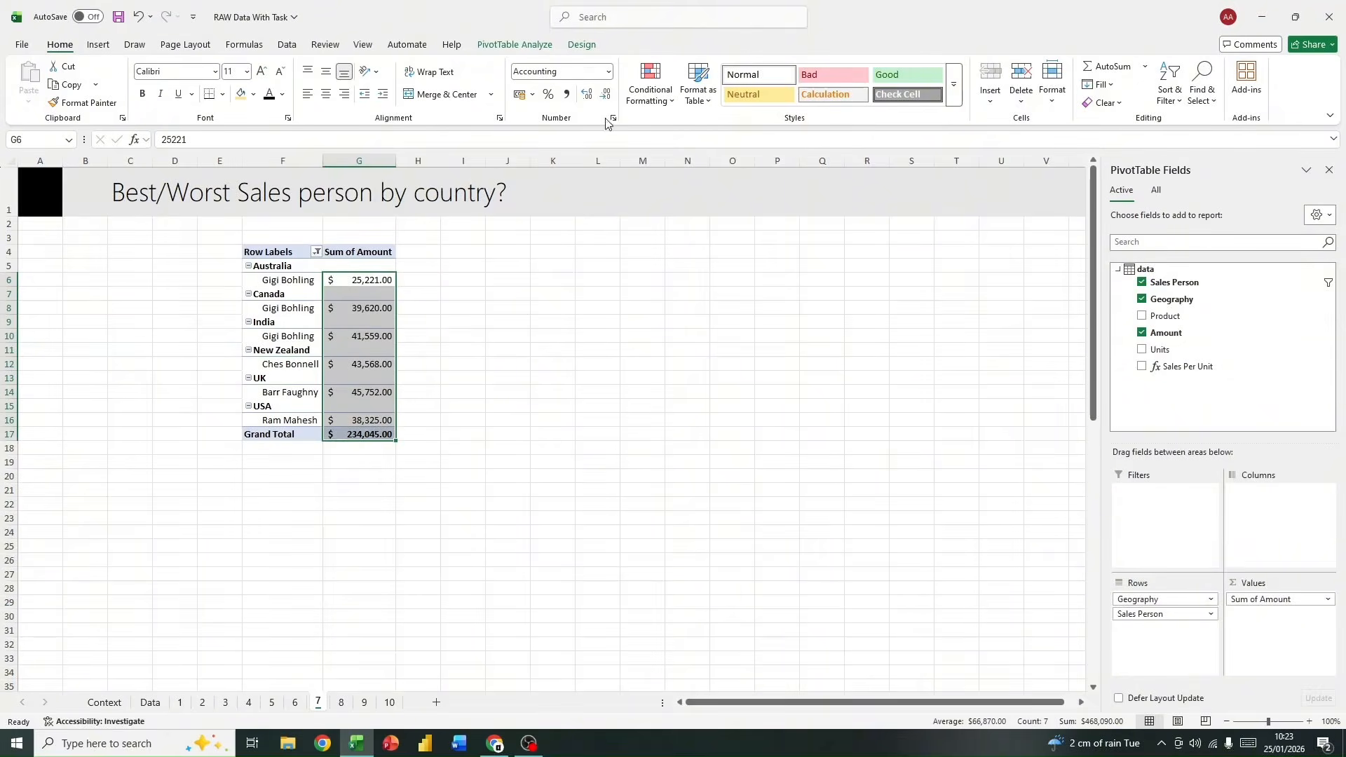
pyautogui.click(605, 94)
pyautogui.click(606, 94)
pyautogui.click(482, 450)
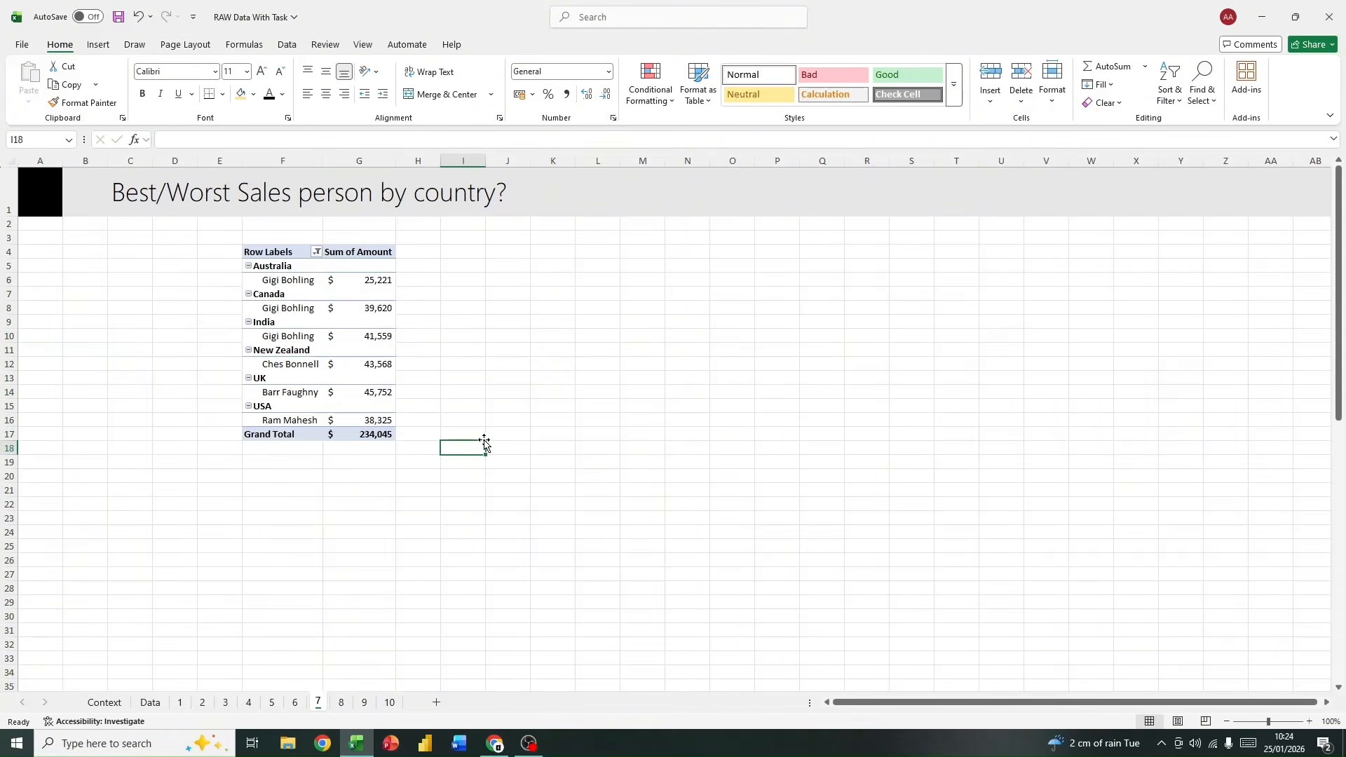
# Step: Copy the whole pivot table to cell K4 and widen columns K and L to fit its contents
pyautogui.click(292, 253)
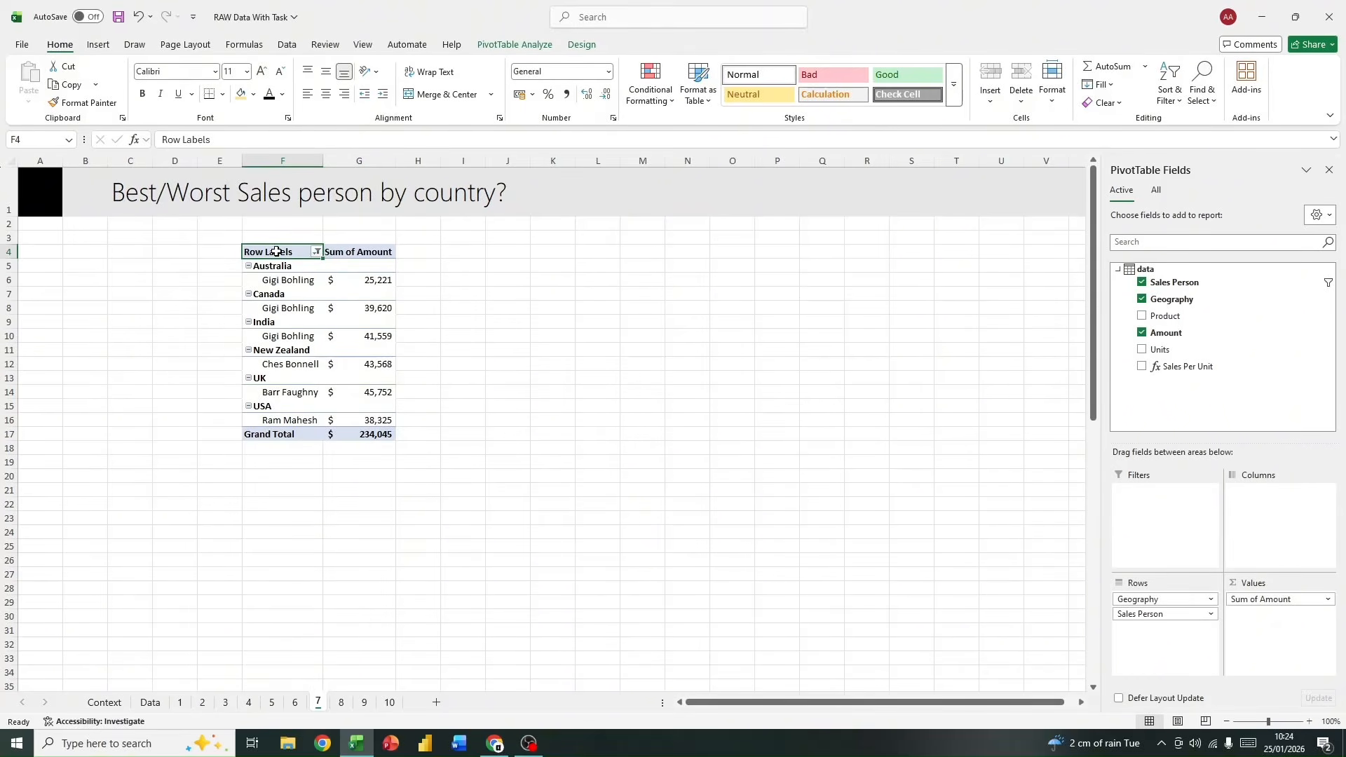
pyautogui.moveTo(314, 258); pyautogui.dragTo(372, 435)
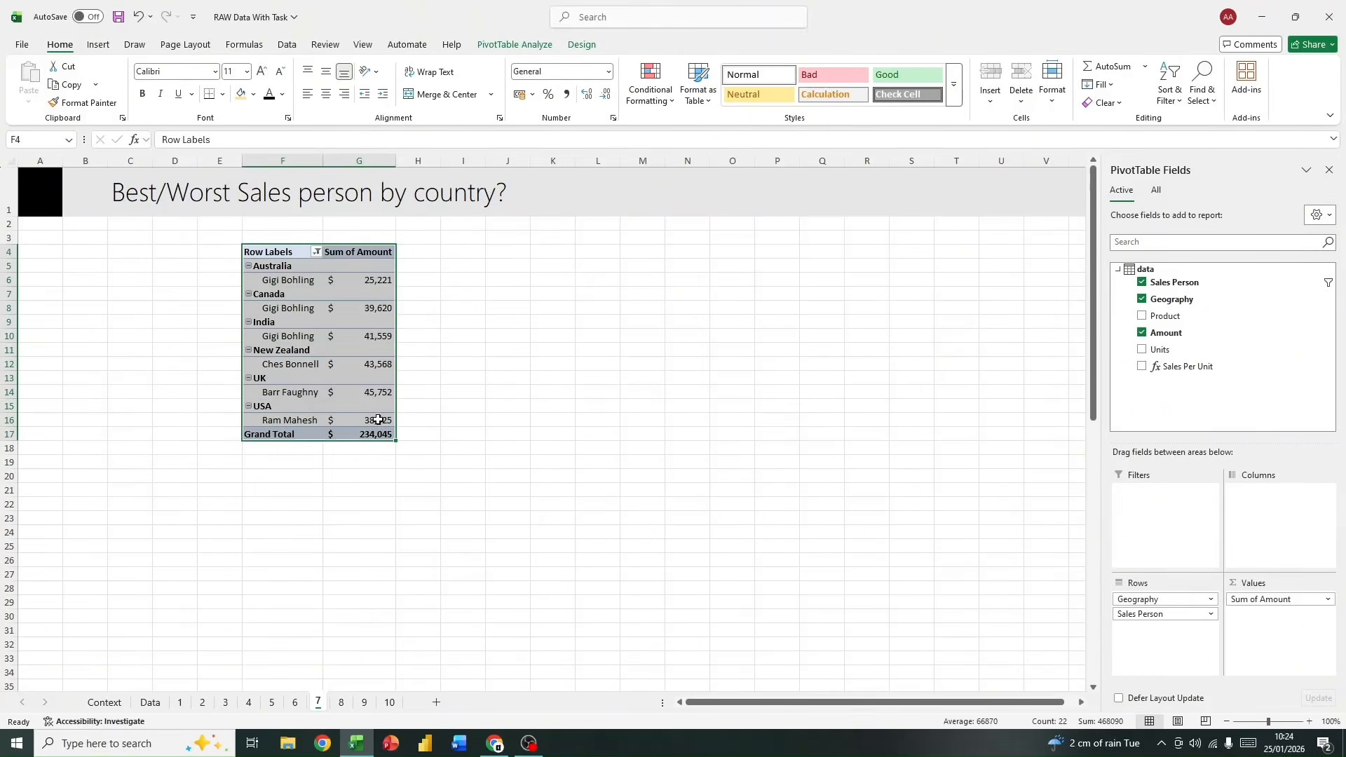
pyautogui.hotkey('ctrl', 'c')
pyautogui.click(555, 252)
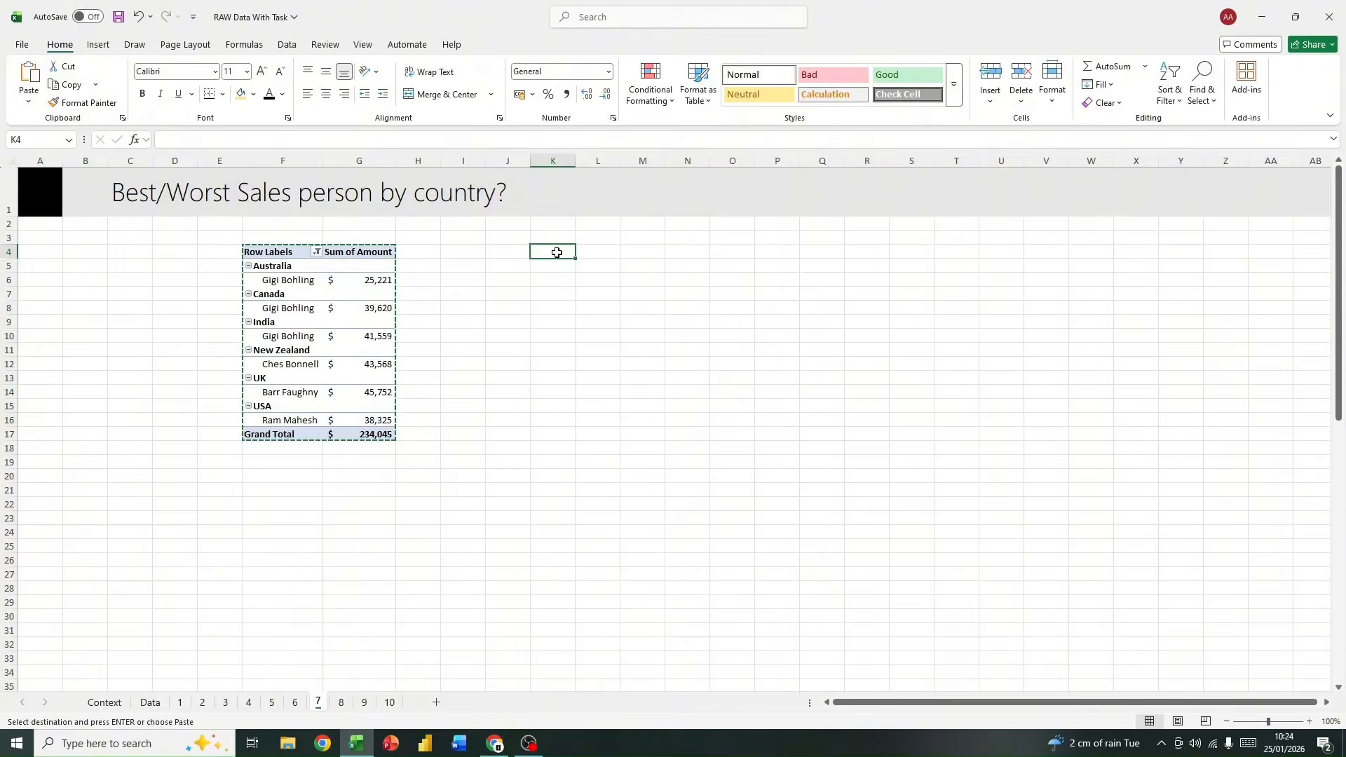
pyautogui.hotkey('ctrl', 'v')
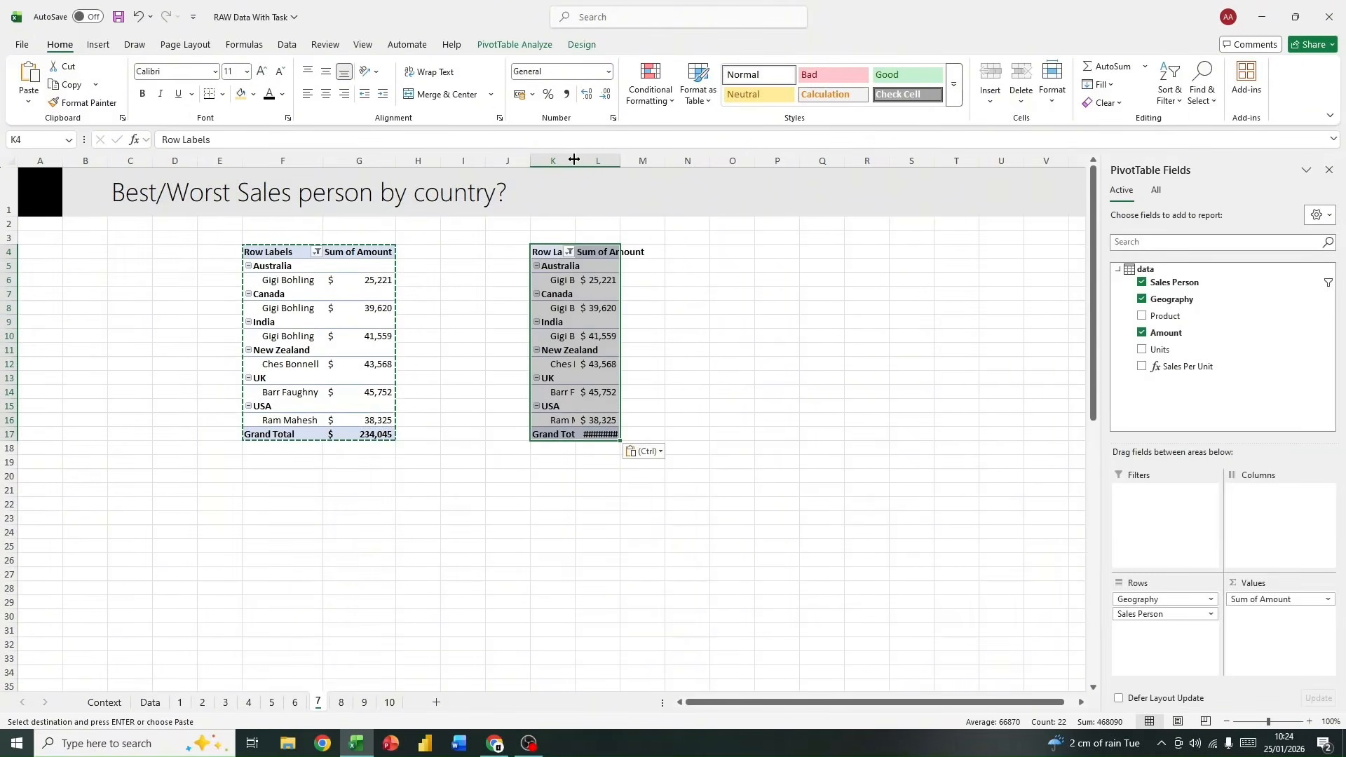
pyautogui.doubleClick(656, 160)
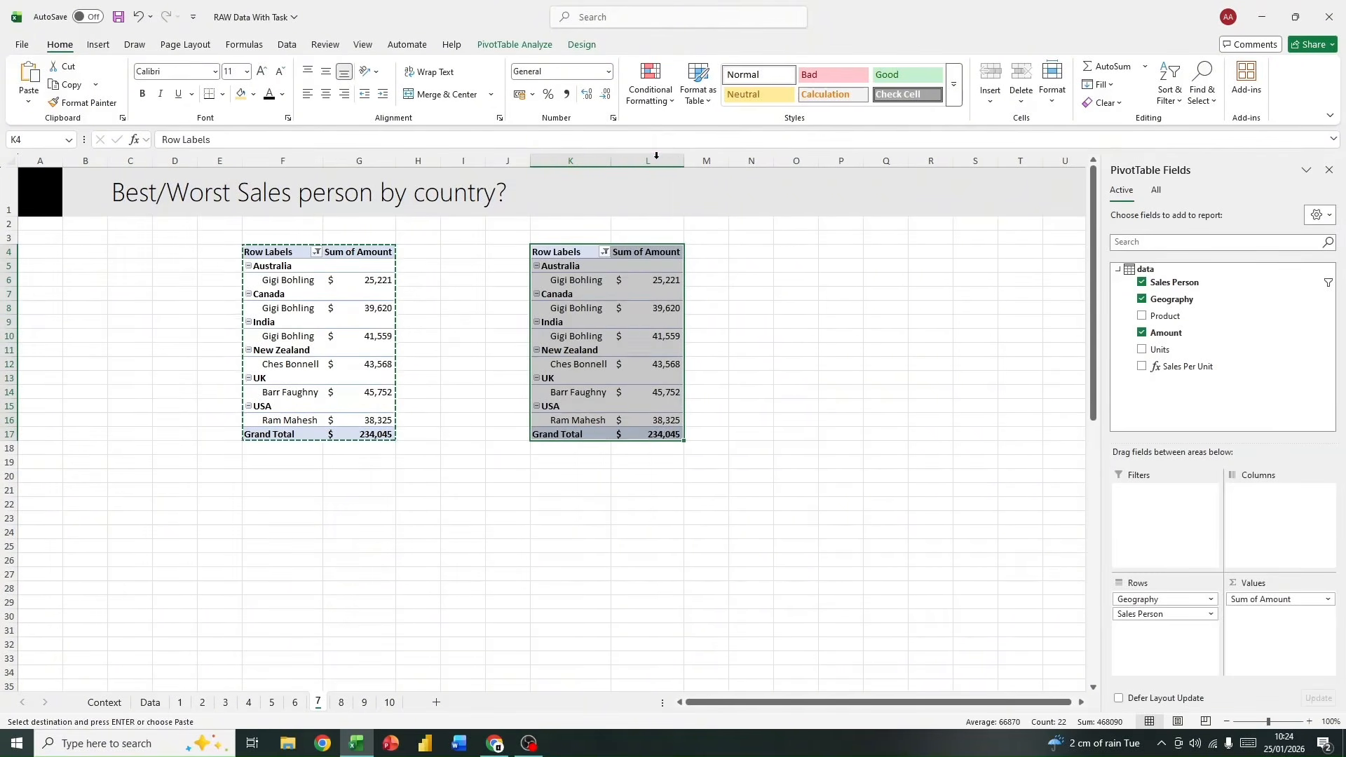
# Step: Filter the copied pivot table's Geography field to the bottom 1 item by Sum of Amount
pyautogui.click(589, 254)
pyautogui.click(604, 252)
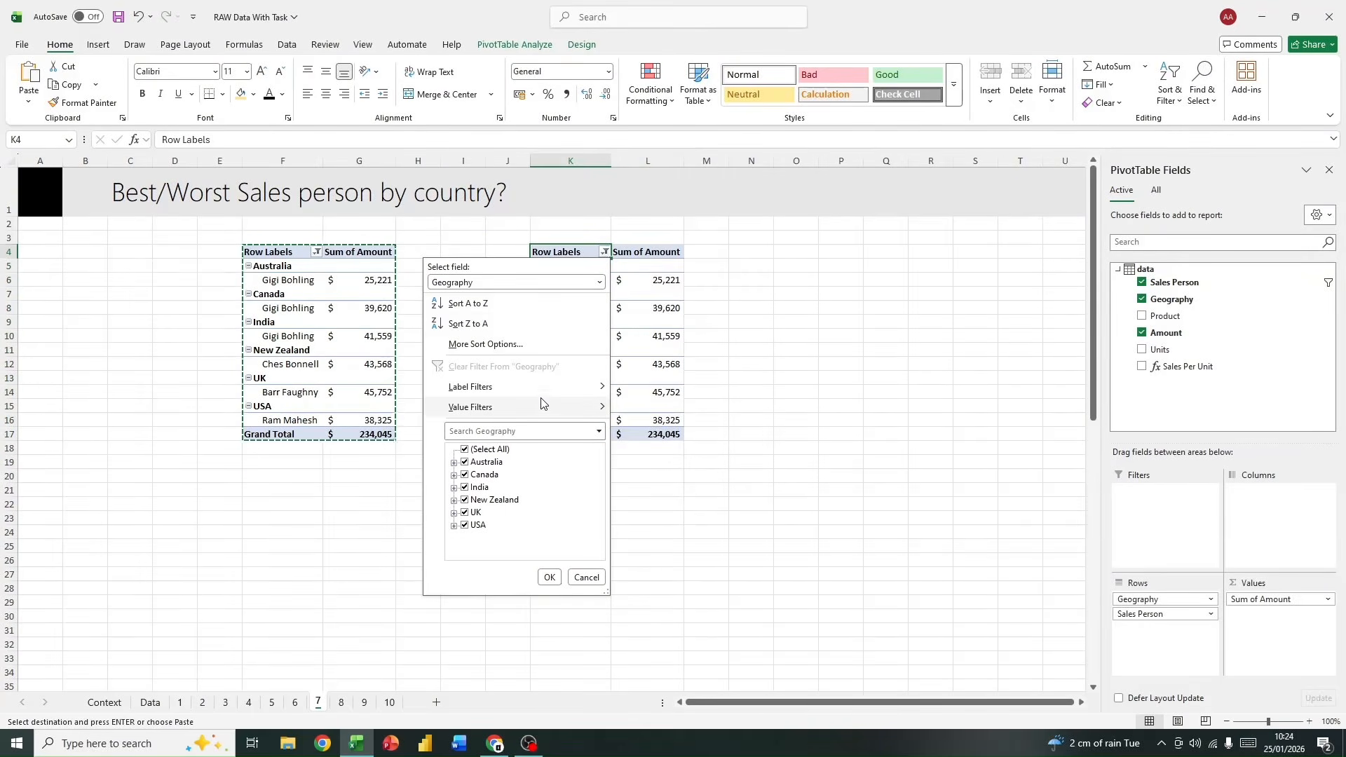
pyautogui.moveTo(540, 407)
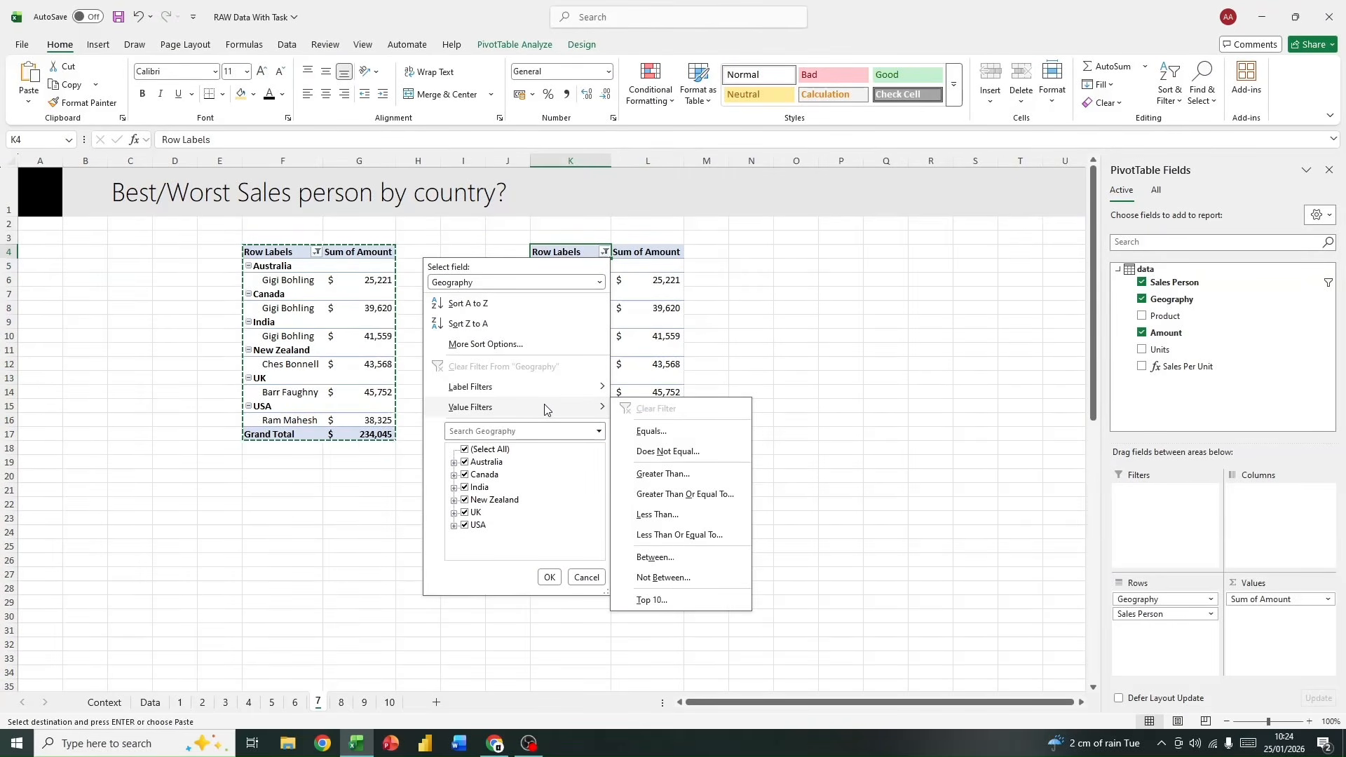
pyautogui.click(651, 600)
pyautogui.click(534, 355)
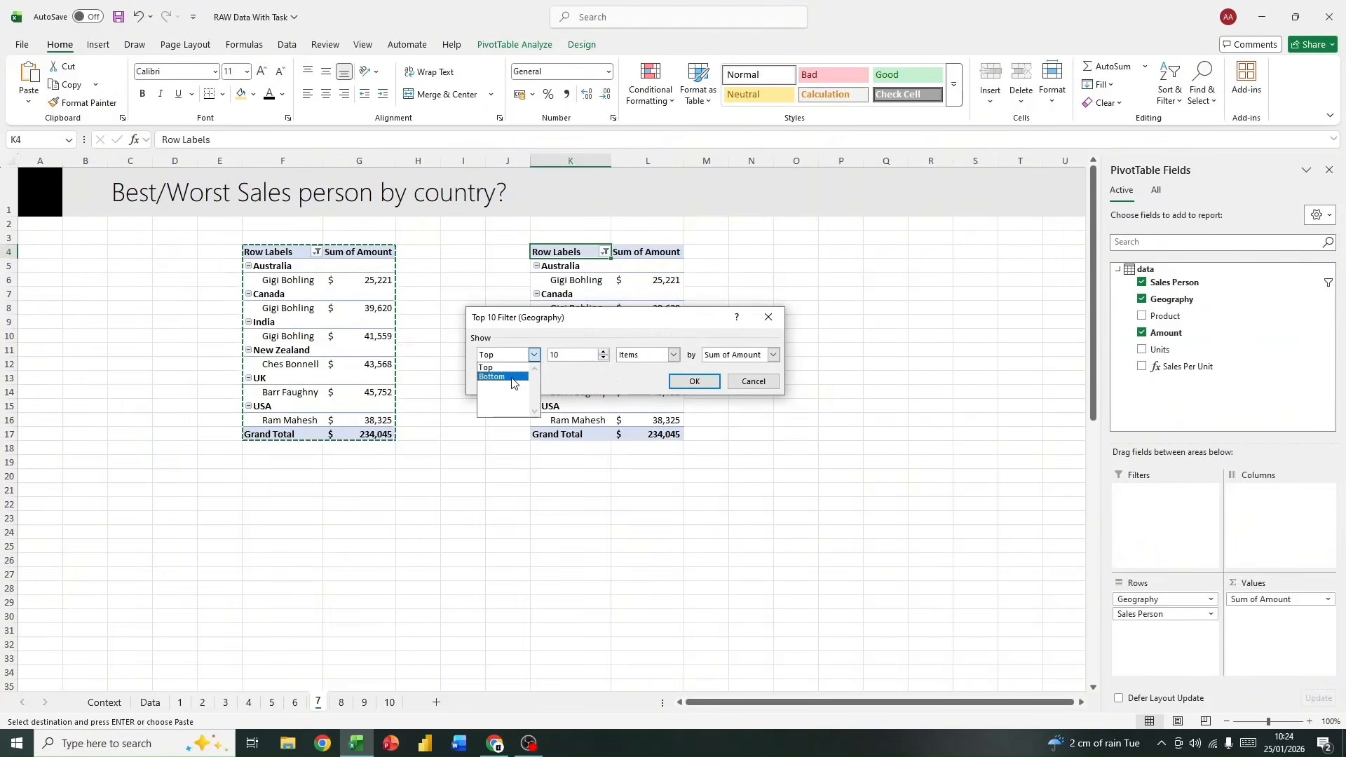
pyautogui.click(522, 376)
pyautogui.click(585, 354)
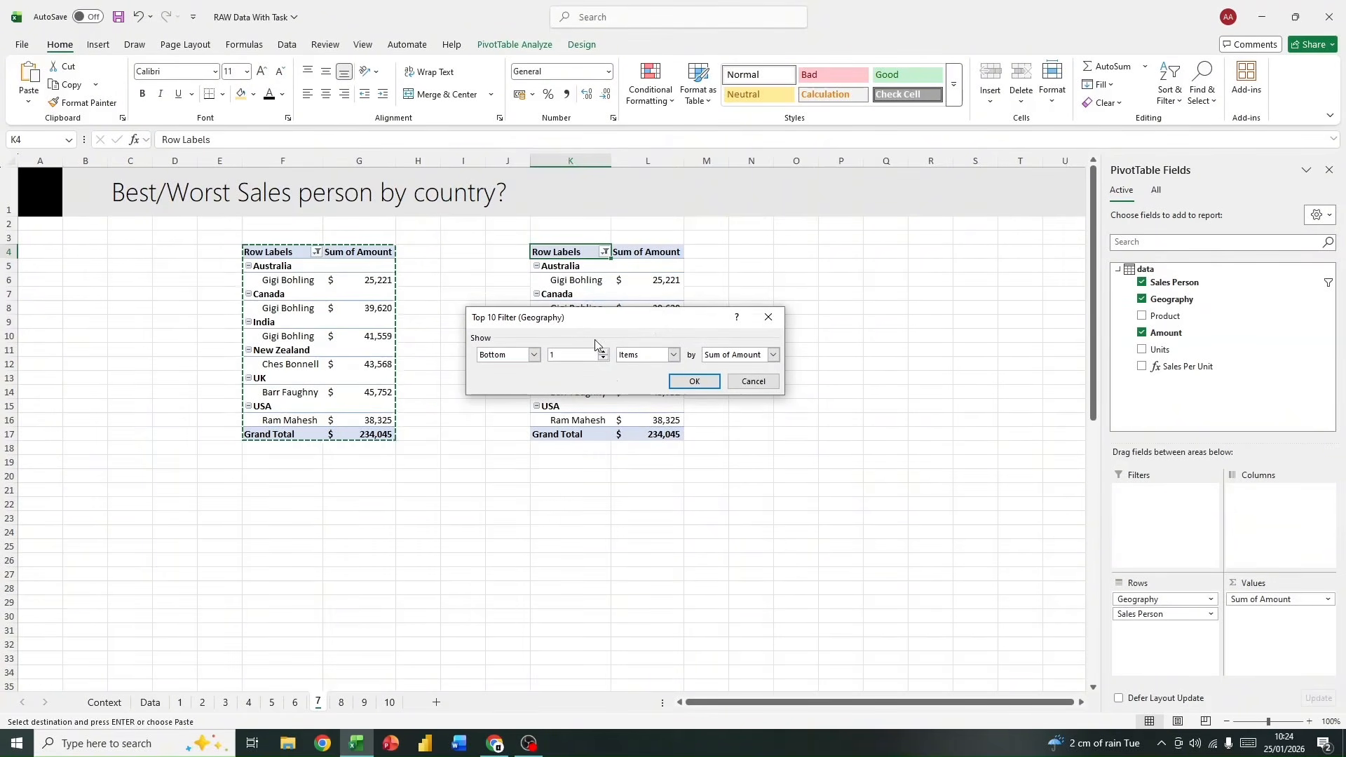
pyautogui.click(694, 380)
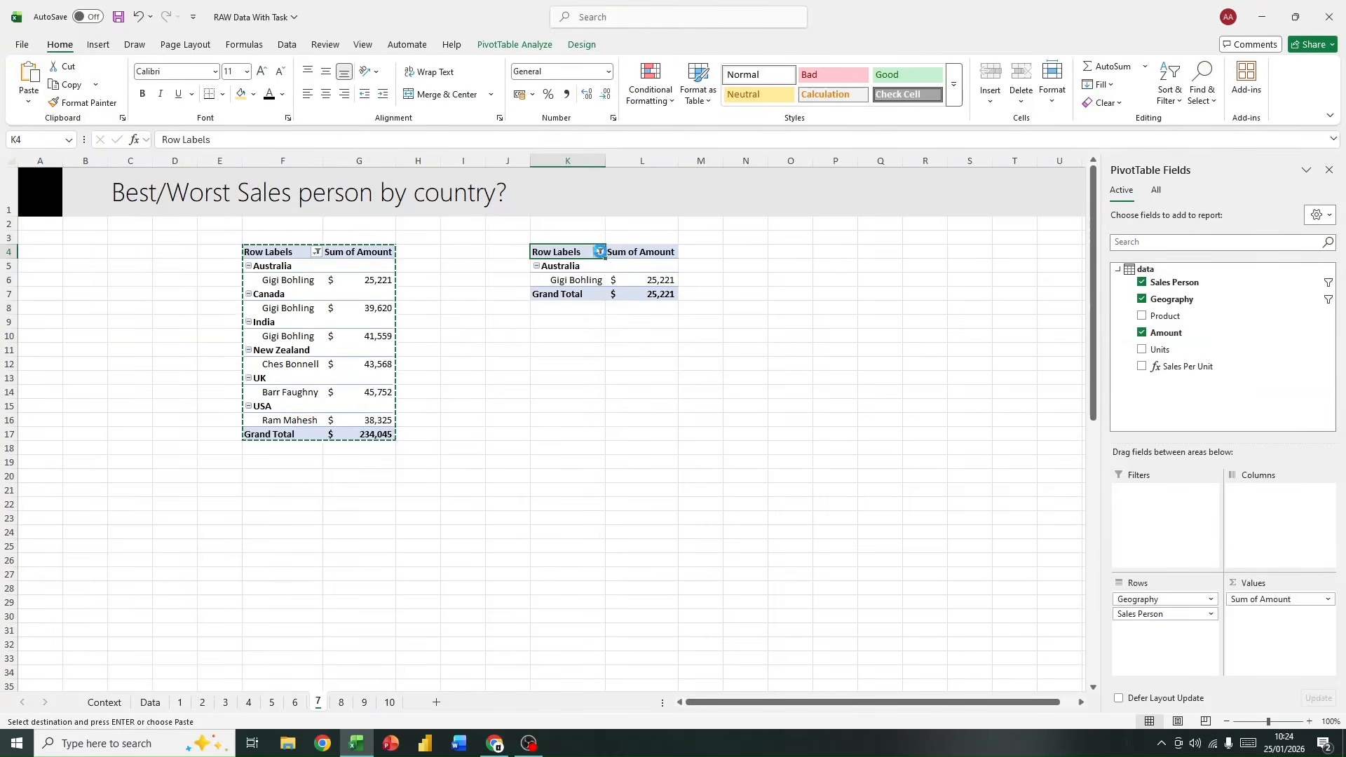
pyautogui.click(594, 280)
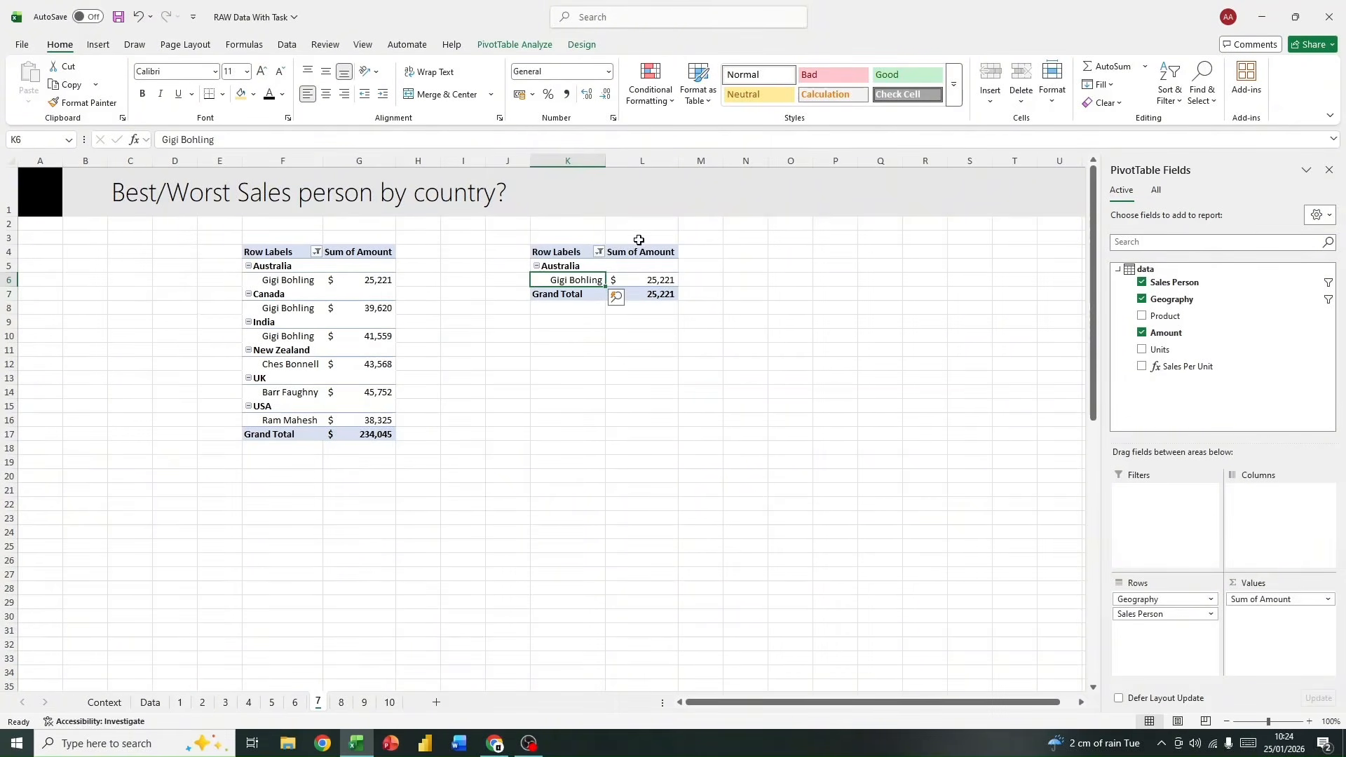
# Step: Enter the note "write as a formula to get result" in cell J10
pyautogui.click(504, 338)
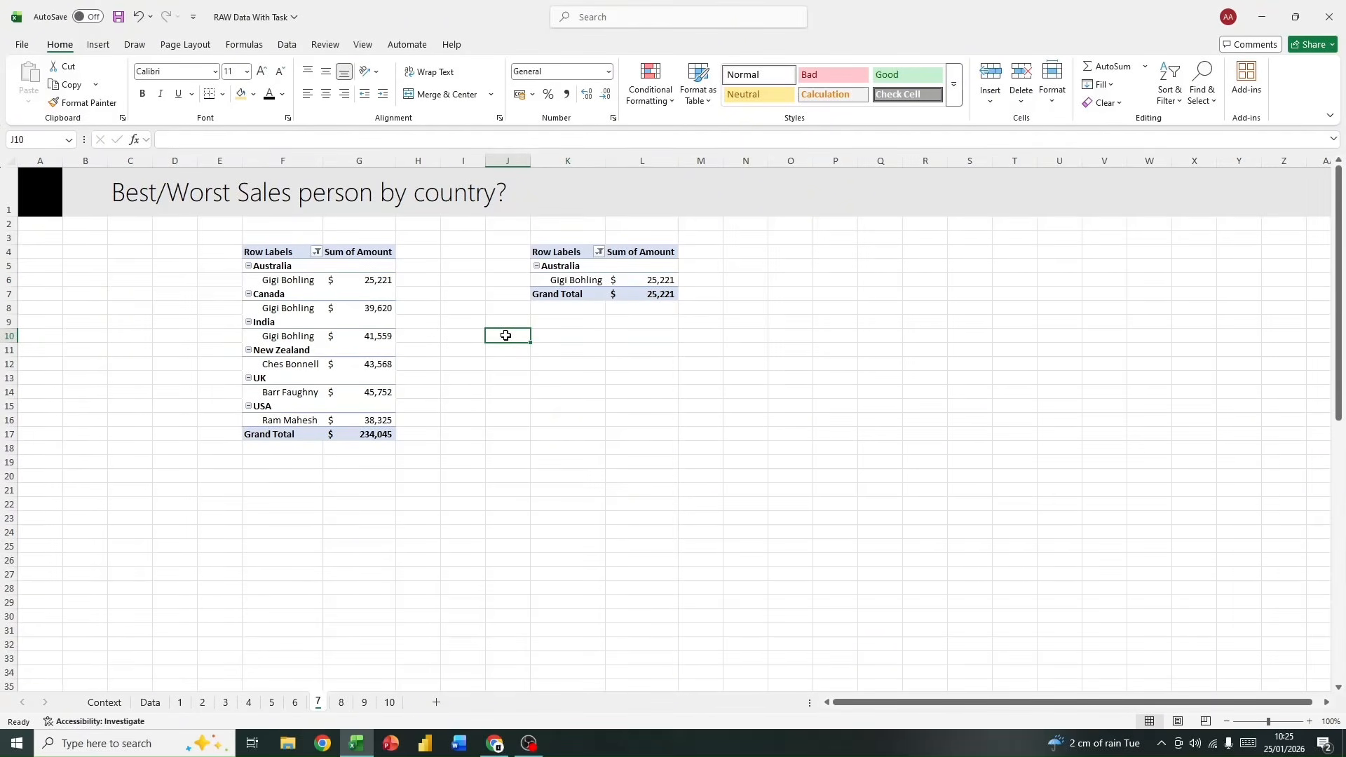
pyautogui.write('write')
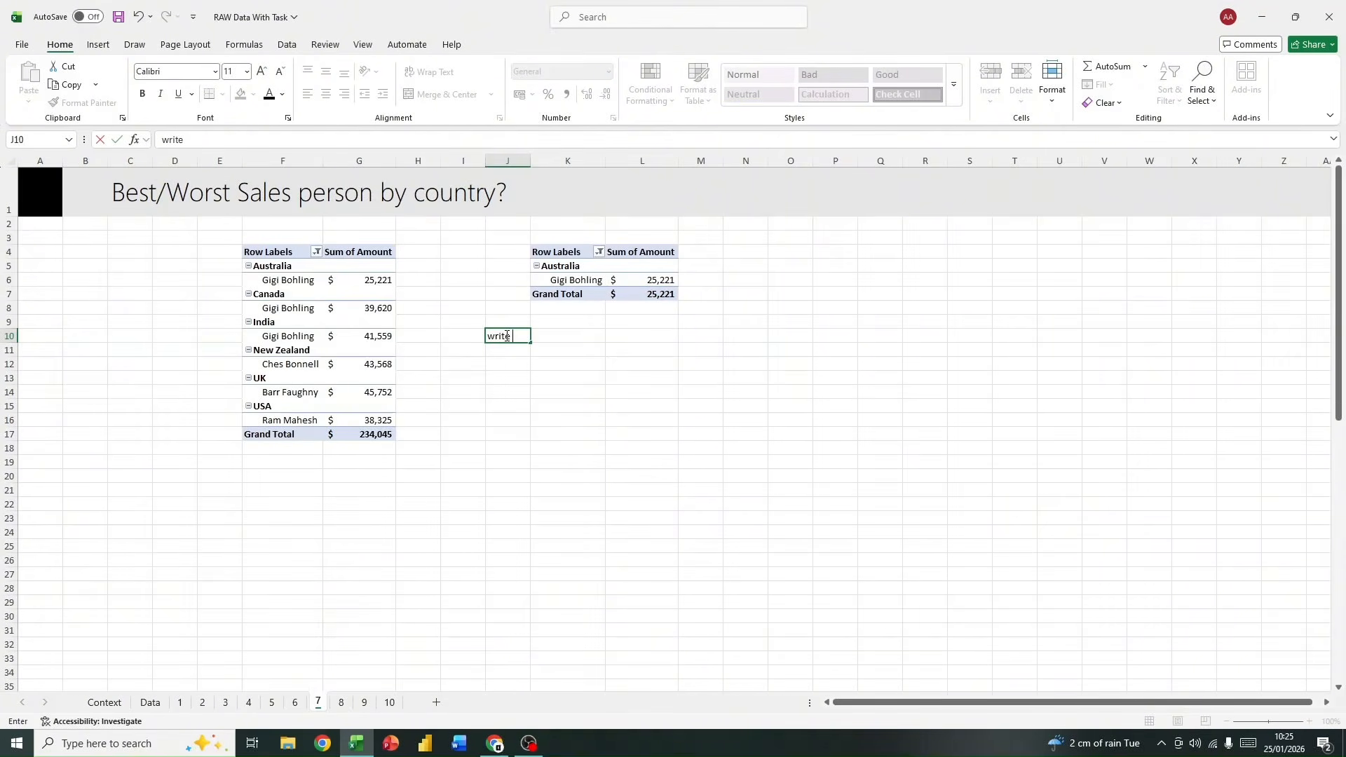
pyautogui.write(' as a formula to get resul')
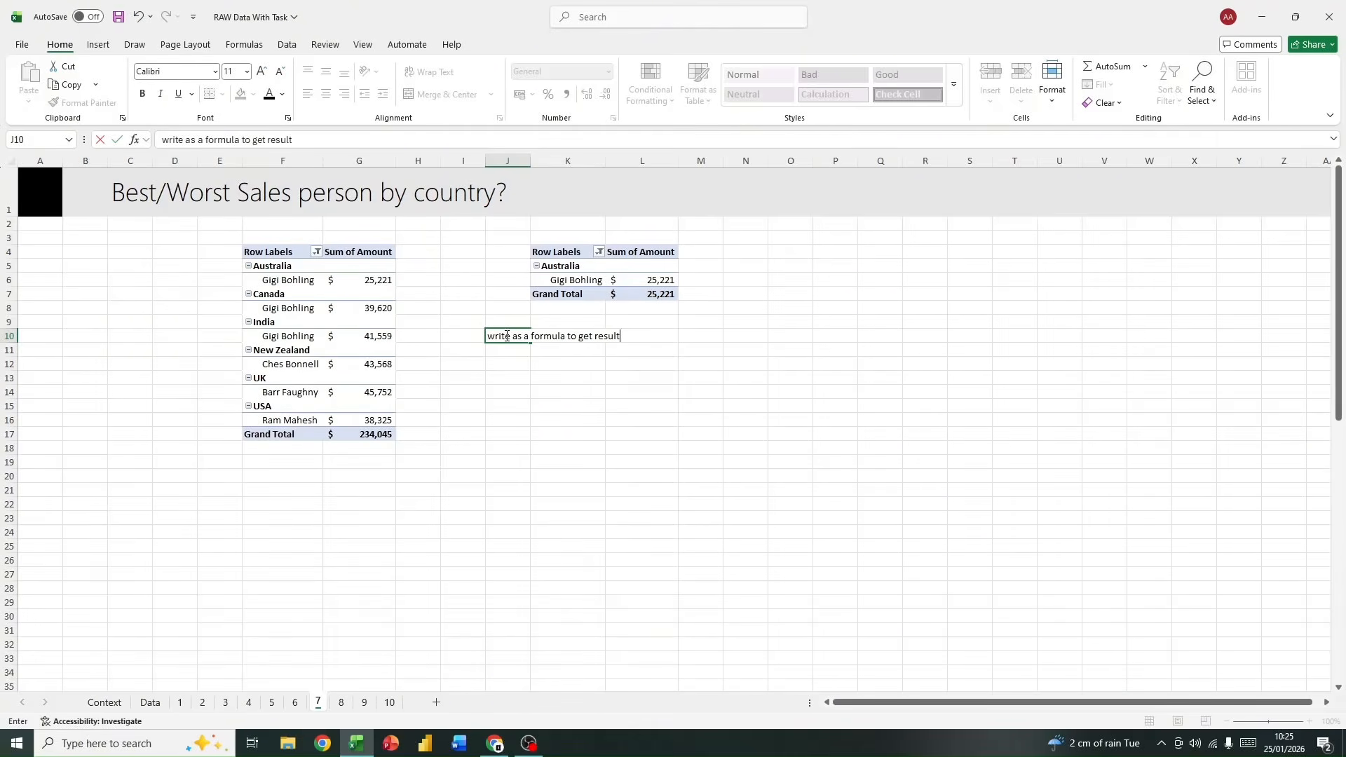
pyautogui.write('t')
pyautogui.press('Return')
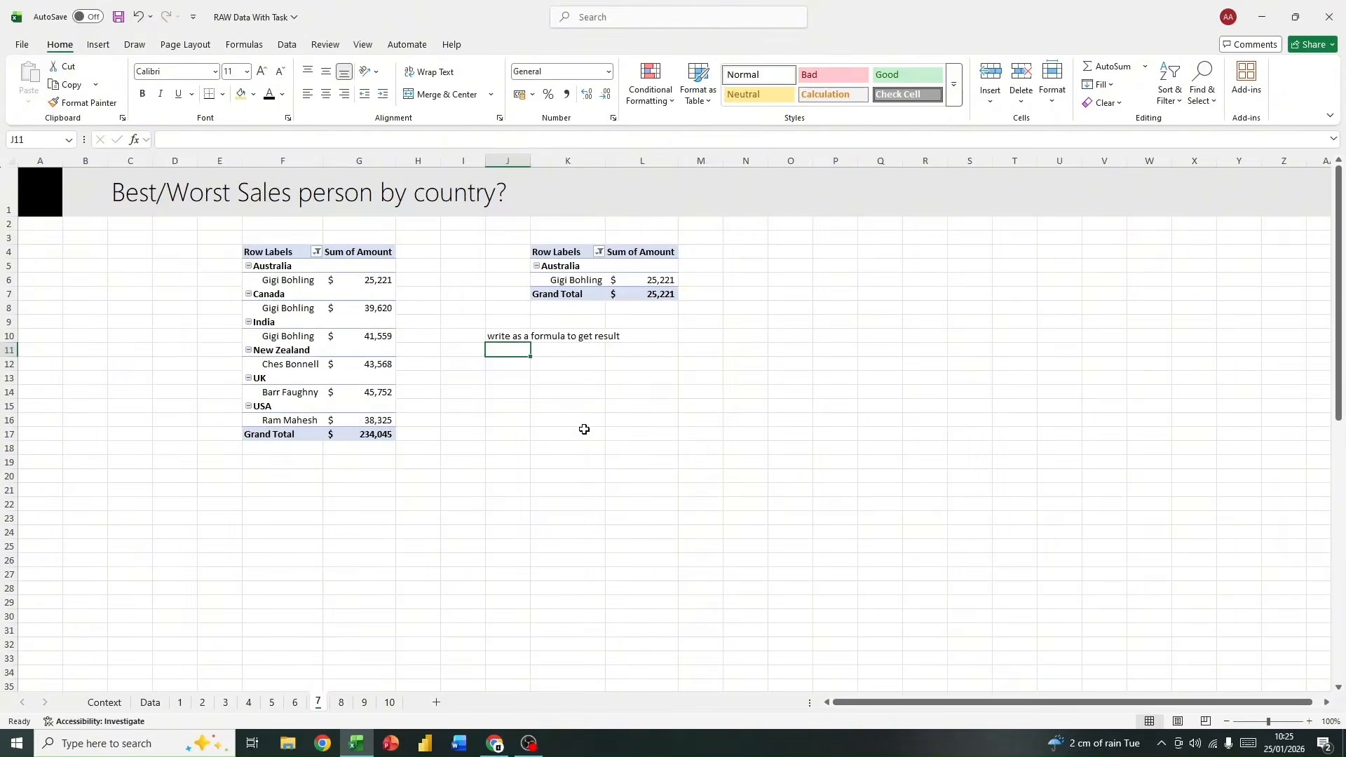
# Step: Look at the Profit Analysis sheet 8 and the list of analysis questions at the beginning of the Data sheet
pyautogui.click(340, 704)
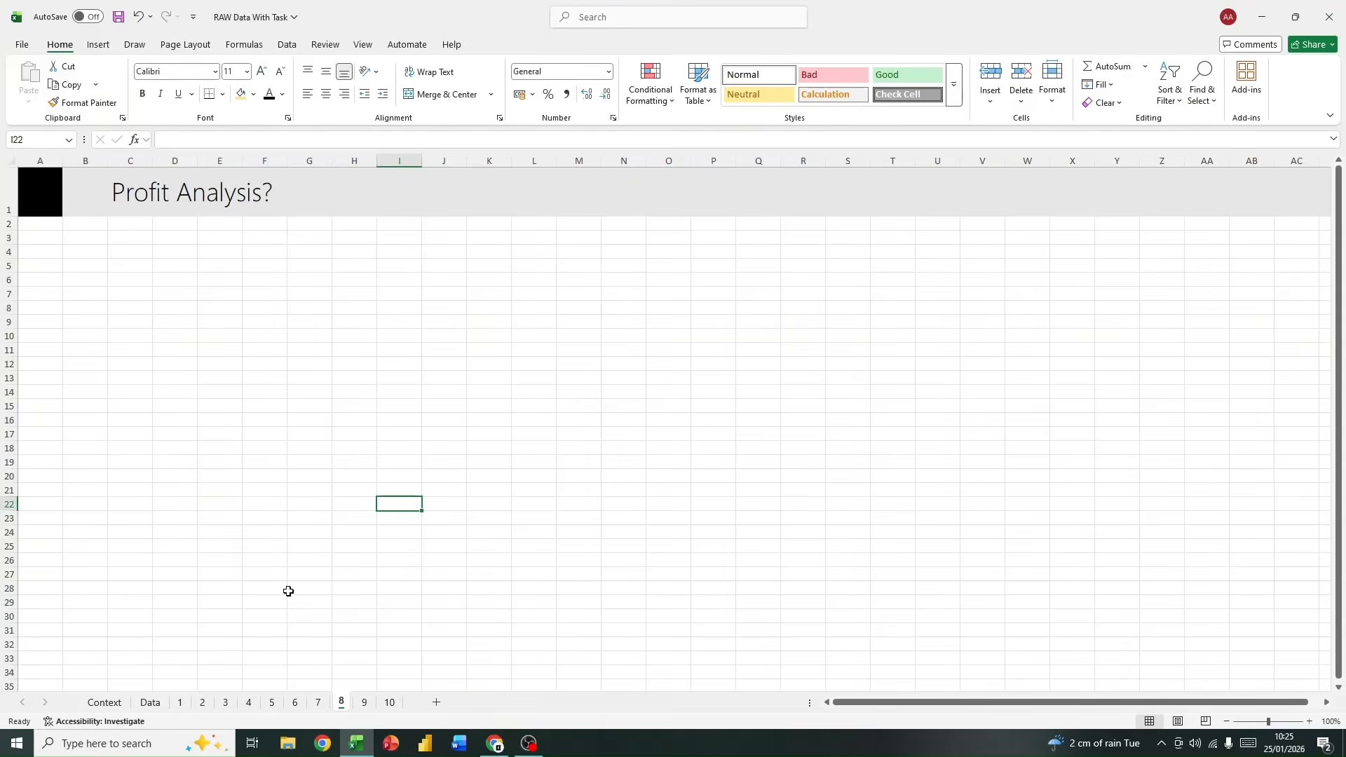
pyautogui.click(158, 702)
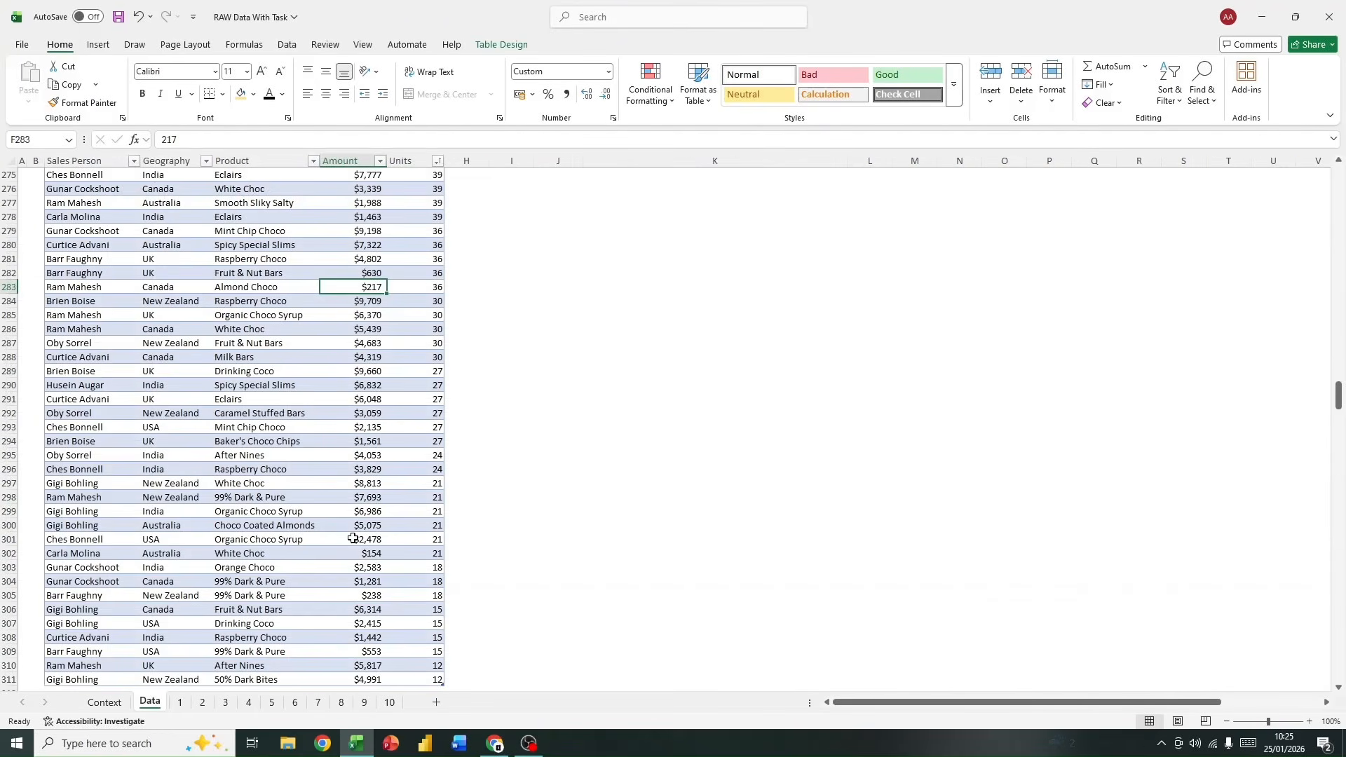
pyautogui.moveTo(1337, 392); pyautogui.dragTo(1337, 172)
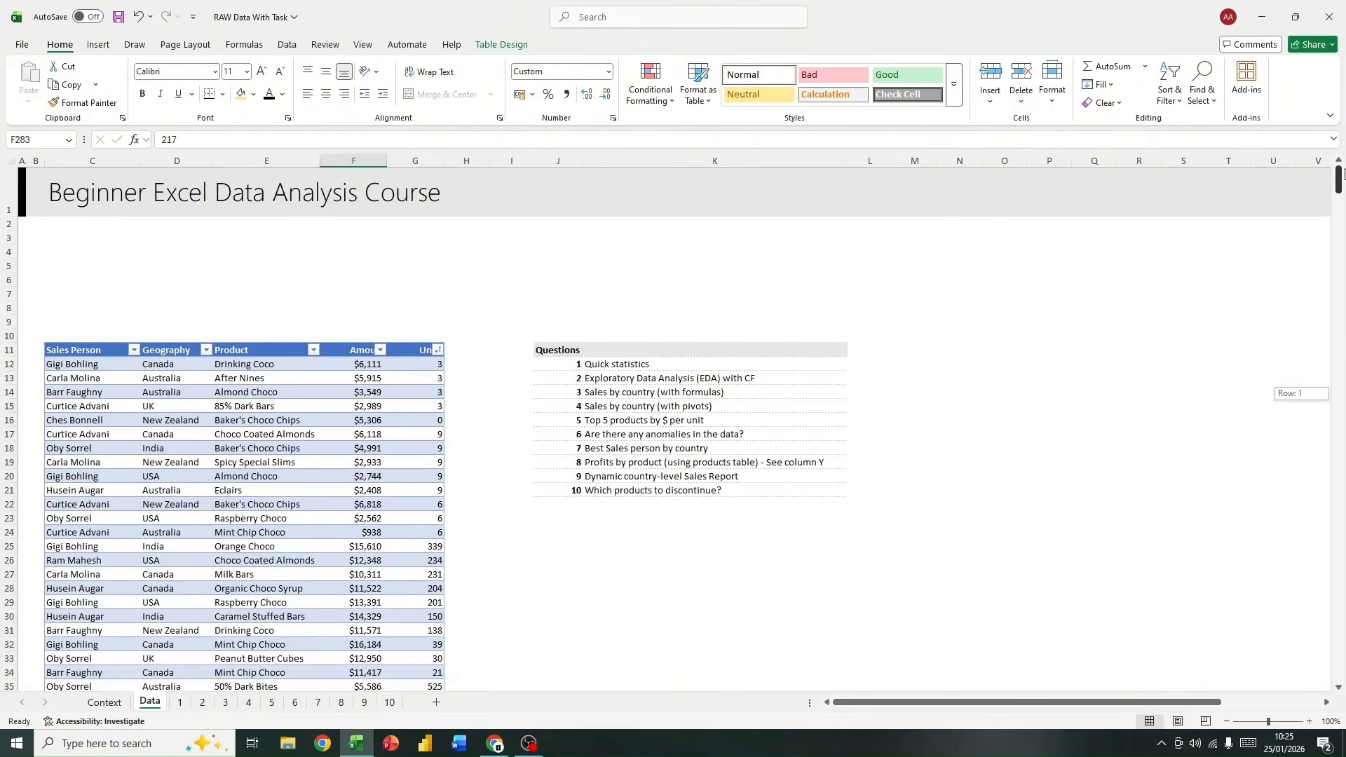
# Step: Insert two blank columns before the Questions list on the Data sheet, at columns J and K
pyautogui.moveTo(851, 702); pyautogui.dragTo(950, 702)
pyautogui.moveTo(1057, 294); pyautogui.dragTo(1276, 687)
pyautogui.click(956, 467)
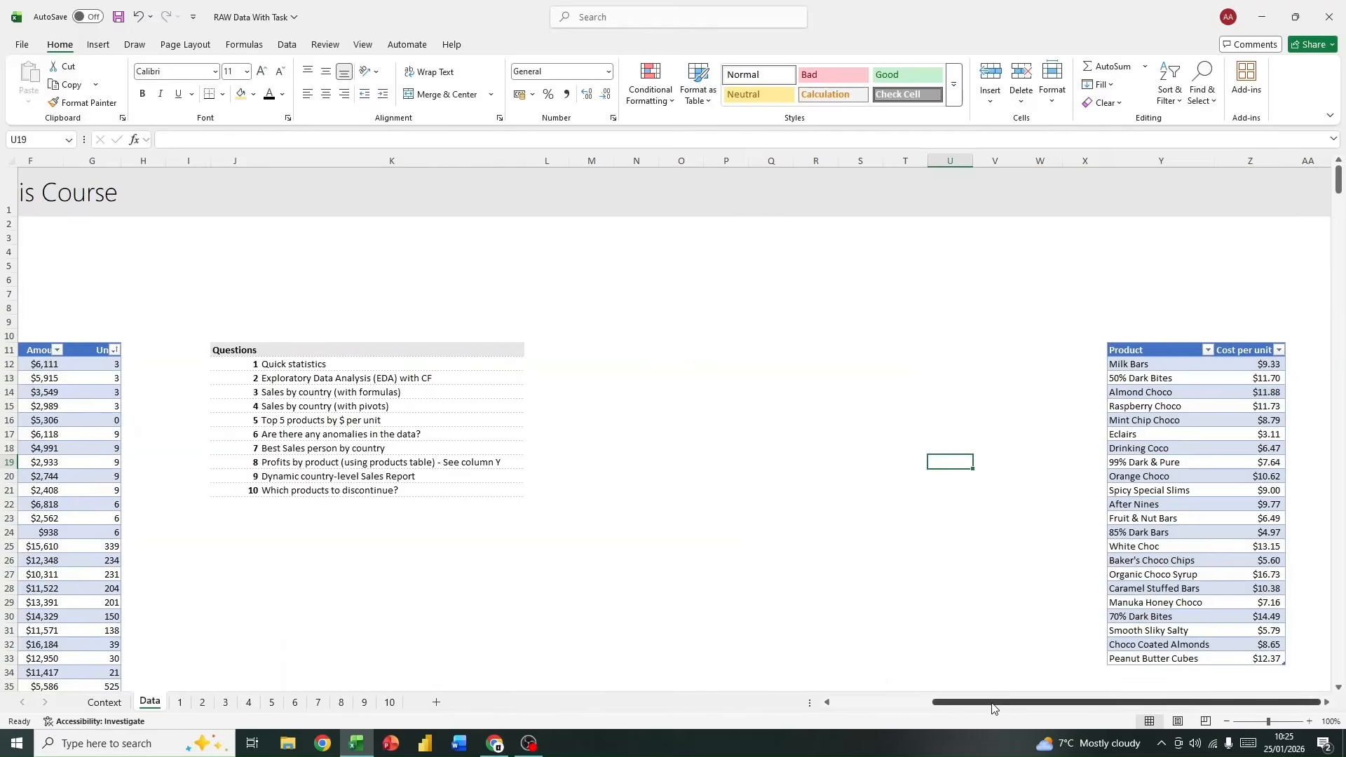
pyautogui.moveTo(997, 703); pyautogui.dragTo(1124, 703)
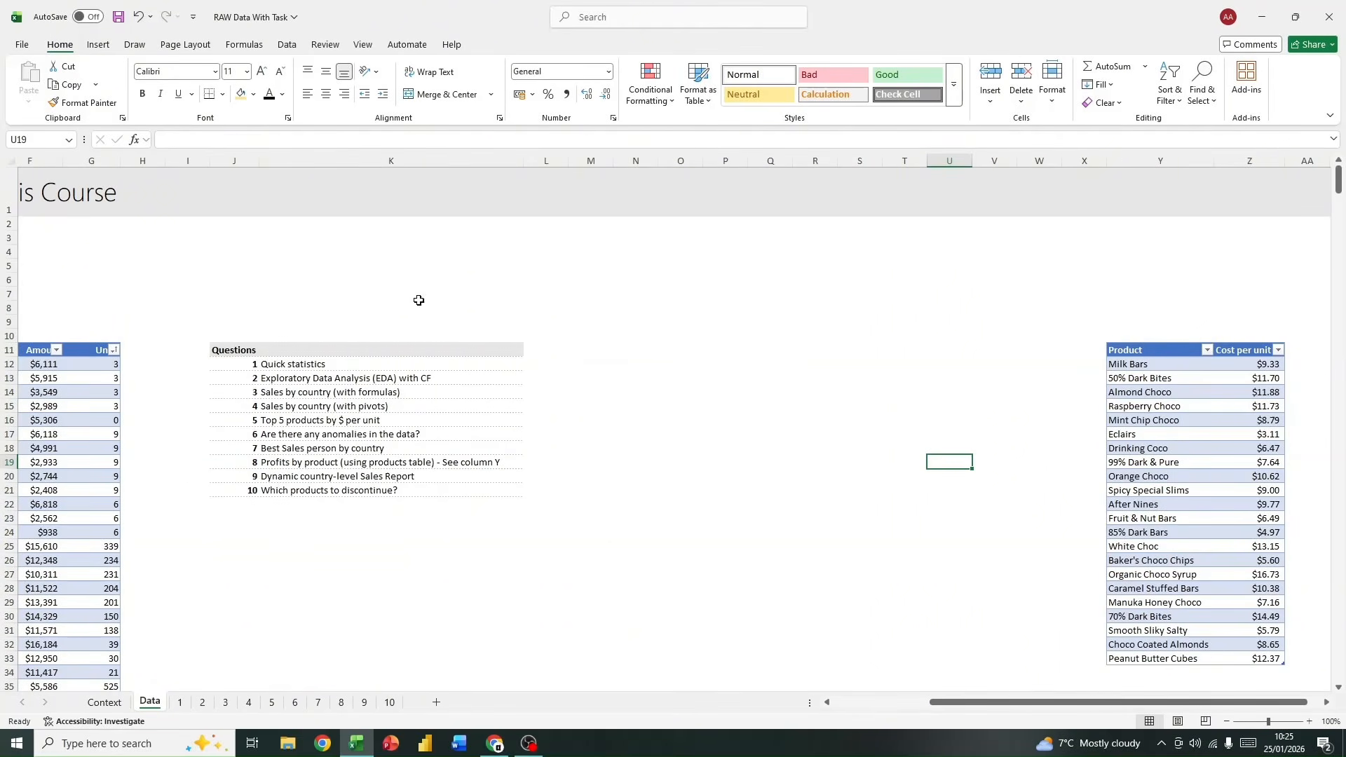
pyautogui.click(286, 161)
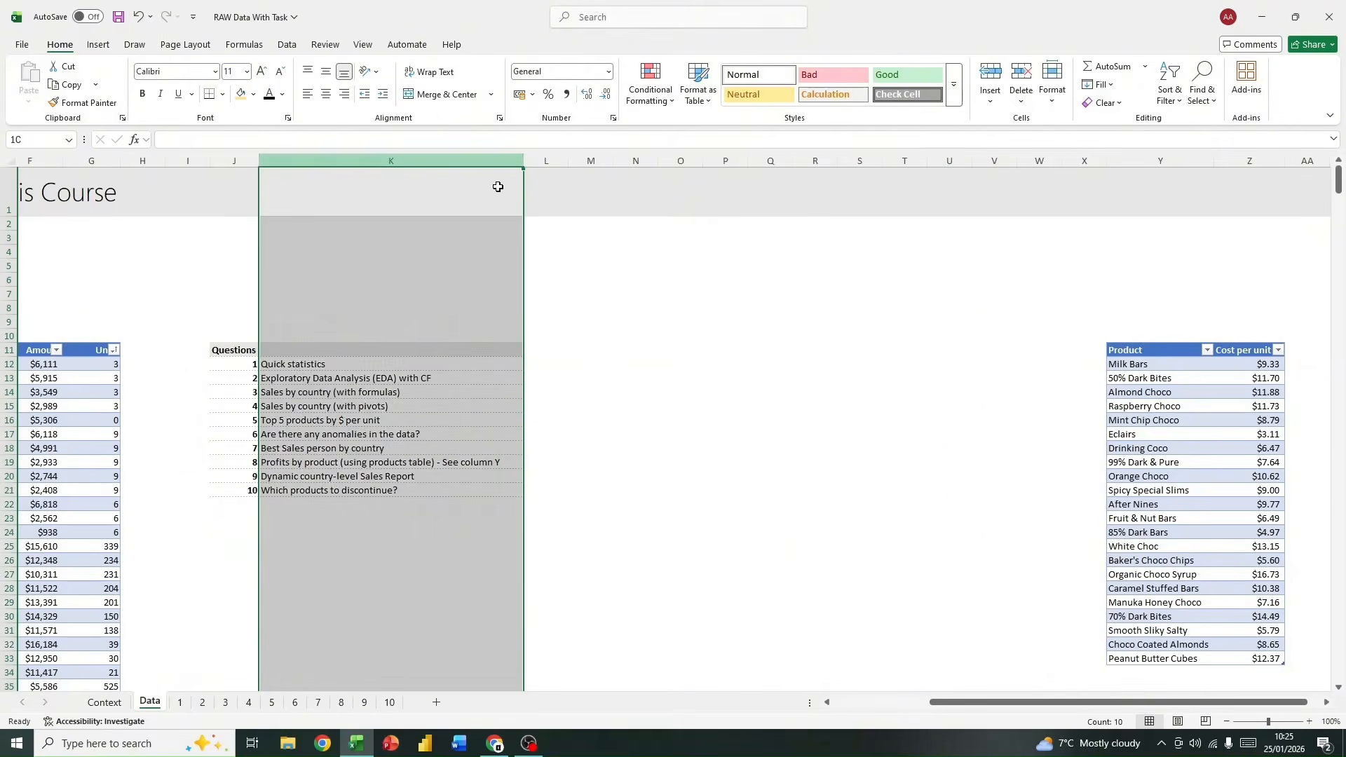
pyautogui.moveTo(219, 158); pyautogui.dragTo(393, 174)
pyautogui.rightClick(408, 275)
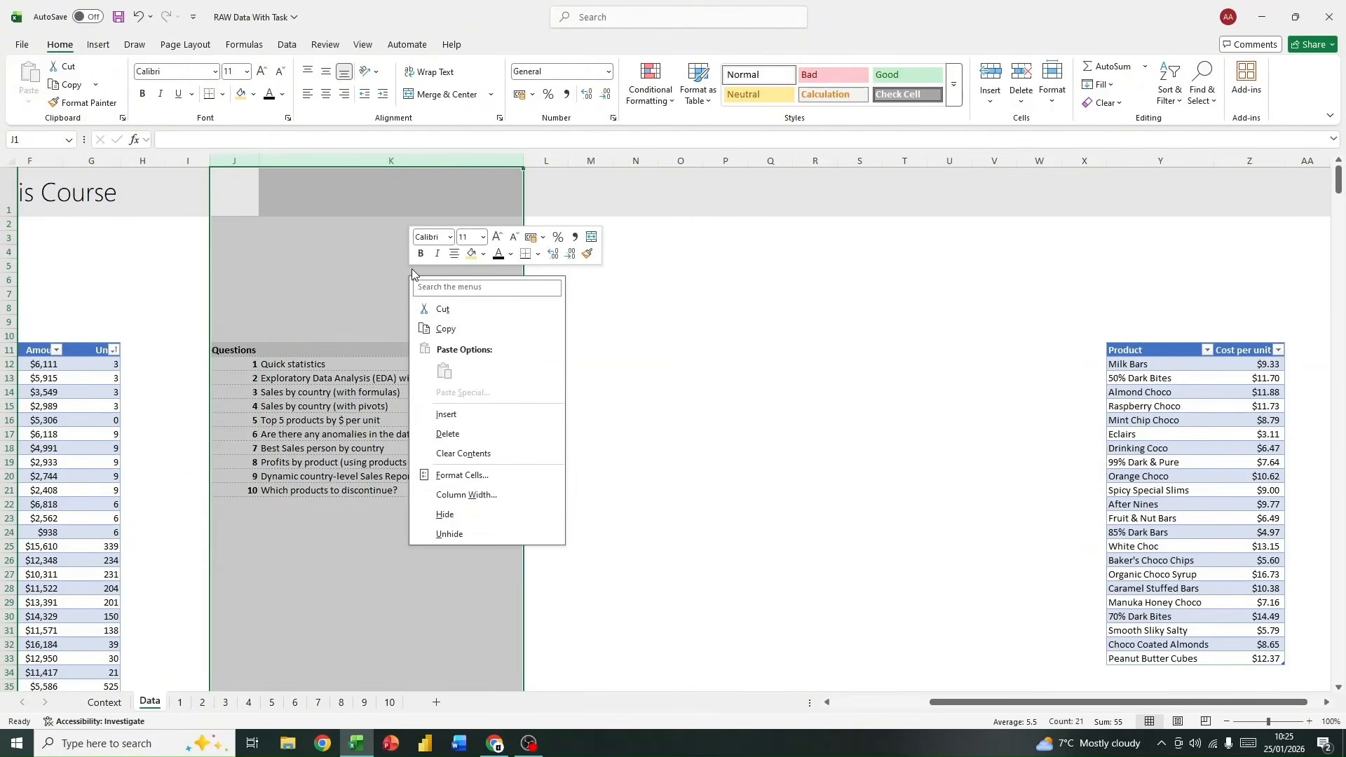
pyautogui.click(491, 410)
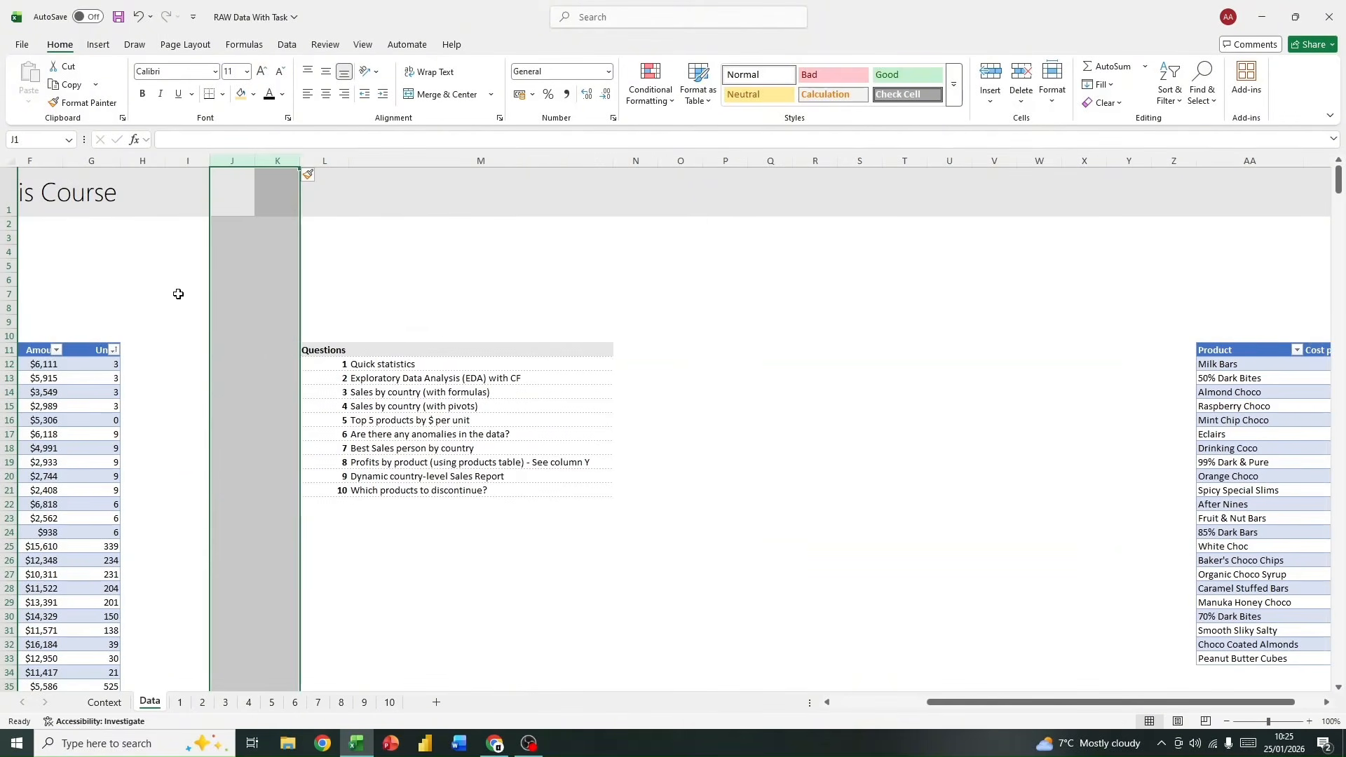
# Step: Add a "Cost Per Unit" column to the sales table in H11 and fit the column width to its heading
pyautogui.click(198, 380)
pyautogui.click(134, 348)
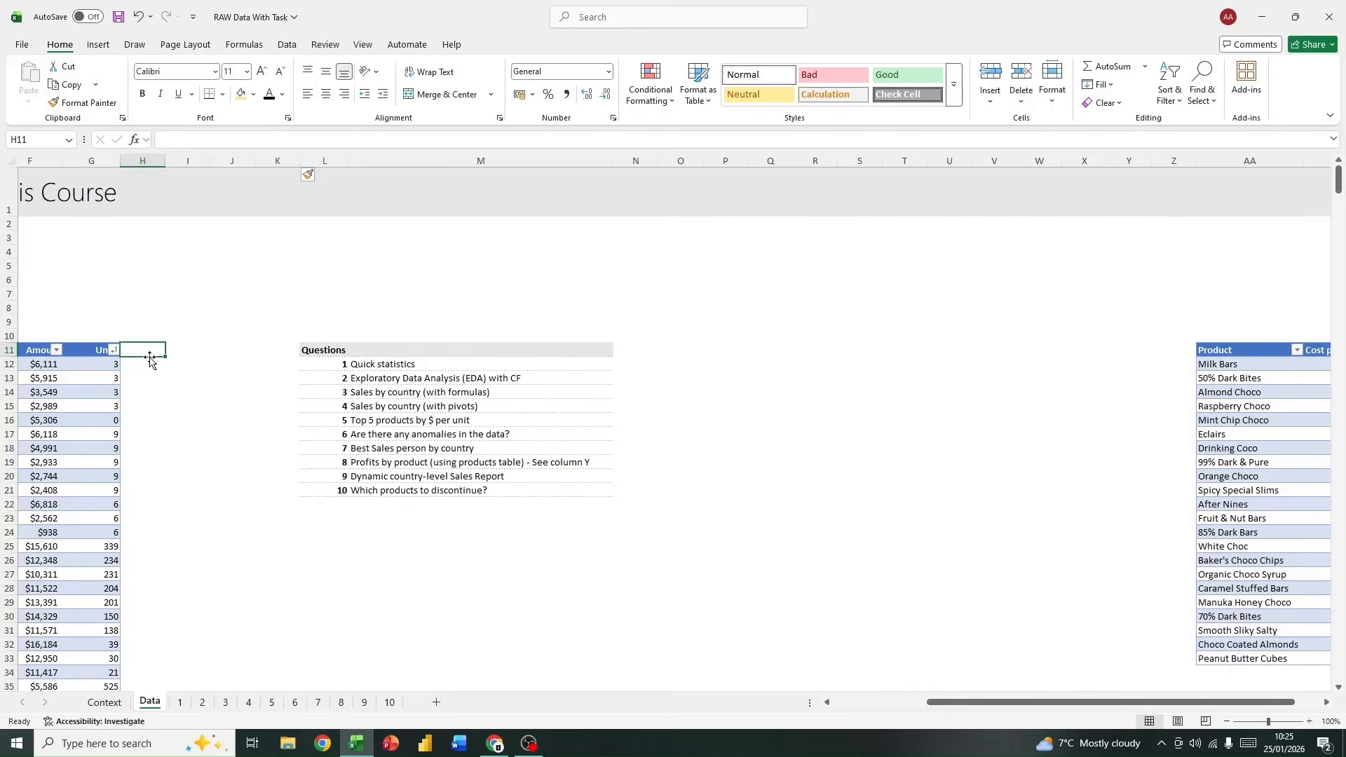
pyautogui.write('Cost Per')
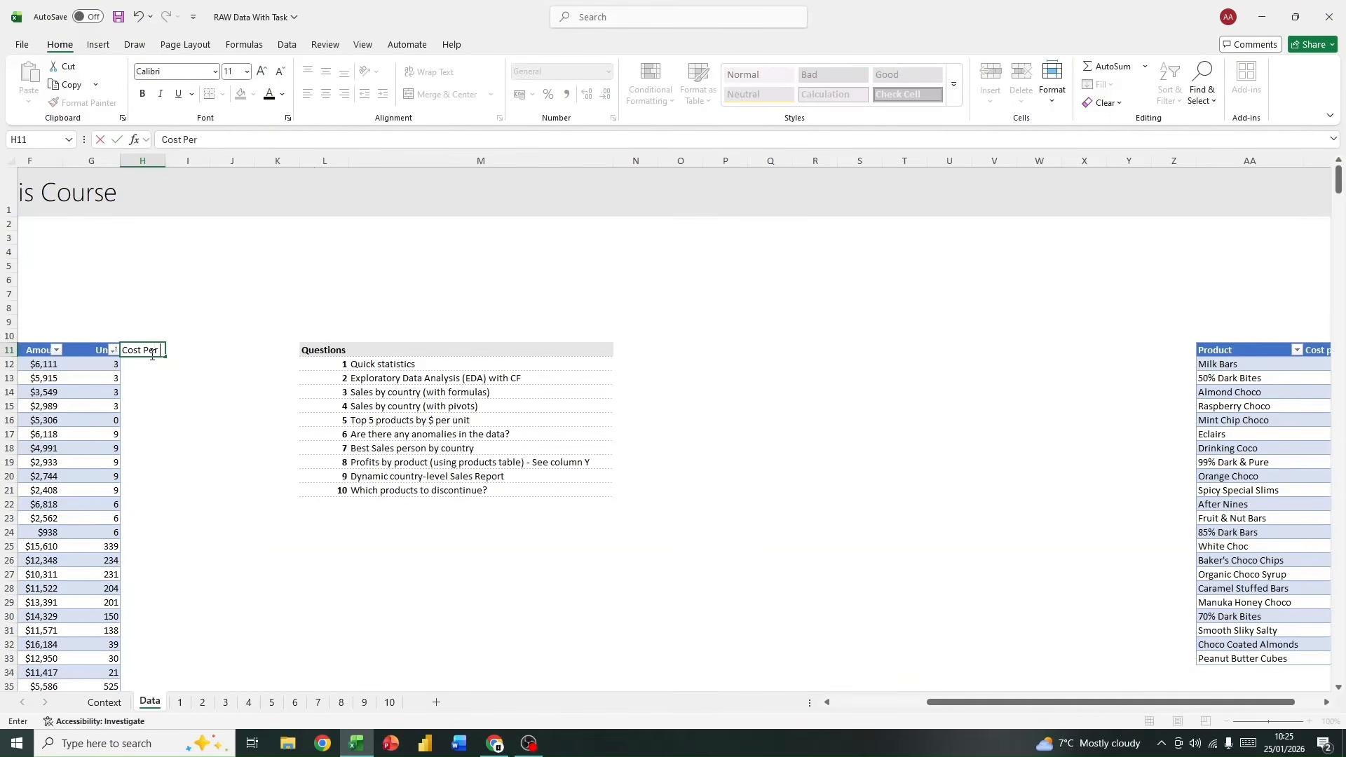
pyautogui.write(' Unit')
pyautogui.press('Return')
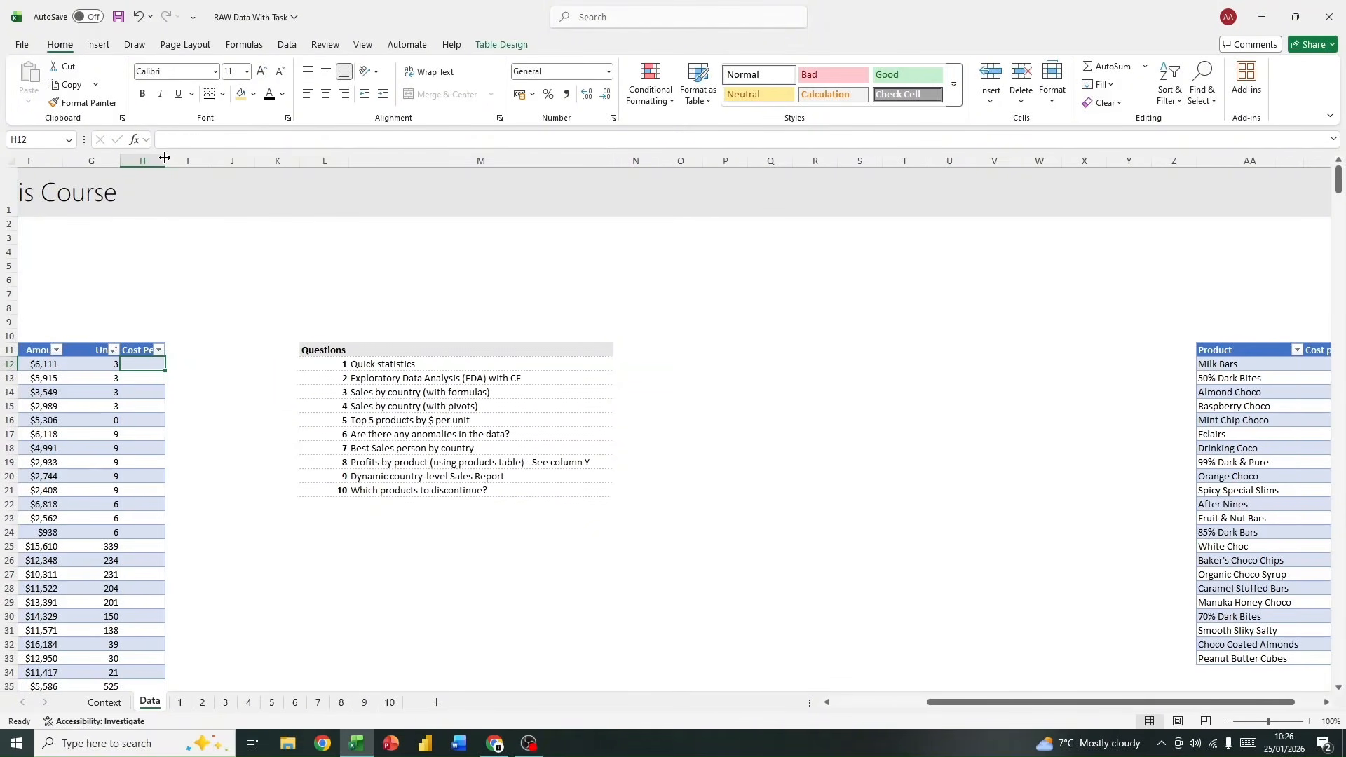
pyautogui.doubleClick(164, 158)
# Step: Start an XLOOKUP formula in H12, the first cell of the Cost Per Unit column
pyautogui.moveTo(931, 702); pyautogui.dragTo(892, 702)
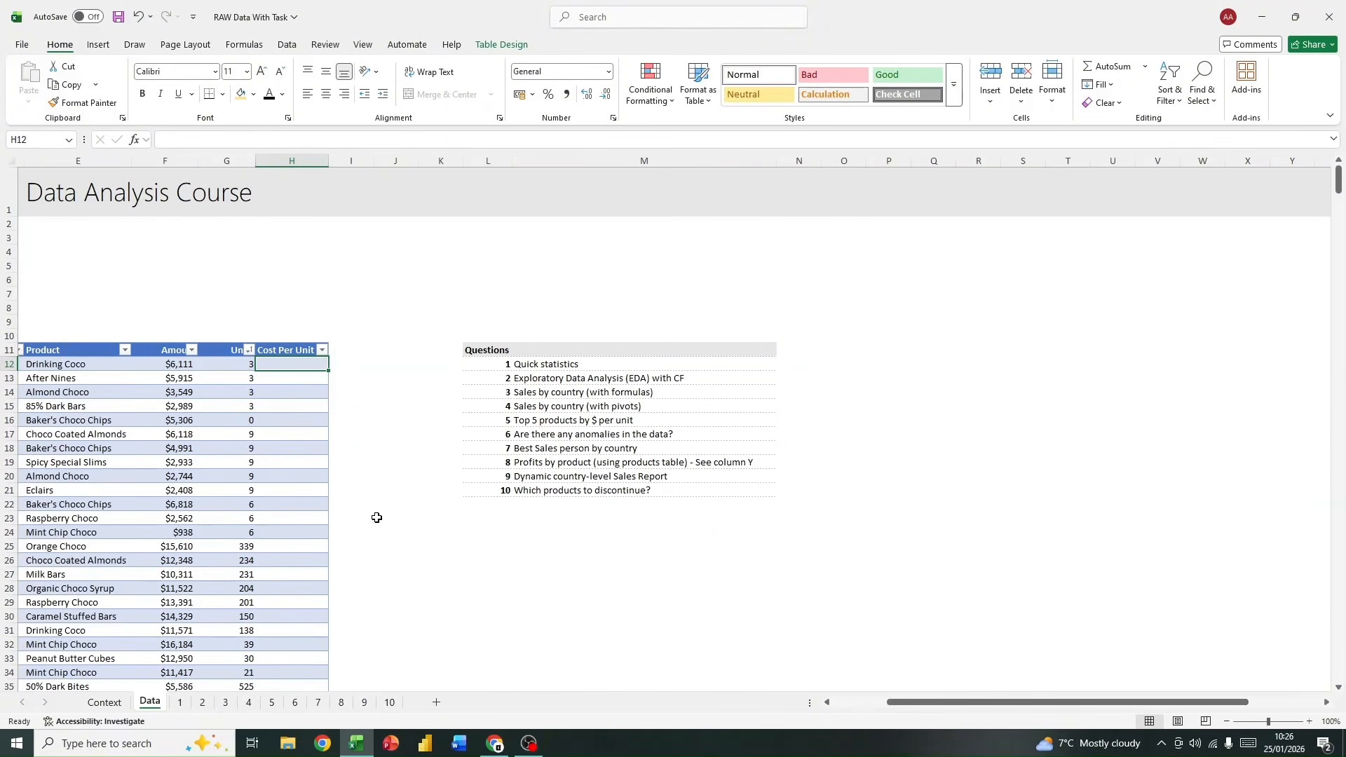
pyautogui.write('=xlo')
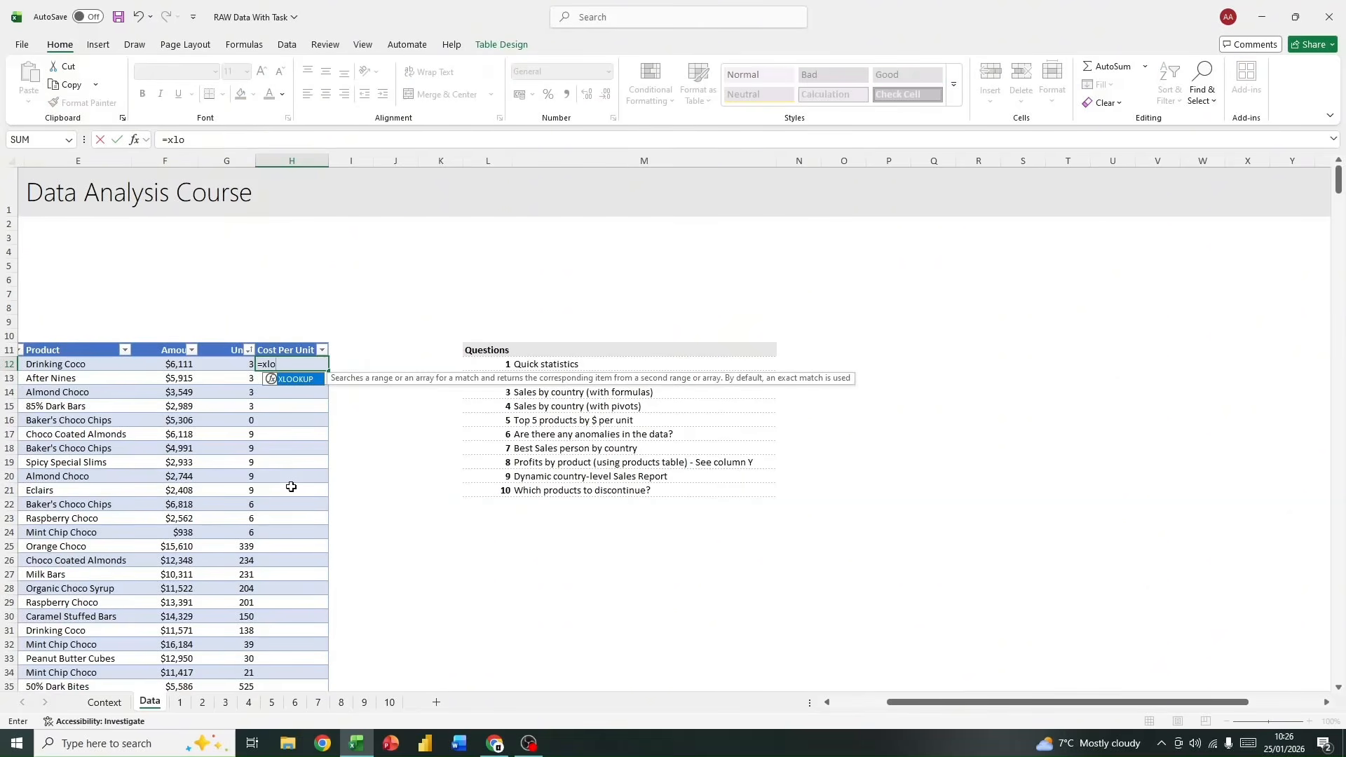
pyautogui.doubleClick(310, 382)
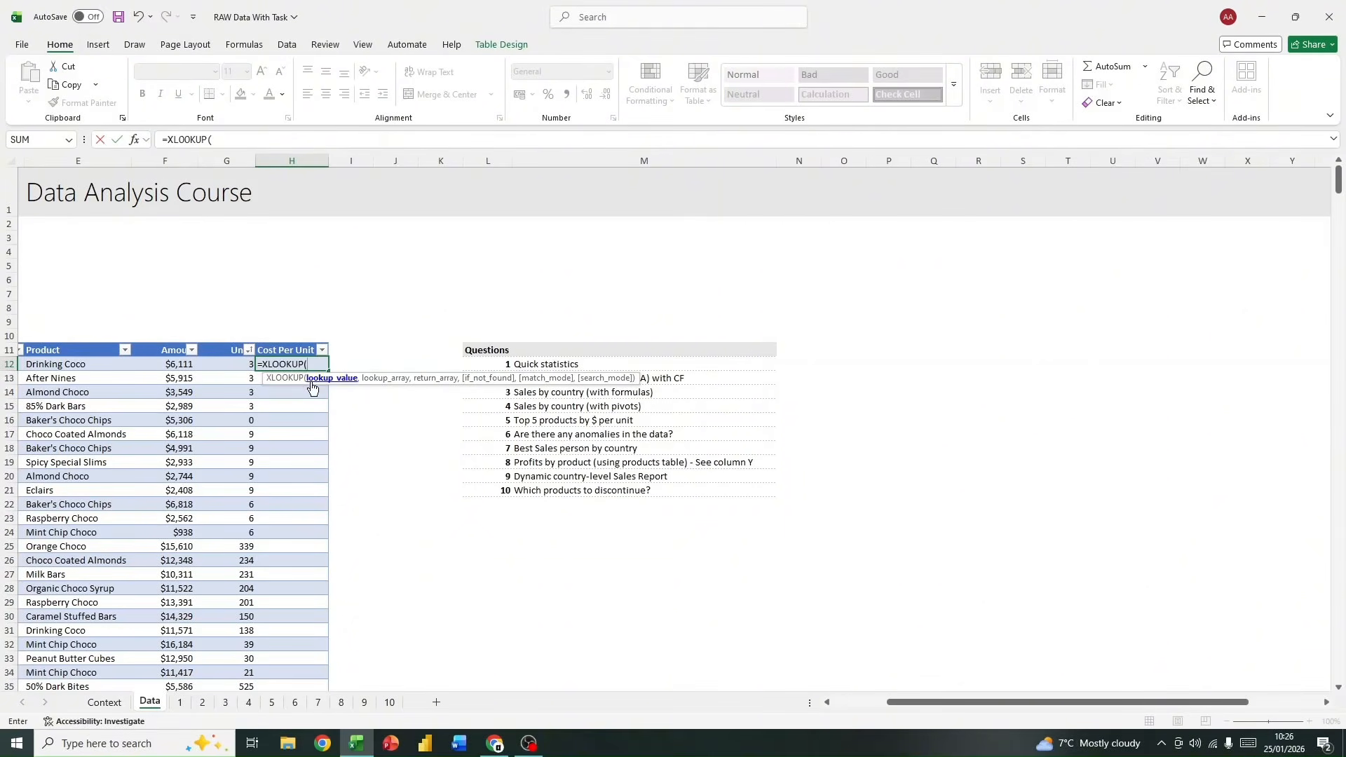
pyautogui.moveTo(1016, 701)
pyautogui.mouseDown()
pyautogui.moveTo(1087, 700)
pyautogui.moveTo(1005, 701)
pyautogui.mouseUp()
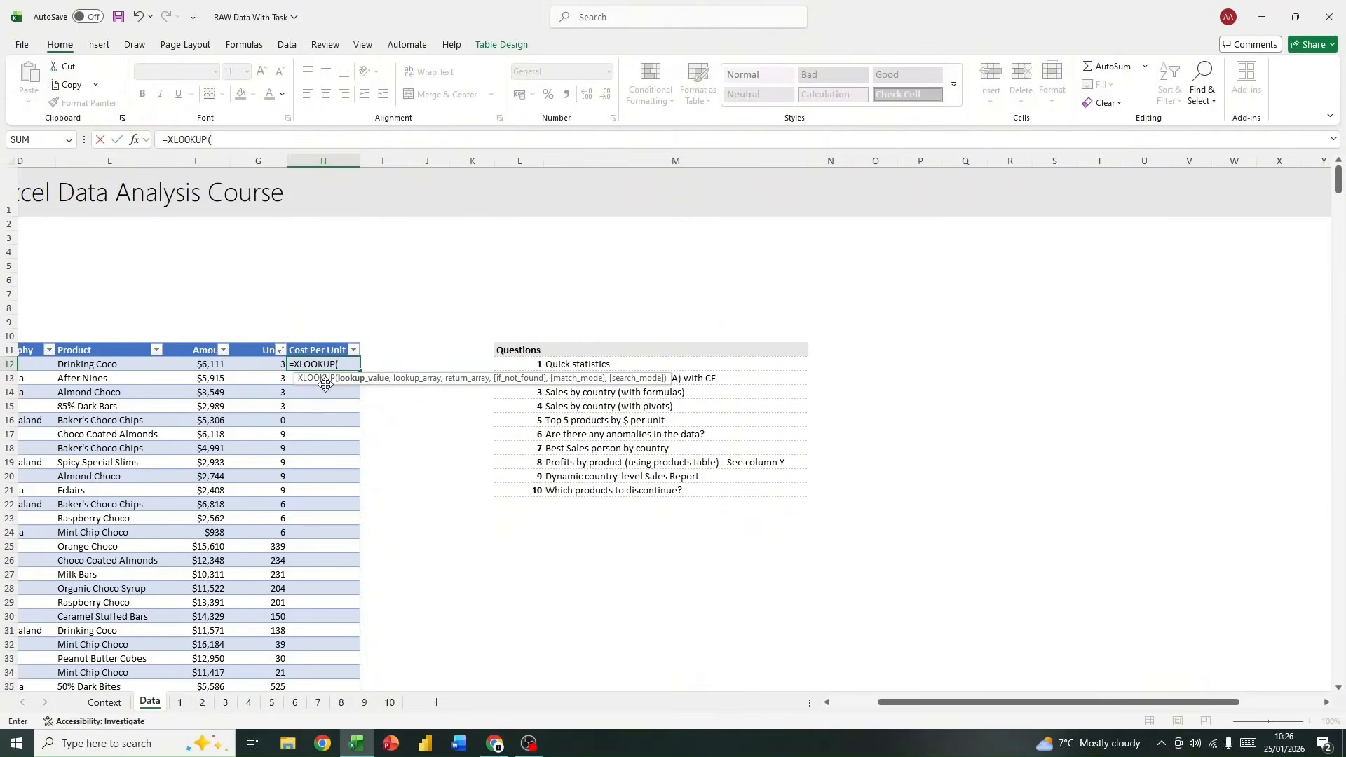
pyautogui.write('@')
pyautogui.write('P')
pyautogui.press('Escape')
pyautogui.write('ro')
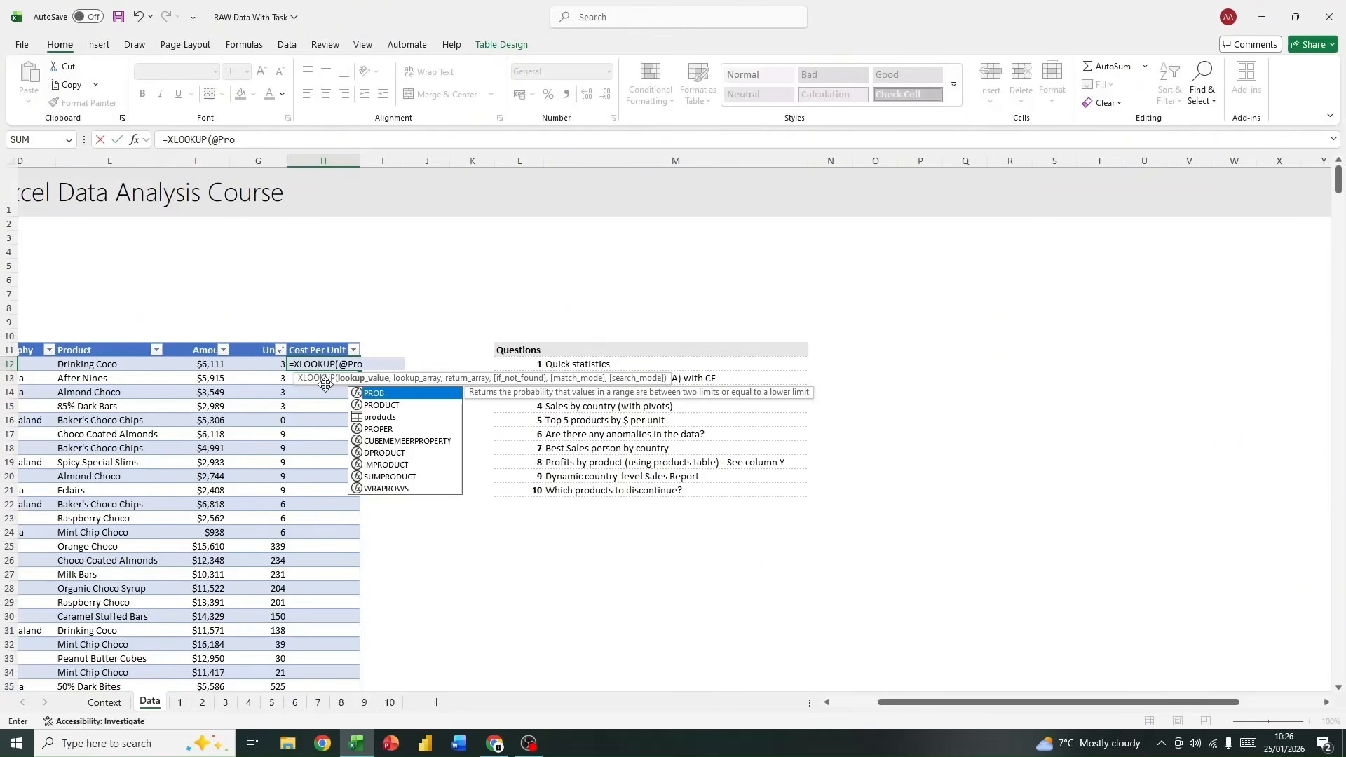
pyautogui.doubleClick(407, 406)
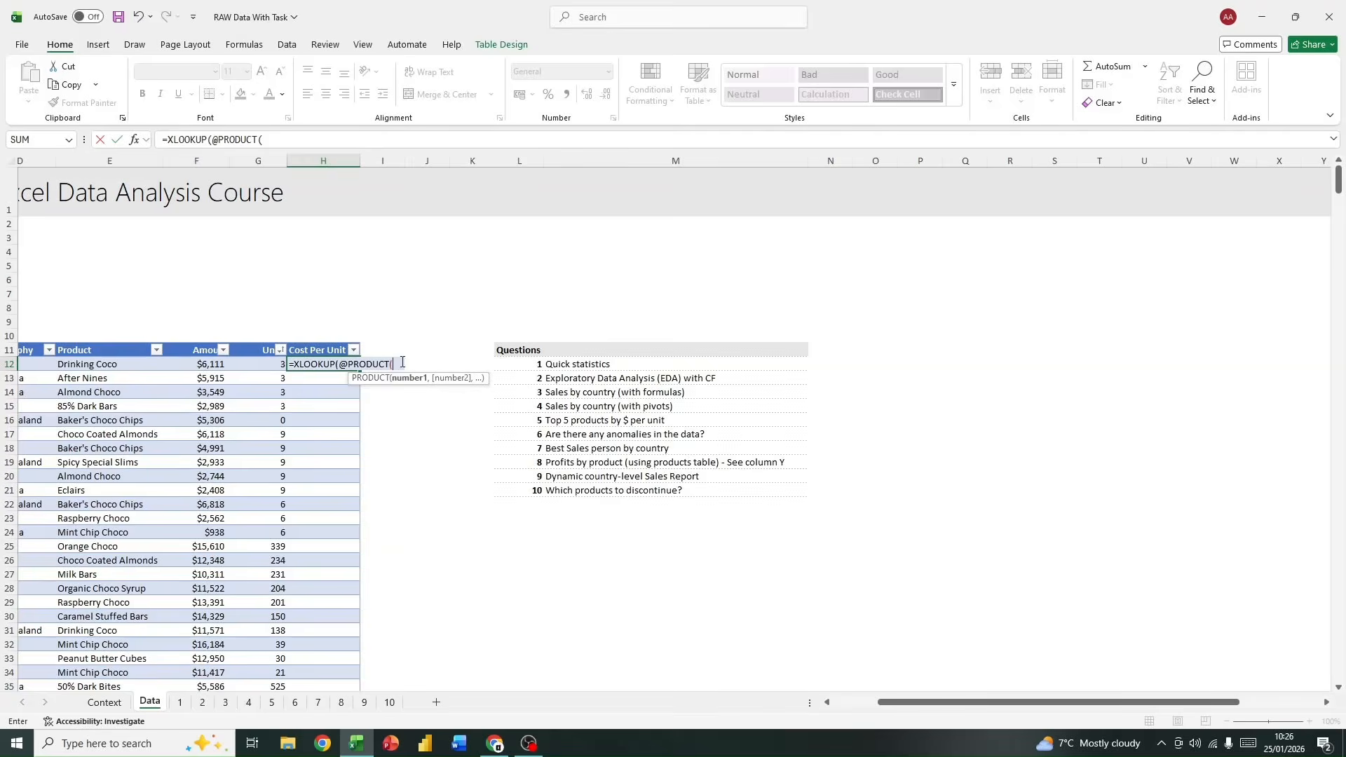
pyautogui.moveTo(394, 363); pyautogui.dragTo(342, 362)
pyautogui.click(342, 363)
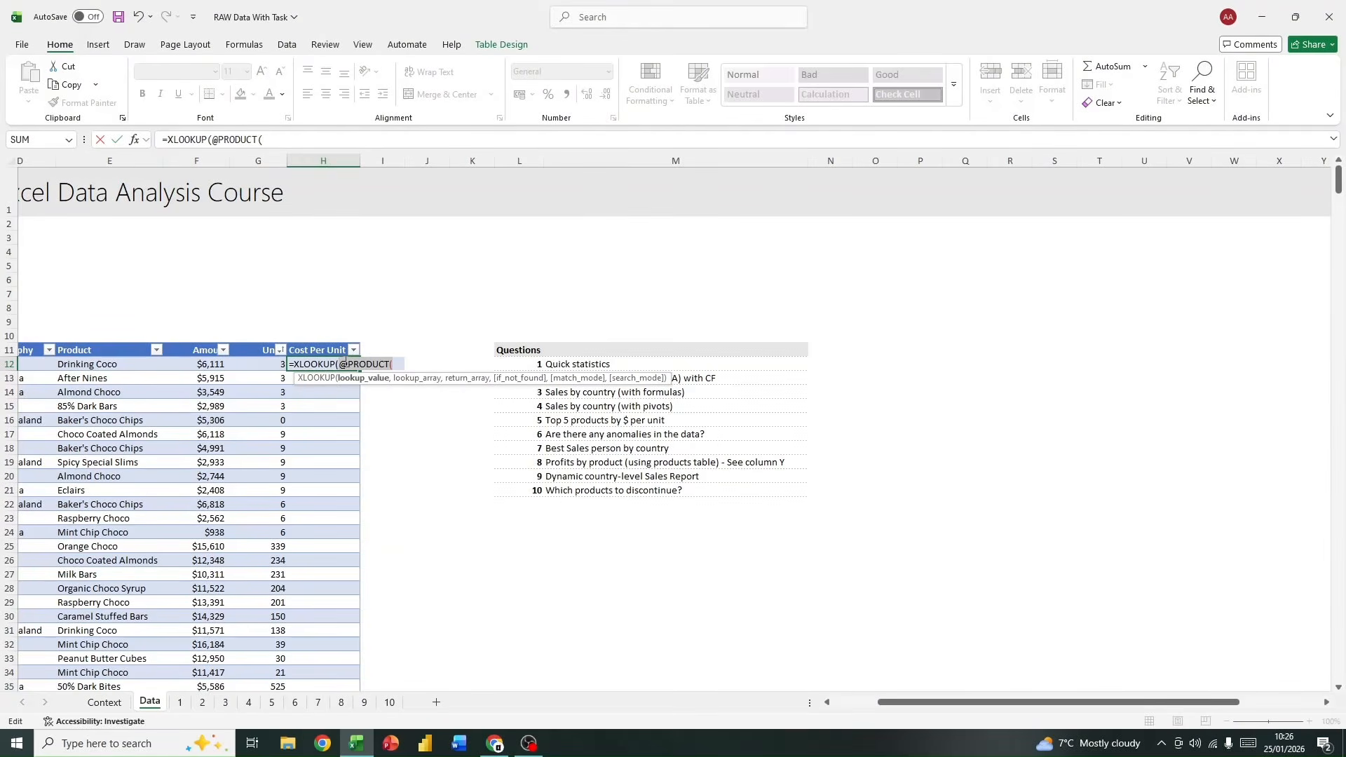
pyautogui.write('[')
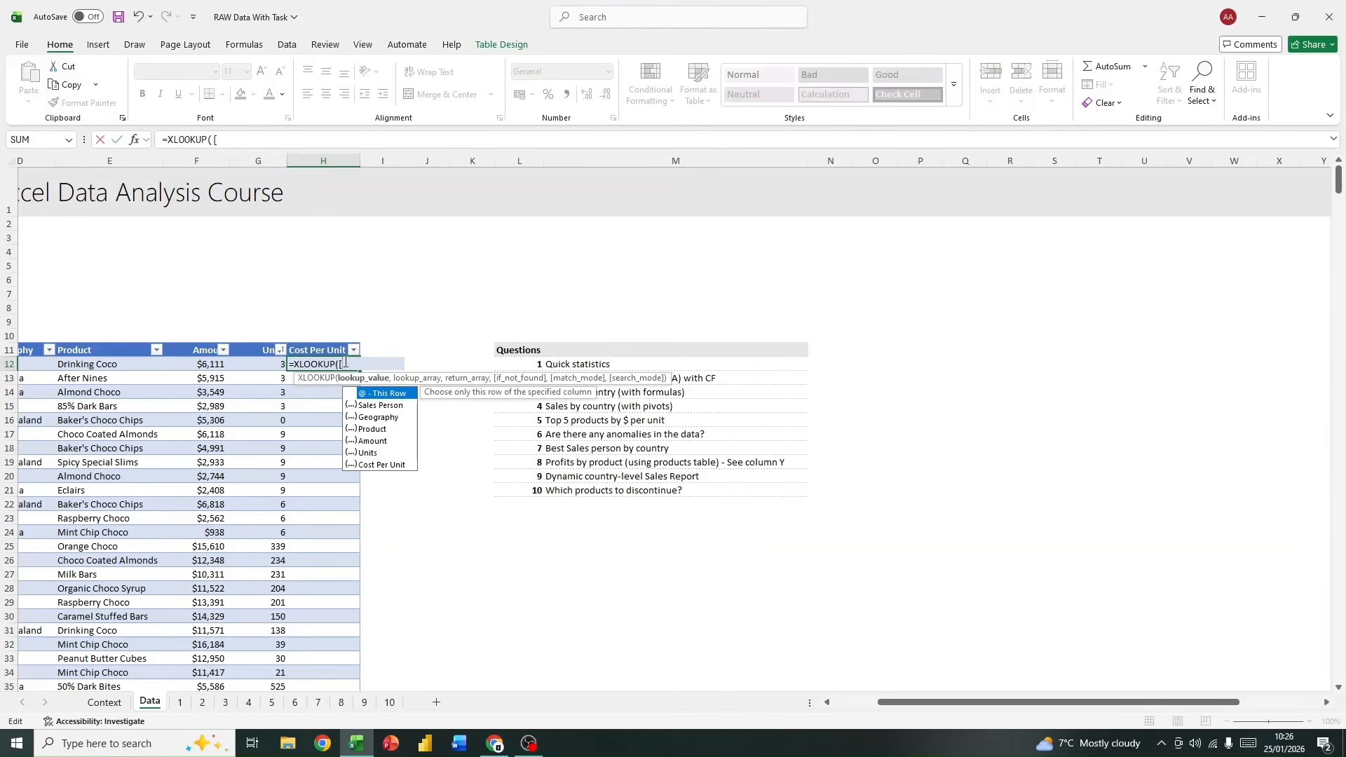
pyautogui.doubleClick(382, 391)
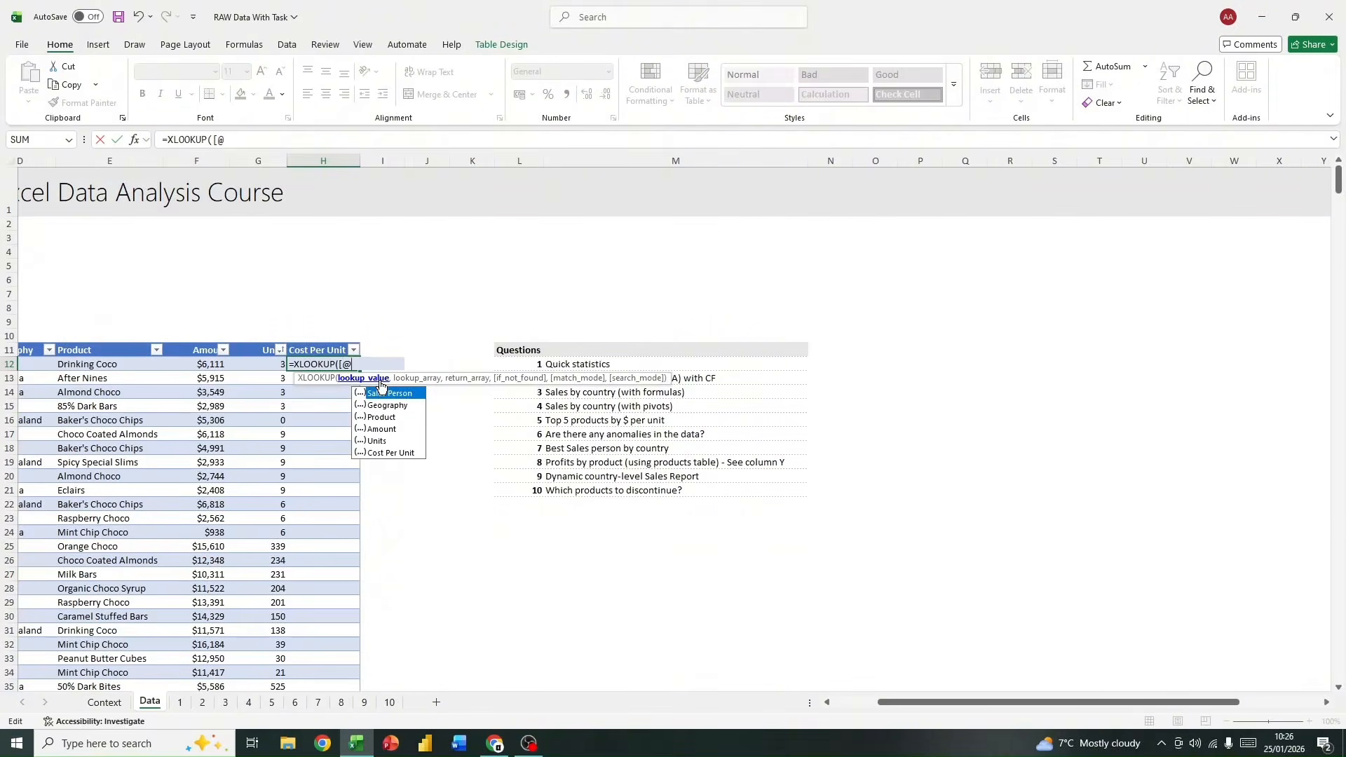
pyautogui.doubleClick(389, 417)
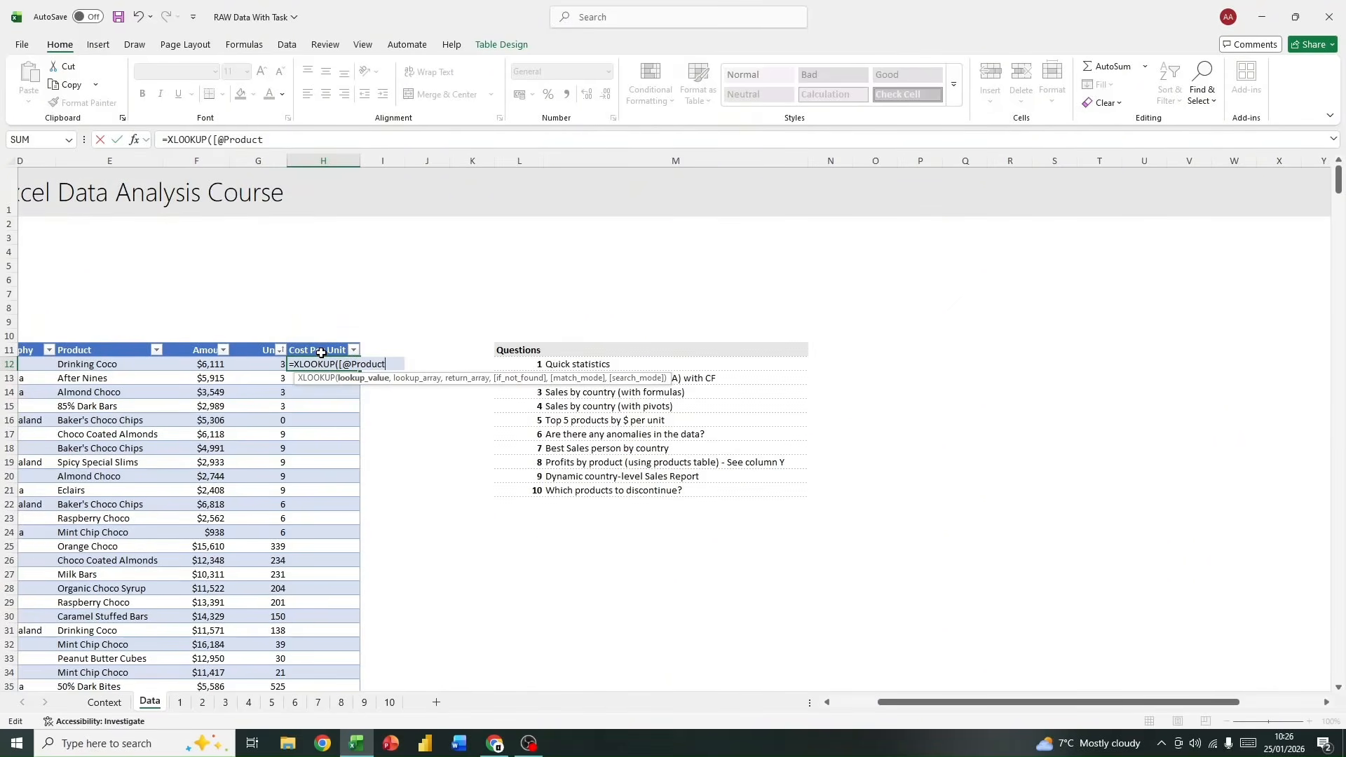
pyautogui.write('],')
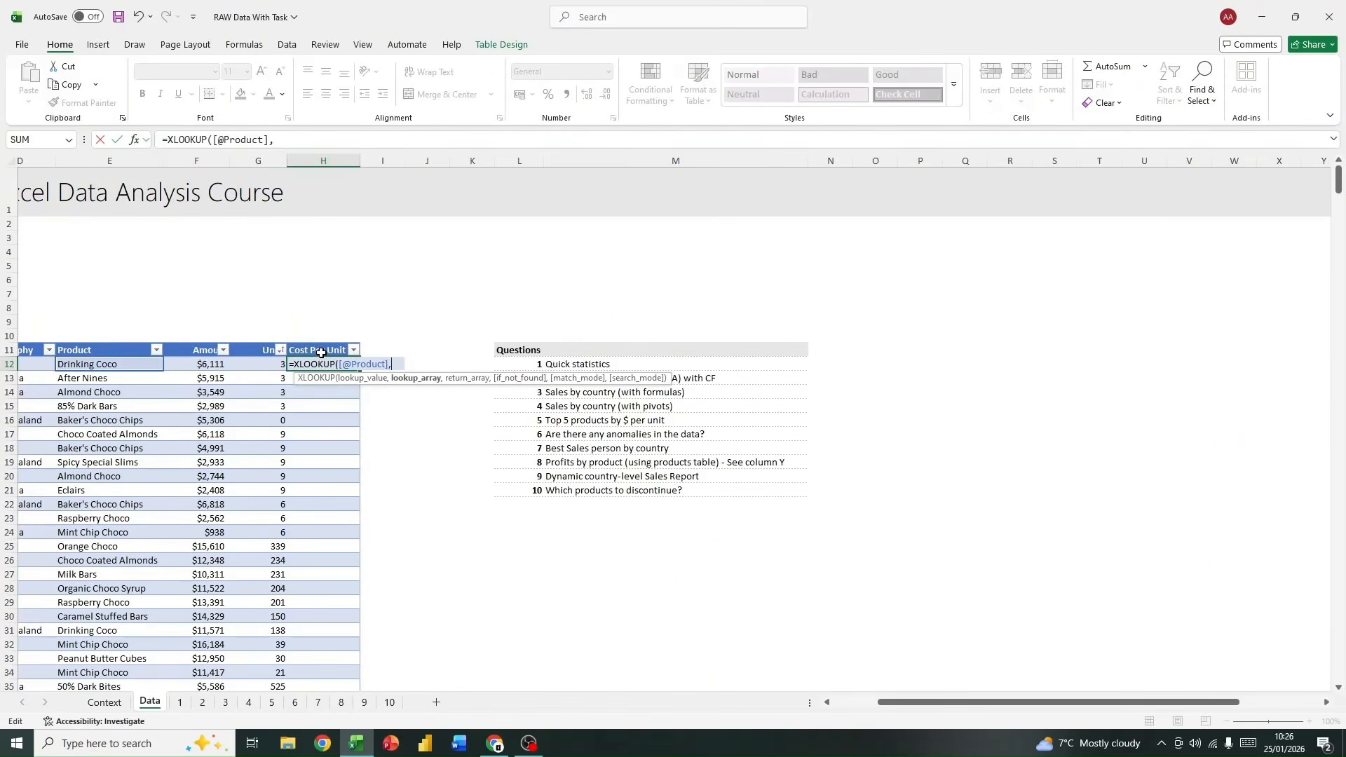
pyautogui.write(' prod')
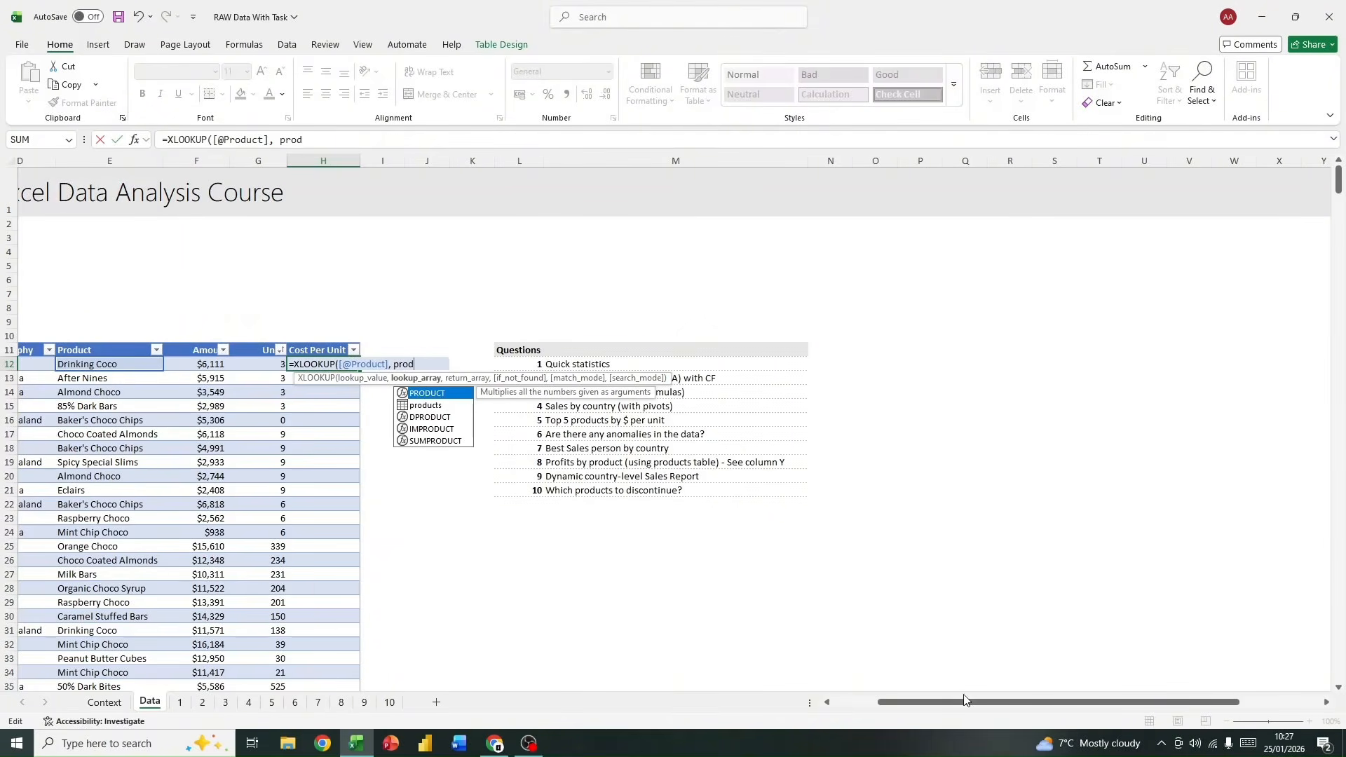
# Step: Set the XLOOKUP lookup array to the Product column of the products table, products[Product]
pyautogui.moveTo(967, 700); pyautogui.dragTo(910, 669)
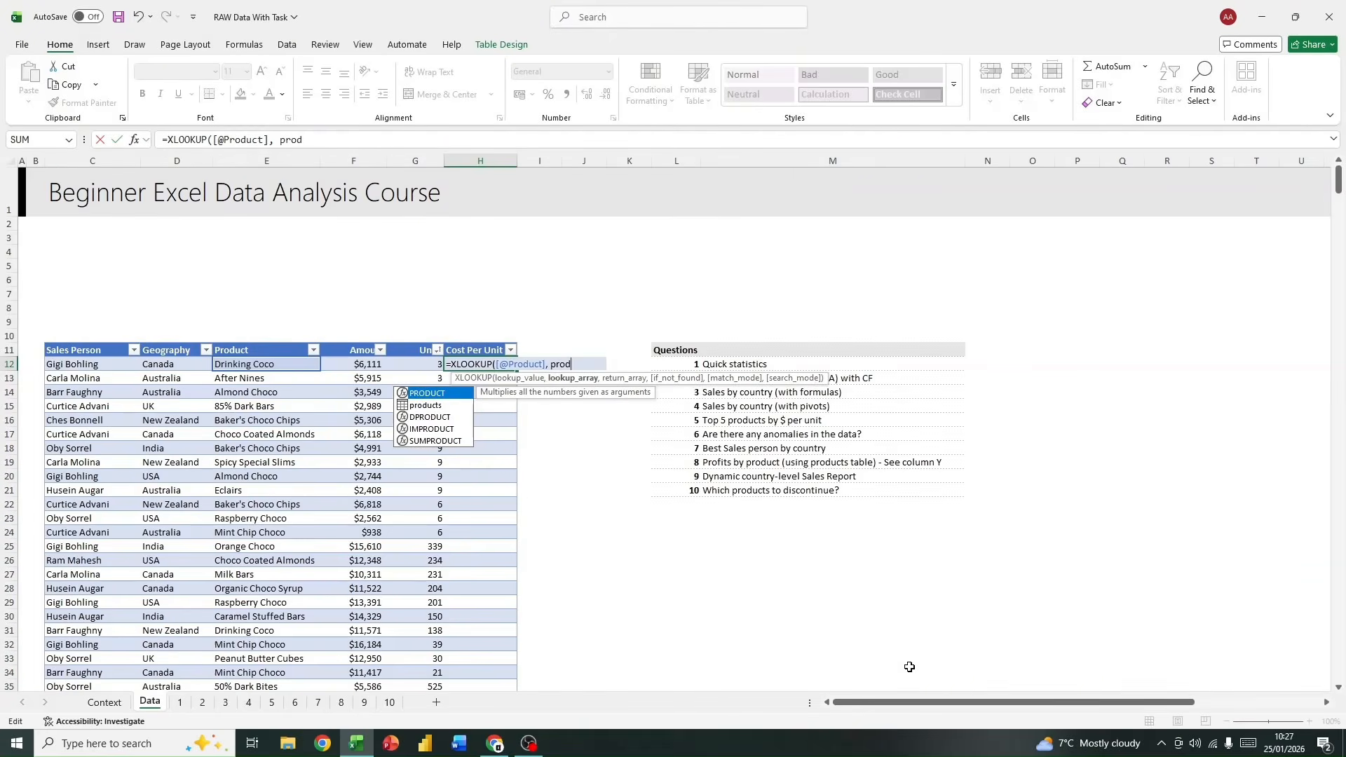
pyautogui.doubleClick(429, 405)
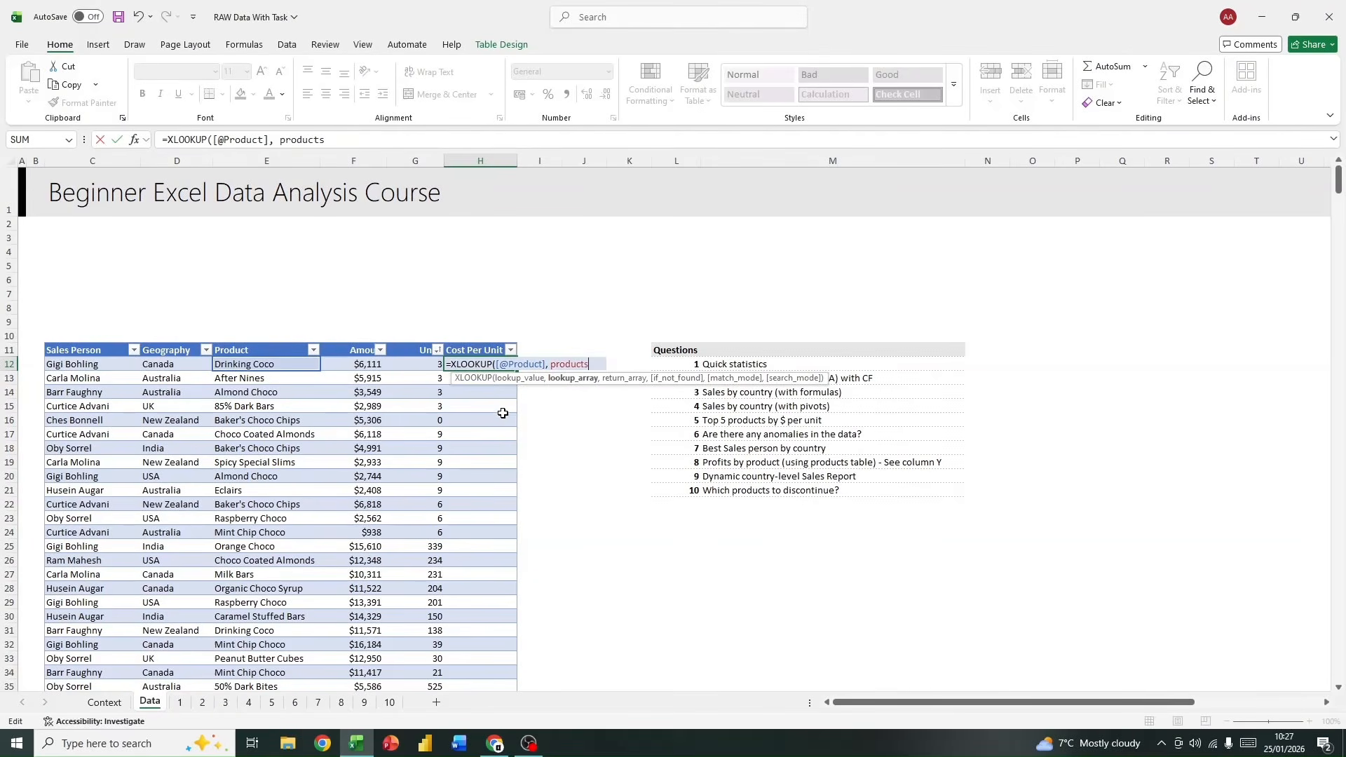
pyautogui.write('[')
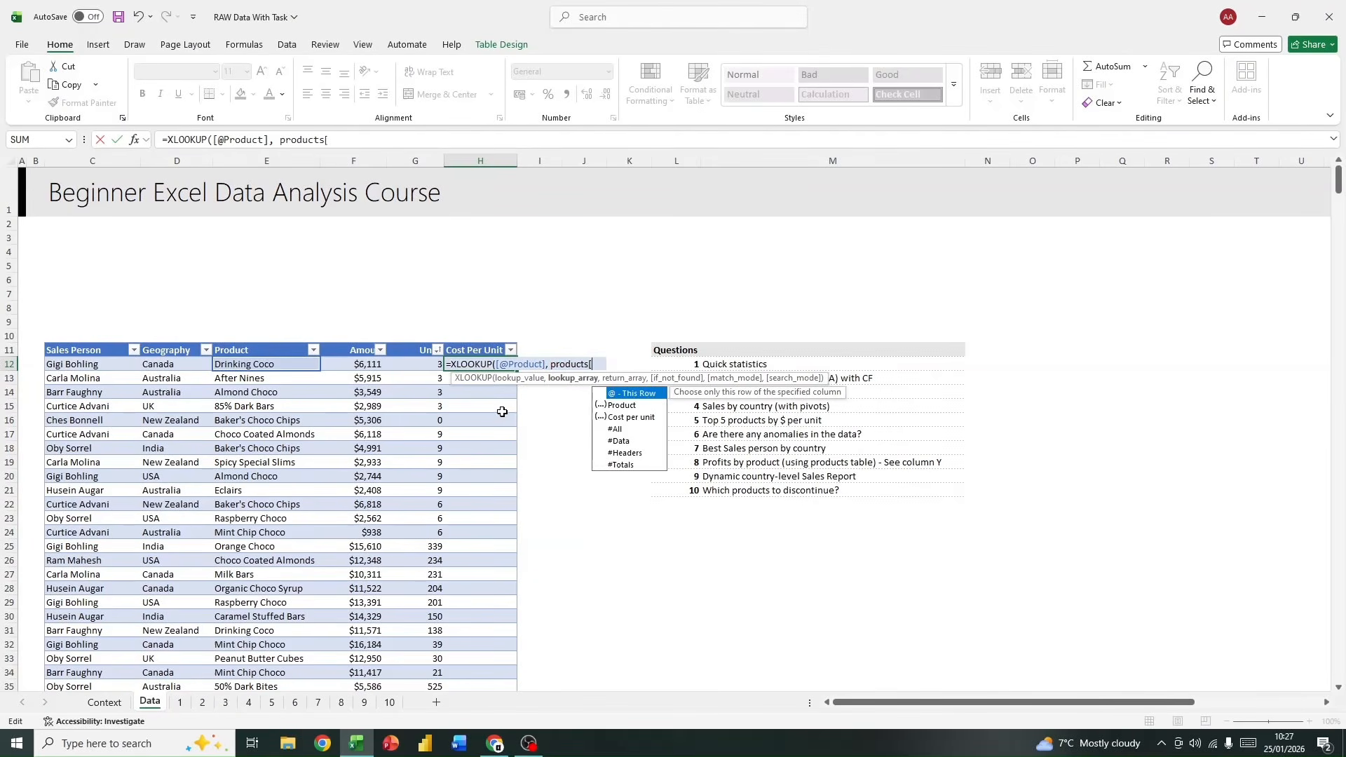
pyautogui.doubleClick(627, 407)
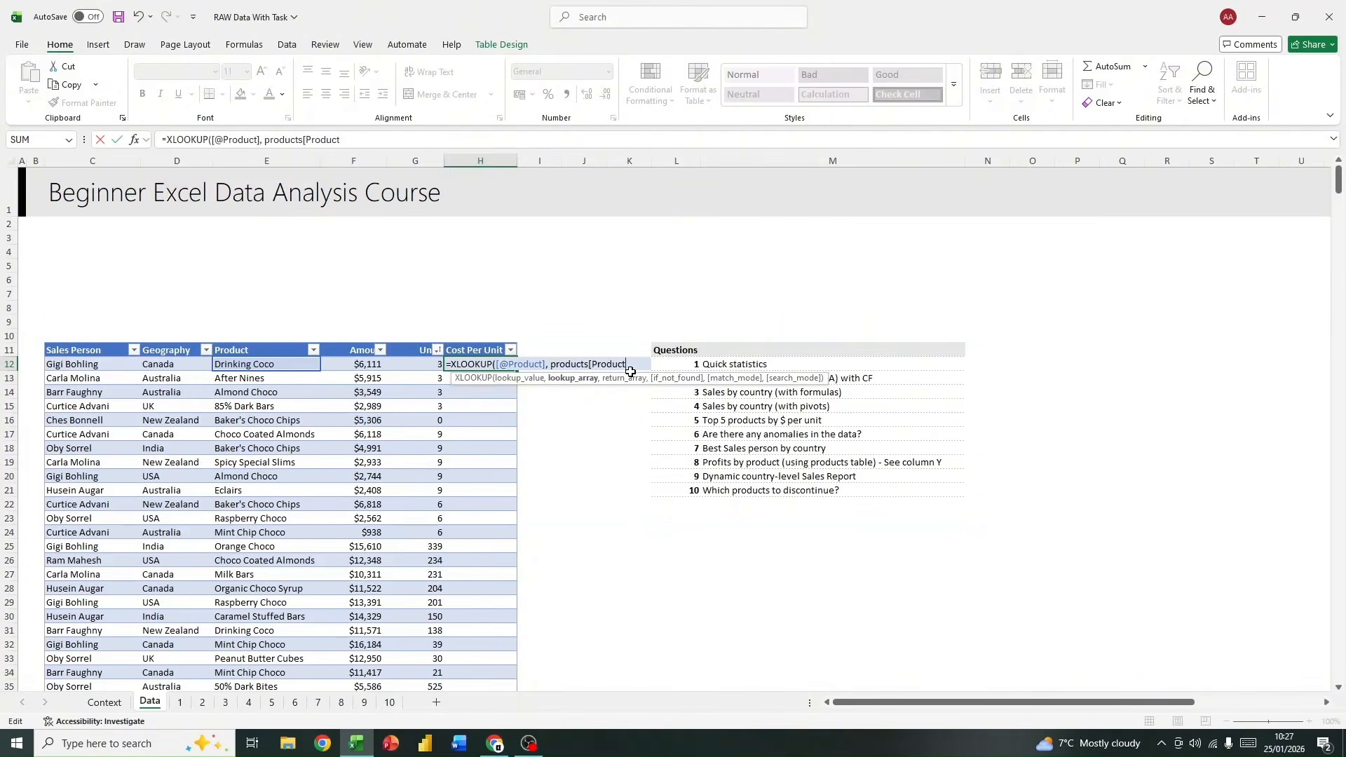
pyautogui.moveTo(1016, 703); pyautogui.dragTo(952, 692)
pyautogui.write('],')
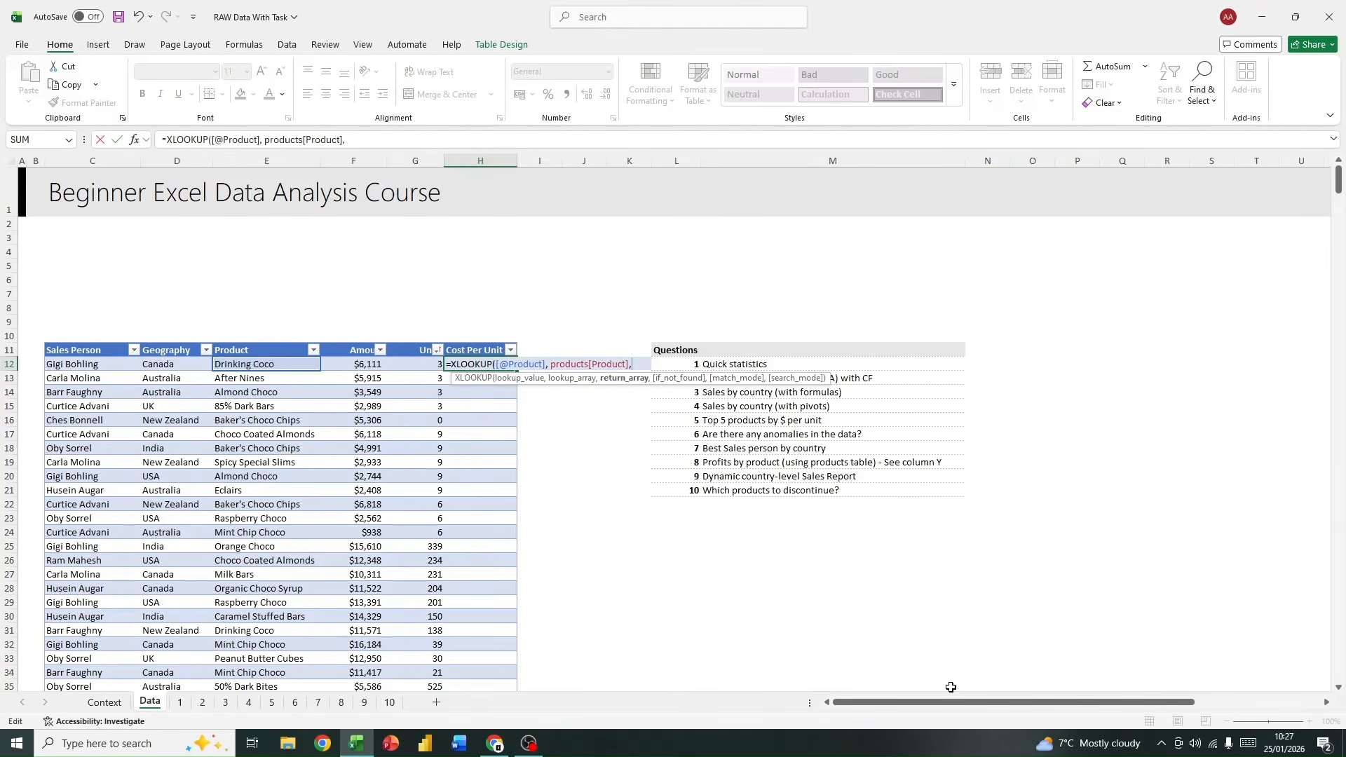
pyautogui.write('pr')
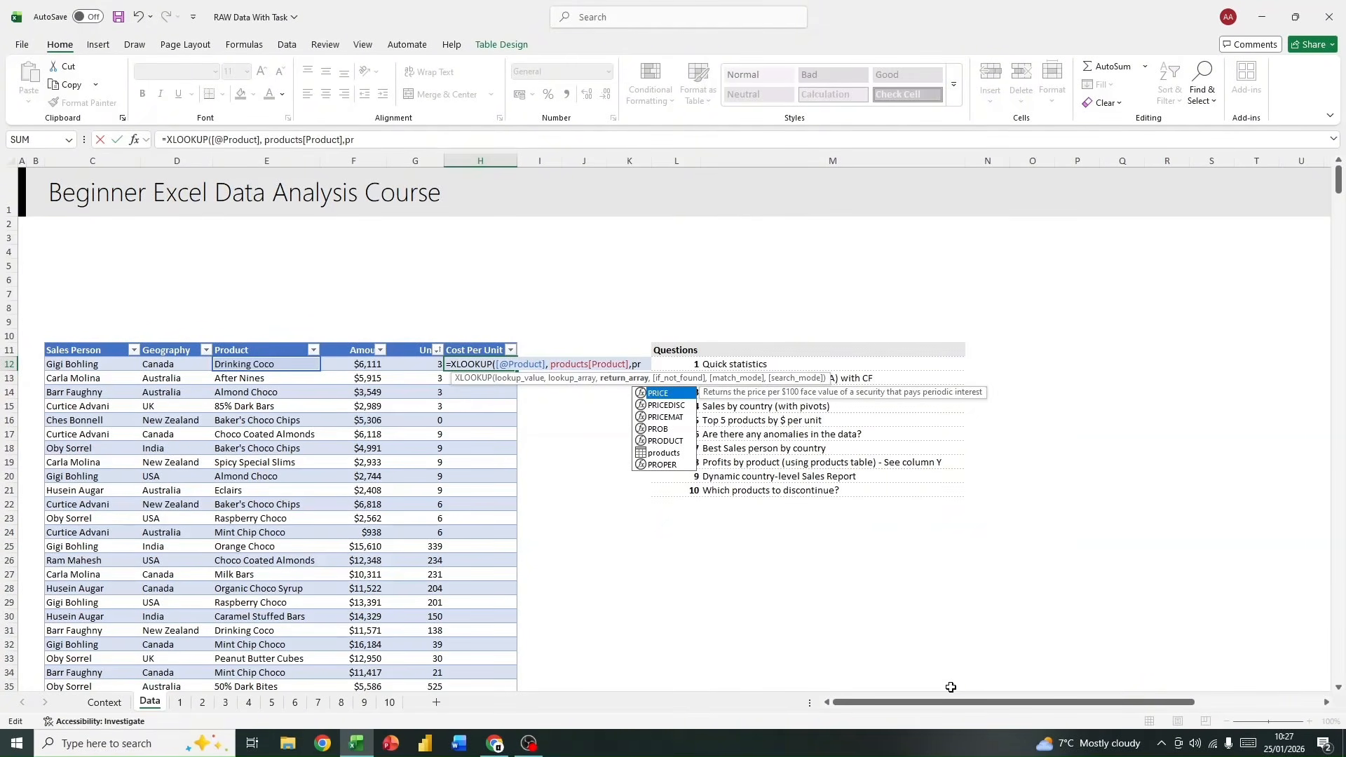
pyautogui.write('odu')
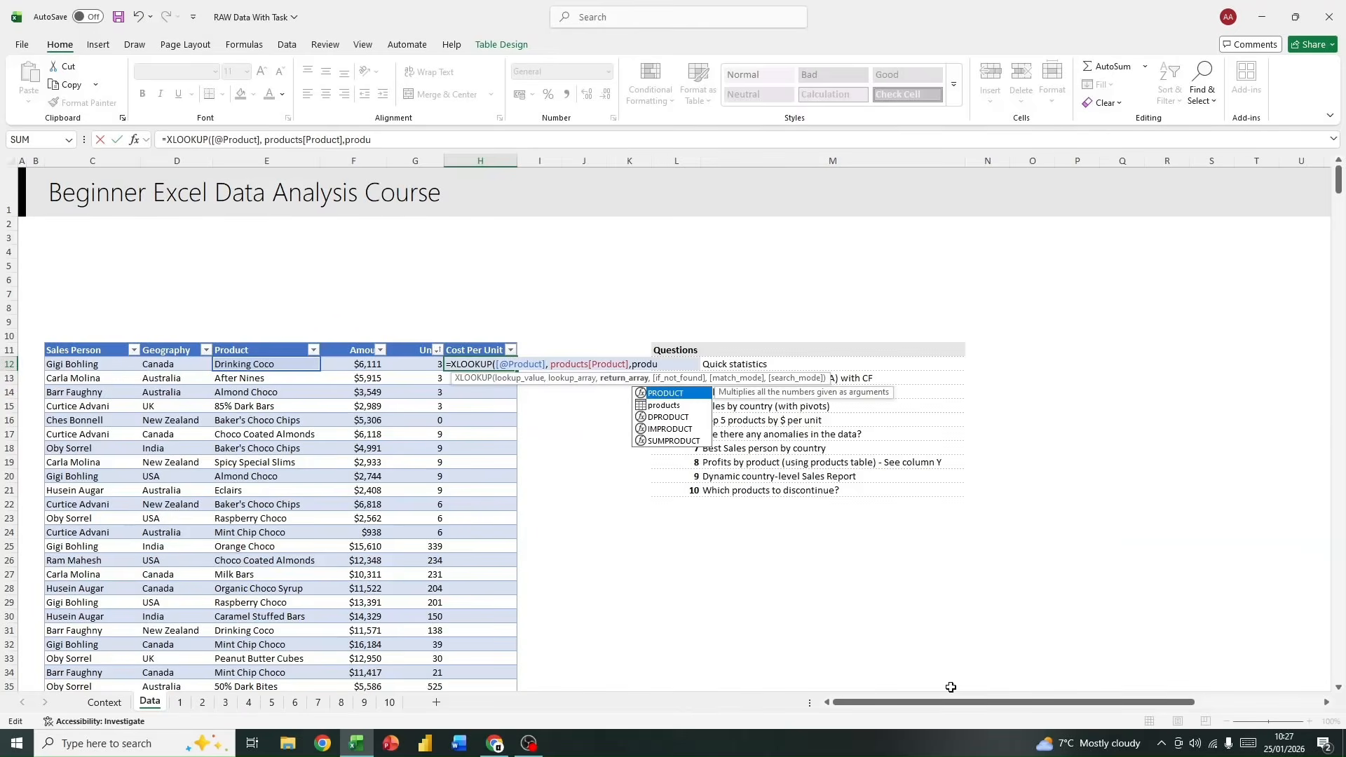
# Step: Use products[Cost per unit] as the return array and complete the XLOOKUP formula for the Cost Per Unit column
pyautogui.doubleClick(664, 406)
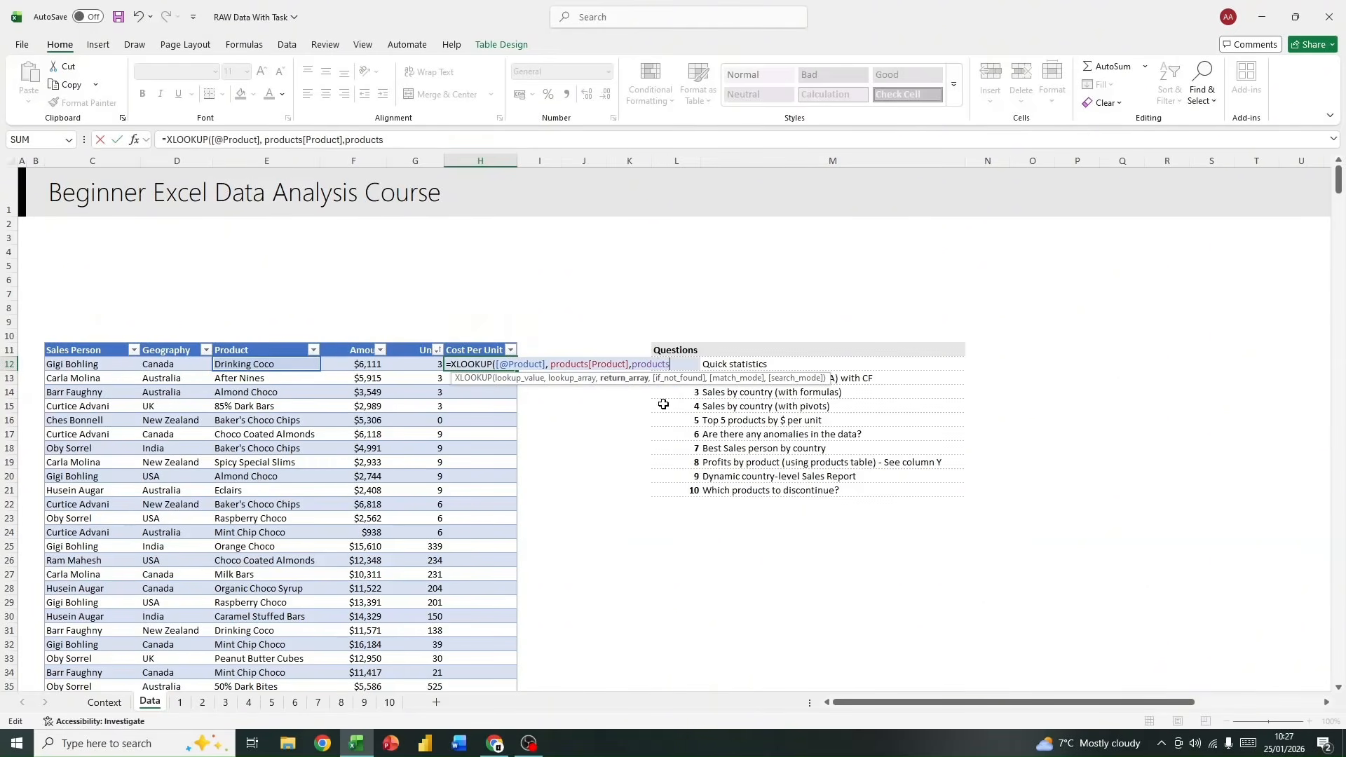
pyautogui.write('[cos')
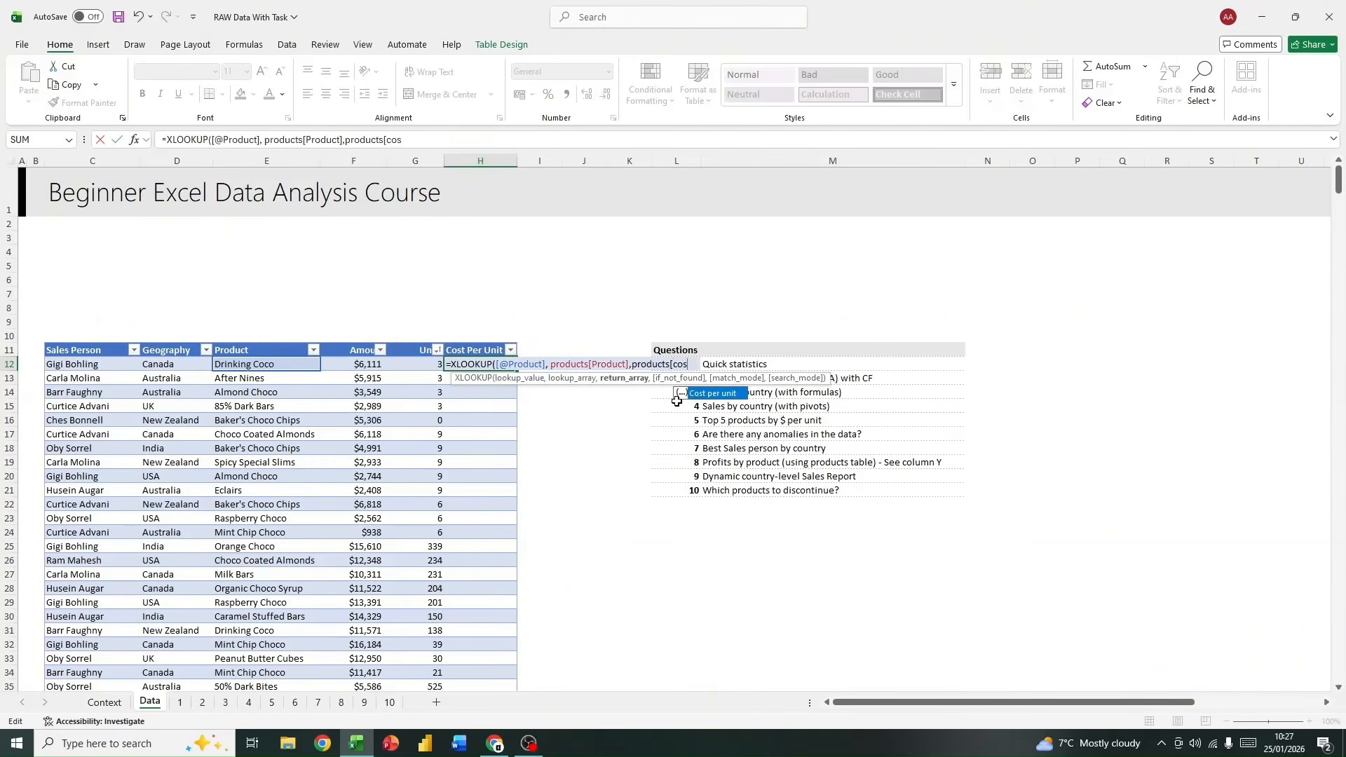
pyautogui.doubleClick(716, 394)
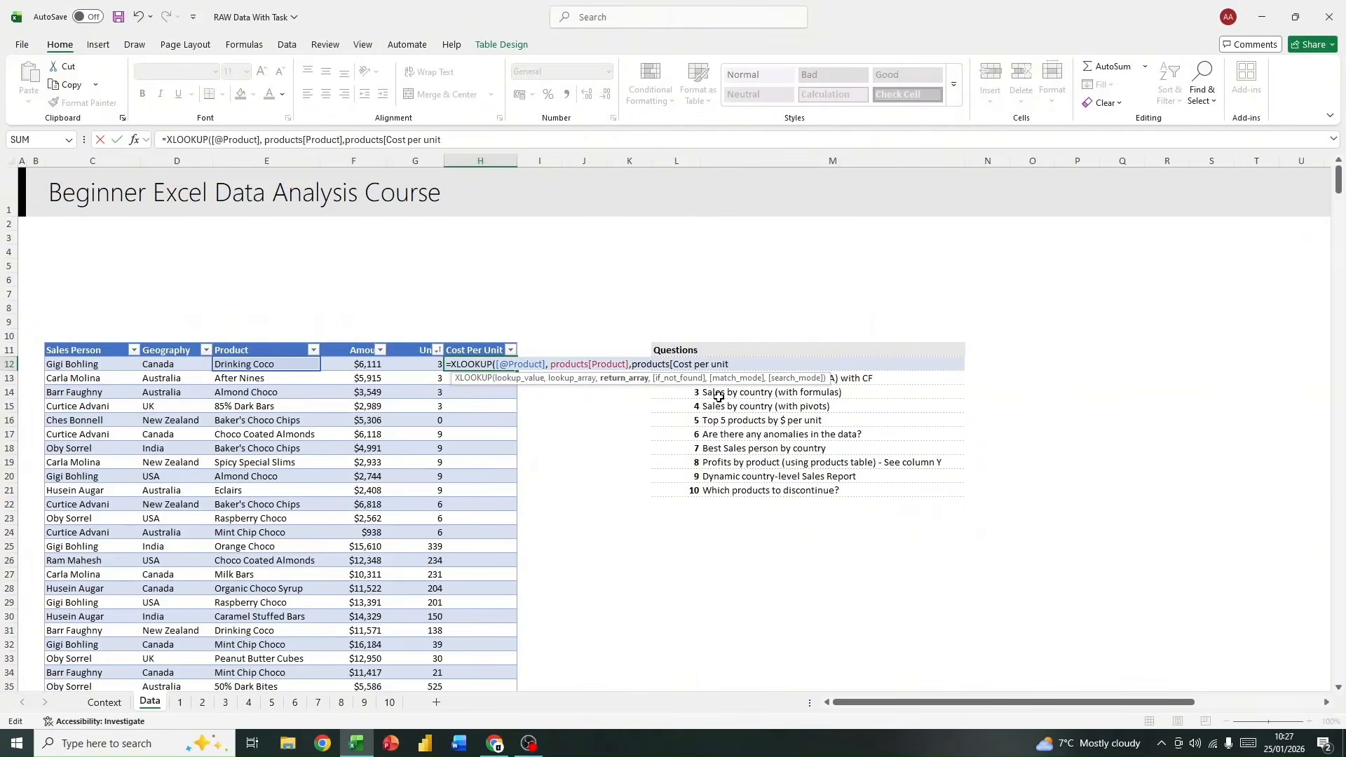
pyautogui.write(']')
pyautogui.press('Return')
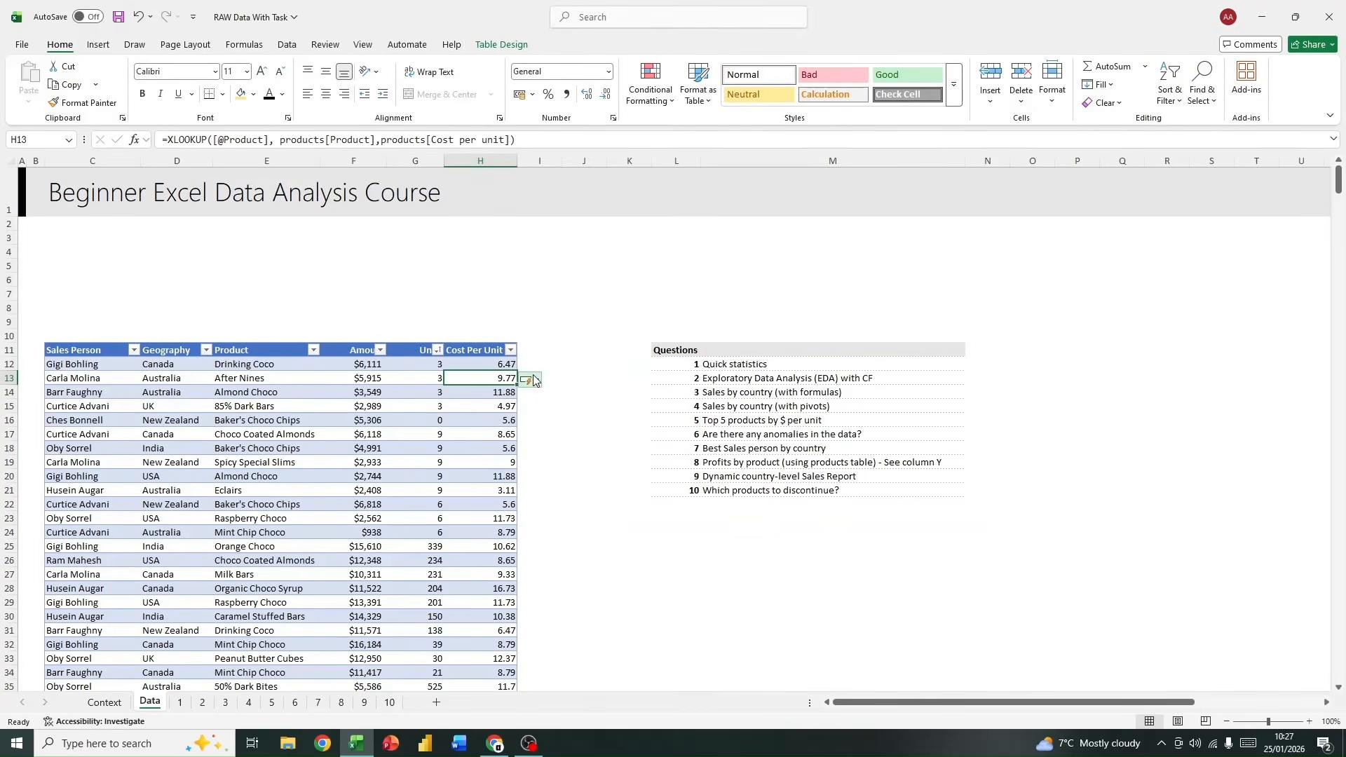
pyautogui.click(494, 361)
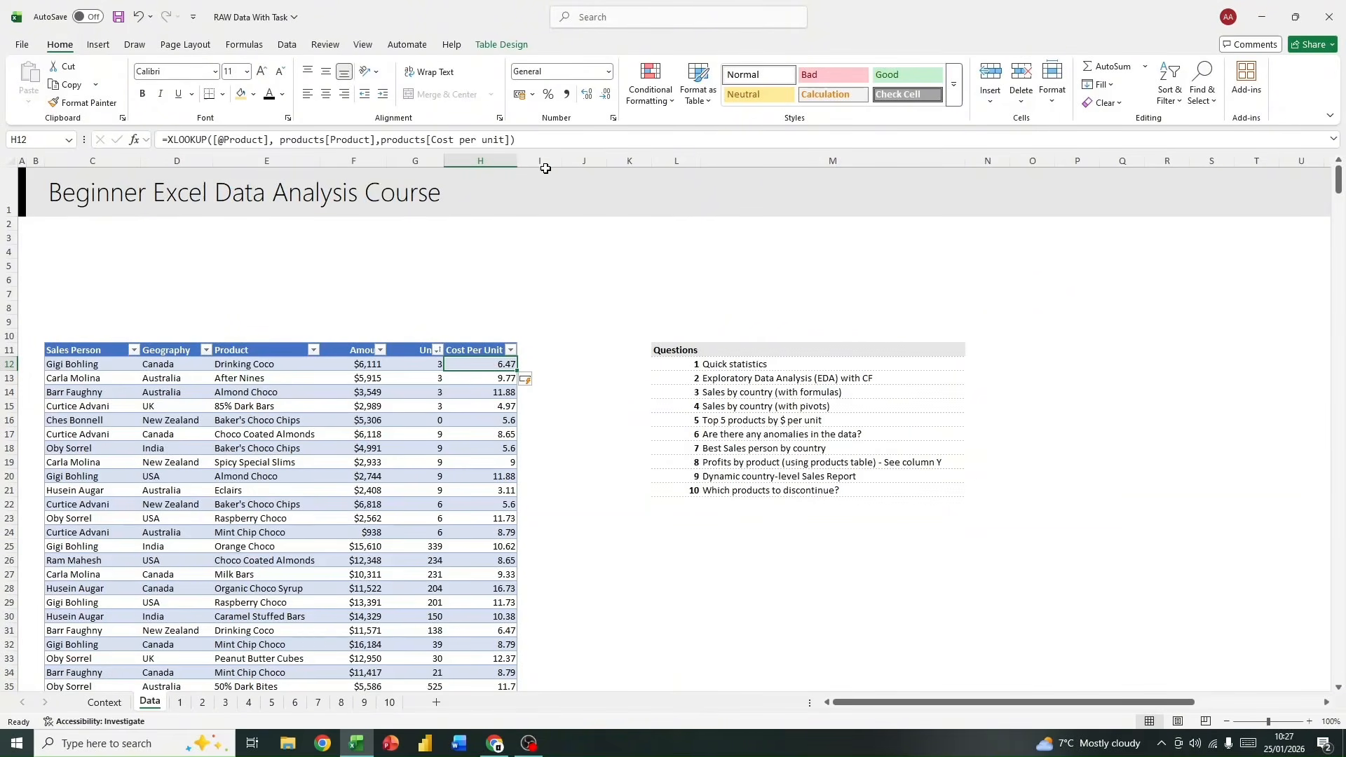
# Step: Add a "Cost" column to the sales table in I11 and widen column I
pyautogui.click(524, 347)
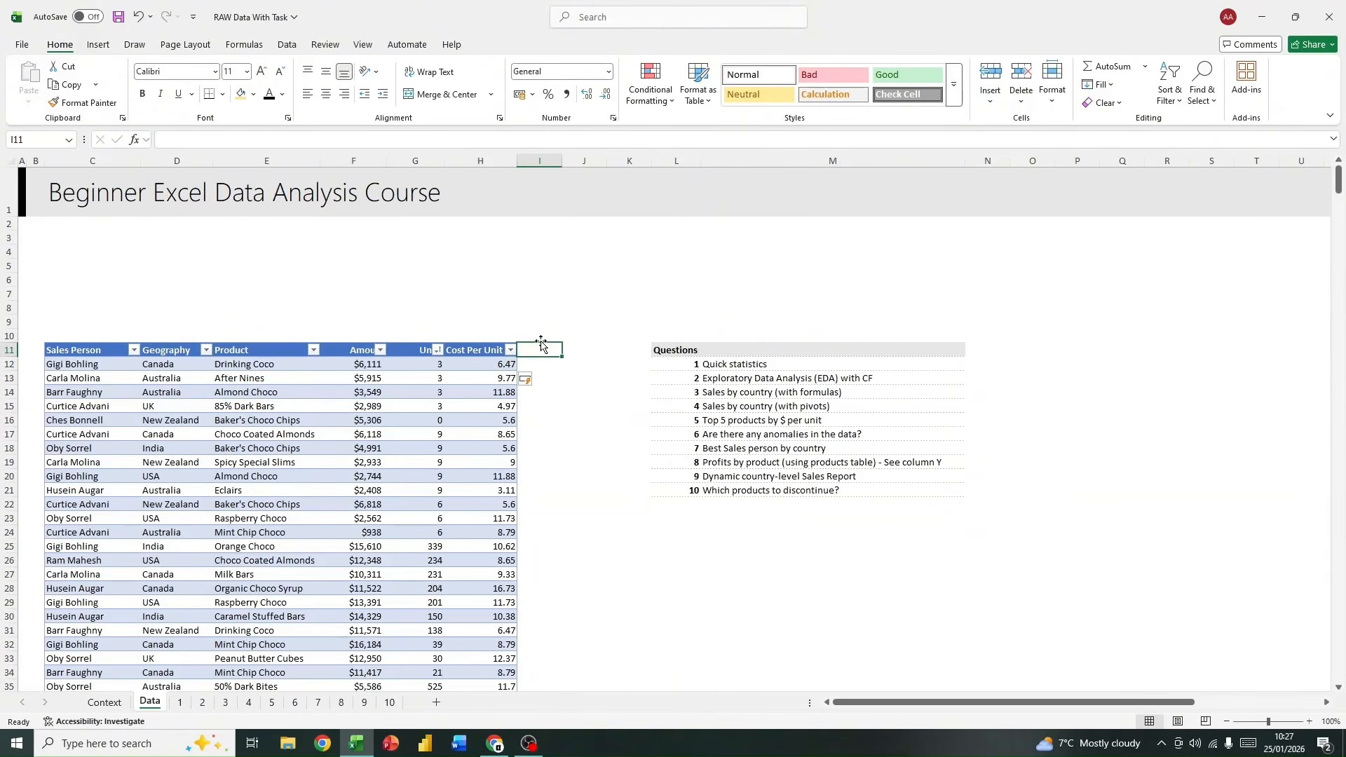
pyautogui.write('Cost')
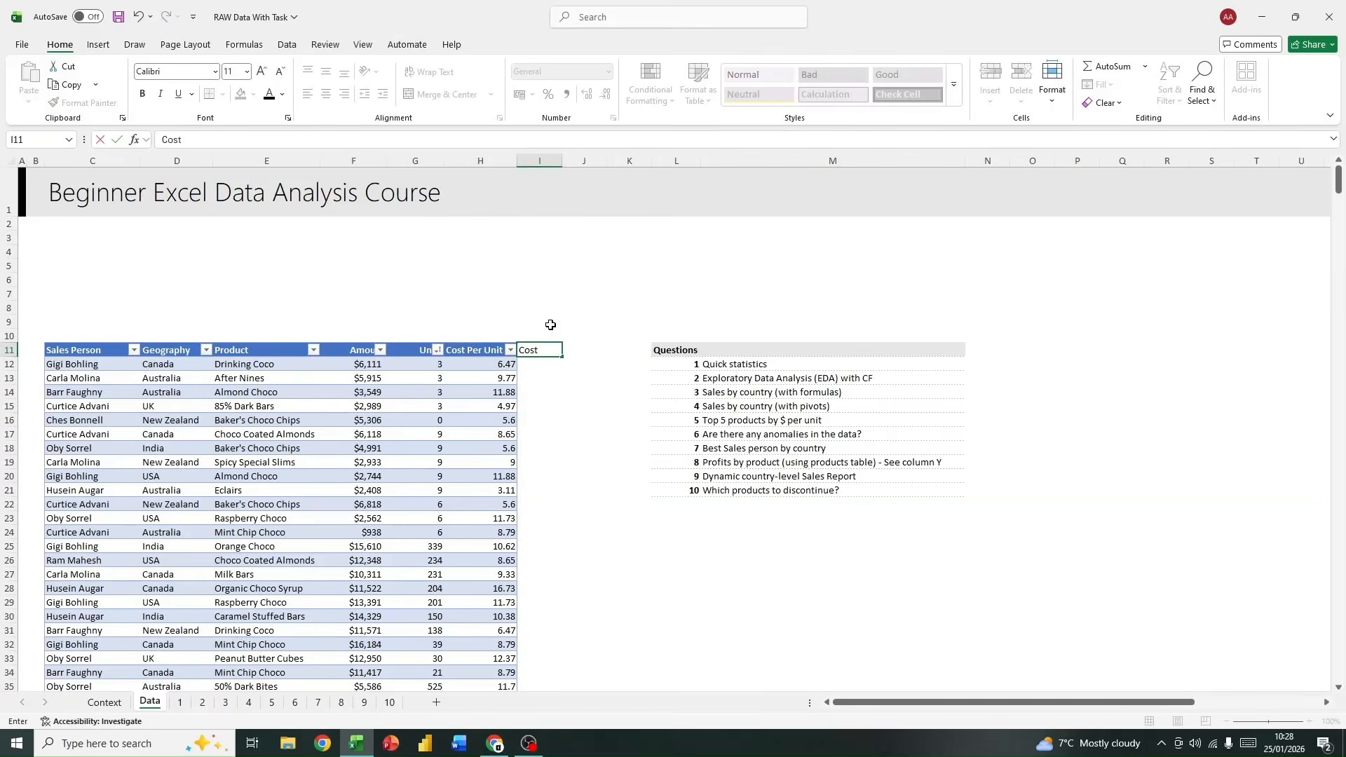
pyautogui.click(540, 361)
pyautogui.moveTo(562, 162); pyautogui.dragTo(591, 162)
pyautogui.click(552, 162)
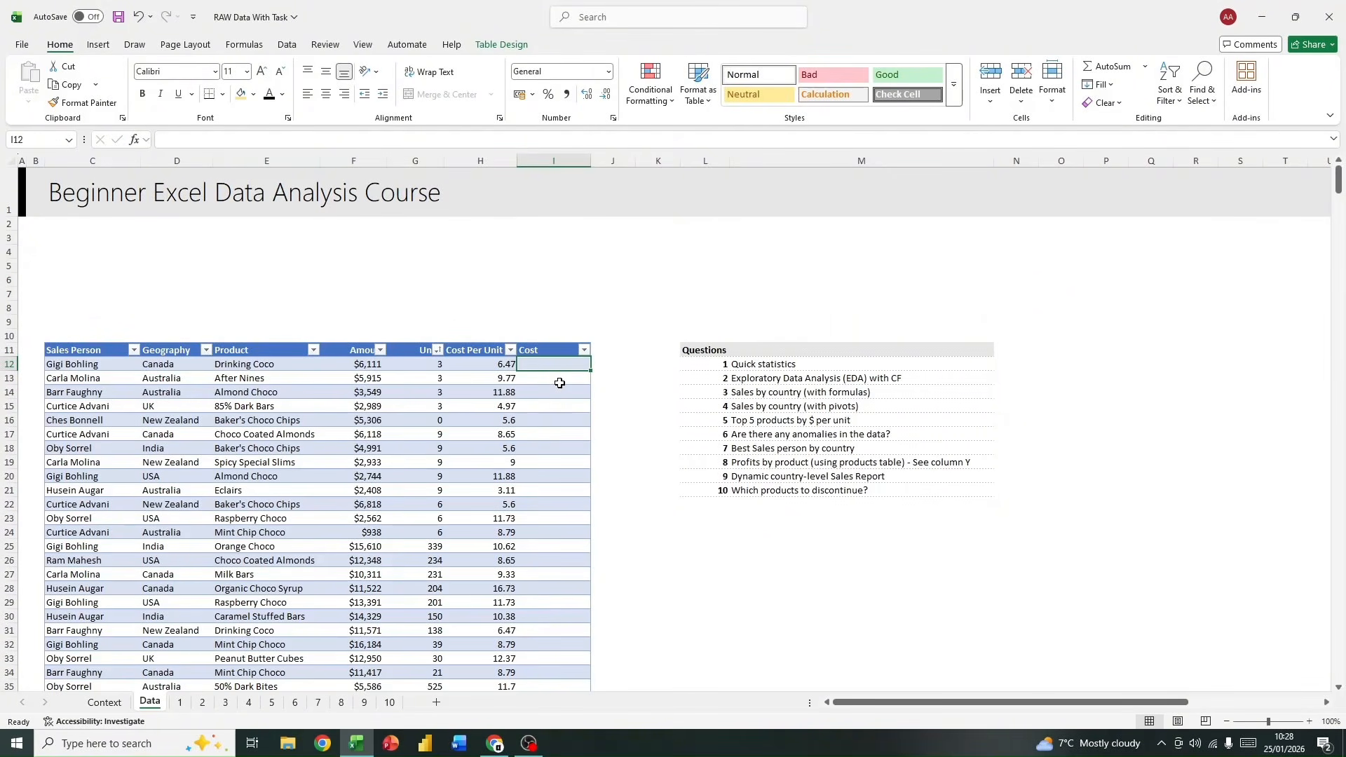
# Step: Start the Cost formula in I12 with a reference to the current row's cost per unit, =[@[Cost Per Unit]]
pyautogui.write('=@')
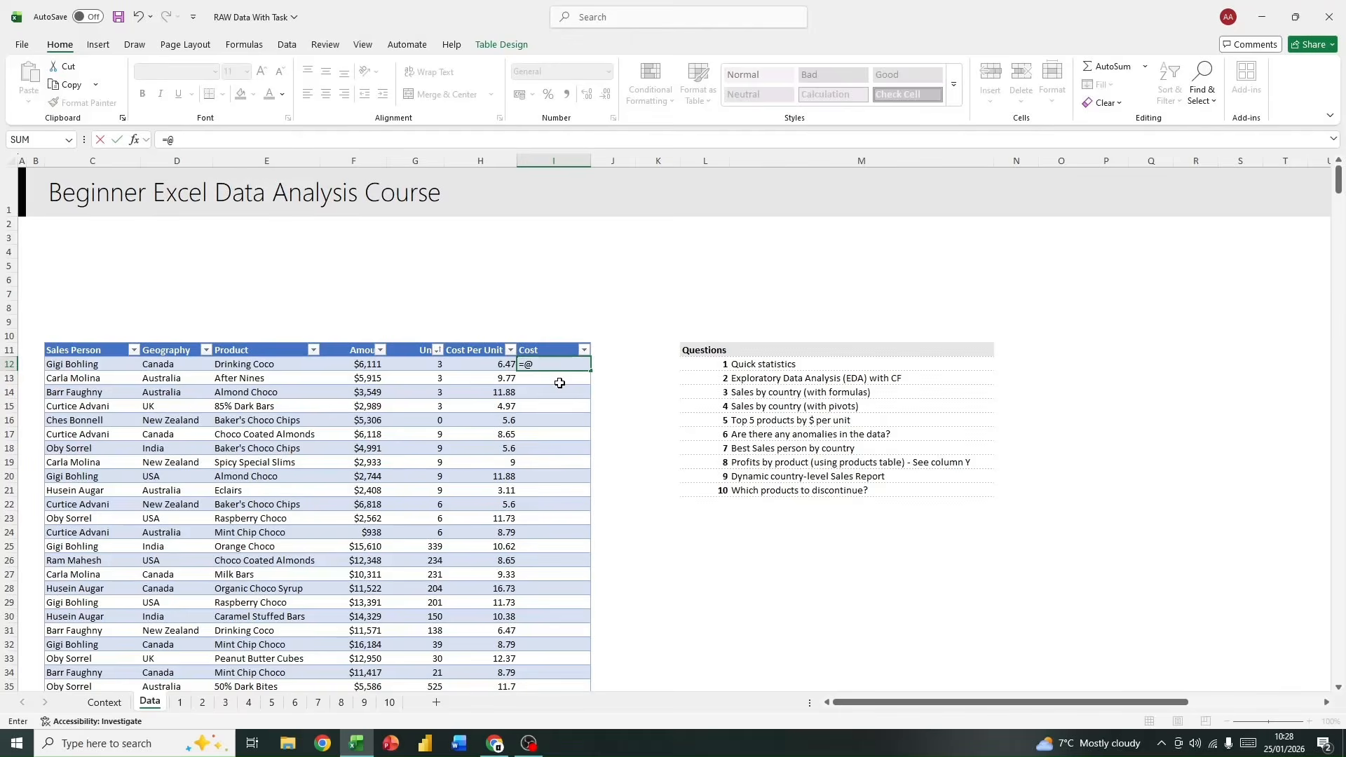
pyautogui.write('[')
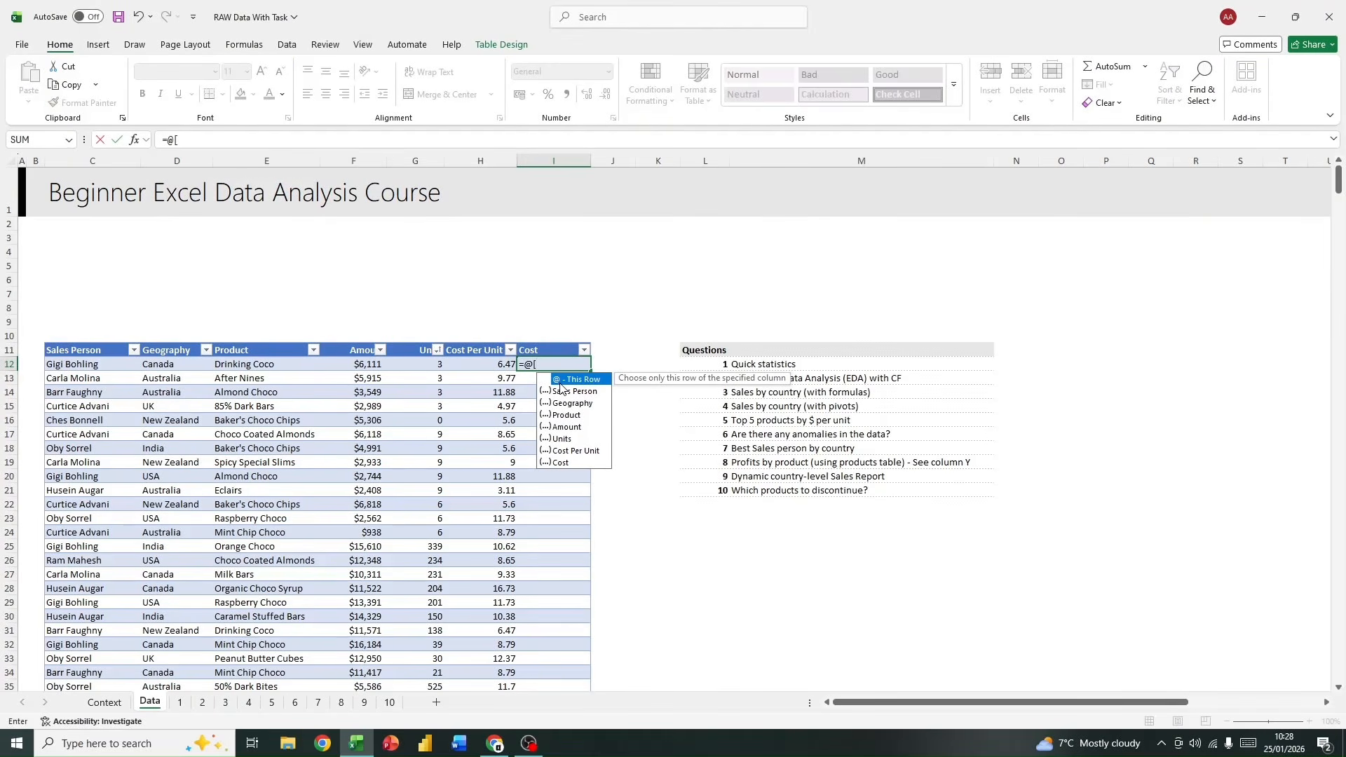
pyautogui.write('cos')
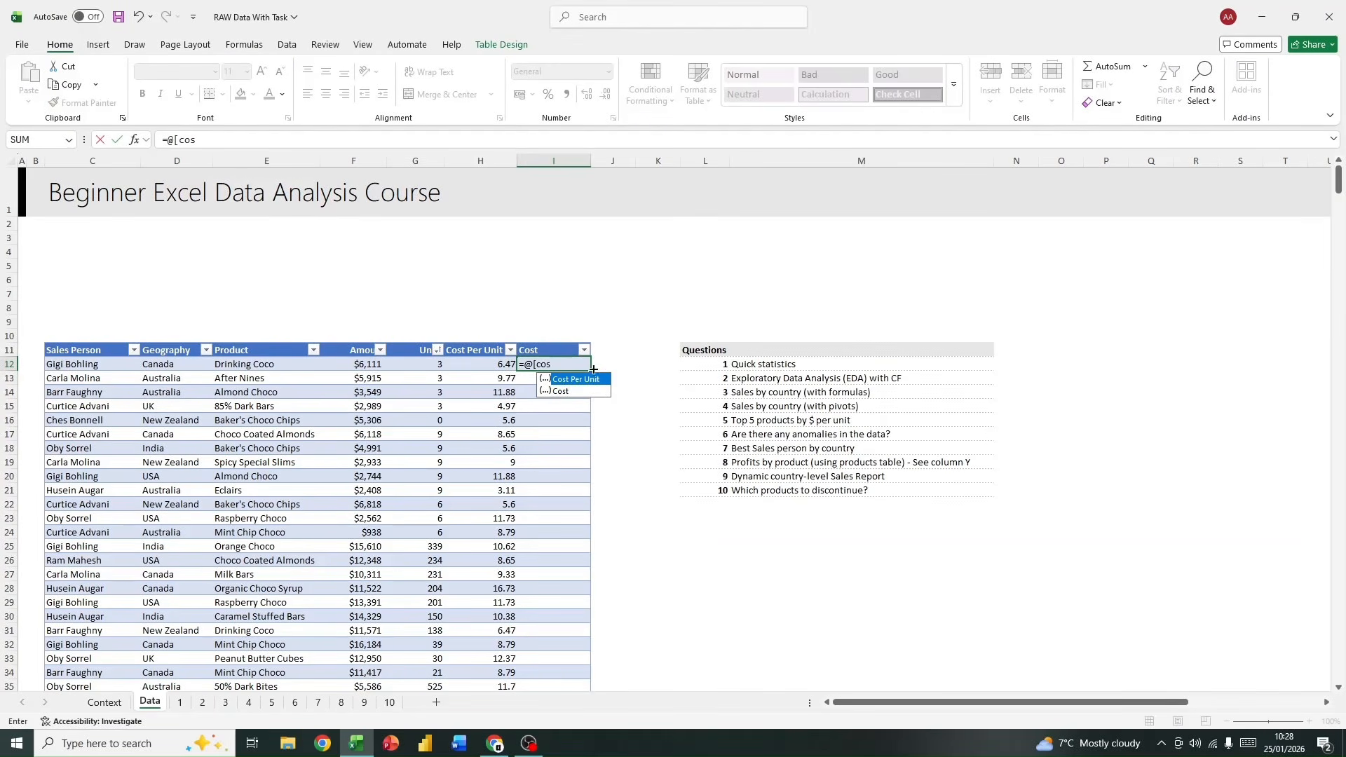
pyautogui.doubleClick(578, 378)
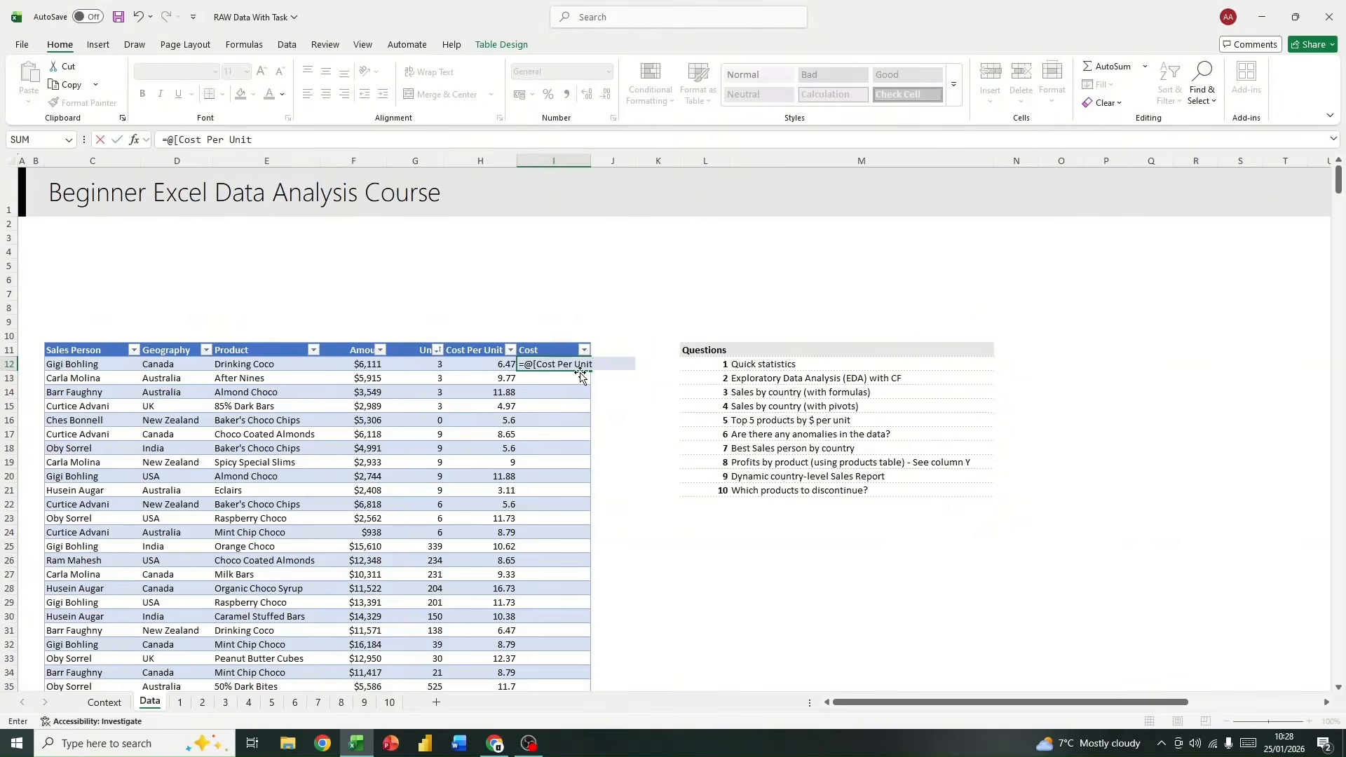
pyautogui.write(']')
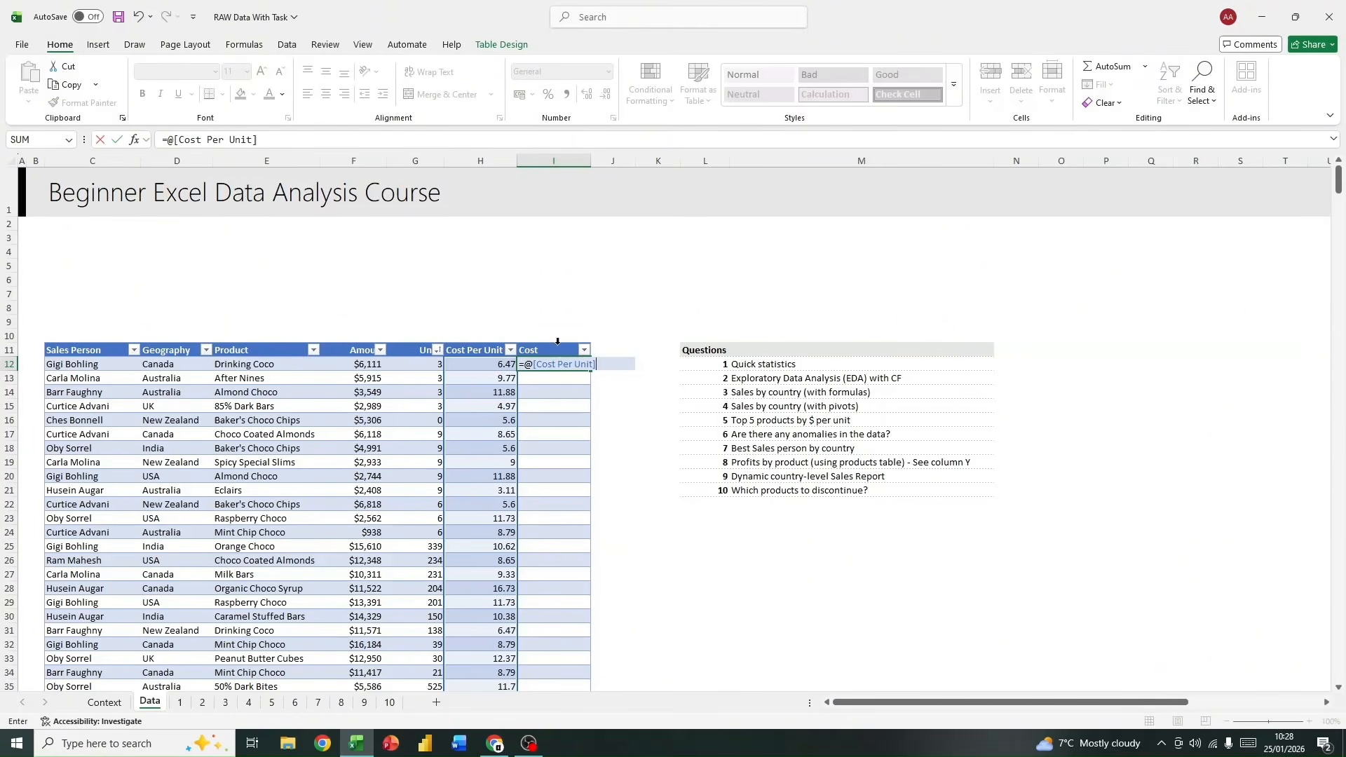
pyautogui.click(544, 361)
pyautogui.write('[')
pyautogui.press('Escape')
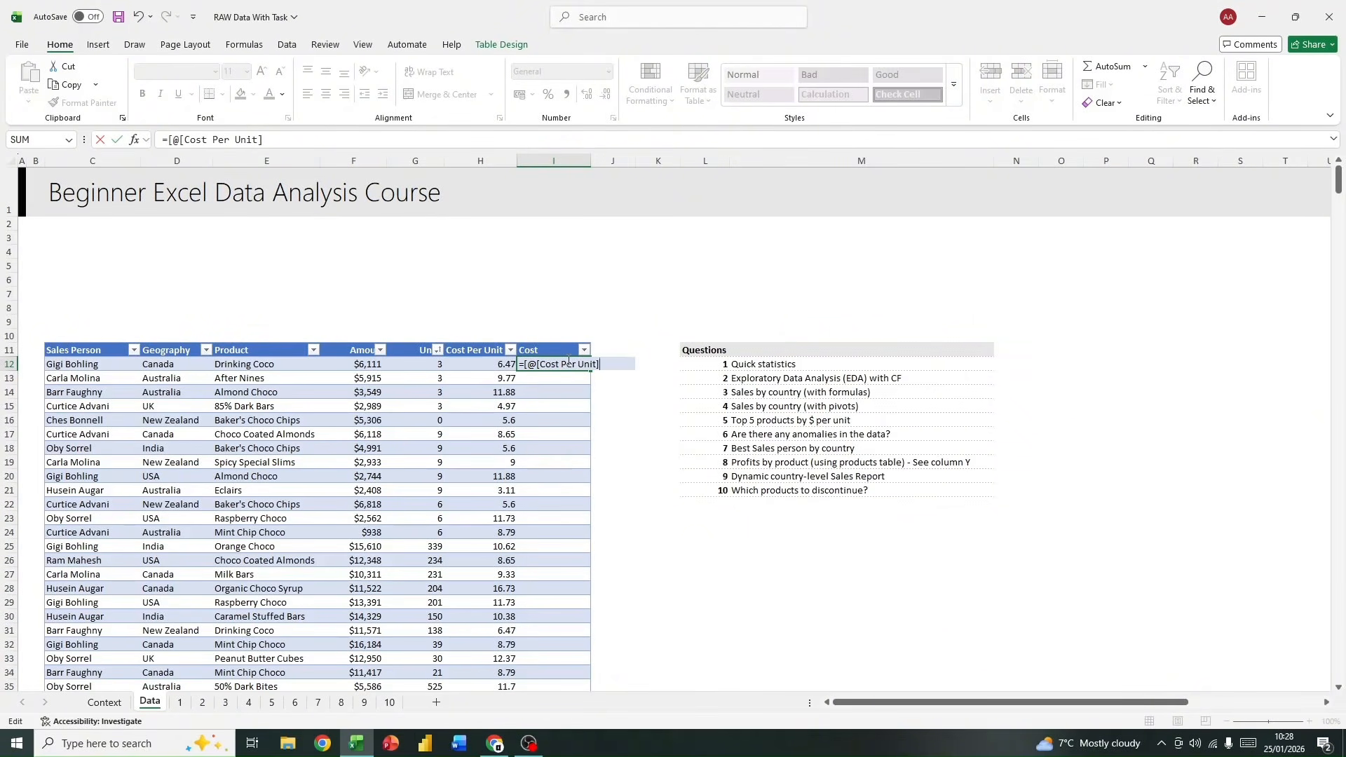
pyautogui.write(']*')
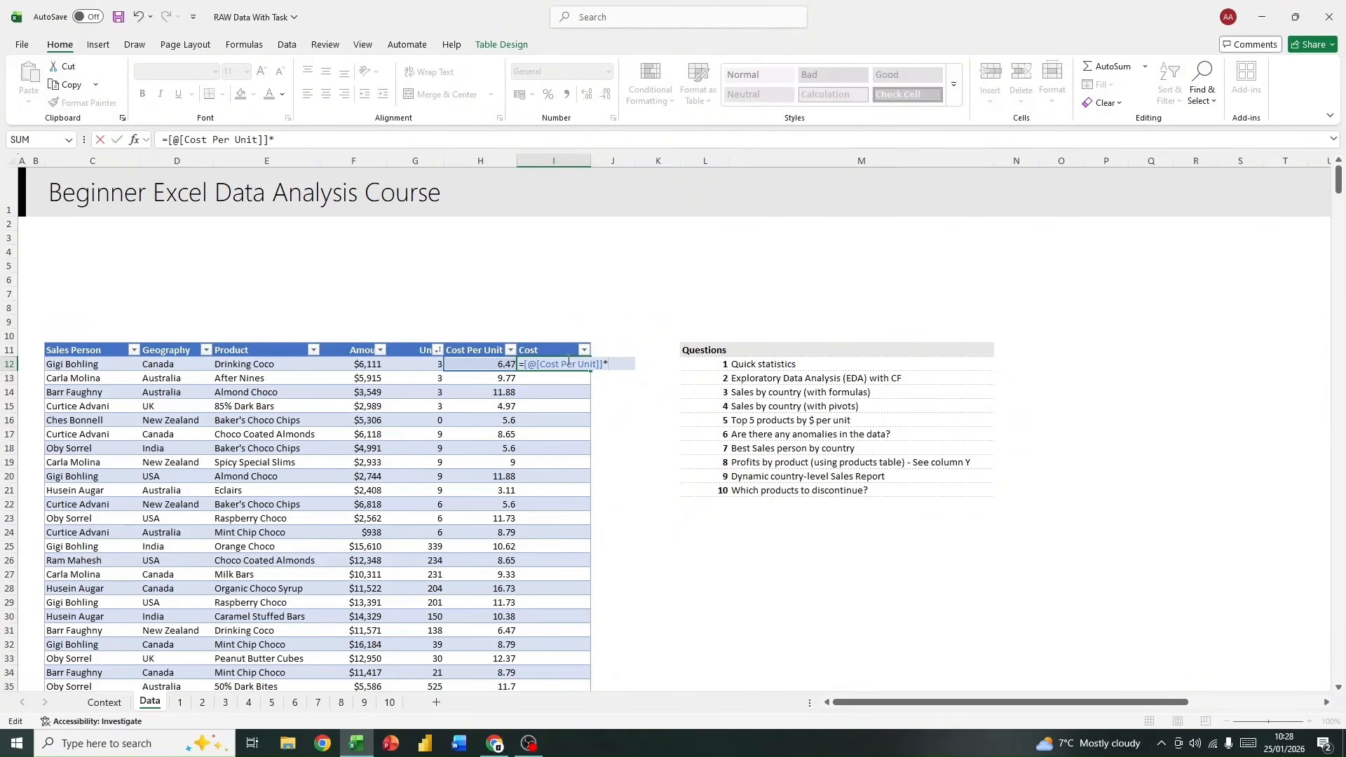
pyautogui.write('[')
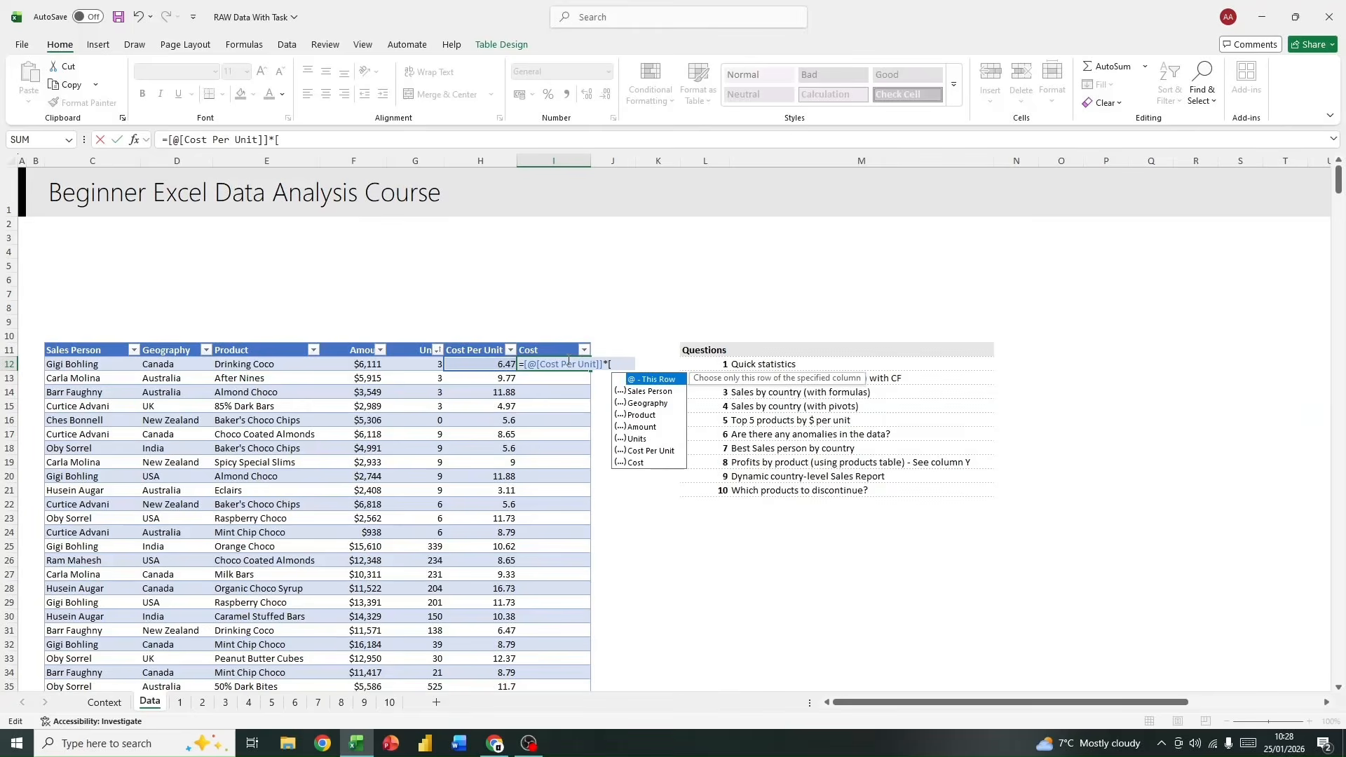
pyautogui.write('@uni')
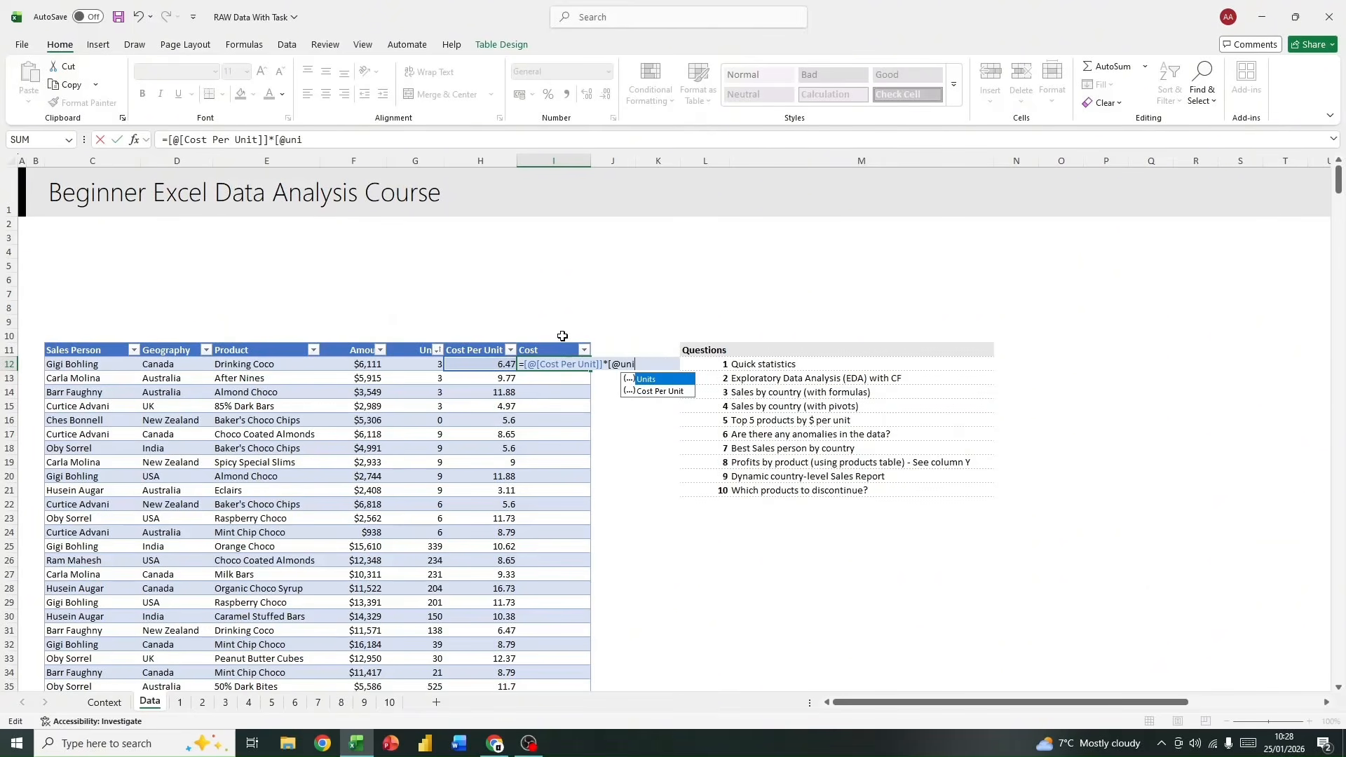
pyautogui.doubleClick(655, 379)
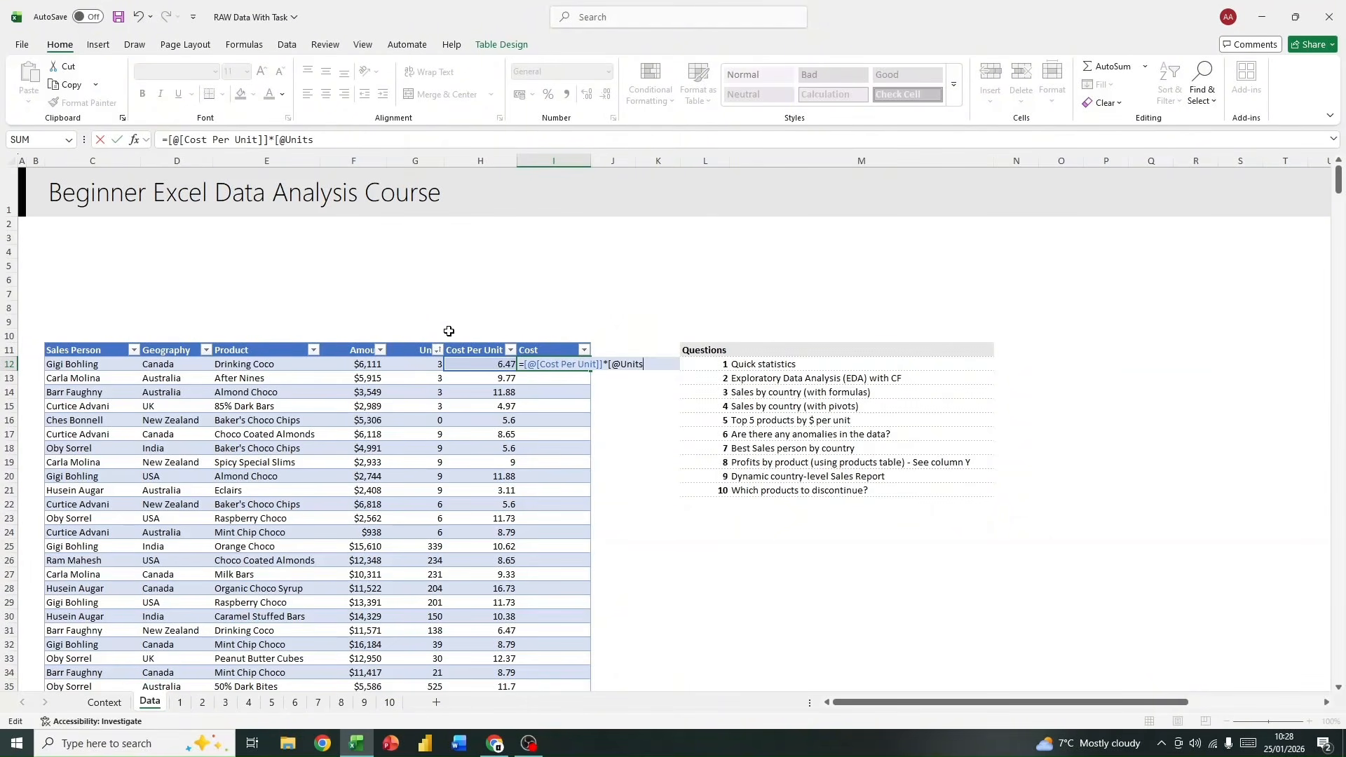
pyautogui.write(']')
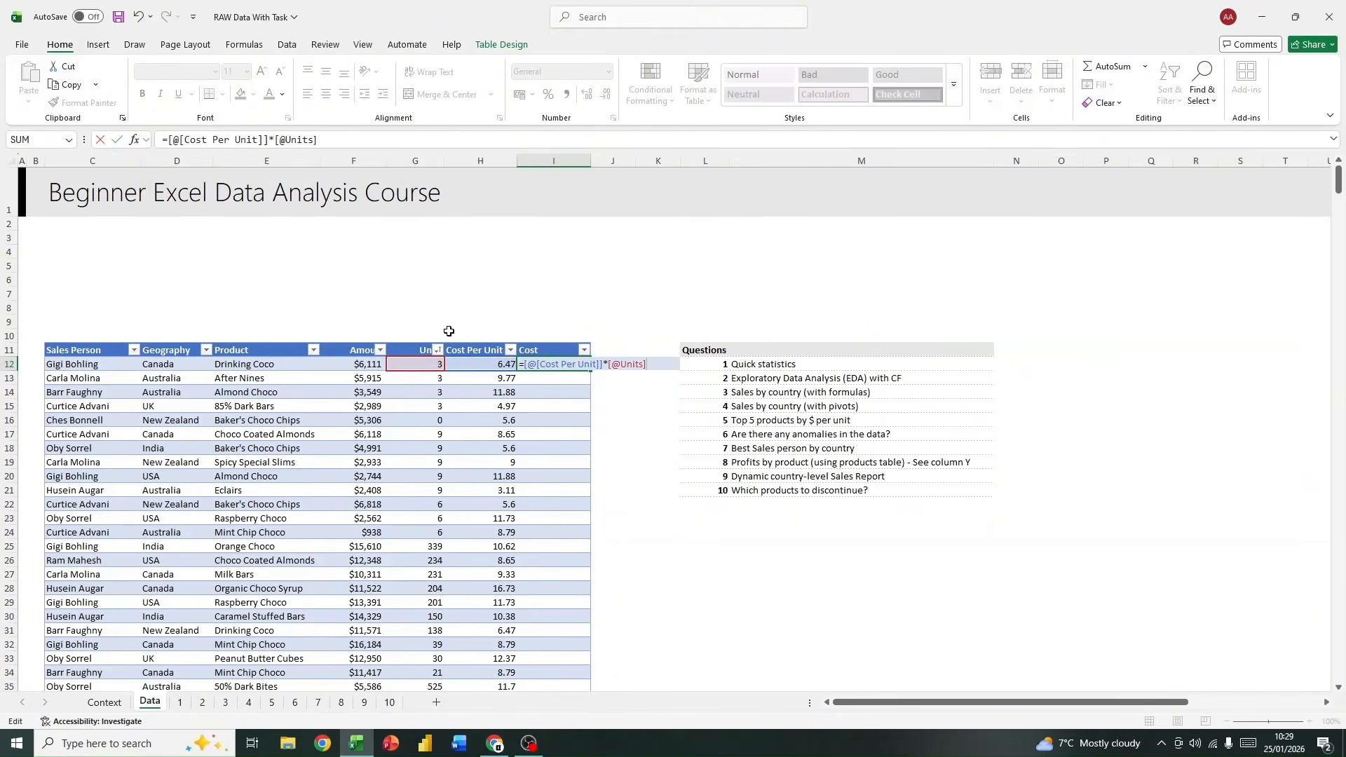
pyautogui.press('Return')
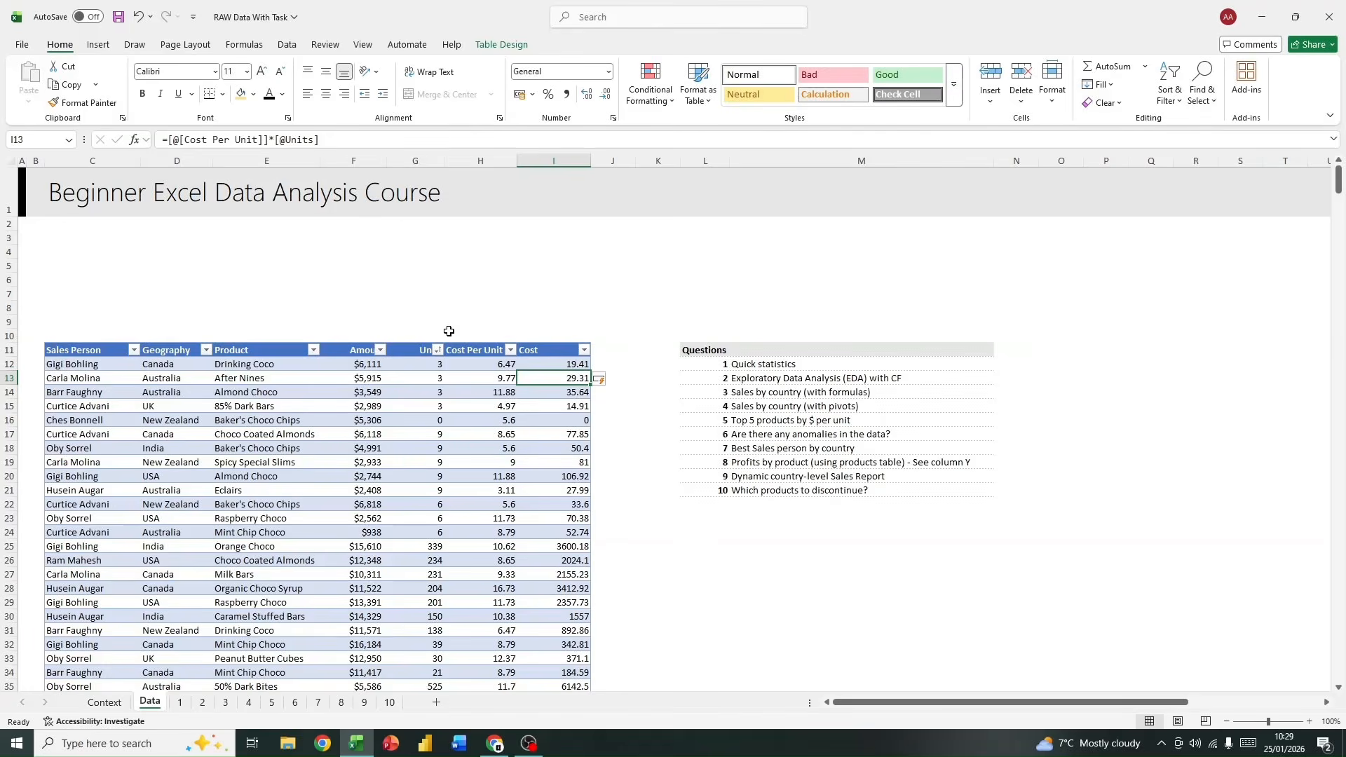
pyautogui.scroll(-1, 566, 420)
pyautogui.scroll(1, 566, 420)
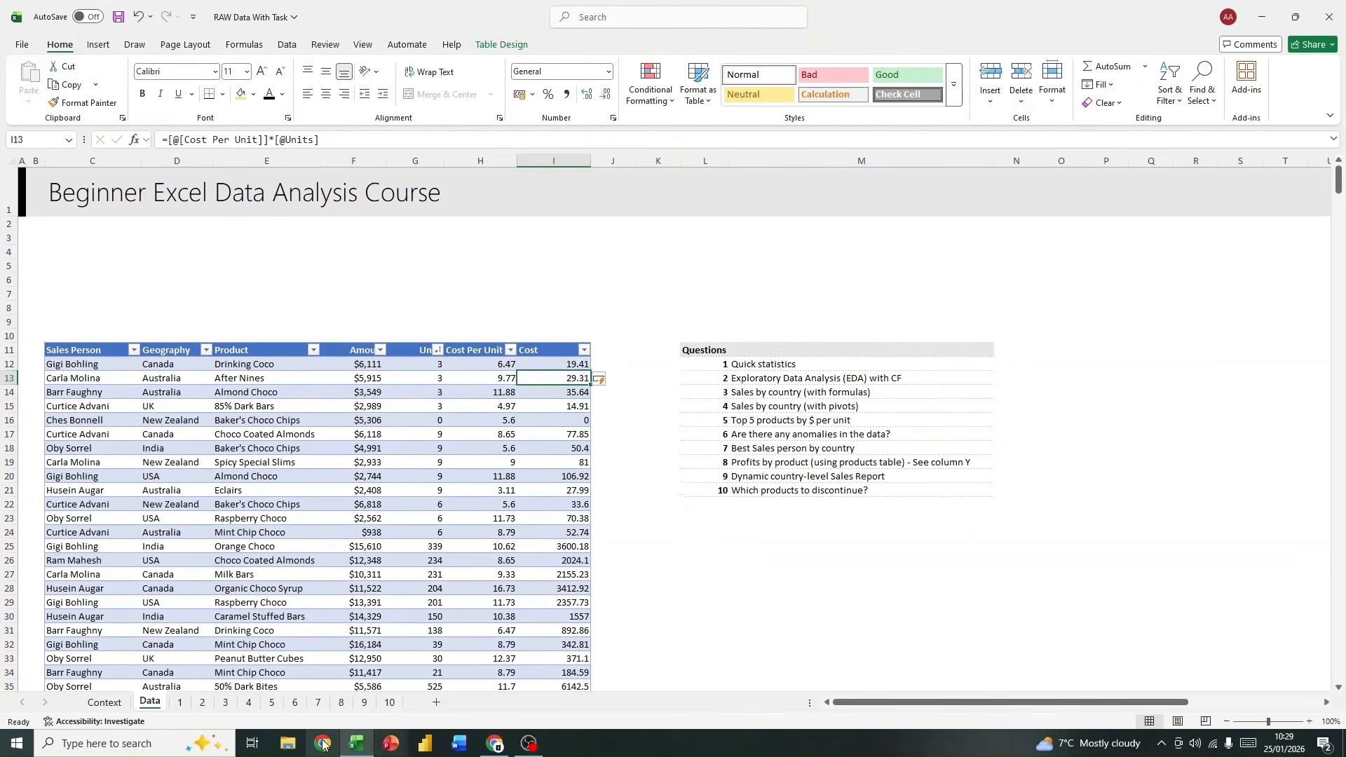
# Step: Insert a PivotTable from the "data" table at D4 of sheet 8, adding the data to the Data Model
pyautogui.click(361, 703)
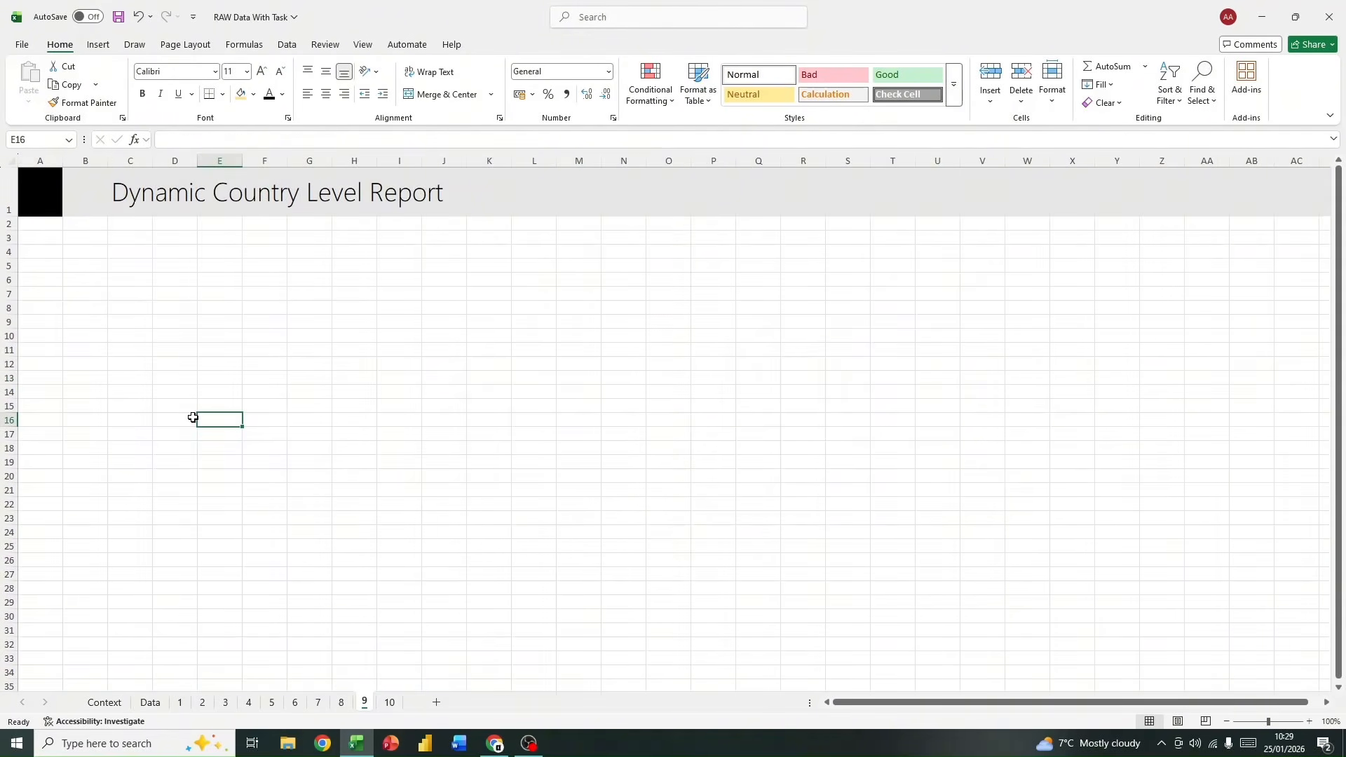
pyautogui.click(340, 703)
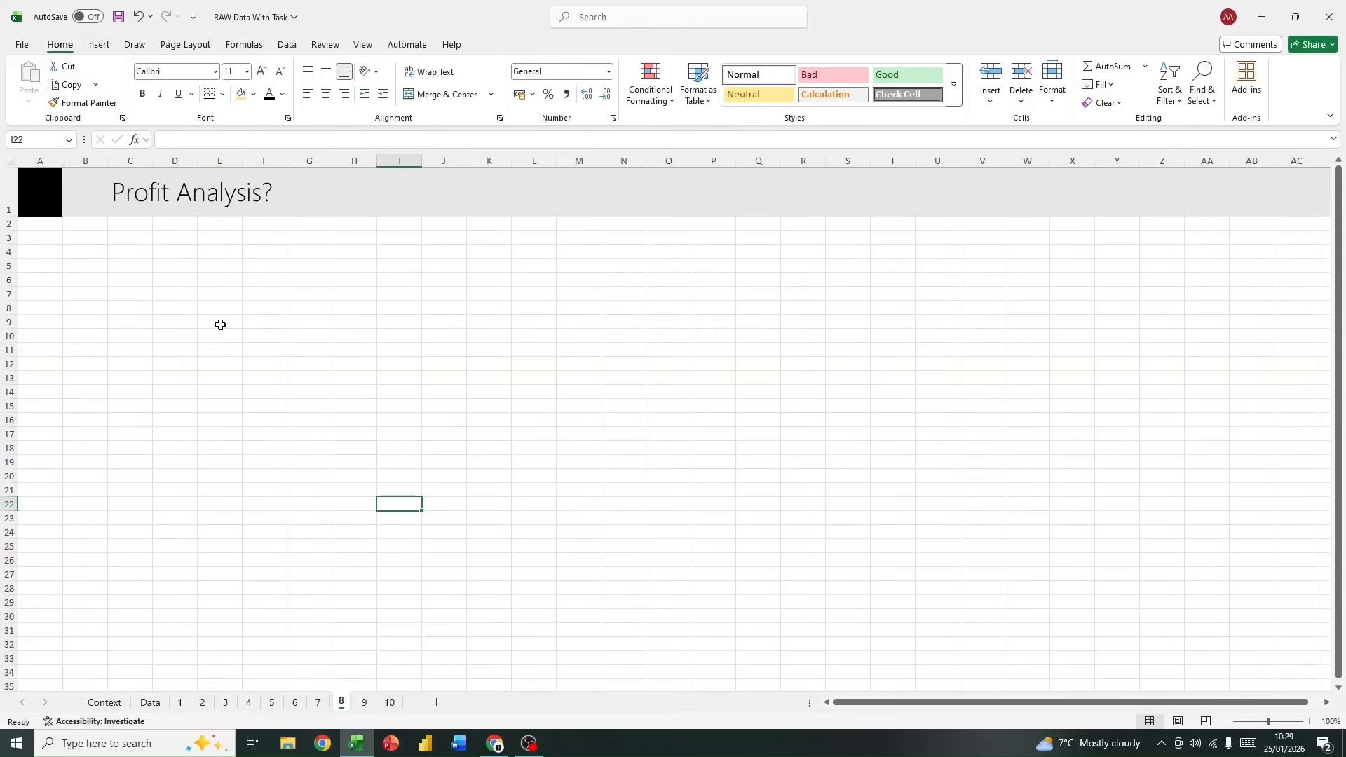
pyautogui.click(171, 253)
pyautogui.click(99, 45)
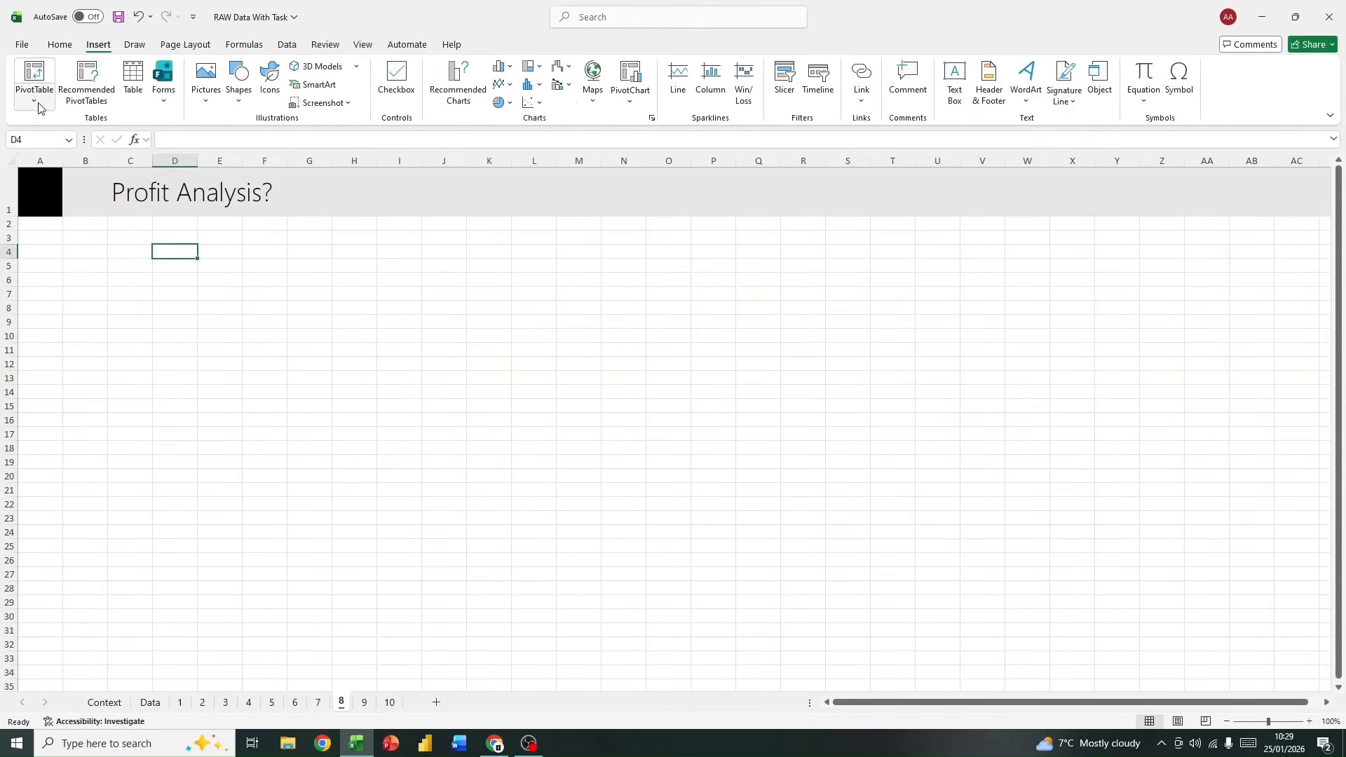
pyautogui.click(51, 101)
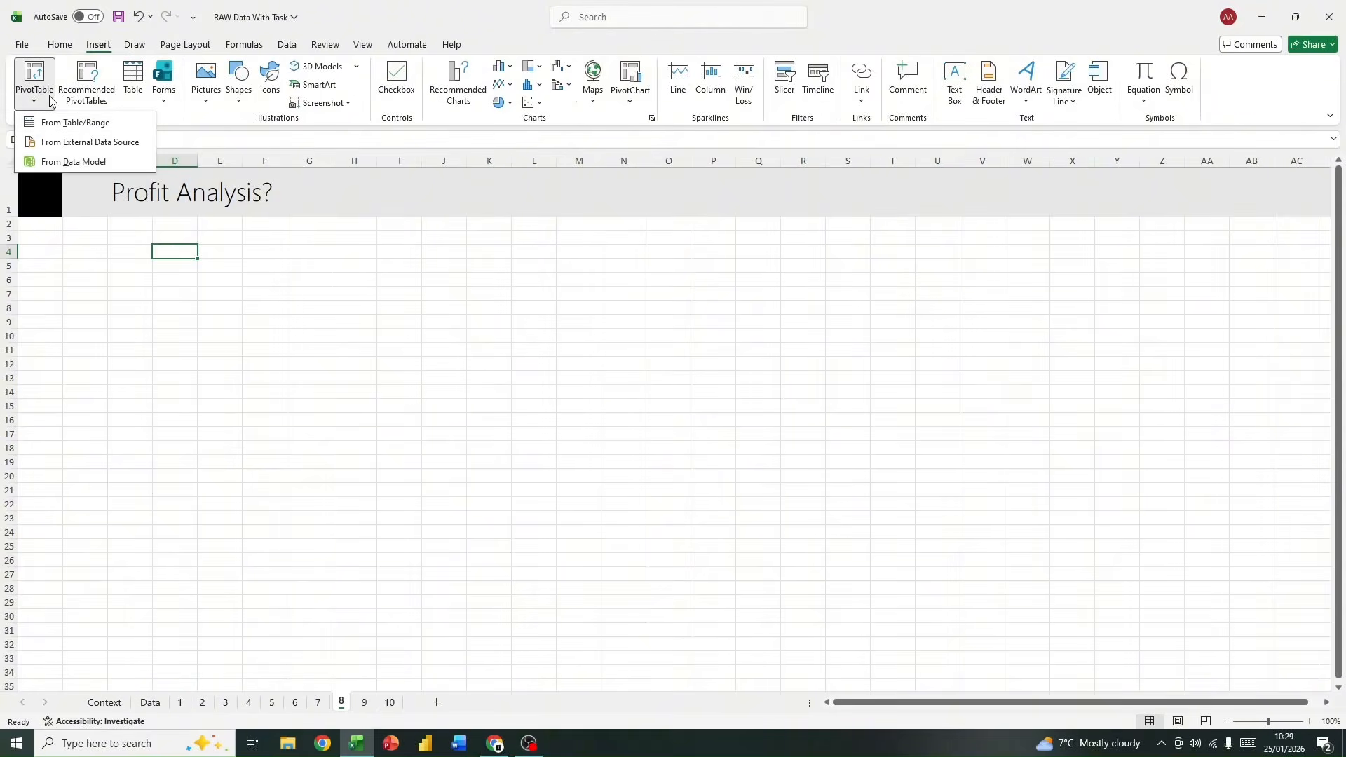
pyautogui.click(81, 120)
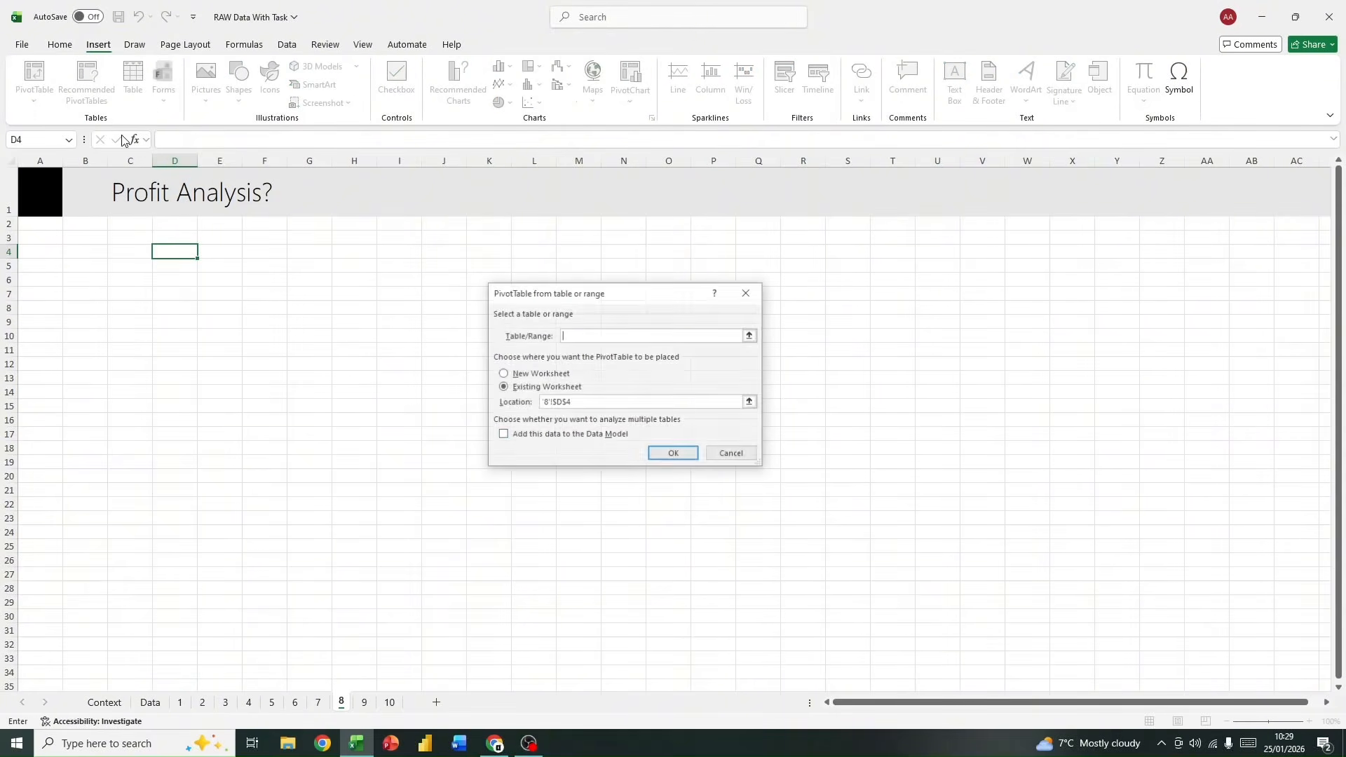
pyautogui.click(500, 436)
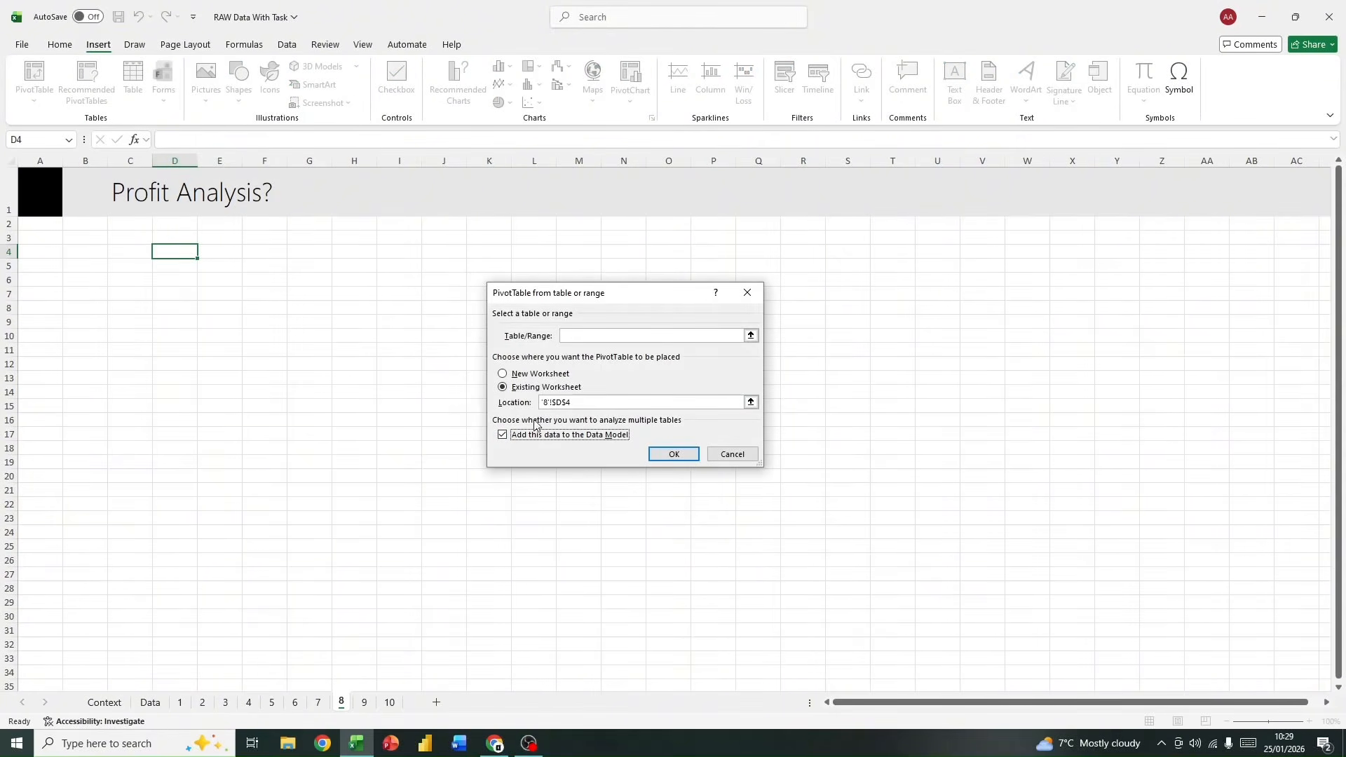
pyautogui.click(704, 334)
pyautogui.write('data')
pyautogui.click(669, 454)
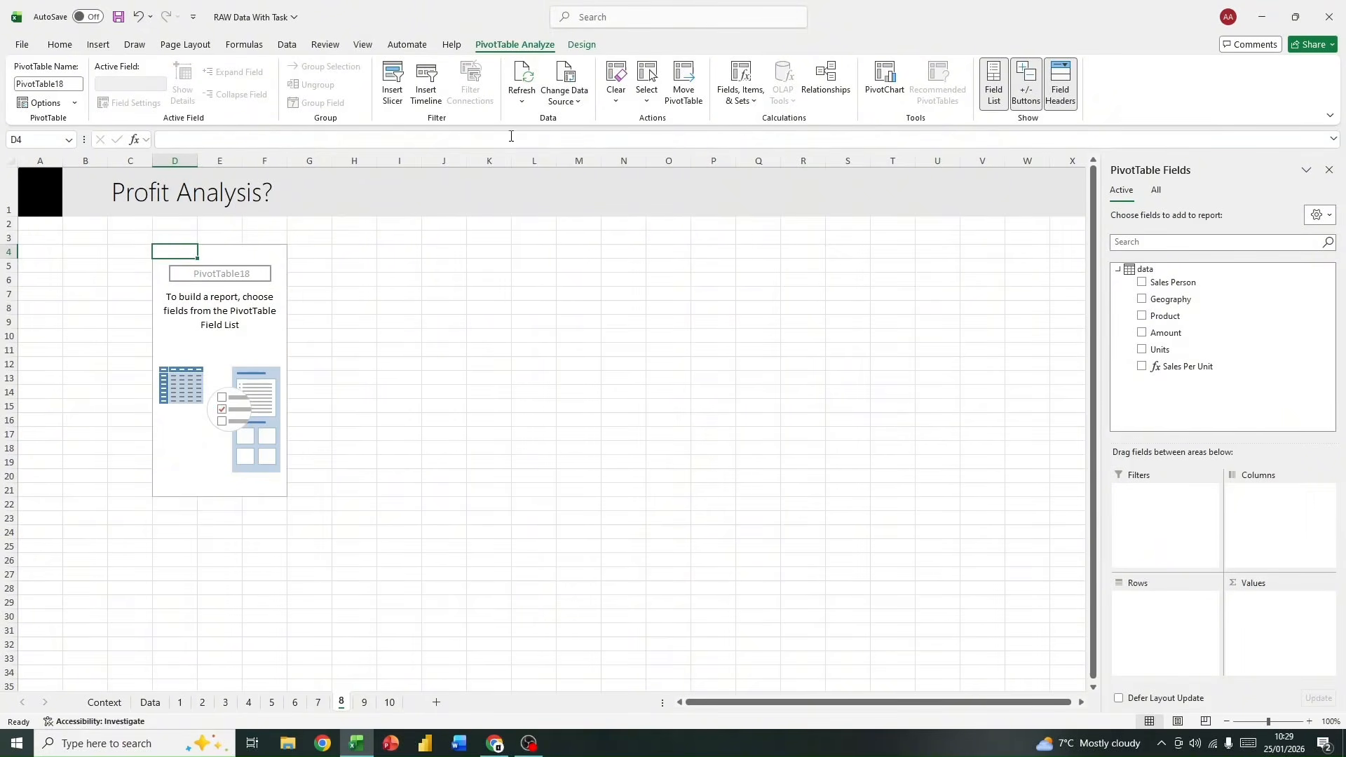
# Step: Refresh the PivotTable's source data and lay it out with Product as rows and Amount and Cost as summed values
pyautogui.click(515, 71)
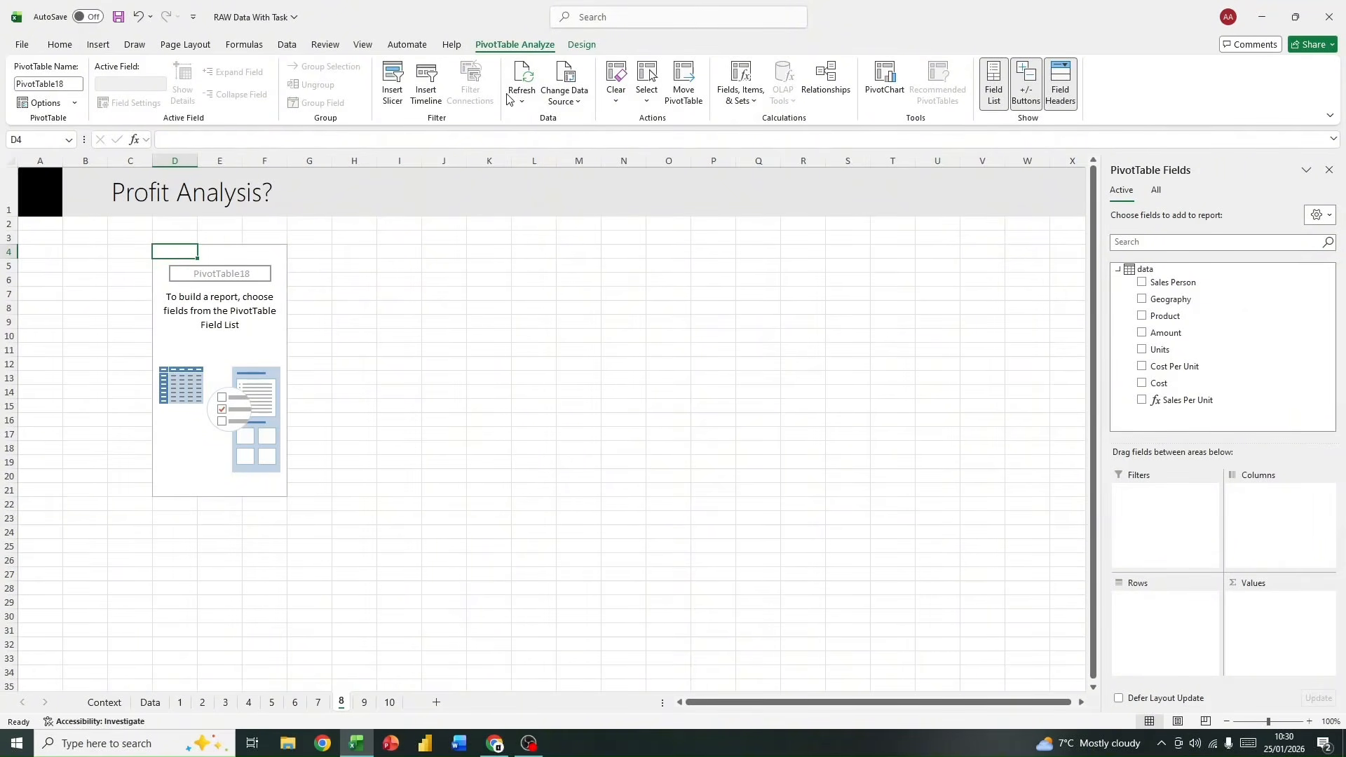
pyautogui.moveTo(1223, 315); pyautogui.dragTo(1179, 611)
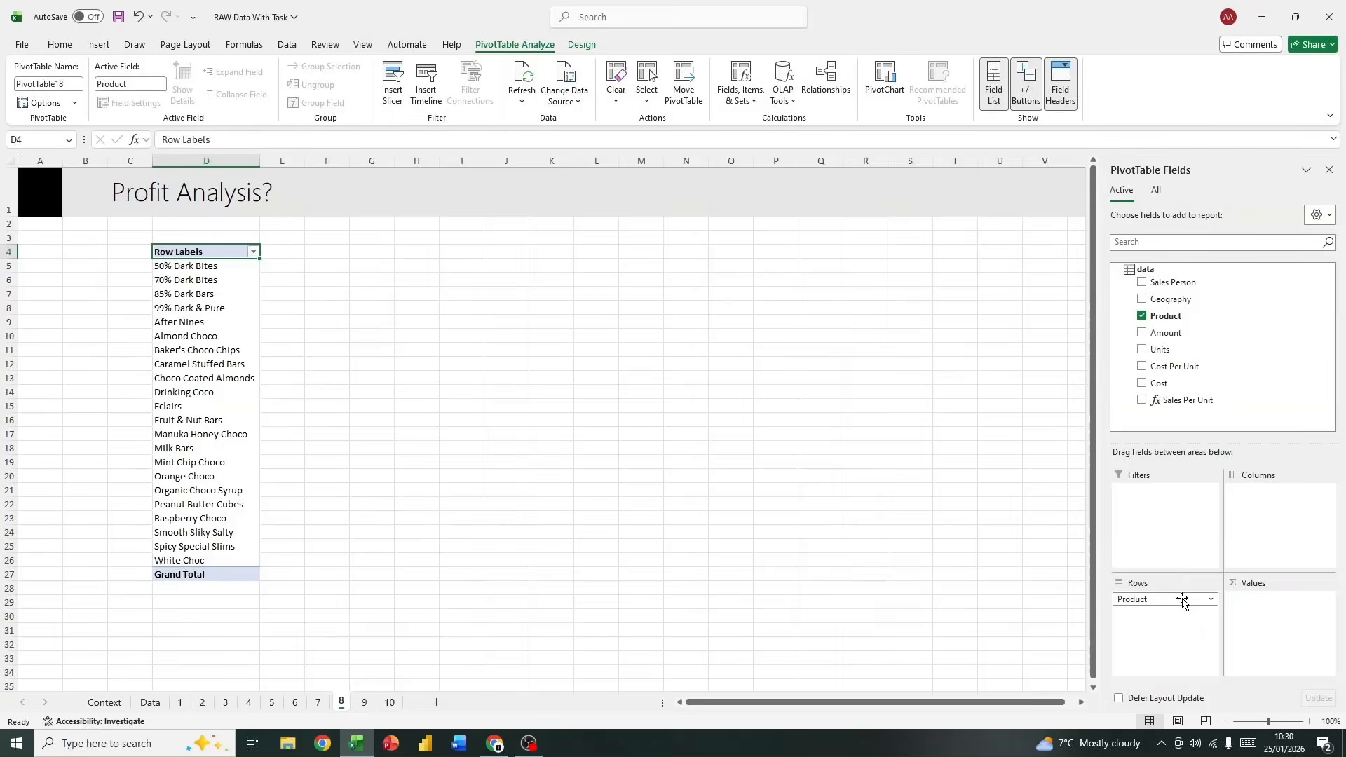
pyautogui.moveTo(1216, 335); pyautogui.dragTo(1274, 611)
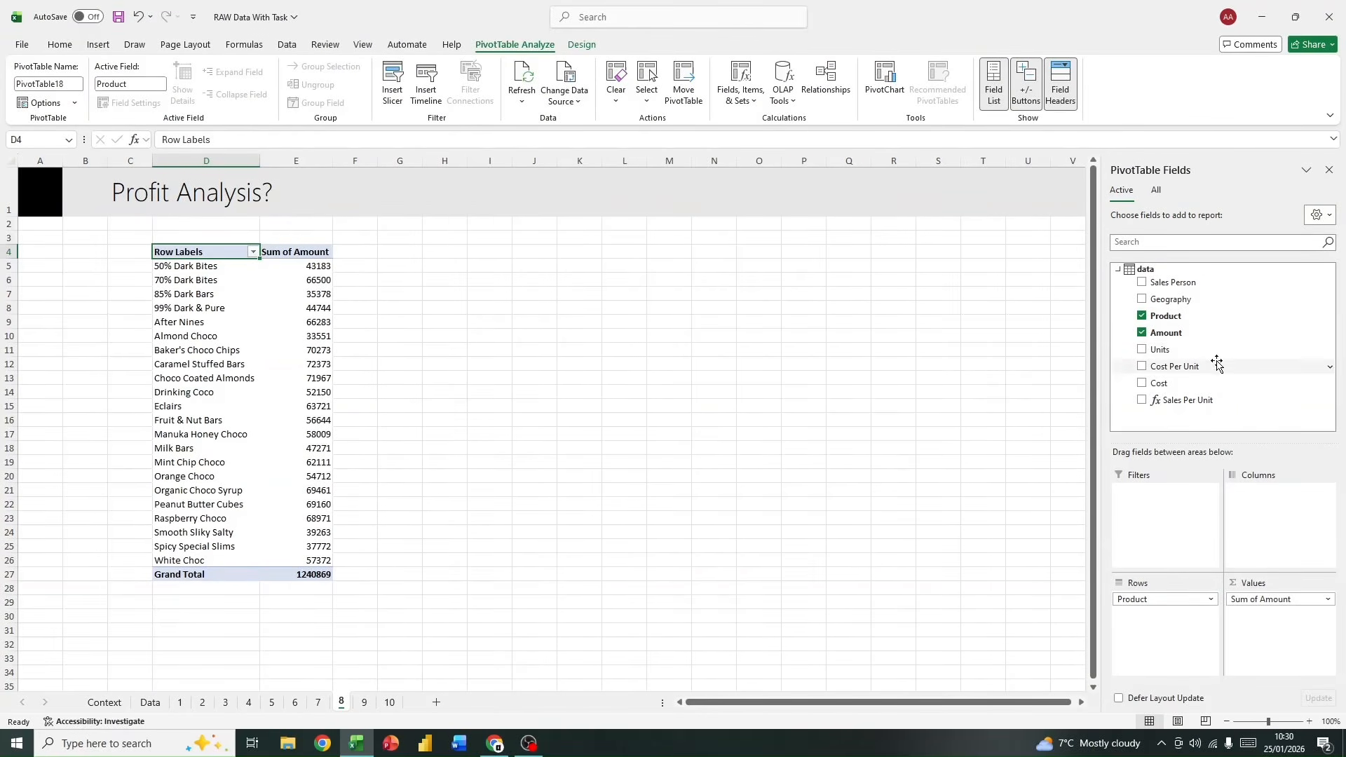
pyautogui.moveTo(1213, 383); pyautogui.dragTo(1290, 620)
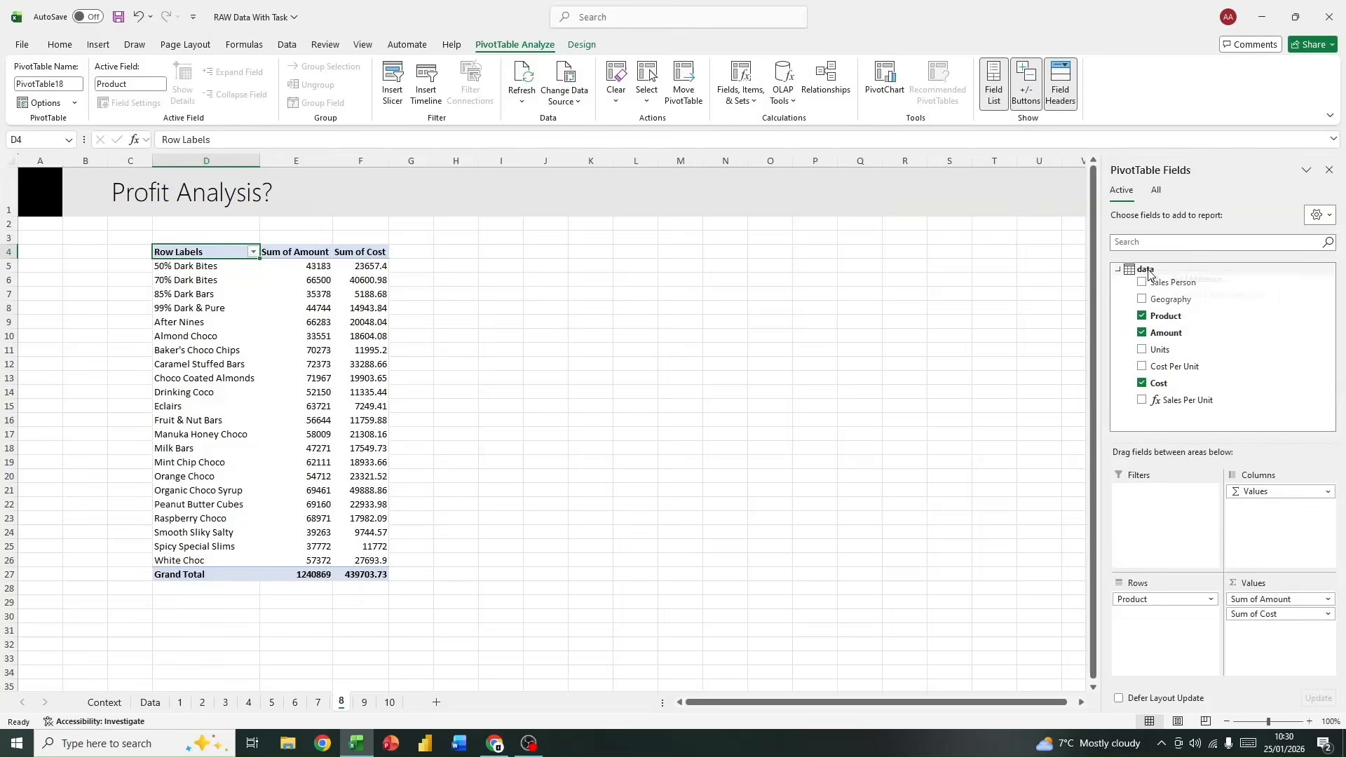
# Step: Add a new measure to the data table and name it "Total Sales"
pyautogui.rightClick(1148, 272)
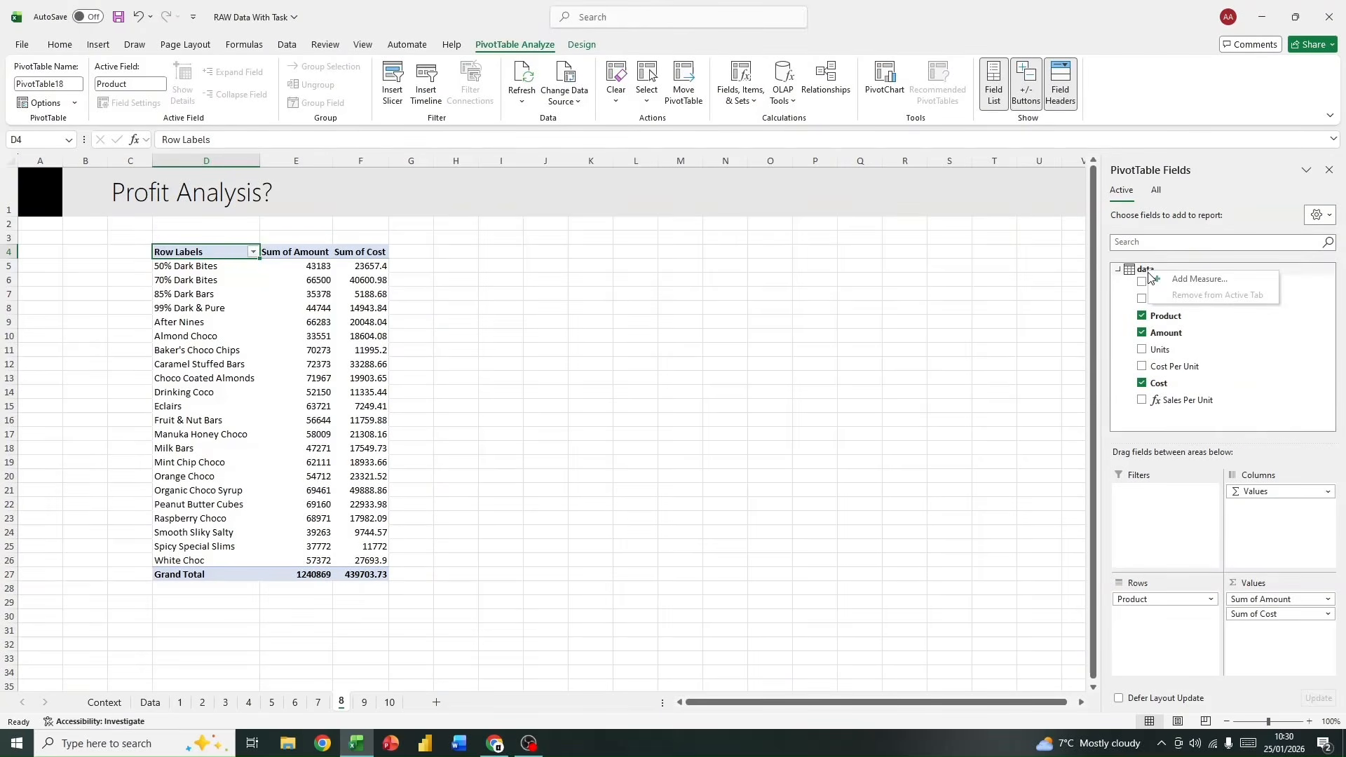
pyautogui.click(1204, 280)
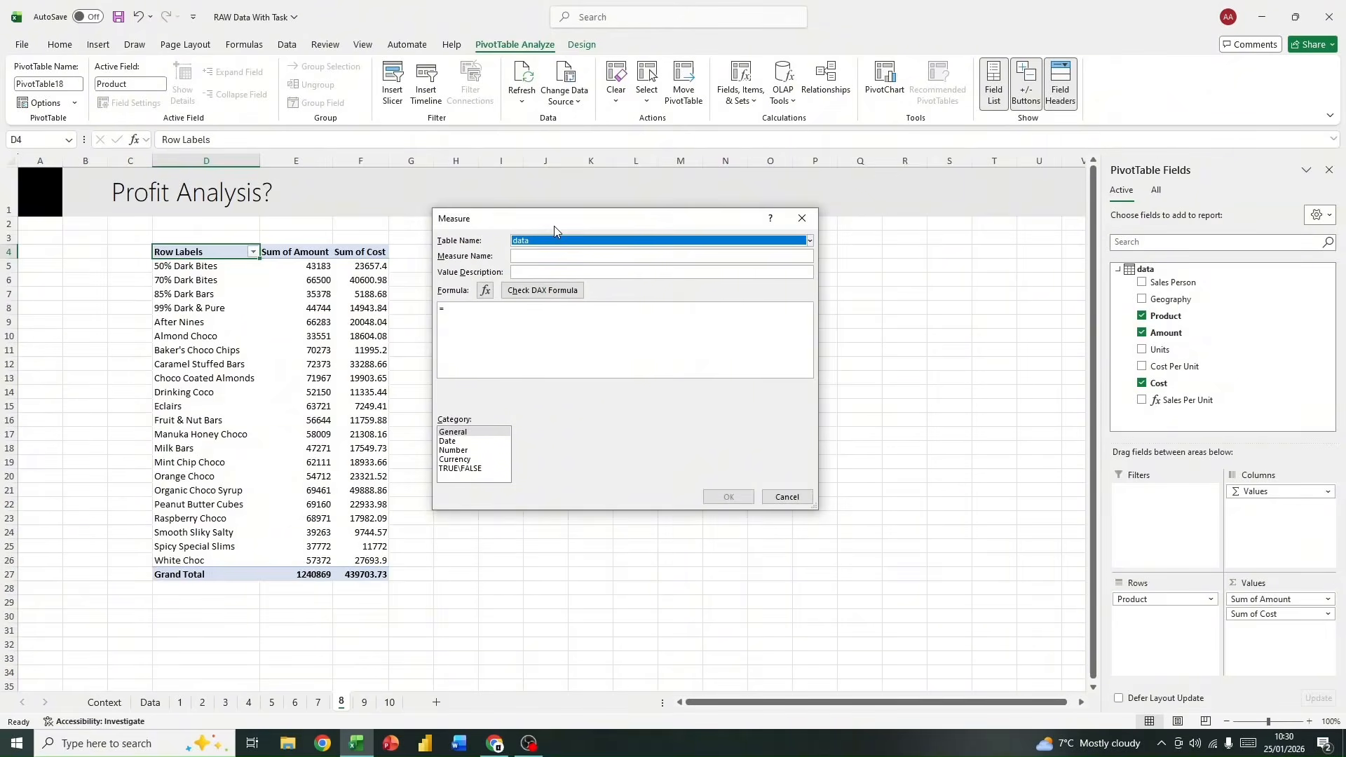
pyautogui.moveTo(554, 225)
pyautogui.mouseDown()
pyautogui.moveTo(592, 241)
pyautogui.moveTo(562, 250)
pyautogui.mouseUp()
pyautogui.click(534, 280)
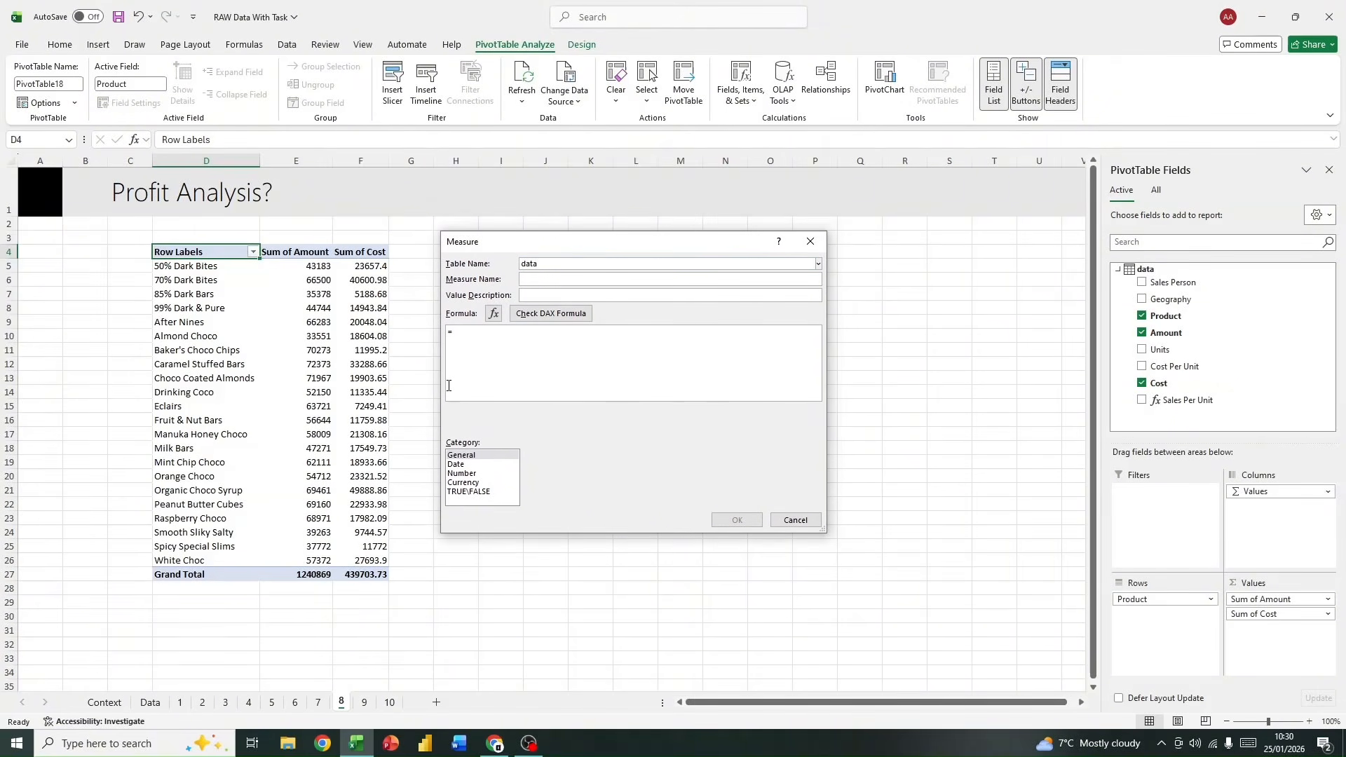
pyautogui.write('ot')
pyautogui.press('BackSpace')
pyautogui.press('BackSpace')
pyautogui.write('To')
pyautogui.moveTo(555, 248); pyautogui.dragTo(618, 242)
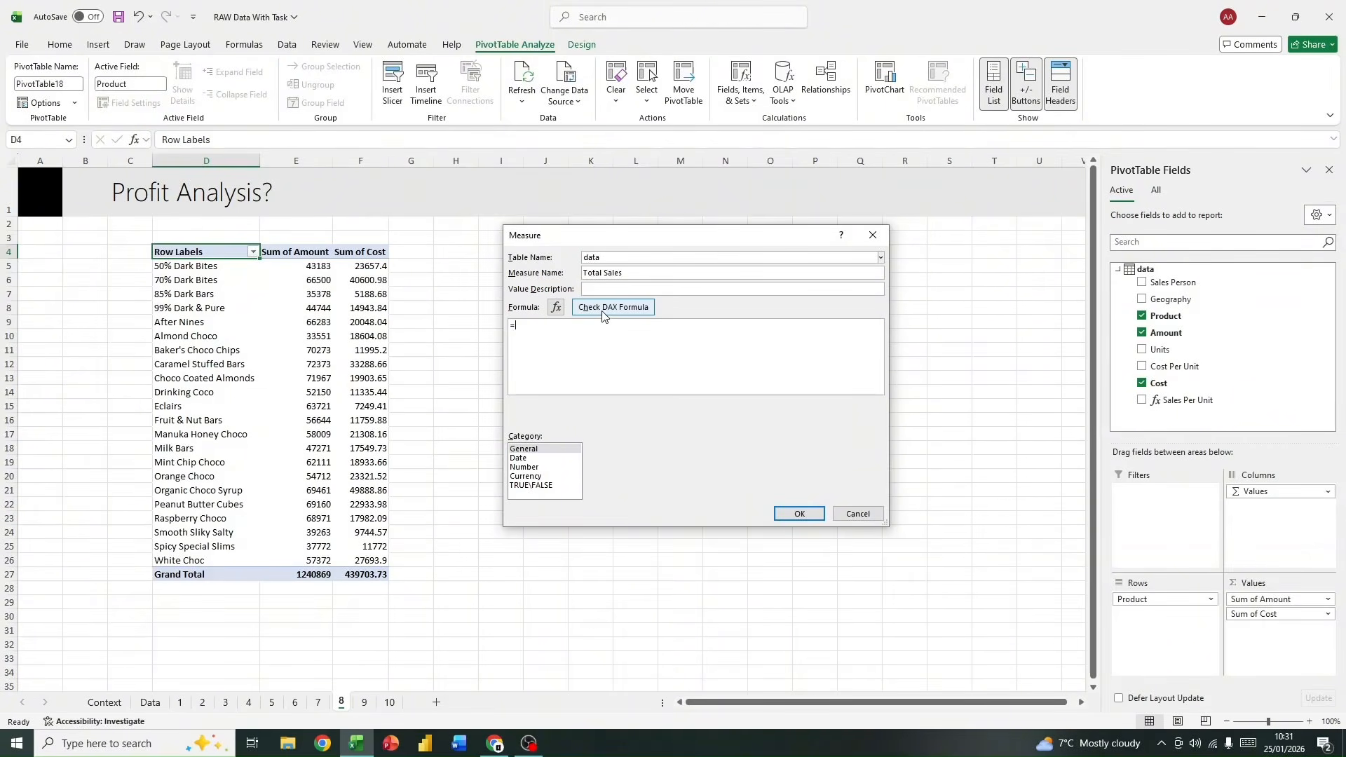
# Step: Set the measure's formula to =[Sum of Amount]-[Sum of Cost] and rename the measure "Total Profit"
pyautogui.write('sum')
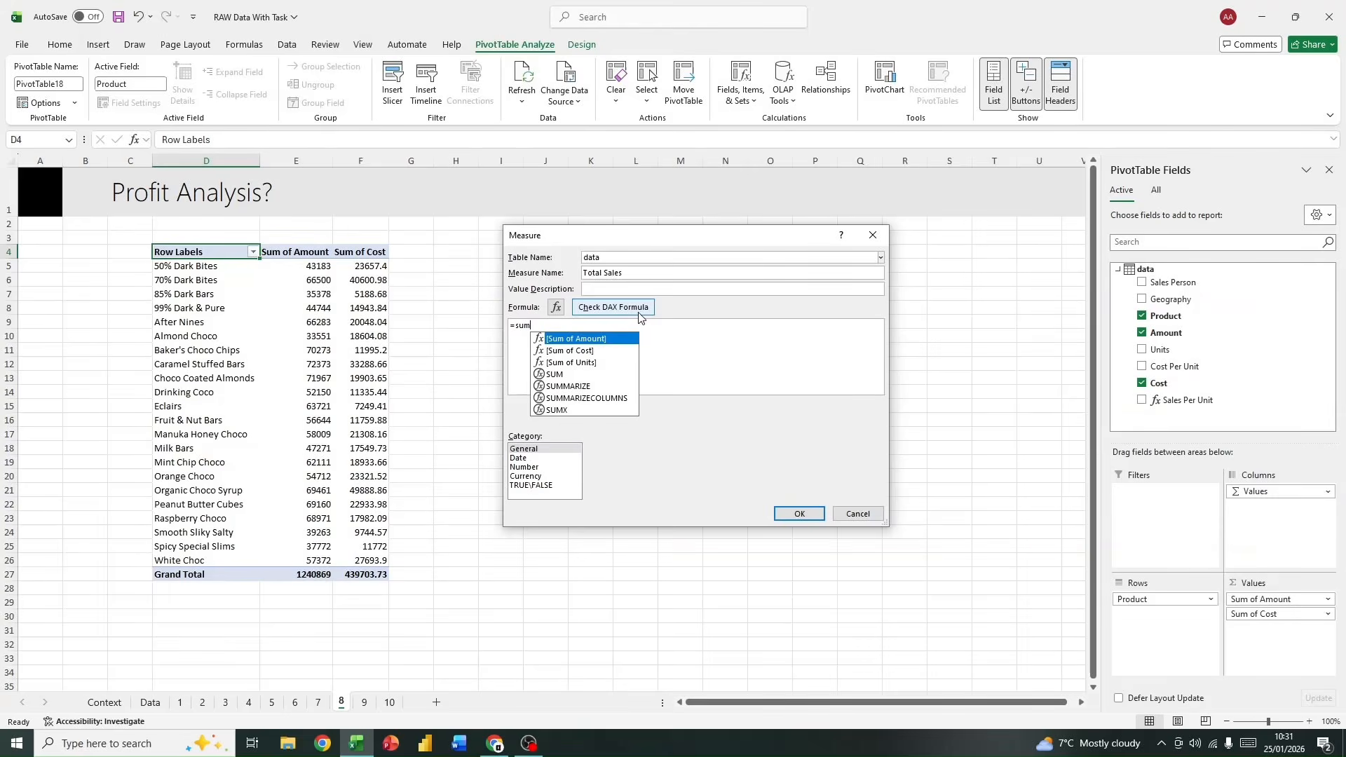
pyautogui.doubleClick(577, 339)
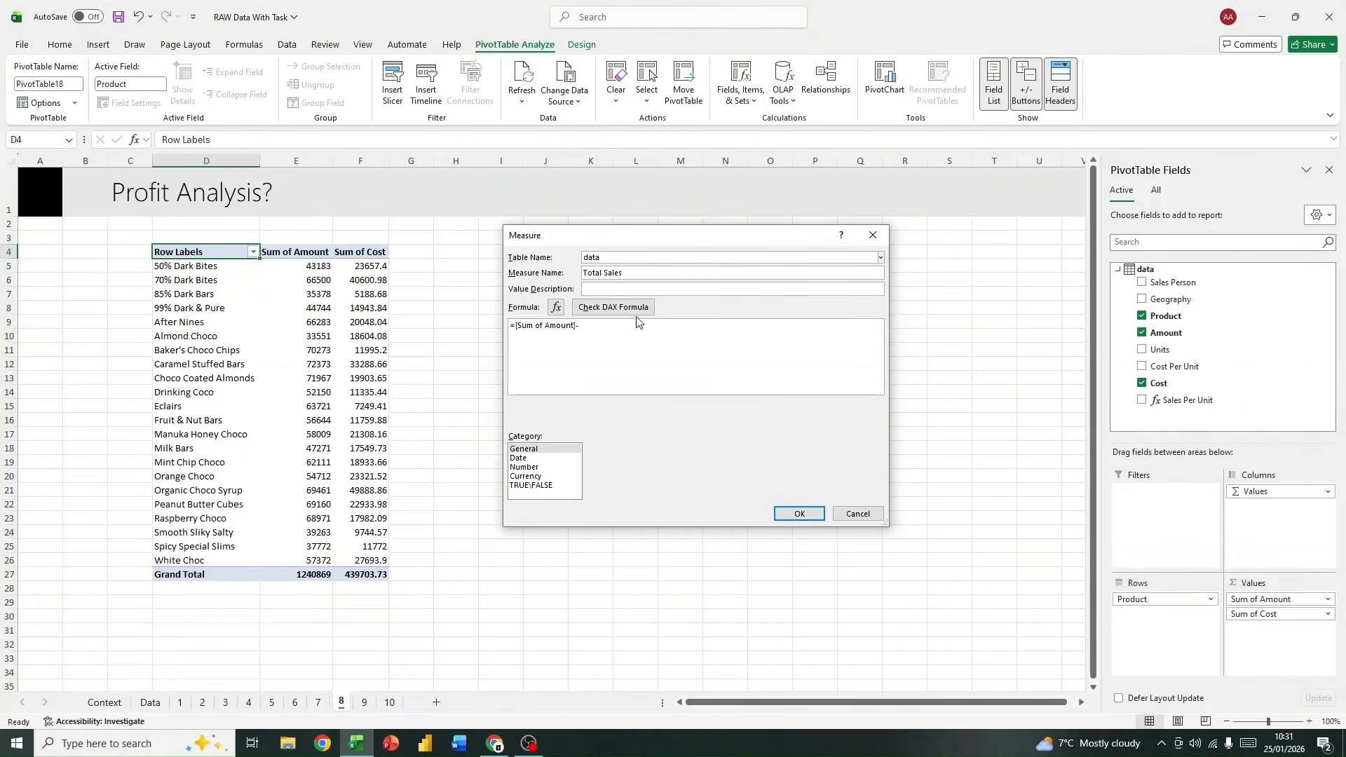
pyautogui.write('-sum')
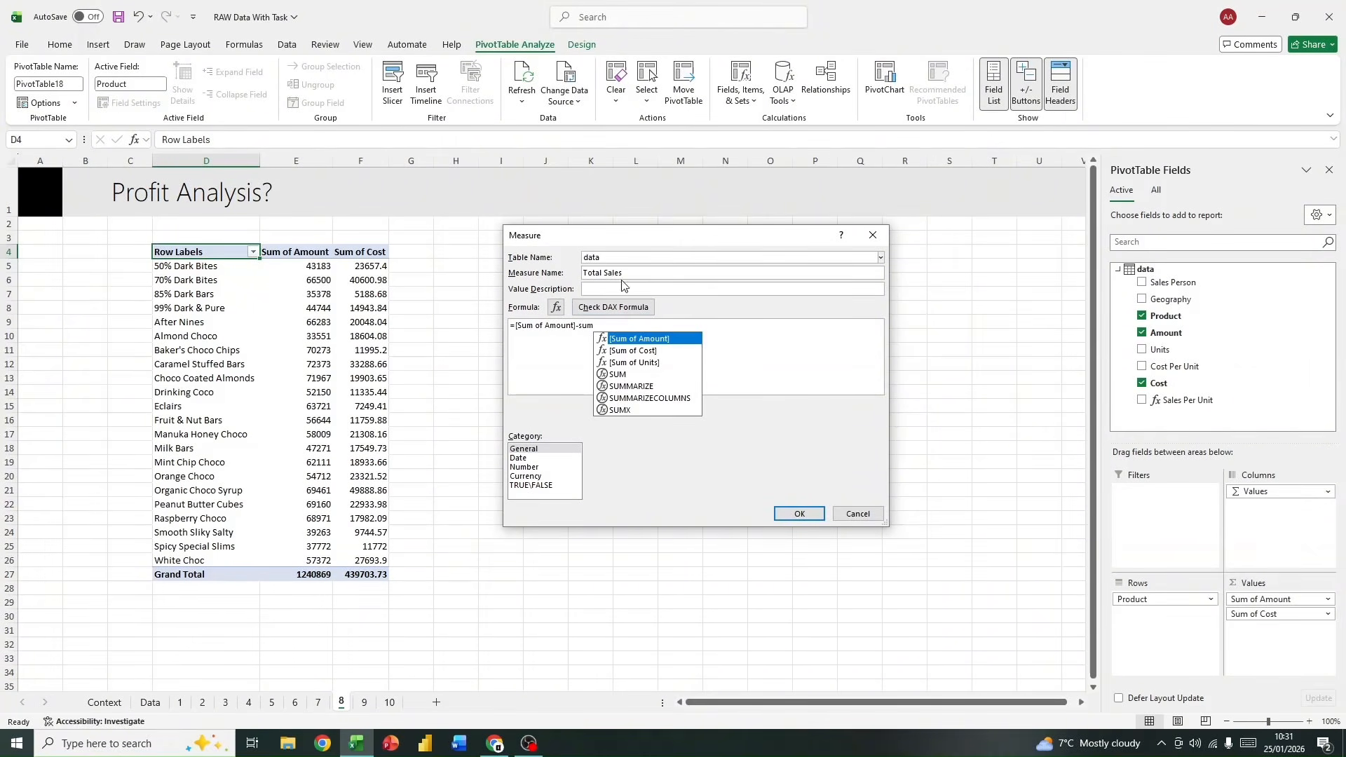
pyautogui.doubleClick(620, 351)
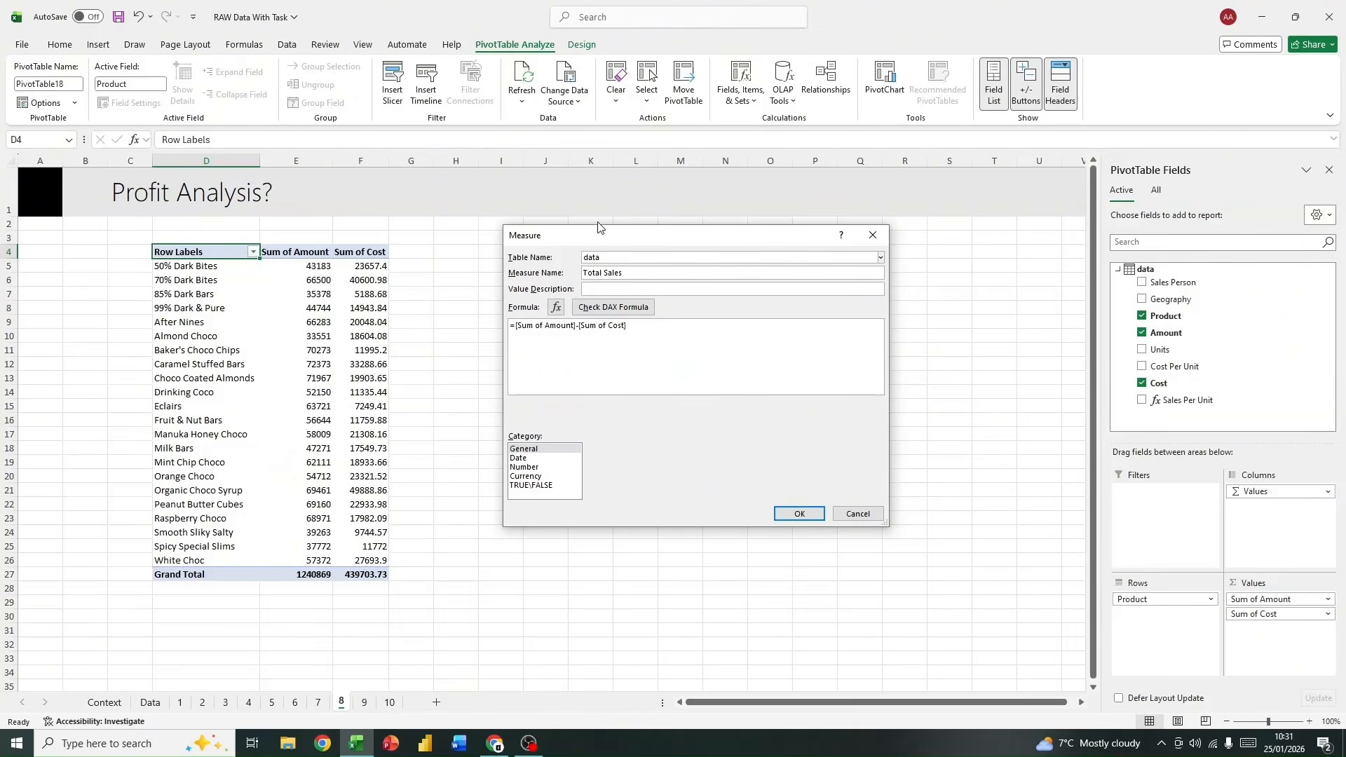
pyautogui.doubleClick(607, 272)
pyautogui.write('Profit')
# Step: Format the Total Profit measure as currency with the $ English (United States) symbol, save it, and add it to the PivotTable's values
pyautogui.click(540, 478)
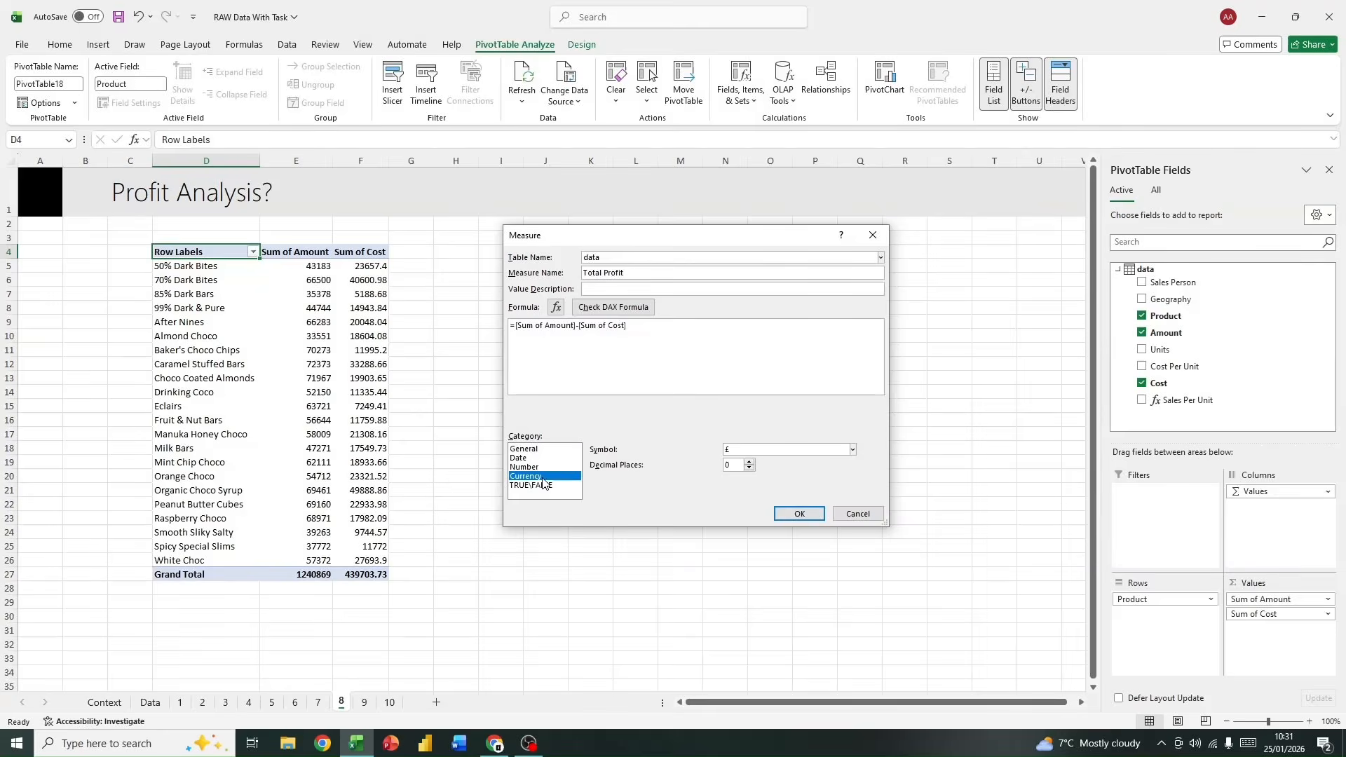
pyautogui.click(852, 450)
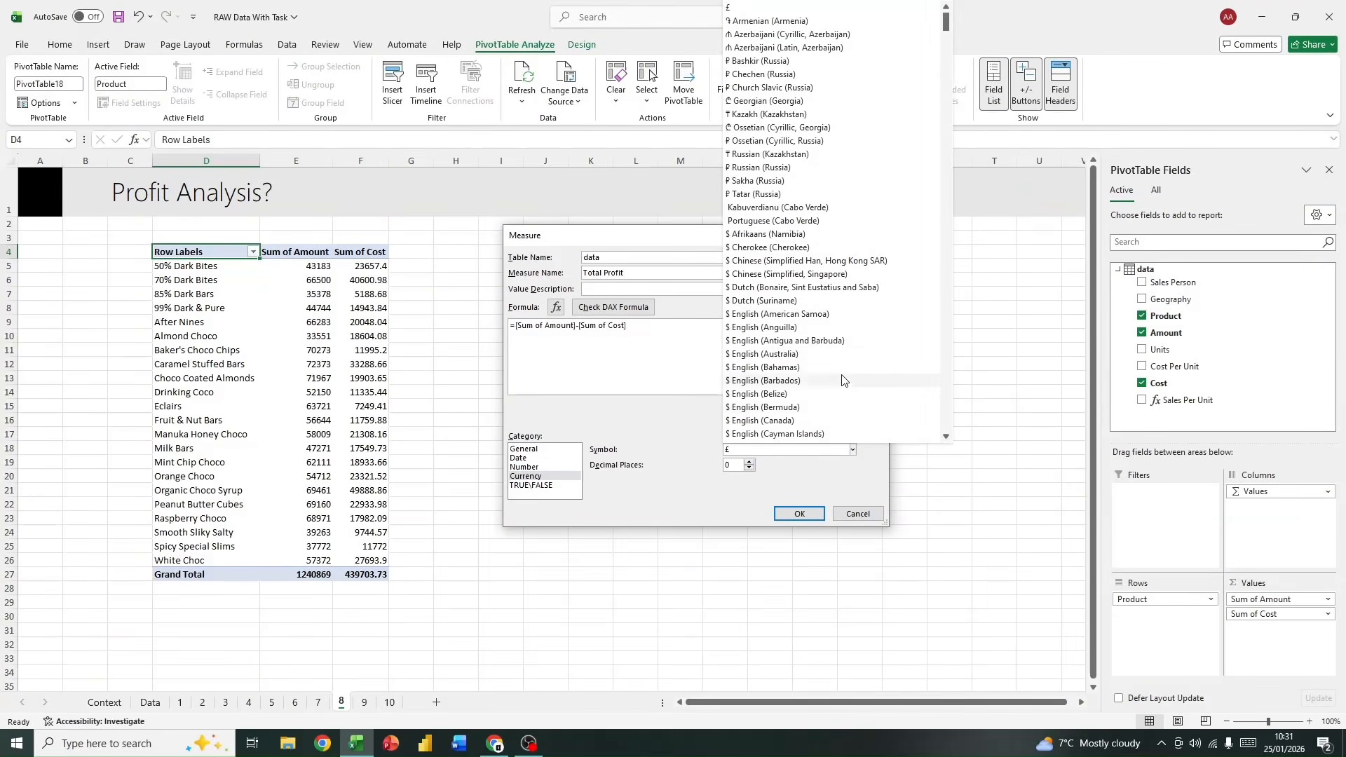
pyautogui.scroll(-4, 847, 354)
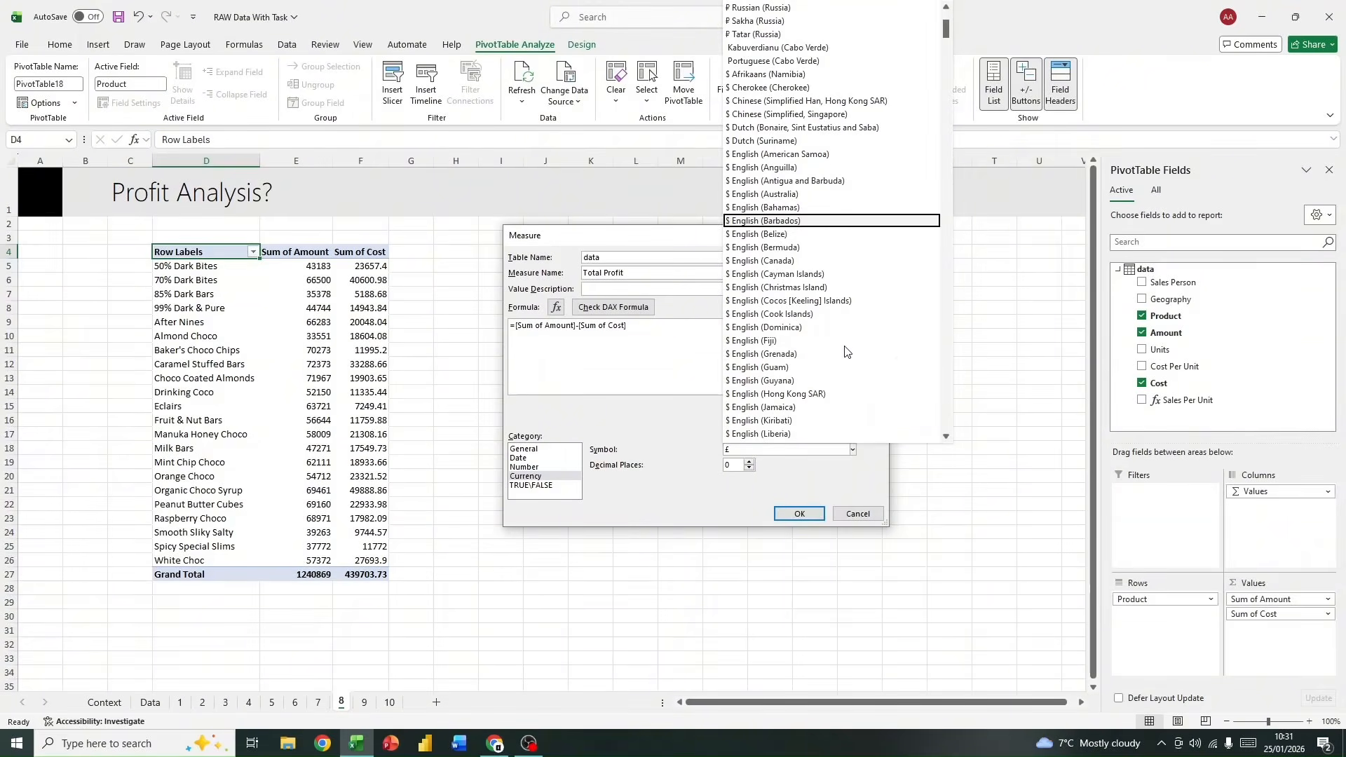
pyautogui.scroll(-5, 845, 338)
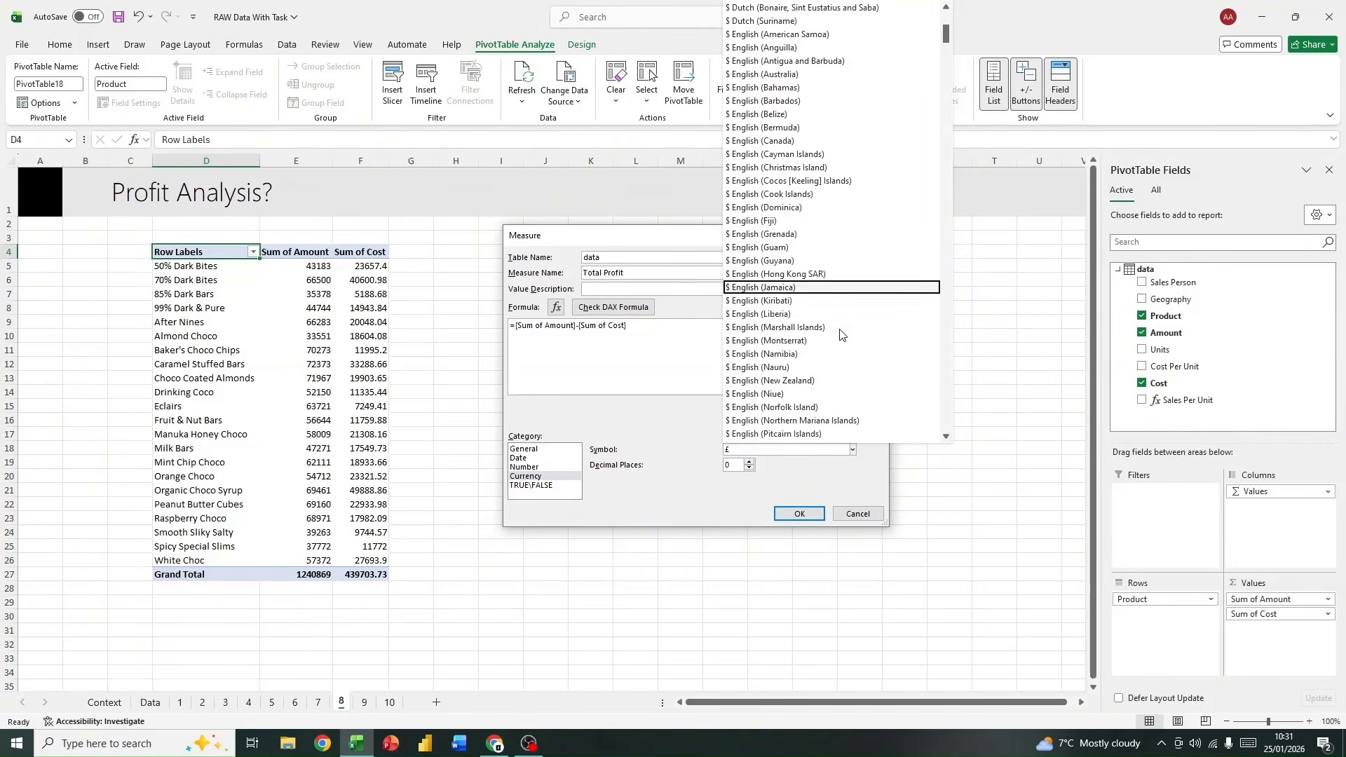
pyautogui.scroll(-4, 839, 333)
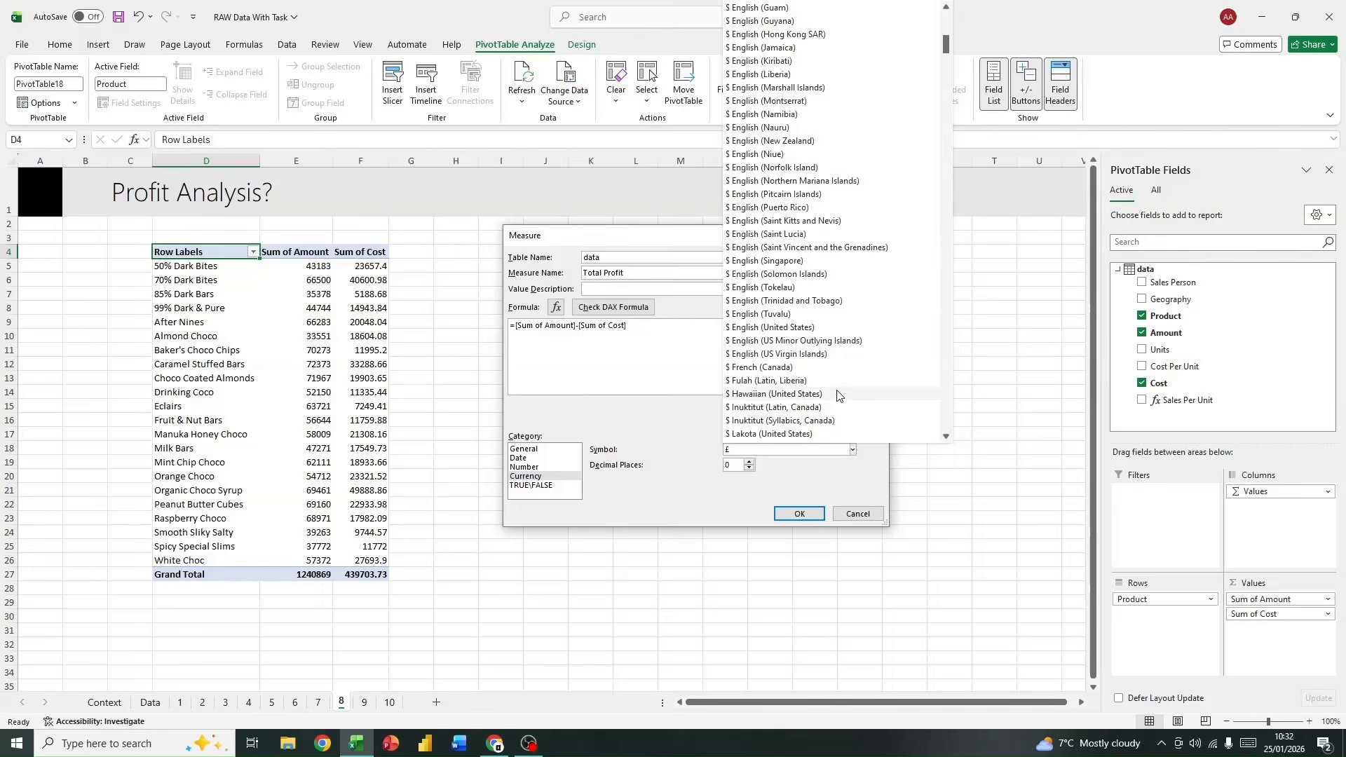
pyautogui.click(778, 328)
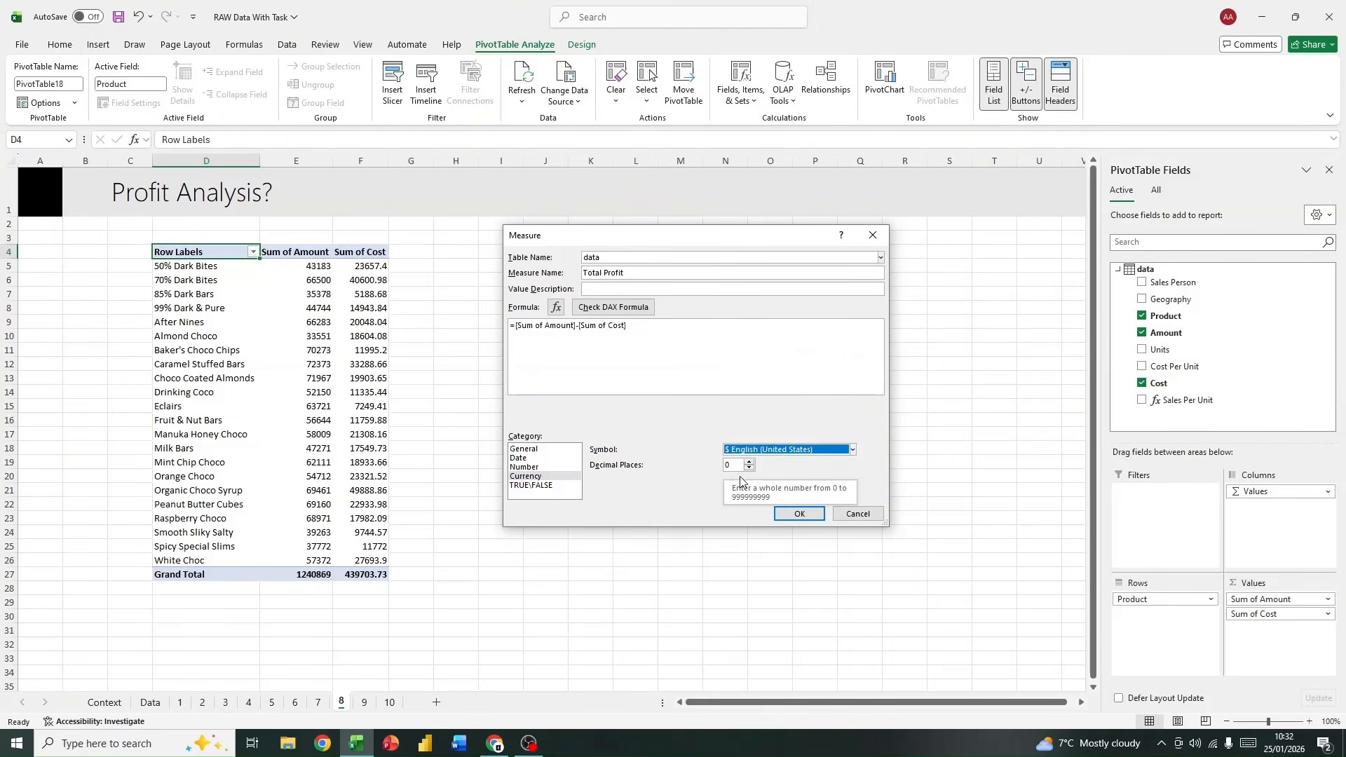
pyautogui.click(799, 513)
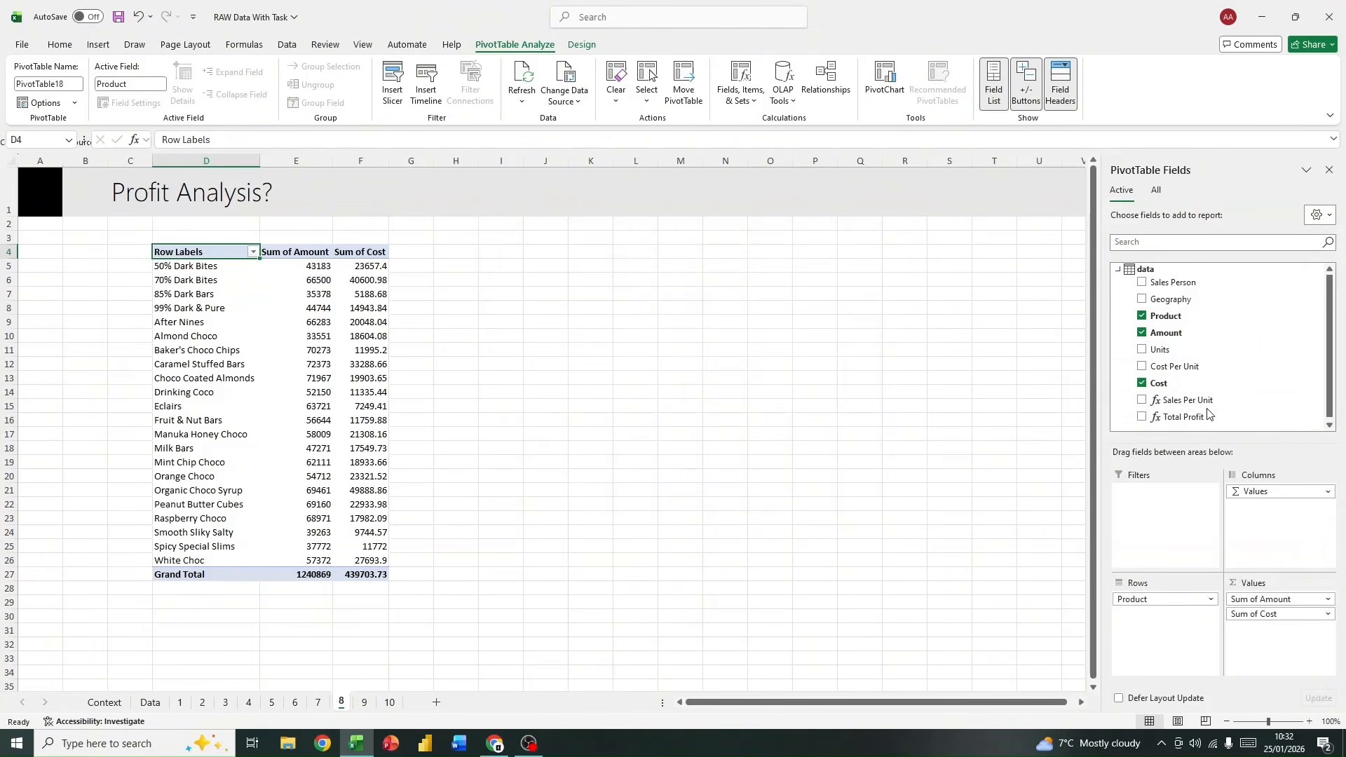
pyautogui.moveTo(1197, 419); pyautogui.dragTo(1289, 639)
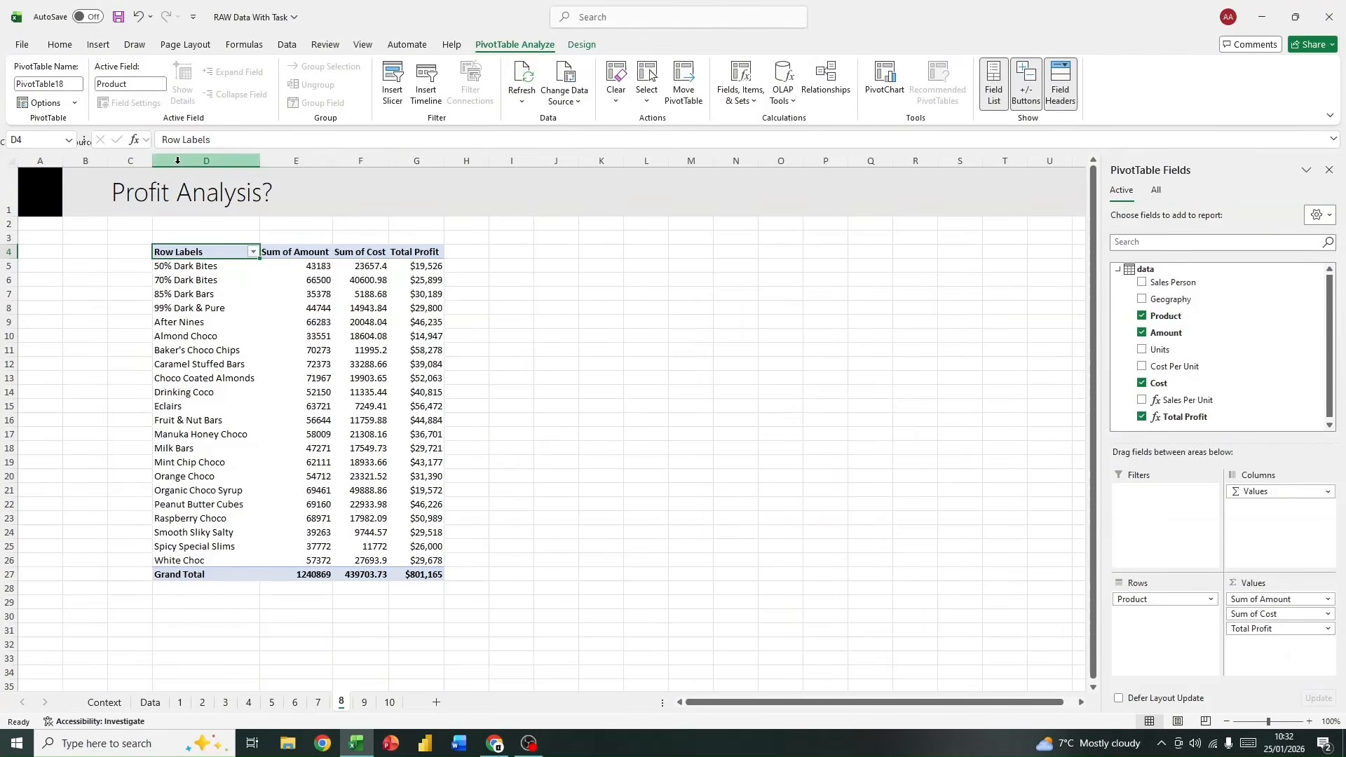
pyautogui.moveTo(442, 255); pyautogui.dragTo(420, 576)
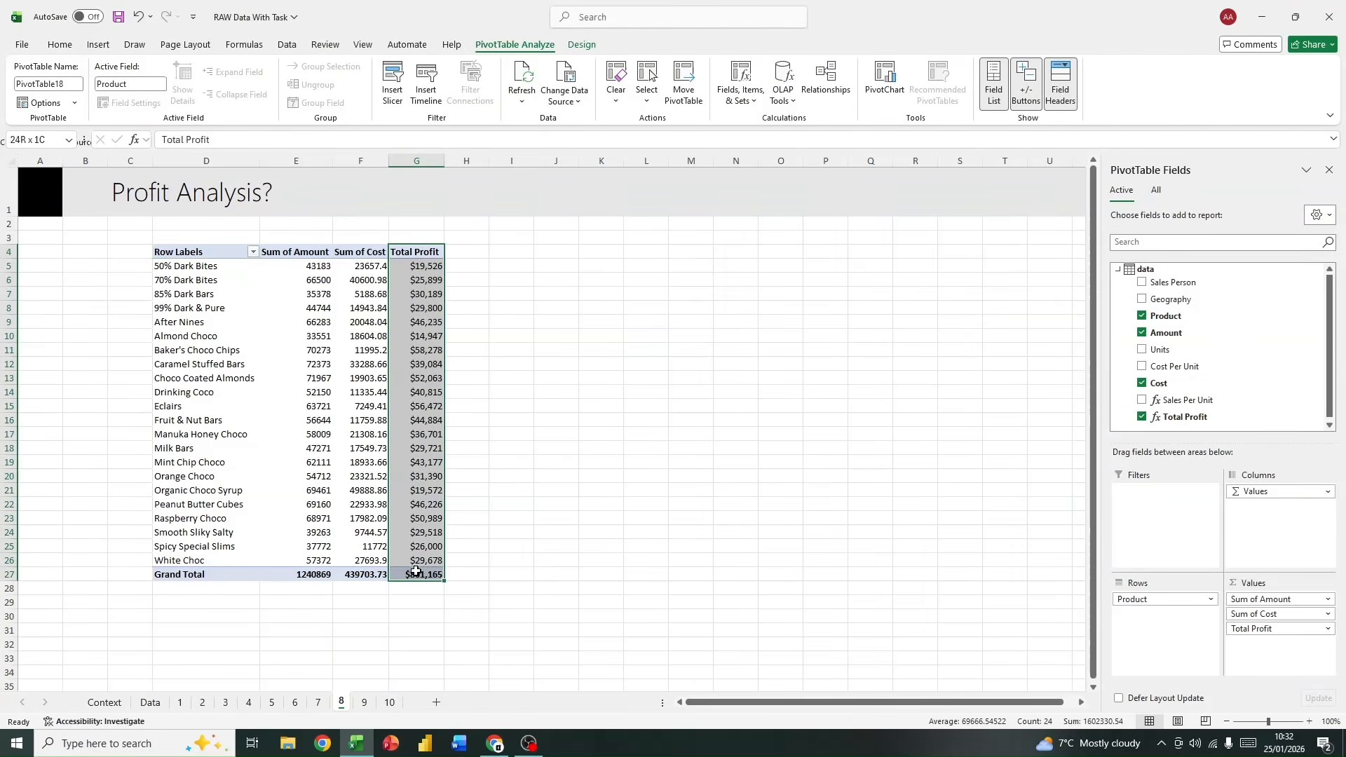
# Step: Show the Sum of Cost values and their grand total without decimal places
pyautogui.click(356, 574)
pyautogui.click(60, 45)
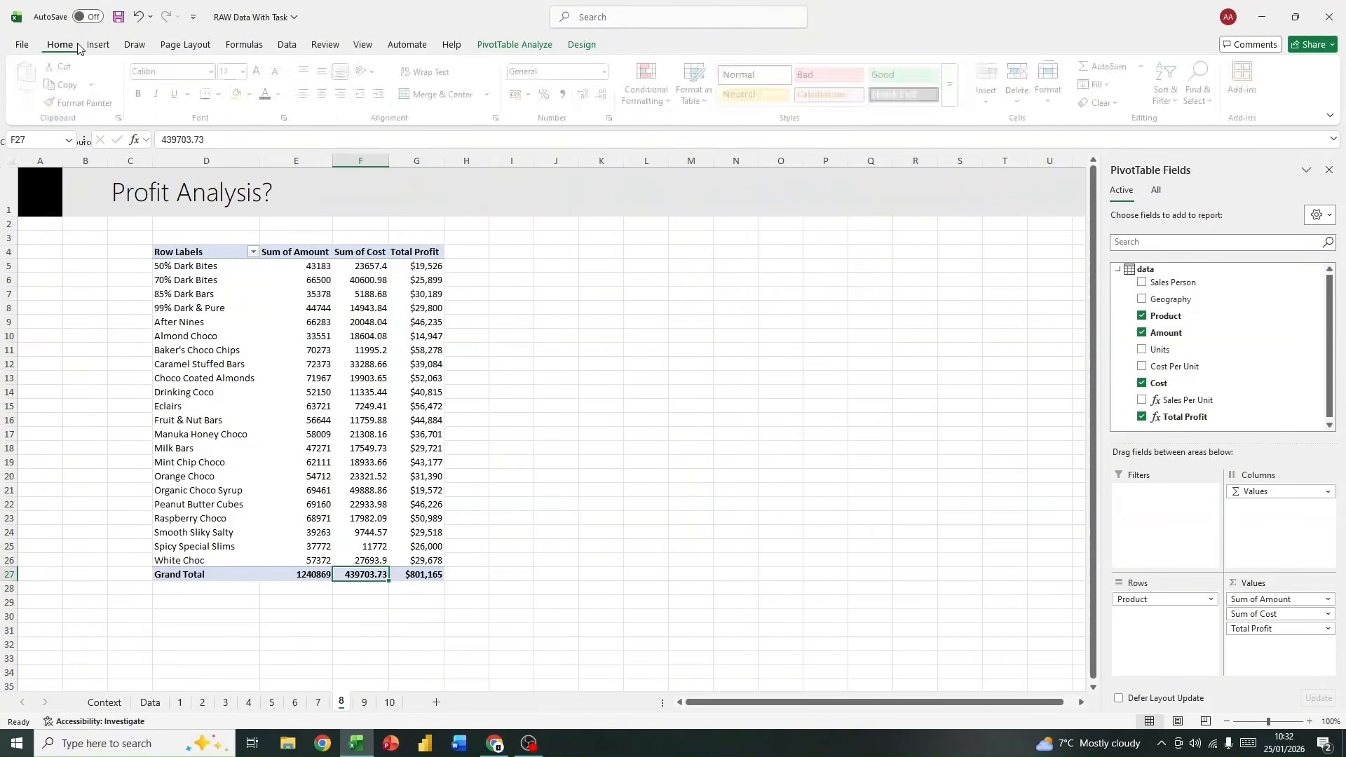
pyautogui.click(607, 95)
pyautogui.click(606, 95)
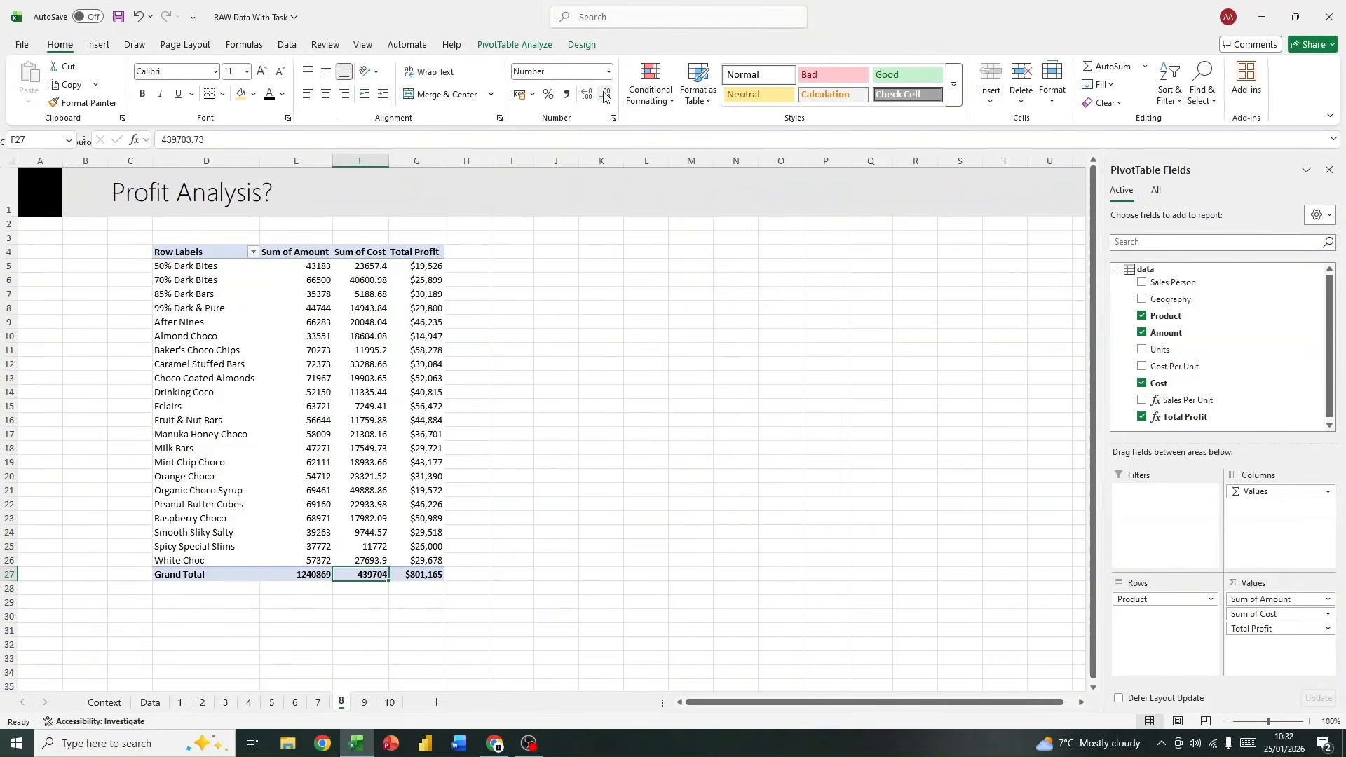
pyautogui.moveTo(359, 267); pyautogui.dragTo(358, 561)
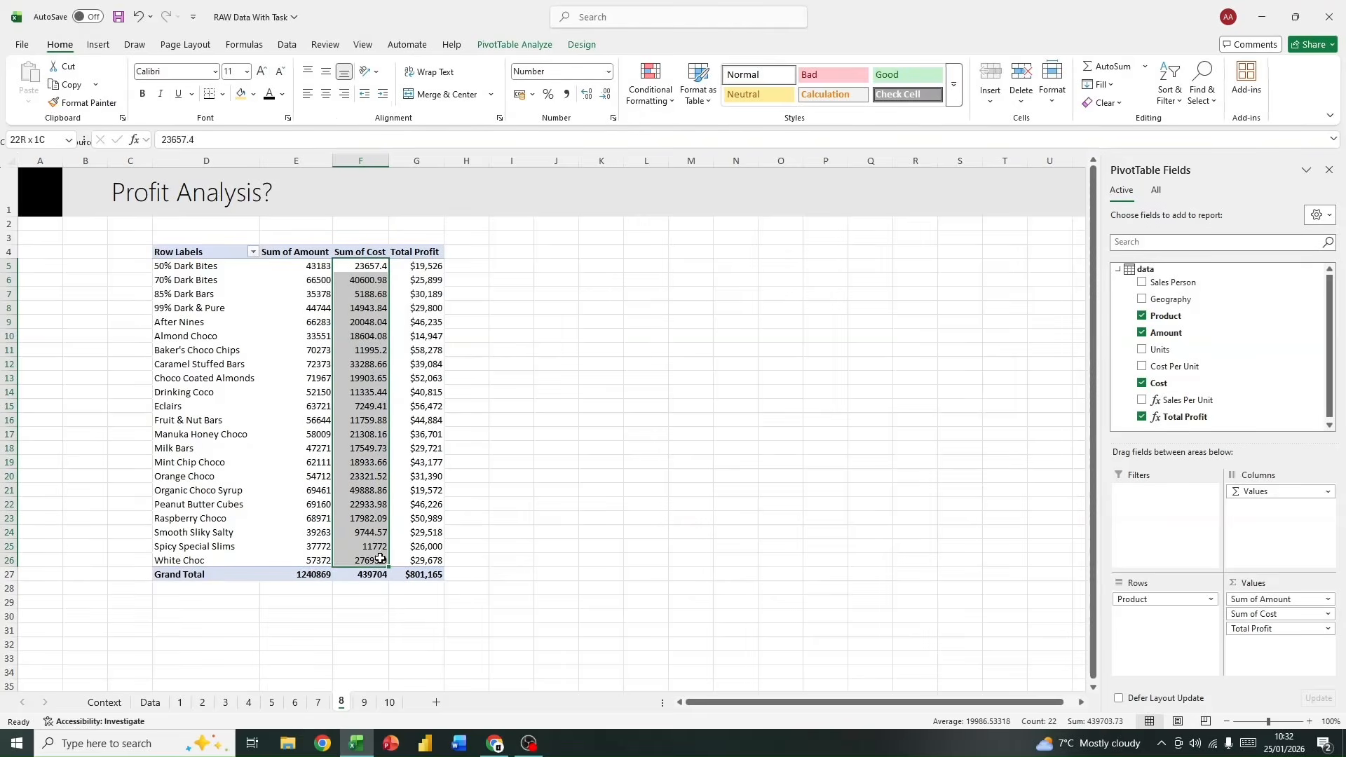
pyautogui.click(607, 95)
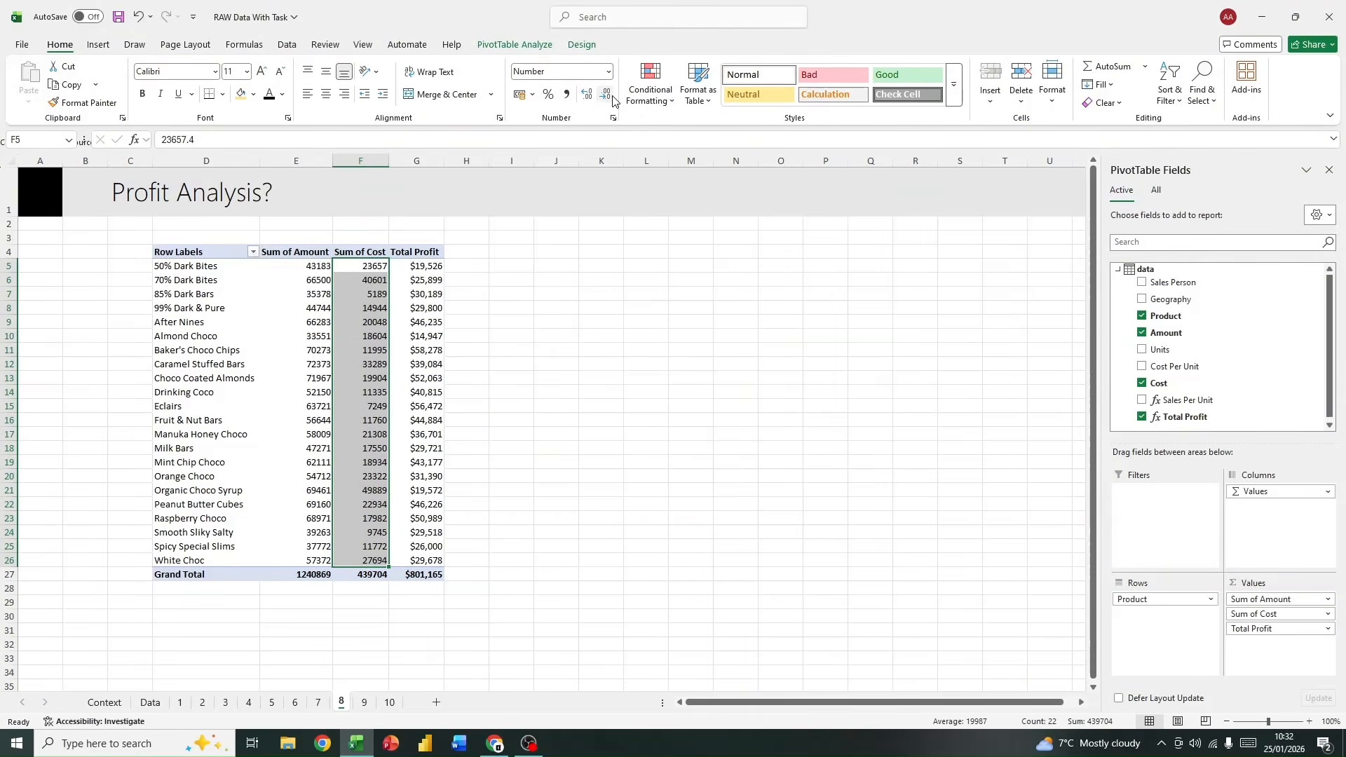
pyautogui.click(625, 472)
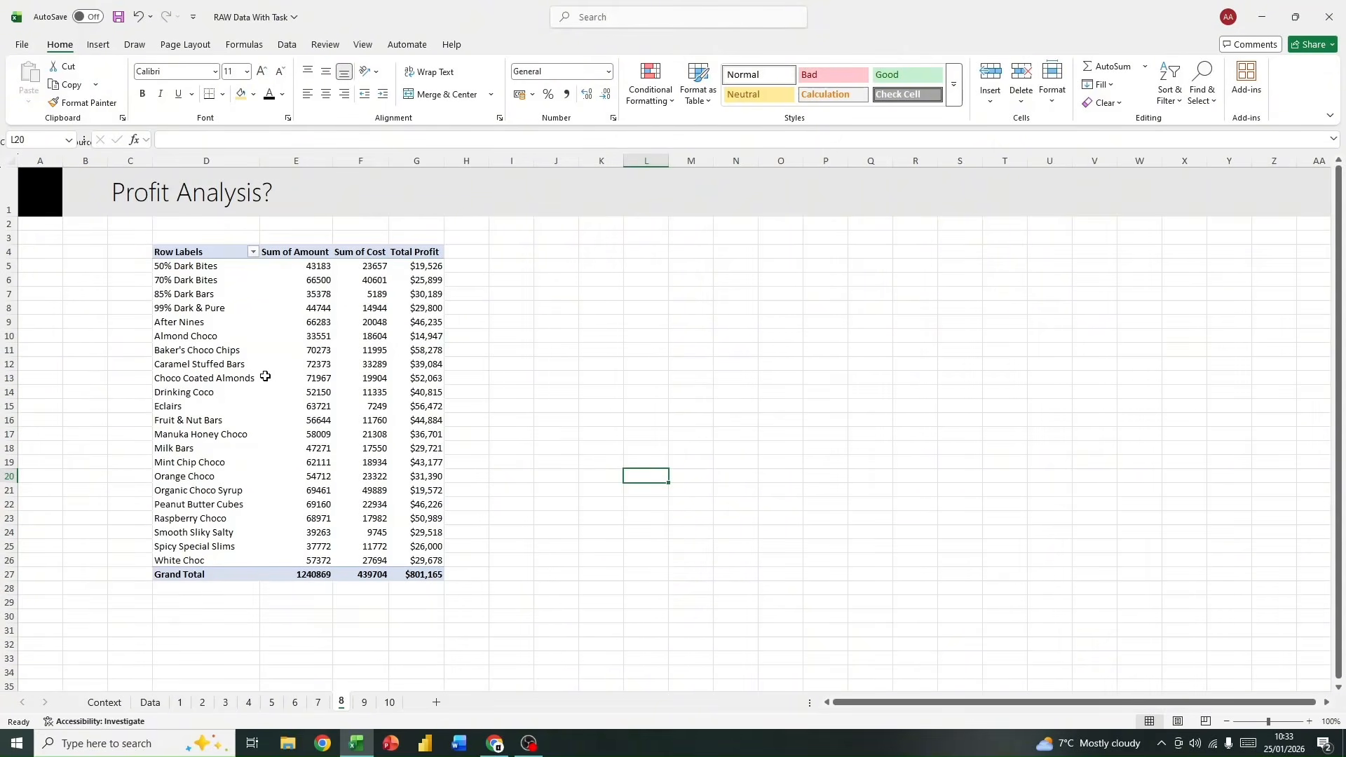
# Step: Try sorting the PivotTable's products Z to A and restore the A to Z order
pyautogui.moveTo(265, 375)
pyautogui.click(253, 252)
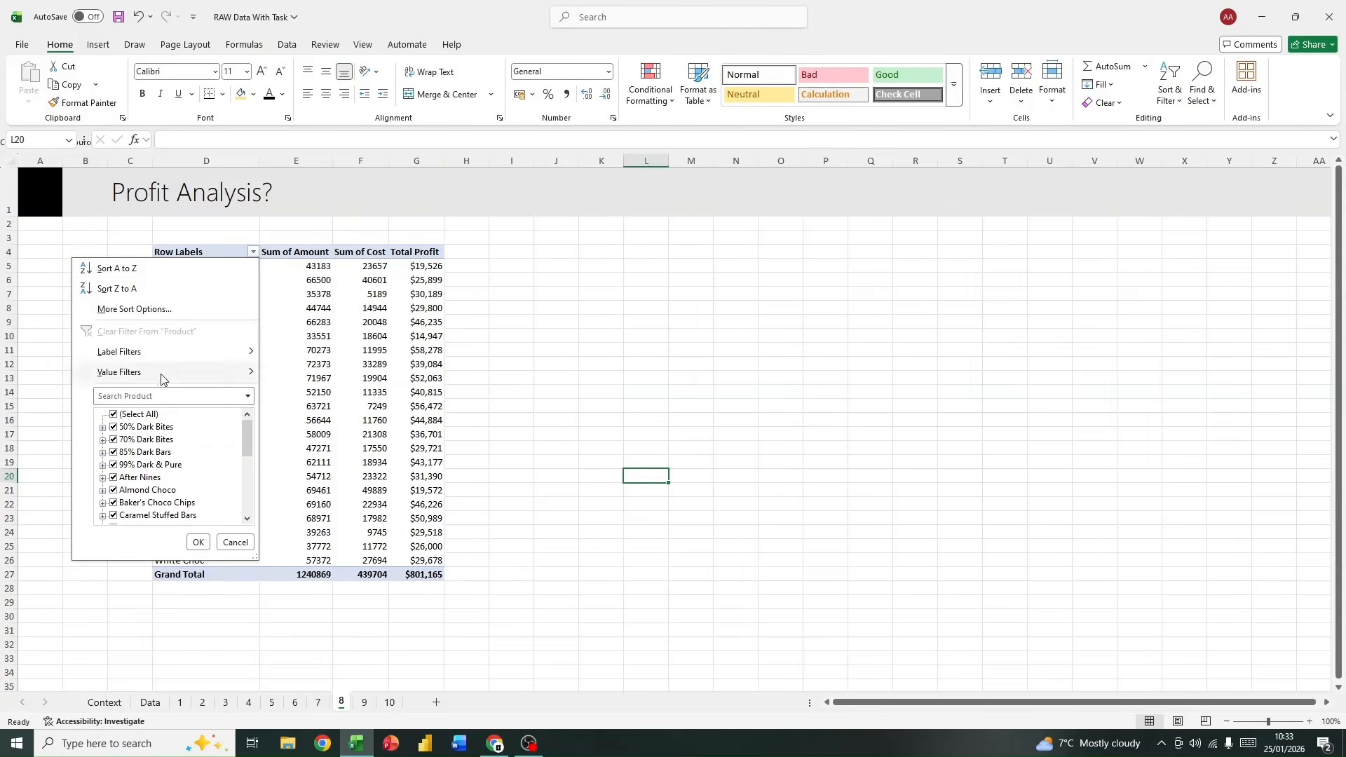
pyautogui.click(136, 272)
pyautogui.click(253, 252)
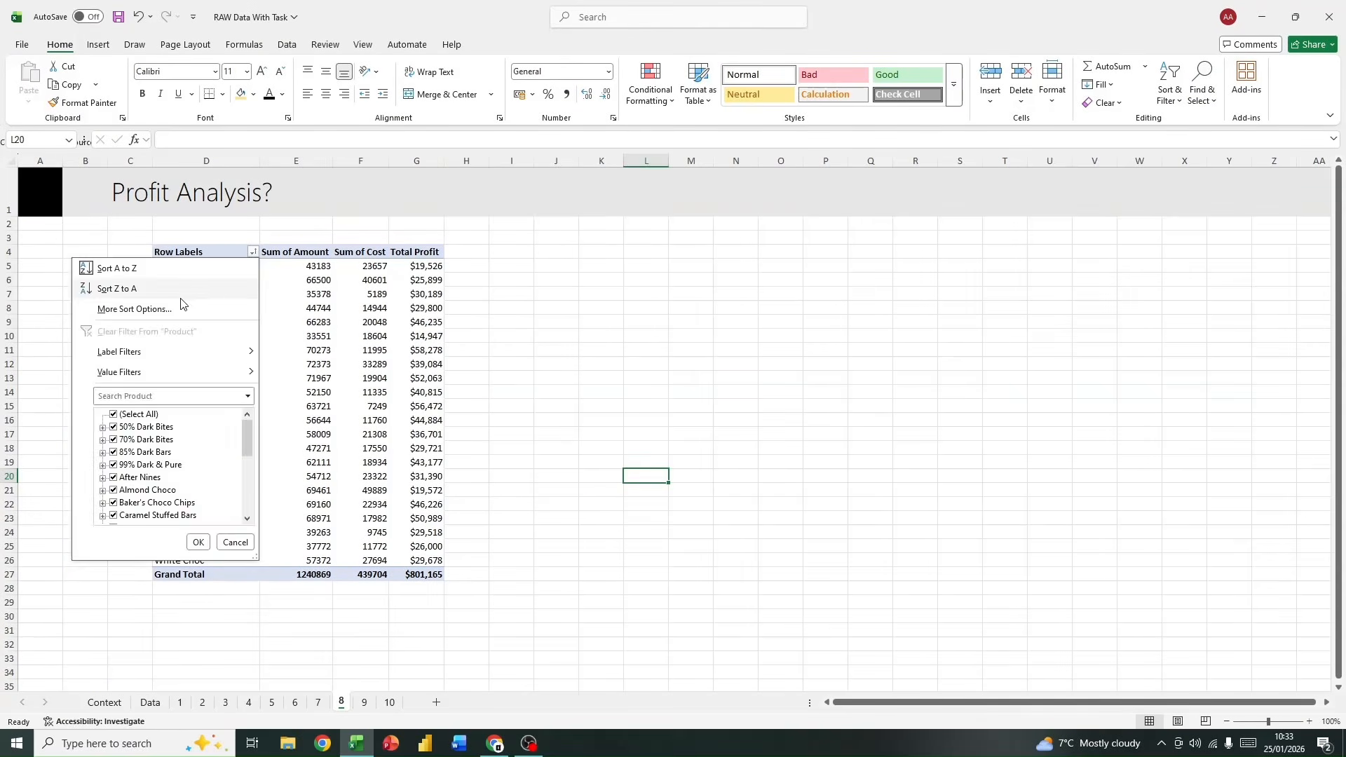
pyautogui.press('Escape')
pyautogui.click(253, 252)
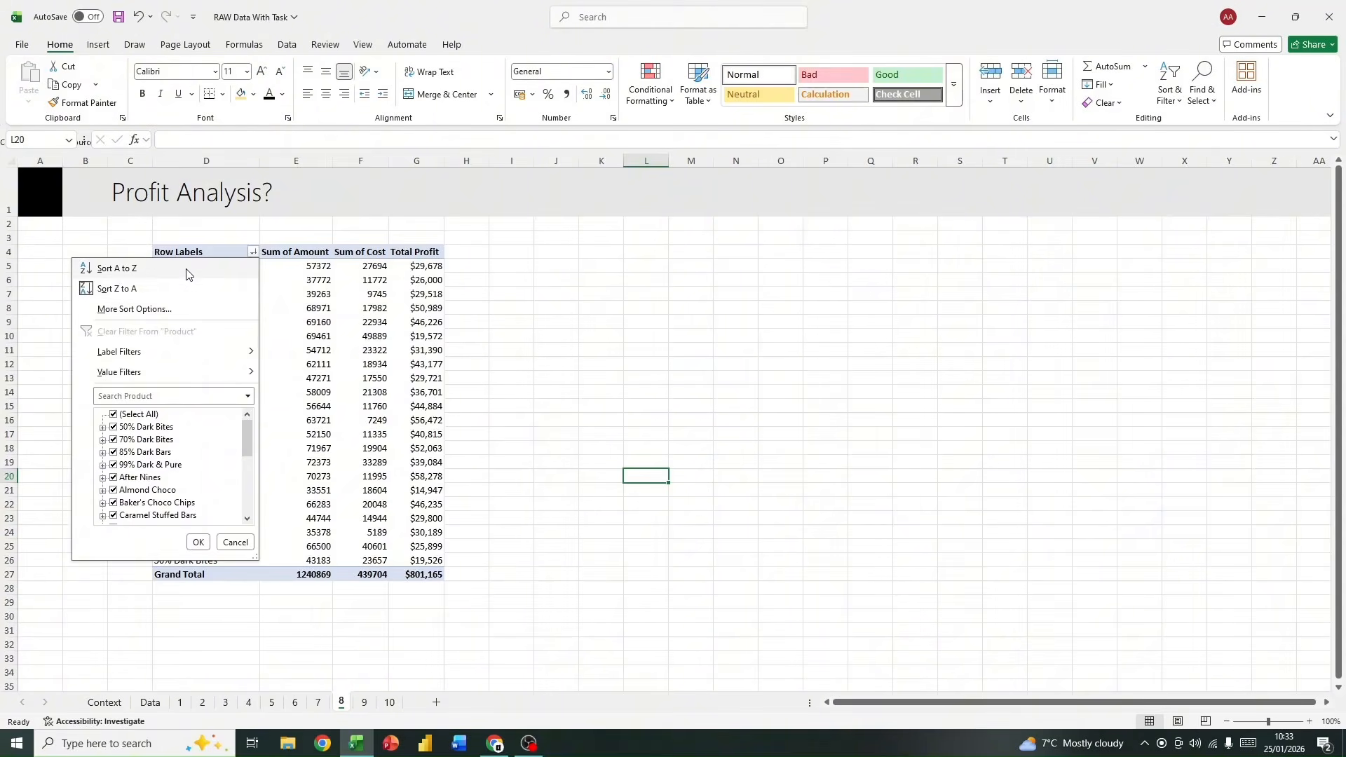
pyautogui.click(187, 268)
# Step: Remove Sum of Cost and Sum of Amount from the PivotTable's values, leaving only Total Profit
pyautogui.click(379, 407)
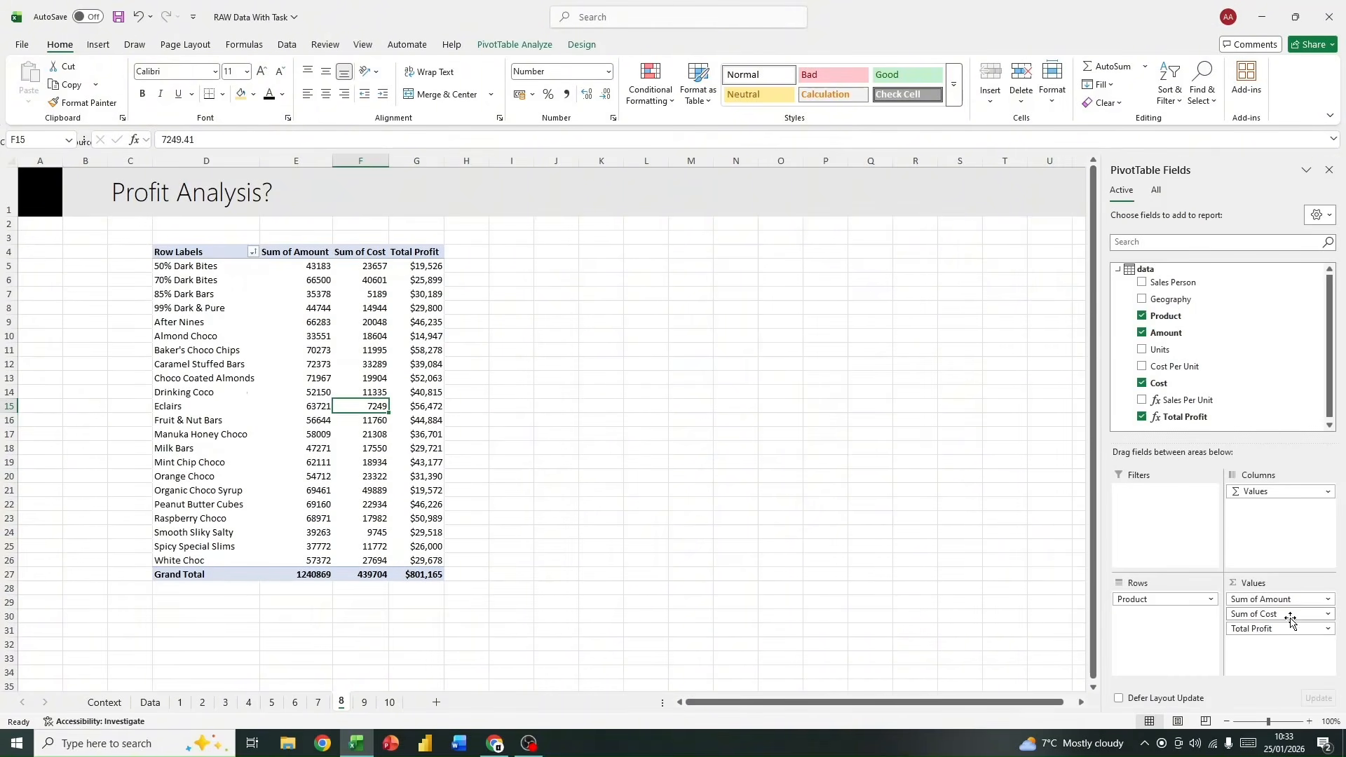
pyautogui.moveTo(1276, 616); pyautogui.dragTo(1197, 384)
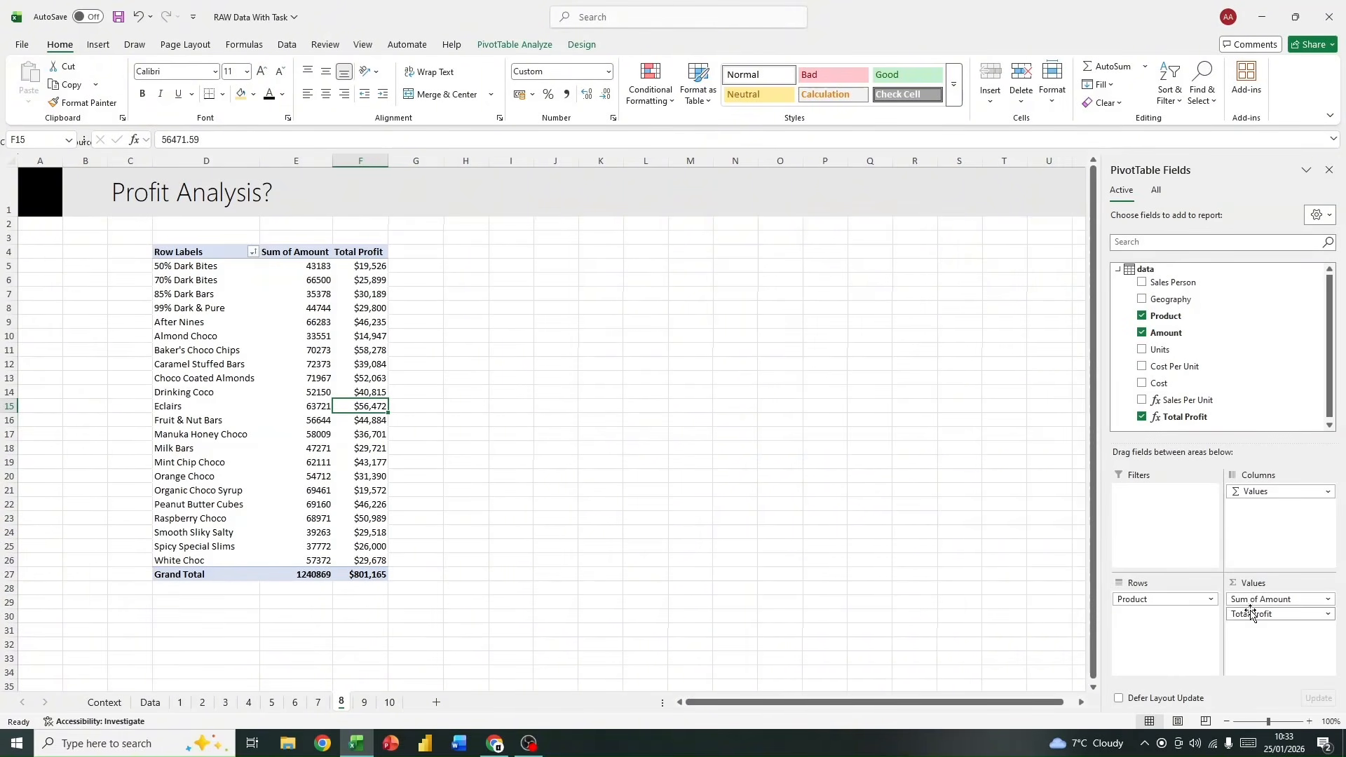
pyautogui.moveTo(1252, 598); pyautogui.dragTo(1195, 397)
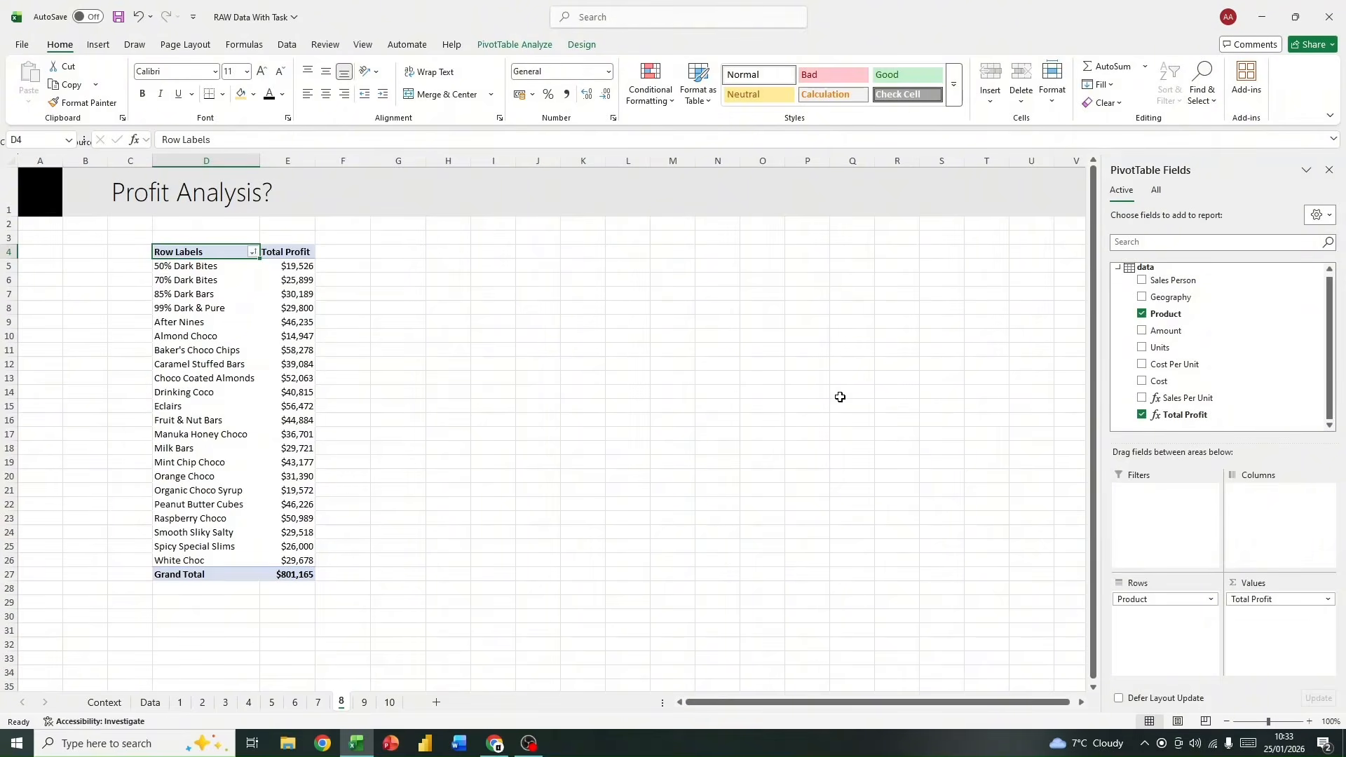
# Step: Add a Geography slicer, place it beside the PivotTable at row 4, and resize it to about 8 cm wide and 6.1 cm high
pyautogui.rightClick(1190, 301)
pyautogui.click(1235, 375)
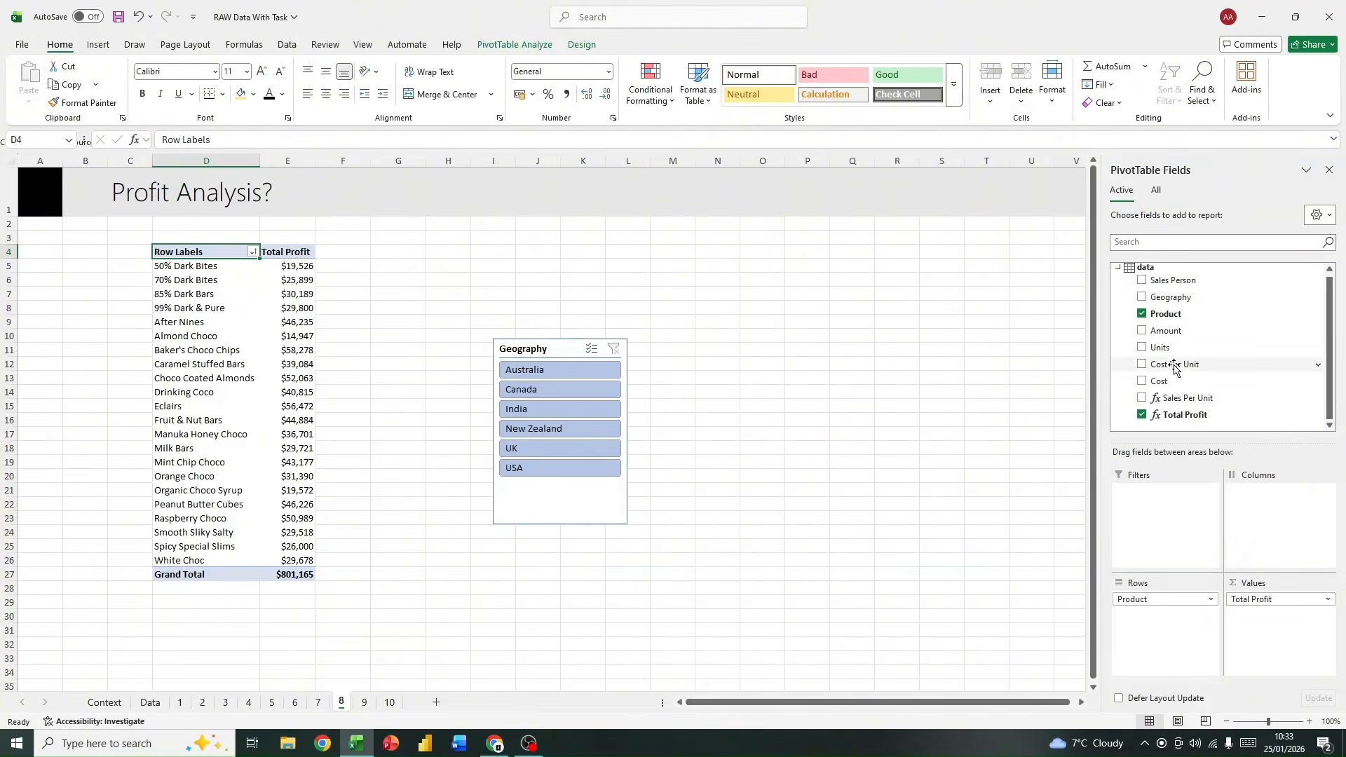
pyautogui.click(497, 333)
pyautogui.moveTo(497, 334); pyautogui.dragTo(401, 252)
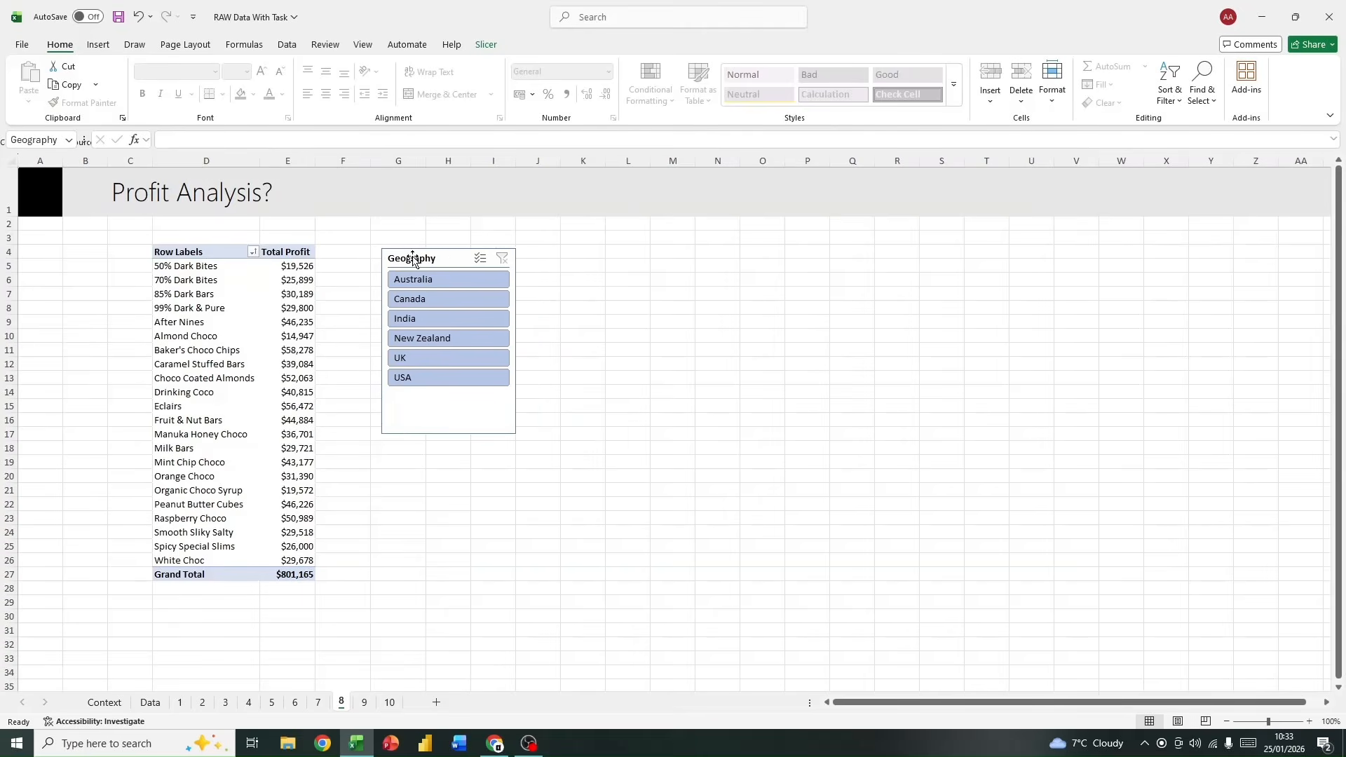
pyautogui.moveTo(516, 435); pyautogui.dragTo(593, 410)
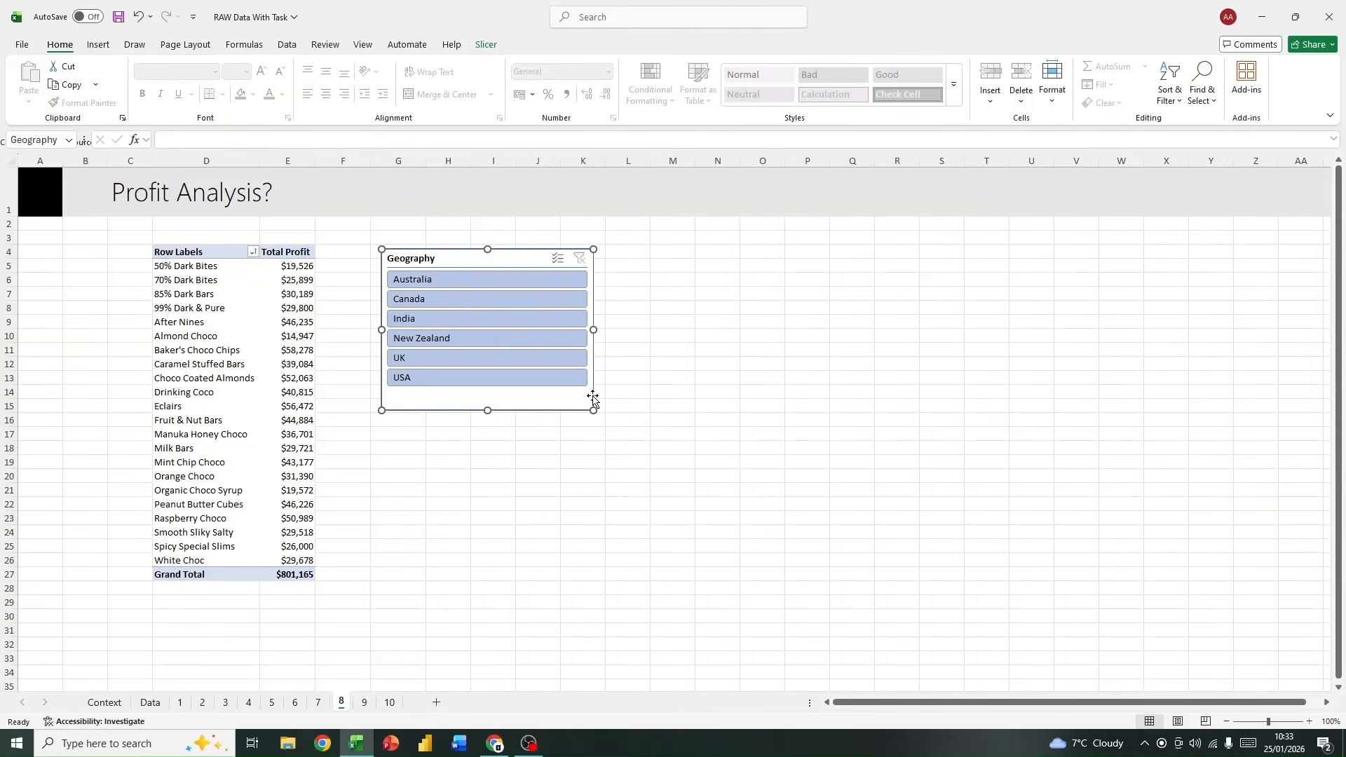
# Step: Arrange the Geography slicer's buttons in 2 columns and shorten the slicer to about 3.9 cm high
pyautogui.click(98, 44)
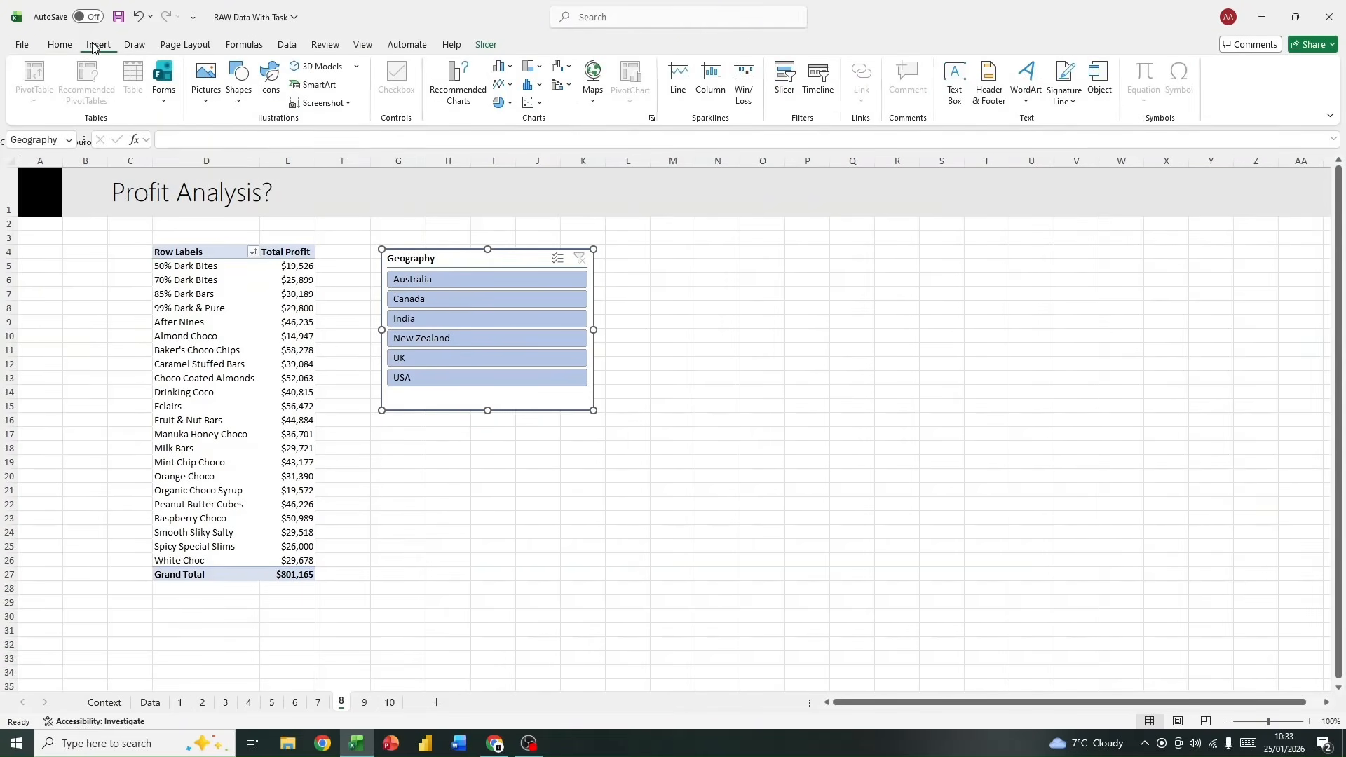
pyautogui.click(486, 44)
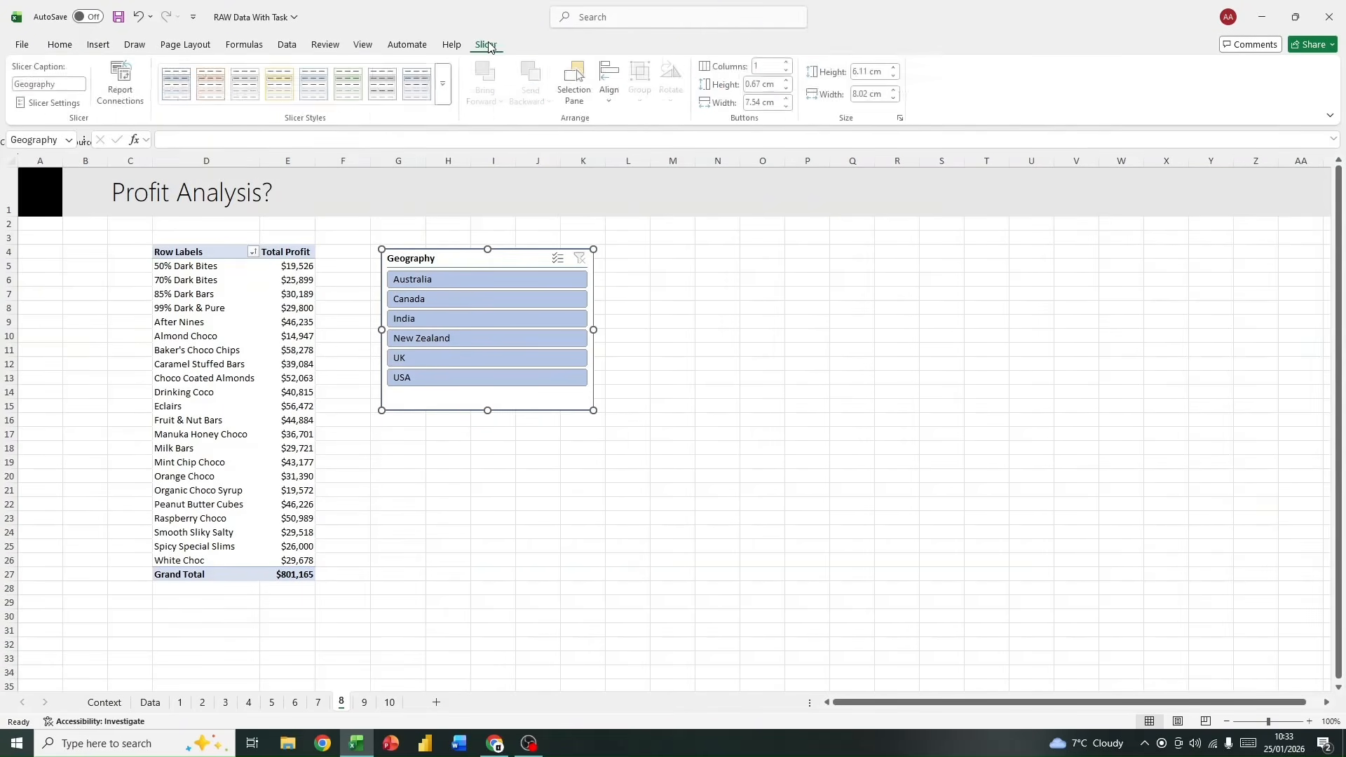
pyautogui.click(786, 63)
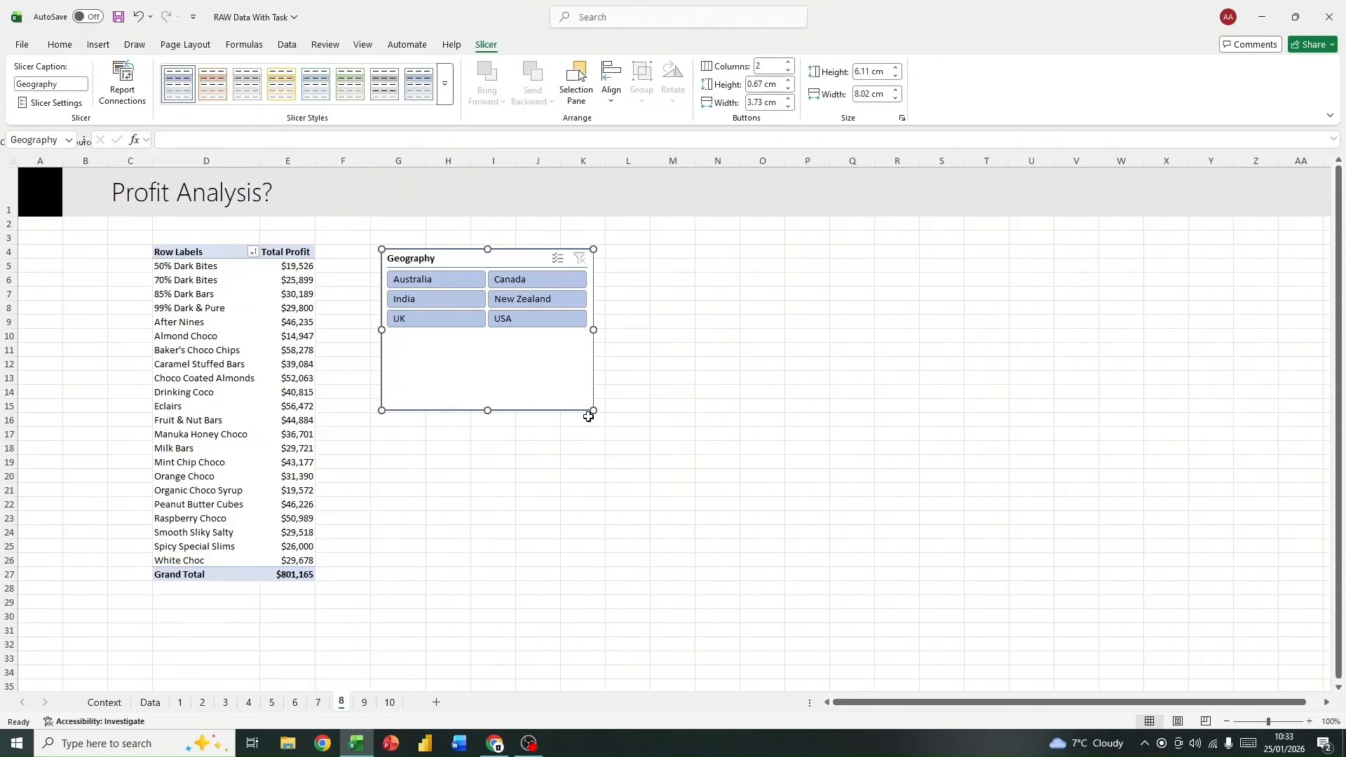
pyautogui.moveTo(593, 410); pyautogui.dragTo(595, 352)
# Step: Test the Geography slicer by filtering the PivotTable to Canada and to India, and clear the filter
pyautogui.click(537, 279)
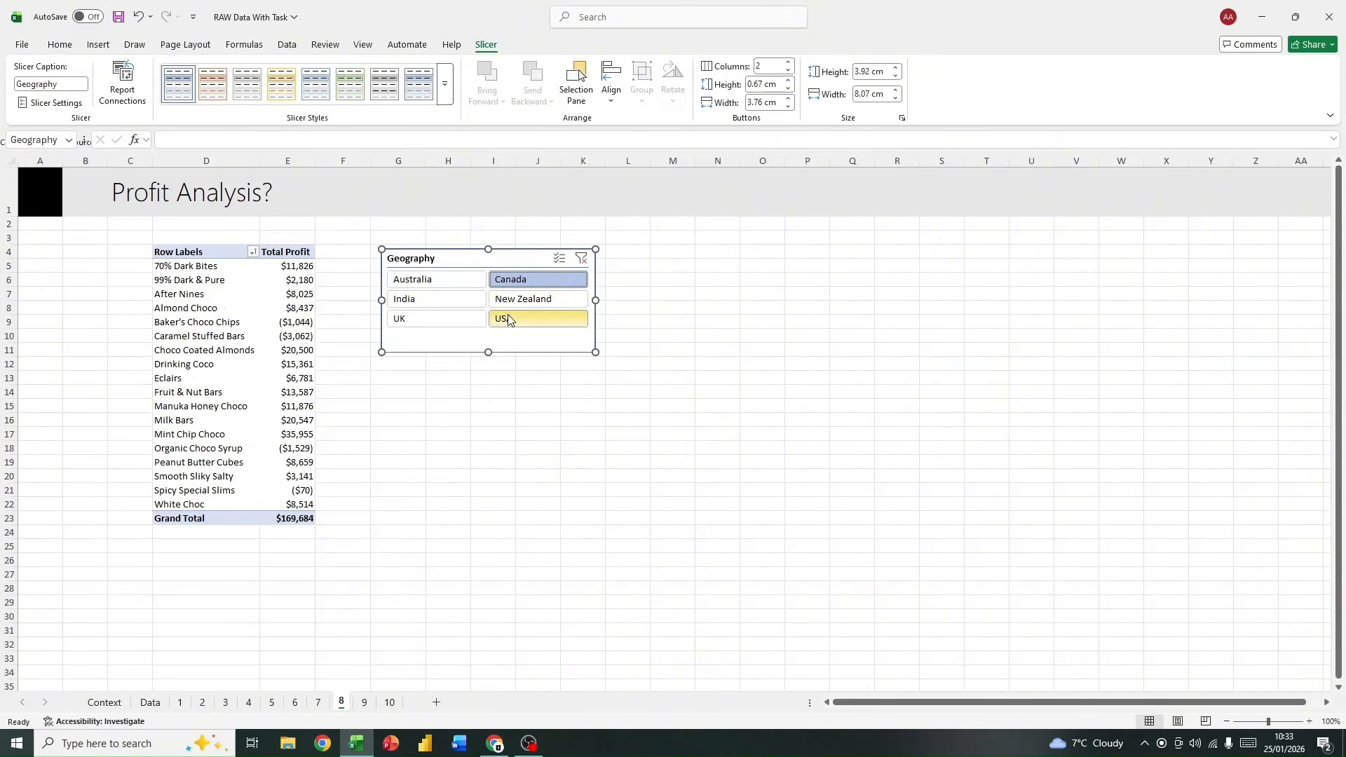
pyautogui.click(434, 298)
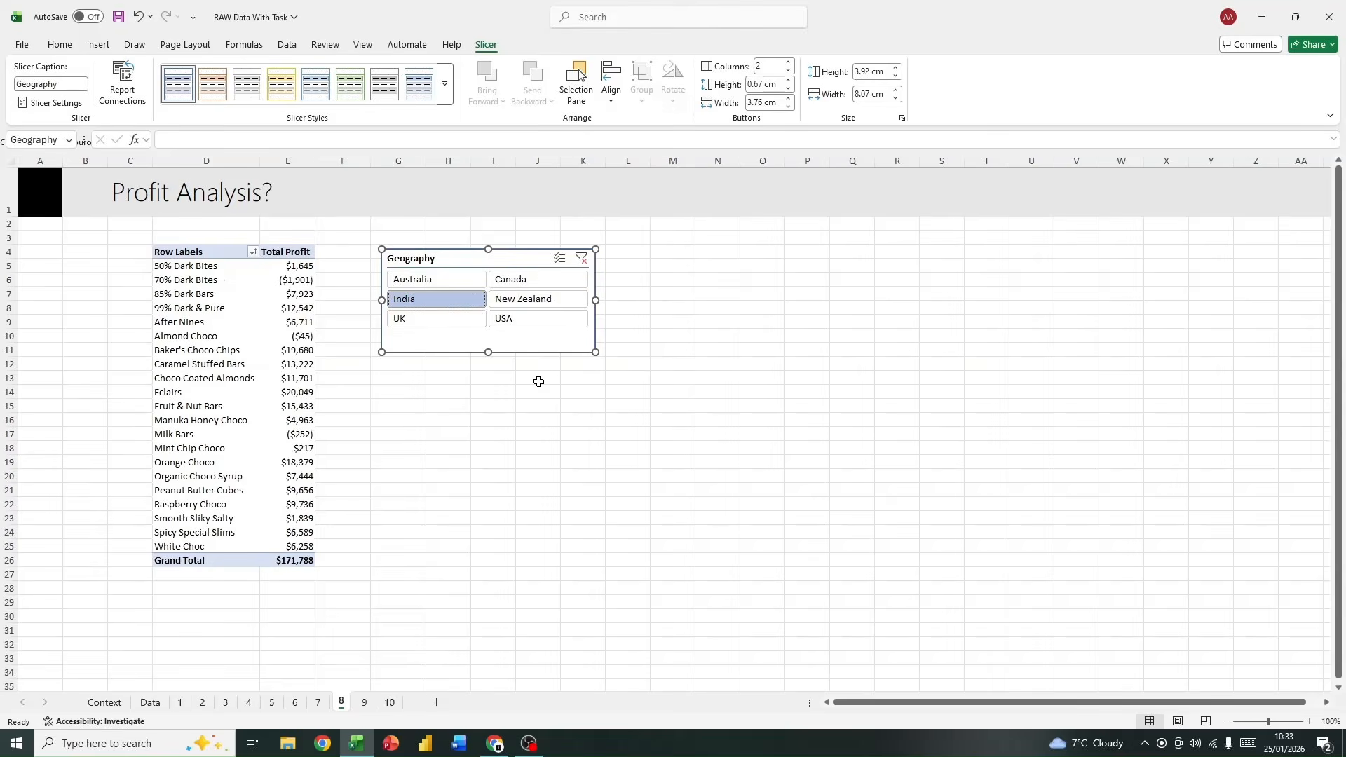
pyautogui.click(581, 258)
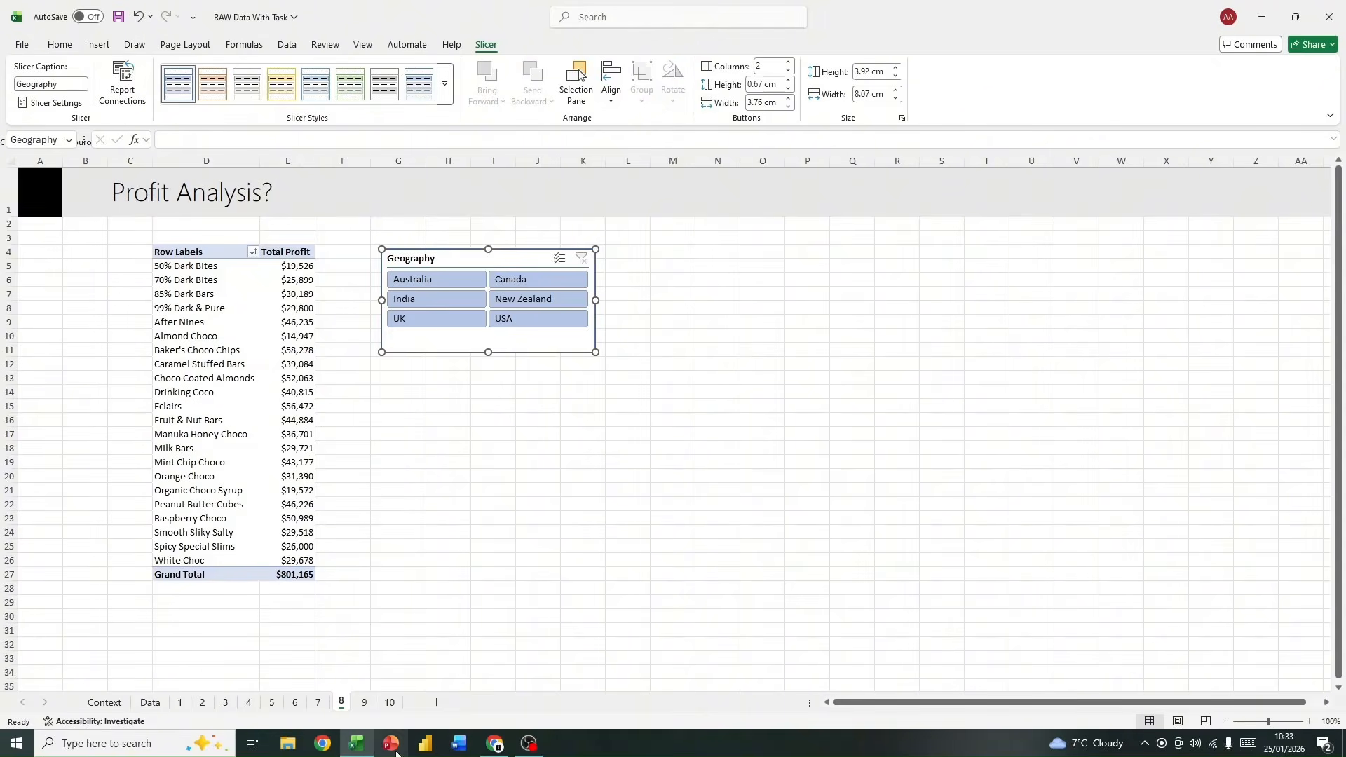
# Step: On sheet 9, enter the label "Pick a Country" in C4 and widen column C to fit it
pyautogui.click(365, 702)
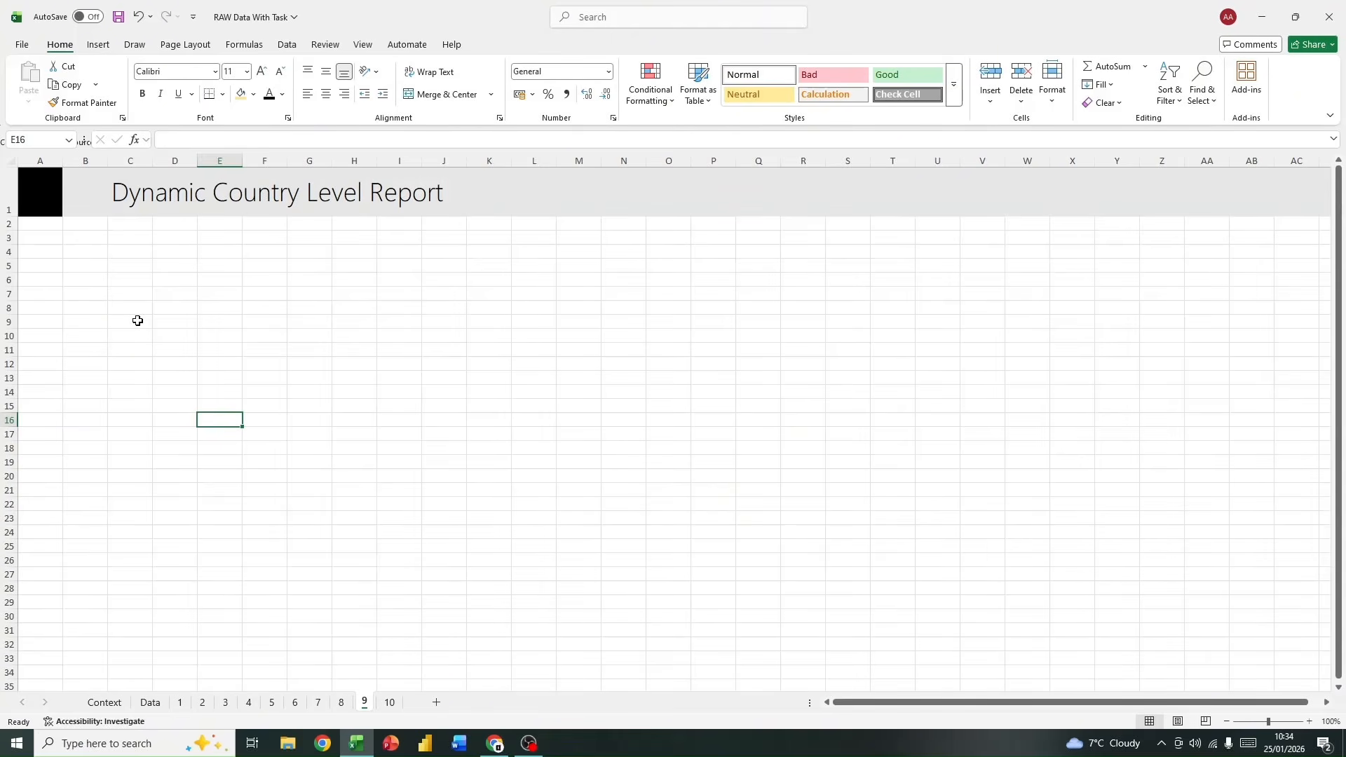
pyautogui.click(130, 253)
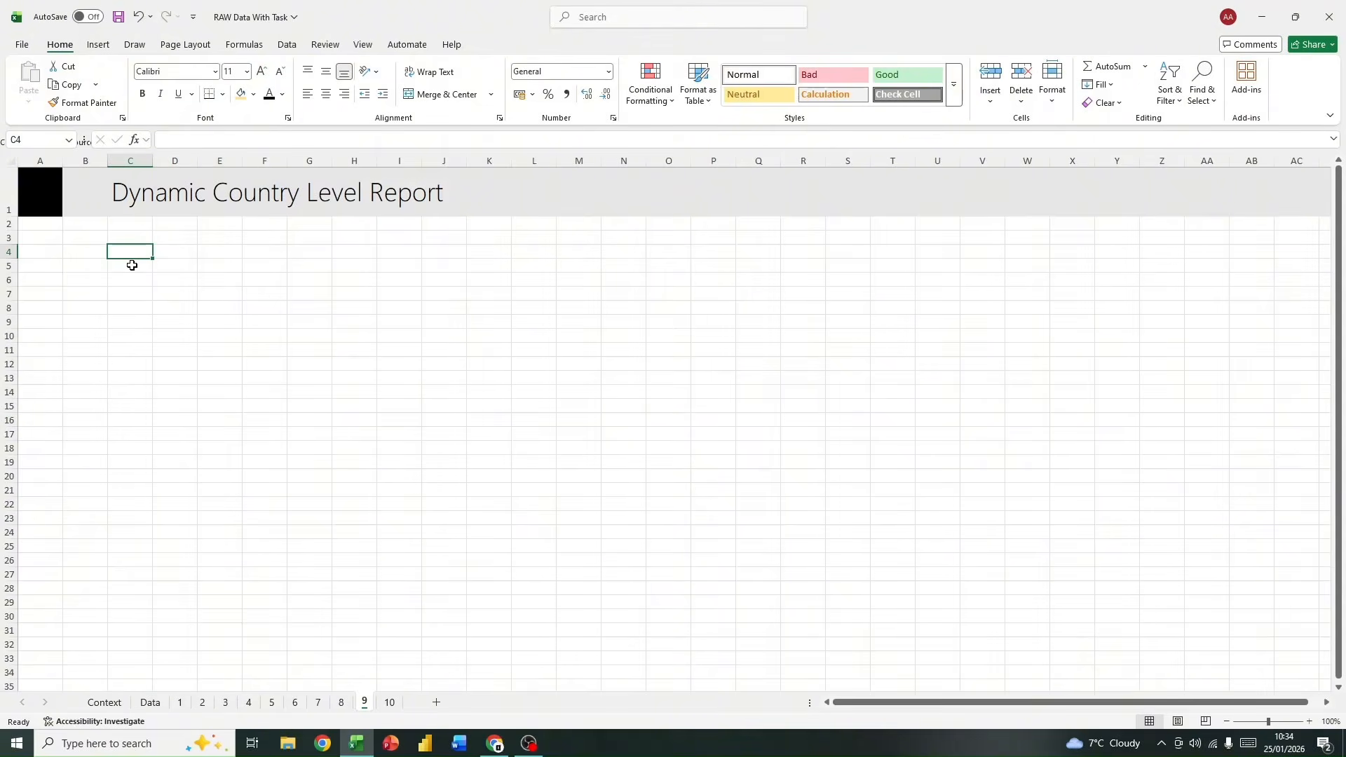
pyautogui.write('Pick a')
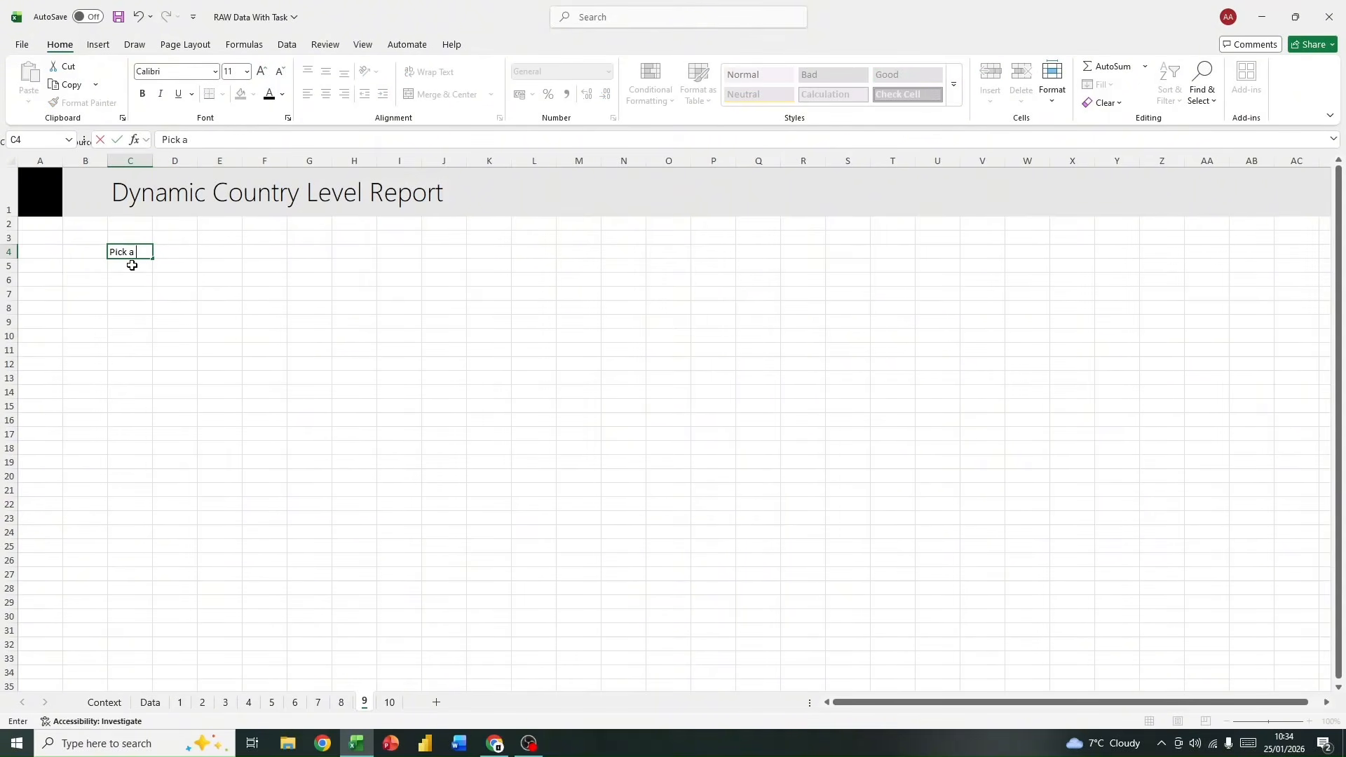
pyautogui.write(' Cuntry')
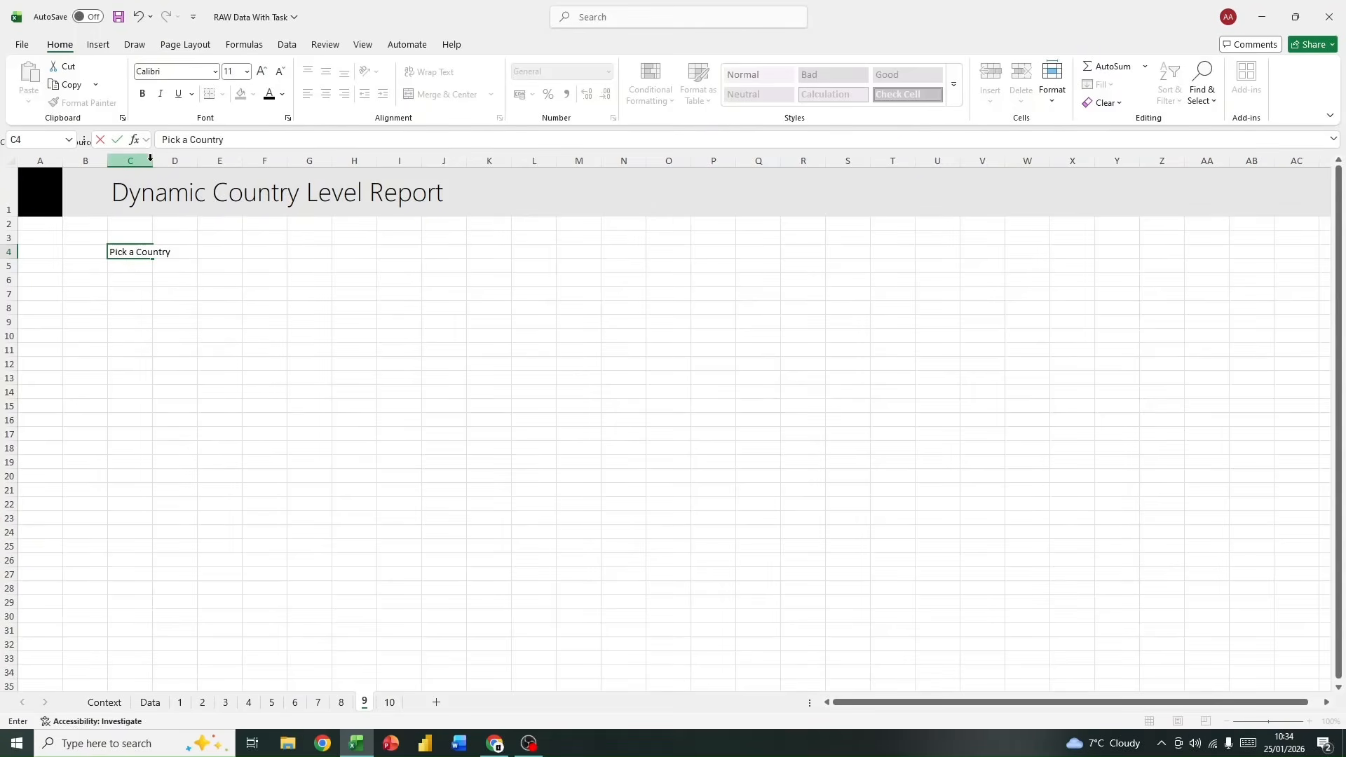
pyautogui.click(211, 377)
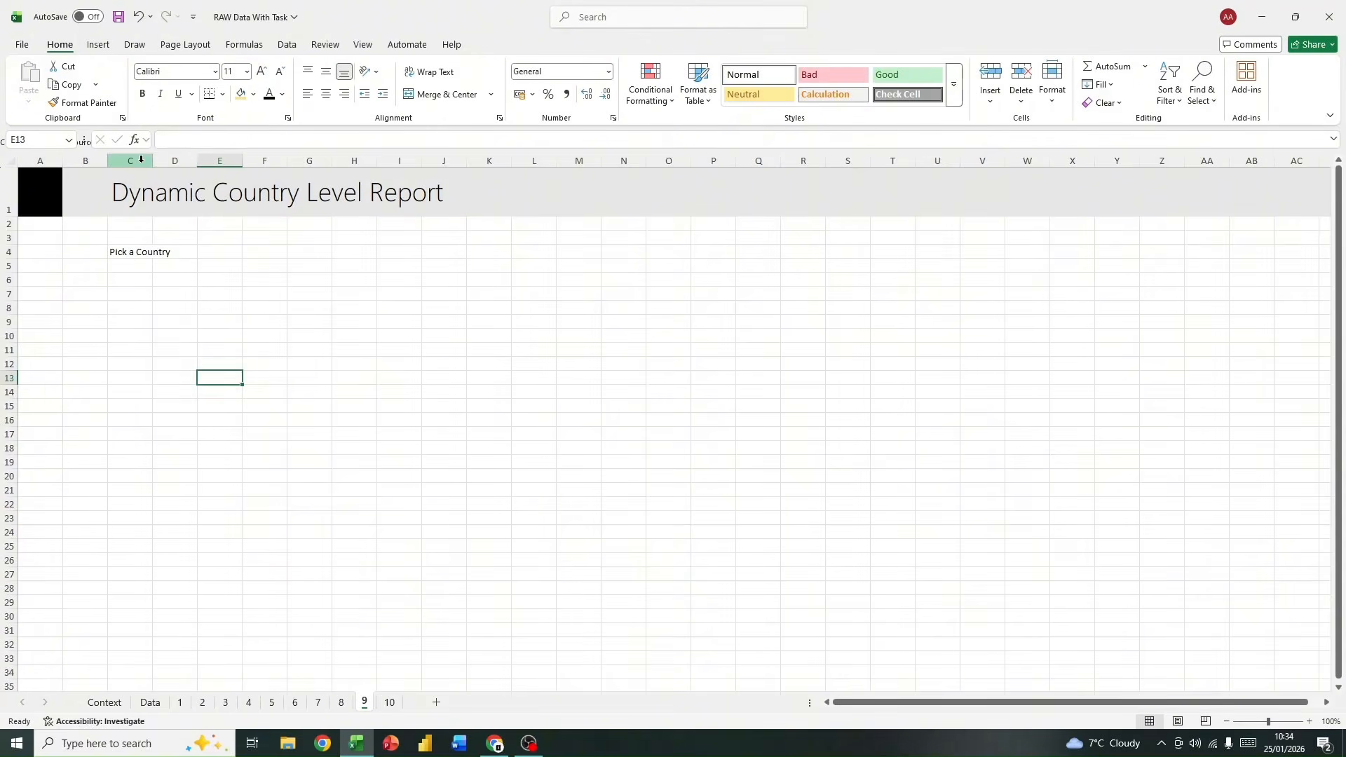
pyautogui.moveTo(152, 161); pyautogui.dragTo(176, 161)
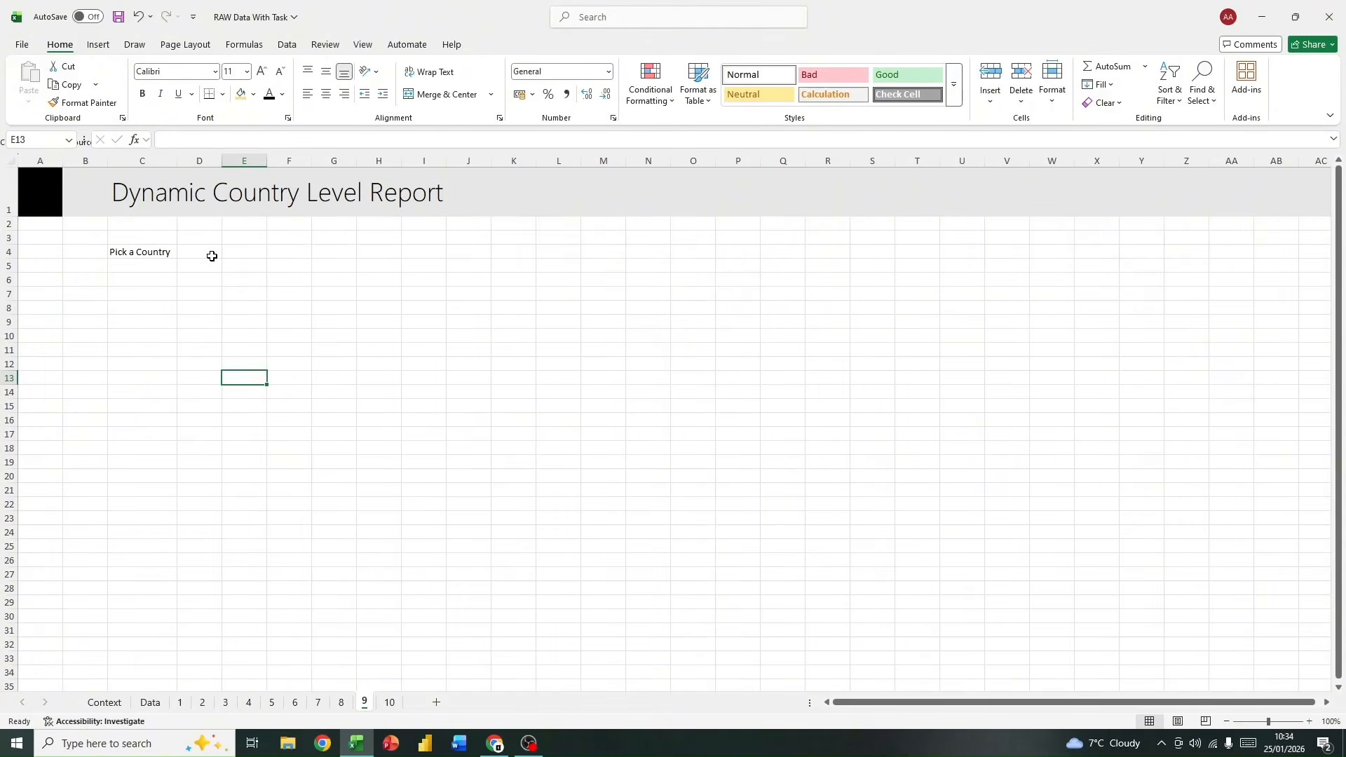
# Step: Fill cell E4 and the "Pick a Country" label in C4 with light gold
pyautogui.click(300, 251)
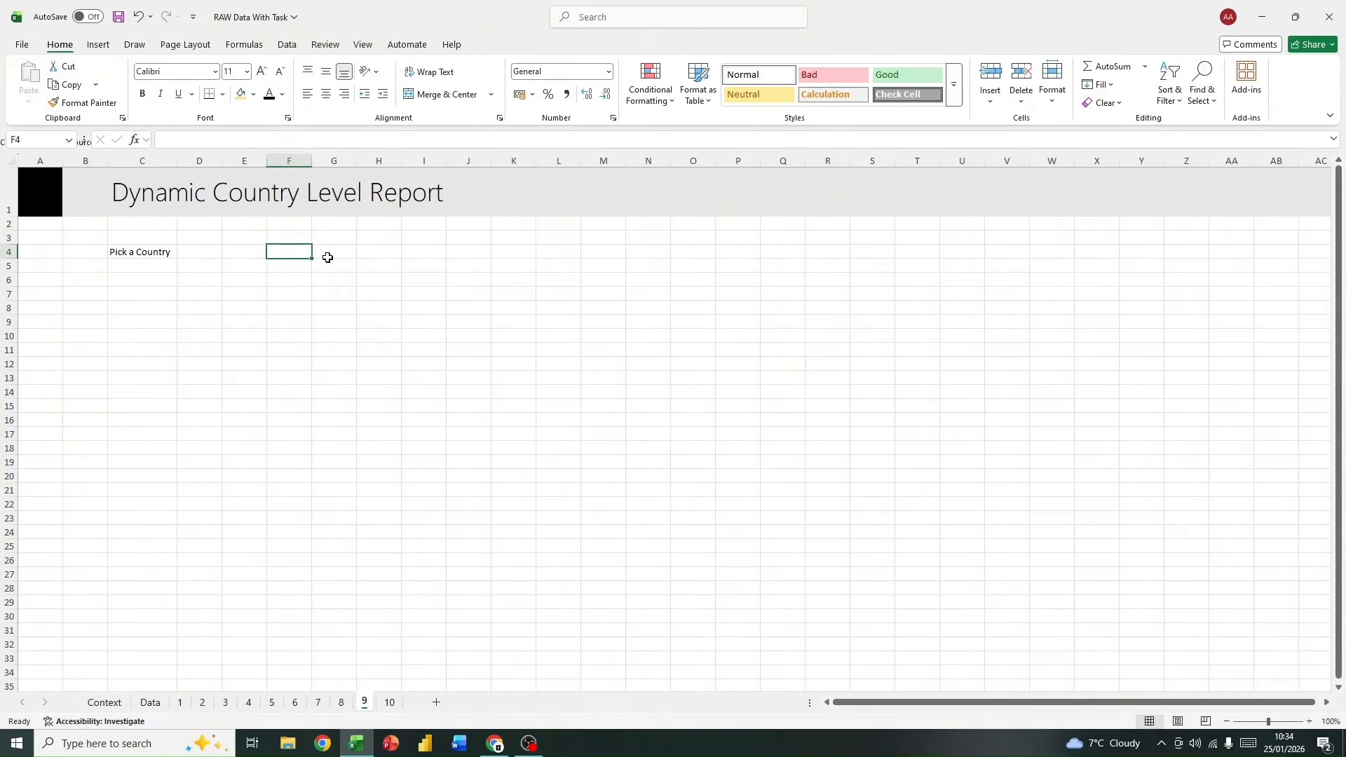
pyautogui.click(160, 253)
pyautogui.click(278, 249)
pyautogui.click(171, 251)
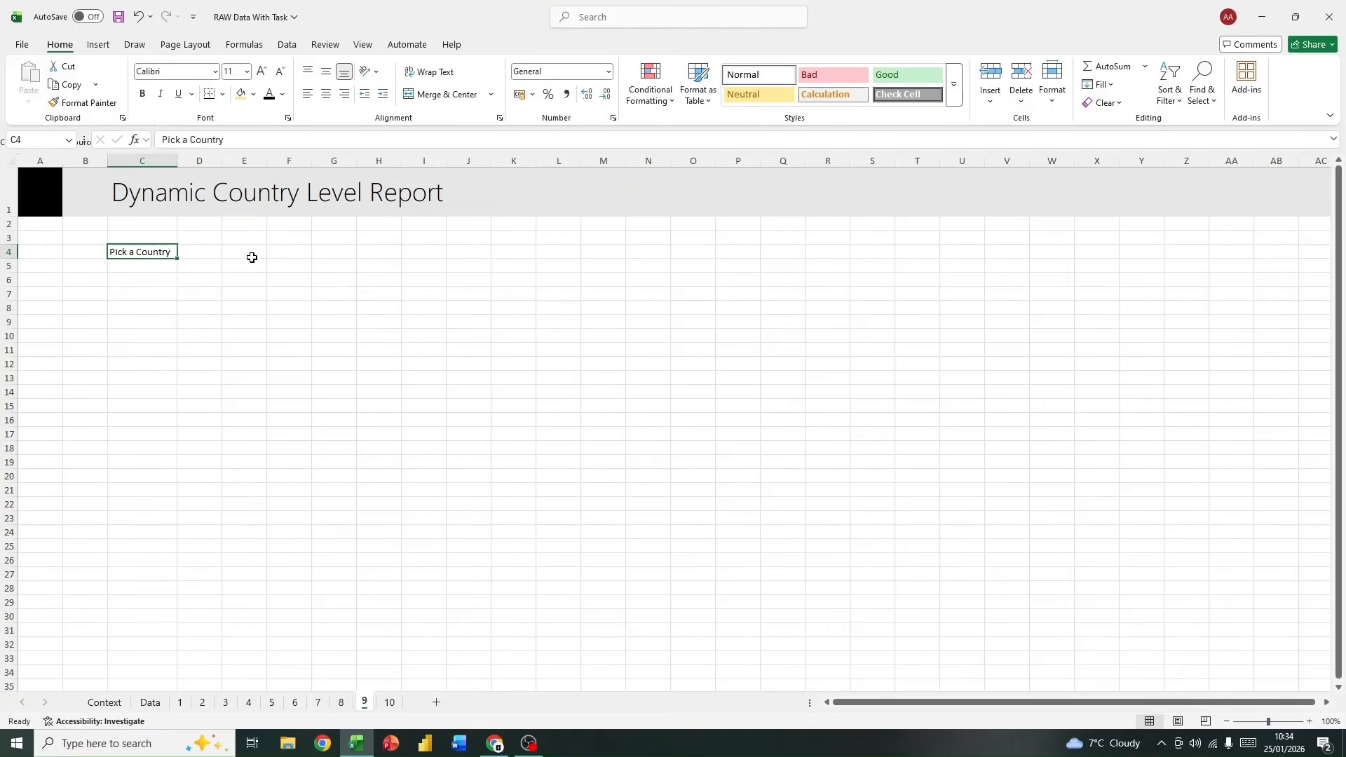
pyautogui.click(246, 253)
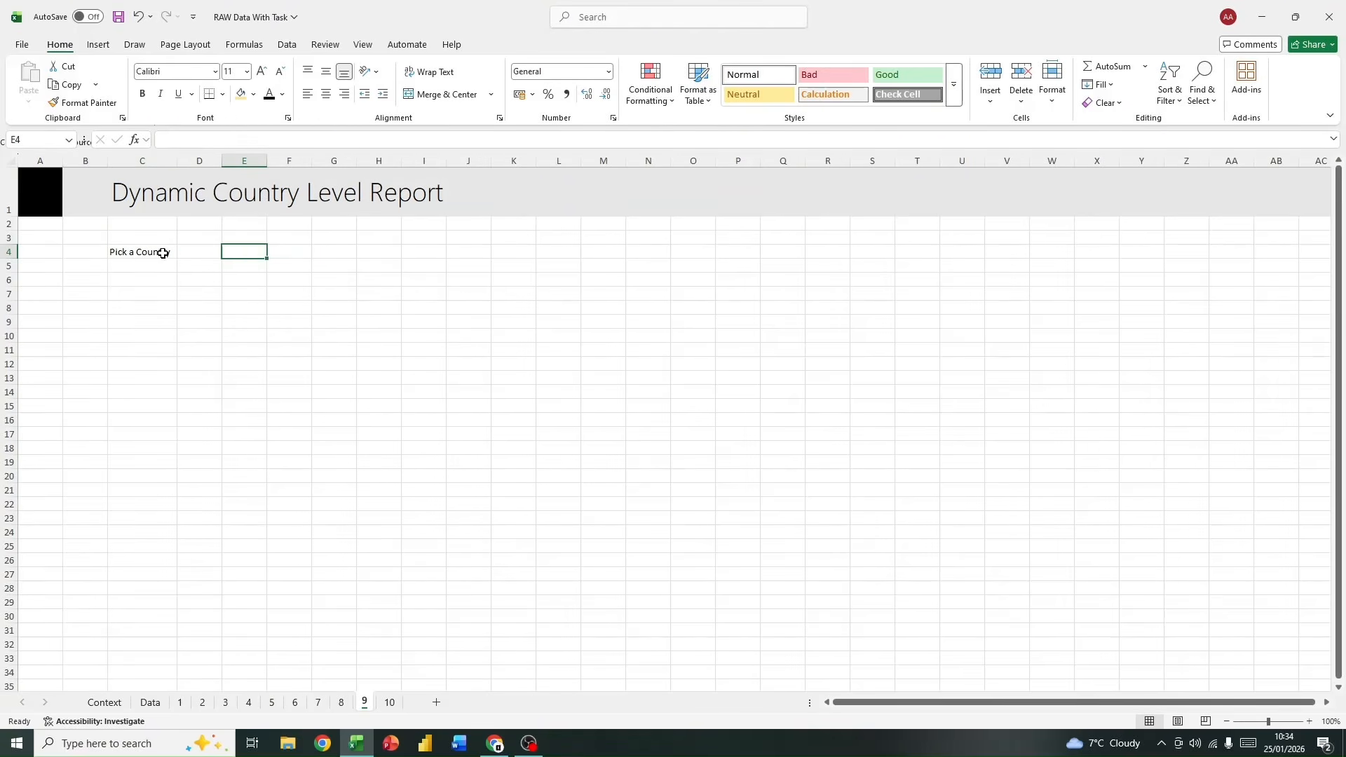
pyautogui.click(236, 96)
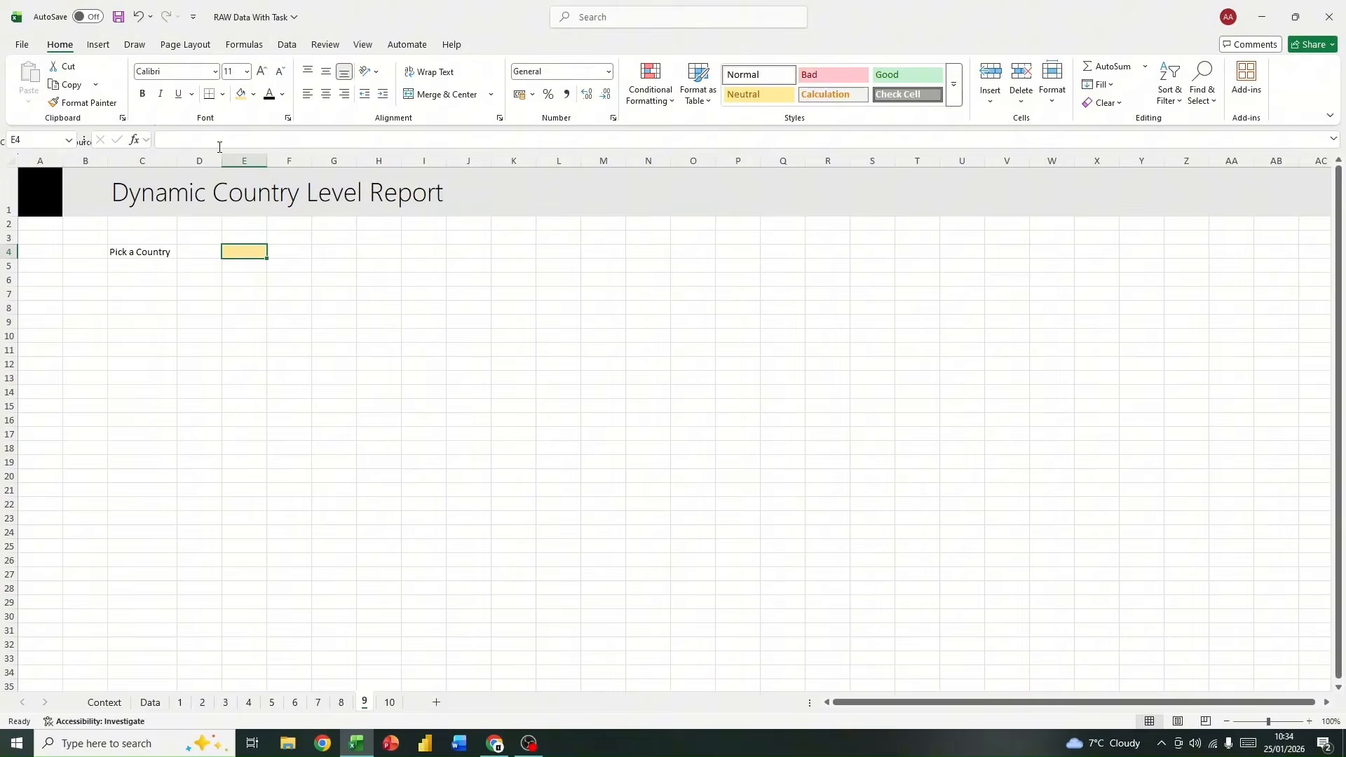
pyautogui.click(154, 249)
pyautogui.click(238, 96)
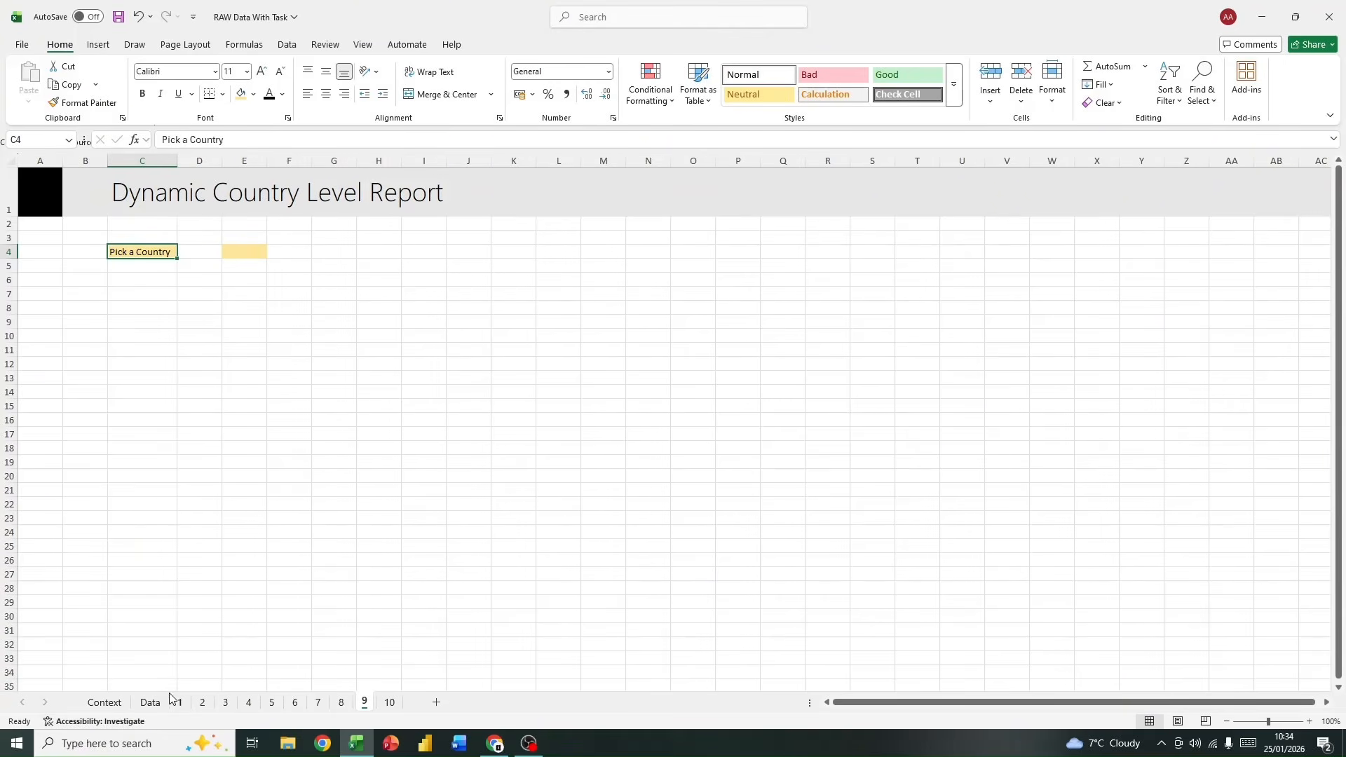
# Step: Copy the whole Geography column with its header from the Data sheet into sheet 9, starting at U4
pyautogui.click(150, 702)
pyautogui.scroll(-1, 140, 378)
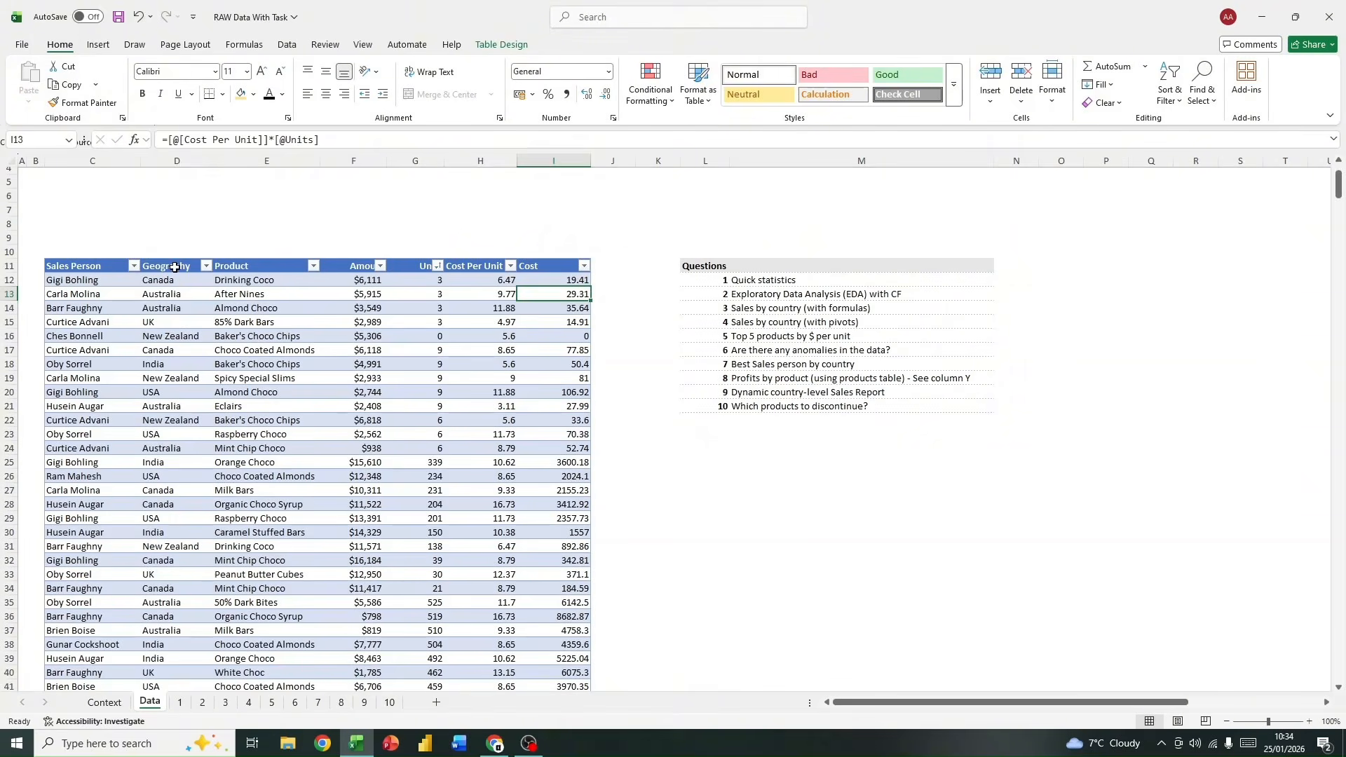
pyautogui.click(173, 267)
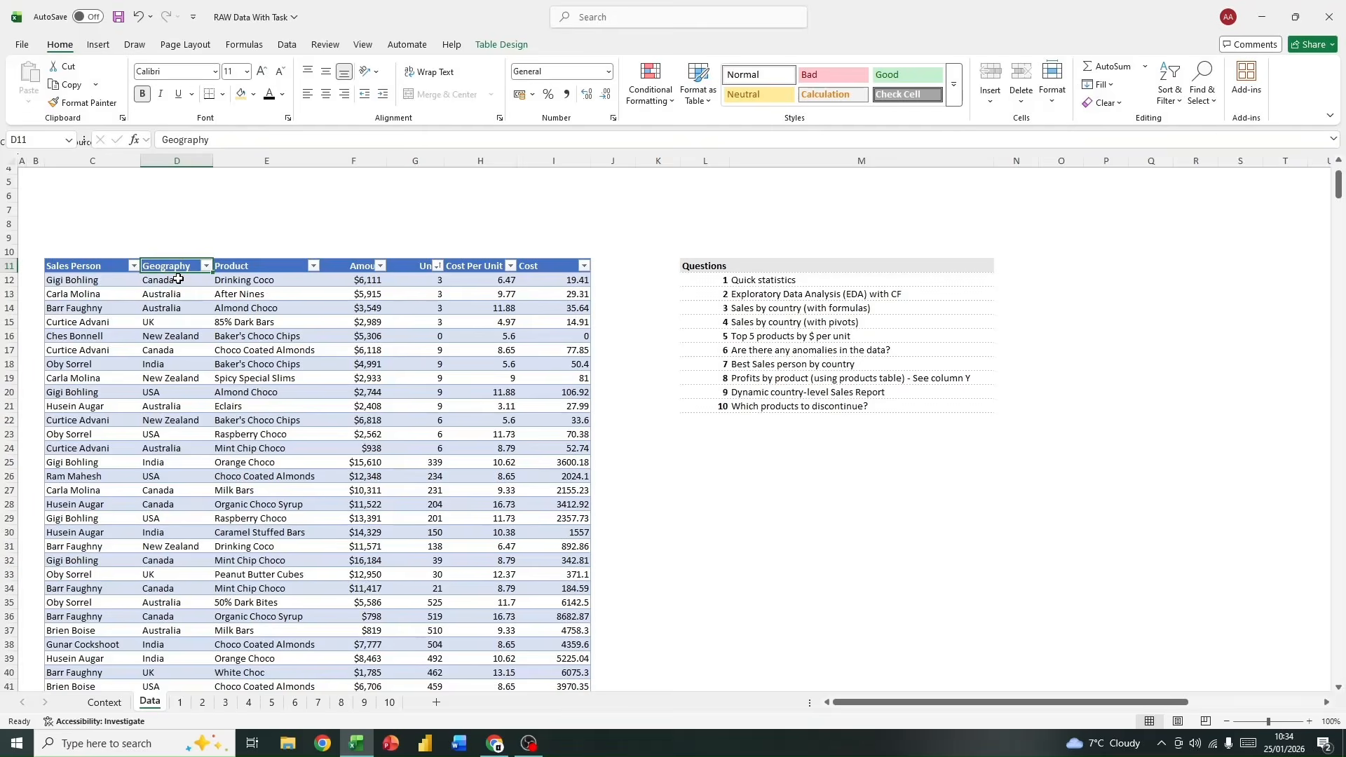
pyautogui.hotkey('ctrl', 'shift', 'Down')
pyautogui.hotkey('ctrl', 'c')
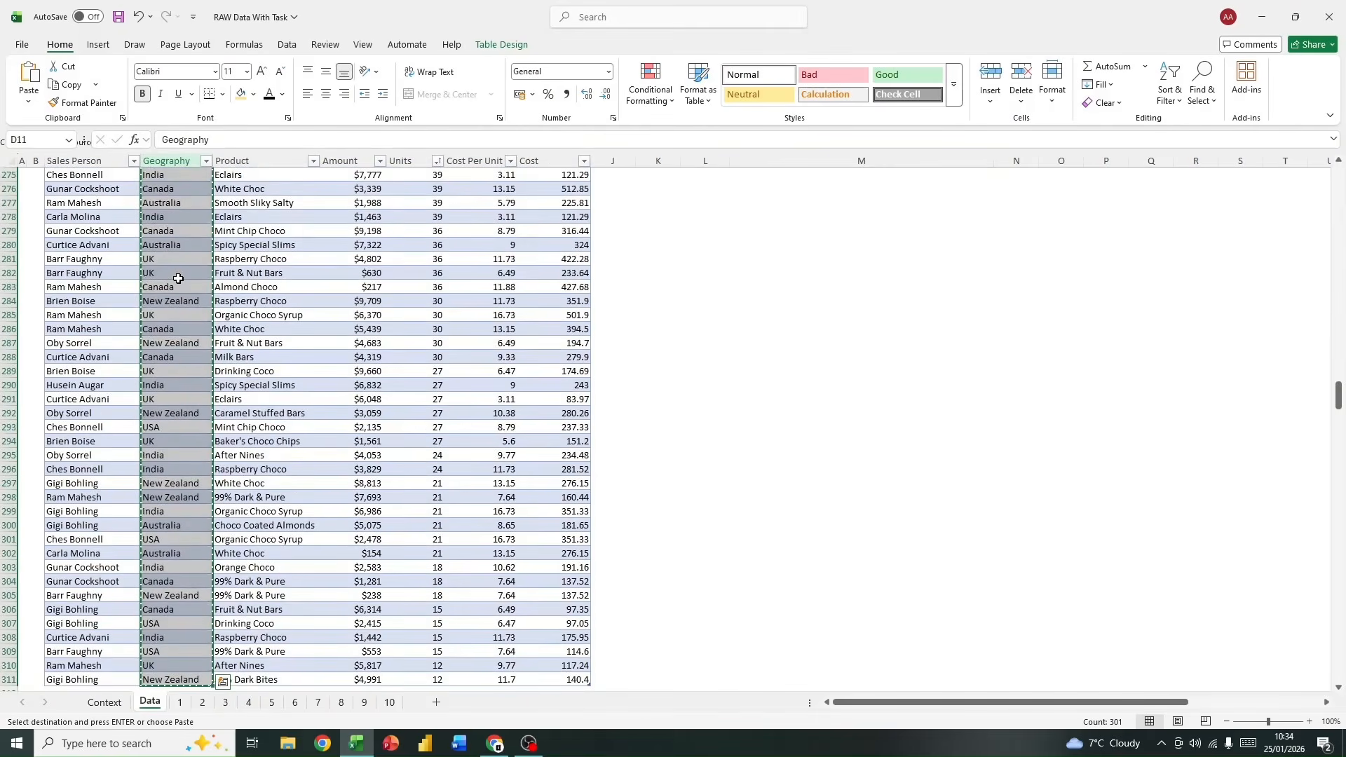
pyautogui.click(363, 702)
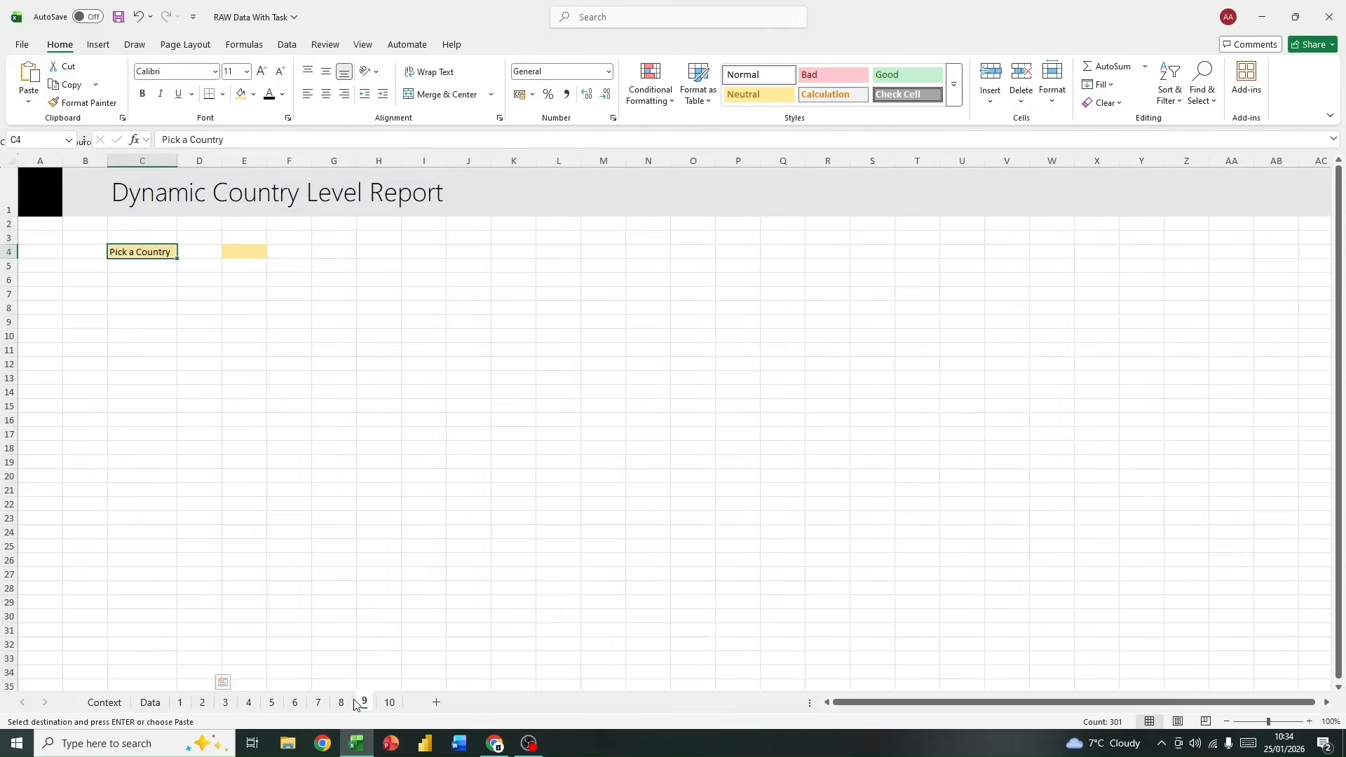
pyautogui.click(946, 254)
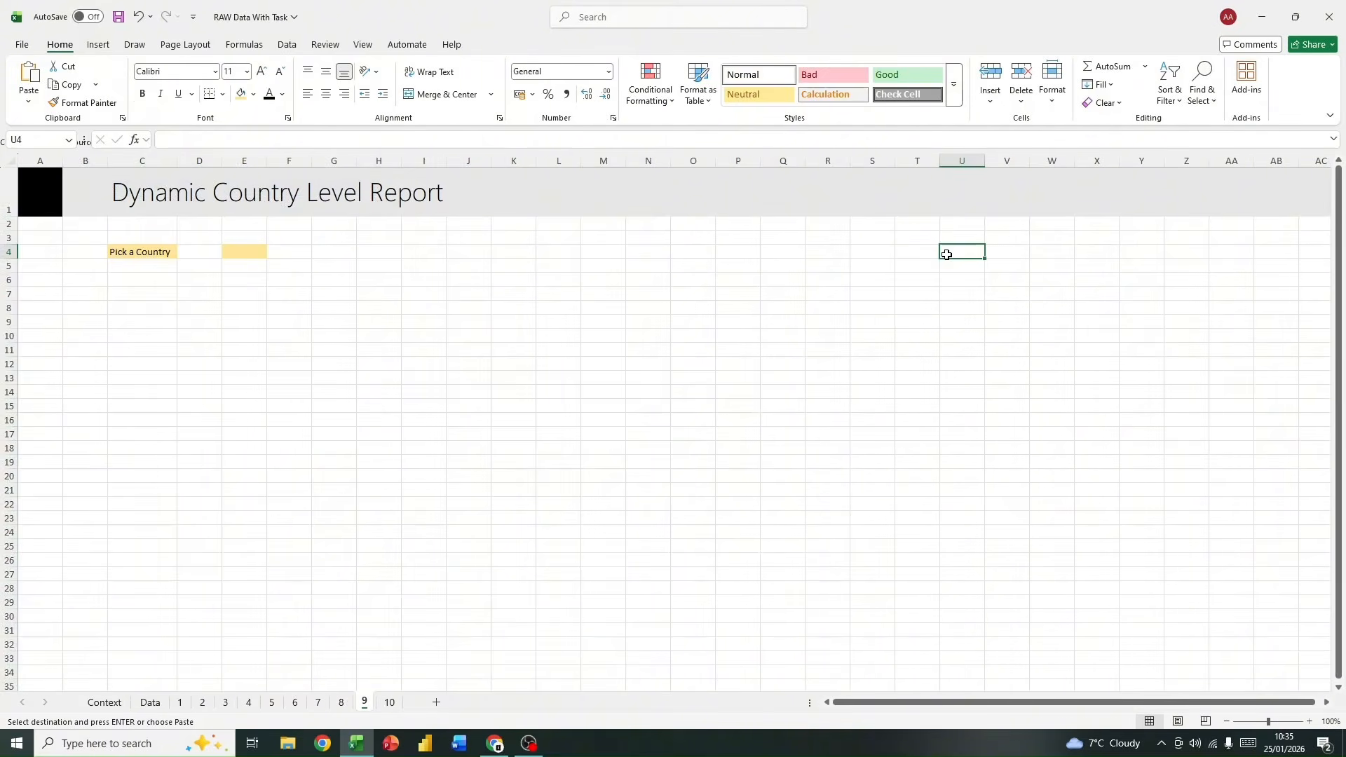
pyautogui.hotkey('ctrl', 'v')
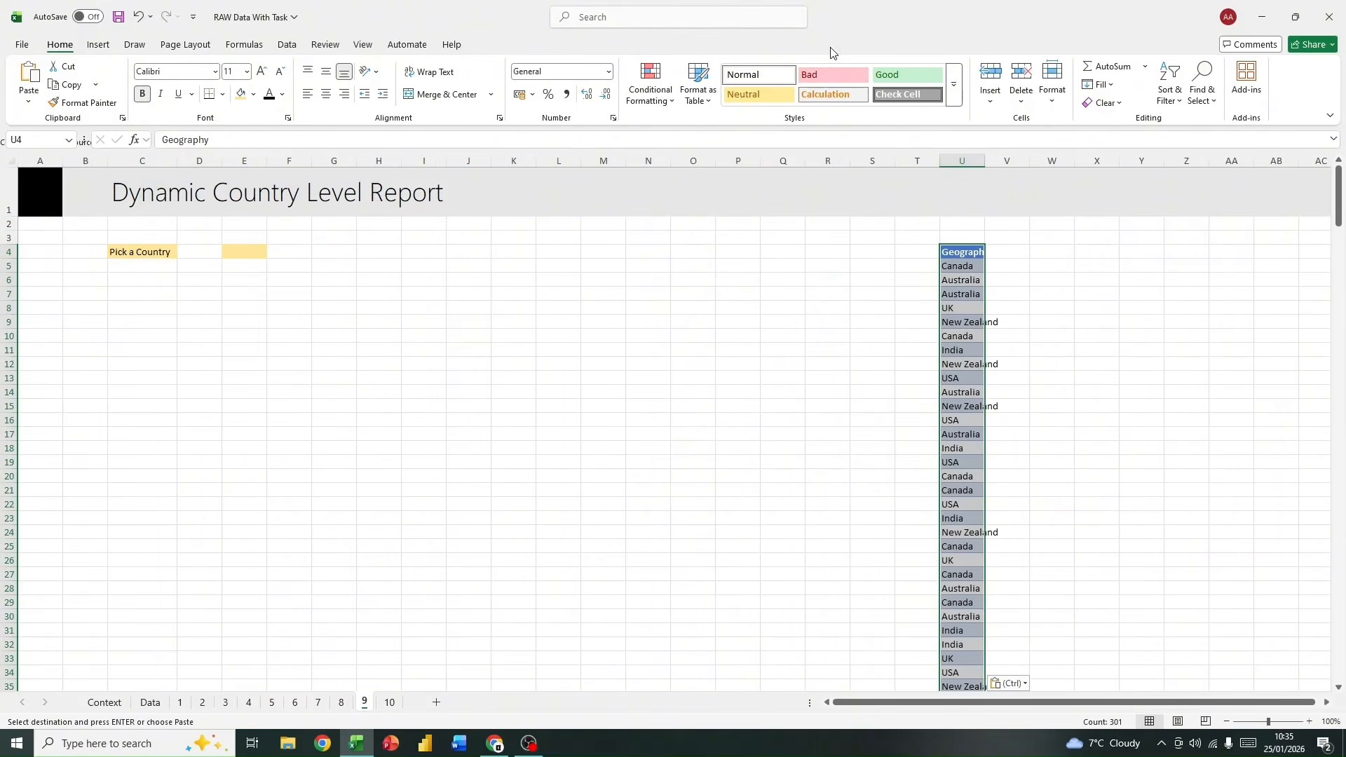
# Step: Remove the duplicates from the pasted Geography list, treating the first row as a header, and widen column U to fit the names
pyautogui.click(286, 44)
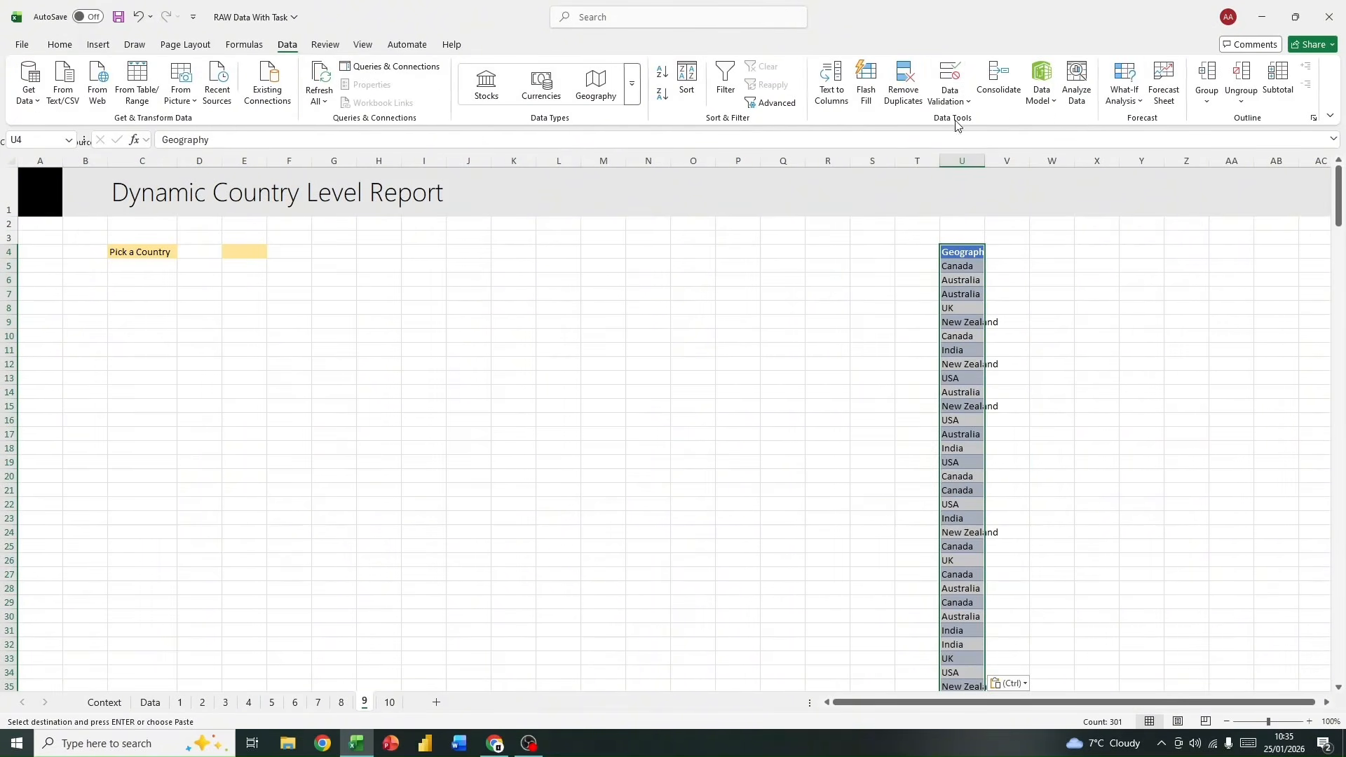
pyautogui.click(903, 81)
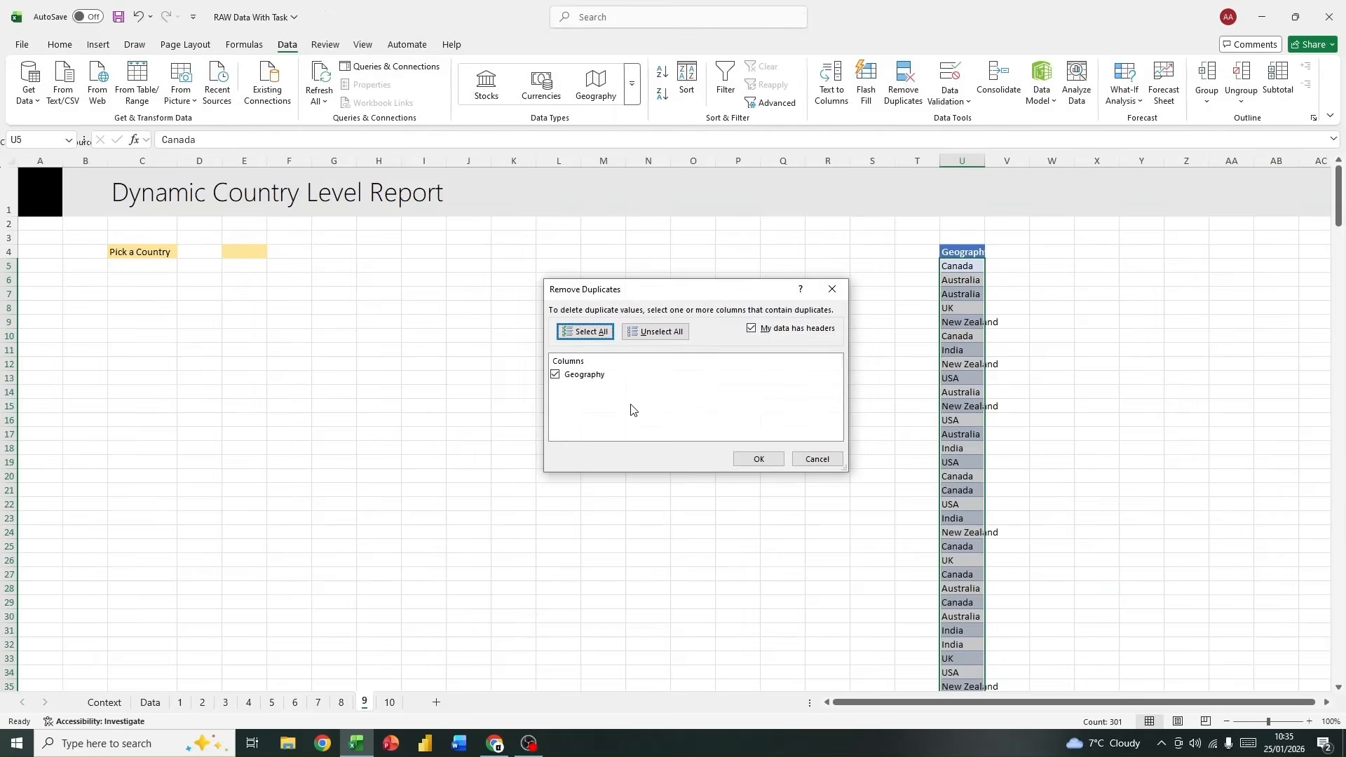
pyautogui.click(759, 458)
pyautogui.click(679, 412)
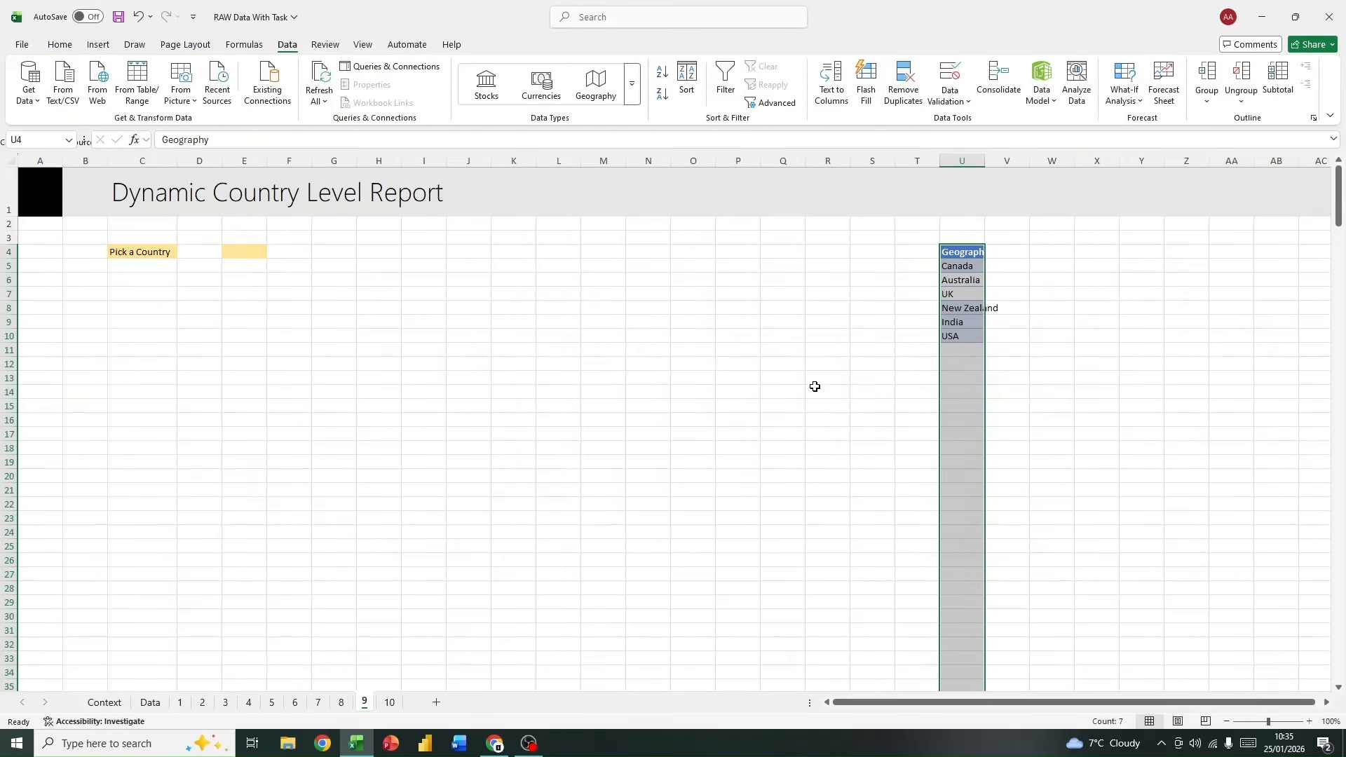
pyautogui.moveTo(963, 269); pyautogui.dragTo(955, 333)
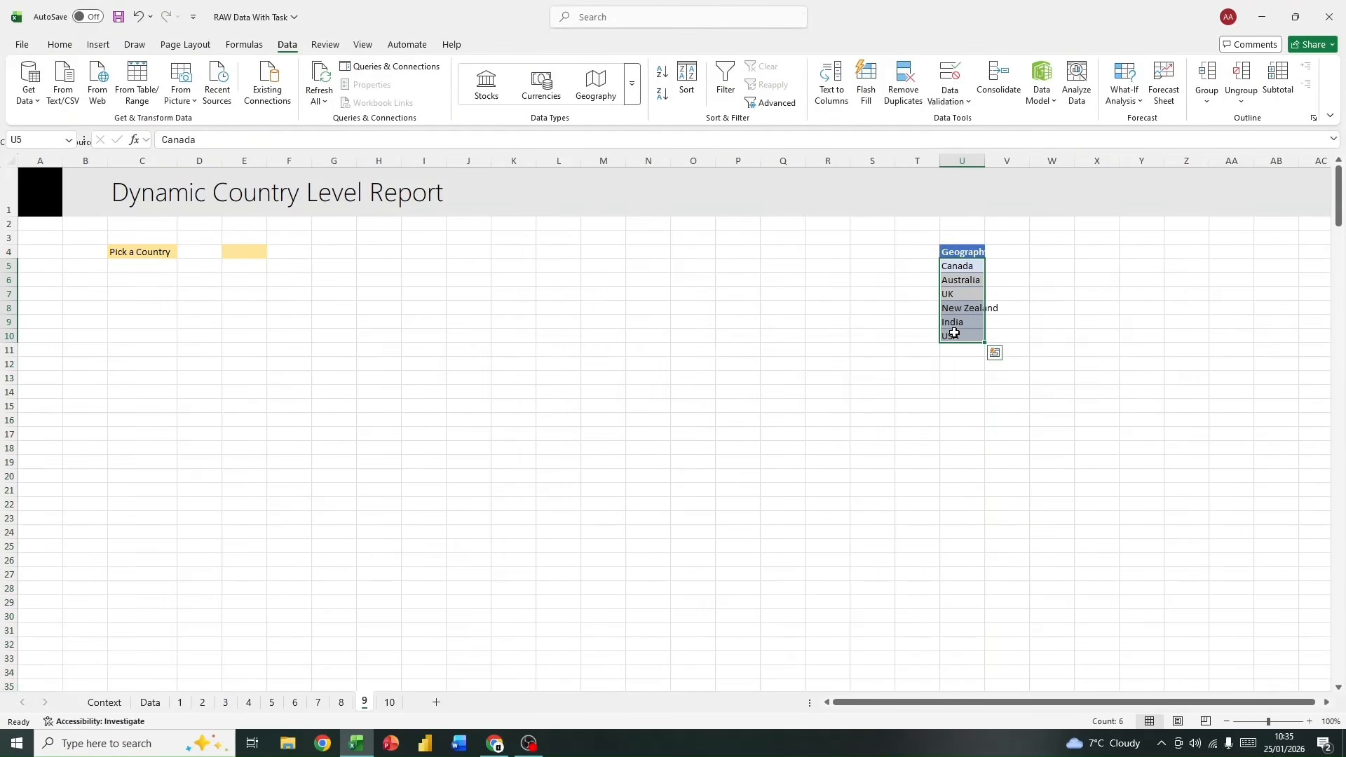
pyautogui.click(1020, 321)
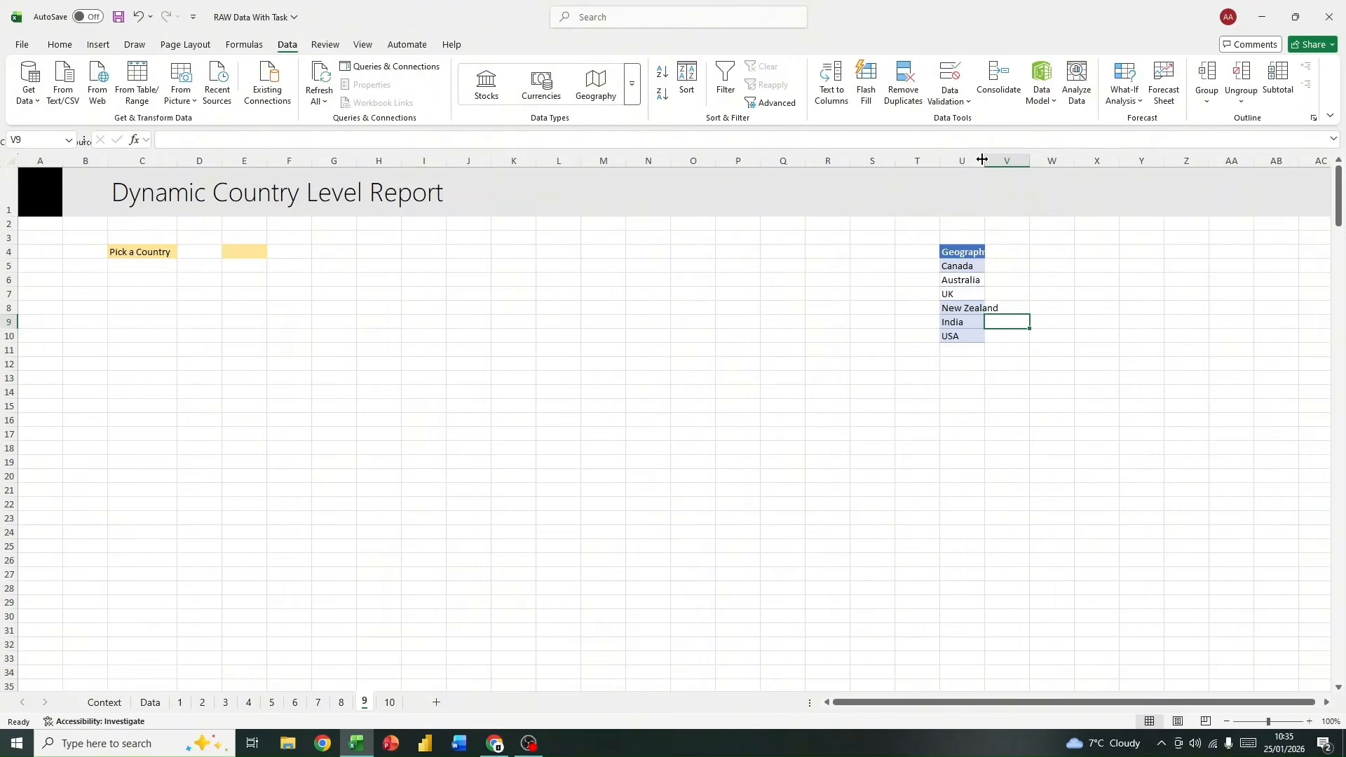
pyautogui.moveTo(982, 160); pyautogui.dragTo(1002, 160)
# Step: Copy the whole Sales Person column with its header from the Data sheet to X4 on sheet 9 and autofit column X
pyautogui.click(150, 701)
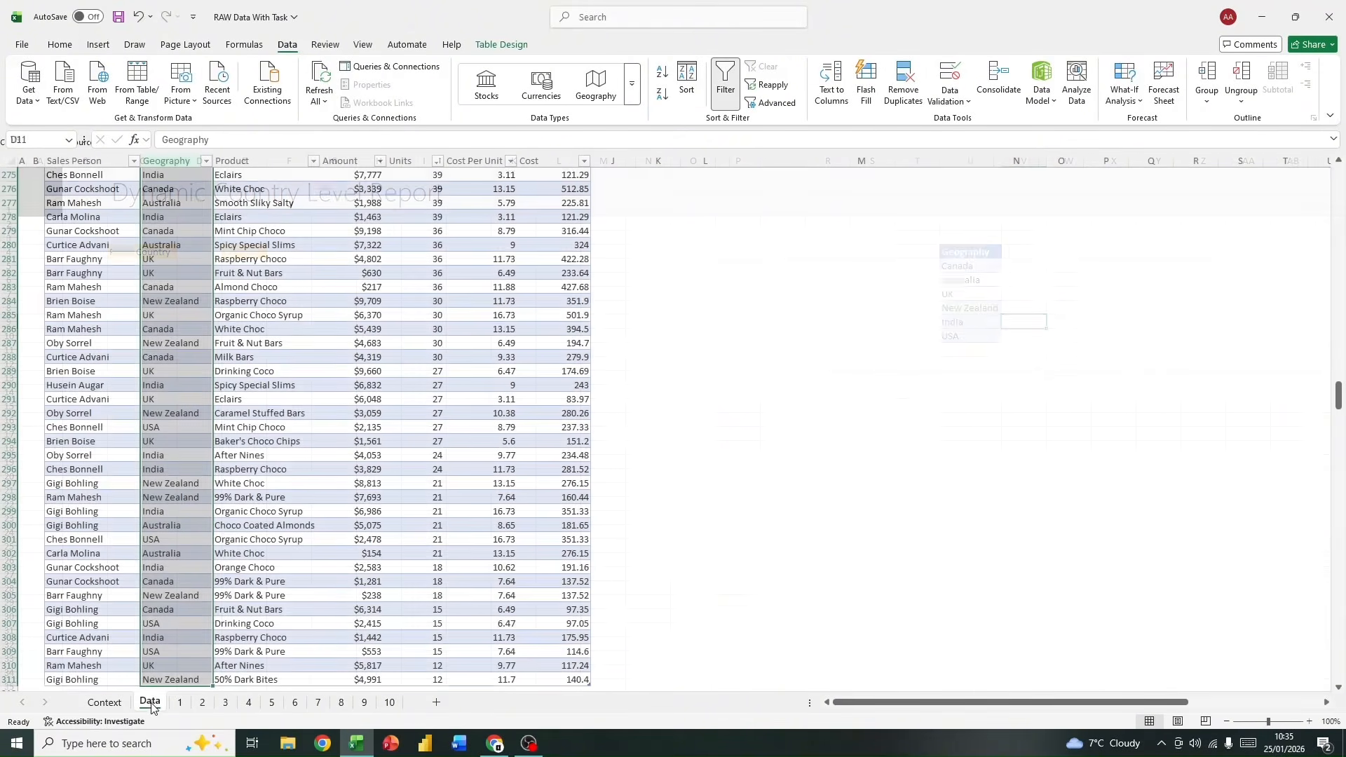
pyautogui.moveTo(1338, 395); pyautogui.dragTo(1338, 179)
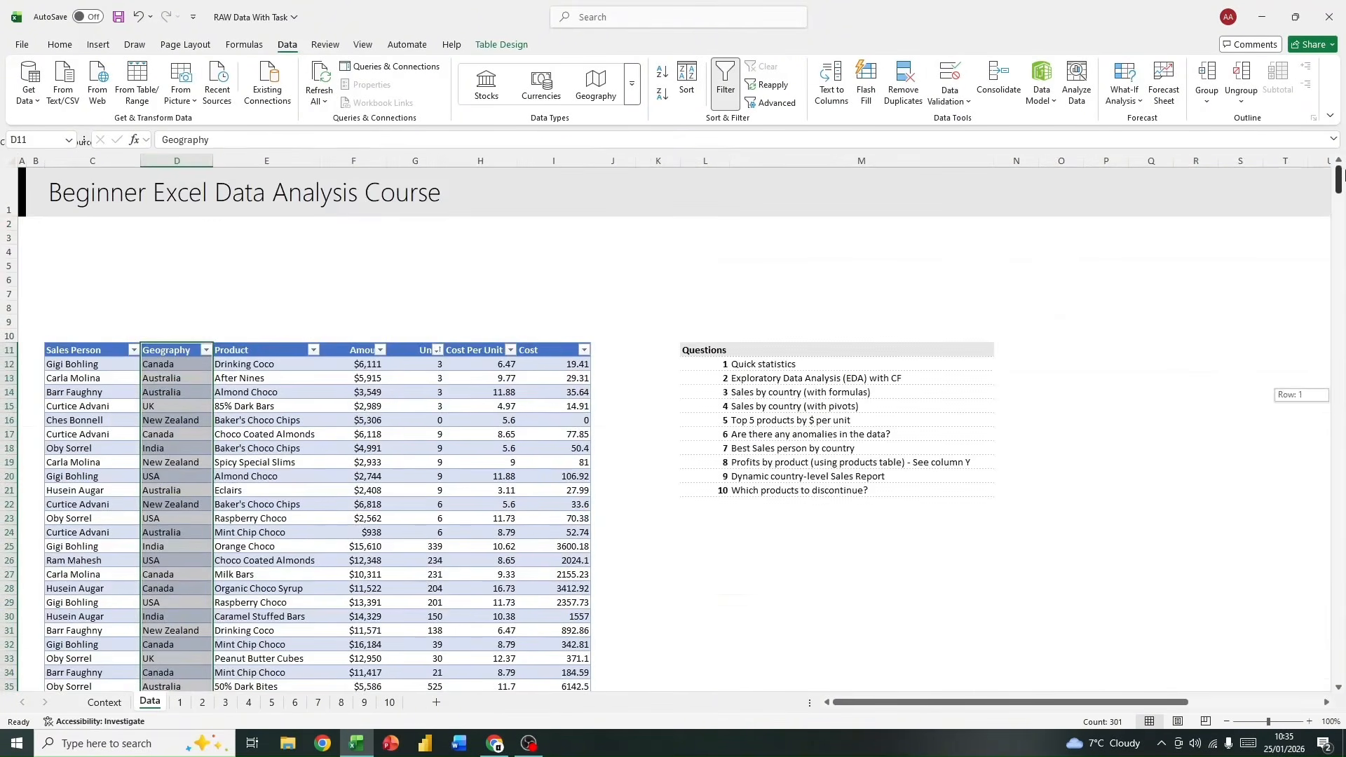
pyautogui.click(68, 351)
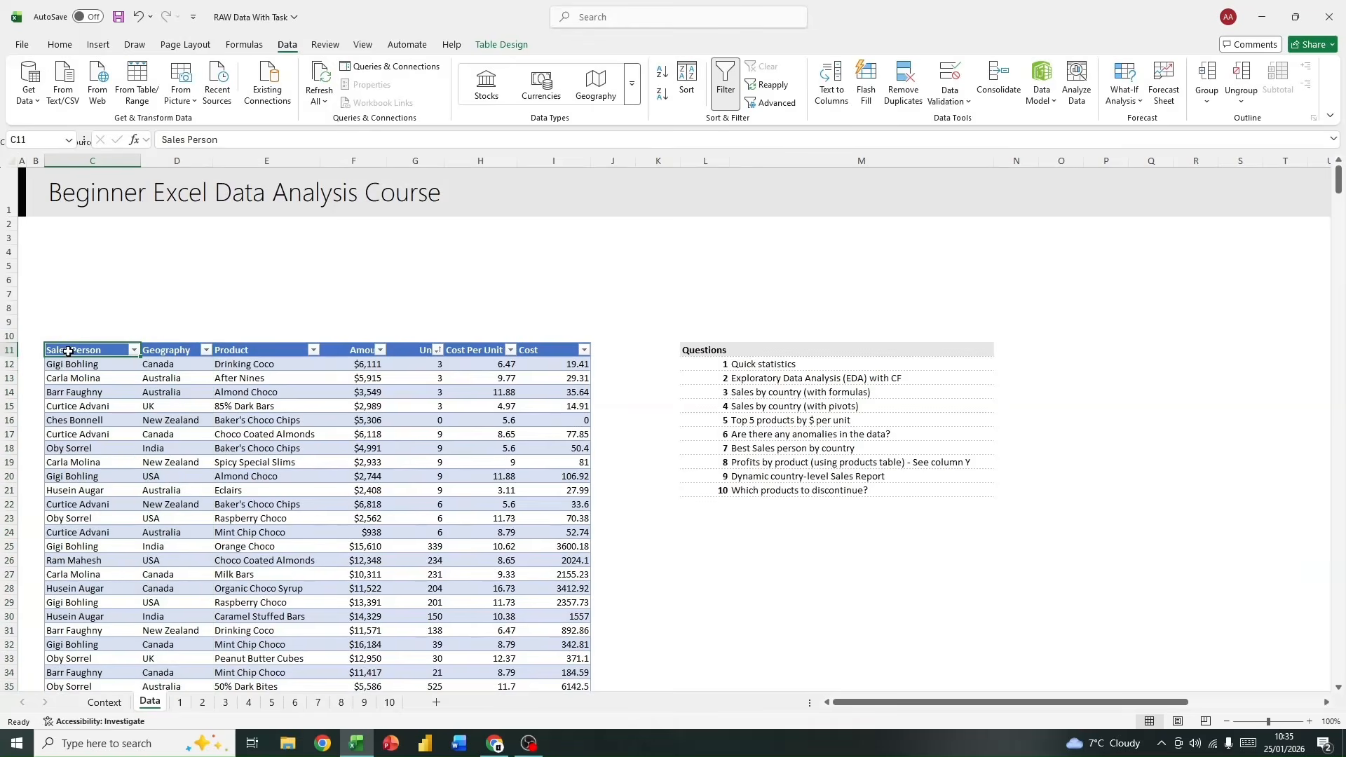
pyautogui.hotkey('ctrl', 'shift', 'Down')
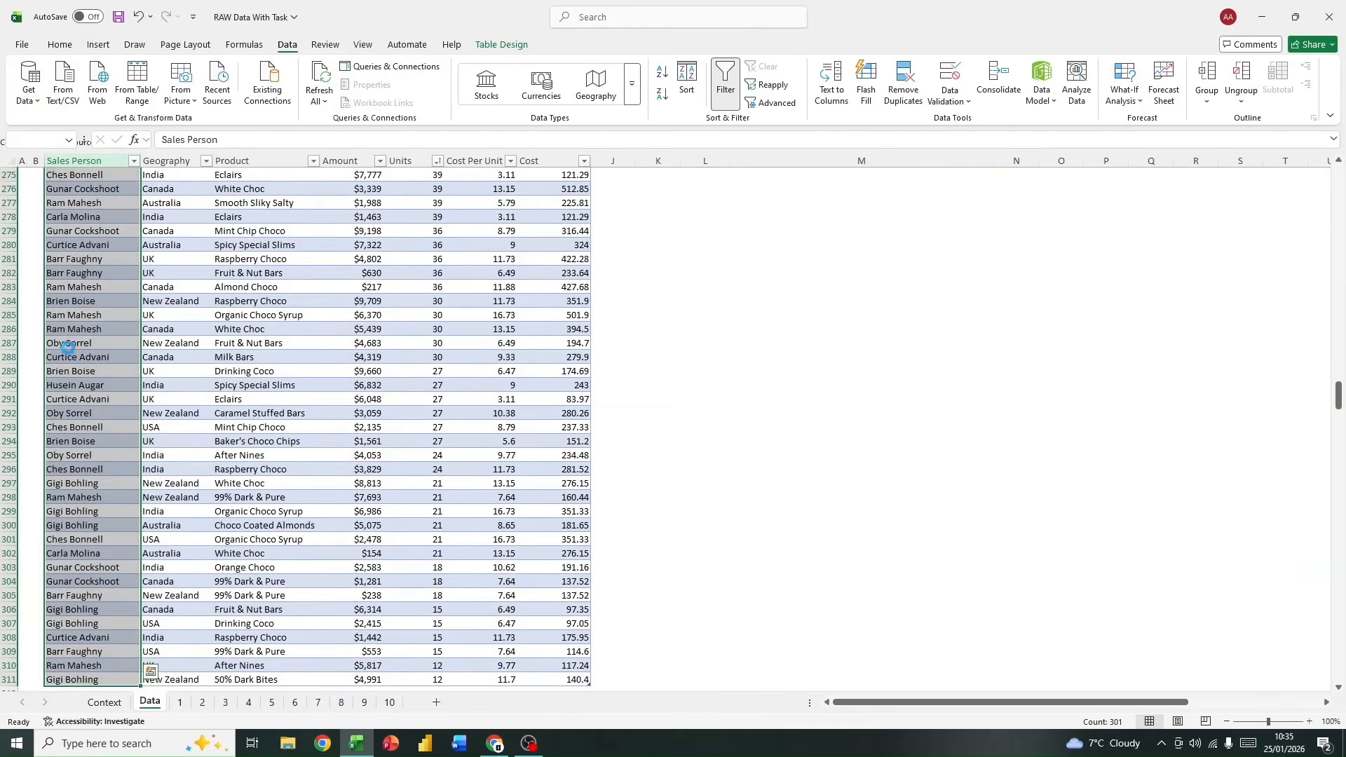
pyautogui.hotkey('ctrl', 'c')
pyautogui.click(364, 701)
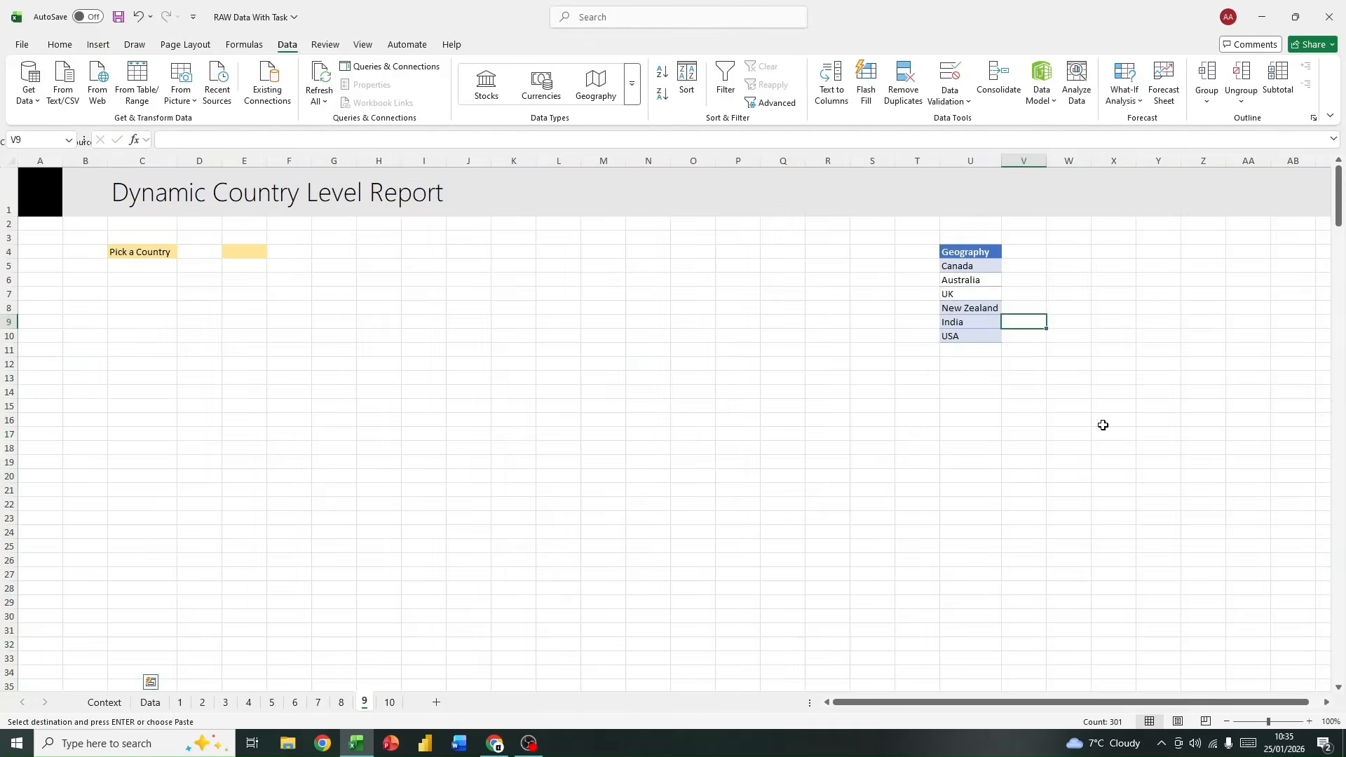
pyautogui.click(1111, 253)
pyautogui.hotkey('ctrl', 'v')
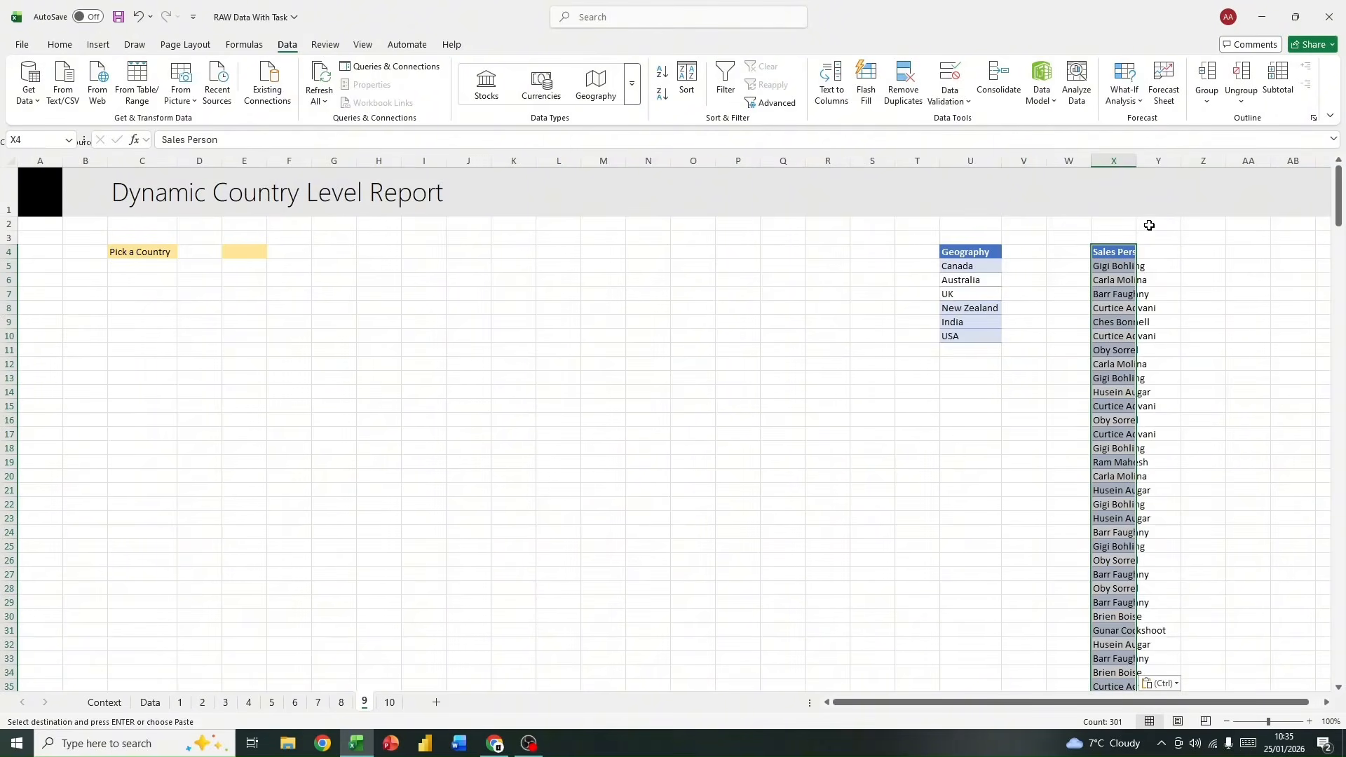
pyautogui.doubleClick(1135, 162)
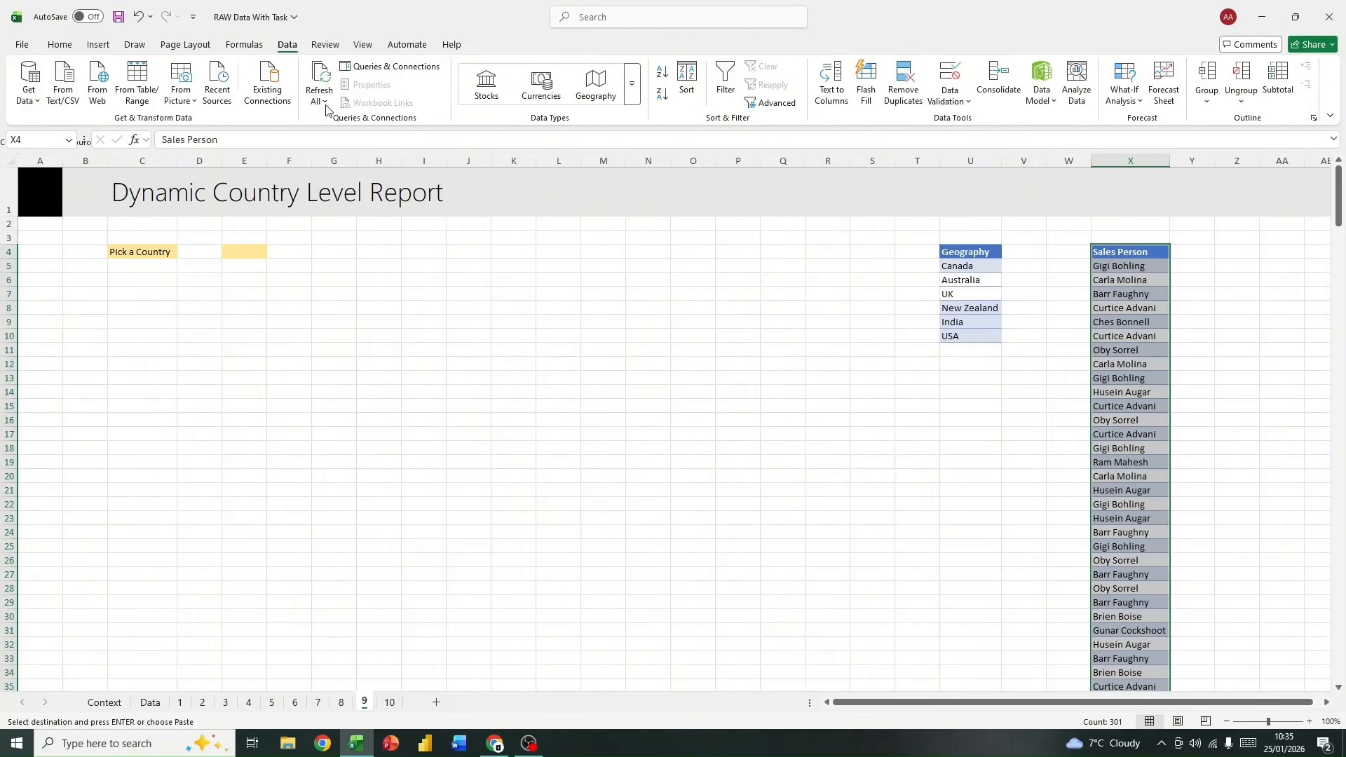
# Step: Remove the duplicates from the Sales Person list in column X, keeping its header, and check the entries of both lists
pyautogui.click(902, 84)
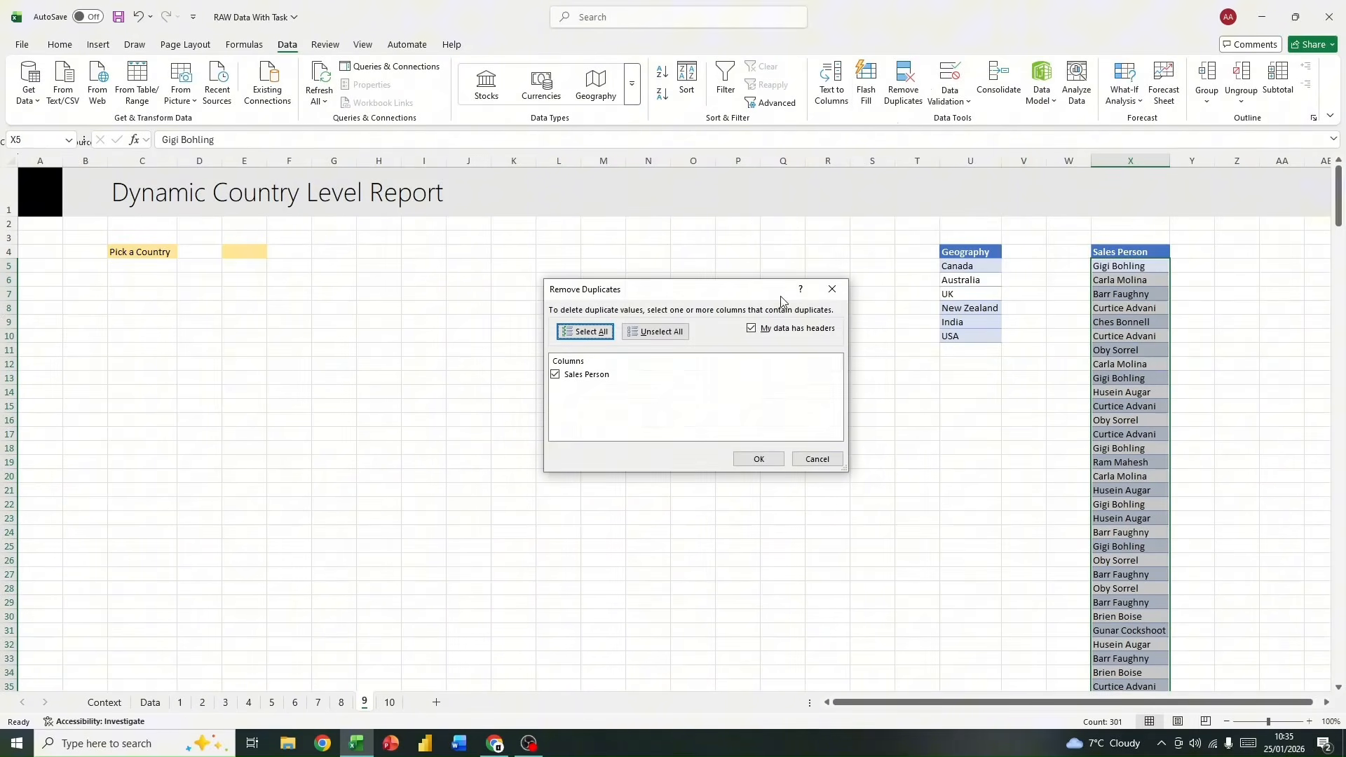
pyautogui.click(770, 460)
pyautogui.click(672, 408)
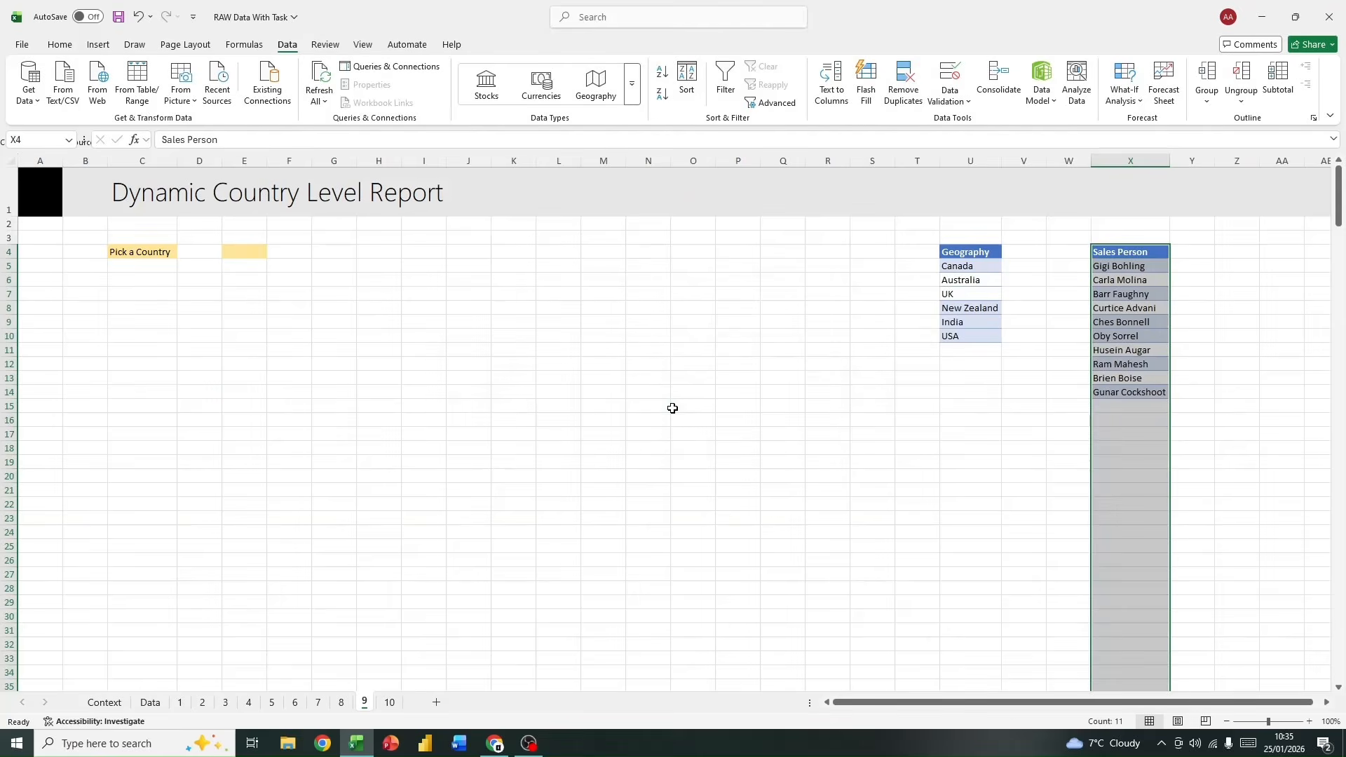
pyautogui.moveTo(1144, 265); pyautogui.dragTo(1133, 405)
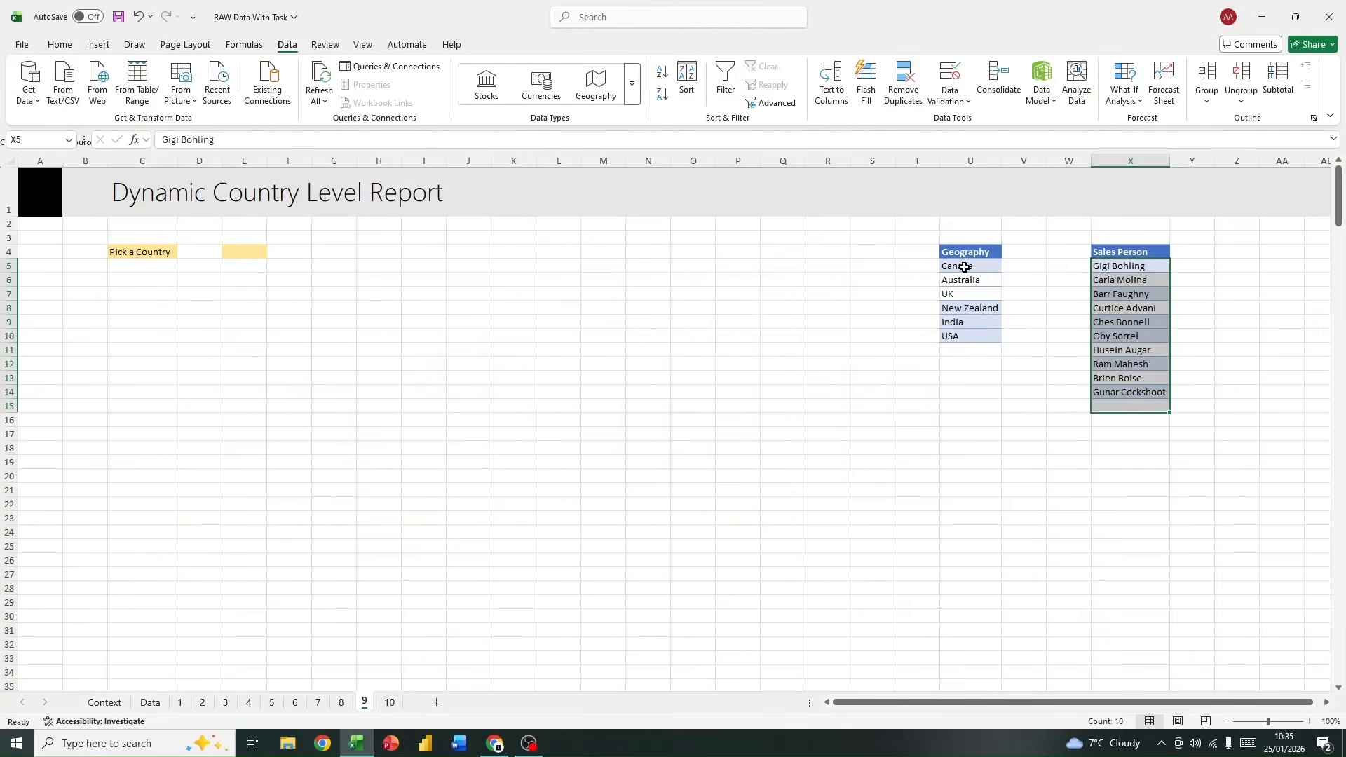
pyautogui.moveTo(963, 267); pyautogui.dragTo(977, 336)
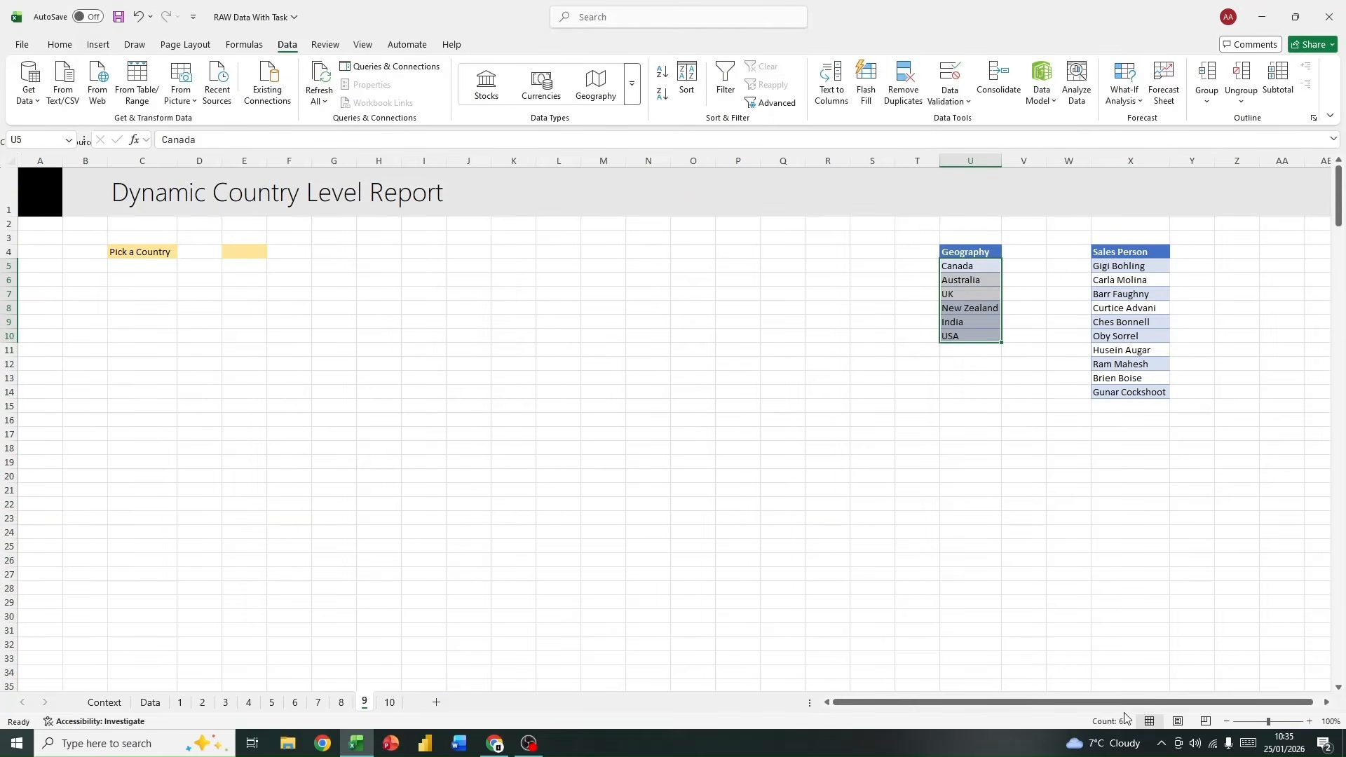
pyautogui.click(1022, 306)
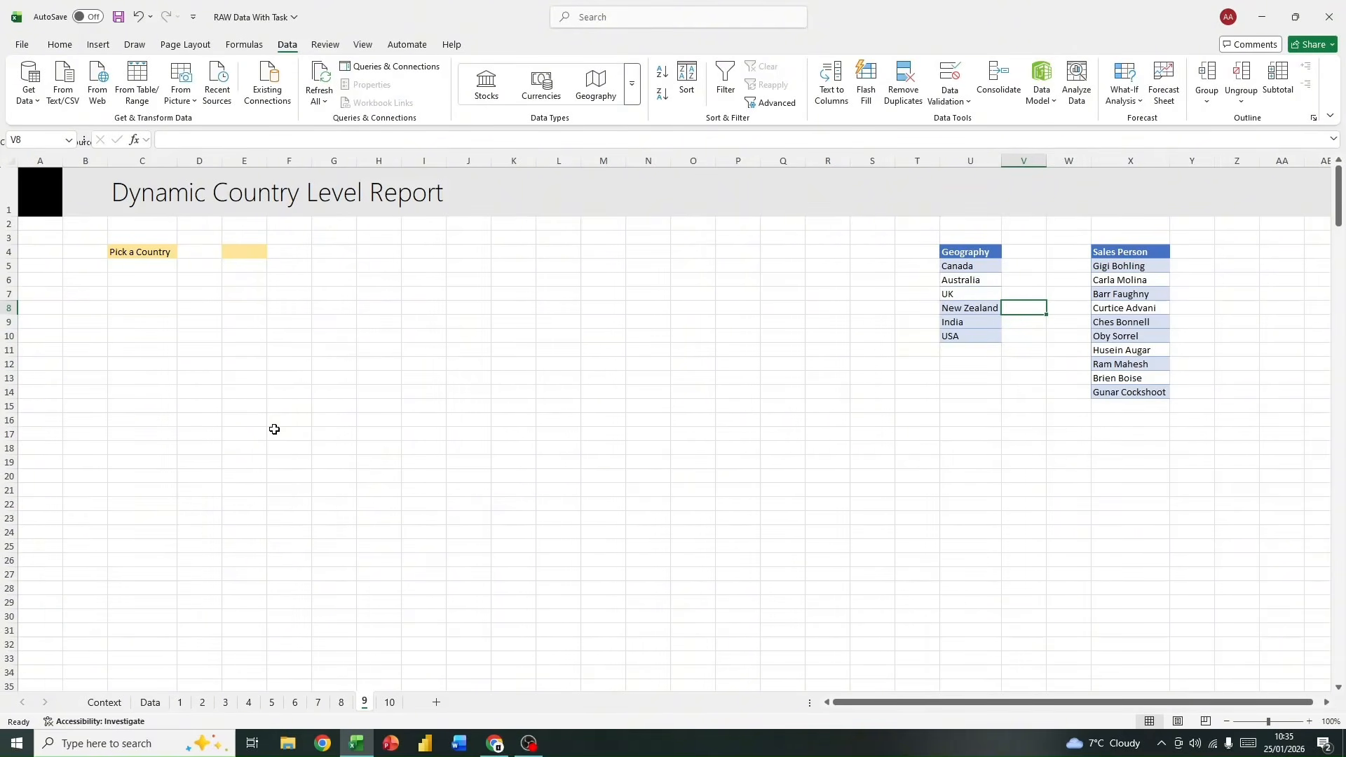
# Step: Start a data validation rule for the Geography entries U5:U10, with List as the allowed type
pyautogui.click(249, 250)
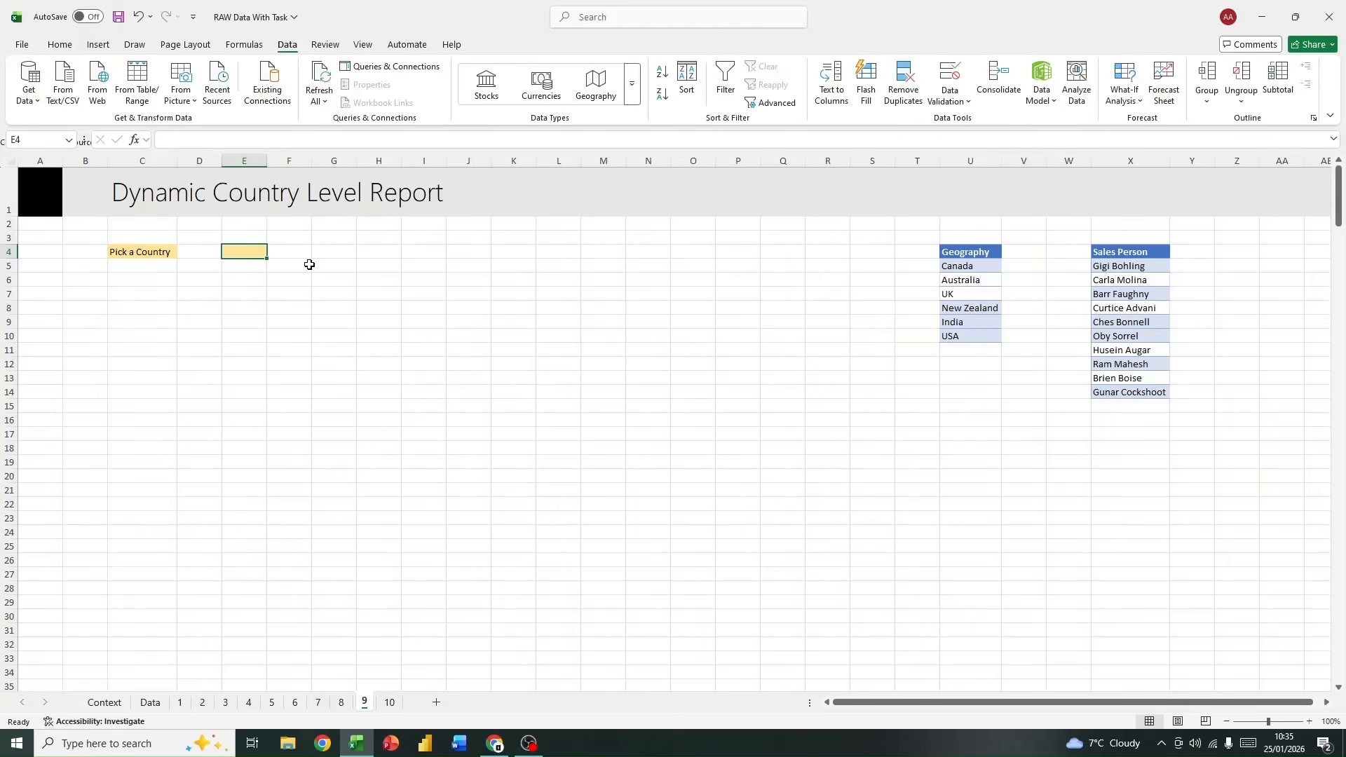
pyautogui.moveTo(946, 270); pyautogui.dragTo(974, 330)
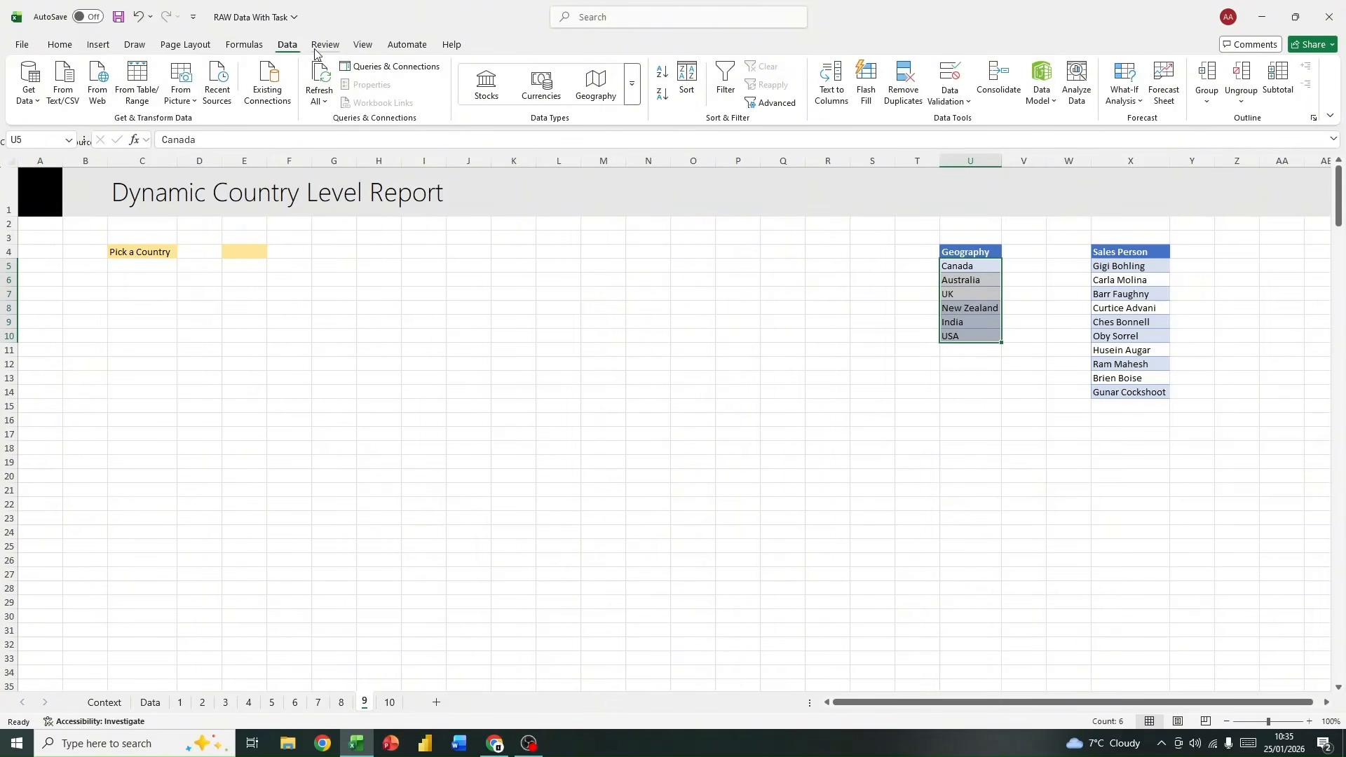
pyautogui.click(960, 111)
pyautogui.click(975, 124)
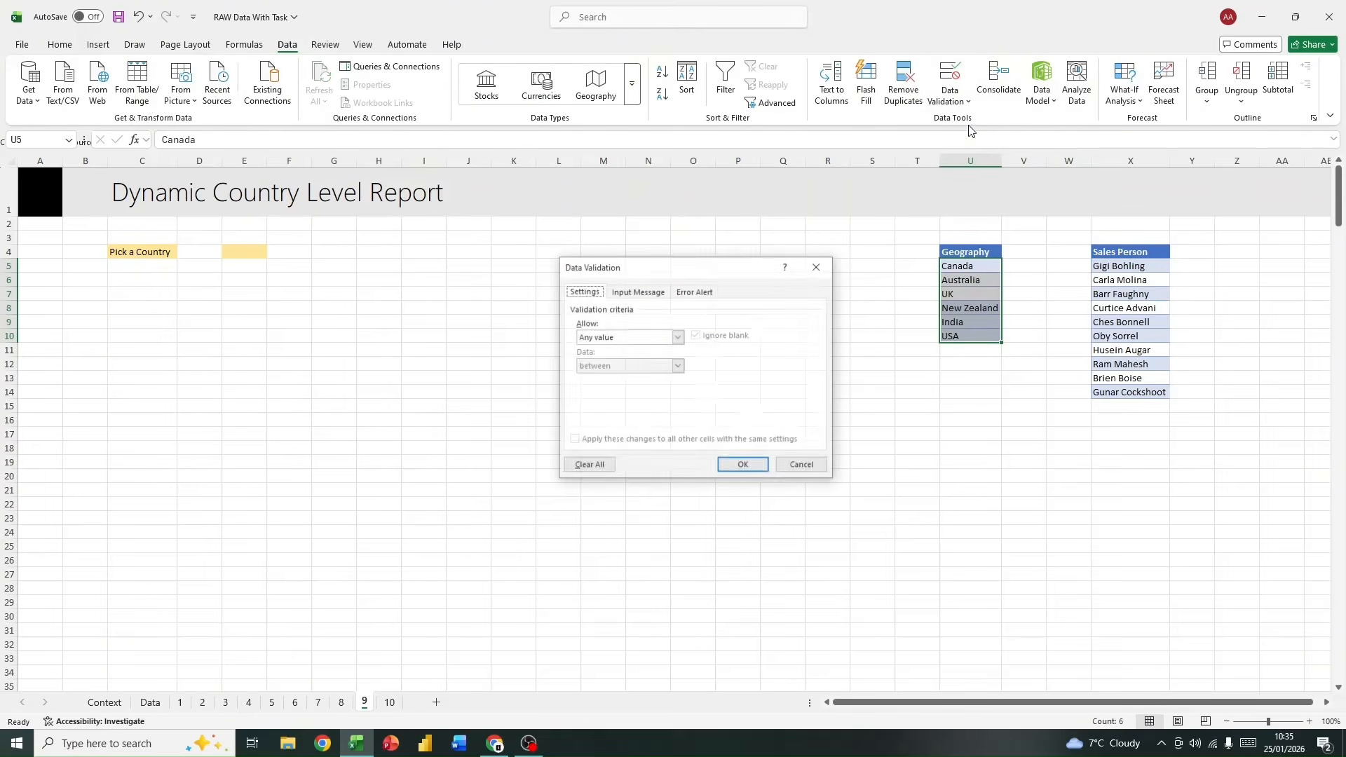
pyautogui.click(678, 338)
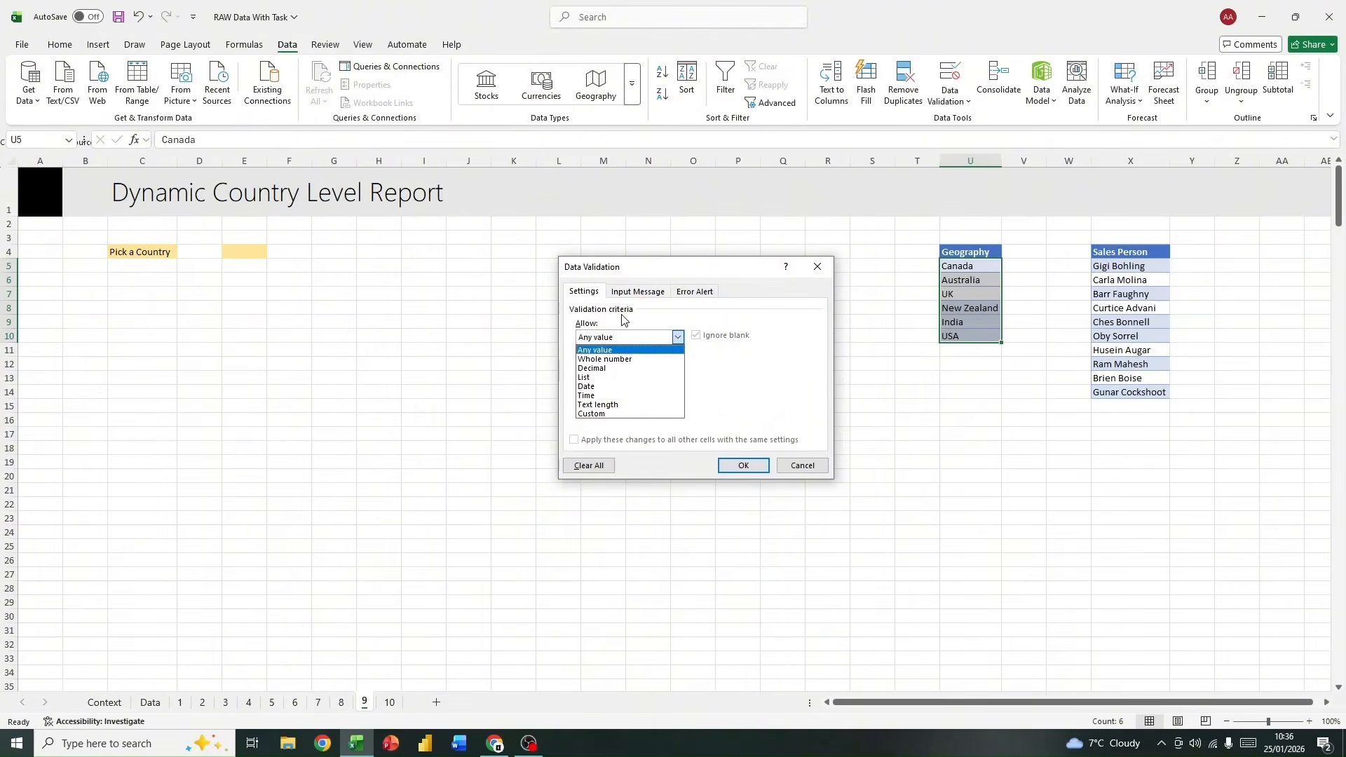
pyautogui.click(656, 271)
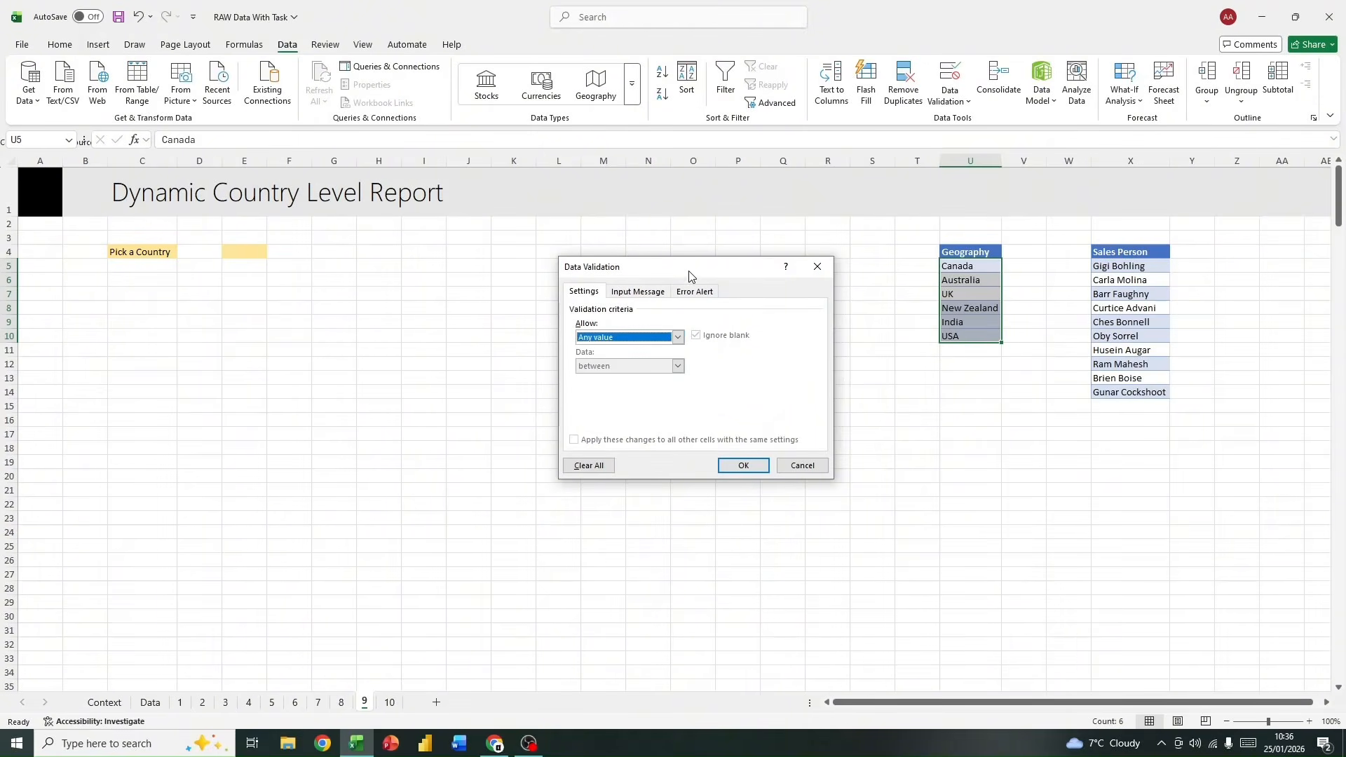
pyautogui.click(674, 339)
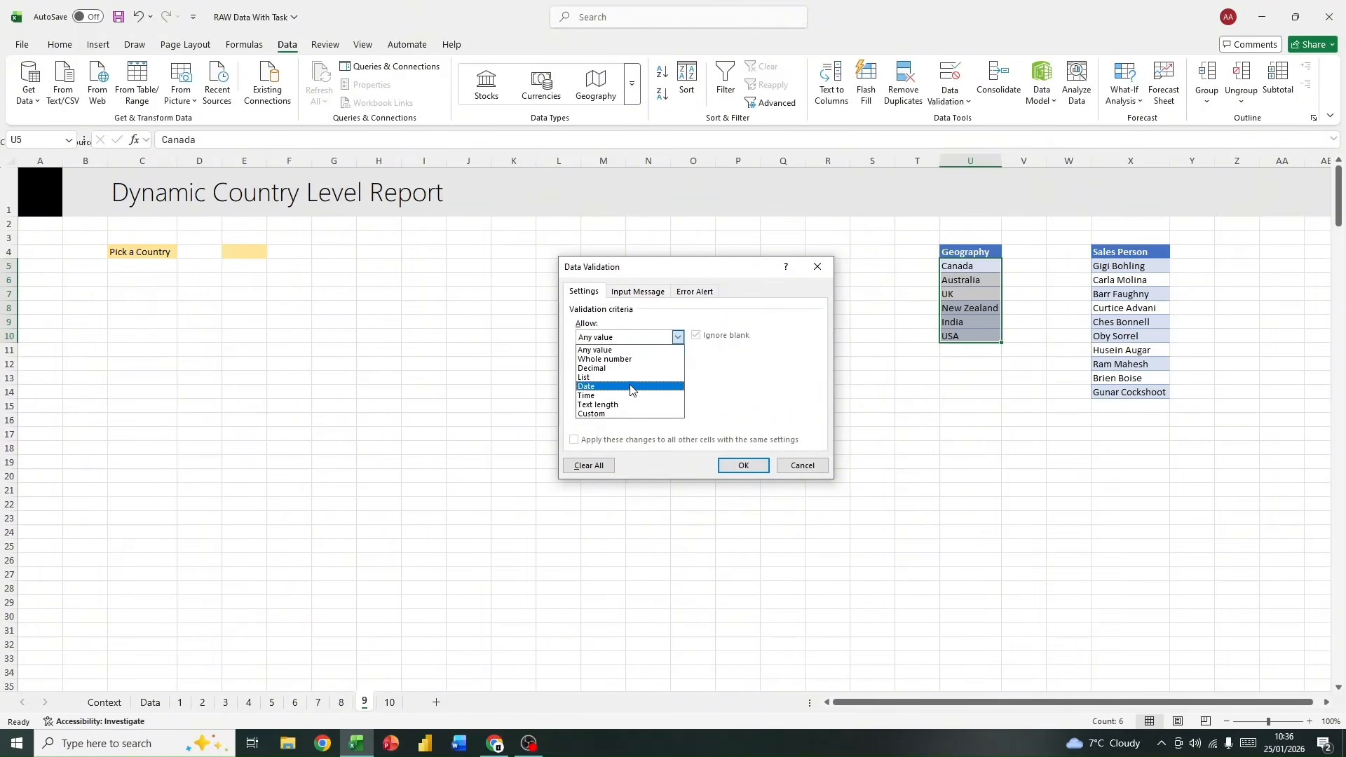
pyautogui.click(632, 382)
pyautogui.click(677, 337)
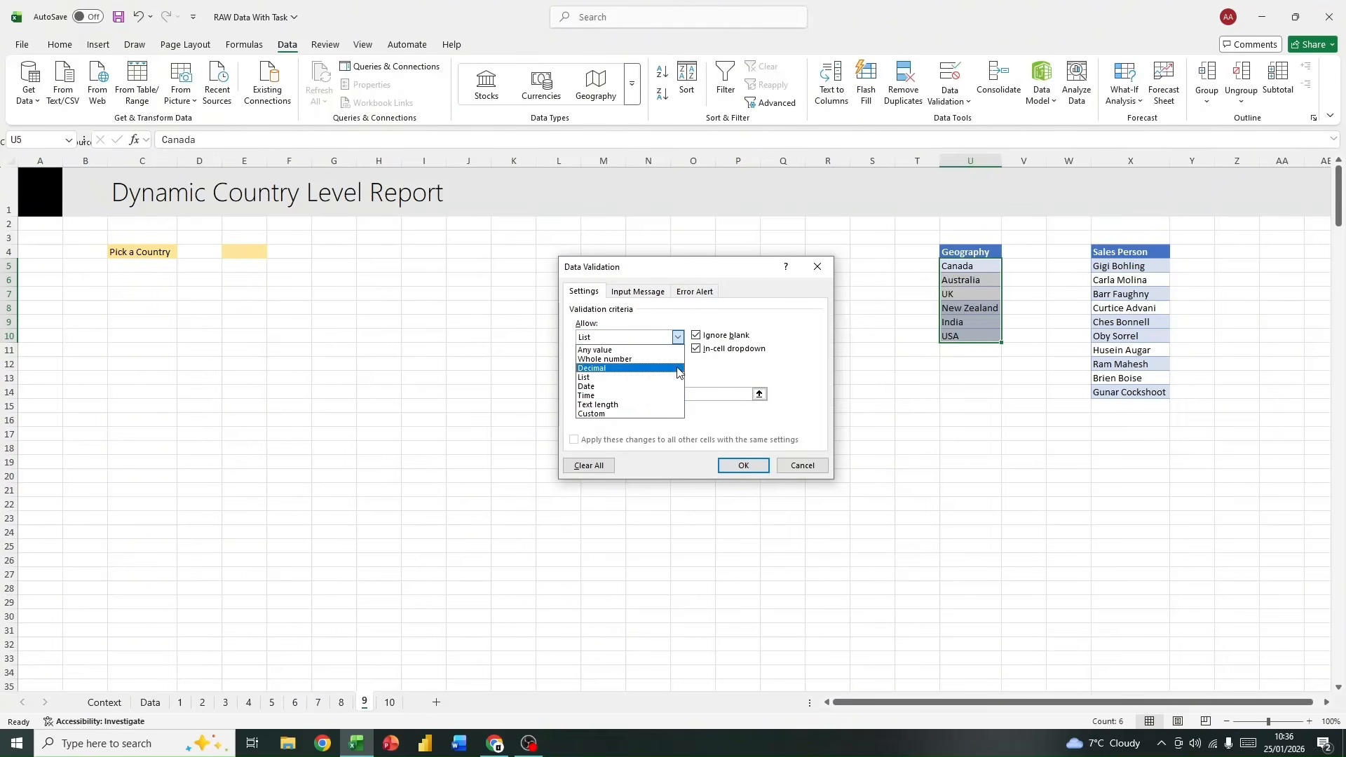
pyautogui.click(605, 377)
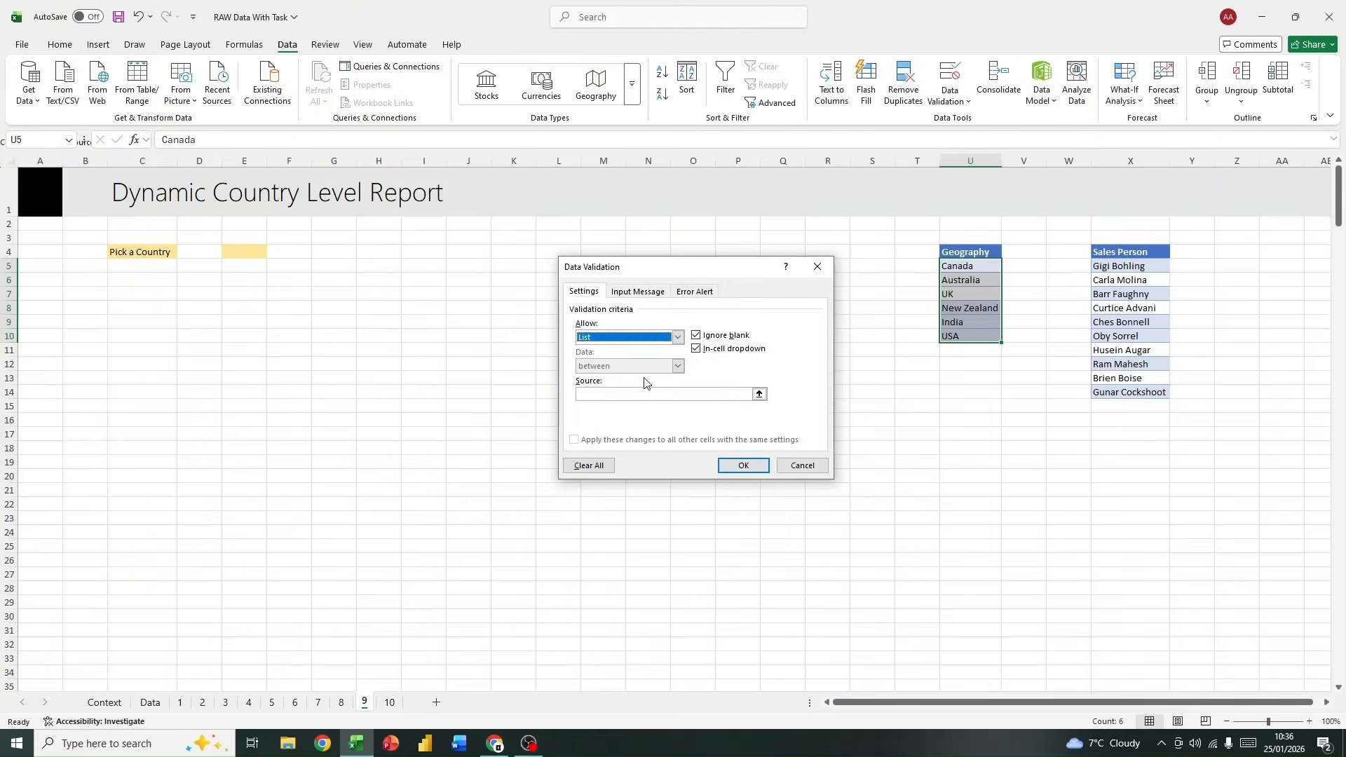
# Step: Set the validation list's source to =$U$5:$U$10 and apply the rule to the Geography entries
pyautogui.click(759, 393)
pyautogui.moveTo(957, 266); pyautogui.dragTo(958, 344)
pyautogui.moveTo(963, 265); pyautogui.dragTo(956, 334)
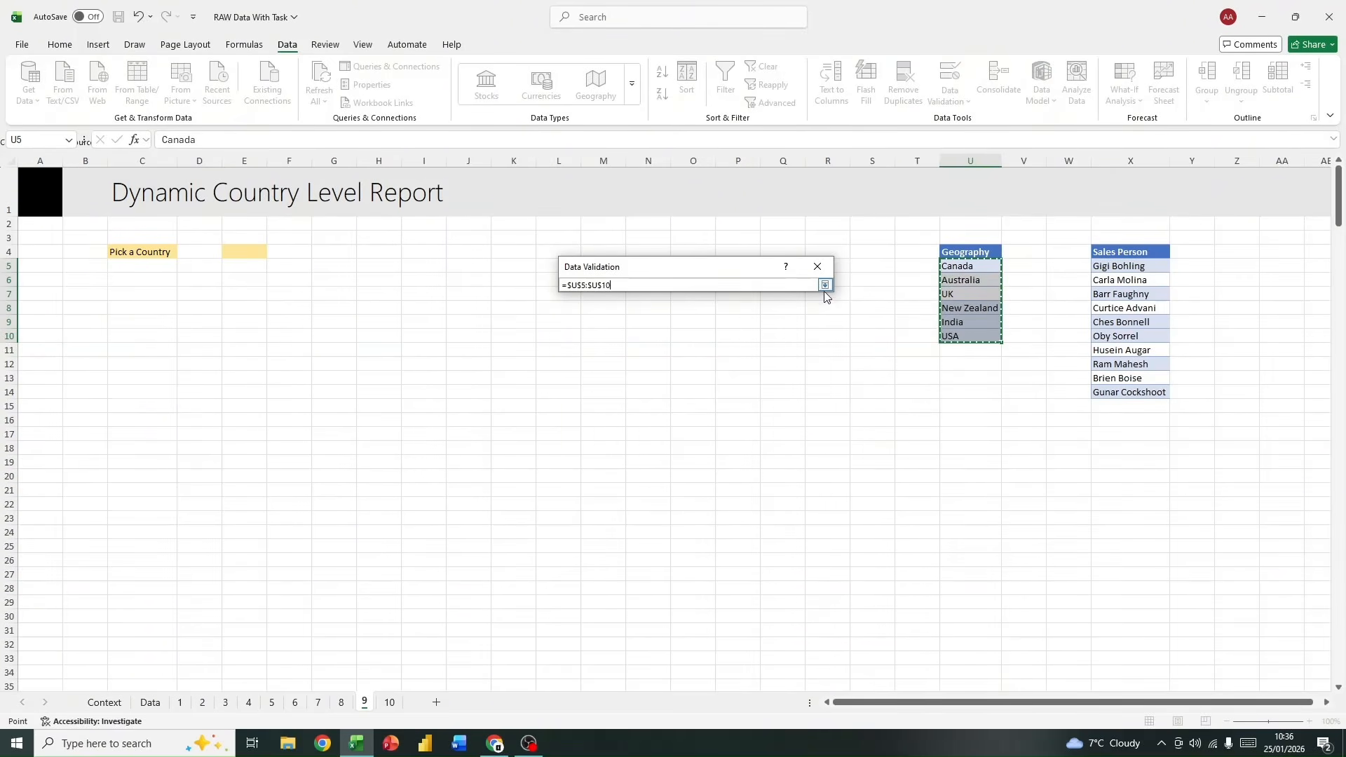
pyautogui.click(824, 285)
pyautogui.click(748, 465)
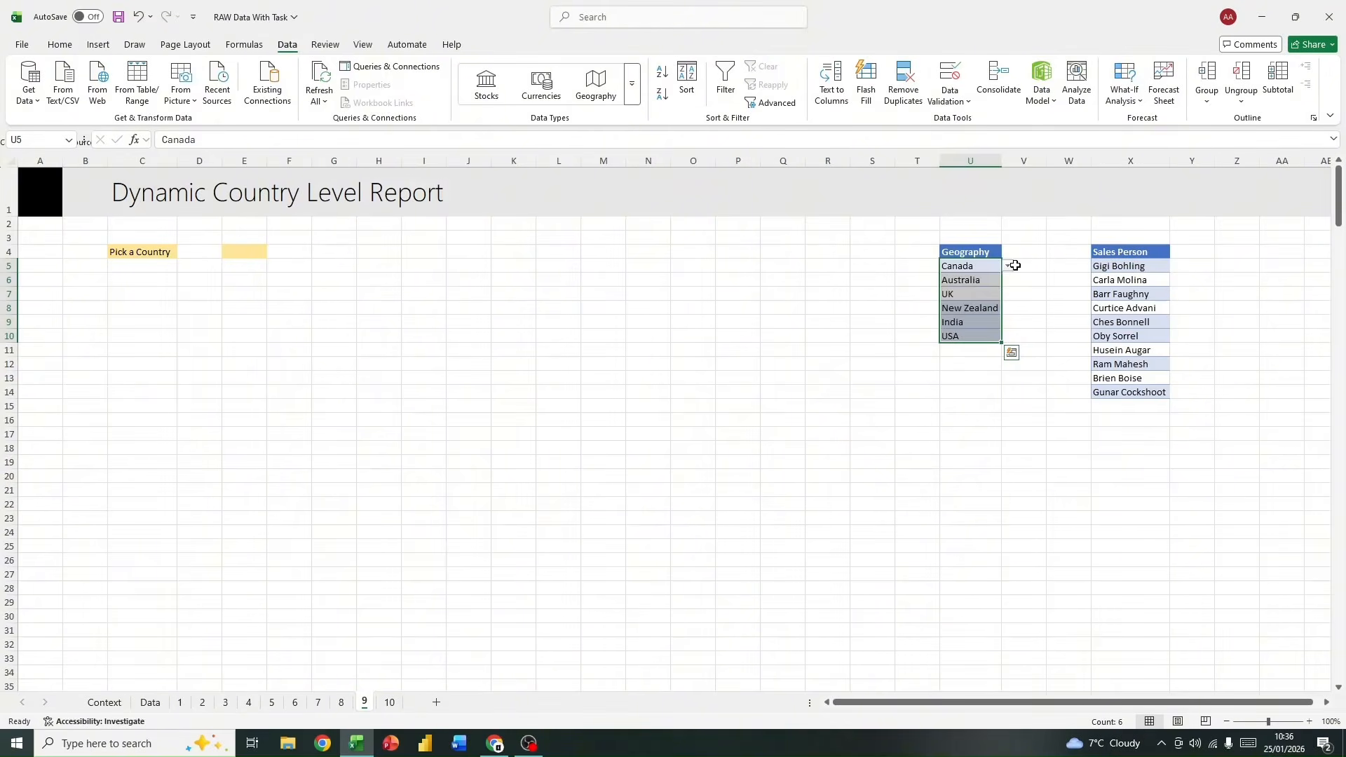
# Step: Check the in-cell dropdown on the first Geography entry in U5
pyautogui.click(1012, 264)
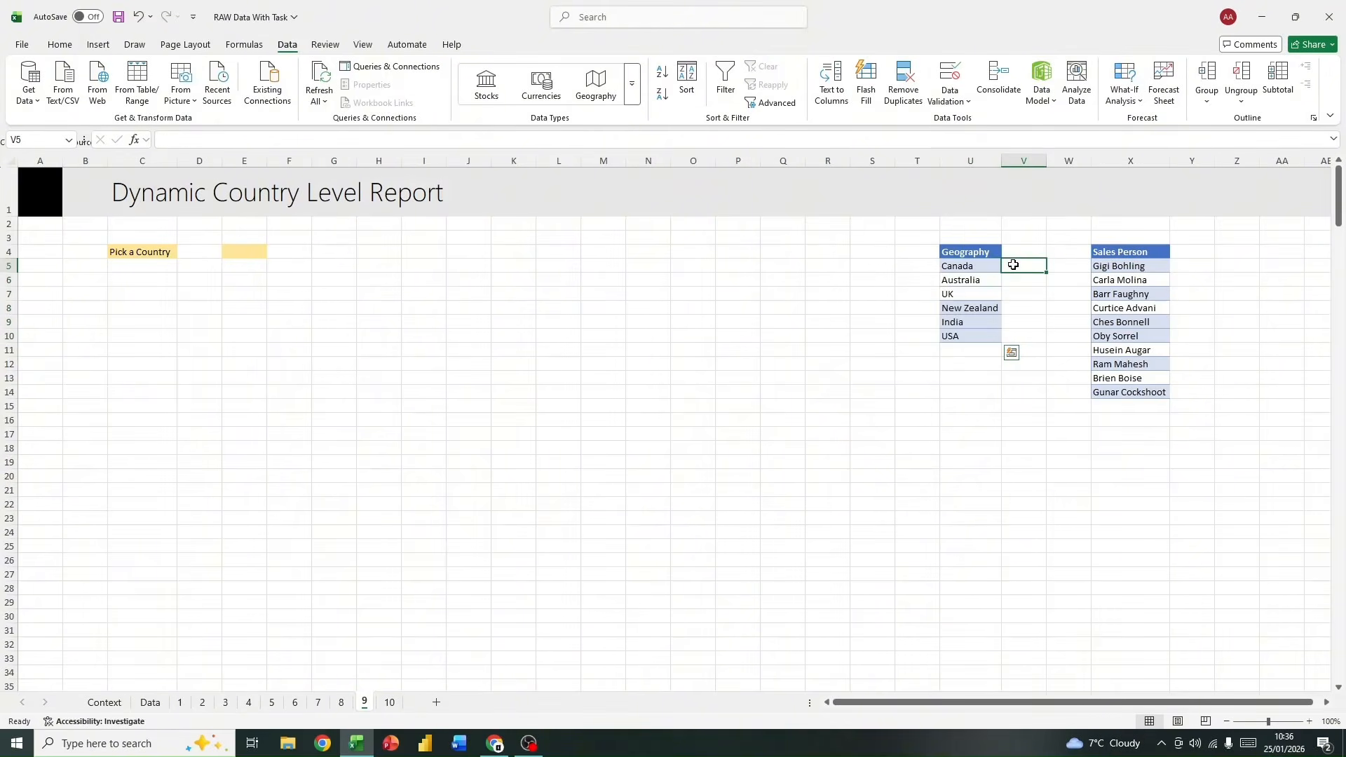
pyautogui.click(973, 265)
pyautogui.click(1016, 292)
pyautogui.click(989, 269)
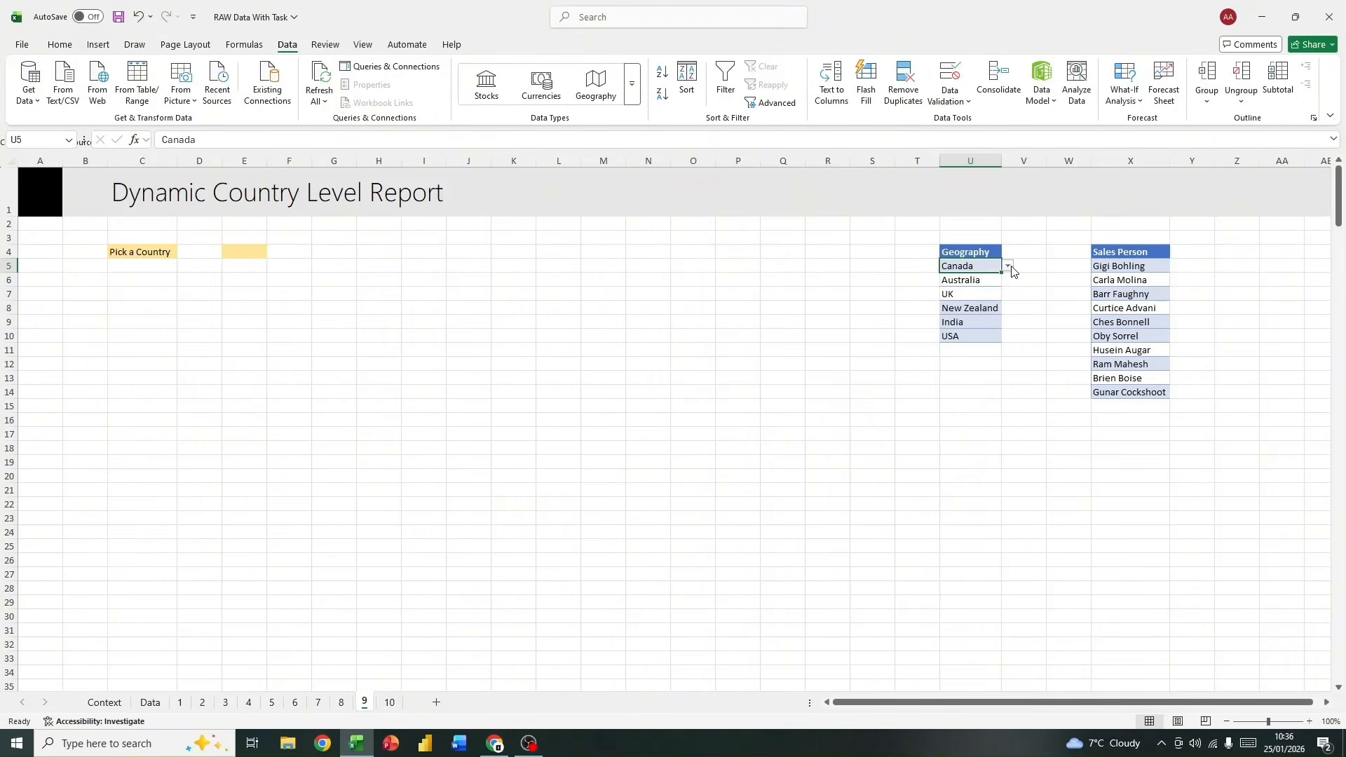
pyautogui.click(1014, 272)
pyautogui.click(1016, 292)
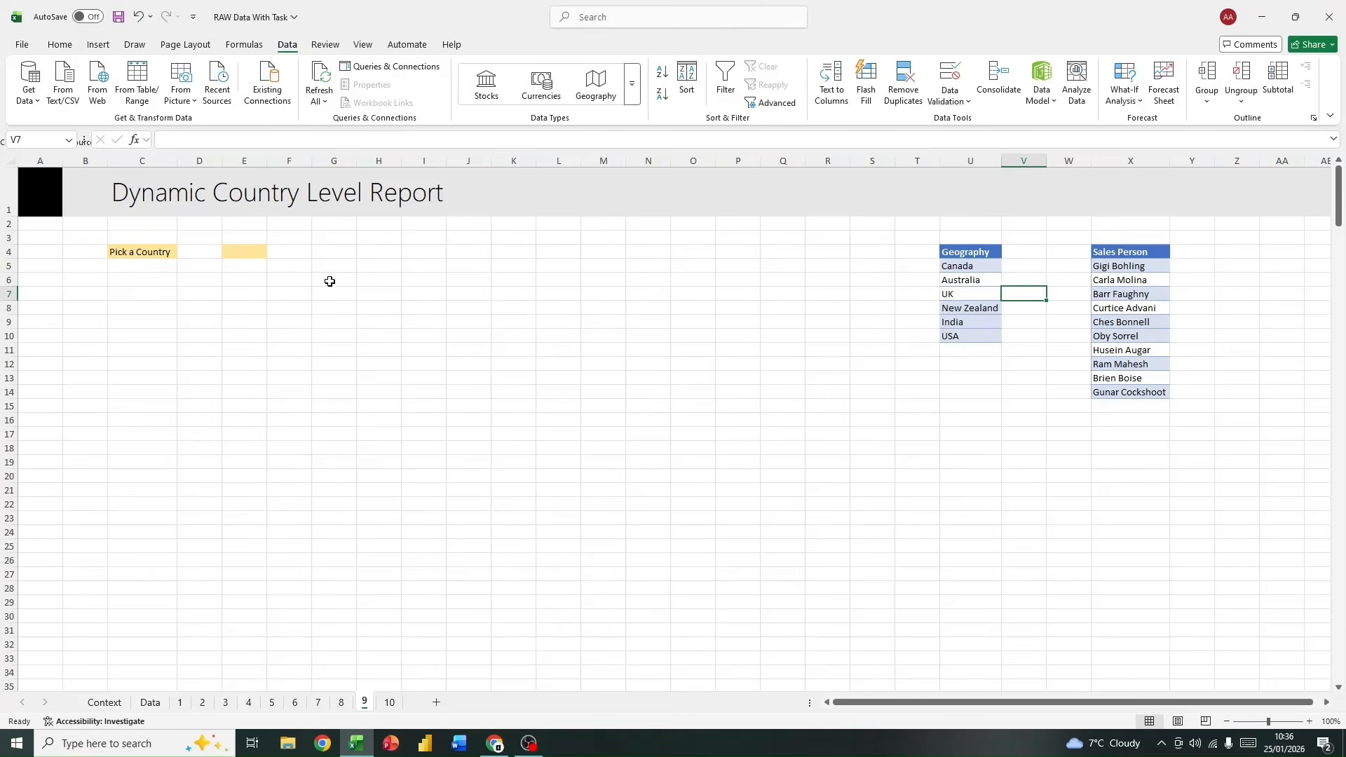
# Step: Add a List data validation to the yellow picker cell E4, using =$U$5:$U$10 as its source
pyautogui.click(234, 252)
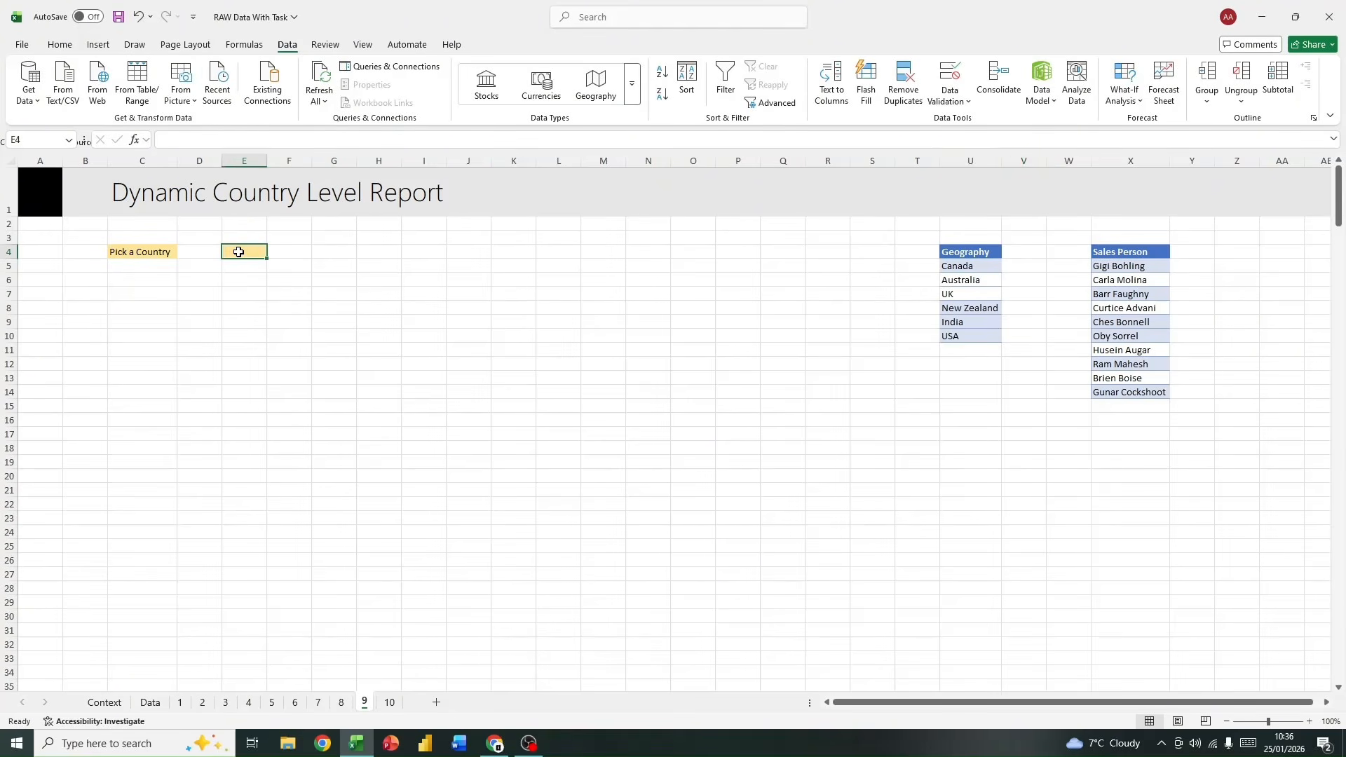
pyautogui.click(945, 103)
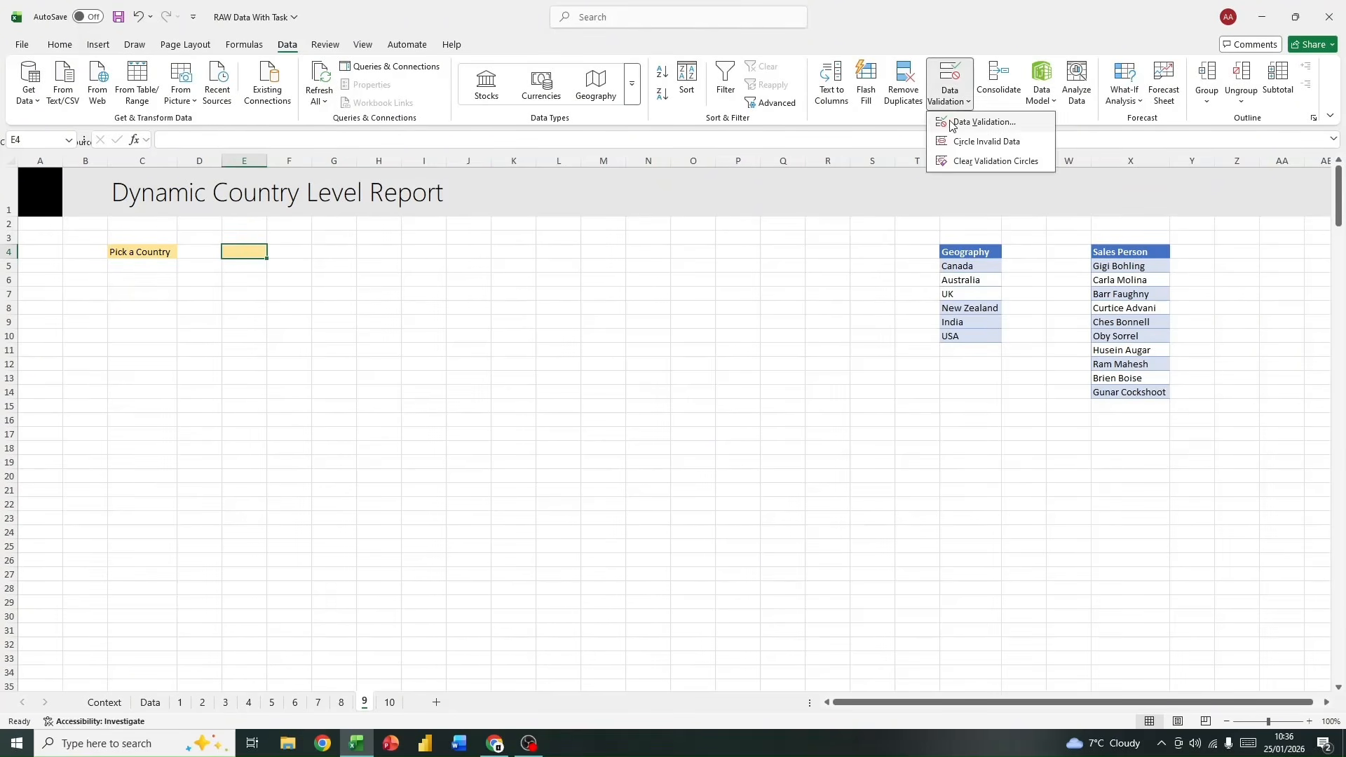
pyautogui.click(964, 121)
pyautogui.click(678, 337)
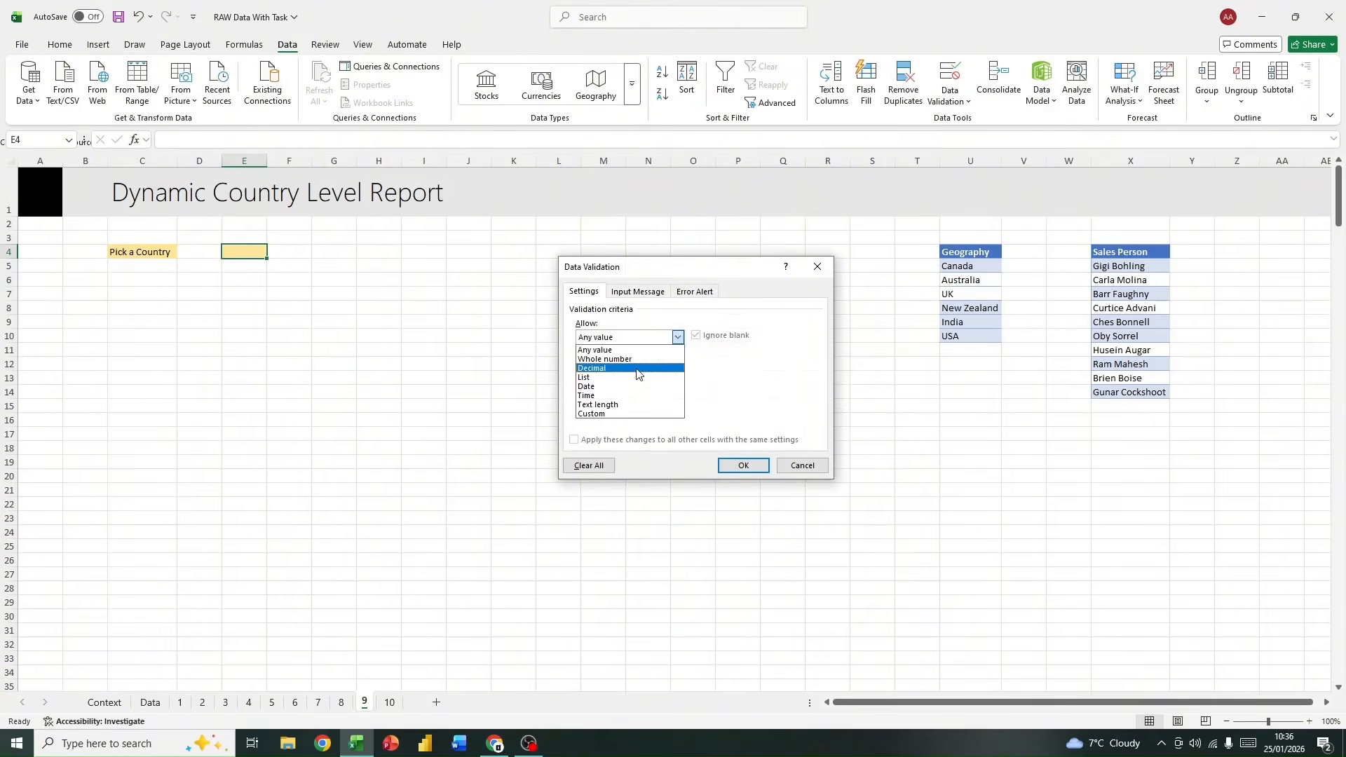
pyautogui.click(639, 379)
pyautogui.click(758, 394)
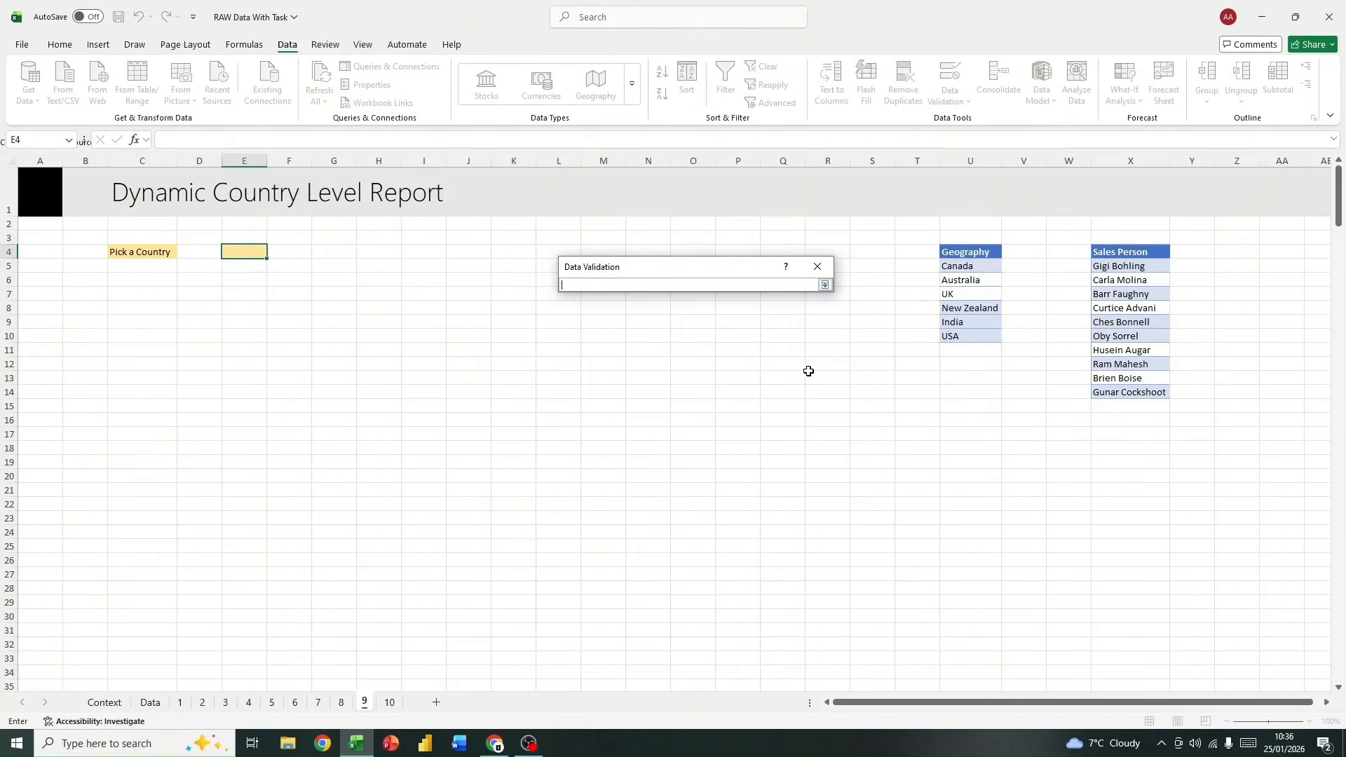
pyautogui.moveTo(966, 262); pyautogui.dragTo(949, 339)
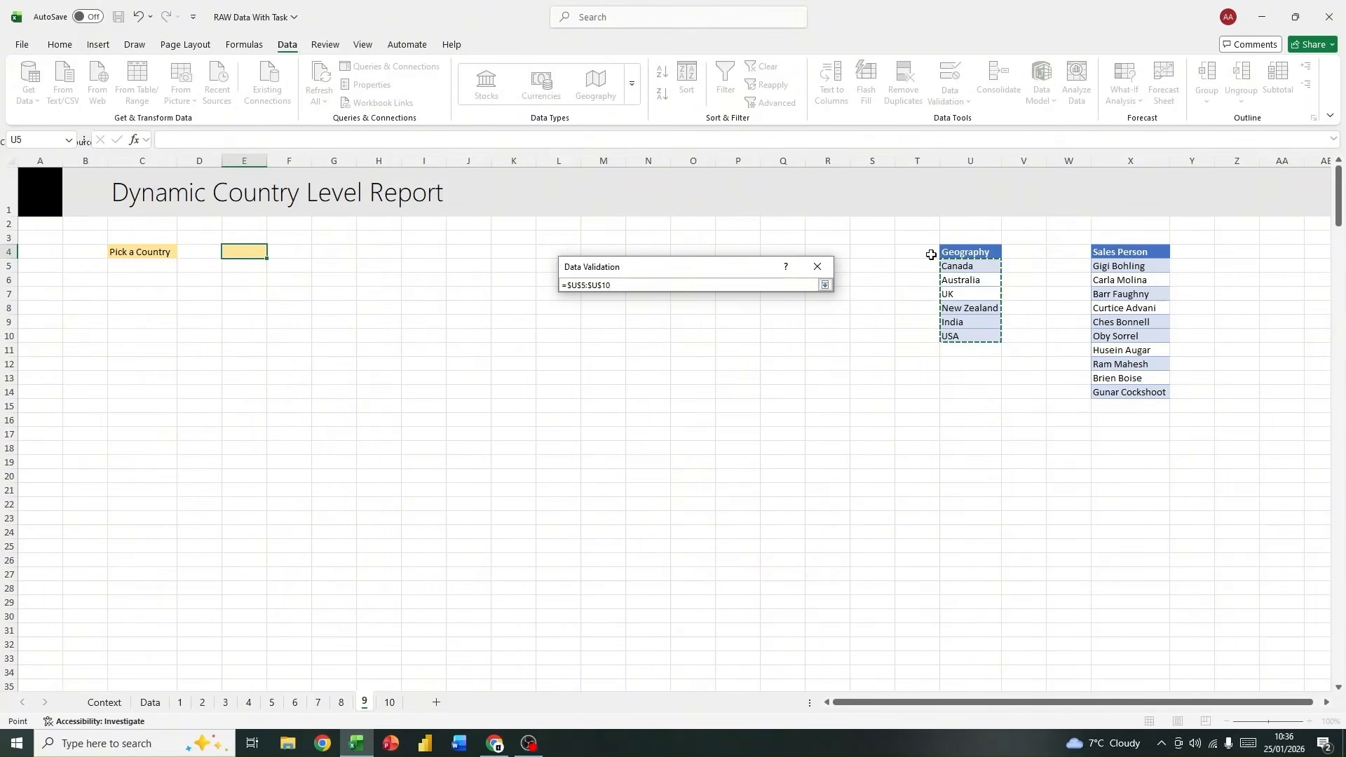
pyautogui.press('Return')
pyautogui.press('Return')
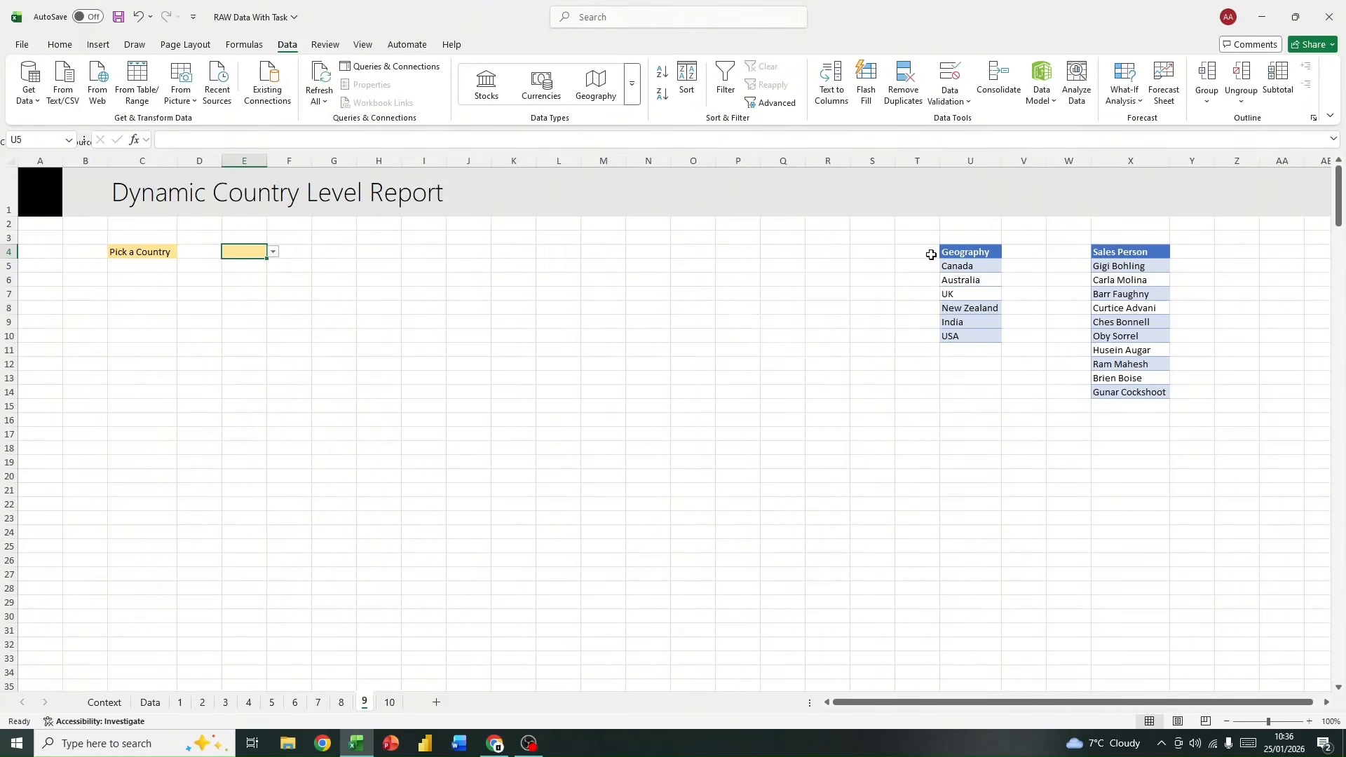
# Step: Inspect the country choices offered by the dropdown in E4 without picking one
pyautogui.click(279, 251)
pyautogui.click(257, 251)
pyautogui.click(272, 251)
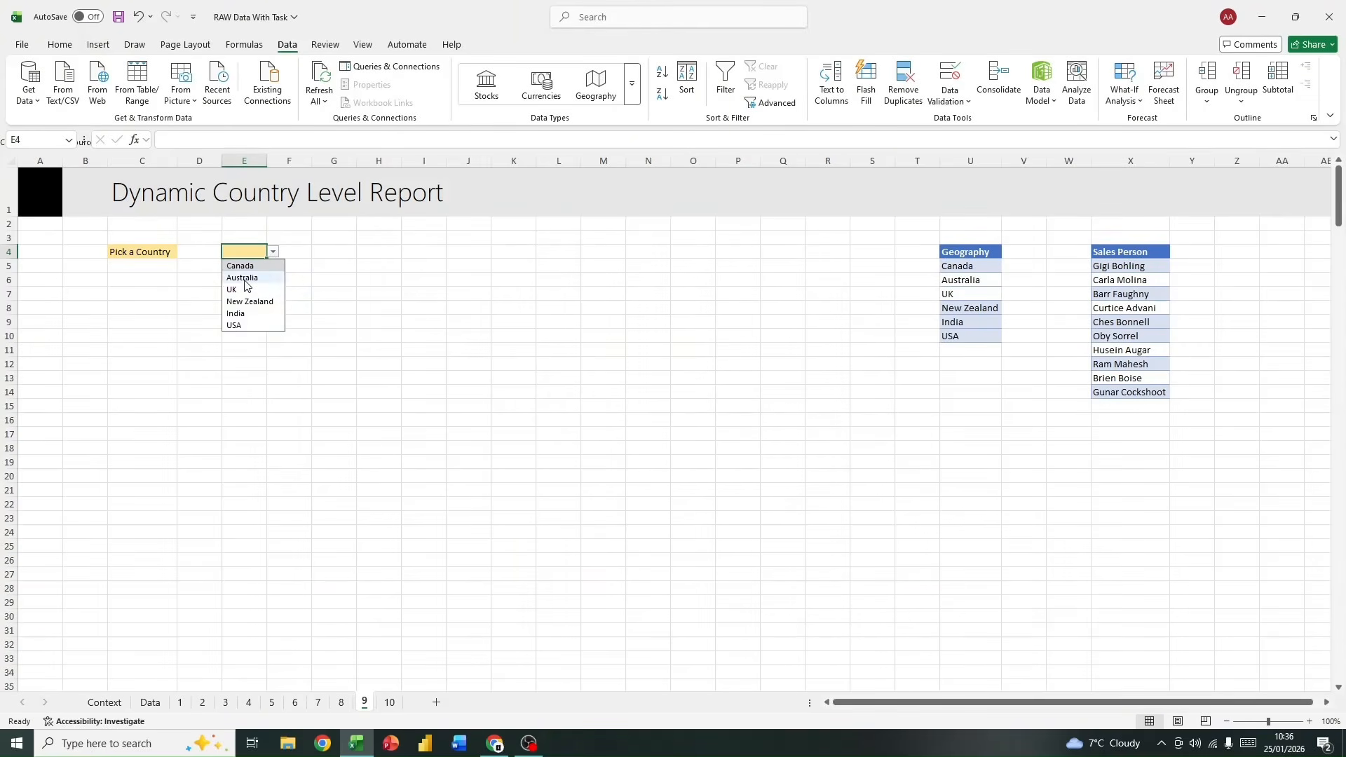
pyautogui.click(332, 251)
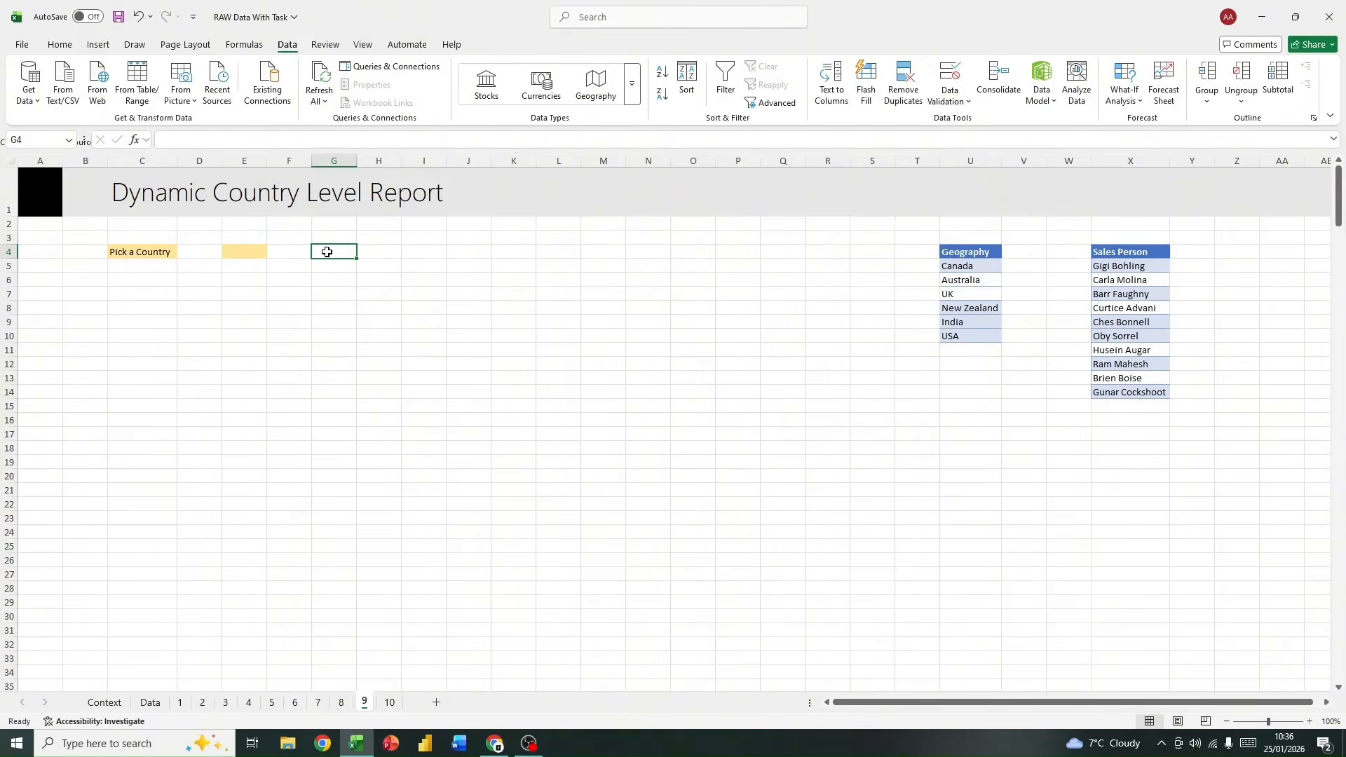
# Step: Enter the label "Number of Transactions" in C7 and widen column C to fit it
pyautogui.click(156, 295)
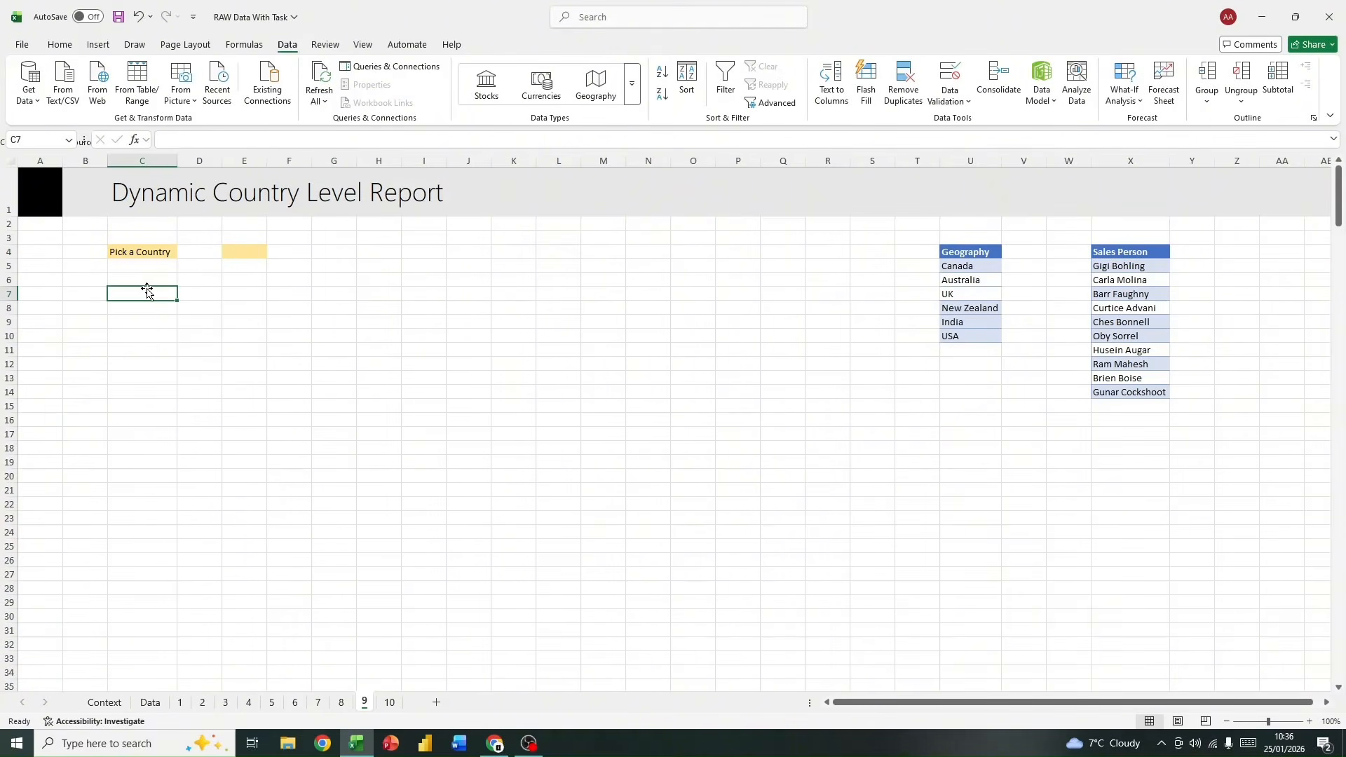
pyautogui.write('Number of Transactions')
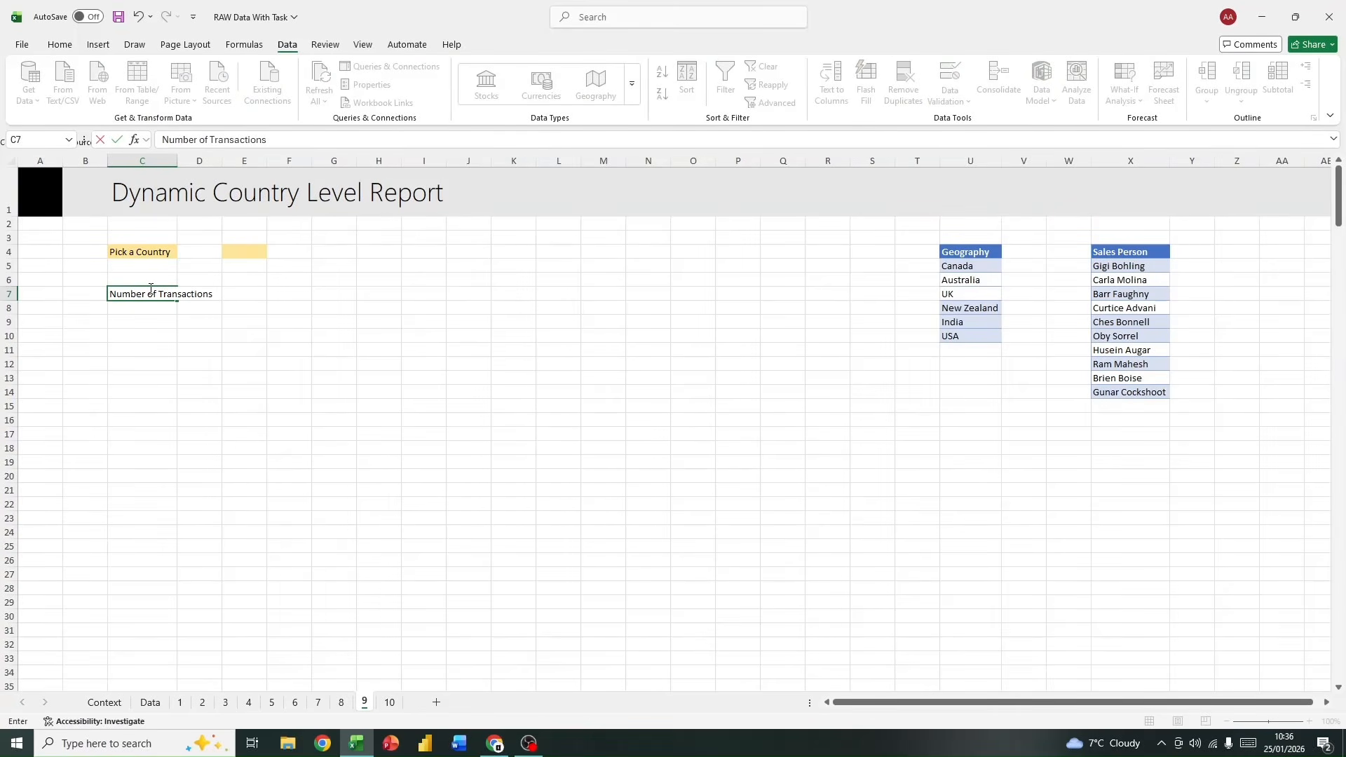
pyautogui.moveTo(174, 163); pyautogui.dragTo(224, 169)
pyautogui.click(199, 321)
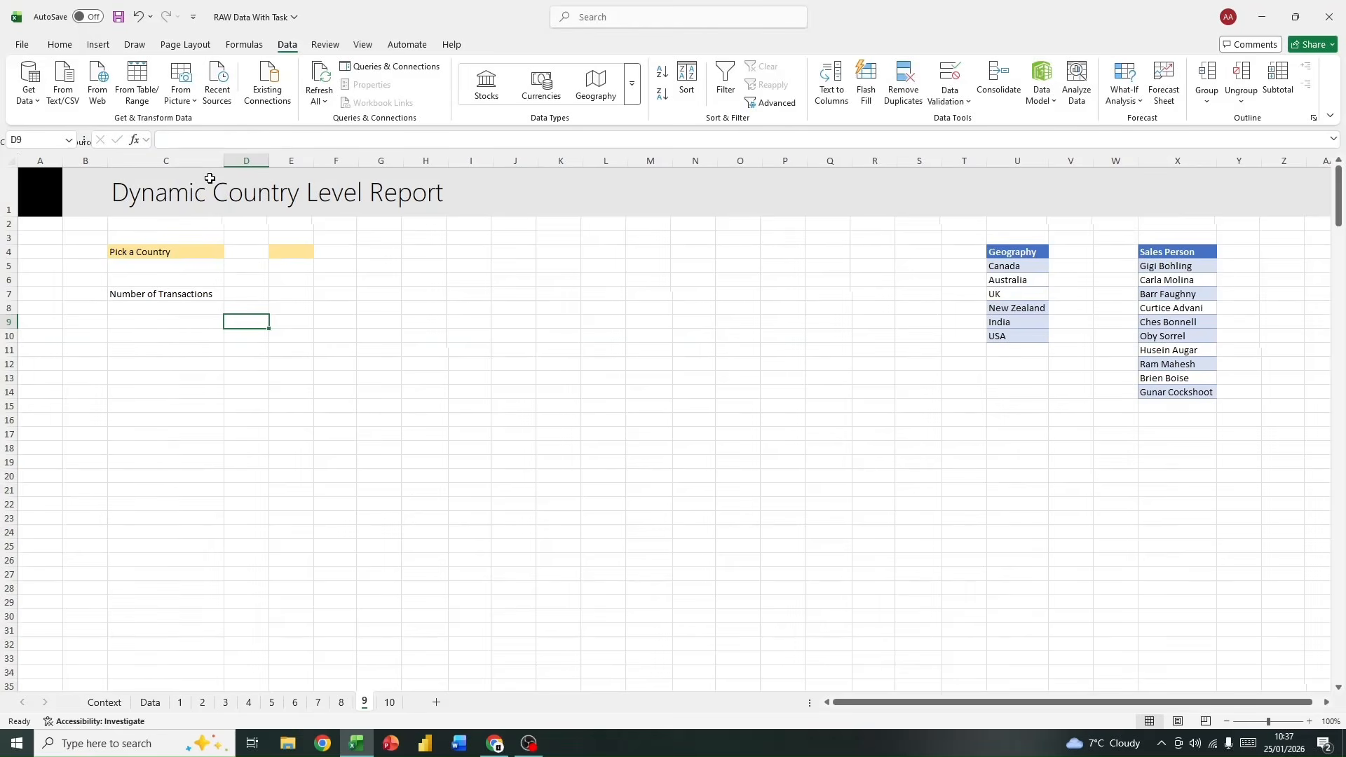
# Step: Start a COUNTIFS formula in E7, beside the Number of Transactions label, with data[Geography] as its criteria range
pyautogui.click(287, 284)
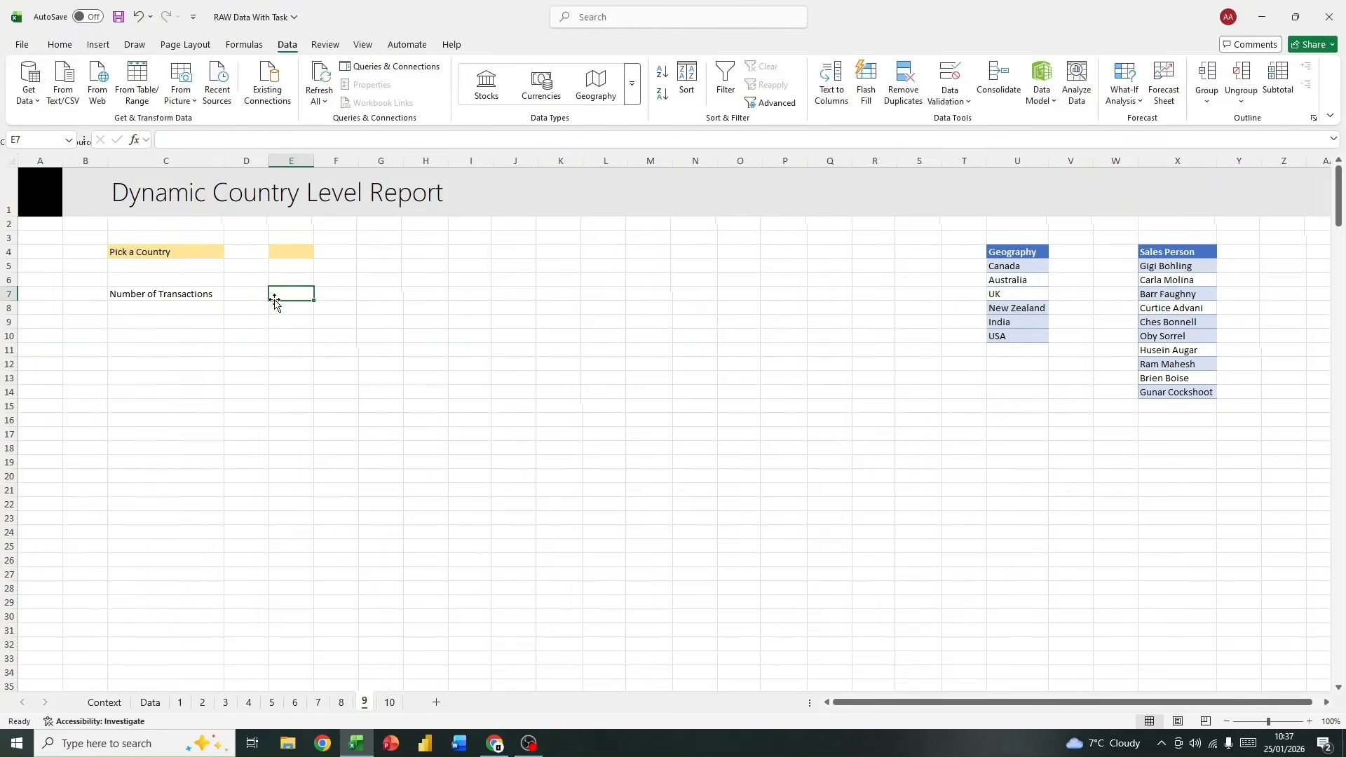
pyautogui.click(301, 253)
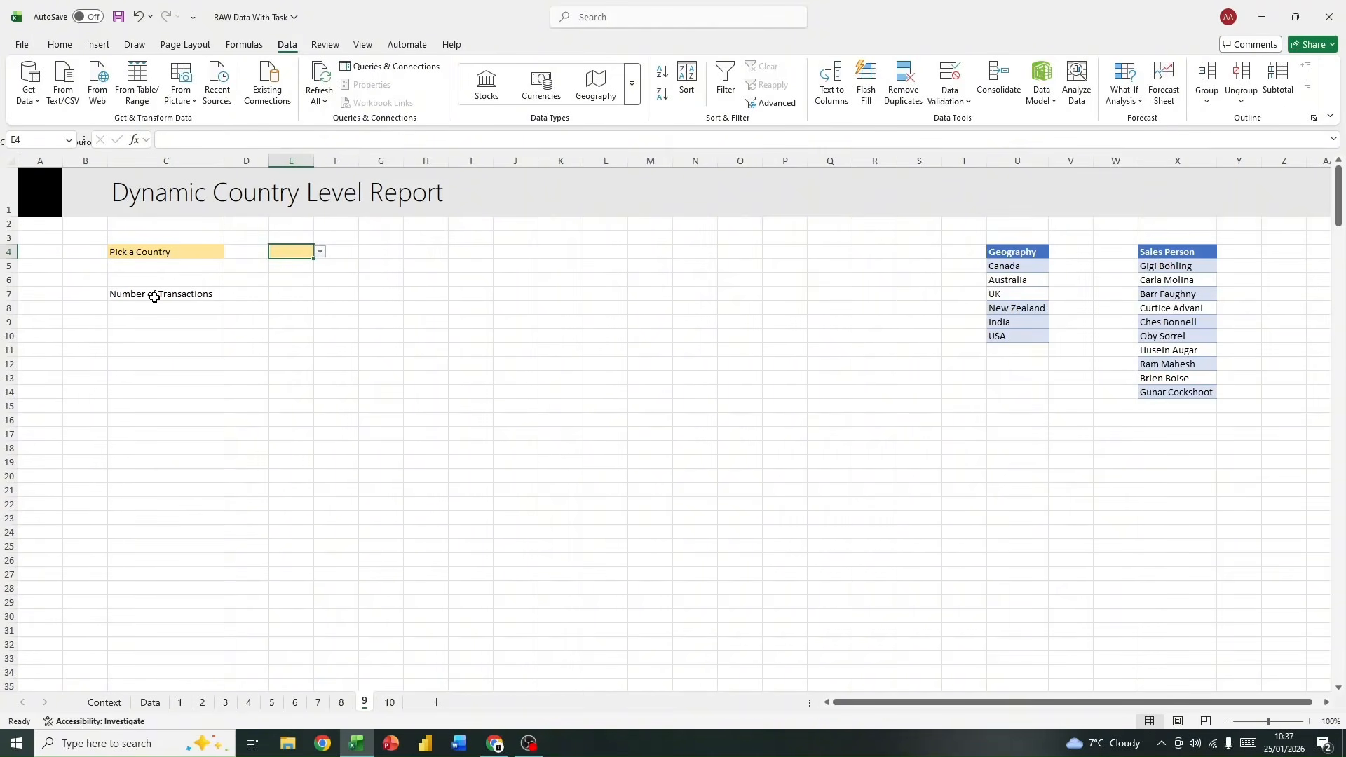
pyautogui.moveTo(155, 297); pyautogui.dragTo(240, 295)
pyautogui.click(292, 293)
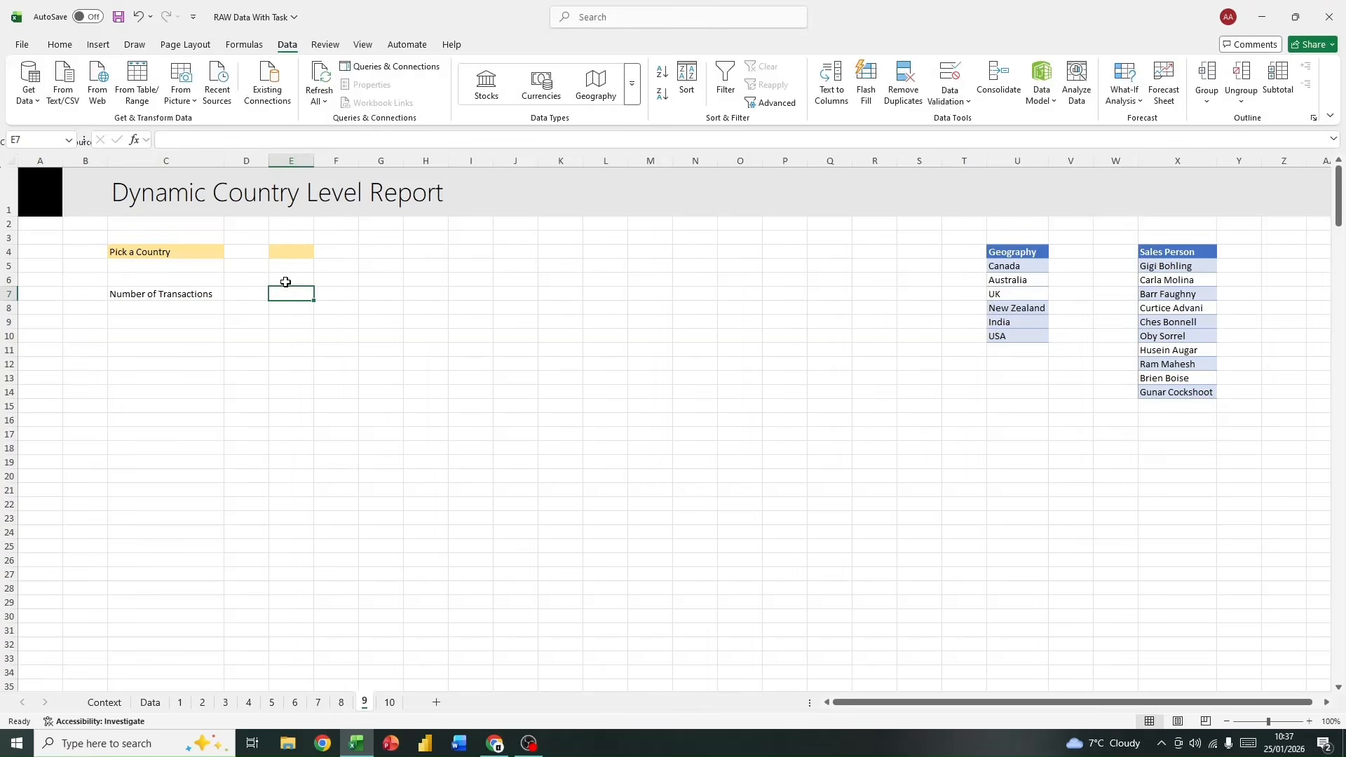
pyautogui.write('=co')
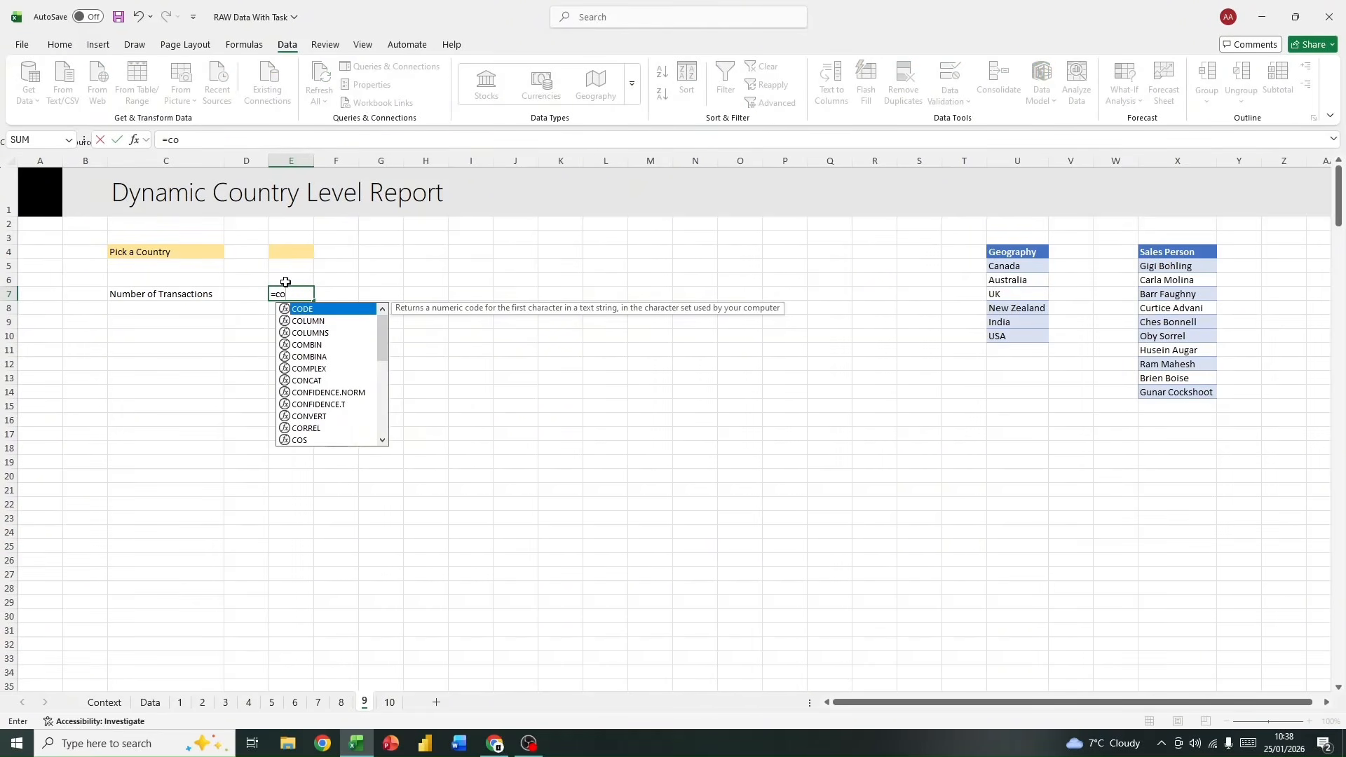
pyautogui.write('un')
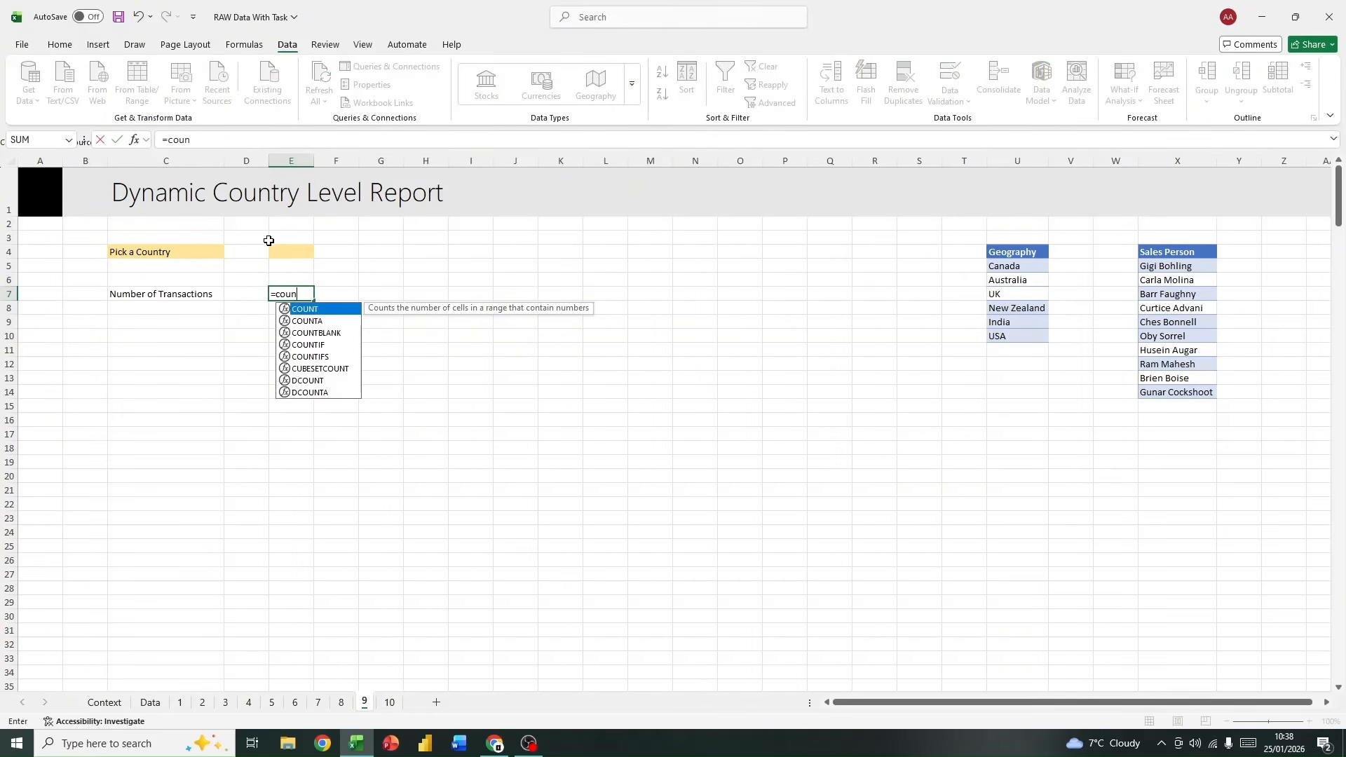
pyautogui.doubleClick(328, 357)
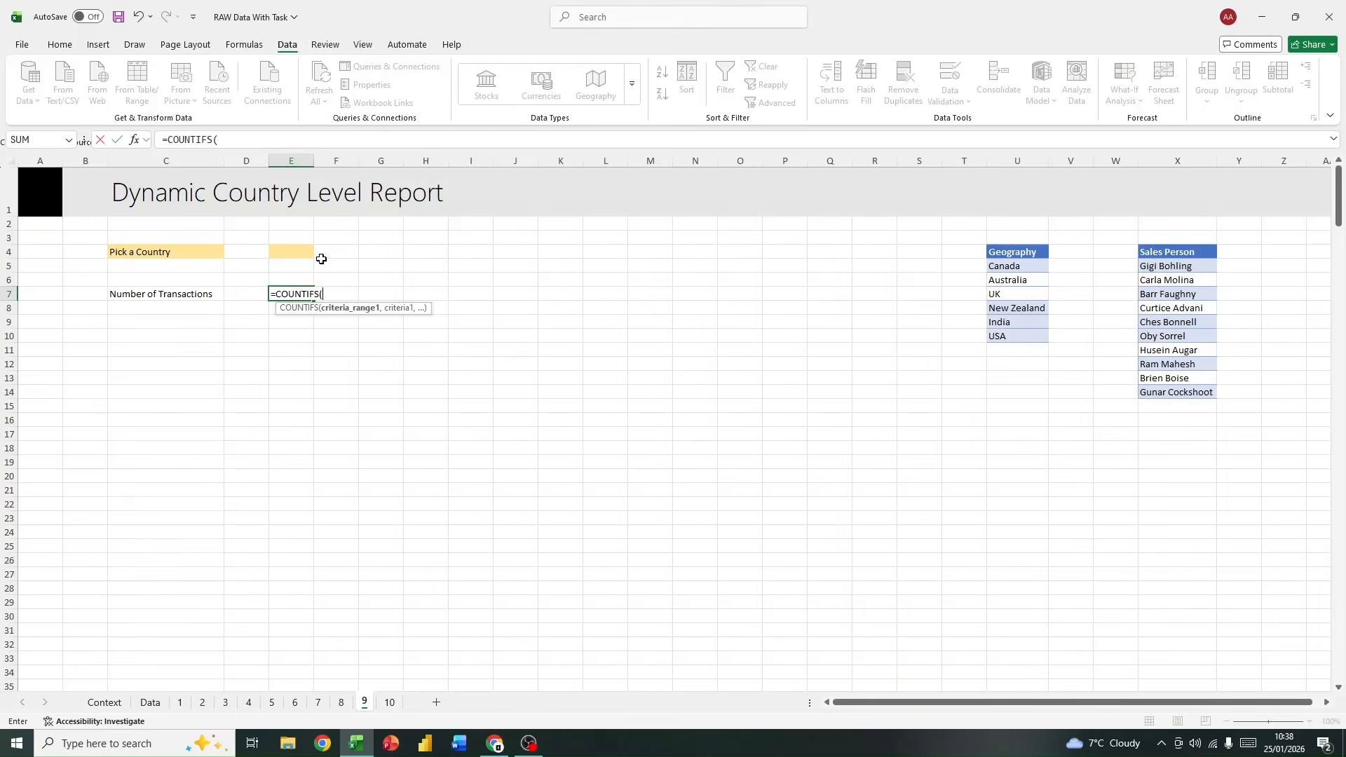
pyautogui.write('data')
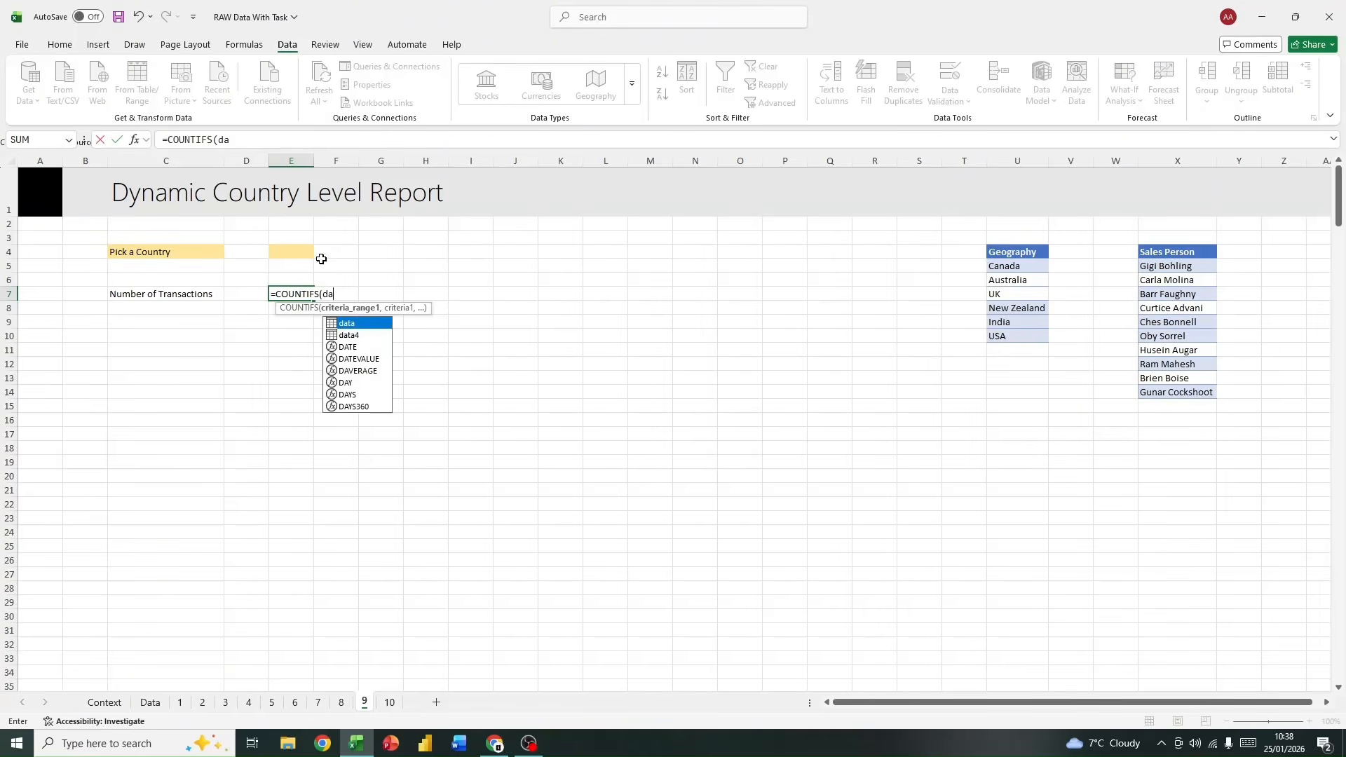
pyautogui.doubleClick(362, 322)
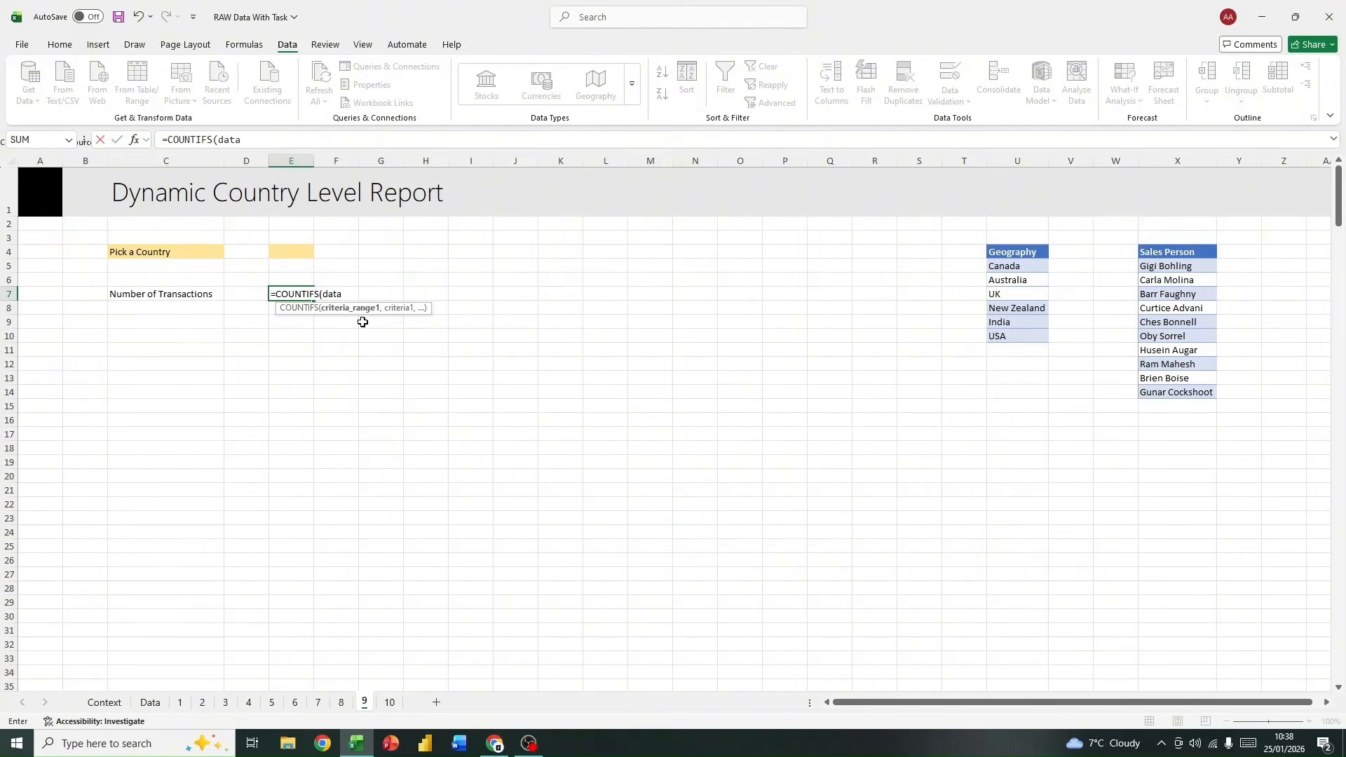
pyautogui.write('[ge')
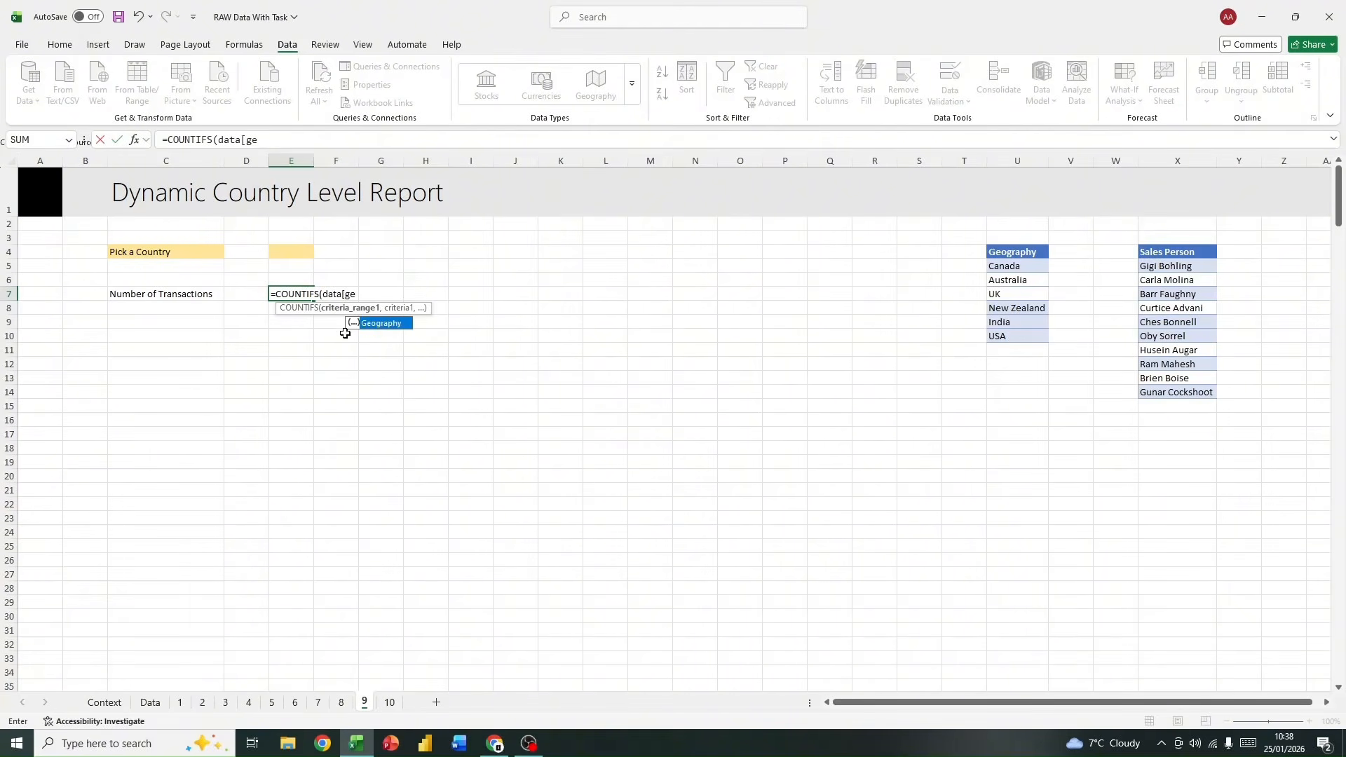
pyautogui.doubleClick(378, 324)
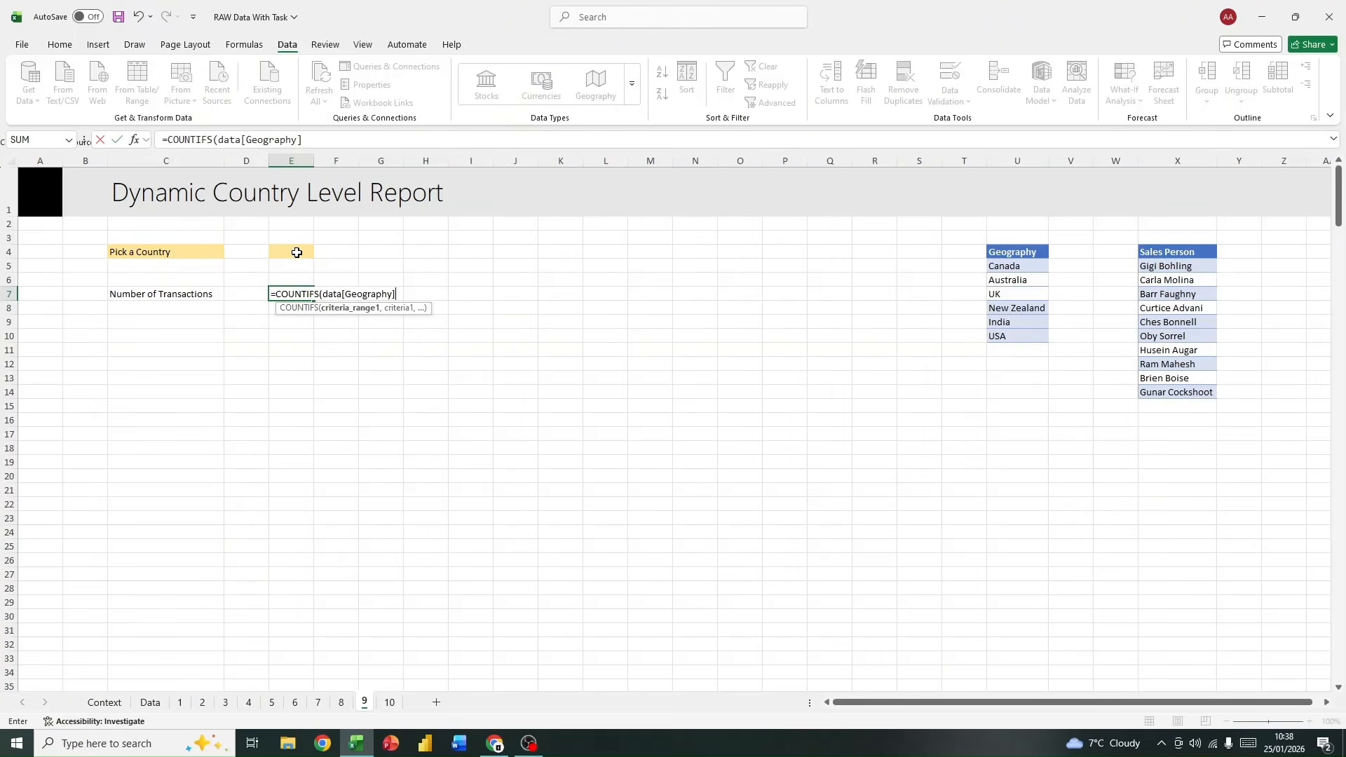
# Step: Complete the formula in E7 with the picker cell E4 as the criterion, giving =COUNTIFS(data[Geography],E4)
pyautogui.press('Return')
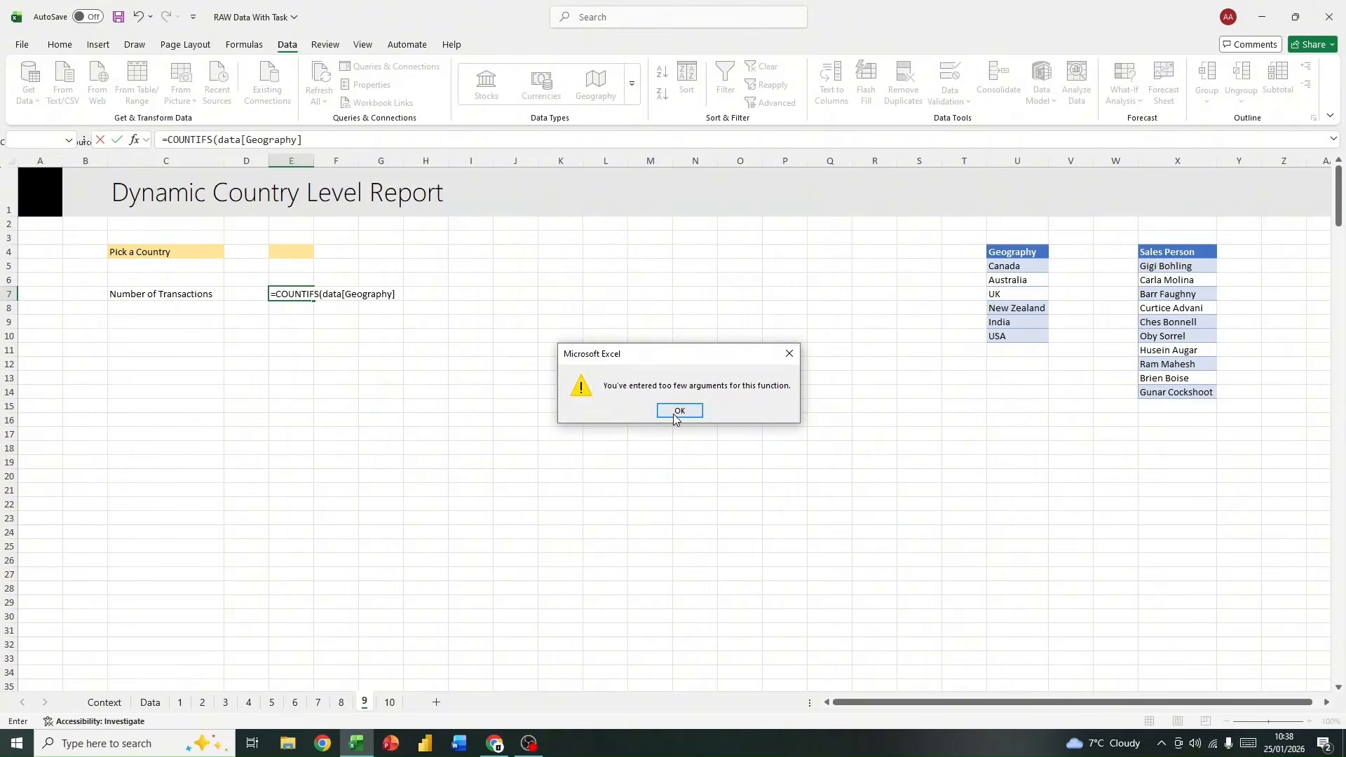
pyautogui.click(664, 421)
pyautogui.click(345, 146)
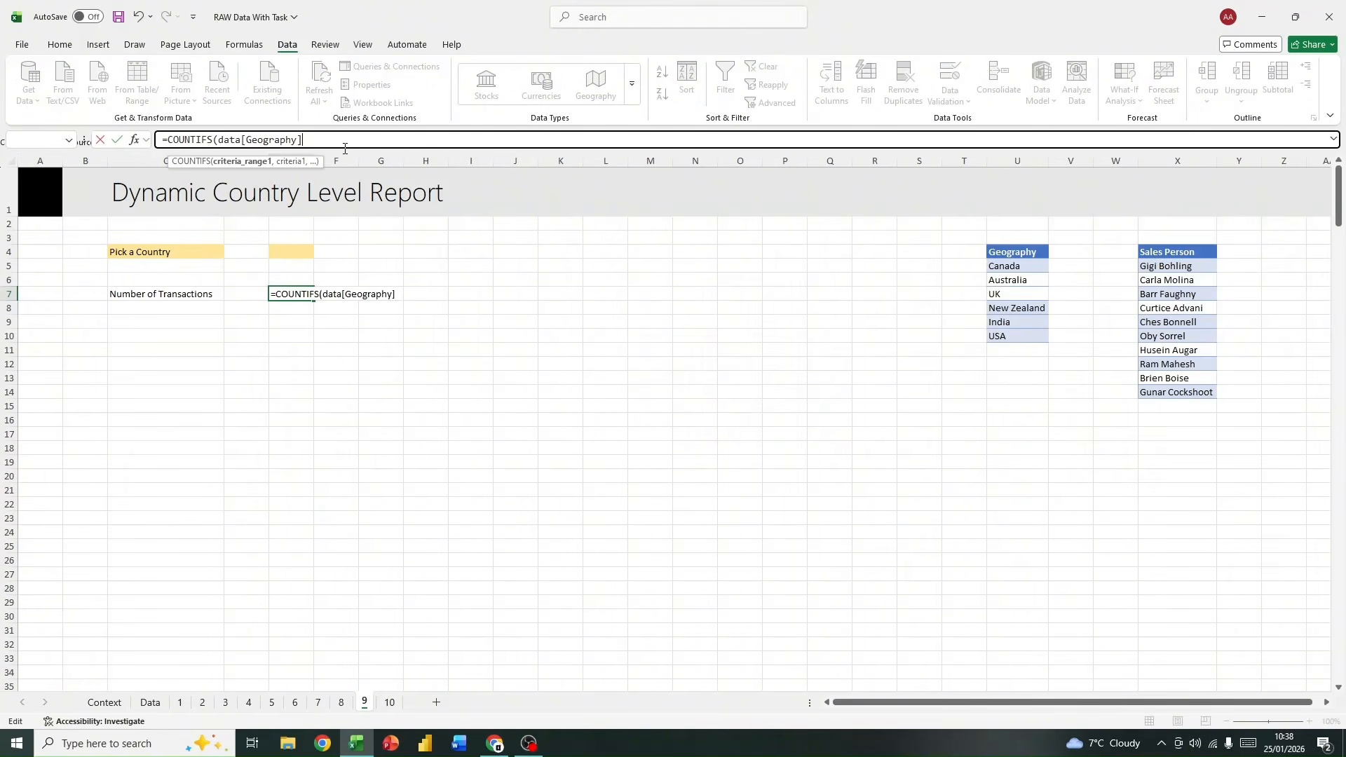
pyautogui.write(',')
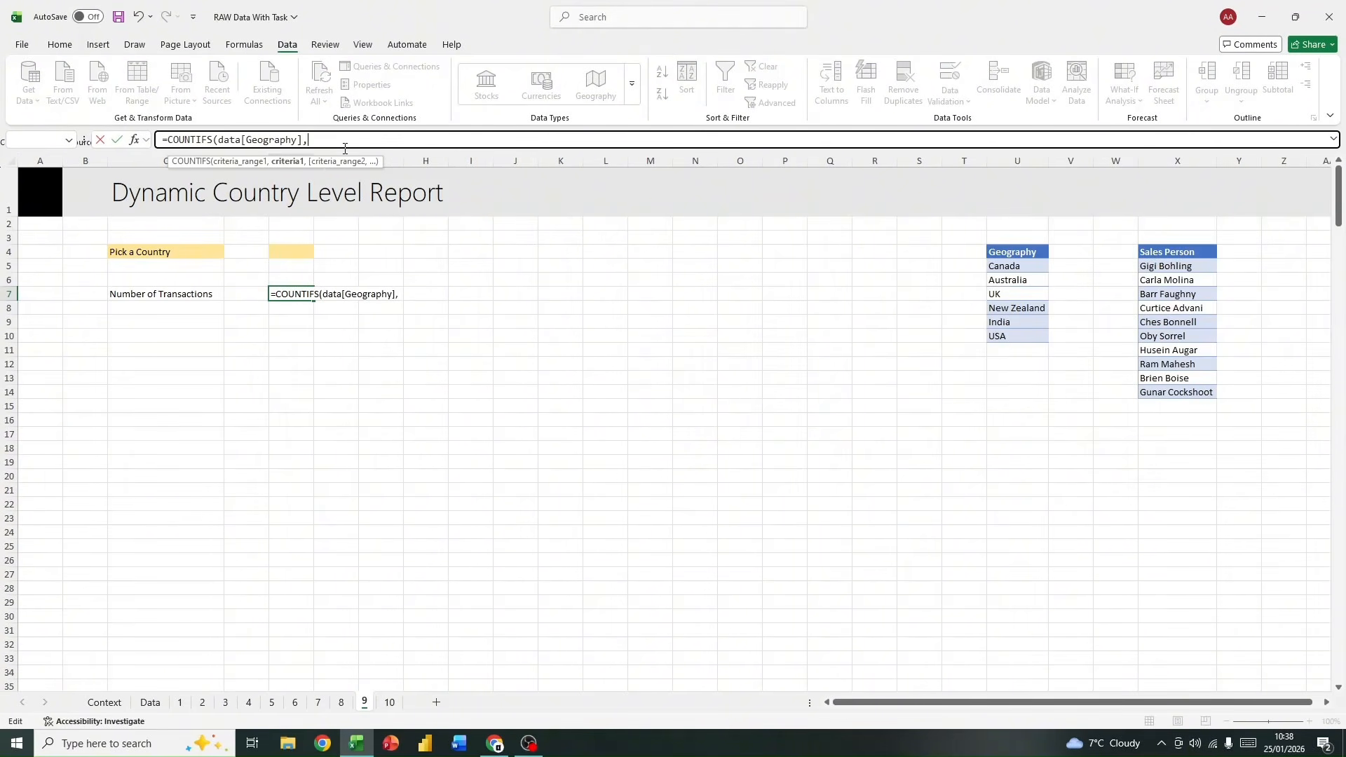
pyautogui.click(290, 251)
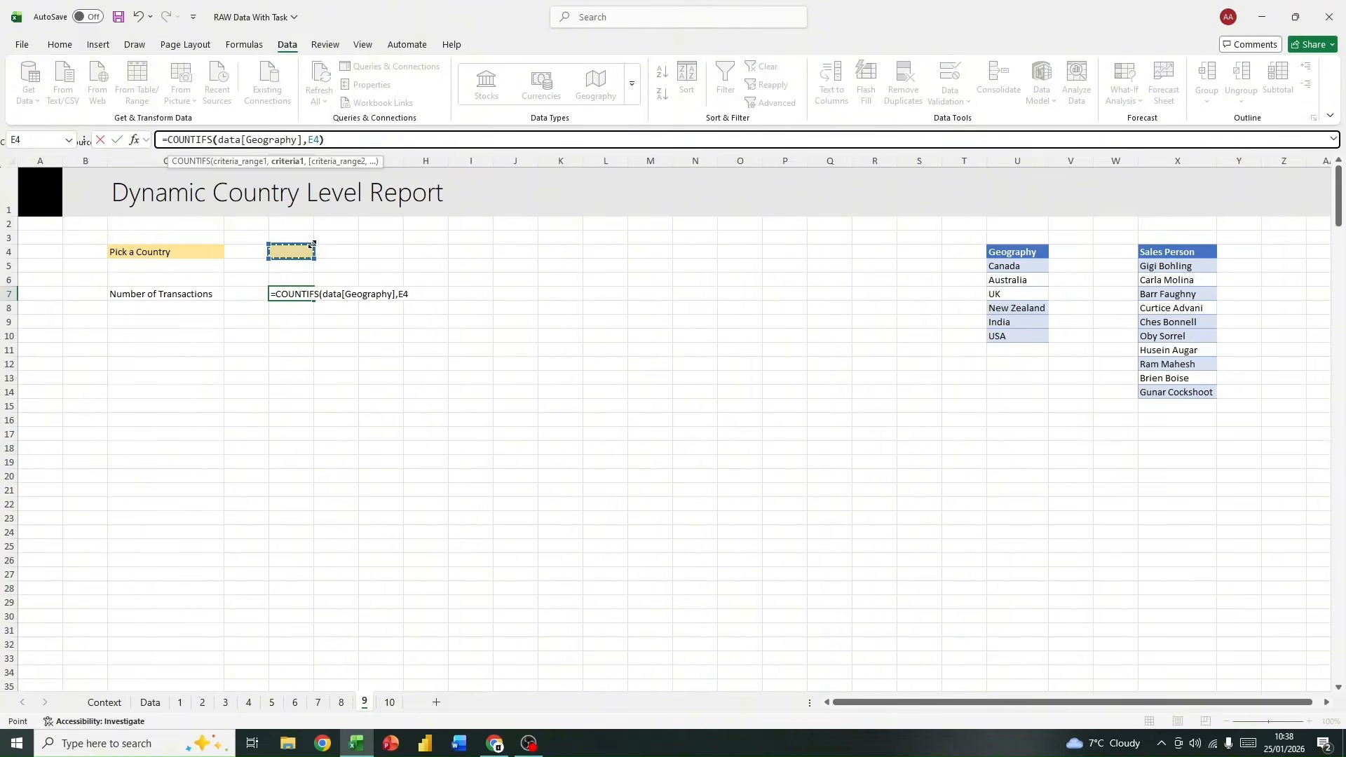
pyautogui.write(')')
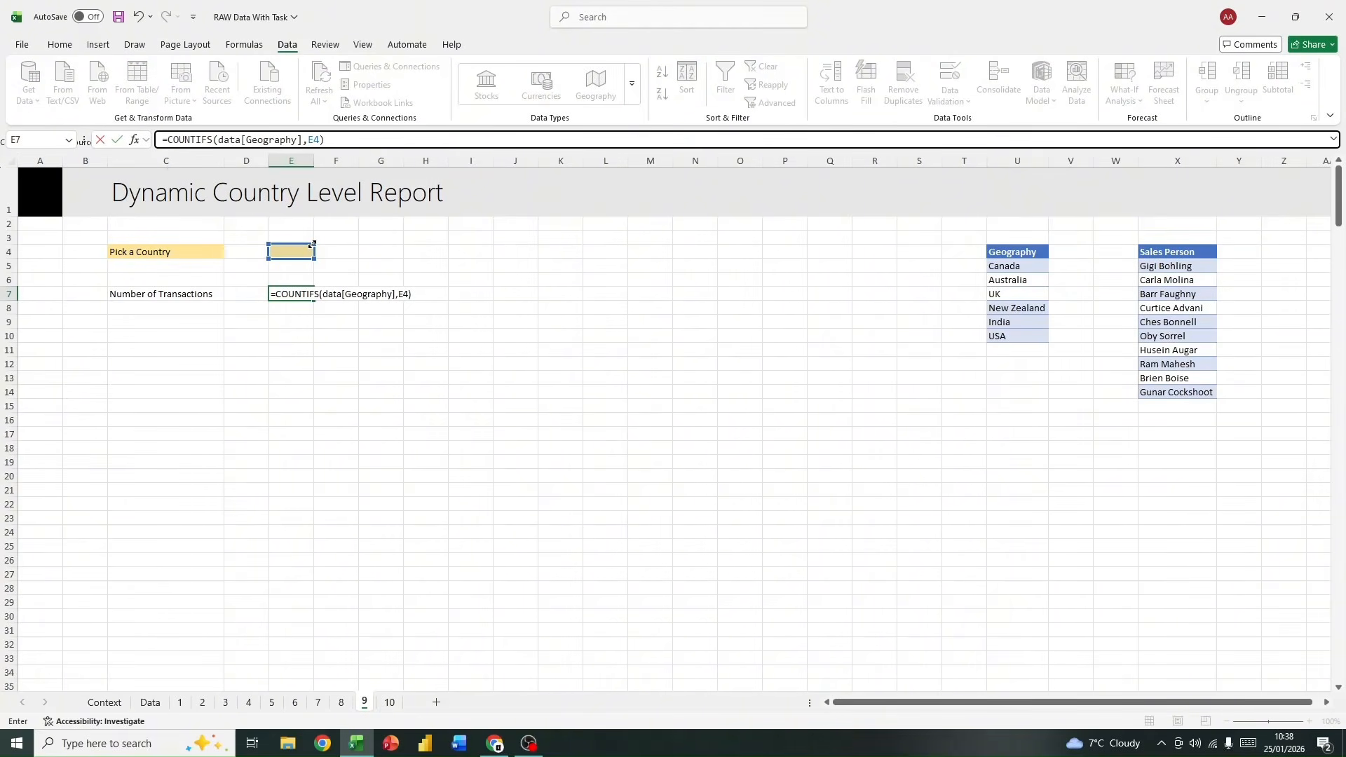
pyautogui.press('Return')
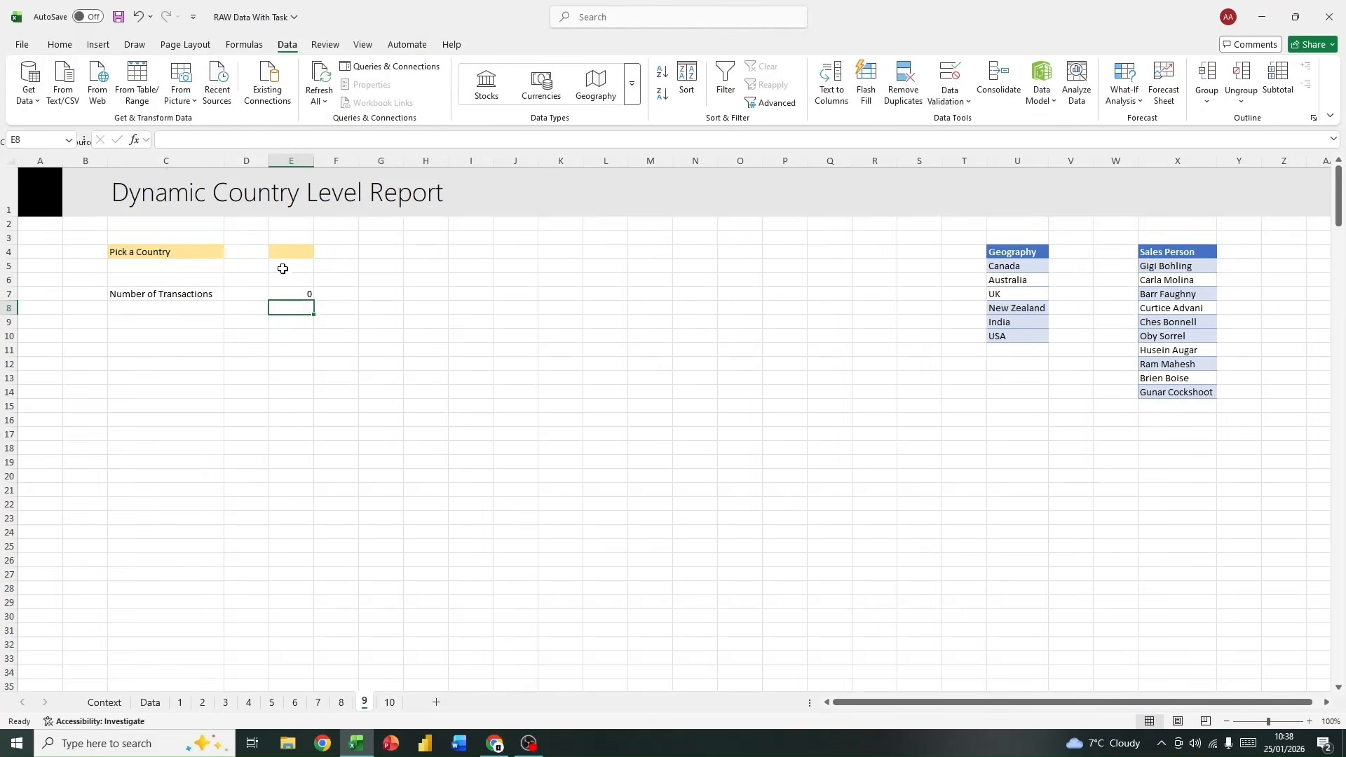
# Step: Choose Canada in the country picker E4 and check the transaction count in E7
pyautogui.click(299, 291)
pyautogui.click(303, 251)
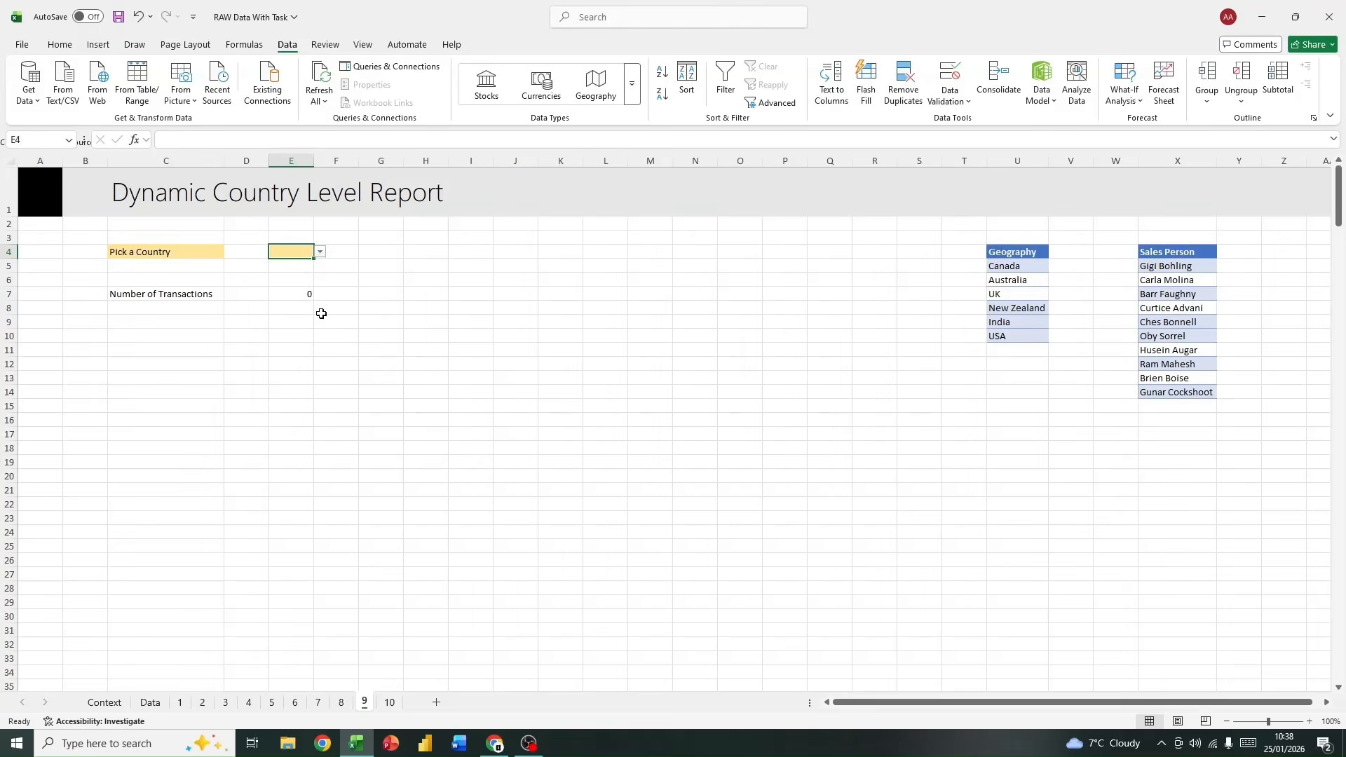
pyautogui.click(320, 252)
pyautogui.click(291, 265)
pyautogui.click(291, 292)
pyautogui.moveTo(132, 290); pyautogui.dragTo(292, 295)
pyautogui.click(294, 295)
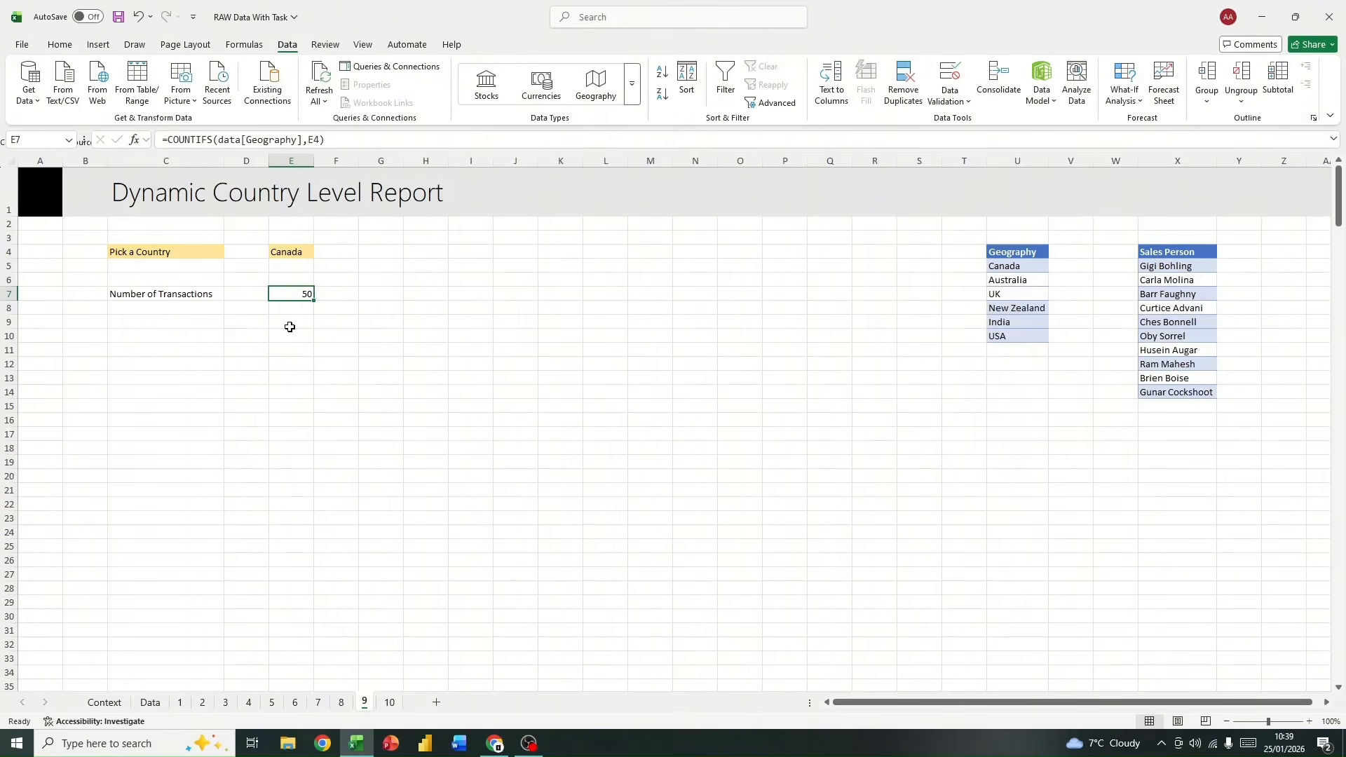
# Step: Enter the column headers "Total" in D9 and "Average" in E9, below the transaction count
pyautogui.click(230, 337)
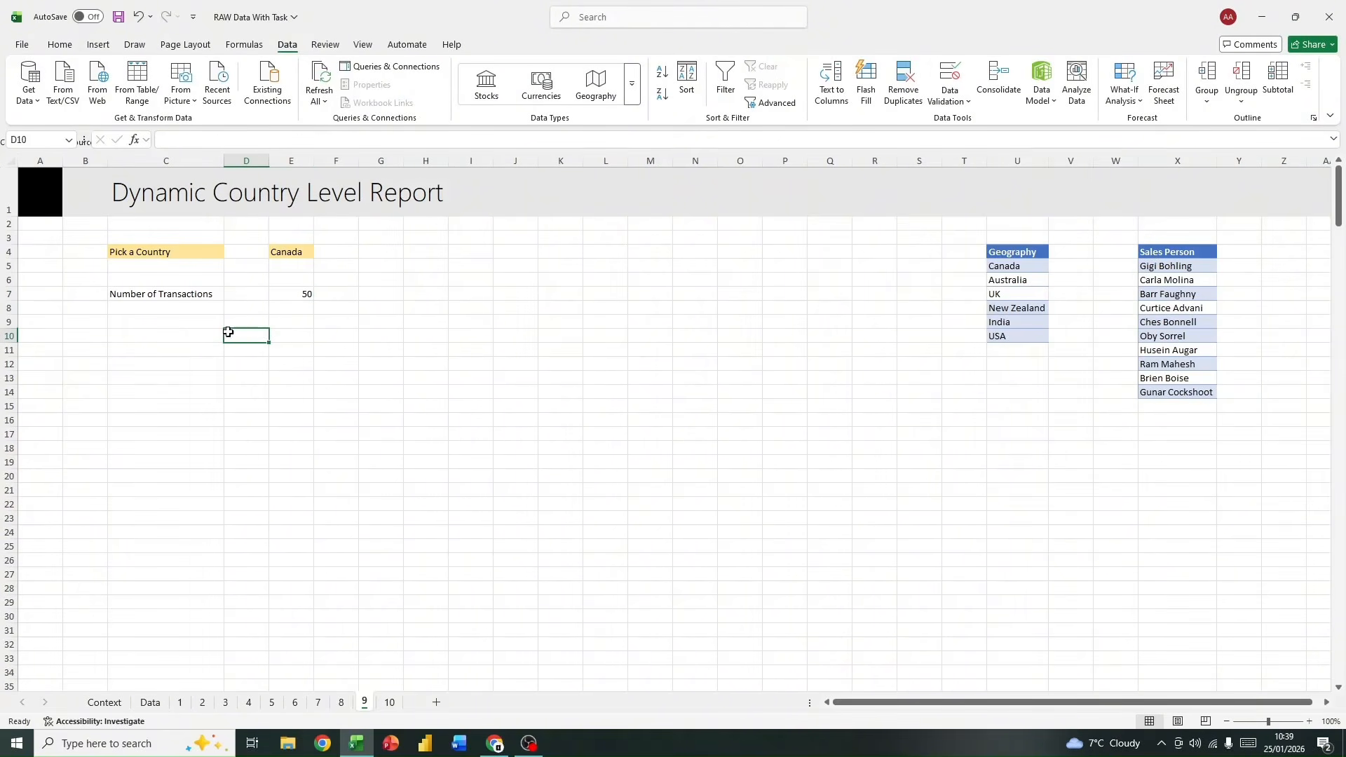
pyautogui.click(254, 320)
pyautogui.write('Total')
pyautogui.press('Tab')
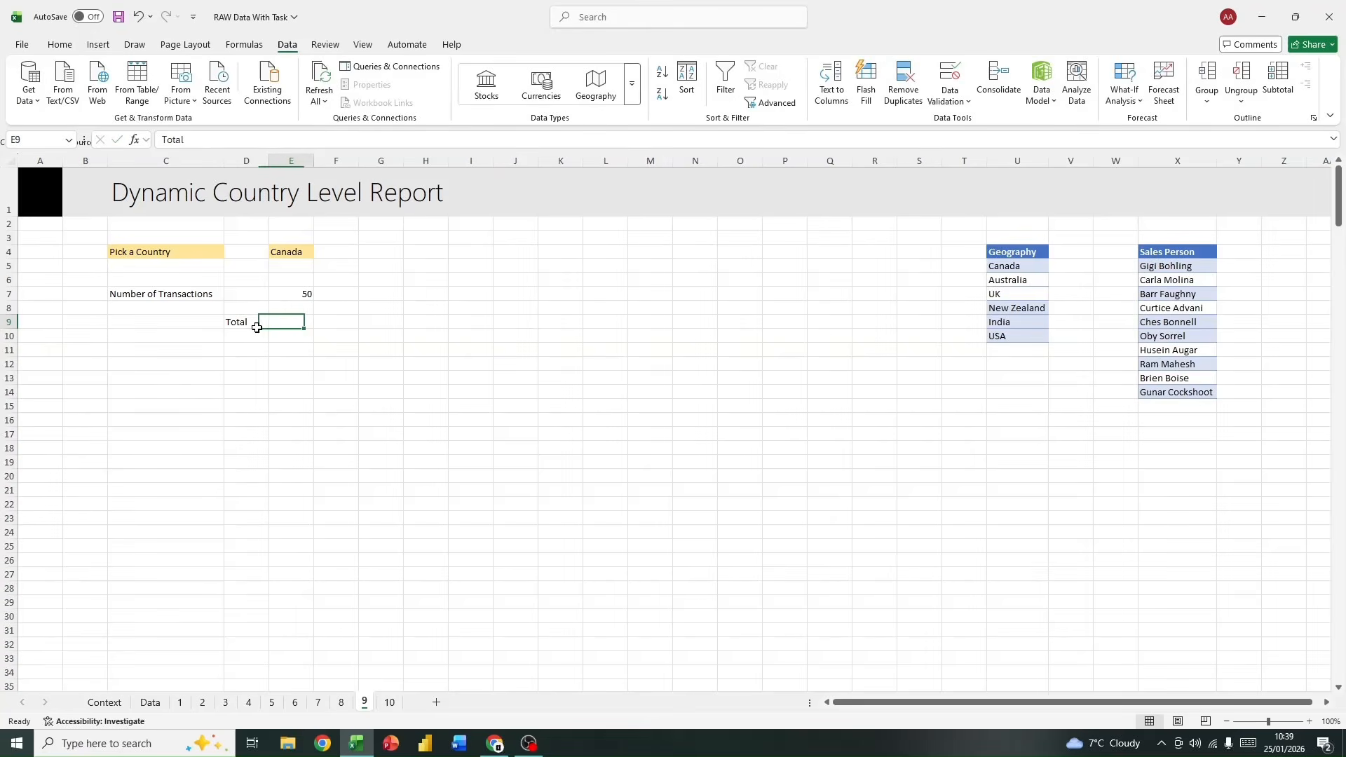
pyautogui.write('Average')
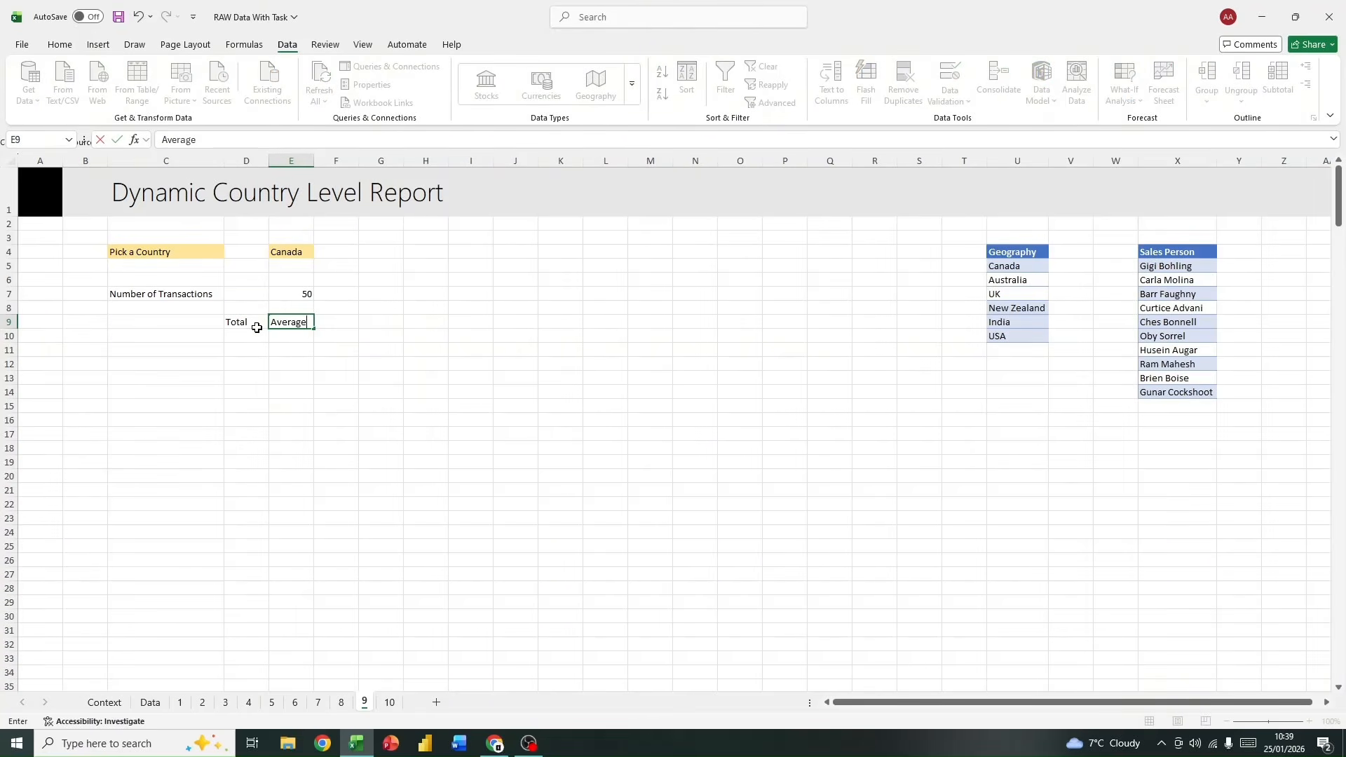
pyautogui.click(256, 327)
pyautogui.press('Left')
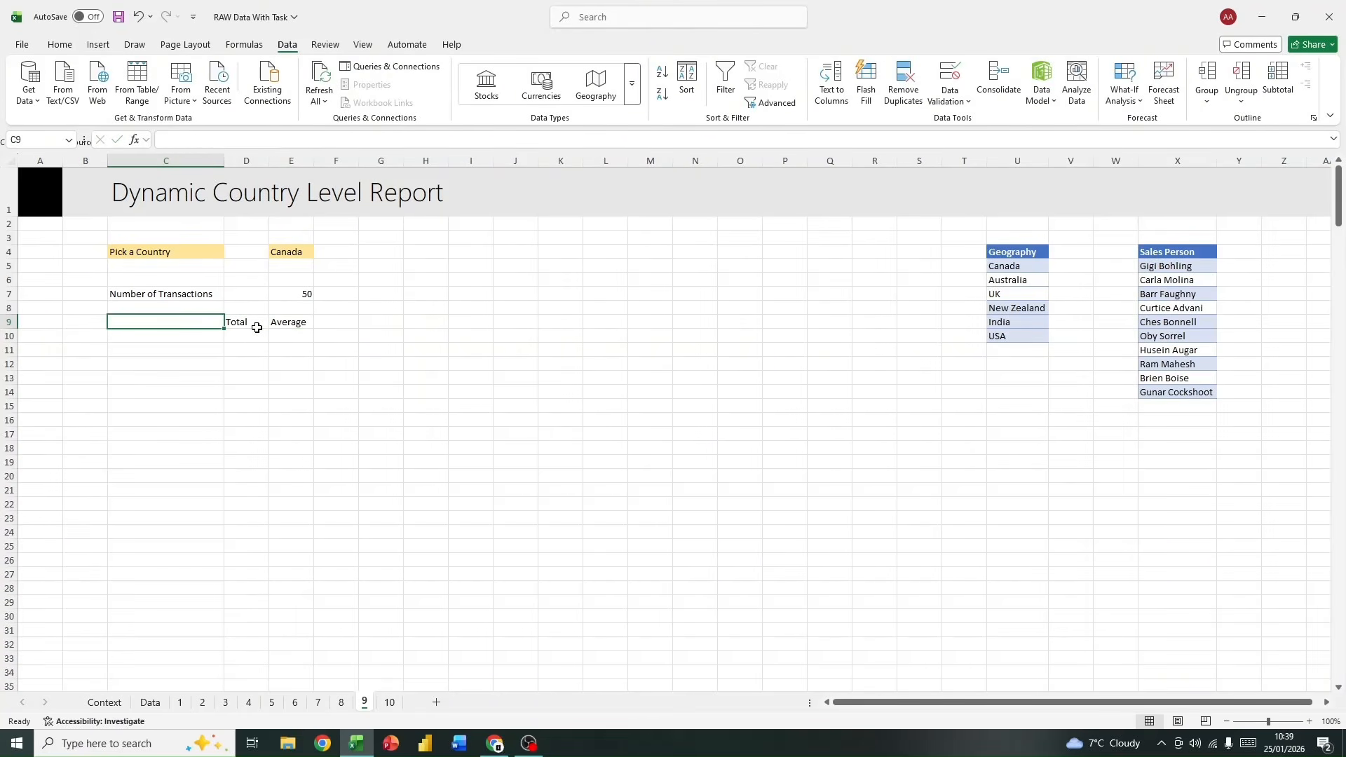
# Step: Enter the row labels "Cost", "Profit" and "Quantity" in C11 to C13
pyautogui.press('Down')
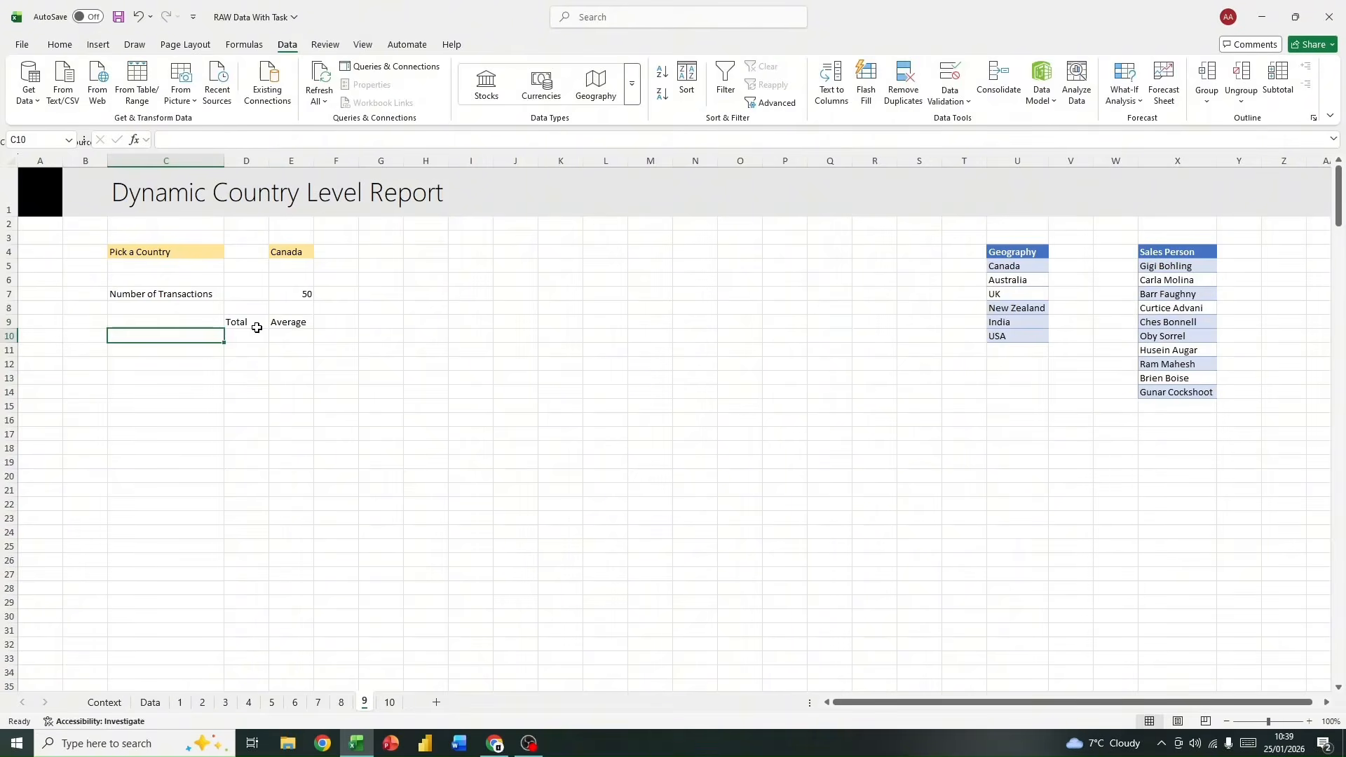
pyautogui.press('Down')
pyautogui.write('Cost')
pyautogui.press('Return')
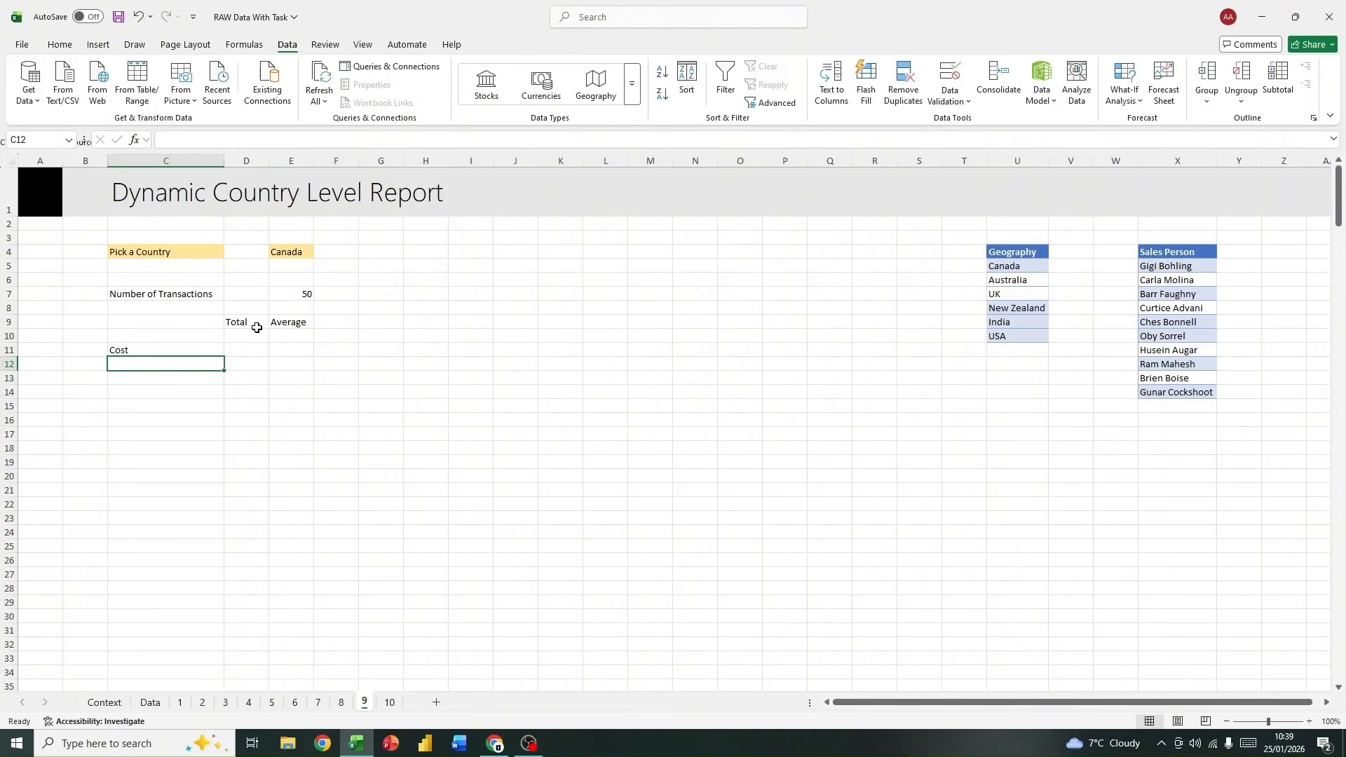
pyautogui.write('Prof')
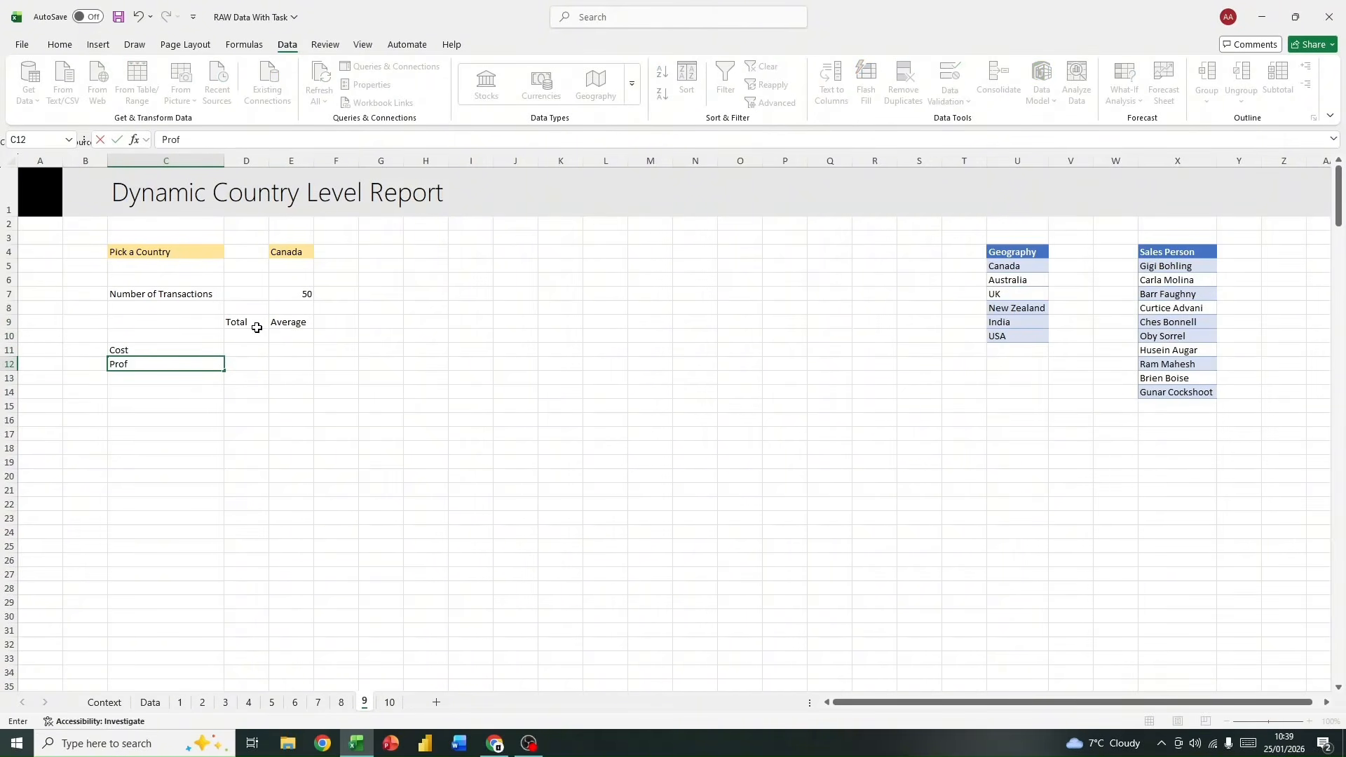
pyautogui.write('it')
pyautogui.press('Return')
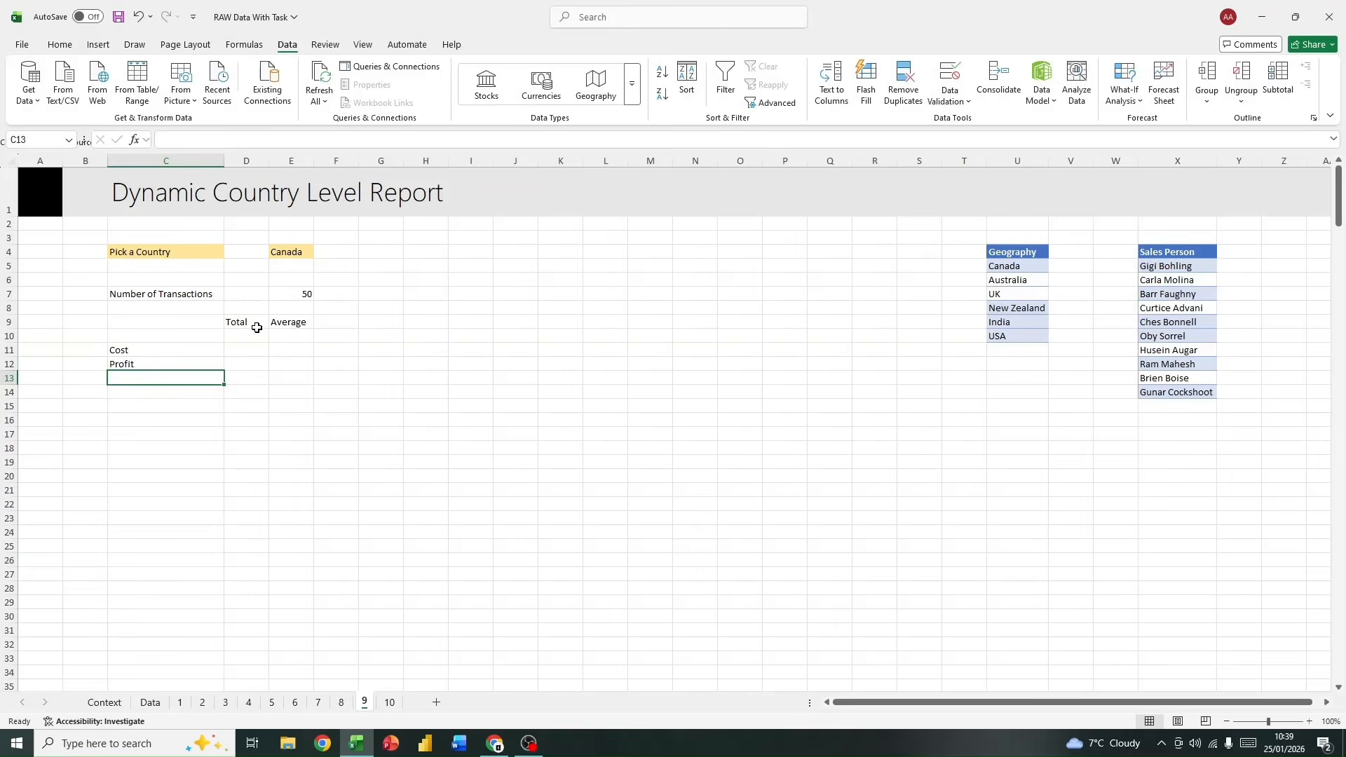
pyautogui.write('Quna')
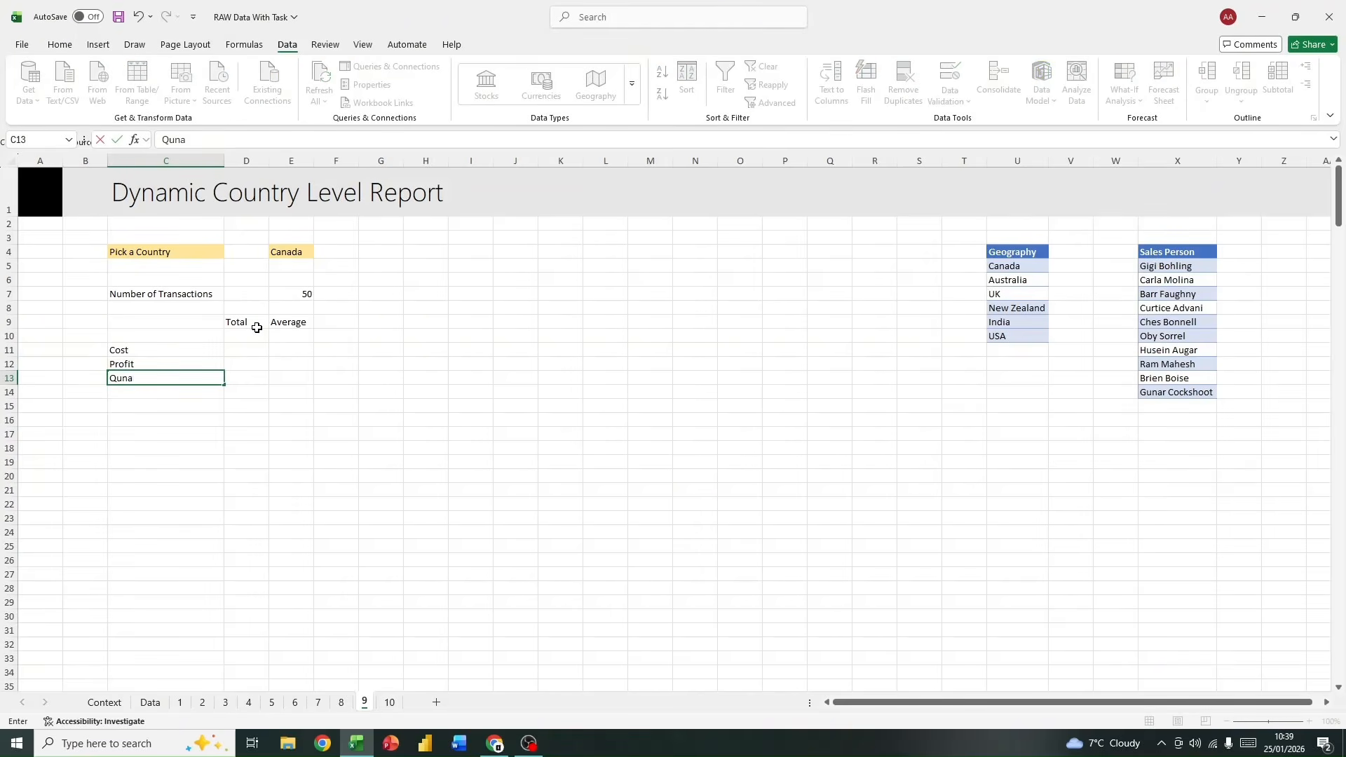
pyautogui.write('ntity')
# Step: Enter the row label "Sales" in C10, above the Cost label
pyautogui.press('Up')
pyautogui.press('Up')
pyautogui.press('Up')
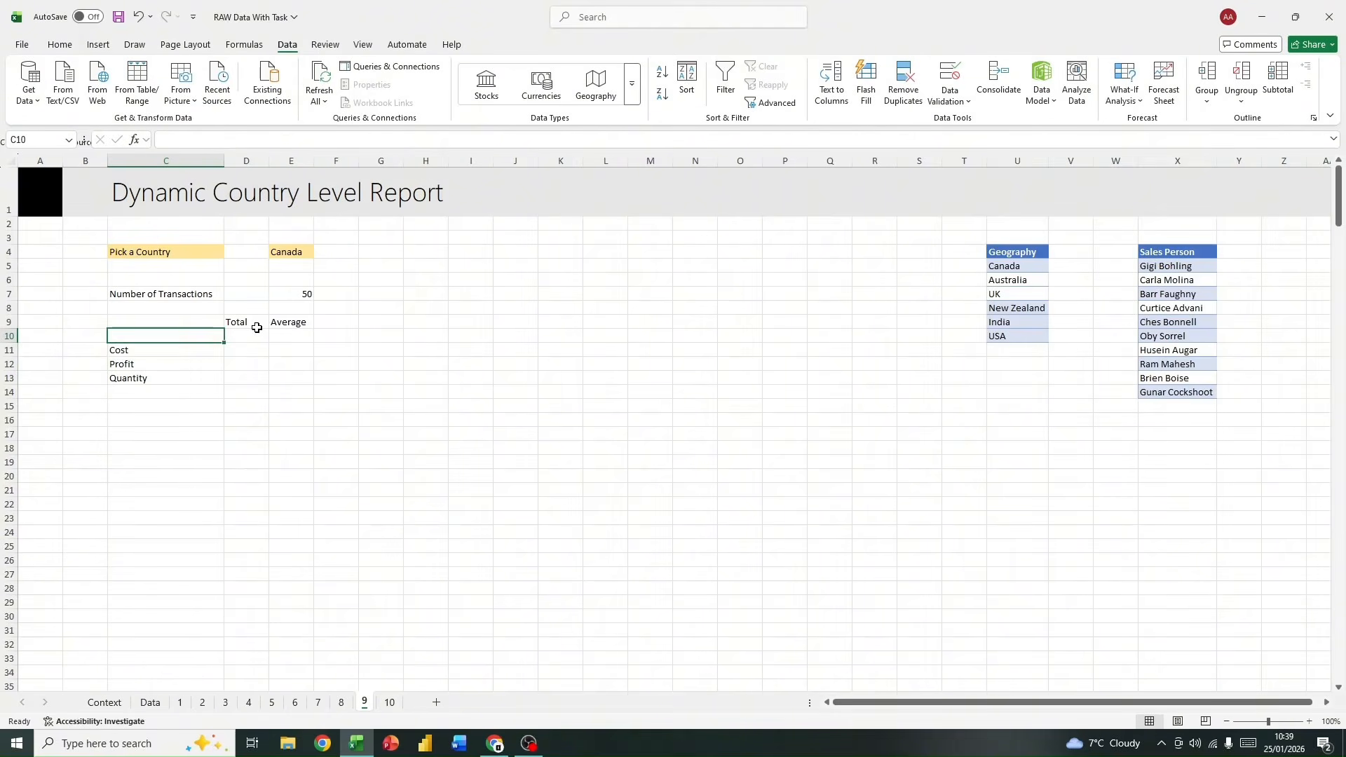
pyautogui.write('SA')
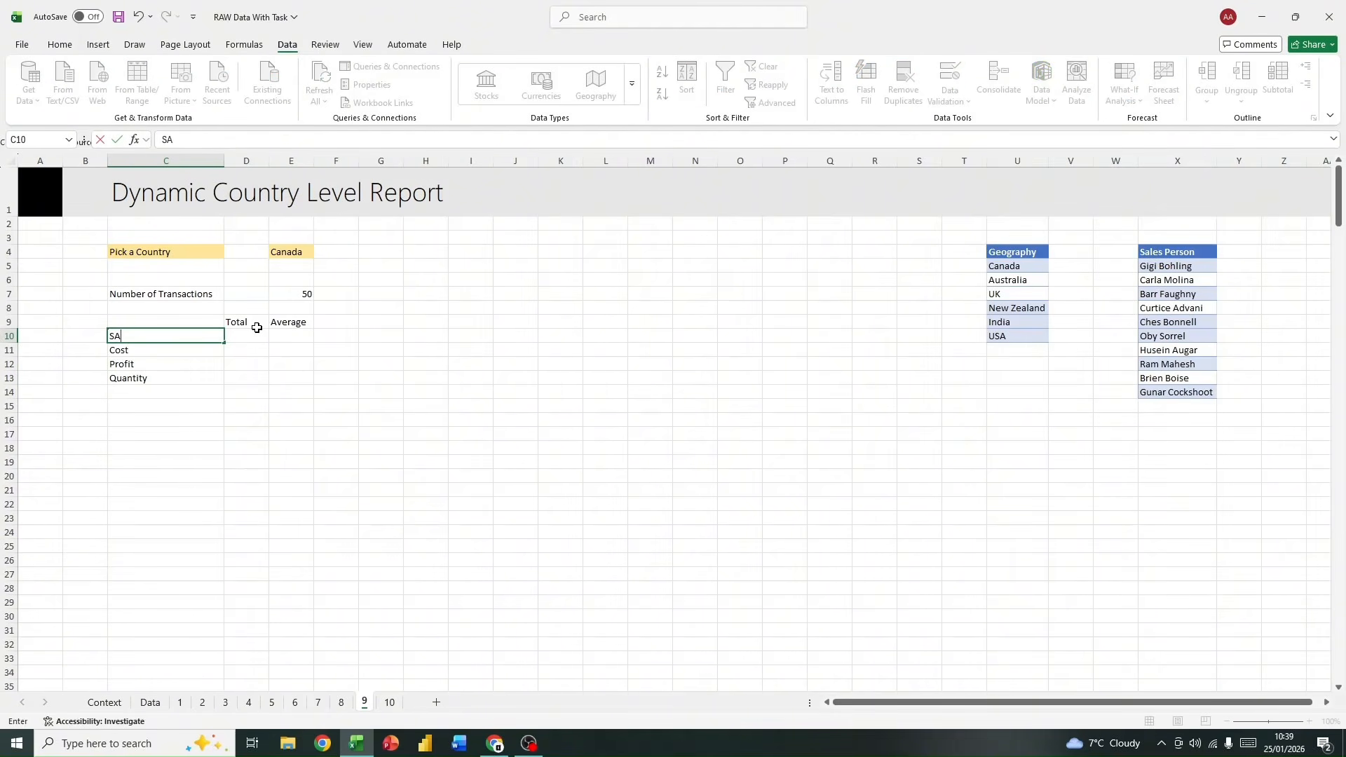
pyautogui.press('BackSpace')
pyautogui.write('ales')
pyautogui.press('Return')
pyautogui.press('Right')
pyautogui.click(258, 333)
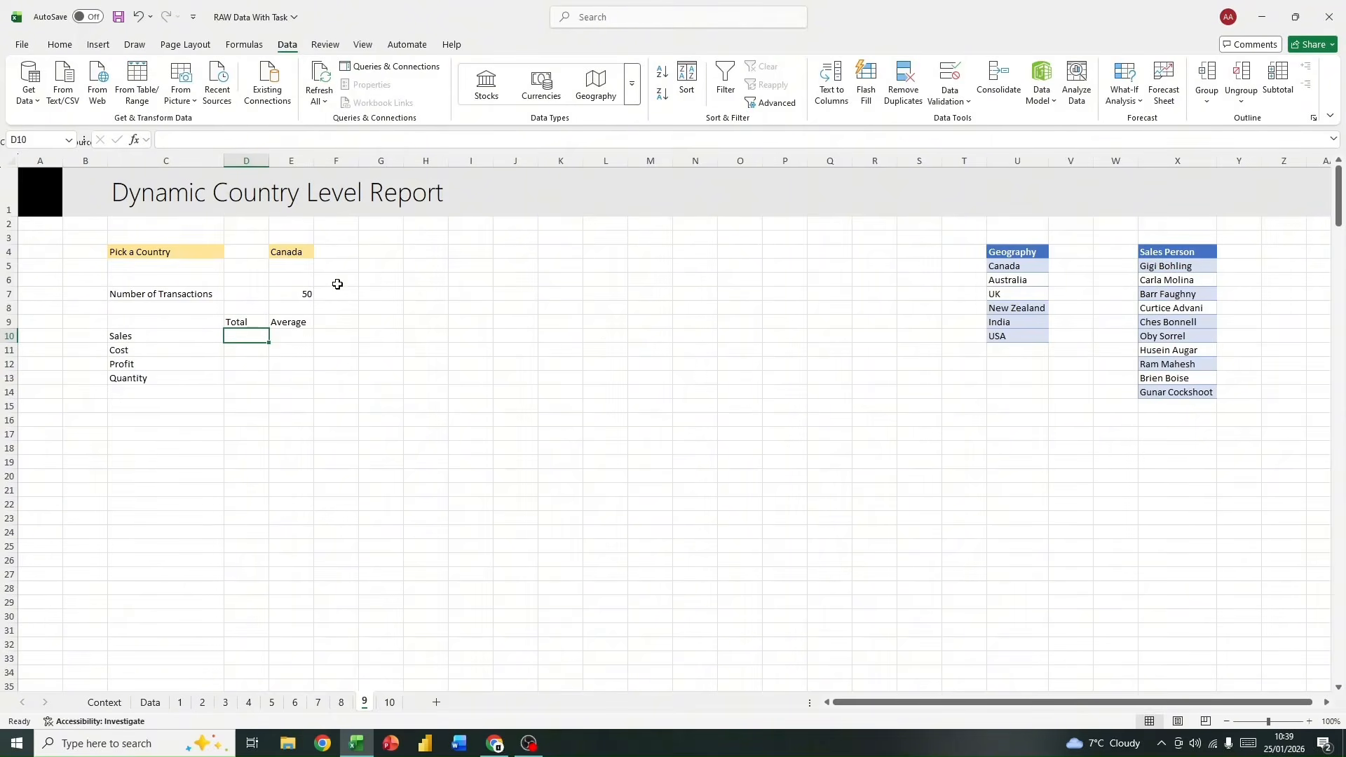
# Step: Fill the header row C9:E9 with the light gold colour and make it and the Pick a Country label in C4 bold
pyautogui.click(213, 322)
pyautogui.moveTo(214, 322); pyautogui.dragTo(291, 322)
pyautogui.click(60, 44)
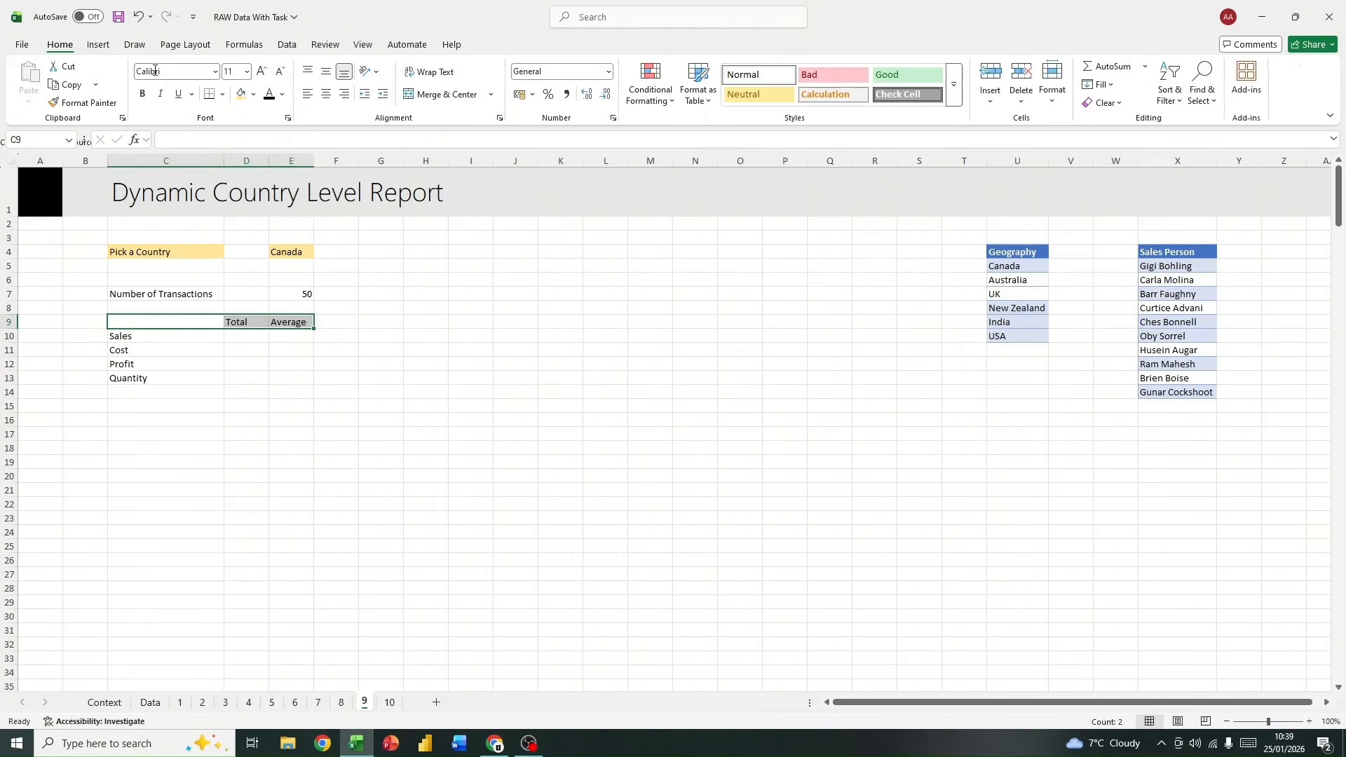
pyautogui.click(240, 94)
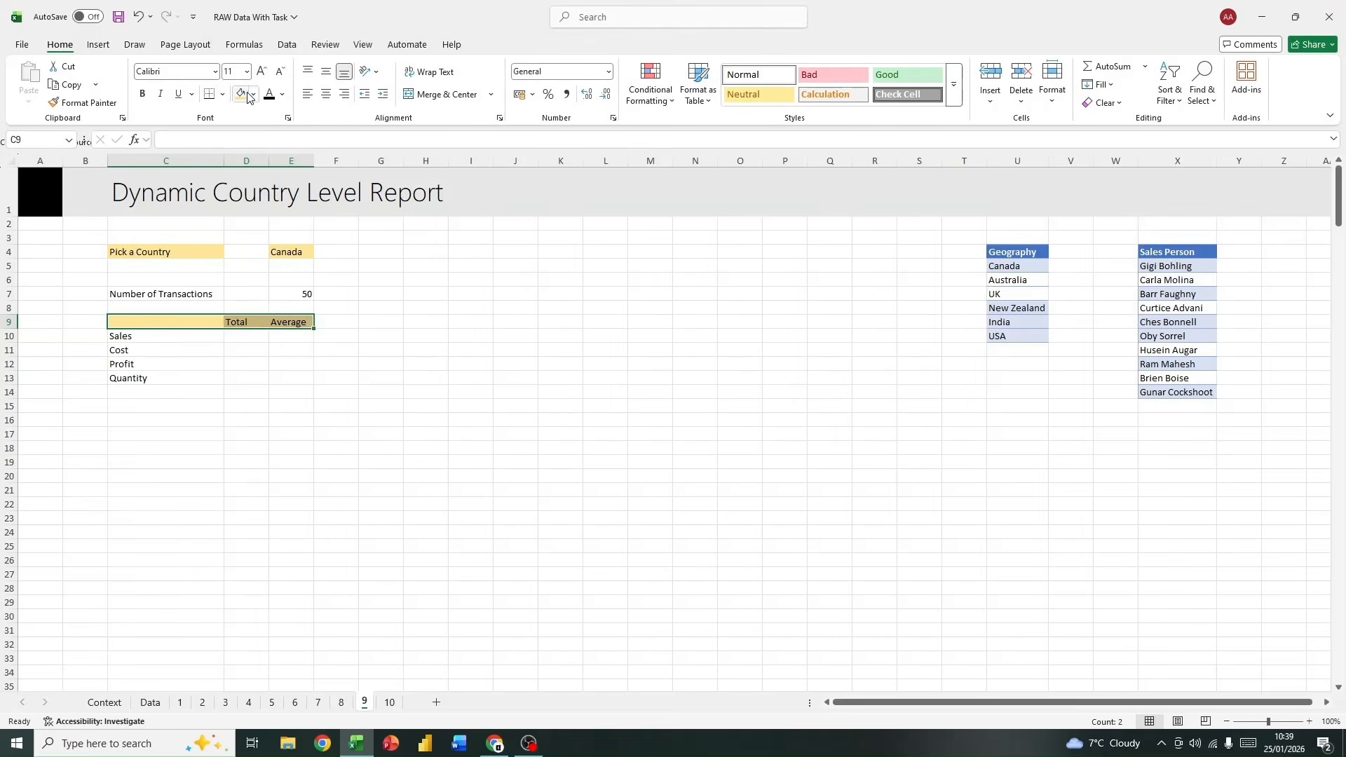
pyautogui.click(142, 94)
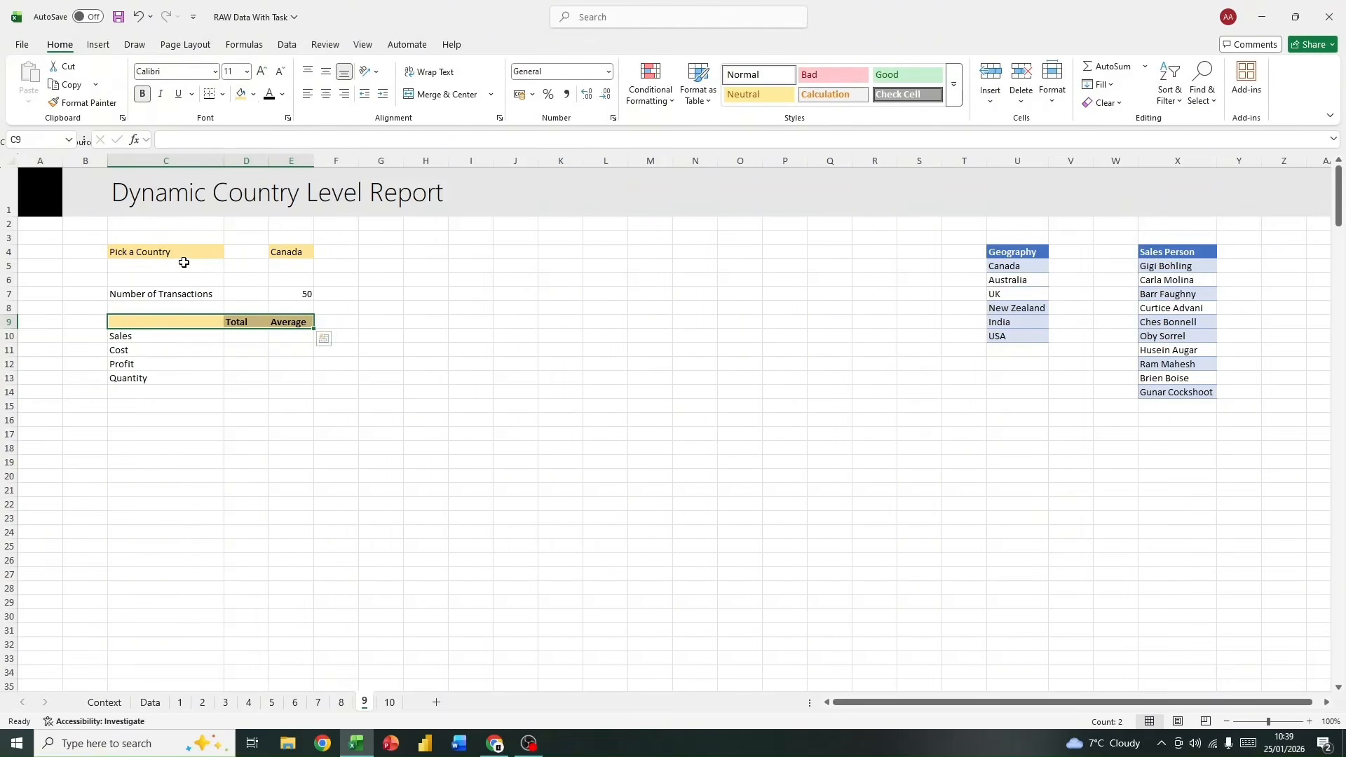
pyautogui.click(180, 254)
pyautogui.click(143, 93)
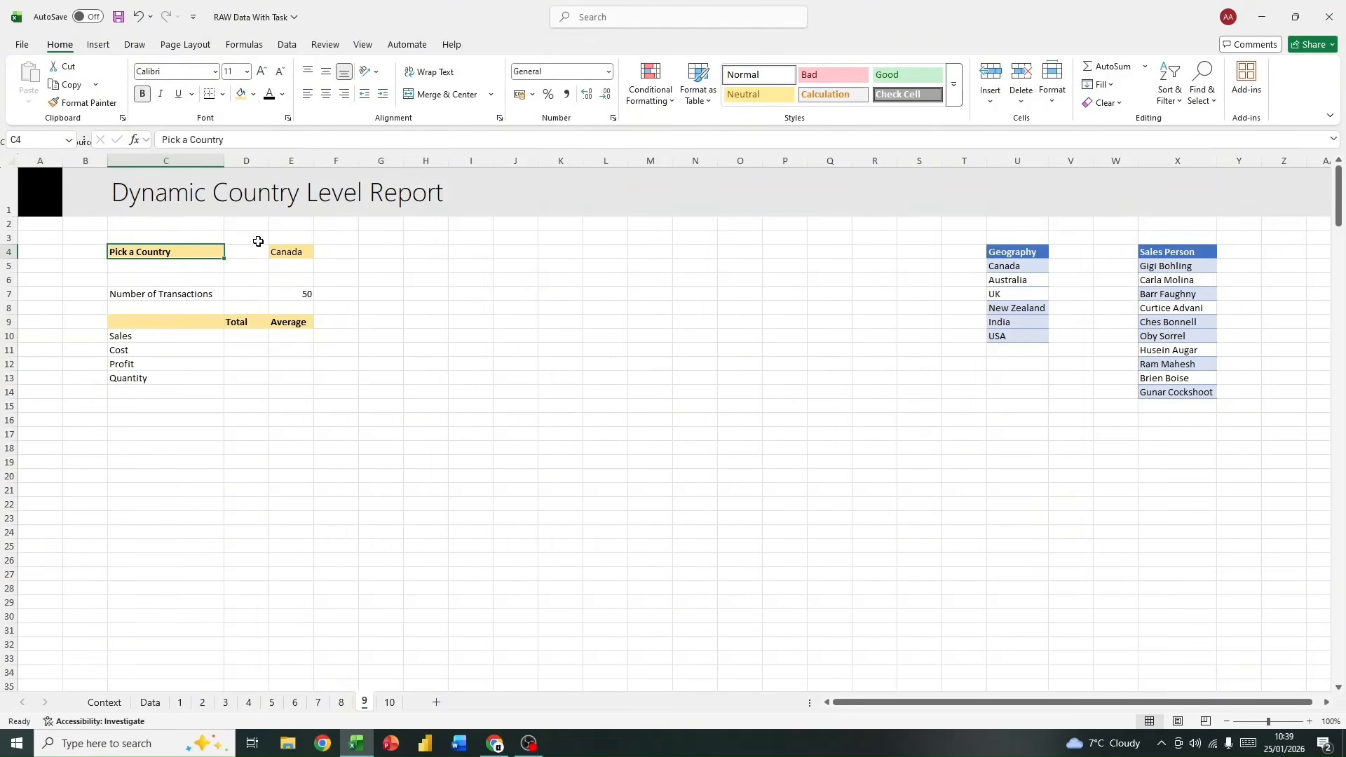
pyautogui.click(278, 252)
pyautogui.click(143, 94)
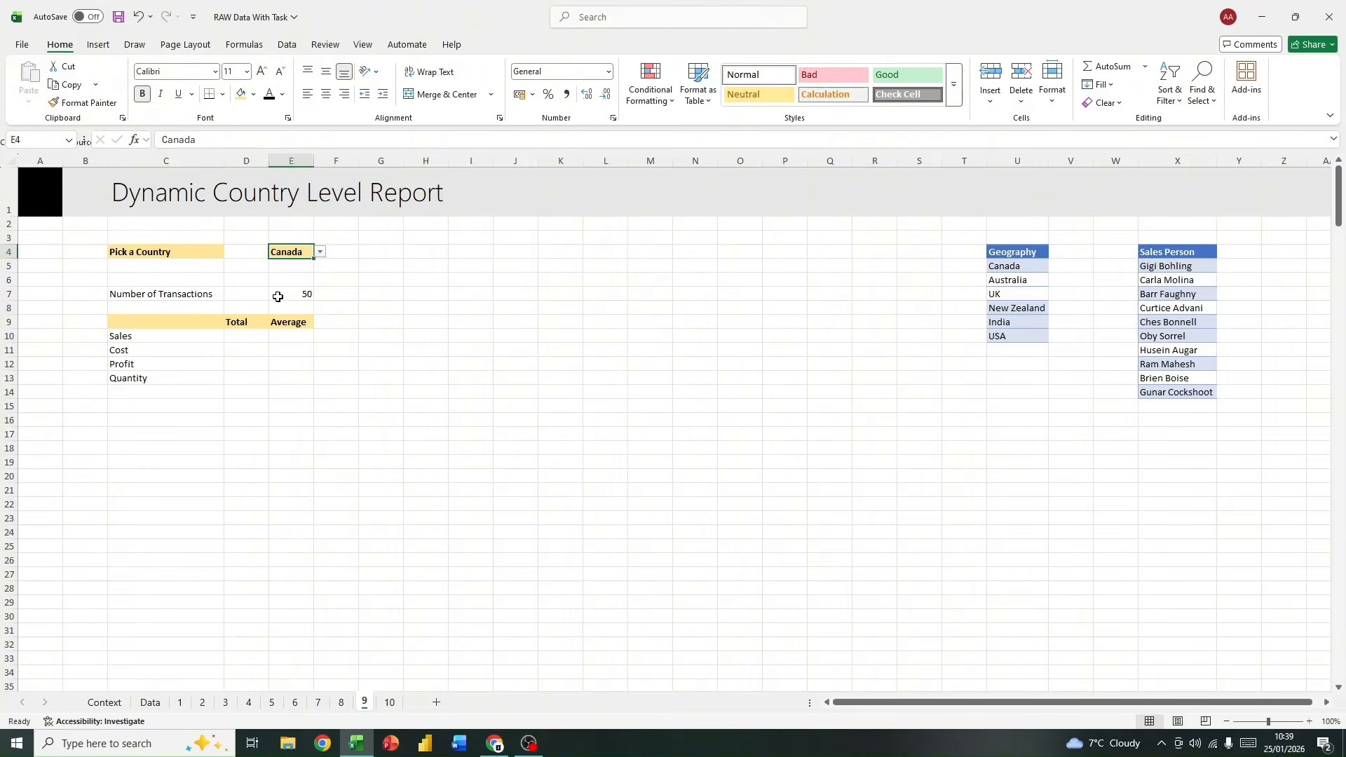
pyautogui.click(142, 94)
pyautogui.click(181, 392)
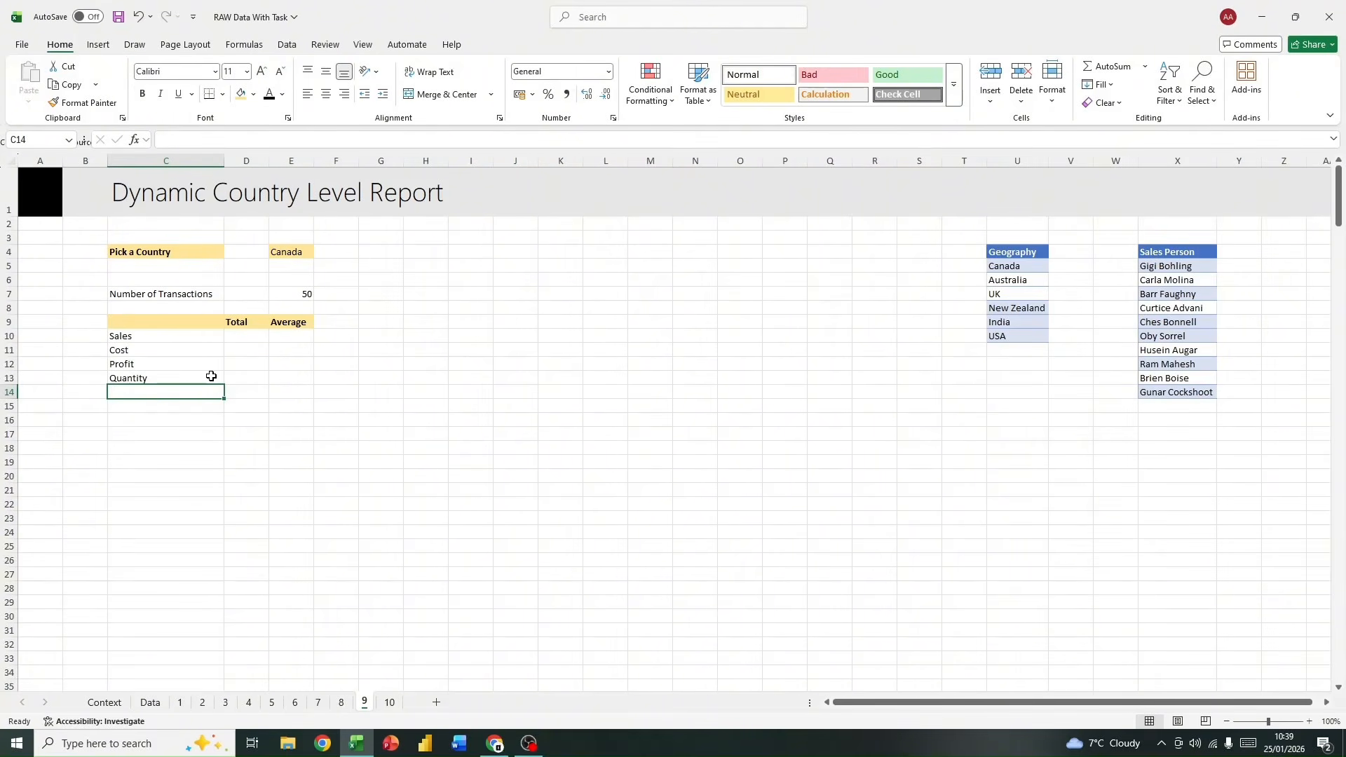
# Step: Start a SUMIFS formula in D10, the Sales total, with a column reference into the data table as its sum range
pyautogui.click(253, 335)
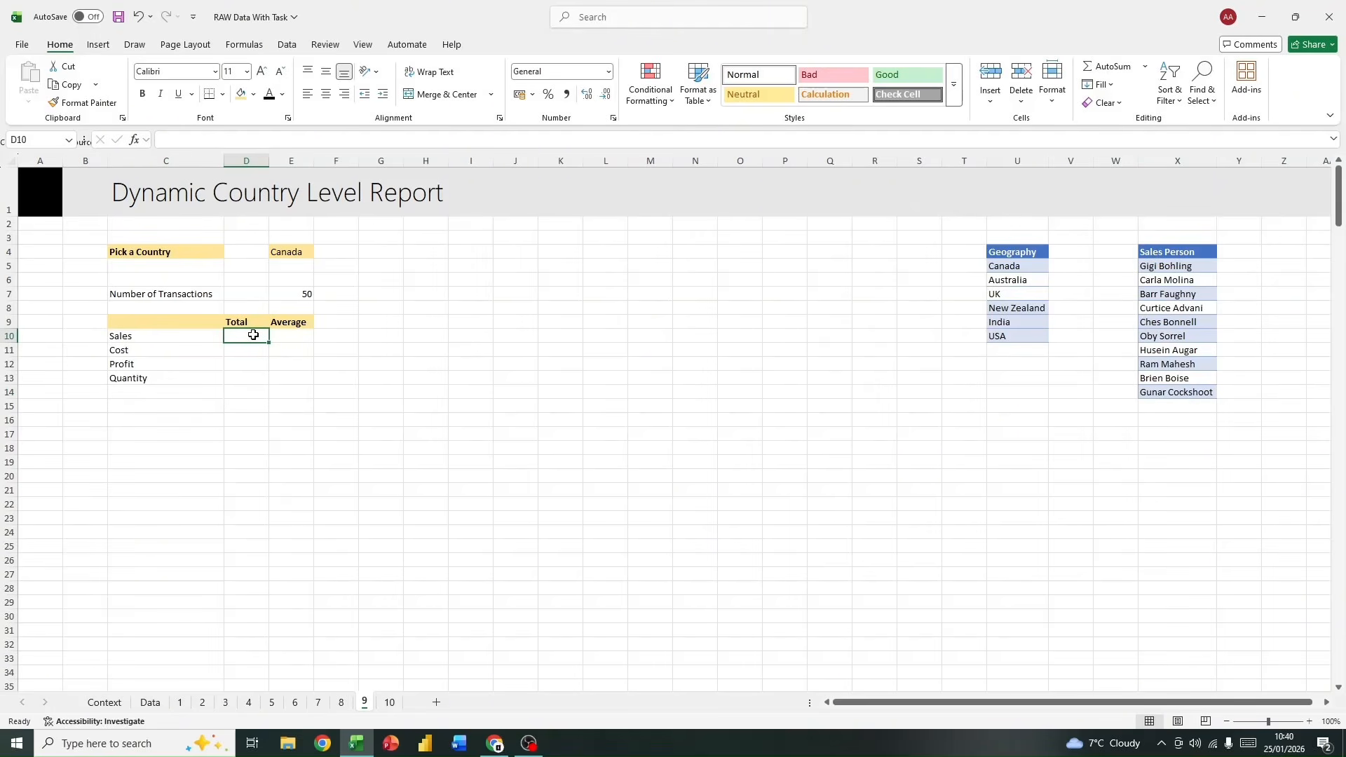
pyautogui.write('=su')
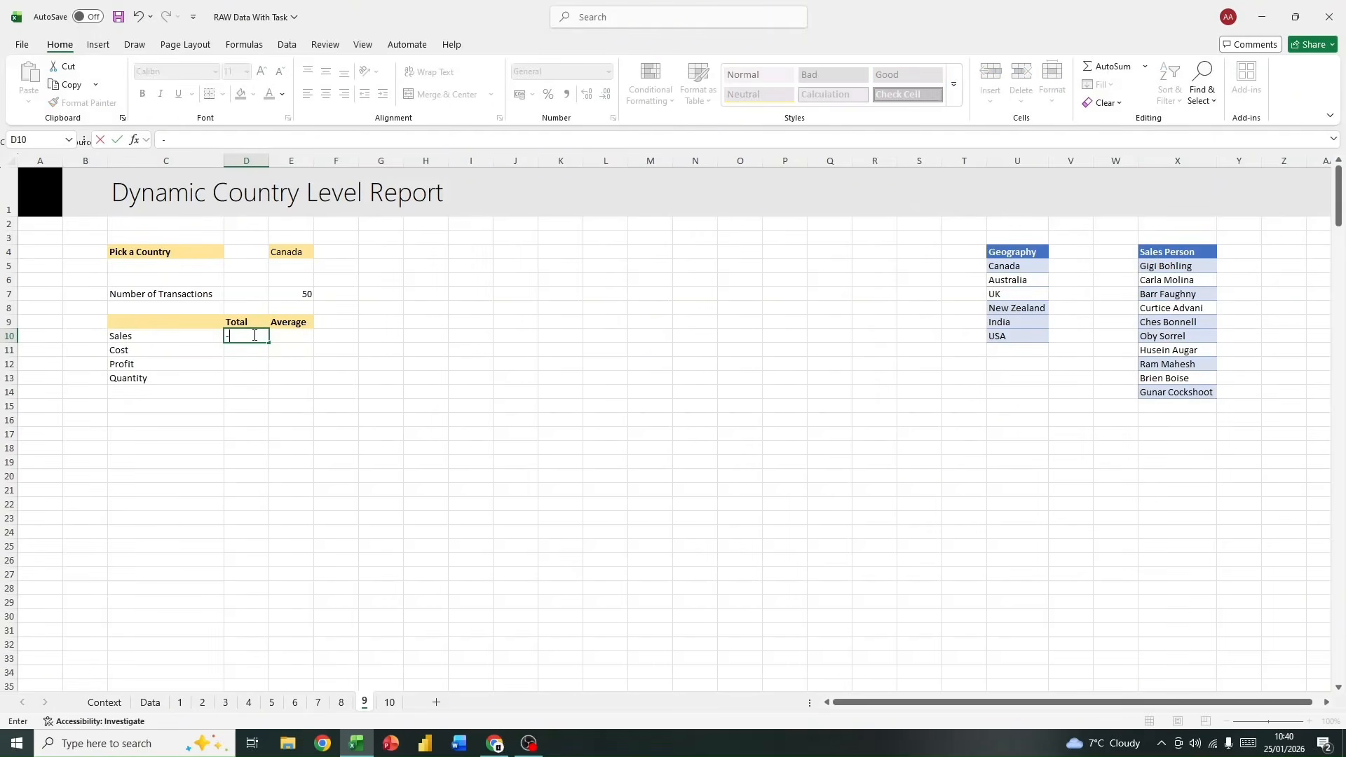
pyautogui.write('m')
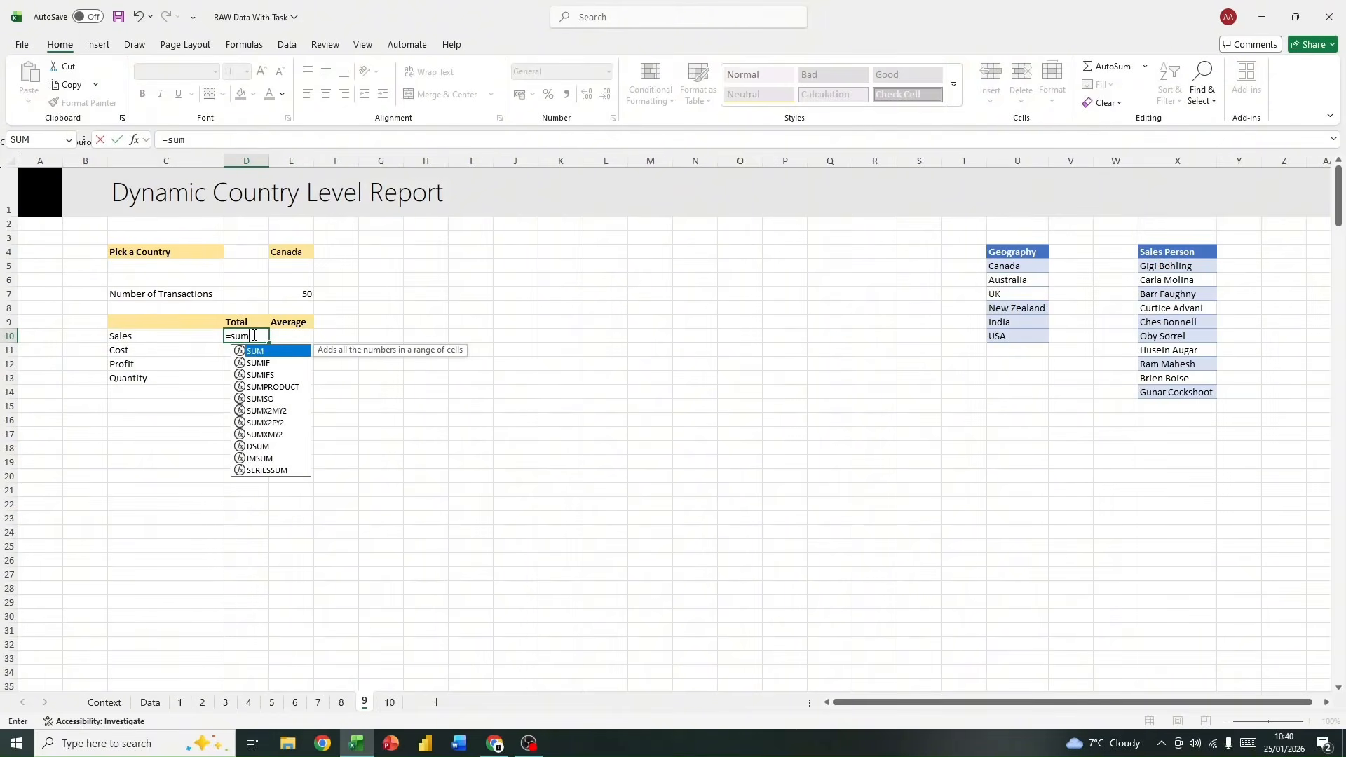
pyautogui.doubleClick(267, 373)
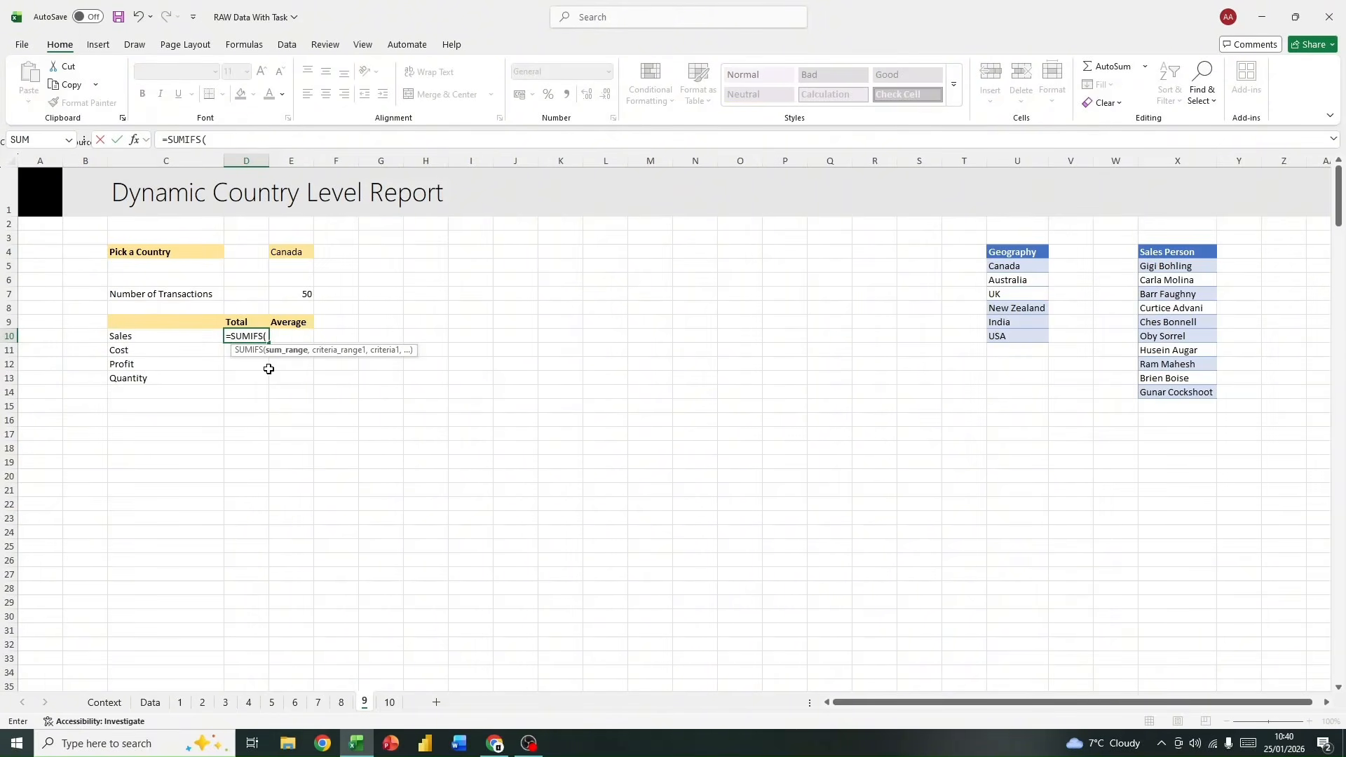
pyautogui.write('data')
pyautogui.doubleClick(301, 366)
pyautogui.write('[')
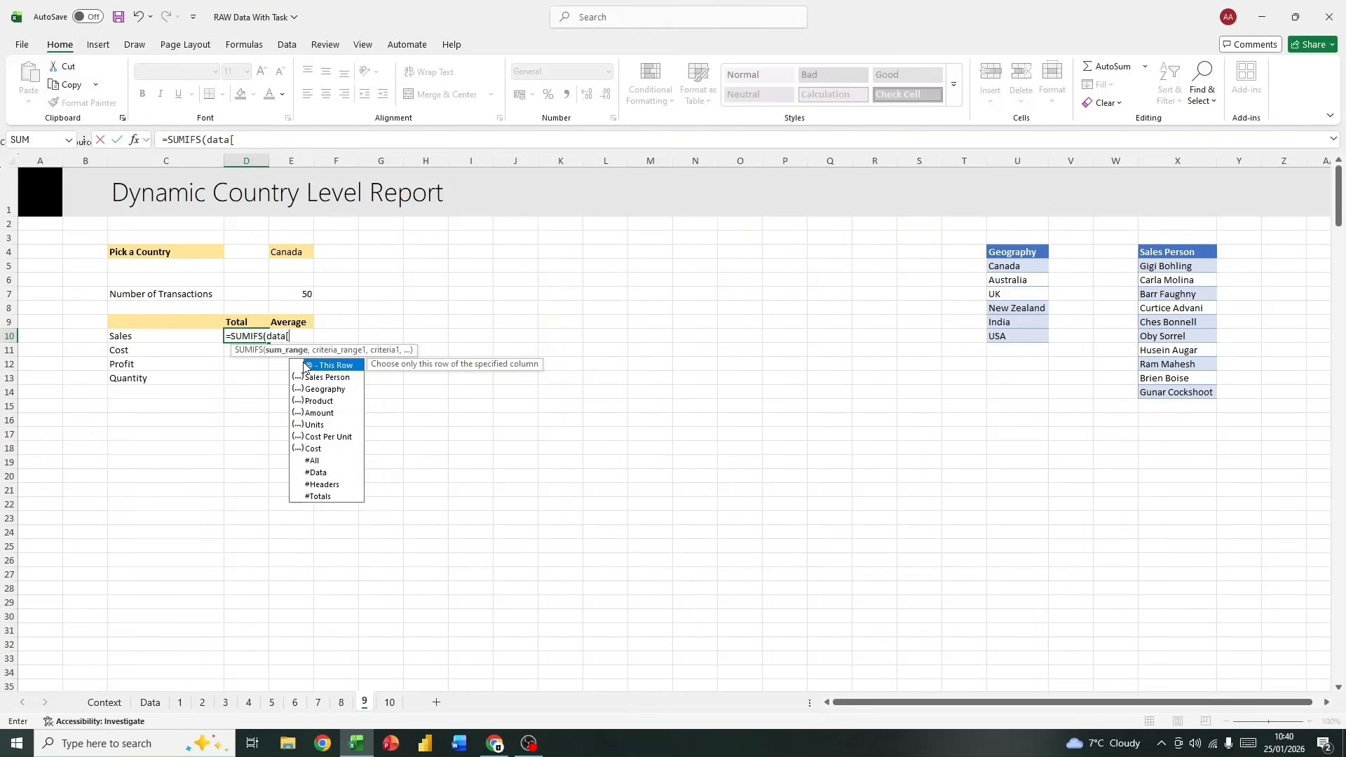
pyautogui.write('ge')
pyautogui.doubleClick(333, 364)
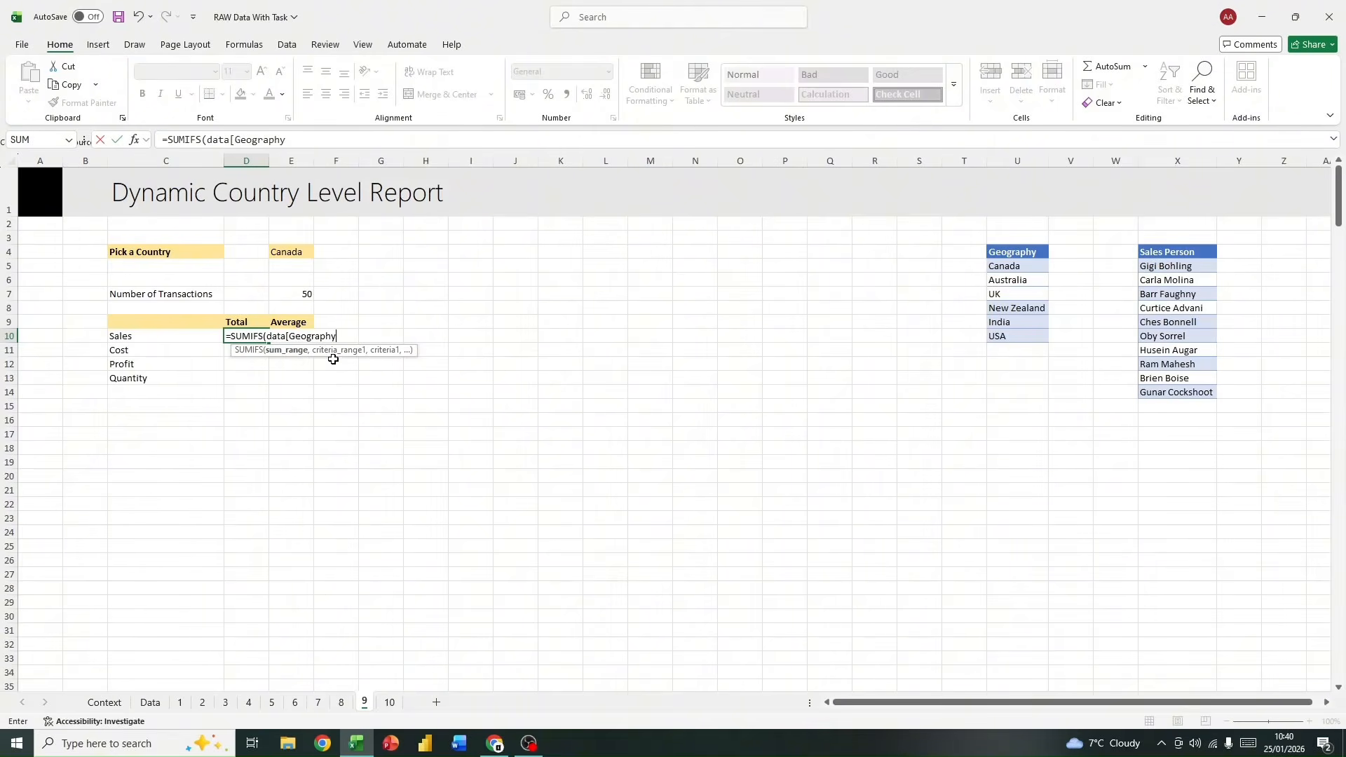
pyautogui.write(']')
pyautogui.press('BackSpace')
pyautogui.press('BackSpace')
pyautogui.press('BackSpace')
pyautogui.press('BackSpace')
pyautogui.press('BackSpace')
pyautogui.press('BackSpace')
pyautogui.press('BackSpace')
pyautogui.press('BackSpace')
pyautogui.press('BackSpace')
pyautogui.press('BackSpace')
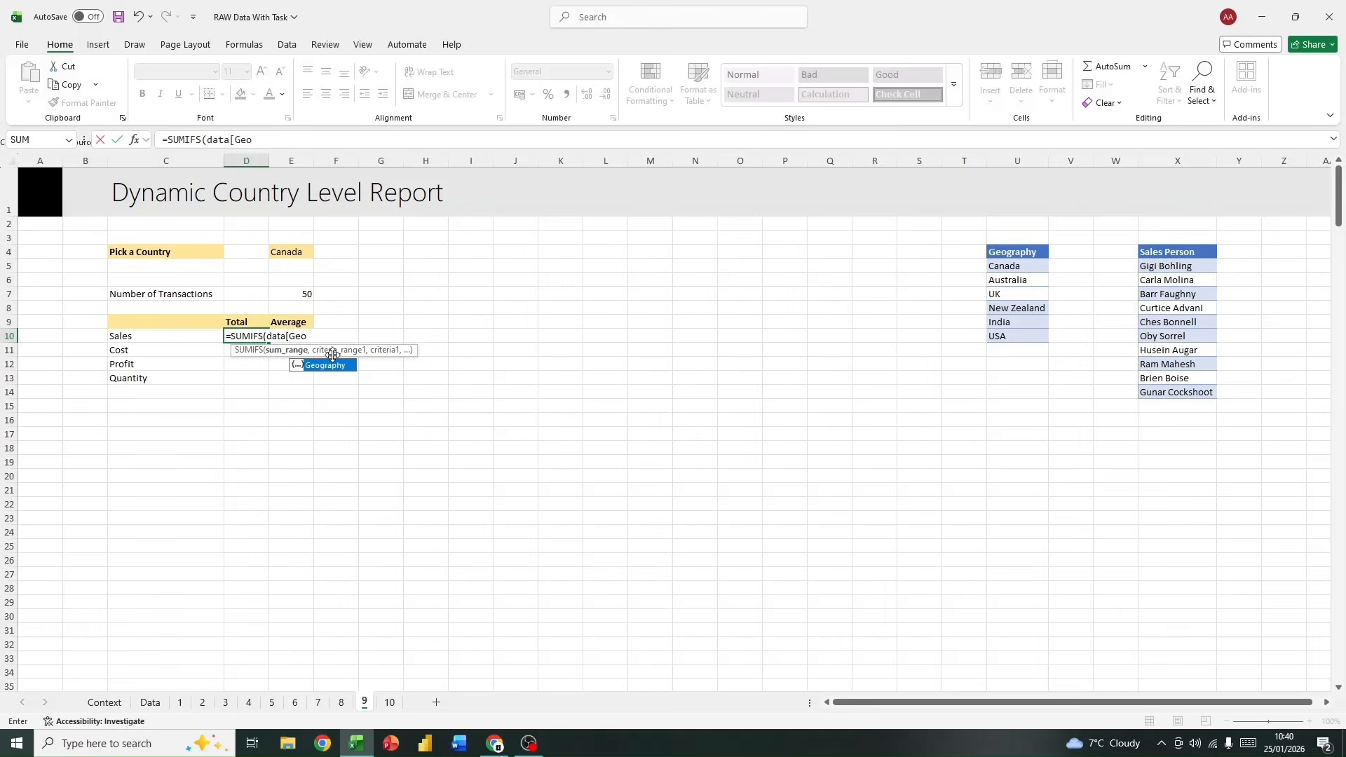
# Step: Set data[Amount] as the SUMIFS sum range and data[Geography] as its criteria range
pyautogui.write('amount],')
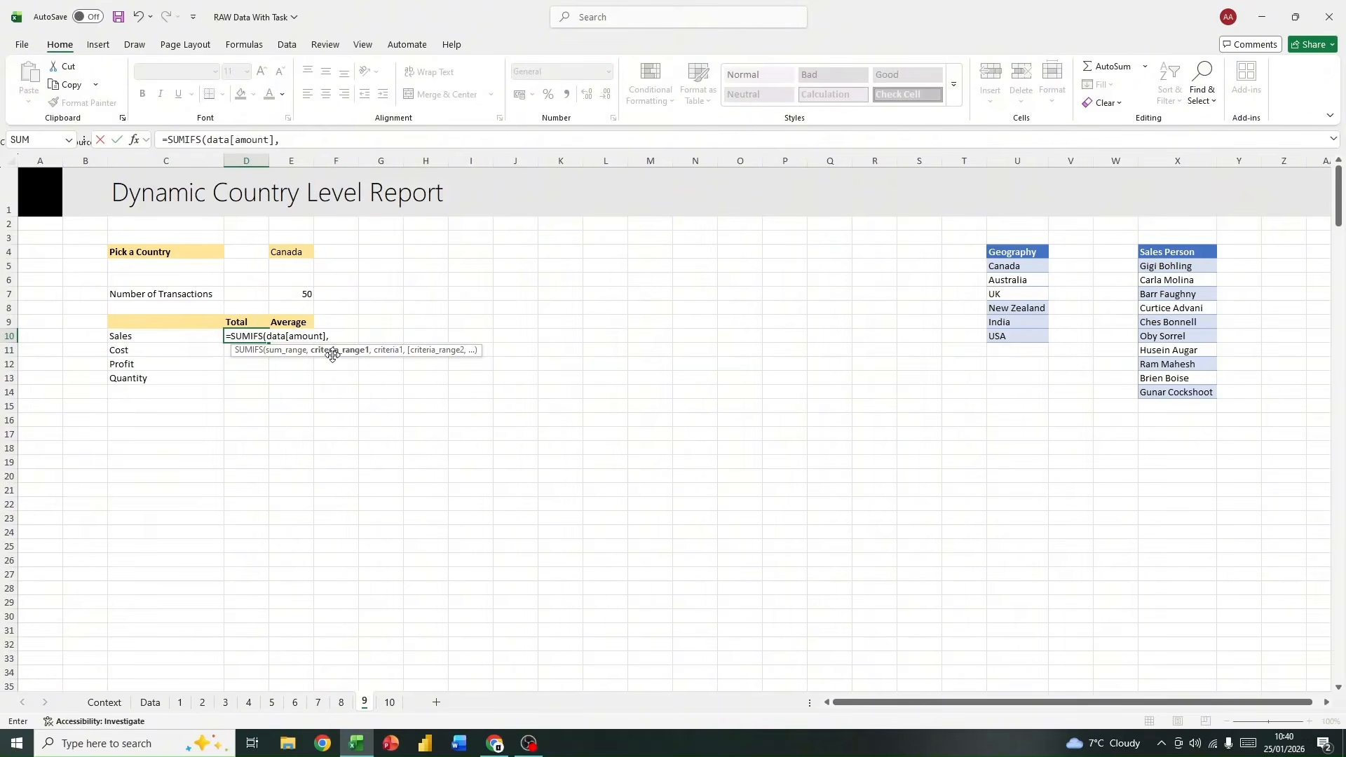
pyautogui.write(' data')
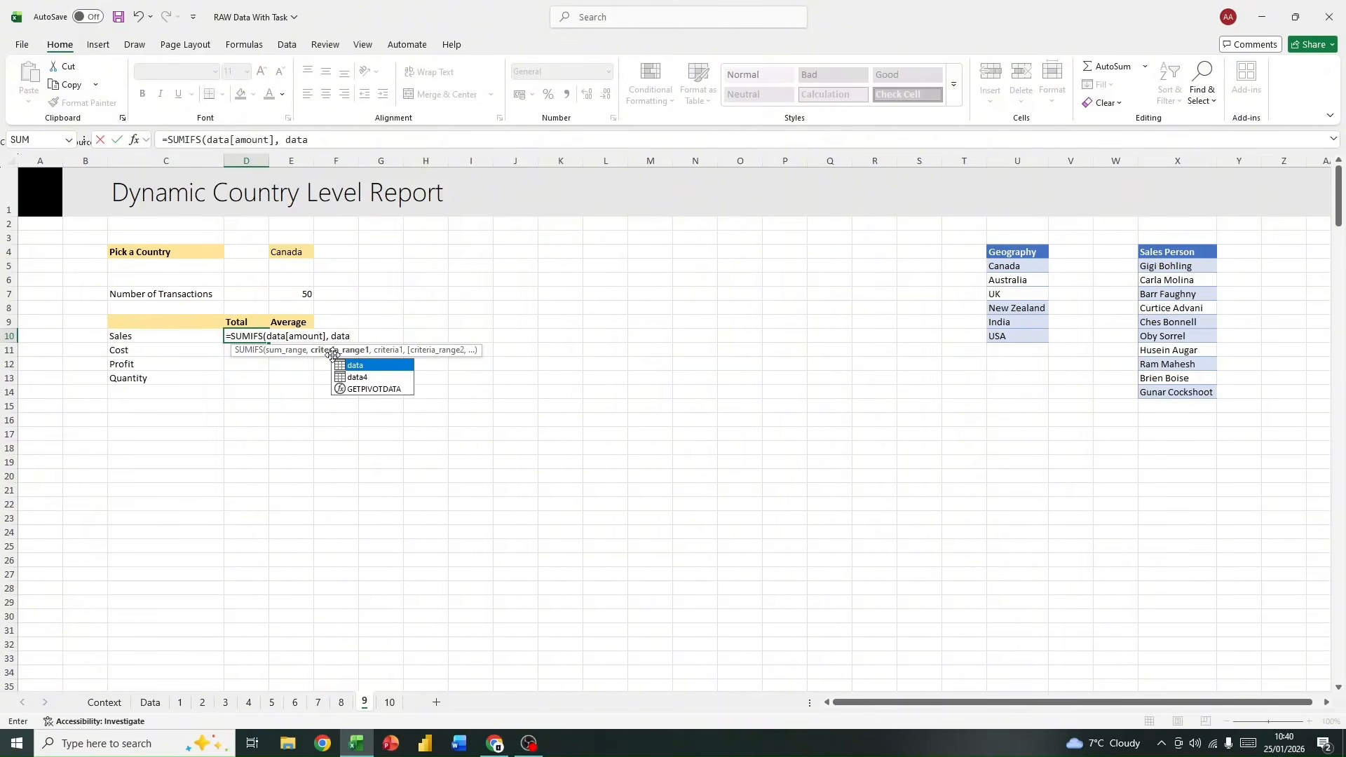
pyautogui.doubleClick(368, 364)
pyautogui.write('[geo')
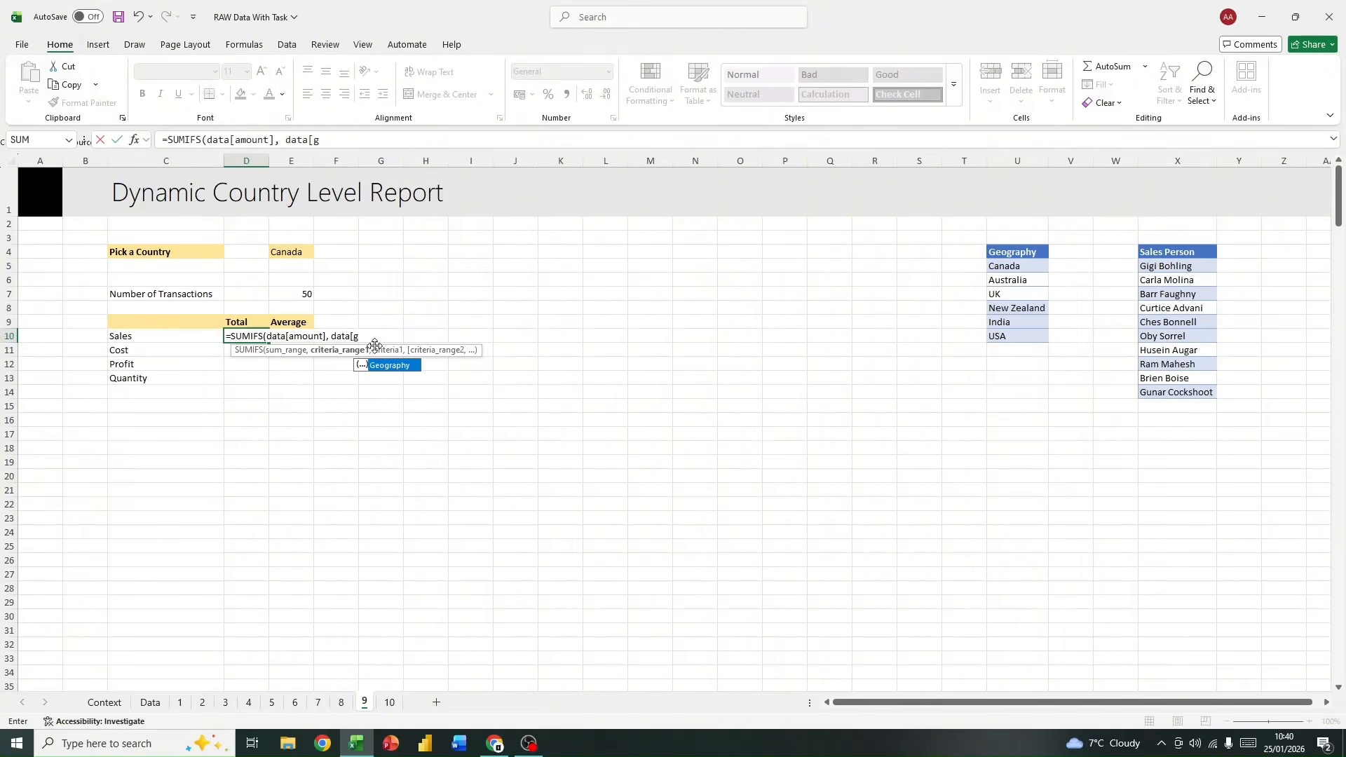
pyautogui.doubleClick(392, 364)
pyautogui.write(',')
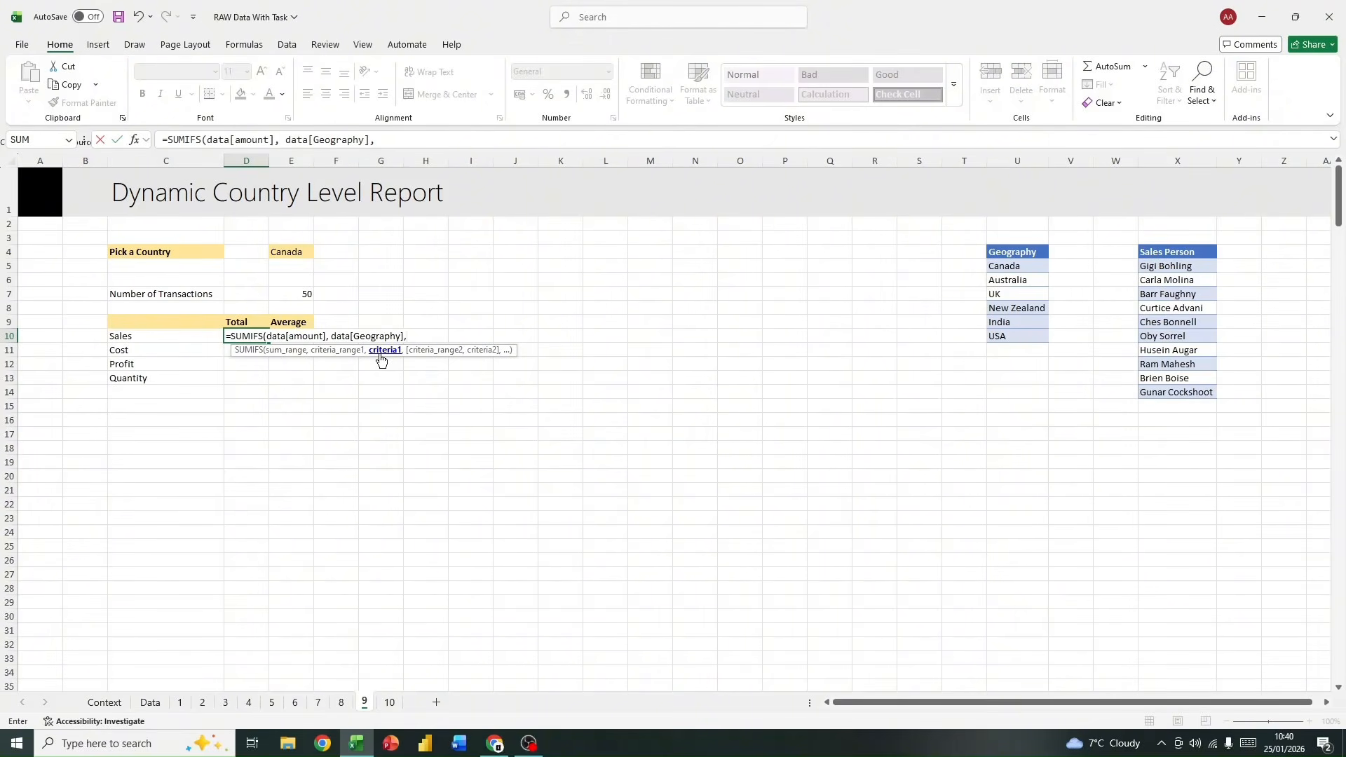
pyautogui.write('e')
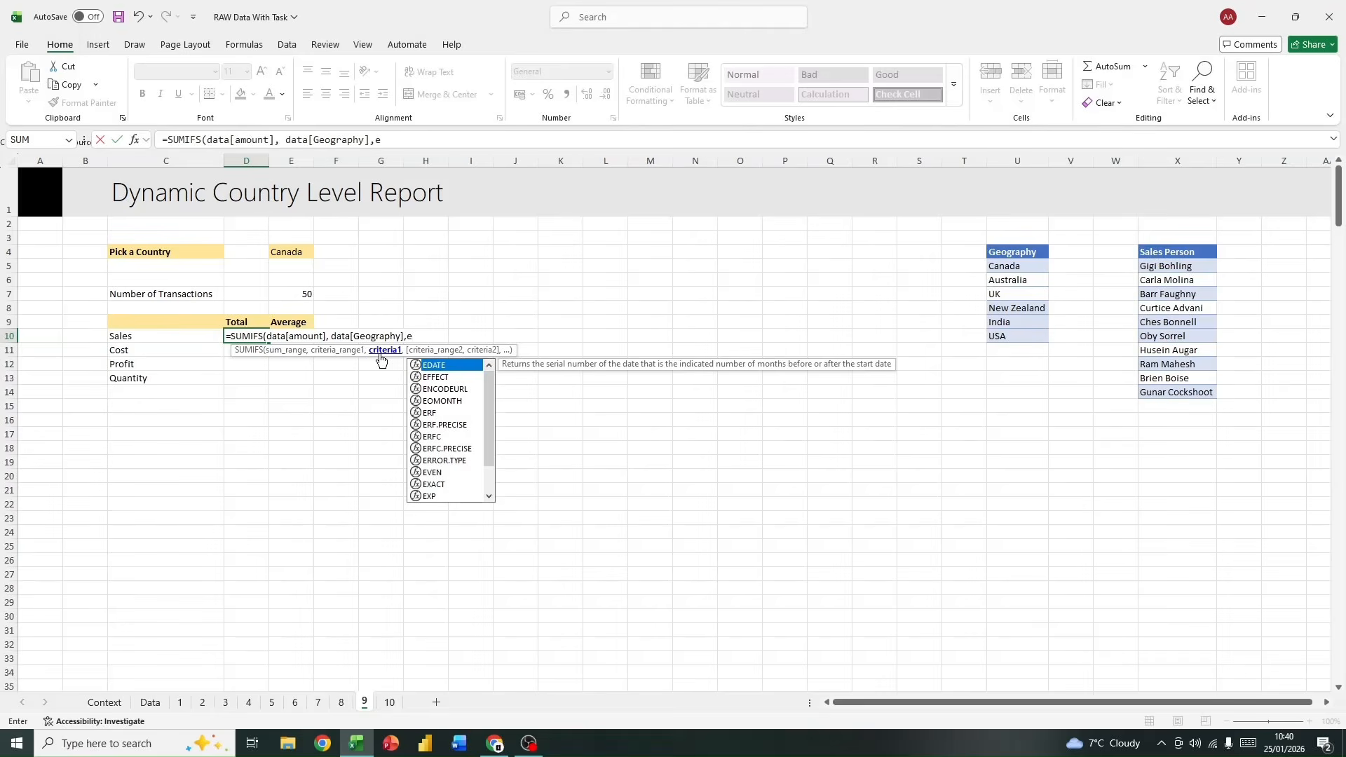
pyautogui.write('$')
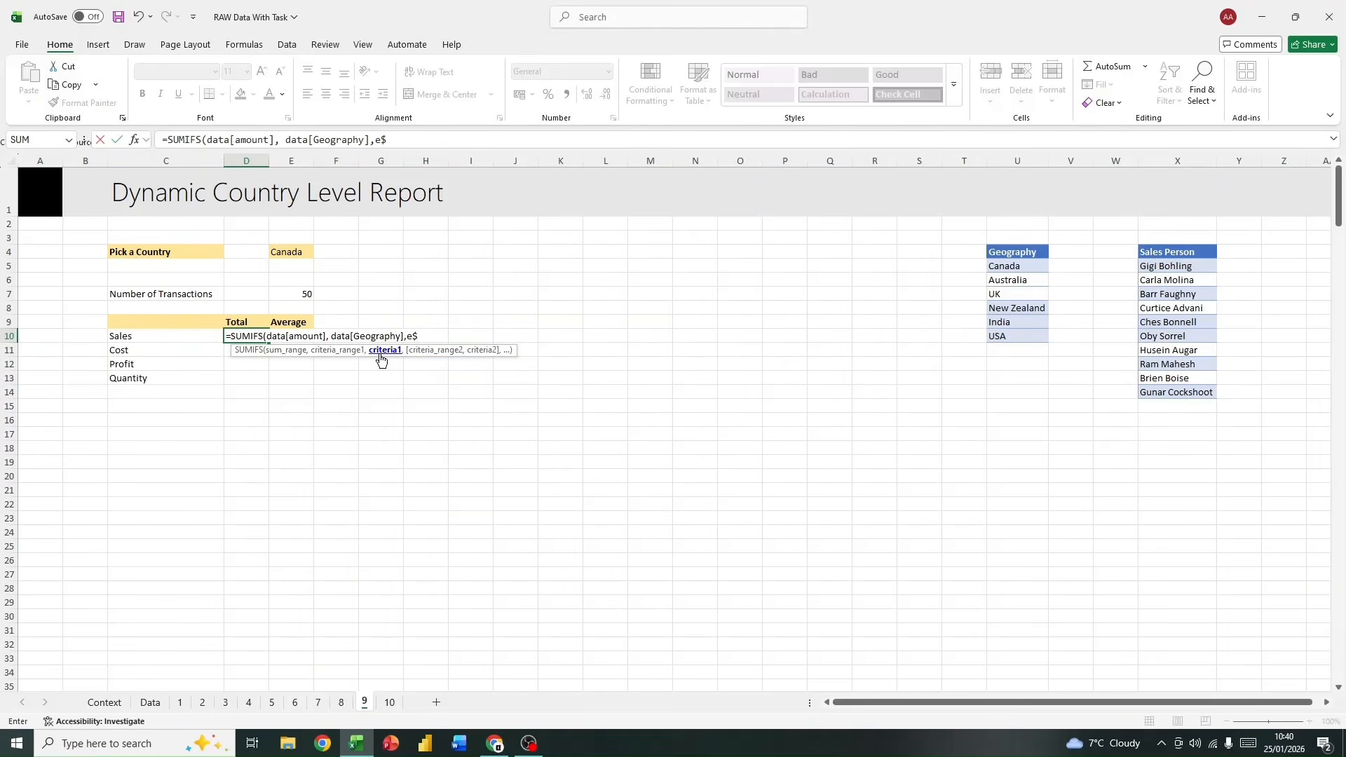
pyautogui.write('4')
# Step: Complete the Sales total with the country picker as criterion, giving =SUMIFS(data[Amount], data[Geography],E$4)
pyautogui.press('Return')
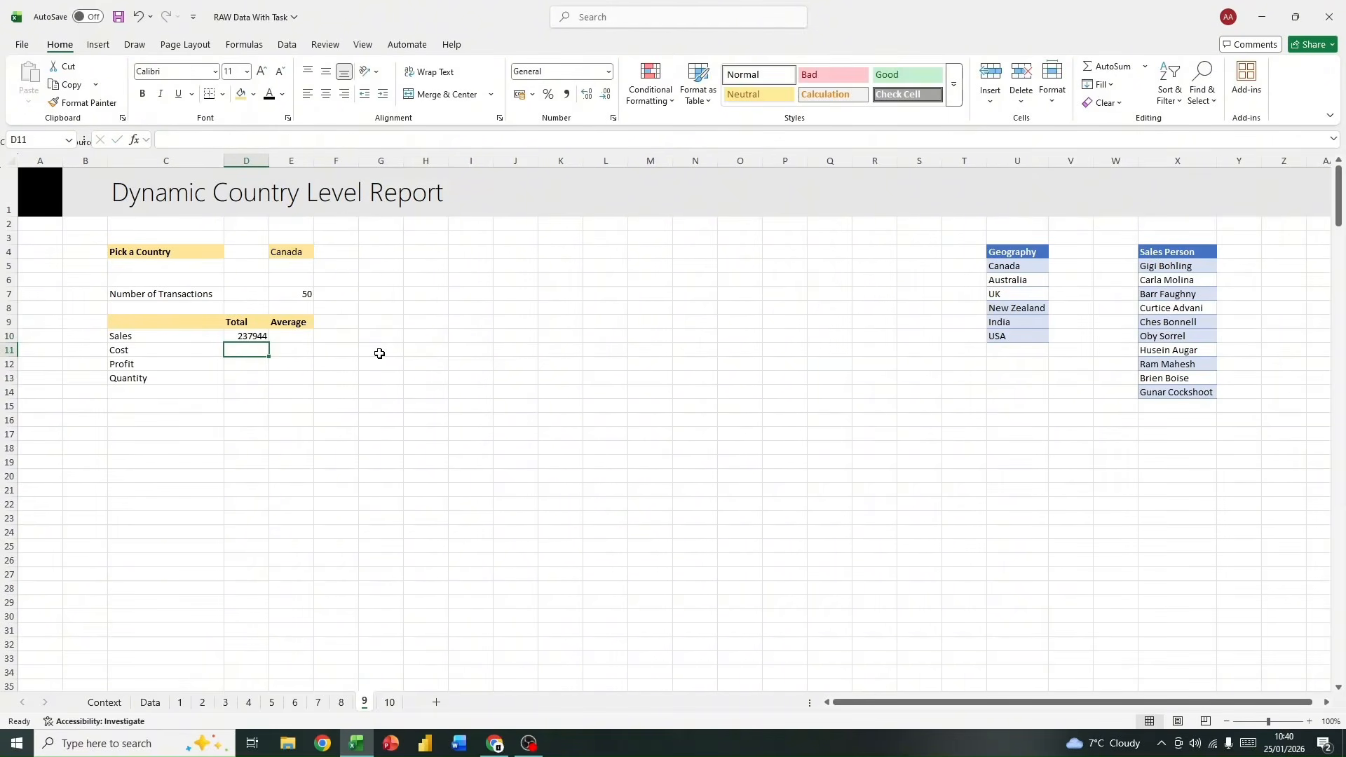
# Step: Examine how the Sales total formula in D10 refers to the country picker cell E4 as its criterion
pyautogui.click(256, 336)
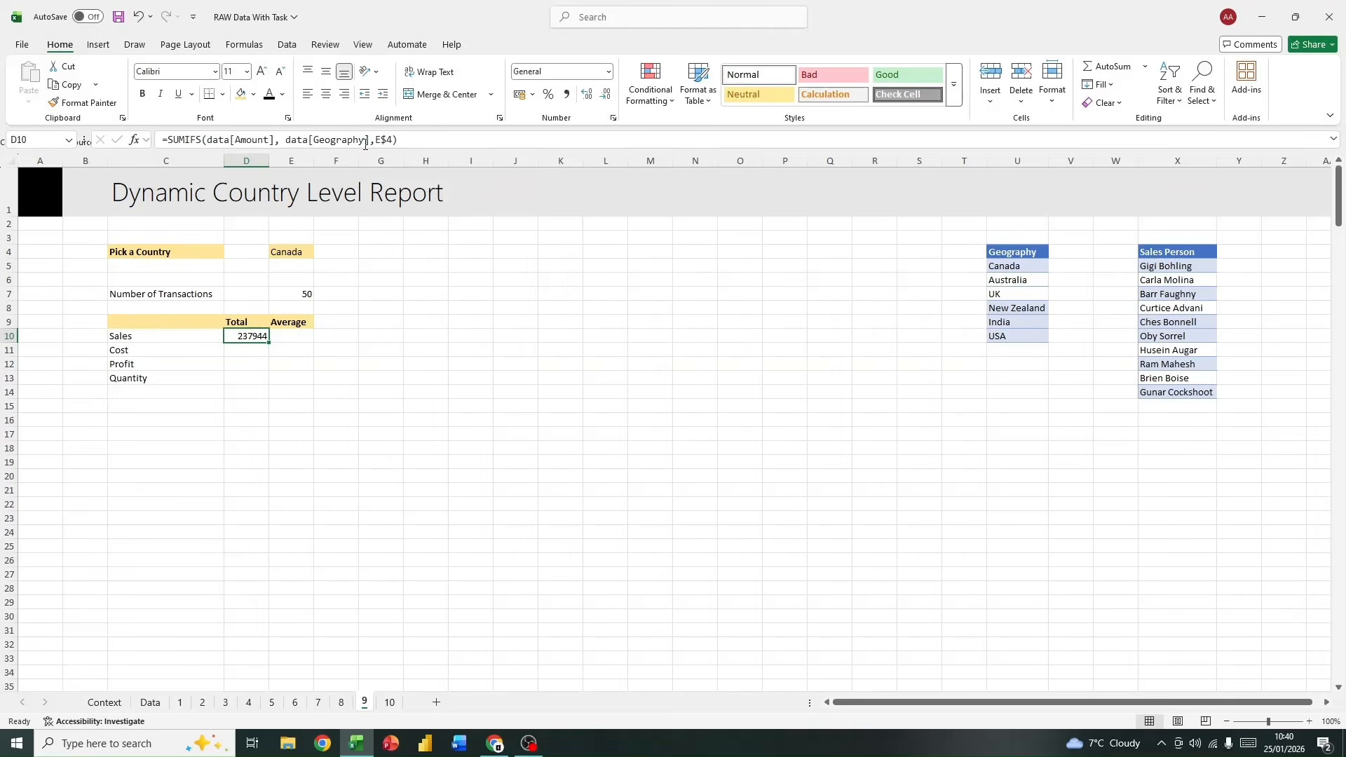
pyautogui.moveTo(374, 141); pyautogui.dragTo(397, 140)
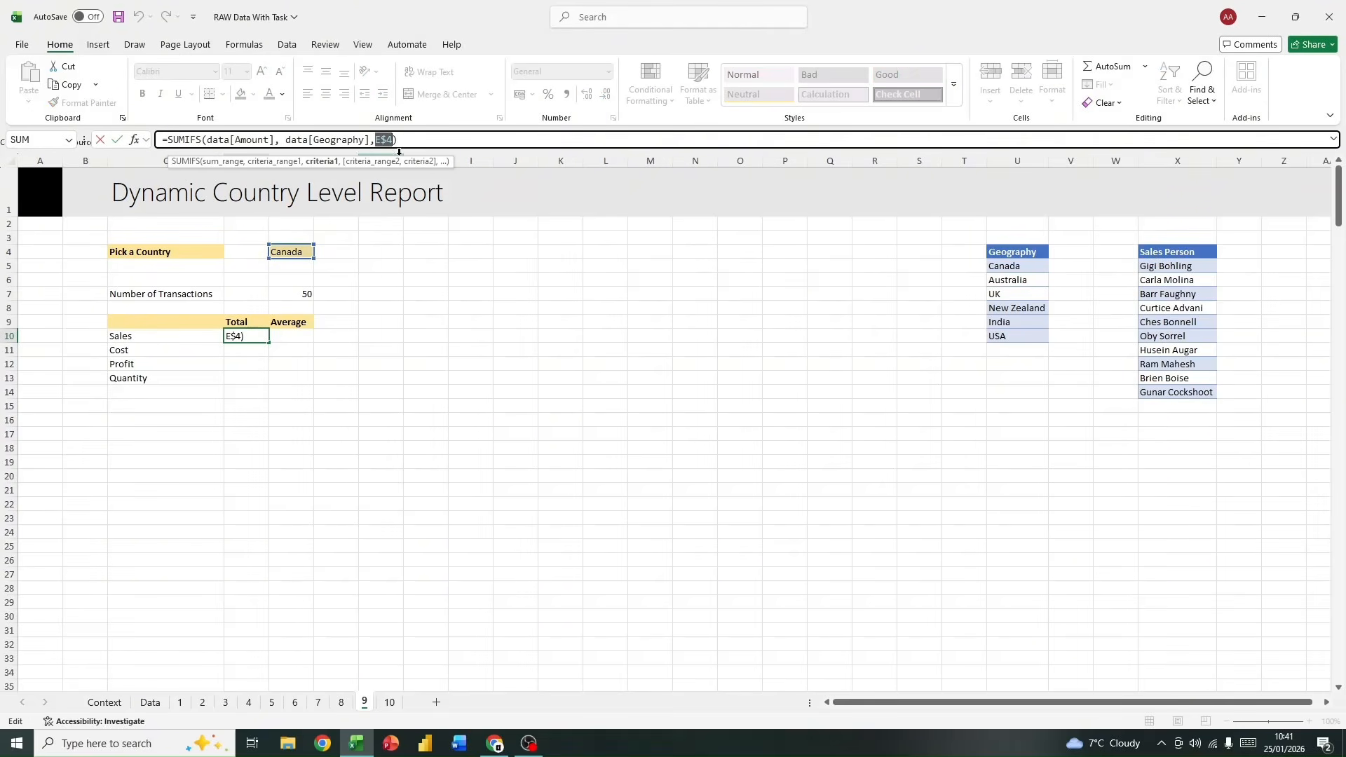
pyautogui.click(351, 280)
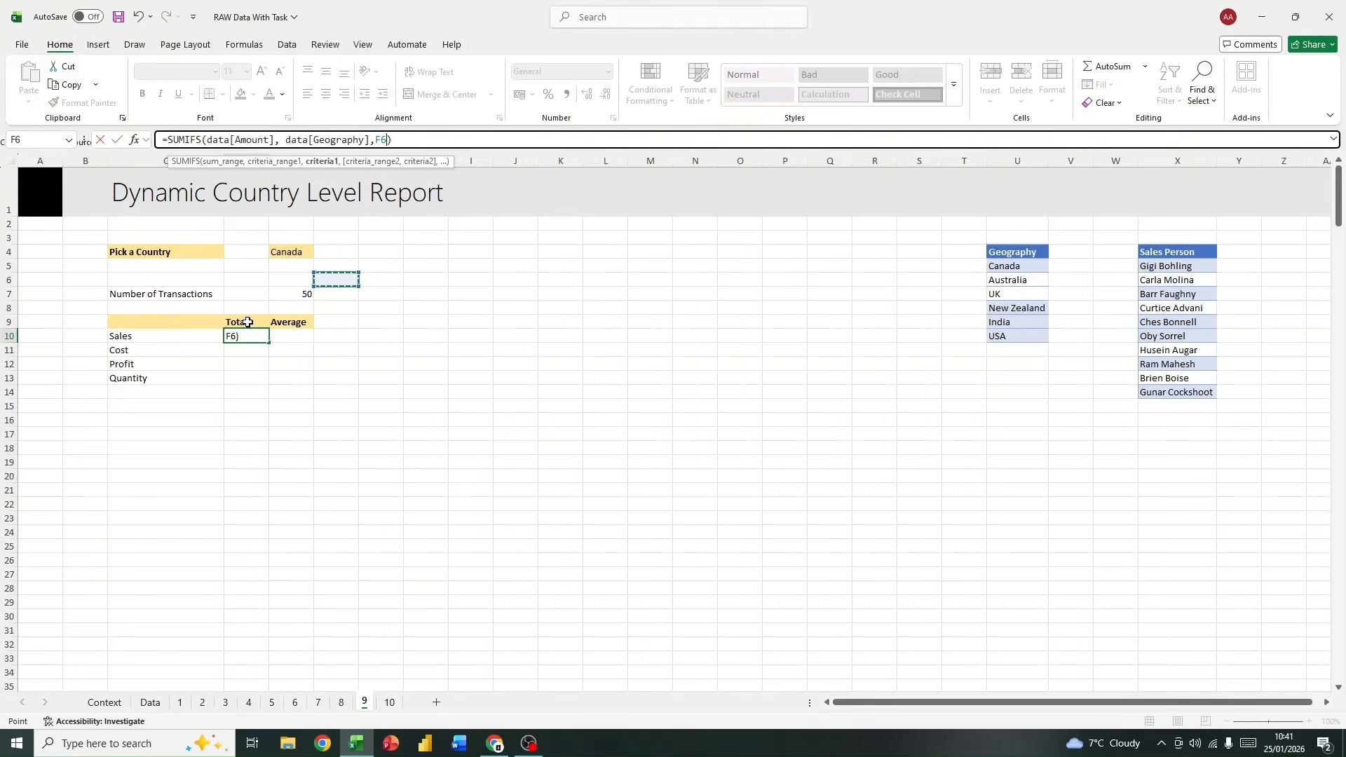
pyautogui.press('Escape')
pyautogui.click(290, 252)
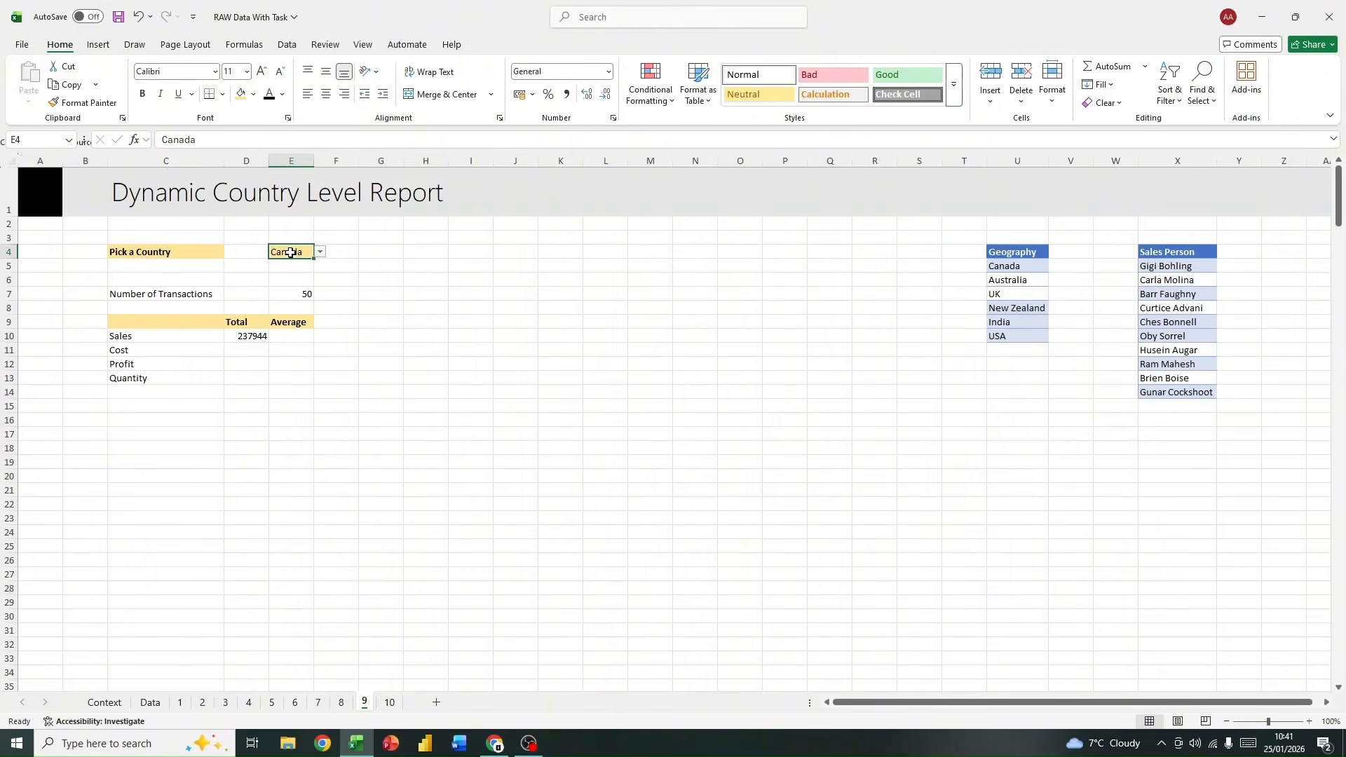
pyautogui.moveTo(293, 268); pyautogui.dragTo(293, 283)
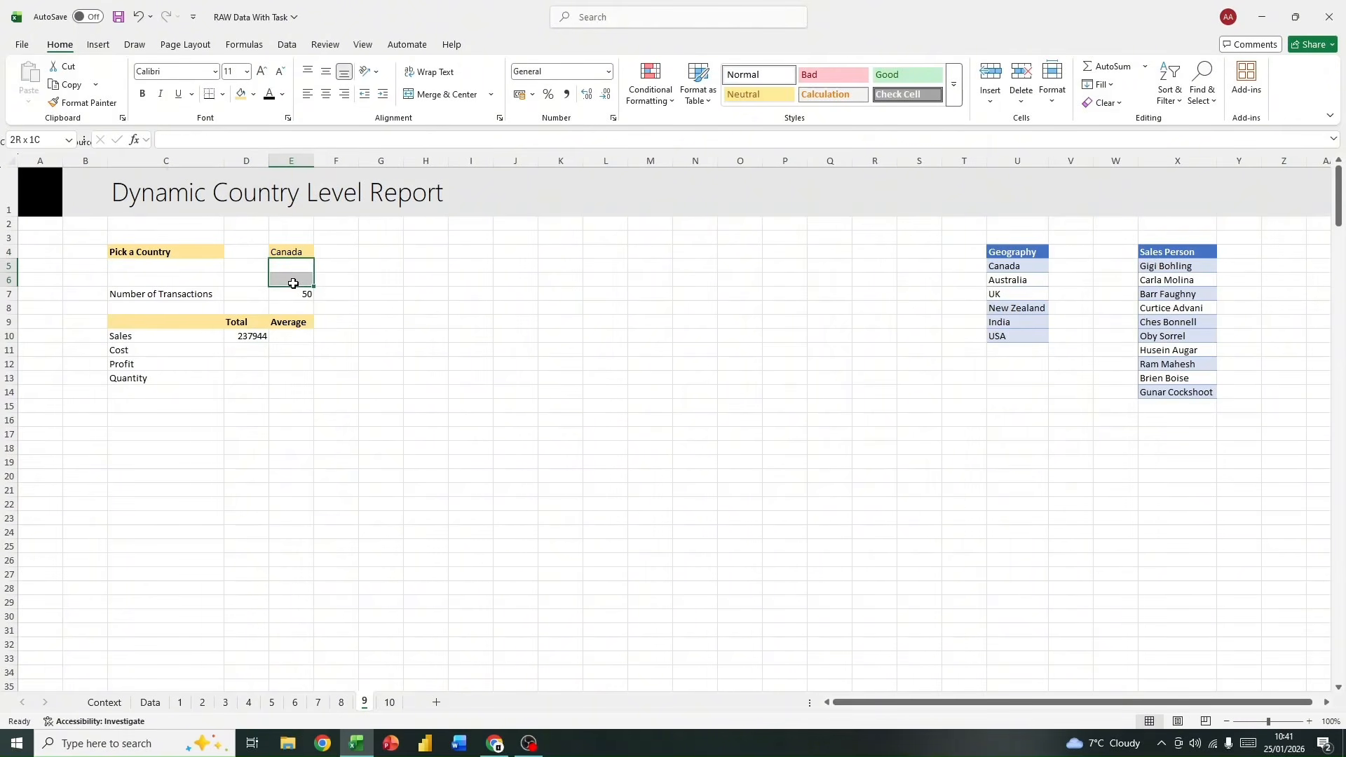
pyautogui.moveTo(252, 350); pyautogui.dragTo(245, 381)
pyautogui.click(257, 337)
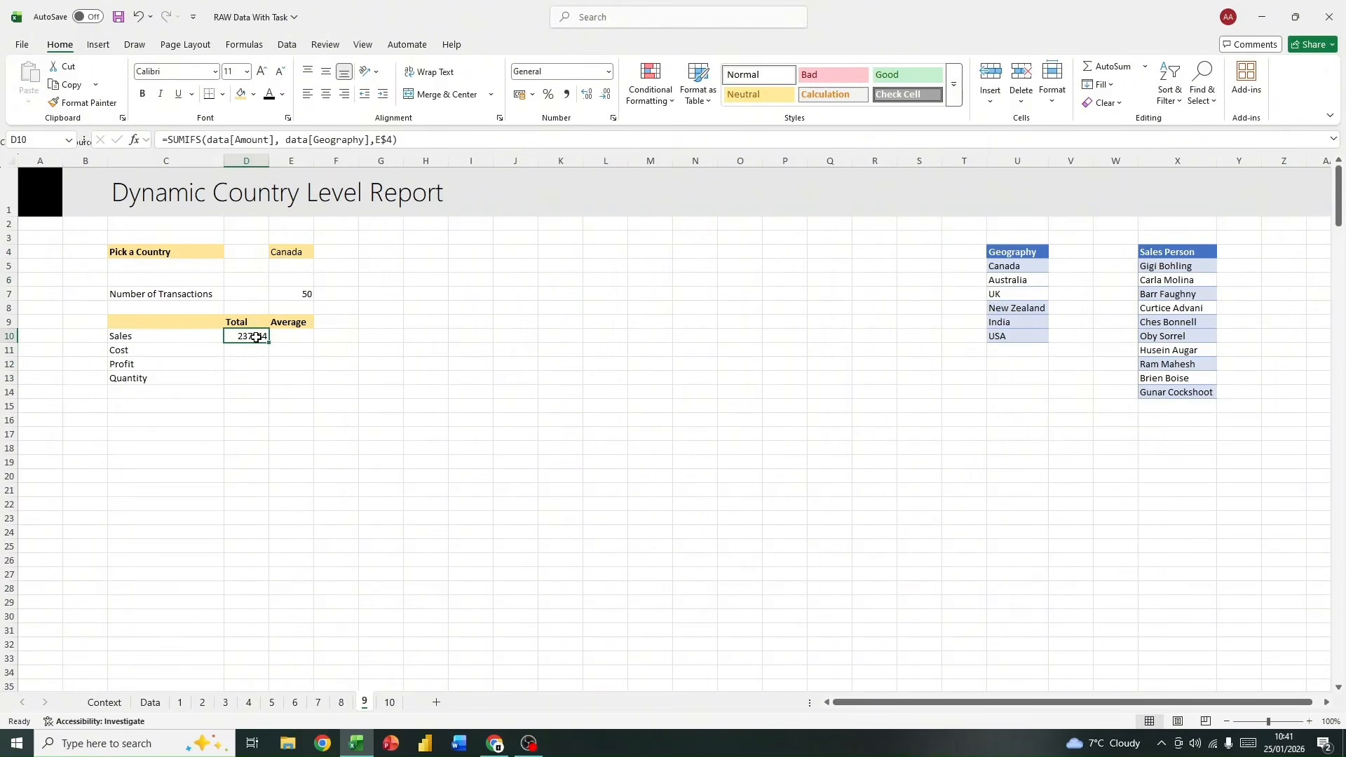
pyautogui.press('F2')
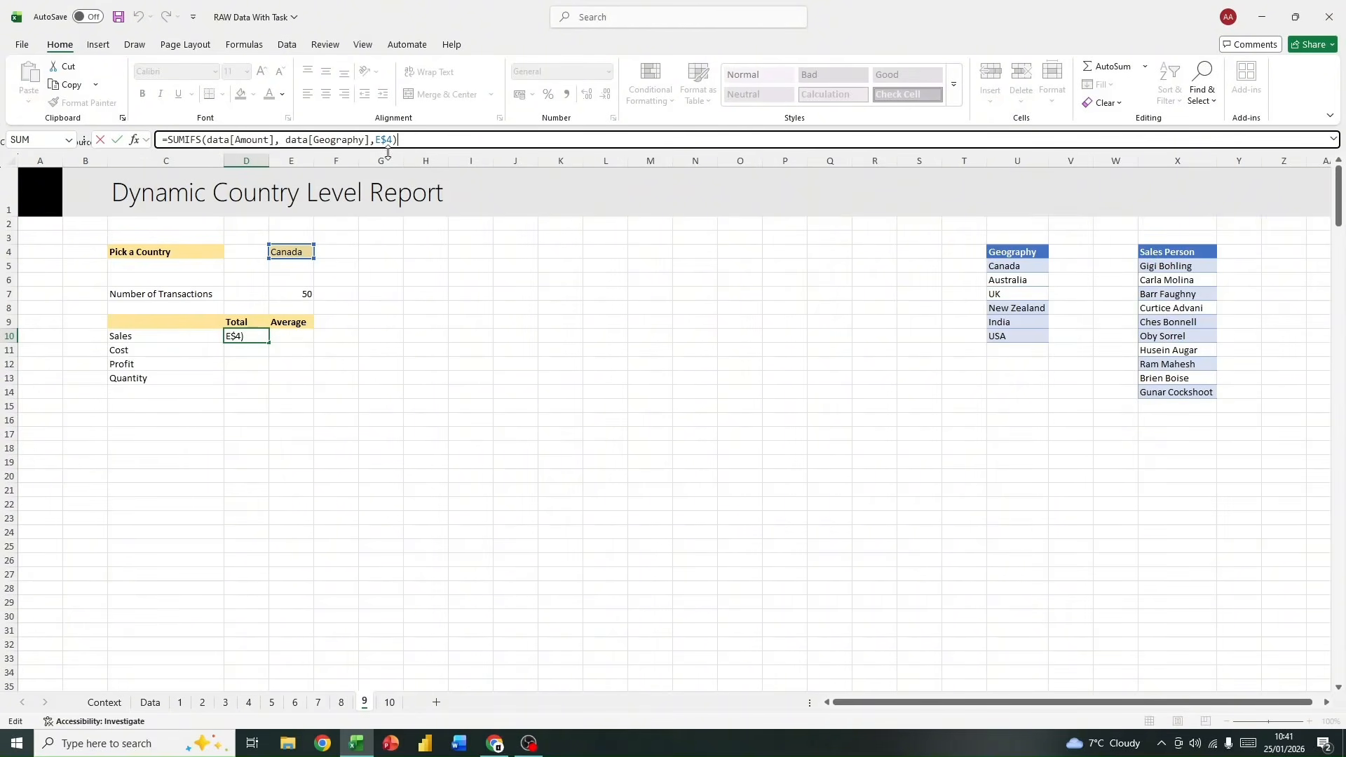
pyautogui.click(299, 266)
pyautogui.click(296, 309)
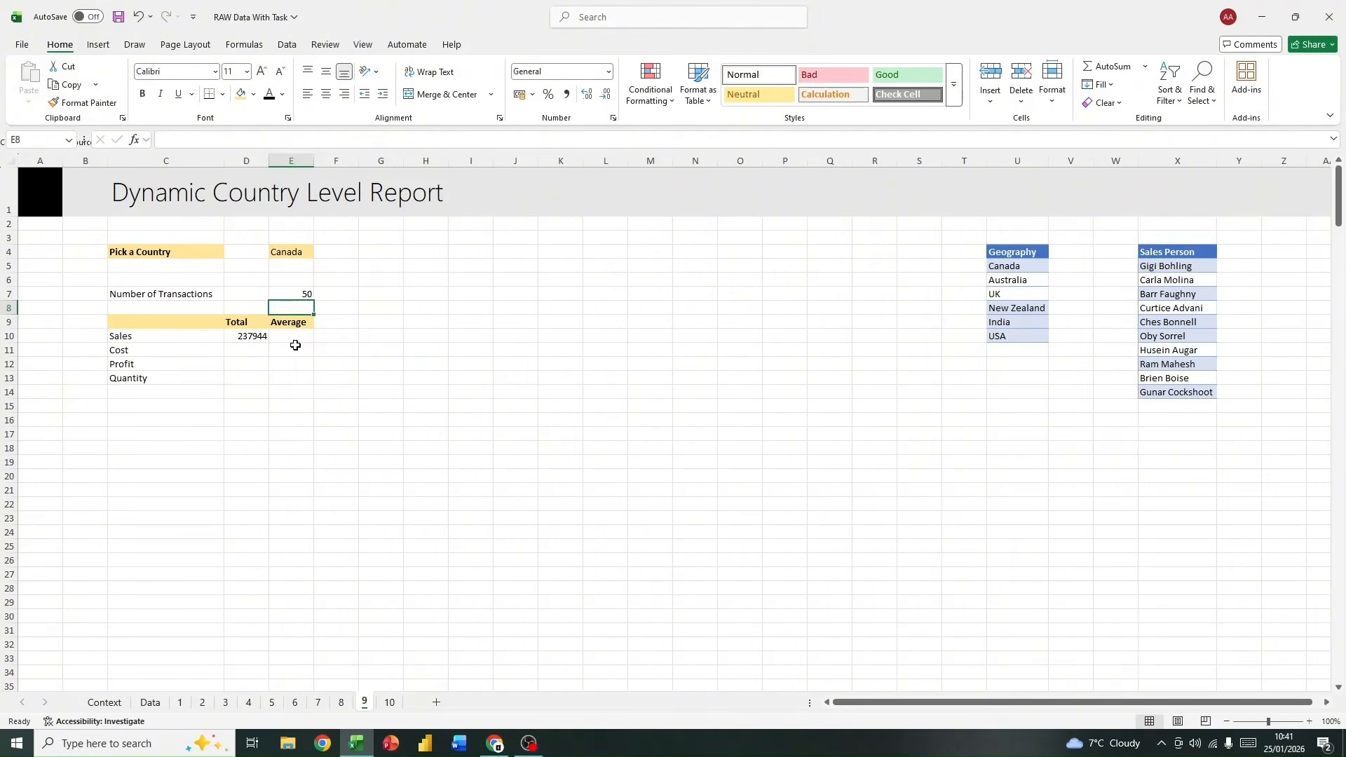
# Step: Start an AVERAGEIFS formula in E10, the Sales average, with a reference to the data table as its average range
pyautogui.click(288, 339)
pyautogui.write('=')
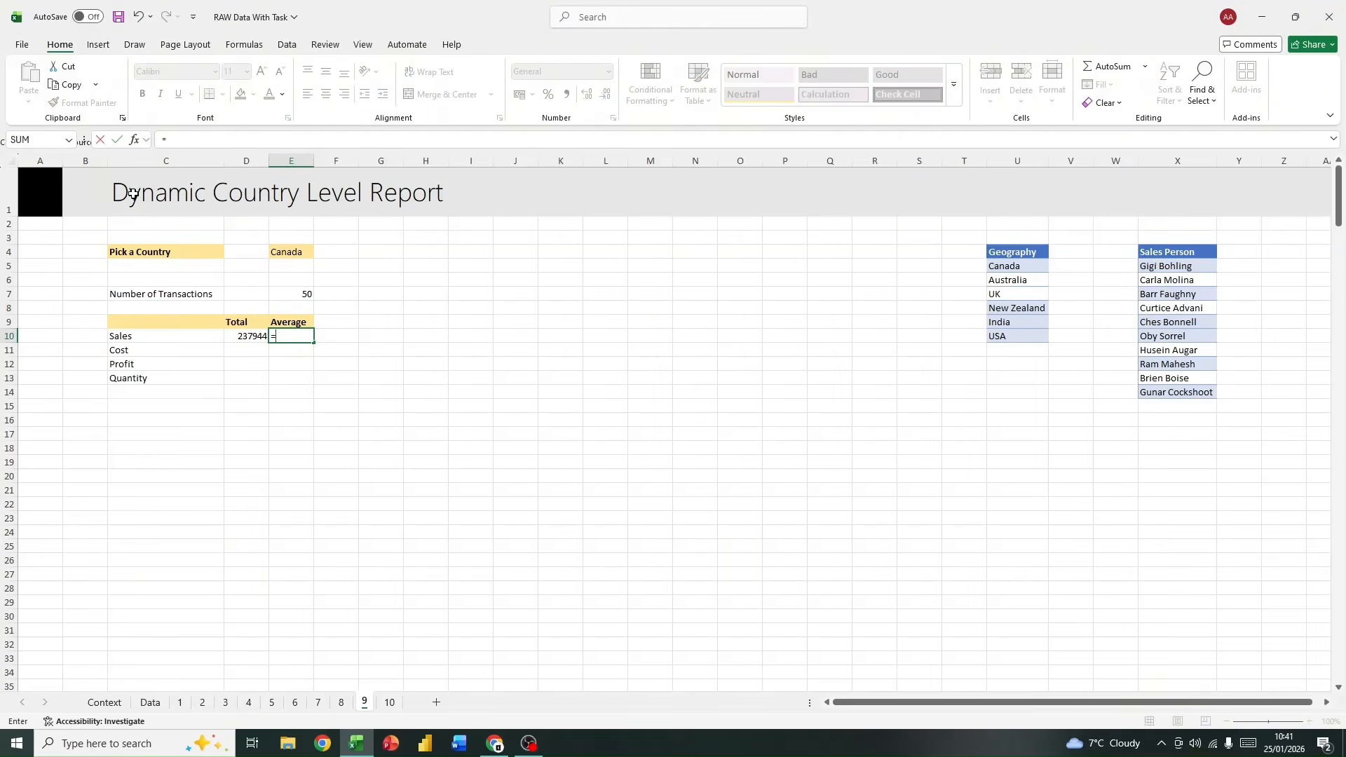
pyautogui.write('ave')
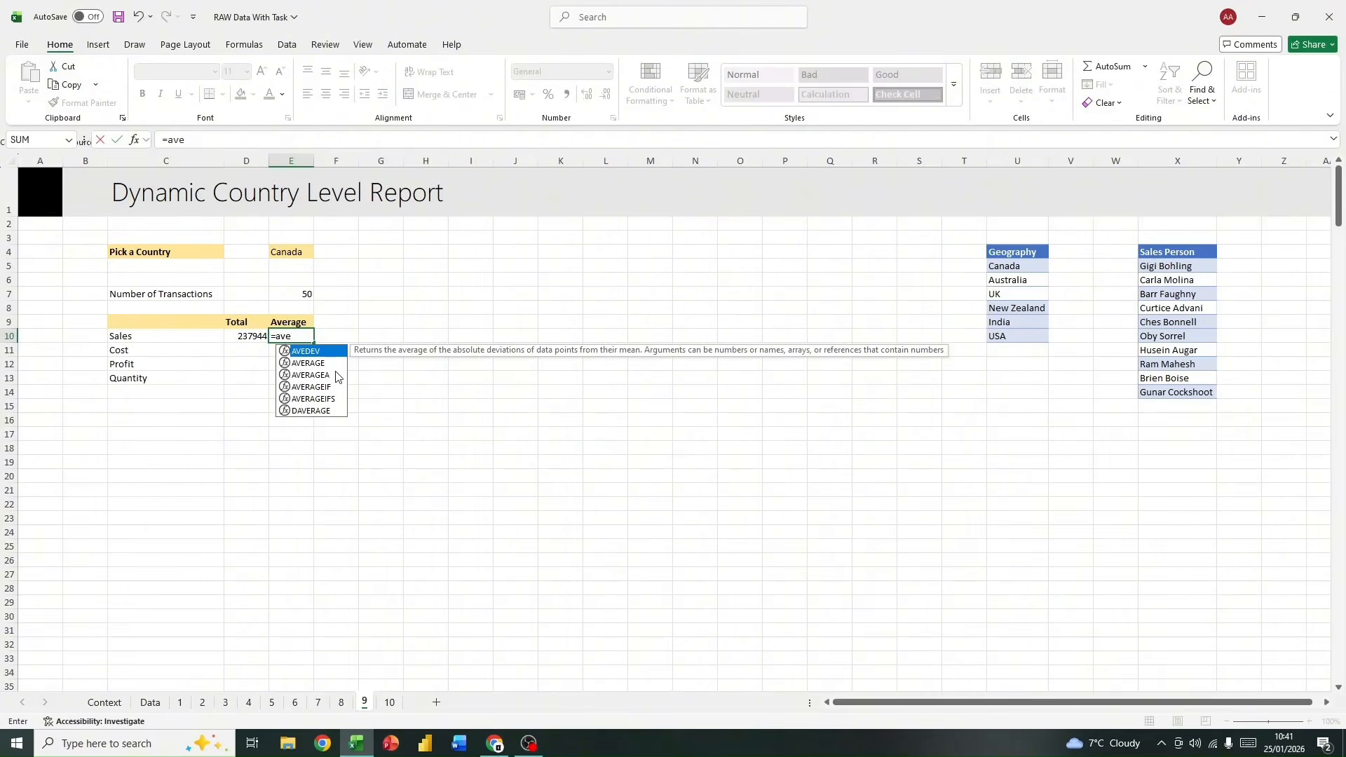
pyautogui.doubleClick(312, 399)
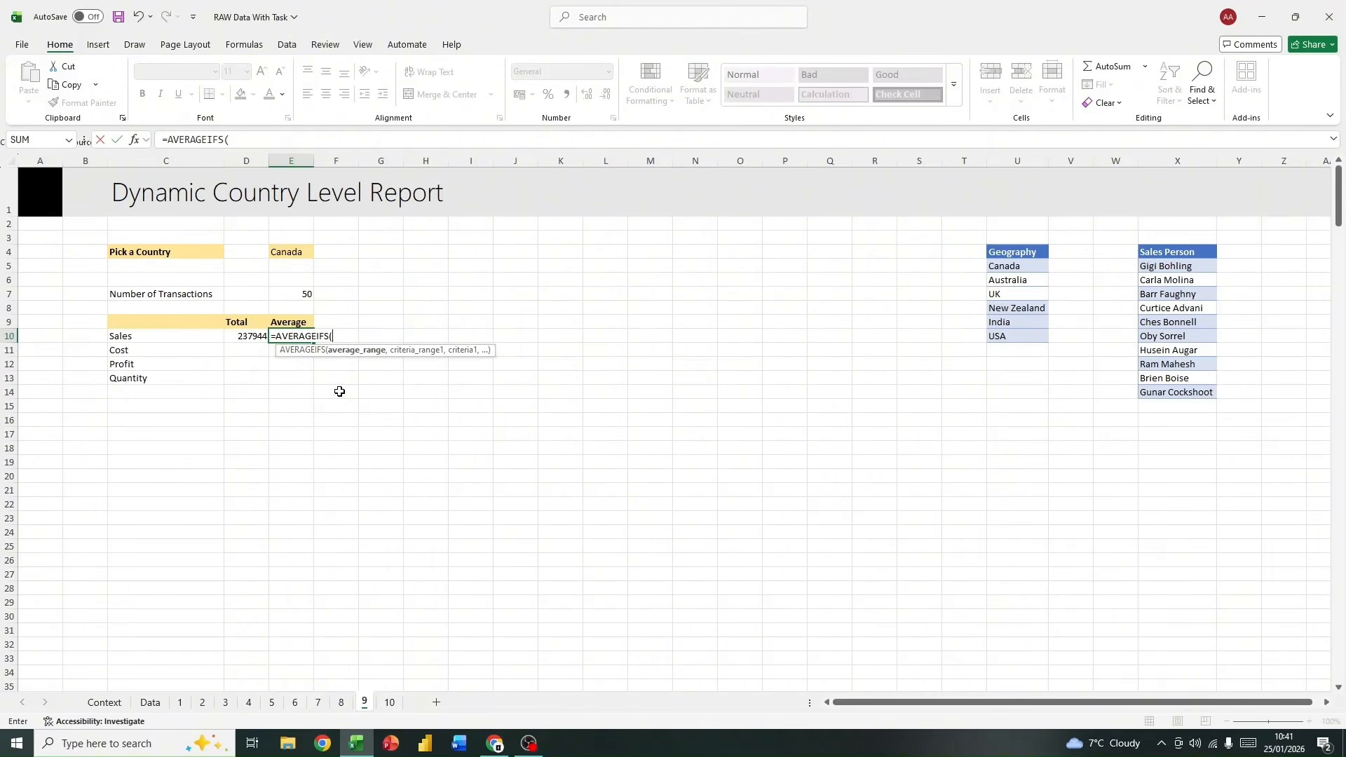
pyautogui.write('data')
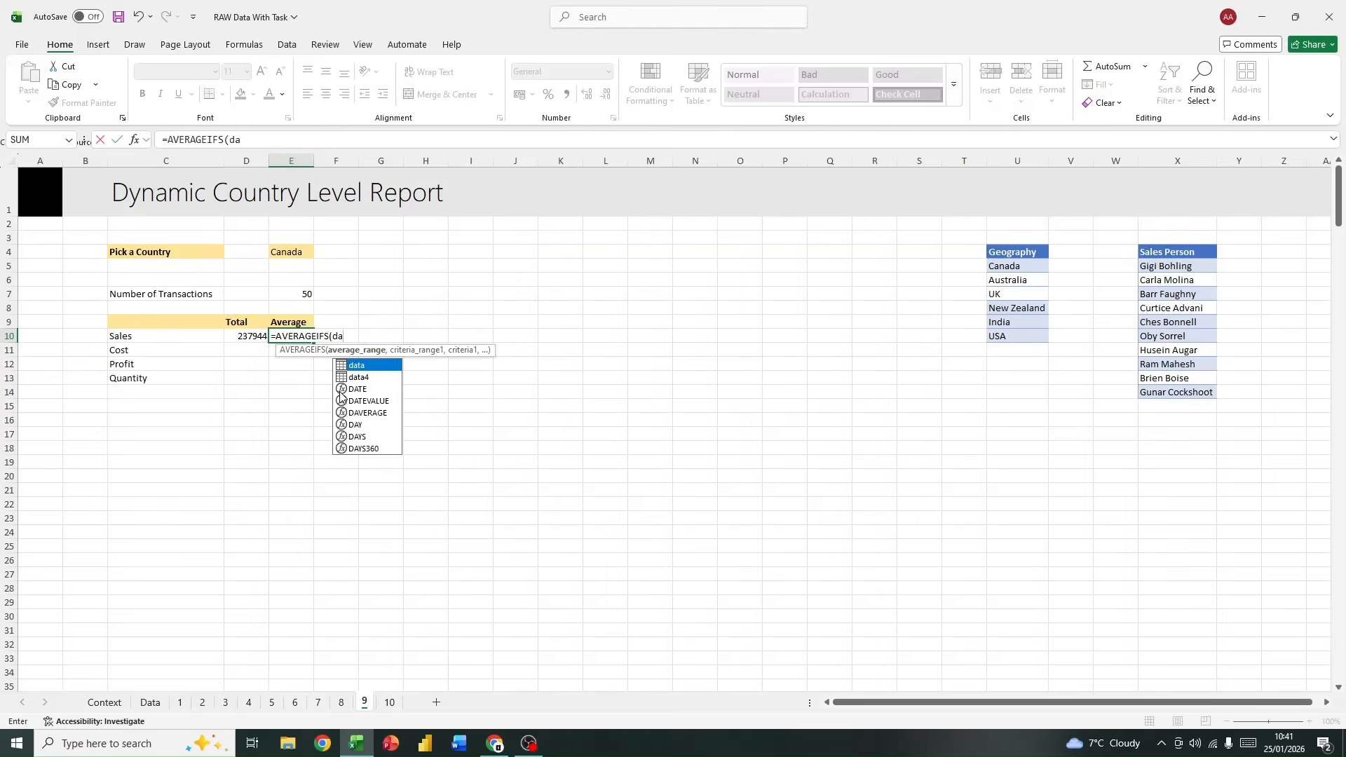
pyautogui.doubleClick(363, 365)
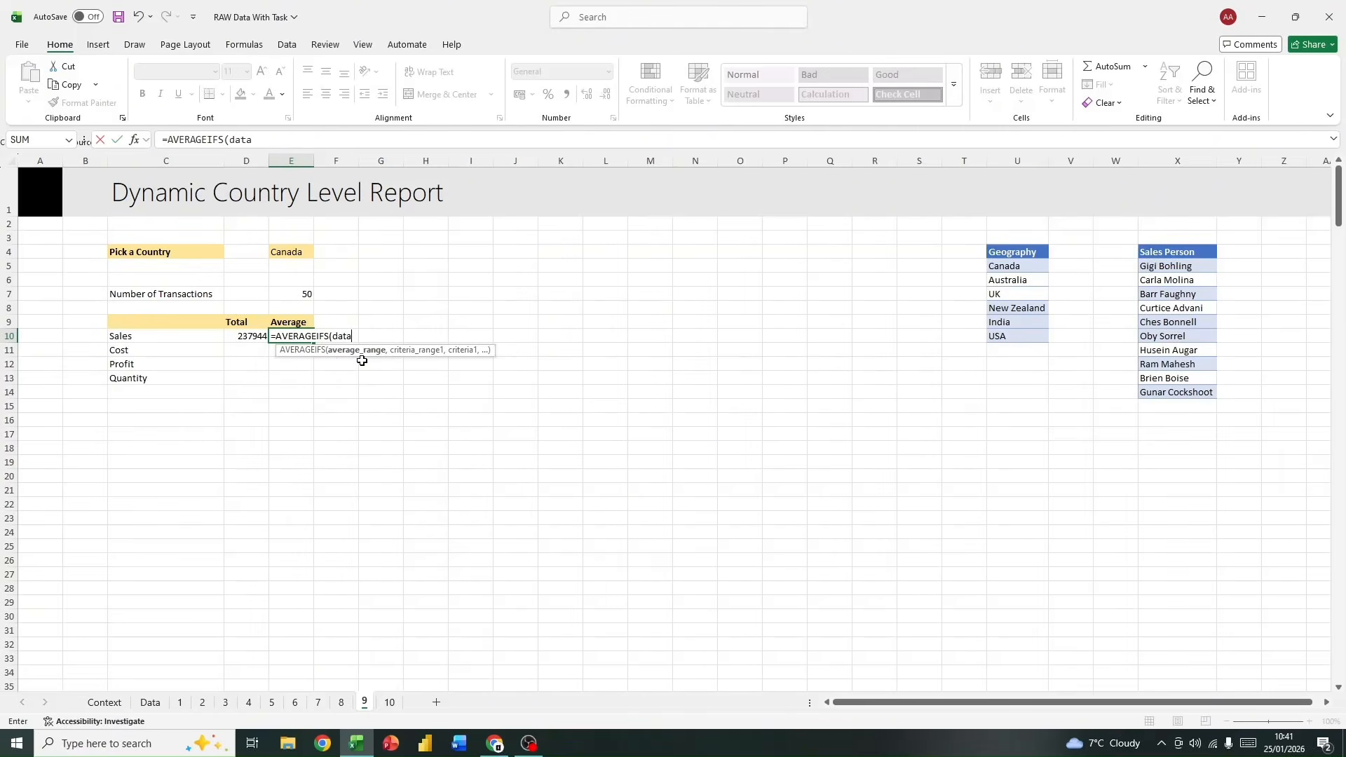
# Step: Set the Amount column, data[Amount], as the average range of the AVERAGEIFS formula
pyautogui.write('am')
pyautogui.press('BackSpace')
pyautogui.press('BackSpace')
pyautogui.press('BackSpace')
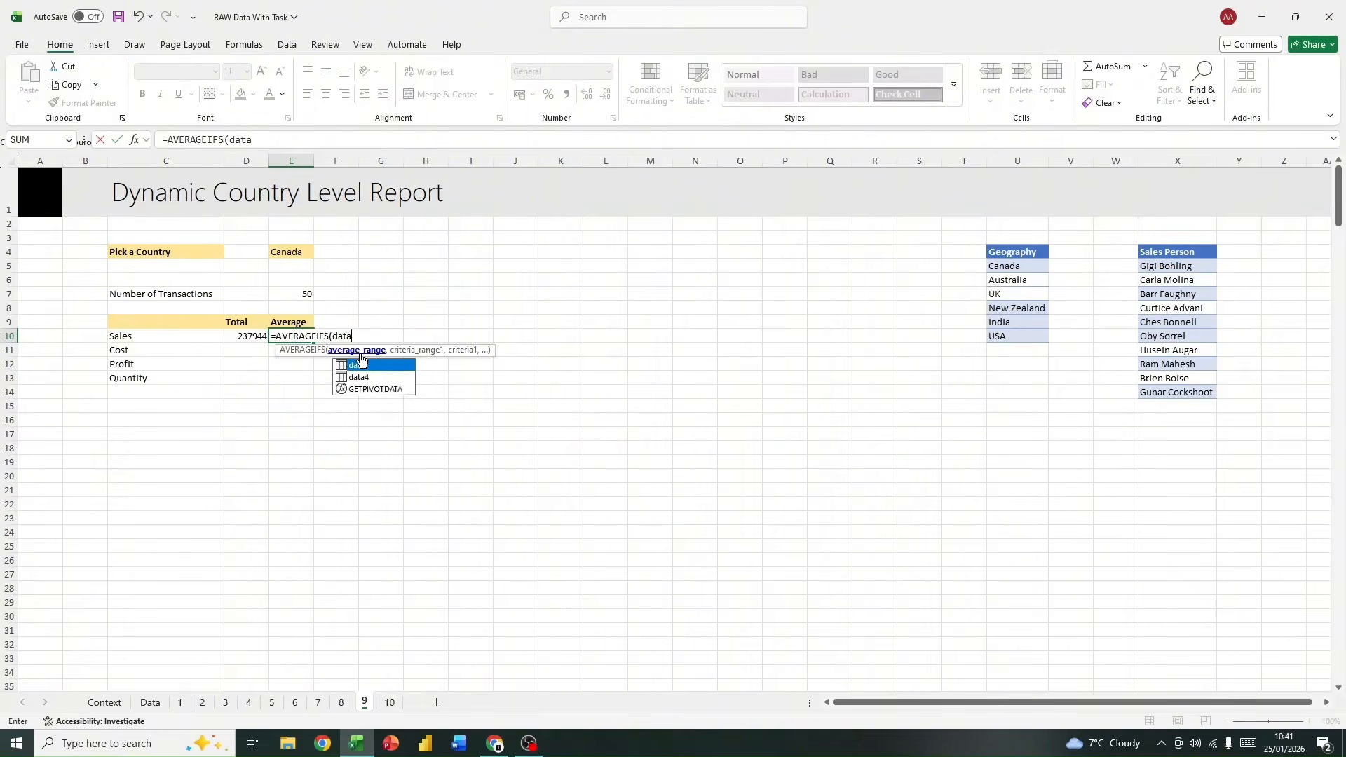
pyautogui.write('[')
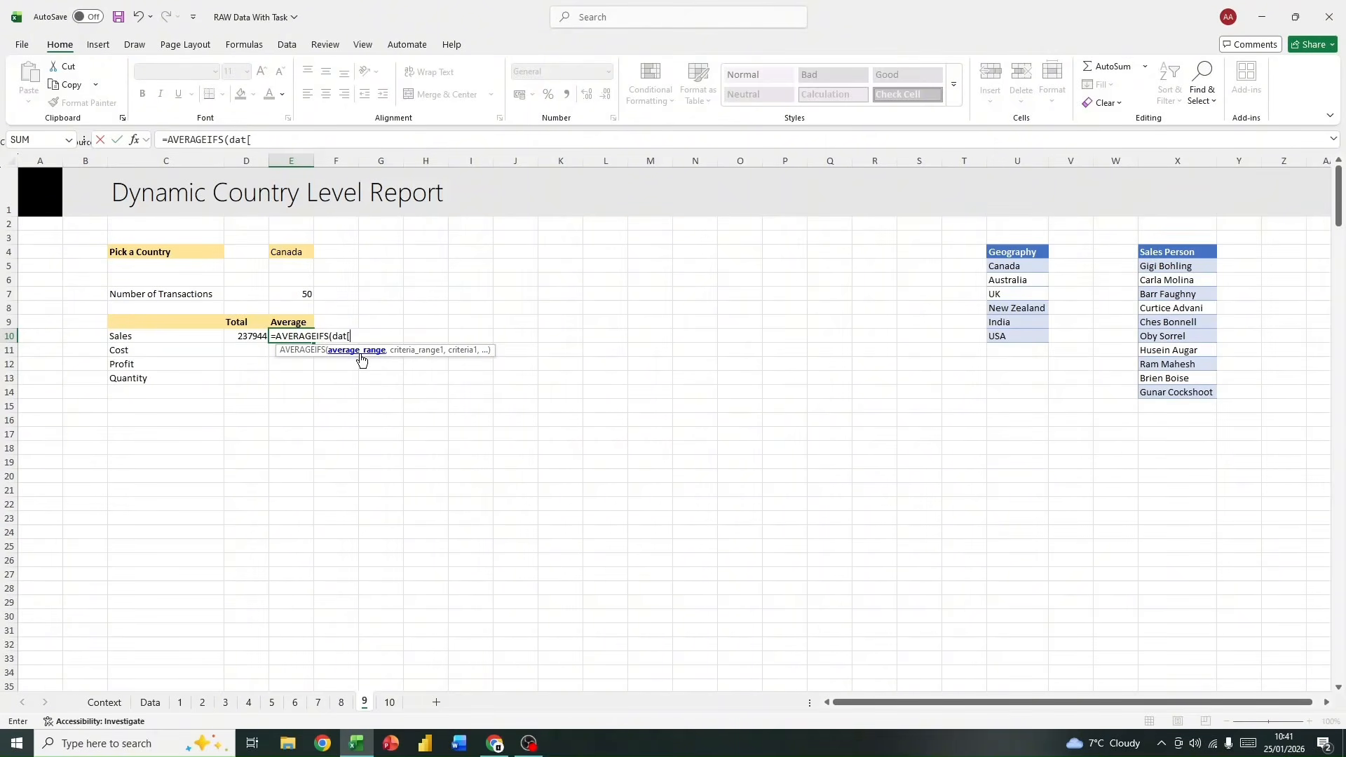
pyautogui.press('BackSpace')
pyautogui.write('a[am')
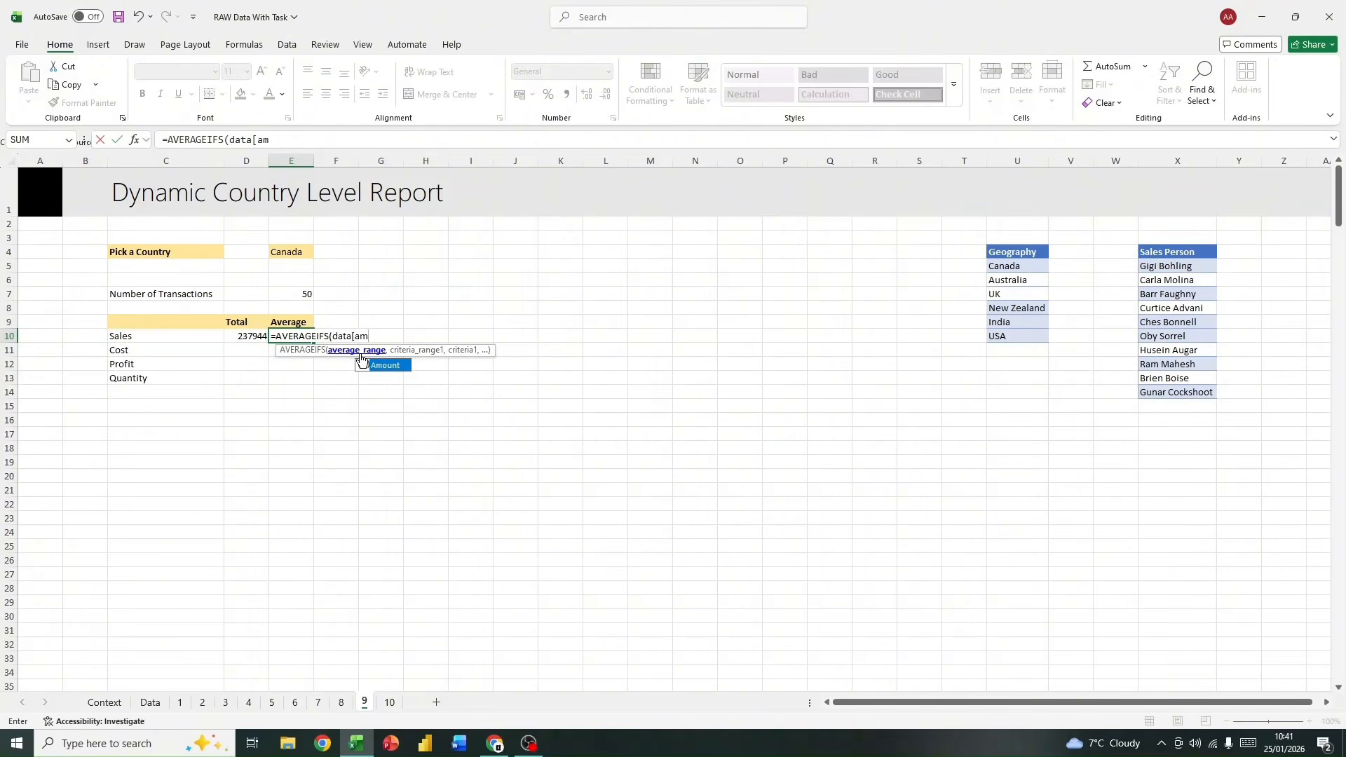
pyautogui.doubleClick(385, 365)
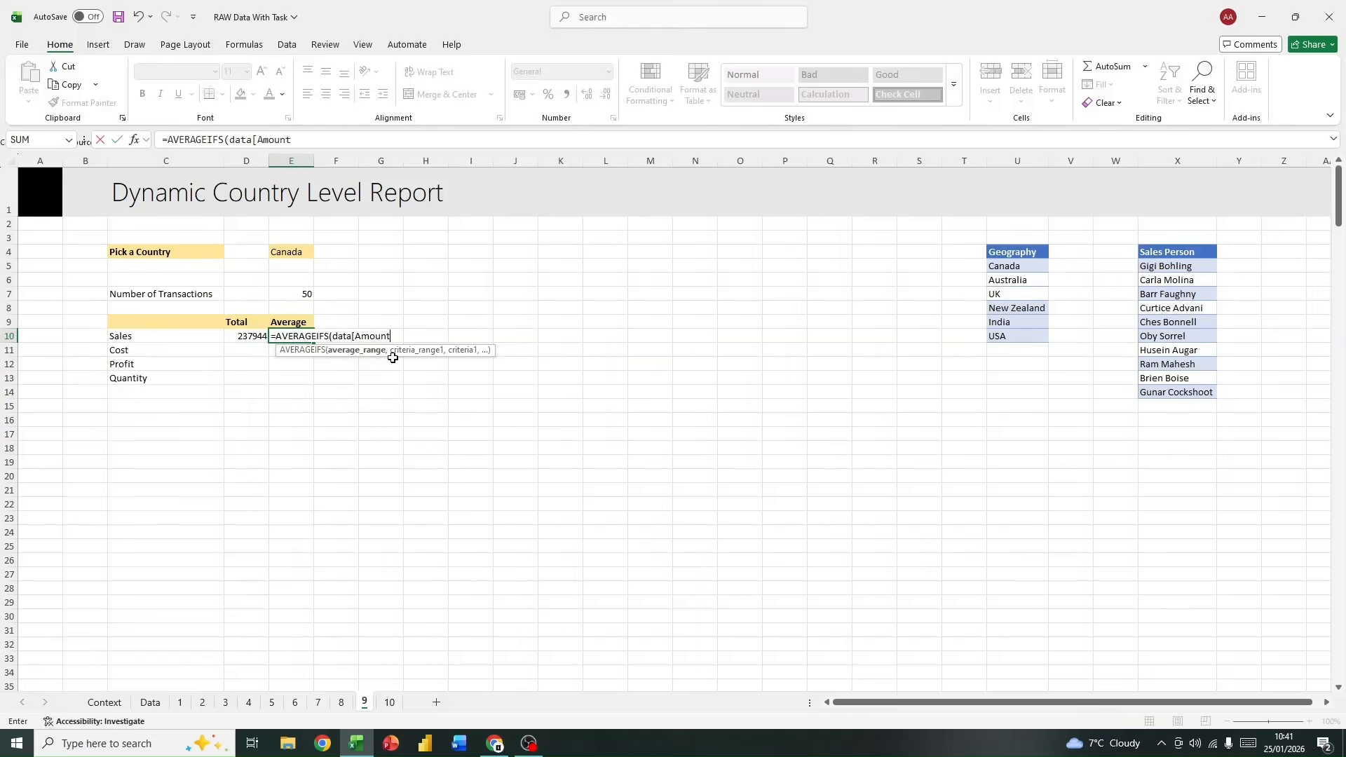
pyautogui.write('], data')
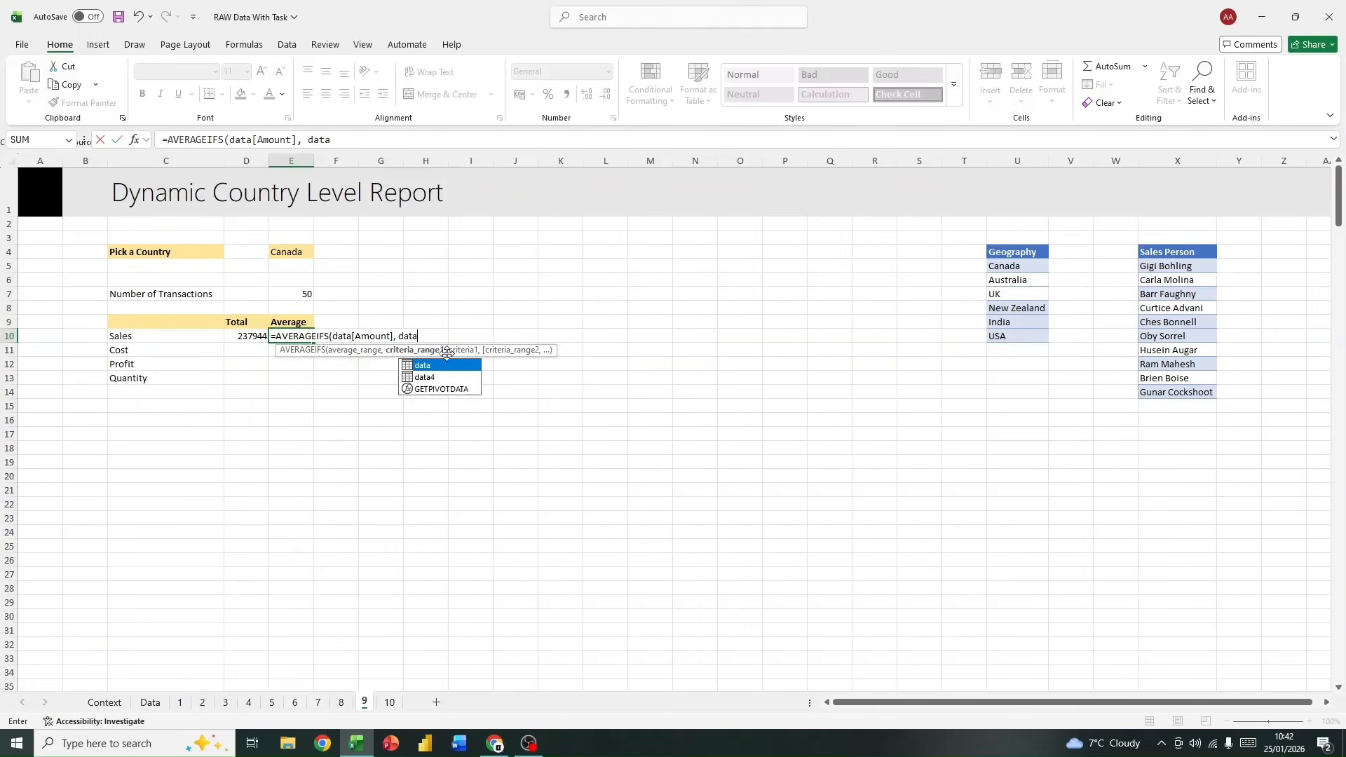
pyautogui.write('[g')
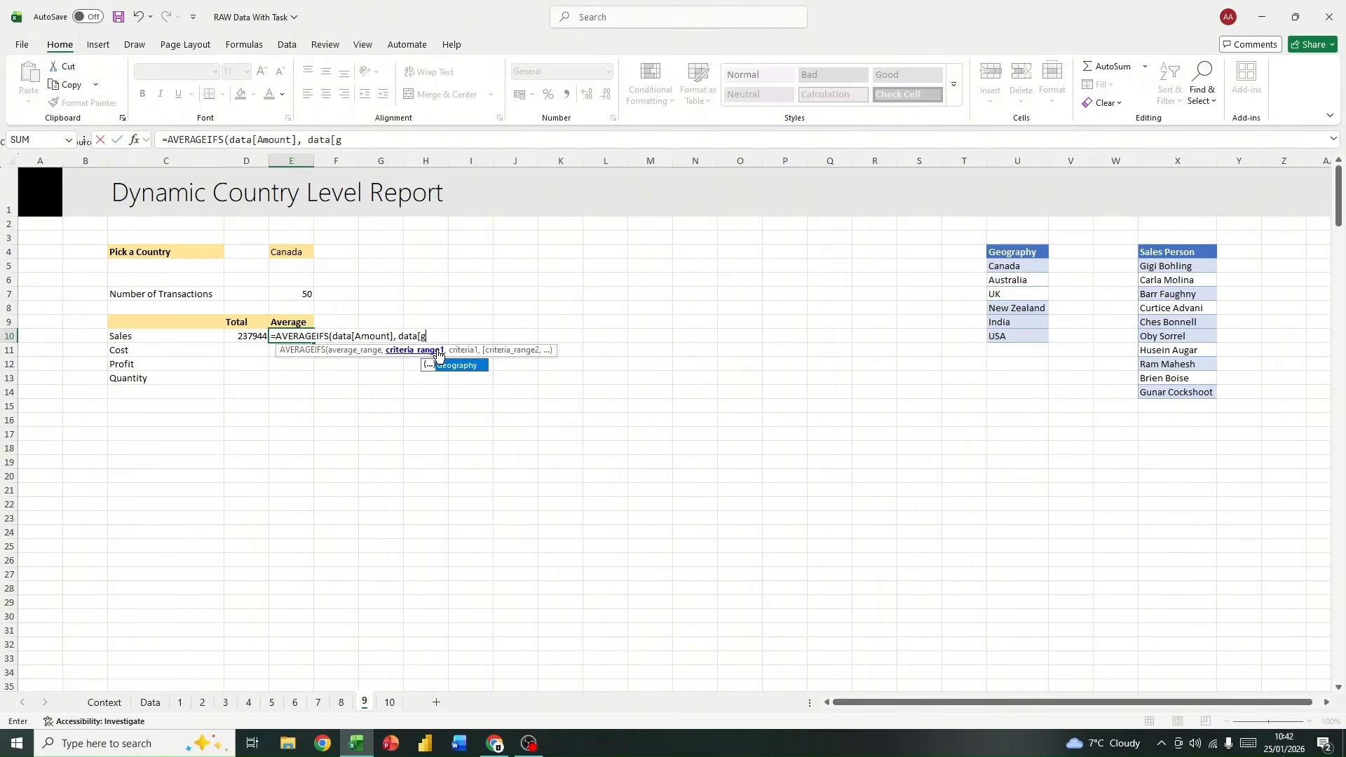
pyautogui.write('eo')
# Step: Complete the Sales average with data[Geography] as criteria range and the country picker as criterion, giving =AVERAGEIFS(data[Amount], data[Geography],E$4)
pyautogui.doubleClick(457, 365)
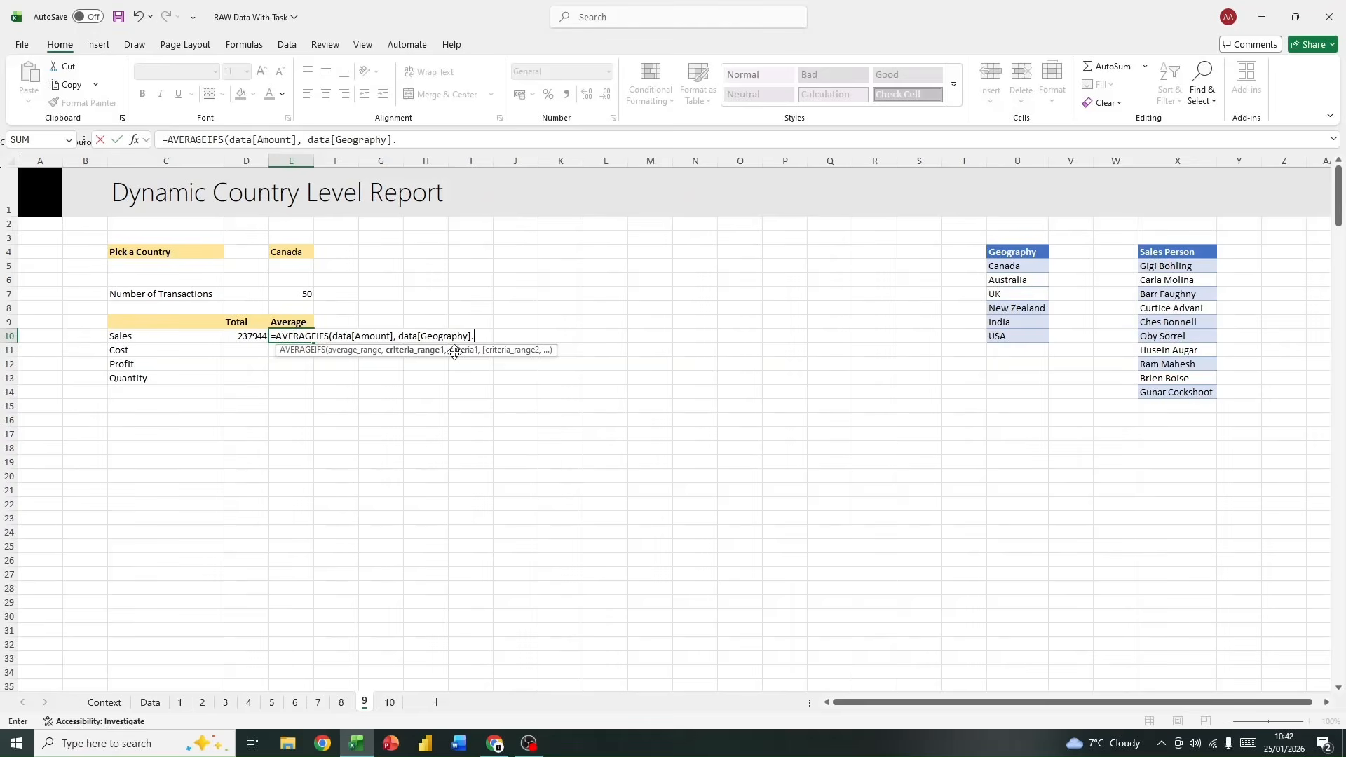
pyautogui.write(',')
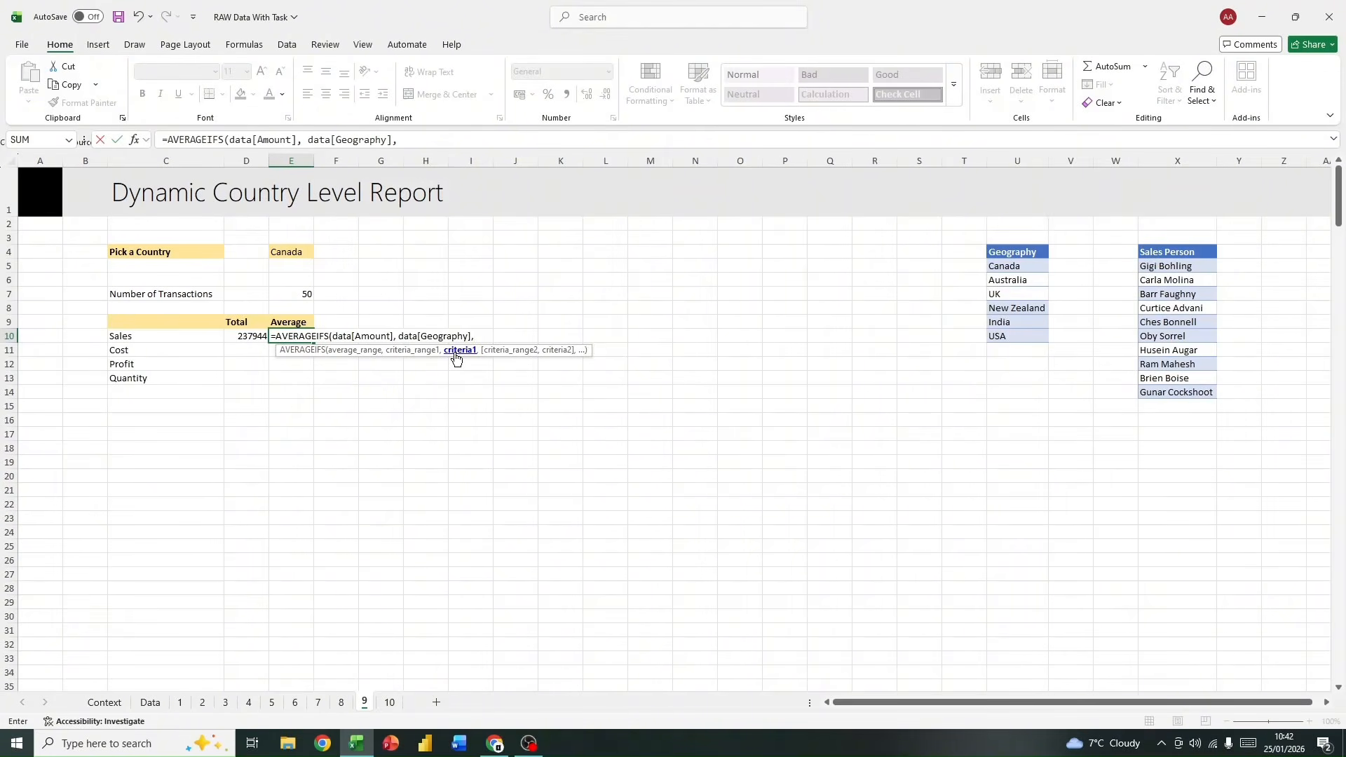
pyautogui.write('e$4)')
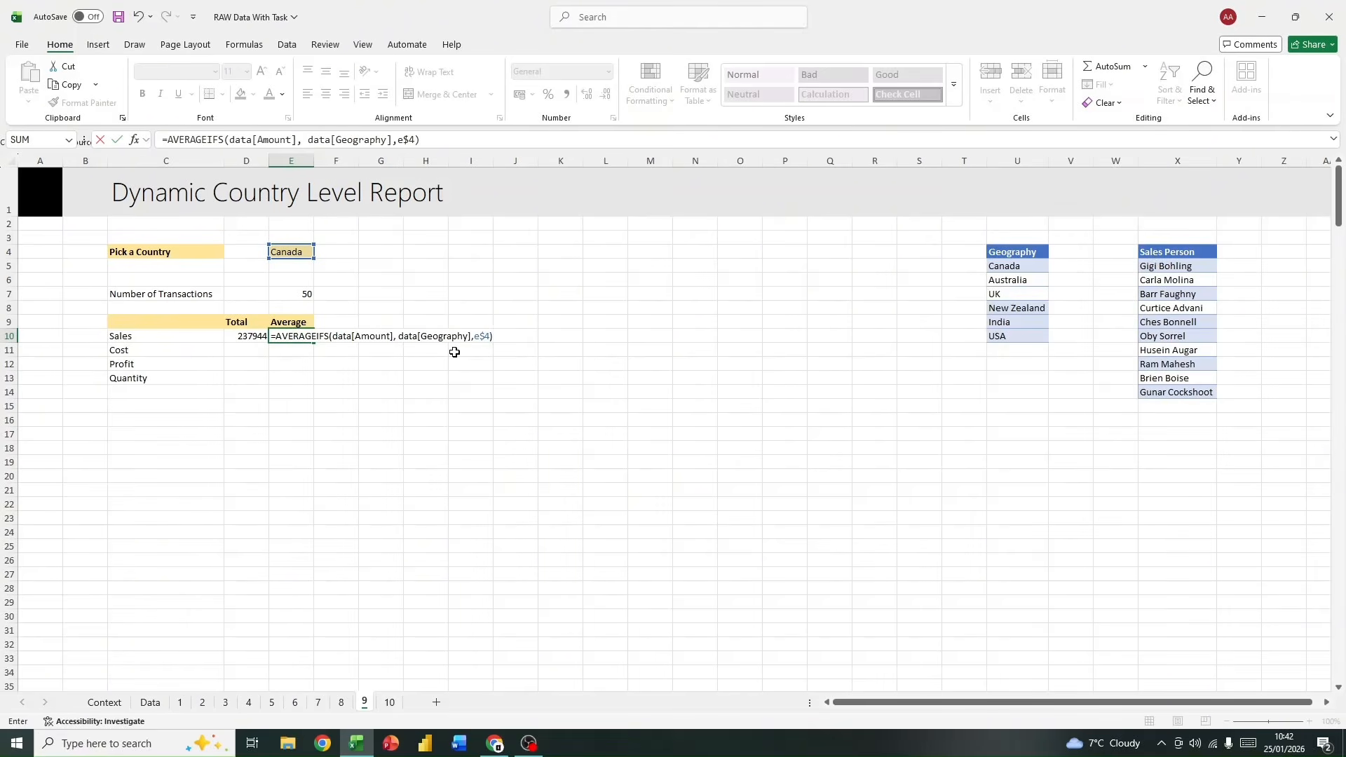
pyautogui.press('Return')
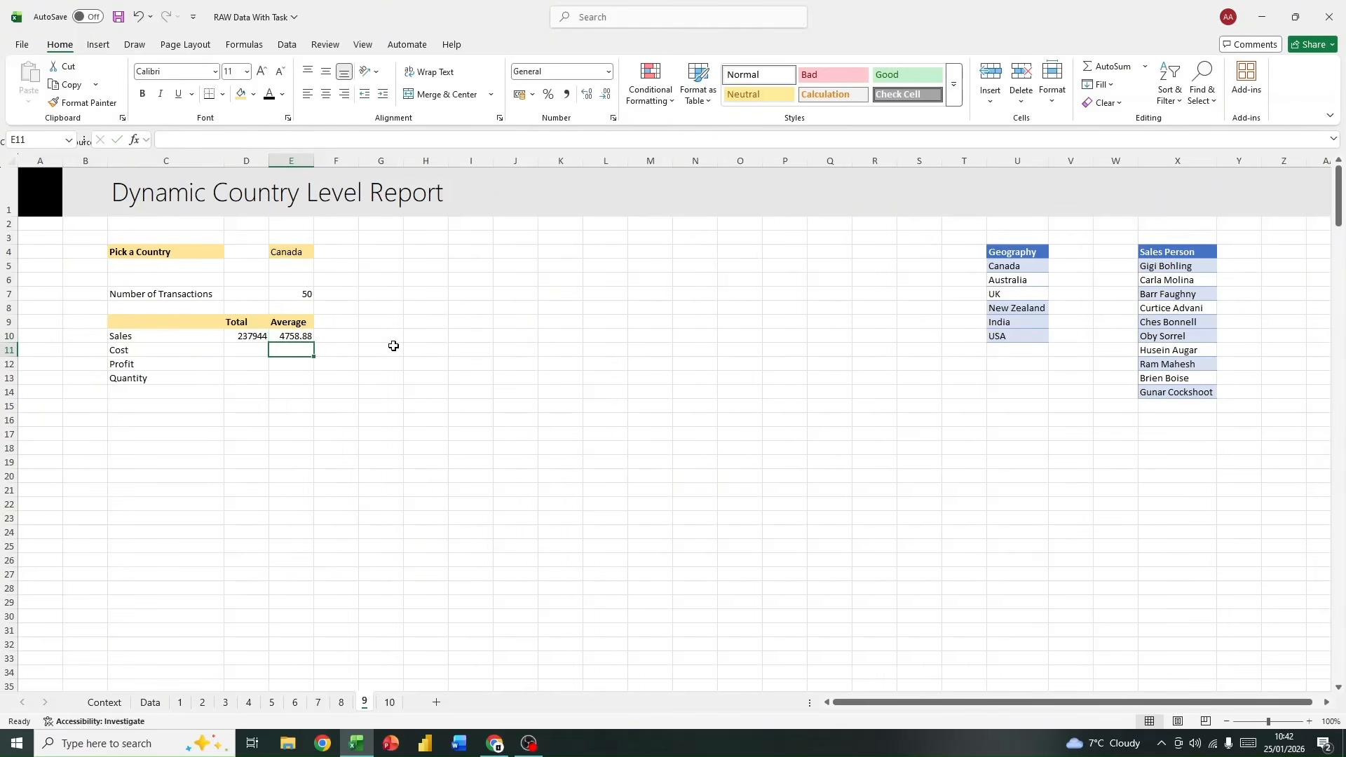
pyautogui.moveTo(252, 335); pyautogui.dragTo(288, 361)
pyautogui.click(257, 371)
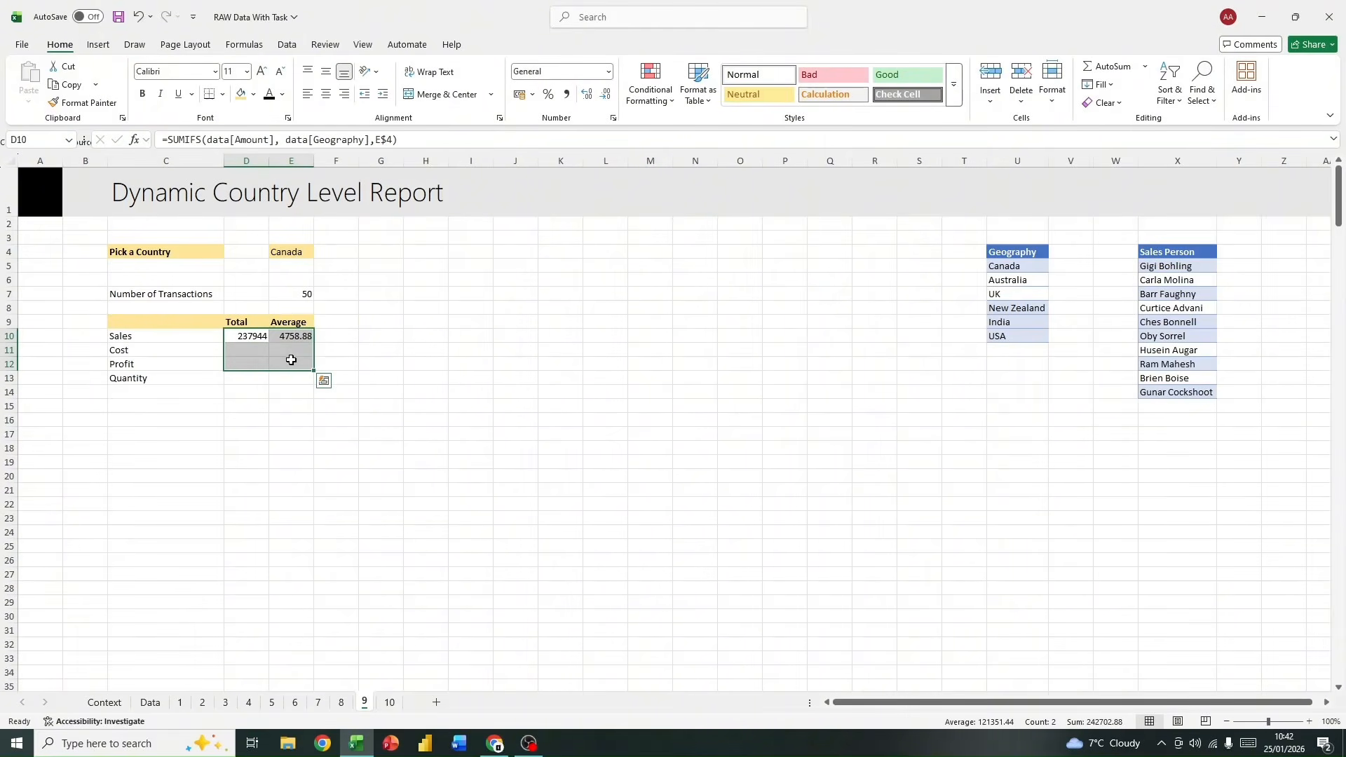
pyautogui.click(251, 349)
pyautogui.click(242, 337)
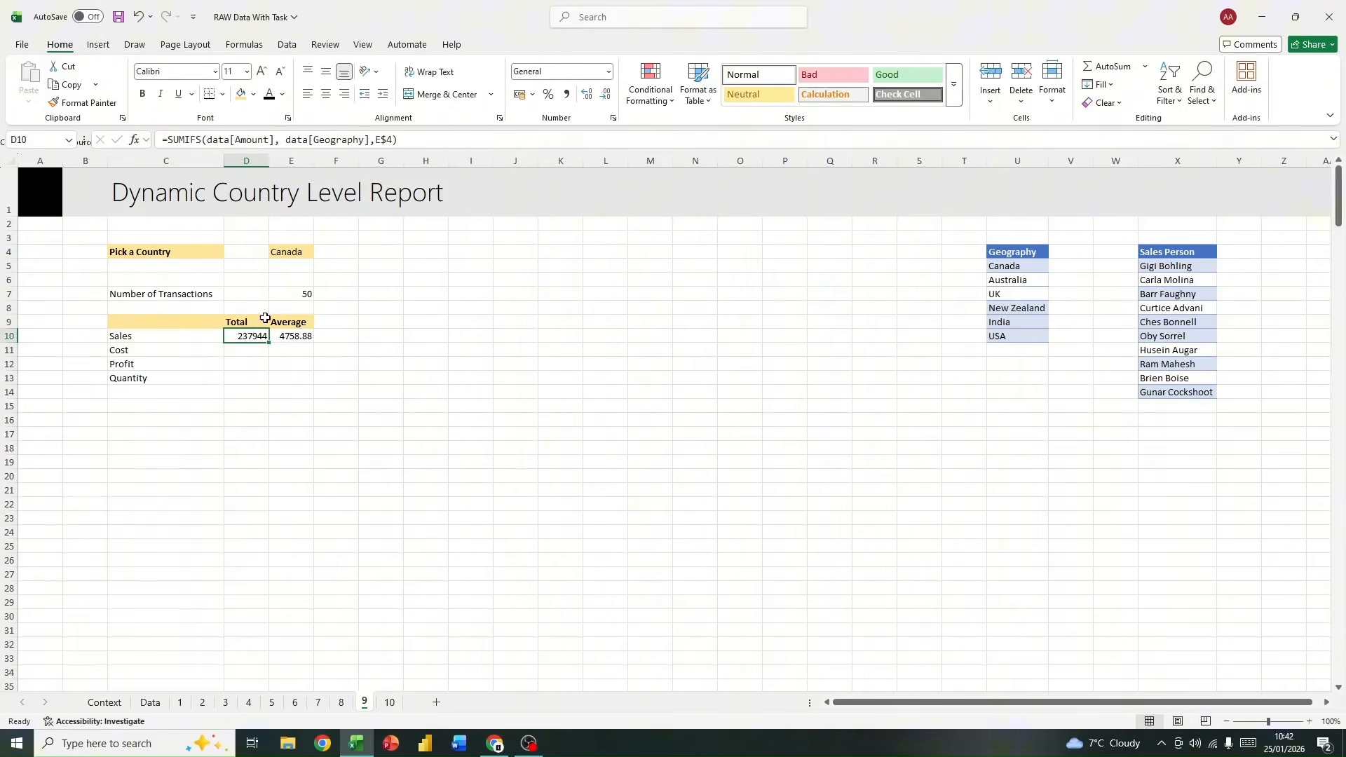
# Step: Test the Sales formulas by switching the country picker in E4 to Australia and finally to India
pyautogui.click(302, 251)
pyautogui.click(321, 251)
pyautogui.click(303, 277)
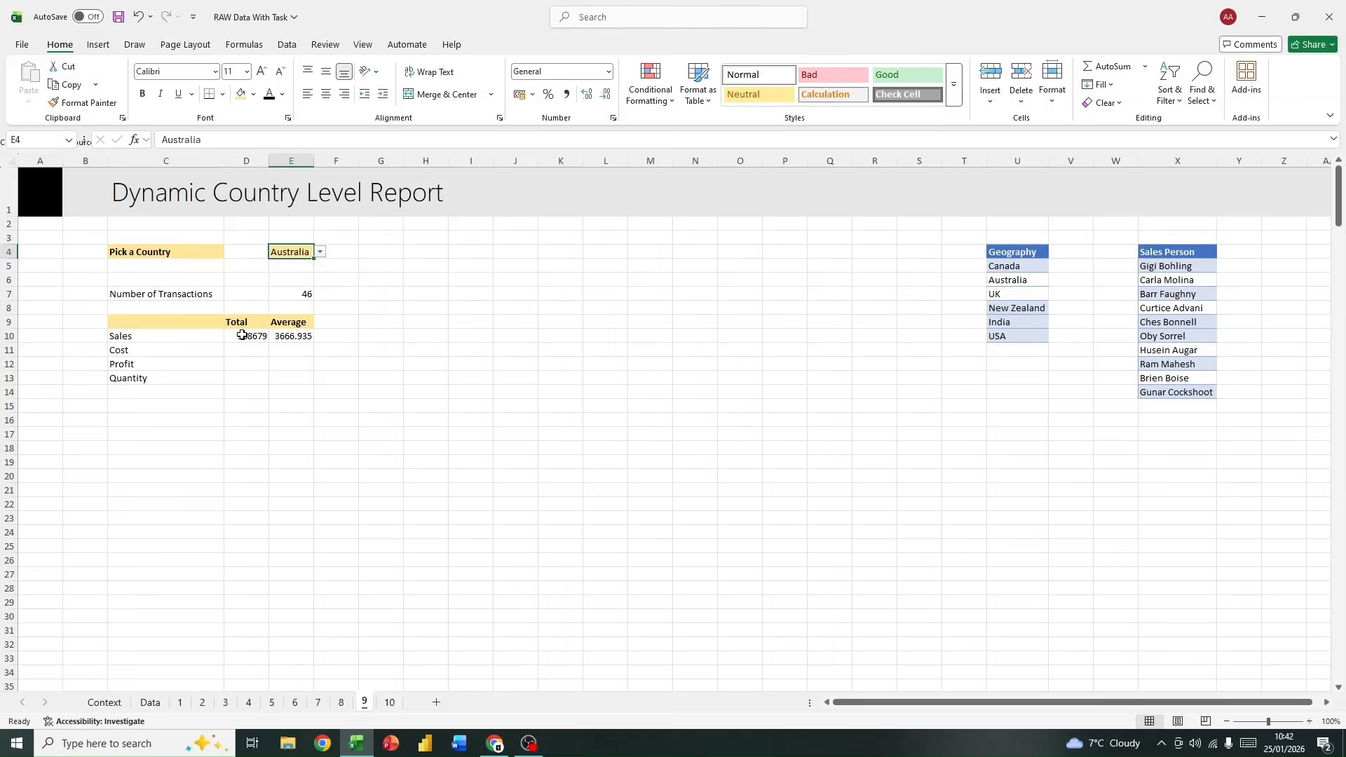
pyautogui.click(321, 251)
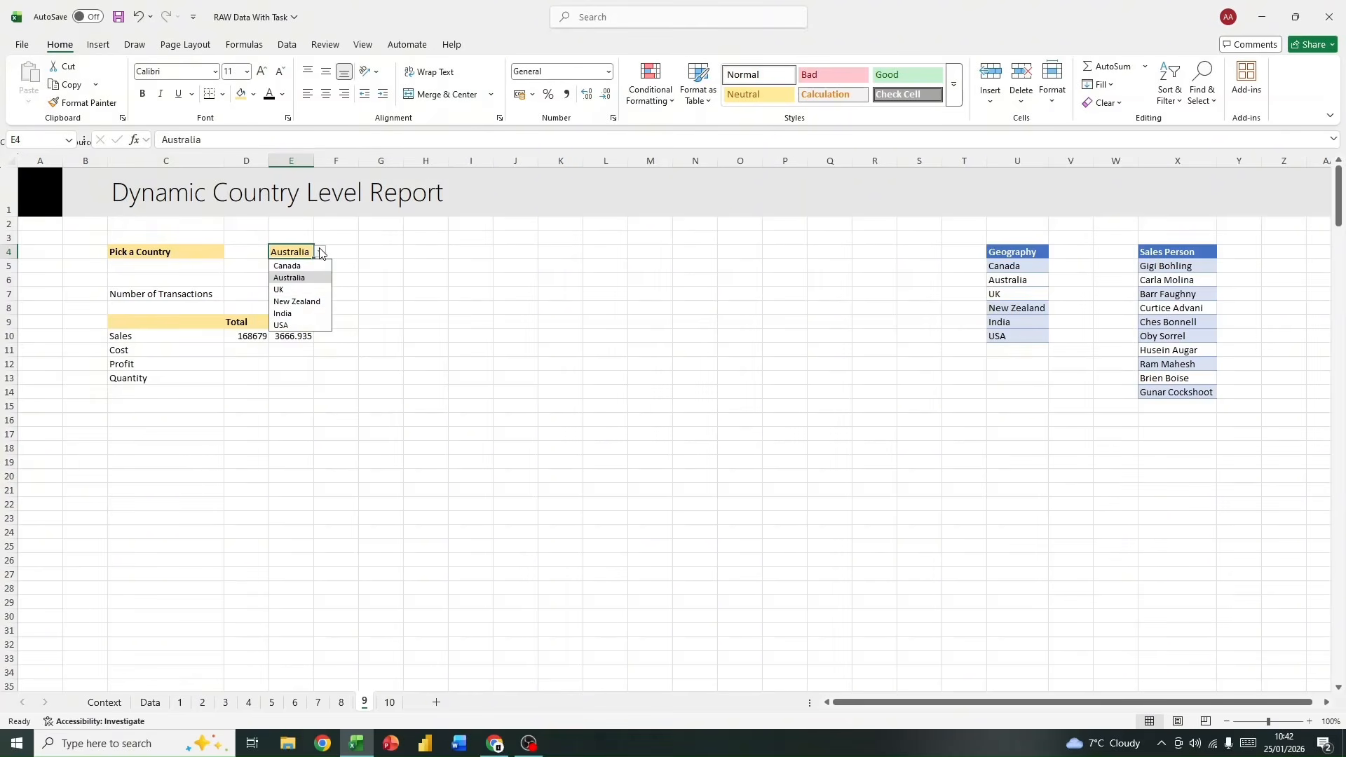
pyautogui.click(298, 320)
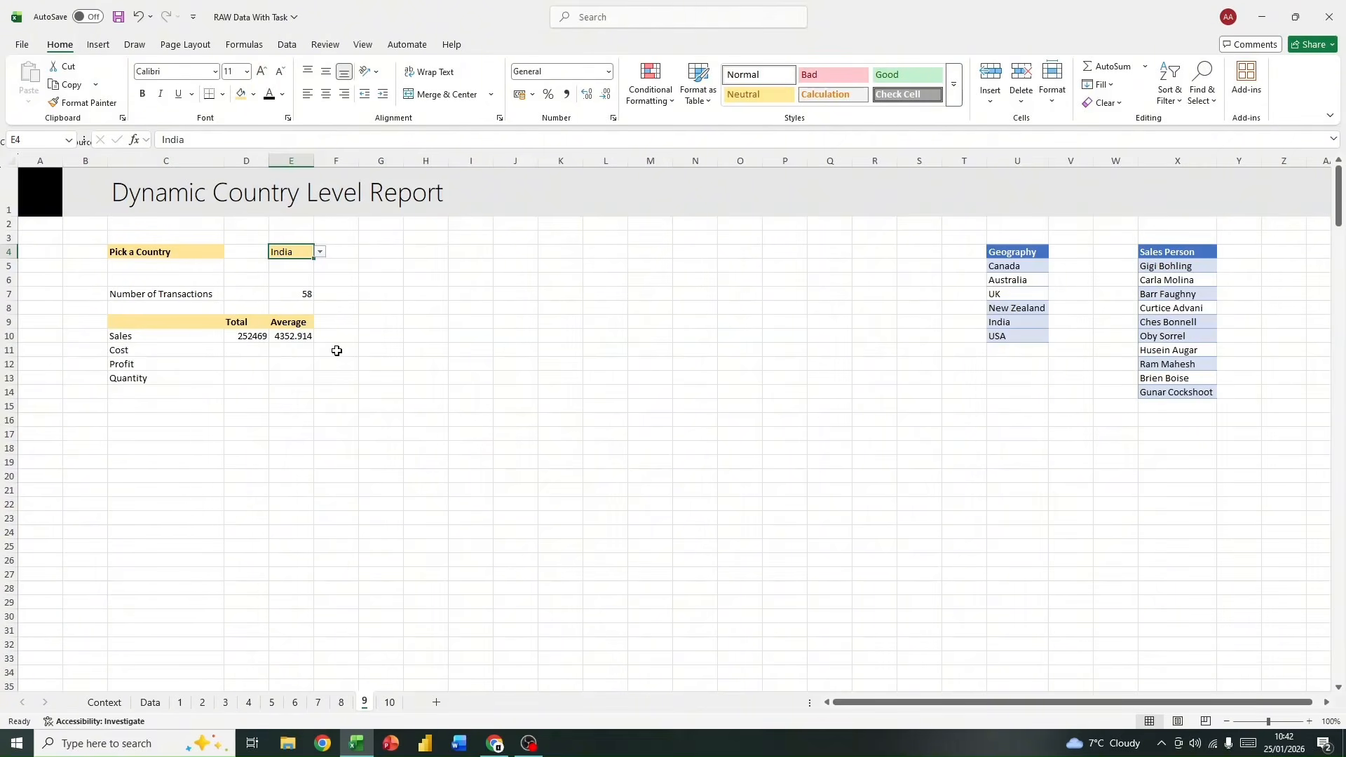
# Step: Copy the Sales total formula from D10 down through D13 to the Cost, Profit and Quantity rows
pyautogui.click(242, 348)
pyautogui.click(261, 335)
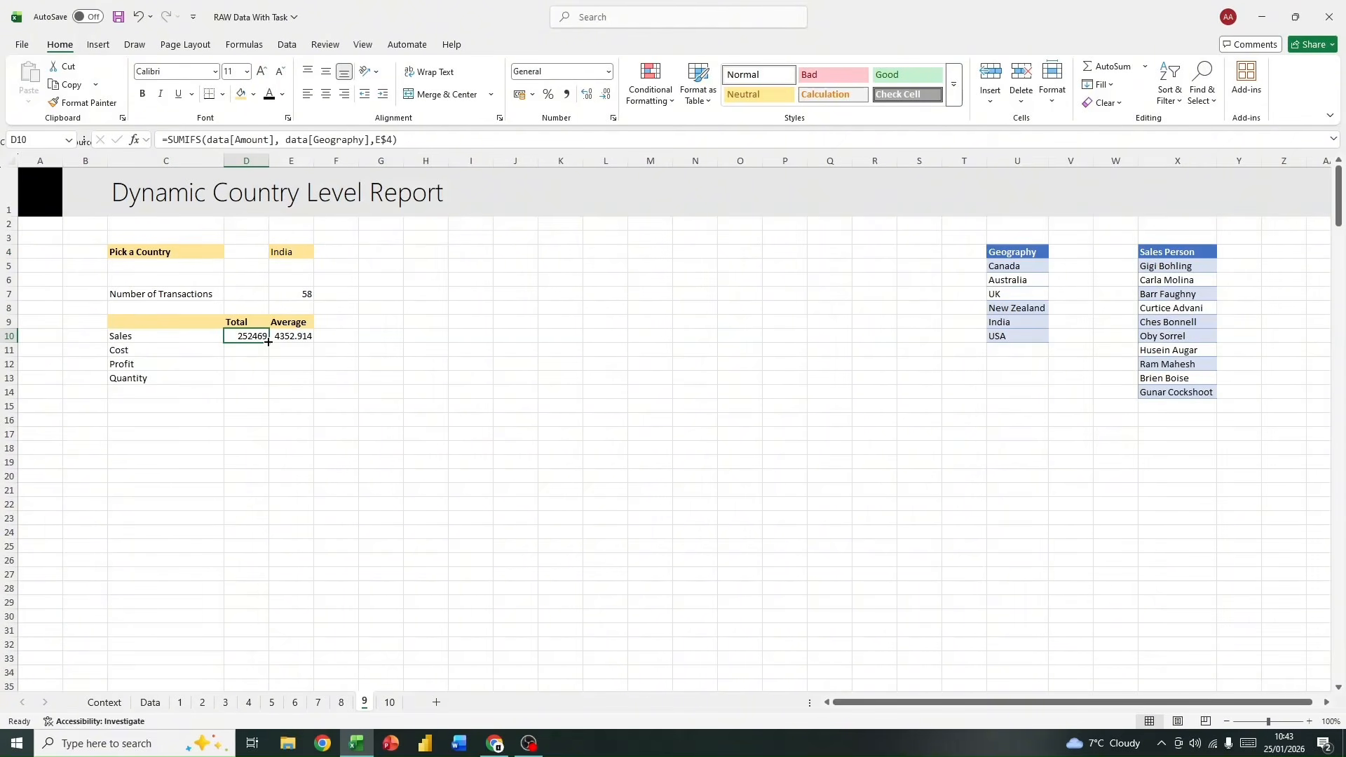
pyautogui.moveTo(267, 342); pyautogui.dragTo(261, 379)
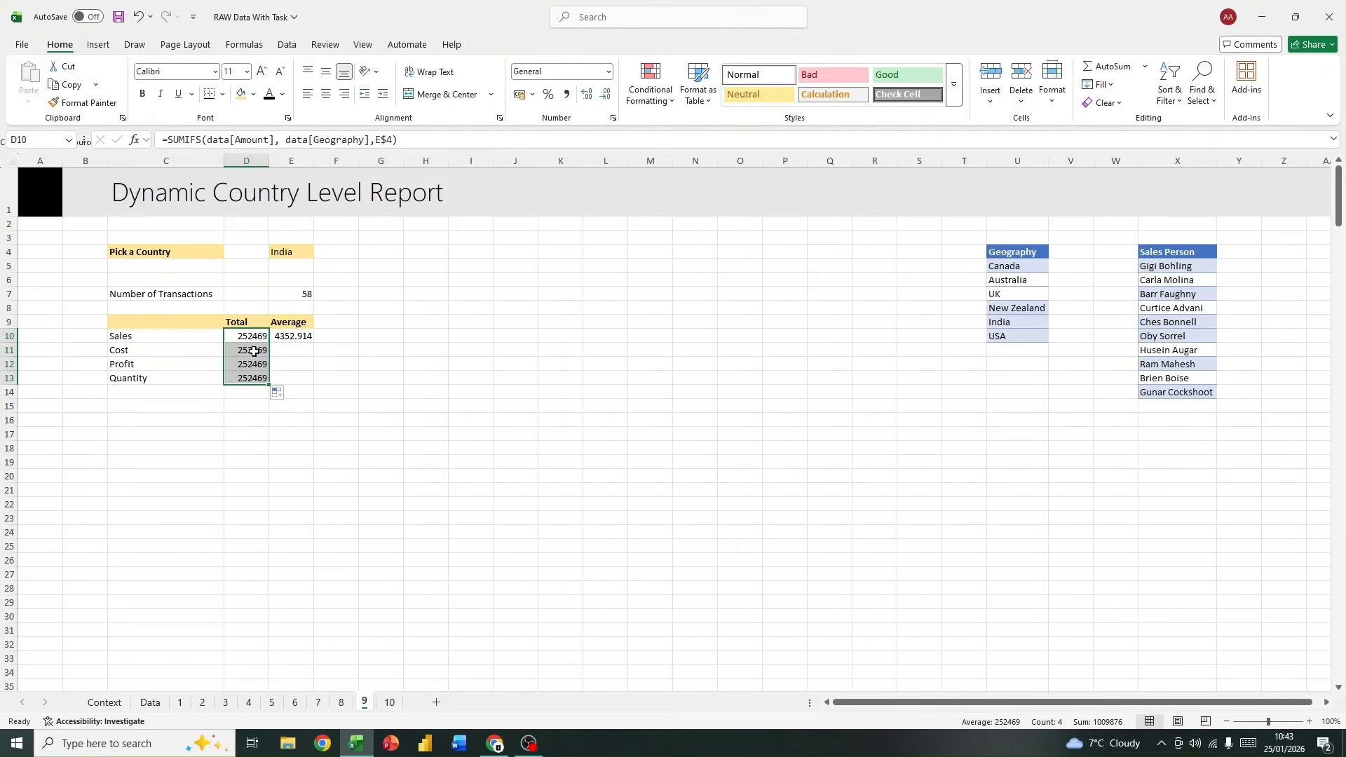
# Step: Change the sum range of the Cost total in D11 to data[Cost], giving =SUMIFS(data[Cost], data[Geography],E$4)
pyautogui.click(257, 350)
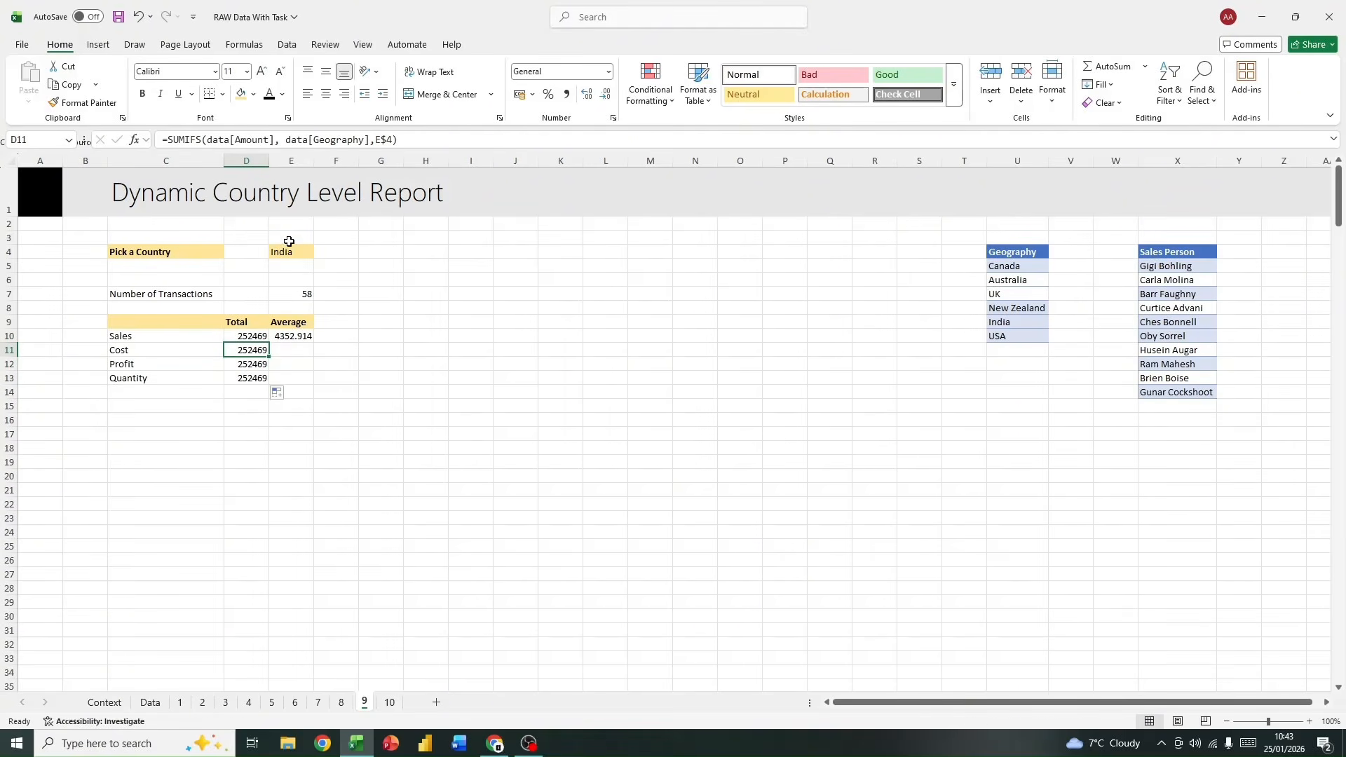
pyautogui.moveTo(268, 140); pyautogui.dragTo(234, 140)
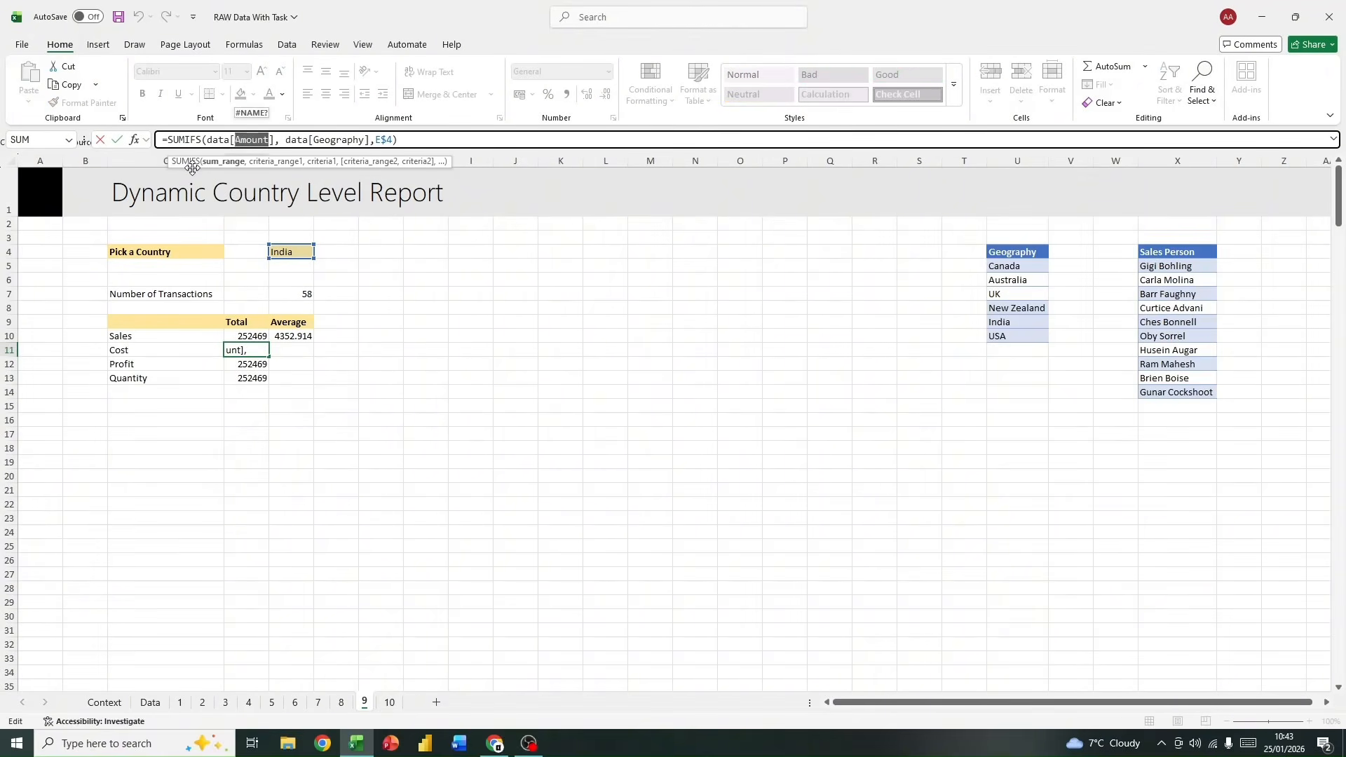
pyautogui.write('co')
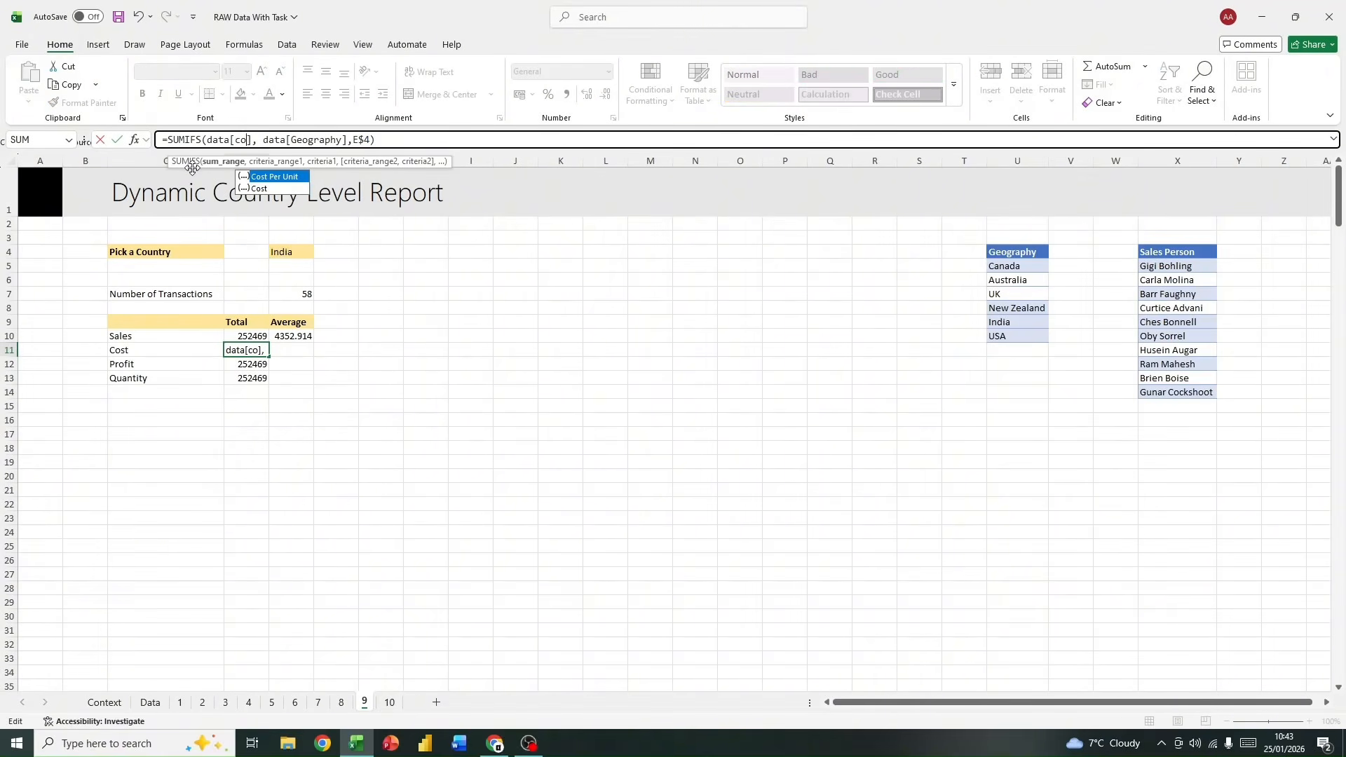
pyautogui.doubleClick(257, 188)
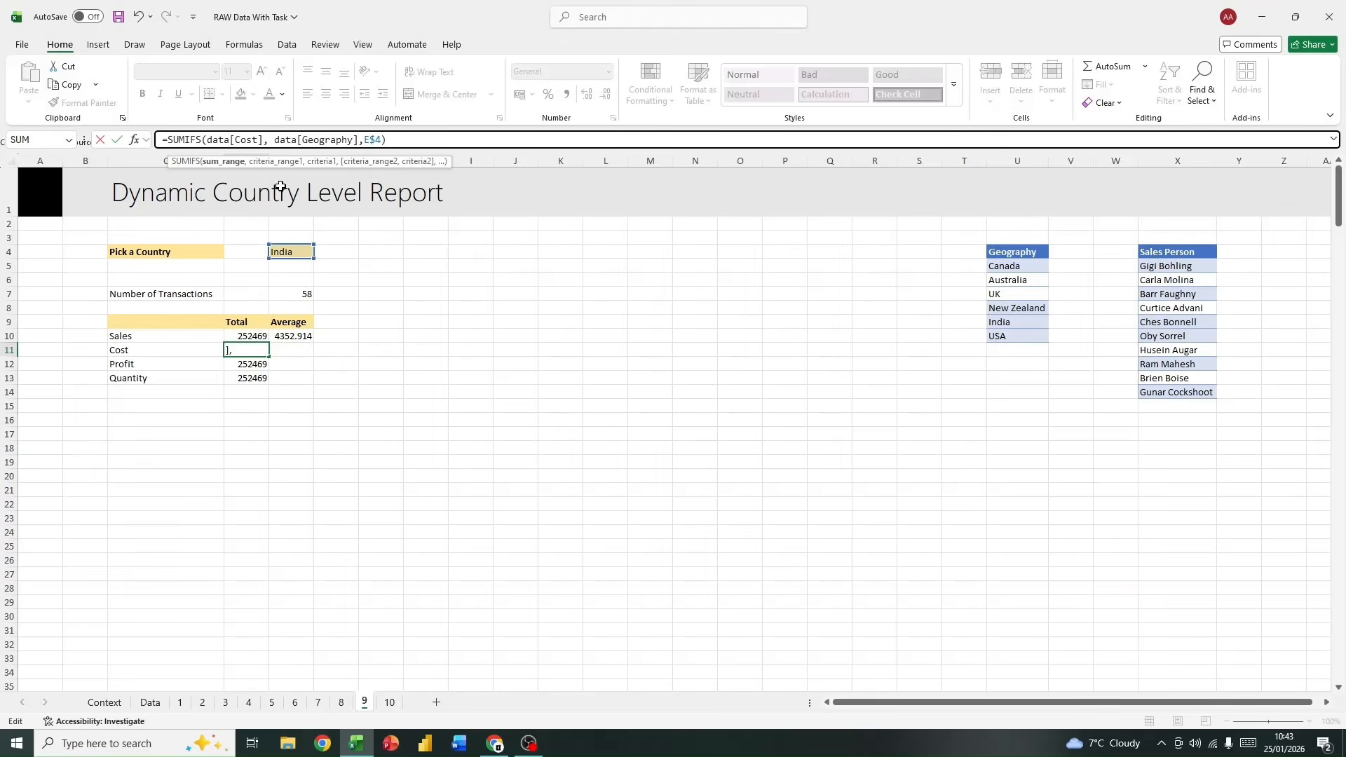
pyautogui.press('Return')
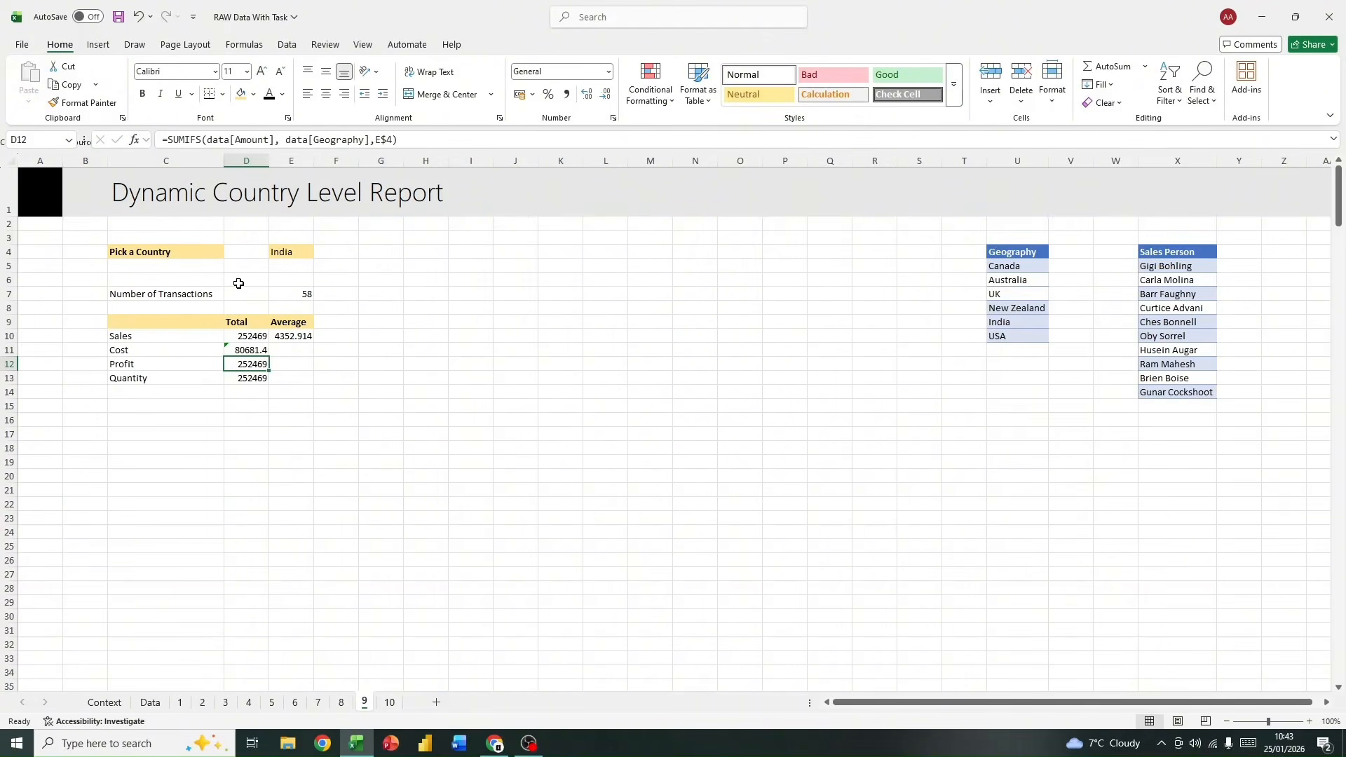
# Step: Select the empty header cell J11 beside the Cost column of the table on the Data sheet
pyautogui.click(272, 476)
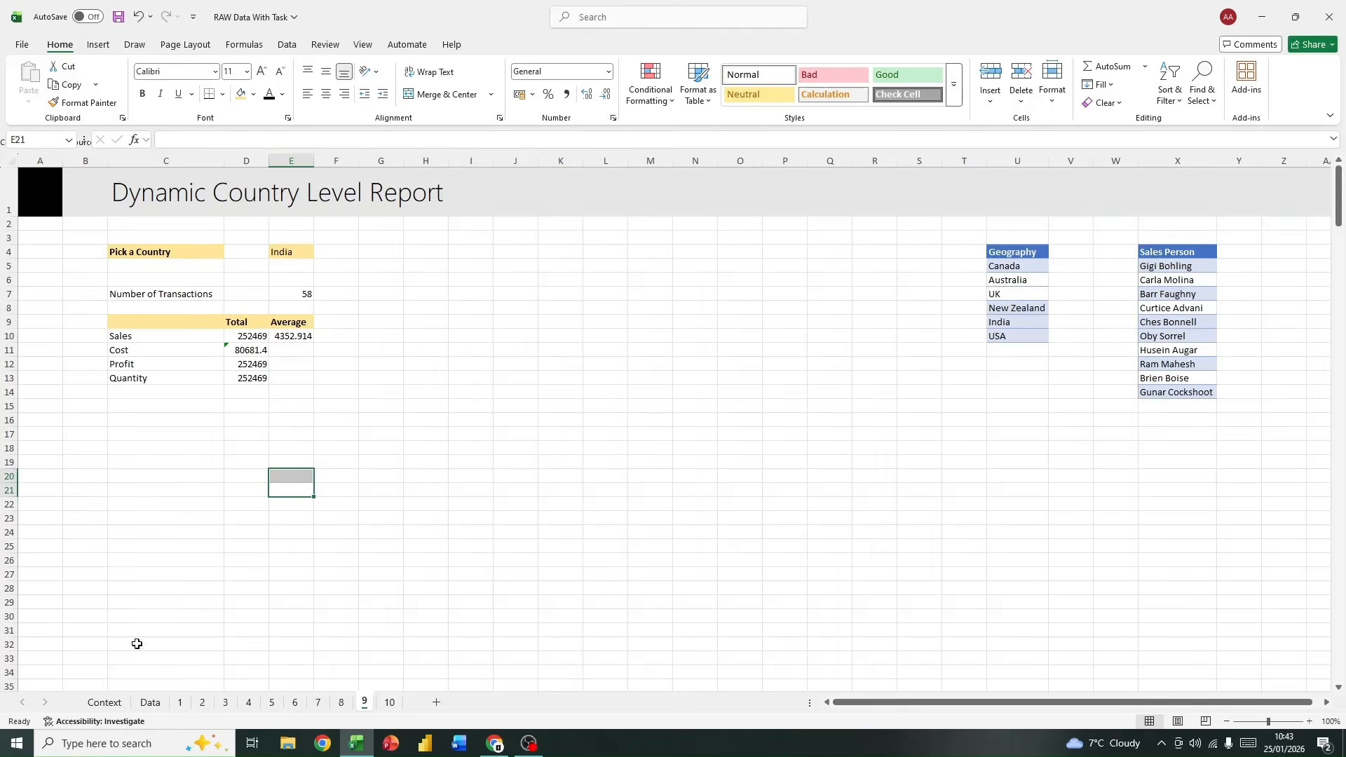
pyautogui.click(150, 701)
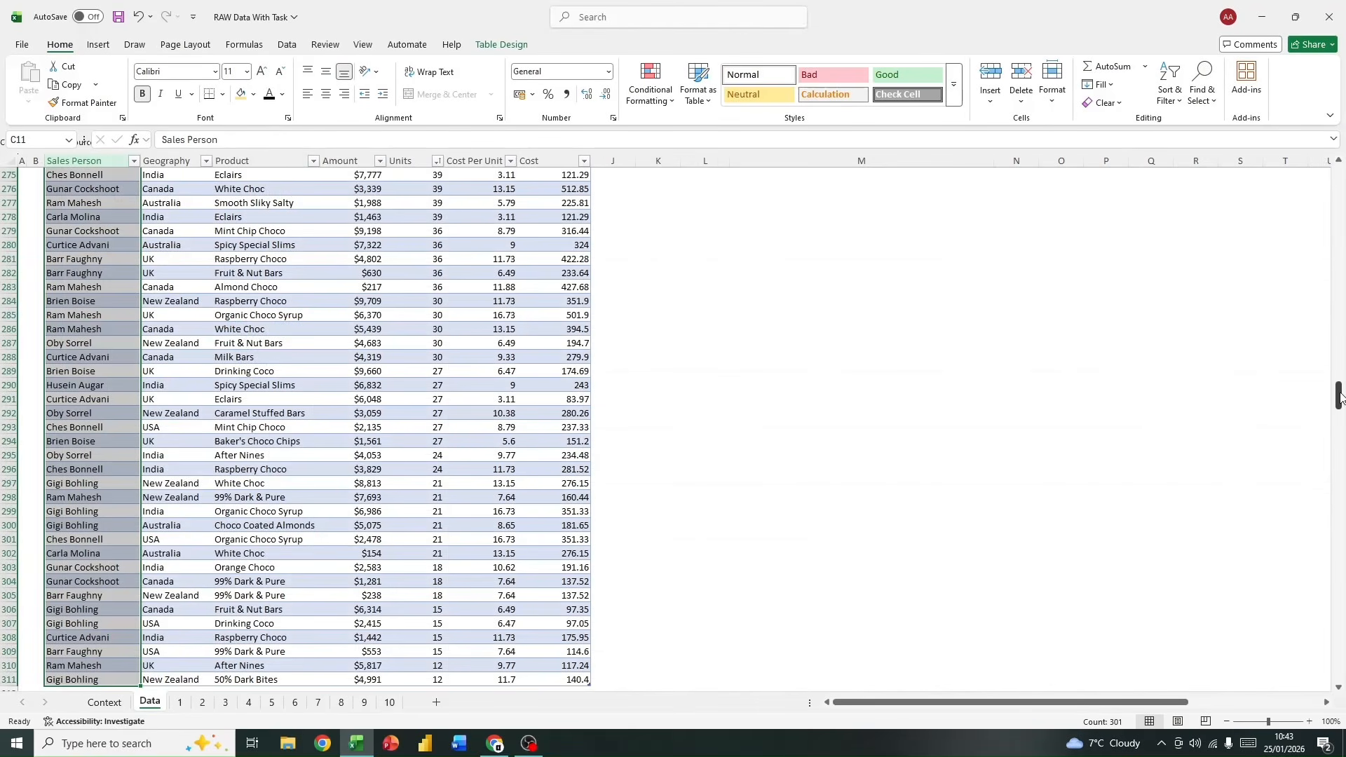
pyautogui.moveTo(1338, 395); pyautogui.dragTo(1343, 145)
pyautogui.click(615, 343)
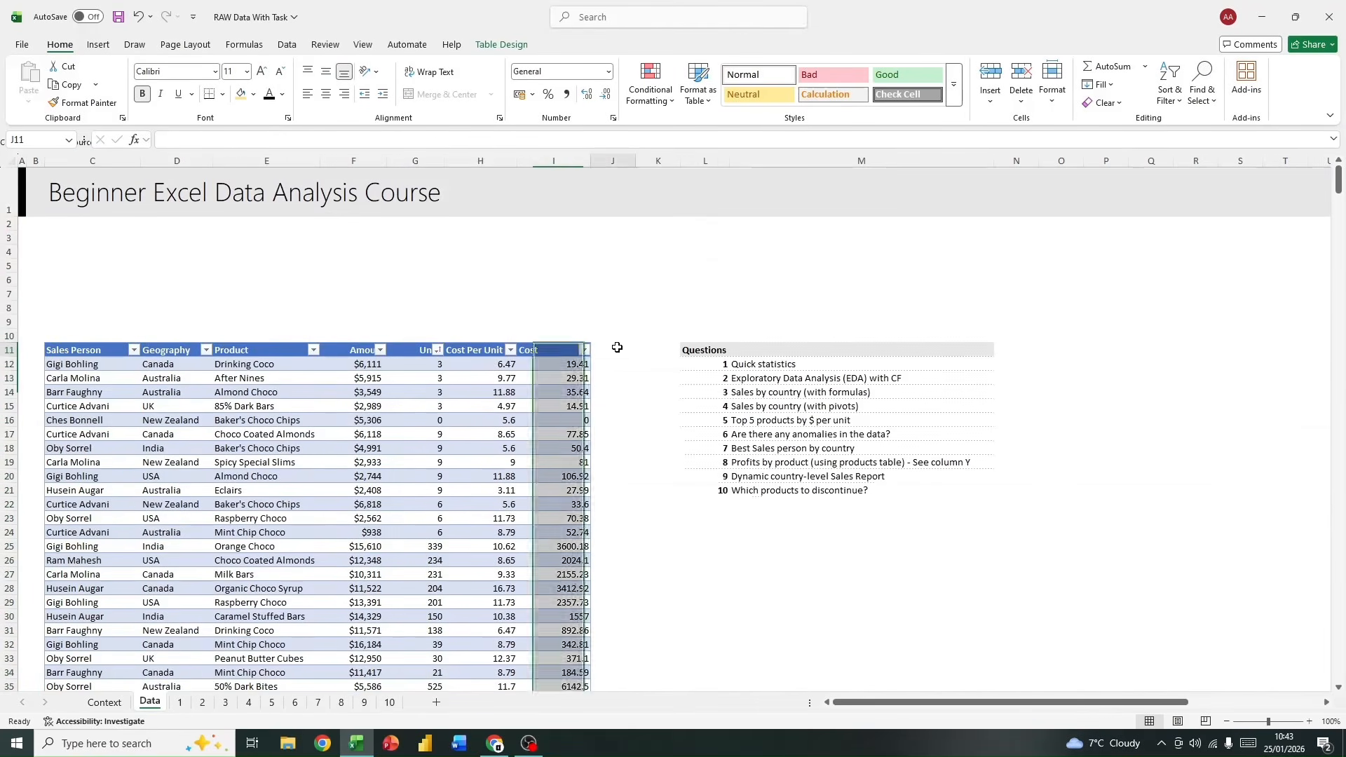
pyautogui.click(630, 347)
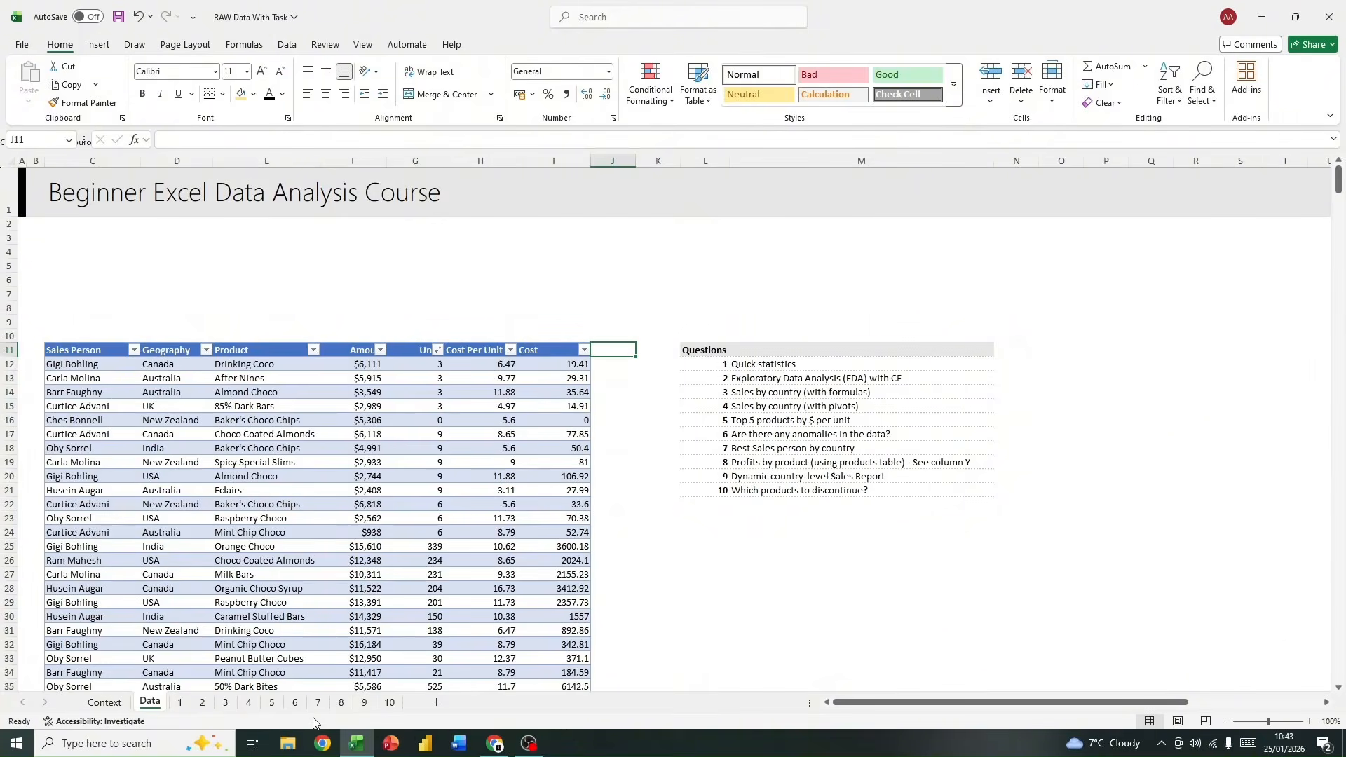
# Step: Examine the formula of the Total Profit measure behind the pivot table on sheet 8, leaving the measure as it is
pyautogui.click(339, 703)
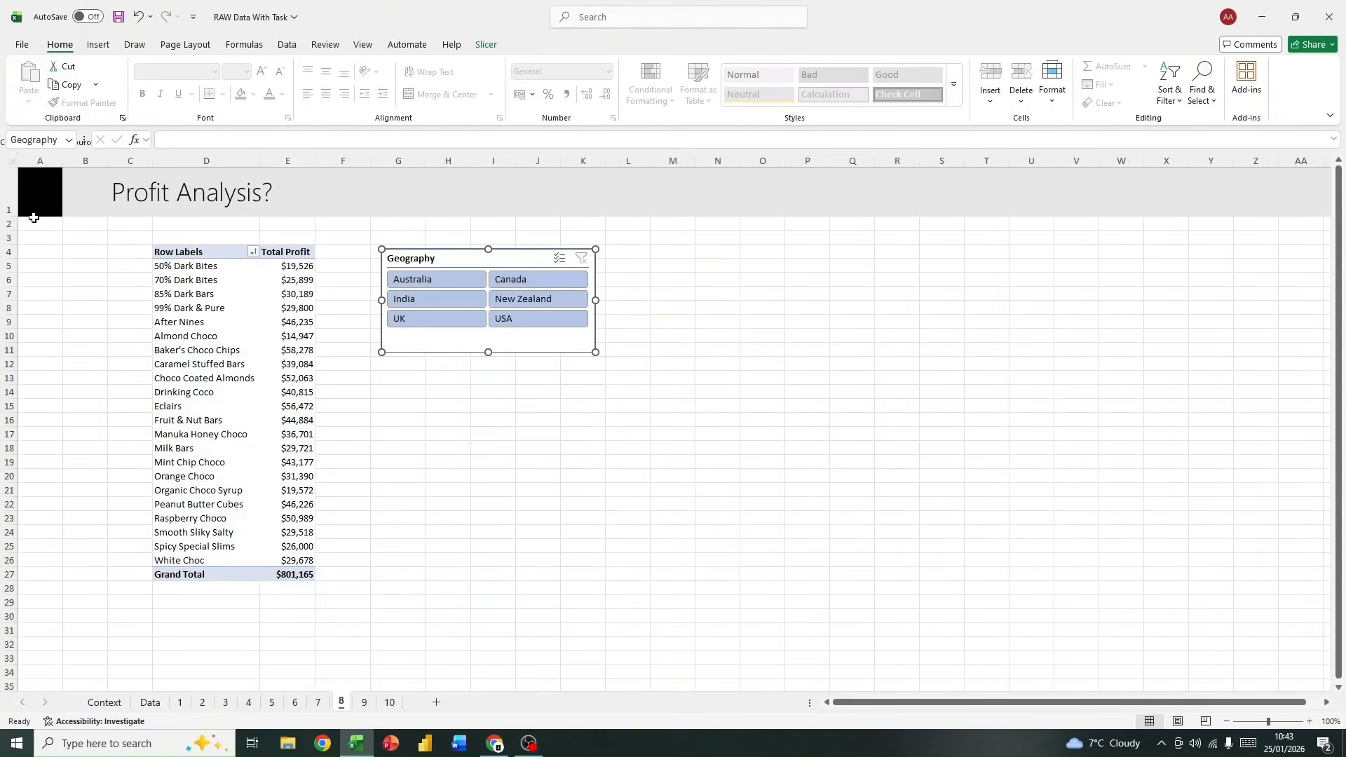
pyautogui.click(284, 252)
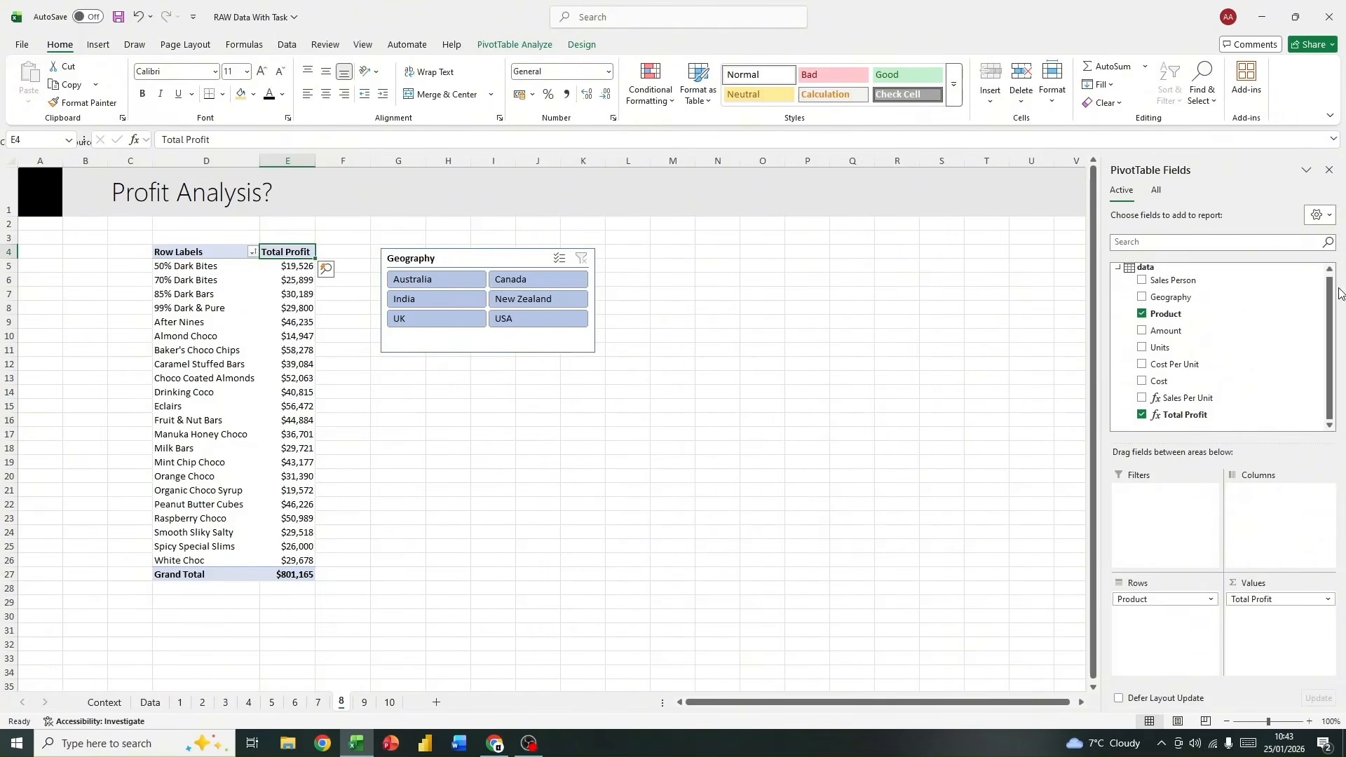
pyautogui.rightClick(1198, 415)
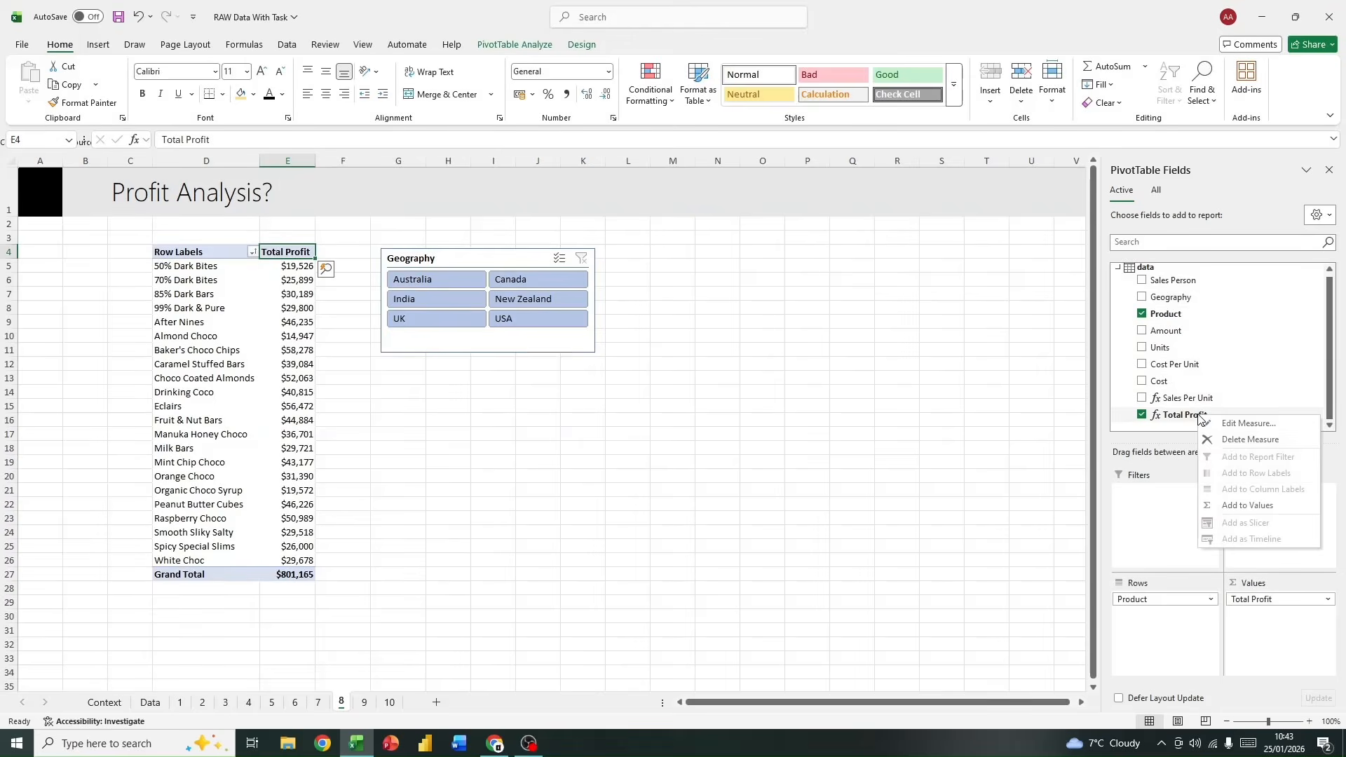
pyautogui.click(1254, 426)
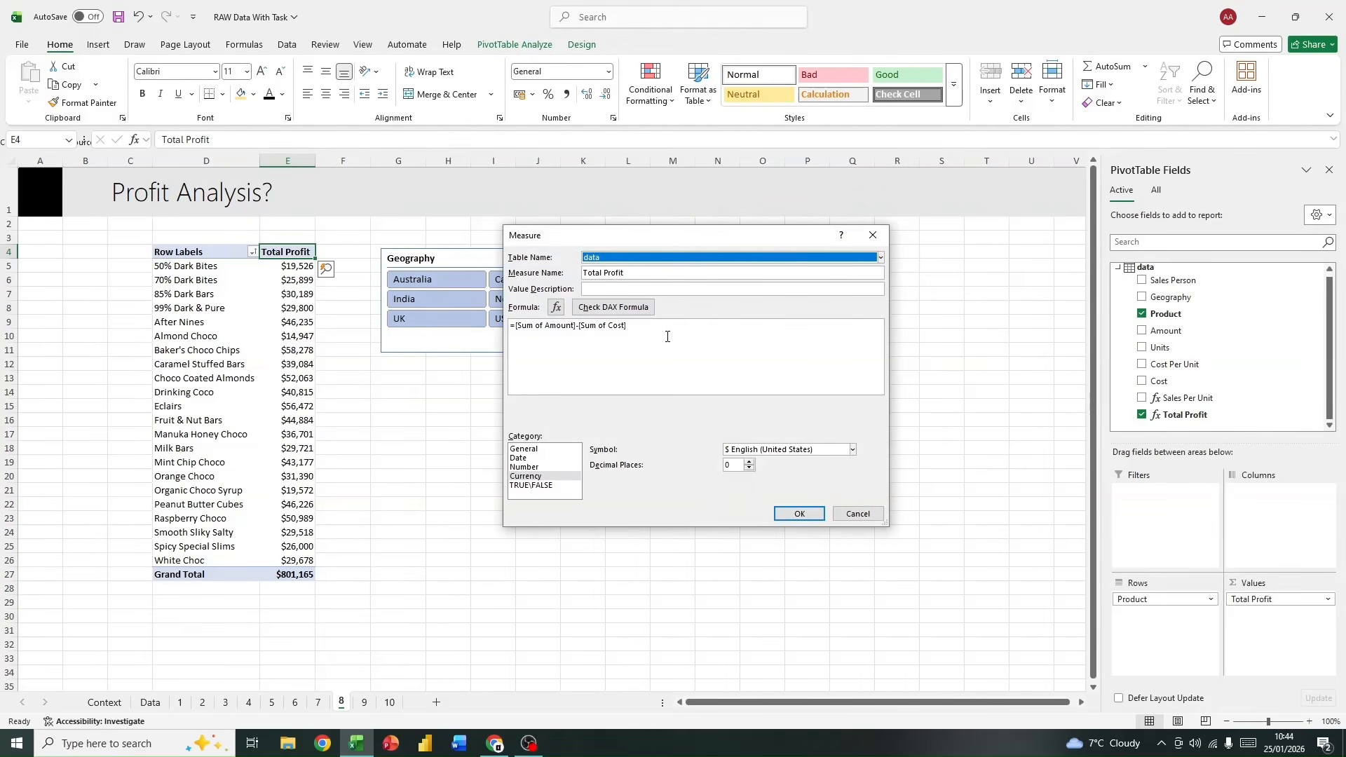
pyautogui.moveTo(667, 336); pyautogui.dragTo(514, 323)
pyautogui.click(713, 328)
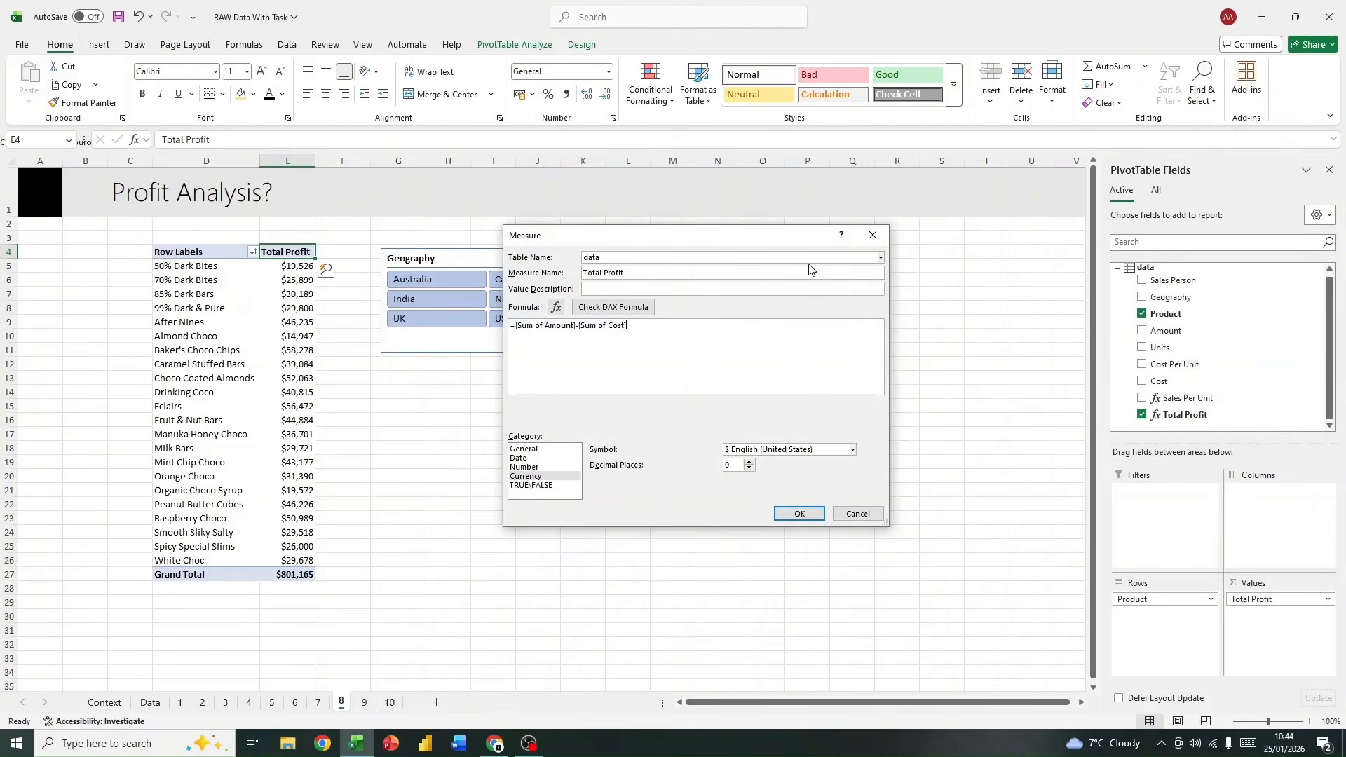
pyautogui.click(871, 235)
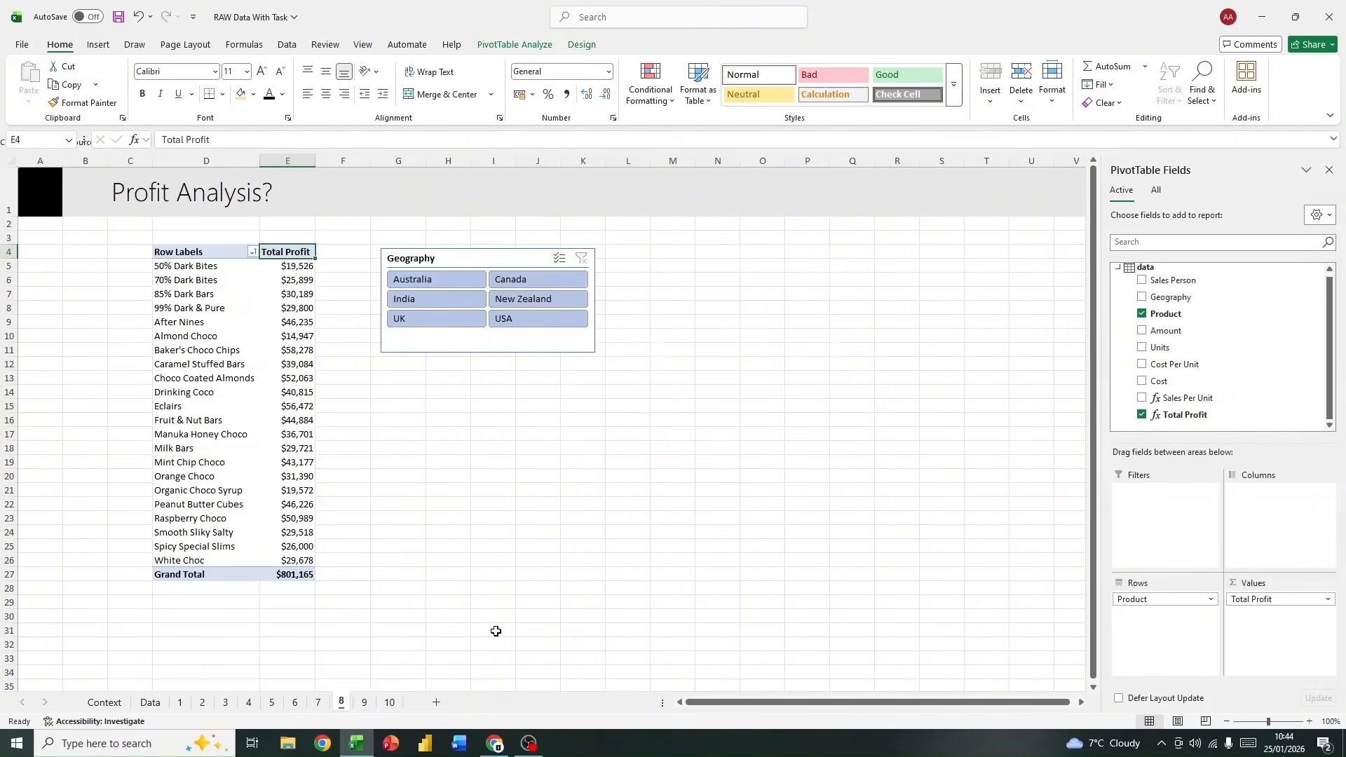
# Step: Add a Total Profit column in J11 of the Data sheet's table and fit the column width to its header
pyautogui.click(150, 702)
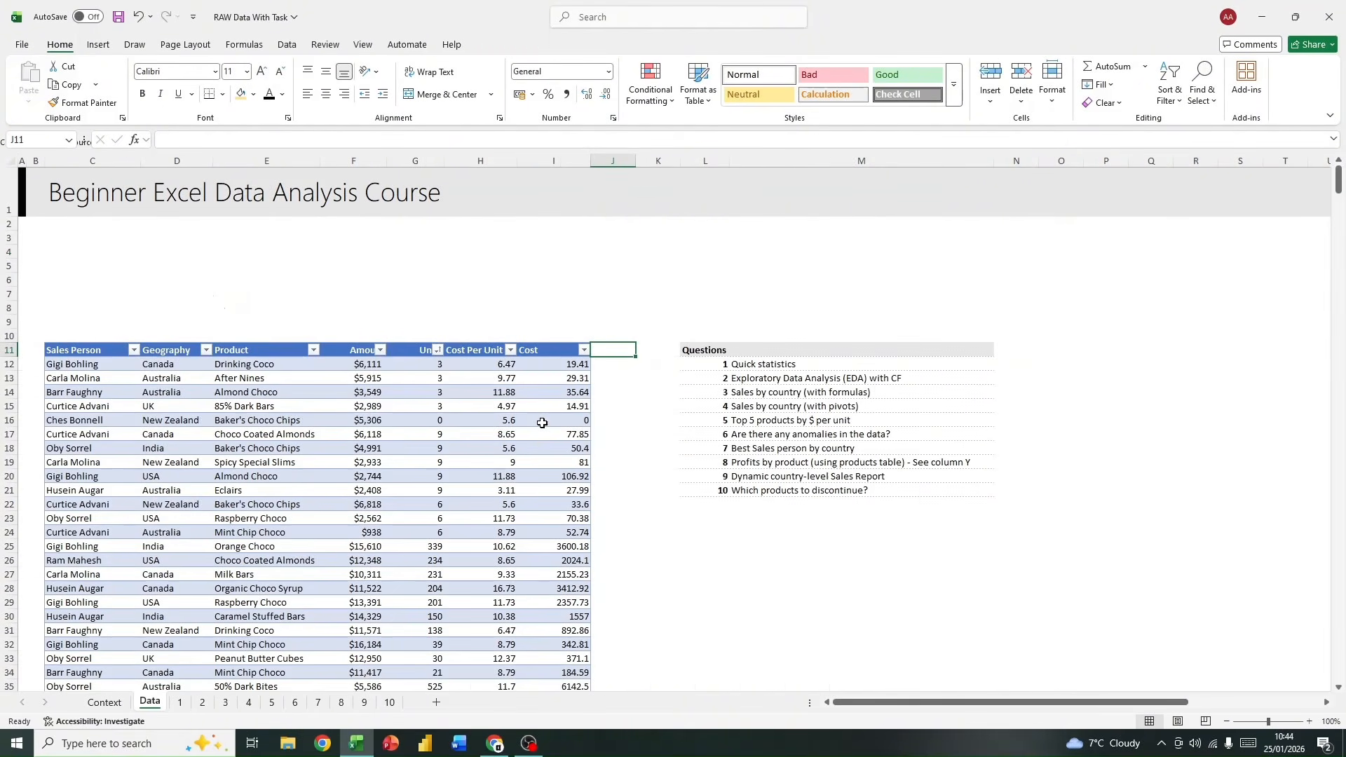
pyautogui.write('Total Profit')
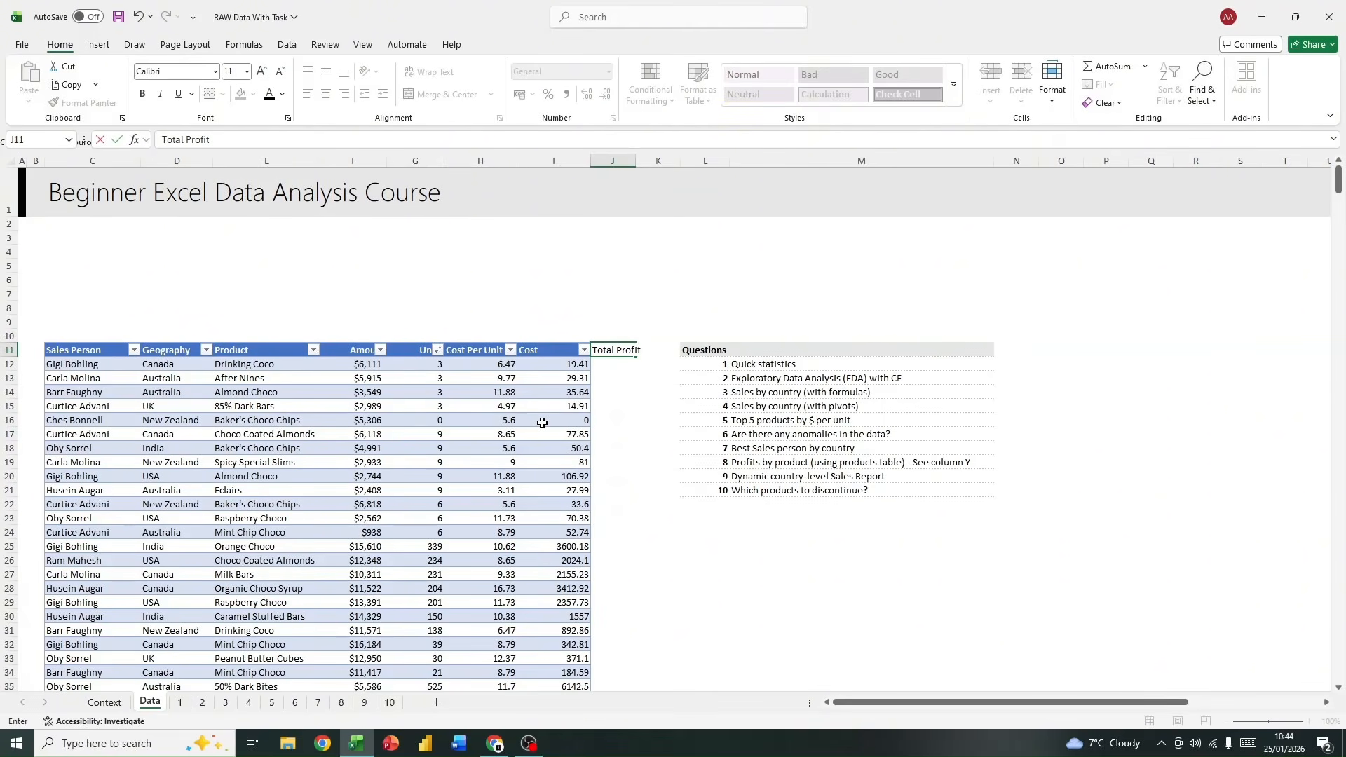
pyautogui.press('Return')
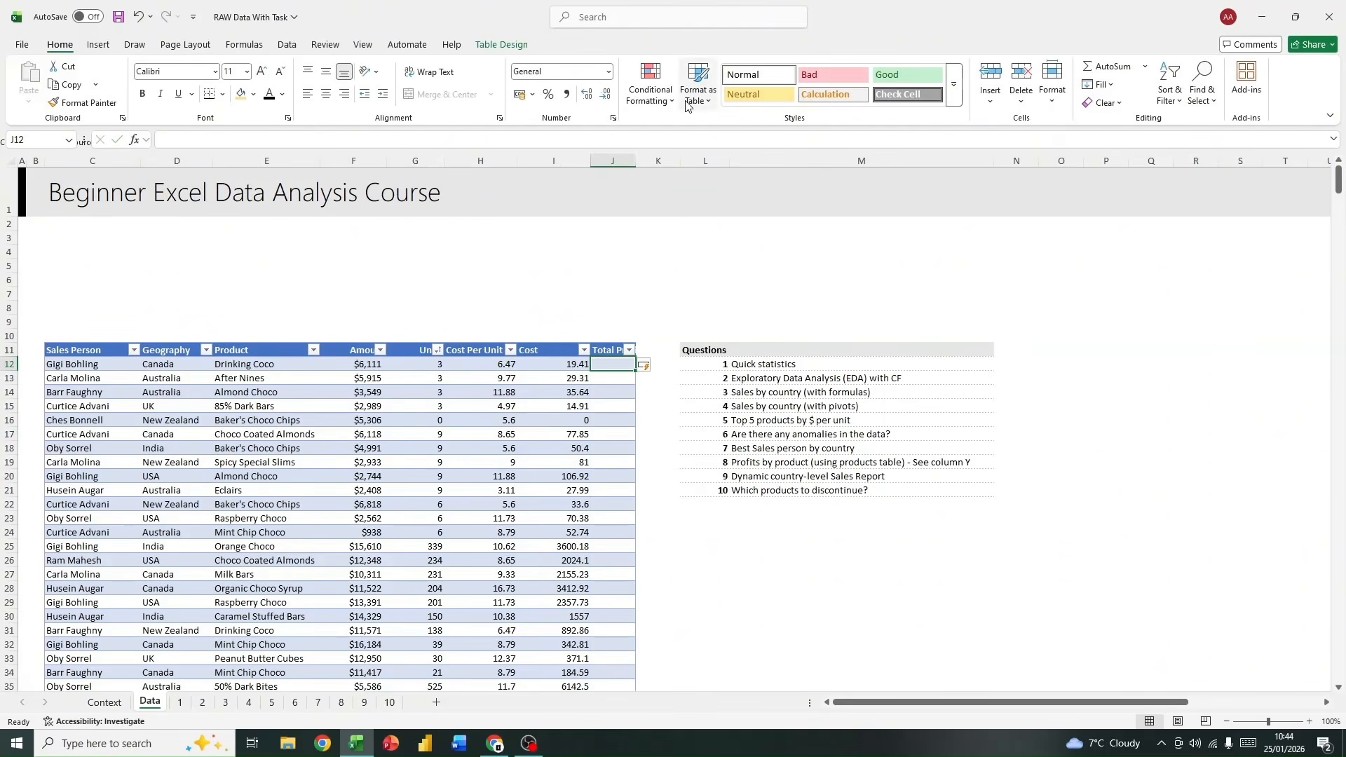
pyautogui.doubleClick(635, 160)
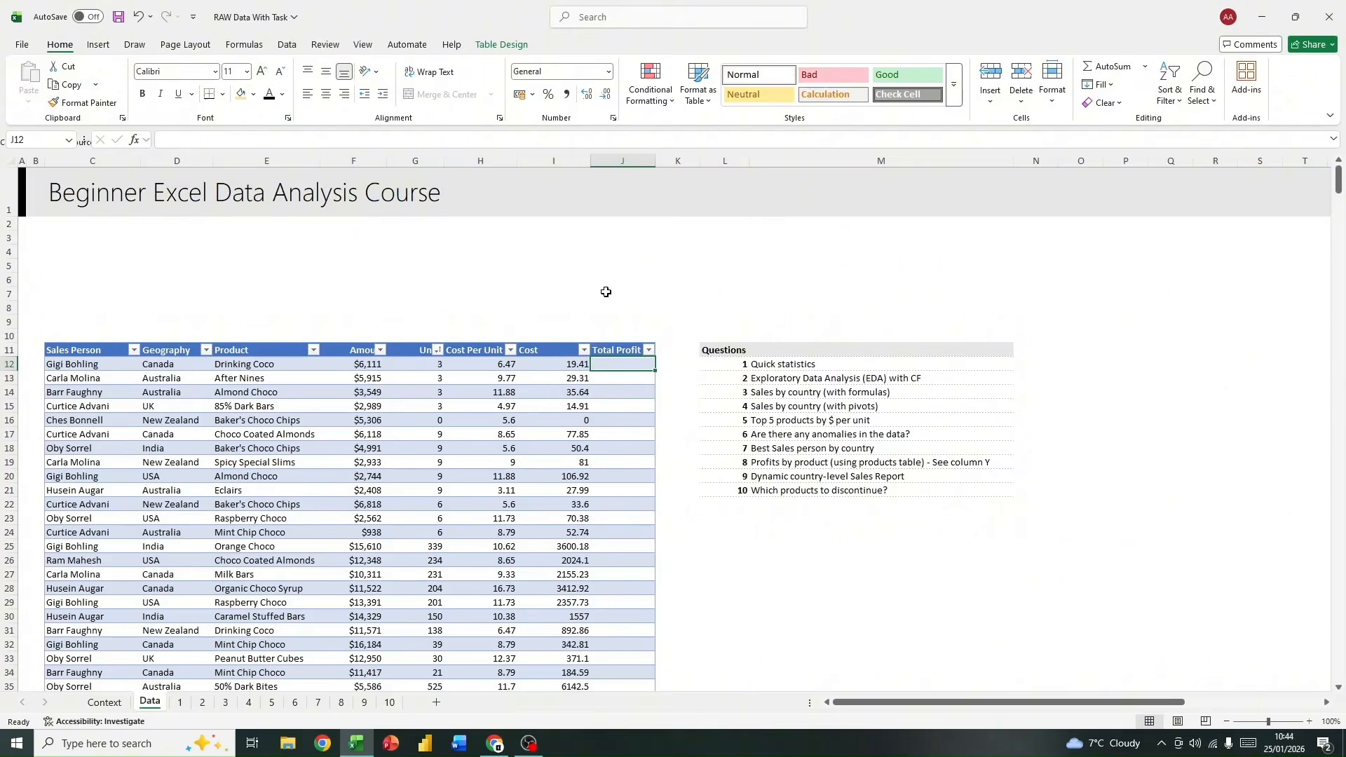
pyautogui.write('=')
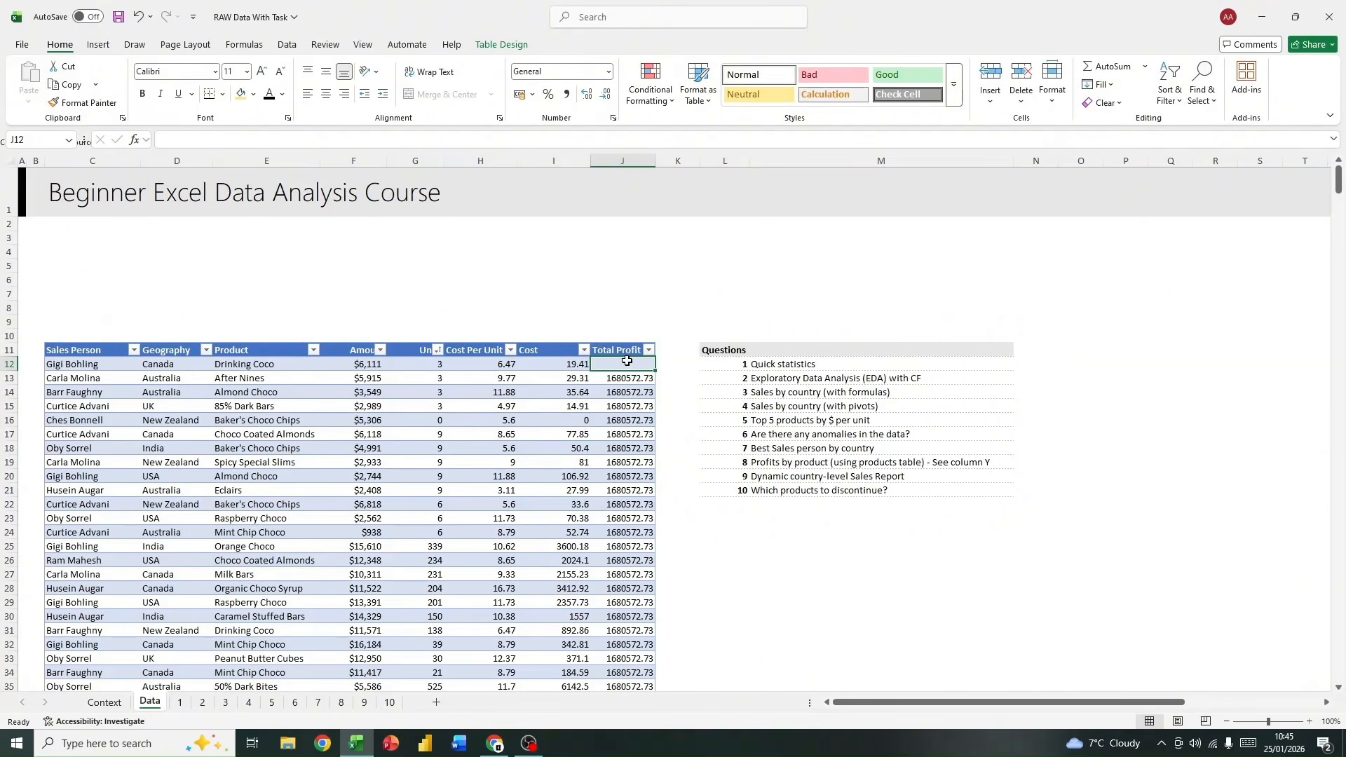
pyautogui.hotkey('ctrl', 'shift', 'Down')
pyautogui.hotkey('ctrl', 'shift', 'Down')
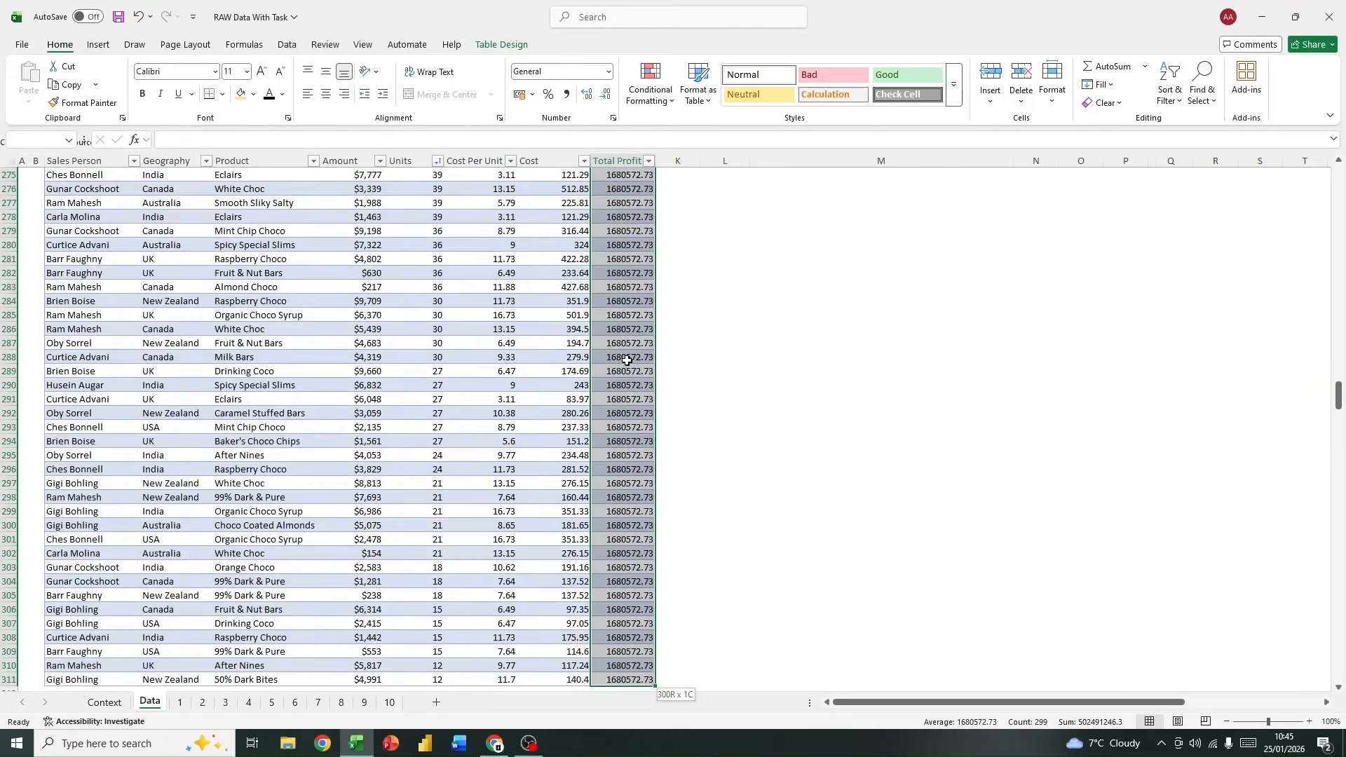
pyautogui.press('Delete')
pyautogui.click(611, 364)
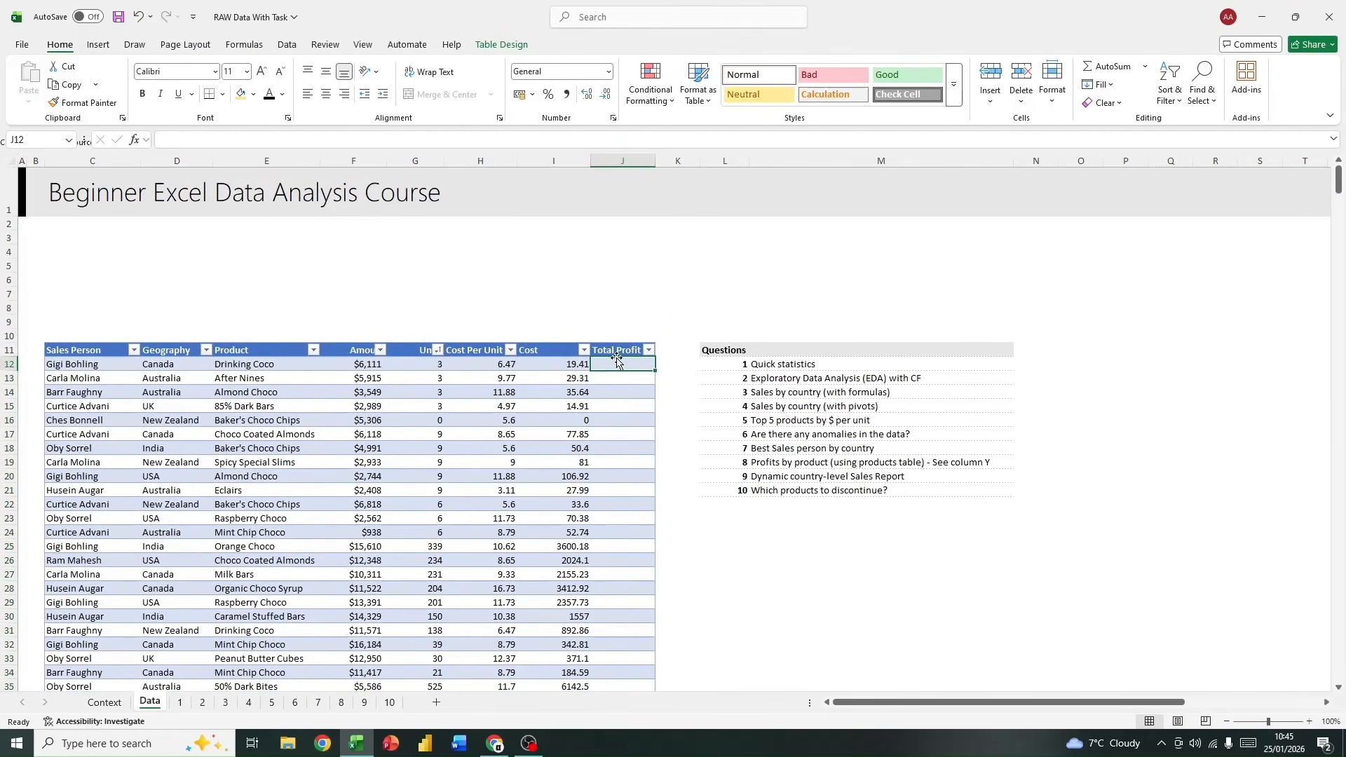
pyautogui.write('=')
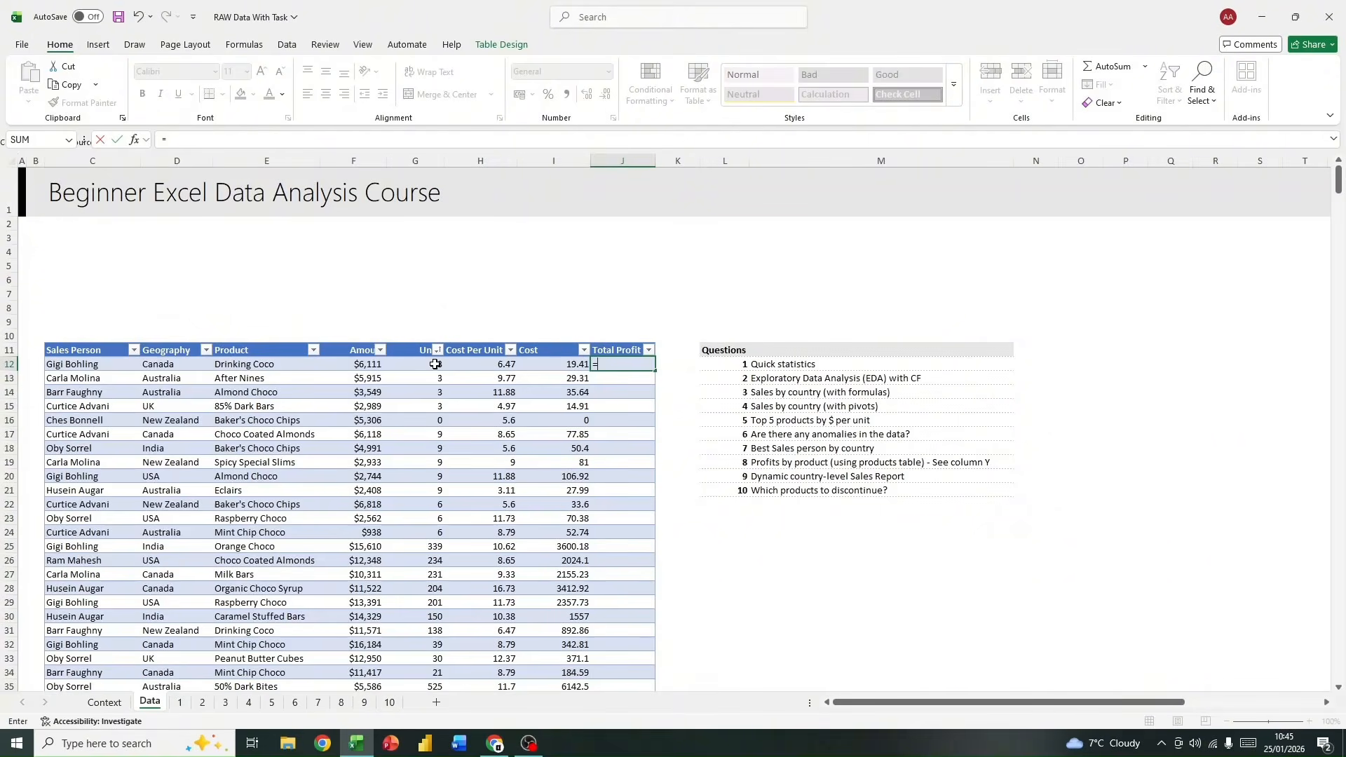
pyautogui.click(349, 365)
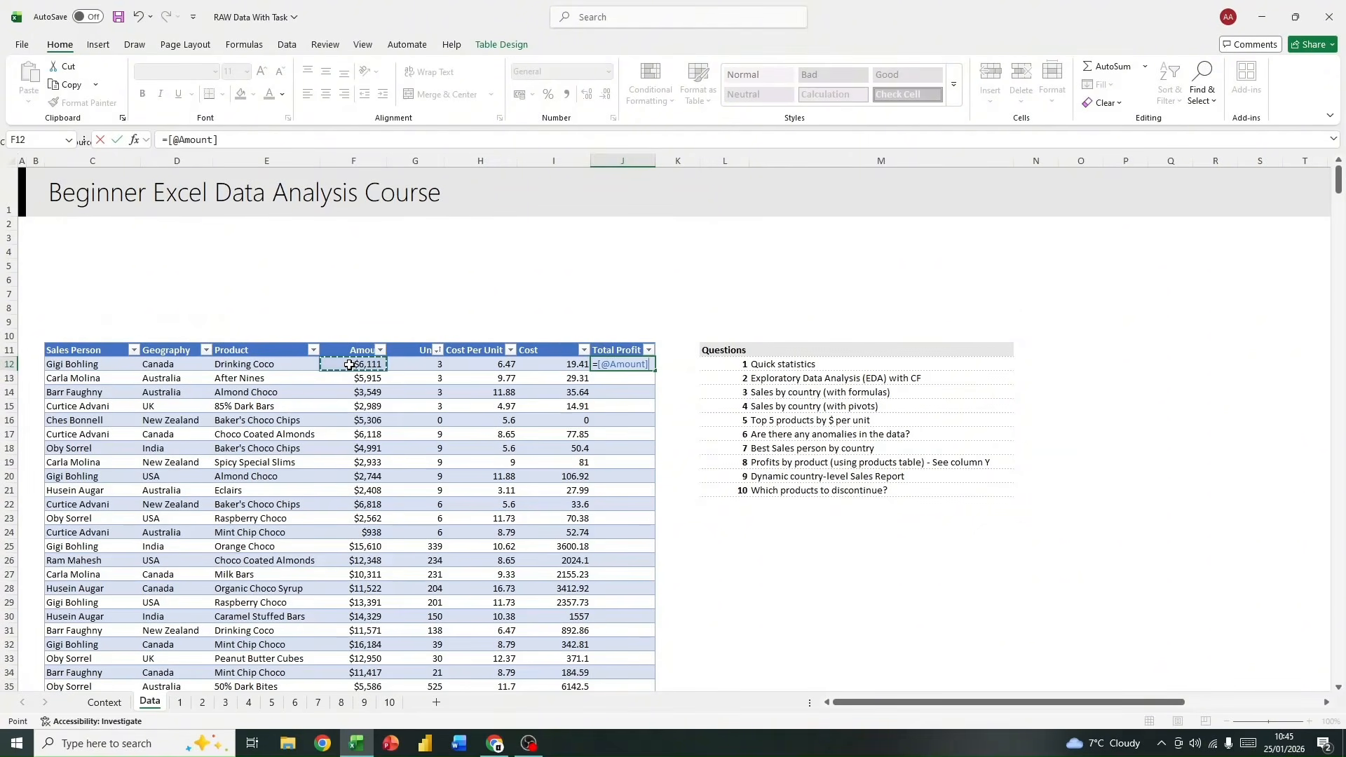
pyautogui.write('-')
pyautogui.click(529, 363)
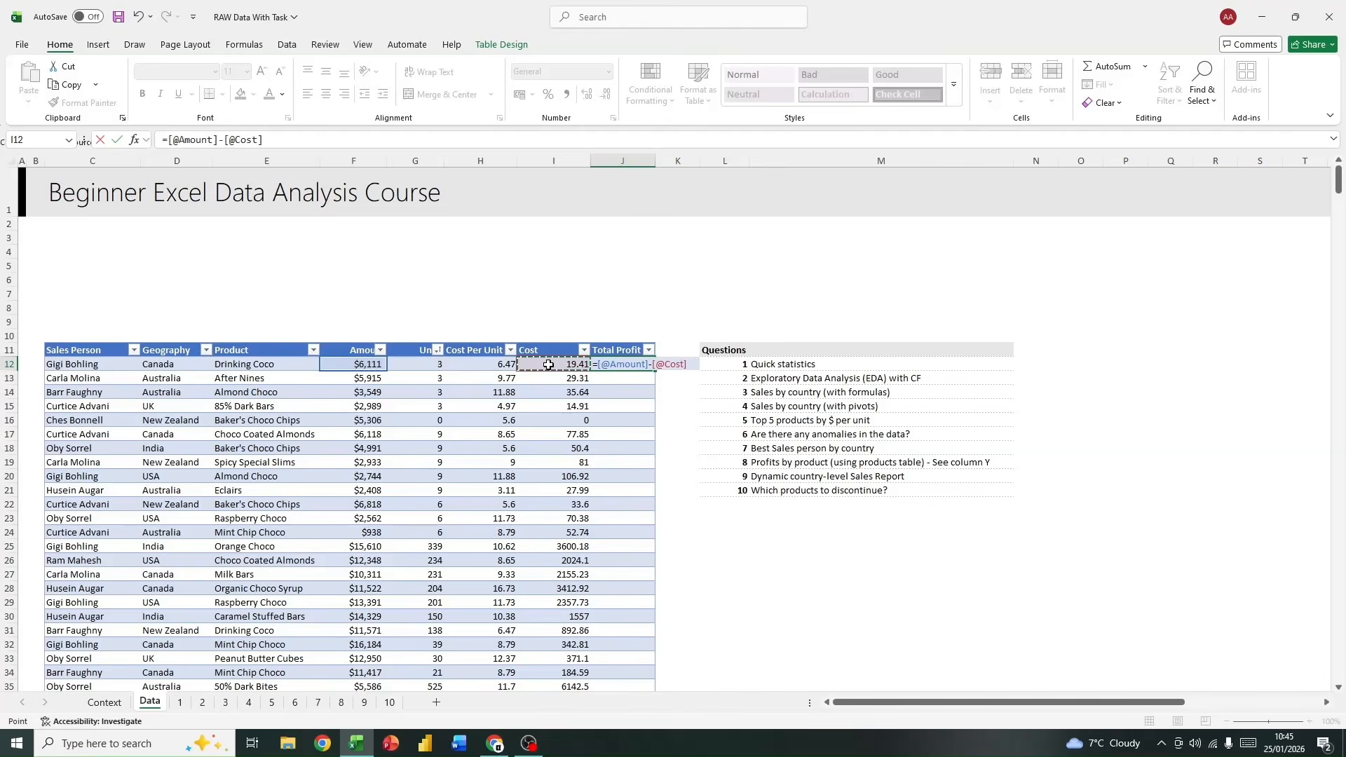
pyautogui.press('Return')
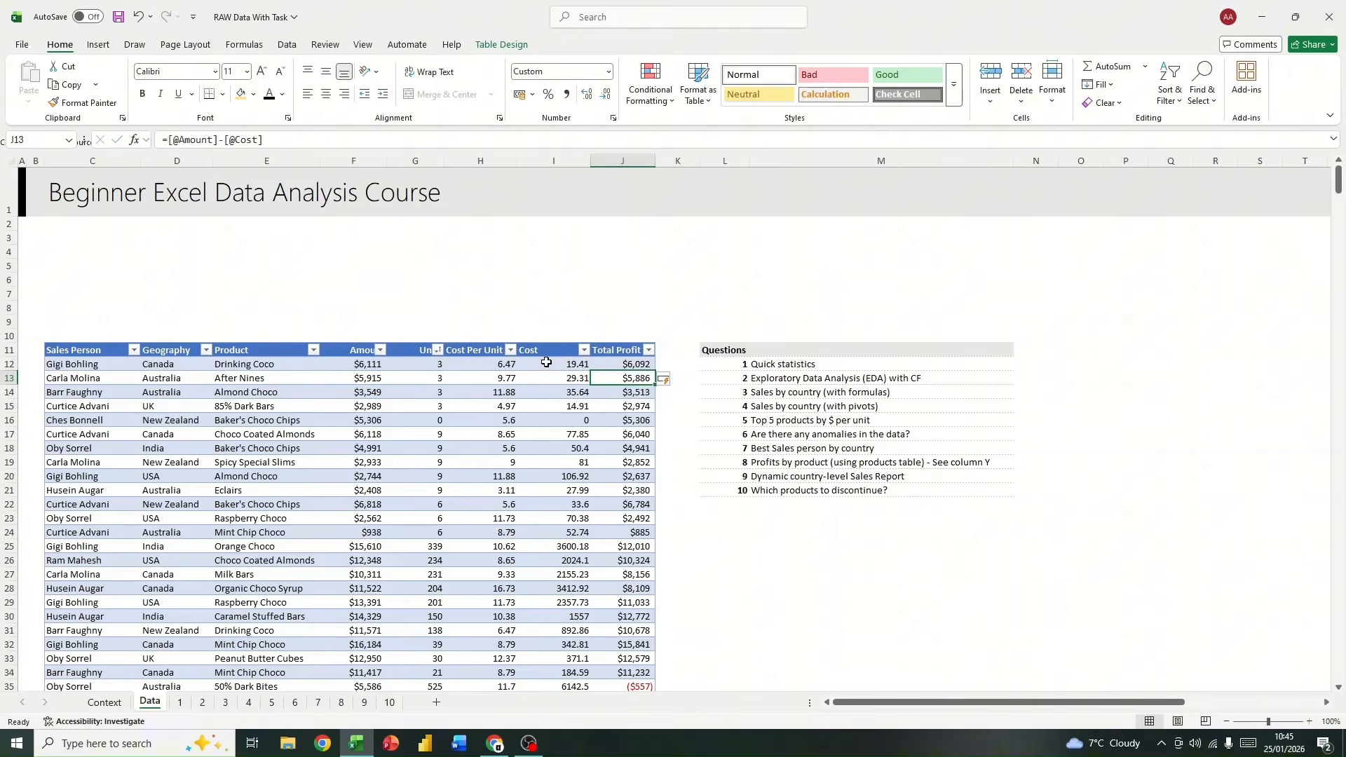
pyautogui.click(621, 363)
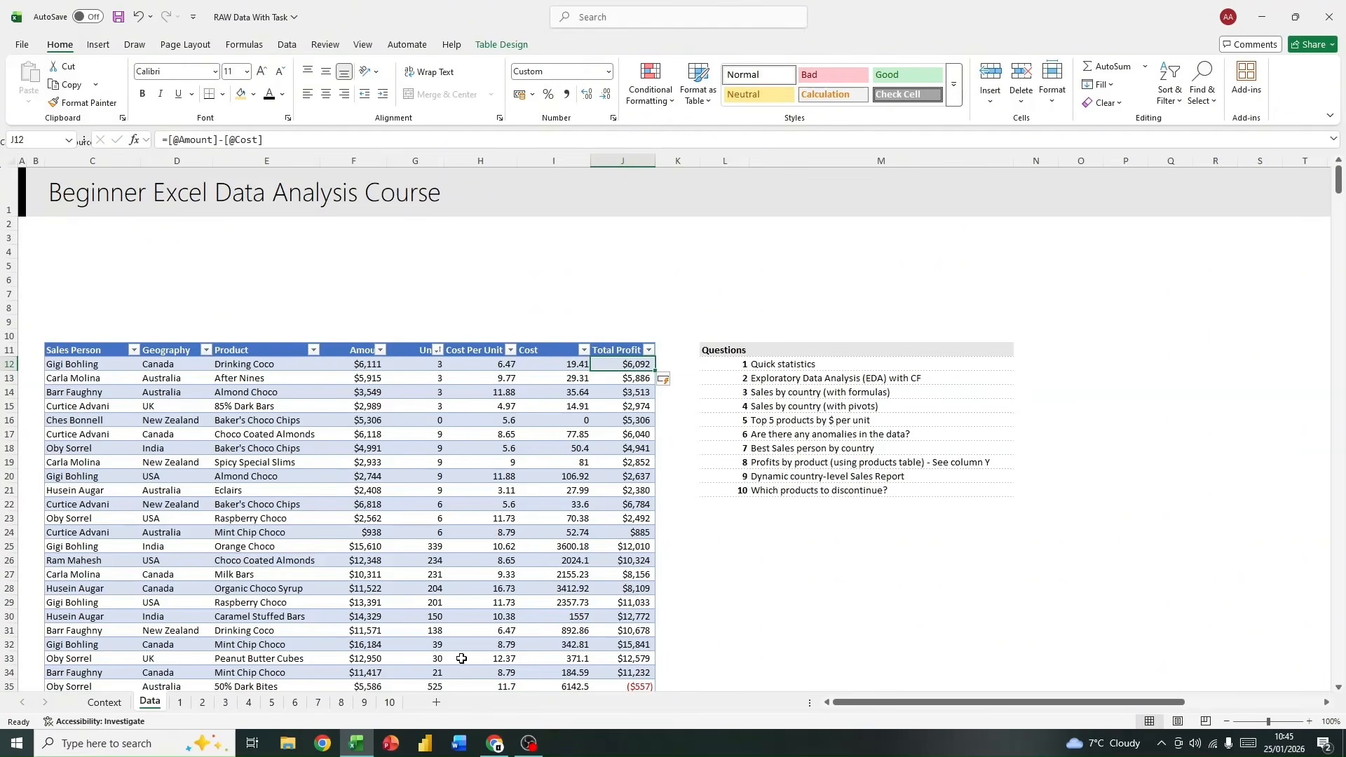
# Step: Change the sum range of the Profit total in D12 on sheet 9 to data[Total Profit], keeping the country criterion
pyautogui.click(363, 701)
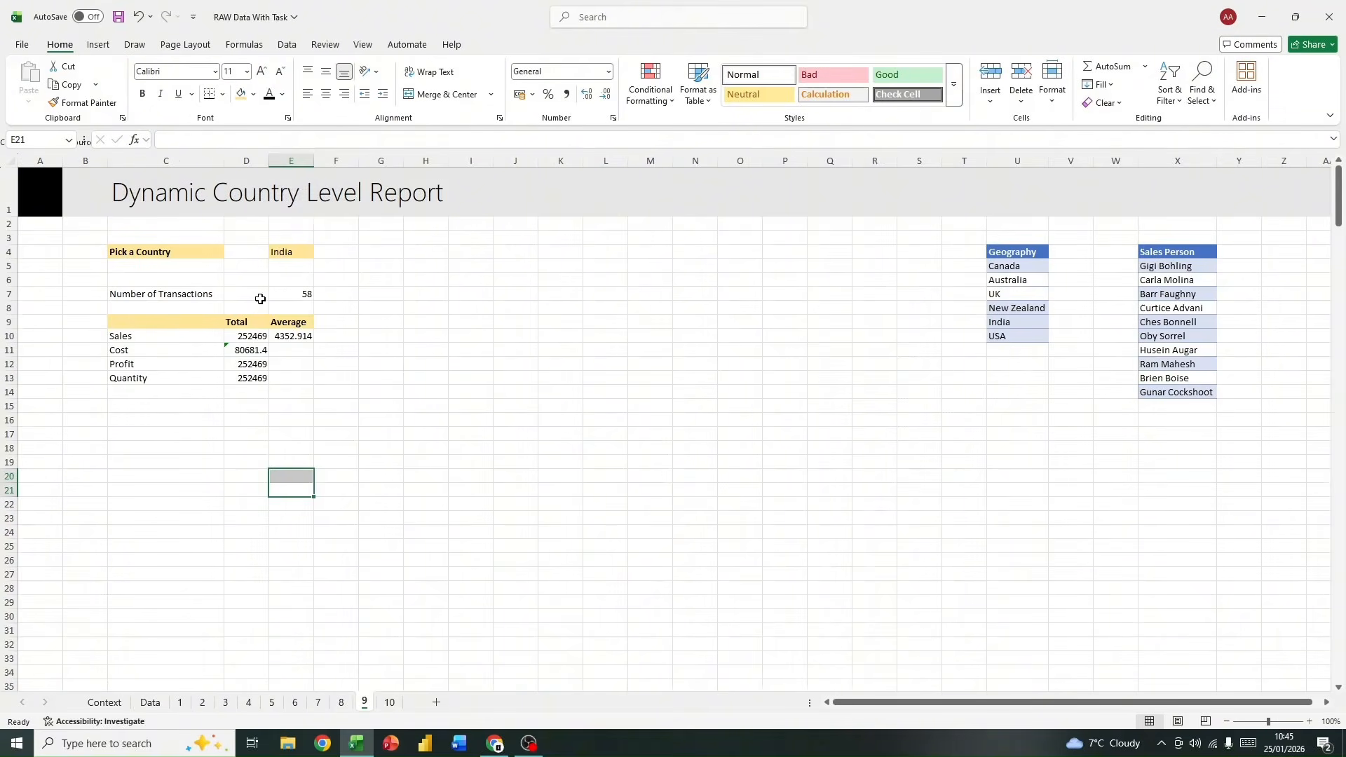
pyautogui.click(239, 363)
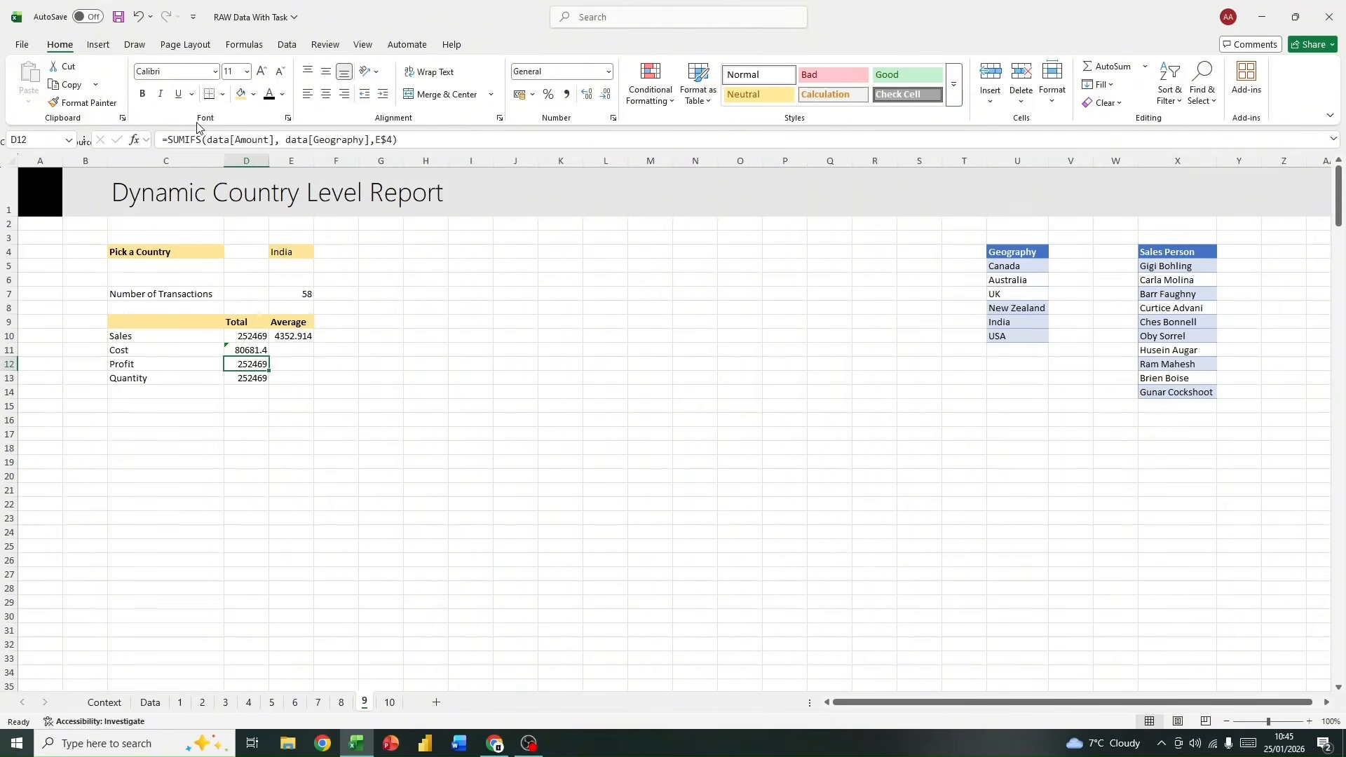
pyautogui.click(265, 144)
pyautogui.moveTo(265, 140); pyautogui.dragTo(235, 140)
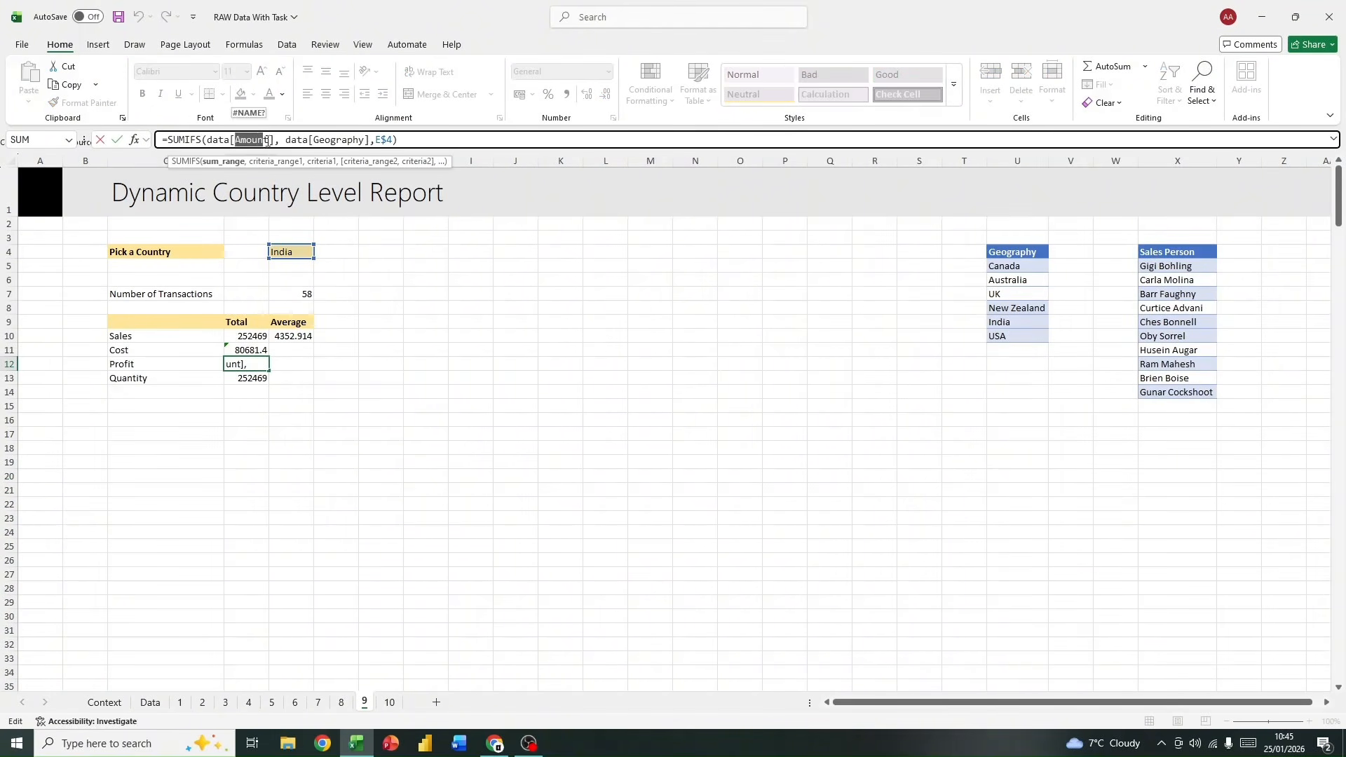
pyautogui.press('BackSpace')
pyautogui.write('A')
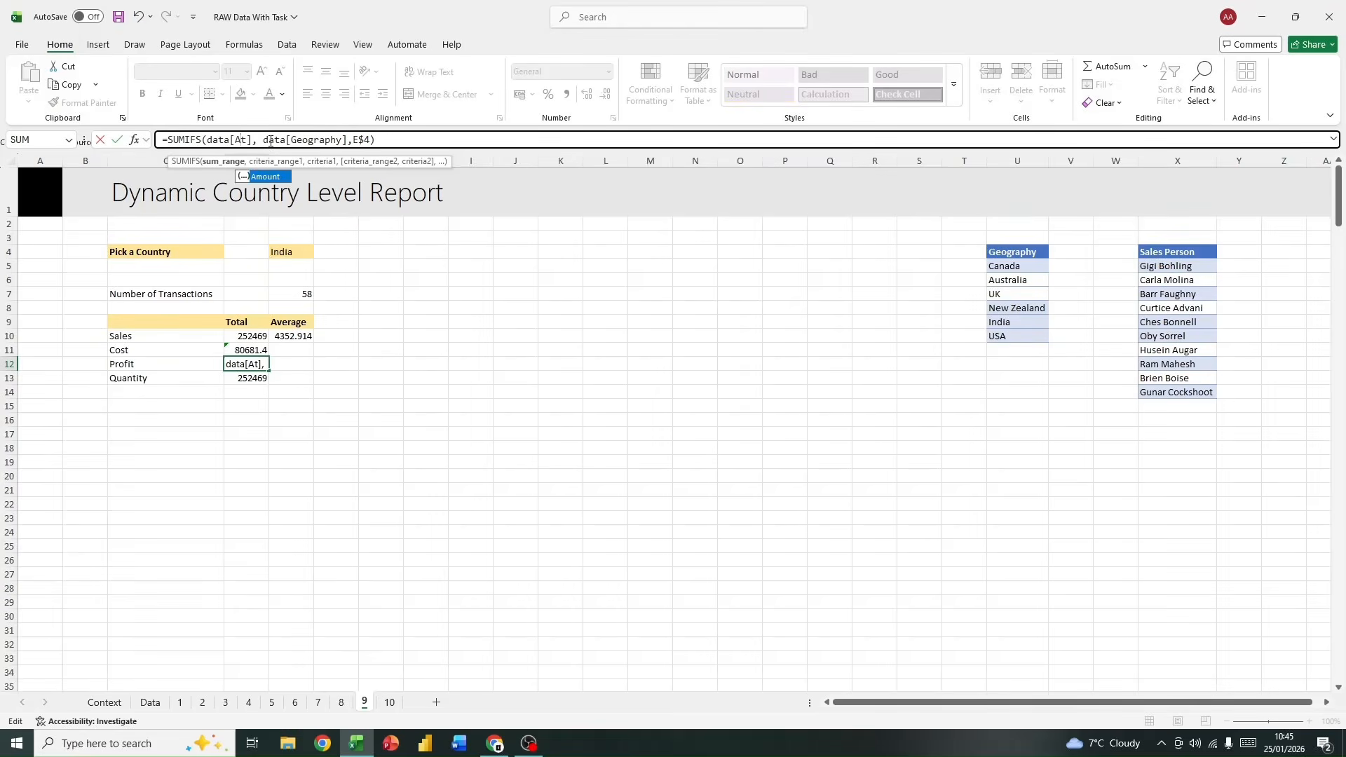
pyautogui.press('BackSpace')
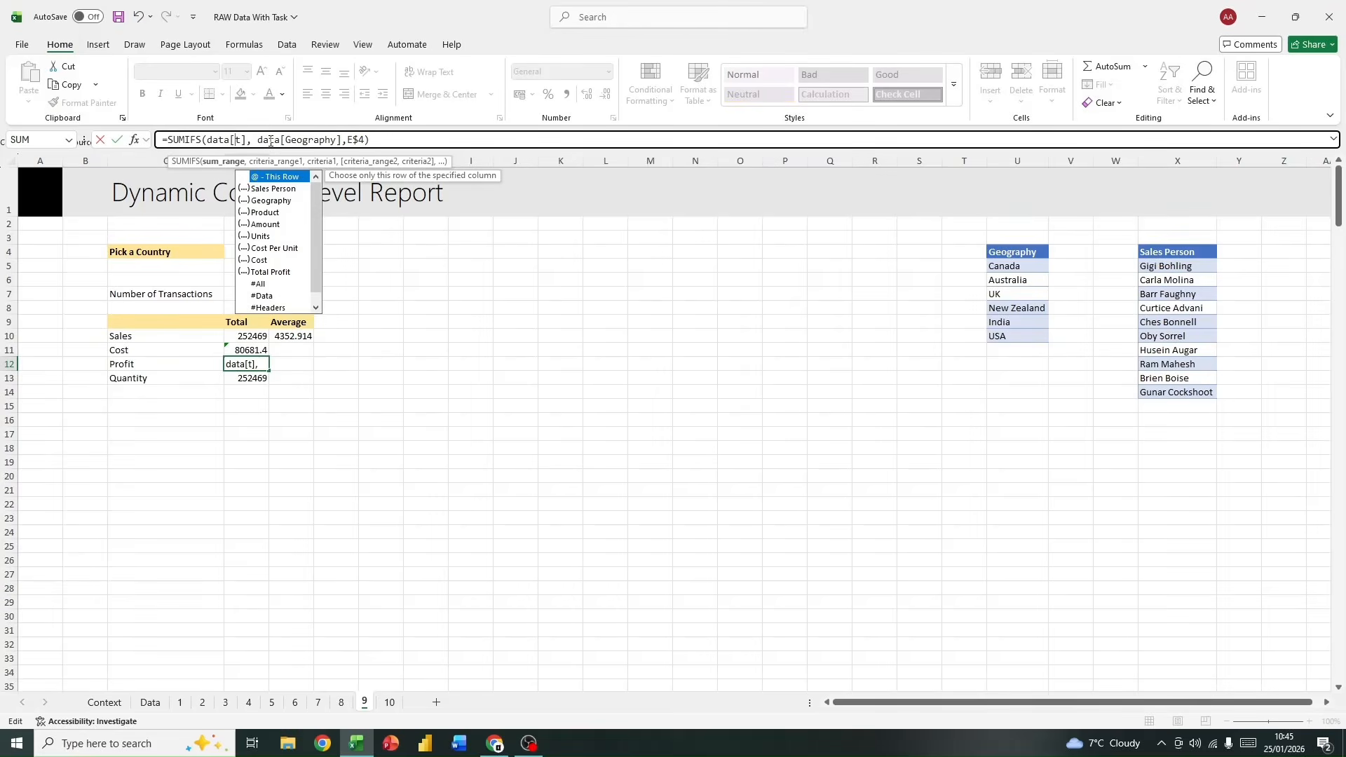
pyautogui.doubleClick(270, 271)
pyautogui.press('Return')
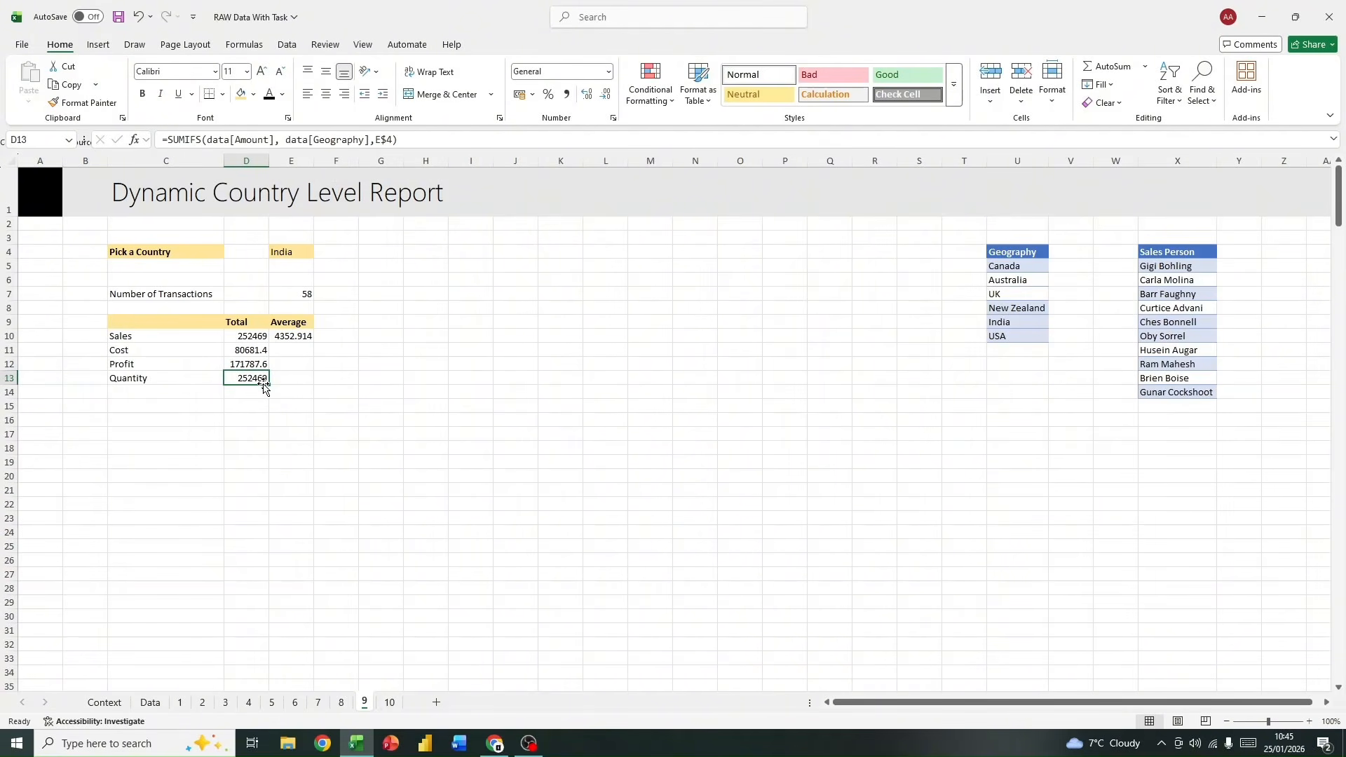
# Step: Check the quantity column on the Data sheet and change the sum range of the Quantity total in D13 on sheet 9 to data[Units]
pyautogui.click(149, 702)
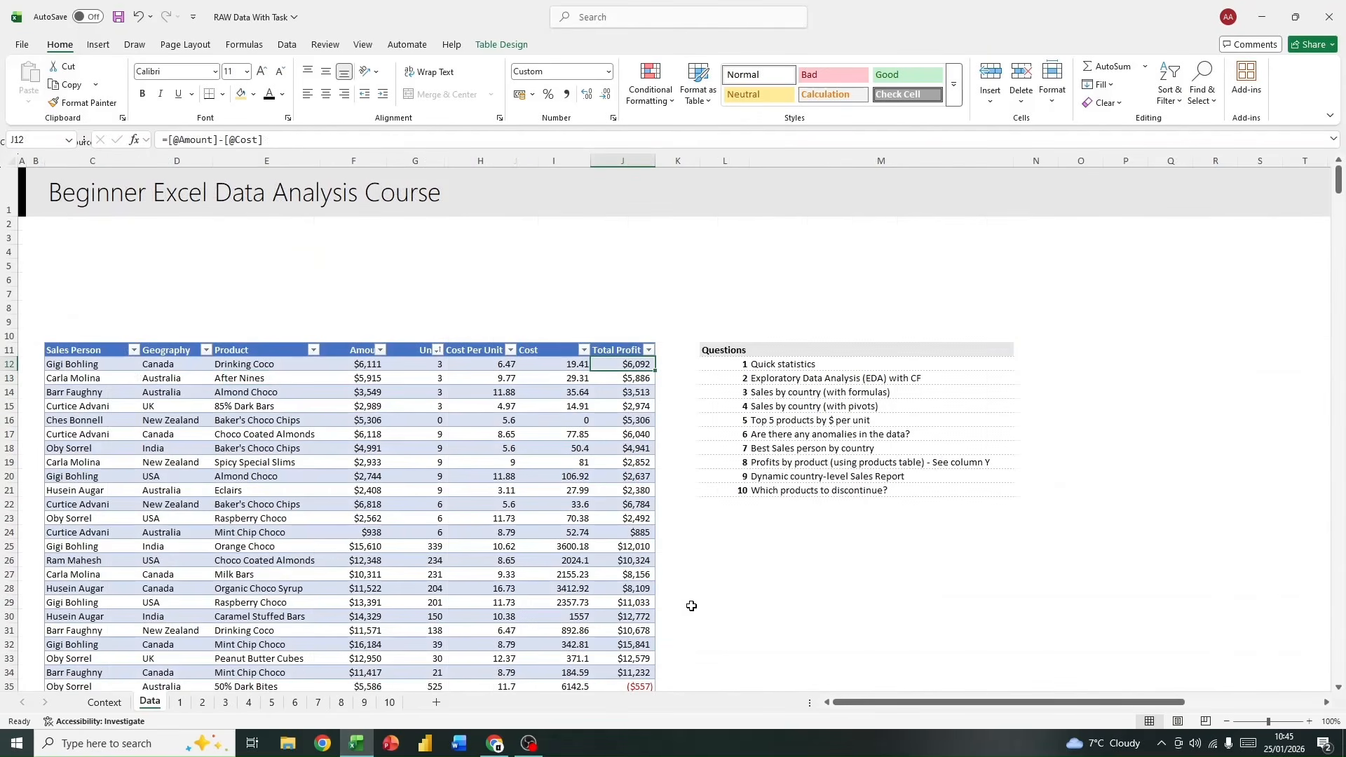
pyautogui.scroll(-2, 691, 605)
pyautogui.moveTo(636, 599); pyautogui.dragTo(640, 645)
pyautogui.click(641, 431)
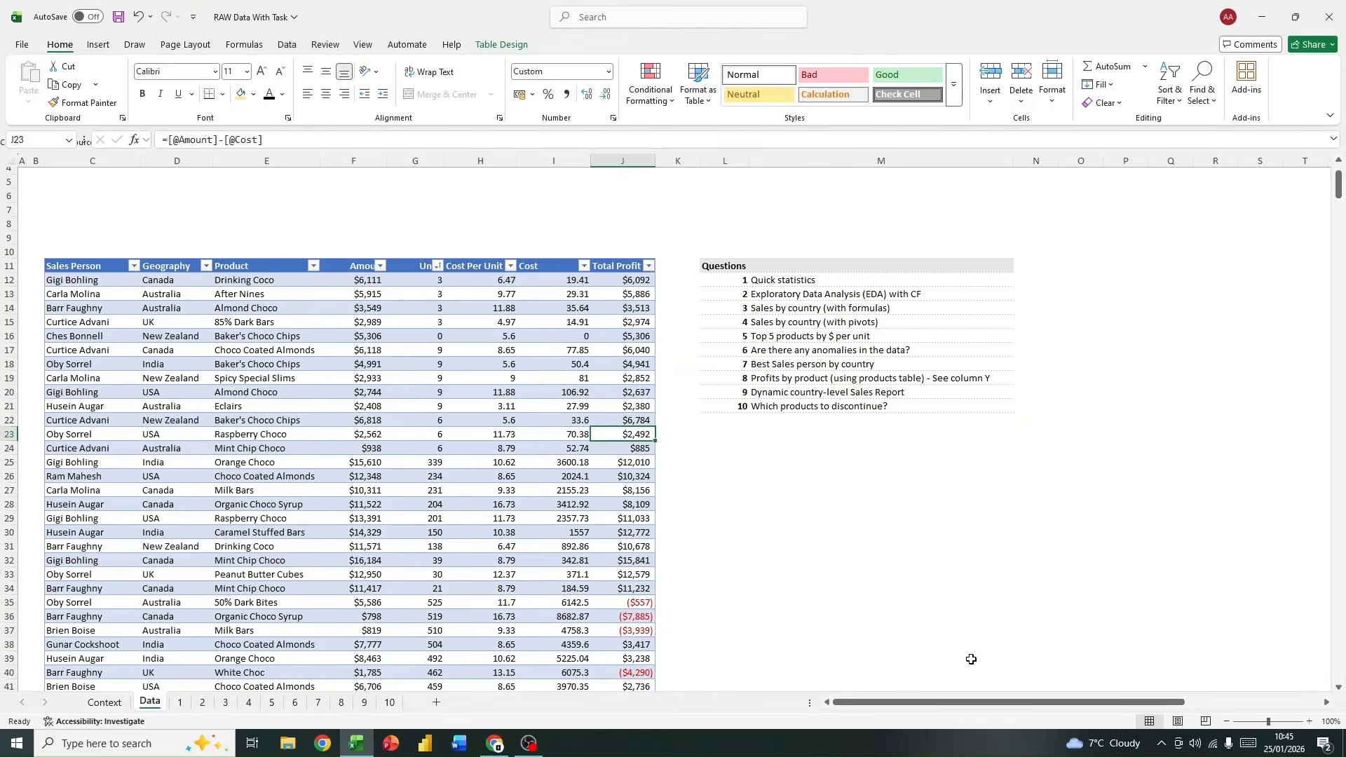
pyautogui.scroll(2, 610, 563)
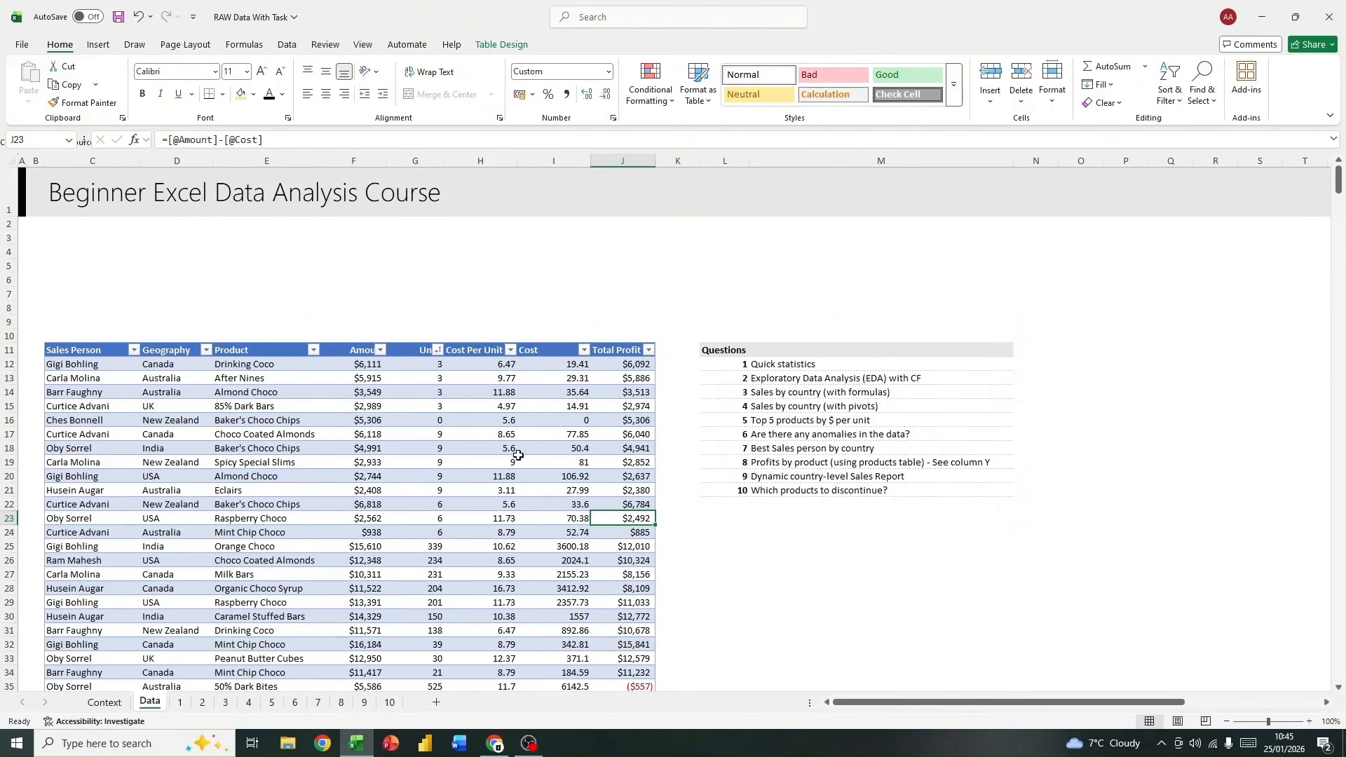
pyautogui.click(363, 702)
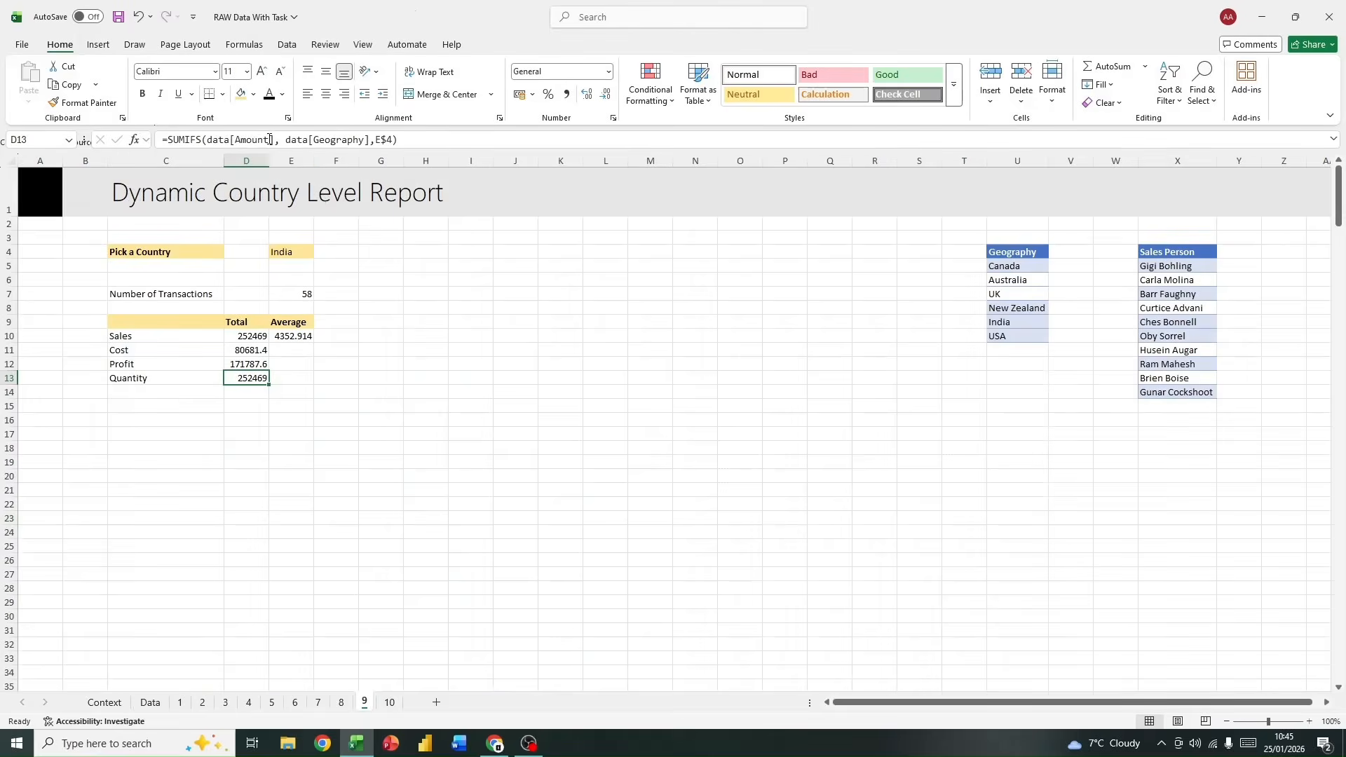
pyautogui.moveTo(272, 140); pyautogui.dragTo(235, 133)
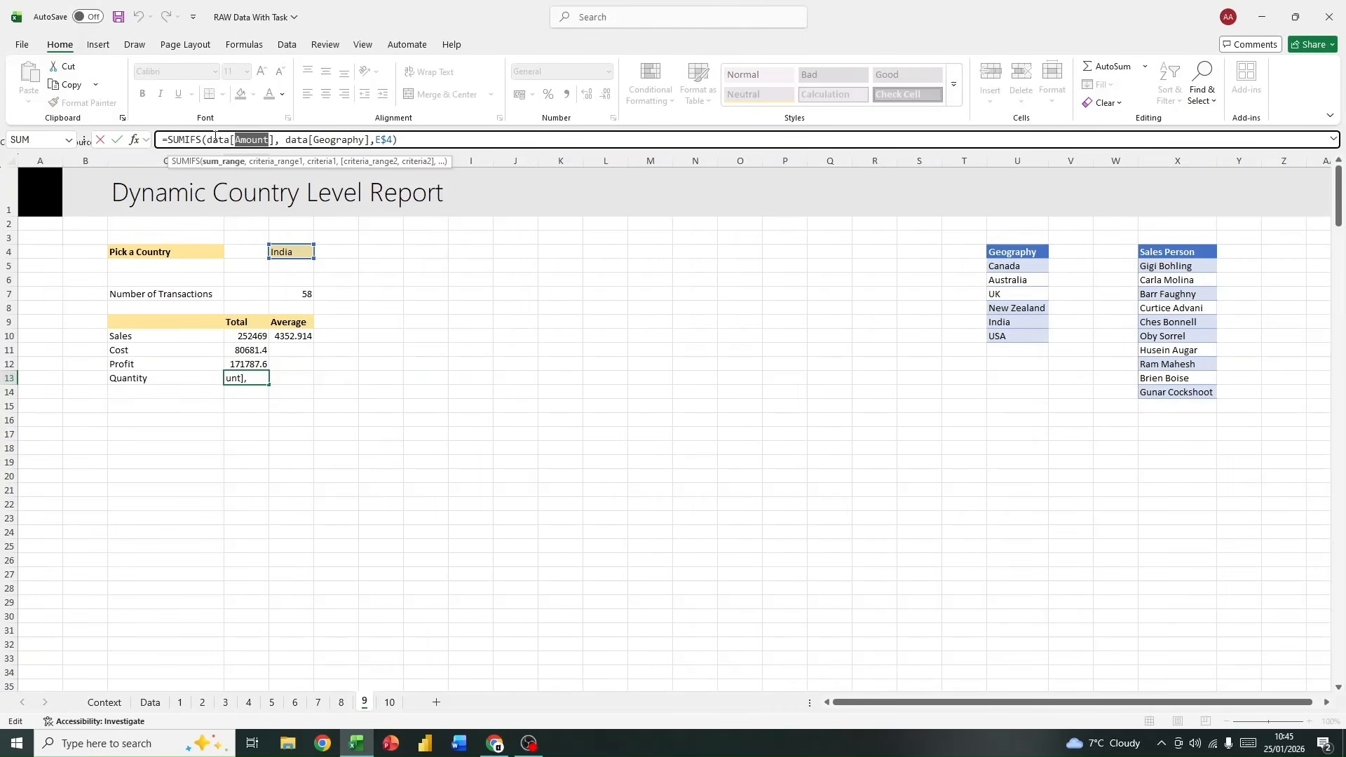
pyautogui.write('unit')
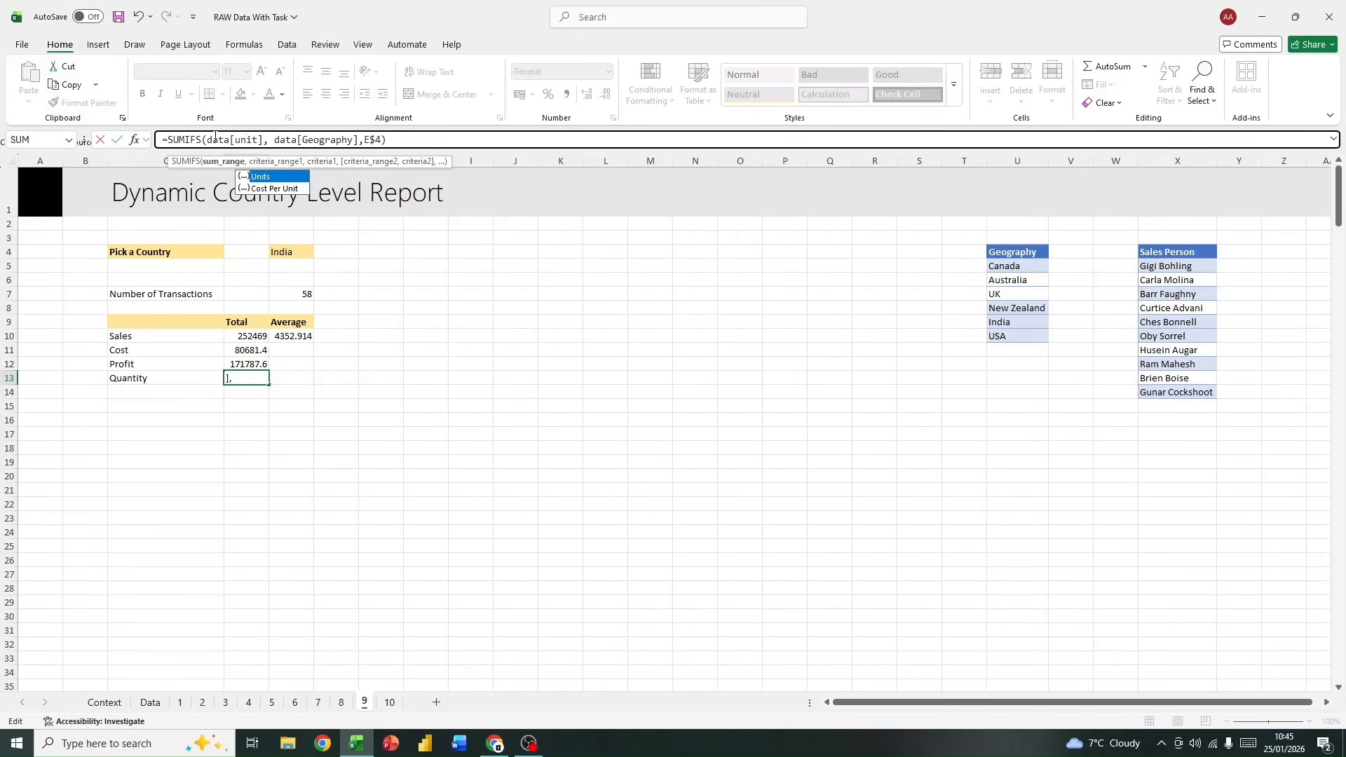
pyautogui.write('s')
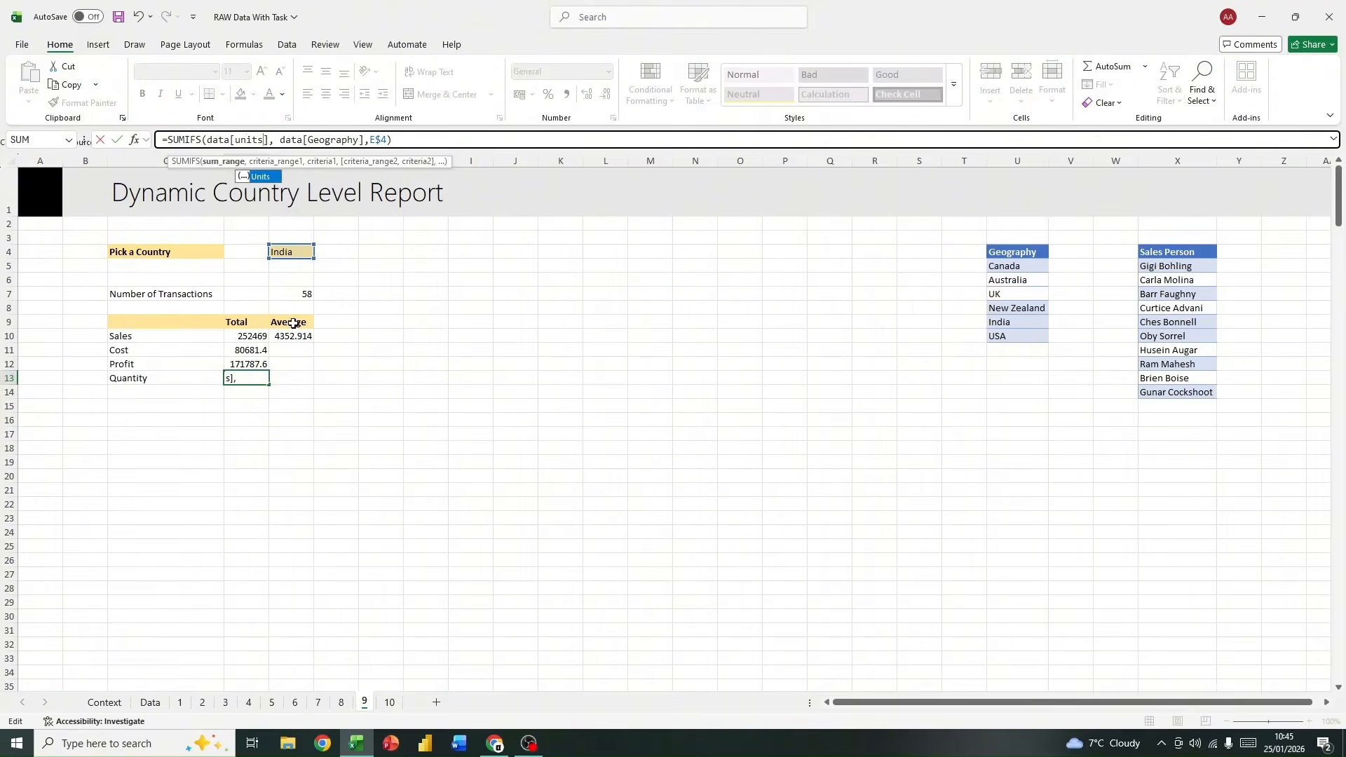
pyautogui.press('Return')
pyautogui.click(244, 378)
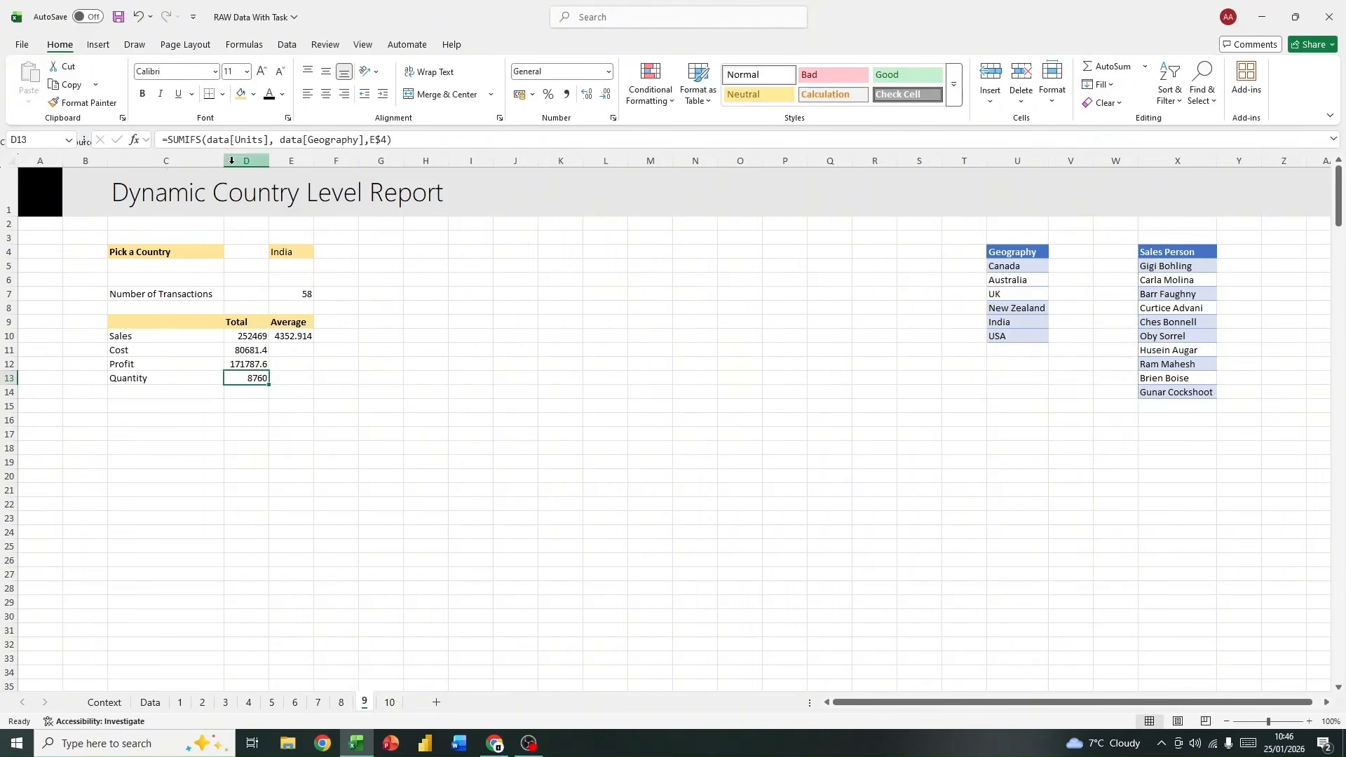
pyautogui.click(242, 337)
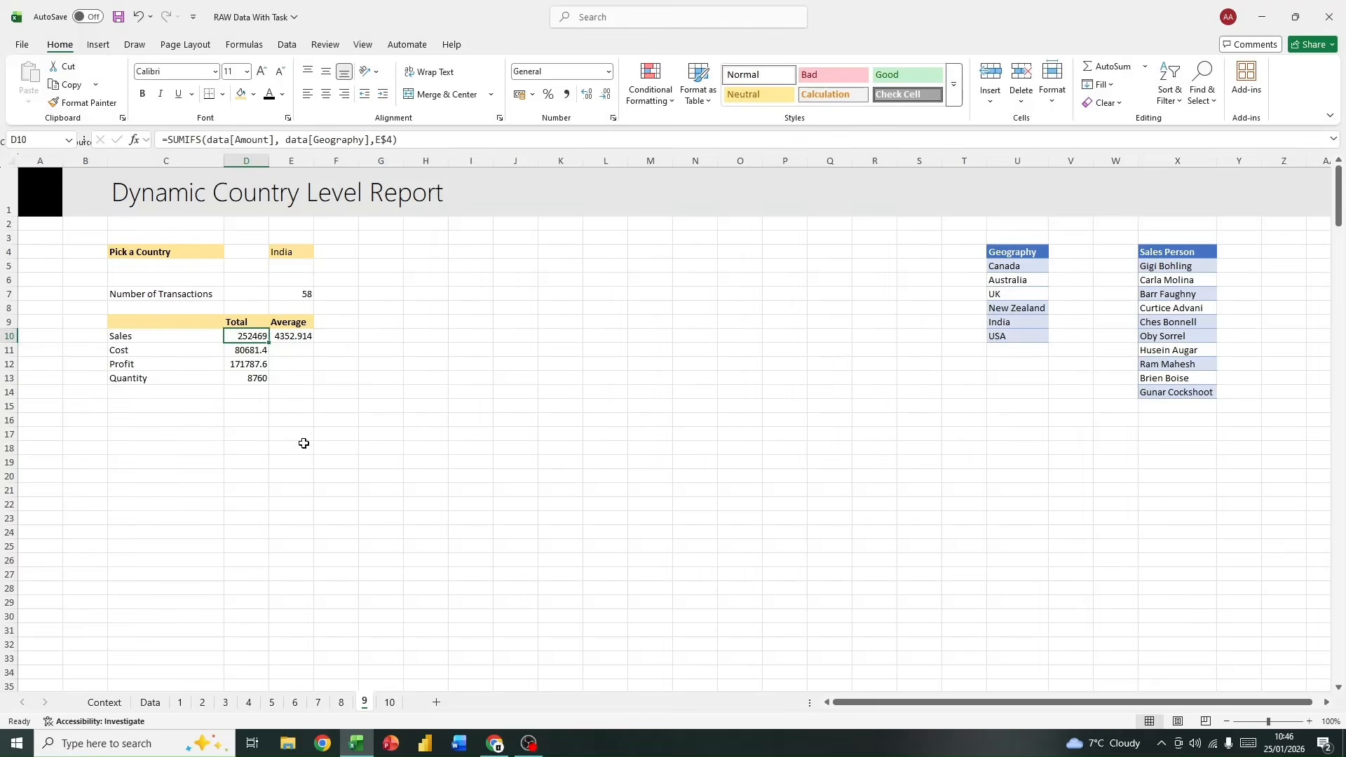
pyautogui.click(244, 381)
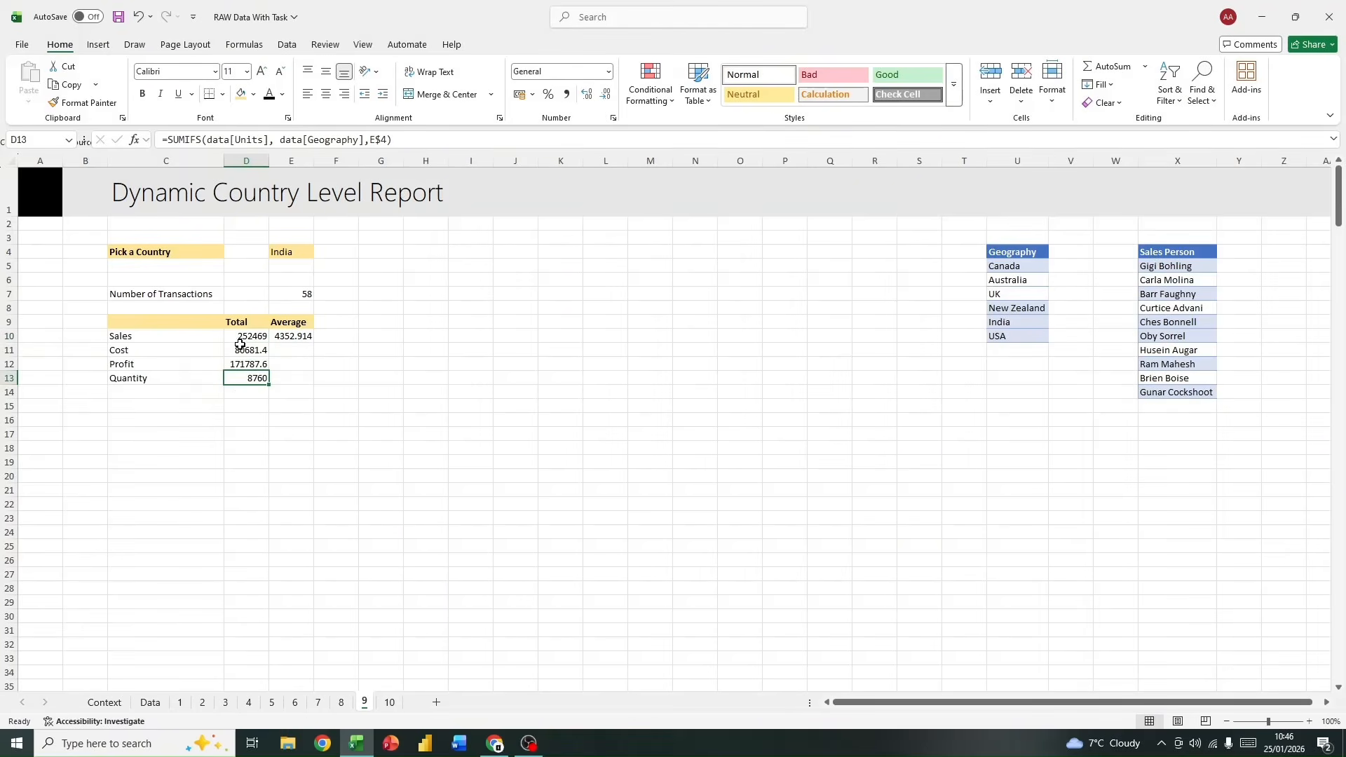
# Step: Fill the average sales formula from E10 down through E13 to cover cost, profit and quantity
pyautogui.click(241, 348)
pyautogui.click(302, 348)
pyautogui.click(300, 336)
pyautogui.moveTo(315, 343)
pyautogui.mouseDown()
pyautogui.moveTo(317, 382)
pyautogui.moveTo(317, 347)
pyautogui.moveTo(297, 355)
pyautogui.mouseUp()
pyautogui.click(257, 349)
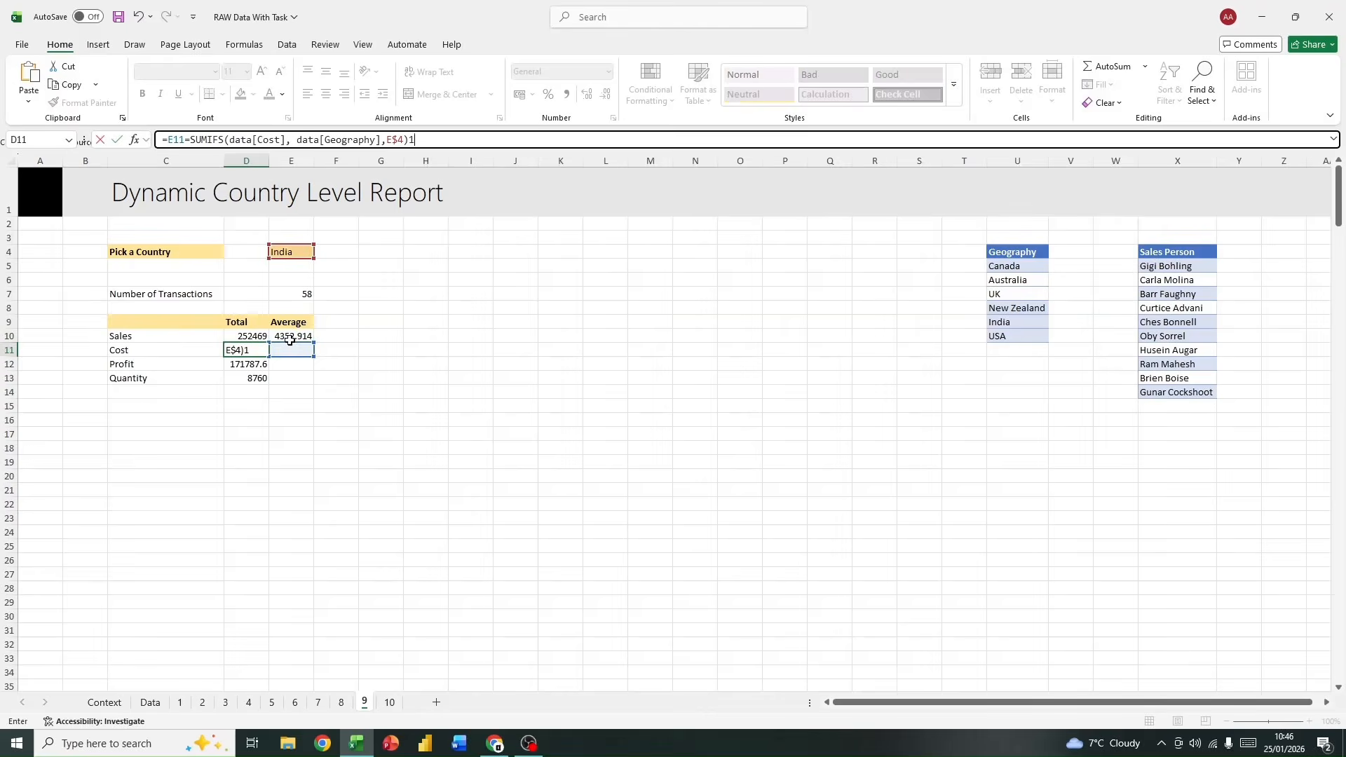
pyautogui.press('Escape')
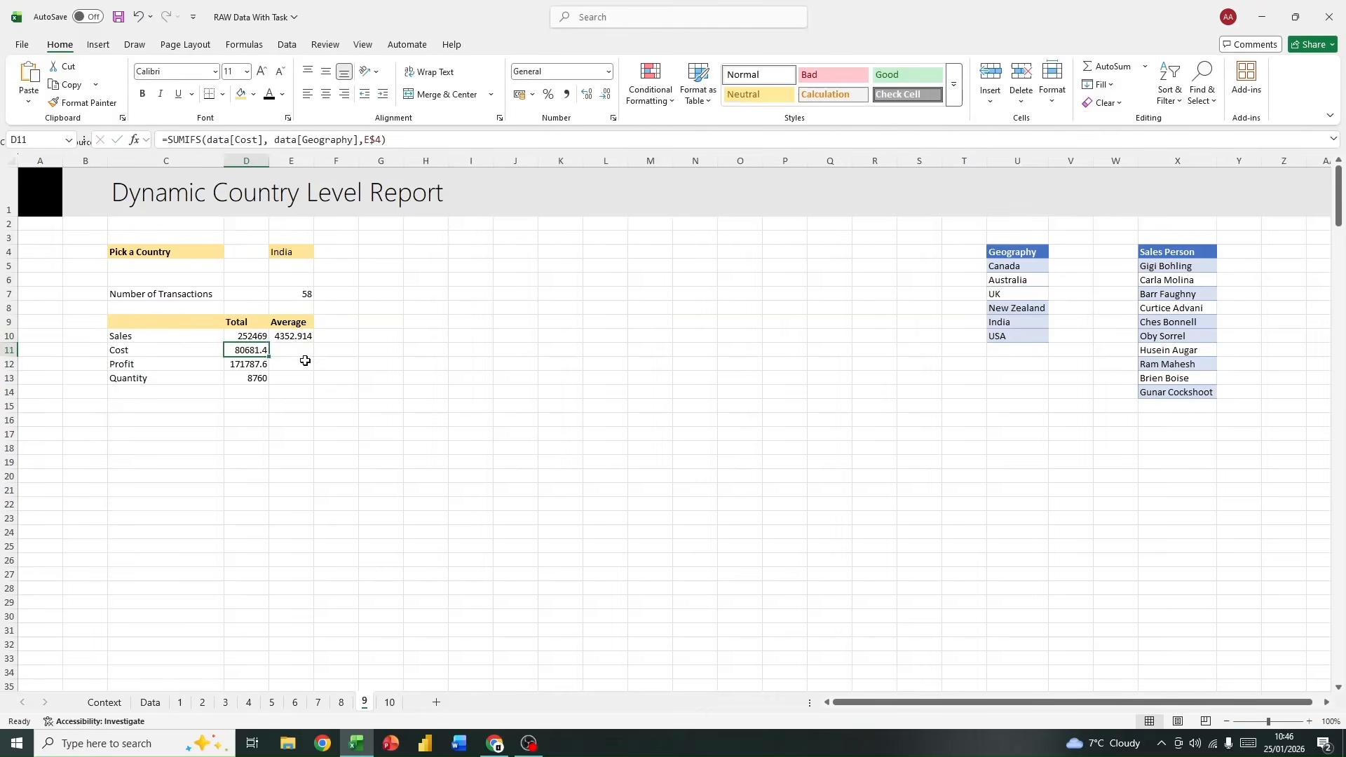
pyautogui.moveTo(305, 360)
pyautogui.mouseDown()
pyautogui.moveTo(296, 346)
pyautogui.moveTo(315, 384)
pyautogui.mouseUp()
pyautogui.click(295, 347)
pyautogui.click(307, 338)
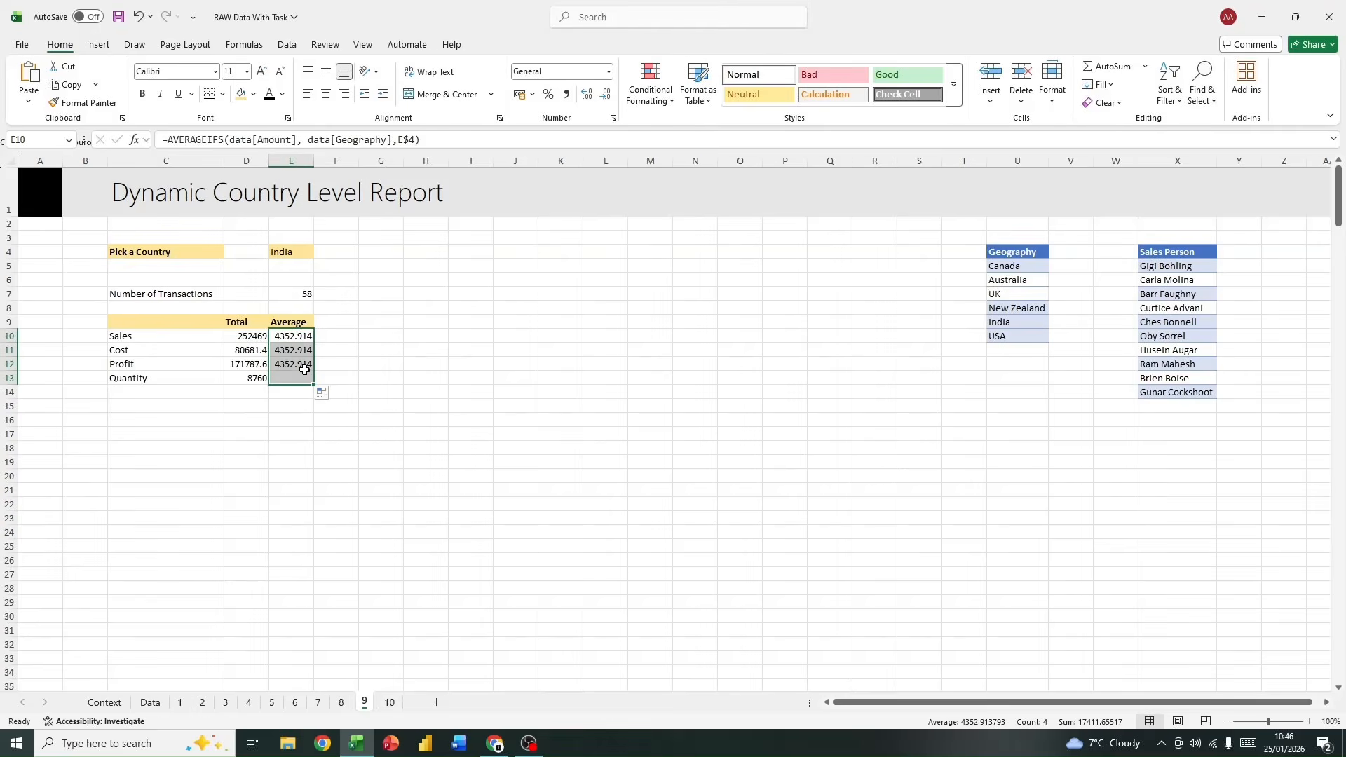
# Step: Change the average range of the Cost average in E11 to data[Cost], keeping the country criterion
pyautogui.click(253, 351)
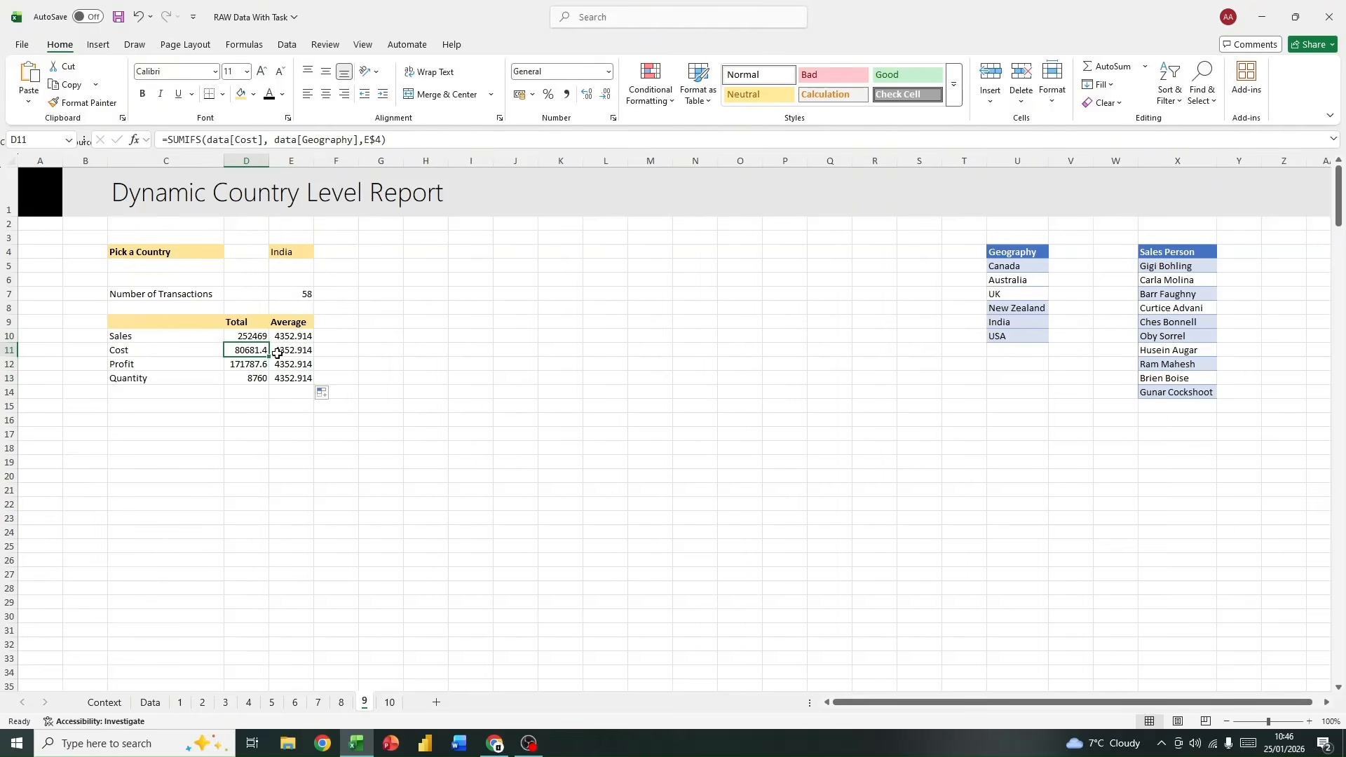
pyautogui.click(301, 348)
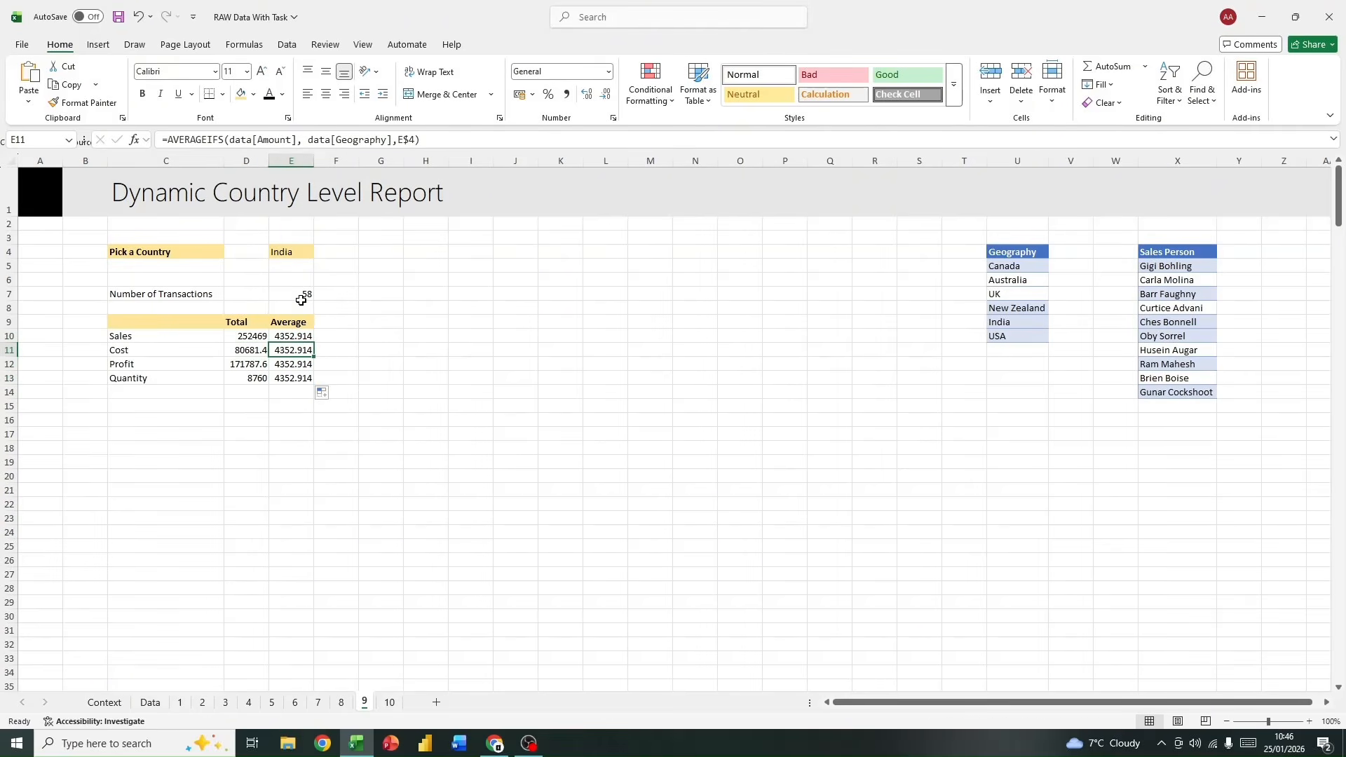
pyautogui.doubleClick(284, 140)
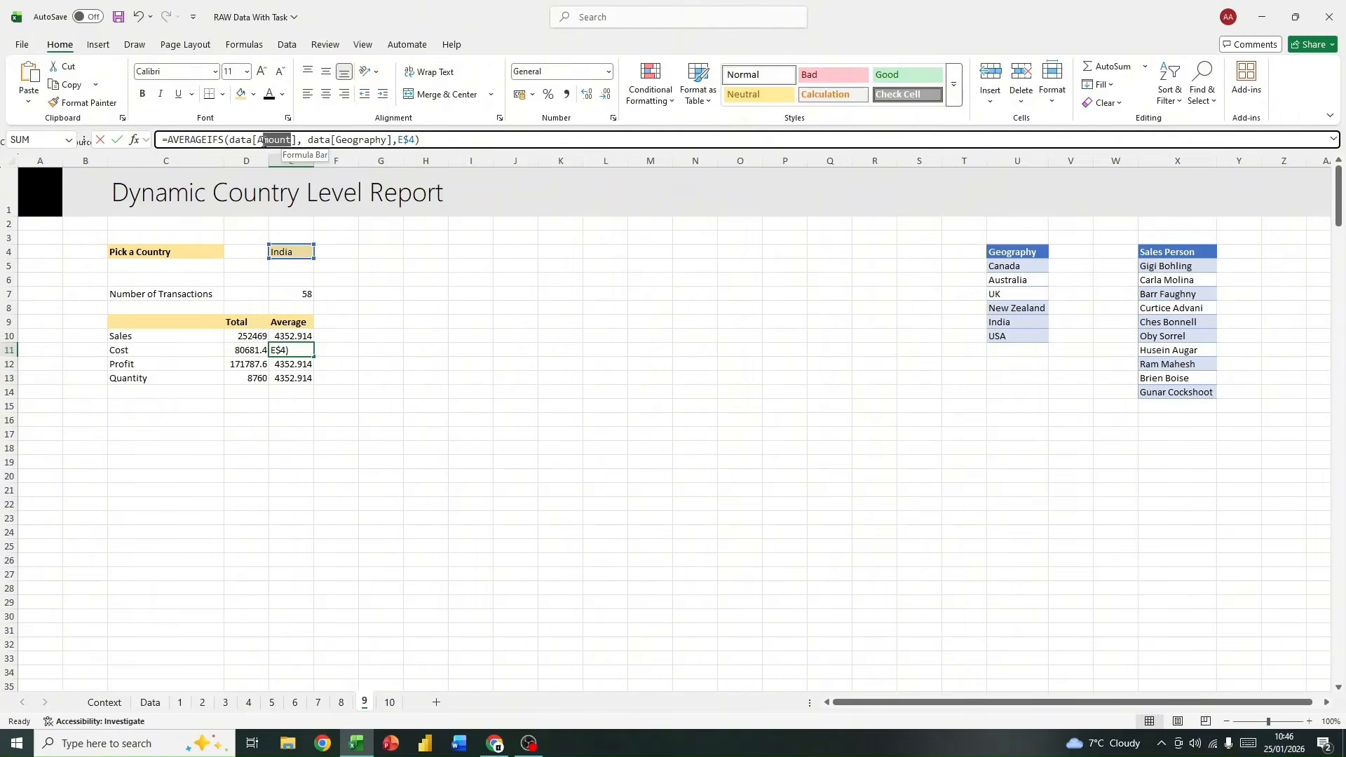
pyautogui.write('Cost')
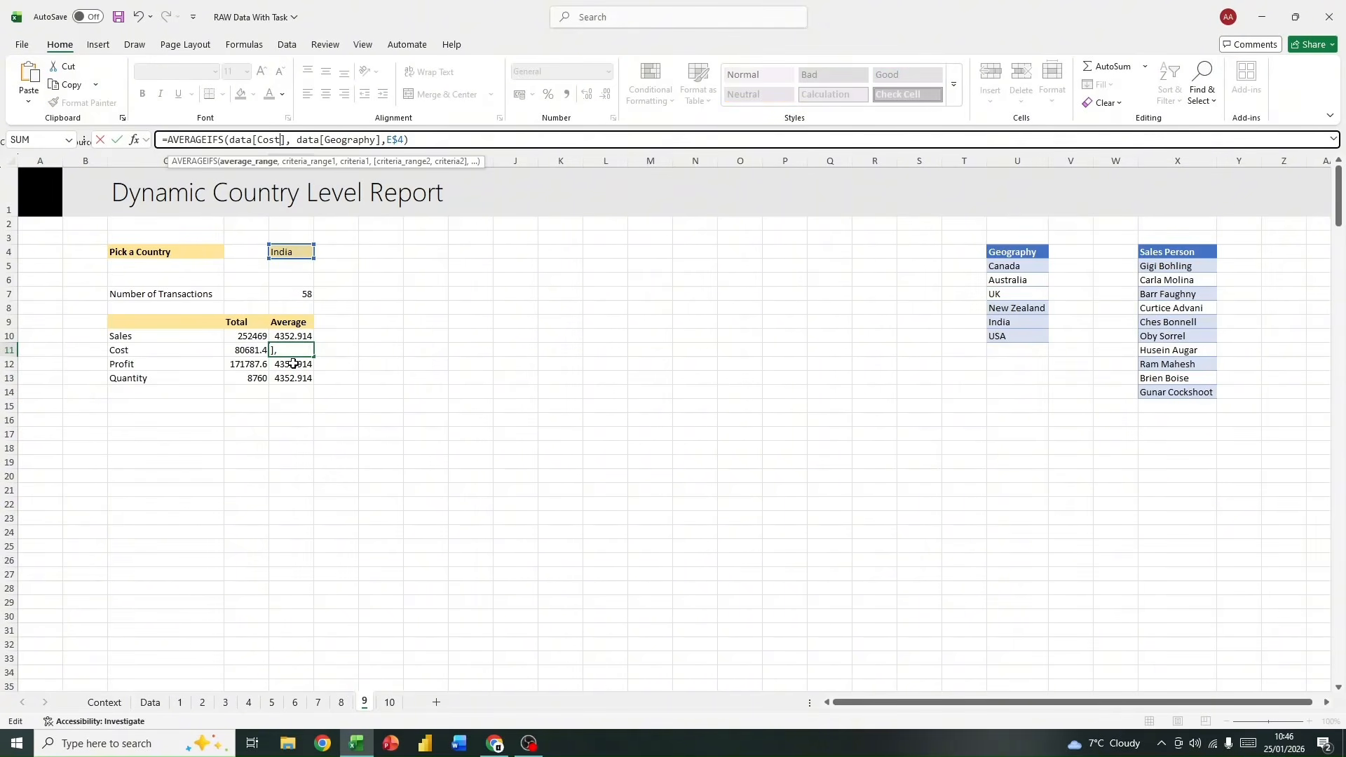
pyautogui.press('Return')
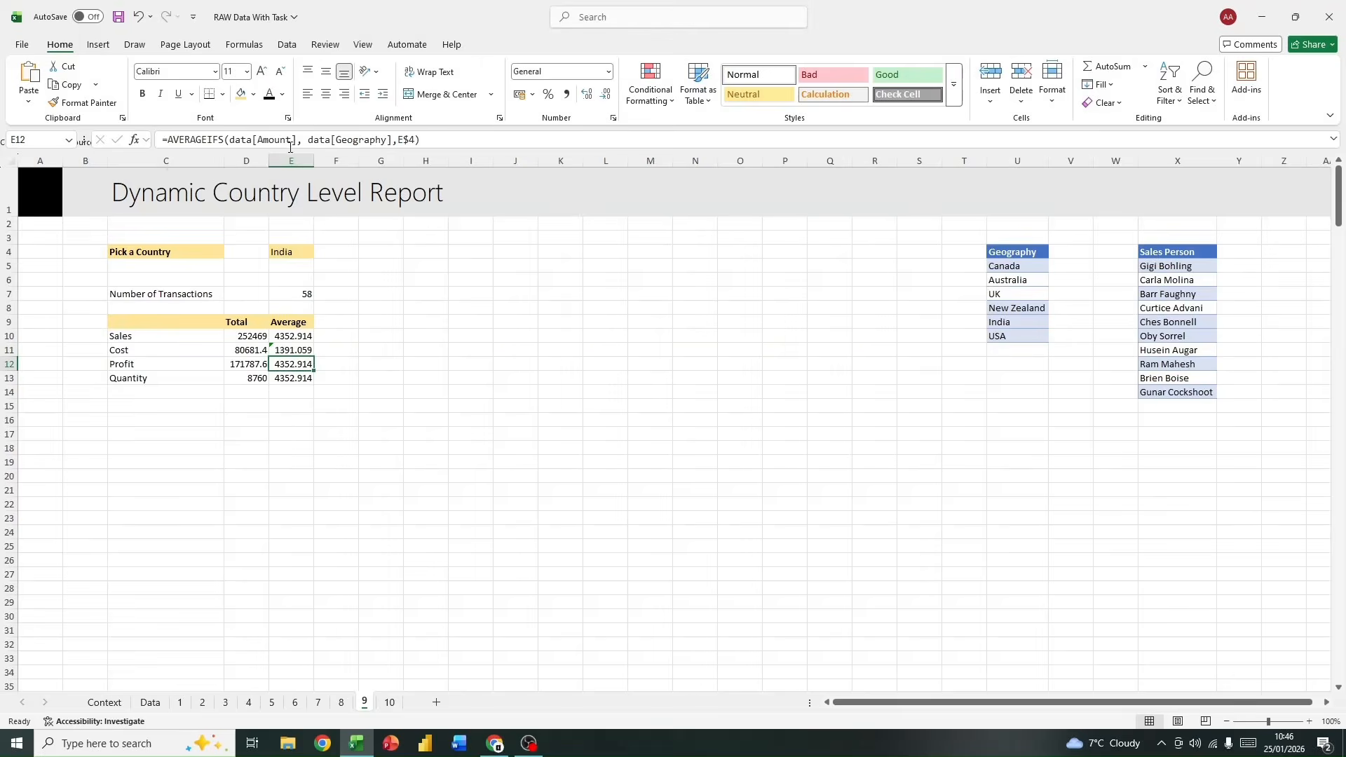
# Step: Change the average range to data[Total Profit] for Profit in E12 and to data[Units] for Quantity in E13
pyautogui.moveTo(290, 140); pyautogui.dragTo(257, 141)
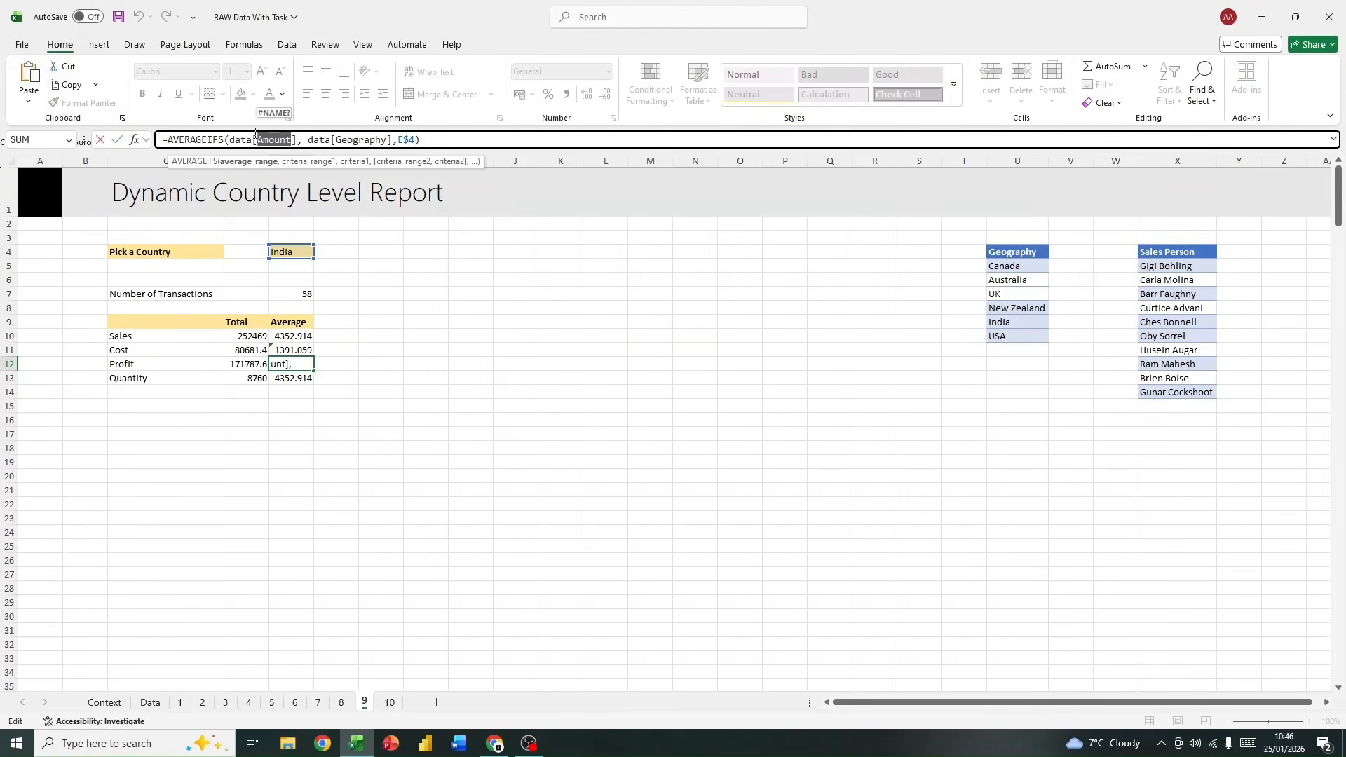
pyautogui.write('tot')
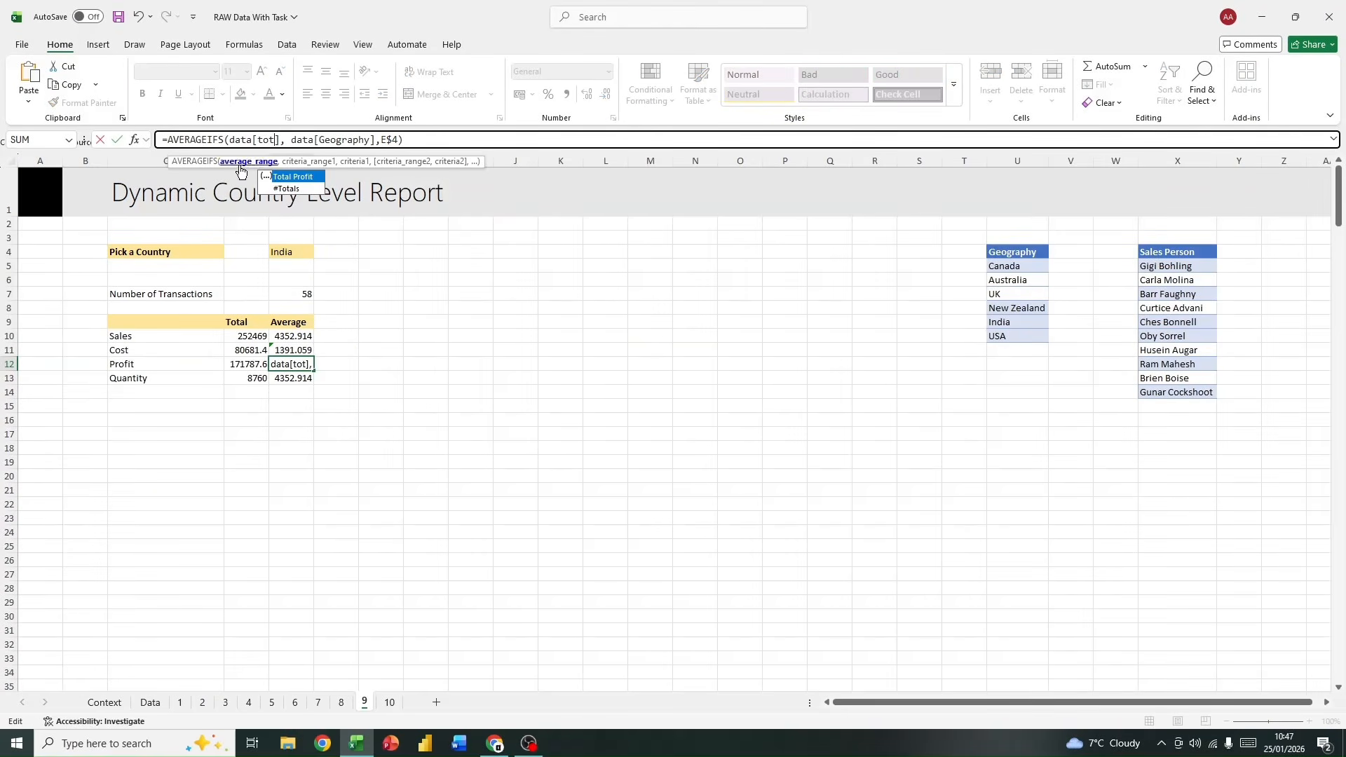
pyautogui.doubleClick(296, 176)
pyautogui.press('Return')
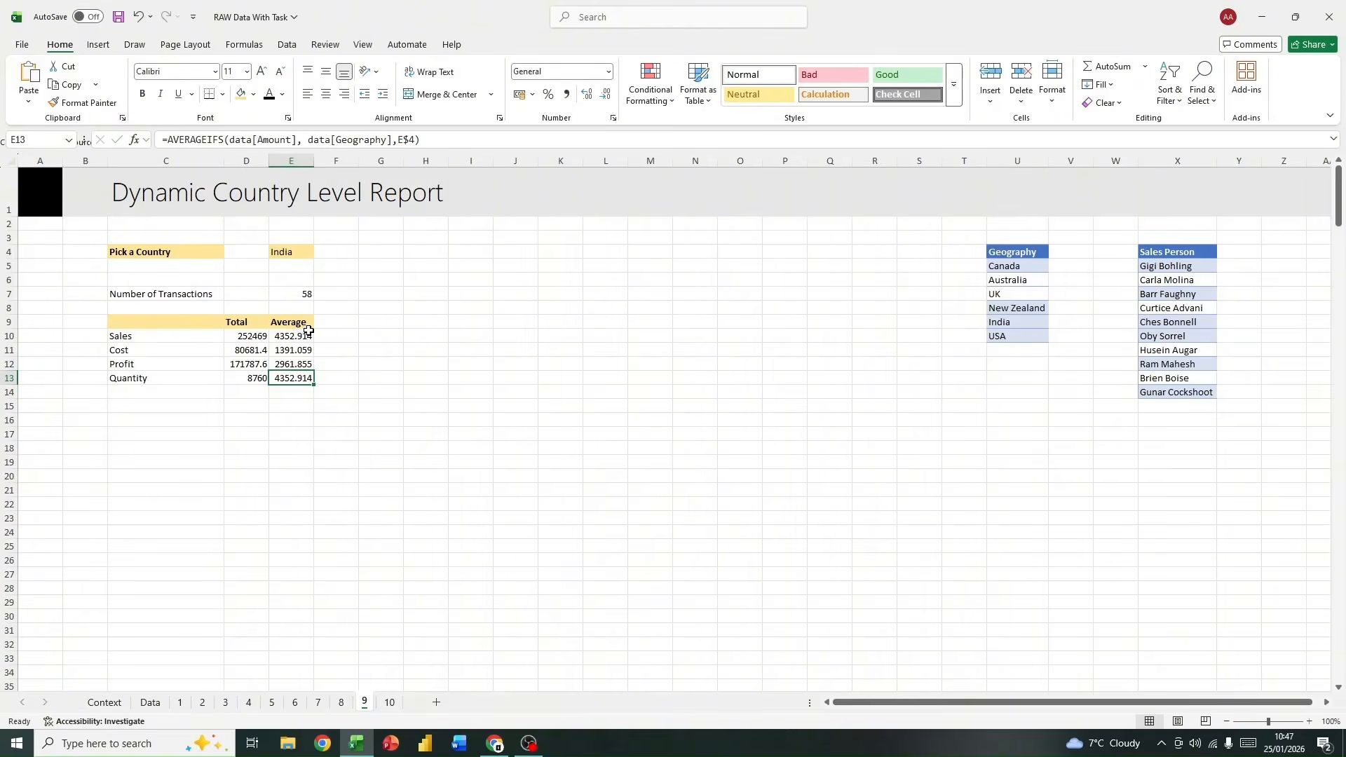
pyautogui.doubleClick(260, 139)
pyautogui.write('uni')
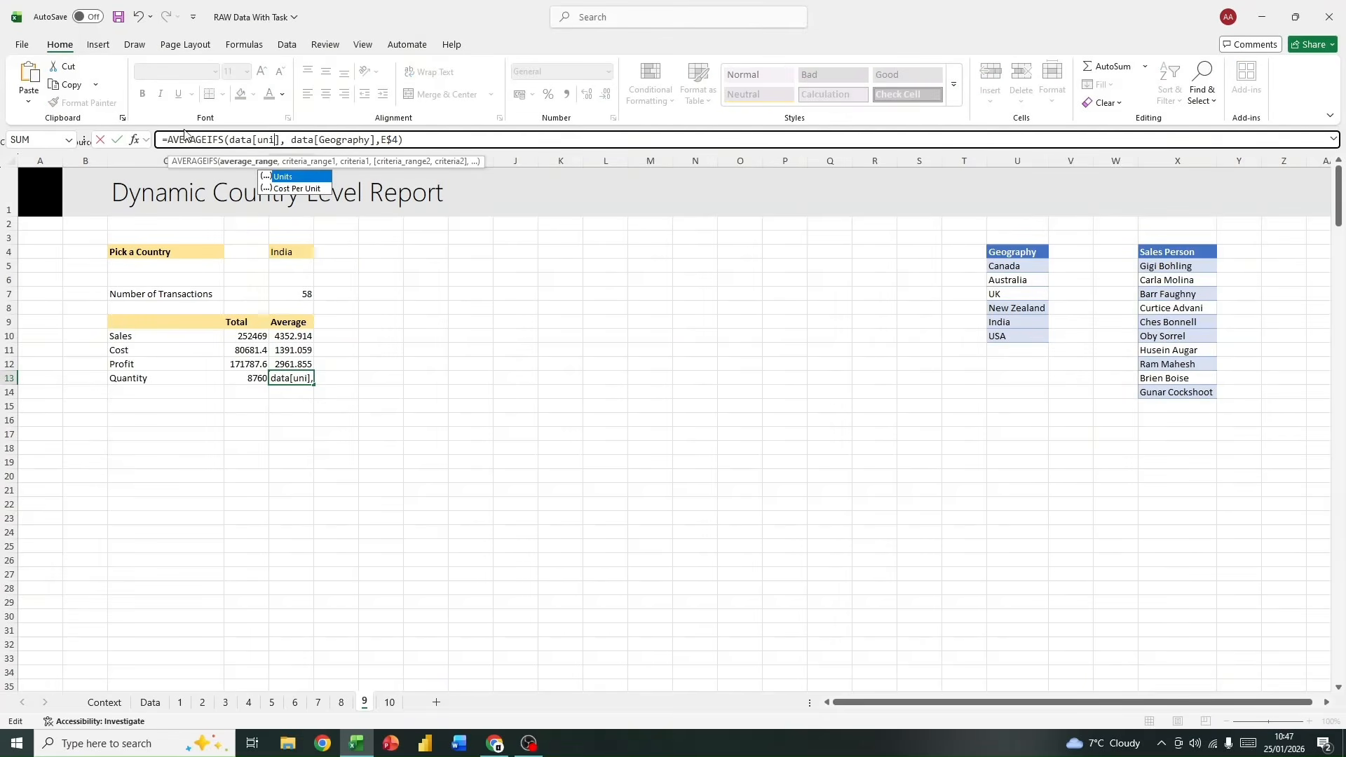
pyautogui.doubleClick(293, 177)
pyautogui.press('Return')
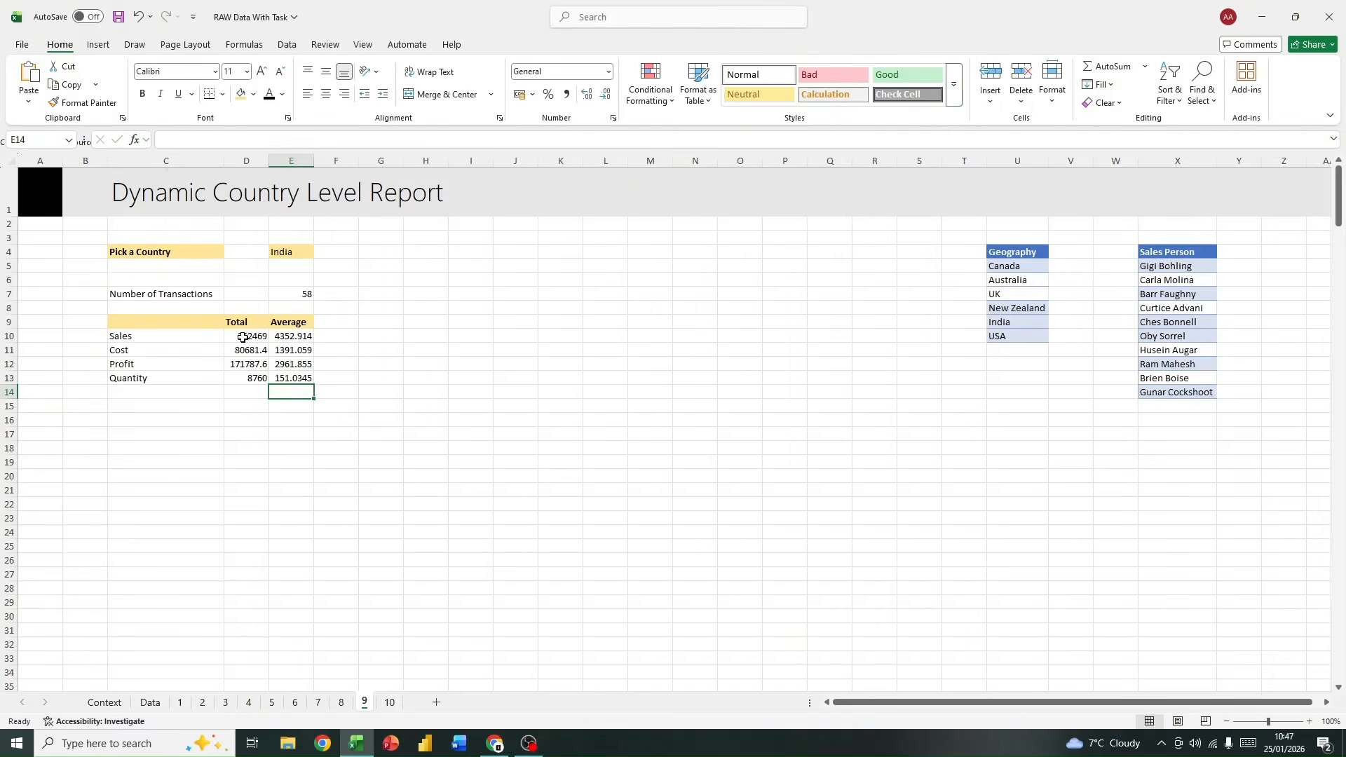
# Step: Format the sales, cost and profit figures in D10:E12 as dollar accounting values without decimals
pyautogui.moveTo(242, 337); pyautogui.dragTo(296, 365)
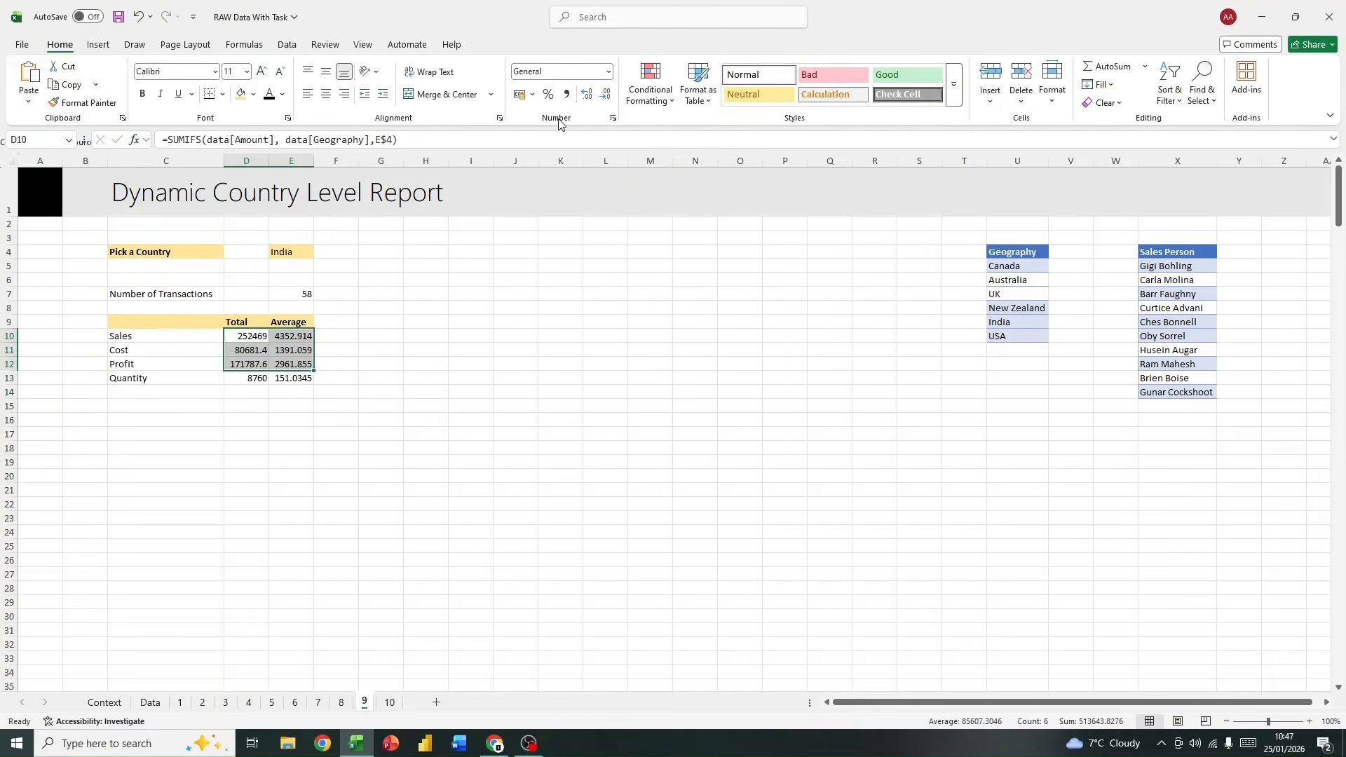
pyautogui.click(532, 94)
pyautogui.click(547, 133)
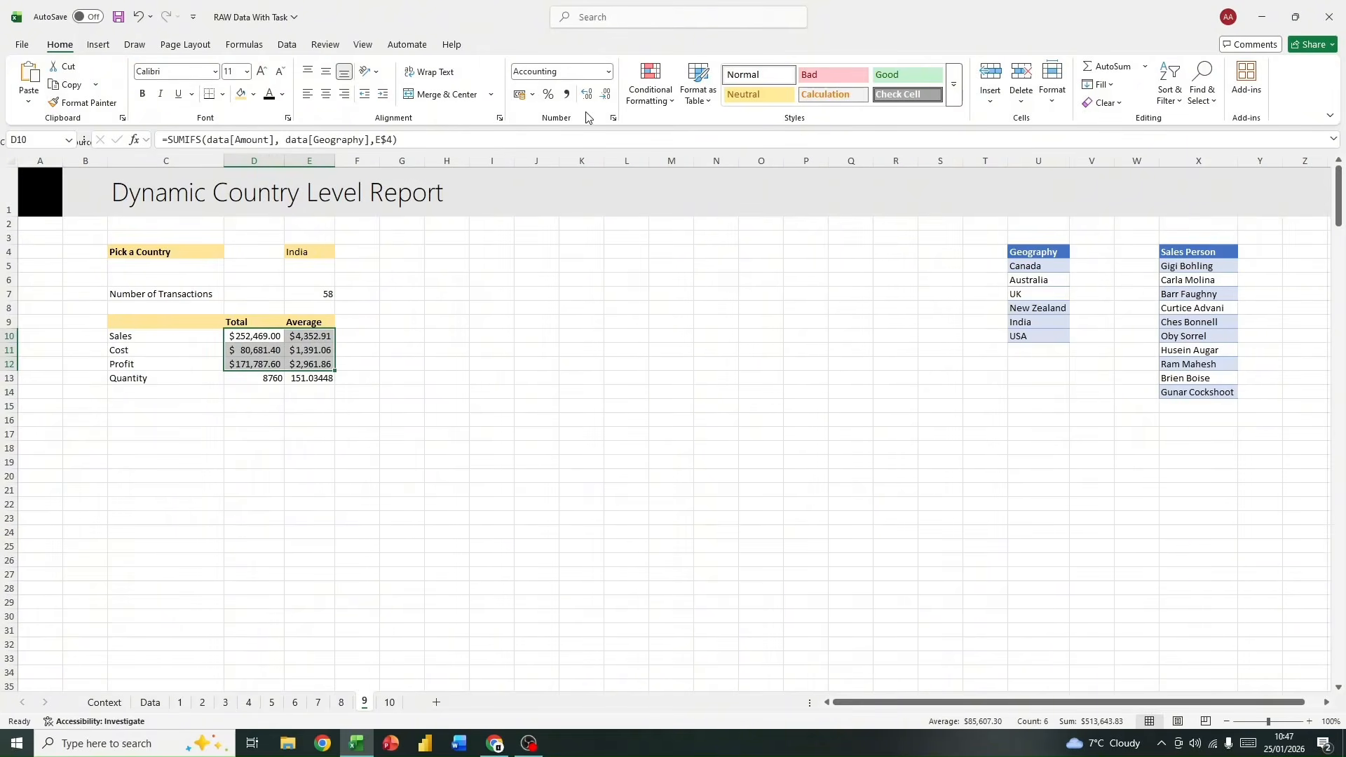
pyautogui.click(603, 100)
pyautogui.click(603, 100)
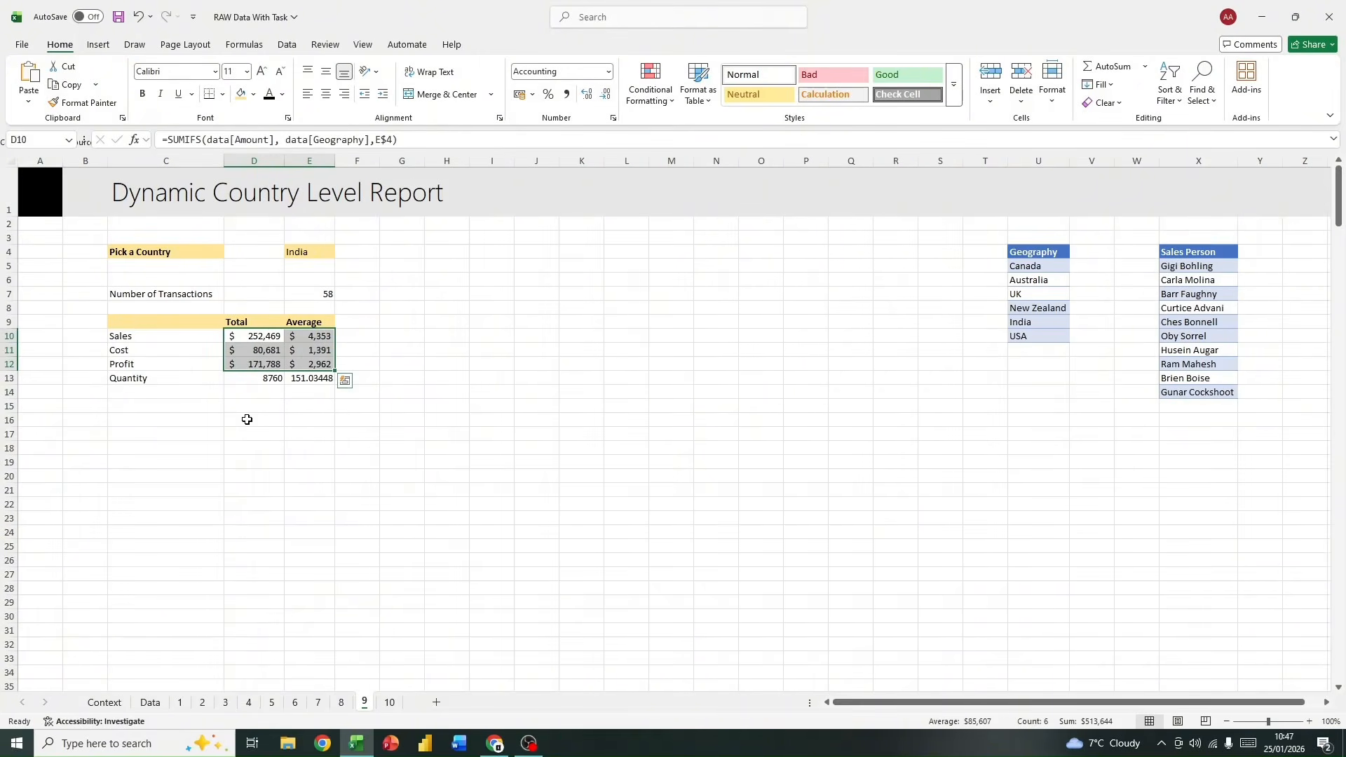
# Step: Show the average quantity in E13 without decimals
pyautogui.click(310, 378)
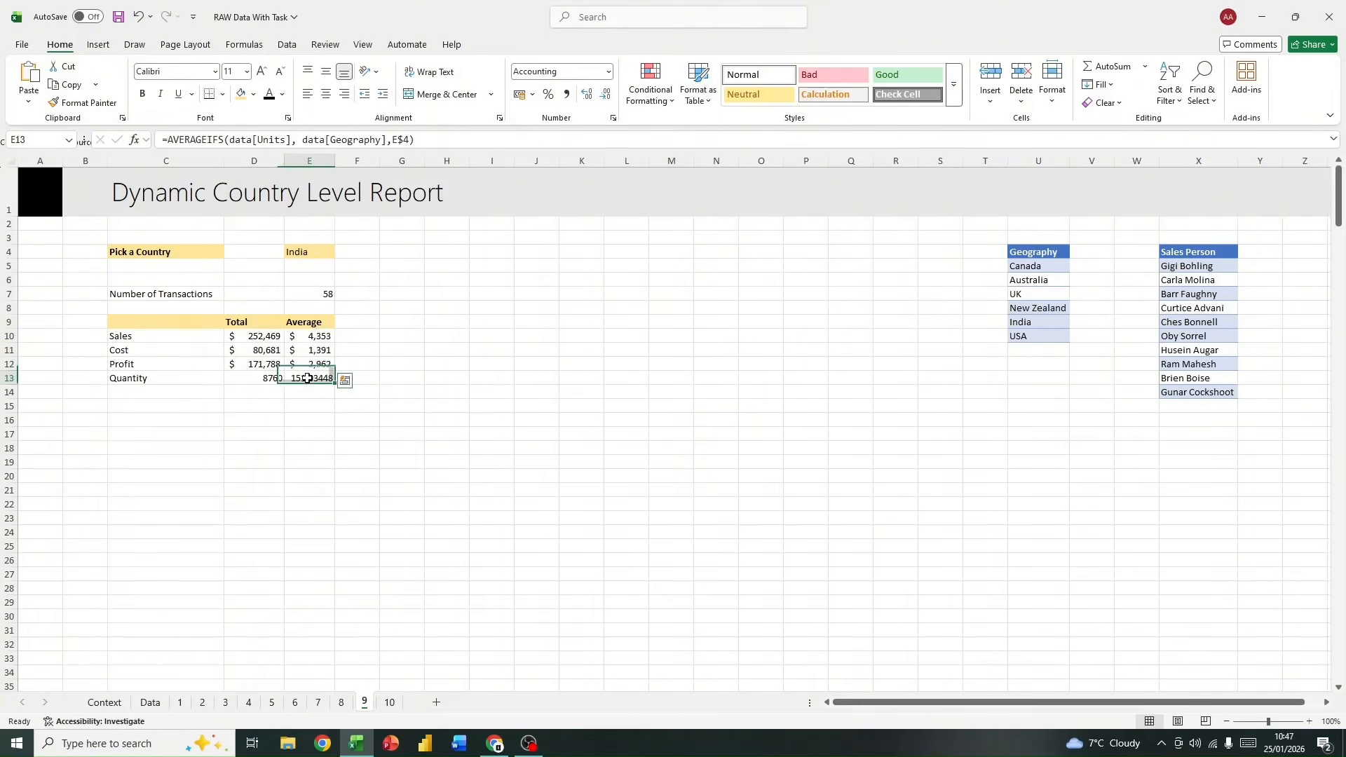
pyautogui.click(607, 96)
pyautogui.click(607, 96)
pyautogui.click(607, 96)
pyautogui.click(607, 98)
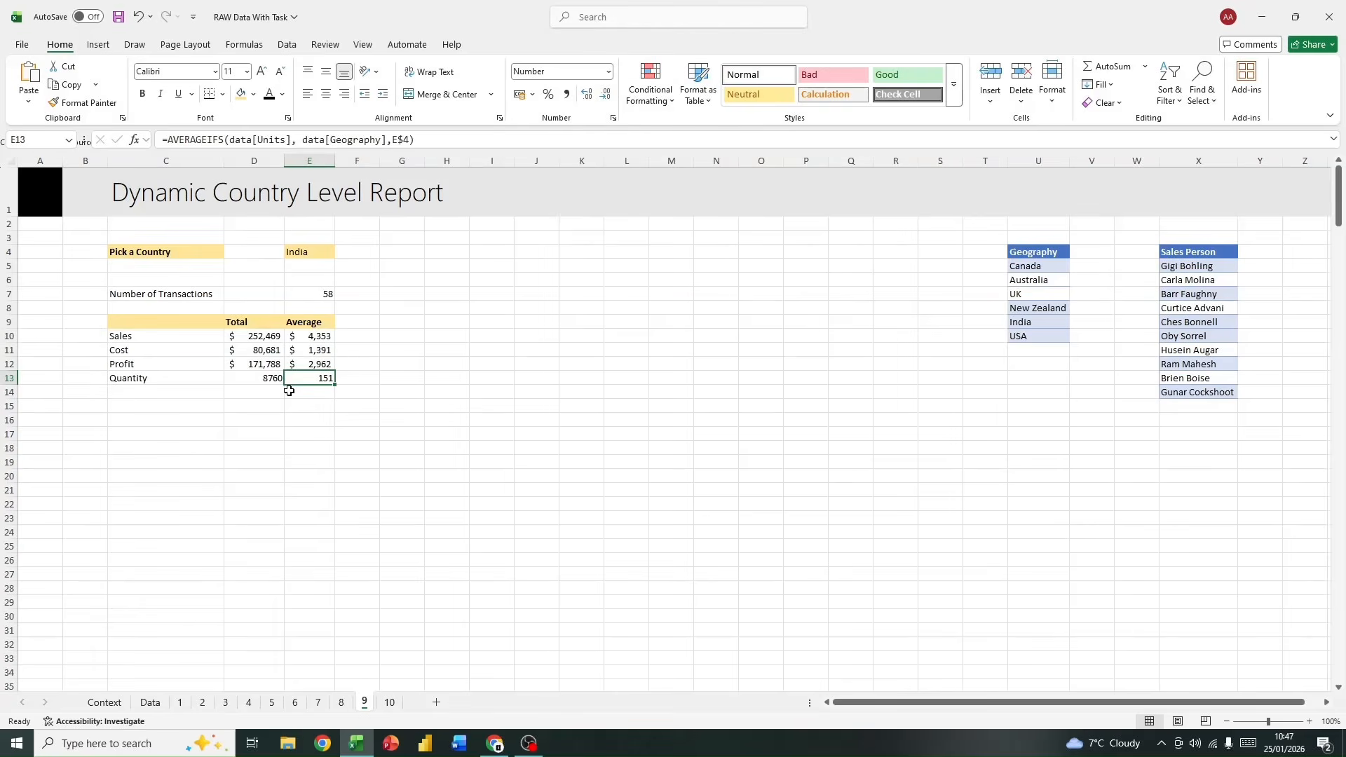
pyautogui.click(263, 445)
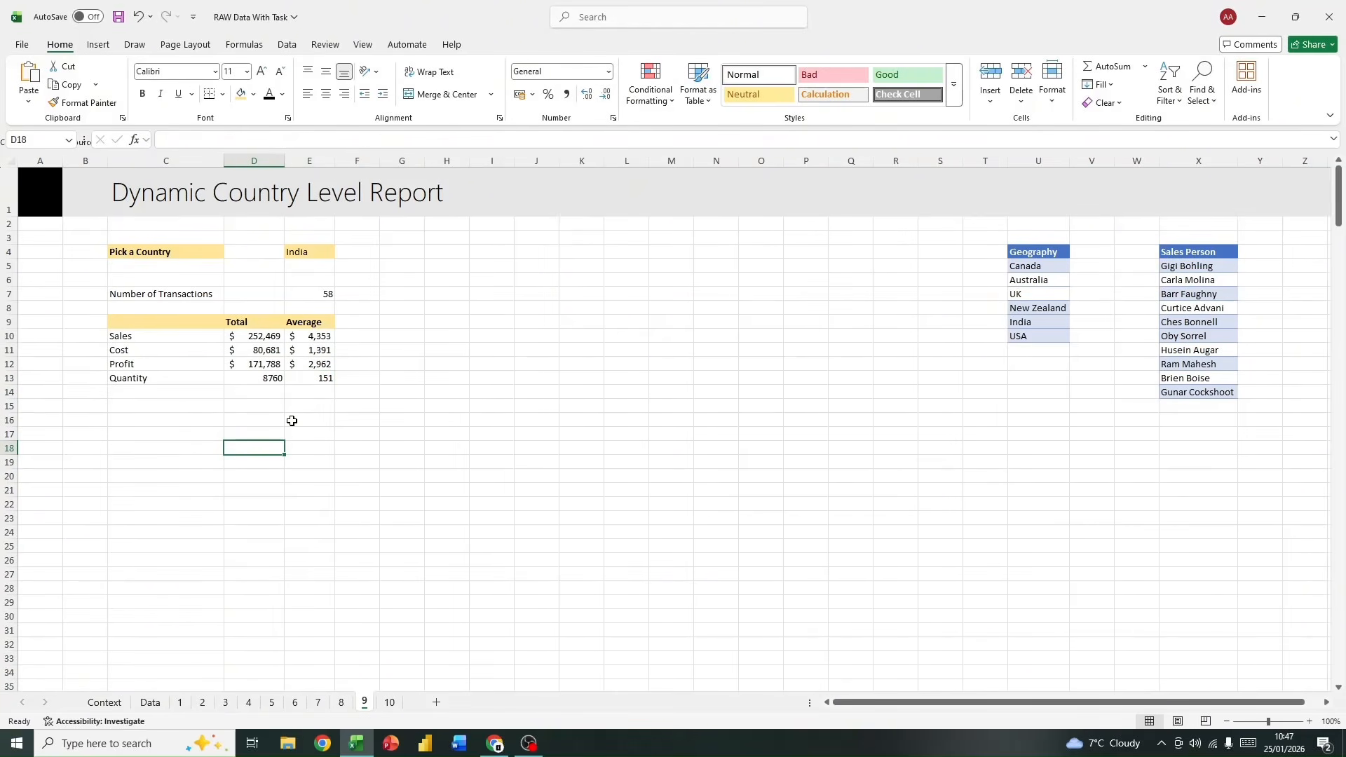
# Step: Enter the heading "By Sales Person" in I4 and widen column I to fit it
pyautogui.click(484, 250)
pyautogui.write('B')
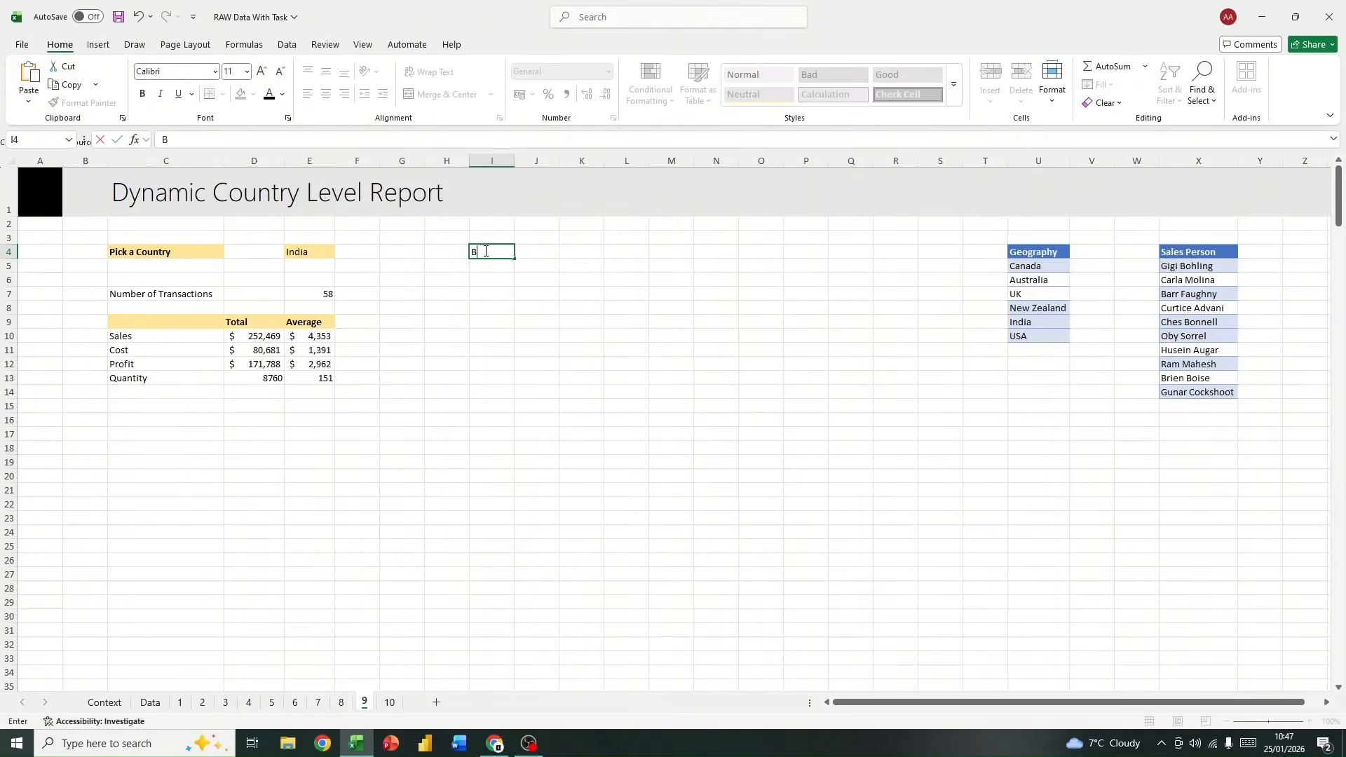
pyautogui.write('y Sales Person')
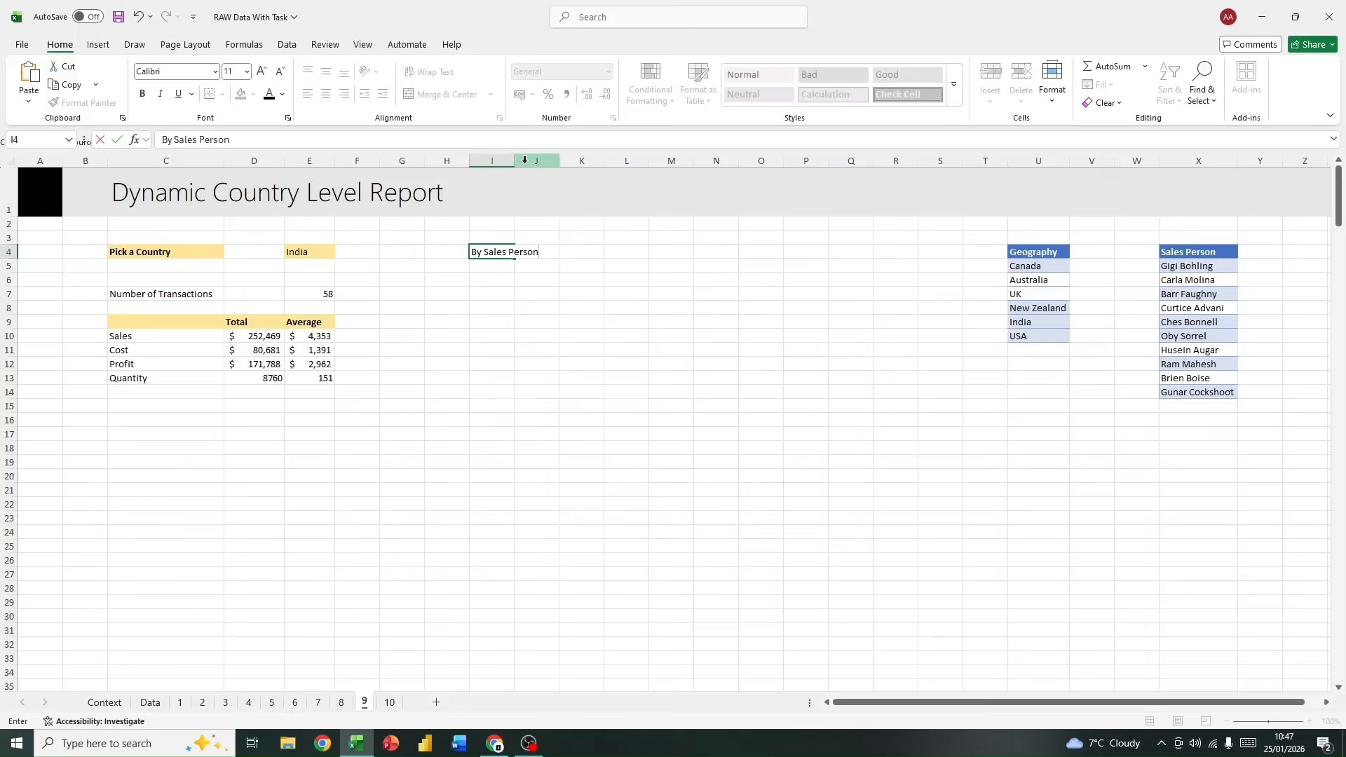
pyautogui.click(507, 161)
pyautogui.click(557, 294)
pyautogui.moveTo(513, 161); pyautogui.dragTo(545, 161)
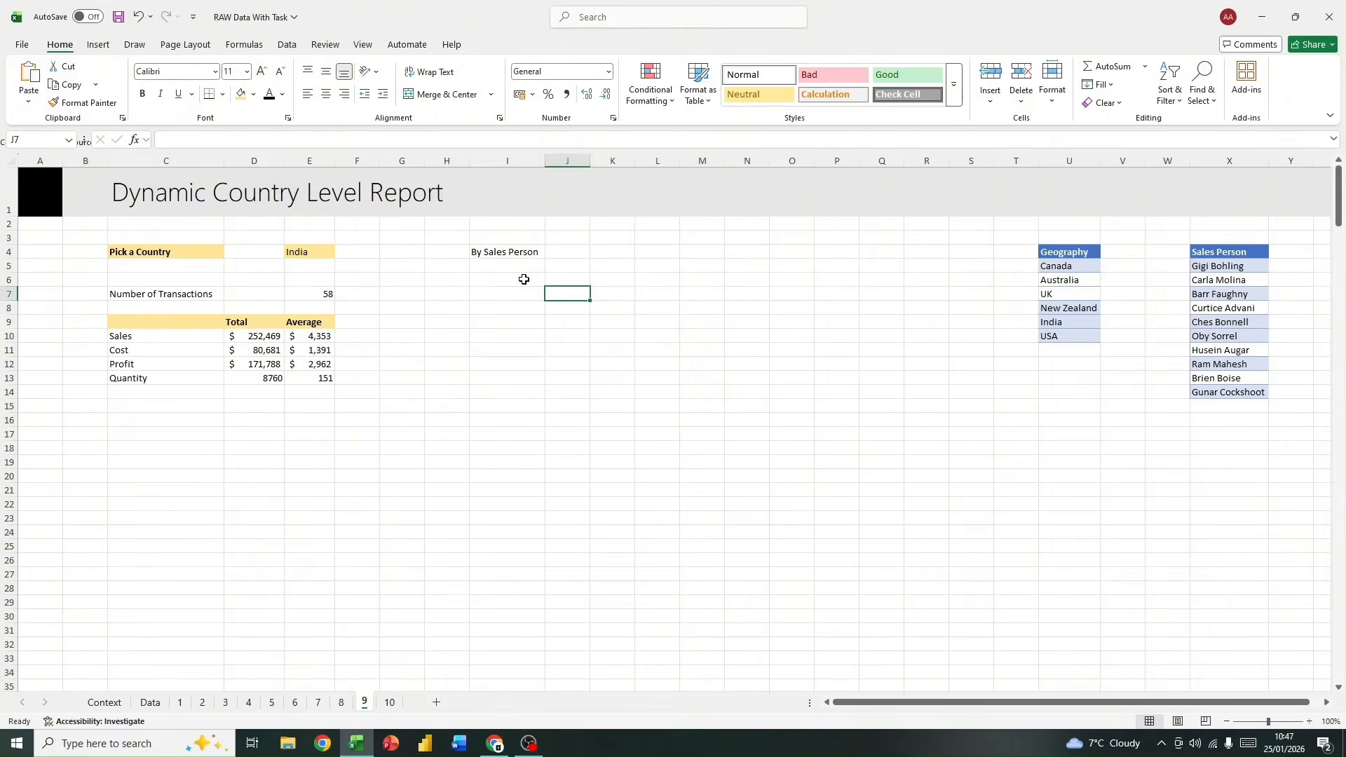
# Step: Give the heading row I4:M4 the same light gold fill as the other report headings and make it bold
pyautogui.moveTo(492, 252); pyautogui.dragTo(708, 251)
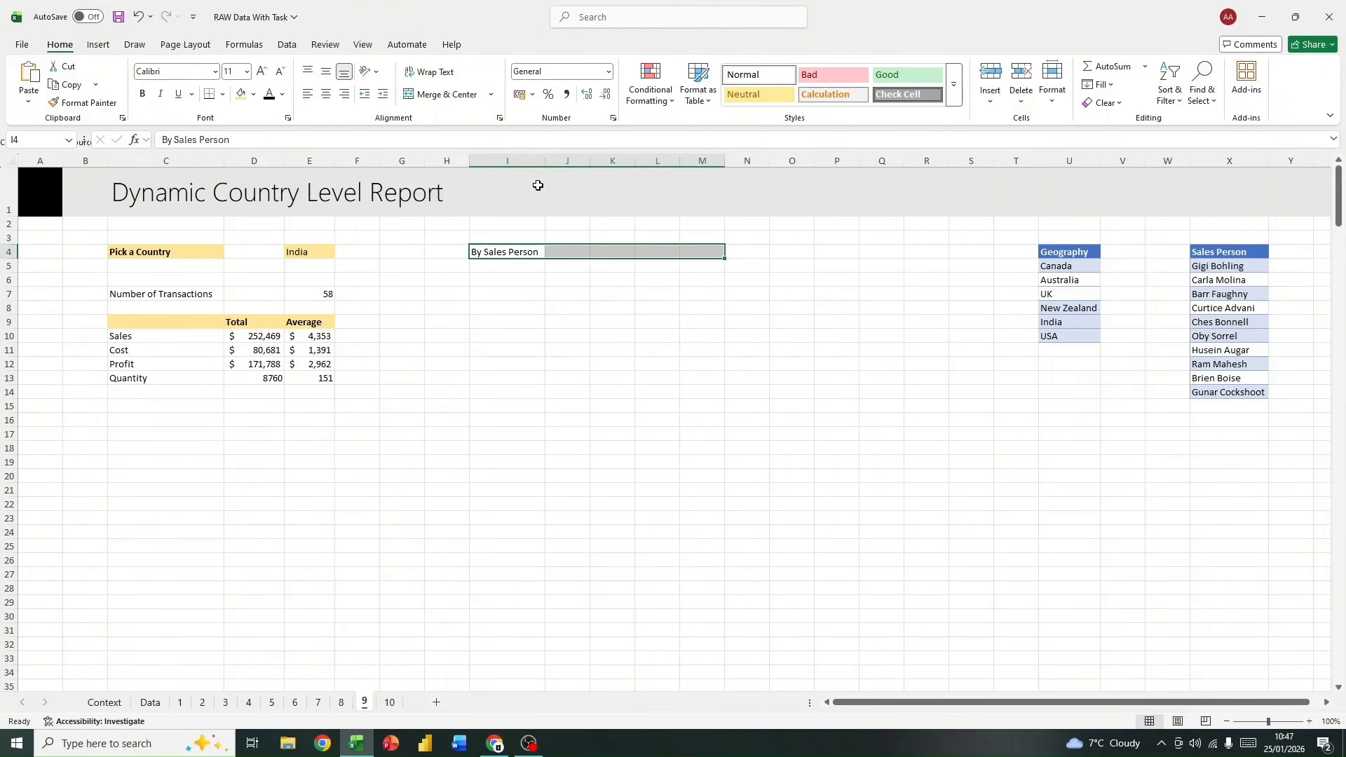
pyautogui.click(241, 93)
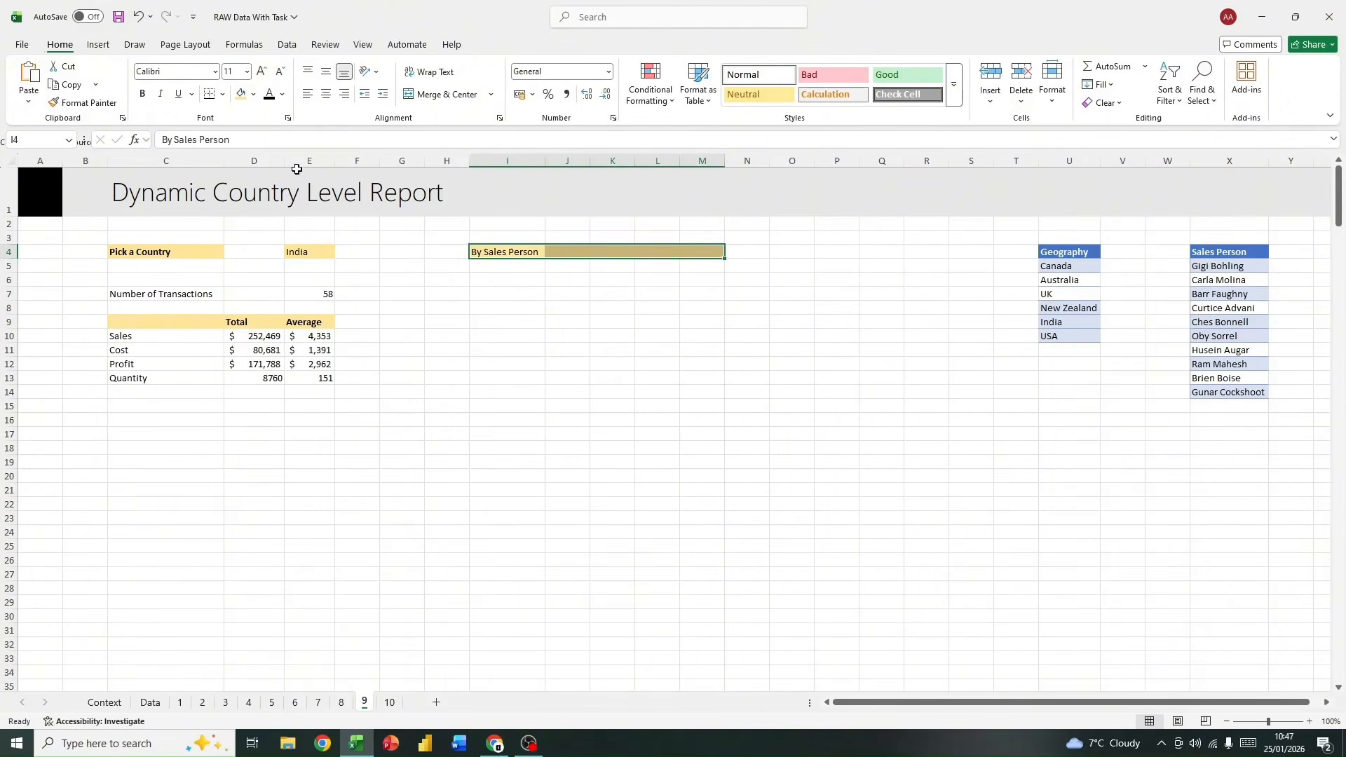
pyautogui.click(143, 93)
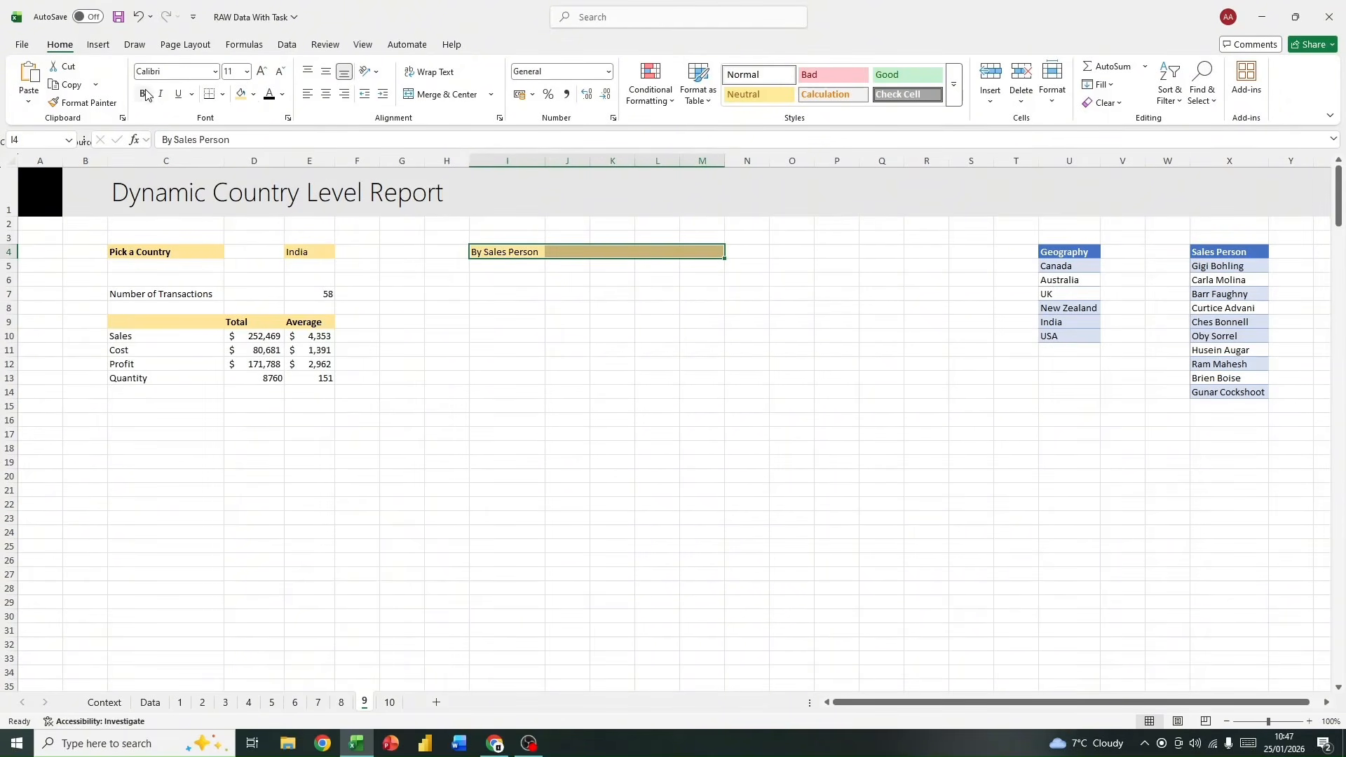
# Step: Copy the sales person names from X5:X15 into the report starting at I6, pasted as values only
pyautogui.click(509, 280)
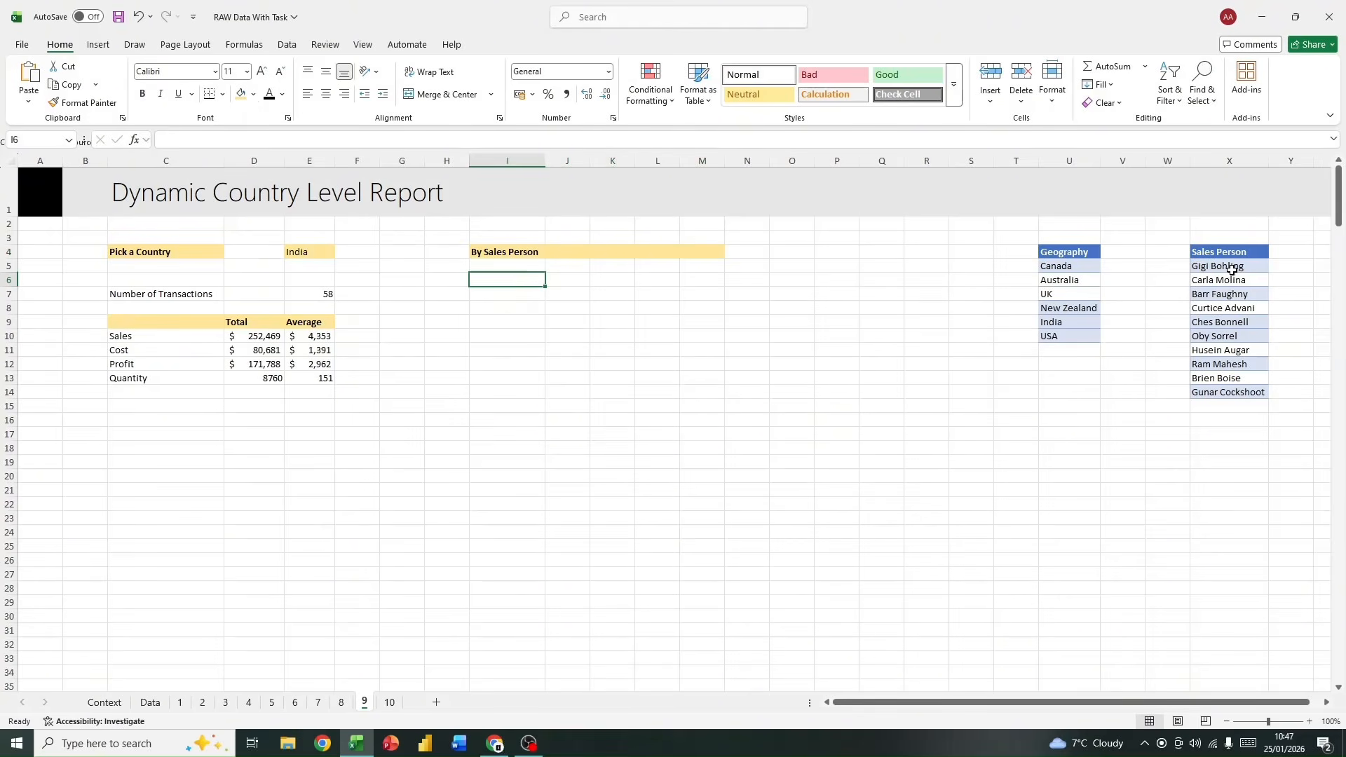
pyautogui.moveTo(1231, 265); pyautogui.dragTo(1246, 409)
pyautogui.hotkey('ctrl', 'c')
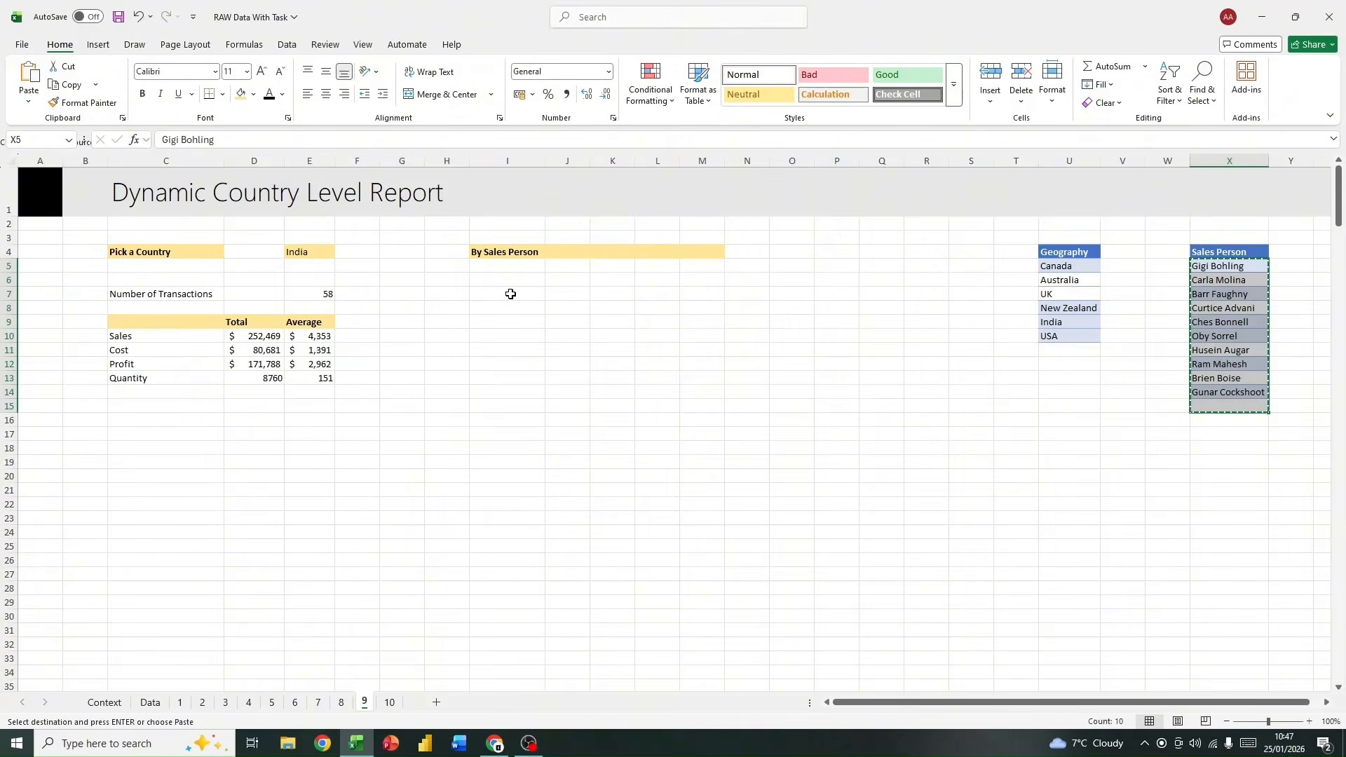
pyautogui.click(512, 279)
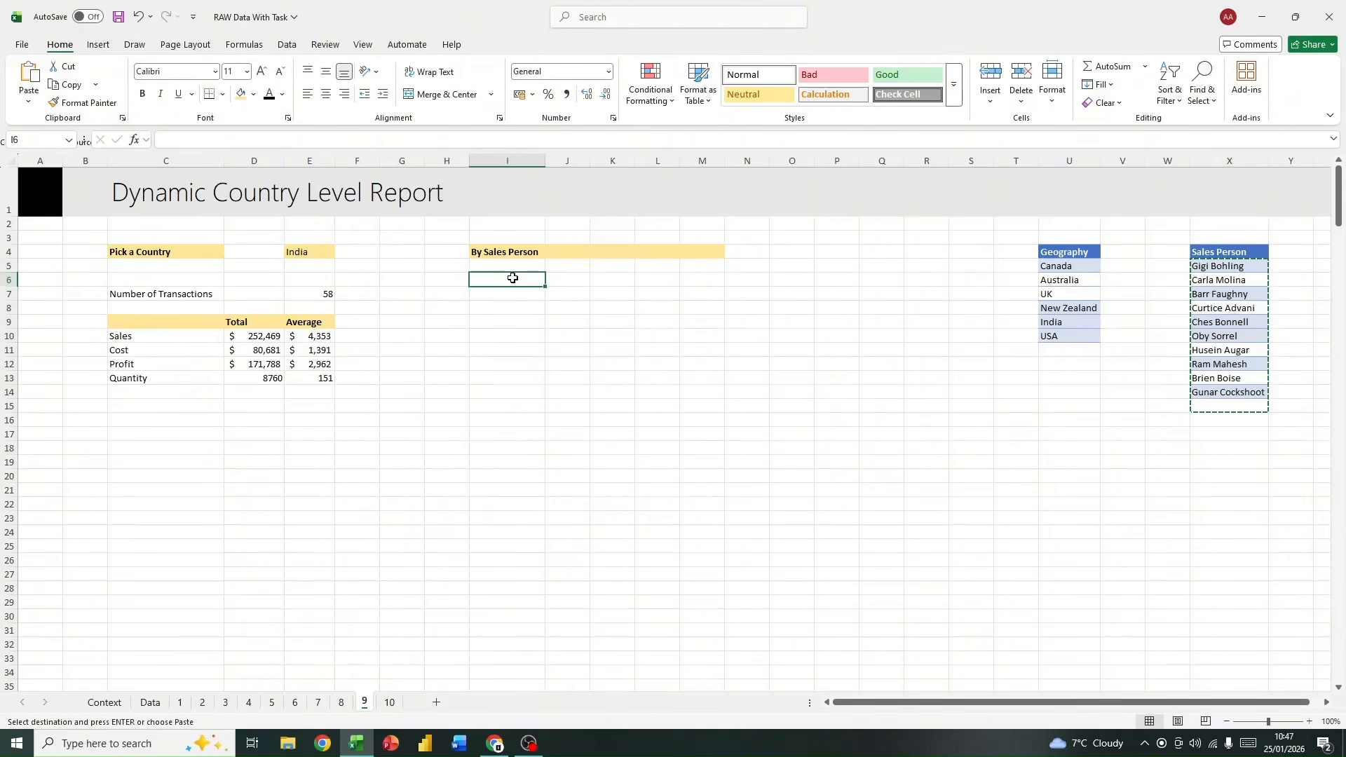
pyautogui.hotkey('ctrl', 'v')
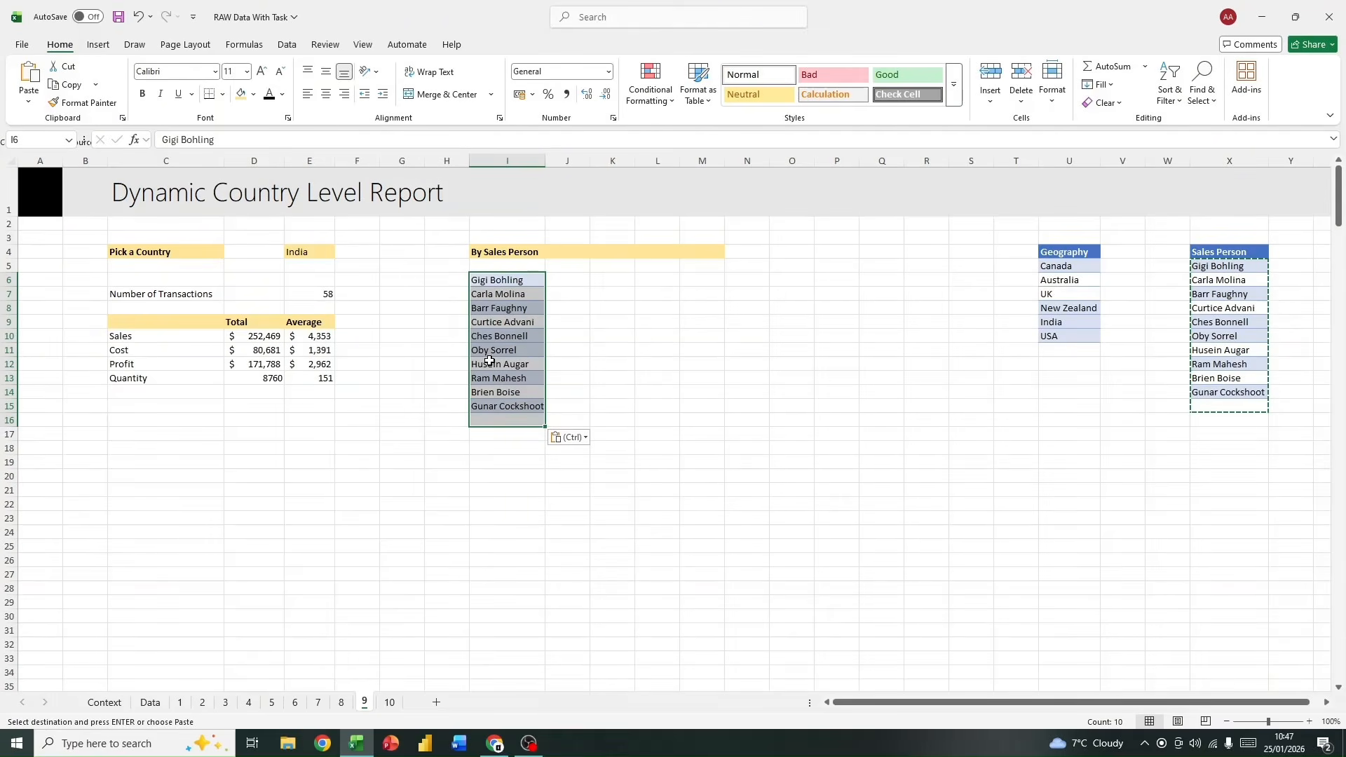
pyautogui.click(569, 439)
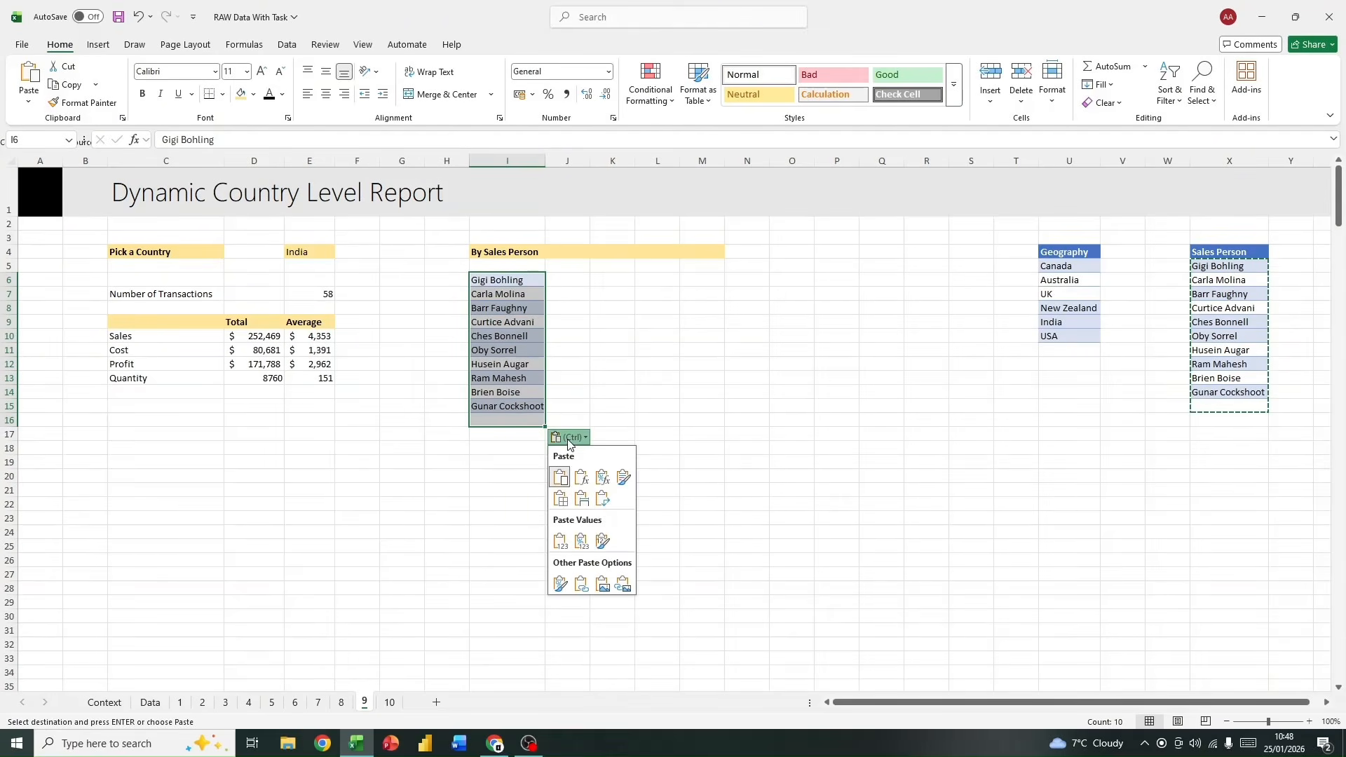
pyautogui.click(560, 547)
pyautogui.click(576, 376)
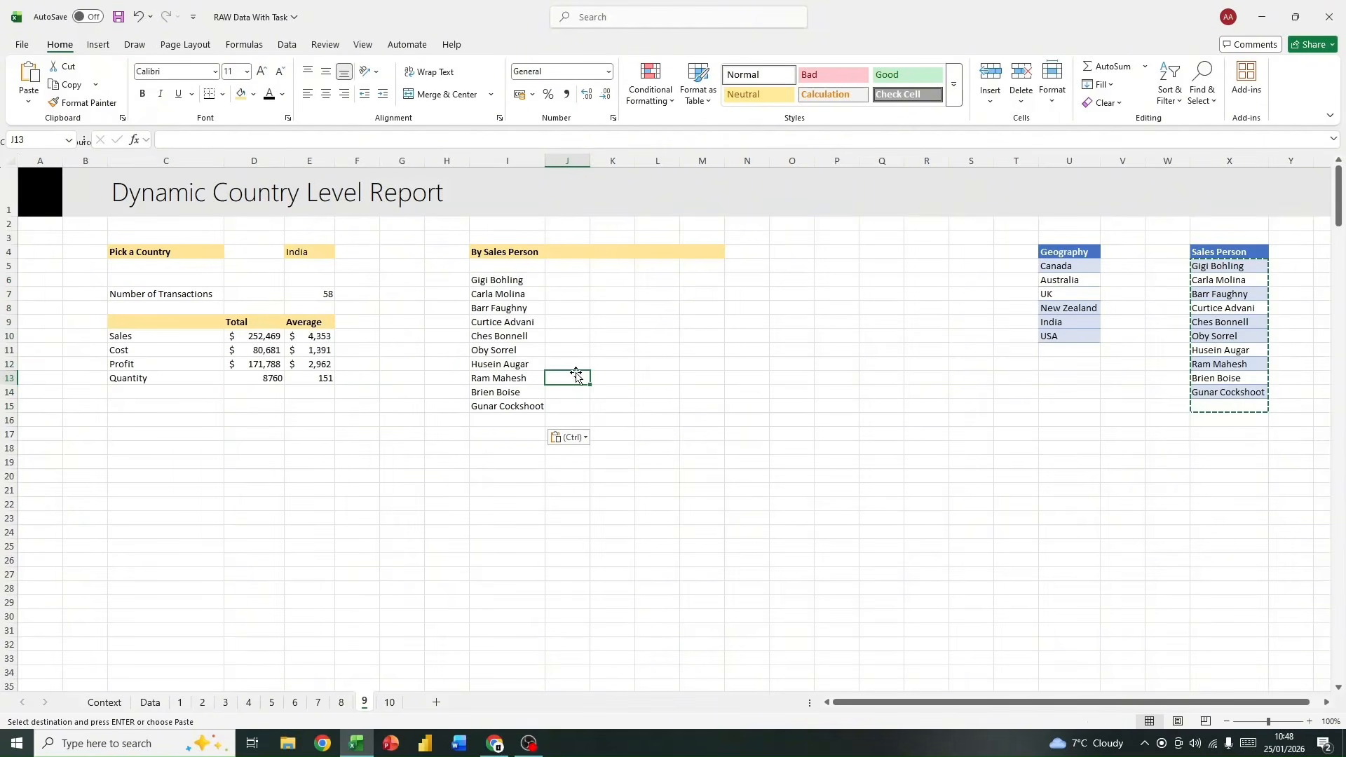
pyautogui.moveTo(516, 278); pyautogui.dragTo(526, 407)
pyautogui.moveTo(77, 223); pyautogui.dragTo(753, 435)
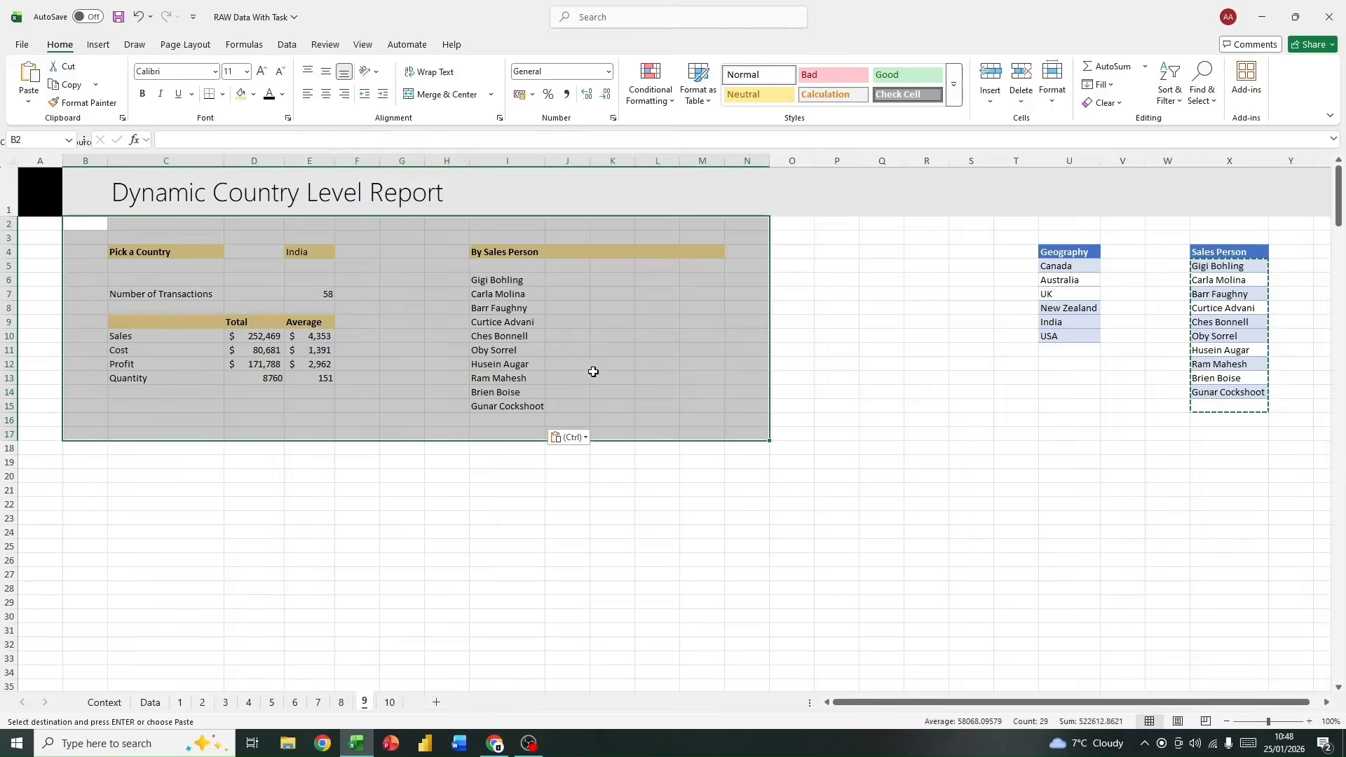
pyautogui.click(586, 364)
# Step: Enter the column headings "Bars", "Amount" and "Units" in J5:L5 beneath the By Sales Person heading
pyautogui.click(563, 280)
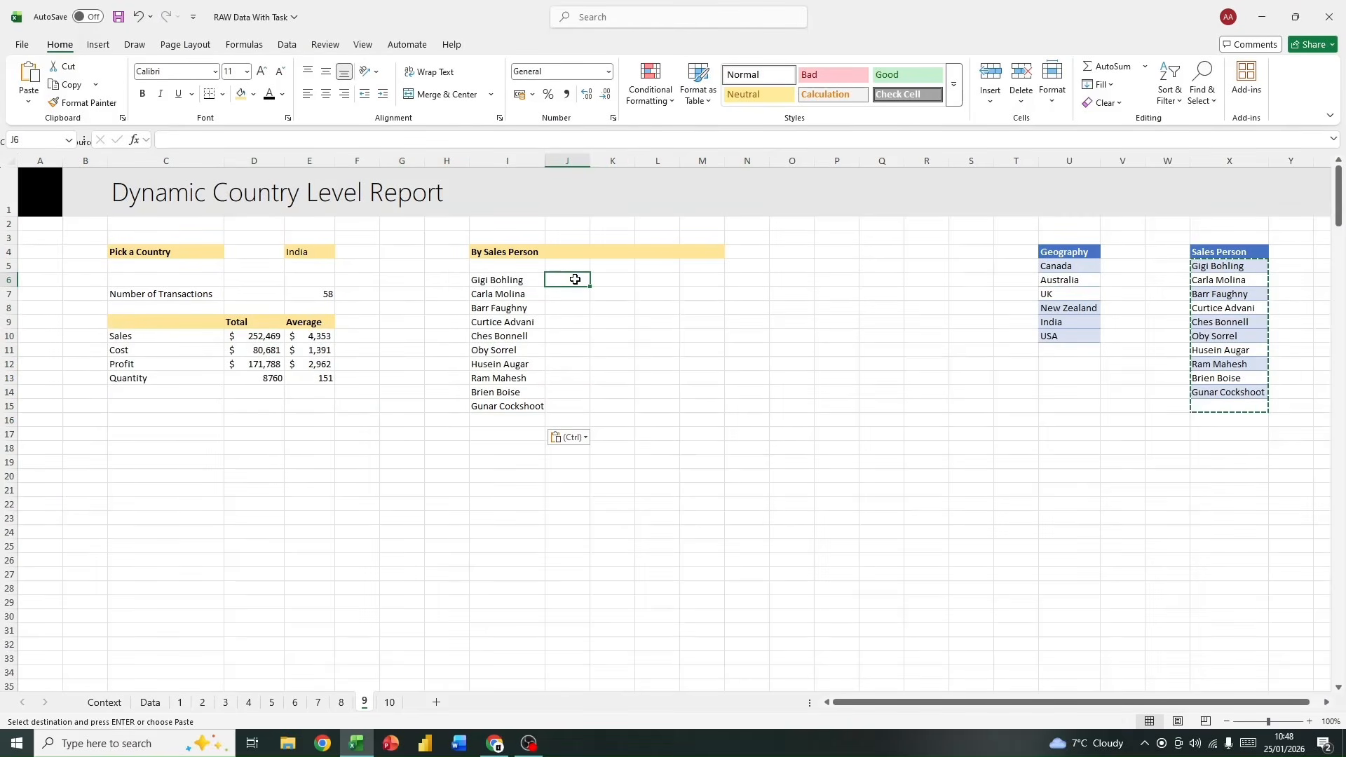
pyautogui.click(567, 269)
pyautogui.write('Ba')
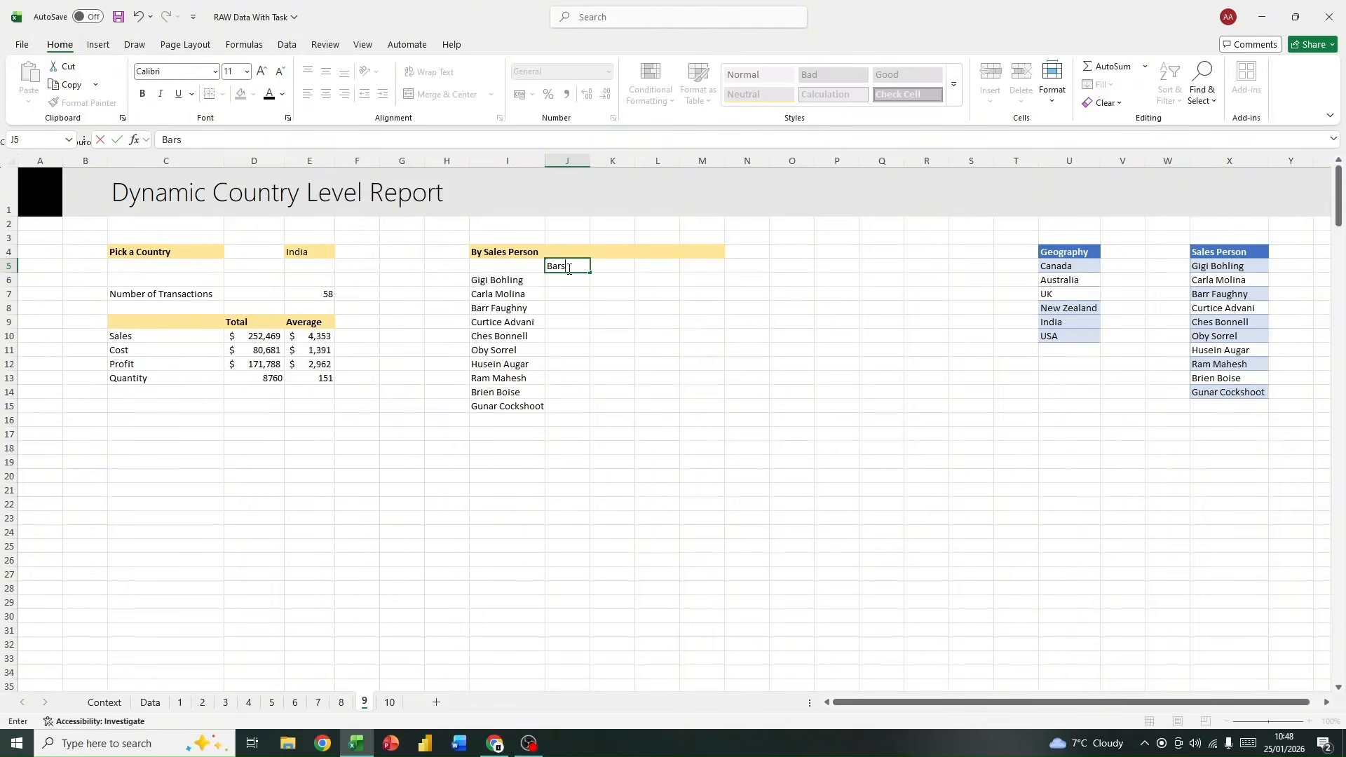
pyautogui.write('rs')
pyautogui.press('Tab')
pyautogui.write('D')
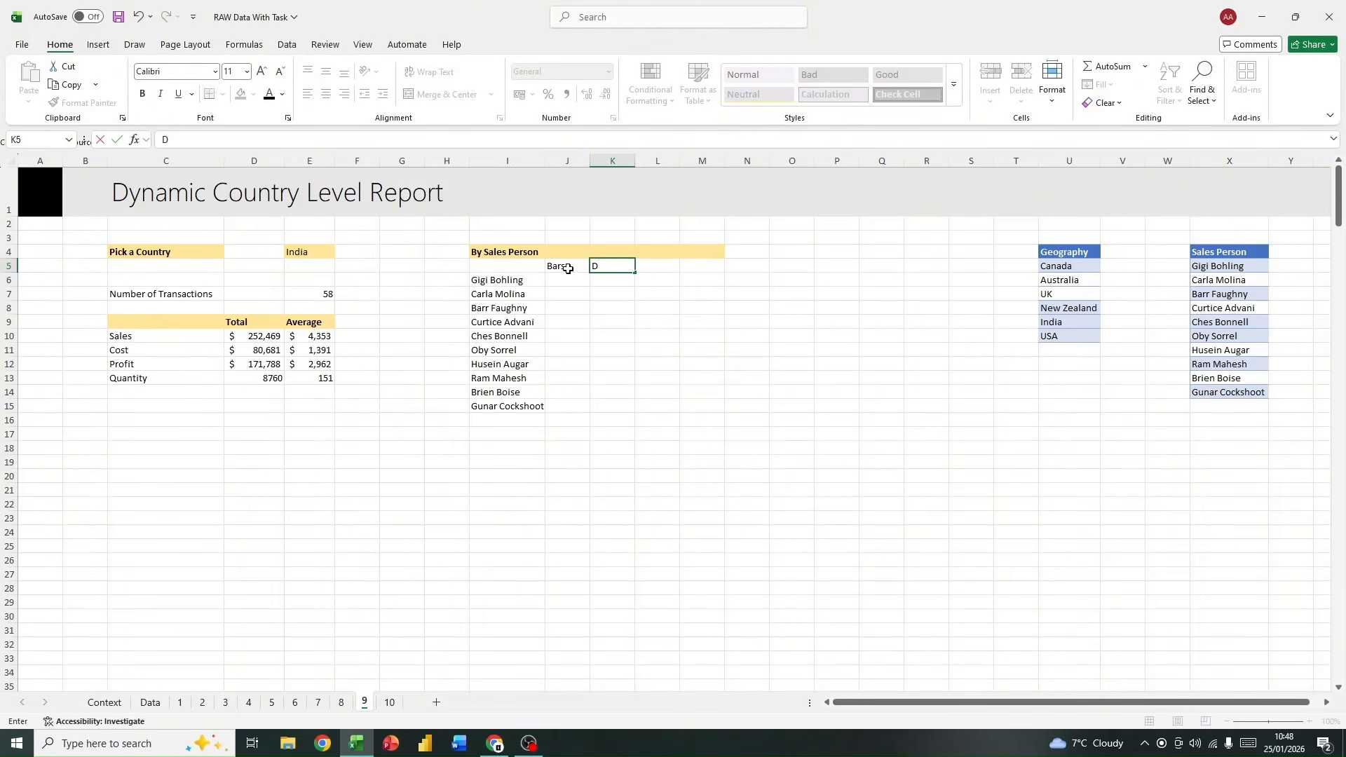
pyautogui.write('mount')
pyautogui.press('Tab')
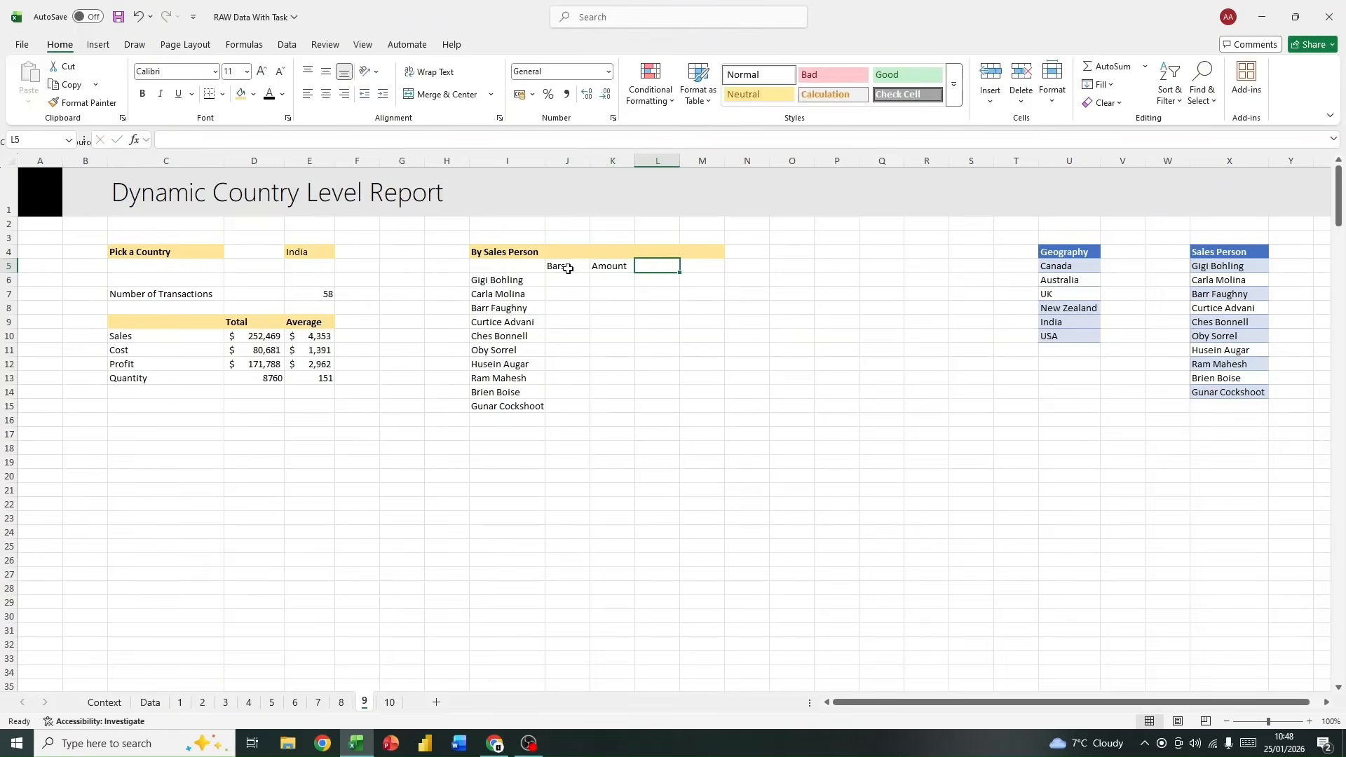
pyautogui.write('Units')
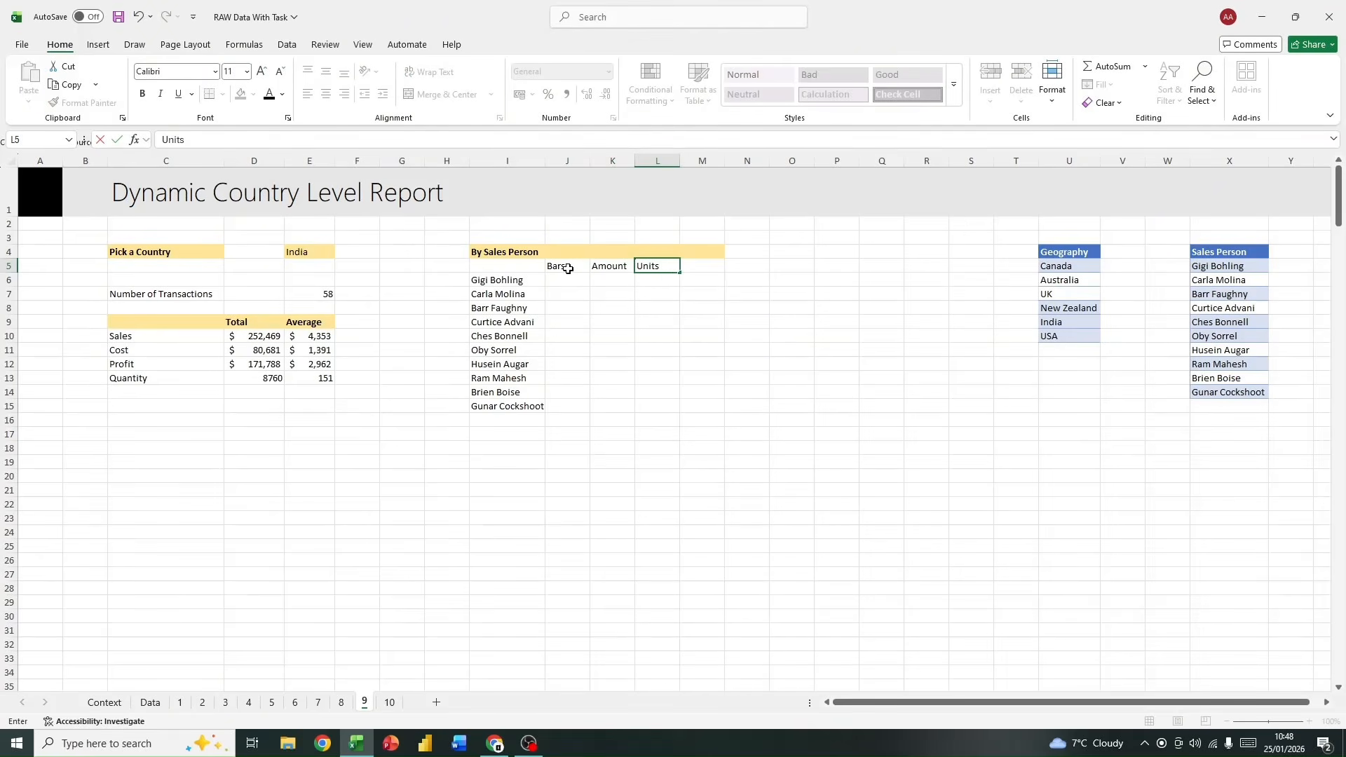
pyautogui.click(756, 363)
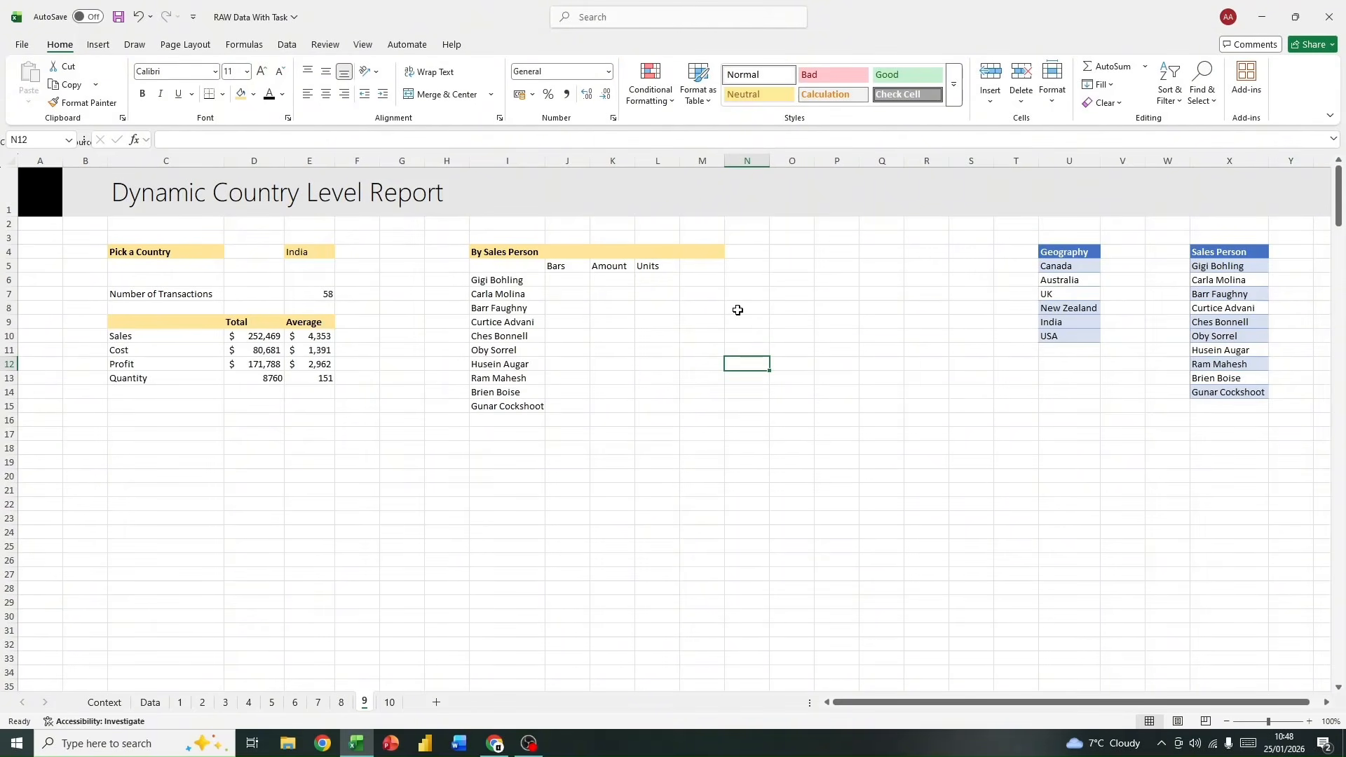
# Step: Enter the formula =IF(K6>12000,1,-1) in M6 to flag whether the first sales person's amount exceeds the target
pyautogui.click(701, 267)
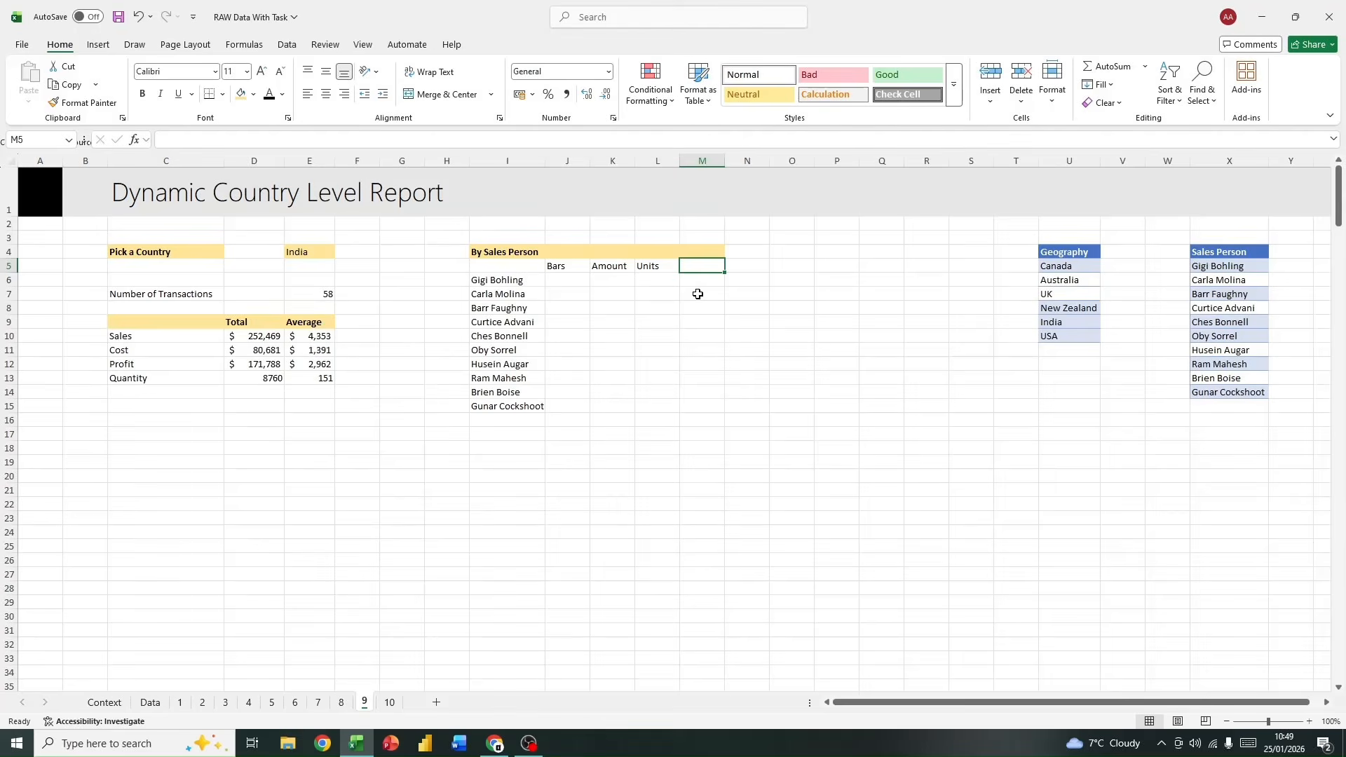
pyautogui.press('Down')
pyautogui.write('=if')
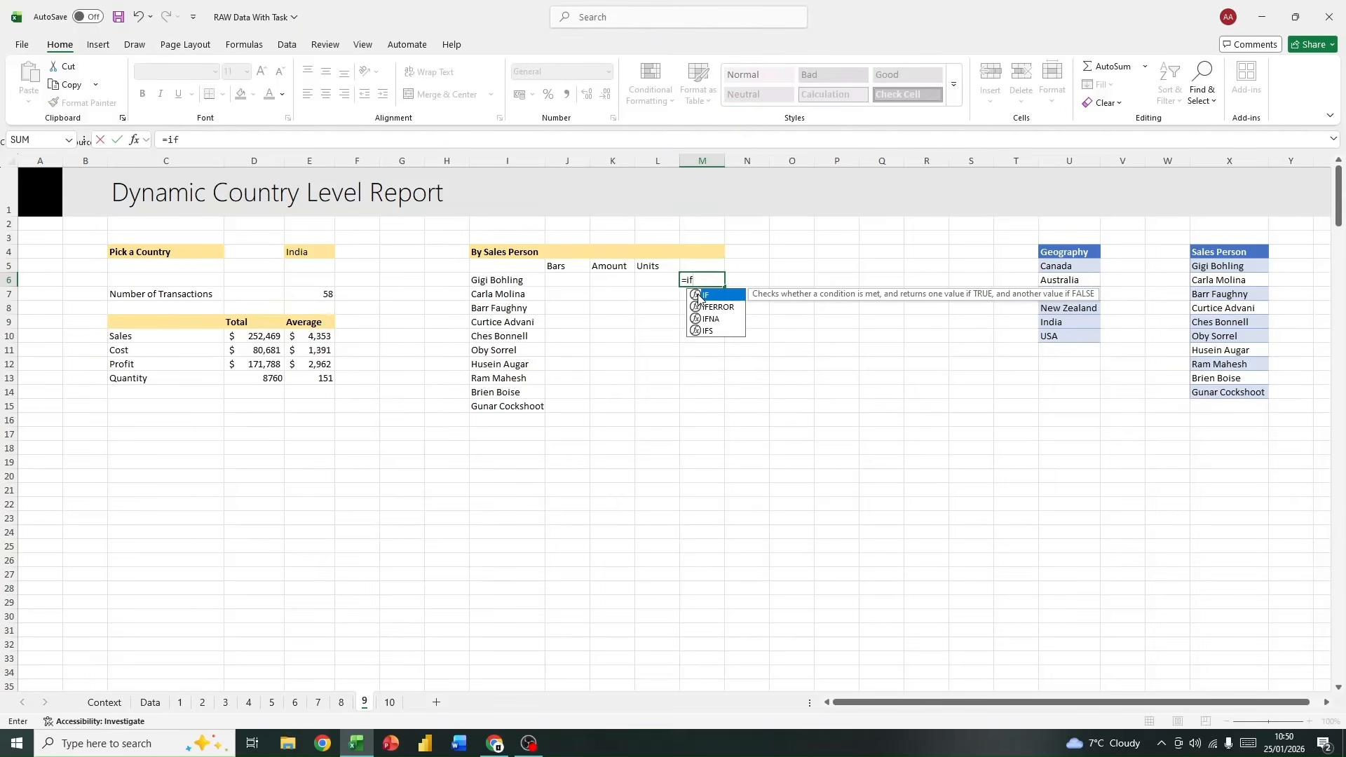
pyautogui.click(725, 287)
pyautogui.click(329, 141)
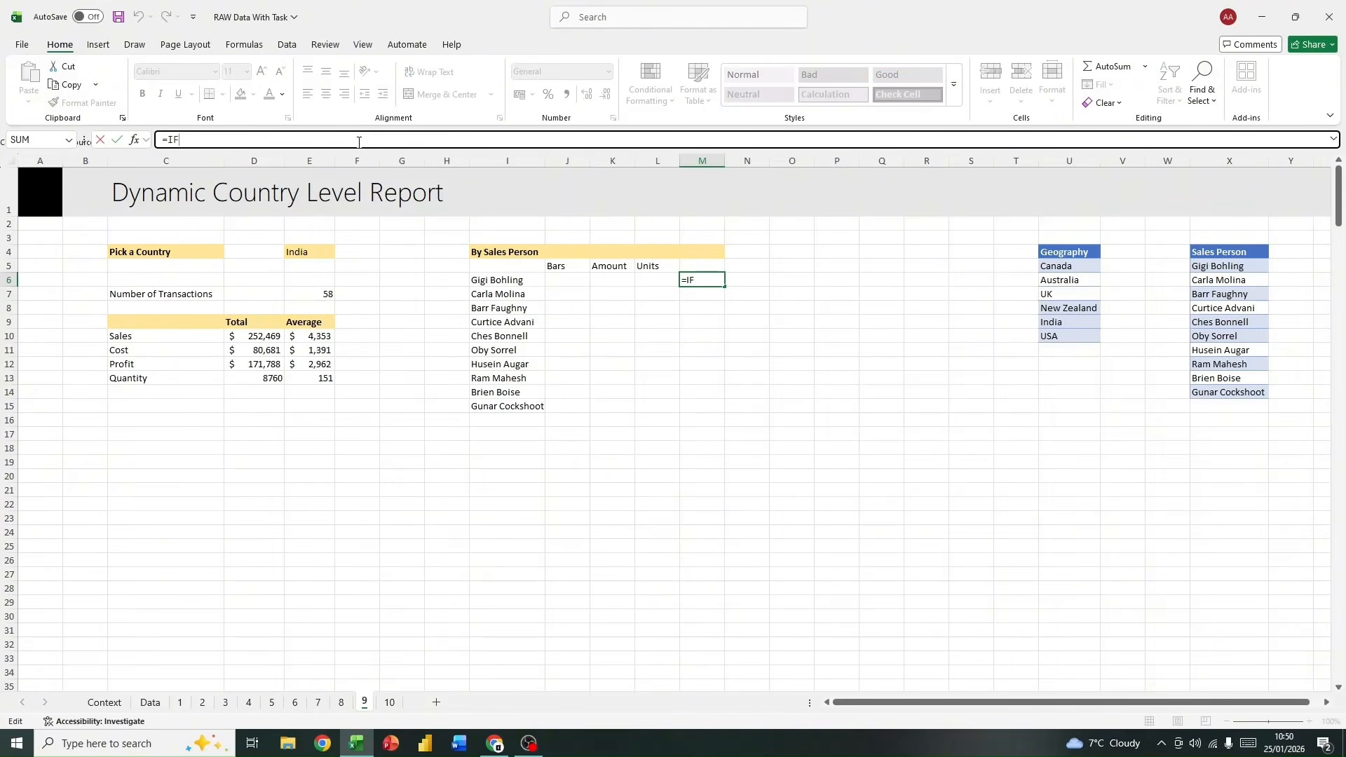
pyautogui.write('(')
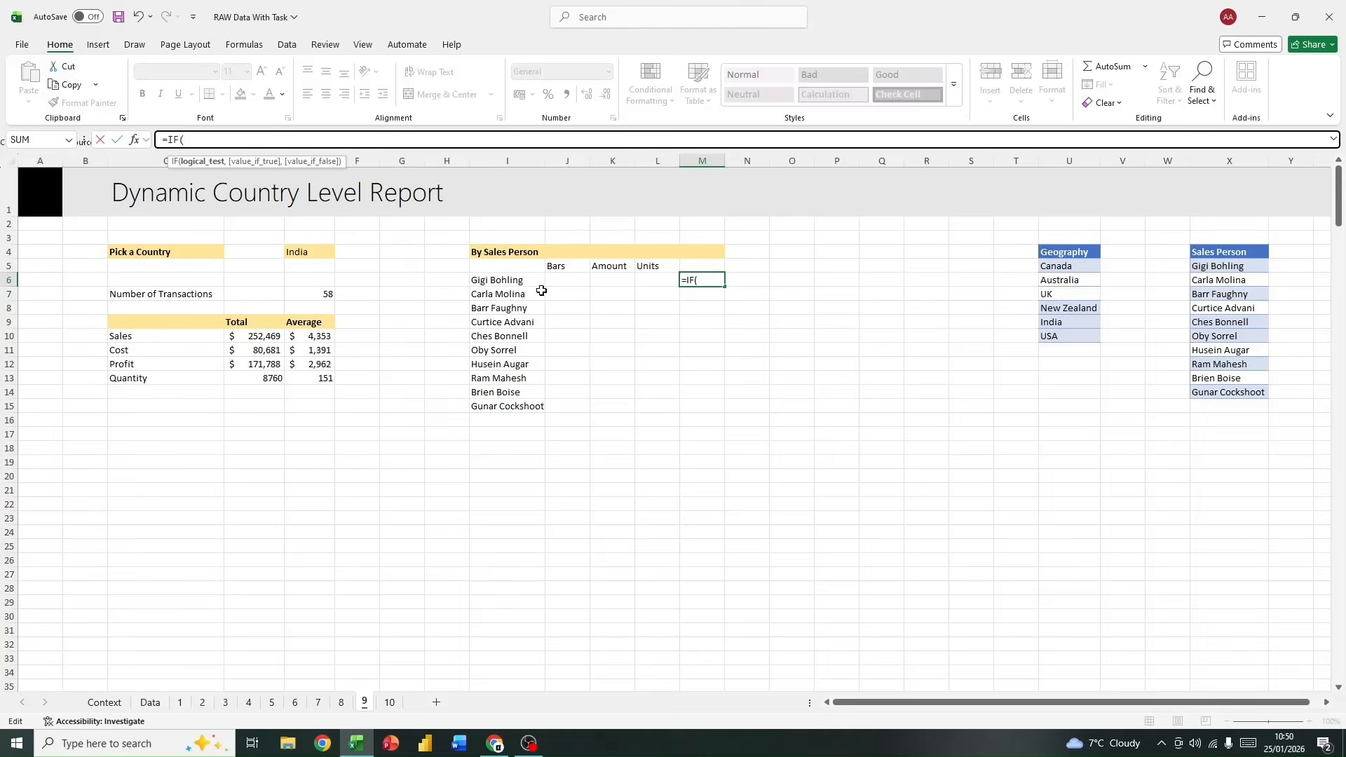
pyautogui.click(610, 279)
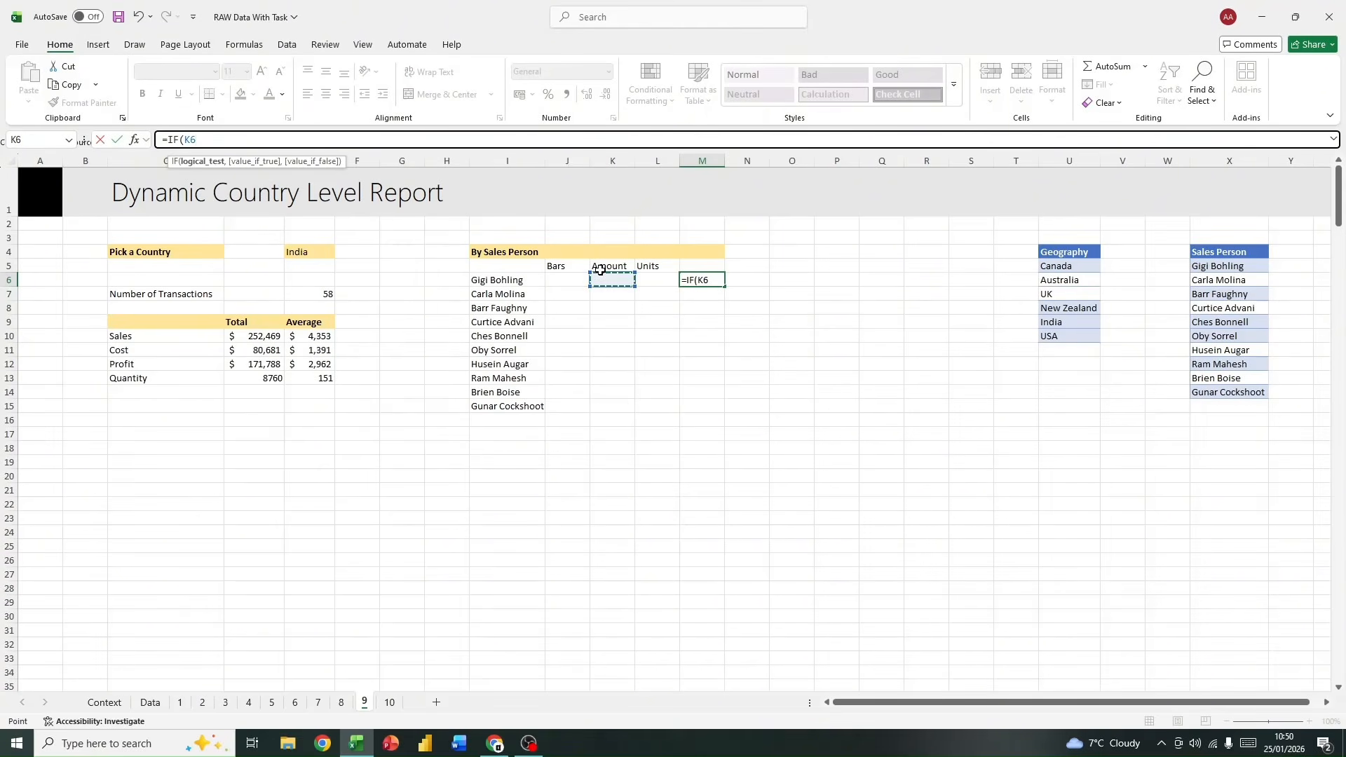
pyautogui.write('>12000,1')
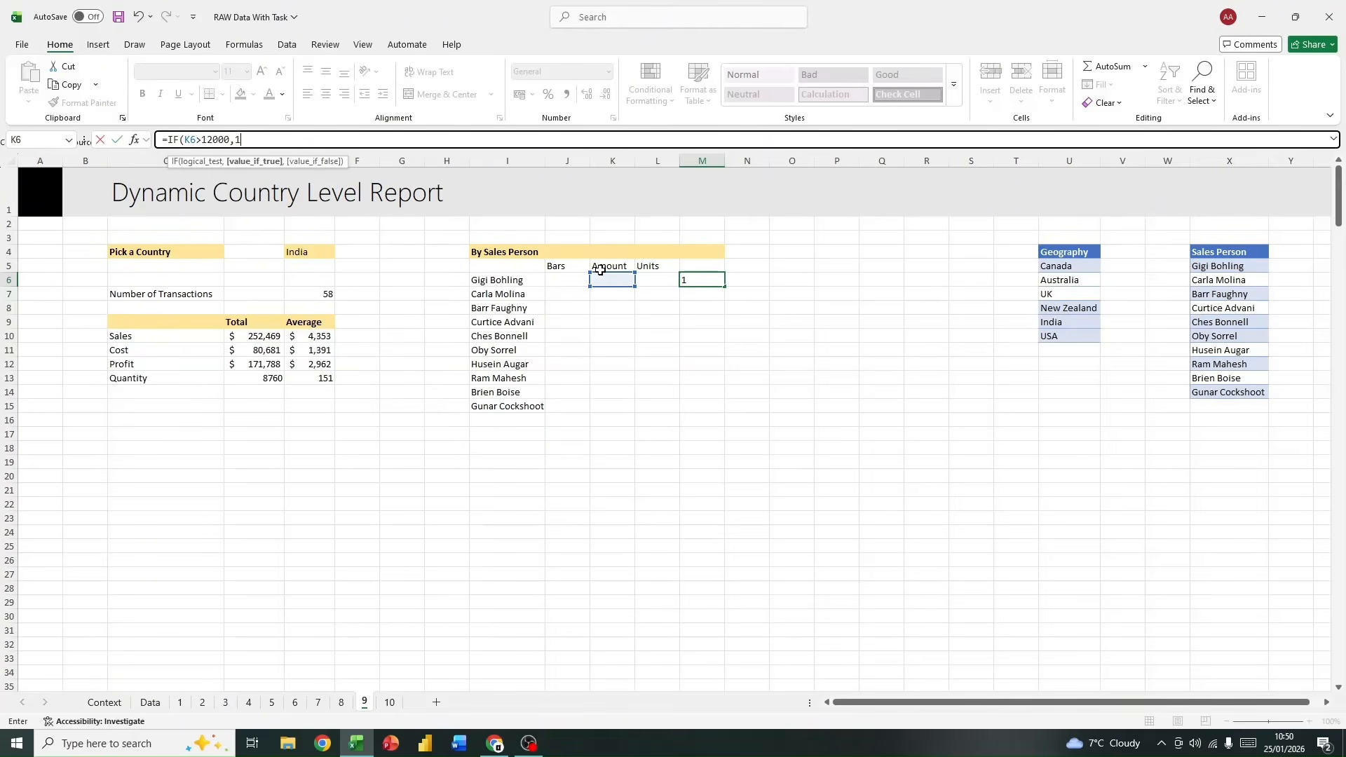
pyautogui.write(',')
pyautogui.write('-1)')
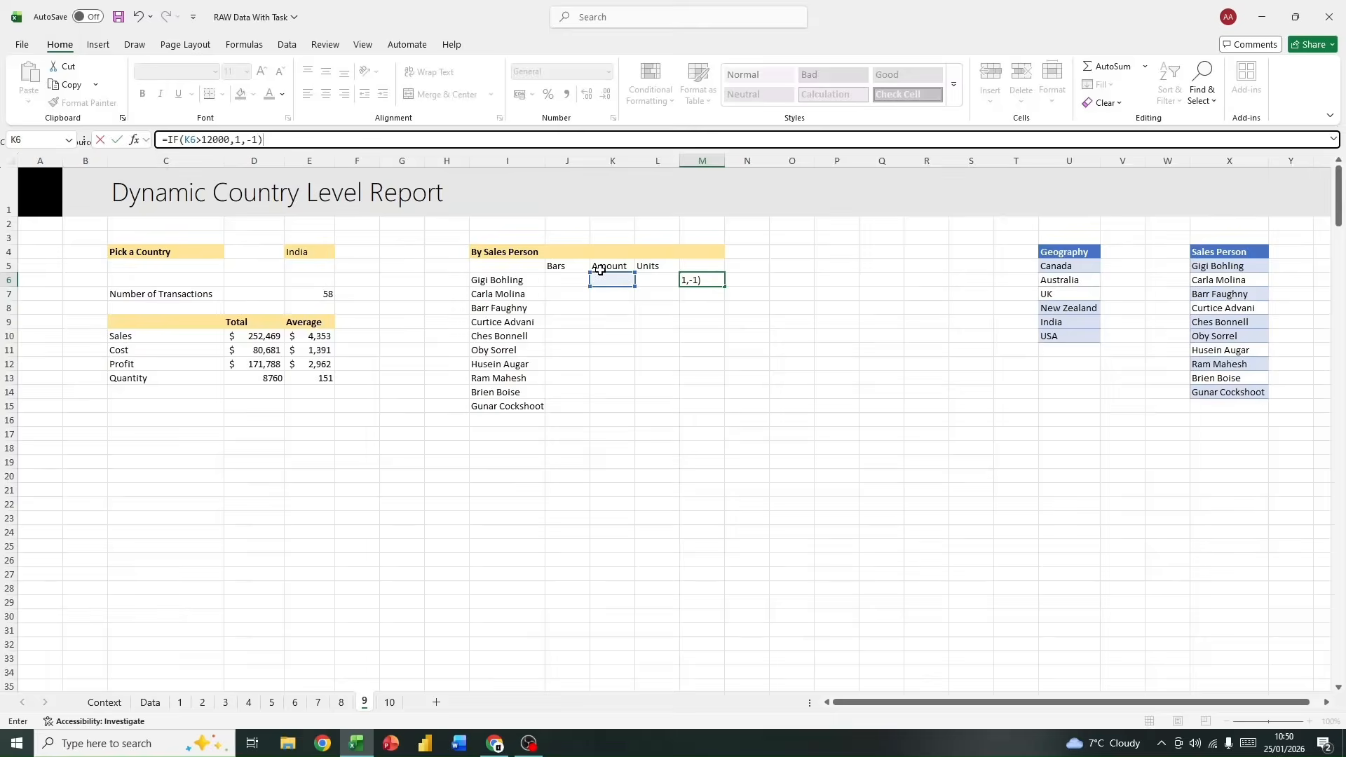
pyautogui.press('Return')
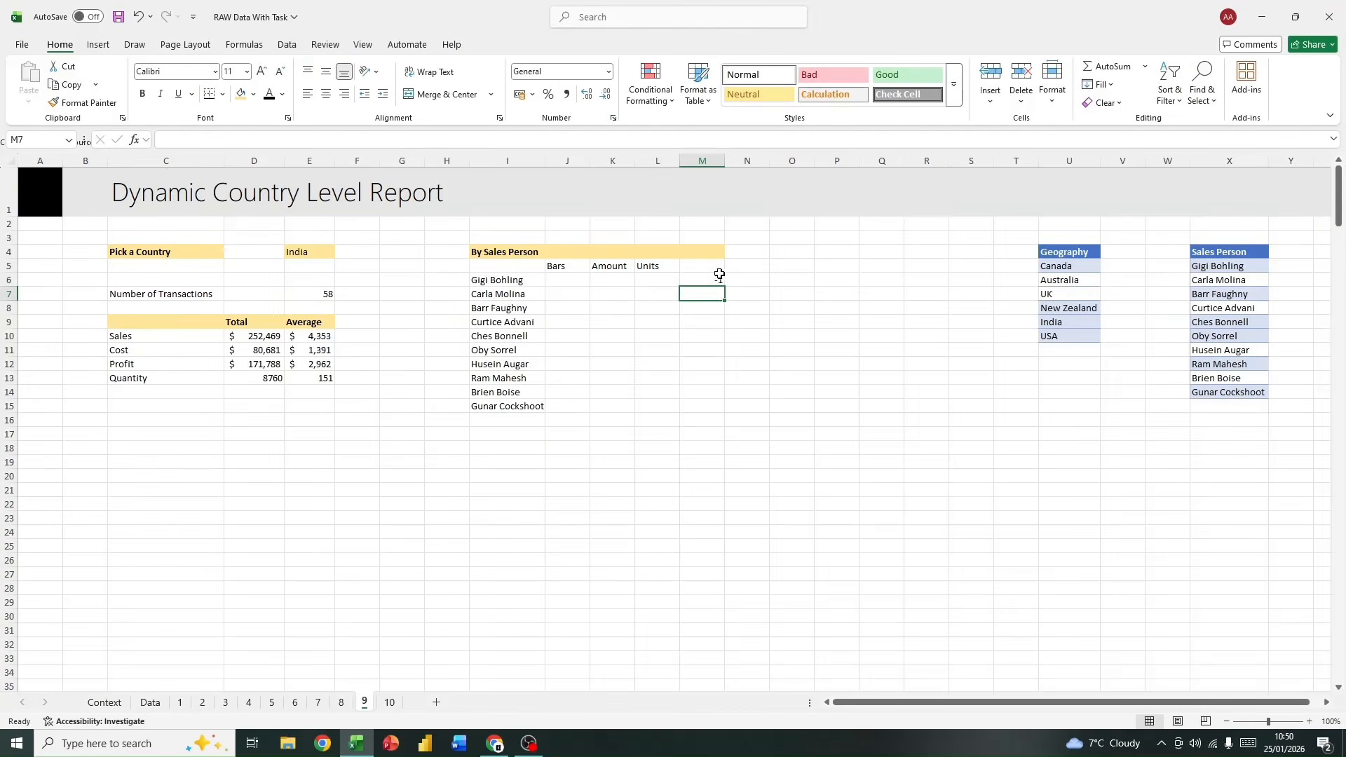
# Step: Enter a test amount of 1300 in K6 and check it against the IF formula in M6
pyautogui.click(605, 278)
pyautogui.click(319, 139)
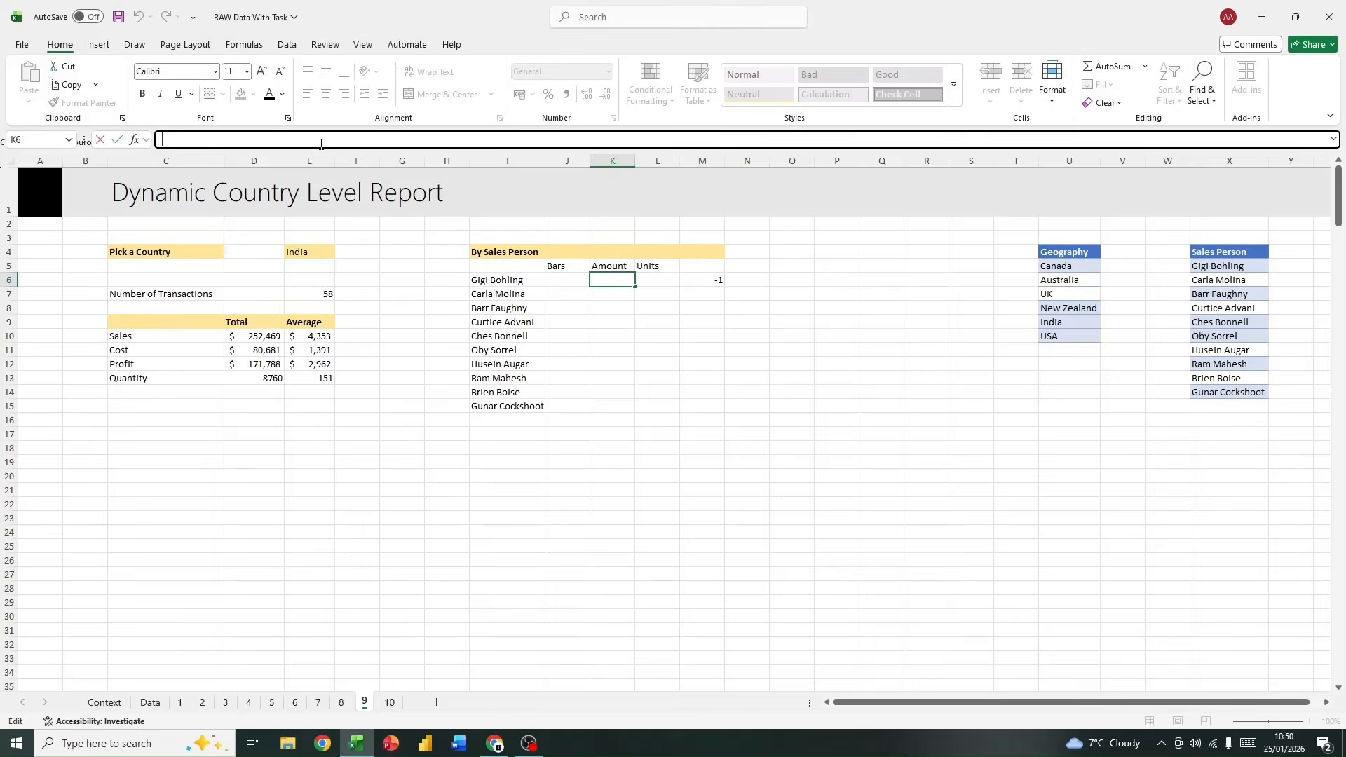
pyautogui.write('1300')
pyautogui.click(651, 391)
pyautogui.click(623, 280)
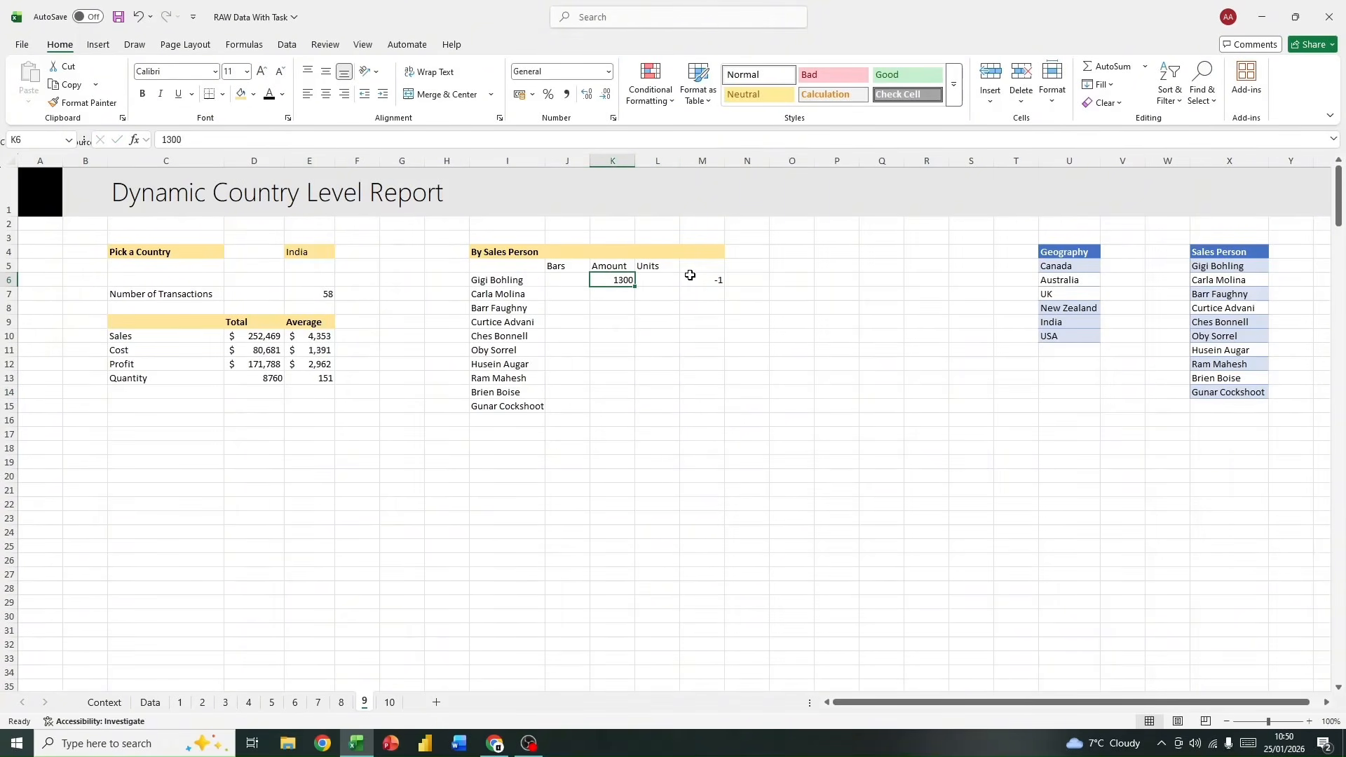
pyautogui.click(689, 275)
pyautogui.click(533, 142)
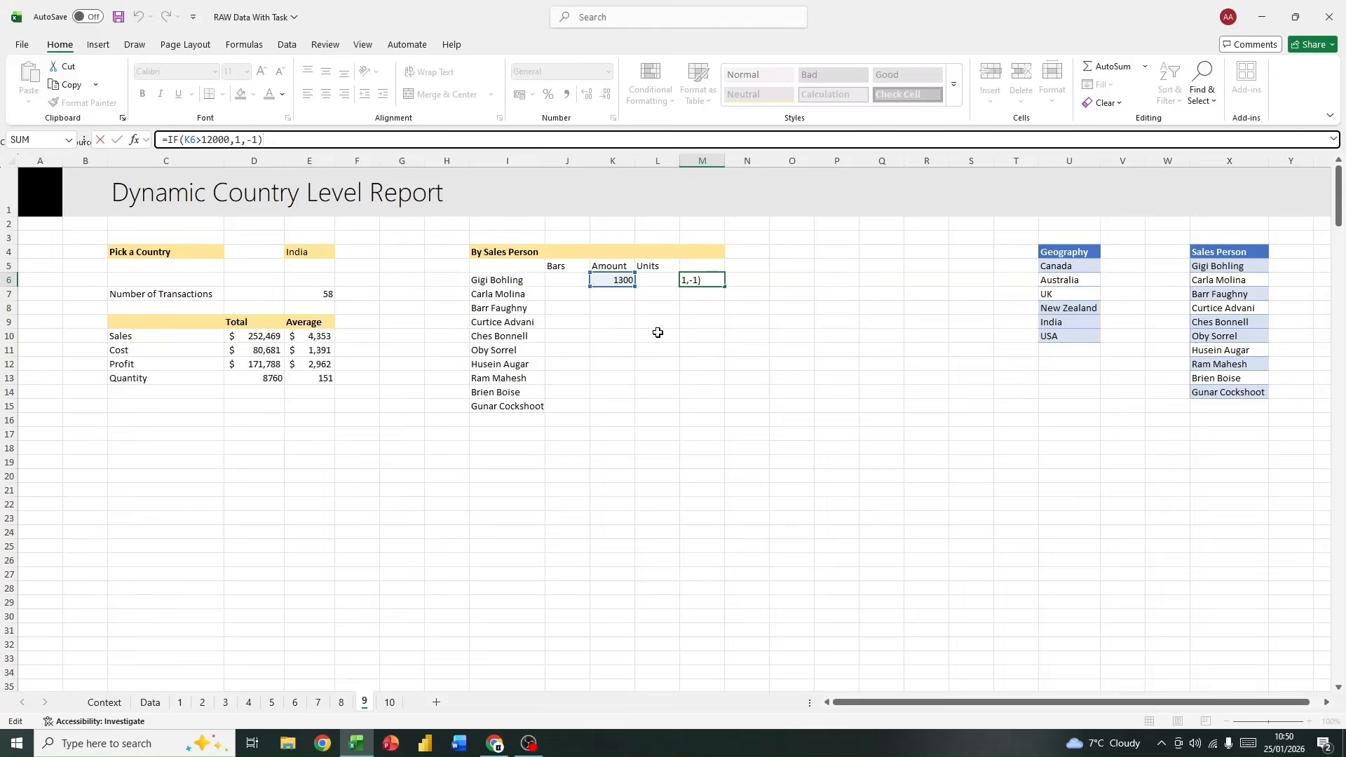
# Step: Raise the test amount in K6 to 130000
pyautogui.click(610, 280)
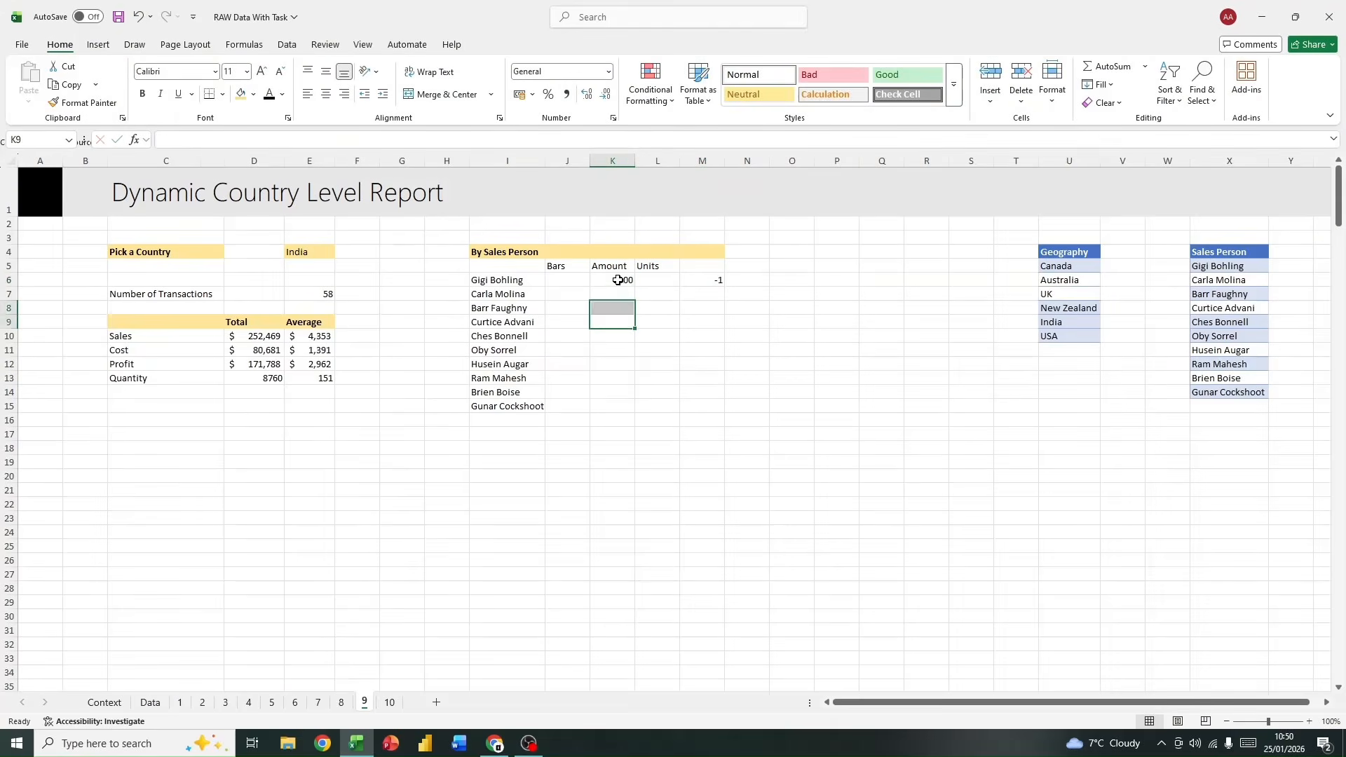
pyautogui.click(183, 139)
pyautogui.write('00')
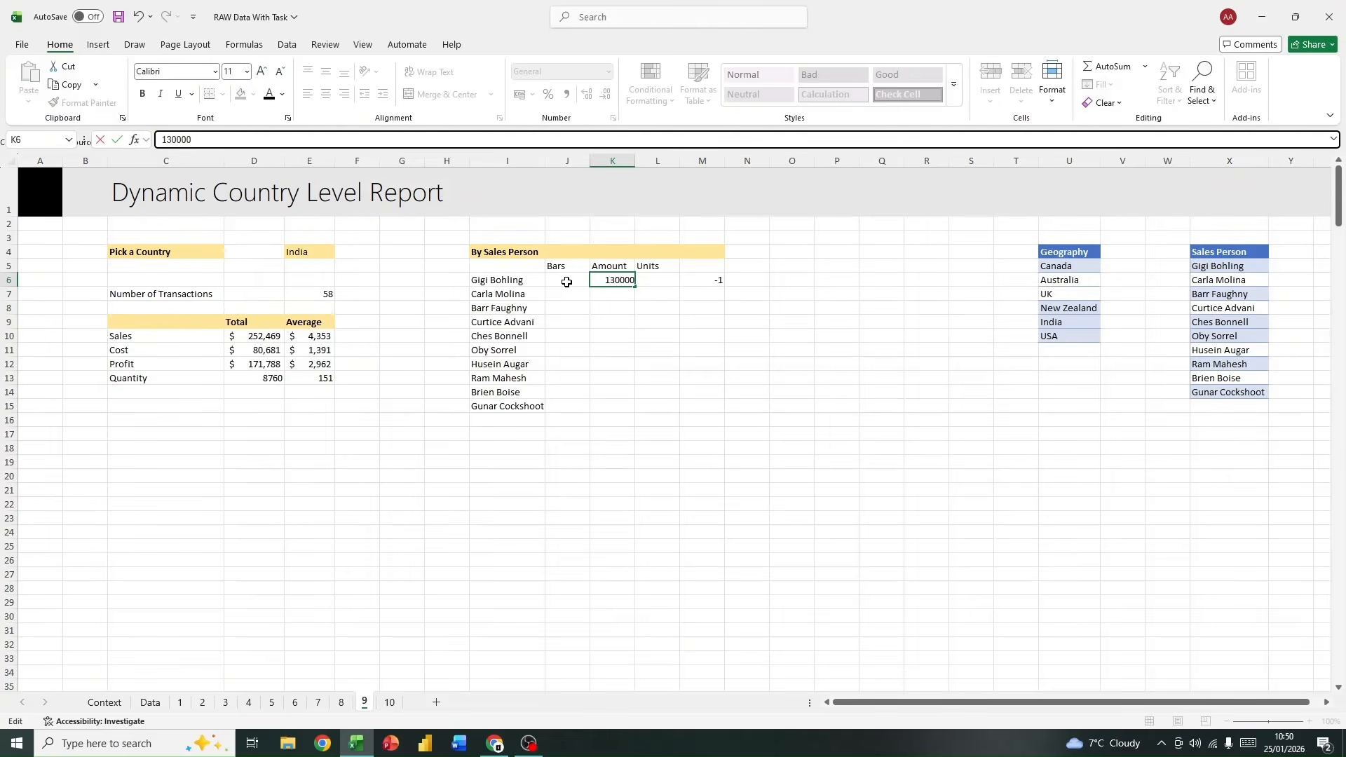
pyautogui.press('Return')
pyautogui.click(667, 281)
pyautogui.click(604, 280)
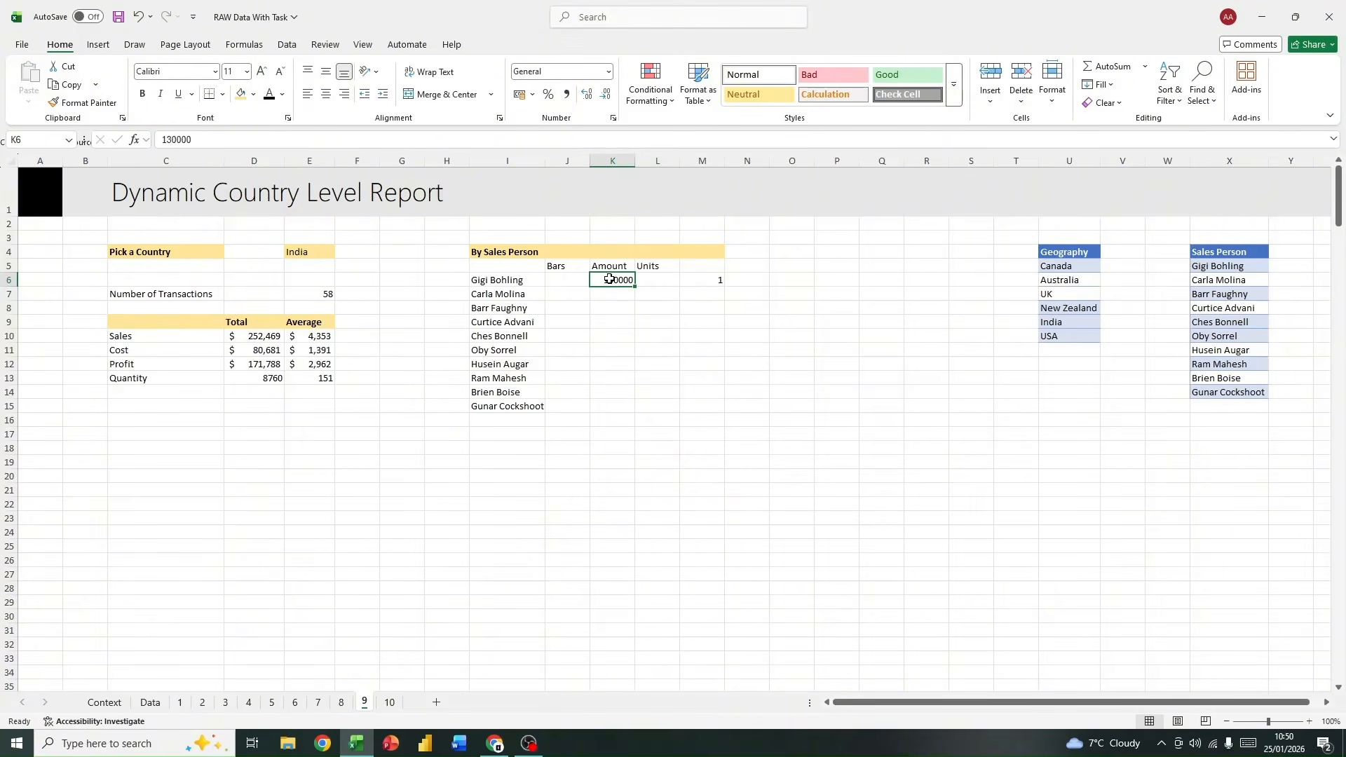
pyautogui.moveTo(610, 277); pyautogui.dragTo(616, 399)
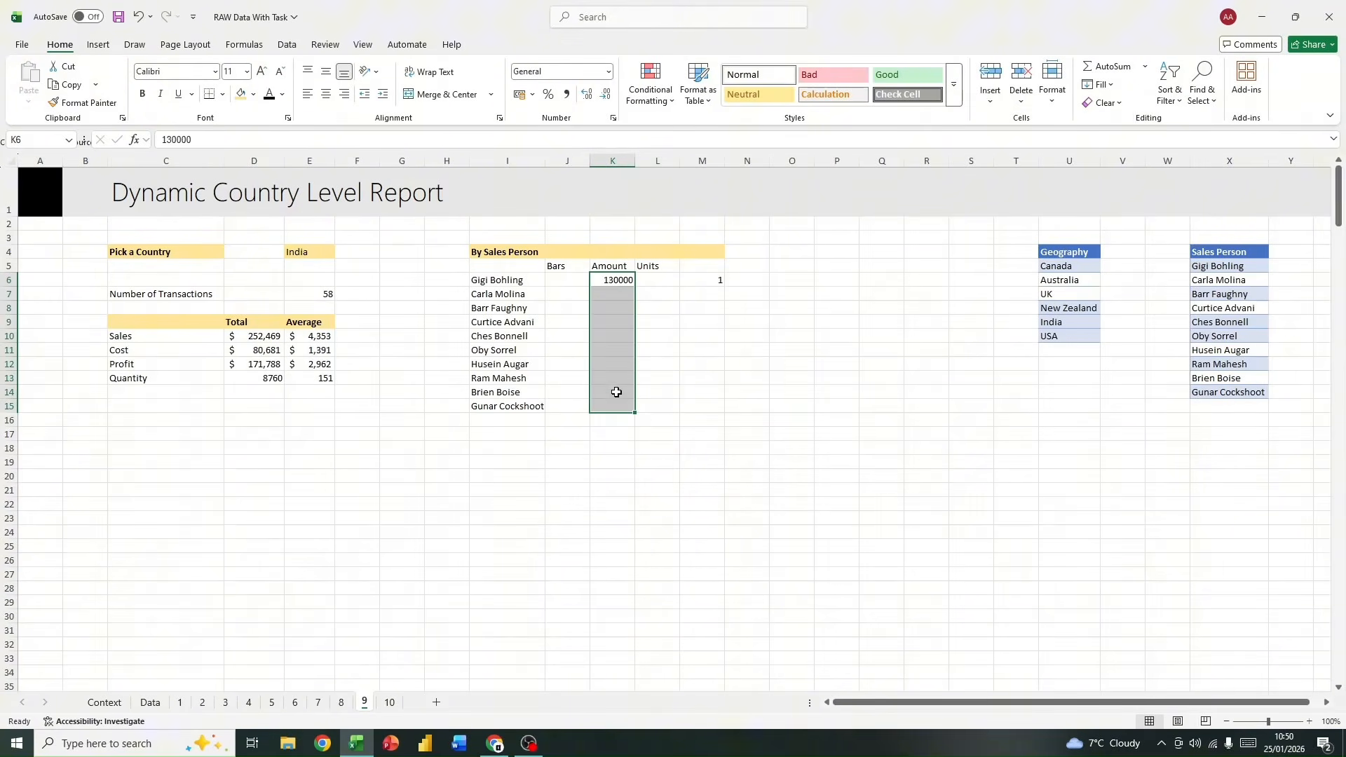
pyautogui.click(701, 280)
pyautogui.click(707, 351)
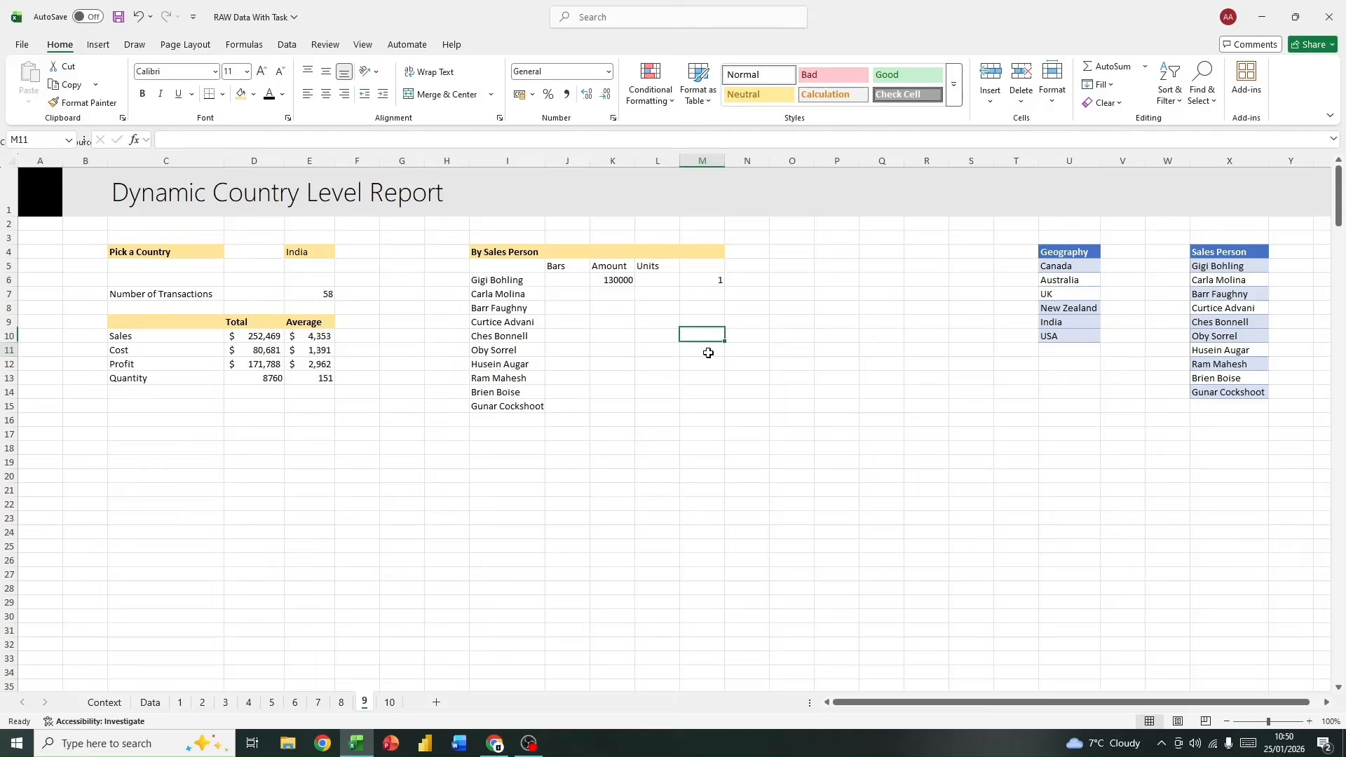
pyautogui.click(705, 279)
pyautogui.click(690, 319)
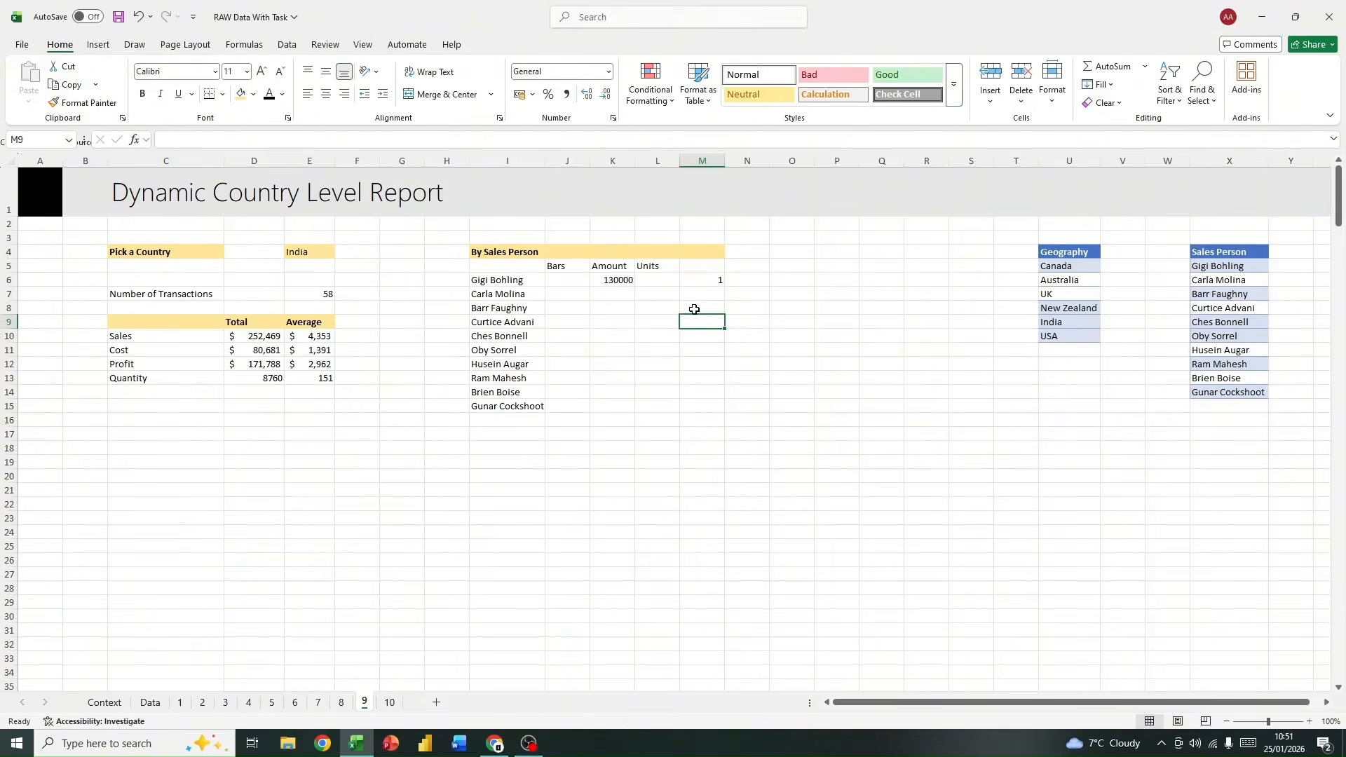
# Step: Apply the 3 Symbols (Circled) icon set to M6 as conditional formatting
pyautogui.click(700, 280)
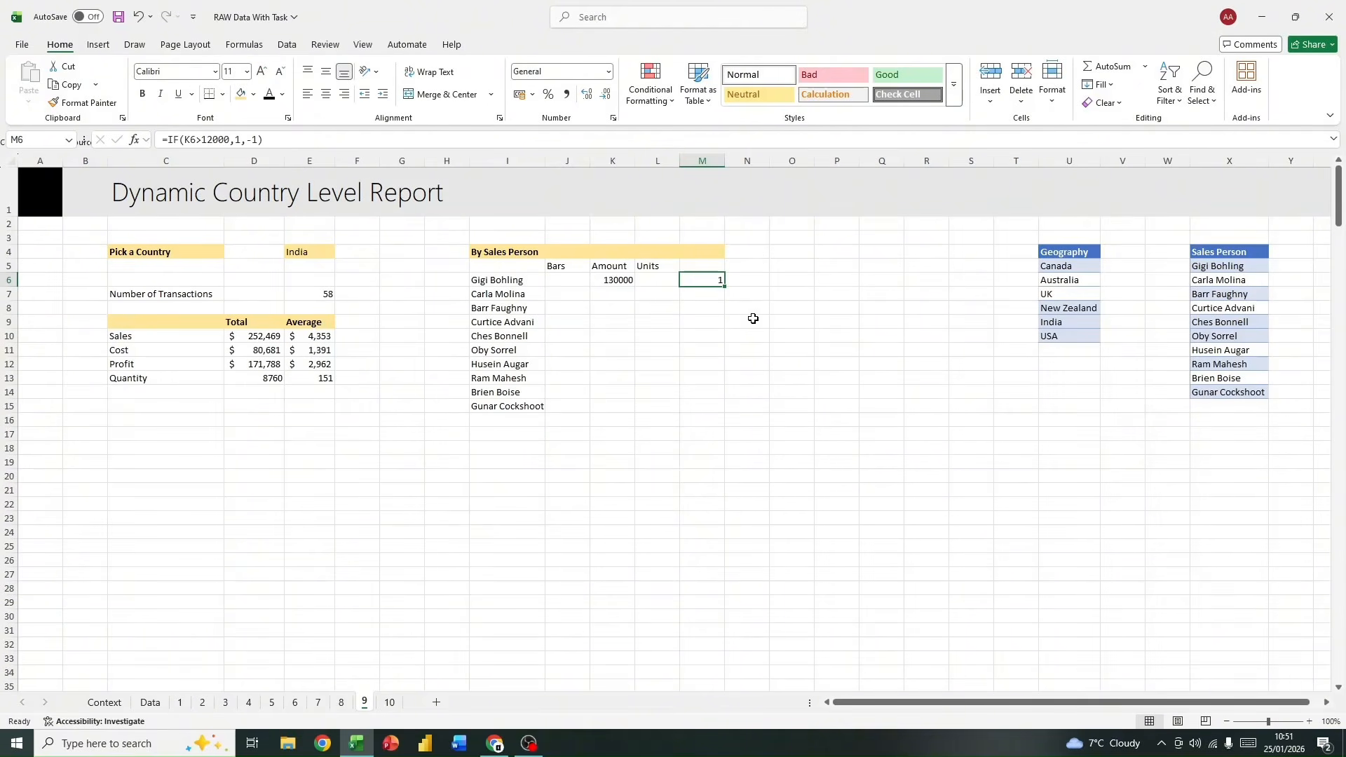
pyautogui.click(645, 100)
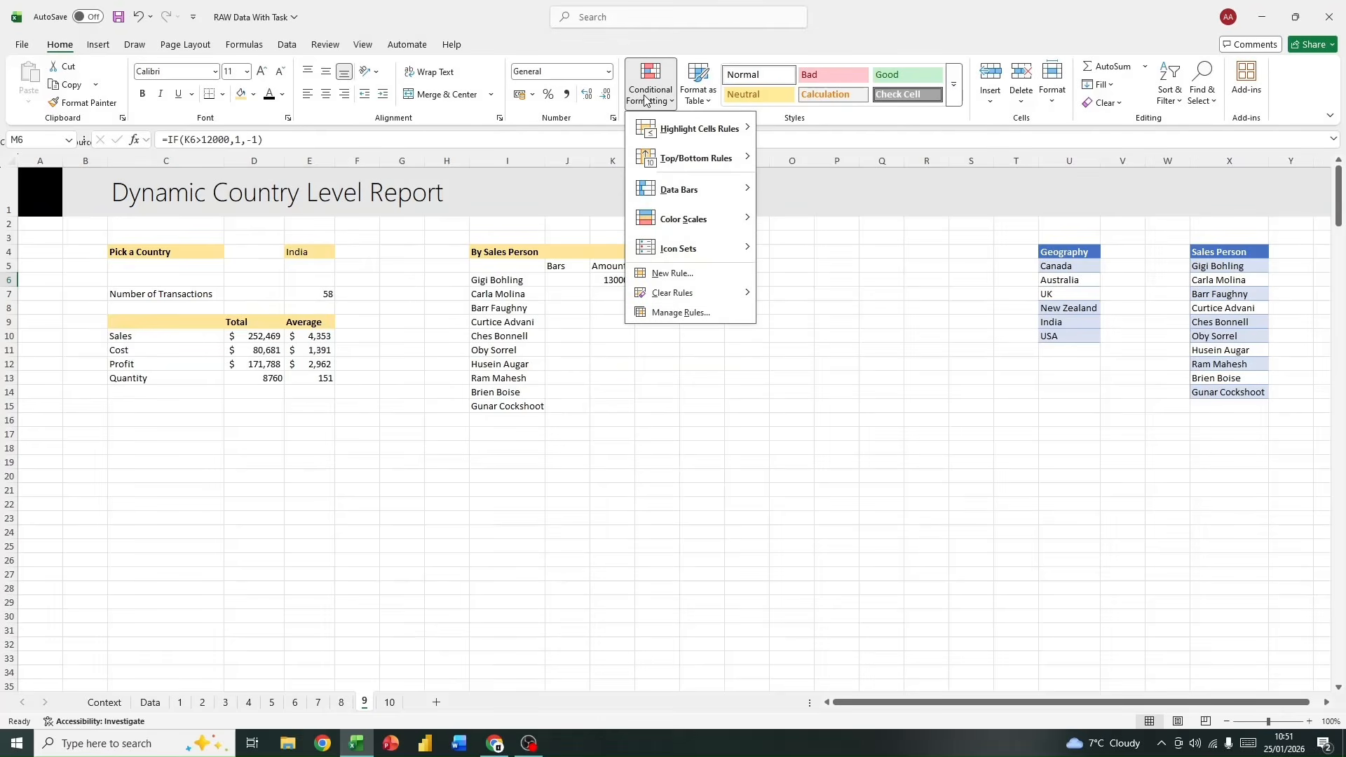
pyautogui.moveTo(729, 256)
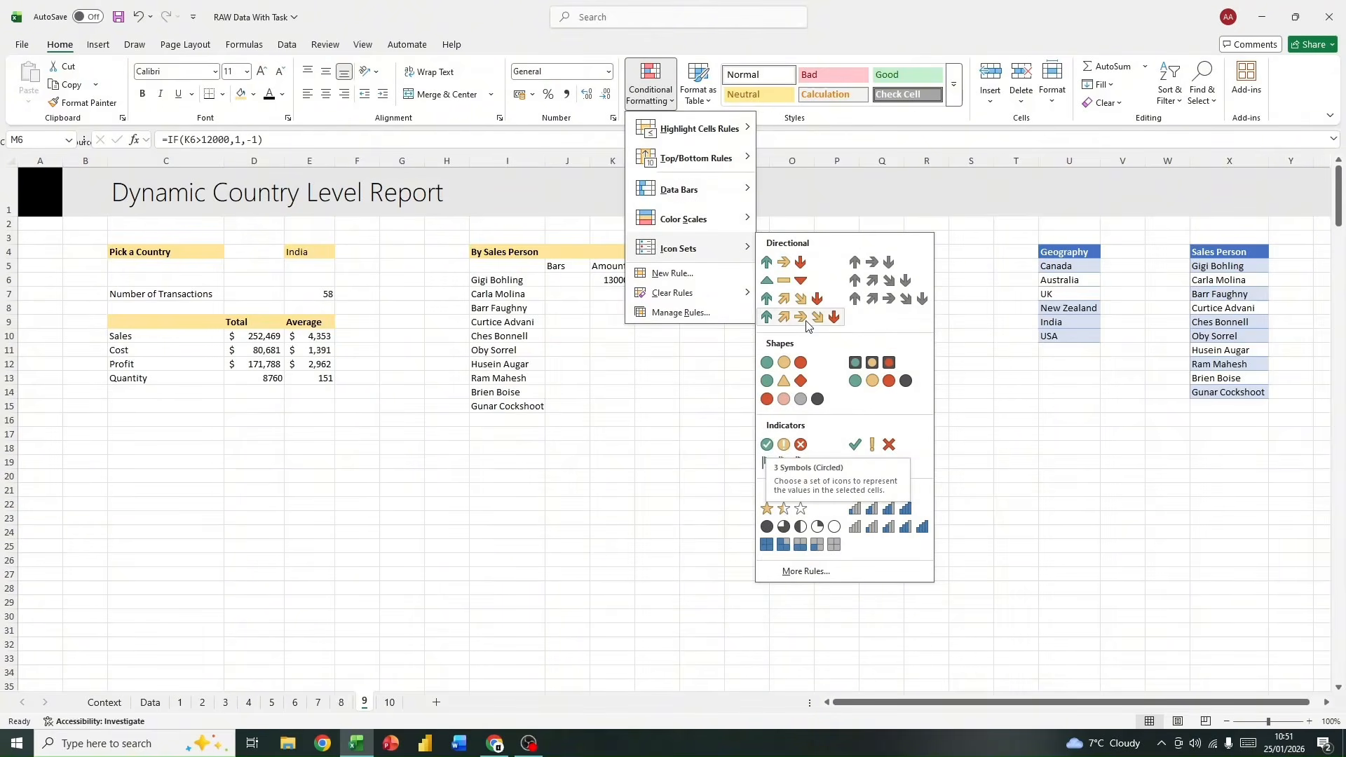
pyautogui.click(783, 449)
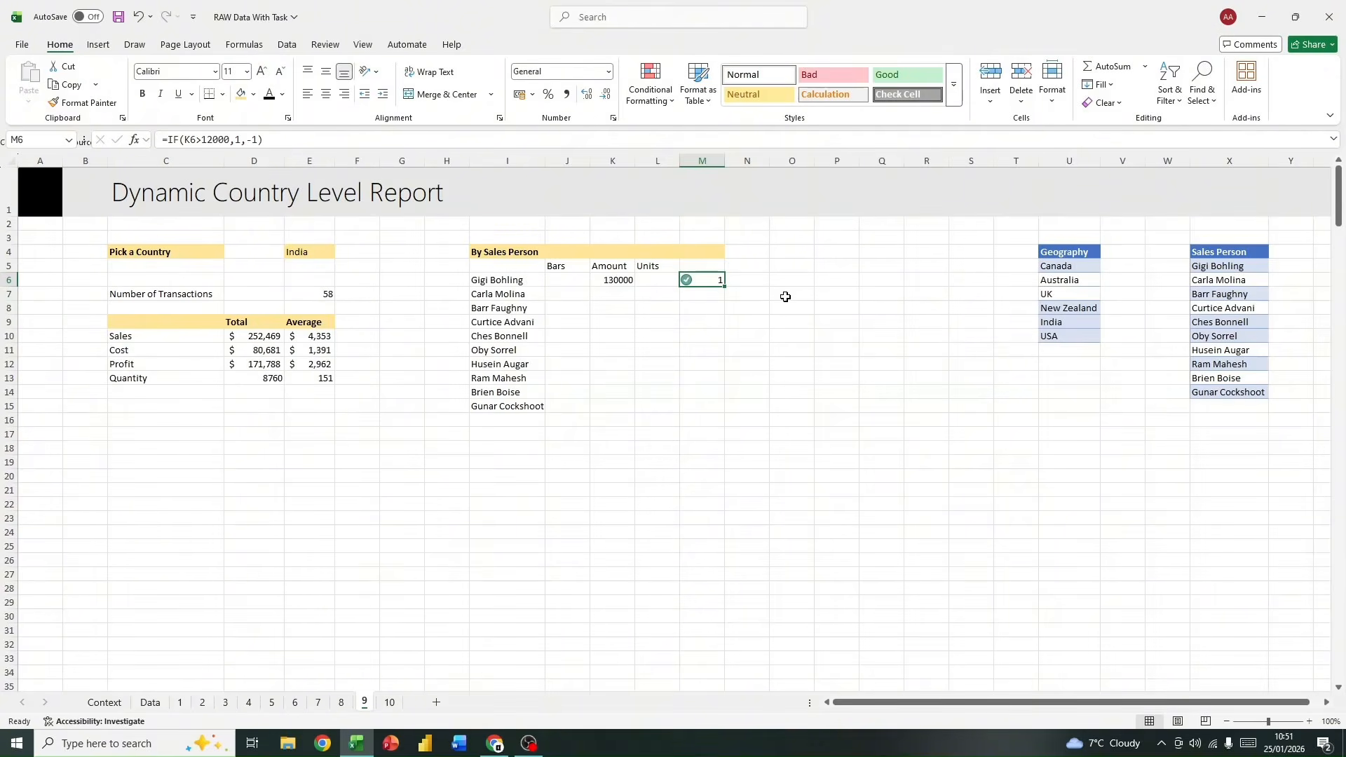
# Step: Edit the icon set rule on M6 to show only the icon, and centre the icon in the cell
pyautogui.click(669, 98)
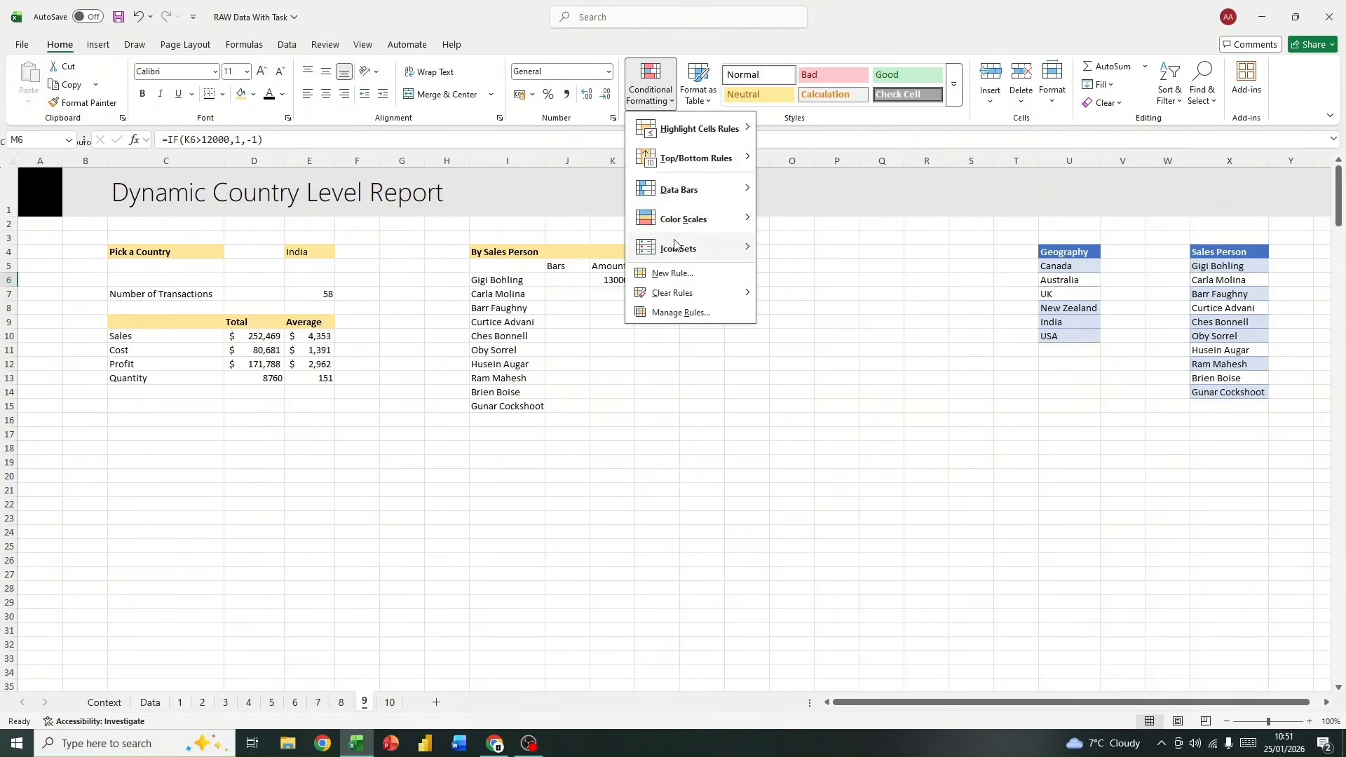
pyautogui.click(693, 309)
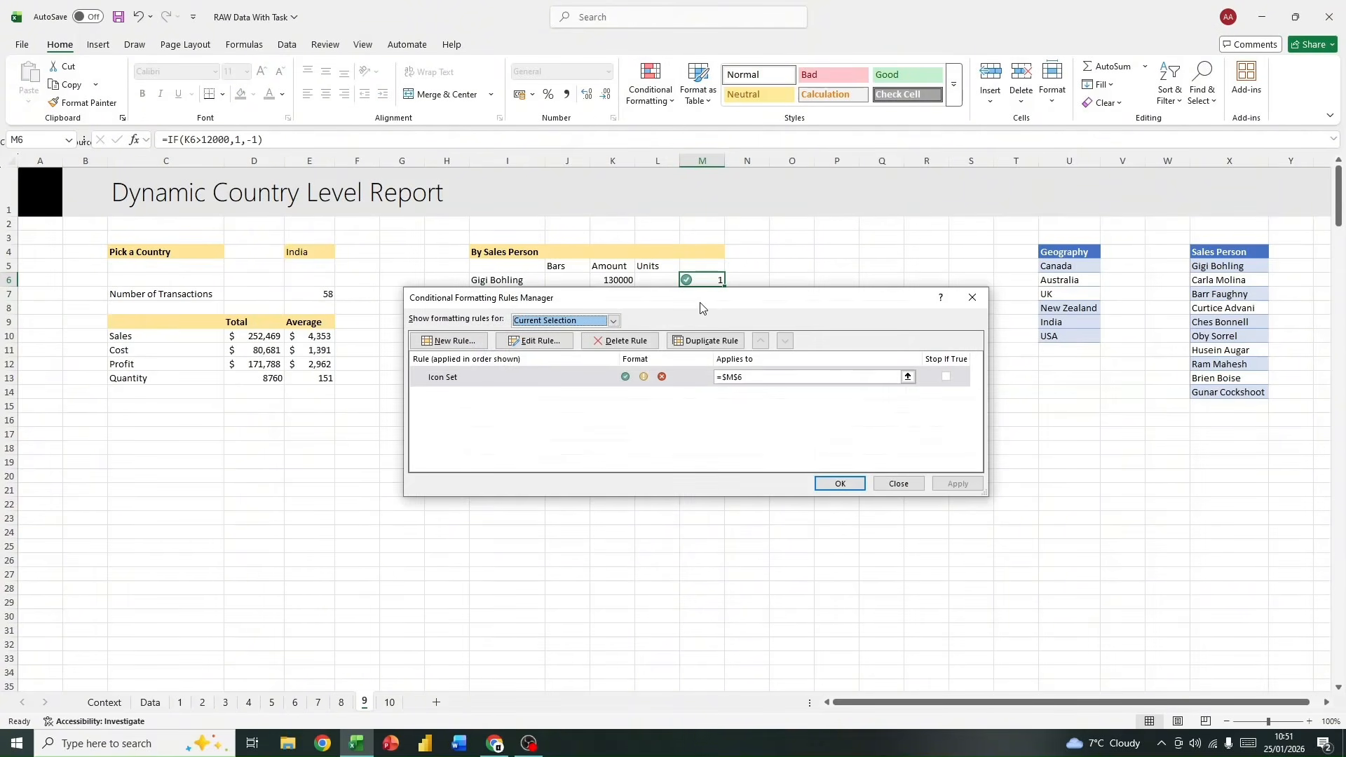
pyautogui.click(537, 341)
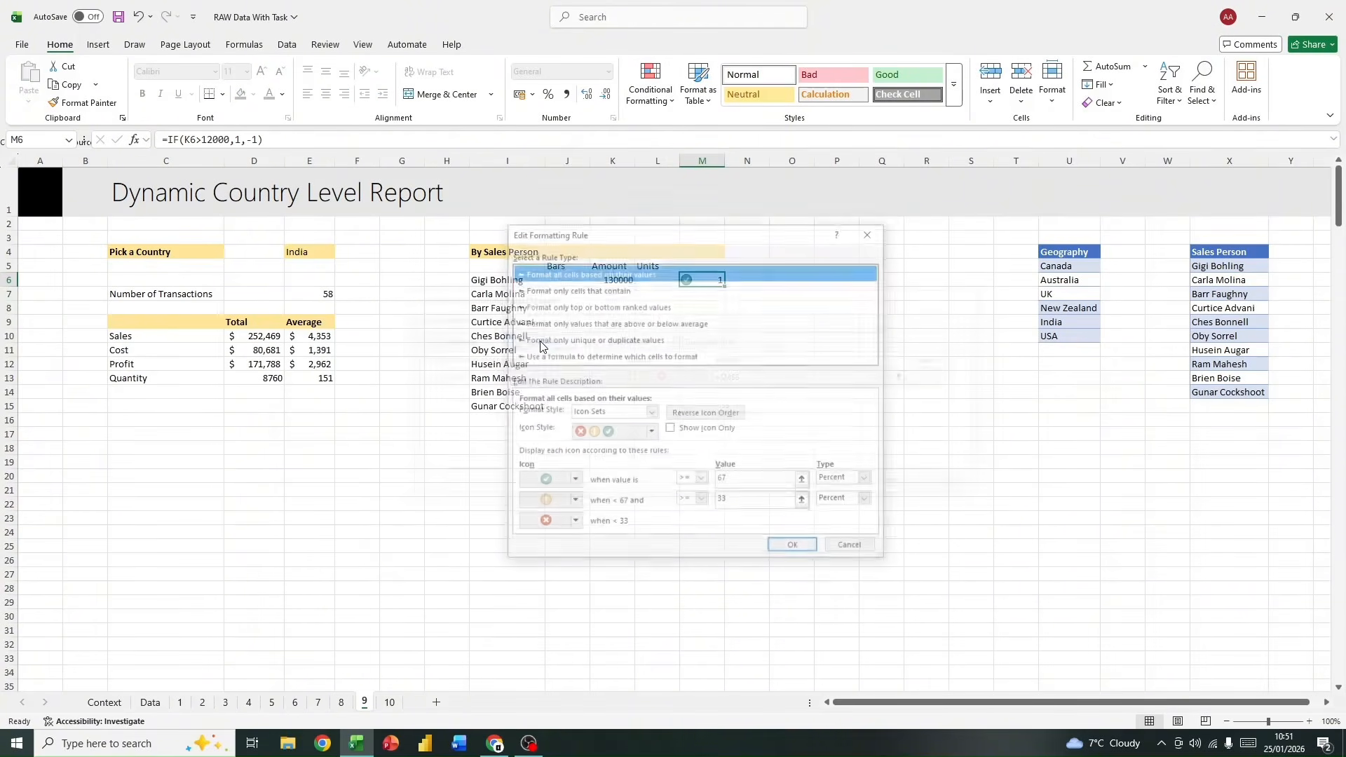
pyautogui.click(671, 429)
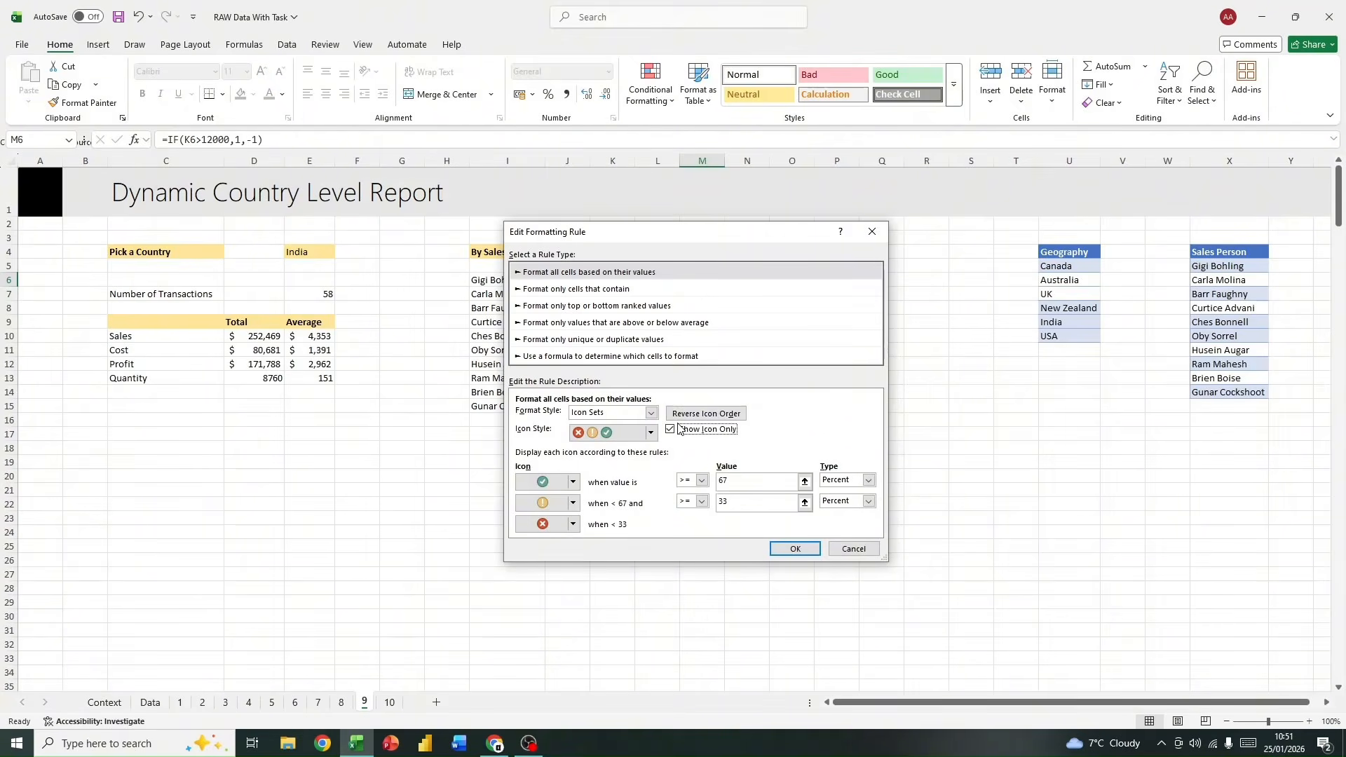
pyautogui.click(795, 549)
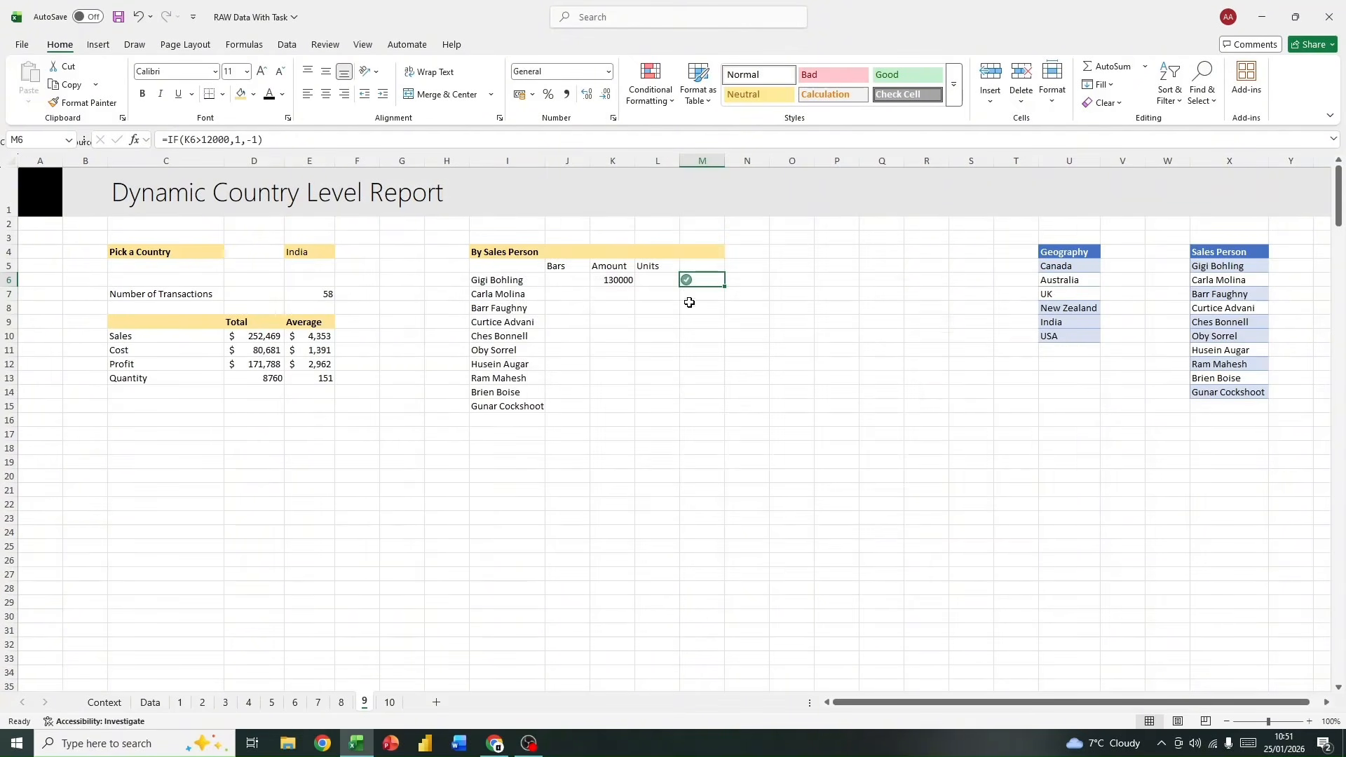
pyautogui.click(326, 93)
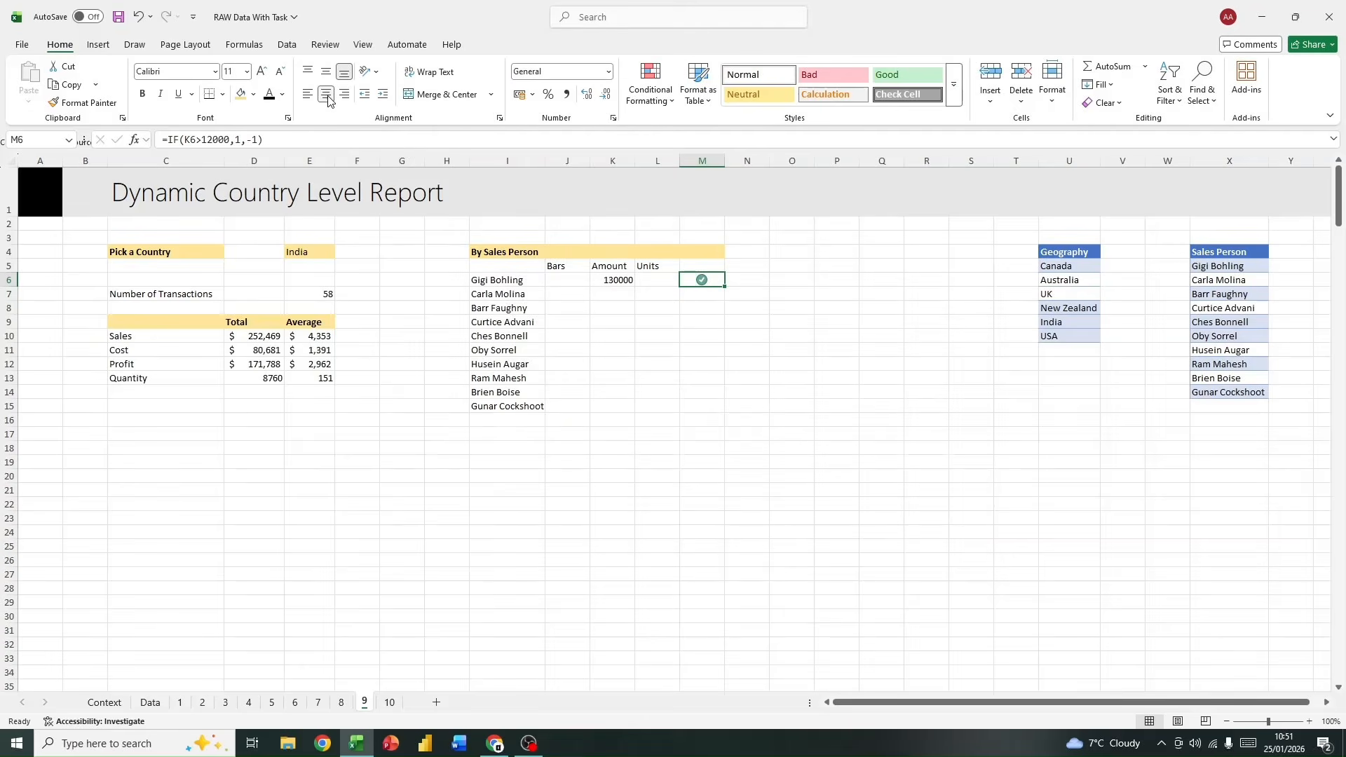
pyautogui.click(708, 348)
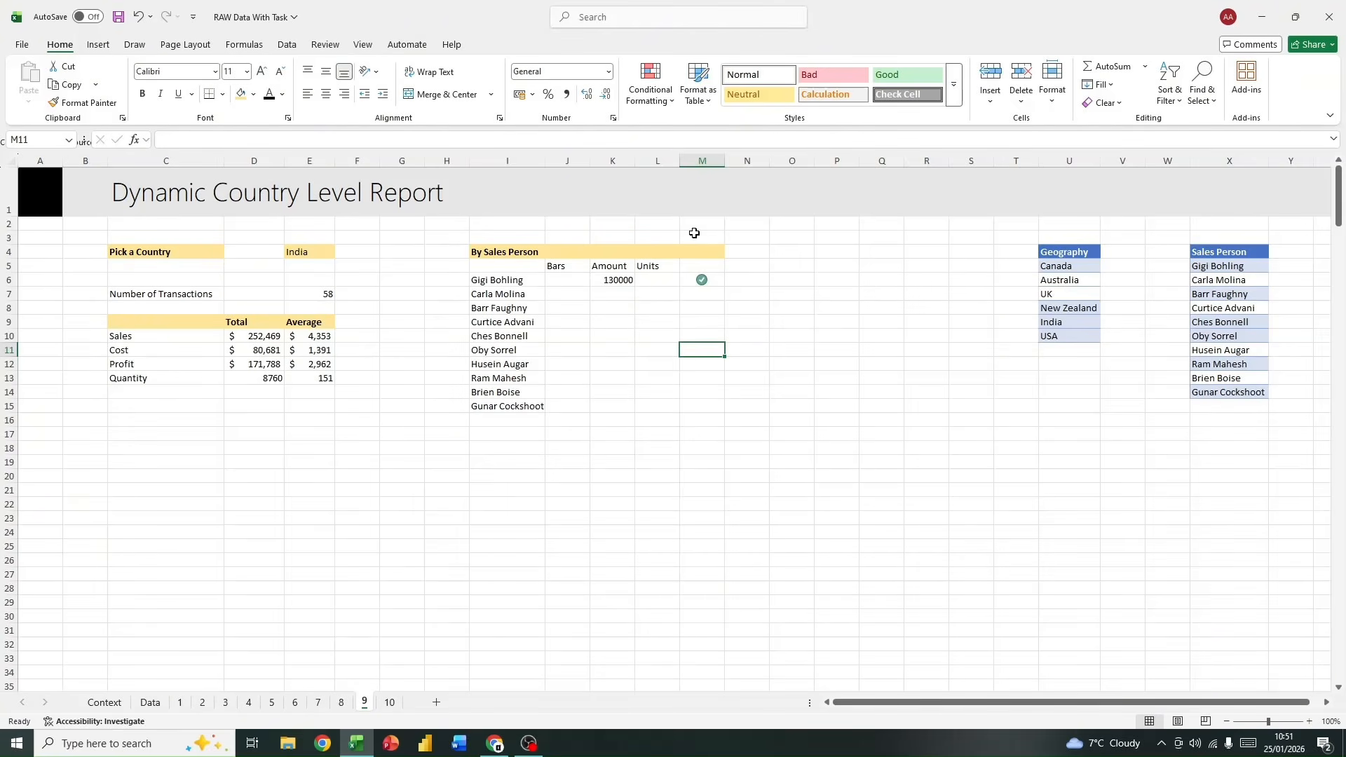
# Step: Examine the Bars, Amount and Units cells of the sales person table and the IF formula behind the icon in M6
pyautogui.moveTo(561, 277); pyautogui.dragTo(570, 401)
pyautogui.moveTo(617, 279); pyautogui.dragTo(613, 406)
pyautogui.click(612, 323)
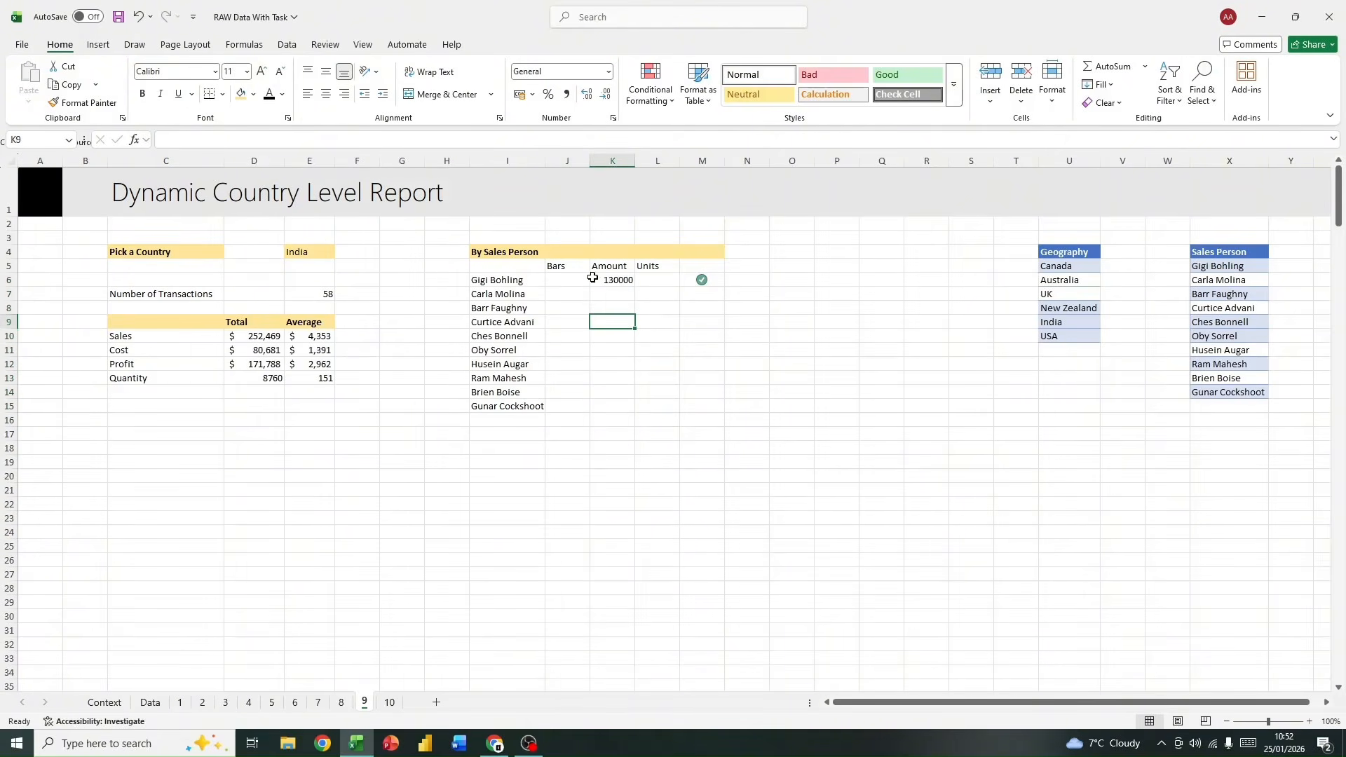
pyautogui.click(594, 284)
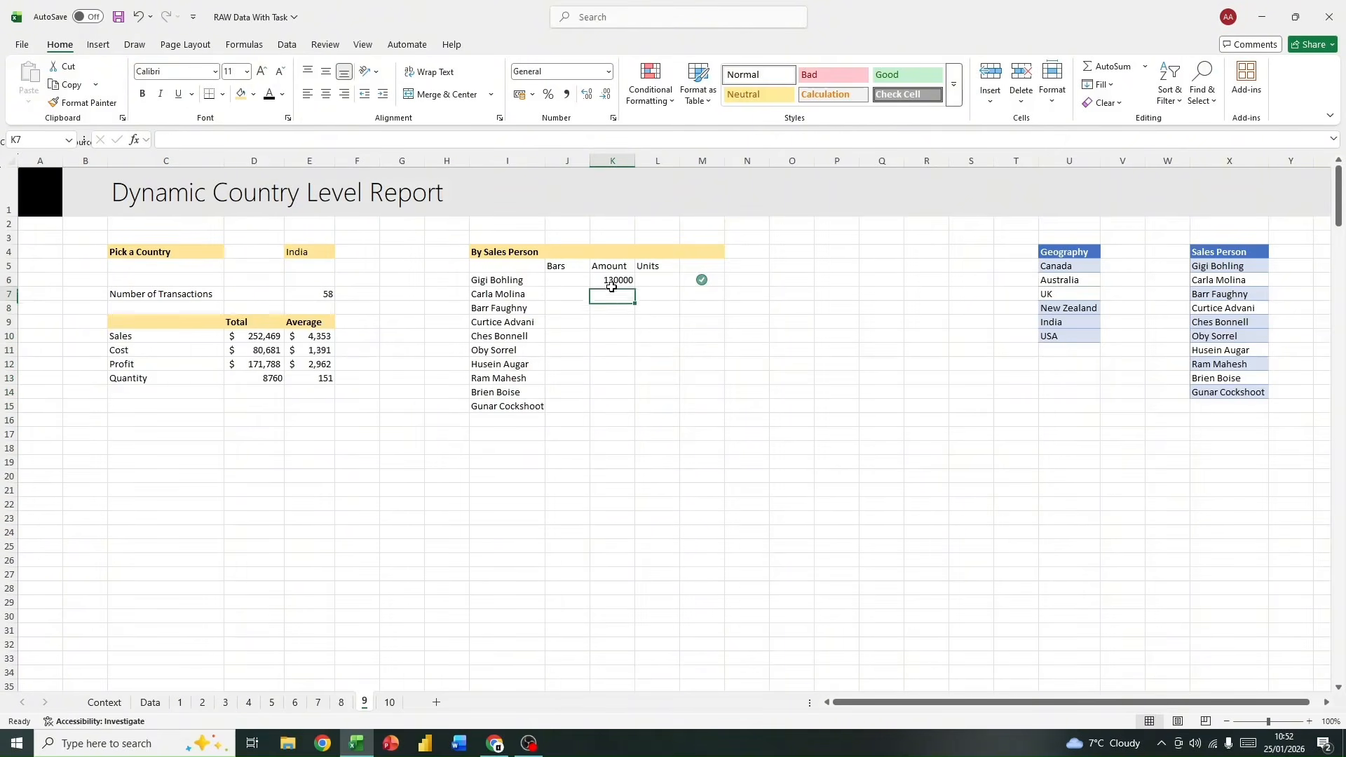
pyautogui.click(655, 280)
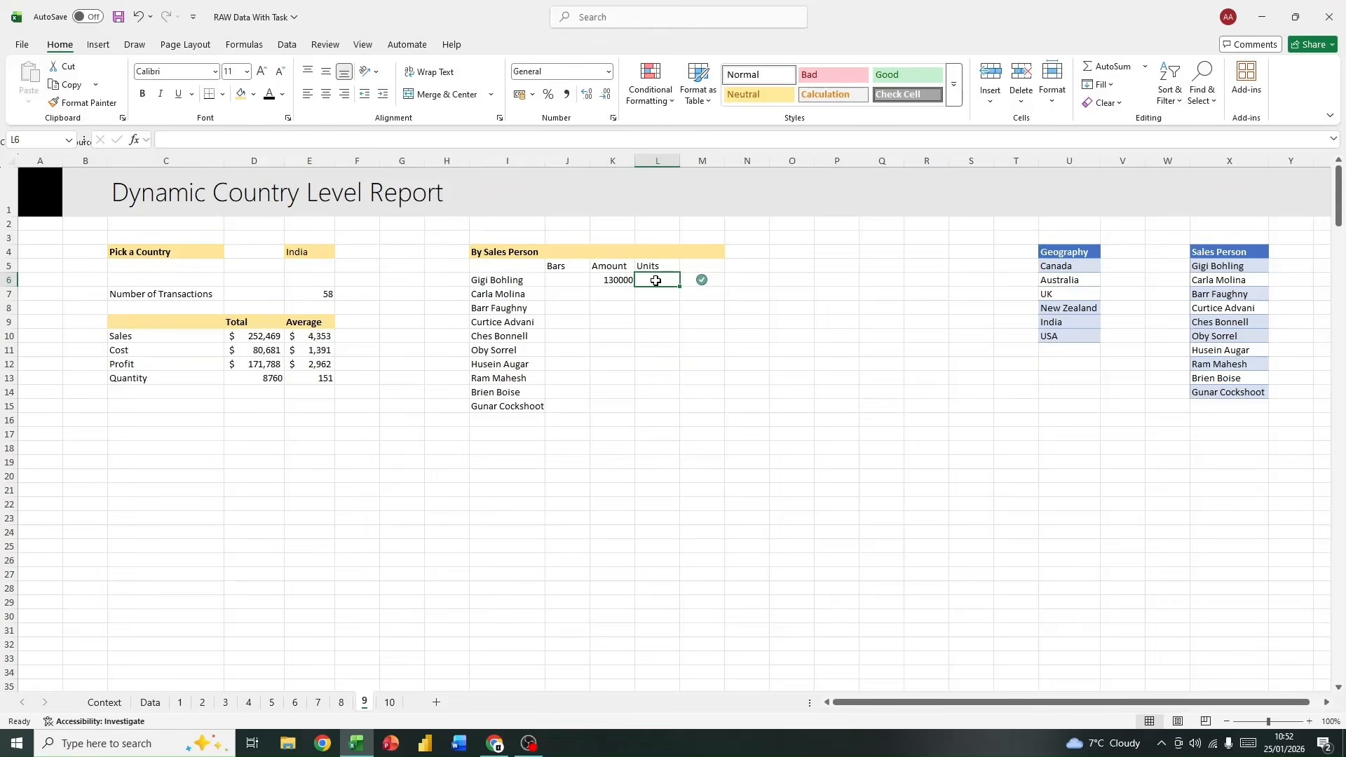
pyautogui.click(700, 280)
pyautogui.write('=IF(K6>12000,1,-1)')
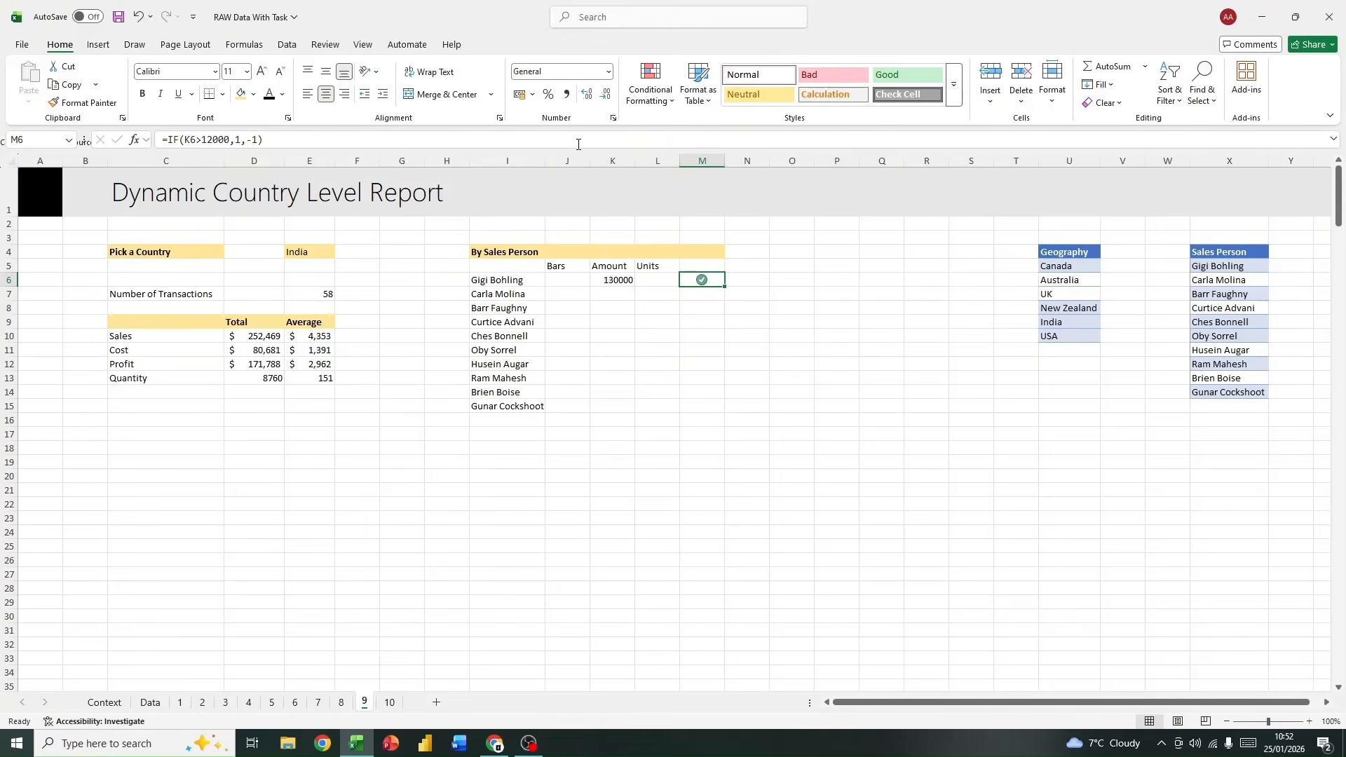
pyautogui.click(582, 138)
pyautogui.click(734, 346)
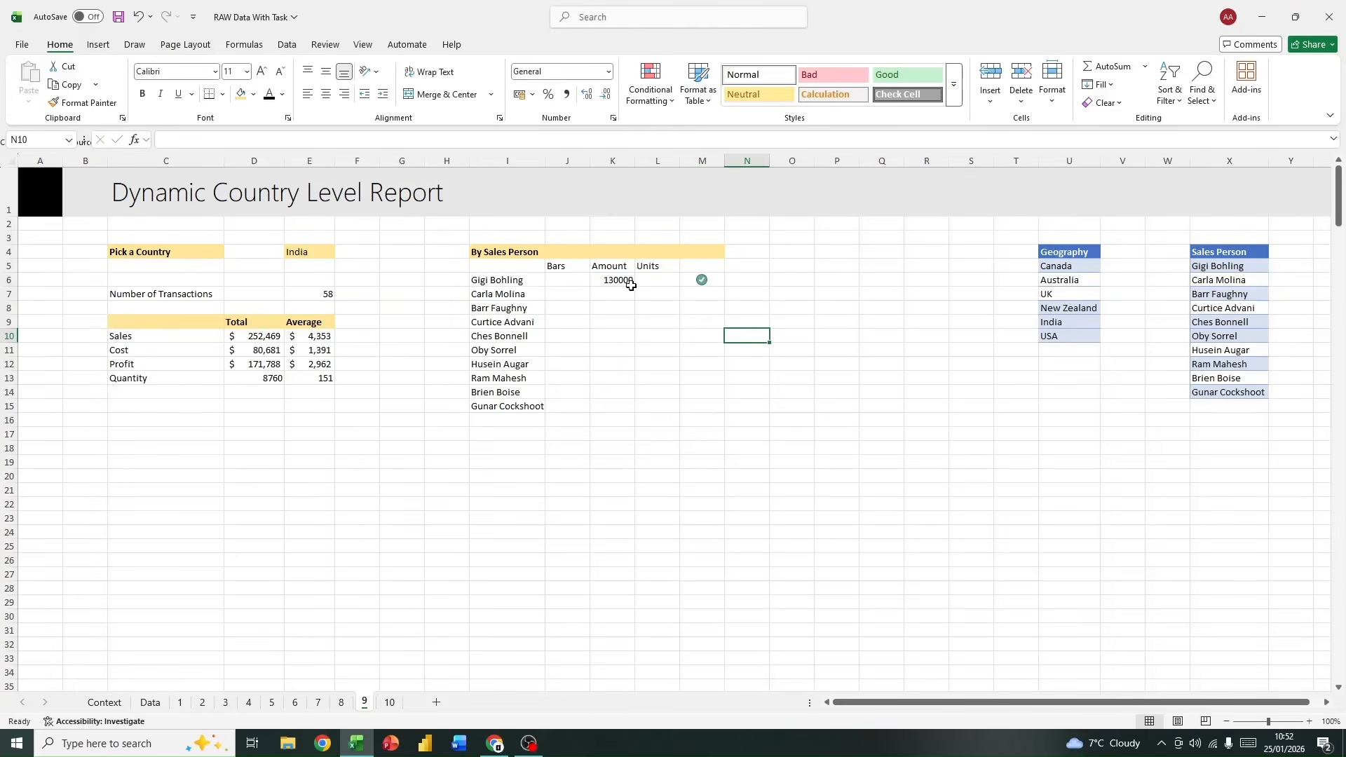
pyautogui.click(701, 268)
pyautogui.click(698, 280)
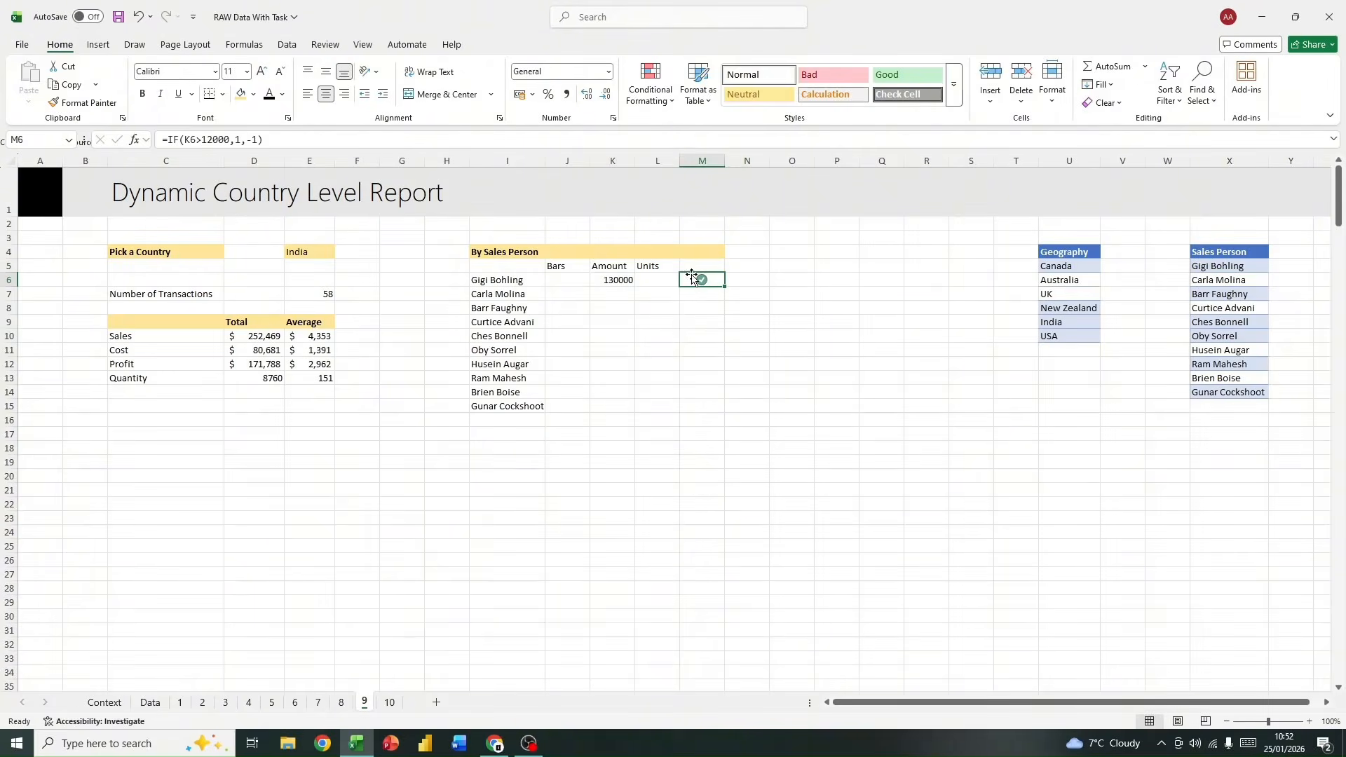
pyautogui.click(620, 142)
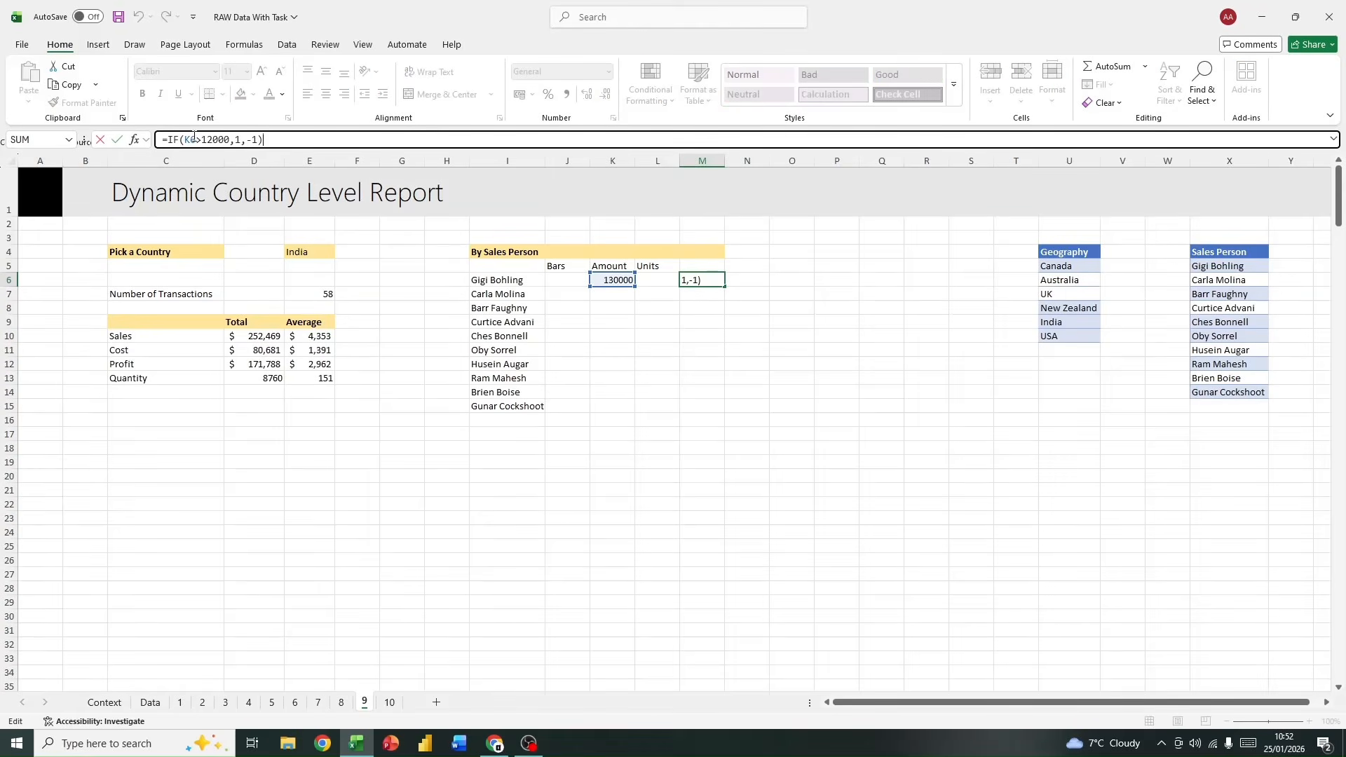
pyautogui.click(721, 377)
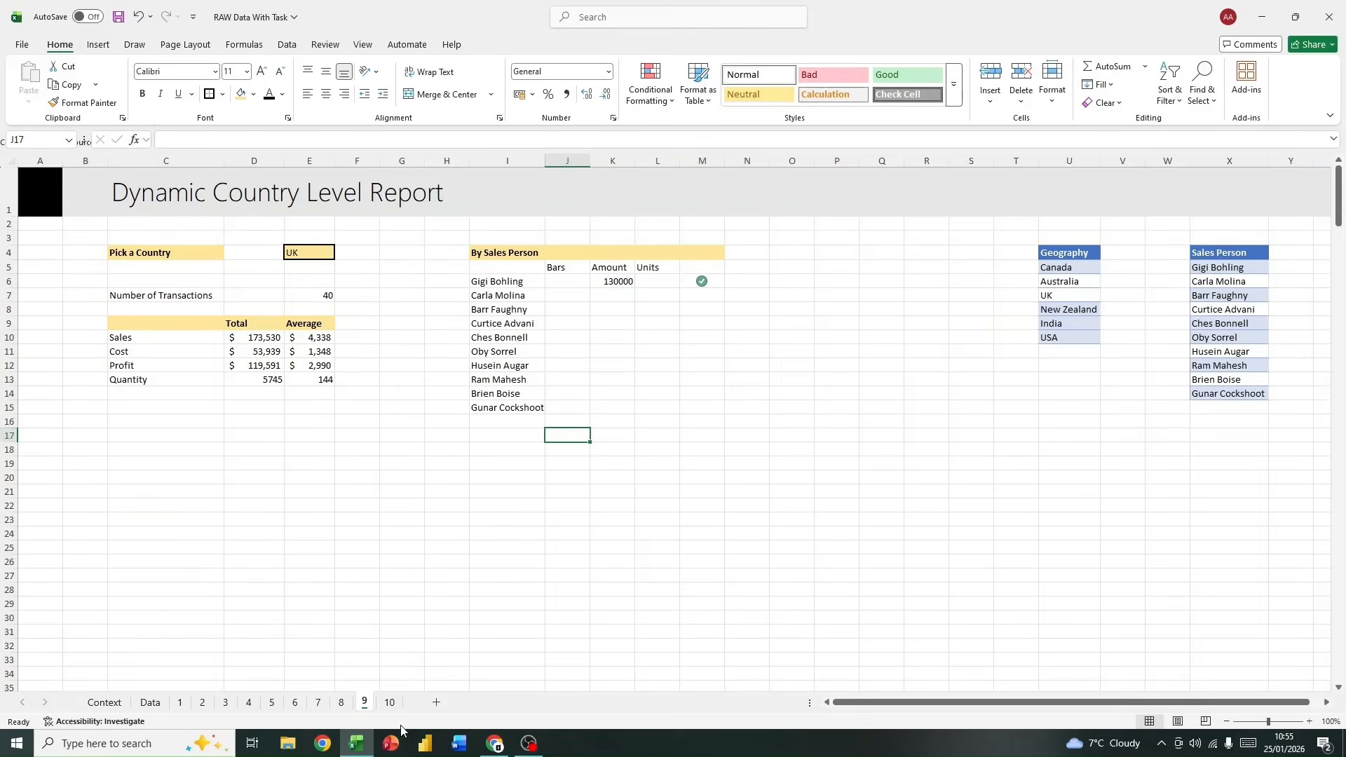
# Step: Insert a PivotTable from the data table at C4 on sheet 10, adding the data to the Data Model
pyautogui.click(390, 702)
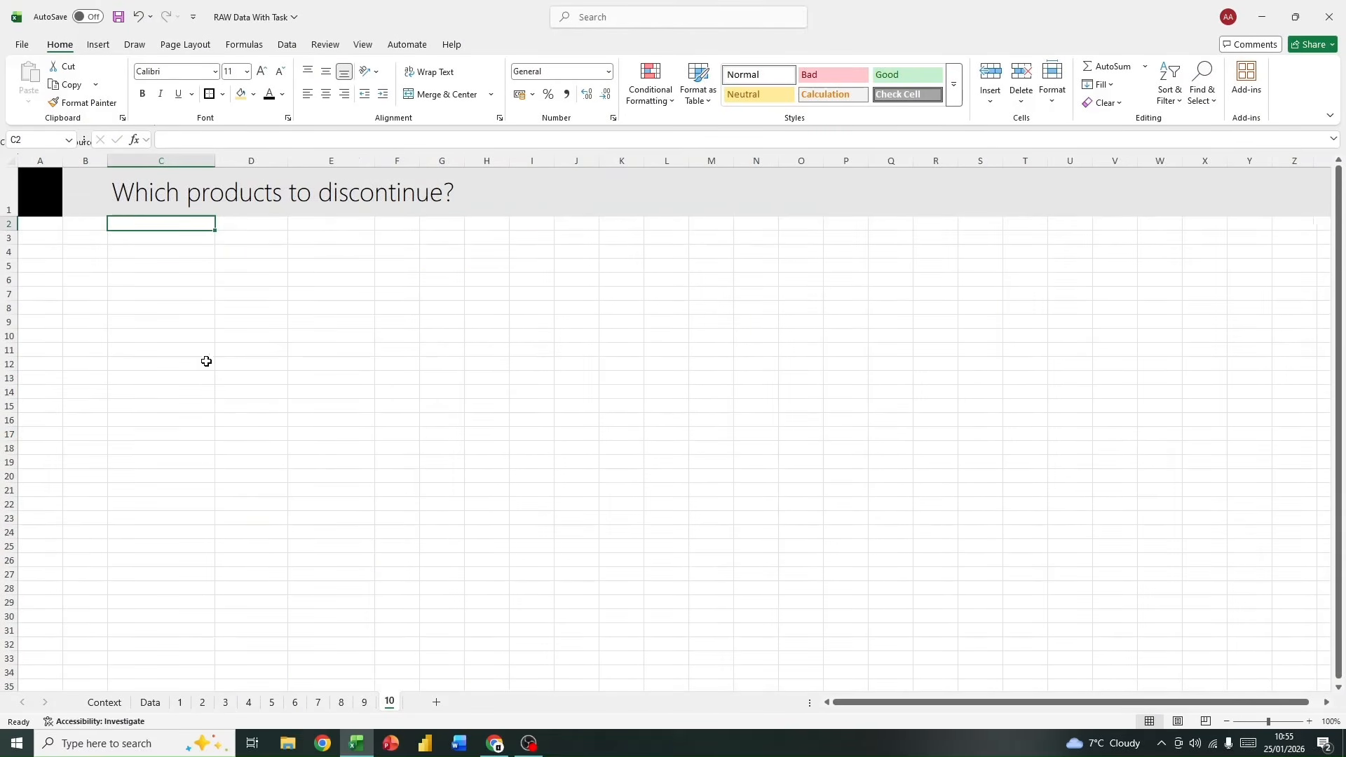
pyautogui.click(156, 248)
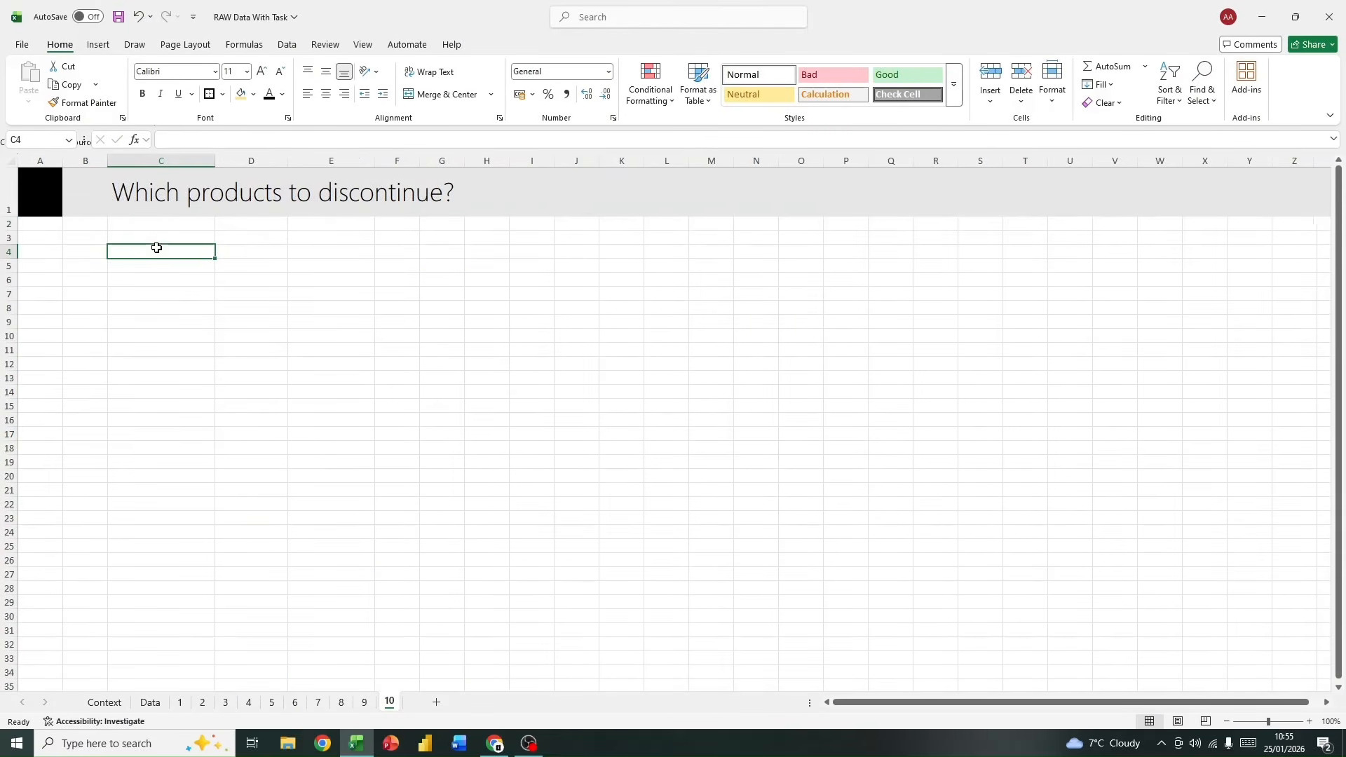
pyautogui.click(98, 44)
pyautogui.click(33, 101)
pyautogui.click(75, 122)
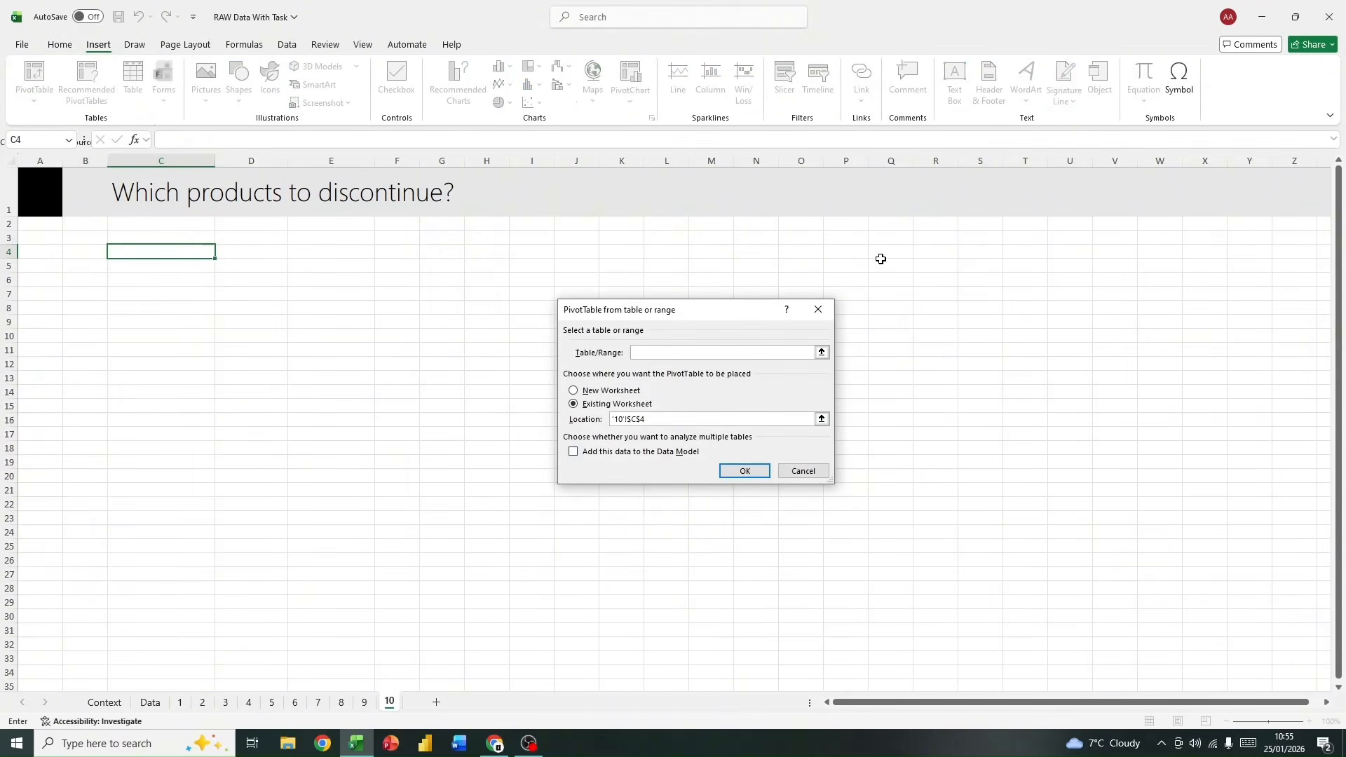
pyautogui.click(572, 452)
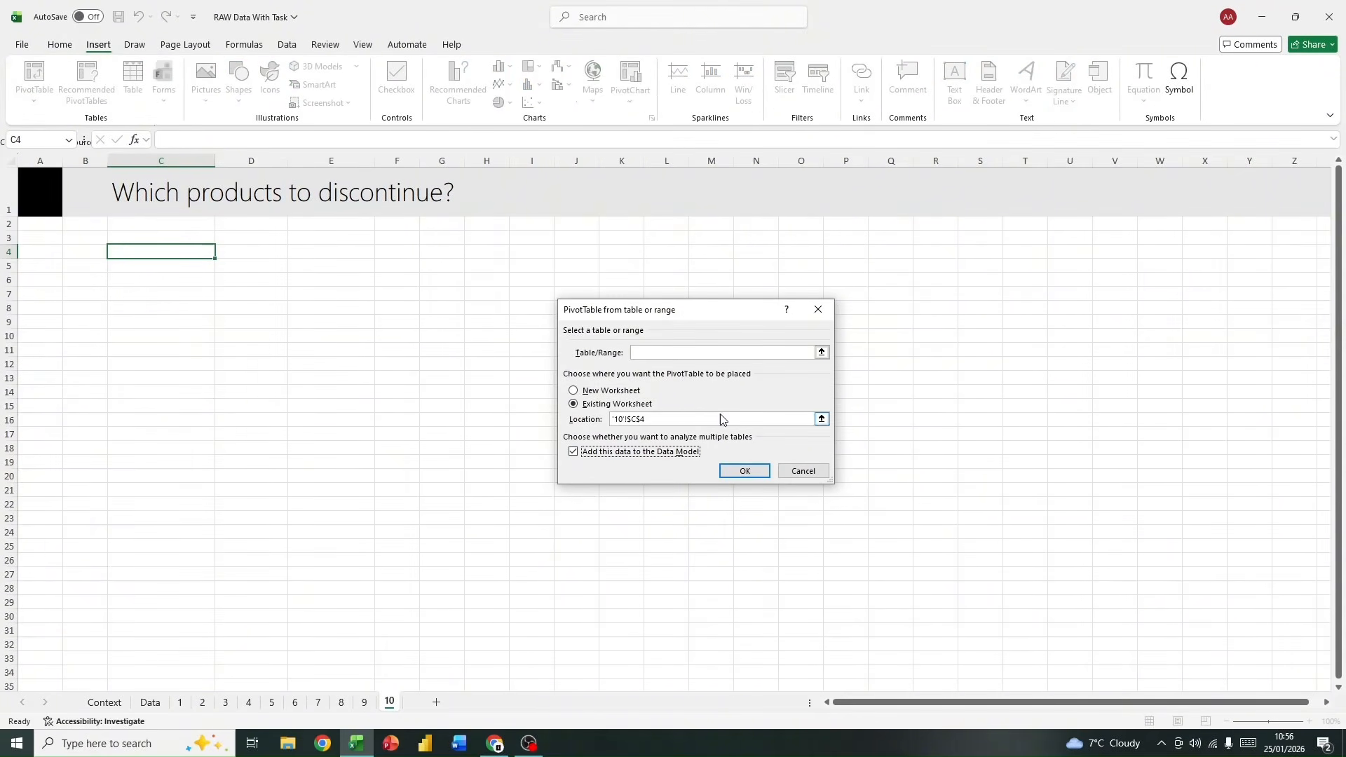
pyautogui.click(691, 351)
pyautogui.click(743, 470)
# Step: Set Product as the PivotTable's rows, with Amount, Units and Total Profit as its values
pyautogui.scroll(-1, 1190, 396)
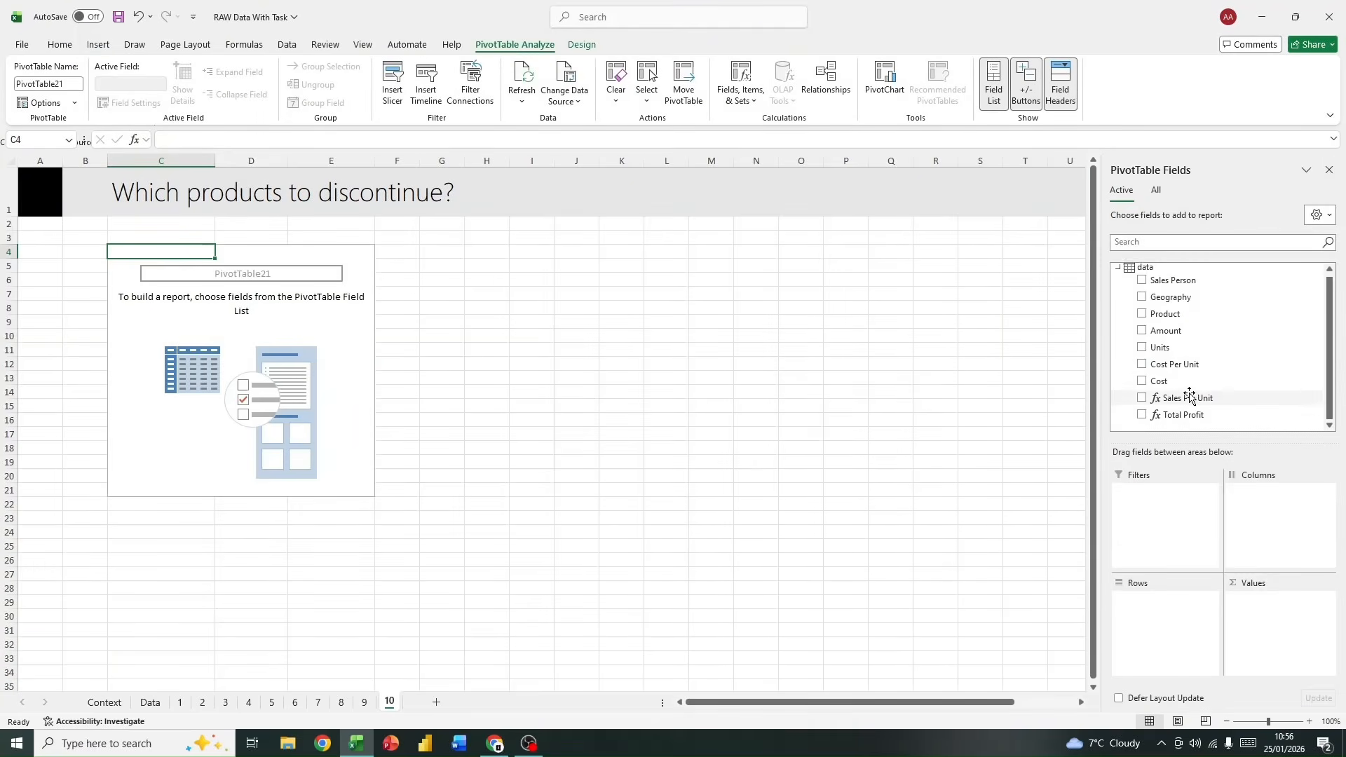
pyautogui.scroll(1, 1187, 397)
pyautogui.scroll(-1, 1187, 400)
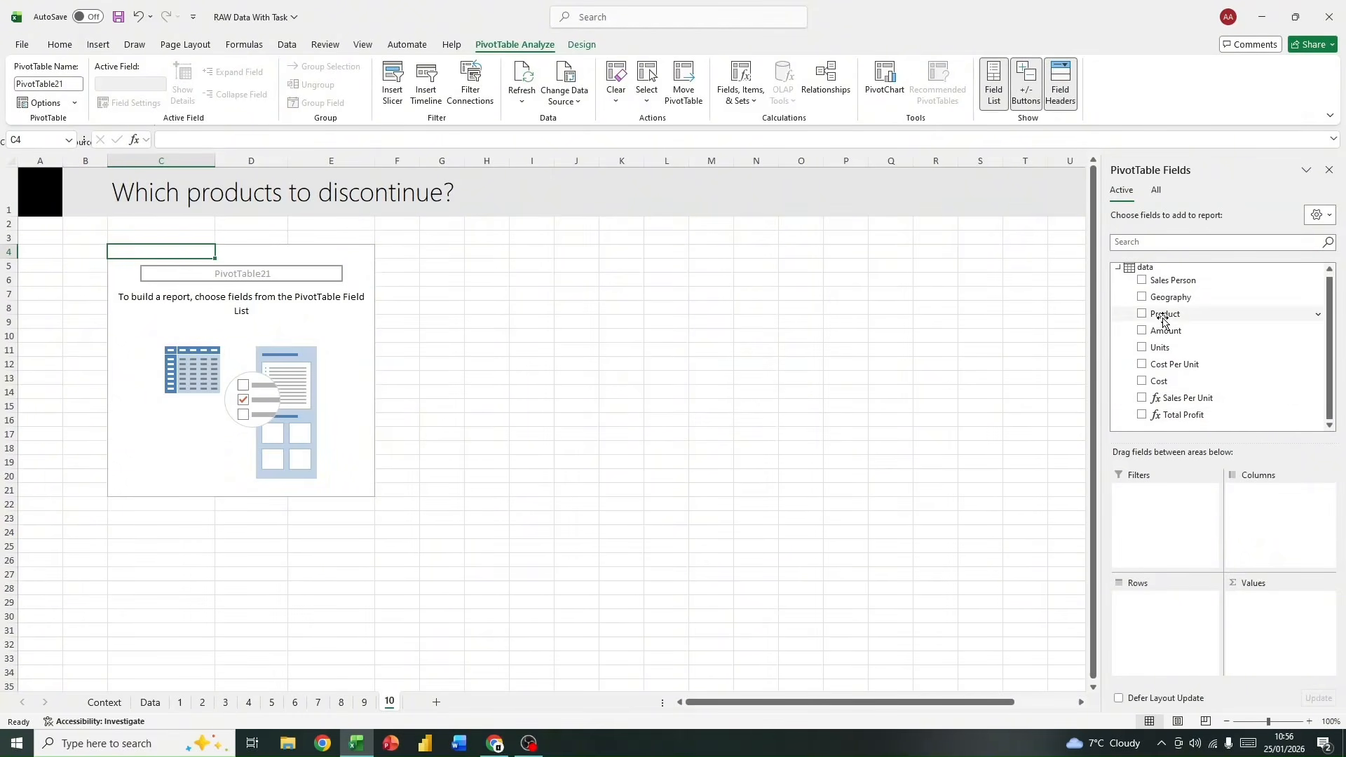
pyautogui.moveTo(1163, 314); pyautogui.dragTo(1167, 620)
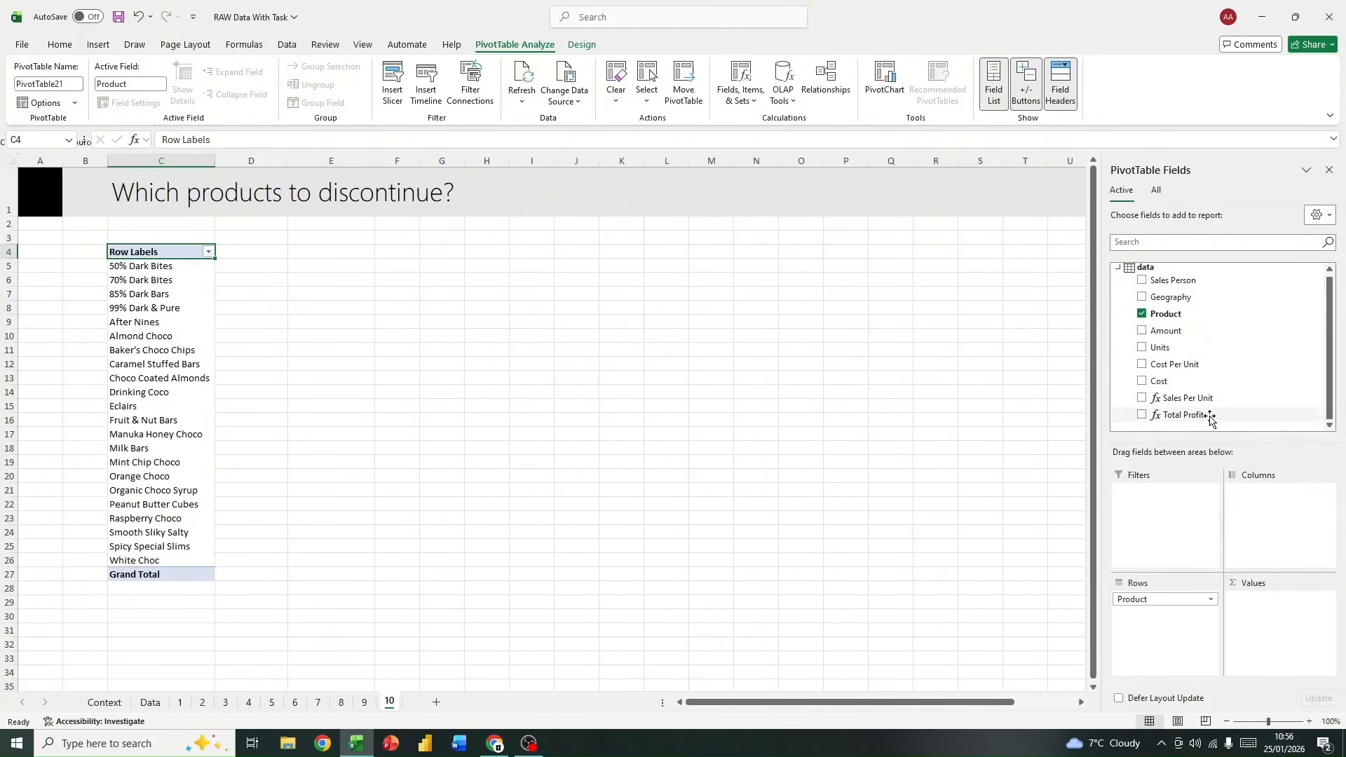
pyautogui.moveTo(1186, 331); pyautogui.dragTo(1265, 617)
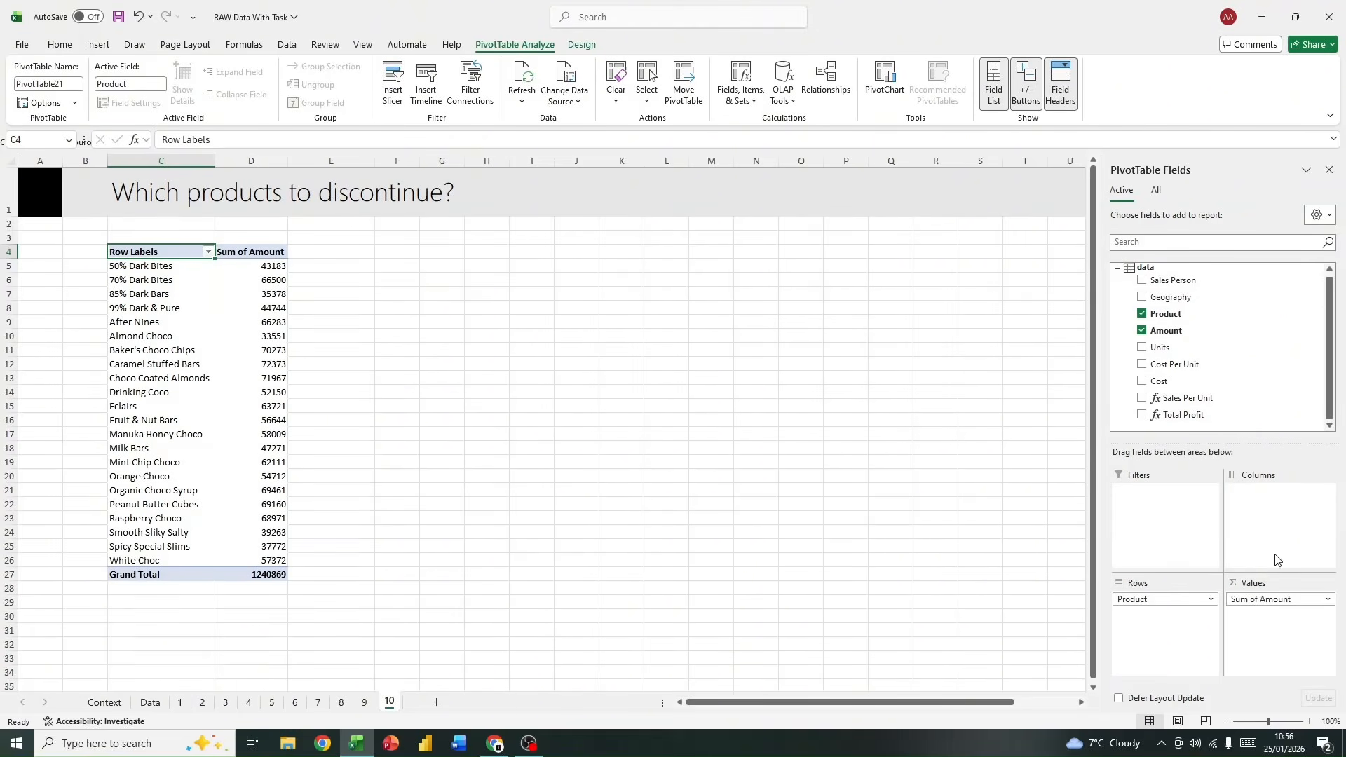
pyautogui.moveTo(1191, 348); pyautogui.dragTo(1270, 641)
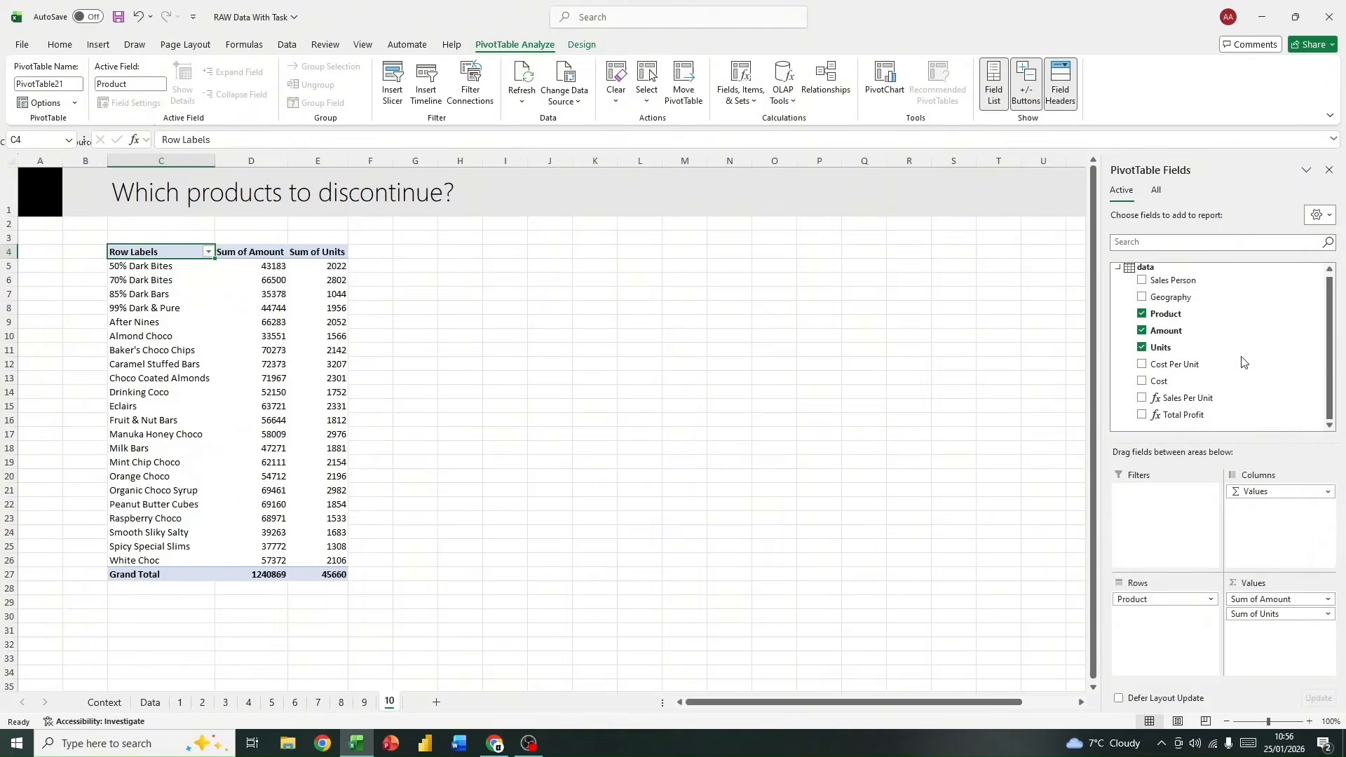
pyautogui.moveTo(1202, 417); pyautogui.dragTo(1293, 630)
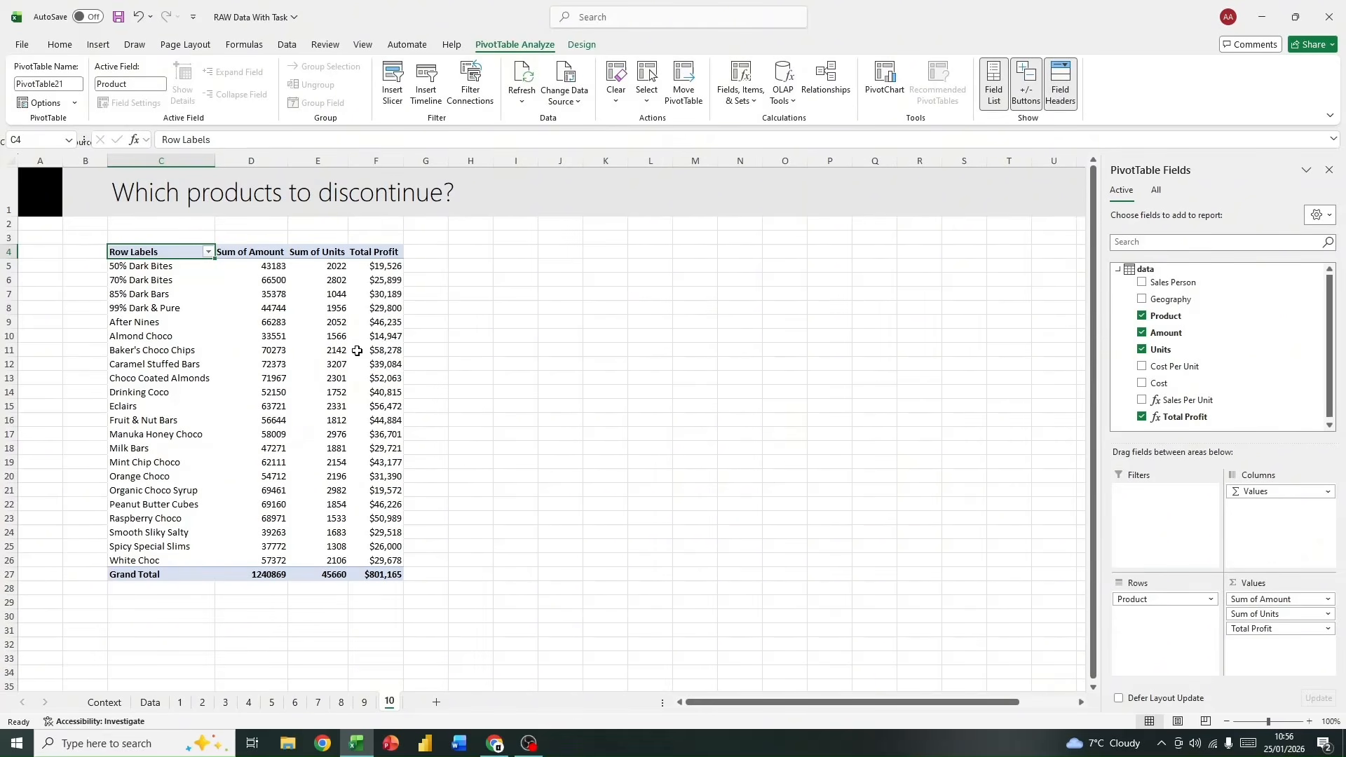
# Step: Sort the PivotTable's product row labels in ascending order
pyautogui.moveTo(327, 270)
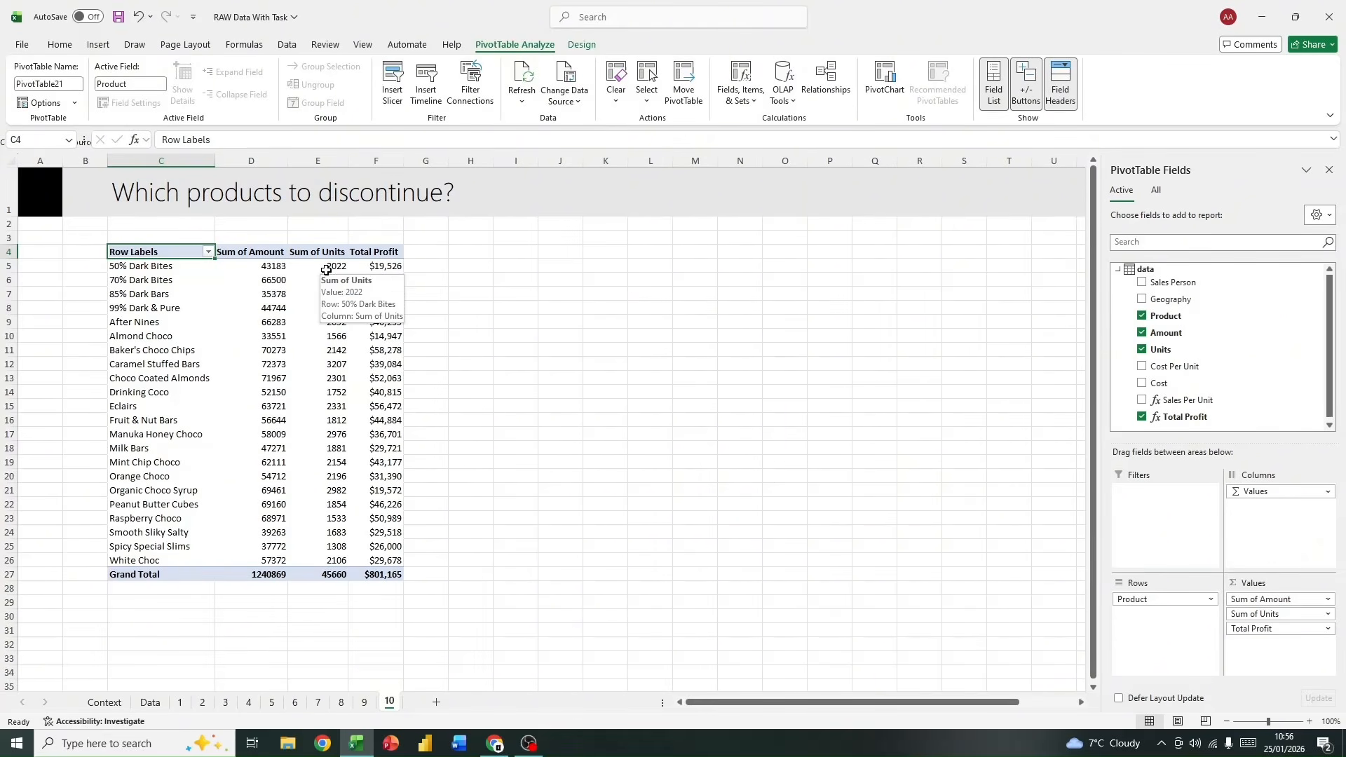
pyautogui.click(208, 252)
pyautogui.click(102, 269)
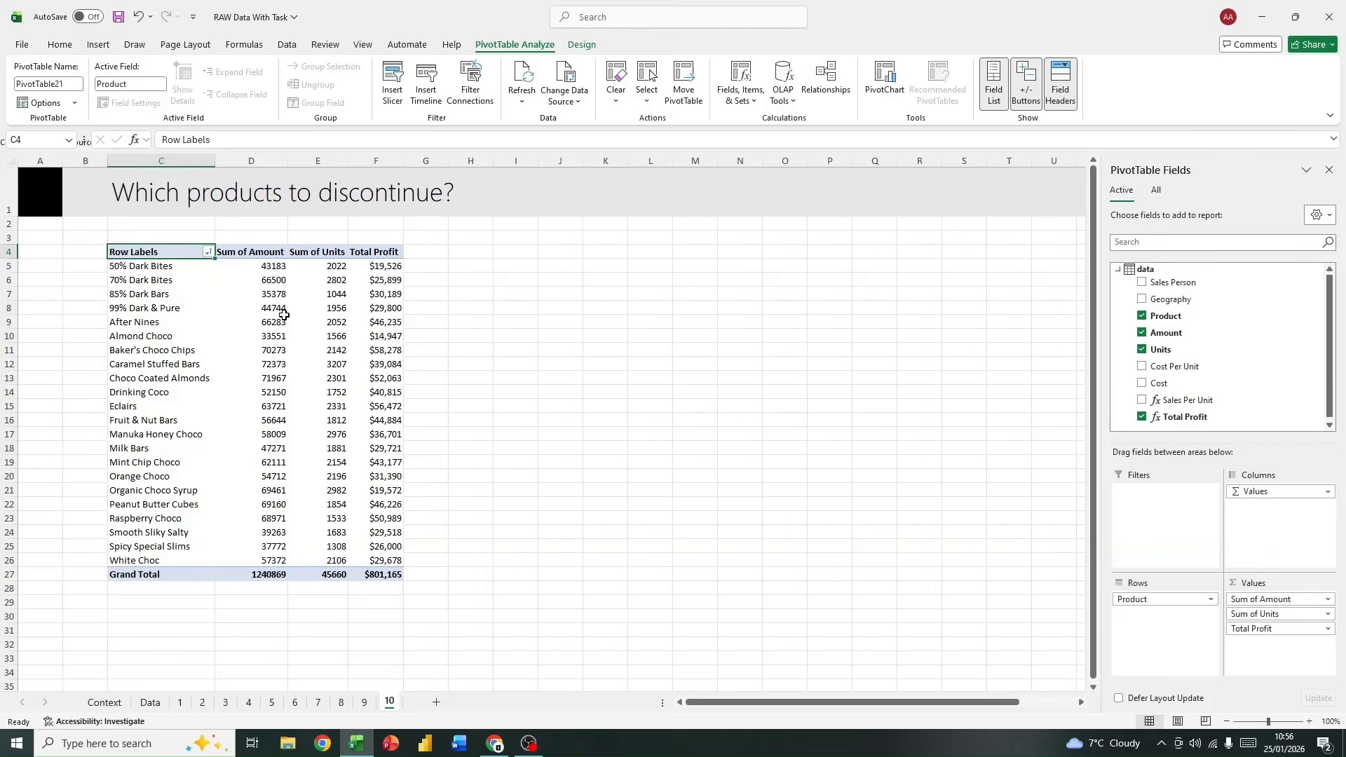
pyautogui.moveTo(282, 319)
# Step: Define a new measure on the data table named Profit % with the formula =[Total Profit ]/[Sum of Amount]
pyautogui.click(274, 254)
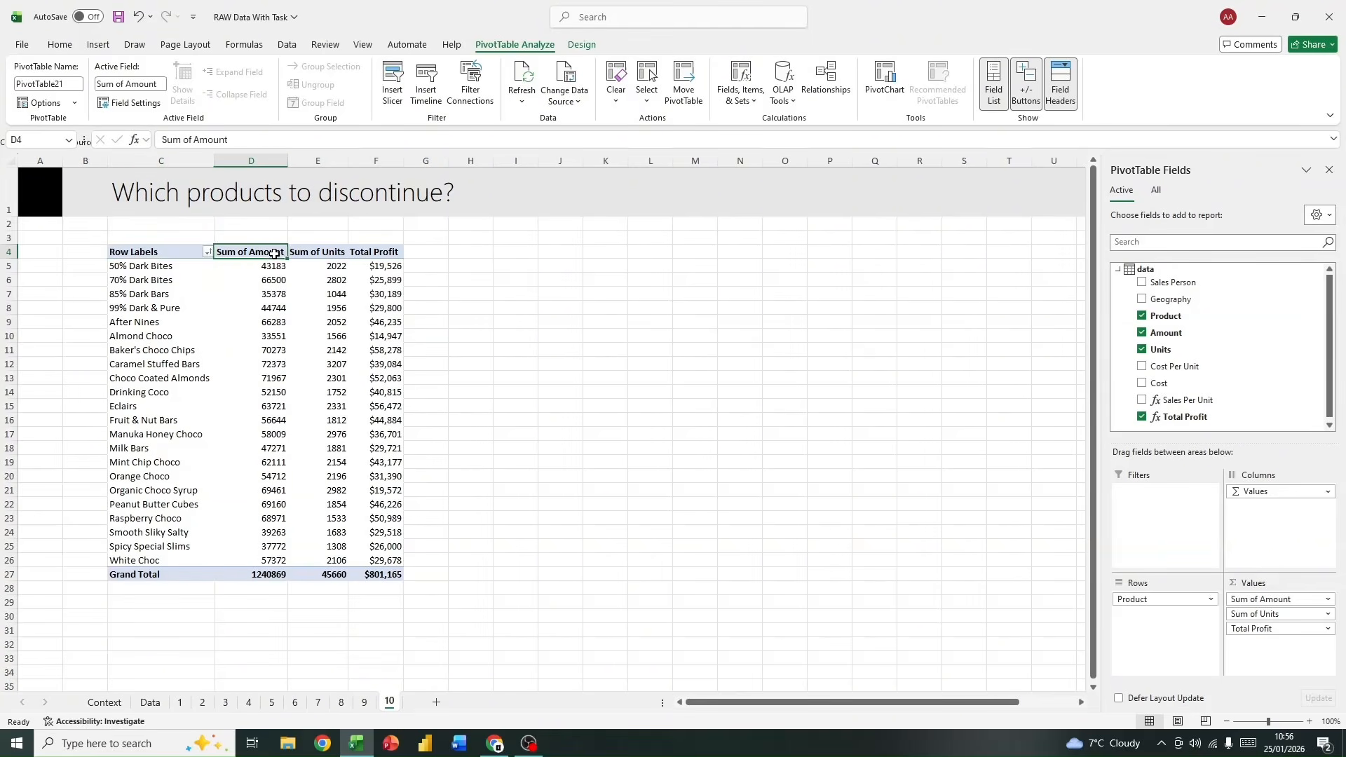
pyautogui.doubleClick(1156, 270)
pyautogui.doubleClick(1157, 271)
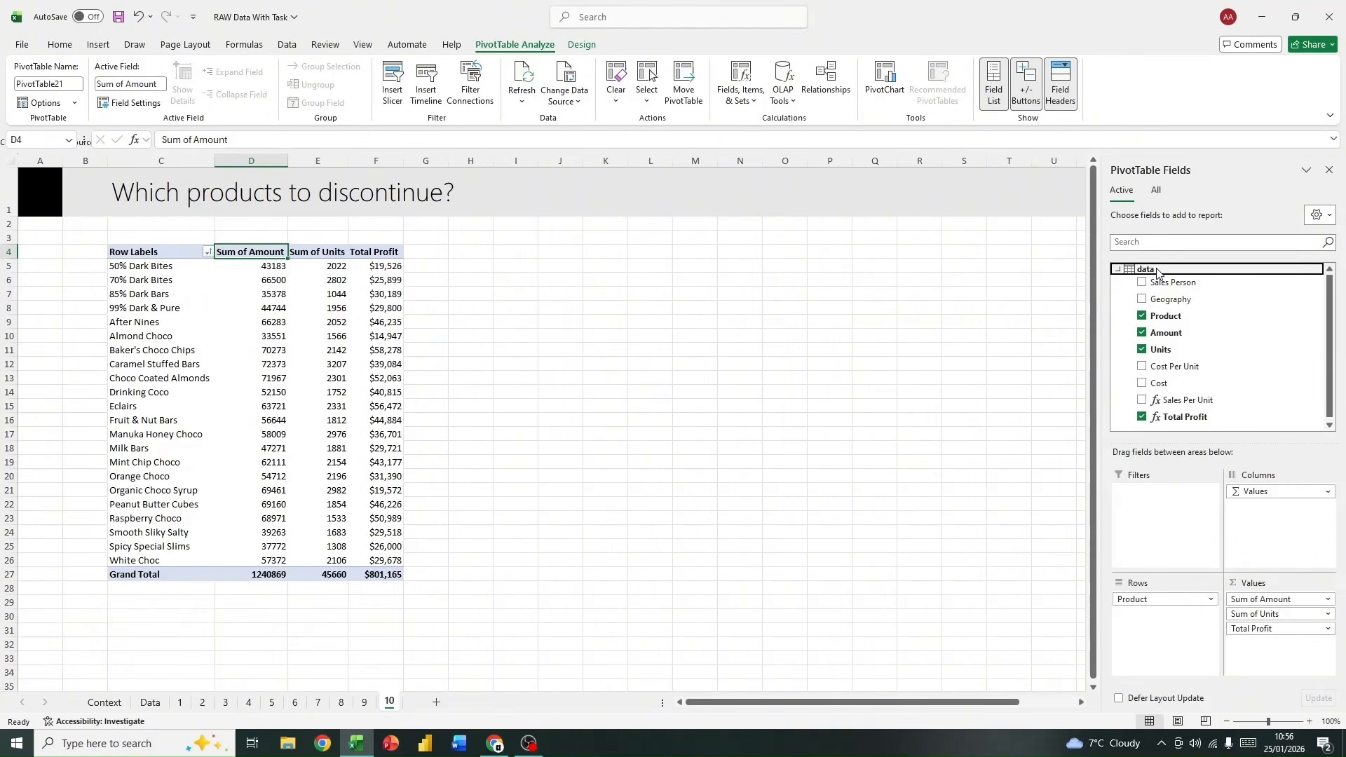
pyautogui.rightClick(1156, 270)
pyautogui.click(1186, 280)
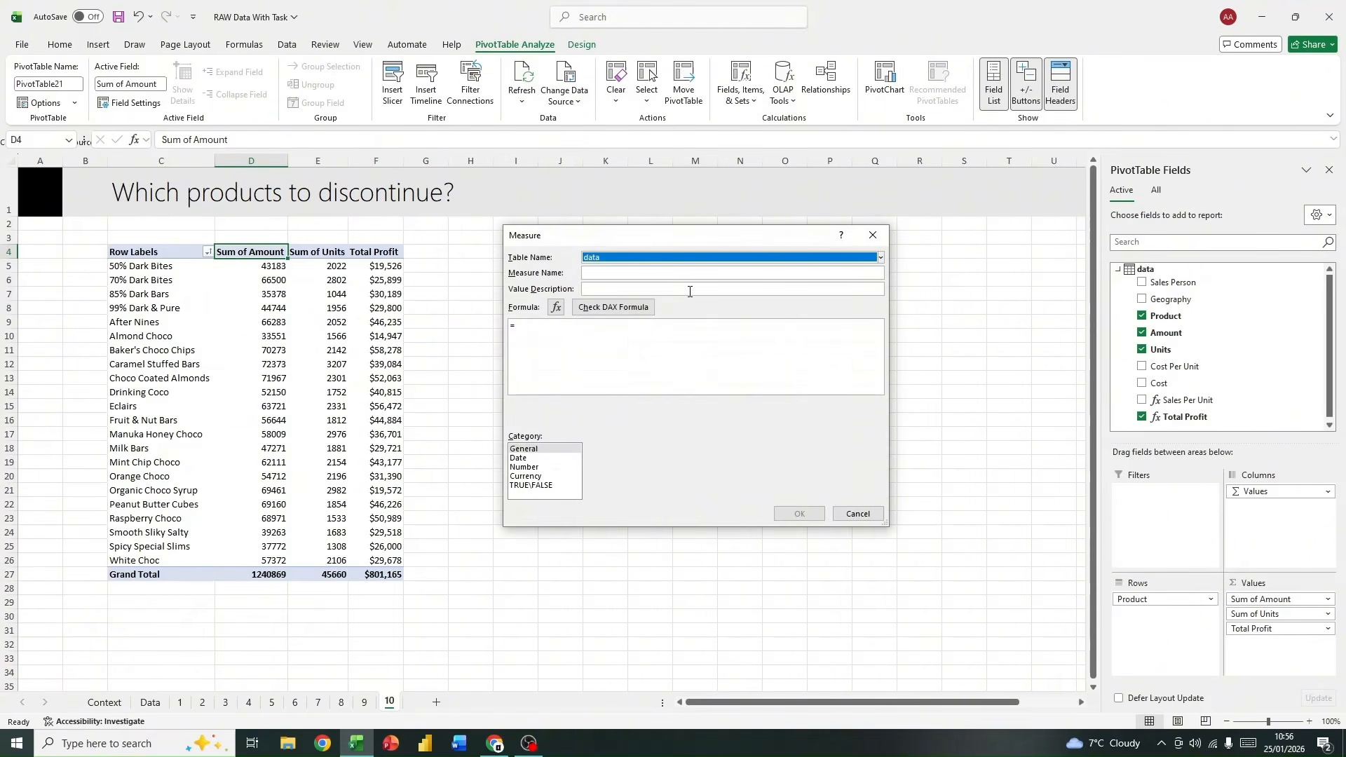
pyautogui.click(615, 273)
pyautogui.write('Profit %')
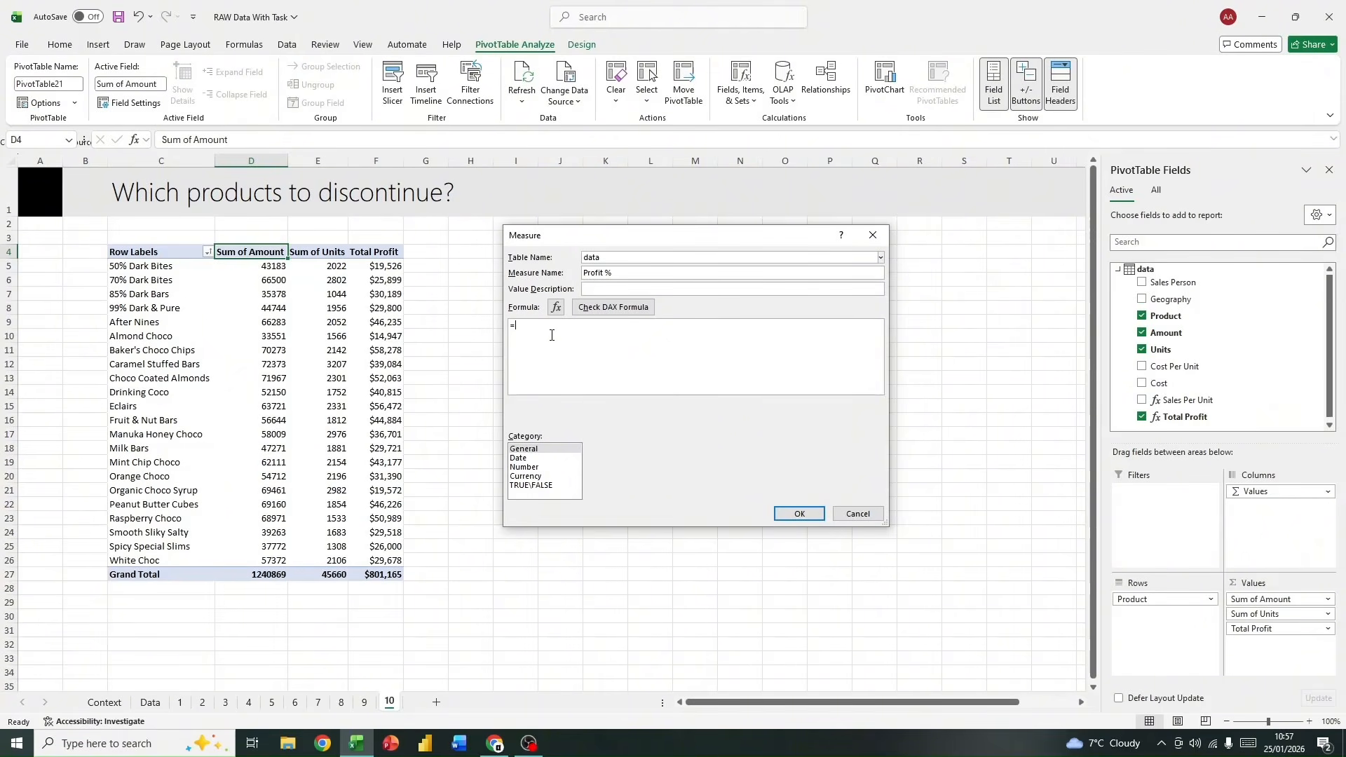
pyautogui.write('[tot')
pyautogui.doubleClick(567, 339)
pyautogui.write('/[su')
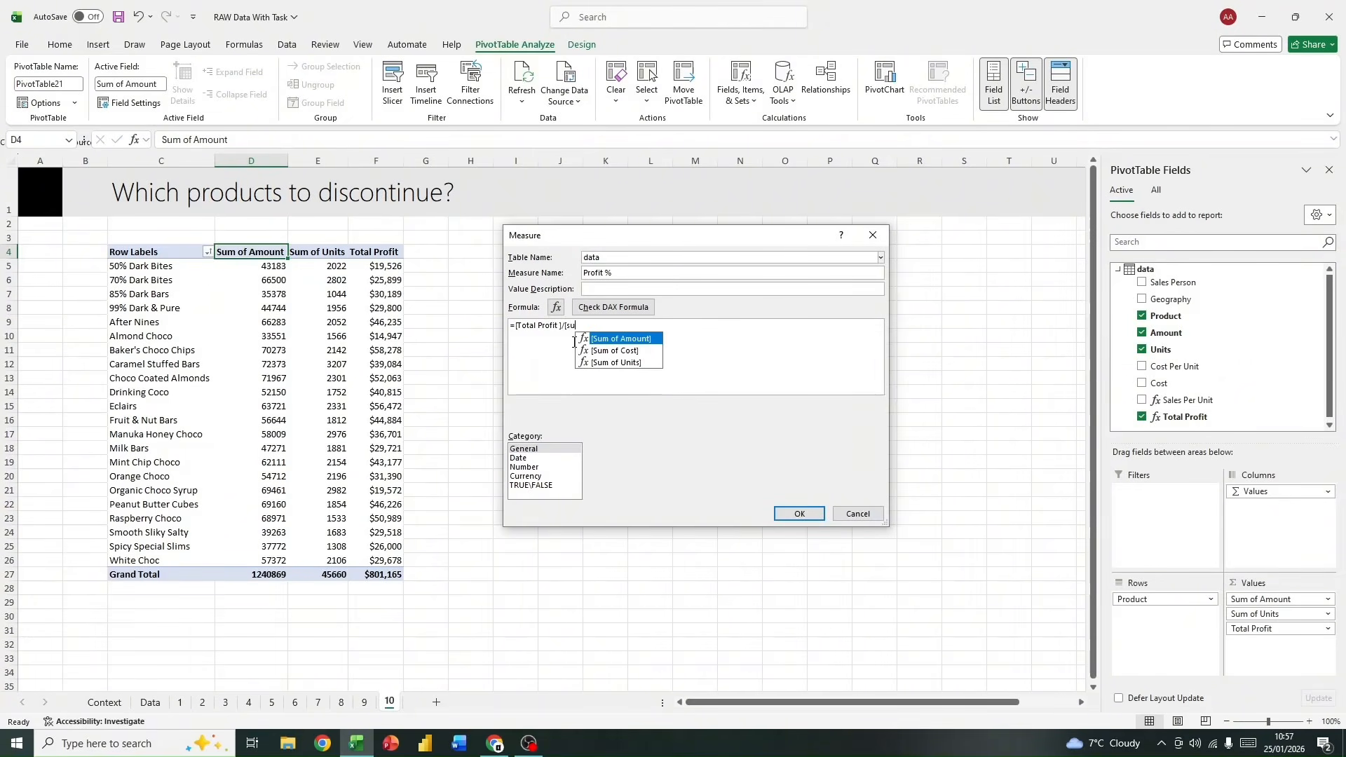
pyautogui.doubleClick(629, 339)
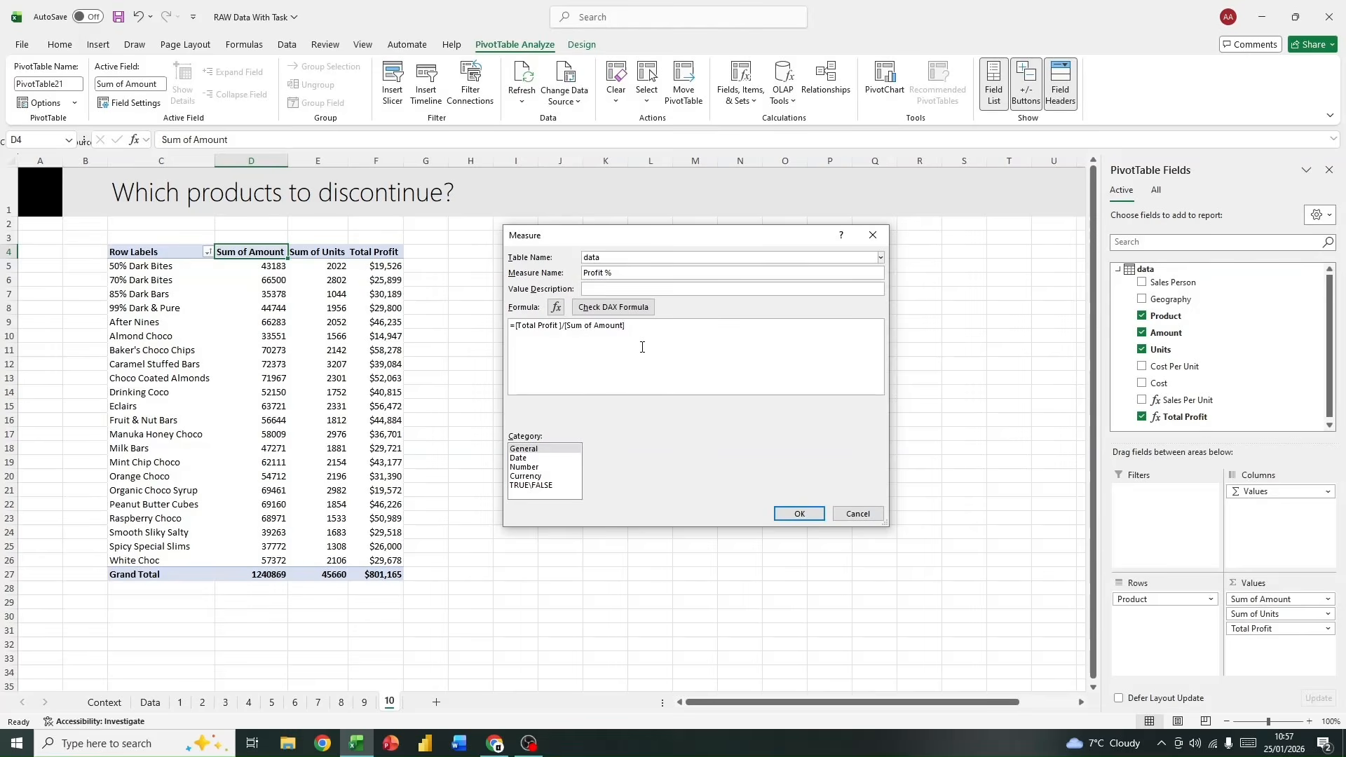
# Step: Give the Profit % measure the Number category with Percentage format and save it
pyautogui.click(527, 467)
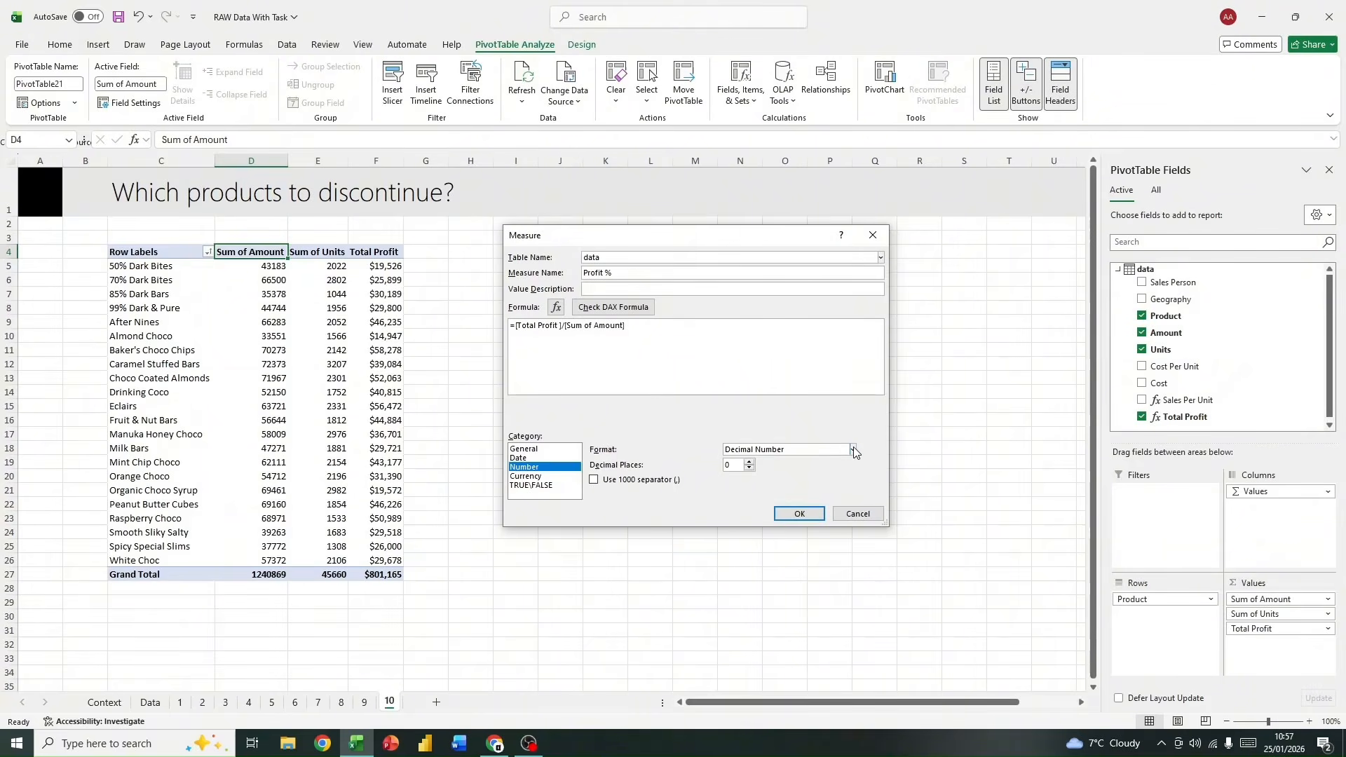
pyautogui.click(853, 449)
pyautogui.click(792, 491)
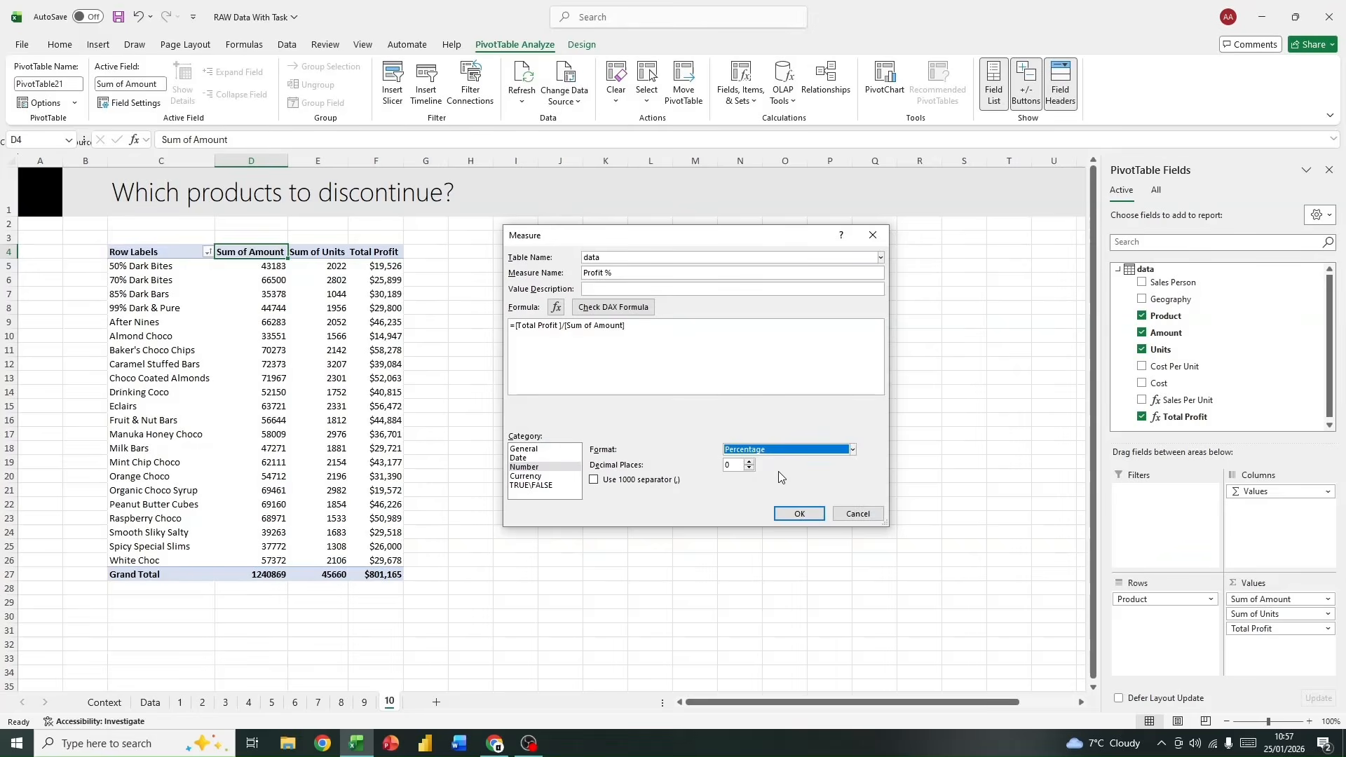
pyautogui.click(788, 515)
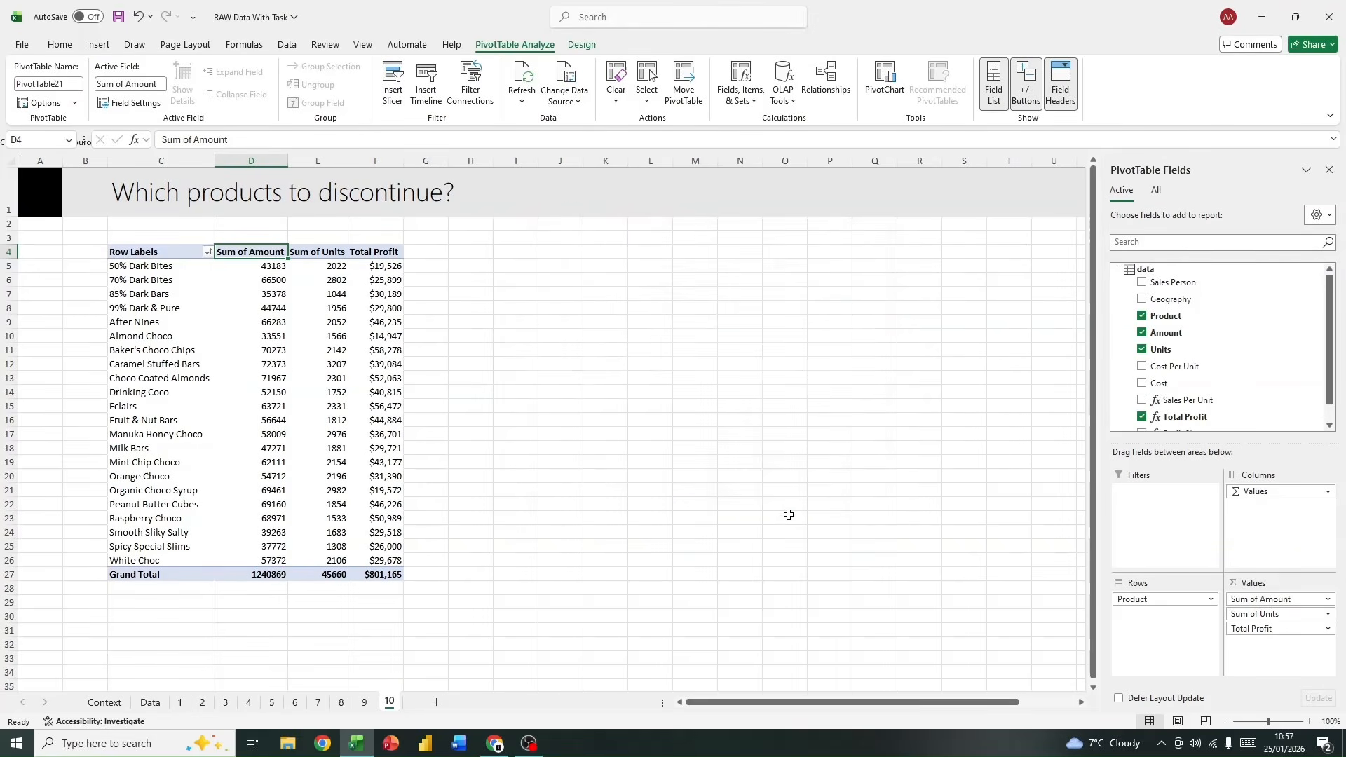
# Step: Add the Profit % measure to the PivotTable's values and refresh the PivotTable
pyautogui.scroll(-1, 1156, 366)
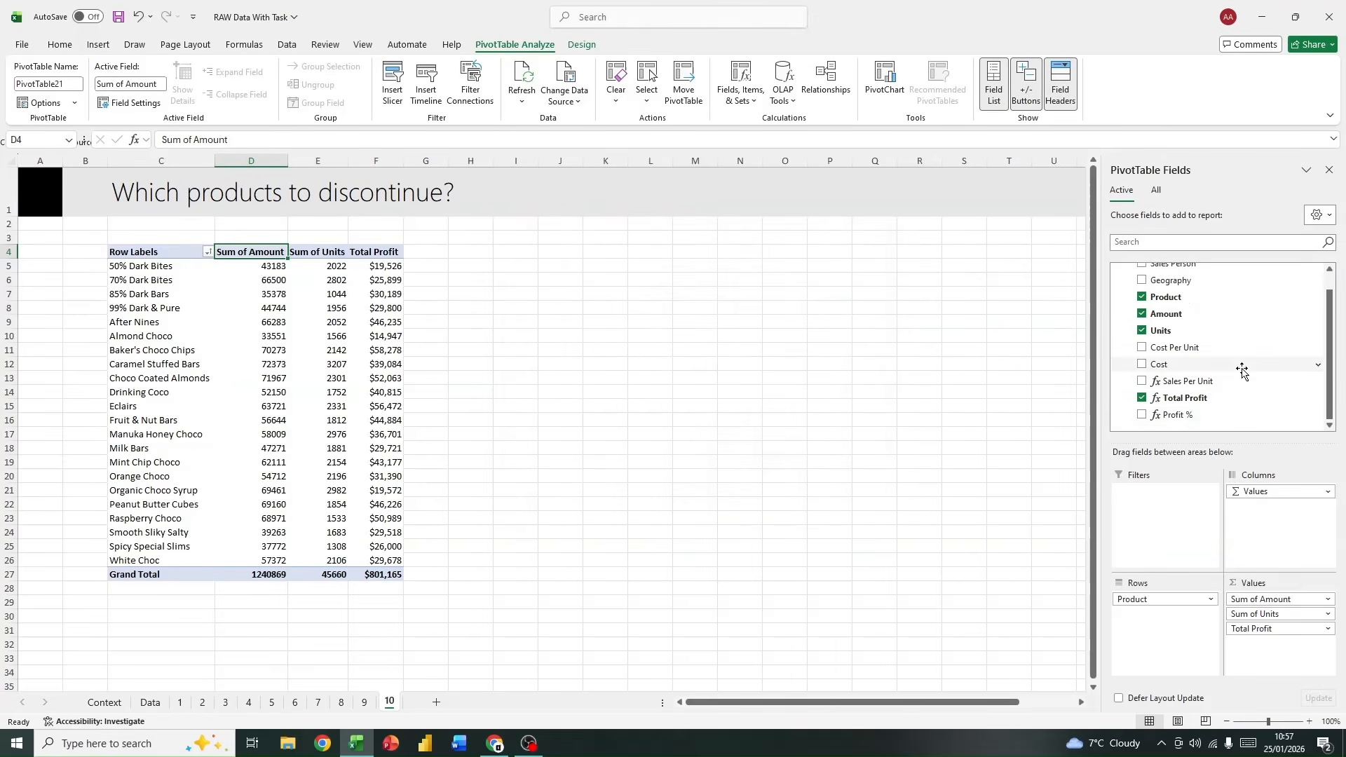
pyautogui.click(1185, 415)
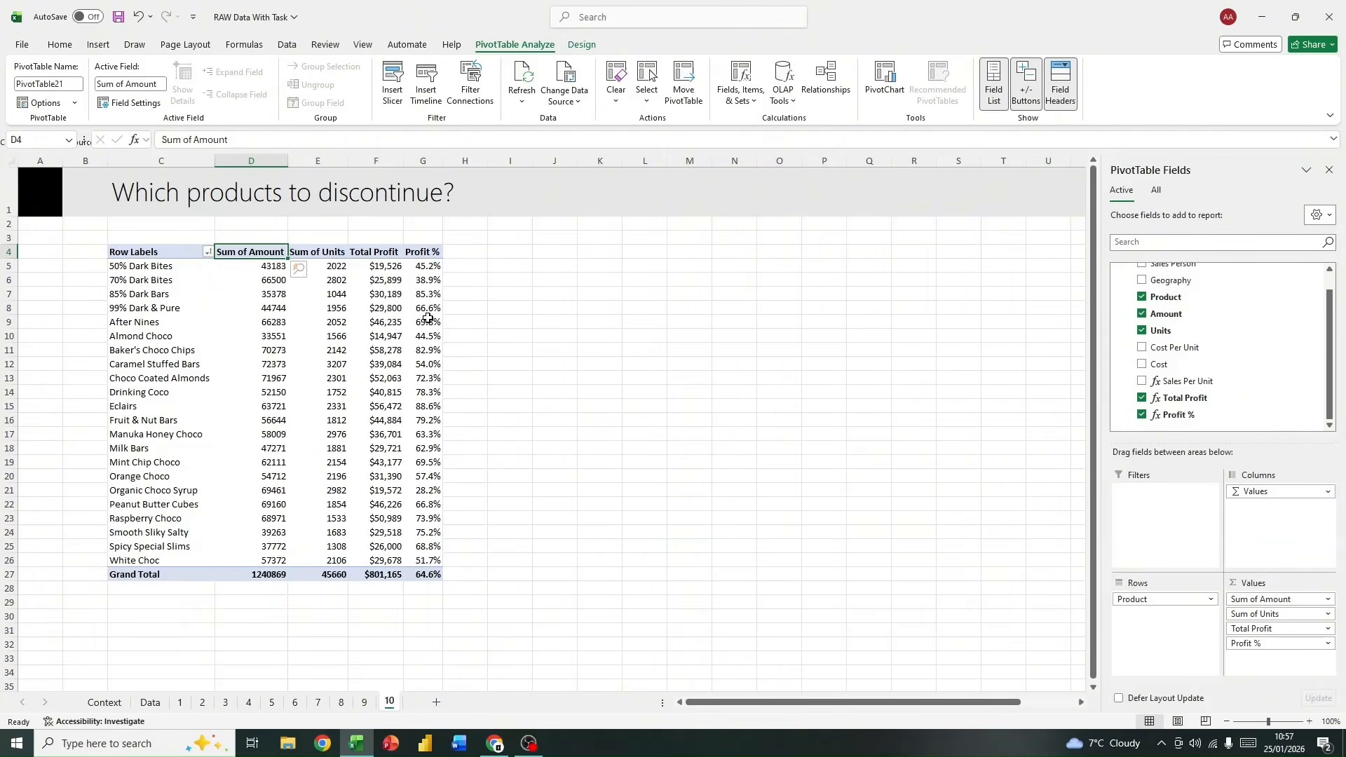
pyautogui.click(420, 252)
pyautogui.rightClick(419, 252)
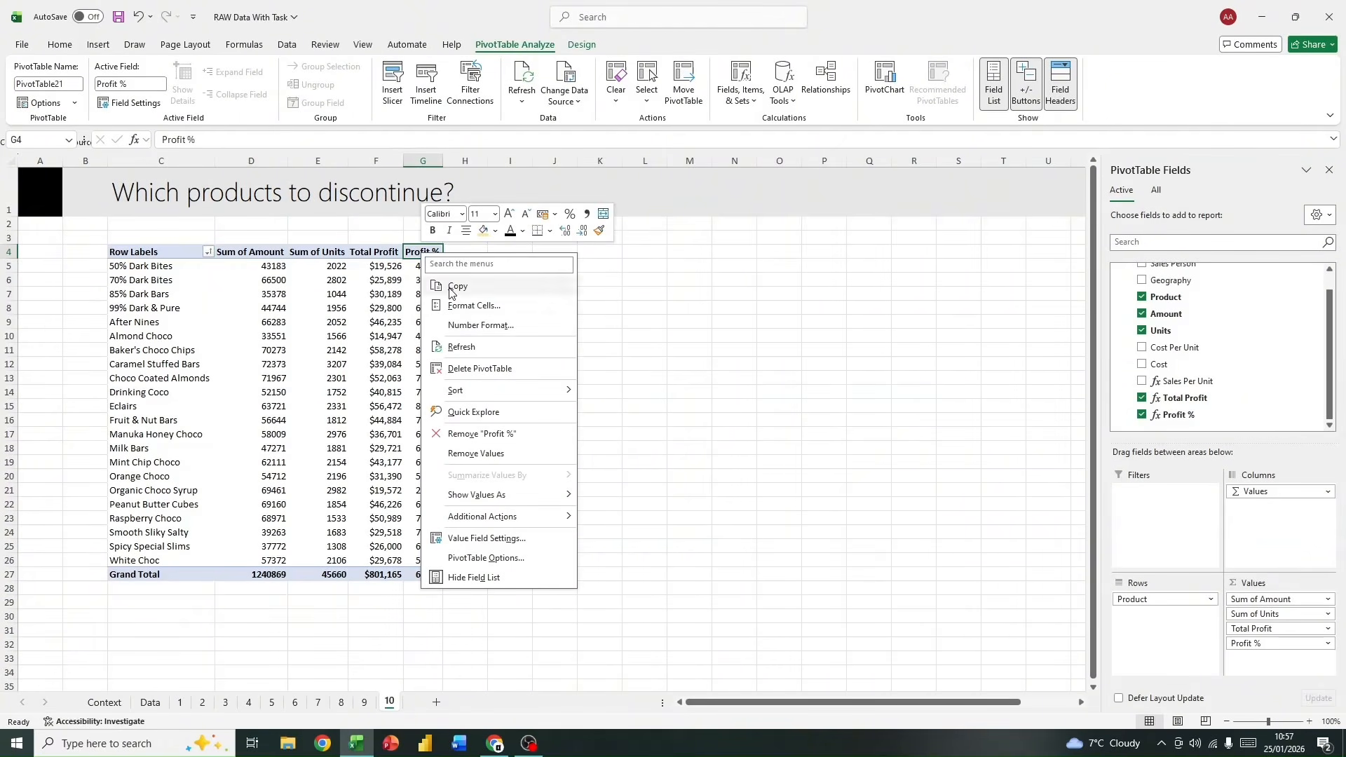
pyautogui.click(460, 347)
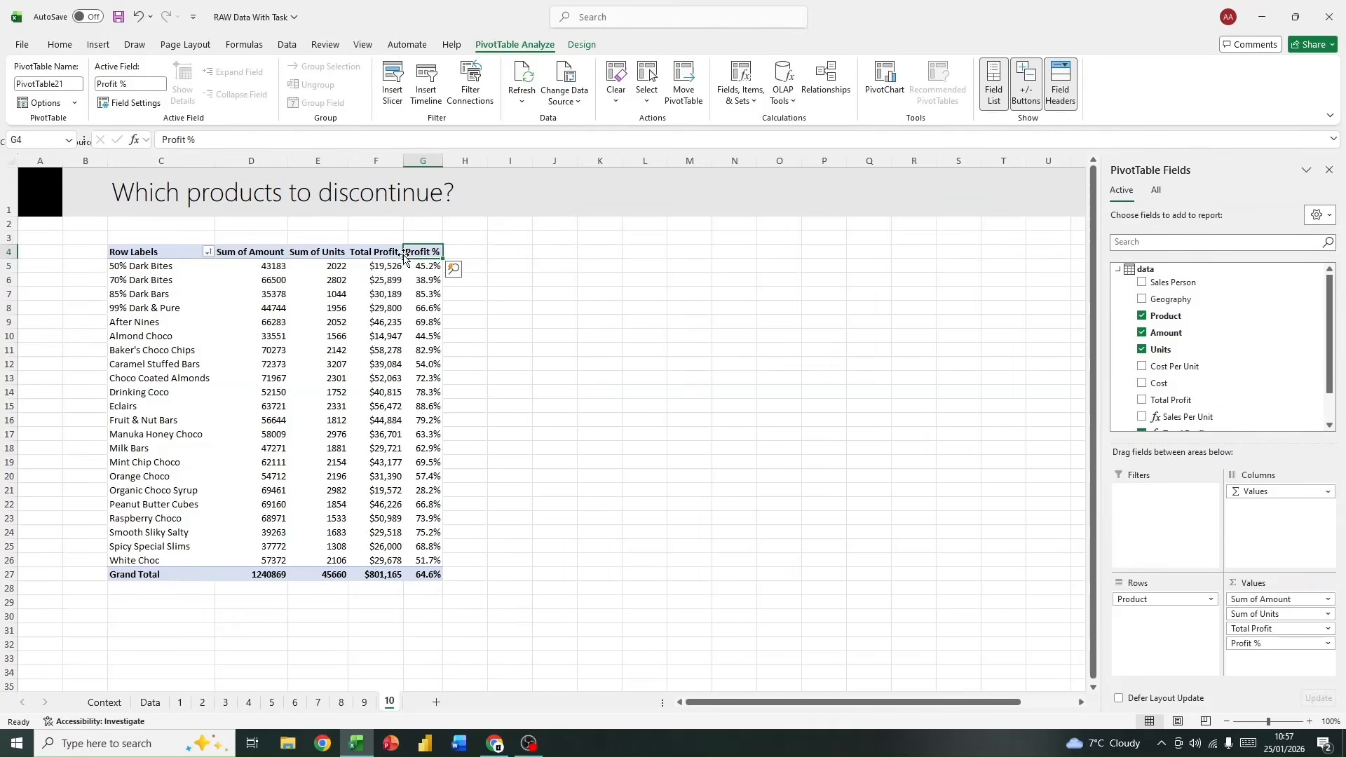
pyautogui.scroll(-2, 1195, 355)
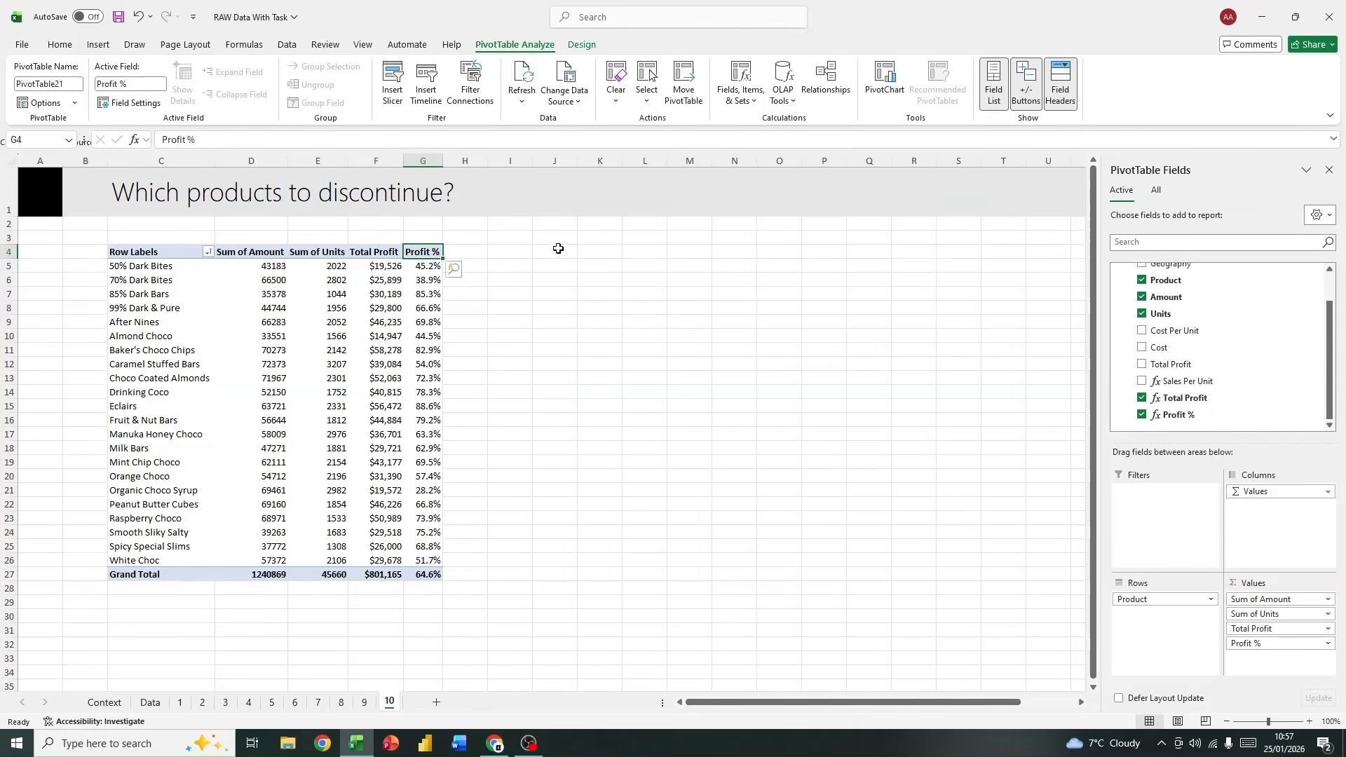
pyautogui.rightClick(411, 254)
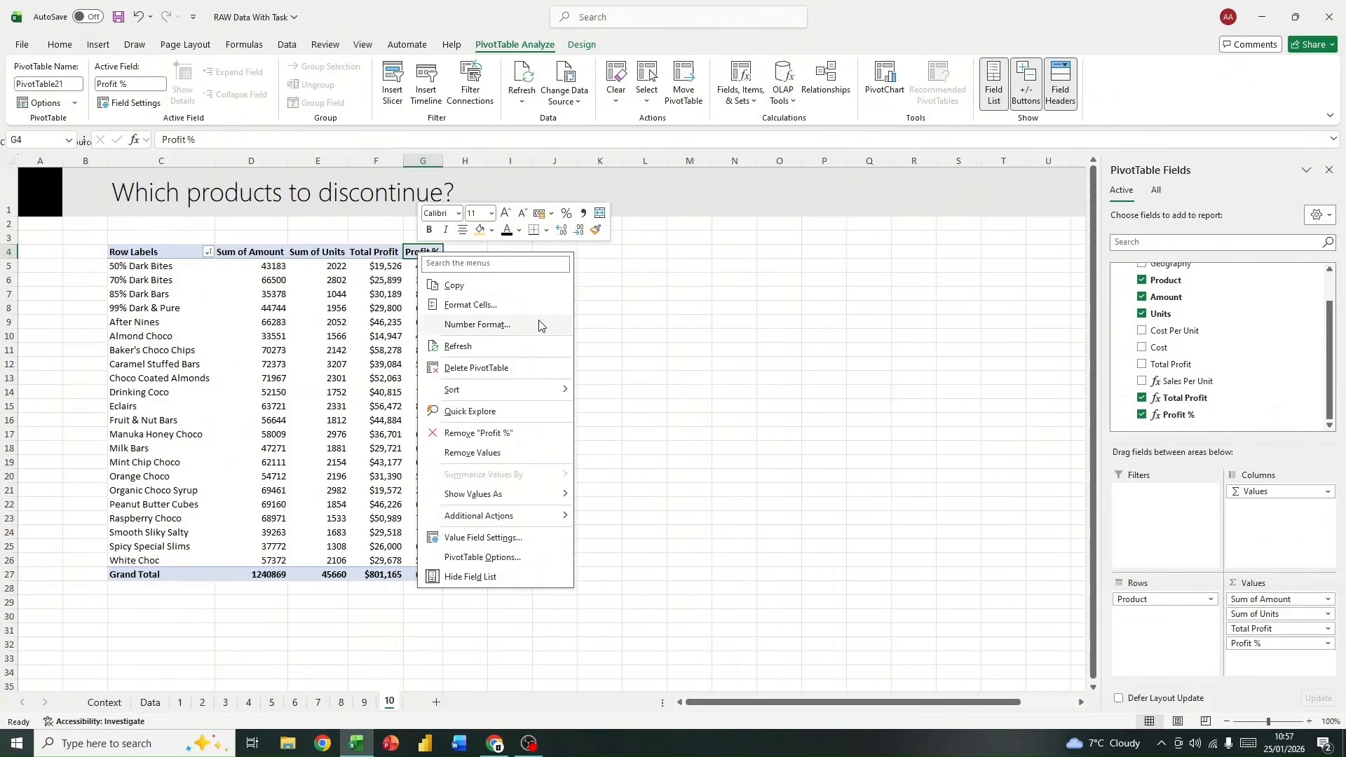
pyautogui.click(1270, 654)
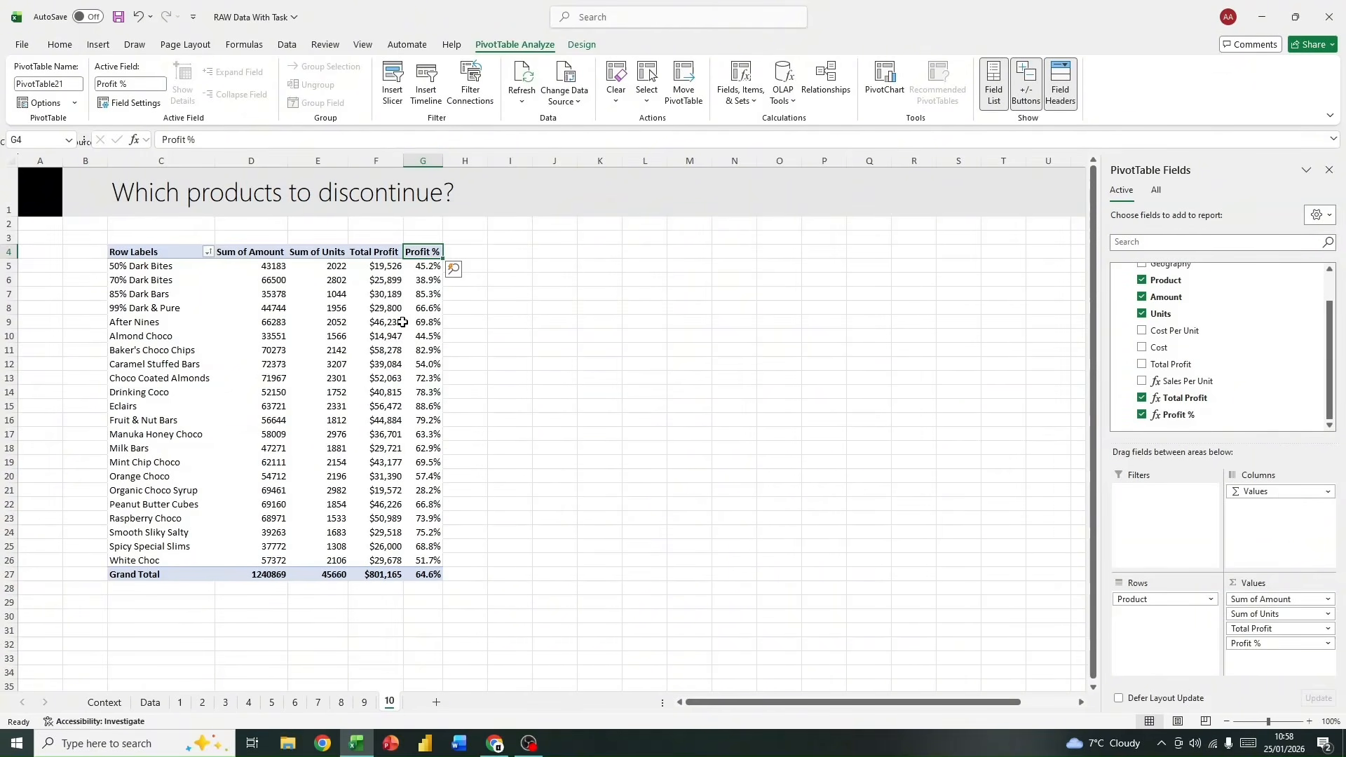
pyautogui.rightClick(422, 253)
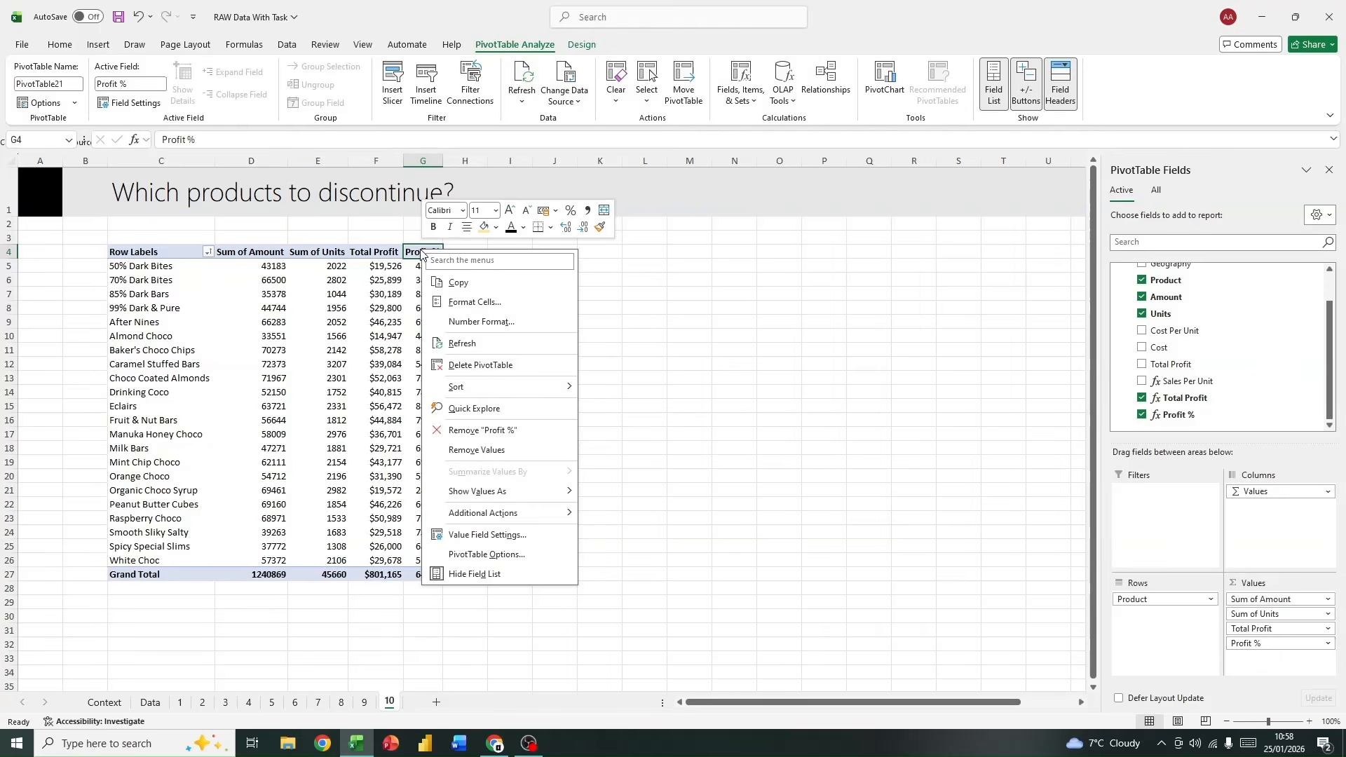
pyautogui.click(394, 279)
pyautogui.click(411, 265)
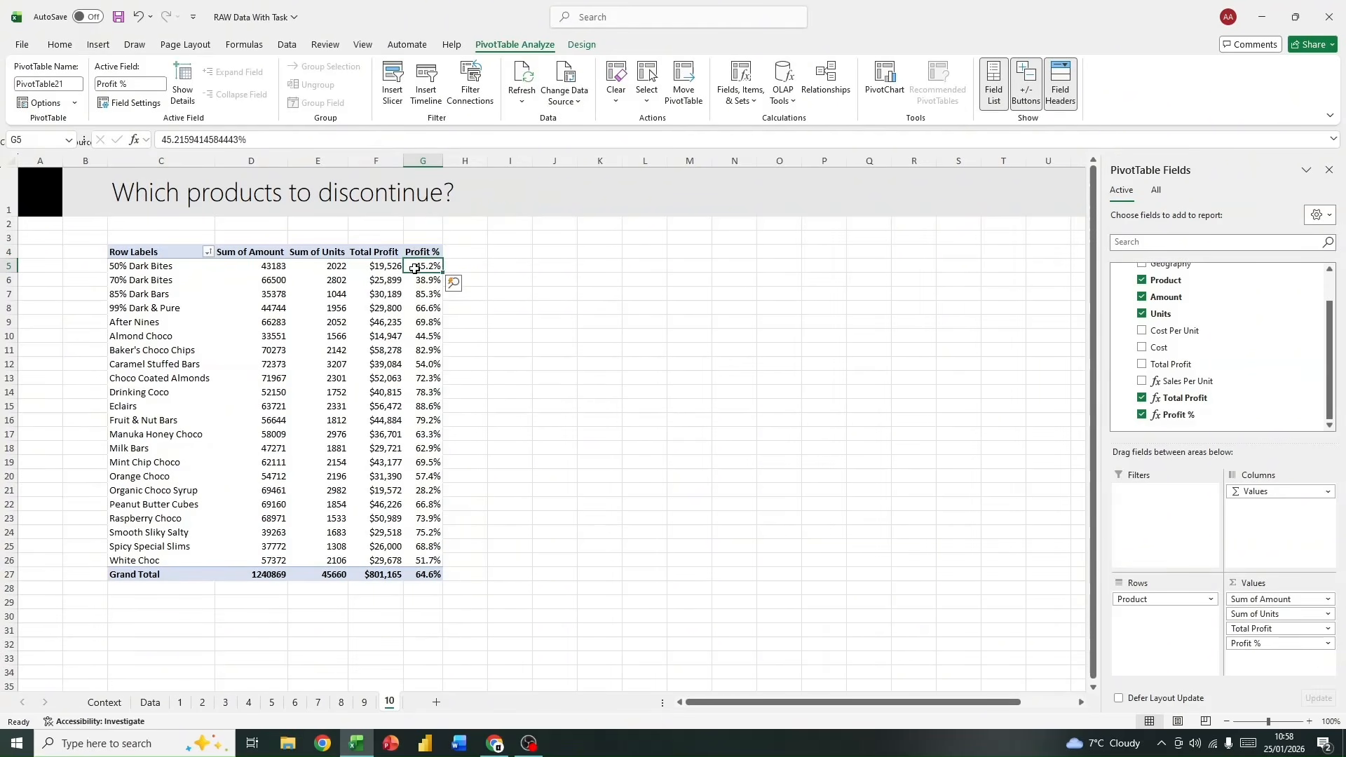
pyautogui.rightClick(415, 268)
pyautogui.click(1267, 664)
# Step: Remove Amount, Units and Total Profit from the PivotTable, keeping only Profit % as its value
pyautogui.moveTo(1267, 601); pyautogui.dragTo(1226, 398)
pyautogui.moveTo(1276, 603); pyautogui.dragTo(1255, 493)
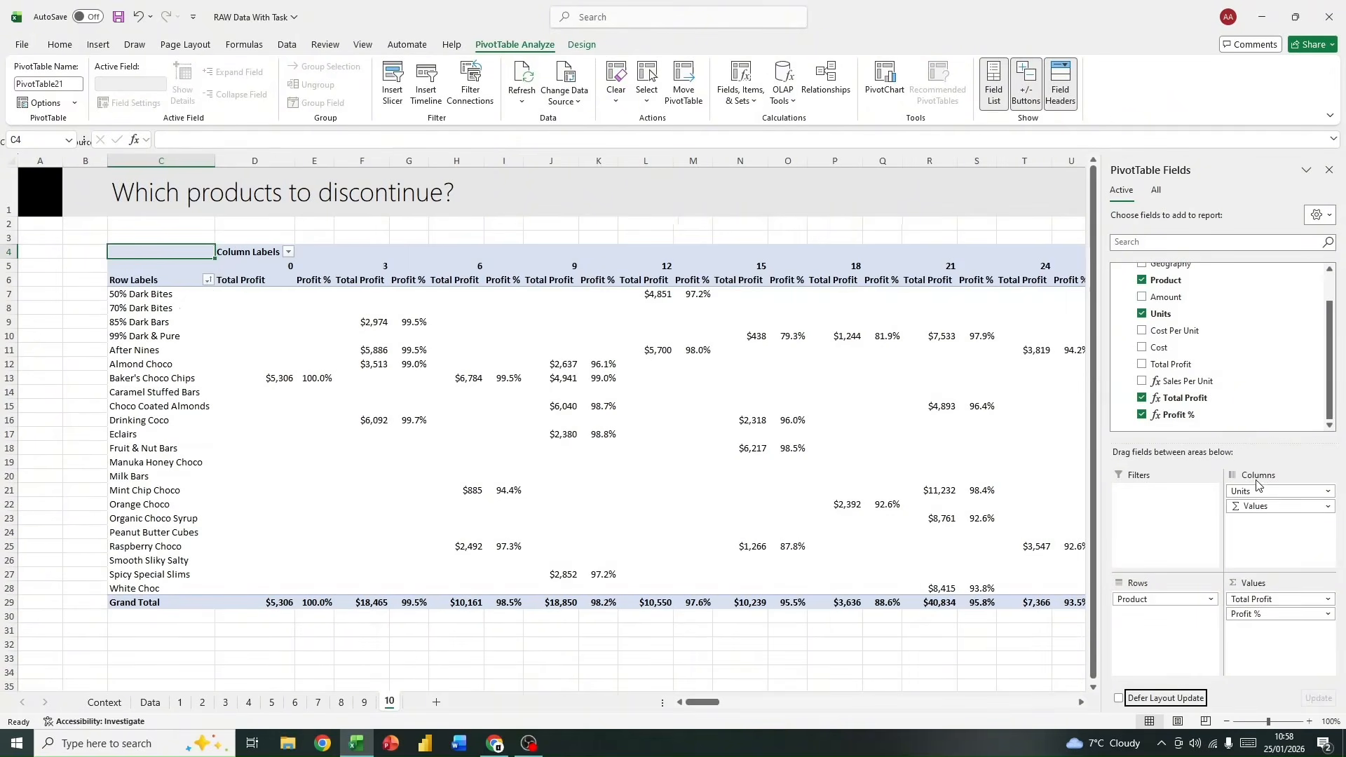
pyautogui.moveTo(1267, 492); pyautogui.dragTo(1255, 438)
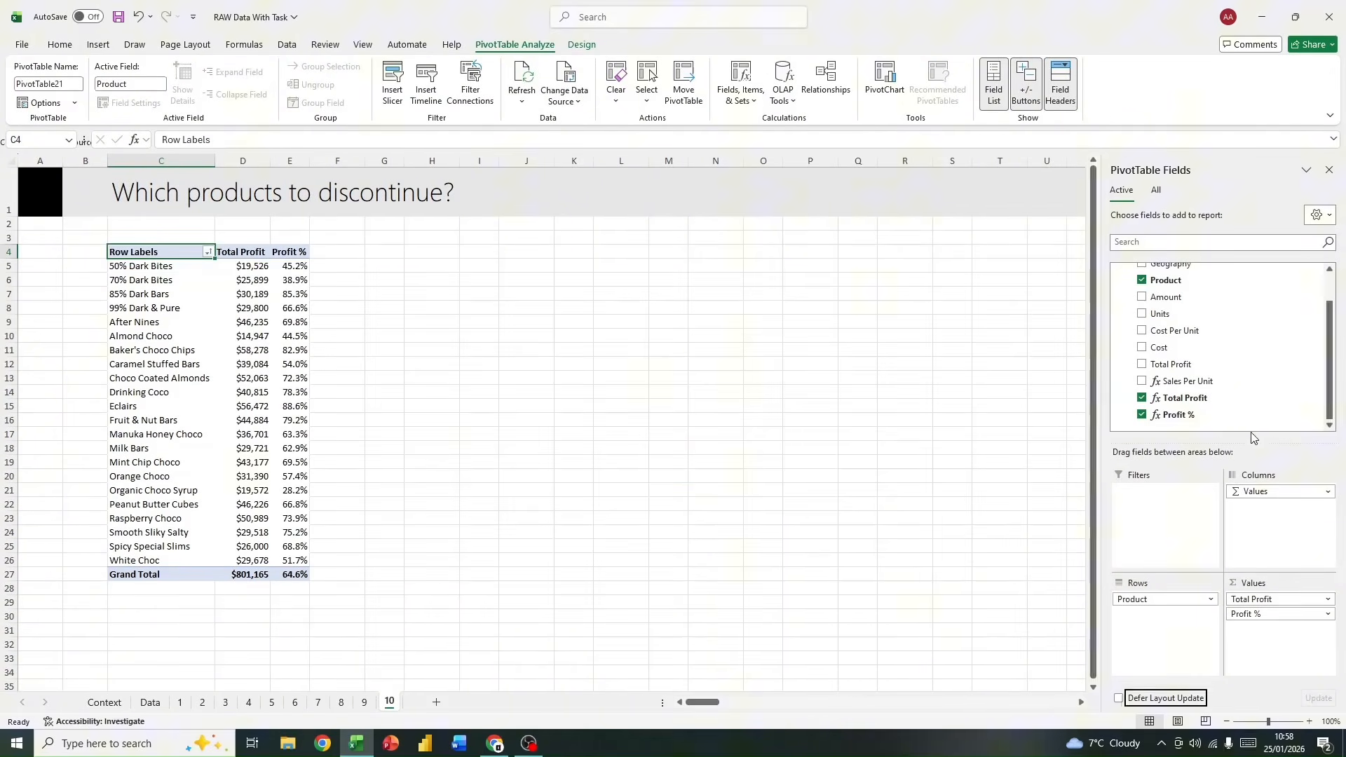
pyautogui.click(1276, 597)
pyautogui.click(1274, 597)
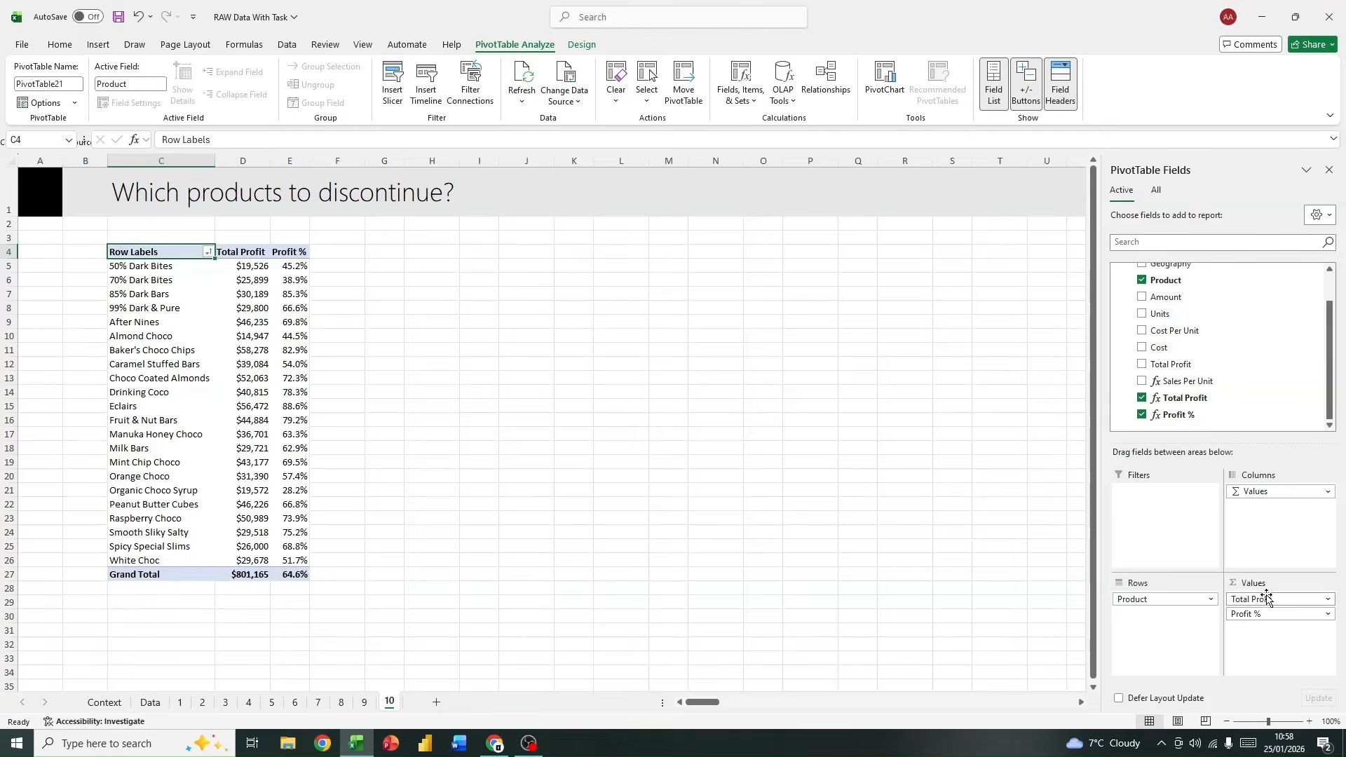
pyautogui.moveTo(1266, 596); pyautogui.dragTo(1214, 385)
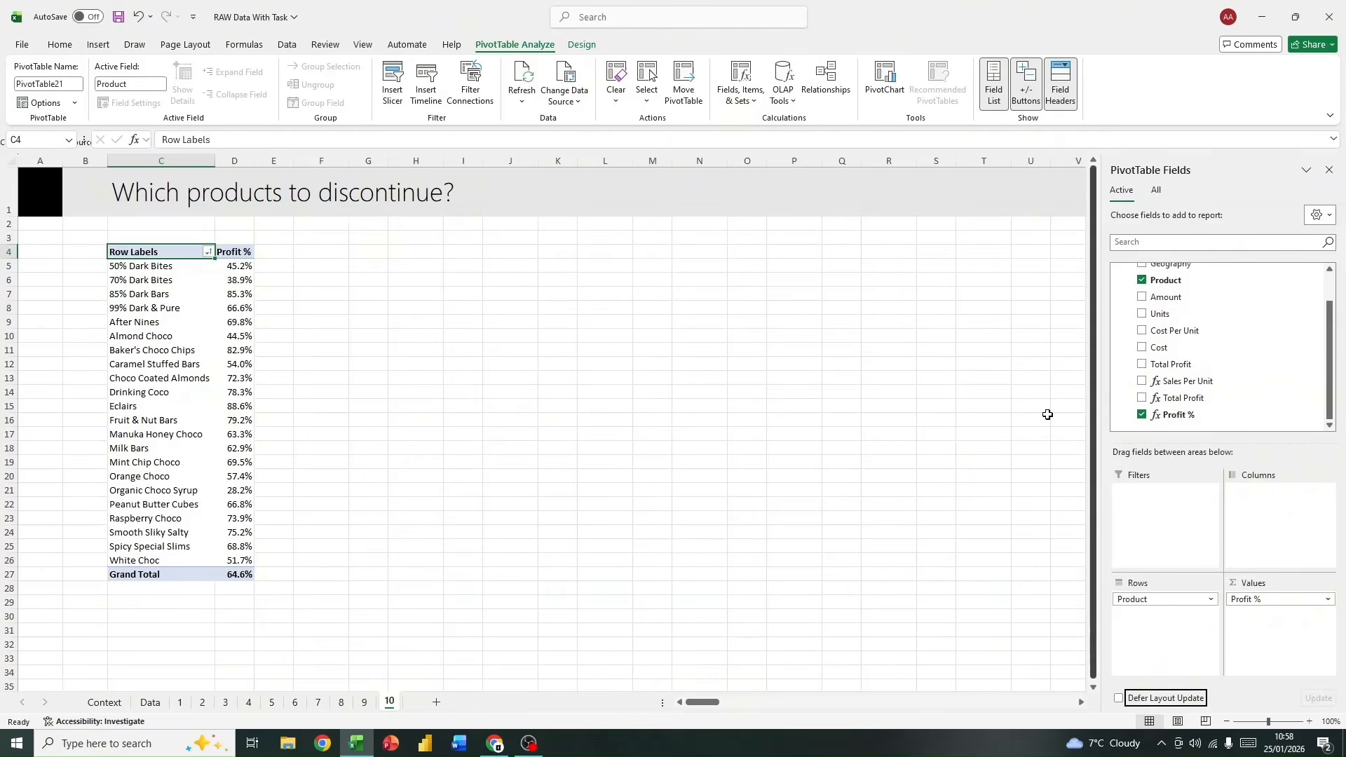
# Step: Sort the PivotTable's products by Profit % from largest to smallest
pyautogui.click(230, 255)
pyautogui.click(234, 267)
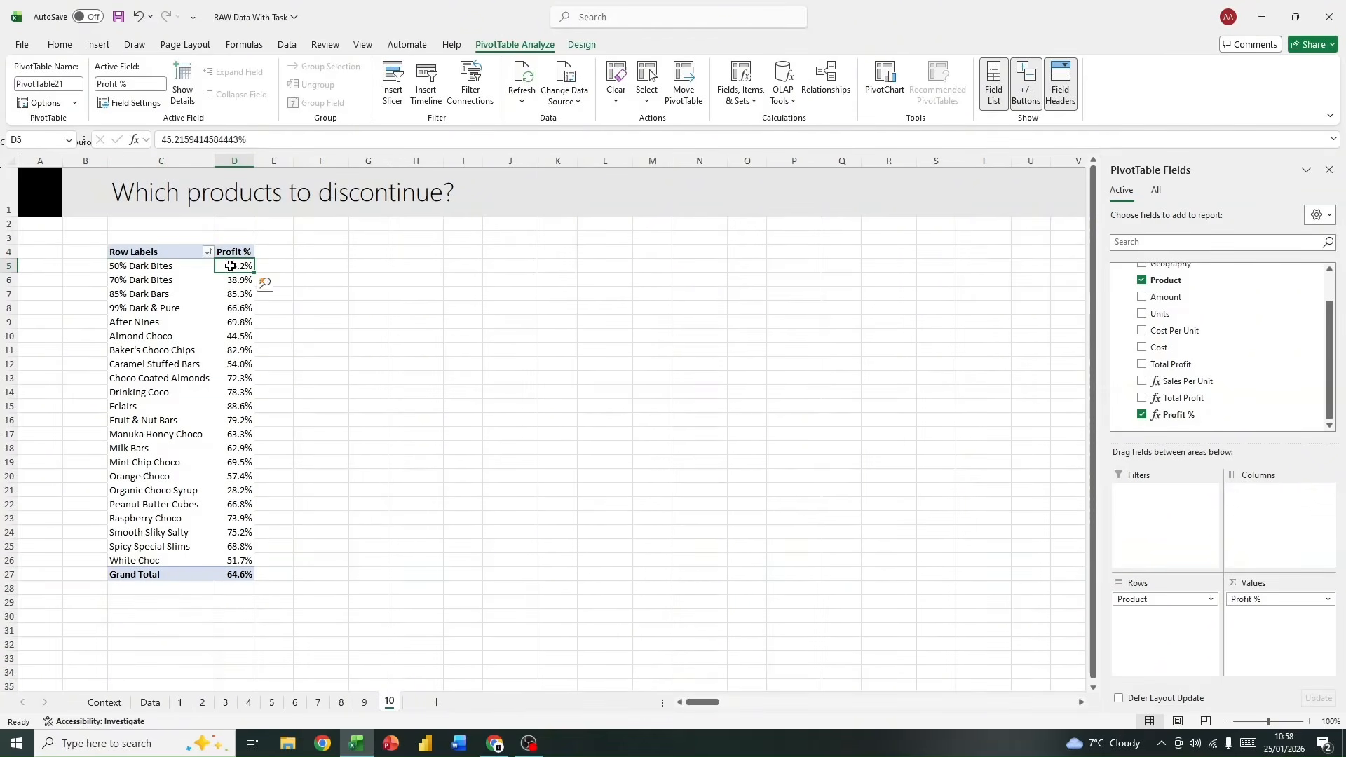
pyautogui.rightClick(233, 267)
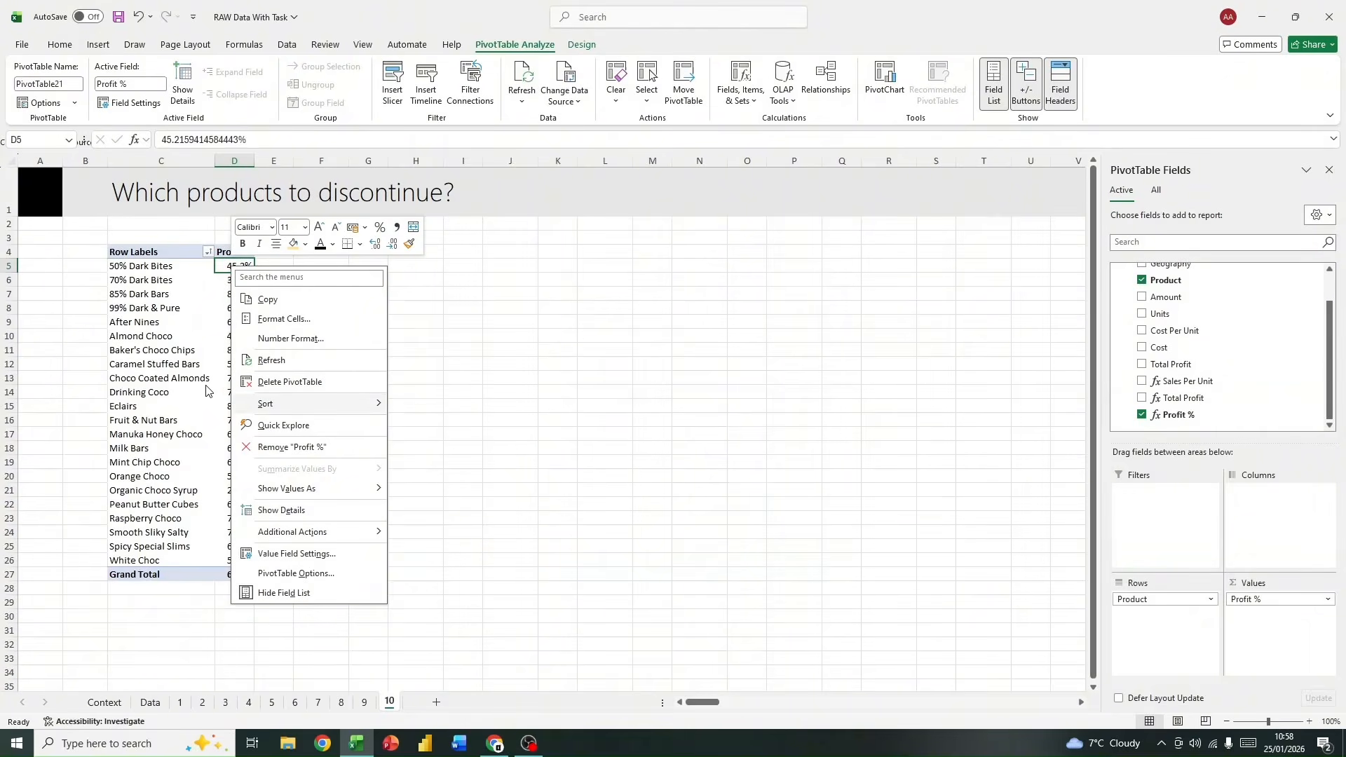
pyautogui.moveTo(295, 404)
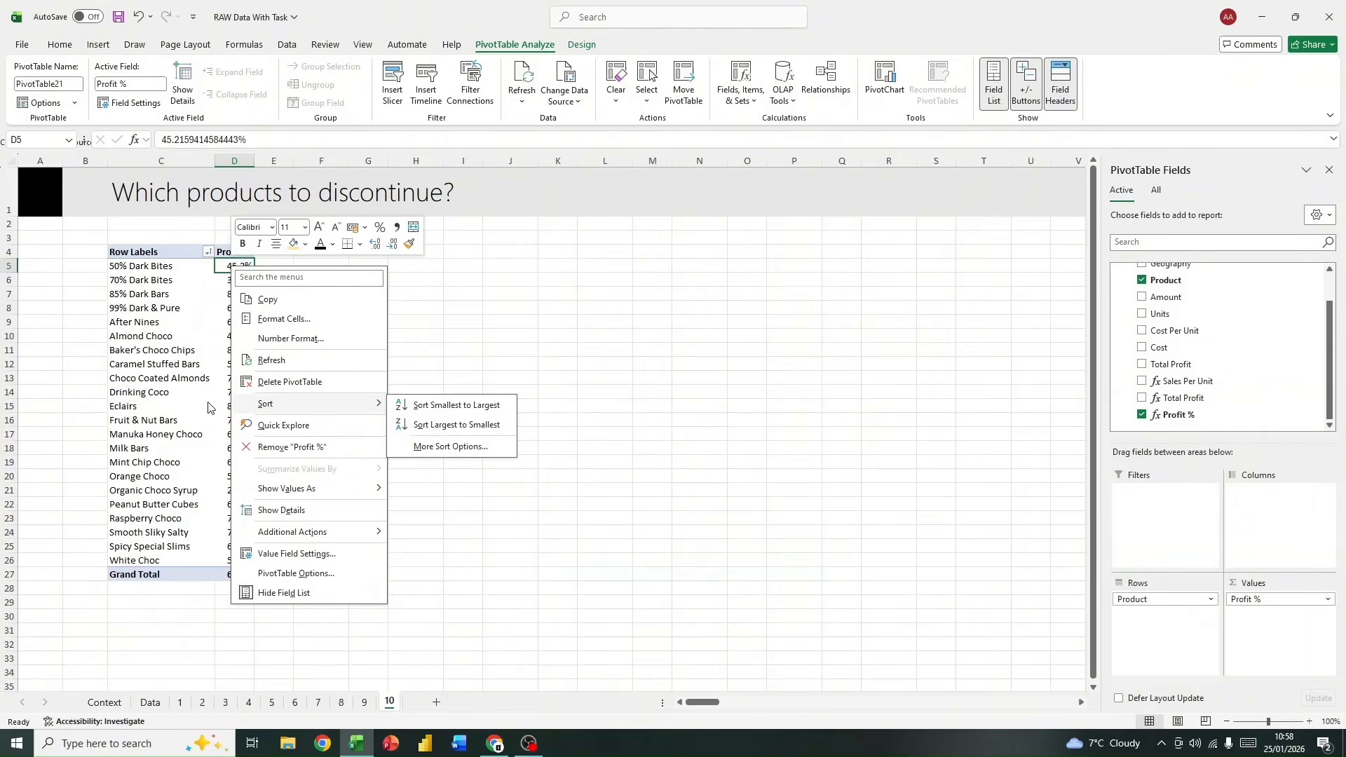
pyautogui.click(170, 420)
pyautogui.click(225, 324)
pyautogui.rightClick(238, 324)
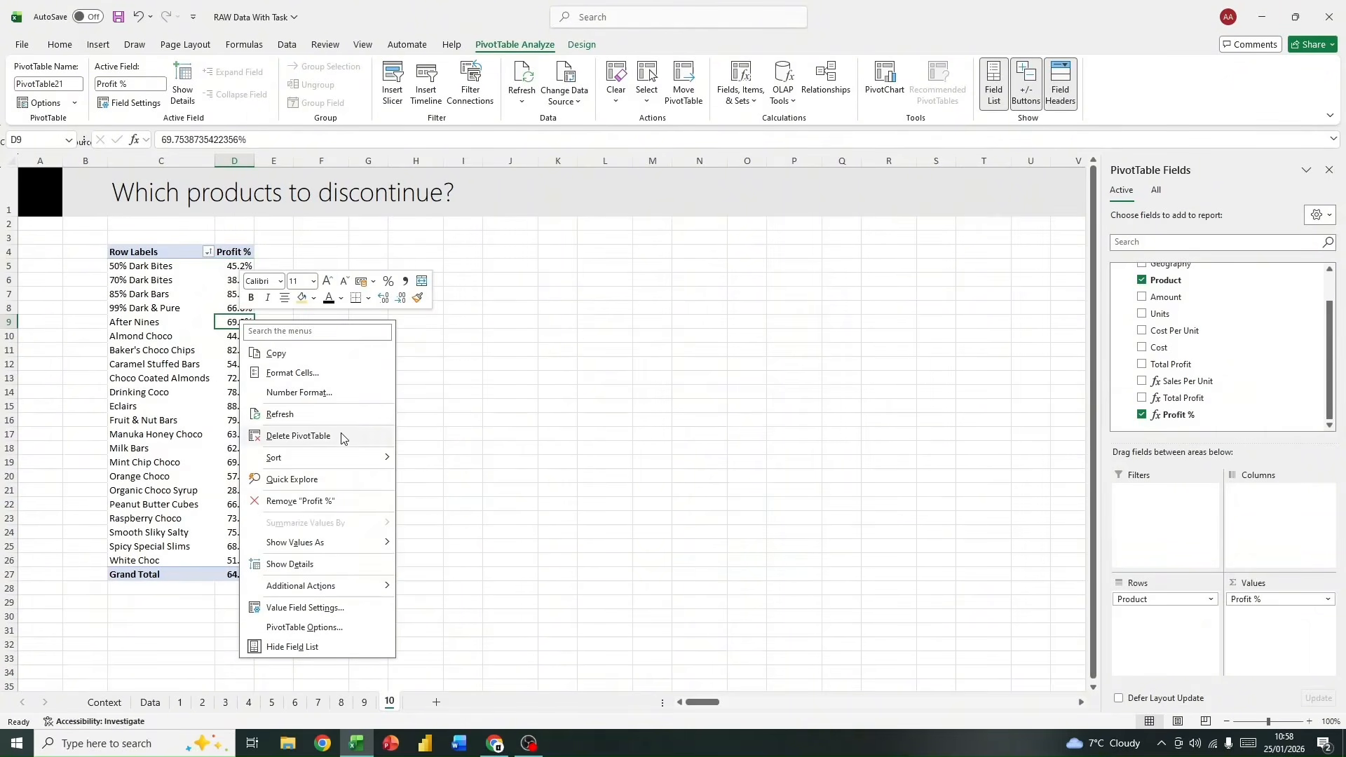
pyautogui.moveTo(366, 459)
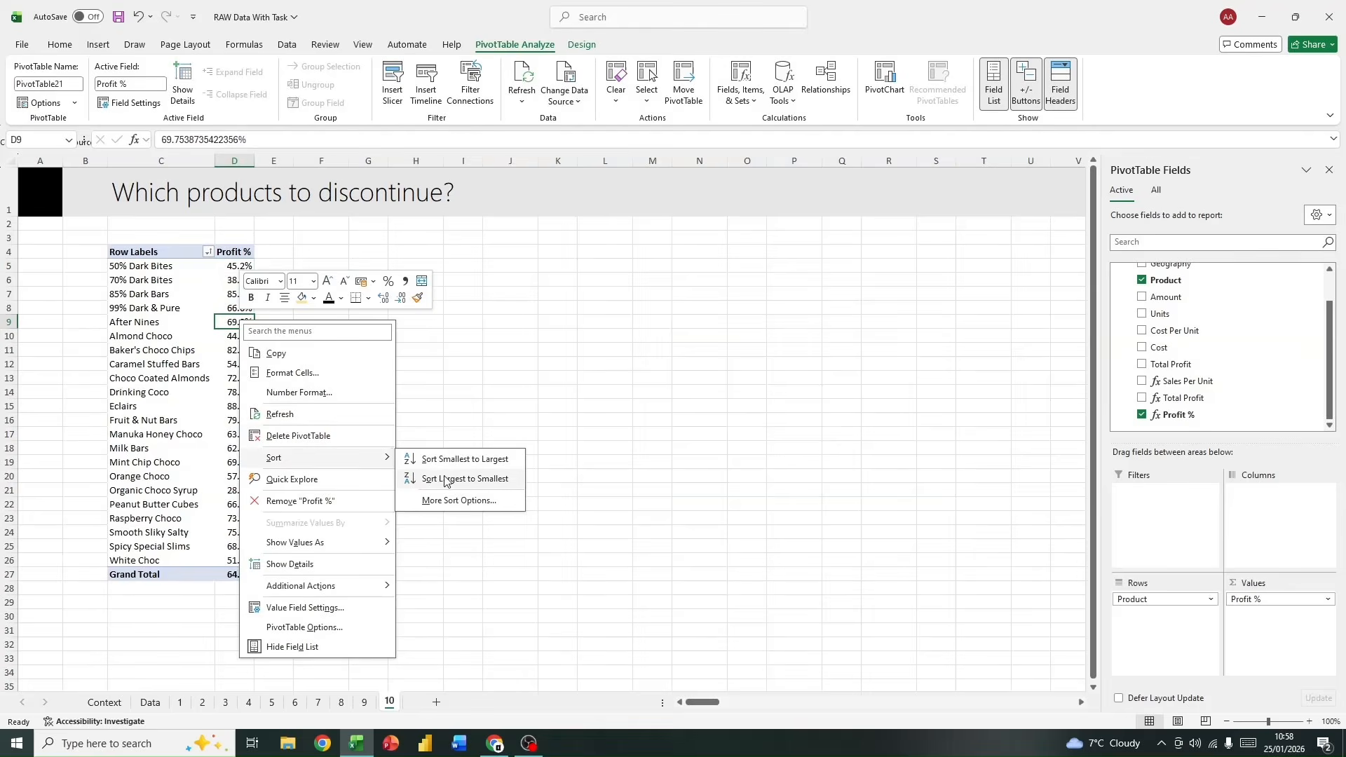
pyautogui.click(464, 480)
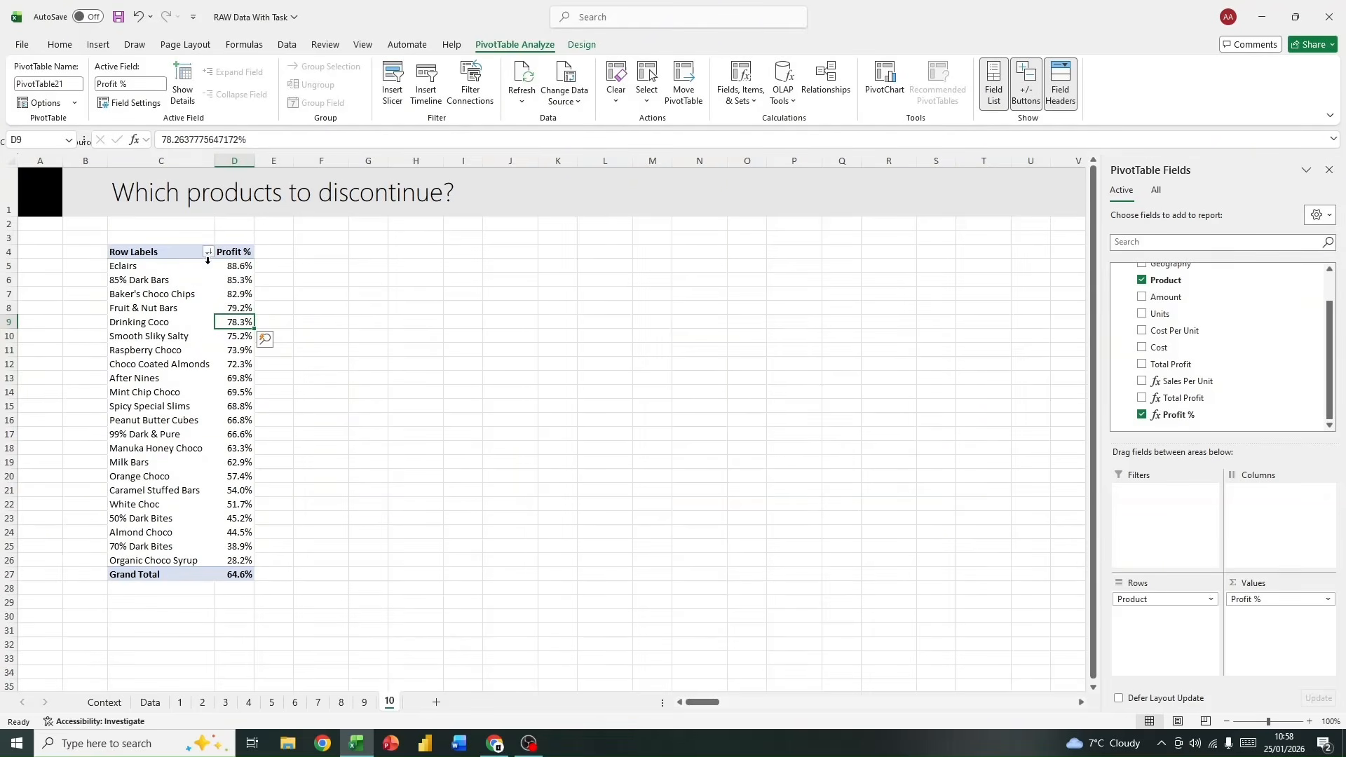
# Step: Examine the products with the highest and lowest Profit % and the calculation options for displaying that value
pyautogui.moveTo(160, 266); pyautogui.dragTo(240, 373)
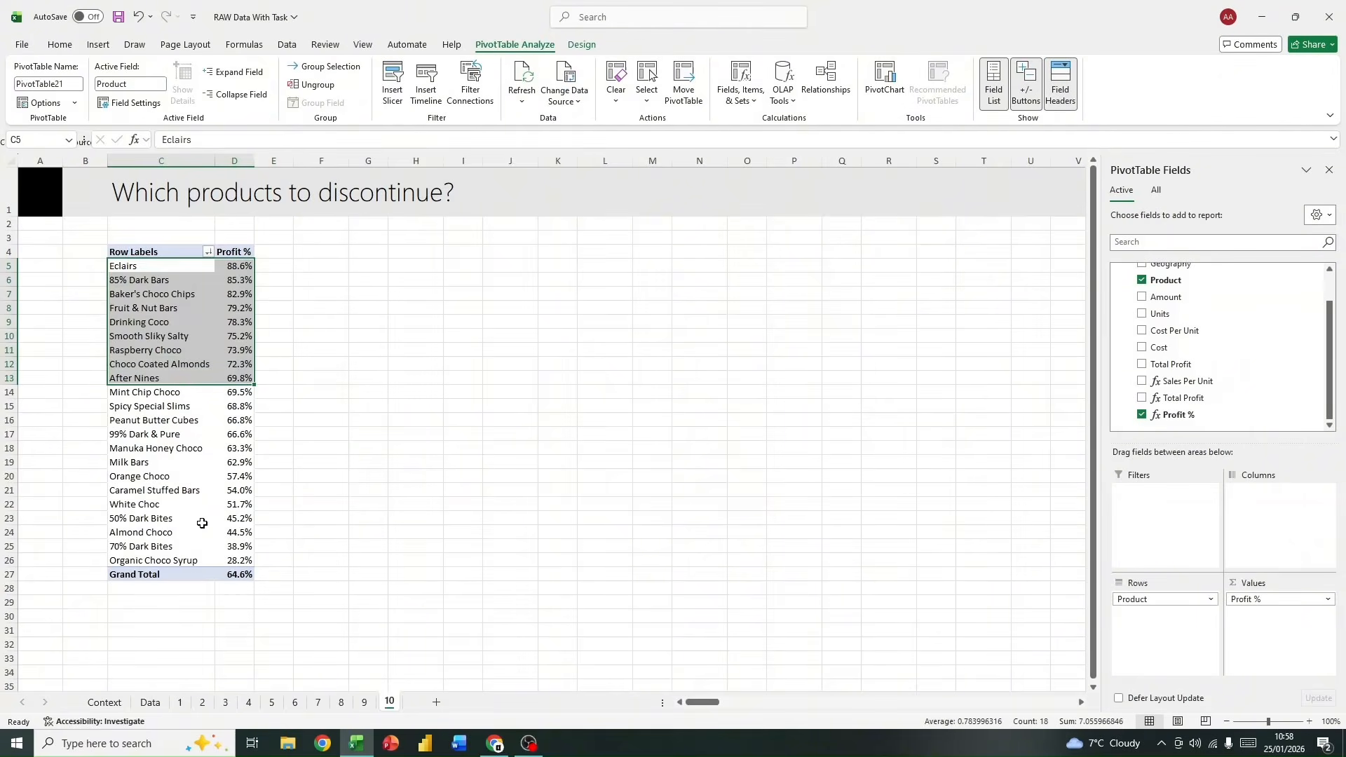
pyautogui.moveTo(144, 494); pyautogui.dragTo(234, 560)
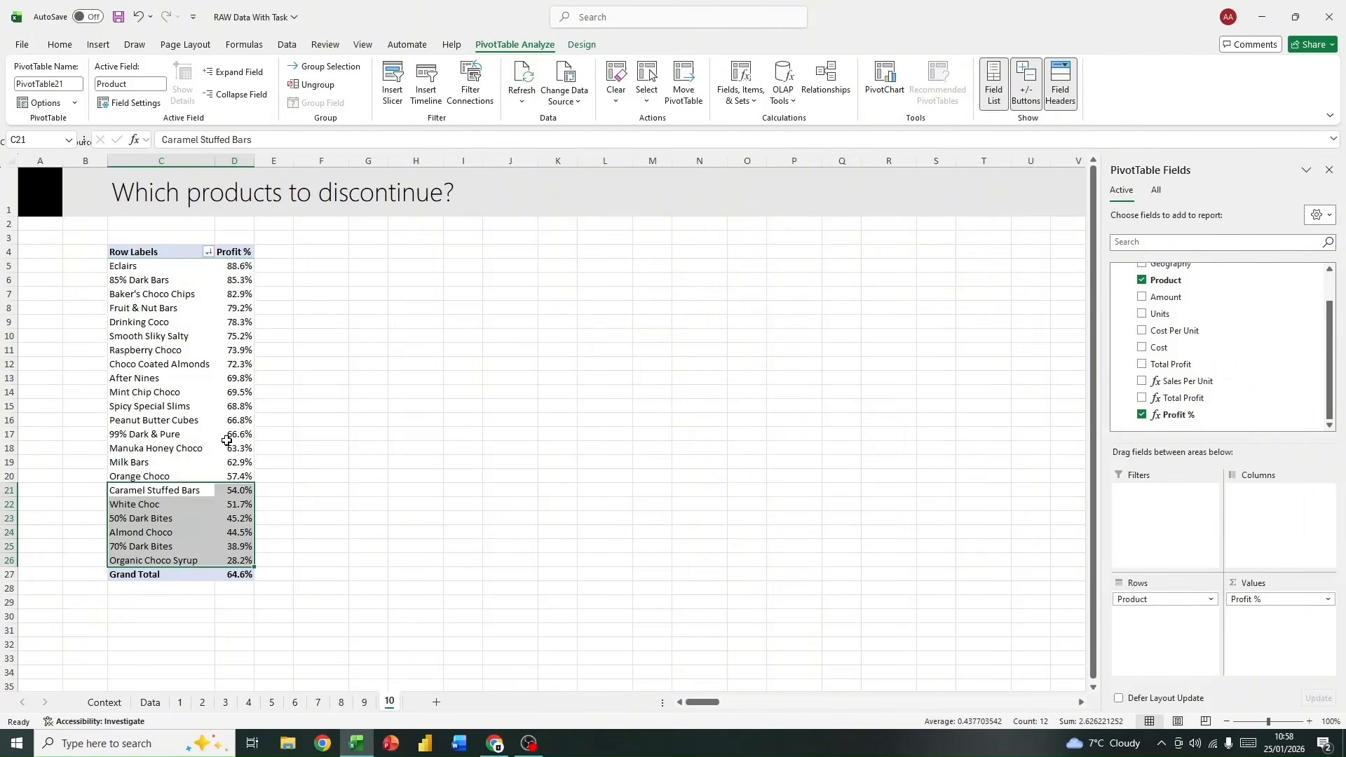
pyautogui.click(210, 326)
pyautogui.click(219, 269)
pyautogui.rightClick(230, 268)
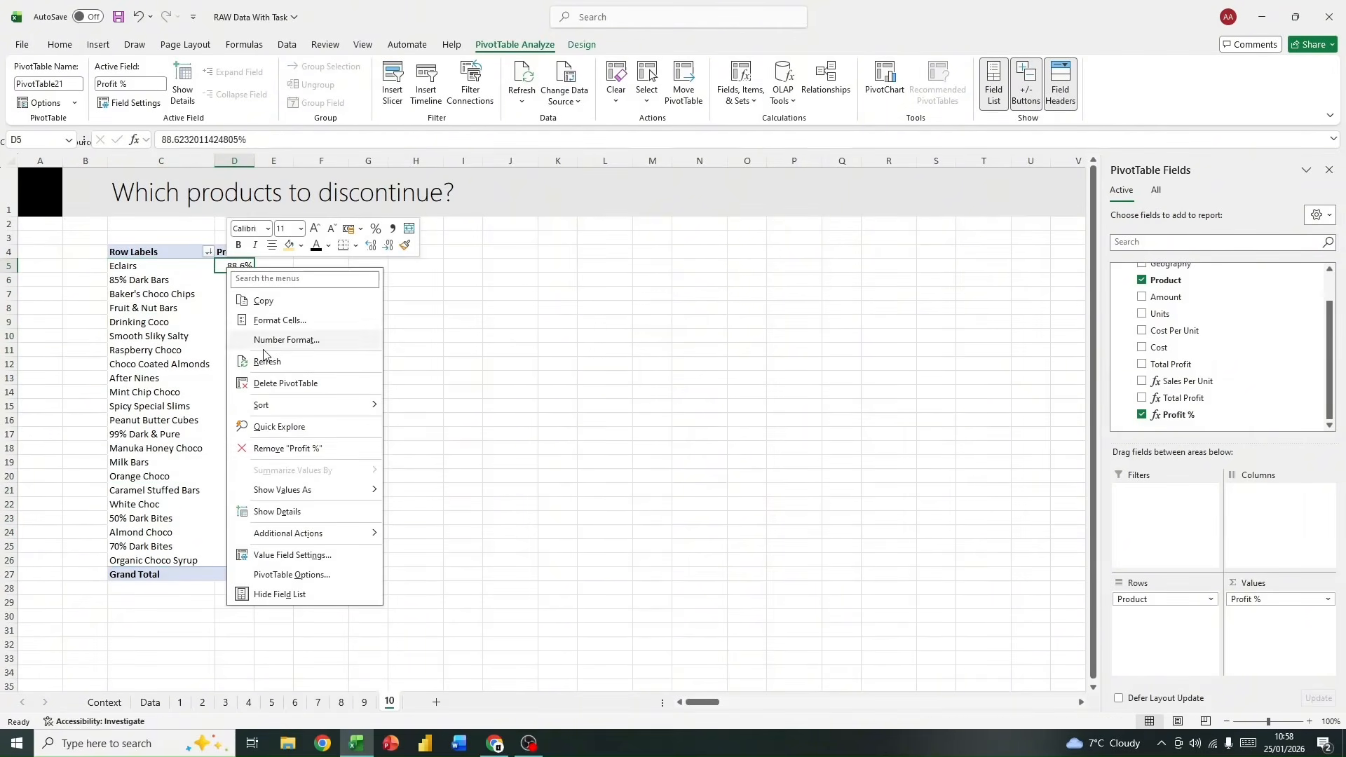
pyautogui.moveTo(345, 492)
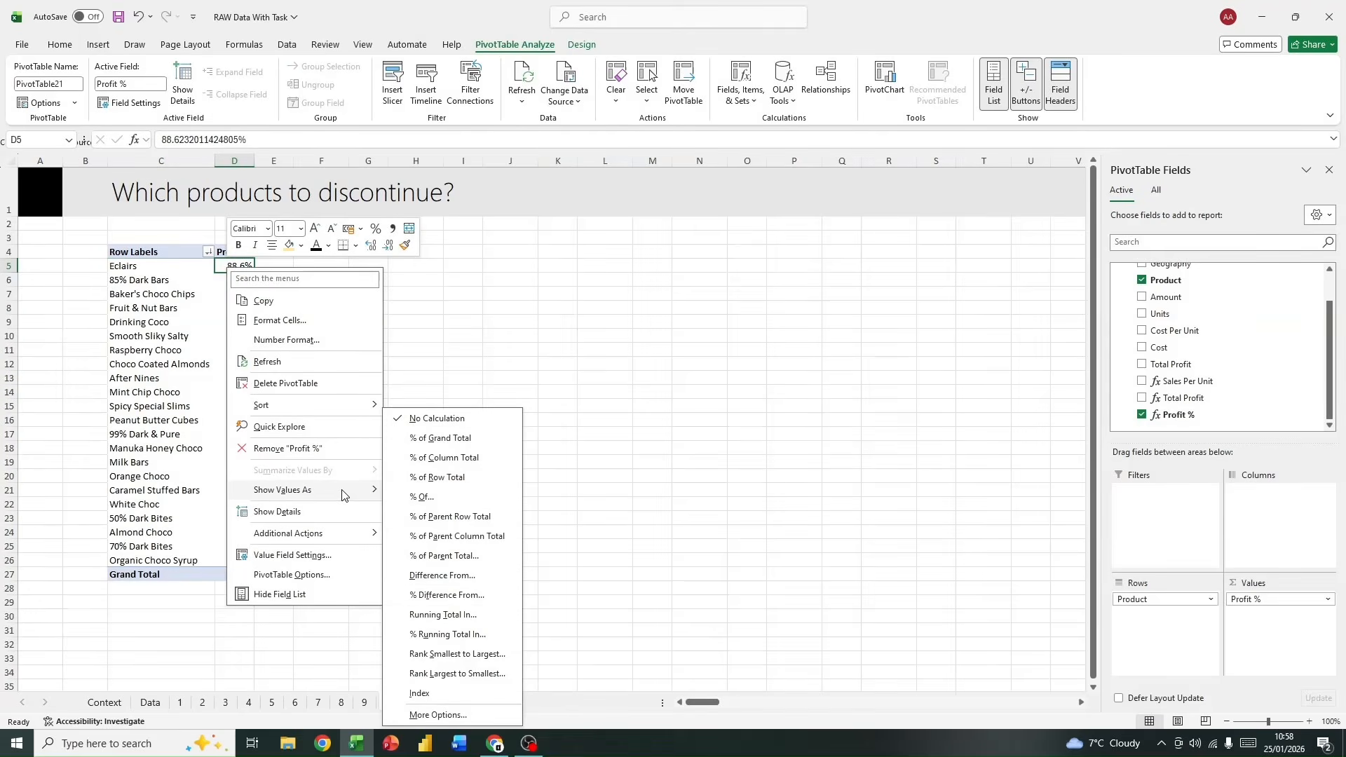
pyautogui.click(189, 326)
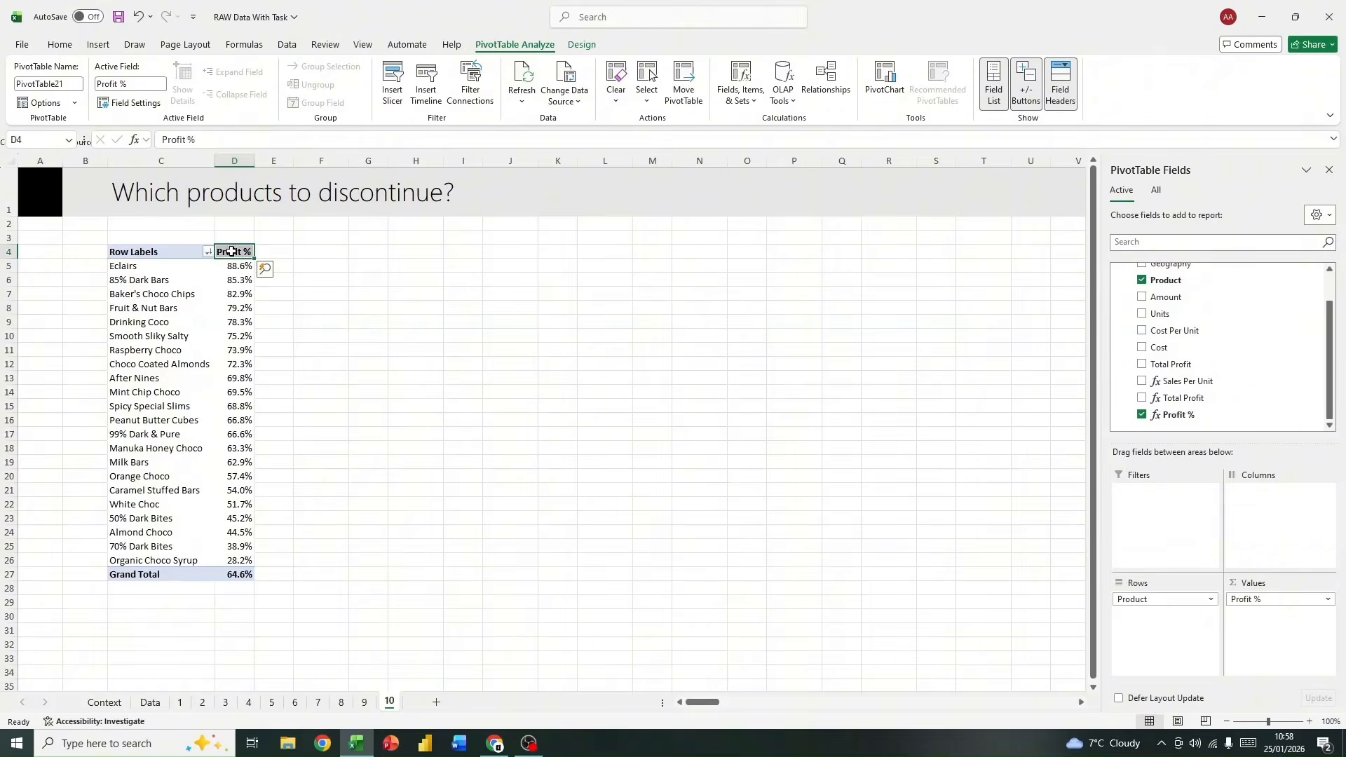
pyautogui.click(225, 278)
pyautogui.click(223, 266)
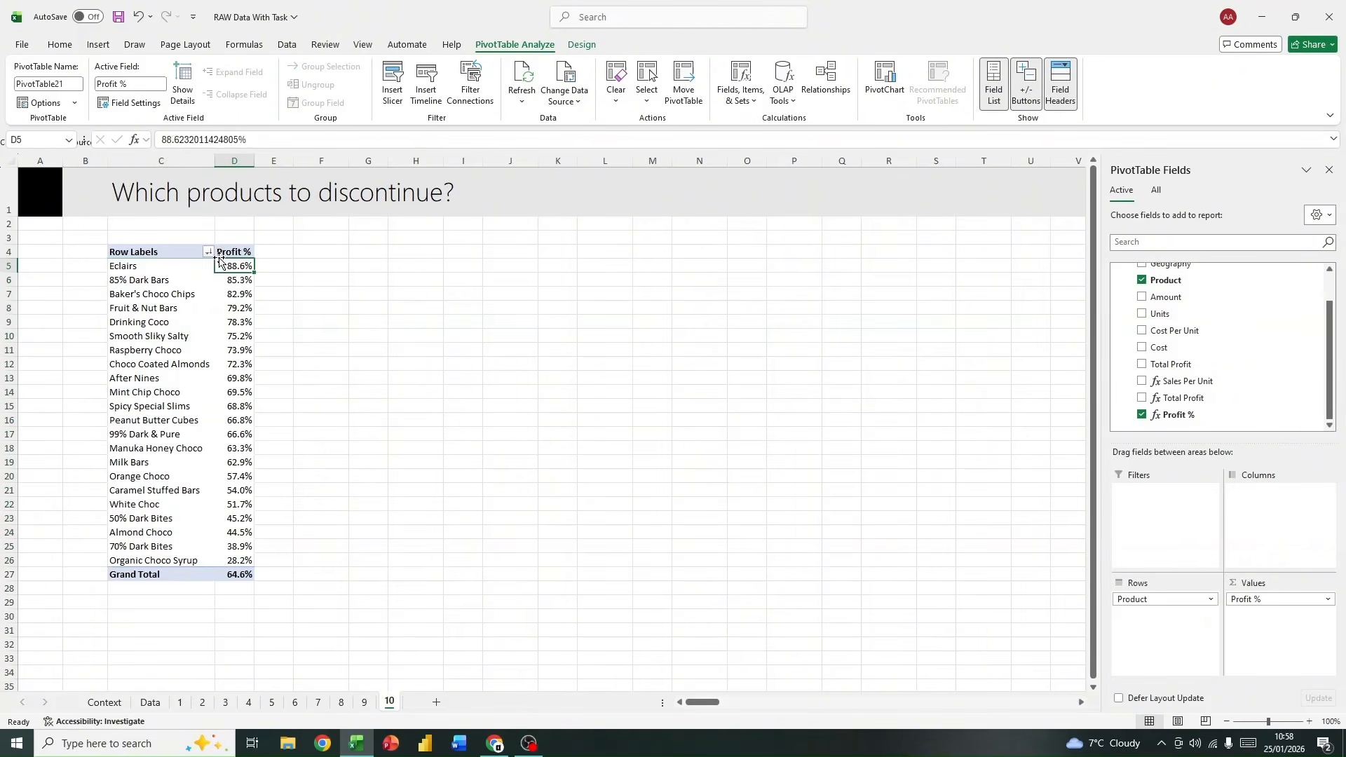
pyautogui.click(60, 44)
pyautogui.click(650, 86)
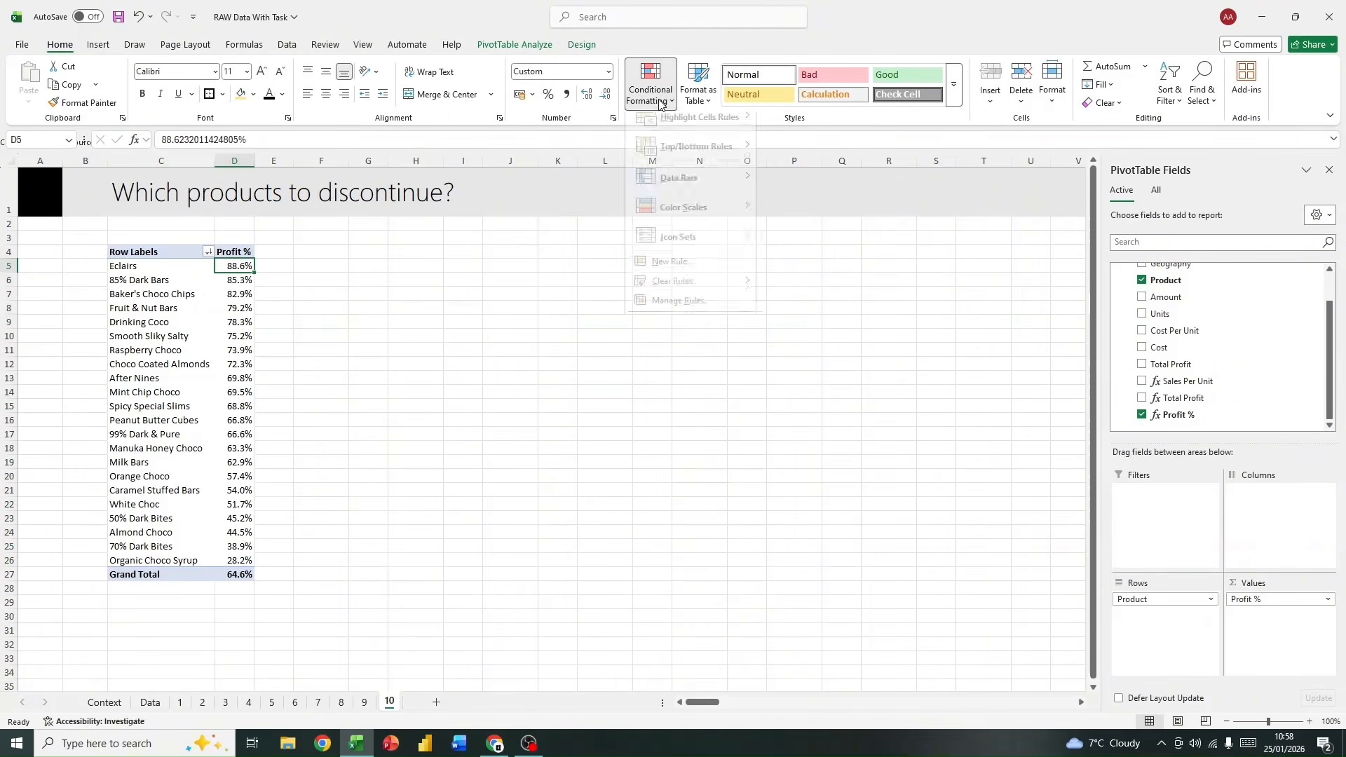
pyautogui.moveTo(726, 137)
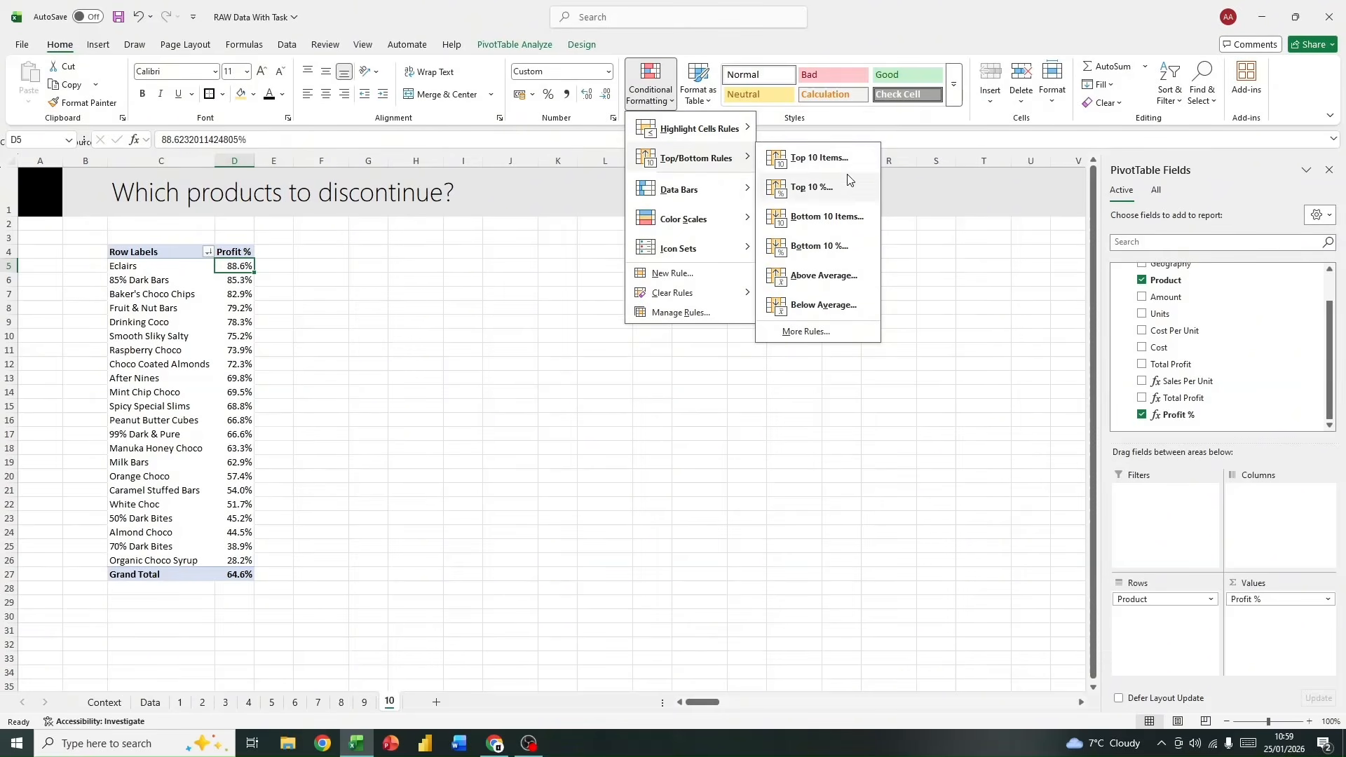
pyautogui.click(840, 164)
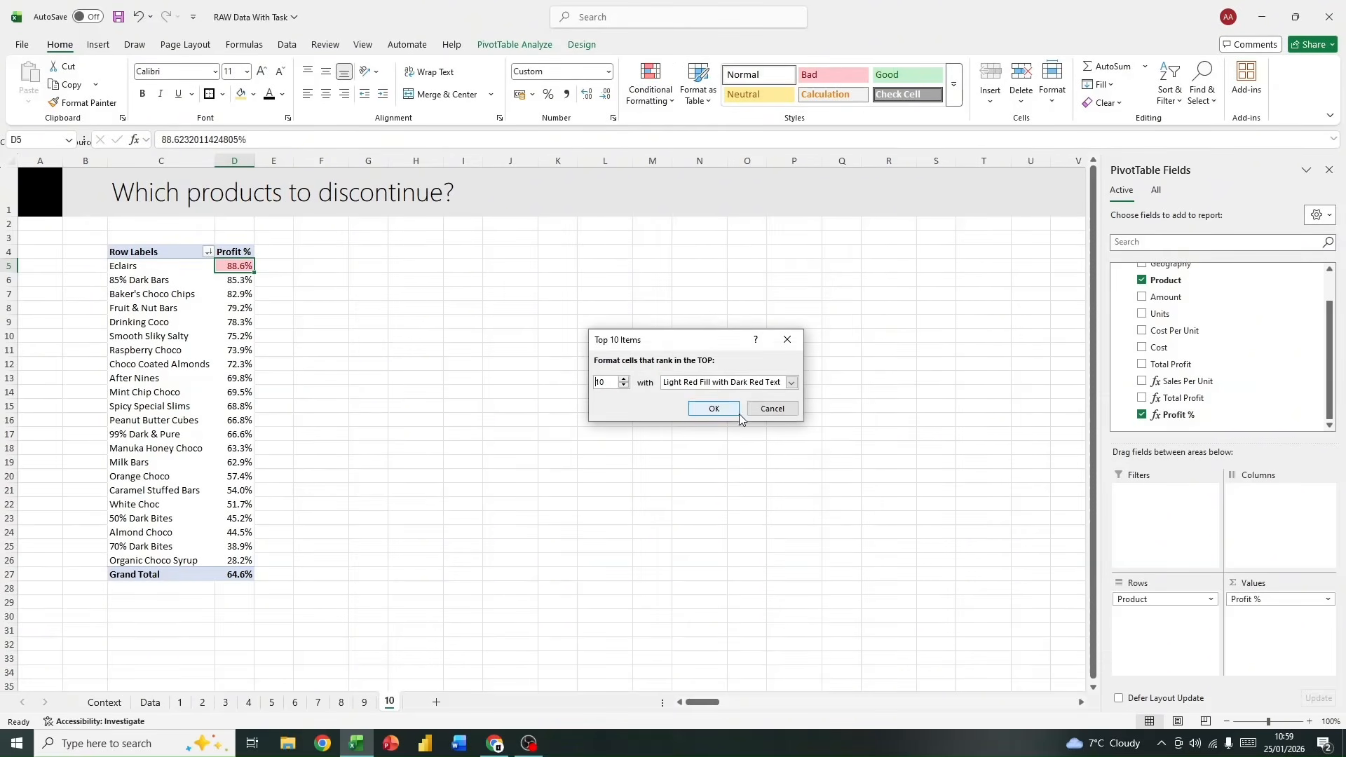
pyautogui.click(765, 409)
# Step: Highlight the top 10 items in the Profit % values, D5:D27, with Light Red Fill with Dark Red Text
pyautogui.click(234, 251)
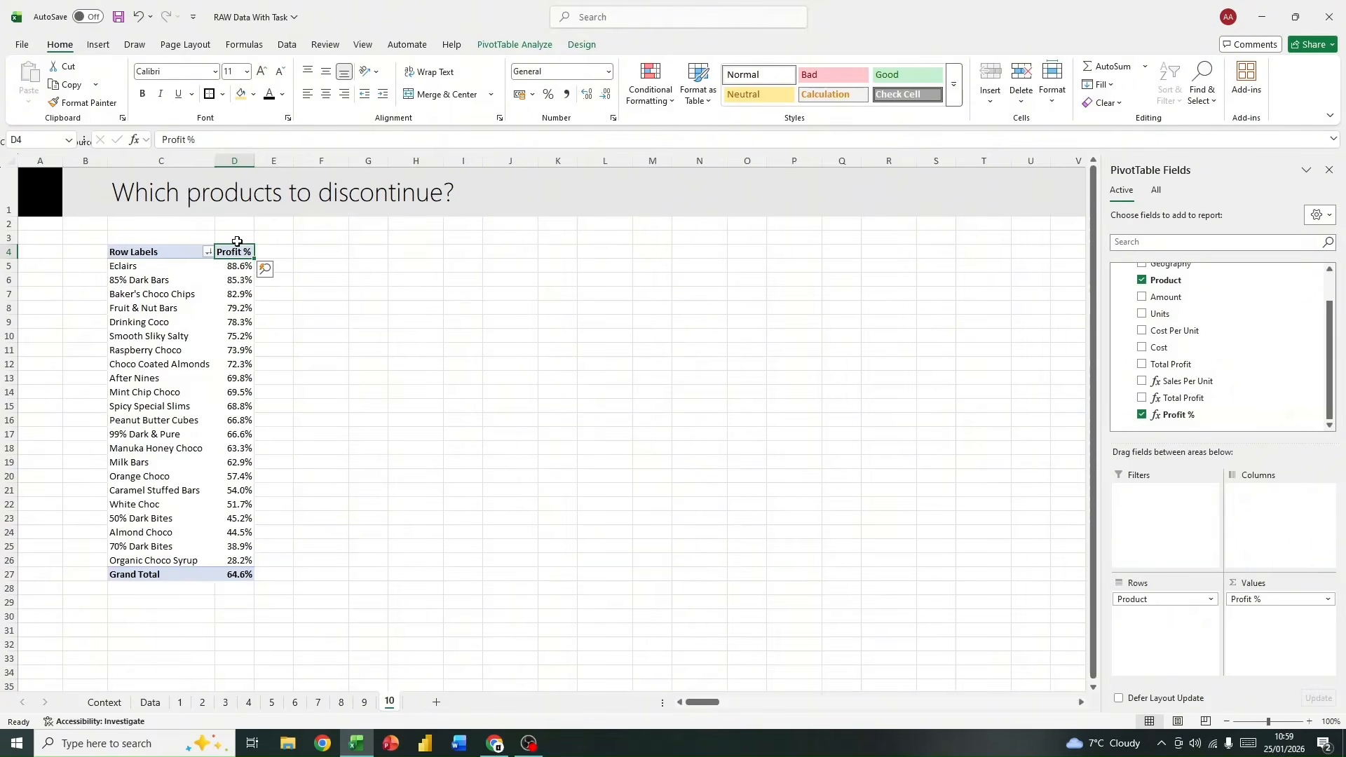
pyautogui.click(249, 267)
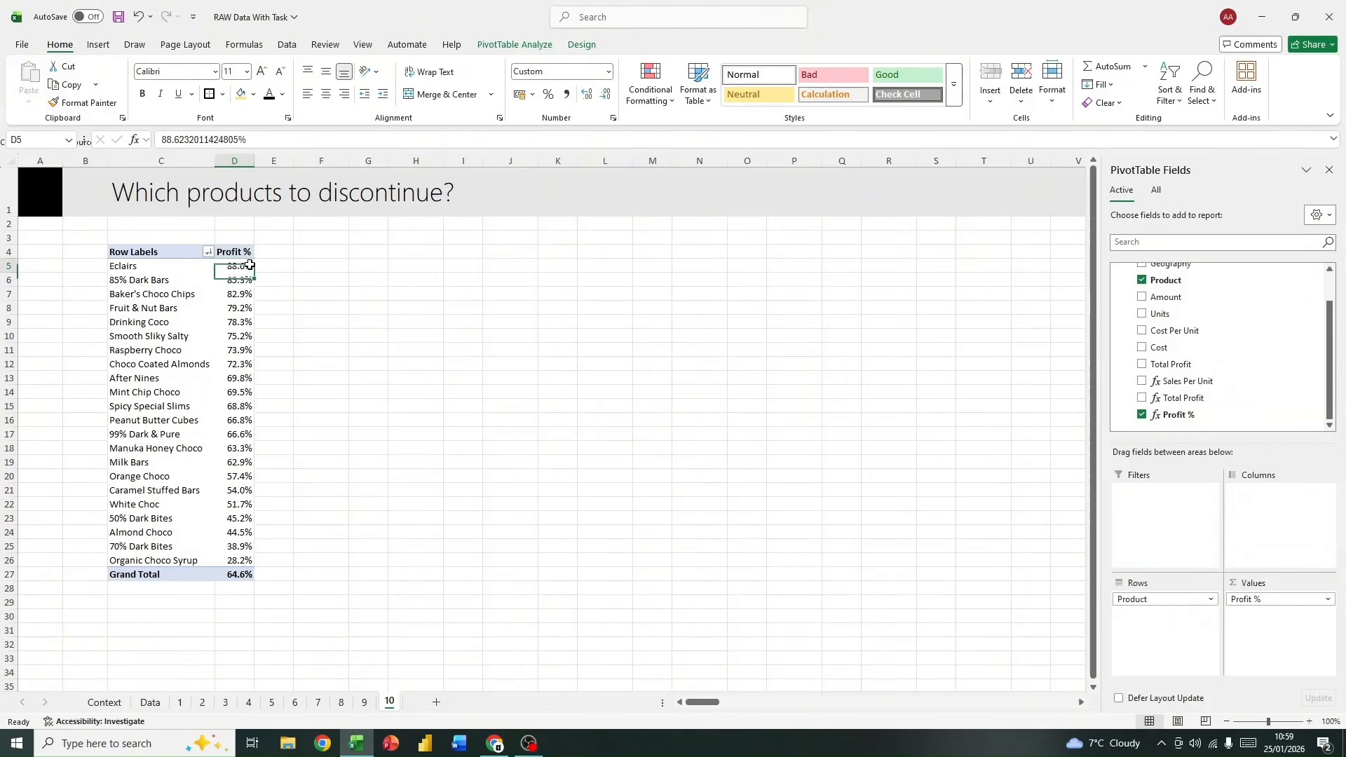
pyautogui.hotkey('ctrl', 'shift', 'Down')
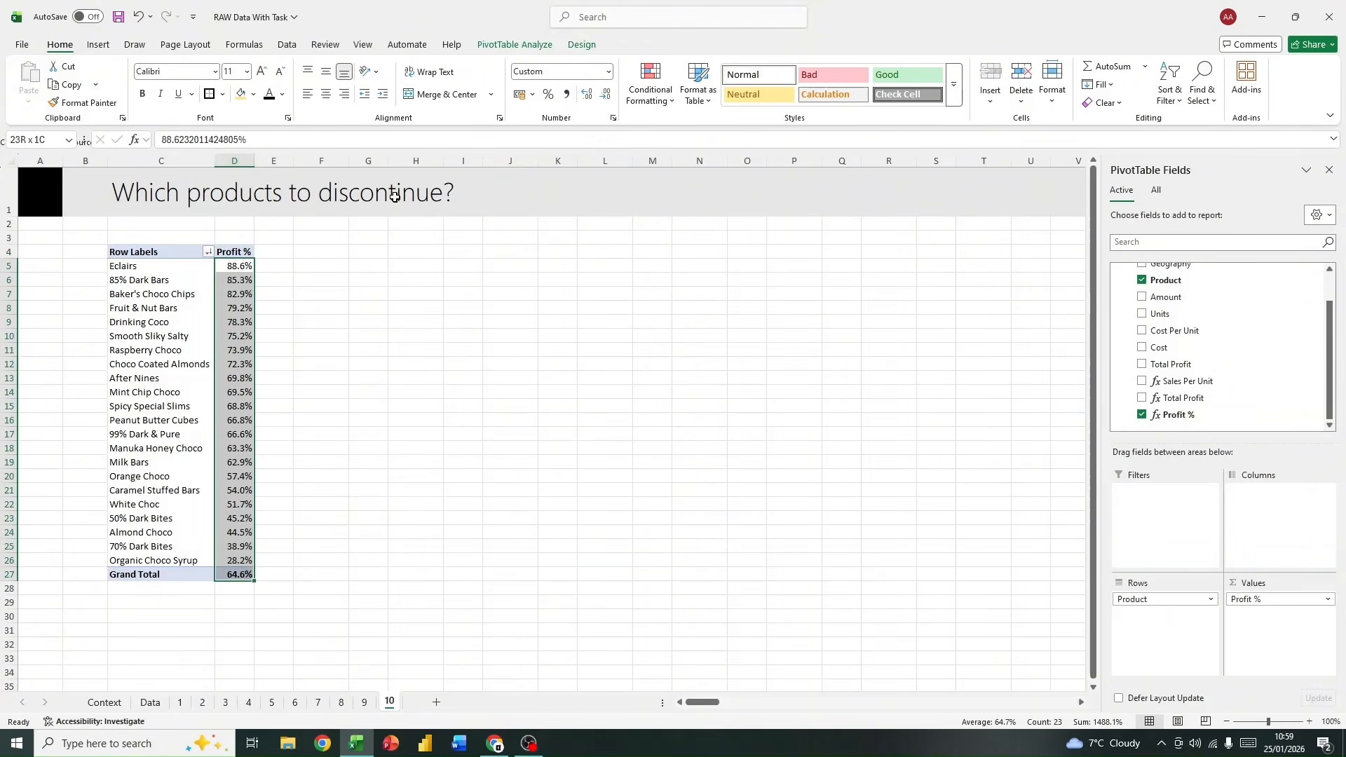
pyautogui.click(666, 90)
pyautogui.moveTo(722, 128)
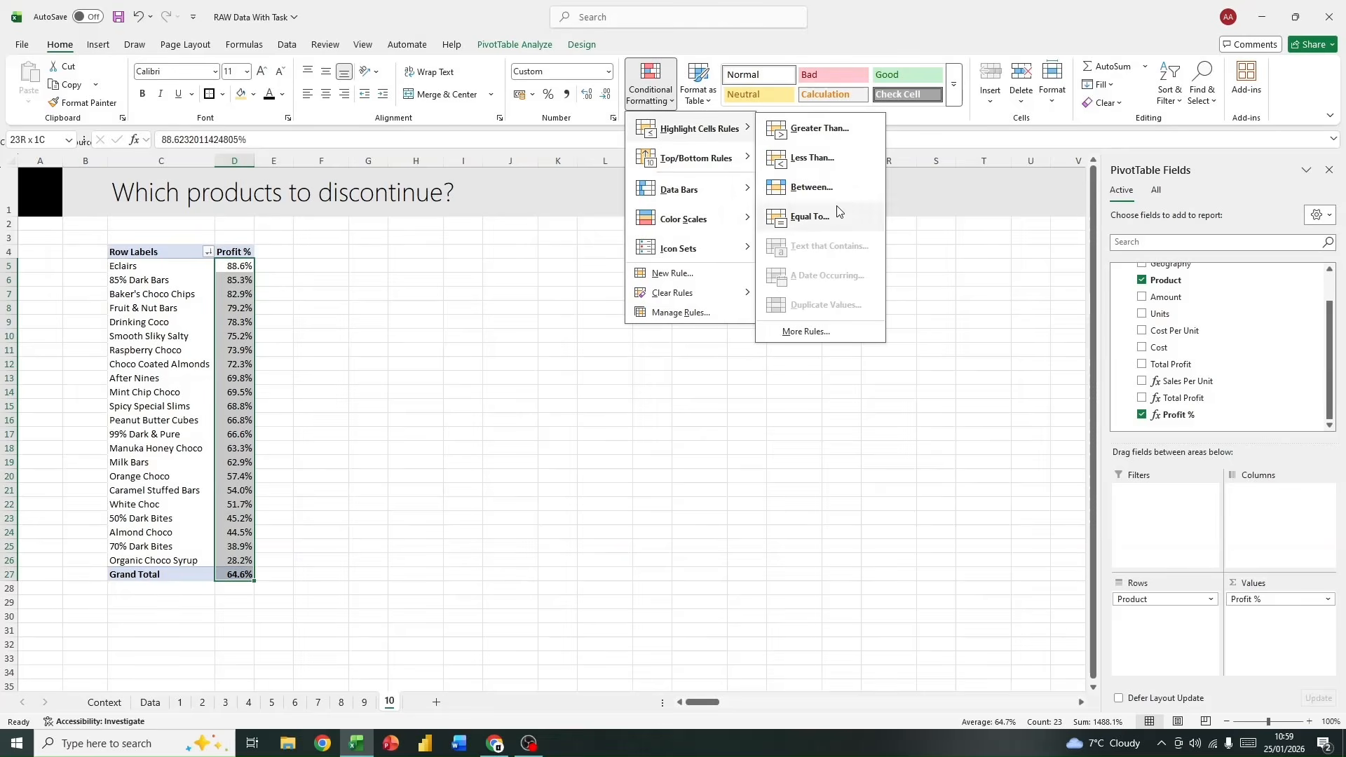
pyautogui.moveTo(729, 159)
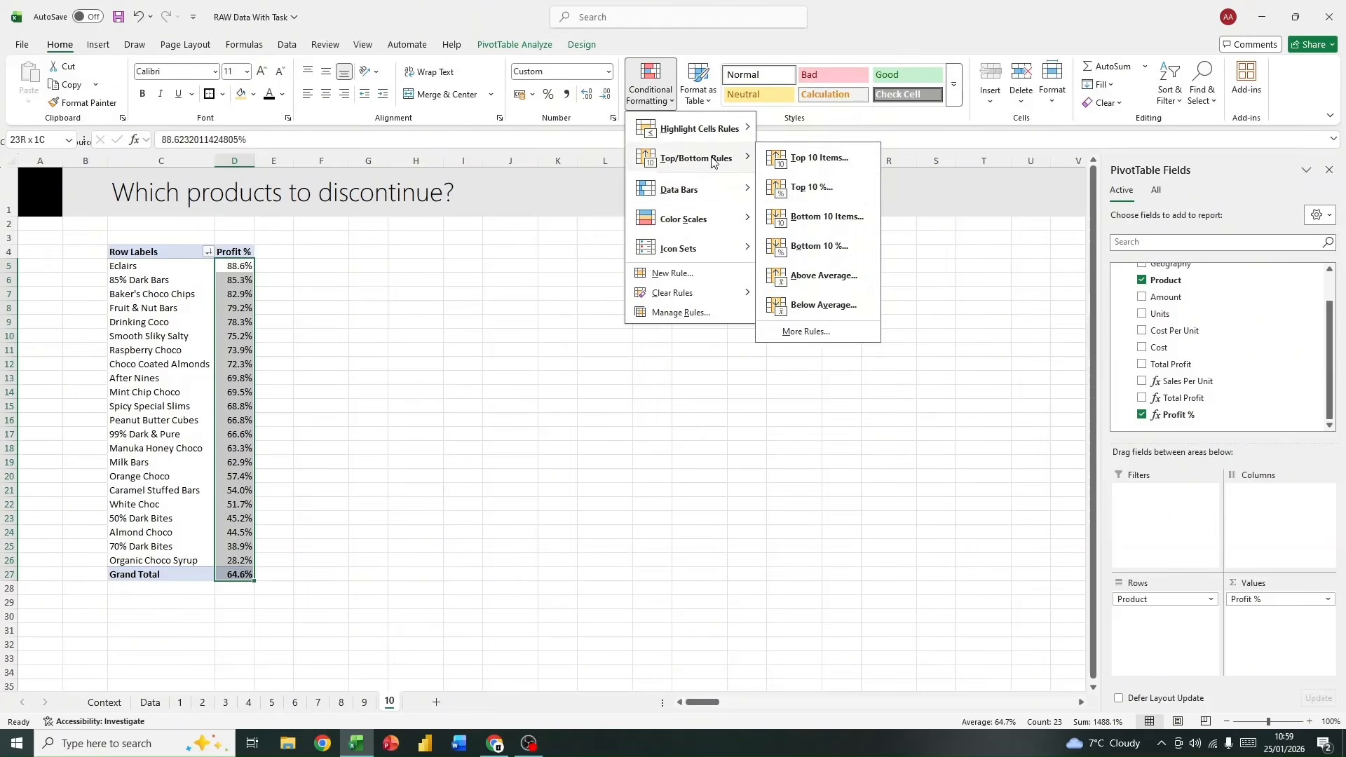
pyautogui.click(853, 160)
pyautogui.click(713, 409)
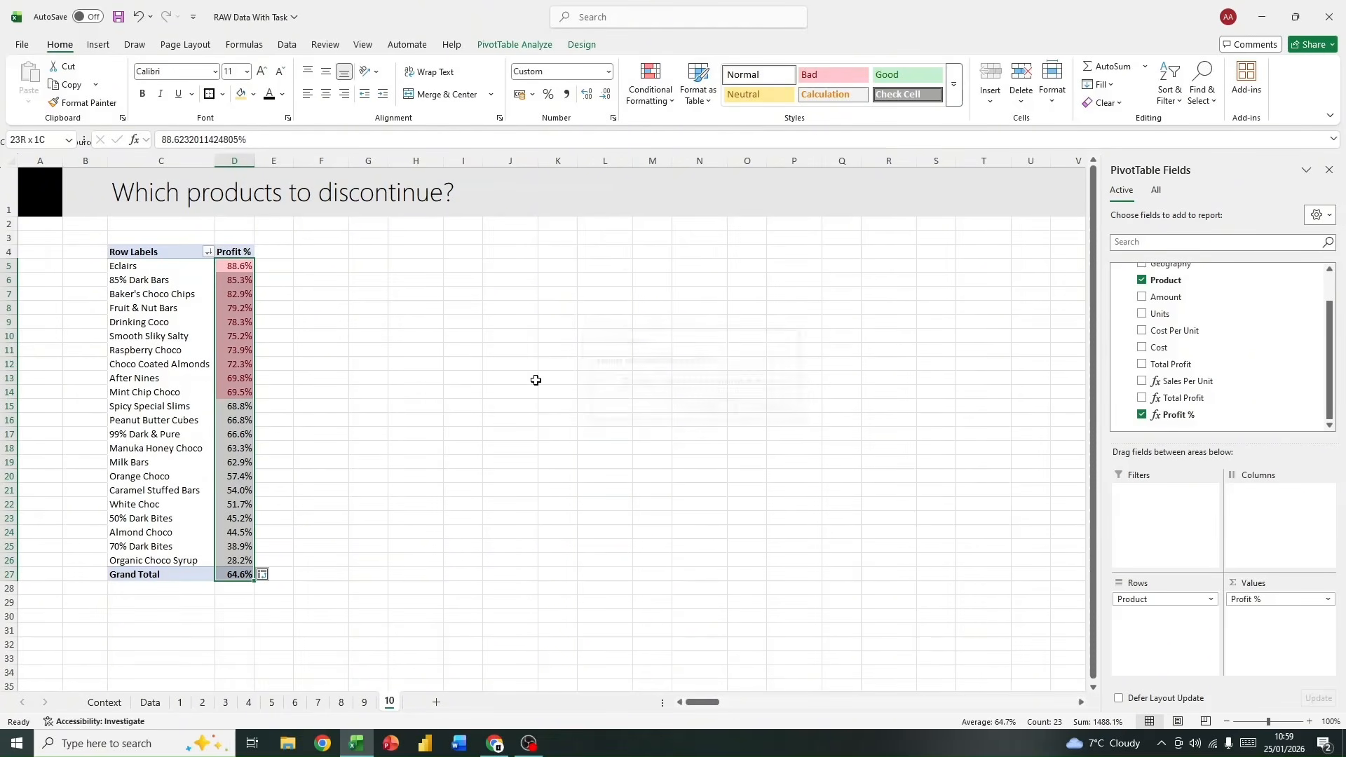
pyautogui.moveTo(238, 262); pyautogui.dragTo(250, 403)
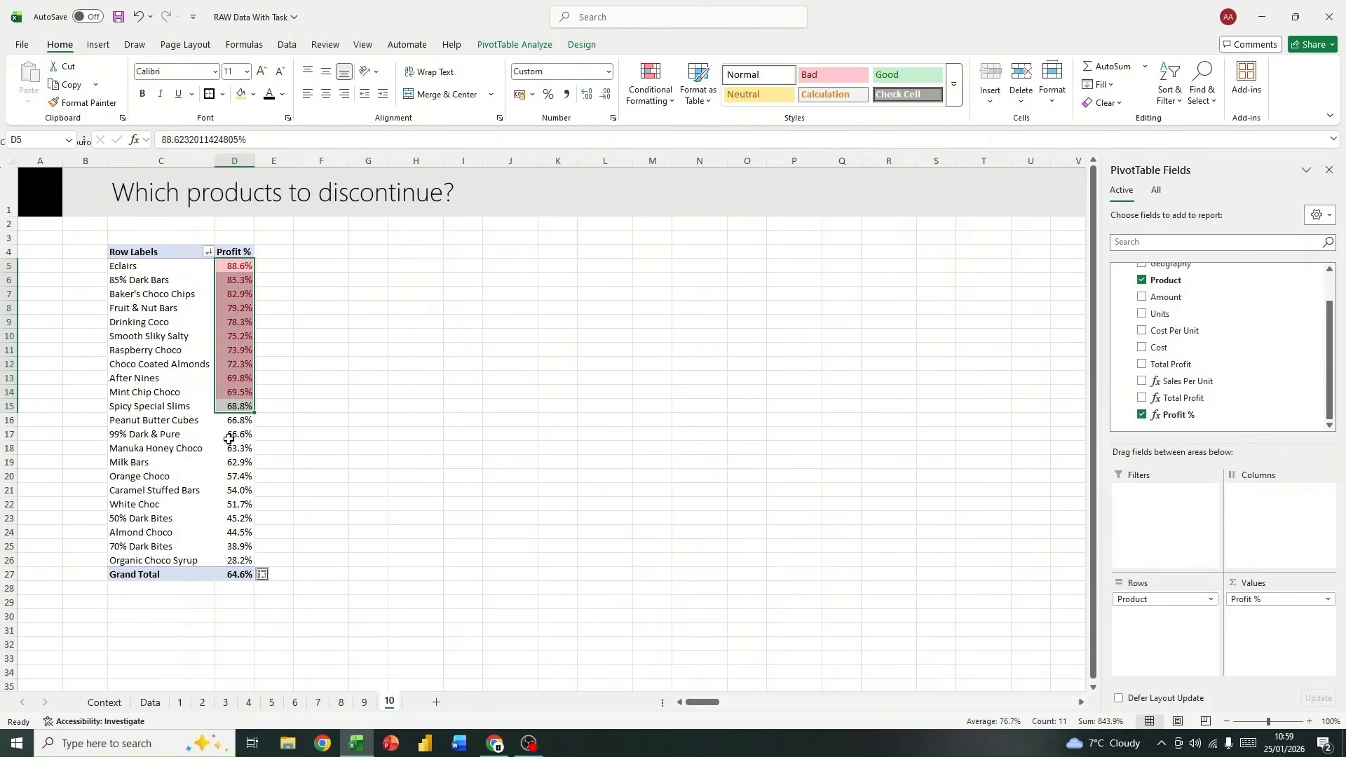
pyautogui.click(235, 438)
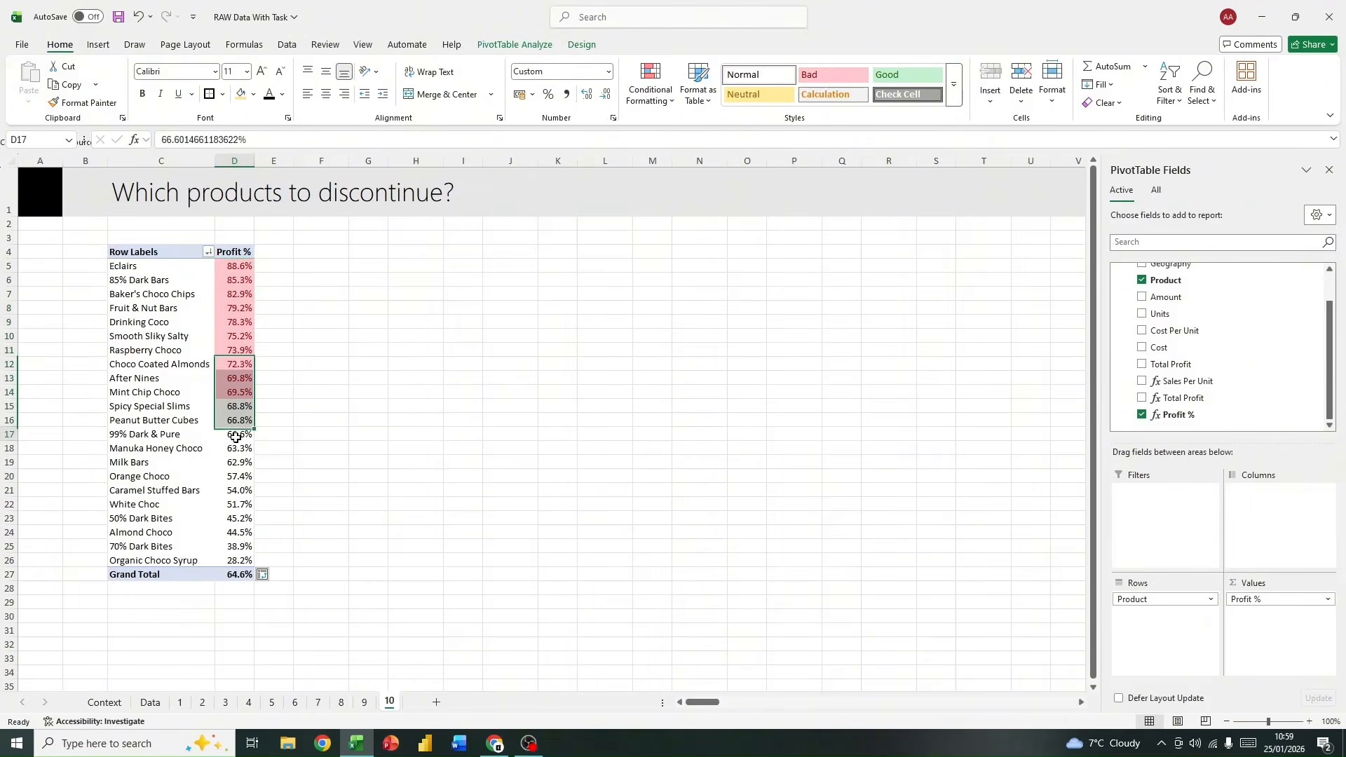
# Step: Apply the Green-Yellow-Red color scale to the product Profit % values in D5:D26
pyautogui.click(661, 99)
pyautogui.click(245, 287)
pyautogui.moveTo(240, 266); pyautogui.dragTo(243, 551)
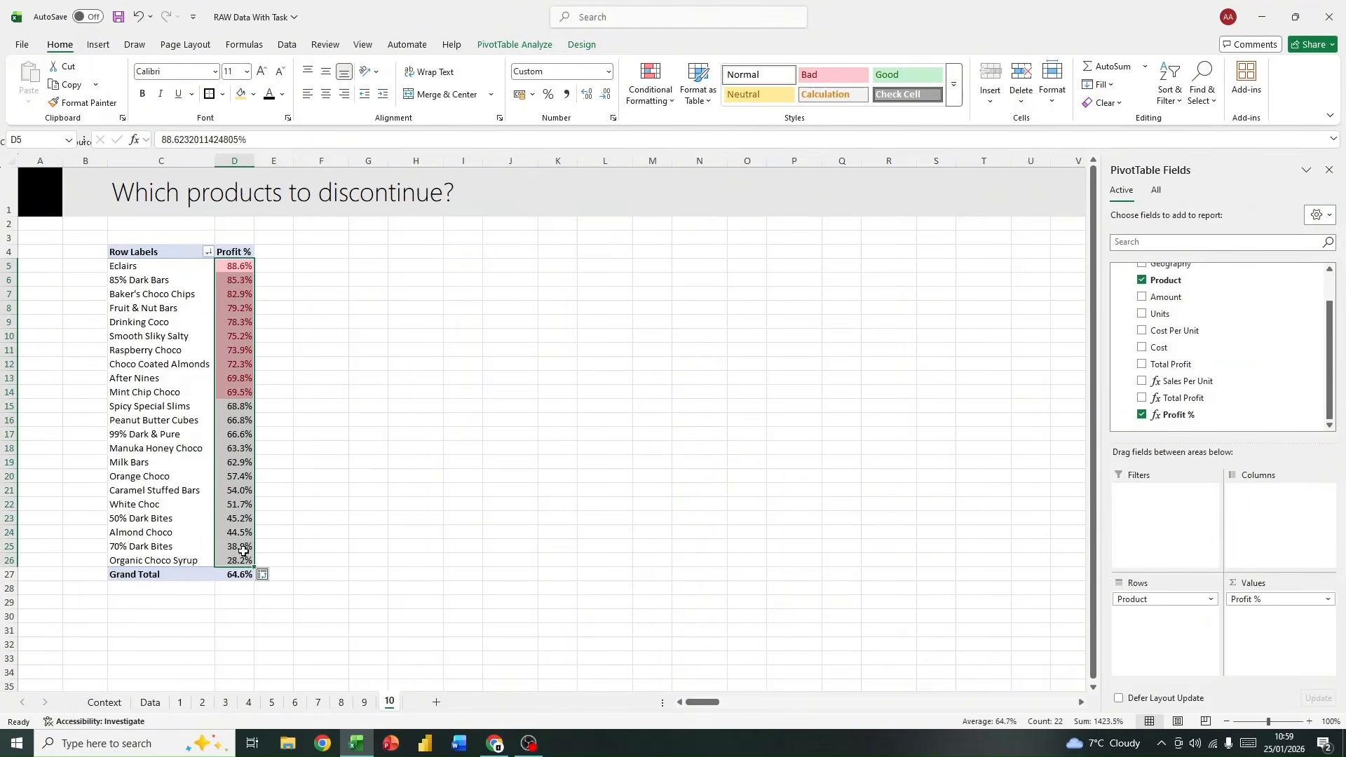
pyautogui.click(651, 88)
pyautogui.moveTo(727, 223)
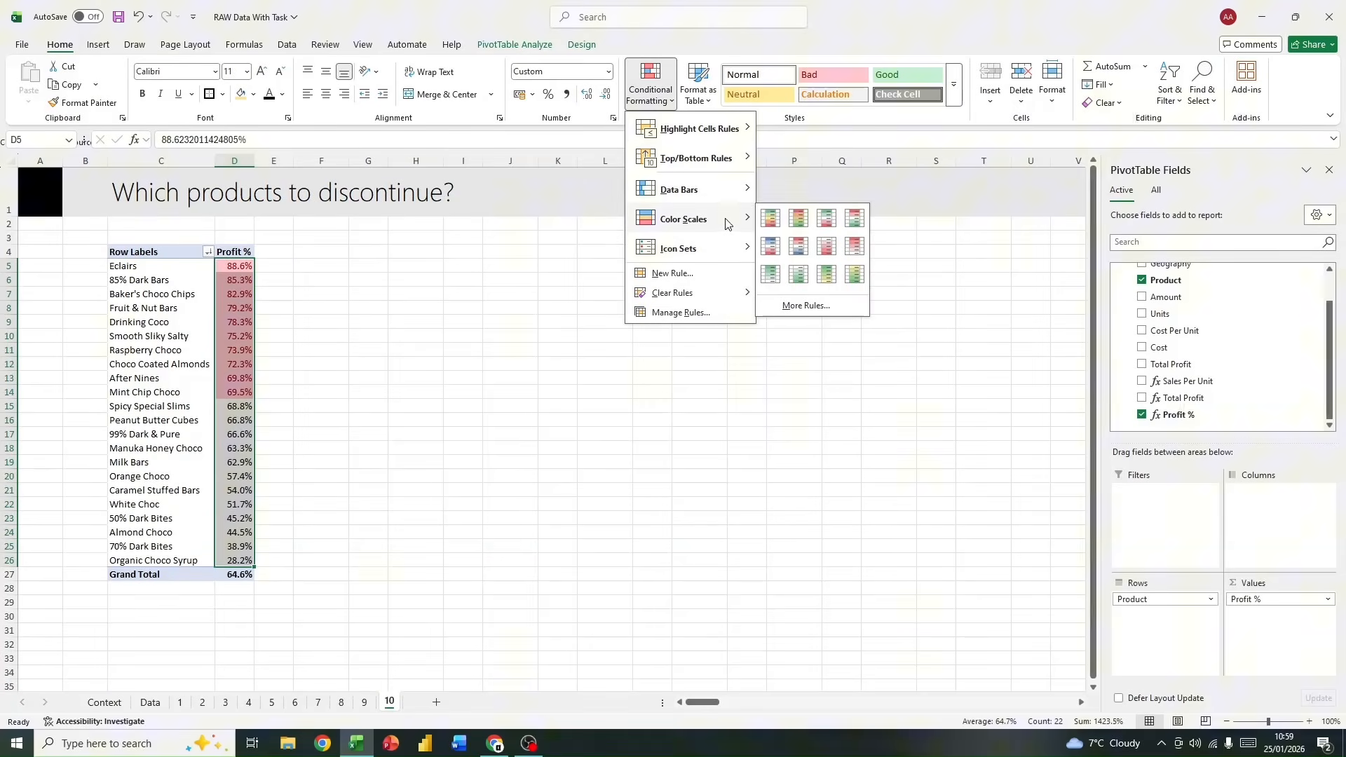
pyautogui.click(778, 217)
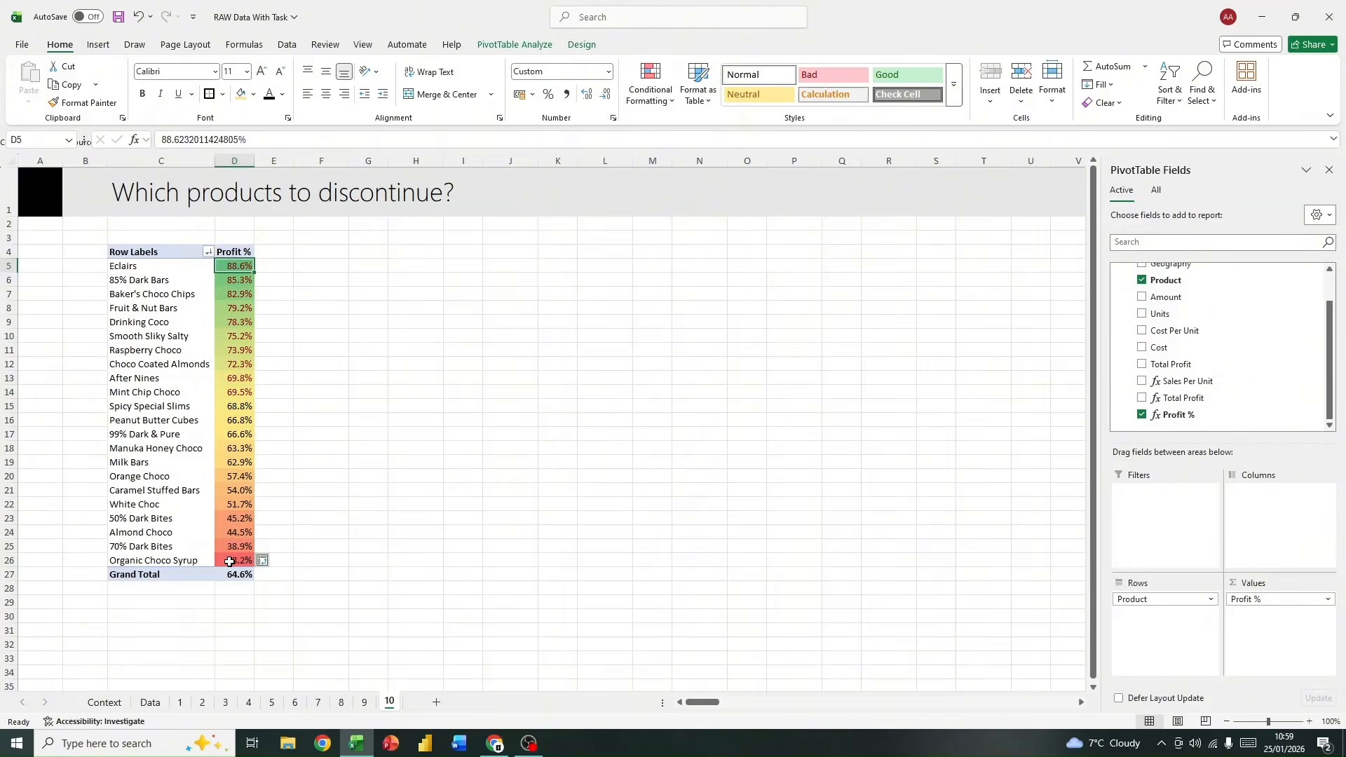
pyautogui.moveTo(244, 561); pyautogui.dragTo(186, 561)
pyautogui.click(235, 504)
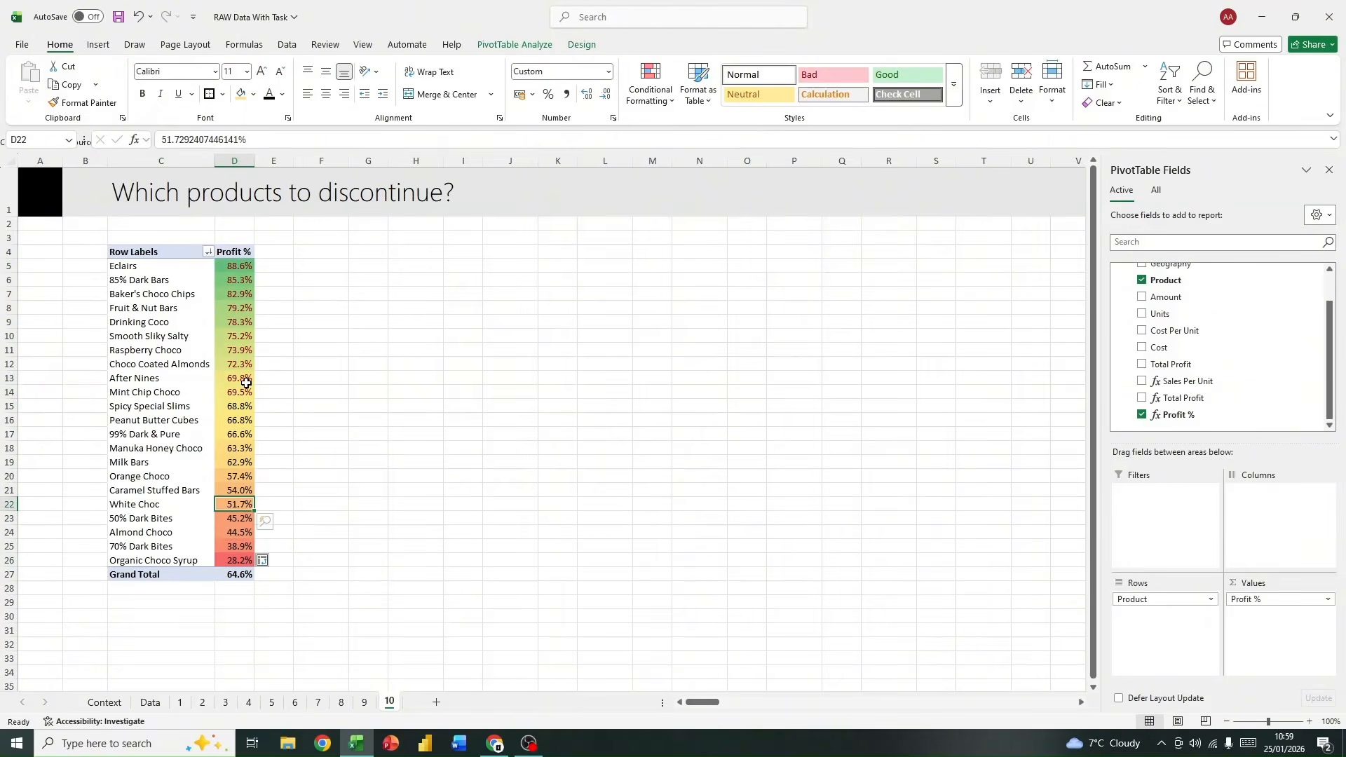
pyautogui.click(347, 336)
pyautogui.click(189, 315)
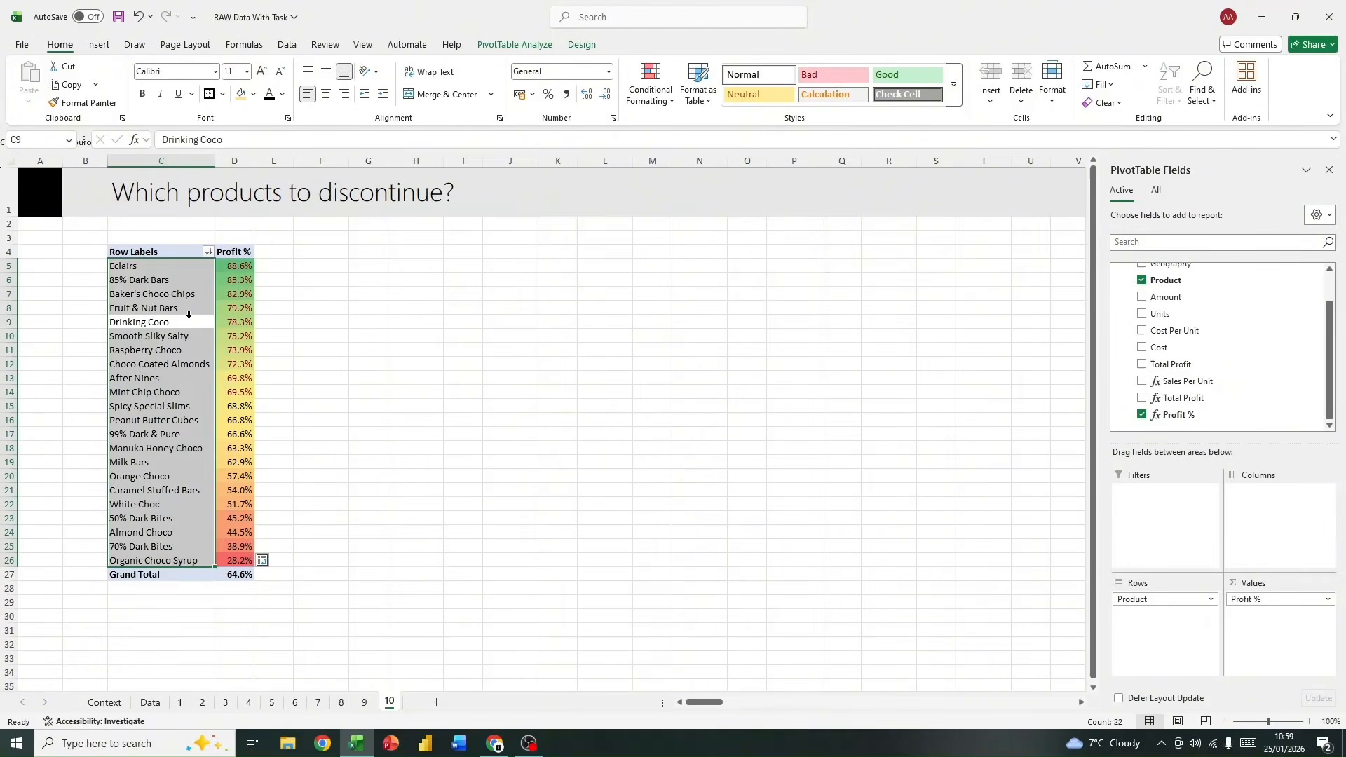
pyautogui.click(618, 325)
# Step: Add a Geography slicer to the PivotTable and place it beside the table, starting around row 4 near column G
pyautogui.click(209, 316)
pyautogui.click(230, 309)
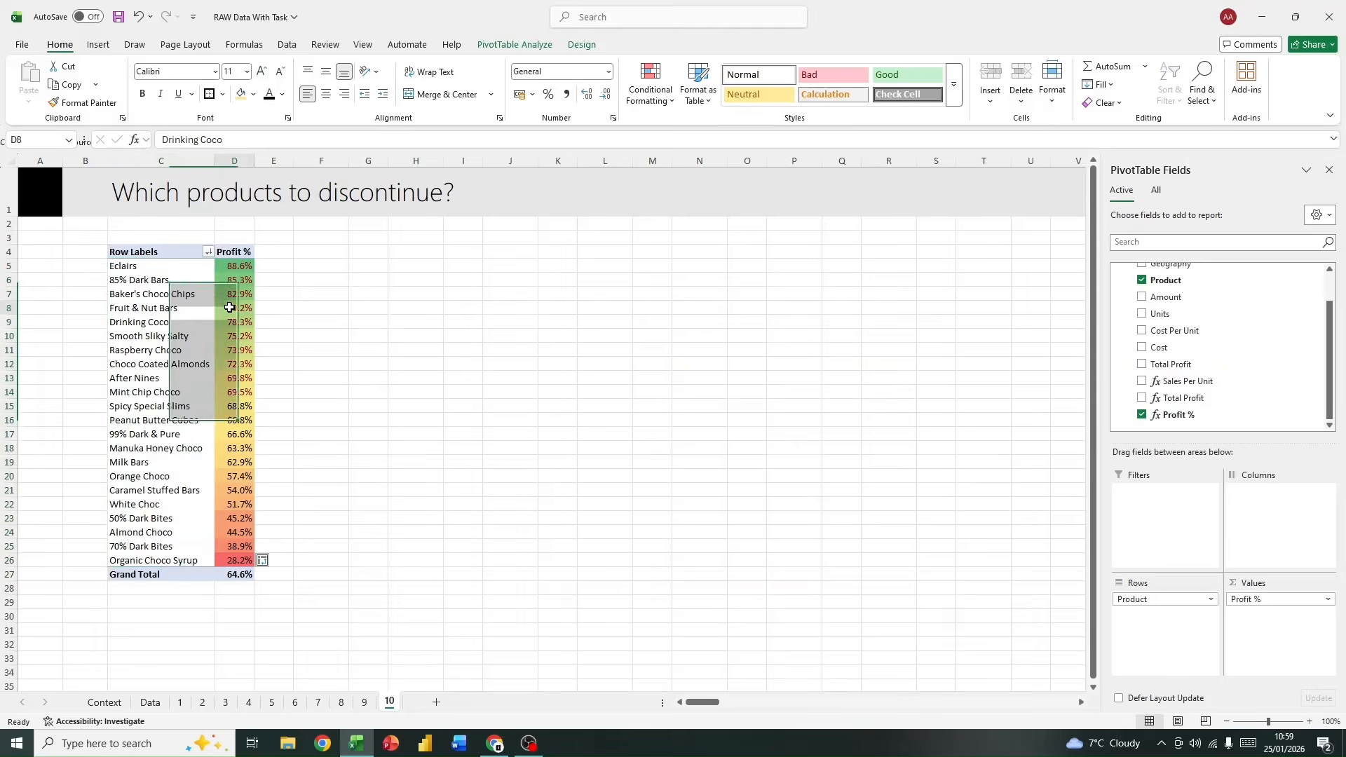
pyautogui.scroll(2, 1255, 349)
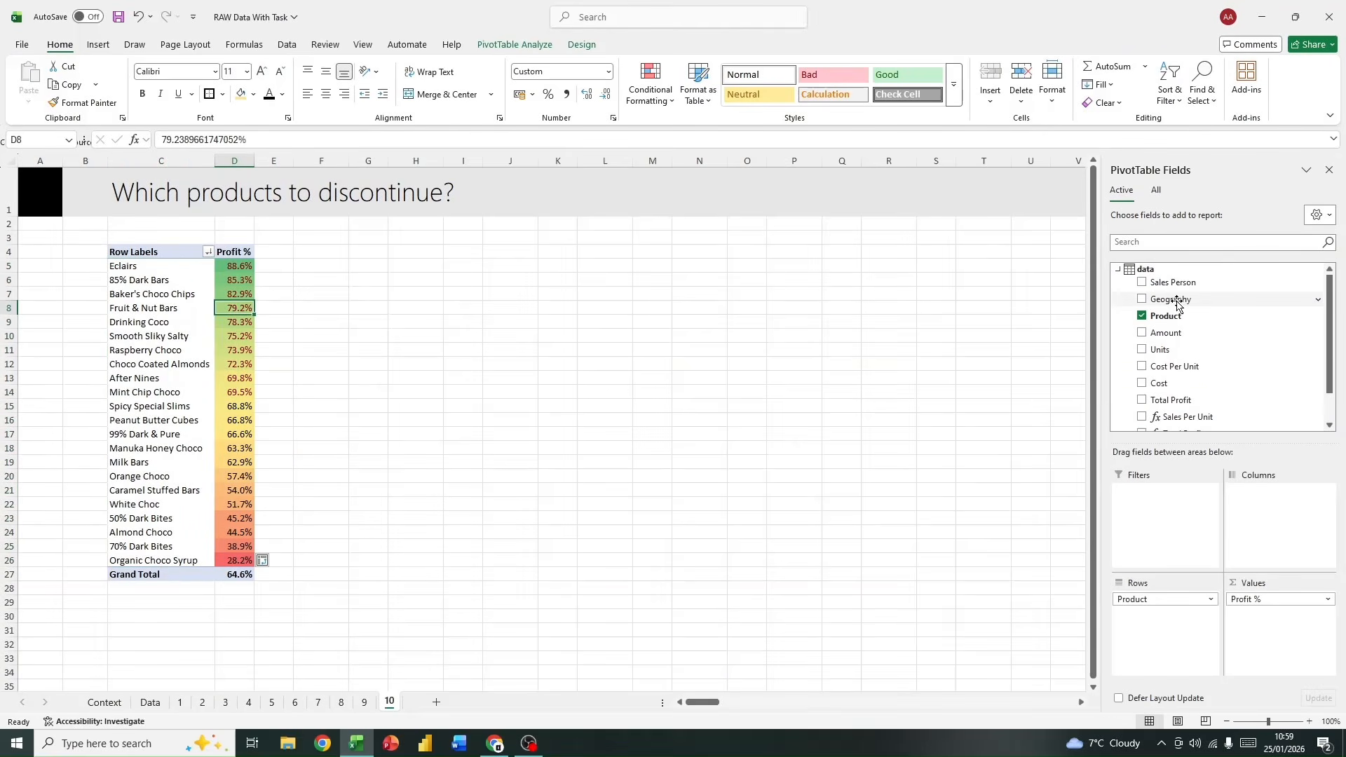
pyautogui.rightClick(1177, 305)
pyautogui.click(1246, 376)
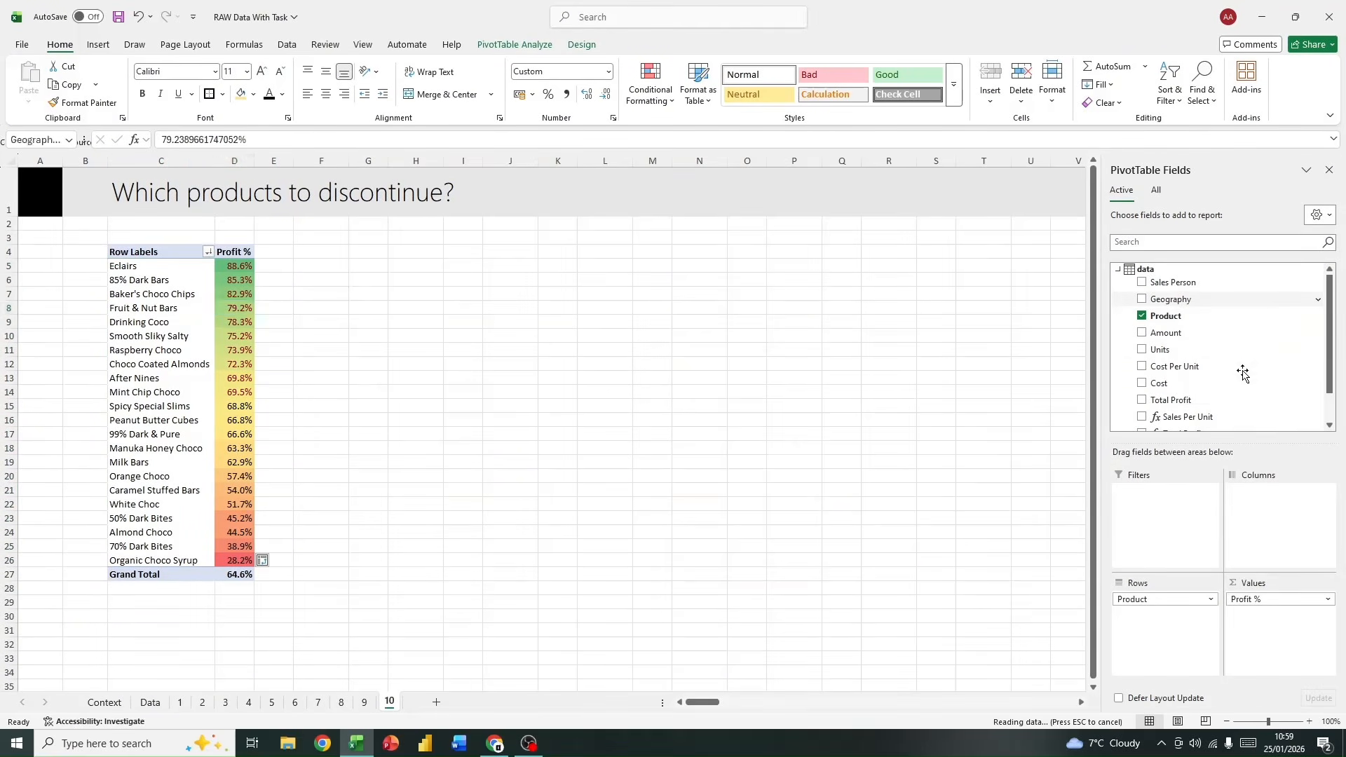
pyautogui.moveTo(550, 351); pyautogui.dragTo(401, 264)
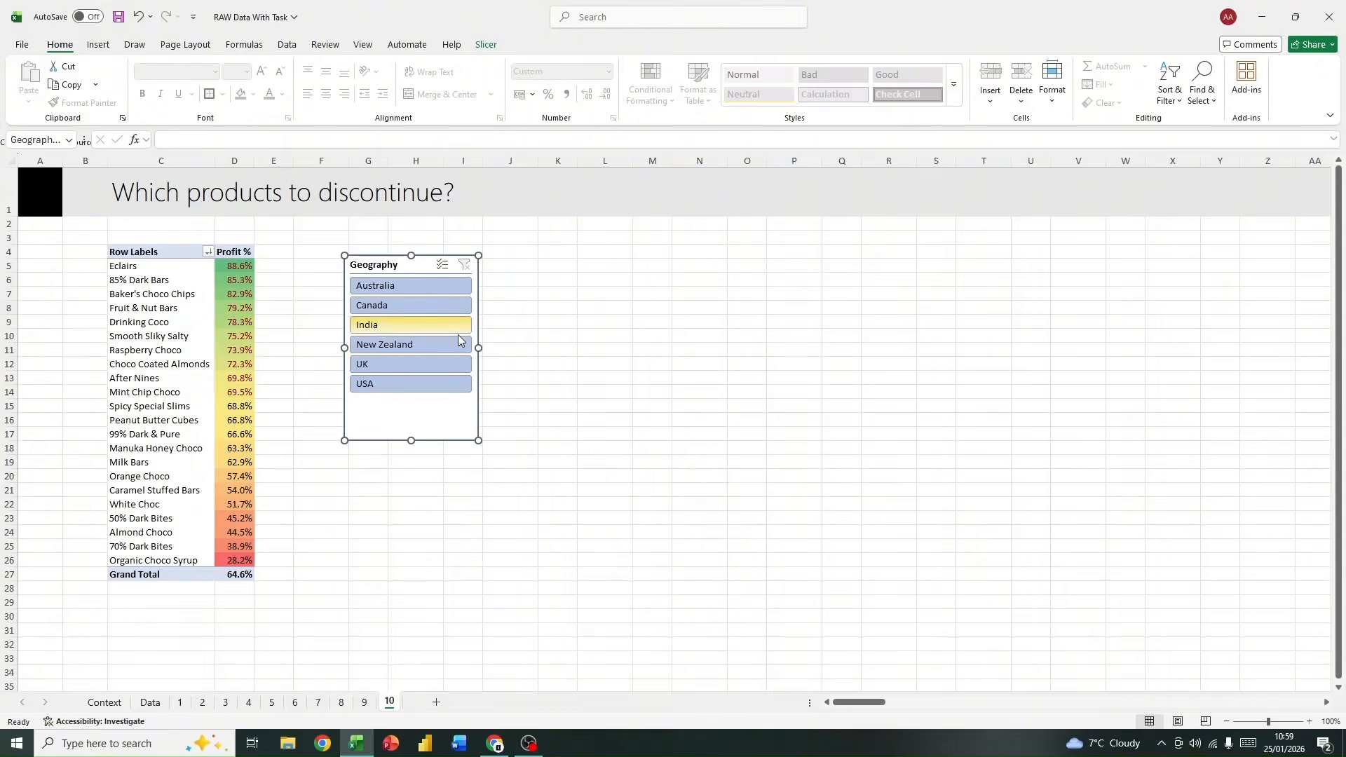
# Step: Arrange the Geography slicer's buttons in 2 columns and resize it to about 3.23 cm high and 8.94 cm wide
pyautogui.moveTo(479, 439); pyautogui.dragTo(577, 406)
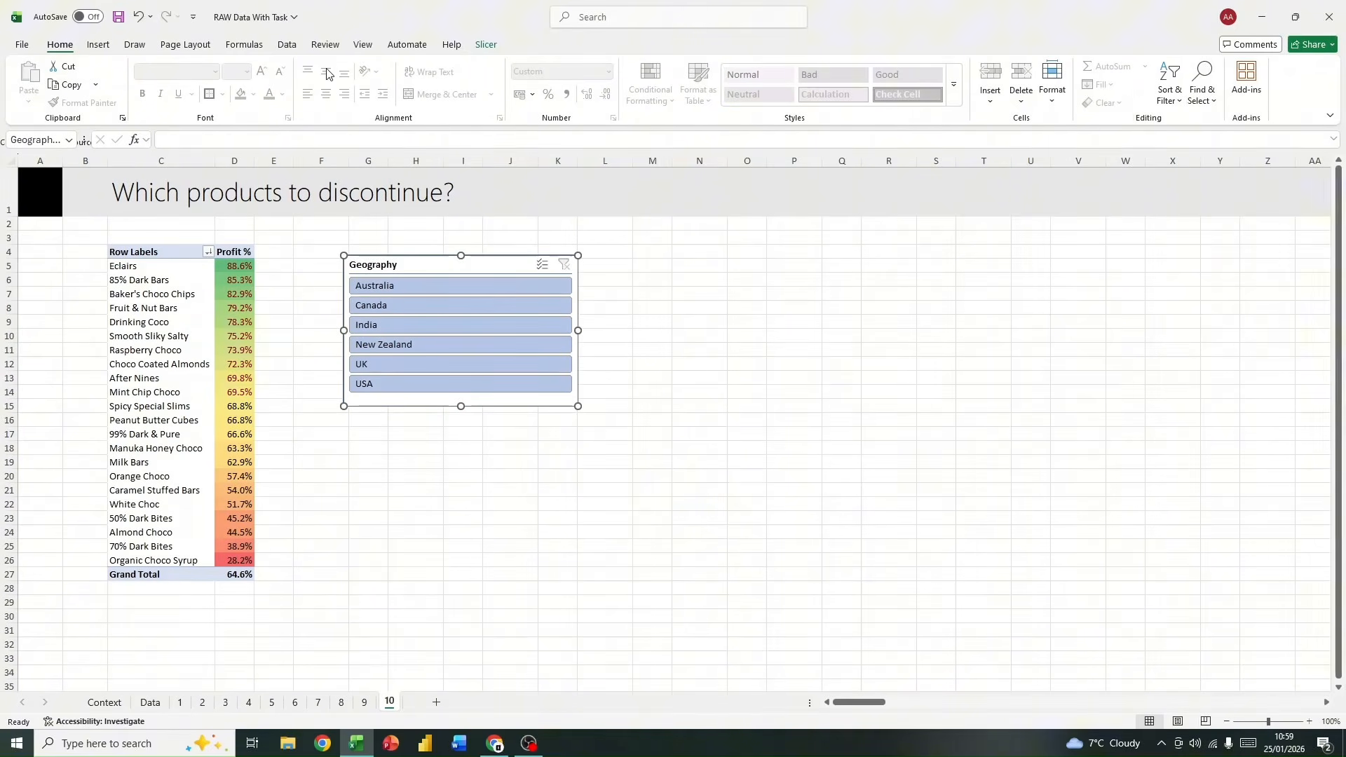
pyautogui.click(486, 44)
pyautogui.click(789, 64)
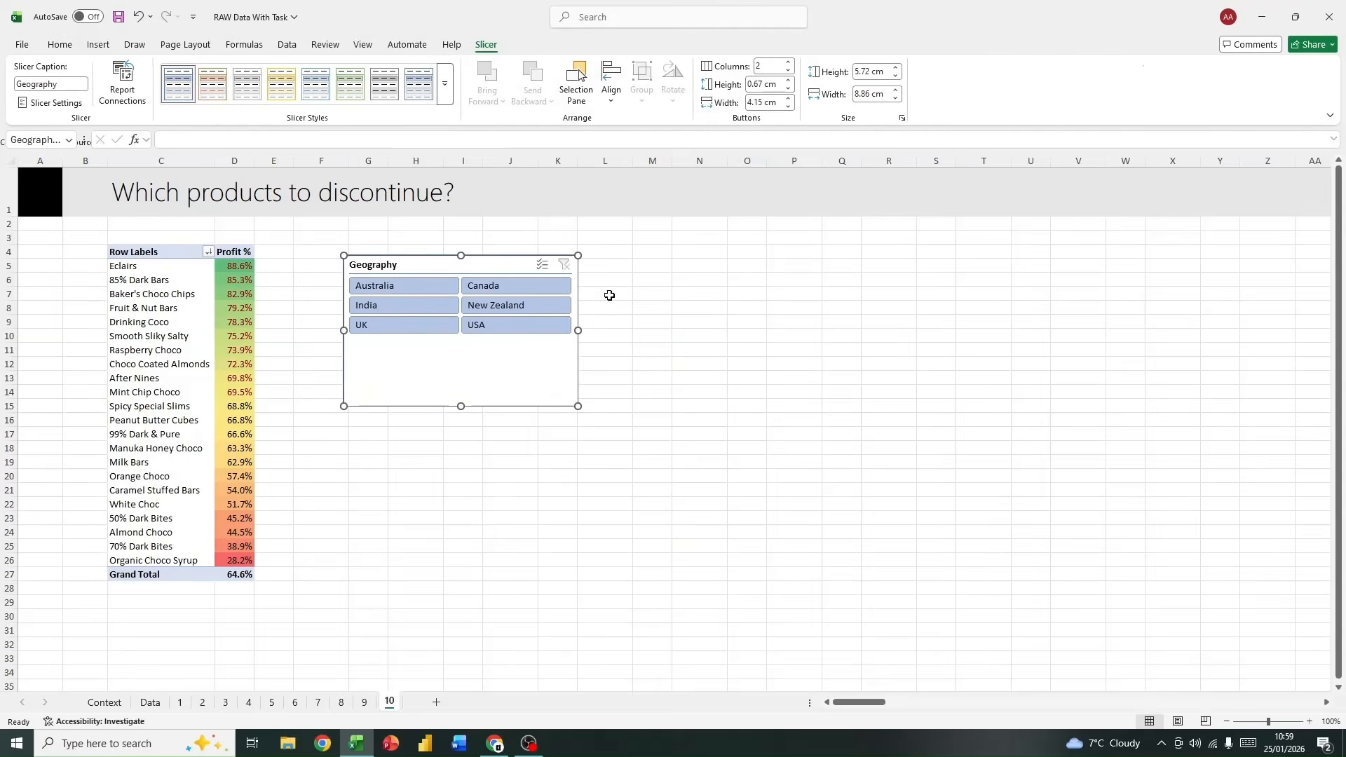
pyautogui.moveTo(578, 405); pyautogui.dragTo(579, 339)
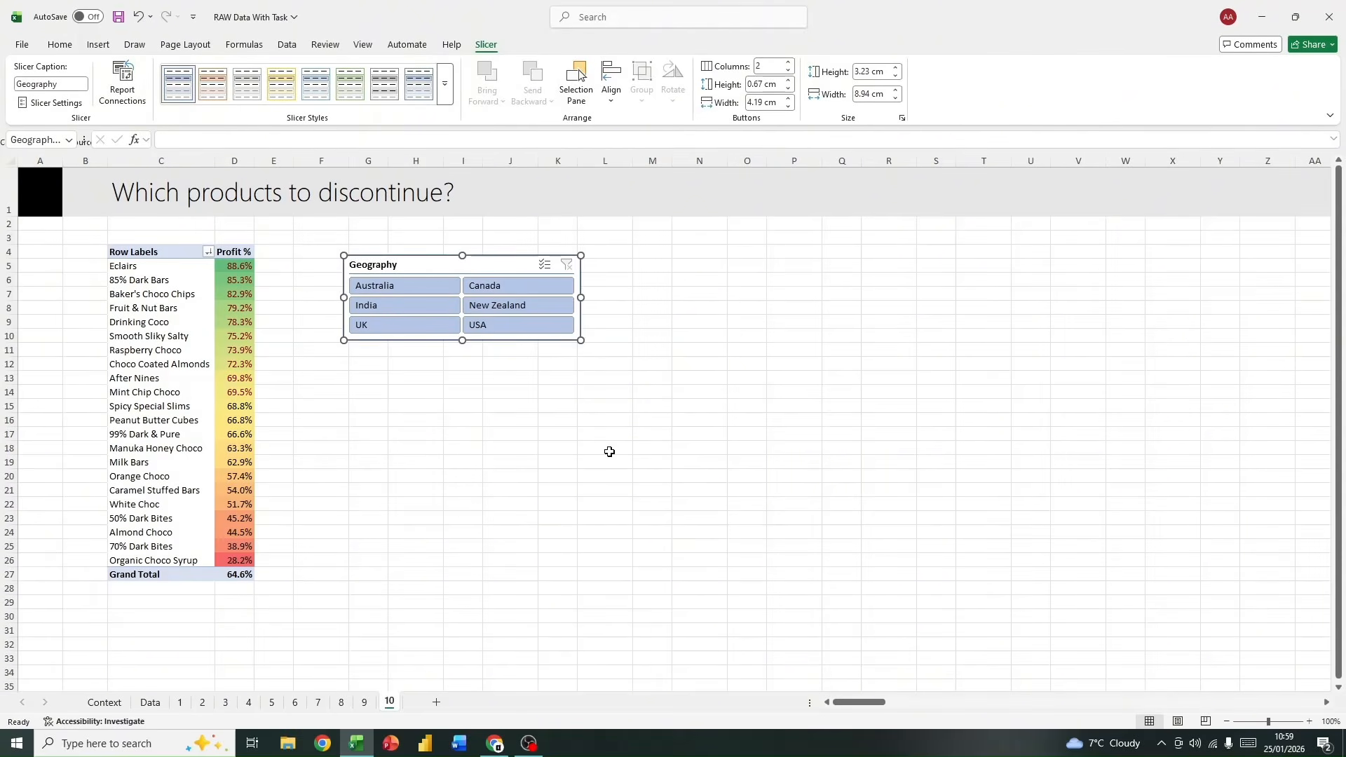
pyautogui.click(608, 449)
# Step: Examine product Profit % for Australia and for the UK using the Geography slicer, and clear the slicer's filter
pyautogui.click(378, 289)
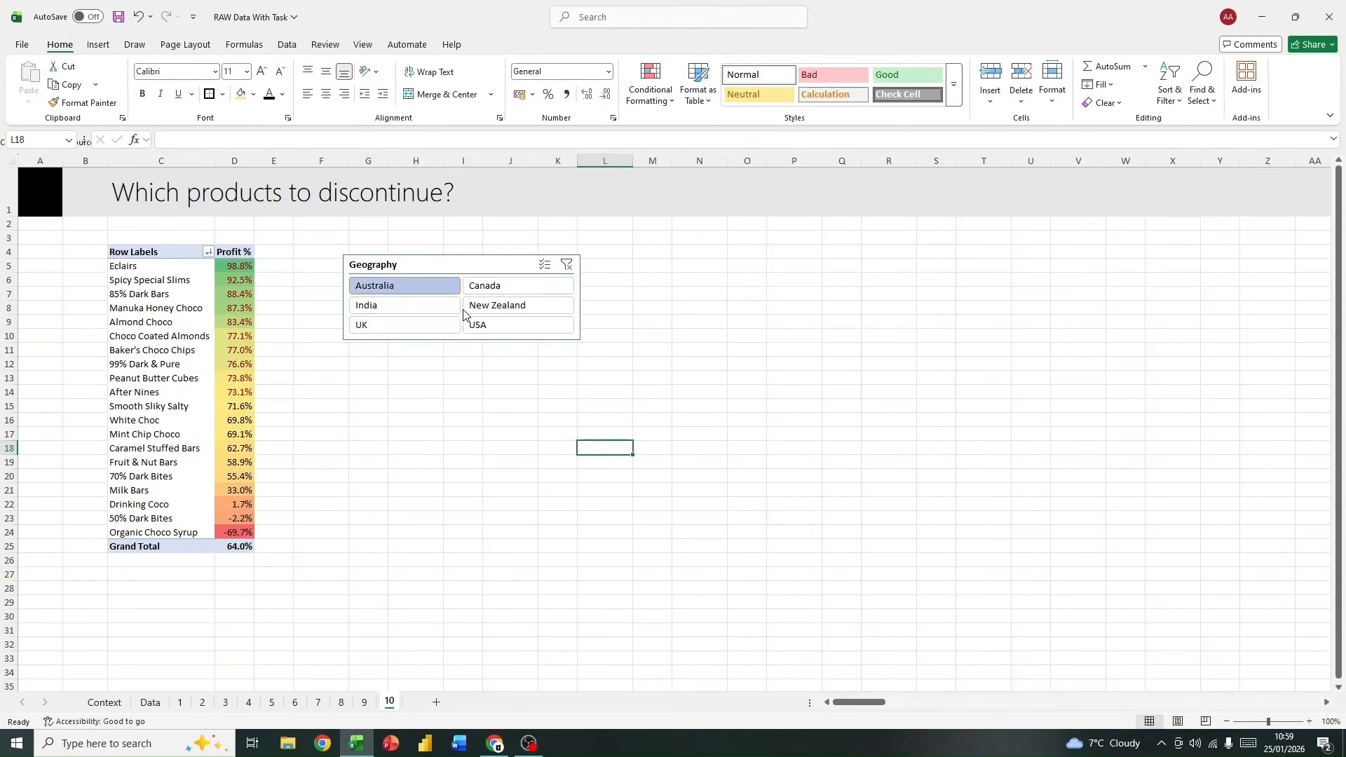
pyautogui.click(425, 364)
pyautogui.click(377, 326)
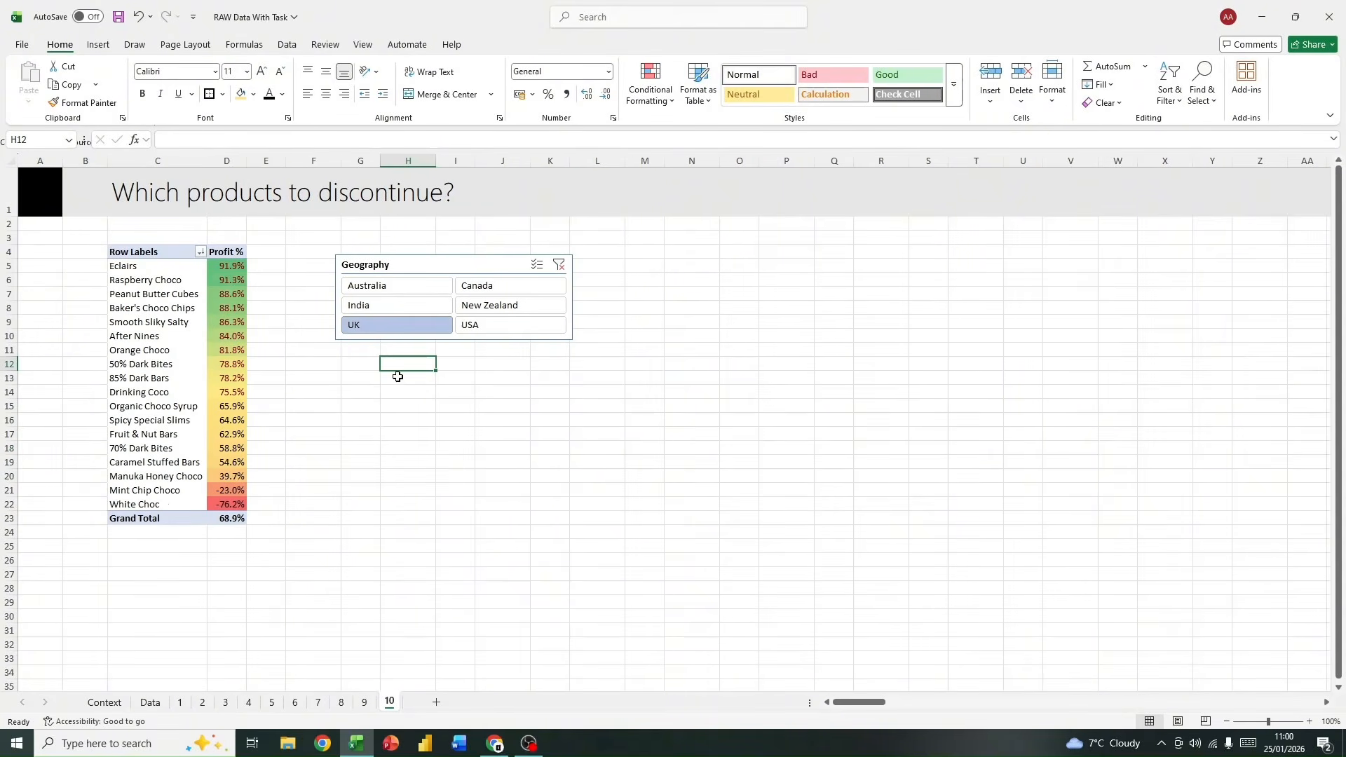
pyautogui.moveTo(363, 430); pyautogui.dragTo(362, 425)
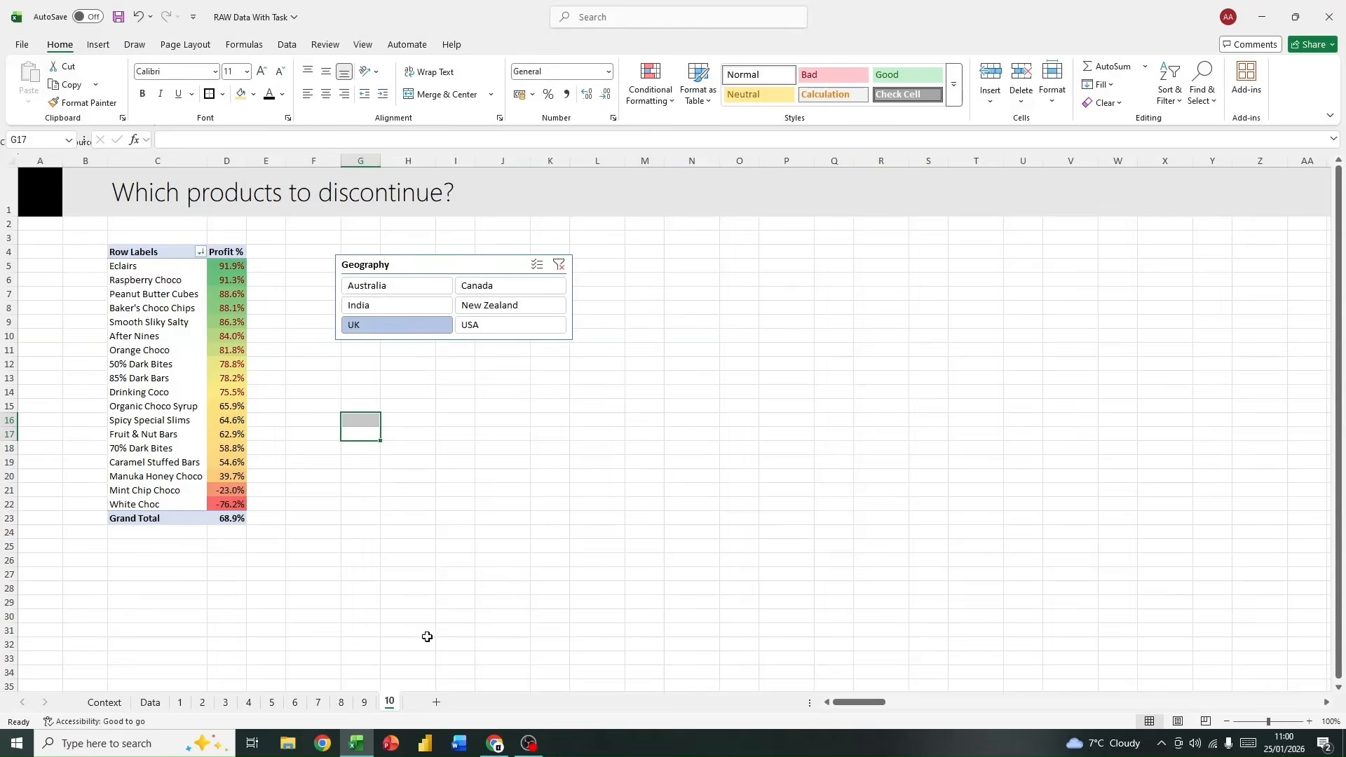
pyautogui.click(407, 522)
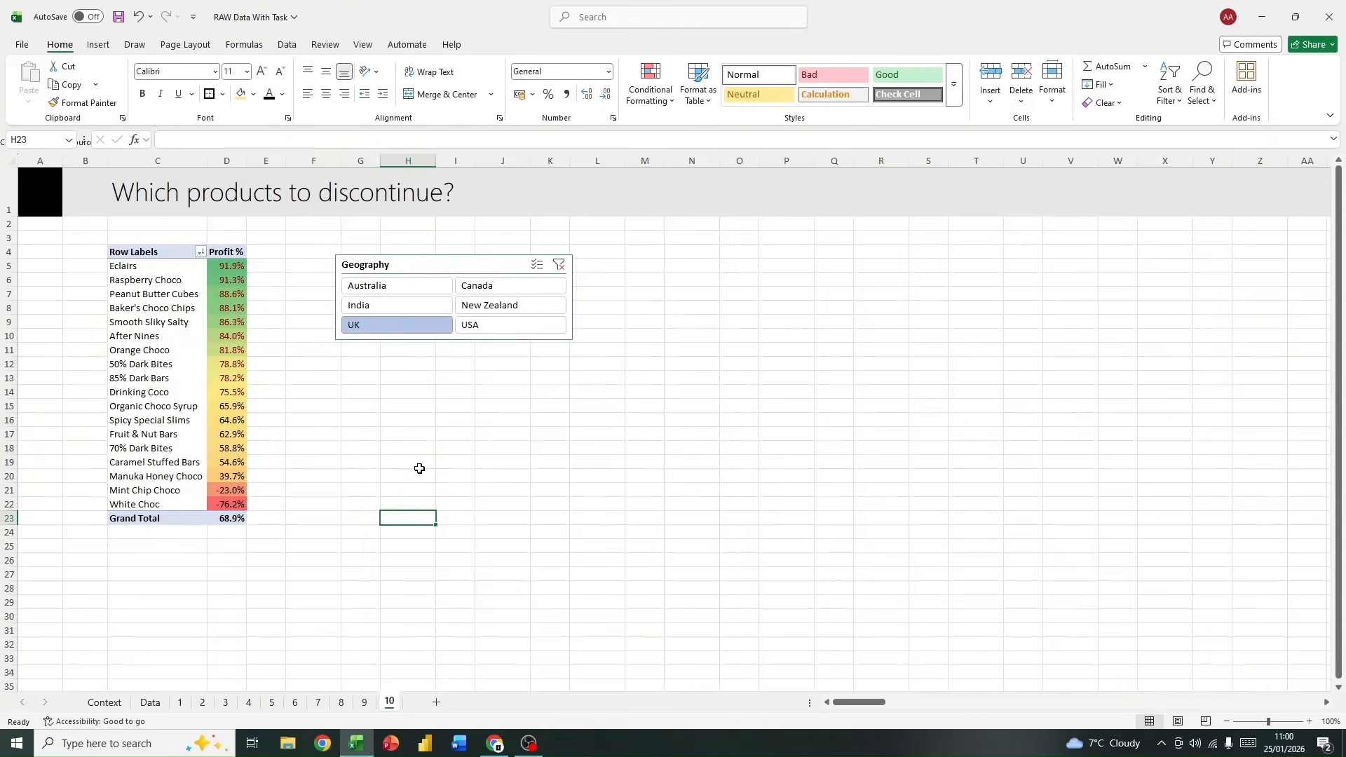
pyautogui.click(558, 264)
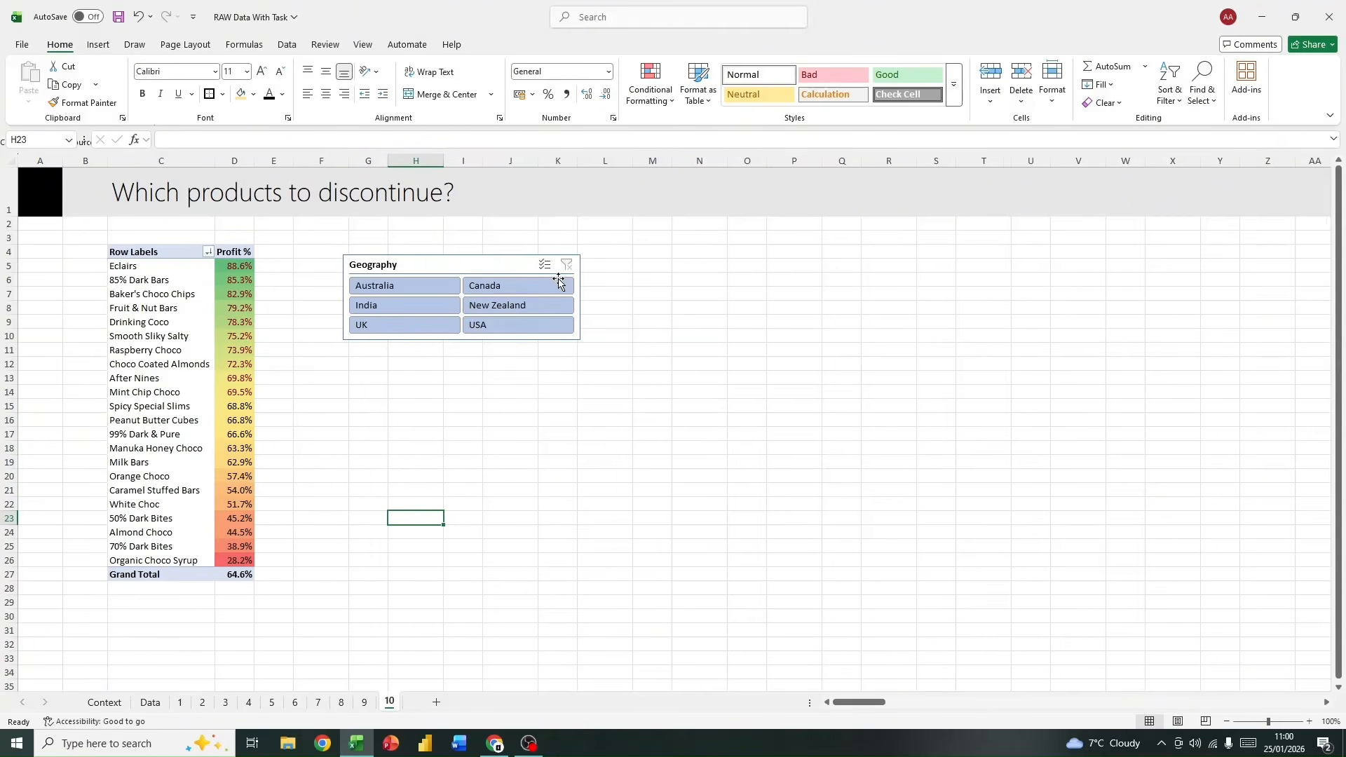